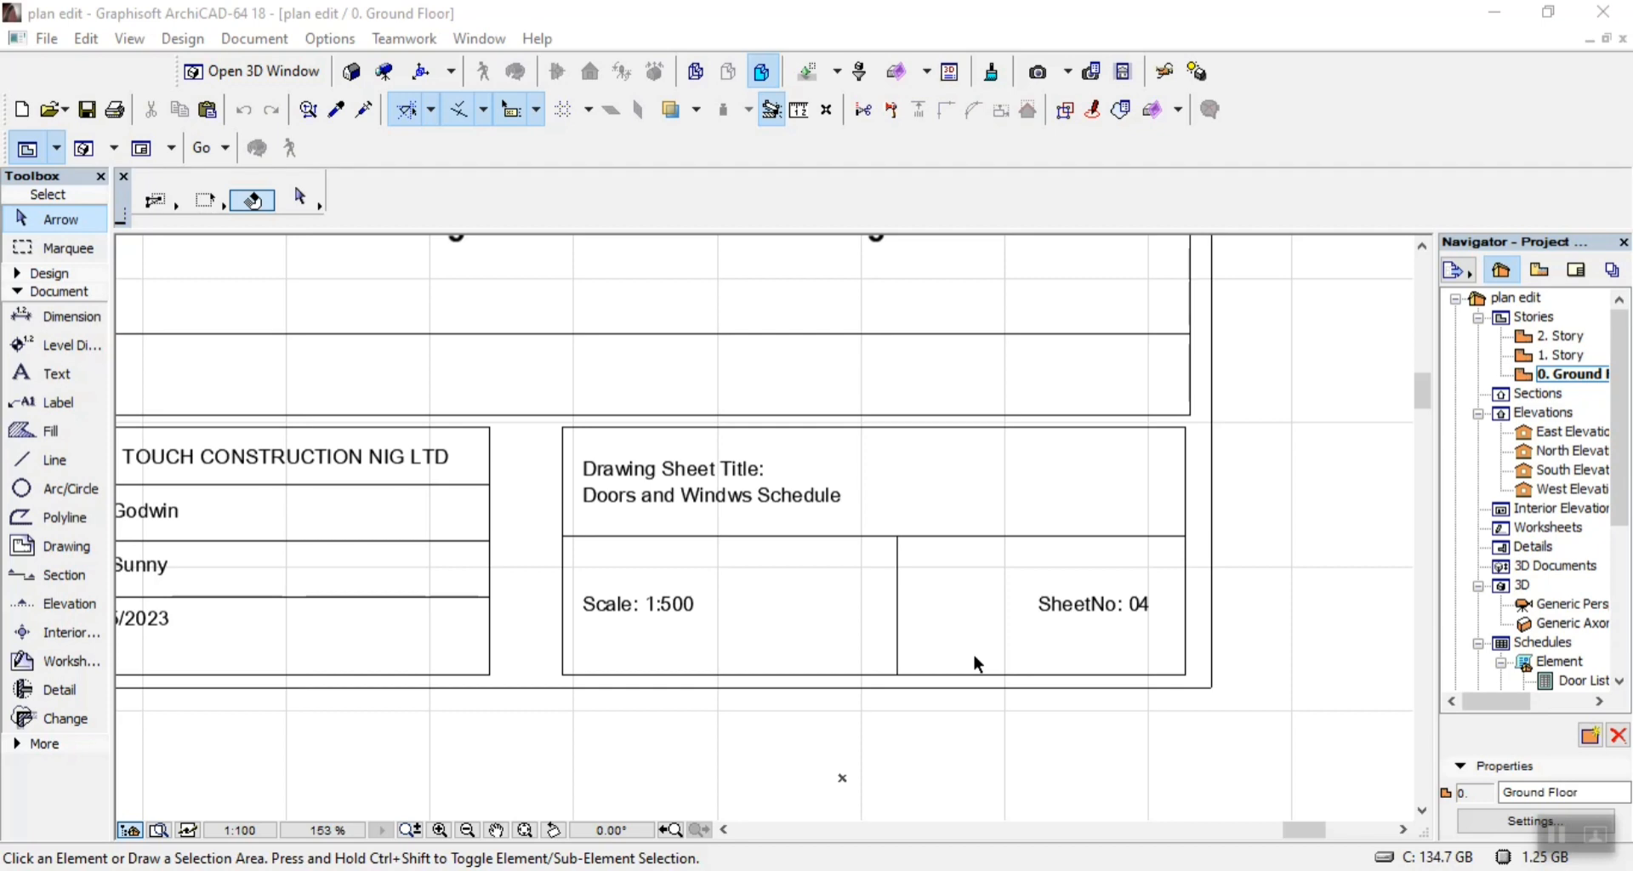
Examine the Doors and Windows Schedule sheet, including its window rows and the title block's sheet title and number.
{"action": "scroll", "coordinate": [849, 644], "scroll_direction": "down", "scroll_amount": 3}
{"action": "scroll", "coordinate": [851, 643], "scroll_direction": "down", "scroll_amount": 5}
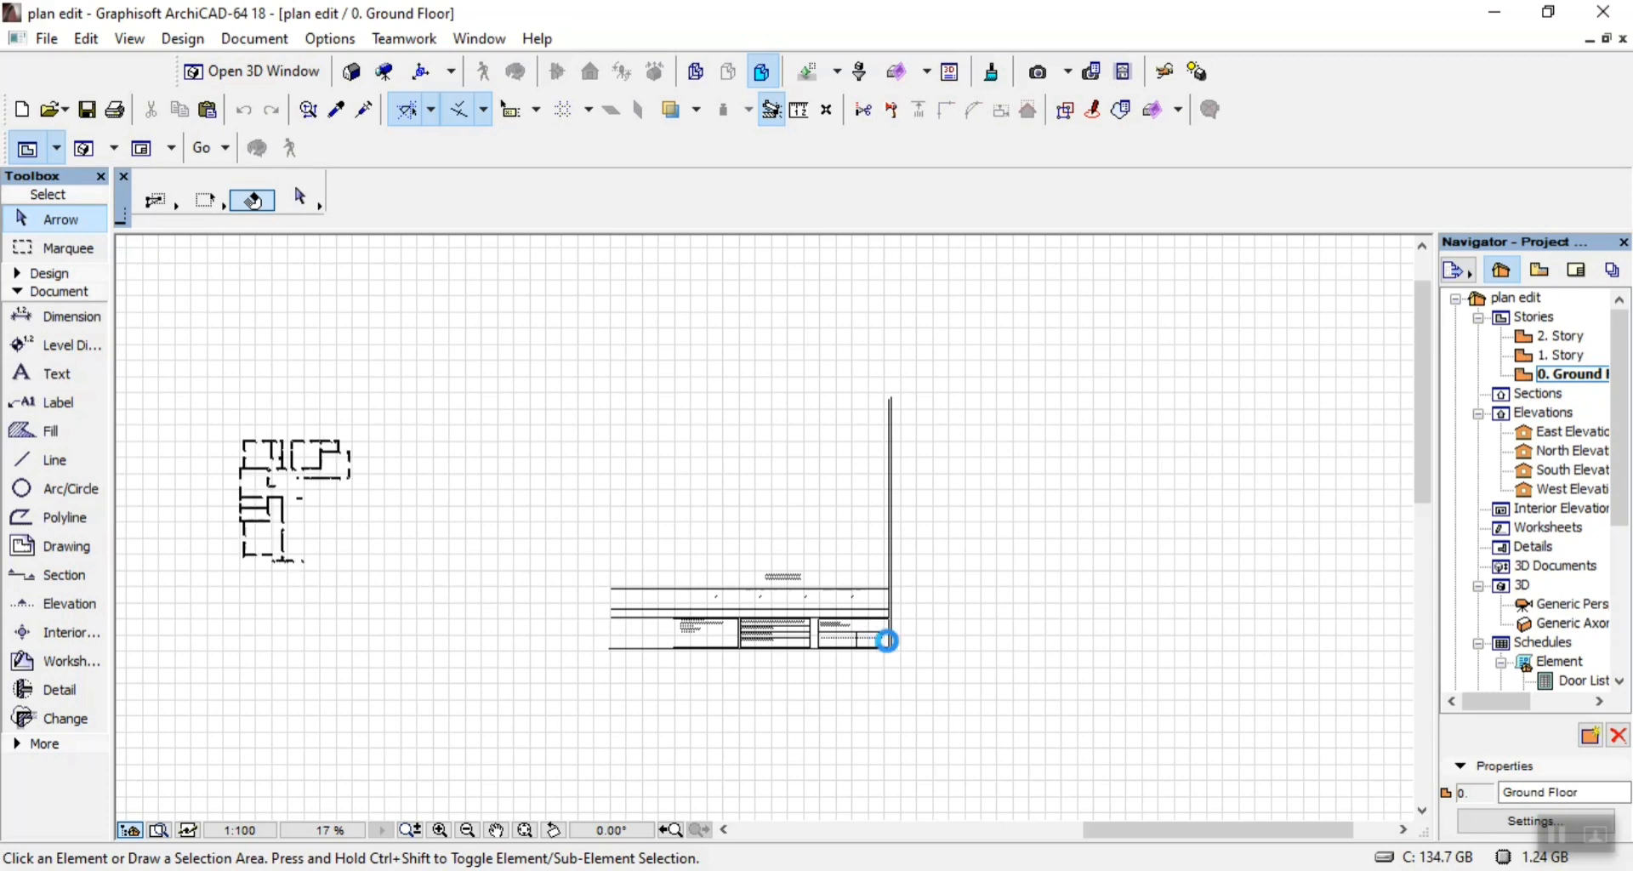
{"action": "scroll", "coordinate": [887, 640], "scroll_direction": "up", "scroll_amount": 1}
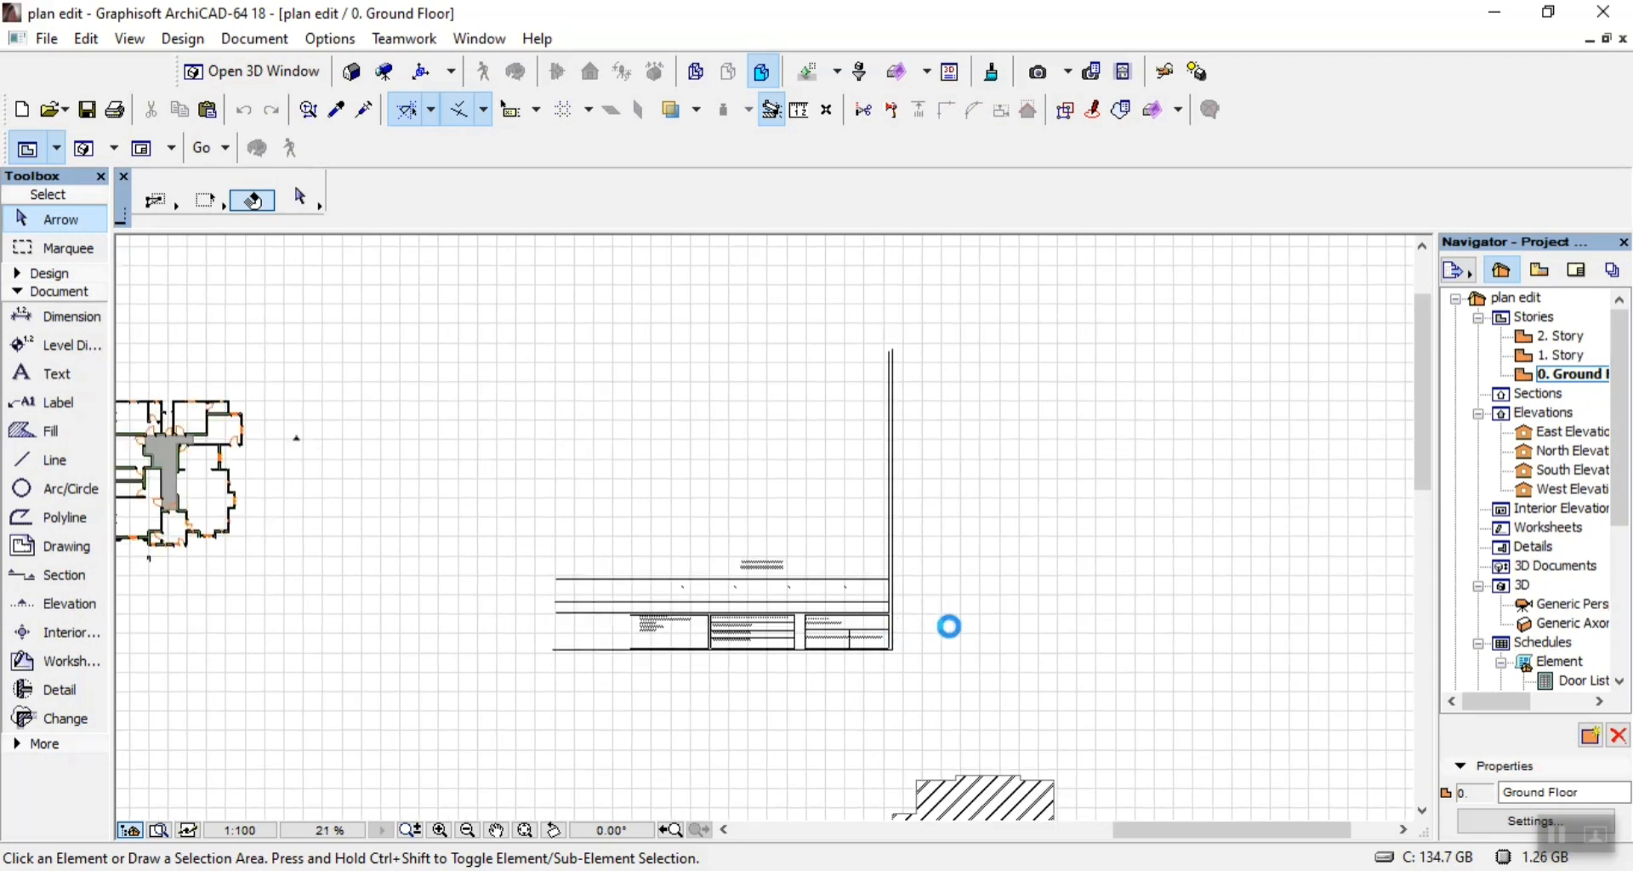
{"action": "scroll", "coordinate": [1191, 502], "scroll_direction": "down", "scroll_amount": 2}
{"action": "scroll", "coordinate": [940, 527], "scroll_direction": "up", "scroll_amount": 5}
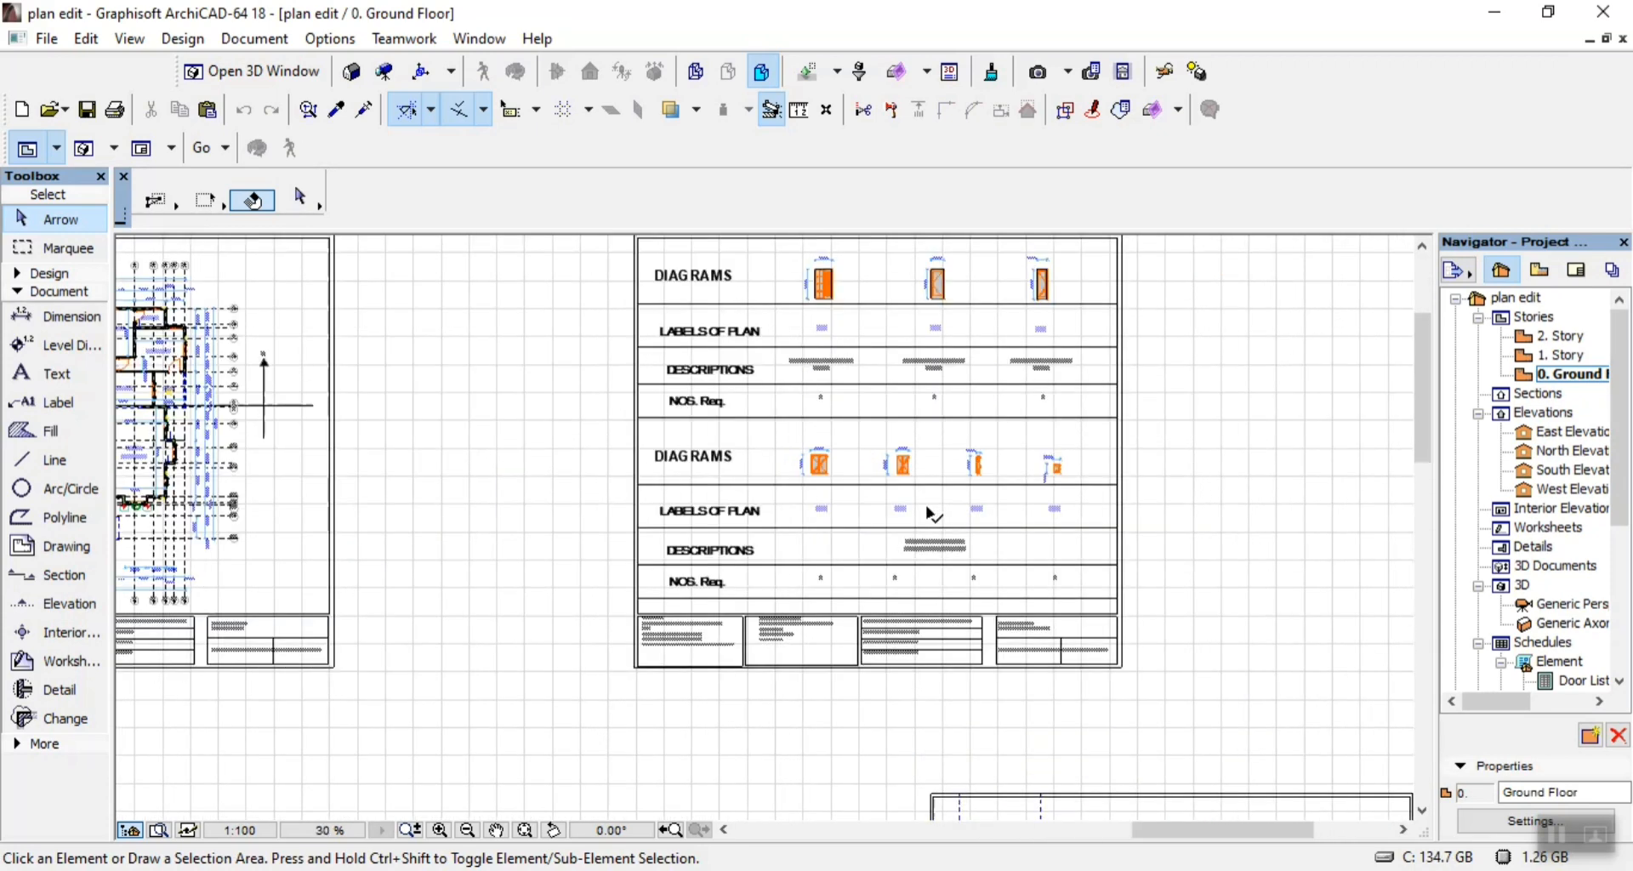
{"action": "scroll", "coordinate": [1102, 525], "scroll_direction": "up", "scroll_amount": 3}
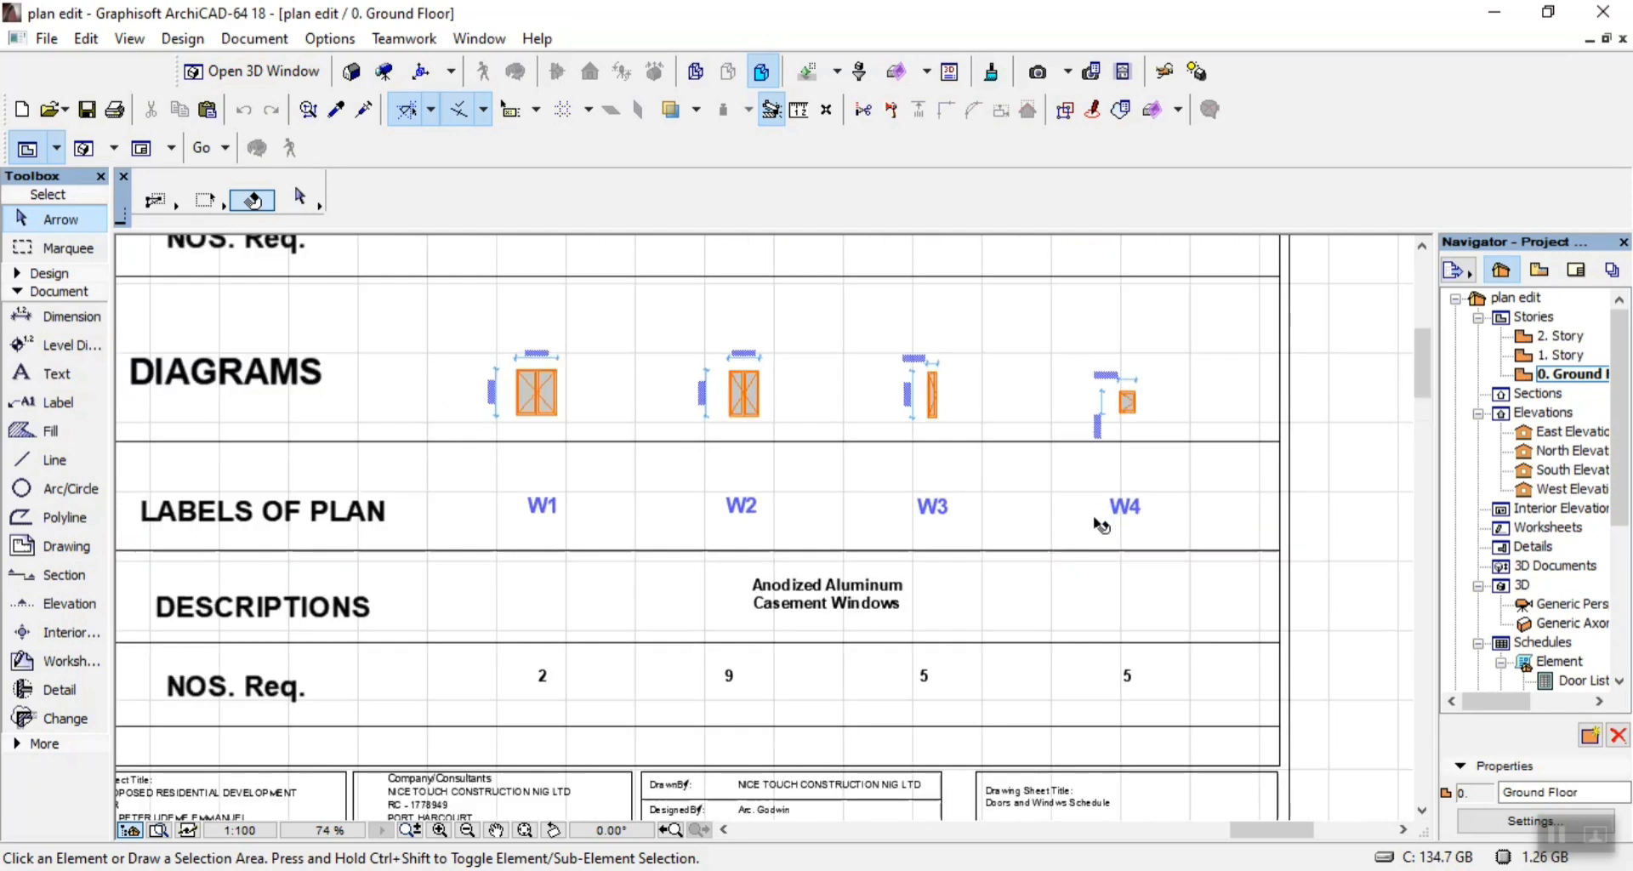
{"action": "scroll", "coordinate": [1101, 525], "scroll_direction": "down", "scroll_amount": 3}
{"action": "scroll", "coordinate": [1117, 695], "scroll_direction": "up", "scroll_amount": 4}
{"action": "scroll", "coordinate": [1116, 695], "scroll_direction": "up", "scroll_amount": 2}
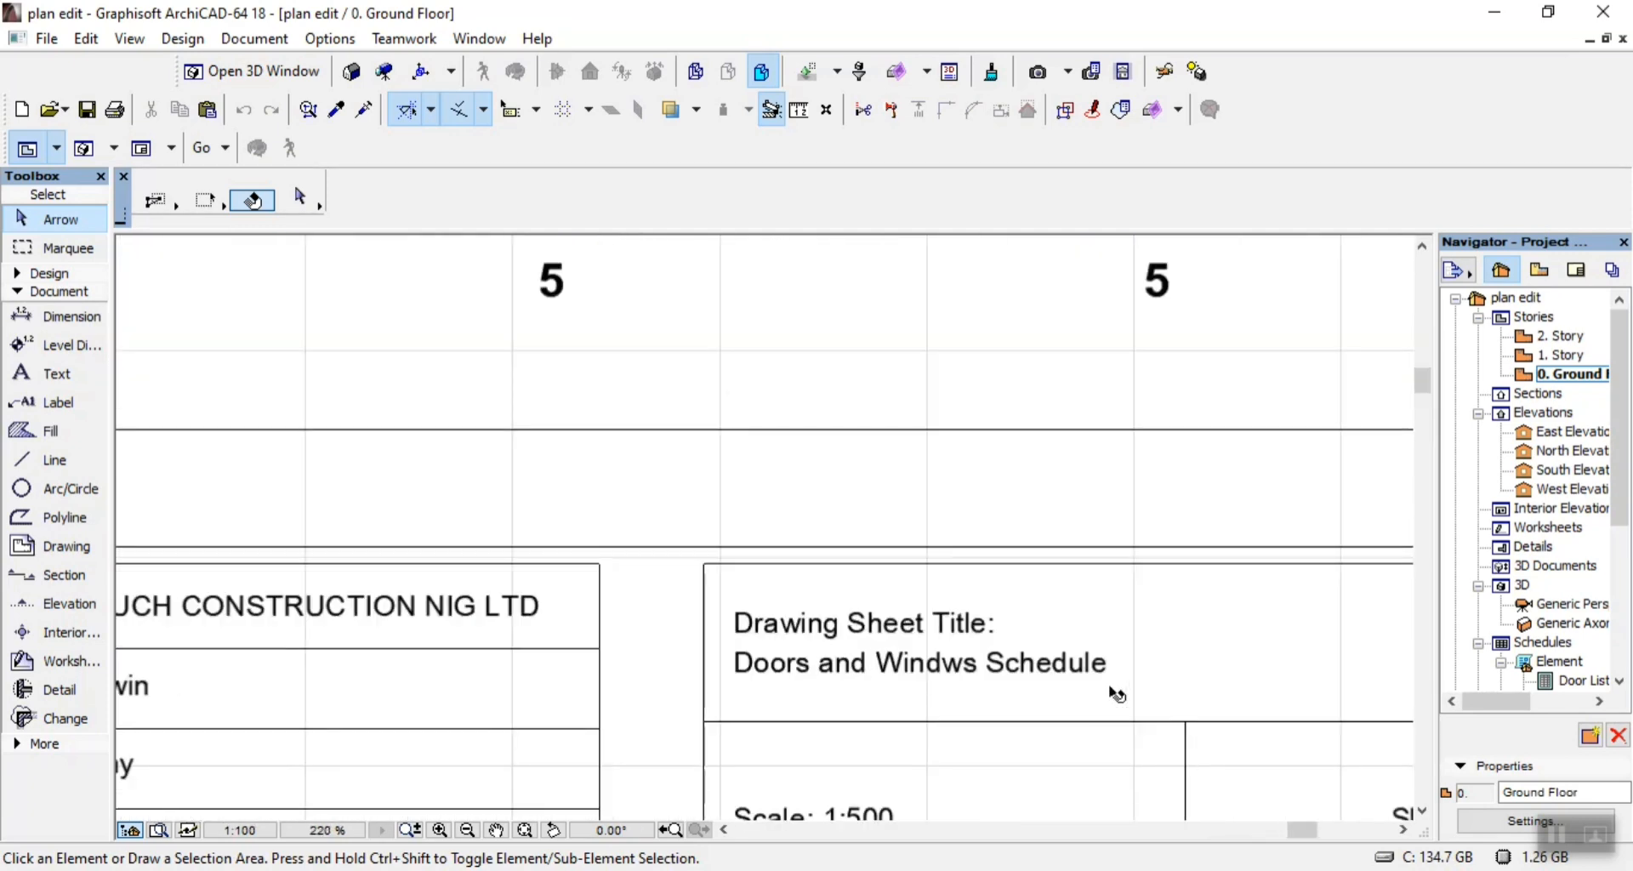
{"action": "scroll", "coordinate": [1113, 679], "scroll_direction": "down", "scroll_amount": 3}
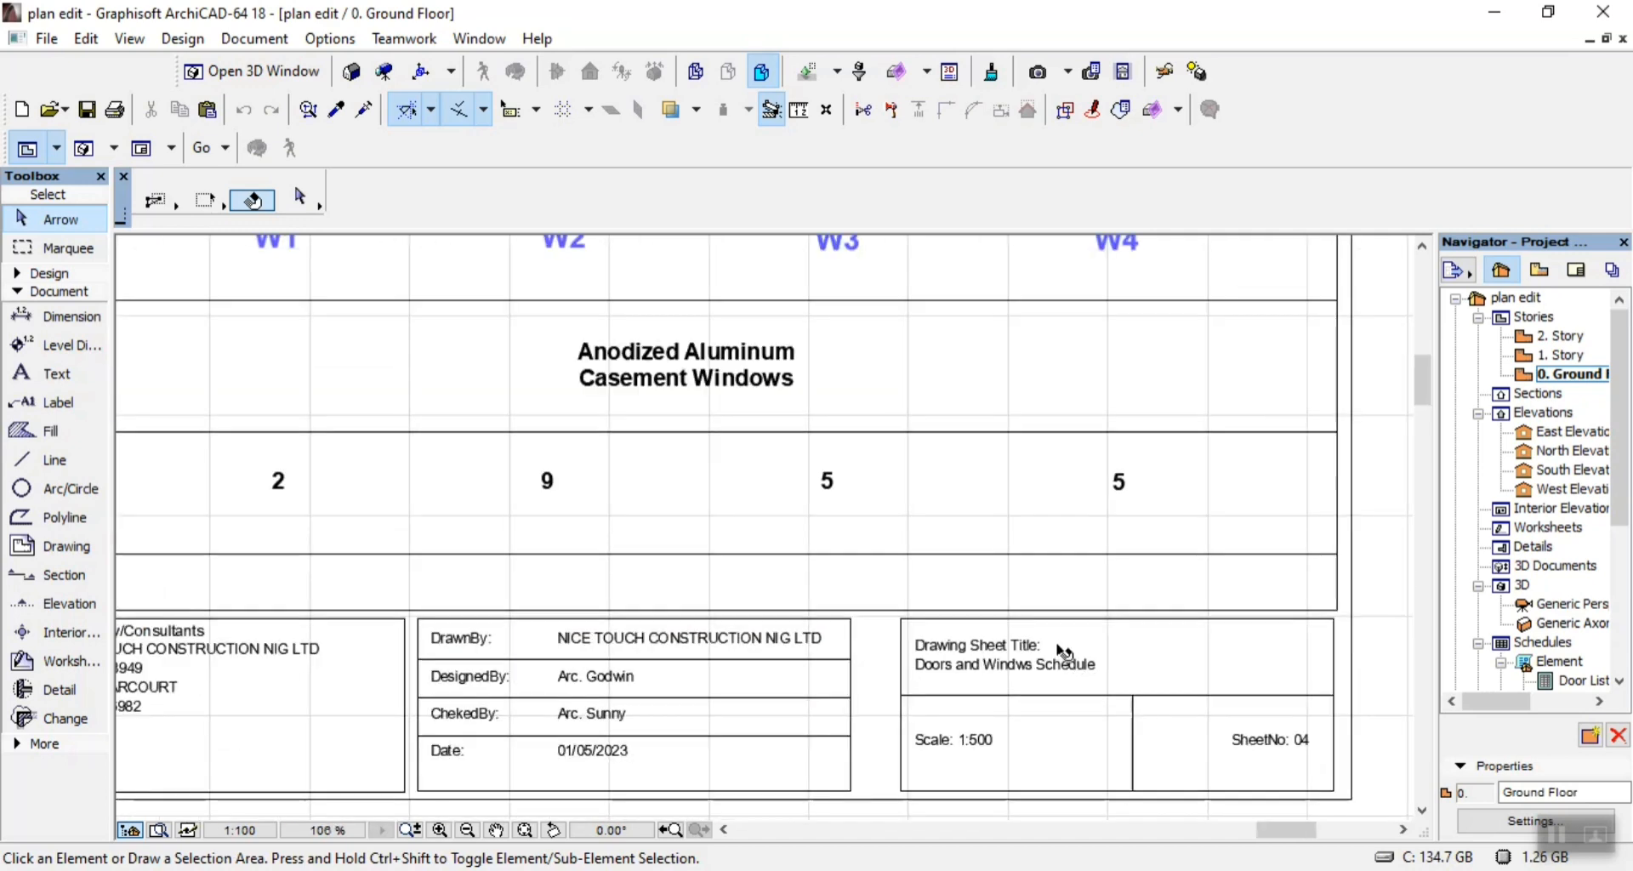
{"action": "scroll", "coordinate": [1126, 738], "scroll_direction": "down", "scroll_amount": 2}
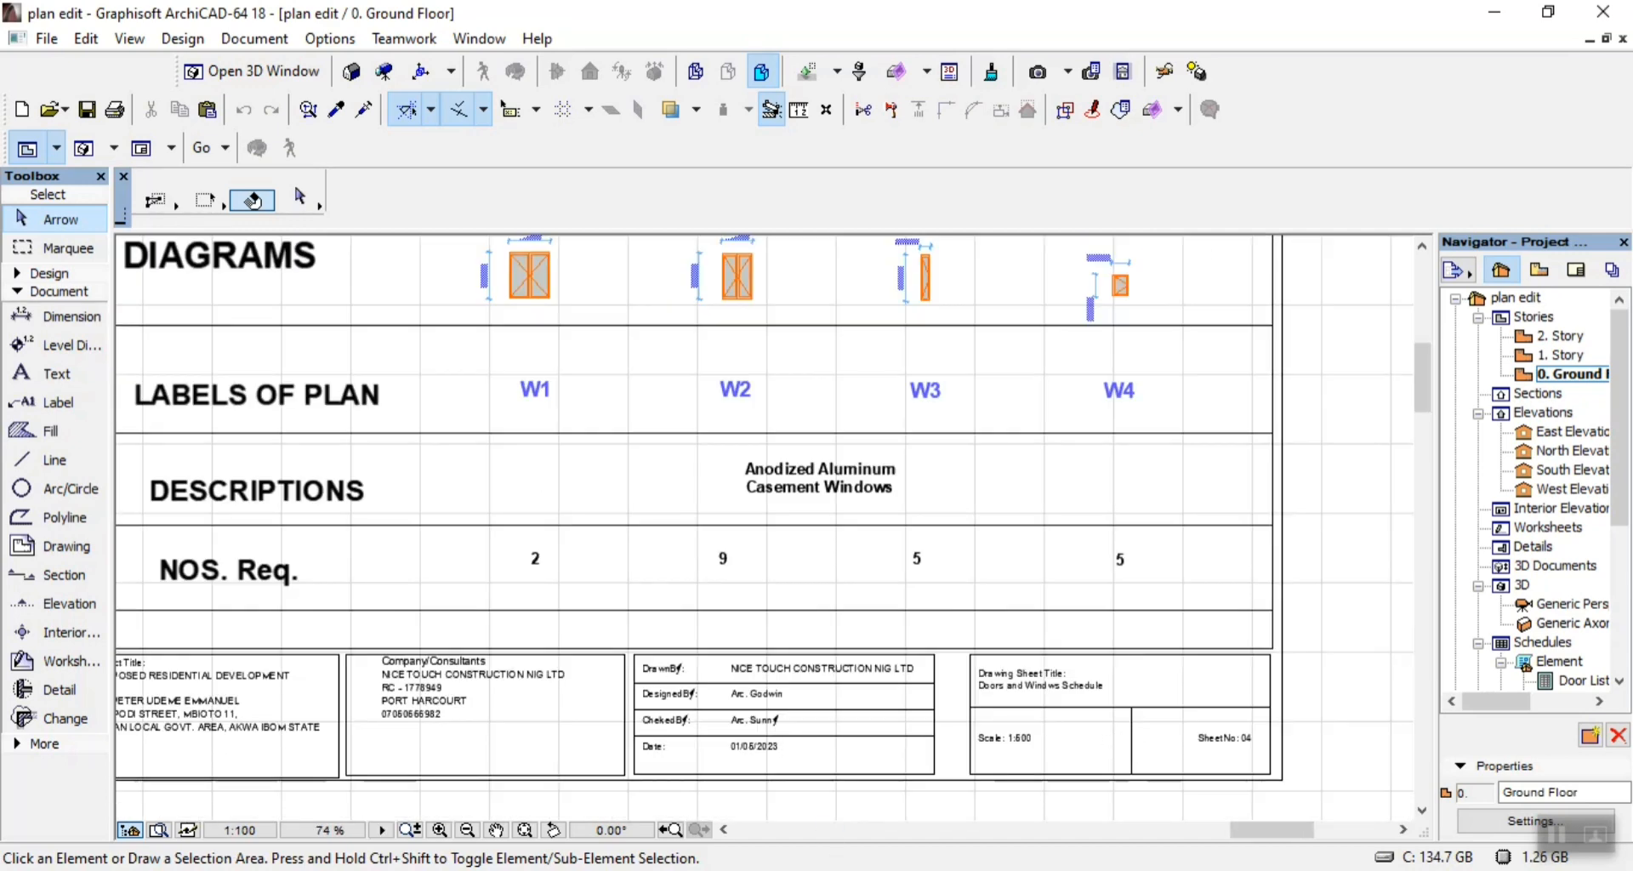
Switch to File Explorer, check PDF 05 among the sheets in the NEW folder, and return to the floor plan.
{"action": "left_click", "coordinate": [829, 870]}
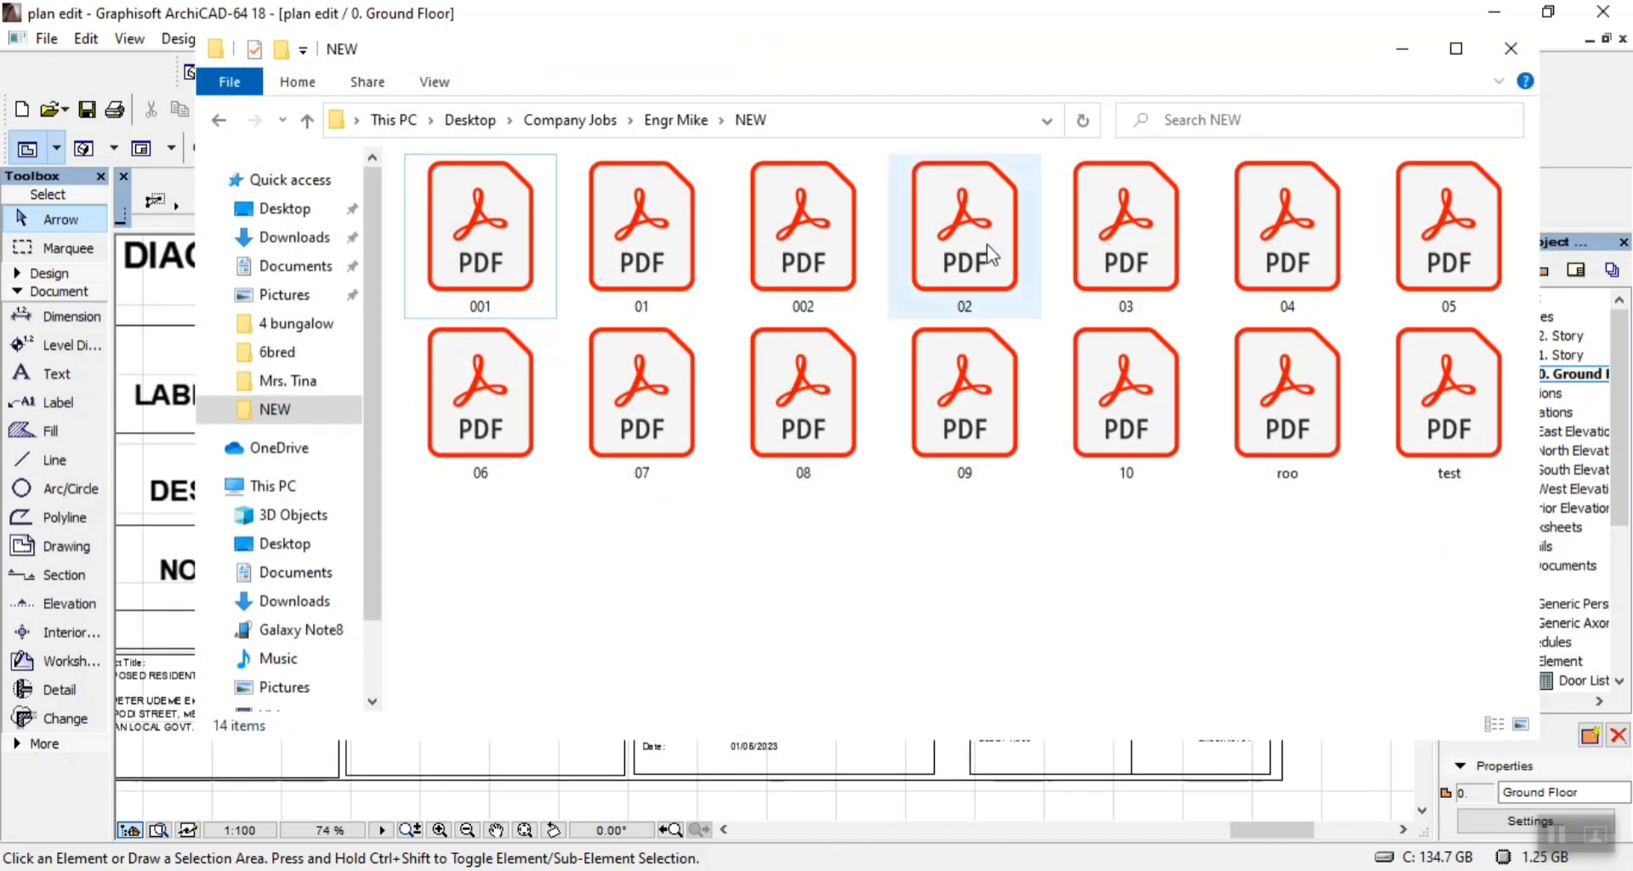
{"action": "left_click", "coordinate": [1456, 262]}
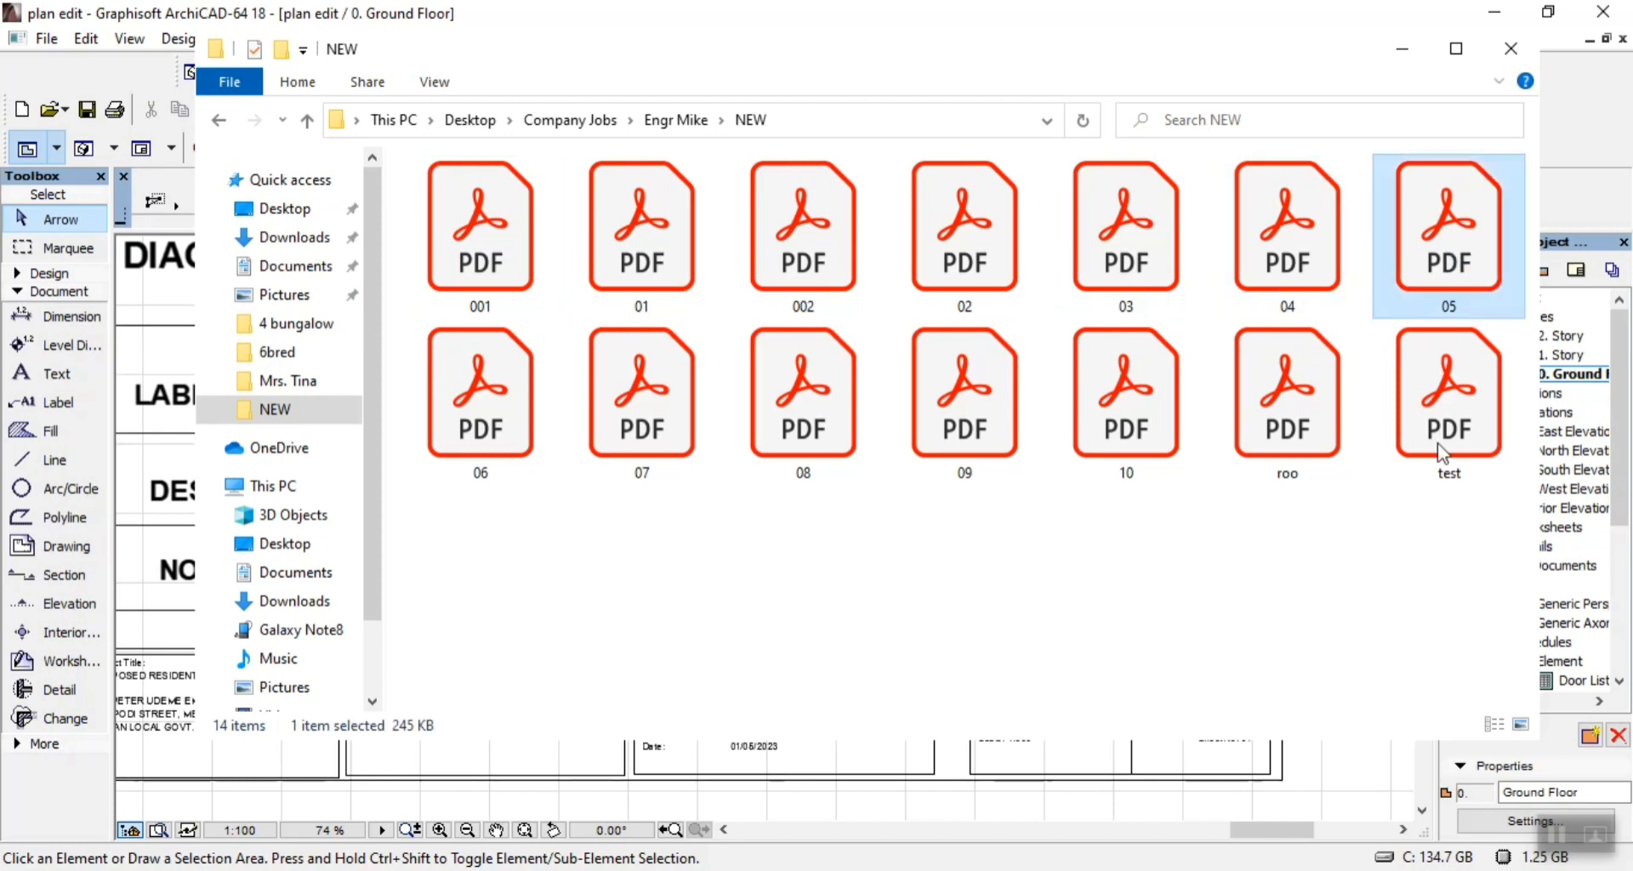
{"action": "right_click", "coordinate": [1454, 255]}
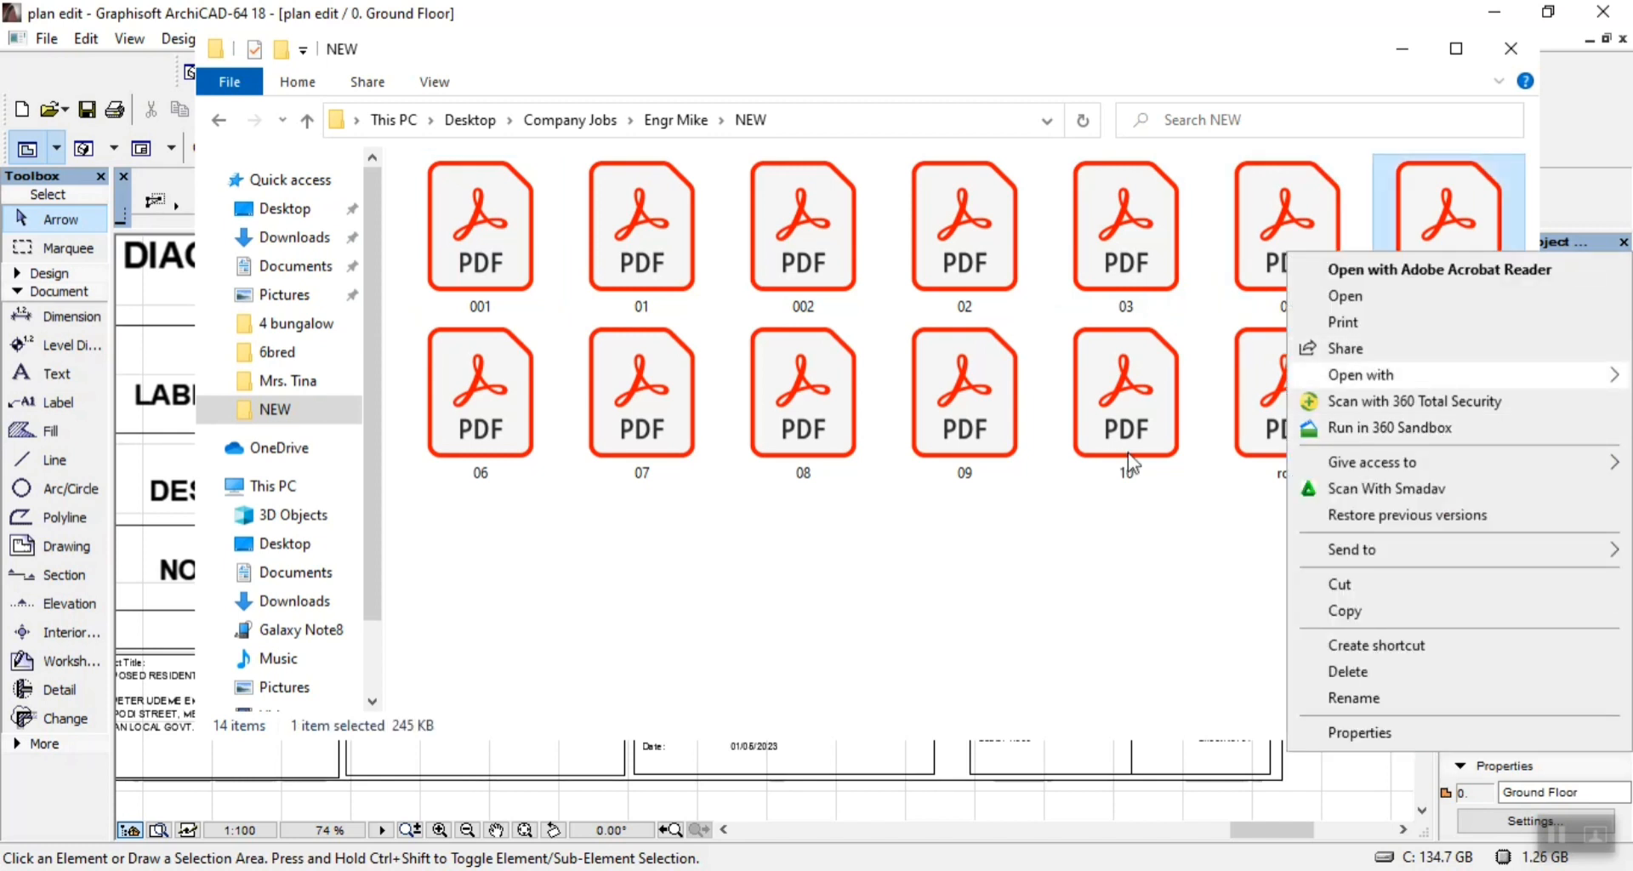
{"action": "left_click", "coordinate": [1153, 385]}
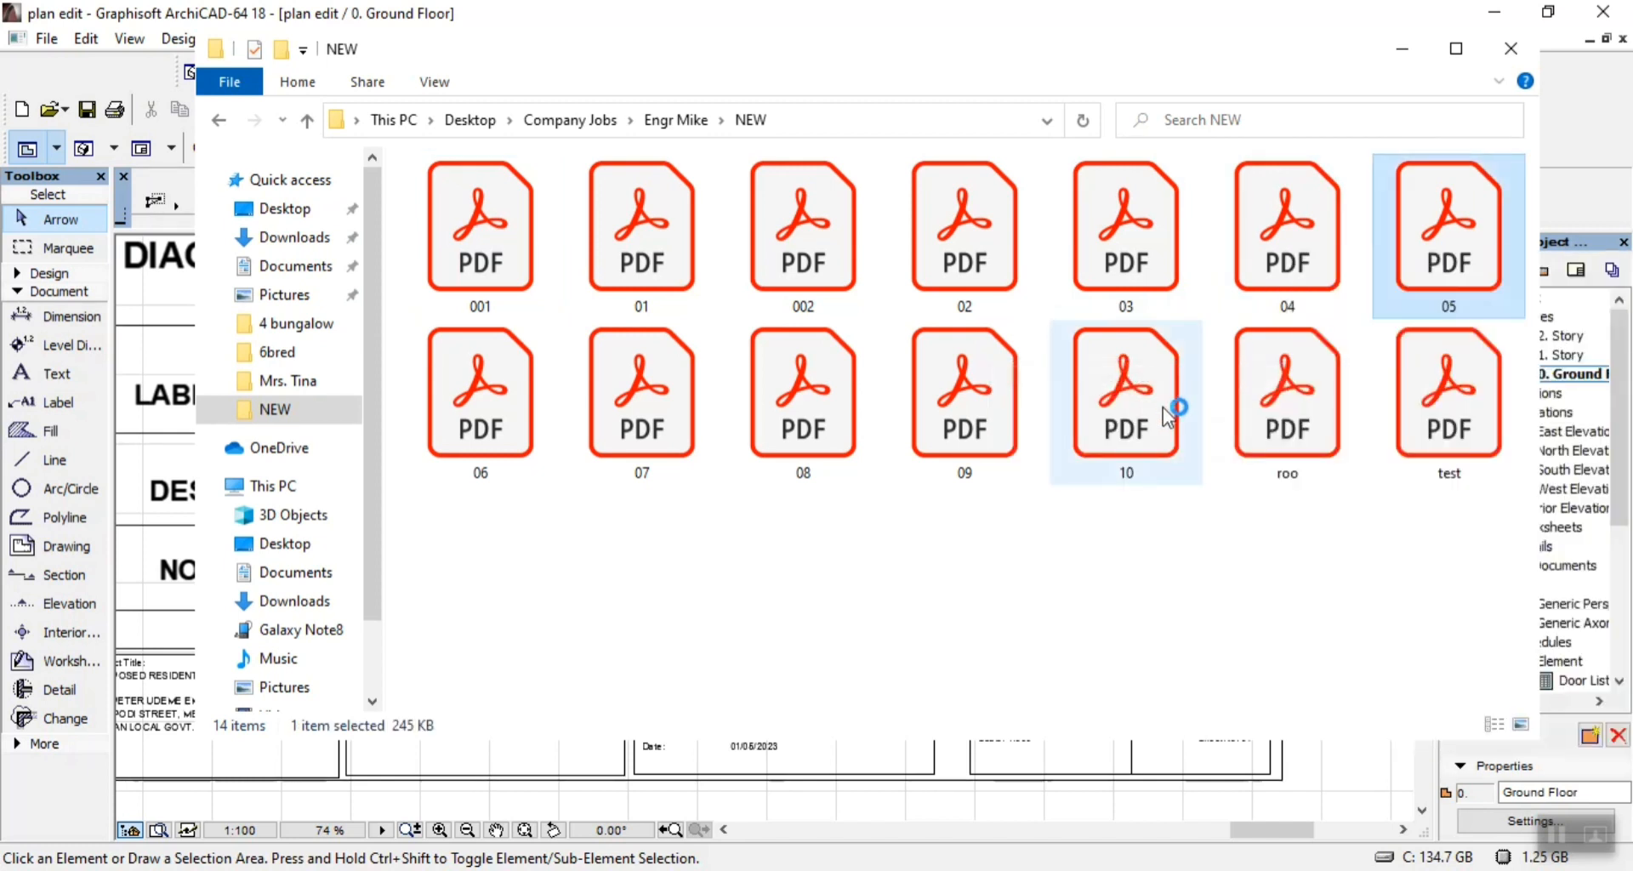
{"action": "left_click", "coordinate": [1402, 48]}
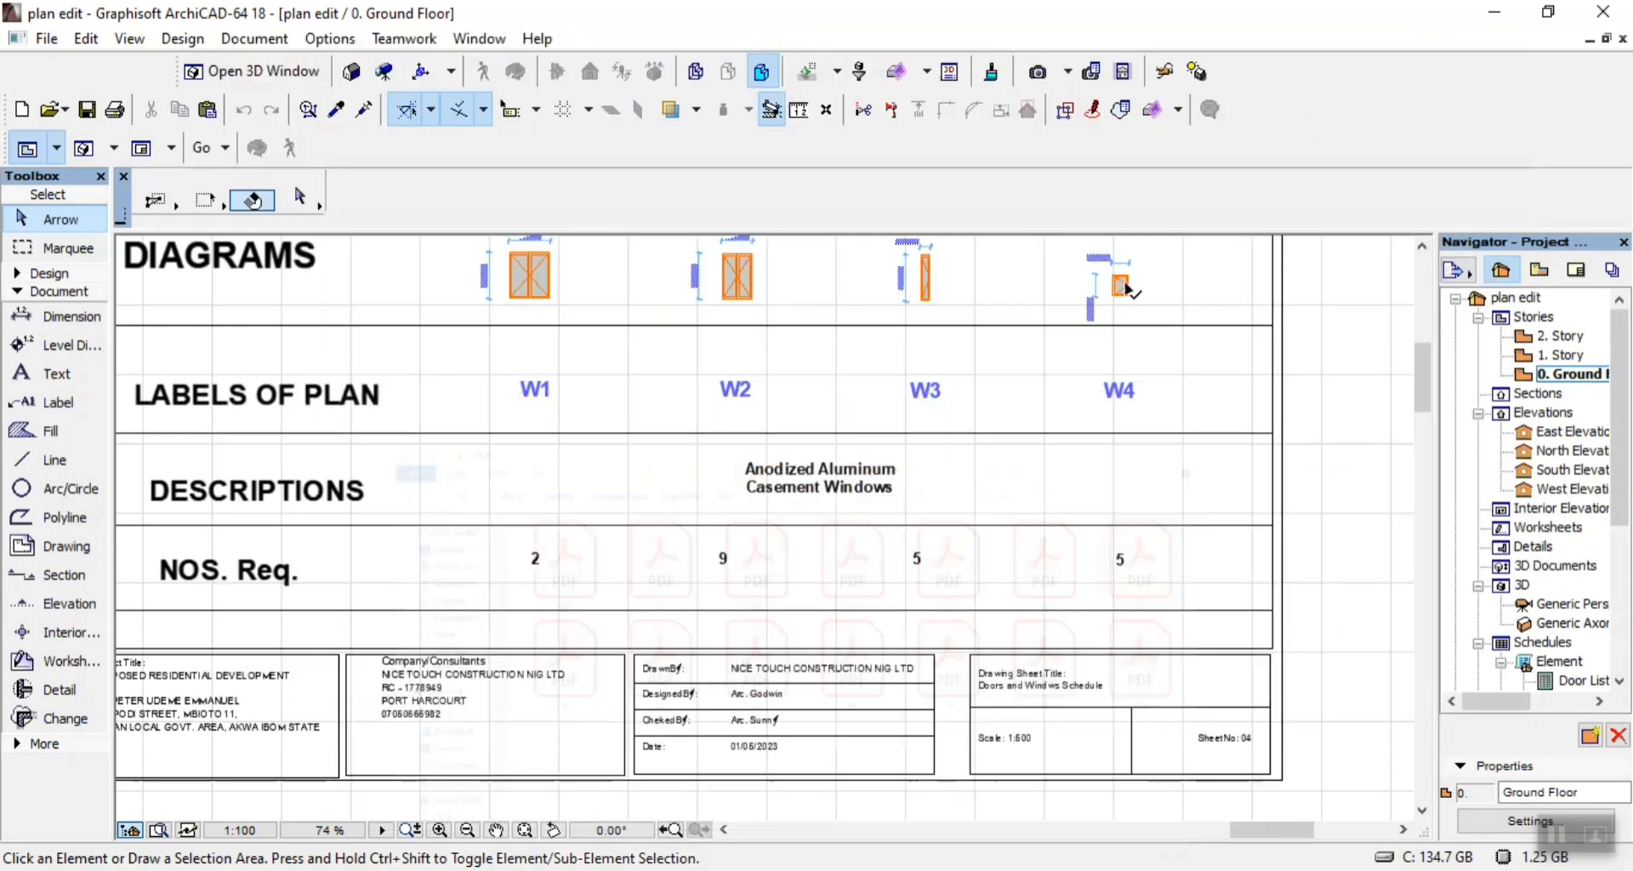
Examine the sheet title, scale and sheet number in the Ground Floor Plan sheet's title block.
{"action": "scroll", "coordinate": [913, 498], "scroll_direction": "down", "scroll_amount": 3}
{"action": "scroll", "coordinate": [914, 498], "scroll_direction": "down", "scroll_amount": 5}
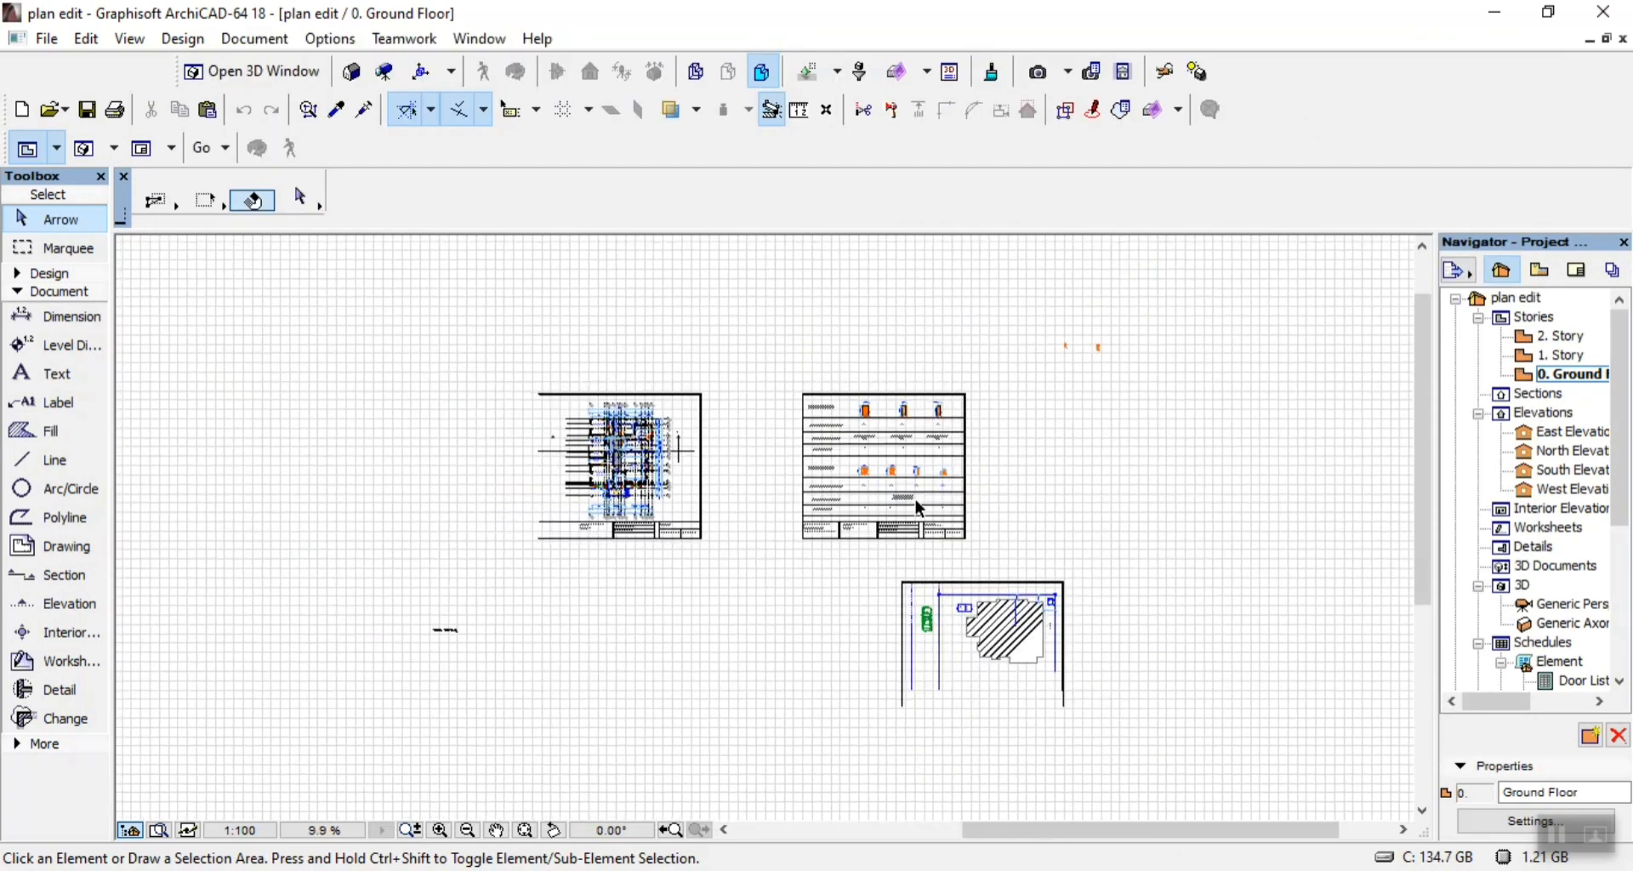
{"action": "scroll", "coordinate": [519, 460], "scroll_direction": "up", "scroll_amount": 6}
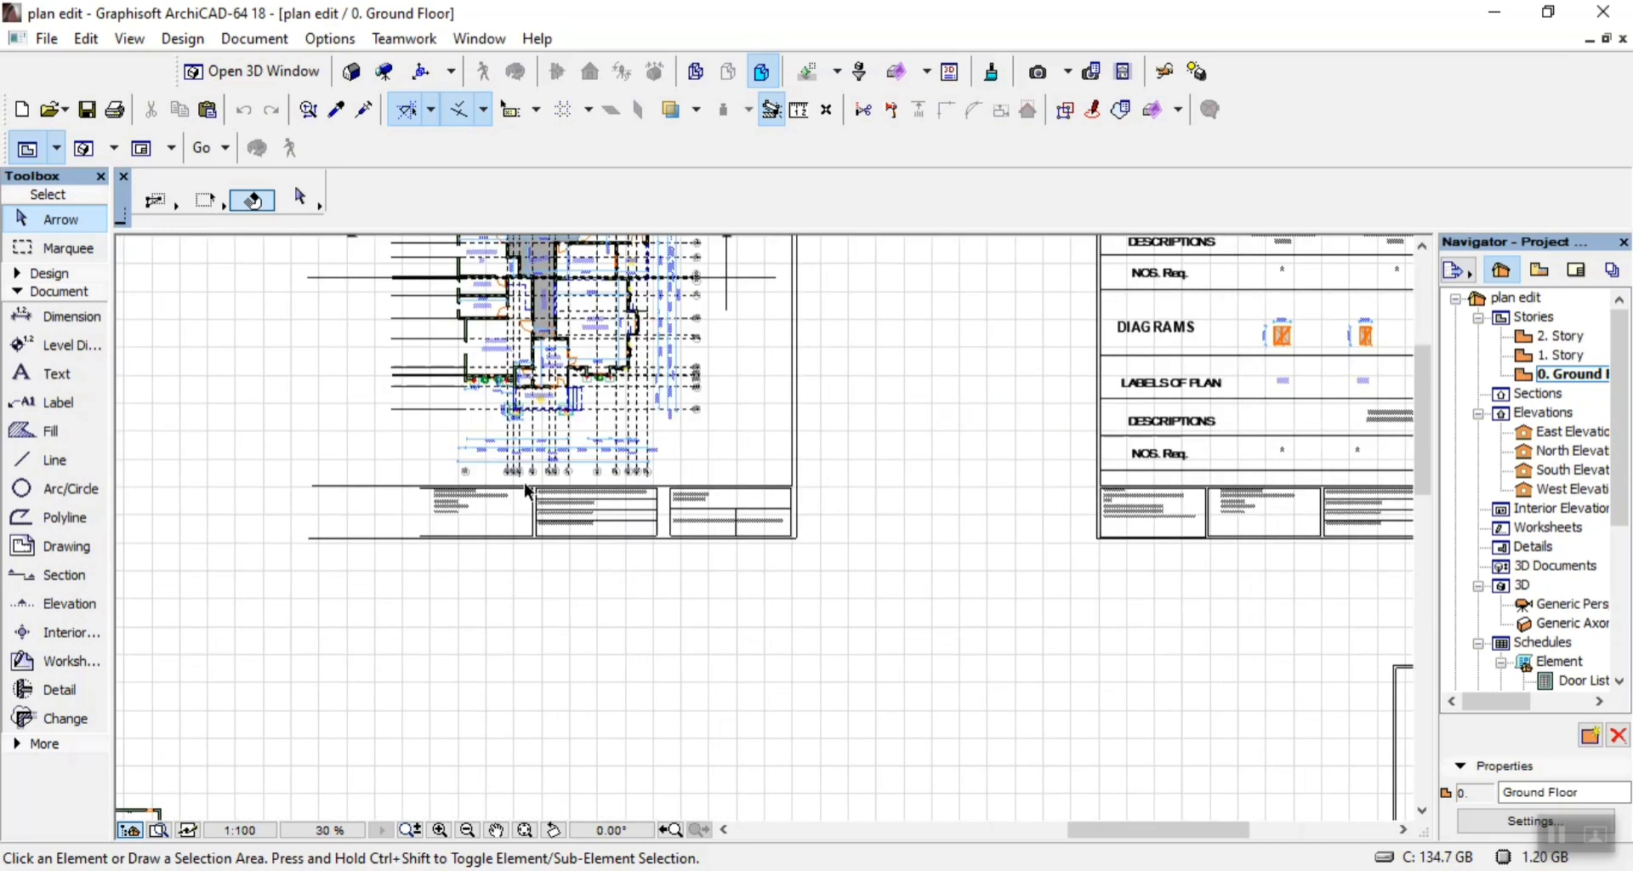
{"action": "scroll", "coordinate": [754, 508], "scroll_direction": "up", "scroll_amount": 3}
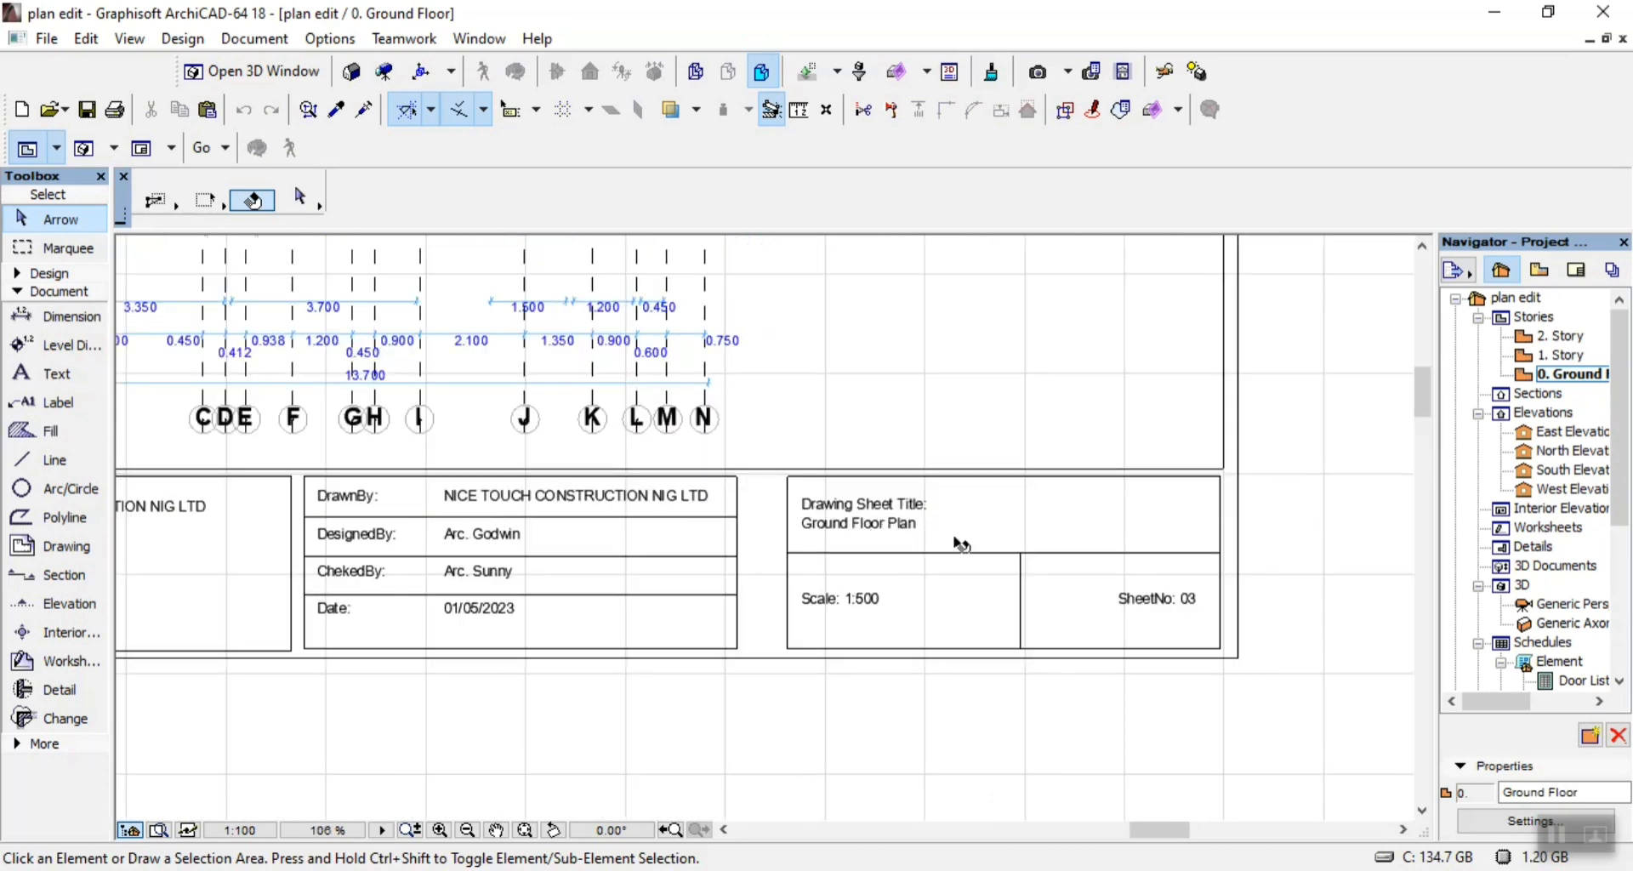
{"action": "scroll", "coordinate": [983, 630], "scroll_direction": "up", "scroll_amount": 1}
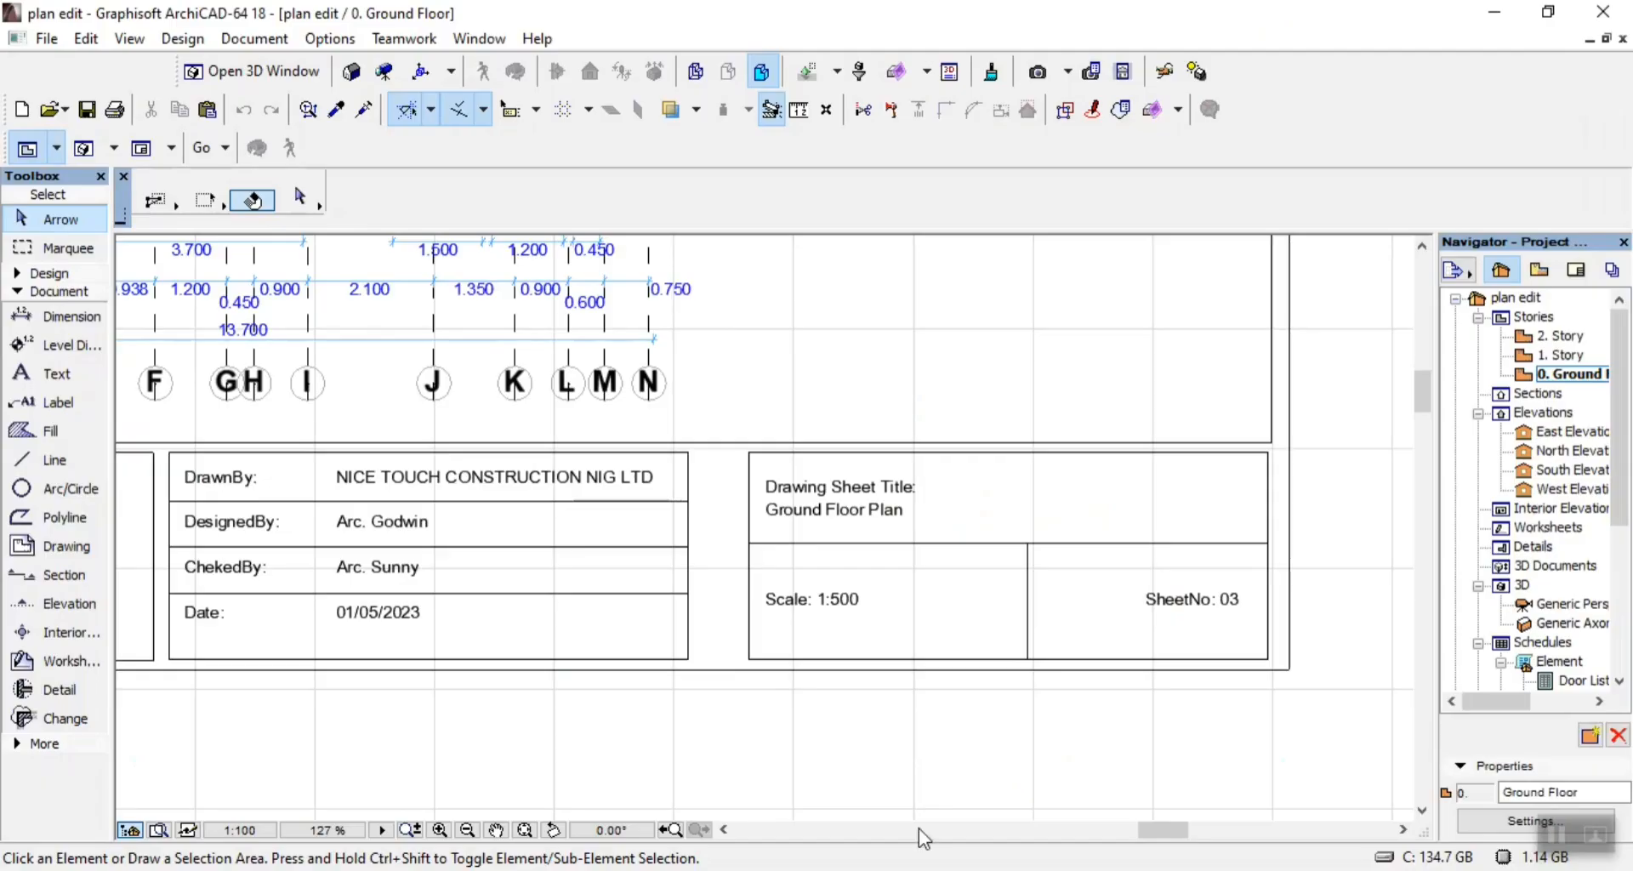
Copy the Ground Floor Plan sheet's frame and title block horizontally to the empty area left of the original sheet.
{"action": "scroll", "coordinate": [1058, 520], "scroll_direction": "down", "scroll_amount": 6}
{"action": "scroll", "coordinate": [1058, 521], "scroll_direction": "up", "scroll_amount": 5}
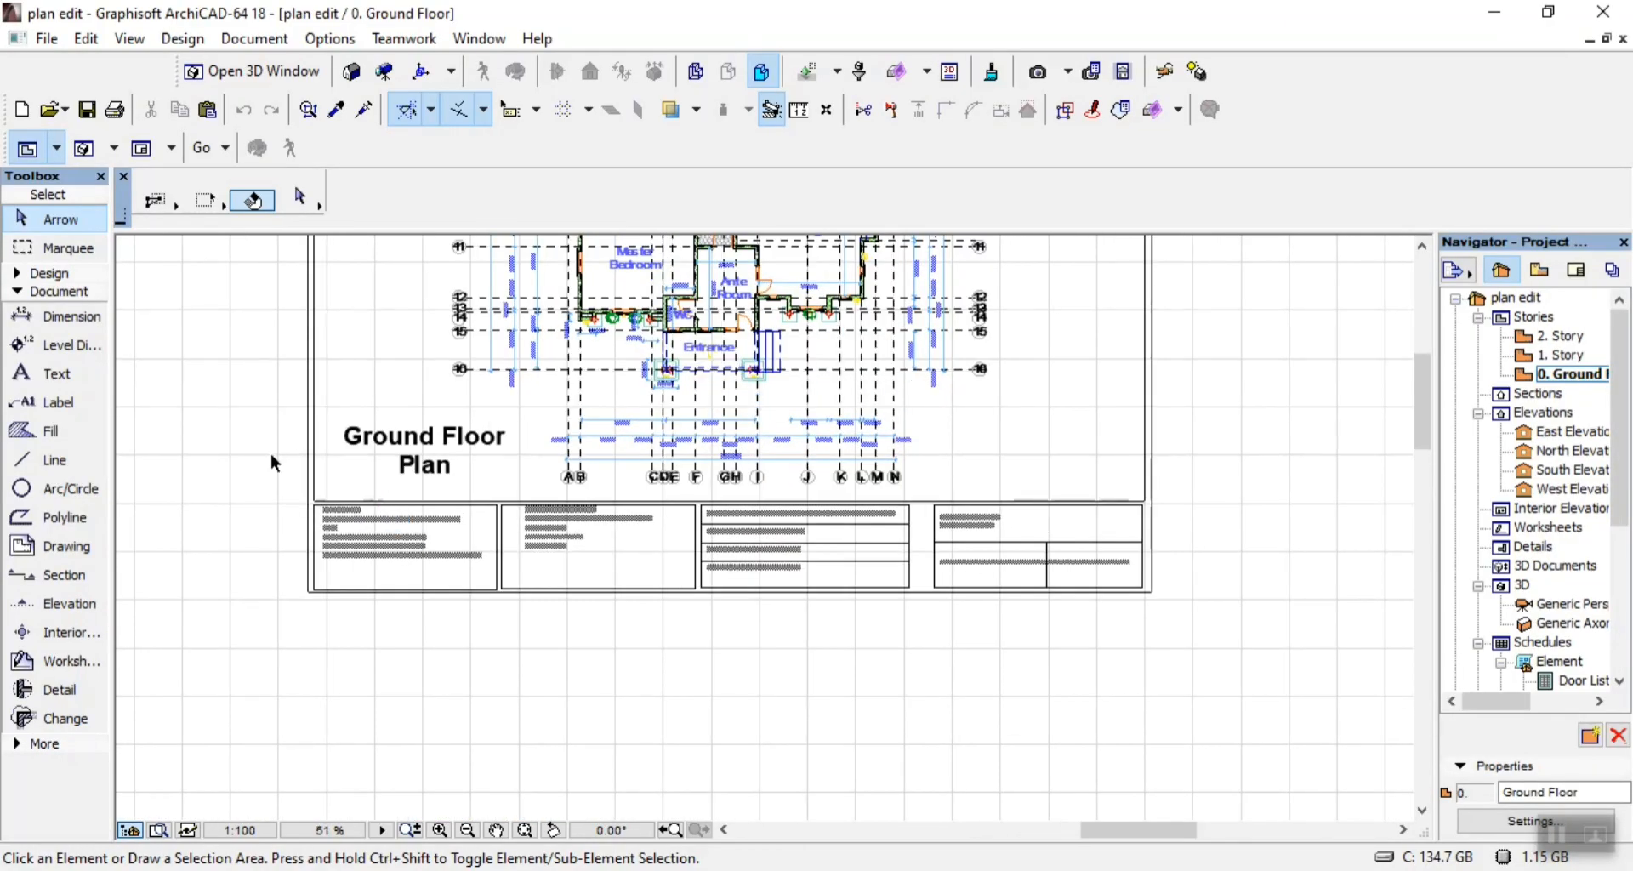
{"action": "key", "text": "ctrl+a"}
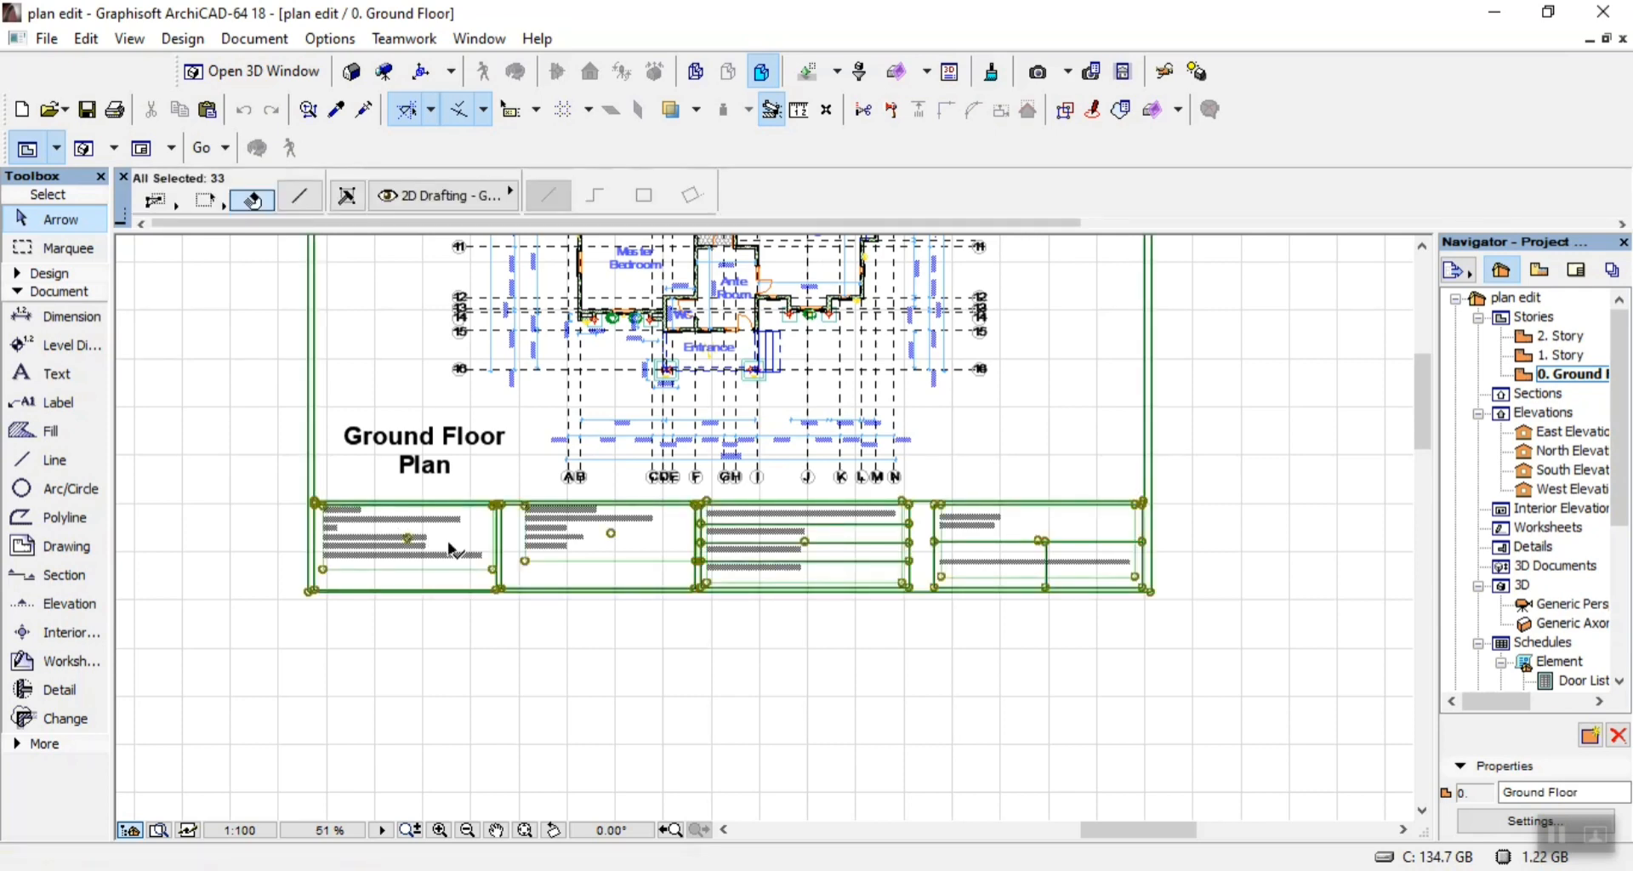
{"action": "scroll", "coordinate": [629, 578], "scroll_direction": "down", "scroll_amount": 3}
{"action": "scroll", "coordinate": [693, 582], "scroll_direction": "down", "scroll_amount": 2}
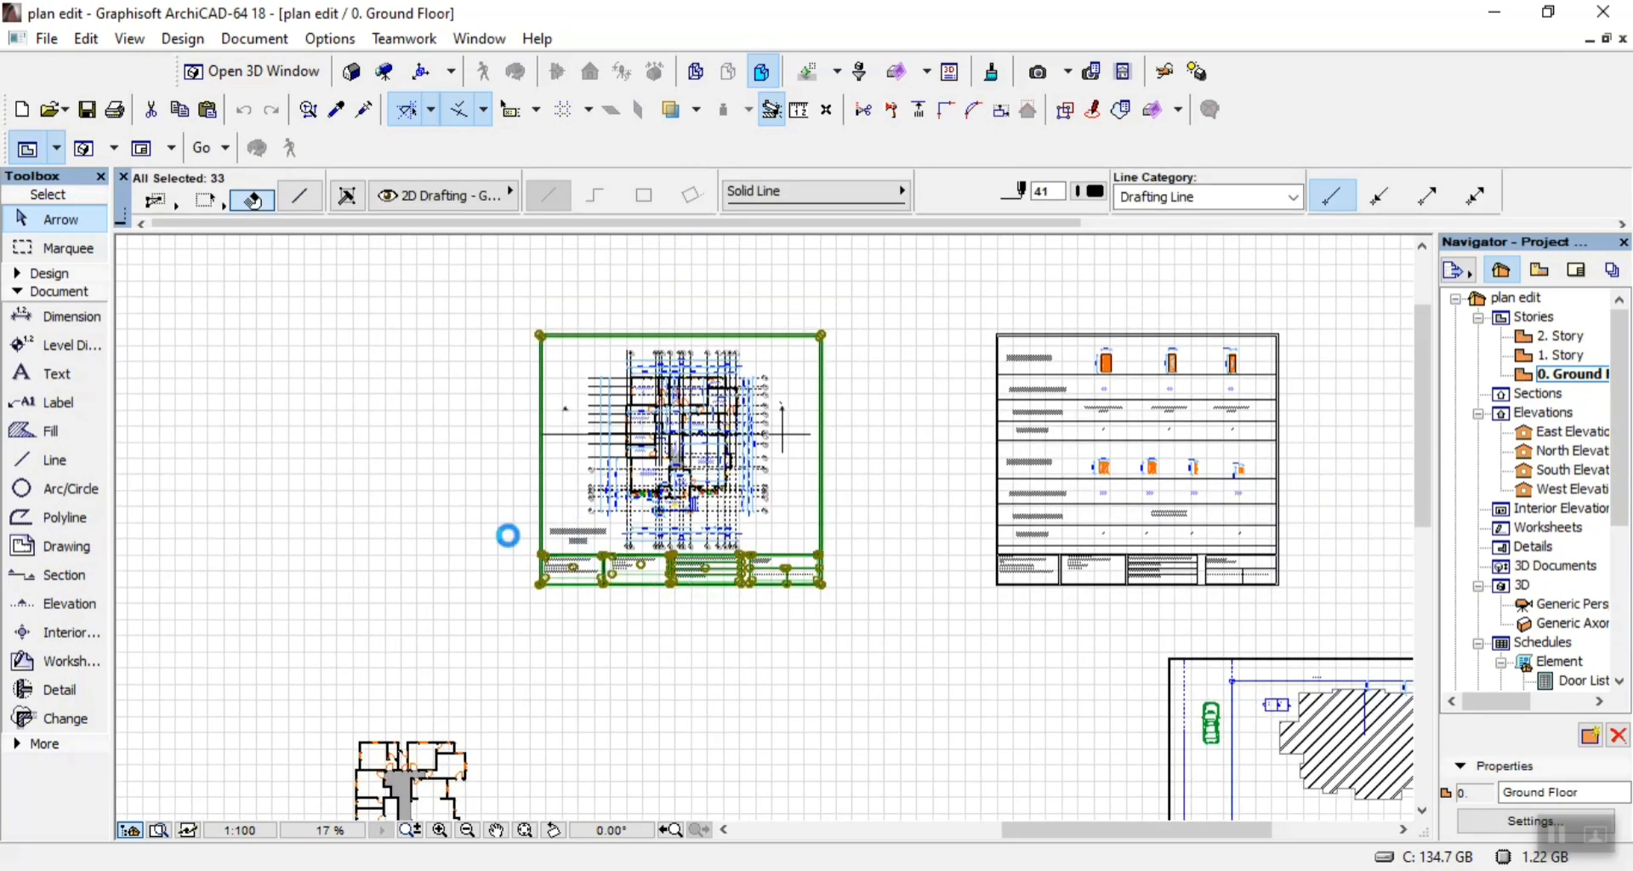
{"action": "scroll", "coordinate": [508, 522], "scroll_direction": "up", "scroll_amount": 3}
{"action": "scroll", "coordinate": [680, 587], "scroll_direction": "down", "scroll_amount": 3}
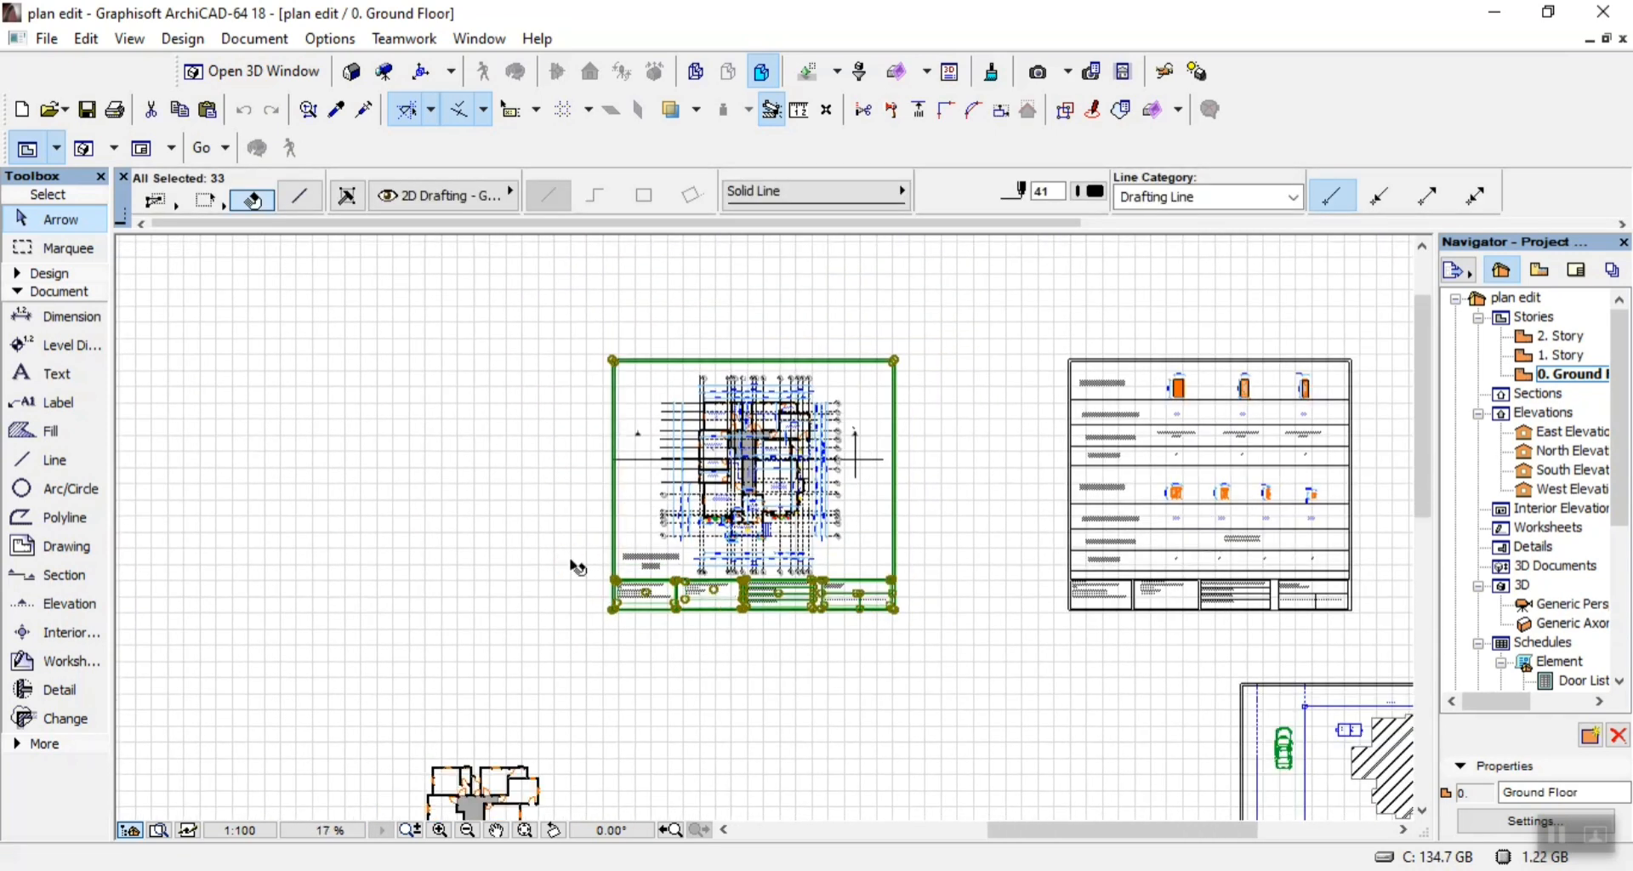
{"action": "scroll", "coordinate": [579, 567], "scroll_direction": "up", "scroll_amount": 3}
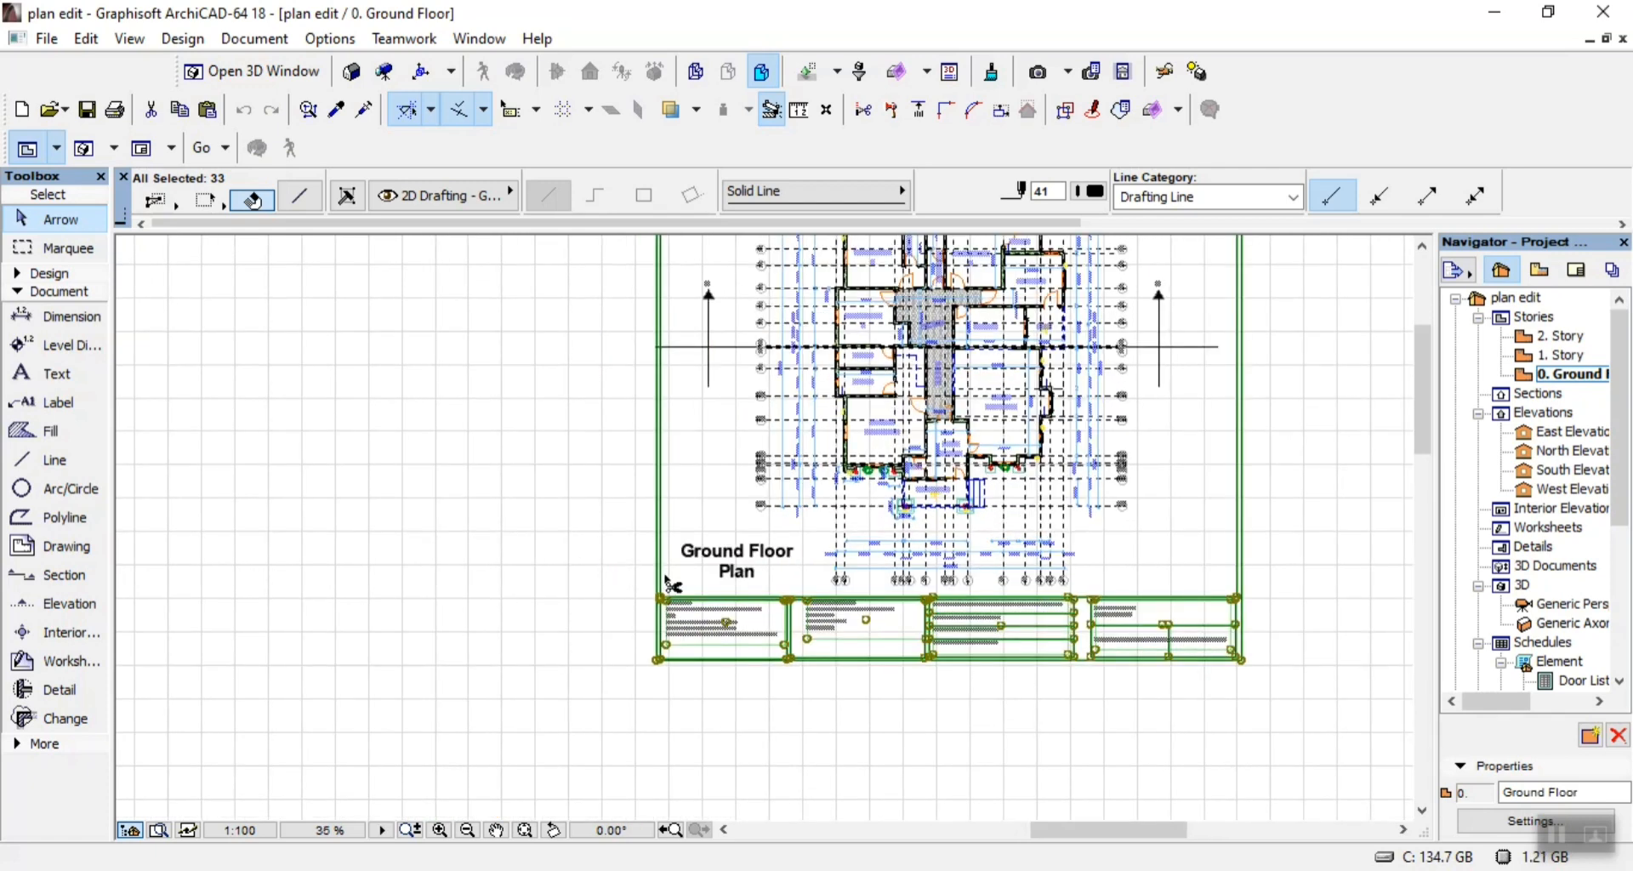
{"action": "key", "text": "ctrl+shift+d"}
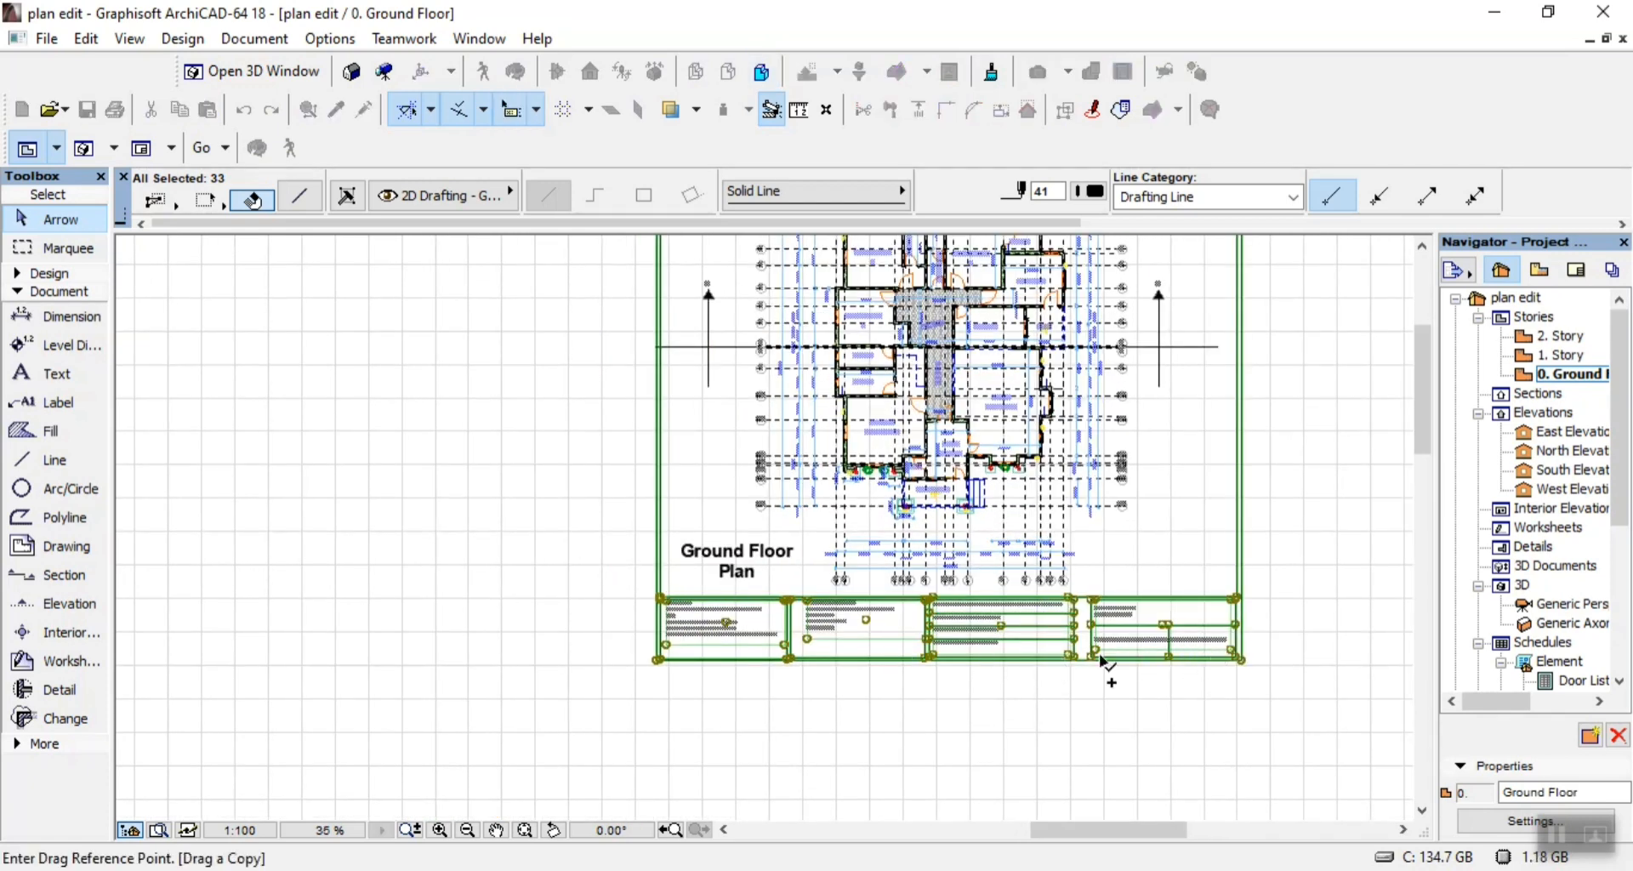
{"action": "left_click", "coordinate": [440, 663]}
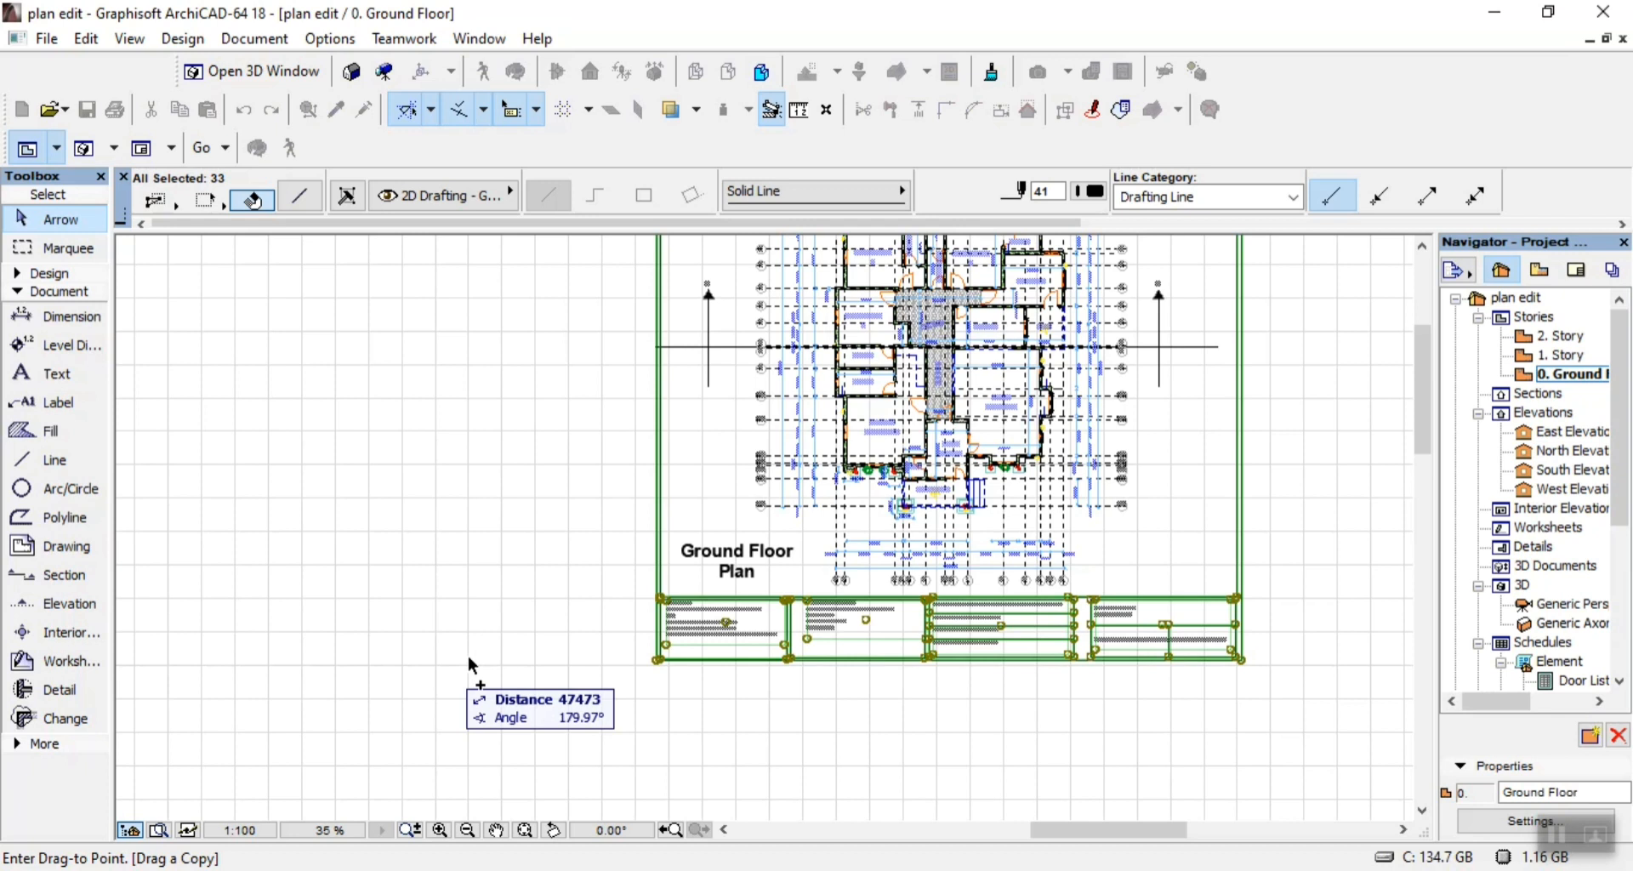
{"action": "left_click", "coordinate": [1168, 637]}
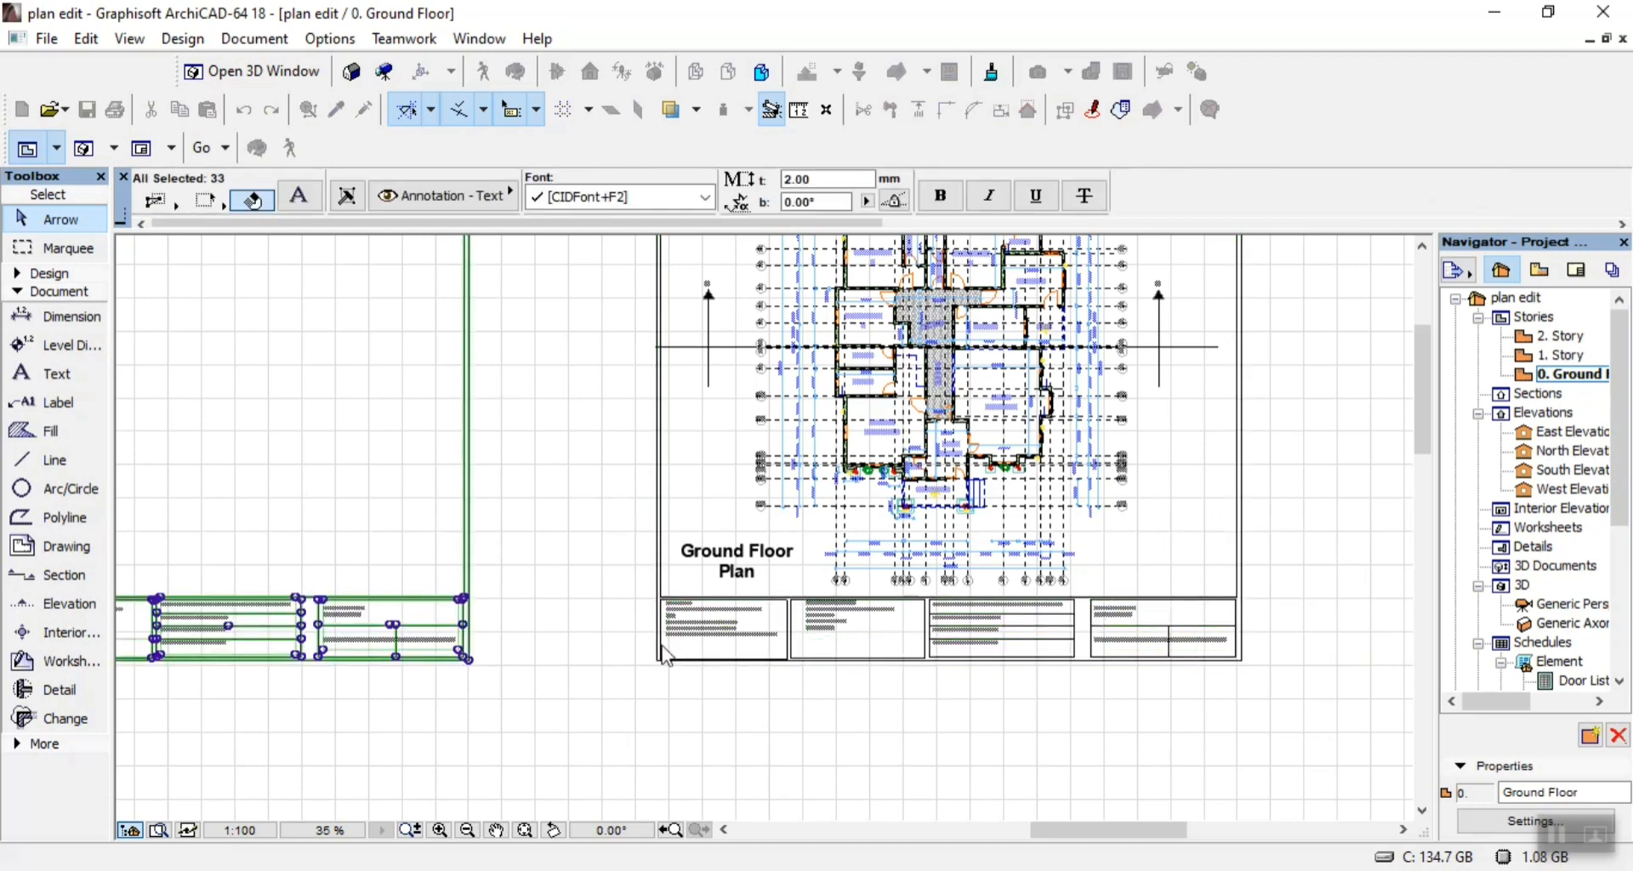
Copy the large "Ground Floor Plan" heading to the matching spot above the first title-block cell of the empty sheet.
{"action": "scroll", "coordinate": [799, 670], "scroll_direction": "down", "scroll_amount": 2}
{"action": "scroll", "coordinate": [341, 643], "scroll_direction": "up", "scroll_amount": 3}
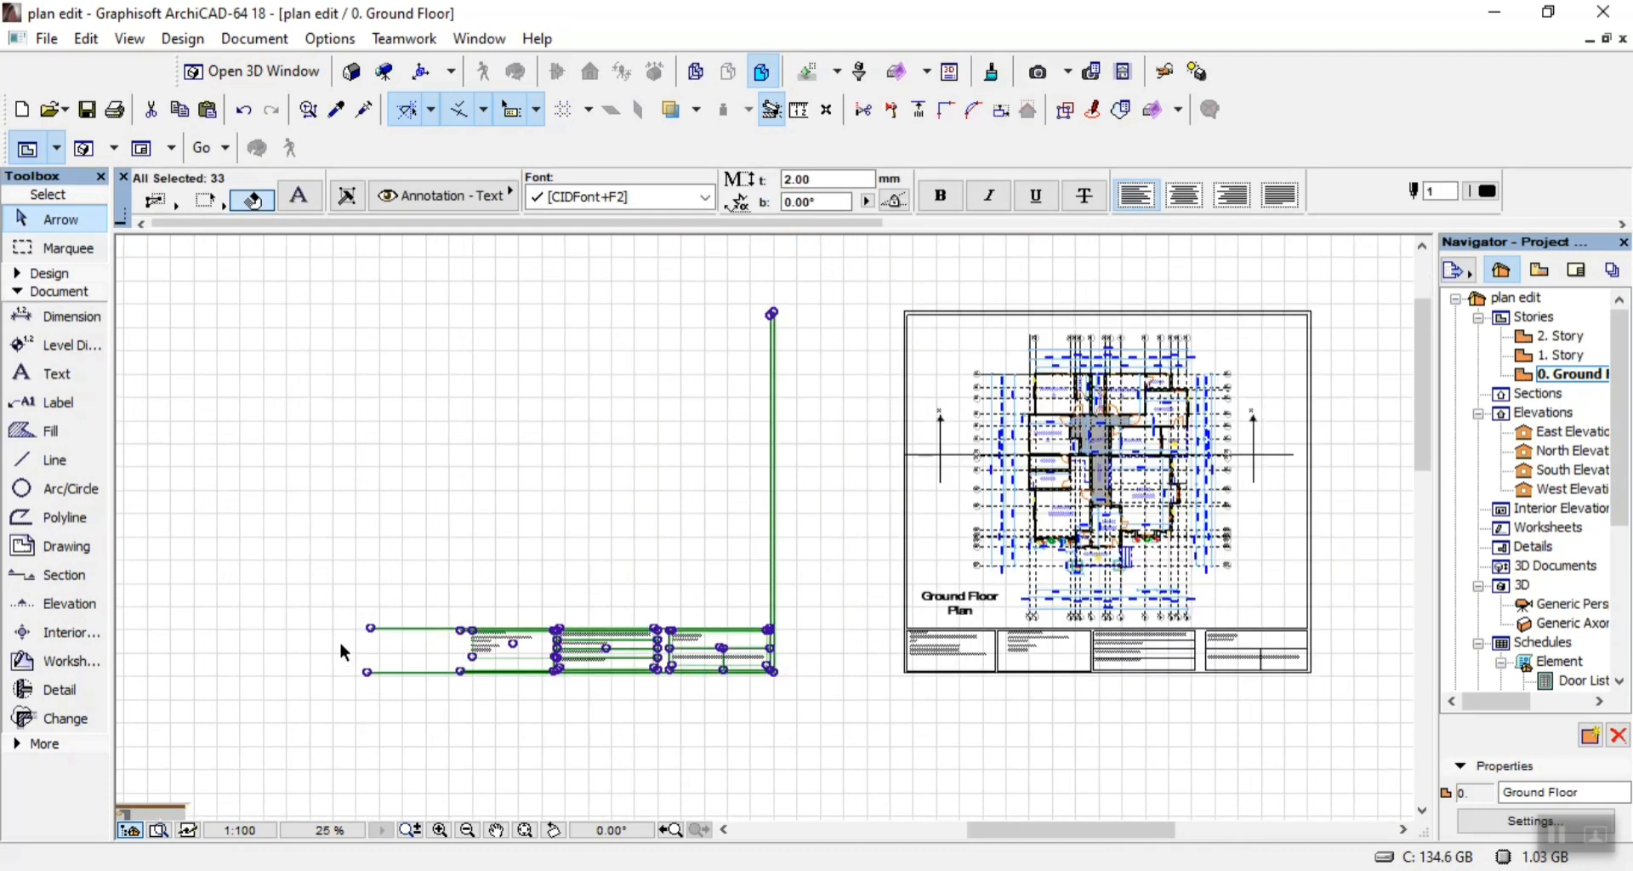
{"action": "scroll", "coordinate": [349, 640], "scroll_direction": "up", "scroll_amount": 1}
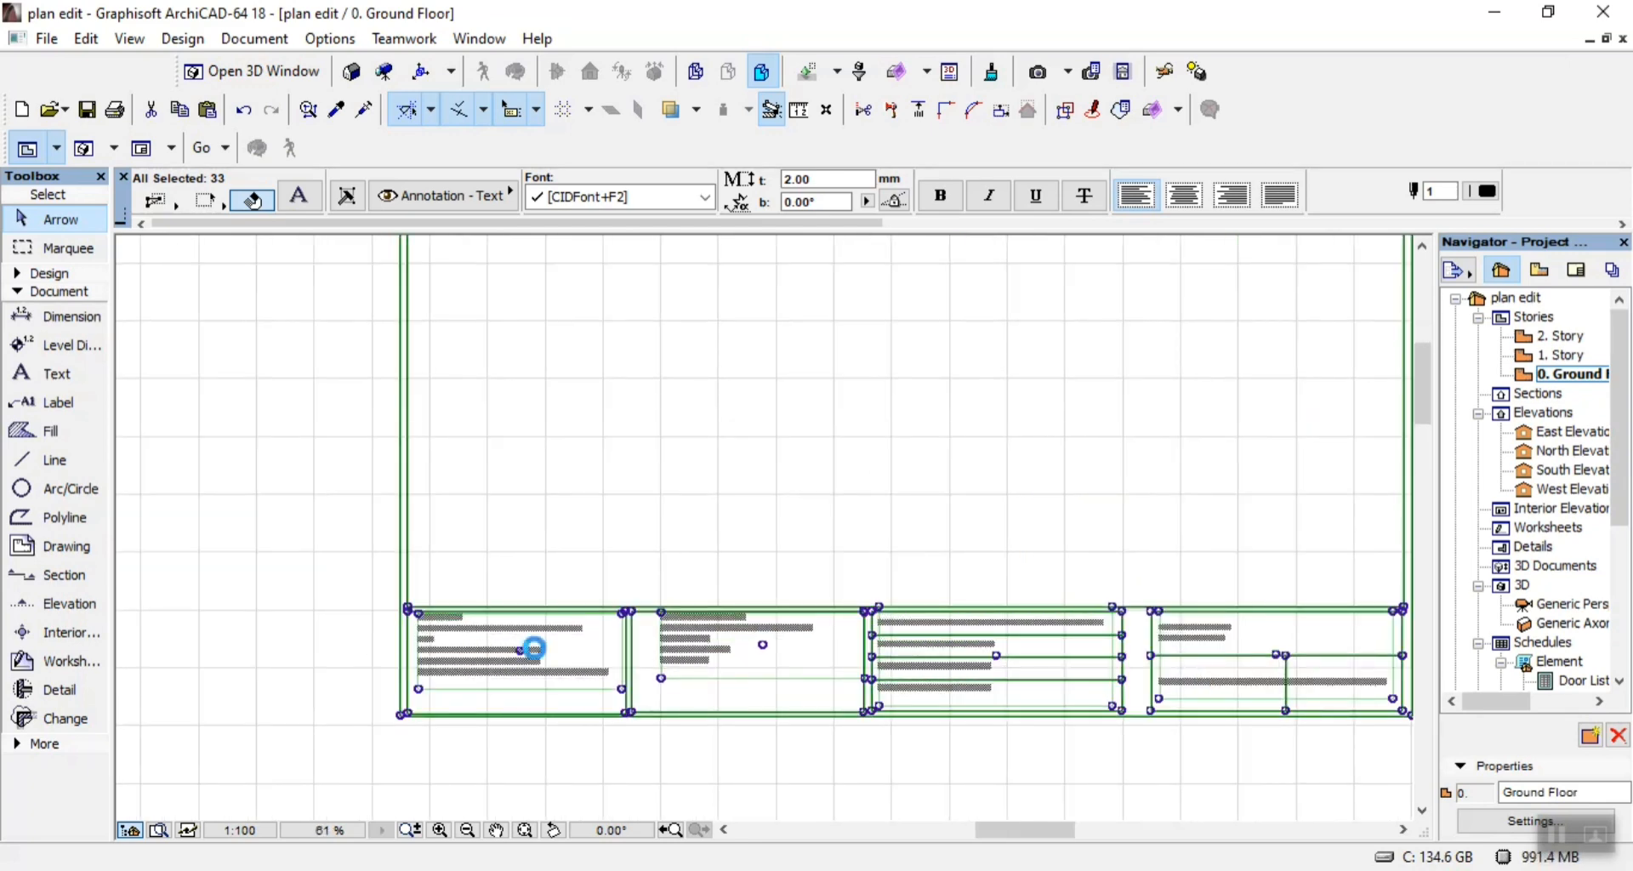
{"action": "scroll", "coordinate": [538, 642], "scroll_direction": "down", "scroll_amount": 3}
{"action": "scroll", "coordinate": [1097, 640], "scroll_direction": "up", "scroll_amount": 1}
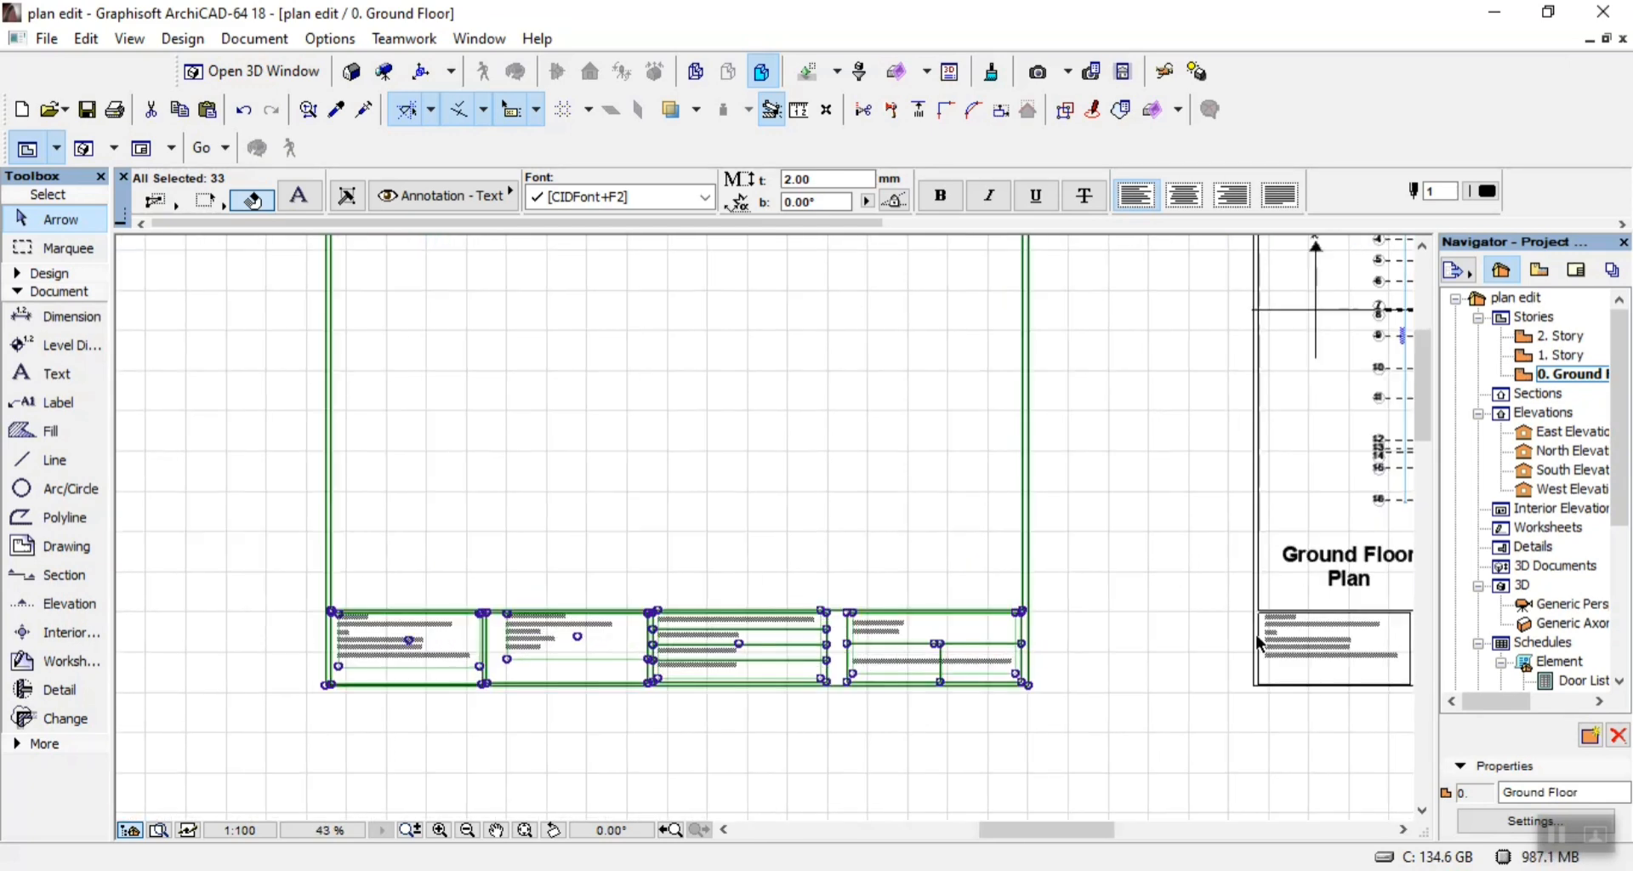
{"action": "left_click", "coordinate": [1105, 638]}
{"action": "left_click", "coordinate": [1346, 559]}
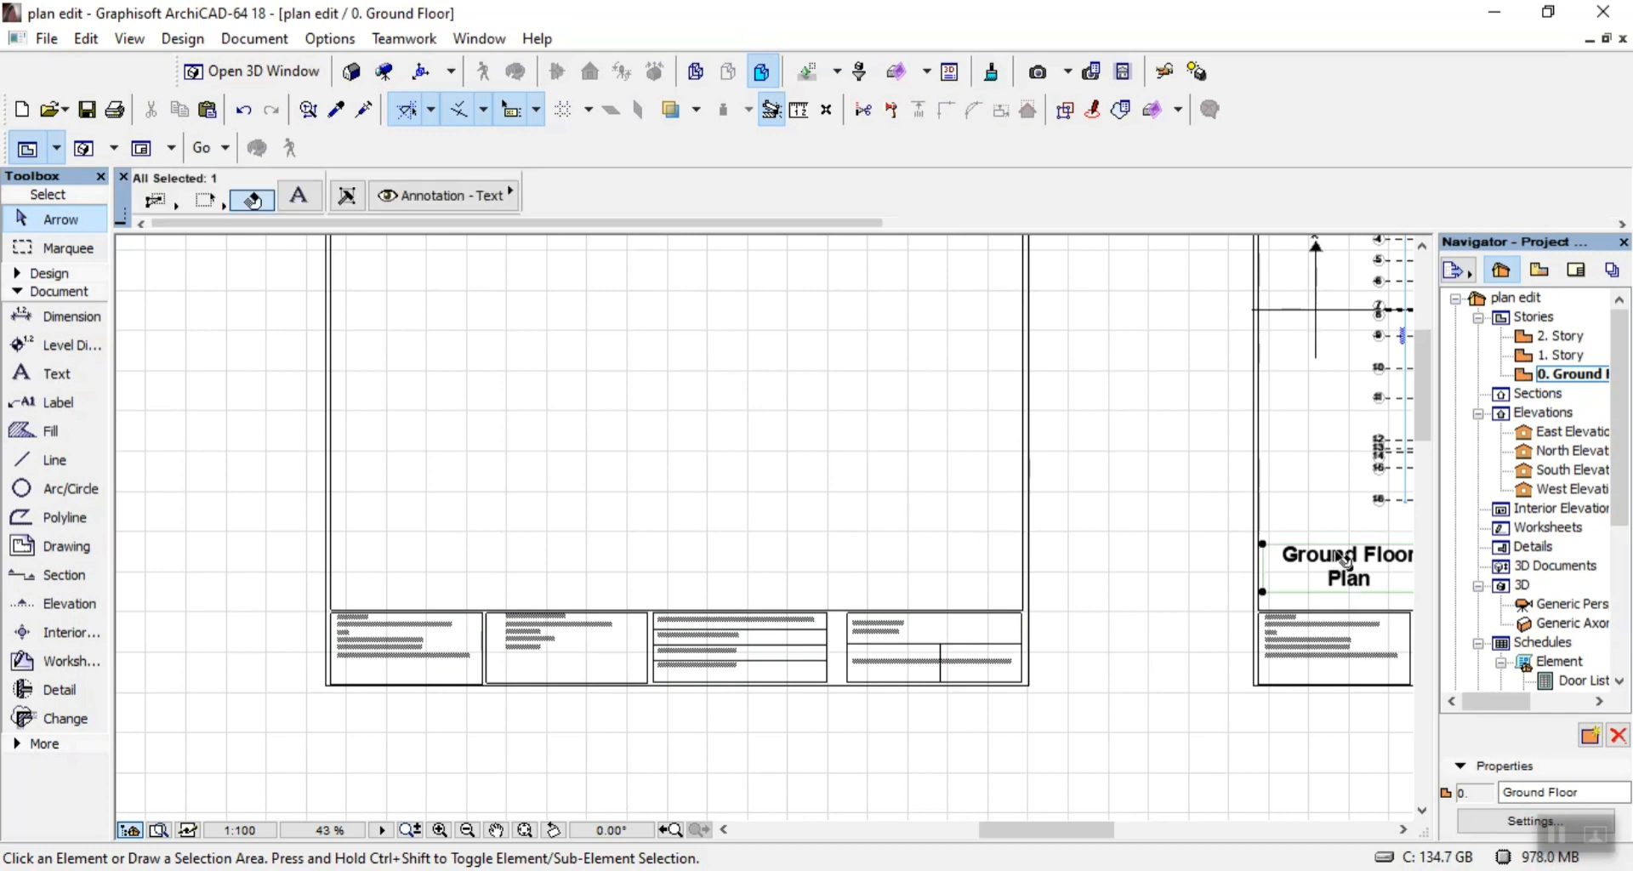
{"action": "key", "text": "ctrl+d"}
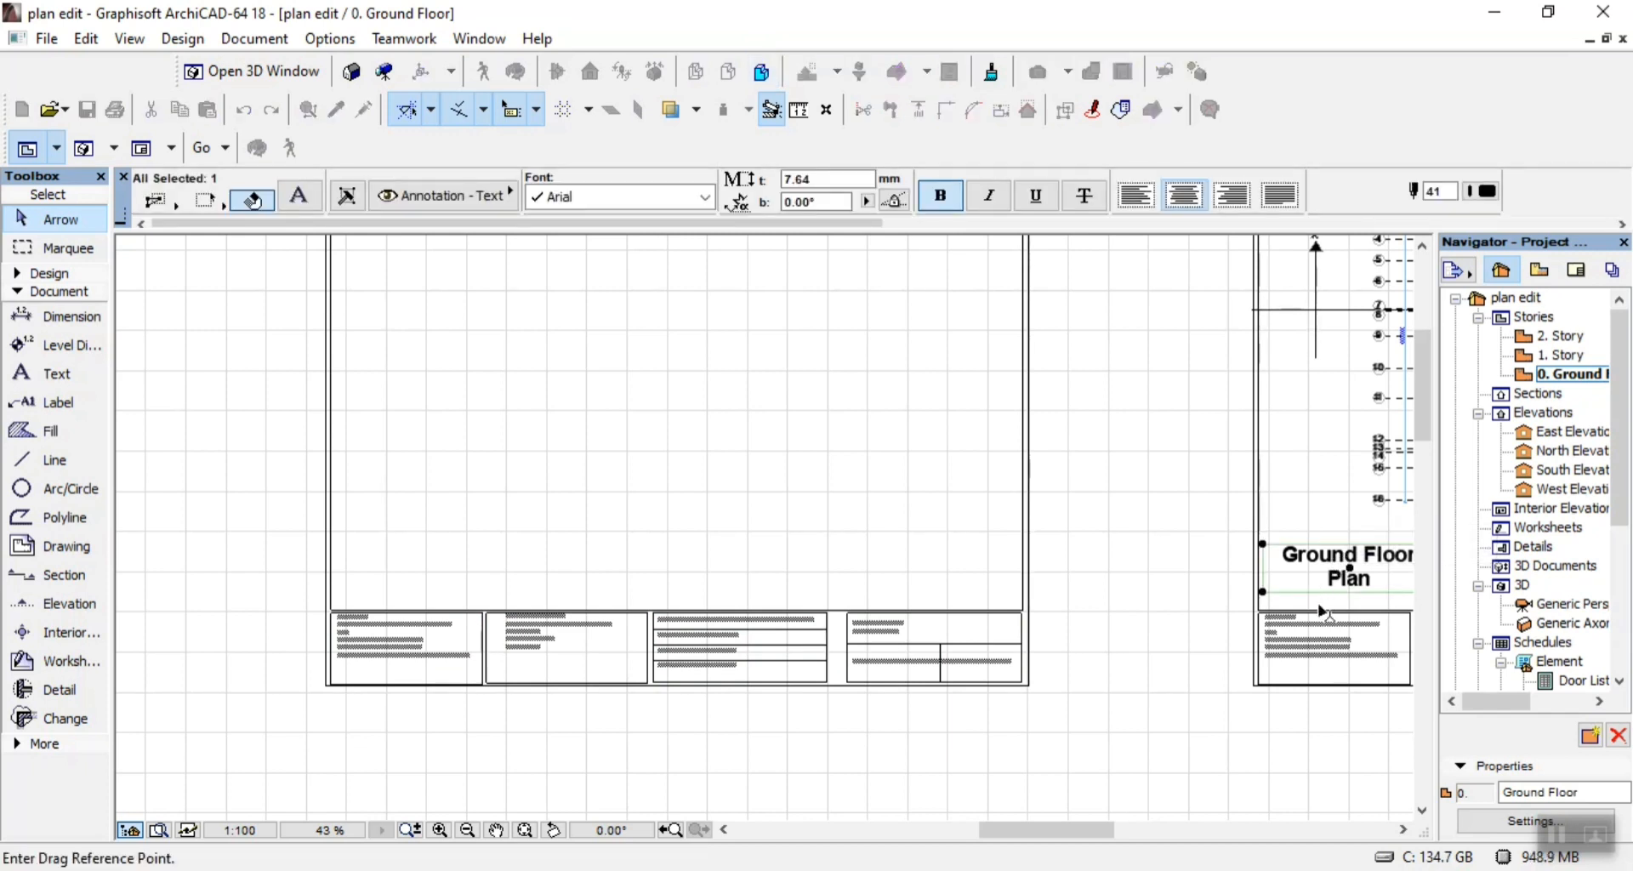
{"action": "key", "text": "ctrl"}
{"action": "left_click", "coordinate": [1351, 569]}
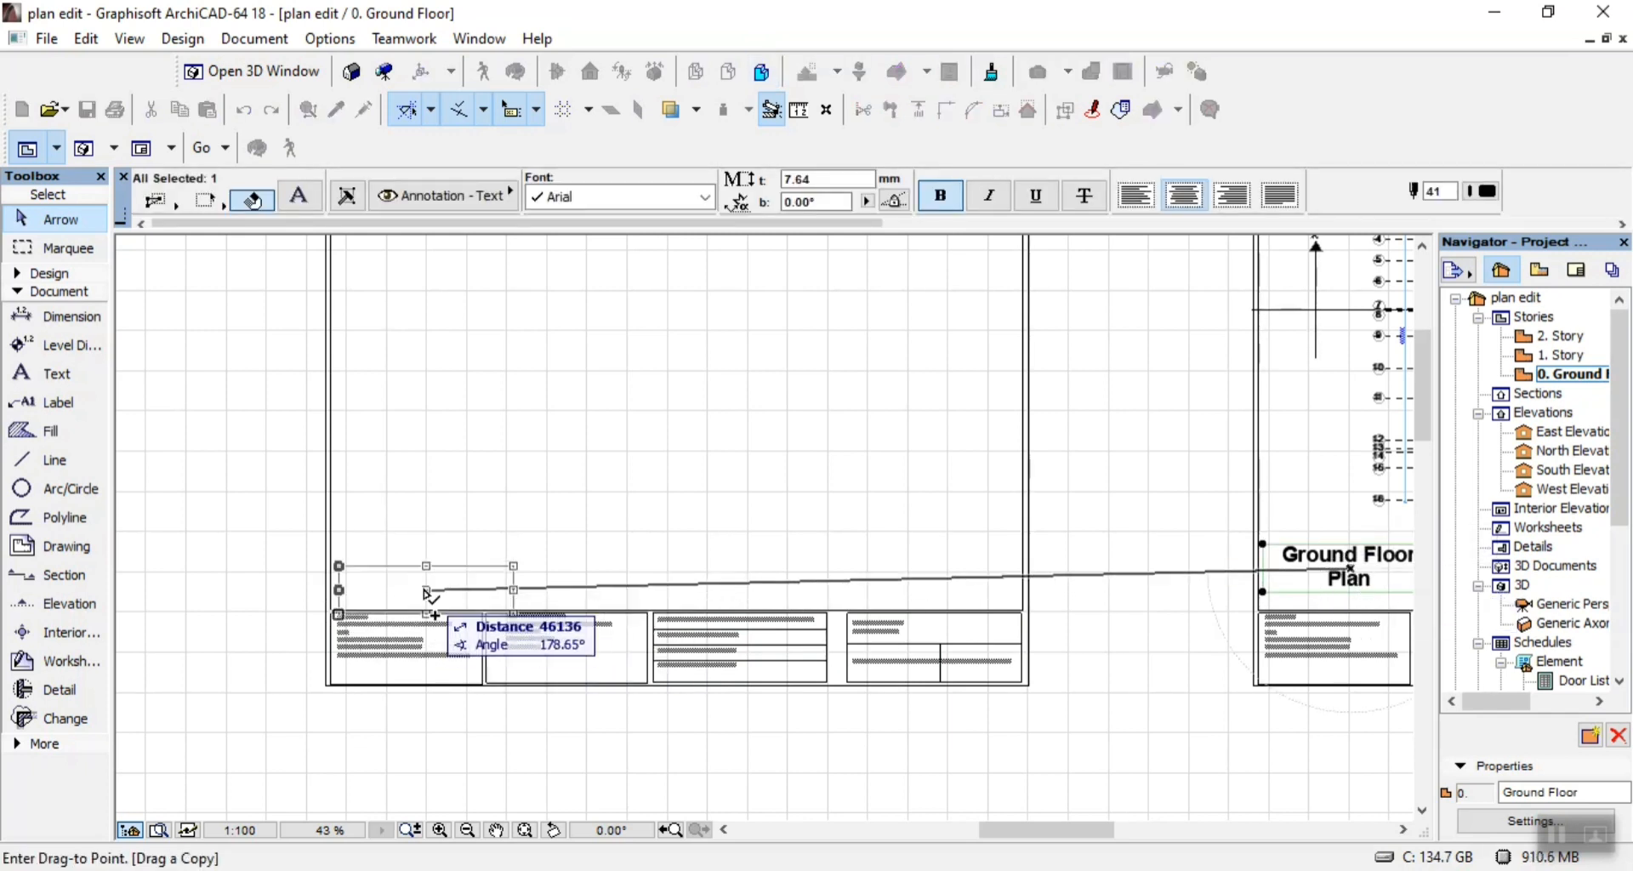
{"action": "left_click", "coordinate": [421, 569]}
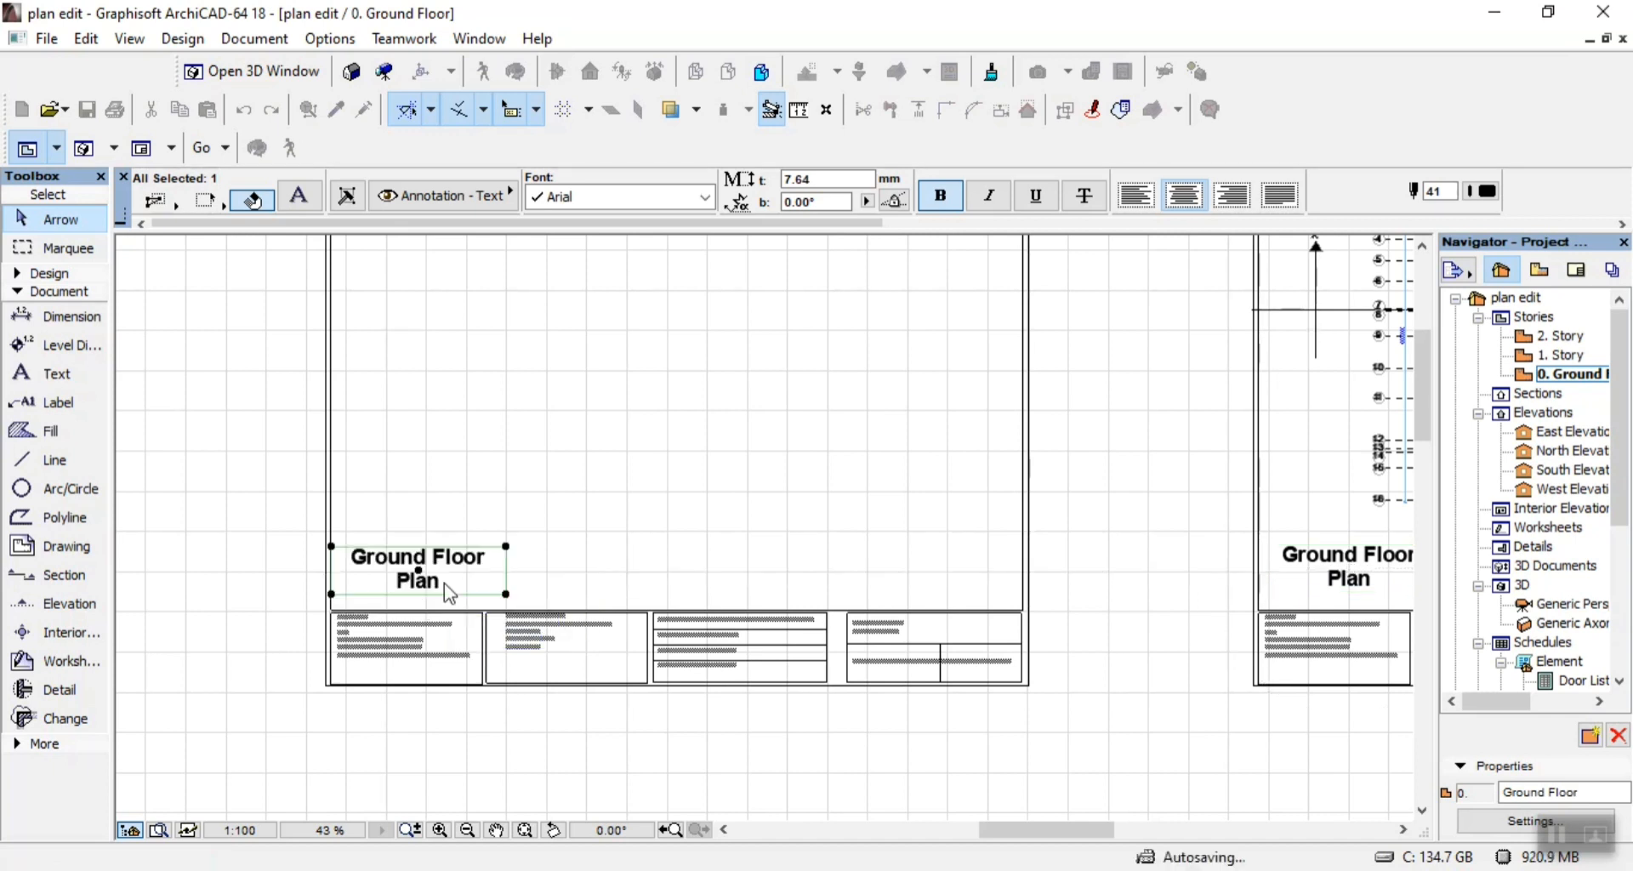
Replace the copied "Ground Floor Plan" heading text on the empty sheet with "Views 1".
{"action": "double_click", "coordinate": [463, 589]}
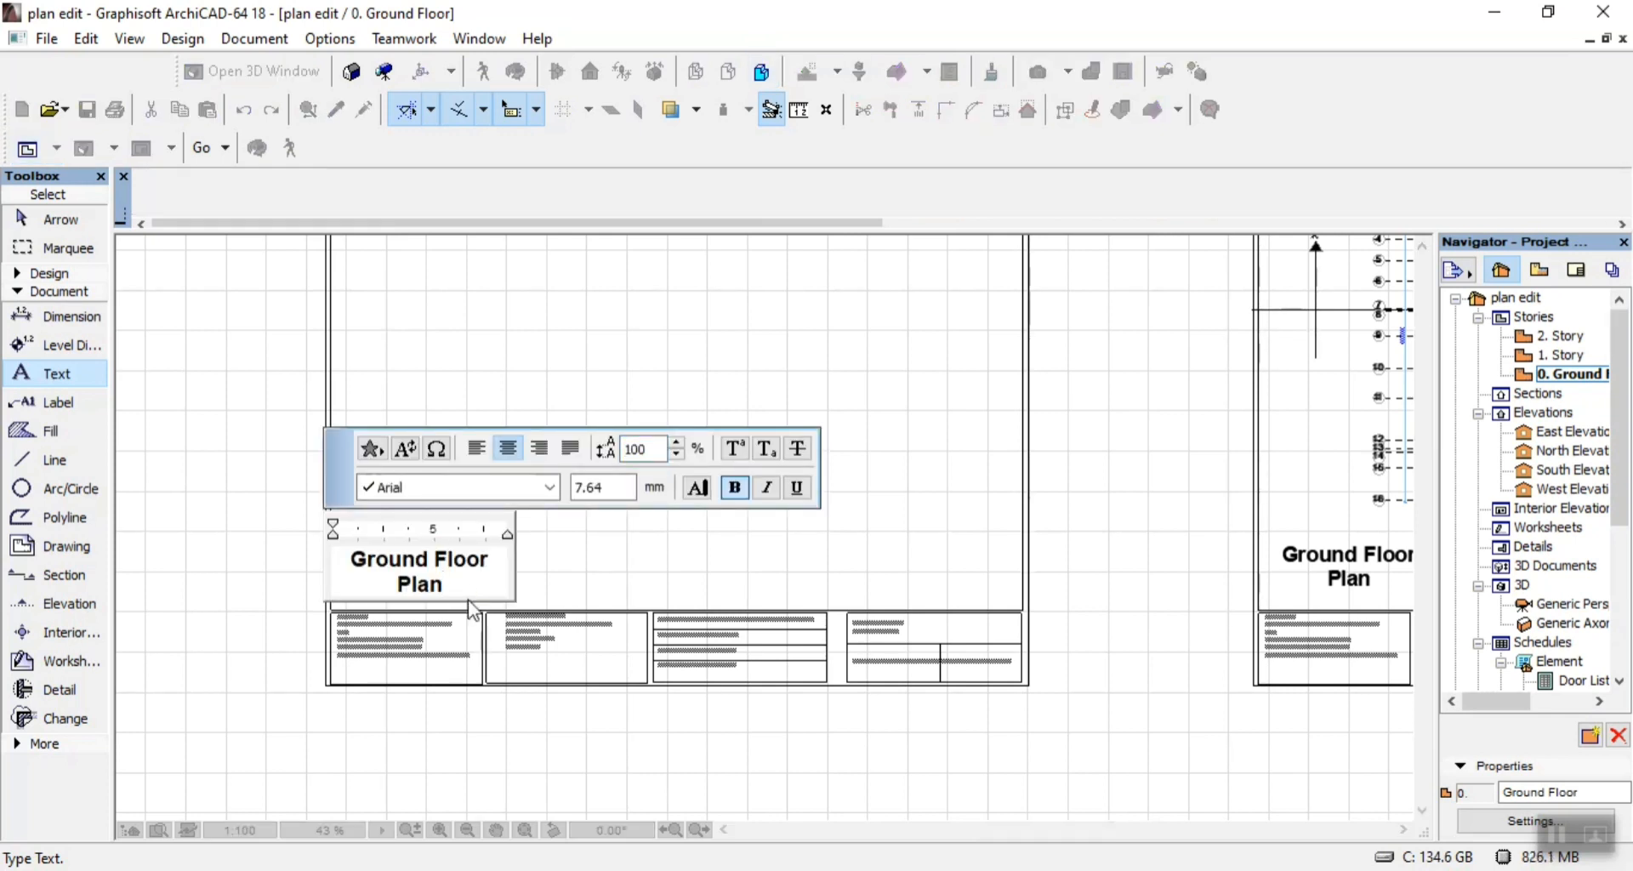
{"action": "key", "text": "ctrl+a"}
{"action": "type", "text": "vi"}
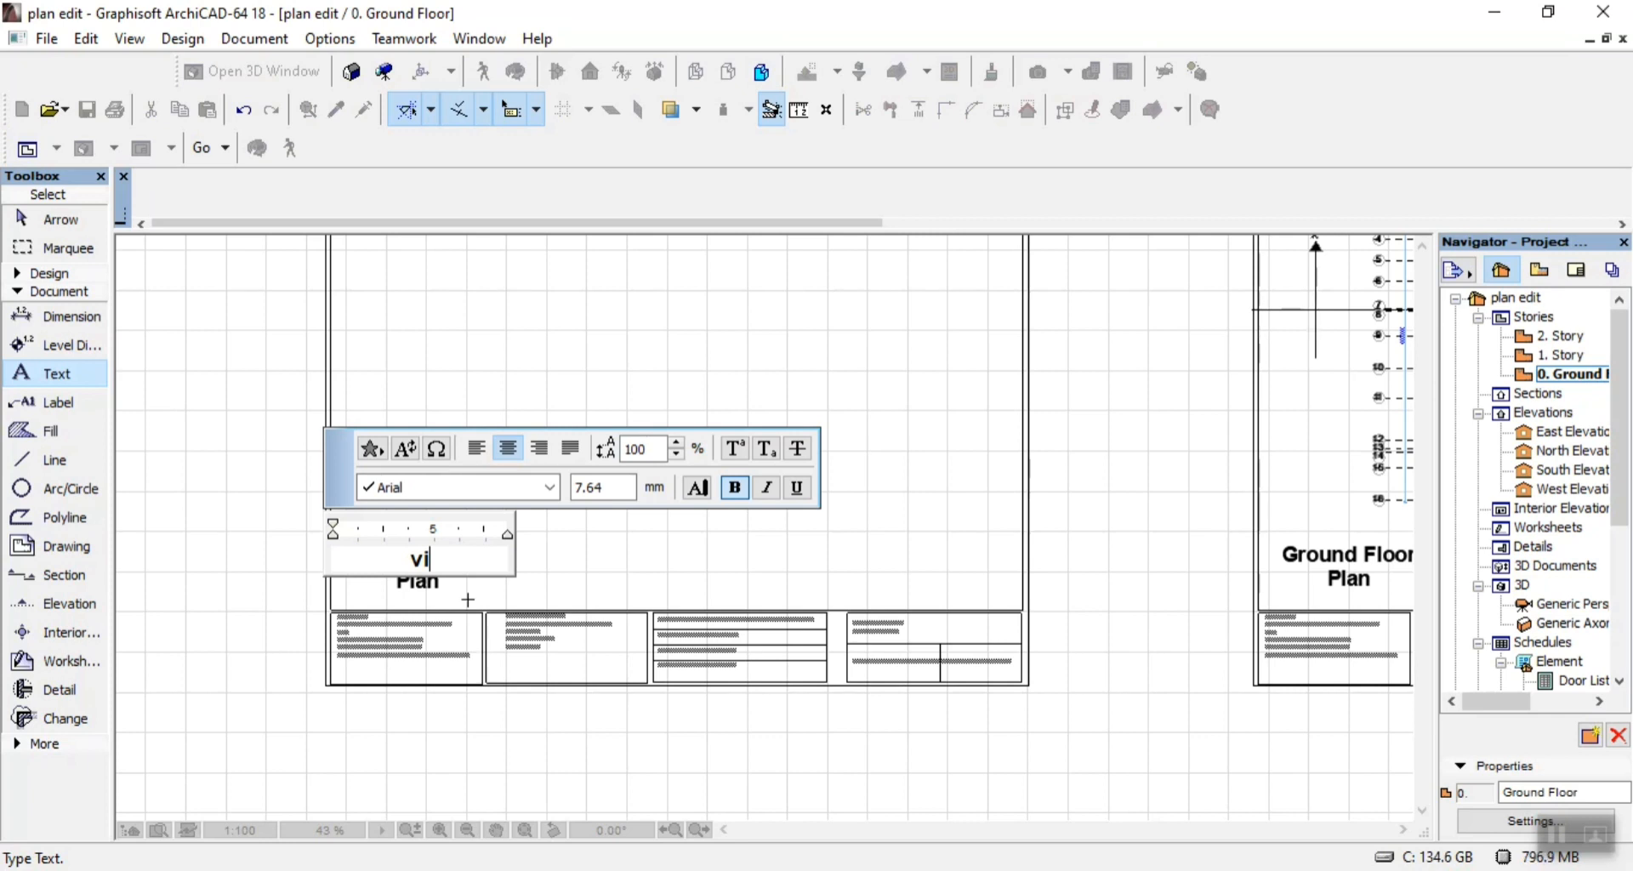
{"action": "type", "text": "ews"}
{"action": "key", "text": "ctrl+a"}
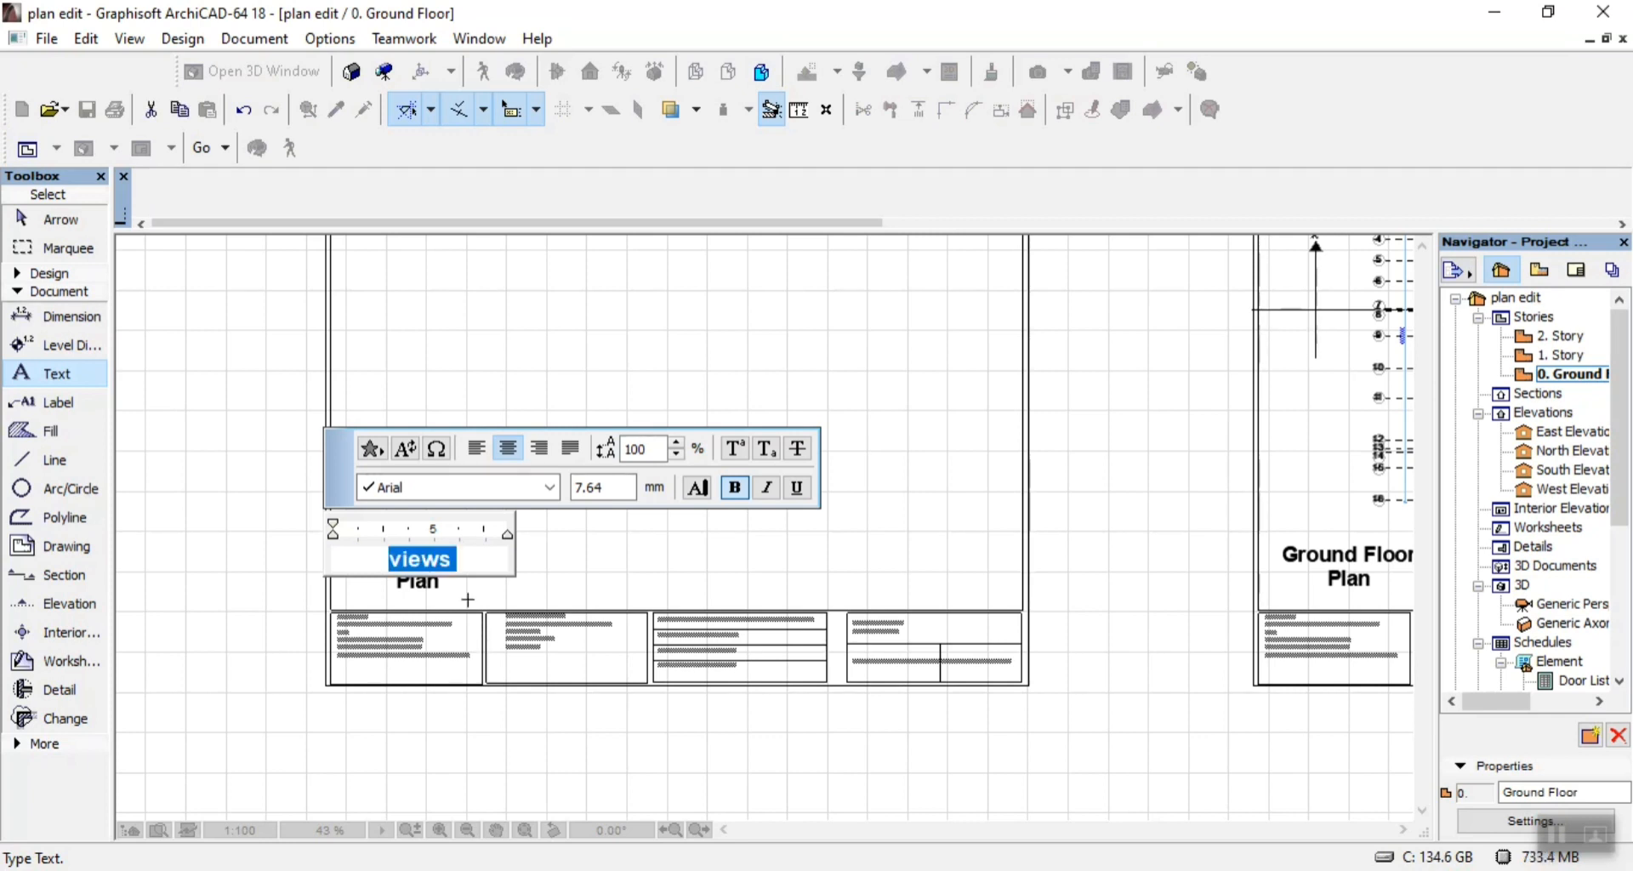
{"action": "type", "text": "Views 1"}
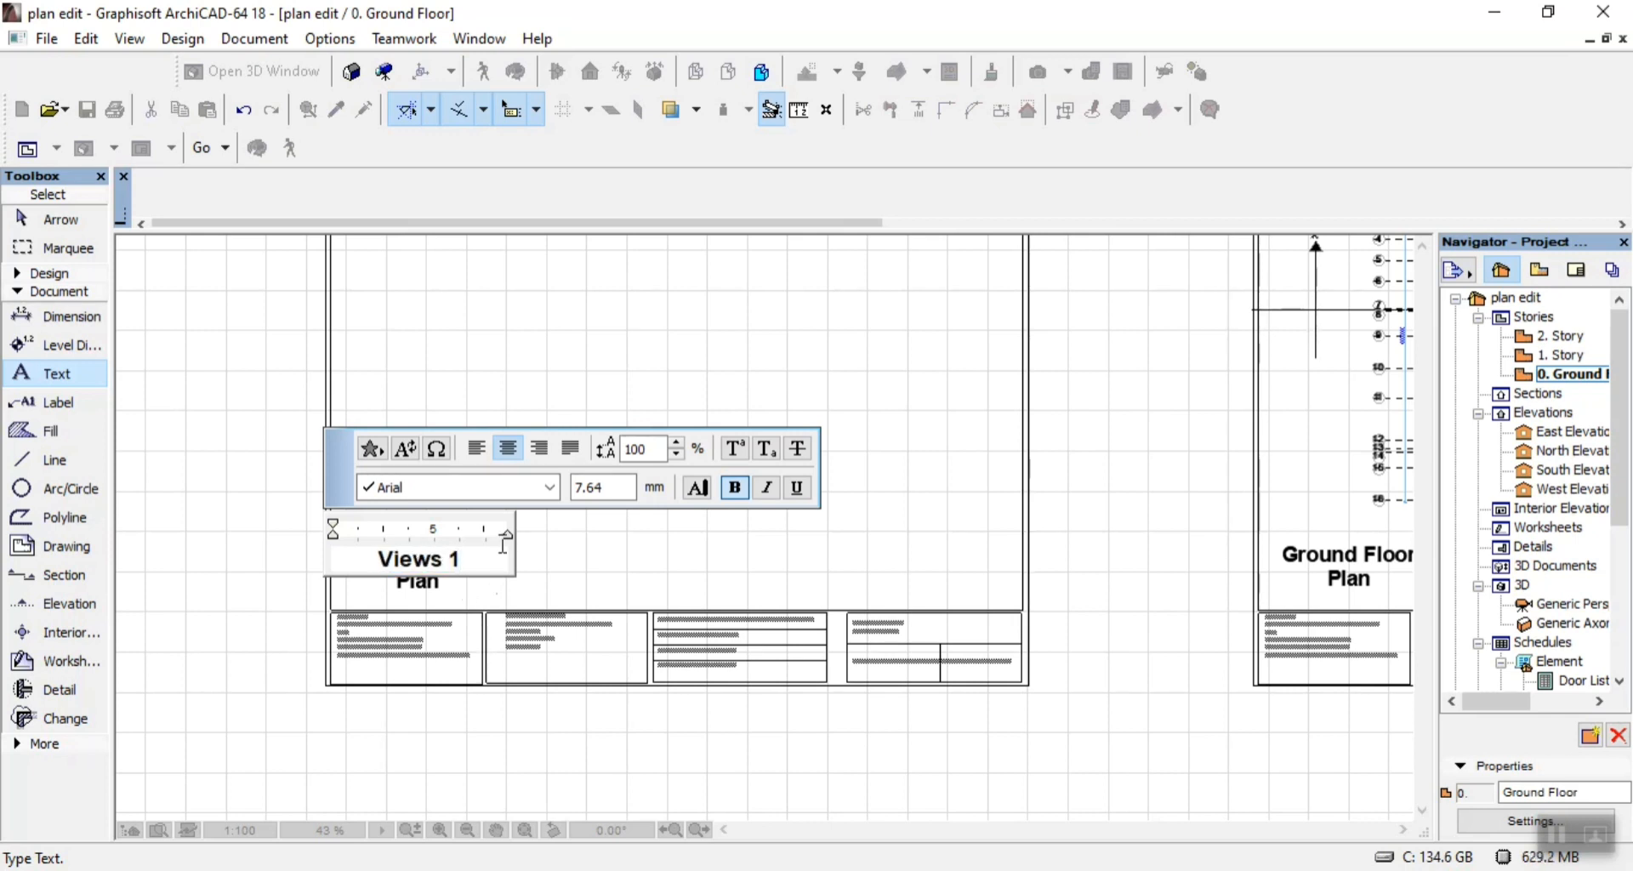
{"action": "left_click", "coordinate": [955, 306]}
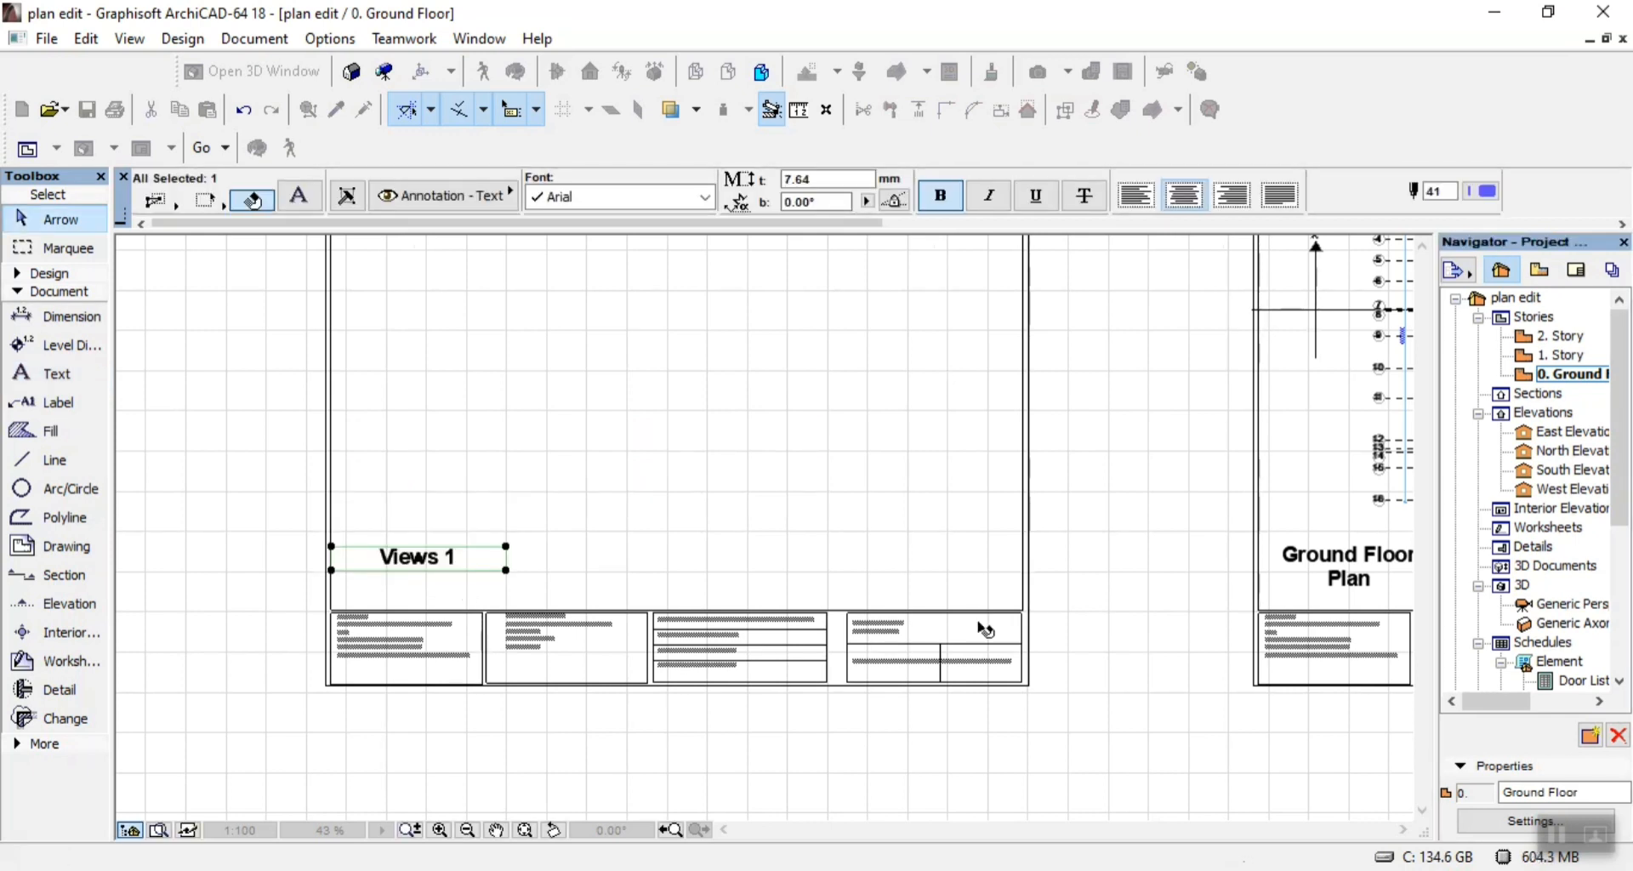
Move the "Views 1" heading straight down a little, closer to the title block.
{"action": "scroll", "coordinate": [985, 629], "scroll_direction": "down", "scroll_amount": 2}
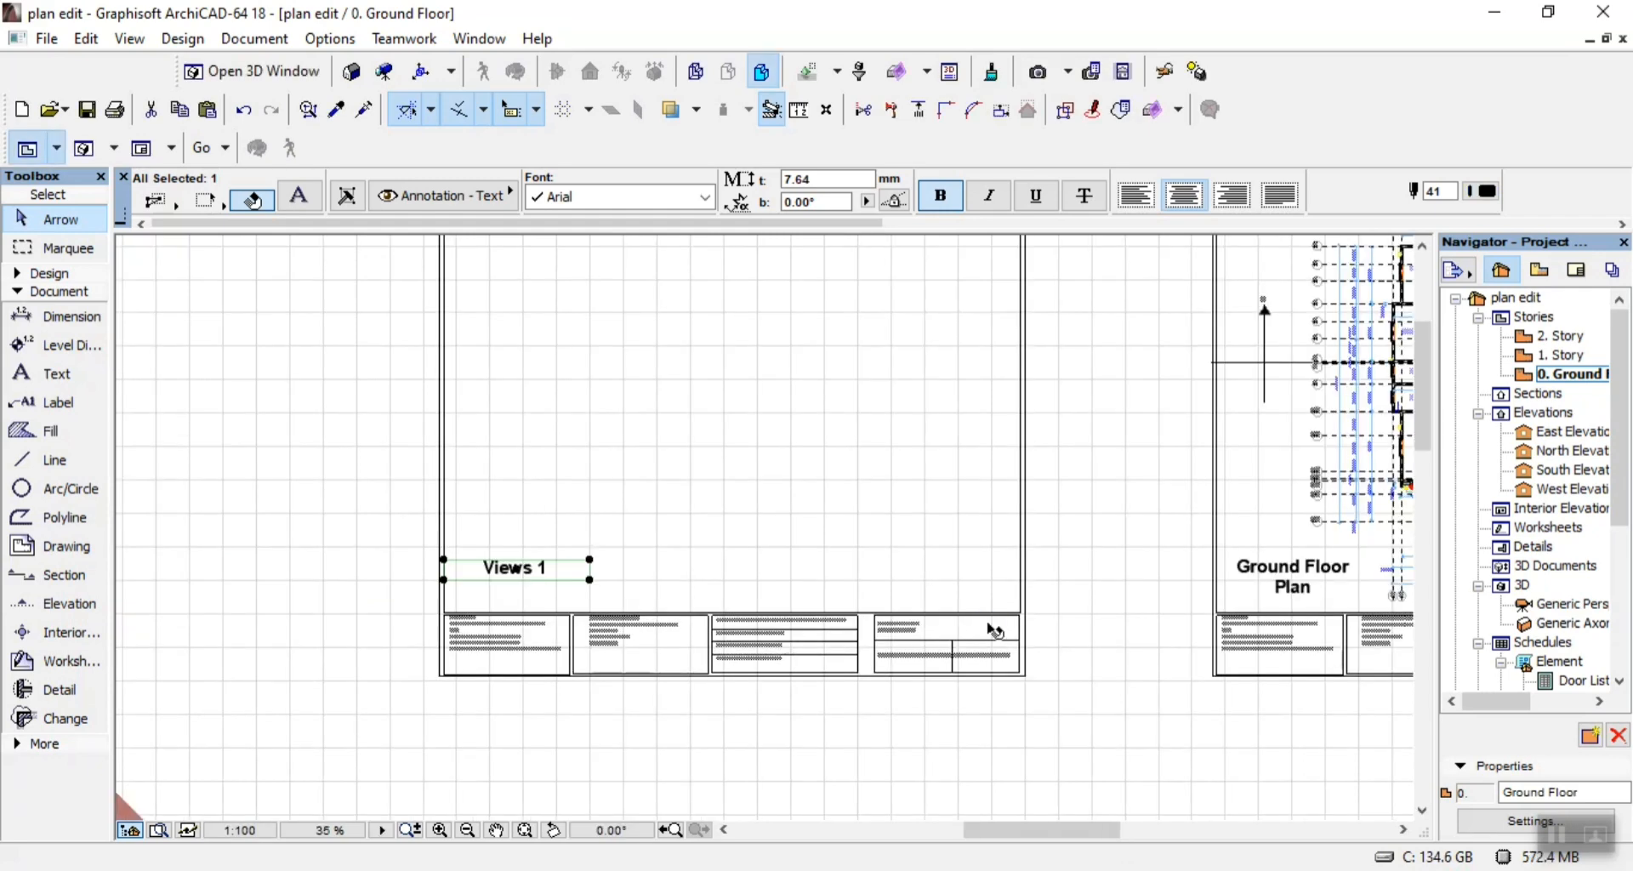
{"action": "key", "text": "ctrl+d"}
{"action": "scroll", "coordinate": [447, 578], "scroll_direction": "up", "scroll_amount": 5}
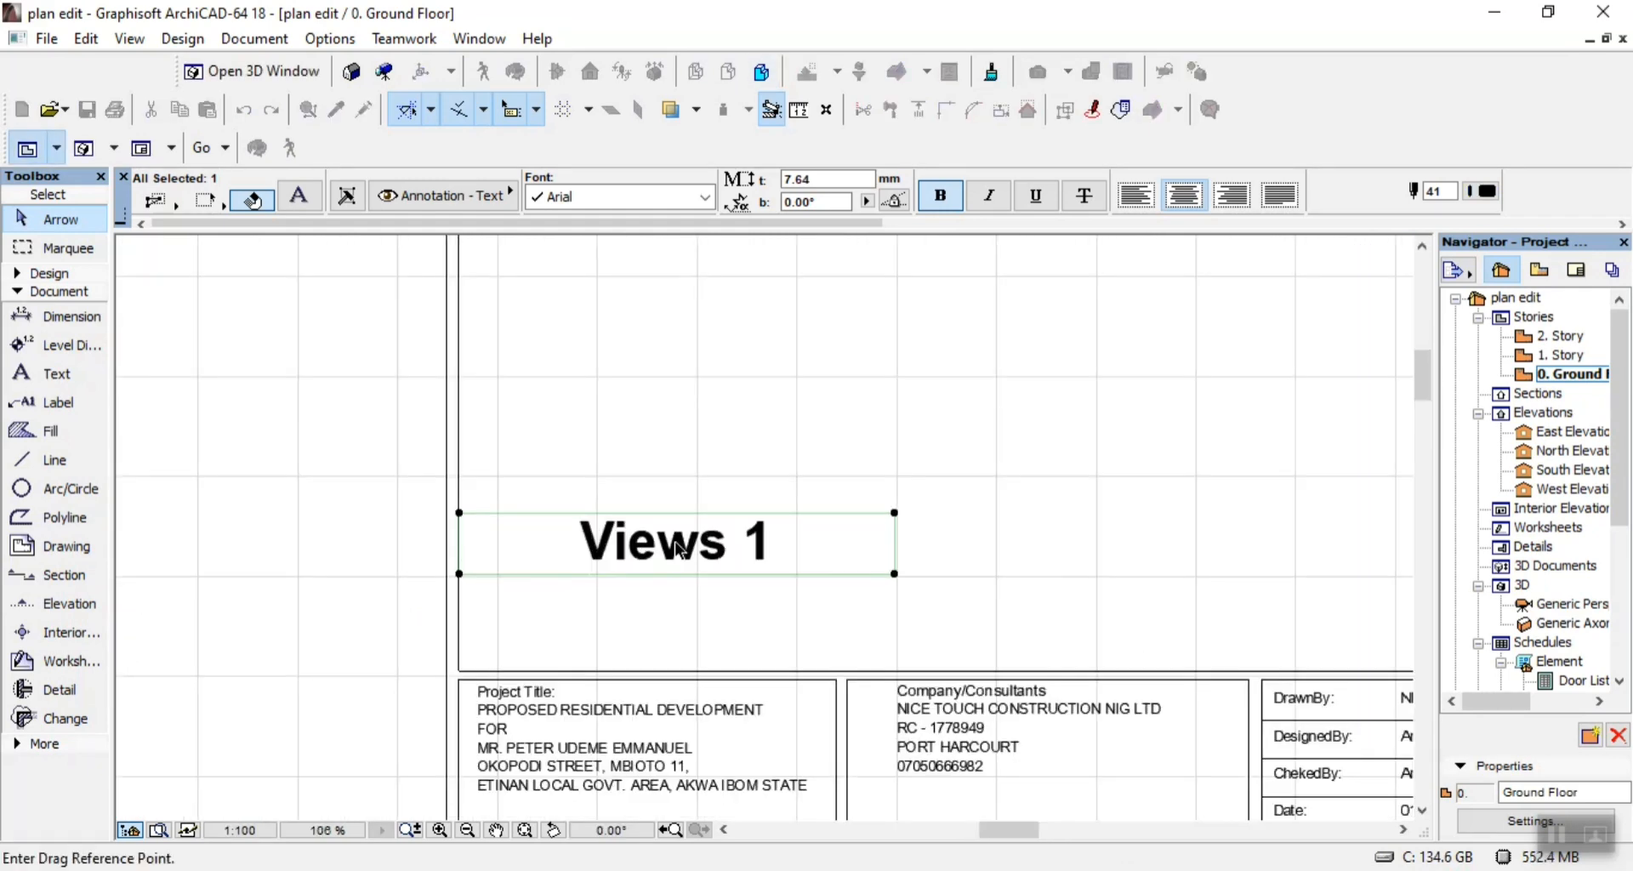
{"action": "left_click", "coordinate": [693, 558]}
{"action": "left_click", "coordinate": [690, 602]}
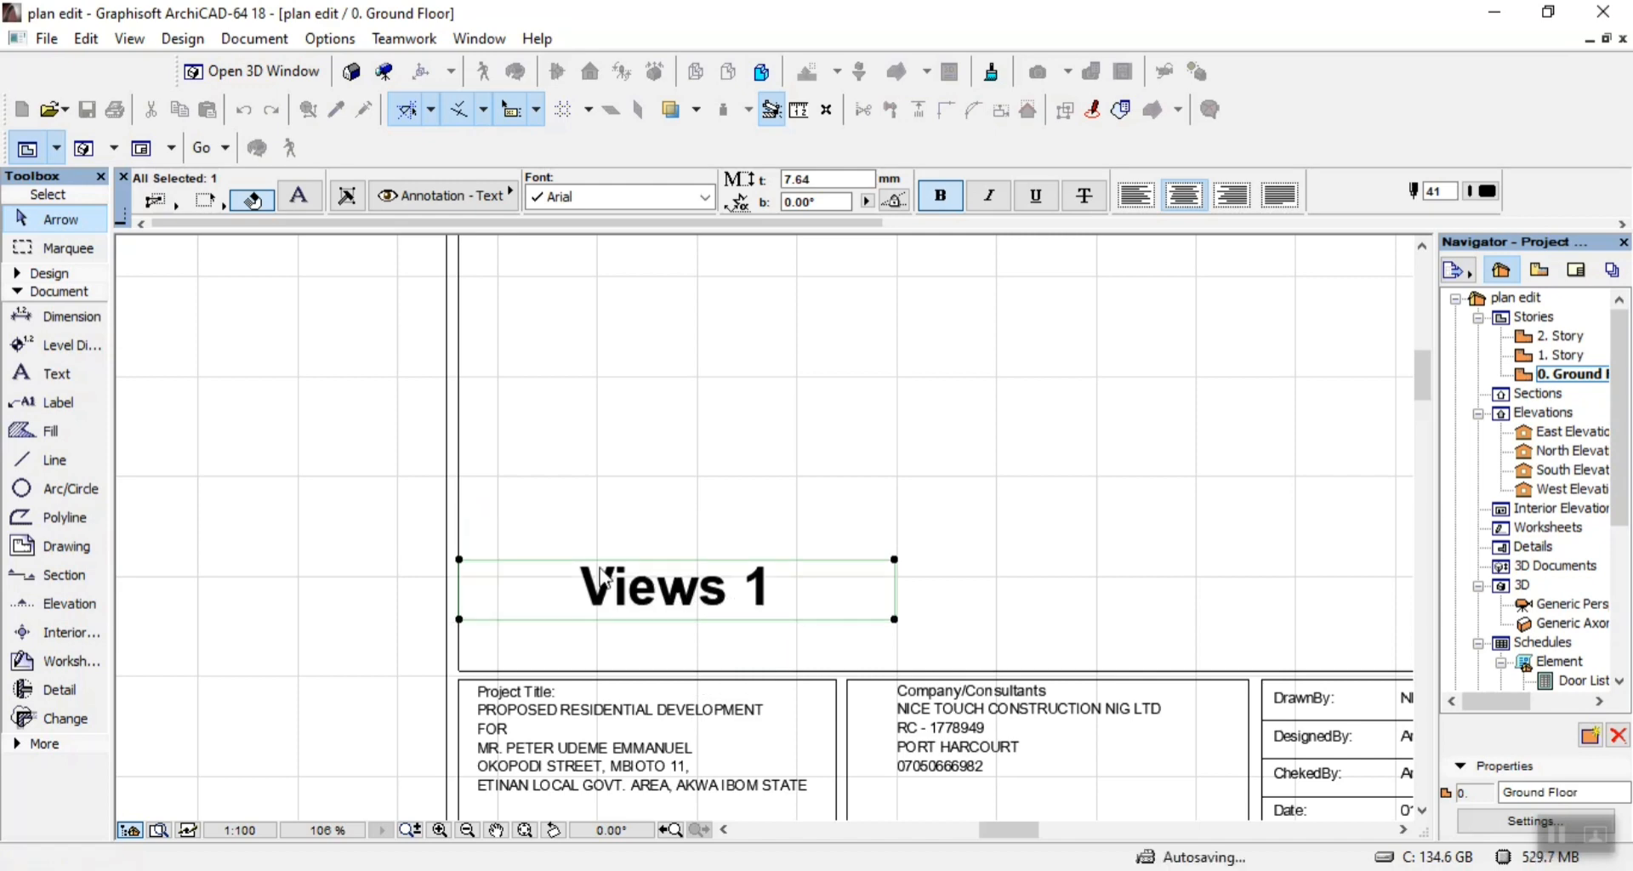
Change the drawing sheet title in the new sheet's title block to "Views".
{"action": "scroll", "coordinate": [745, 613], "scroll_direction": "down", "scroll_amount": 3}
{"action": "scroll", "coordinate": [891, 646], "scroll_direction": "down", "scroll_amount": 3}
{"action": "scroll", "coordinate": [1106, 669], "scroll_direction": "up", "scroll_amount": 5}
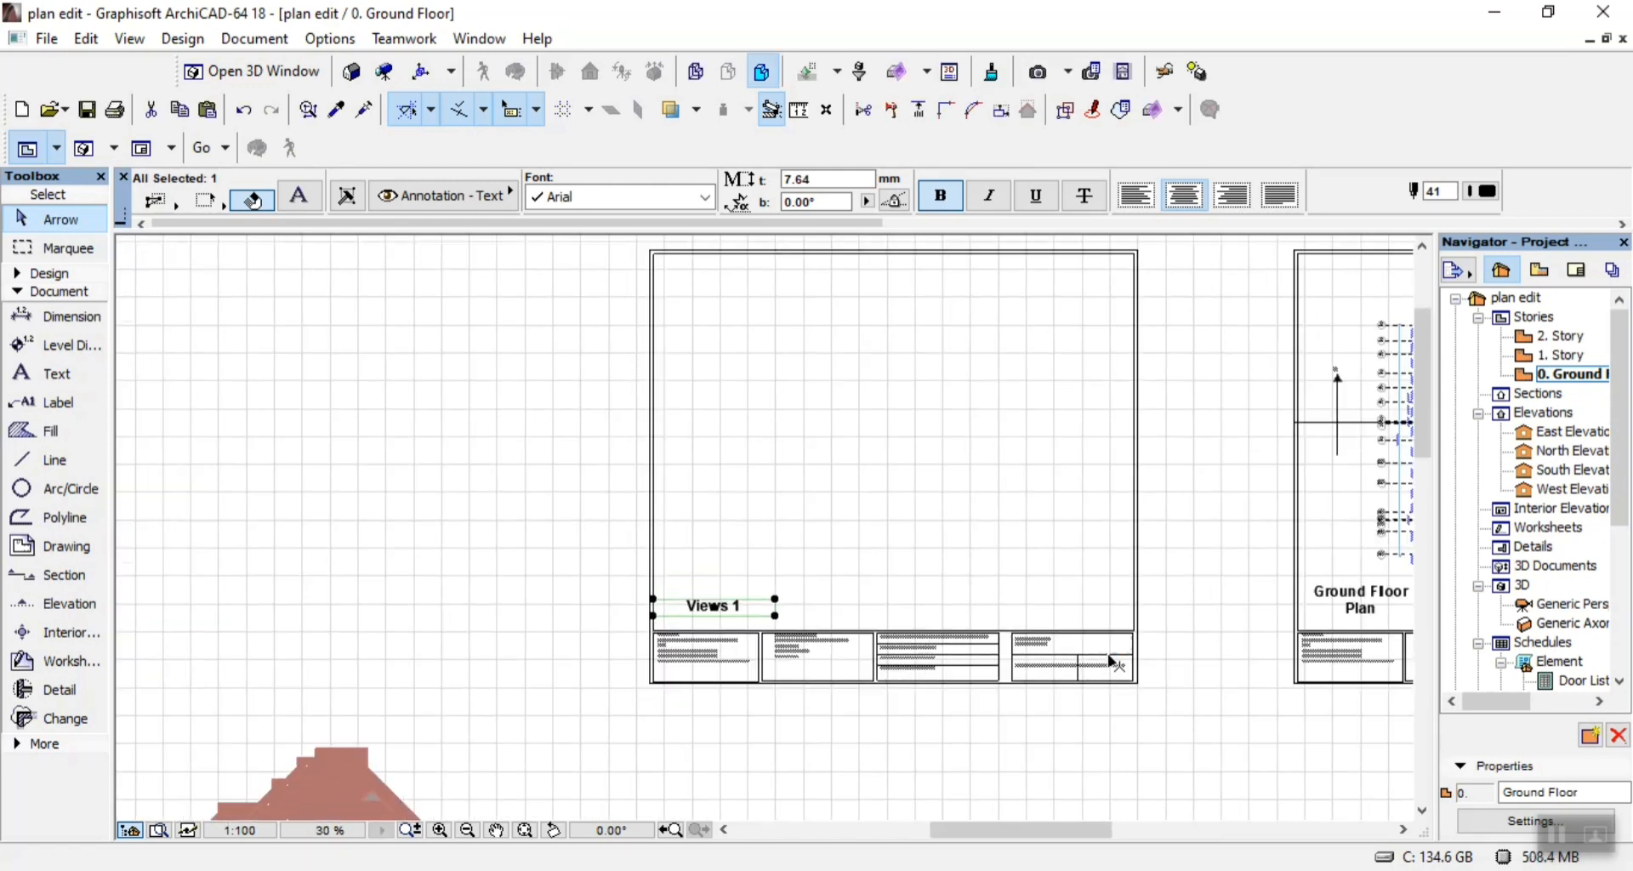
{"action": "scroll", "coordinate": [824, 627], "scroll_direction": "up", "scroll_amount": 2}
{"action": "scroll", "coordinate": [831, 572], "scroll_direction": "up", "scroll_amount": 1}
{"action": "double_click", "coordinate": [827, 571]}
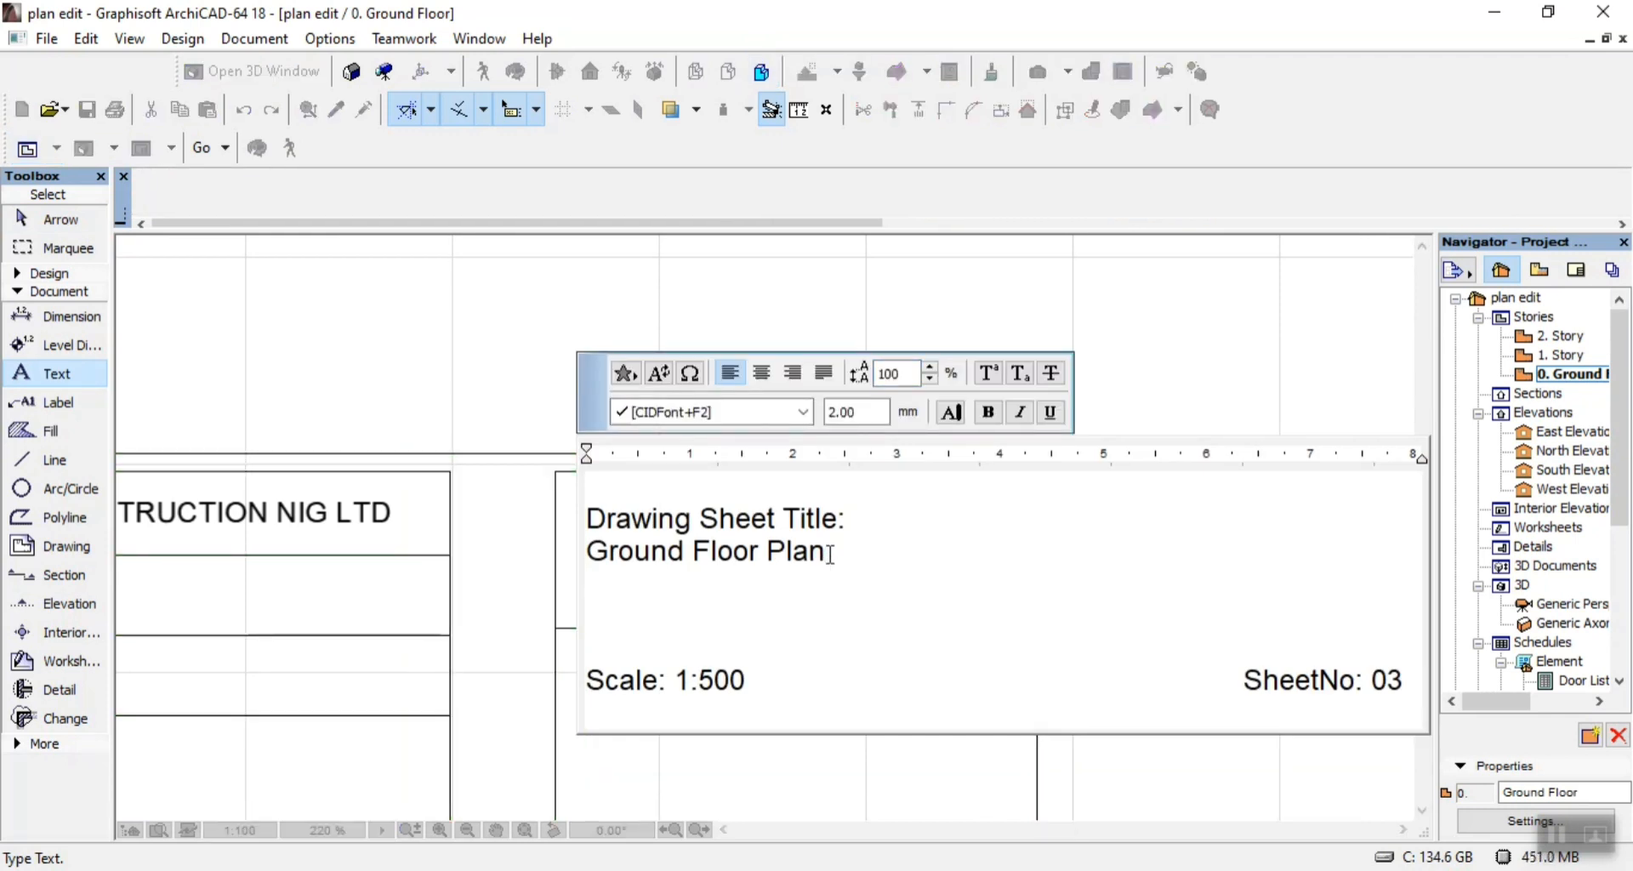
{"action": "key", "text": "BackSpace"}
{"action": "key", "text": "BackSpace"}
{"action": "key", "text": "BackSpace"}
{"action": "key", "text": "BackSpace"}
{"action": "key", "text": "BackSpace"}
{"action": "key", "text": "BackSpace"}
{"action": "key", "text": "BackSpace"}
{"action": "key", "text": "BackSpace"}
{"action": "key", "text": "BackSpace"}
{"action": "key", "text": "BackSpace"}
{"action": "key", "text": "BackSpace"}
{"action": "key", "text": "BackSpace"}
{"action": "key", "text": "BackSpace"}
{"action": "key", "text": "BackSpace"}
{"action": "key", "text": "BackSpace"}
{"action": "key", "text": "BackSpace"}
{"action": "key", "text": "BackSpace"}
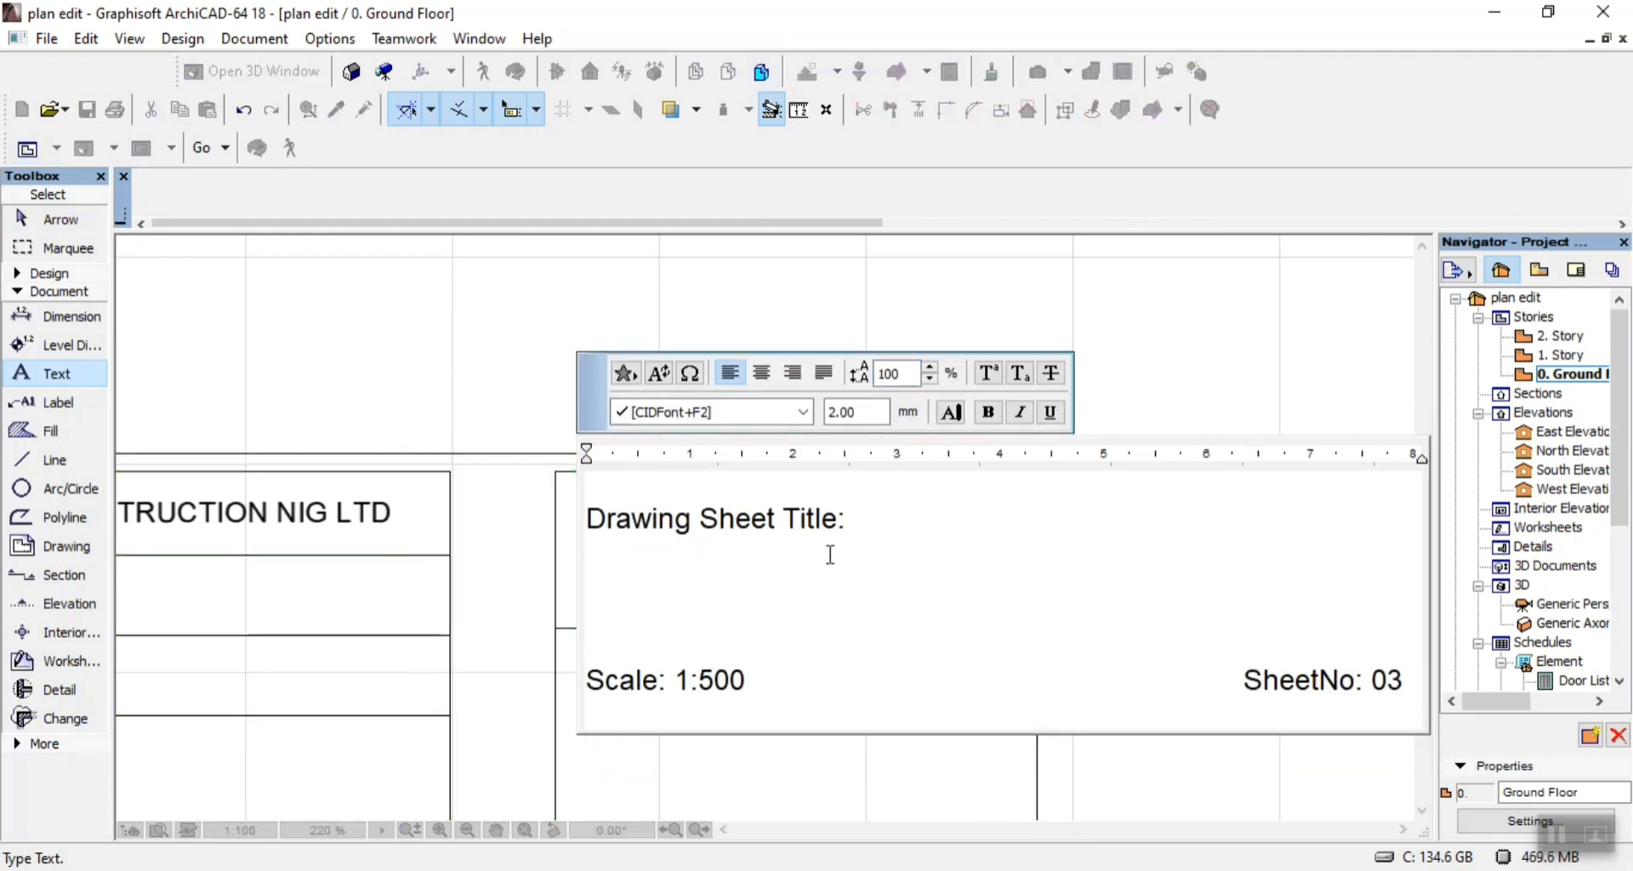
{"action": "type", "text": "Views"}
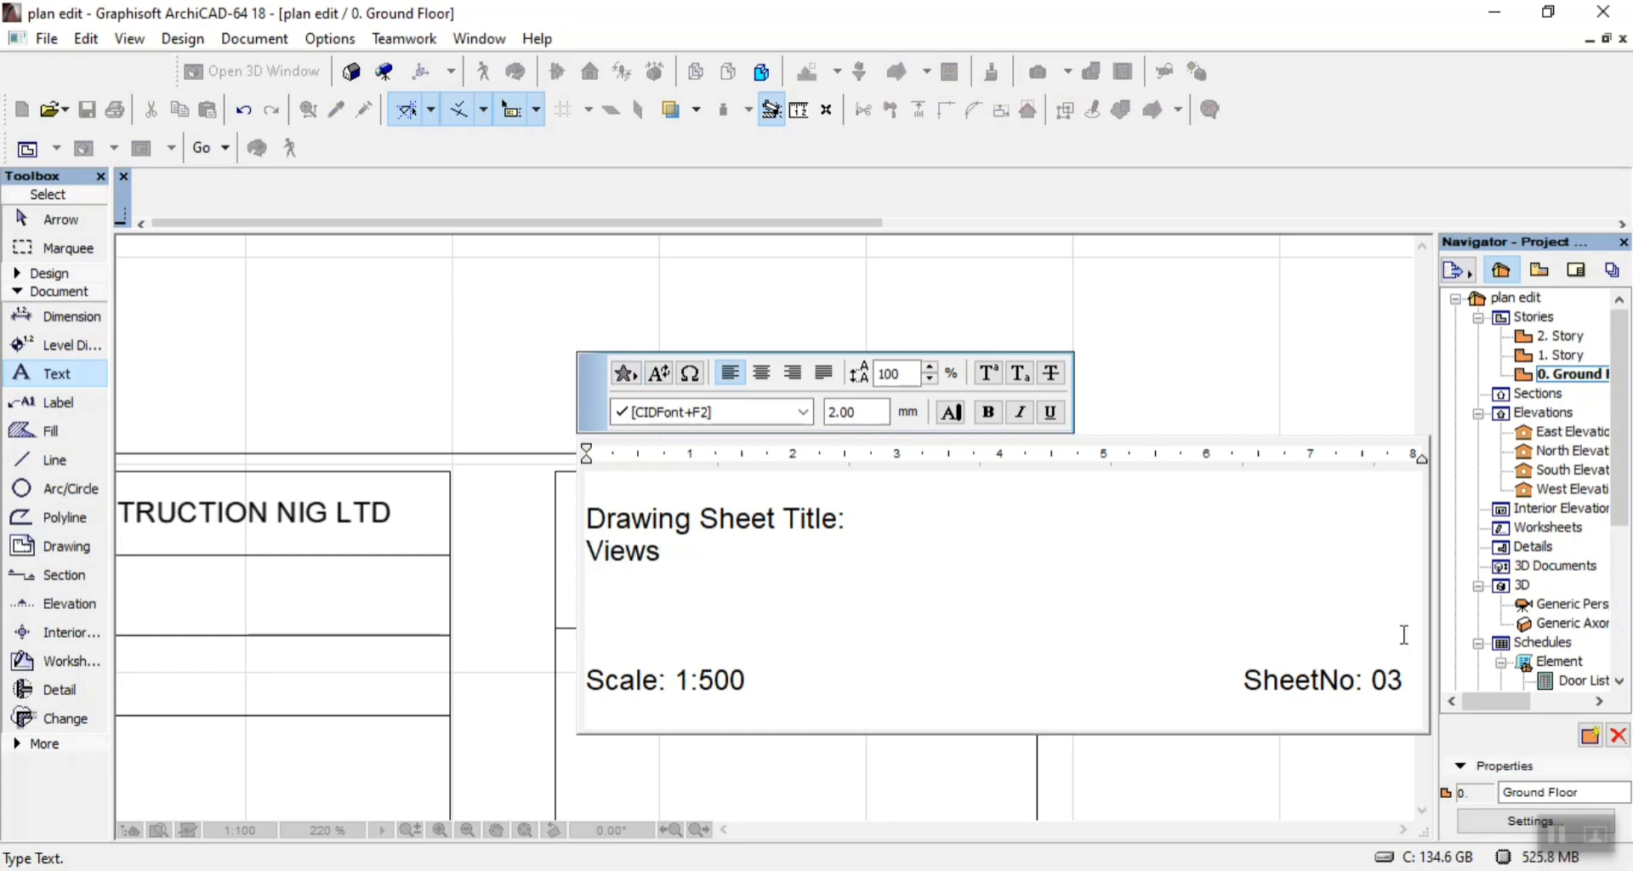
Set the sheet number in the same title block text to 05 and finish the text edit.
{"action": "left_click", "coordinate": [1399, 684]}
{"action": "left_click", "coordinate": [1160, 355]}
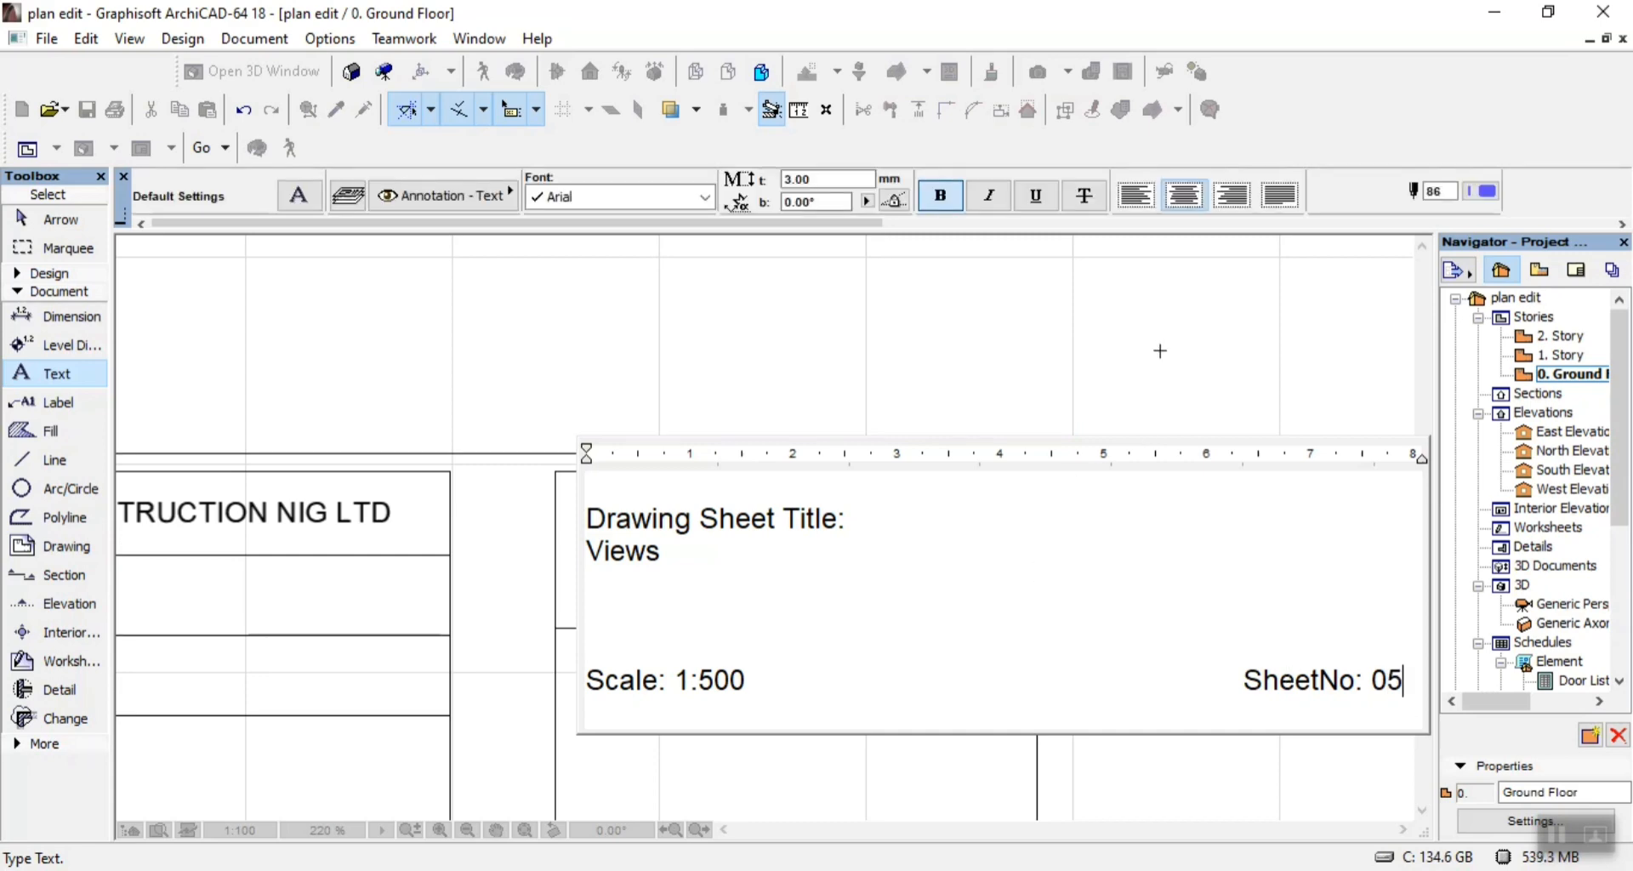
{"action": "left_click", "coordinate": [1141, 346]}
Select all the red roof fills of the topmost elevation drawing below the sheets, including the small gable surfaces.
{"action": "scroll", "coordinate": [1142, 349], "scroll_direction": "down", "scroll_amount": 3}
{"action": "scroll", "coordinate": [1140, 391], "scroll_direction": "down", "scroll_amount": 5}
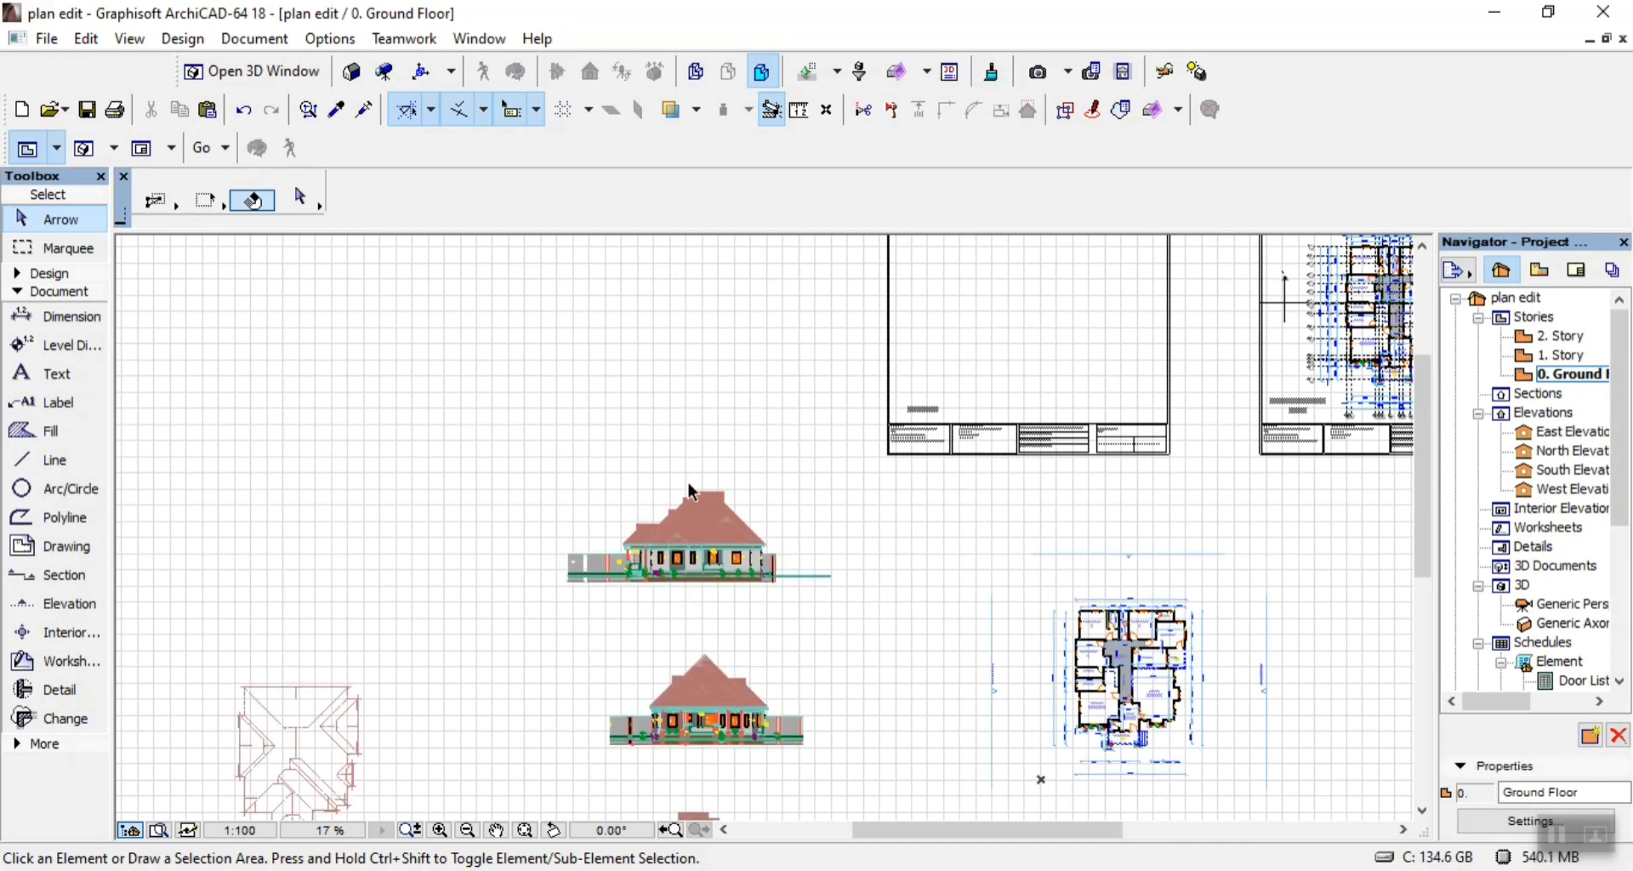
{"action": "scroll", "coordinate": [698, 527], "scroll_direction": "down", "scroll_amount": 2}
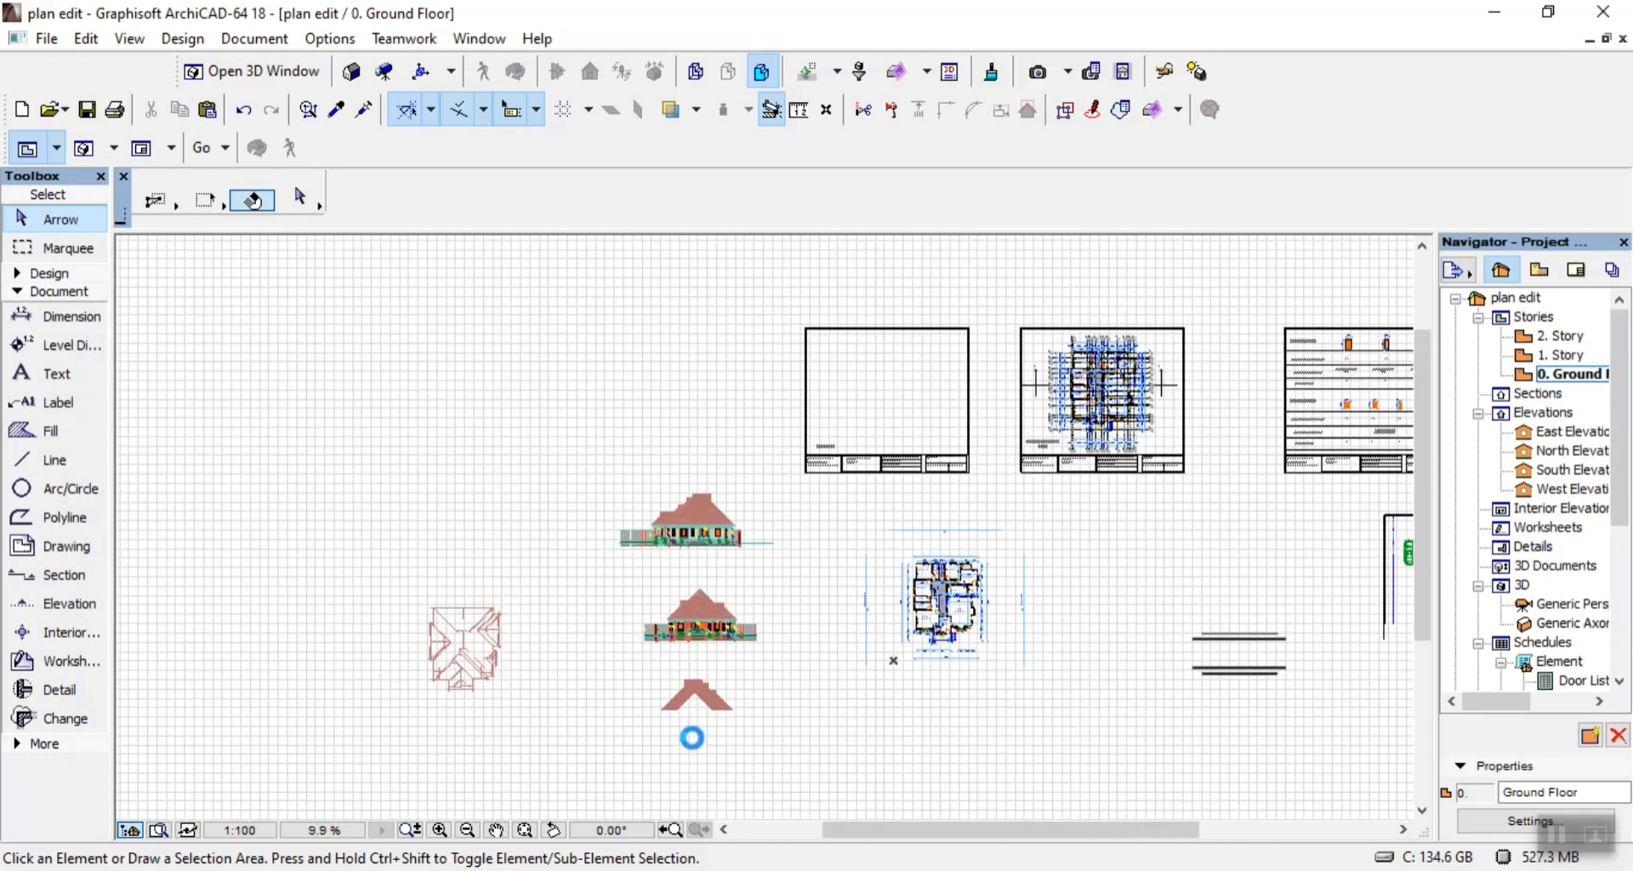
{"action": "scroll", "coordinate": [694, 727], "scroll_direction": "up", "scroll_amount": 1}
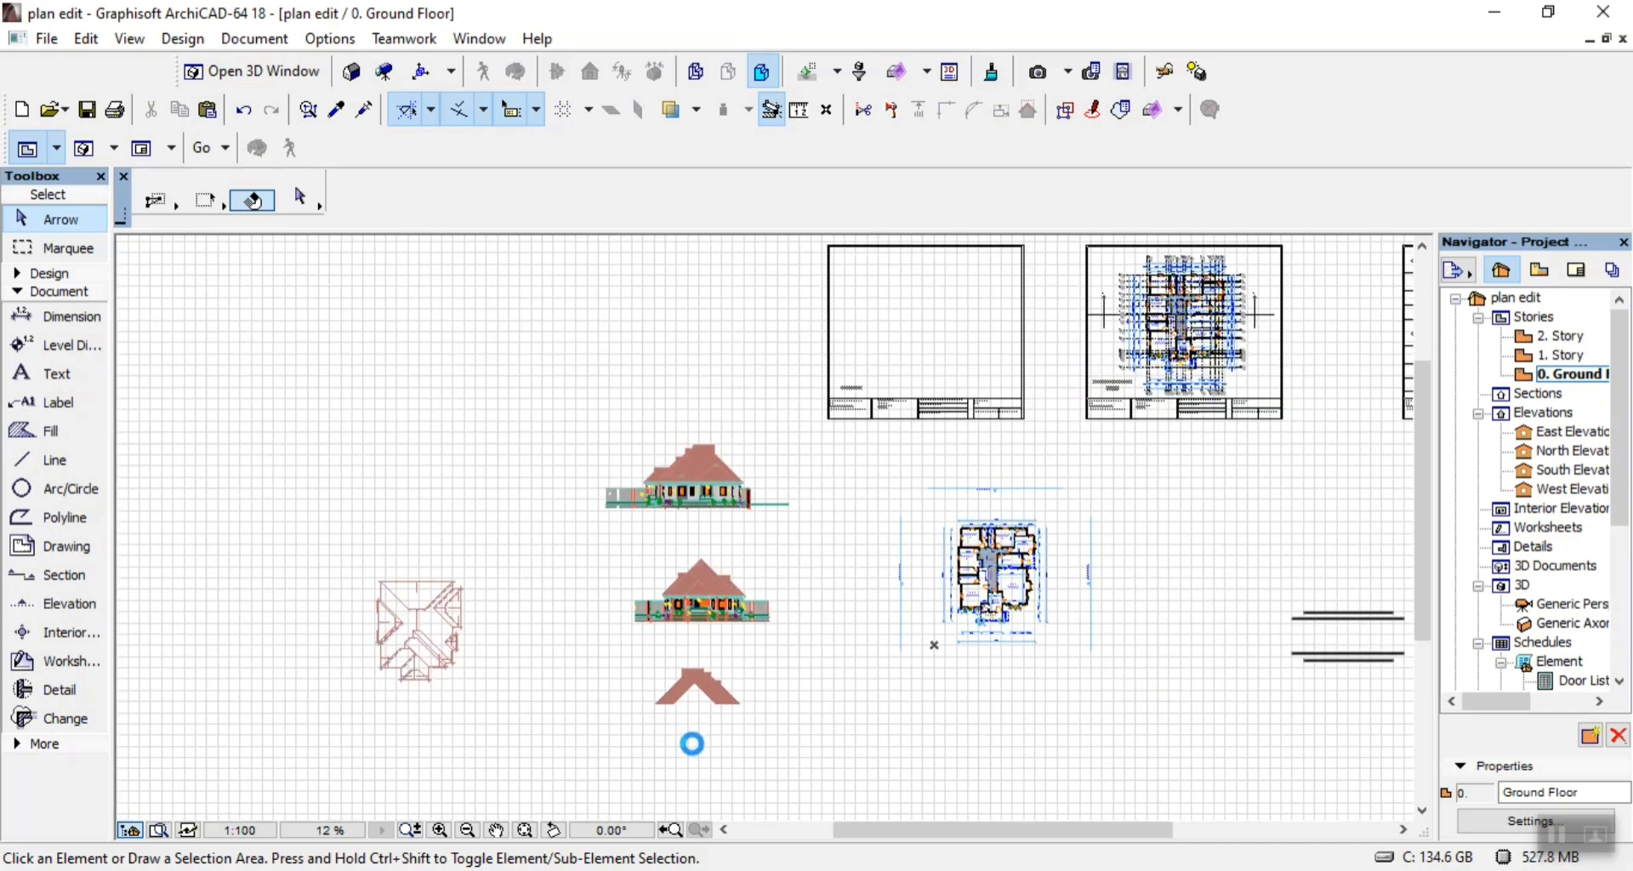
{"action": "scroll", "coordinate": [693, 731], "scroll_direction": "down", "scroll_amount": 2}
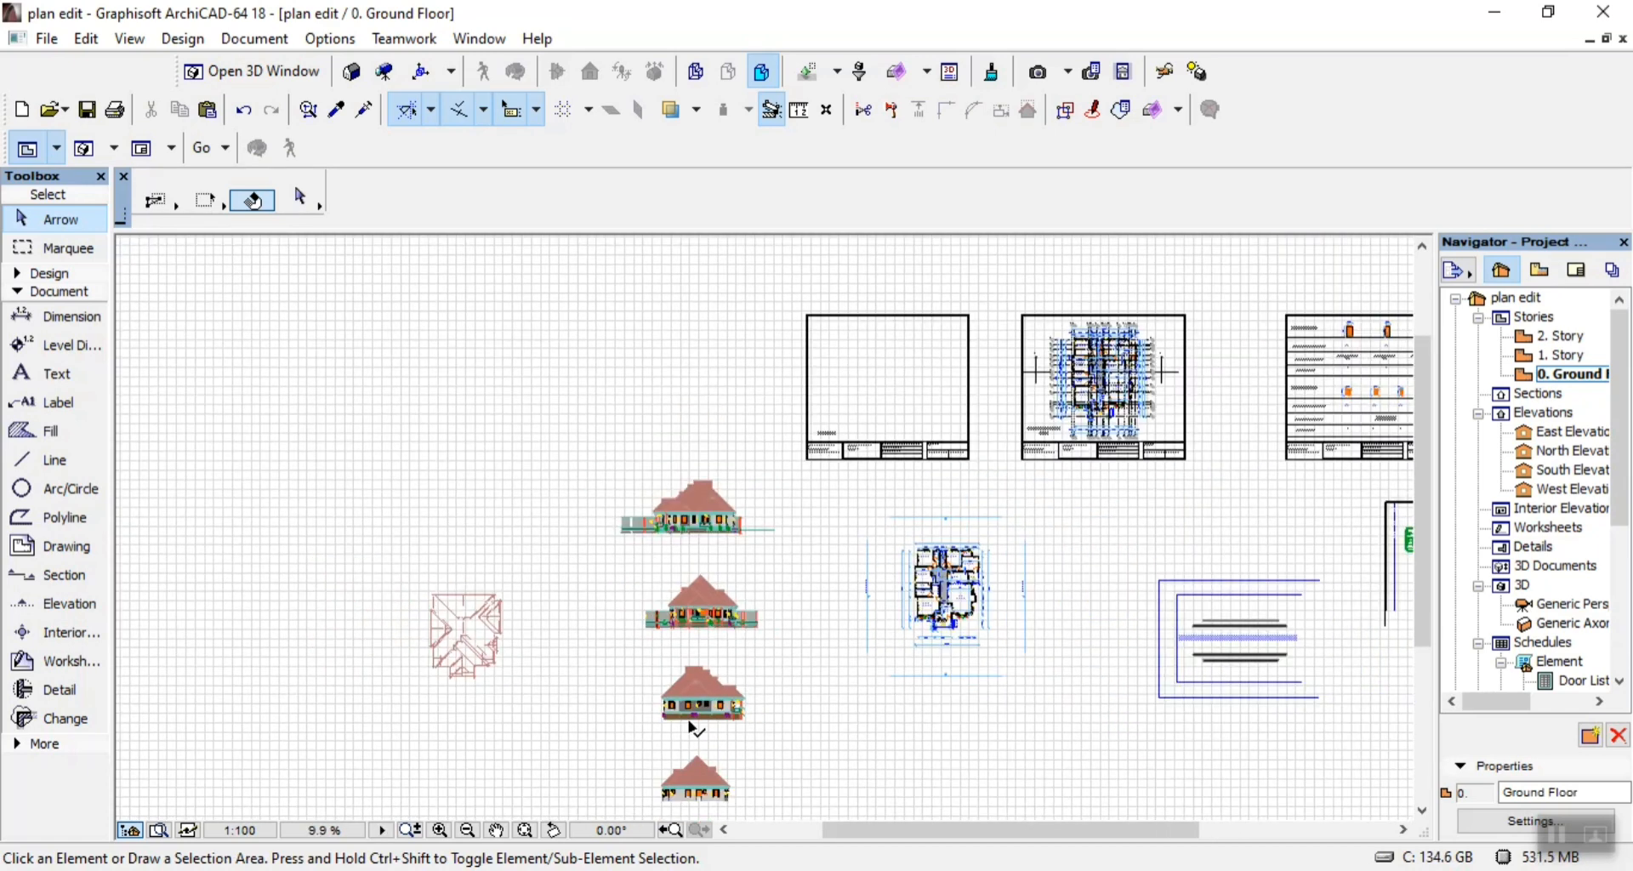
{"action": "scroll", "coordinate": [686, 765], "scroll_direction": "up", "scroll_amount": 2}
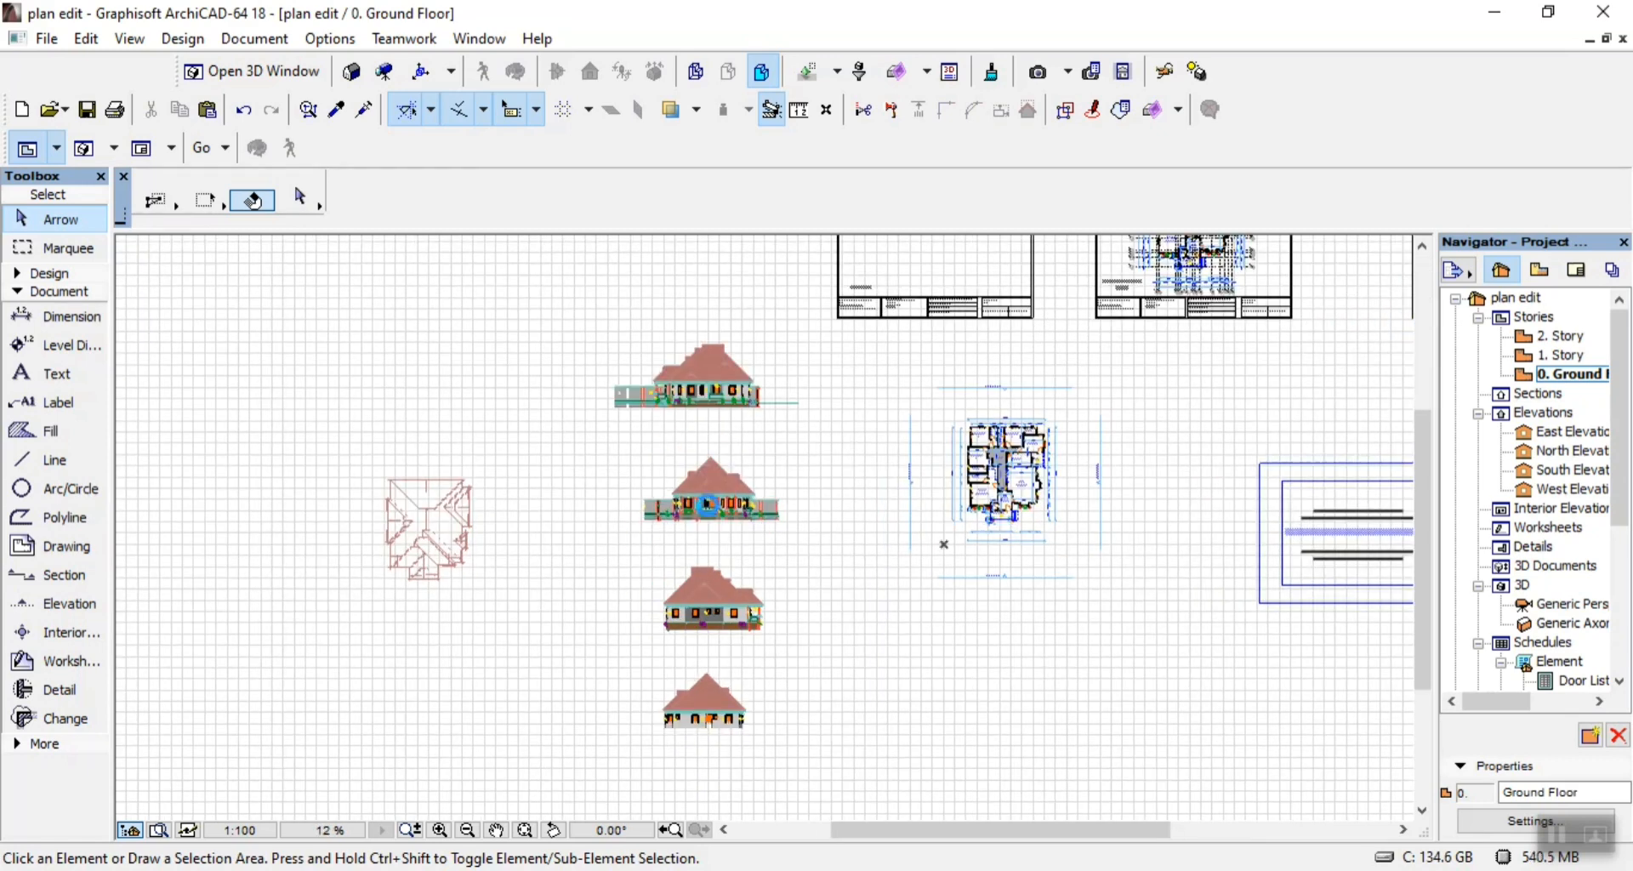
{"action": "scroll", "coordinate": [690, 359], "scroll_direction": "up", "scroll_amount": 10}
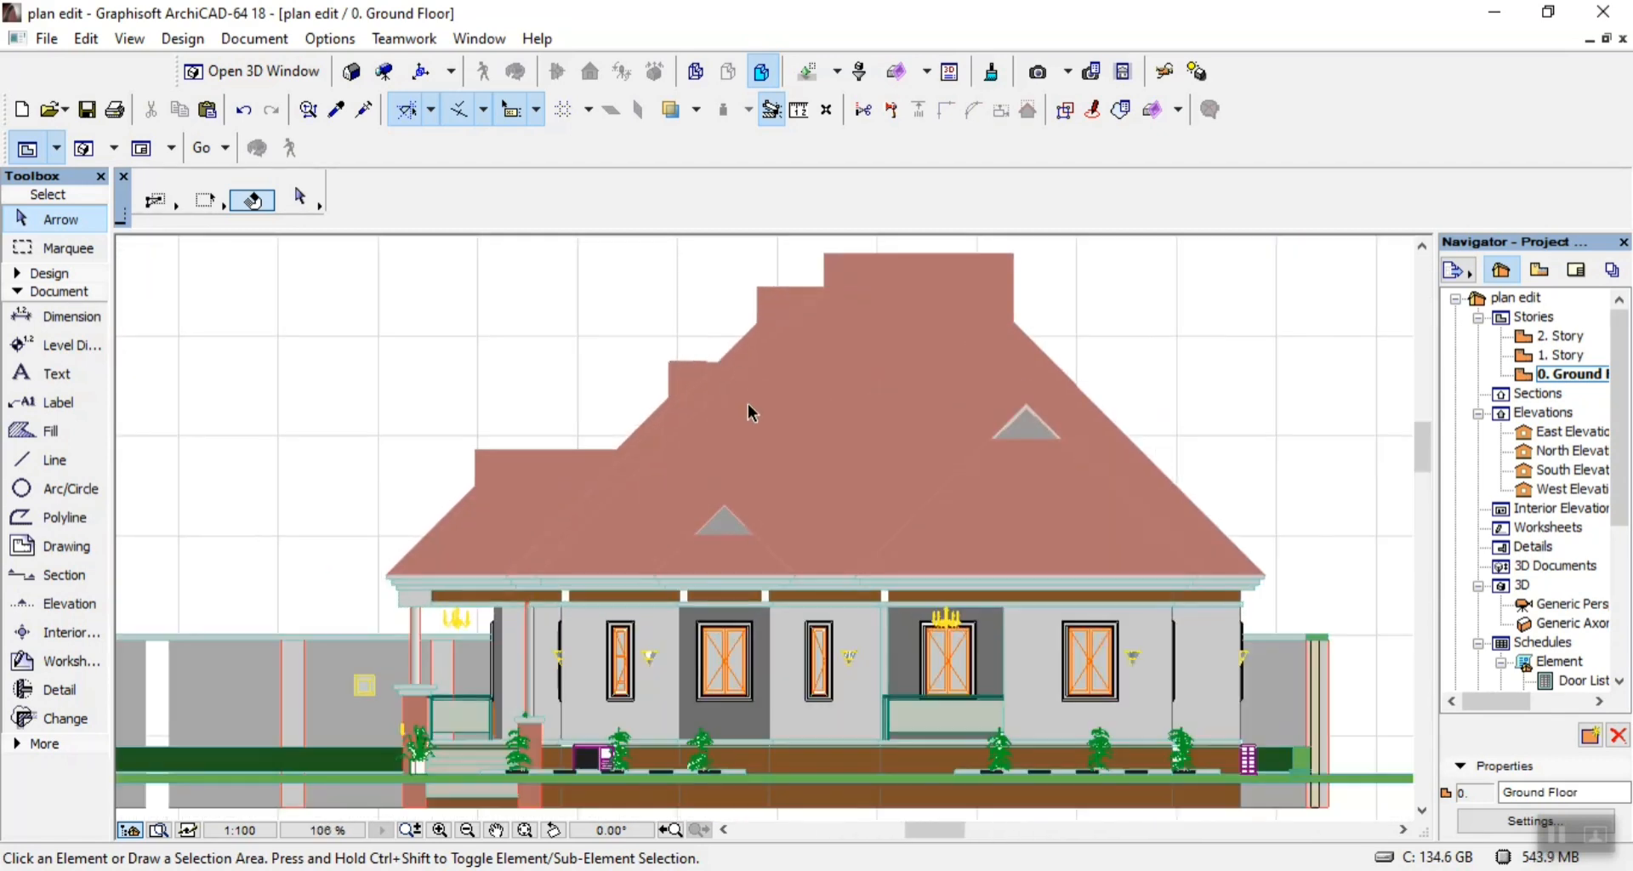
{"action": "left_click", "coordinate": [882, 460]}
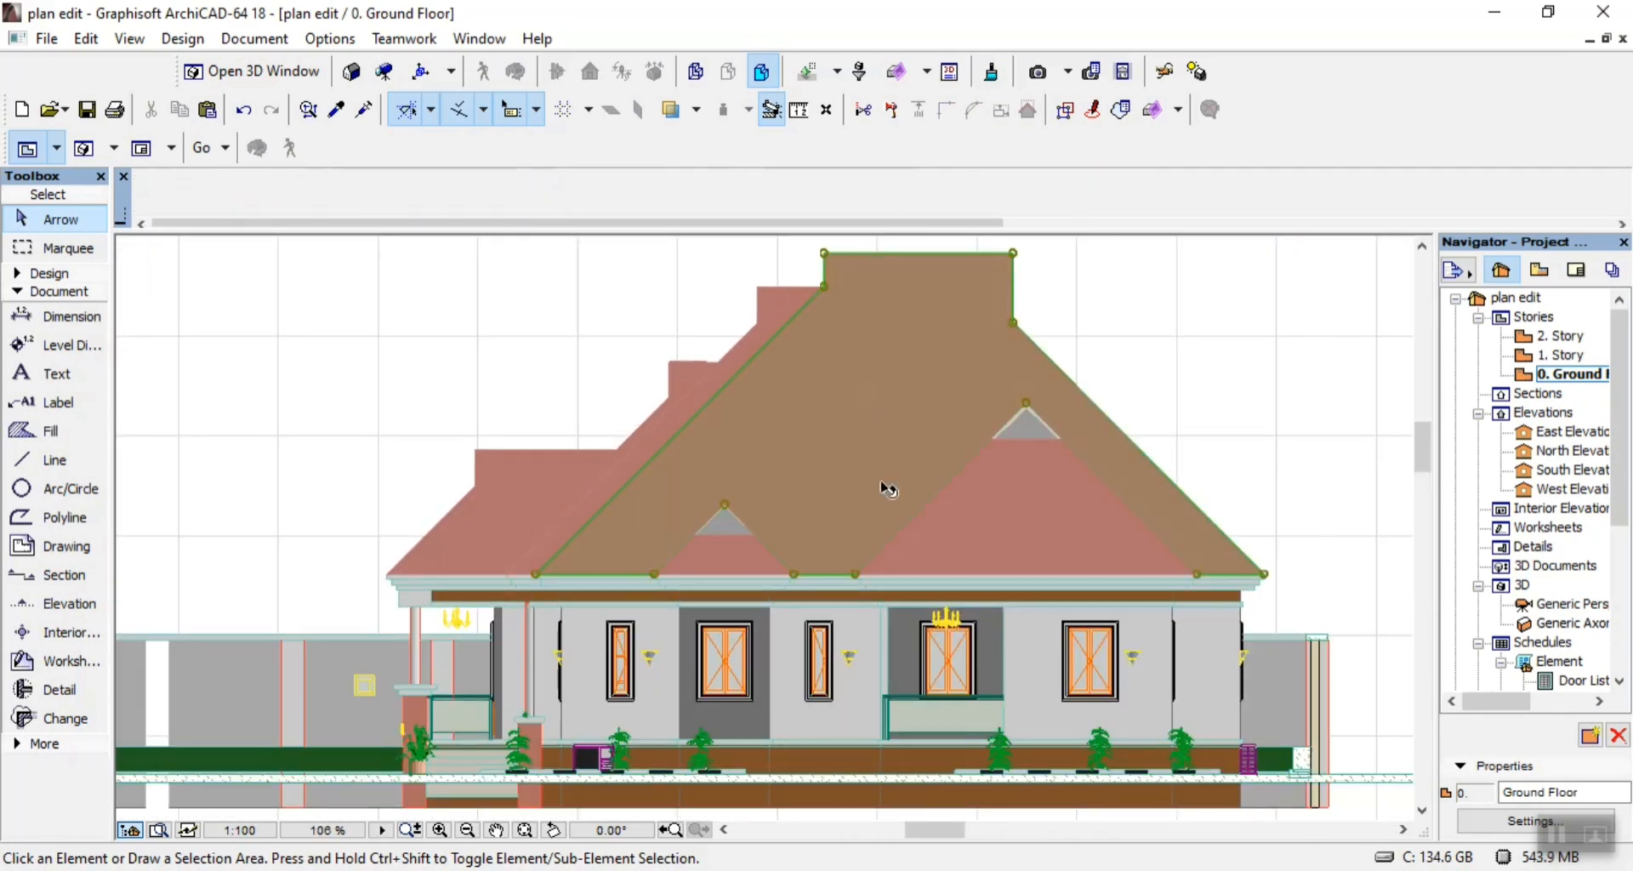
{"action": "left_click", "coordinate": [991, 510], "text": "shift"}
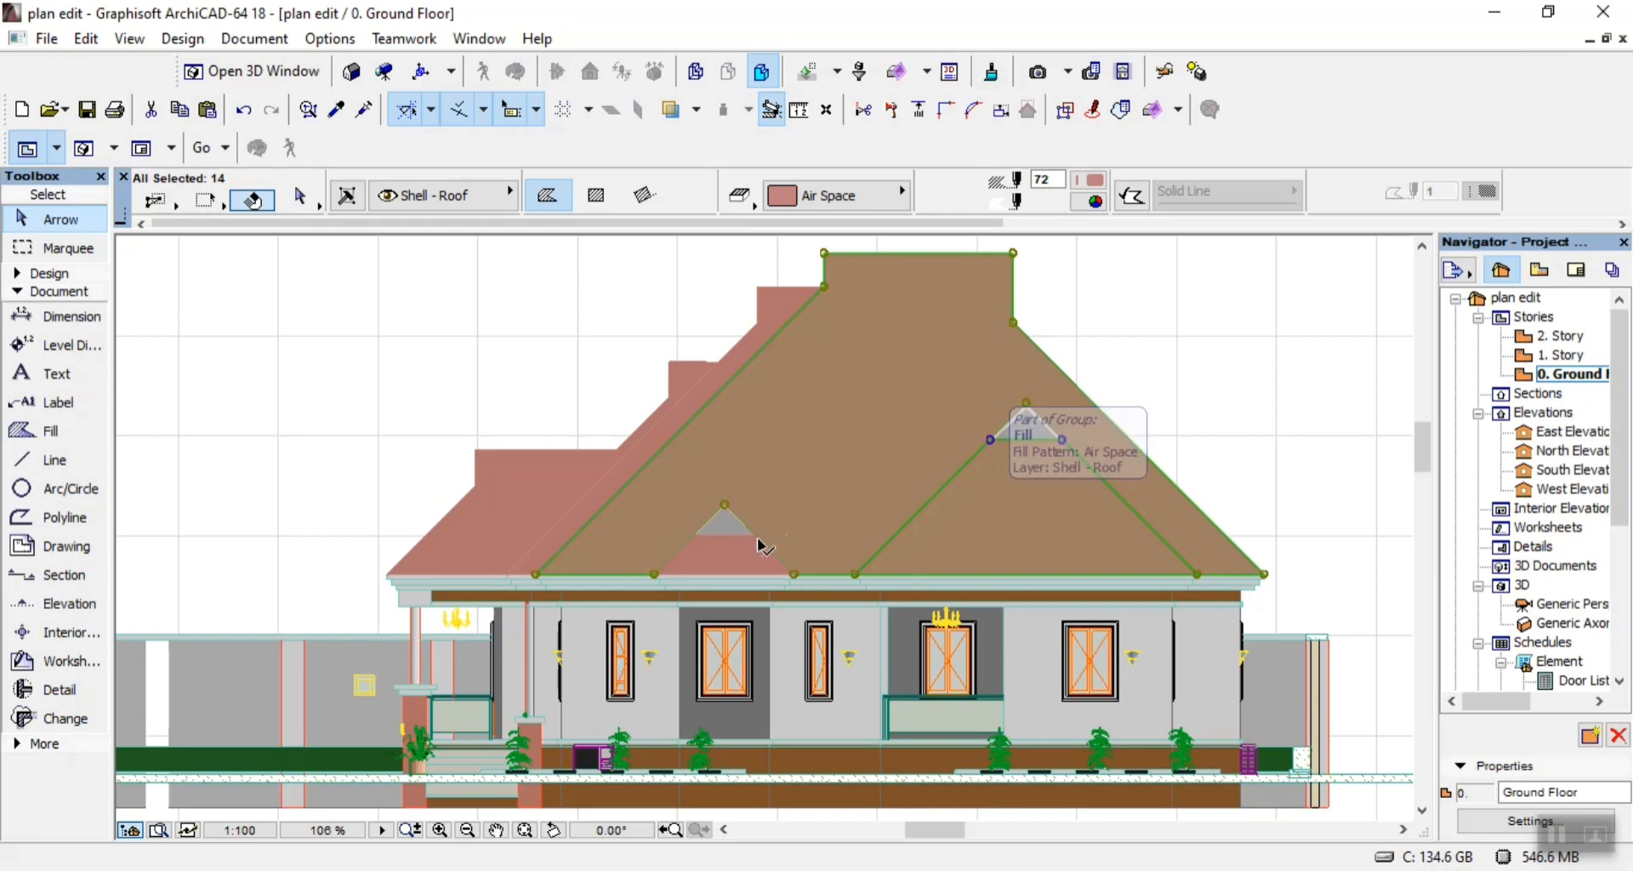
{"action": "left_click", "coordinate": [694, 538], "text": "shift"}
{"action": "left_click", "coordinate": [665, 442], "text": "shift"}
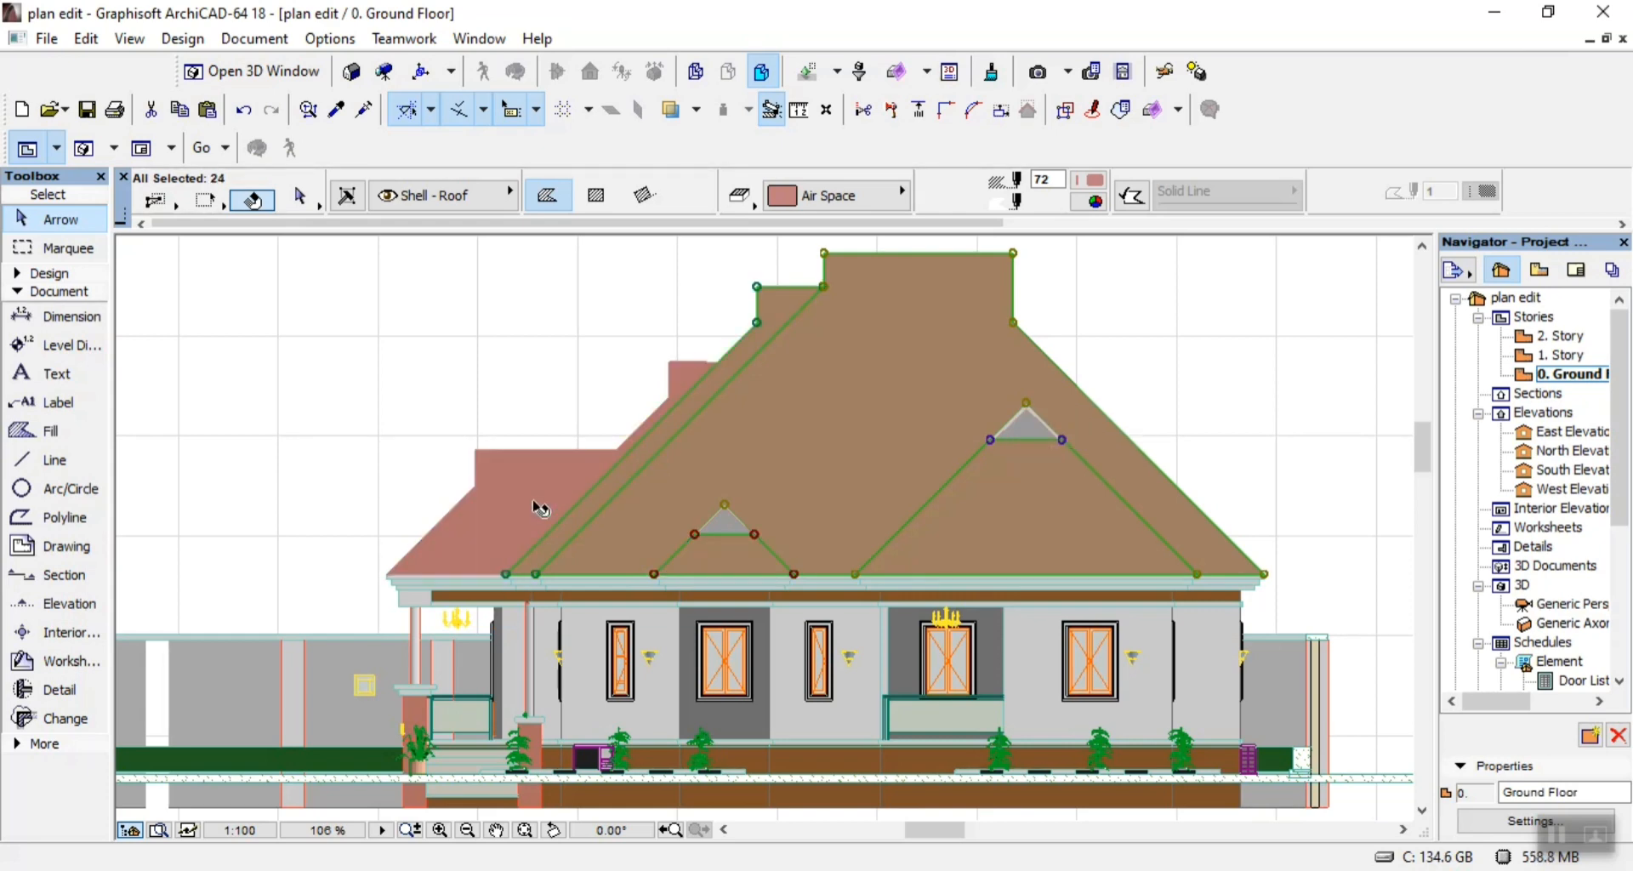
{"action": "left_click", "coordinate": [539, 507], "text": "shift"}
Add all the red roof fills of the second elevation, the one with the central entrance porch, to the selection.
{"action": "scroll", "coordinate": [784, 405], "scroll_direction": "down", "scroll_amount": 6}
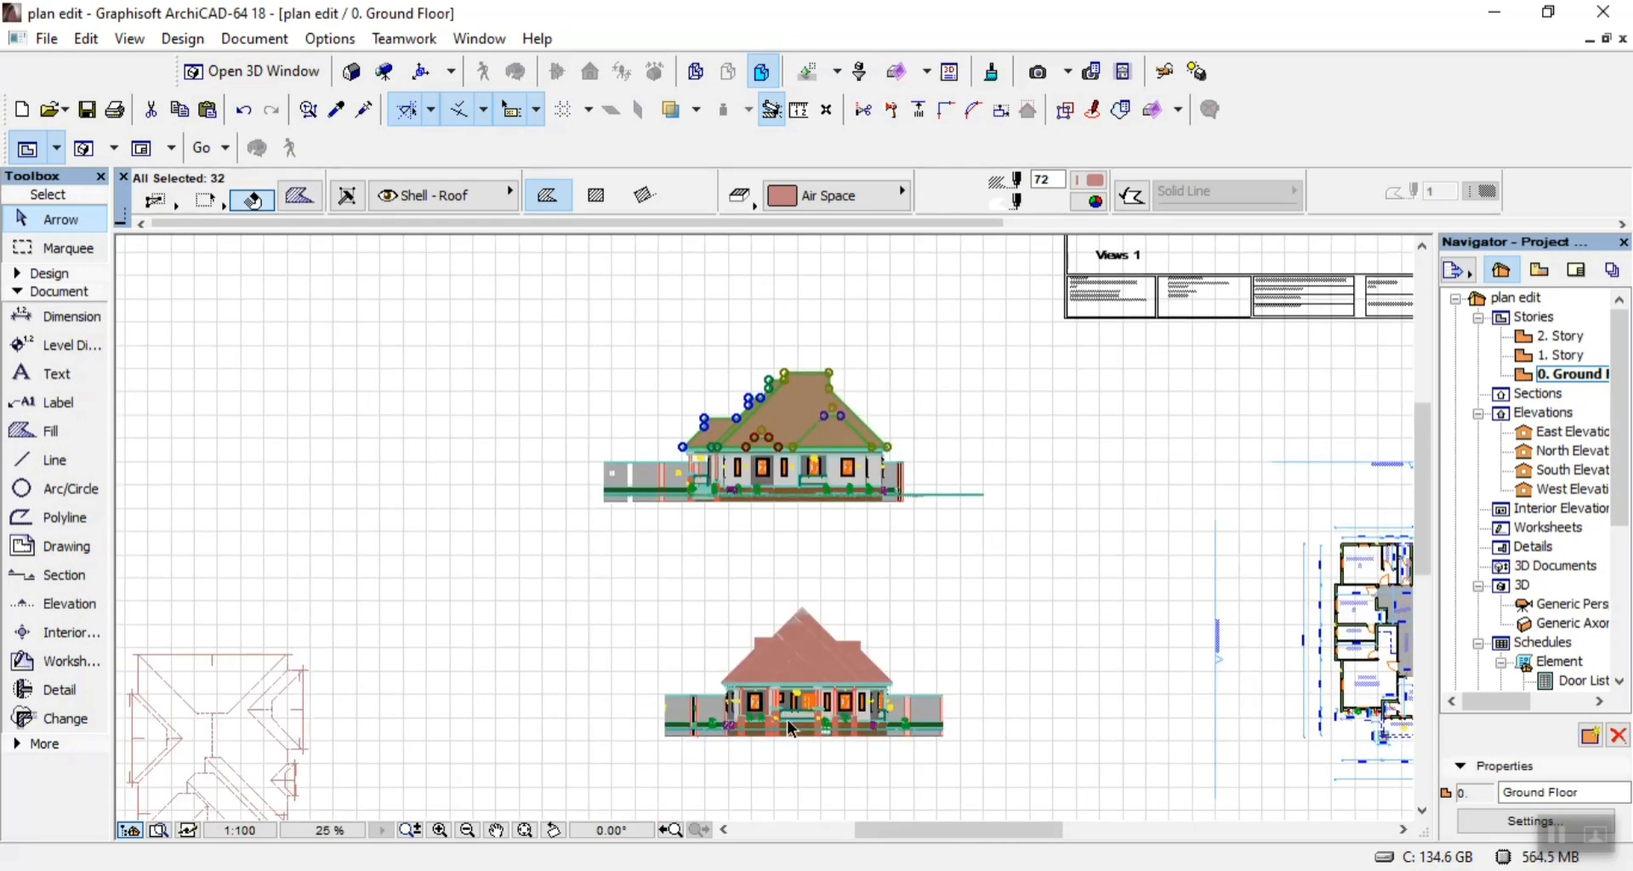
{"action": "scroll", "coordinate": [791, 729], "scroll_direction": "up", "scroll_amount": 5}
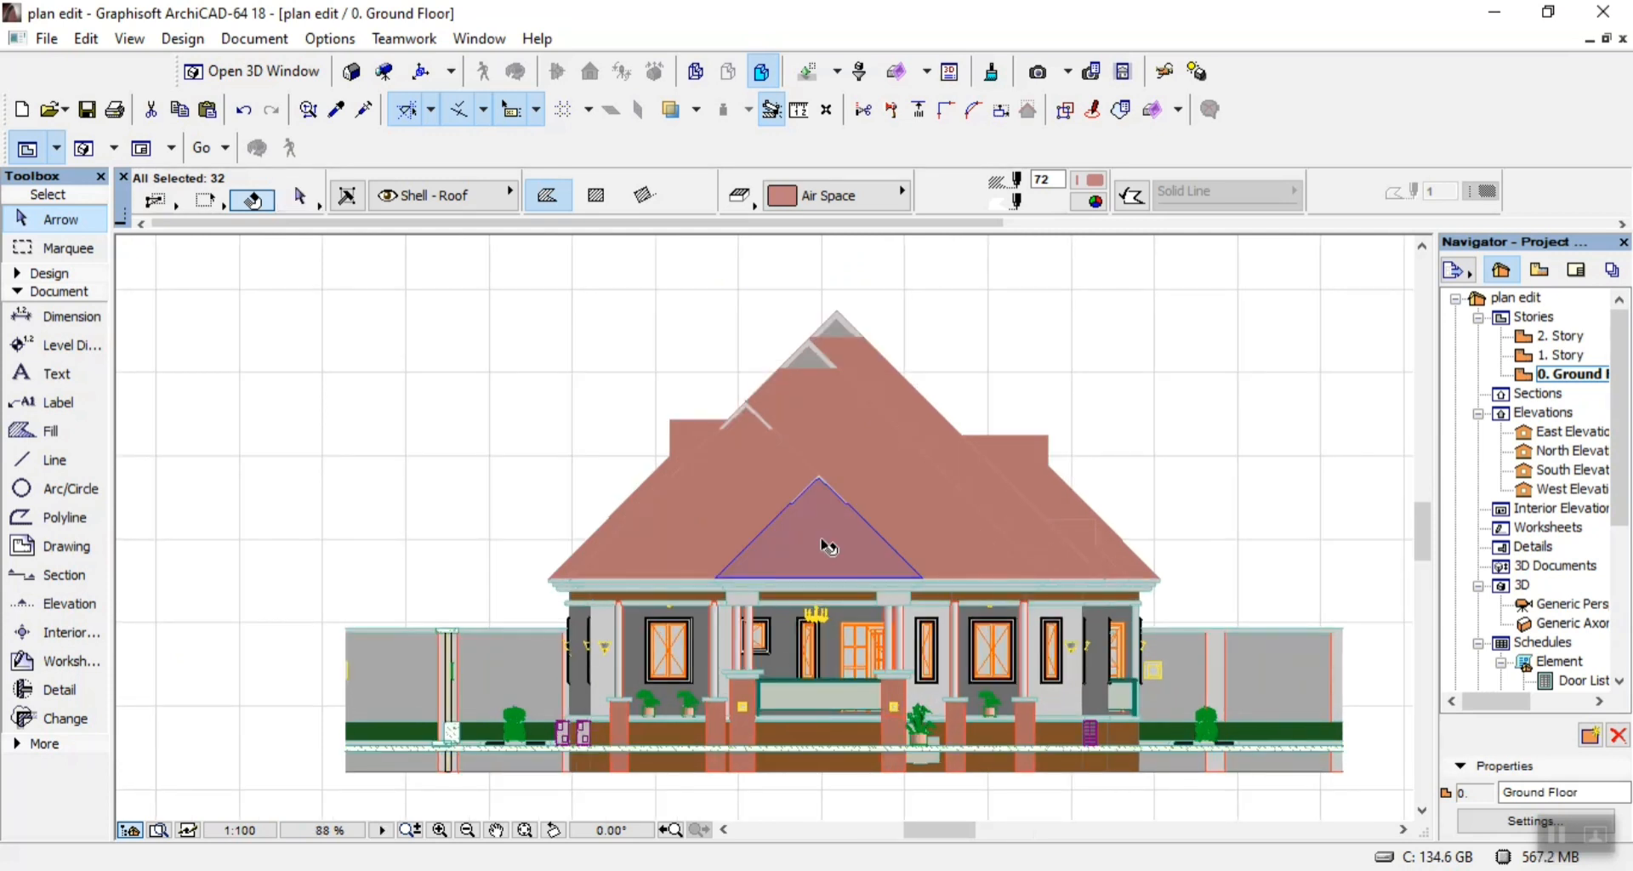
{"action": "left_click", "coordinate": [820, 535], "text": "shift"}
{"action": "left_click", "coordinate": [703, 471], "text": "shift"}
{"action": "left_click", "coordinate": [703, 430], "text": "shift"}
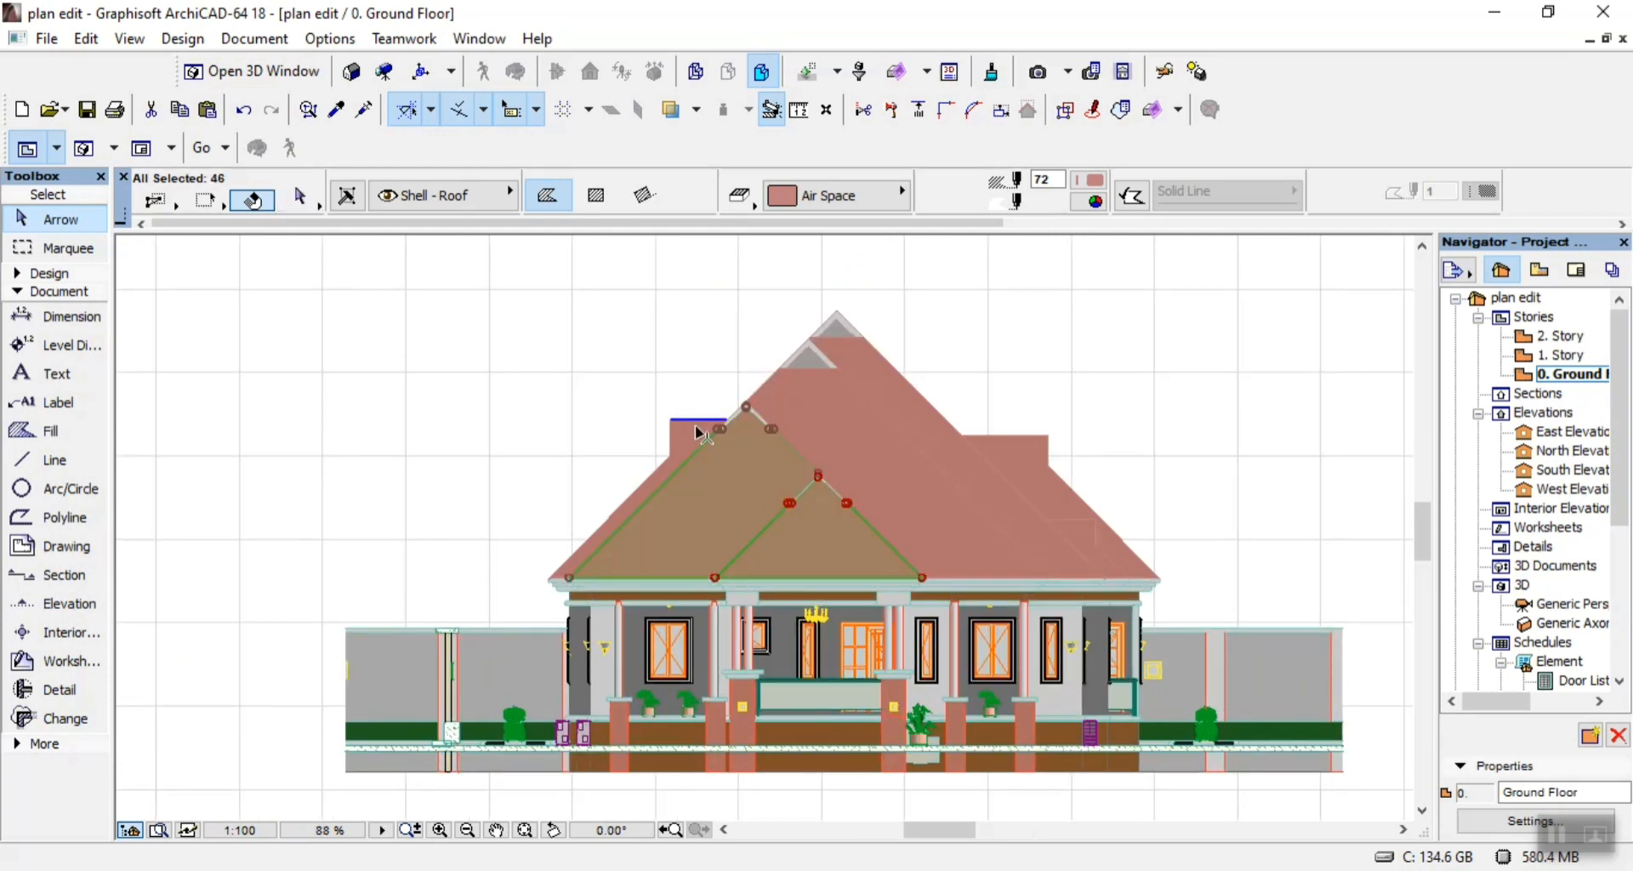
{"action": "left_click", "coordinate": [830, 451], "text": "shift"}
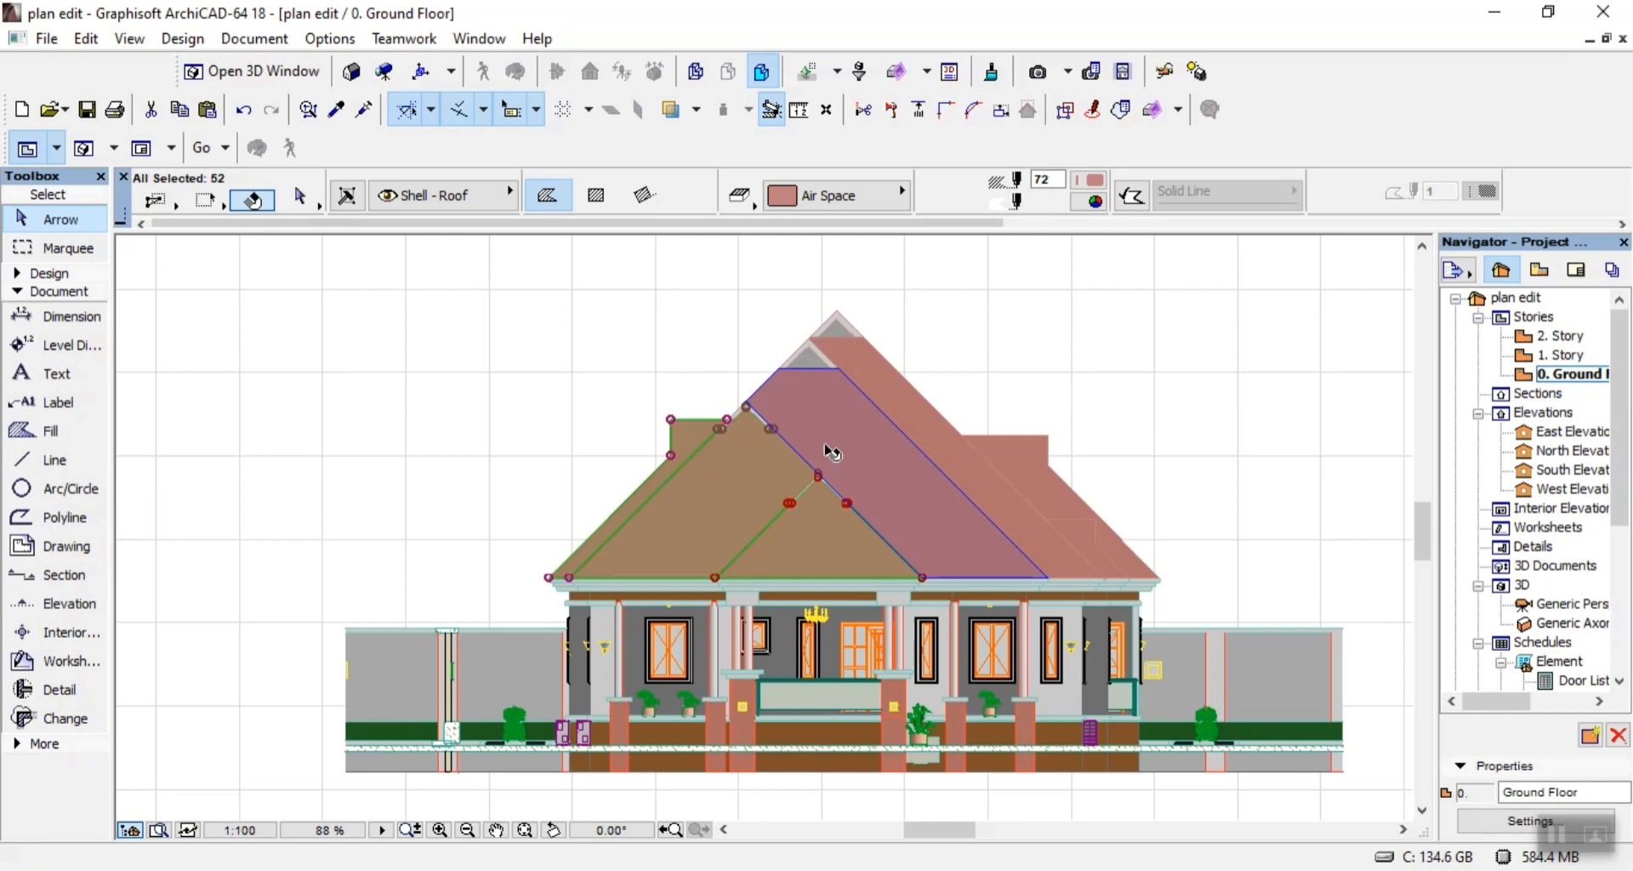
{"action": "left_click", "coordinate": [935, 448], "text": "shift"}
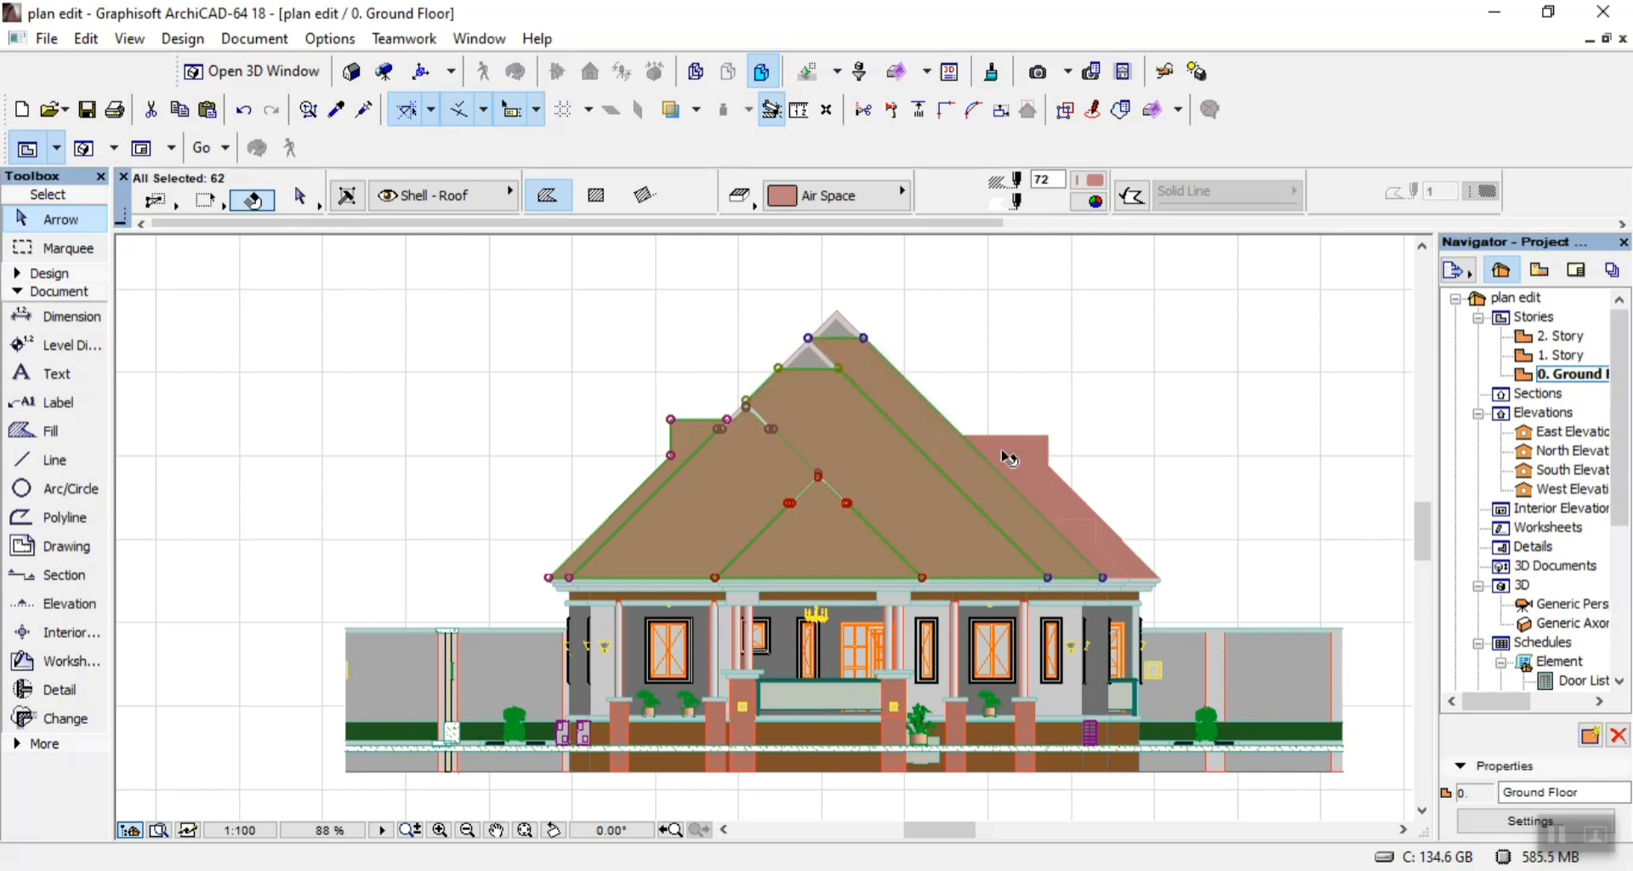
{"action": "left_click", "coordinate": [1078, 542], "text": "shift"}
Add the main, gable and porch roof fills of the third elevation from the top to the selection.
{"action": "scroll", "coordinate": [916, 492], "scroll_direction": "down", "scroll_amount": 5}
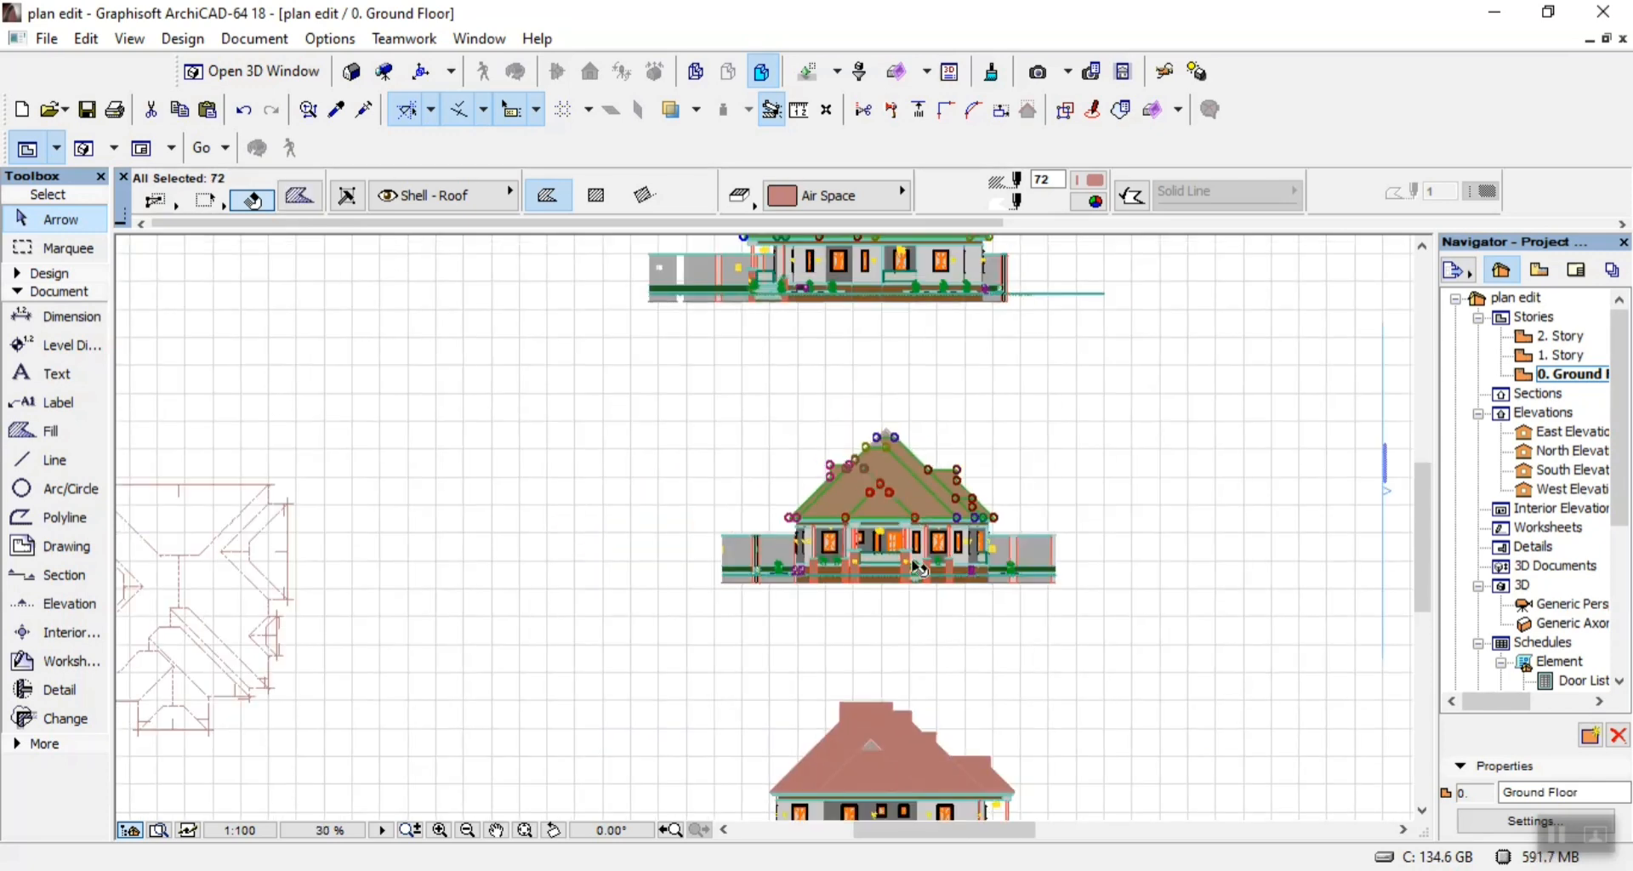
{"action": "scroll", "coordinate": [916, 491], "scroll_direction": "down", "scroll_amount": 4}
{"action": "scroll", "coordinate": [923, 586], "scroll_direction": "up", "scroll_amount": 6}
{"action": "scroll", "coordinate": [922, 587], "scroll_direction": "up", "scroll_amount": 3}
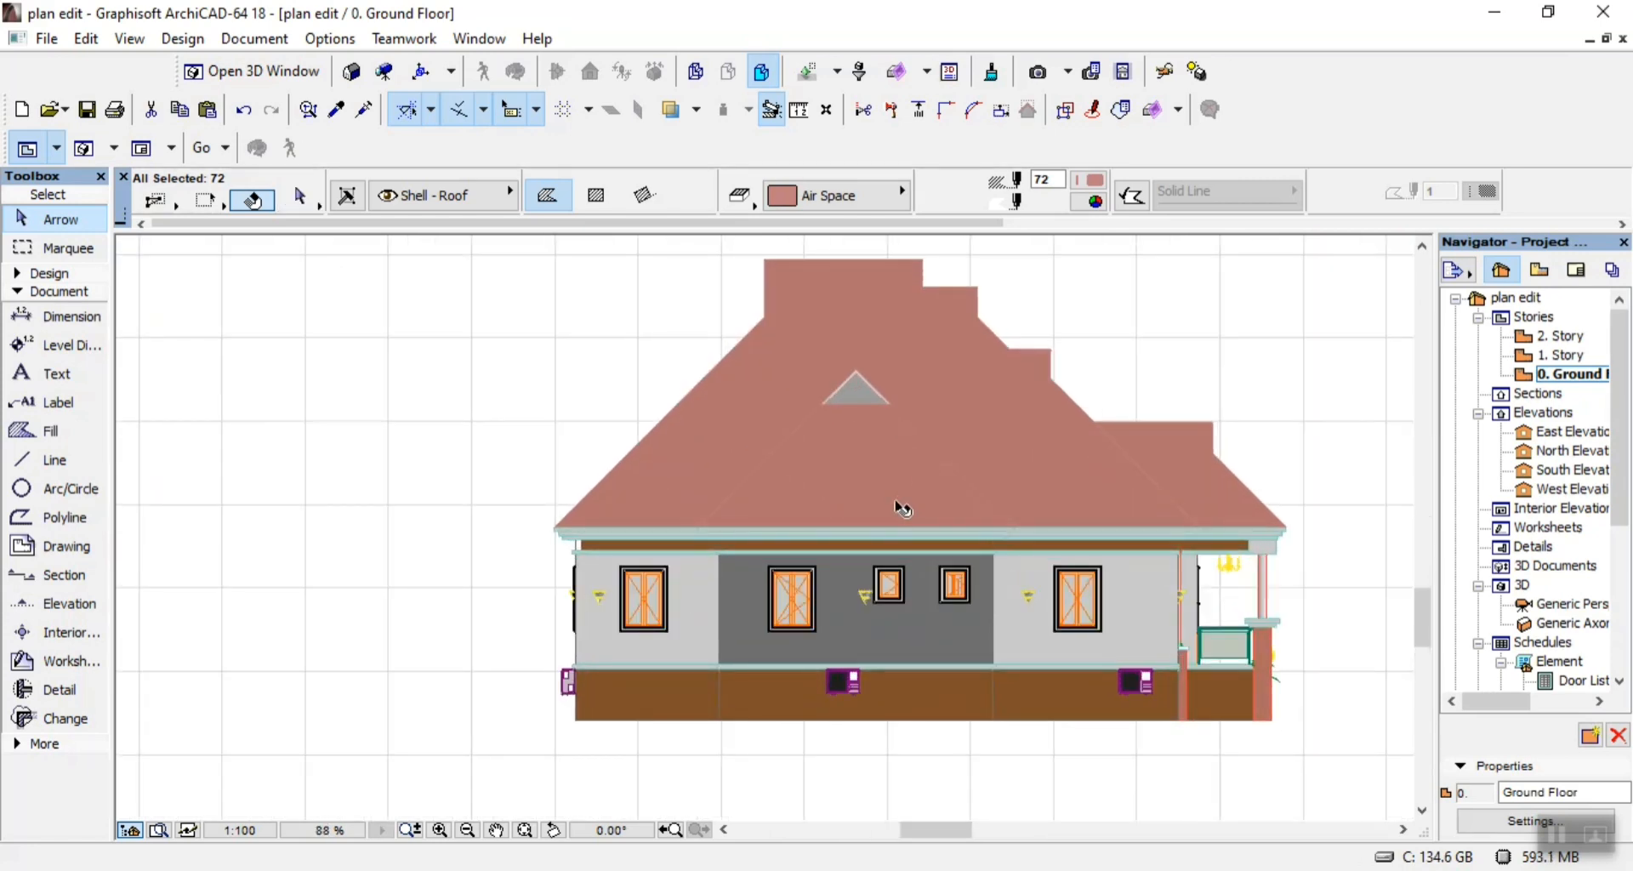
{"action": "left_click", "coordinate": [910, 485], "text": "shift"}
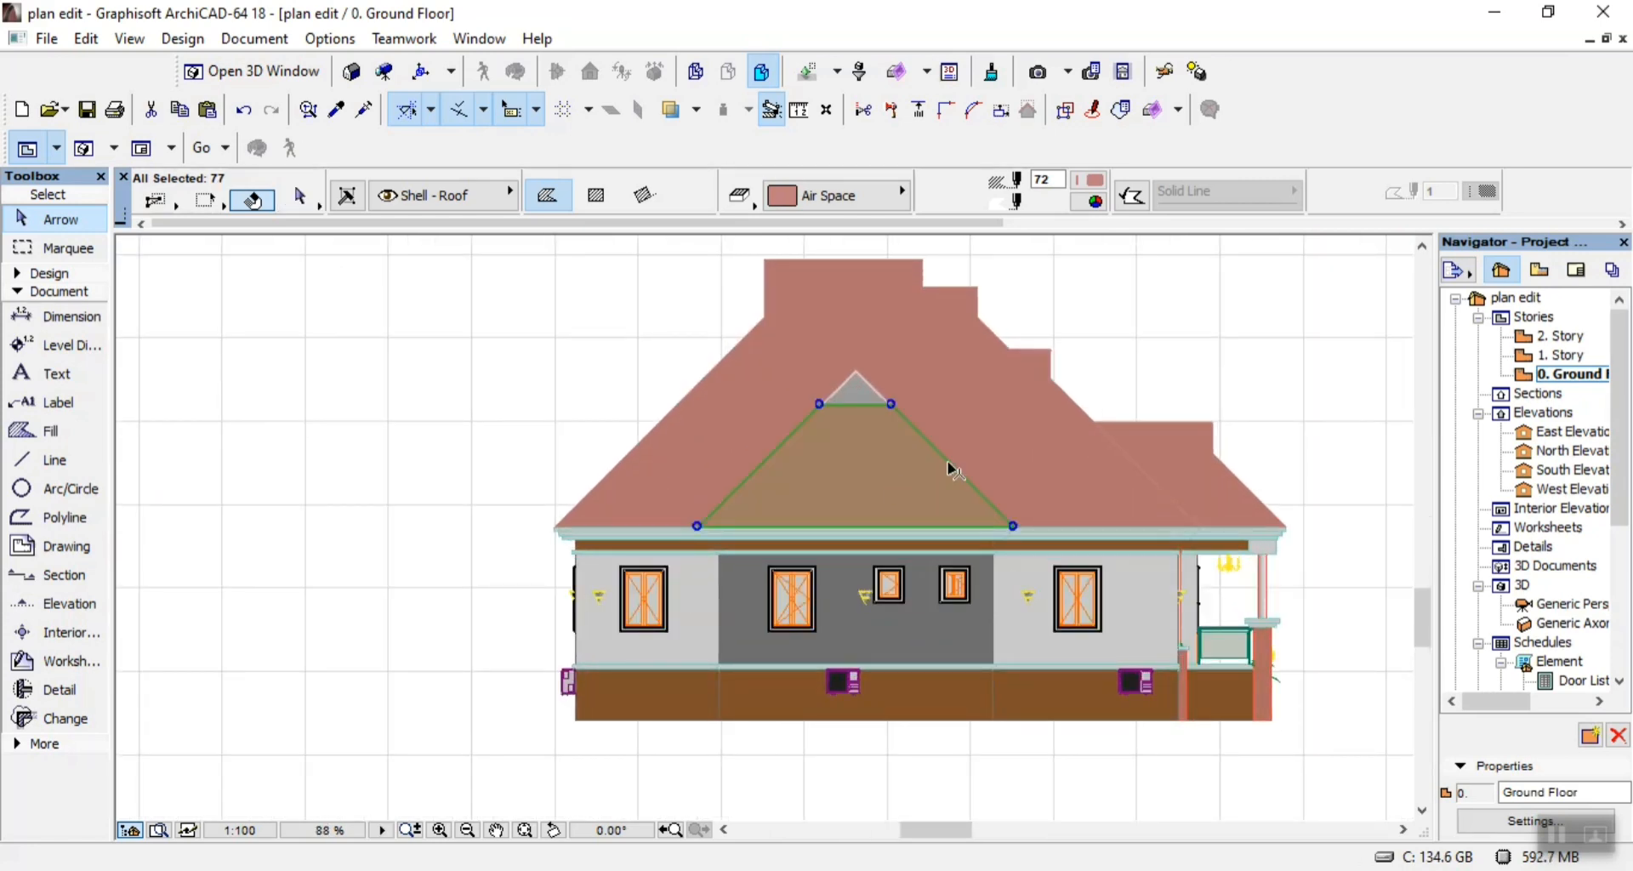
{"action": "left_click", "coordinate": [1075, 448], "text": "shift"}
{"action": "left_click", "coordinate": [1140, 468], "text": "shift"}
Add the central roof fill and both side roof fills of the lowest elevation to the selection.
{"action": "scroll", "coordinate": [927, 449], "scroll_direction": "down", "scroll_amount": 3}
{"action": "scroll", "coordinate": [927, 448], "scroll_direction": "down", "scroll_amount": 3}
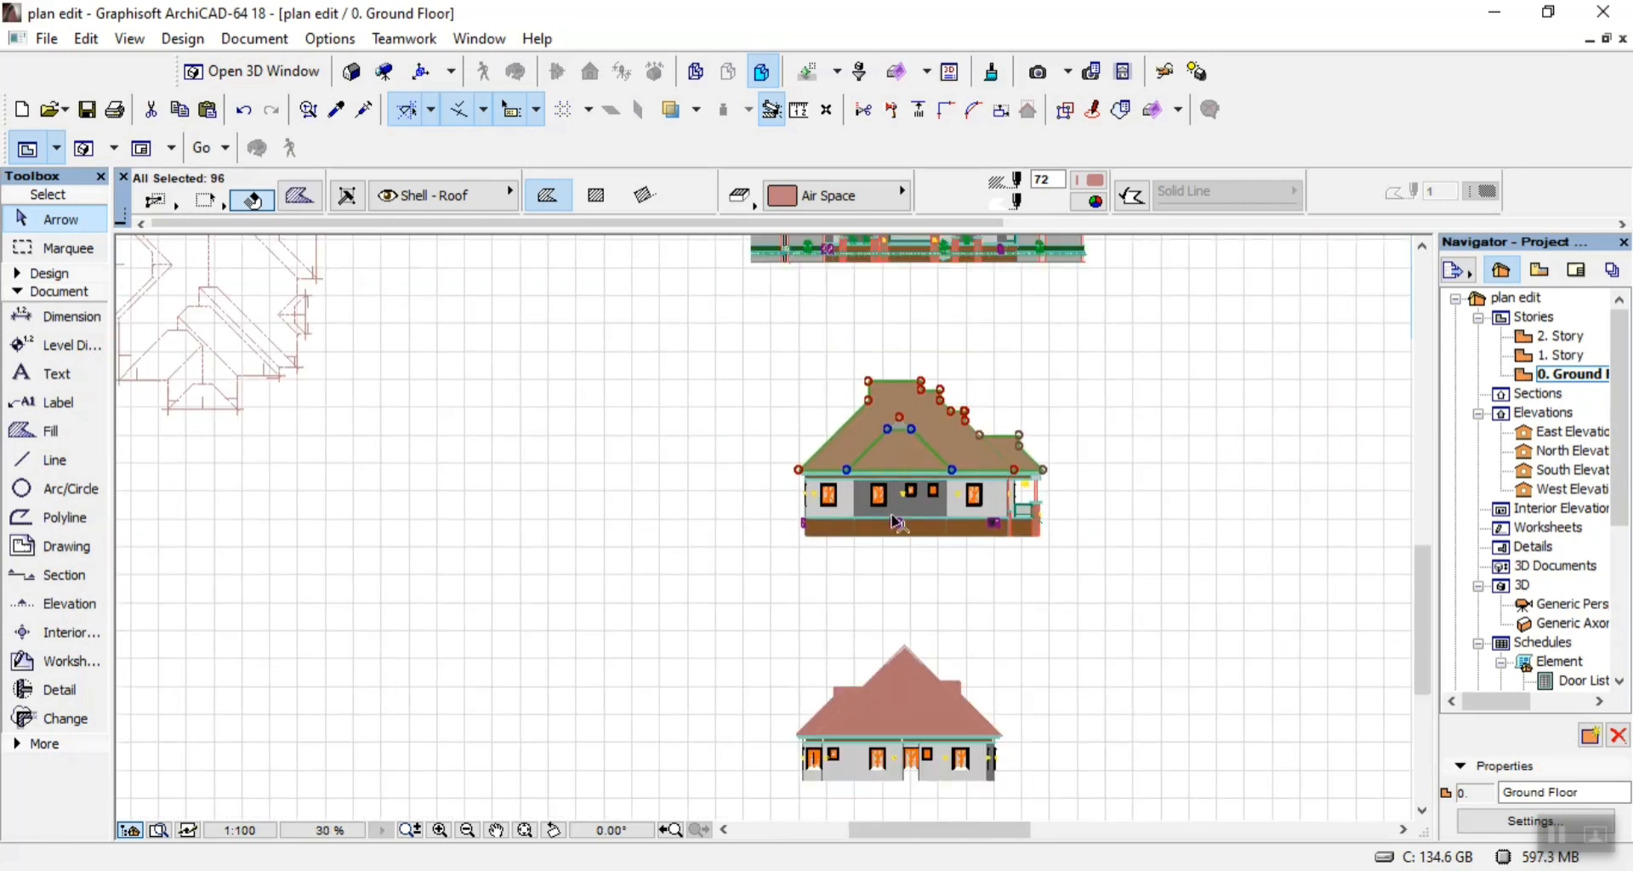
{"action": "scroll", "coordinate": [918, 547], "scroll_direction": "up", "scroll_amount": 5}
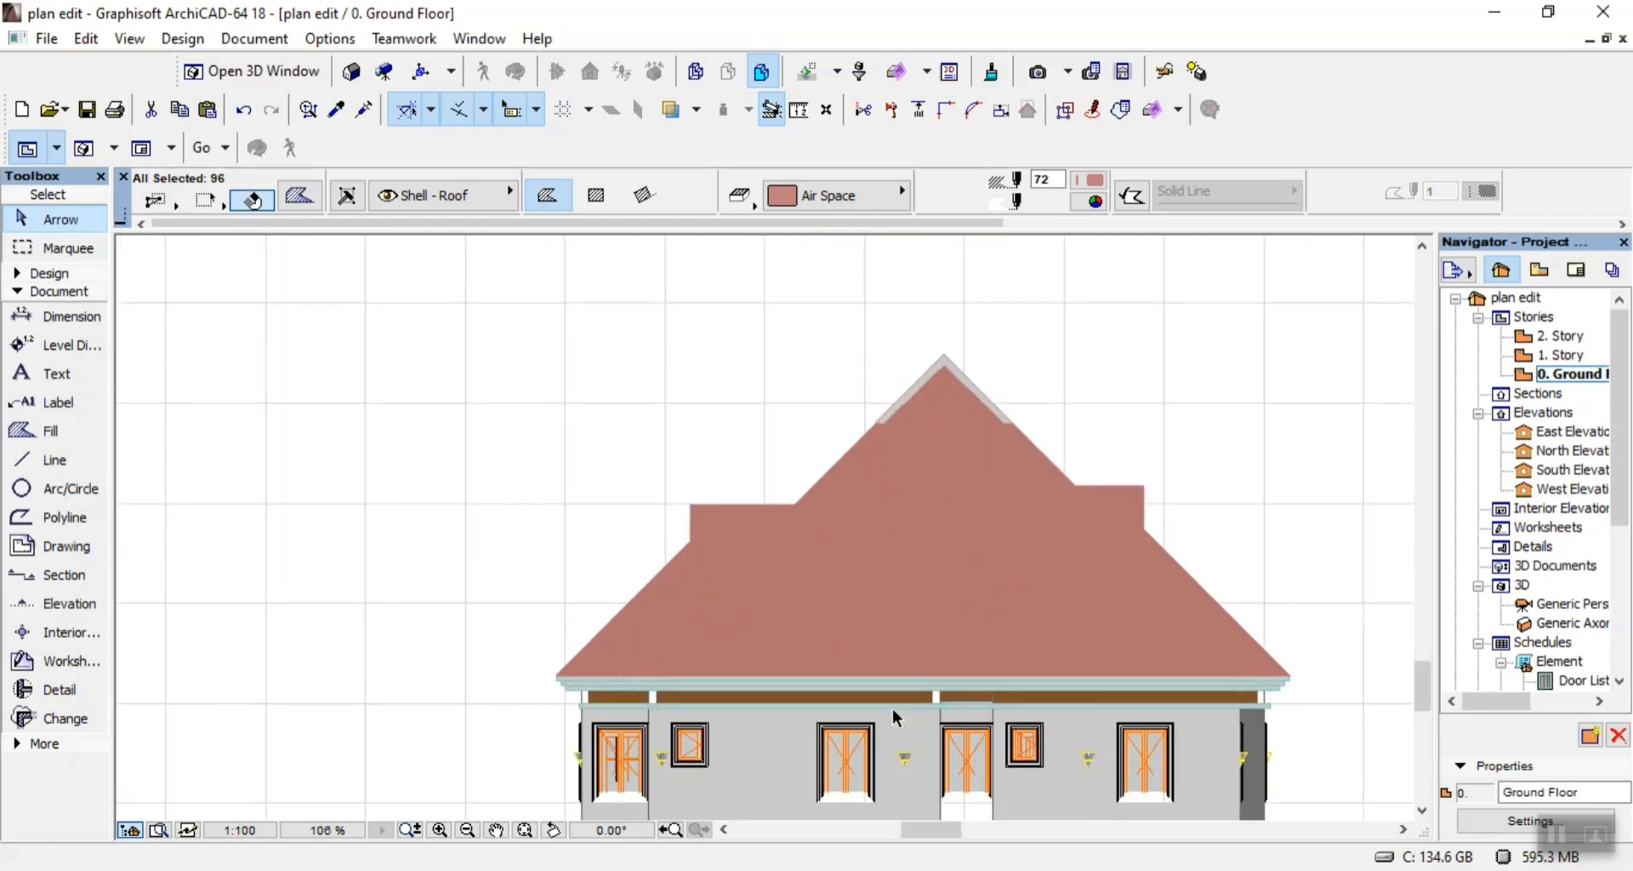
{"action": "left_click", "coordinate": [917, 549], "text": "shift"}
{"action": "left_click", "coordinate": [703, 543], "text": "shift"}
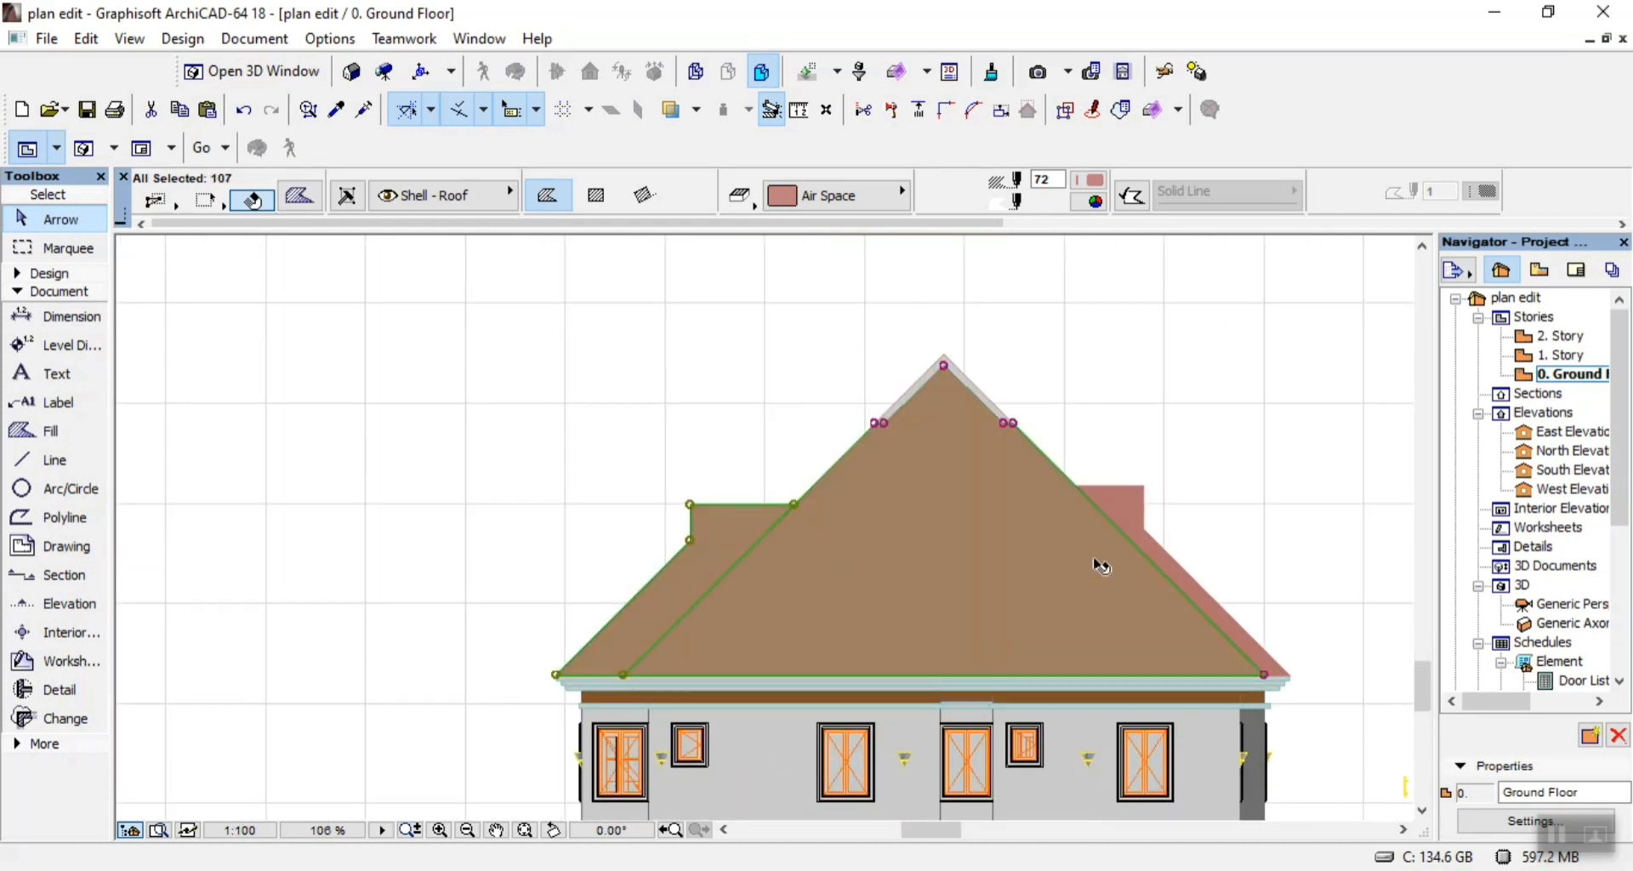
{"action": "left_click", "coordinate": [1138, 510], "text": "shift"}
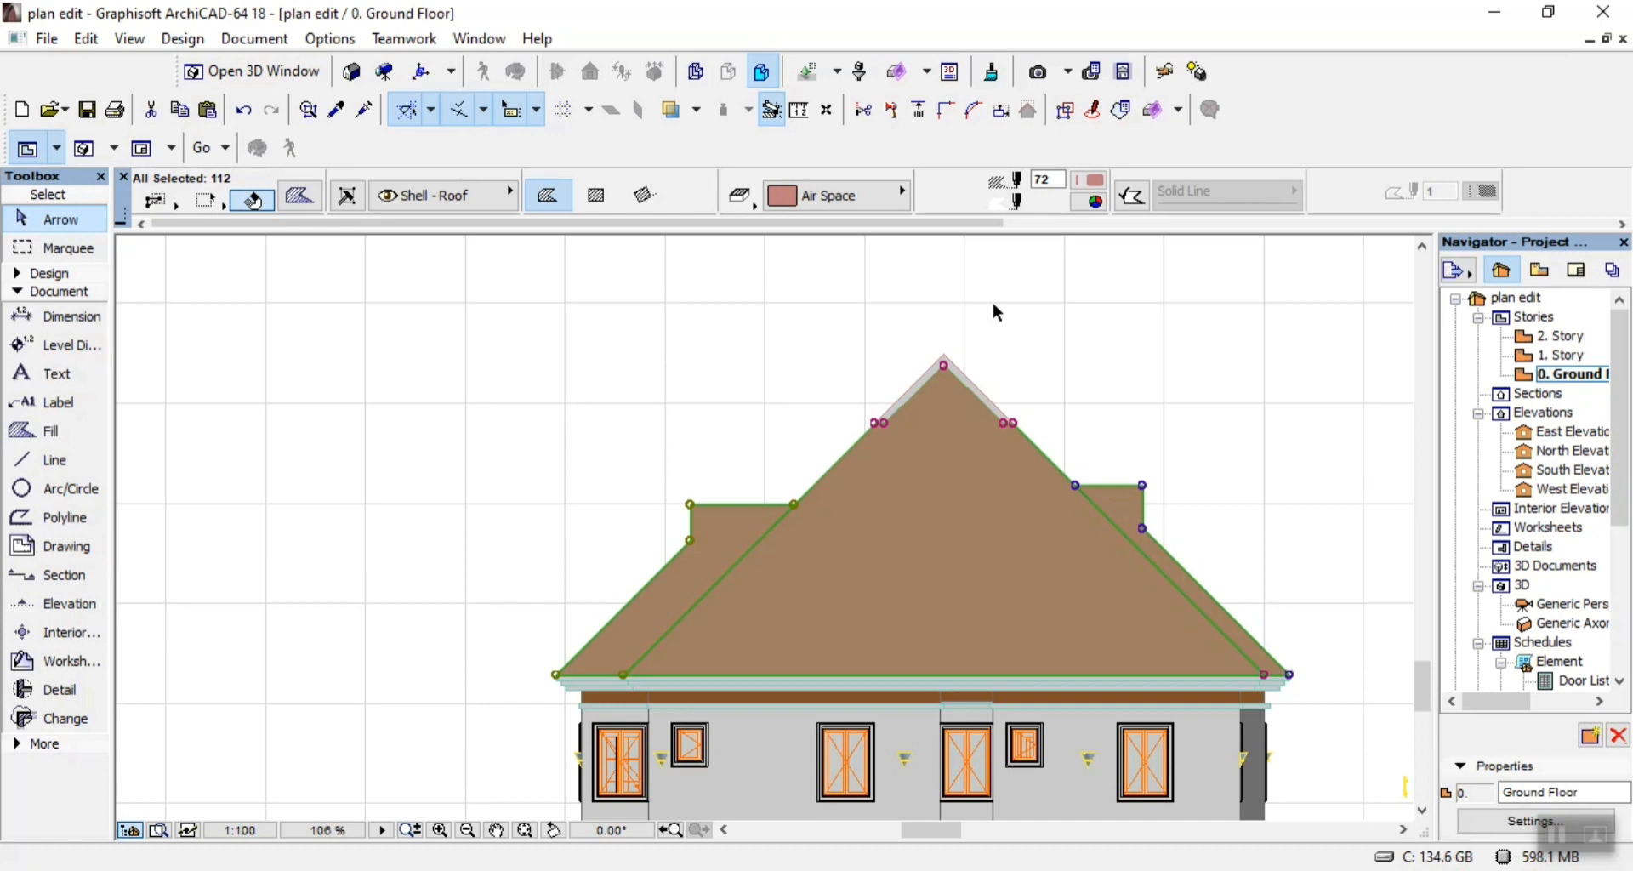
Give the selected roof fills the Roof Tile Blank pattern and set their foreground pen to 202.
{"action": "left_click", "coordinate": [879, 197]}
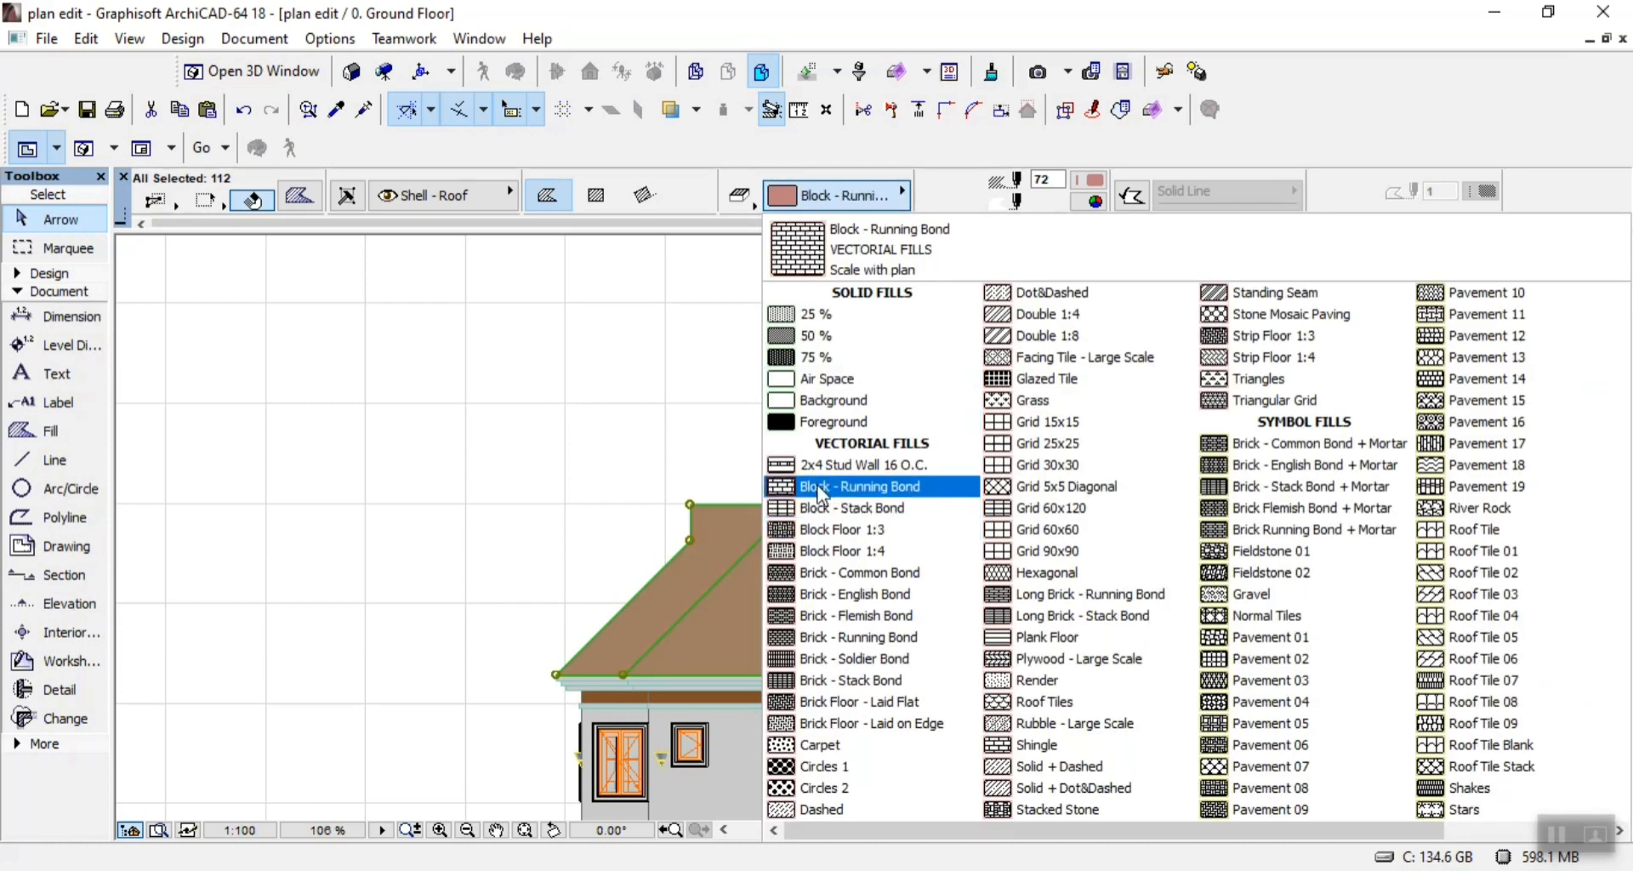
{"action": "scroll", "coordinate": [1211, 650], "scroll_direction": "down", "scroll_amount": 1}
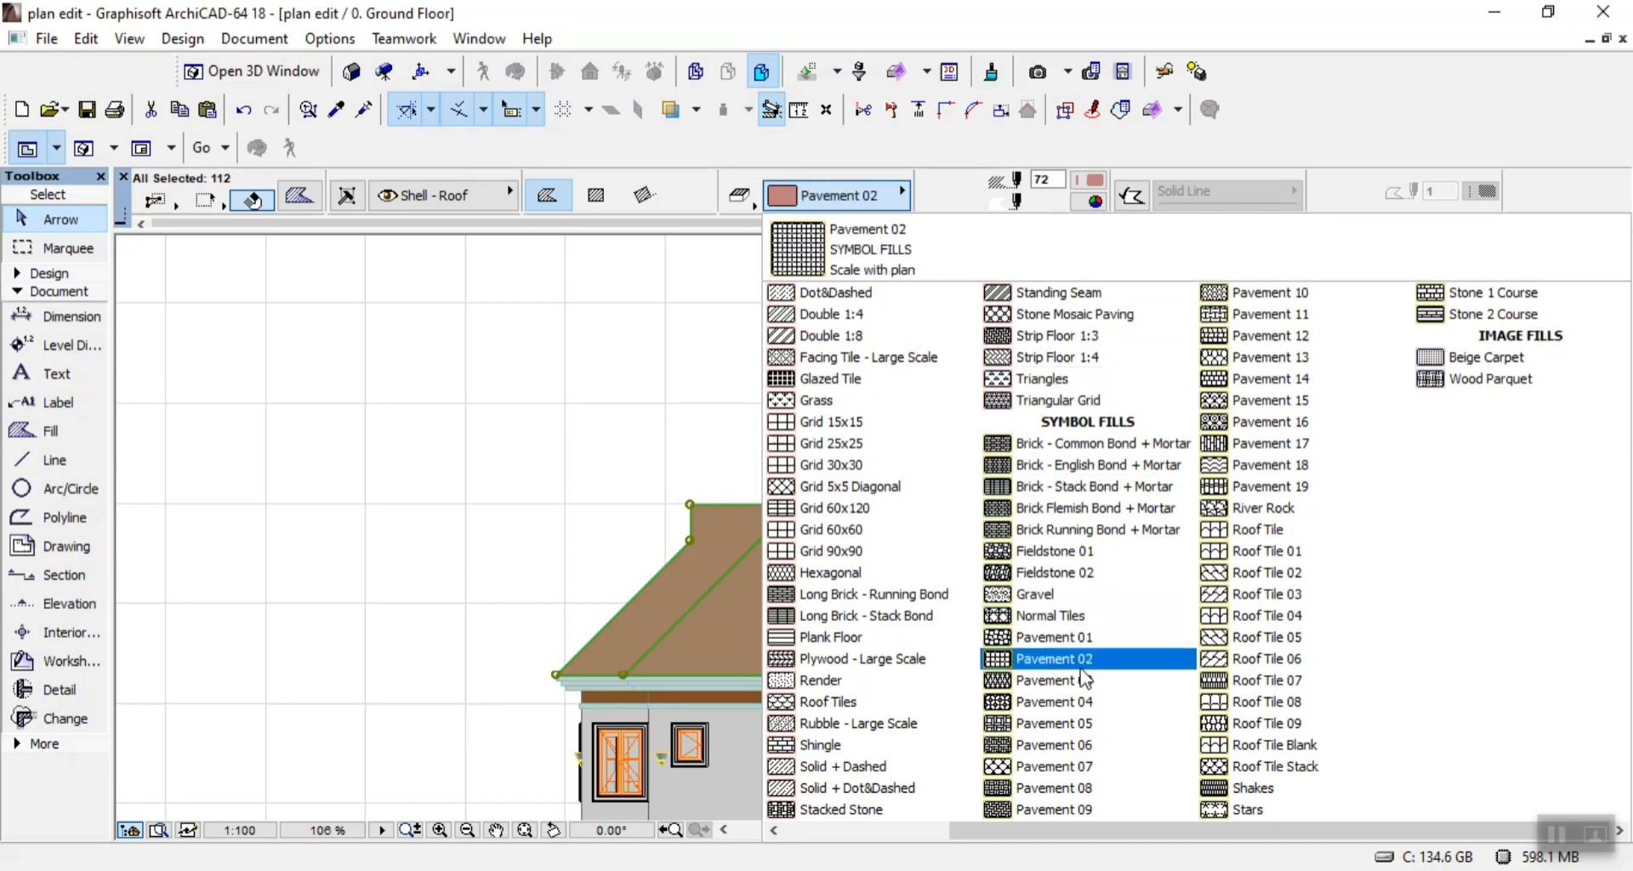
{"action": "left_click", "coordinate": [1269, 747]}
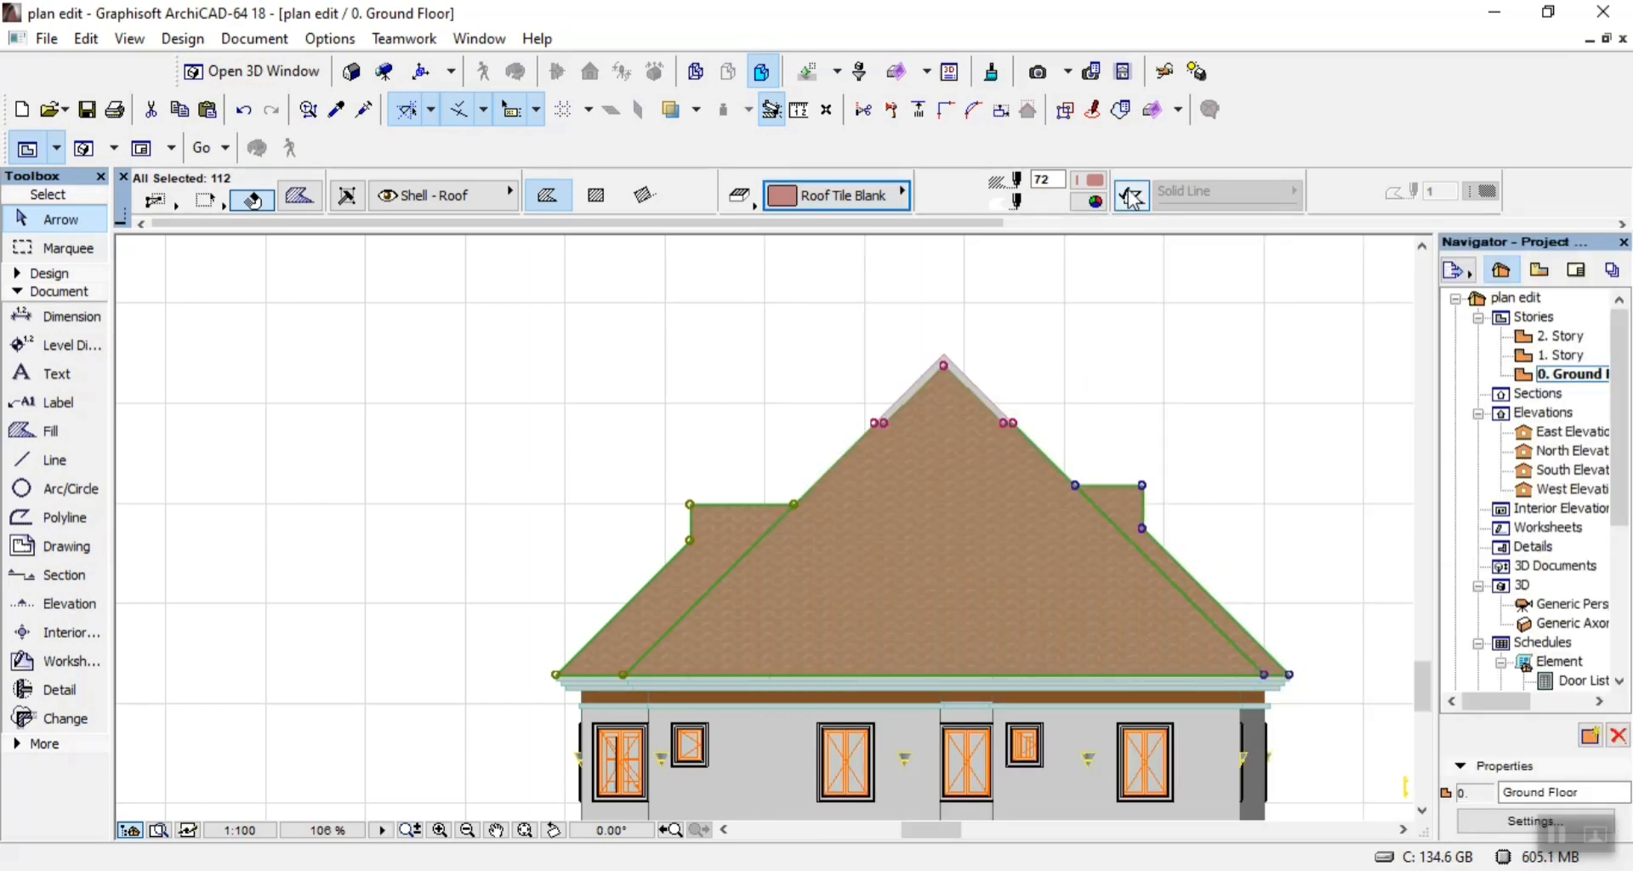
{"action": "left_click", "coordinate": [1089, 180]}
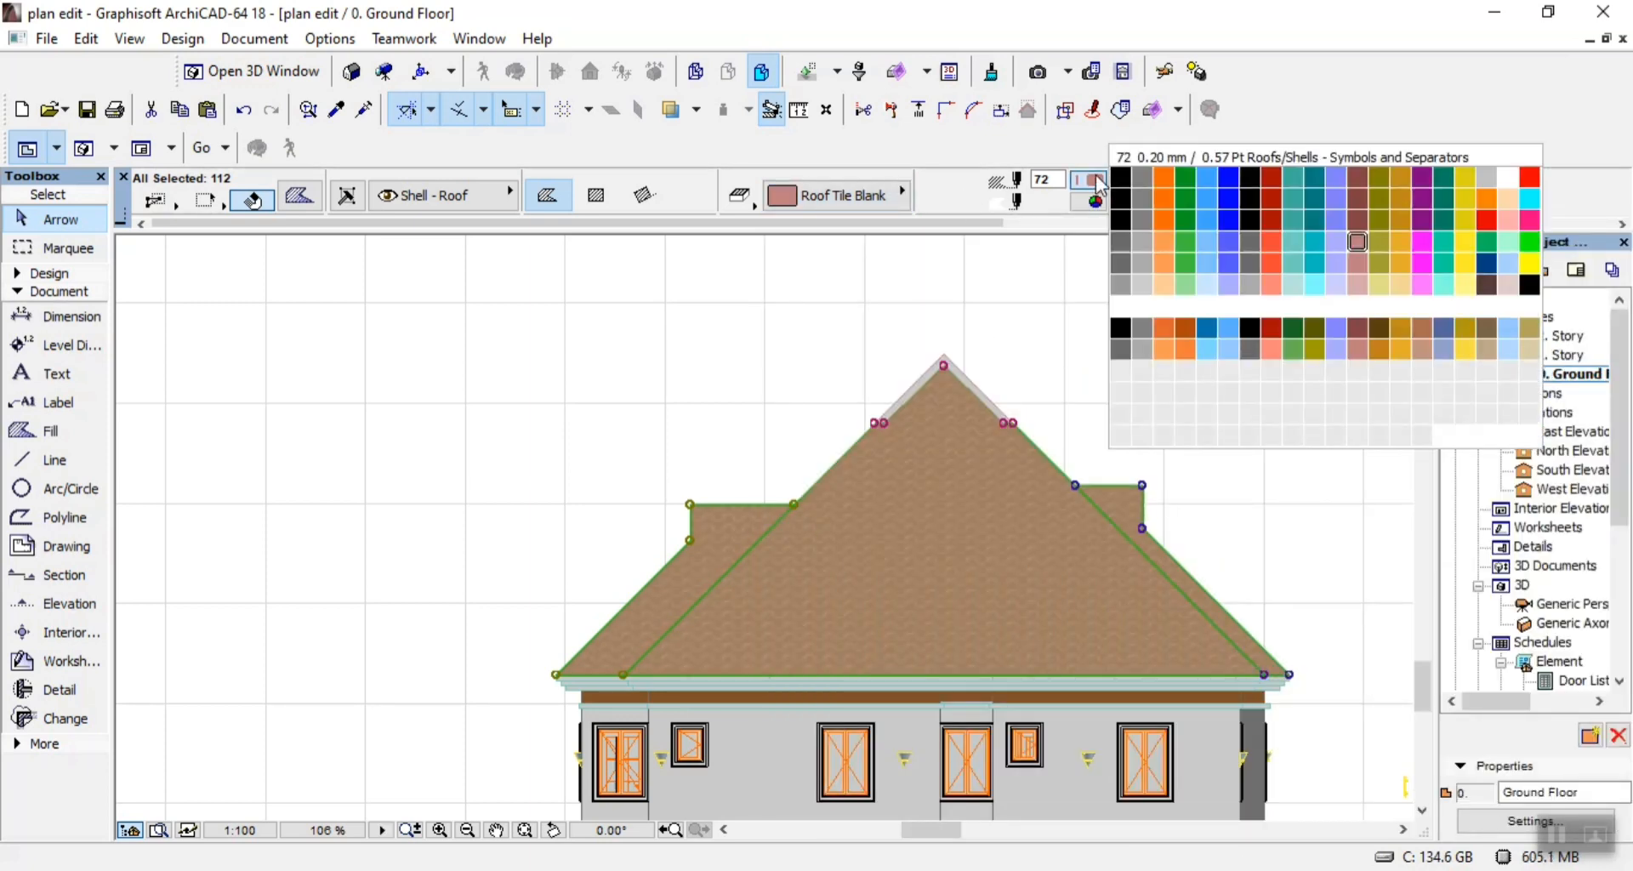
{"action": "left_click", "coordinate": [1142, 349]}
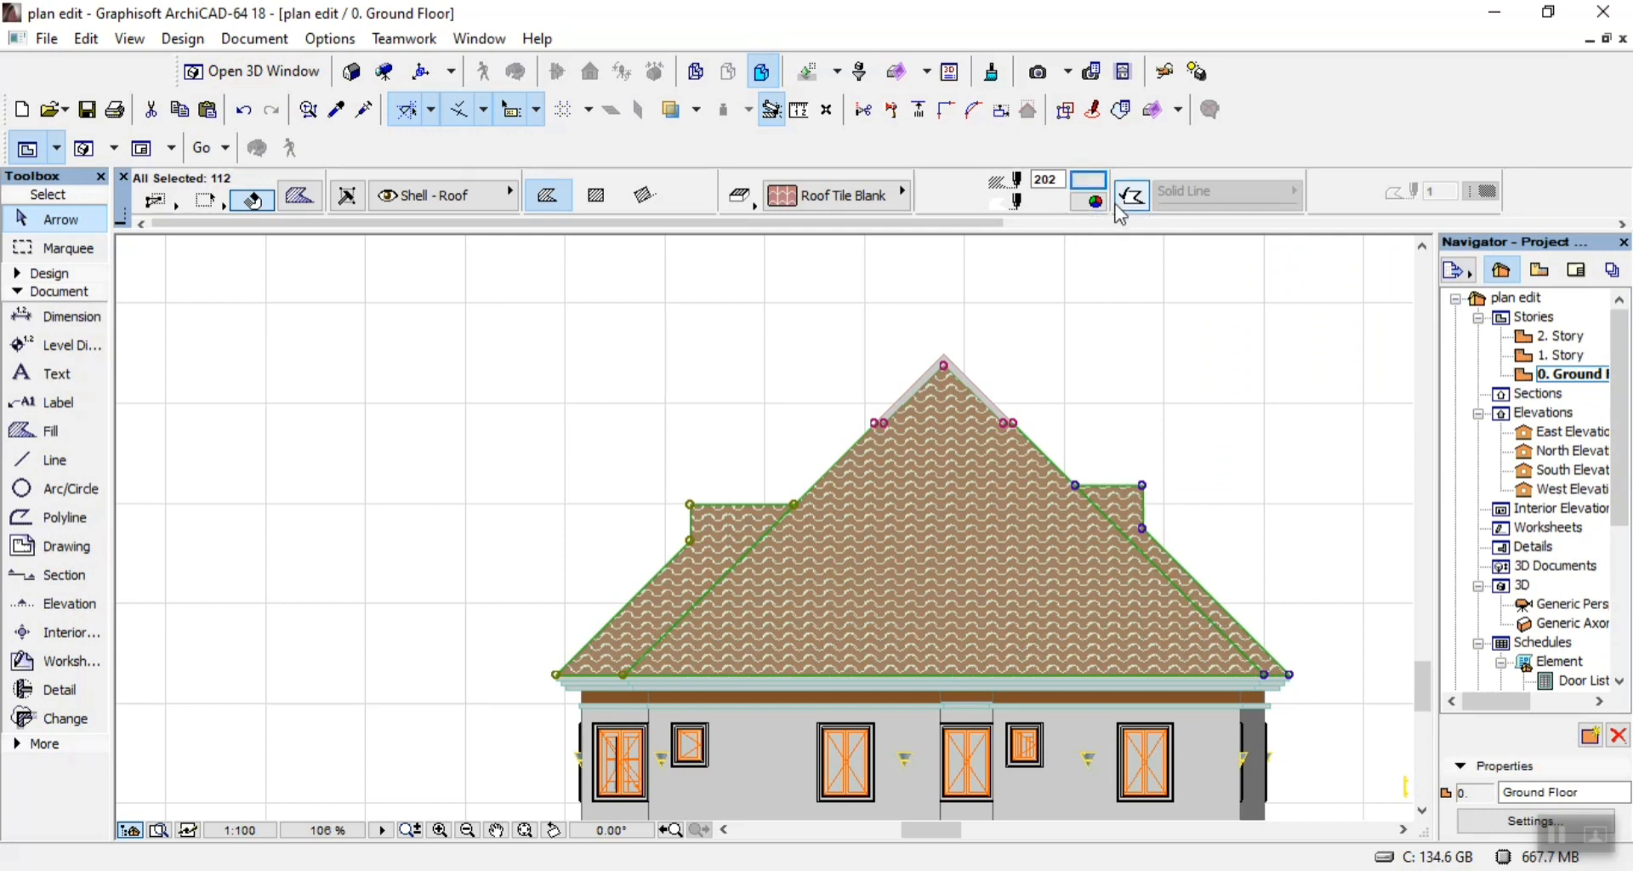
Try pen 202 and pen 82 as the background colour of the selected roof fills.
{"action": "left_click", "coordinate": [1089, 180]}
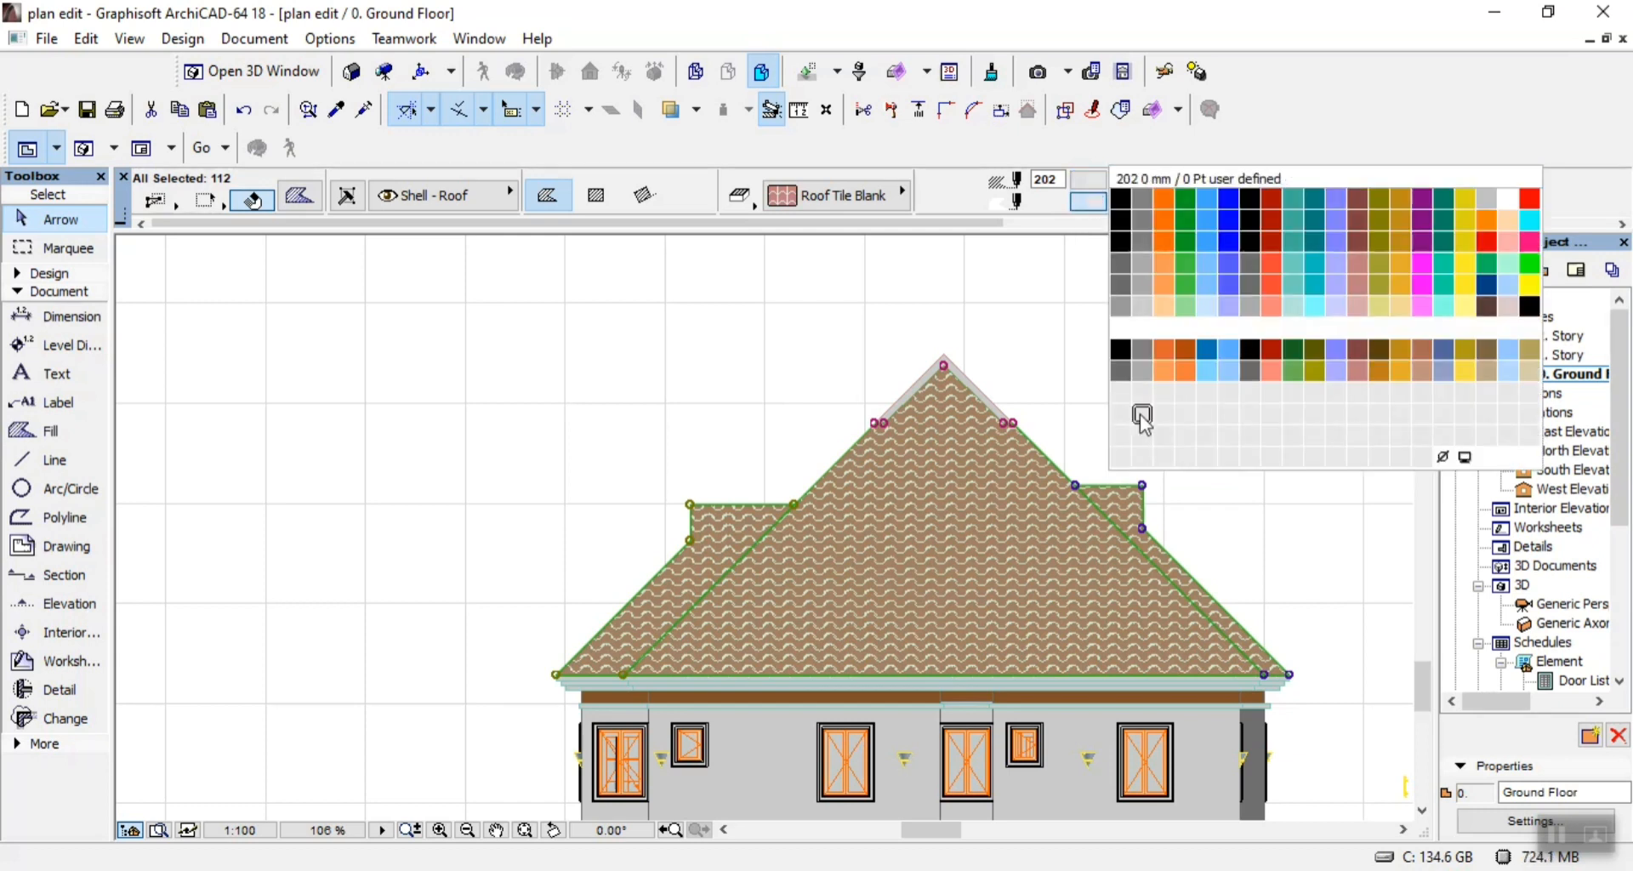
{"action": "left_click", "coordinate": [1141, 415]}
{"action": "left_click", "coordinate": [1088, 202]}
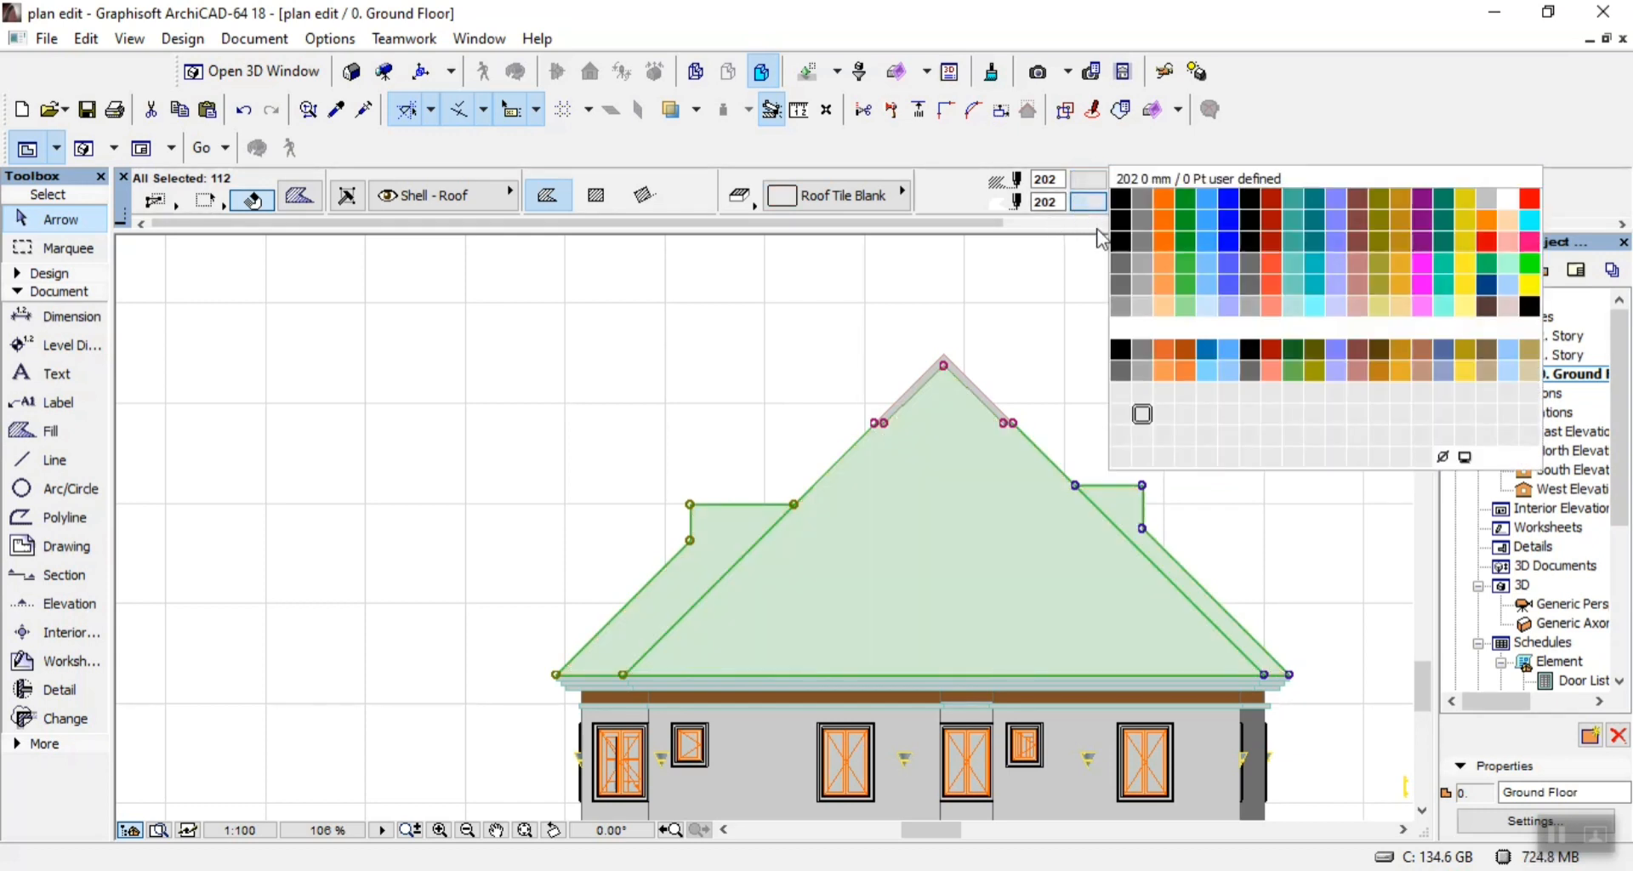
{"action": "left_click", "coordinate": [1142, 285]}
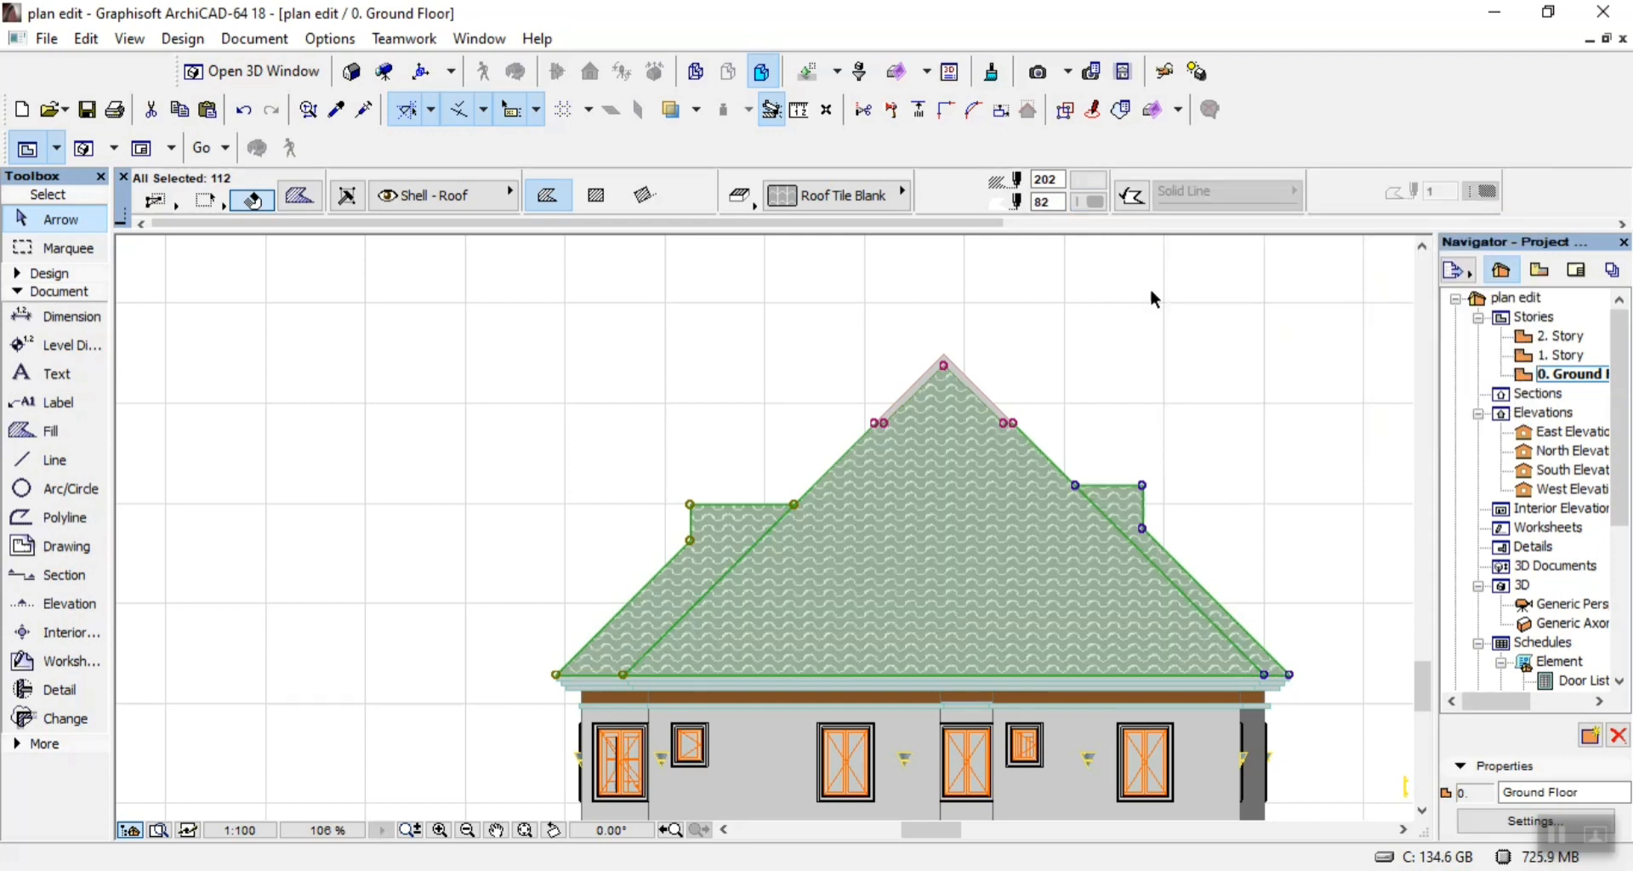
Set the background pen of the selected roof fills to black pen 41 and deselect them.
{"action": "left_click", "coordinate": [1088, 201]}
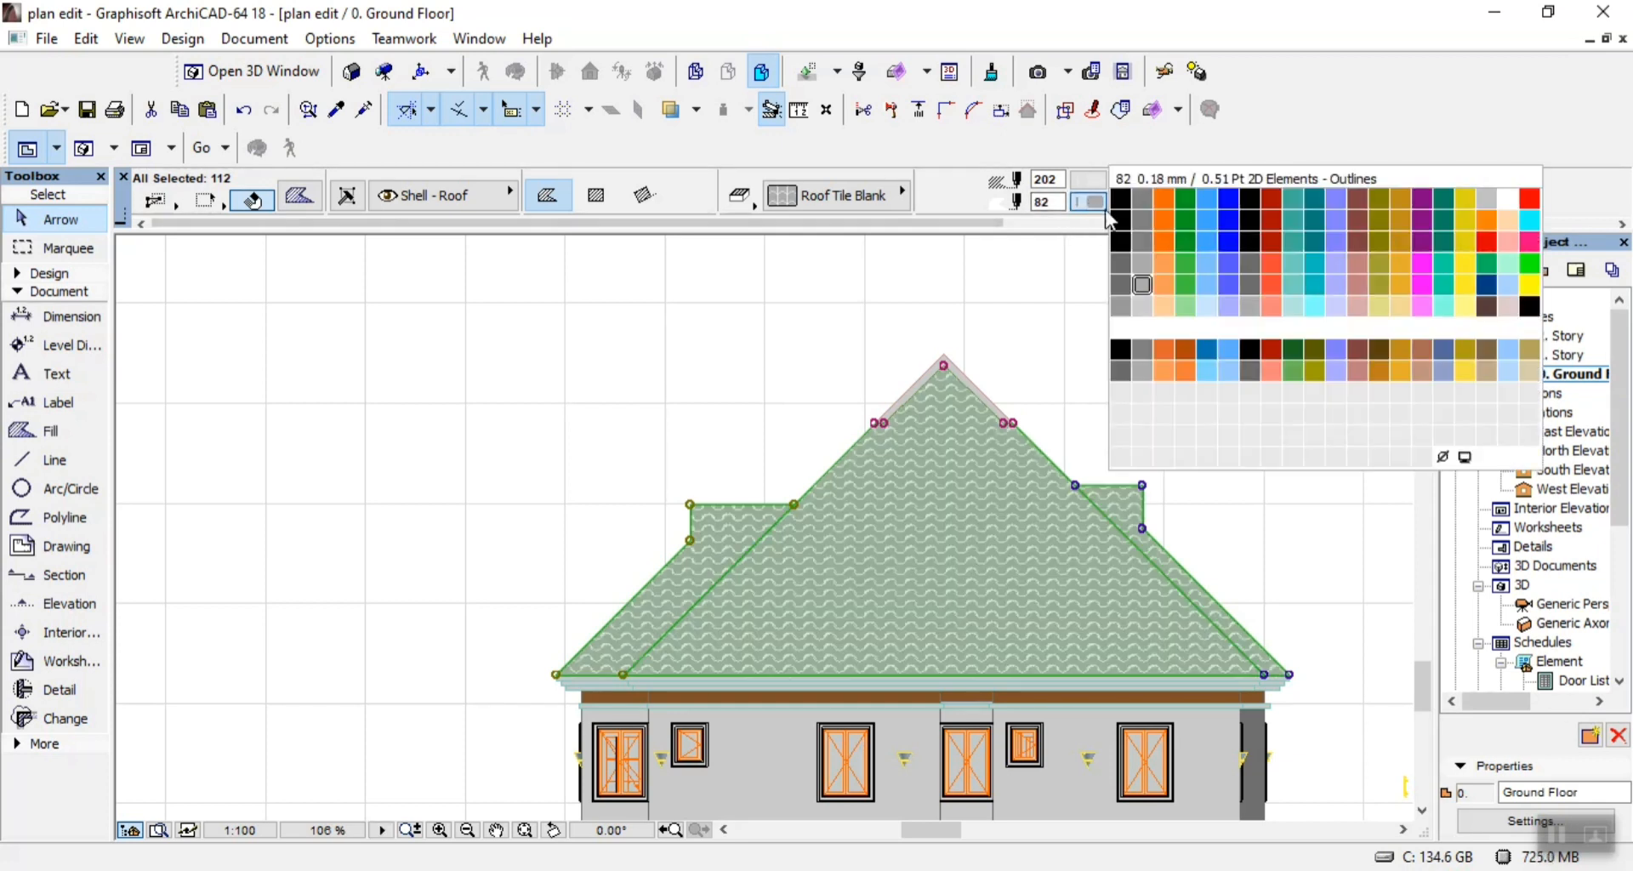
{"action": "left_click", "coordinate": [1124, 260]}
{"action": "left_click", "coordinate": [1099, 395]}
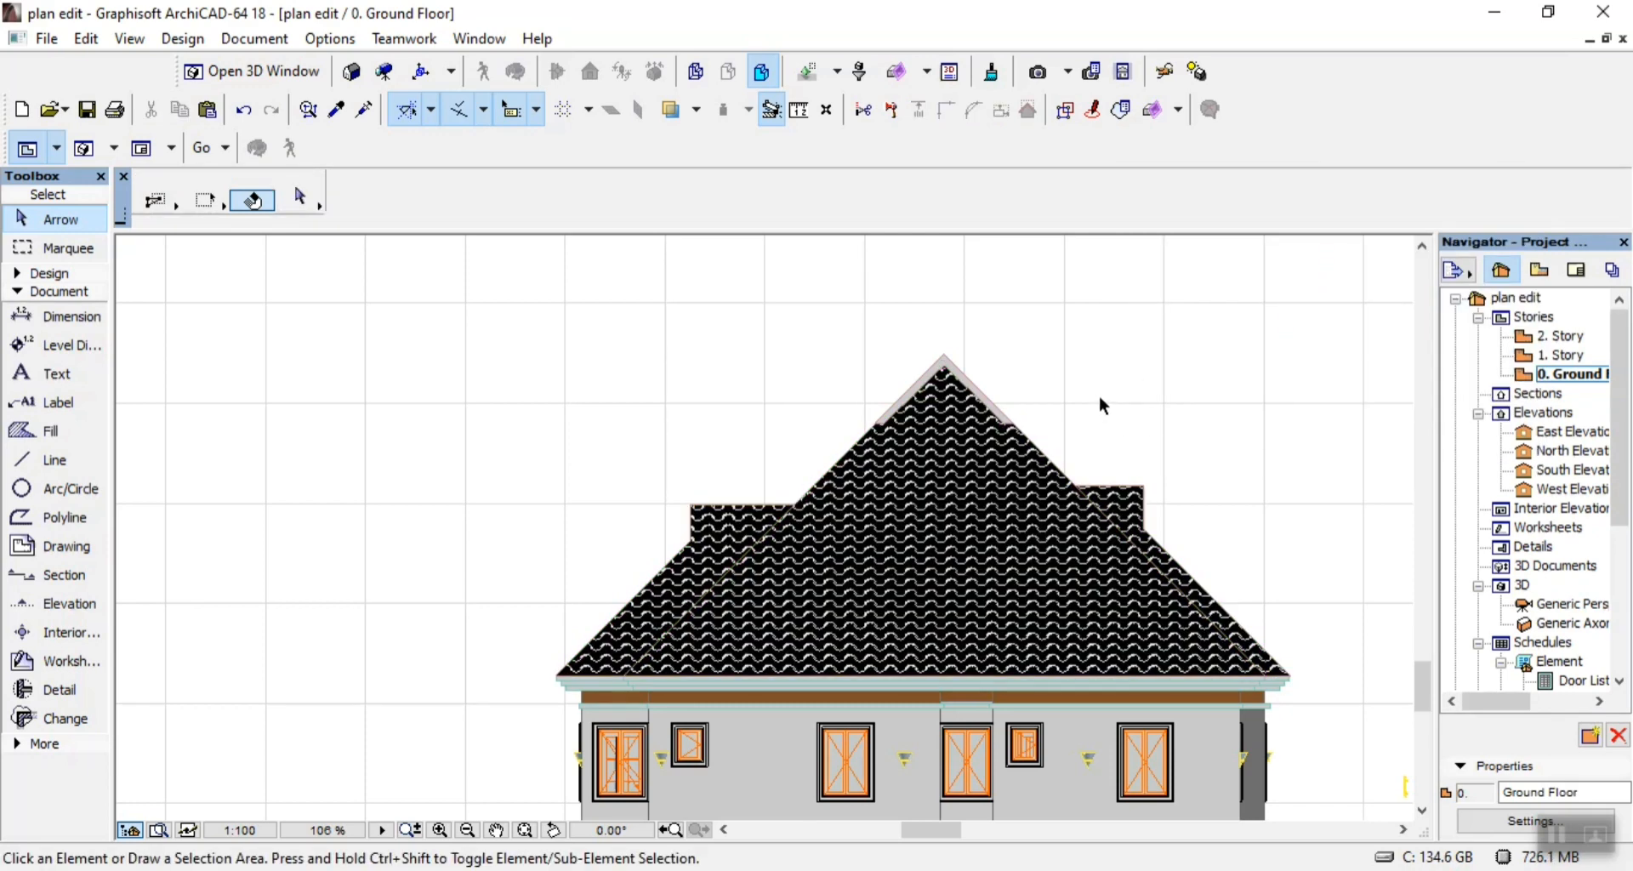
Move the whole elevation with the central entrance porch into the upper half of the Views 1 sheet, and save the project.
{"action": "scroll", "coordinate": [692, 354], "scroll_direction": "down", "scroll_amount": 3}
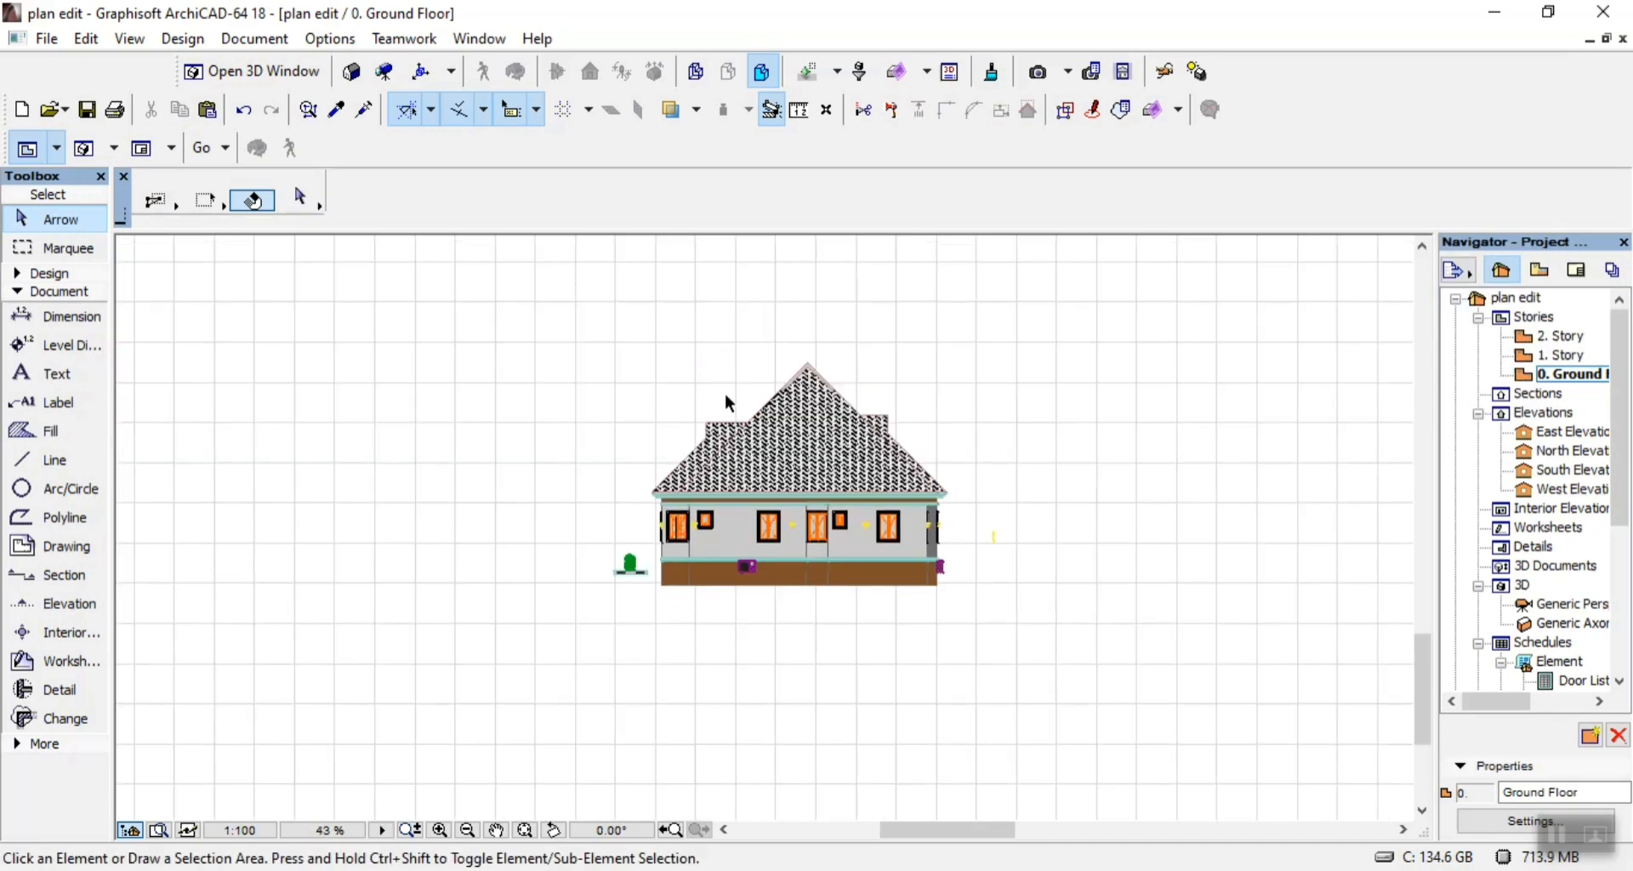
{"action": "scroll", "coordinate": [753, 379], "scroll_direction": "up", "scroll_amount": 6}
{"action": "scroll", "coordinate": [759, 388], "scroll_direction": "down", "scroll_amount": 15}
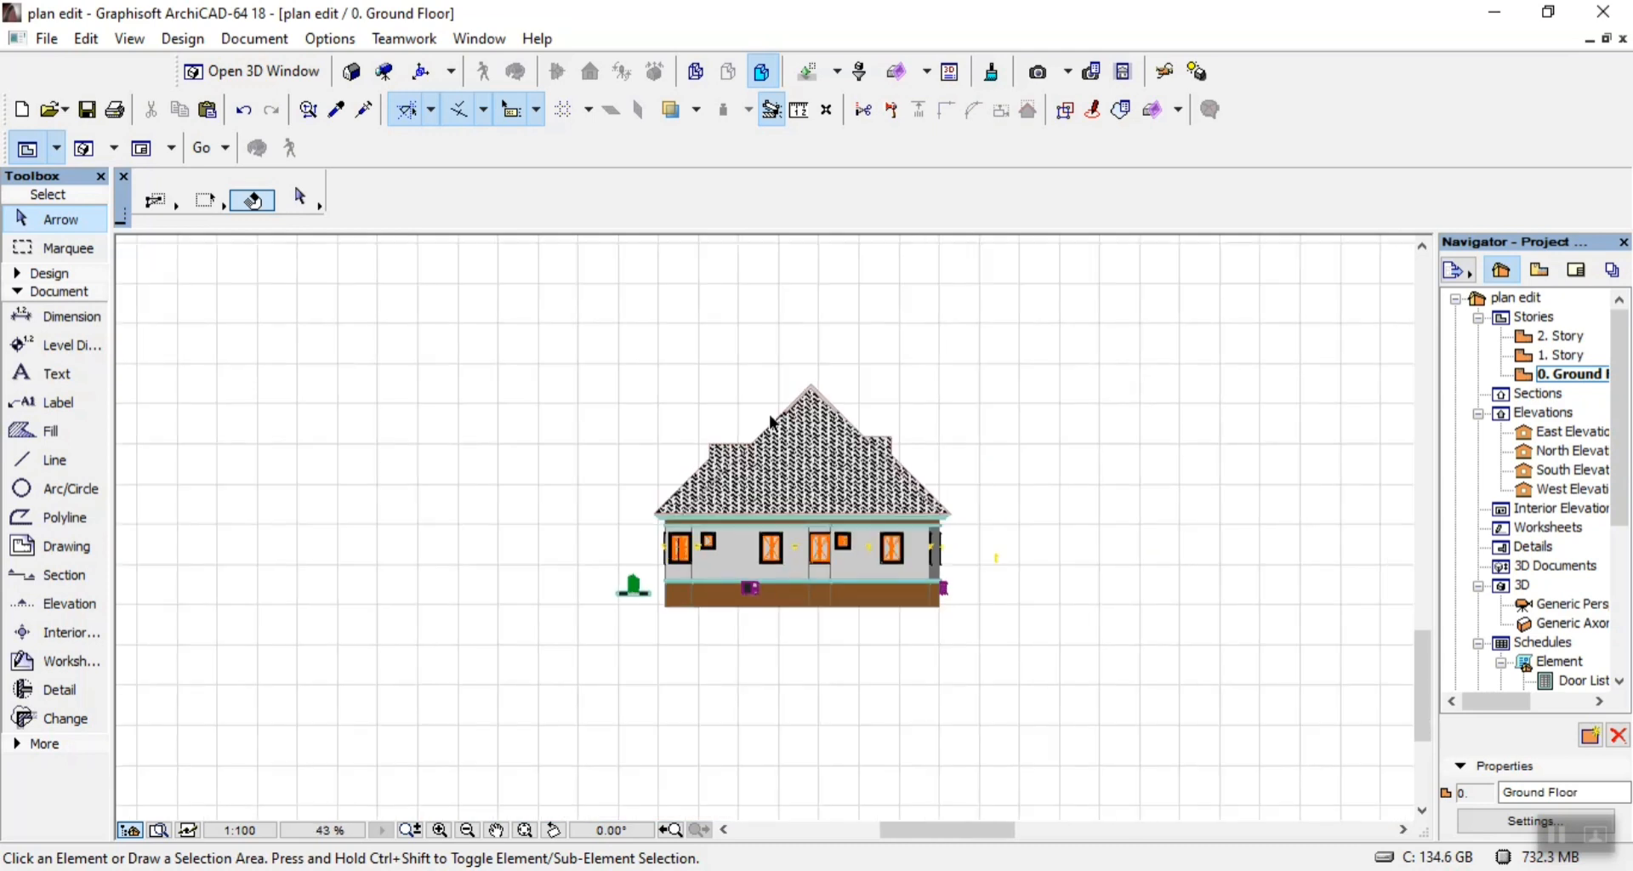
{"action": "scroll", "coordinate": [772, 273], "scroll_direction": "up", "scroll_amount": 8}
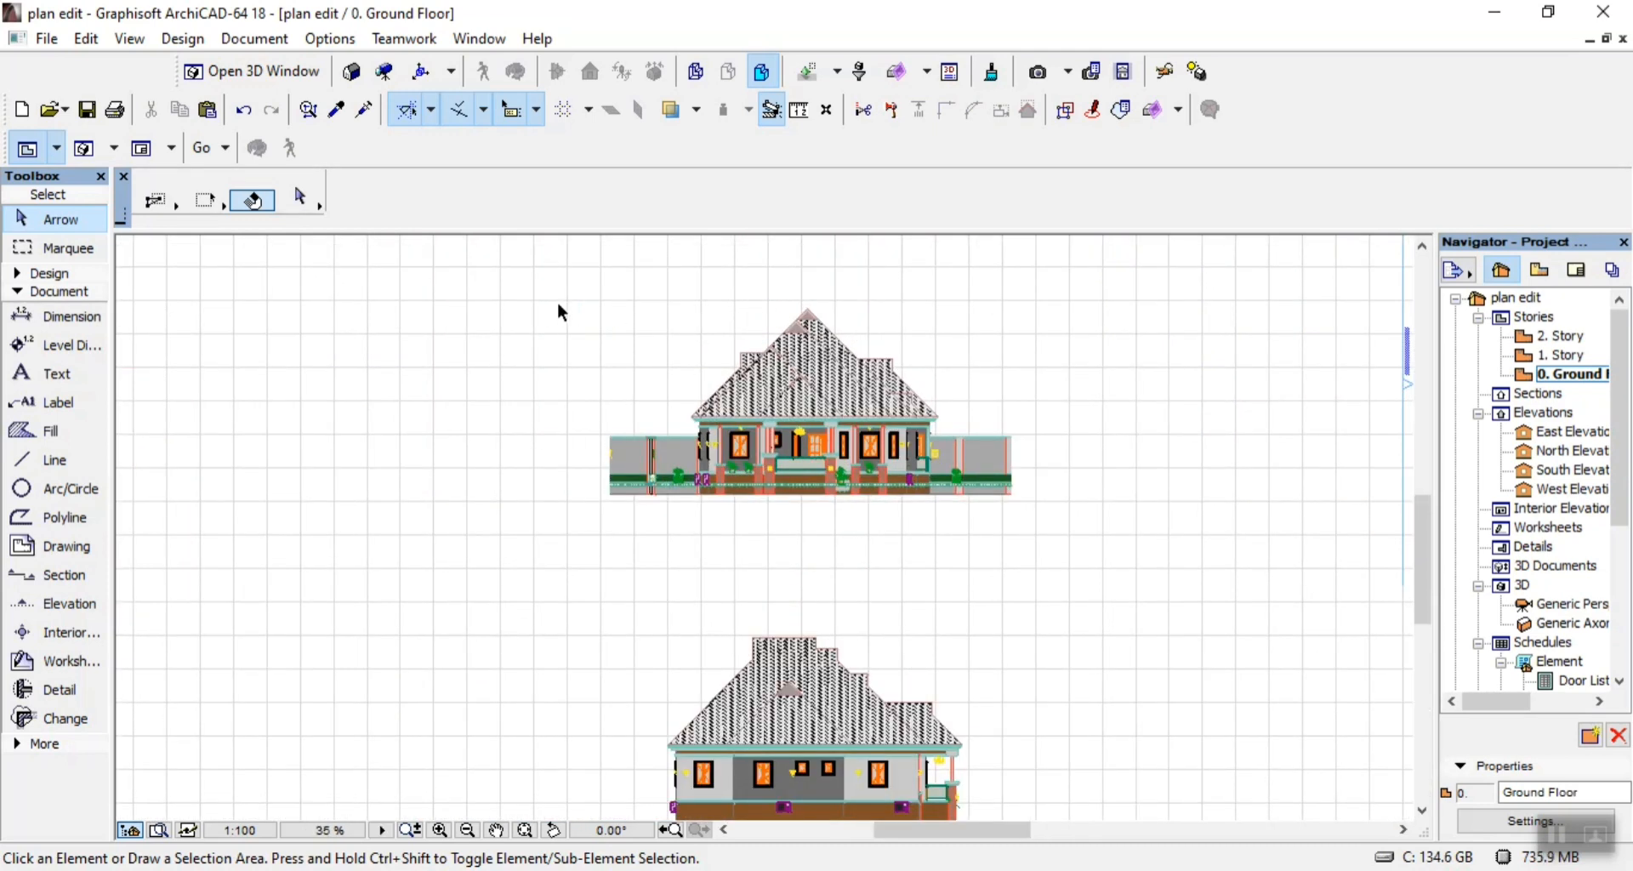
{"action": "left_click_drag", "start_coordinate": [587, 253], "coordinate": [1070, 558]}
{"action": "left_click_drag", "start_coordinate": [949, 553], "coordinate": [896, 533]}
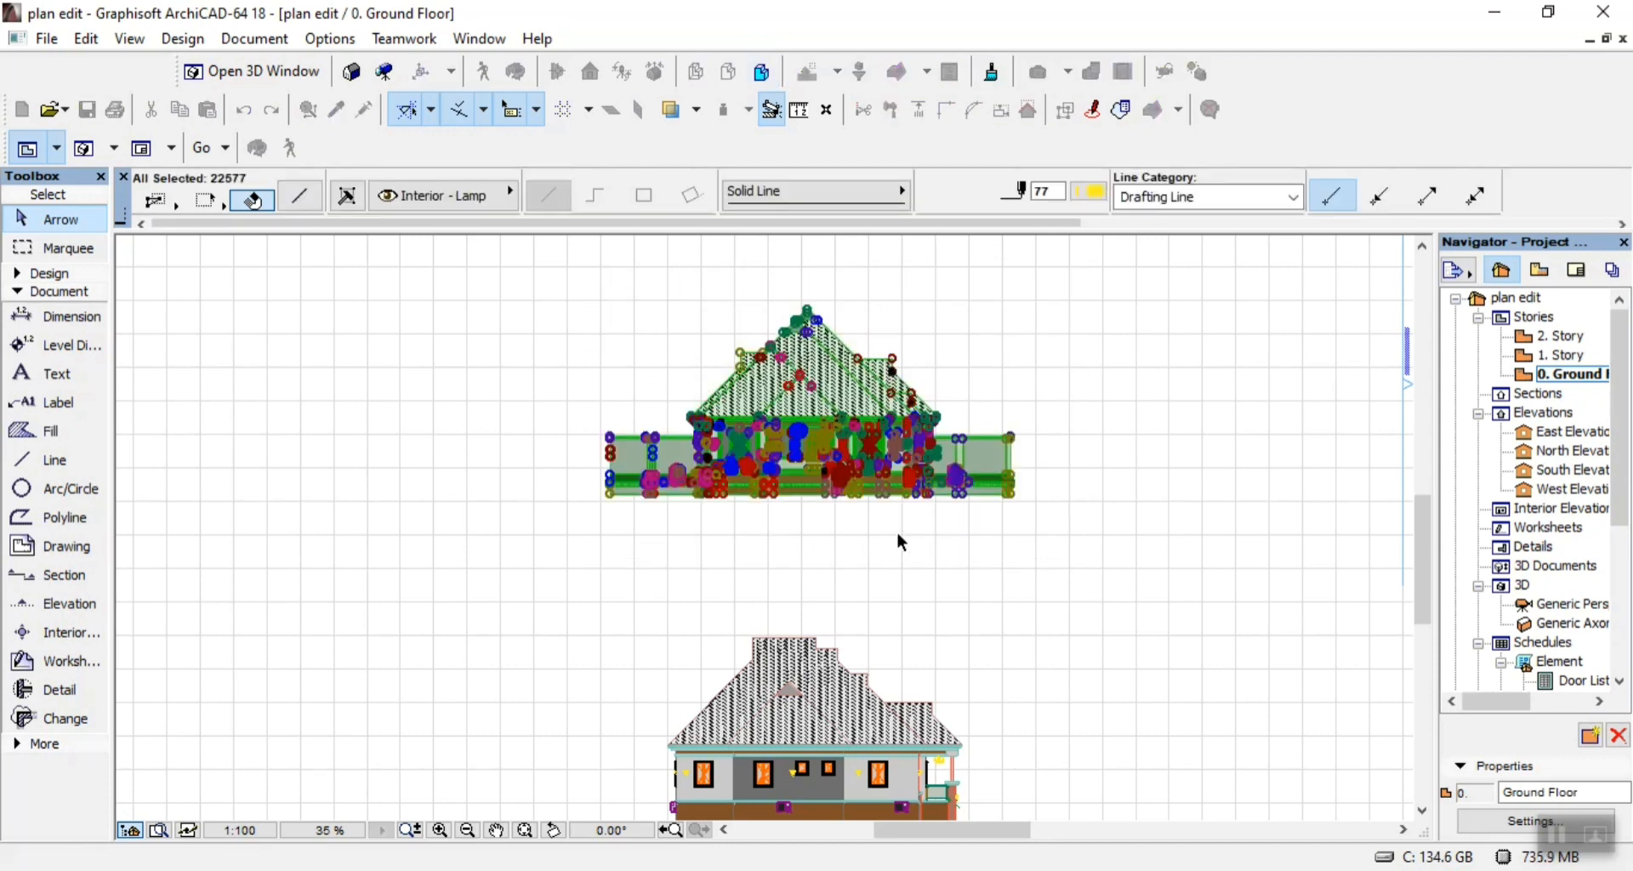
{"action": "key", "text": "ctrl+d"}
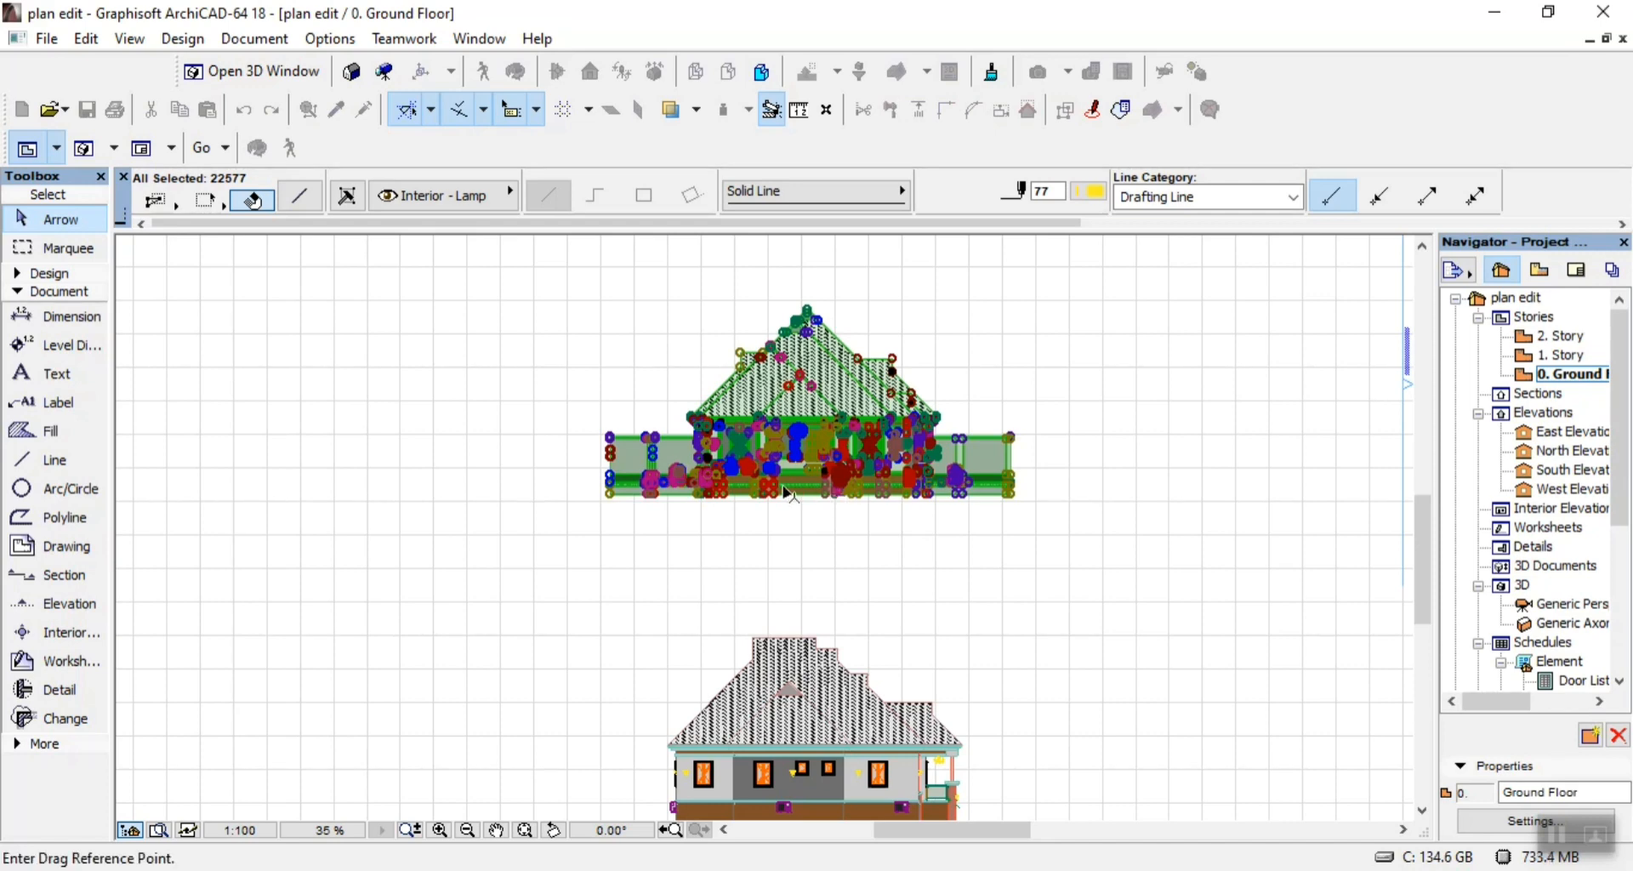
{"action": "left_click", "coordinate": [679, 600]}
{"action": "scroll", "coordinate": [687, 607], "scroll_direction": "down", "scroll_amount": 2}
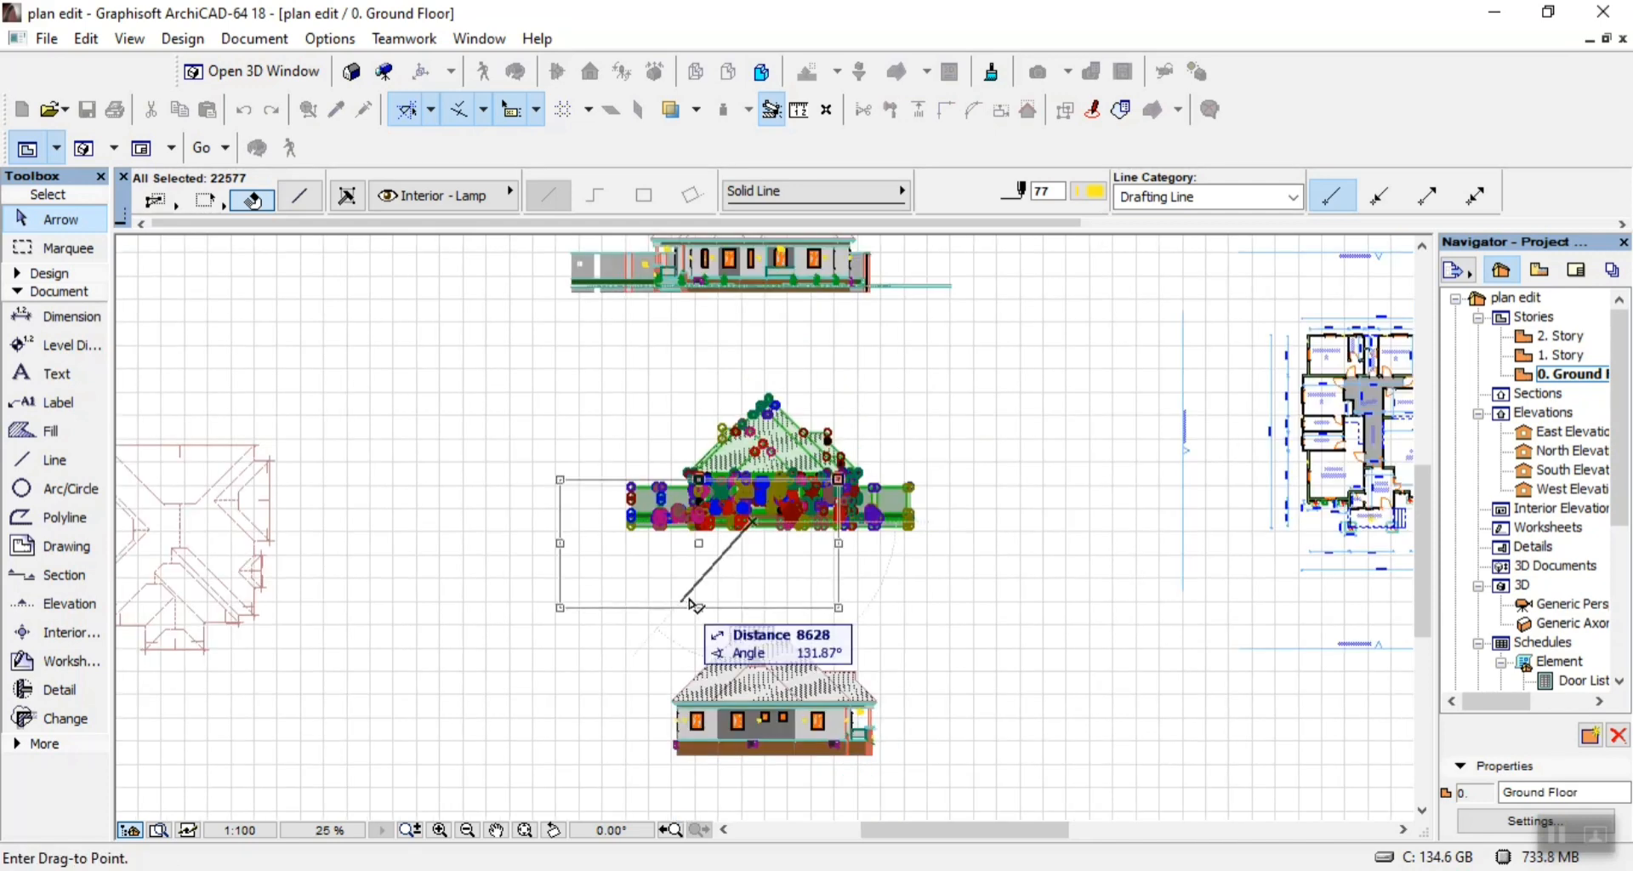
{"action": "scroll", "coordinate": [739, 578], "scroll_direction": "down", "scroll_amount": 3}
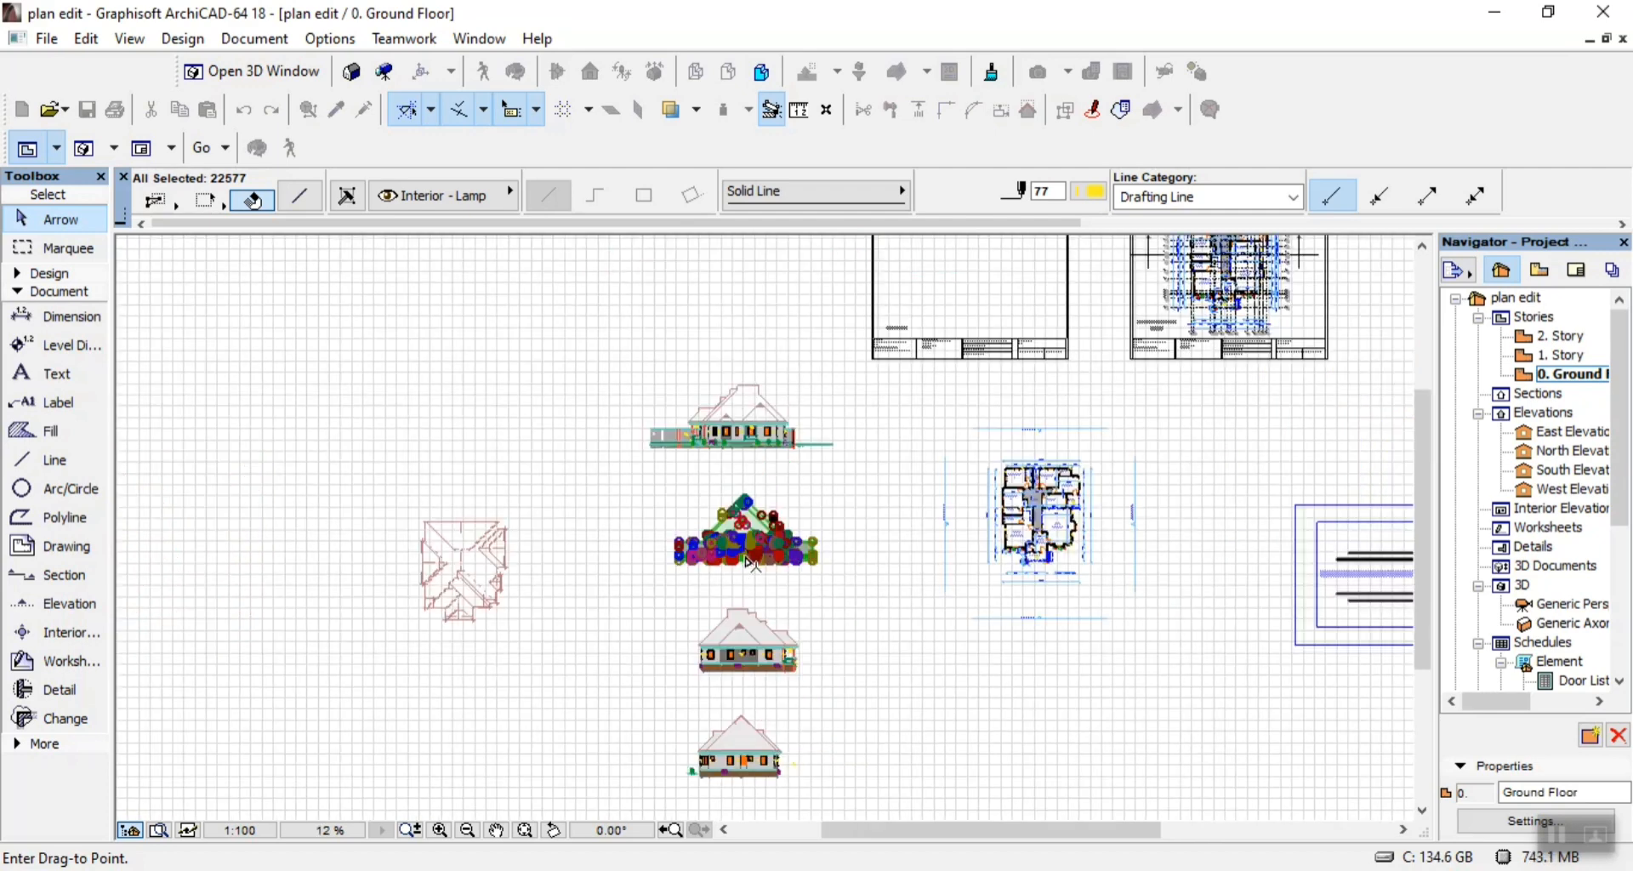
{"action": "scroll", "coordinate": [889, 388], "scroll_direction": "down", "scroll_amount": 2}
{"action": "scroll", "coordinate": [932, 268], "scroll_direction": "up", "scroll_amount": 2}
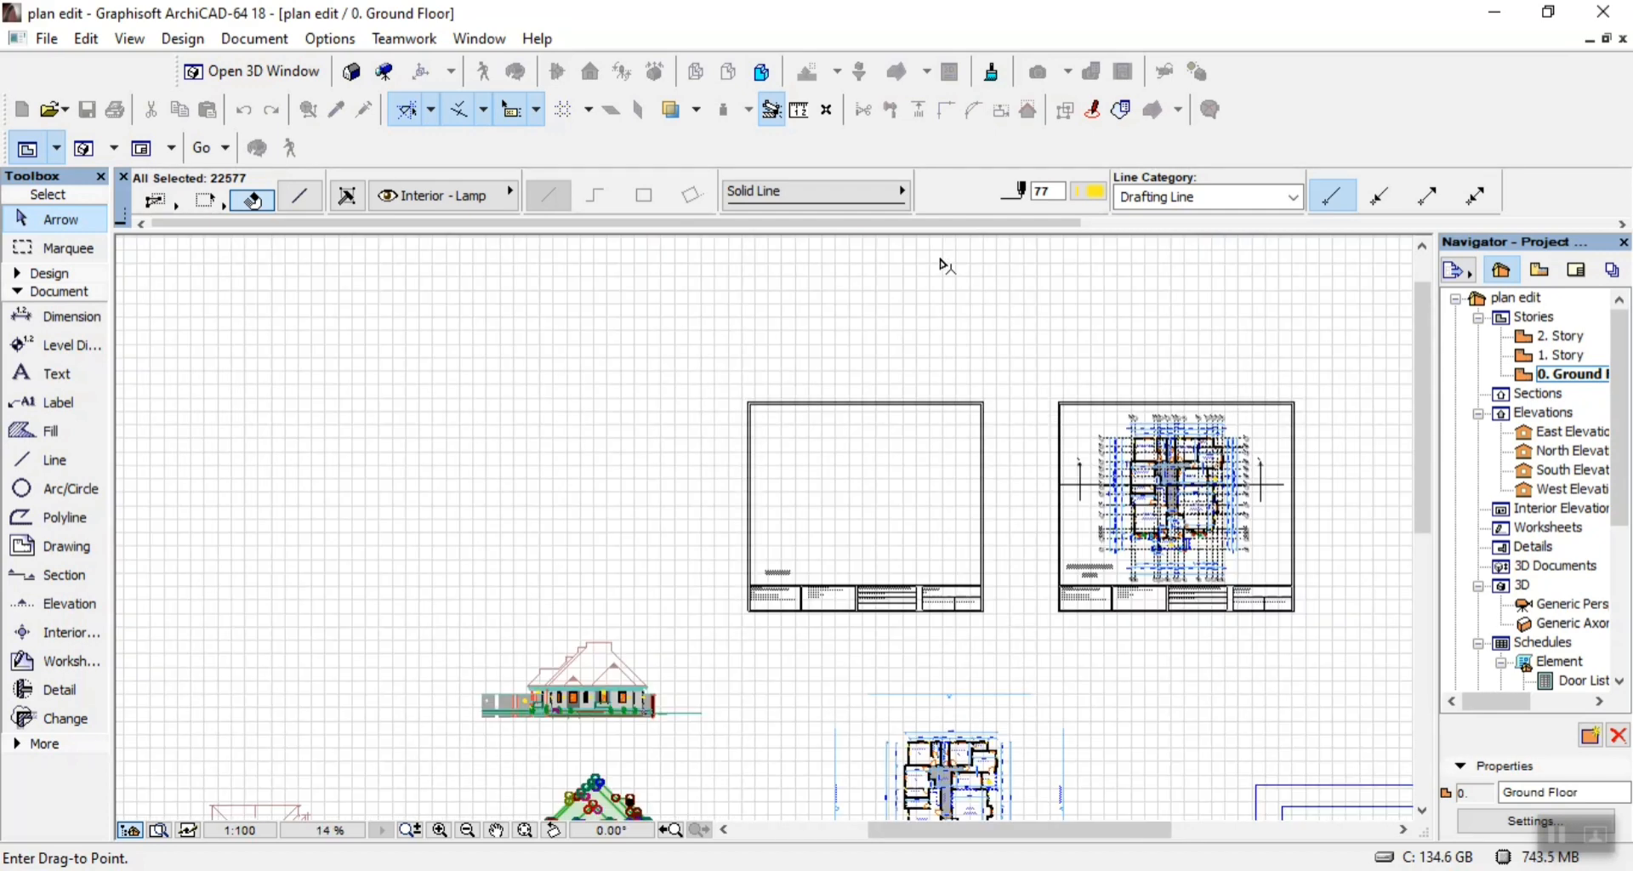
{"action": "scroll", "coordinate": [880, 476], "scroll_direction": "up", "scroll_amount": 4}
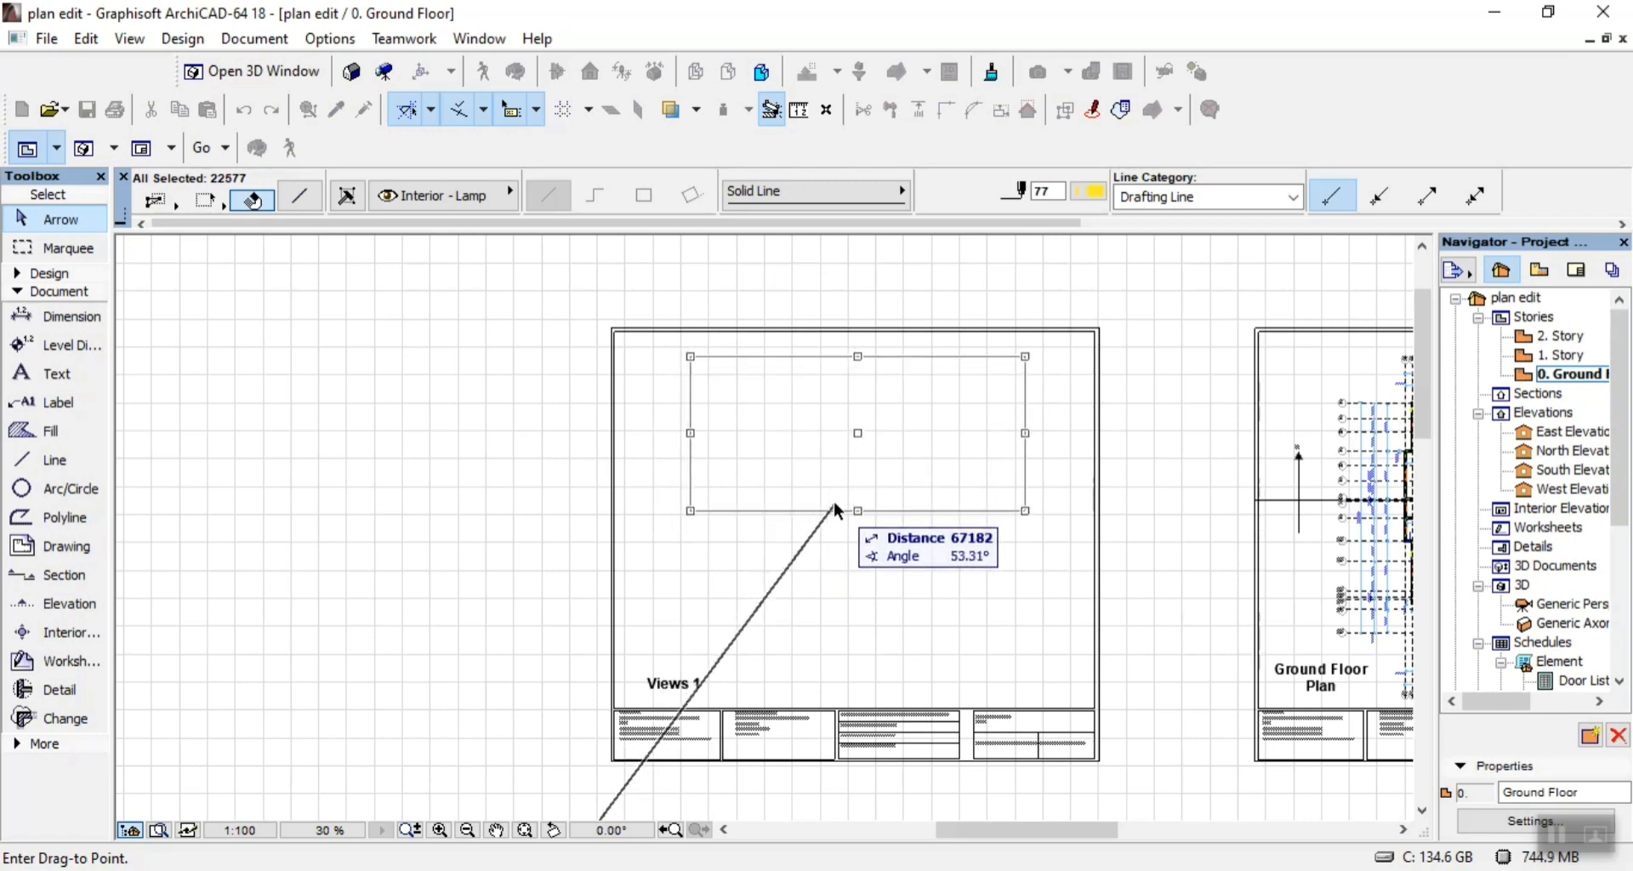
{"action": "left_click", "coordinate": [833, 505]}
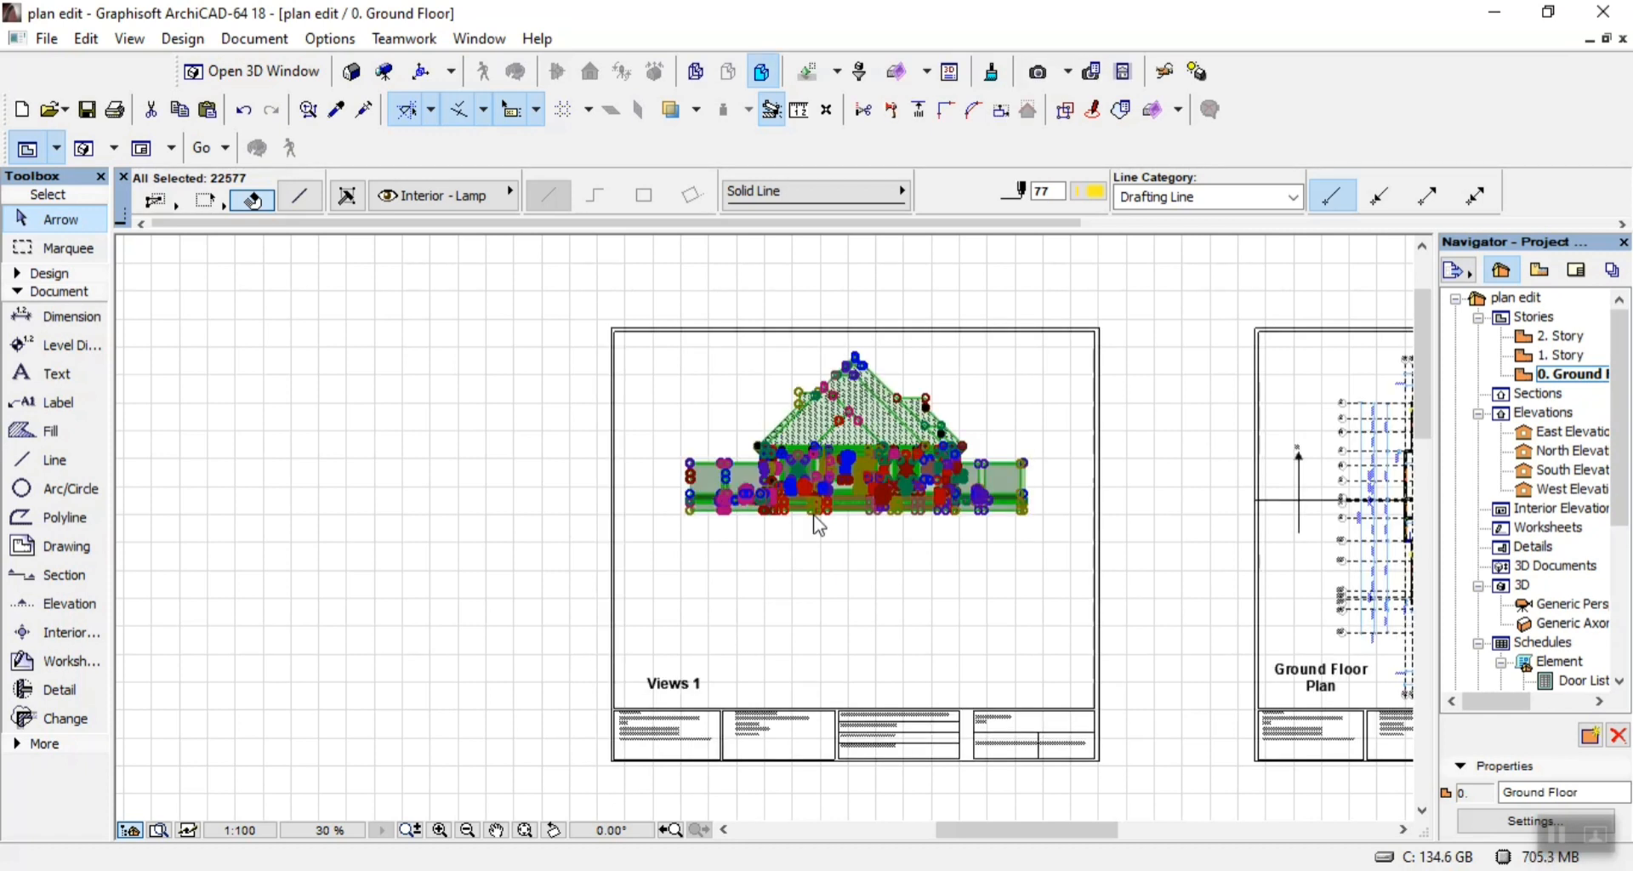
{"action": "left_click", "coordinate": [300, 332]}
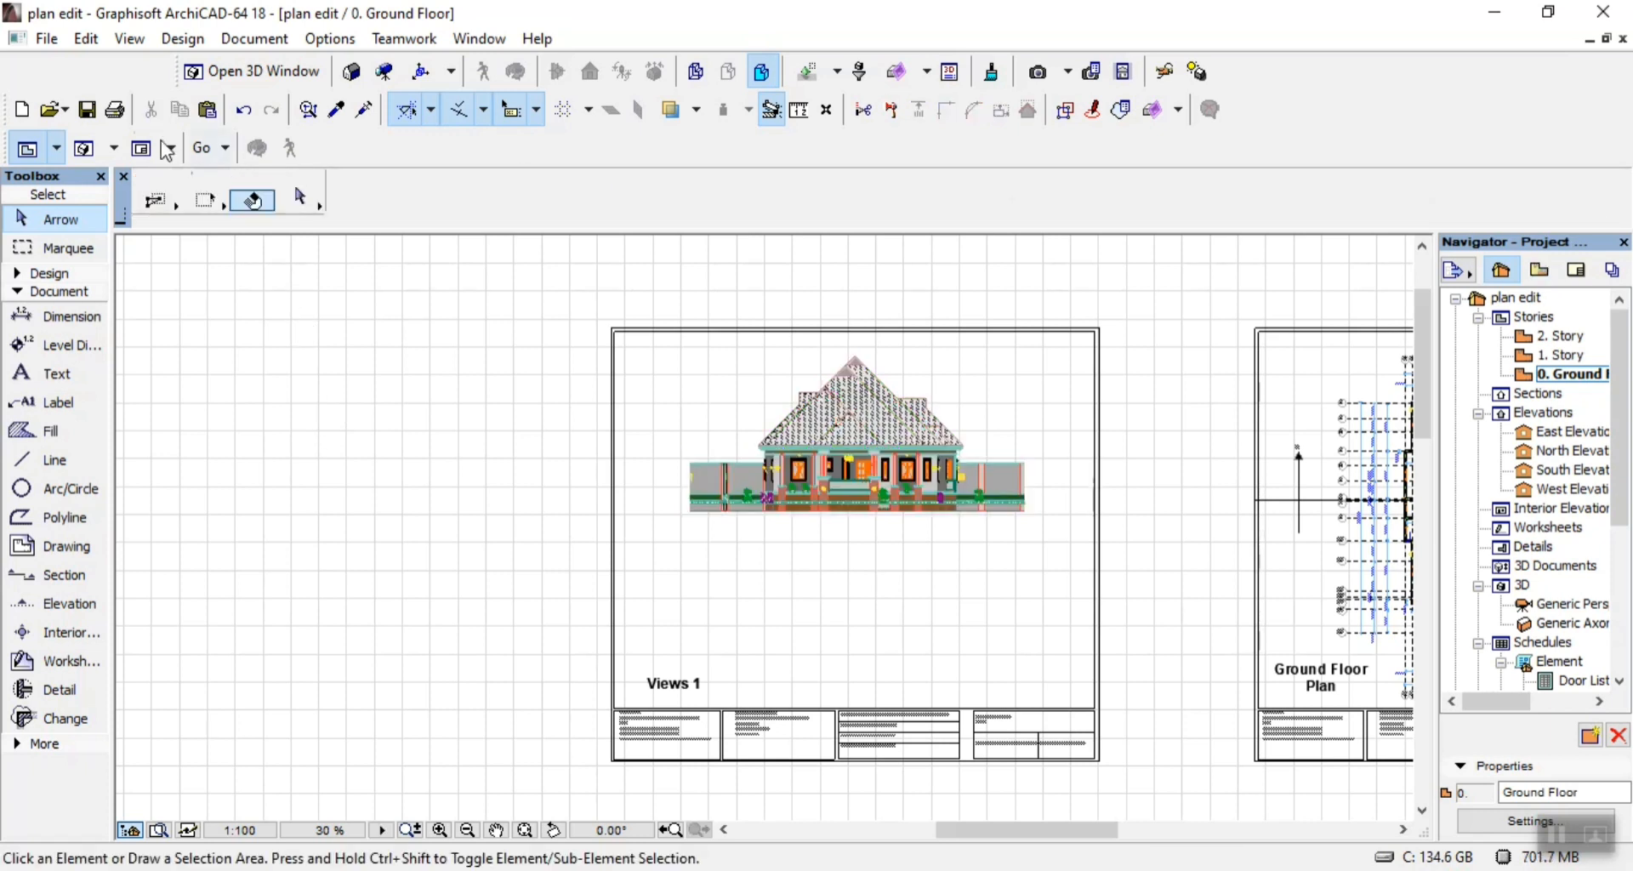
{"action": "left_click", "coordinate": [87, 109]}
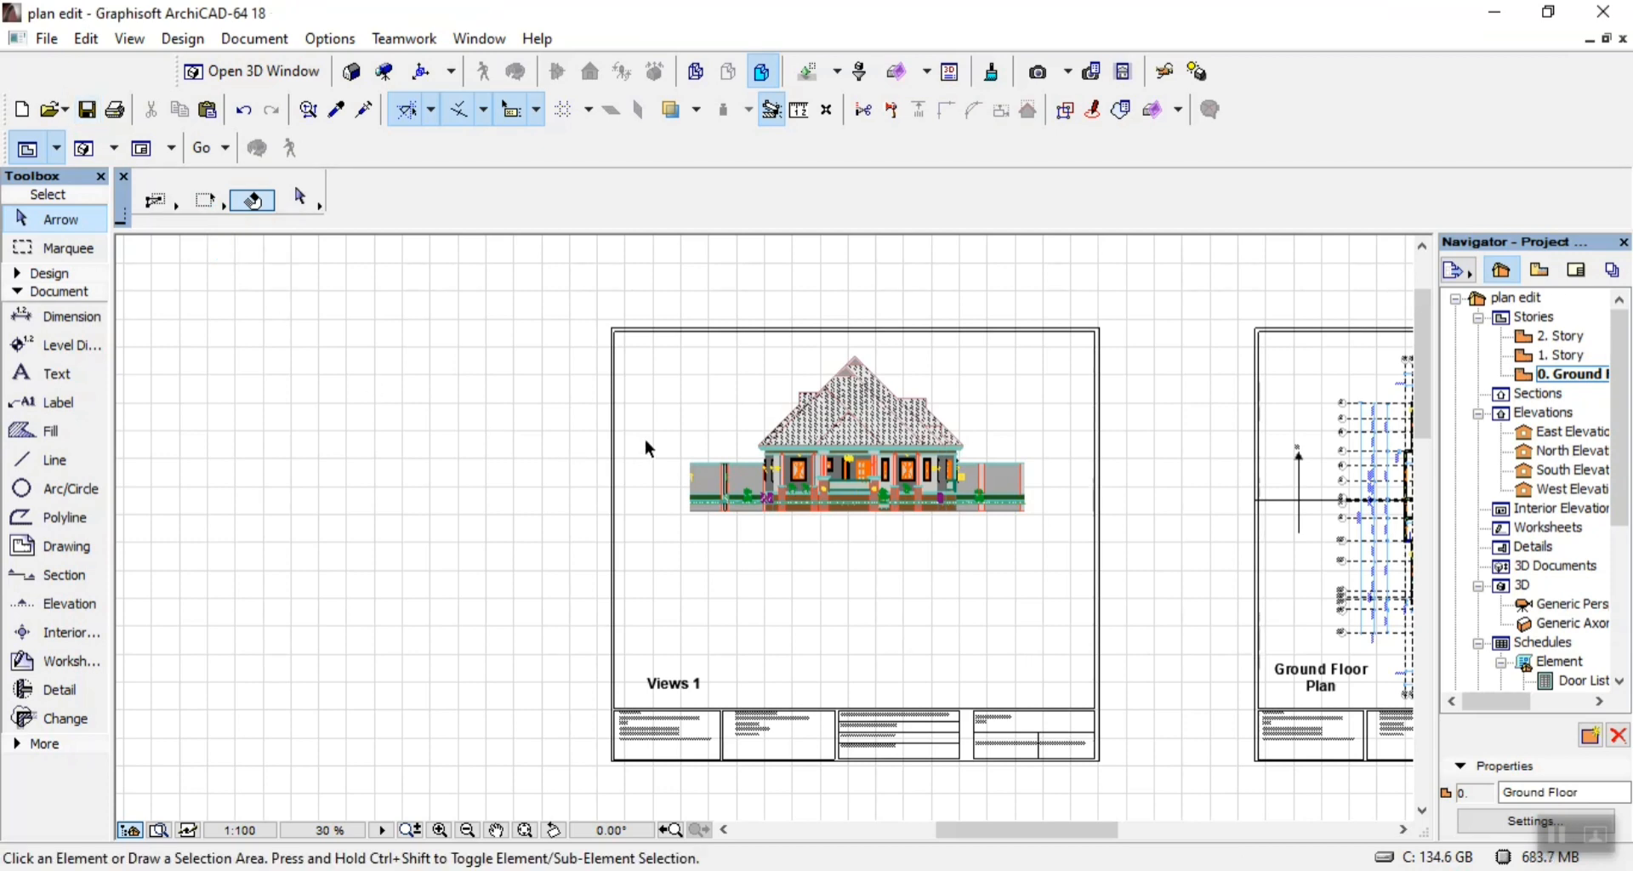
Move the entire topmost elevation below the sheets, including its fence and ground line, onto the Views 1 sheet beneath the porch elevation.
{"action": "scroll", "coordinate": [646, 442], "scroll_direction": "down", "scroll_amount": 8}
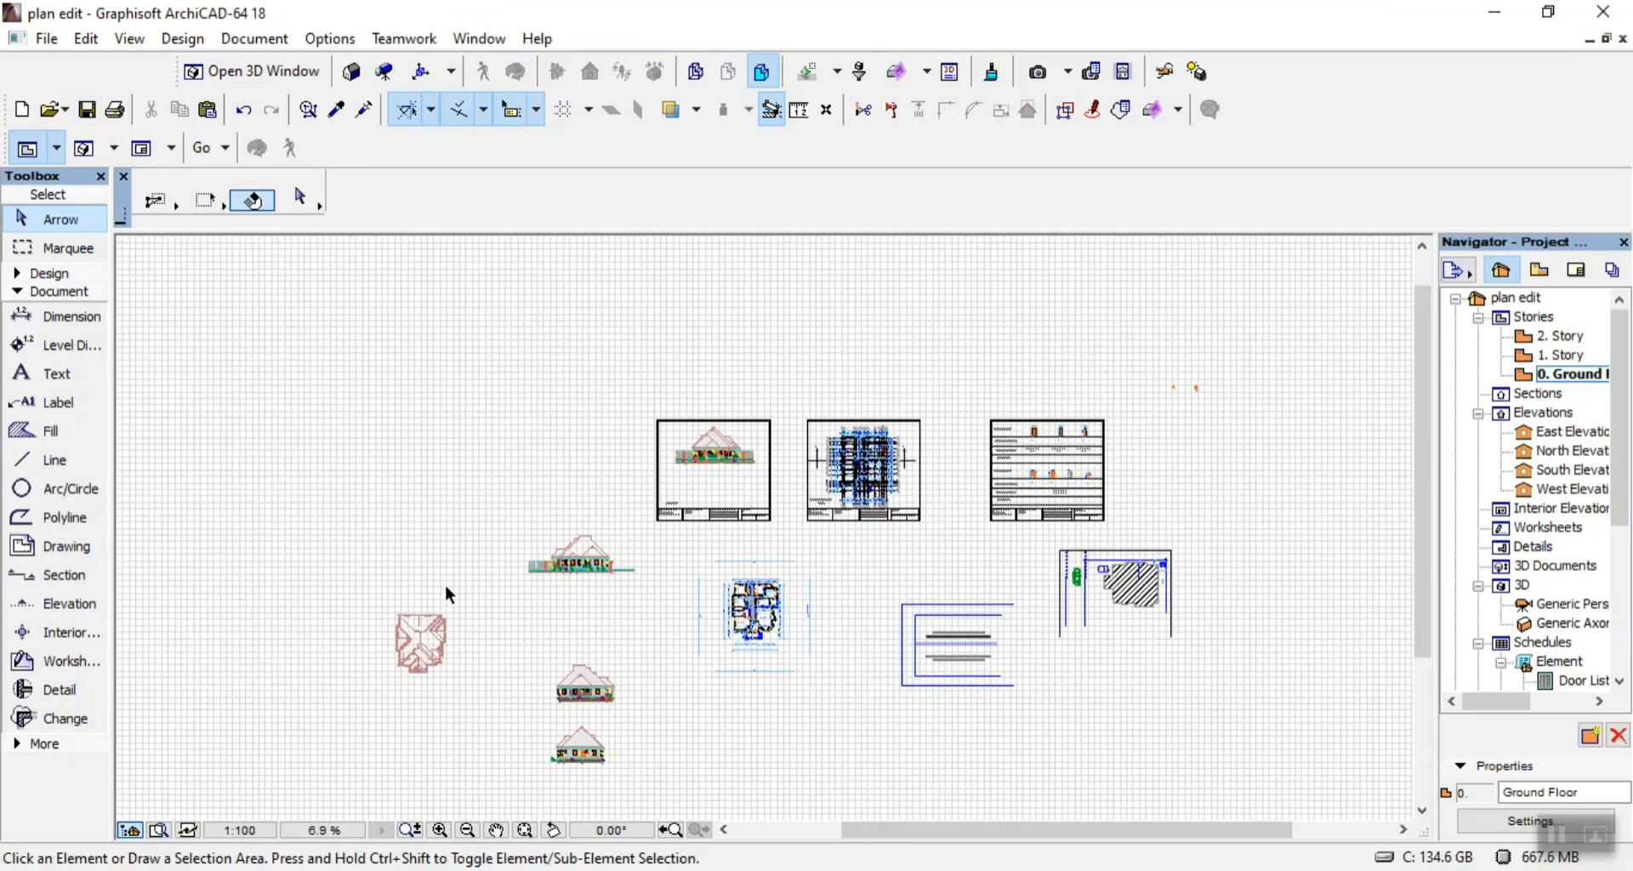
{"action": "scroll", "coordinate": [553, 576], "scroll_direction": "up", "scroll_amount": 4}
{"action": "scroll", "coordinate": [691, 542], "scroll_direction": "up", "scroll_amount": 4}
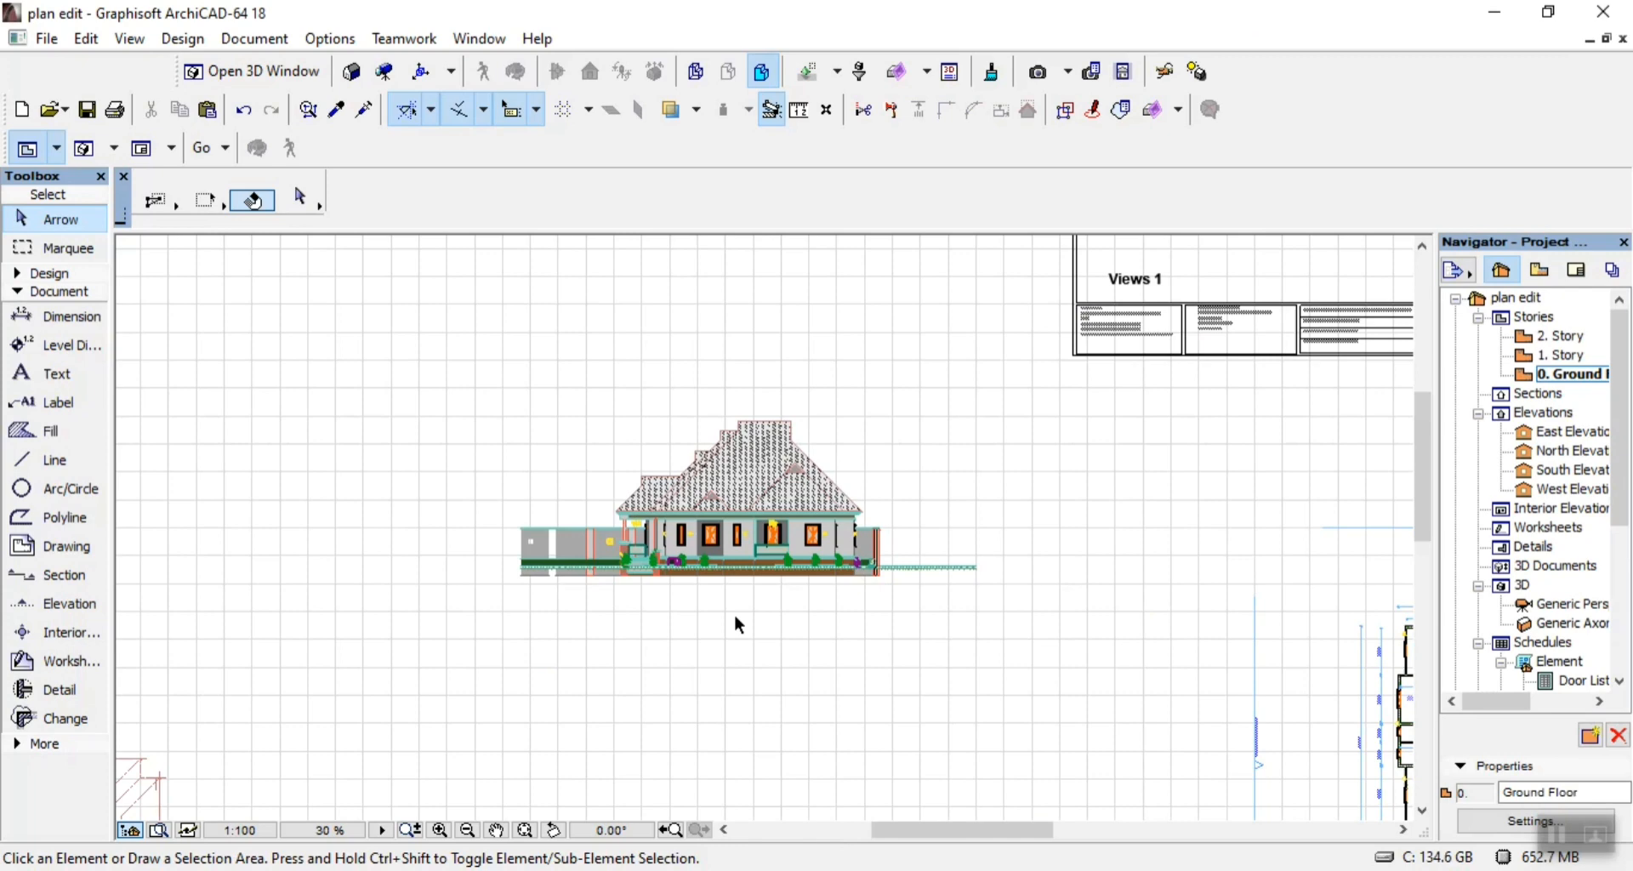
{"action": "scroll", "coordinate": [674, 567], "scroll_direction": "up", "scroll_amount": 5}
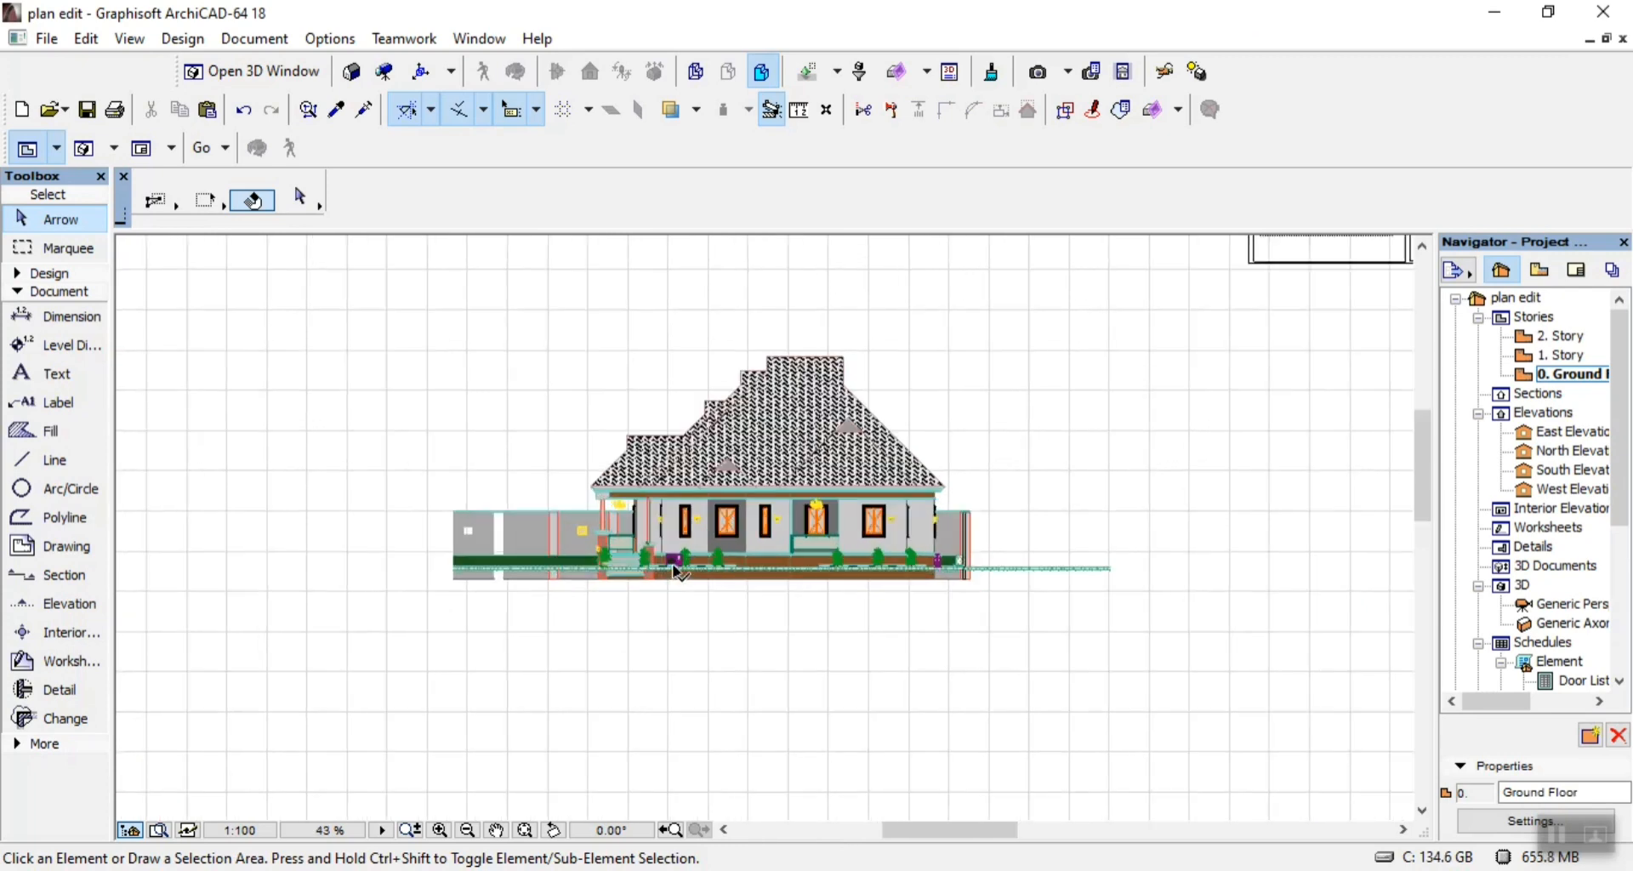
{"action": "scroll", "coordinate": [802, 561], "scroll_direction": "down", "scroll_amount": 3}
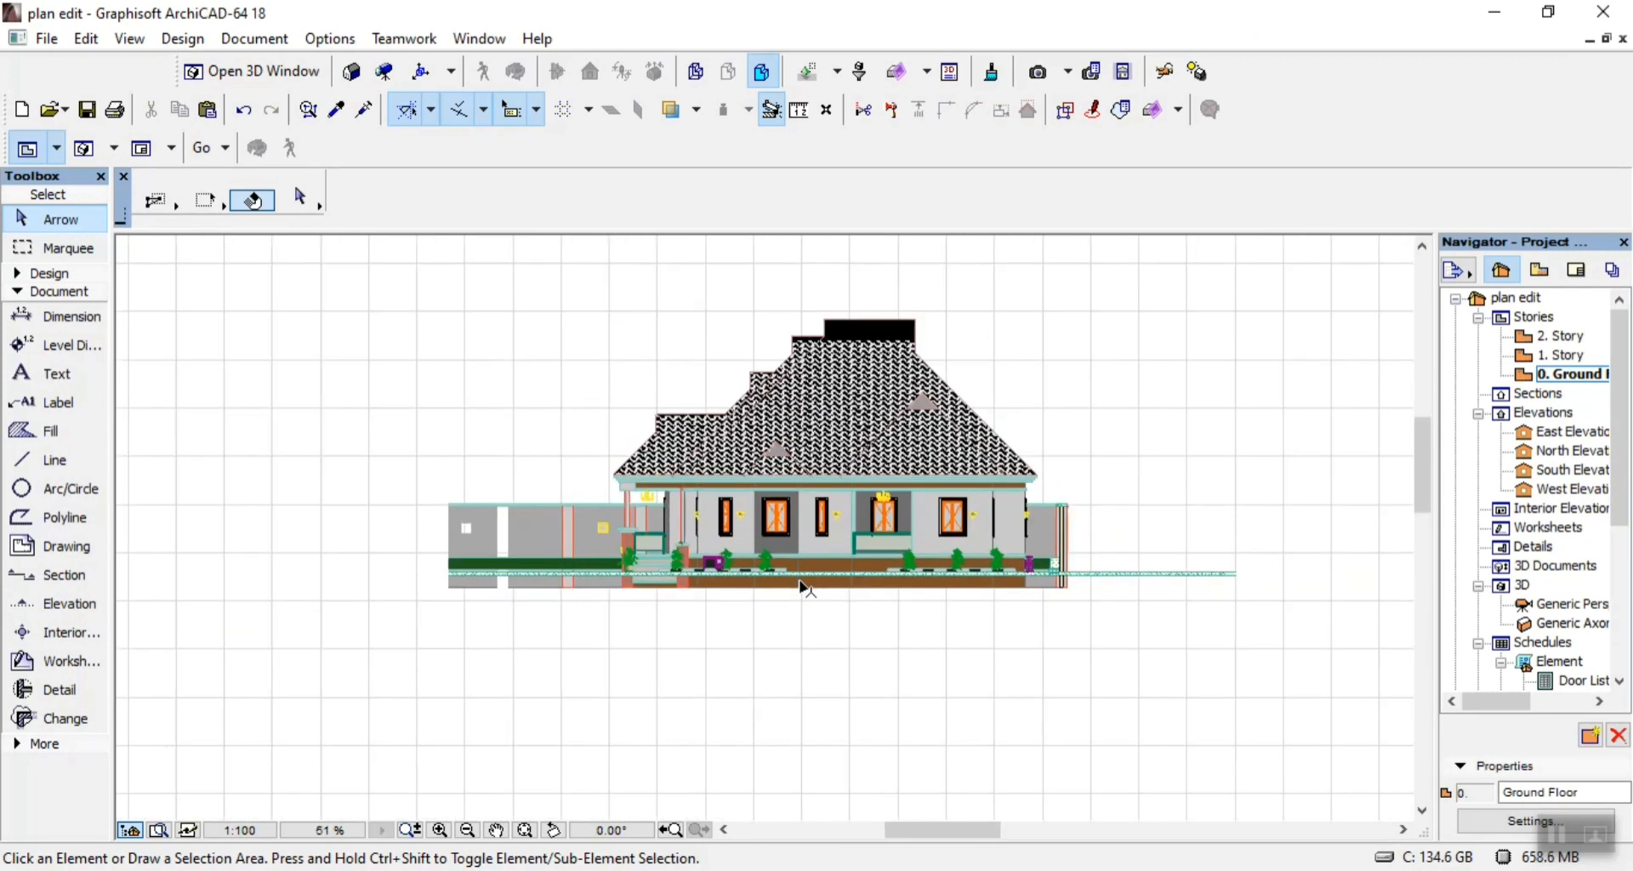
{"action": "left_click", "coordinate": [438, 290]}
{"action": "left_click", "coordinate": [1250, 667]}
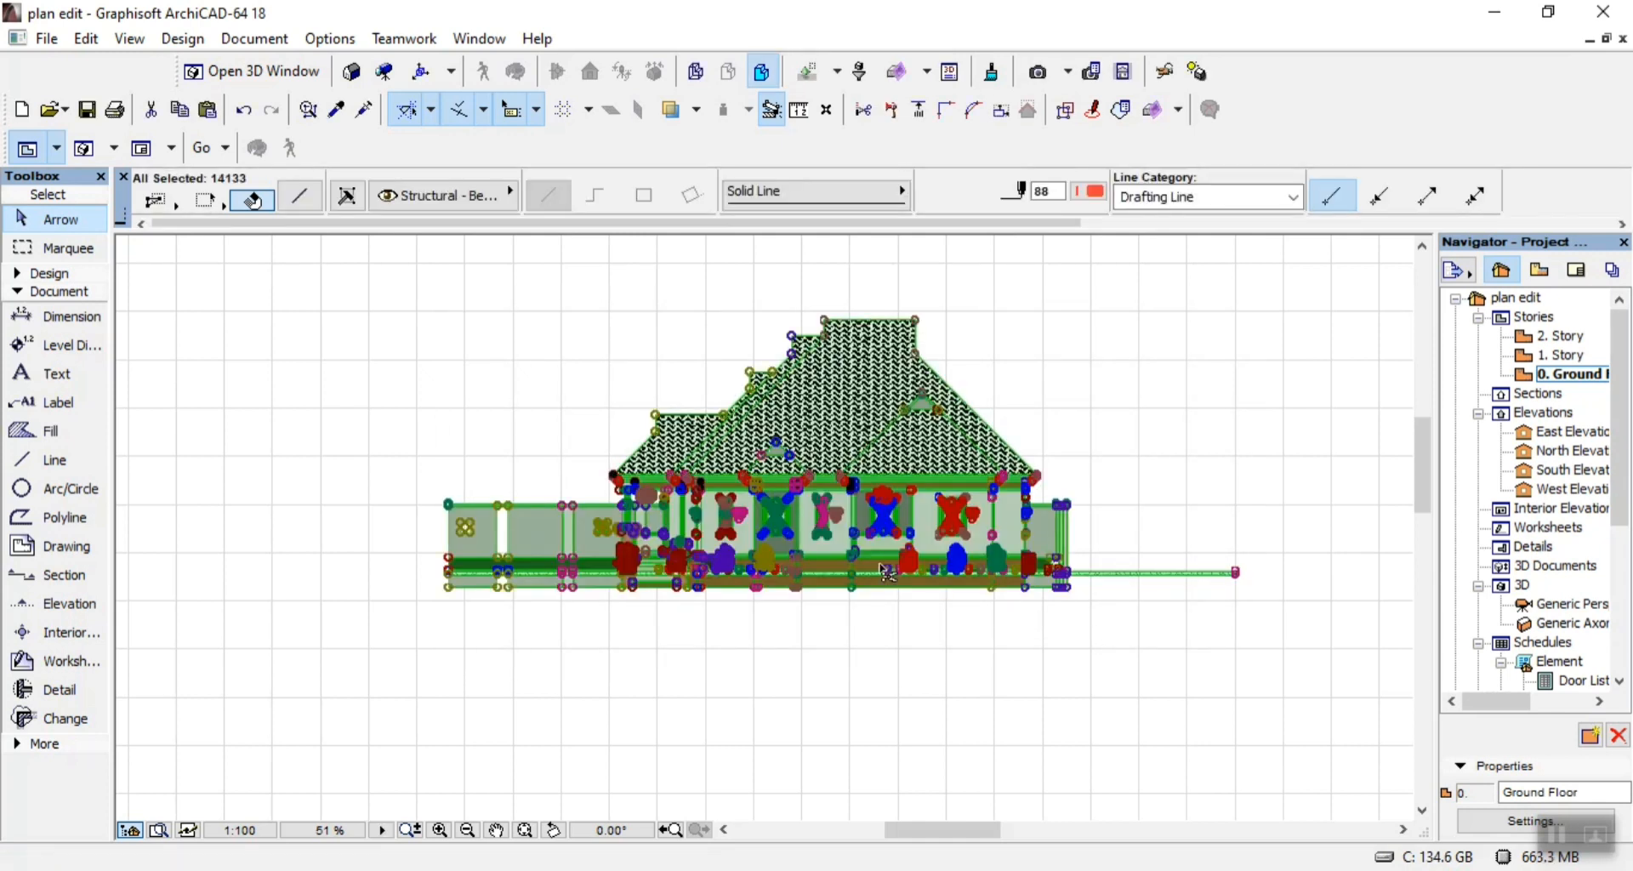
{"action": "key", "text": "ctrl+d"}
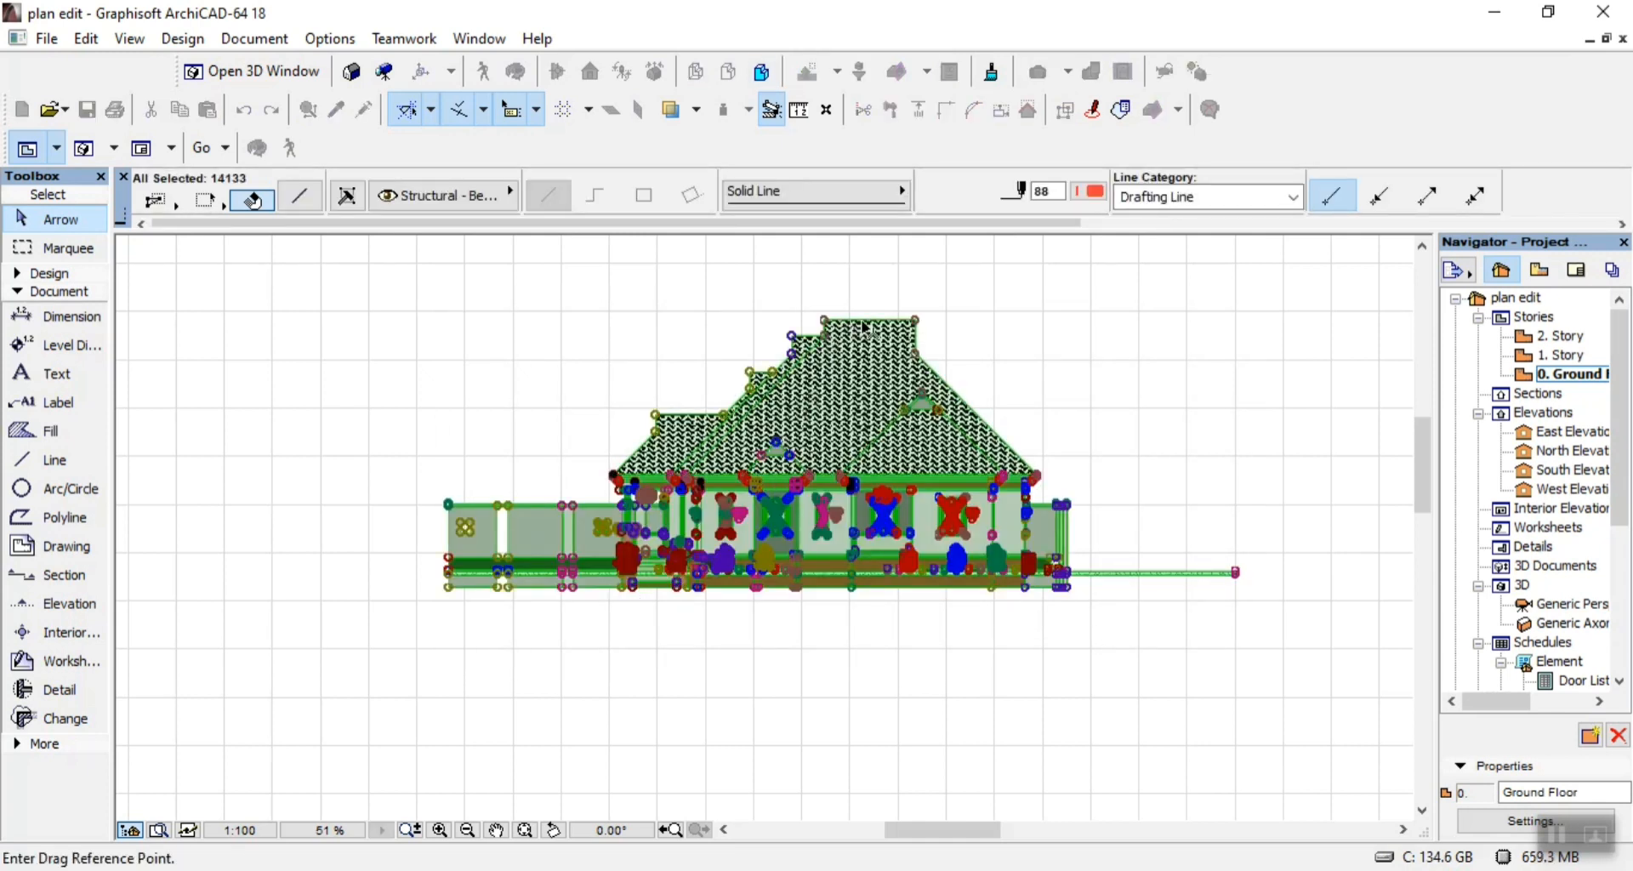
{"action": "left_click", "coordinate": [825, 434]}
{"action": "scroll", "coordinate": [810, 469], "scroll_direction": "down", "scroll_amount": 5}
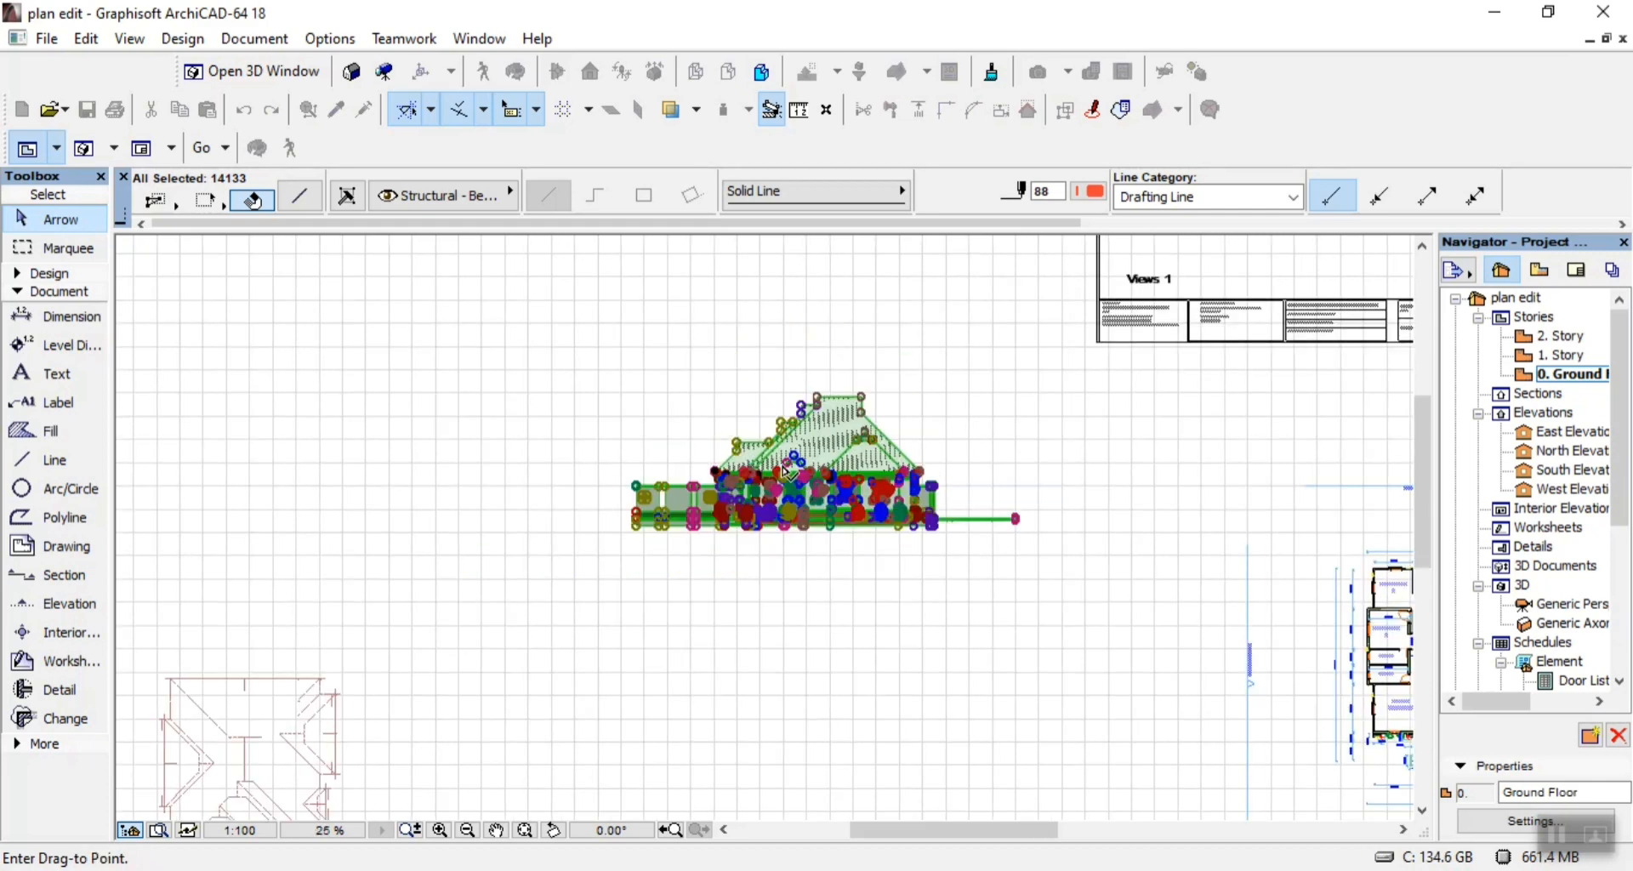
{"action": "scroll", "coordinate": [749, 478], "scroll_direction": "down", "scroll_amount": 1}
{"action": "scroll", "coordinate": [1080, 372], "scroll_direction": "down", "scroll_amount": 1}
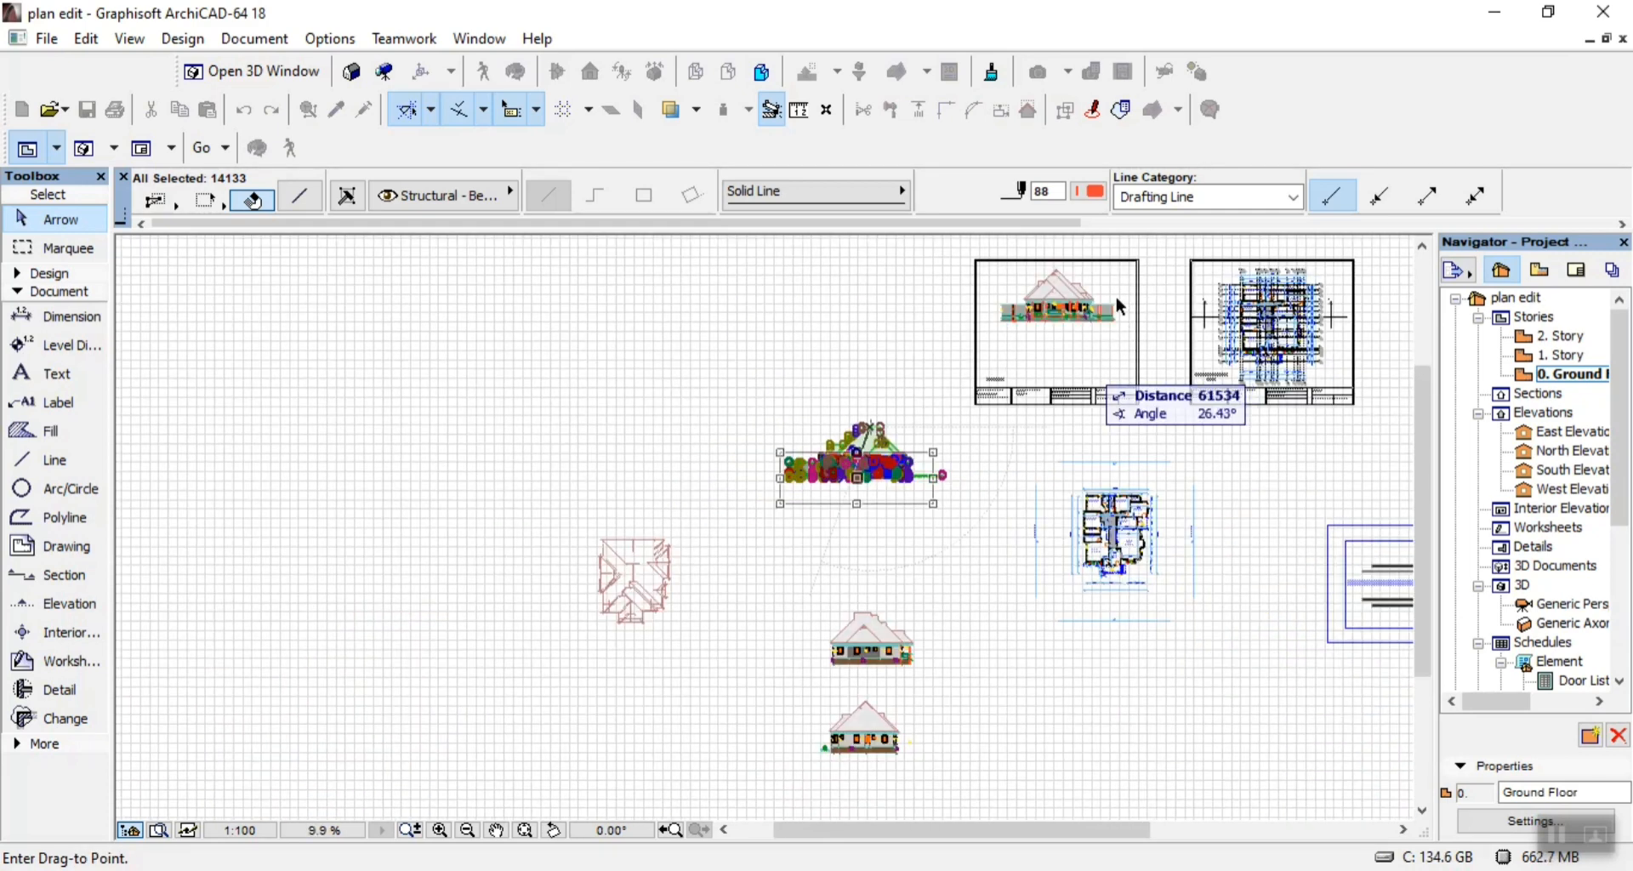
{"action": "scroll", "coordinate": [1049, 320], "scroll_direction": "up", "scroll_amount": 2}
{"action": "scroll", "coordinate": [1070, 334], "scroll_direction": "up", "scroll_amount": 7}
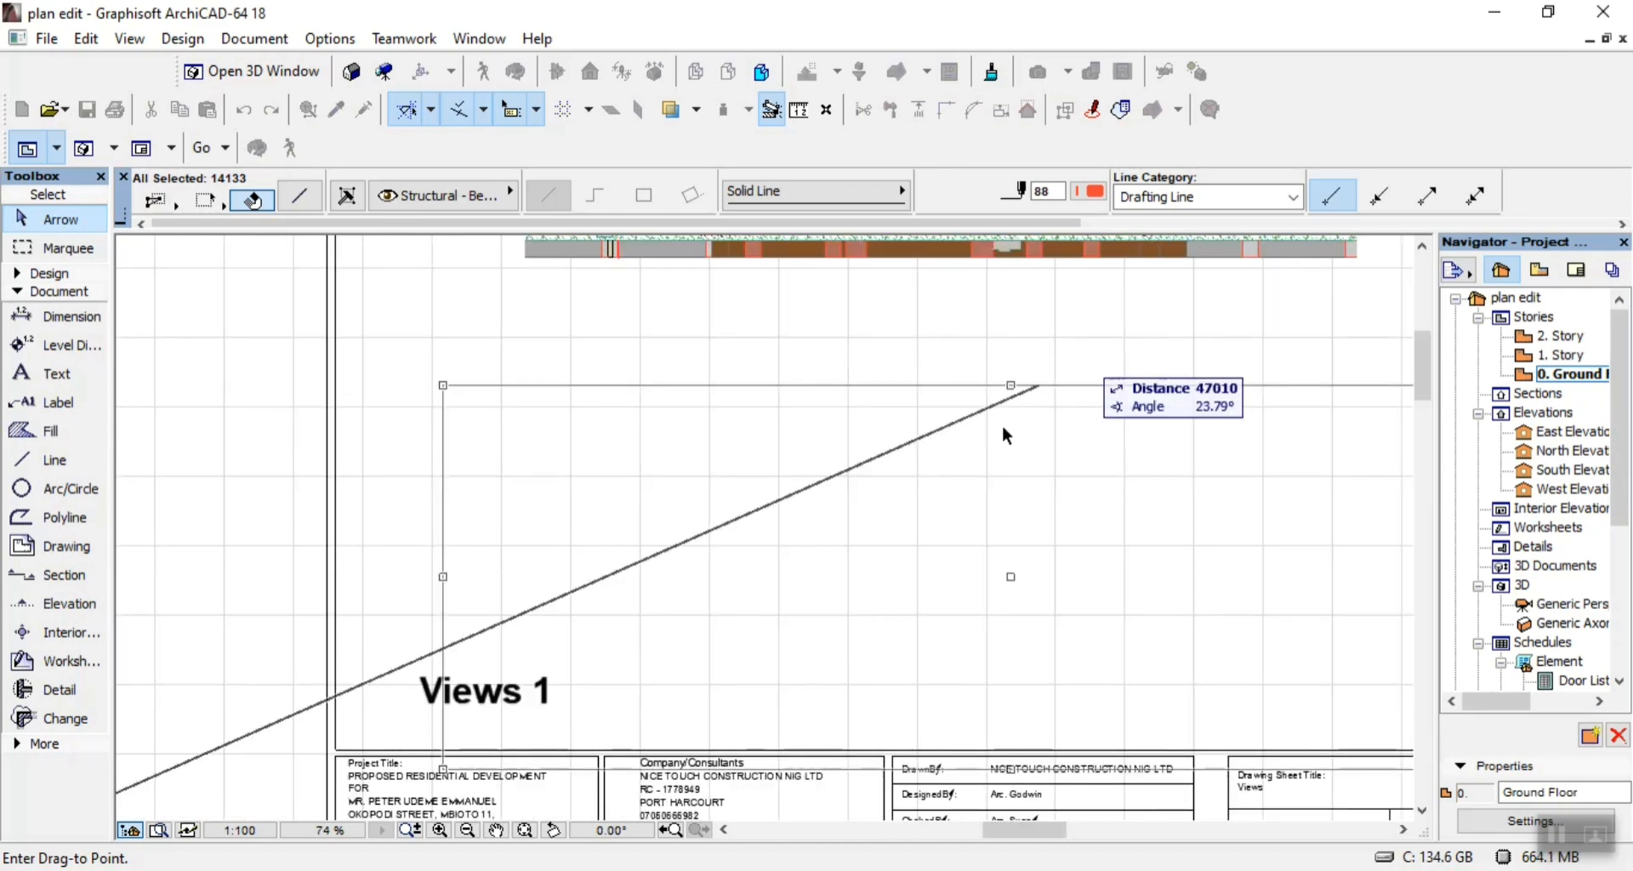
{"action": "left_click", "coordinate": [990, 355]}
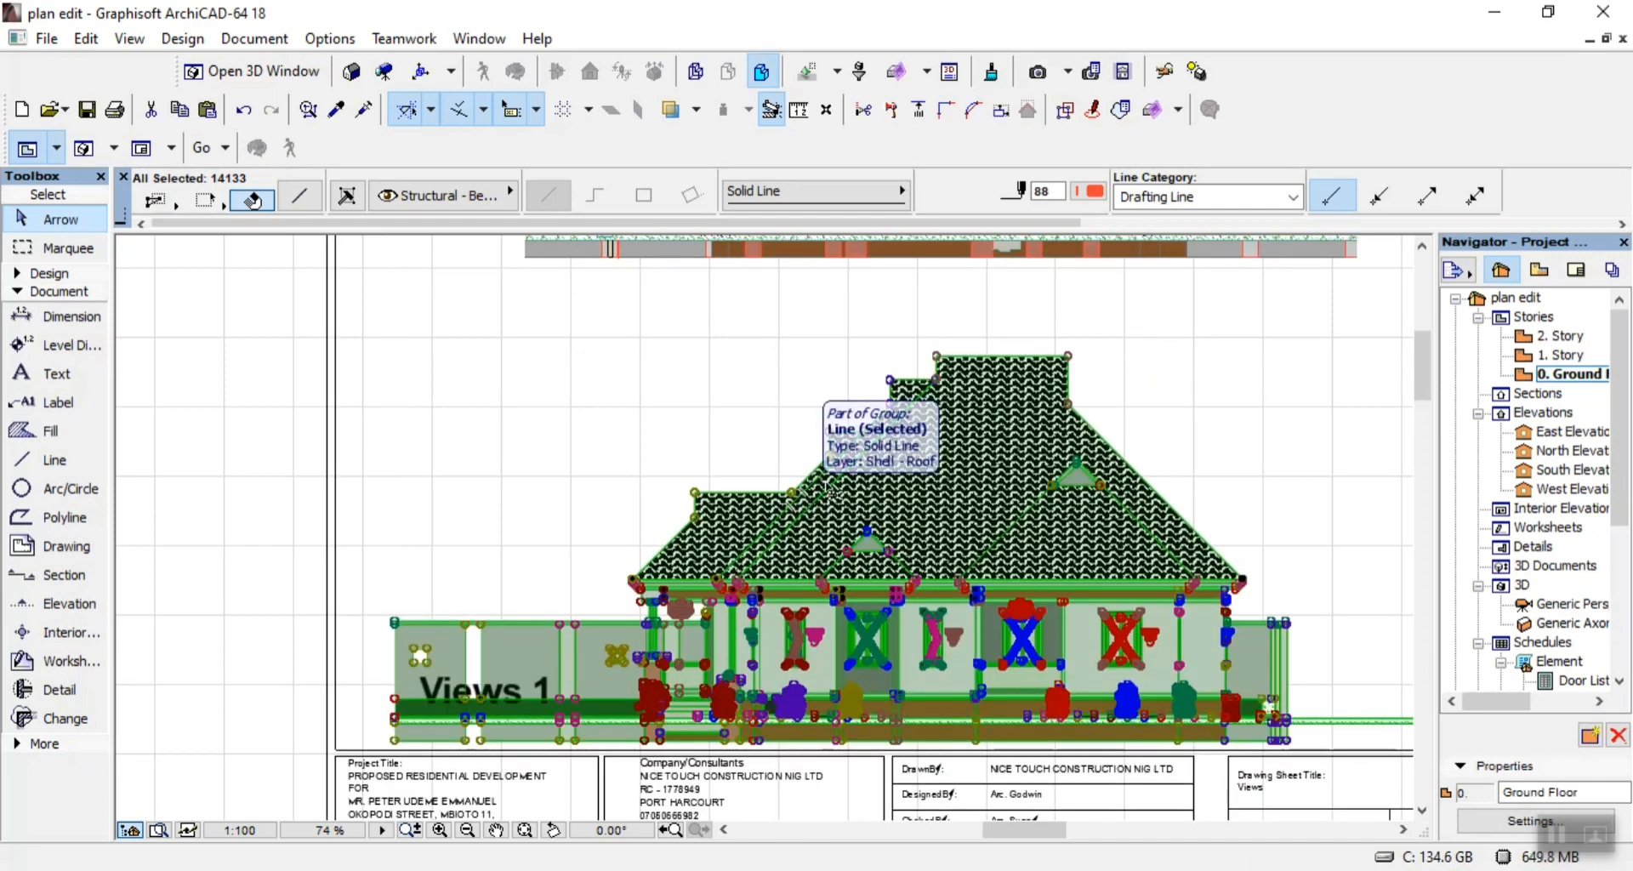
Shift the lower elevation slightly upward on the sheet so that it clears the Views 1 title.
{"action": "key", "text": "ctrl+d"}
{"action": "left_click", "coordinate": [982, 389]}
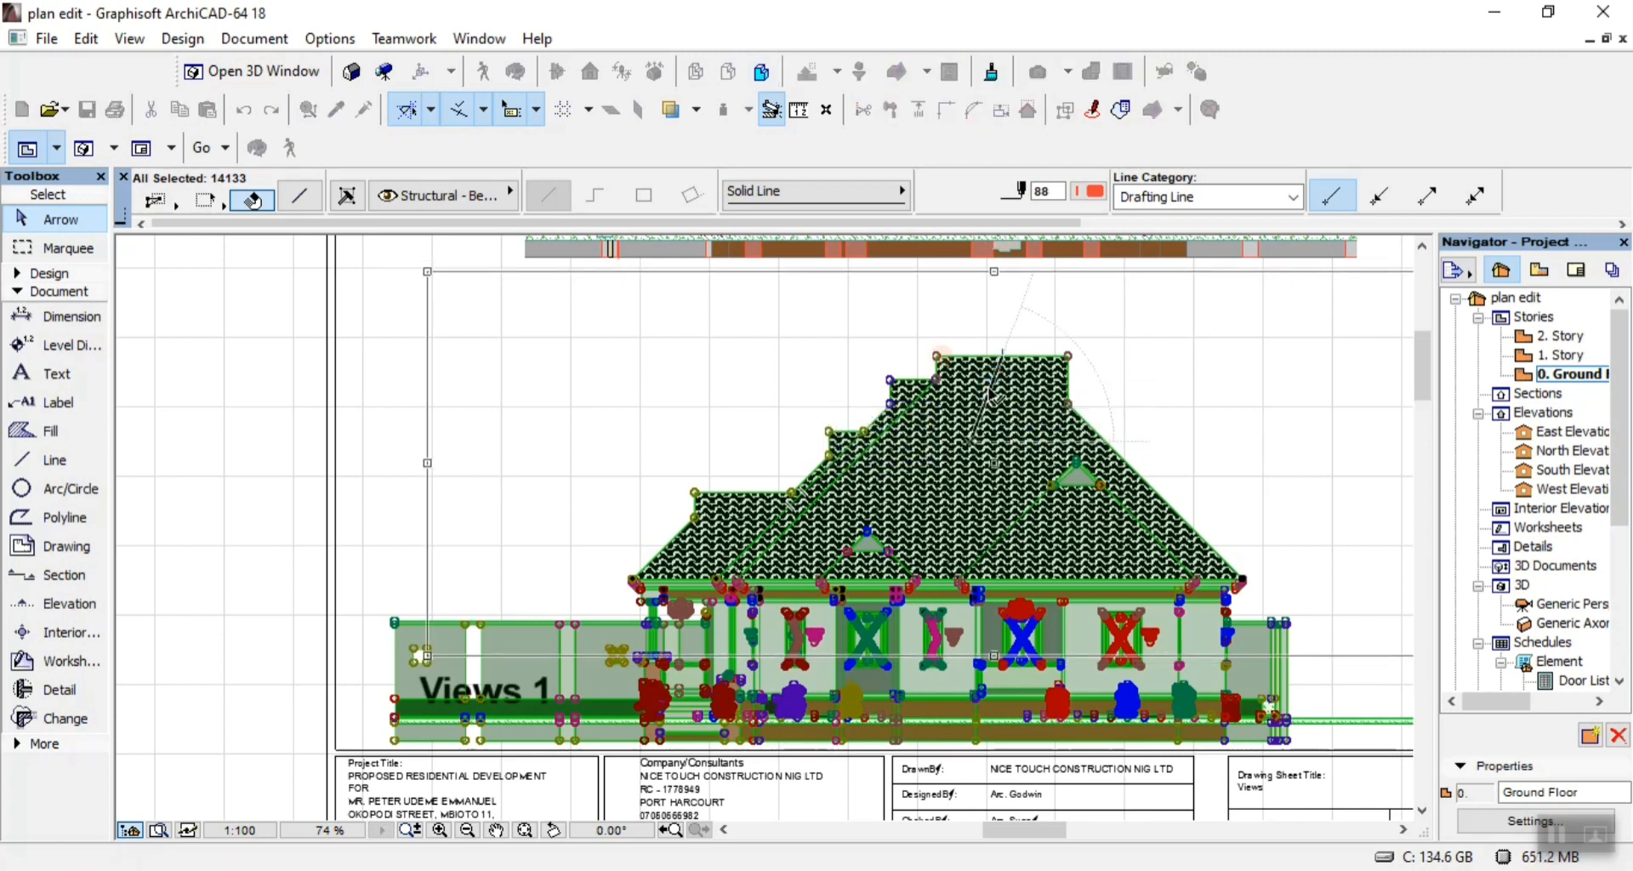
{"action": "left_click", "coordinate": [991, 393]}
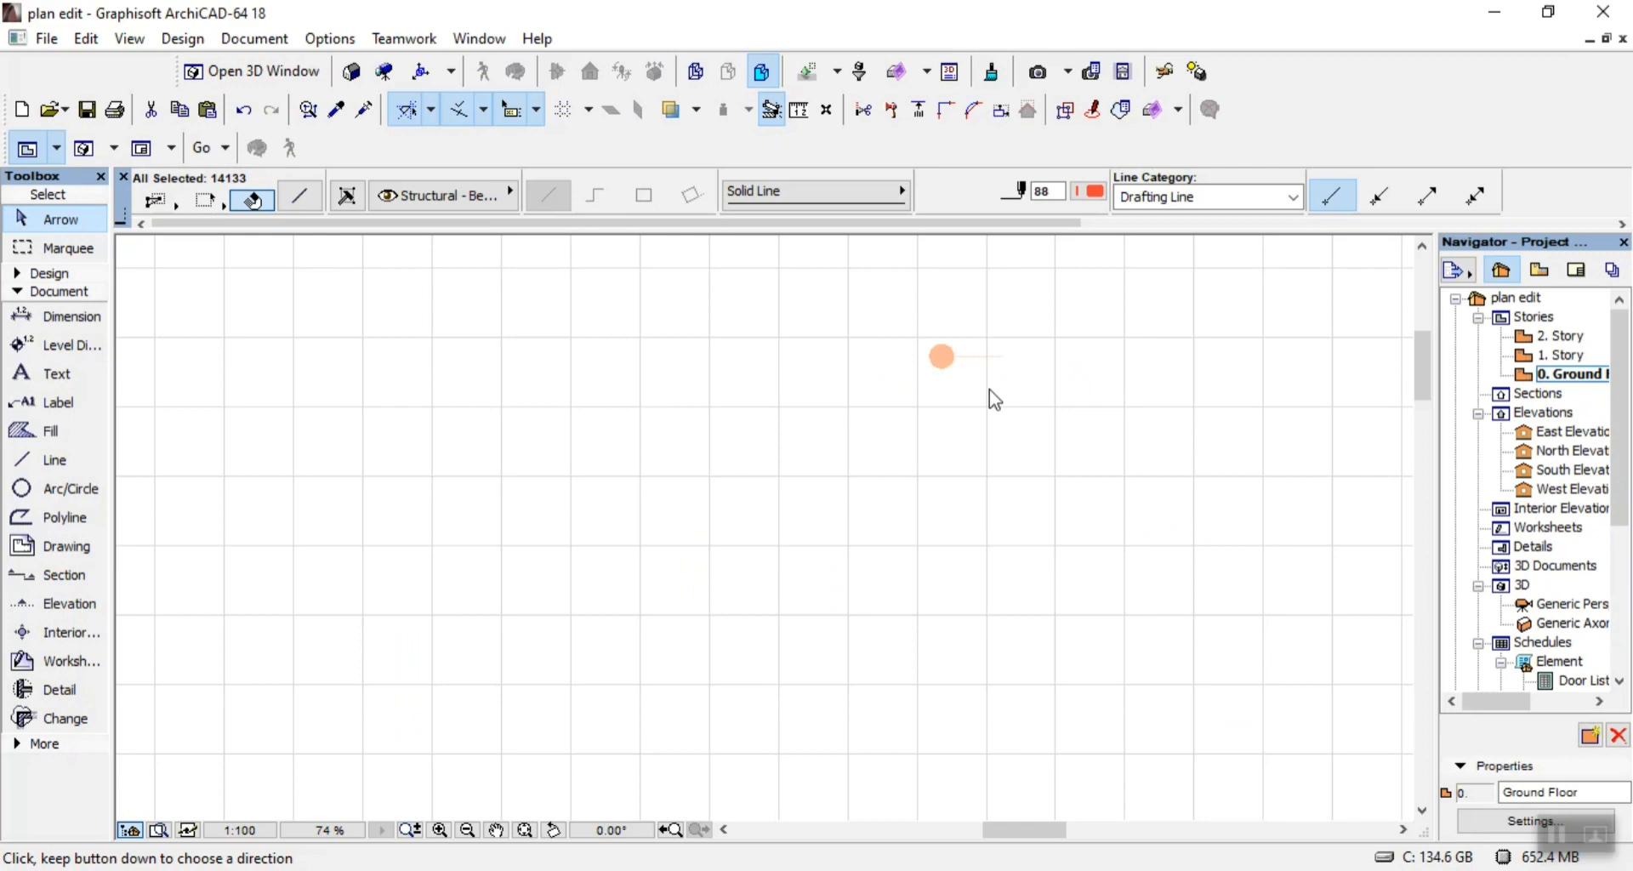
{"action": "scroll", "coordinate": [871, 533], "scroll_direction": "down", "scroll_amount": 3}
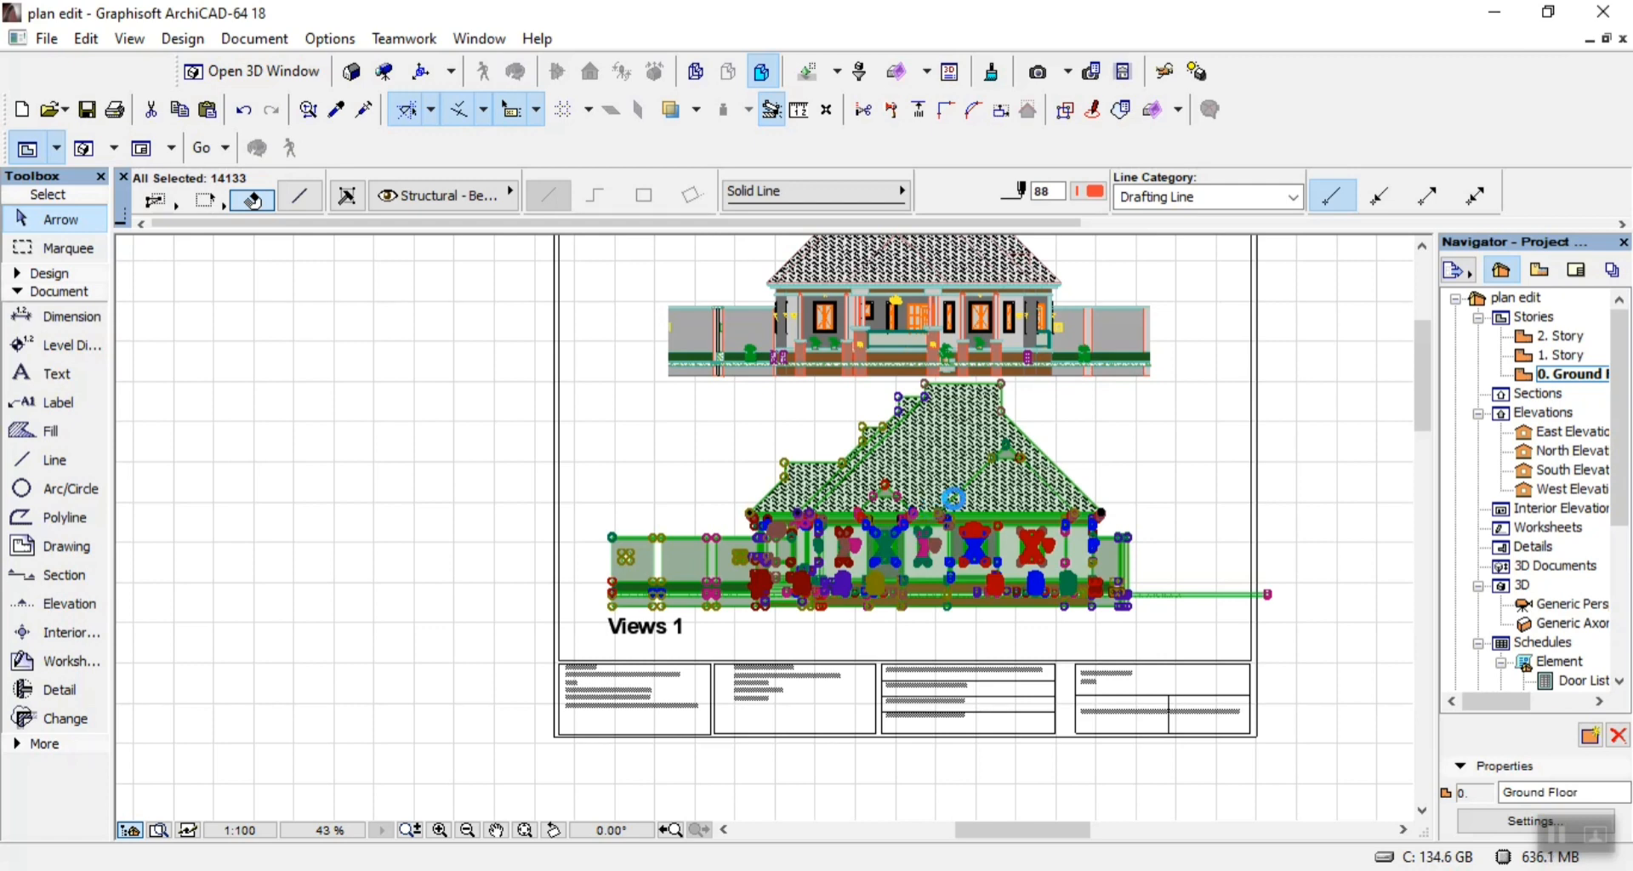
Move the lower elevation slightly down and sideways on the sheet to leave a gap beneath the porch elevation.
{"action": "scroll", "coordinate": [966, 498], "scroll_direction": "down", "scroll_amount": 1}
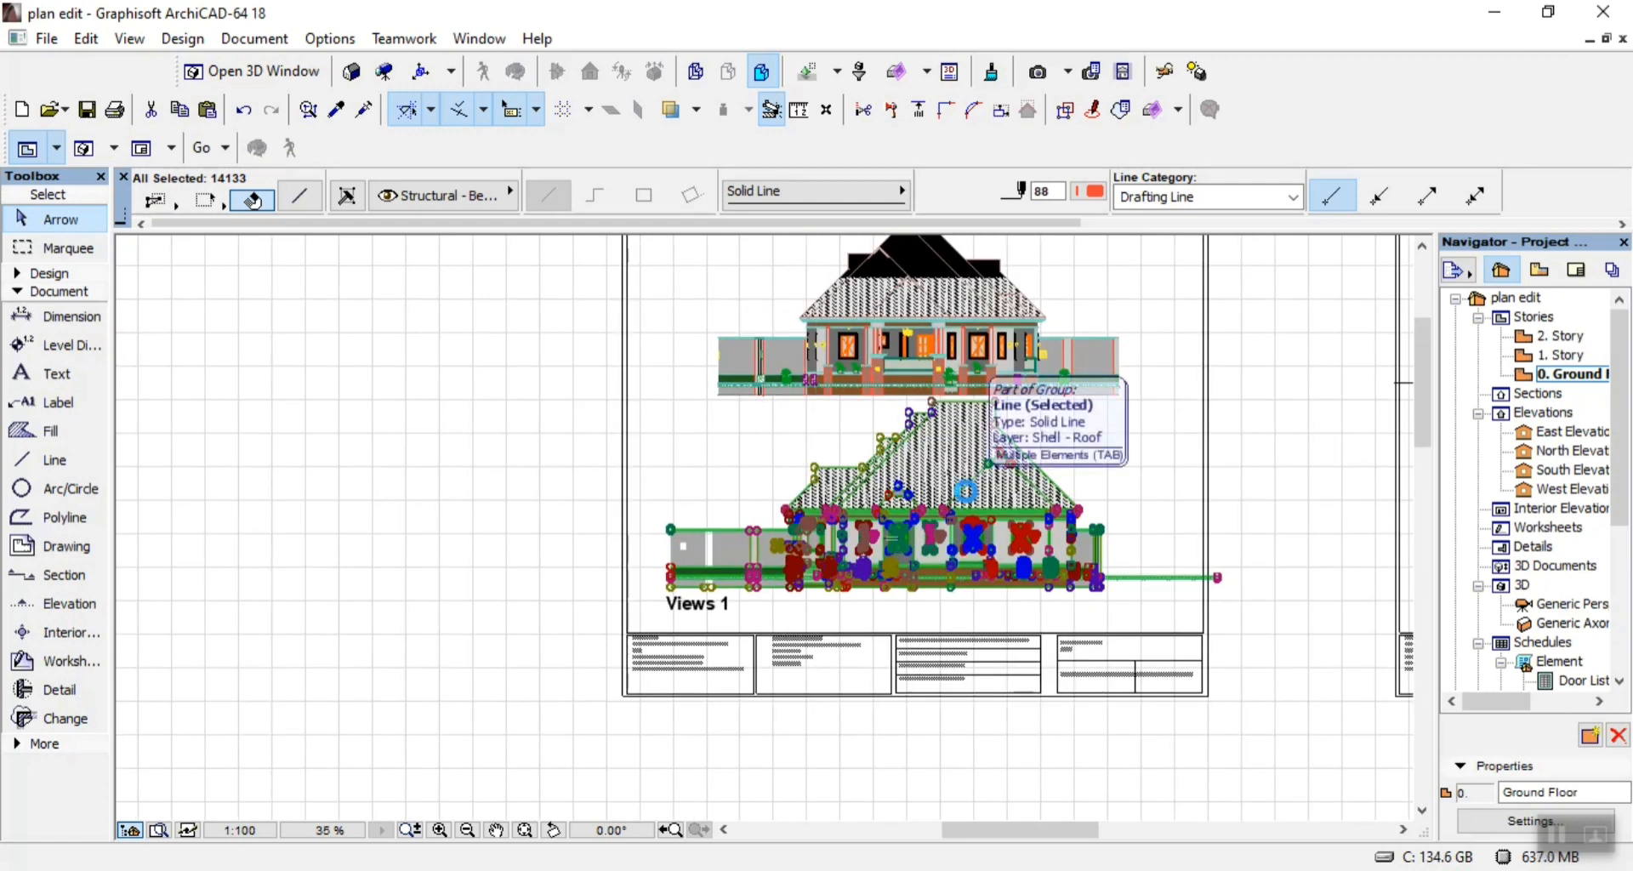
{"action": "scroll", "coordinate": [966, 498], "scroll_direction": "down", "scroll_amount": 1}
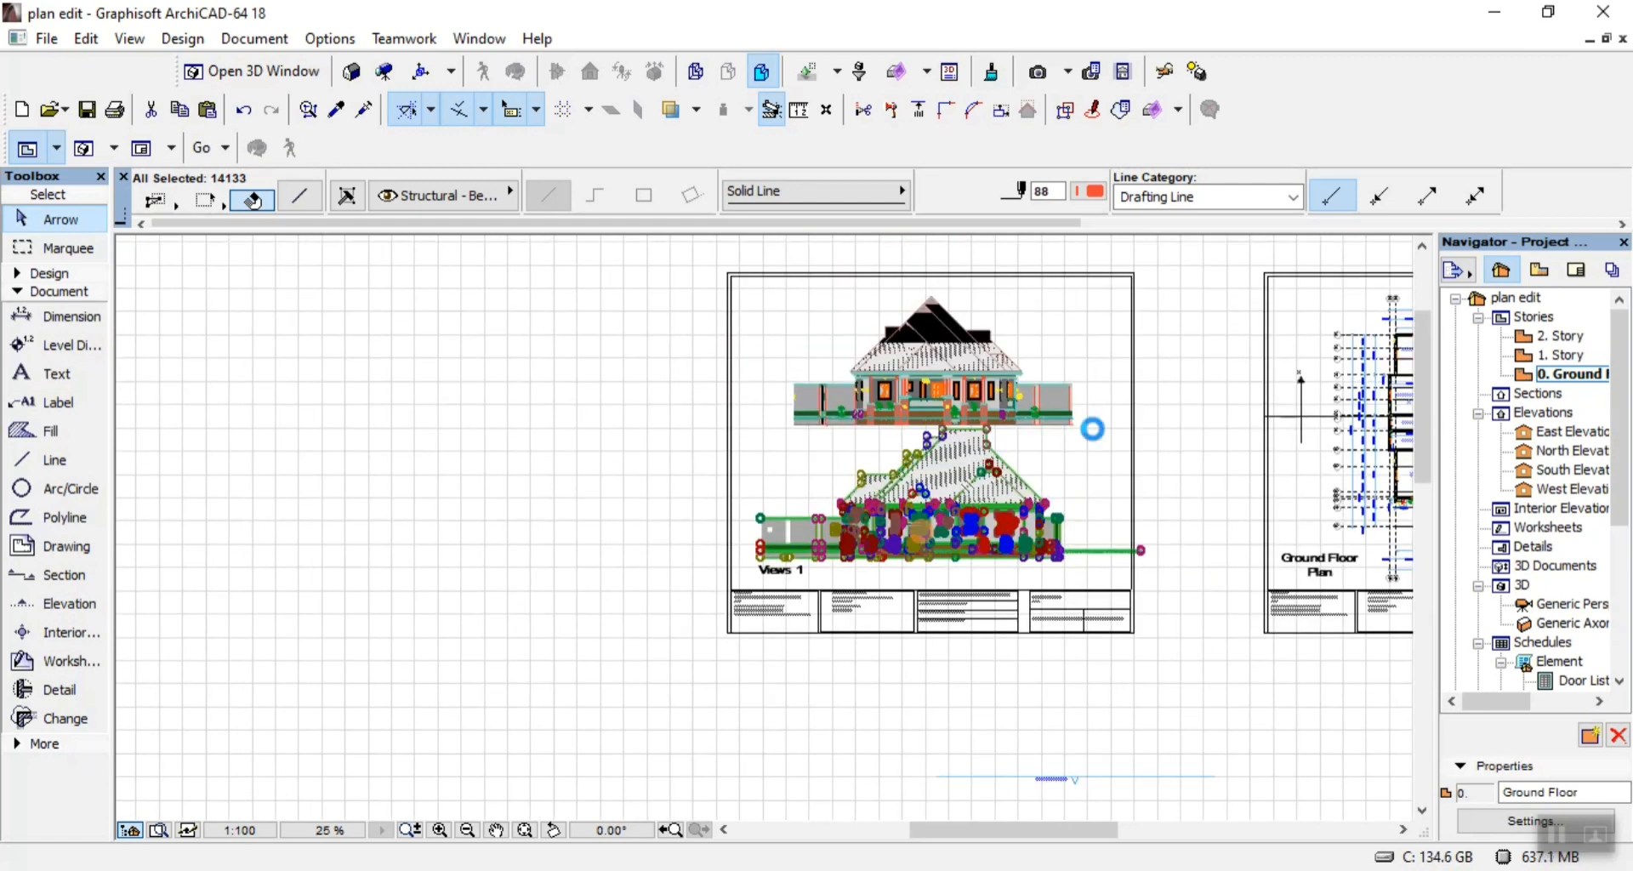
{"action": "scroll", "coordinate": [1088, 425], "scroll_direction": "up", "scroll_amount": 1}
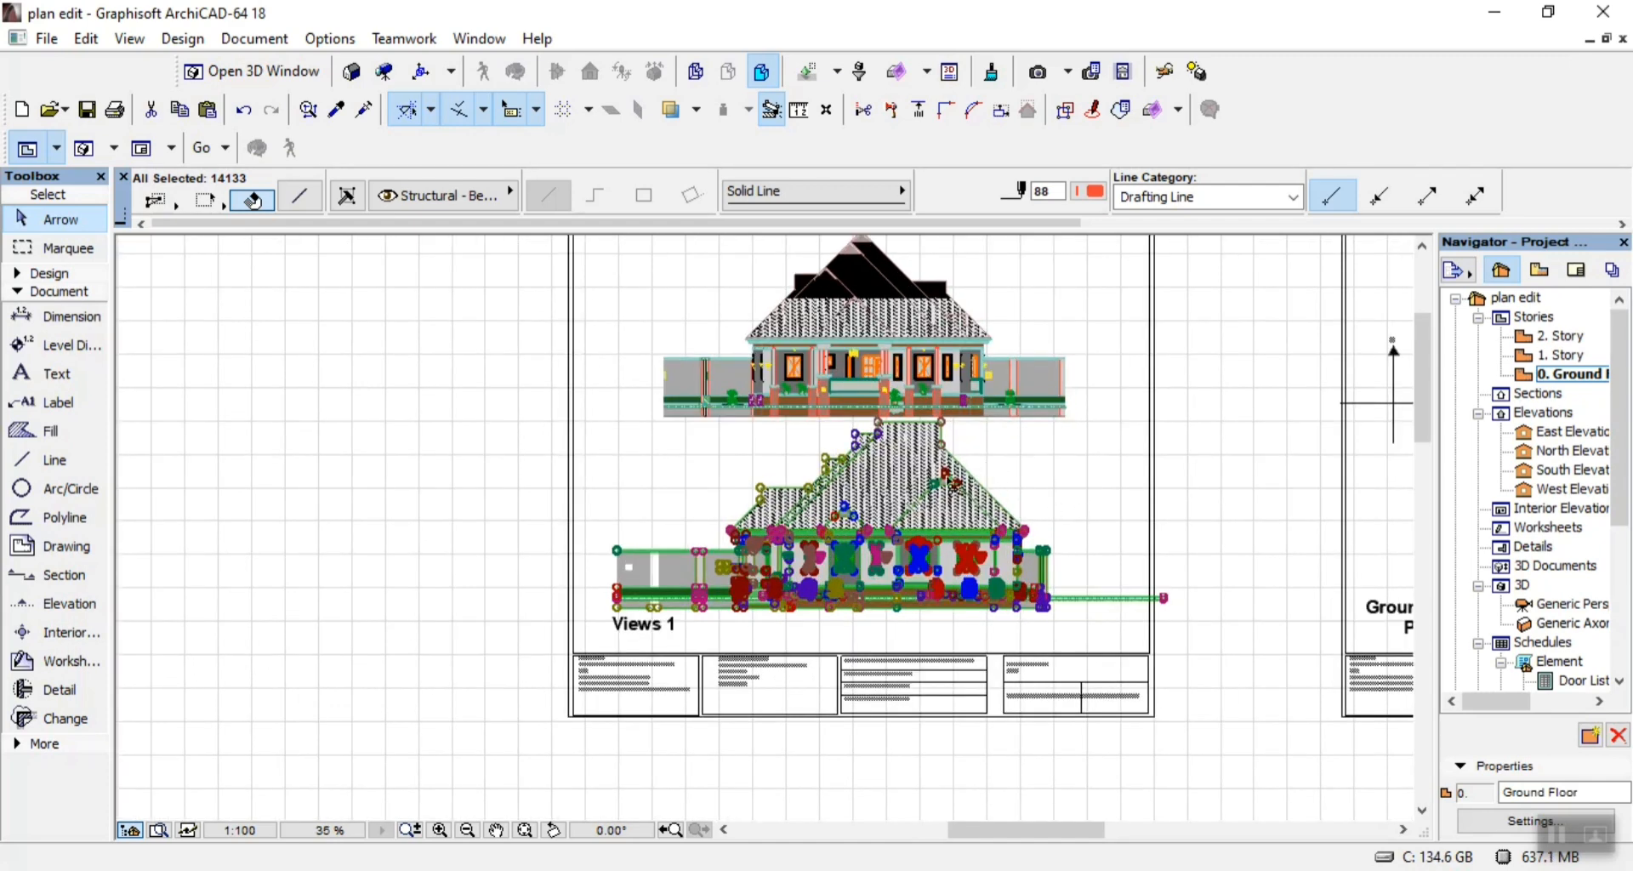
{"action": "key", "text": "ctrl+d"}
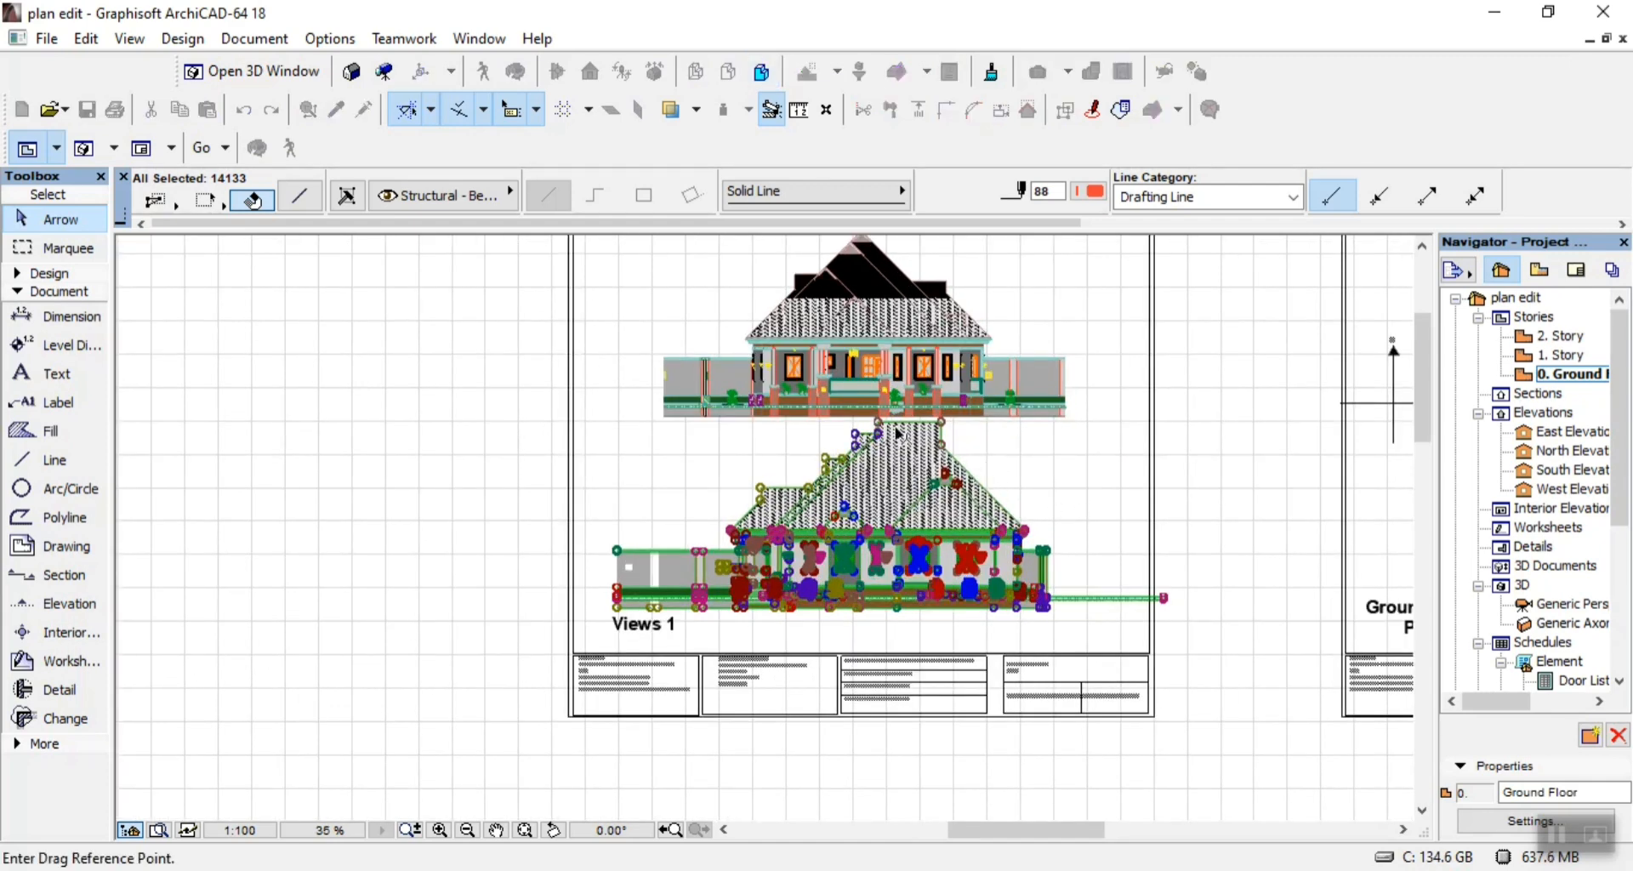
{"action": "left_click", "coordinate": [911, 452]}
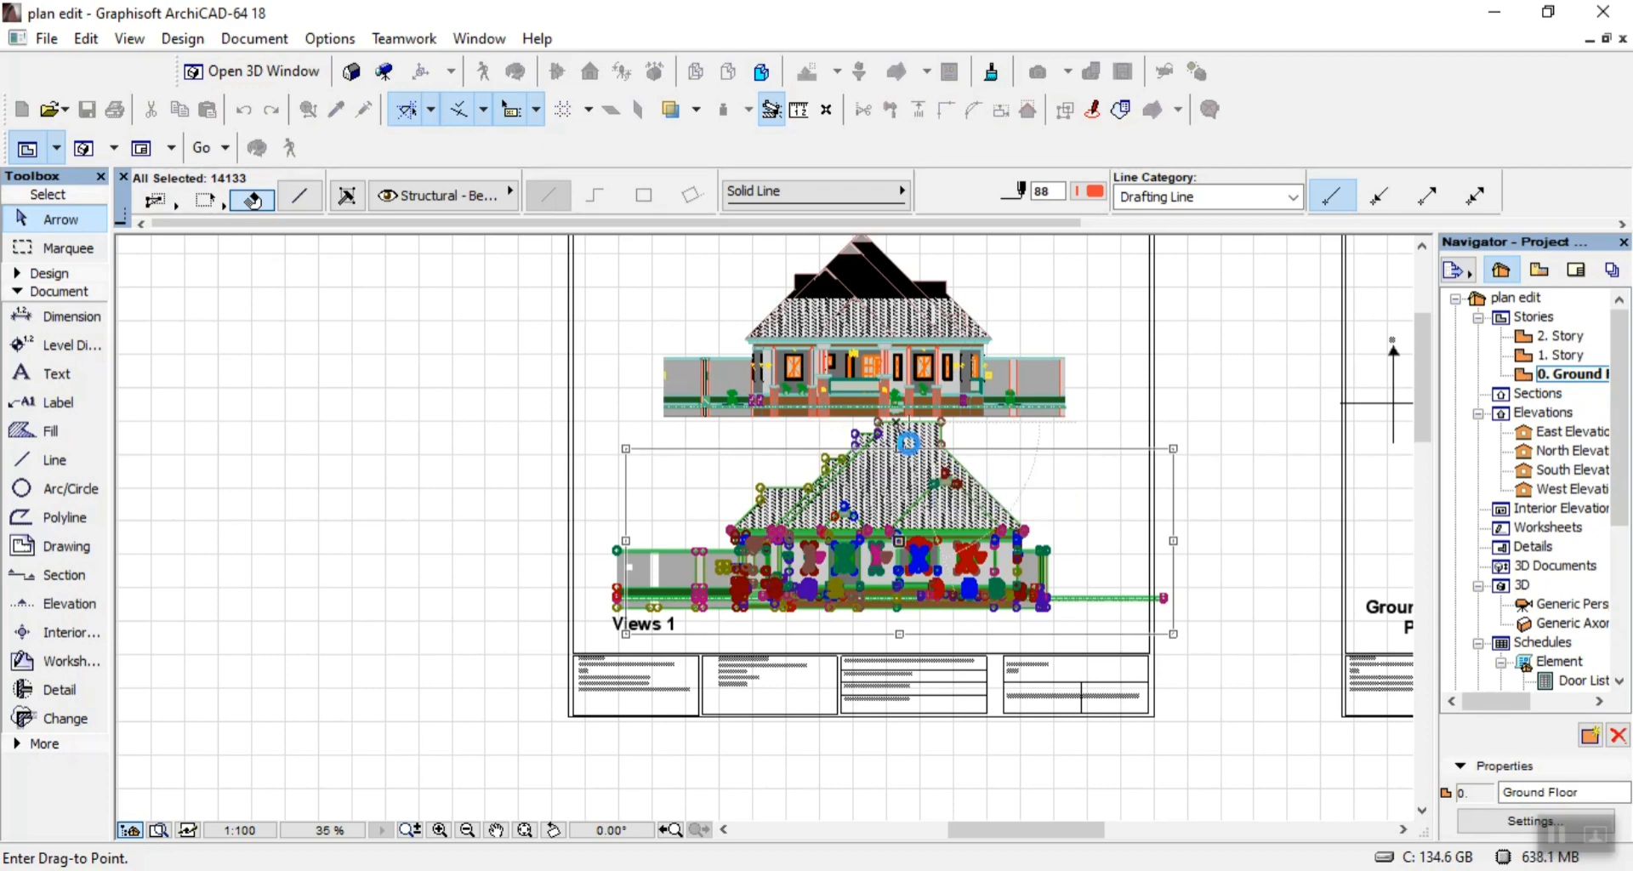
{"action": "left_click", "coordinate": [909, 443]}
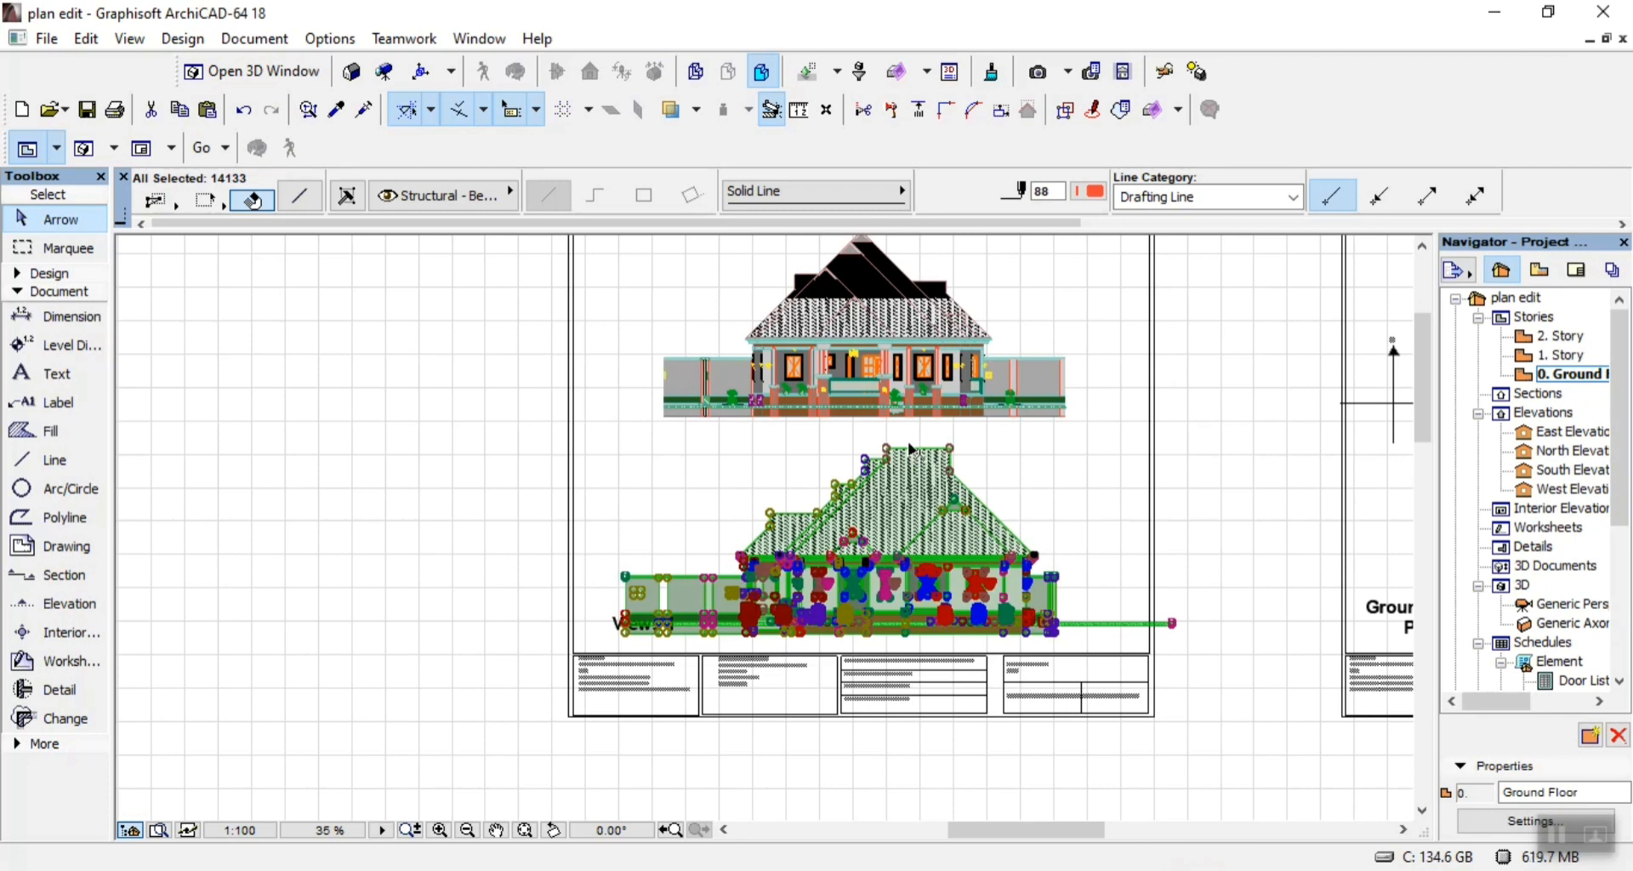
Reposition the lower elevation to the right of and just above the Views 1 title, clear of its text, and deselect it.
{"action": "key", "text": "ctrl+d"}
{"action": "left_click", "coordinate": [852, 533]}
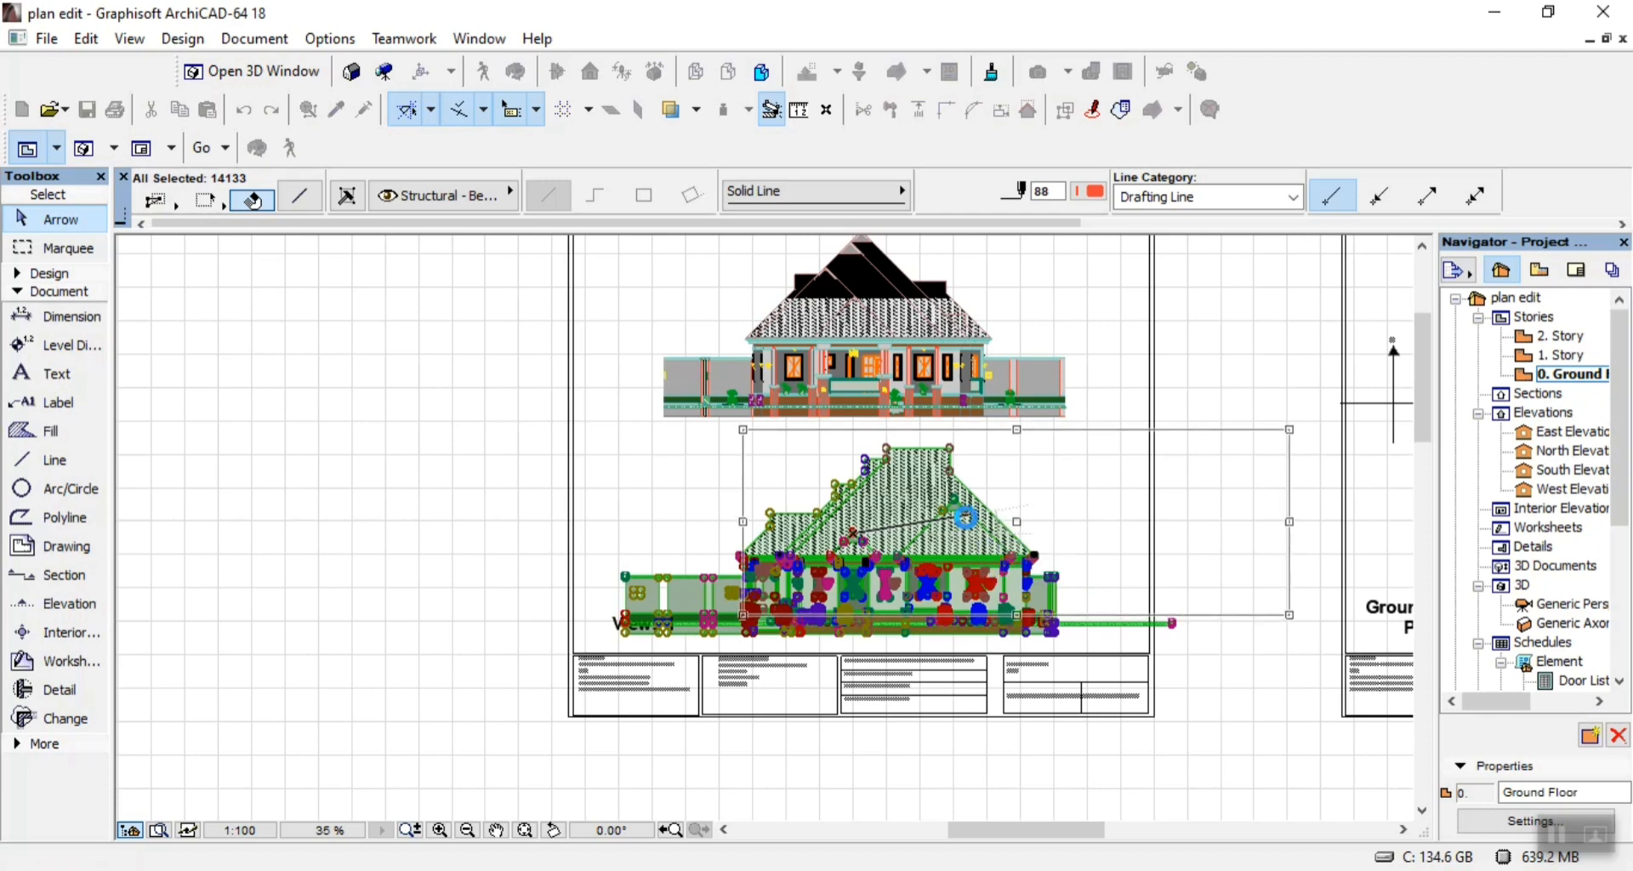
{"action": "left_click", "coordinate": [969, 523]}
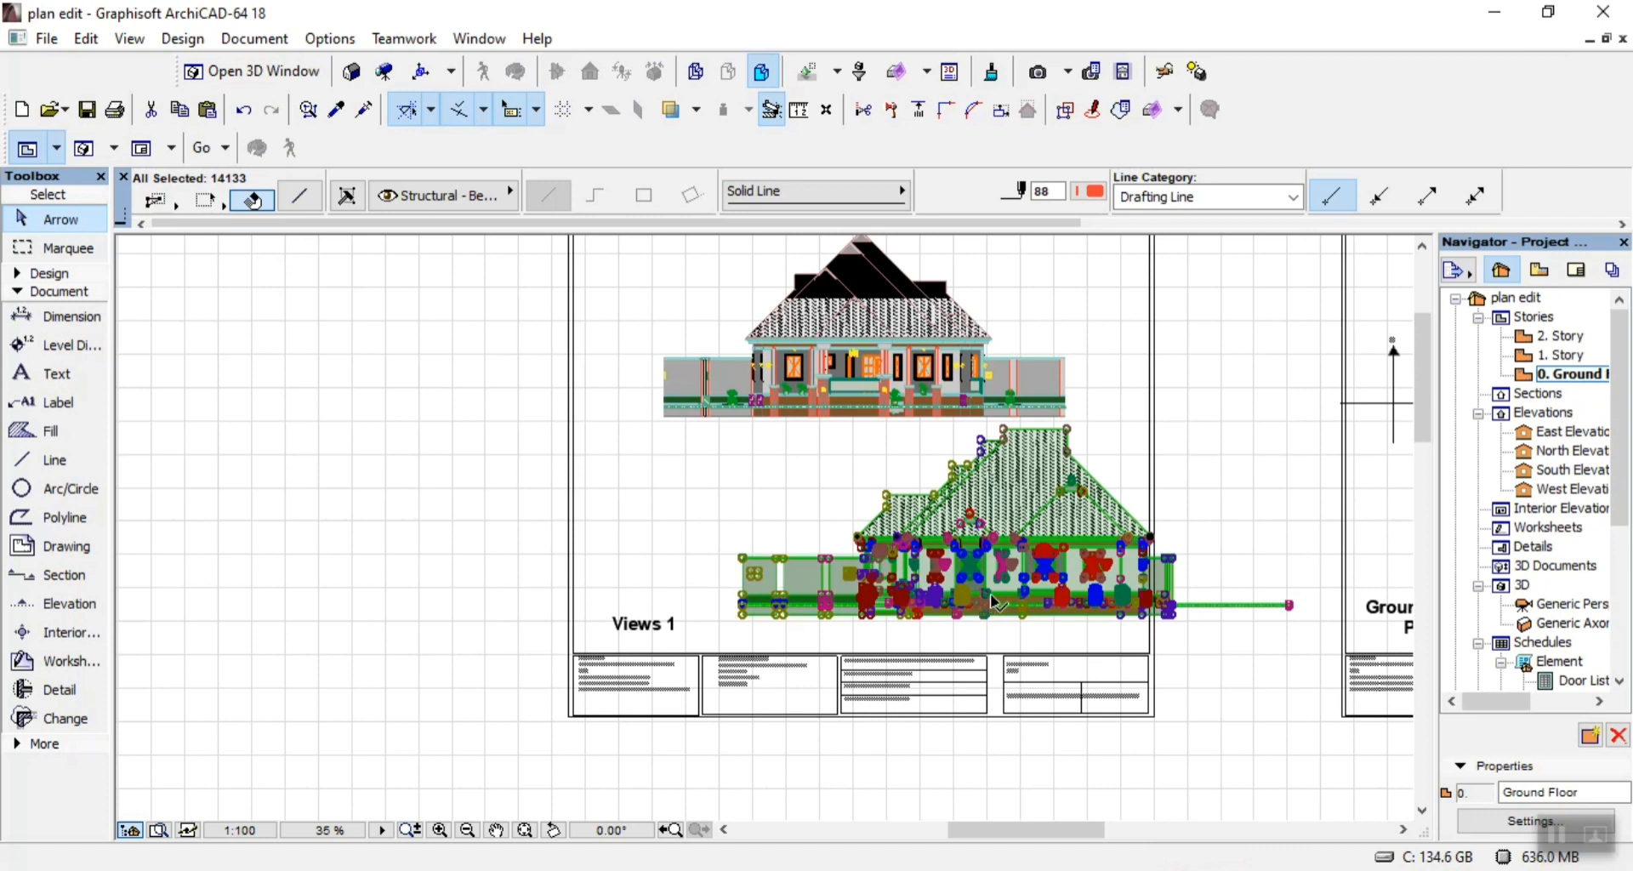
{"action": "key", "text": "ctrl+d"}
{"action": "left_click", "coordinate": [736, 601]}
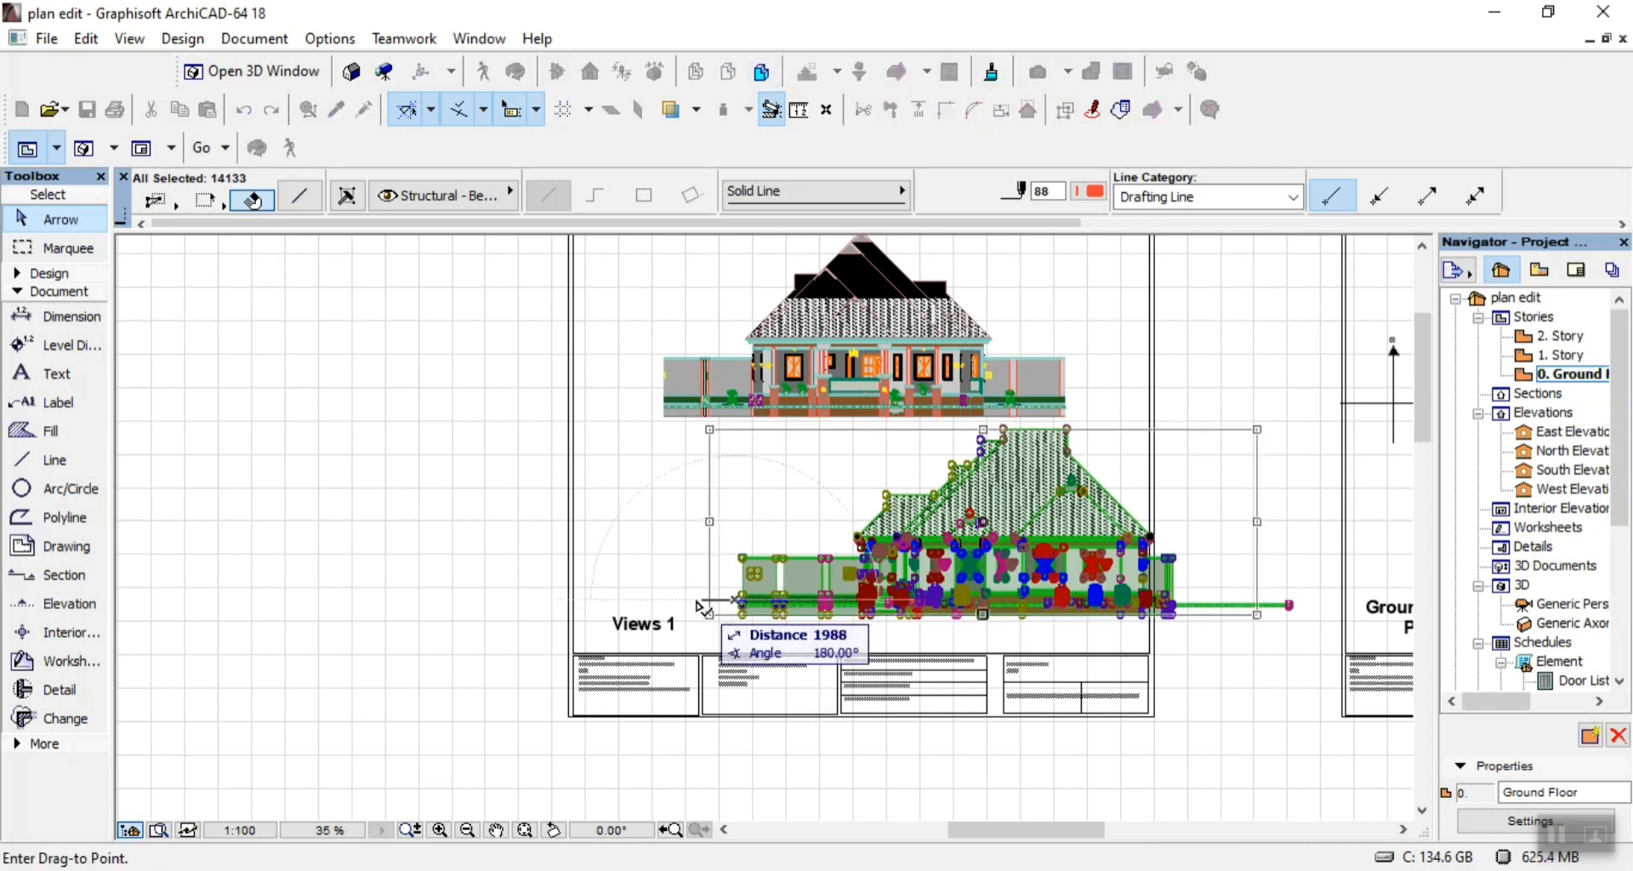
{"action": "left_click", "coordinate": [682, 600]}
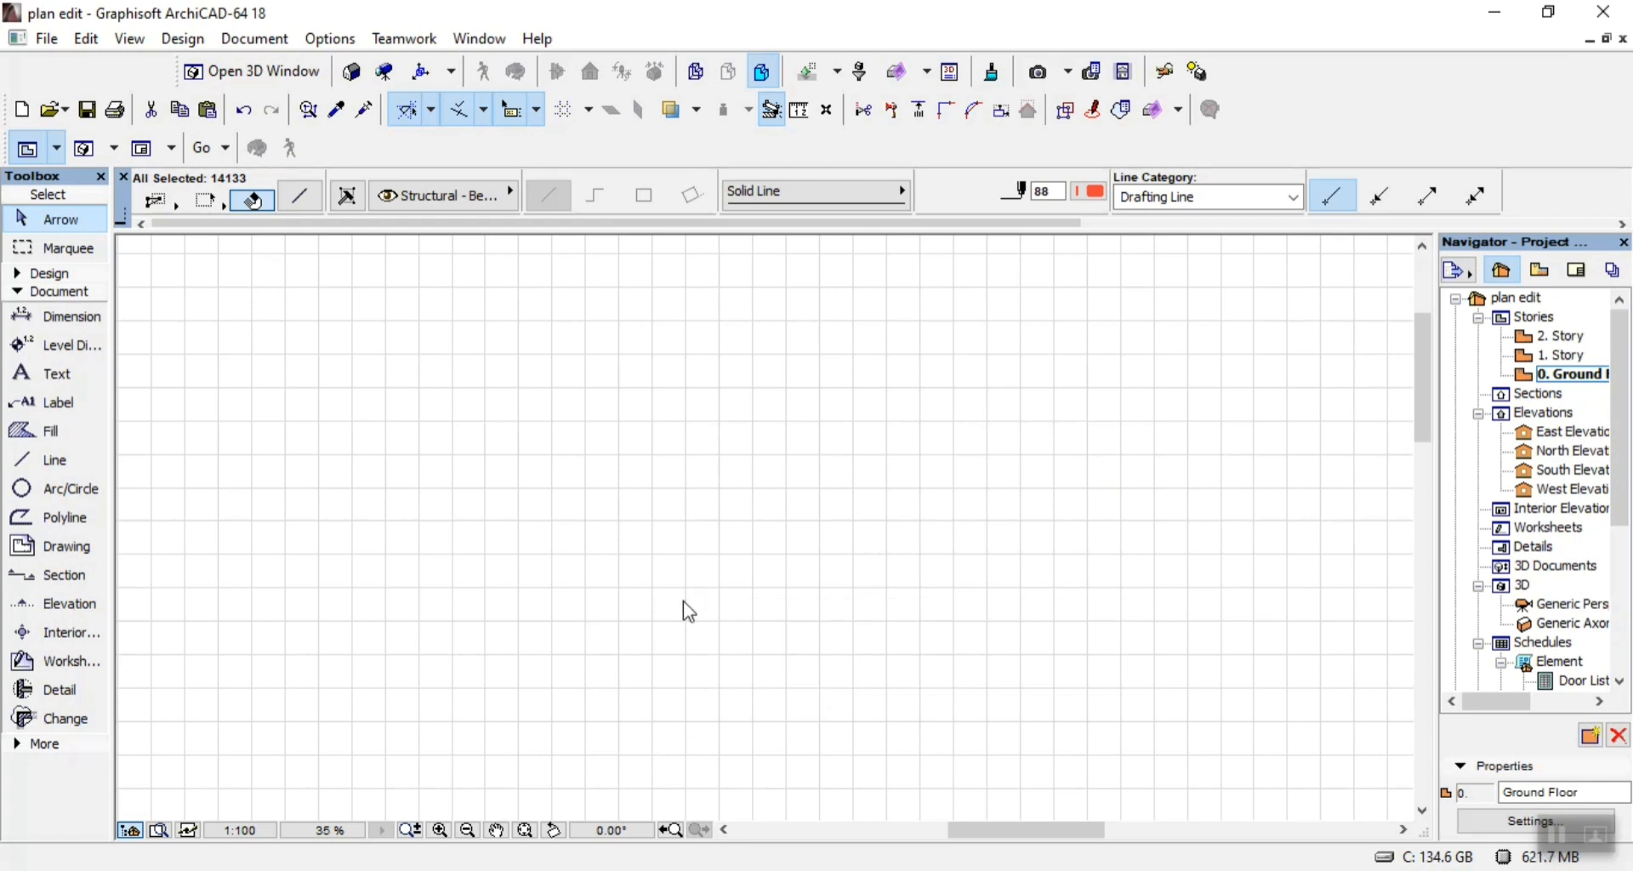
{"action": "left_click", "coordinate": [1190, 462]}
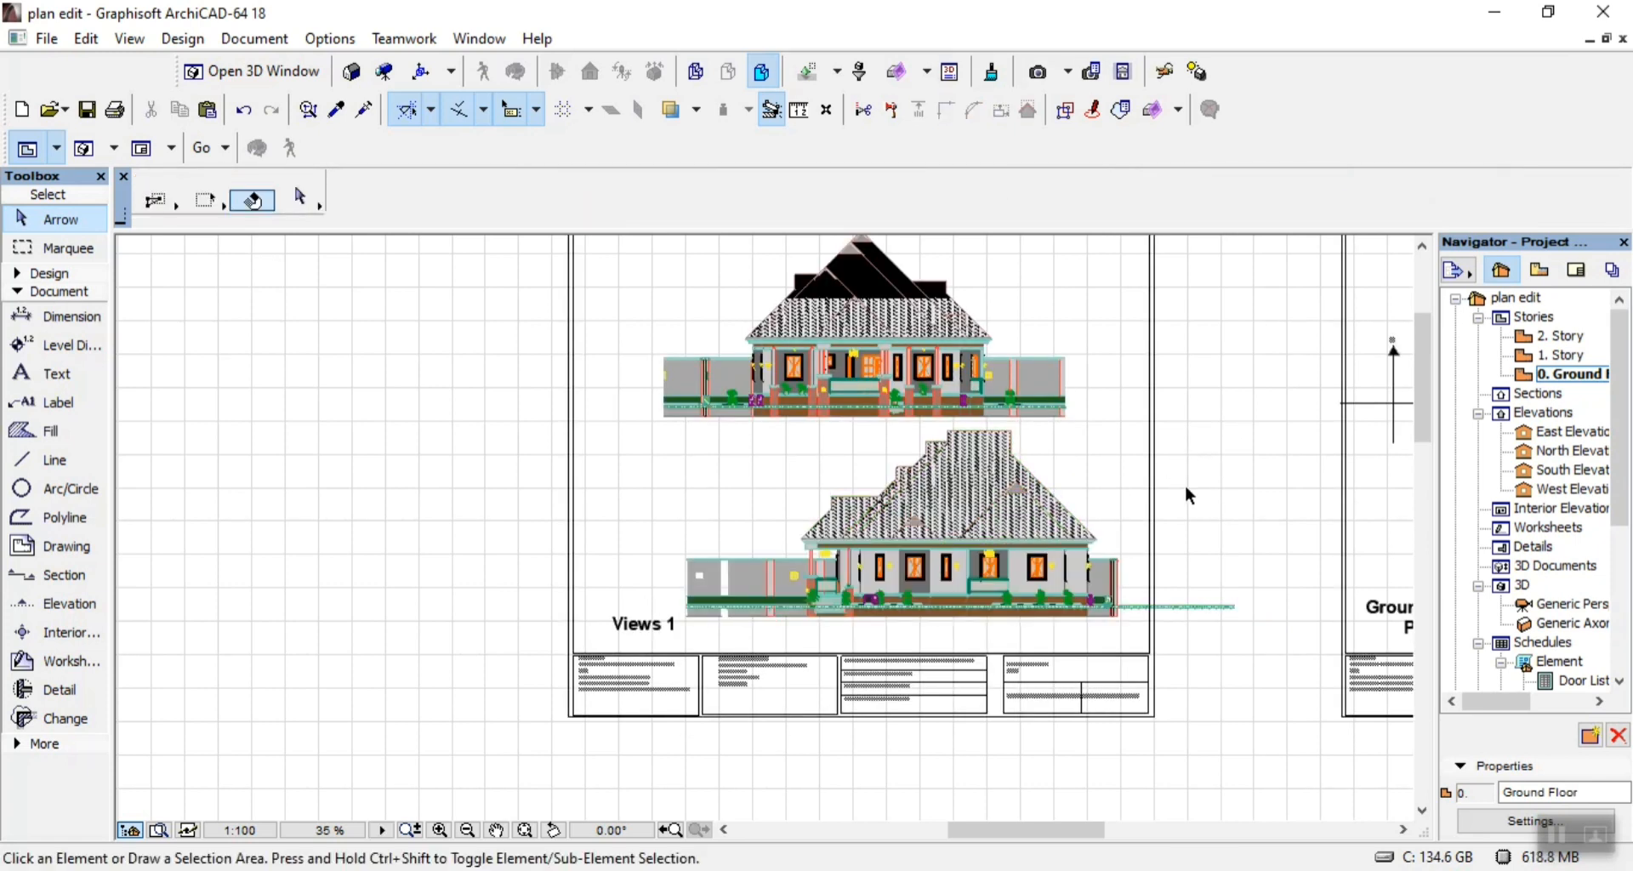
Place a copy of the Views 1 title beneath the upper elevation and change the copy's text to "Approach Elevation".
{"action": "left_click", "coordinate": [642, 626]}
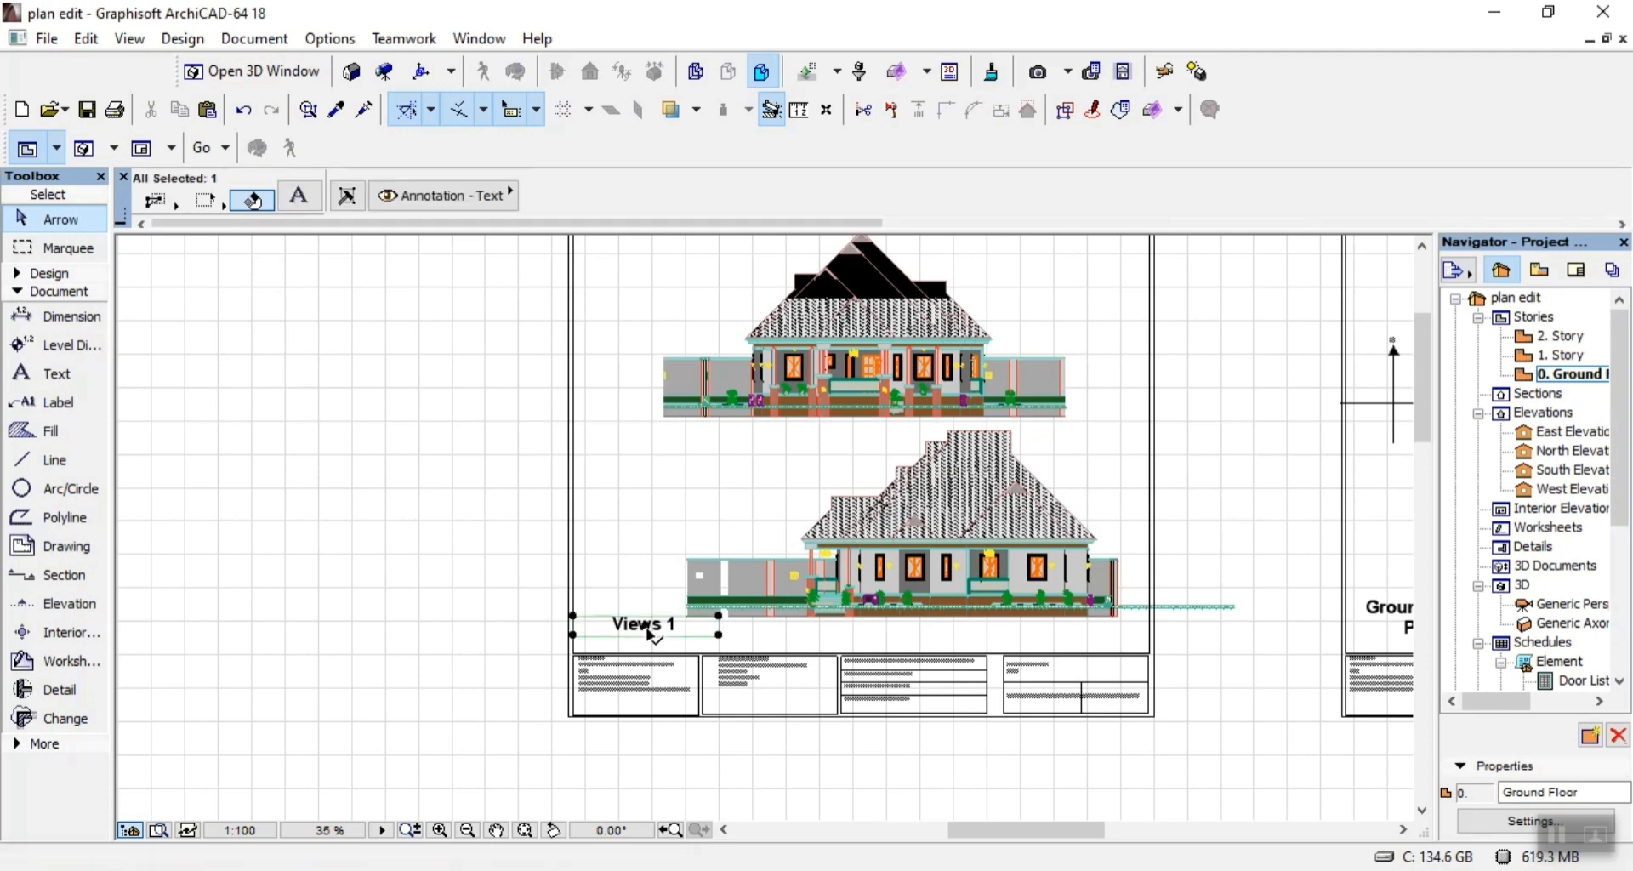
{"action": "left_click_drag", "start_coordinate": [640, 627], "coordinate": [784, 453], "text": "ctrl"}
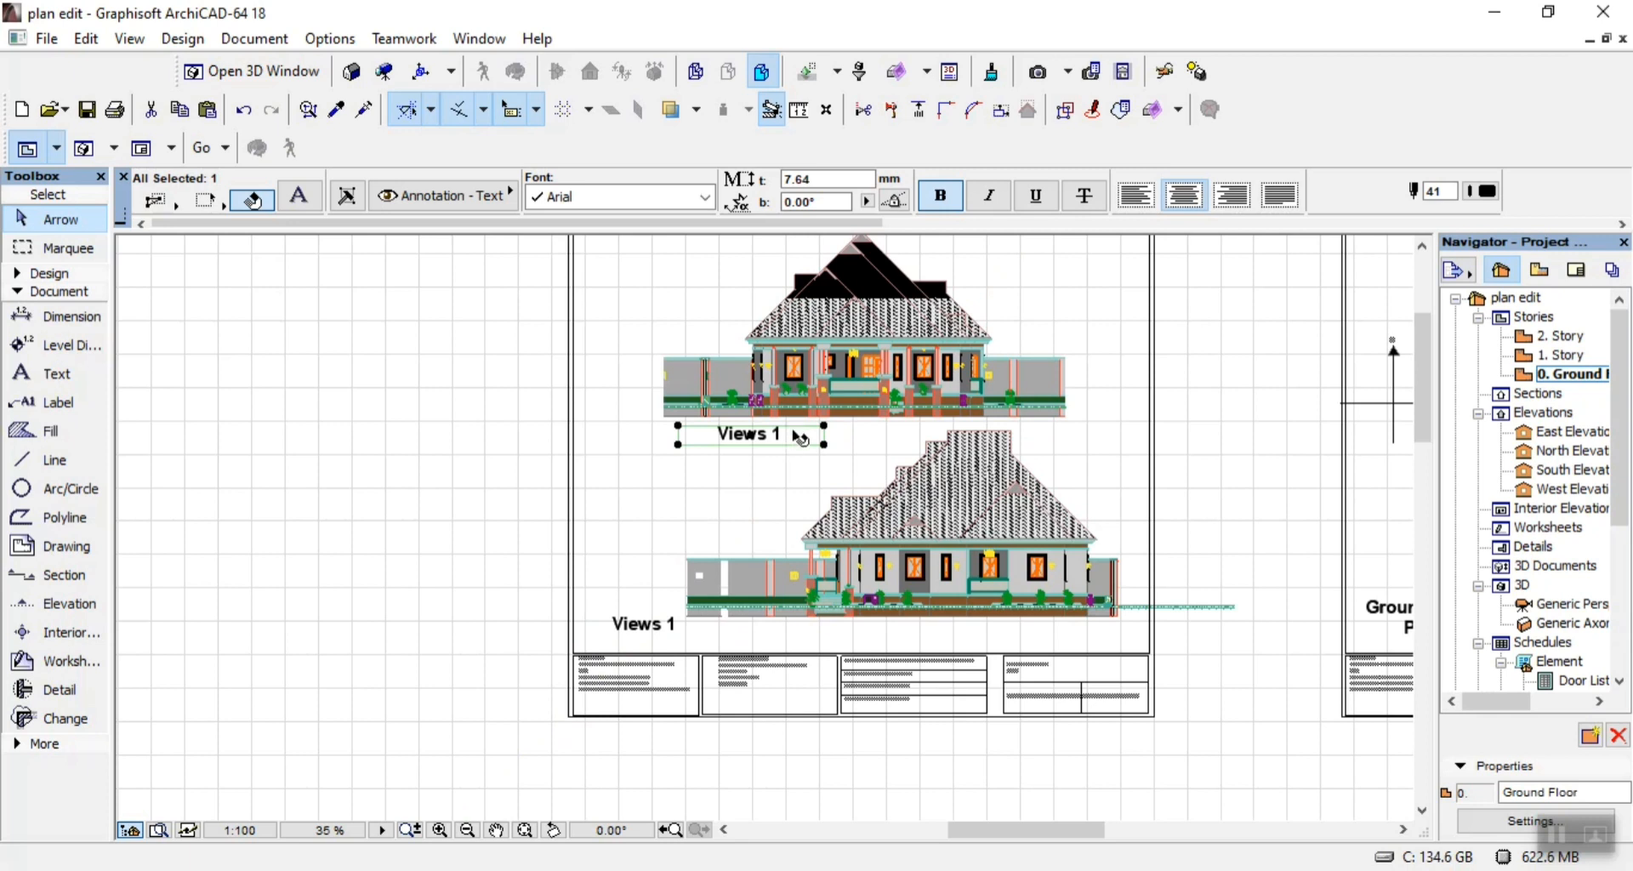
{"action": "double_click", "coordinate": [798, 440]}
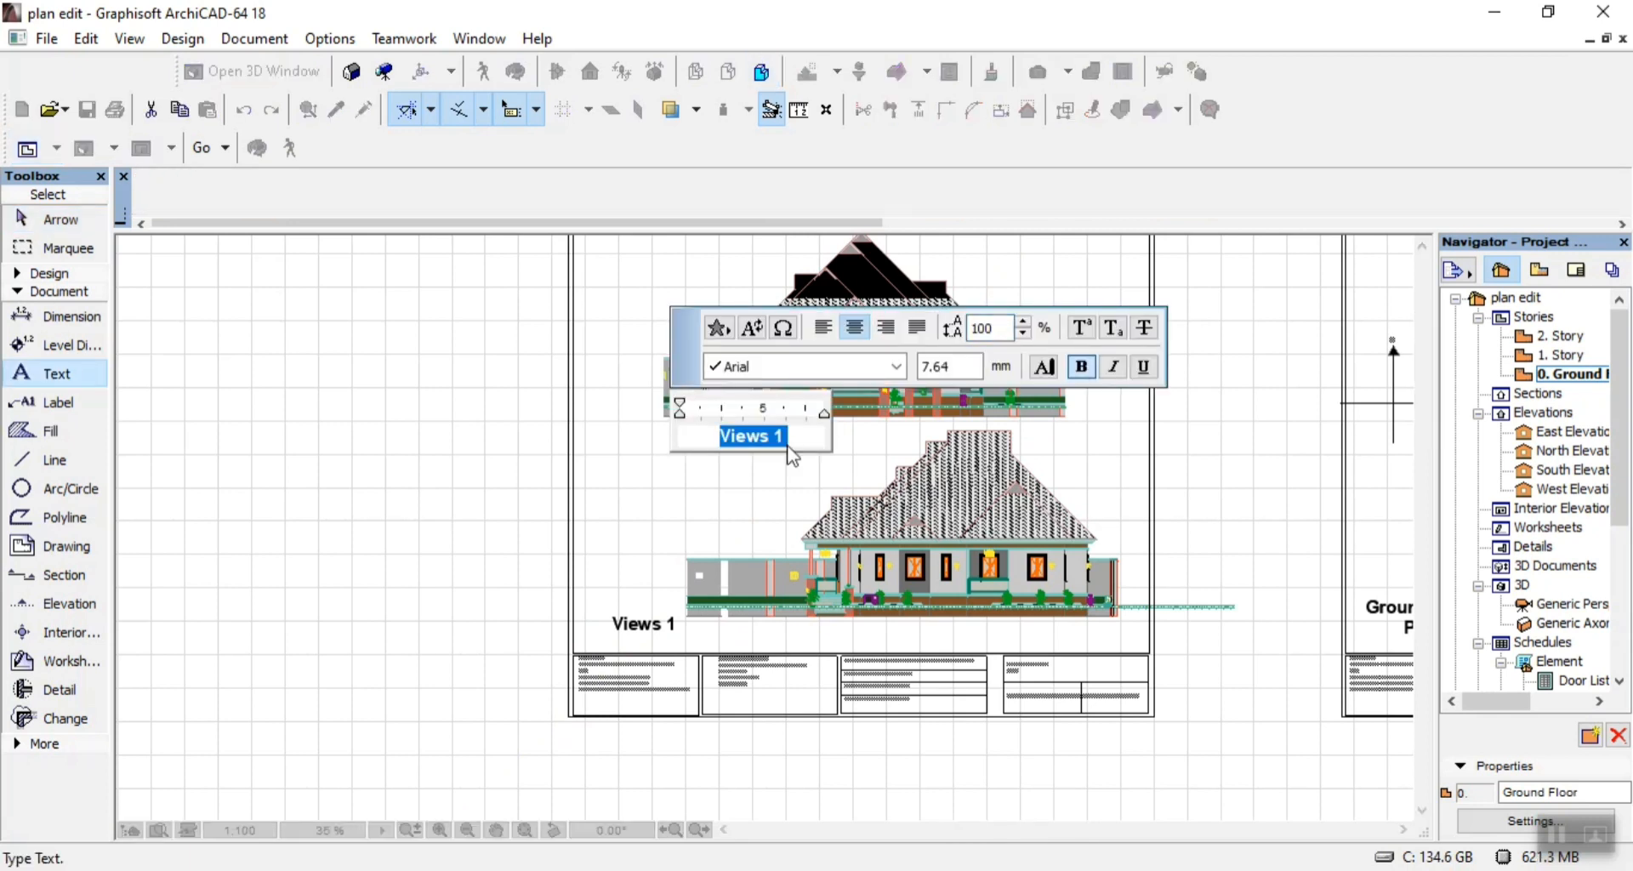
{"action": "type", "text": "Approac"}
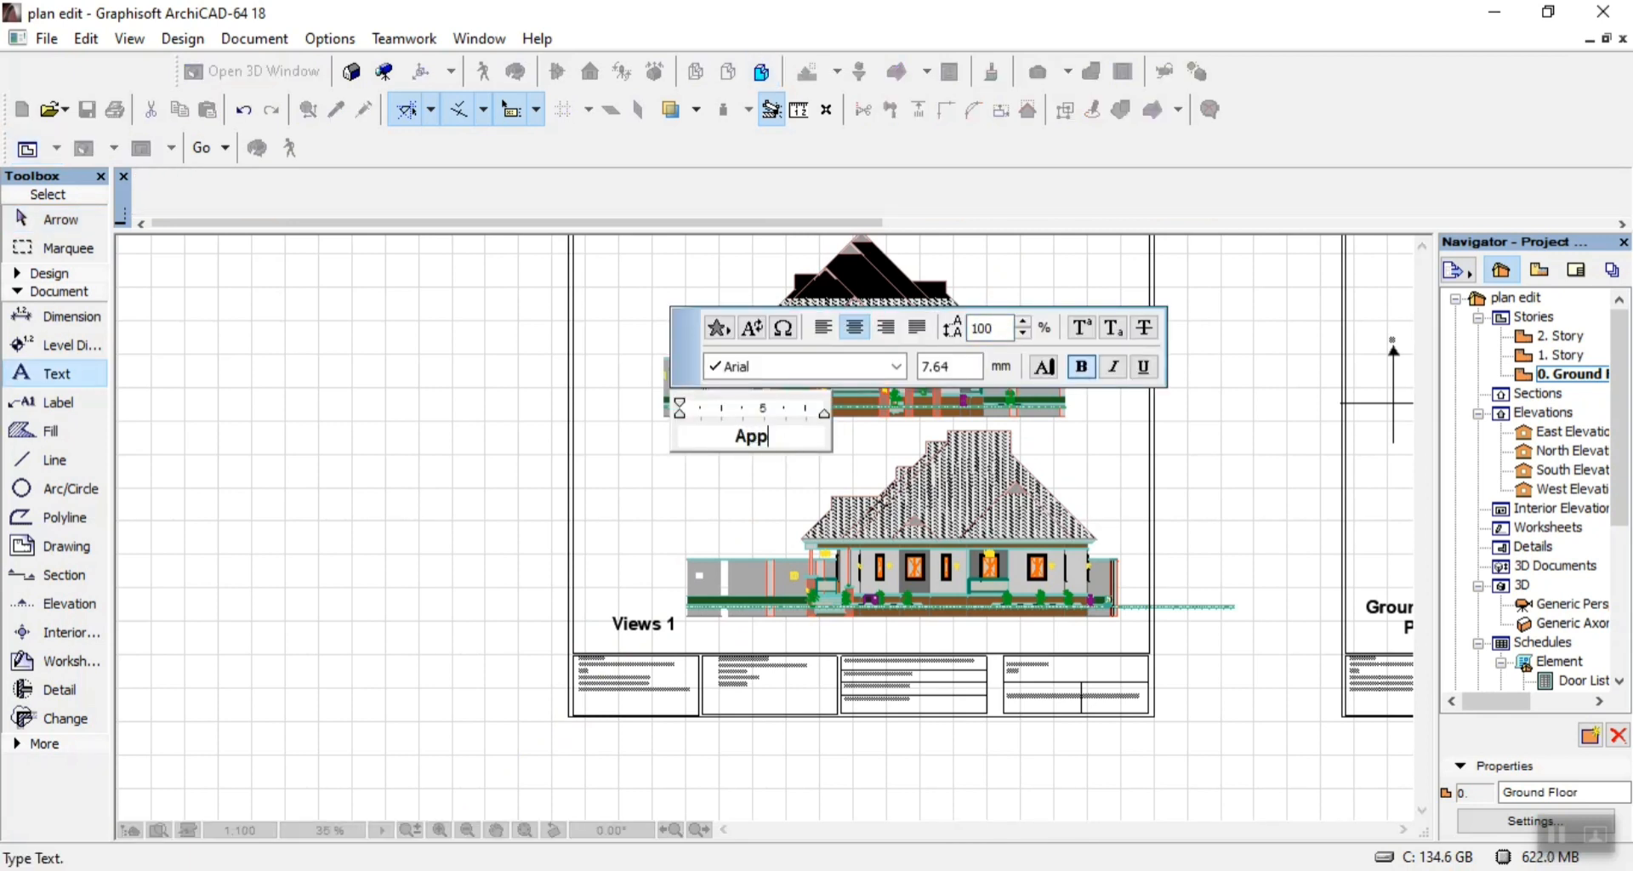
{"action": "type", "text": "h View"}
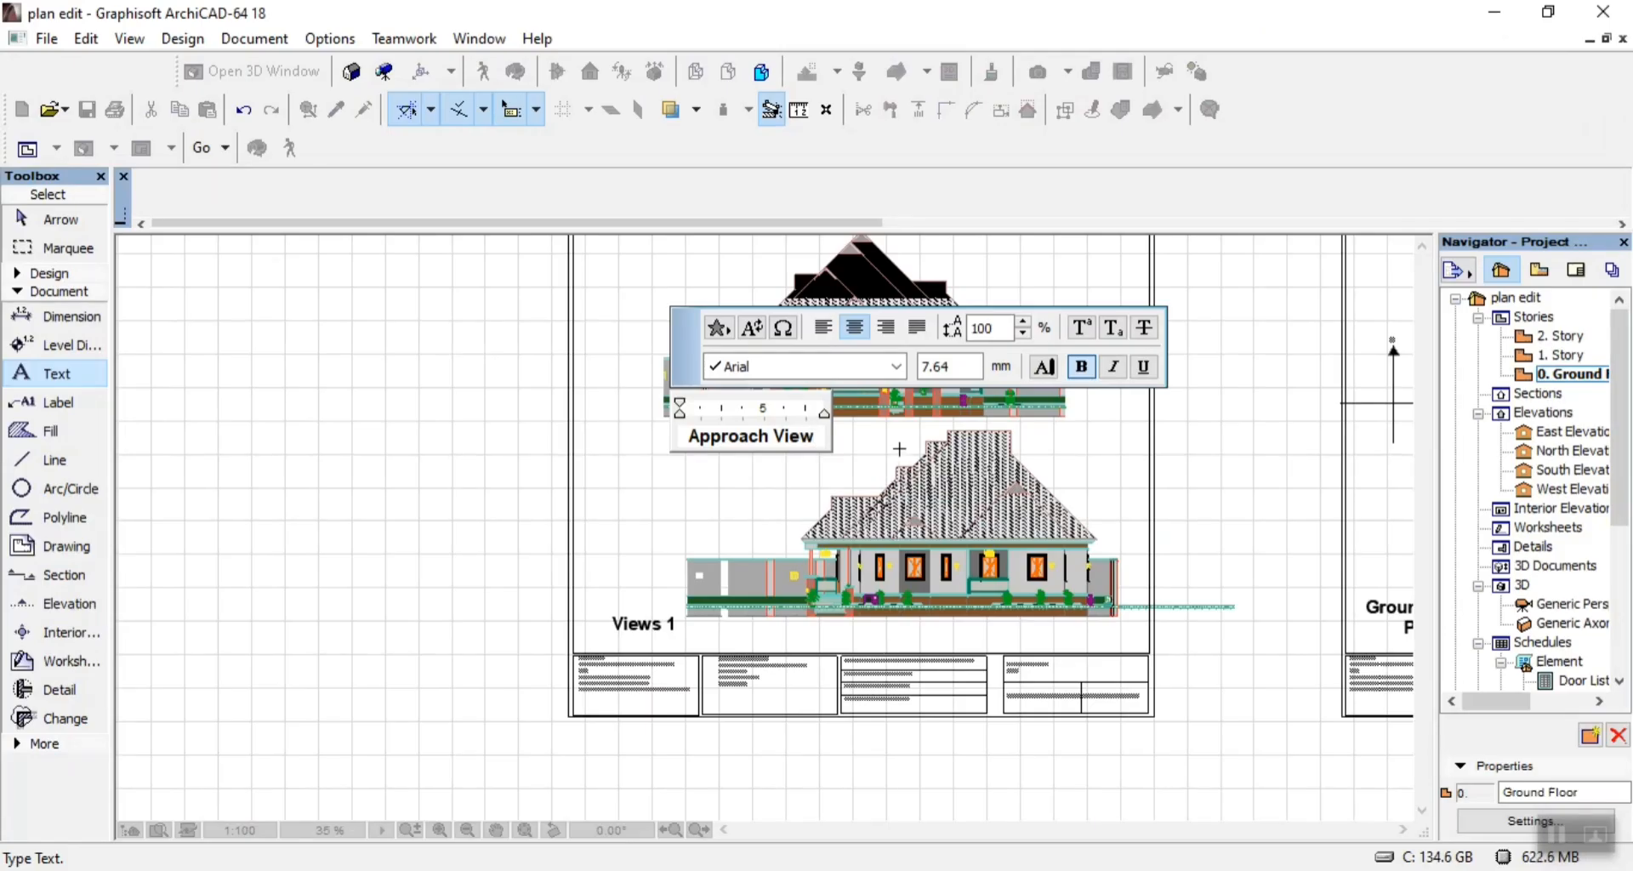
{"action": "key", "text": "BackSpace"}
{"action": "key", "text": "BackSpace"}
{"action": "key", "text": "BackSpace"}
{"action": "key", "text": "BackSpace"}
{"action": "type", "text": "Elev"}
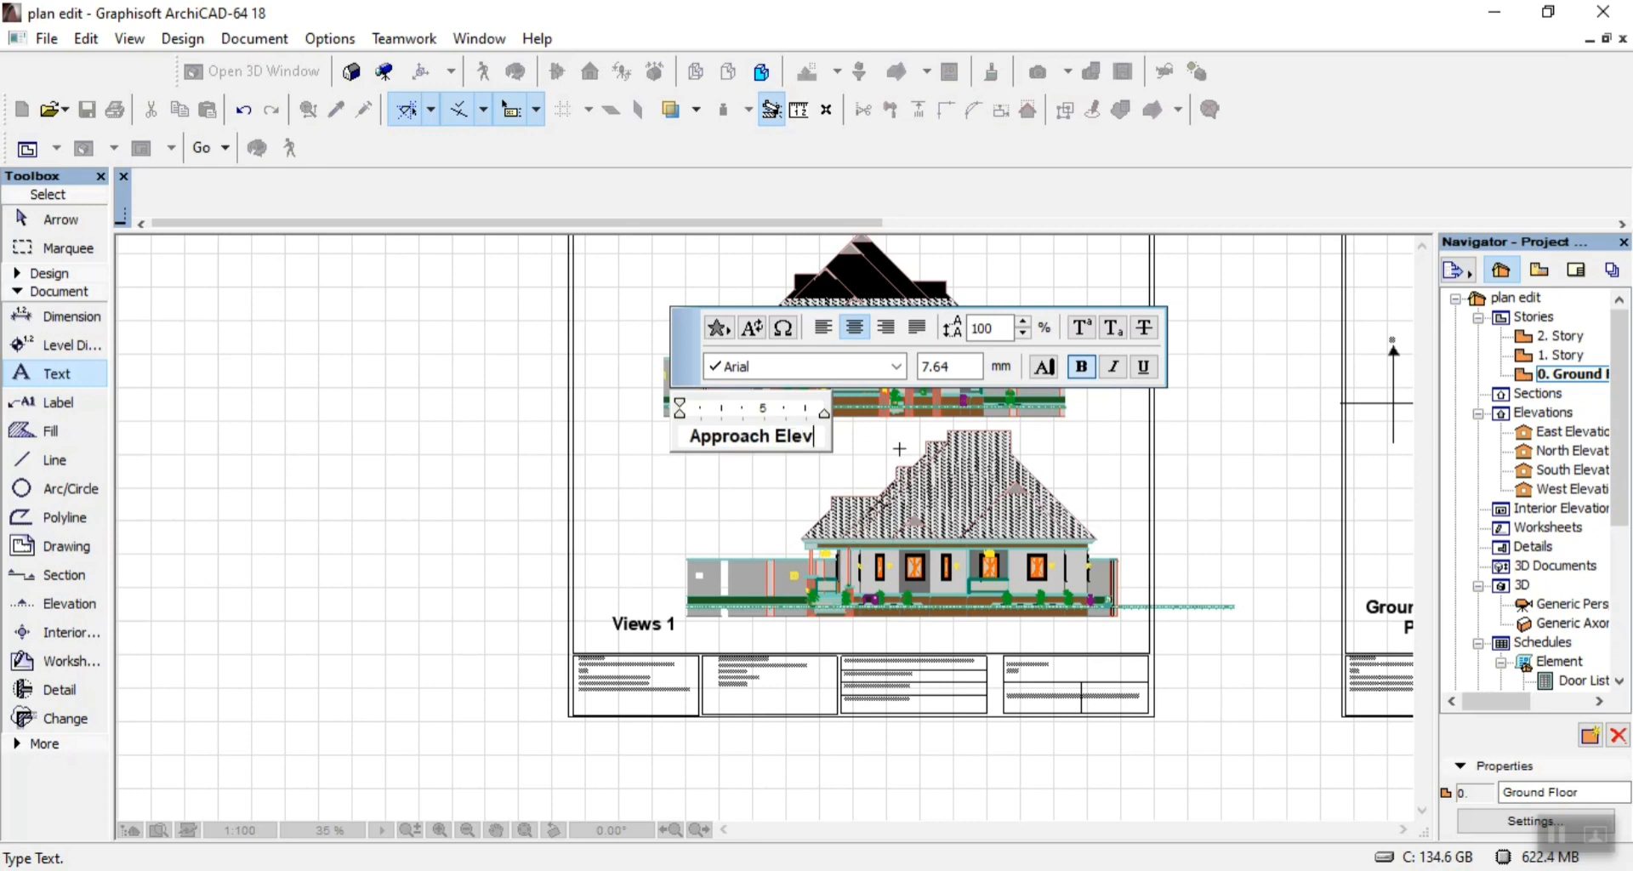
{"action": "type", "text": "atio"}
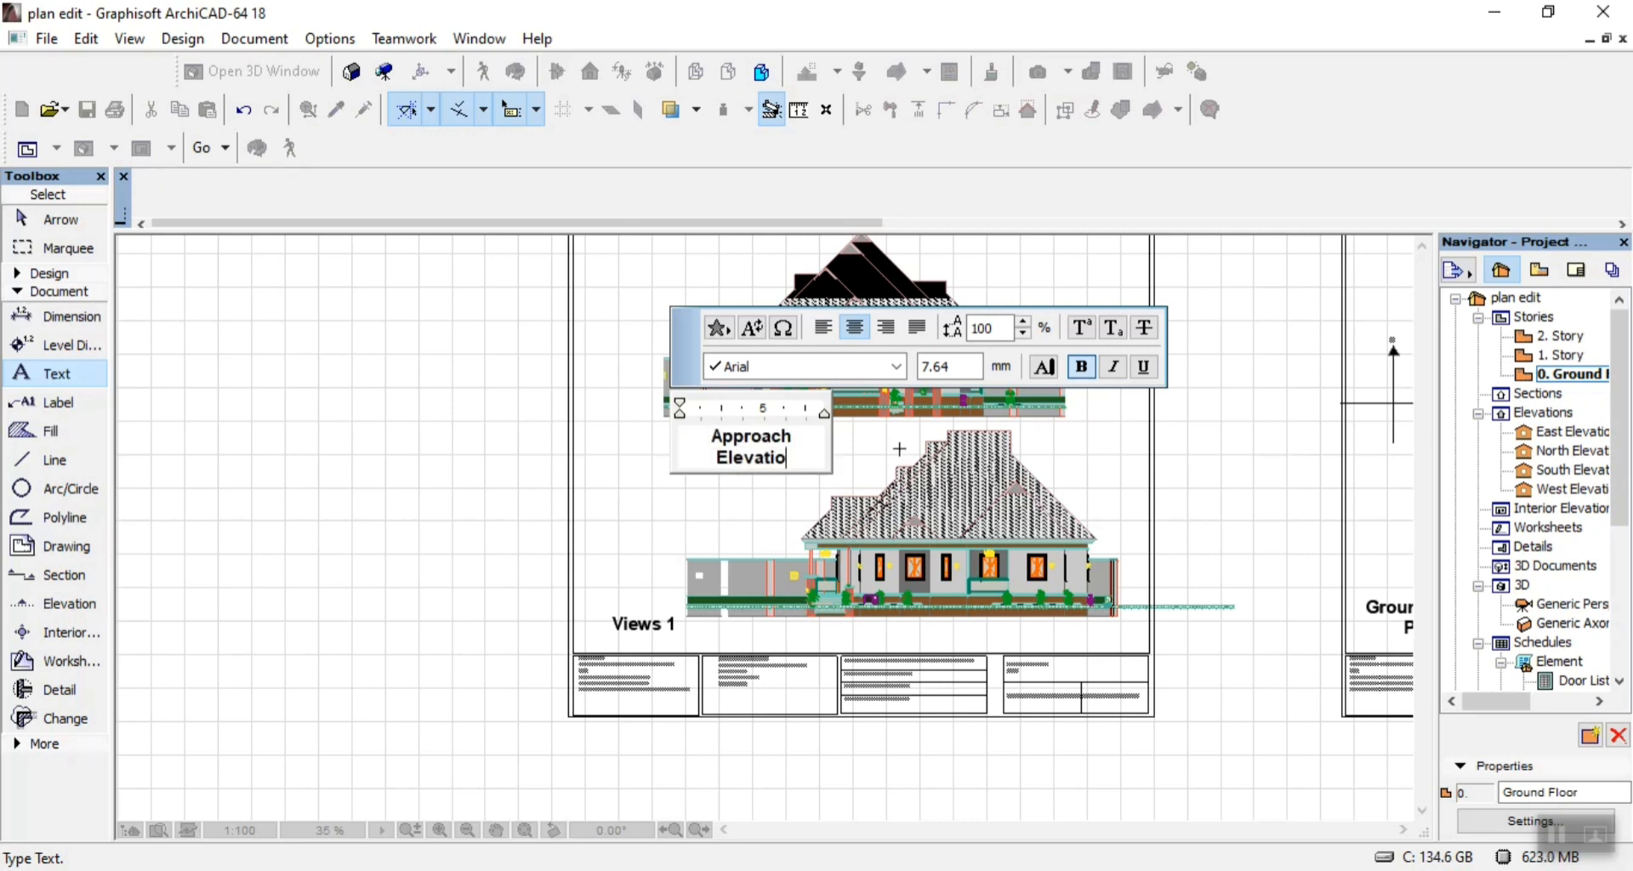
{"action": "type", "text": "n"}
{"action": "left_click", "coordinate": [716, 504]}
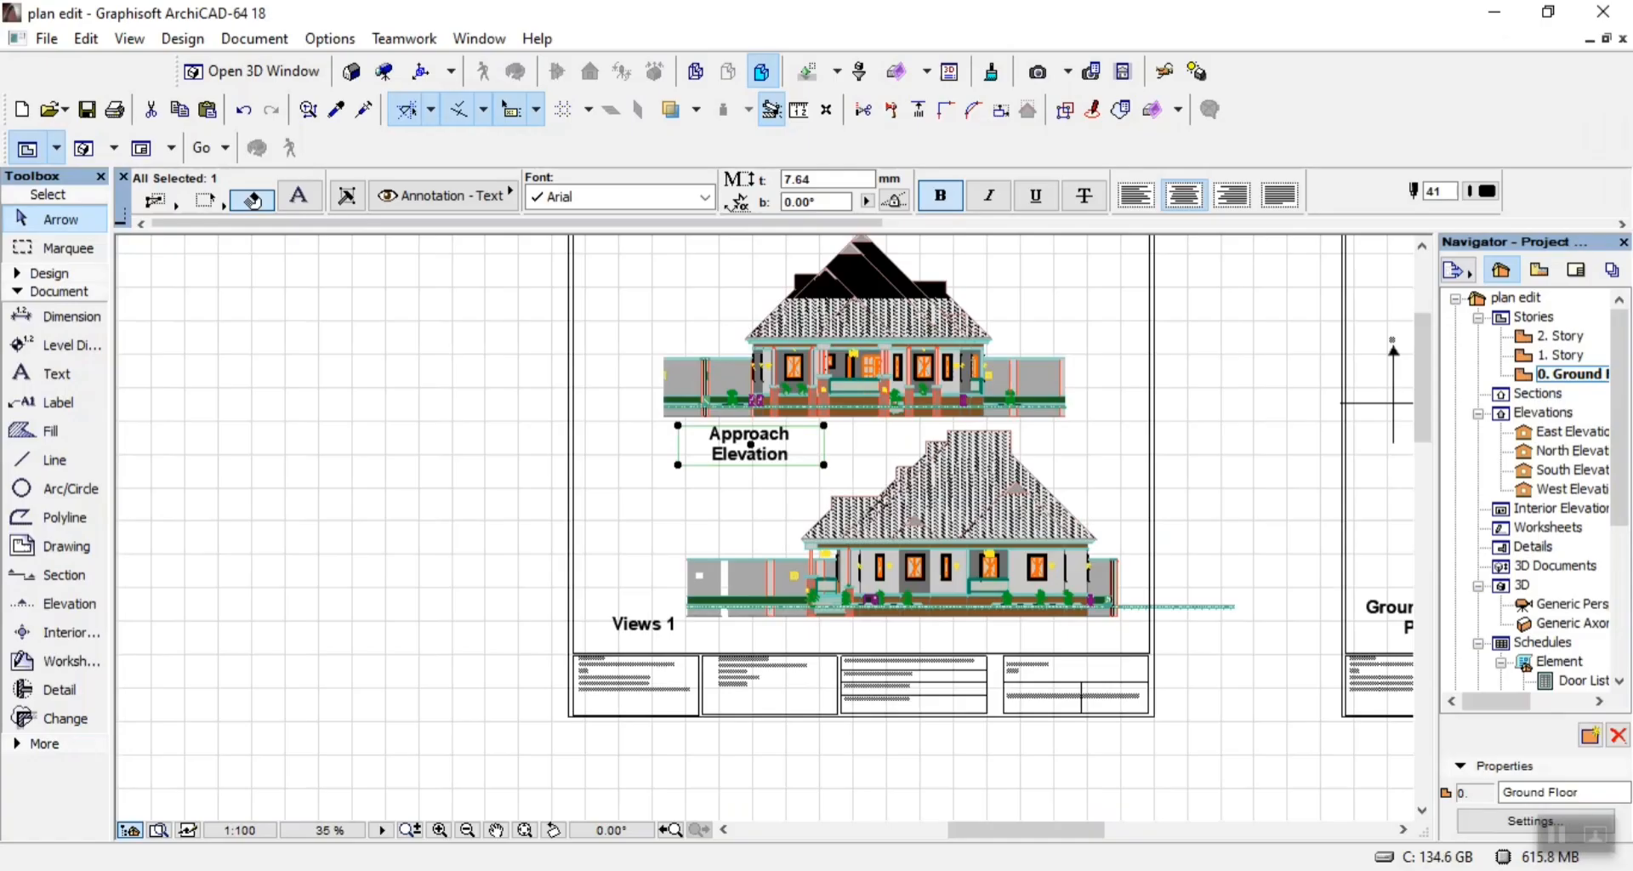
Widen the Approach Elevation text box so the title fits on one line.
{"action": "left_click", "coordinate": [823, 465]}
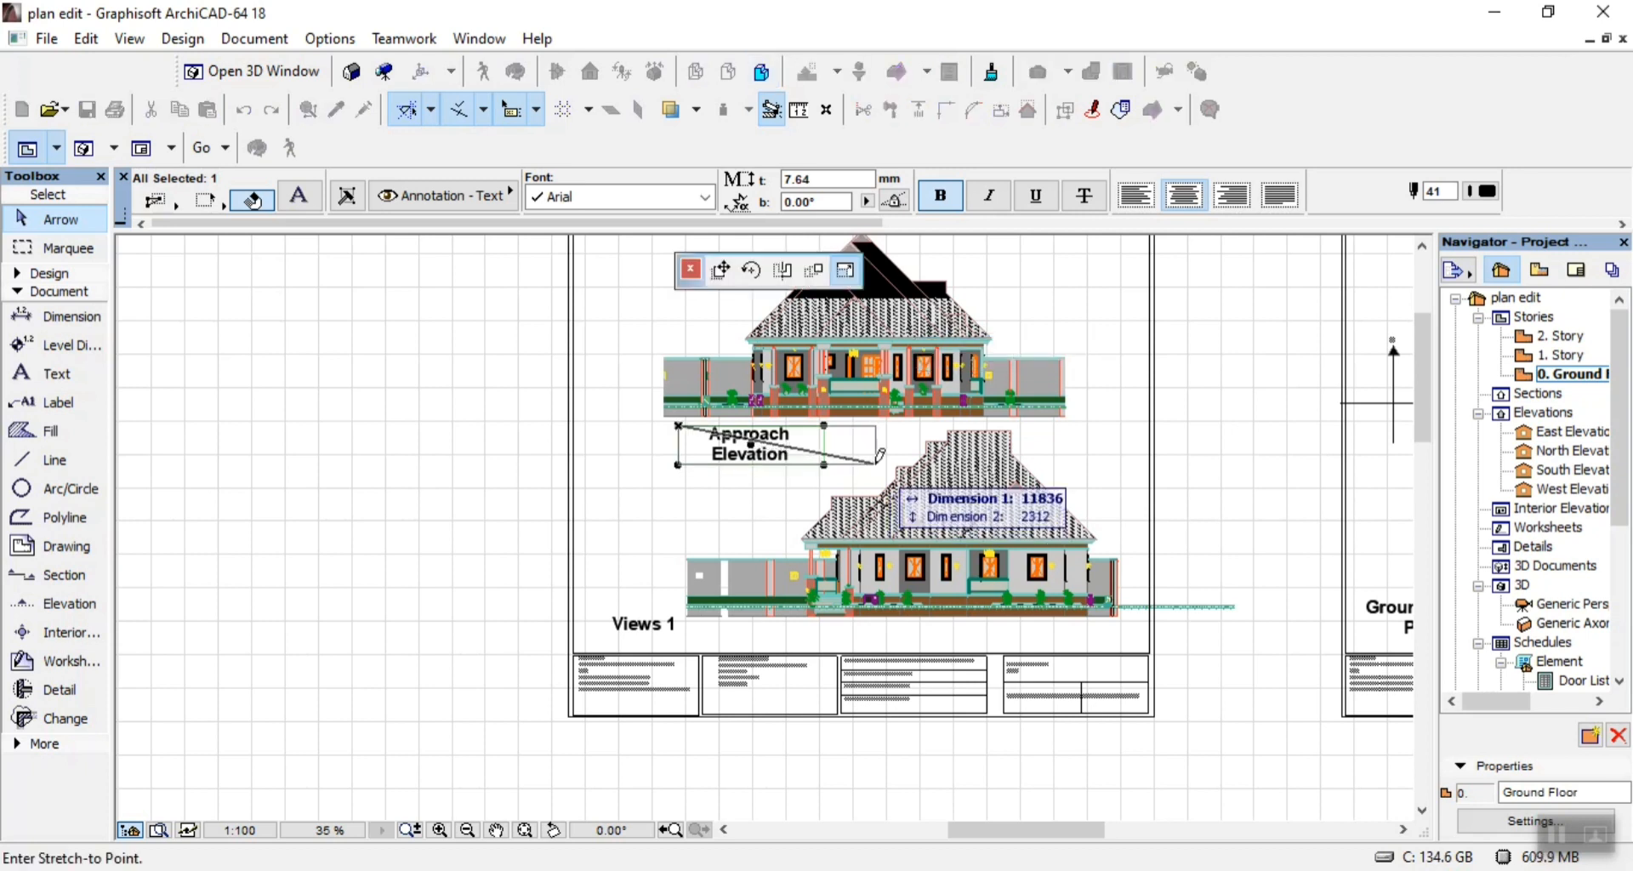
{"action": "left_click", "coordinate": [880, 468]}
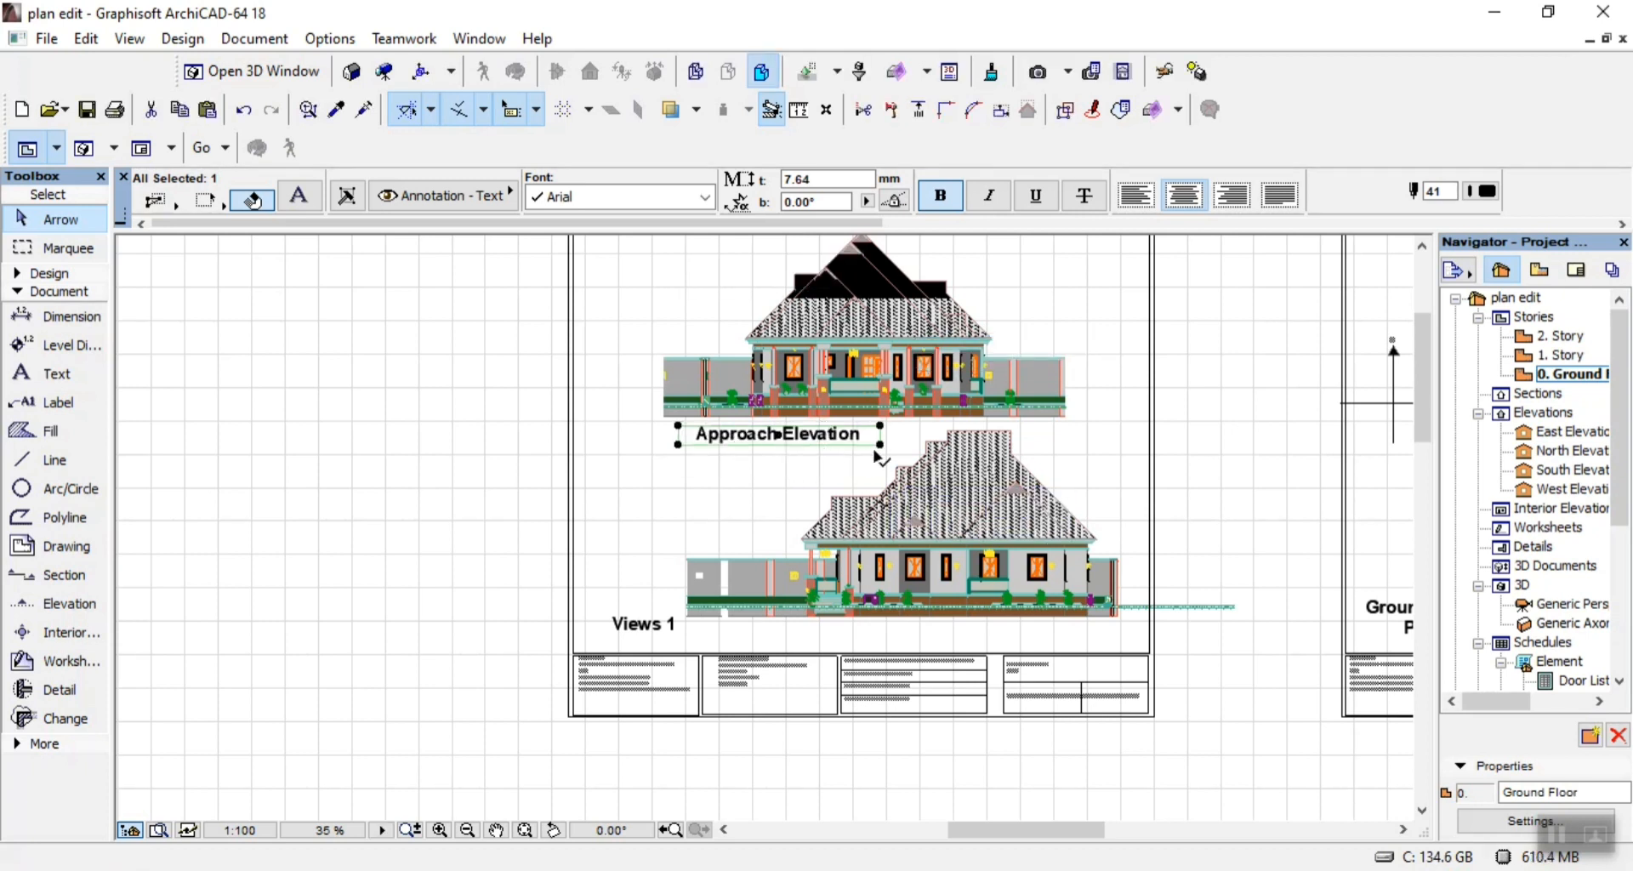
{"action": "left_click", "coordinate": [880, 447]}
{"action": "left_click", "coordinate": [878, 470]}
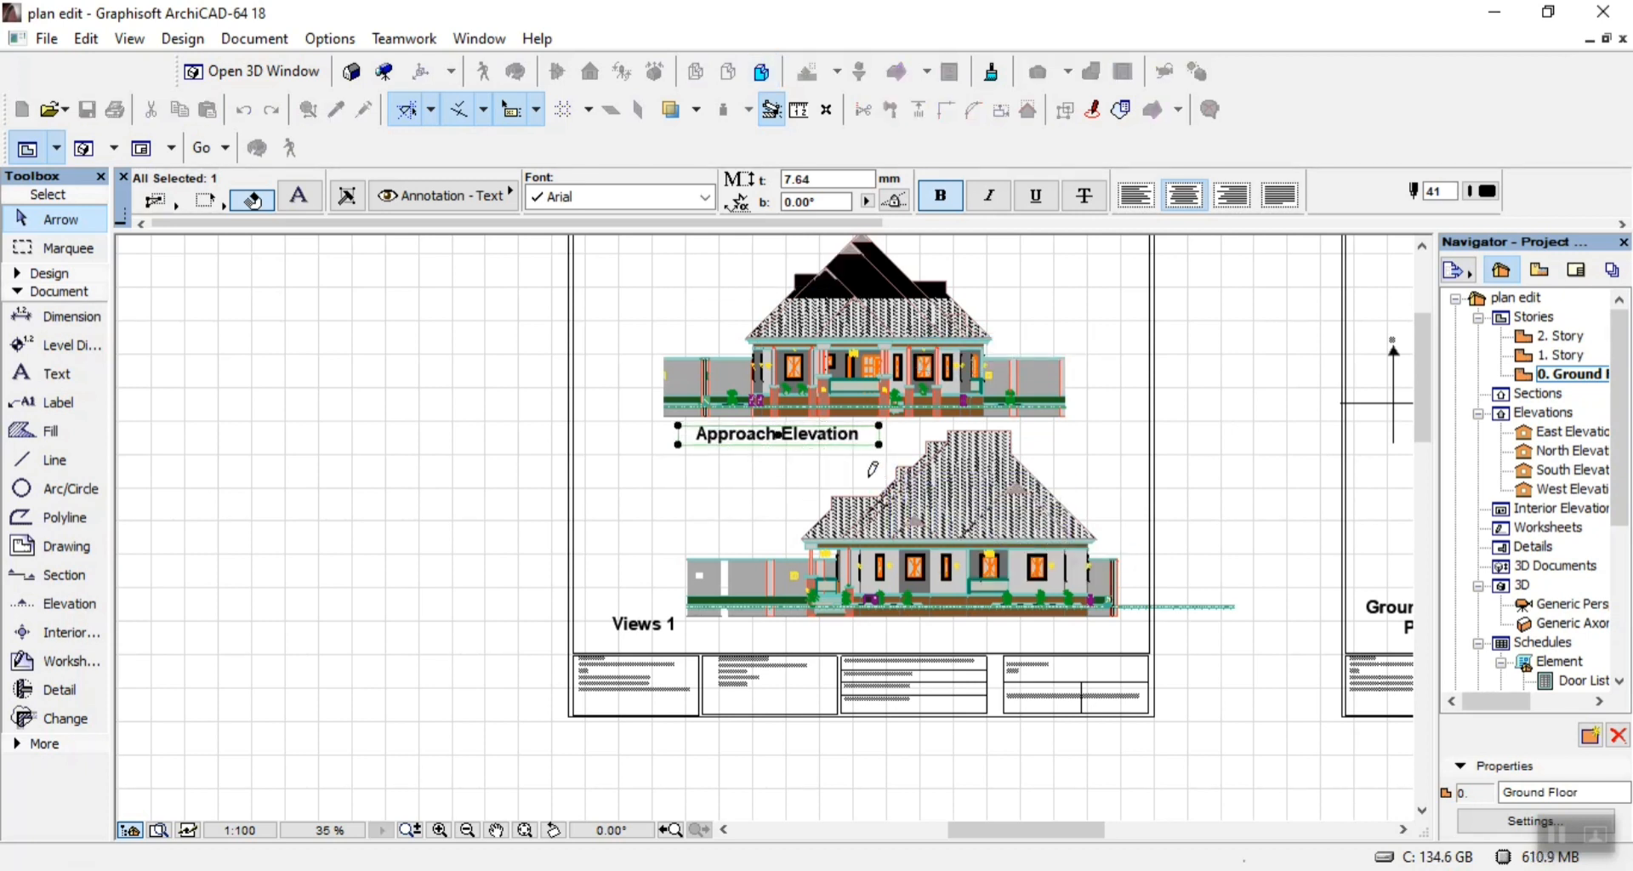
Break the Approach Elevation title into two lines before the word "Elevation".
{"action": "double_click", "coordinate": [784, 432]}
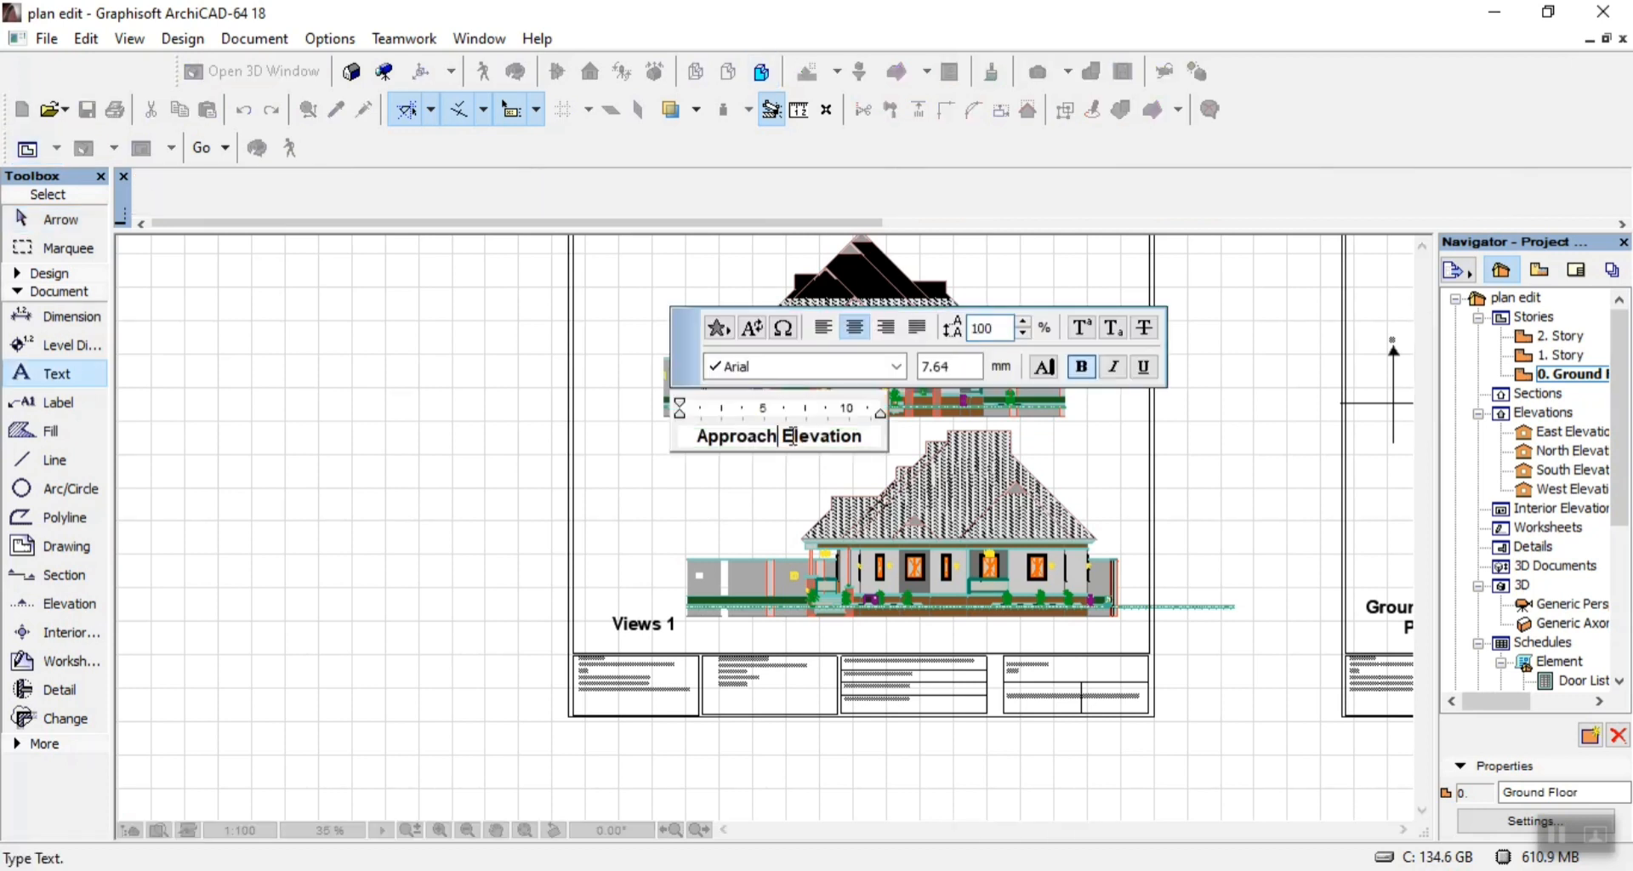
{"action": "key", "text": "Return"}
{"action": "left_click", "coordinate": [654, 432]}
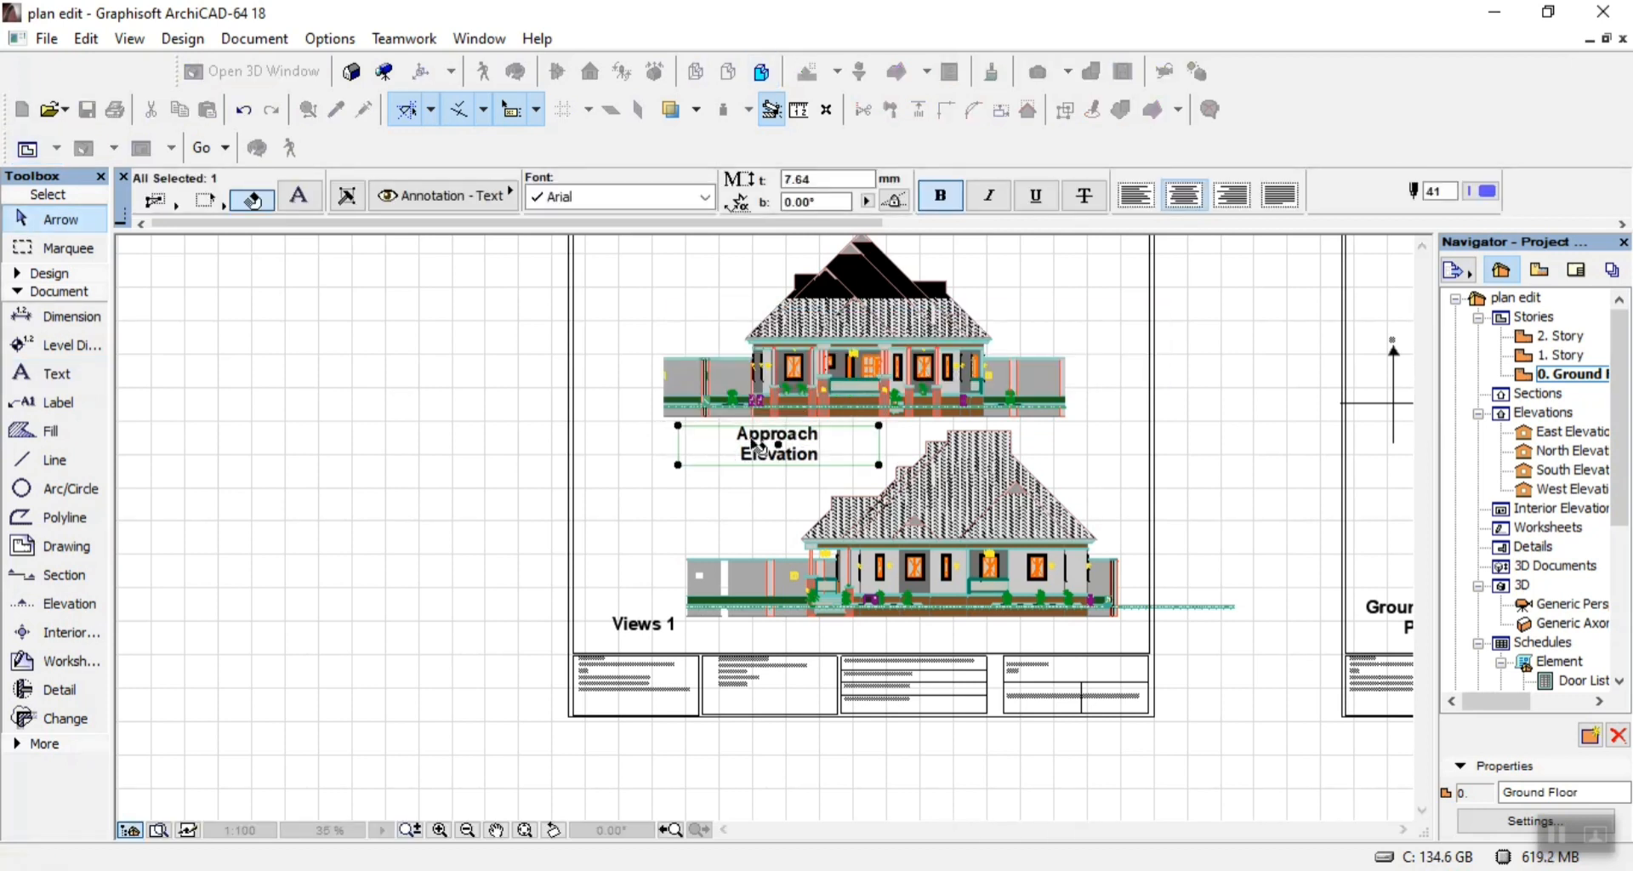
Move the Approach Elevation title beneath the lower elevation, just clear of the drawing, and reword it as "Left Side Elevation" on one line.
{"action": "left_click", "coordinate": [778, 445]}
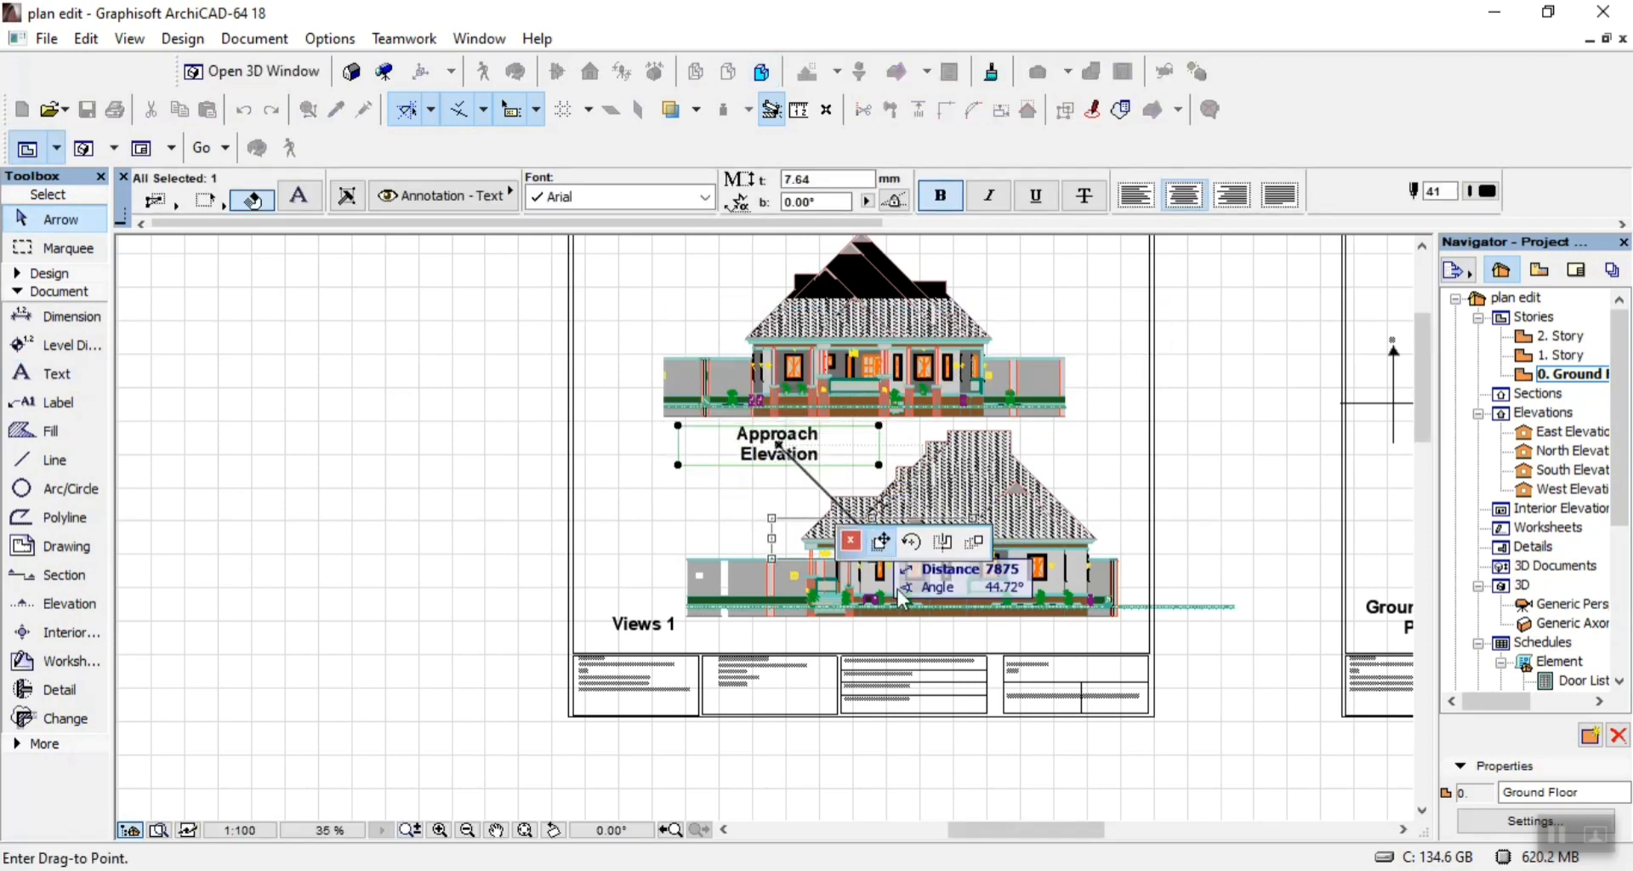
{"action": "left_click", "coordinate": [921, 650]}
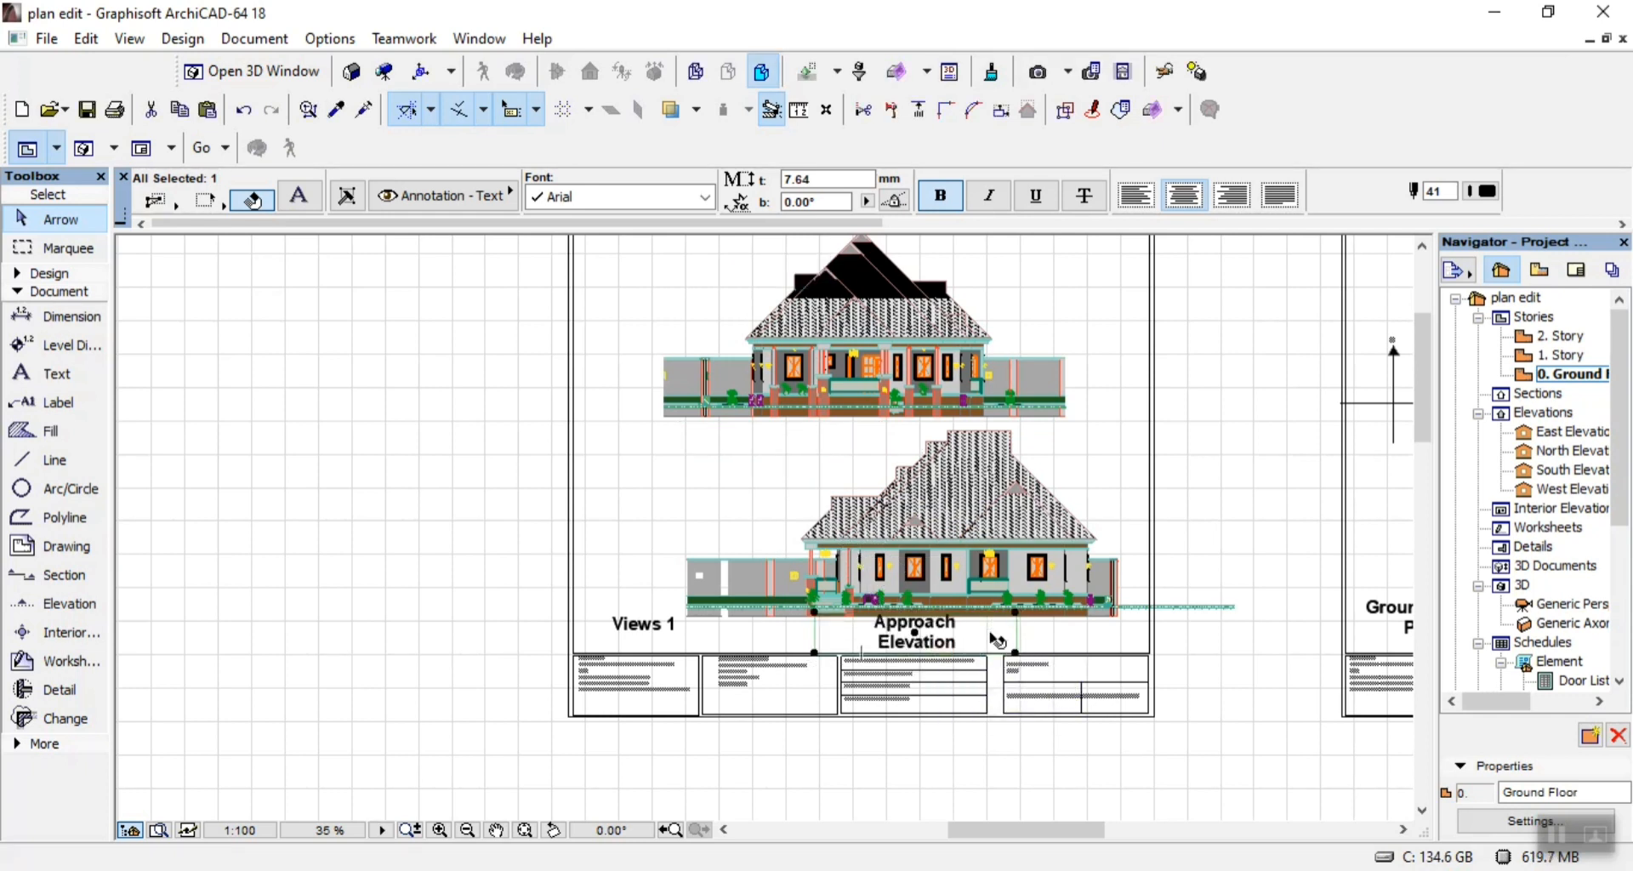
{"action": "double_click", "coordinate": [997, 639]}
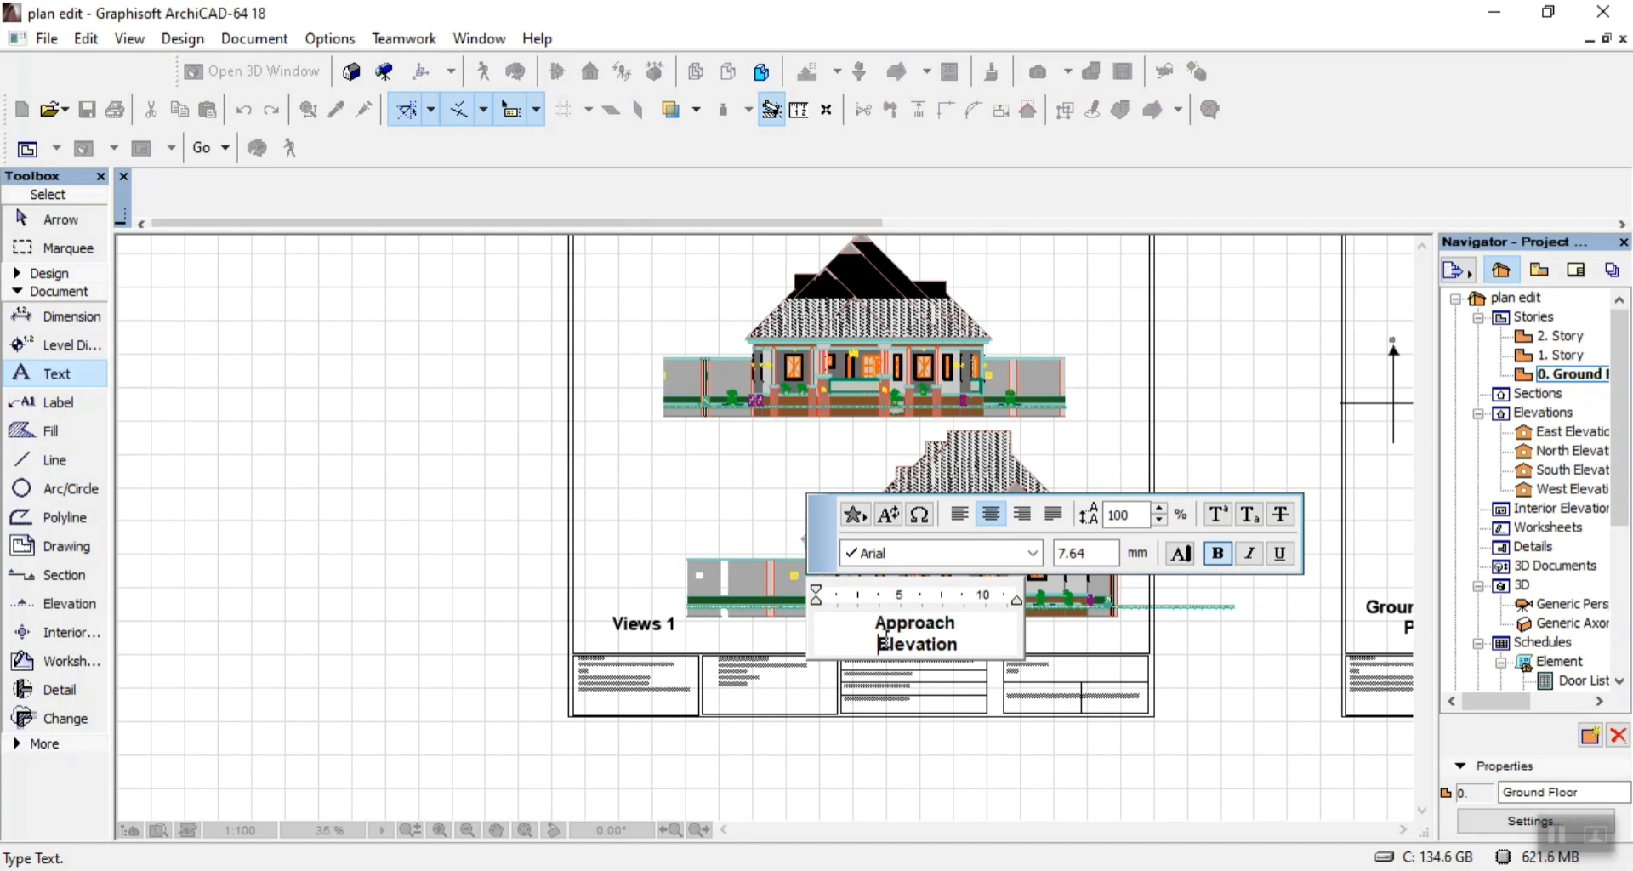
{"action": "key", "text": "BackSpace"}
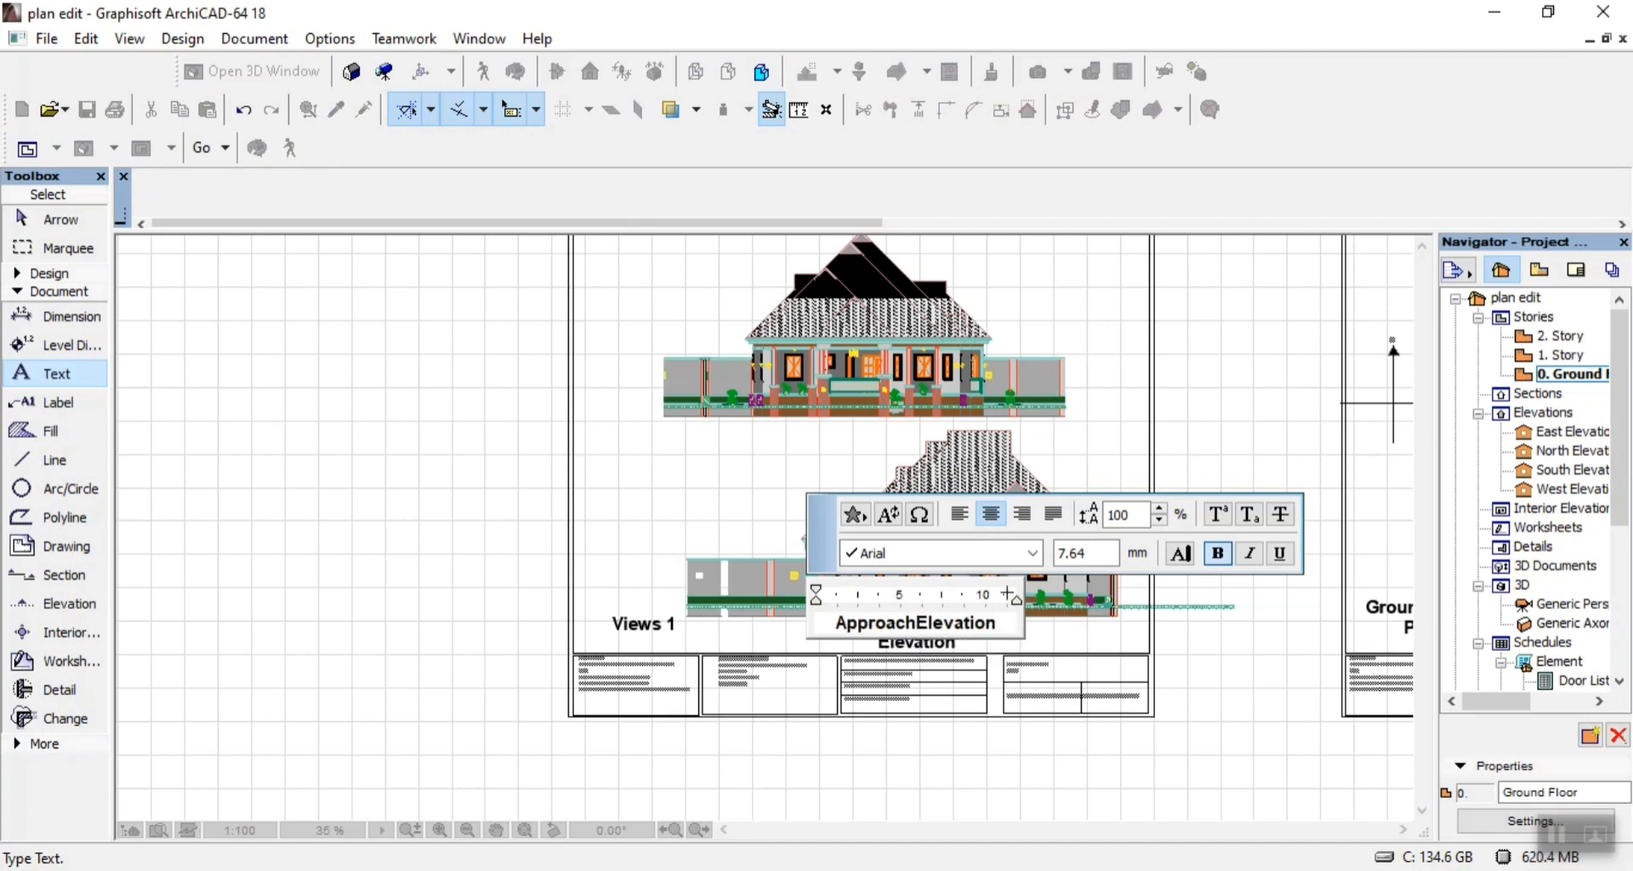
{"action": "key", "text": "ctrl+BackSpace"}
{"action": "type", "text": "Left "}
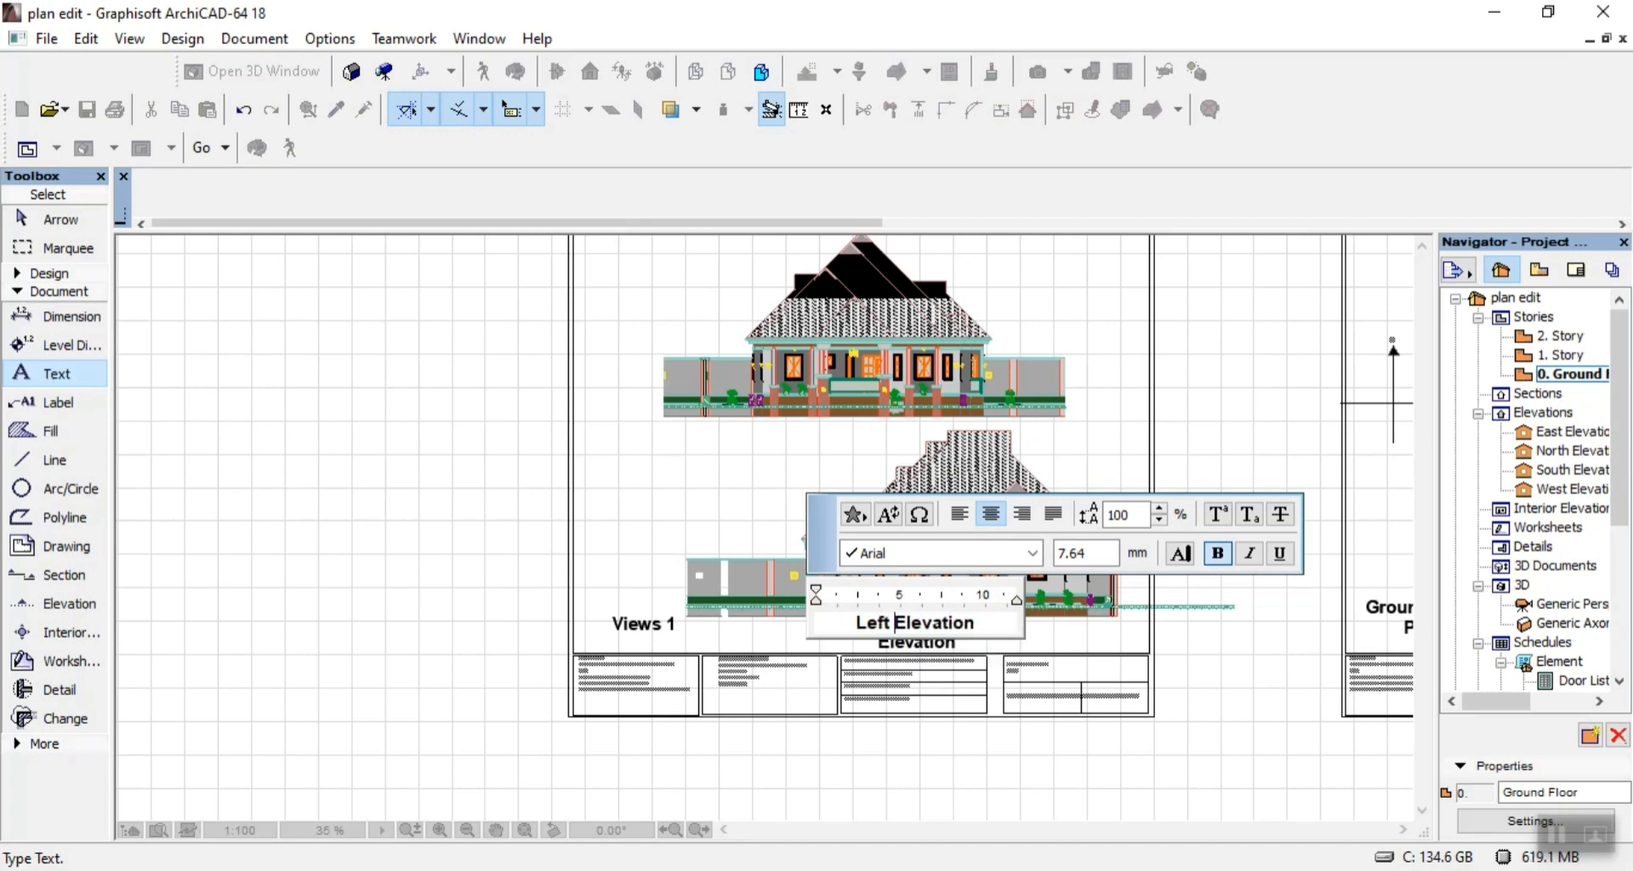
{"action": "type", "text": "Side"}
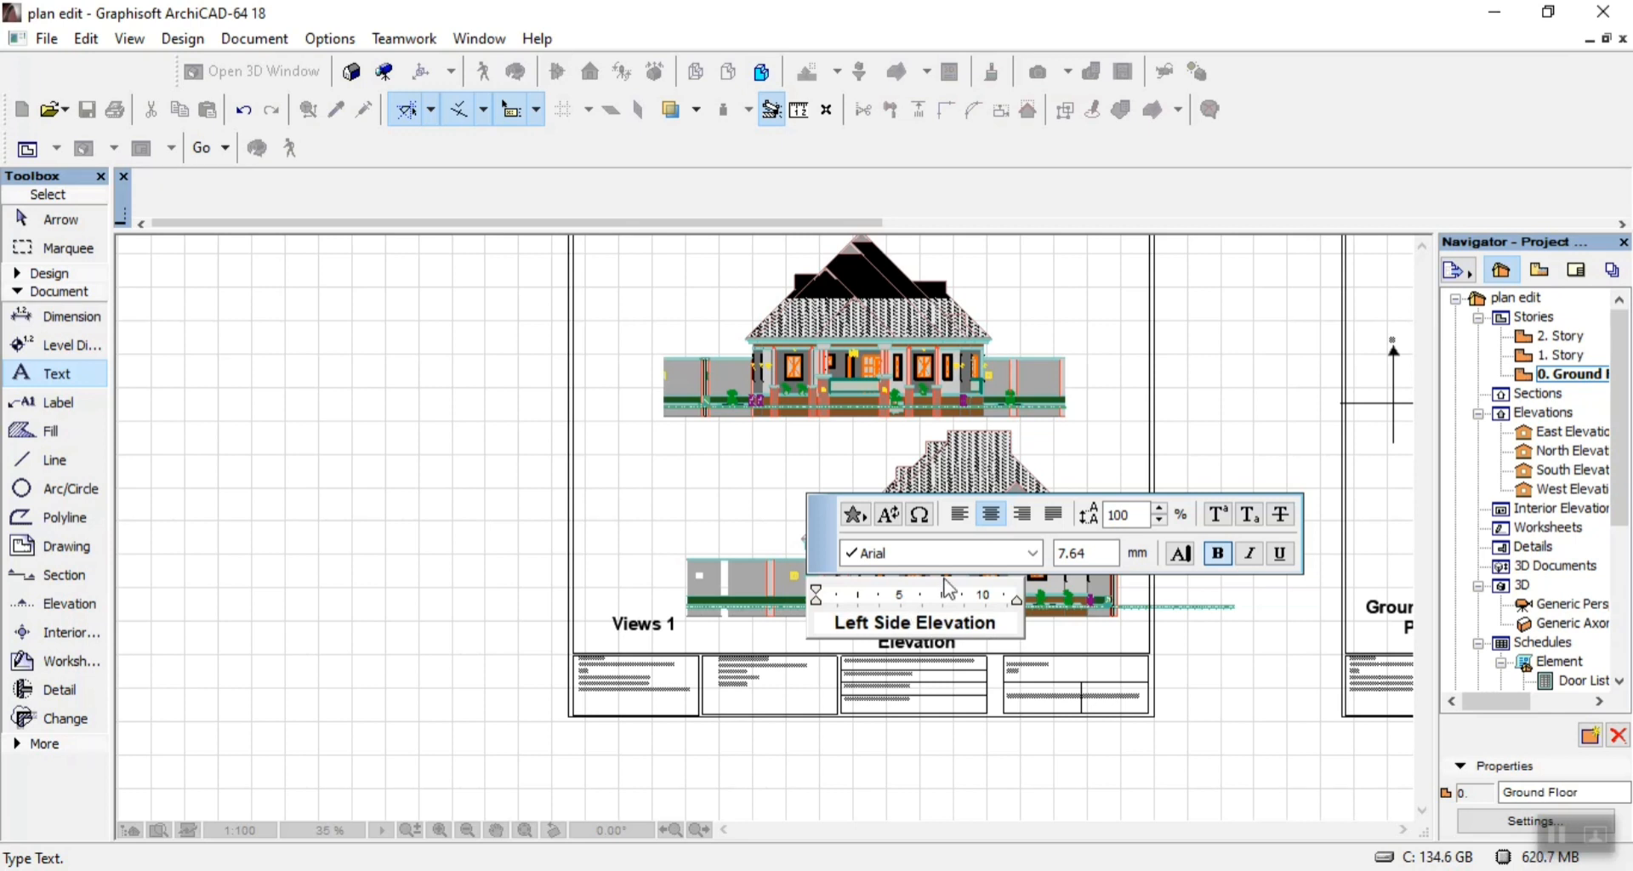
{"action": "left_click", "coordinate": [1207, 451]}
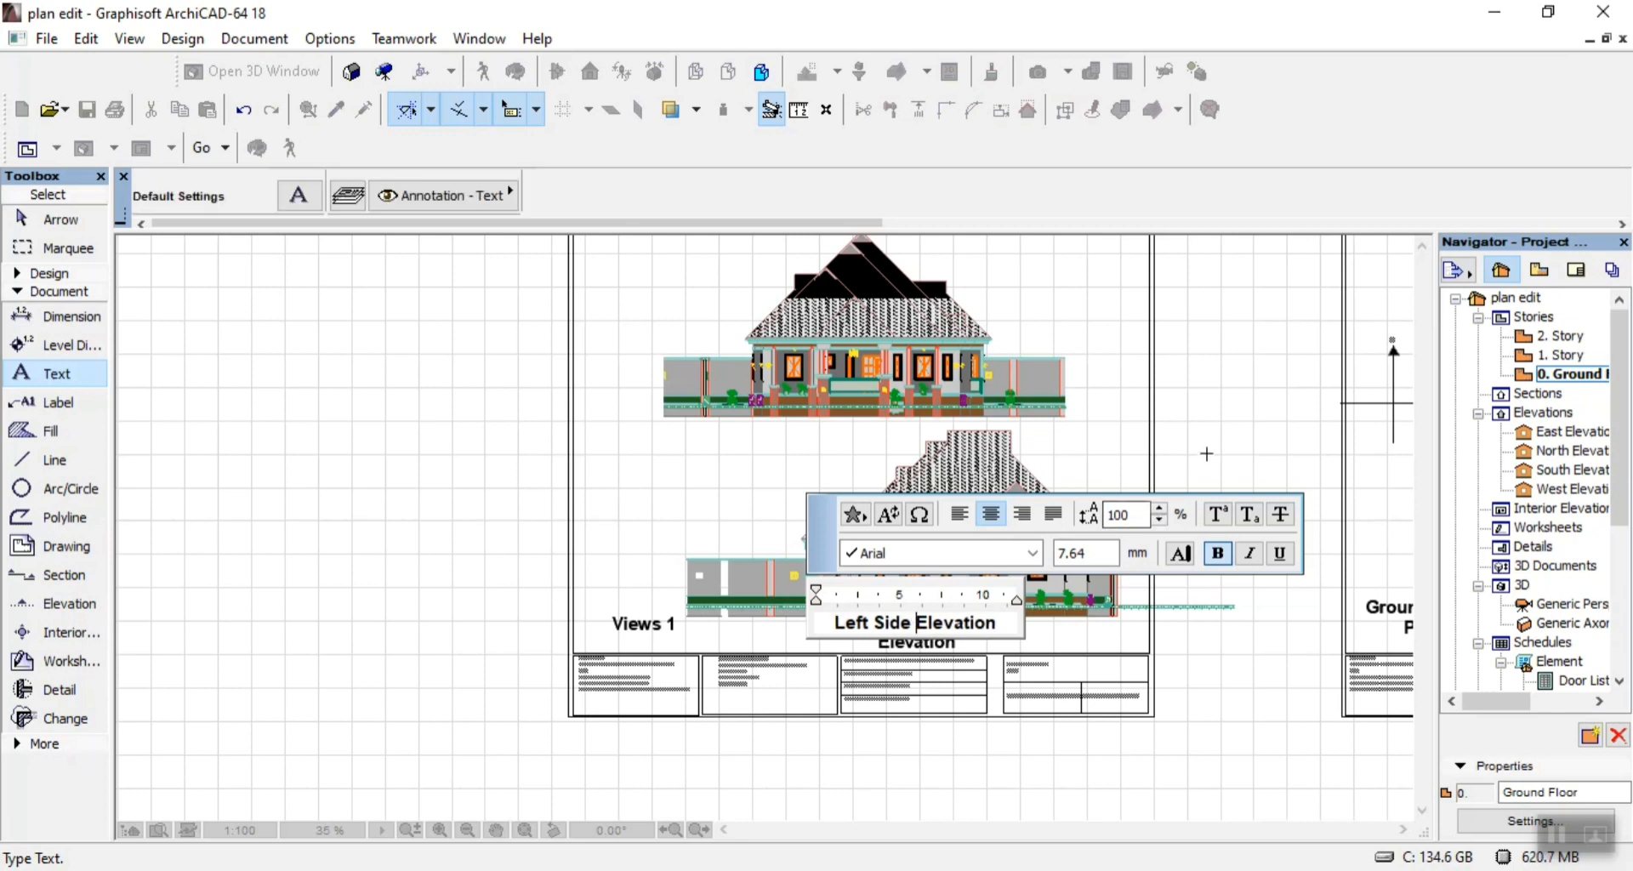
{"action": "left_click", "coordinate": [915, 620]}
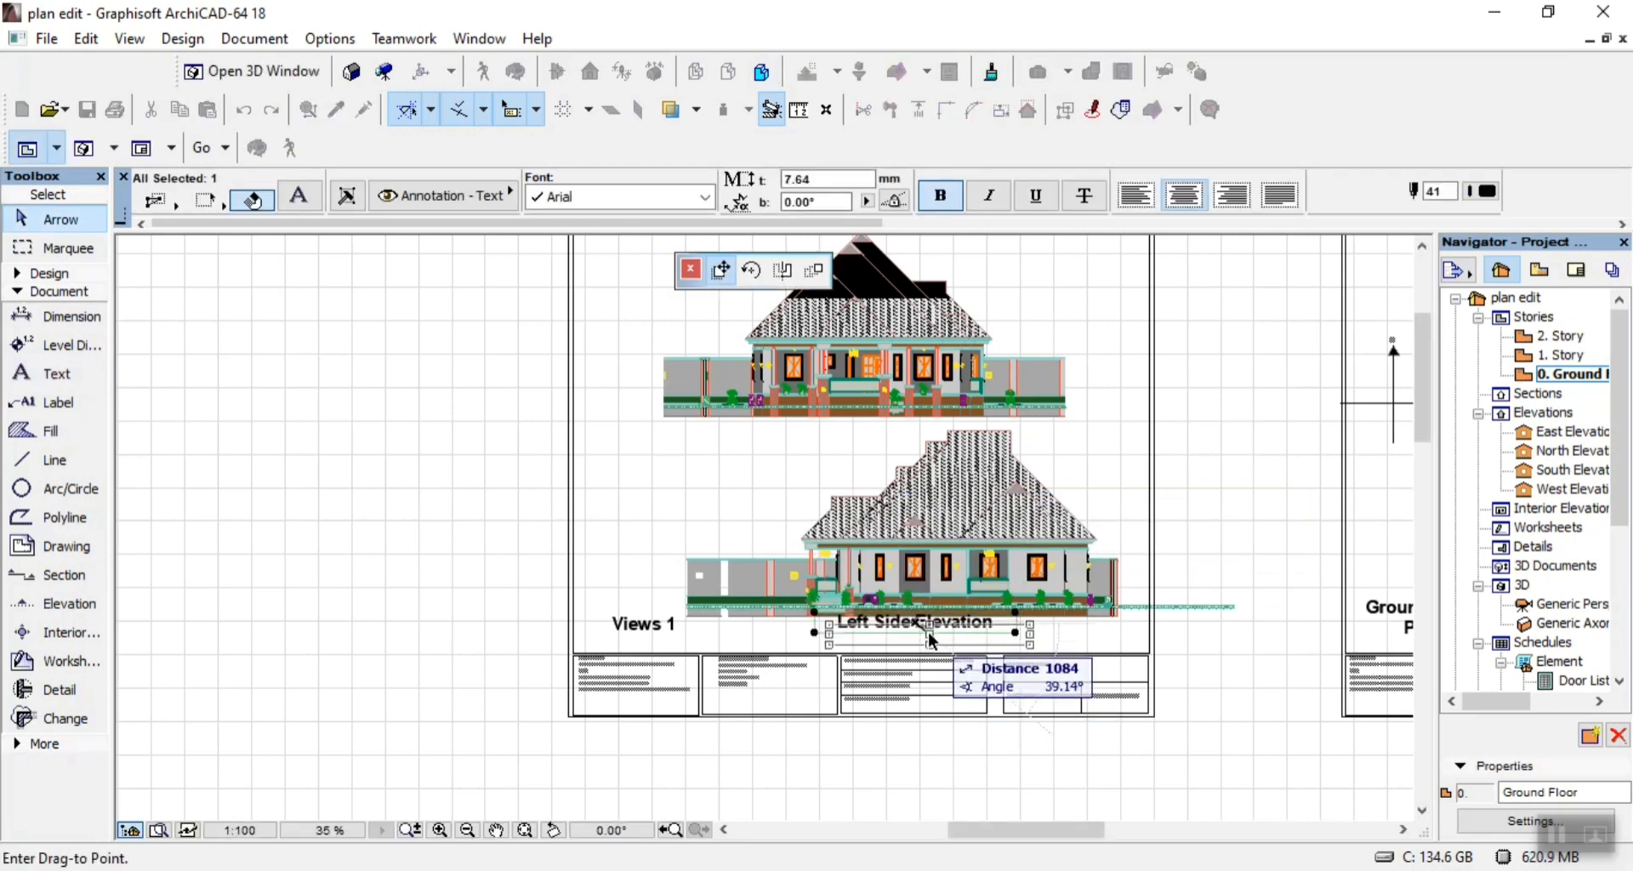
{"action": "left_click", "coordinate": [929, 632]}
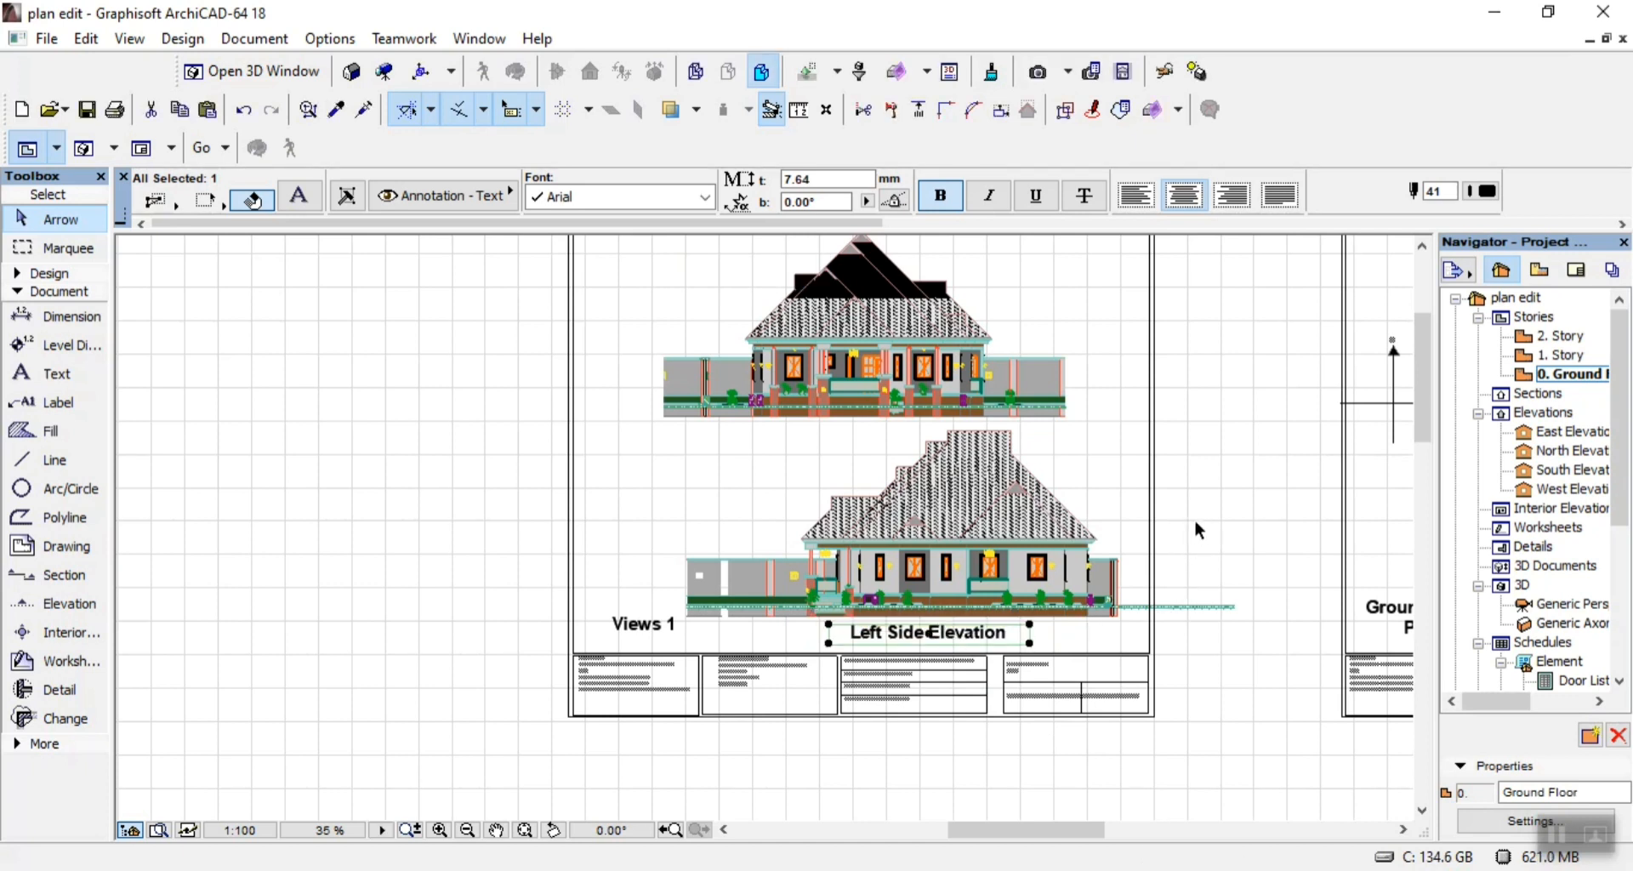
Place a copy of the Left Side Elevation title beneath the upper elevation, clear of both drawings.
{"action": "key", "text": "ctrl+shift+d"}
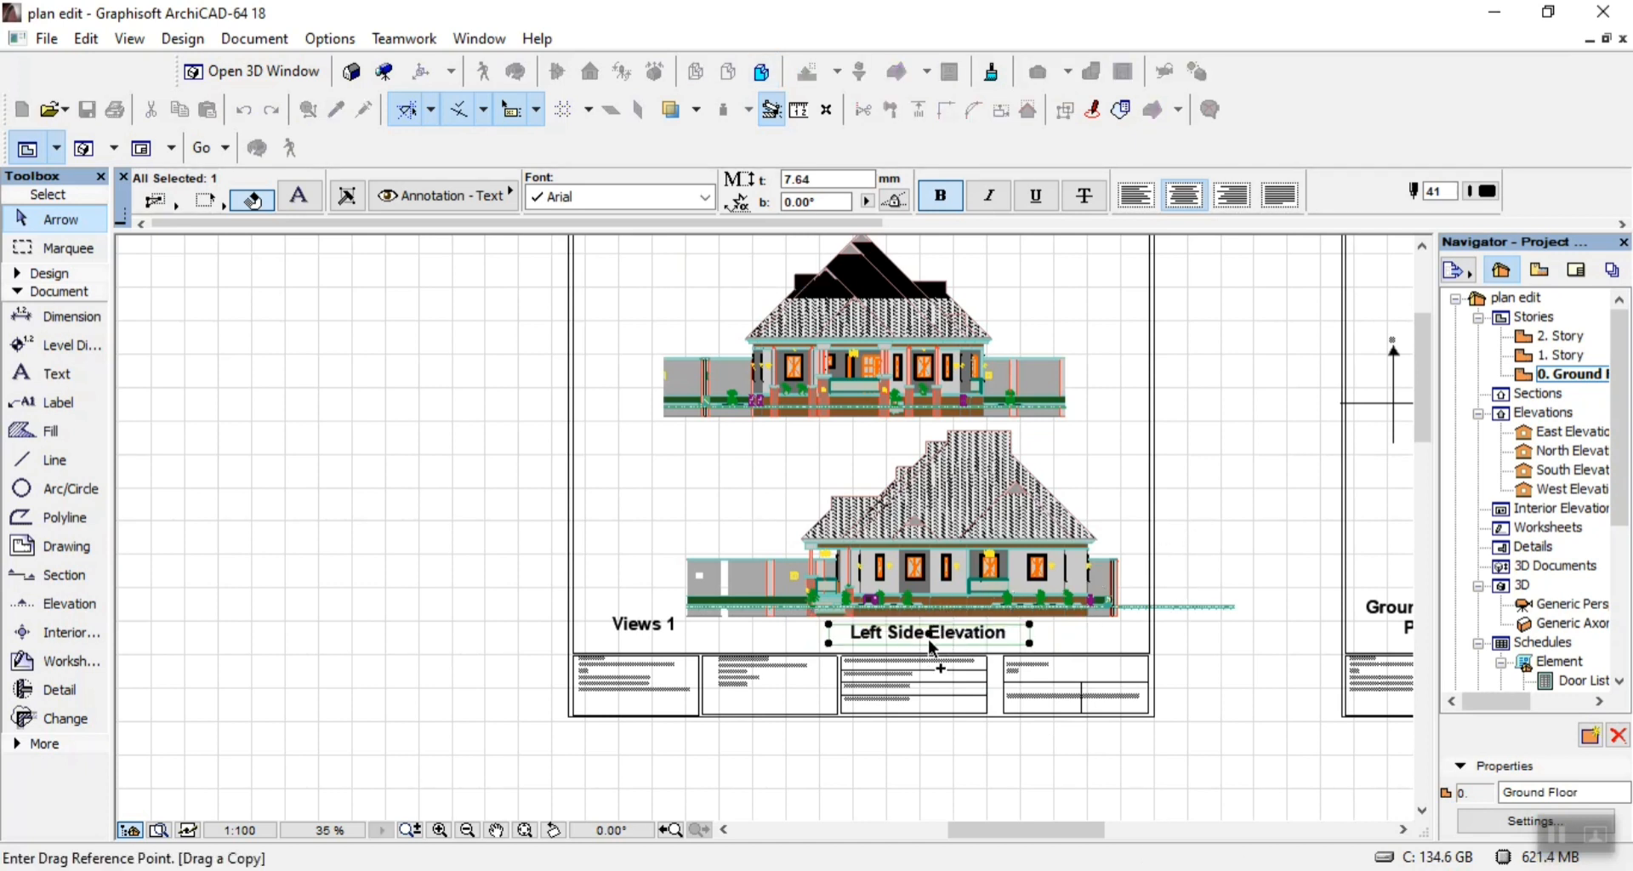
{"action": "left_click", "coordinate": [938, 636]}
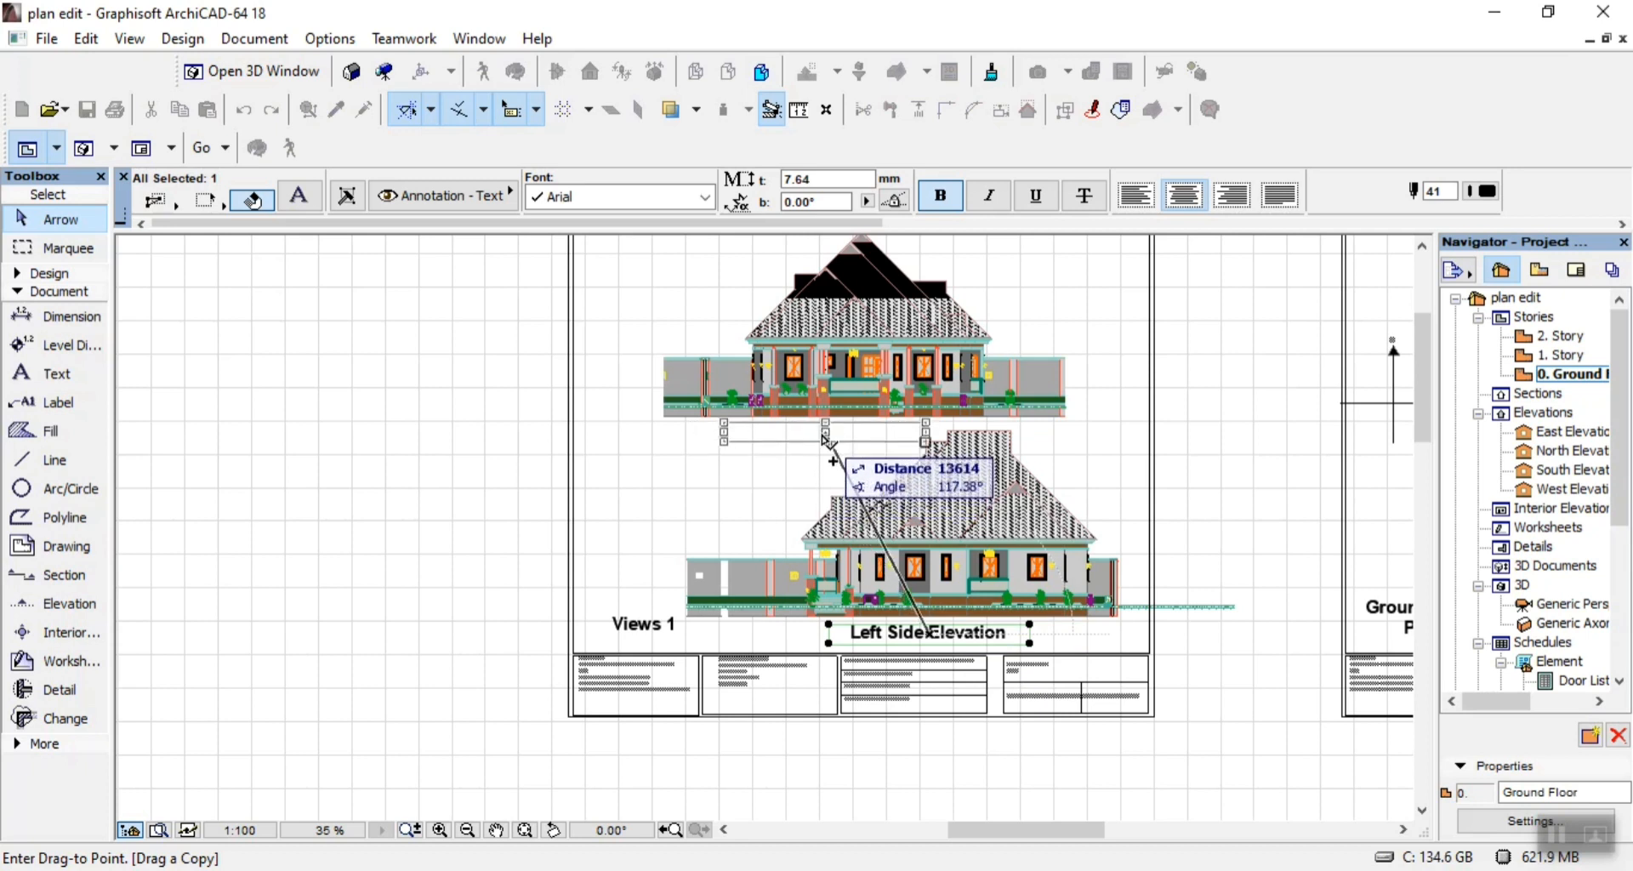
{"action": "left_click", "coordinate": [815, 436]}
{"action": "double_click", "coordinate": [812, 433]}
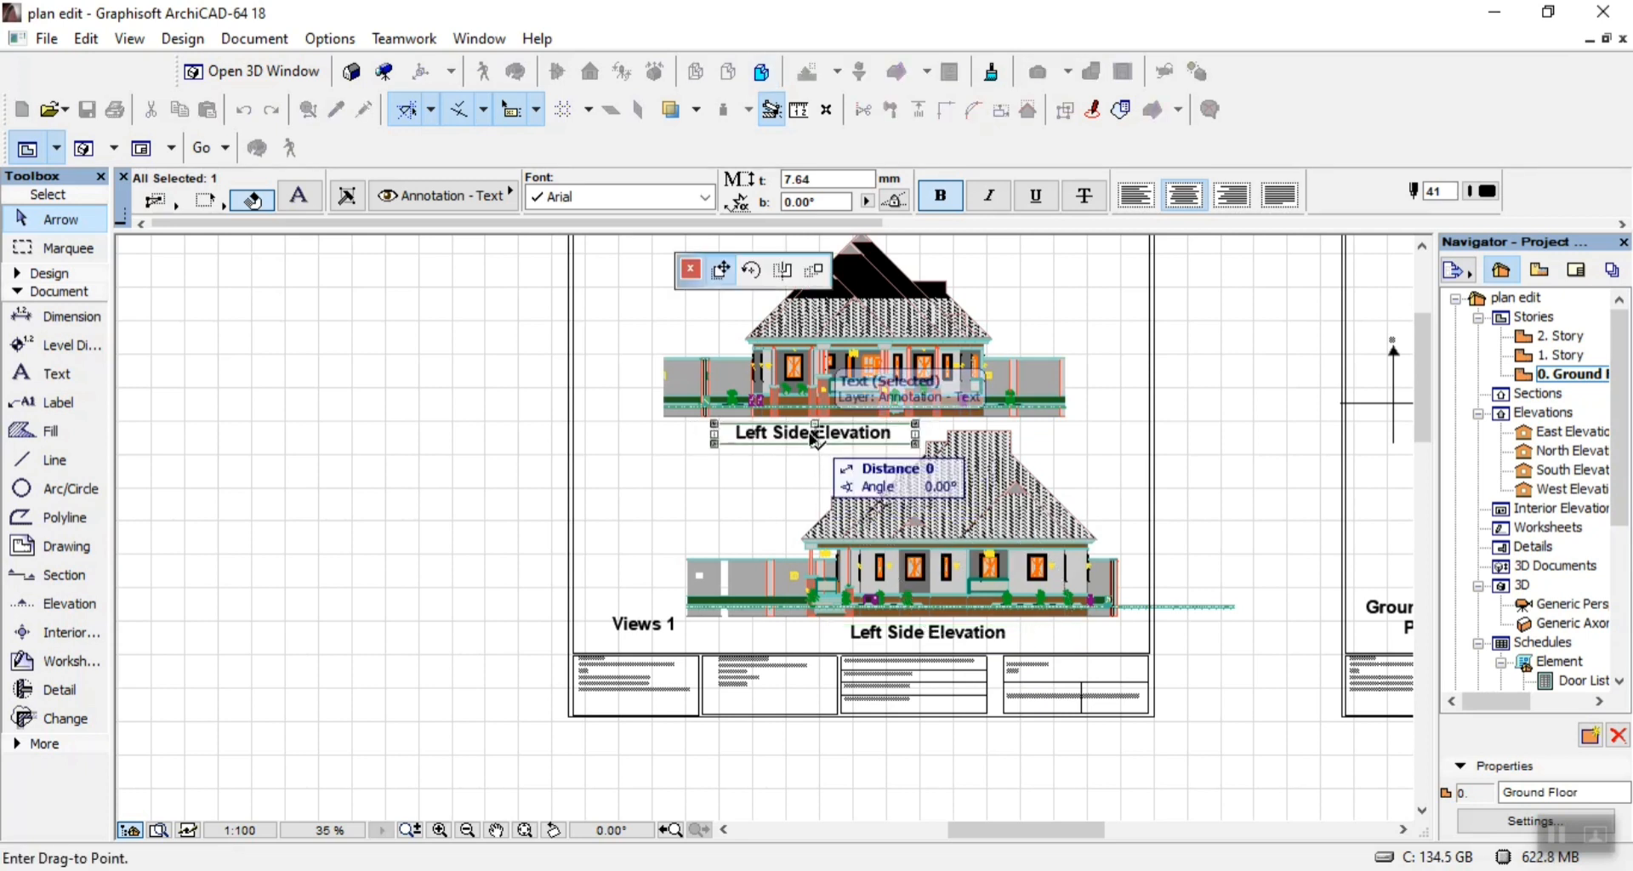
Reword the copied title under the upper elevation as "Approach Elevation" and save the project.
{"action": "double_click", "coordinate": [812, 435]}
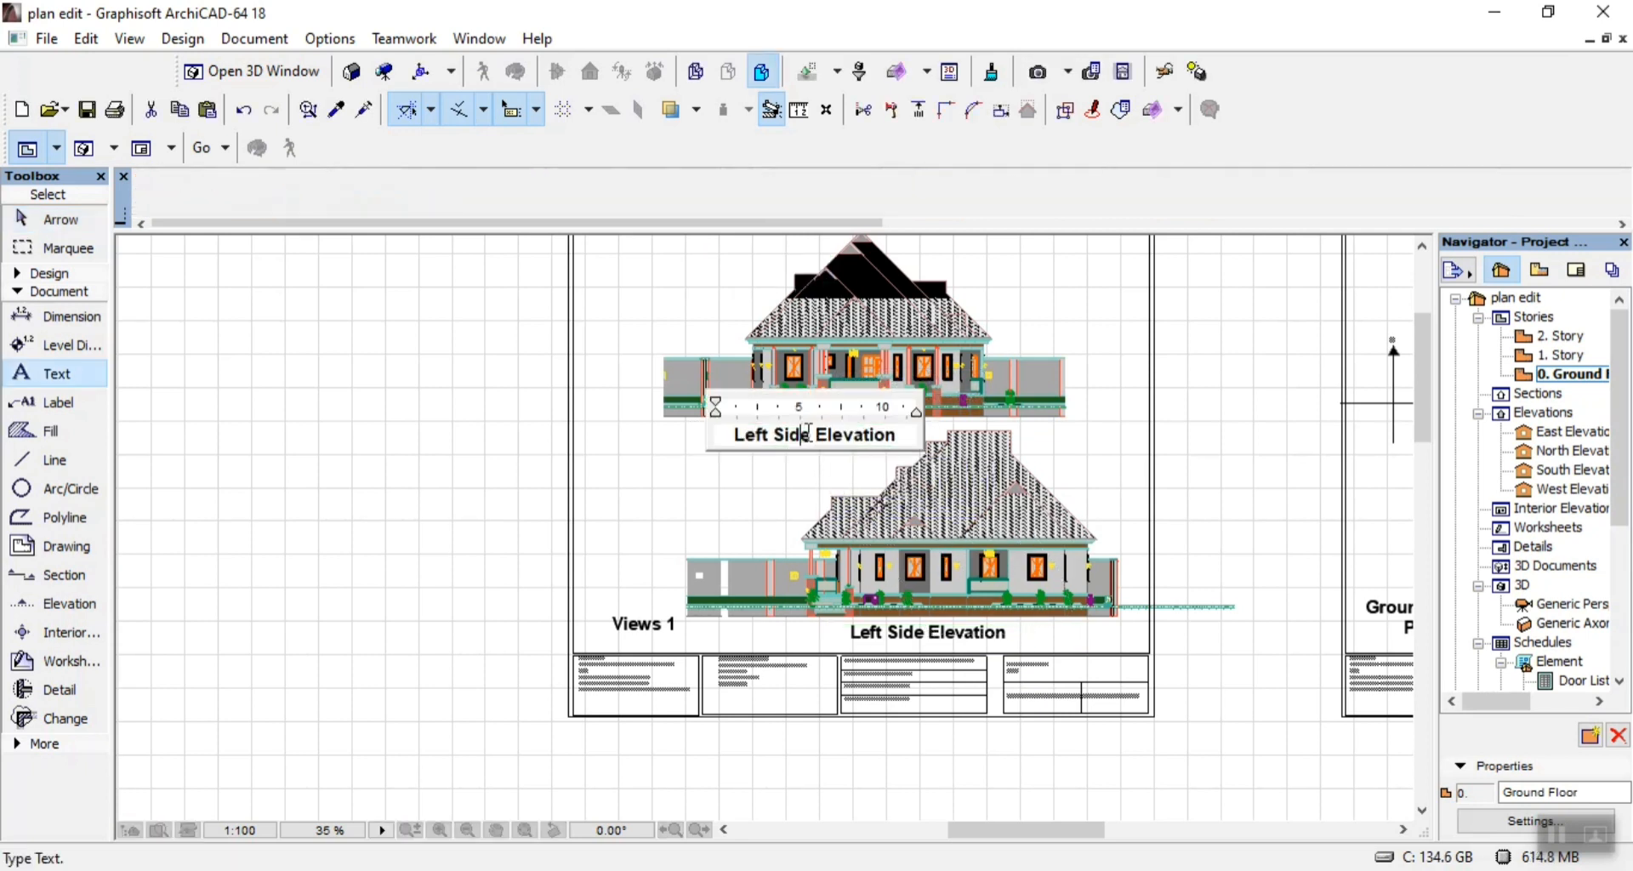
{"action": "key", "text": "BackSpace"}
{"action": "key", "text": "BackSpace"}
{"action": "key", "text": "BackSpace"}
{"action": "key", "text": "BackSpace"}
{"action": "key", "text": "BackSpace"}
{"action": "key", "text": "BackSpace"}
{"action": "key", "text": "BackSpace"}
{"action": "key", "text": "BackSpace"}
{"action": "key", "text": "BackSpace"}
{"action": "key", "text": "BackSpace"}
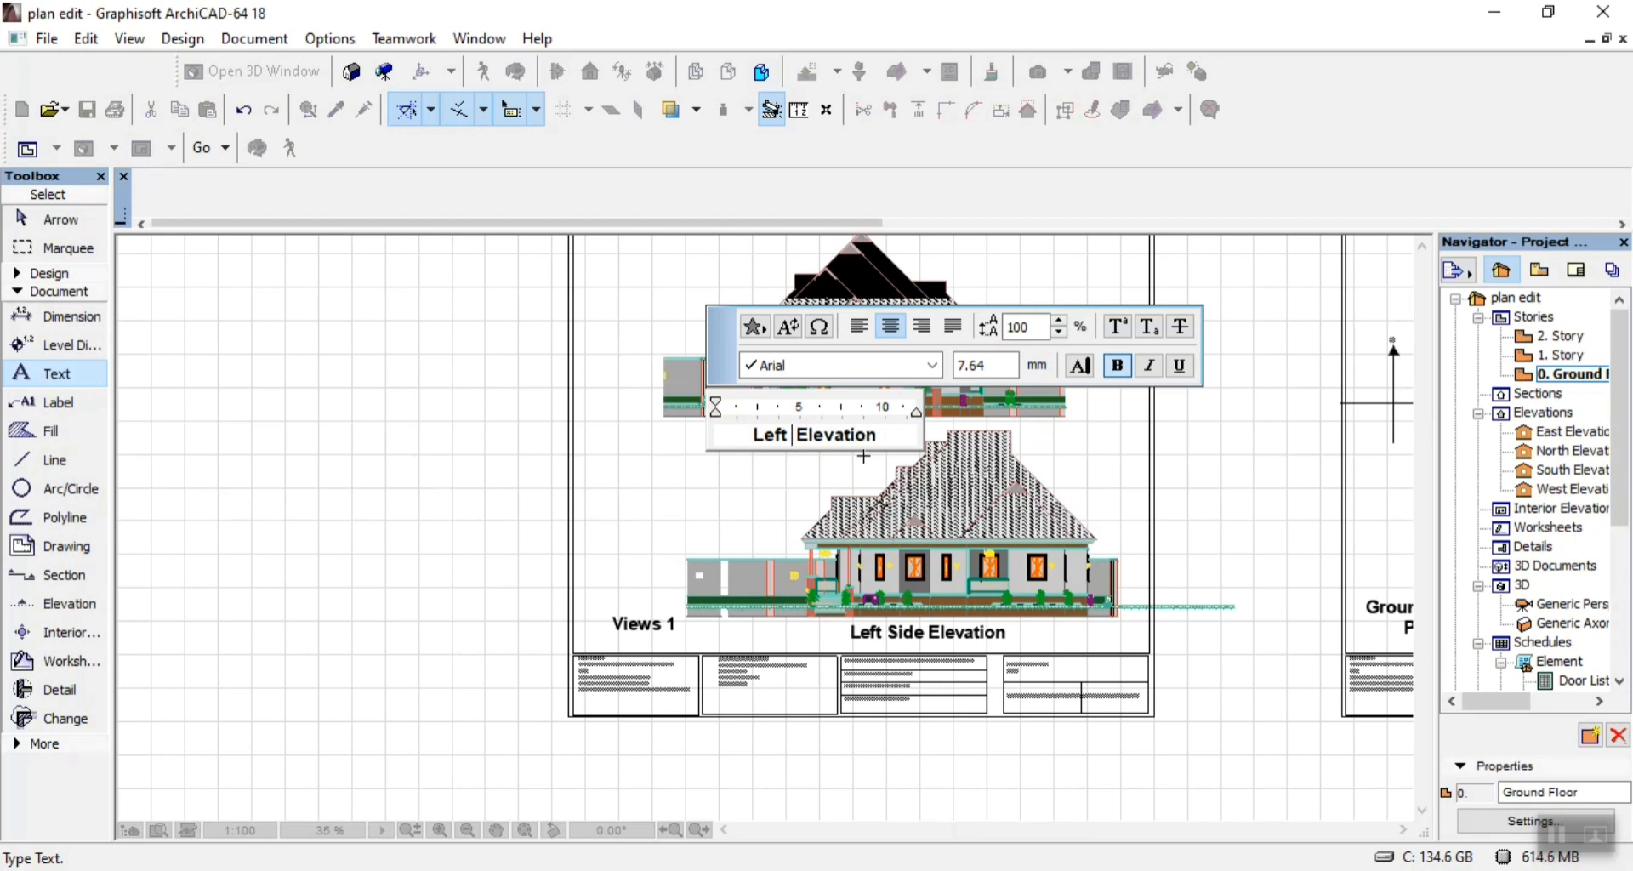
{"action": "type", "text": "Approach"}
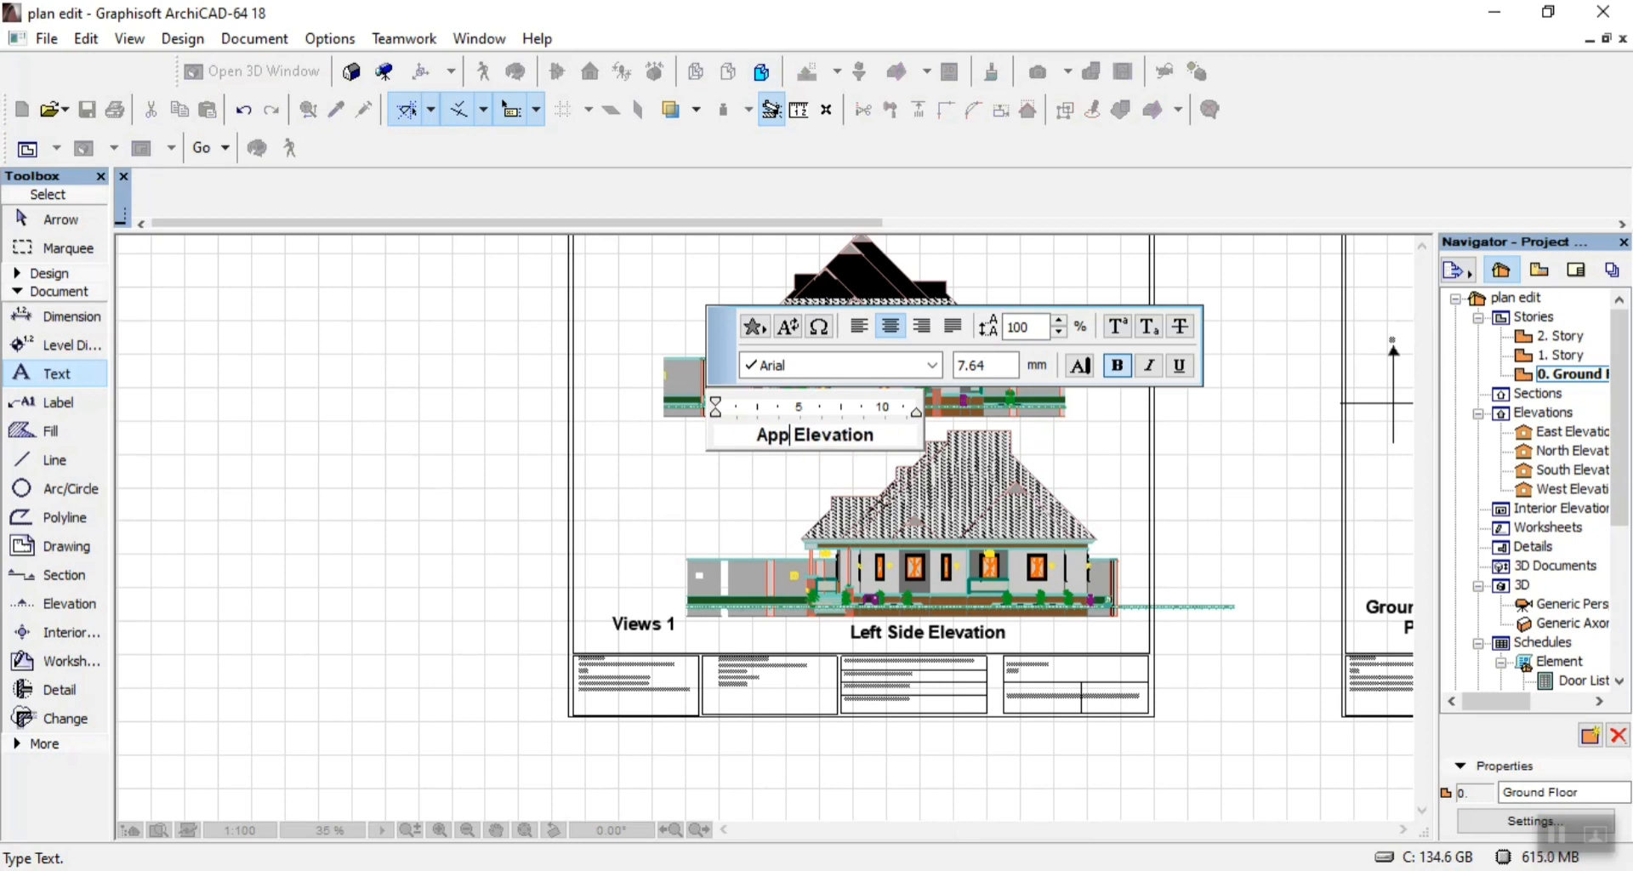
{"action": "left_click", "coordinate": [710, 499]}
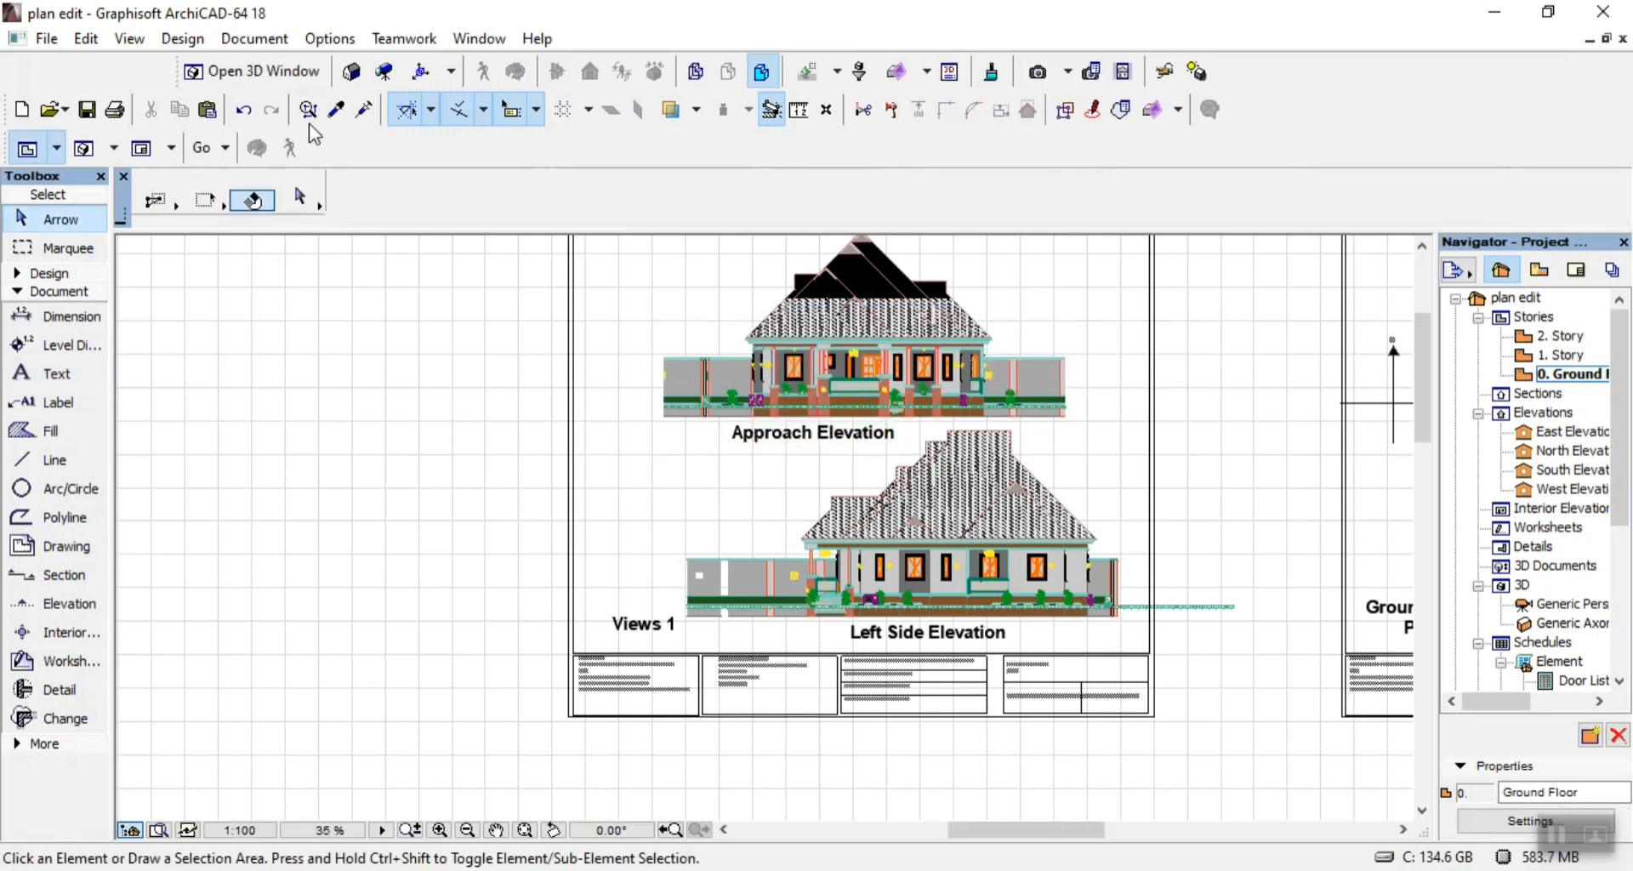
{"action": "left_click", "coordinate": [86, 109]}
Copy the Views 1 sheet's frame, title block and three titles, without the drawings, about 42150 mm horizontally left of the original.
{"action": "scroll", "coordinate": [915, 460], "scroll_direction": "down", "scroll_amount": 4}
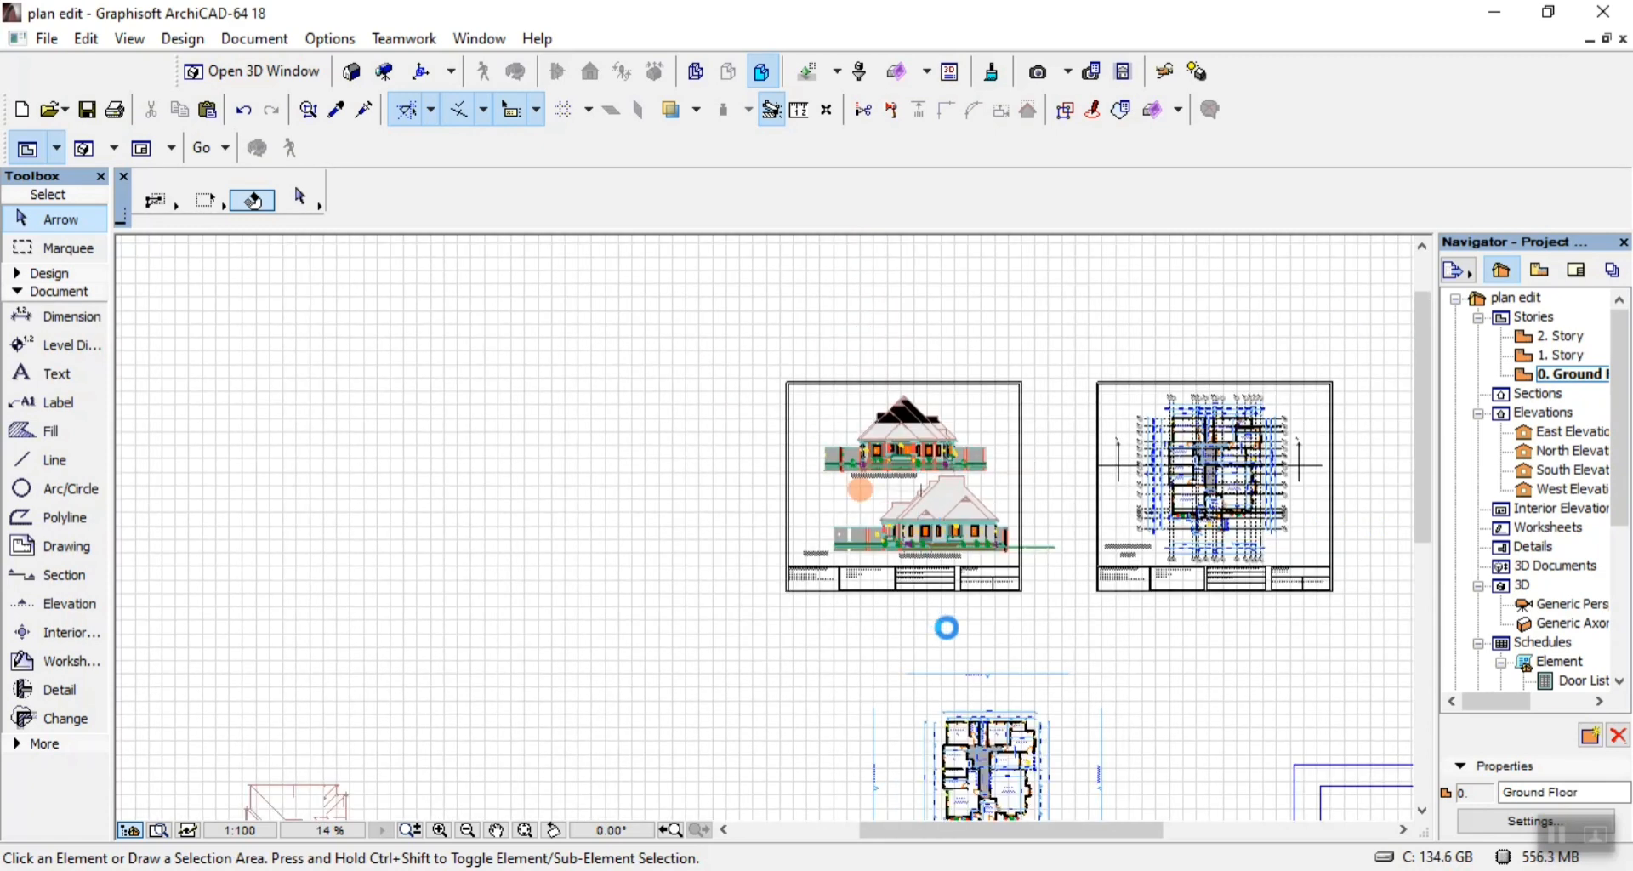
{"action": "scroll", "coordinate": [927, 599], "scroll_direction": "up", "scroll_amount": 8}
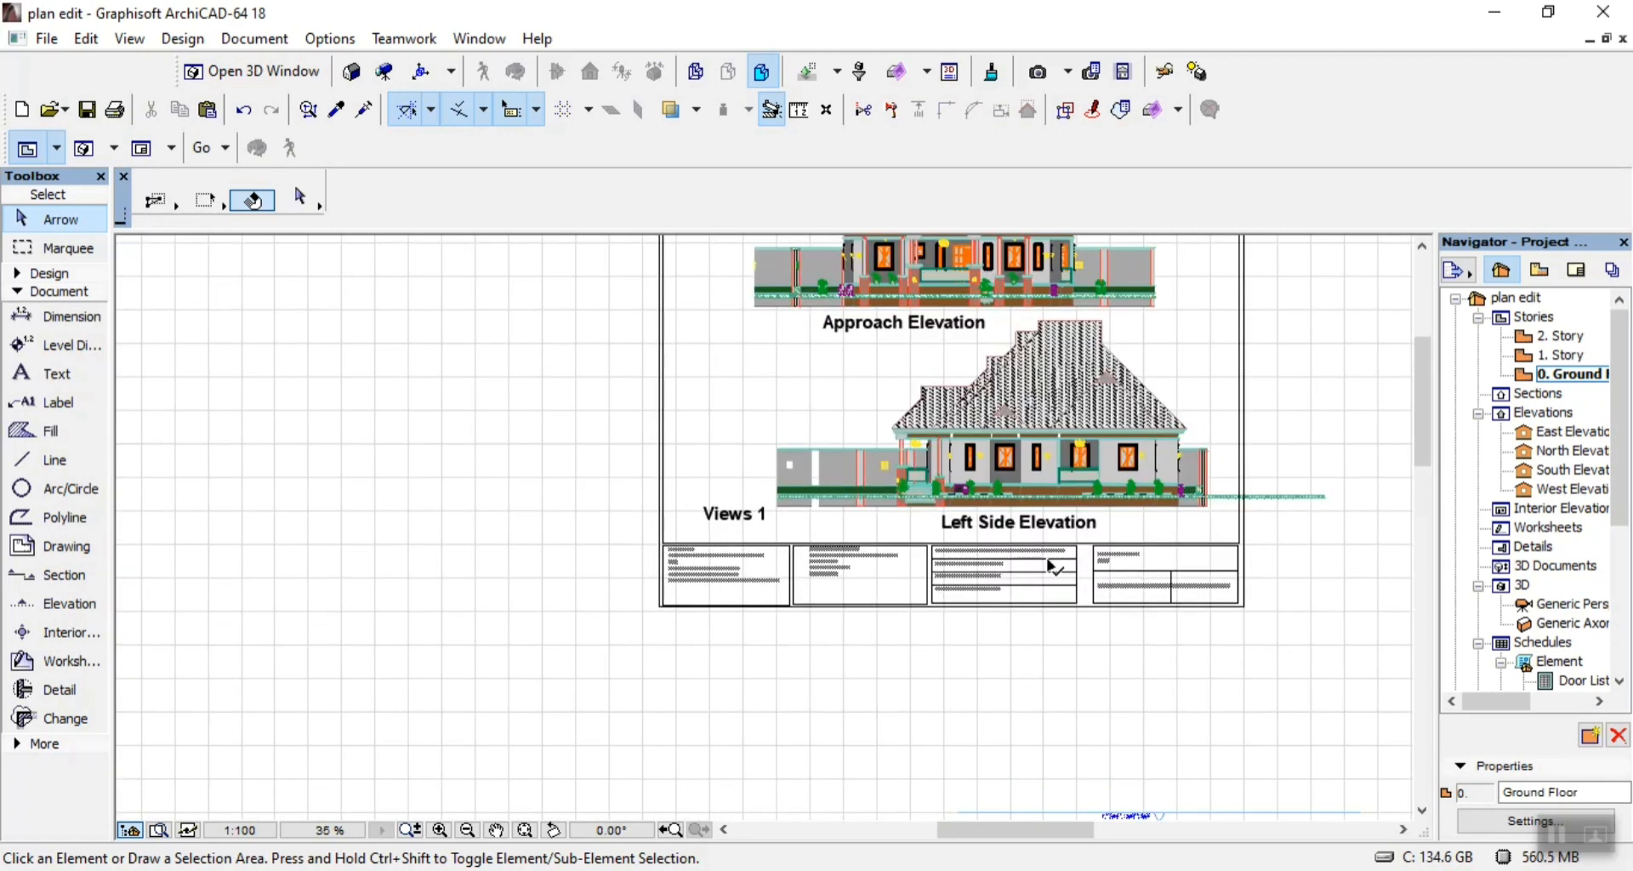
{"action": "scroll", "coordinate": [1320, 644], "scroll_direction": "down", "scroll_amount": 4}
{"action": "scroll", "coordinate": [1411, 660], "scroll_direction": "up", "scroll_amount": 5}
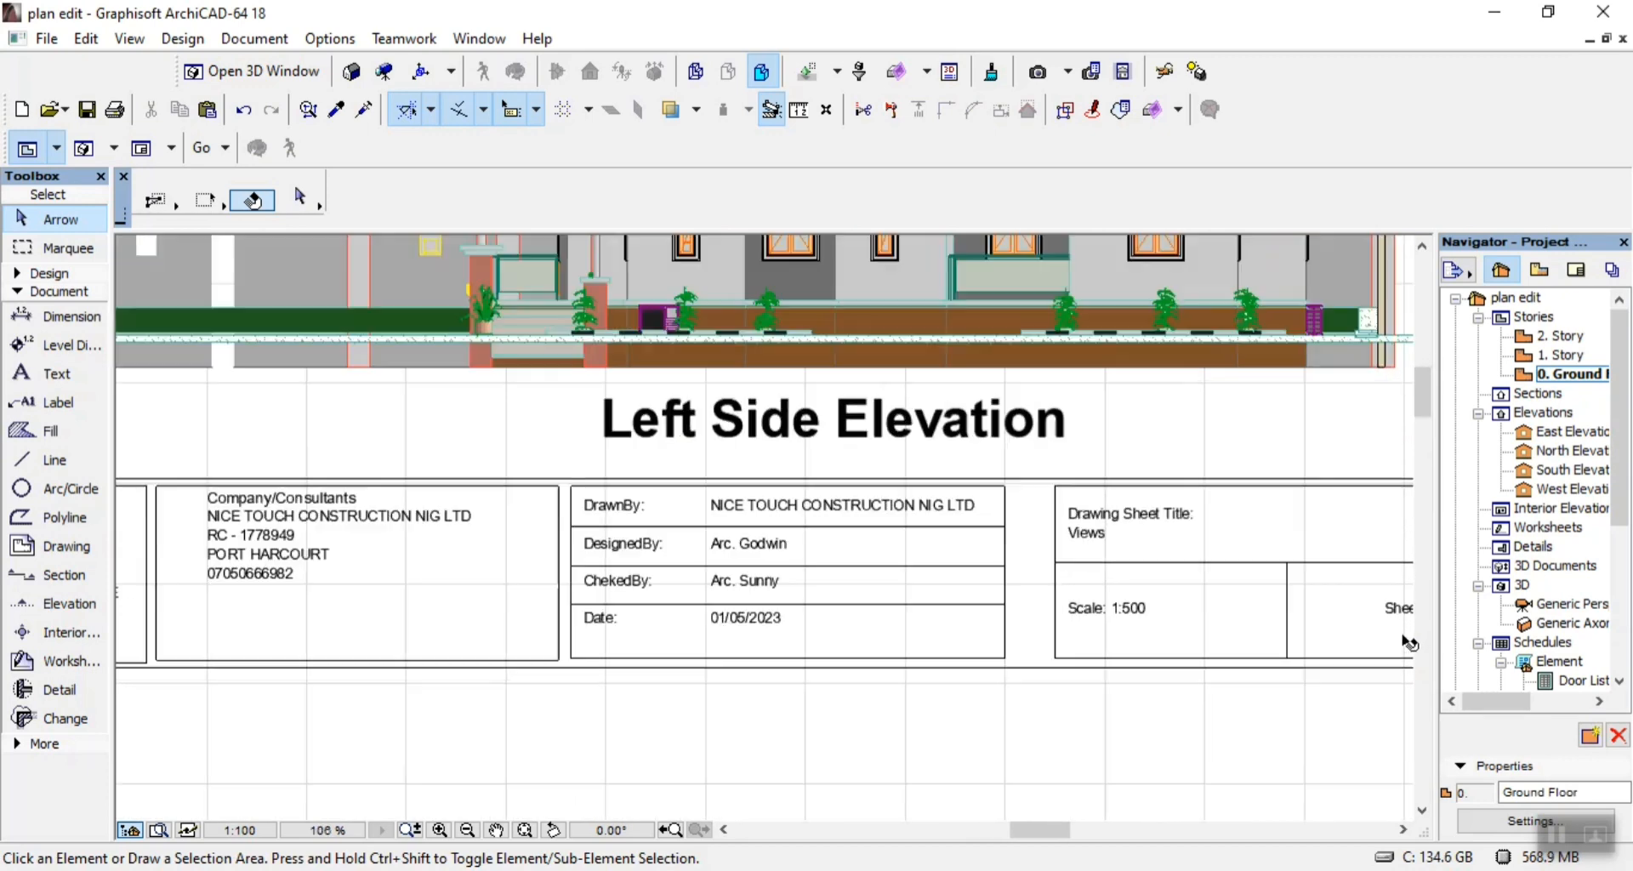
{"action": "scroll", "coordinate": [1382, 644], "scroll_direction": "down", "scroll_amount": 2}
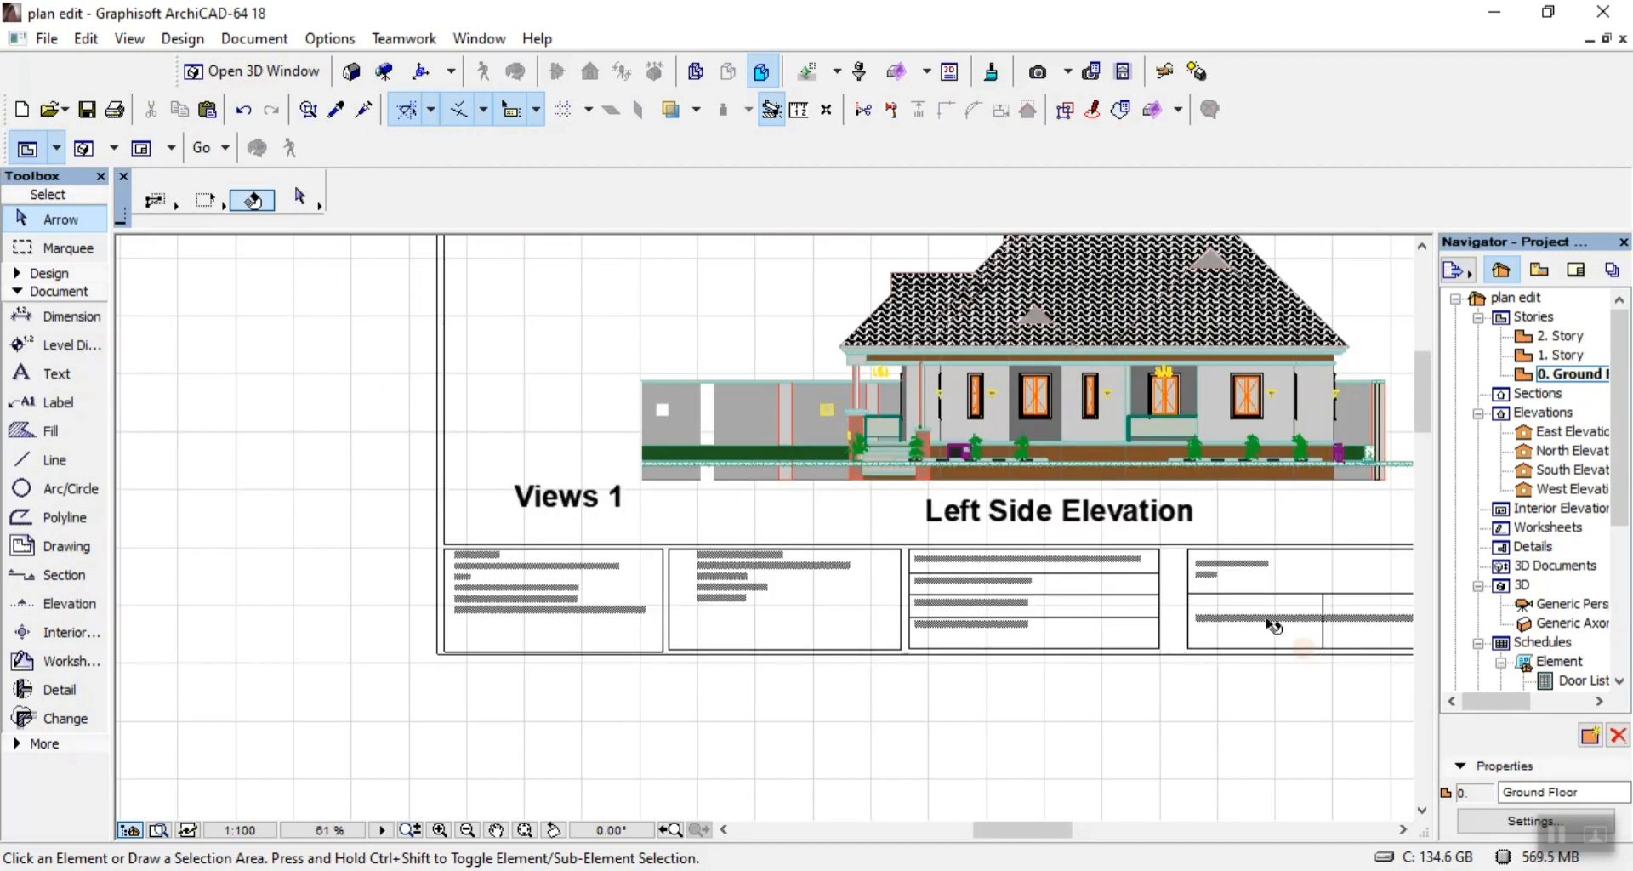
{"action": "key", "text": "ctrl+a"}
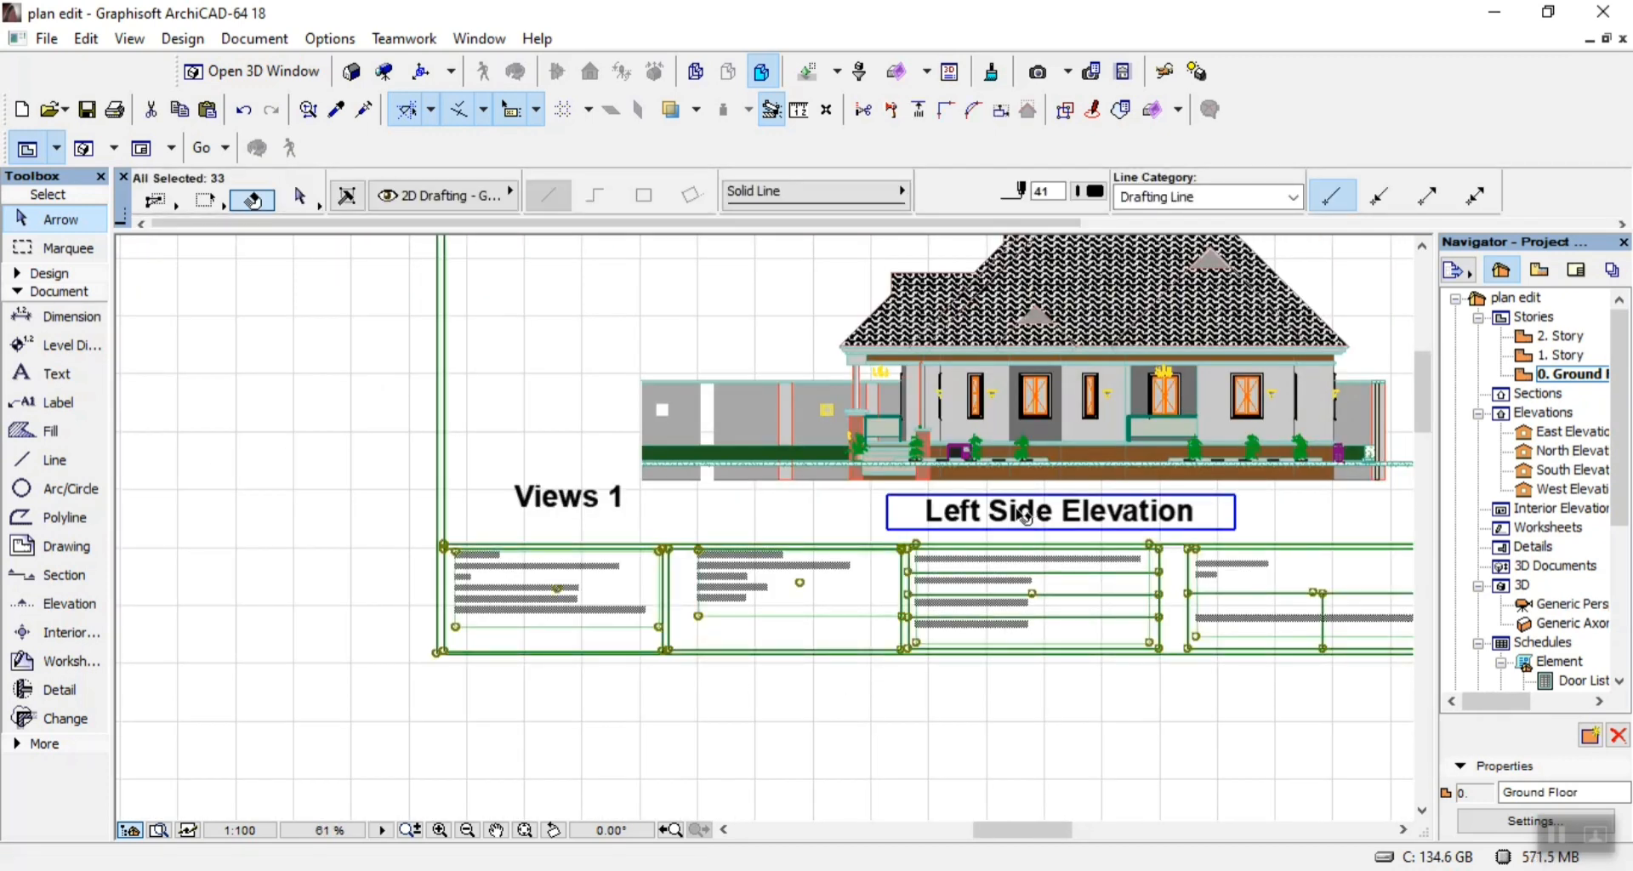
{"action": "scroll", "coordinate": [629, 625], "scroll_direction": "down", "scroll_amount": 3}
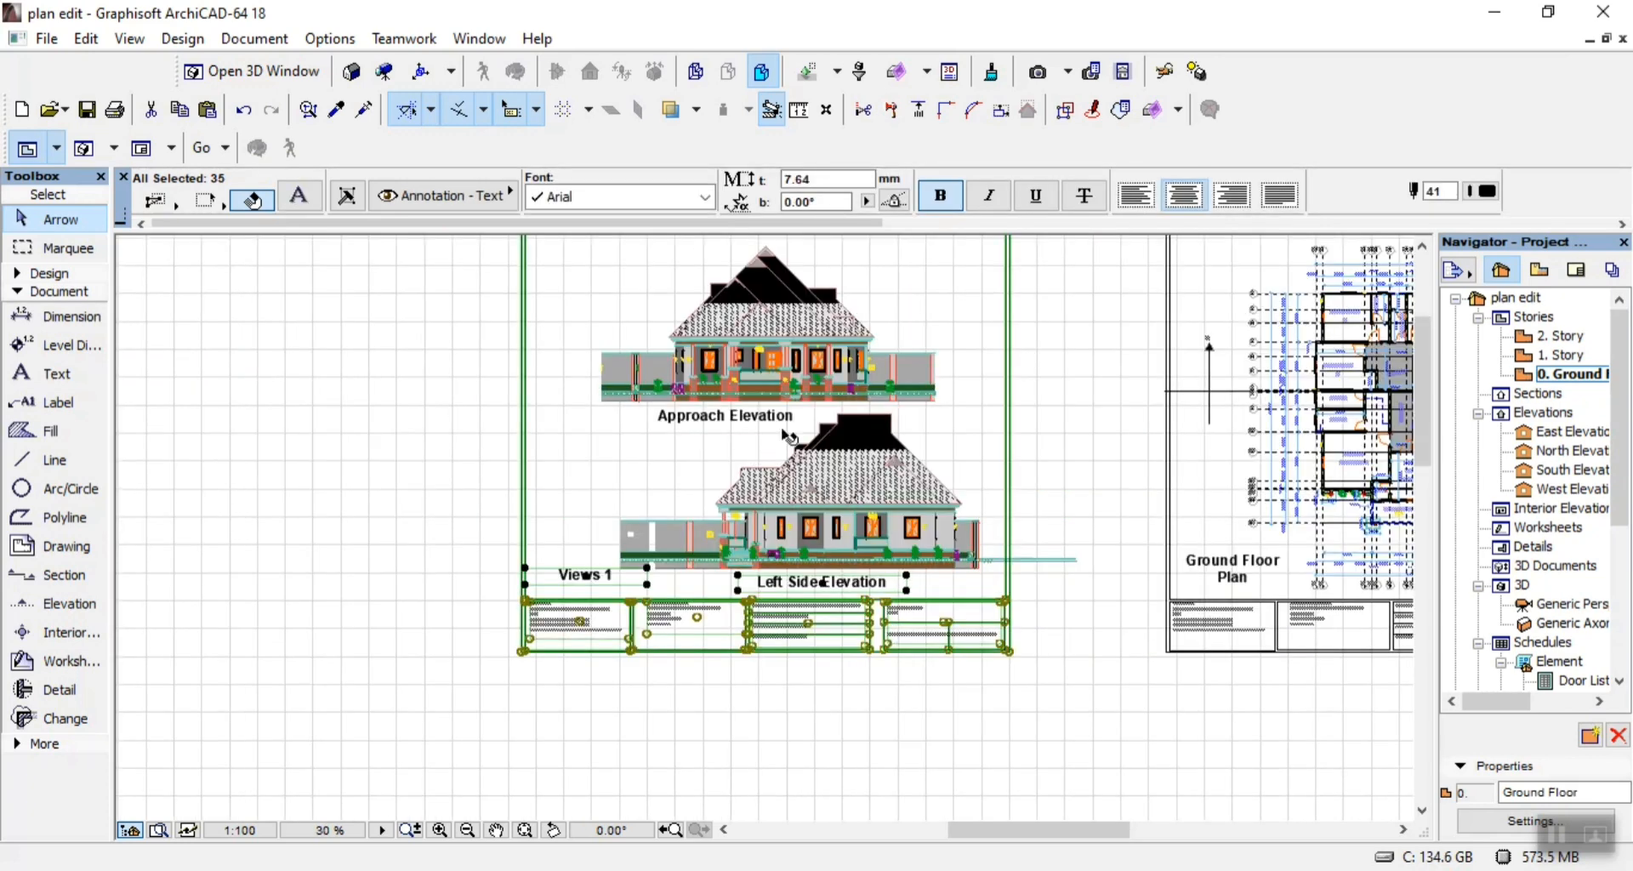
{"action": "scroll", "coordinate": [746, 477], "scroll_direction": "up", "scroll_amount": 5}
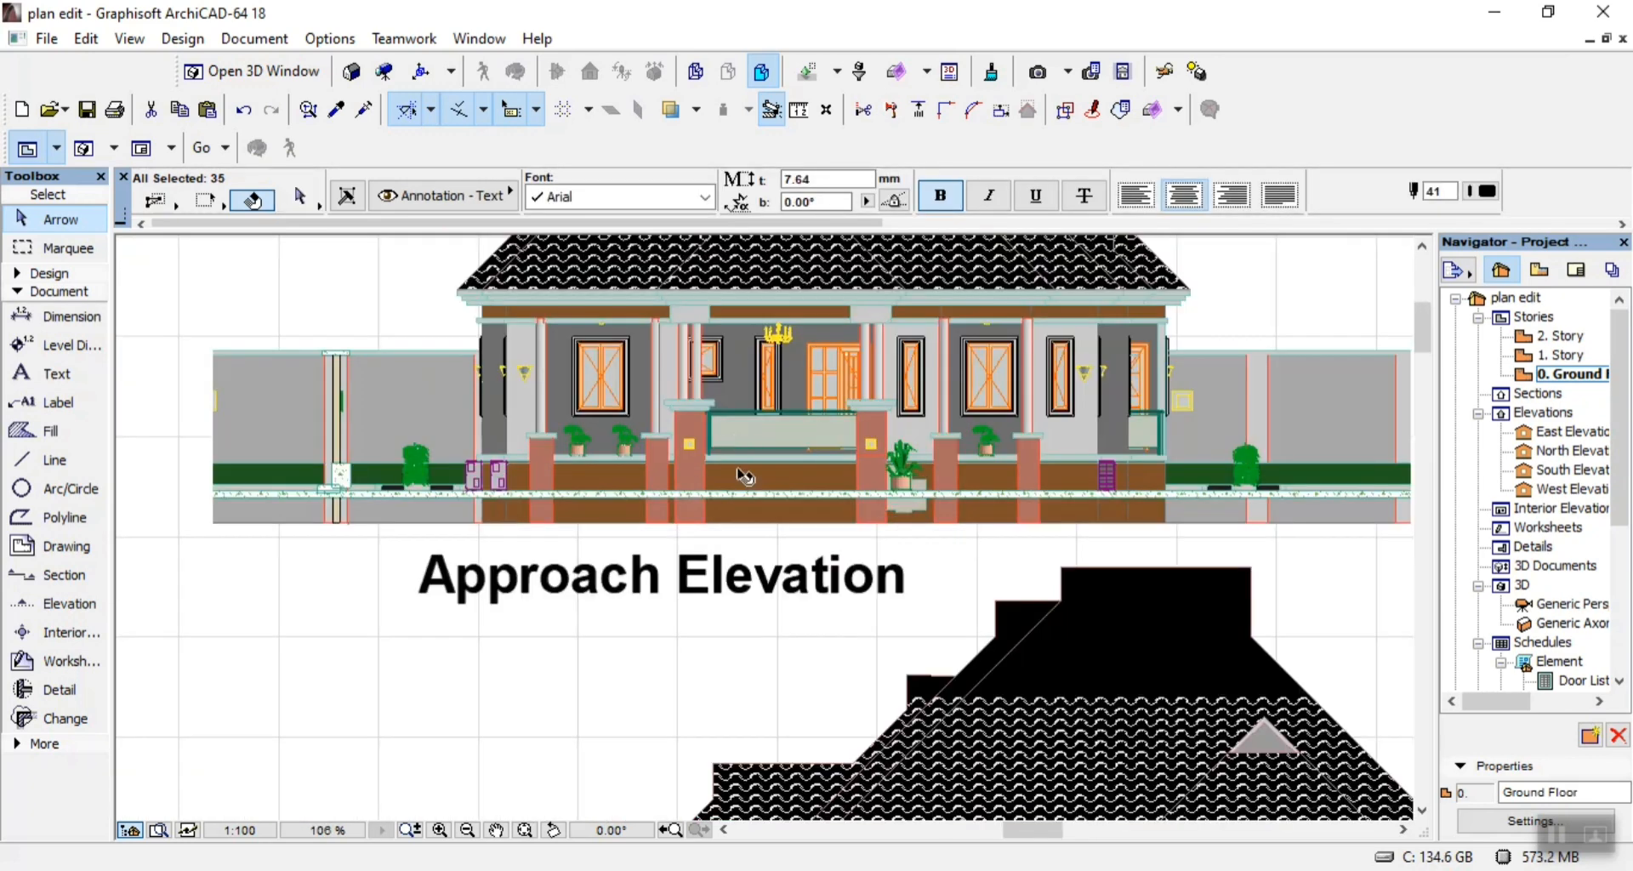
{"action": "left_click", "coordinate": [727, 577], "text": "shift"}
{"action": "scroll", "coordinate": [752, 581], "scroll_direction": "down", "scroll_amount": 6}
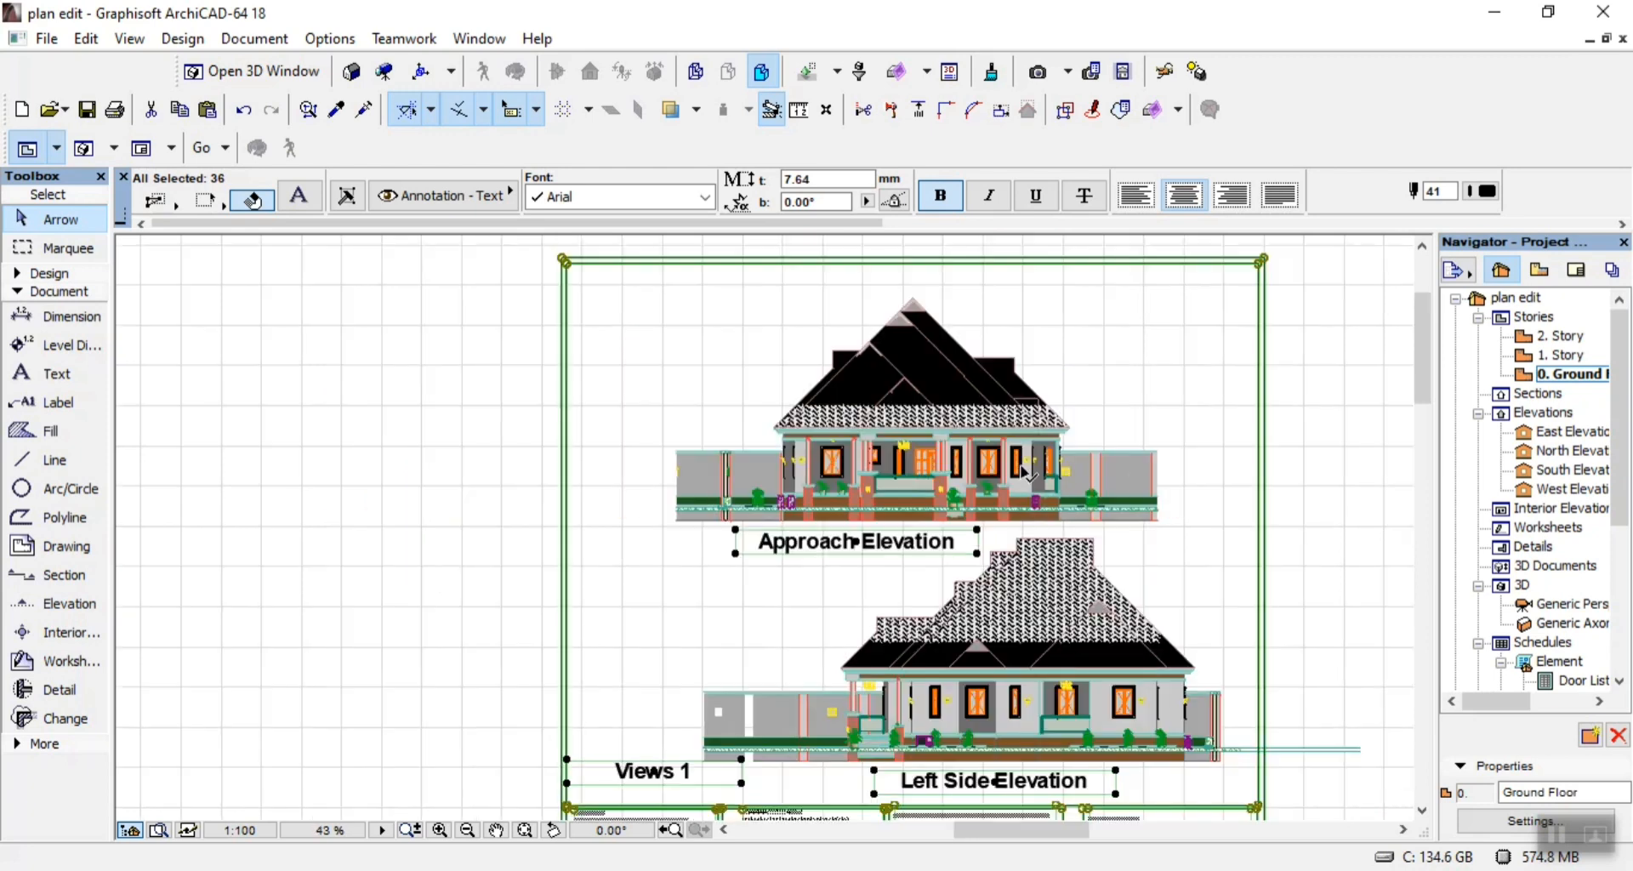
{"action": "key", "text": "ctrl+shift+d"}
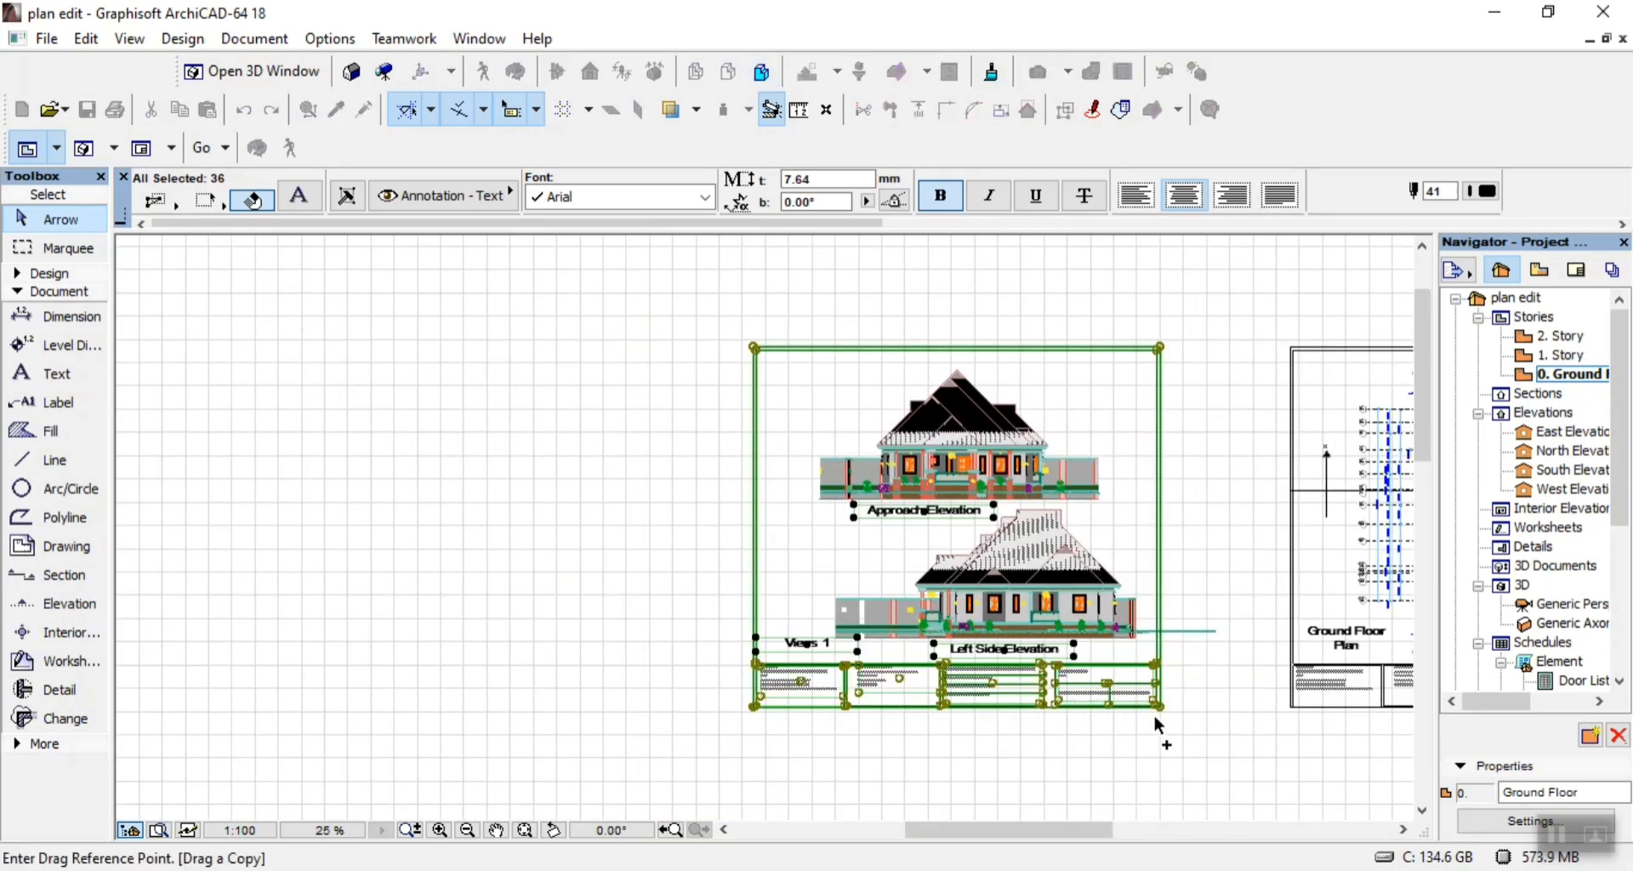
{"action": "left_click", "coordinate": [1160, 715]}
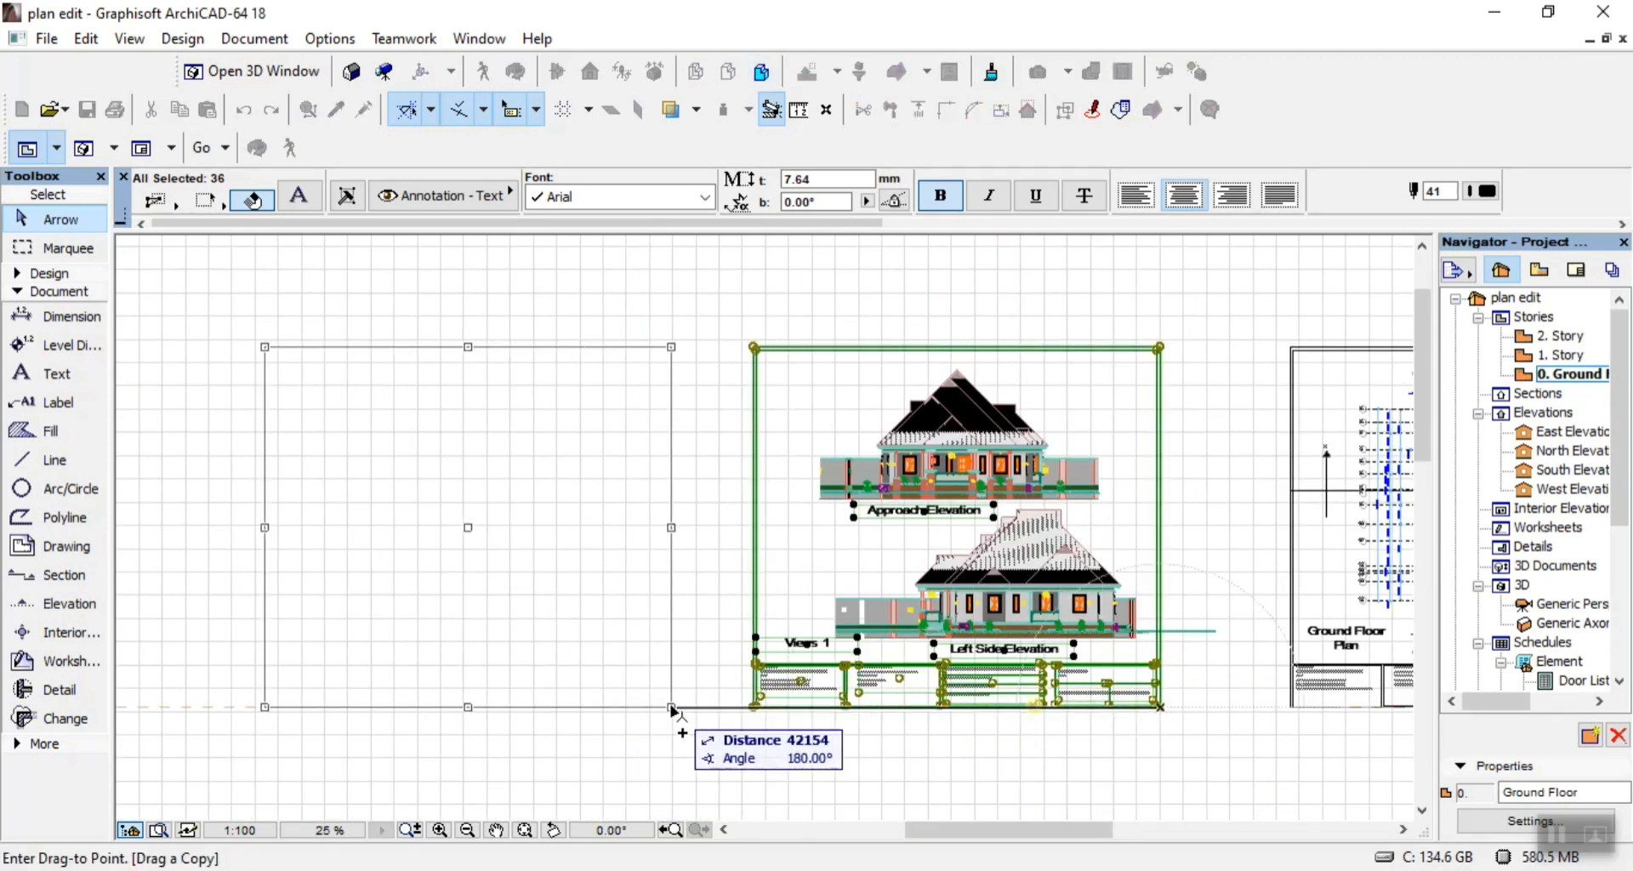
{"action": "left_click", "coordinate": [673, 714]}
Change the copied sheet's title from Views 1 to "Views 2".
{"action": "scroll", "coordinate": [218, 648], "scroll_direction": "up", "scroll_amount": 5}
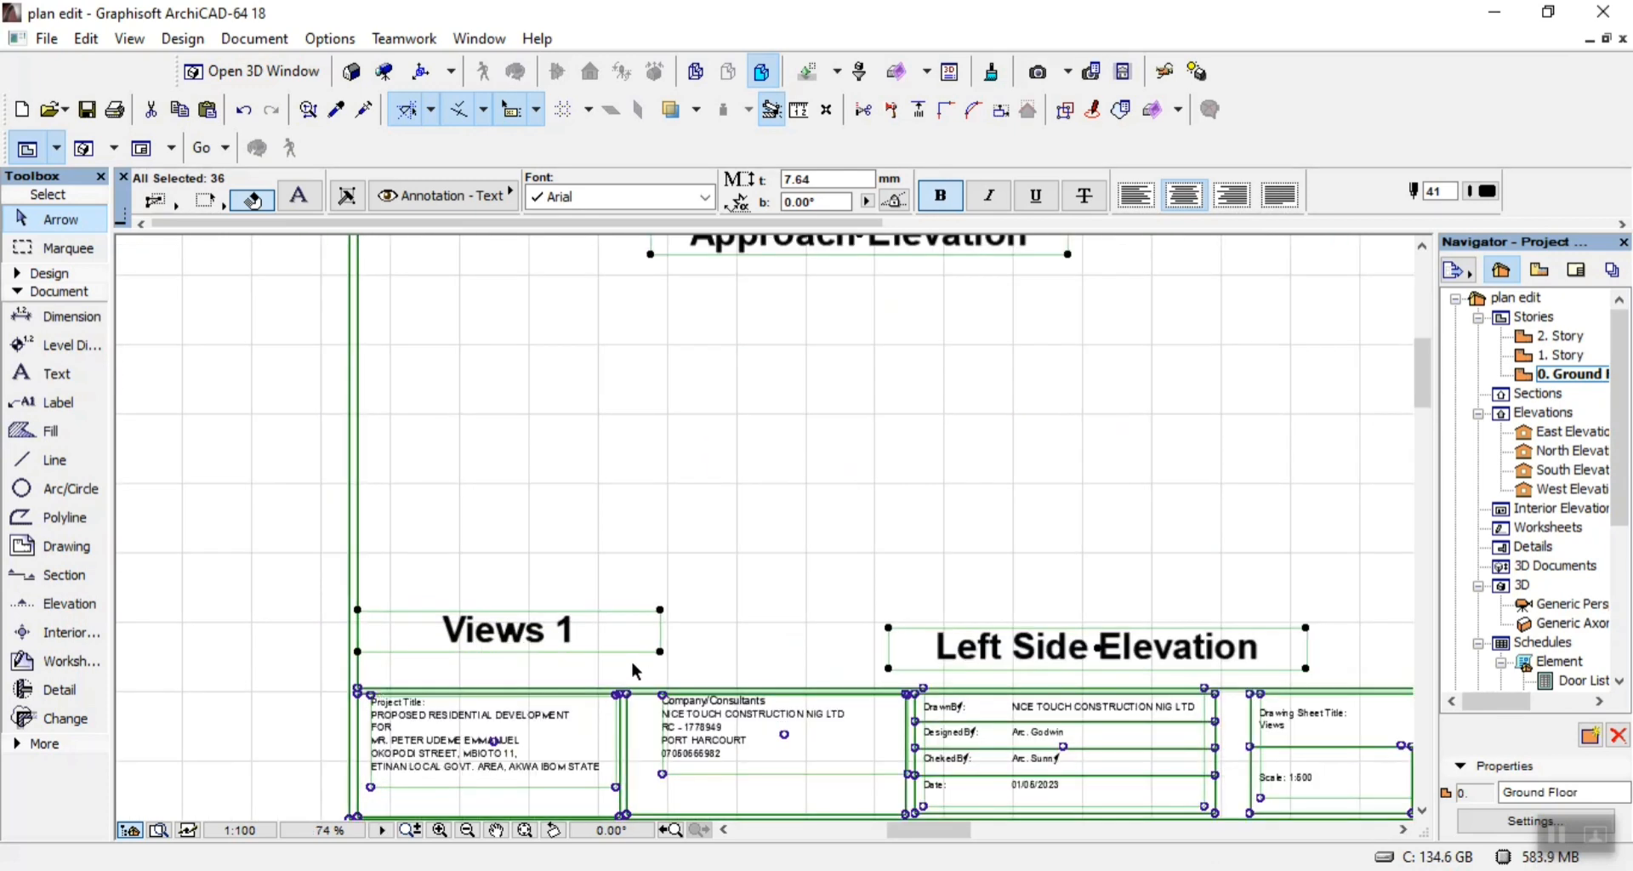
{"action": "left_click", "coordinate": [598, 646]}
{"action": "double_click", "coordinate": [598, 646]}
{"action": "key", "text": "BackSpace"}
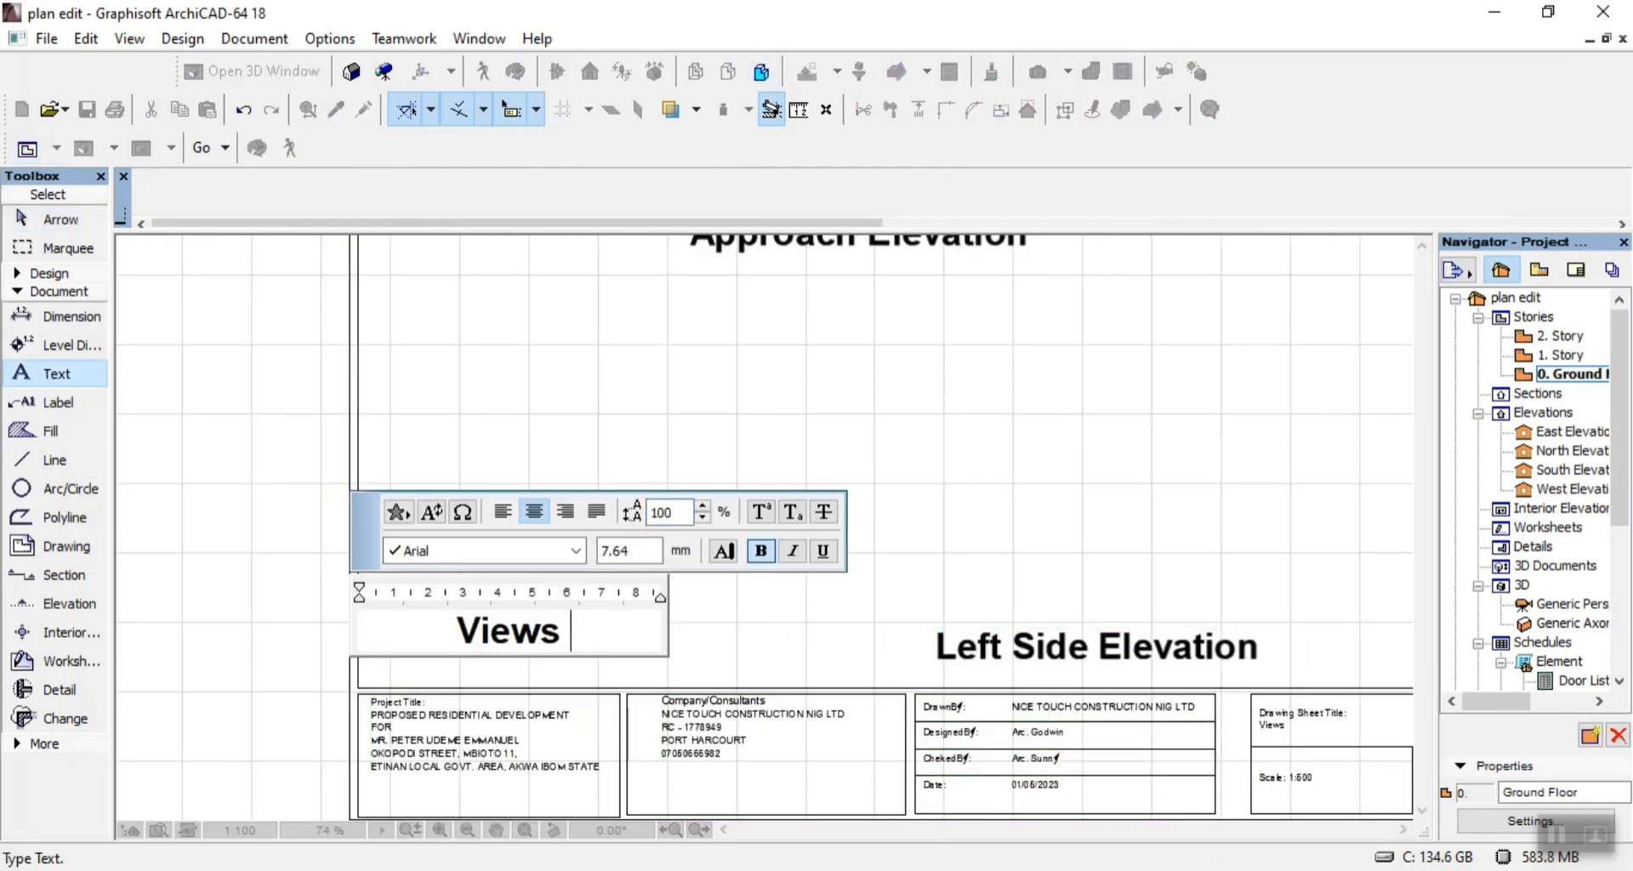
{"action": "type", "text": "2"}
{"action": "left_click", "coordinate": [247, 577]}
Set the sheet number in the Views 2 title block to 06.
{"action": "scroll", "coordinate": [412, 535], "scroll_direction": "down", "scroll_amount": 4}
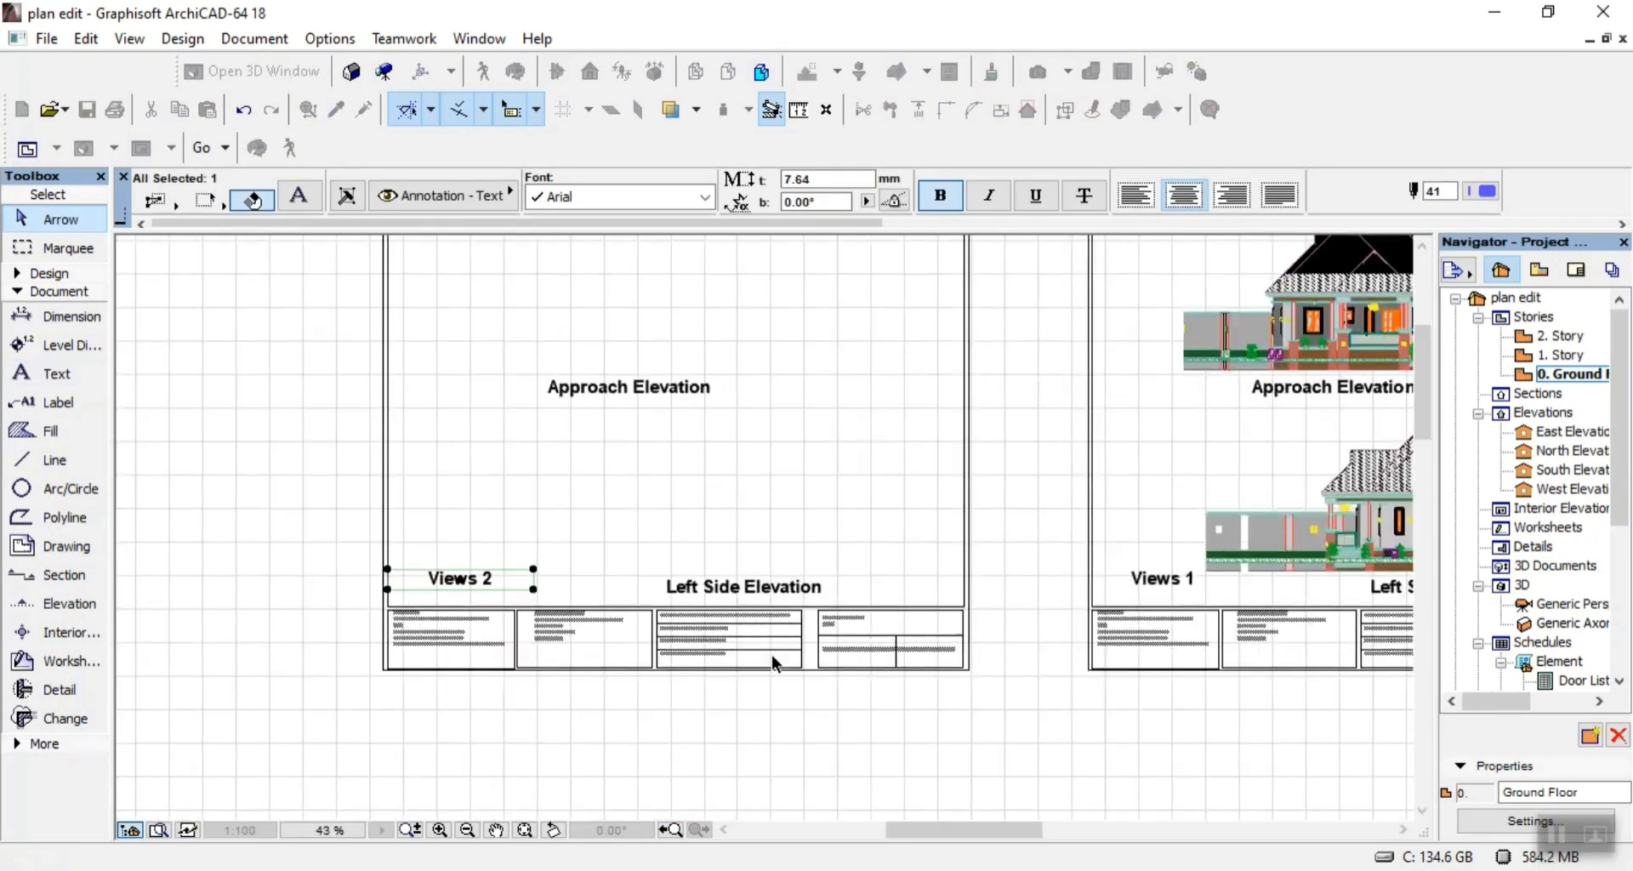
{"action": "scroll", "coordinate": [899, 670], "scroll_direction": "up", "scroll_amount": 6}
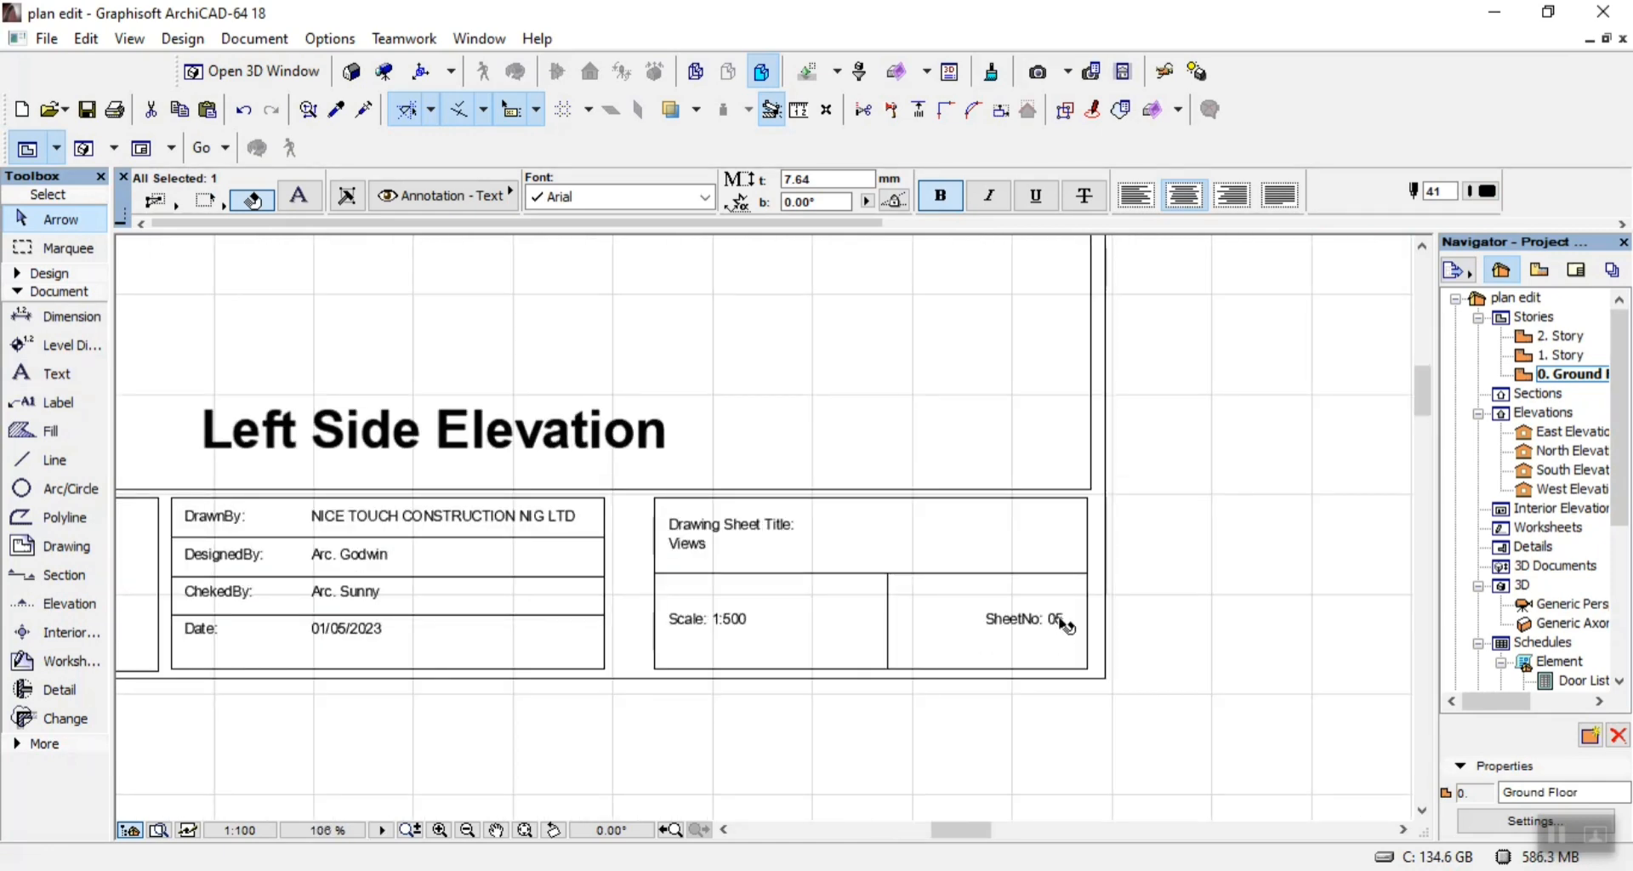
{"action": "double_click", "coordinate": [1065, 626]}
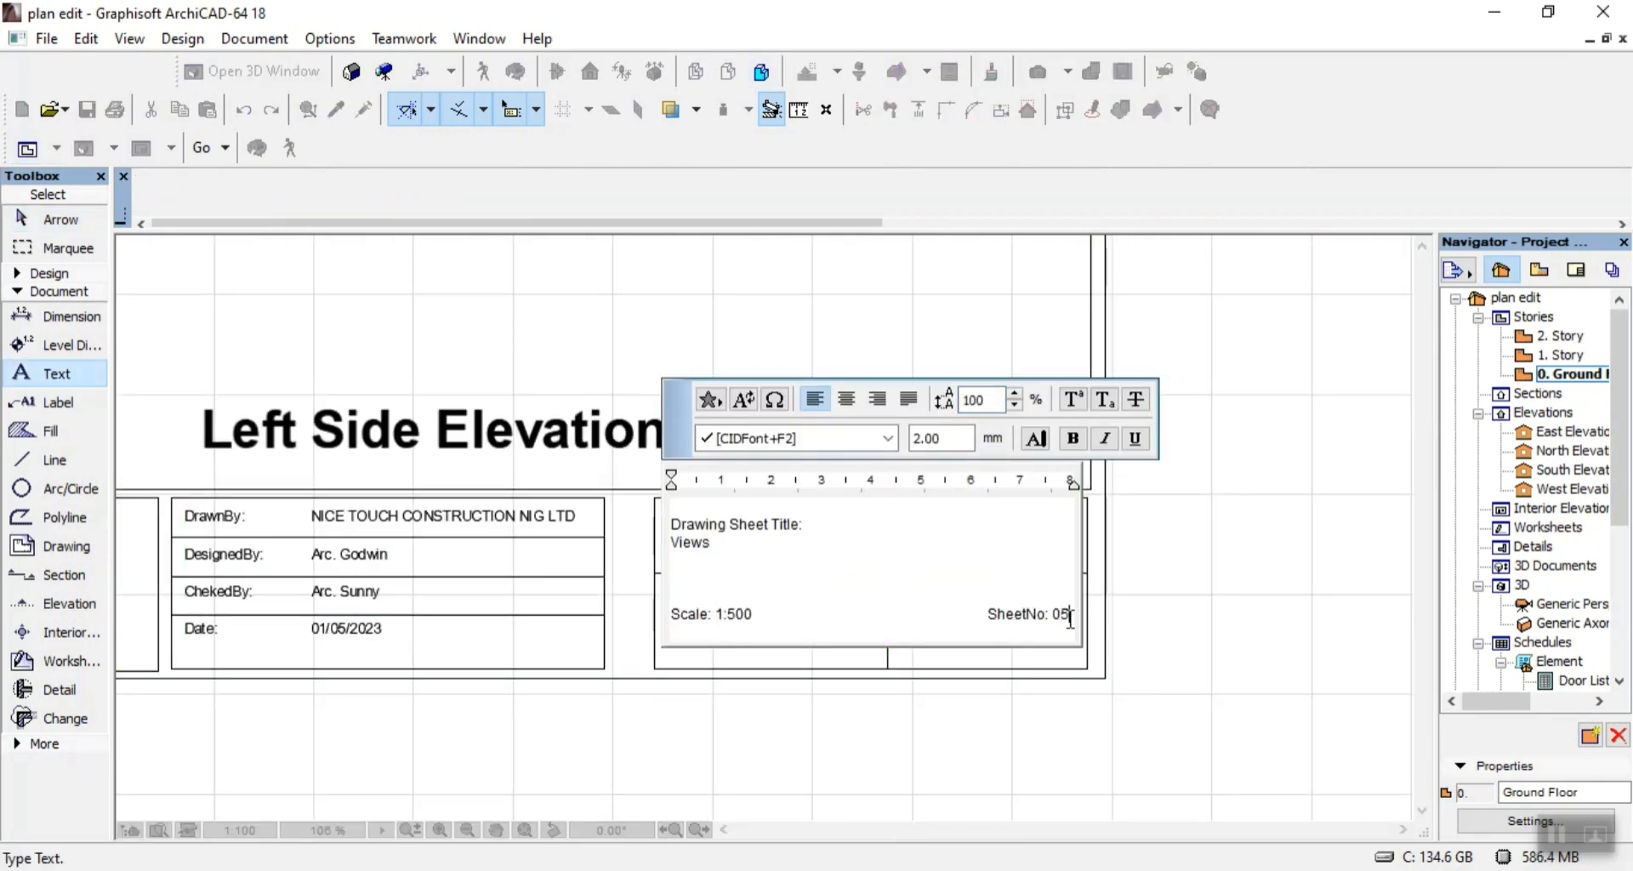
{"action": "left_click", "coordinate": [1167, 560]}
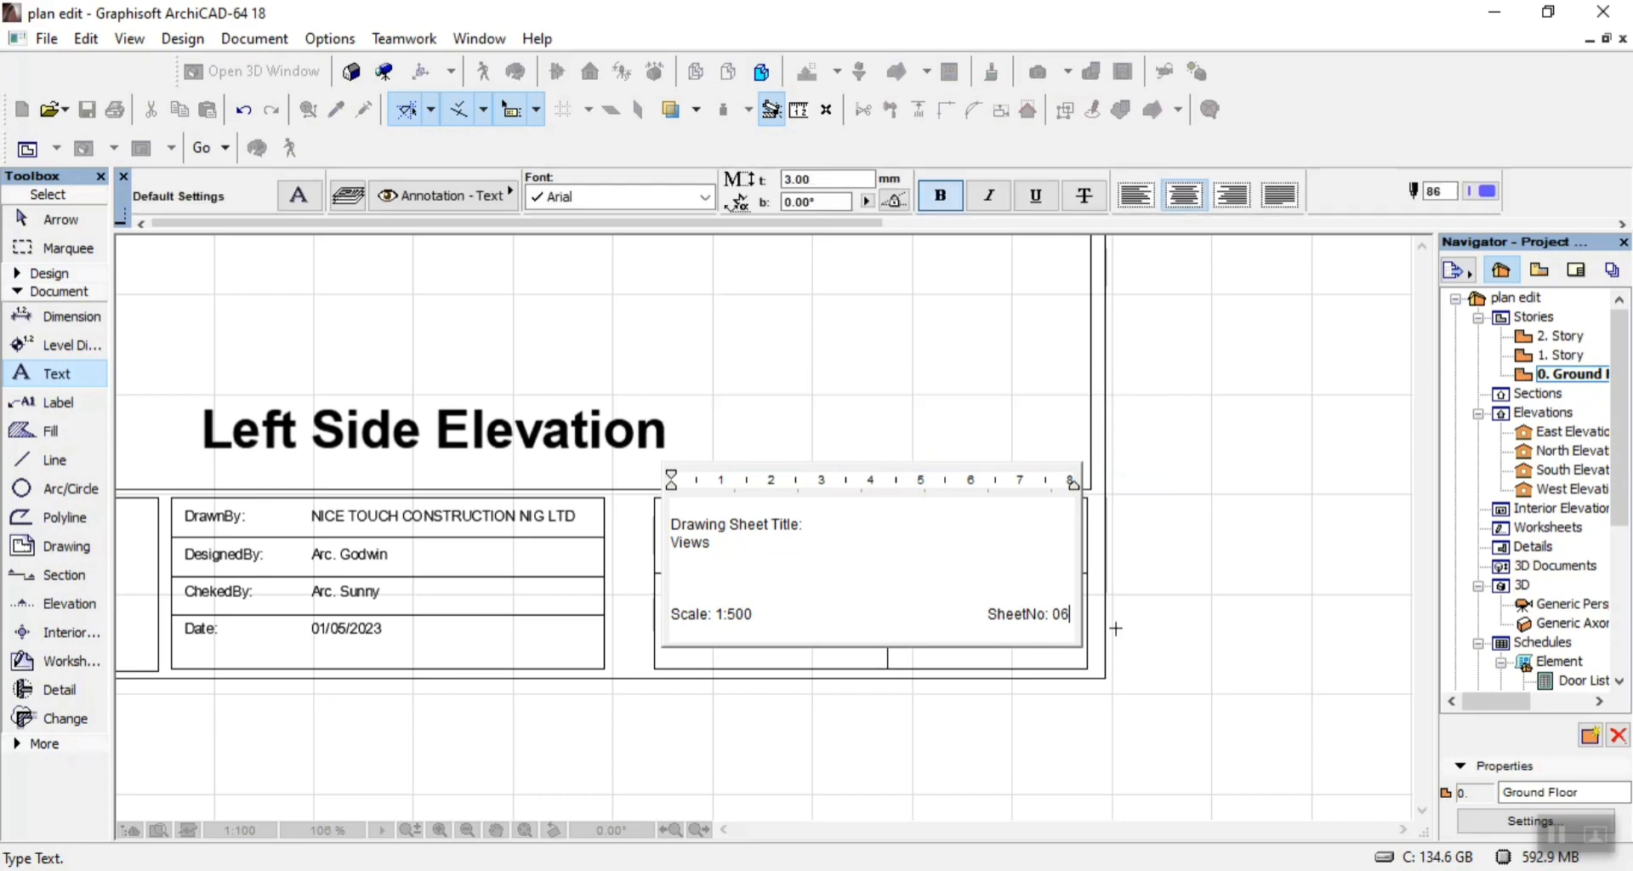
{"action": "key", "text": "ctrl+a"}
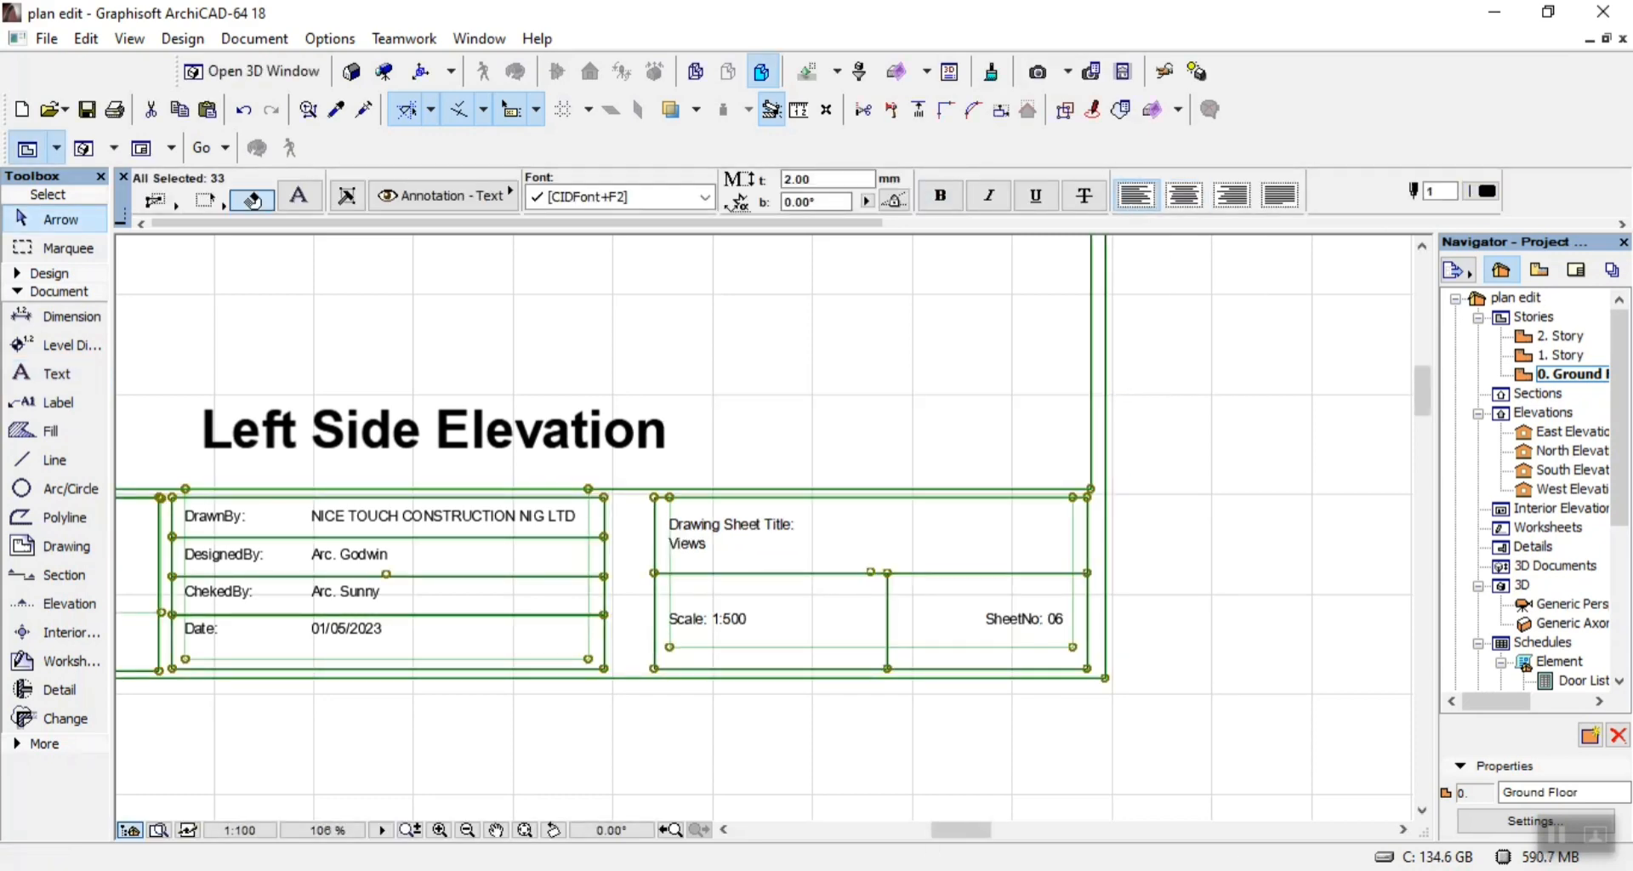
Switch to the NEW folder in File Explorer and open 06.pdf in Adobe Acrobat Reader to check the reference sheet's layout and titles.
{"action": "key", "text": "alt+Tab"}
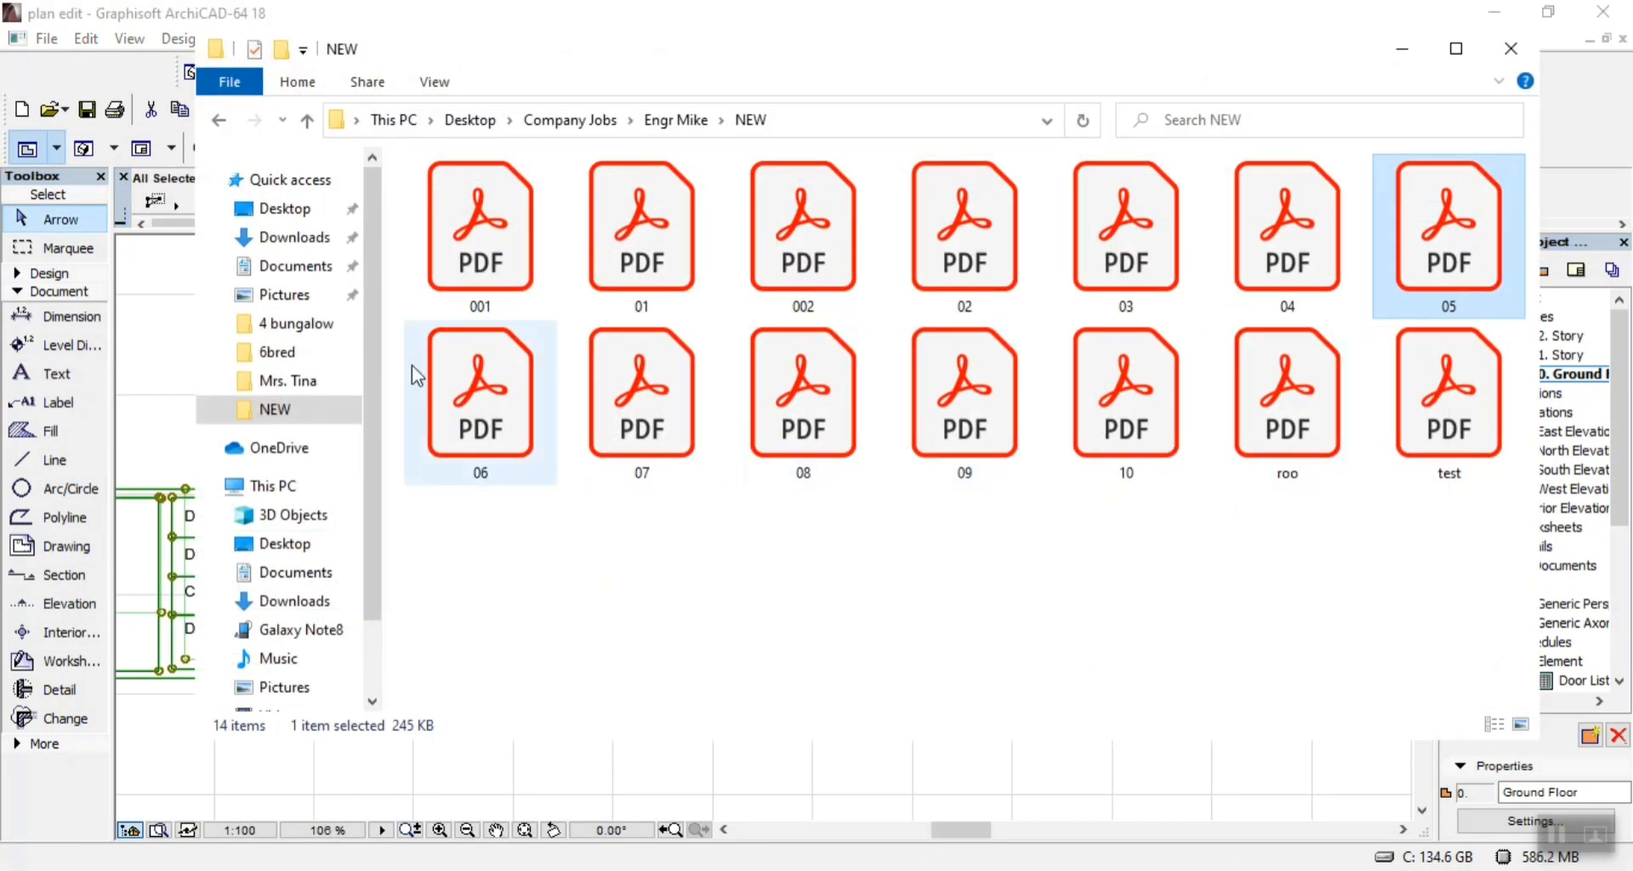
{"action": "right_click", "coordinate": [463, 367]}
{"action": "mouse_move", "coordinate": [775, 493]}
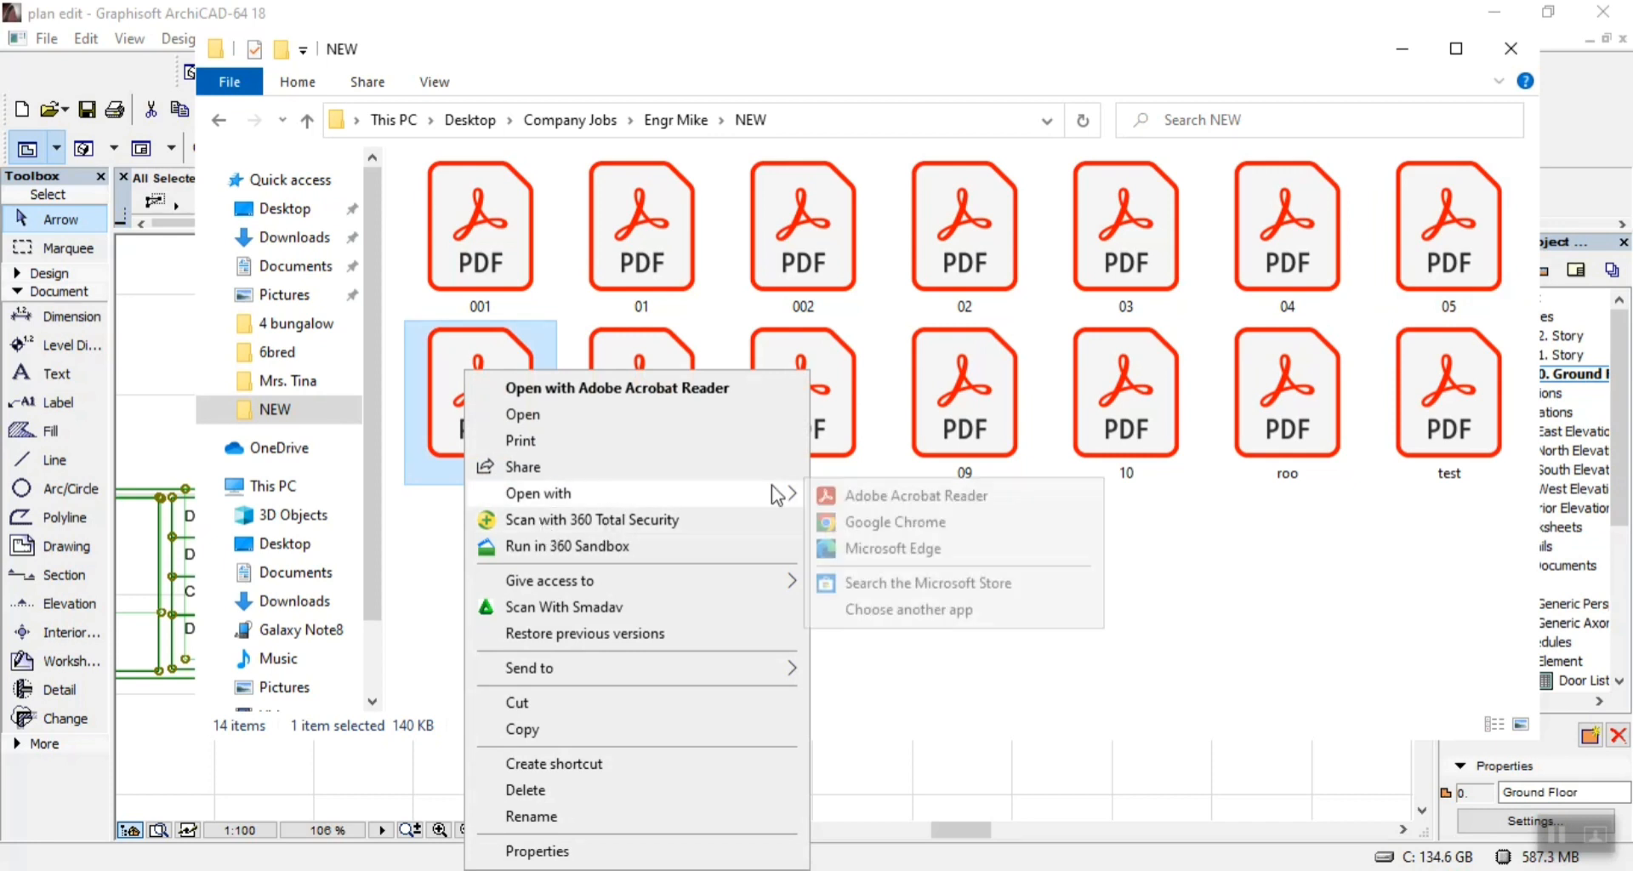
{"action": "left_click", "coordinate": [842, 495]}
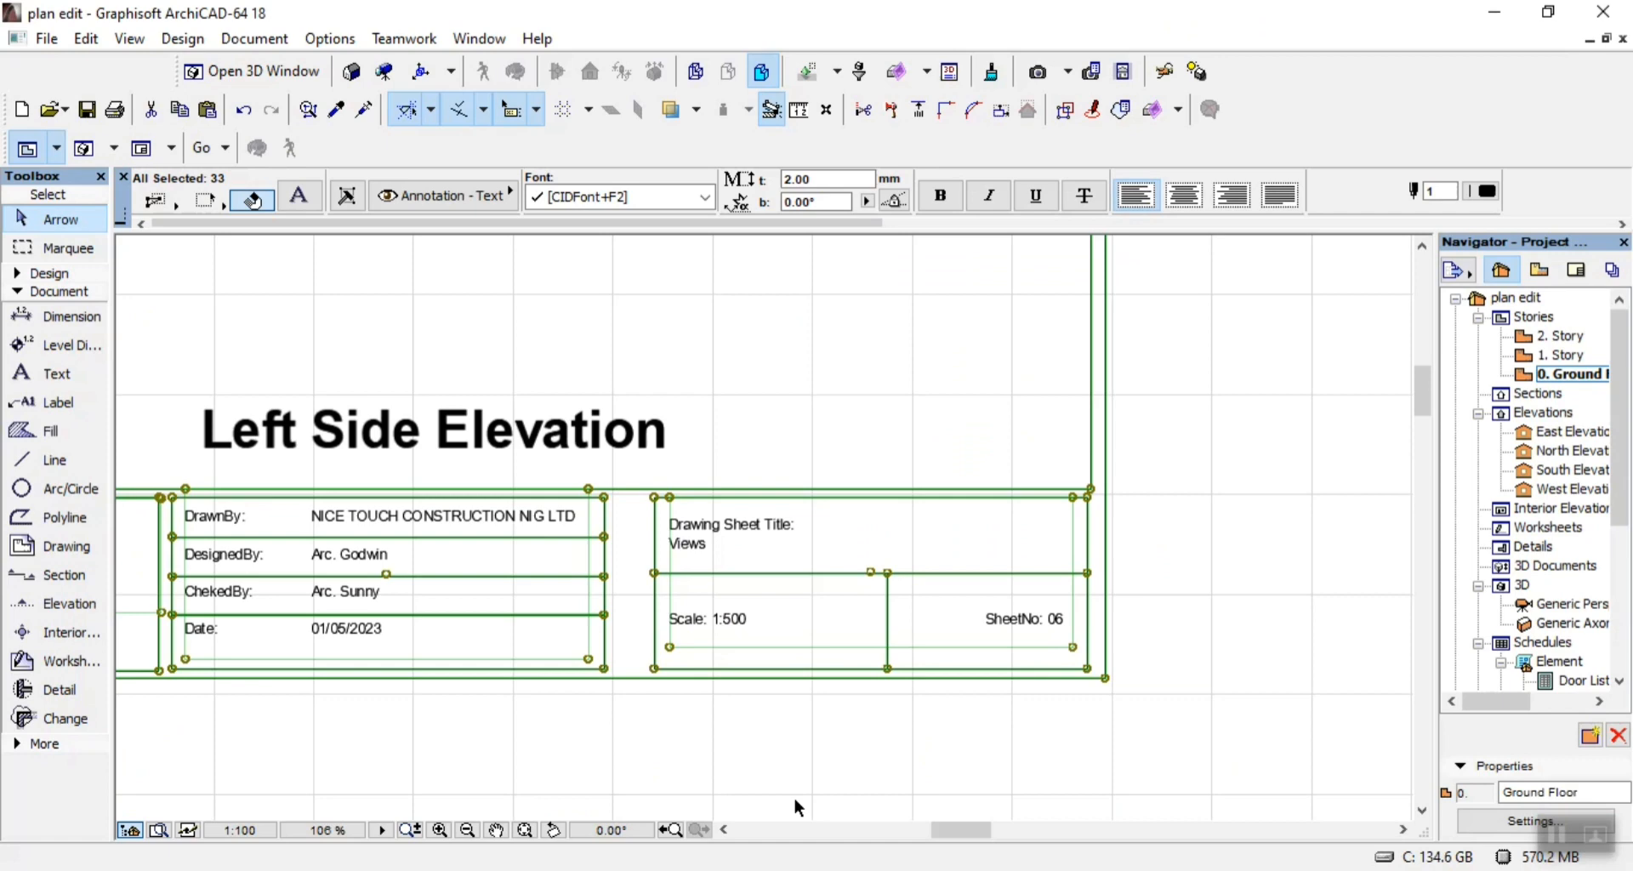
Back in ArchiCAD, examine the Views 2 sheet, locate the two unplaced elevations below the sheets and clear the current selection.
{"action": "scroll", "coordinate": [978, 608], "scroll_direction": "up", "scroll_amount": 5}
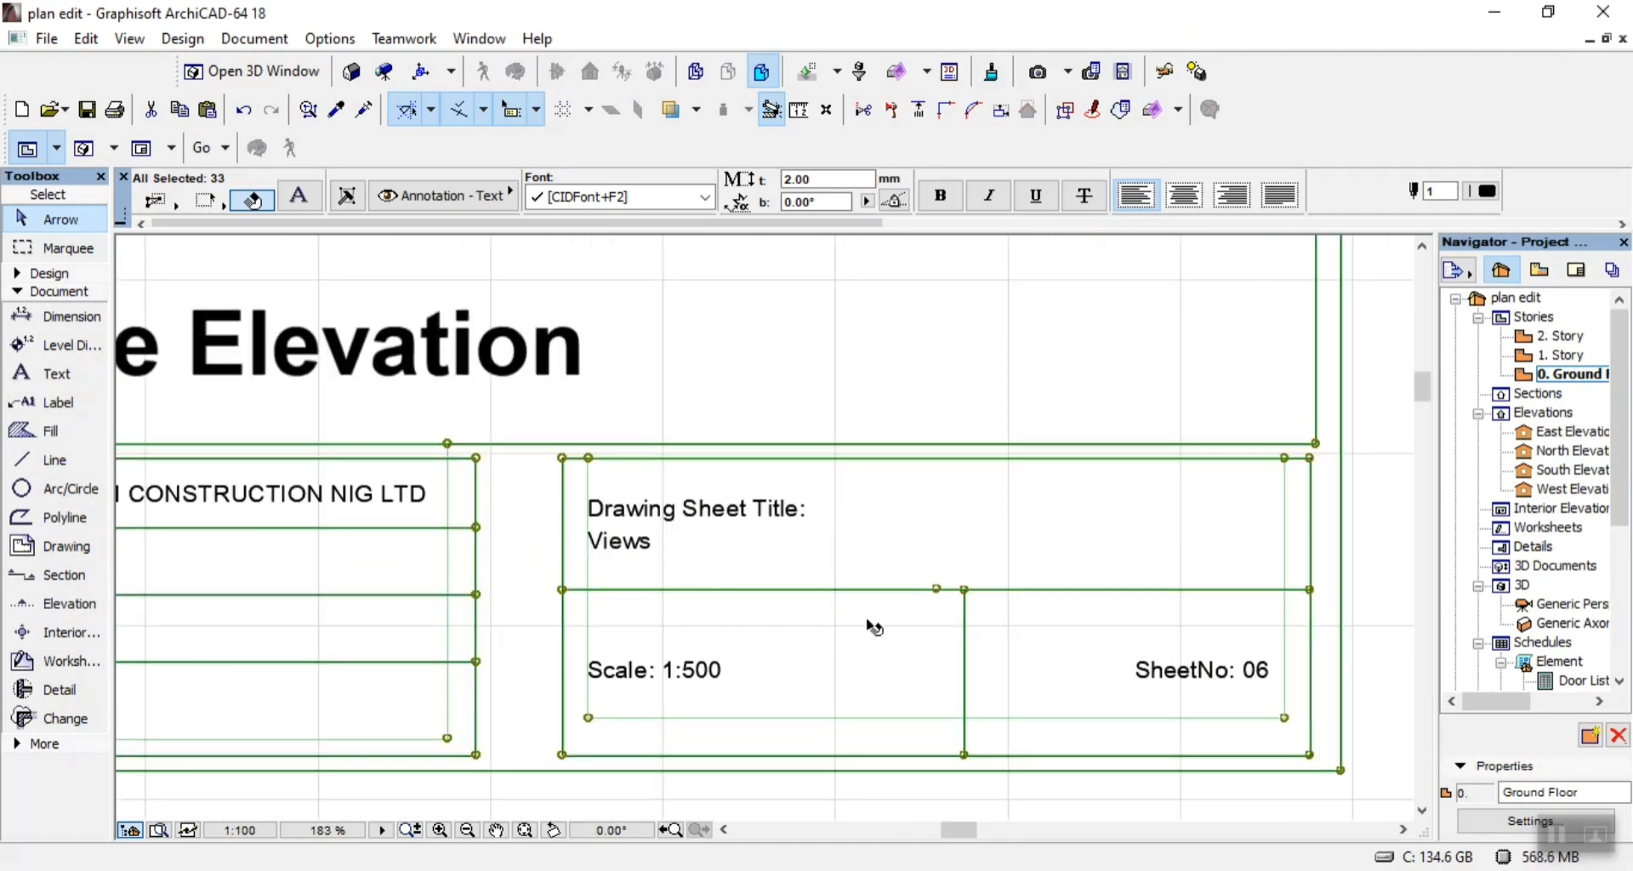
{"action": "scroll", "coordinate": [1234, 693], "scroll_direction": "down", "scroll_amount": 6}
{"action": "scroll", "coordinate": [578, 595], "scroll_direction": "up", "scroll_amount": 4}
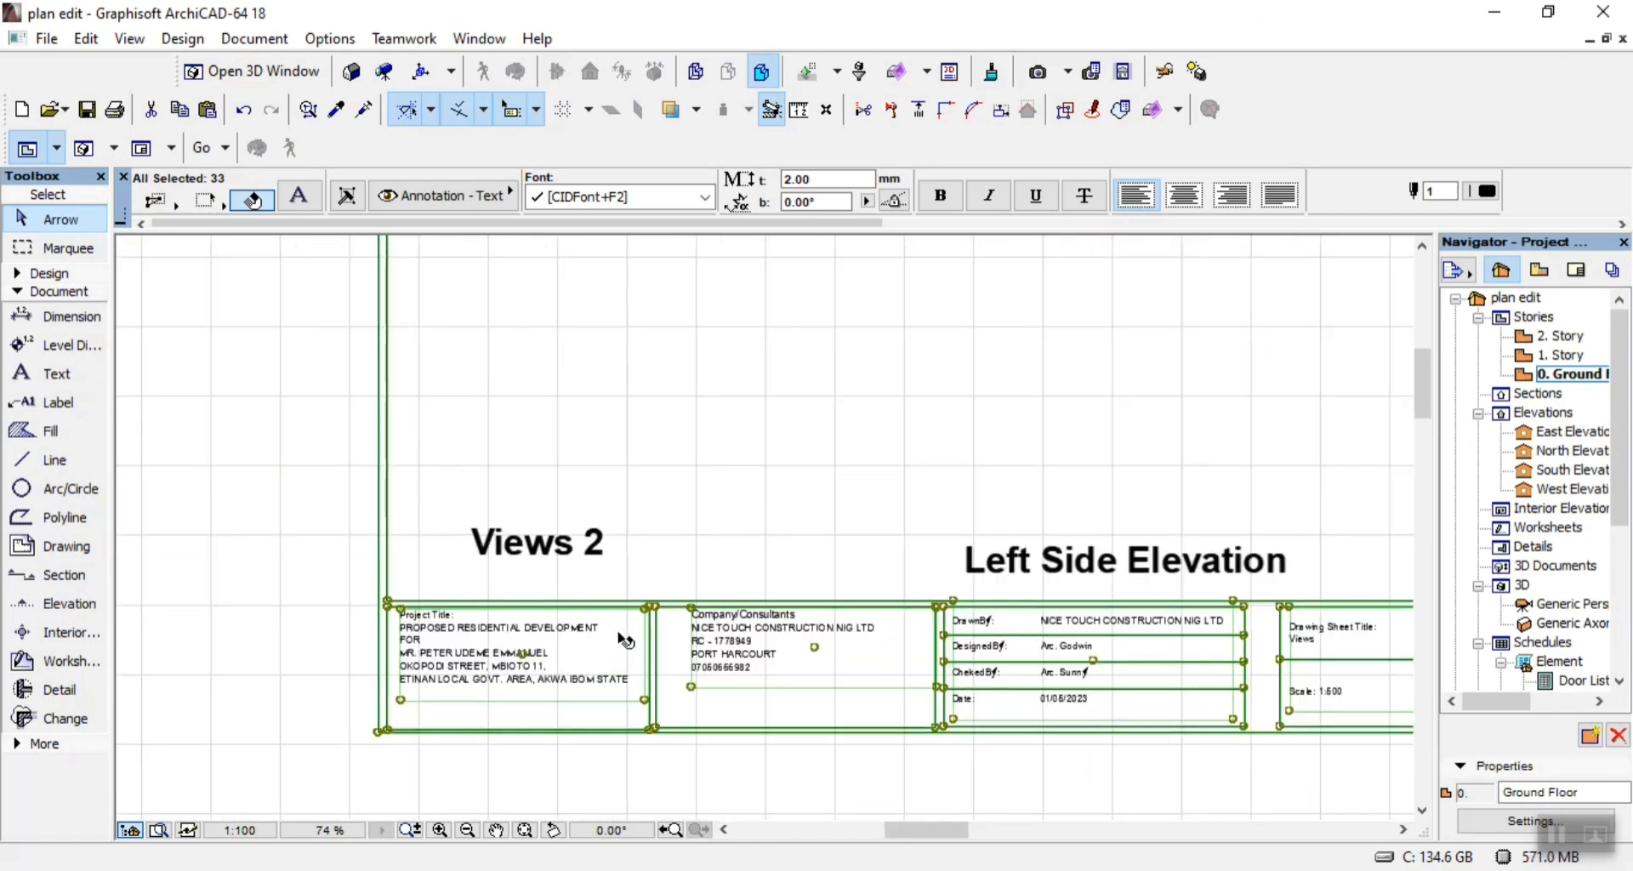
{"action": "scroll", "coordinate": [846, 582], "scroll_direction": "down", "scroll_amount": 4}
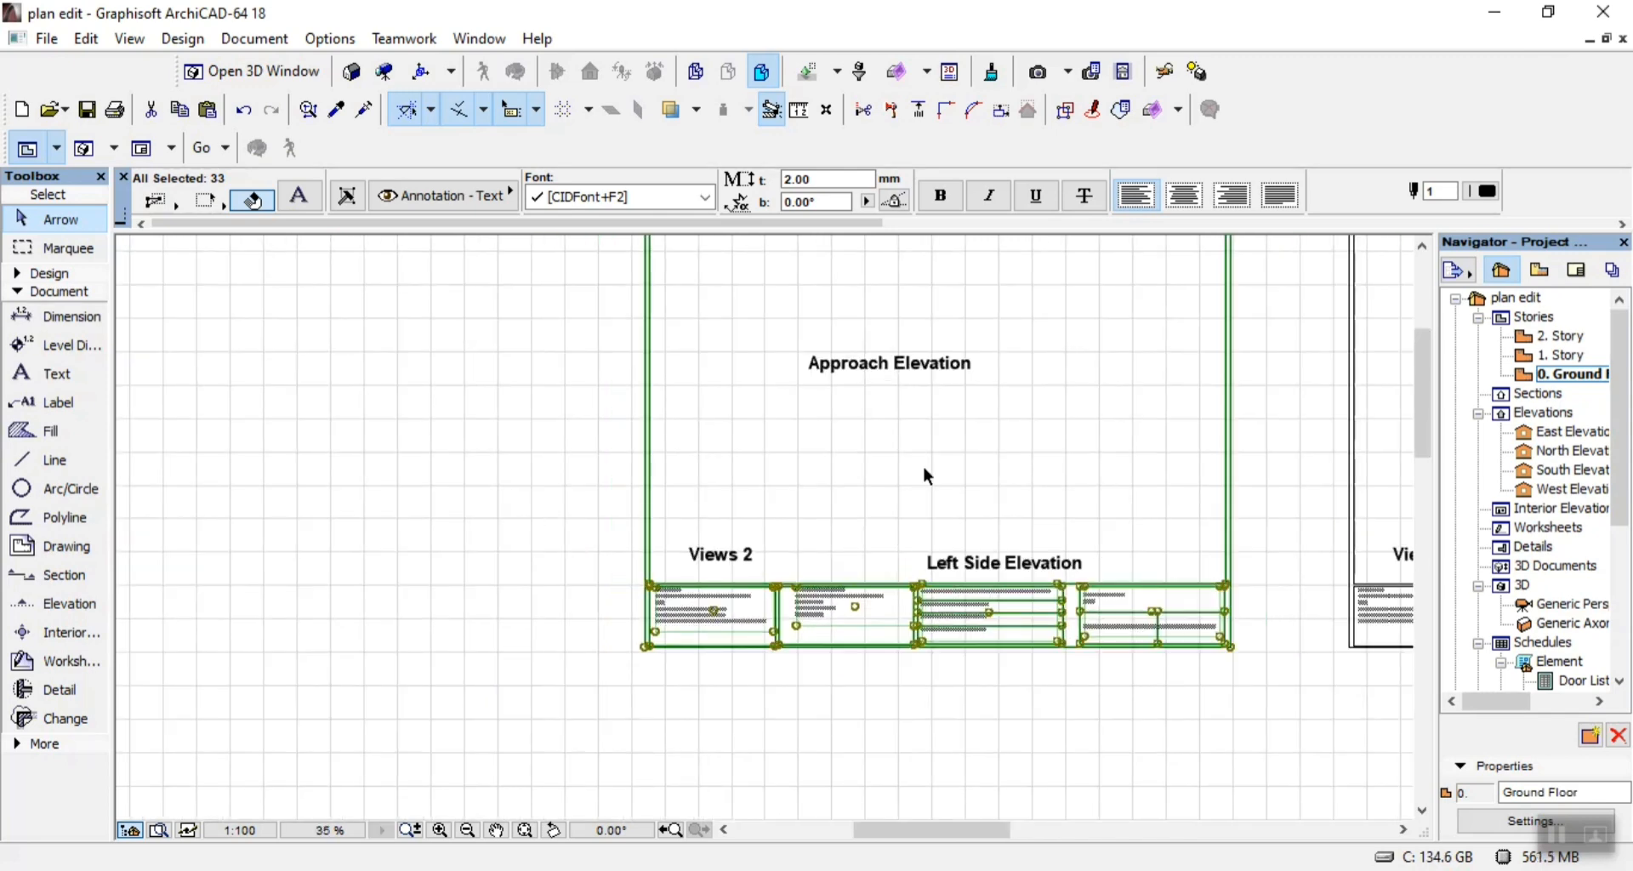
{"action": "scroll", "coordinate": [823, 444], "scroll_direction": "down", "scroll_amount": 6}
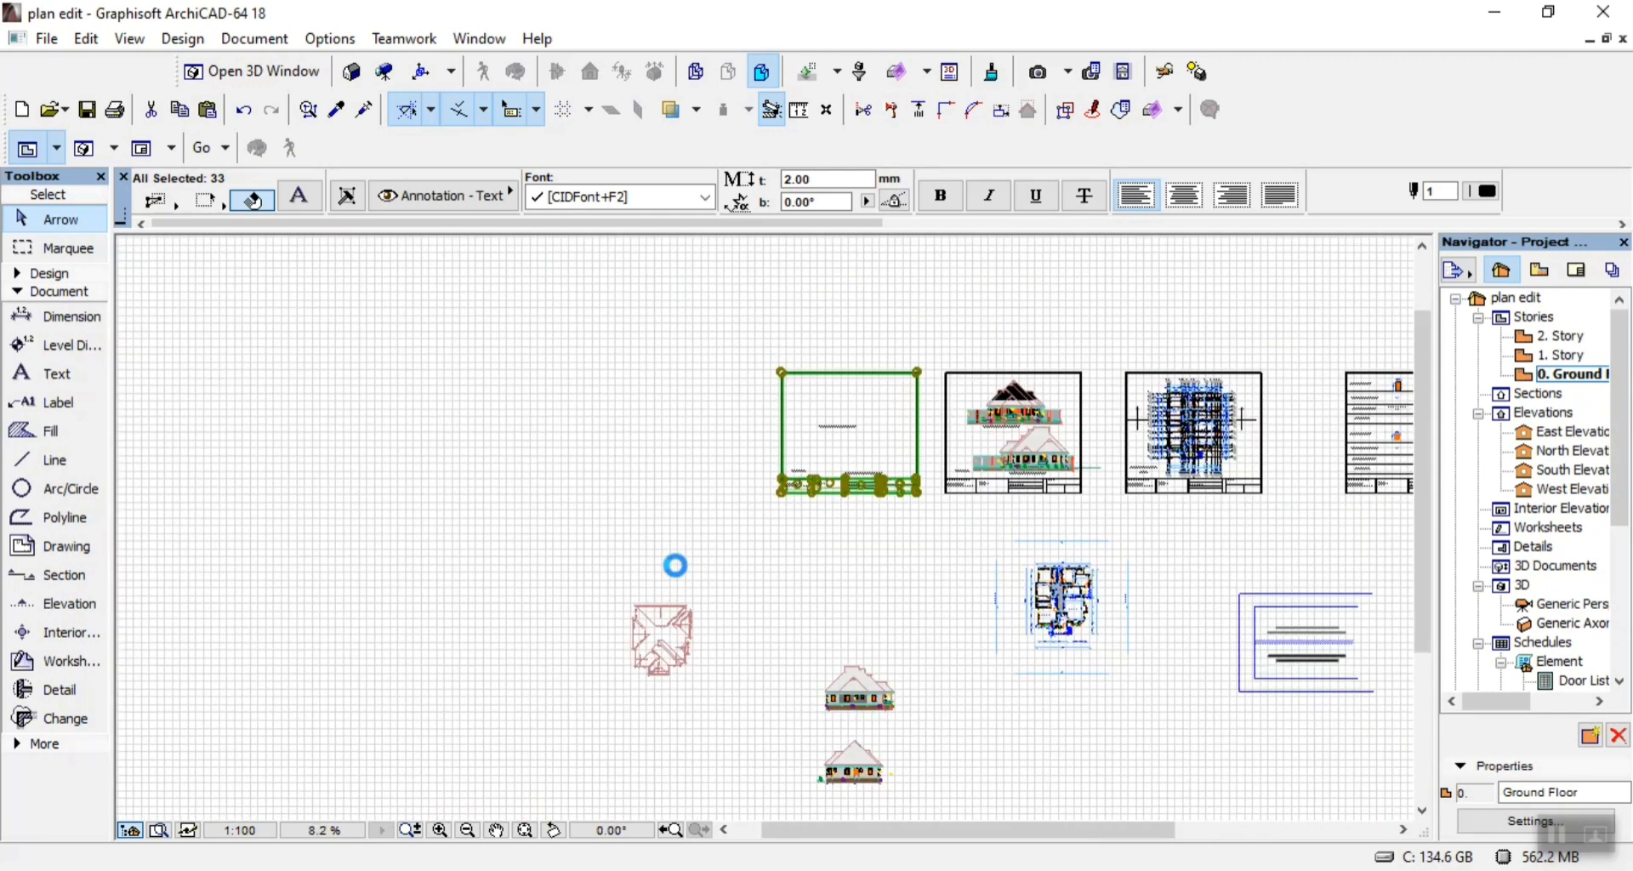
{"action": "scroll", "coordinate": [872, 752], "scroll_direction": "up", "scroll_amount": 2}
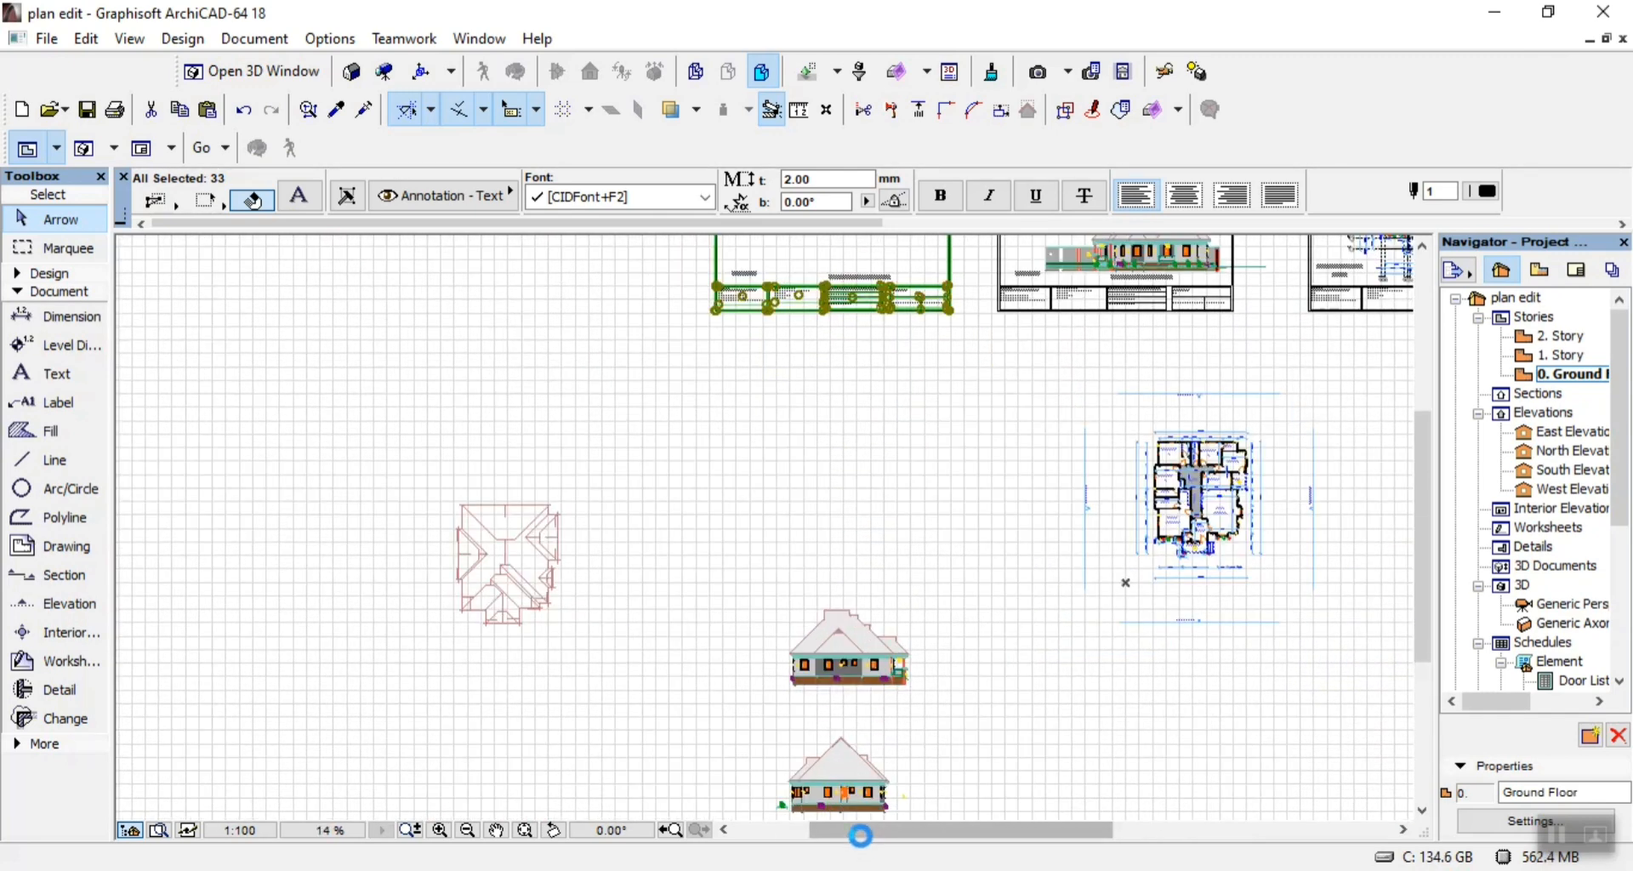
{"action": "scroll", "coordinate": [926, 656], "scroll_direction": "up", "scroll_amount": 4}
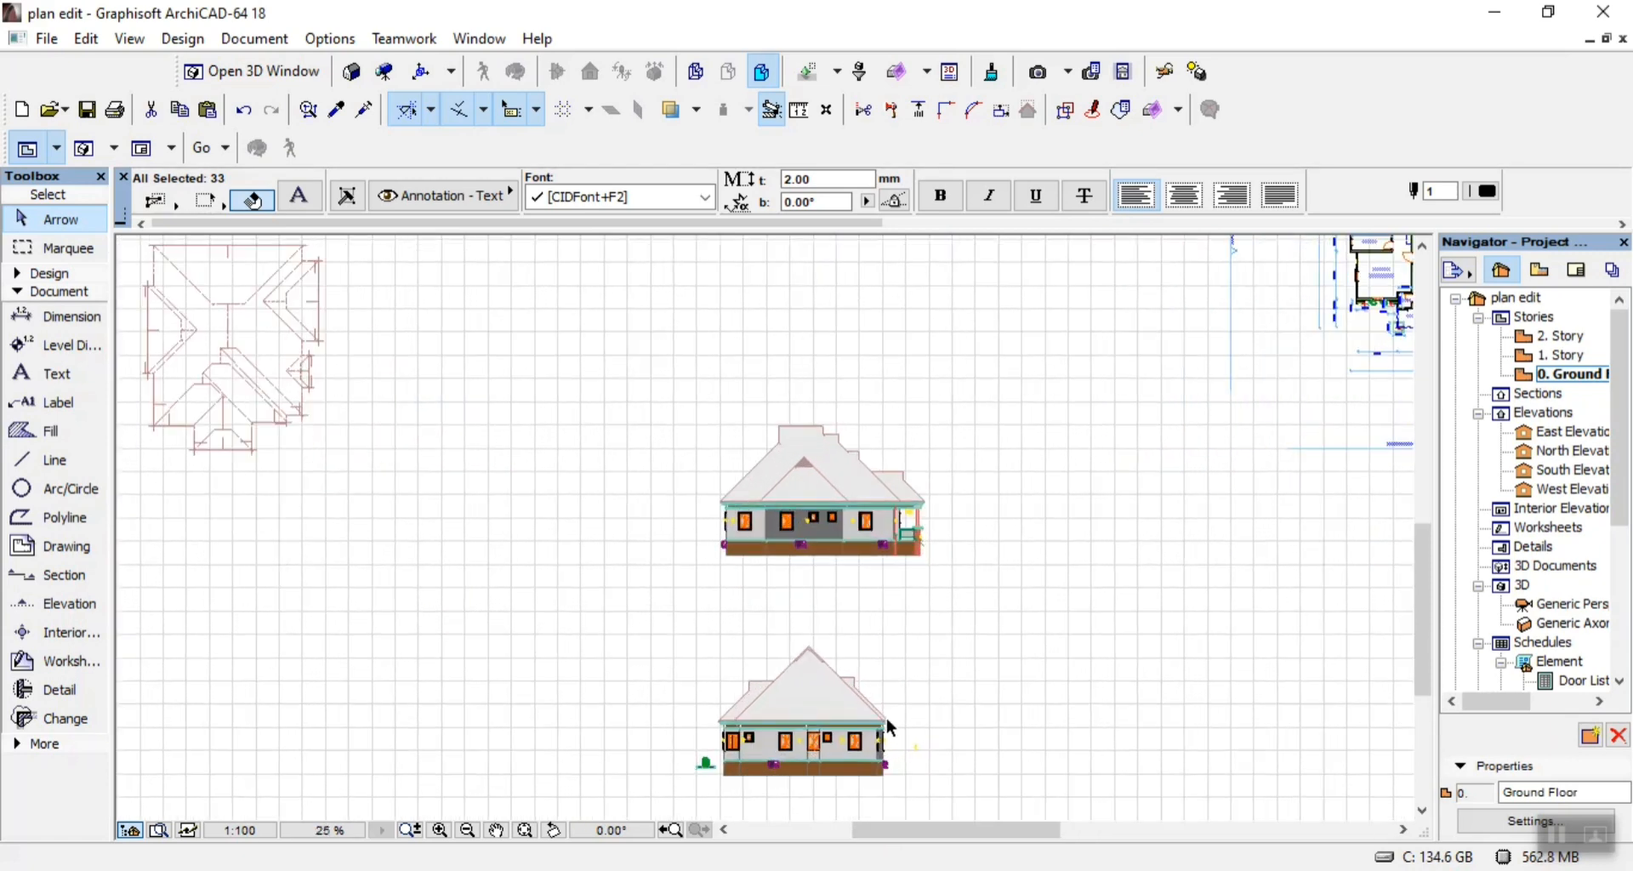
{"action": "middle_click_drag", "start_coordinate": [793, 750], "coordinate": [834, 624]}
{"action": "scroll", "coordinate": [656, 555], "scroll_direction": "up", "scroll_amount": 1}
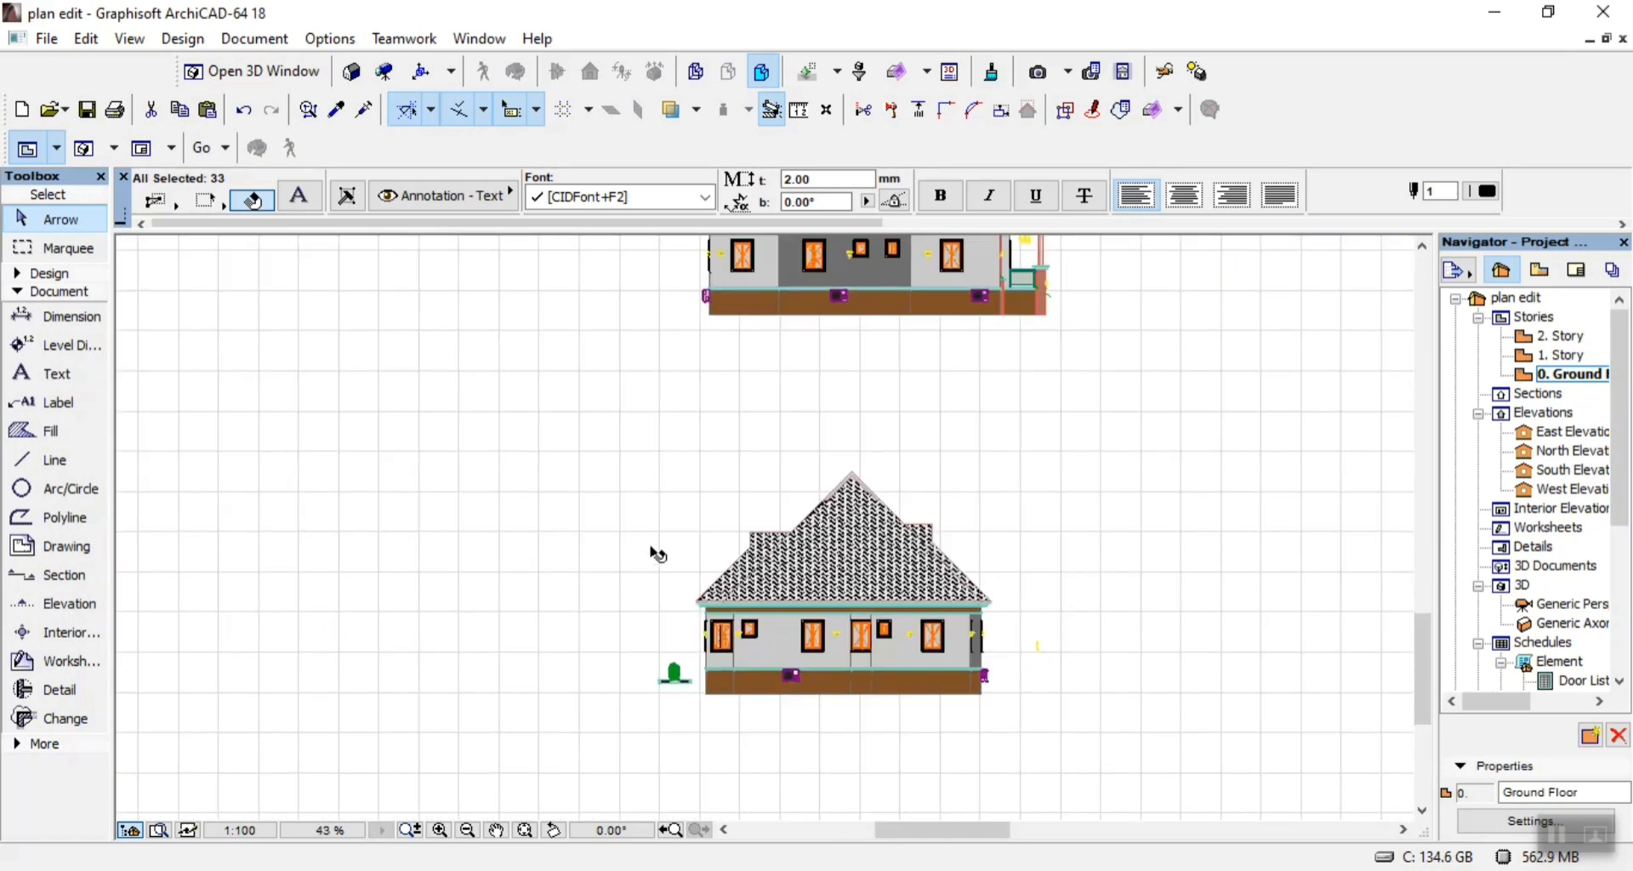
{"action": "left_click", "coordinate": [648, 455]}
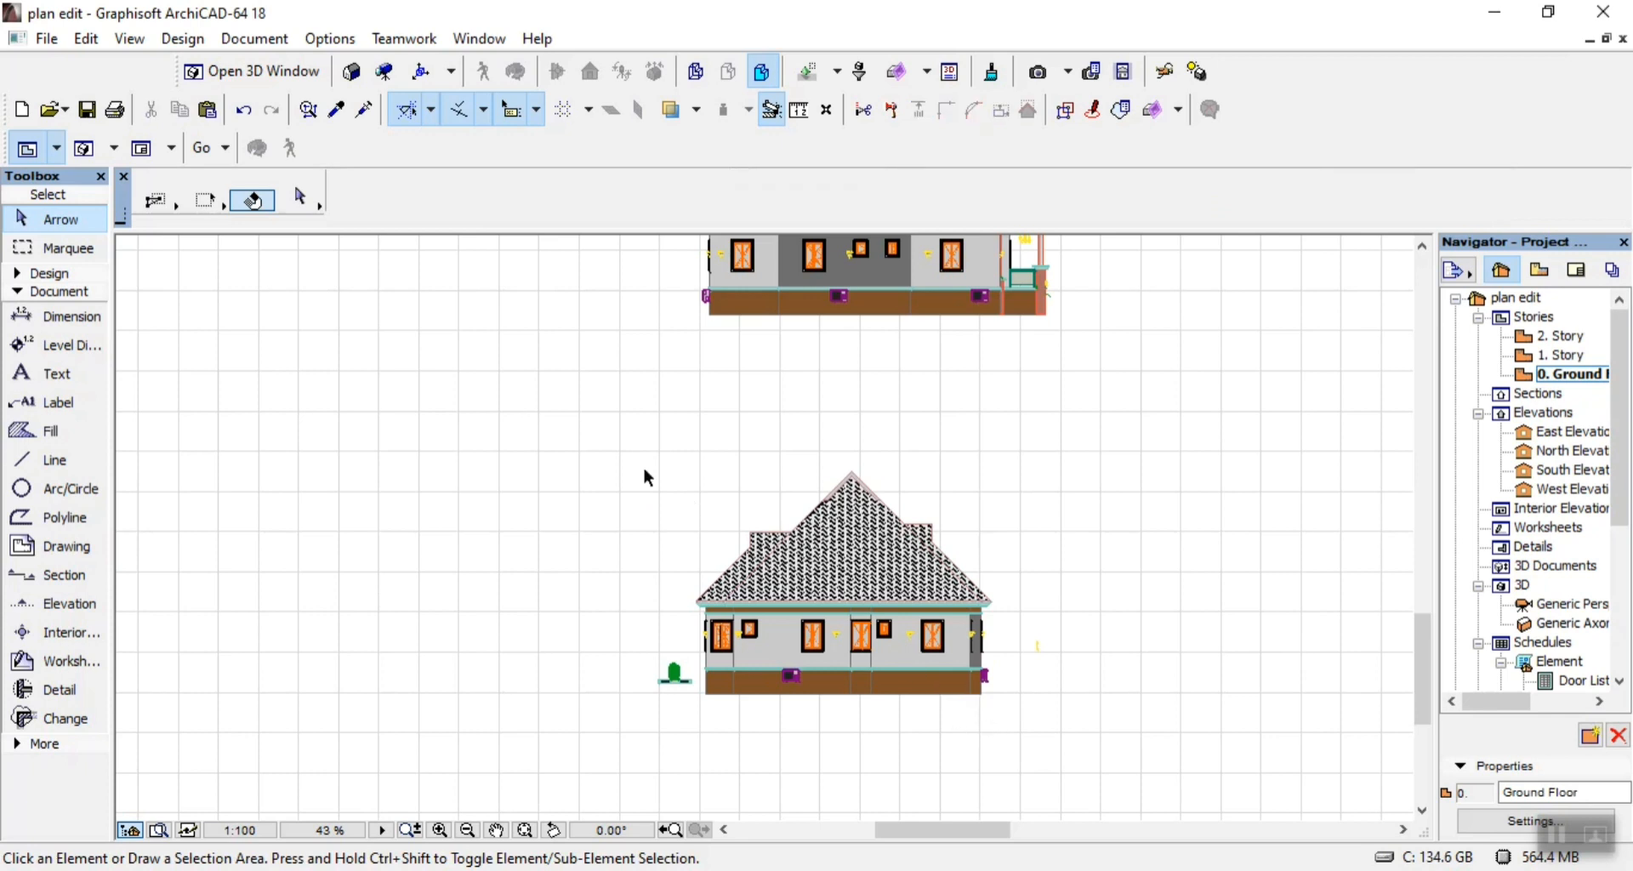
Drag a copy of the lower unplaced elevation, with the central gable, onto the Views 2 sheet above the Approach Elevation title.
{"action": "mouse_move", "coordinate": [638, 425]}
{"action": "left_mouse_down"}
{"action": "mouse_move", "coordinate": [1085, 693]}
{"action": "mouse_move", "coordinate": [1089, 753]}
{"action": "left_mouse_up"}
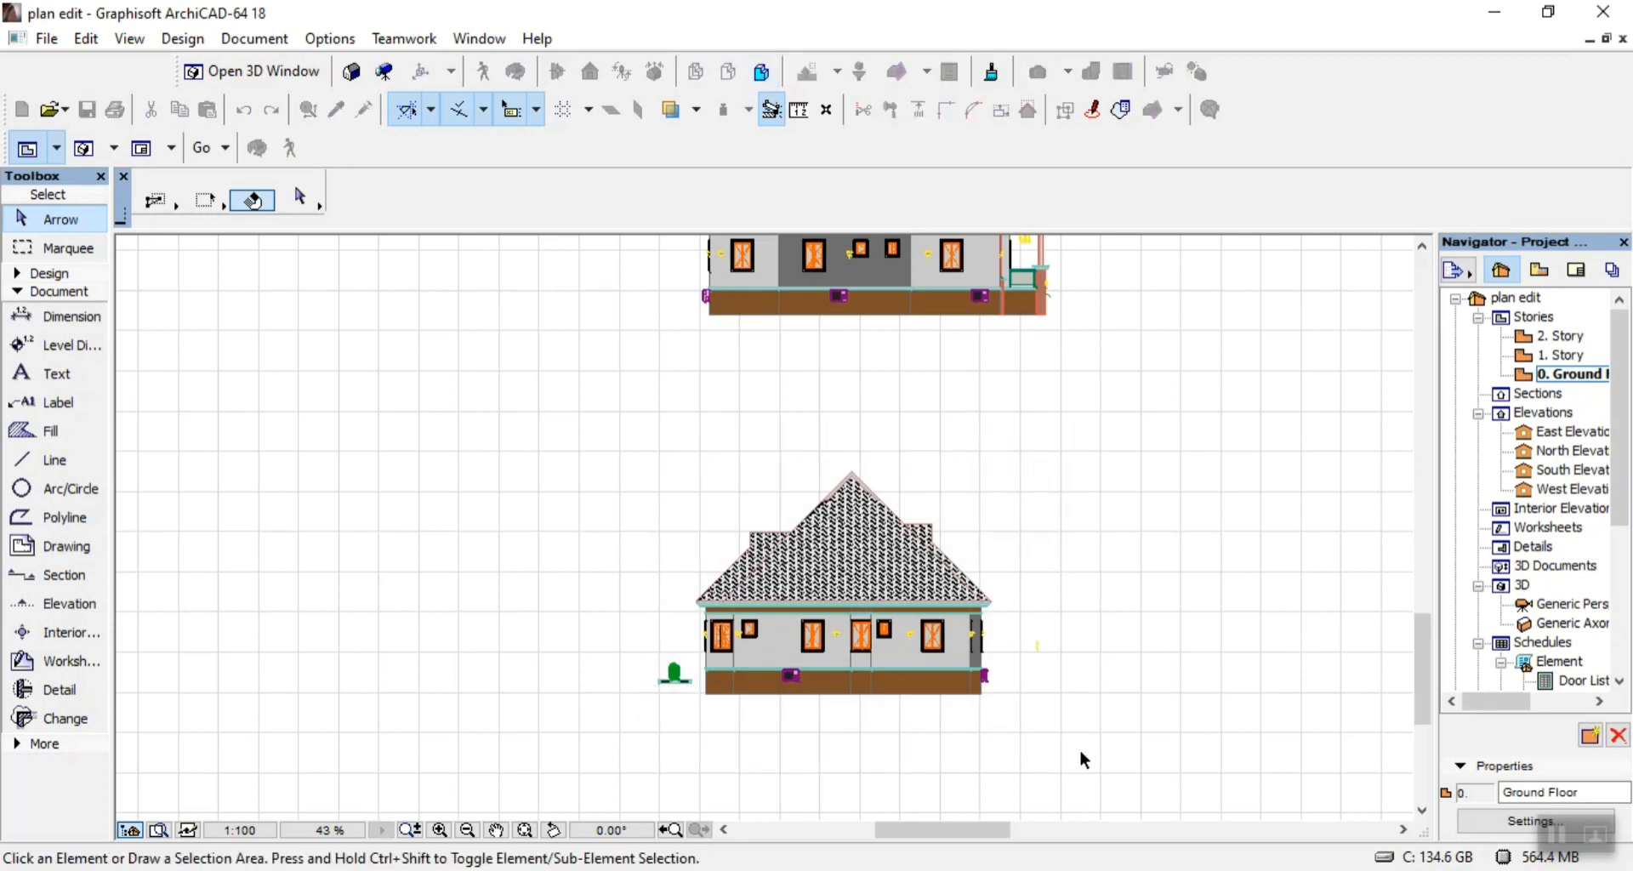
{"action": "key", "text": "ctrl+shift+d"}
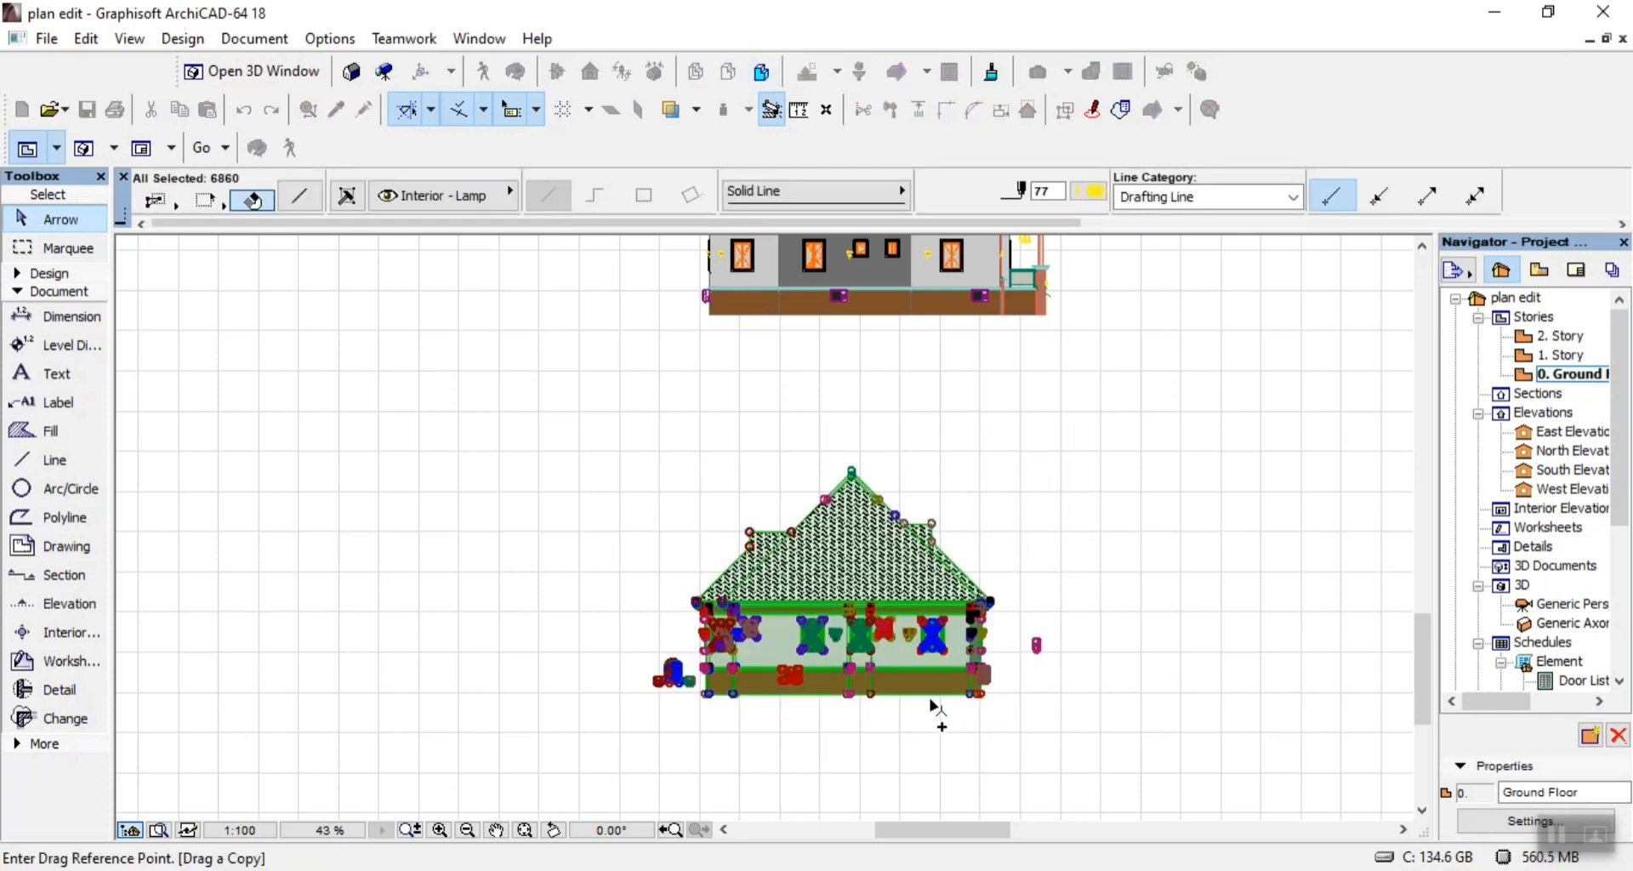
{"action": "left_click", "coordinate": [954, 699]}
{"action": "scroll", "coordinate": [984, 765], "scroll_direction": "down", "scroll_amount": 5}
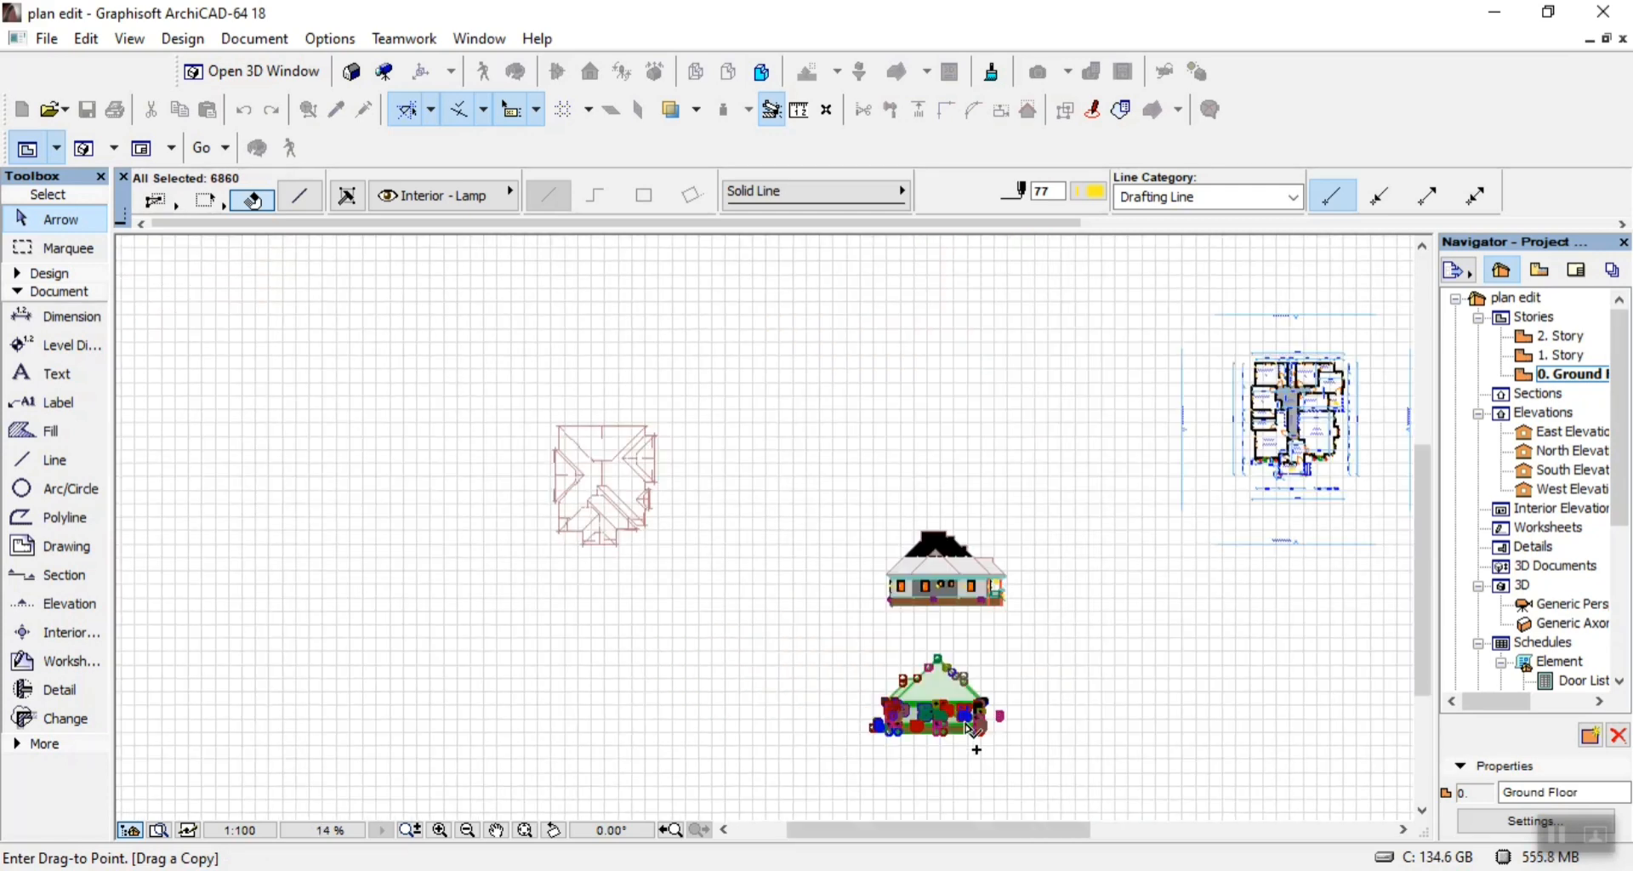
{"action": "scroll", "coordinate": [969, 648], "scroll_direction": "down", "scroll_amount": 3}
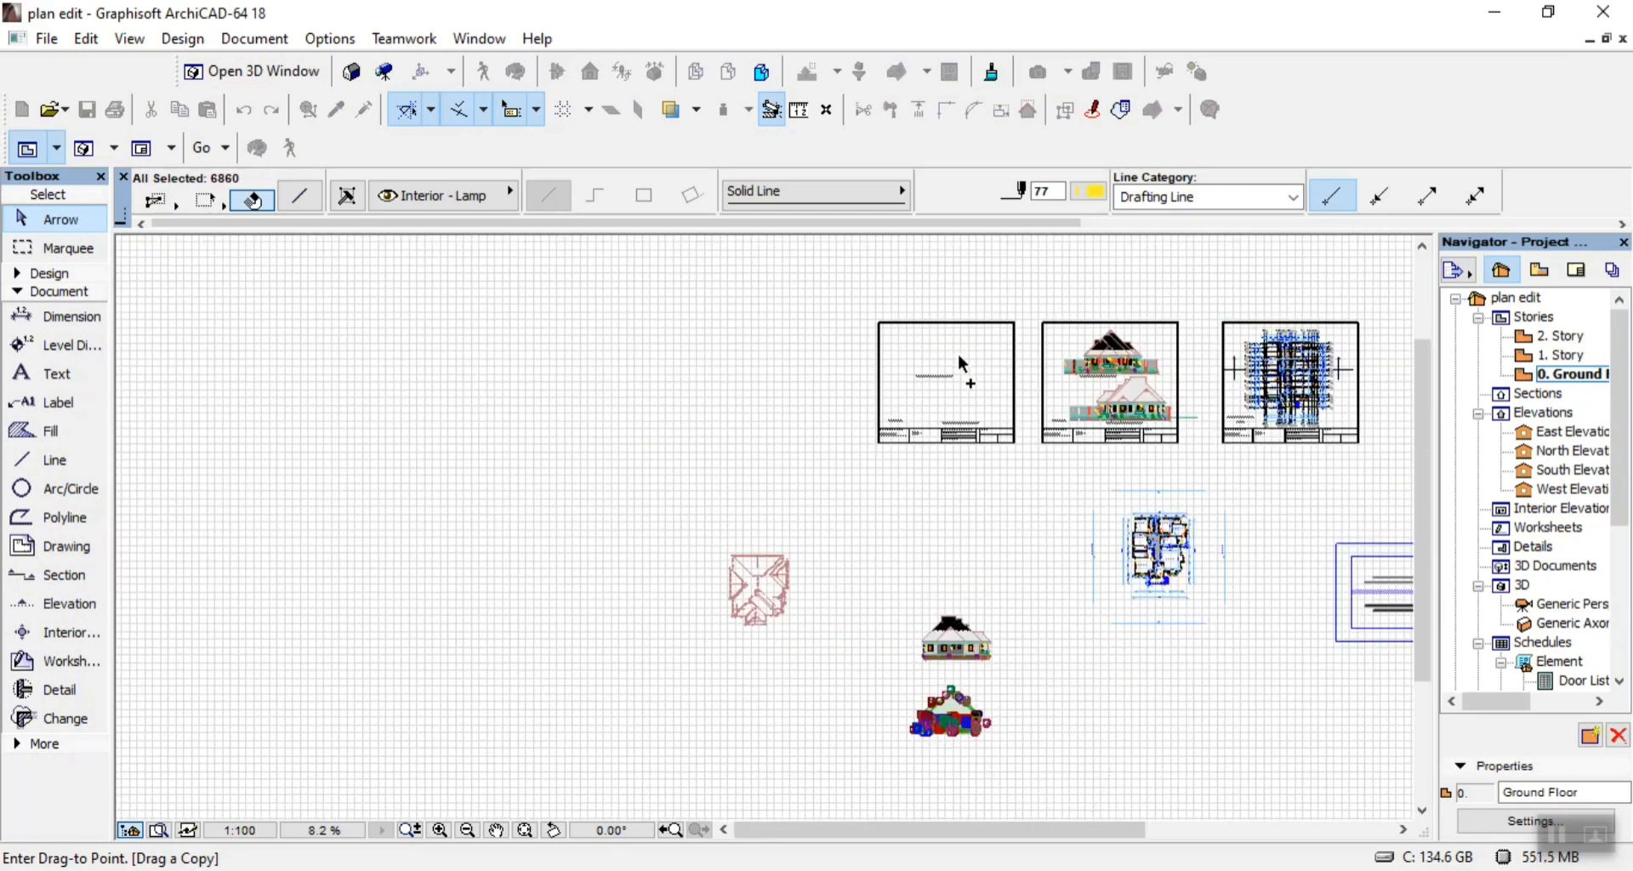
{"action": "scroll", "coordinate": [964, 348], "scroll_direction": "up", "scroll_amount": 4}
{"action": "scroll", "coordinate": [948, 355], "scroll_direction": "up", "scroll_amount": 1}
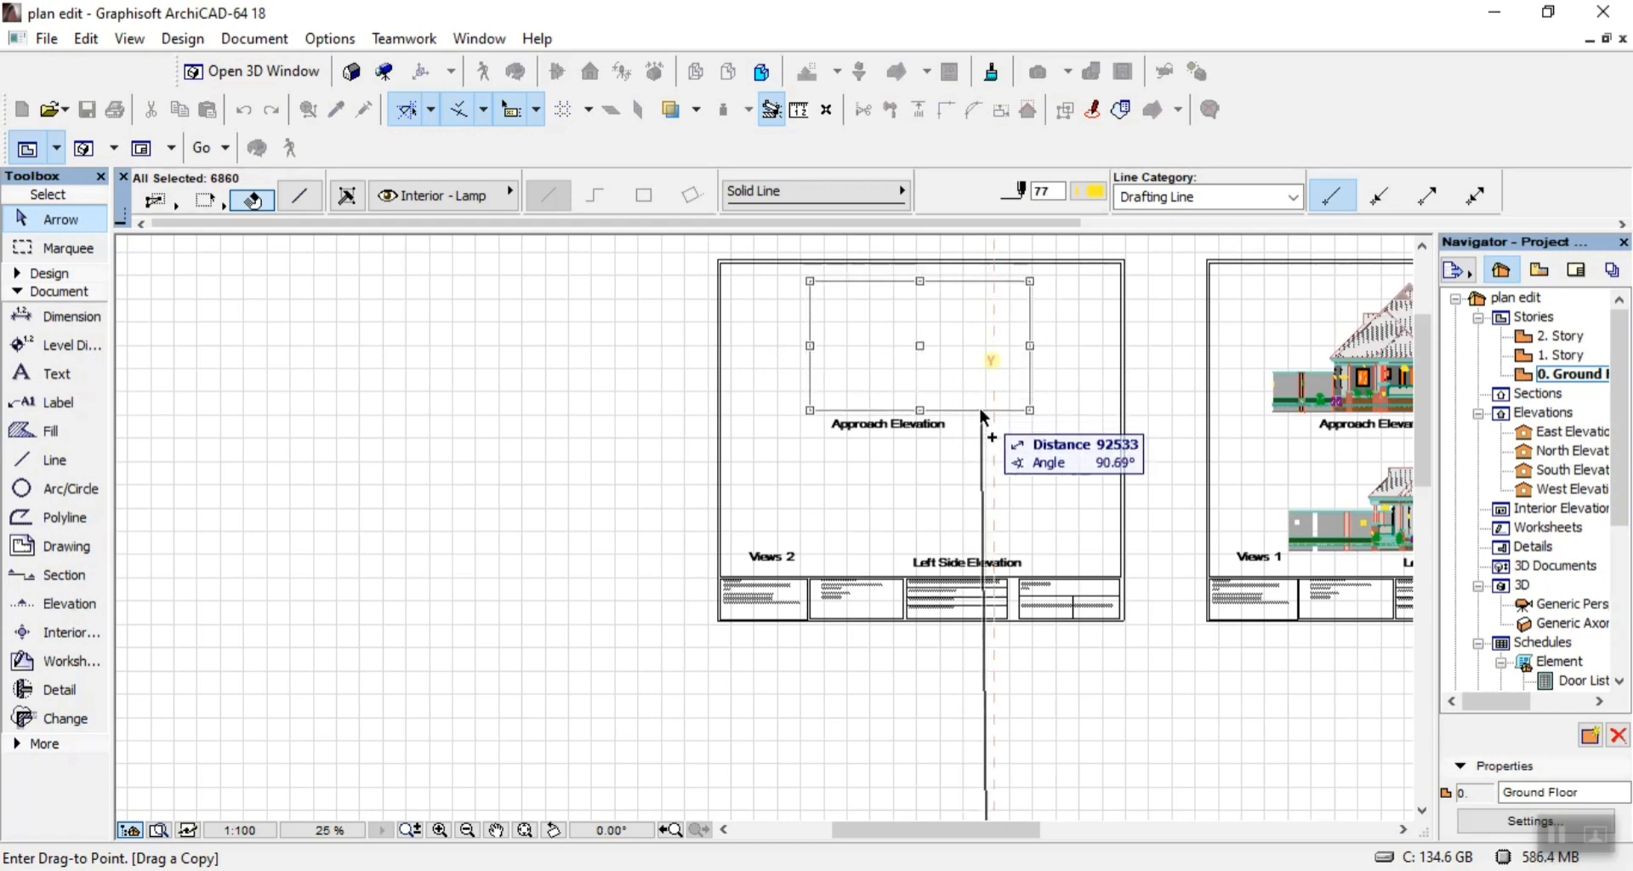
{"action": "left_click", "coordinate": [983, 413]}
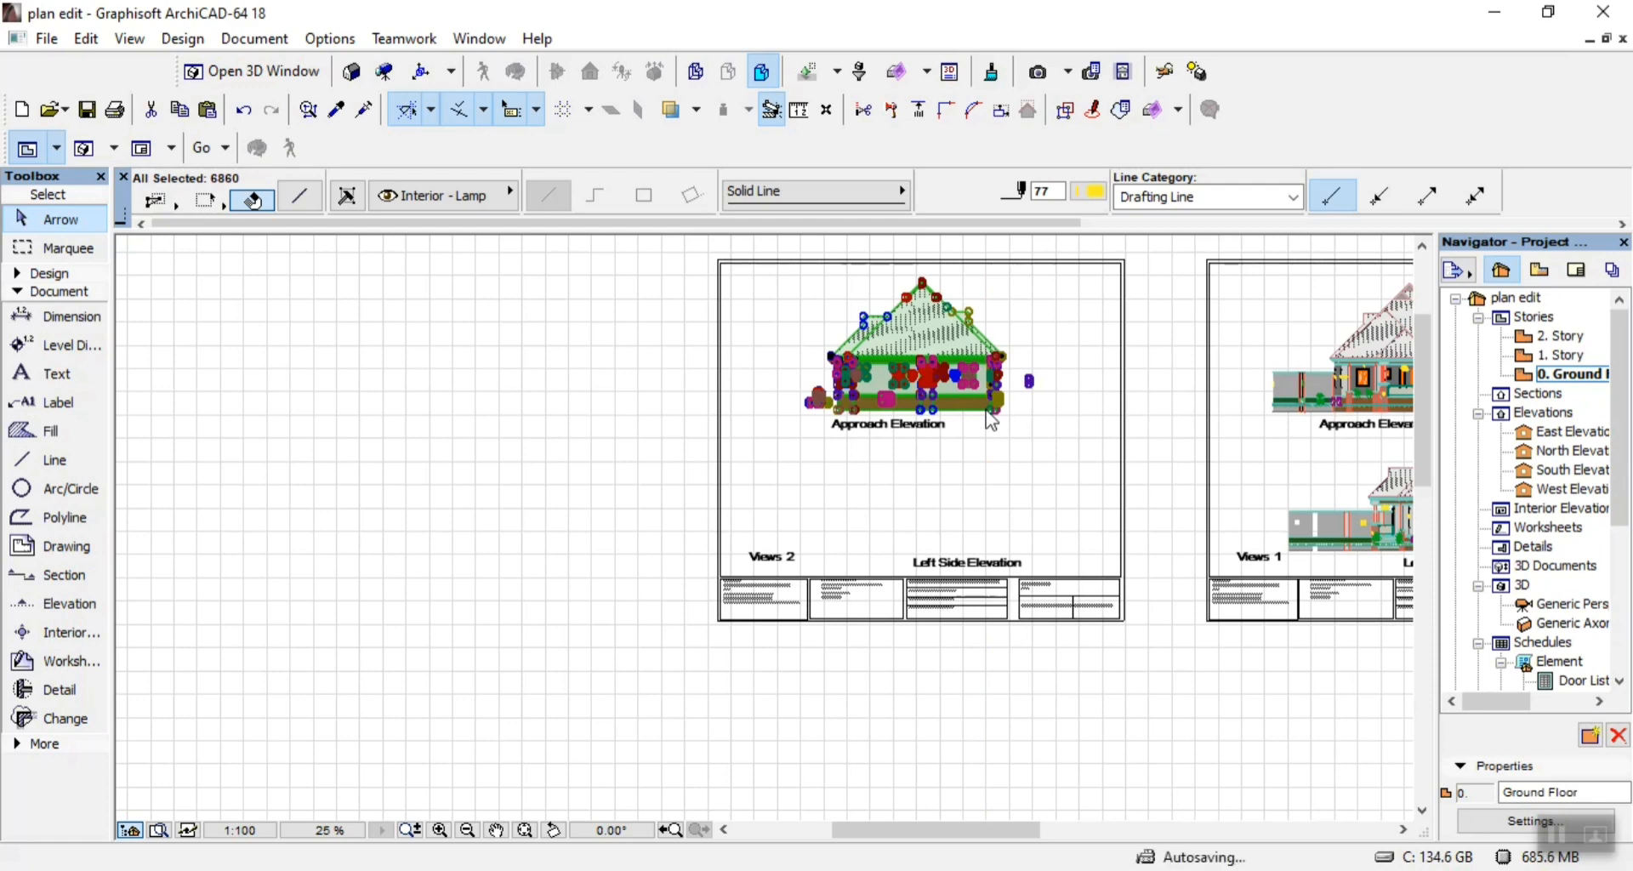
Move the remaining unplaced elevation, with the stepped roof, onto the Views 2 sheet above the Left Side Elevation title.
{"action": "scroll", "coordinate": [961, 344], "scroll_direction": "down", "scroll_amount": 5}
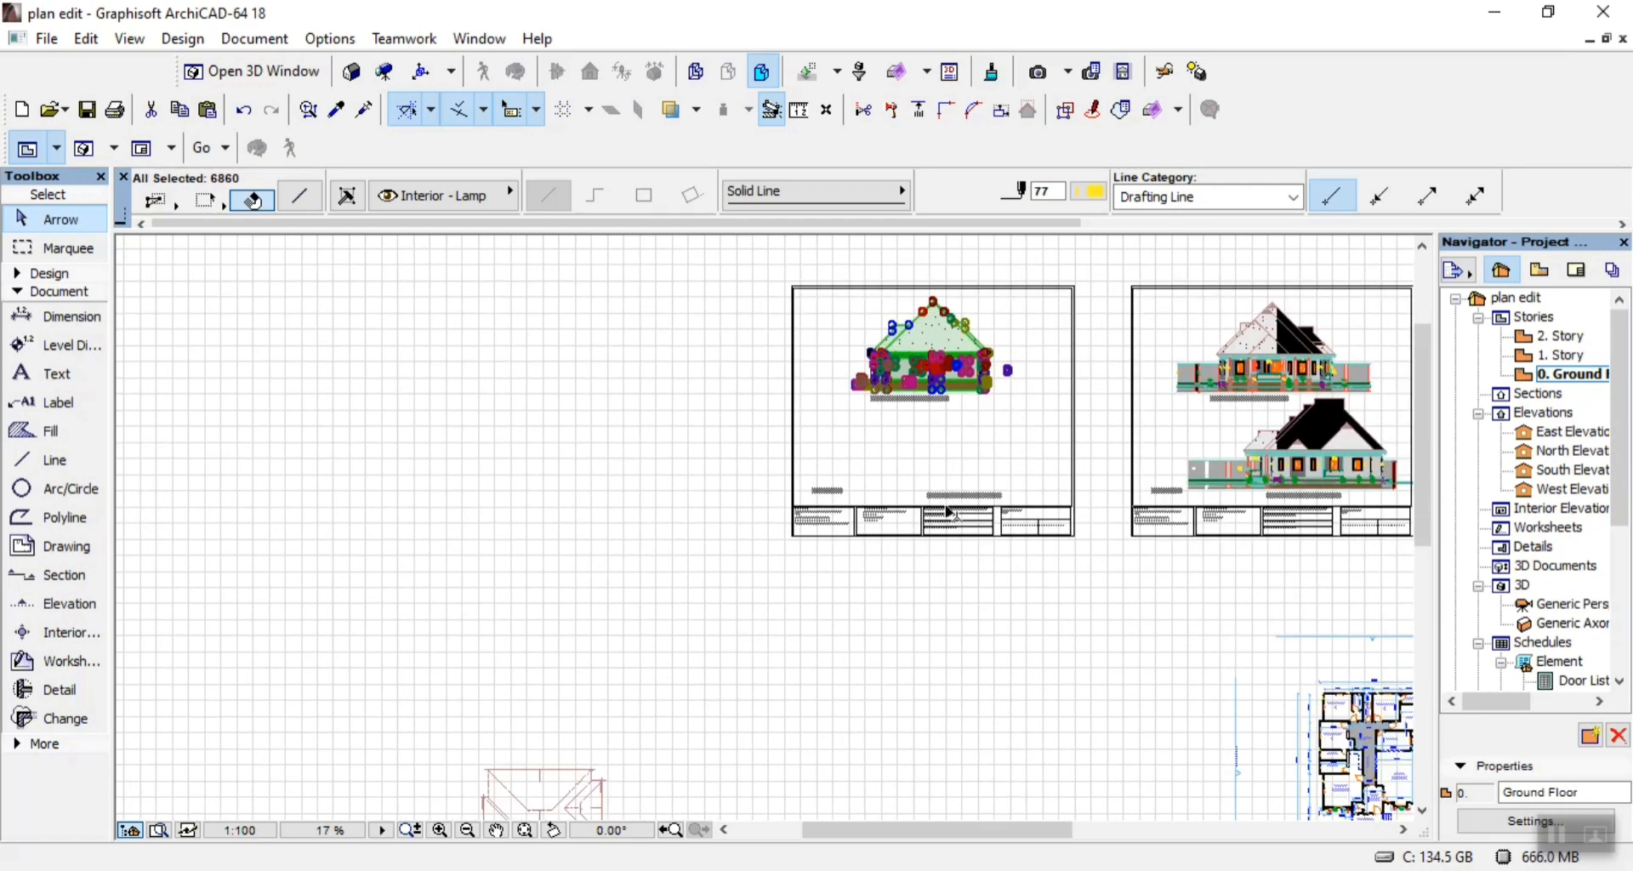
{"action": "scroll", "coordinate": [960, 770], "scroll_direction": "up", "scroll_amount": 3}
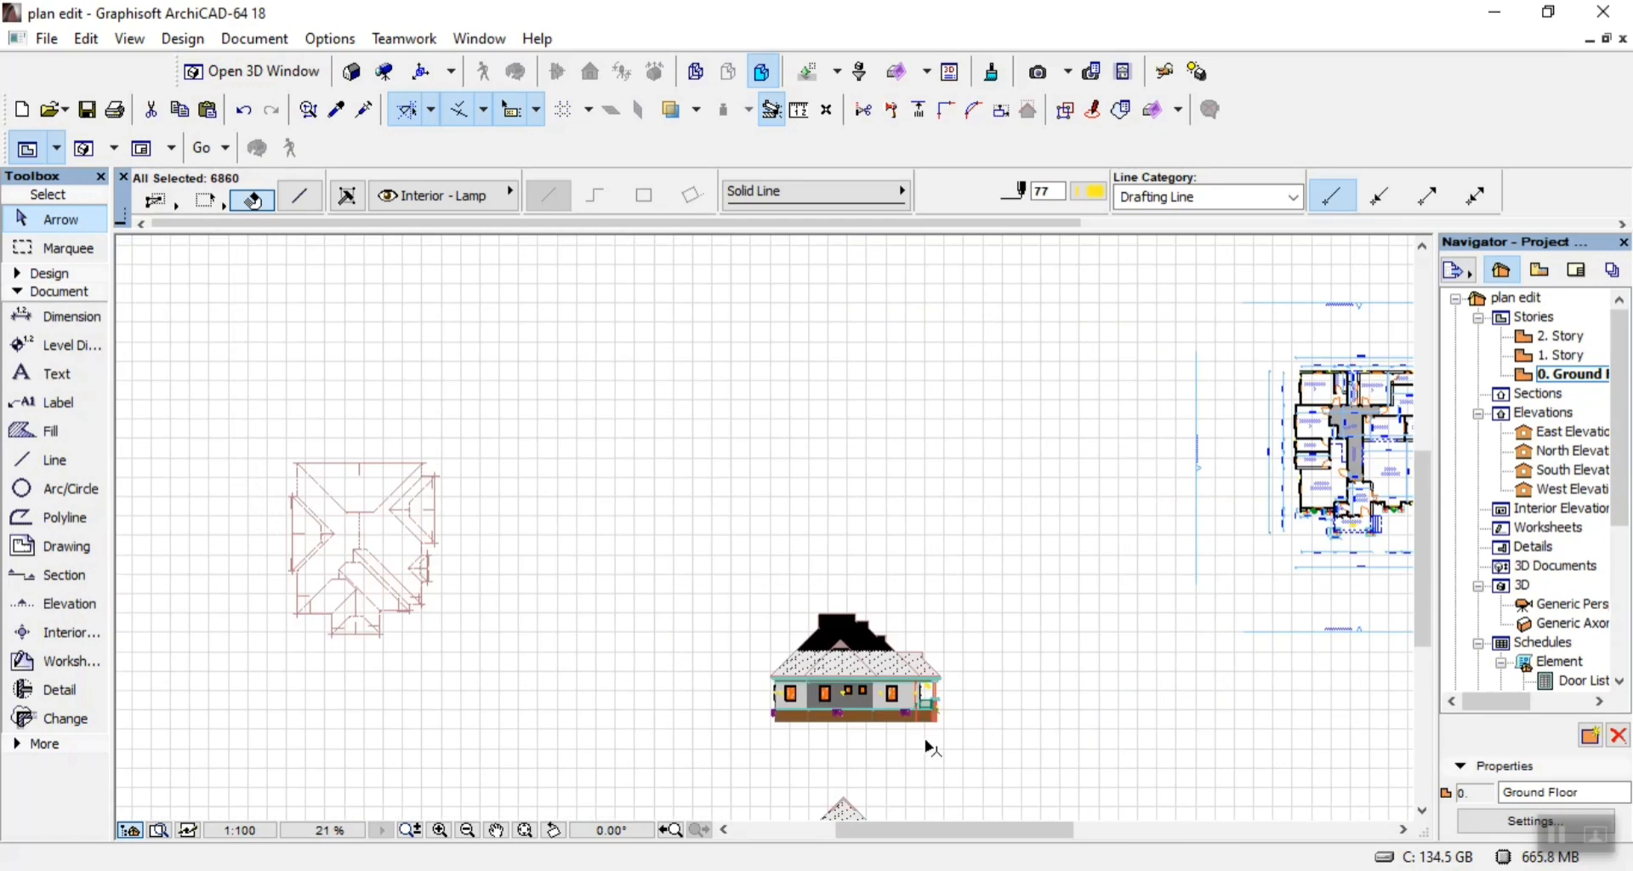
{"action": "scroll", "coordinate": [846, 714], "scroll_direction": "up", "scroll_amount": 2}
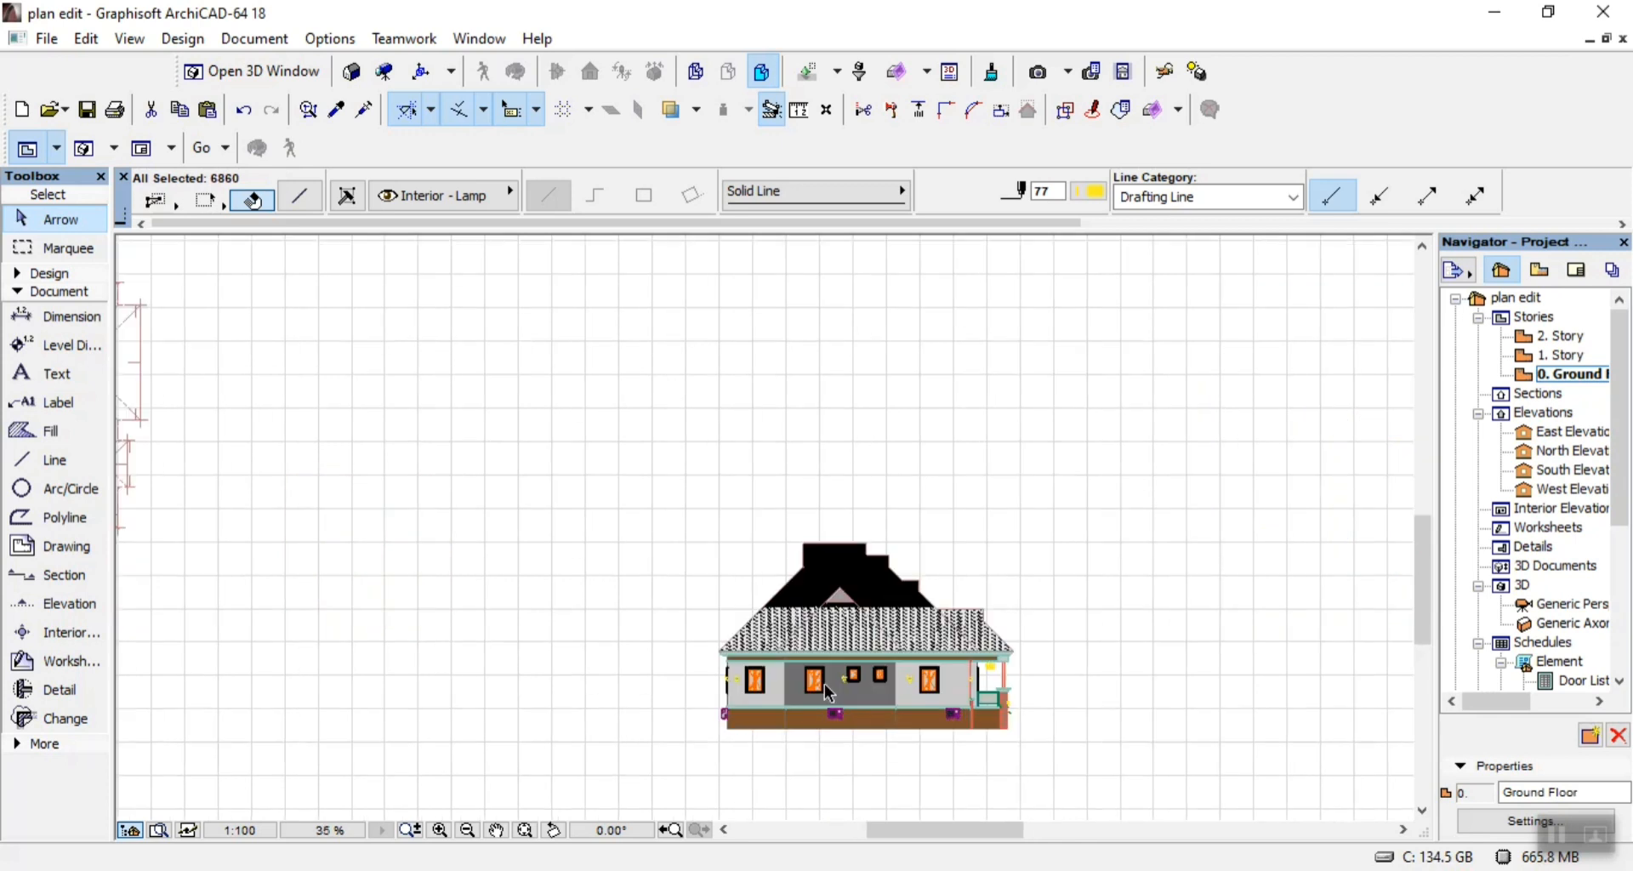
{"action": "left_click", "coordinate": [717, 484]}
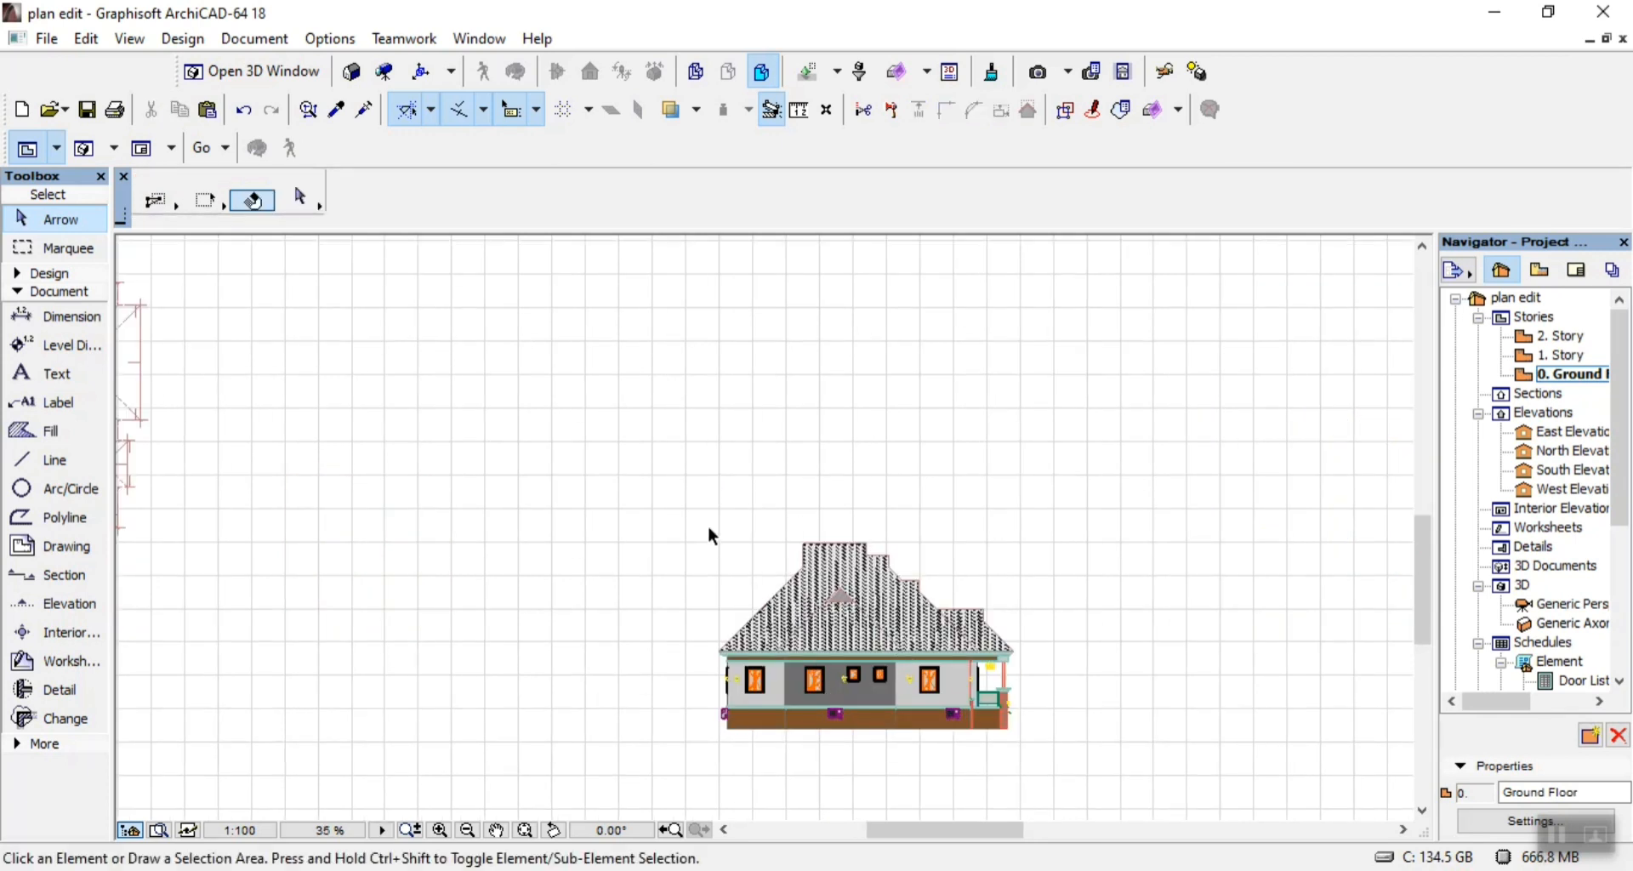
{"action": "left_click", "coordinate": [713, 490]}
{"action": "left_click", "coordinate": [1053, 757]}
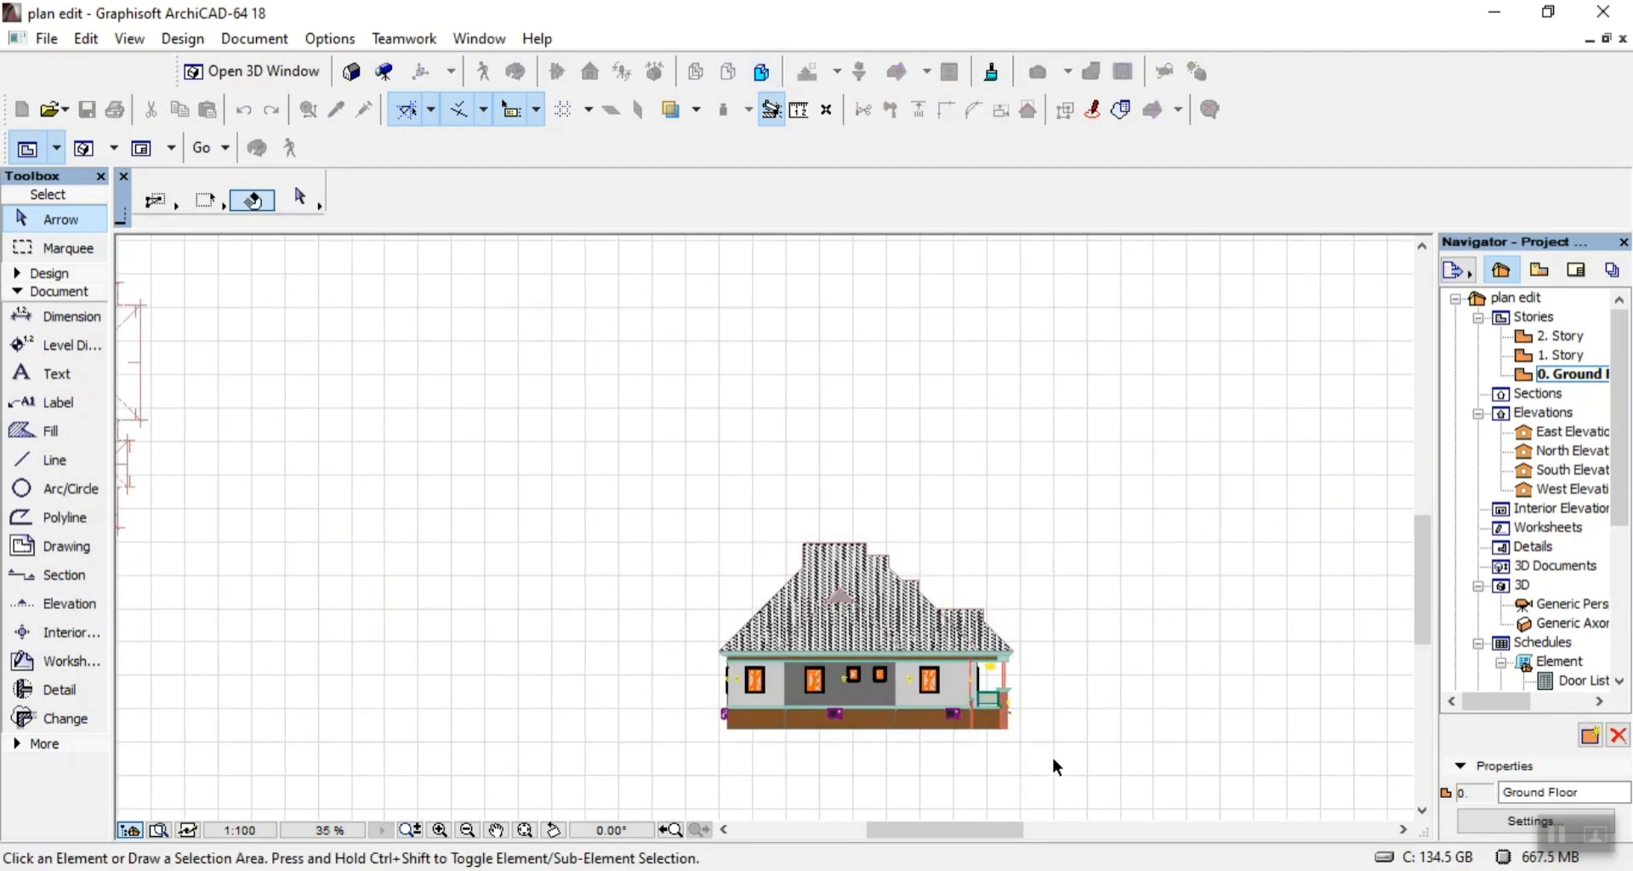
{"action": "key", "text": "ctrl+d"}
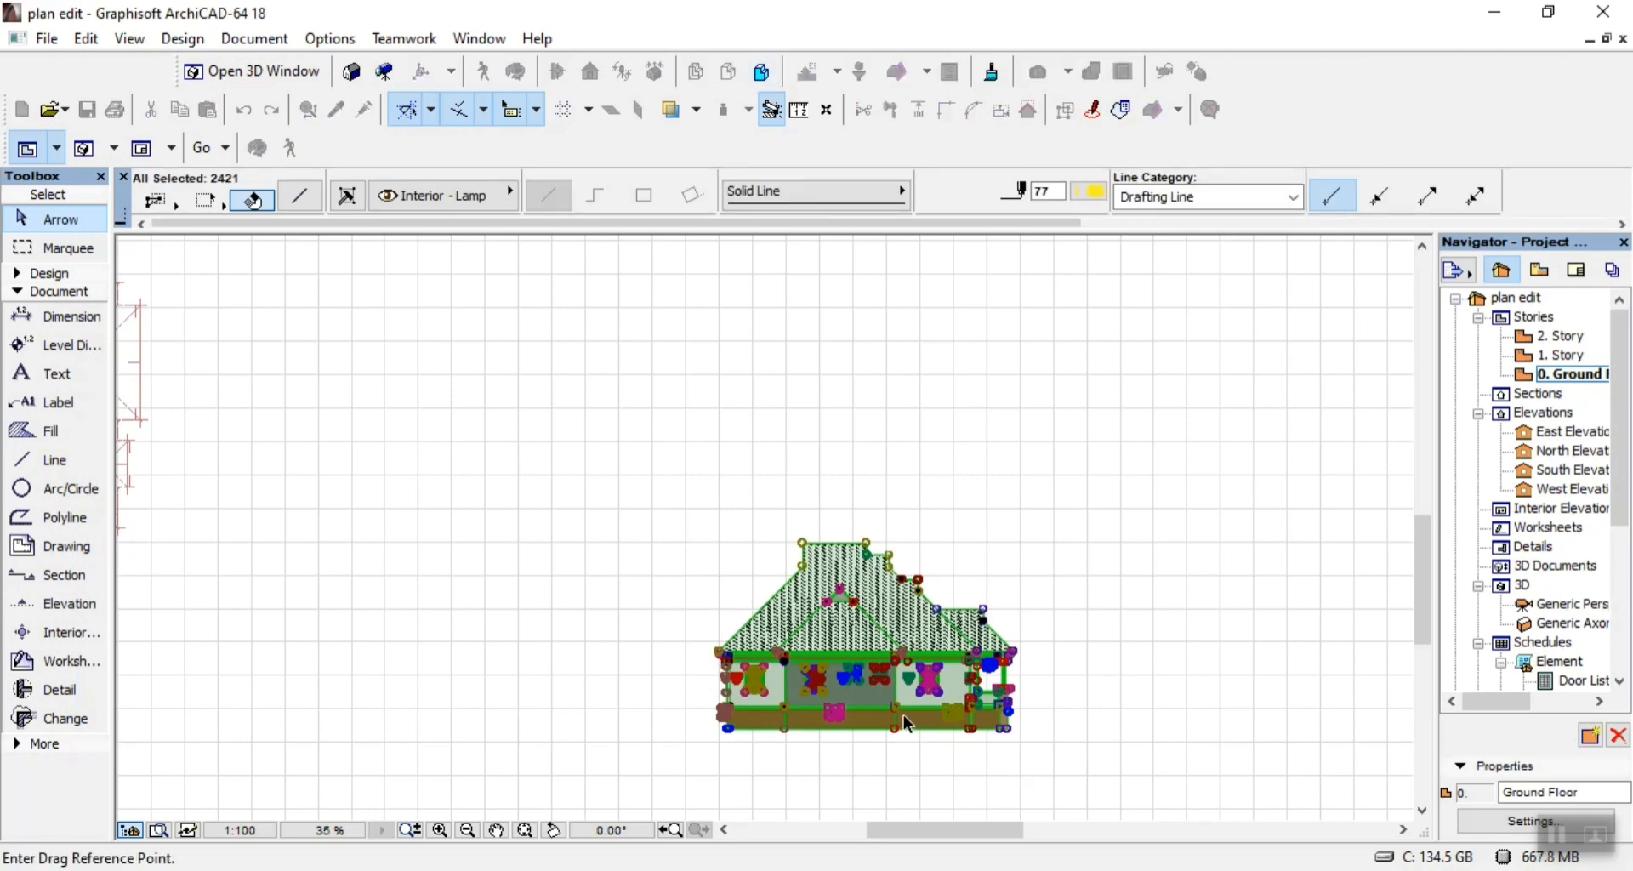
{"action": "left_click", "coordinate": [903, 716]}
{"action": "scroll", "coordinate": [969, 733], "scroll_direction": "down", "scroll_amount": 4}
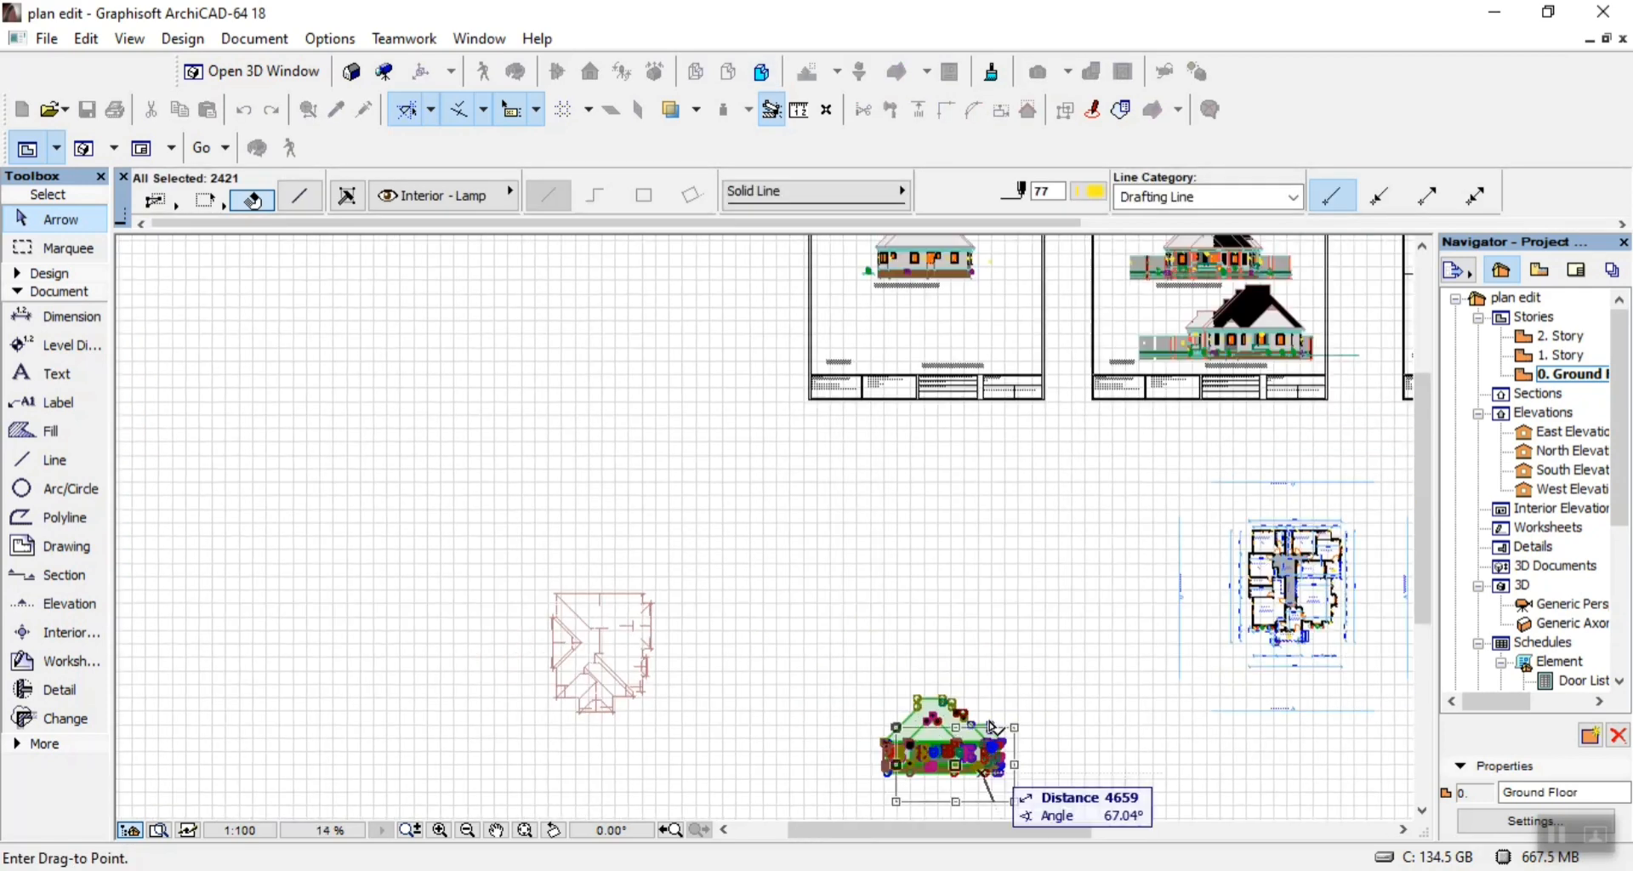
{"action": "scroll", "coordinate": [958, 339], "scroll_direction": "up", "scroll_amount": 5}
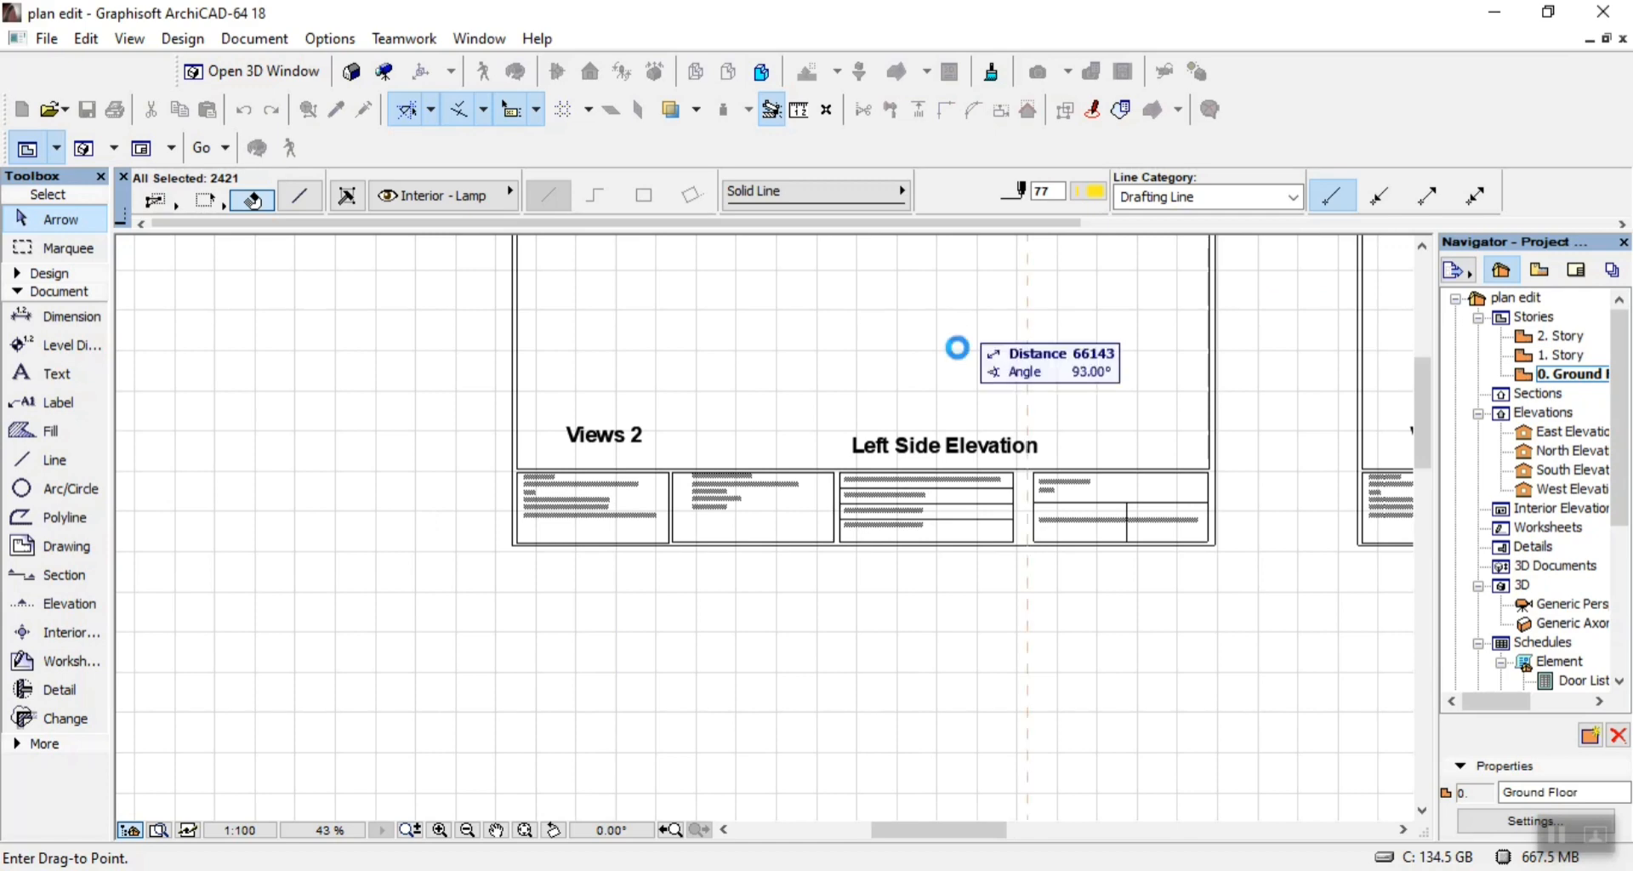
{"action": "scroll", "coordinate": [955, 404], "scroll_direction": "down", "scroll_amount": 4}
{"action": "scroll", "coordinate": [958, 334], "scroll_direction": "up", "scroll_amount": 4}
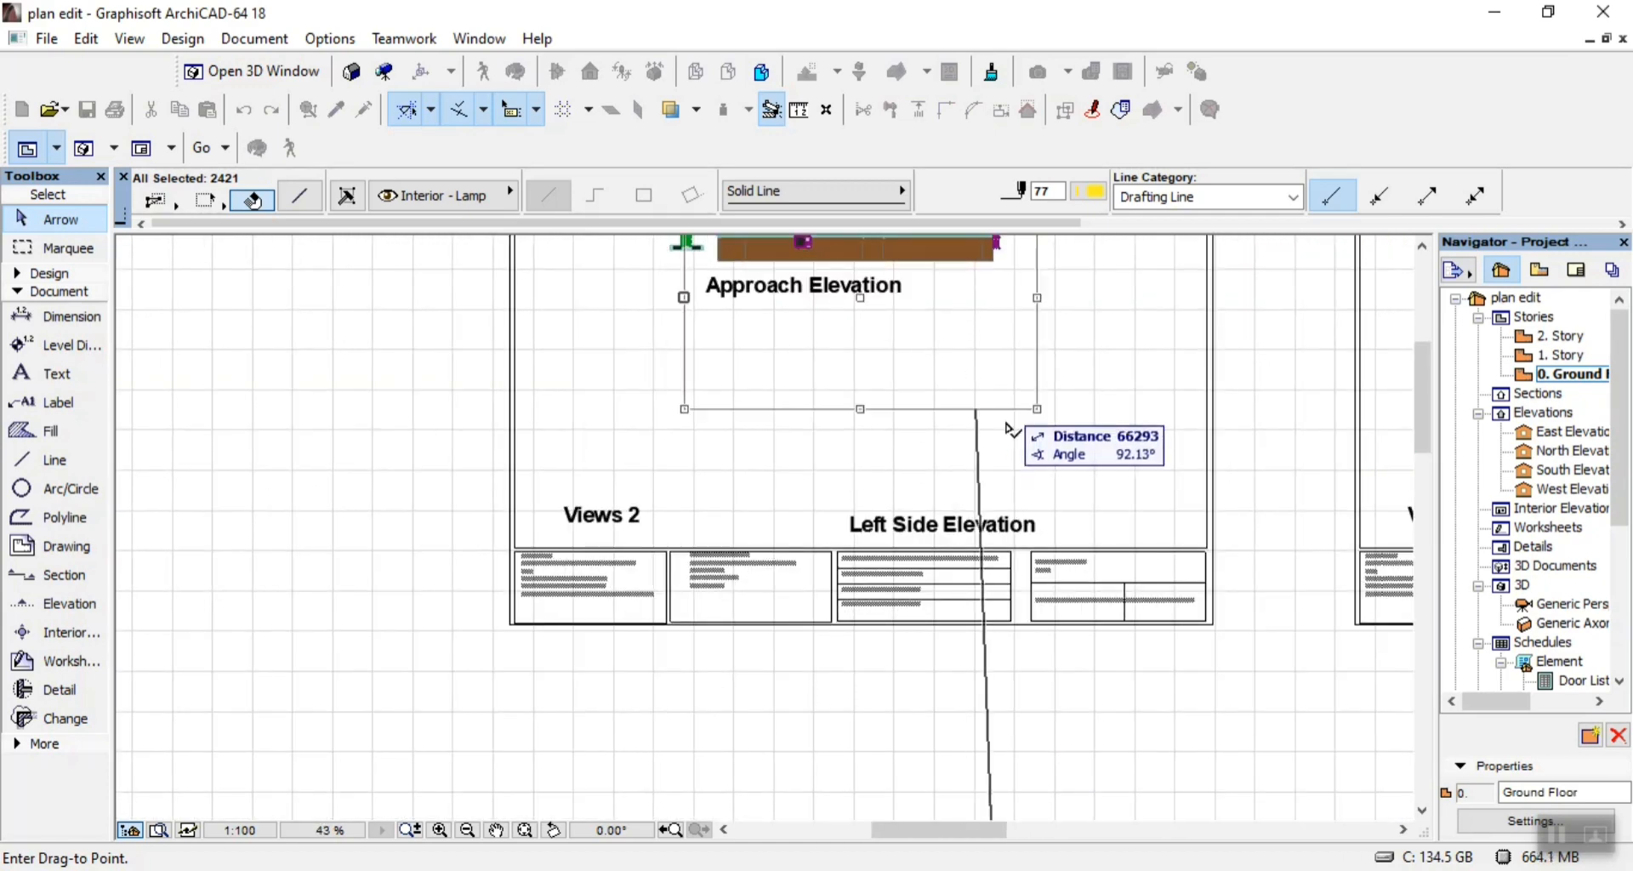
{"action": "left_click", "coordinate": [1056, 522]}
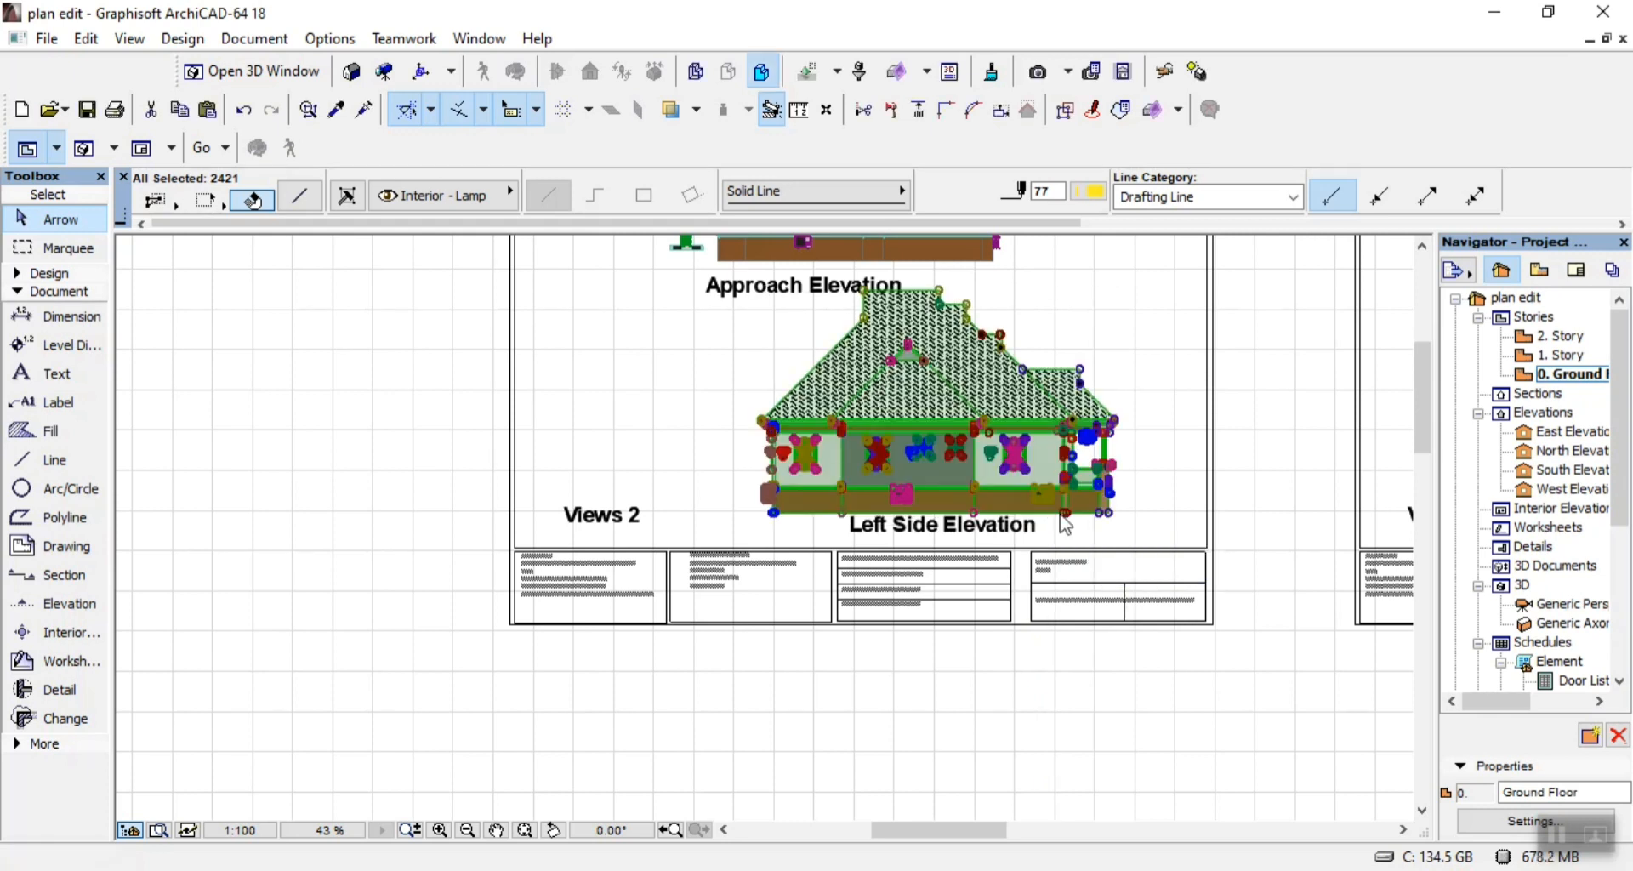
Shift the lower elevation on the Views 2 sheet sideways toward the sheet's right border and clear the selection.
{"action": "key", "text": "ctrl+d"}
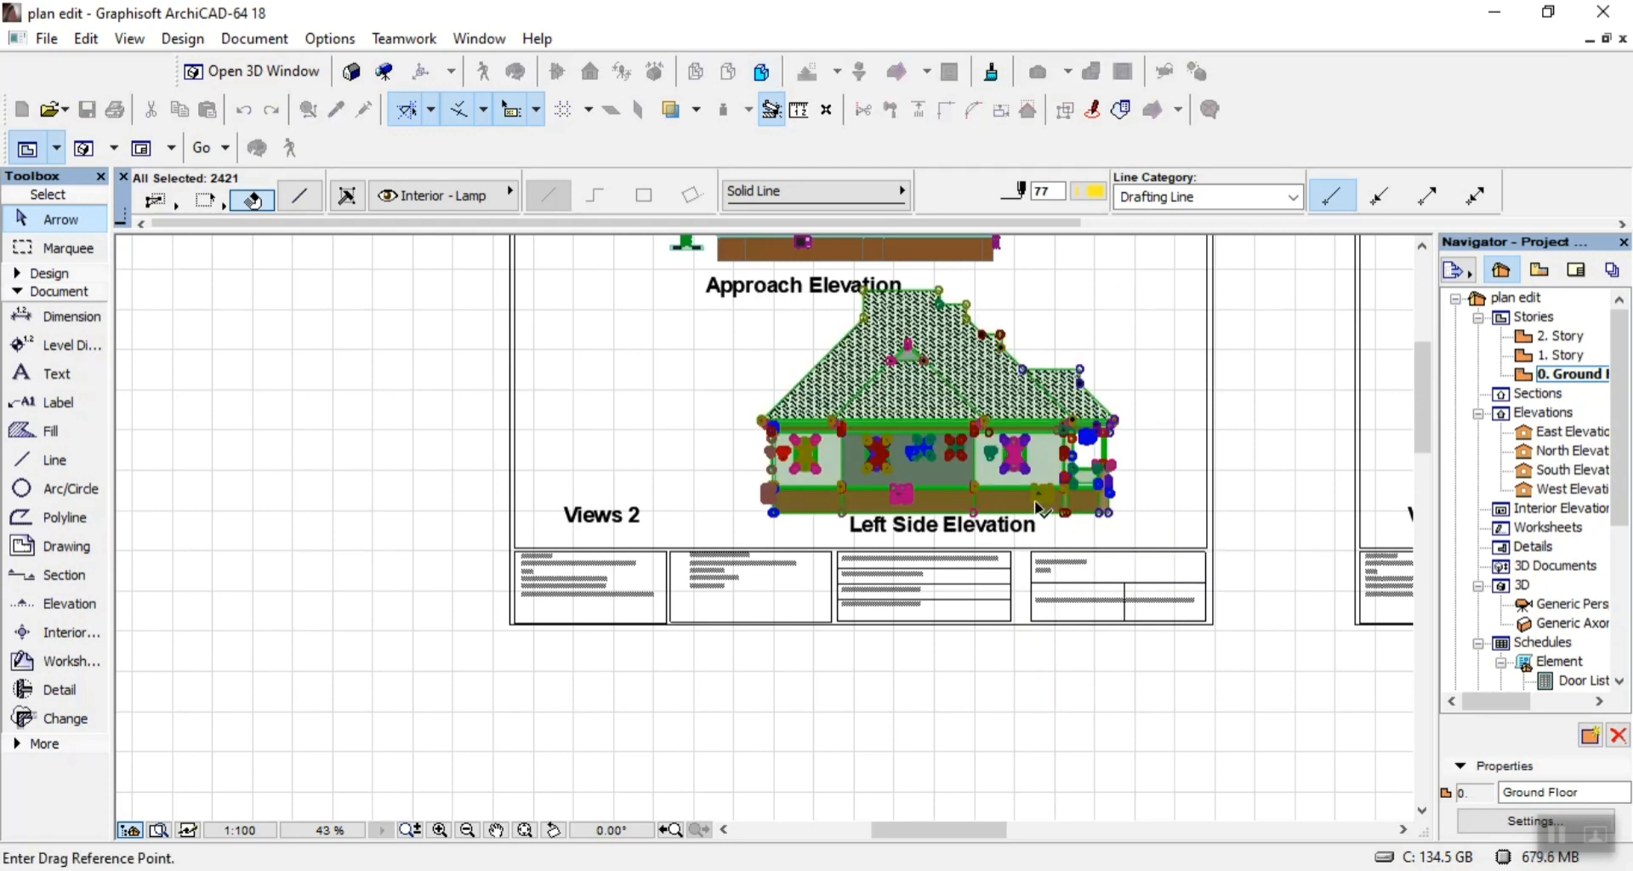
{"action": "left_click", "coordinate": [1035, 499]}
{"action": "left_click", "coordinate": [1109, 504]}
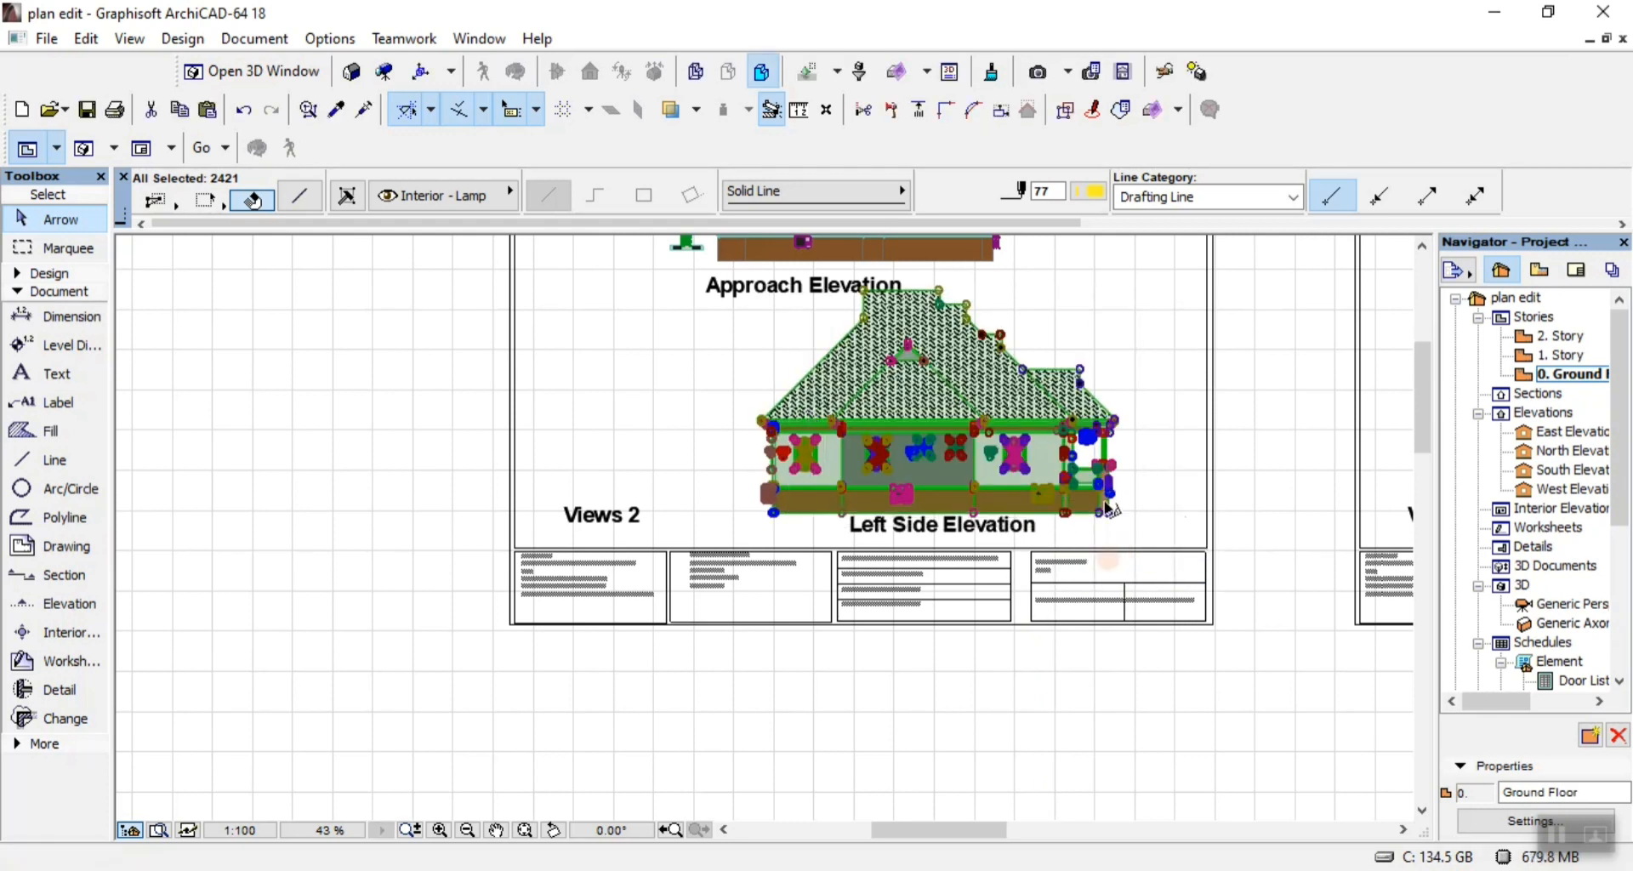
{"action": "left_click", "coordinate": [888, 676]}
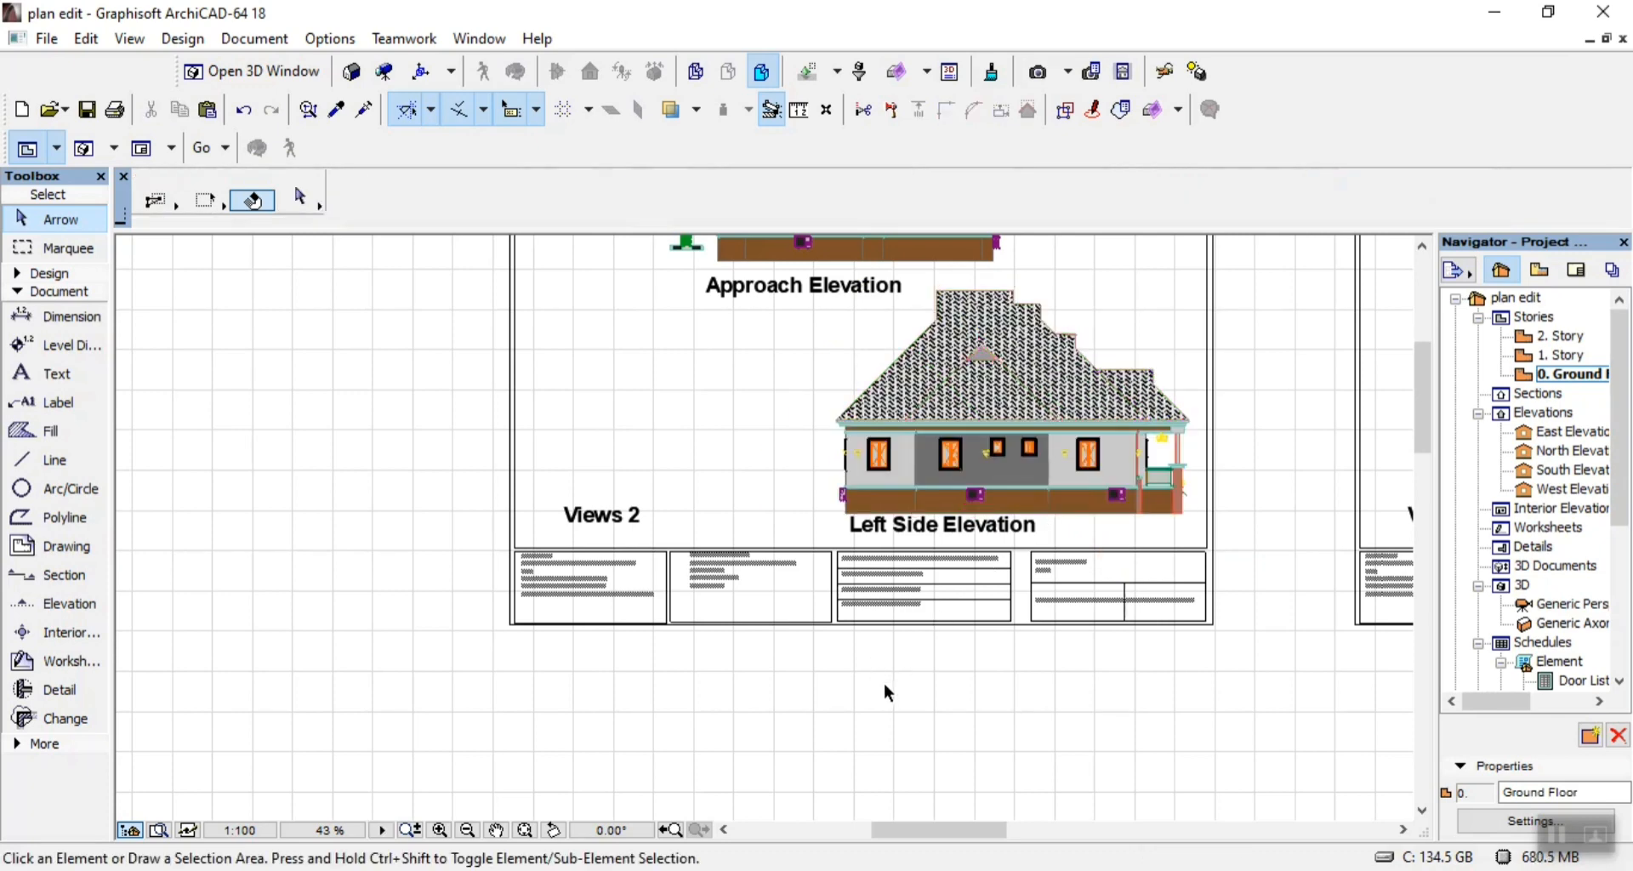
Change the lower elevation title on the Views 1 sheet from Left Side Elevation to "Right Side Elevation".
{"action": "scroll", "coordinate": [884, 685], "scroll_direction": "down", "scroll_amount": 5}
{"action": "scroll", "coordinate": [1053, 605], "scroll_direction": "up", "scroll_amount": 6}
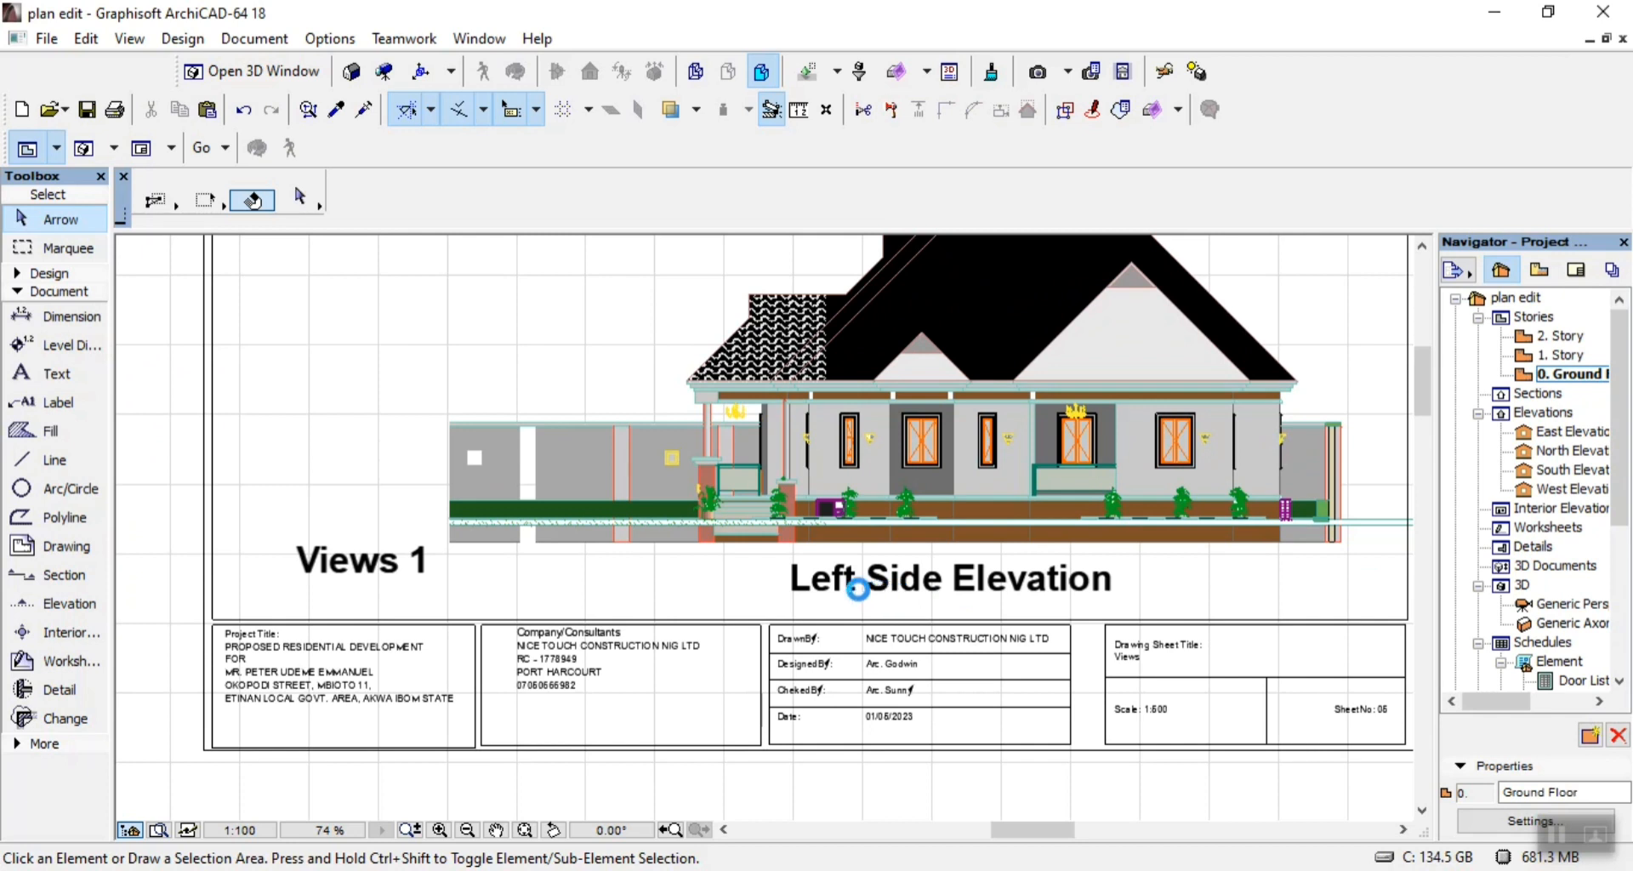
{"action": "double_click", "coordinate": [854, 588]}
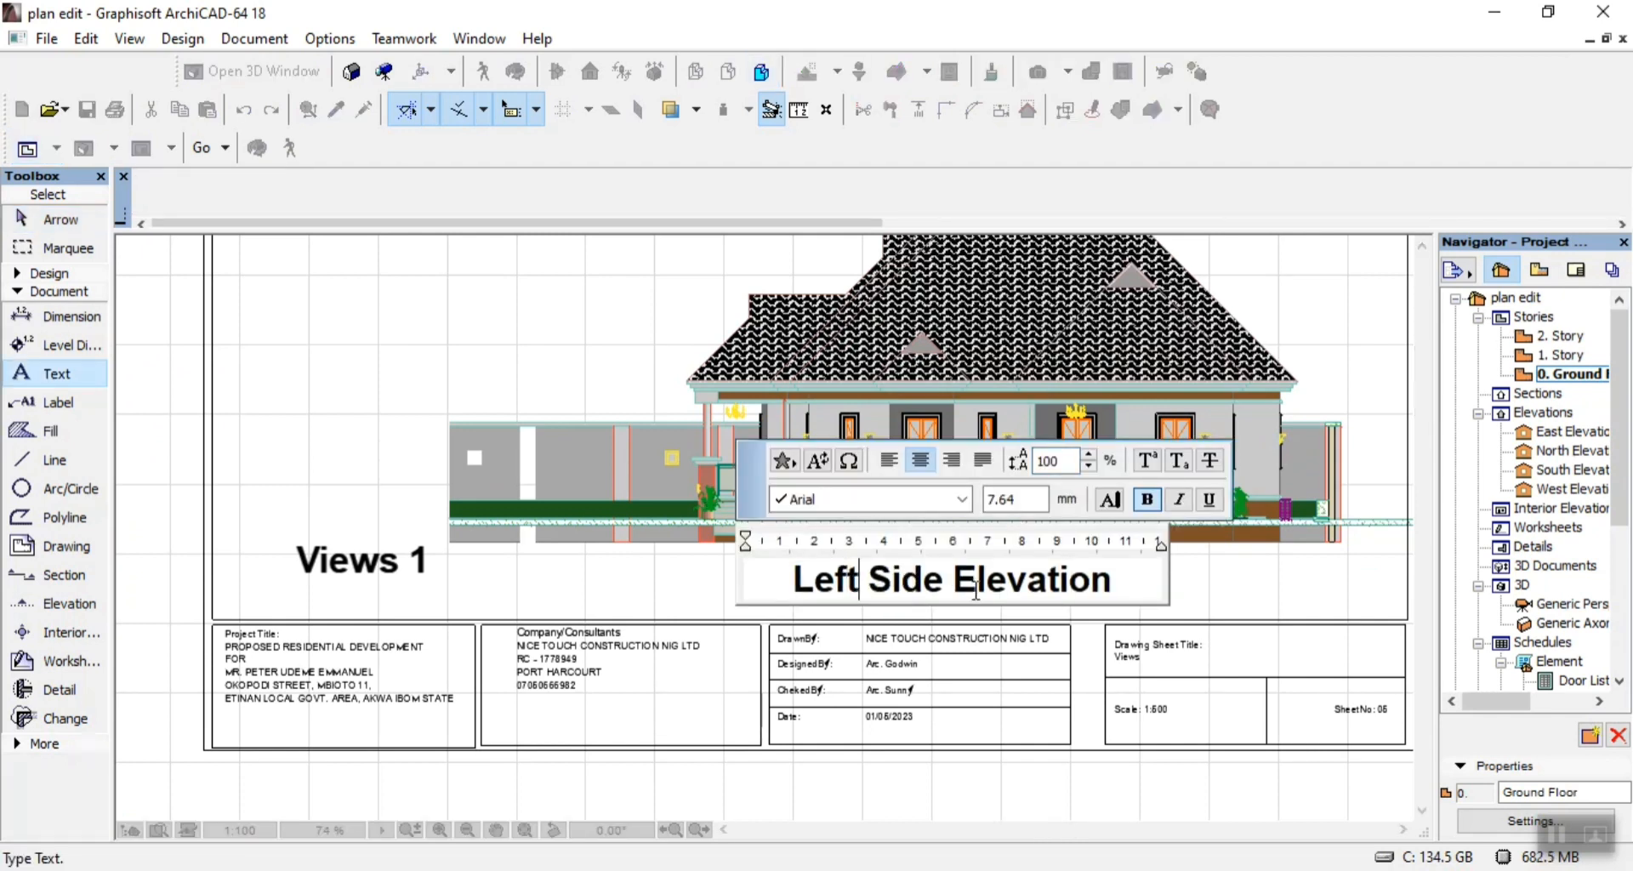
{"action": "key", "text": "BackSpace"}
{"action": "key", "text": "BackSpace"}
{"action": "key", "text": "BackSpace"}
{"action": "key", "text": "BackSpace"}
{"action": "type", "text": "Right"}
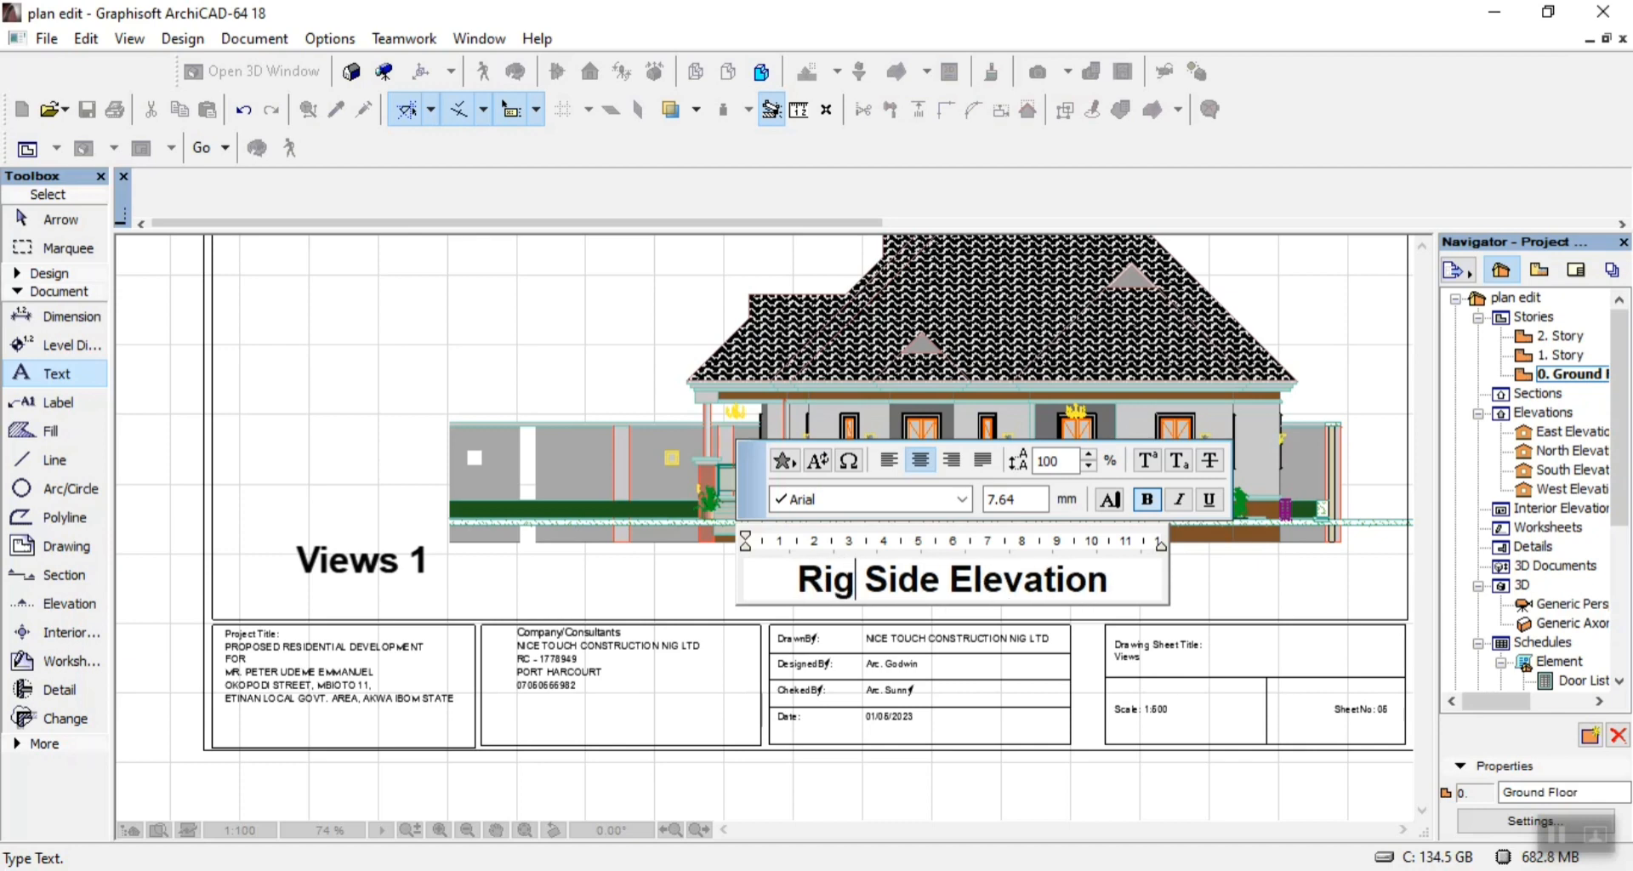
{"action": "left_click", "coordinate": [171, 365]}
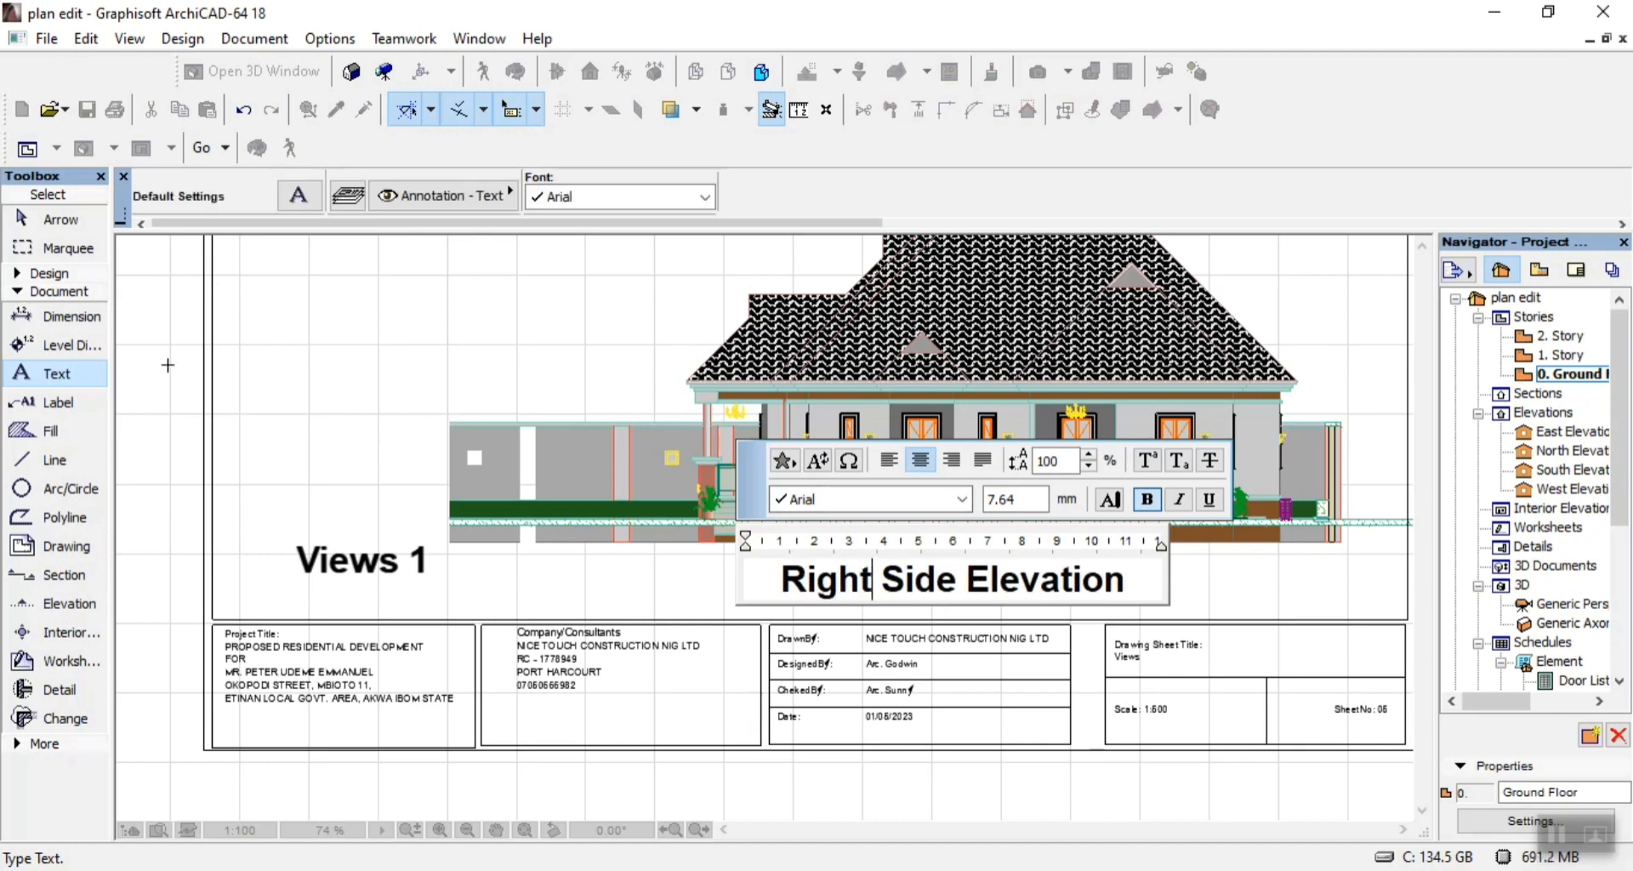
Change the upper elevation title on the Views 2 sheet from Approach Elevation to "Rear Elevation".
{"action": "scroll", "coordinate": [1223, 769], "scroll_direction": "down", "scroll_amount": 2}
{"action": "scroll", "coordinate": [547, 518], "scroll_direction": "down", "scroll_amount": 2}
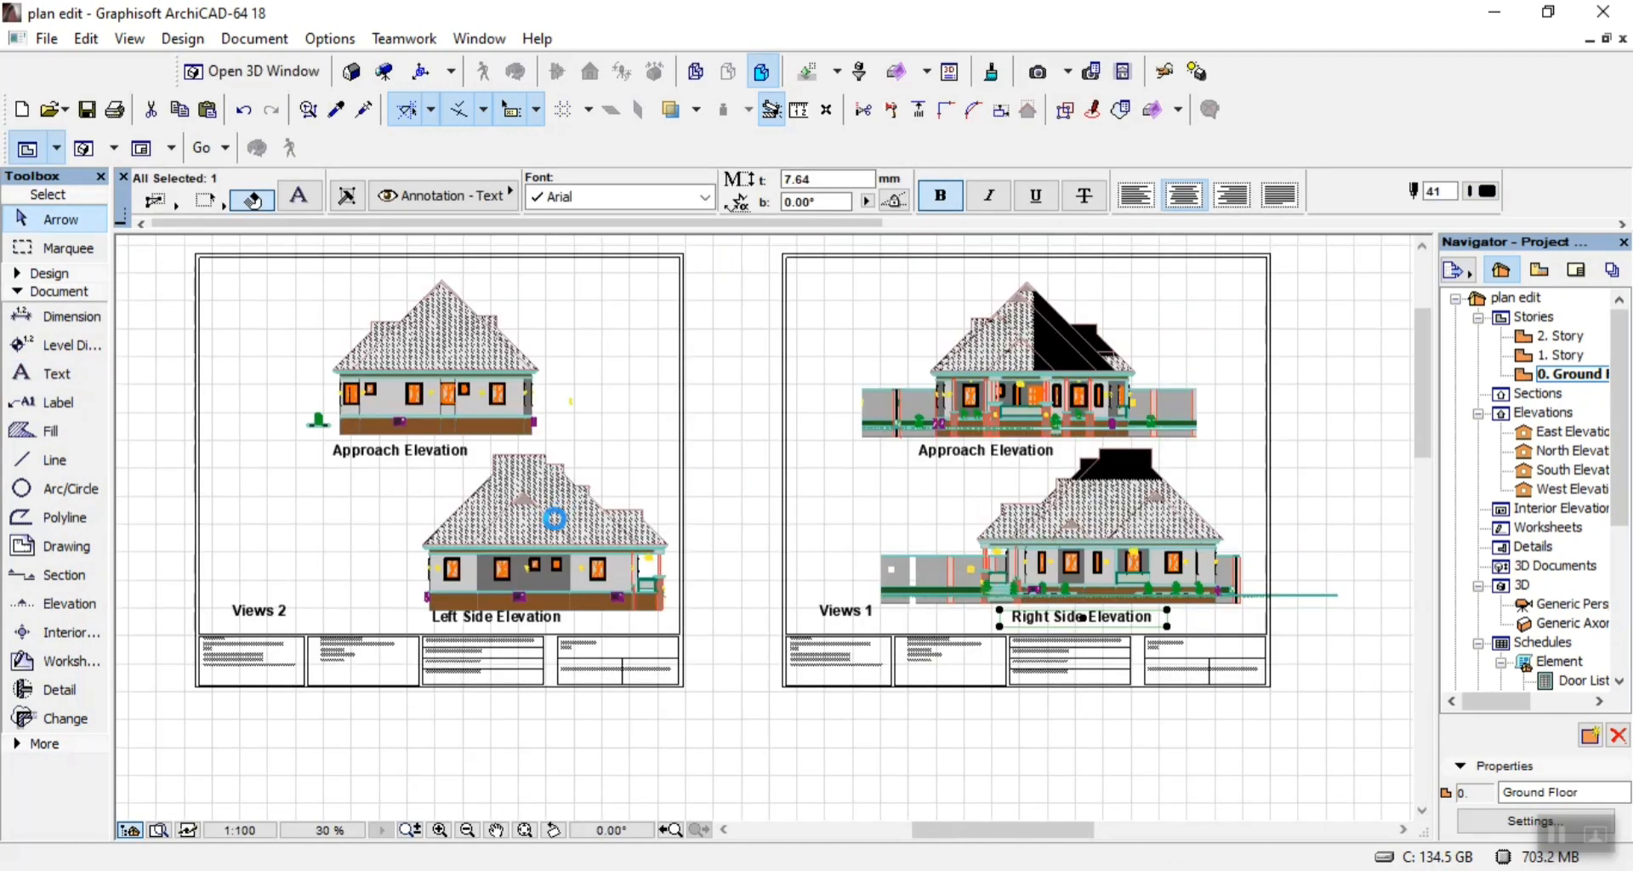
{"action": "scroll", "coordinate": [565, 549], "scroll_direction": "up", "scroll_amount": 4}
{"action": "scroll", "coordinate": [469, 651], "scroll_direction": "down", "scroll_amount": 3}
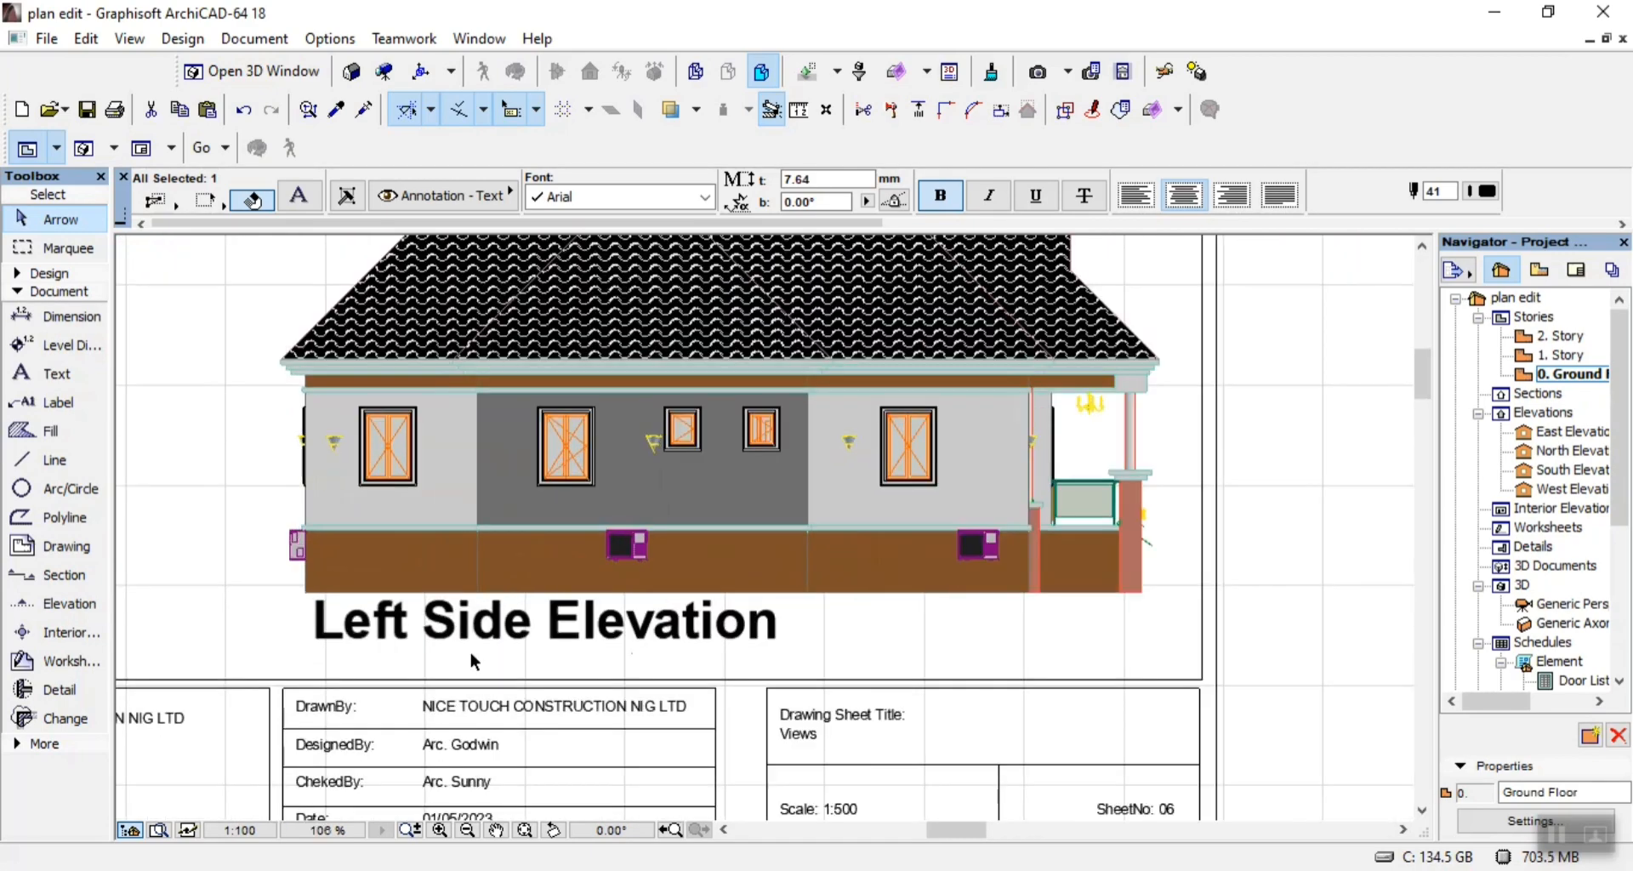
{"action": "scroll", "coordinate": [463, 468], "scroll_direction": "up", "scroll_amount": 4}
{"action": "scroll", "coordinate": [463, 468], "scroll_direction": "up", "scroll_amount": 1}
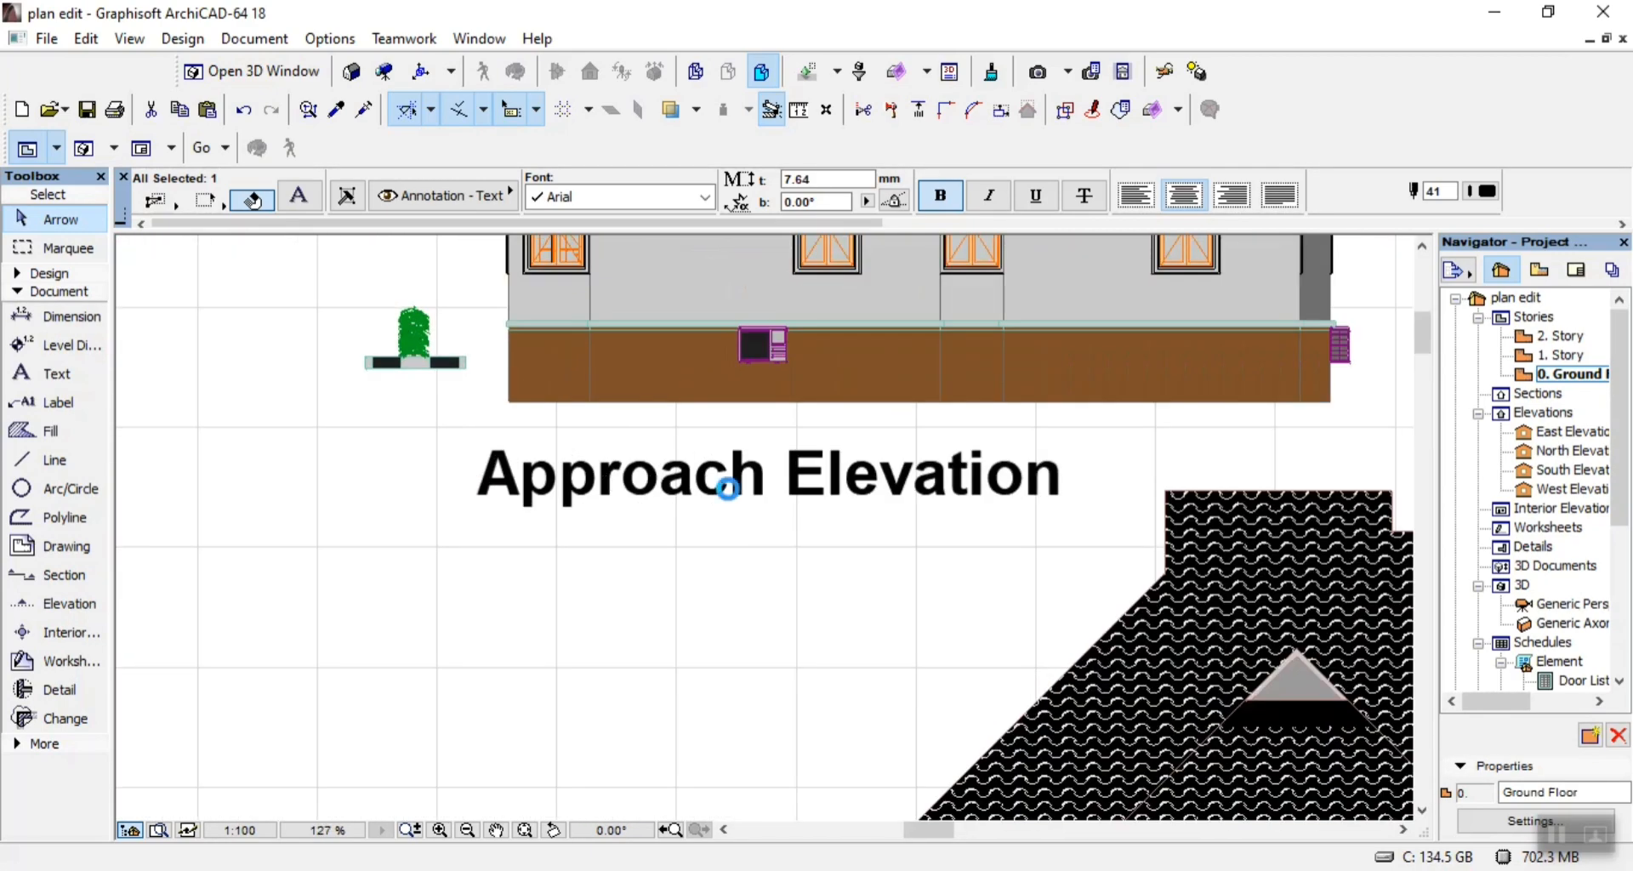
{"action": "double_click", "coordinate": [729, 481]}
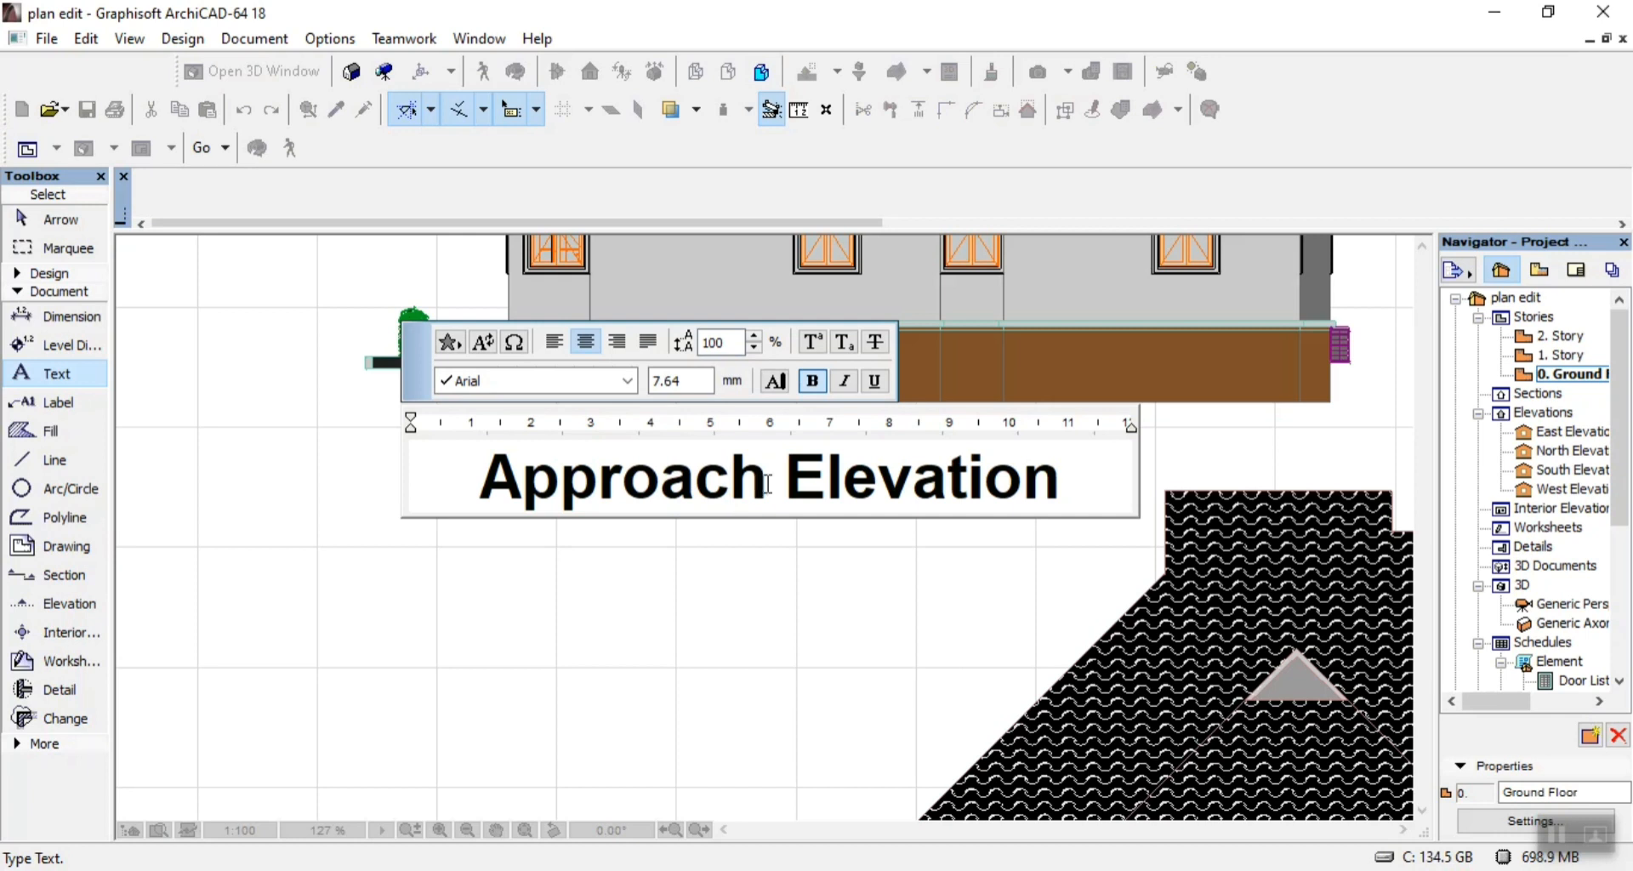
{"action": "key", "text": "BackSpace"}
{"action": "key", "text": "BackSpace"}
{"action": "key", "text": "BackSpace"}
{"action": "key", "text": "BackSpace"}
{"action": "key", "text": "BackSpace"}
{"action": "key", "text": "BackSpace"}
{"action": "key", "text": "BackSpace"}
{"action": "key", "text": "BackSpace"}
{"action": "key", "text": "BackSpace"}
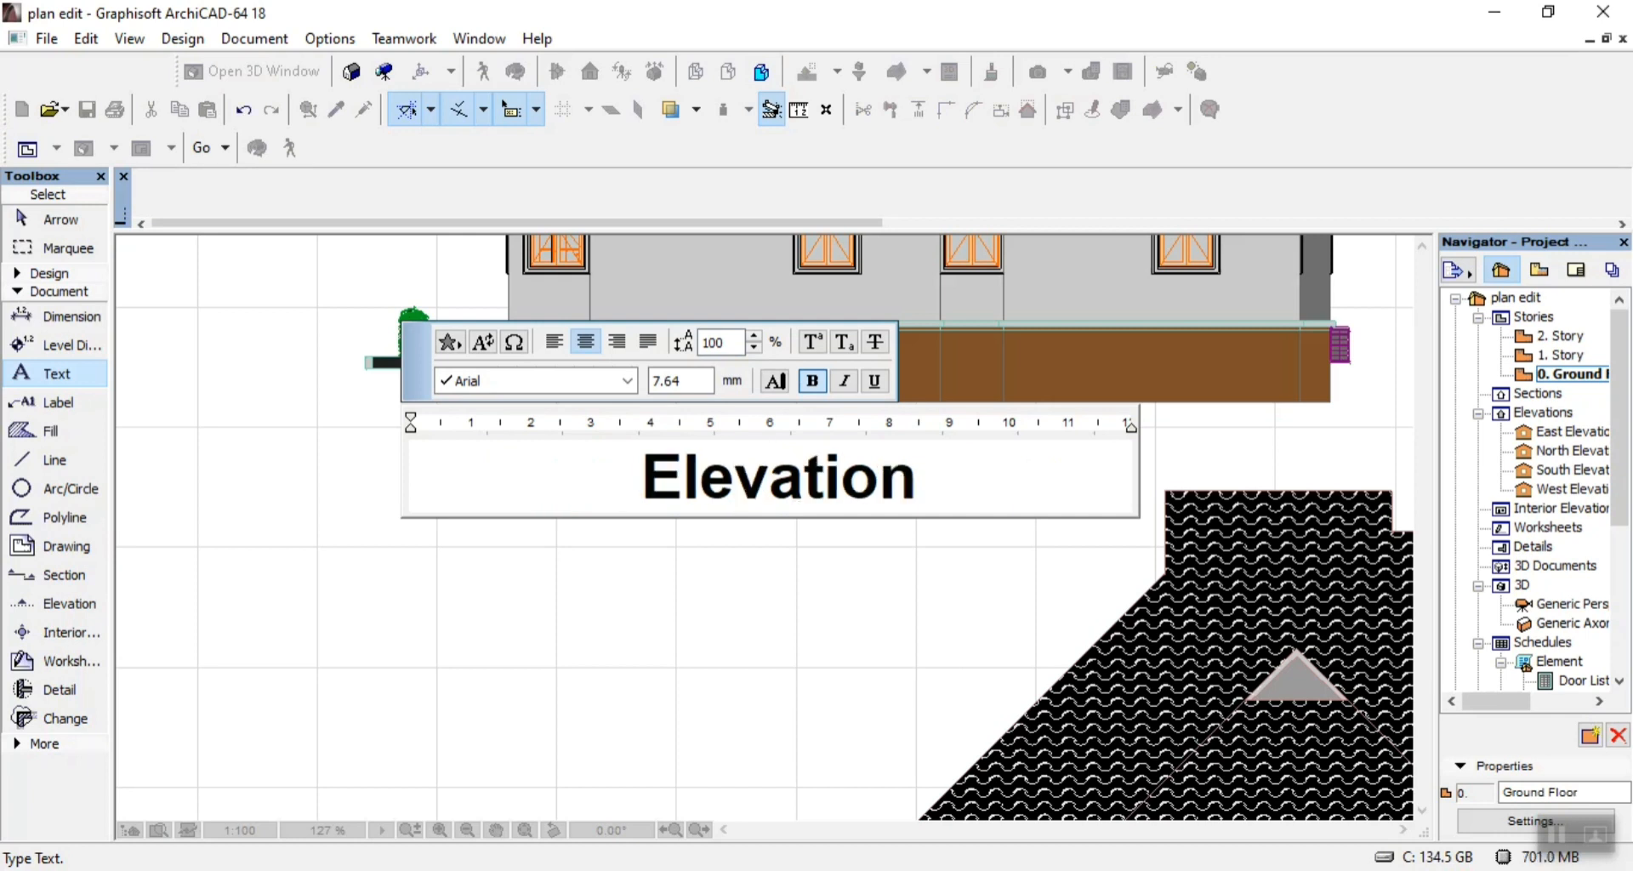
{"action": "type", "text": "Rea "}
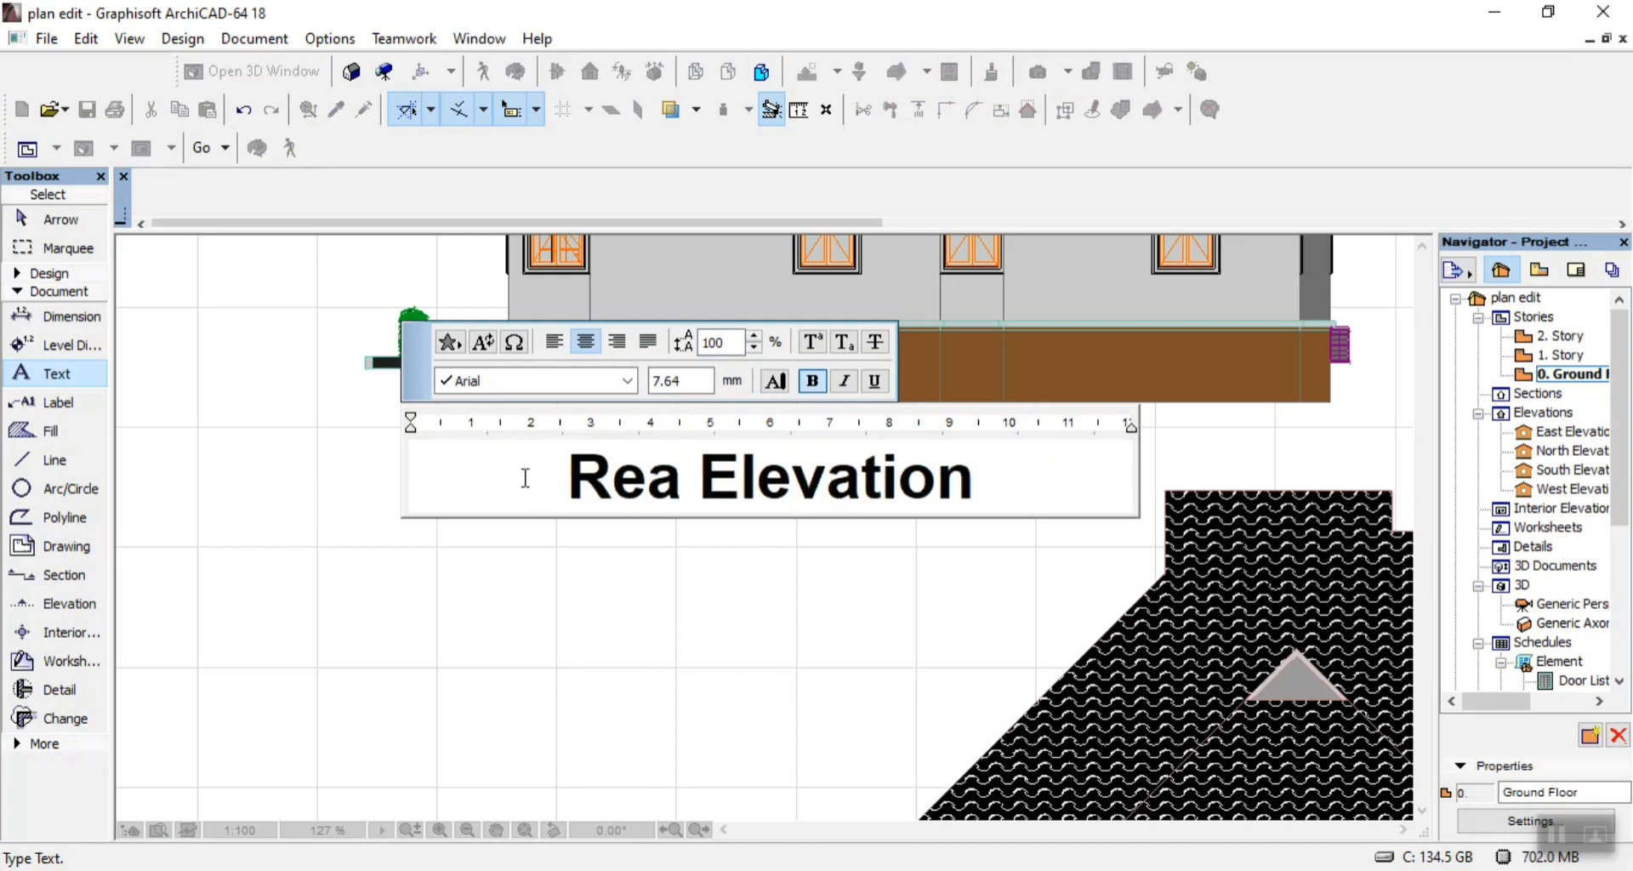
{"action": "type", "text": "r"}
{"action": "left_click", "coordinate": [411, 655]}
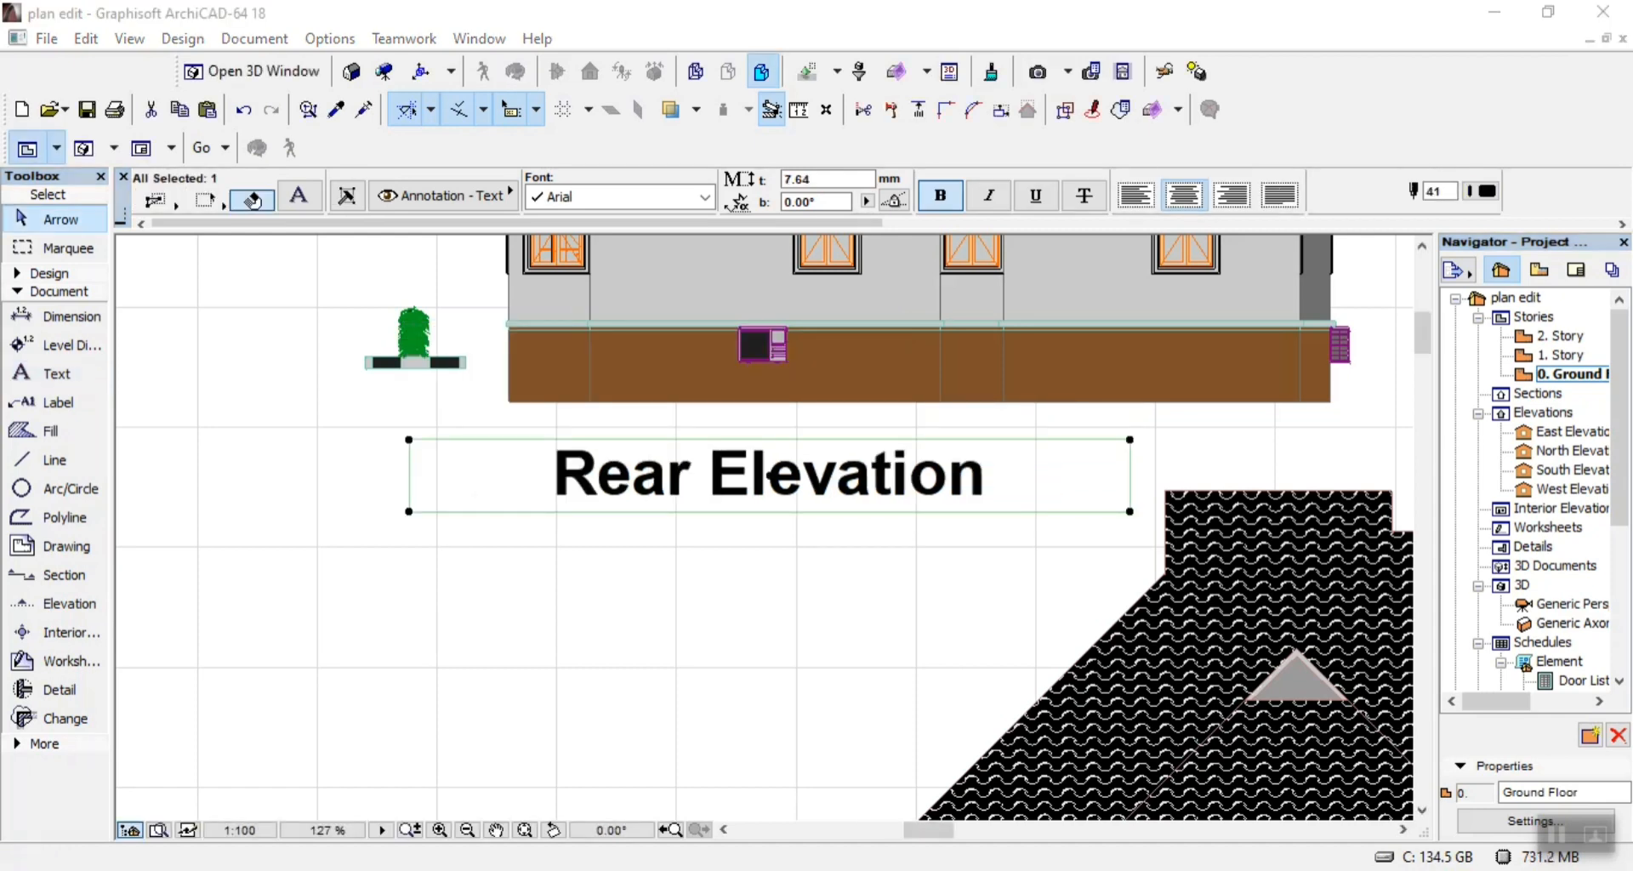
Switch to Adobe Acrobat Reader to check the elevation titles in 06.pdf, and compare them with the Views 2 sheet back in ArchiCAD.
{"action": "mouse_move", "coordinate": [995, 859]}
{"action": "left_click", "coordinate": [1039, 795]}
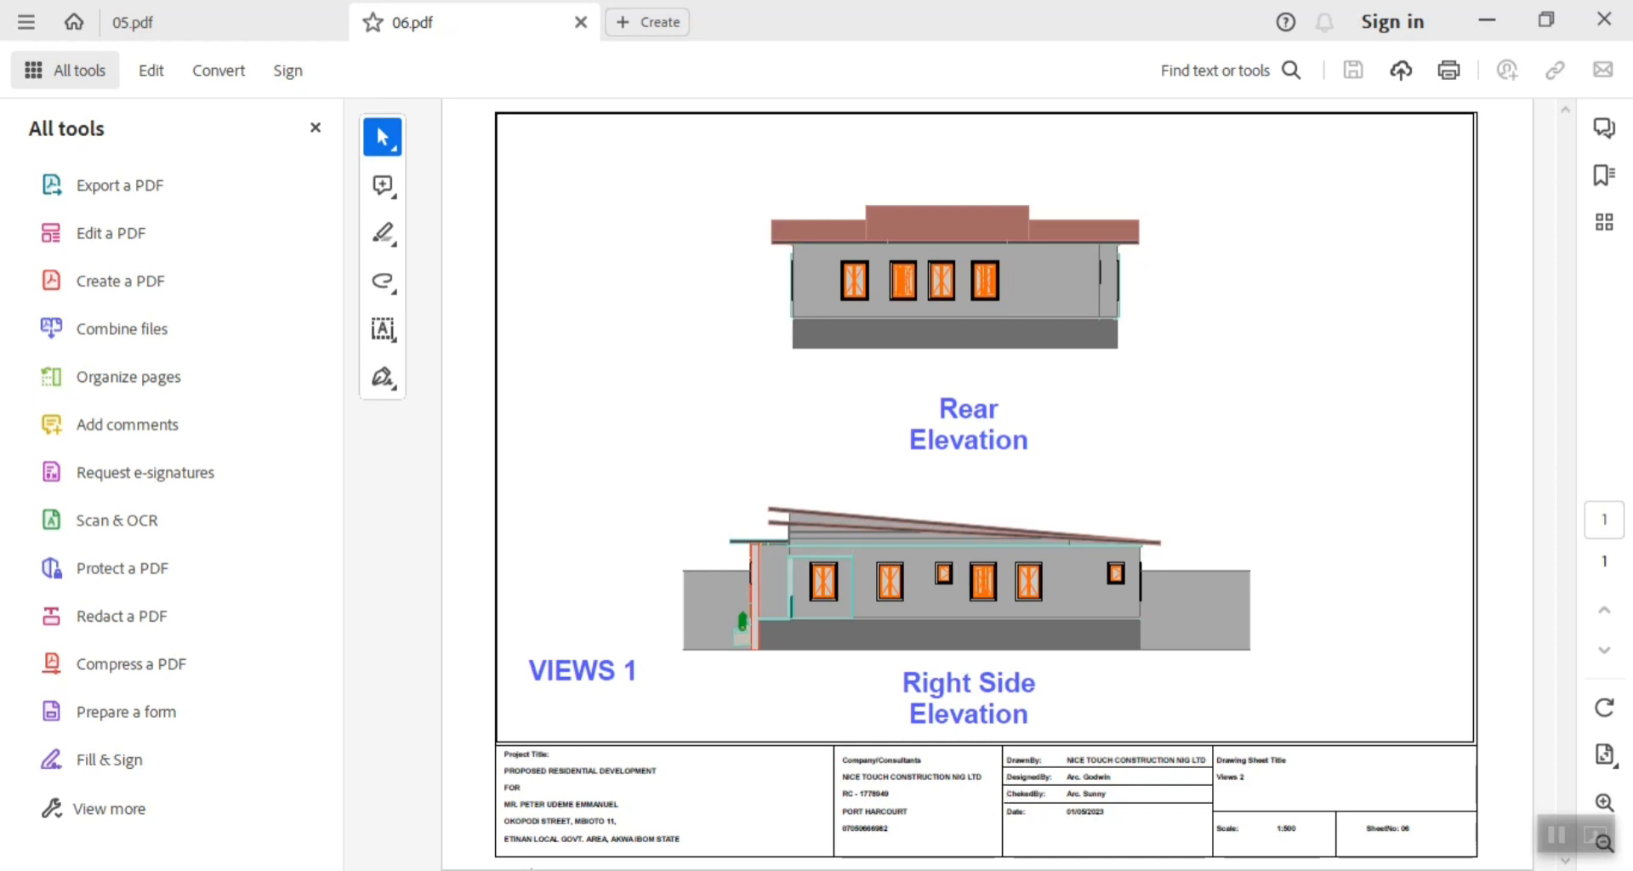
{"action": "left_click", "coordinate": [722, 866]}
{"action": "scroll", "coordinate": [889, 491], "scroll_direction": "down", "scroll_amount": 8}
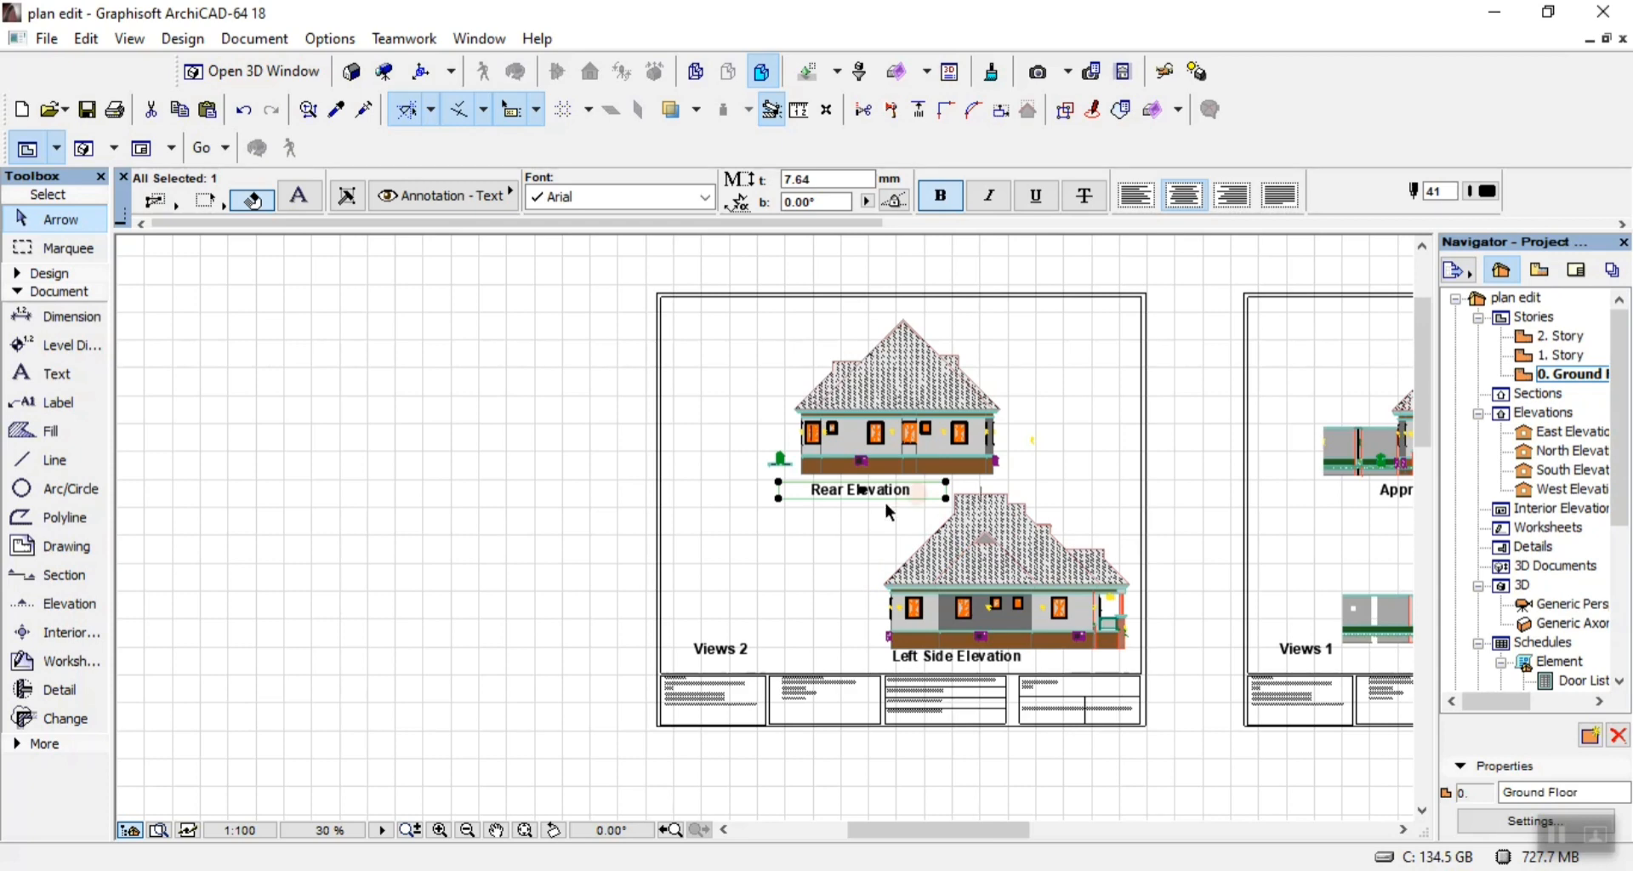
{"action": "scroll", "coordinate": [763, 699], "scroll_direction": "up", "scroll_amount": 1}
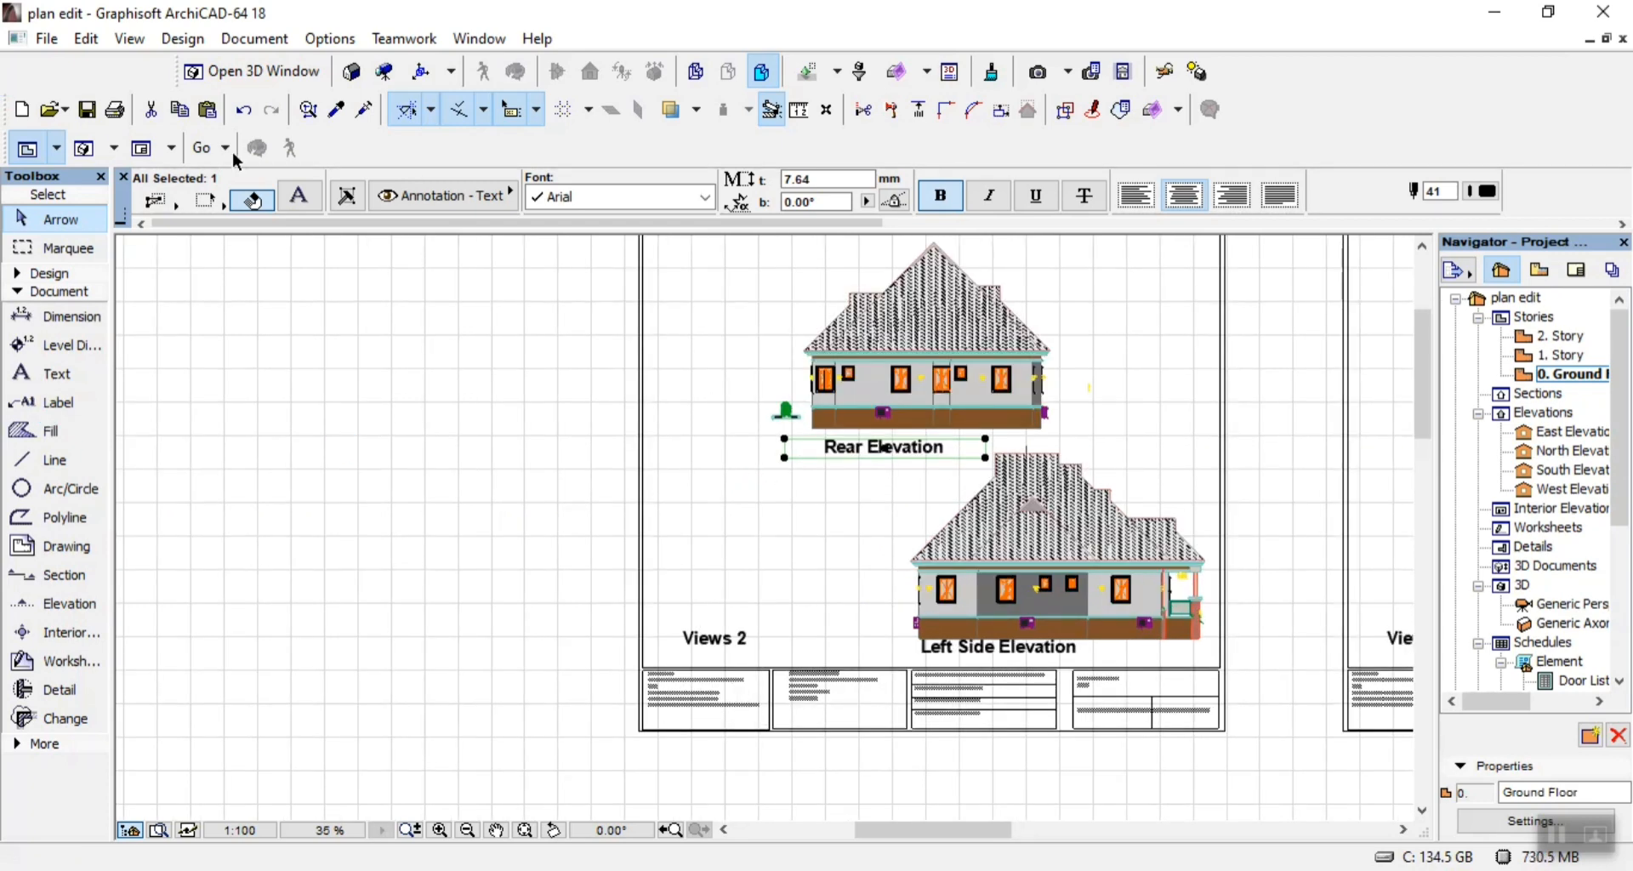
Save the project, switch to the NEW folder in File Explorer, and open 07.pdf with Adobe Acrobat Reader.
{"action": "left_click", "coordinate": [94, 111]}
{"action": "key", "text": "alt+Tab"}
{"action": "right_click", "coordinate": [677, 411]}
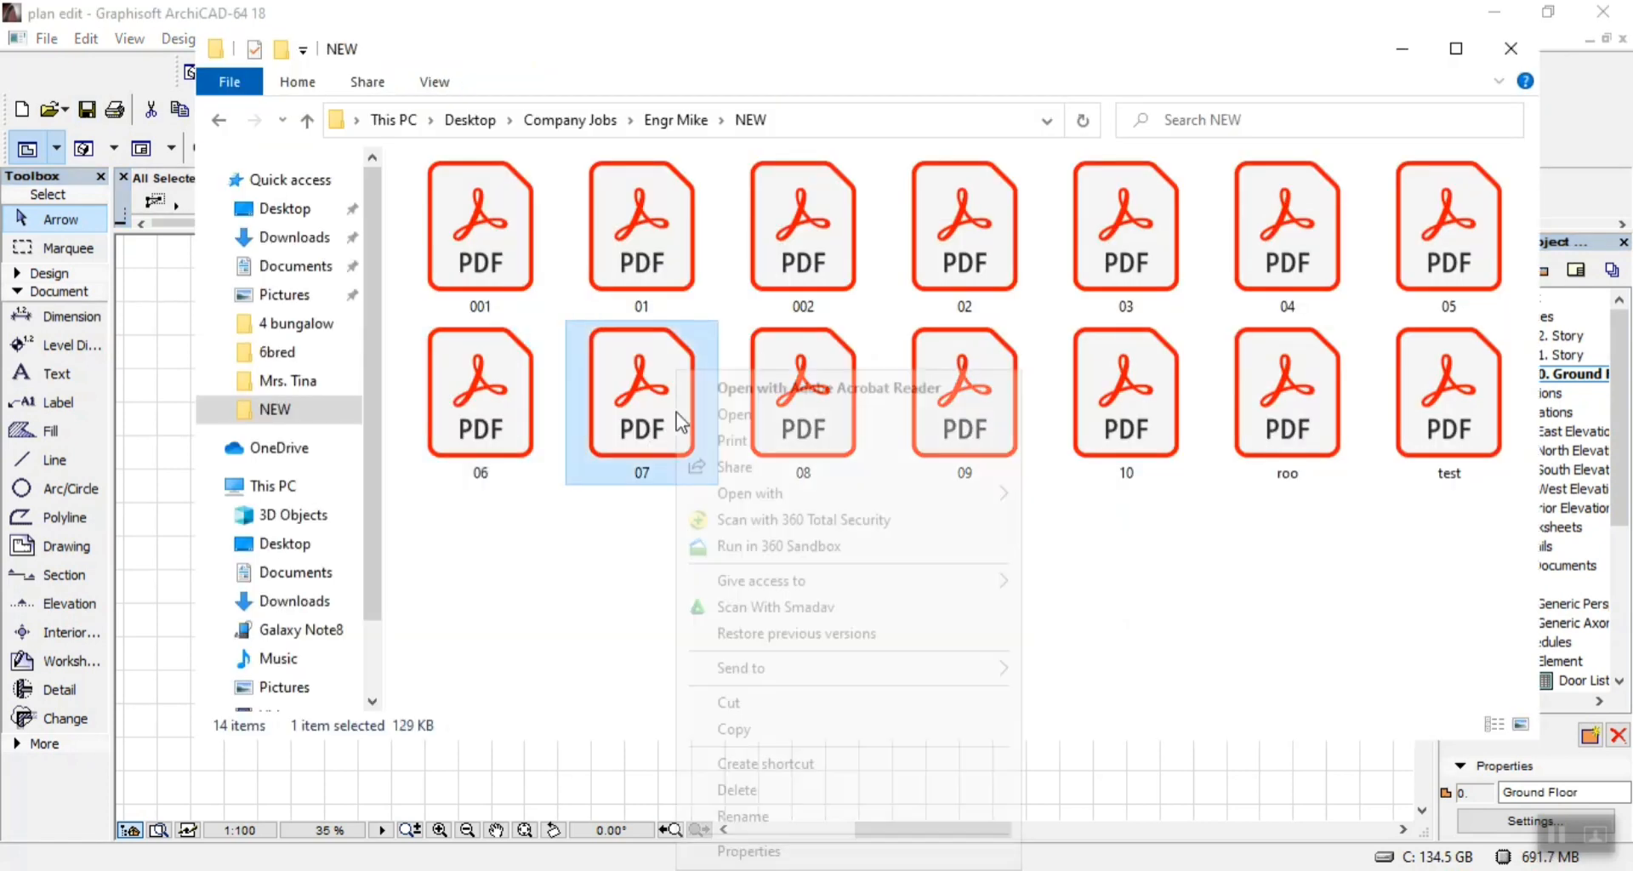
{"action": "mouse_move", "coordinate": [862, 491]}
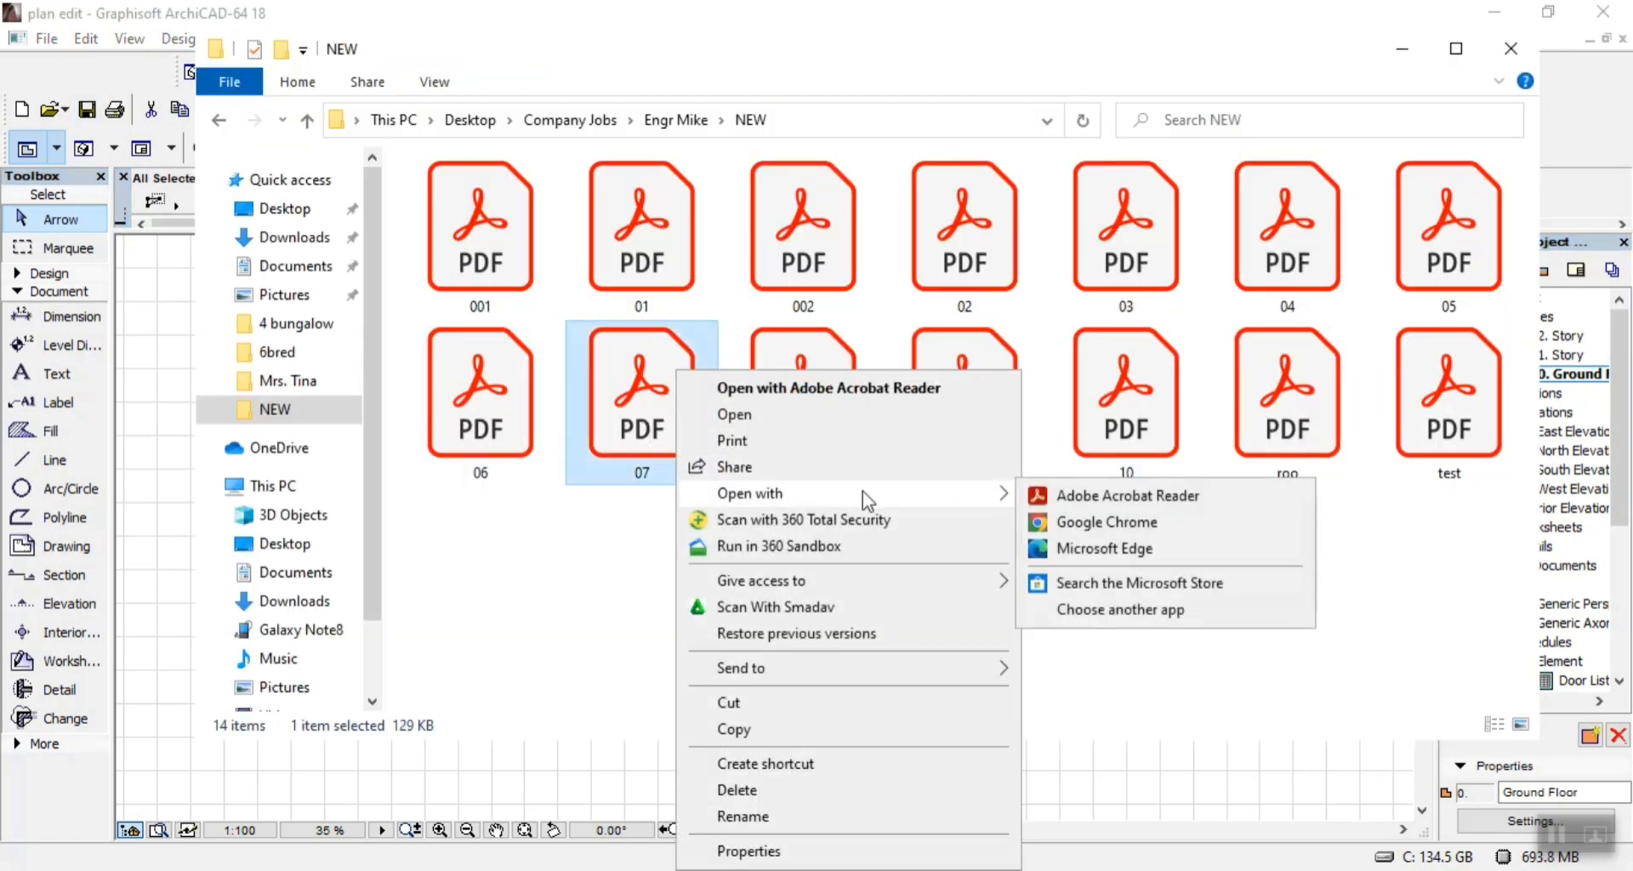
{"action": "left_click", "coordinate": [1136, 500]}
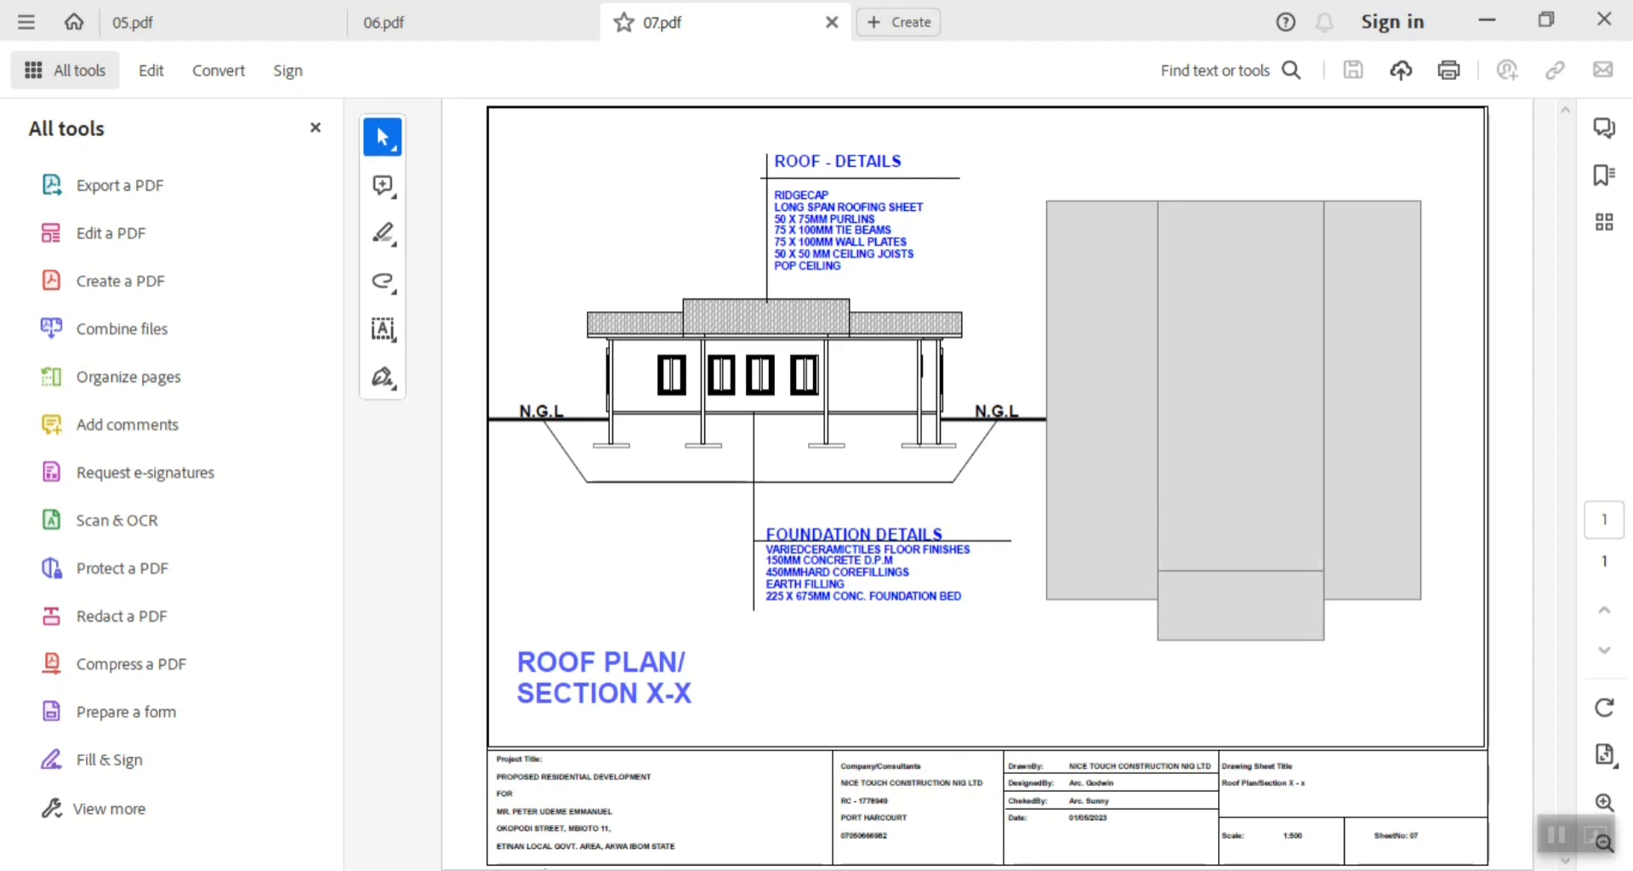
Close the 06.pdf and 05.pdf reference documents, keeping only 07.pdf open.
{"action": "mouse_move", "coordinate": [1057, 674]}
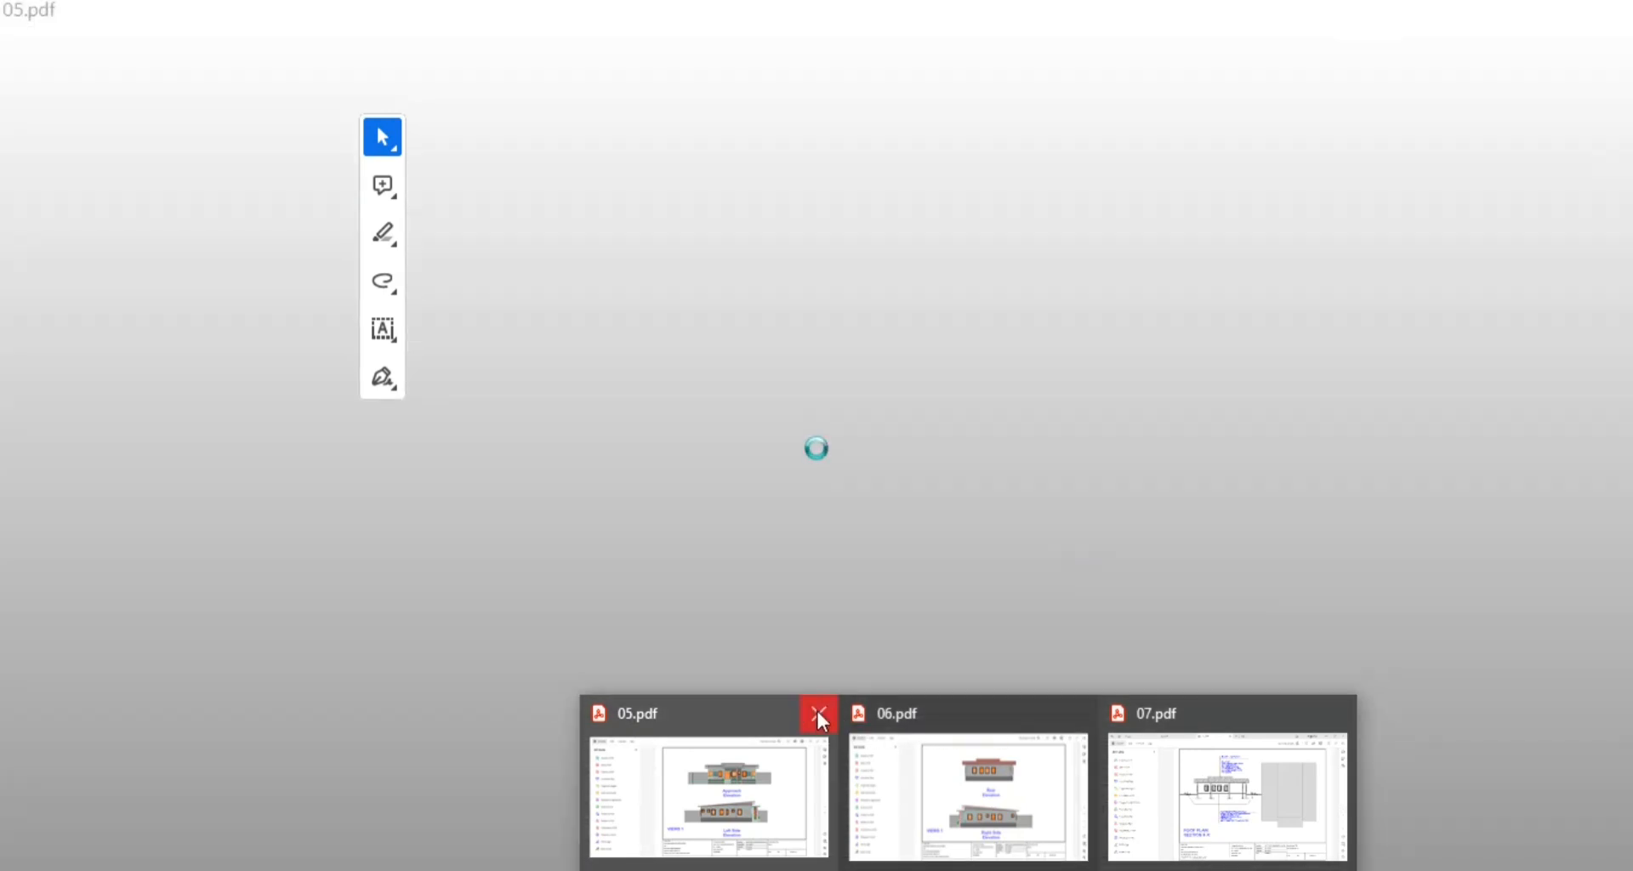
{"action": "left_click", "coordinate": [818, 715]}
{"action": "left_click", "coordinate": [815, 710]}
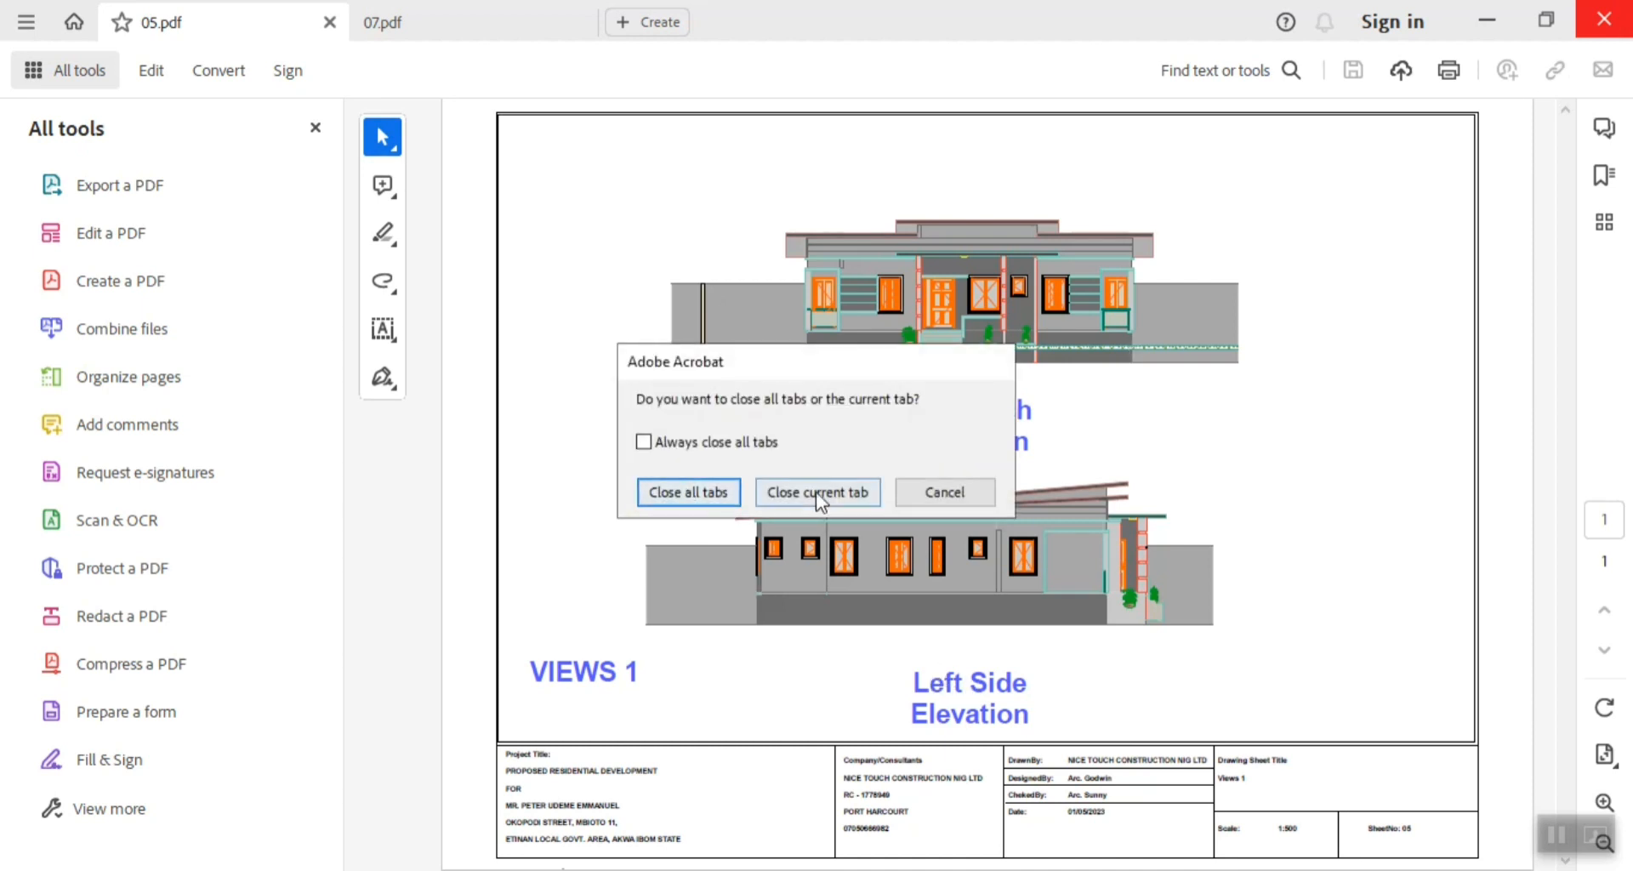
{"action": "left_click", "coordinate": [816, 497]}
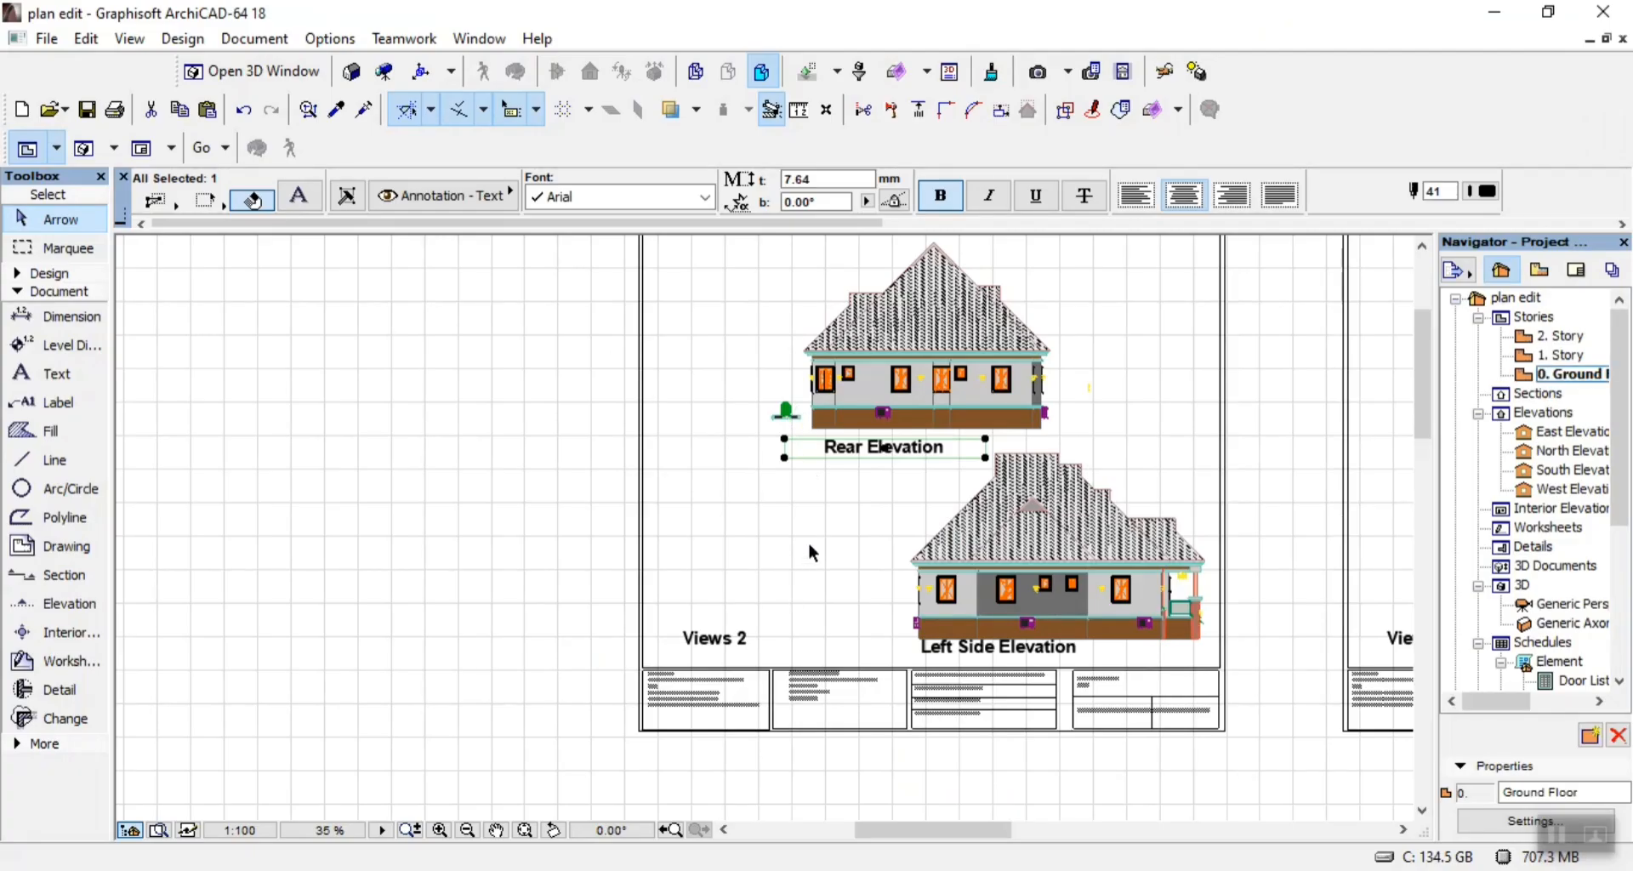
Switch back to ArchiCAD, go to the loose rear elevation below the sheets, and clear the title text selection.
{"action": "scroll", "coordinate": [809, 553], "scroll_direction": "down", "scroll_amount": 8}
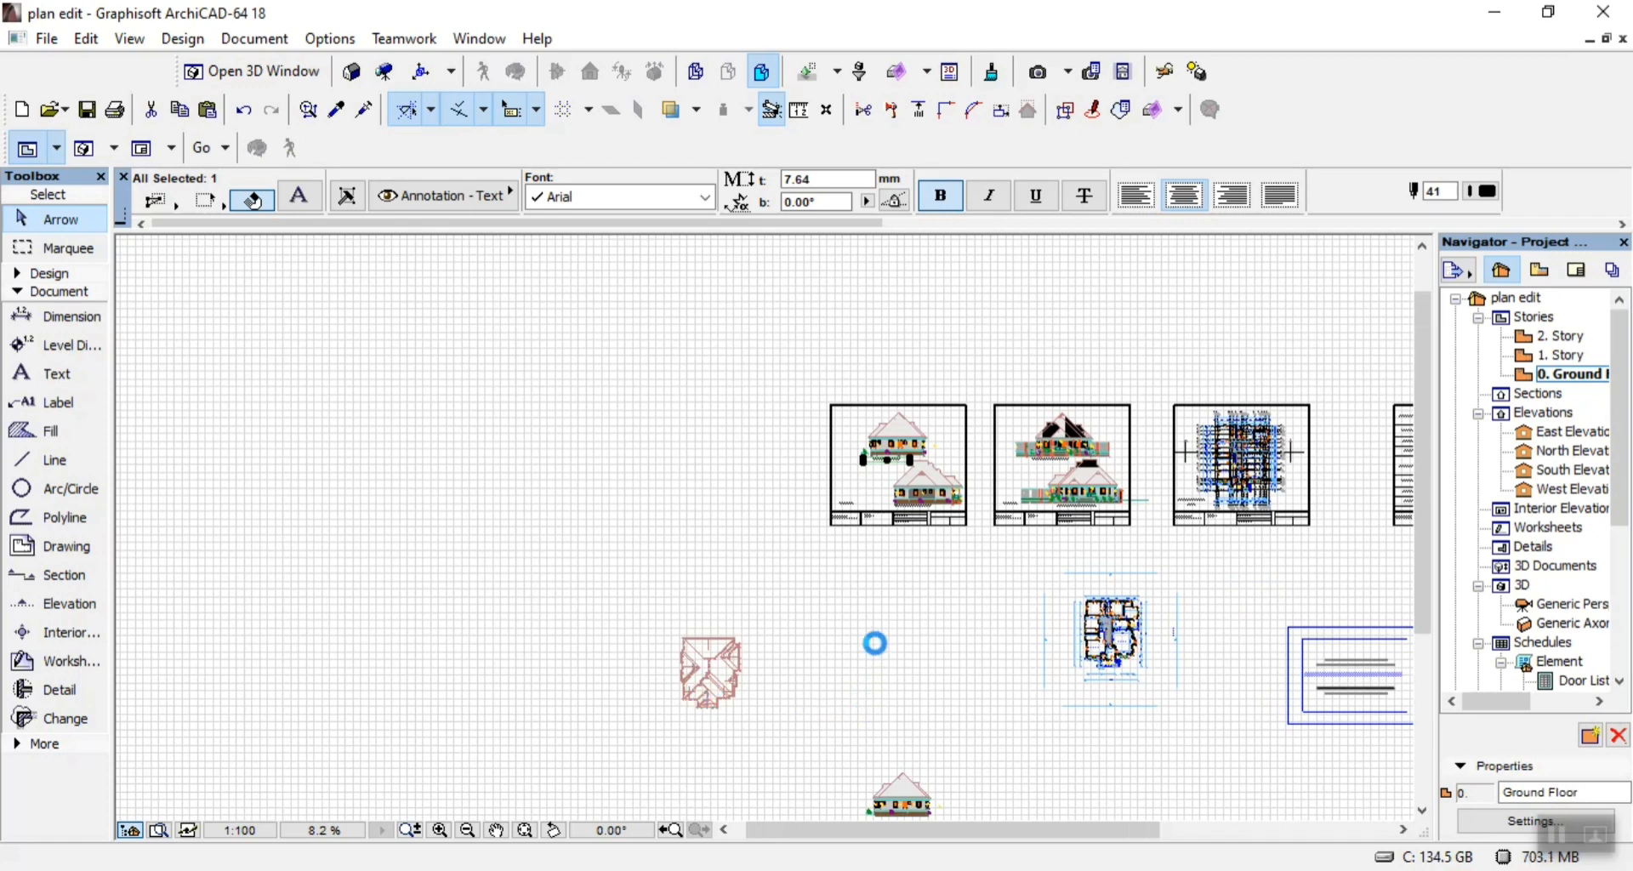
{"action": "scroll", "coordinate": [876, 545], "scroll_direction": "down", "scroll_amount": 1}
{"action": "scroll", "coordinate": [913, 781], "scroll_direction": "up", "scroll_amount": 10}
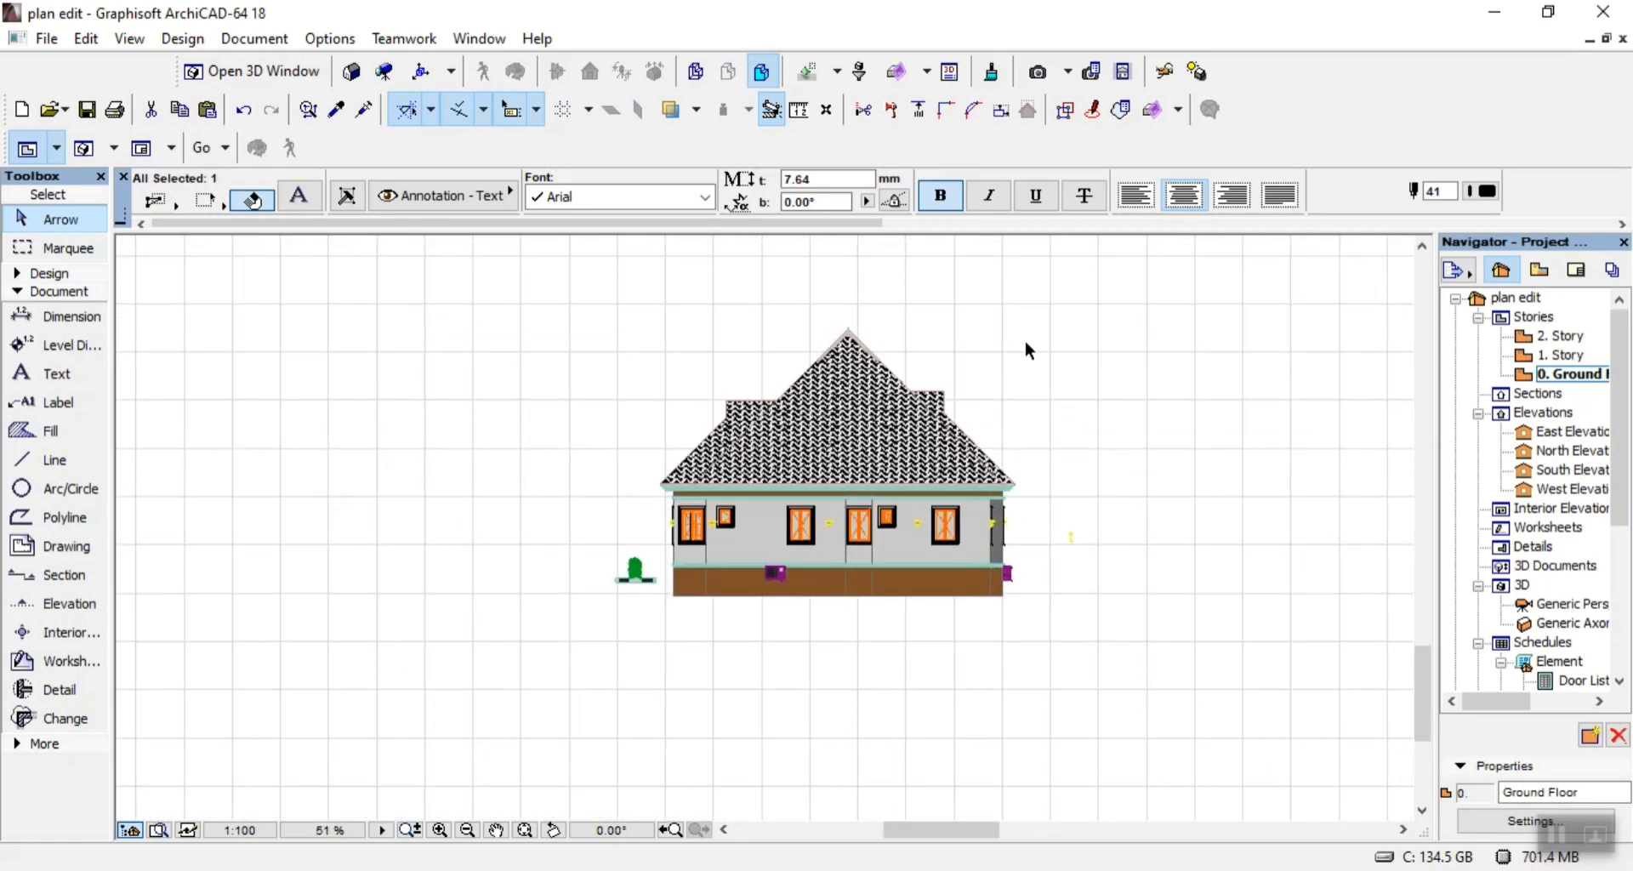
{"action": "left_click", "coordinate": [1026, 343]}
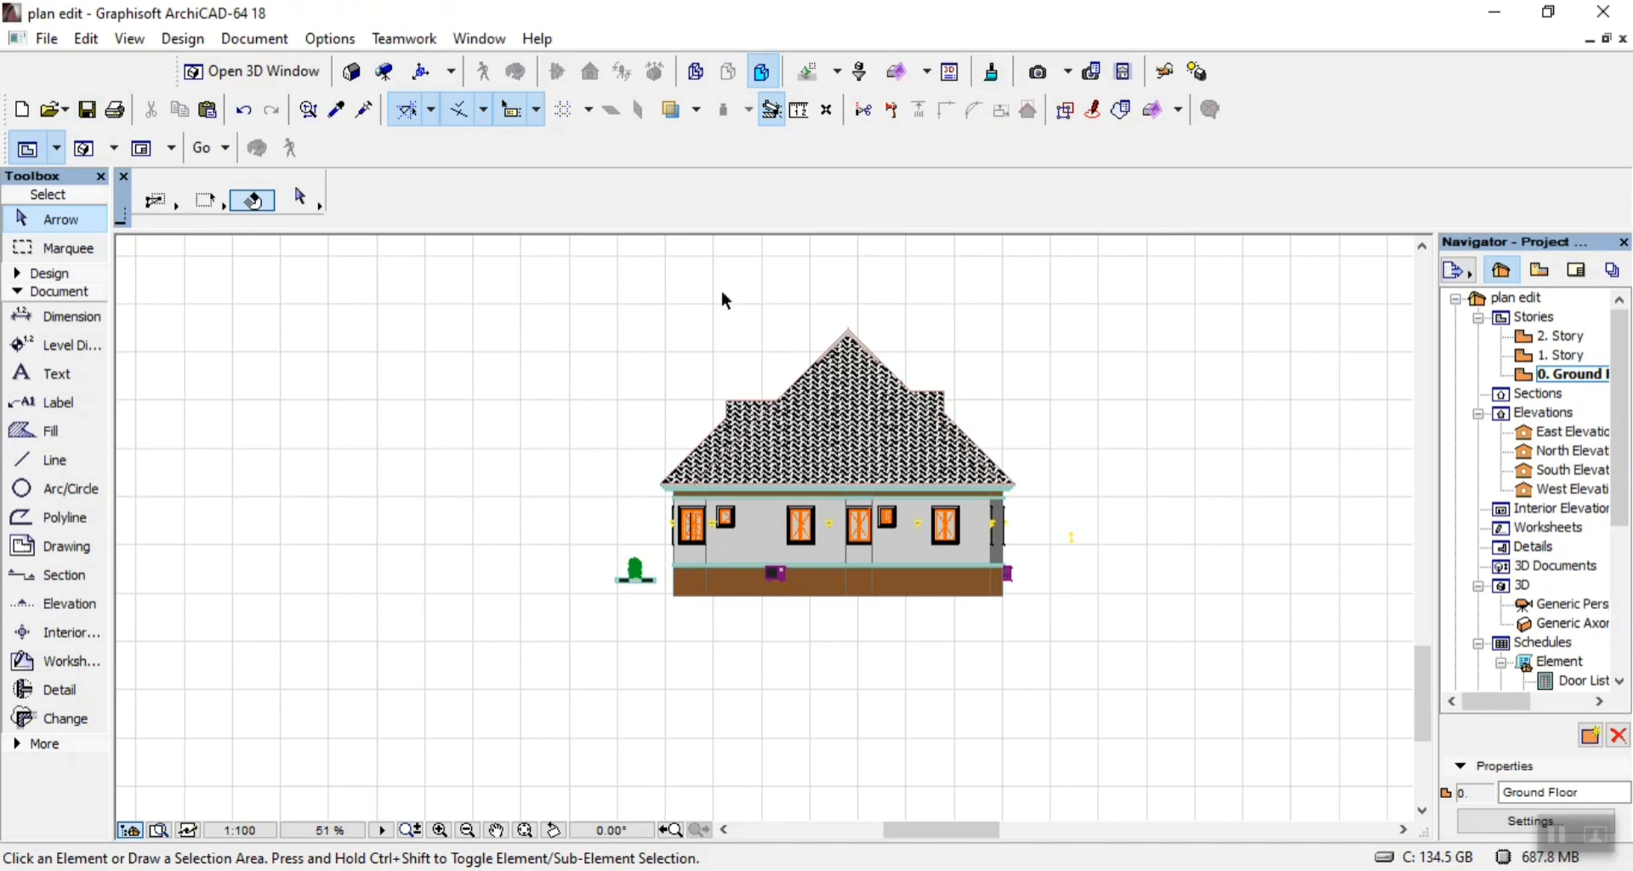
Examine the loose rear elevation below the sheets and compare it with the elevations on the Views 1 and Views 2 sheets.
{"action": "scroll", "coordinate": [724, 299], "scroll_direction": "up", "scroll_amount": 2}
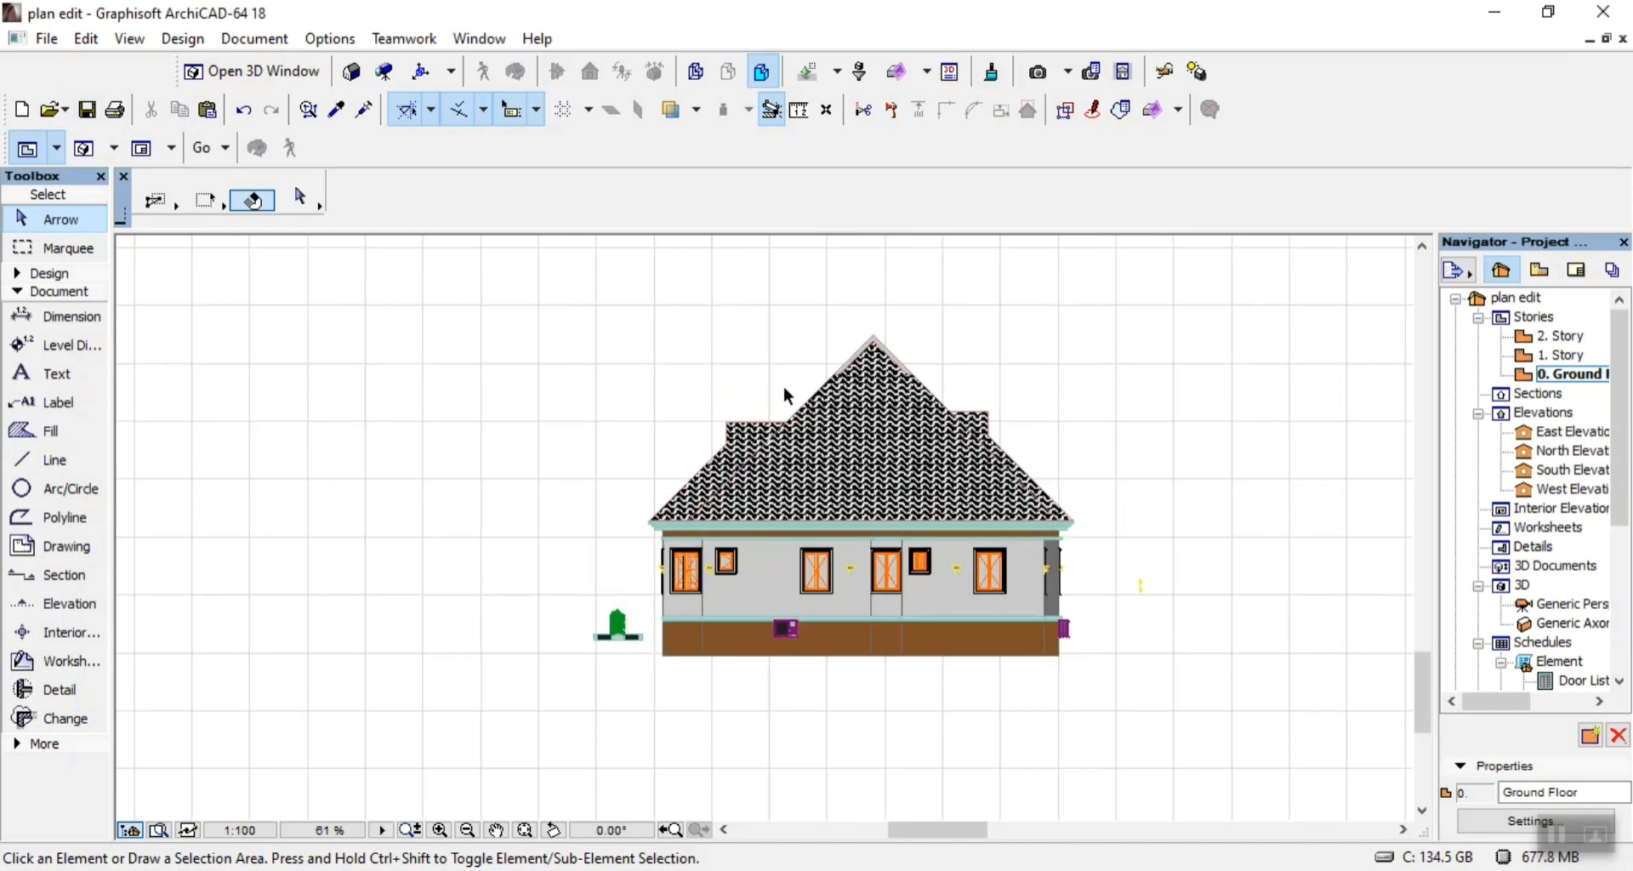
{"action": "scroll", "coordinate": [875, 553], "scroll_direction": "down", "scroll_amount": 10}
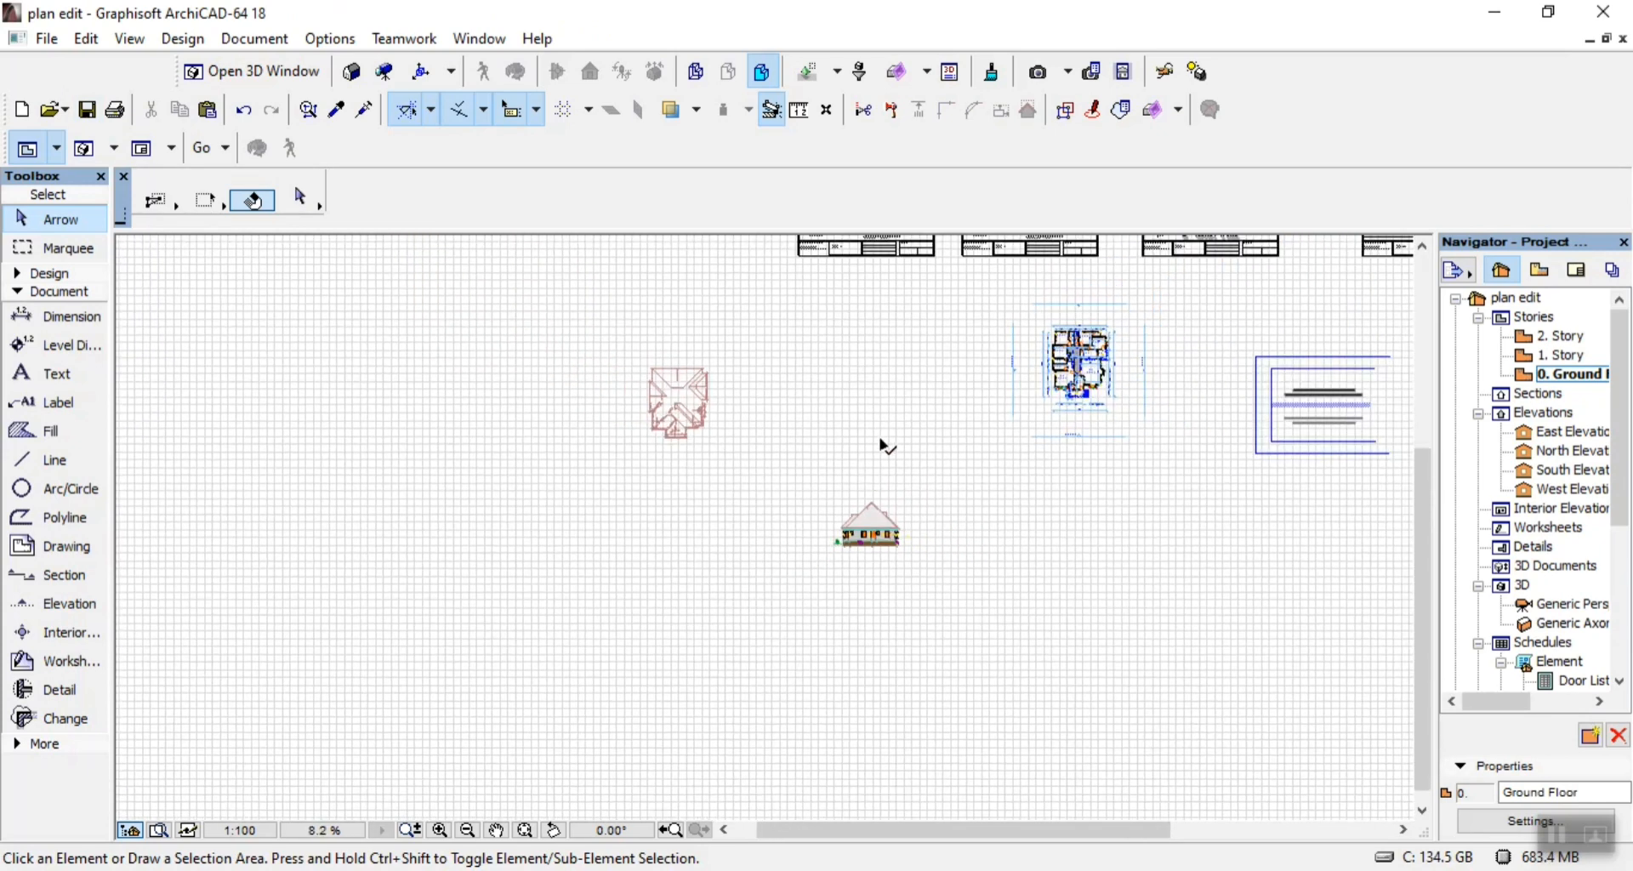
{"action": "scroll", "coordinate": [1028, 314], "scroll_direction": "down", "scroll_amount": 2}
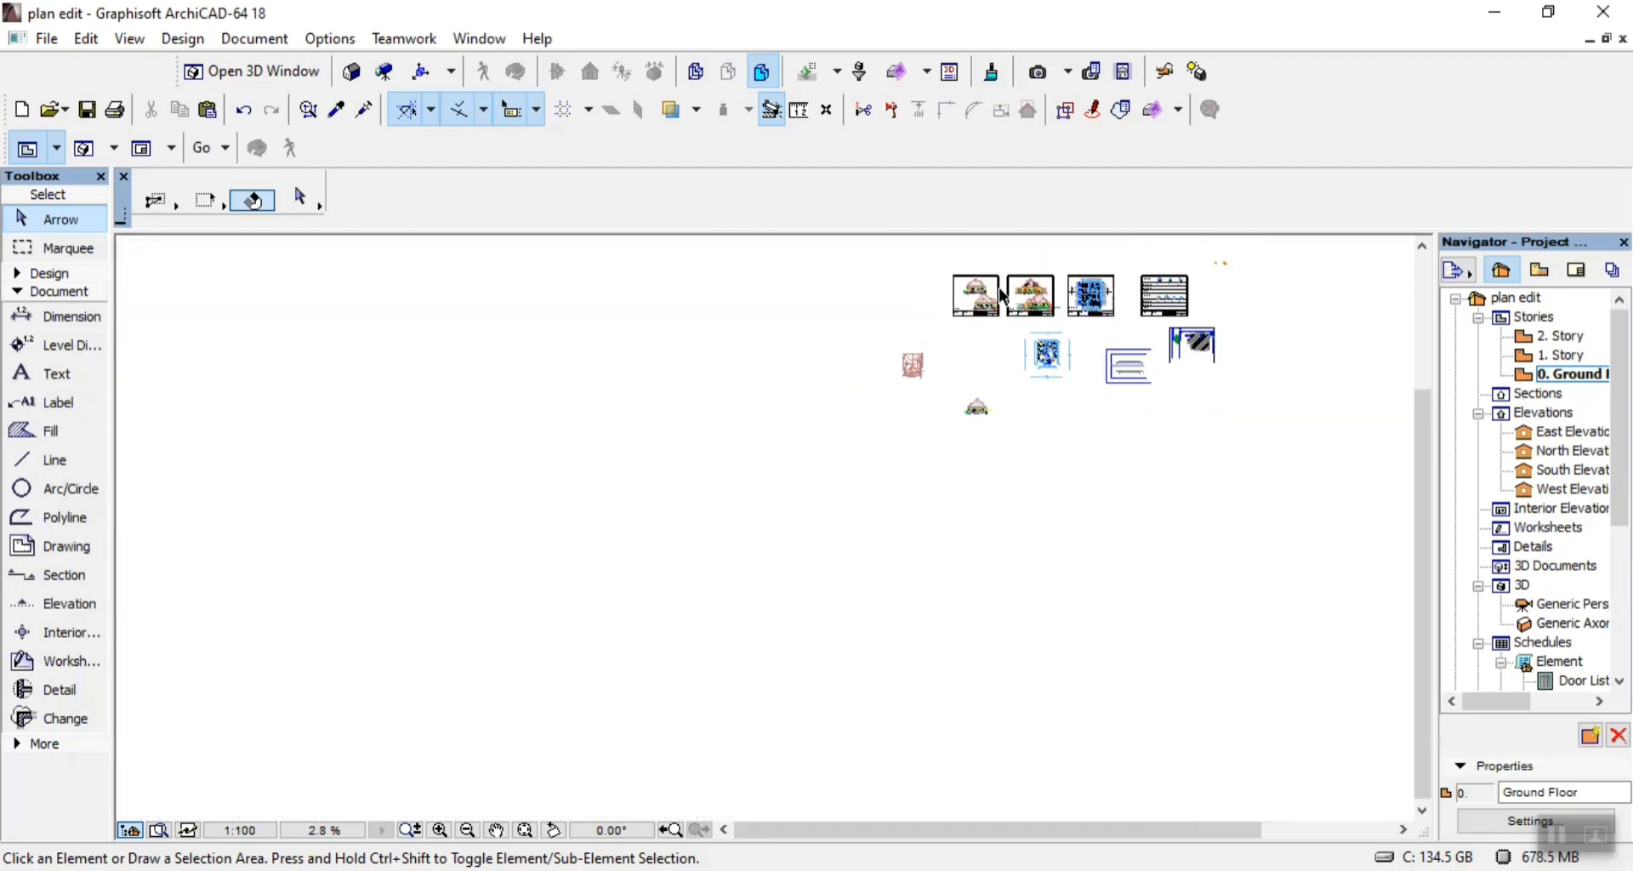
{"action": "scroll", "coordinate": [1048, 285], "scroll_direction": "up", "scroll_amount": 12}
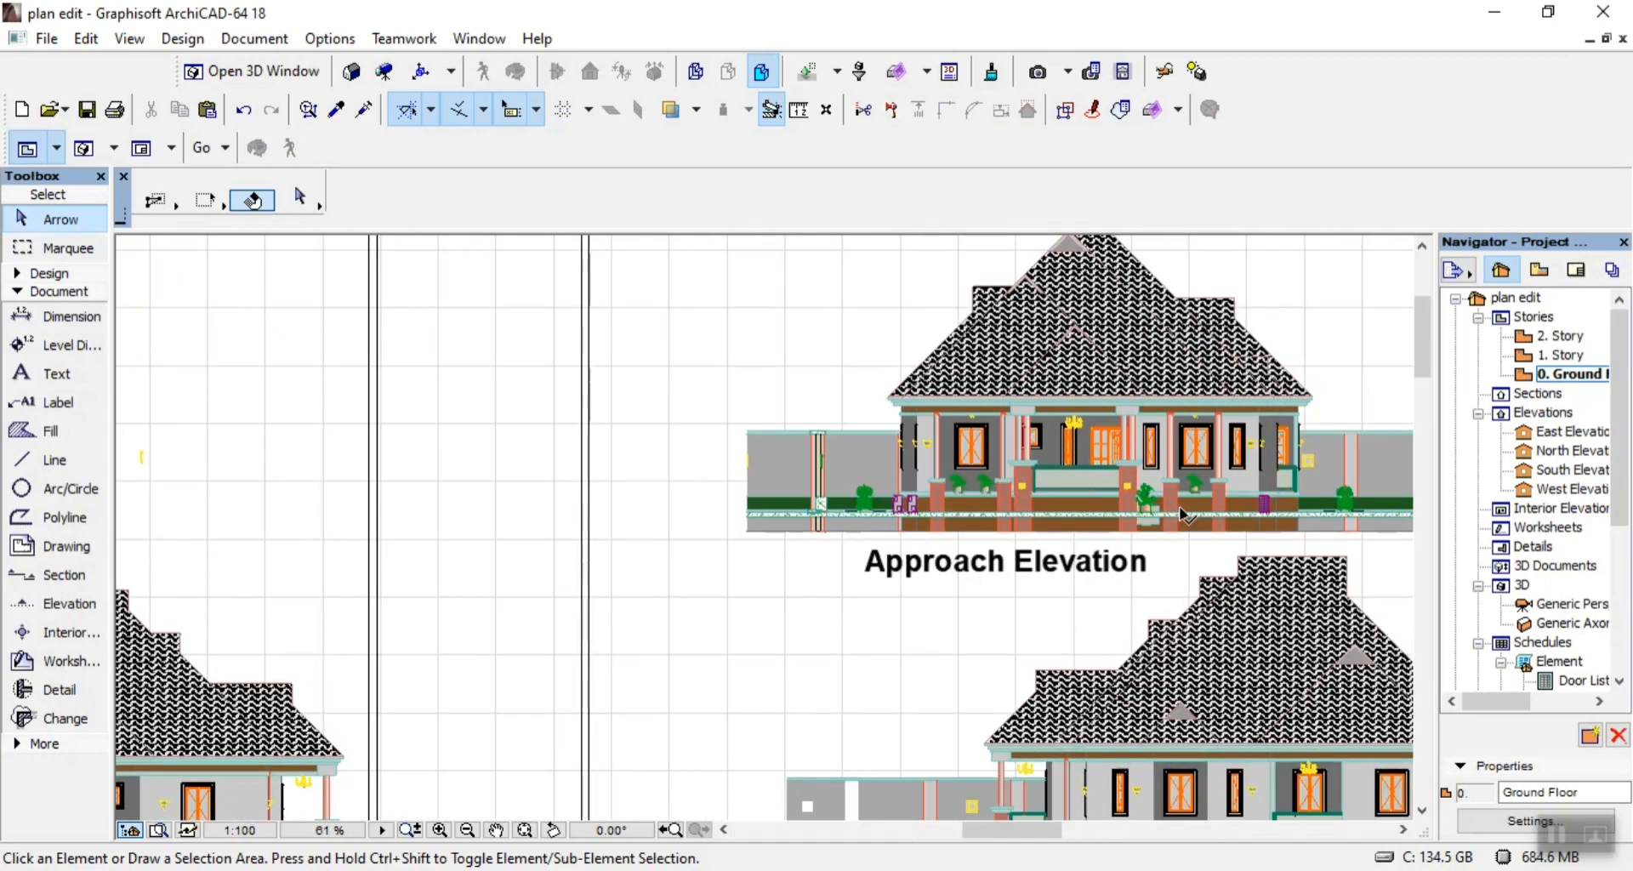
{"action": "scroll", "coordinate": [996, 483], "scroll_direction": "down", "scroll_amount": 5}
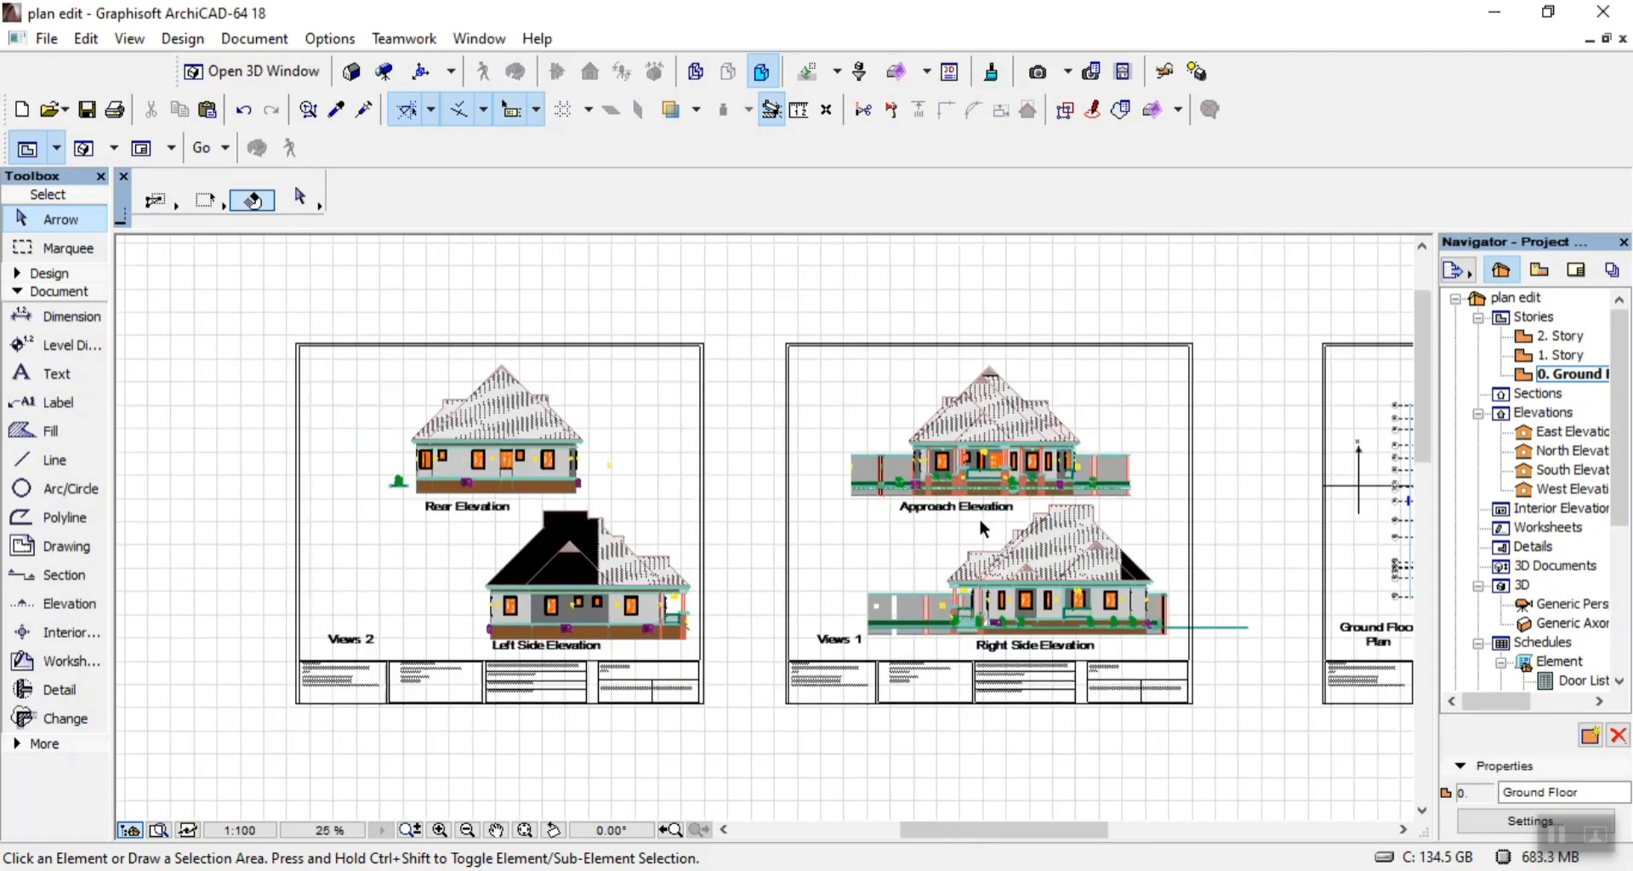
{"action": "scroll", "coordinate": [1067, 625], "scroll_direction": "up", "scroll_amount": 6}
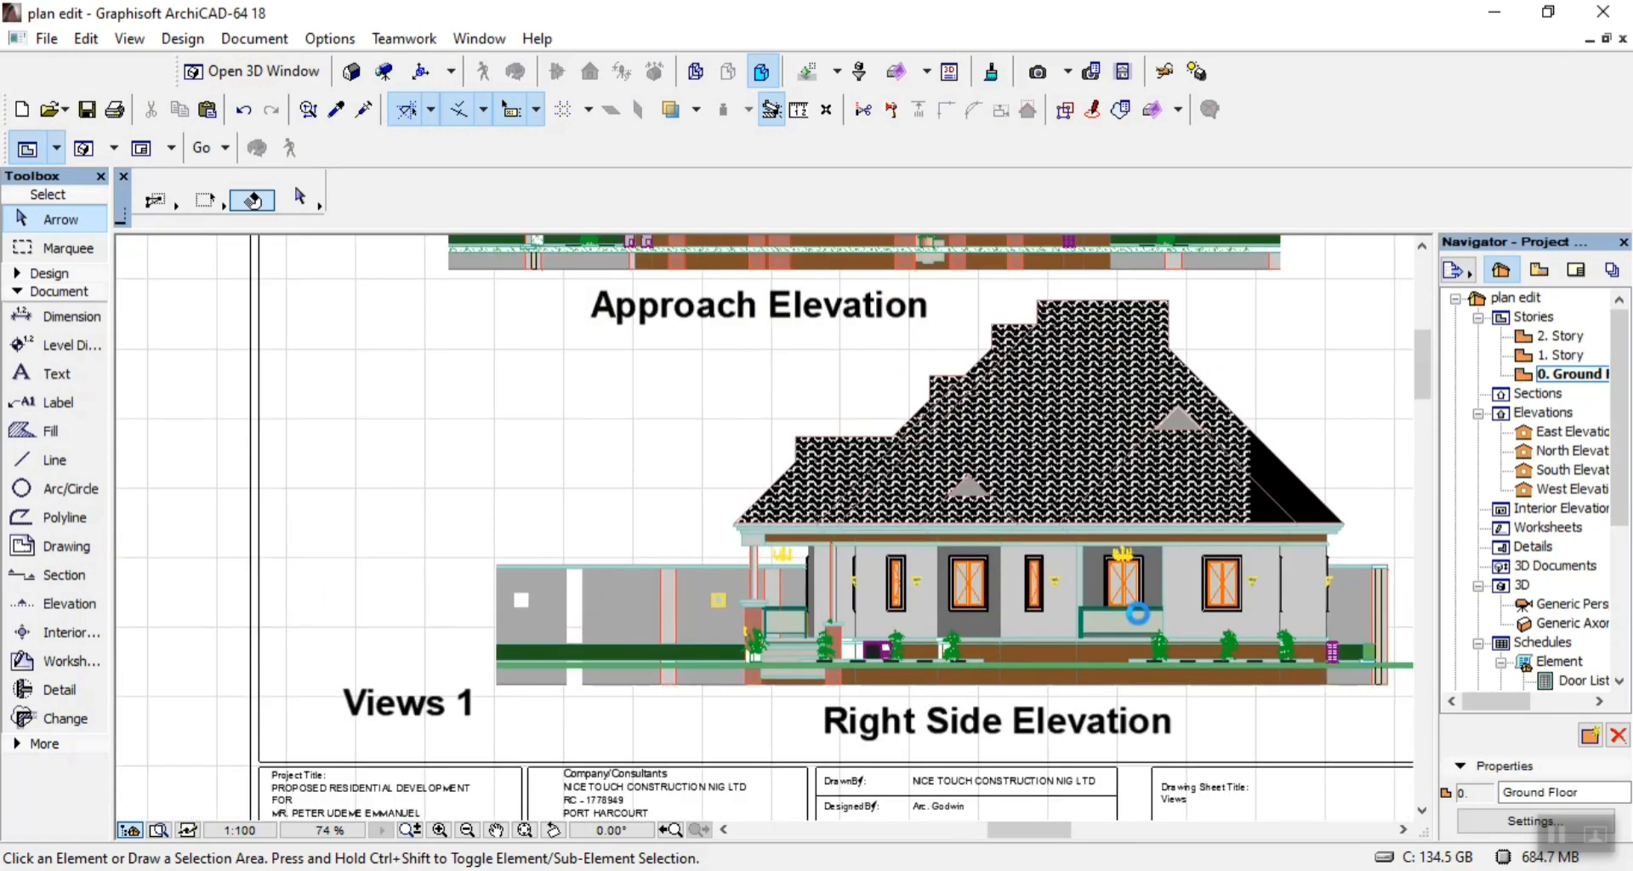
{"action": "scroll", "coordinate": [1084, 501], "scroll_direction": "down", "scroll_amount": 6}
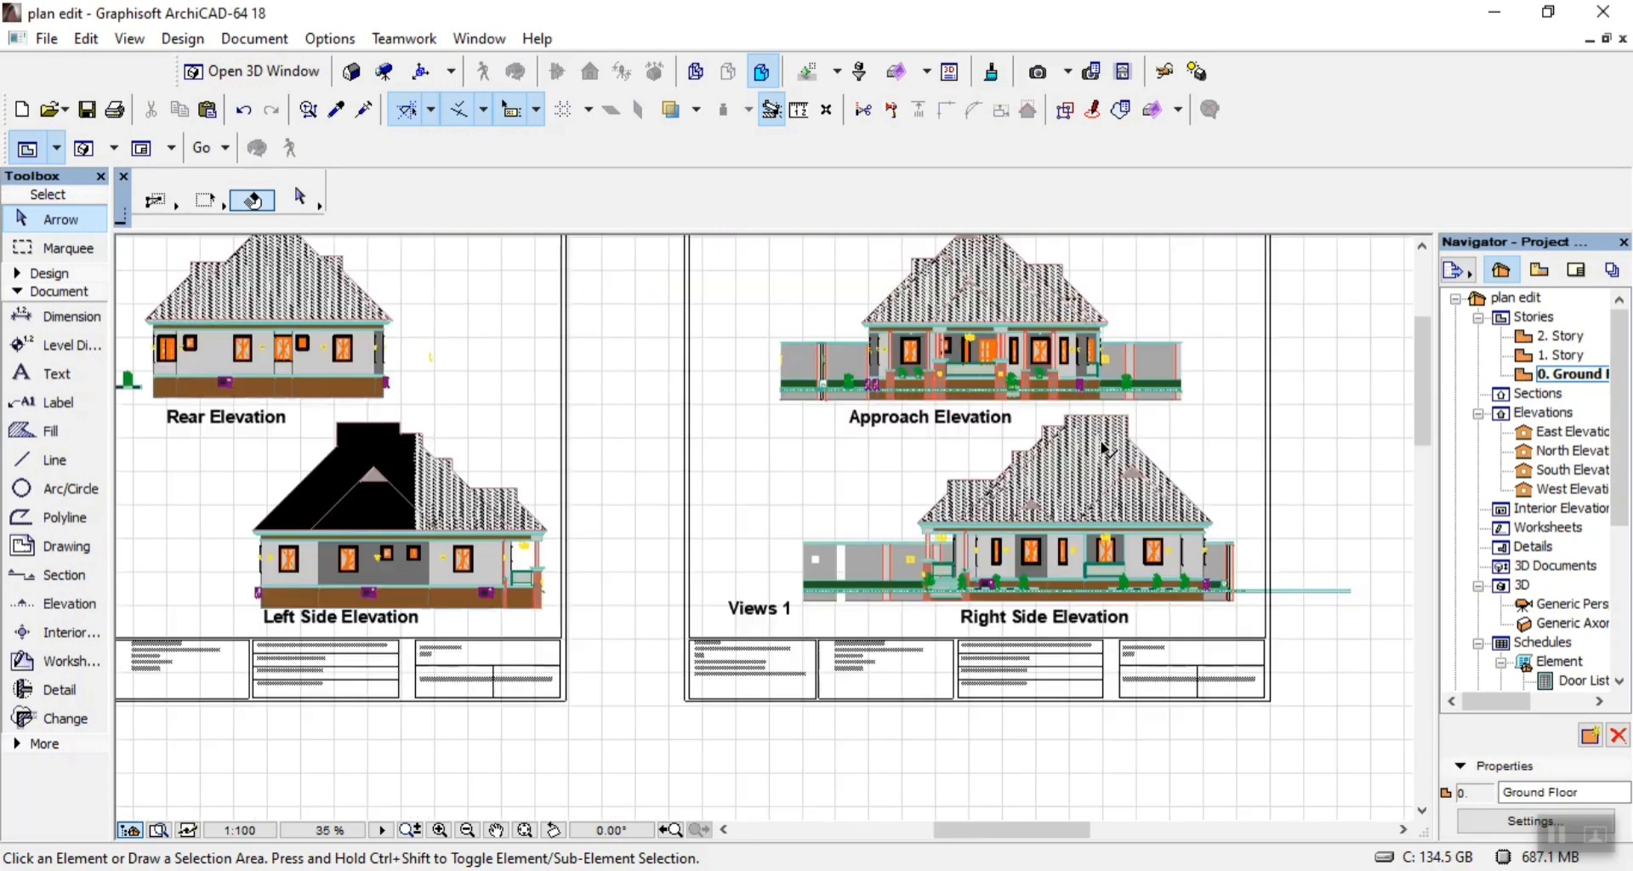
{"action": "scroll", "coordinate": [1023, 724], "scroll_direction": "down", "scroll_amount": 2}
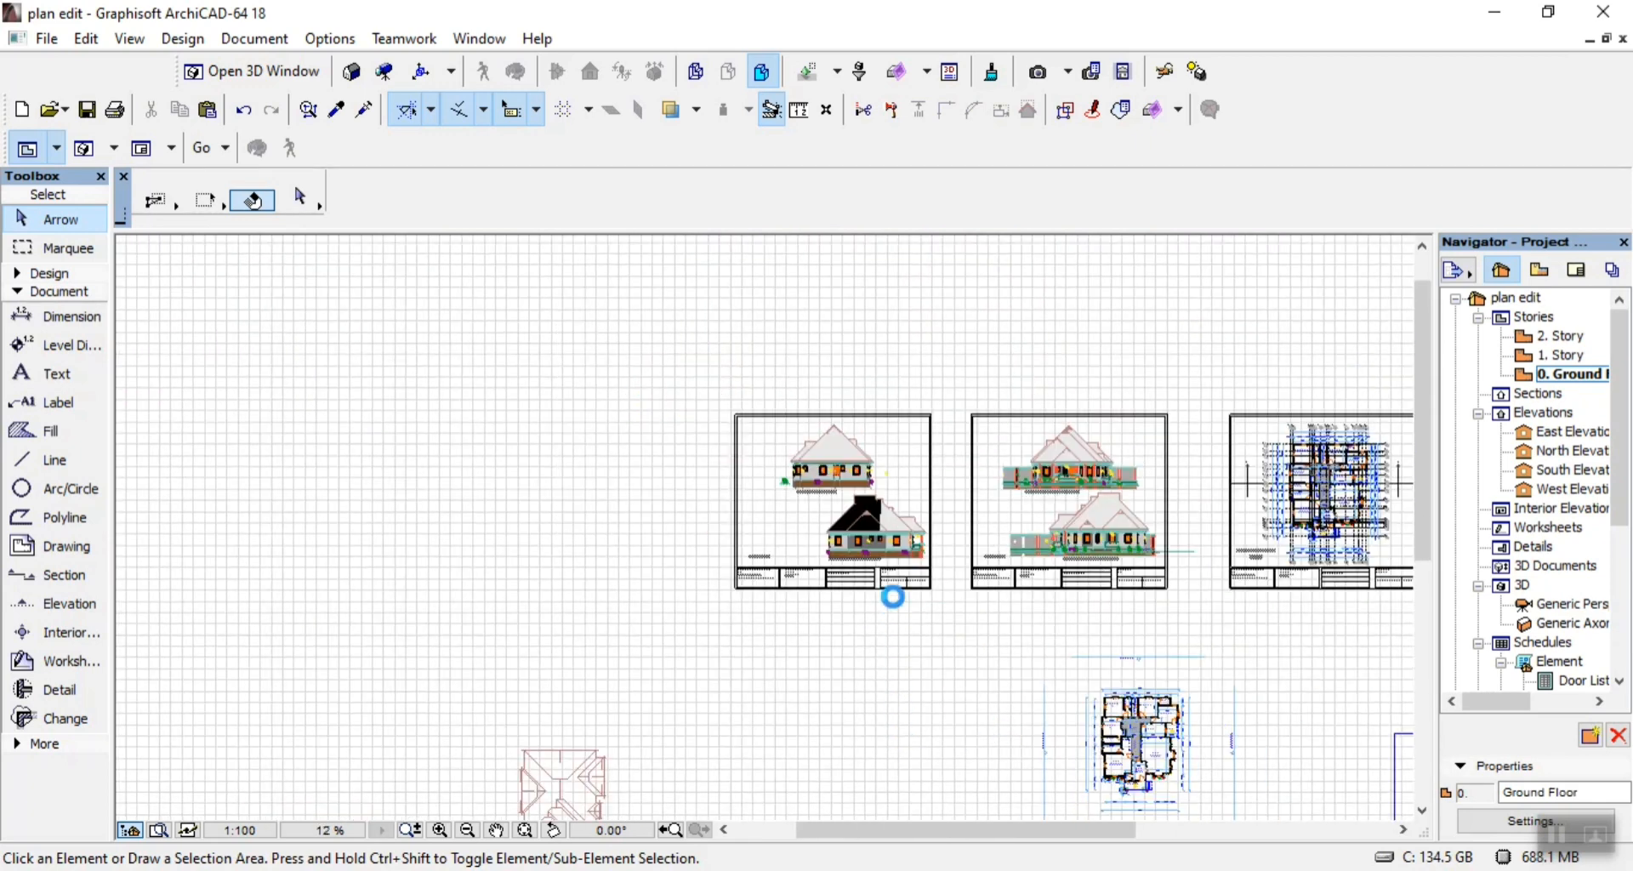
{"action": "scroll", "coordinate": [866, 511], "scroll_direction": "down", "scroll_amount": 3}
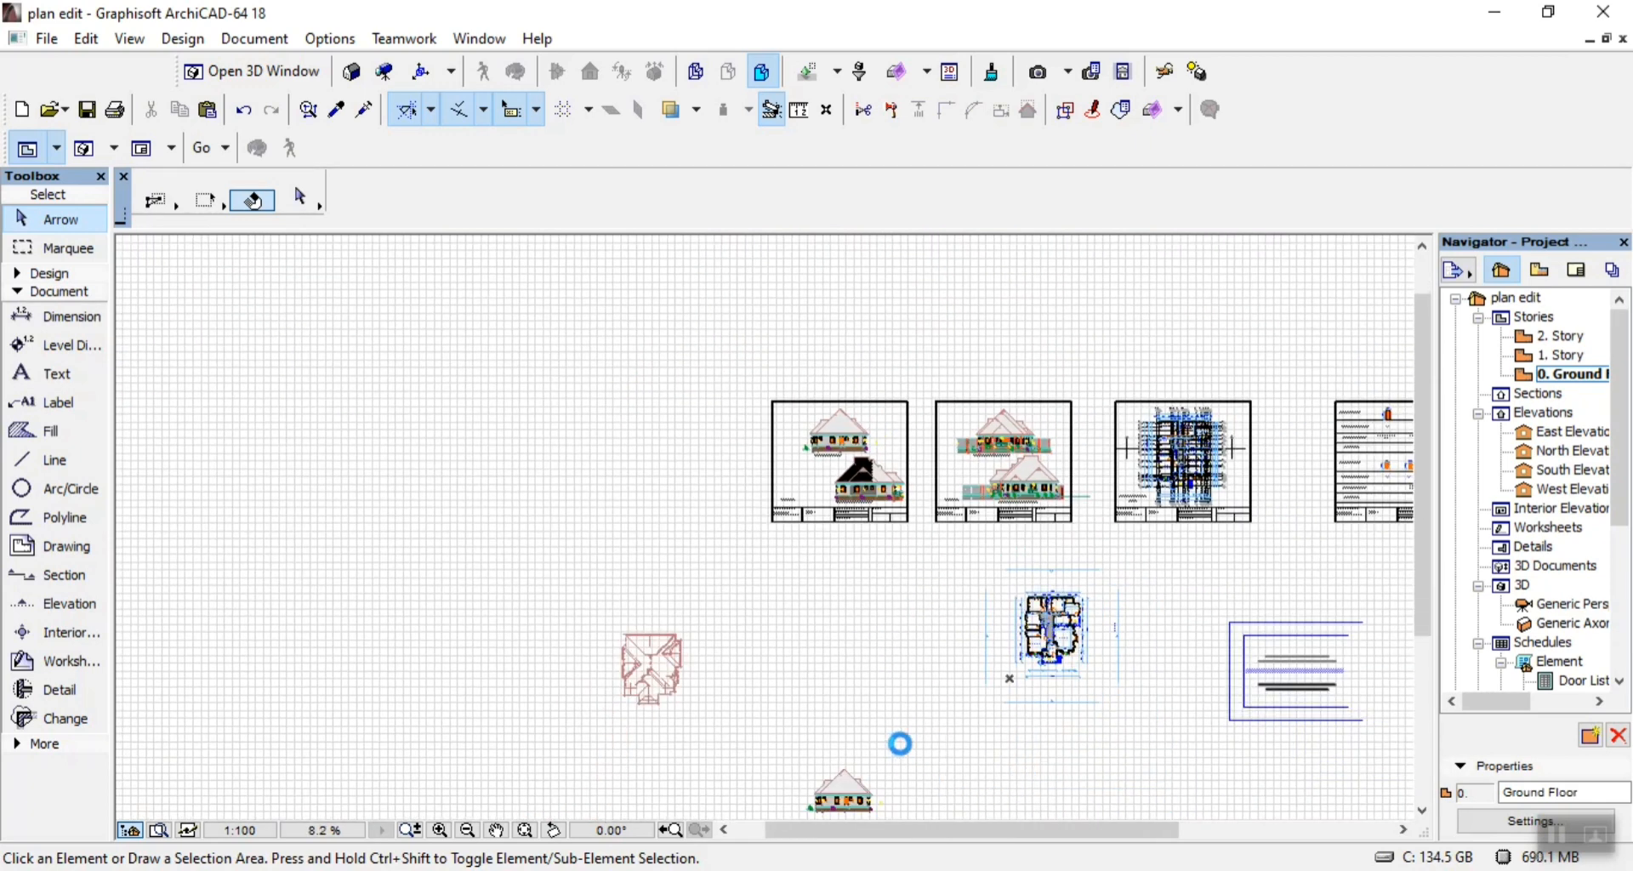
{"action": "scroll", "coordinate": [866, 806], "scroll_direction": "up", "scroll_amount": 8}
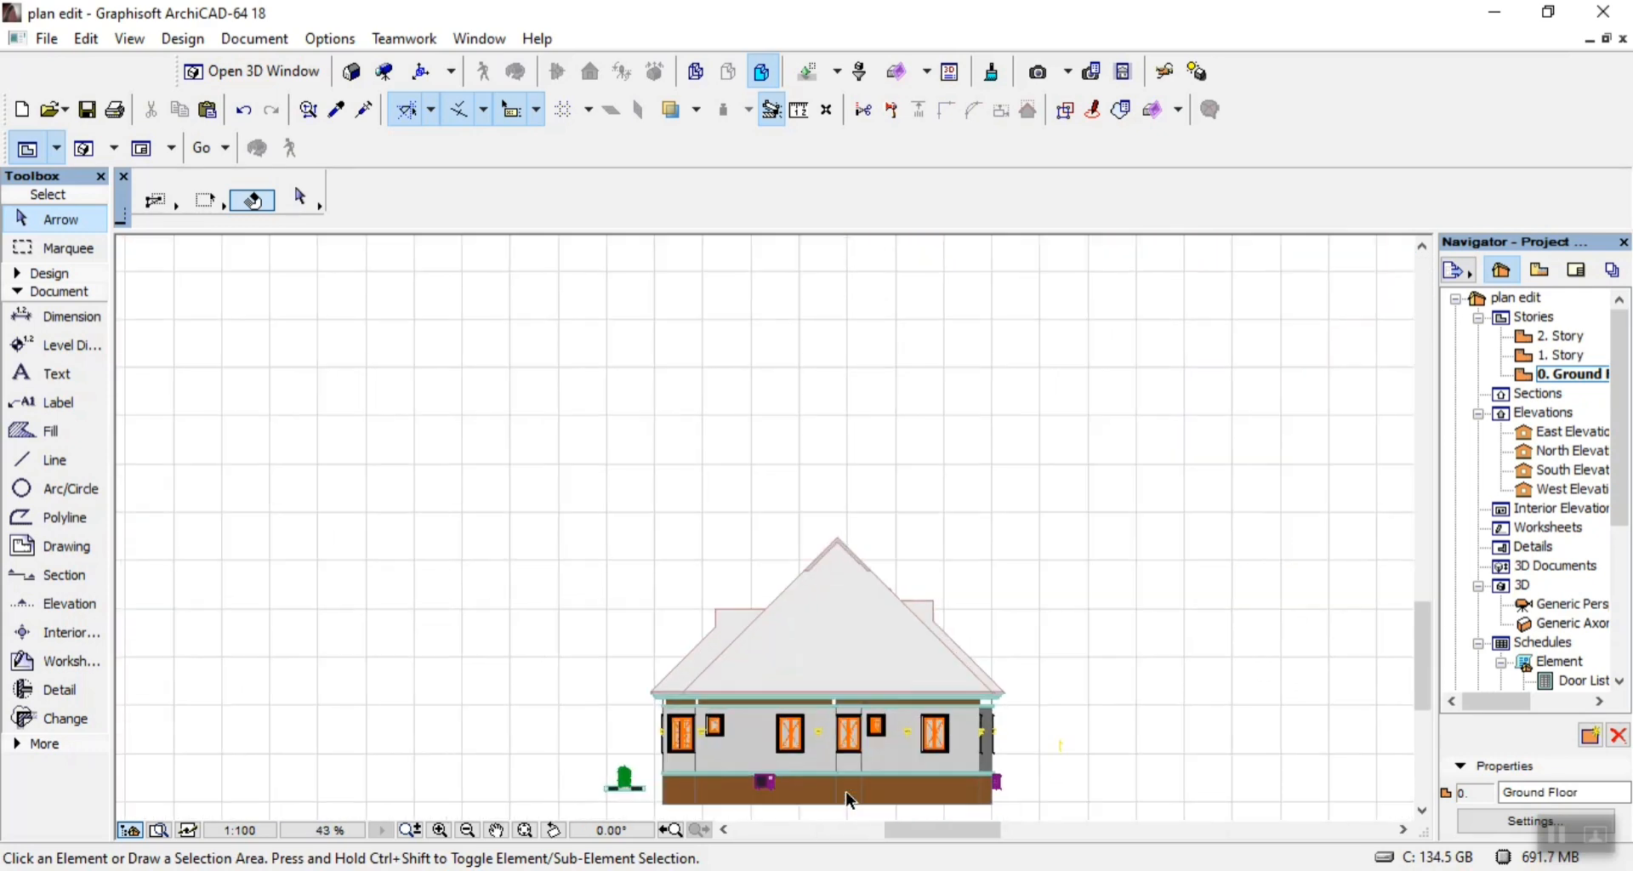
{"action": "scroll", "coordinate": [853, 799], "scroll_direction": "up", "scroll_amount": 2}
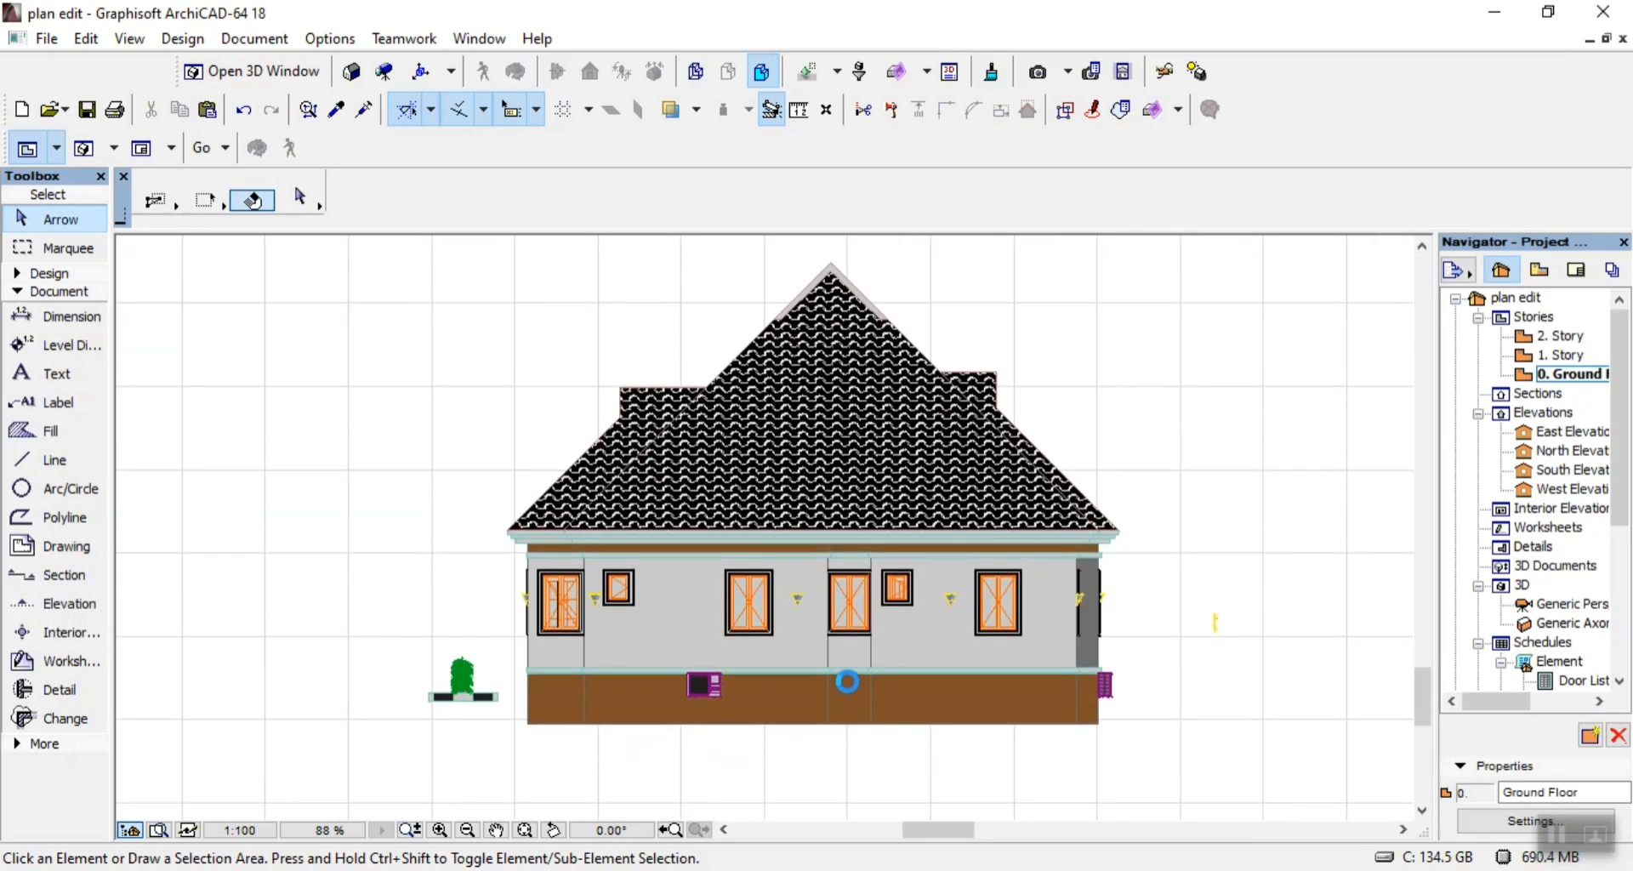
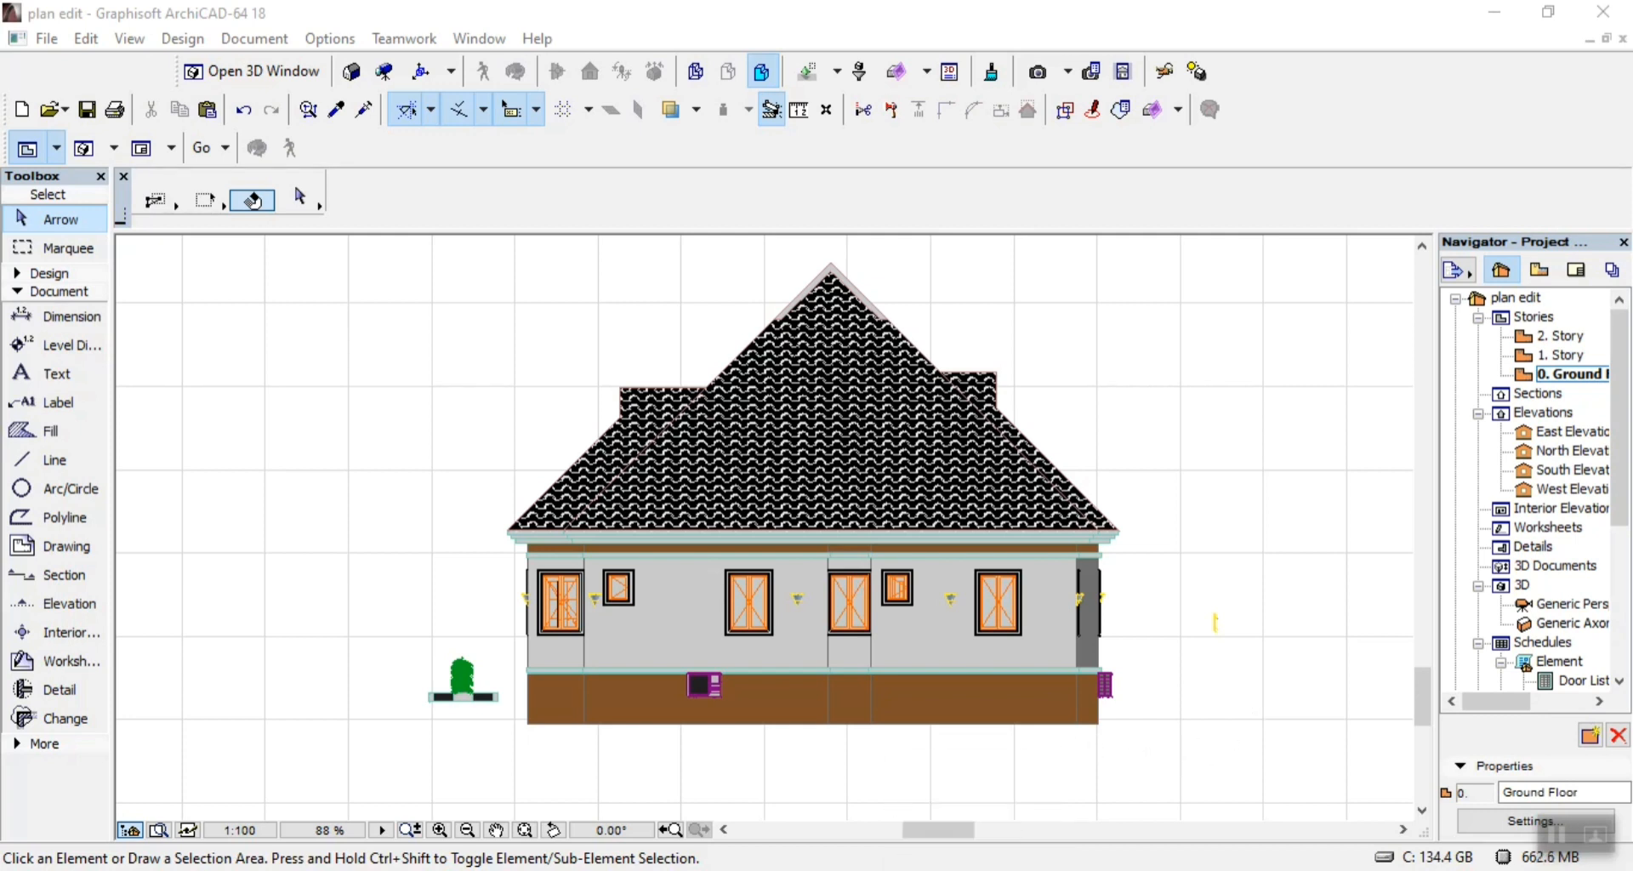
Start a solid chained line at the rear elevation's lower left base corner and run it 4000 up to the underside of the upper wall band.
{"action": "key", "text": "alt+Tab"}
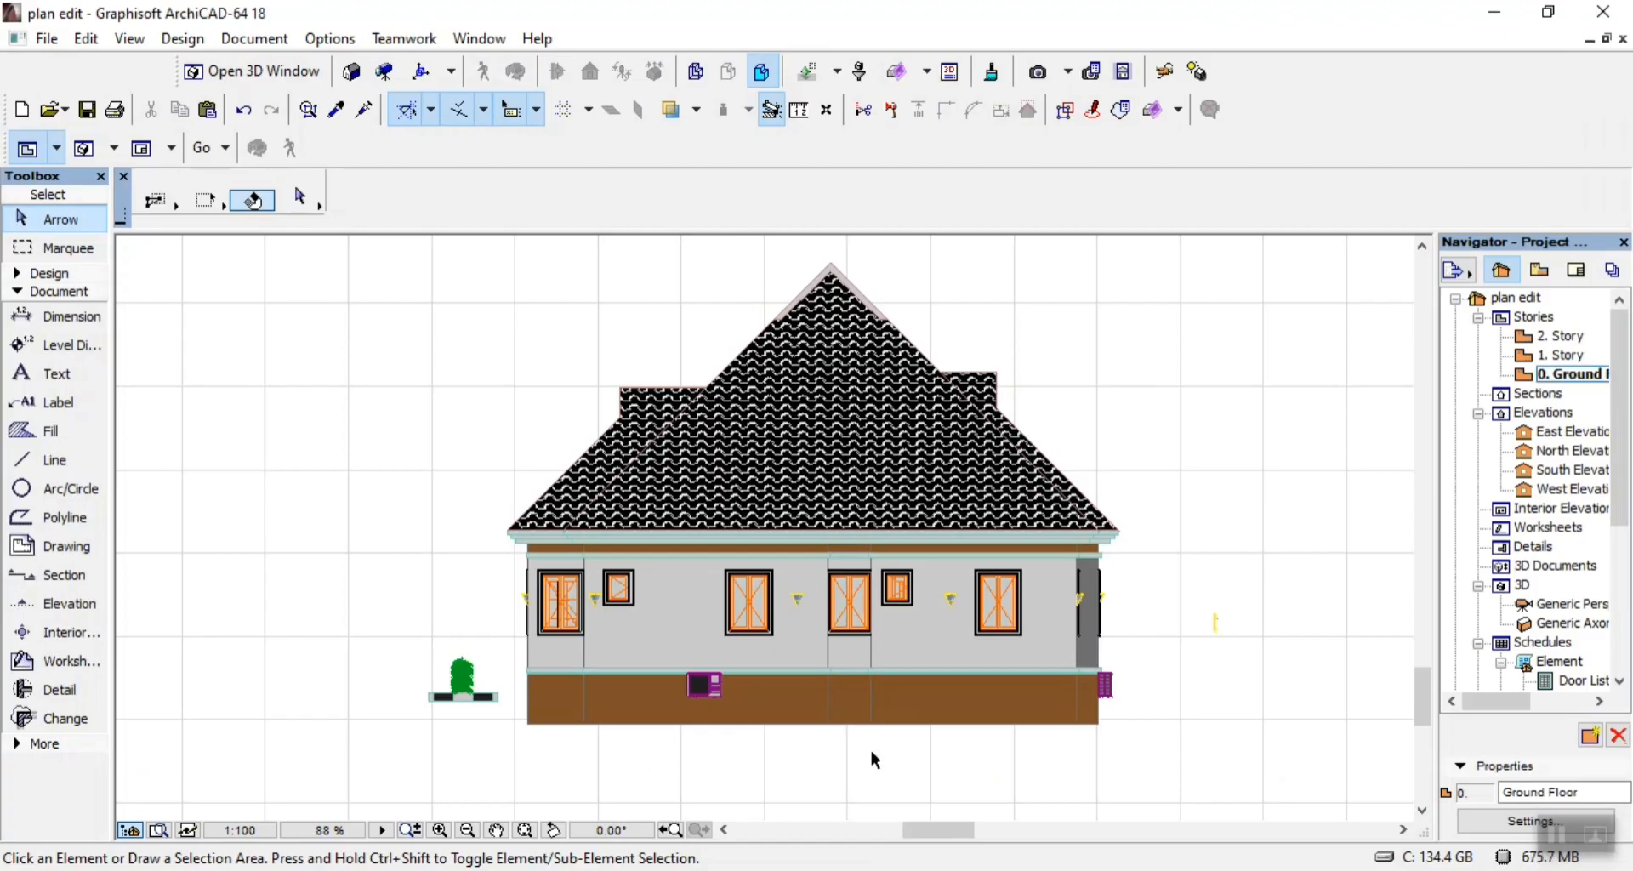
{"action": "left_click", "coordinate": [58, 457]}
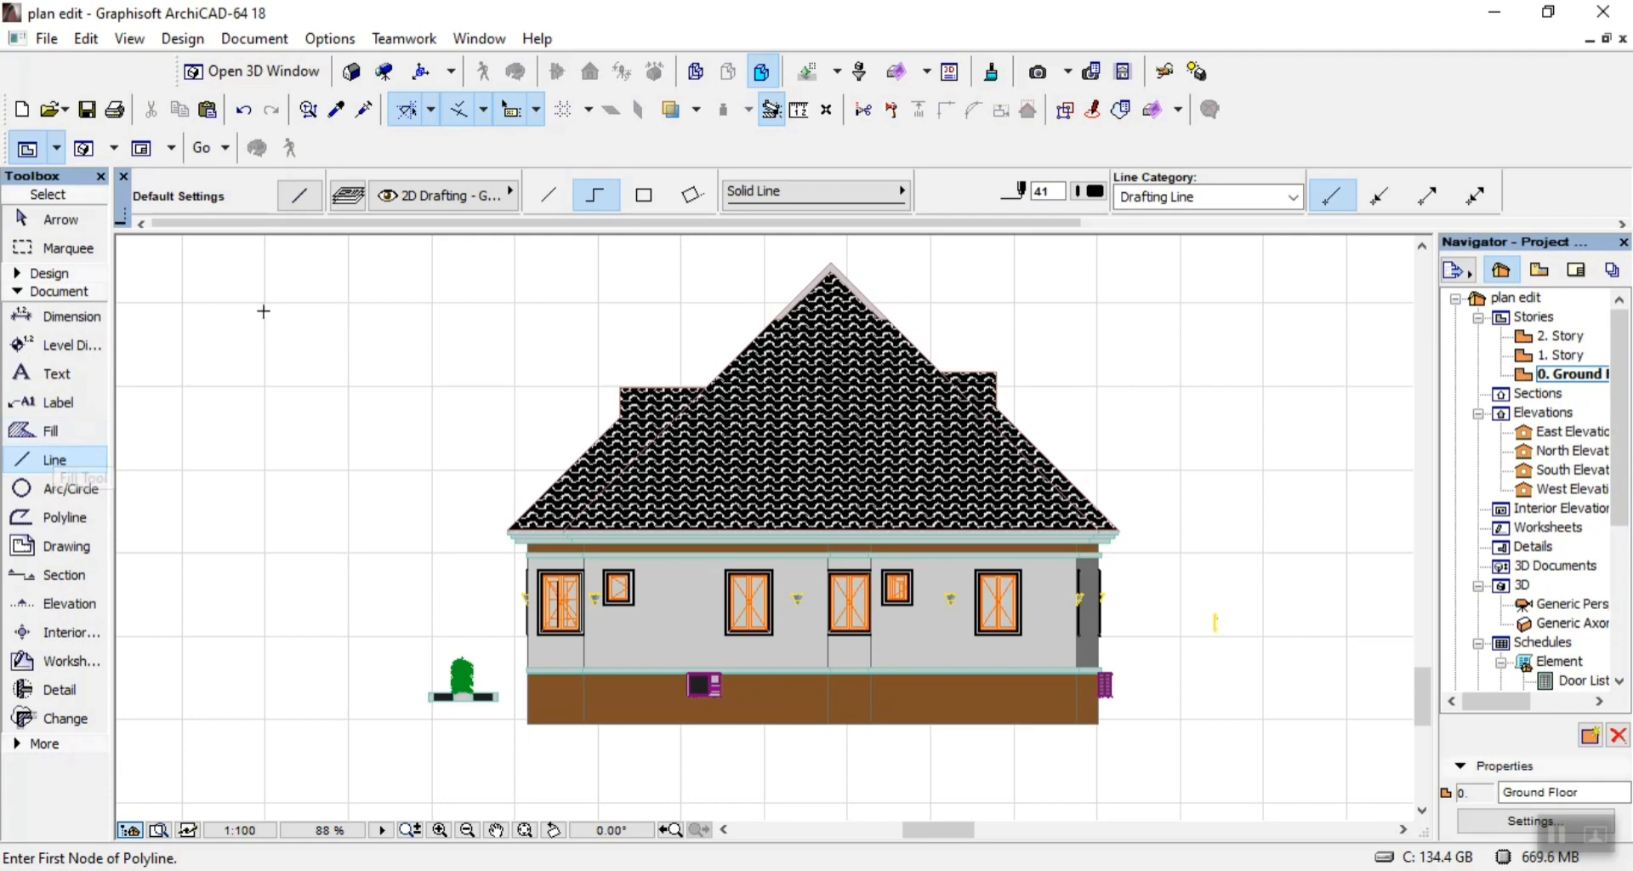
{"action": "left_click", "coordinate": [653, 196]}
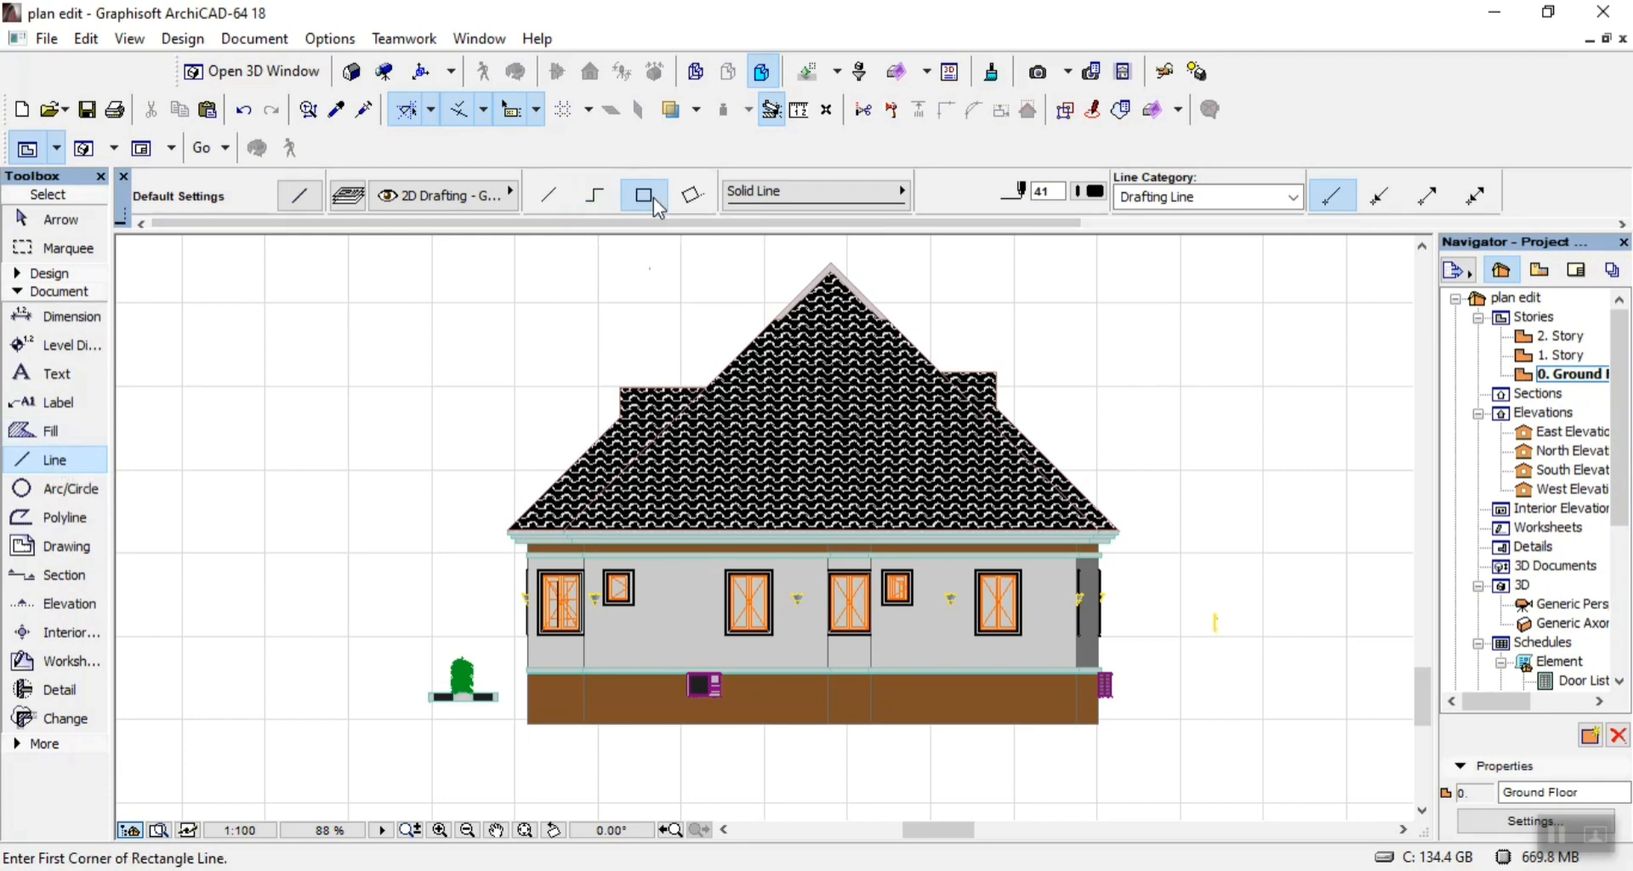
{"action": "scroll", "coordinate": [572, 668], "scroll_direction": "up", "scroll_amount": 3}
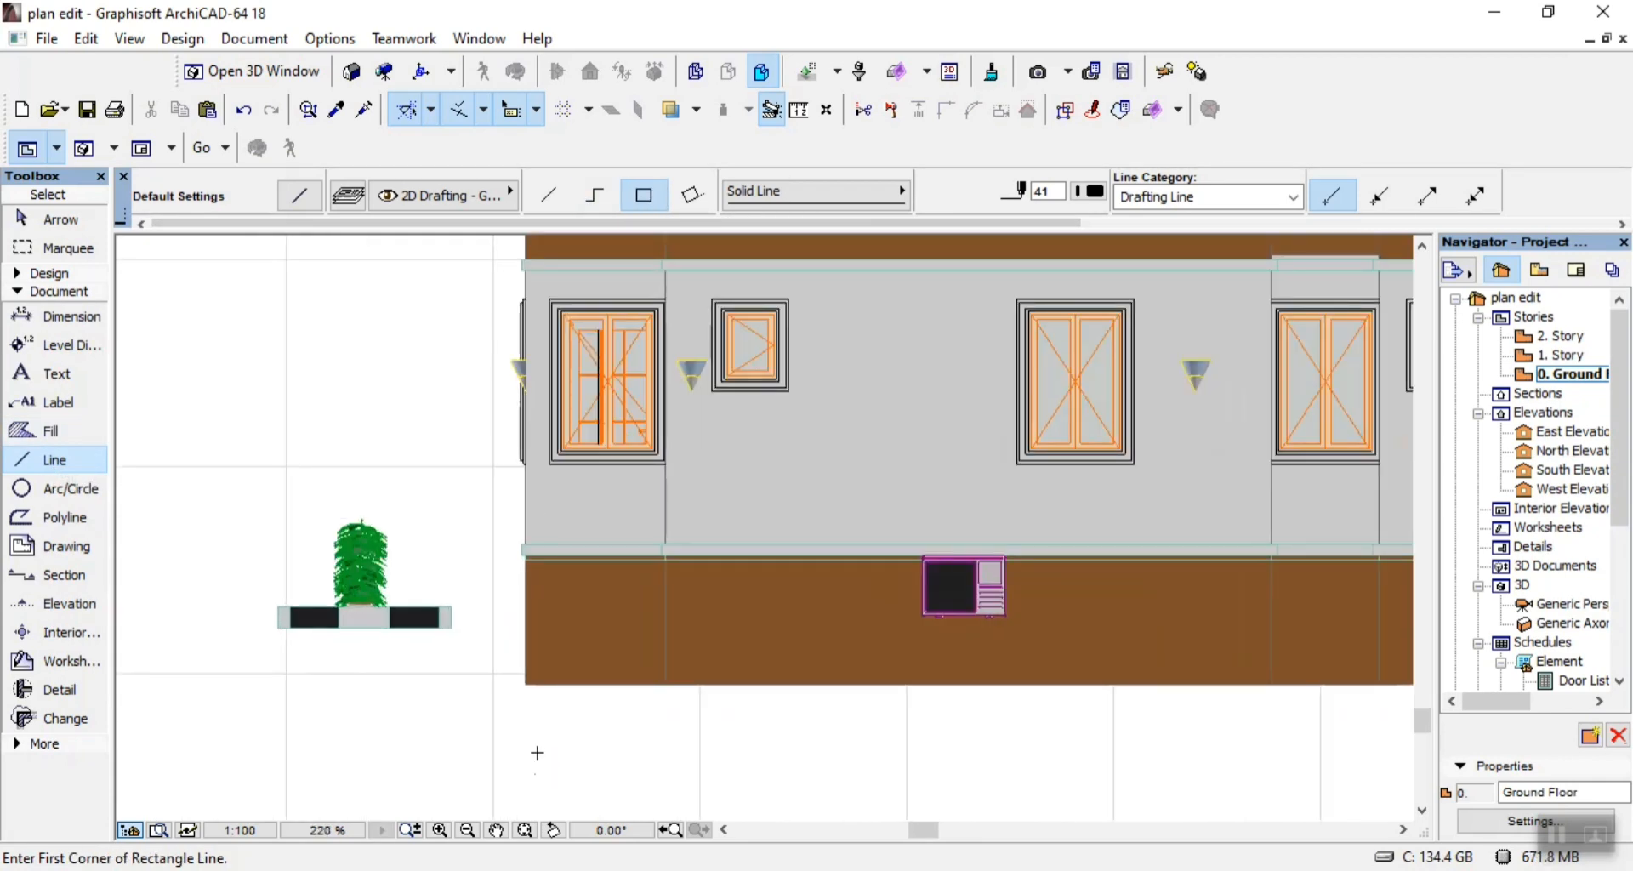
{"action": "left_click", "coordinate": [595, 195]}
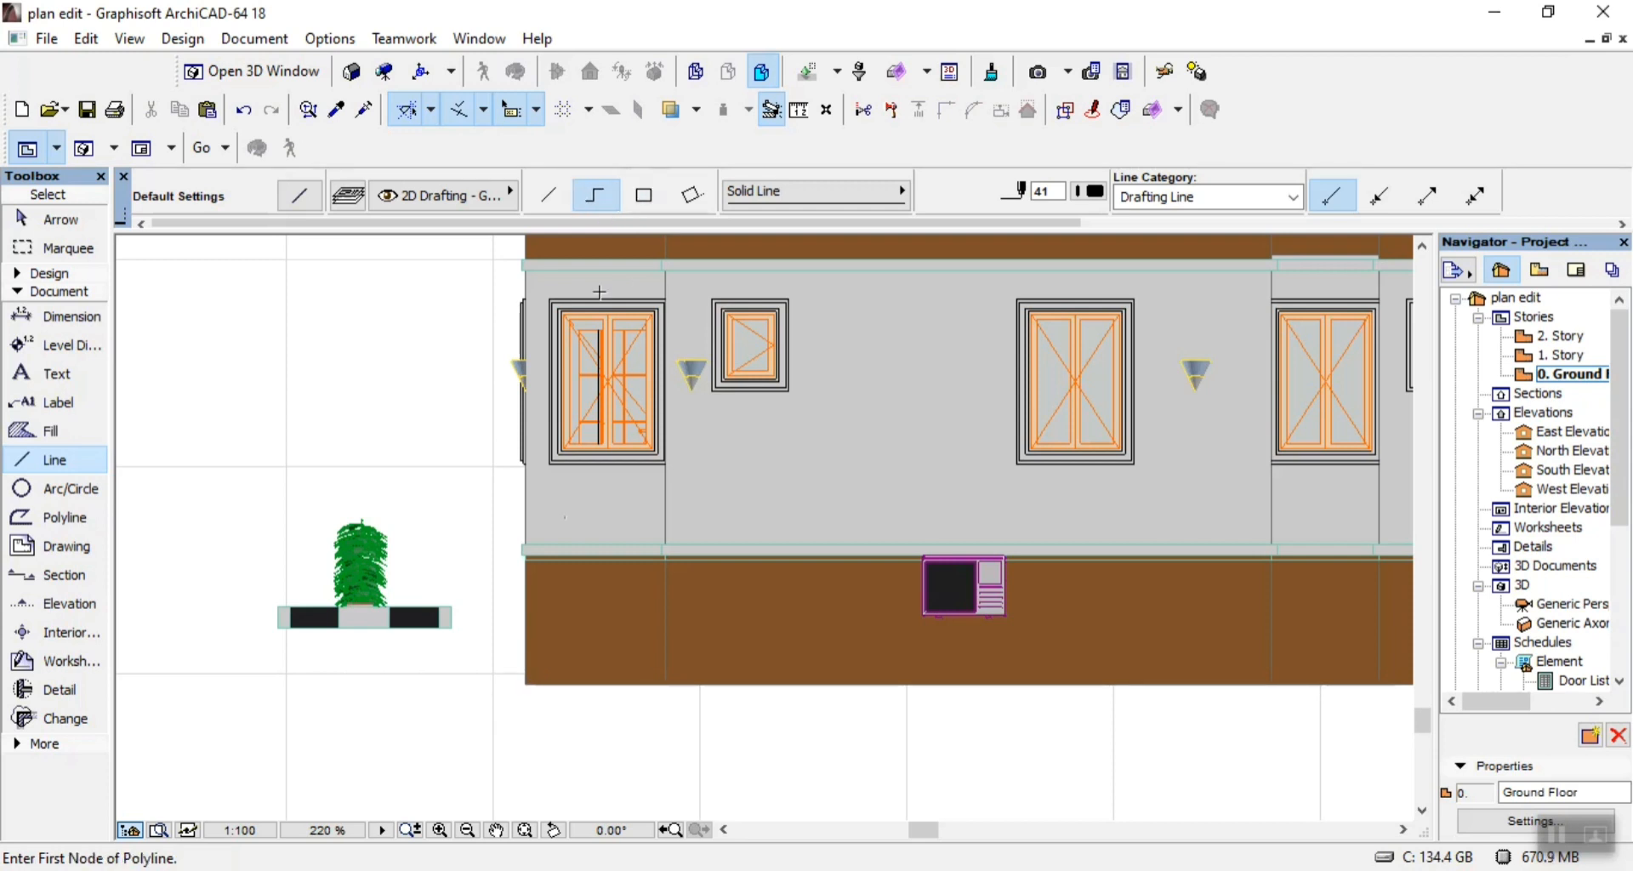
{"action": "left_click", "coordinate": [526, 682]}
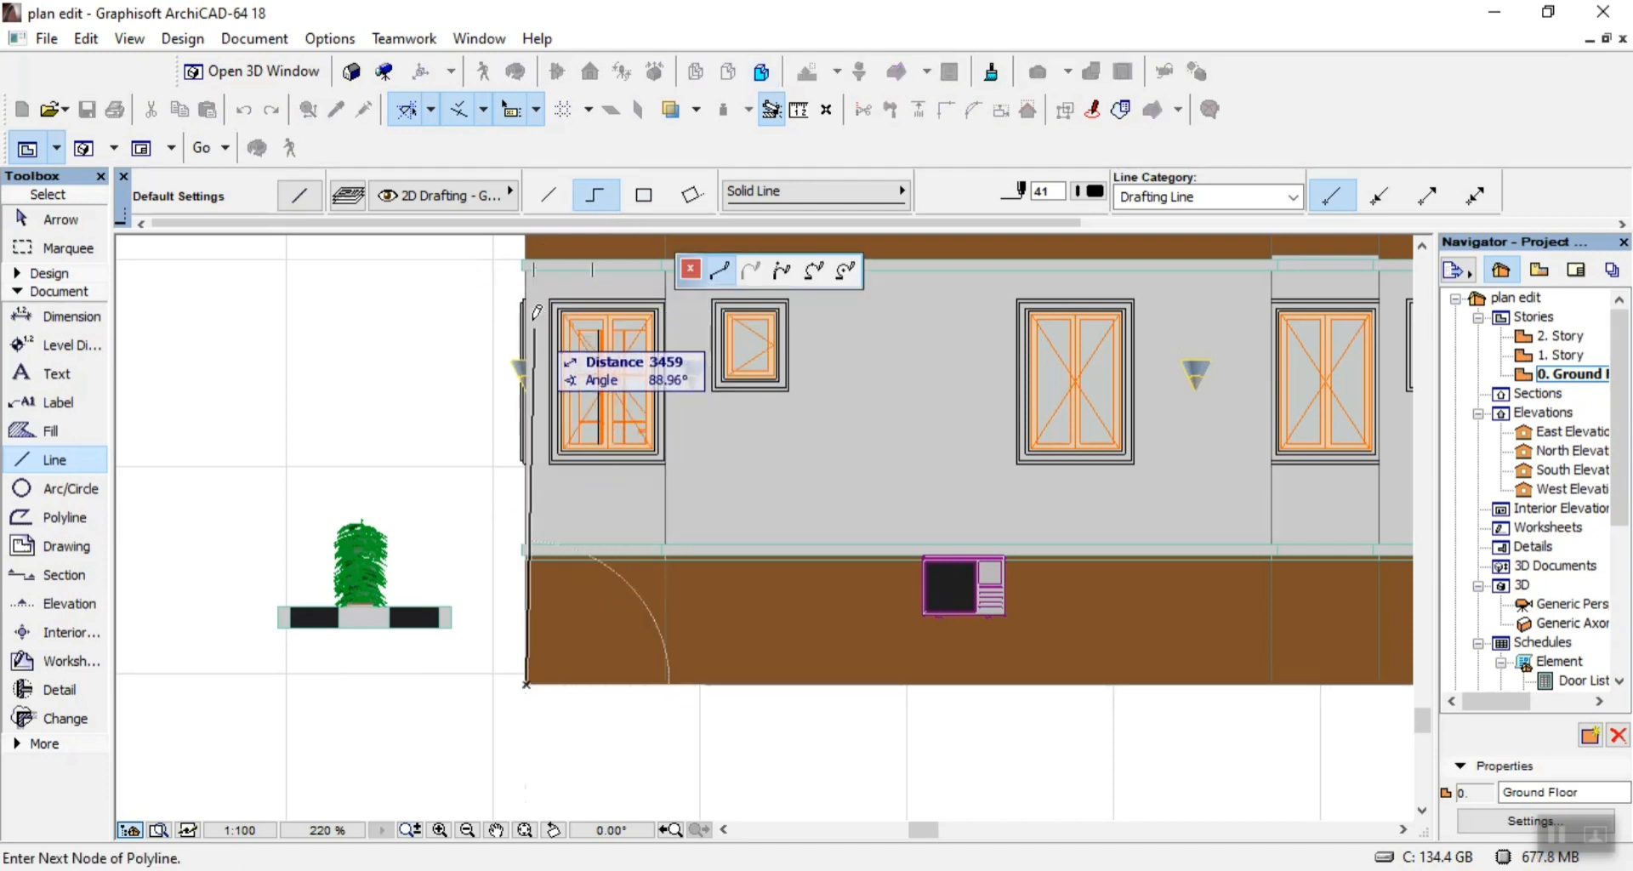
{"action": "scroll", "coordinate": [536, 312], "scroll_direction": "up", "scroll_amount": 6}
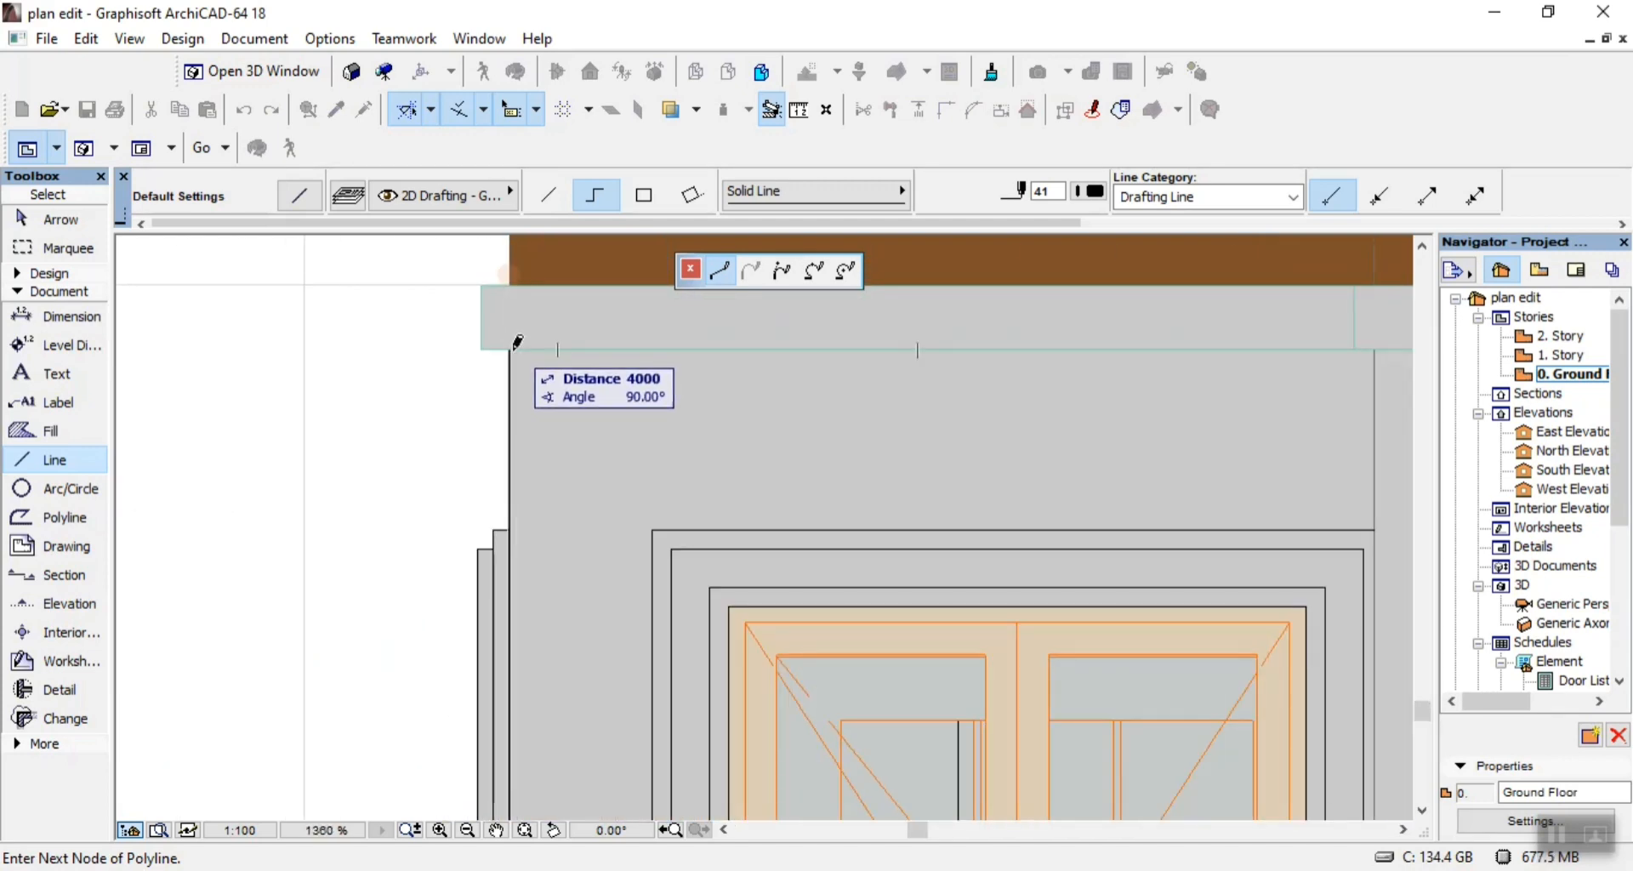
{"action": "scroll", "coordinate": [515, 338], "scroll_direction": "down", "scroll_amount": 5}
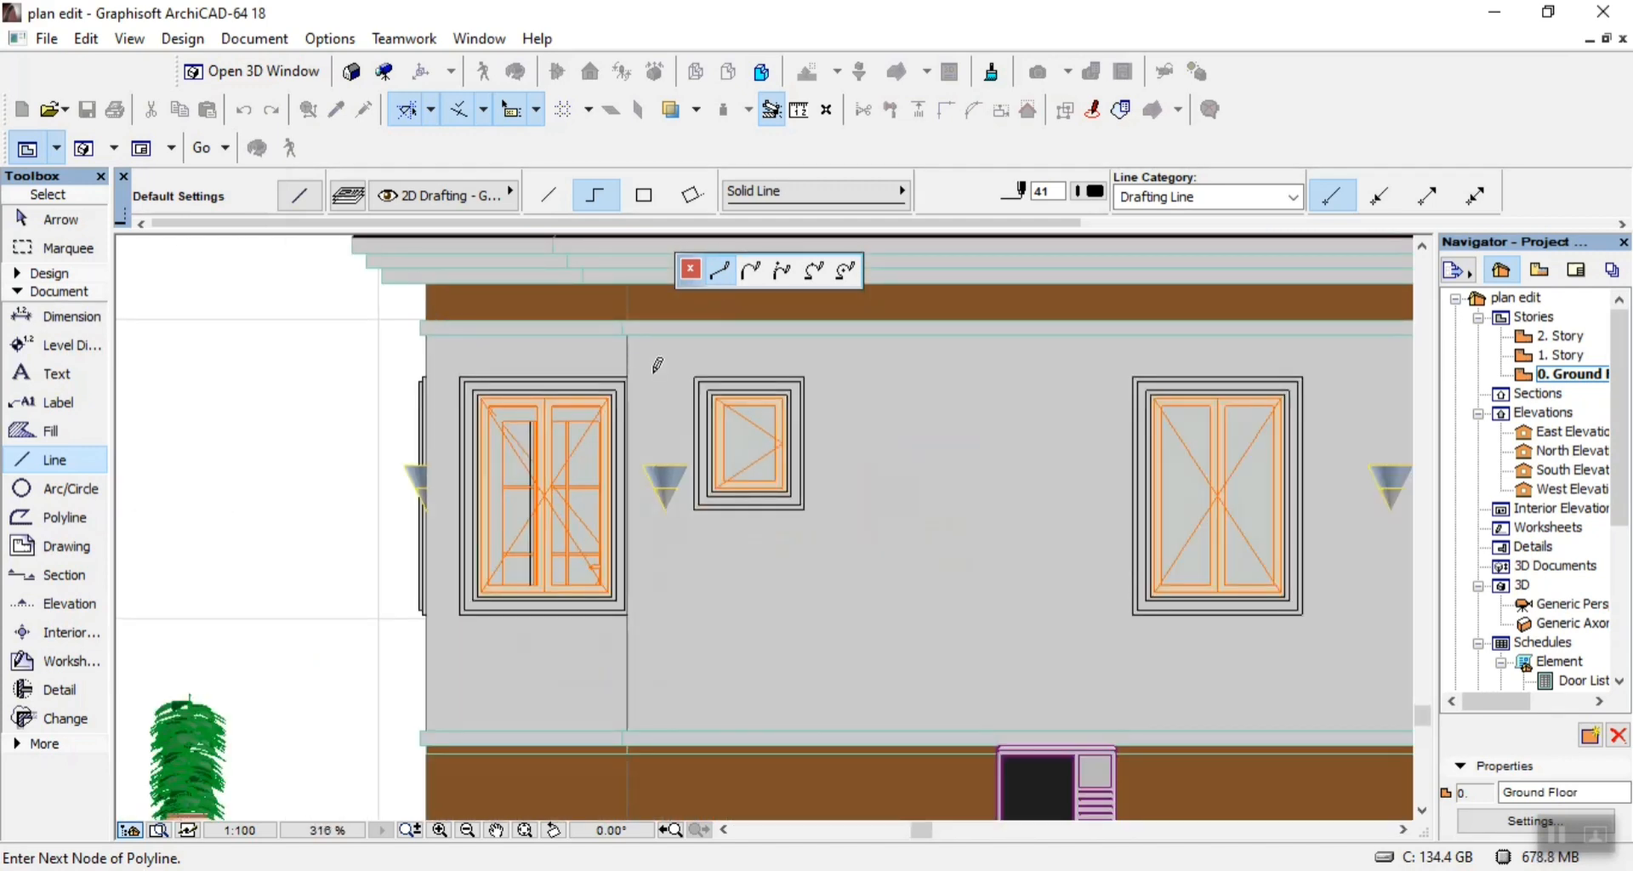
{"action": "scroll", "coordinate": [731, 378], "scroll_direction": "down", "scroll_amount": 3}
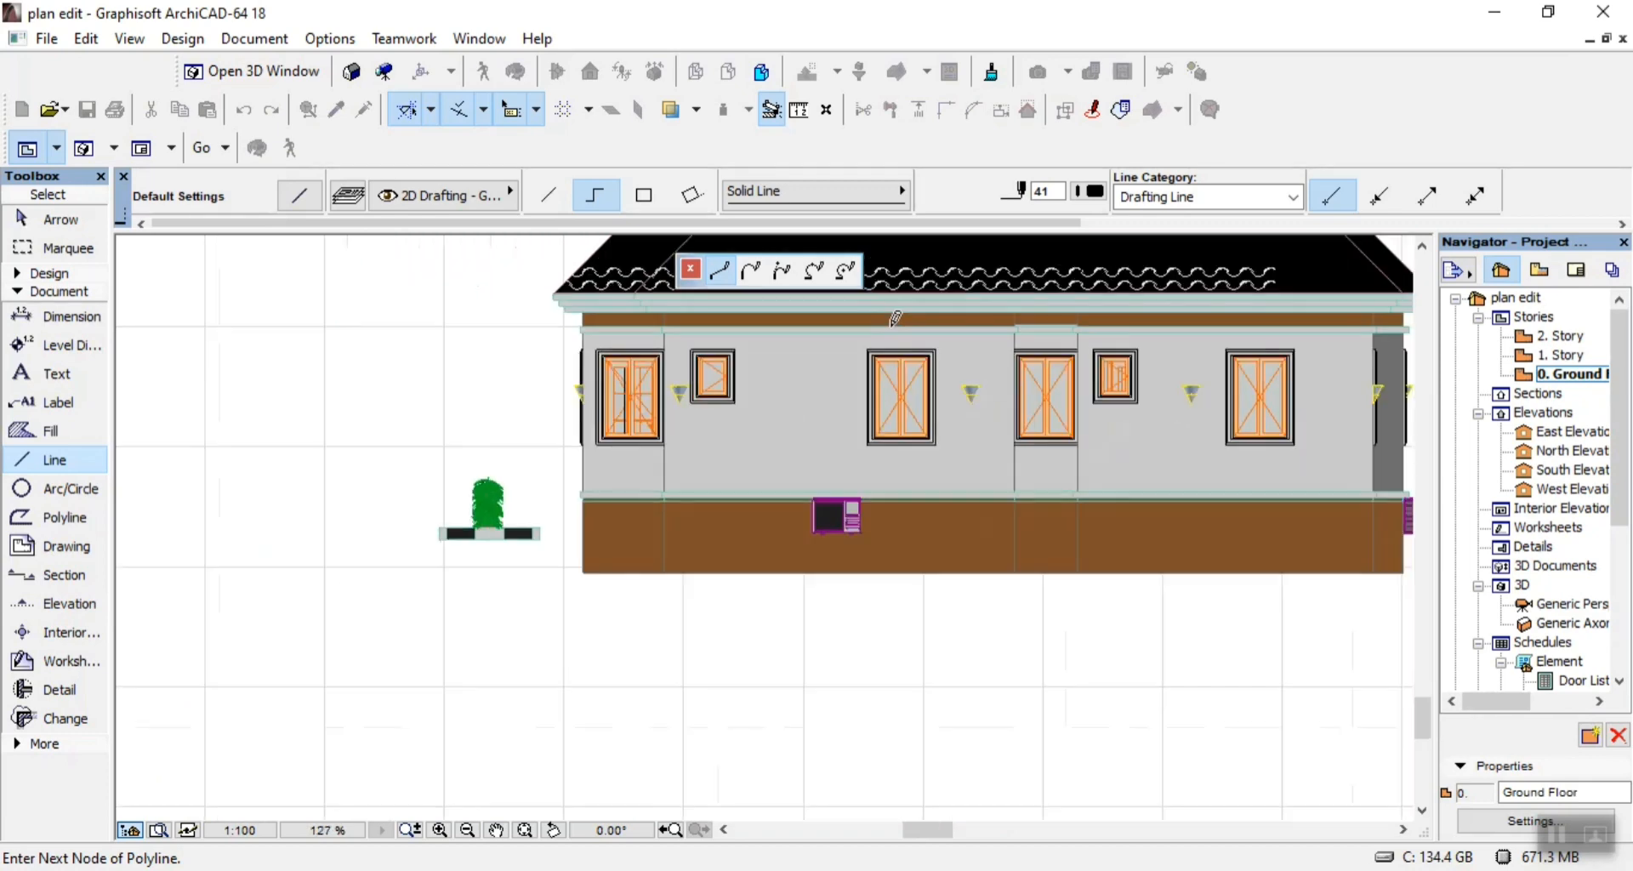
Continue the line around the upper wall band, 13844 long with 100 high ends, and finish it where the band meets the left wall edge.
{"action": "scroll", "coordinate": [1334, 320], "scroll_direction": "up", "scroll_amount": 7}
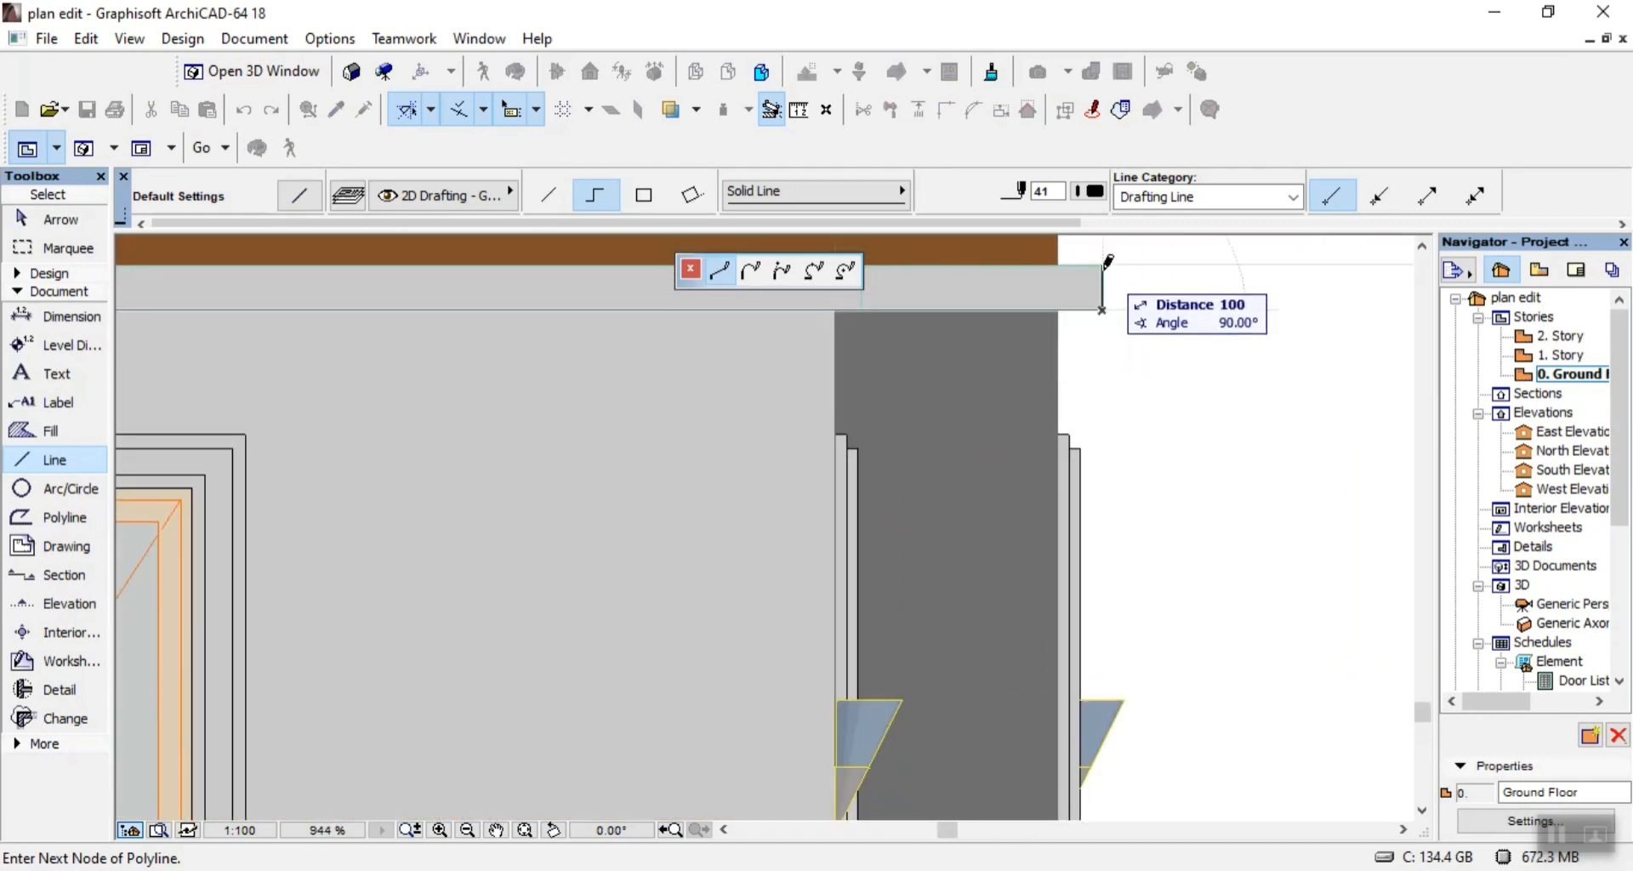
{"action": "scroll", "coordinate": [1104, 268], "scroll_direction": "down", "scroll_amount": 5}
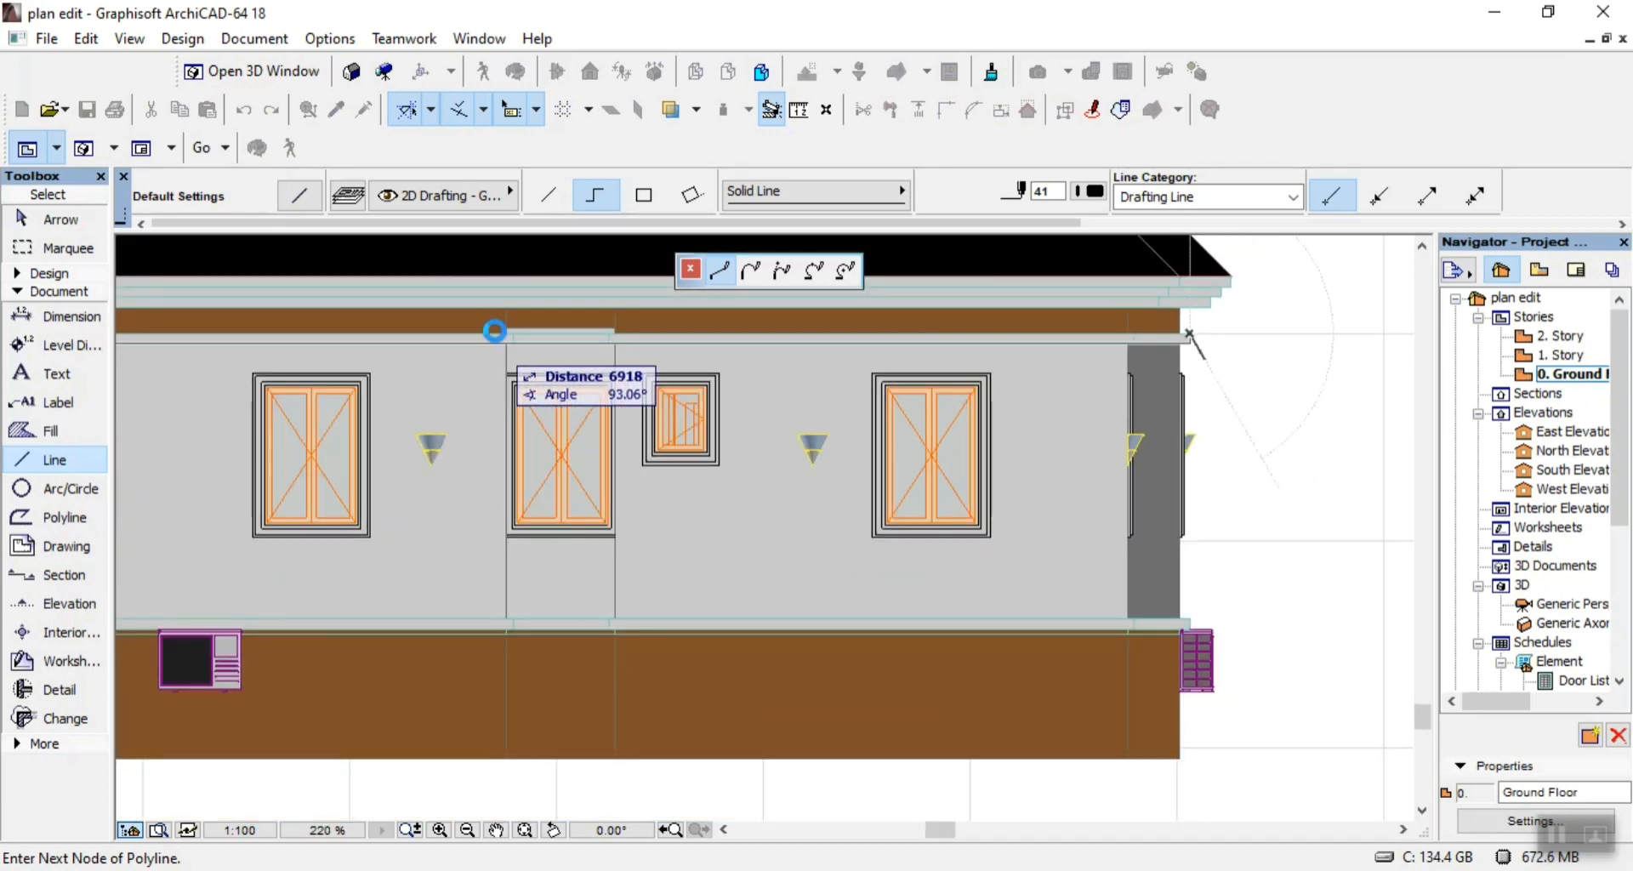
{"action": "scroll", "coordinate": [553, 320], "scroll_direction": "up", "scroll_amount": 3}
{"action": "scroll", "coordinate": [899, 366], "scroll_direction": "down", "scroll_amount": 4}
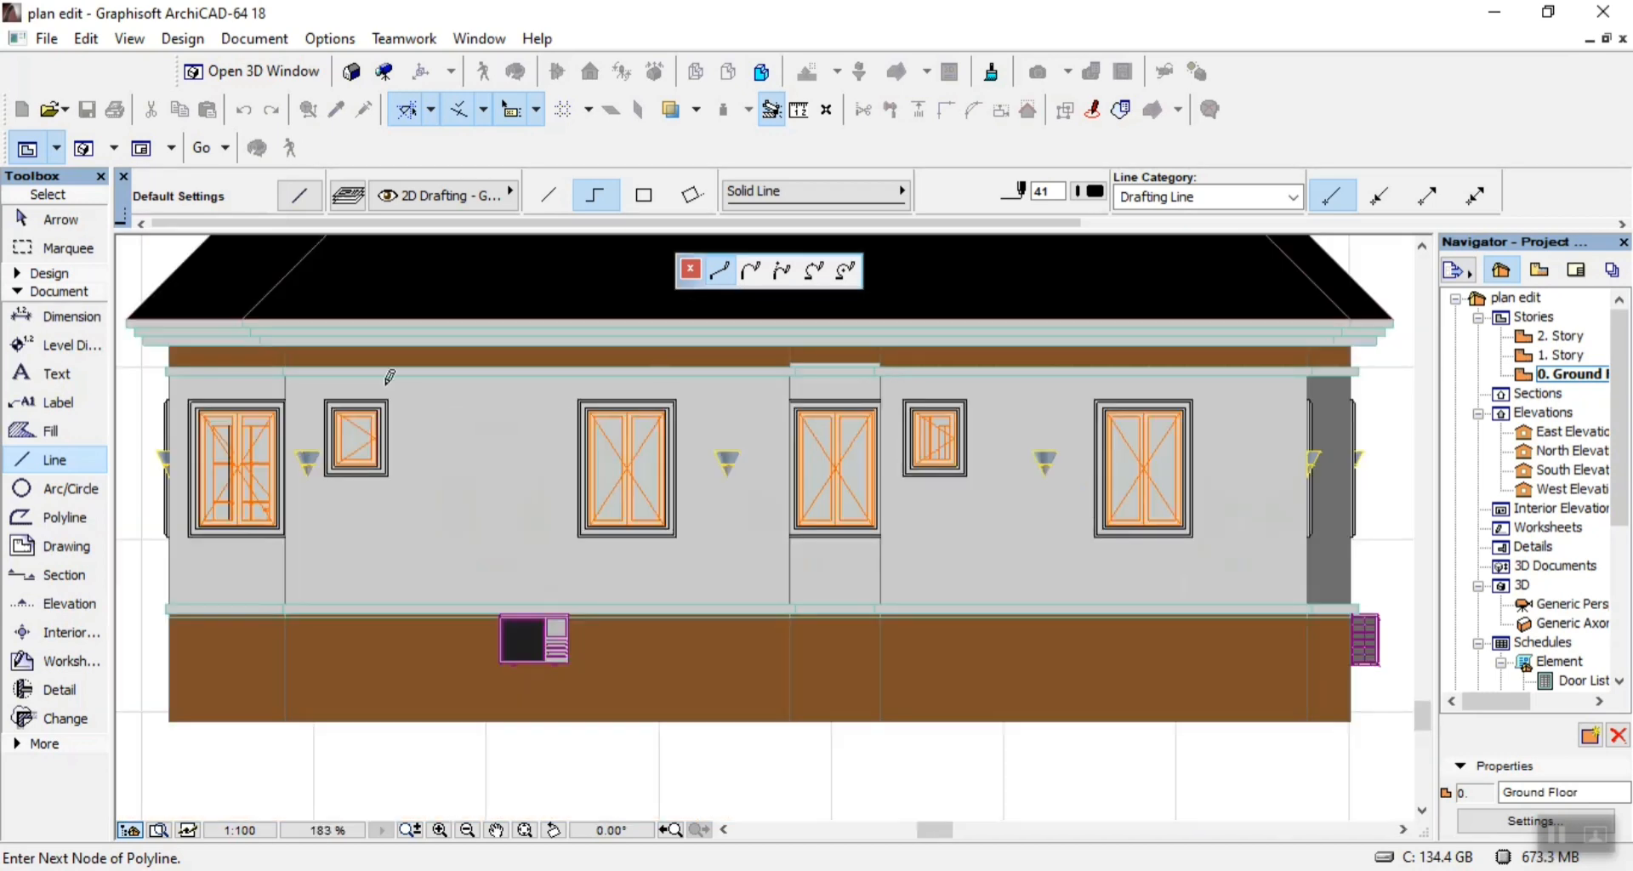
{"action": "scroll", "coordinate": [155, 330], "scroll_direction": "up", "scroll_amount": 6}
{"action": "scroll", "coordinate": [155, 330], "scroll_direction": "up", "scroll_amount": 5}
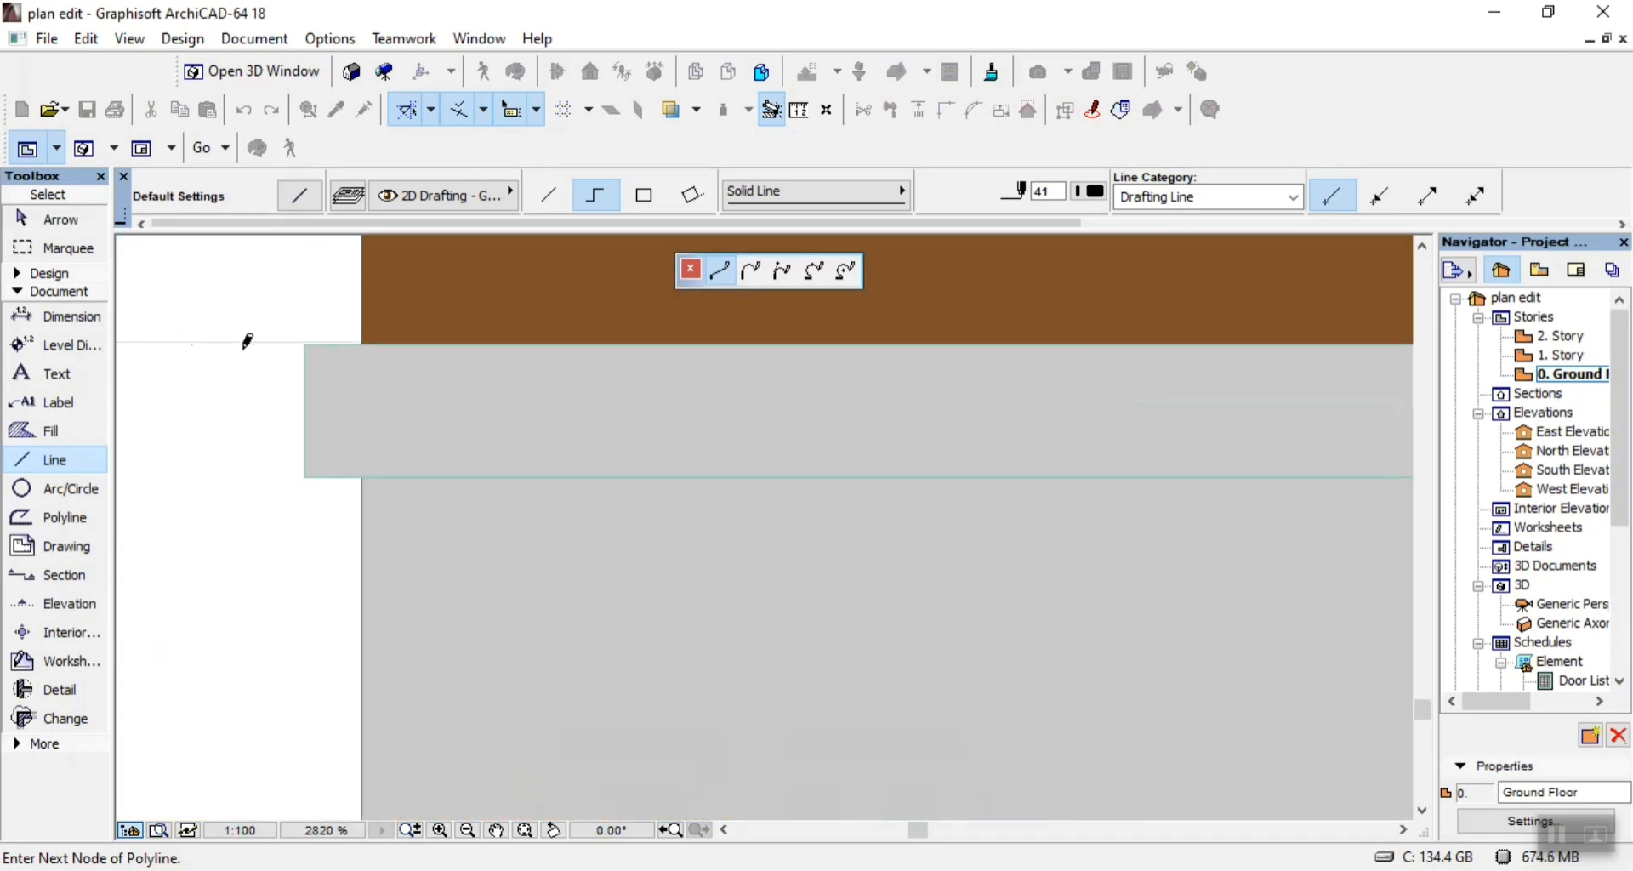
{"action": "left_click", "coordinate": [304, 343]}
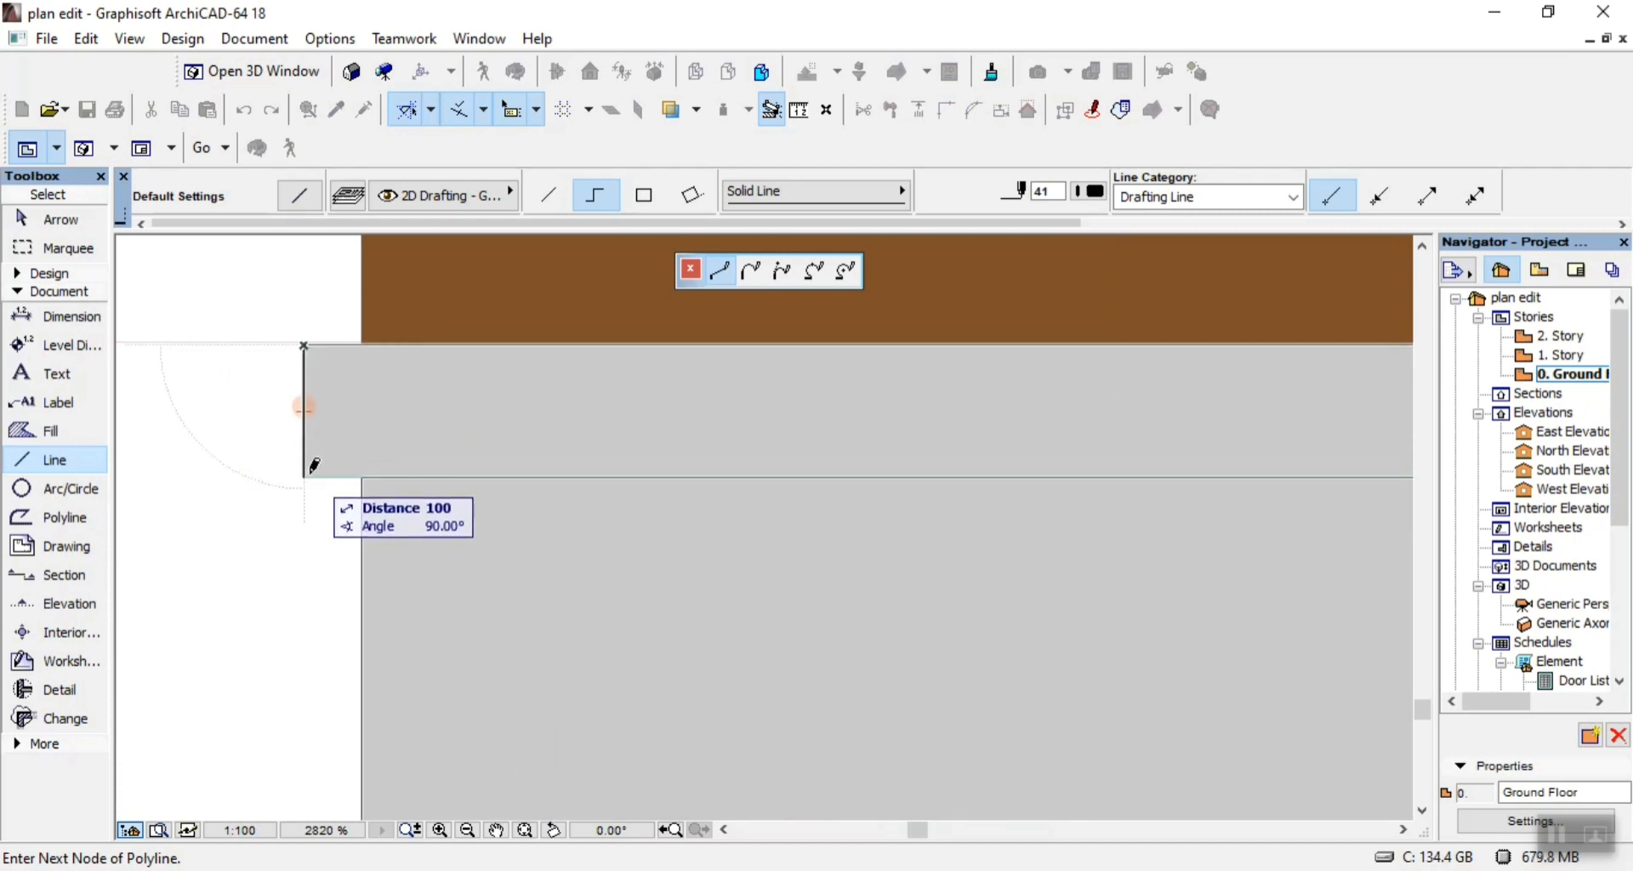
{"action": "left_click", "coordinate": [304, 478]}
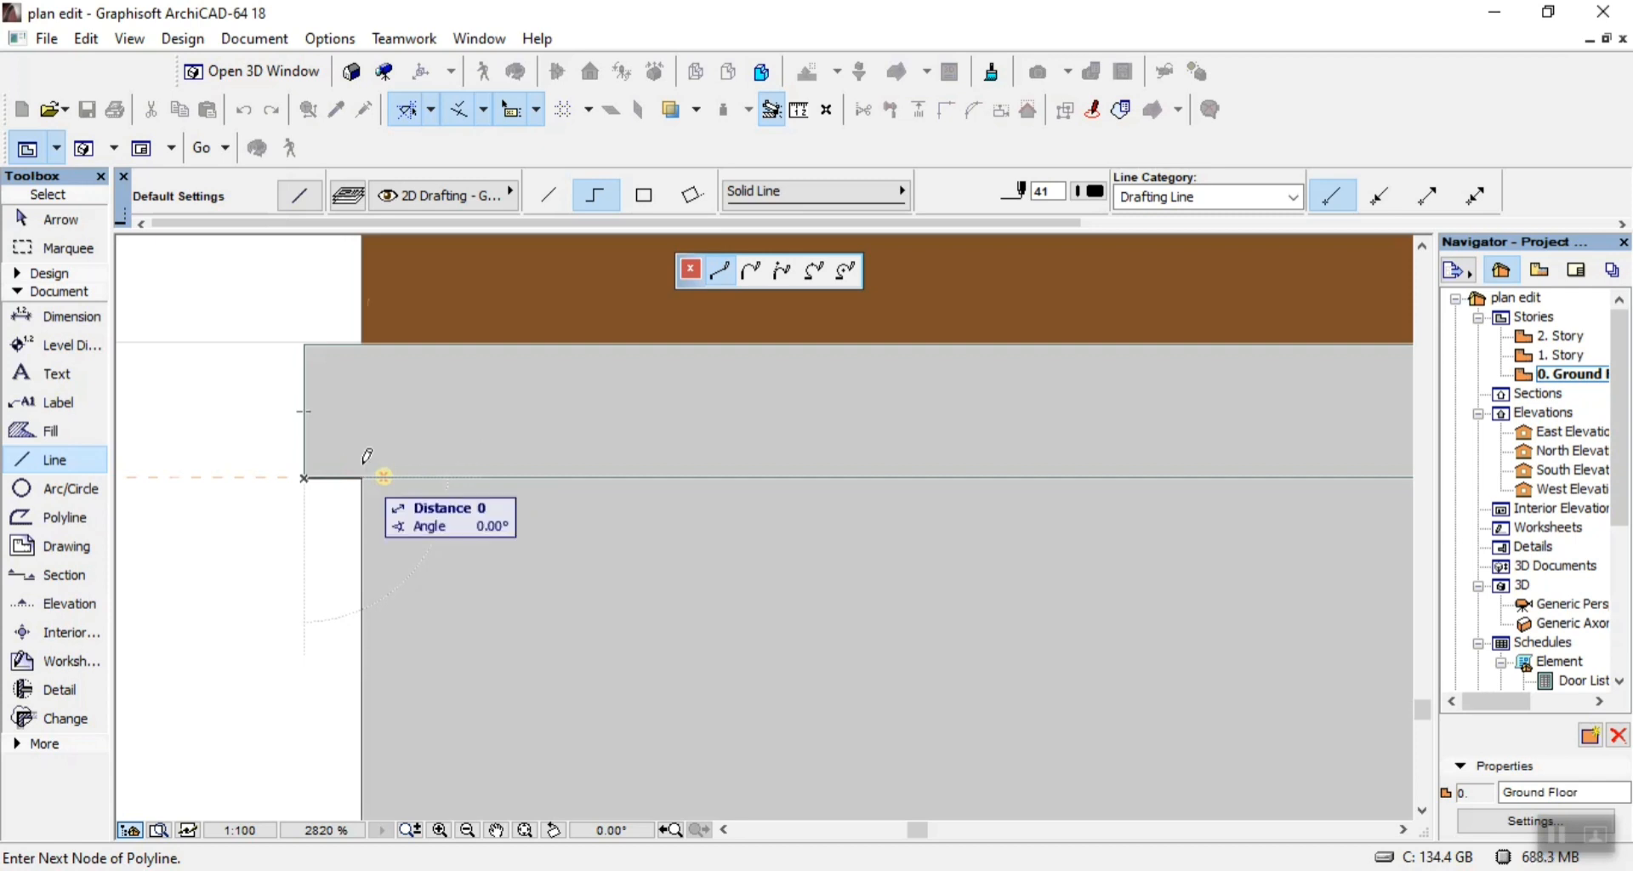
{"action": "right_click", "coordinate": [563, 476]}
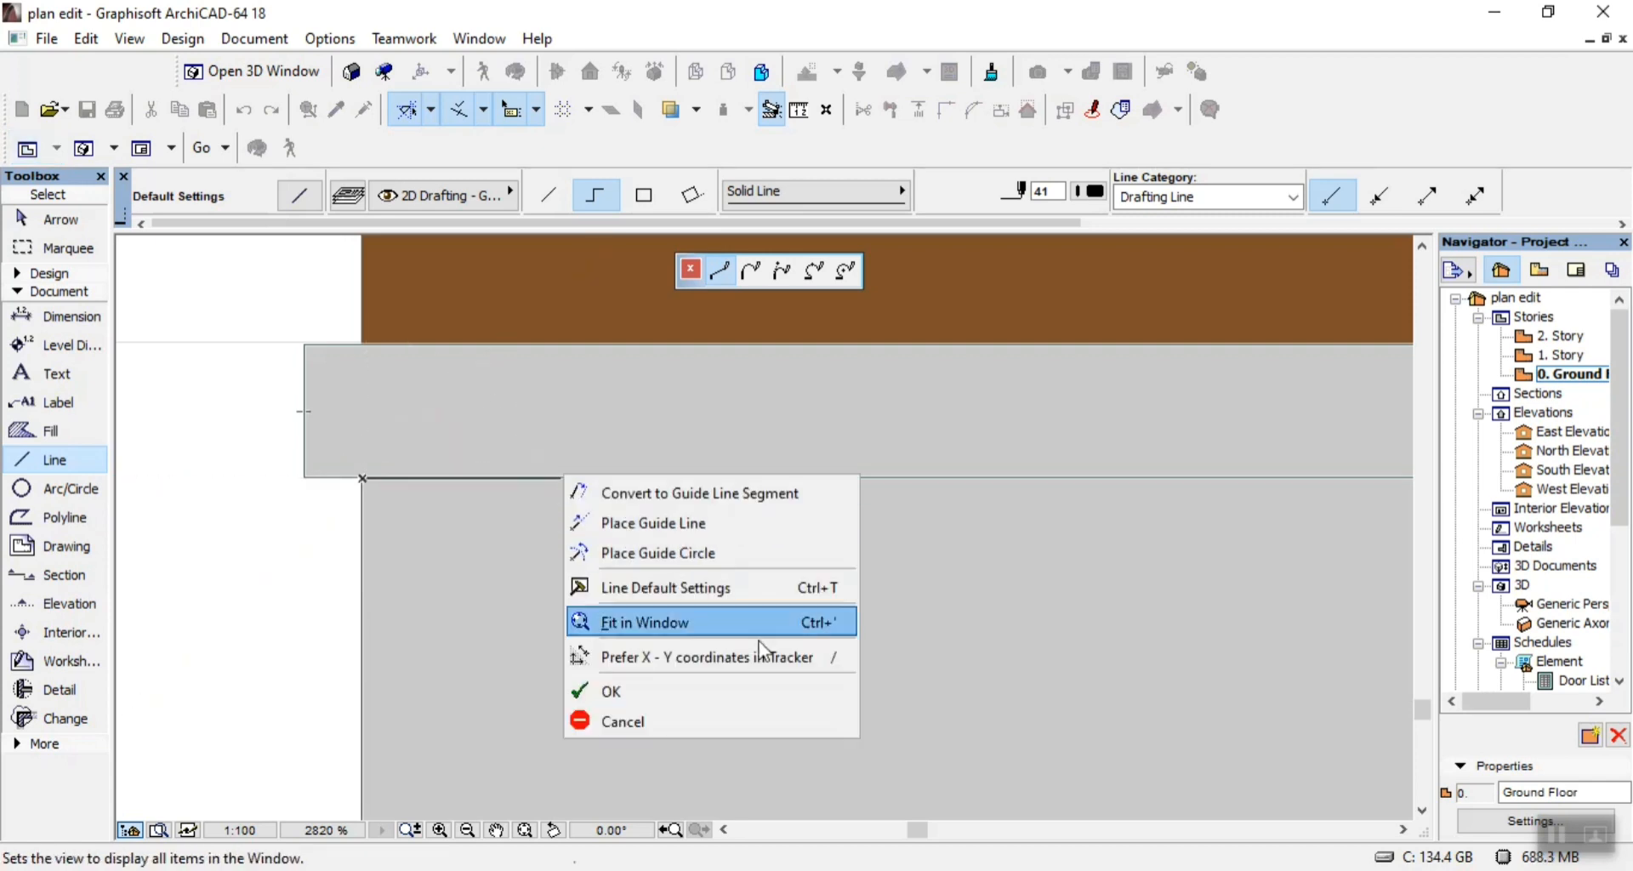
{"action": "left_click", "coordinate": [747, 691]}
Outline the brown strip between the upper wall band and the eaves with a chained line, 13700 along its upper edge.
{"action": "scroll", "coordinate": [731, 563], "scroll_direction": "down", "scroll_amount": 5}
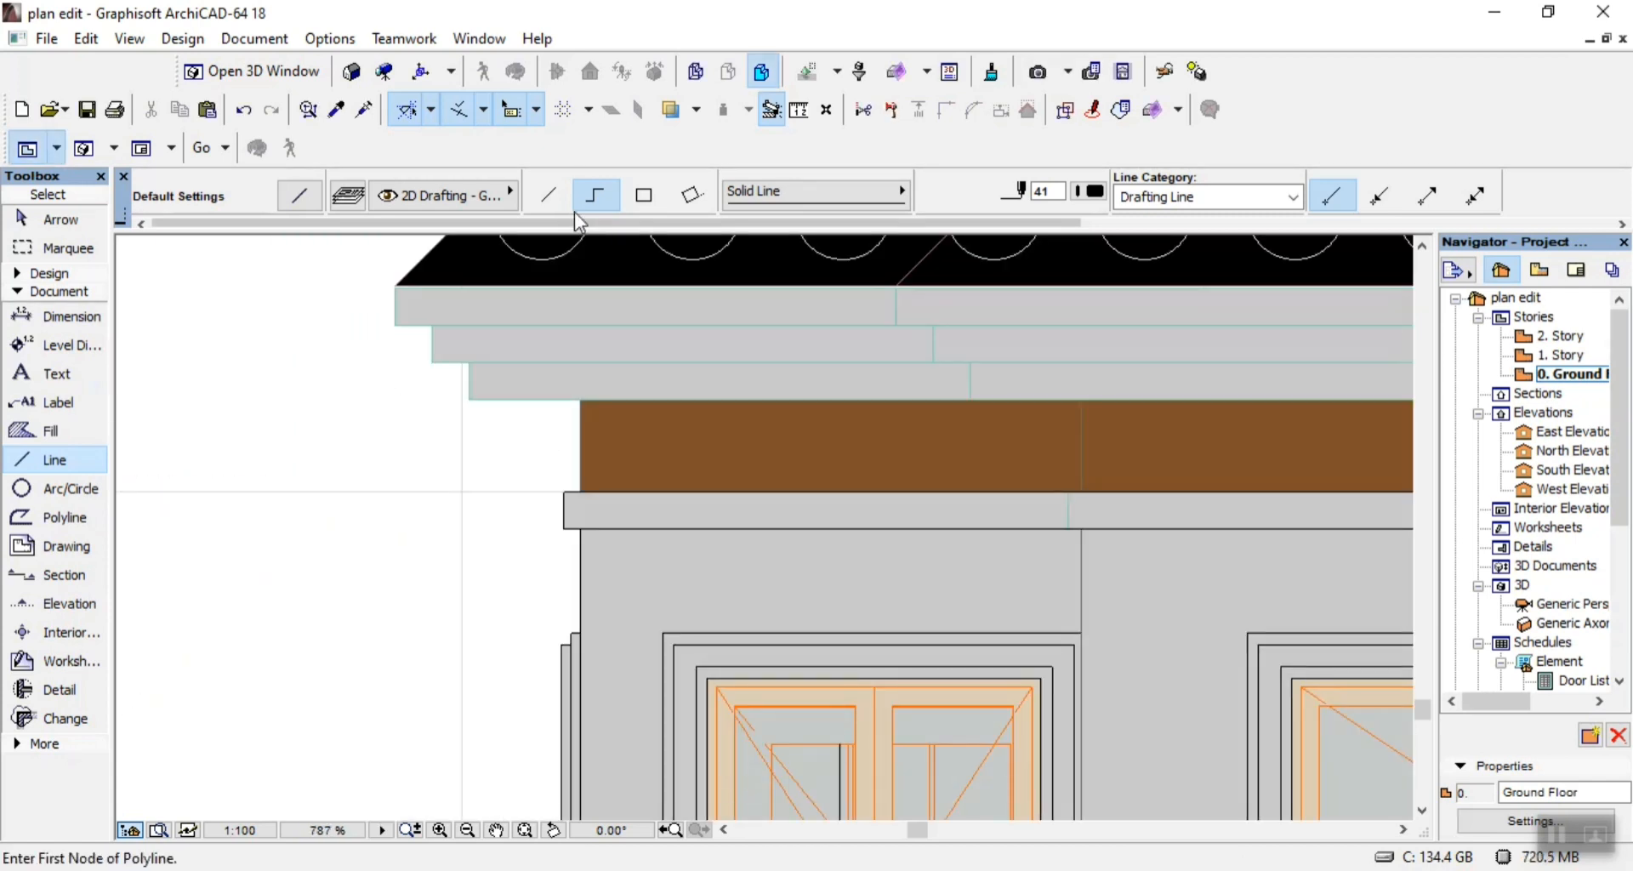
{"action": "left_click", "coordinate": [580, 499]}
{"action": "scroll", "coordinate": [489, 409], "scroll_direction": "down", "scroll_amount": 2}
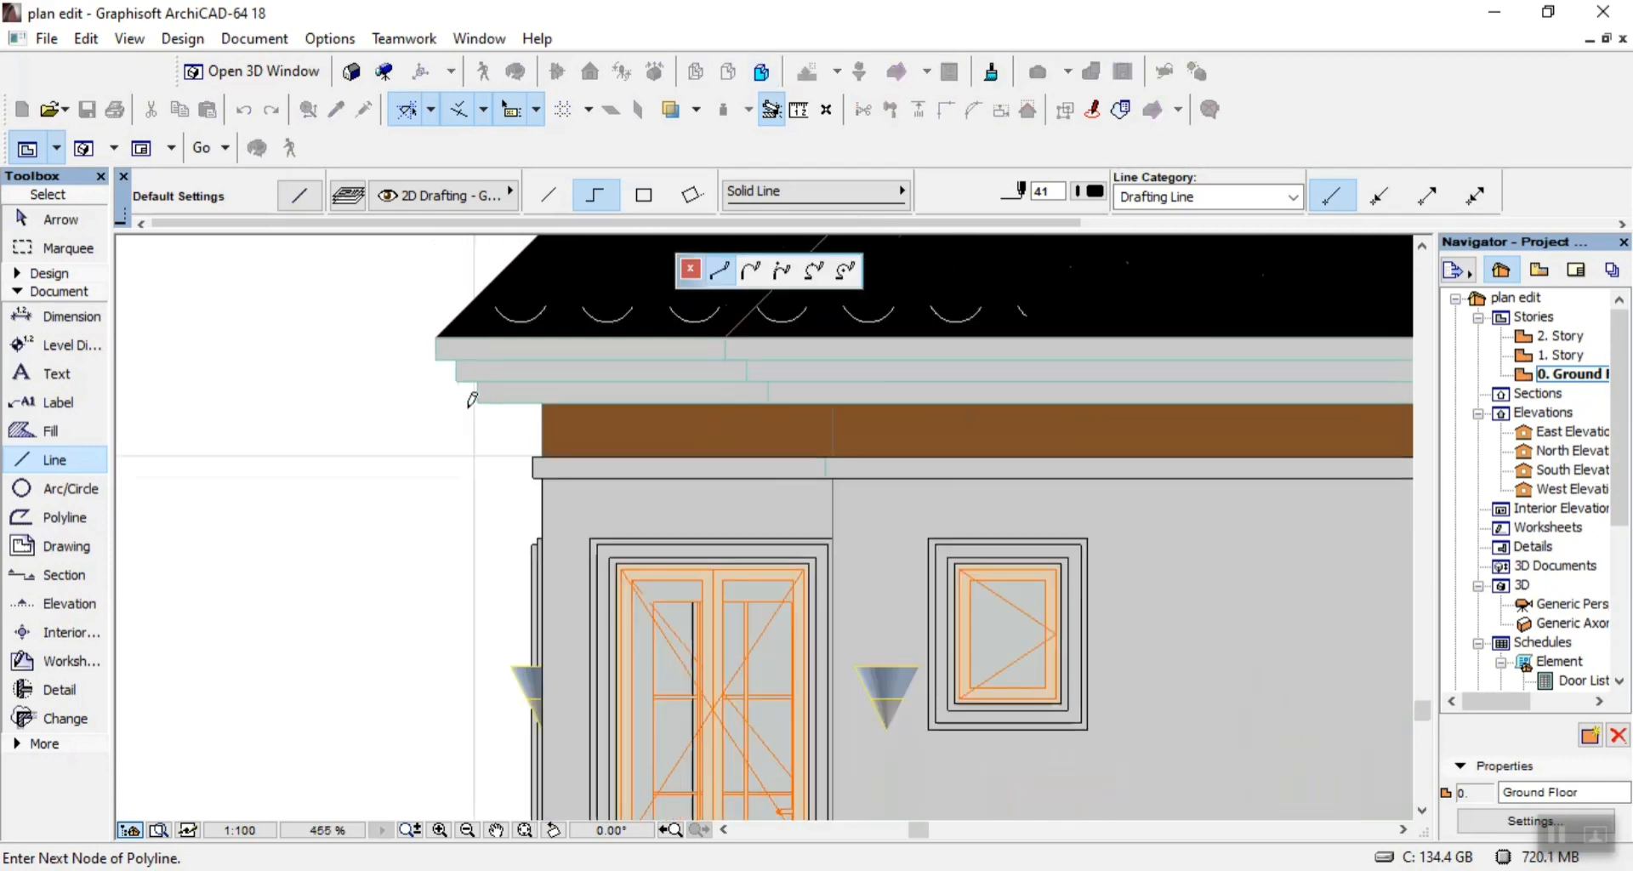
{"action": "scroll", "coordinate": [595, 387], "scroll_direction": "down", "scroll_amount": 4}
{"action": "scroll", "coordinate": [765, 379], "scroll_direction": "up", "scroll_amount": 1}
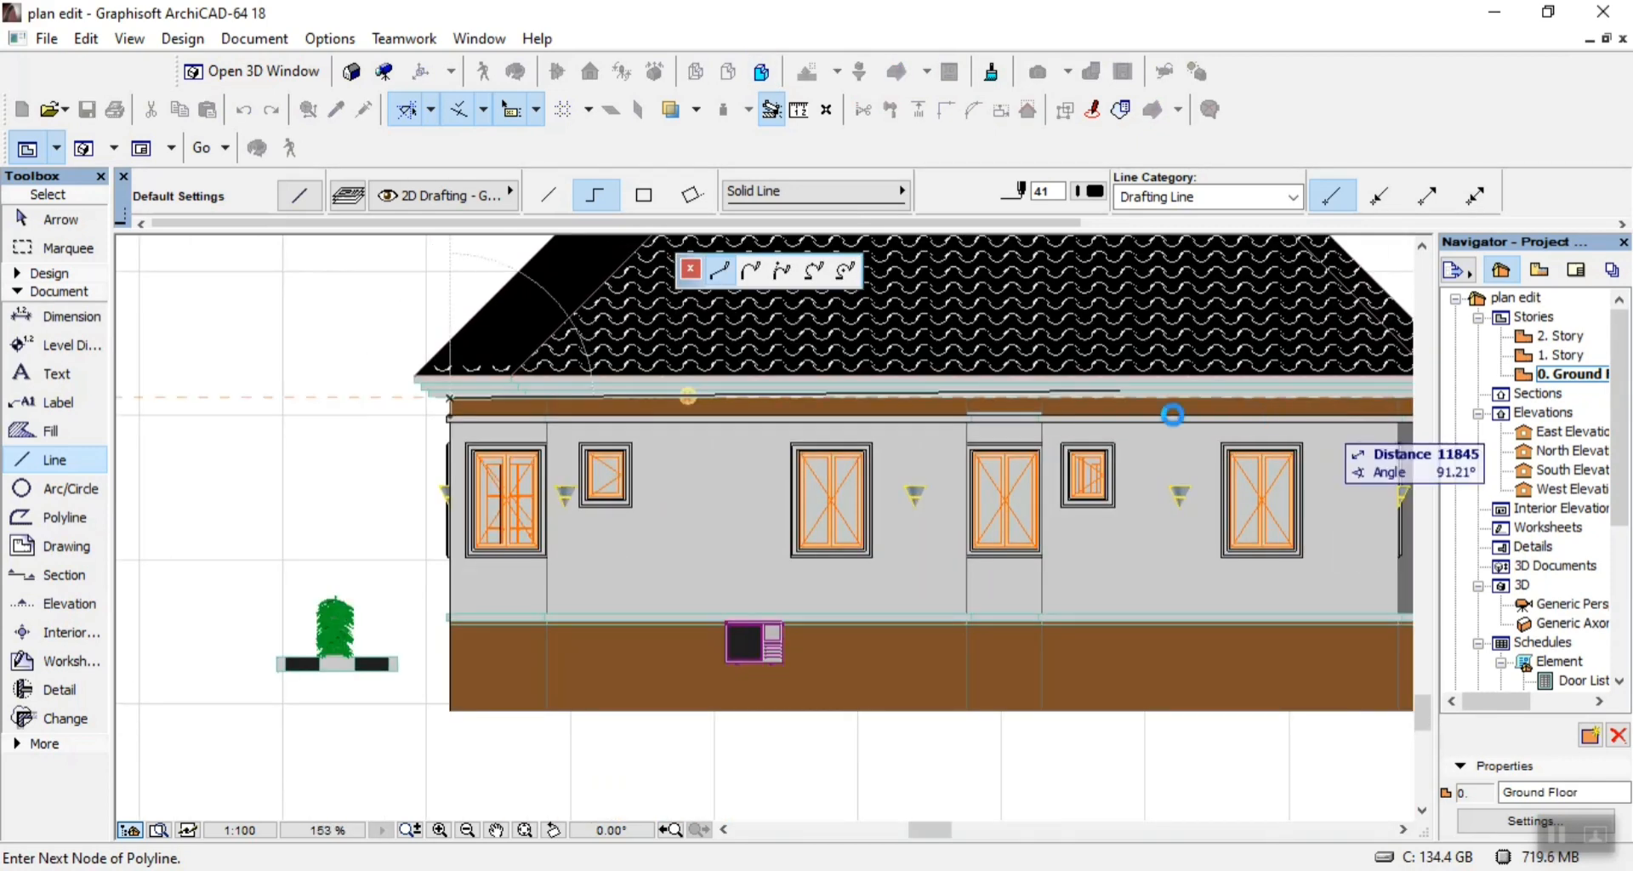
{"action": "scroll", "coordinate": [1020, 374], "scroll_direction": "down", "scroll_amount": 2}
{"action": "scroll", "coordinate": [892, 438], "scroll_direction": "up", "scroll_amount": 4}
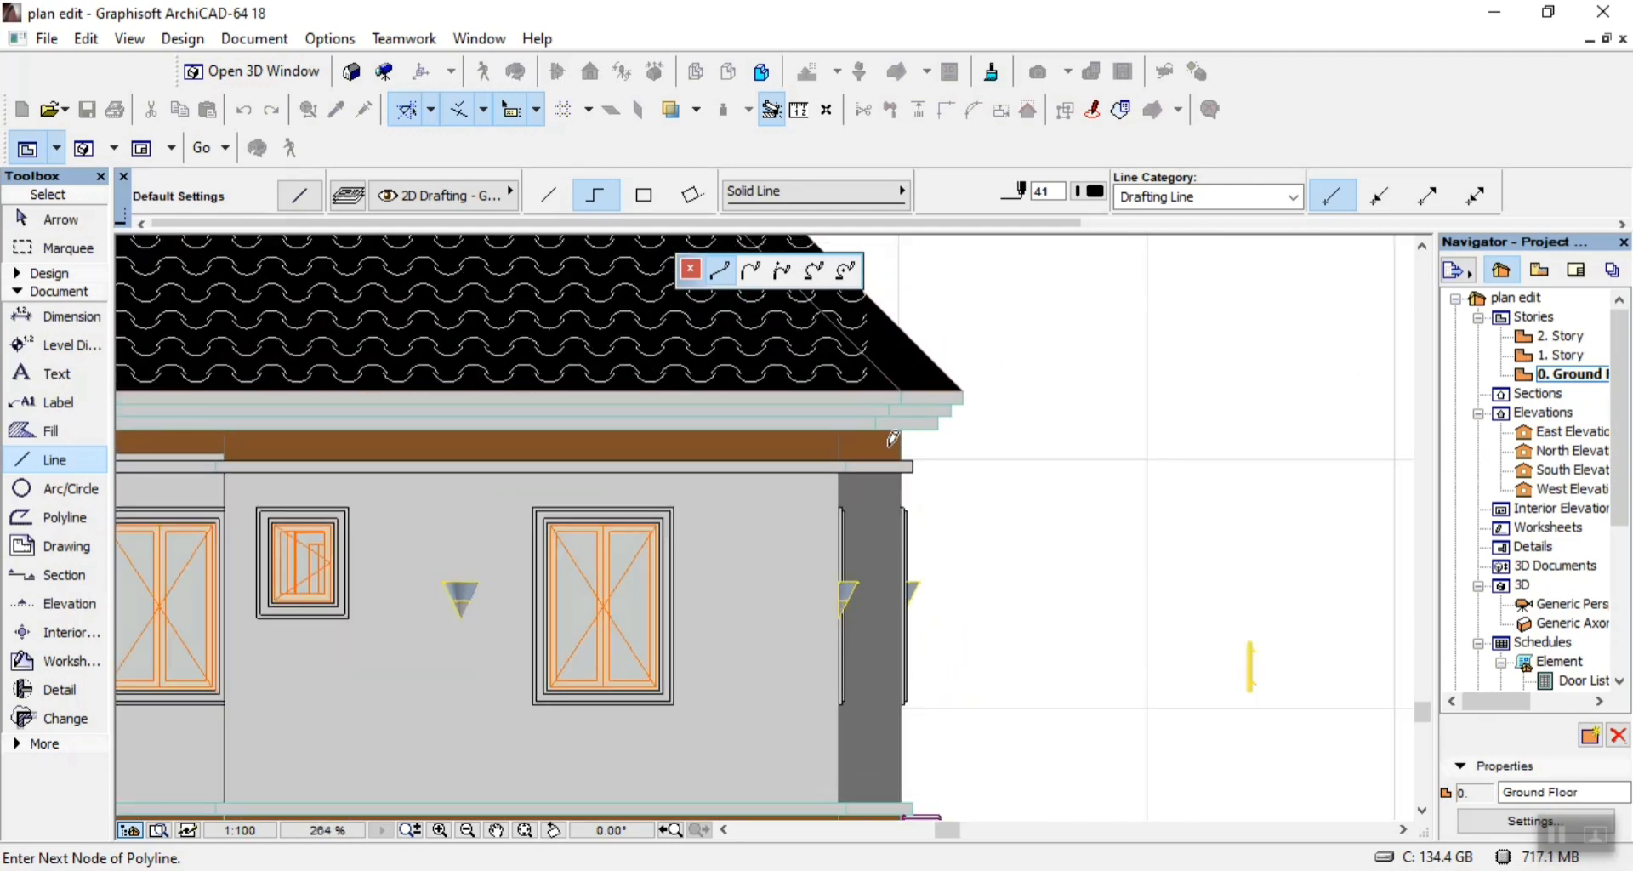
{"action": "scroll", "coordinate": [892, 438], "scroll_direction": "up", "scroll_amount": 4}
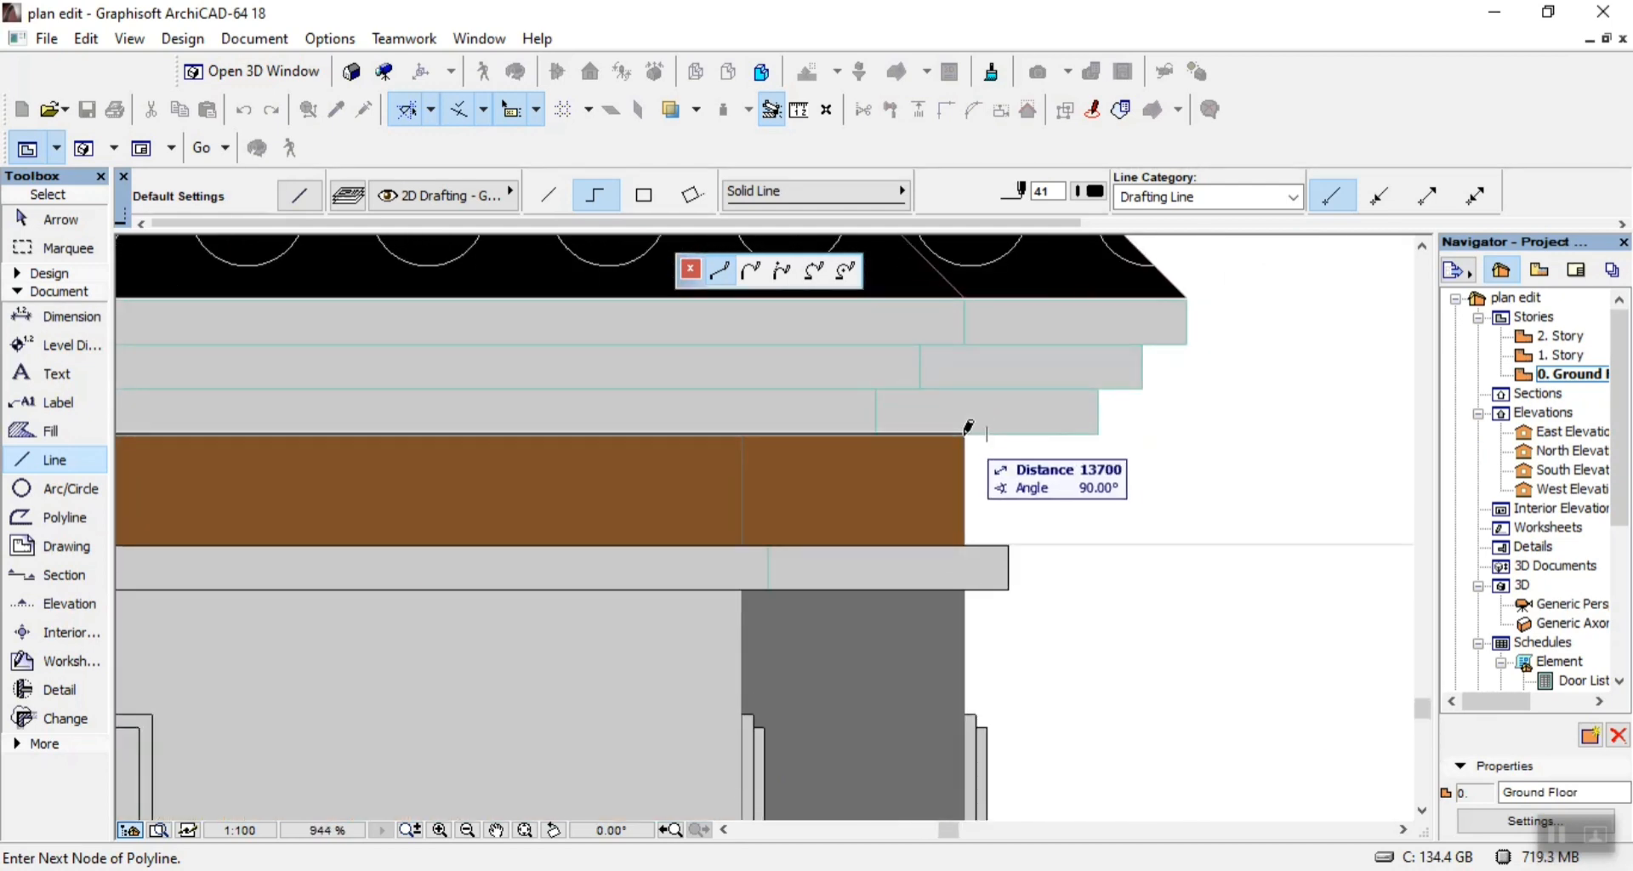
{"action": "right_click", "coordinate": [1001, 509]}
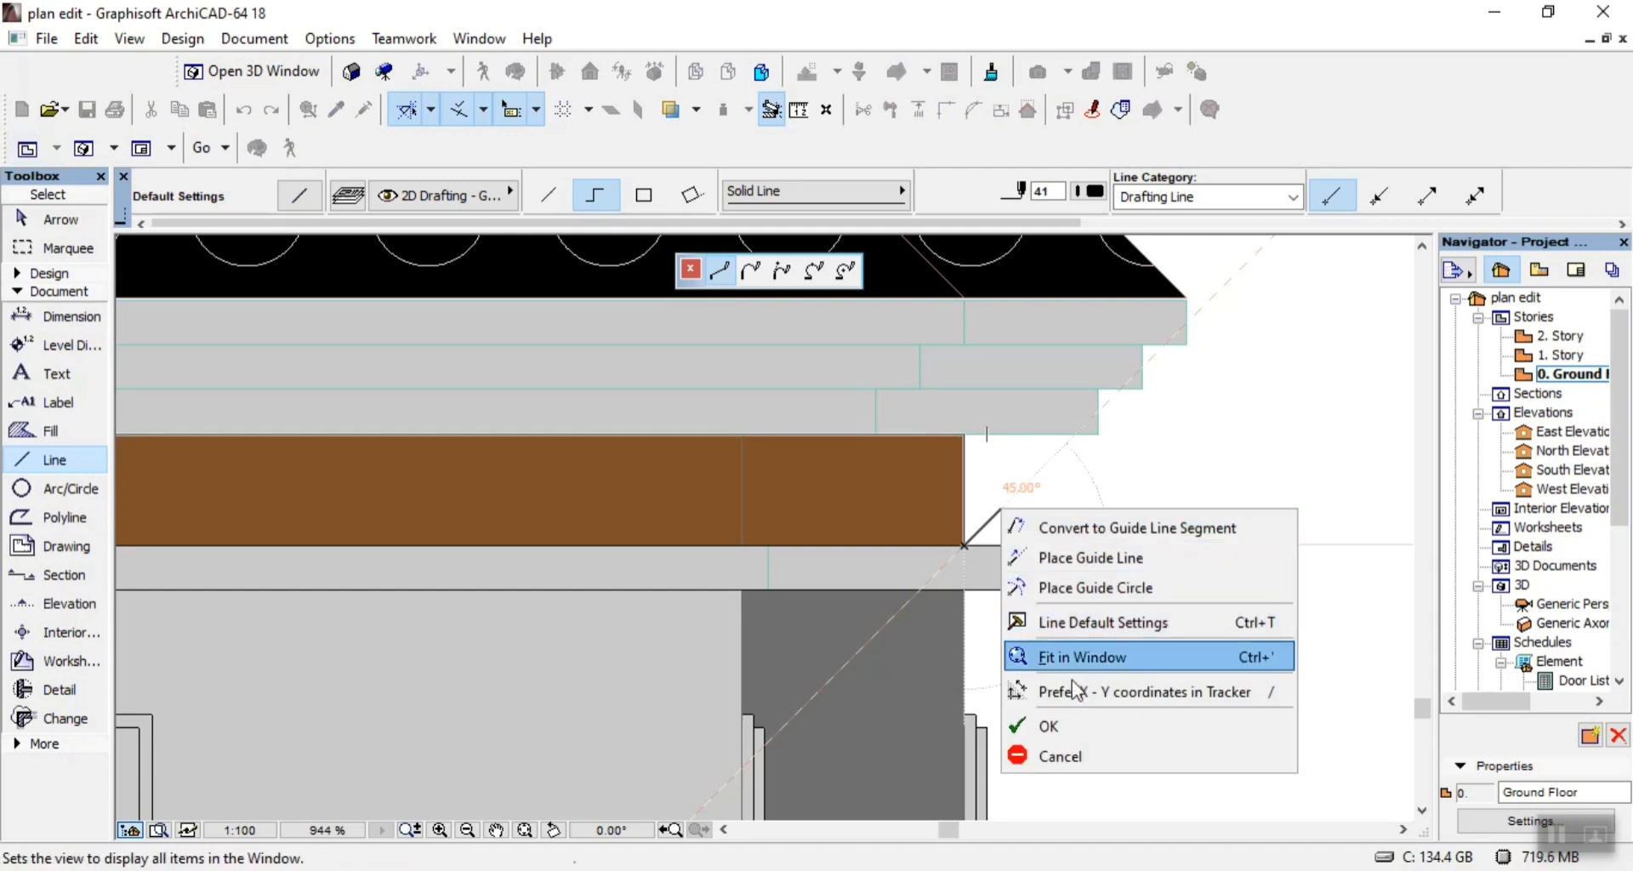
{"action": "left_click", "coordinate": [1095, 725]}
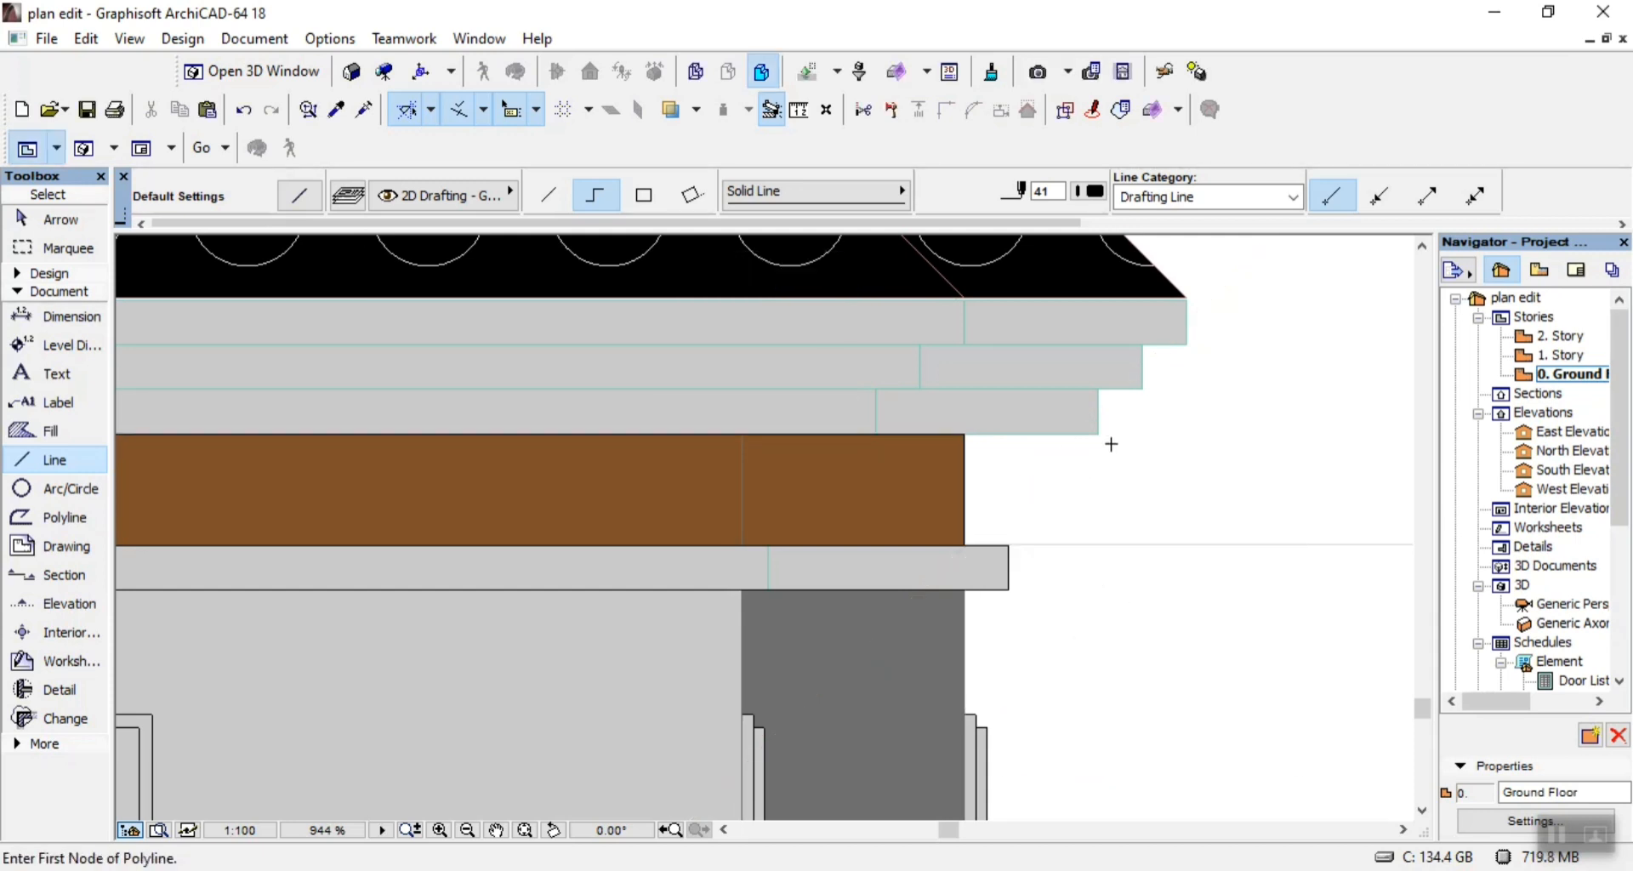
Trace the vertical joint across the upper wall band above the dark recessed wall at the elevation's right end.
{"action": "scroll", "coordinate": [1111, 443], "scroll_direction": "down", "scroll_amount": 2}
{"action": "scroll", "coordinate": [1035, 459], "scroll_direction": "up", "scroll_amount": 5}
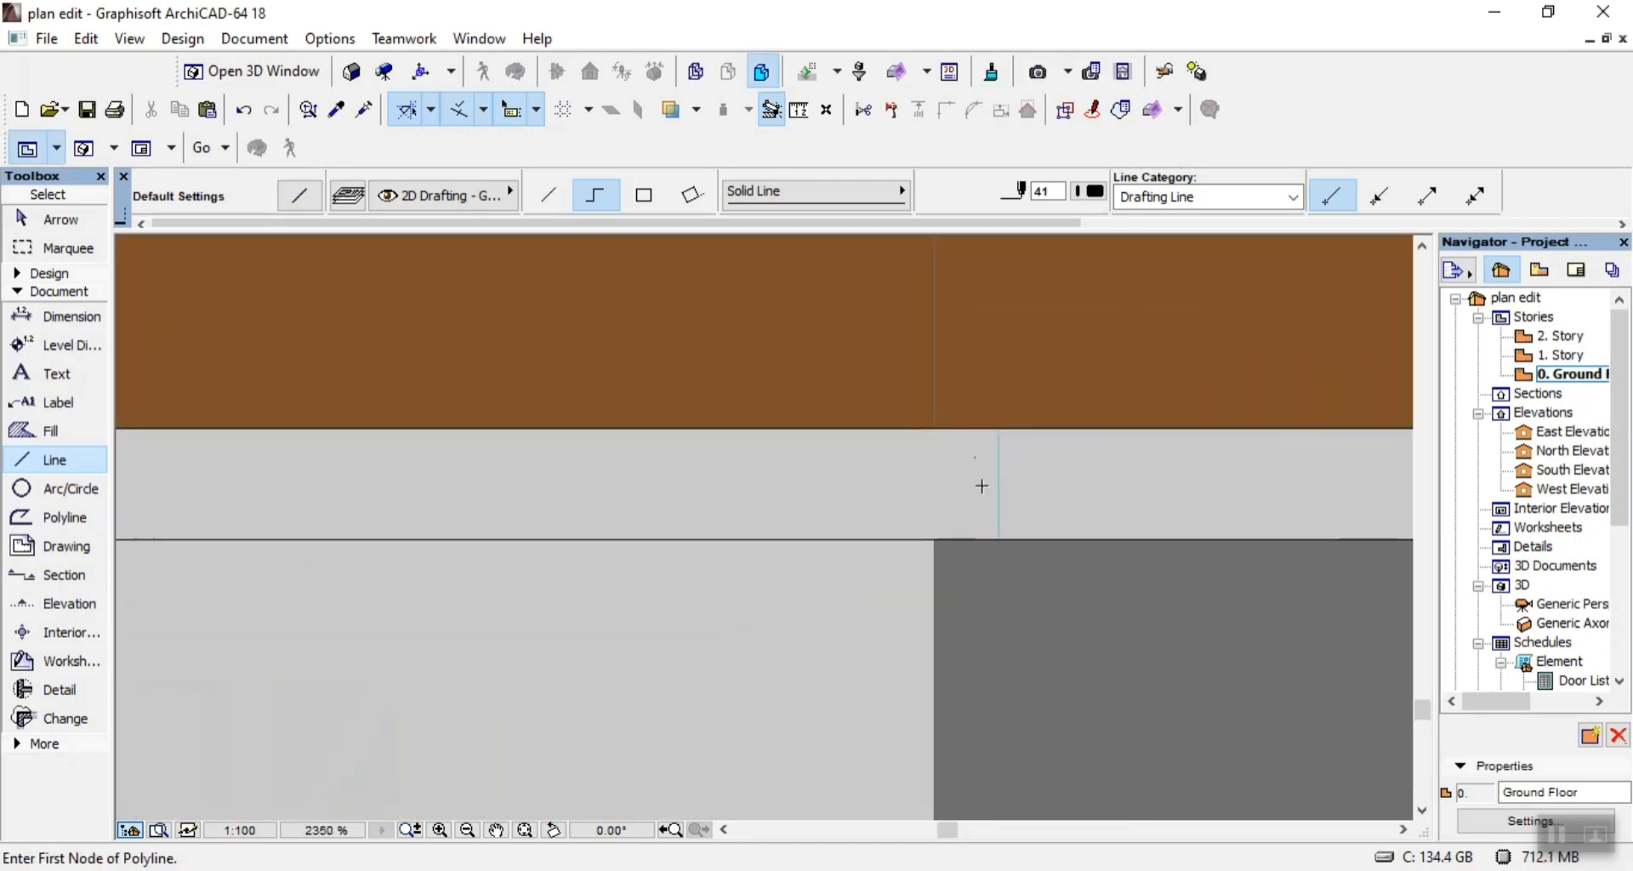
{"action": "left_click", "coordinate": [999, 538]}
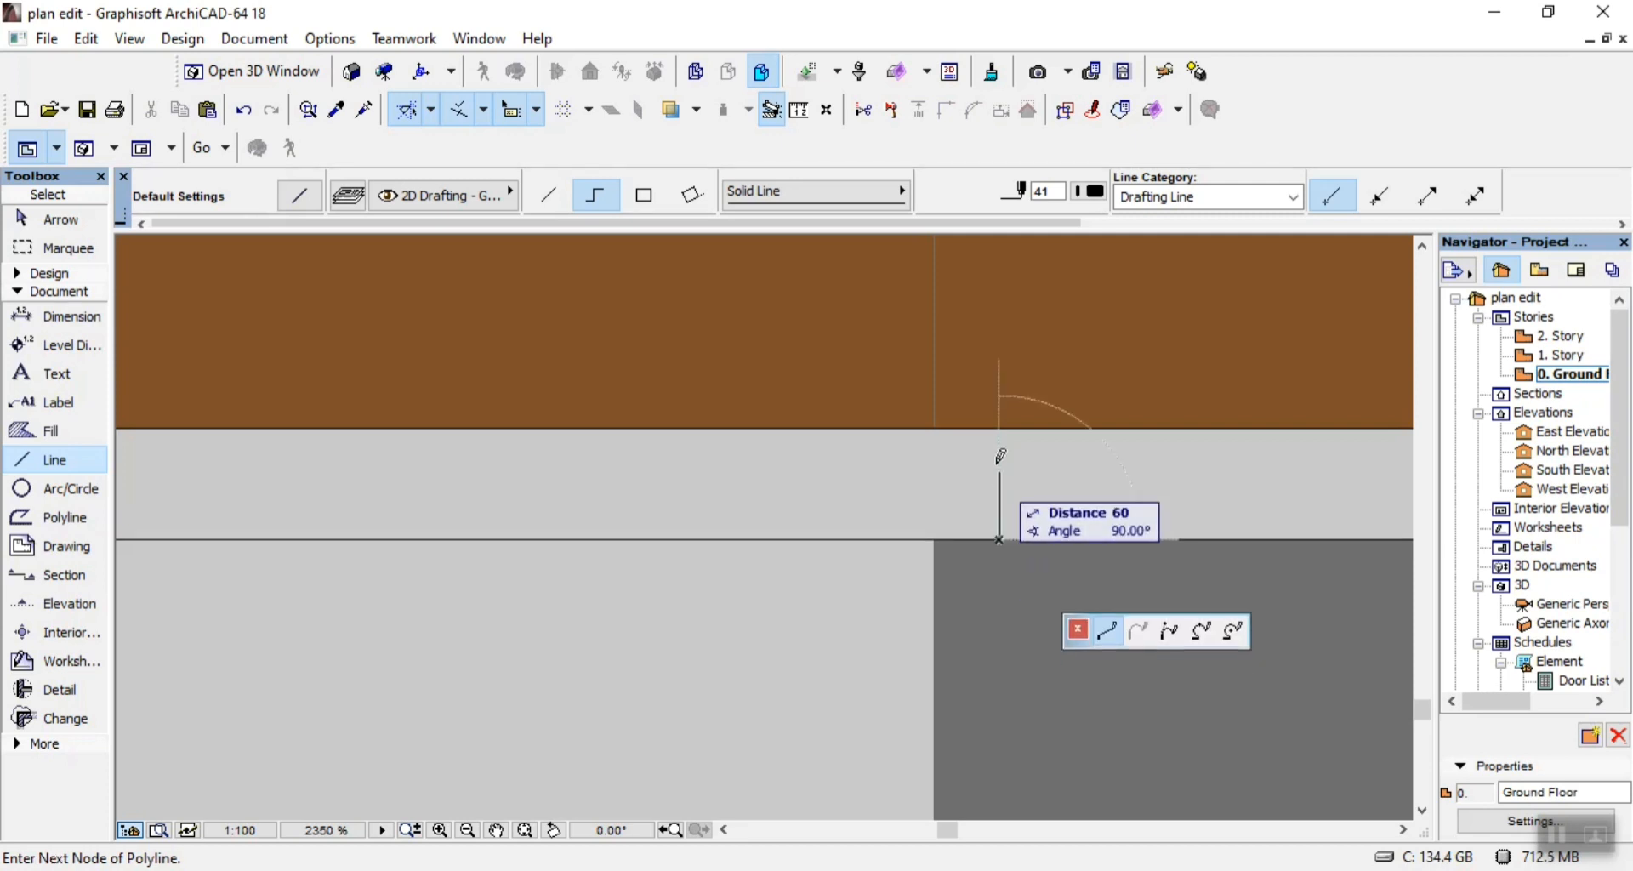
{"action": "left_click", "coordinate": [1000, 428]}
{"action": "right_click", "coordinate": [1061, 413]}
{"action": "left_click", "coordinate": [1117, 640]}
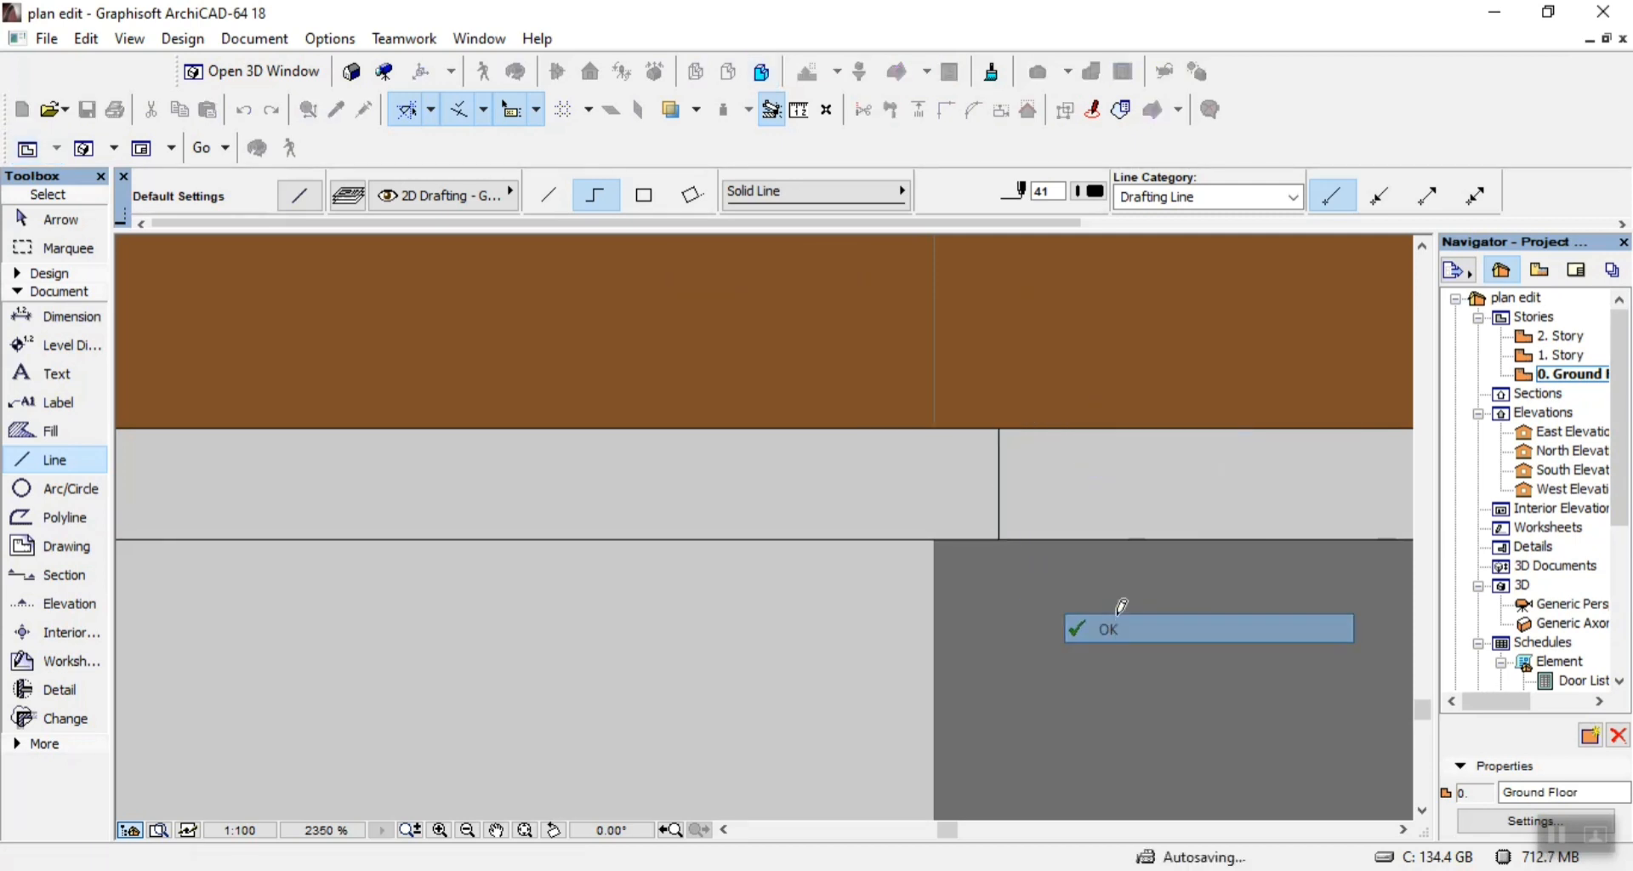
Trace the vertical joint across the upper wall band at the right side of the middle wall bay.
{"action": "scroll", "coordinate": [965, 528], "scroll_direction": "down", "scroll_amount": 8}
{"action": "scroll", "coordinate": [404, 500], "scroll_direction": "up", "scroll_amount": 7}
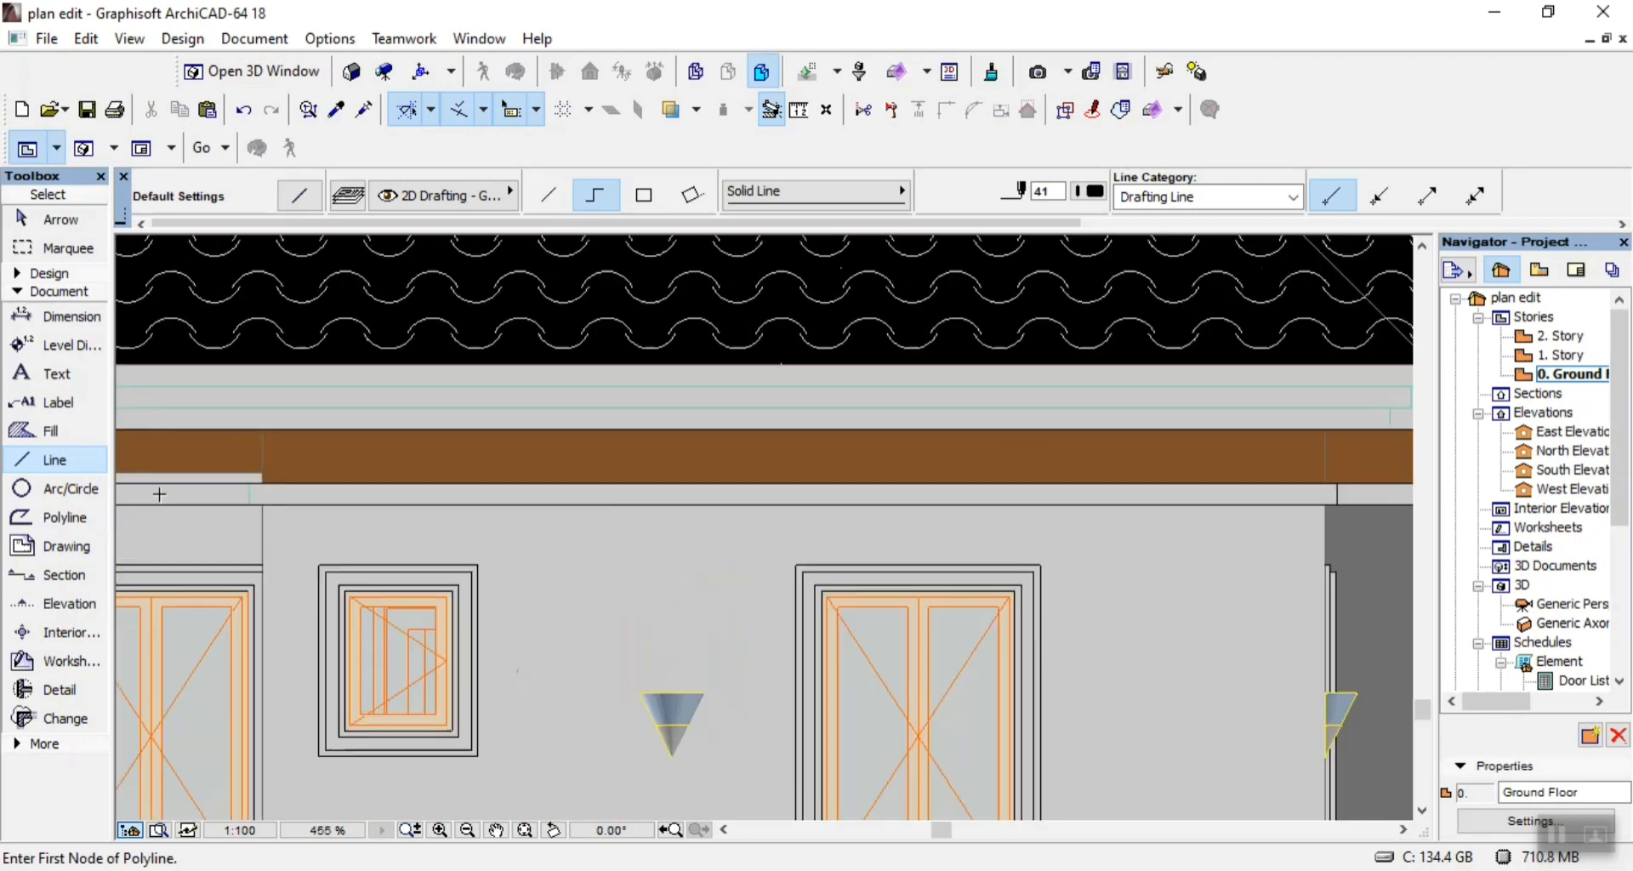
{"action": "left_click", "coordinate": [336, 506]}
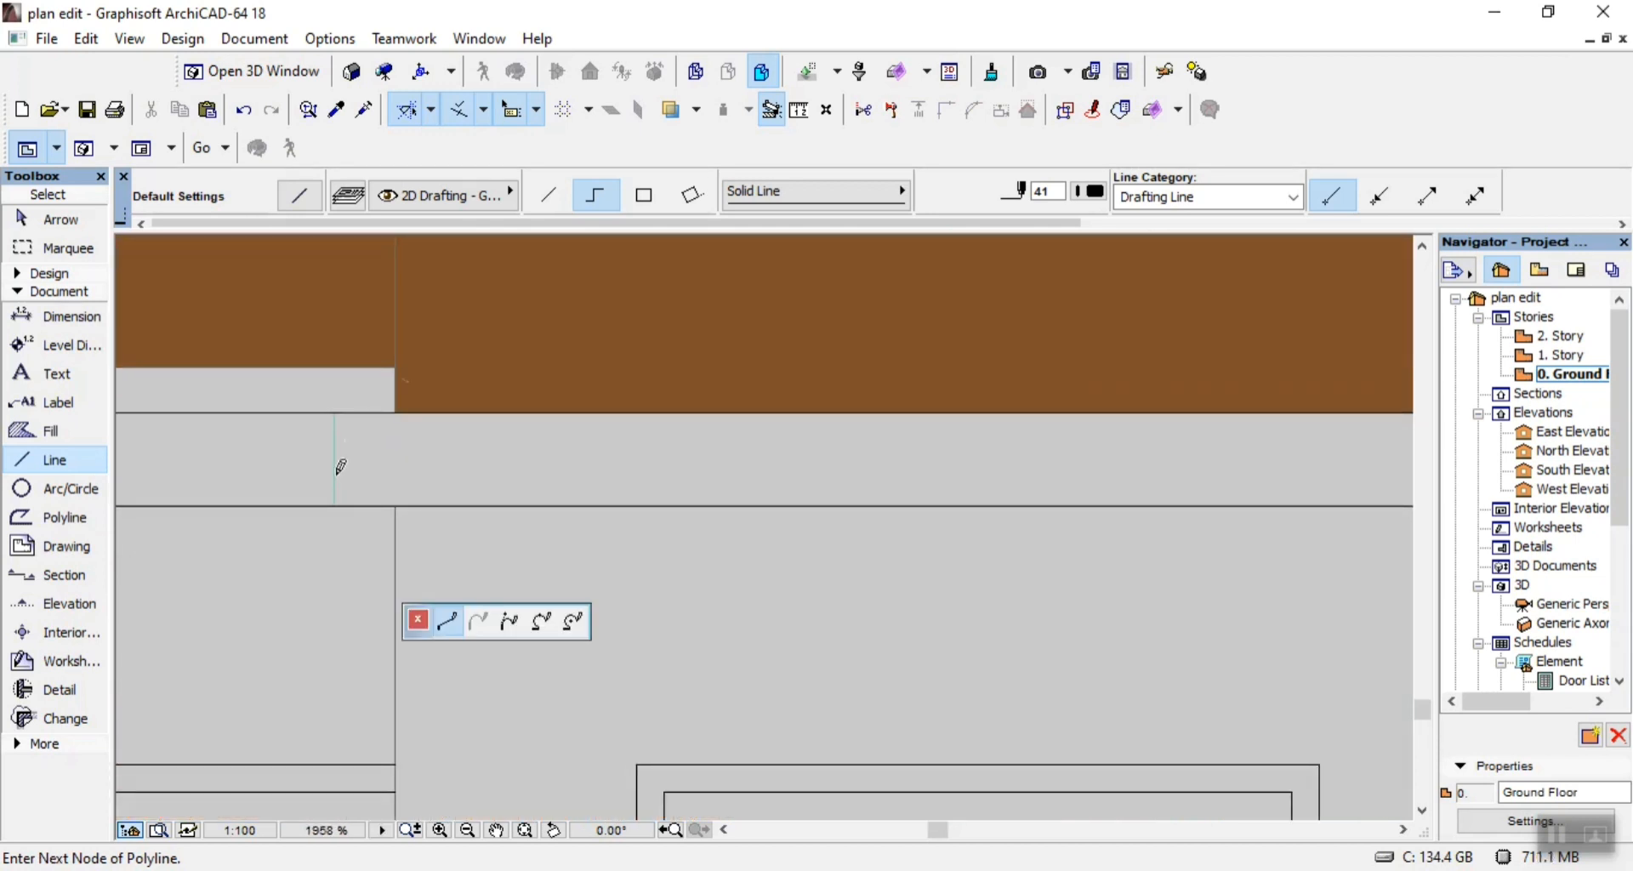
{"action": "left_click", "coordinate": [335, 414]}
{"action": "right_click", "coordinate": [355, 443]}
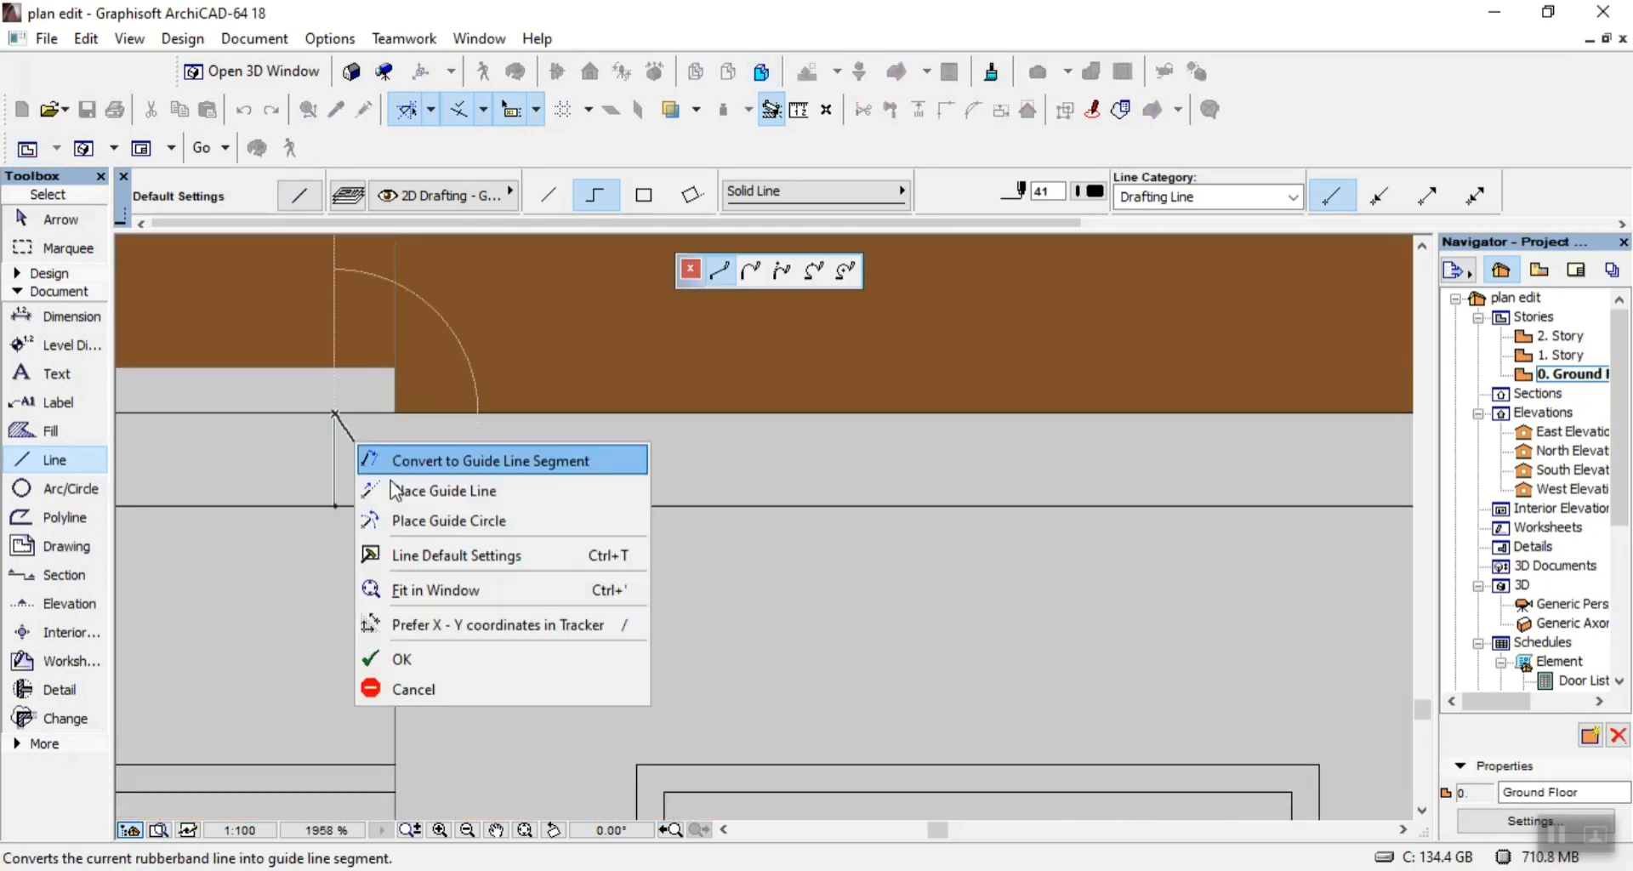
{"action": "left_click", "coordinate": [472, 653]}
Trace the vertical joint across the upper wall band at the left side of the middle wall bay.
{"action": "scroll", "coordinate": [605, 630], "scroll_direction": "down", "scroll_amount": 5}
{"action": "scroll", "coordinate": [476, 565], "scroll_direction": "up", "scroll_amount": 5}
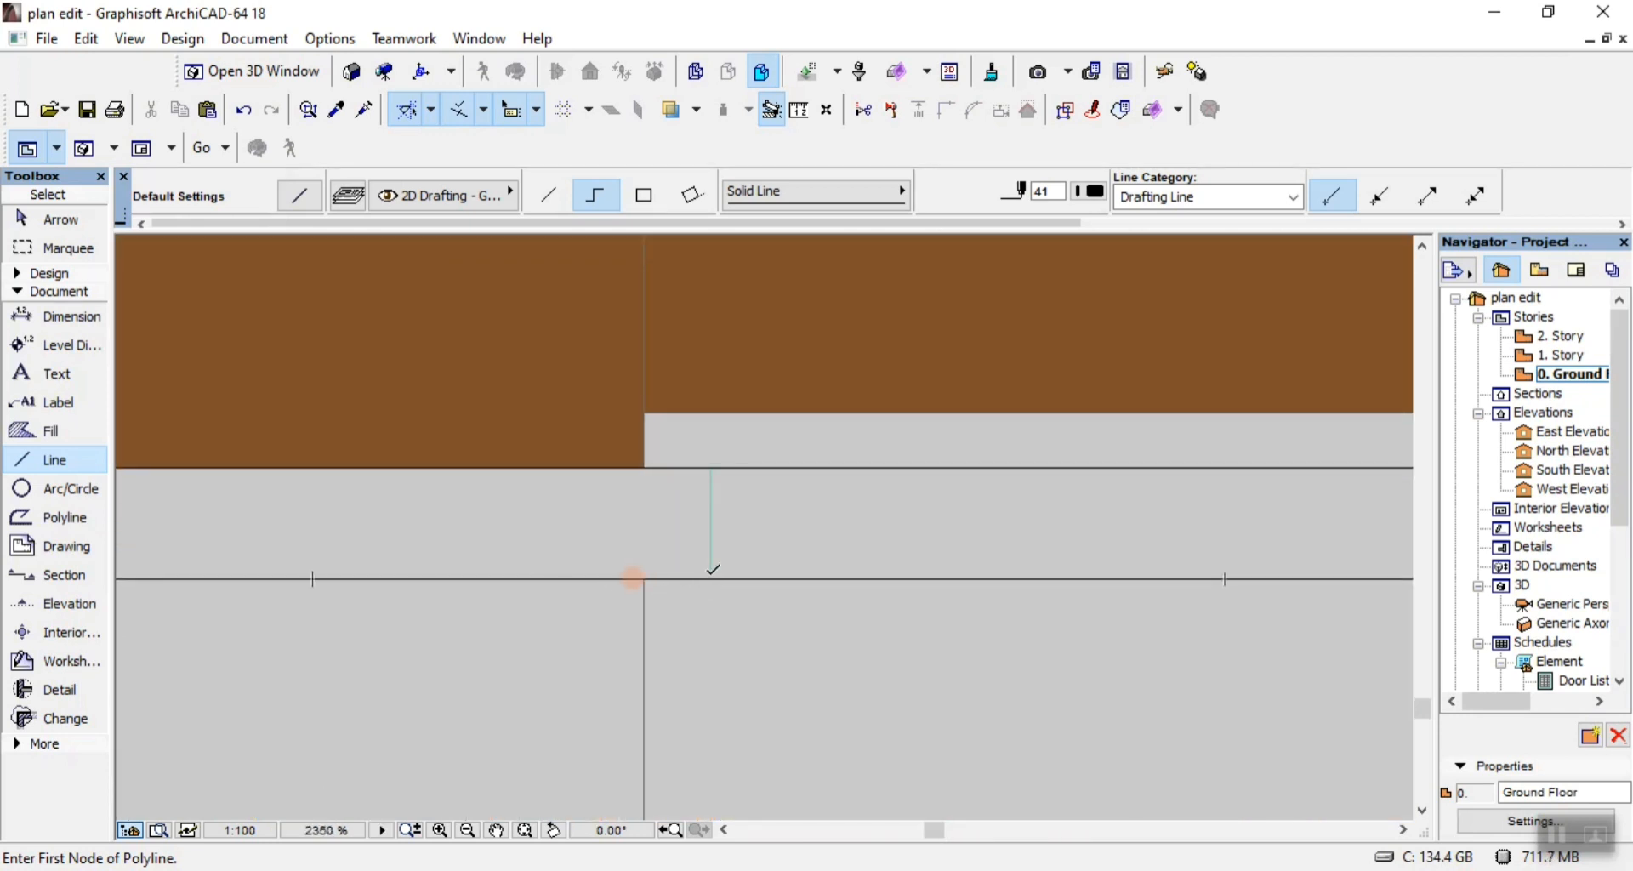
{"action": "left_click", "coordinate": [711, 579]}
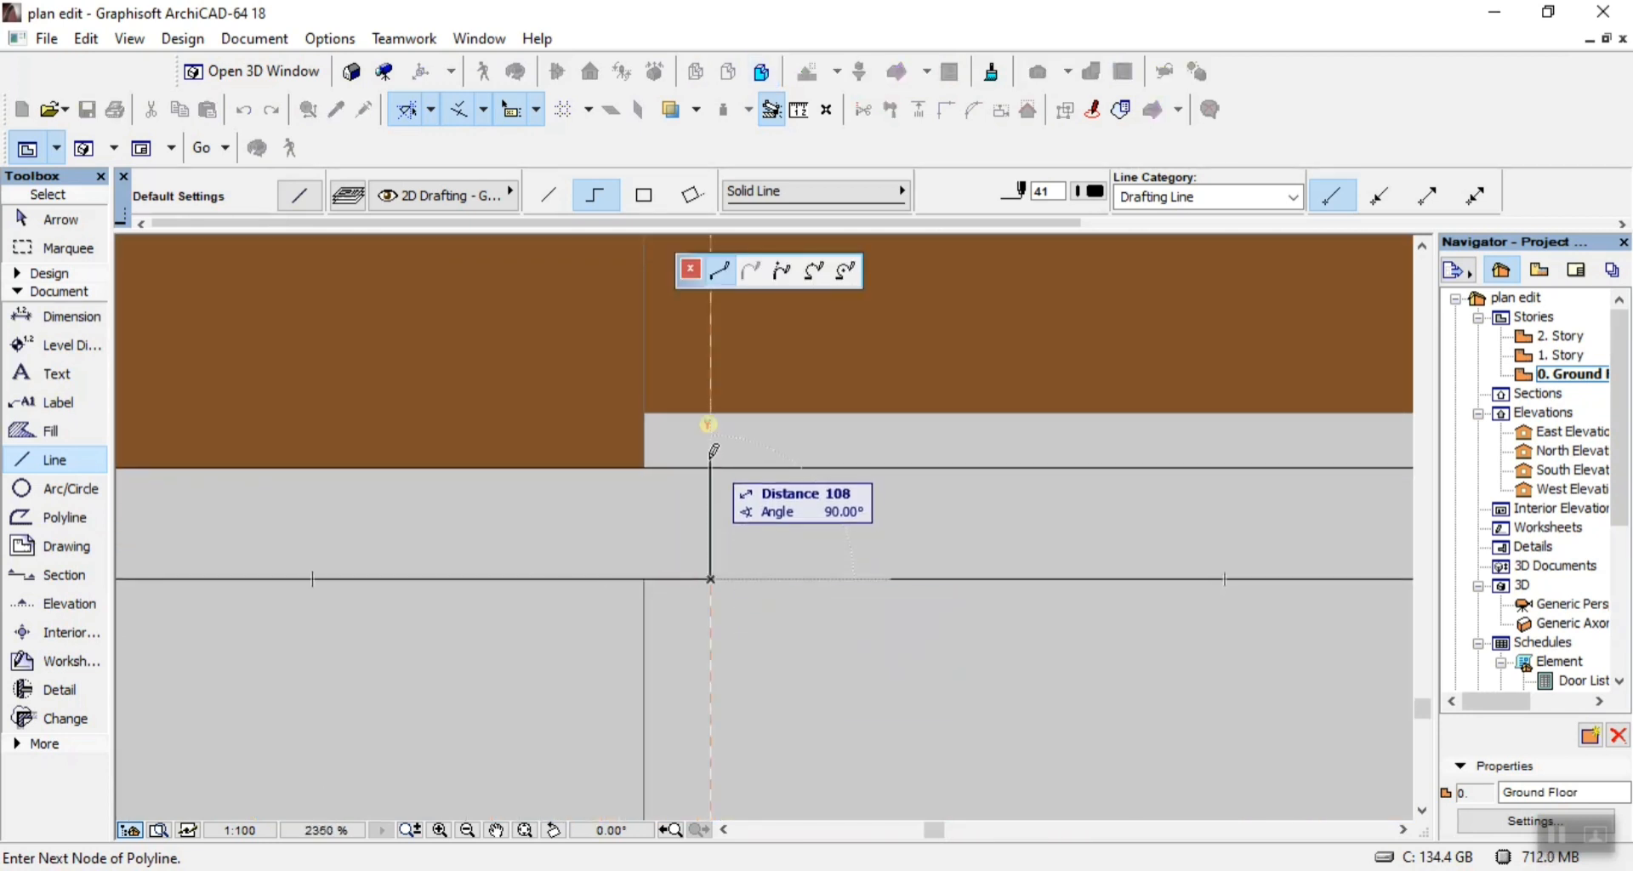
{"action": "right_click", "coordinate": [786, 510]}
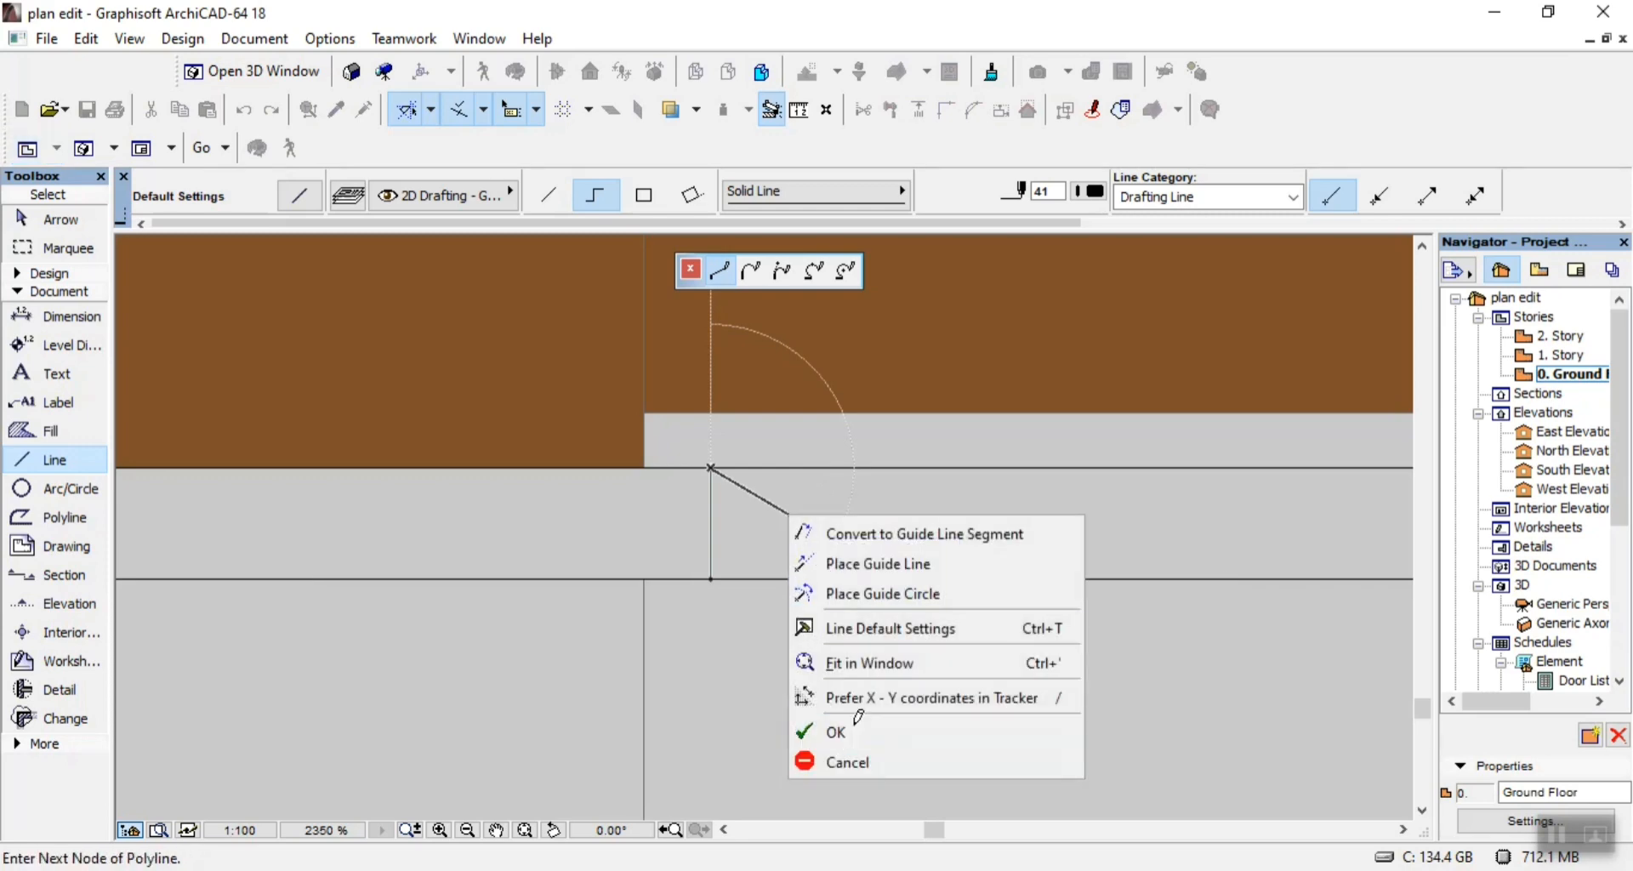
{"action": "left_click", "coordinate": [838, 726]}
{"action": "scroll", "coordinate": [874, 570], "scroll_direction": "down", "scroll_amount": 3}
{"action": "scroll", "coordinate": [874, 570], "scroll_direction": "down", "scroll_amount": 5}
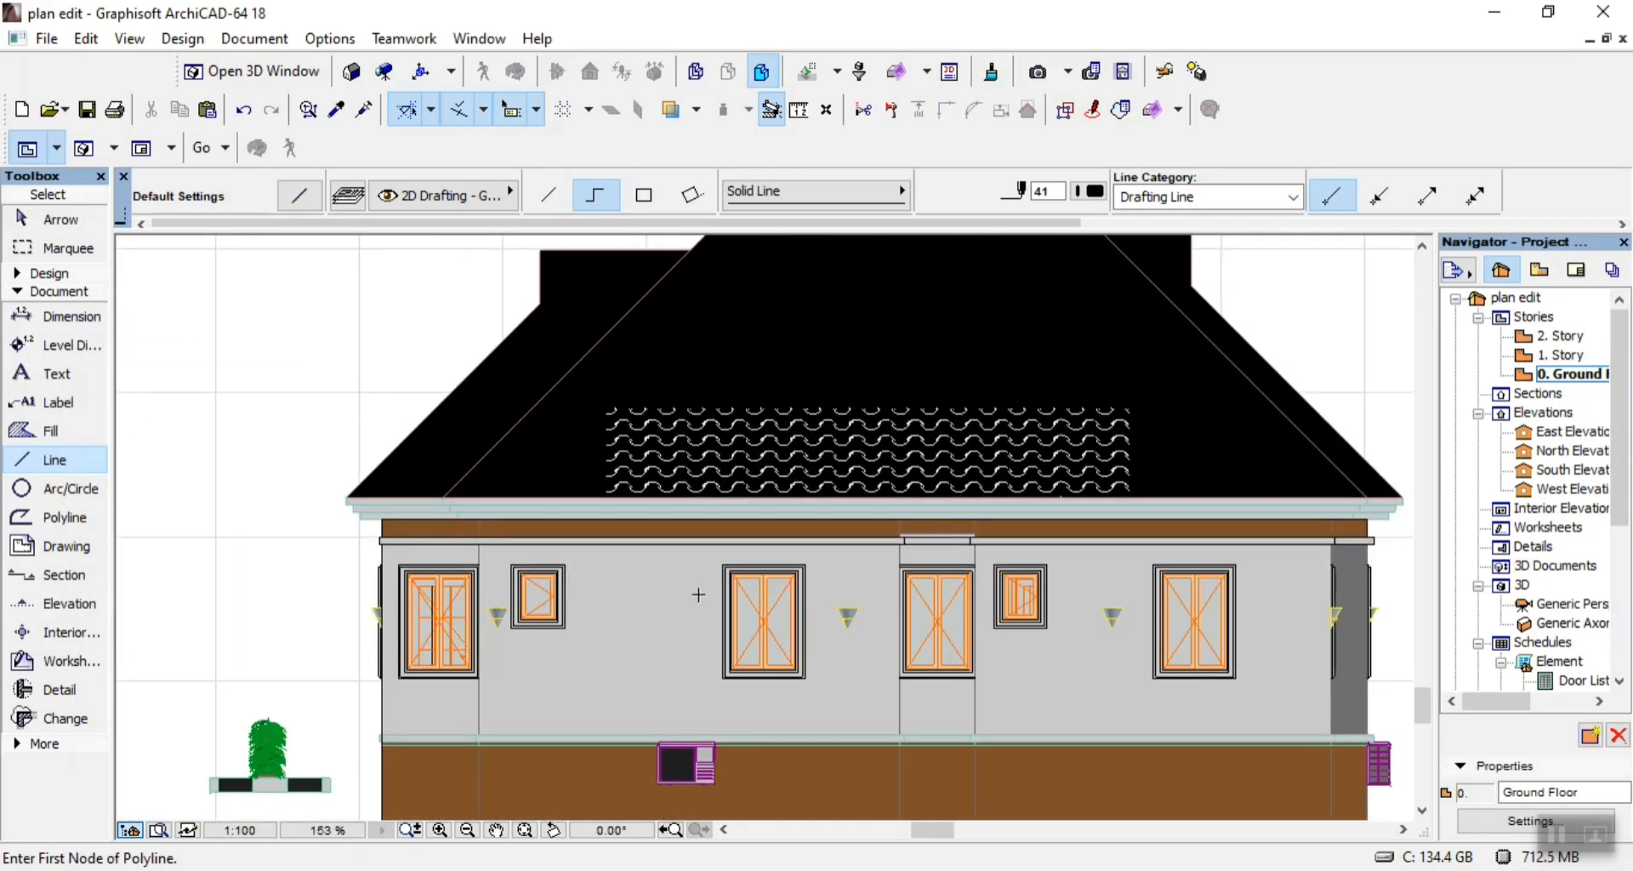
Trace the vertical joint across the upper wall band at the inner side of the elevation's left-end wall bay.
{"action": "scroll", "coordinate": [472, 538], "scroll_direction": "up", "scroll_amount": 3}
{"action": "scroll", "coordinate": [472, 538], "scroll_direction": "up", "scroll_amount": 5}
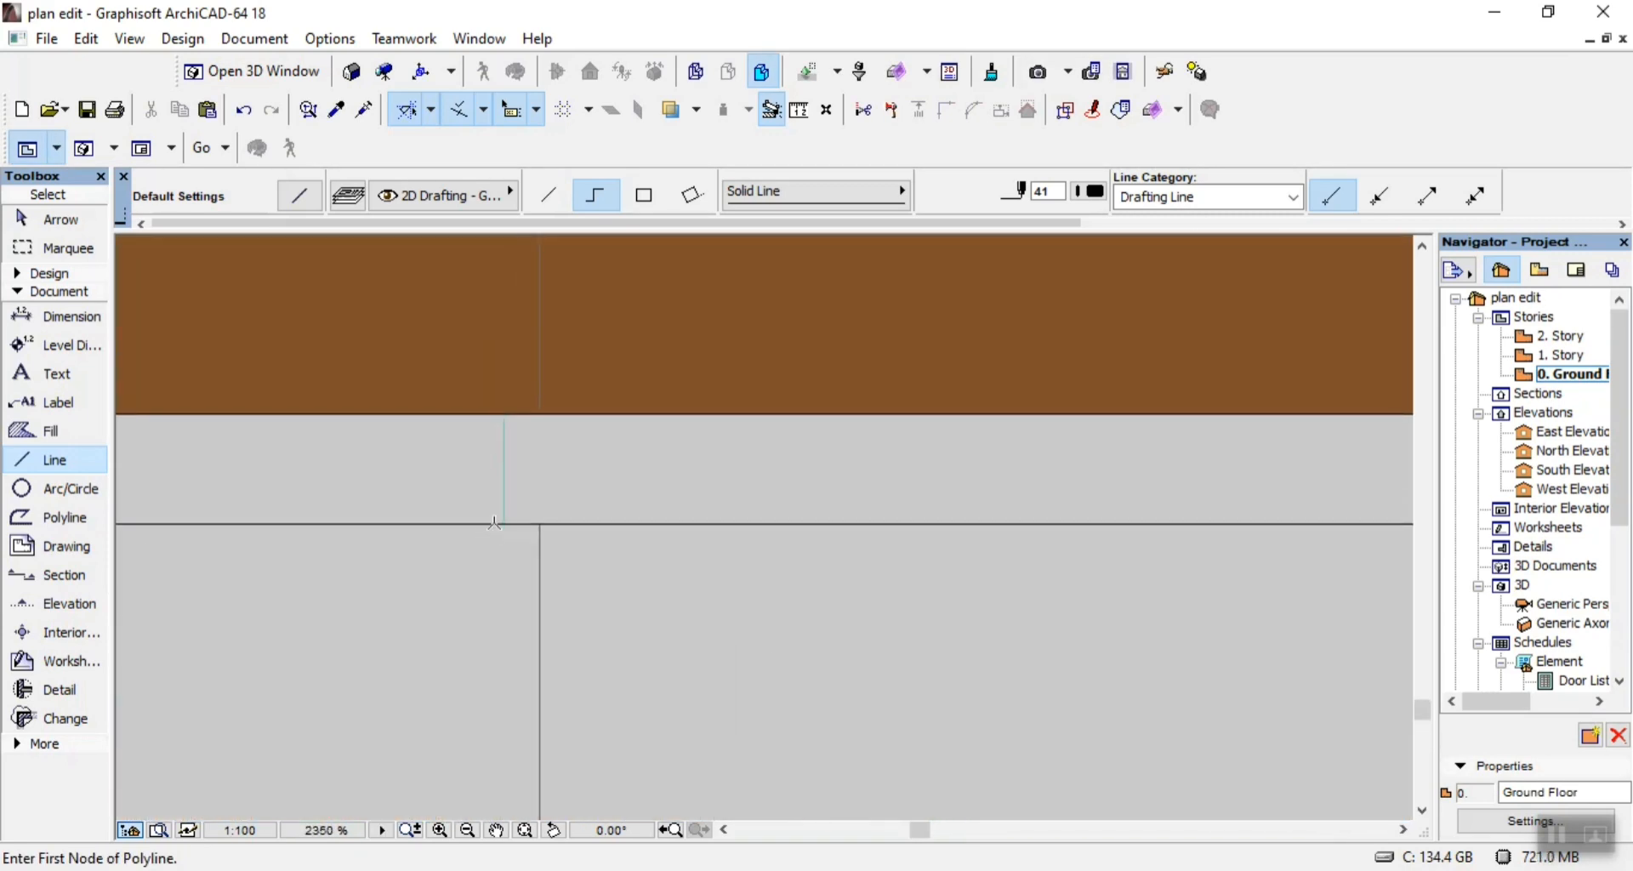
{"action": "left_click", "coordinate": [505, 522]}
{"action": "left_click", "coordinate": [504, 414]}
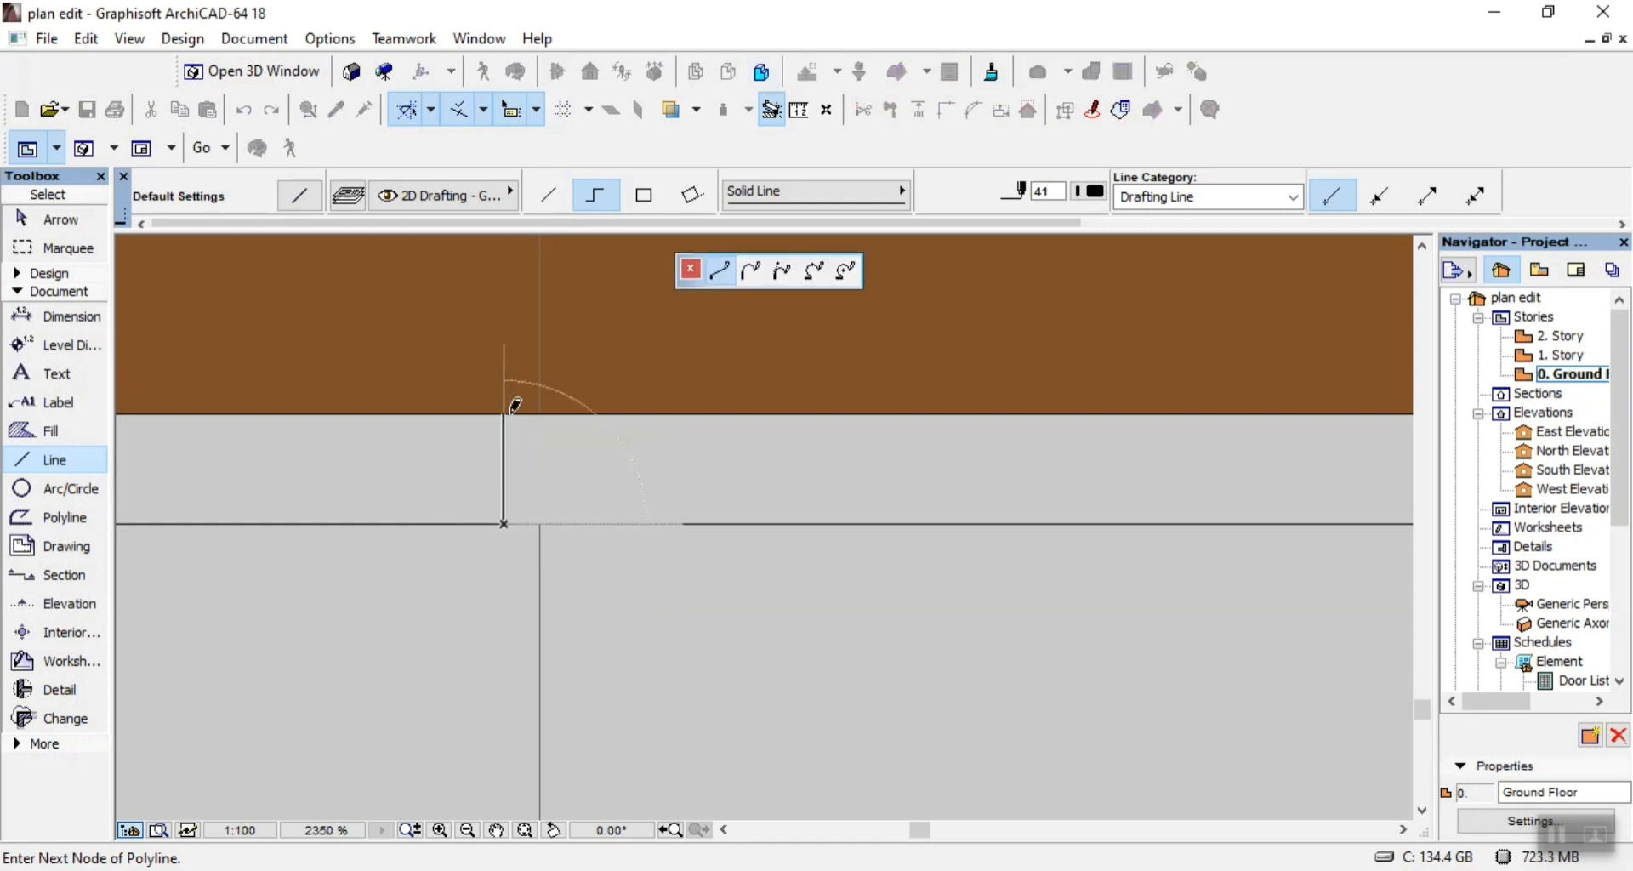
{"action": "right_click", "coordinate": [604, 470]}
{"action": "left_click", "coordinate": [655, 687]}
{"action": "scroll", "coordinate": [660, 479], "scroll_direction": "down", "scroll_amount": 4}
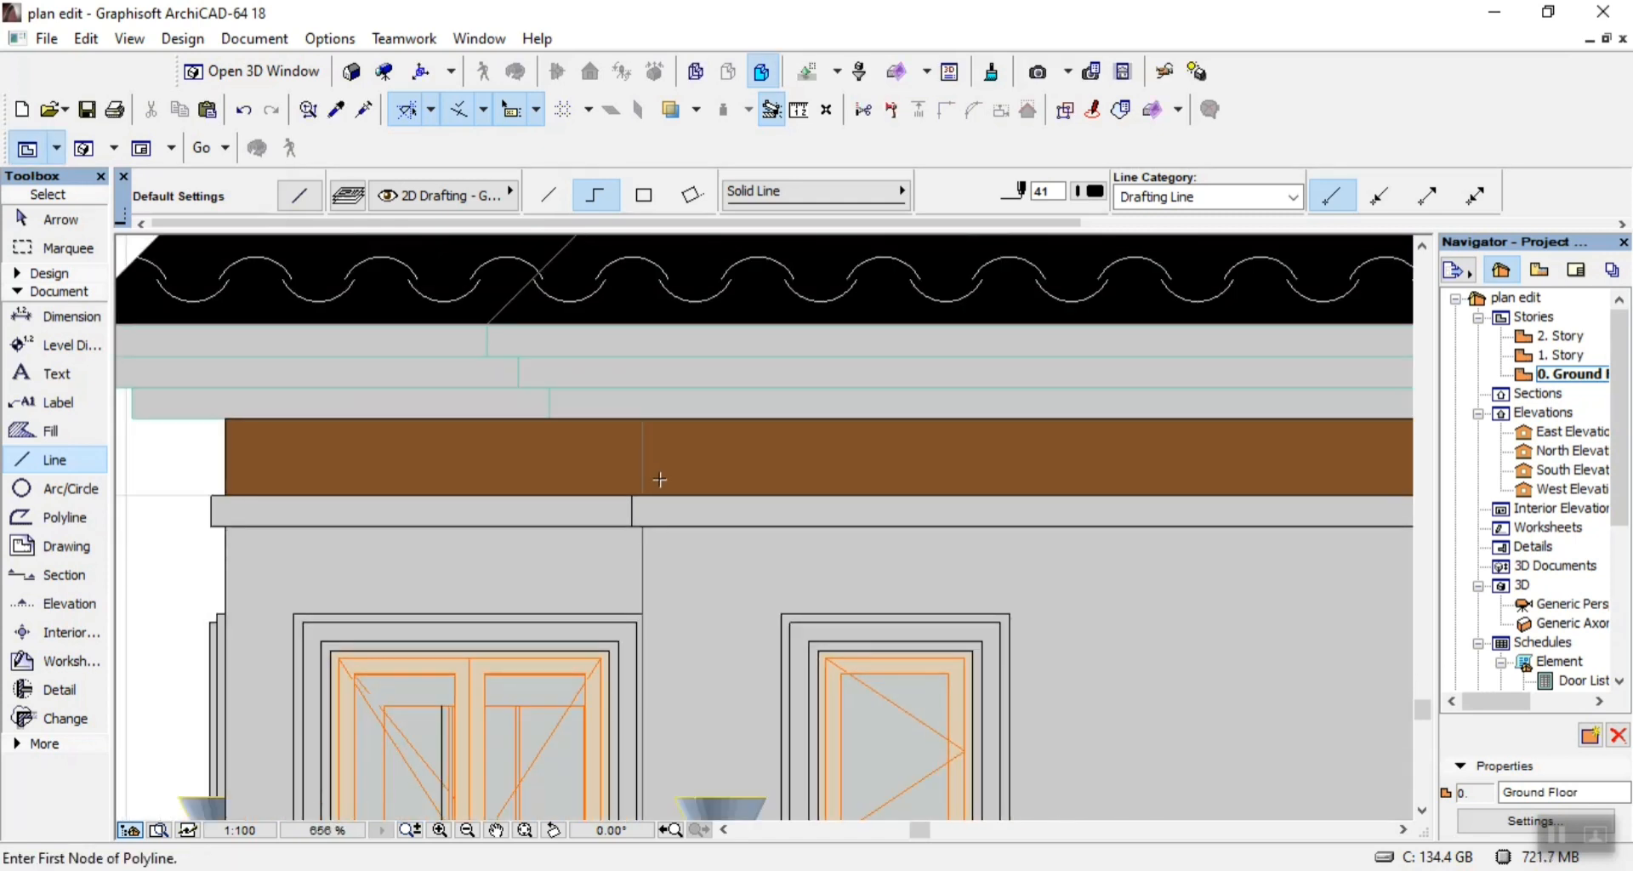
Trace the vertical wall edge across the brown strip above the left-end wall bay, about 250 long.
{"action": "scroll", "coordinate": [631, 508], "scroll_direction": "up", "scroll_amount": 4}
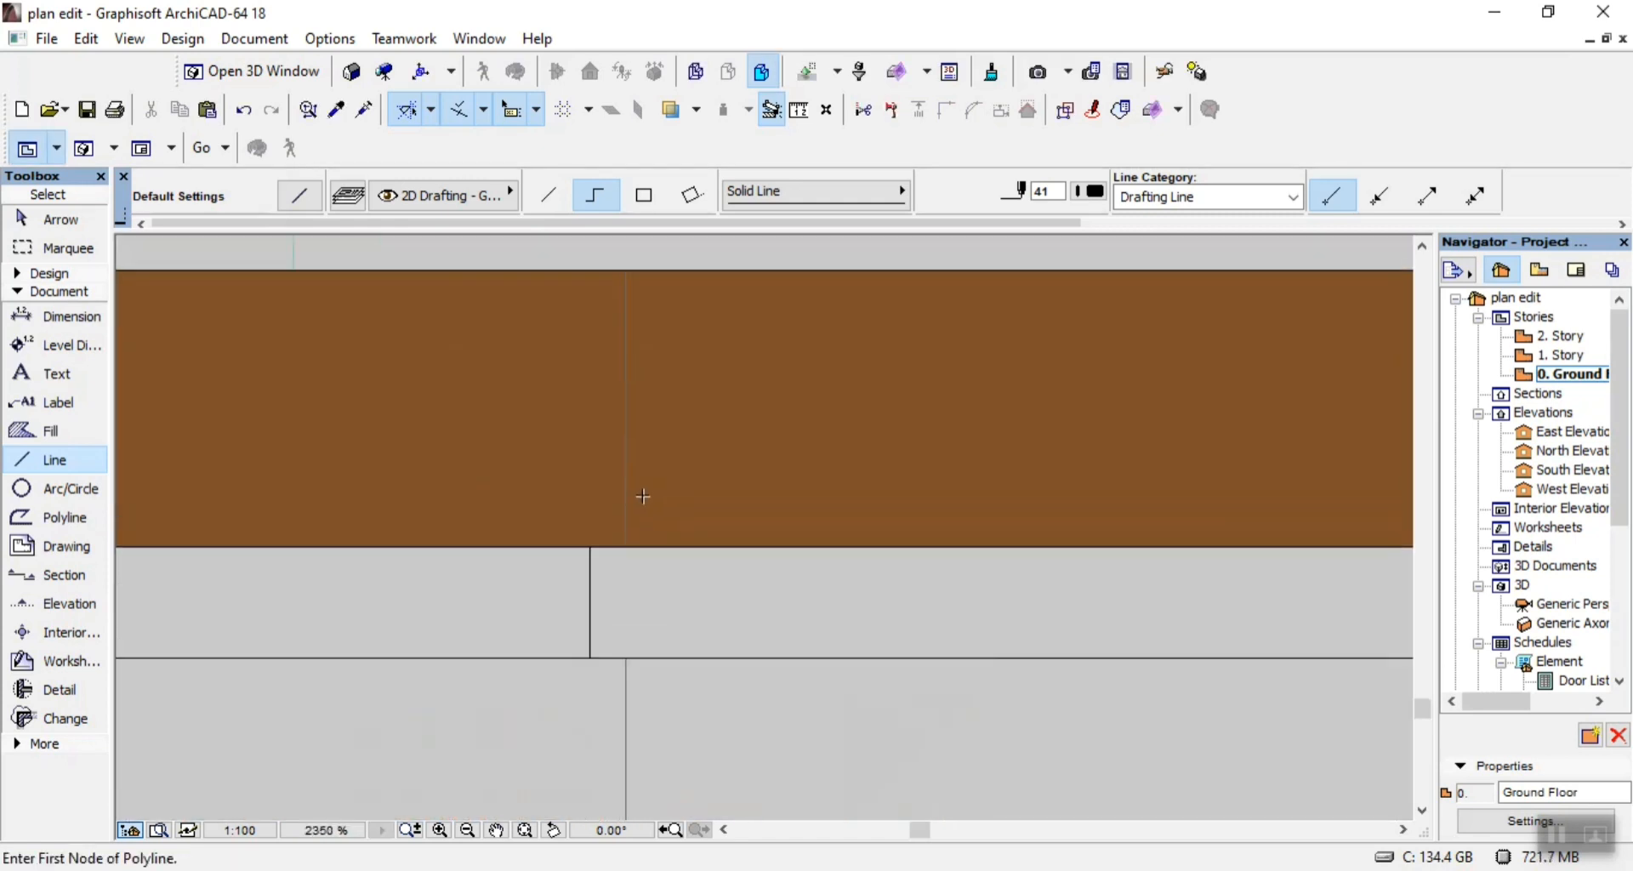
{"action": "left_click", "coordinate": [625, 545]}
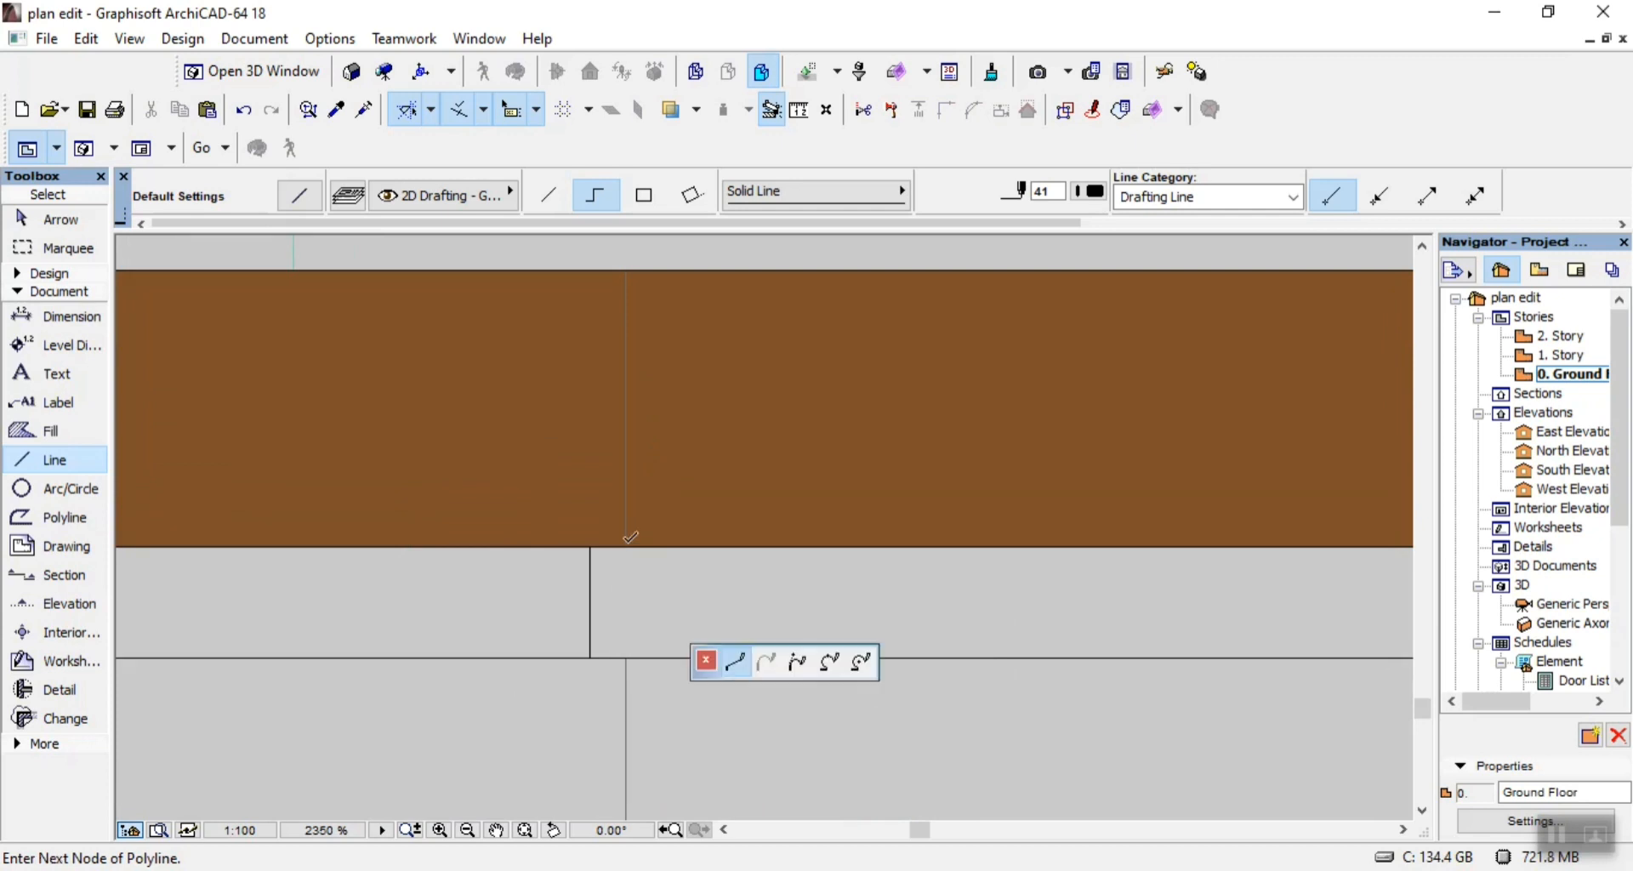
{"action": "left_click", "coordinate": [627, 271]}
{"action": "right_click", "coordinate": [692, 339]}
{"action": "left_click", "coordinate": [723, 559]}
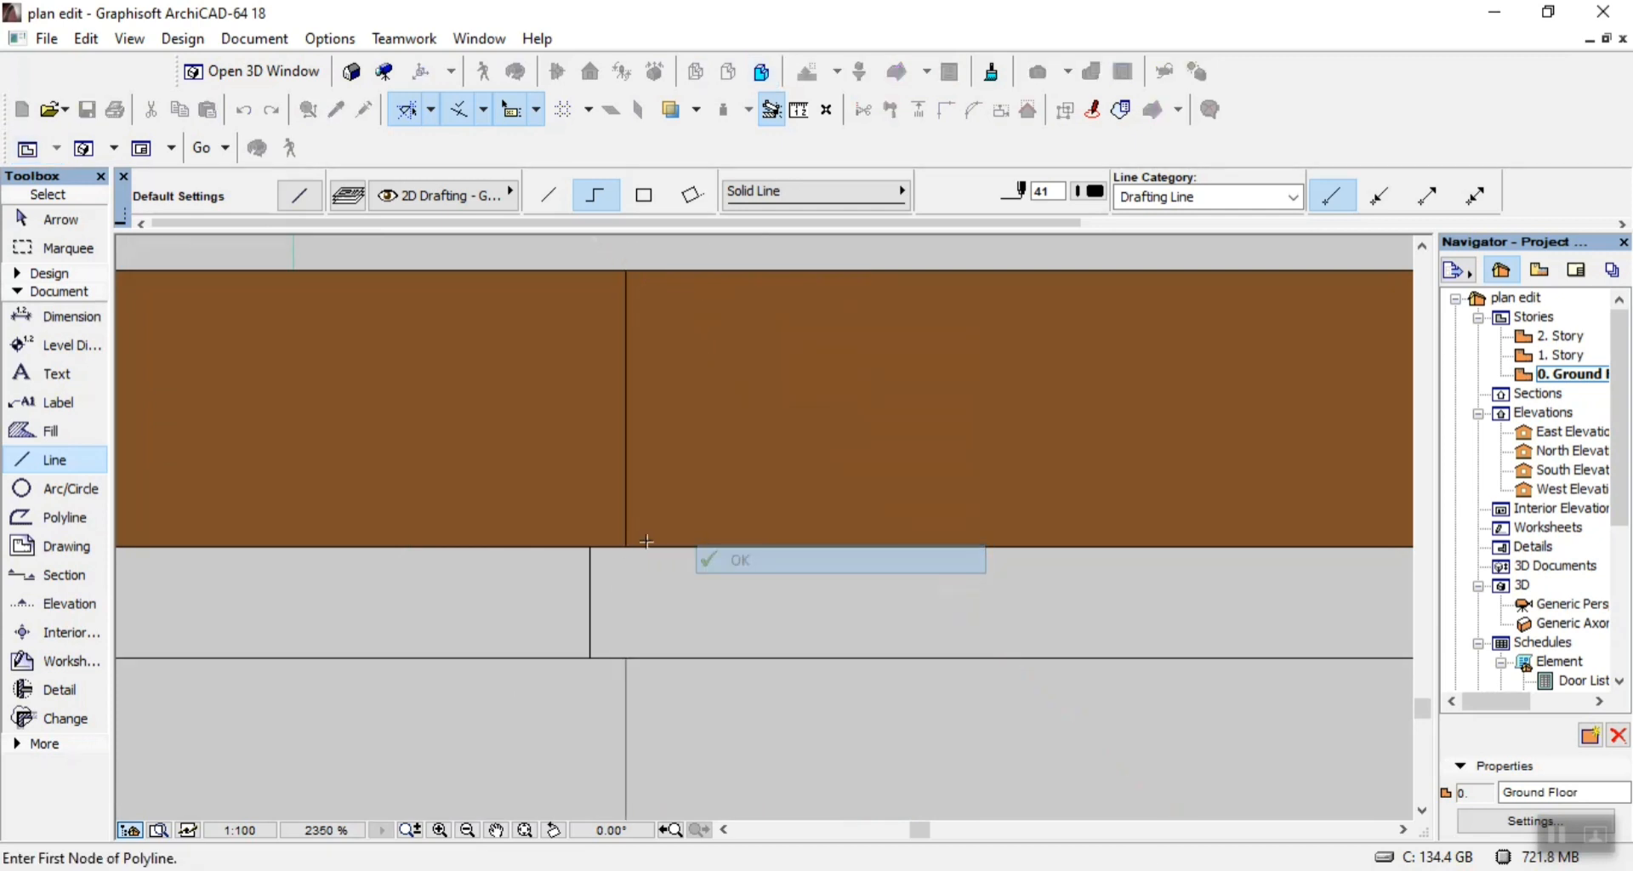
{"action": "scroll", "coordinate": [646, 541], "scroll_direction": "down", "scroll_amount": 5}
Trace the brown strip's vertical joint at the left side of the middle wall bay with a single line about 250 long.
{"action": "left_click", "coordinate": [549, 195]}
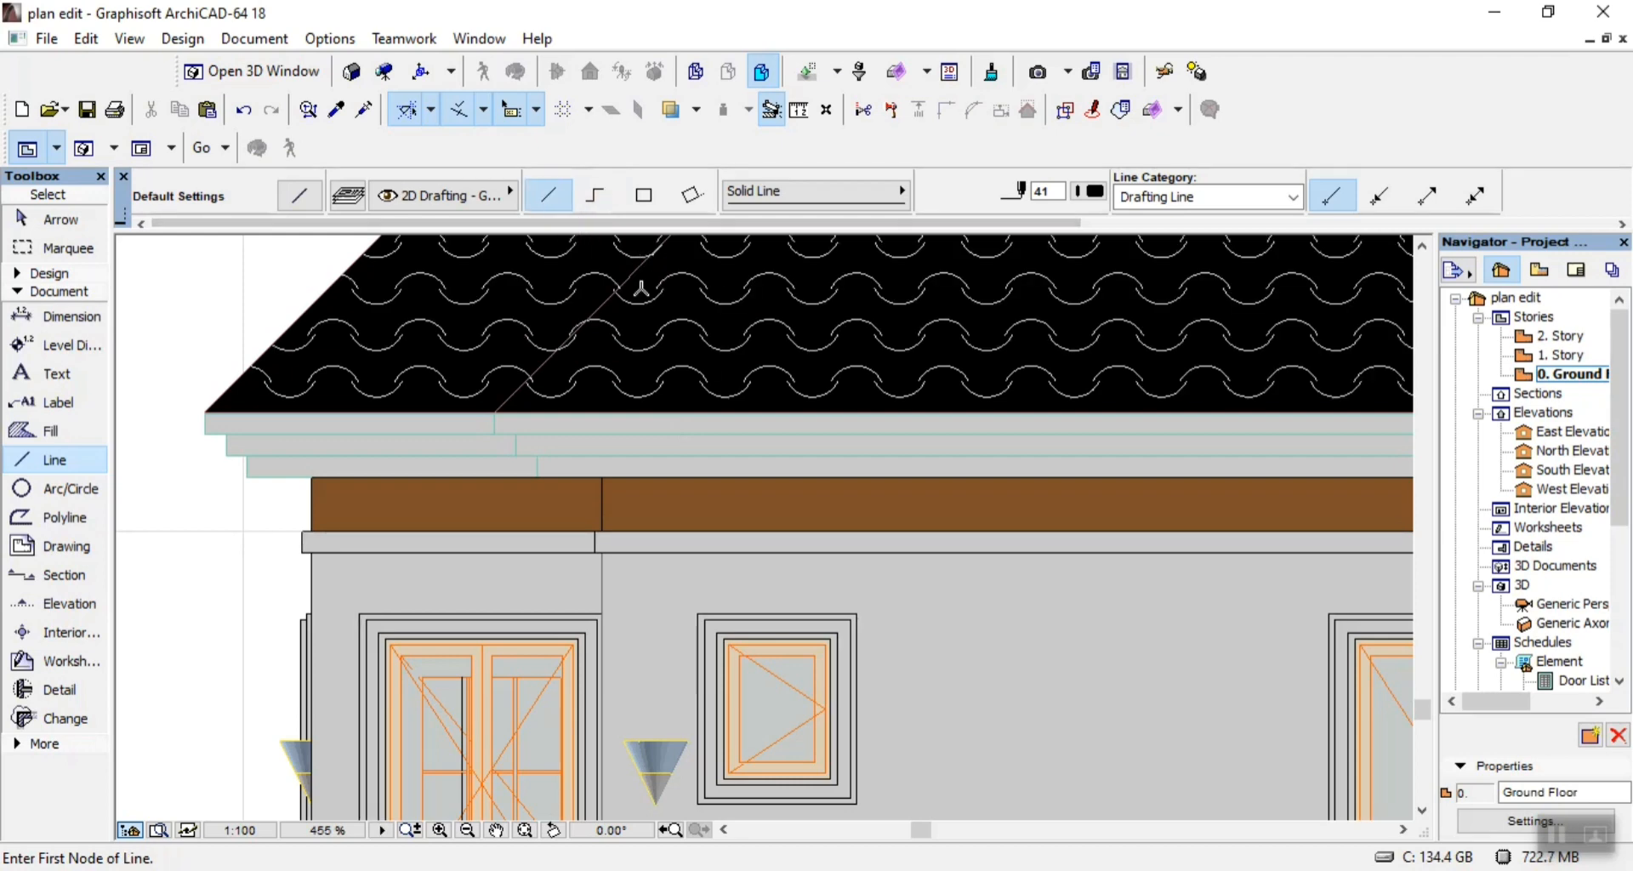
{"action": "scroll", "coordinate": [481, 414], "scroll_direction": "down", "scroll_amount": 2}
{"action": "scroll", "coordinate": [1124, 470], "scroll_direction": "up", "scroll_amount": 8}
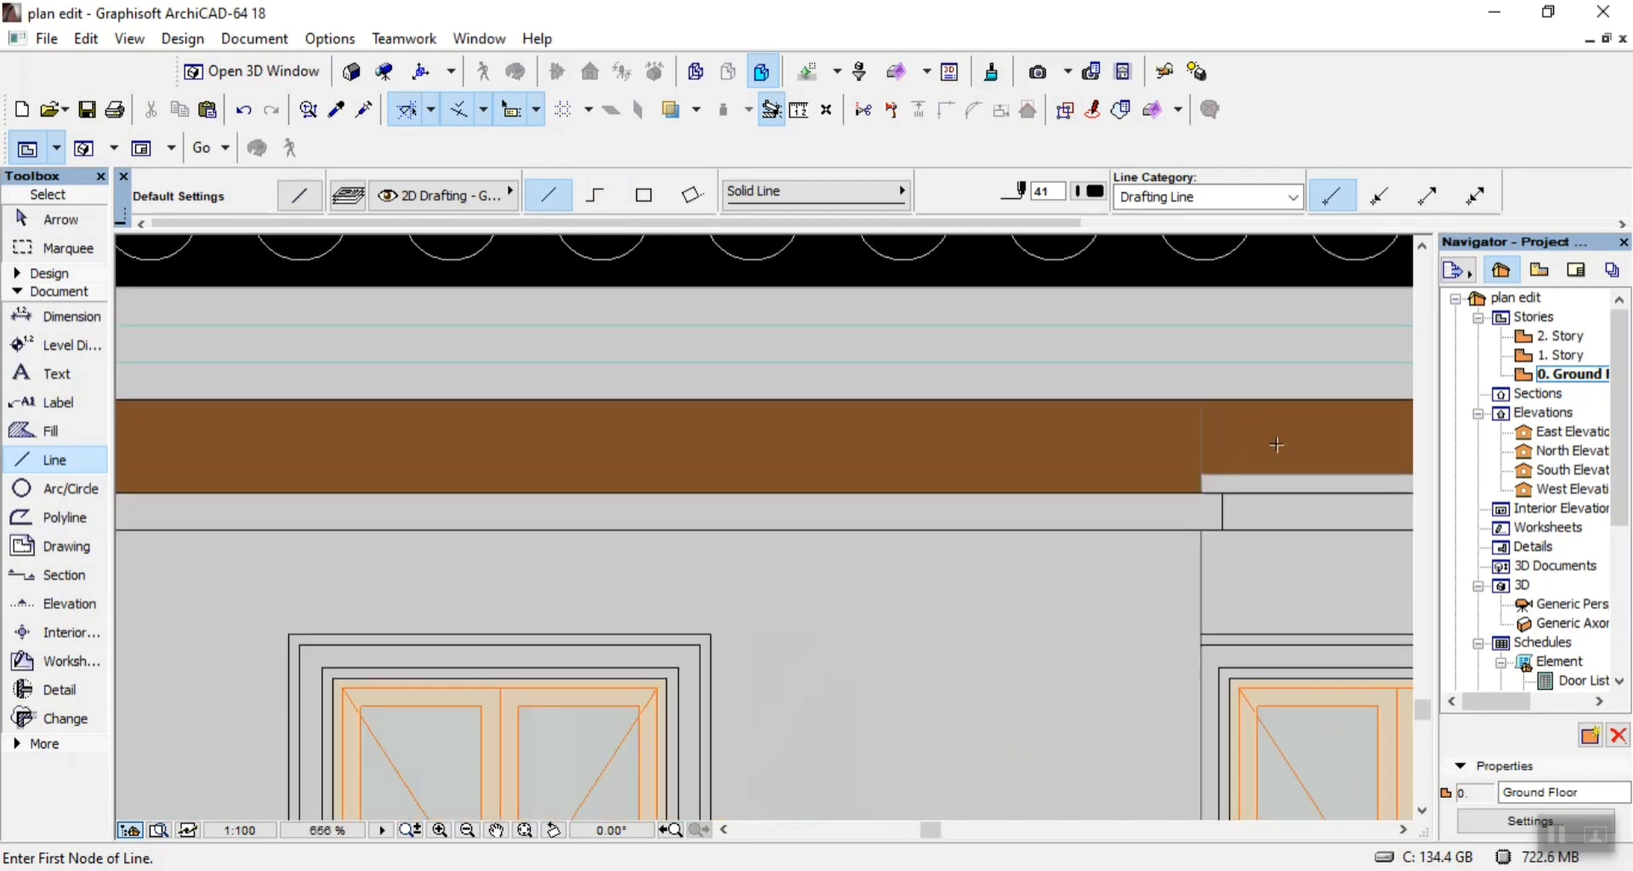
{"action": "left_click", "coordinate": [1008, 598]}
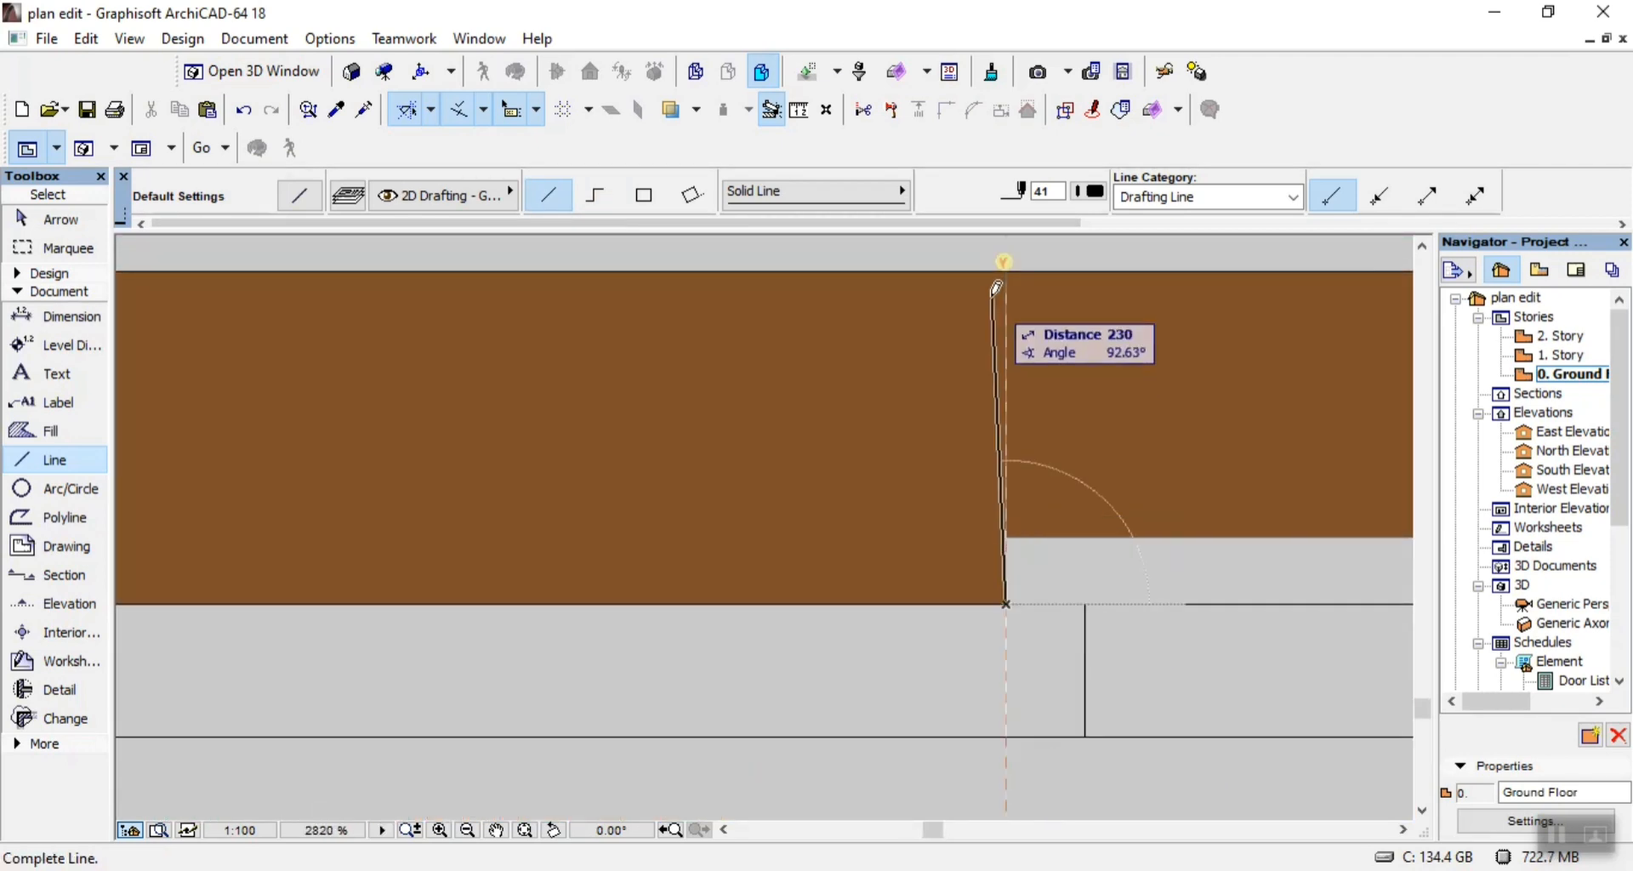
{"action": "scroll", "coordinate": [1002, 405], "scroll_direction": "down", "scroll_amount": 2}
{"action": "scroll", "coordinate": [954, 396], "scroll_direction": "up", "scroll_amount": 4}
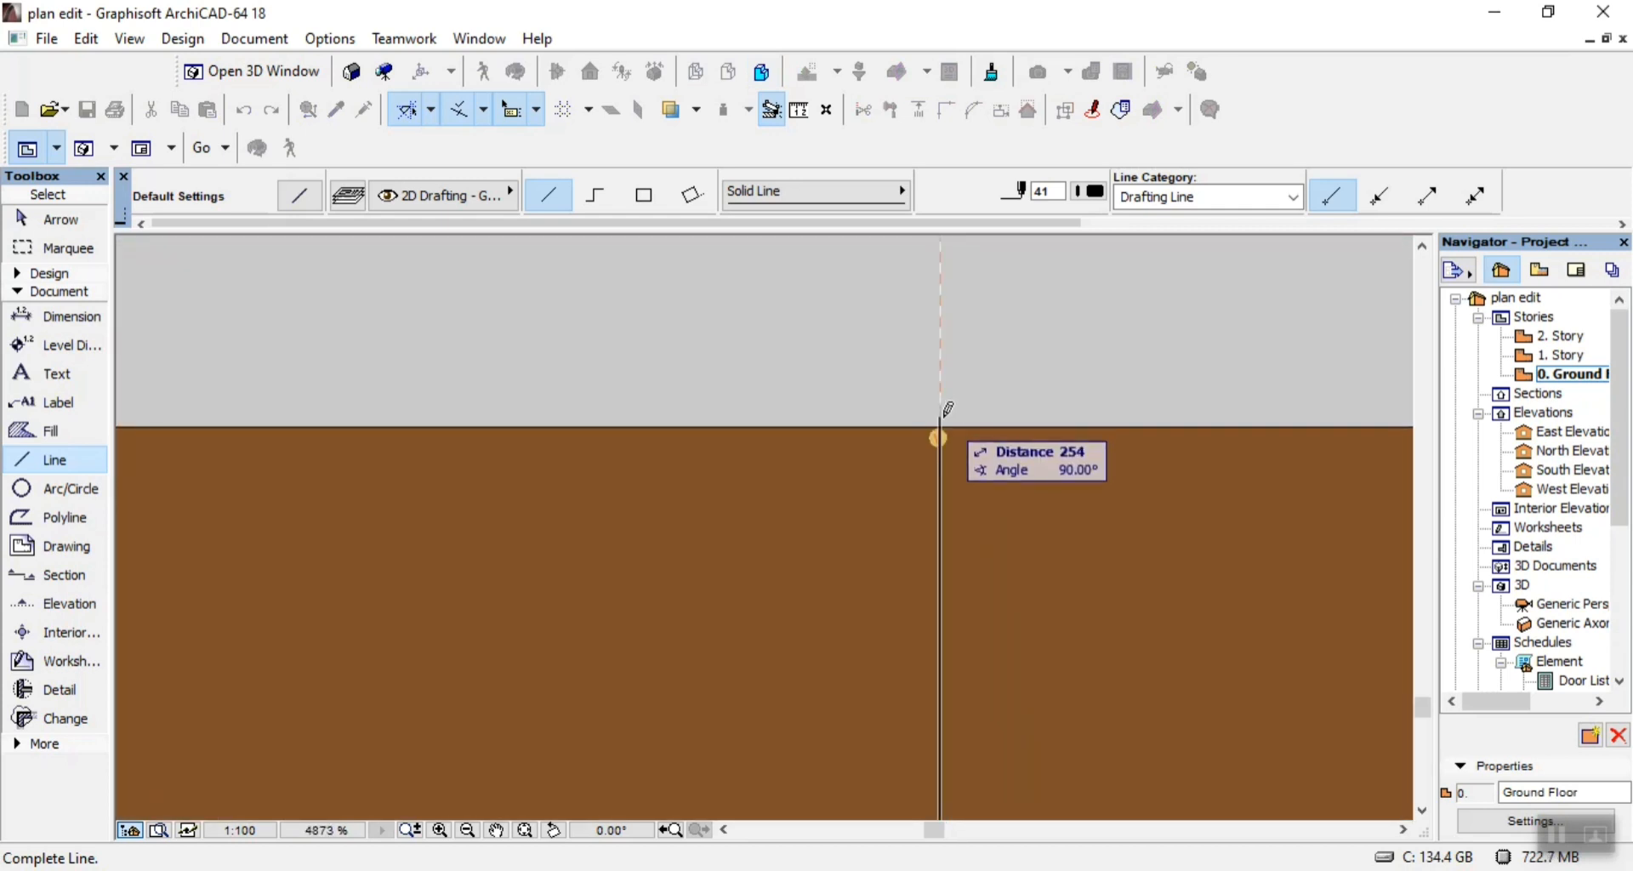
{"action": "left_click", "coordinate": [942, 423]}
{"action": "scroll", "coordinate": [942, 423], "scroll_direction": "down", "scroll_amount": 6}
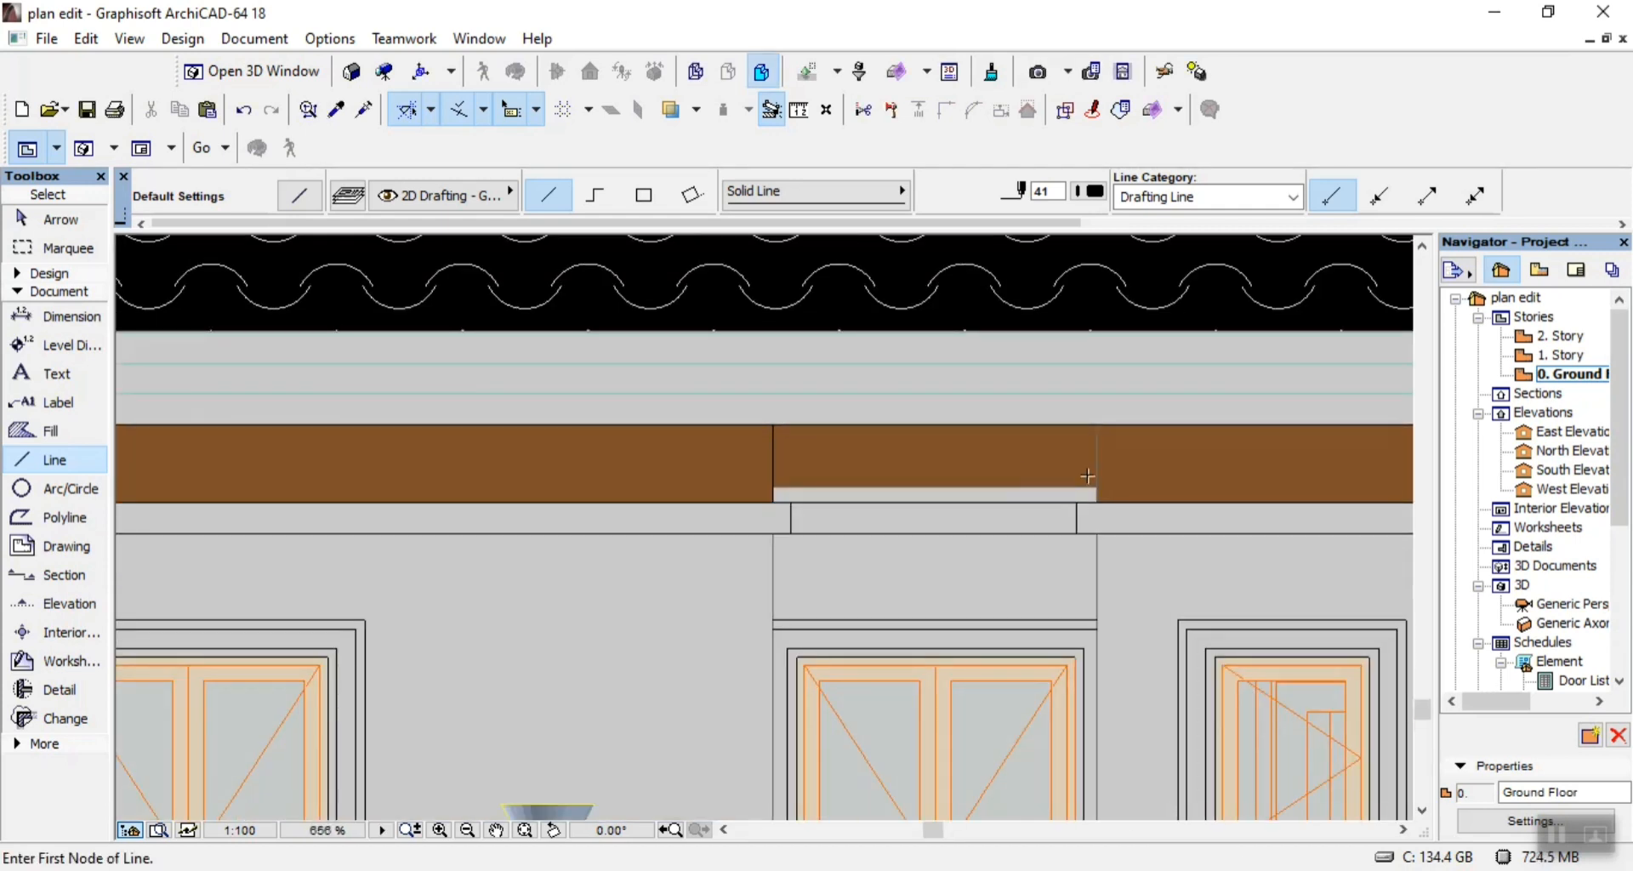
Trace the brown strip's vertical joint at the right side of the middle wall bay with a single line.
{"action": "scroll", "coordinate": [1119, 377], "scroll_direction": "up", "scroll_amount": 3}
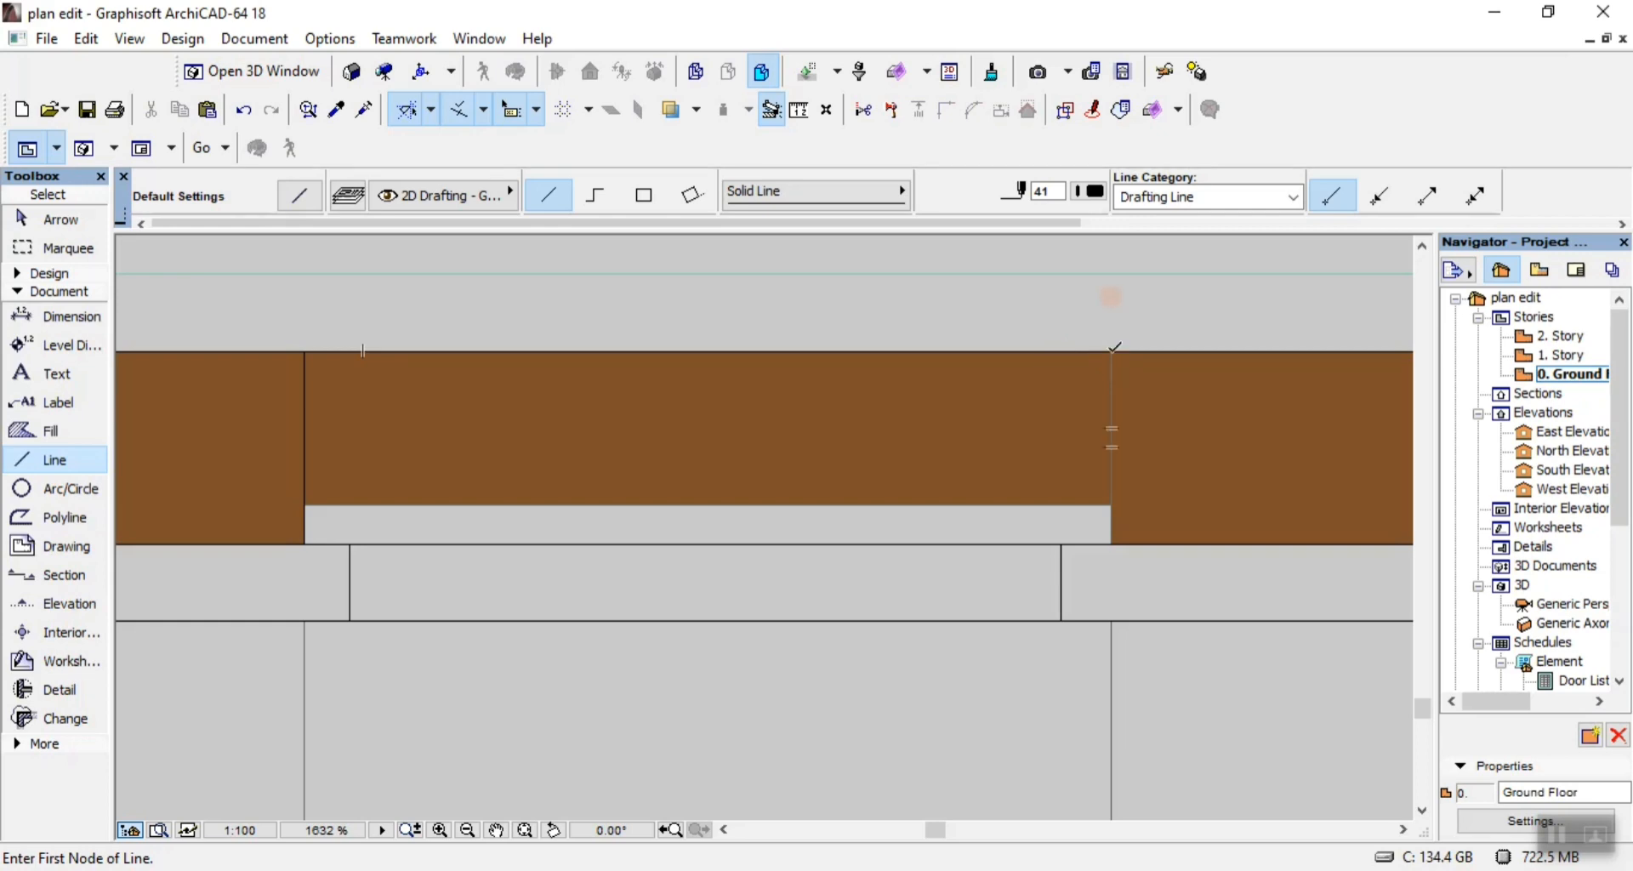
{"action": "left_click", "coordinate": [1112, 349]}
{"action": "left_click", "coordinate": [1112, 544]}
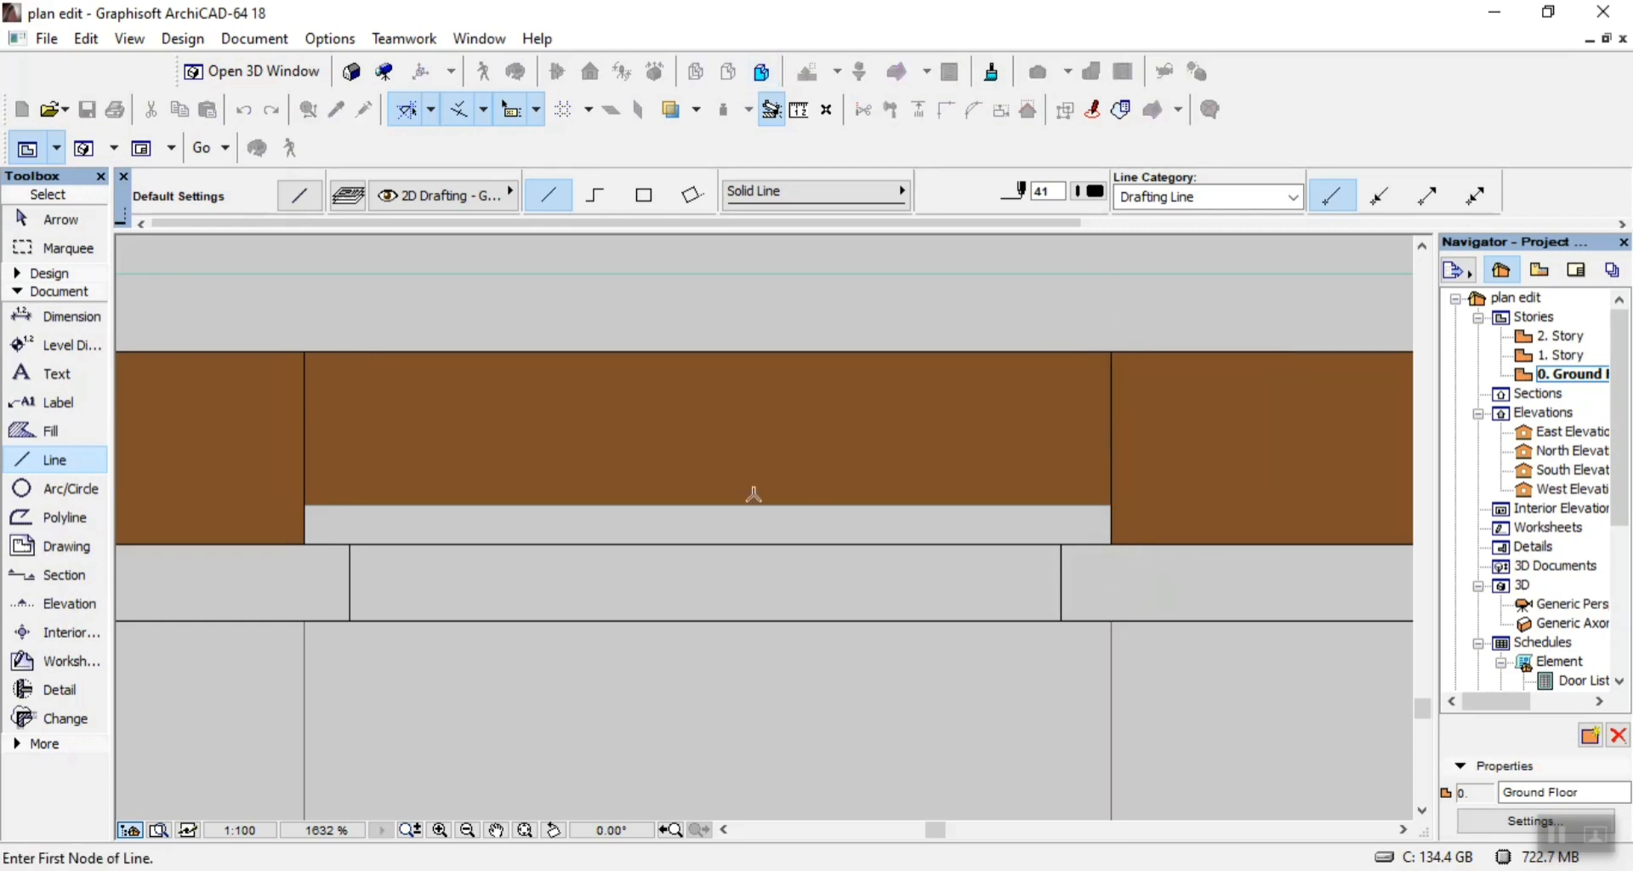
Trace the brown strip's vertical joint above the dark recessed wall with a single line about 250 long.
{"action": "scroll", "coordinate": [659, 460], "scroll_direction": "down", "scroll_amount": 6}
{"action": "scroll", "coordinate": [1119, 452], "scroll_direction": "up", "scroll_amount": 5}
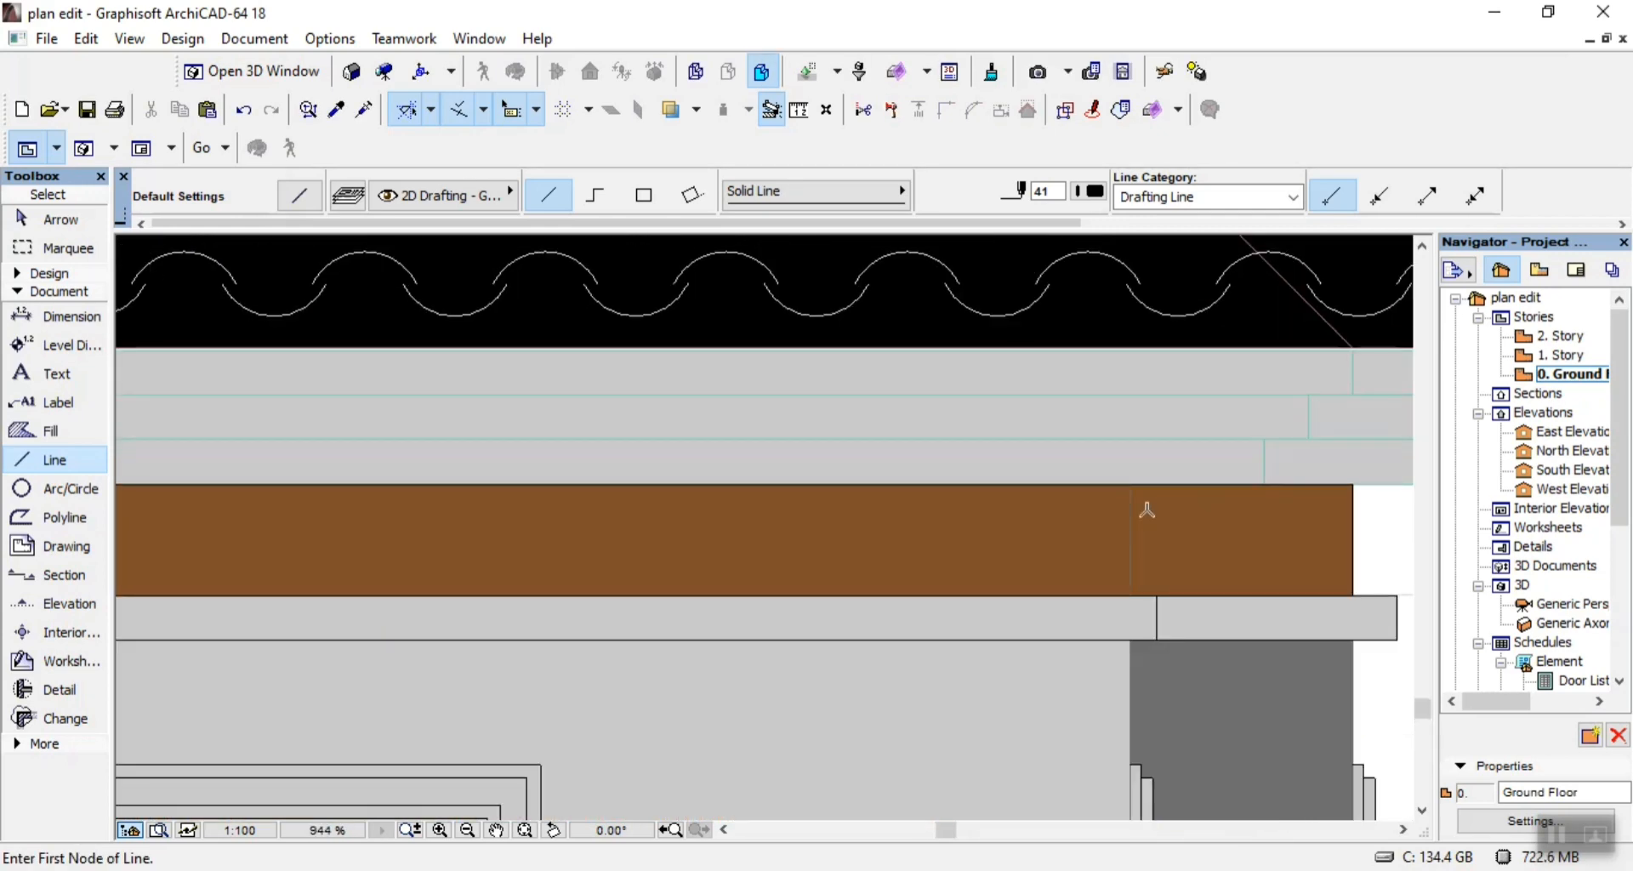
{"action": "left_click", "coordinate": [1131, 481]}
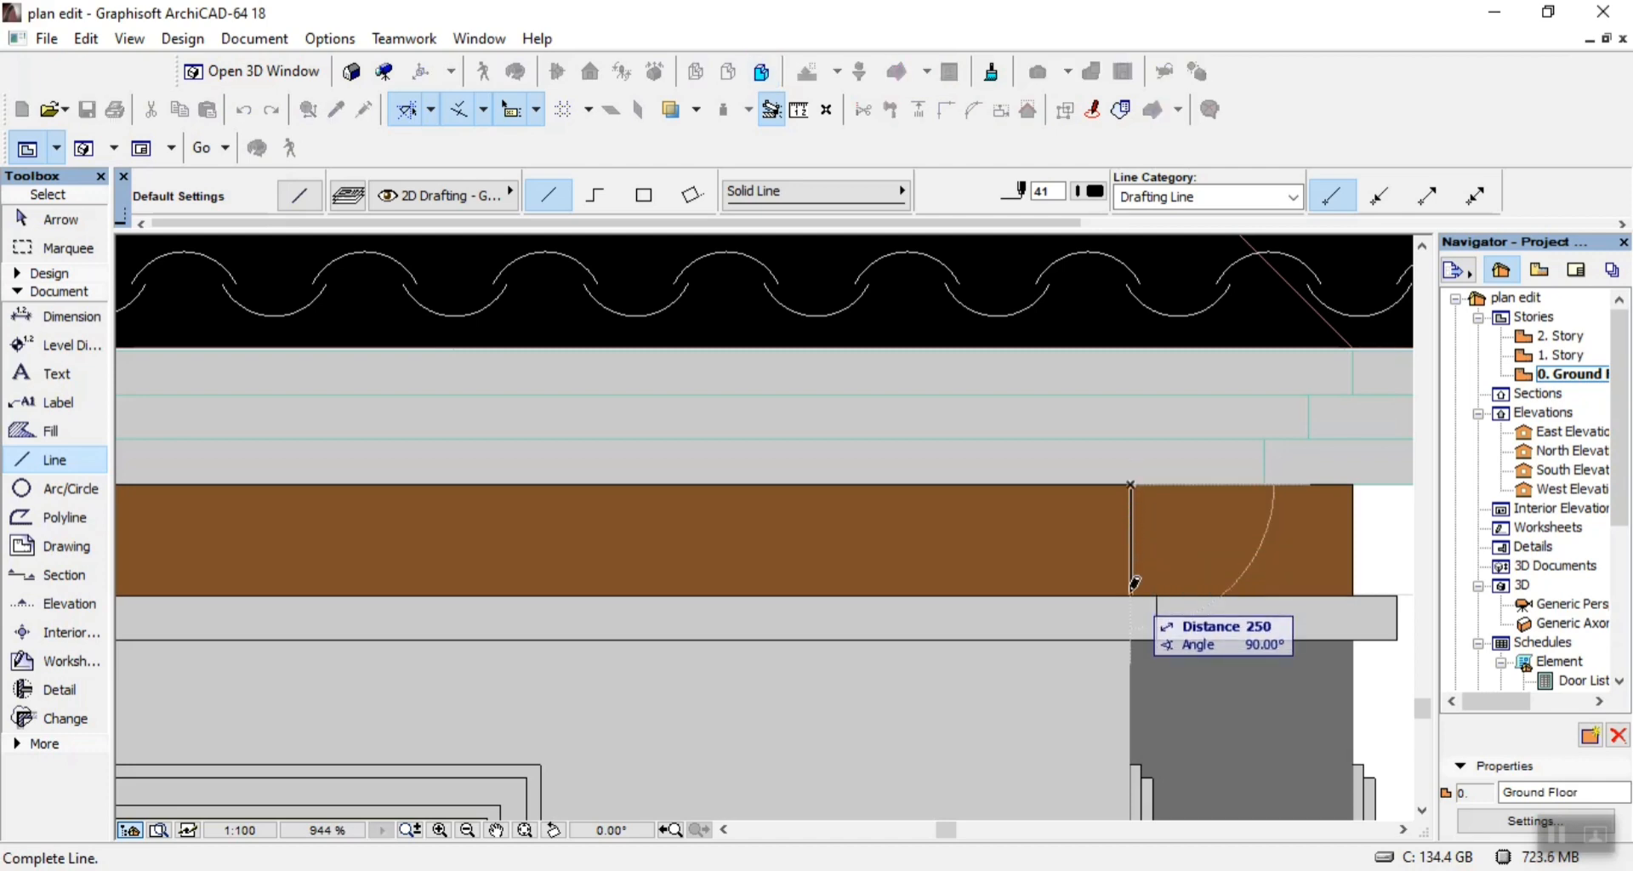
{"action": "scroll", "coordinate": [1165, 534], "scroll_direction": "down", "scroll_amount": 4}
{"action": "scroll", "coordinate": [1164, 535], "scroll_direction": "down", "scroll_amount": 3}
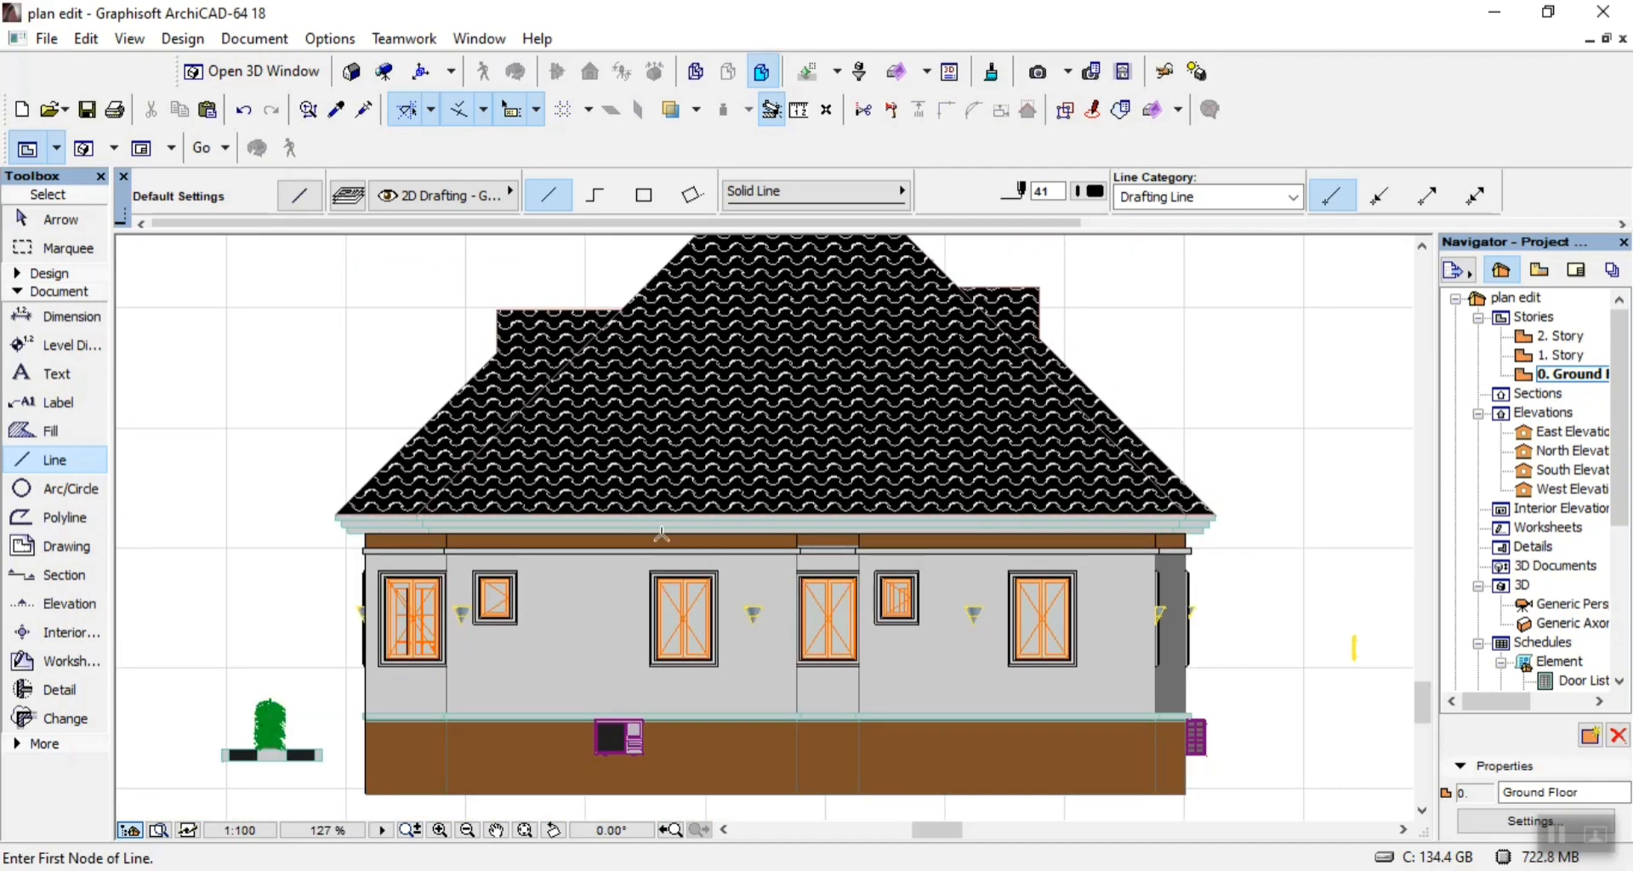
Outline the lowest tier of the eaves fascia with a rectangular line across the full elevation width.
{"action": "scroll", "coordinate": [1072, 578], "scroll_direction": "up", "scroll_amount": 3}
{"action": "scroll", "coordinate": [1086, 572], "scroll_direction": "up", "scroll_amount": 2}
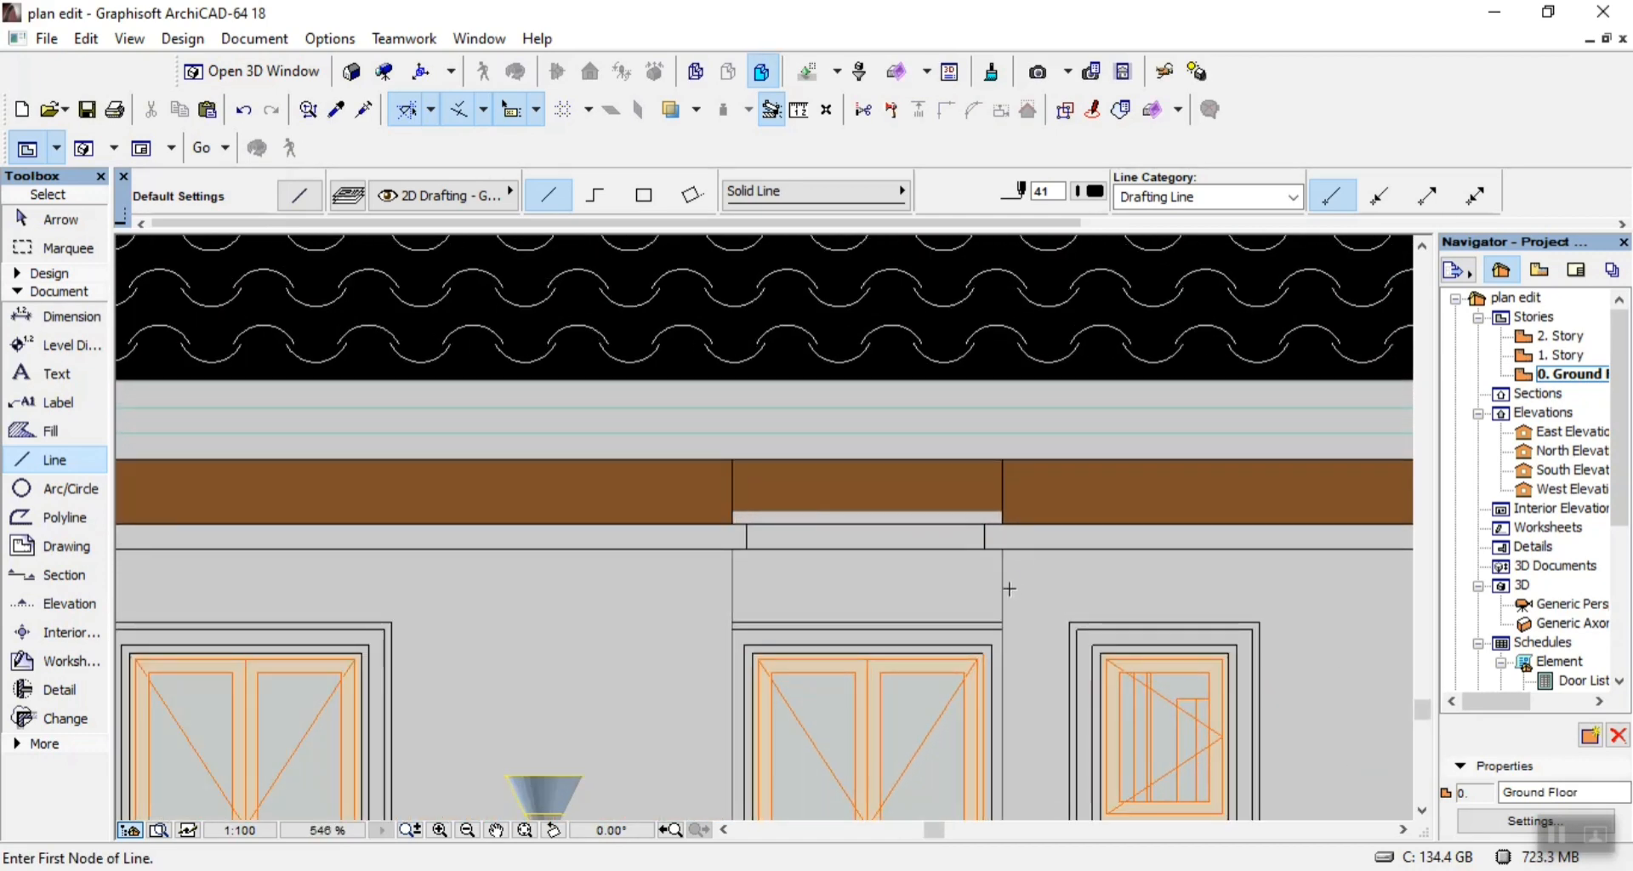
{"action": "scroll", "coordinate": [842, 578], "scroll_direction": "up", "scroll_amount": 2}
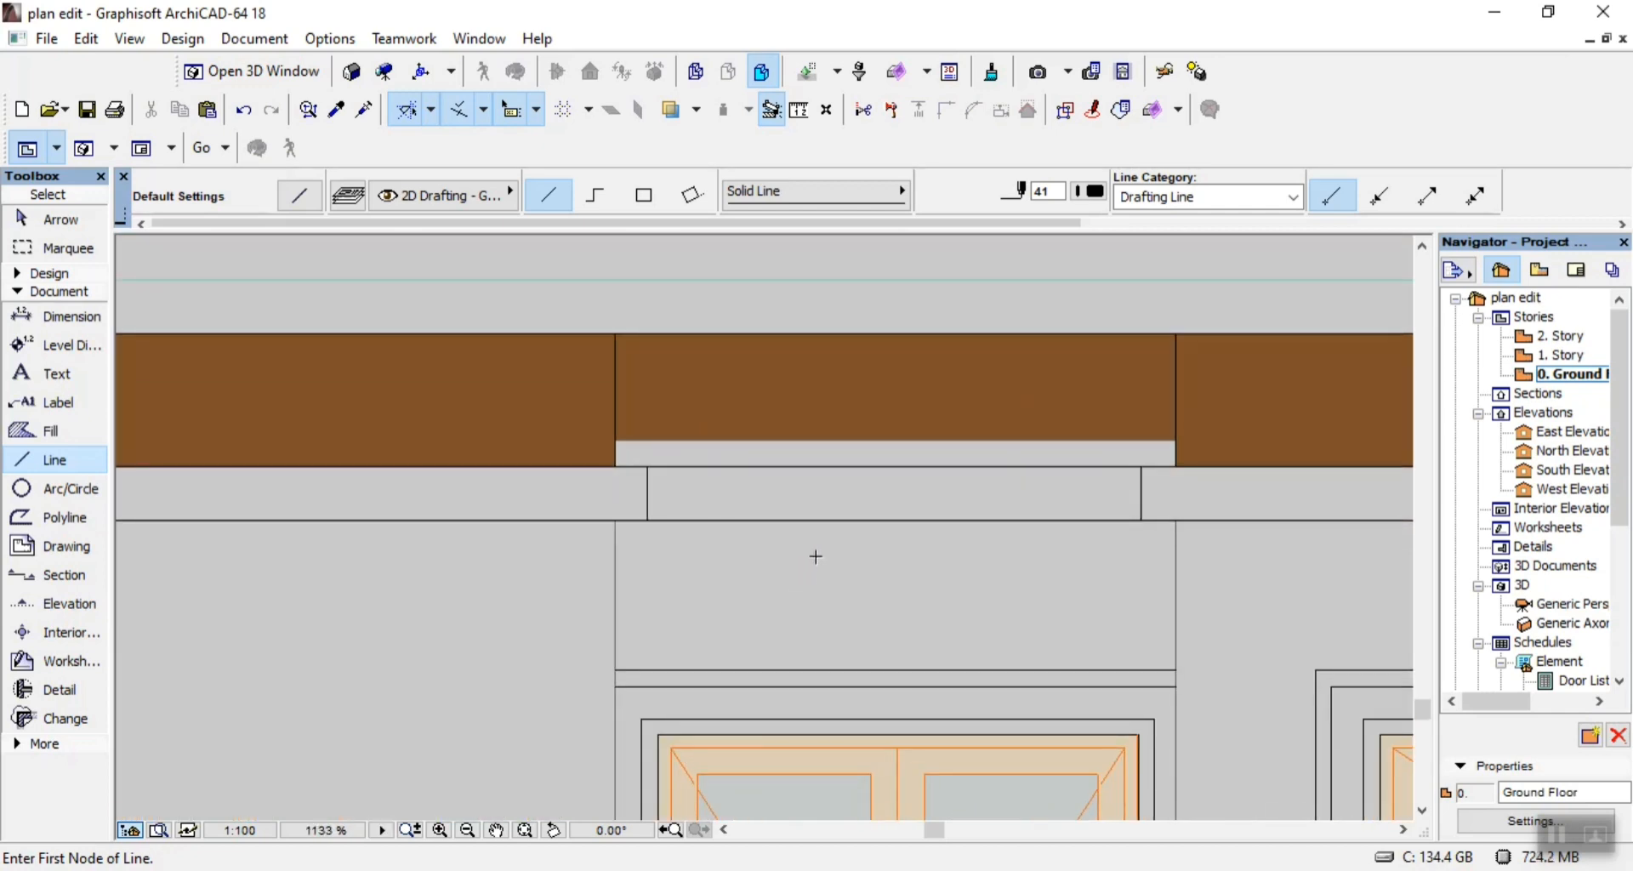
{"action": "scroll", "coordinate": [813, 554], "scroll_direction": "down", "scroll_amount": 6}
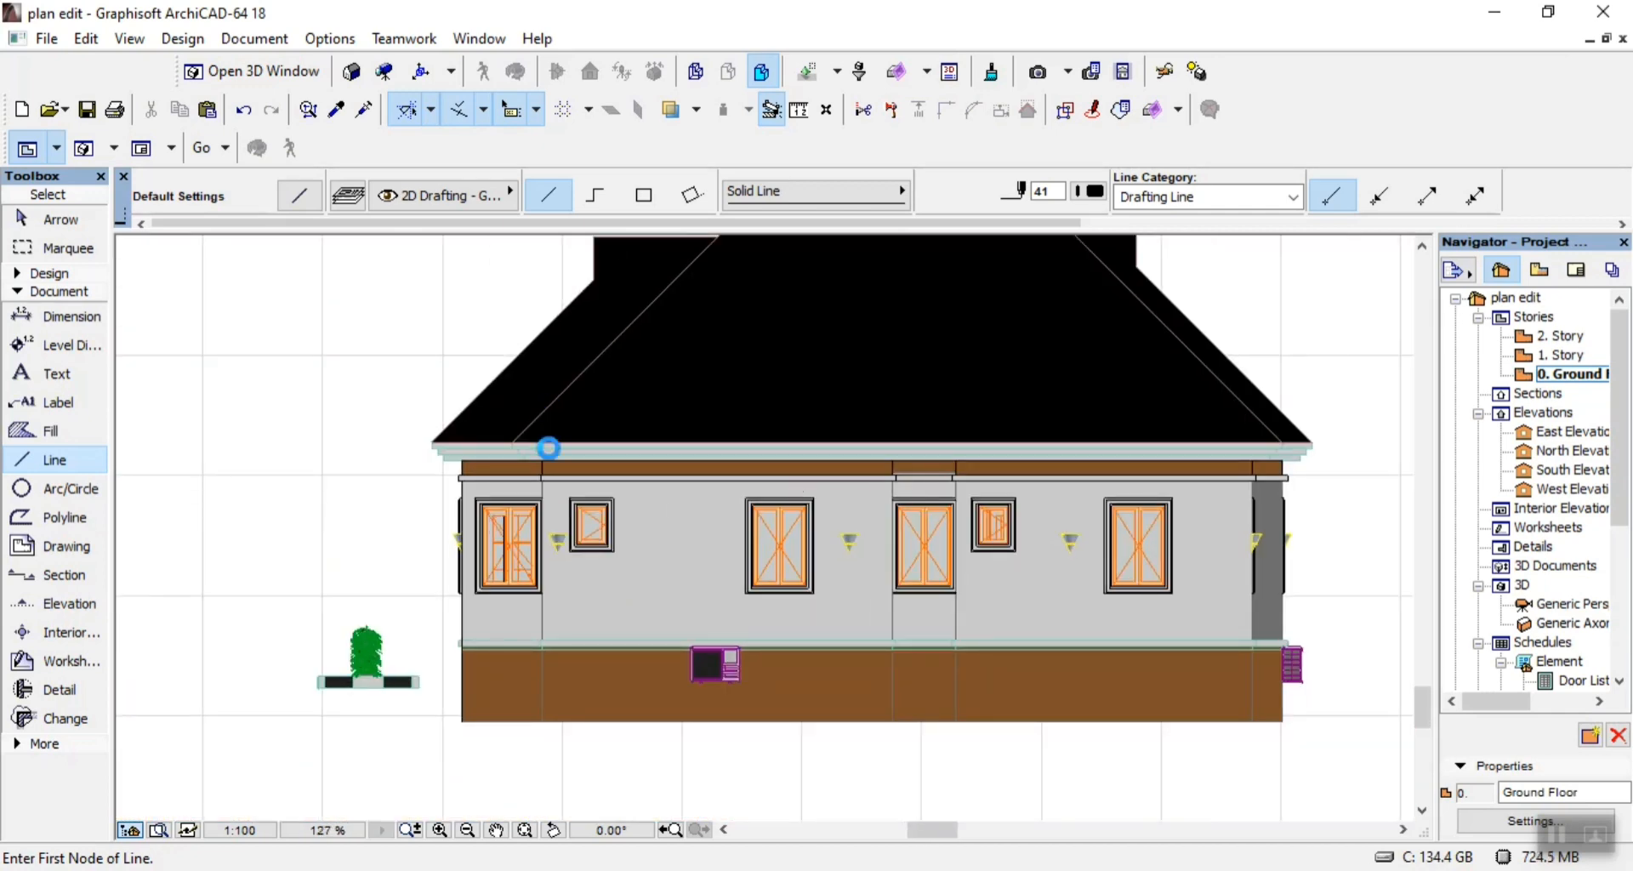
{"action": "scroll", "coordinate": [548, 448], "scroll_direction": "up", "scroll_amount": 3}
{"action": "scroll", "coordinate": [306, 455], "scroll_direction": "up", "scroll_amount": 1}
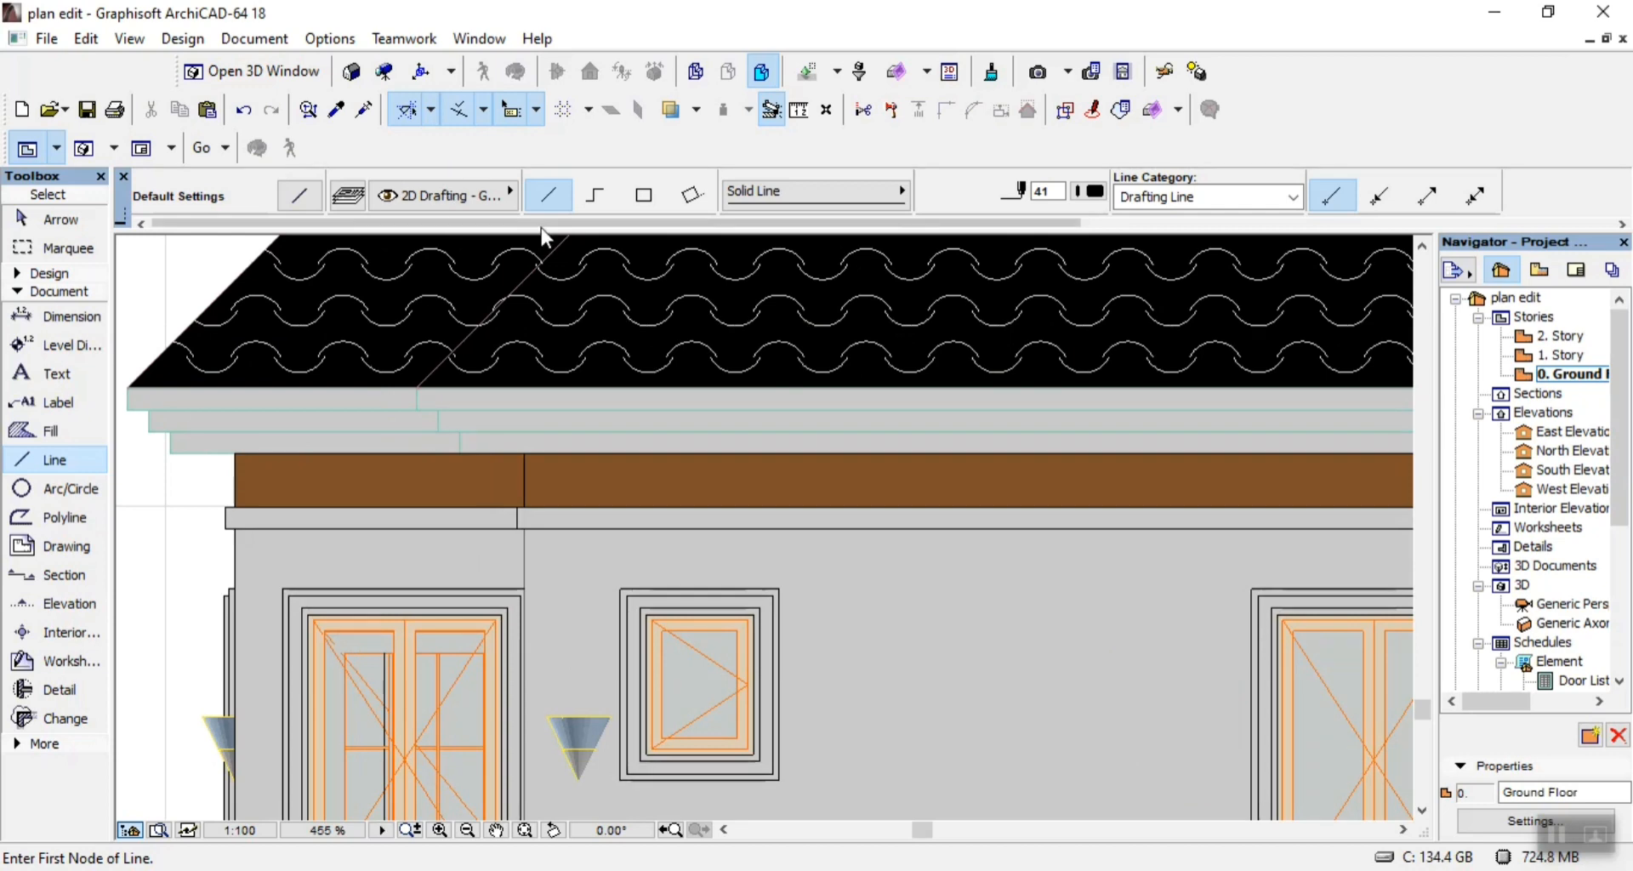
{"action": "left_click", "coordinate": [644, 197]}
{"action": "scroll", "coordinate": [162, 433], "scroll_direction": "up", "scroll_amount": 5}
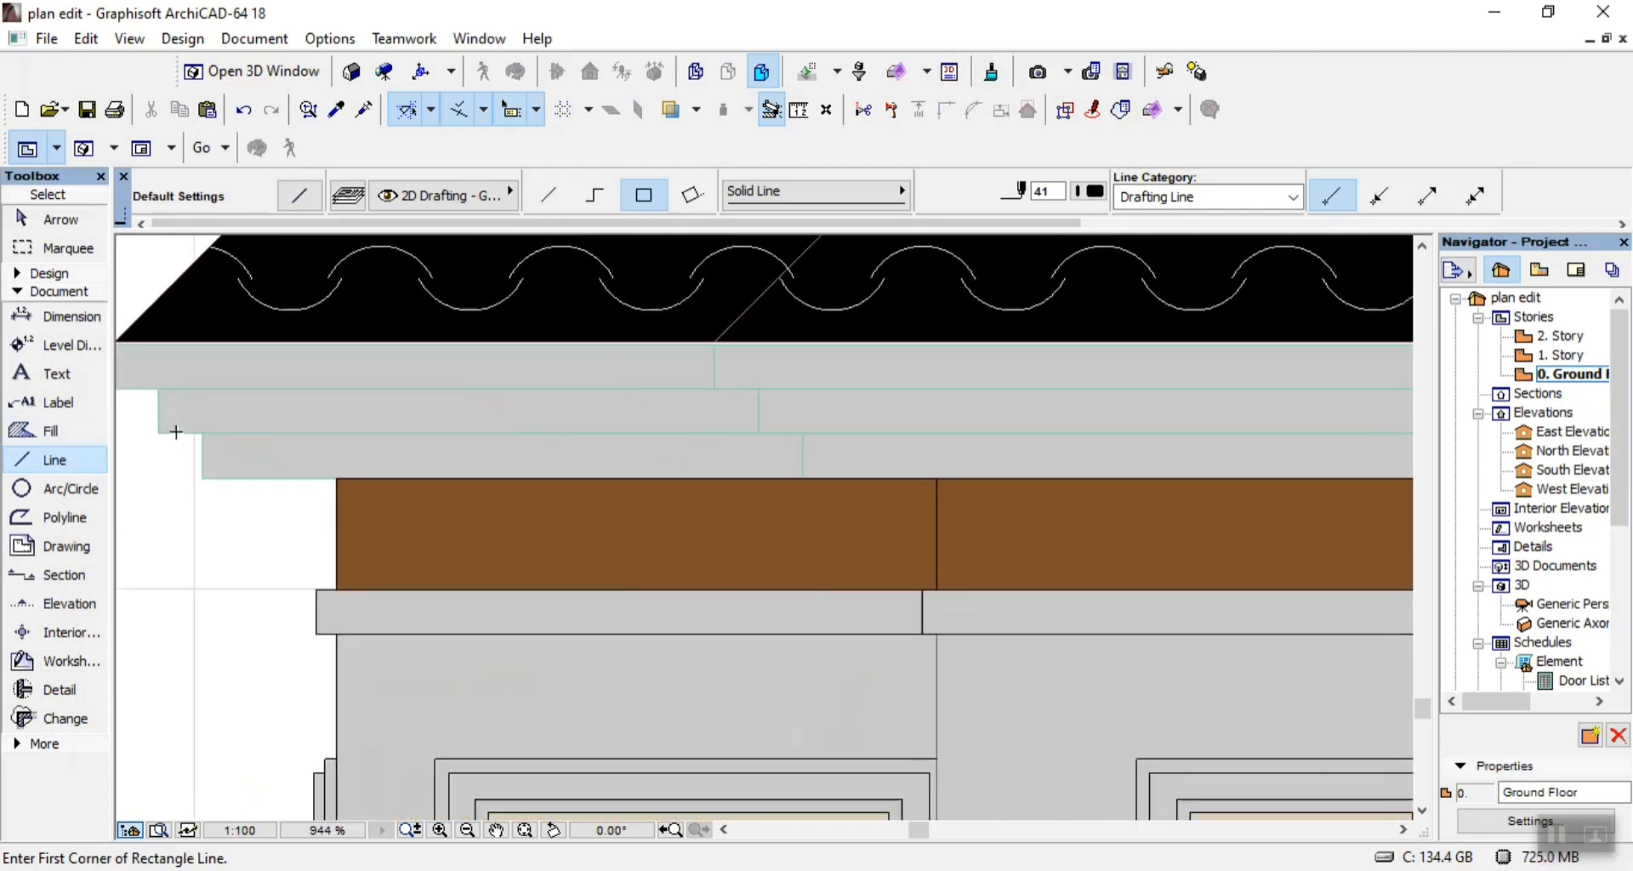
{"action": "left_click", "coordinate": [206, 485]}
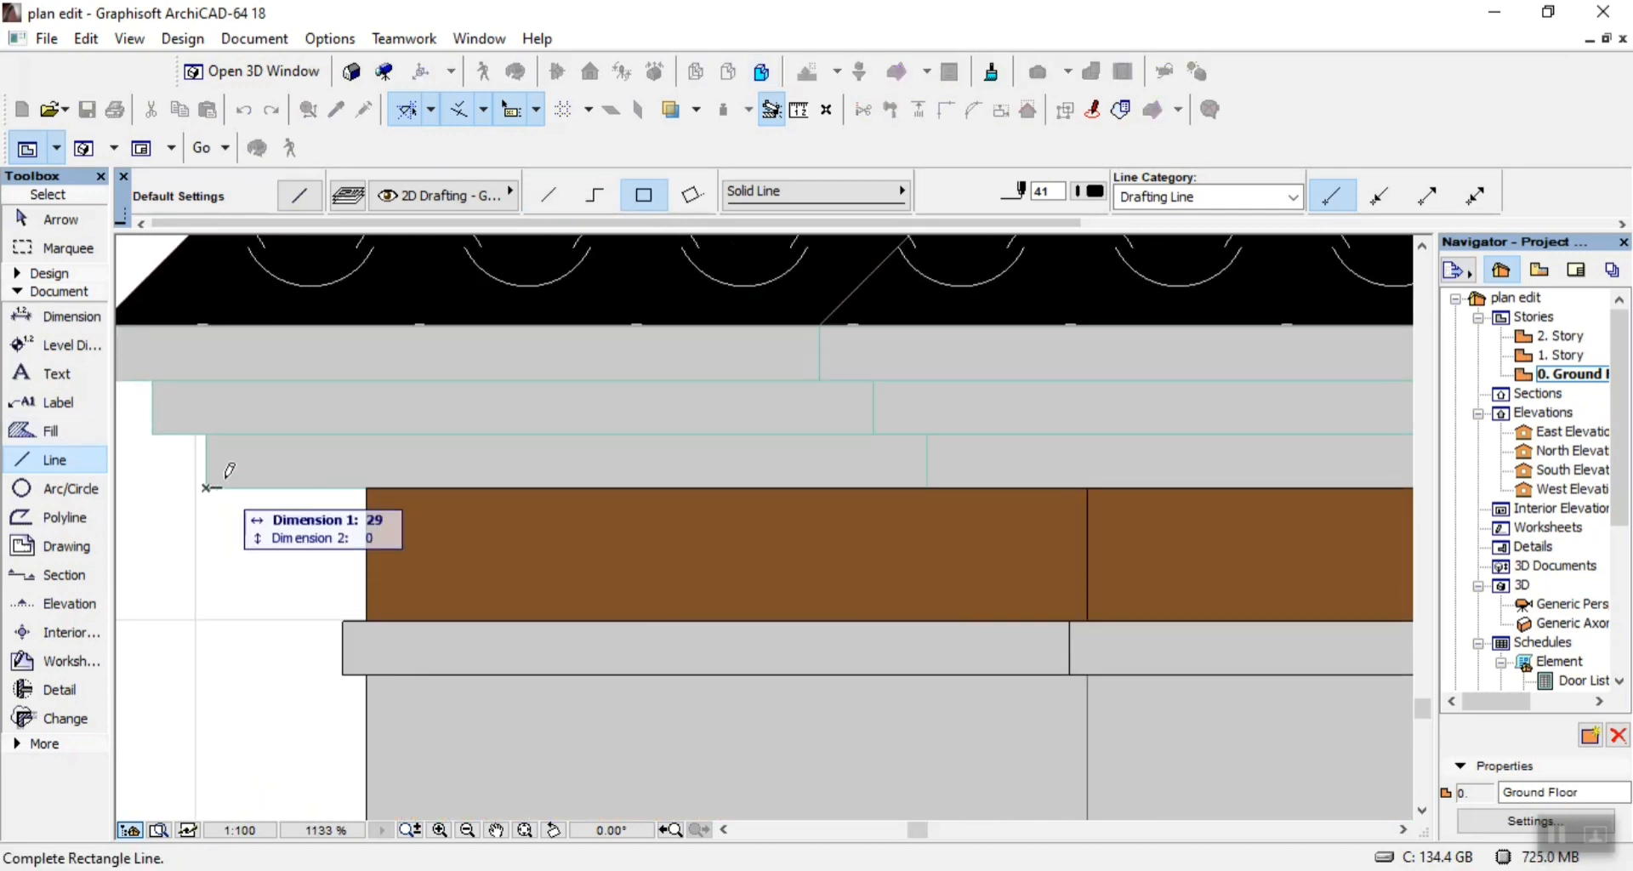
{"action": "scroll", "coordinate": [255, 477], "scroll_direction": "down", "scroll_amount": 5}
{"action": "scroll", "coordinate": [1032, 452], "scroll_direction": "down", "scroll_amount": 2}
{"action": "scroll", "coordinate": [1097, 491], "scroll_direction": "up", "scroll_amount": 7}
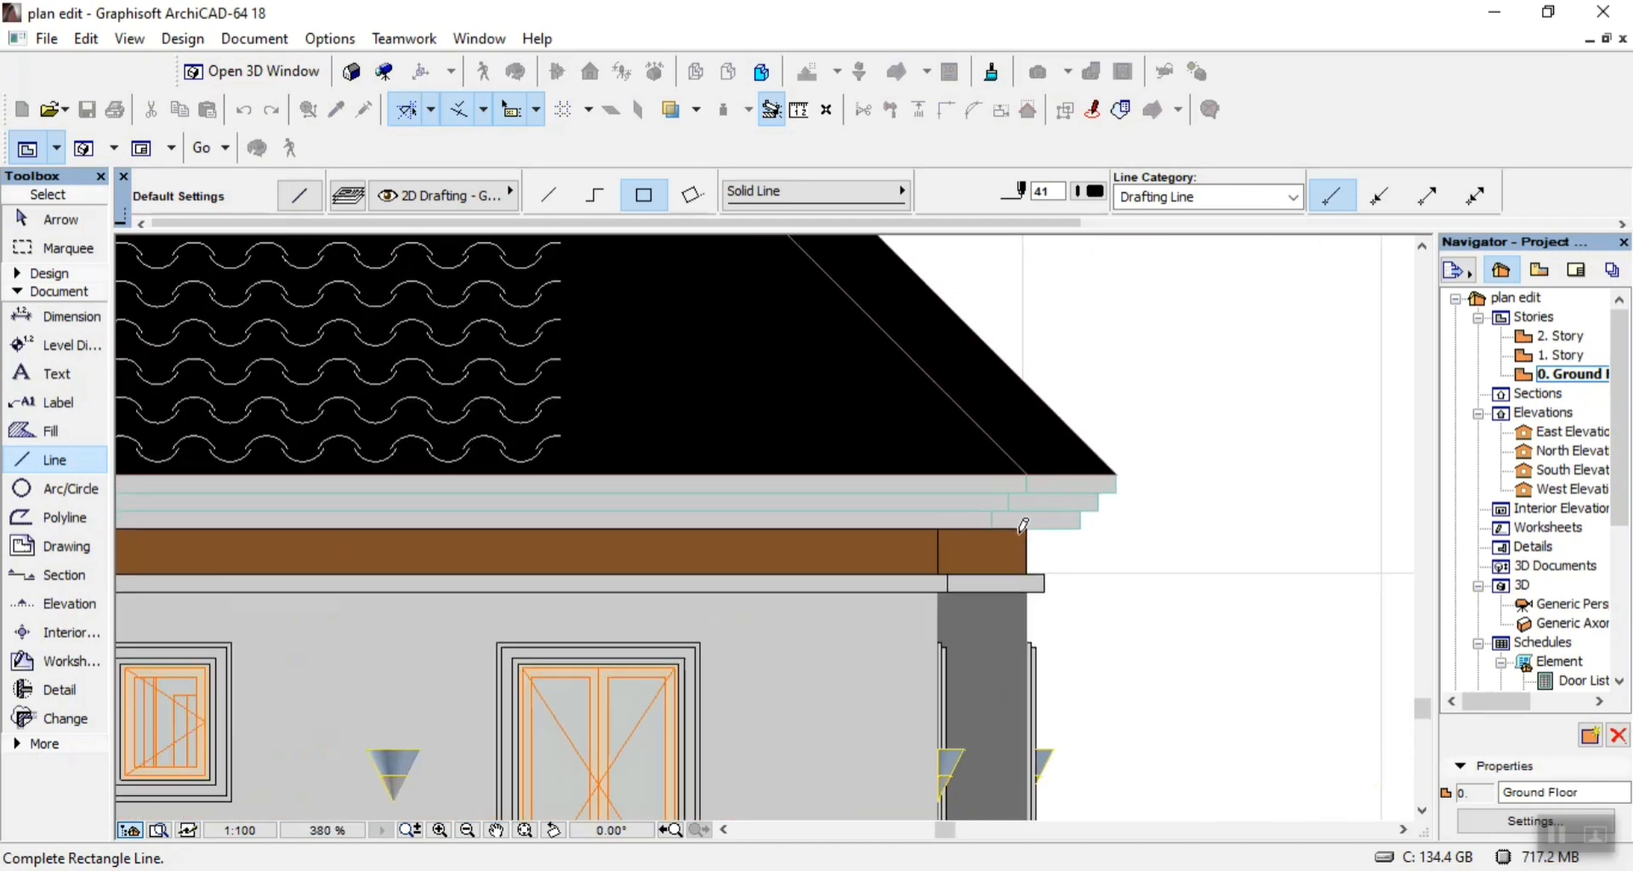
{"action": "left_click", "coordinate": [1094, 496]}
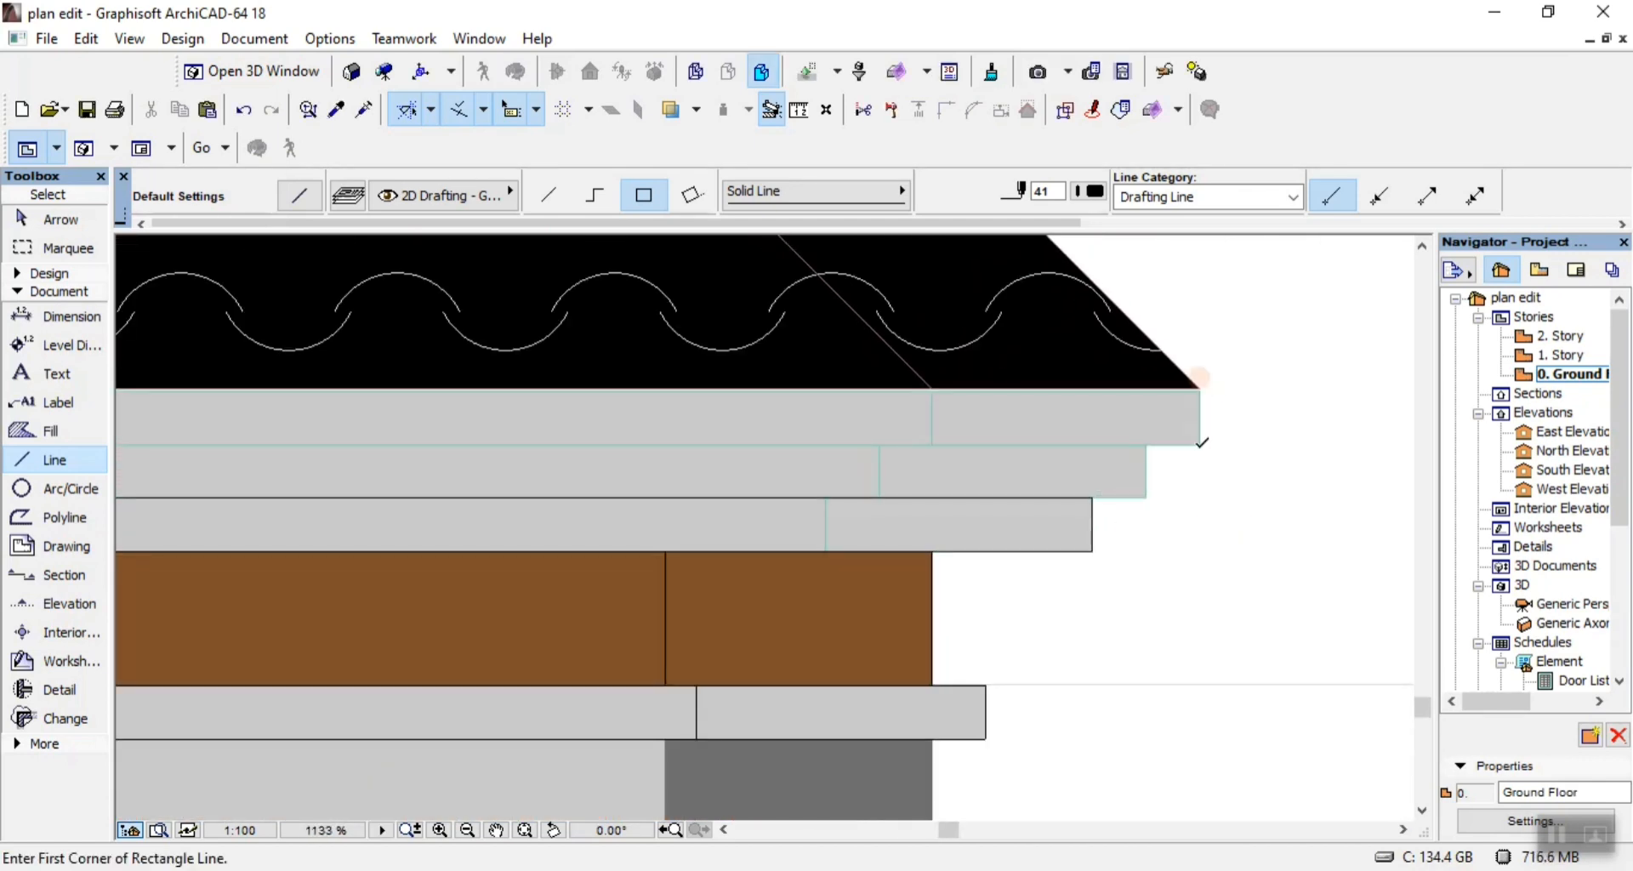
Outline the uppermost tier of the eaves fascia, just below the roof, with a rectangular line across its full width.
{"action": "left_click", "coordinate": [1201, 442]}
{"action": "scroll", "coordinate": [1200, 444], "scroll_direction": "down", "scroll_amount": 3}
{"action": "scroll", "coordinate": [646, 497], "scroll_direction": "down", "scroll_amount": 5}
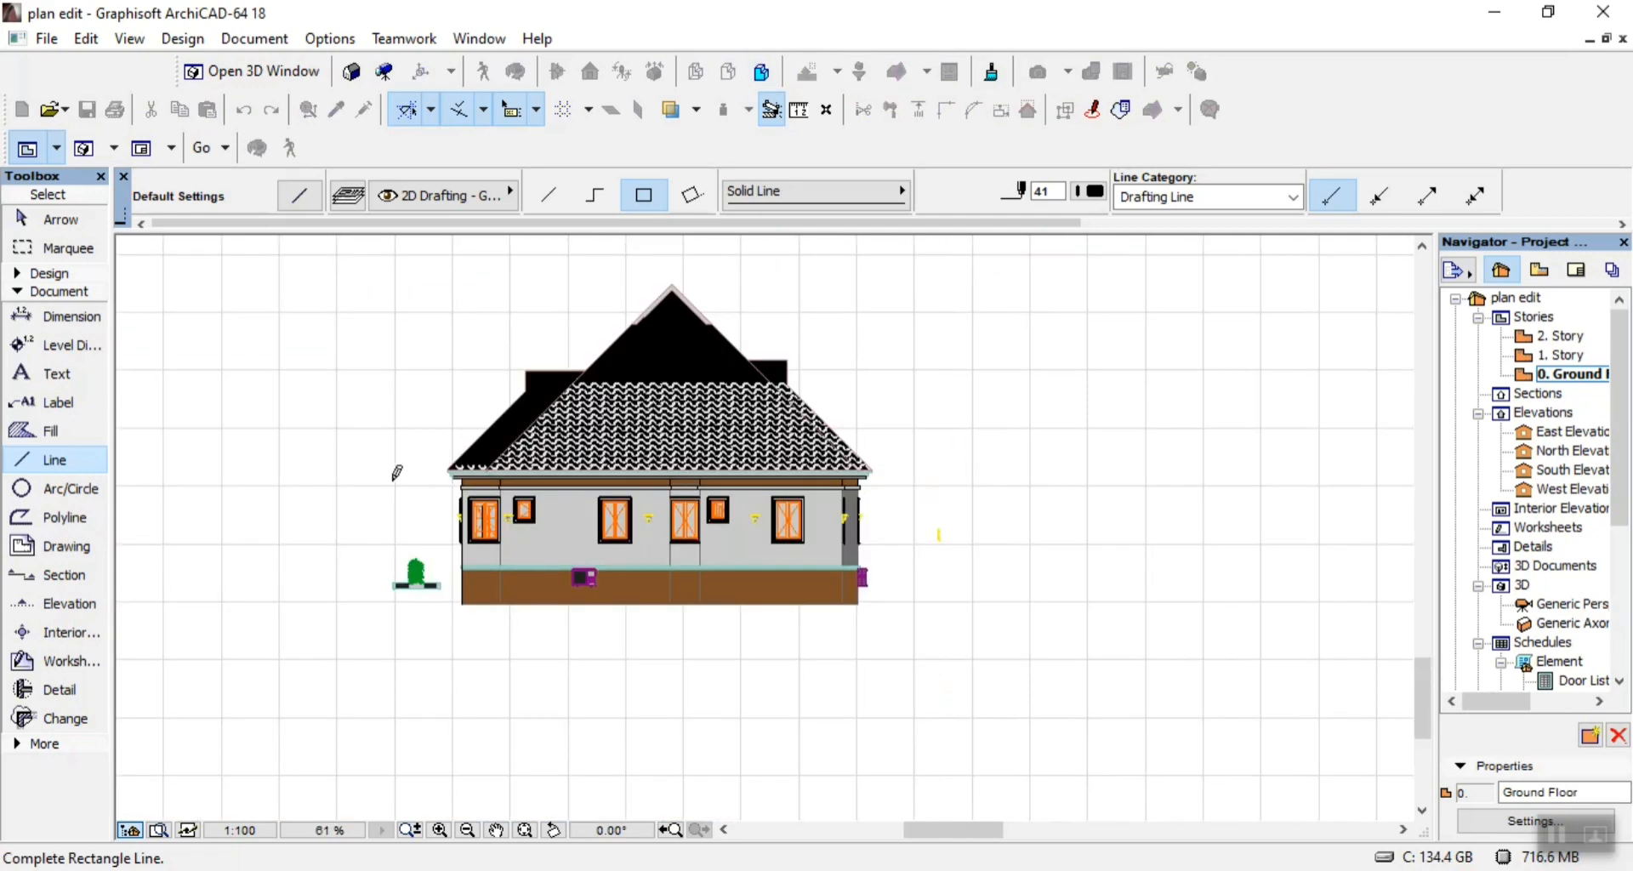
{"action": "scroll", "coordinate": [396, 473], "scroll_direction": "up", "scroll_amount": 11}
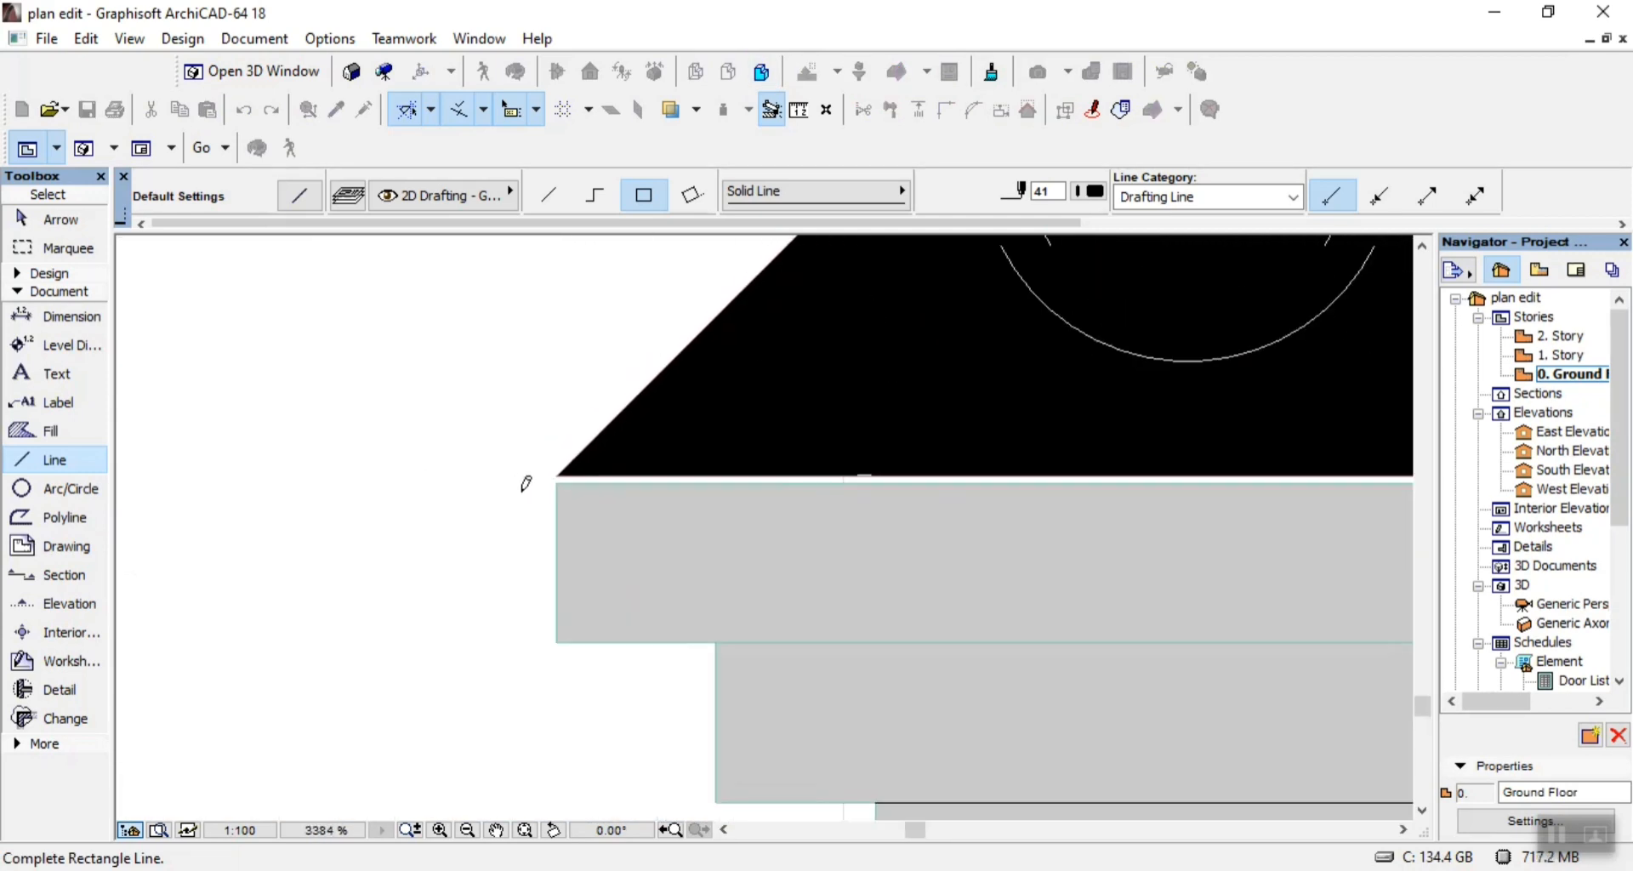
{"action": "scroll", "coordinate": [479, 437], "scroll_direction": "down", "scroll_amount": 5}
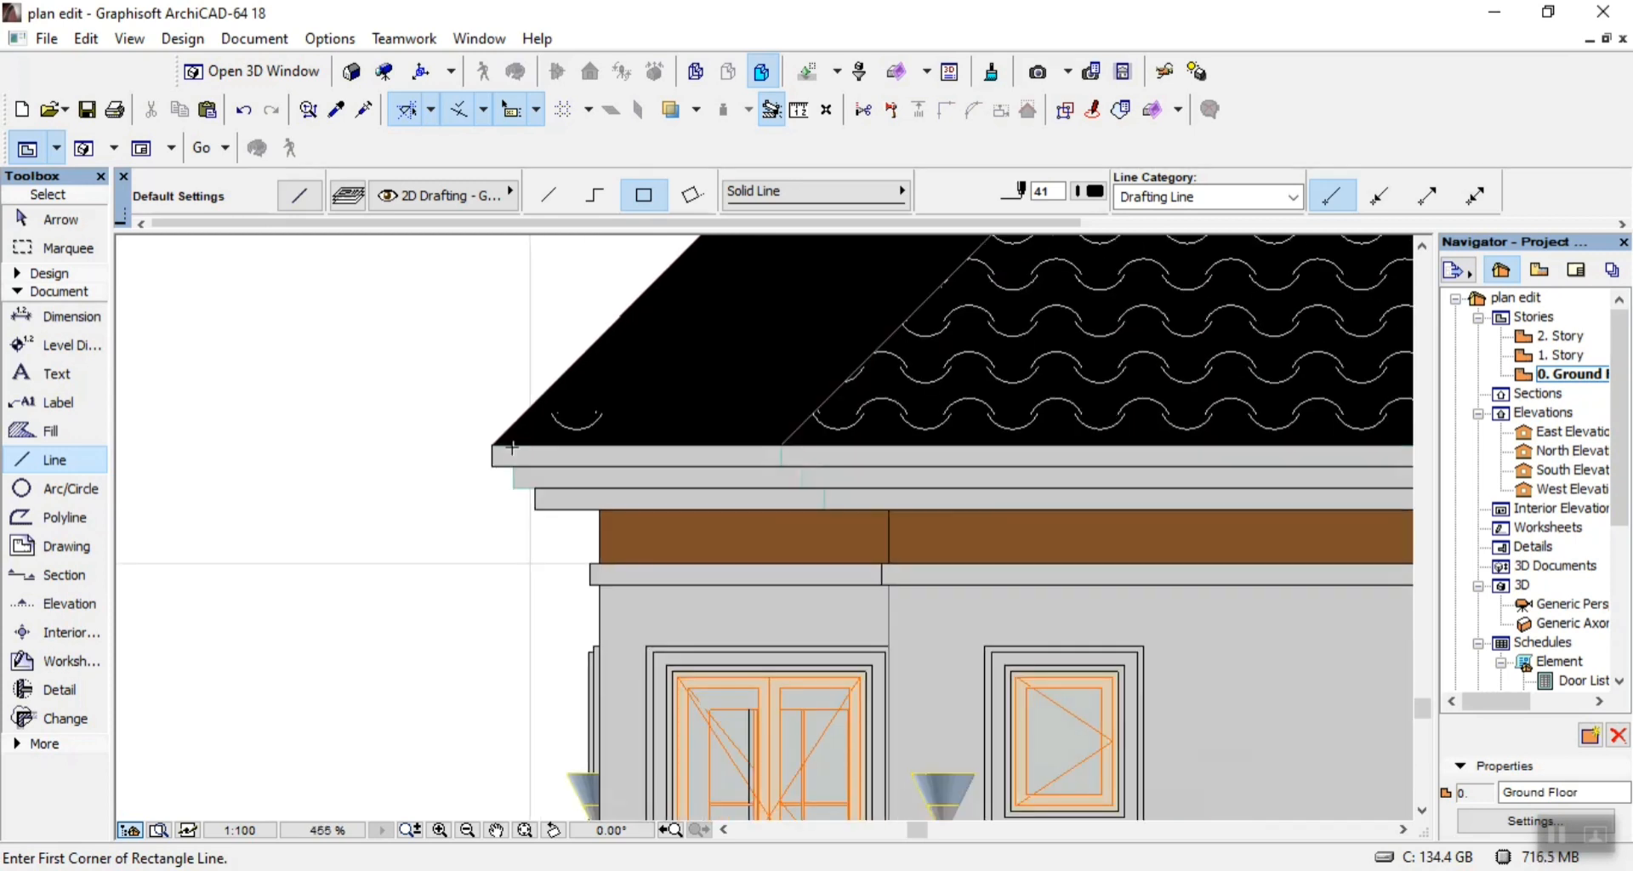
Outline the left end of the middle fascia tier with a chained line, about 100 down and inward to the lowest tier's corner.
{"action": "scroll", "coordinate": [554, 483], "scroll_direction": "up", "scroll_amount": 2}
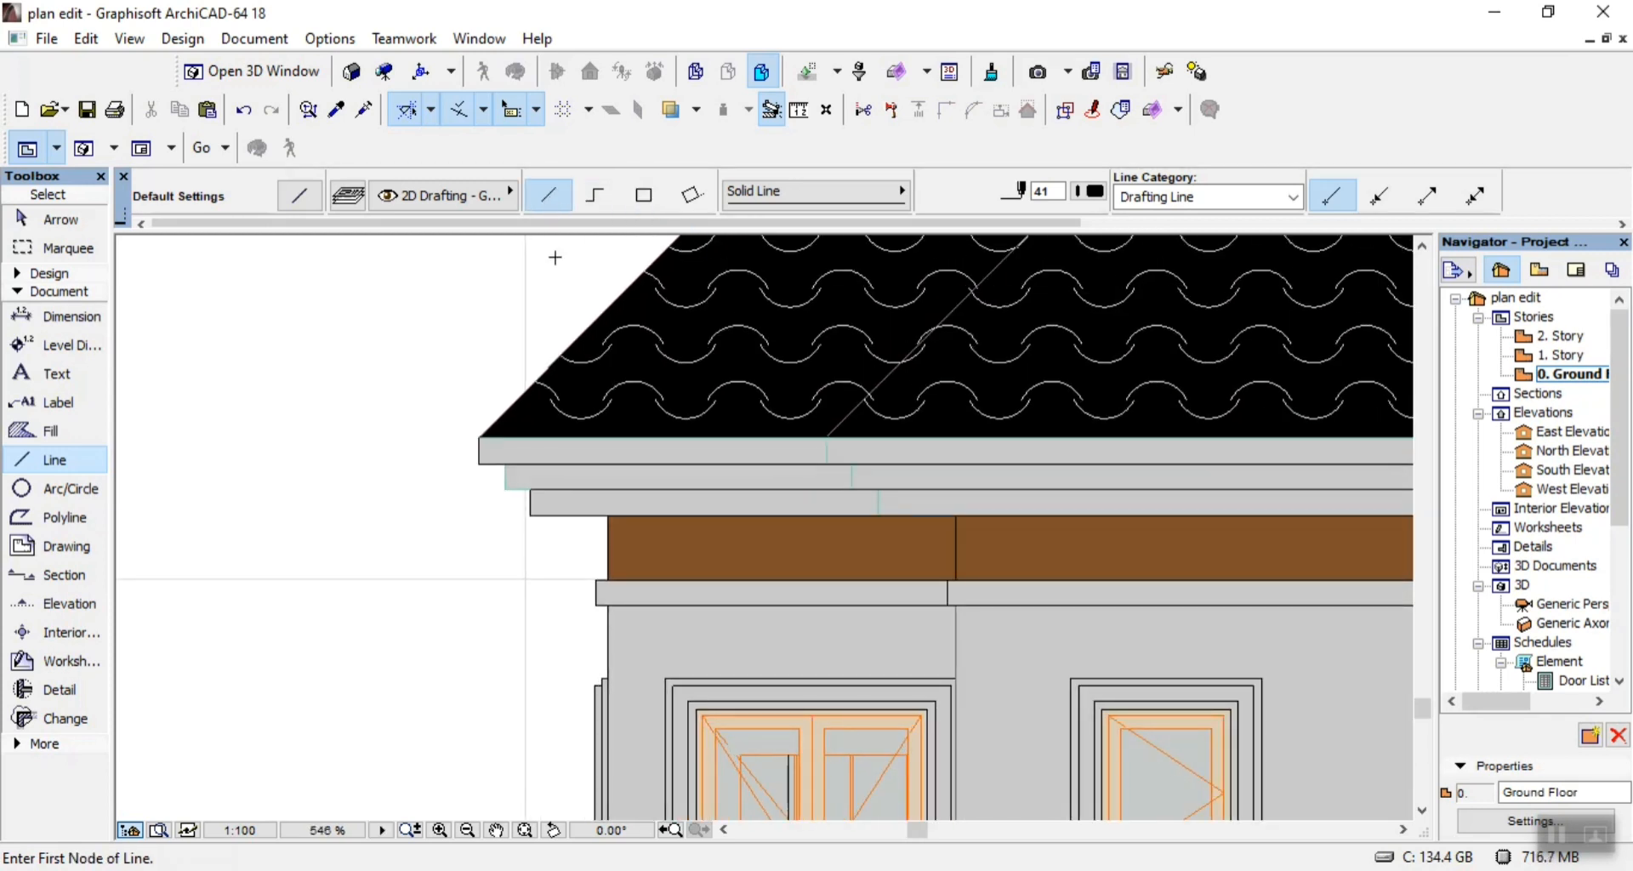
{"action": "left_click", "coordinate": [597, 198]}
{"action": "scroll", "coordinate": [472, 419], "scroll_direction": "up", "scroll_amount": 4}
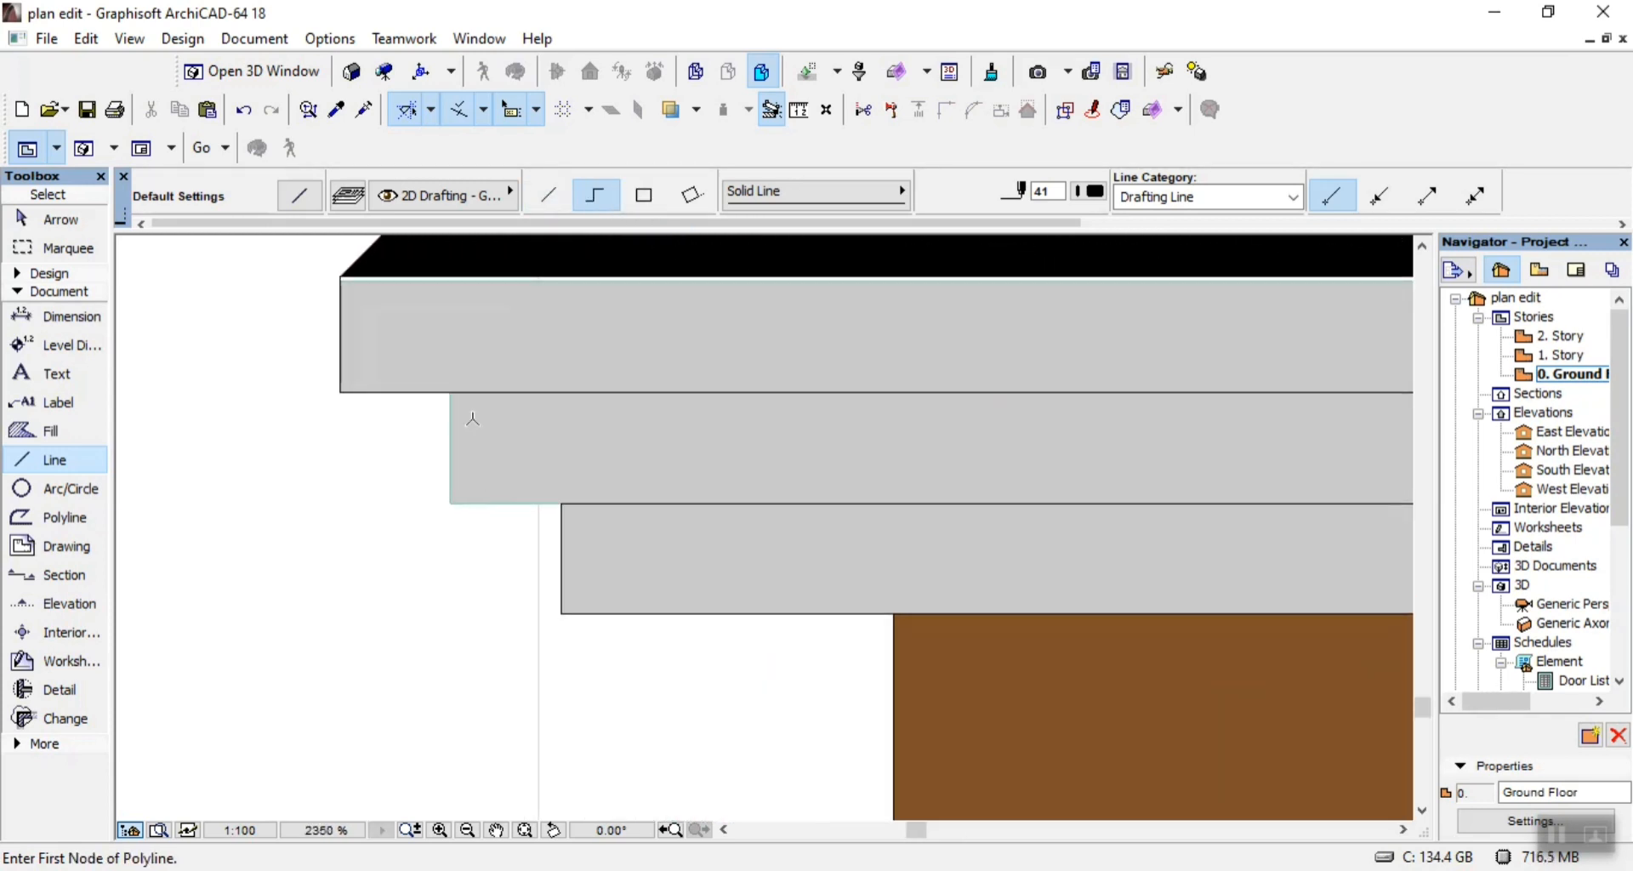
{"action": "left_click", "coordinate": [451, 392]}
{"action": "left_click", "coordinate": [451, 503]}
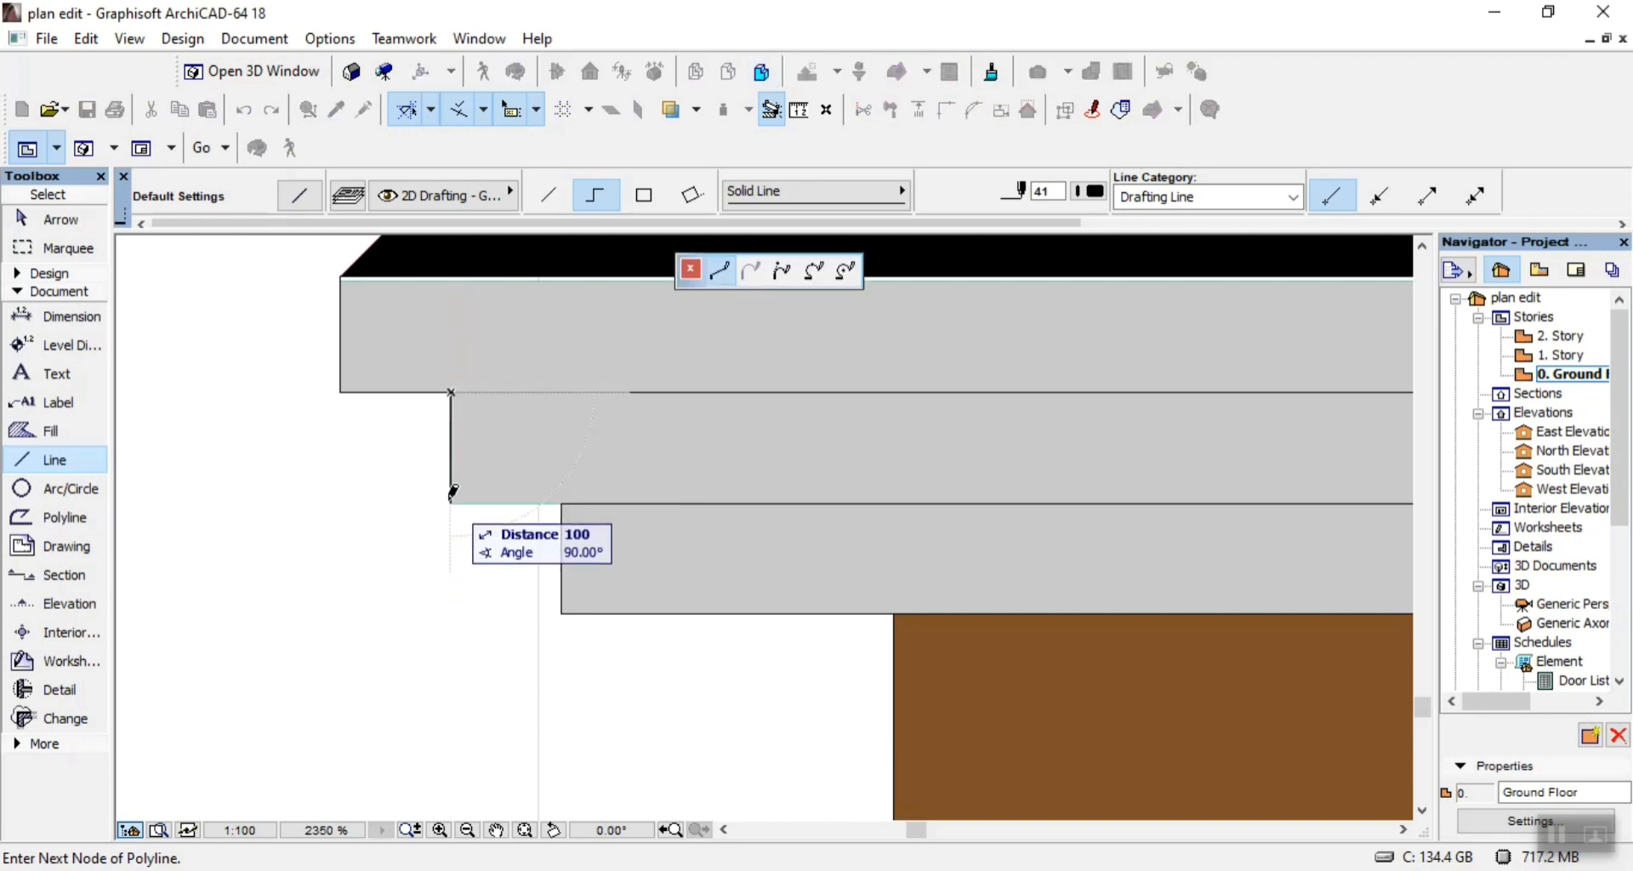
{"action": "left_click", "coordinate": [561, 504]}
{"action": "right_click", "coordinate": [632, 470]}
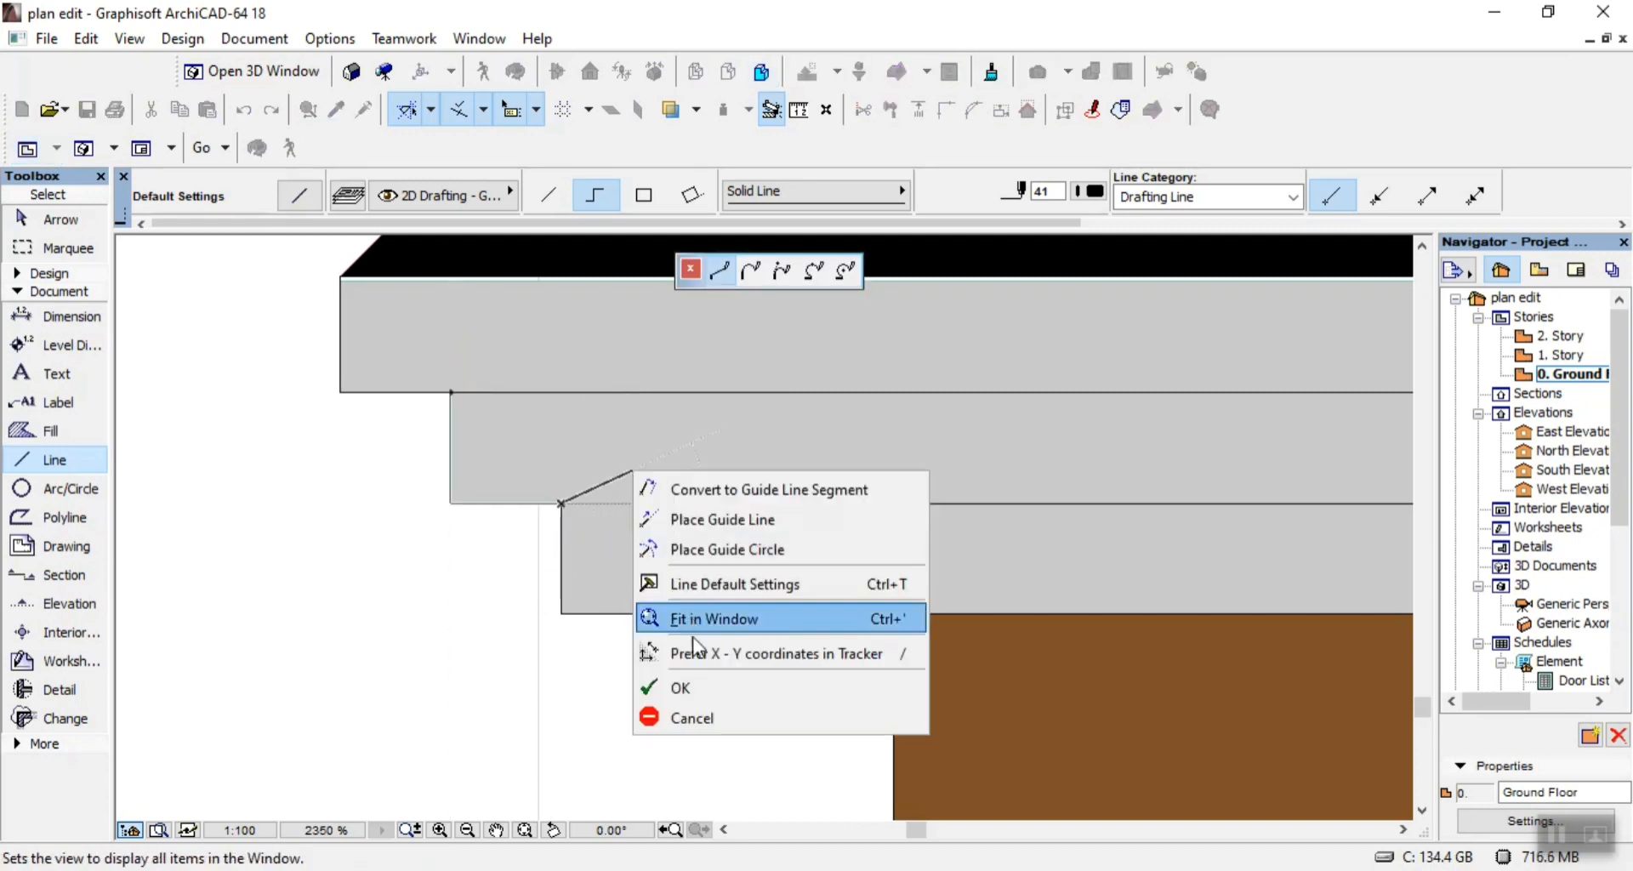
{"action": "left_click", "coordinate": [713, 689]}
{"action": "scroll", "coordinate": [1226, 448], "scroll_direction": "down", "scroll_amount": 10}
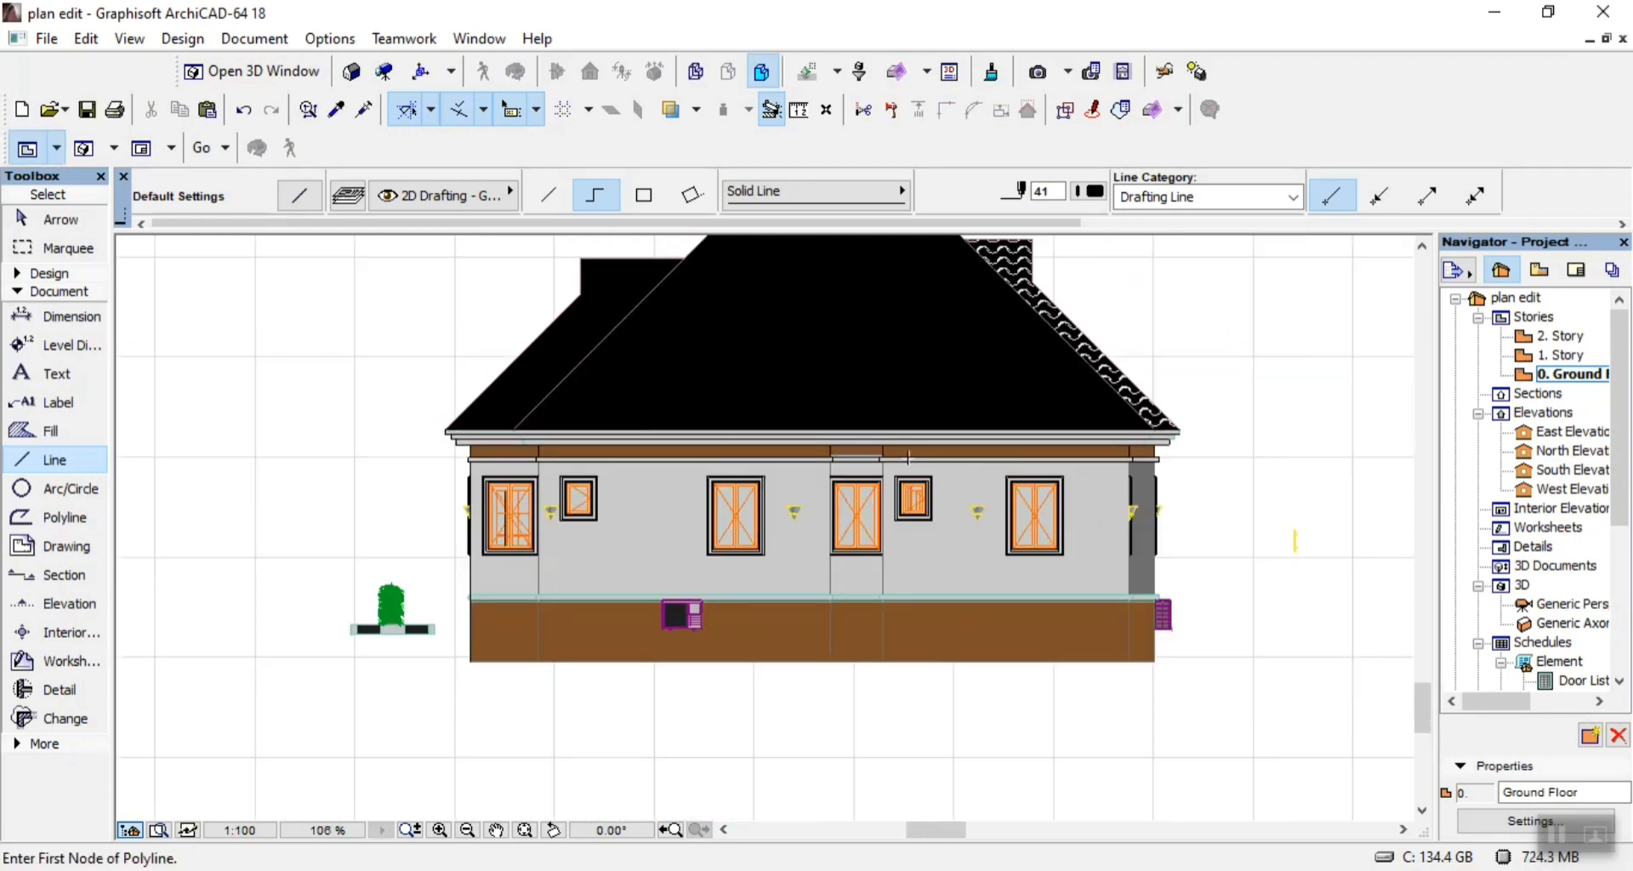
Outline the right end of the middle fascia tier with a chained line down its end and inward to the lowest tier's corner.
{"action": "scroll", "coordinate": [1226, 448], "scroll_direction": "up", "scroll_amount": 10}
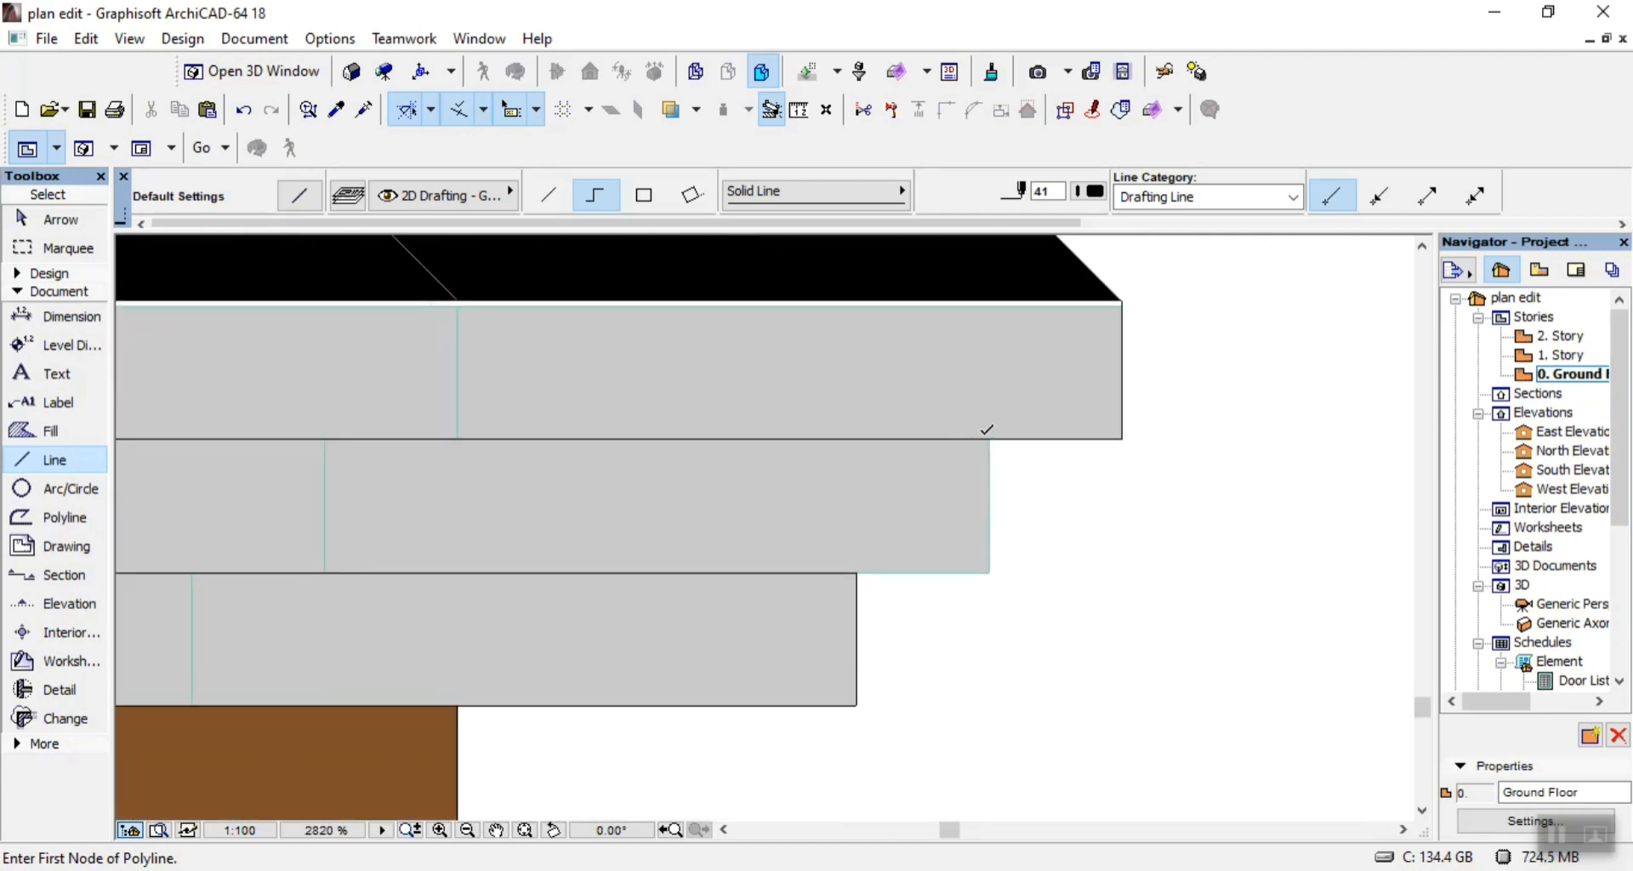
{"action": "left_click", "coordinate": [989, 438]}
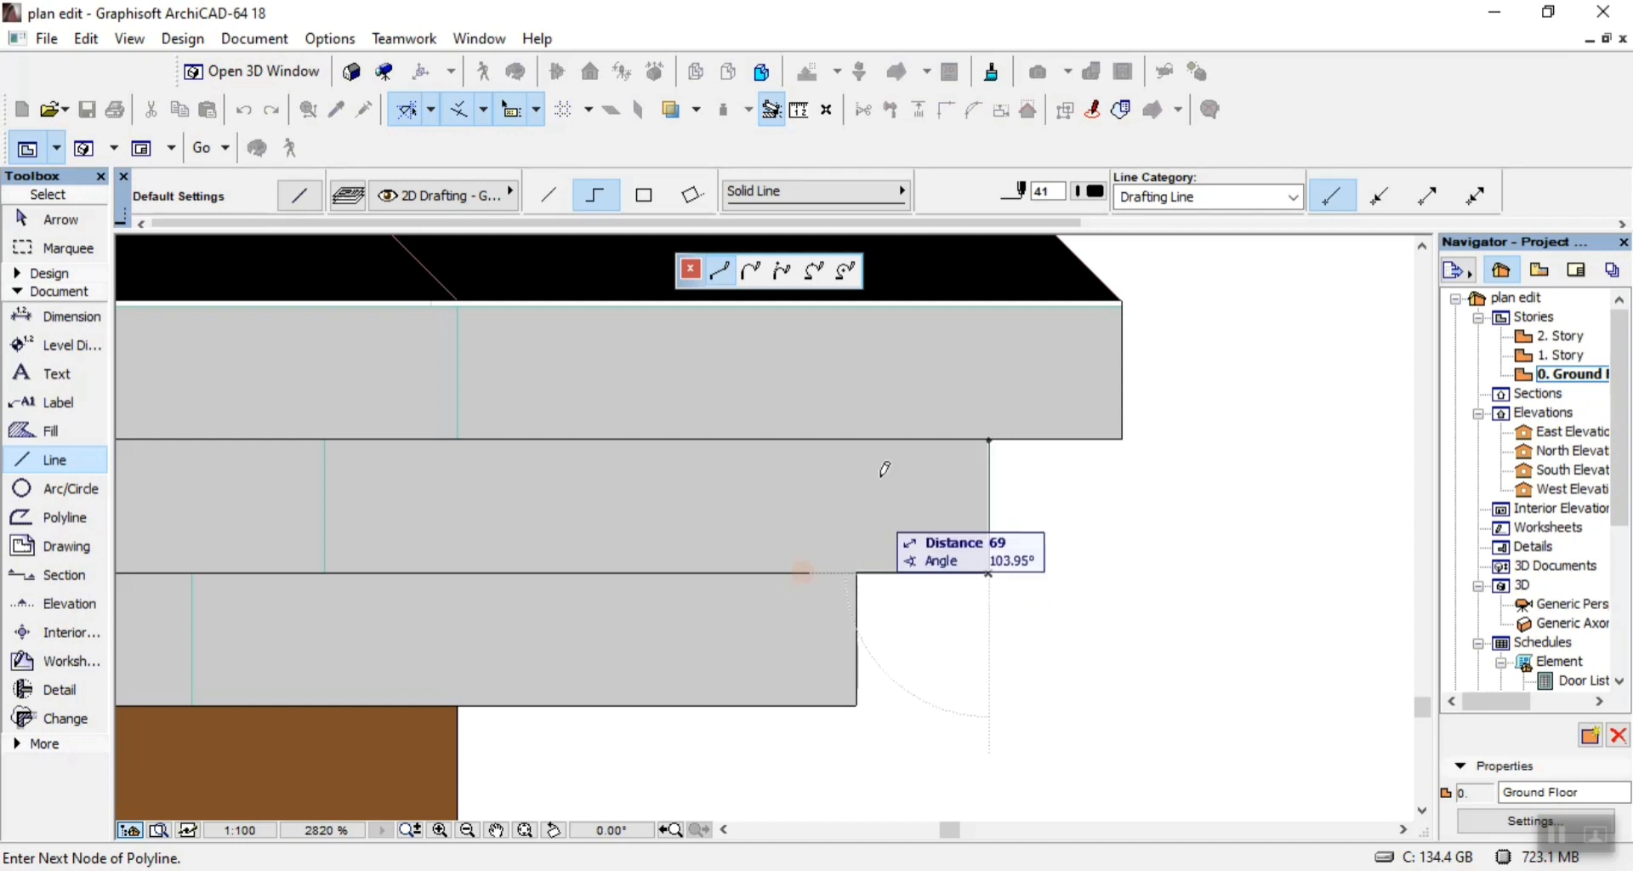
{"action": "right_click", "coordinate": [878, 466]}
{"action": "left_click", "coordinate": [972, 689]}
{"action": "scroll", "coordinate": [1029, 551], "scroll_direction": "down", "scroll_amount": 2}
{"action": "scroll", "coordinate": [1029, 551], "scroll_direction": "down", "scroll_amount": 1}
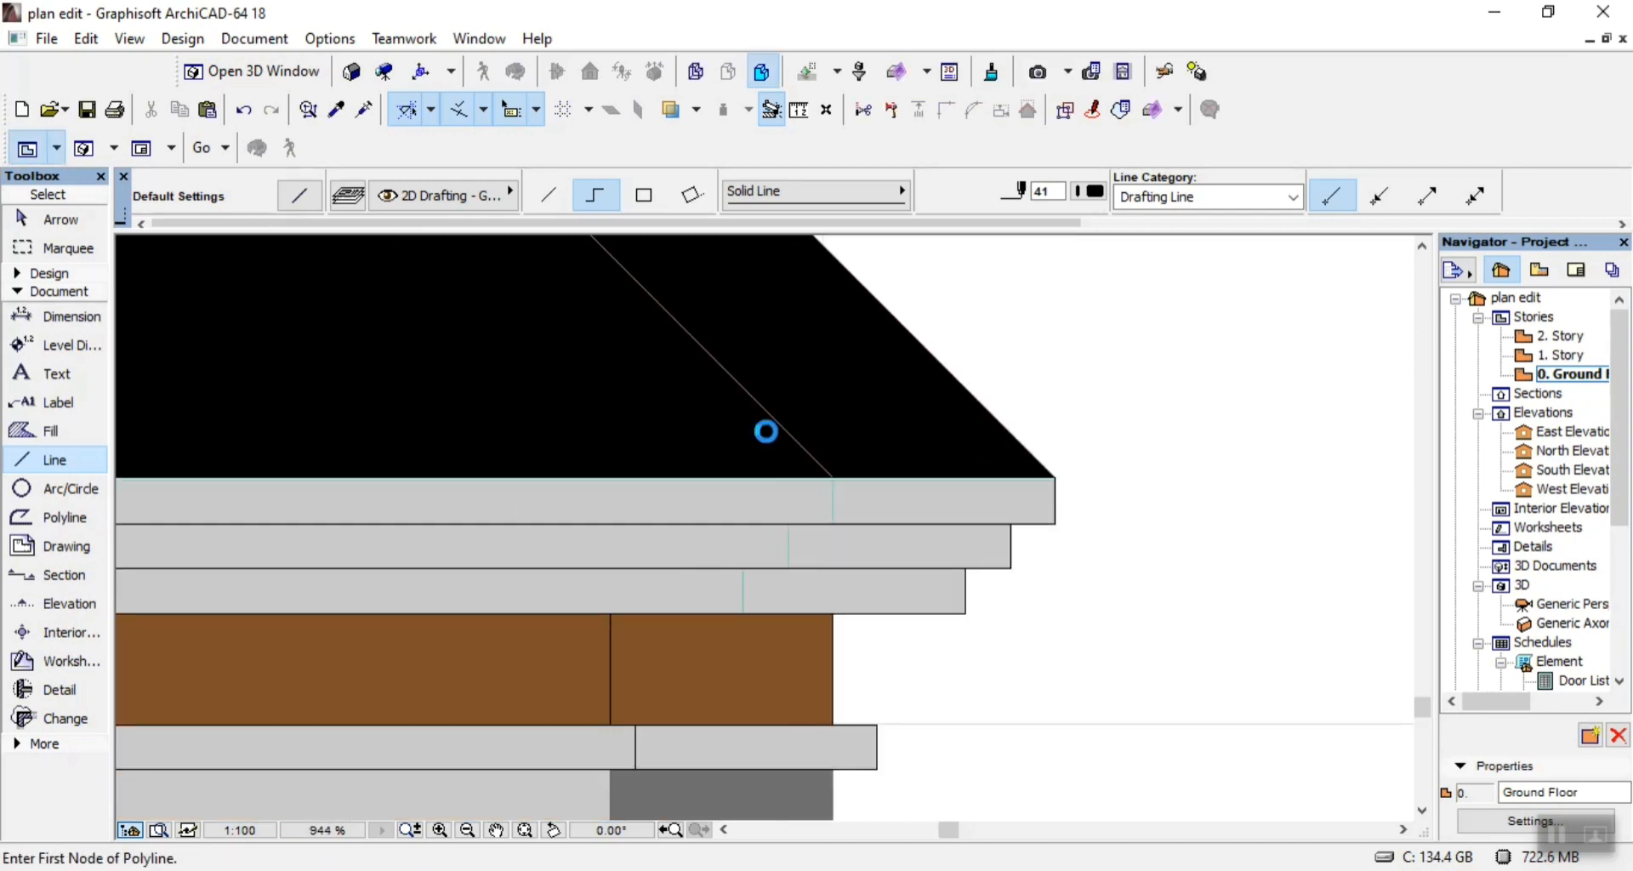
Draw black vertical lines over the joints of the three eaves fascia tiers near their right ends, about 104 high on the uppermost tier.
{"action": "scroll", "coordinate": [816, 550], "scroll_direction": "up", "scroll_amount": 4}
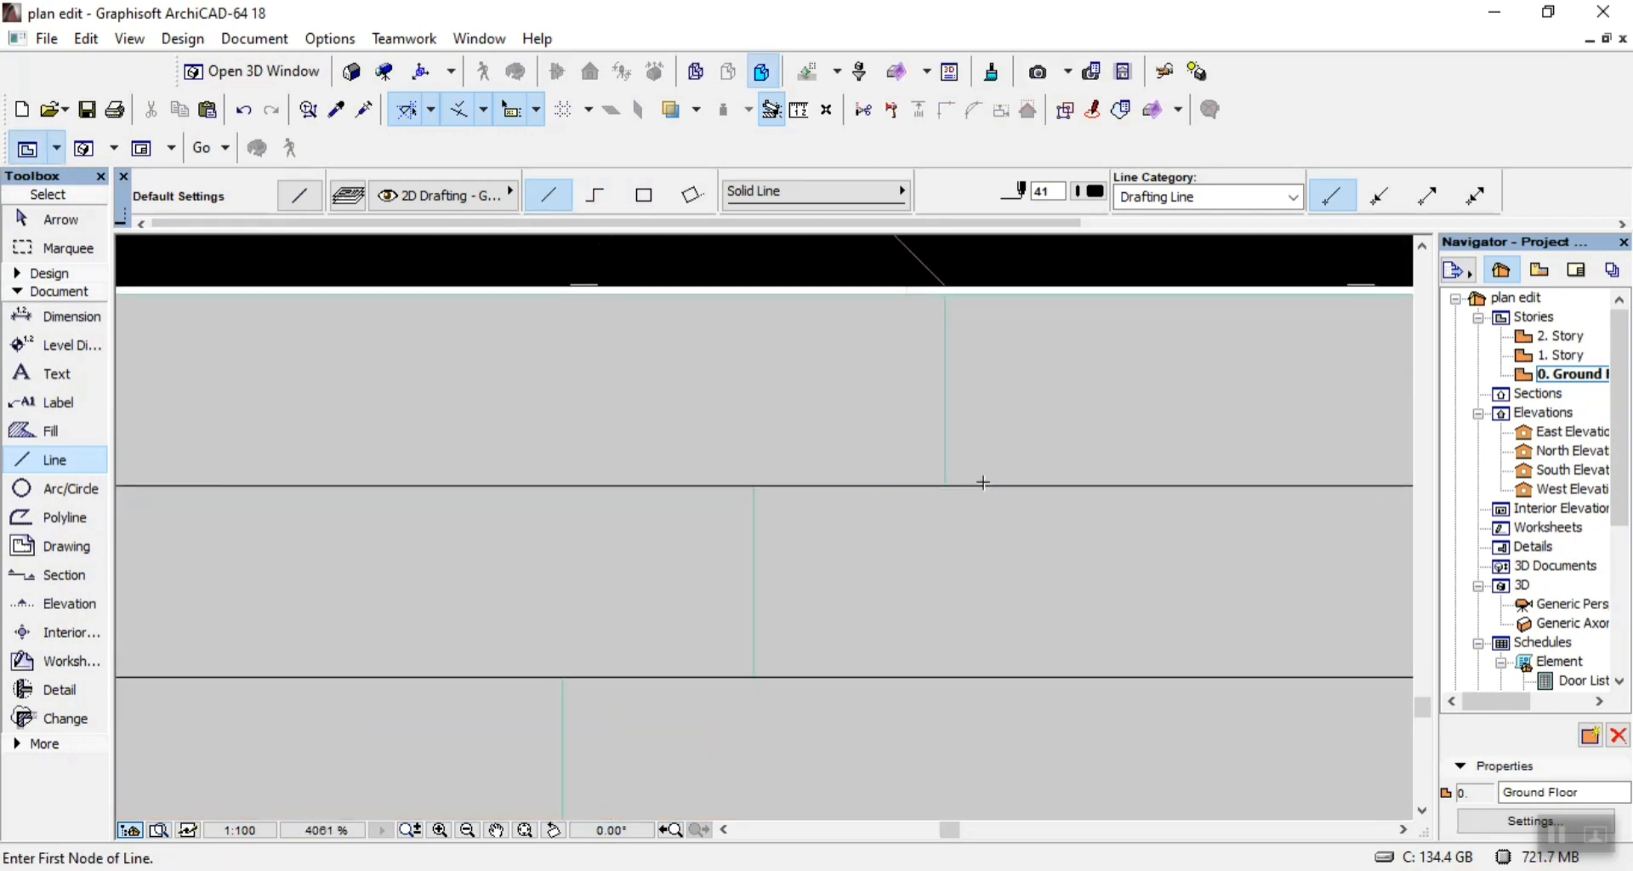
{"action": "left_click", "coordinate": [947, 482]}
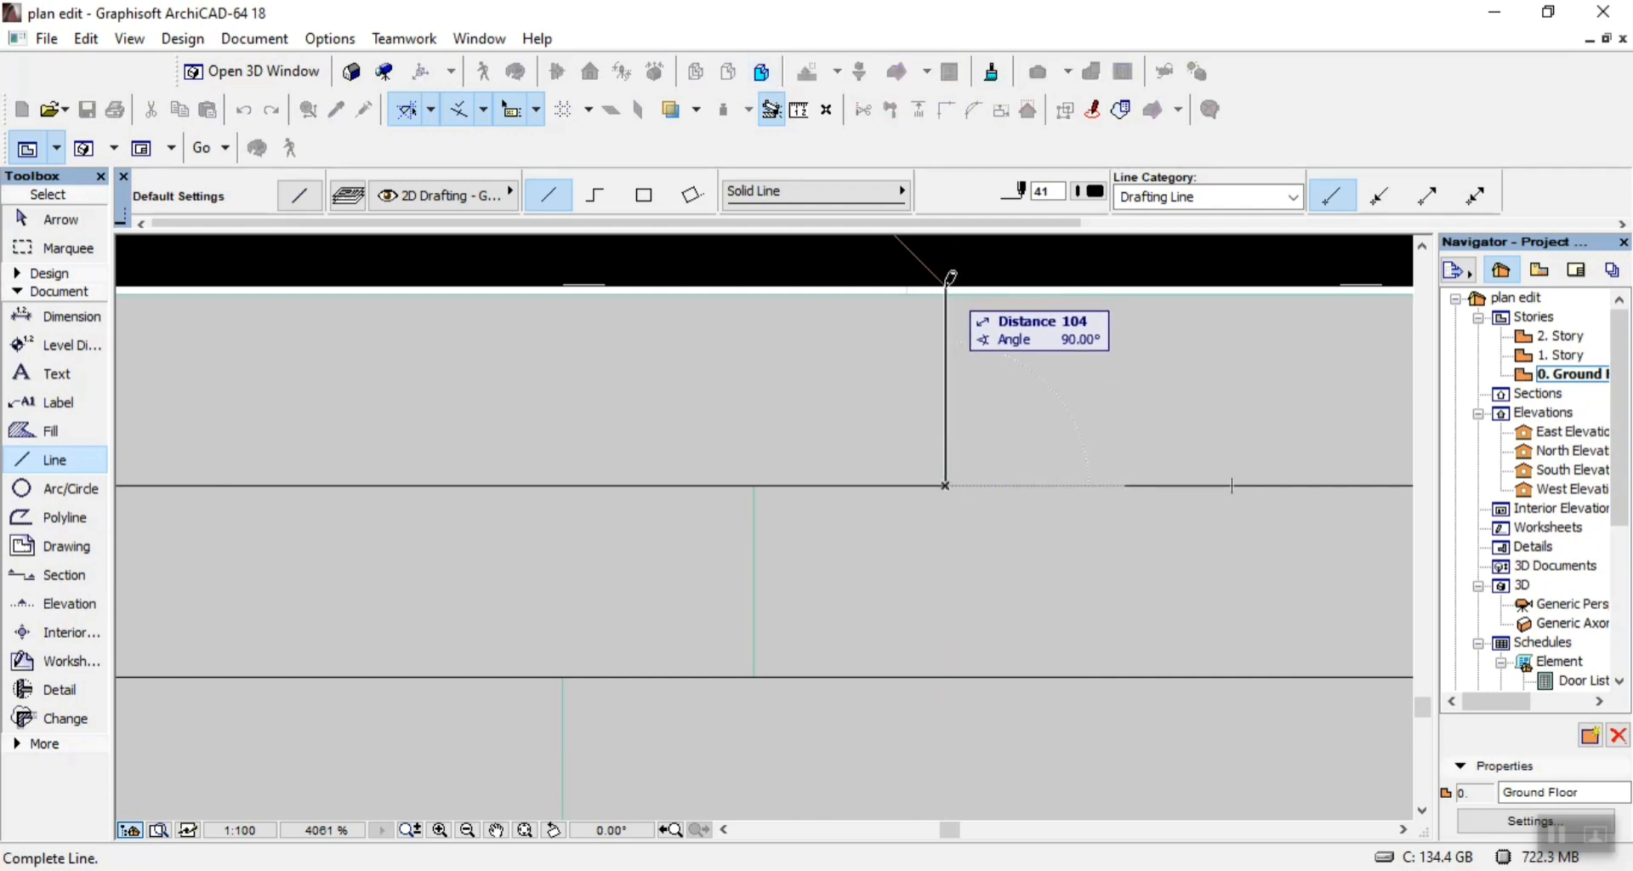
{"action": "left_click", "coordinate": [946, 288]}
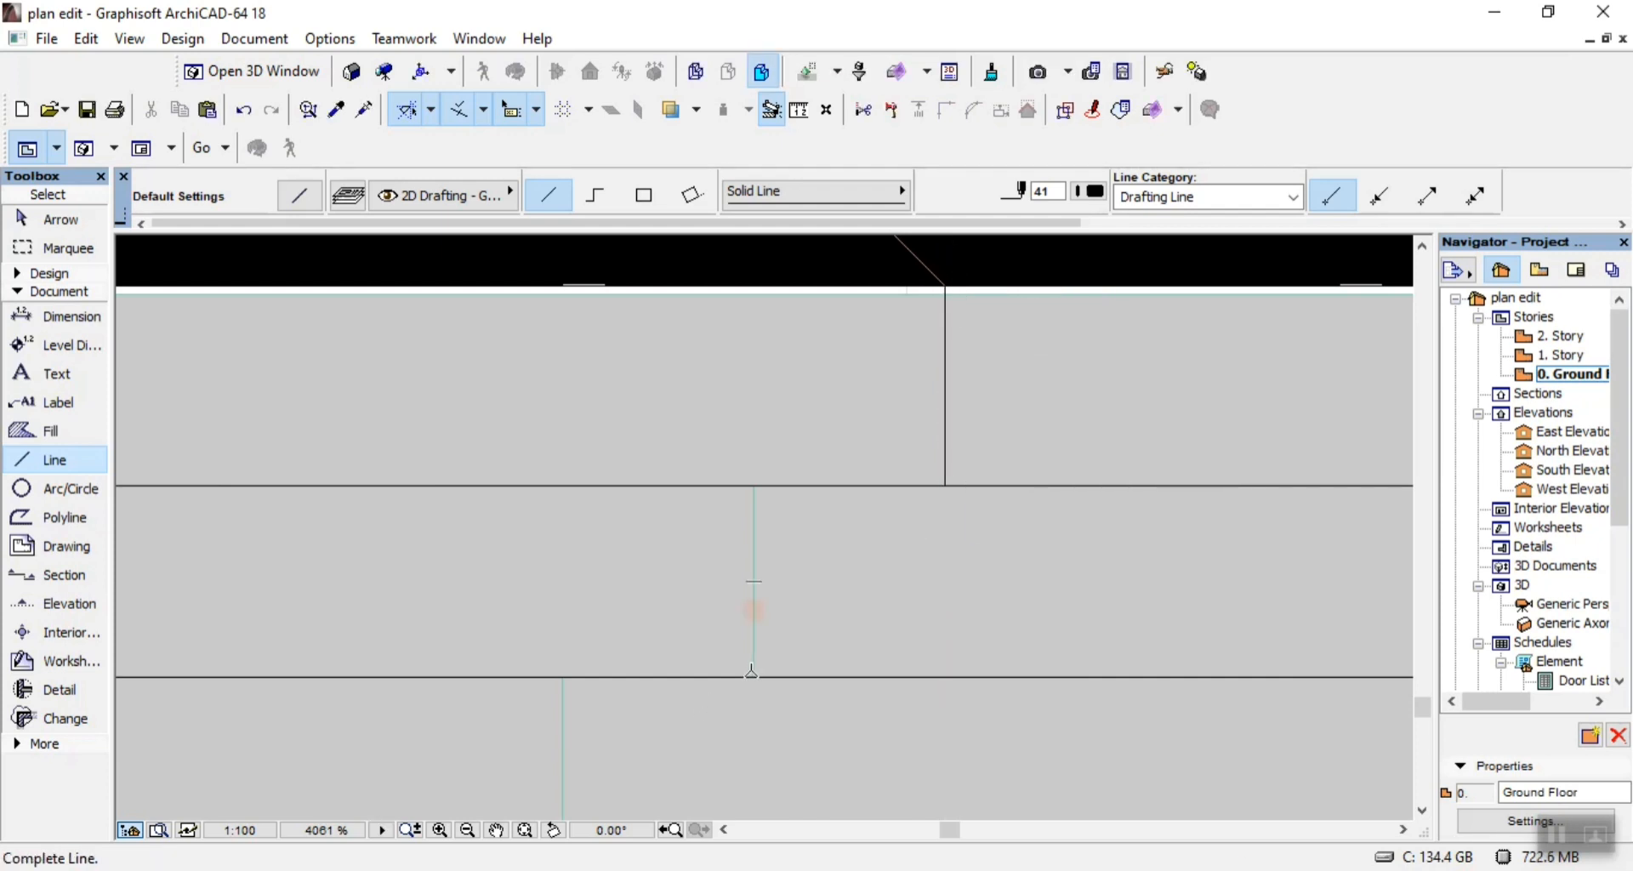
{"action": "left_click", "coordinate": [754, 489]}
{"action": "left_click", "coordinate": [755, 675]}
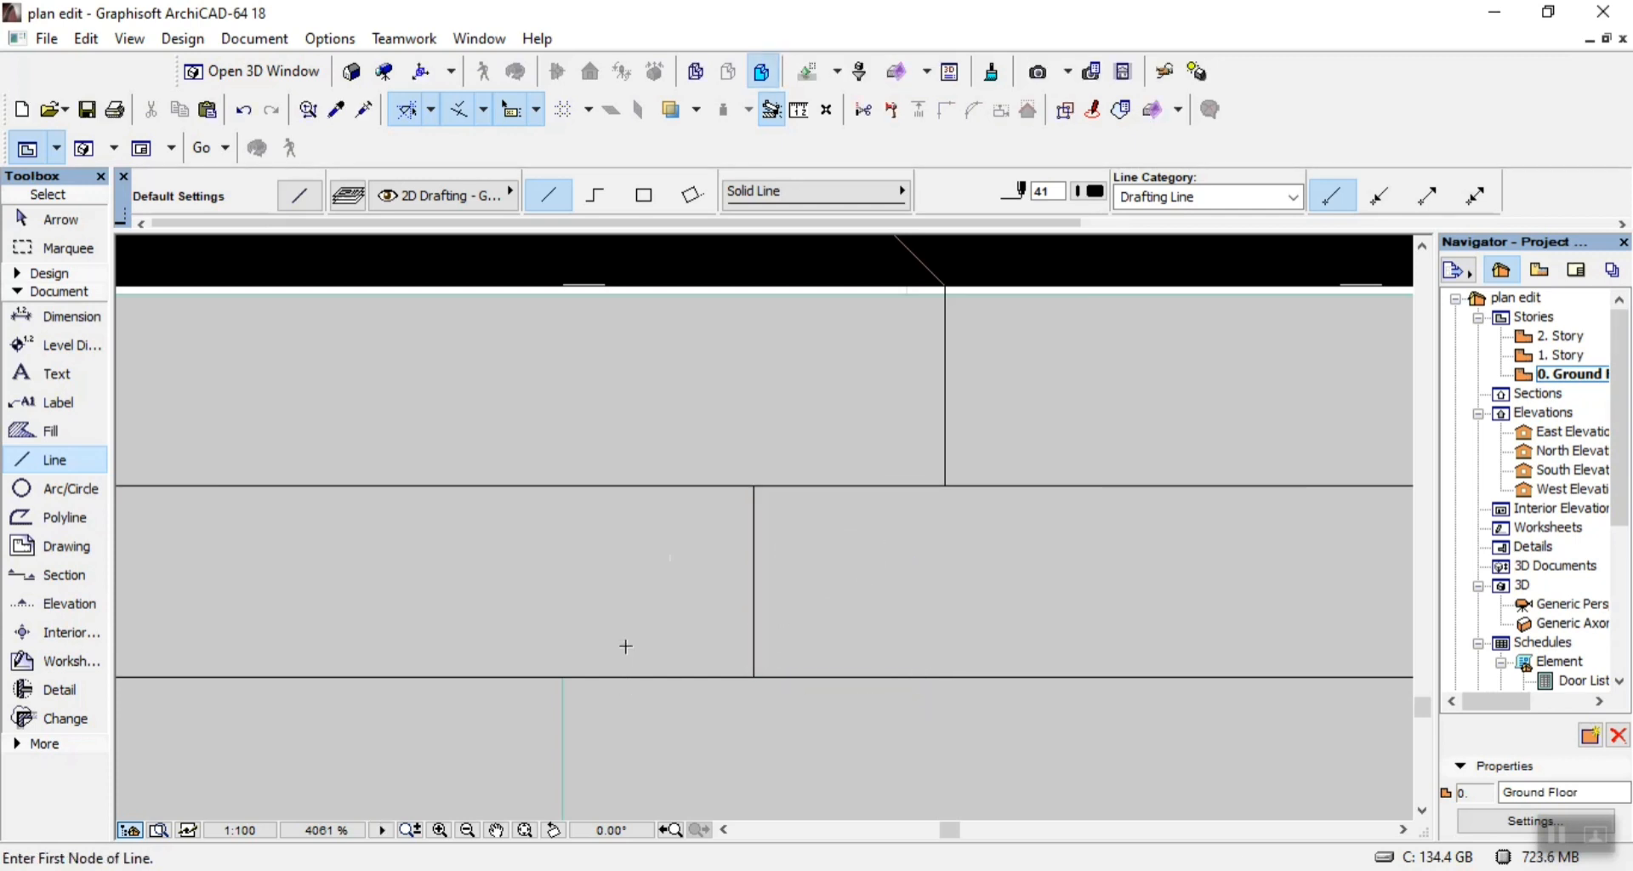
{"action": "scroll", "coordinate": [673, 582], "scroll_direction": "down", "scroll_amount": 4}
{"action": "scroll", "coordinate": [673, 582], "scroll_direction": "up", "scroll_amount": 6}
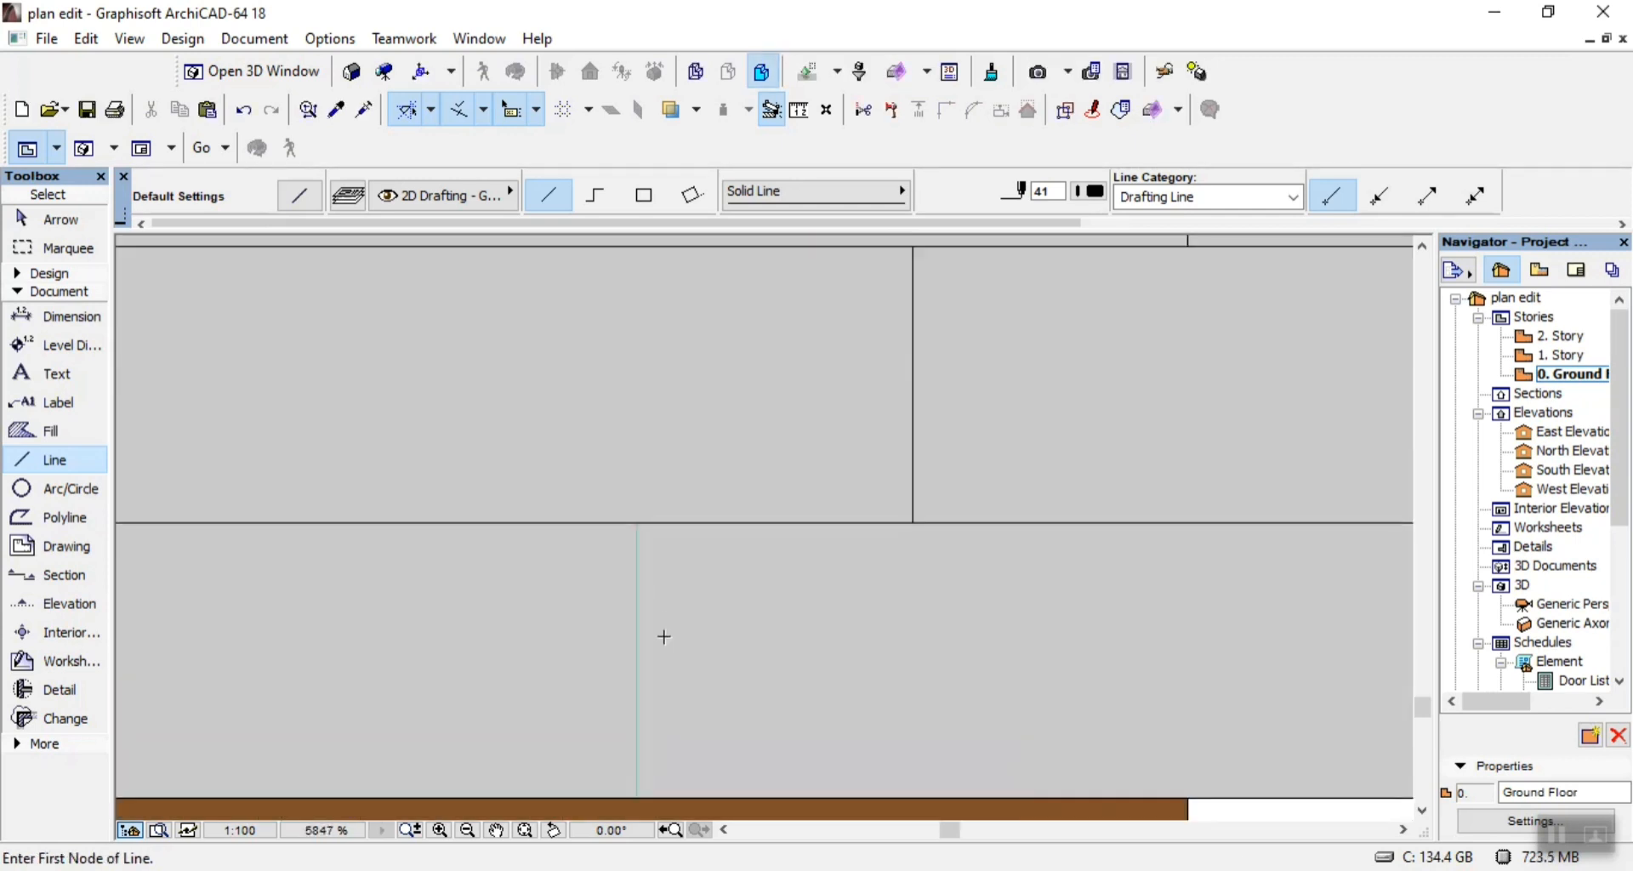
{"action": "left_click", "coordinate": [638, 791]}
{"action": "left_click", "coordinate": [637, 523]}
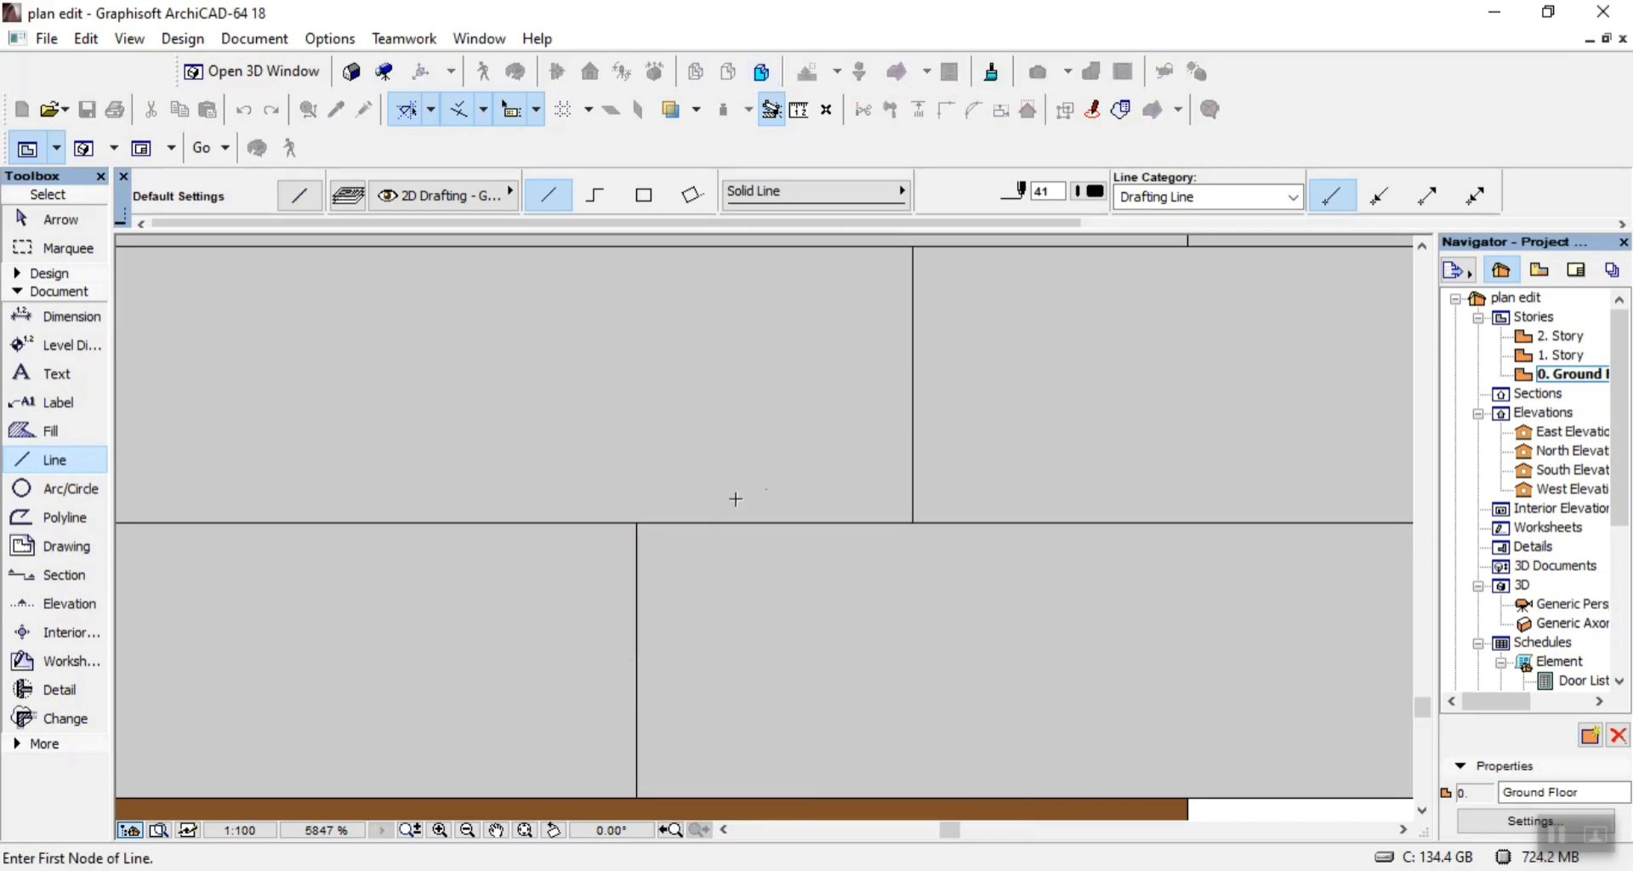
Inspect the eaves fascia and wall band from the right end to the left for joints still missing a black line.
{"action": "scroll", "coordinate": [864, 482], "scroll_direction": "down", "scroll_amount": 8}
{"action": "scroll", "coordinate": [863, 481], "scroll_direction": "down", "scroll_amount": 3}
{"action": "scroll", "coordinate": [863, 482], "scroll_direction": "down", "scroll_amount": 2}
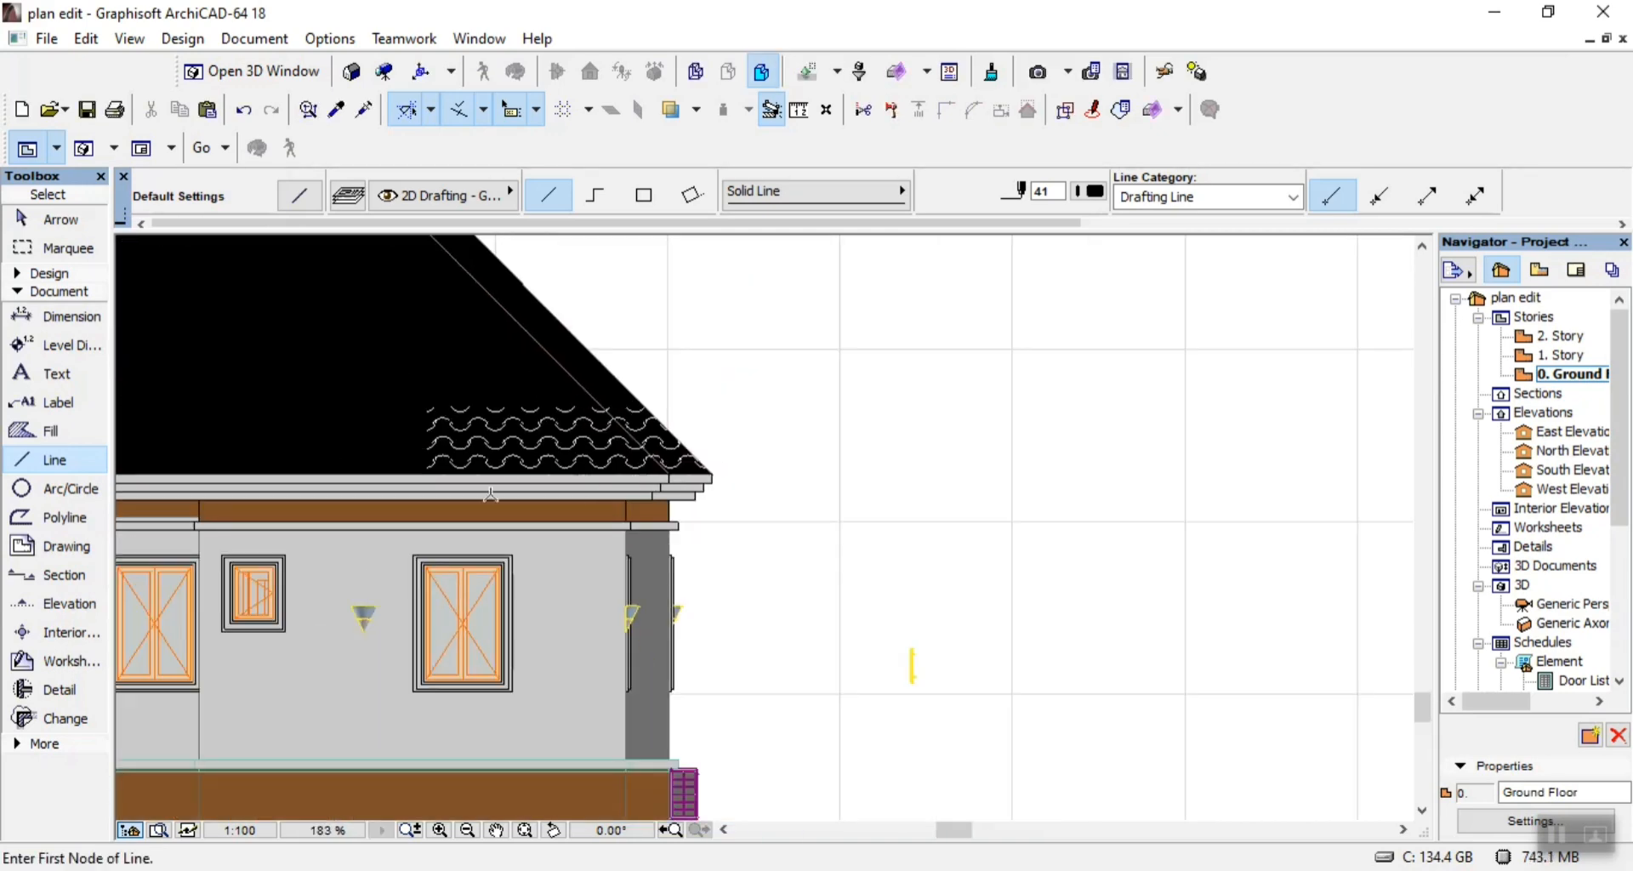
{"action": "scroll", "coordinate": [428, 502], "scroll_direction": "up", "scroll_amount": 3}
{"action": "scroll", "coordinate": [429, 502], "scroll_direction": "down", "scroll_amount": 4}
{"action": "scroll", "coordinate": [417, 504], "scroll_direction": "up", "scroll_amount": 4}
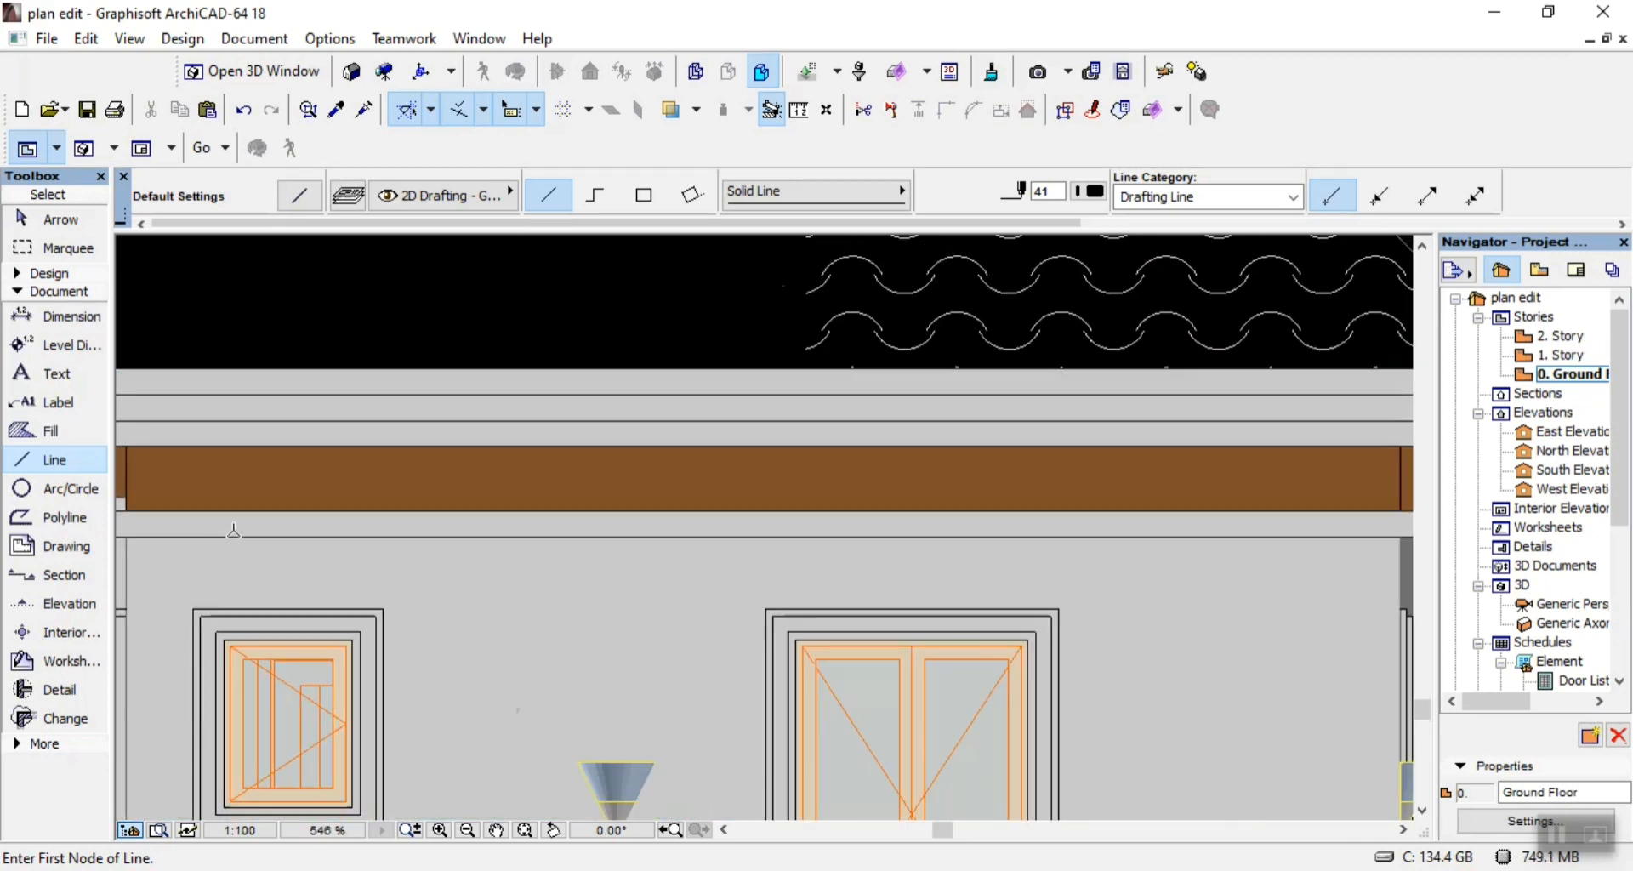
{"action": "scroll", "coordinate": [410, 504], "scroll_direction": "down", "scroll_amount": 8}
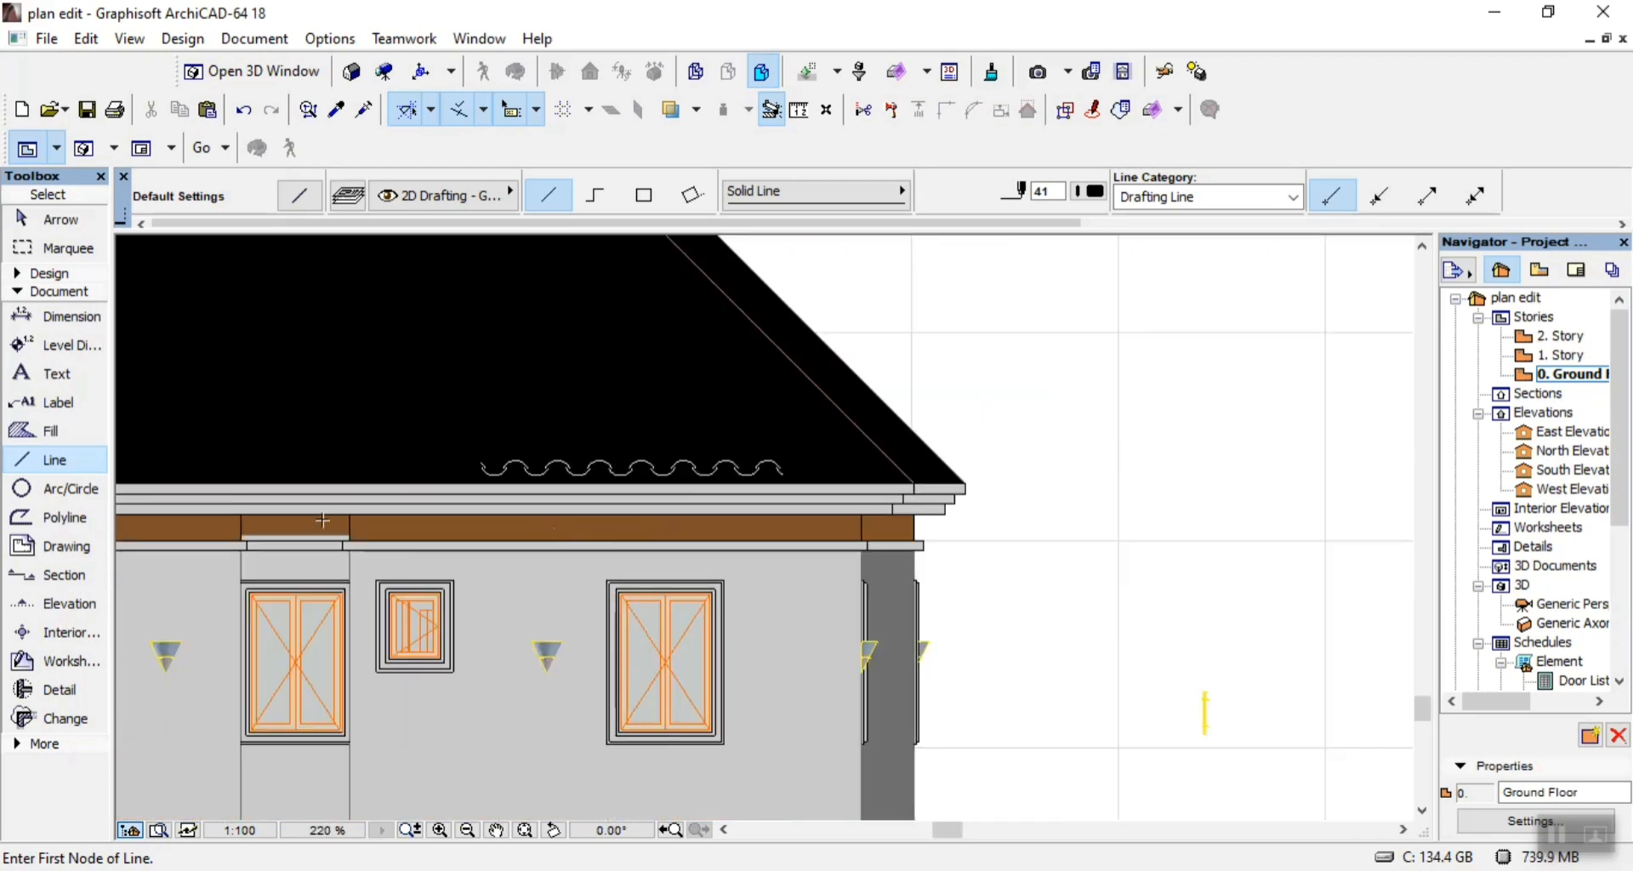
{"action": "scroll", "coordinate": [543, 566], "scroll_direction": "up", "scroll_amount": 6}
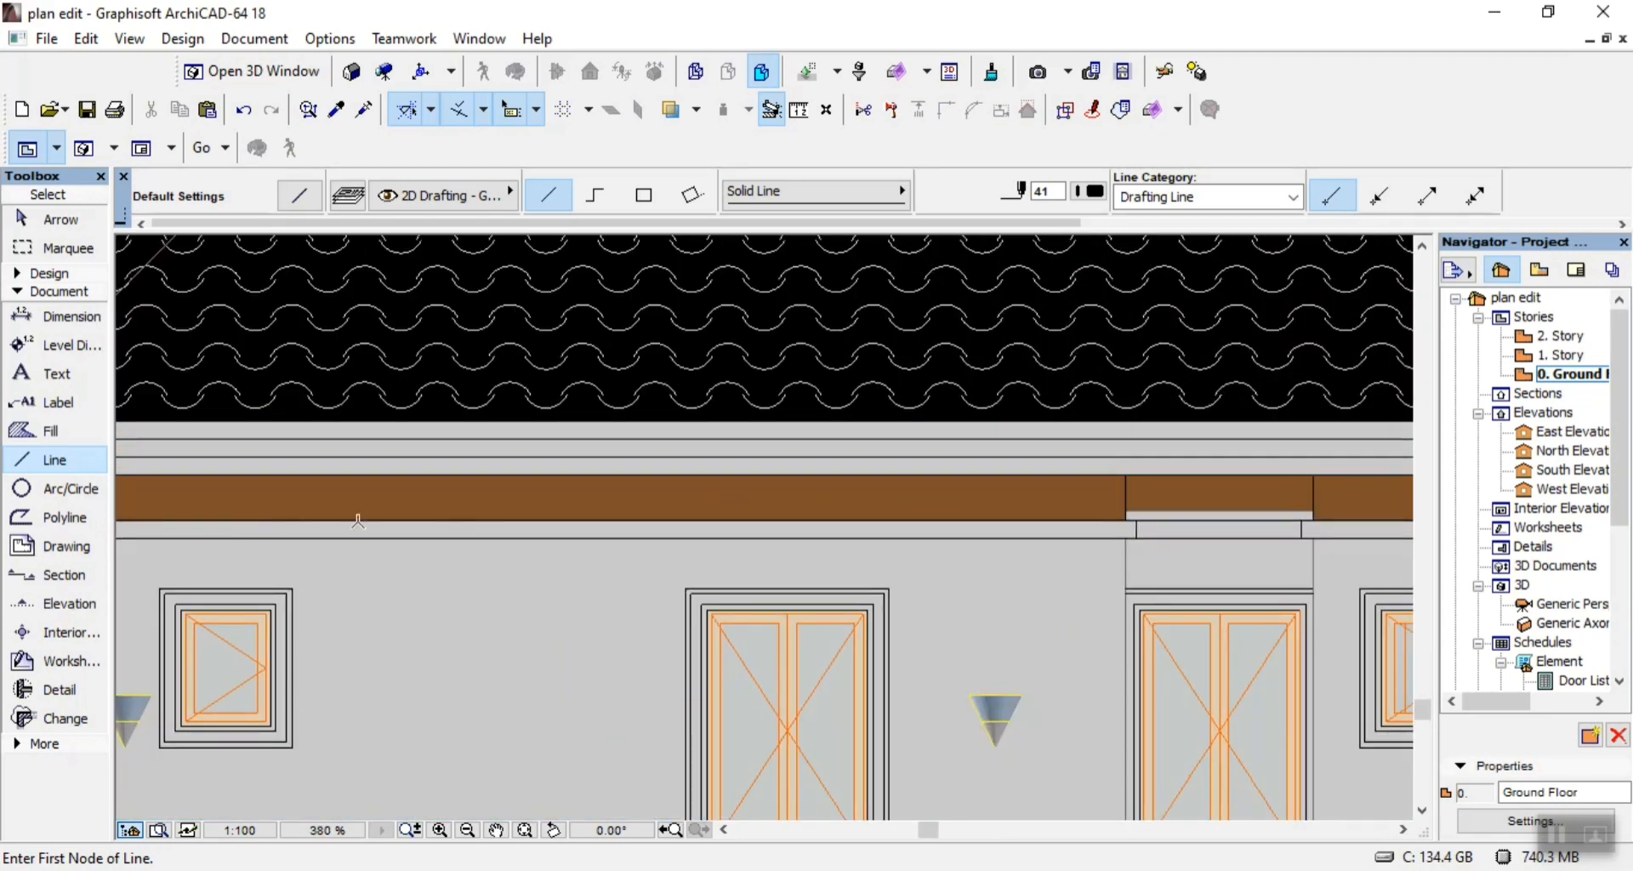
{"action": "scroll", "coordinate": [792, 528], "scroll_direction": "down", "scroll_amount": 4}
{"action": "scroll", "coordinate": [792, 527], "scroll_direction": "down", "scroll_amount": 2}
Draw black vertical lines over the three fascia tier joints near the left end, about 104 high on the uppermost tier and 100 on the lowest.
{"action": "scroll", "coordinate": [711, 377], "scroll_direction": "up", "scroll_amount": 10}
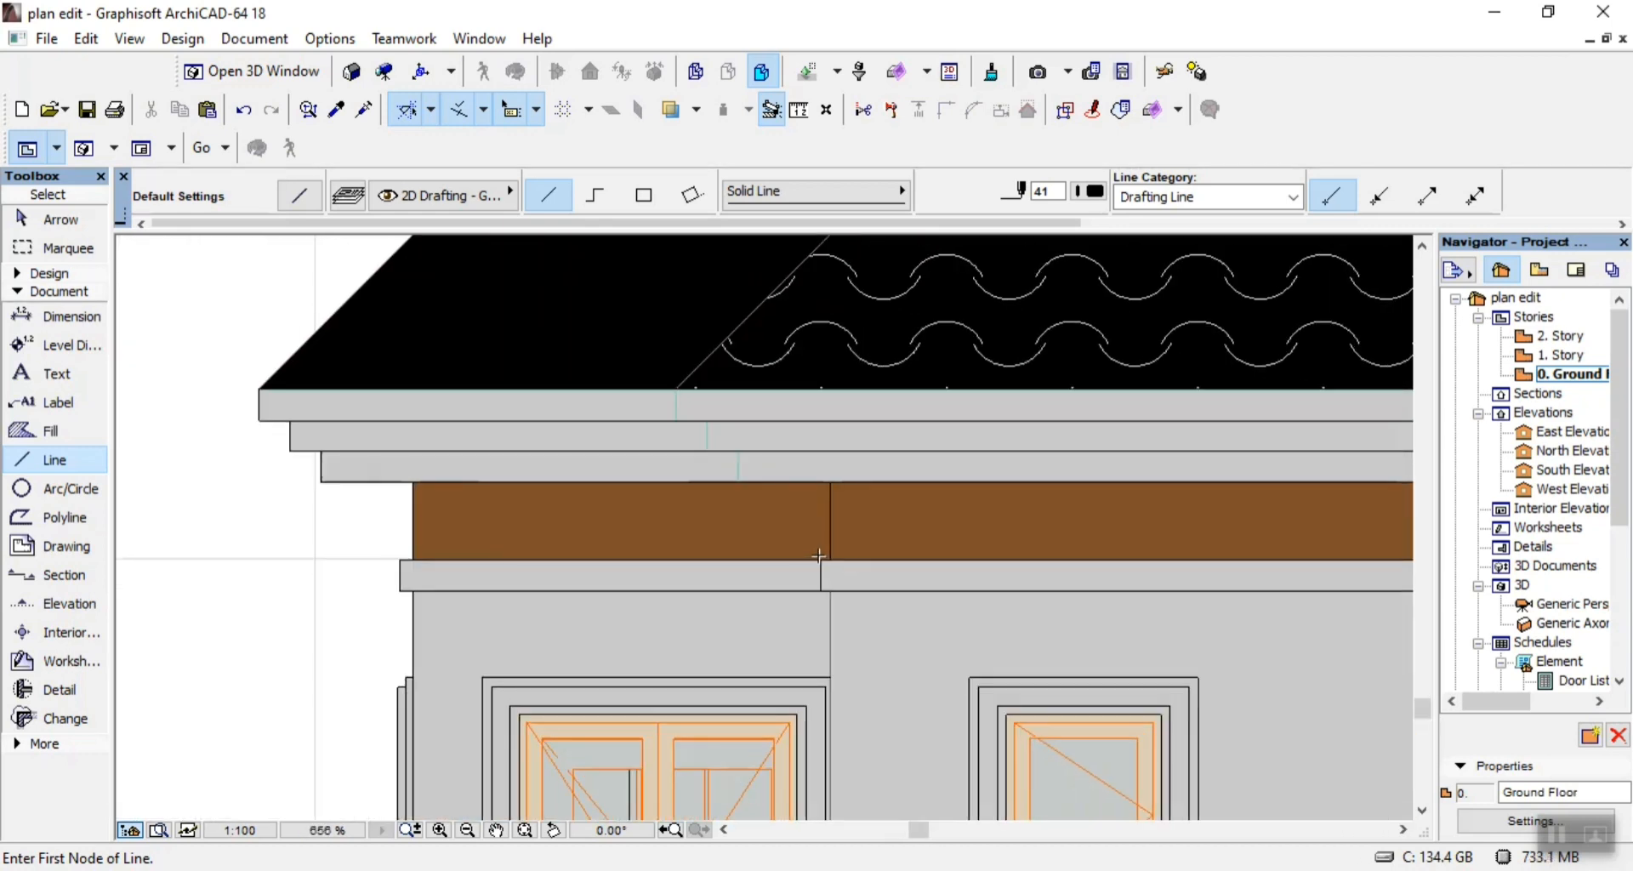
{"action": "scroll", "coordinate": [711, 377], "scroll_direction": "up", "scroll_amount": 5}
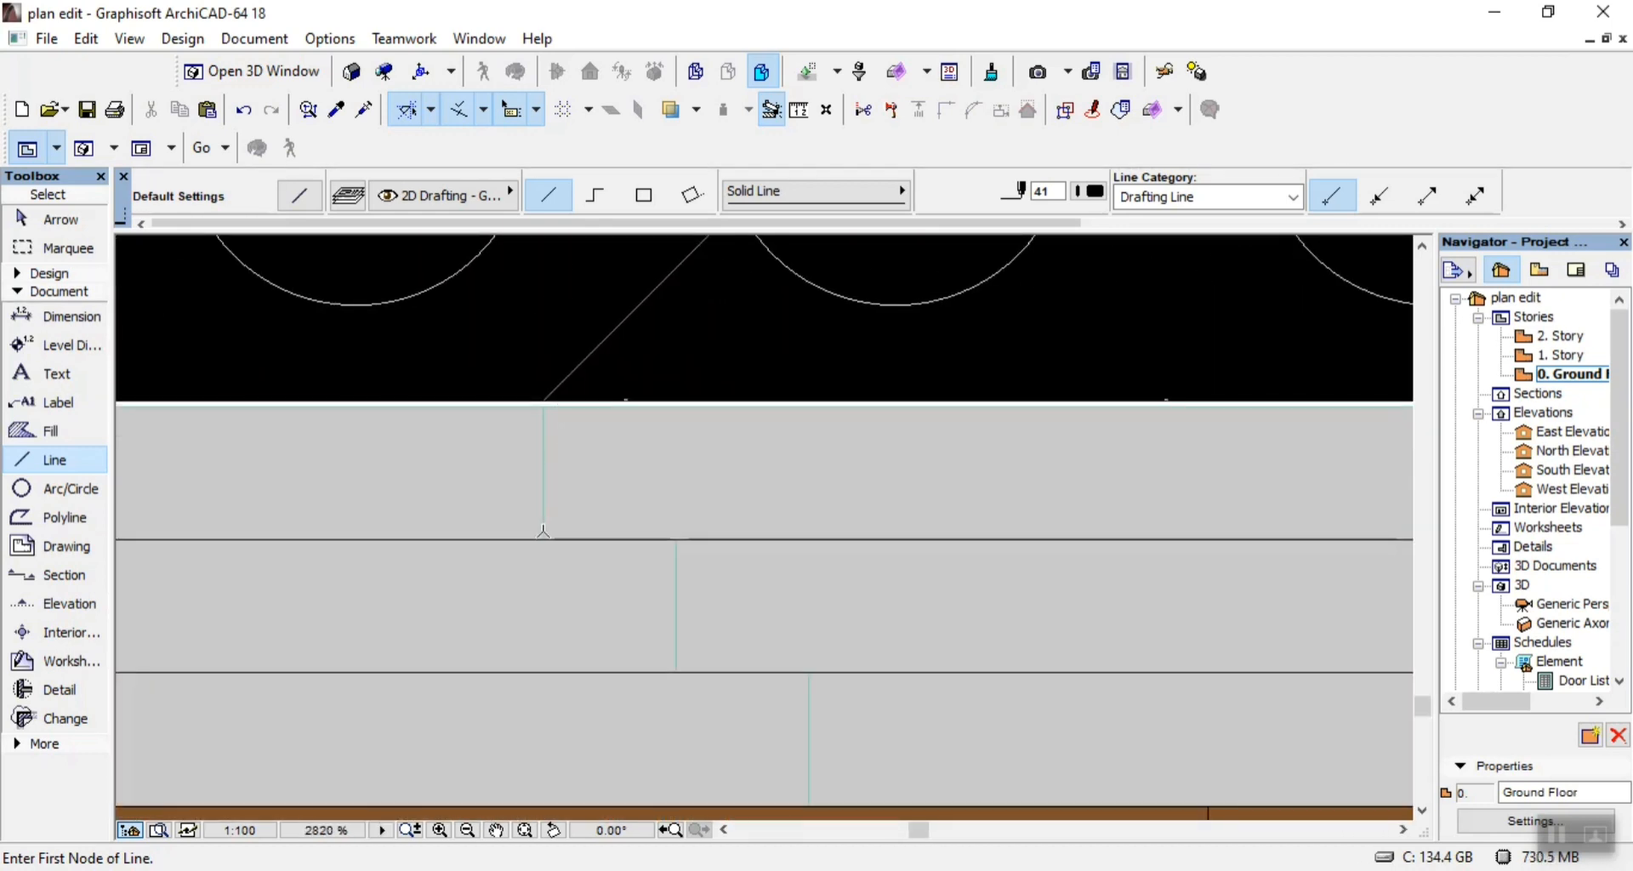
{"action": "left_click", "coordinate": [543, 538]}
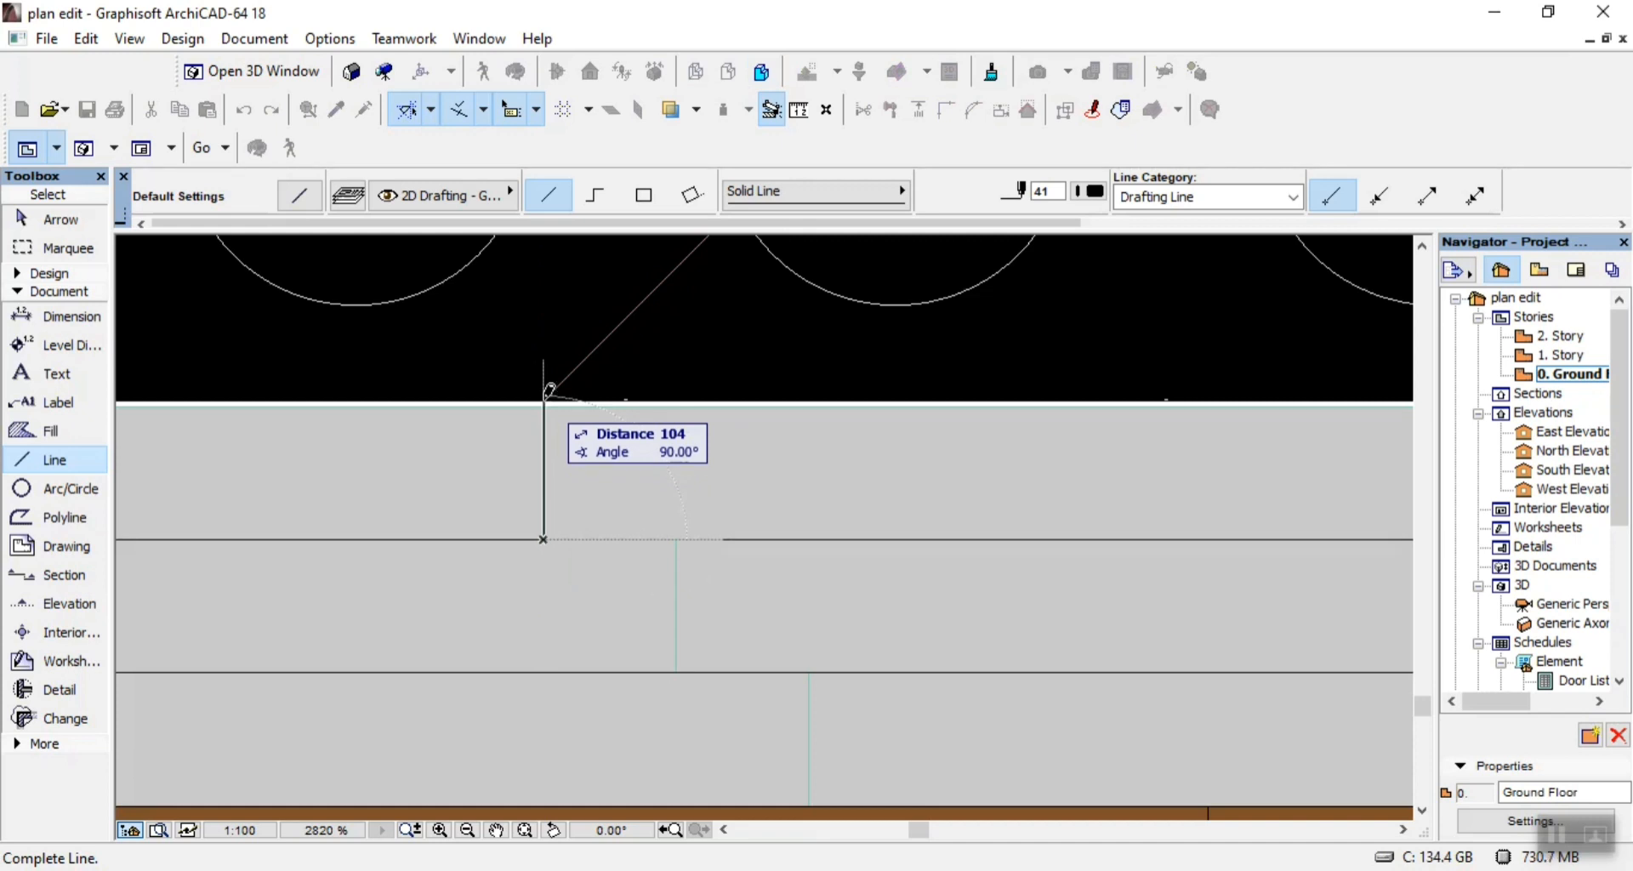
{"action": "left_click", "coordinate": [549, 391]}
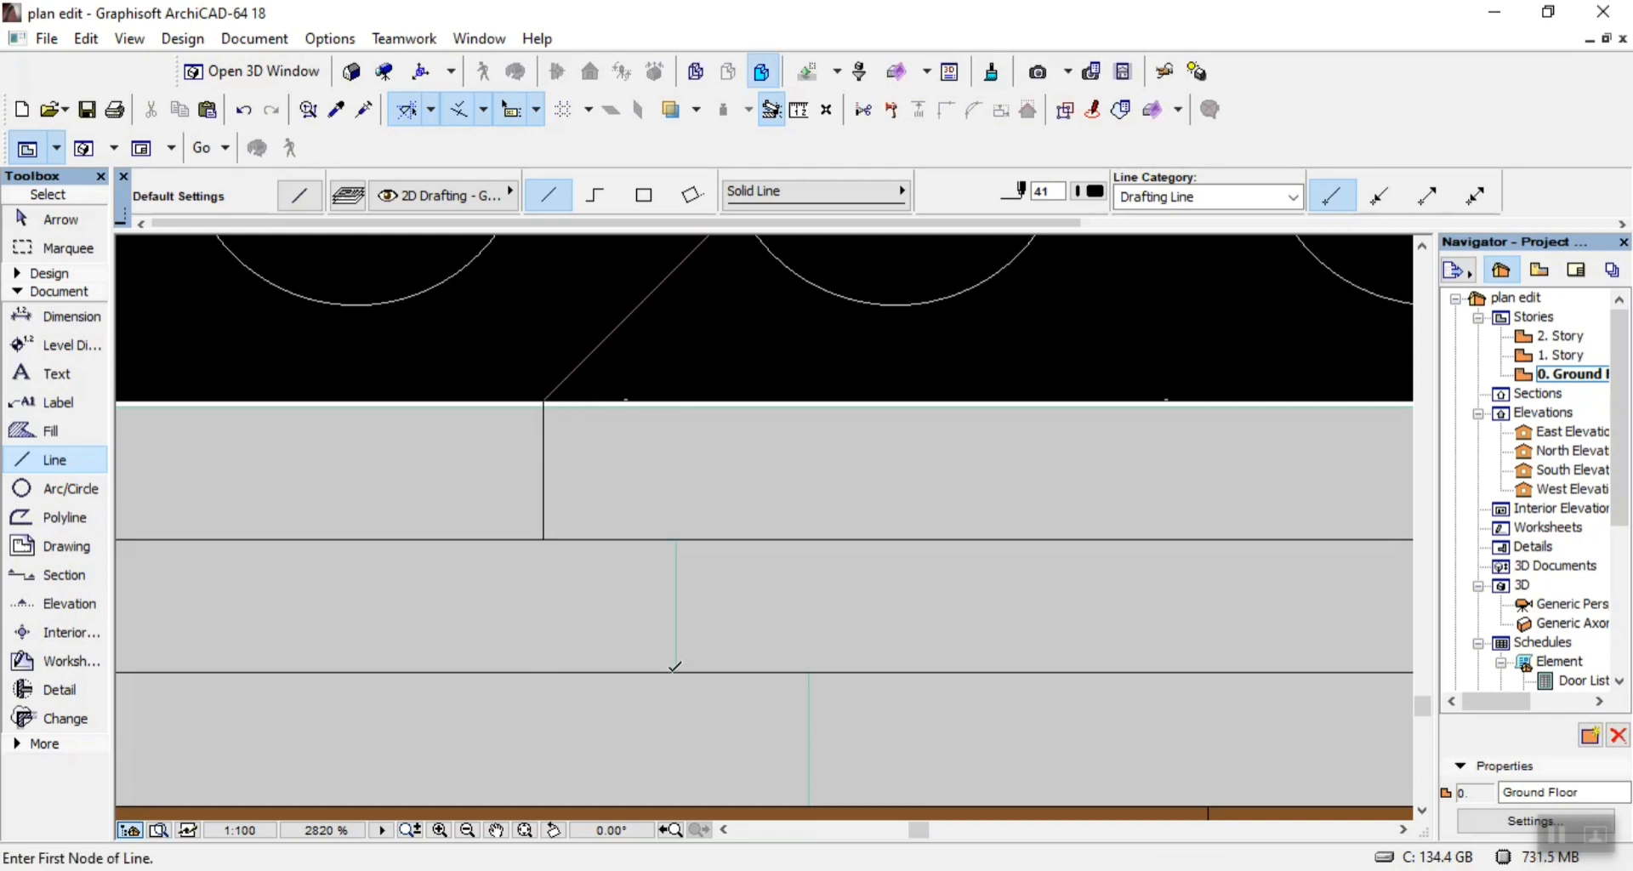
{"action": "left_click", "coordinate": [676, 671]}
{"action": "left_click", "coordinate": [680, 538]}
{"action": "left_click", "coordinate": [810, 802]}
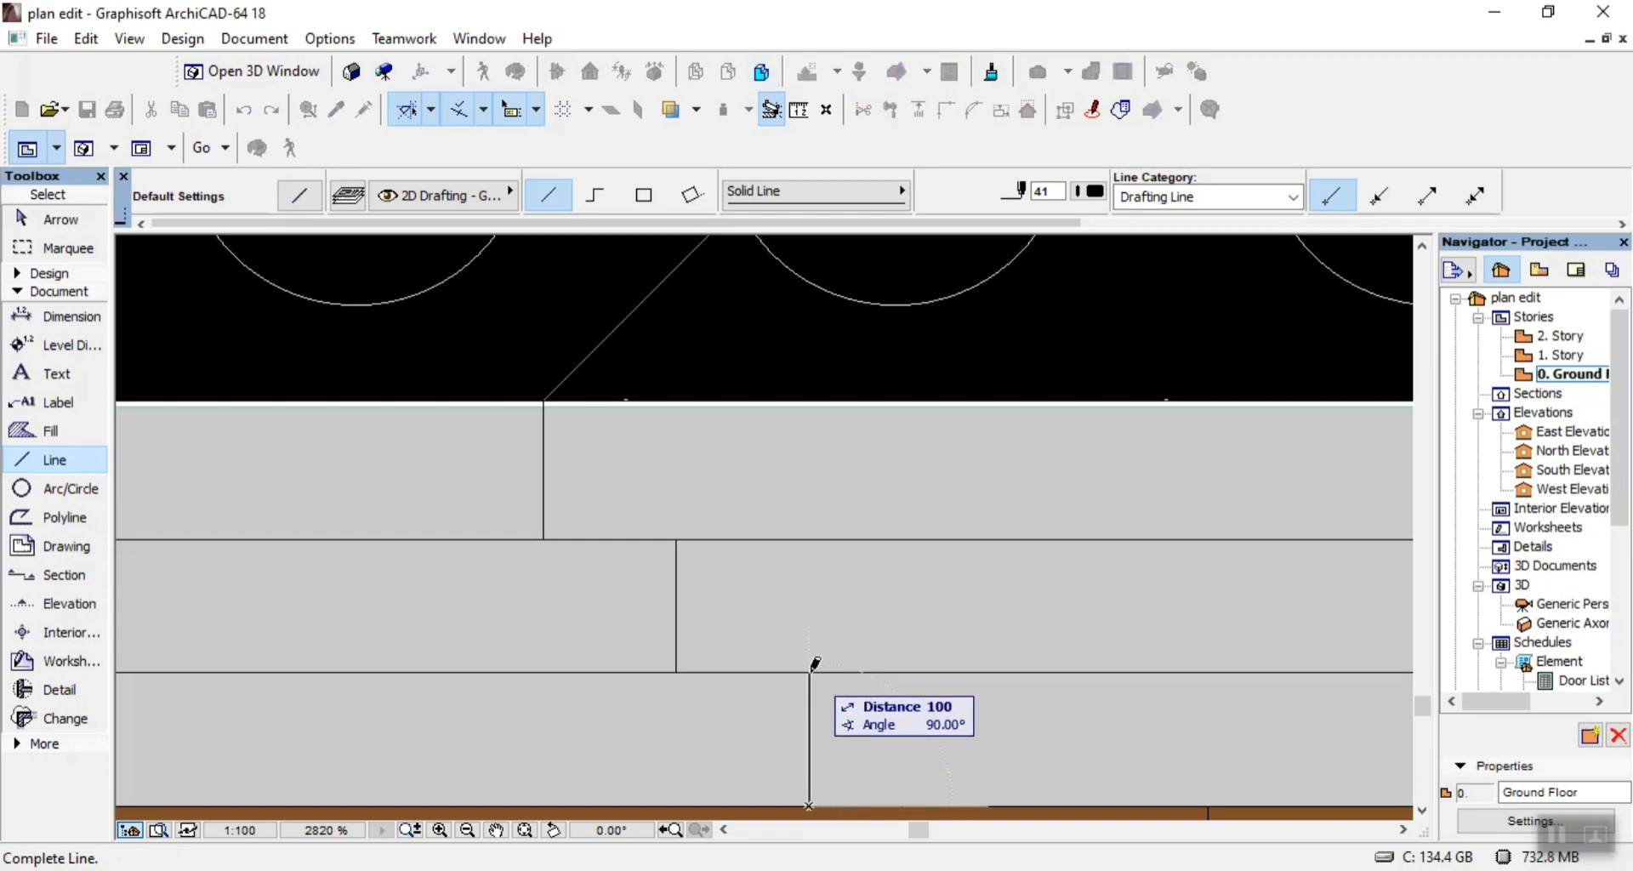
{"action": "left_click", "coordinate": [809, 672]}
Trace the outer left roof slope with a chained line from the fascia's upper left corner to the stepped corner, about 3827 long.
{"action": "scroll", "coordinate": [809, 672], "scroll_direction": "down", "scroll_amount": 5}
{"action": "scroll", "coordinate": [714, 587], "scroll_direction": "down", "scroll_amount": 3}
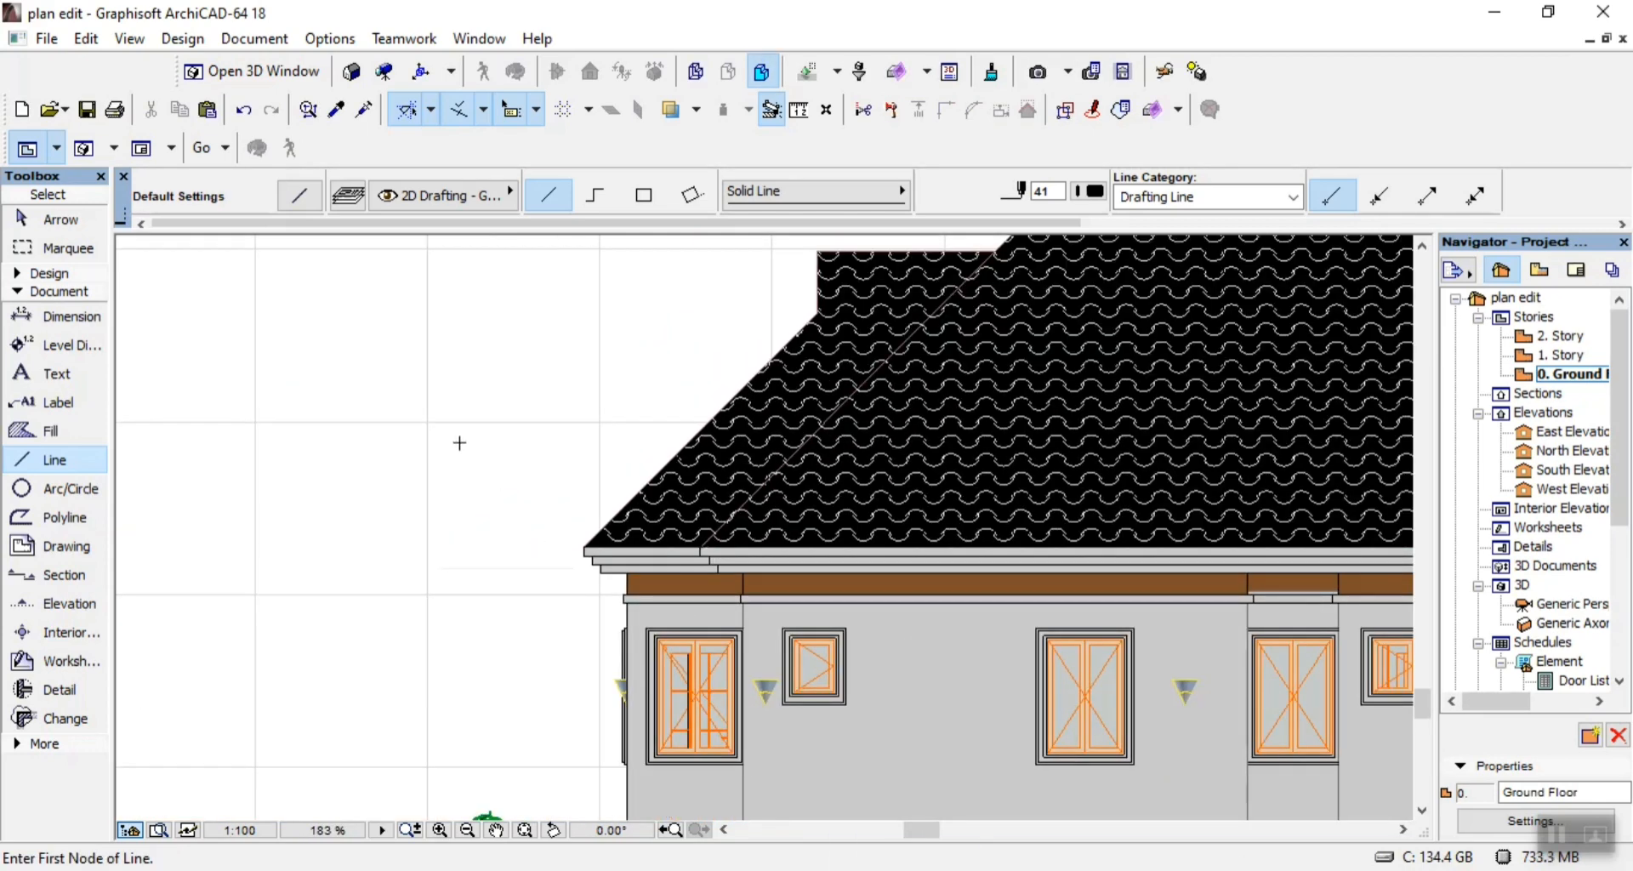
{"action": "scroll", "coordinate": [460, 442], "scroll_direction": "down", "scroll_amount": 4}
{"action": "scroll", "coordinate": [474, 437], "scroll_direction": "up", "scroll_amount": 4}
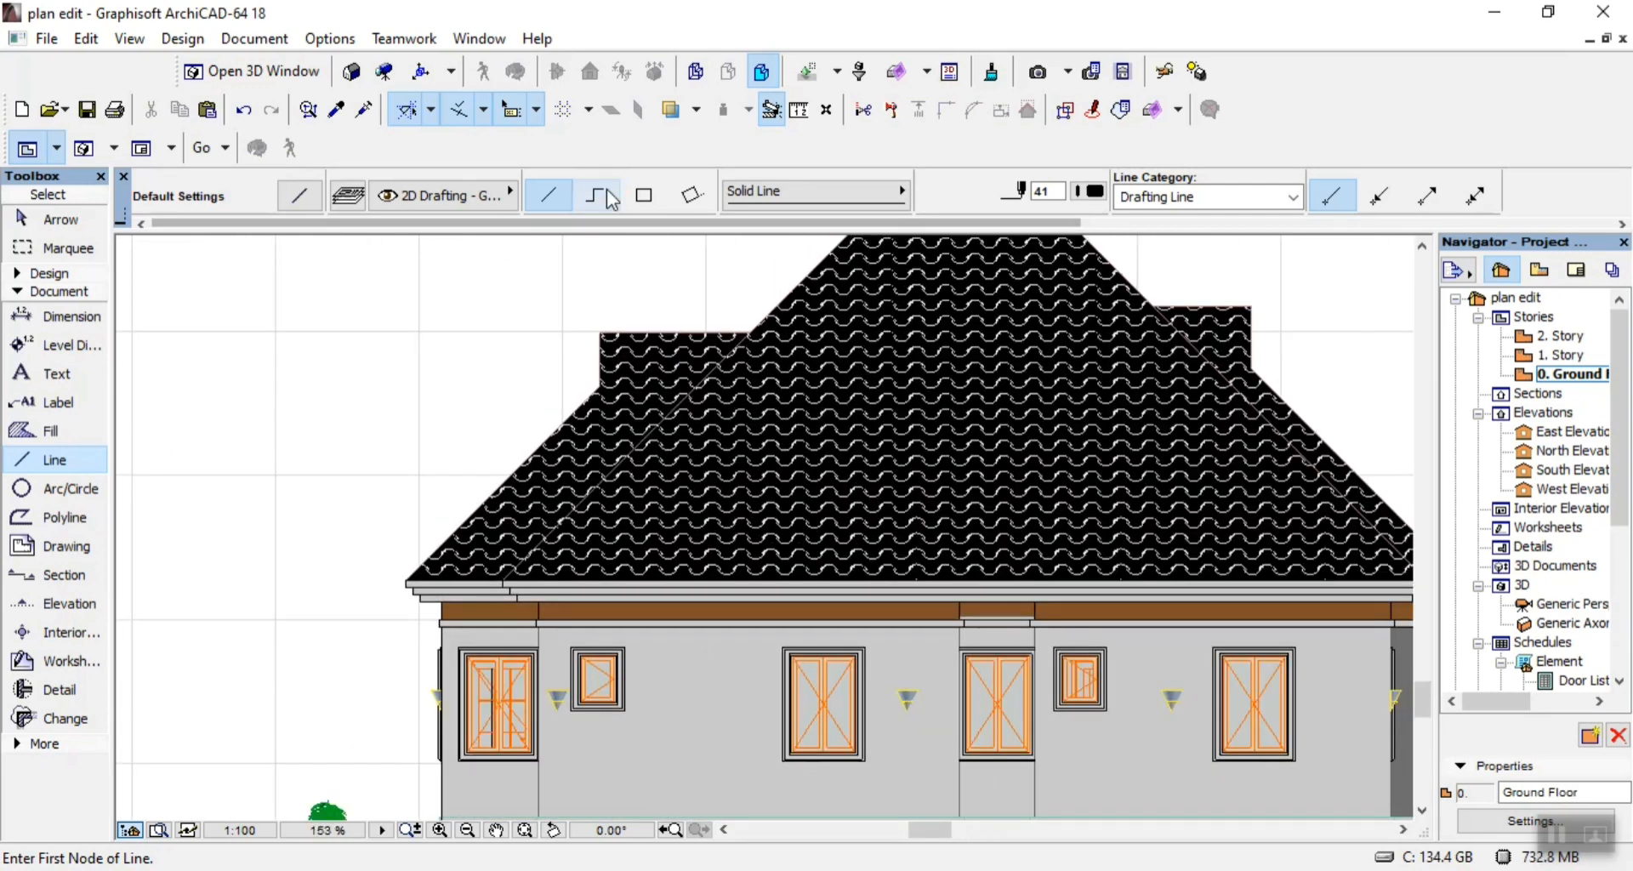
{"action": "left_click", "coordinate": [609, 197]}
{"action": "scroll", "coordinate": [358, 547], "scroll_direction": "up", "scroll_amount": 4}
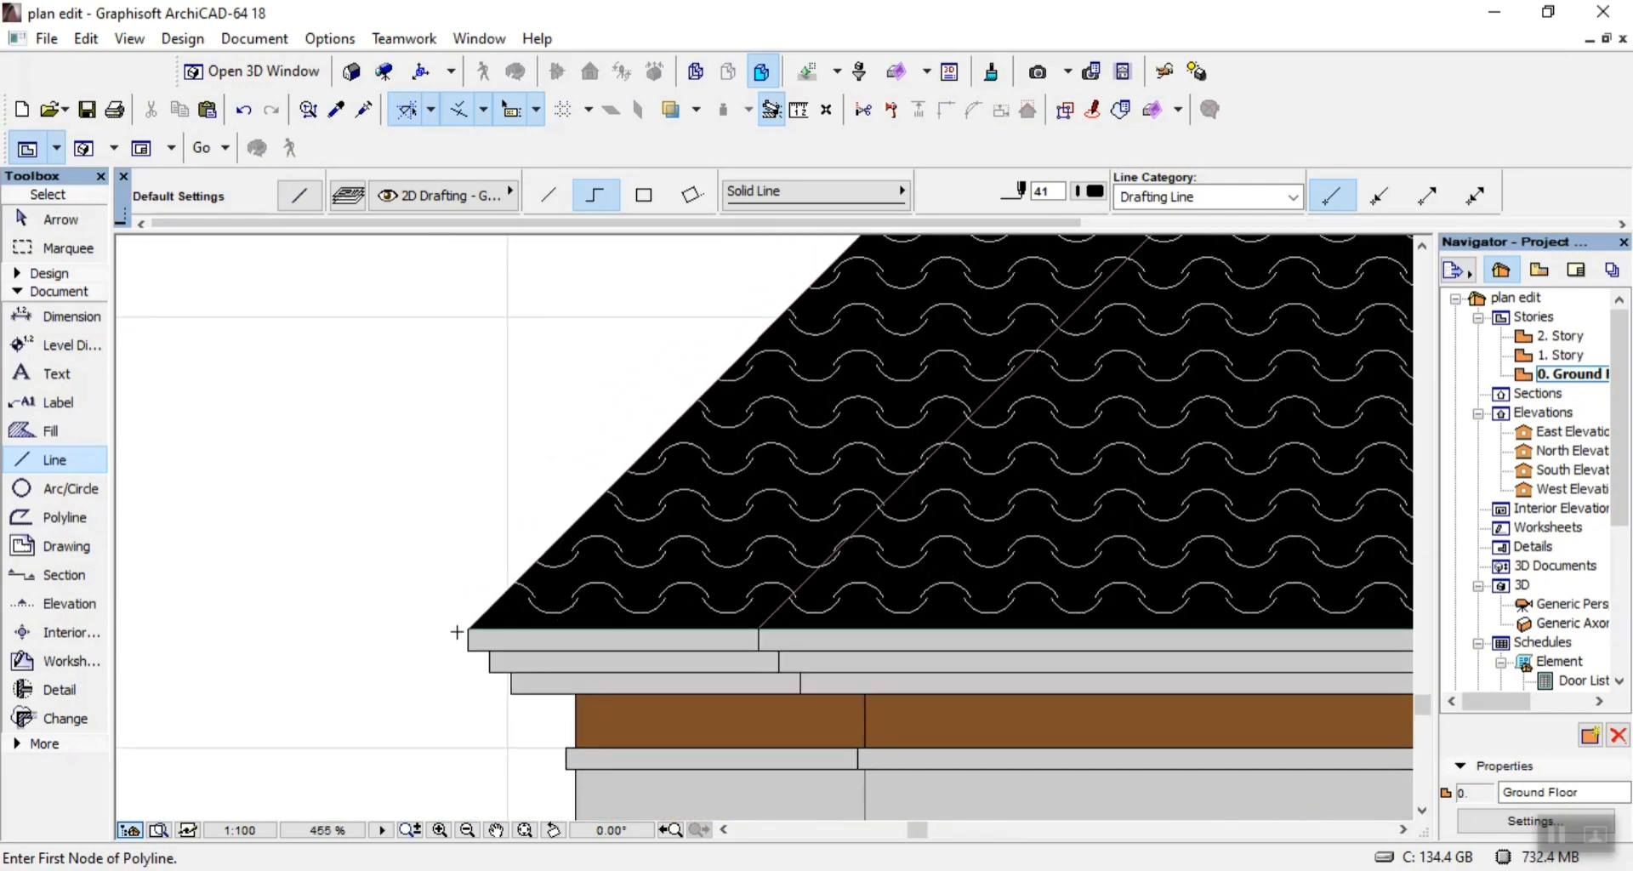
{"action": "scroll", "coordinate": [459, 631], "scroll_direction": "up", "scroll_amount": 7}
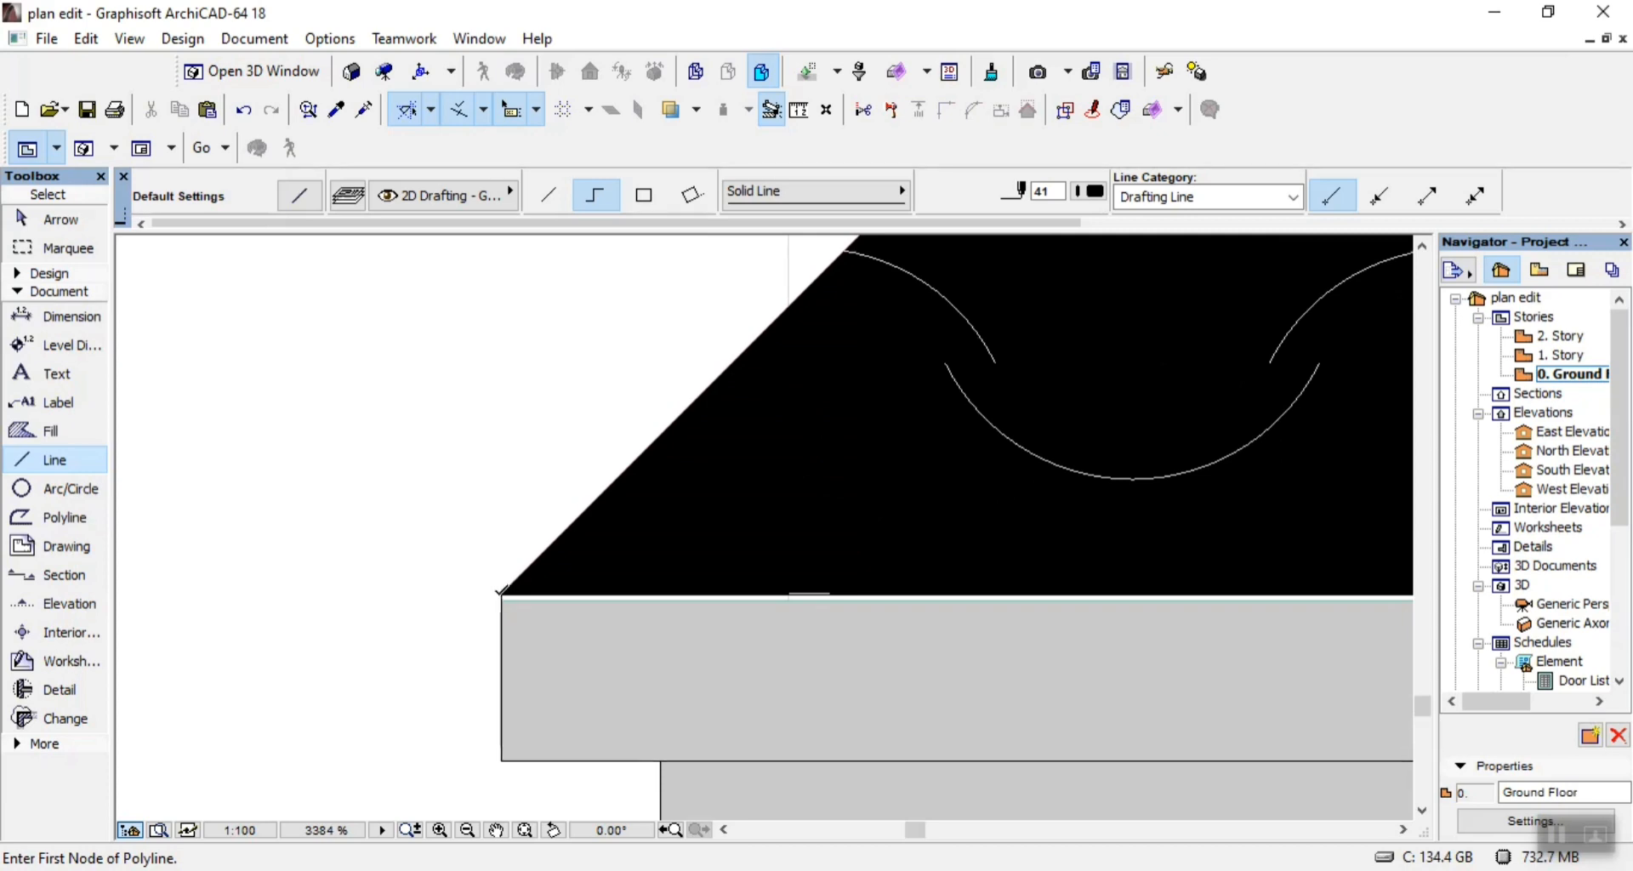
{"action": "left_click", "coordinate": [500, 590]}
{"action": "scroll", "coordinate": [511, 595], "scroll_direction": "down", "scroll_amount": 15}
{"action": "scroll", "coordinate": [600, 644], "scroll_direction": "up", "scroll_amount": 6}
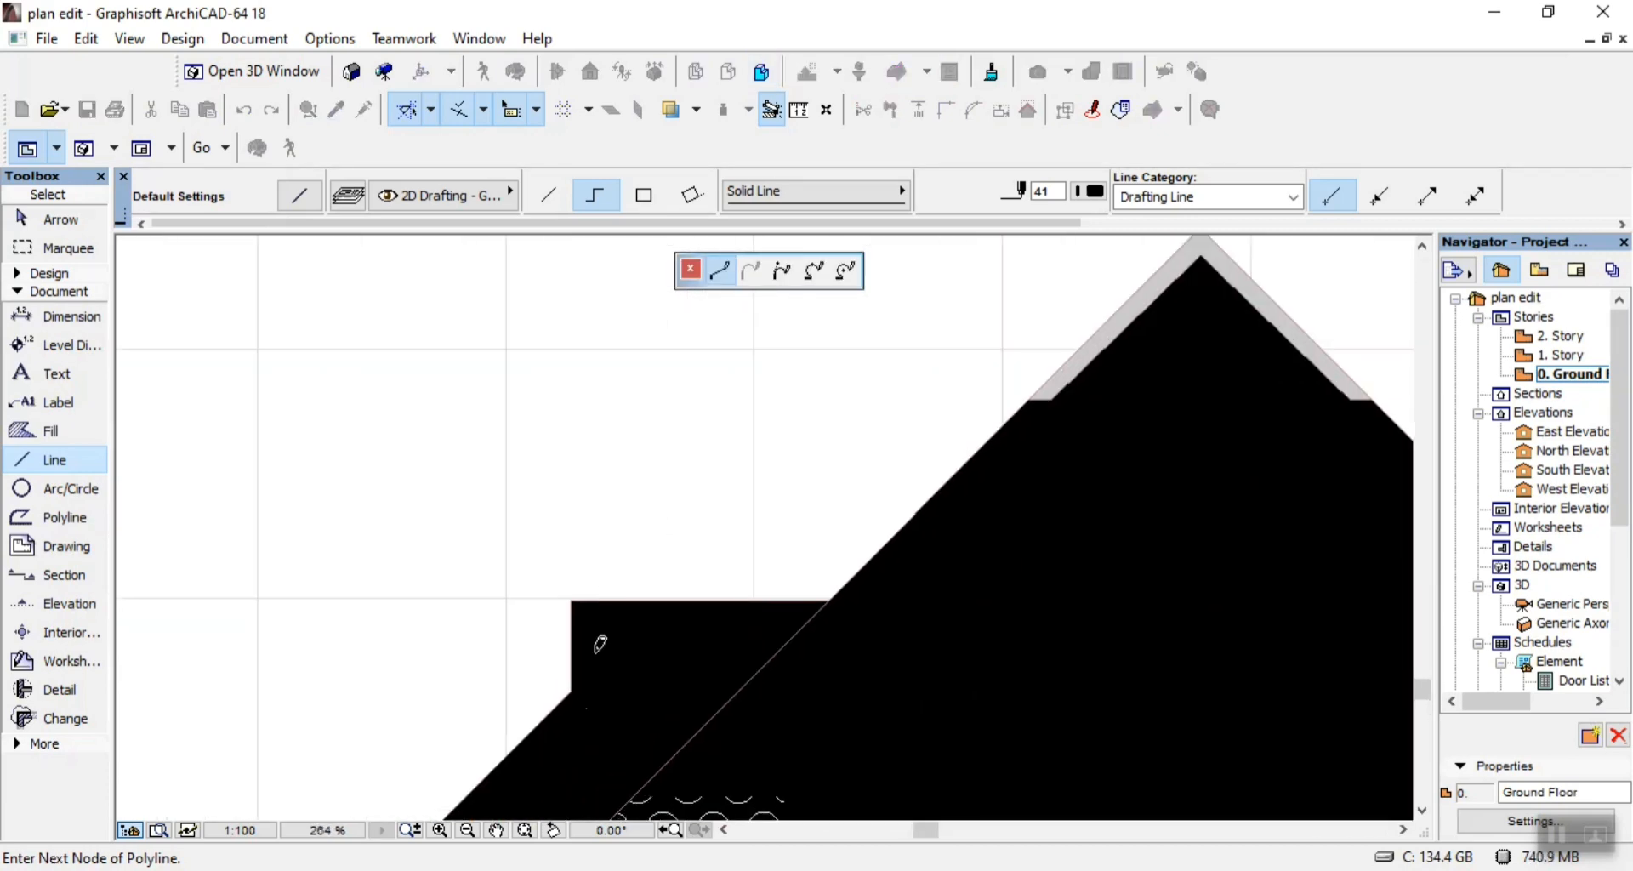
{"action": "scroll", "coordinate": [599, 644], "scroll_direction": "up", "scroll_amount": 5}
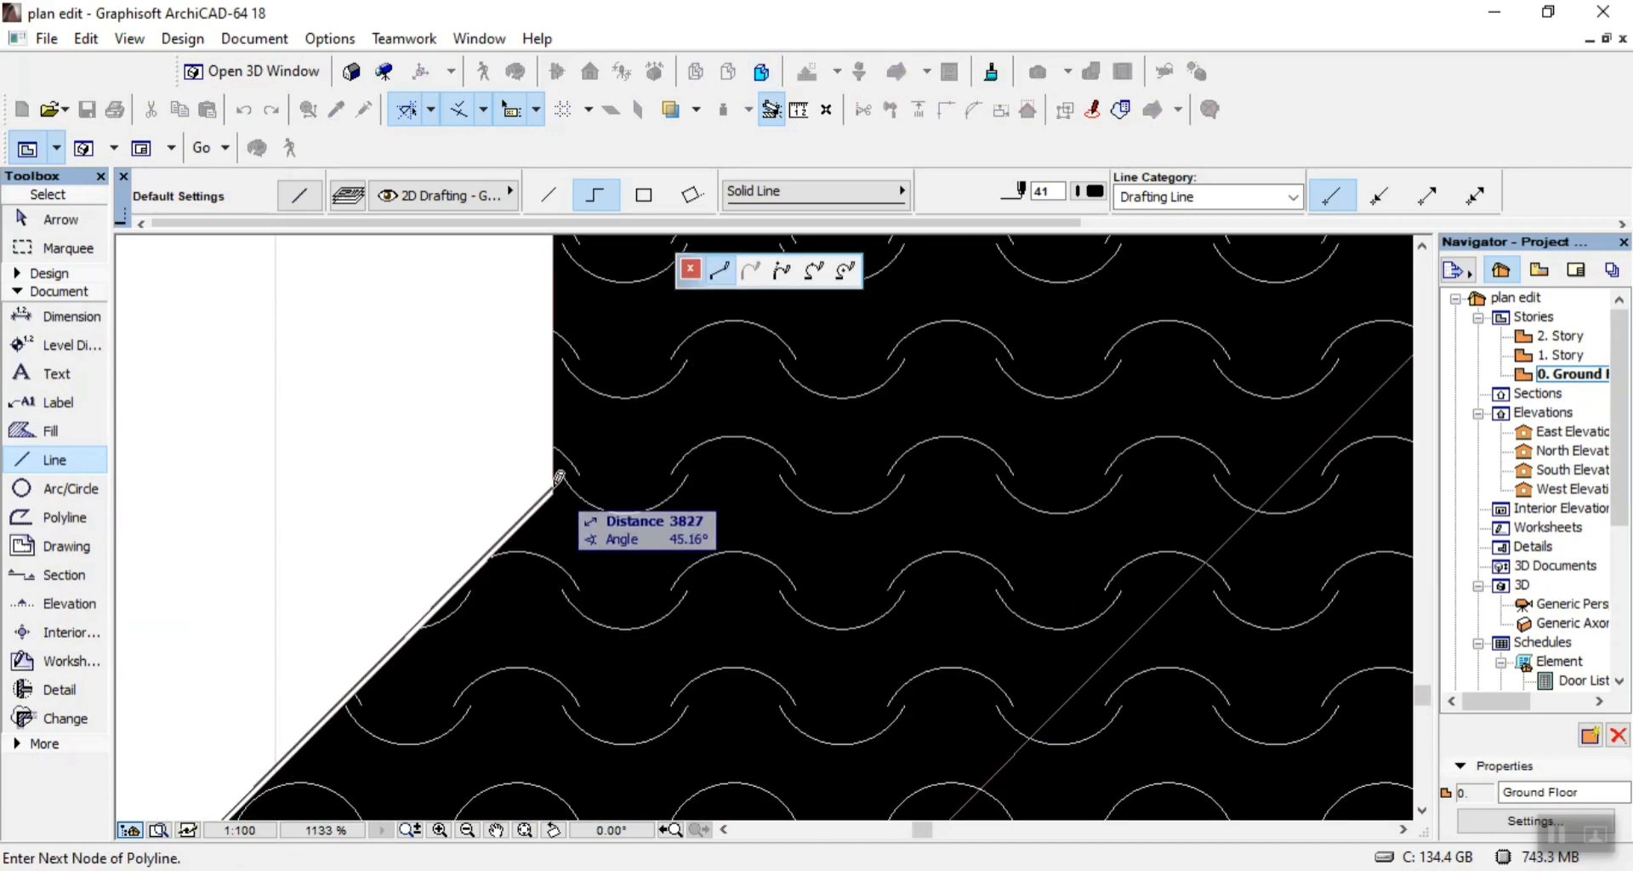
{"action": "left_click", "coordinate": [559, 479]}
{"action": "left_click", "coordinate": [554, 486]}
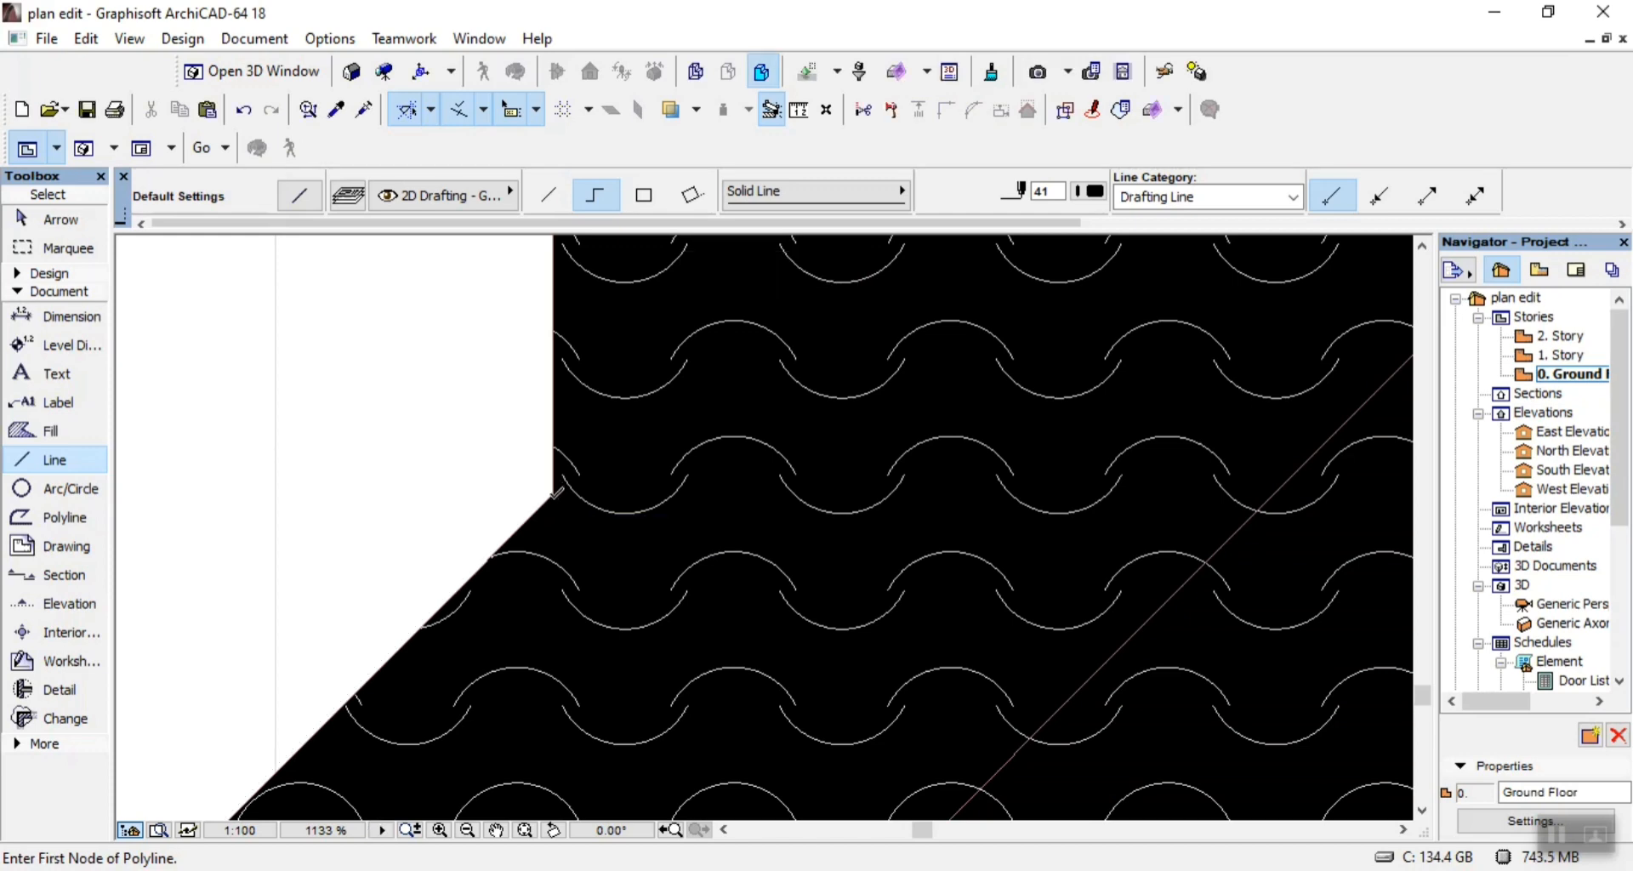
Start a chained roof outline at the fascia's upper left corner, up the outer slope and the step's vertical edge, about 726 high.
{"action": "scroll", "coordinate": [554, 486], "scroll_direction": "down", "scroll_amount": 5}
{"action": "scroll", "coordinate": [264, 798], "scroll_direction": "up", "scroll_amount": 4}
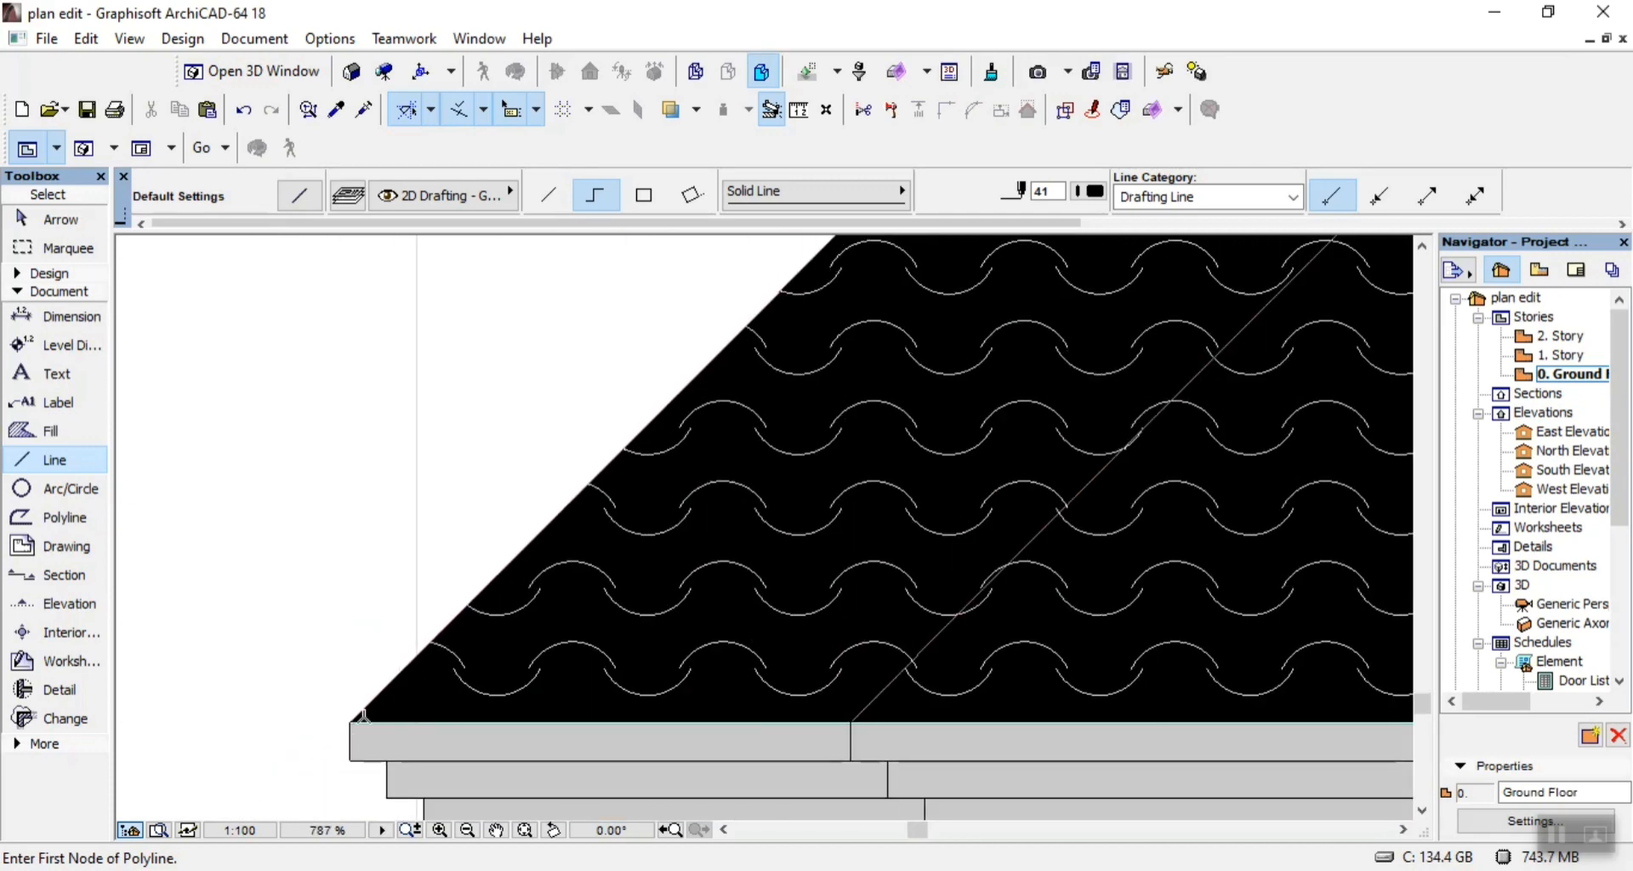
{"action": "left_click", "coordinate": [350, 716]}
{"action": "scroll", "coordinate": [425, 664], "scroll_direction": "down", "scroll_amount": 5}
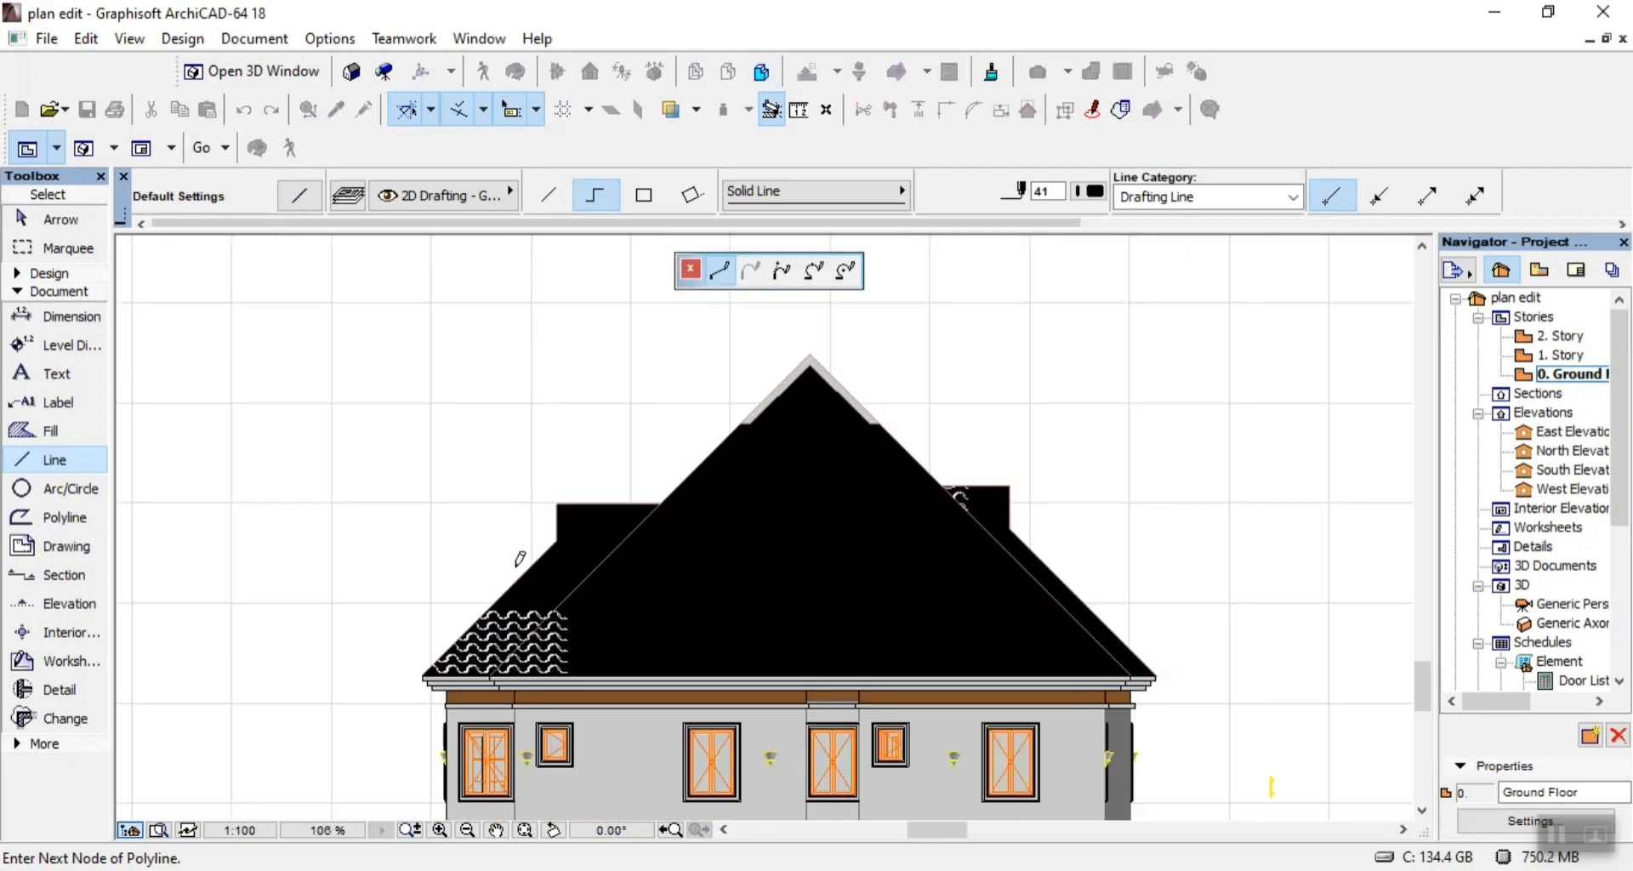
{"action": "scroll", "coordinate": [644, 499], "scroll_direction": "up", "scroll_amount": 3}
{"action": "scroll", "coordinate": [643, 499], "scroll_direction": "up", "scroll_amount": 3}
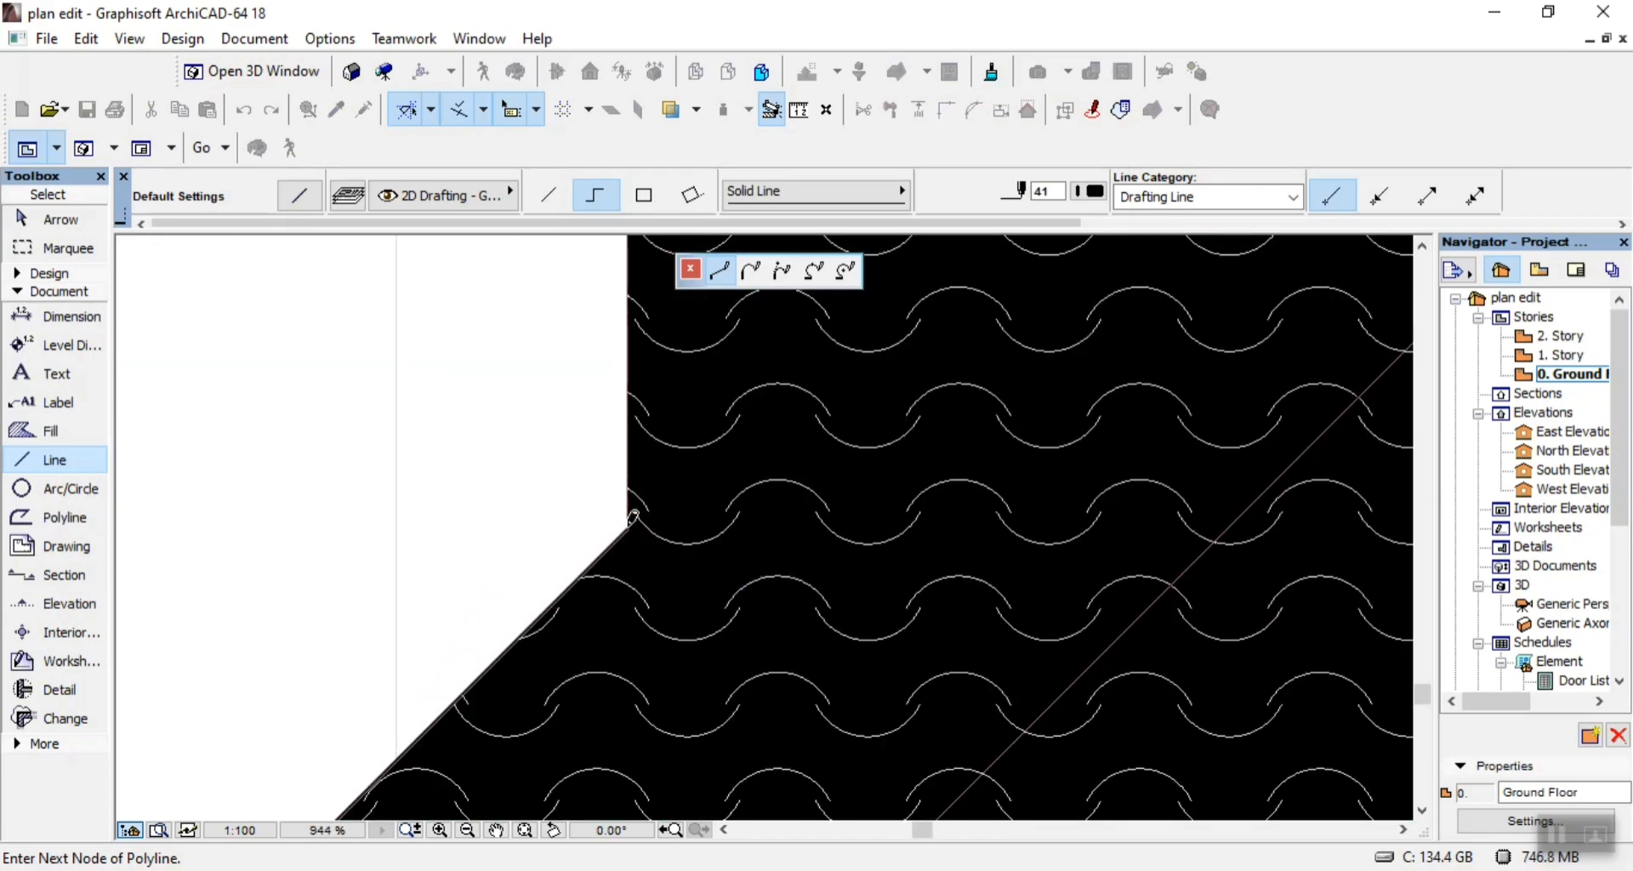
{"action": "left_click", "coordinate": [627, 526]}
{"action": "scroll", "coordinate": [628, 620], "scroll_direction": "down", "scroll_amount": 4}
{"action": "scroll", "coordinate": [627, 418], "scroll_direction": "up", "scroll_amount": 7}
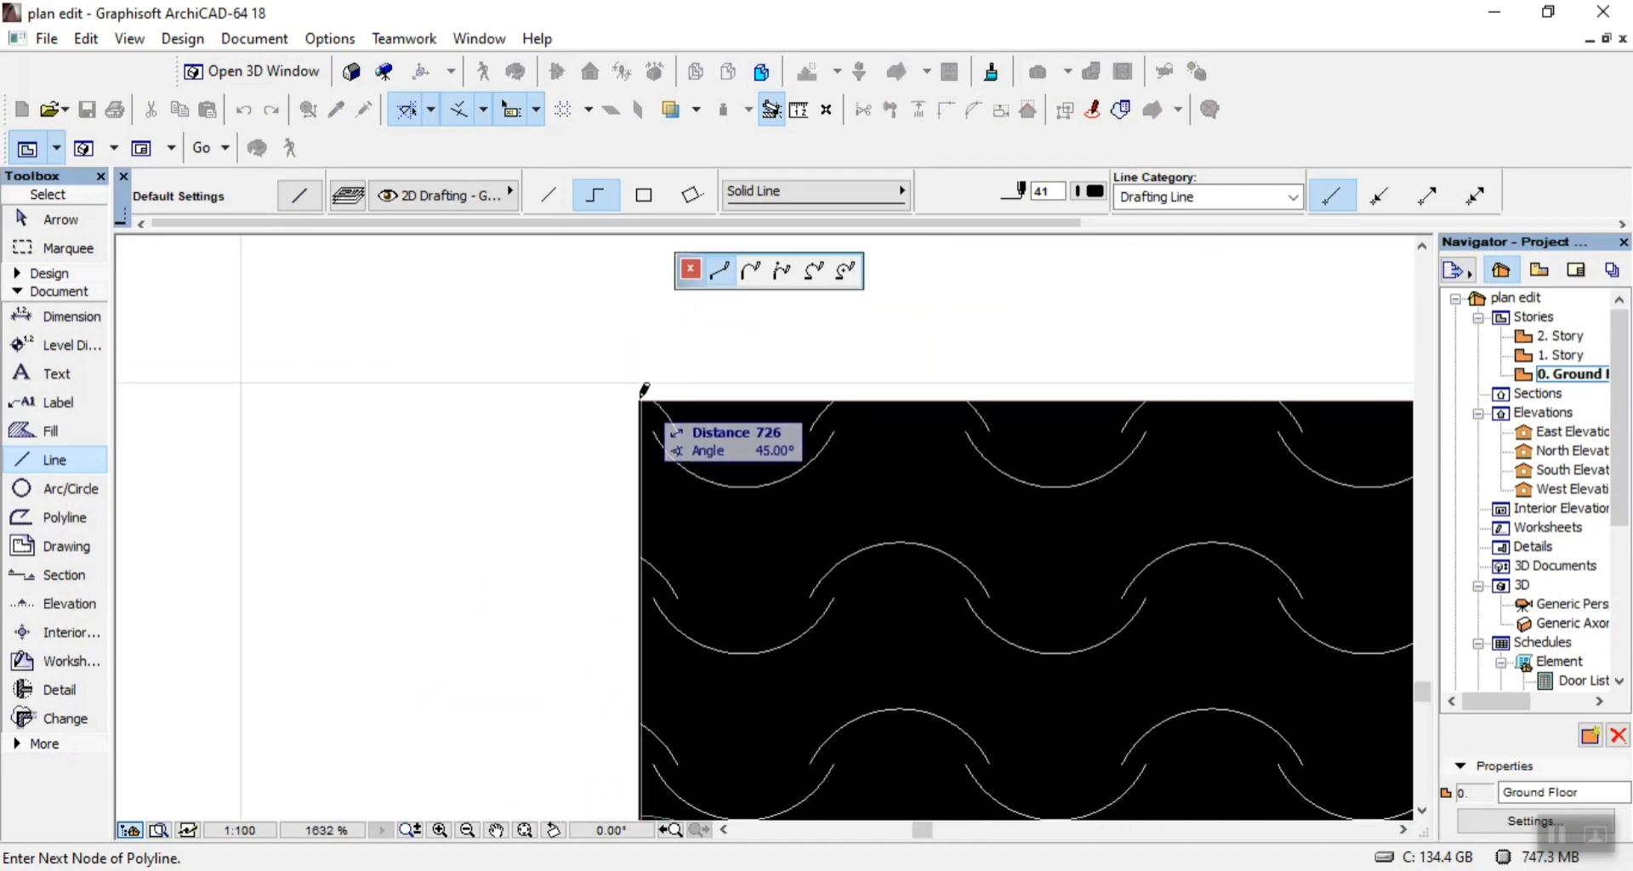
{"action": "left_click", "coordinate": [644, 390]}
Continue the roof outline along the left step's flat top and up the main slope to the gable apex, about 4243 long.
{"action": "scroll", "coordinate": [583, 416], "scroll_direction": "down", "scroll_amount": 4}
{"action": "scroll", "coordinate": [883, 443], "scroll_direction": "up", "scroll_amount": 3}
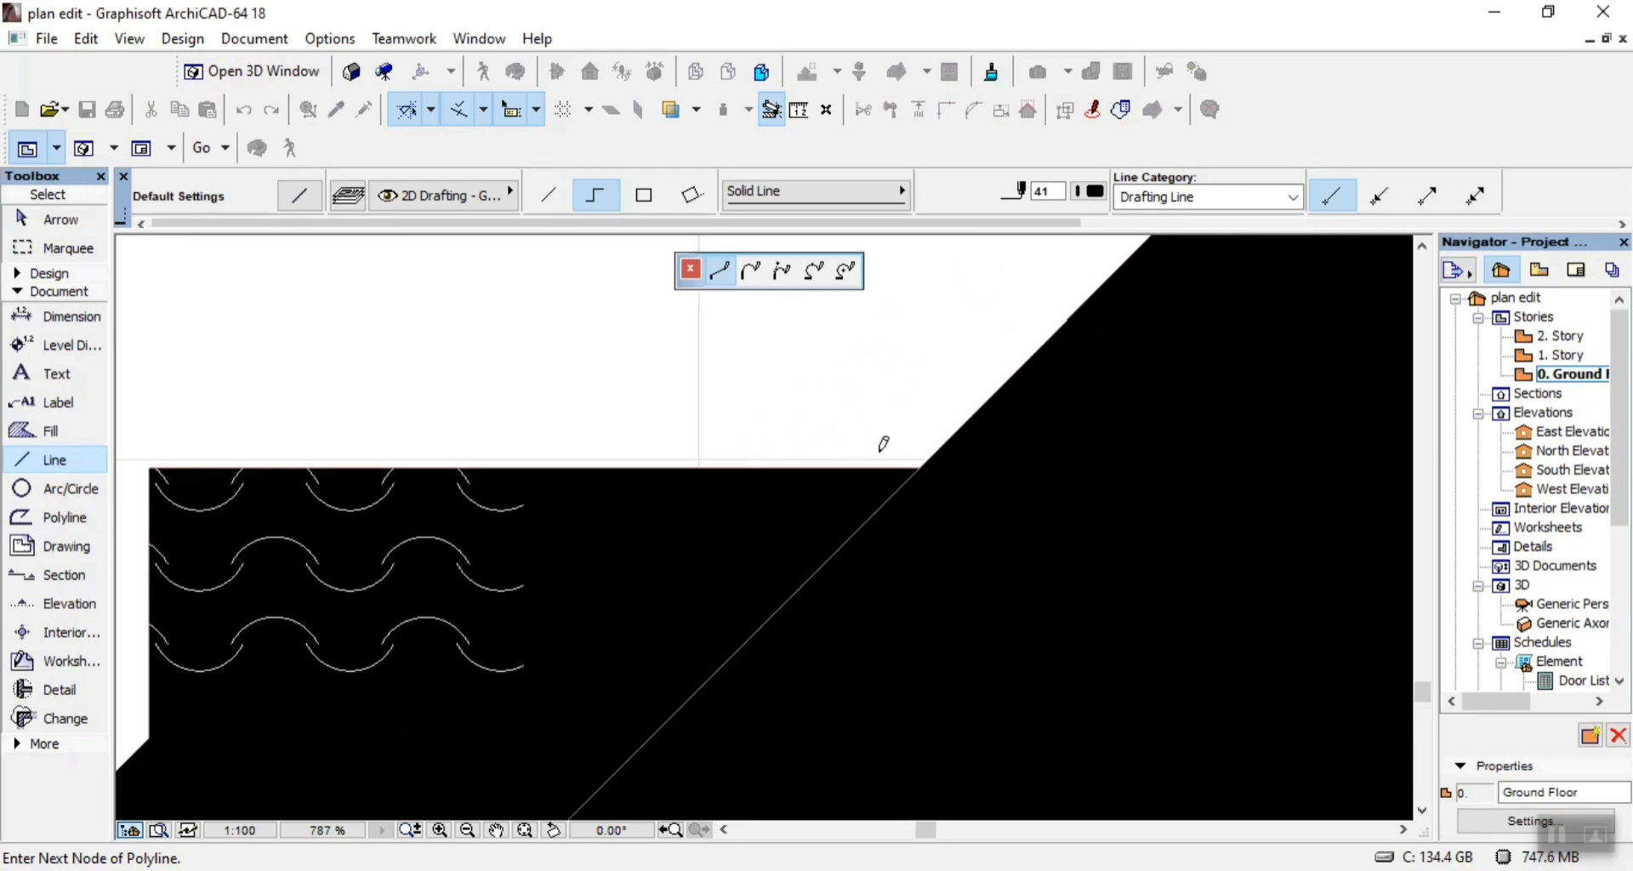
{"action": "scroll", "coordinate": [884, 443], "scroll_direction": "down", "scroll_amount": 1}
{"action": "scroll", "coordinate": [750, 536], "scroll_direction": "down", "scroll_amount": 2}
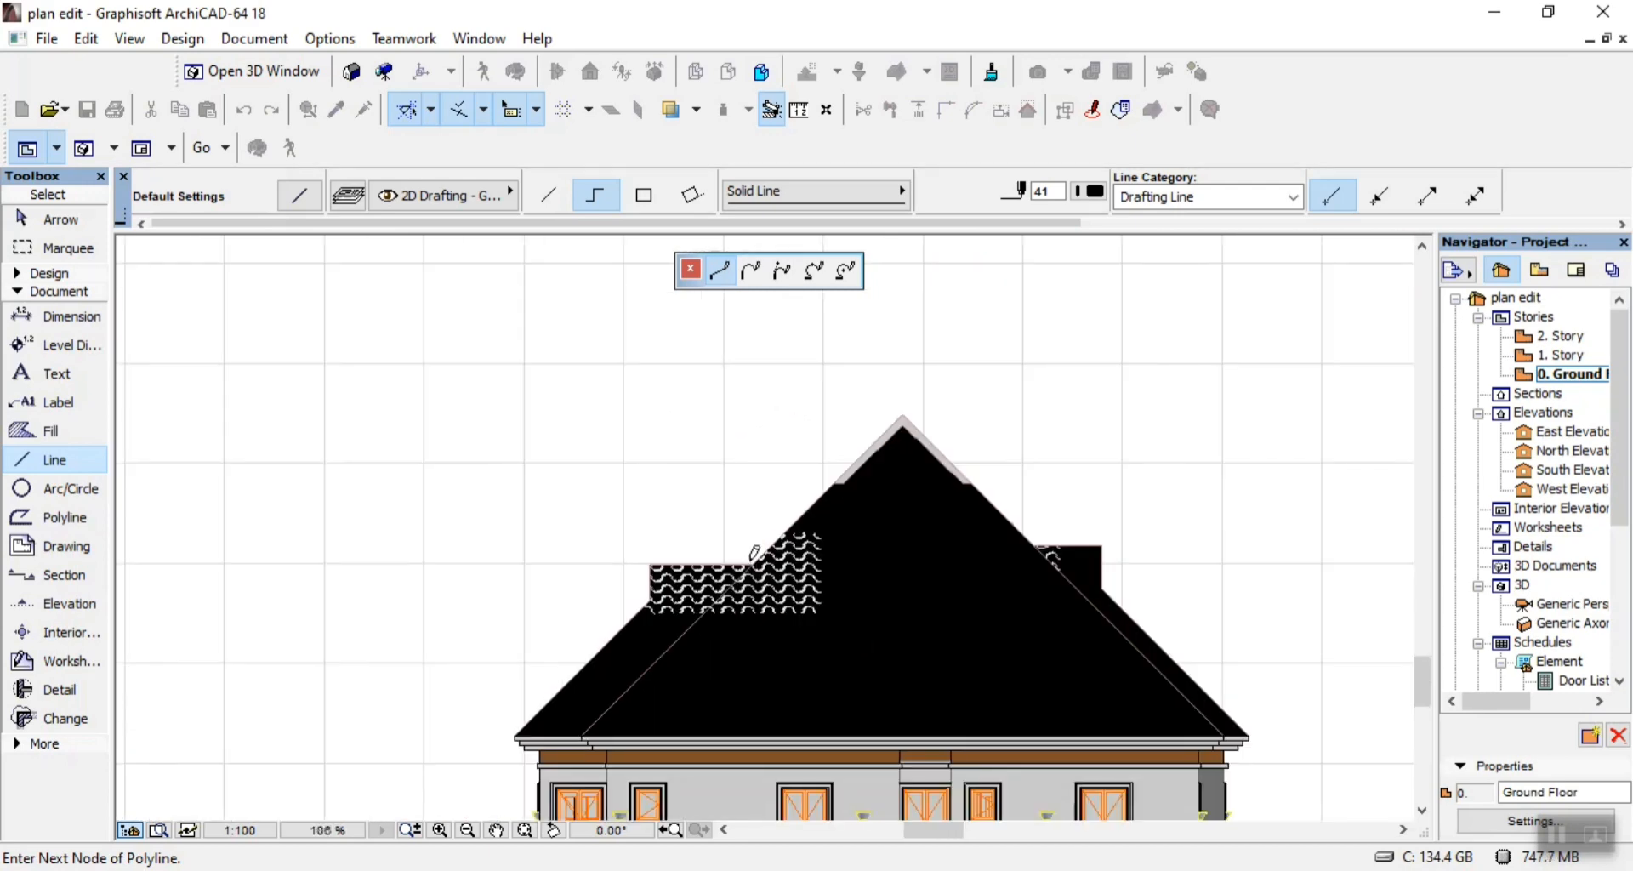
{"action": "scroll", "coordinate": [867, 444], "scroll_direction": "up", "scroll_amount": 3}
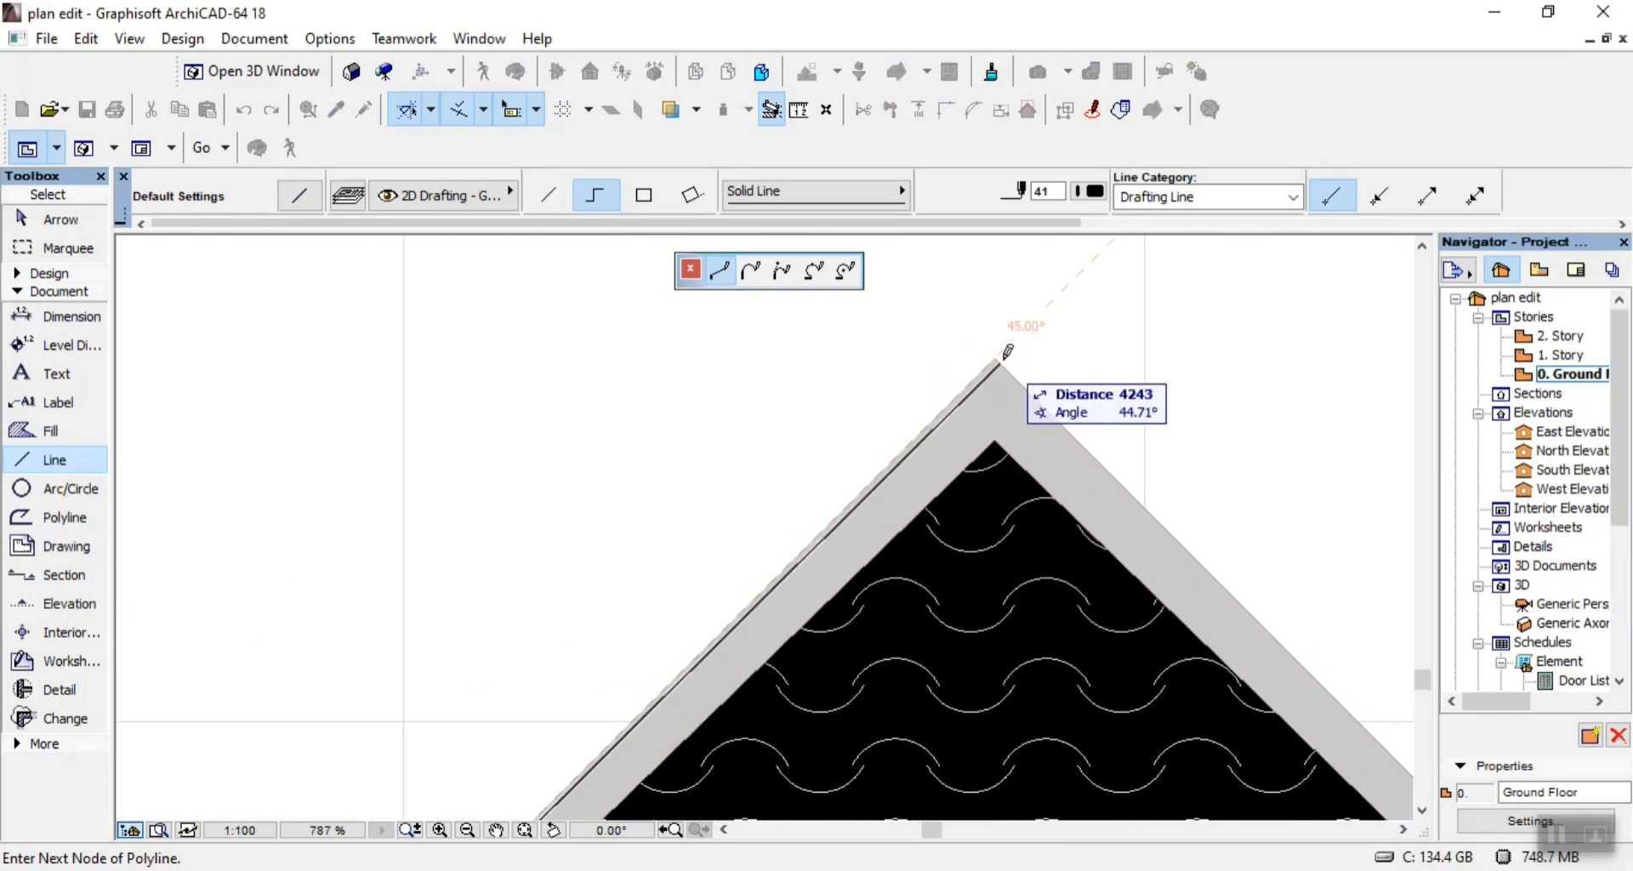
{"action": "left_click", "coordinate": [1003, 350]}
Continue the outline from the apex down the right inner slope, about 9086, then along the eaves to the fascia's right corner, and end the line.
{"action": "scroll", "coordinate": [1004, 350], "scroll_direction": "down", "scroll_amount": 3}
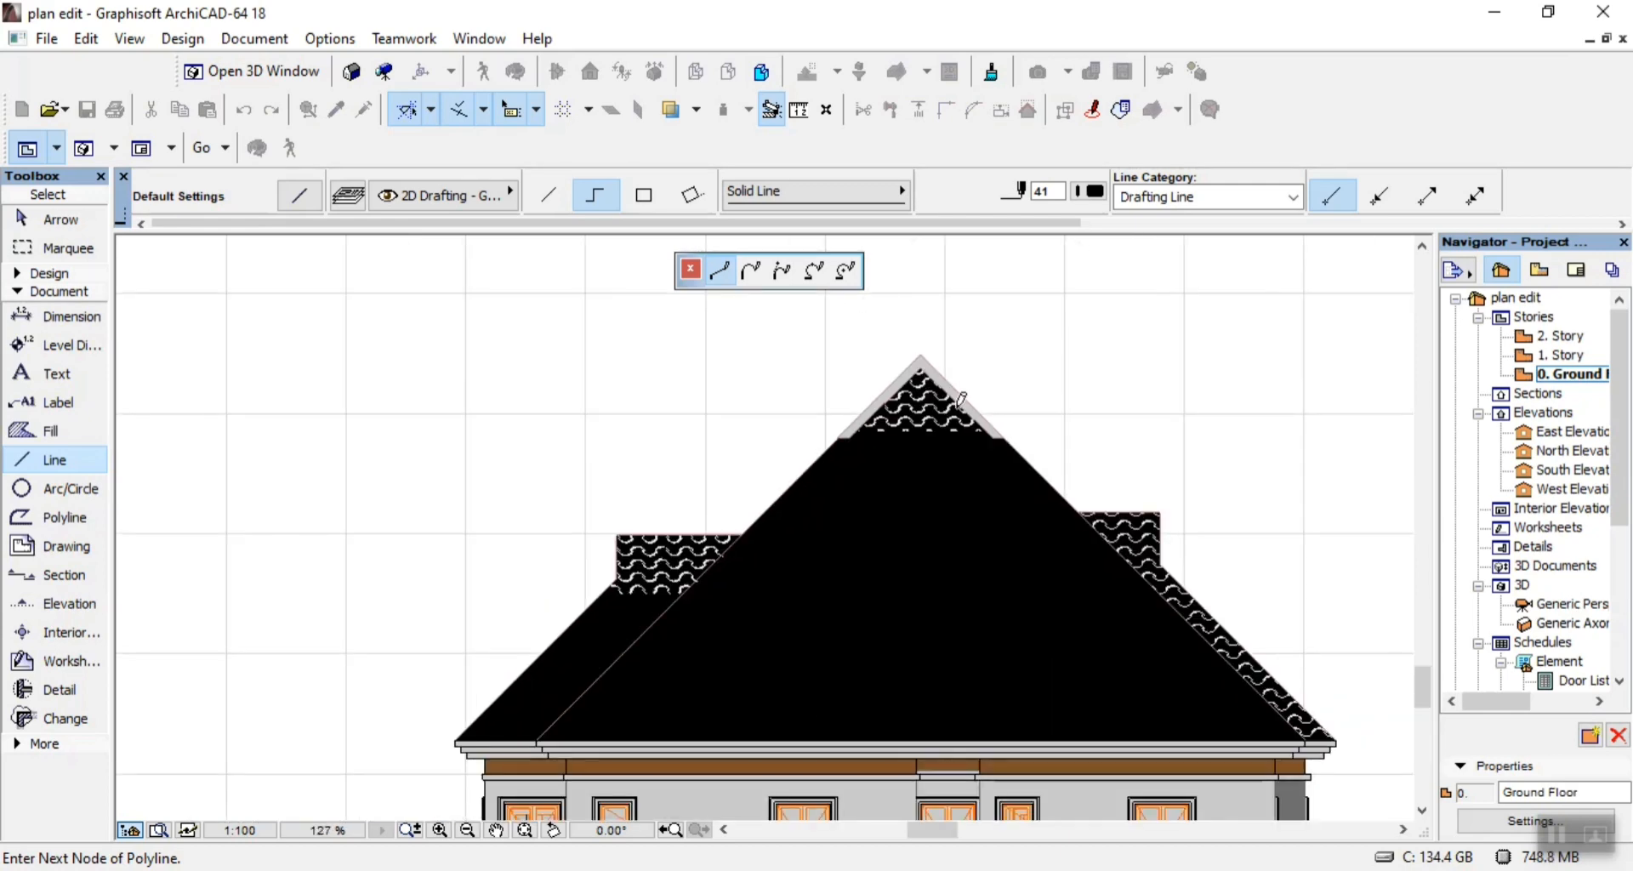
{"action": "scroll", "coordinate": [1281, 759], "scroll_direction": "up", "scroll_amount": 5}
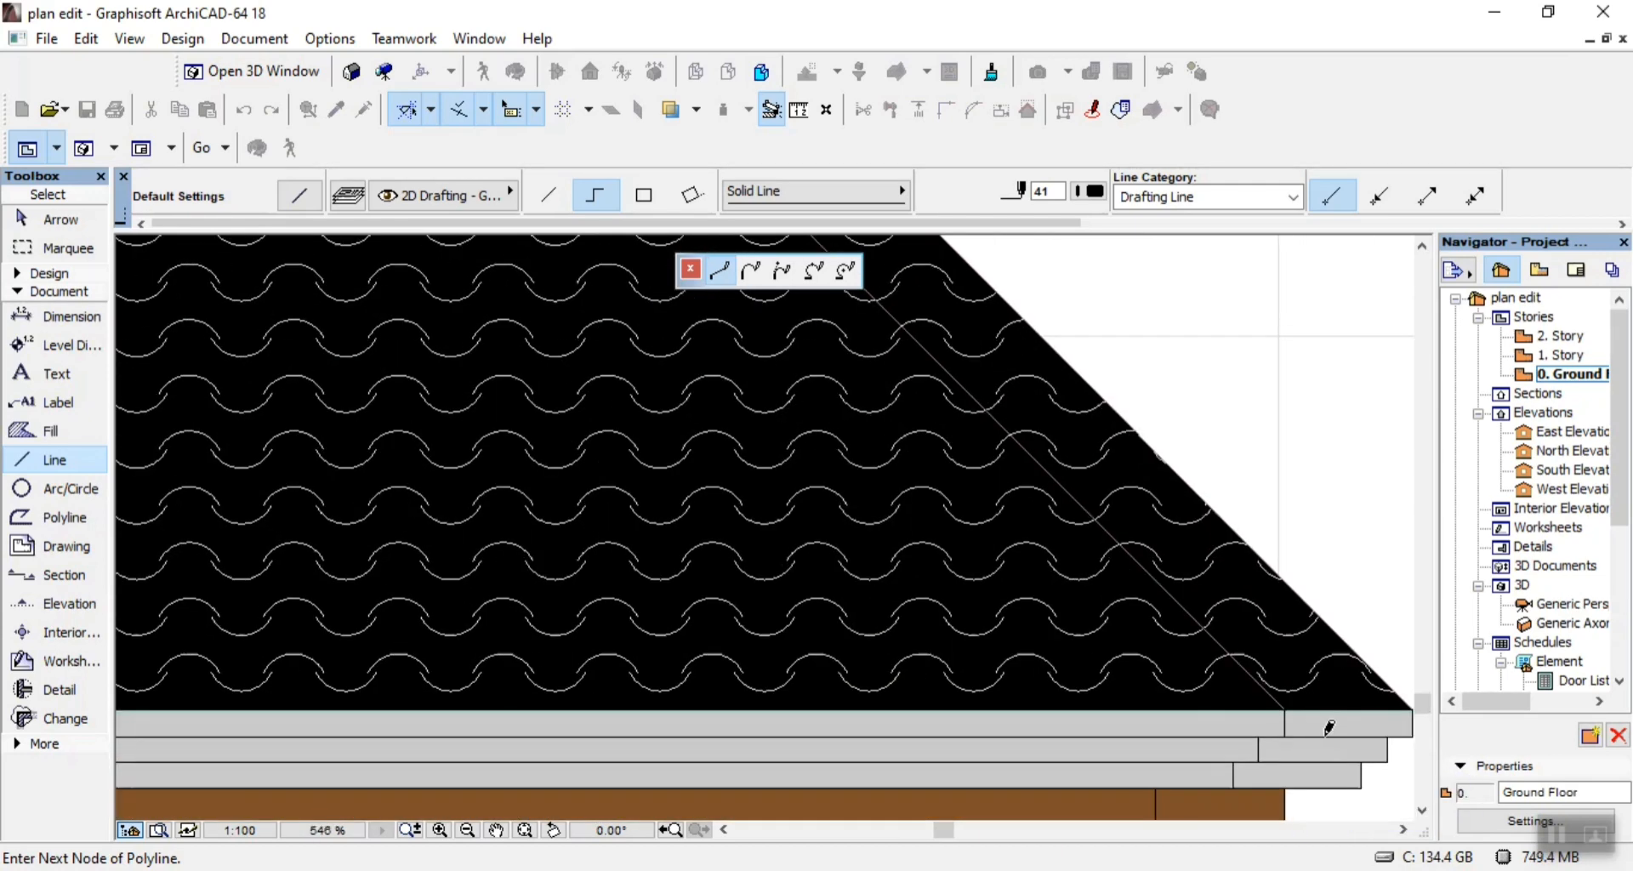
{"action": "left_click", "coordinate": [1277, 705]}
{"action": "scroll", "coordinate": [1039, 706], "scroll_direction": "down", "scroll_amount": 5}
{"action": "scroll", "coordinate": [1044, 711], "scroll_direction": "up", "scroll_amount": 6}
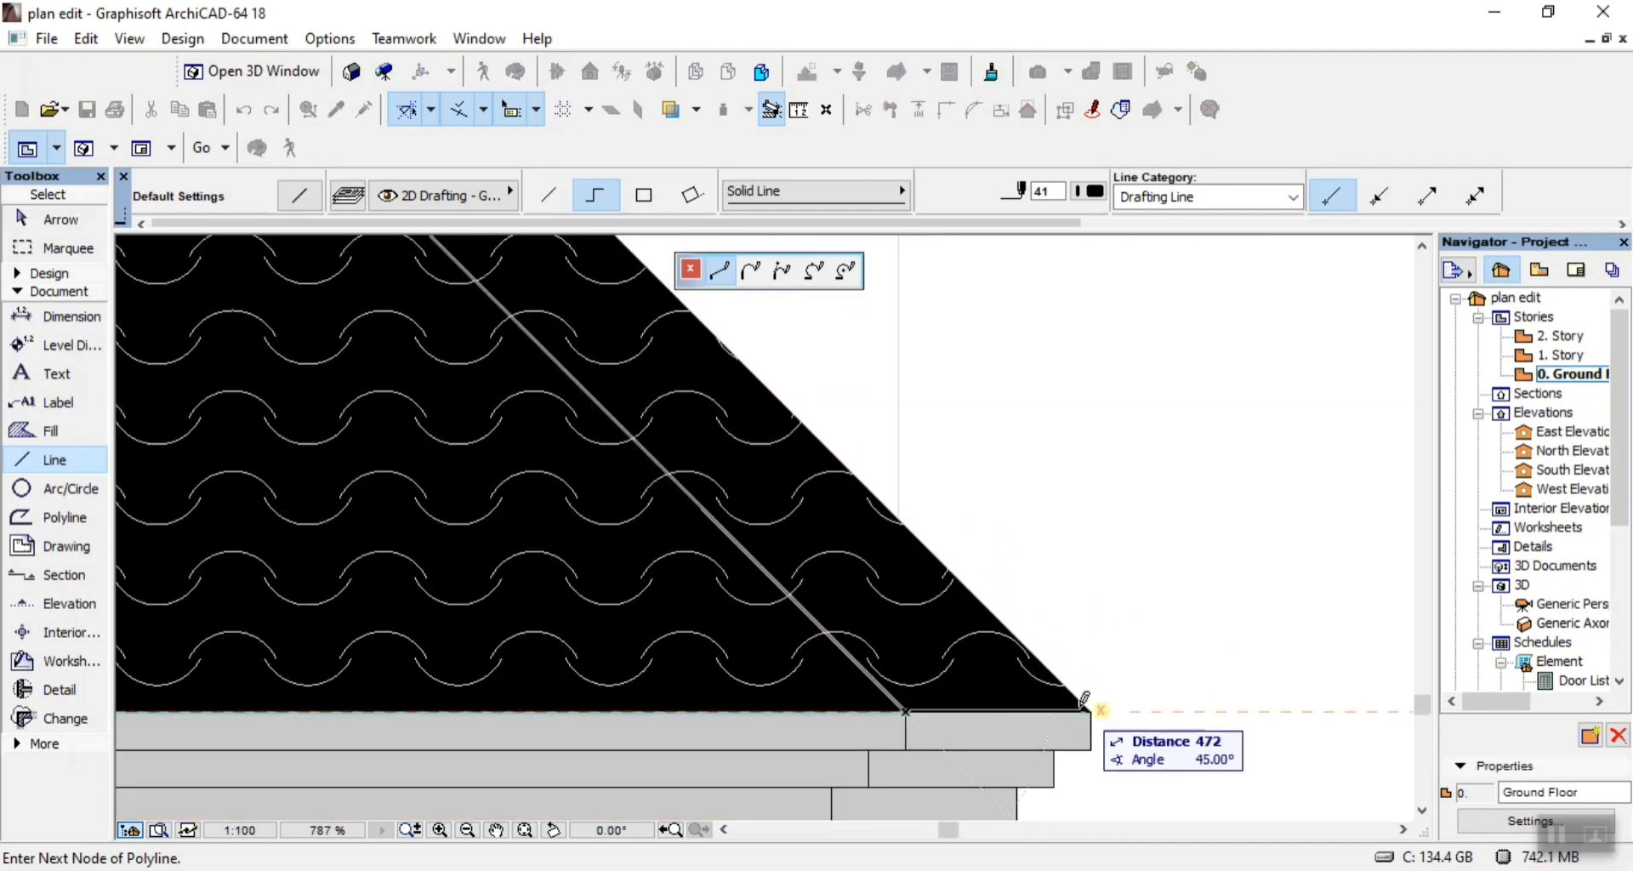
{"action": "scroll", "coordinate": [1099, 701], "scroll_direction": "down", "scroll_amount": 5}
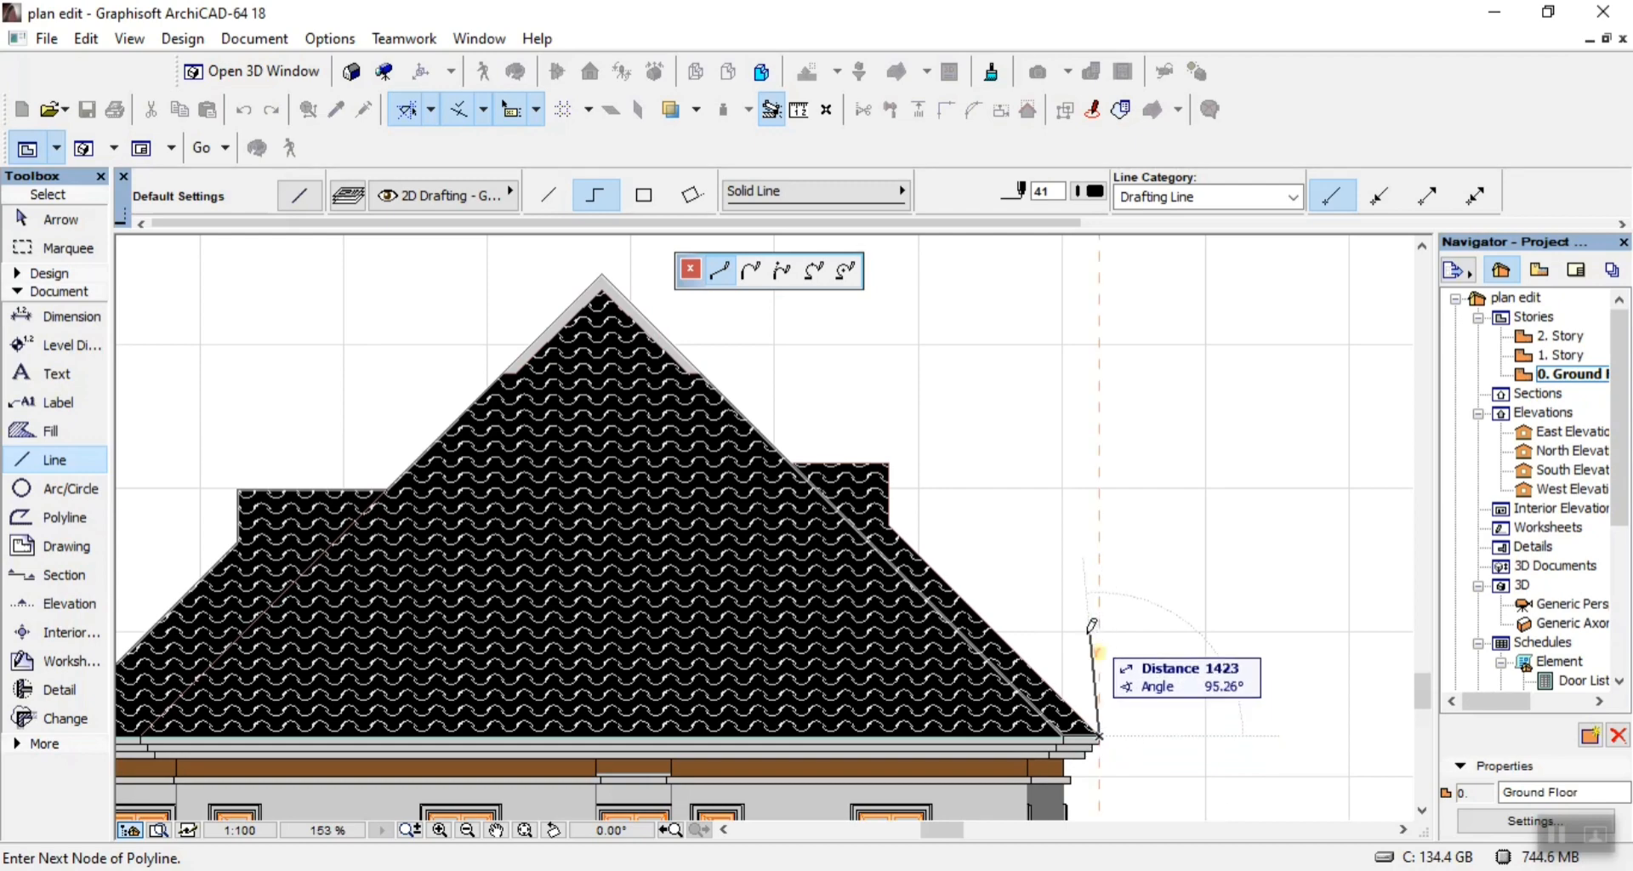
{"action": "scroll", "coordinate": [898, 503], "scroll_direction": "up", "scroll_amount": 1}
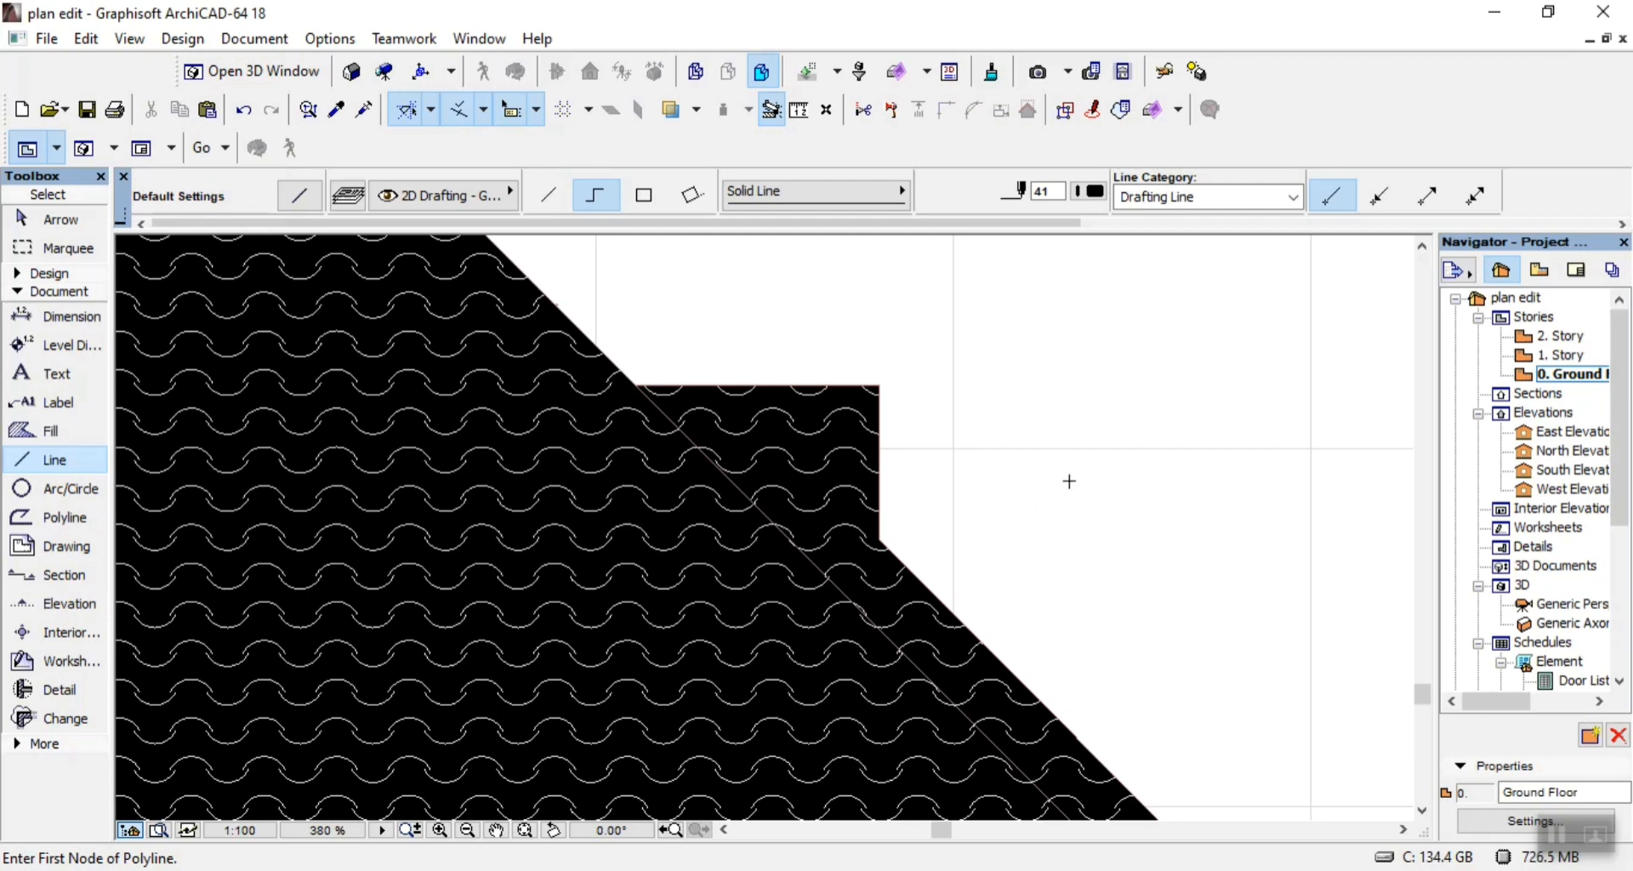
{"action": "key", "text": "Escape"}
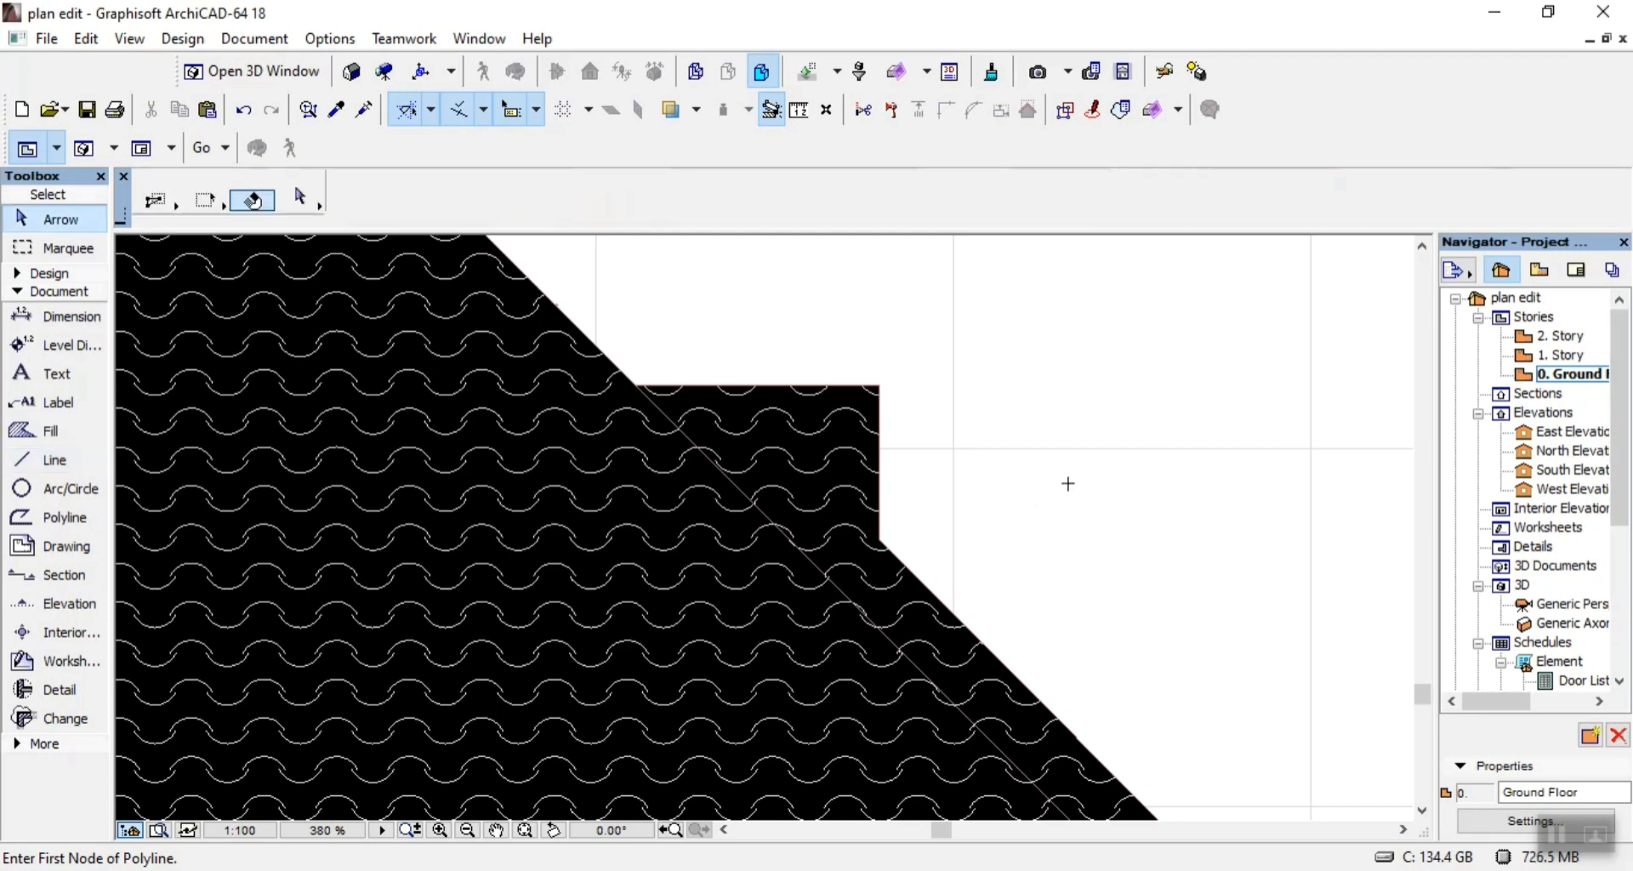
{"action": "scroll", "coordinate": [1134, 477], "scroll_direction": "down", "scroll_amount": 8}
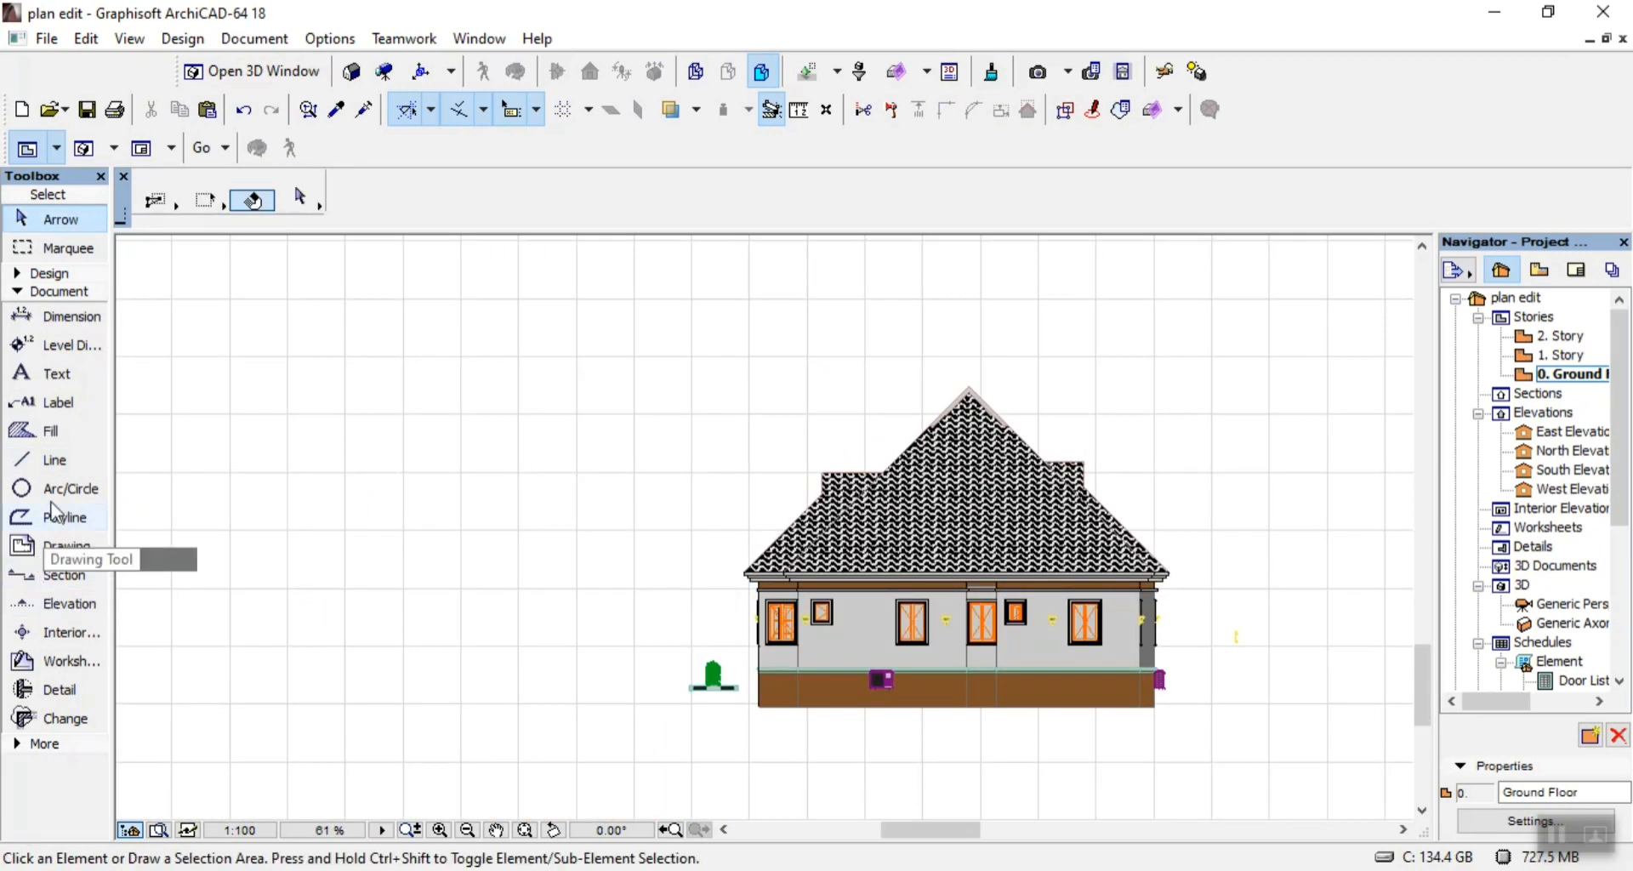
{"action": "left_click", "coordinate": [26, 435]}
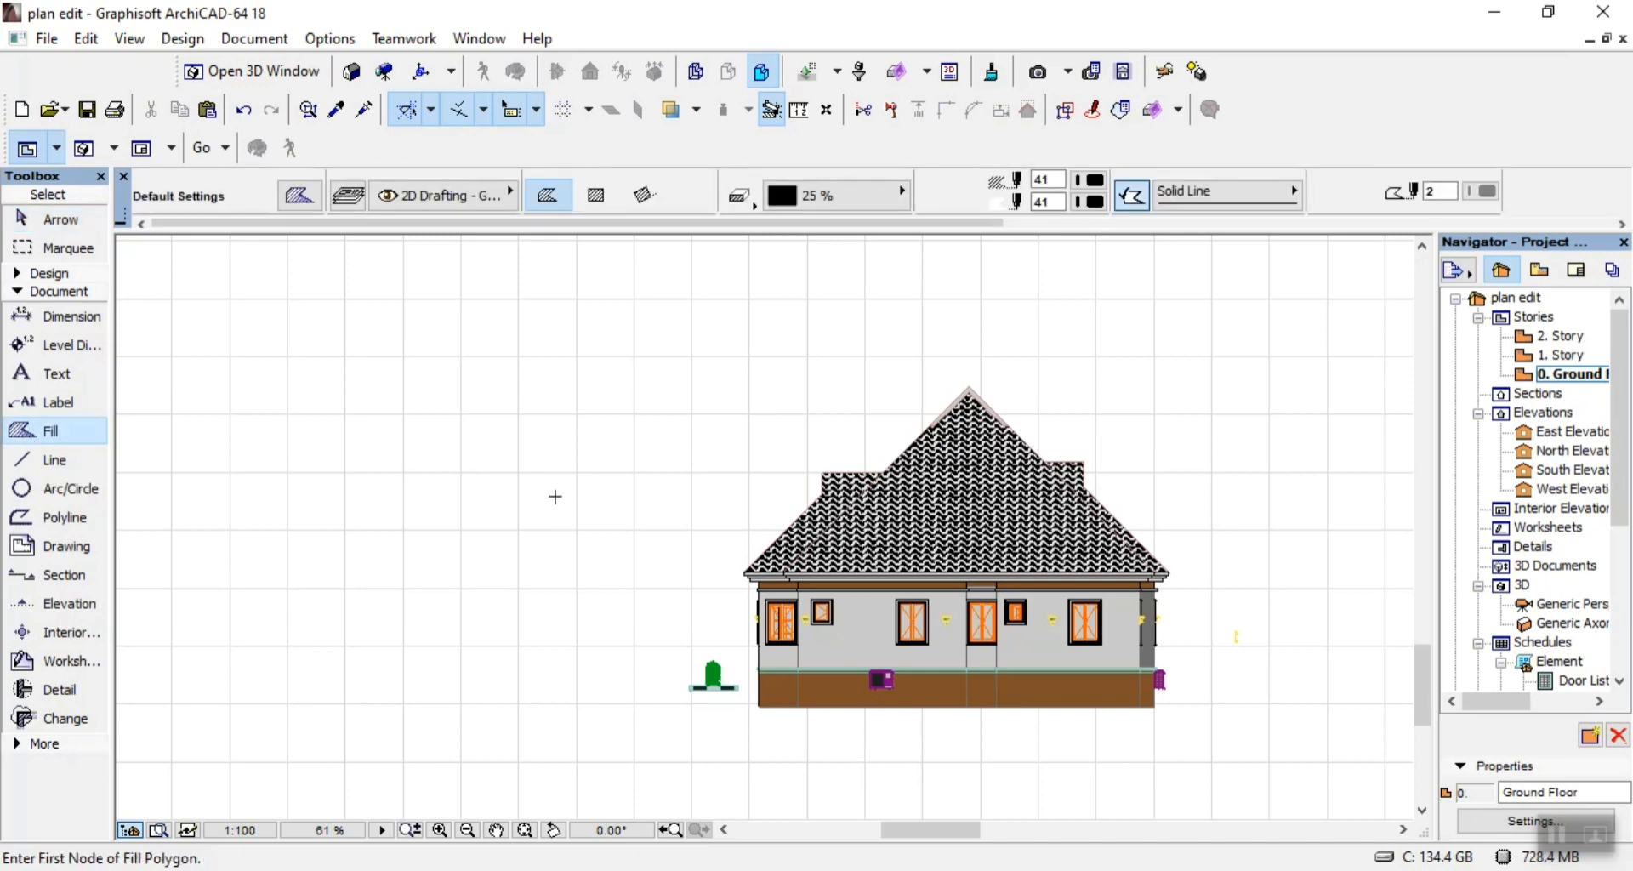
{"action": "scroll", "coordinate": [767, 576], "scroll_direction": "up", "scroll_amount": 10}
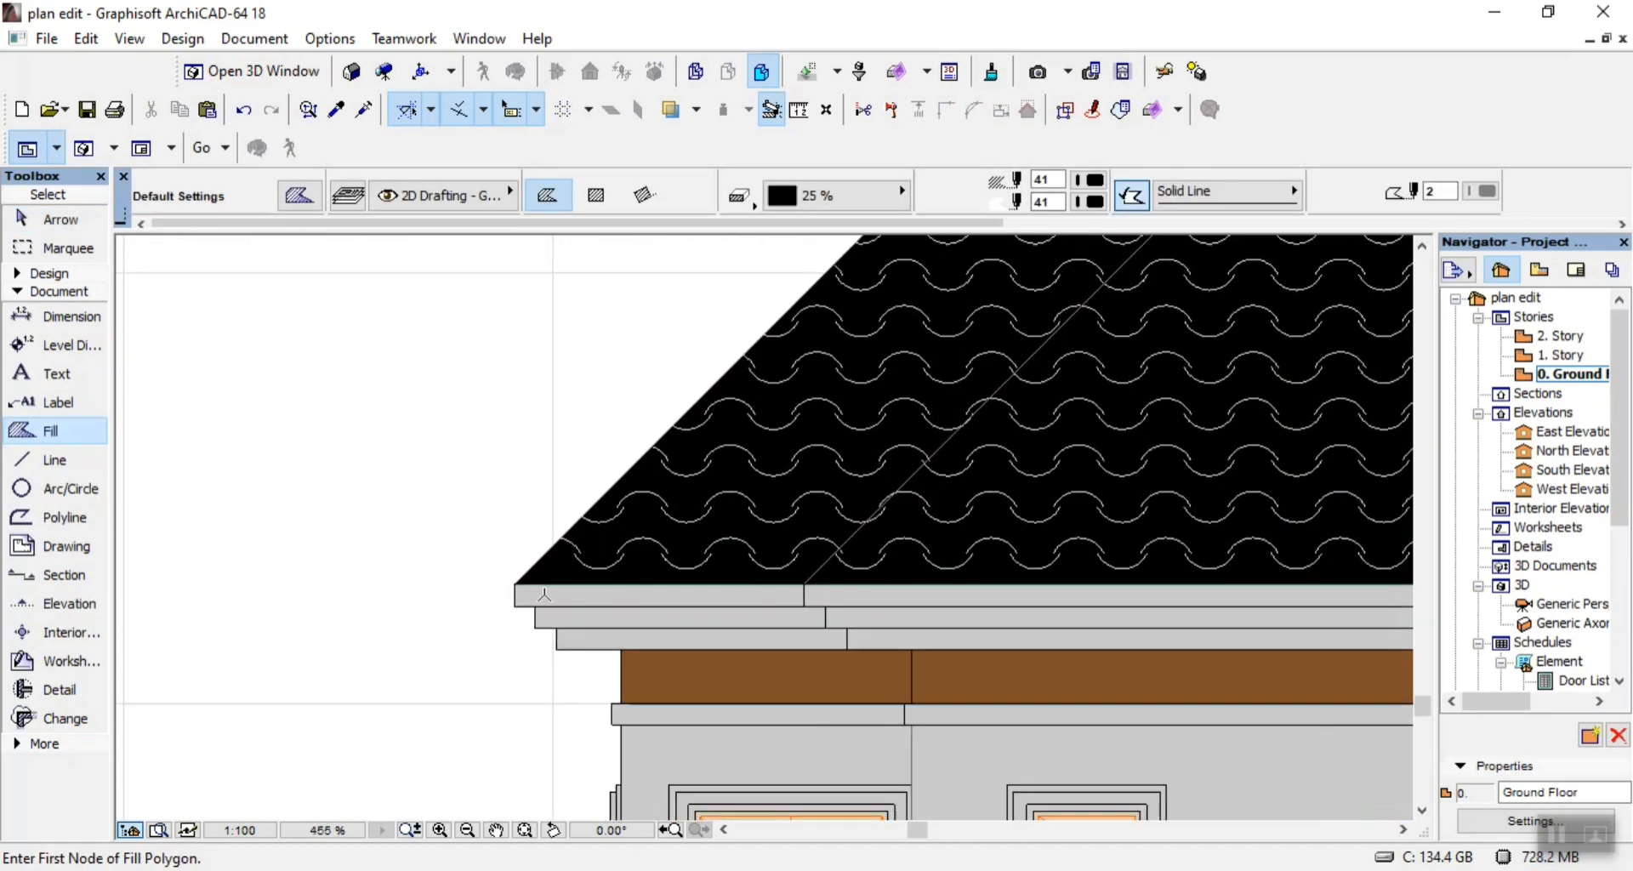
{"action": "left_click", "coordinate": [492, 577]}
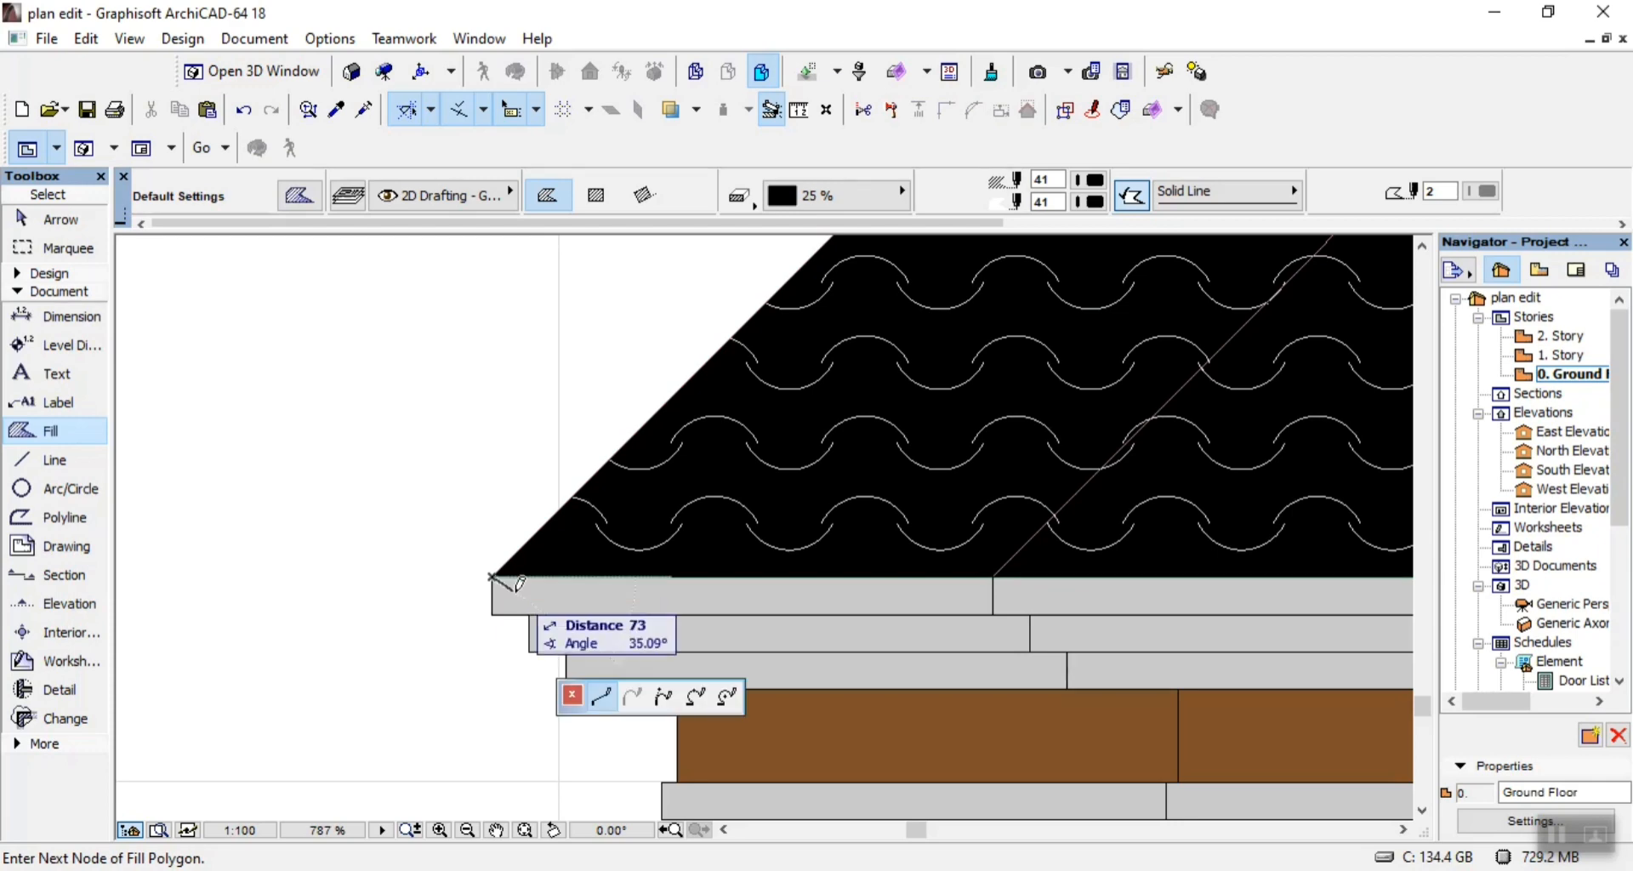
{"action": "scroll", "coordinate": [491, 576], "scroll_direction": "down", "scroll_amount": 5}
{"action": "scroll", "coordinate": [756, 371], "scroll_direction": "up", "scroll_amount": 3}
{"action": "scroll", "coordinate": [763, 422], "scroll_direction": "up", "scroll_amount": 3}
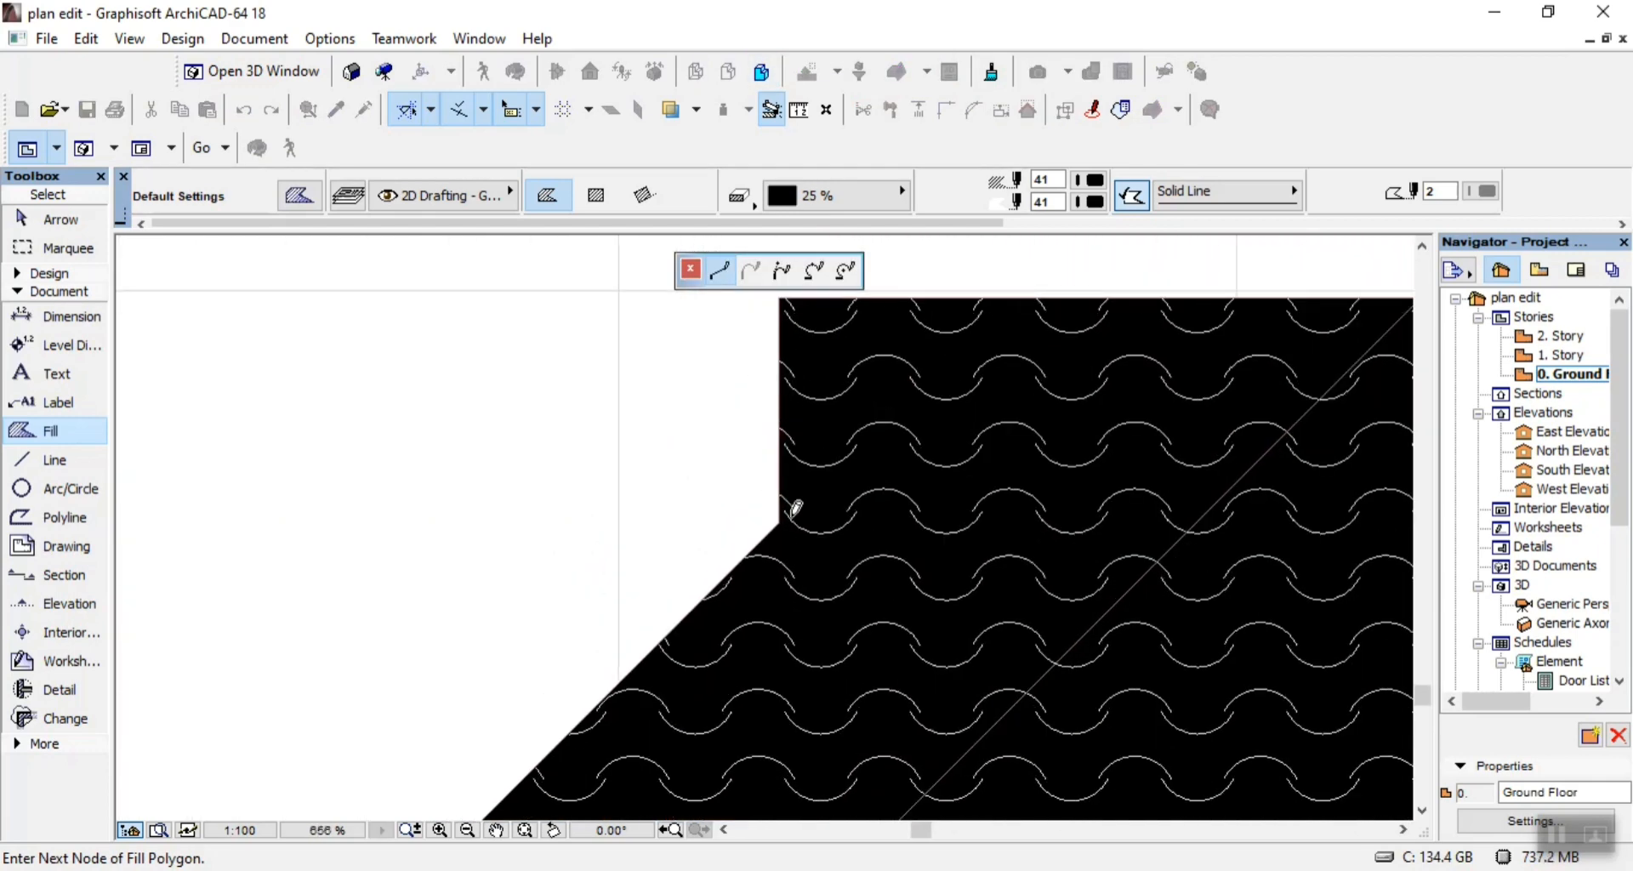
{"action": "left_click", "coordinate": [781, 517]}
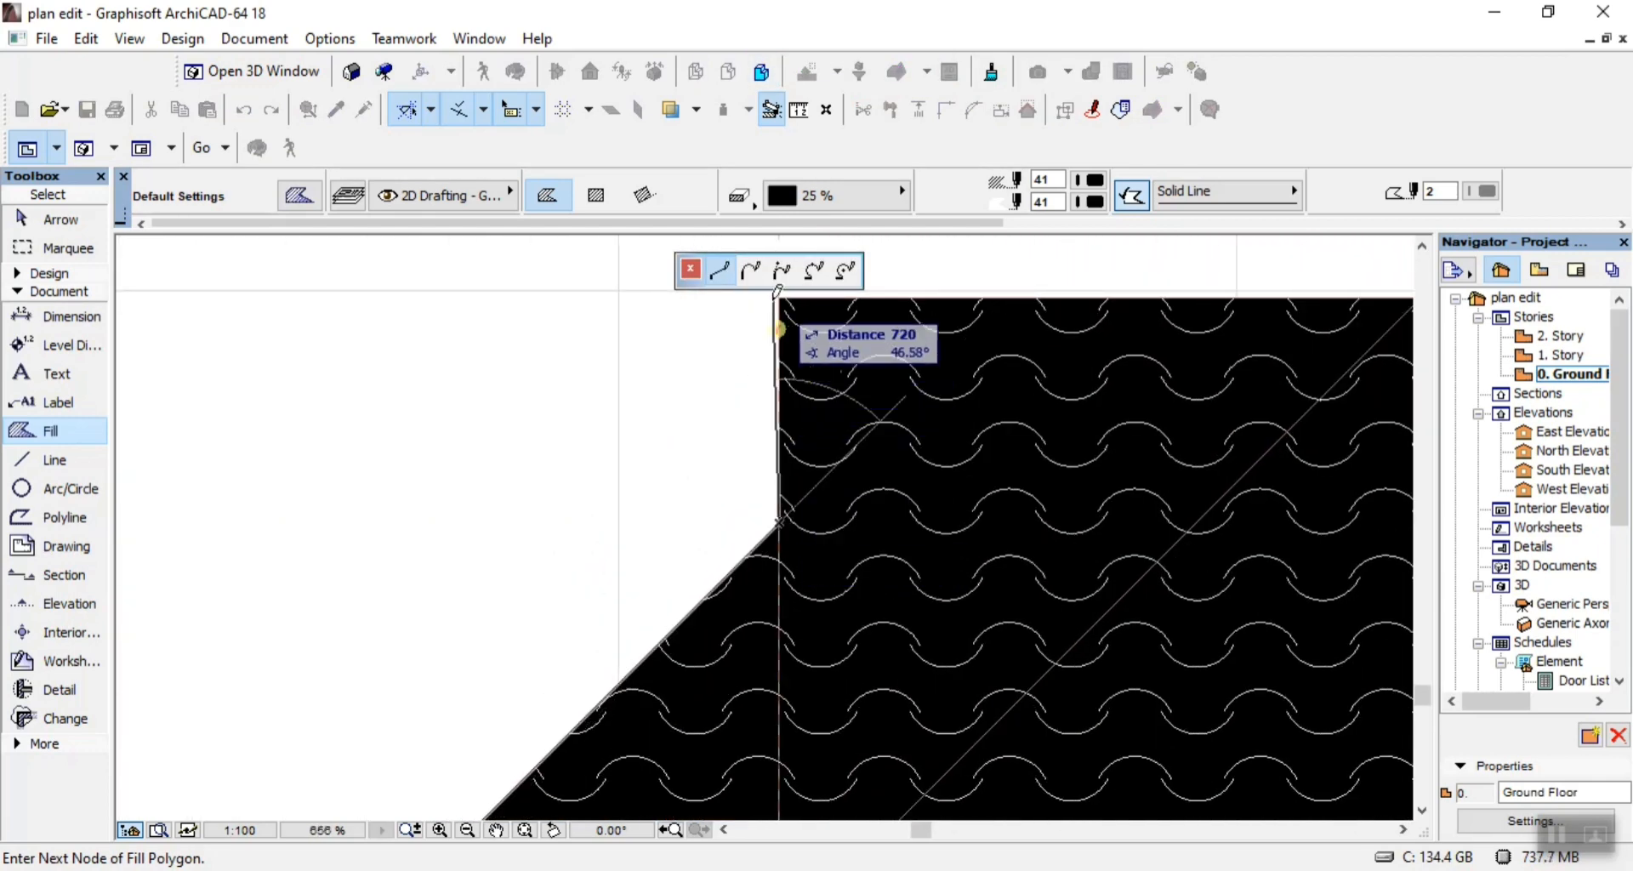
{"action": "scroll", "coordinate": [612, 423], "scroll_direction": "down", "scroll_amount": 4}
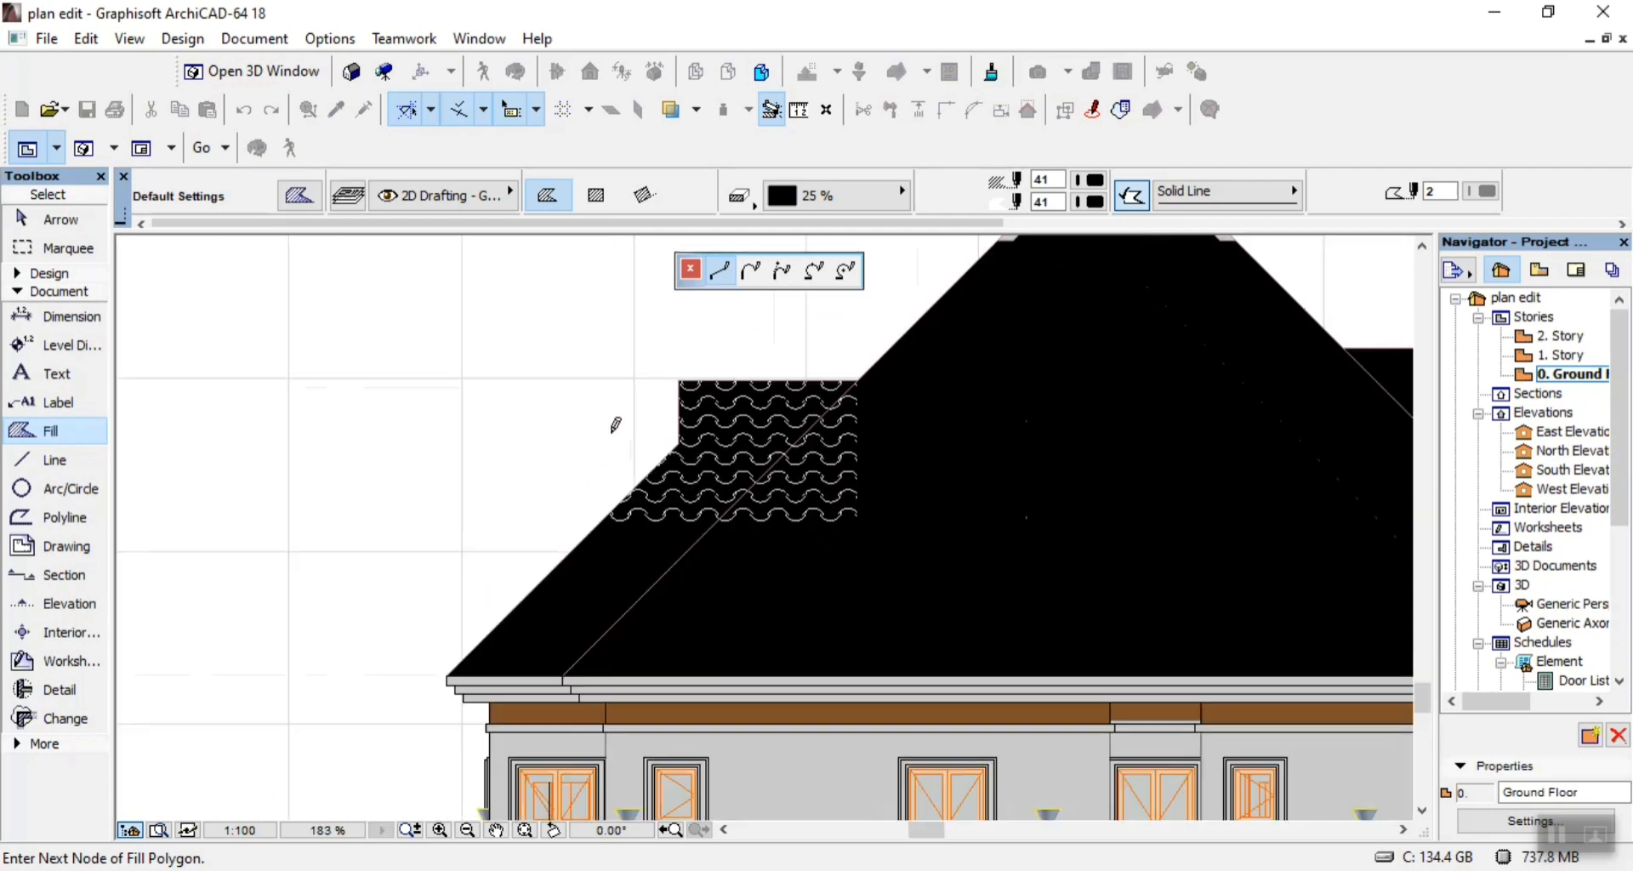
{"action": "scroll", "coordinate": [824, 375], "scroll_direction": "up", "scroll_amount": 5}
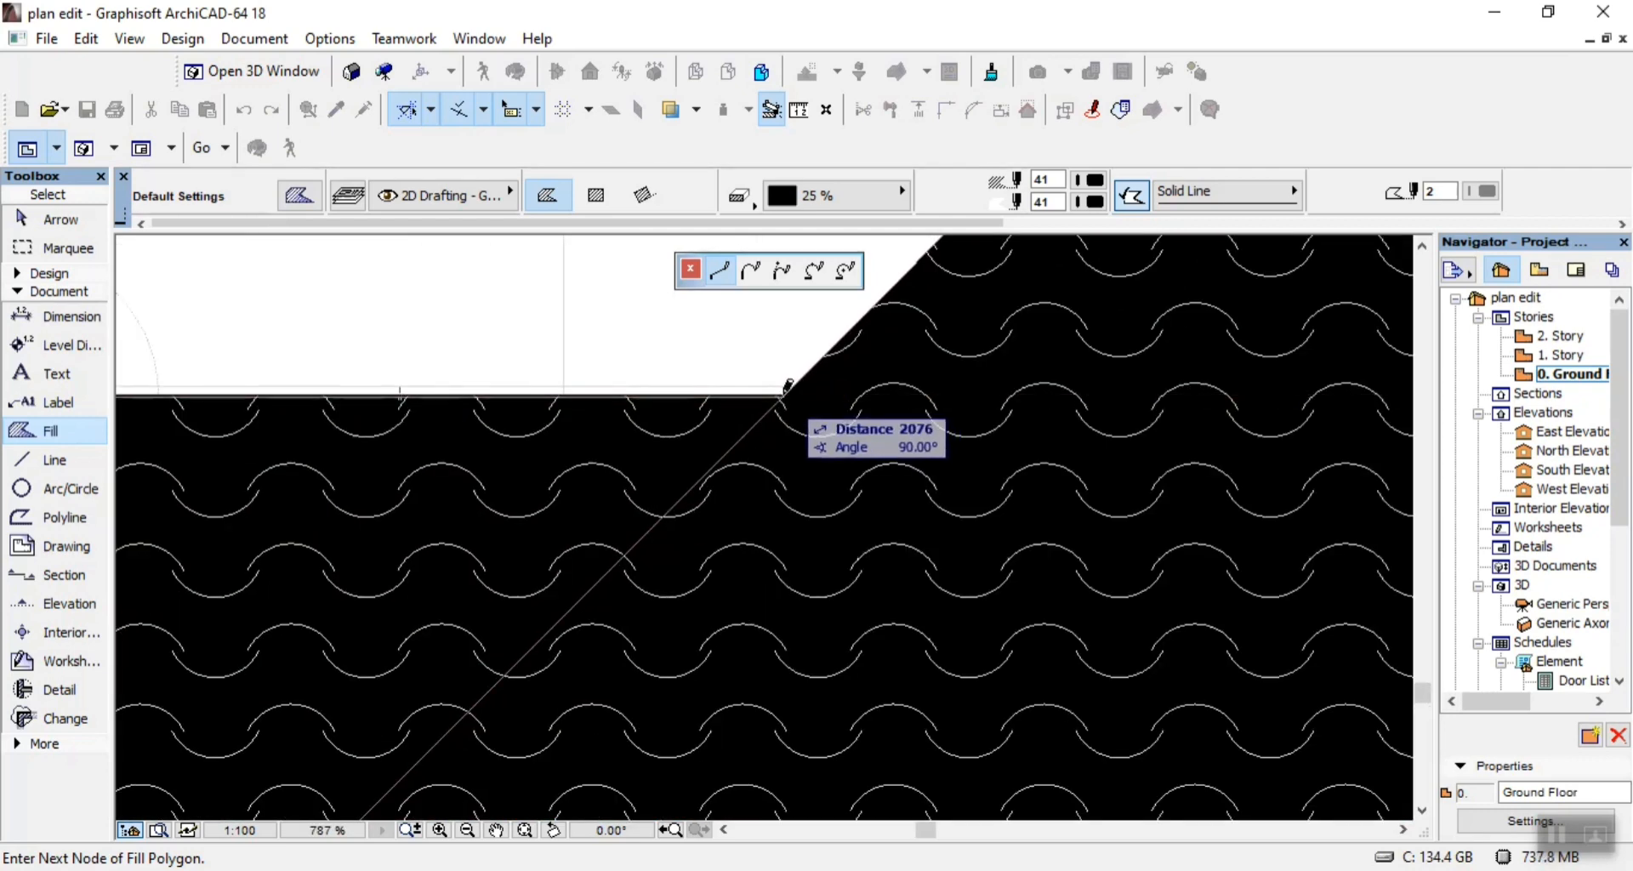
{"action": "scroll", "coordinate": [790, 399], "scroll_direction": "down", "scroll_amount": 5}
{"action": "scroll", "coordinate": [904, 321], "scroll_direction": "up", "scroll_amount": 3}
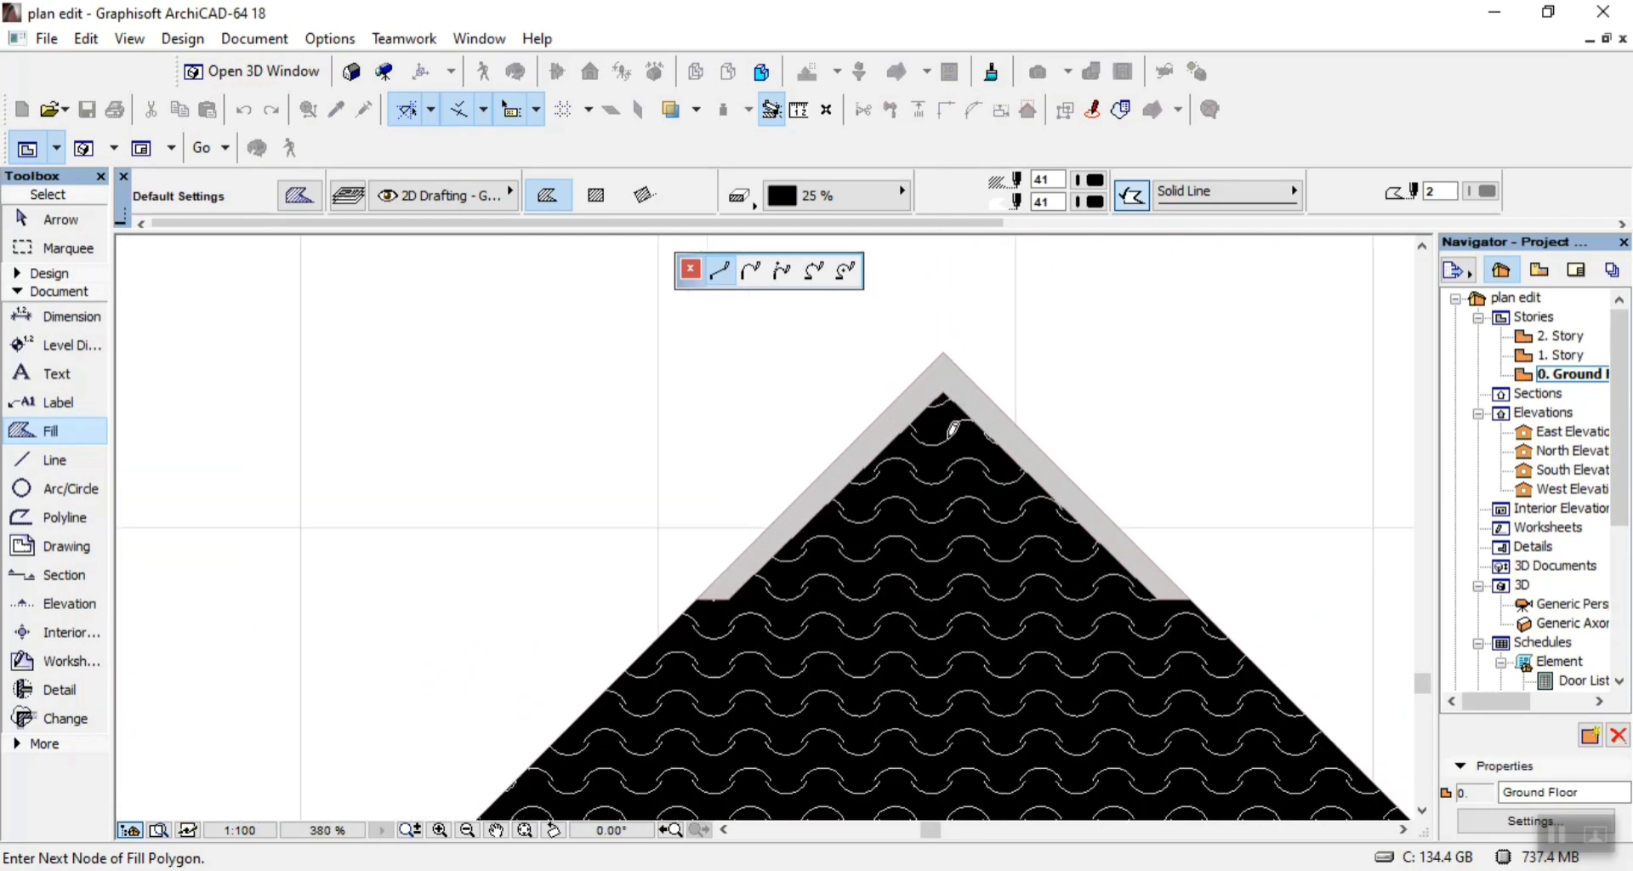
{"action": "scroll", "coordinate": [944, 344], "scroll_direction": "down", "scroll_amount": 6}
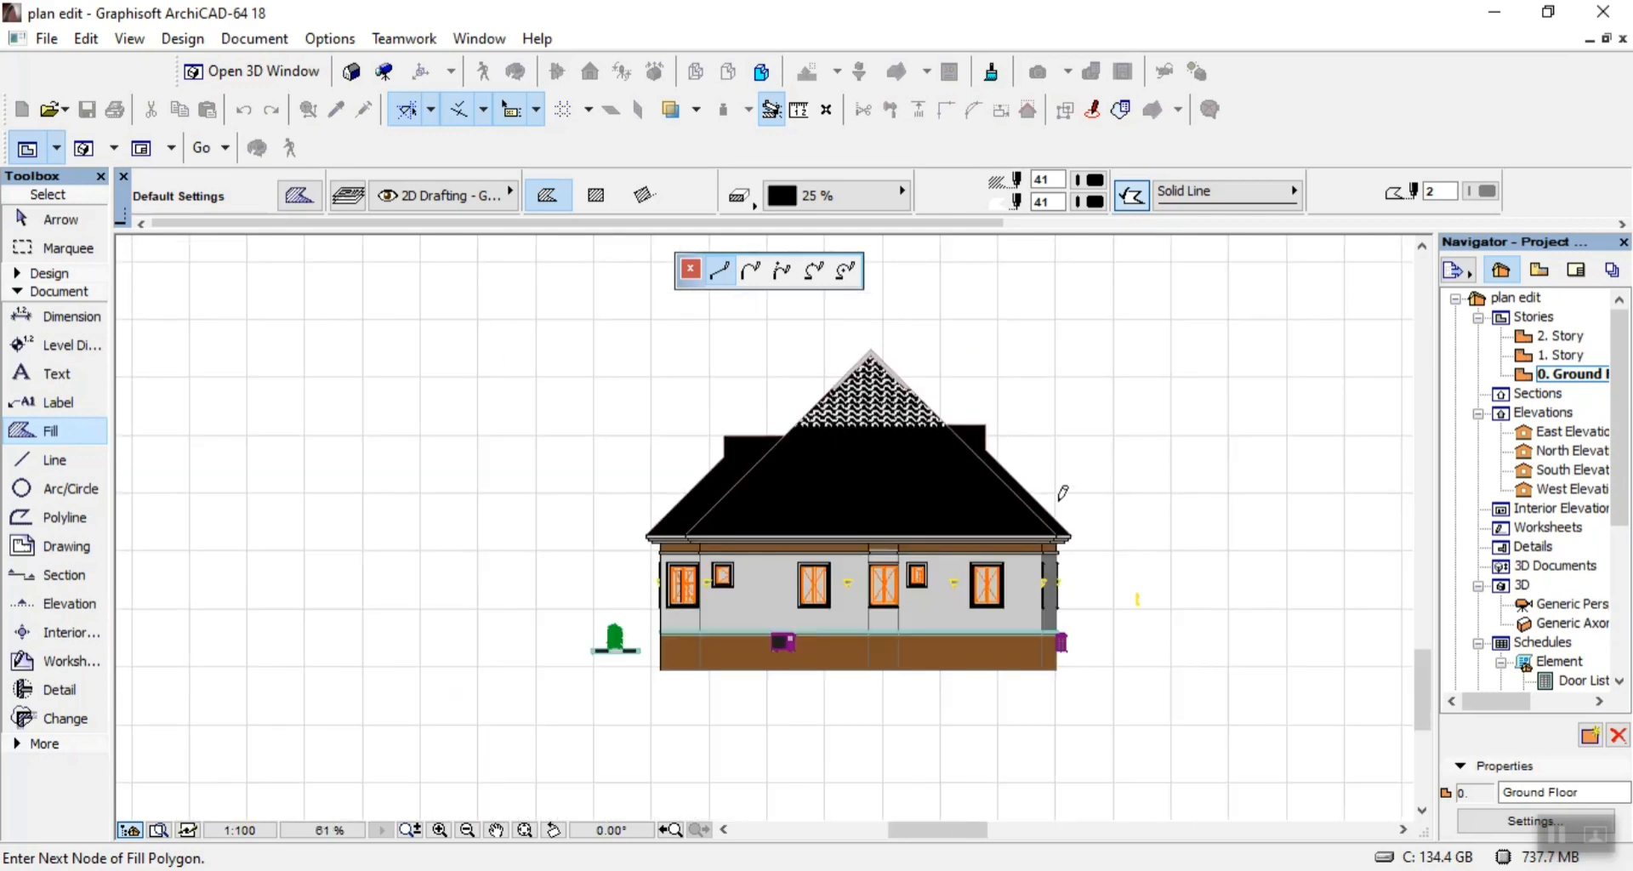
{"action": "scroll", "coordinate": [1106, 587], "scroll_direction": "up", "scroll_amount": 3}
{"action": "scroll", "coordinate": [1066, 563], "scroll_direction": "up", "scroll_amount": 4}
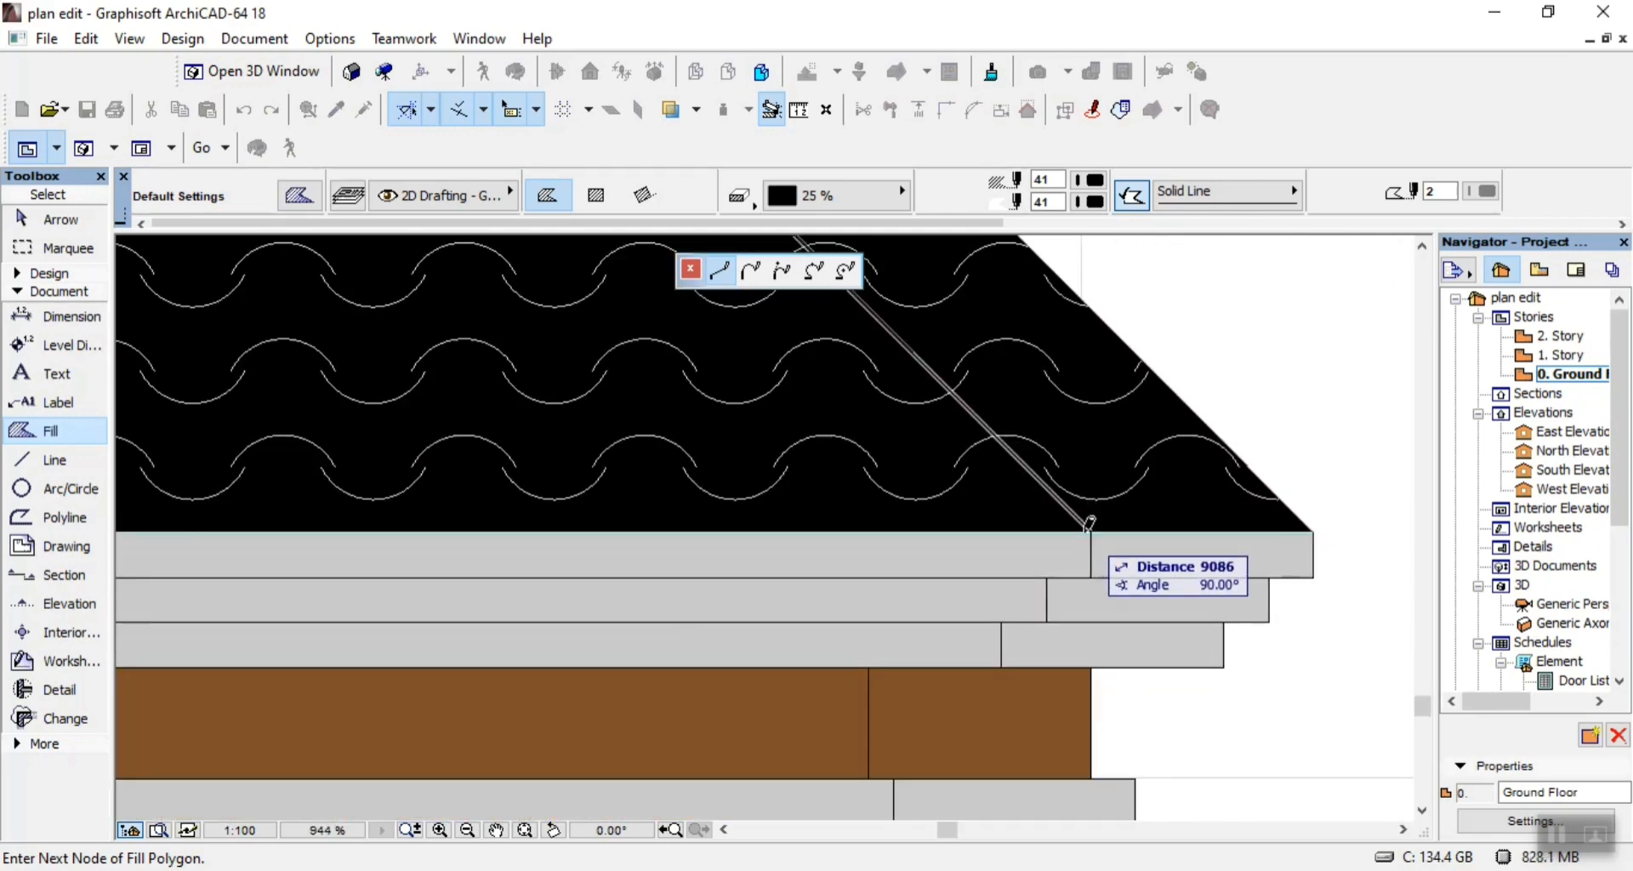
{"action": "left_click", "coordinate": [1092, 529]}
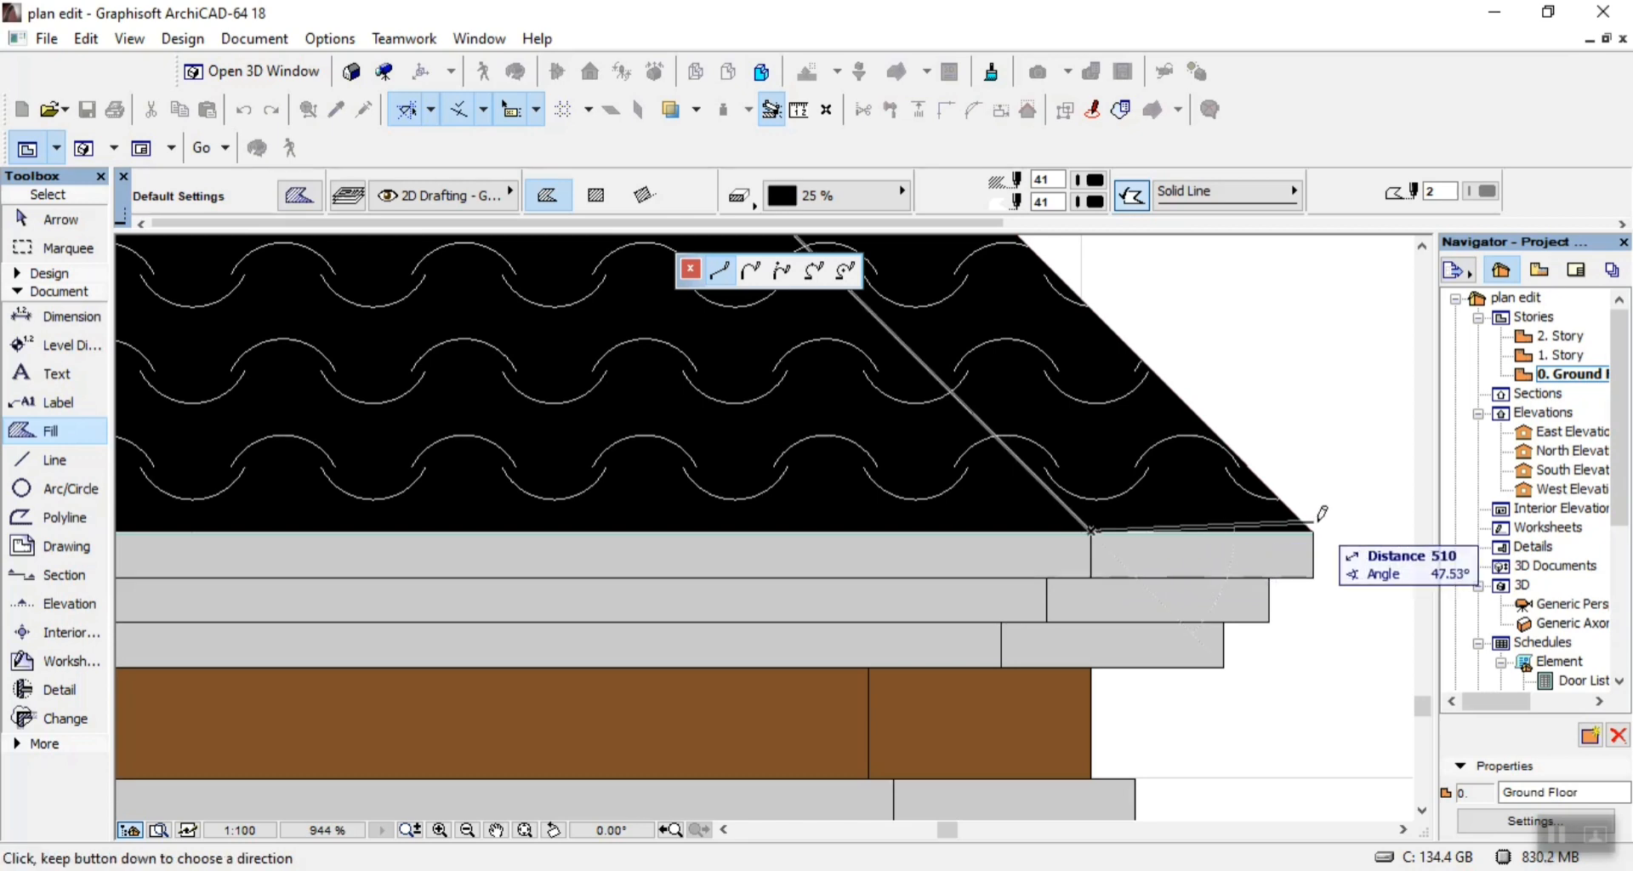
{"action": "scroll", "coordinate": [1323, 587], "scroll_direction": "down", "scroll_amount": 5}
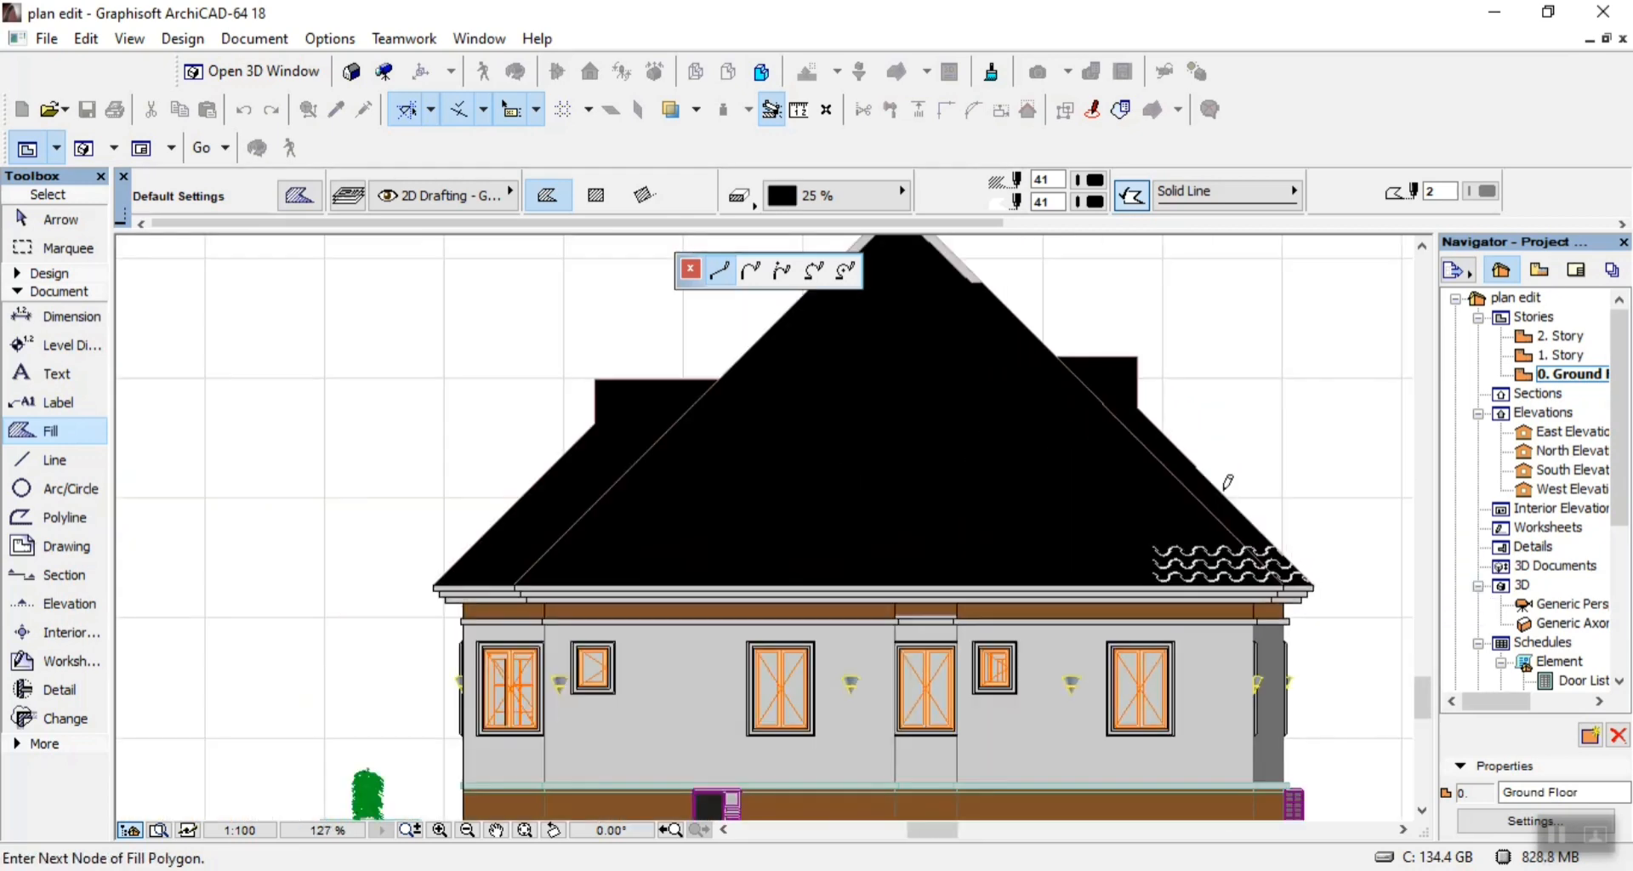
{"action": "scroll", "coordinate": [1182, 562], "scroll_direction": "up", "scroll_amount": 4}
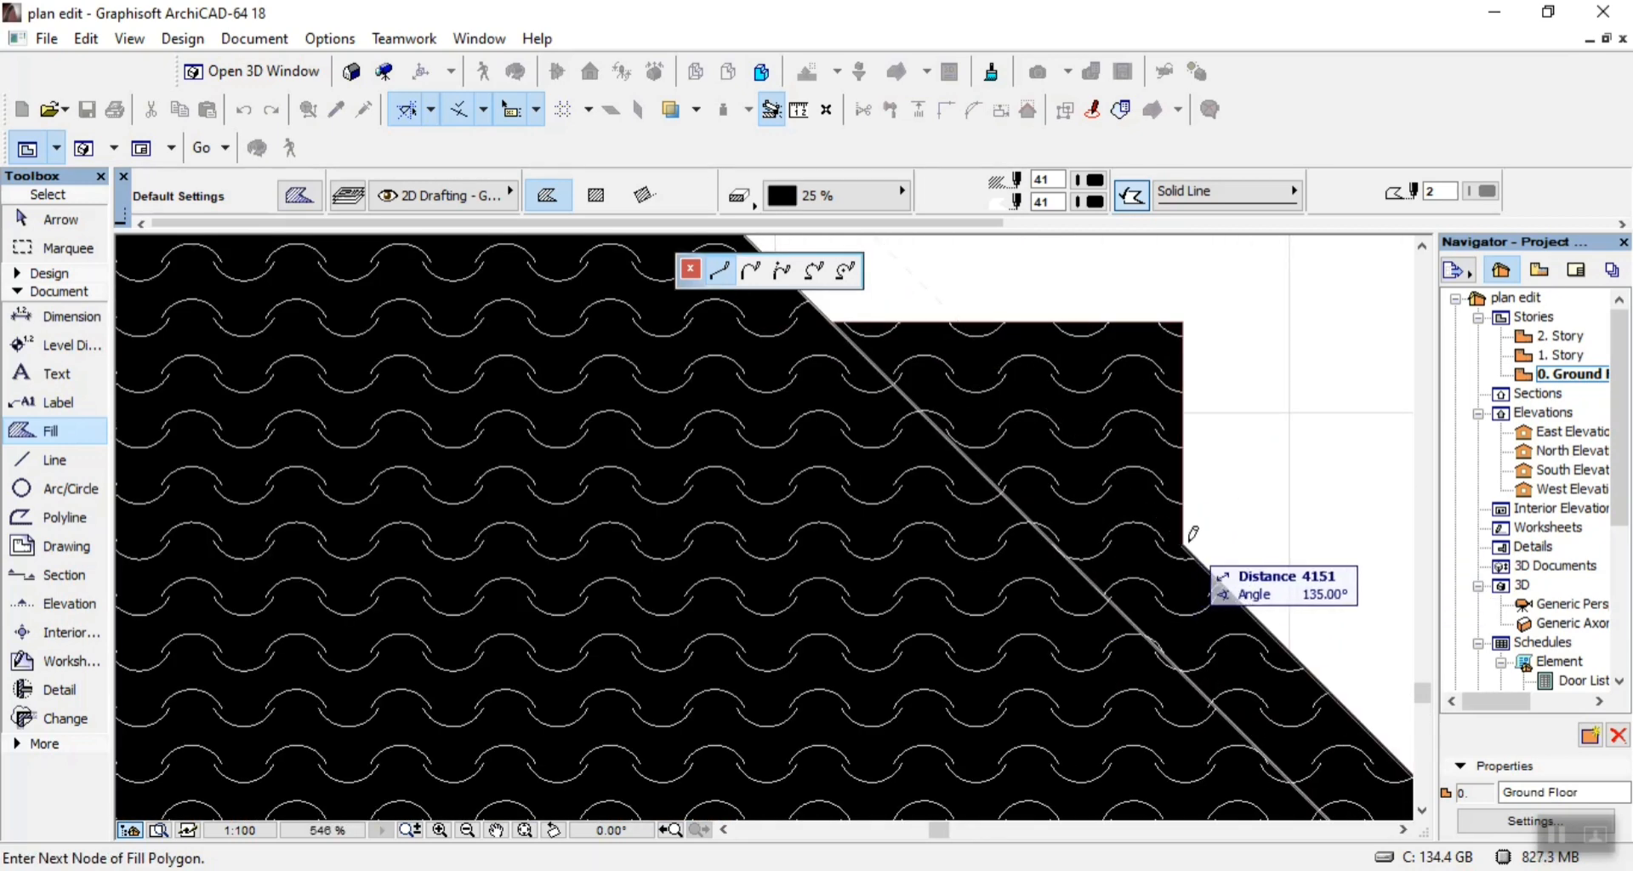
{"action": "left_click", "coordinate": [1183, 321]}
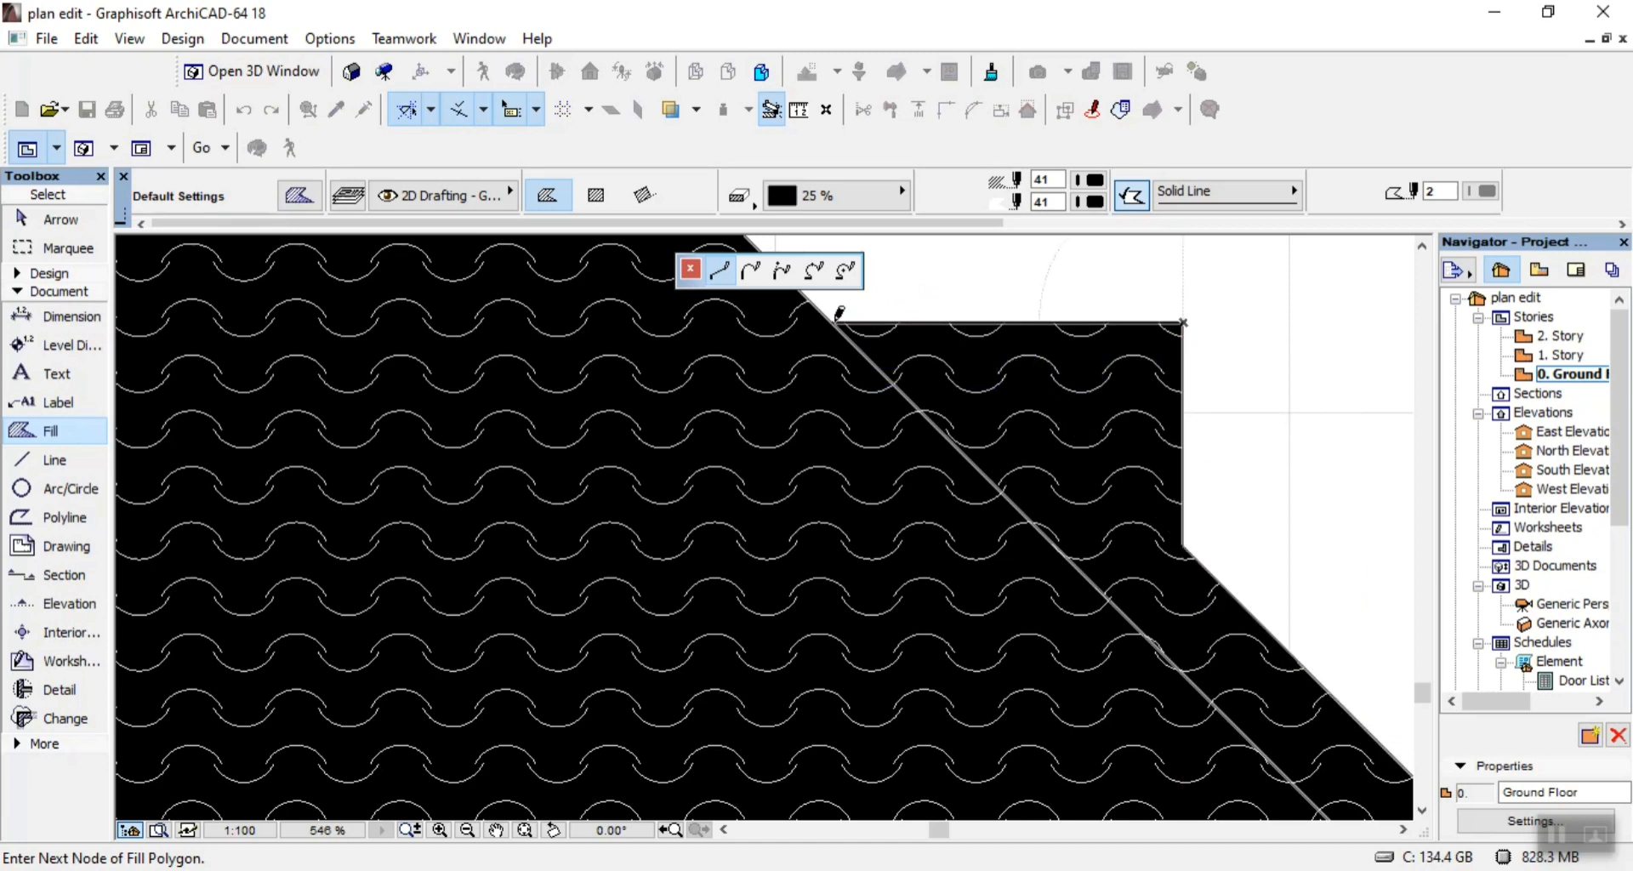
{"action": "right_click", "coordinate": [839, 312]}
{"action": "left_click", "coordinate": [961, 583]}
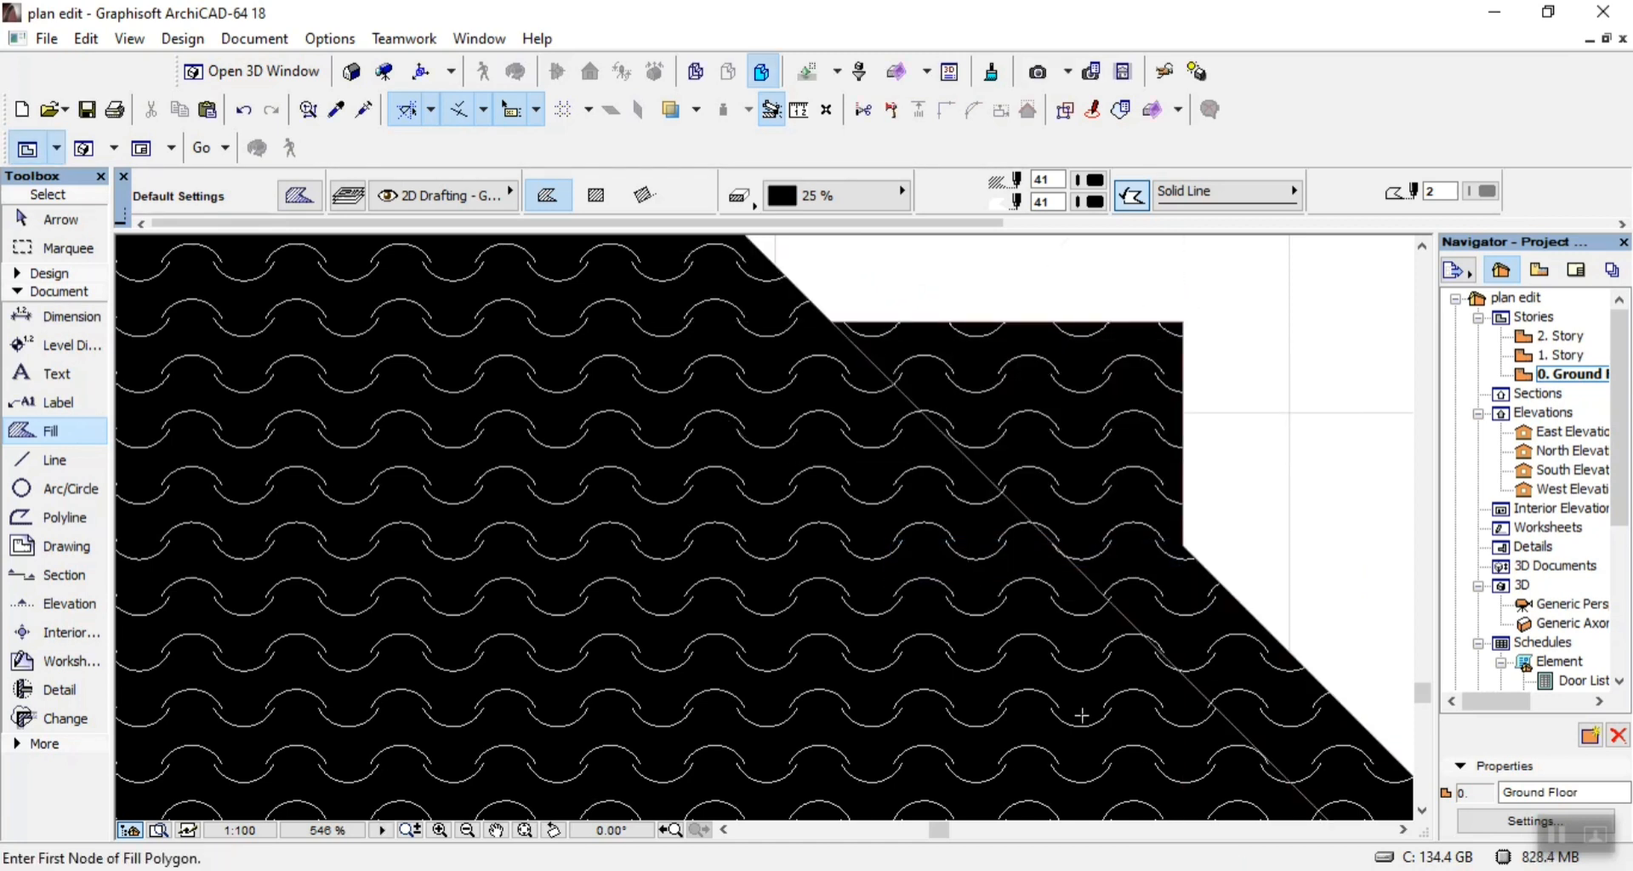
{"action": "key", "text": "Escape"}
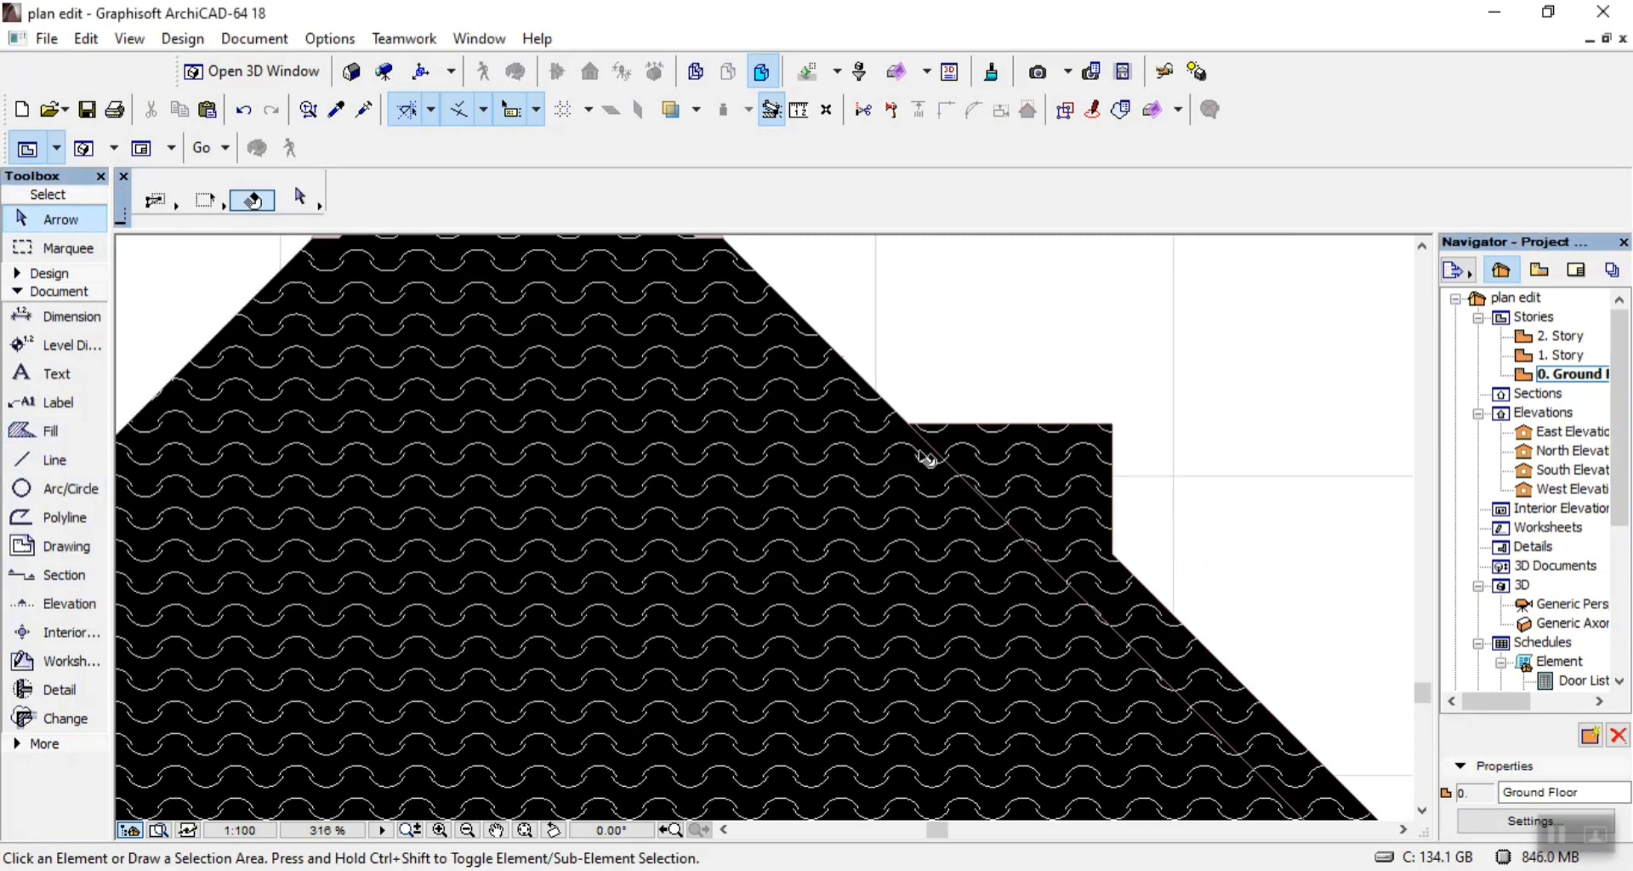
Start a 25 % fill polygon at the left joint of the upper fascia and run it up the inner slope to the step, about 4844.
{"action": "scroll", "coordinate": [927, 460], "scroll_direction": "down", "scroll_amount": 4}
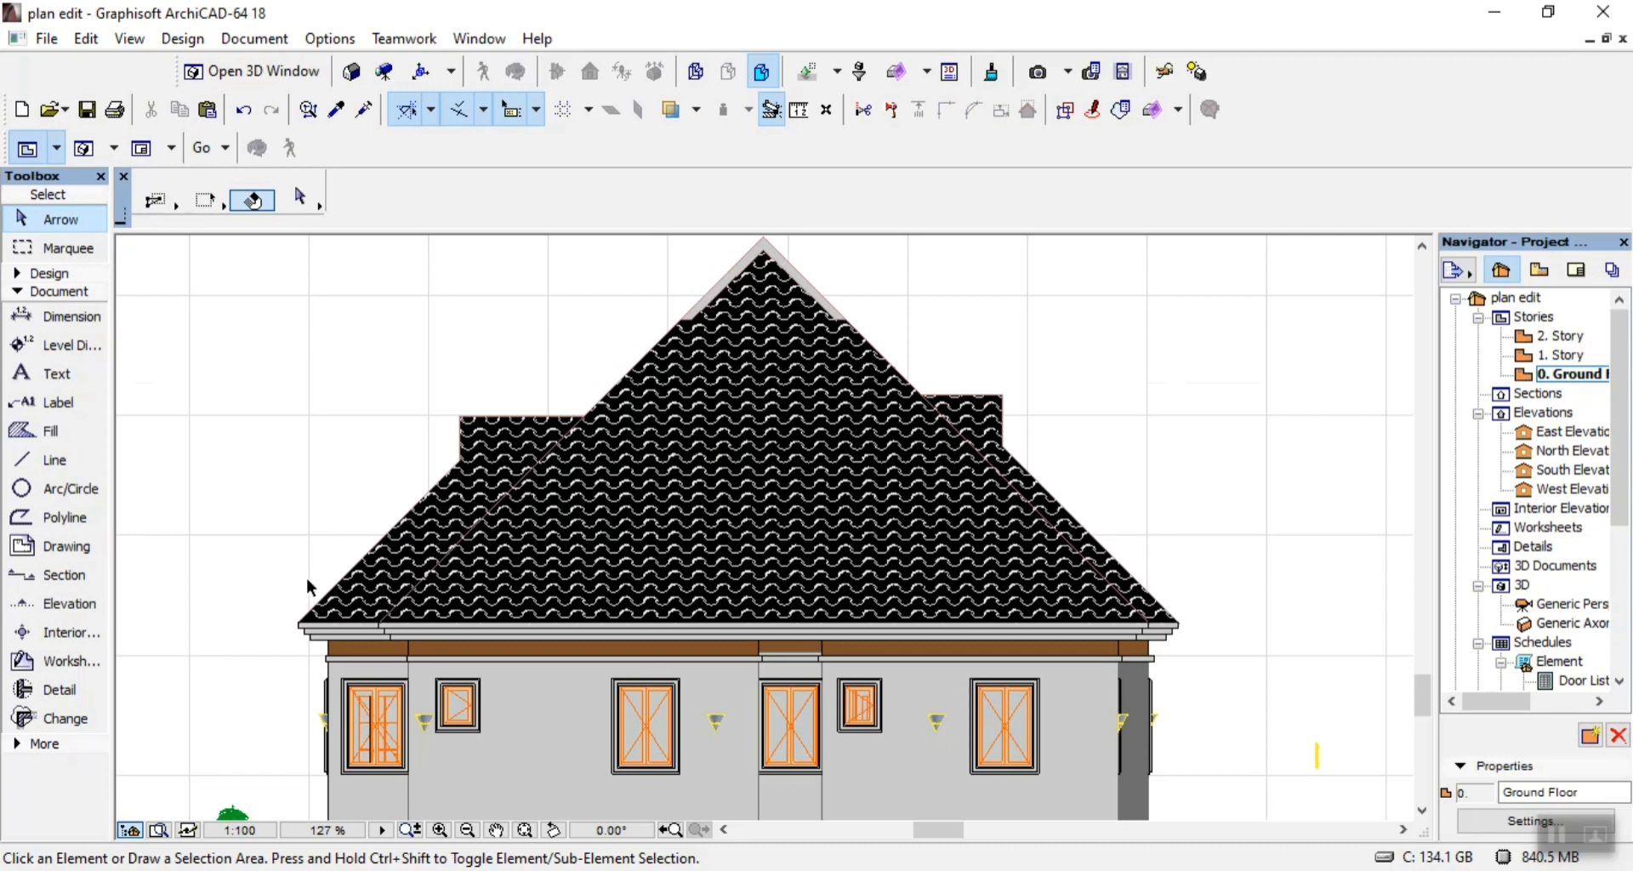
{"action": "scroll", "coordinate": [308, 587], "scroll_direction": "up", "scroll_amount": 5}
{"action": "left_click", "coordinate": [42, 434]}
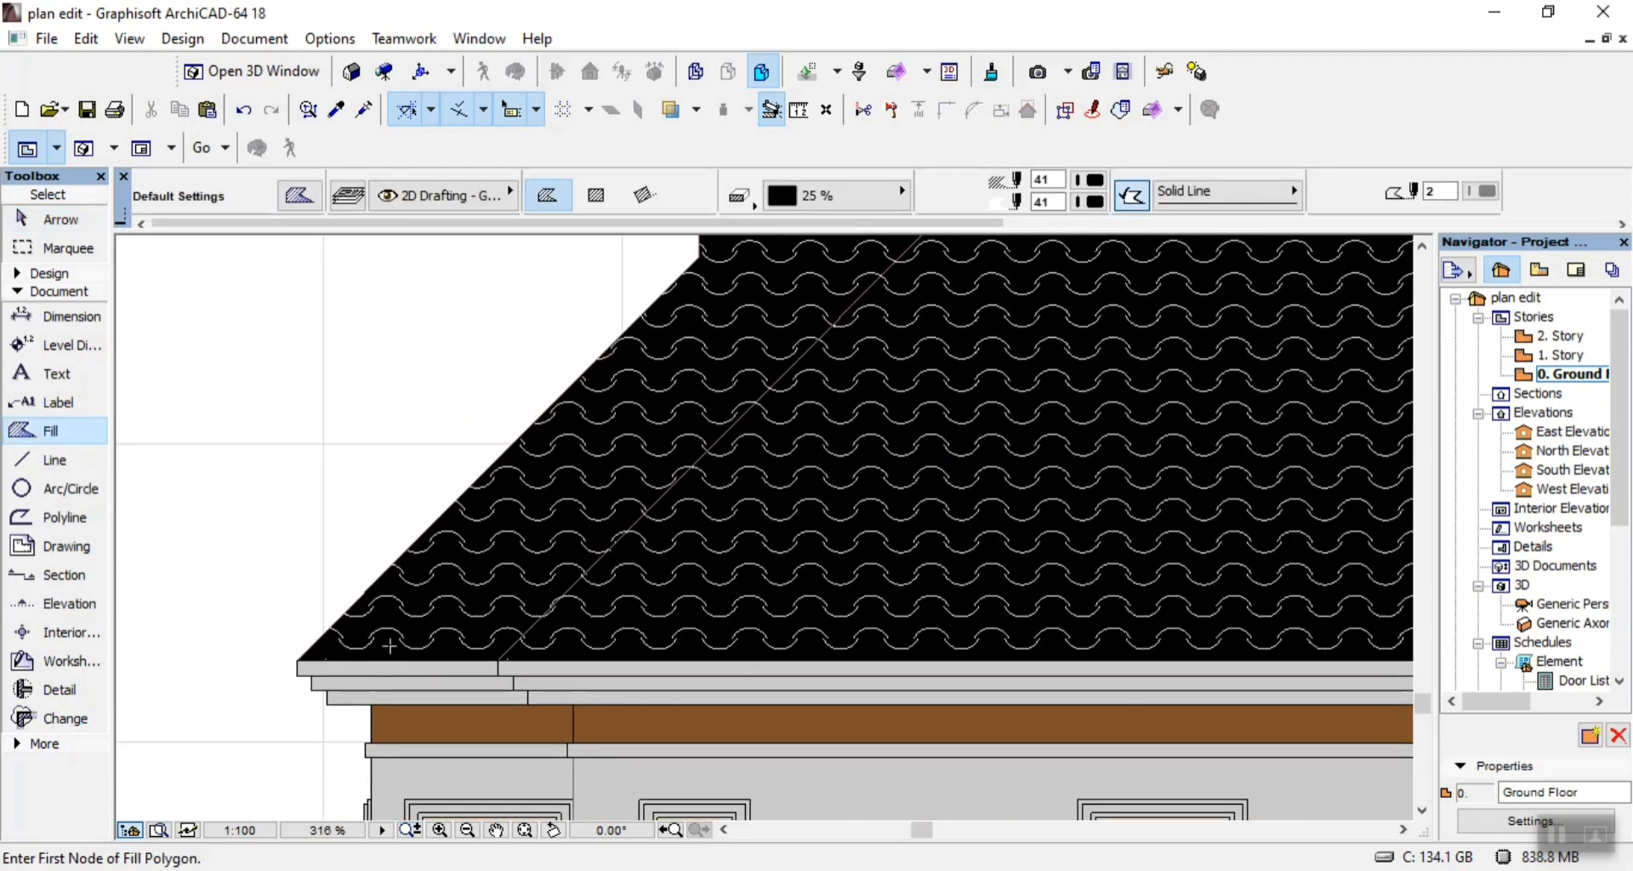
{"action": "scroll", "coordinate": [389, 647], "scroll_direction": "down", "scroll_amount": 3}
{"action": "scroll", "coordinate": [468, 669], "scroll_direction": "up", "scroll_amount": 8}
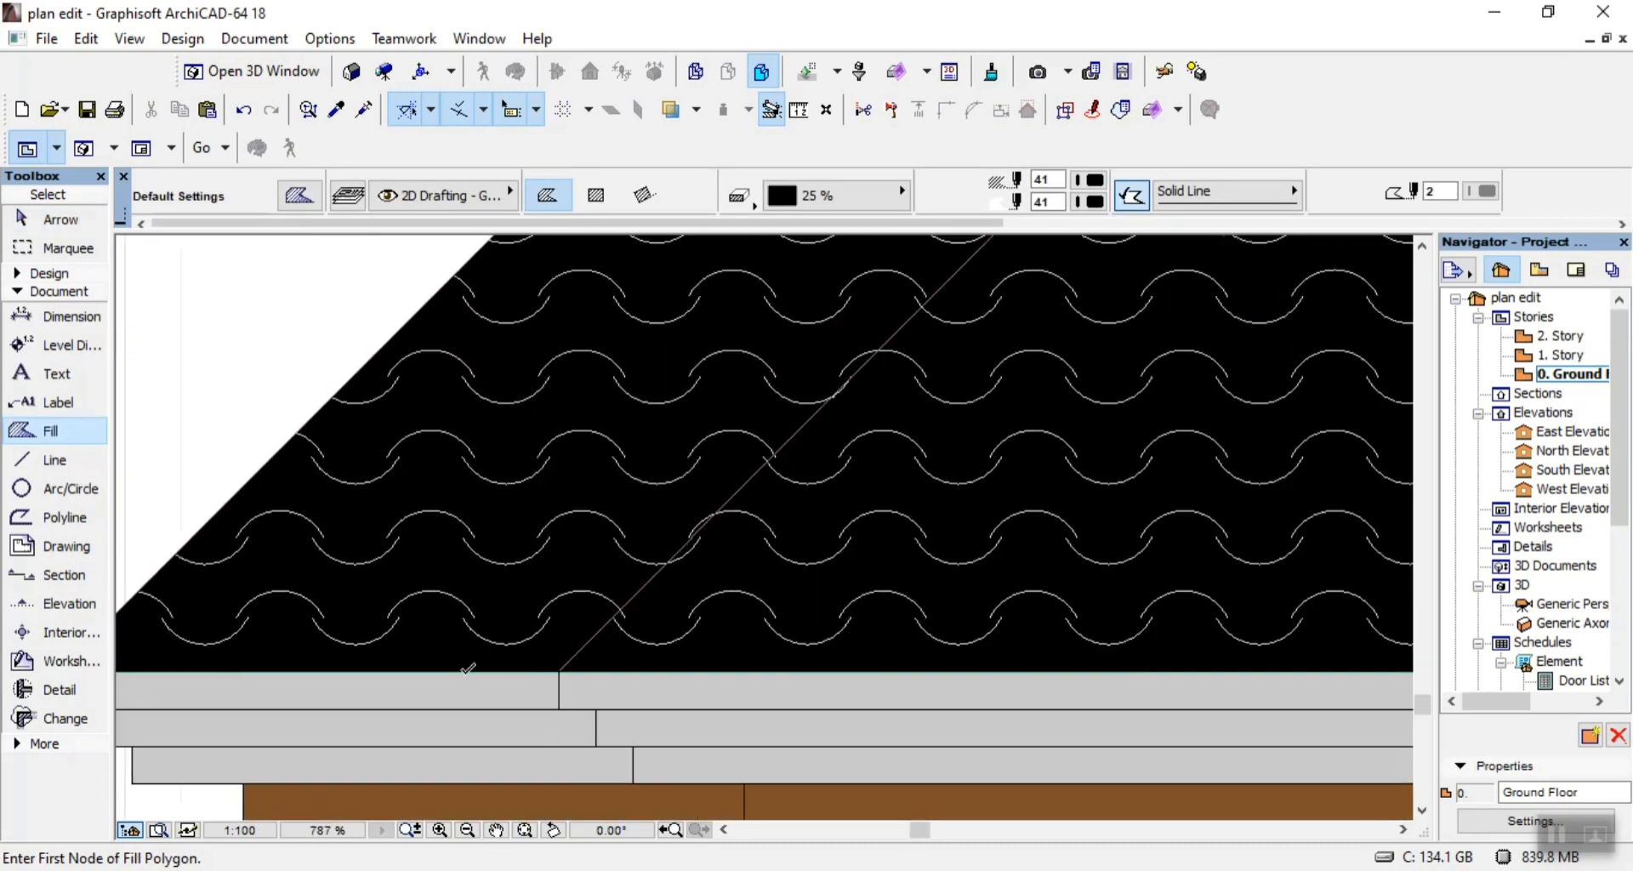
{"action": "left_click", "coordinate": [561, 669]}
{"action": "scroll", "coordinate": [626, 646], "scroll_direction": "down", "scroll_amount": 7}
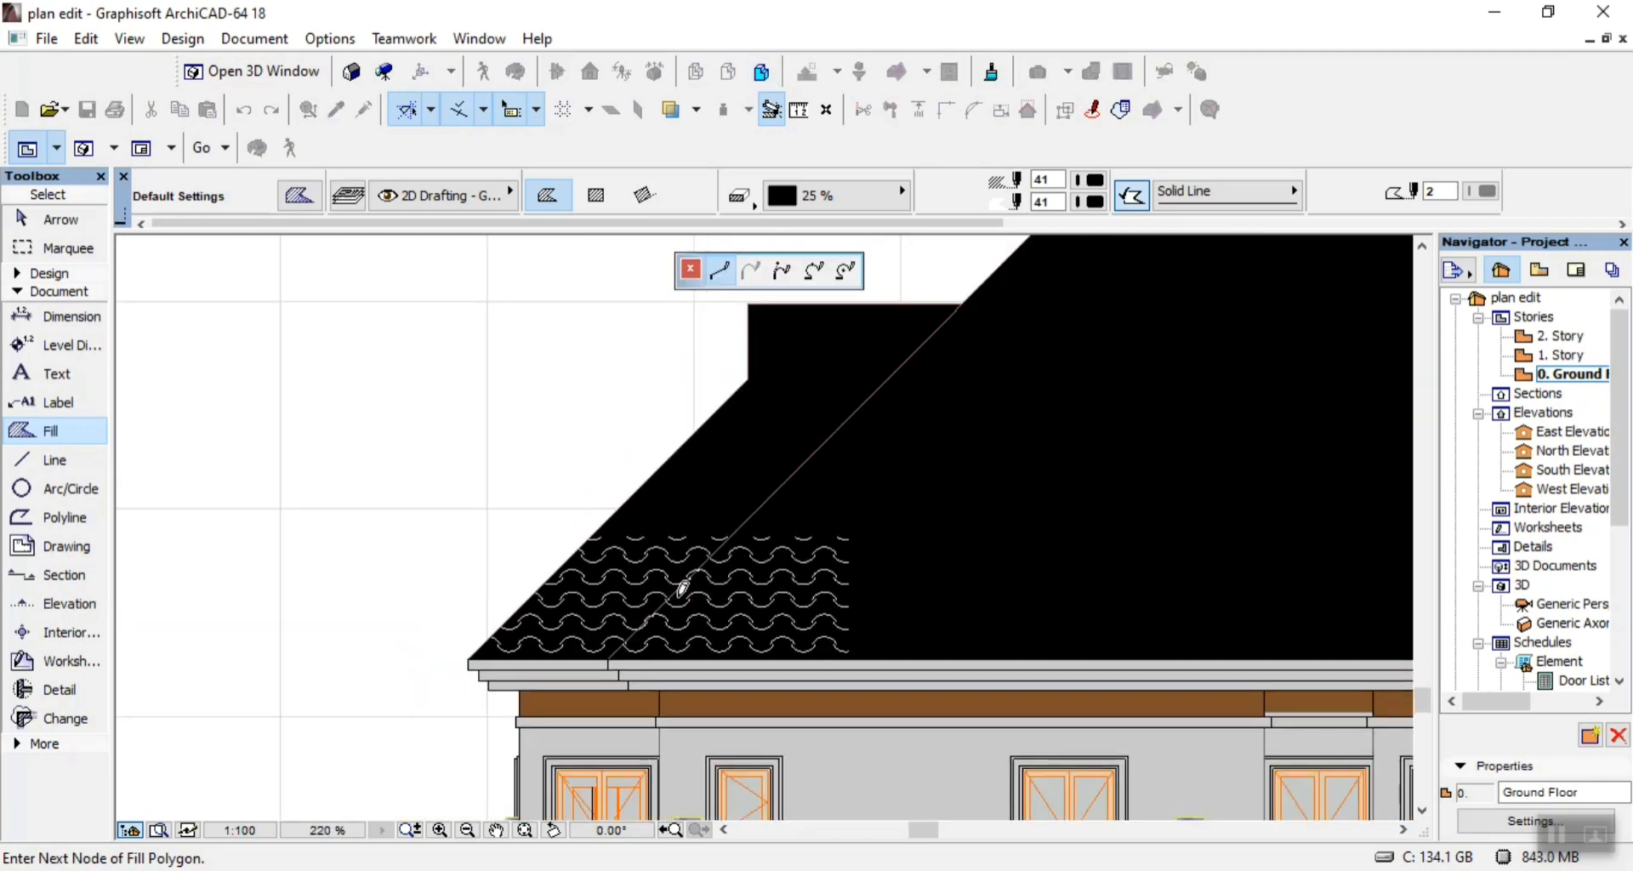
{"action": "scroll", "coordinate": [964, 293], "scroll_direction": "up", "scroll_amount": 7}
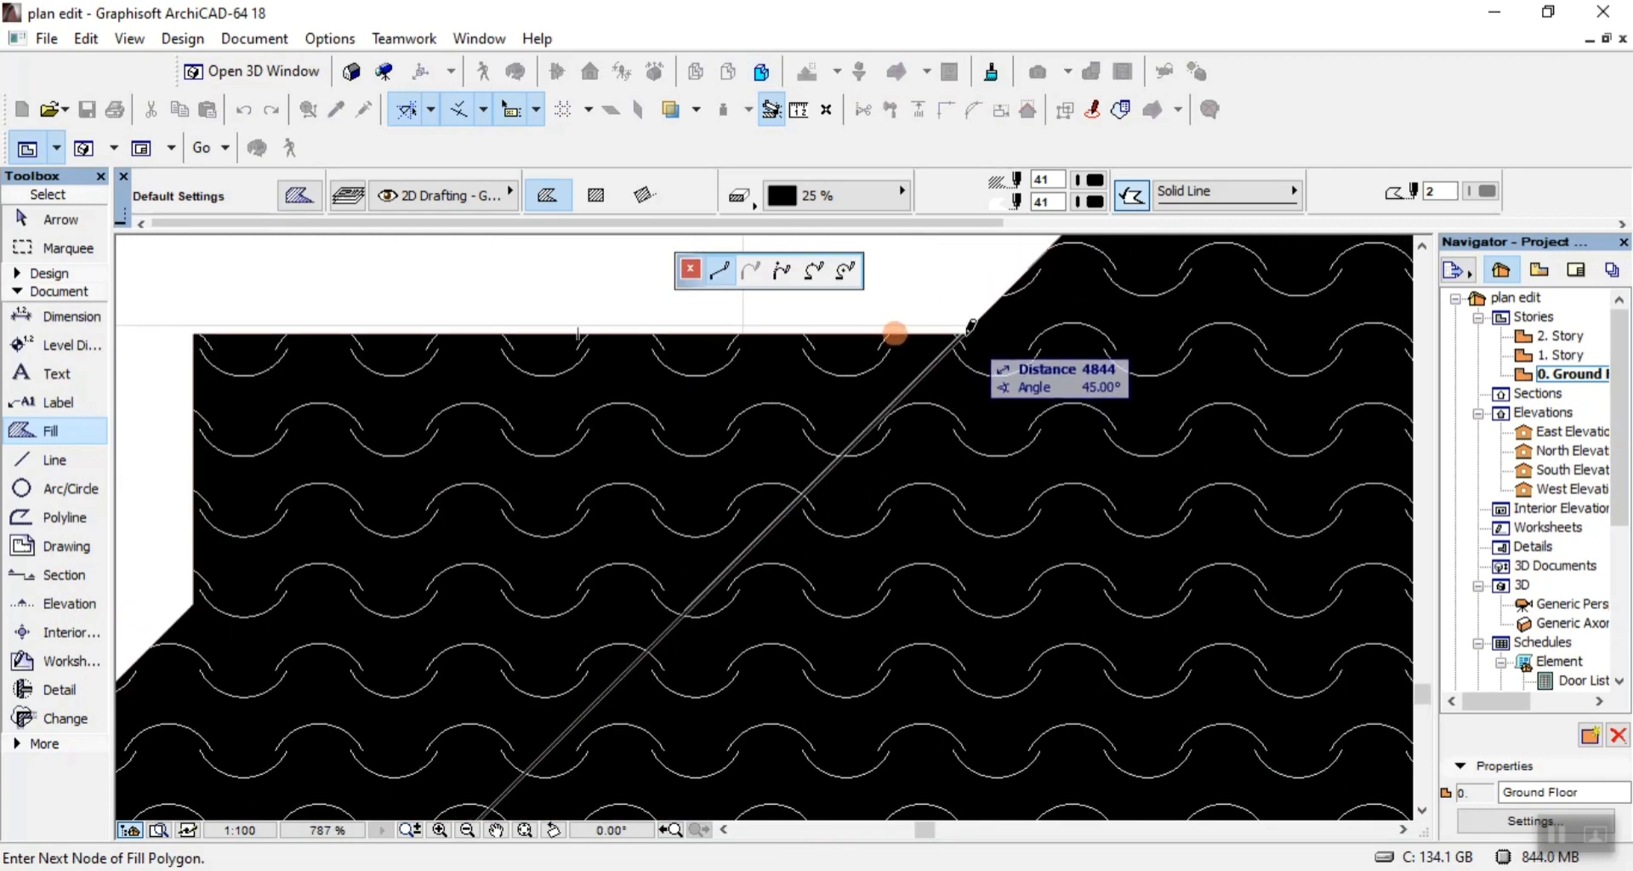
{"action": "right_click", "coordinate": [968, 330]}
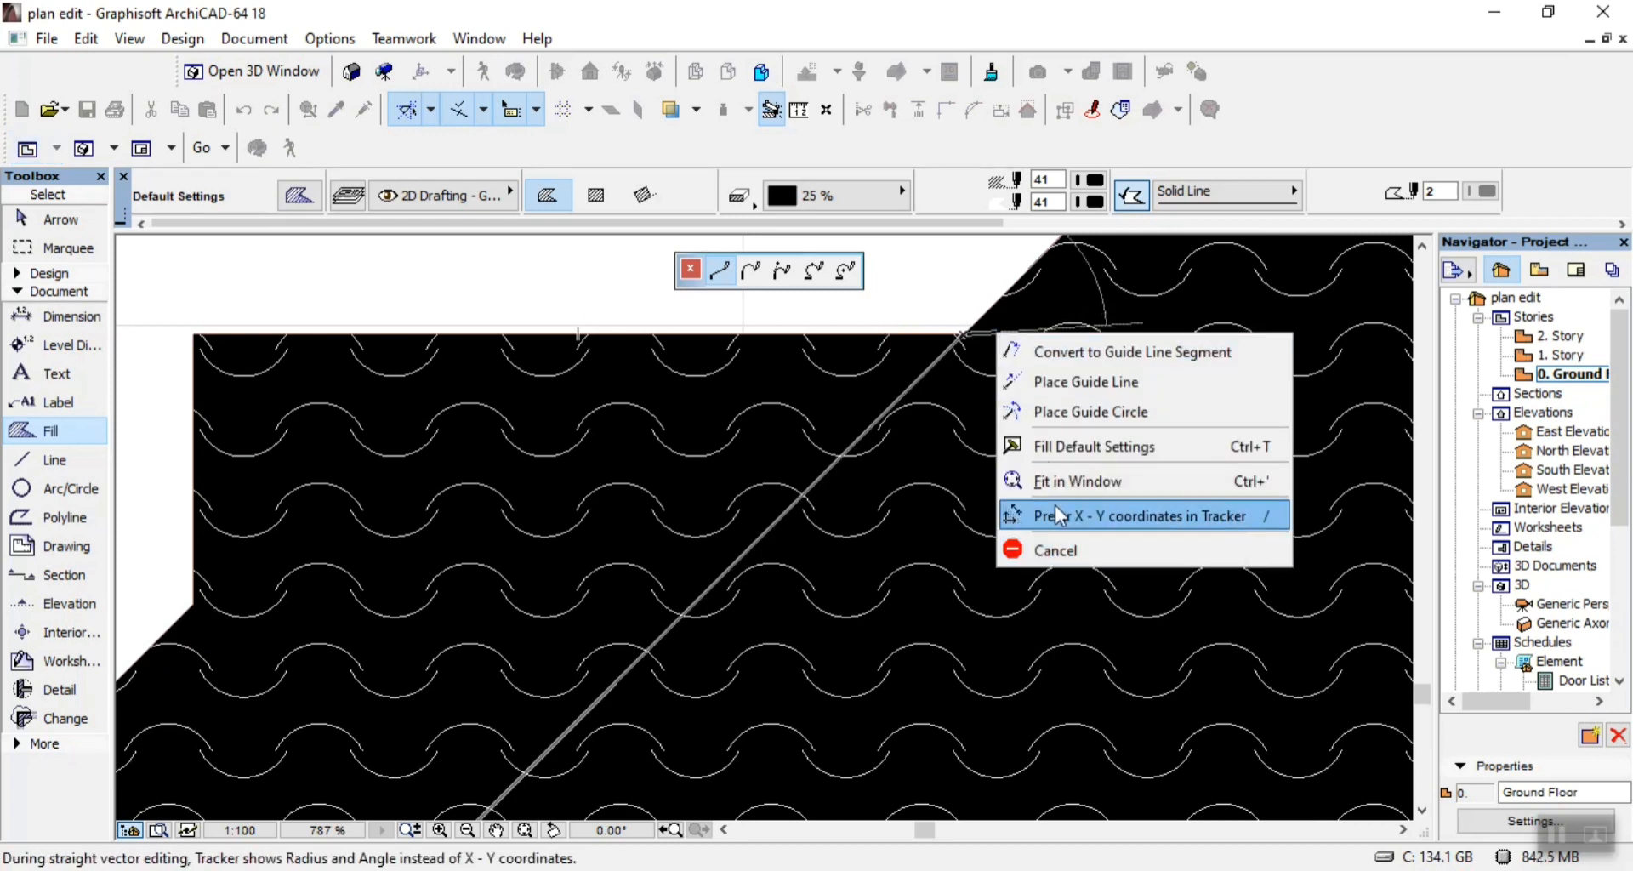
{"action": "left_click", "coordinate": [915, 464]}
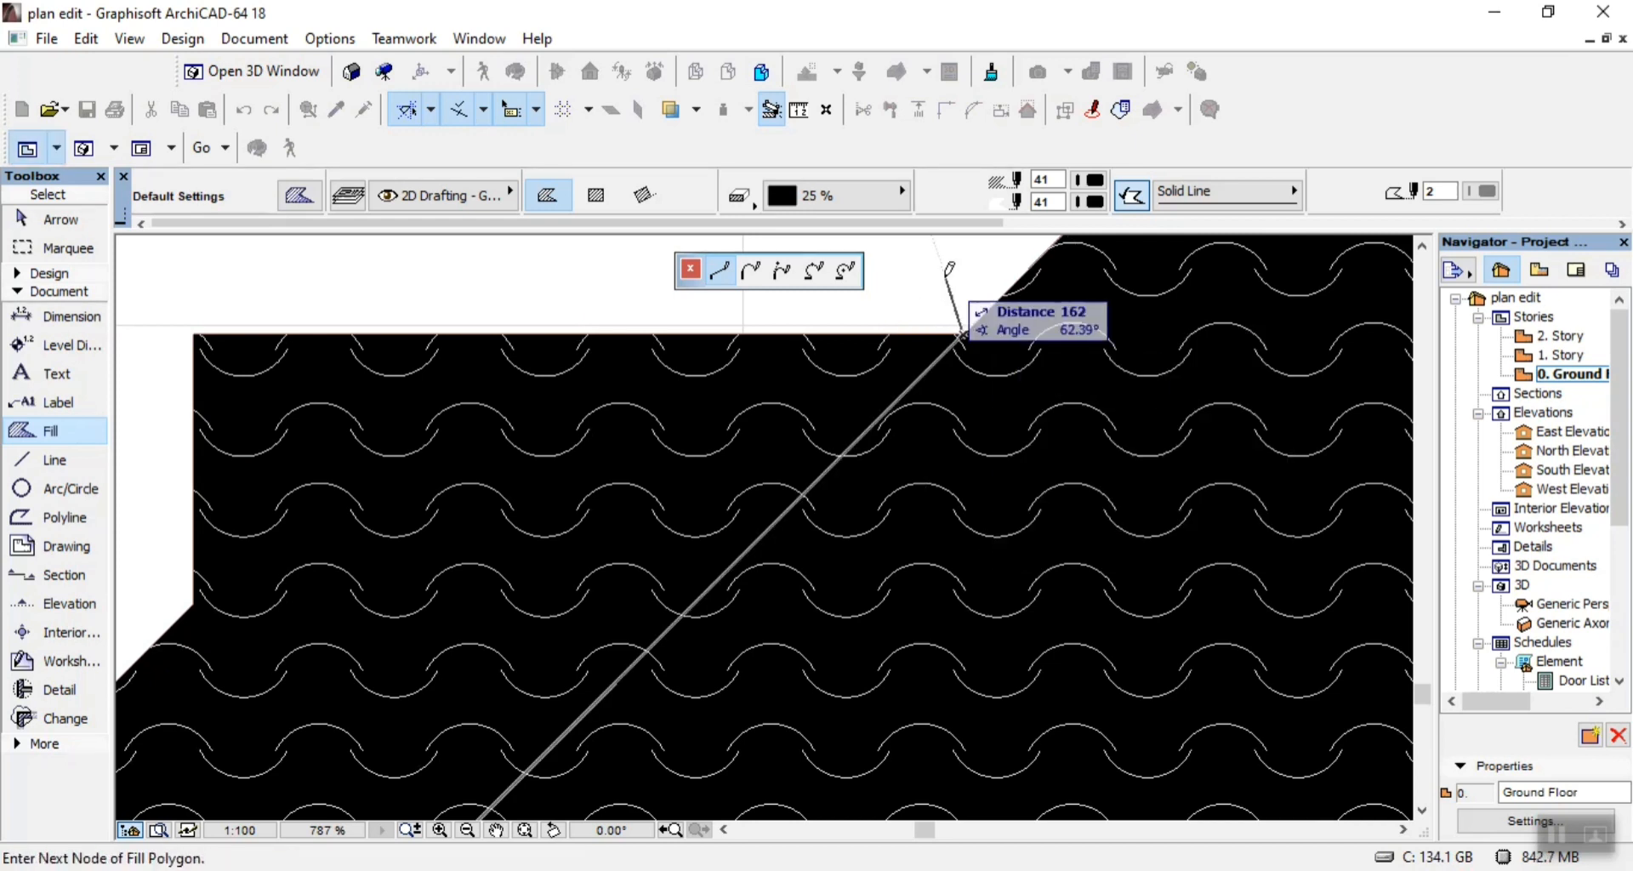
{"action": "right_click", "coordinate": [966, 330]}
{"action": "left_click", "coordinate": [948, 291]}
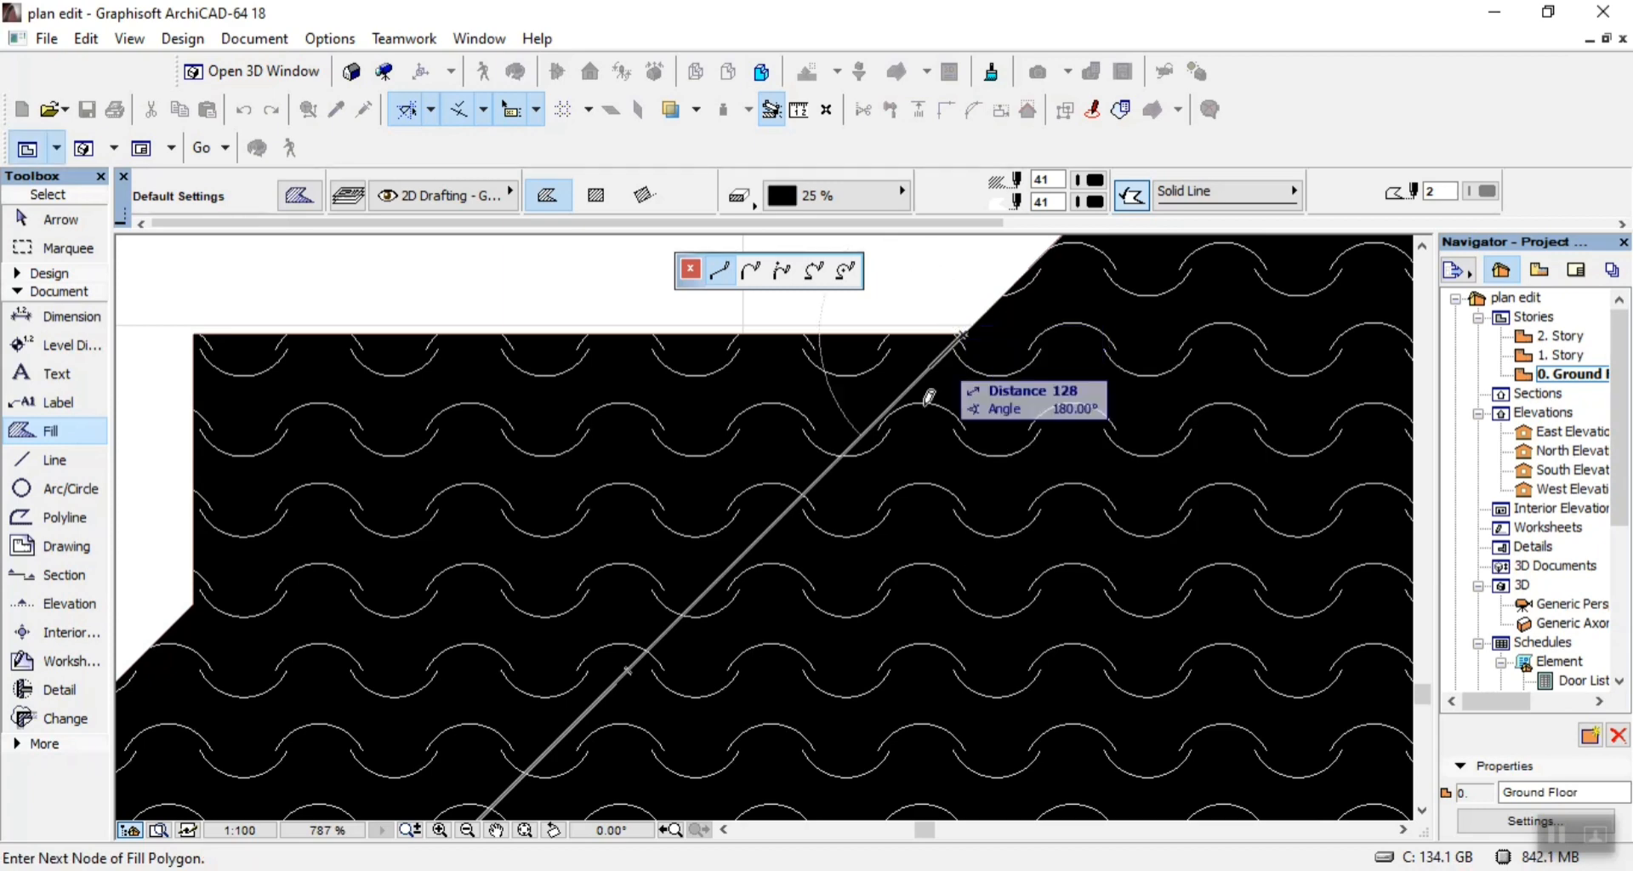
Continue the fill polygon along the left step's flat top and down its vertical edge, about 726 high.
{"action": "scroll", "coordinate": [850, 485], "scroll_direction": "down", "scroll_amount": 5}
{"action": "scroll", "coordinate": [851, 484], "scroll_direction": "down", "scroll_amount": 1}
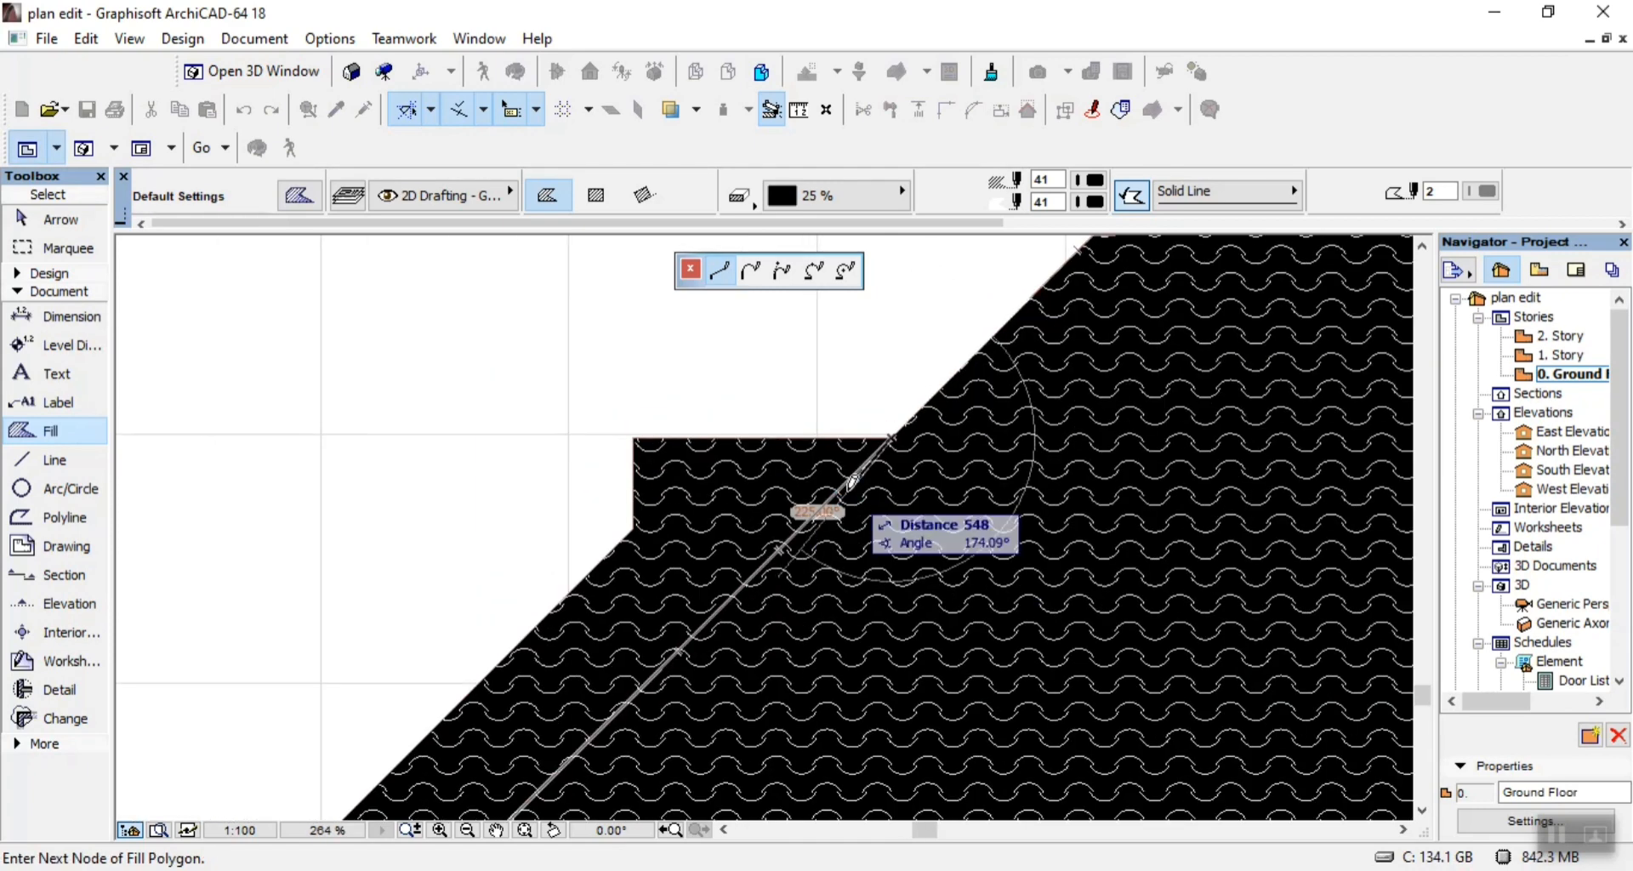
{"action": "scroll", "coordinate": [838, 481], "scroll_direction": "down", "scroll_amount": 3}
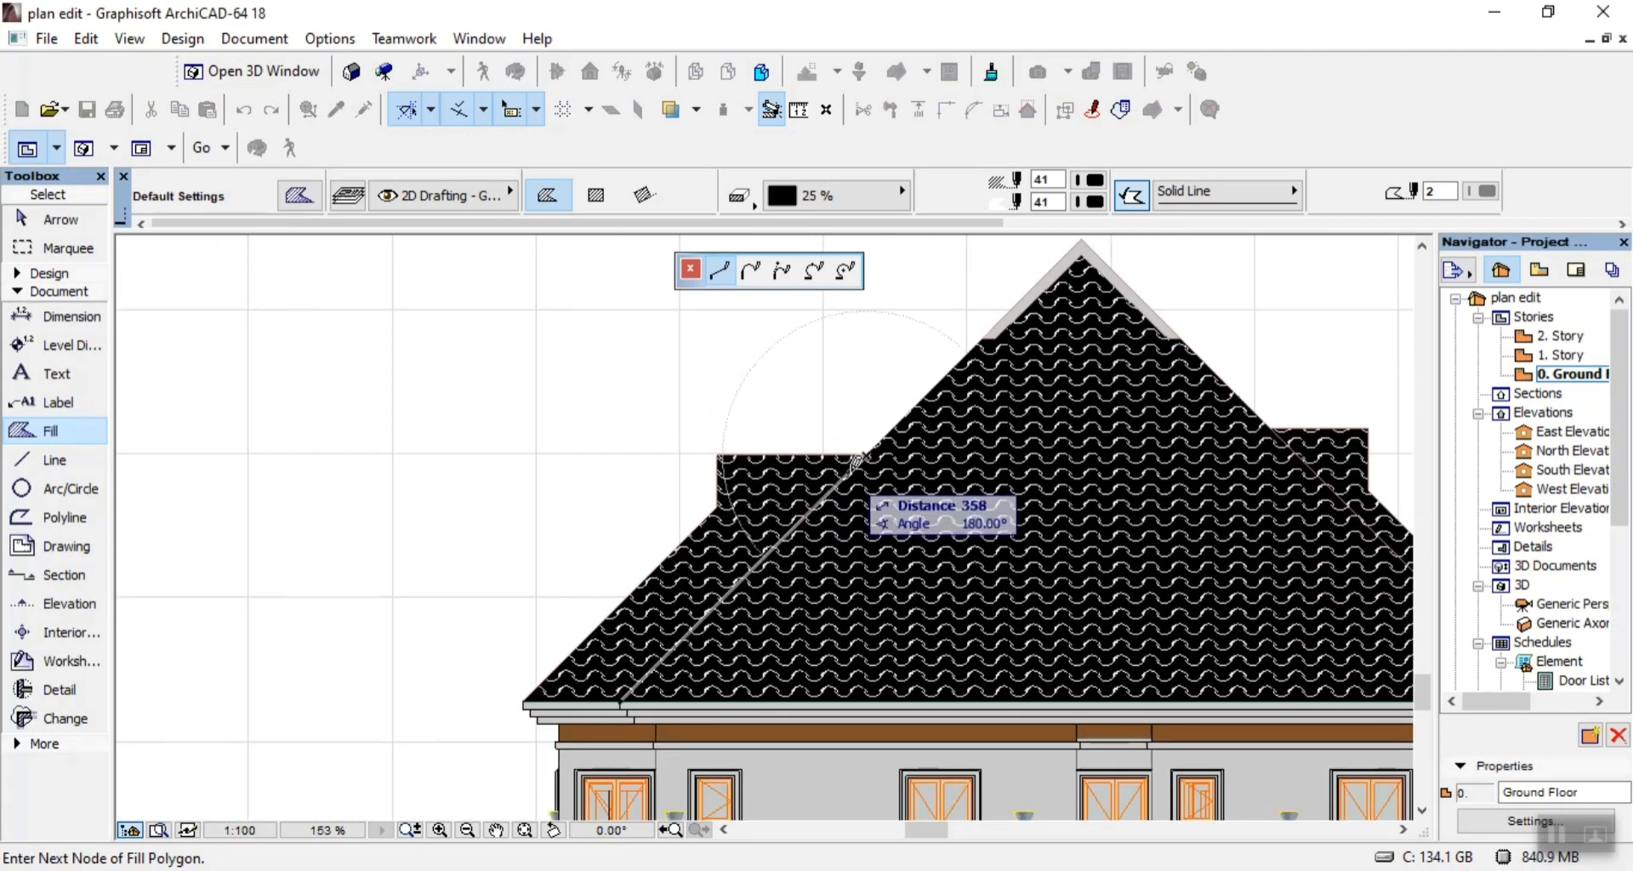
{"action": "scroll", "coordinate": [784, 481], "scroll_direction": "up", "scroll_amount": 8}
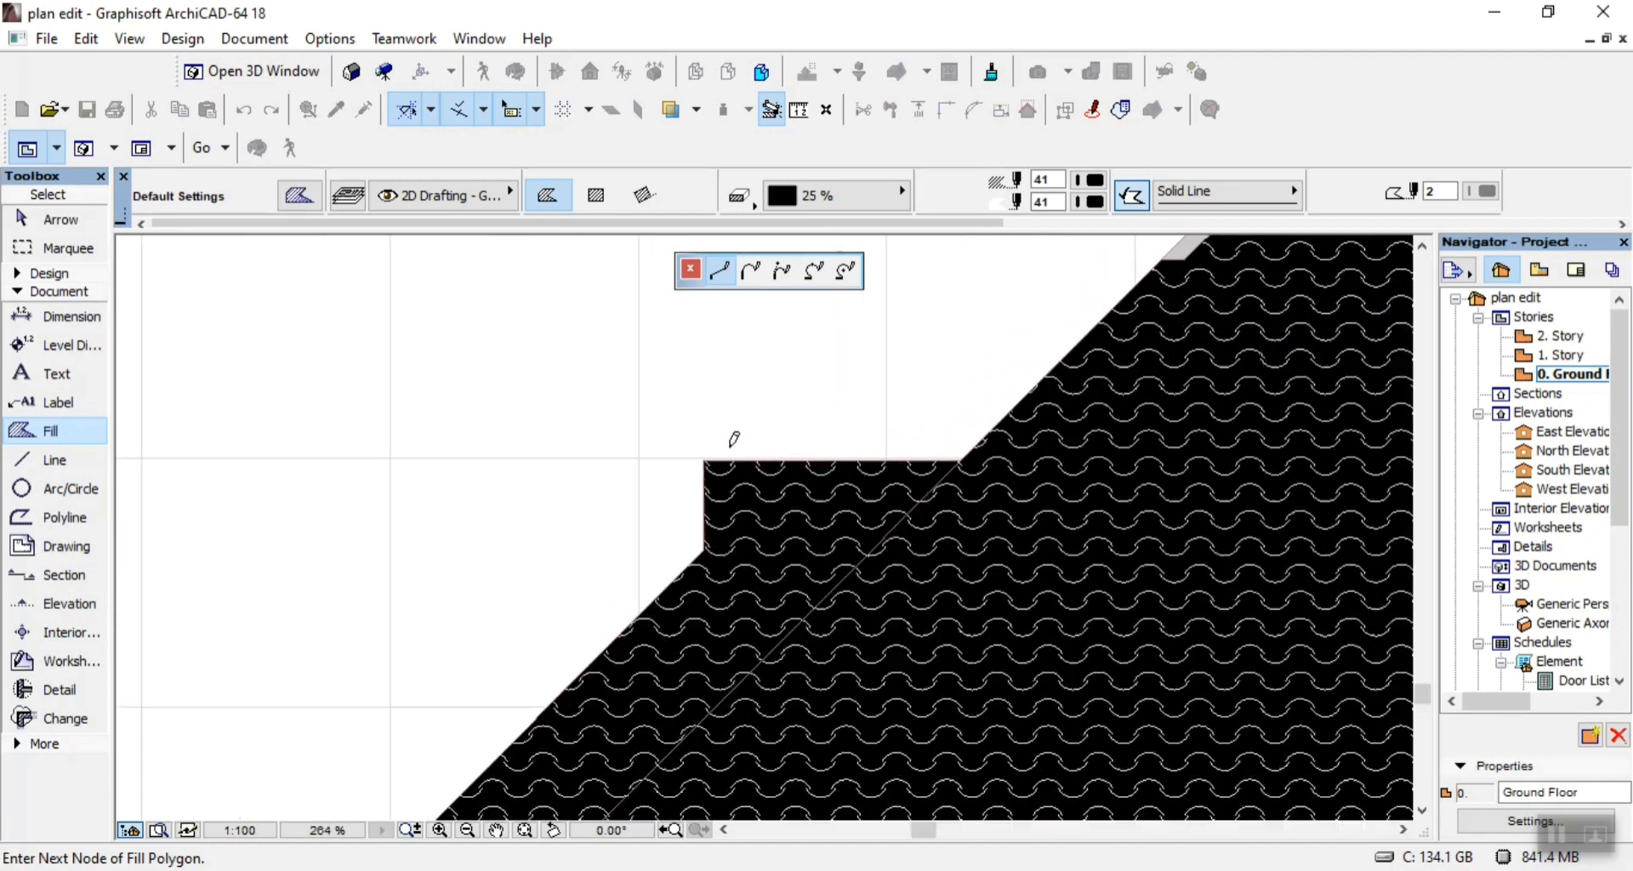
{"action": "scroll", "coordinate": [711, 434], "scroll_direction": "down", "scroll_amount": 4}
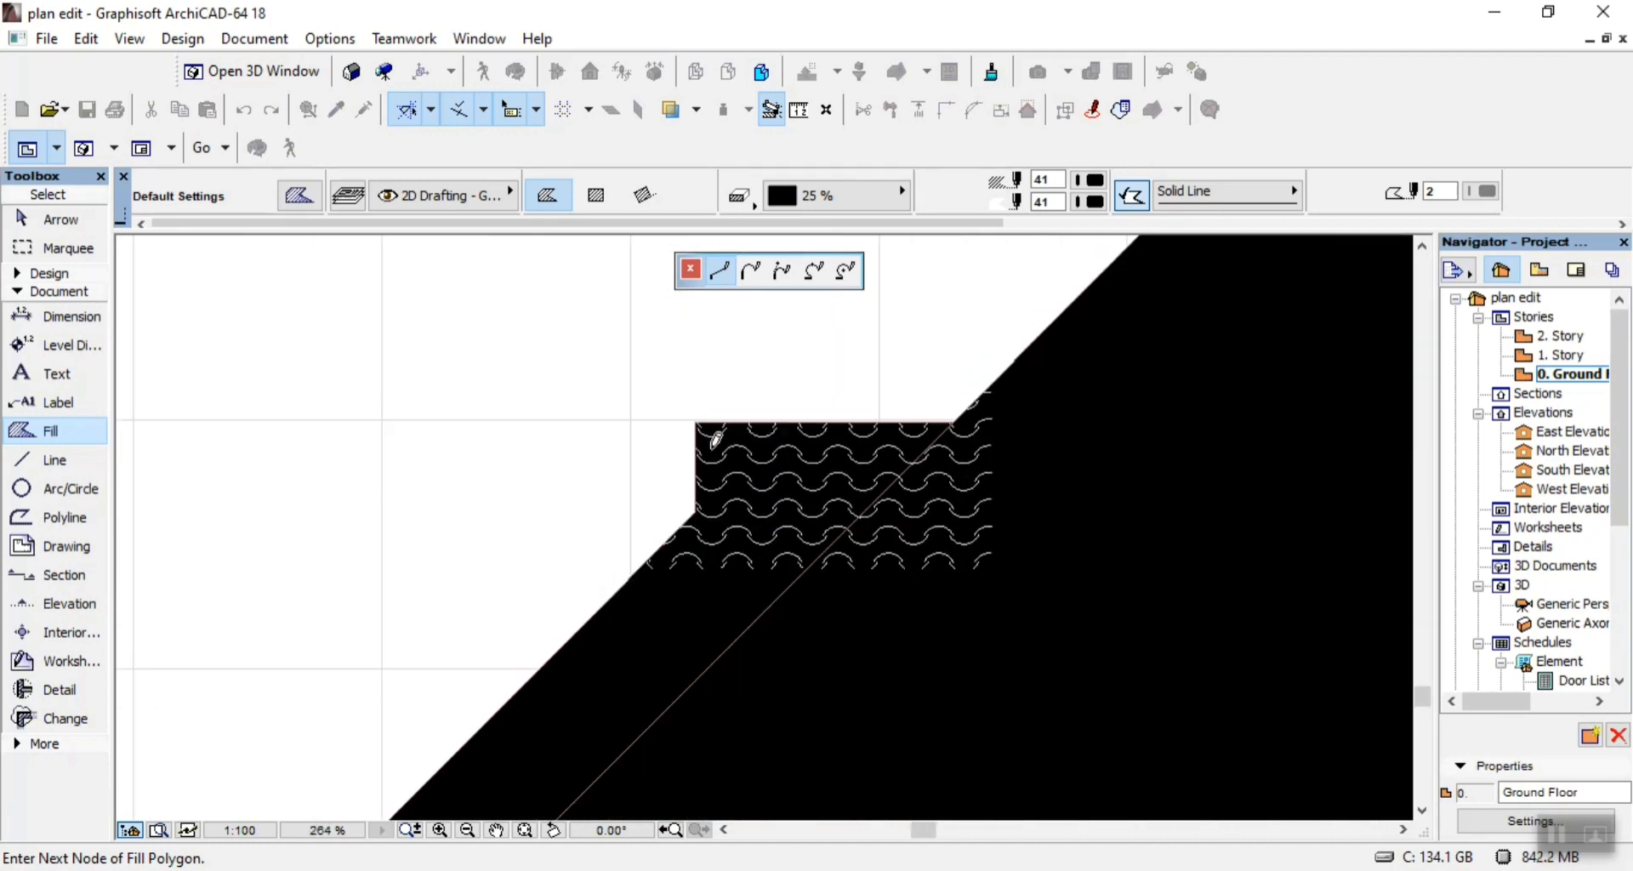
{"action": "scroll", "coordinate": [701, 501], "scroll_direction": "up", "scroll_amount": 7}
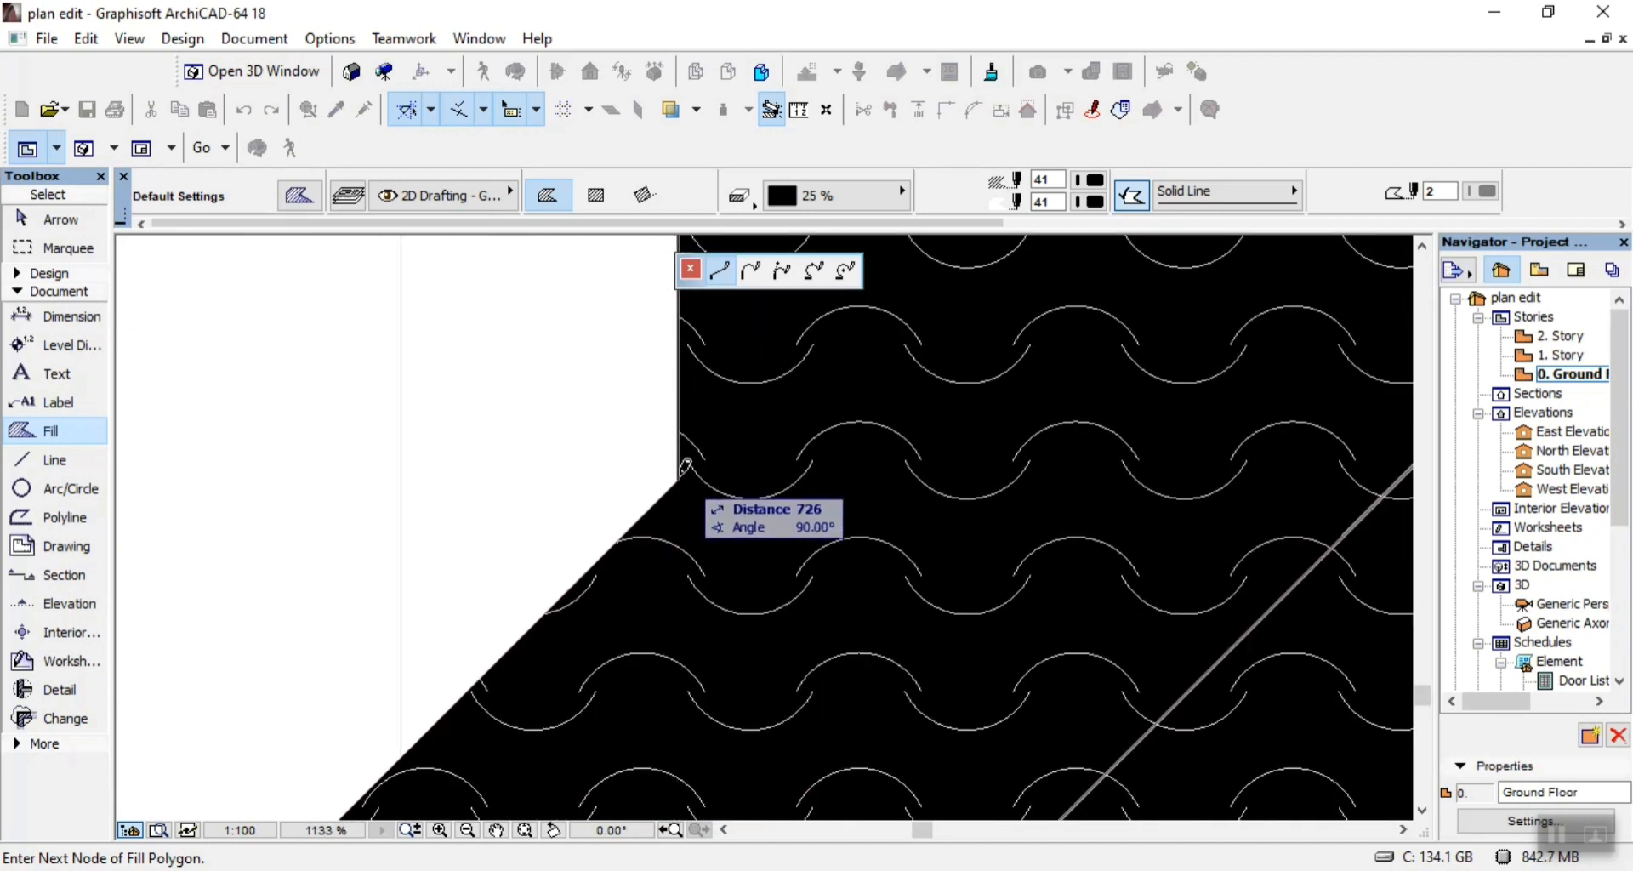
Continue the fill polygon down the outer slope to the fascia's left corner and close it along the eaves, about 1350 long.
{"action": "scroll", "coordinate": [691, 460], "scroll_direction": "down", "scroll_amount": 5}
{"action": "scroll", "coordinate": [544, 608], "scroll_direction": "up", "scroll_amount": 6}
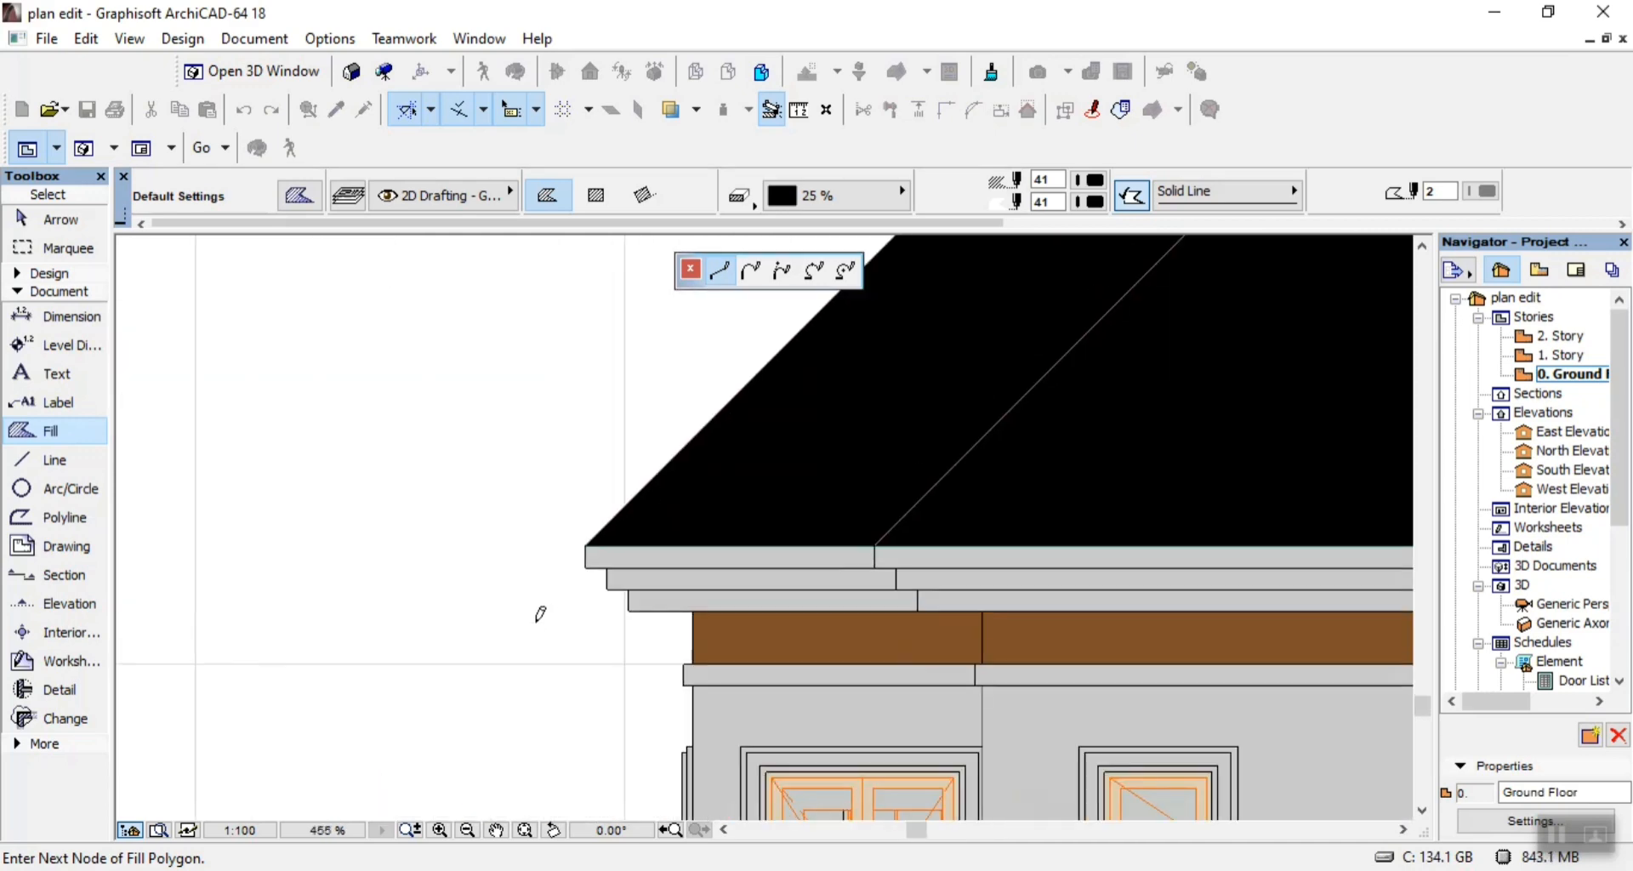
{"action": "left_click", "coordinate": [538, 673]}
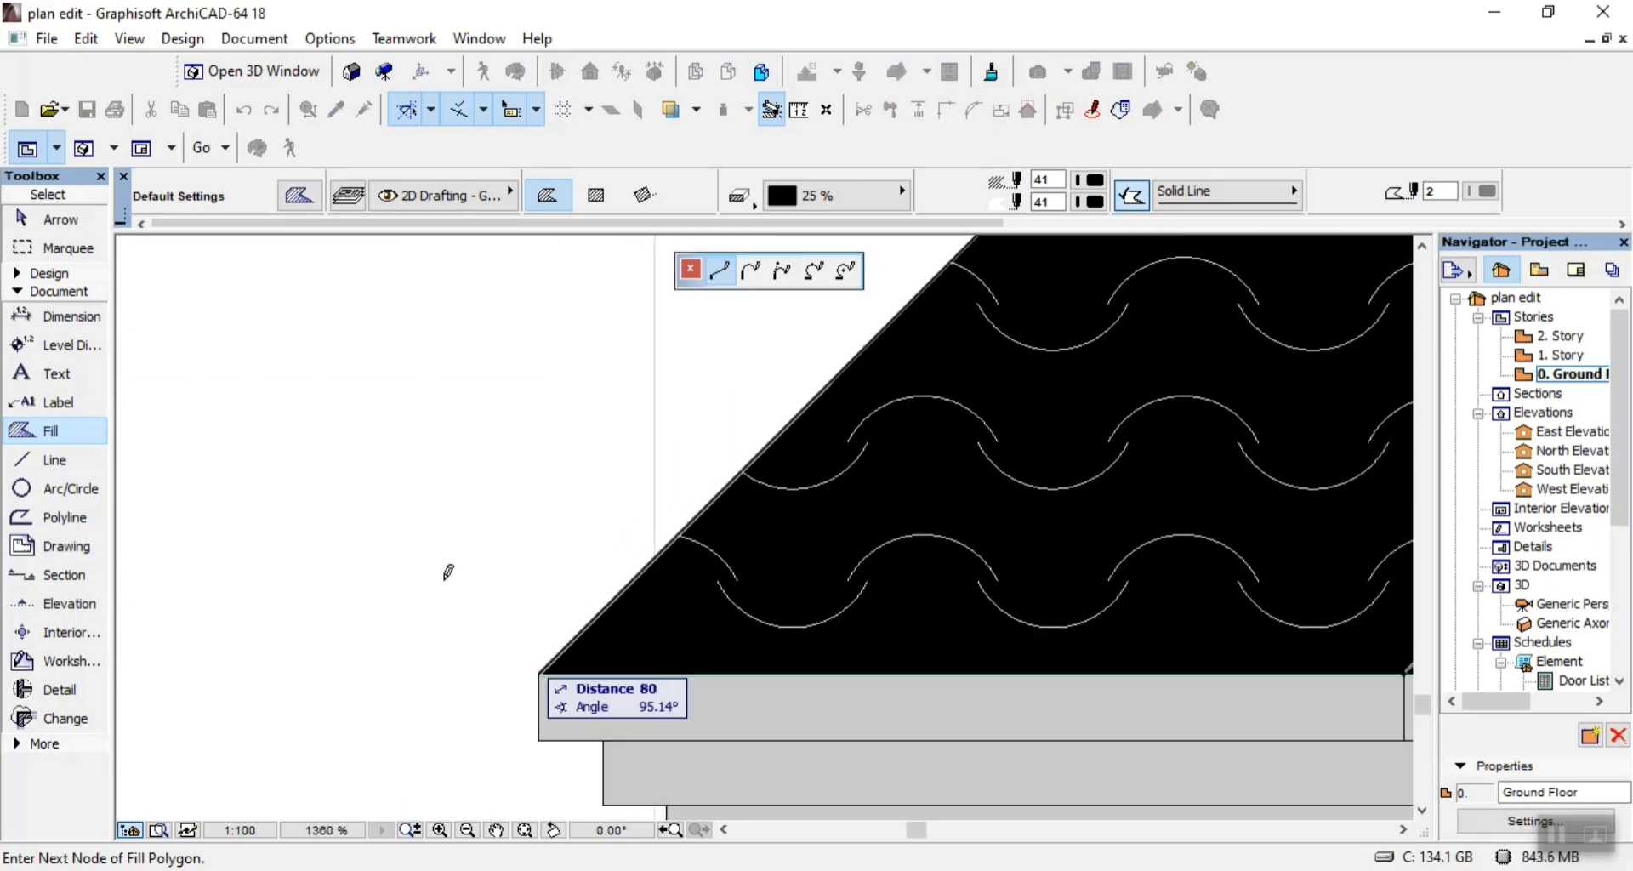
{"action": "scroll", "coordinate": [448, 566], "scroll_direction": "down", "scroll_amount": 5}
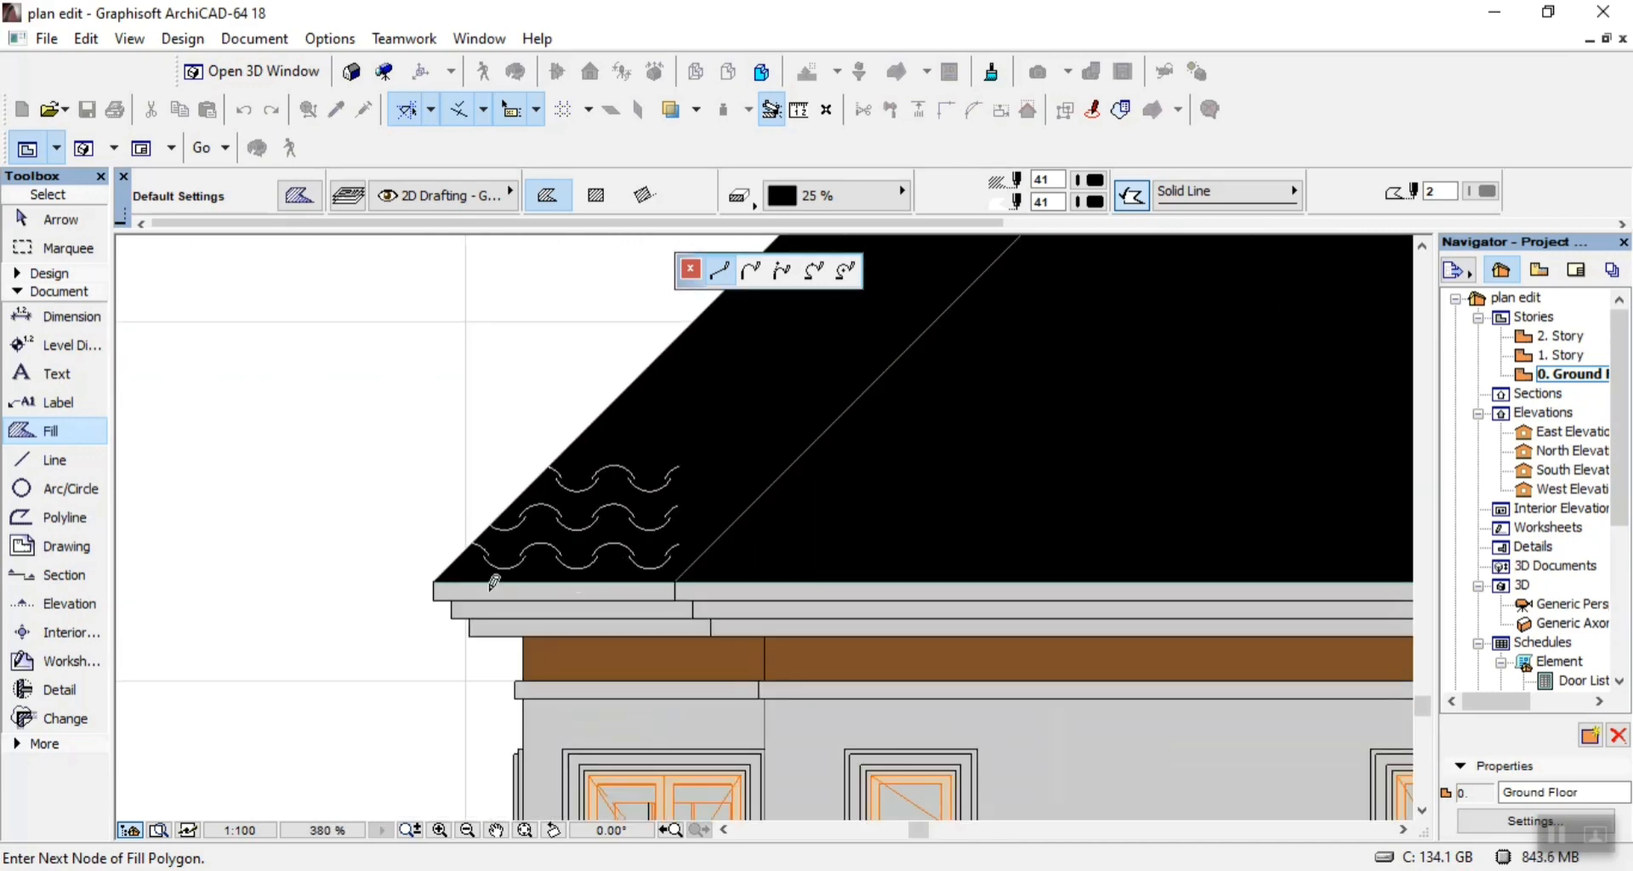
{"action": "double_click", "coordinate": [678, 572]}
{"action": "scroll", "coordinate": [678, 571], "scroll_direction": "down", "scroll_amount": 5}
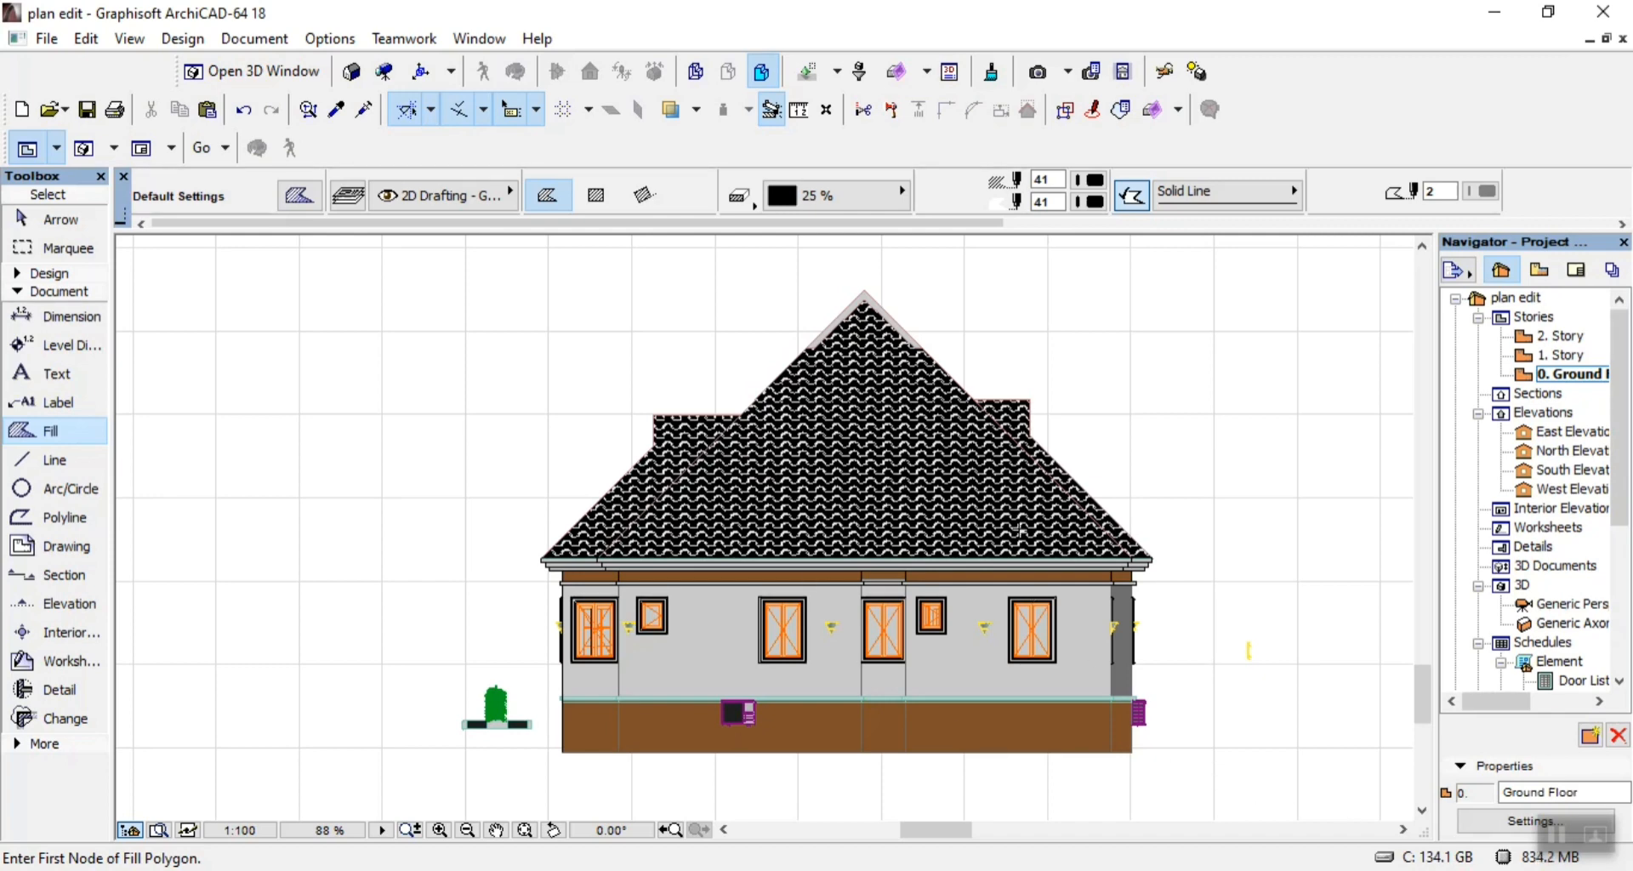
{"action": "scroll", "coordinate": [722, 568], "scroll_direction": "up", "scroll_amount": 4}
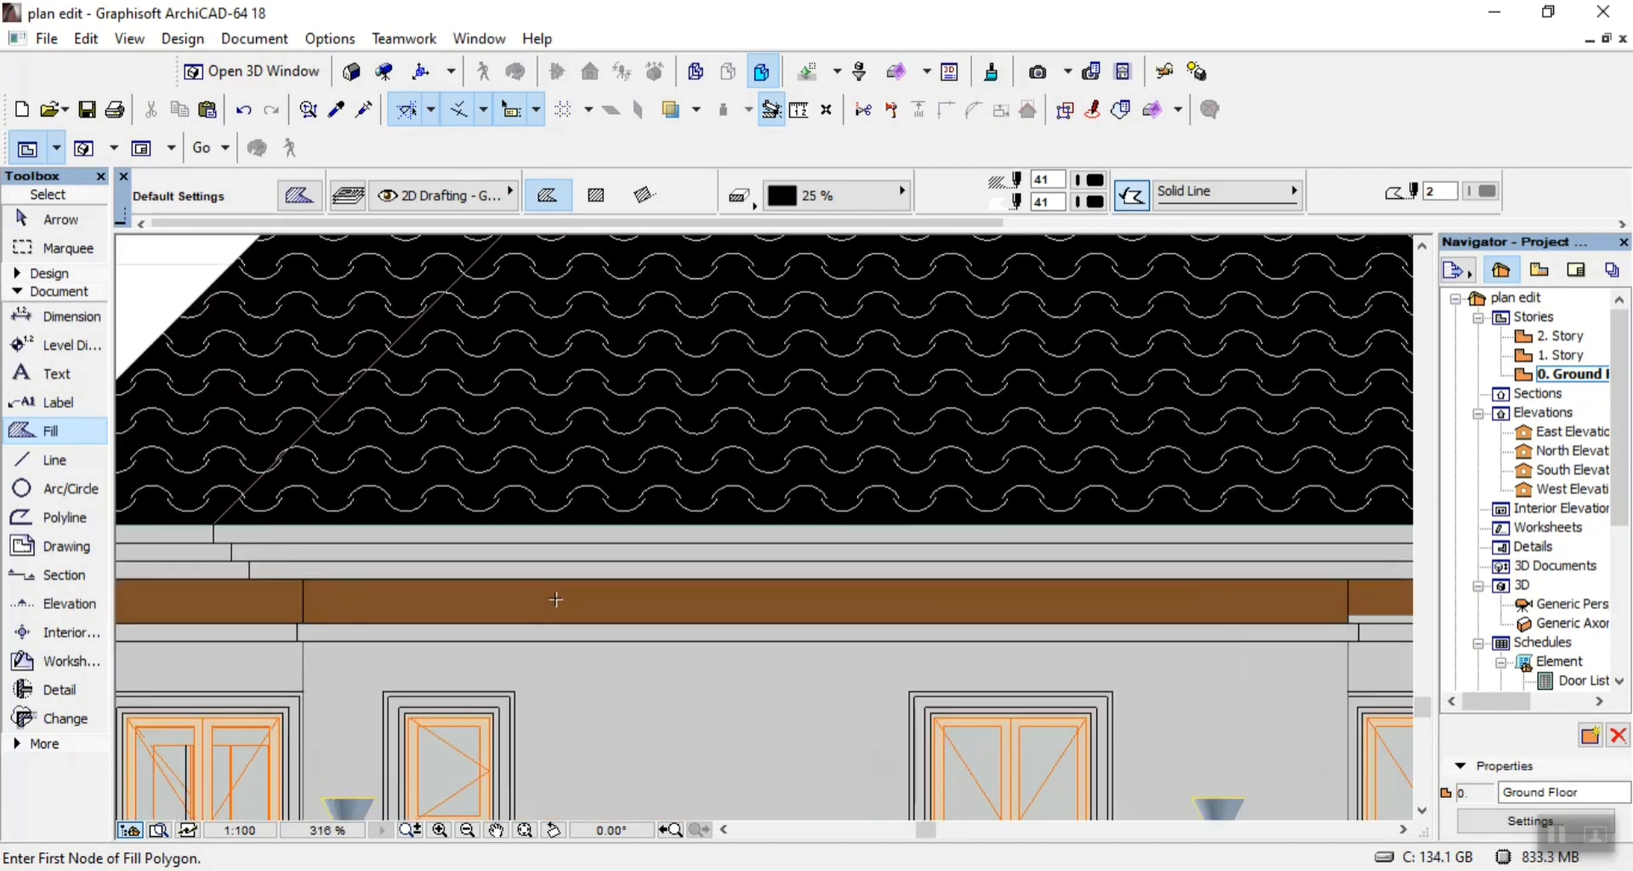
Start a 25 % fill polygon at the upper fascia's left joint and run it about 12750 along the eaves to the right joint.
{"action": "left_click", "coordinate": [215, 520]}
{"action": "scroll", "coordinate": [221, 511], "scroll_direction": "down", "scroll_amount": 4}
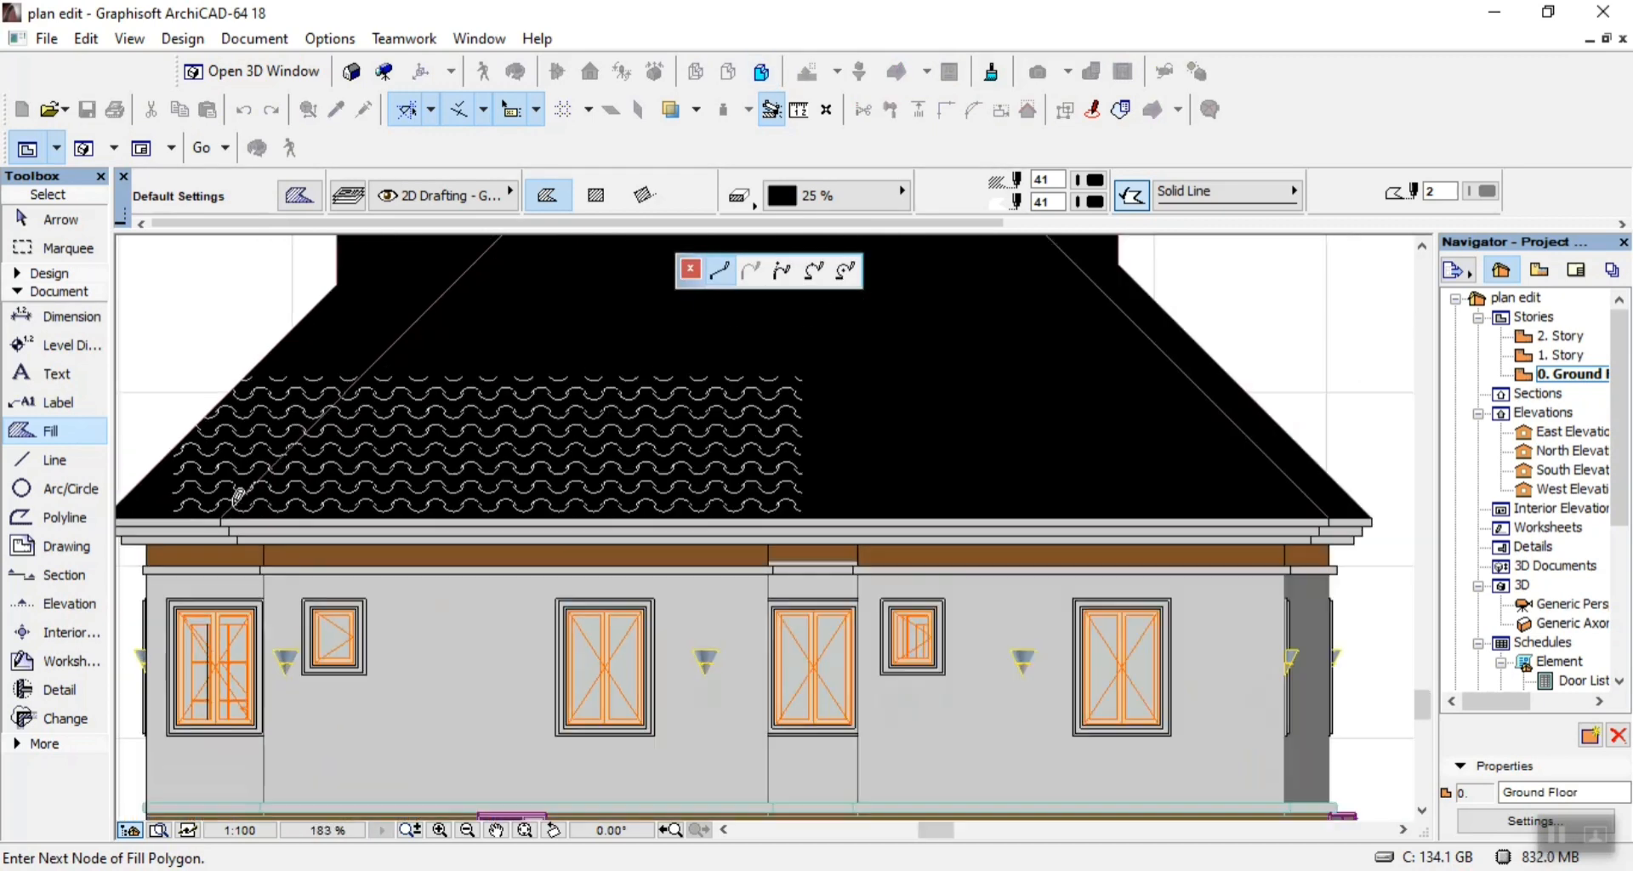
{"action": "scroll", "coordinate": [918, 527], "scroll_direction": "up", "scroll_amount": 5}
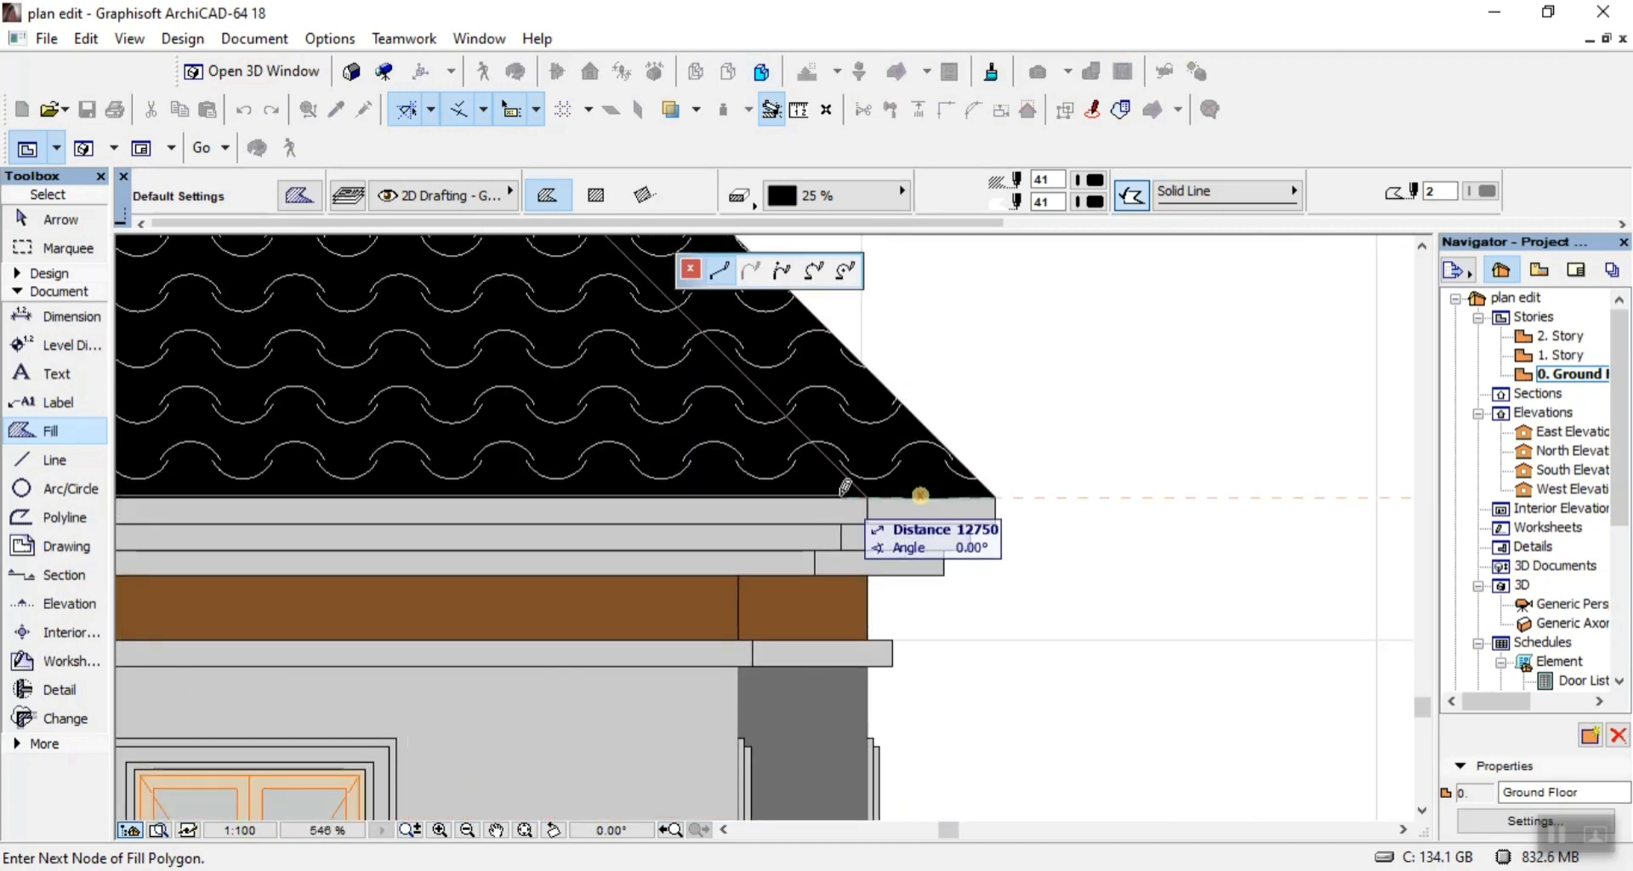
{"action": "left_click", "coordinate": [866, 496]}
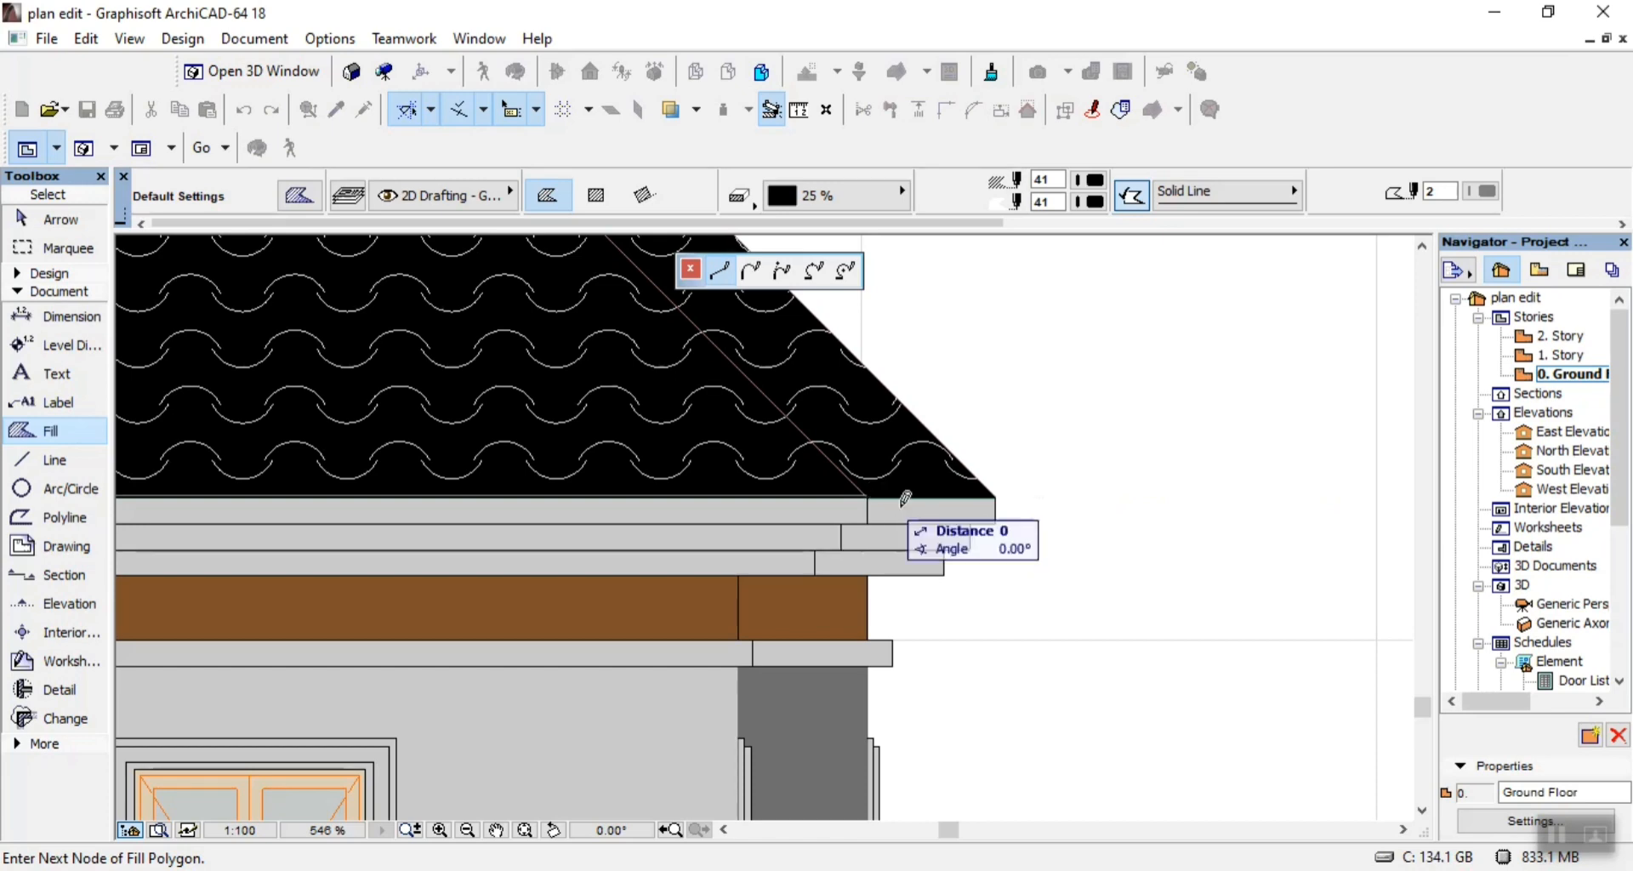
Continue the fill polygon up the right inner slope to the apex, about 9086, and close it at the fascia's left joint.
{"action": "scroll", "coordinate": [1023, 583], "scroll_direction": "down", "scroll_amount": 5}
{"action": "scroll", "coordinate": [967, 513], "scroll_direction": "down", "scroll_amount": 3}
{"action": "scroll", "coordinate": [829, 386], "scroll_direction": "up", "scroll_amount": 5}
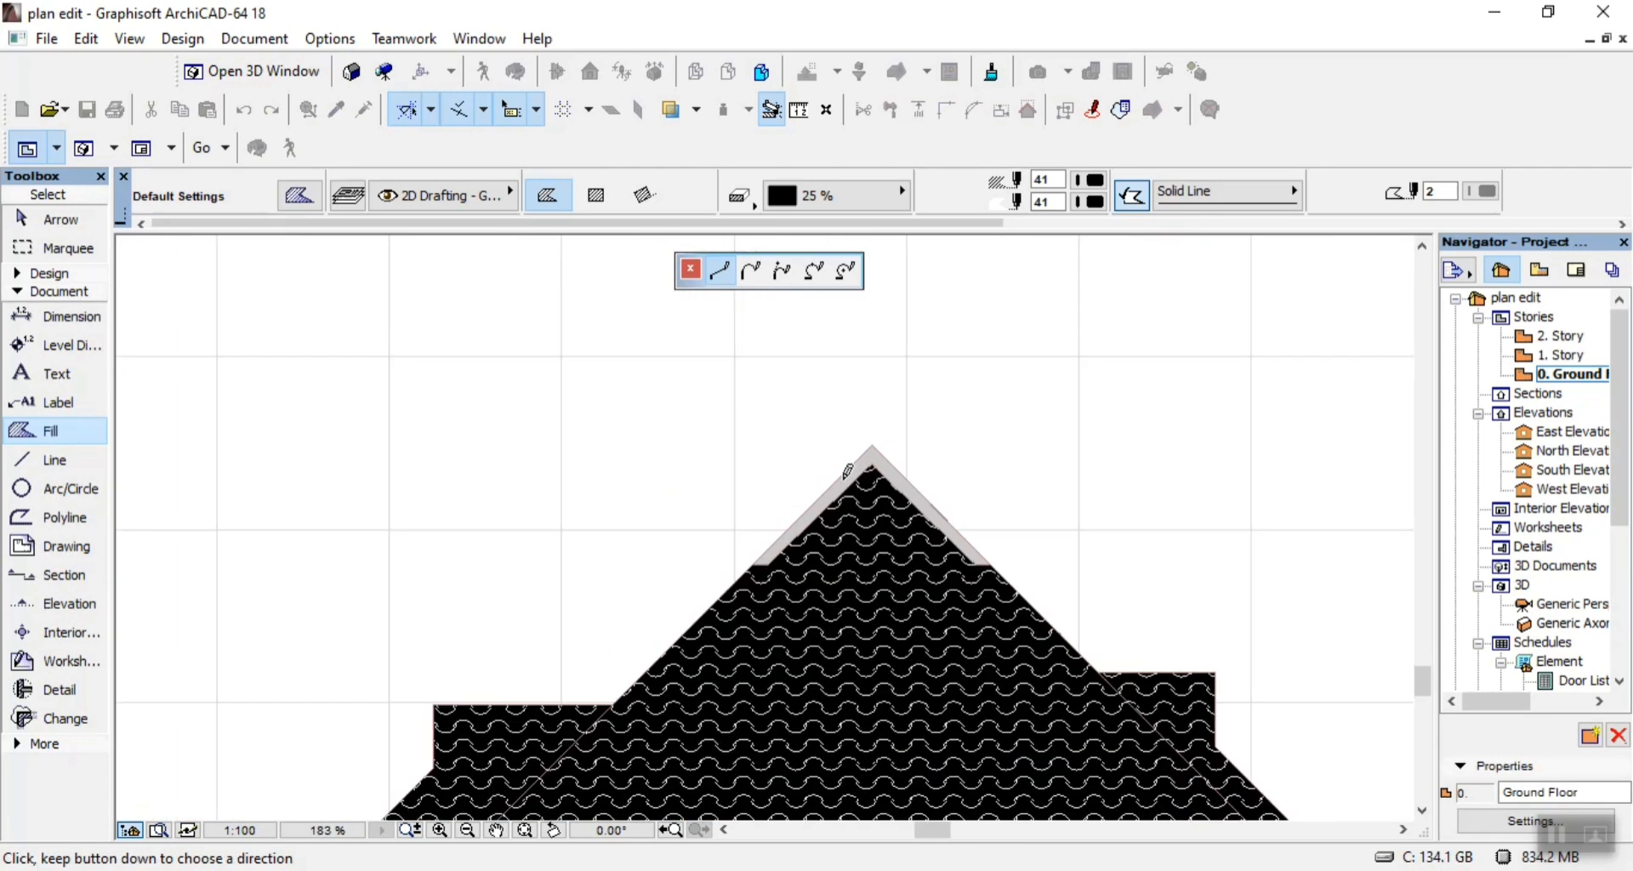
{"action": "left_click", "coordinate": [876, 438]}
{"action": "scroll", "coordinate": [867, 510], "scroll_direction": "down", "scroll_amount": 4}
{"action": "scroll", "coordinate": [702, 567], "scroll_direction": "up", "scroll_amount": 5}
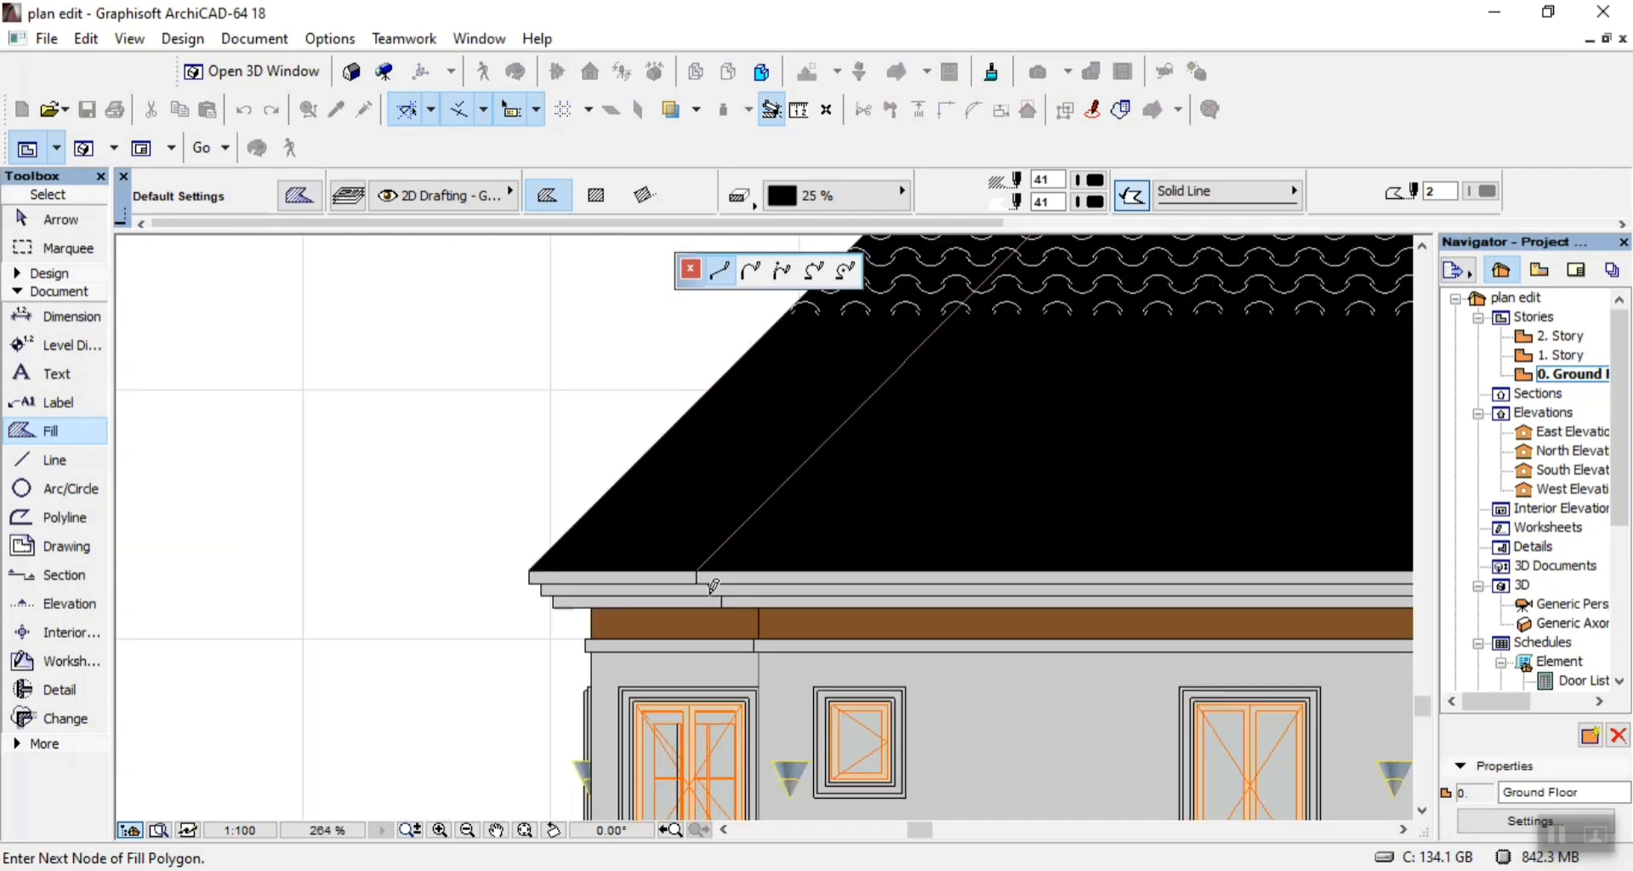
{"action": "left_click", "coordinate": [703, 568]}
{"action": "left_click", "coordinate": [700, 557]}
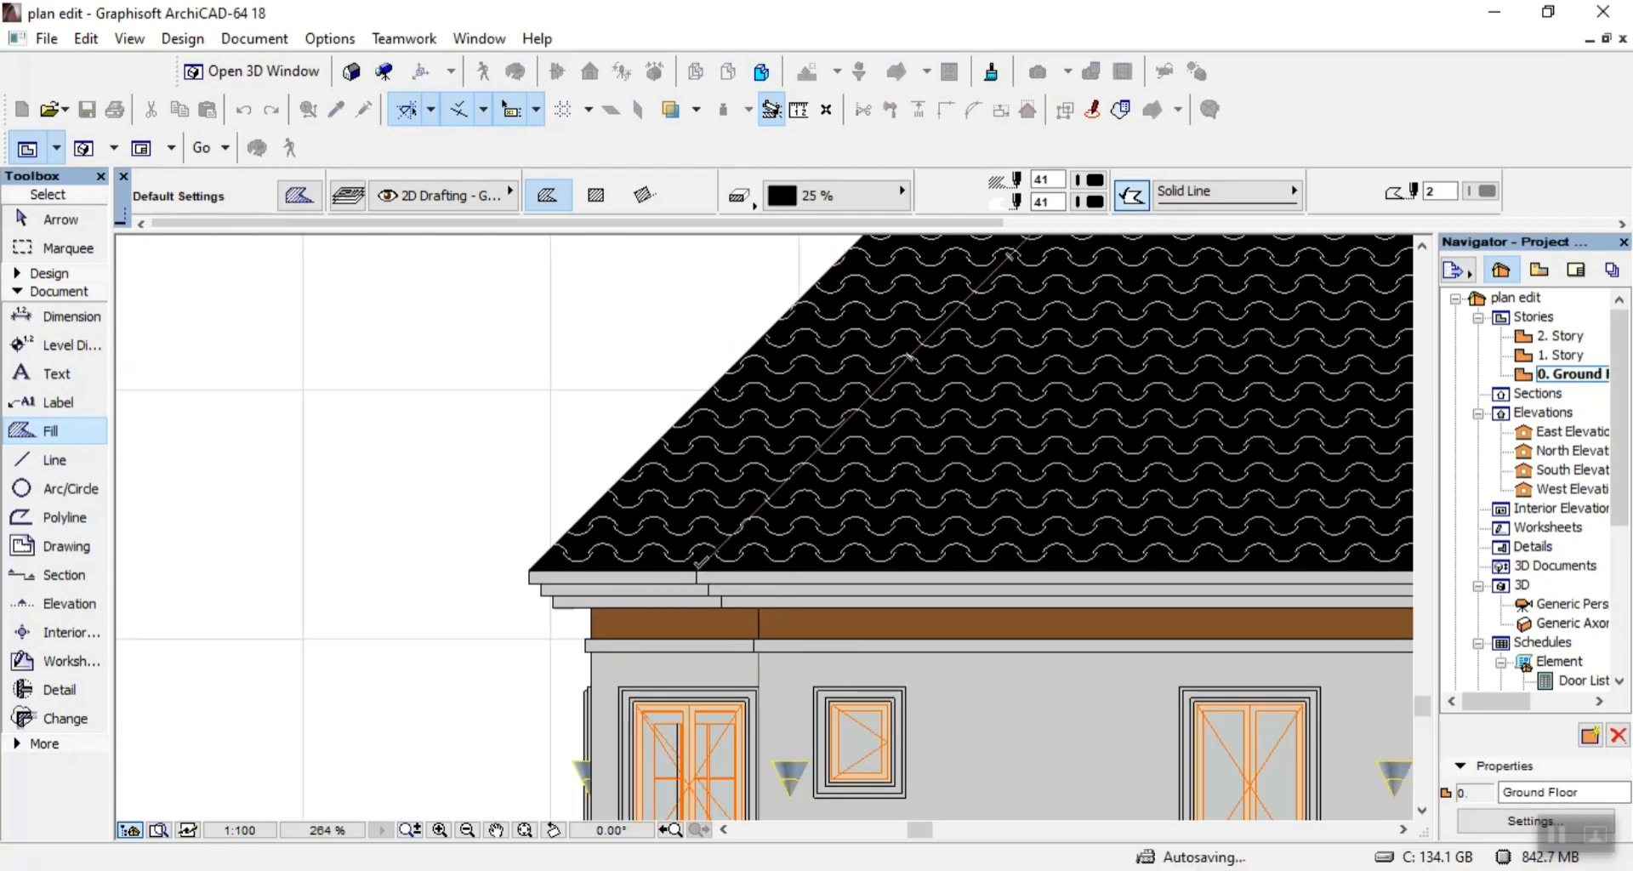
Delete the Roof Tile Blank fill groups from the large central gable and the left stepped part of the roof.
{"action": "scroll", "coordinate": [701, 557], "scroll_direction": "down", "scroll_amount": 4}
{"action": "scroll", "coordinate": [1076, 568], "scroll_direction": "up", "scroll_amount": 4}
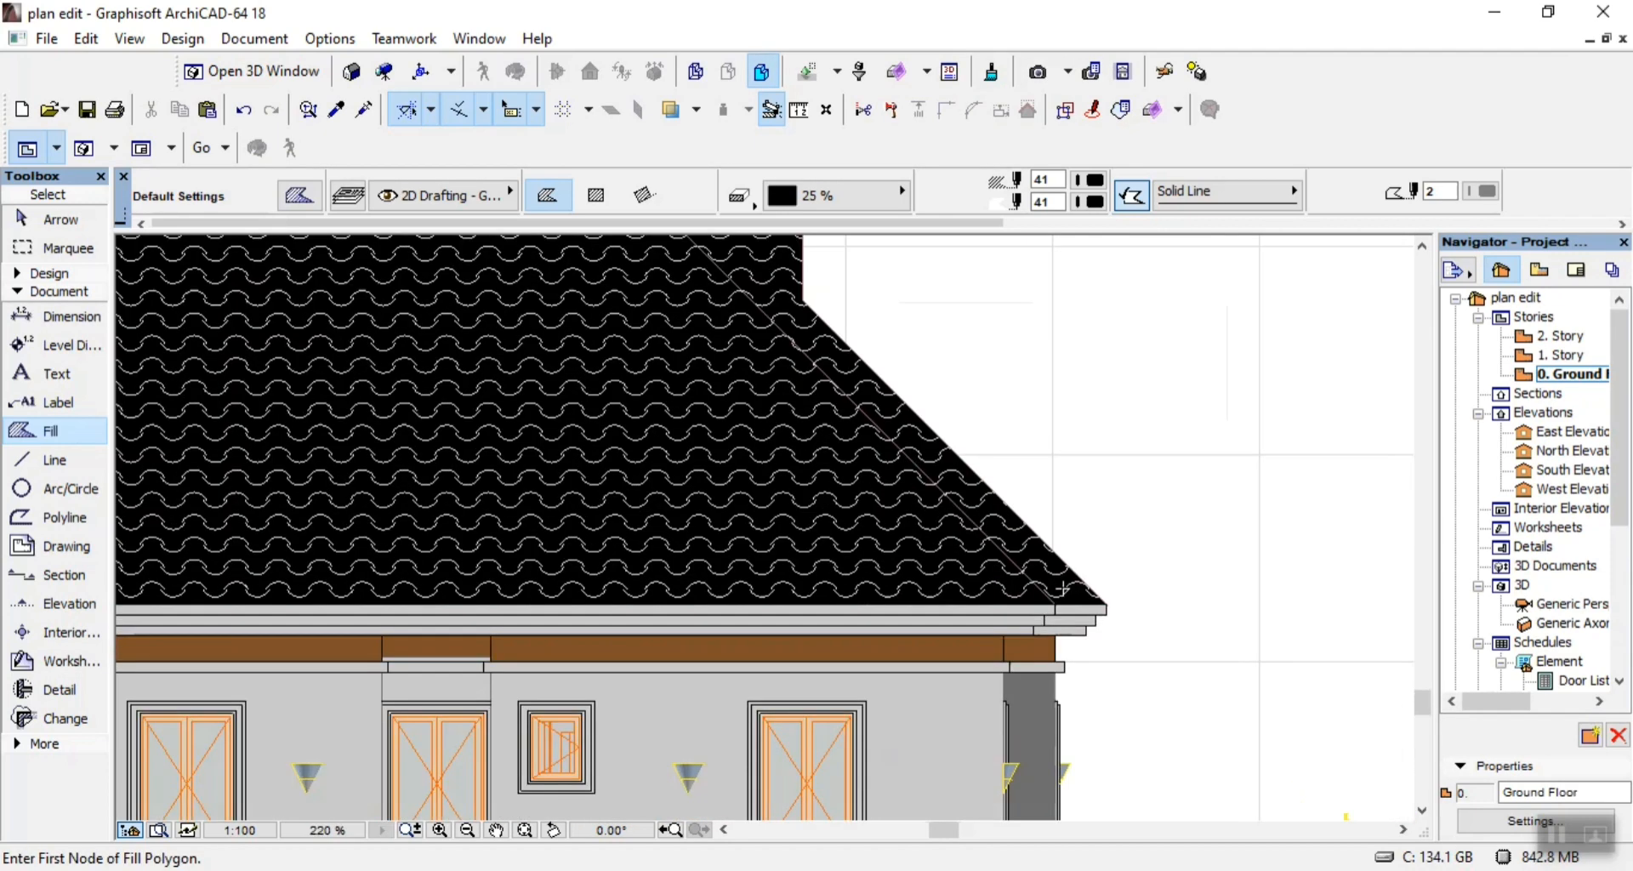
{"action": "key", "text": "Escape"}
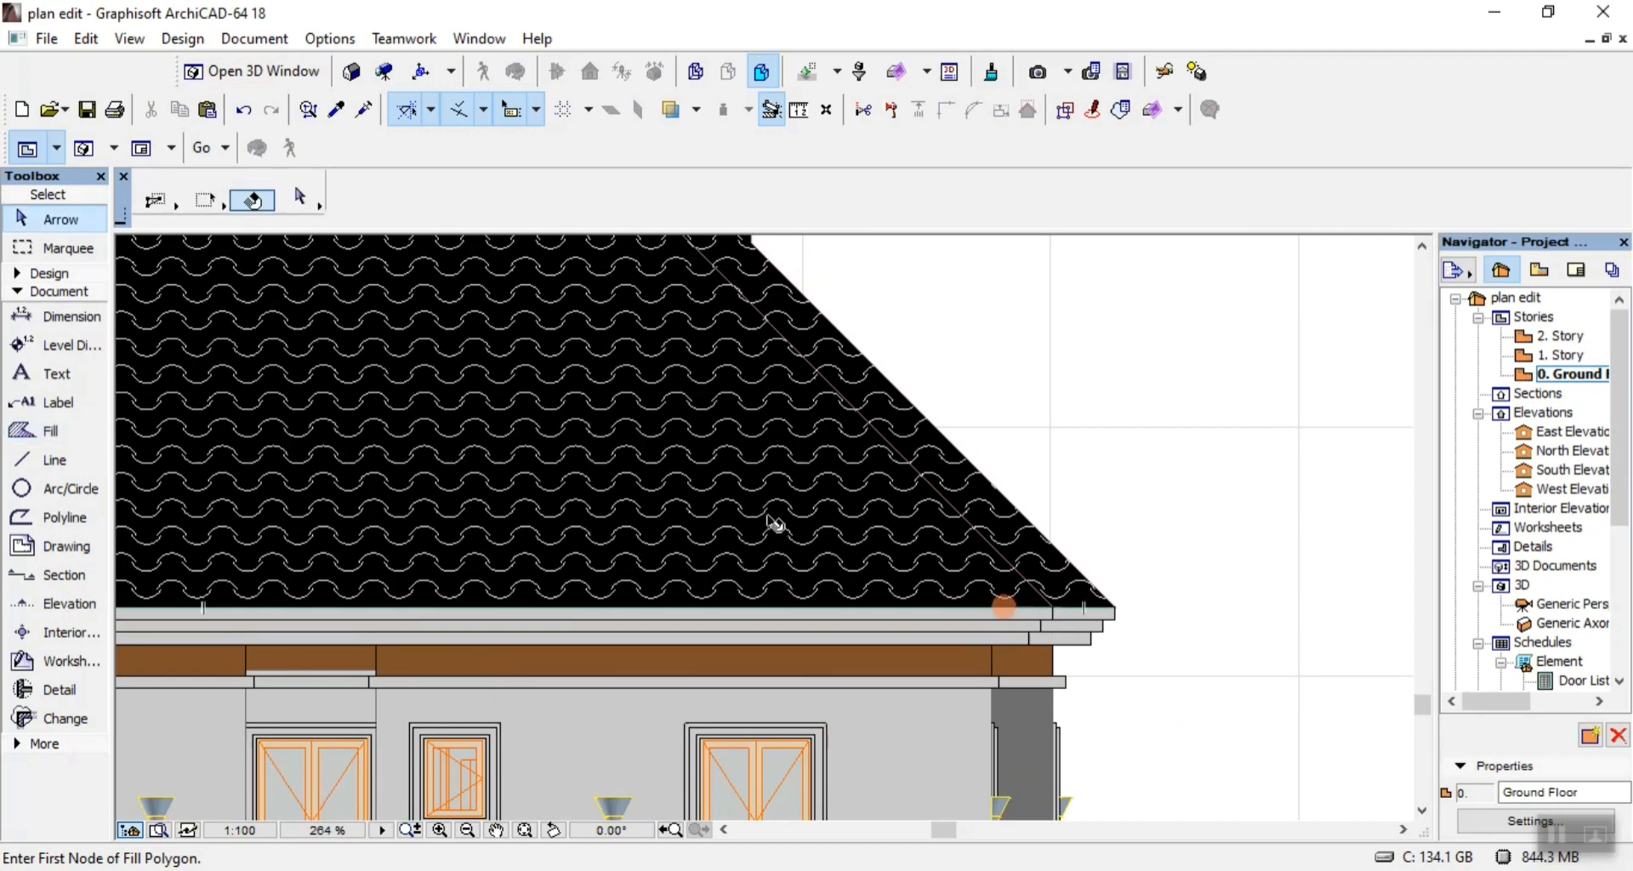
{"action": "left_click", "coordinate": [782, 514]}
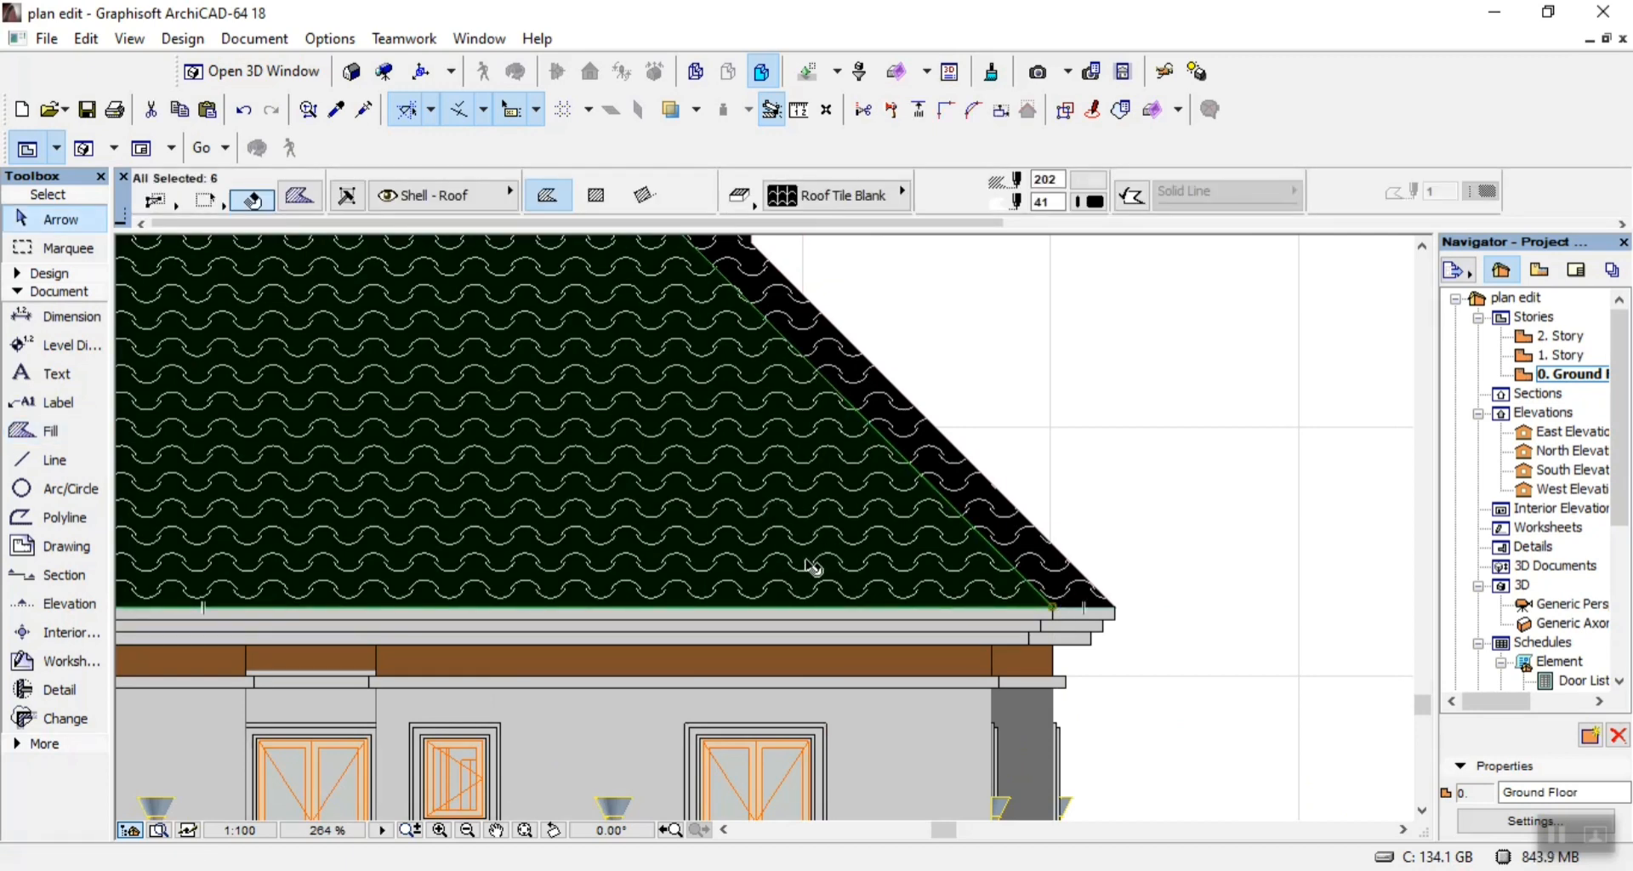
{"action": "key", "text": "Delete"}
{"action": "scroll", "coordinate": [875, 564], "scroll_direction": "down", "scroll_amount": 4}
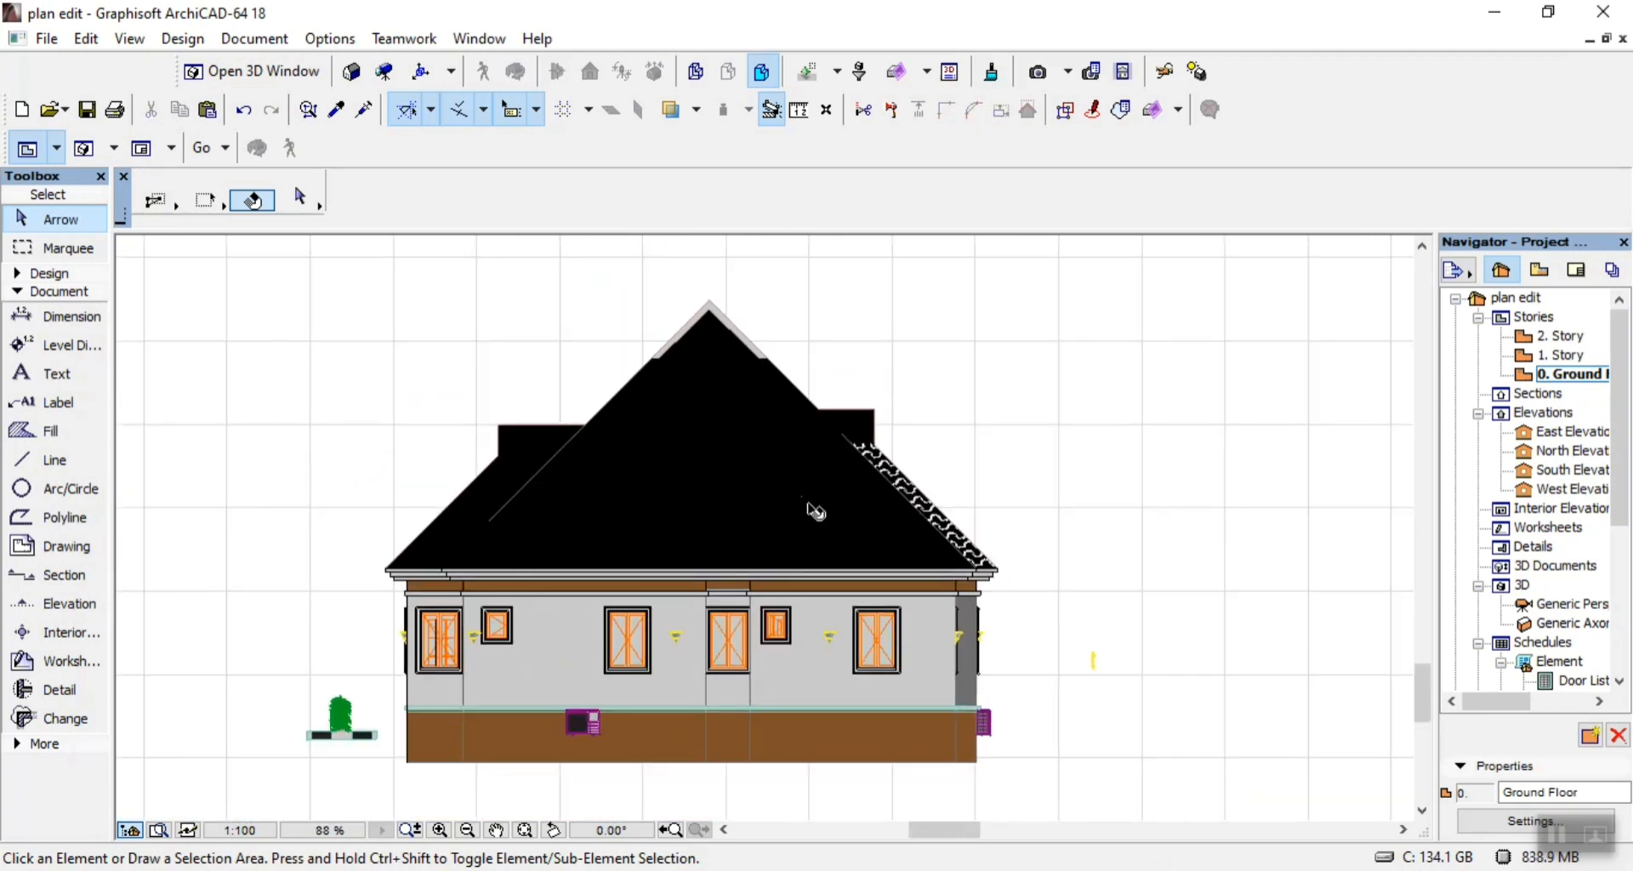
{"action": "left_click", "coordinate": [795, 502]}
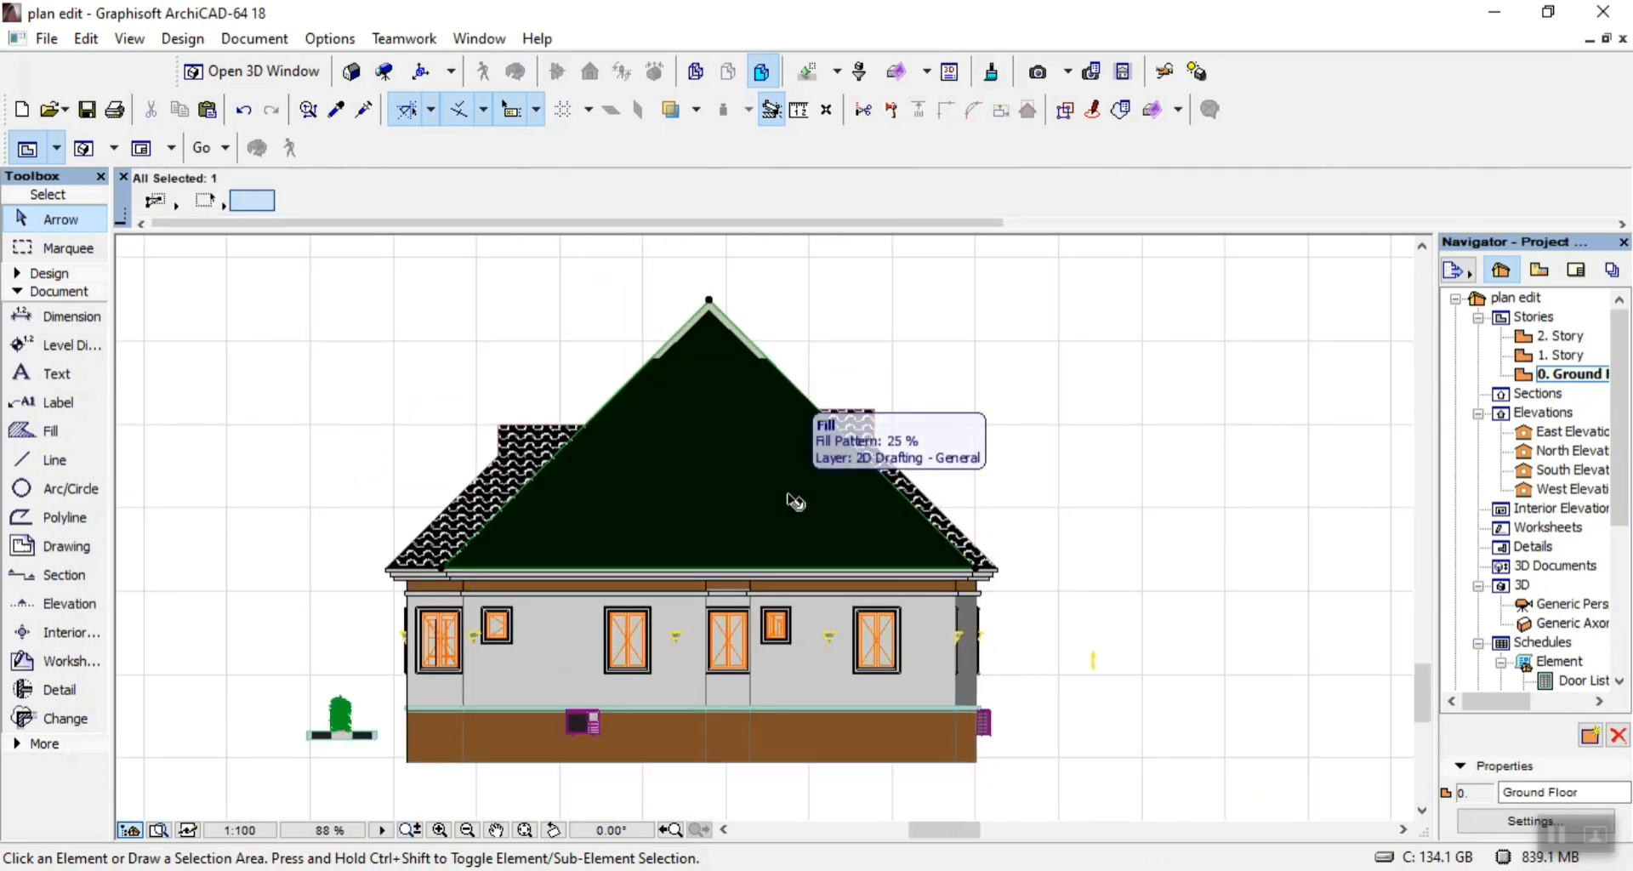
{"action": "left_click", "coordinate": [502, 493]}
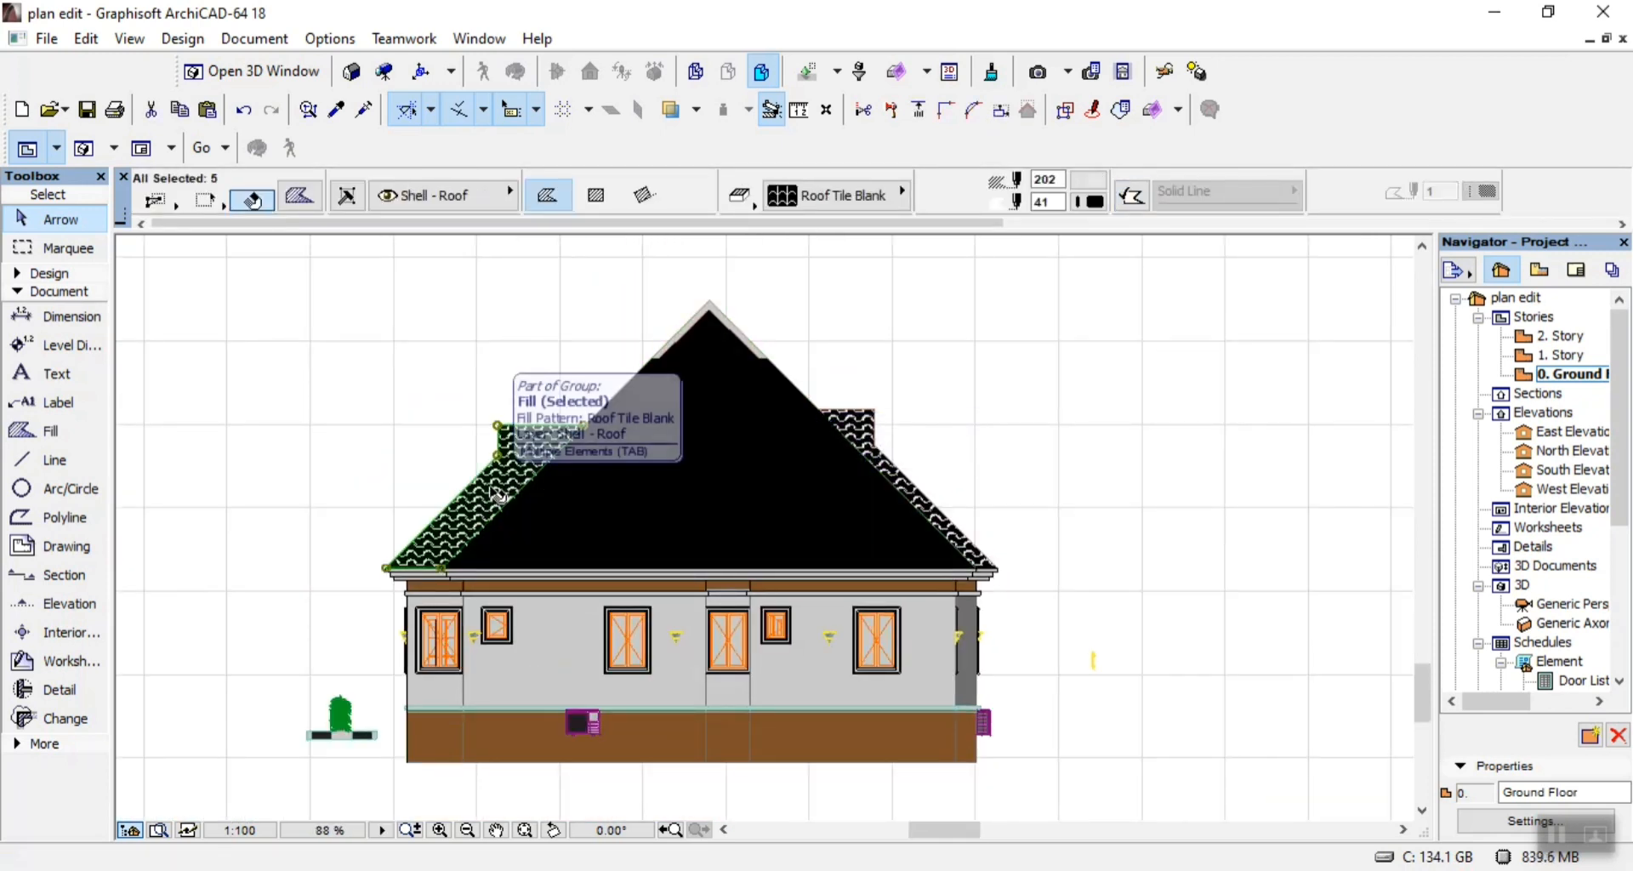
{"action": "key", "text": "Delete"}
Try to delete the Roof Tile Blank fill group on the right stepped part of the roof.
{"action": "left_click", "coordinate": [872, 459]}
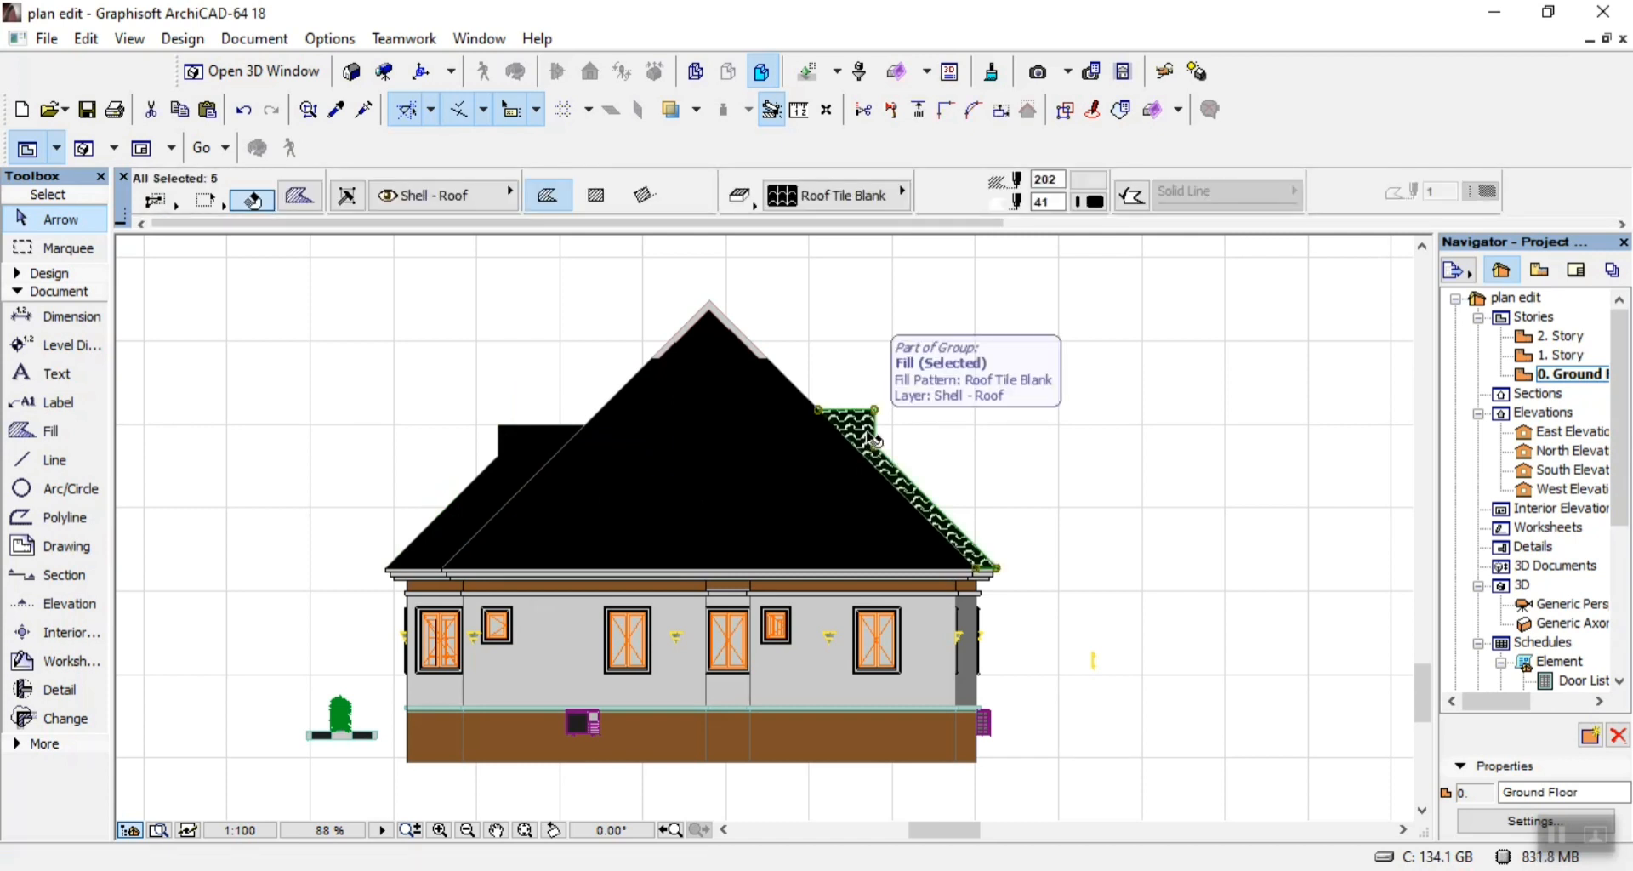
{"action": "key", "text": "Delete"}
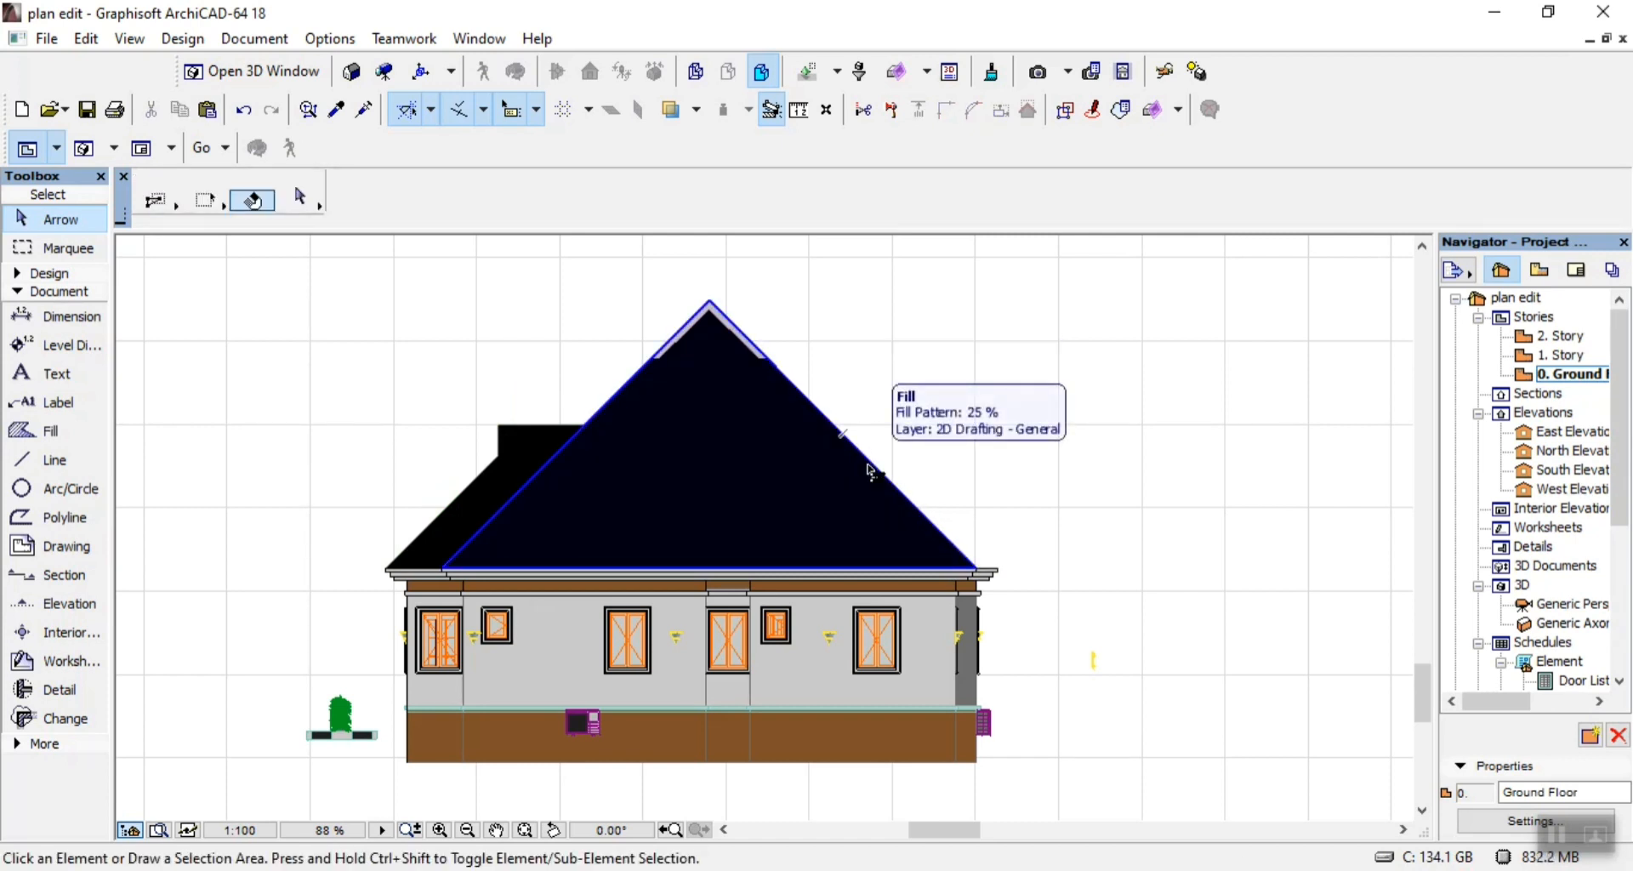
{"action": "key", "text": "ctrl+z"}
{"action": "left_click", "coordinate": [954, 389]}
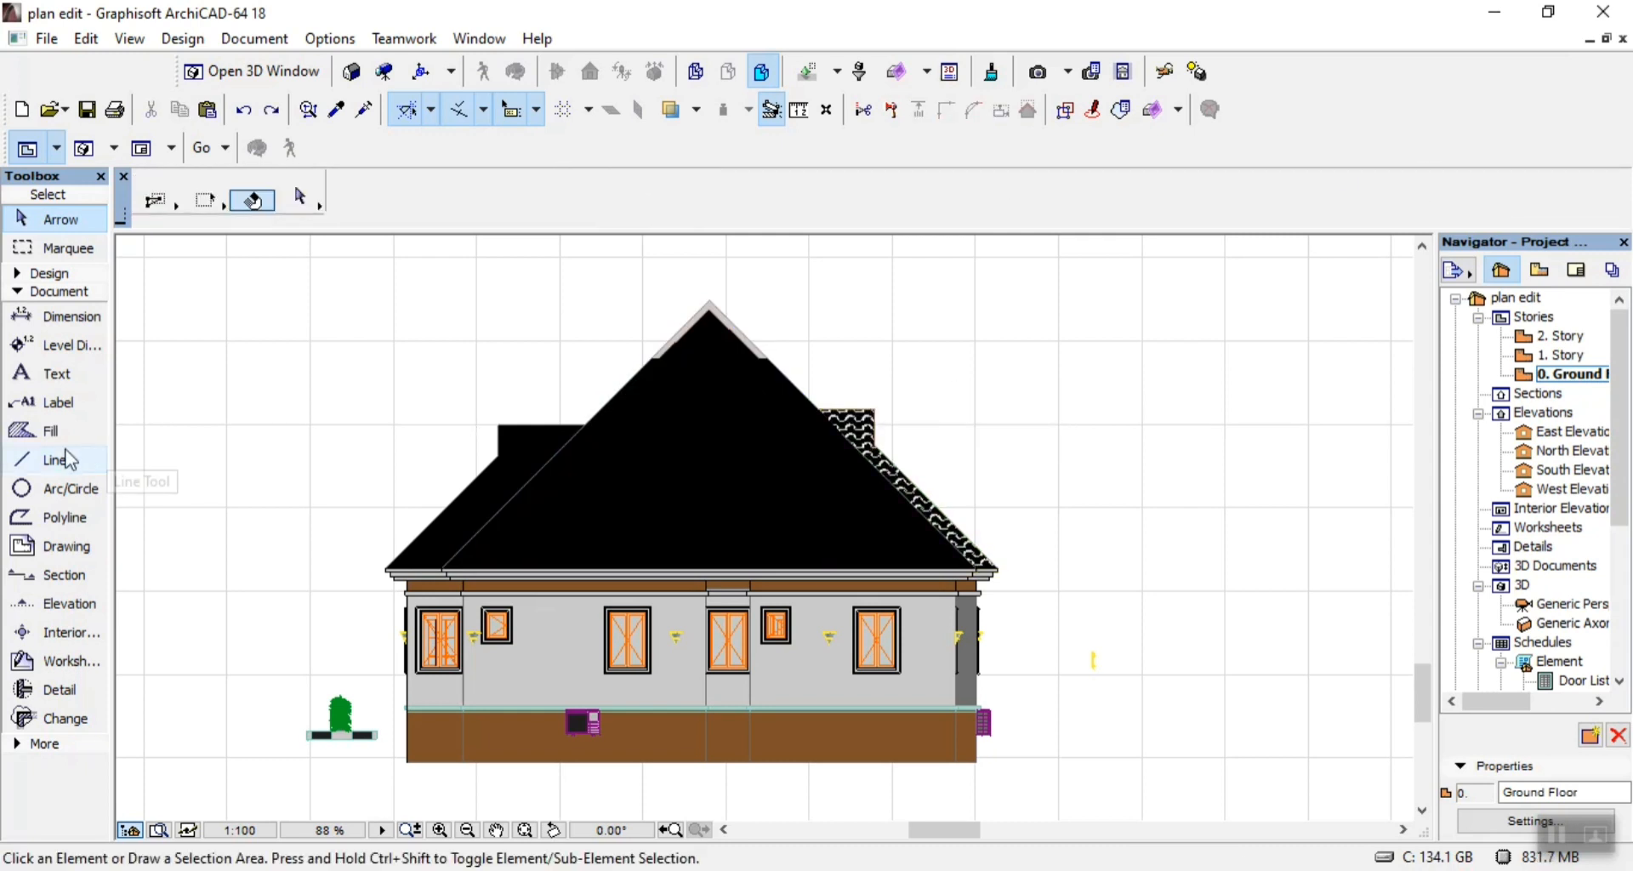
Start a 25 % fill polygon where the right step meets the inner slope, about 1293 along its flat top and down its vertical edge.
{"action": "left_click", "coordinate": [51, 431]}
{"action": "scroll", "coordinate": [933, 447], "scroll_direction": "up", "scroll_amount": 5}
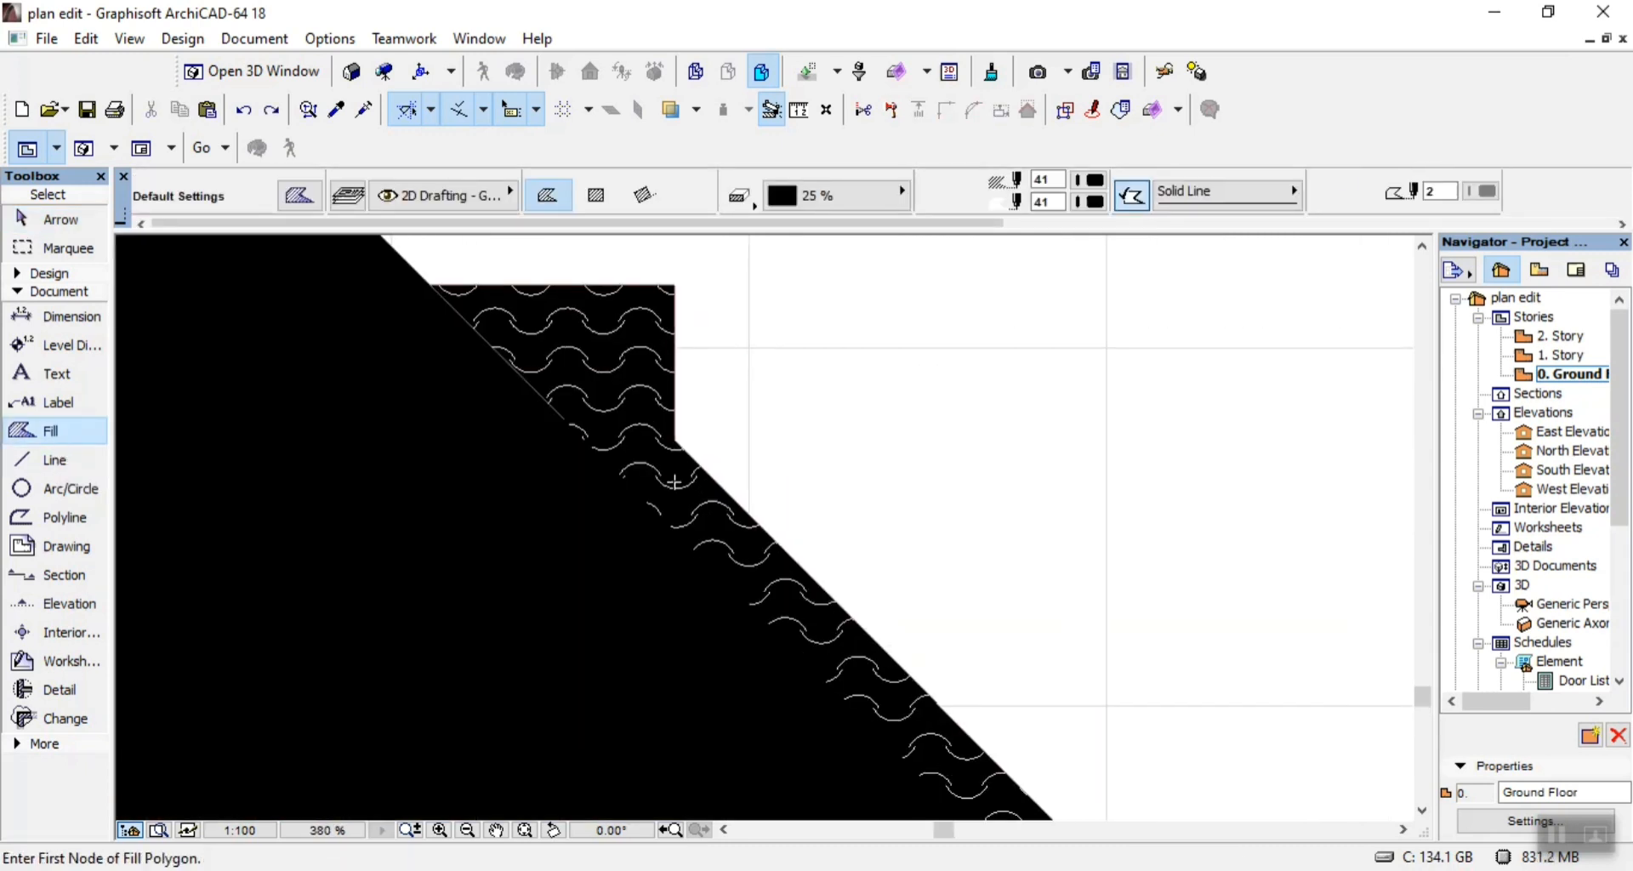
{"action": "left_click", "coordinate": [431, 283]}
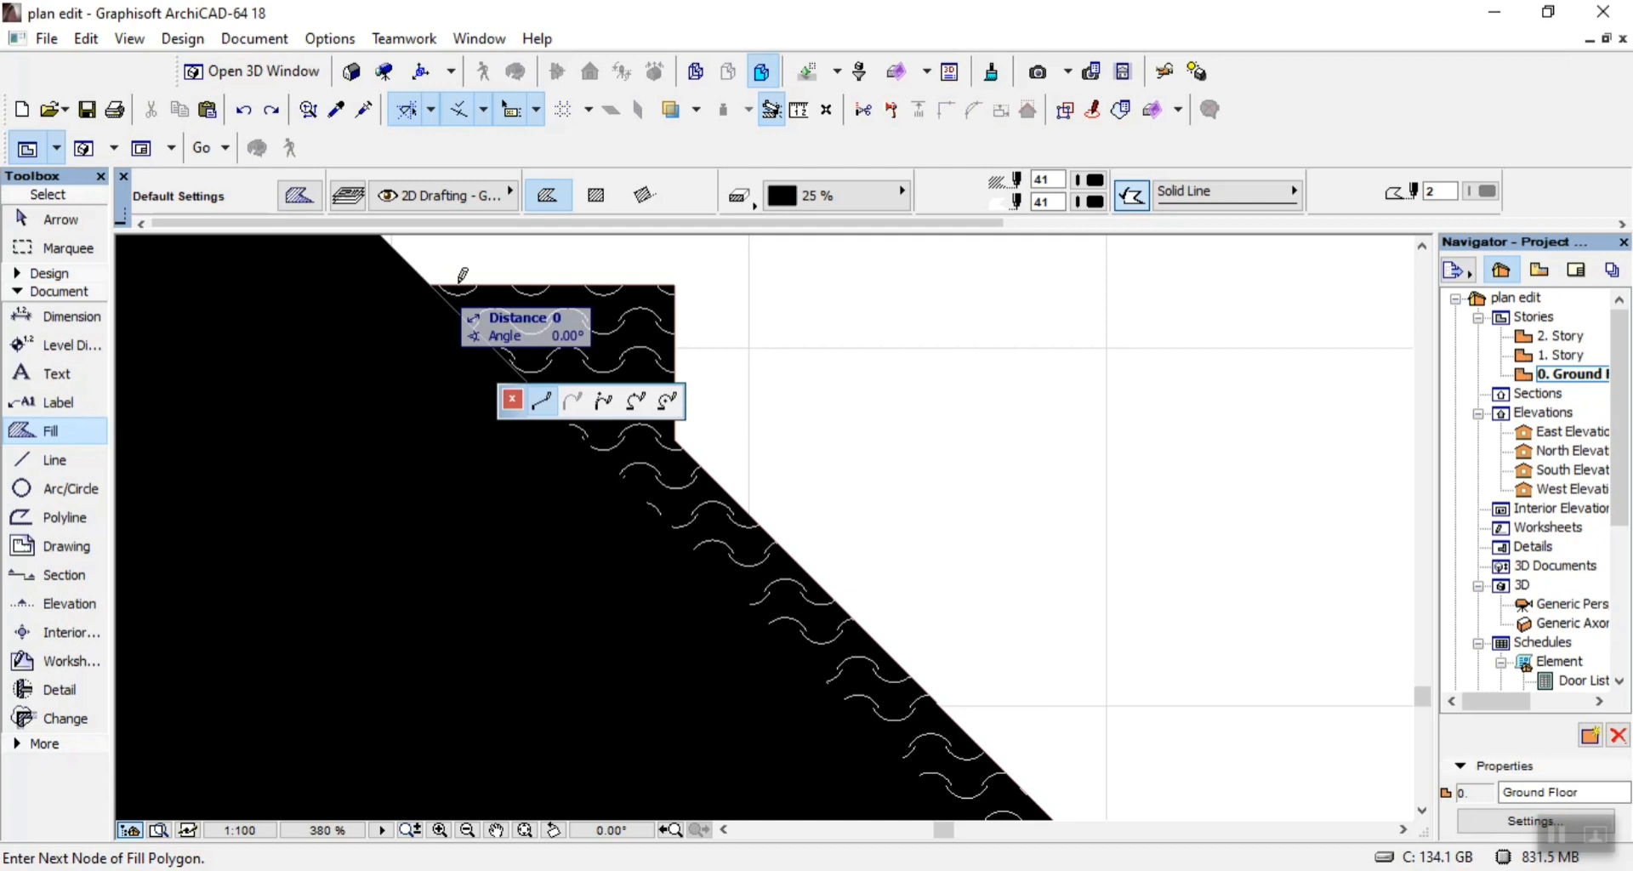
{"action": "left_click", "coordinate": [676, 285]}
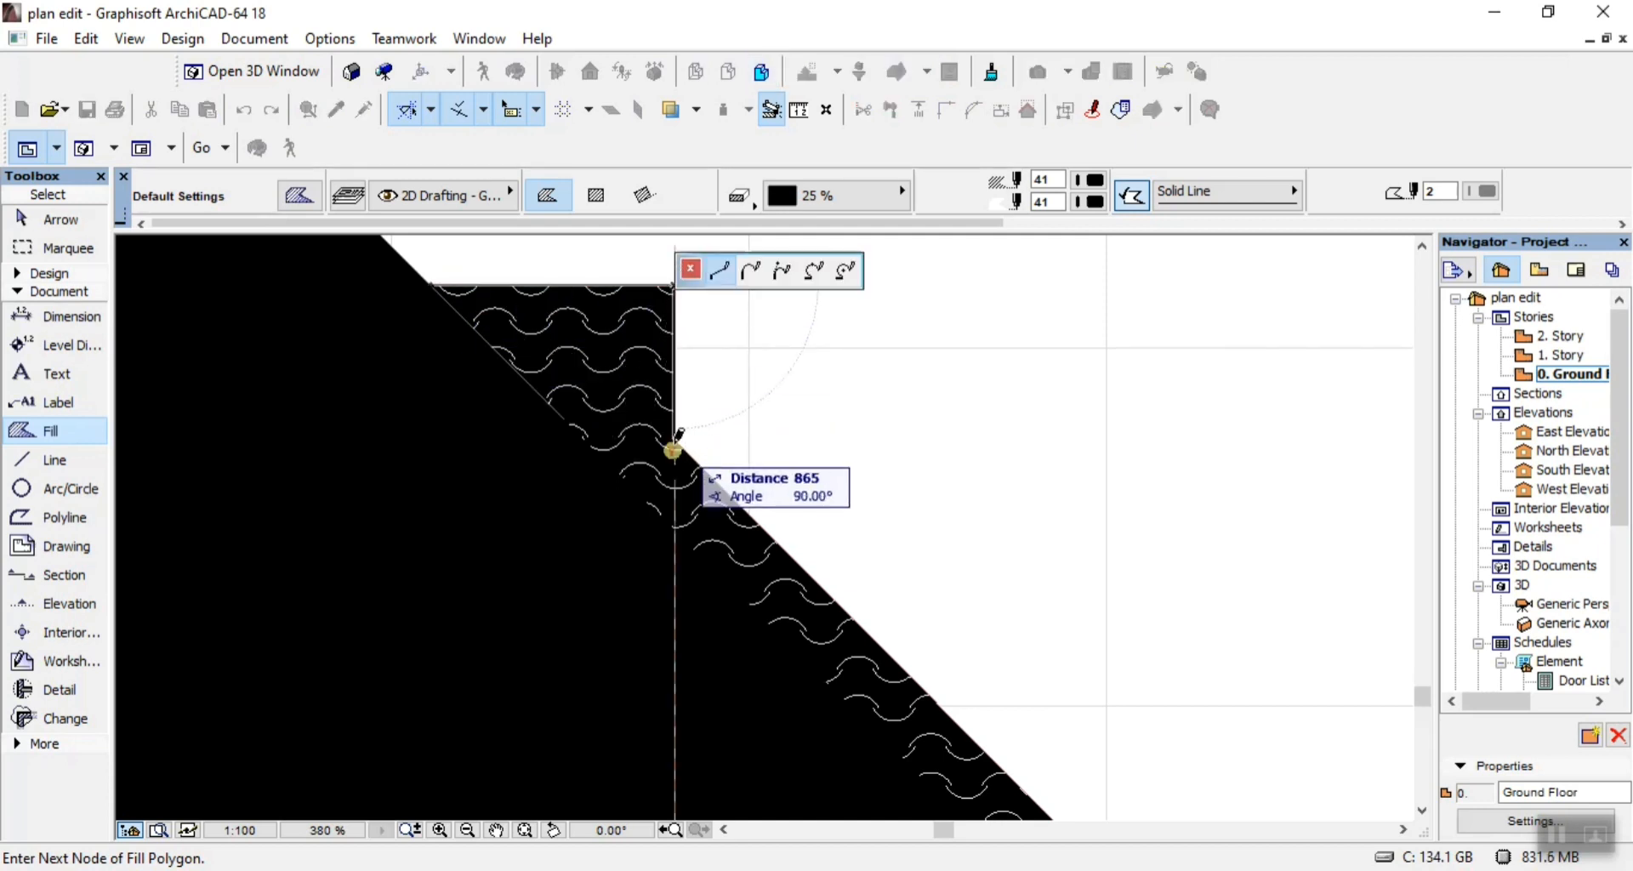
{"action": "scroll", "coordinate": [680, 383], "scroll_direction": "down", "scroll_amount": 3}
{"action": "left_click", "coordinate": [679, 406]}
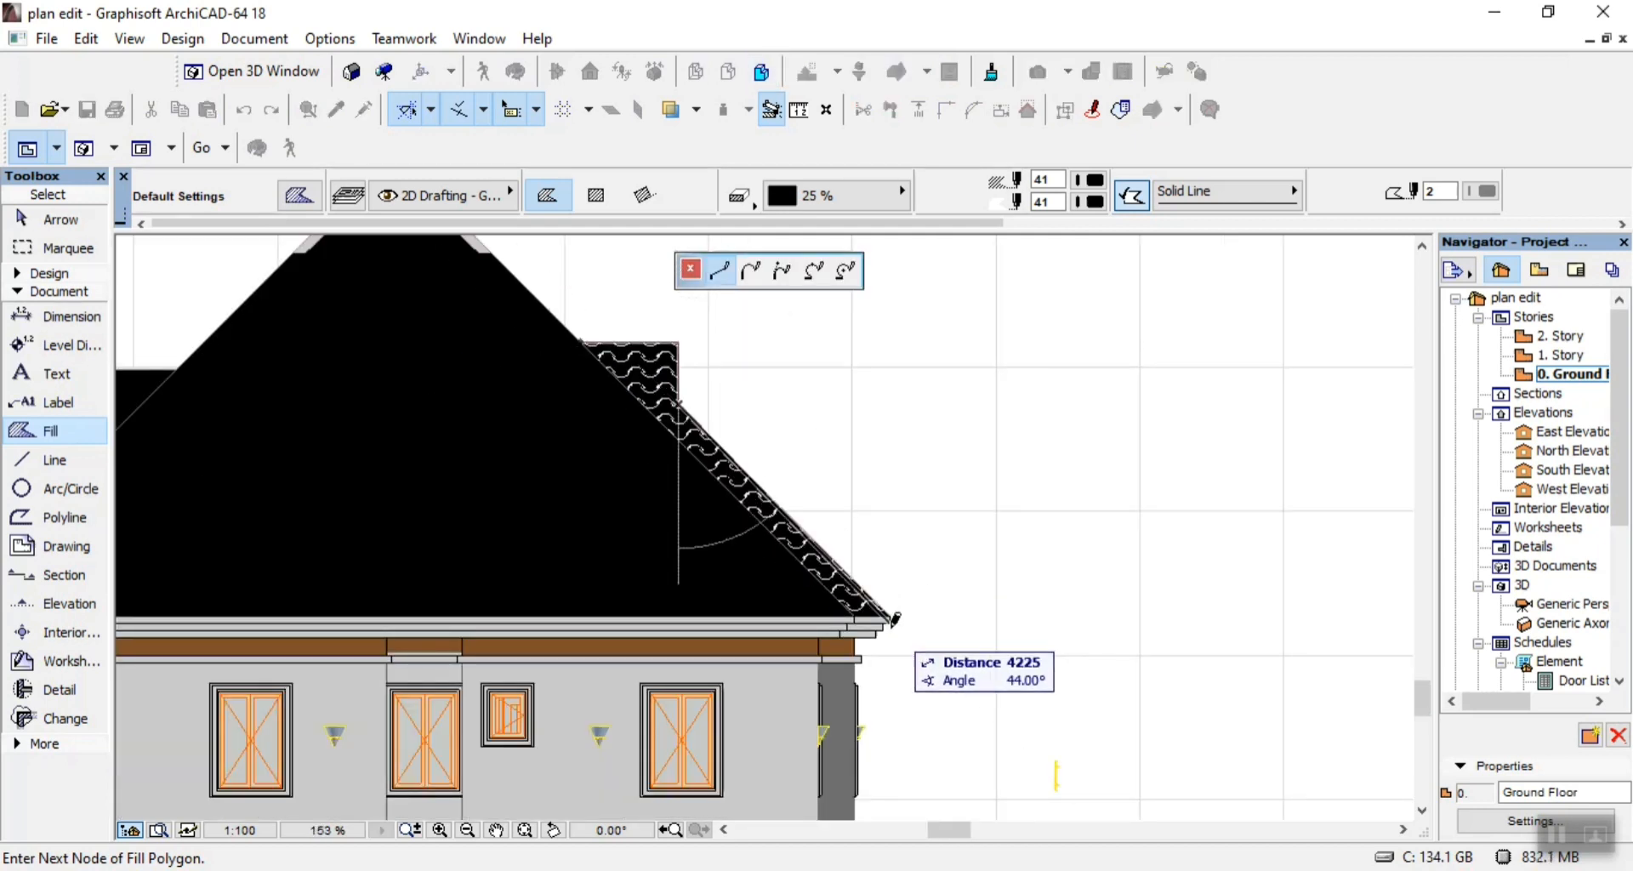
Continue the fill polygon down the outer slope to the fascia's right corner, back to the eaves joint, and close it at the step's inner corner.
{"action": "scroll", "coordinate": [886, 616], "scroll_direction": "up", "scroll_amount": 3}
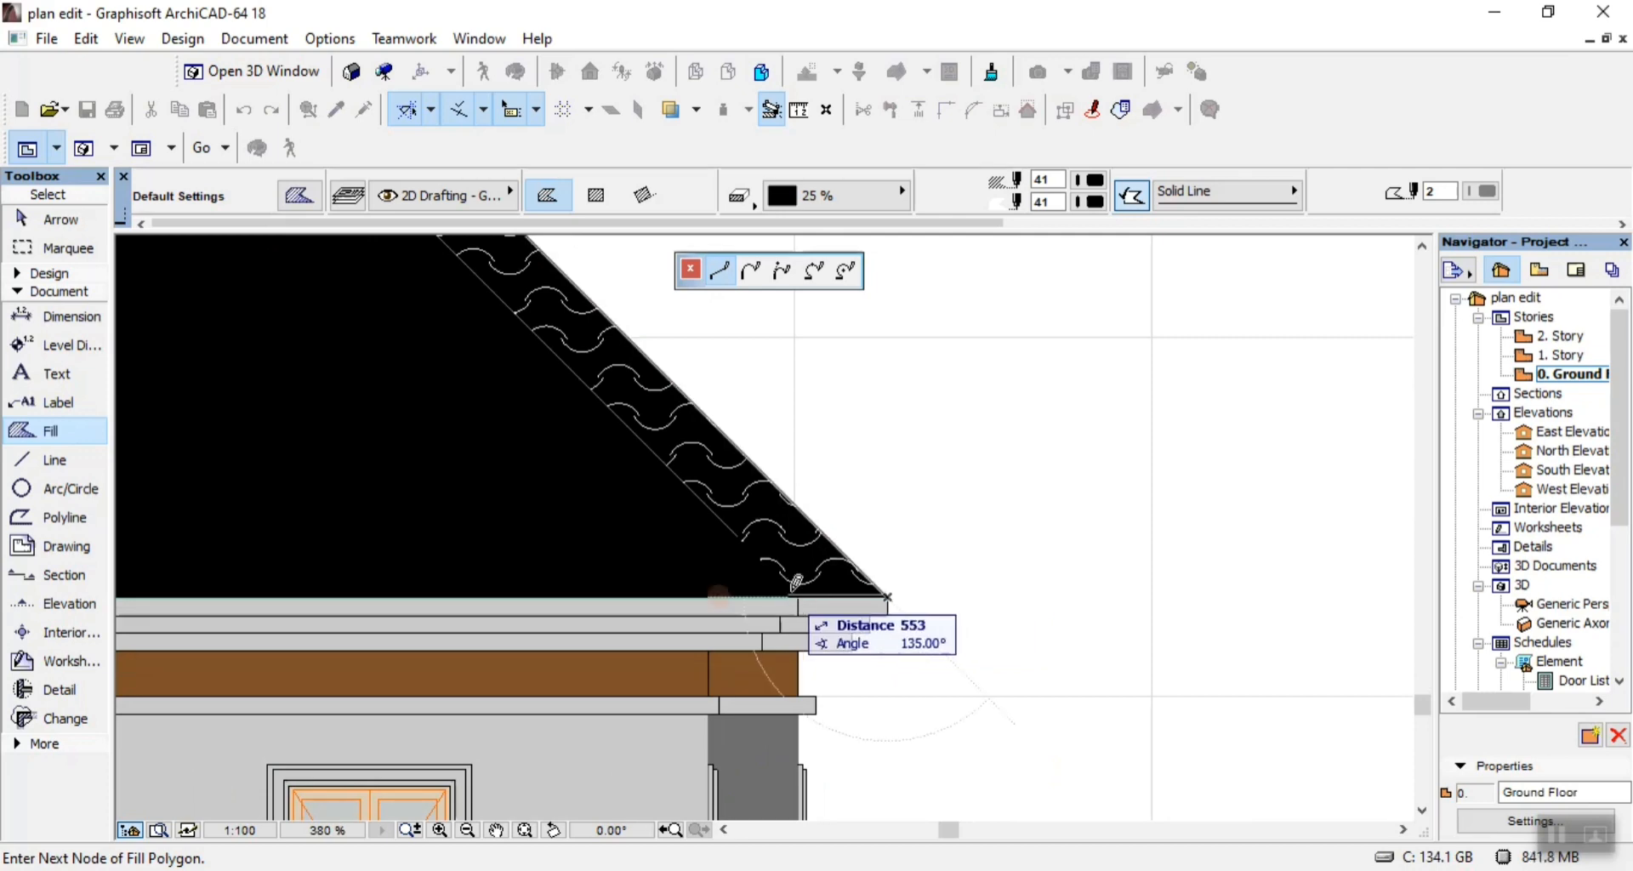
{"action": "scroll", "coordinate": [885, 638], "scroll_direction": "down", "scroll_amount": 2}
{"action": "scroll", "coordinate": [776, 539], "scroll_direction": "down", "scroll_amount": 3}
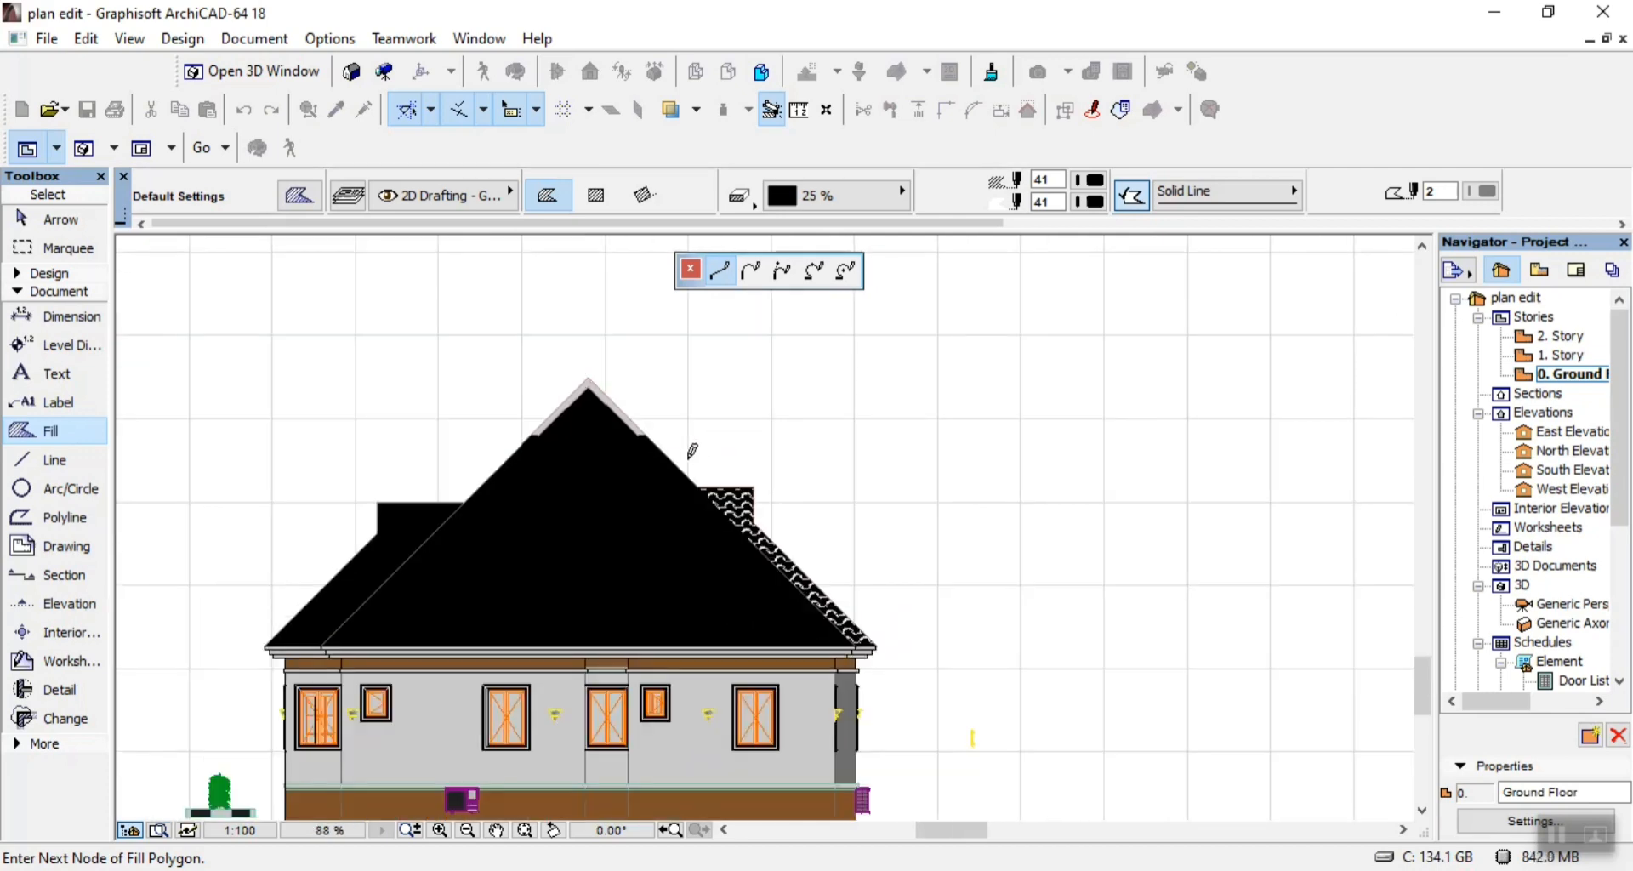
{"action": "scroll", "coordinate": [692, 451], "scroll_direction": "up", "scroll_amount": 5}
{"action": "left_click", "coordinate": [700, 470]}
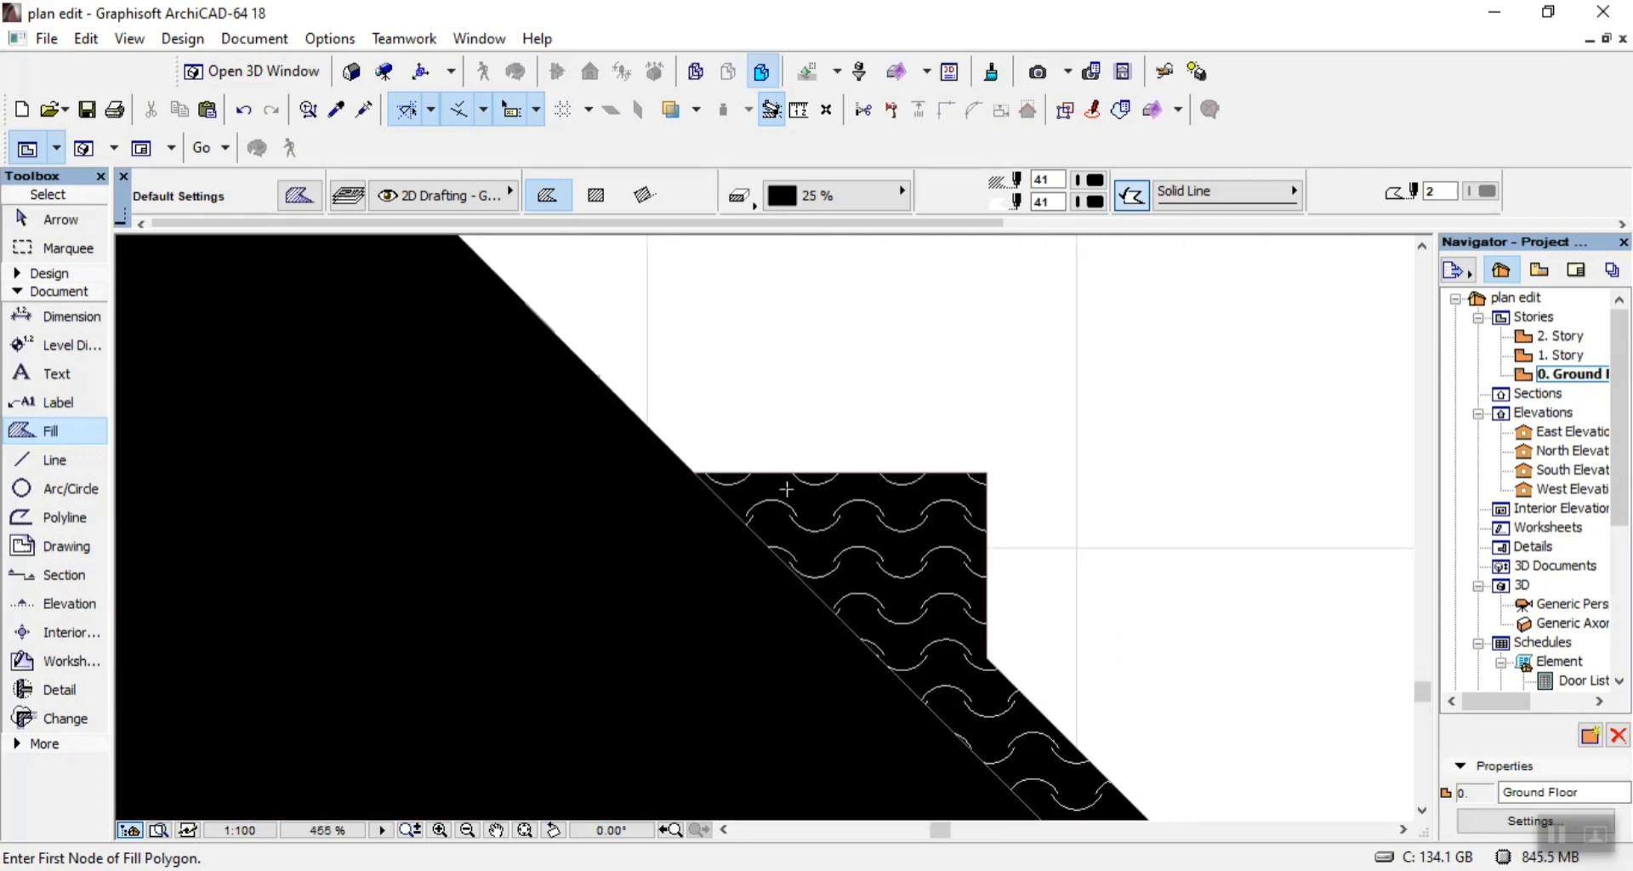
Delete the grouped Roof Tile Blank fill on the right stepped part of the roof.
{"action": "key", "text": "Escape"}
{"action": "left_click", "coordinate": [866, 547]}
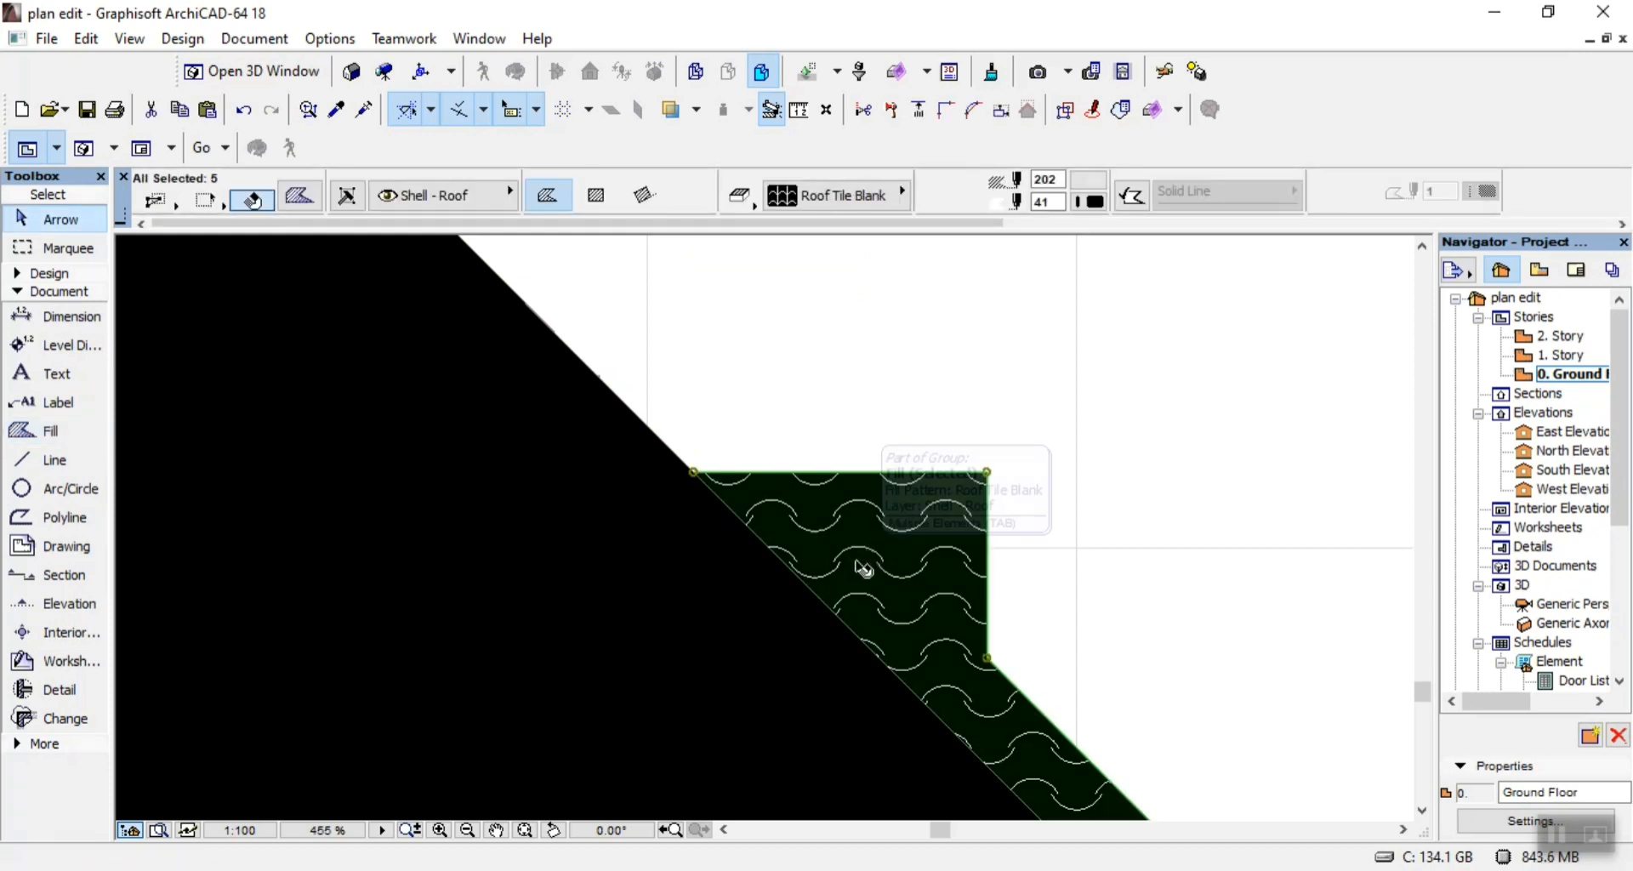
{"action": "key", "text": "Escape"}
{"action": "scroll", "coordinate": [1094, 444], "scroll_direction": "down", "scroll_amount": 5}
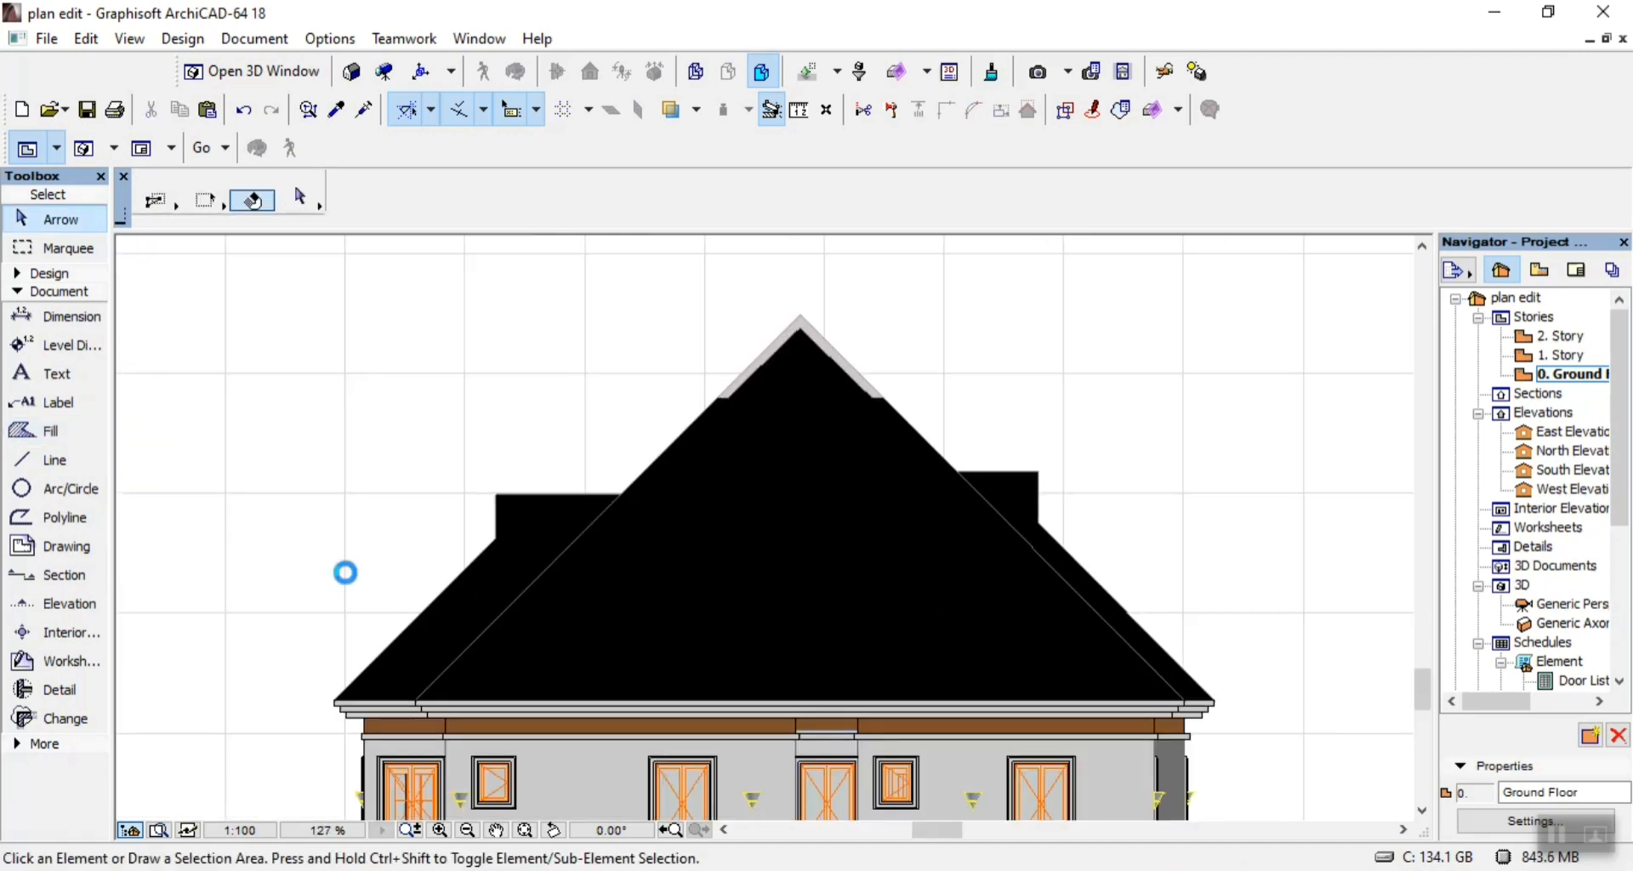
Set the foreground pen to 101 and the background pen to 201 for the three roof fills.
{"action": "left_click", "coordinate": [527, 568]}
{"action": "left_click", "coordinate": [721, 560], "text": "shift"}
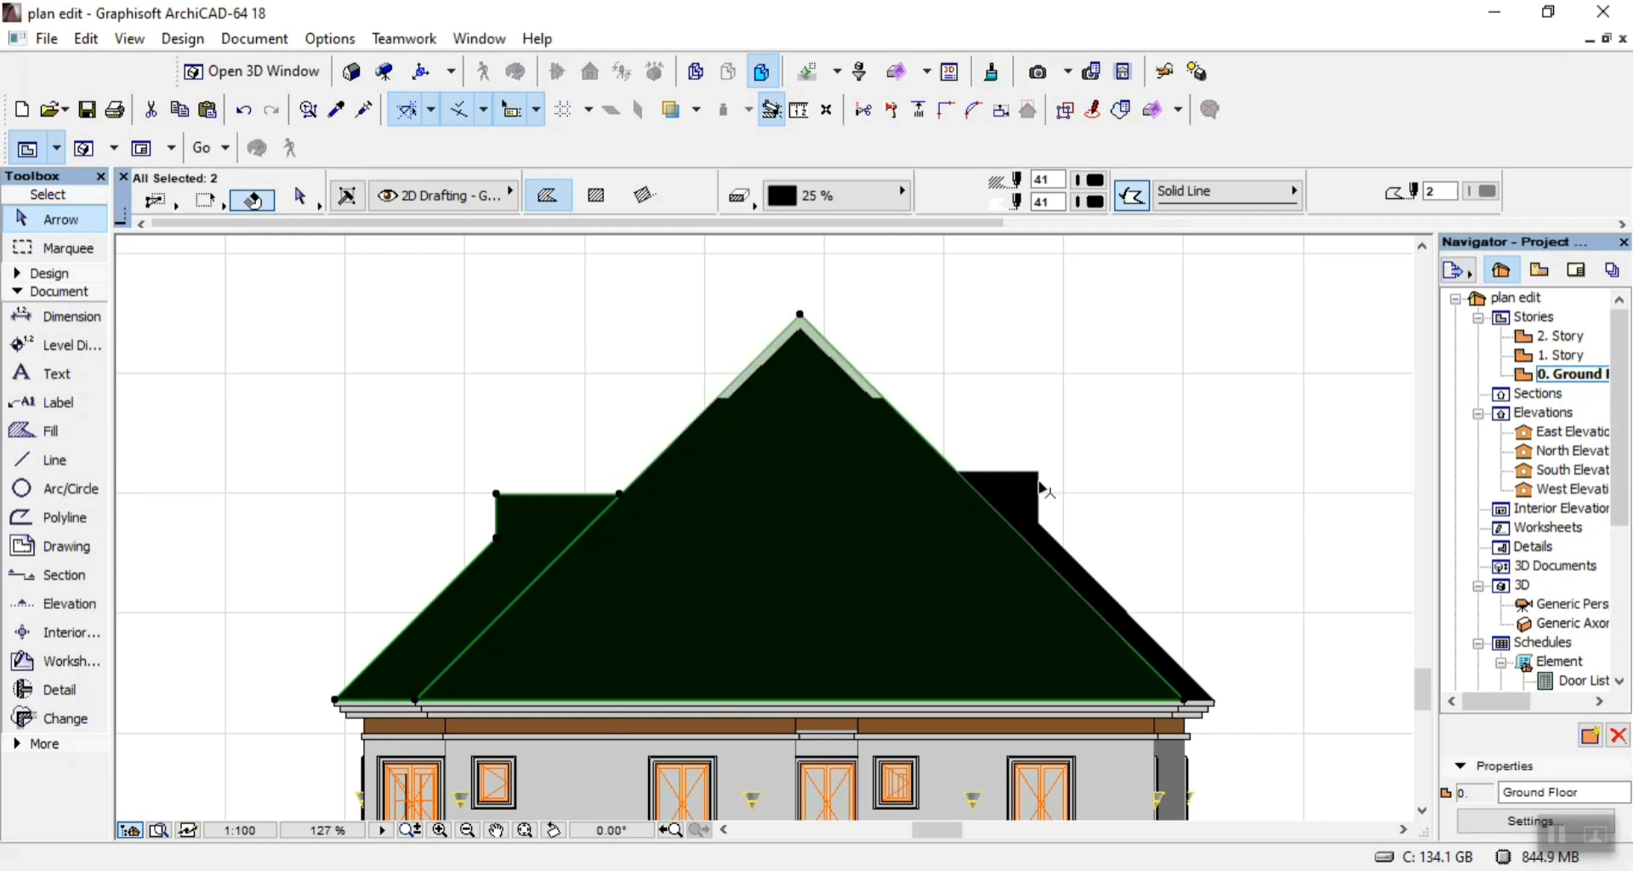
{"action": "left_click", "coordinate": [1035, 491], "text": "shift"}
{"action": "left_click", "coordinate": [1091, 180]}
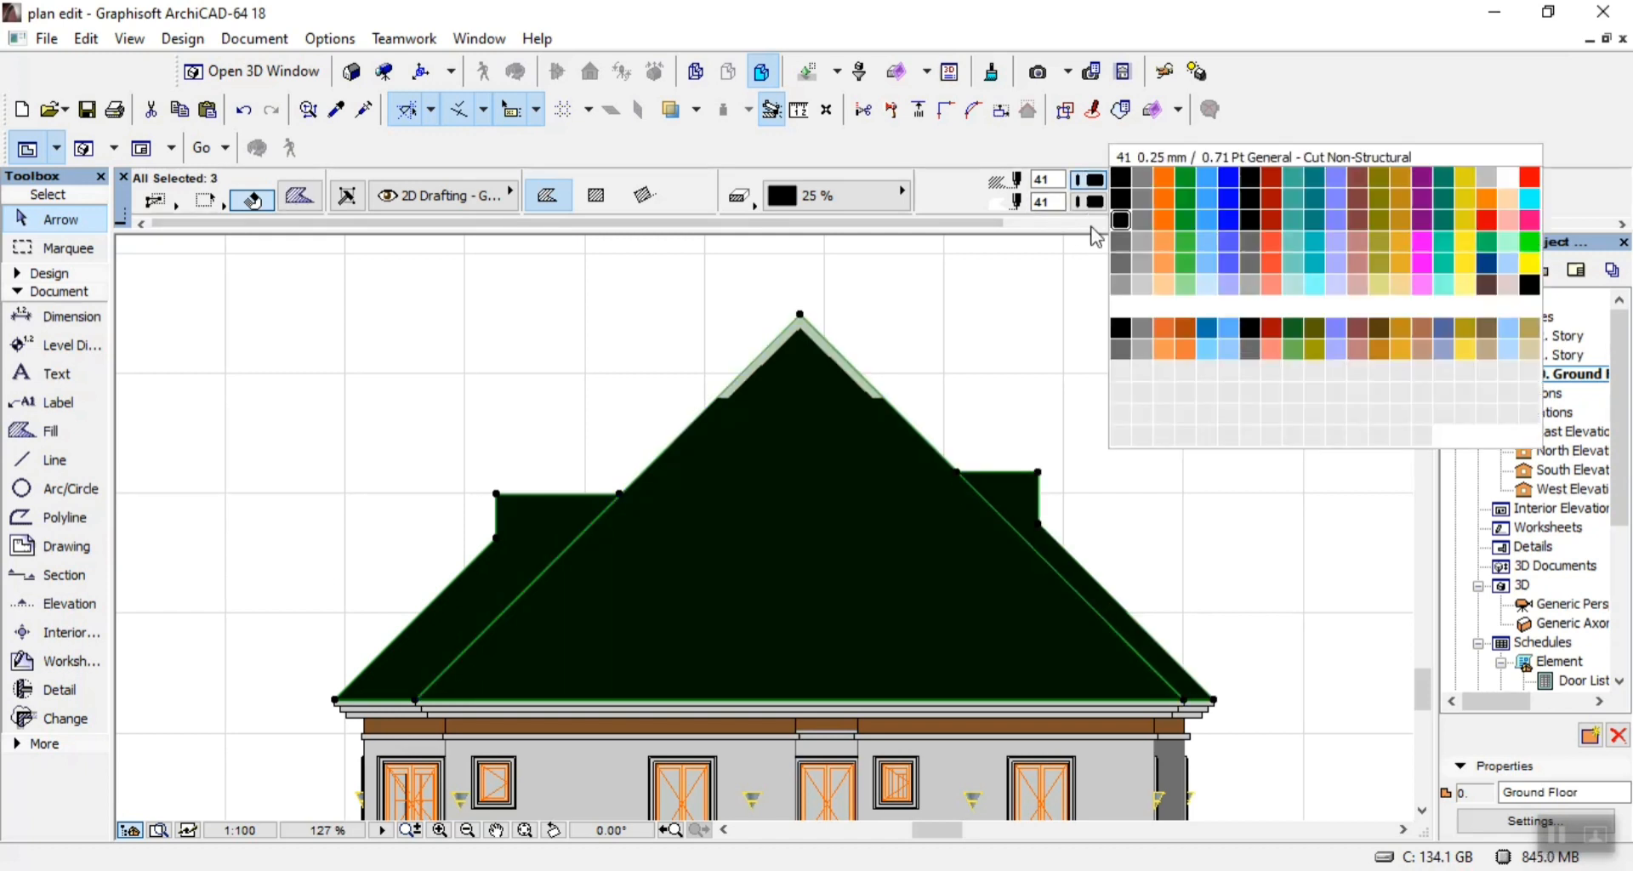
{"action": "left_click", "coordinate": [1121, 308]}
{"action": "left_click", "coordinate": [1096, 202]}
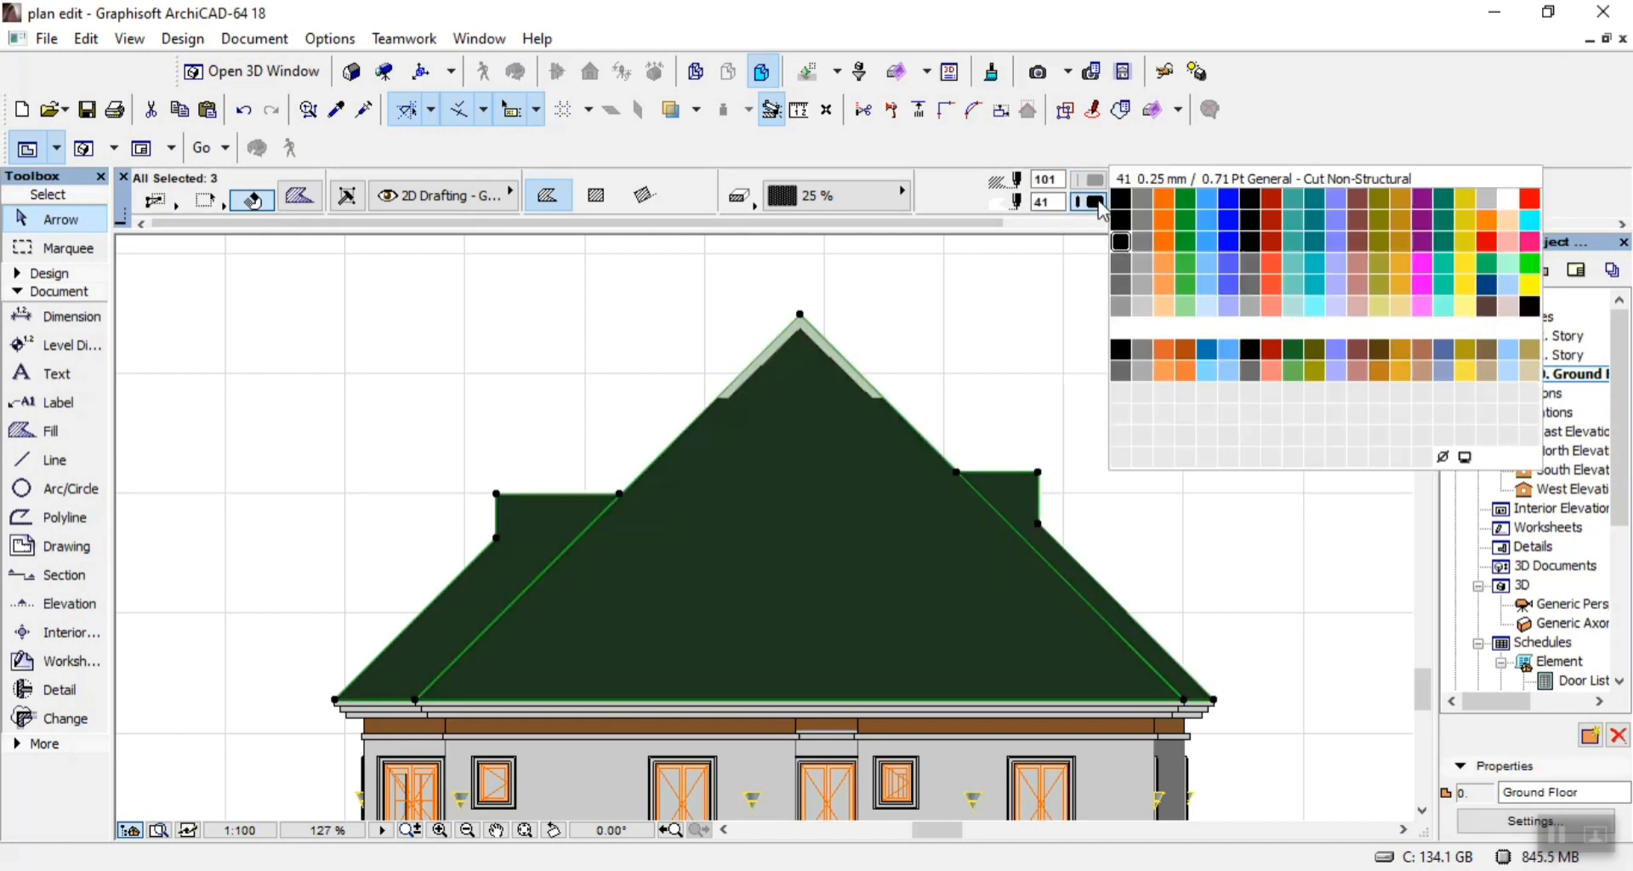
{"action": "left_click", "coordinate": [1120, 415]}
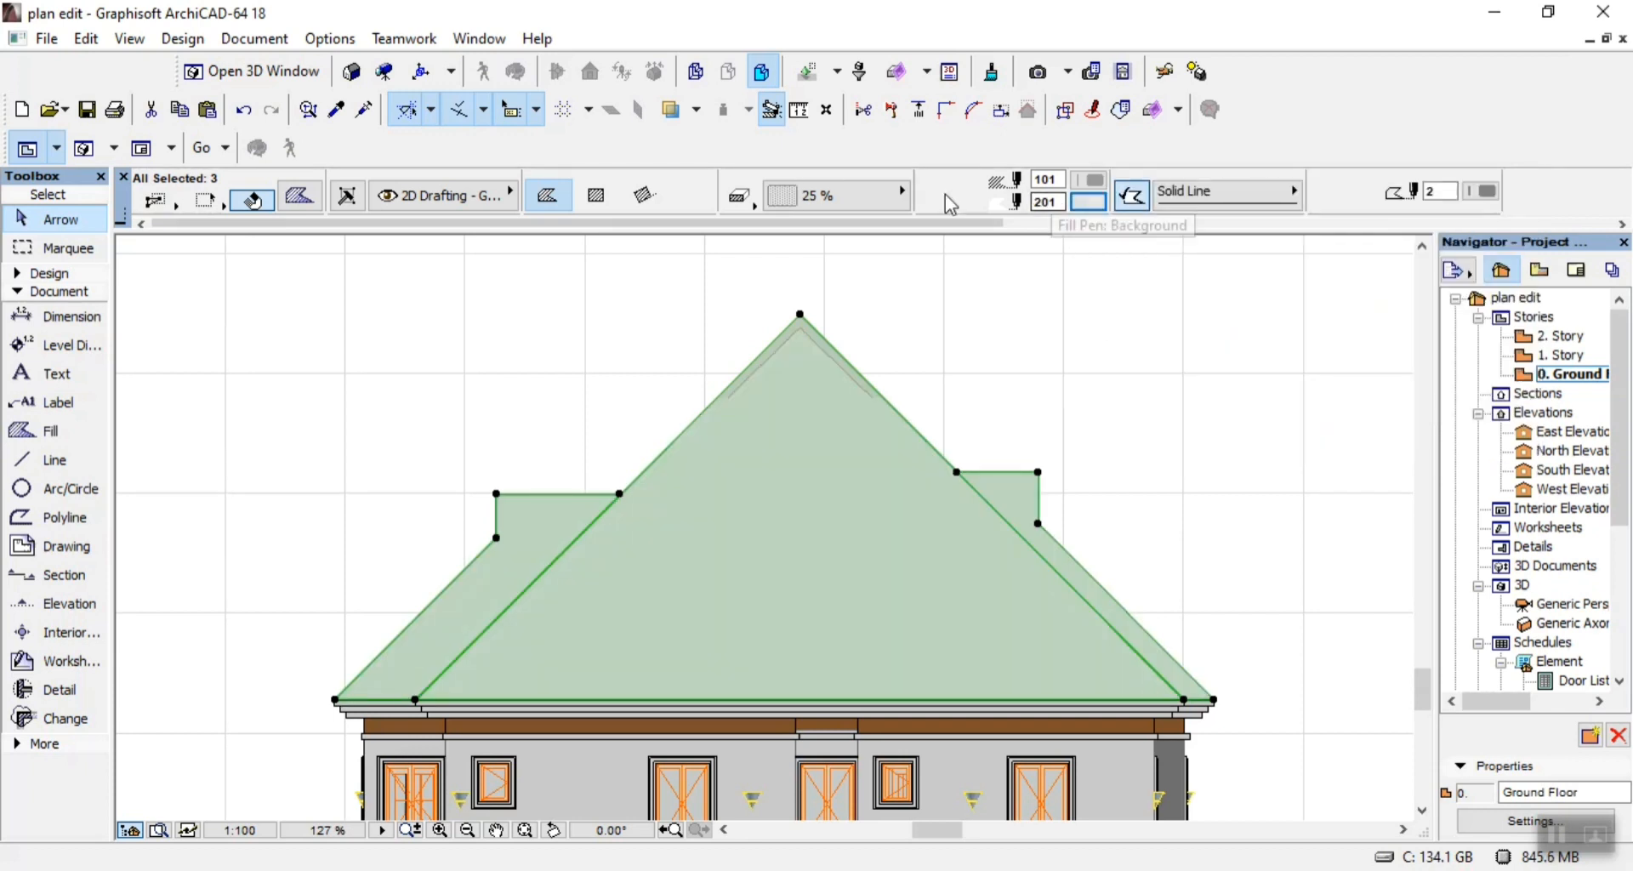
Try the Concrete Block pattern on the three roof fills, and set their pattern to Fire Brick.
{"action": "left_click", "coordinate": [840, 199]}
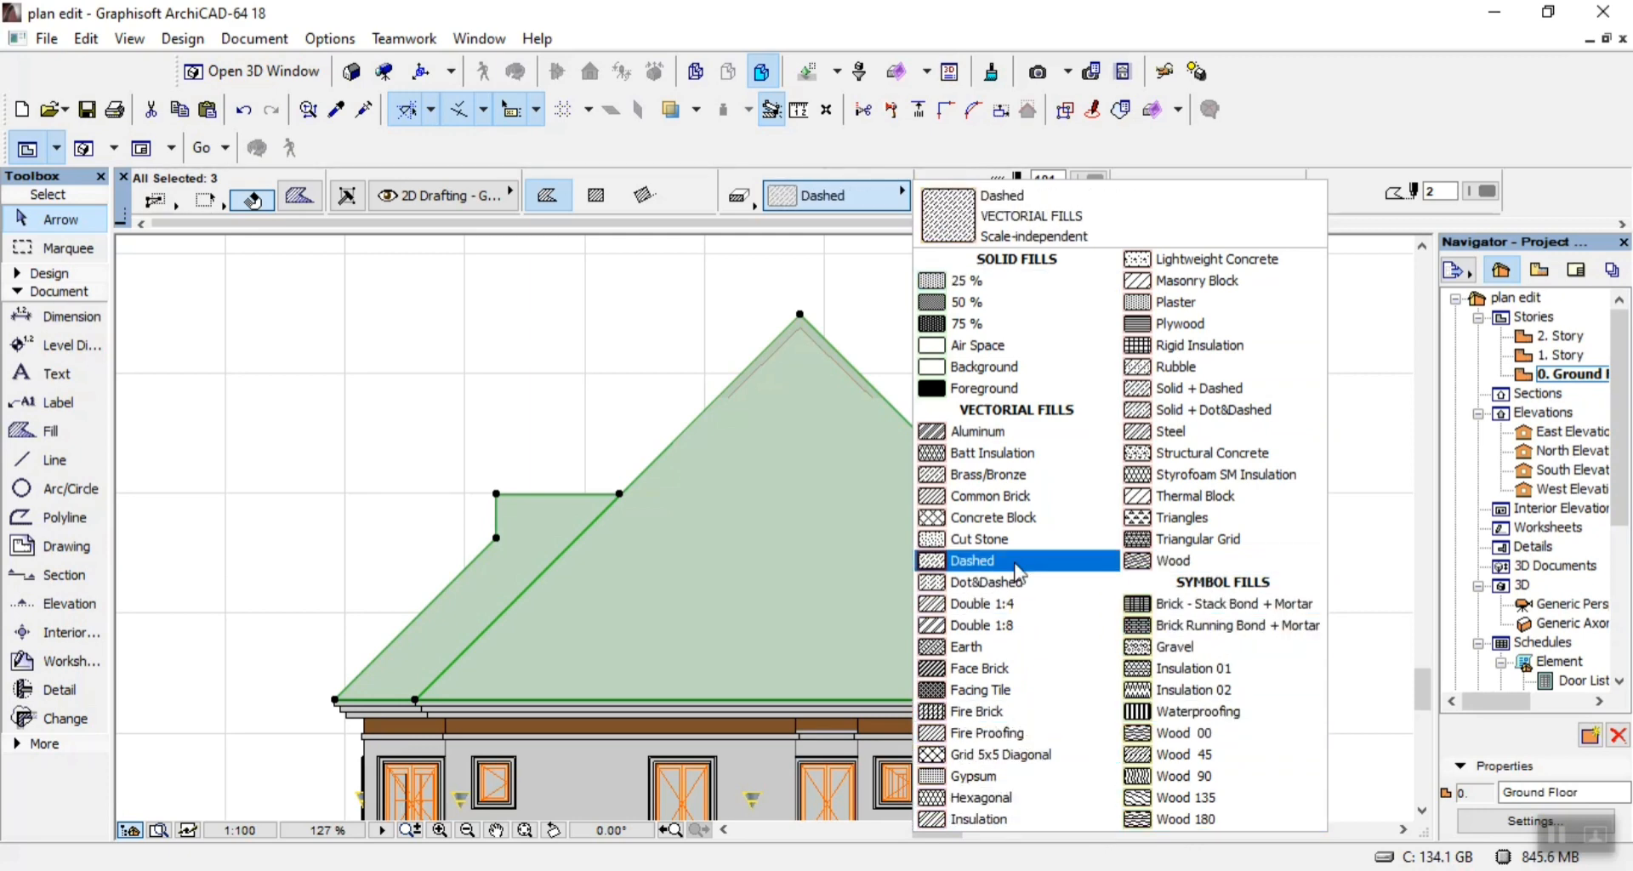
{"action": "left_click", "coordinate": [1016, 525]}
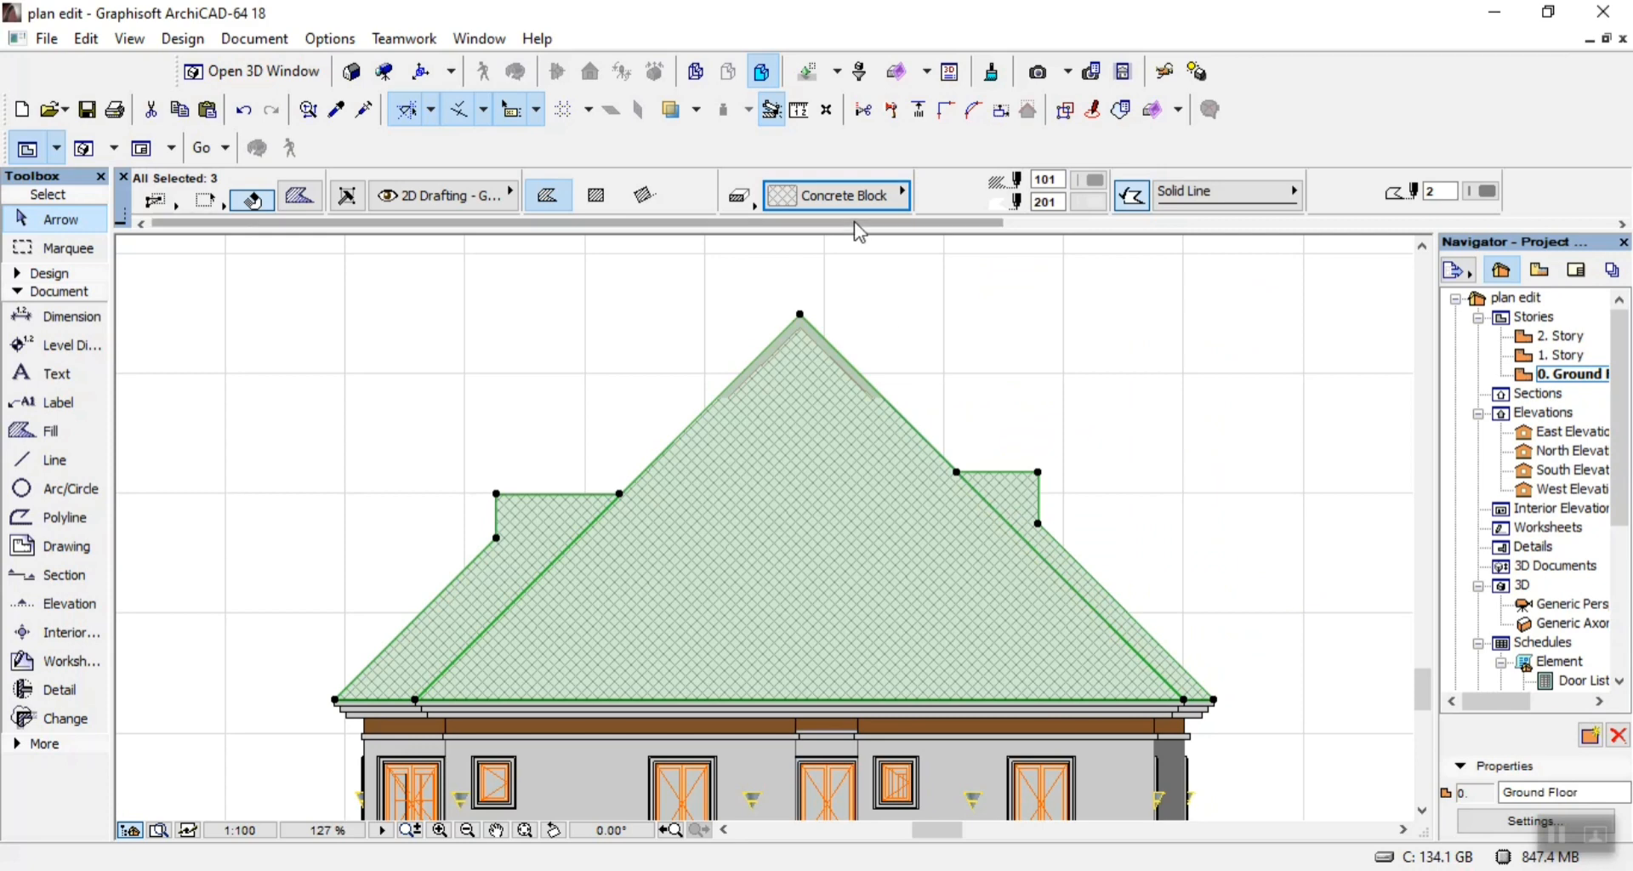
{"action": "left_click", "coordinate": [849, 196]}
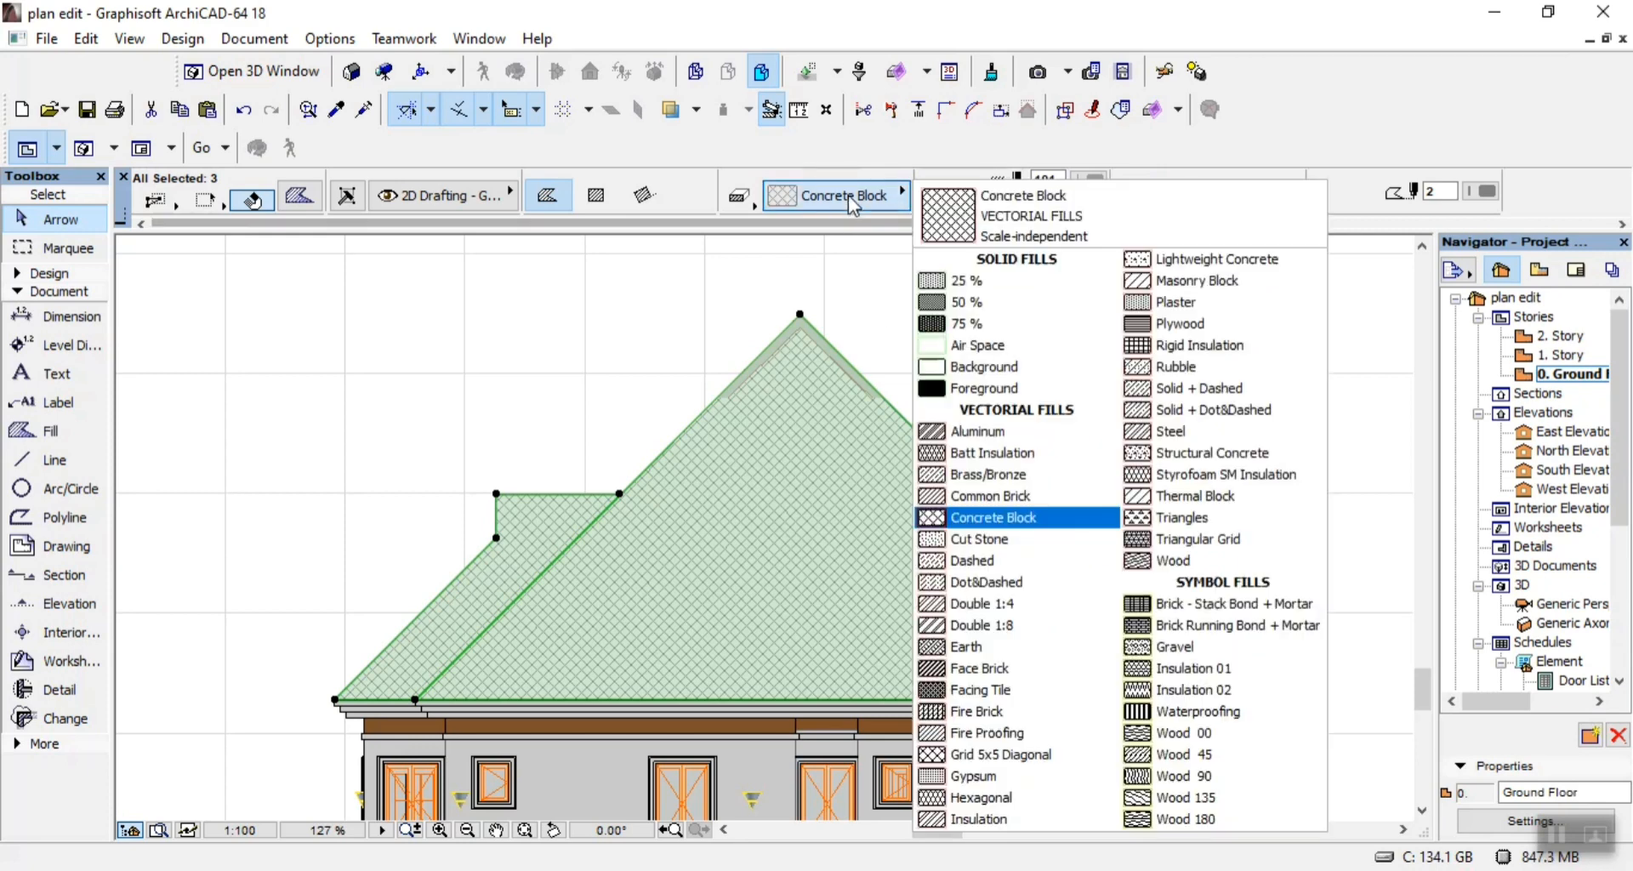
{"action": "left_click", "coordinate": [1000, 713]}
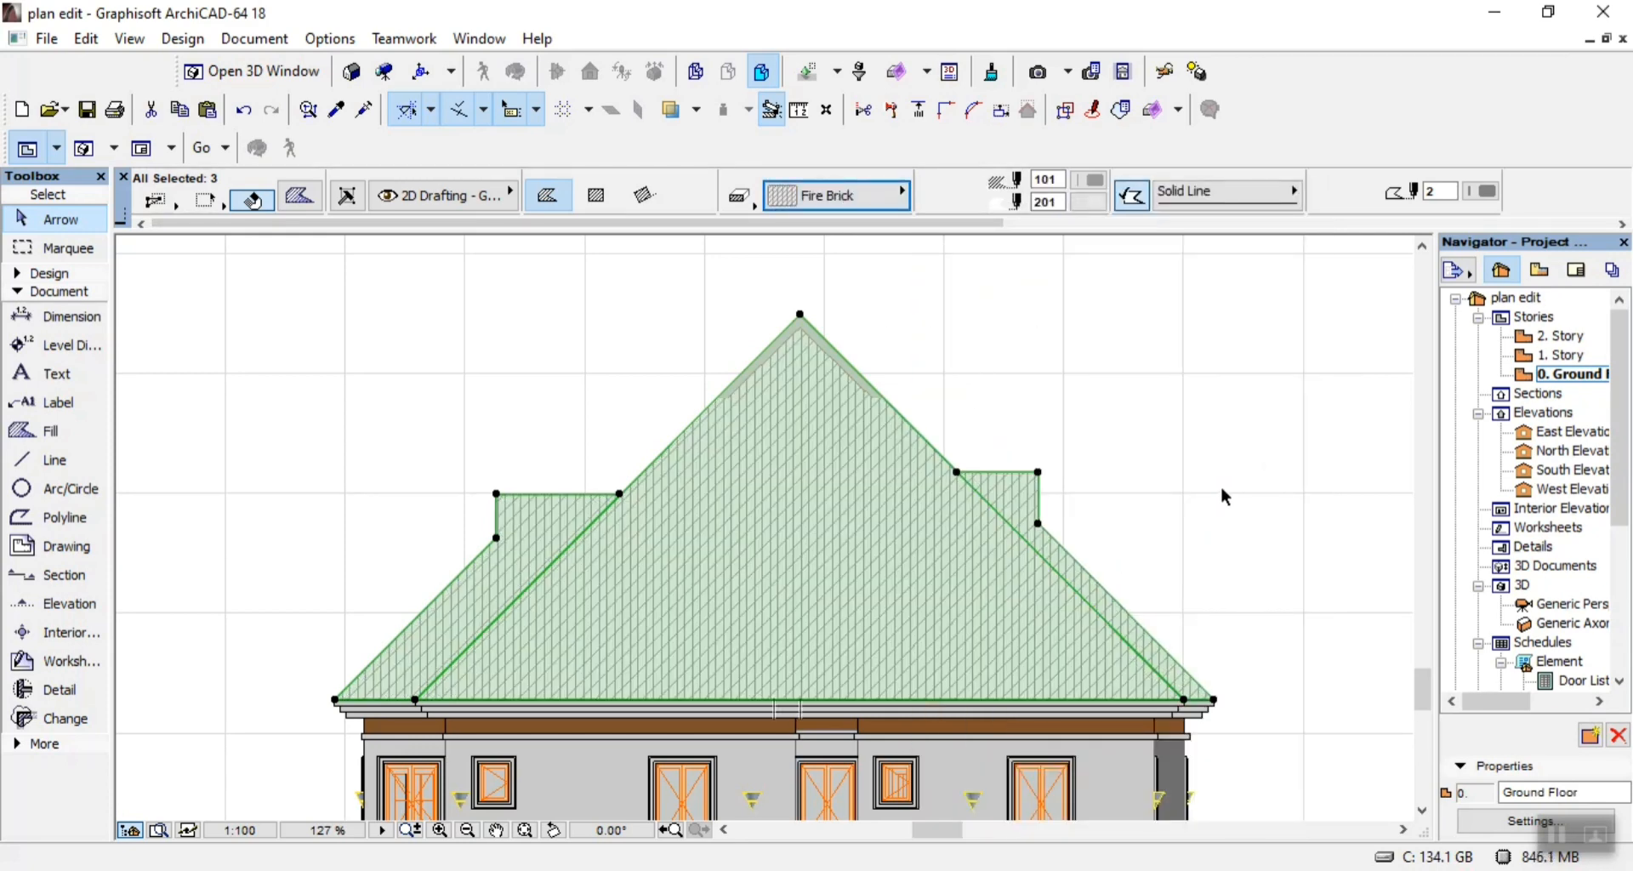
Set the three roof fills' foreground pen to black pen 41 and deselect them.
{"action": "left_click", "coordinate": [1093, 202]}
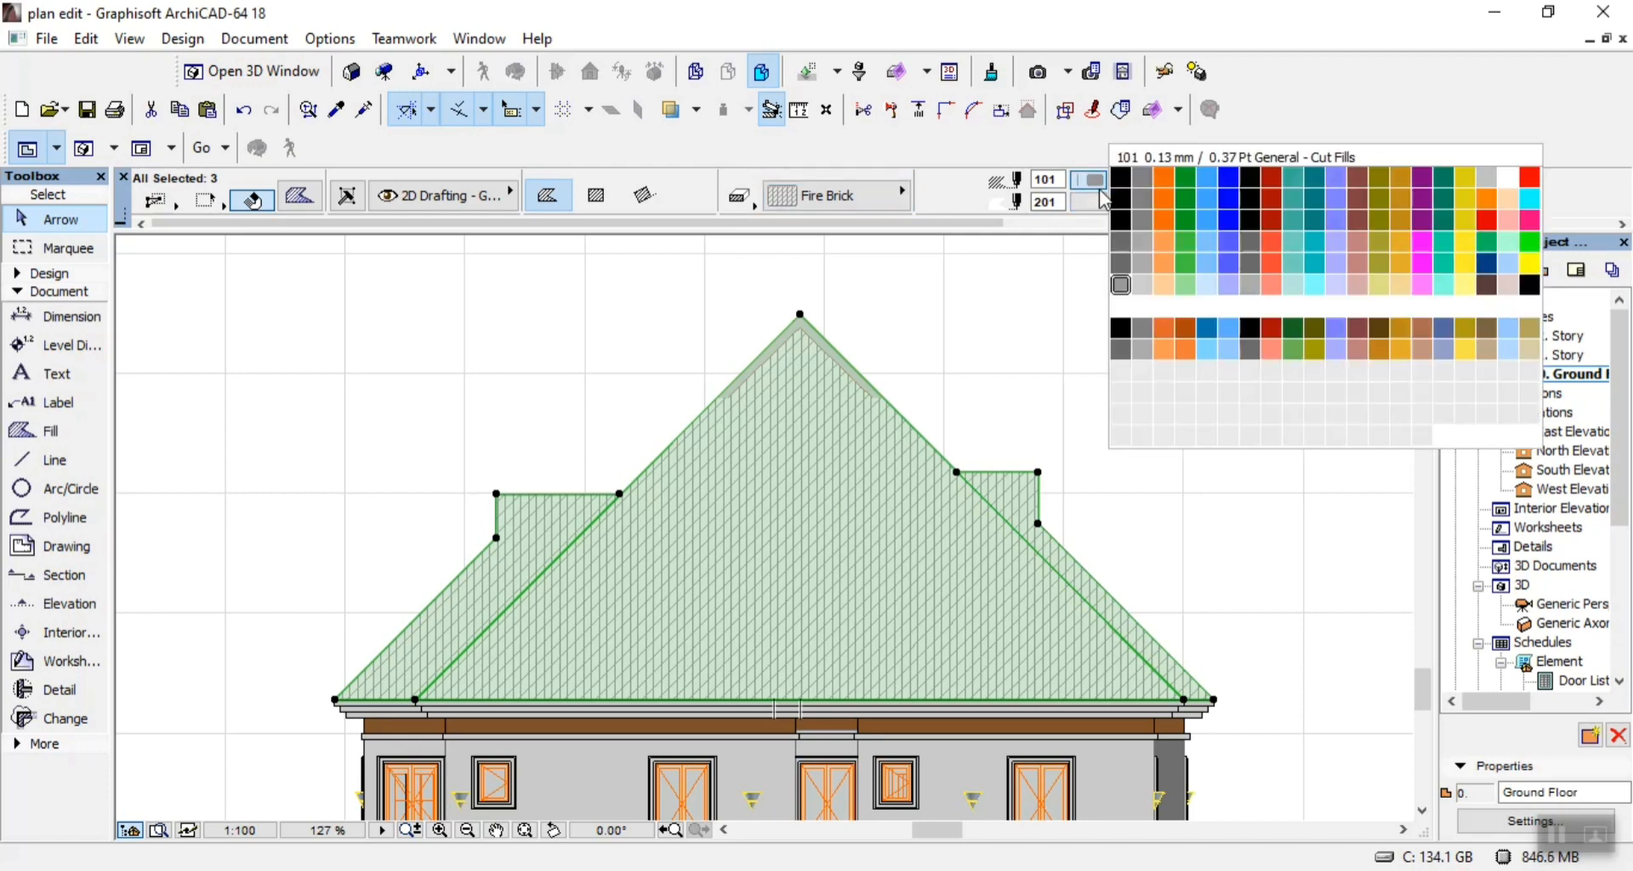
{"action": "left_click", "coordinate": [1120, 223]}
{"action": "left_click", "coordinate": [1073, 369]}
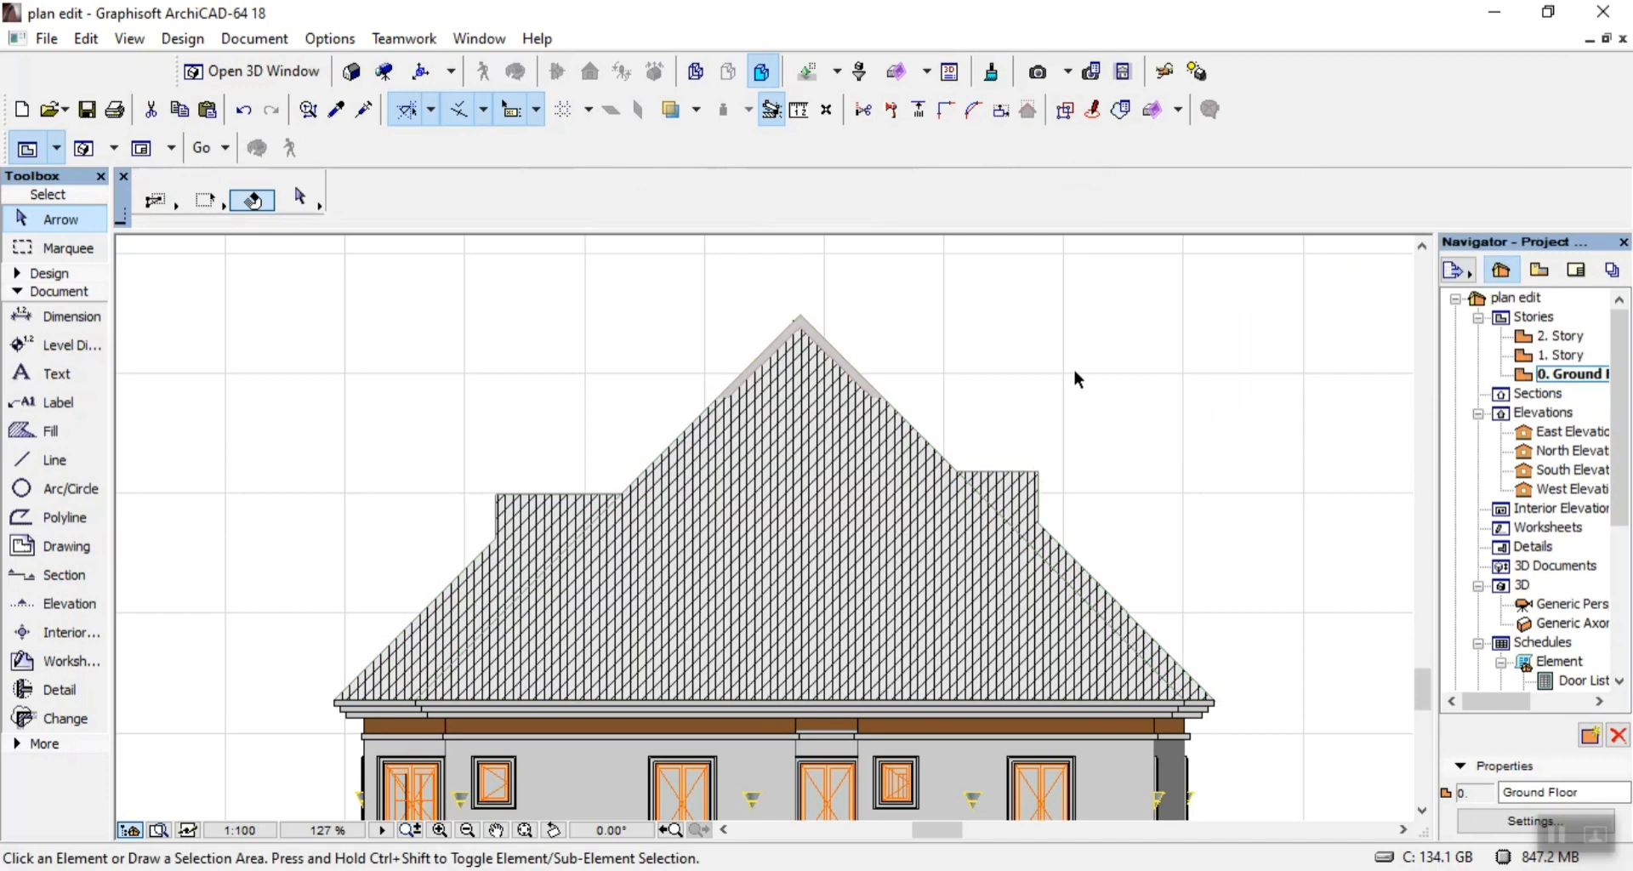
{"action": "scroll", "coordinate": [907, 332], "scroll_direction": "down", "scroll_amount": 5}
{"action": "scroll", "coordinate": [928, 391], "scroll_direction": "up", "scroll_amount": 3}
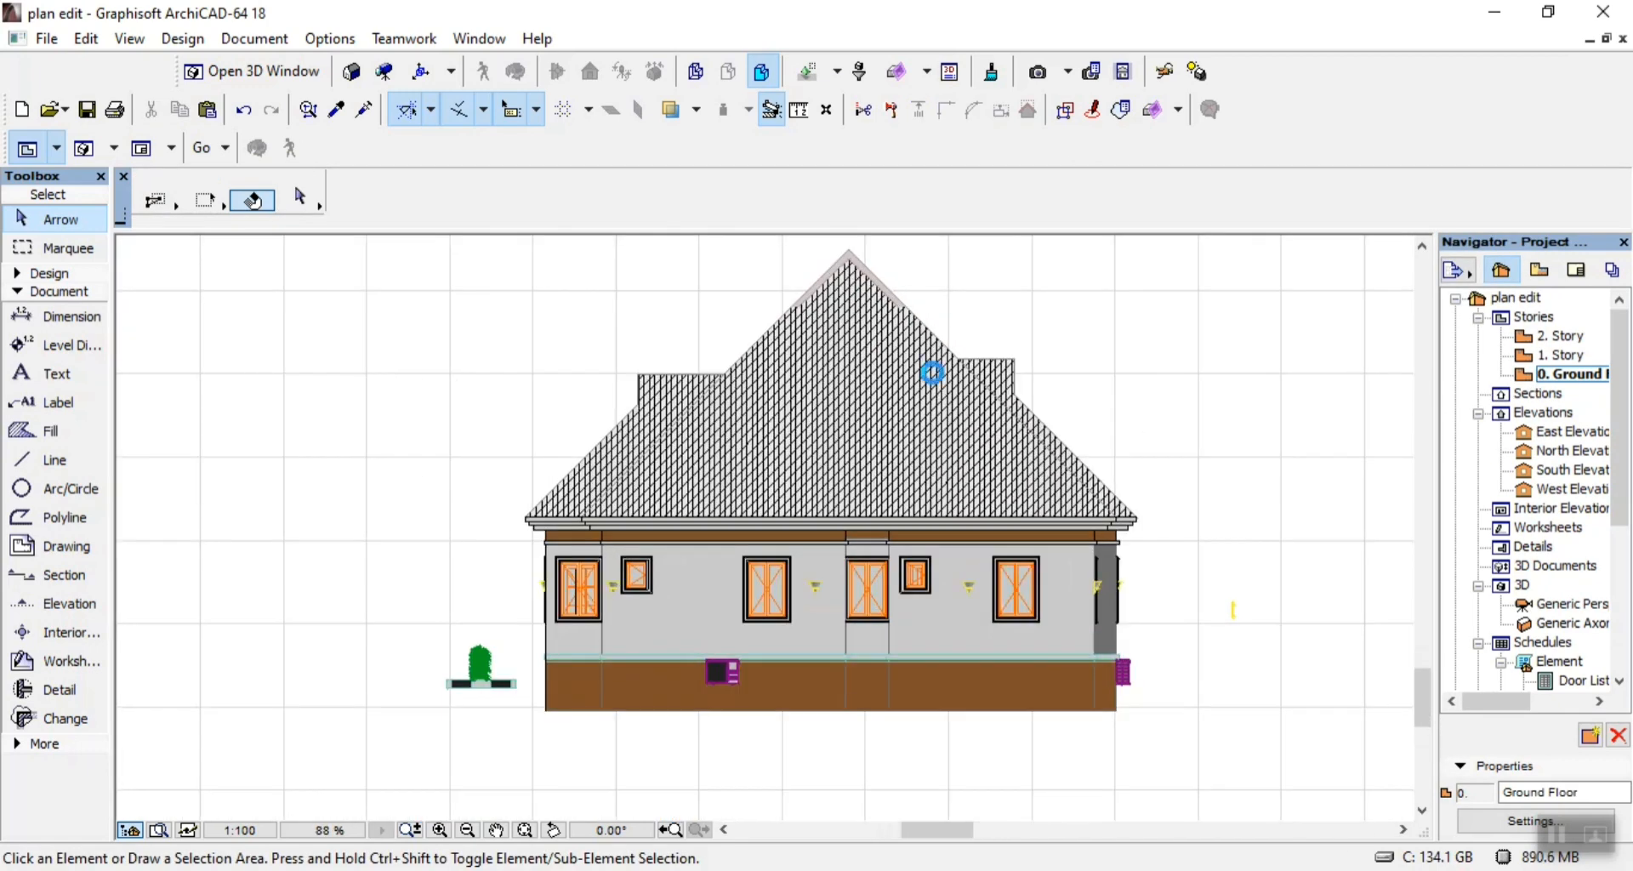
Outline the full-width band above the brown base with a rectangle of solid lines, about 13844 by 100.
{"action": "scroll", "coordinate": [948, 361], "scroll_direction": "up", "scroll_amount": 1}
{"action": "scroll", "coordinate": [627, 506], "scroll_direction": "down", "scroll_amount": 3}
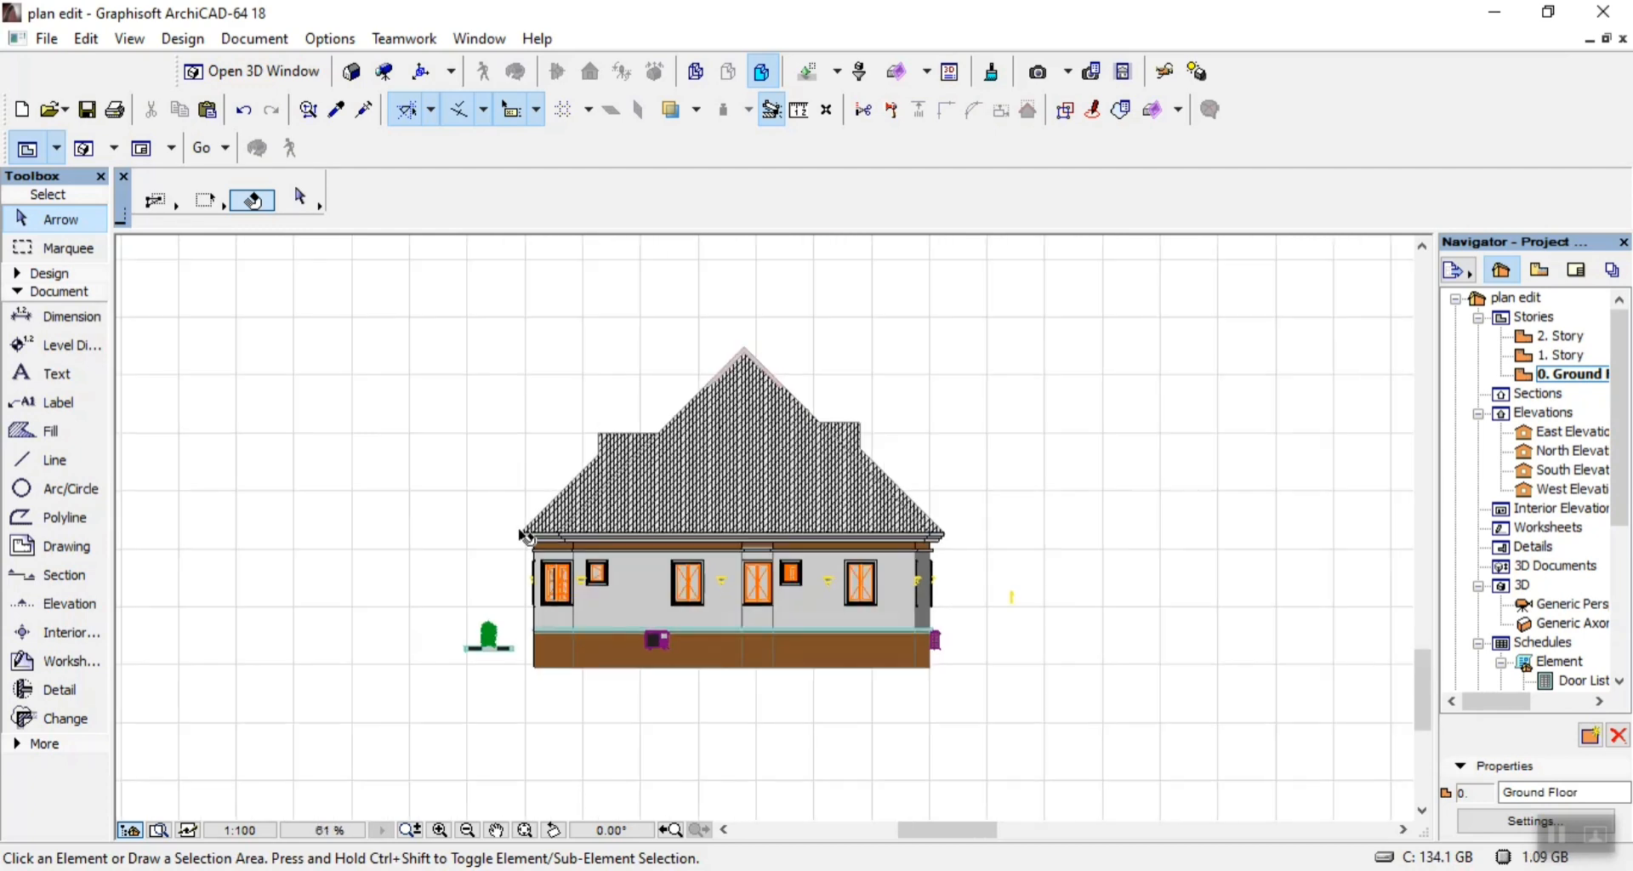
{"action": "scroll", "coordinate": [548, 676], "scroll_direction": "up", "scroll_amount": 4}
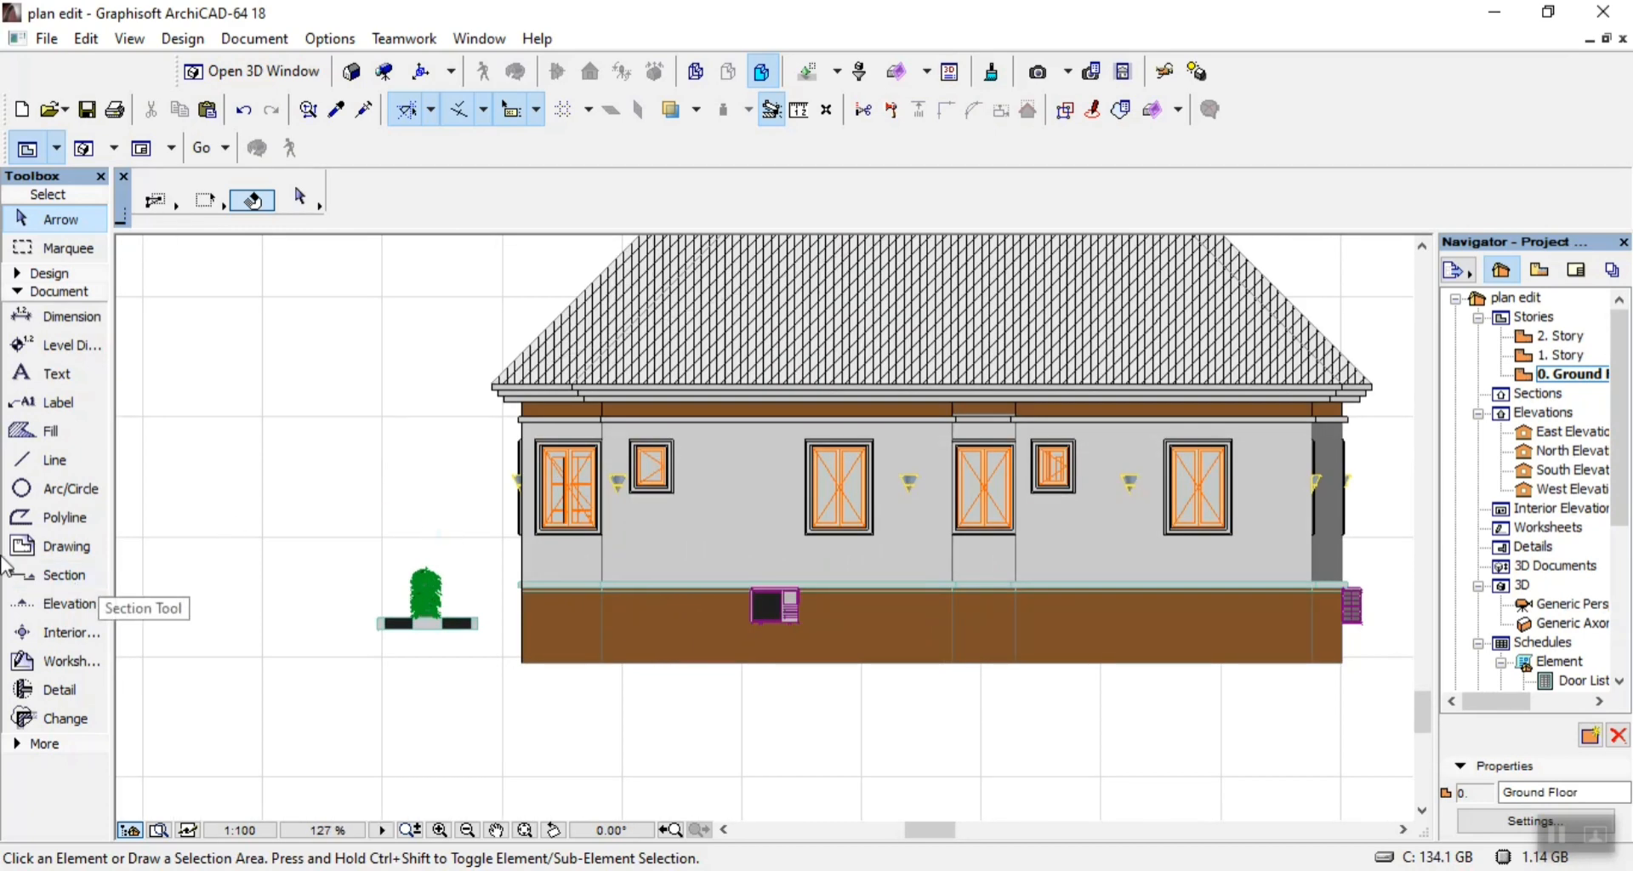
{"action": "scroll", "coordinate": [617, 468], "scroll_direction": "down", "scroll_amount": 3}
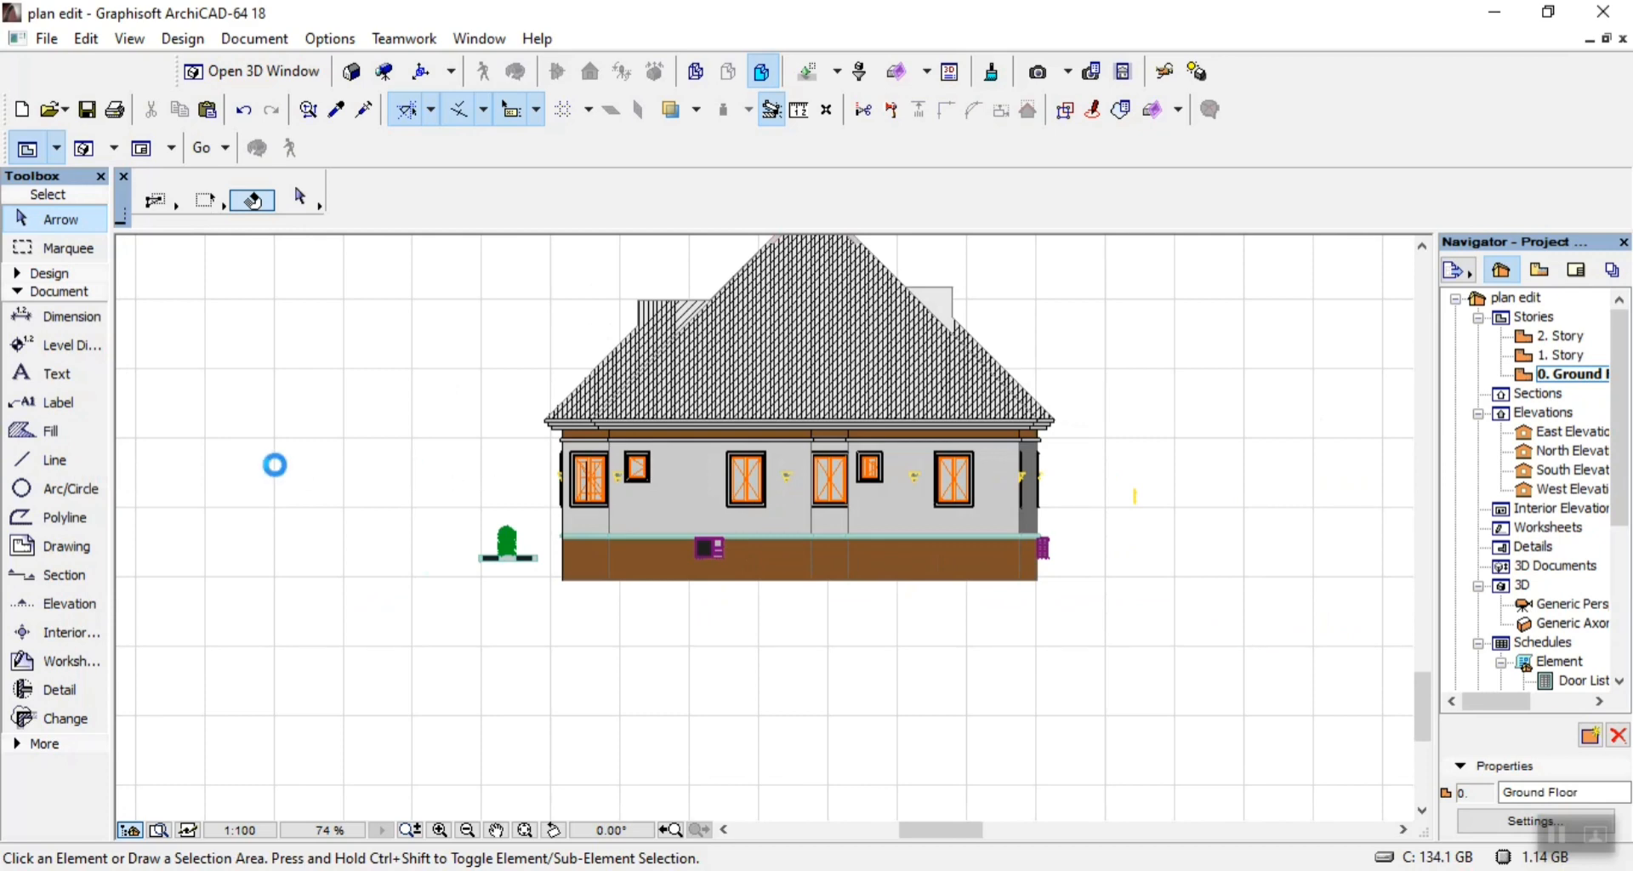
{"action": "left_click", "coordinate": [56, 457]}
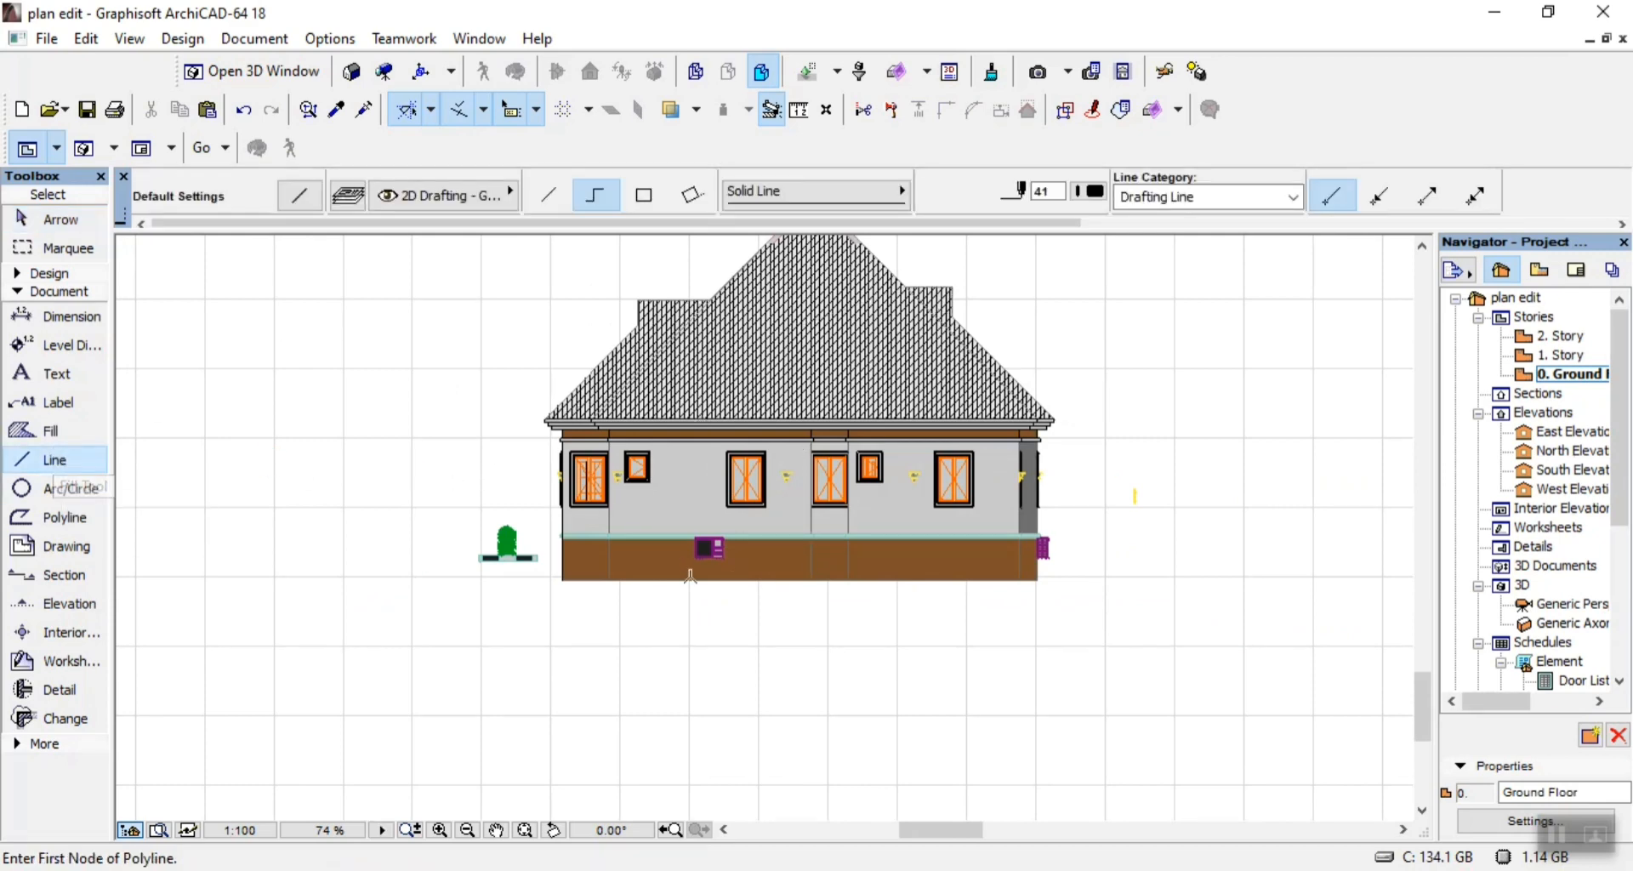
{"action": "scroll", "coordinate": [691, 576], "scroll_direction": "up", "scroll_amount": 3}
{"action": "scroll", "coordinate": [456, 493], "scroll_direction": "up", "scroll_amount": 3}
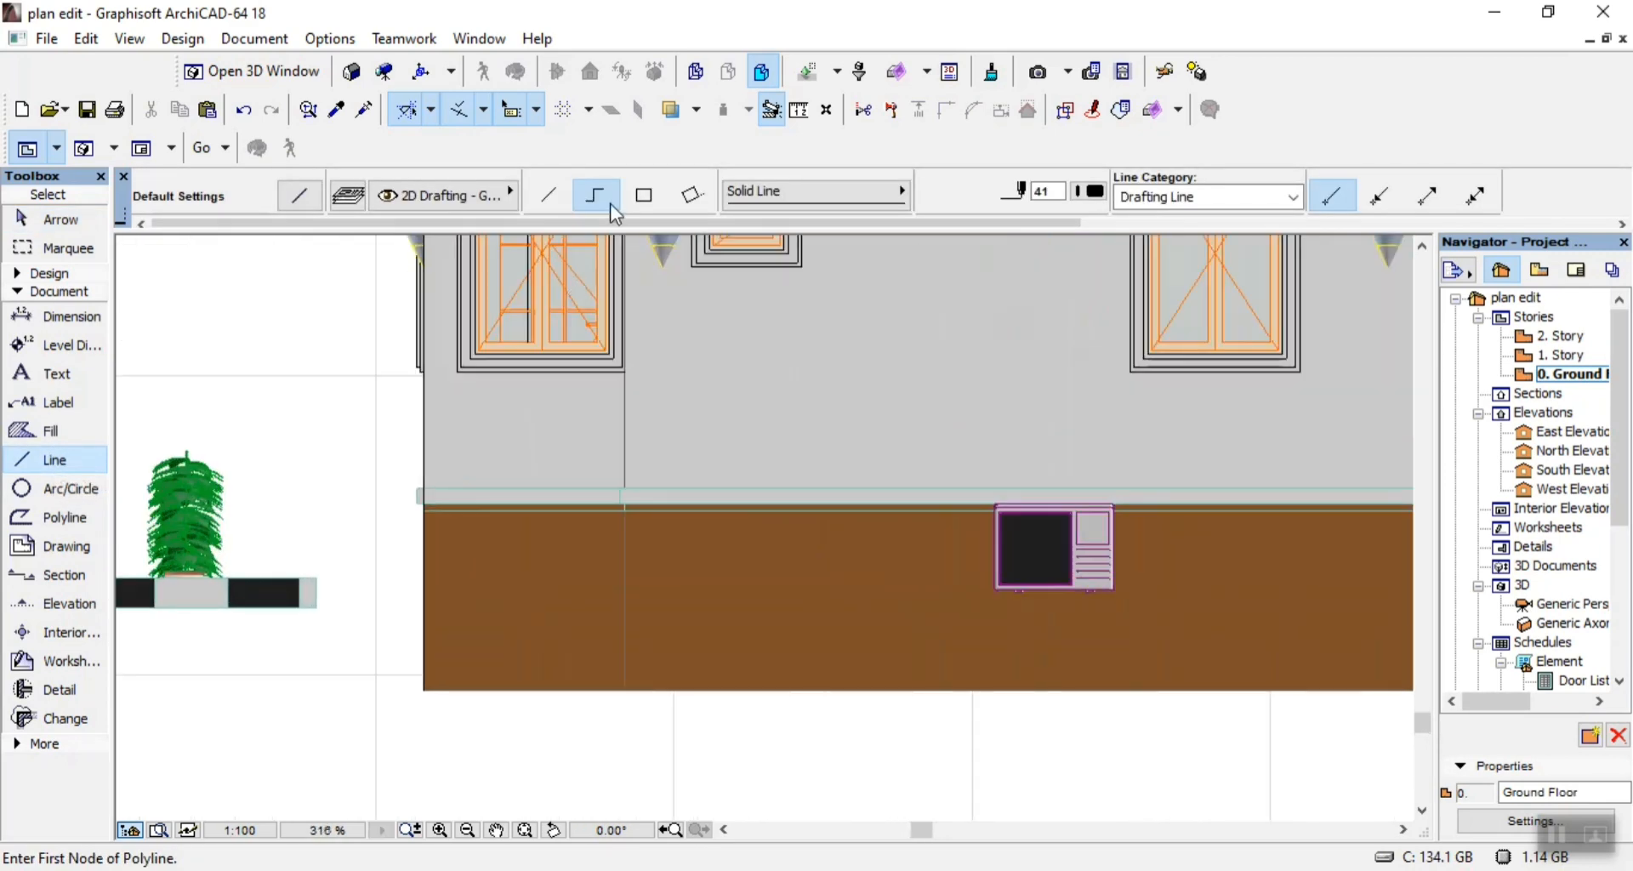
{"action": "left_click", "coordinate": [646, 198]}
{"action": "scroll", "coordinate": [419, 506], "scroll_direction": "up", "scroll_amount": 4}
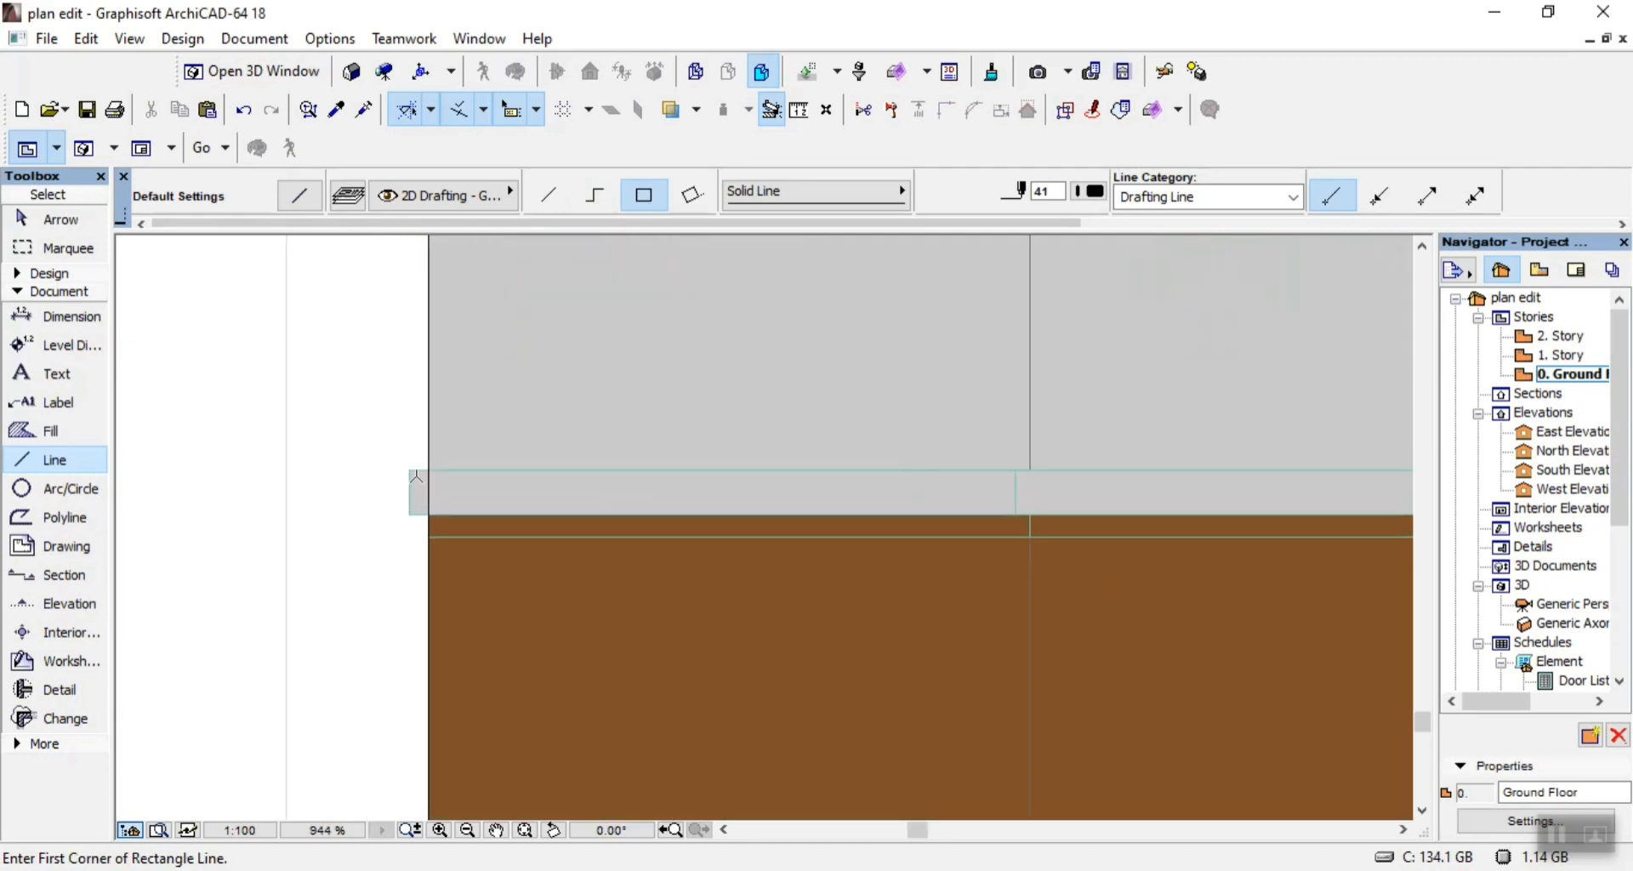
{"action": "left_click", "coordinate": [411, 464]}
{"action": "scroll", "coordinate": [366, 473], "scroll_direction": "down", "scroll_amount": 8}
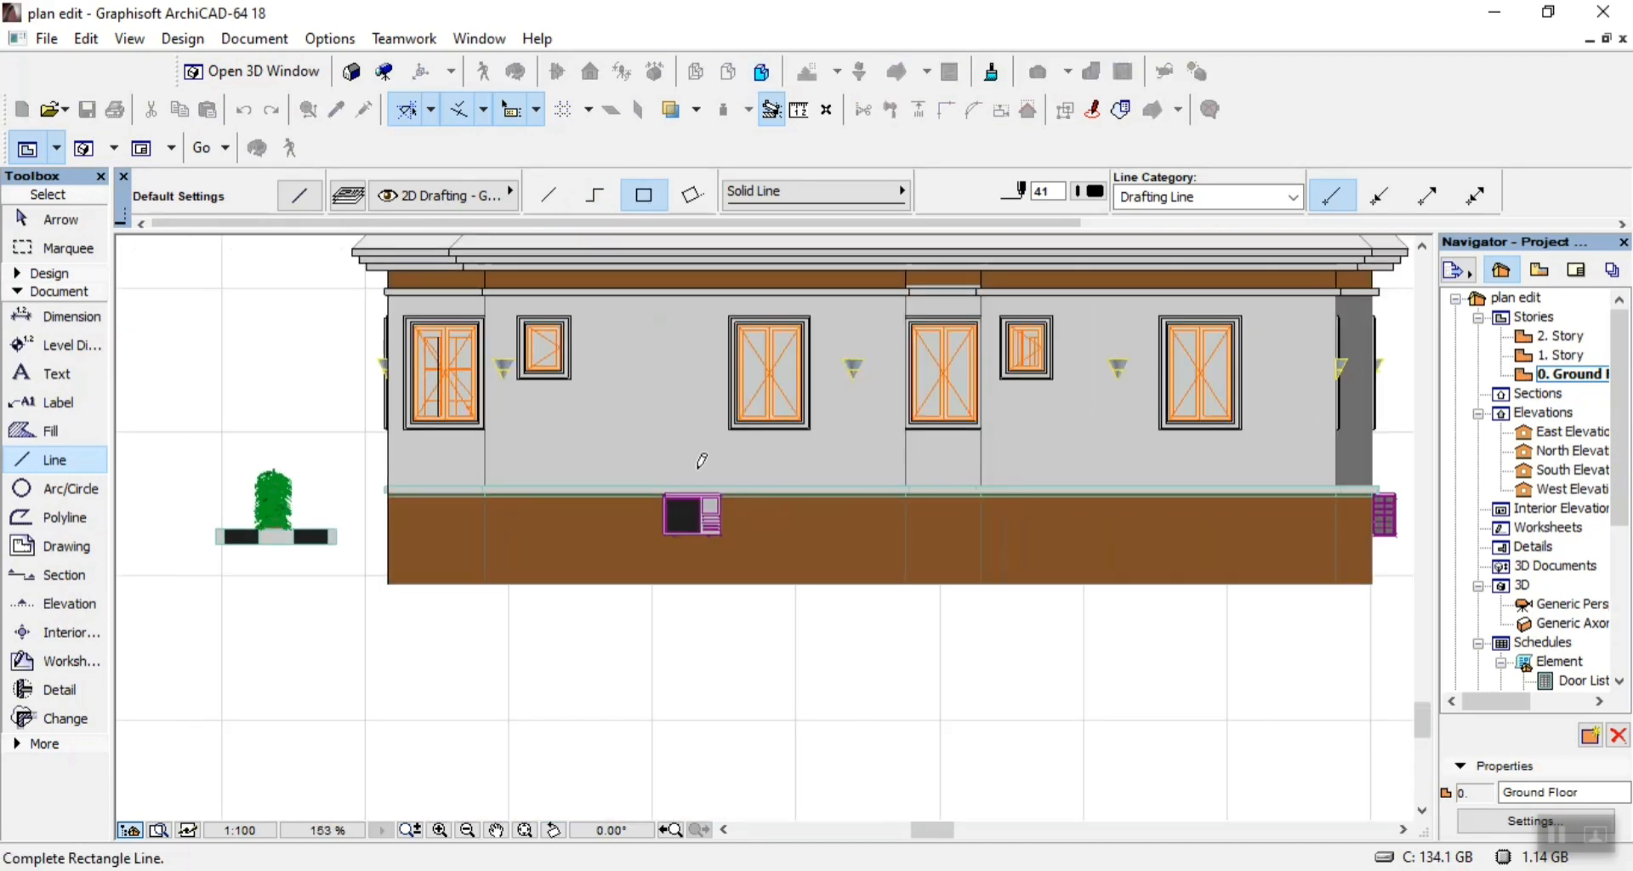
{"action": "scroll", "coordinate": [1395, 501], "scroll_direction": "up", "scroll_amount": 4}
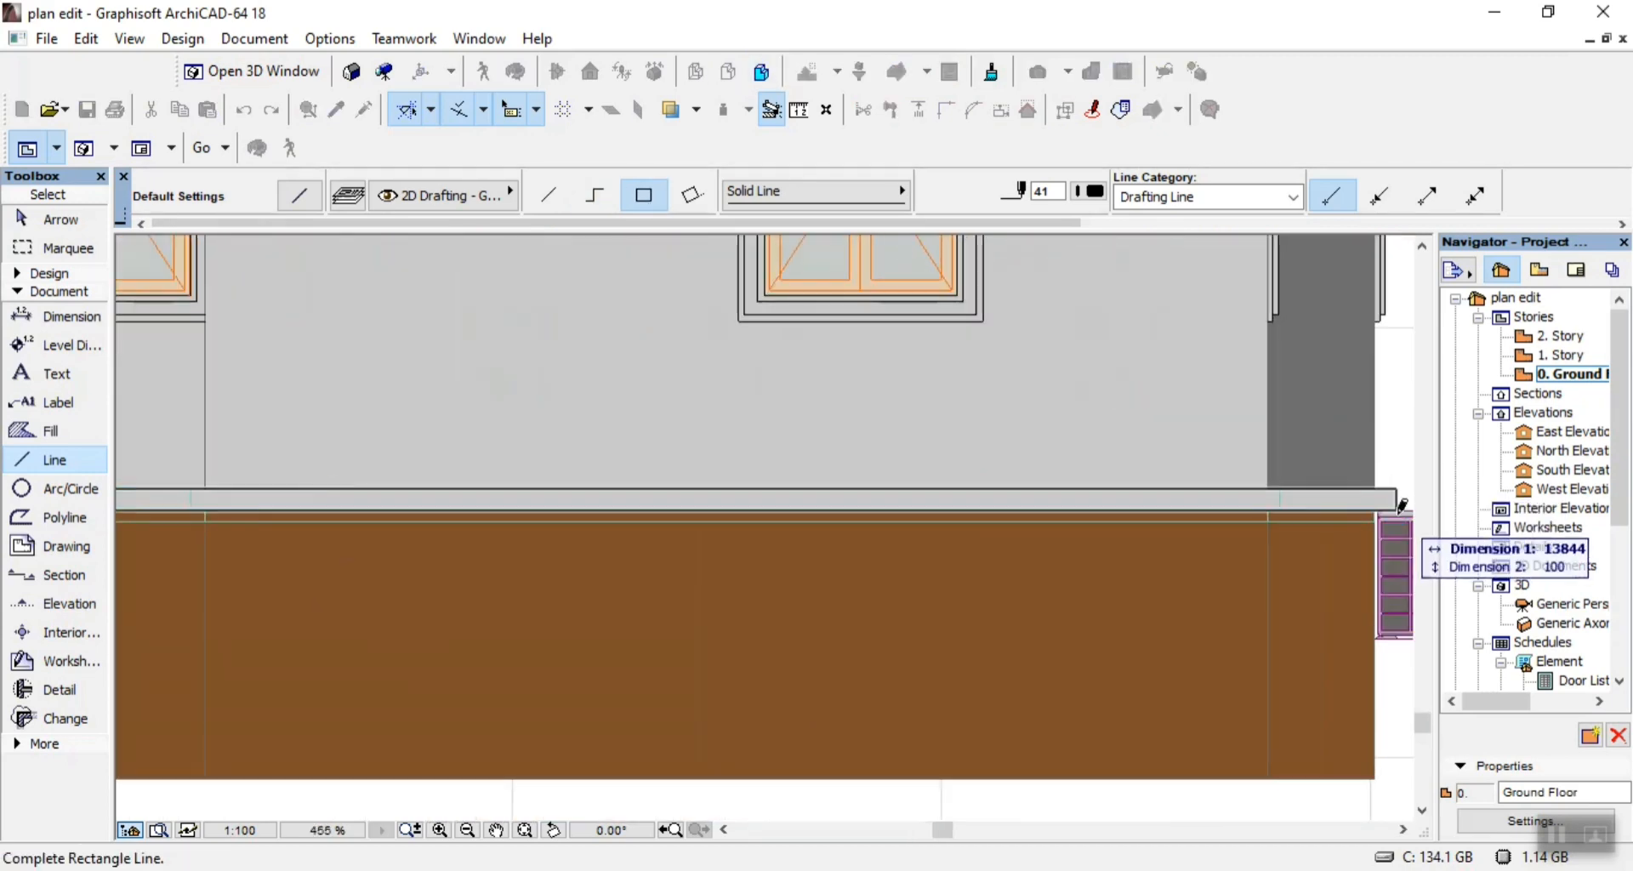
{"action": "left_click", "coordinate": [1400, 505]}
{"action": "scroll", "coordinate": [1173, 510], "scroll_direction": "down", "scroll_amount": 4}
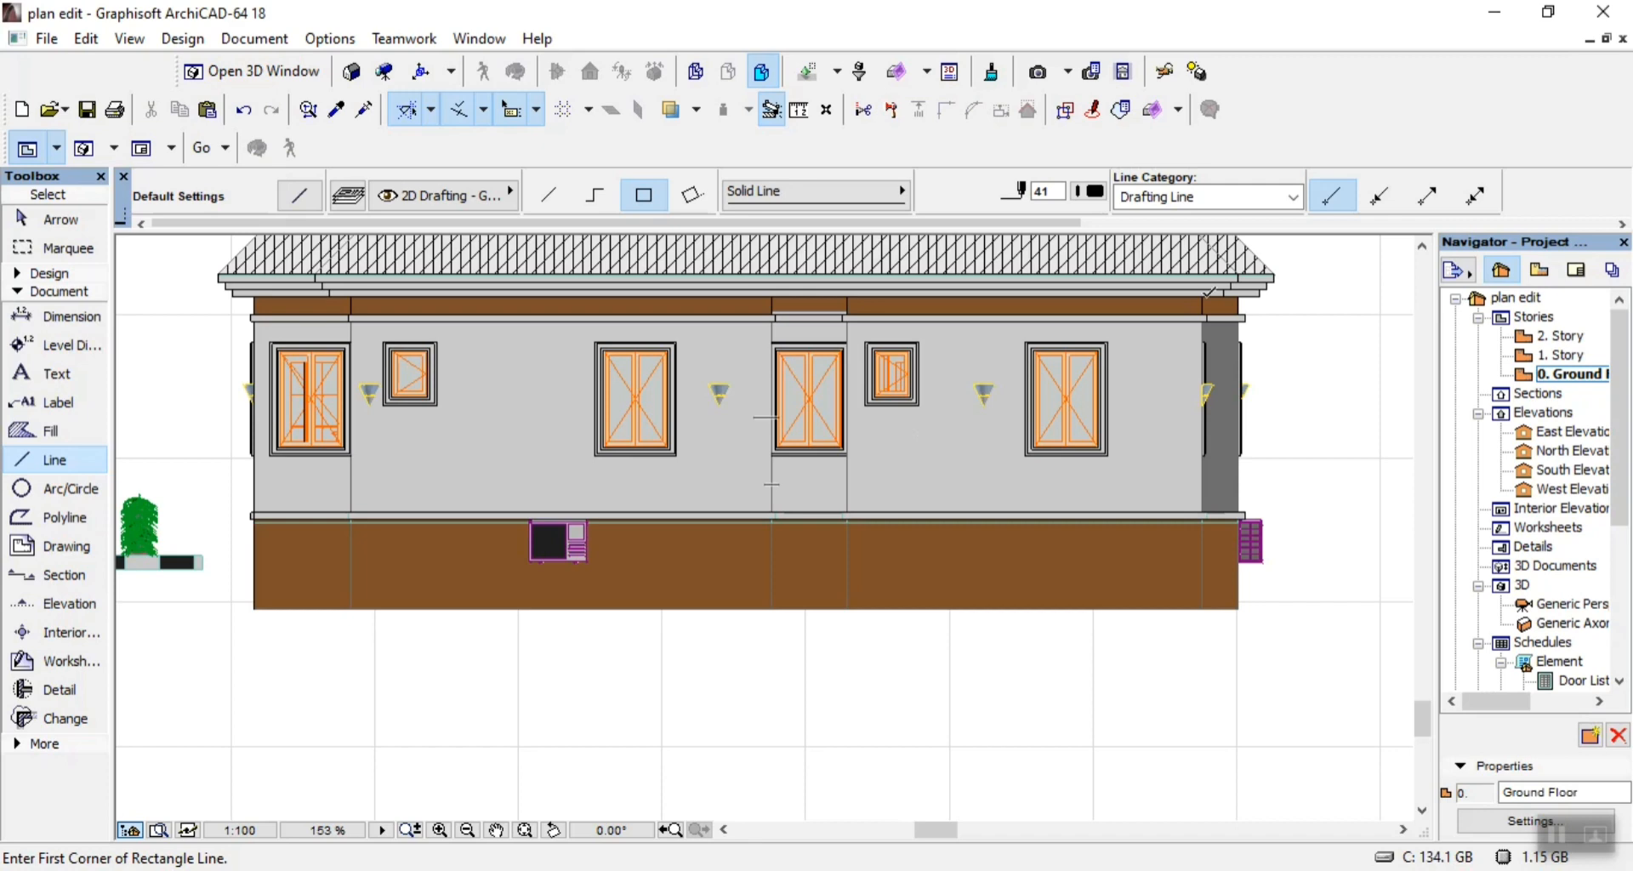
Draw a single line down the dark wall's outer right edge, from the upper band to the band above the base.
{"action": "scroll", "coordinate": [1250, 298], "scroll_direction": "up", "scroll_amount": 5}
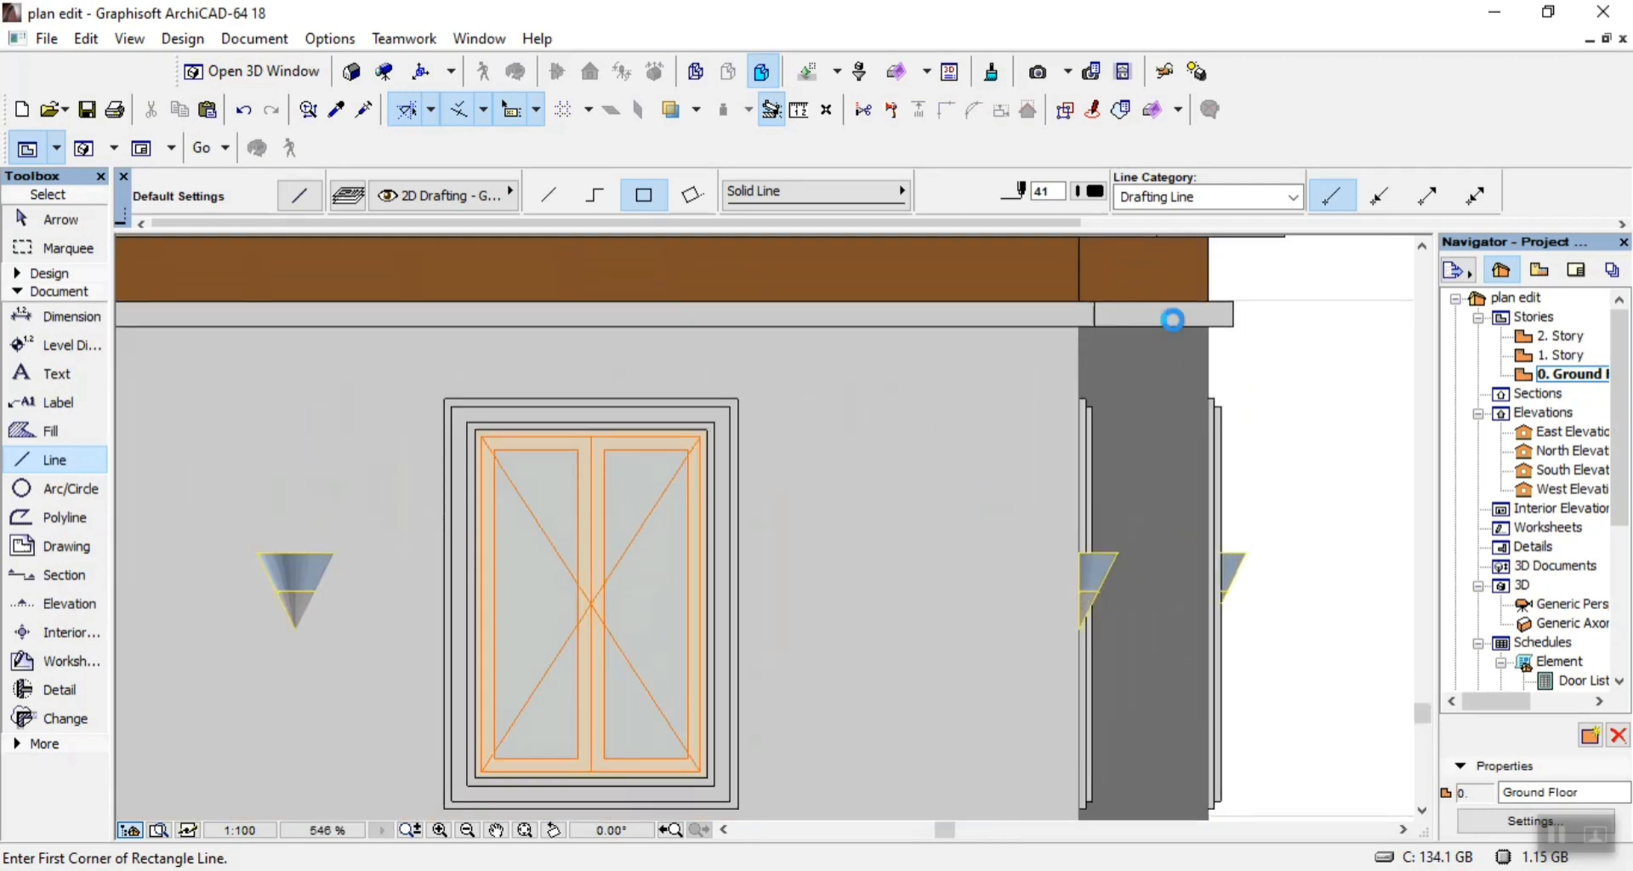
{"action": "left_click", "coordinate": [561, 199]}
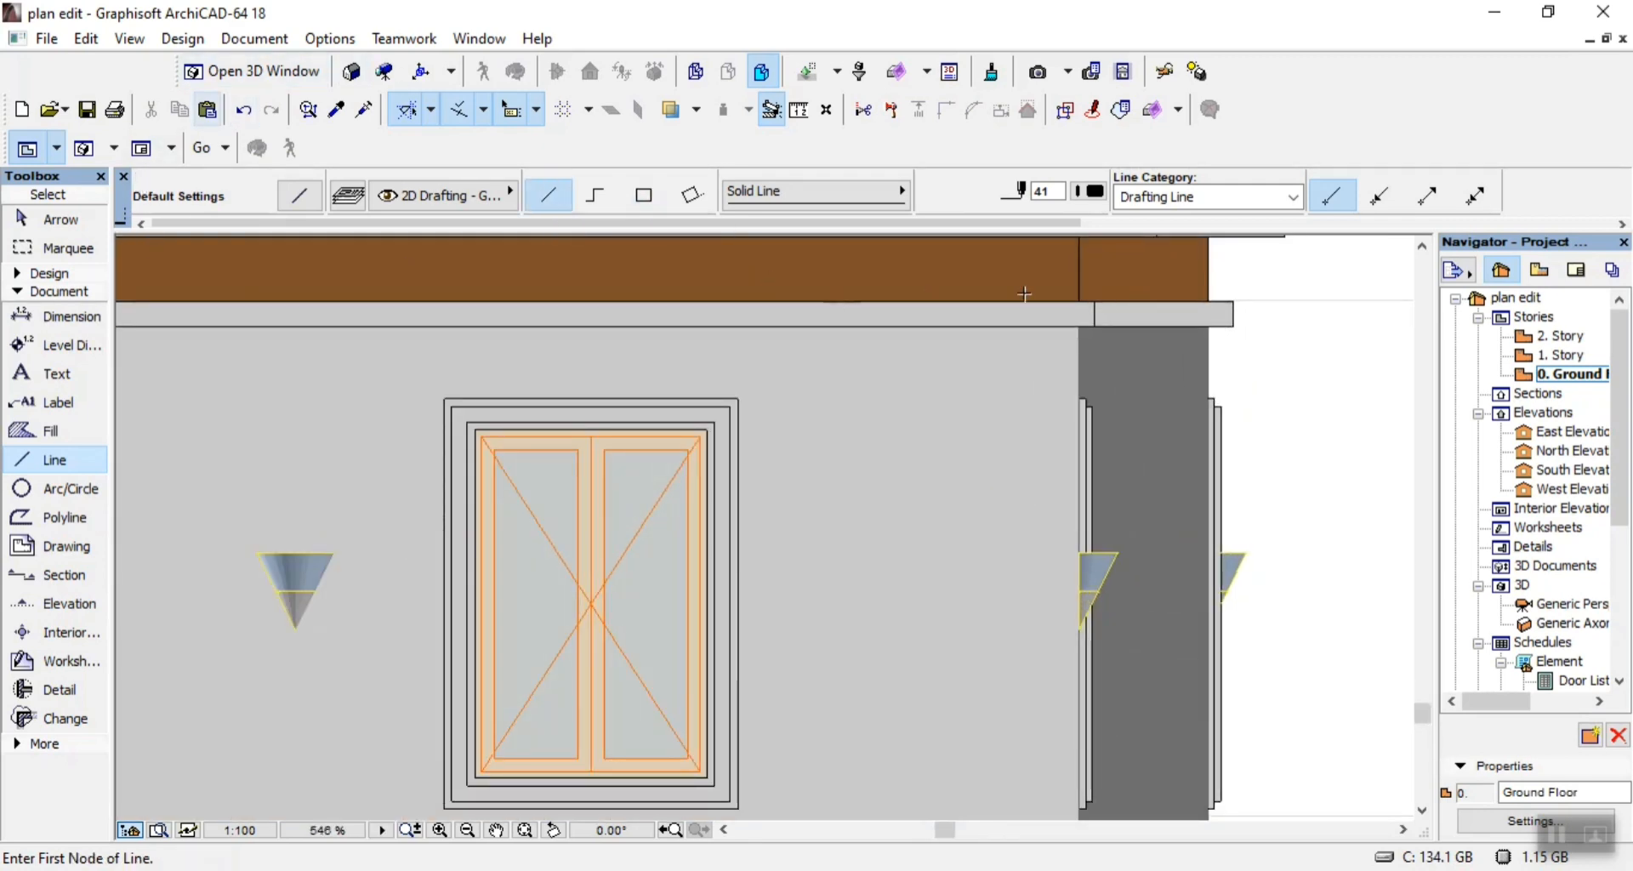
{"action": "left_click", "coordinate": [1211, 317]}
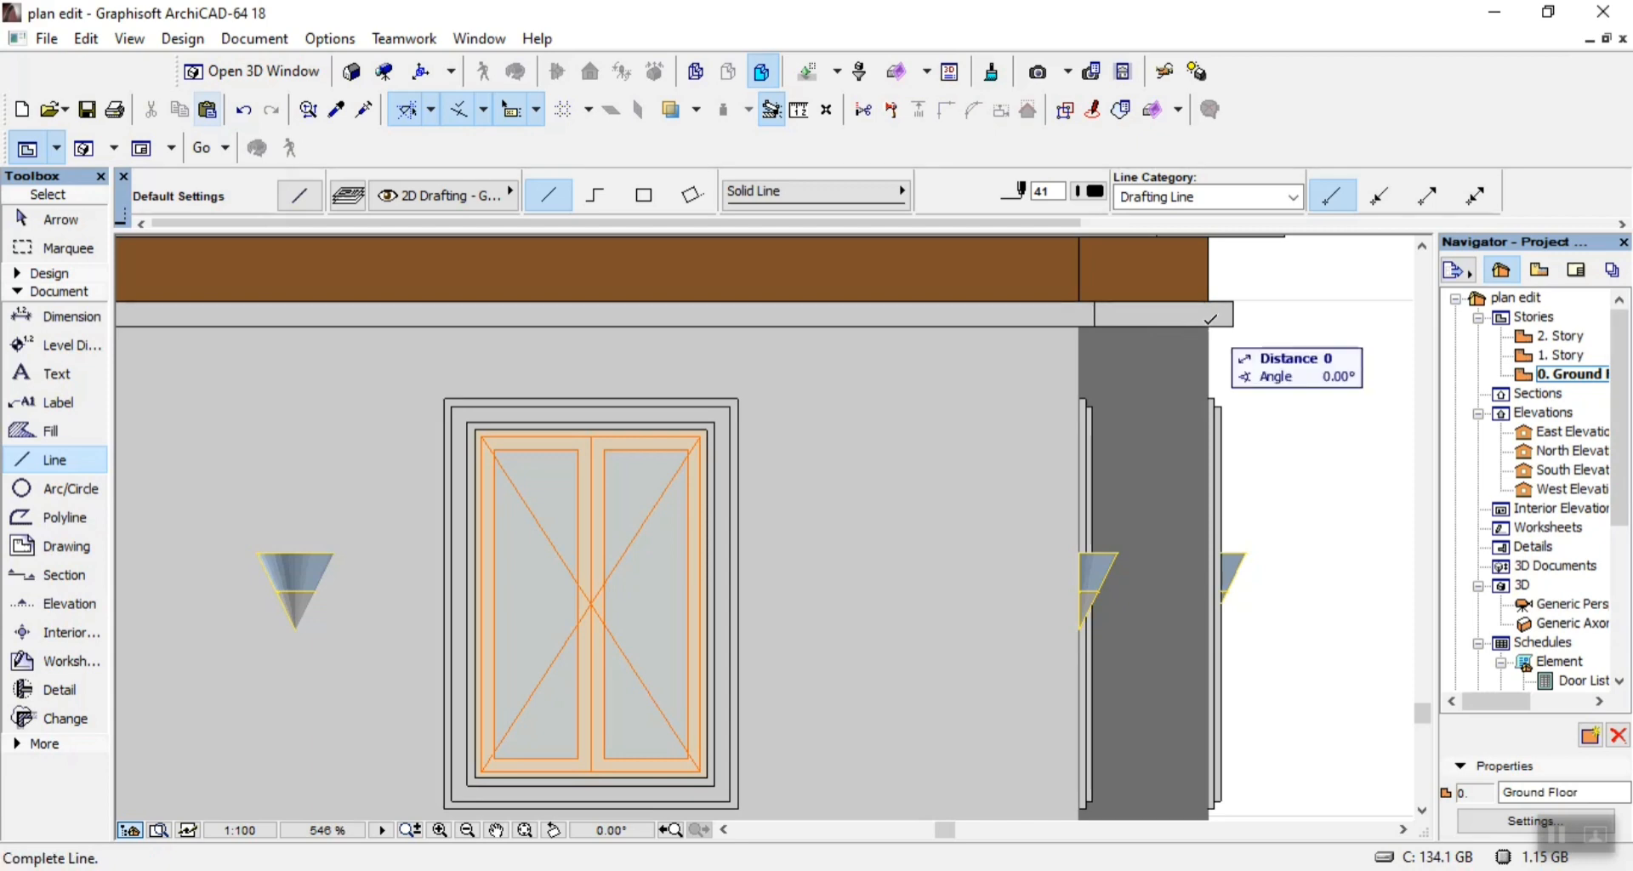
{"action": "scroll", "coordinate": [1208, 319], "scroll_direction": "down", "scroll_amount": 3}
{"action": "scroll", "coordinate": [1193, 695], "scroll_direction": "up", "scroll_amount": 5}
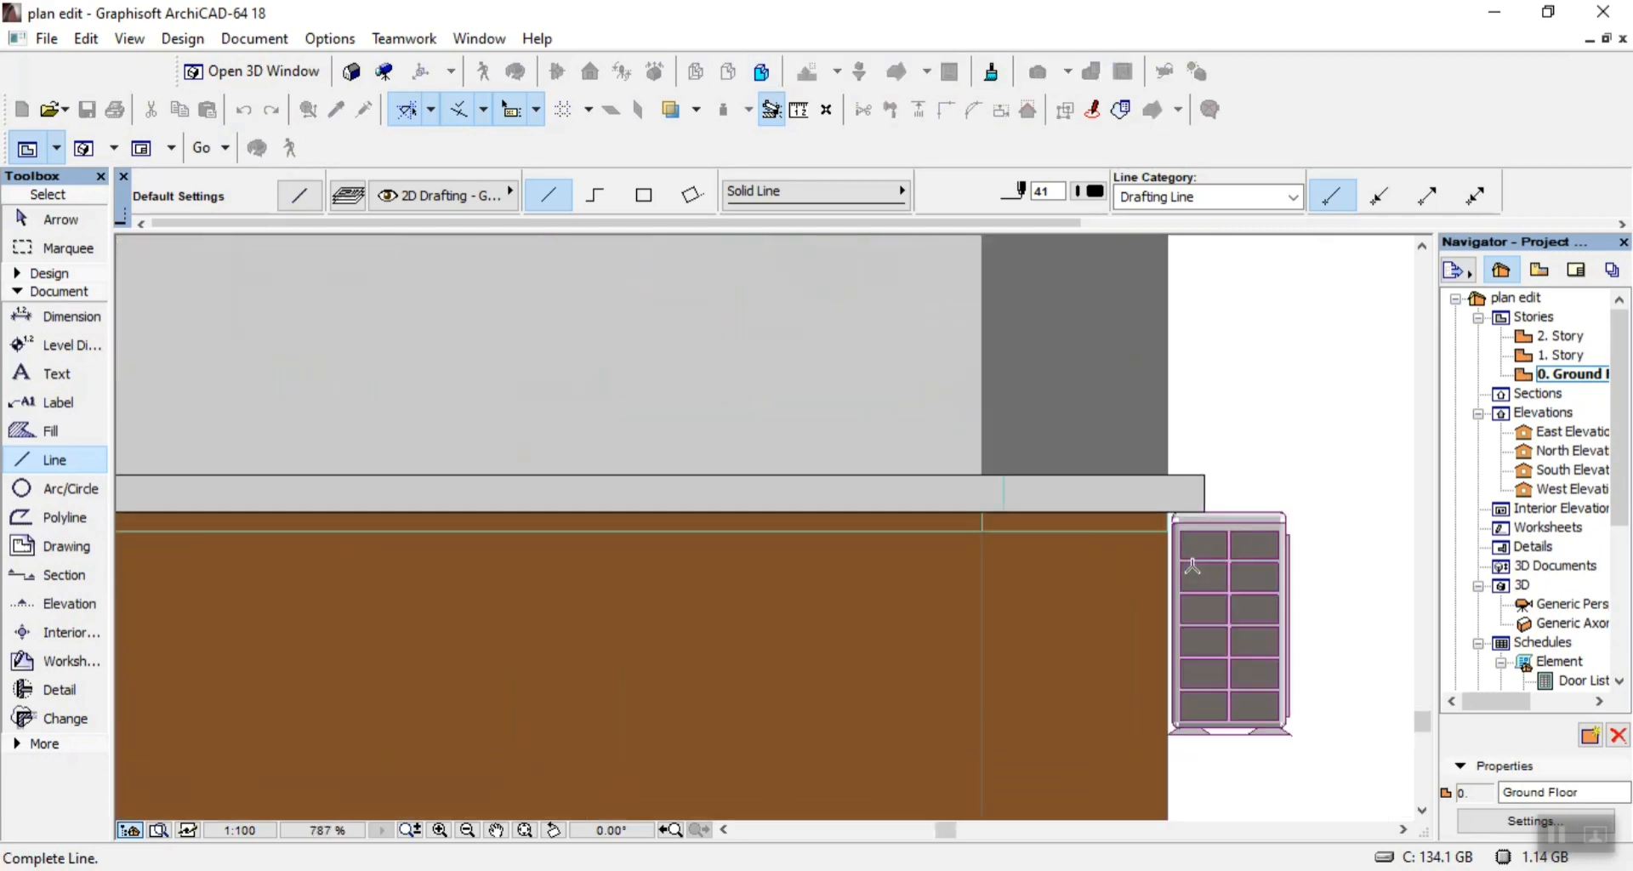
{"action": "left_click", "coordinate": [1099, 500]}
{"action": "scroll", "coordinate": [1100, 500], "scroll_direction": "down", "scroll_amount": 7}
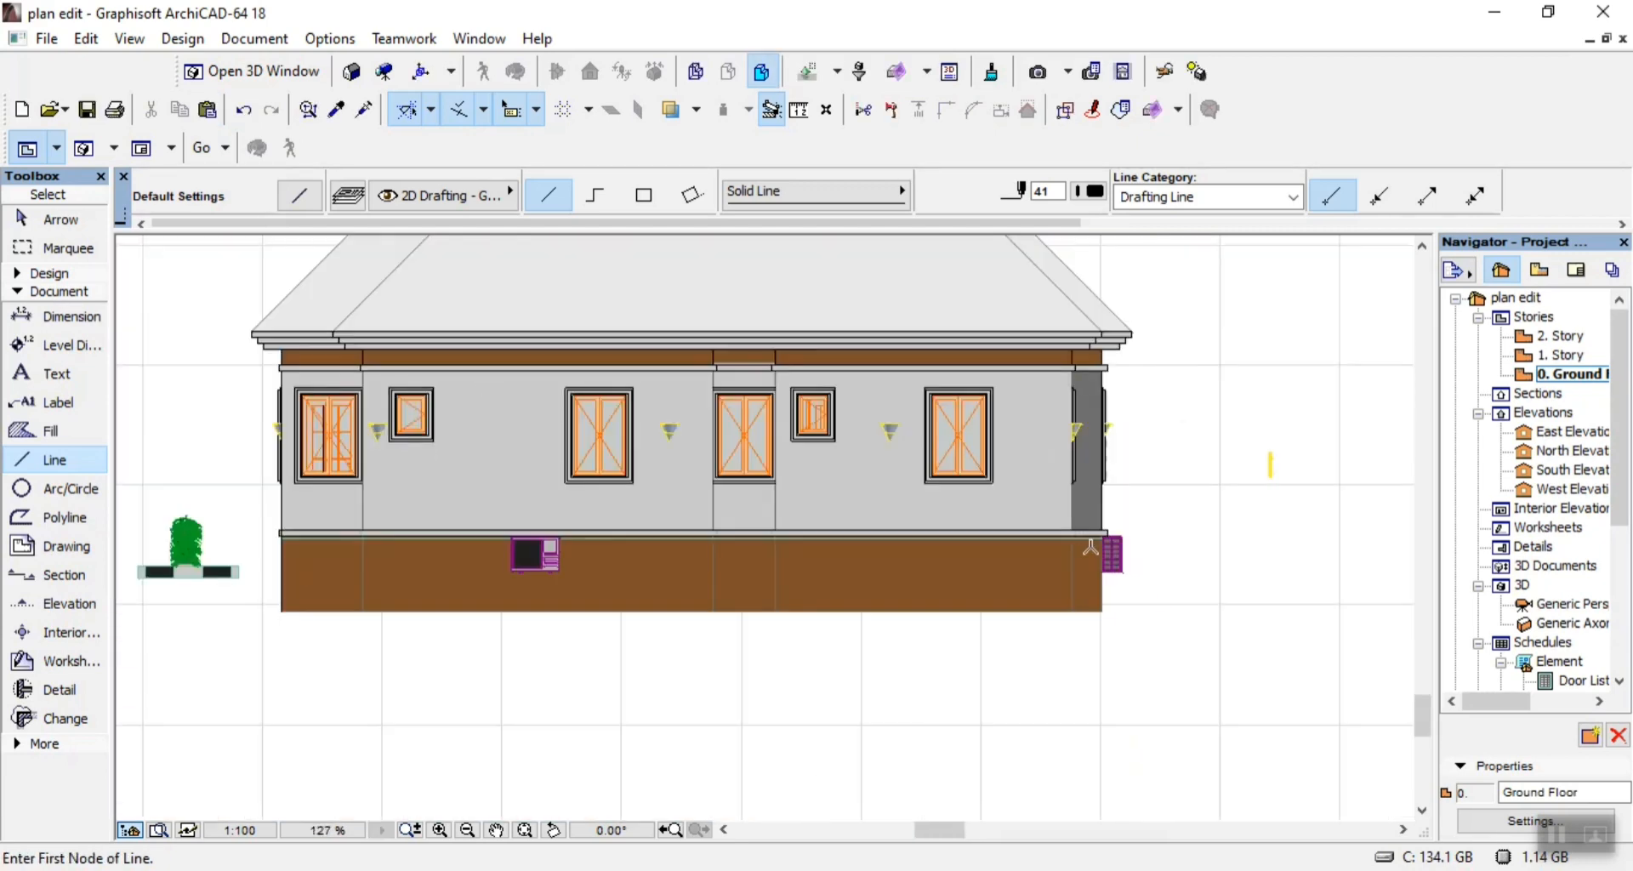
Draw a 250 vertical line at the brown fascia's right end, and trace the dark wall's left edge down to the lower band.
{"action": "scroll", "coordinate": [1109, 348], "scroll_direction": "up", "scroll_amount": 5}
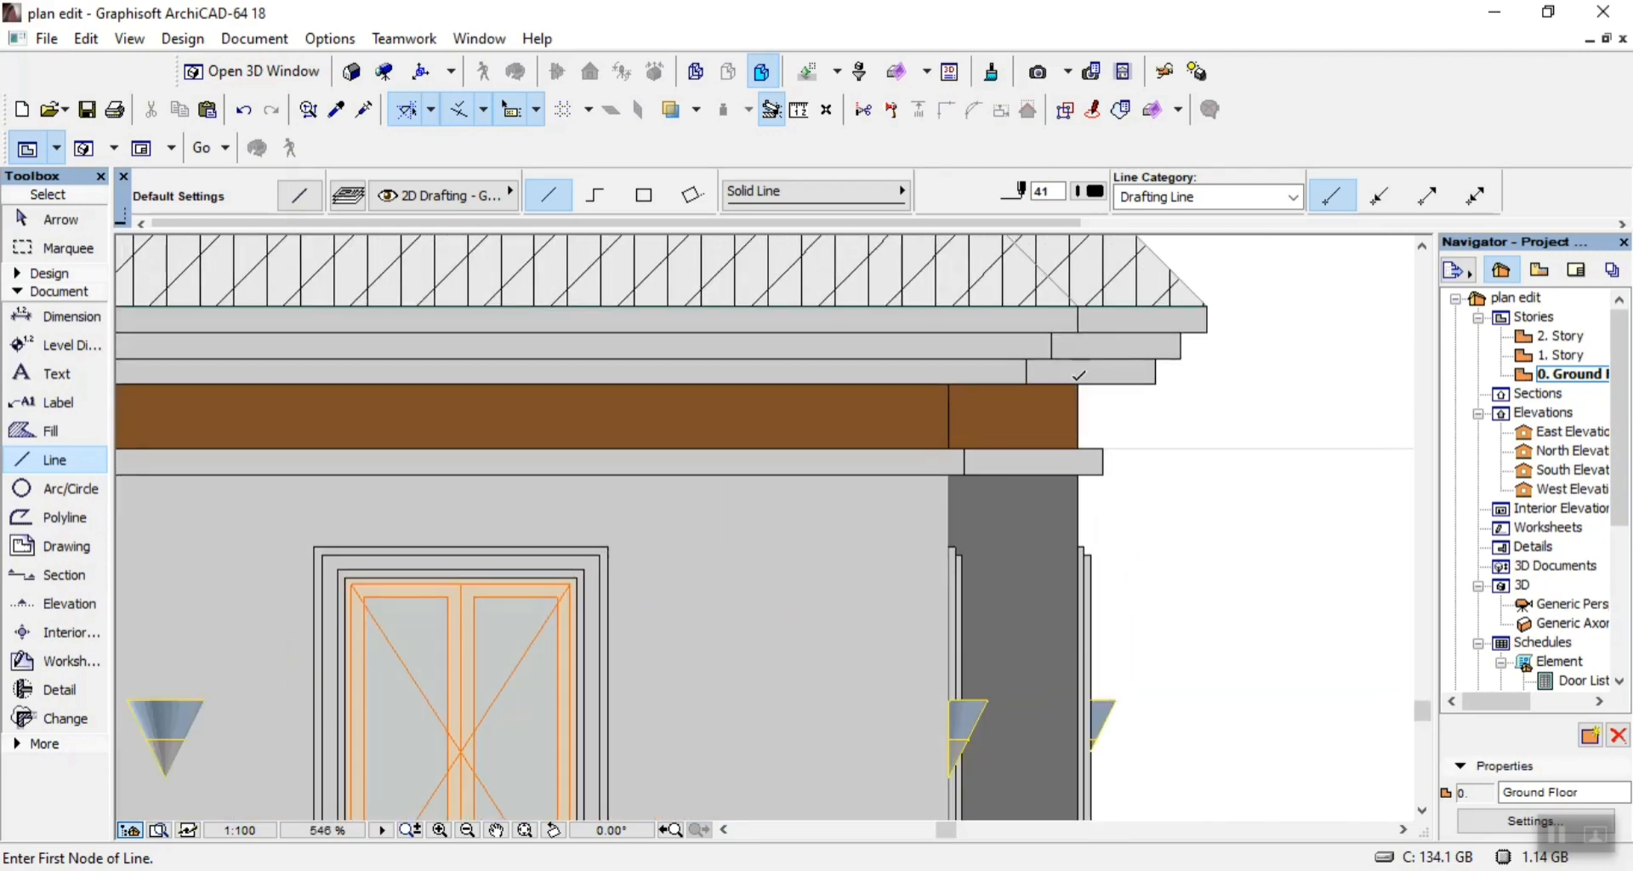
{"action": "left_click", "coordinate": [1082, 381]}
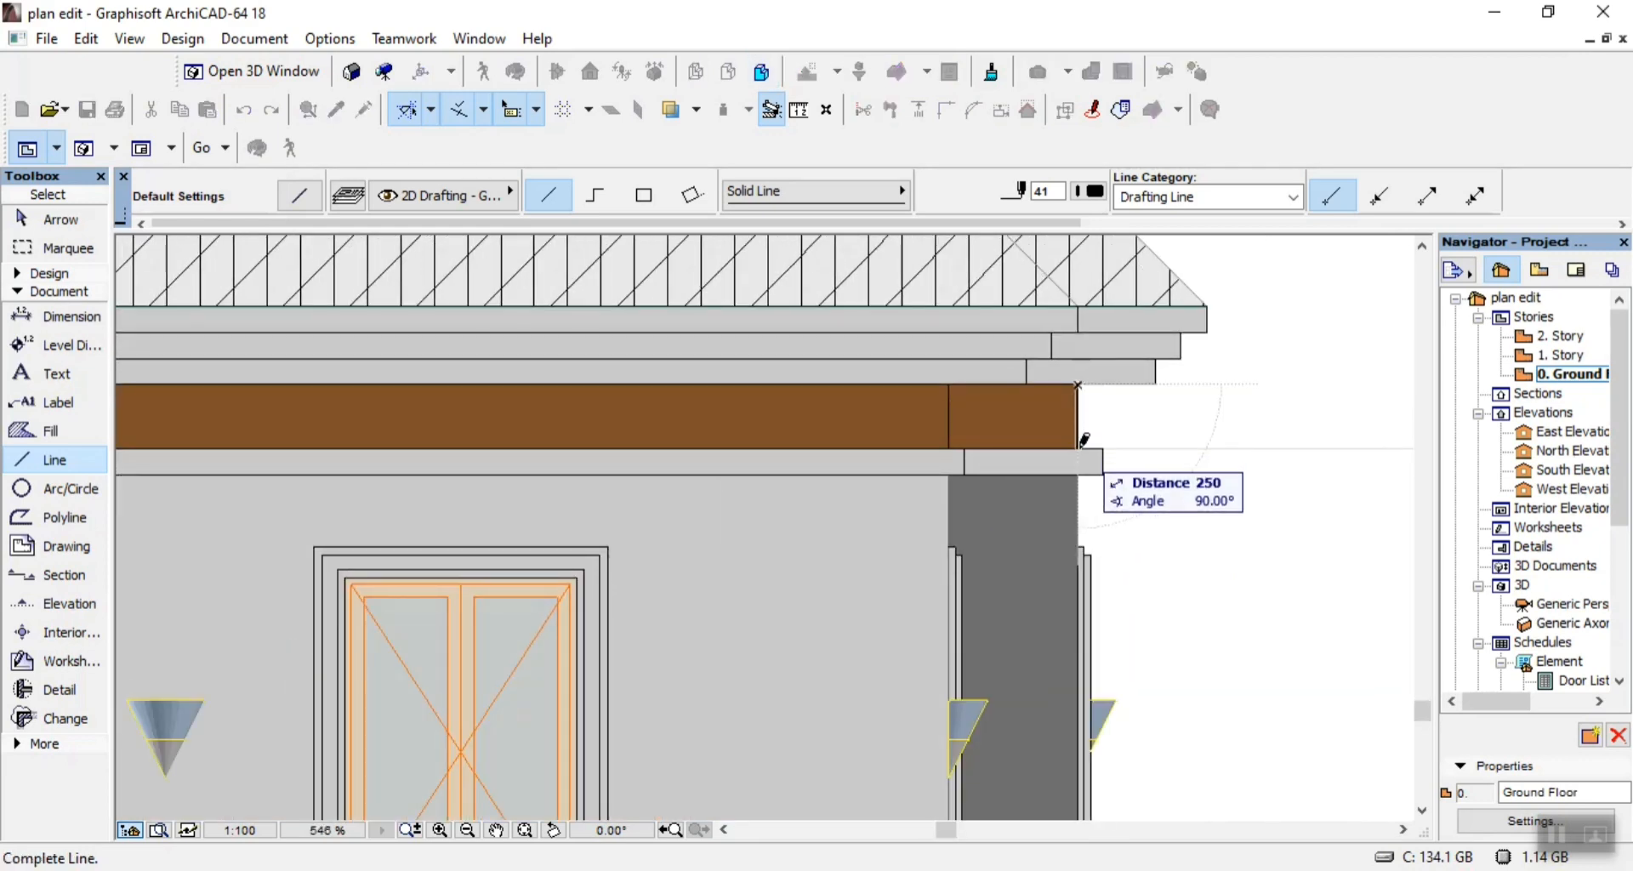
{"action": "left_click", "coordinate": [1078, 450]}
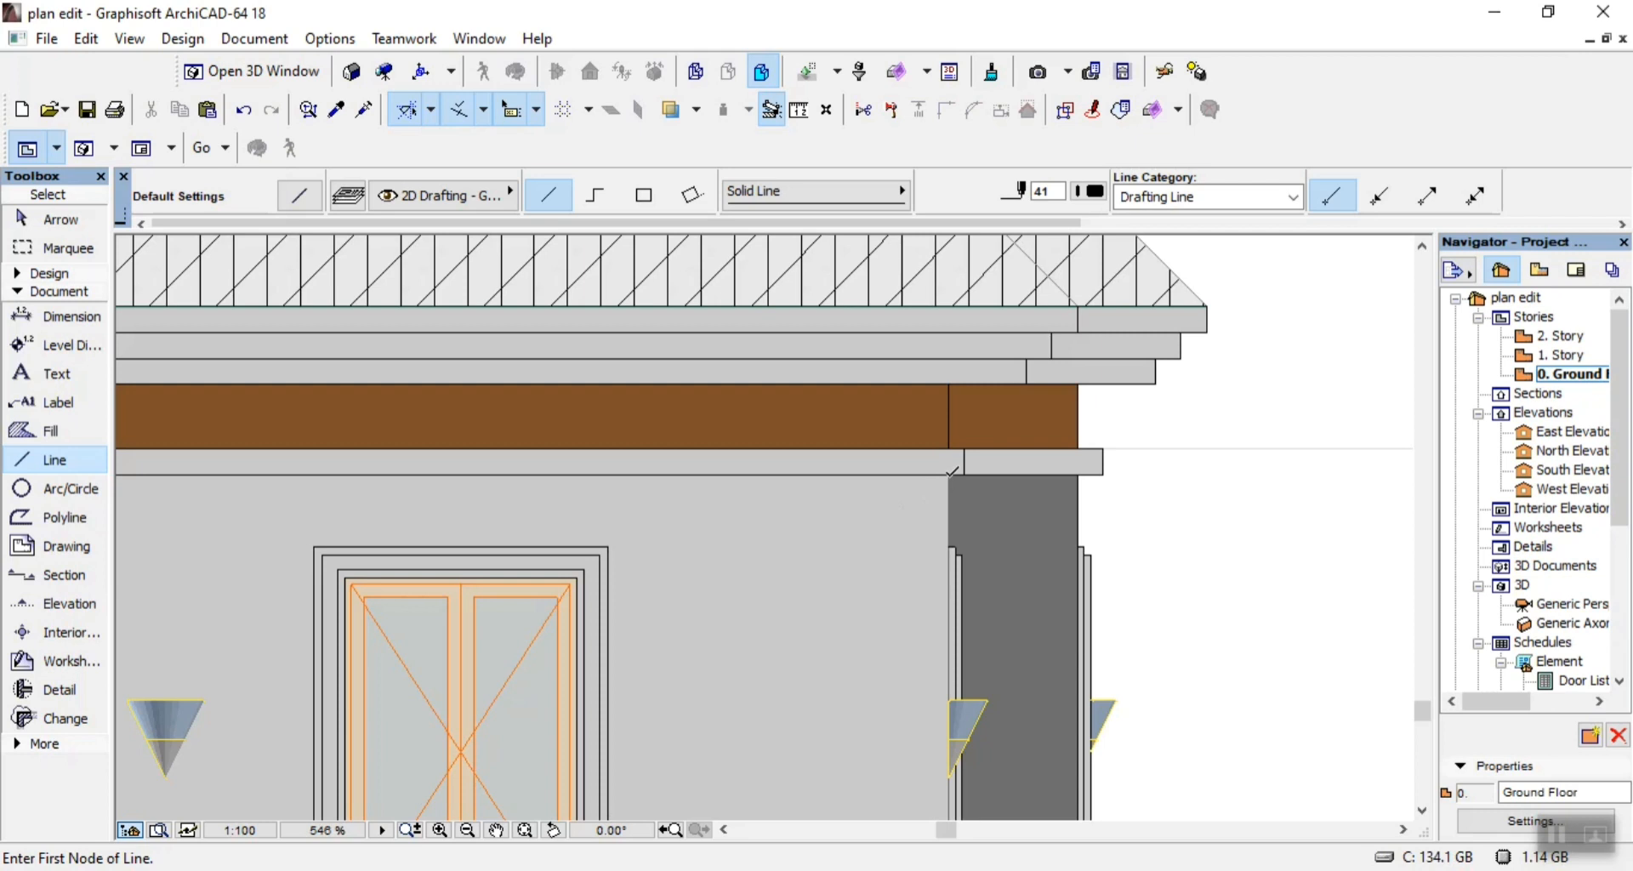
{"action": "scroll", "coordinate": [953, 469], "scroll_direction": "down", "scroll_amount": 3}
{"action": "scroll", "coordinate": [961, 660], "scroll_direction": "up", "scroll_amount": 3}
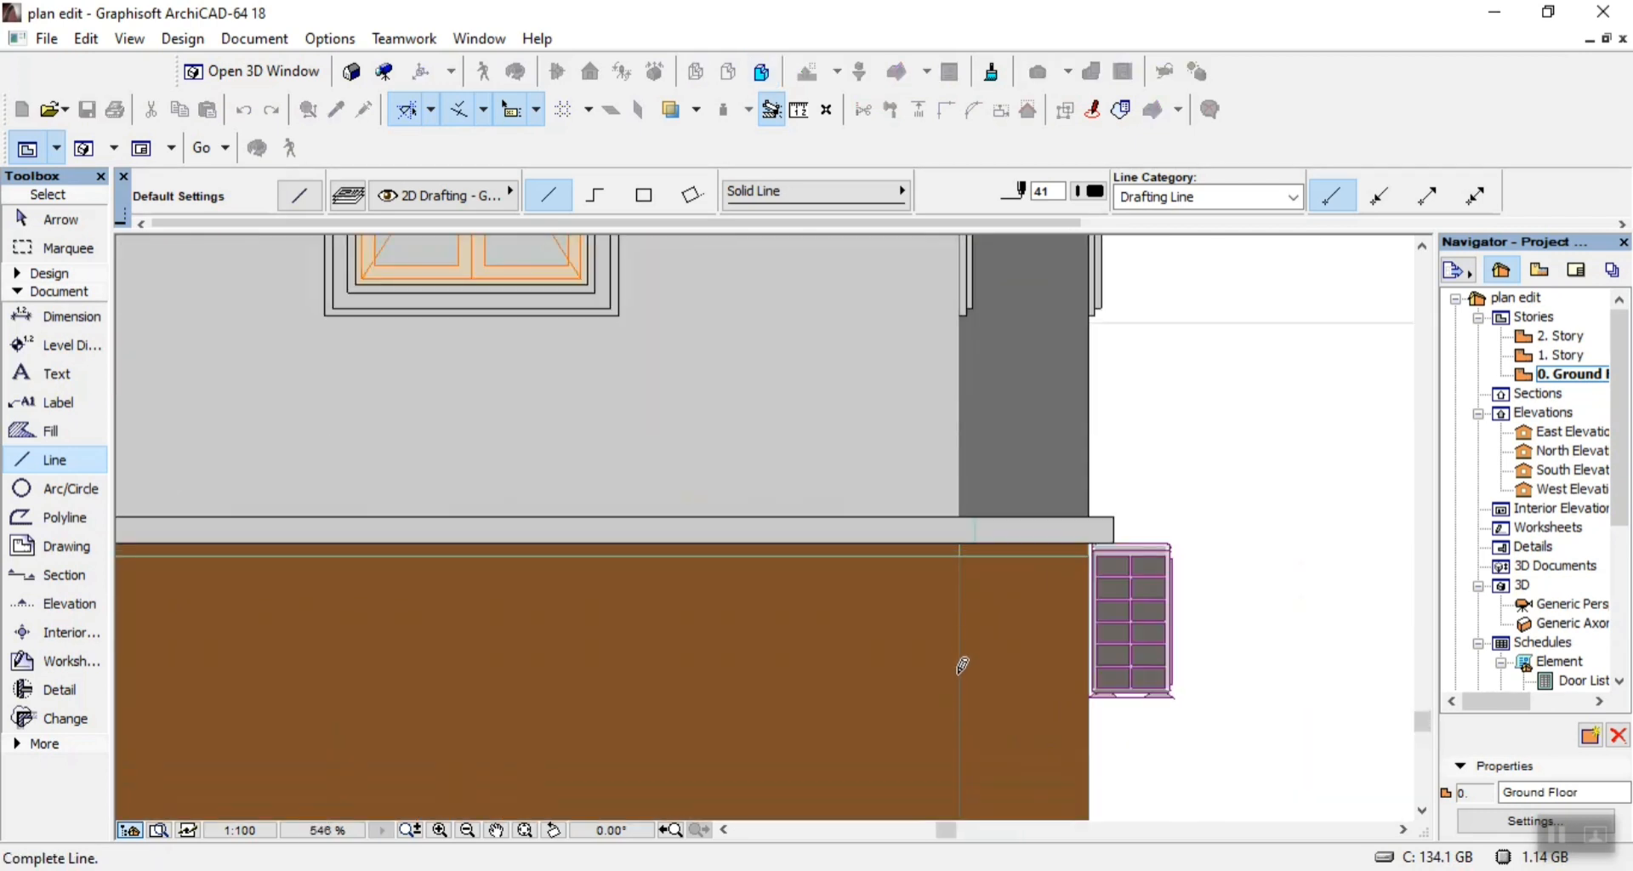
{"action": "left_click", "coordinate": [961, 515]}
Draw a short vertical line across the lower band just right of the dark wall's left edge.
{"action": "scroll", "coordinate": [963, 519], "scroll_direction": "up", "scroll_amount": 4}
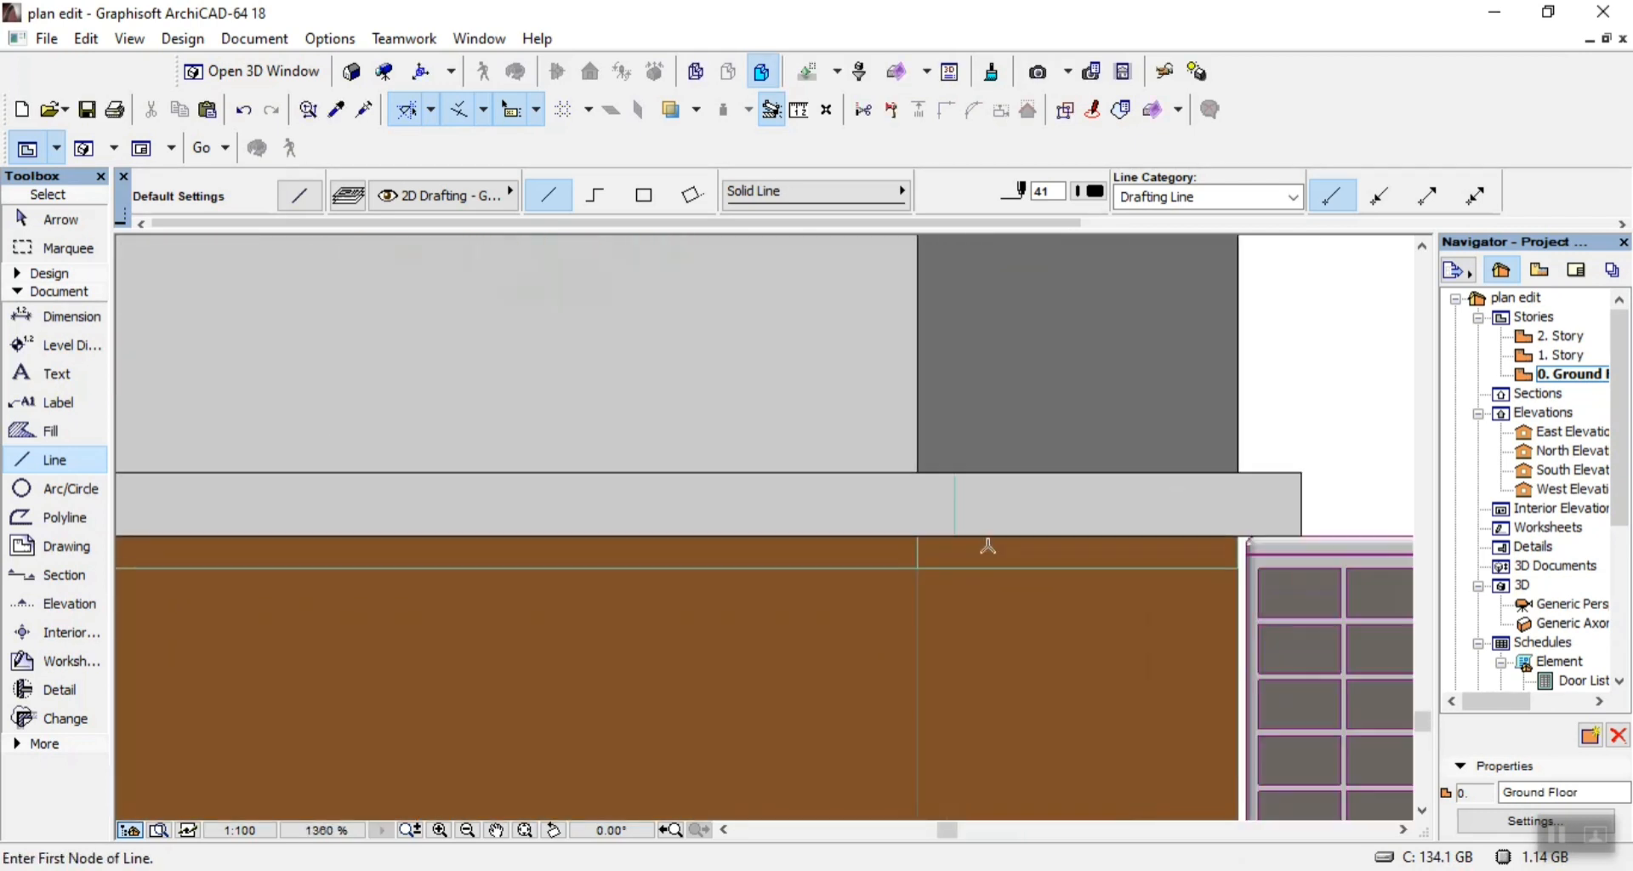
{"action": "left_click", "coordinate": [940, 531]}
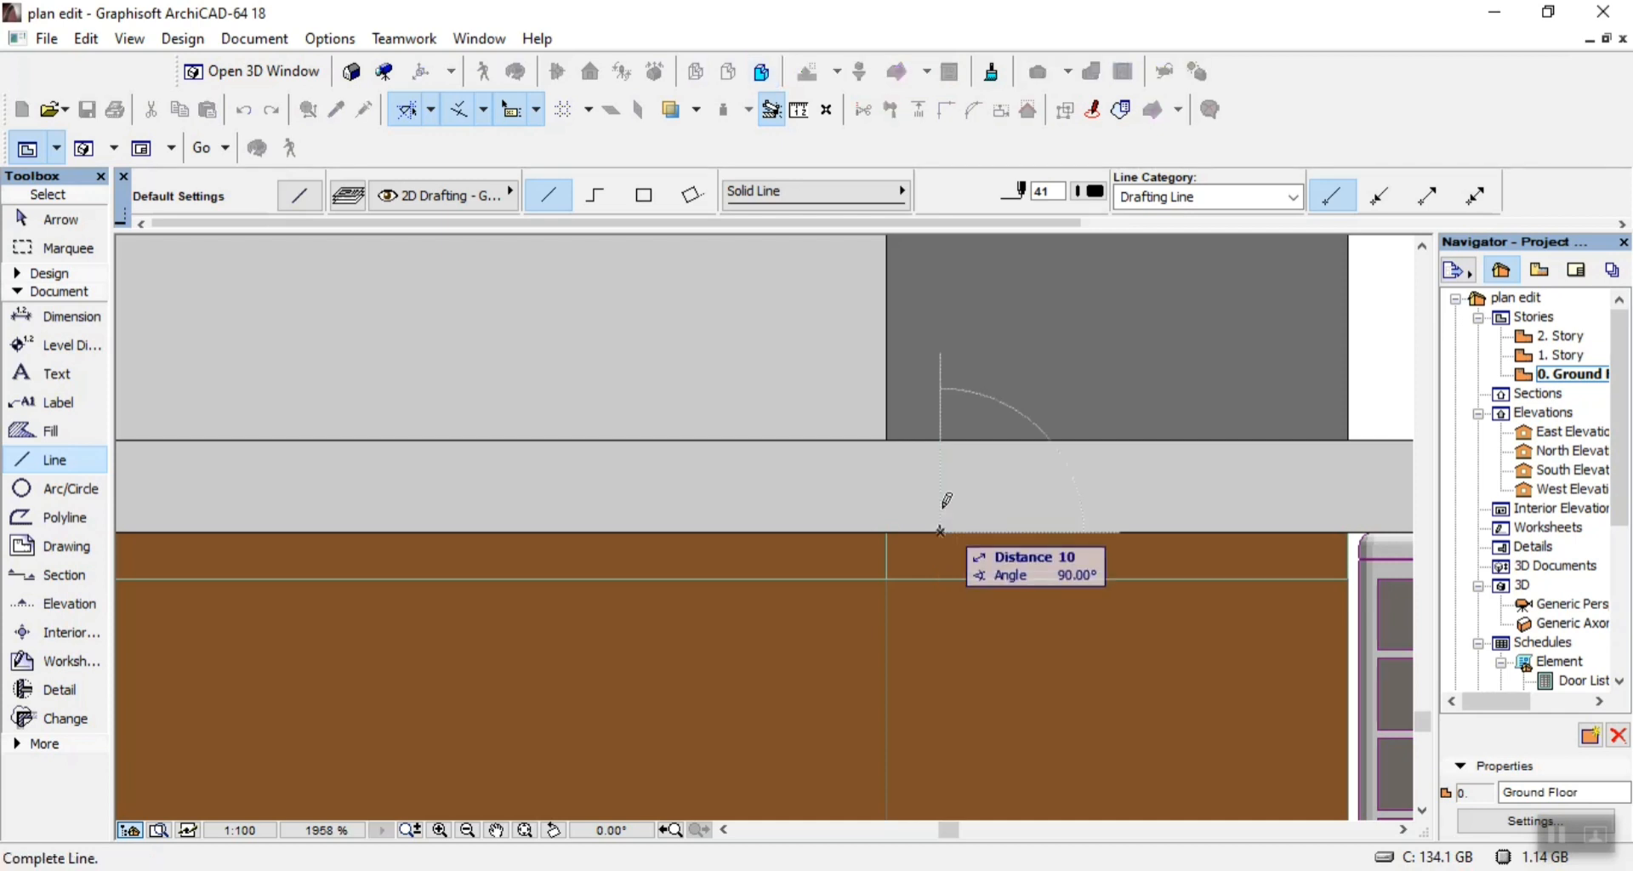
{"action": "left_click", "coordinate": [942, 440]}
{"action": "scroll", "coordinate": [966, 513], "scroll_direction": "down", "scroll_amount": 4}
{"action": "scroll", "coordinate": [966, 514], "scroll_direction": "down", "scroll_amount": 3}
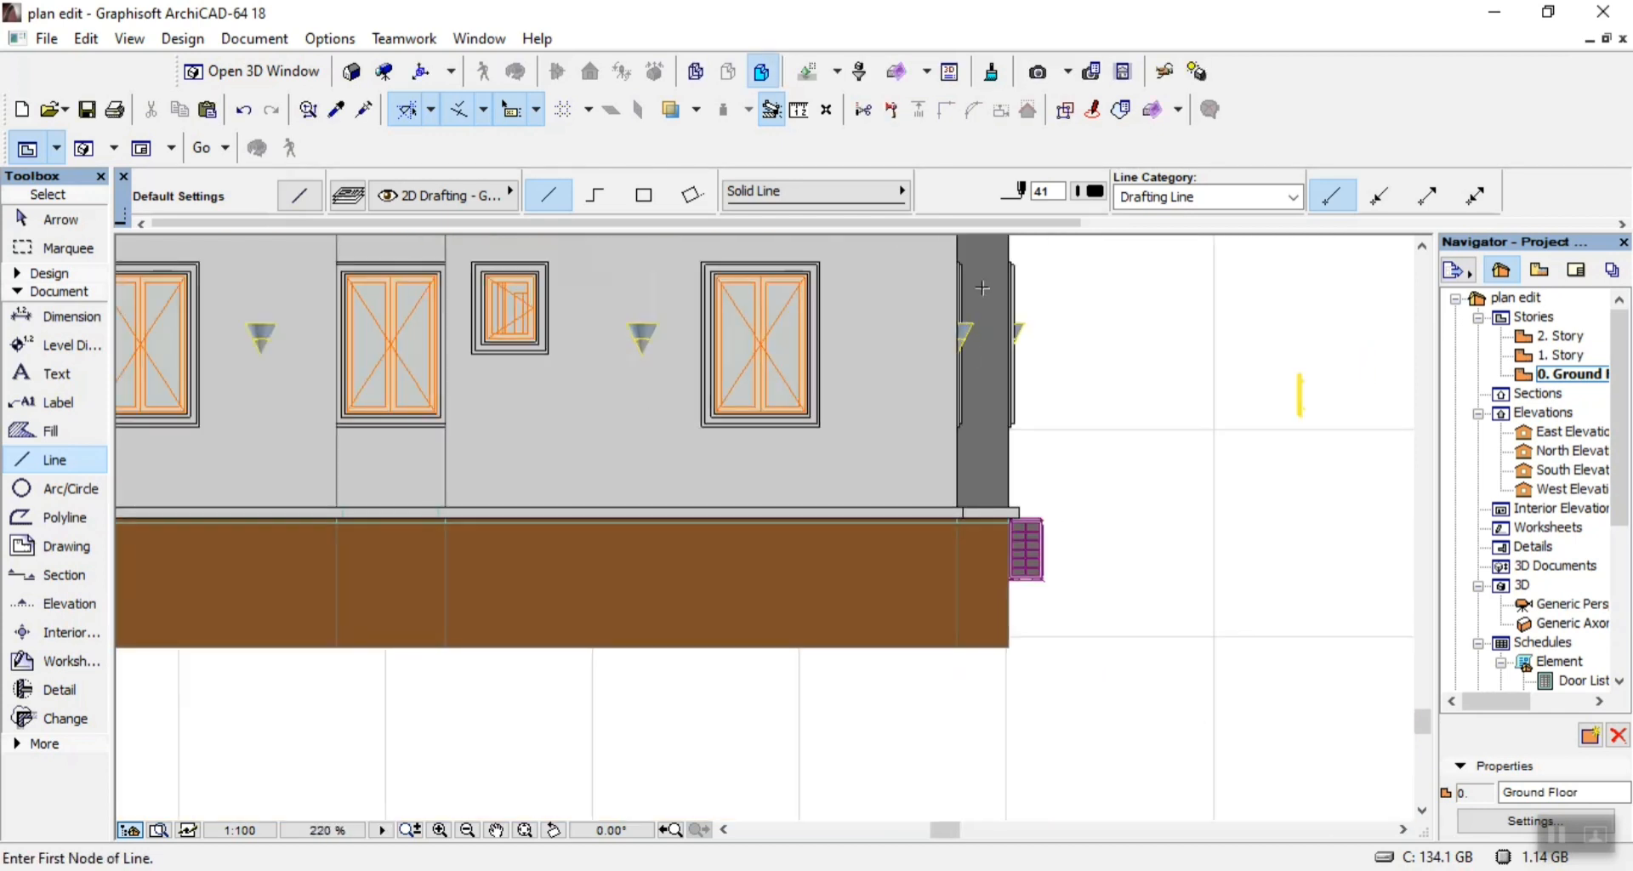
Outline the taller trim strip against the dark wall's left edge with a 25 wide rectangle of lines.
{"action": "scroll", "coordinate": [983, 288], "scroll_direction": "up", "scroll_amount": 5}
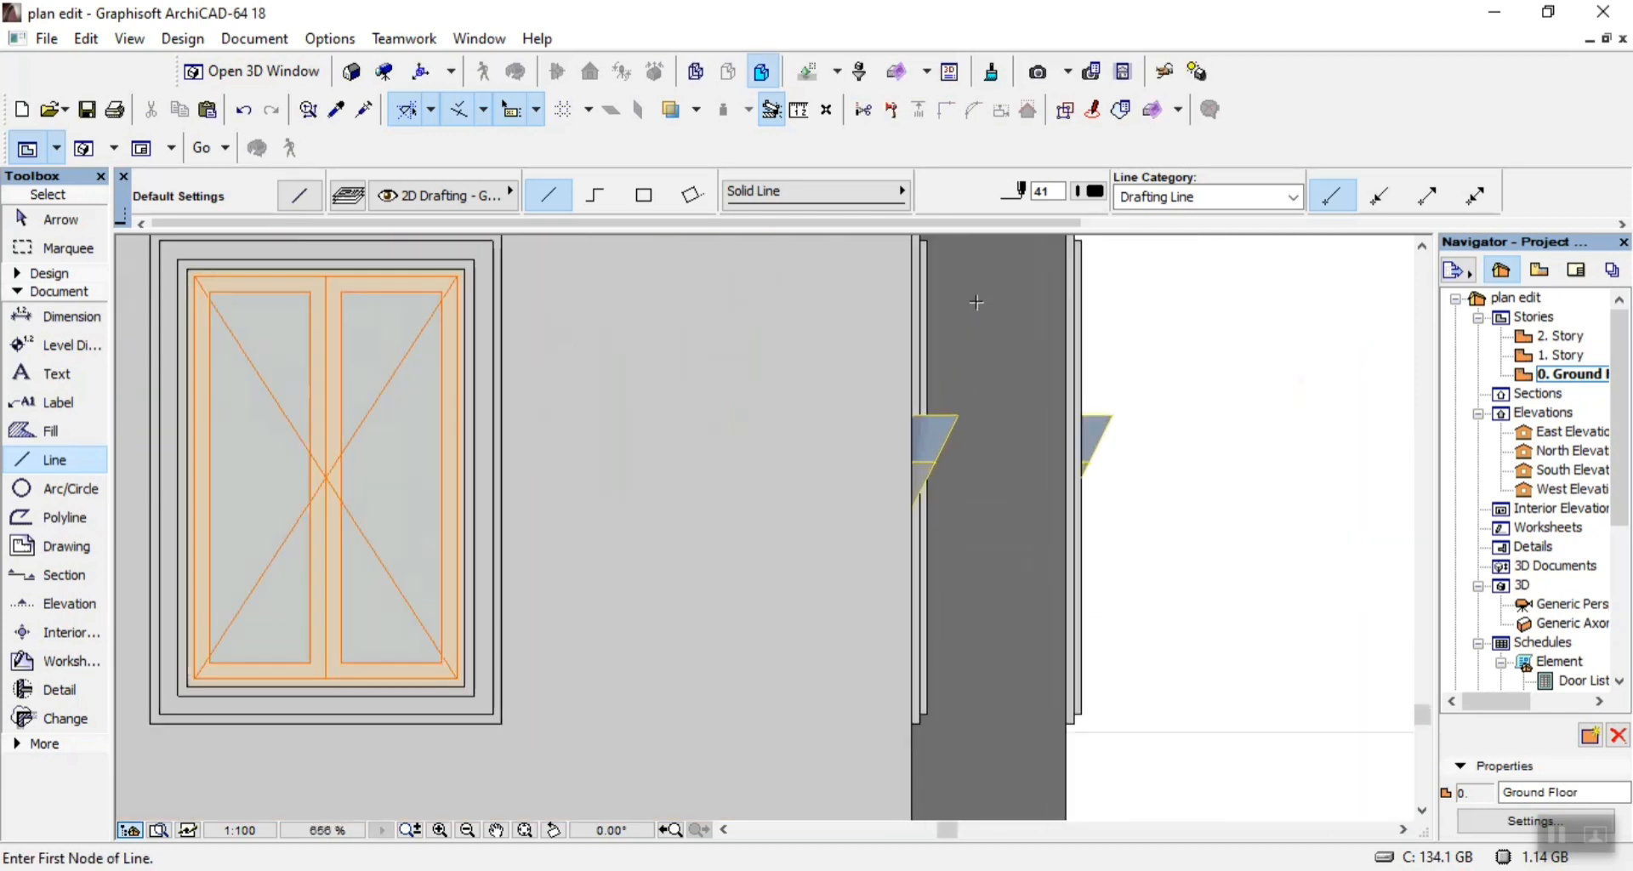
{"action": "left_click", "coordinate": [644, 195]}
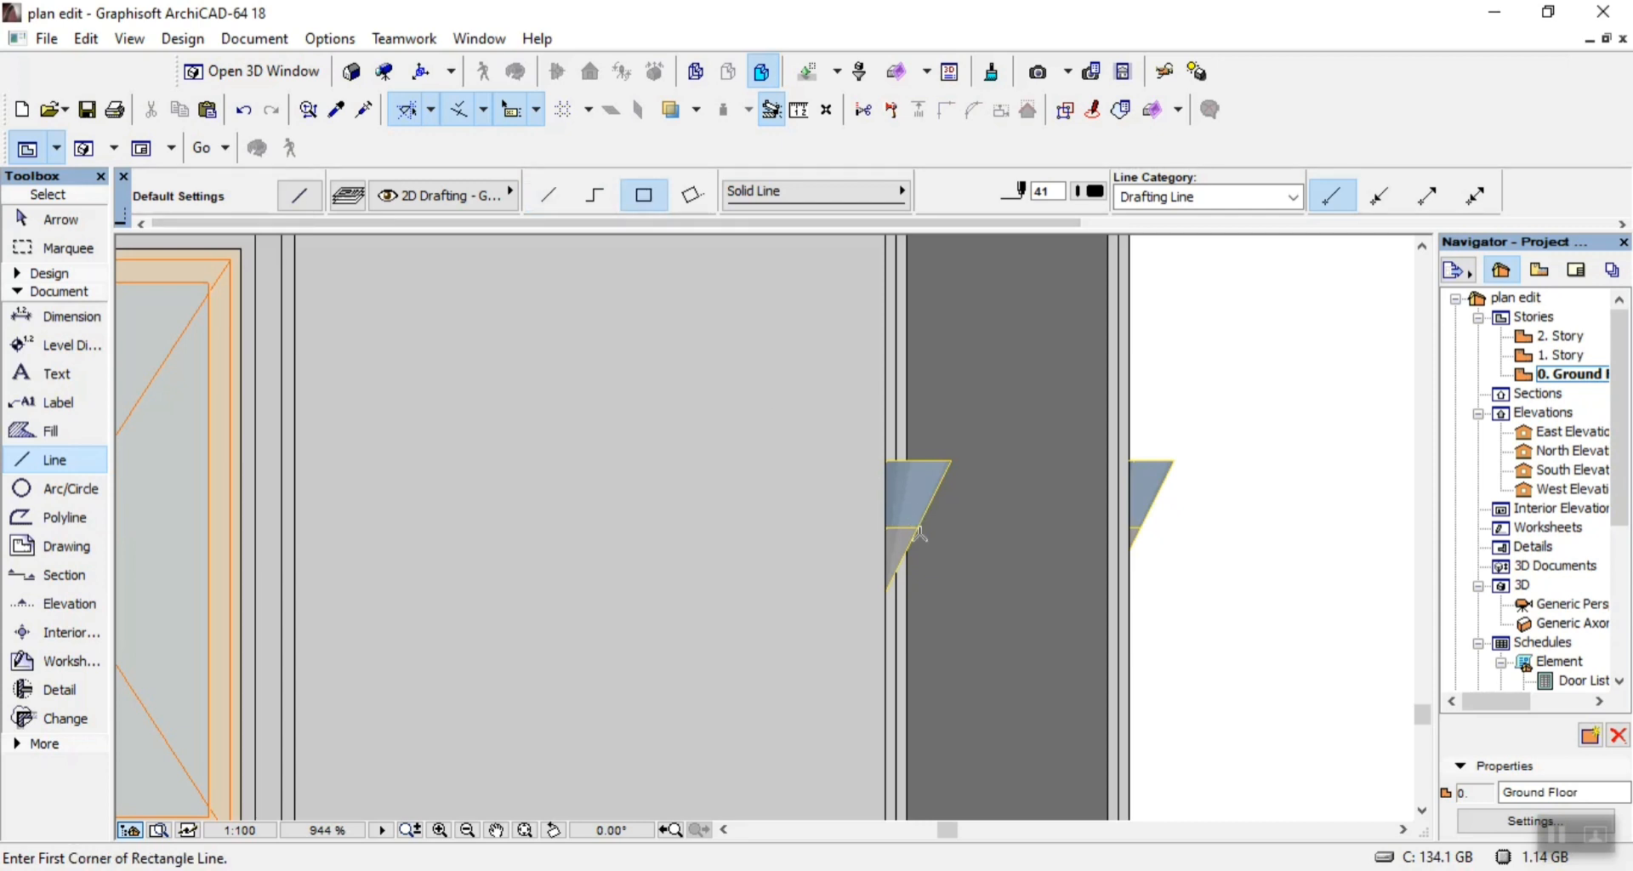
{"action": "scroll", "coordinate": [920, 534], "scroll_direction": "down", "scroll_amount": 3}
{"action": "scroll", "coordinate": [889, 324], "scroll_direction": "up", "scroll_amount": 4}
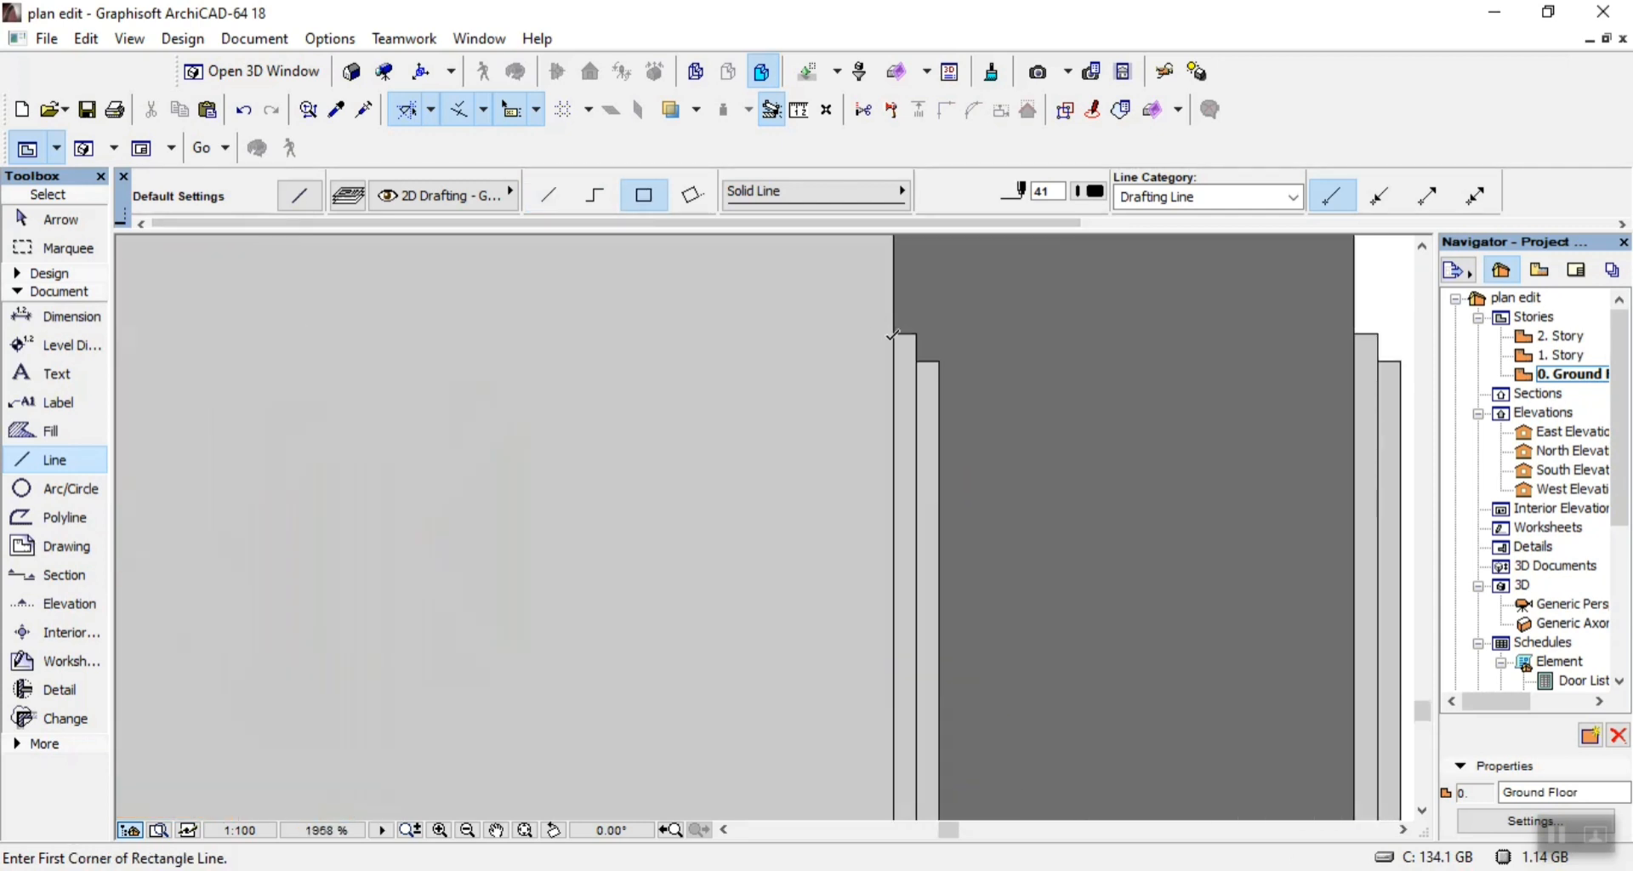
{"action": "left_click", "coordinate": [893, 333]}
{"action": "scroll", "coordinate": [917, 459], "scroll_direction": "down", "scroll_amount": 2}
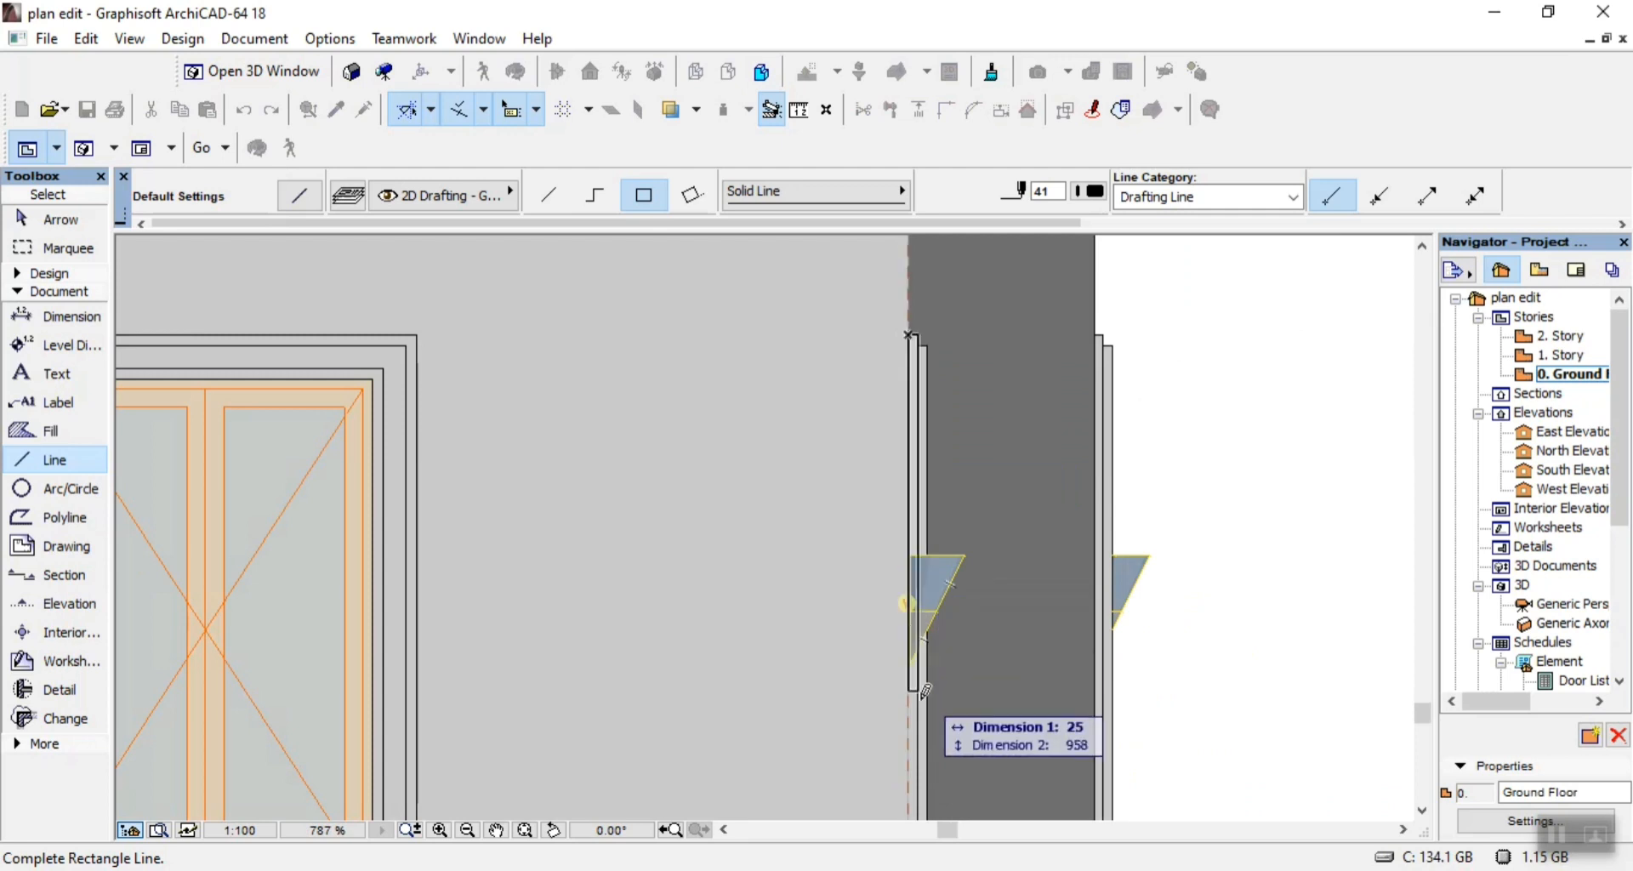
{"action": "scroll", "coordinate": [926, 721], "scroll_direction": "down", "scroll_amount": 2}
{"action": "scroll", "coordinate": [918, 704], "scroll_direction": "up", "scroll_amount": 4}
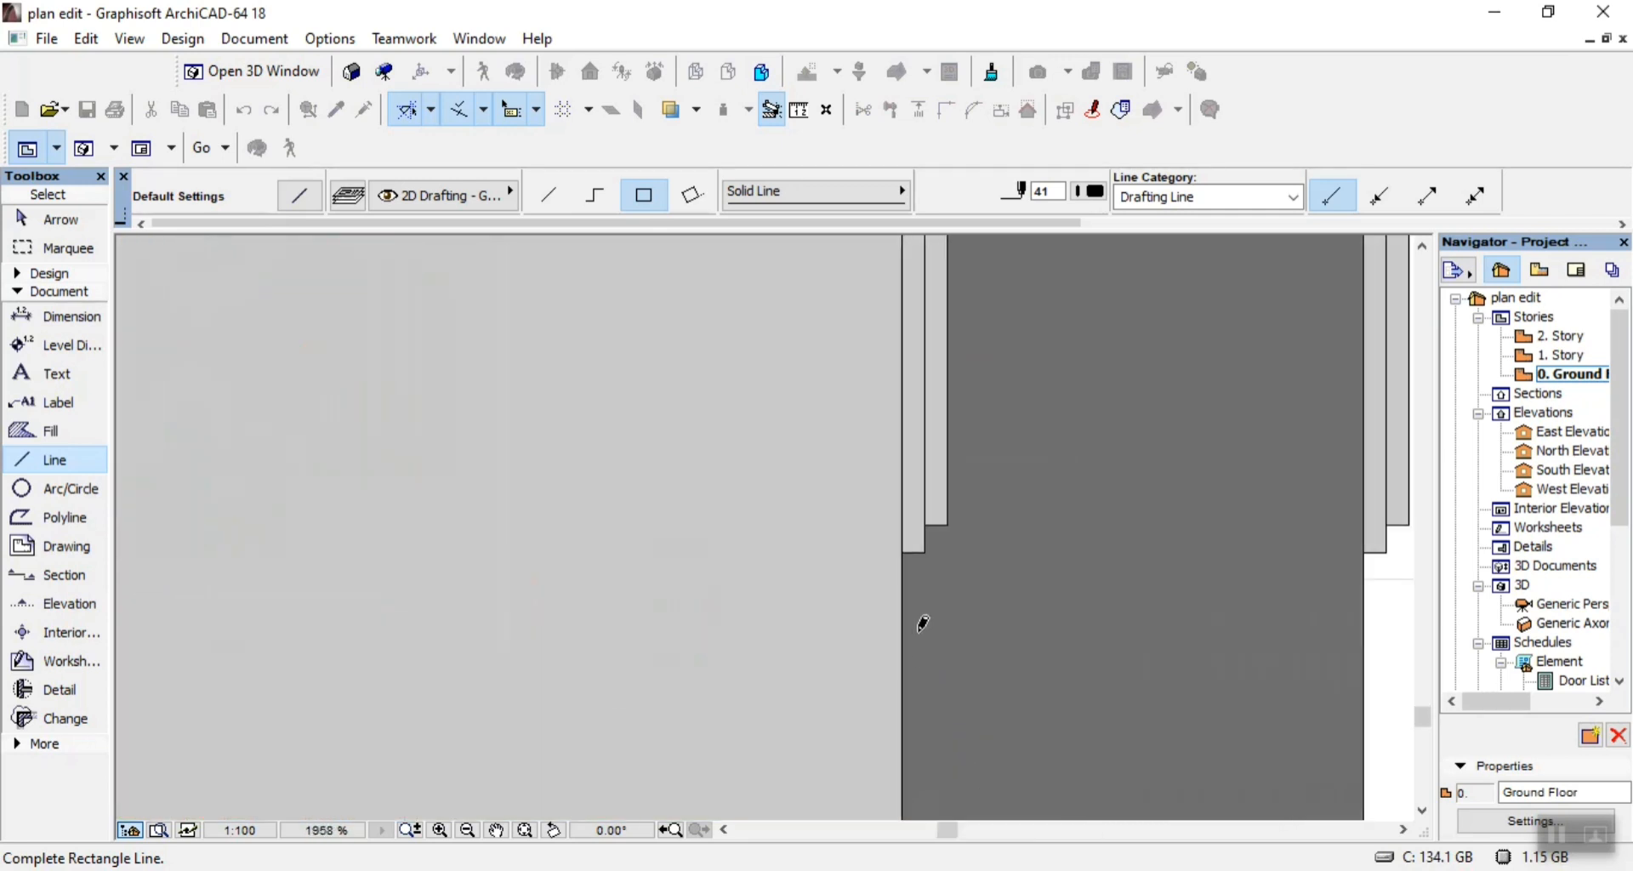
{"action": "left_click", "coordinate": [926, 534]}
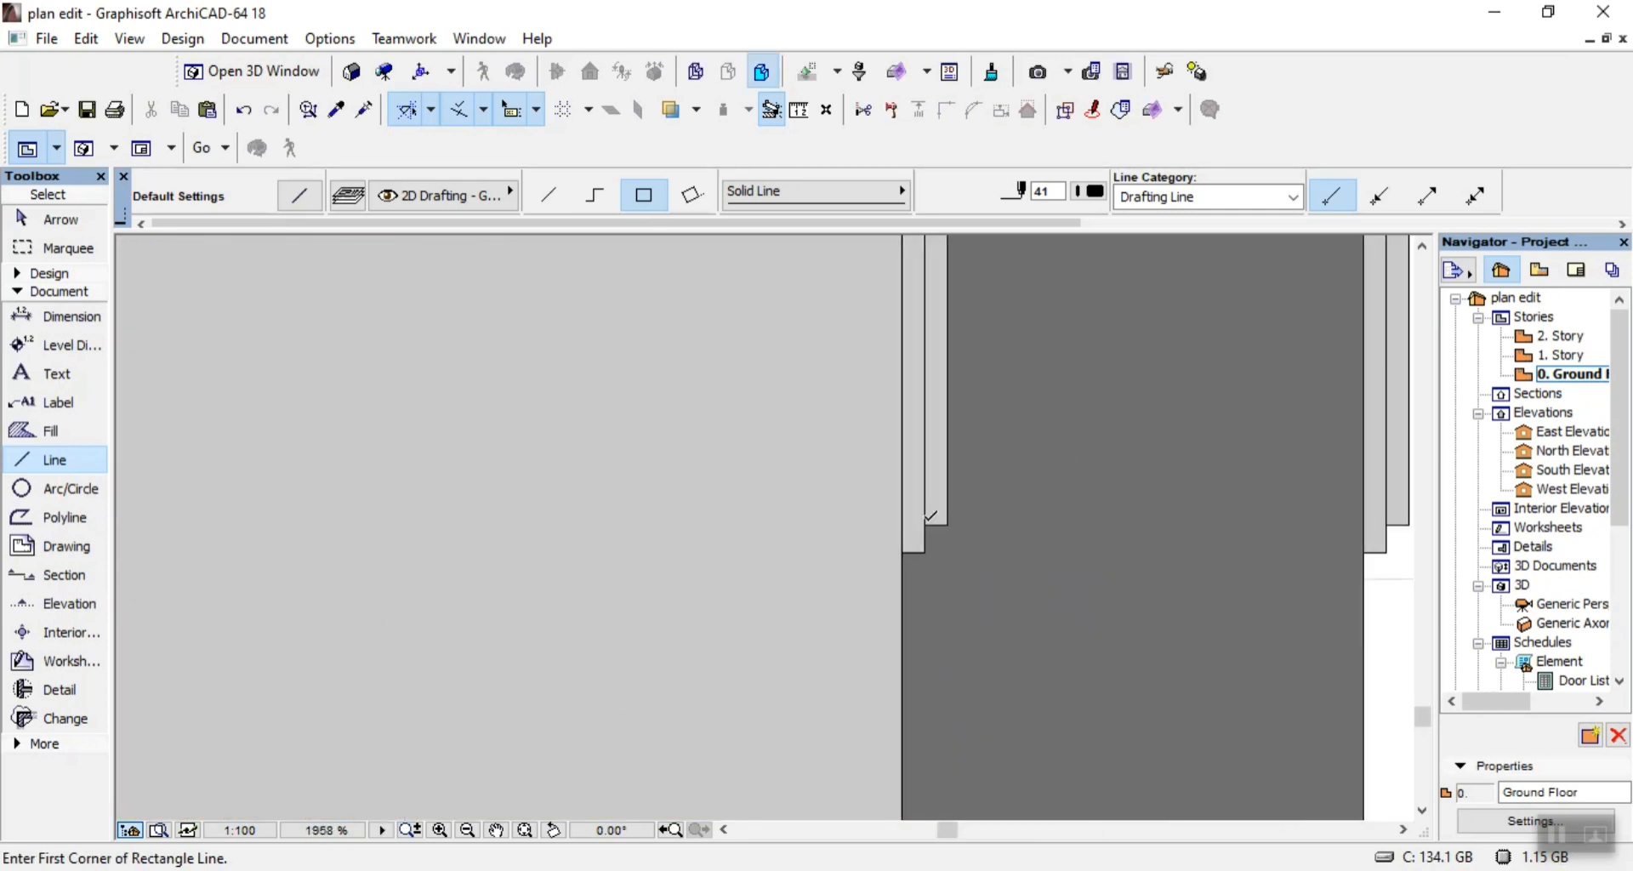
Outline the shorter trim strip beside it on the dark wall with a rectangle of lines, 25 by 1530.
{"action": "left_click", "coordinate": [930, 516]}
{"action": "scroll", "coordinate": [936, 544], "scroll_direction": "down", "scroll_amount": 3}
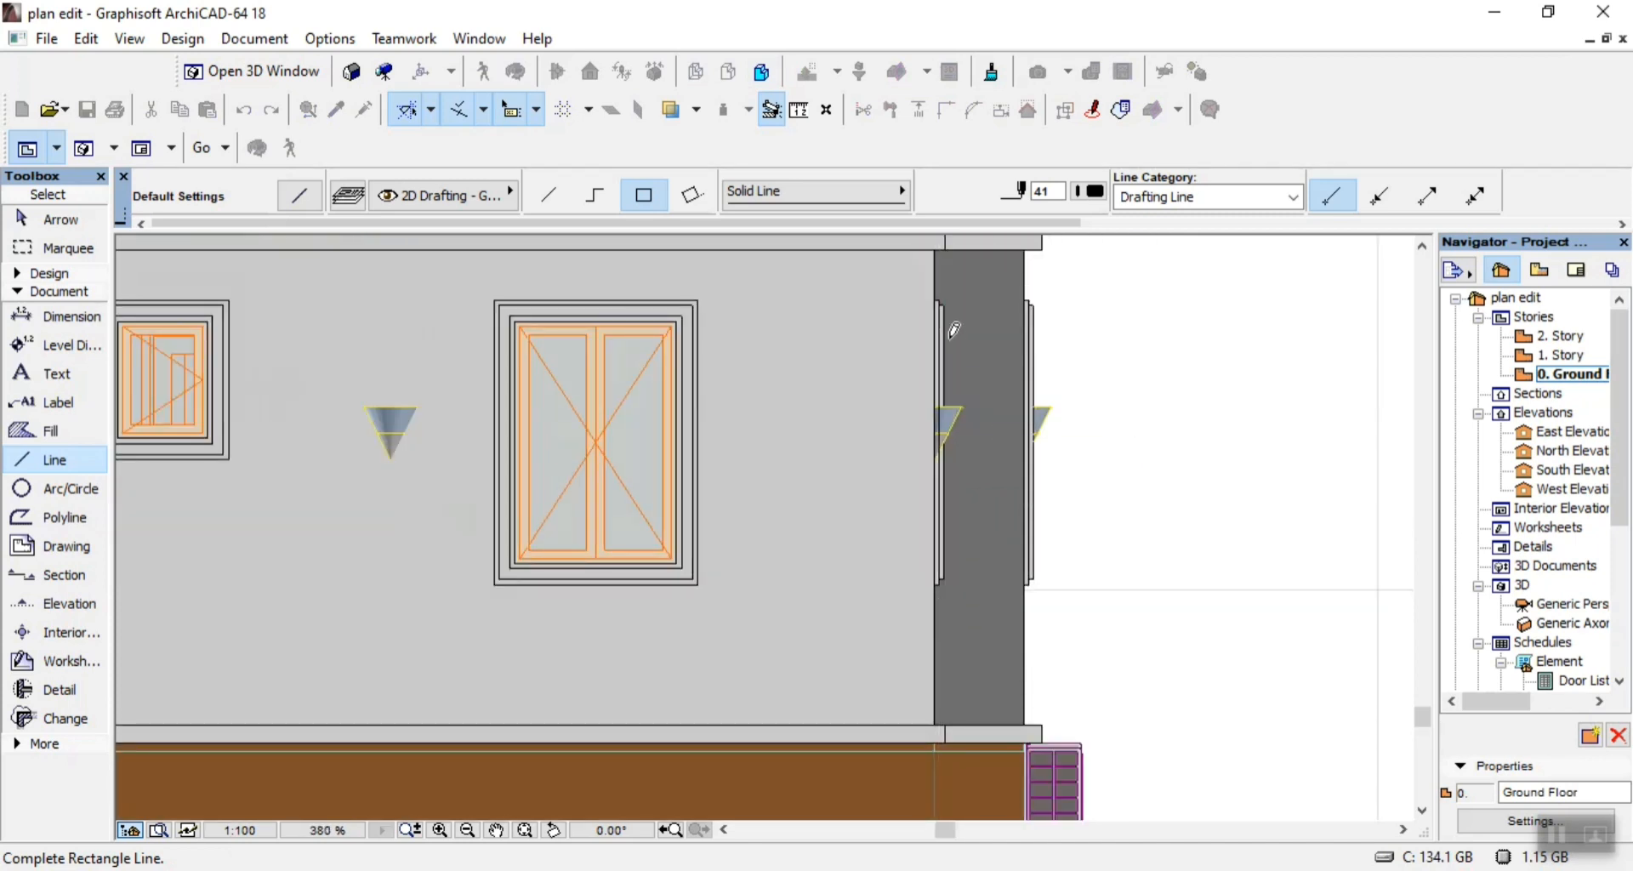
{"action": "scroll", "coordinate": [948, 265], "scroll_direction": "up", "scroll_amount": 1}
{"action": "scroll", "coordinate": [948, 266], "scroll_direction": "up", "scroll_amount": 2}
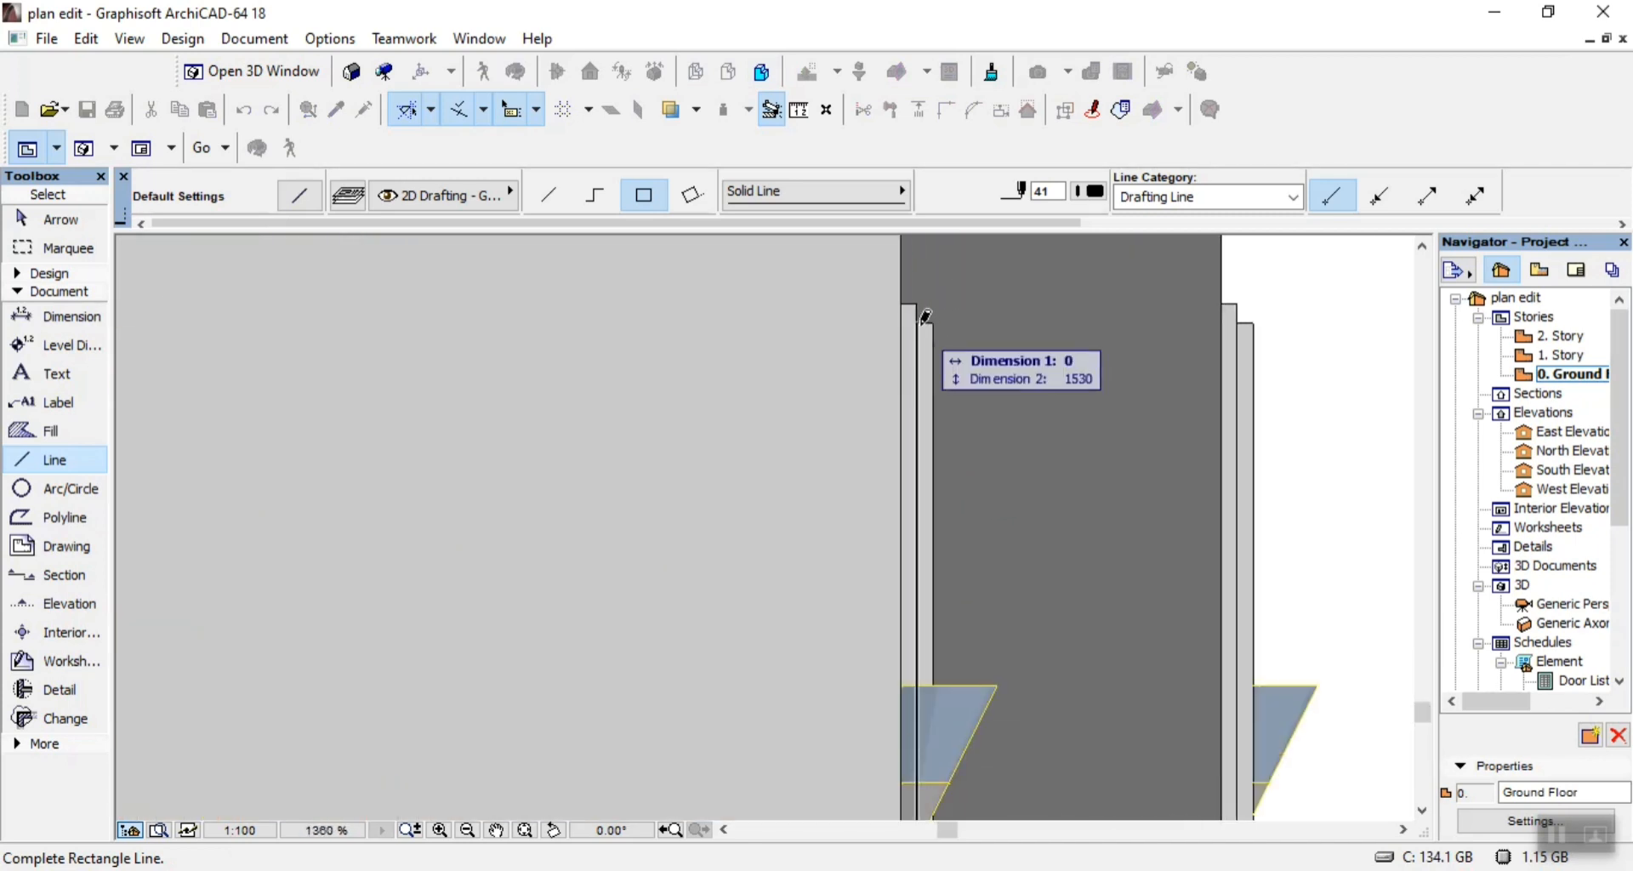
{"action": "left_click", "coordinate": [926, 315]}
{"action": "left_click", "coordinate": [923, 316]}
{"action": "scroll", "coordinate": [927, 323], "scroll_direction": "down", "scroll_amount": 3}
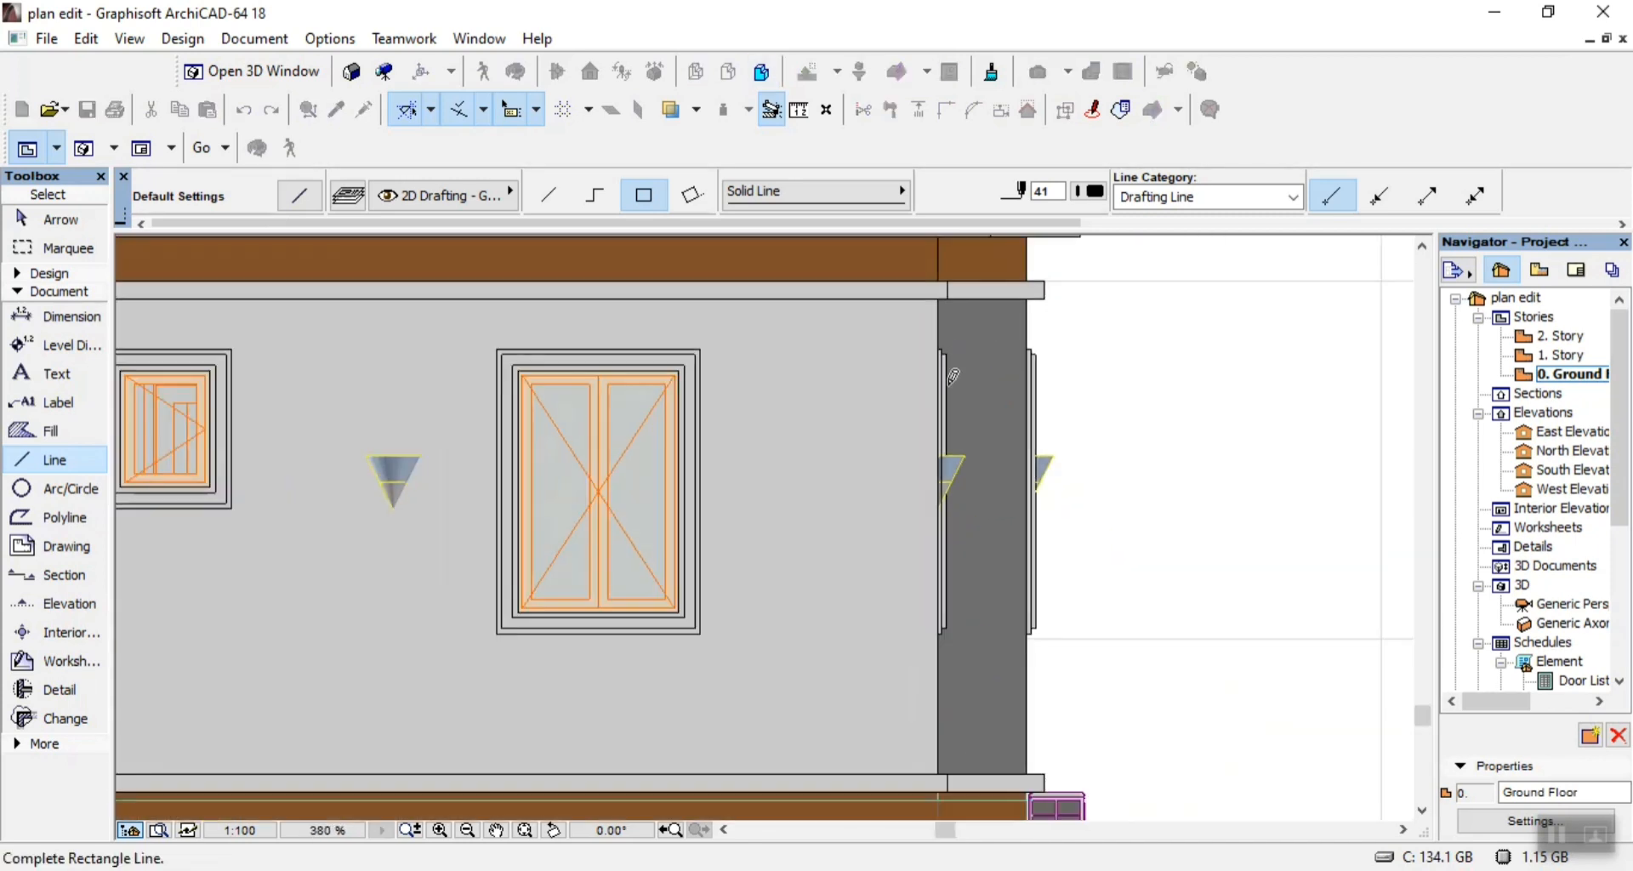
{"action": "scroll", "coordinate": [946, 646], "scroll_direction": "up", "scroll_amount": 4}
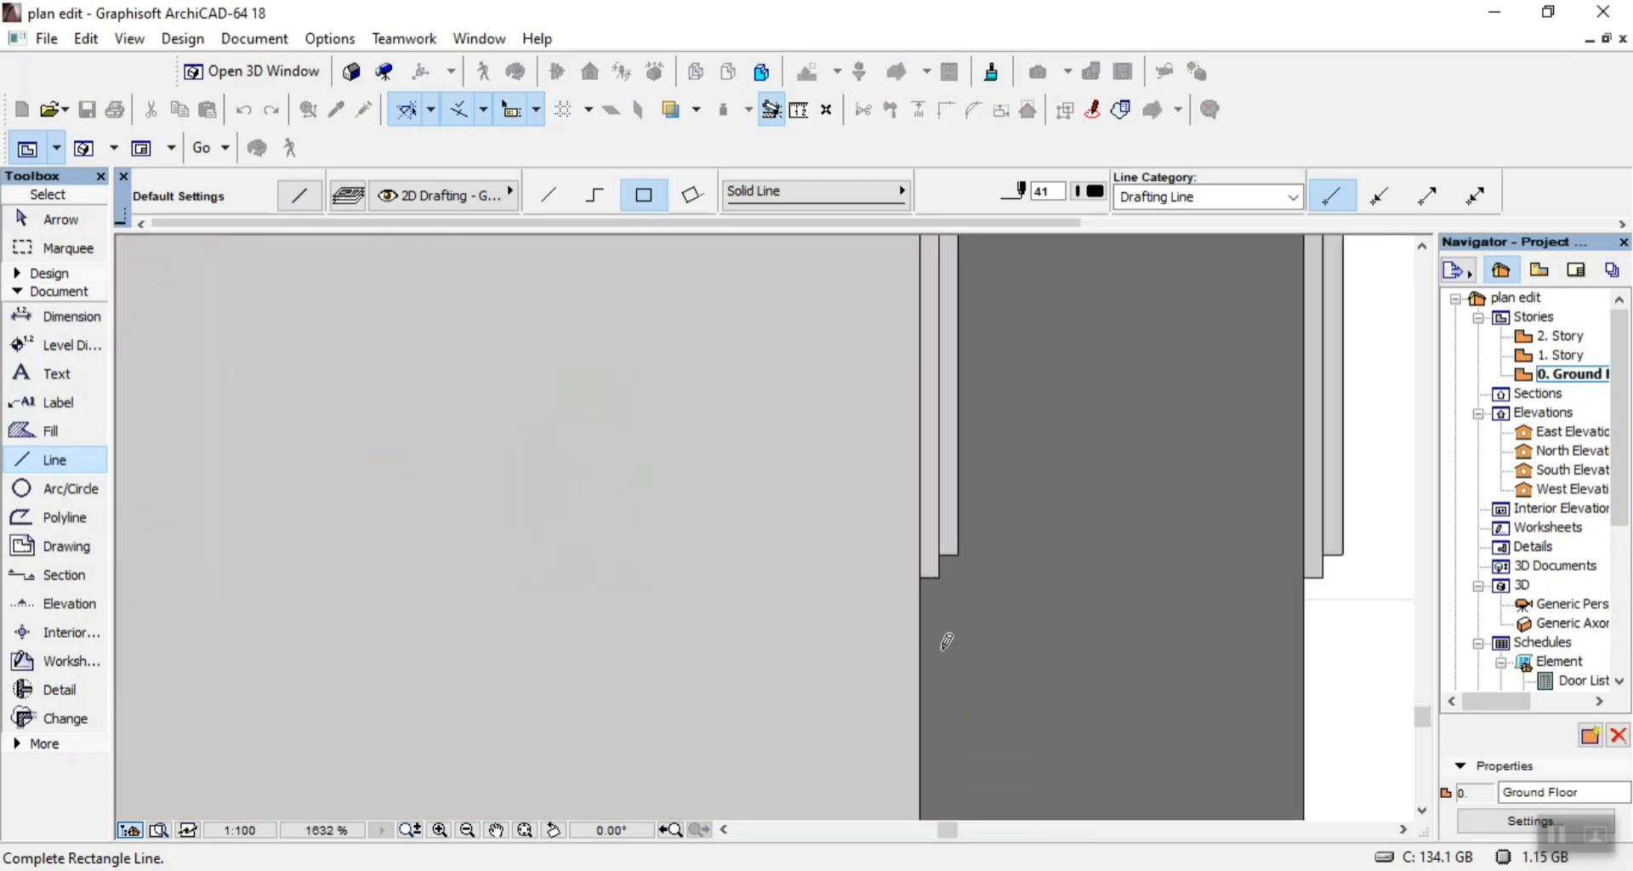
{"action": "left_click", "coordinate": [961, 552]}
Outline the outermost, shorter trim strip beyond the dark wall's right edge with a rectangle of lines.
{"action": "scroll", "coordinate": [1355, 556], "scroll_direction": "down", "scroll_amount": 3}
{"action": "scroll", "coordinate": [816, 656], "scroll_direction": "up", "scroll_amount": 4}
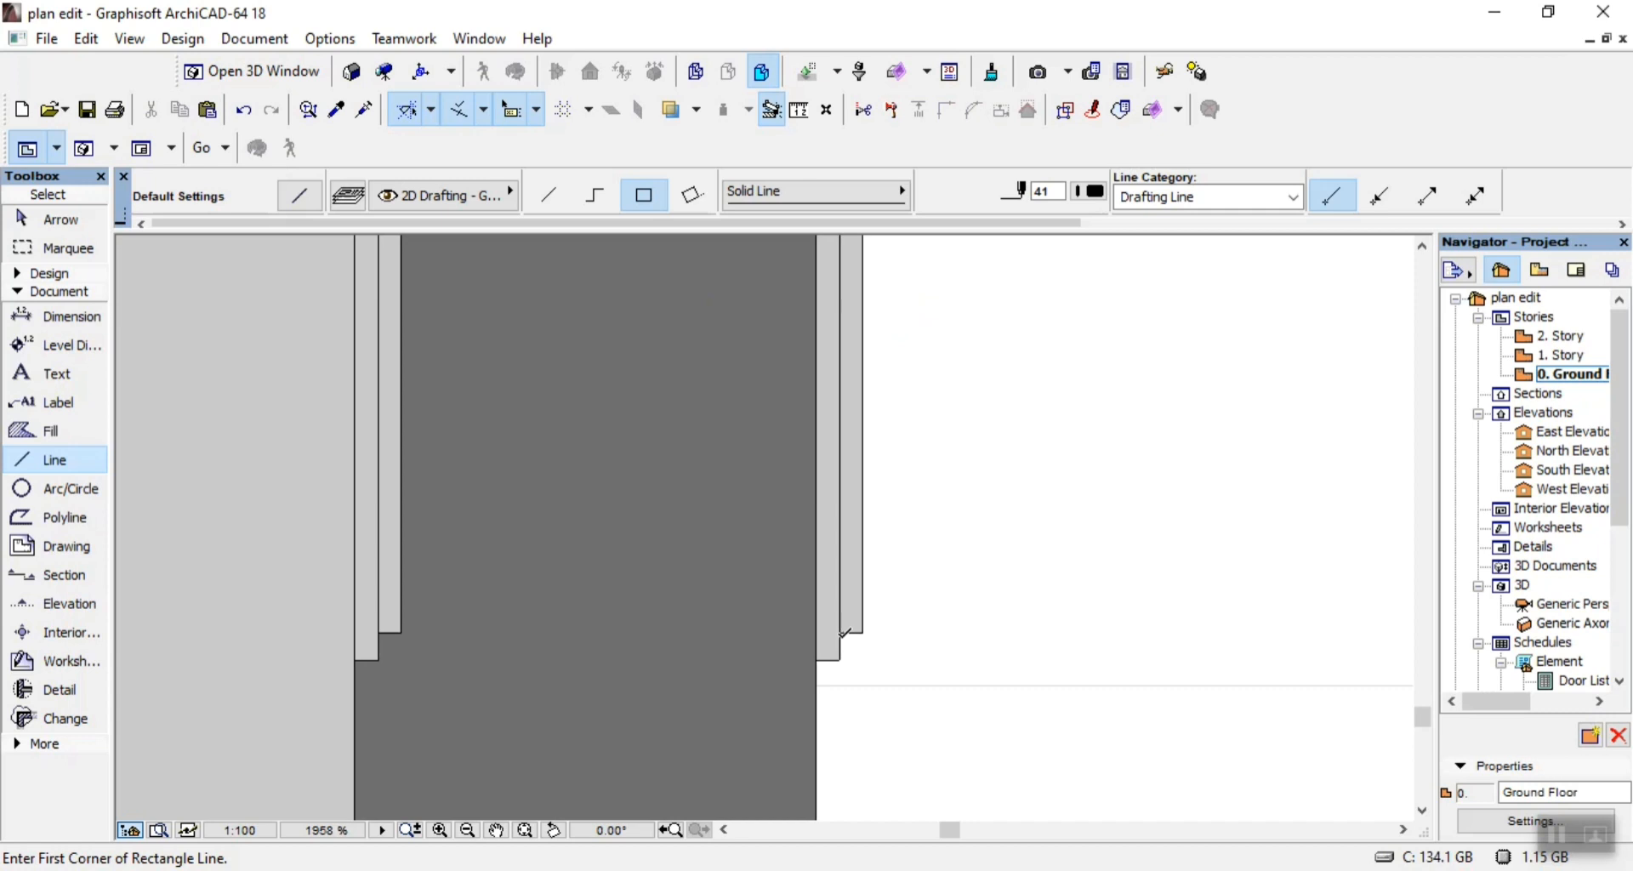
{"action": "left_click", "coordinate": [843, 634]}
{"action": "scroll", "coordinate": [846, 638], "scroll_direction": "down", "scroll_amount": 3}
{"action": "scroll", "coordinate": [859, 492], "scroll_direction": "up", "scroll_amount": 3}
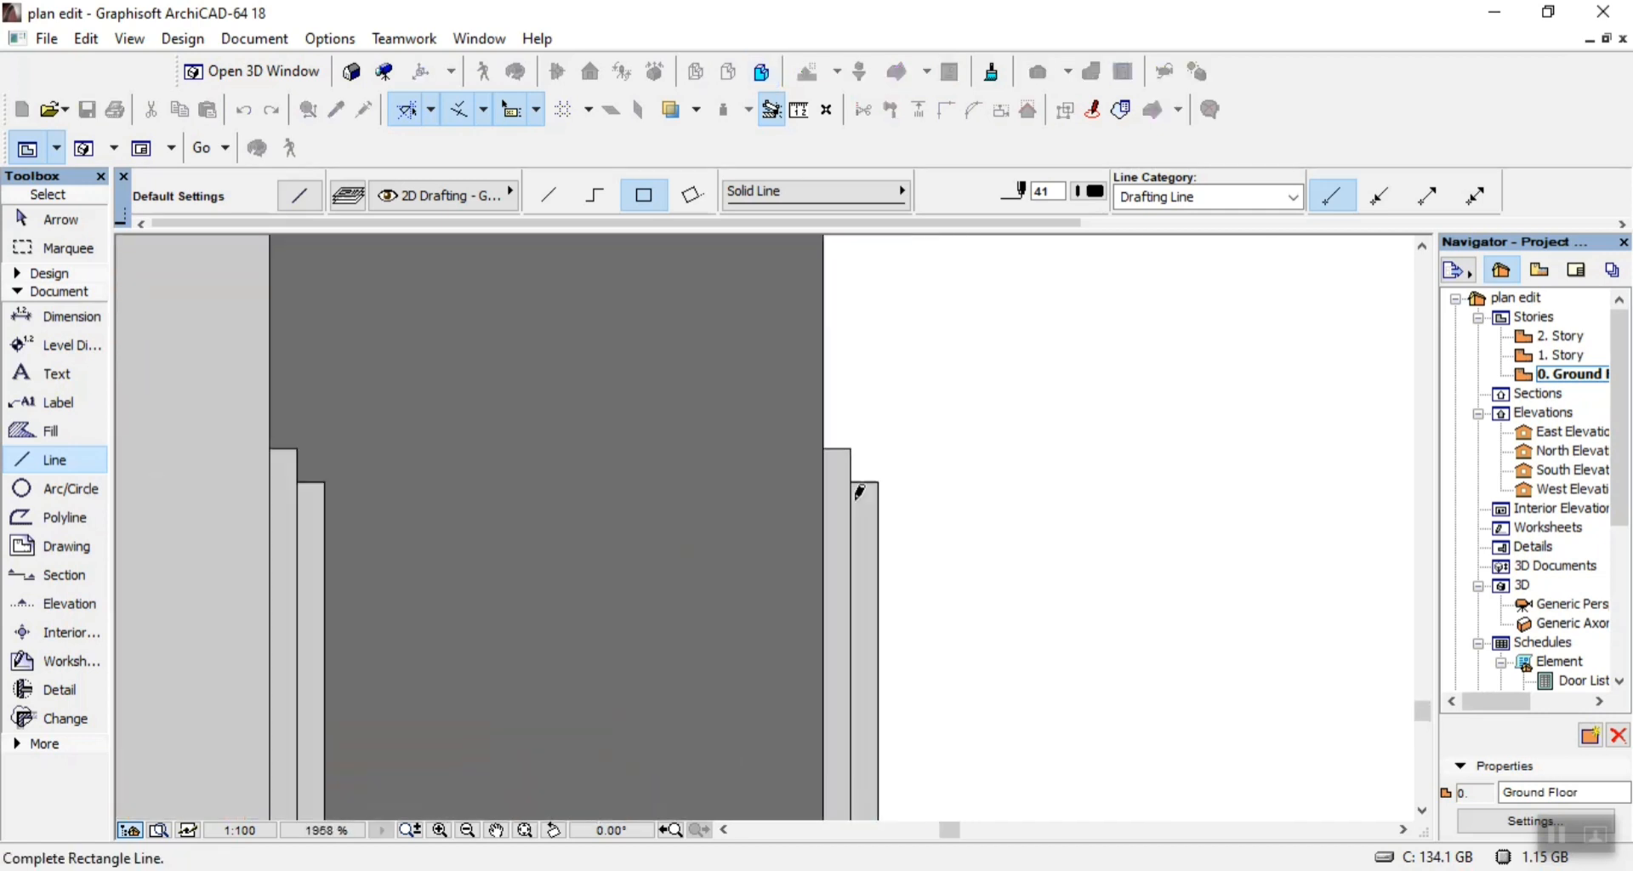
{"action": "scroll", "coordinate": [859, 492], "scroll_direction": "up", "scroll_amount": 2}
{"action": "left_click", "coordinate": [812, 426]}
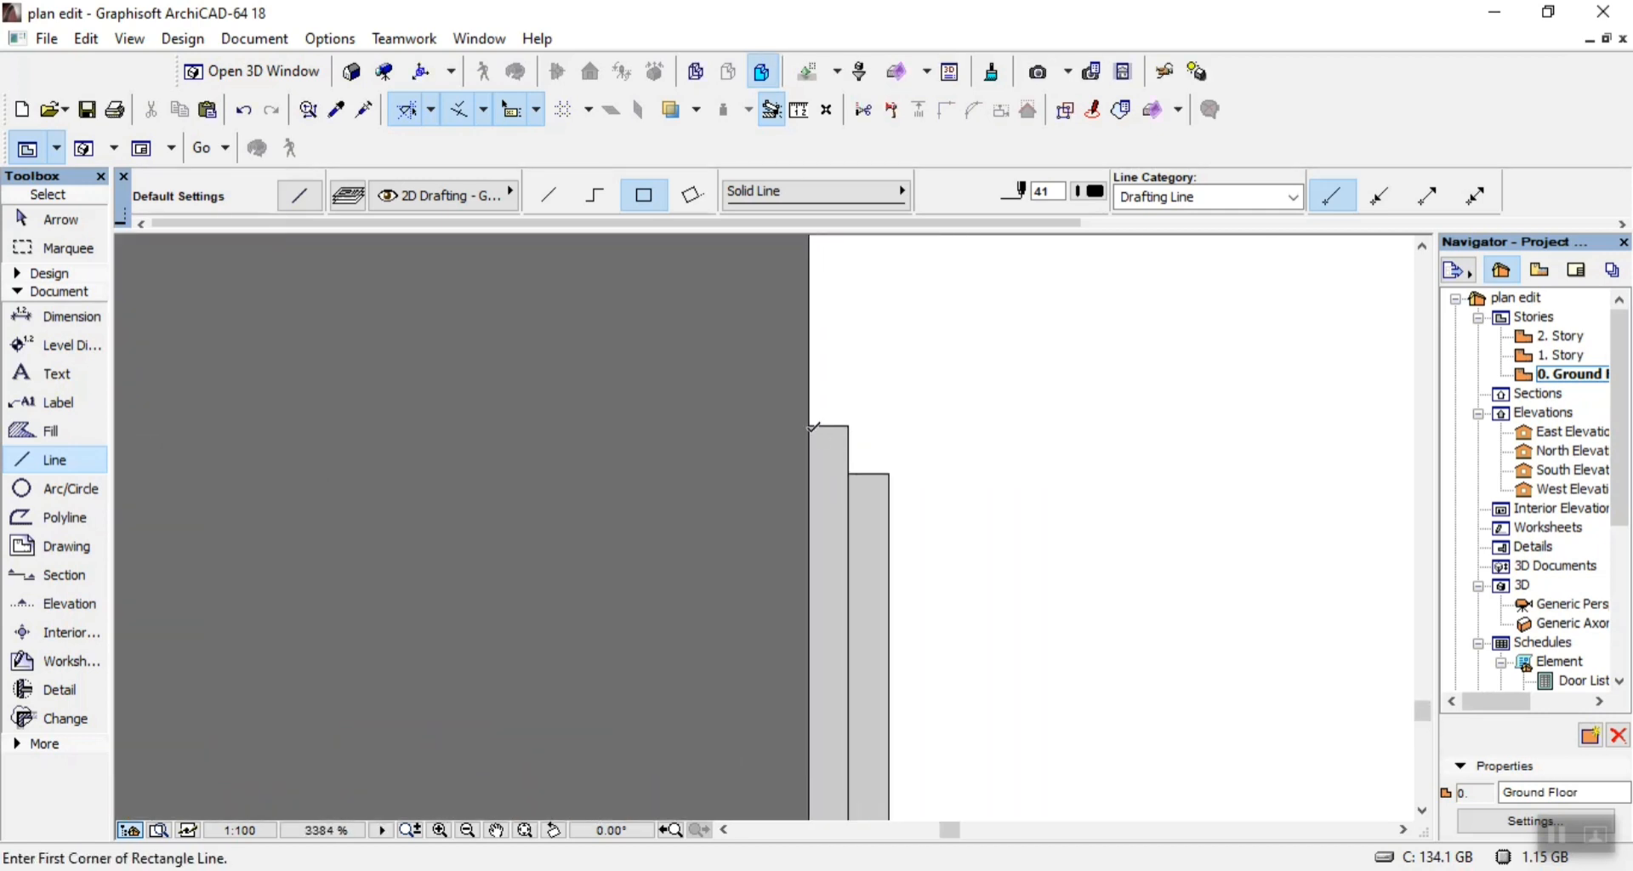
Outline the taller trim strip beyond the dark wall's right edge with a 1590 high rectangle of lines.
{"action": "left_click", "coordinate": [812, 422]}
{"action": "scroll", "coordinate": [841, 395], "scroll_direction": "down", "scroll_amount": 3}
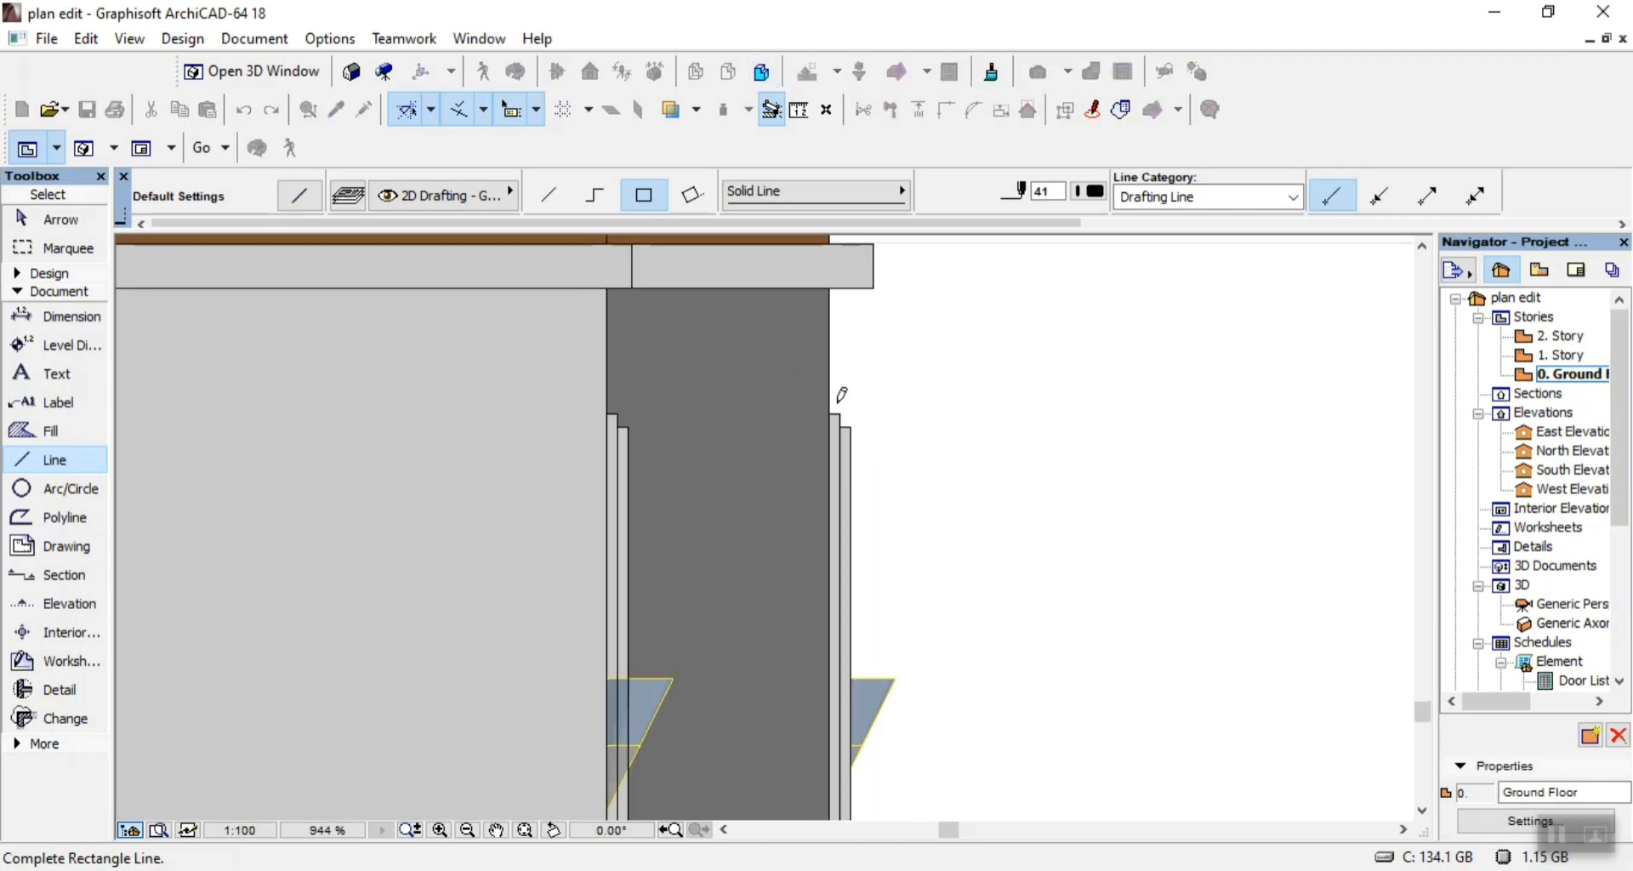
{"action": "scroll", "coordinate": [844, 759], "scroll_direction": "up", "scroll_amount": 2}
{"action": "scroll", "coordinate": [844, 758], "scroll_direction": "up", "scroll_amount": 1}
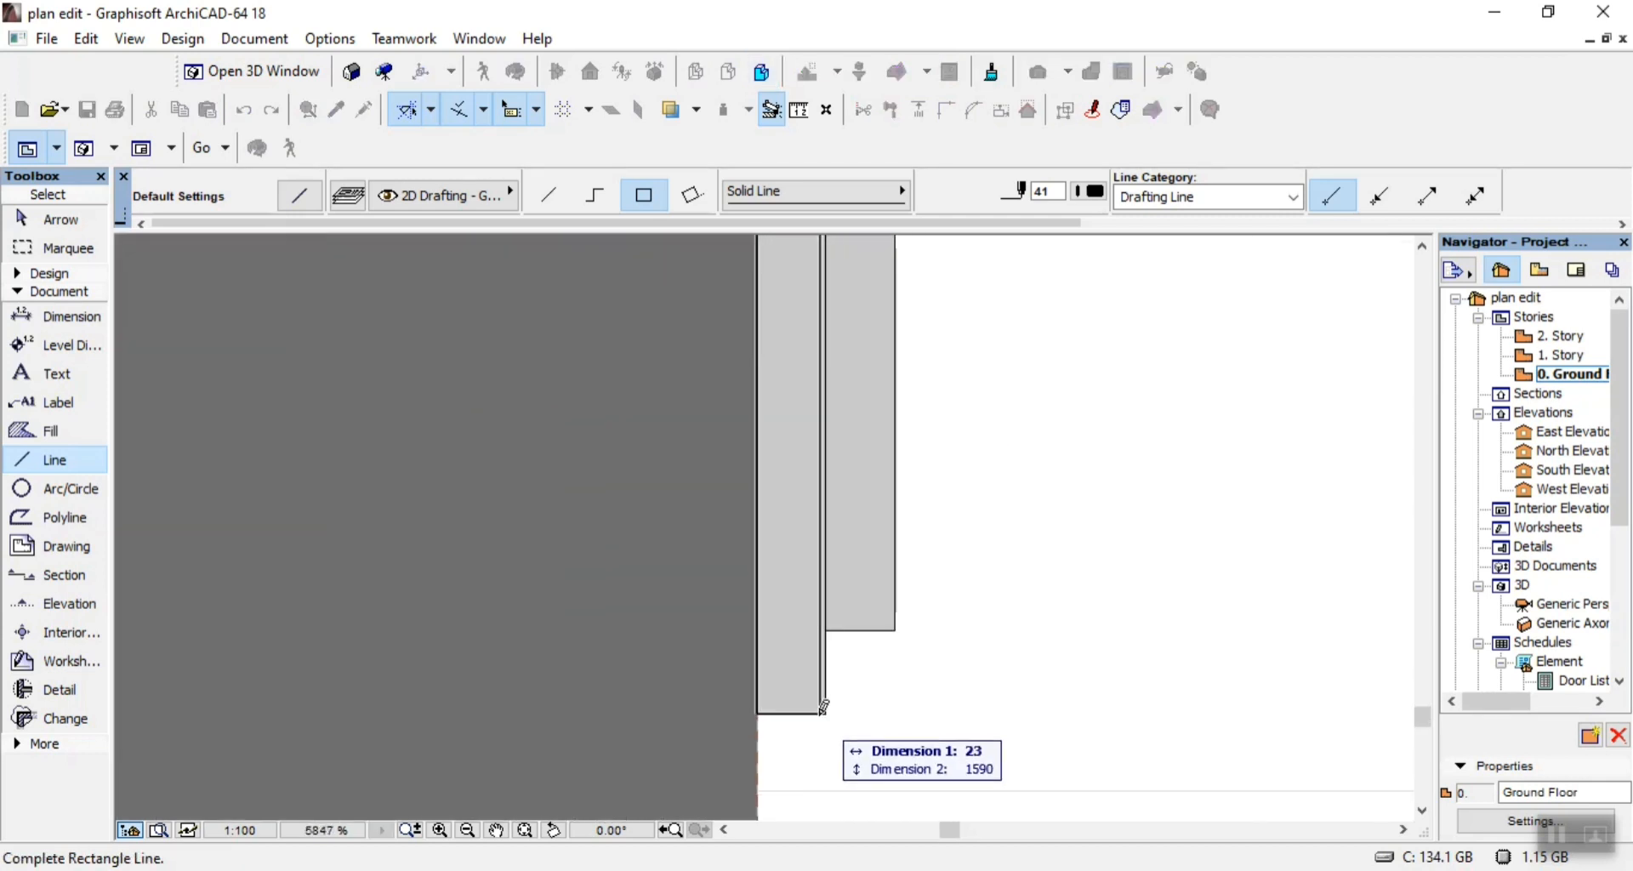
{"action": "left_click", "coordinate": [890, 680]}
{"action": "scroll", "coordinate": [889, 680], "scroll_direction": "down", "scroll_amount": 10}
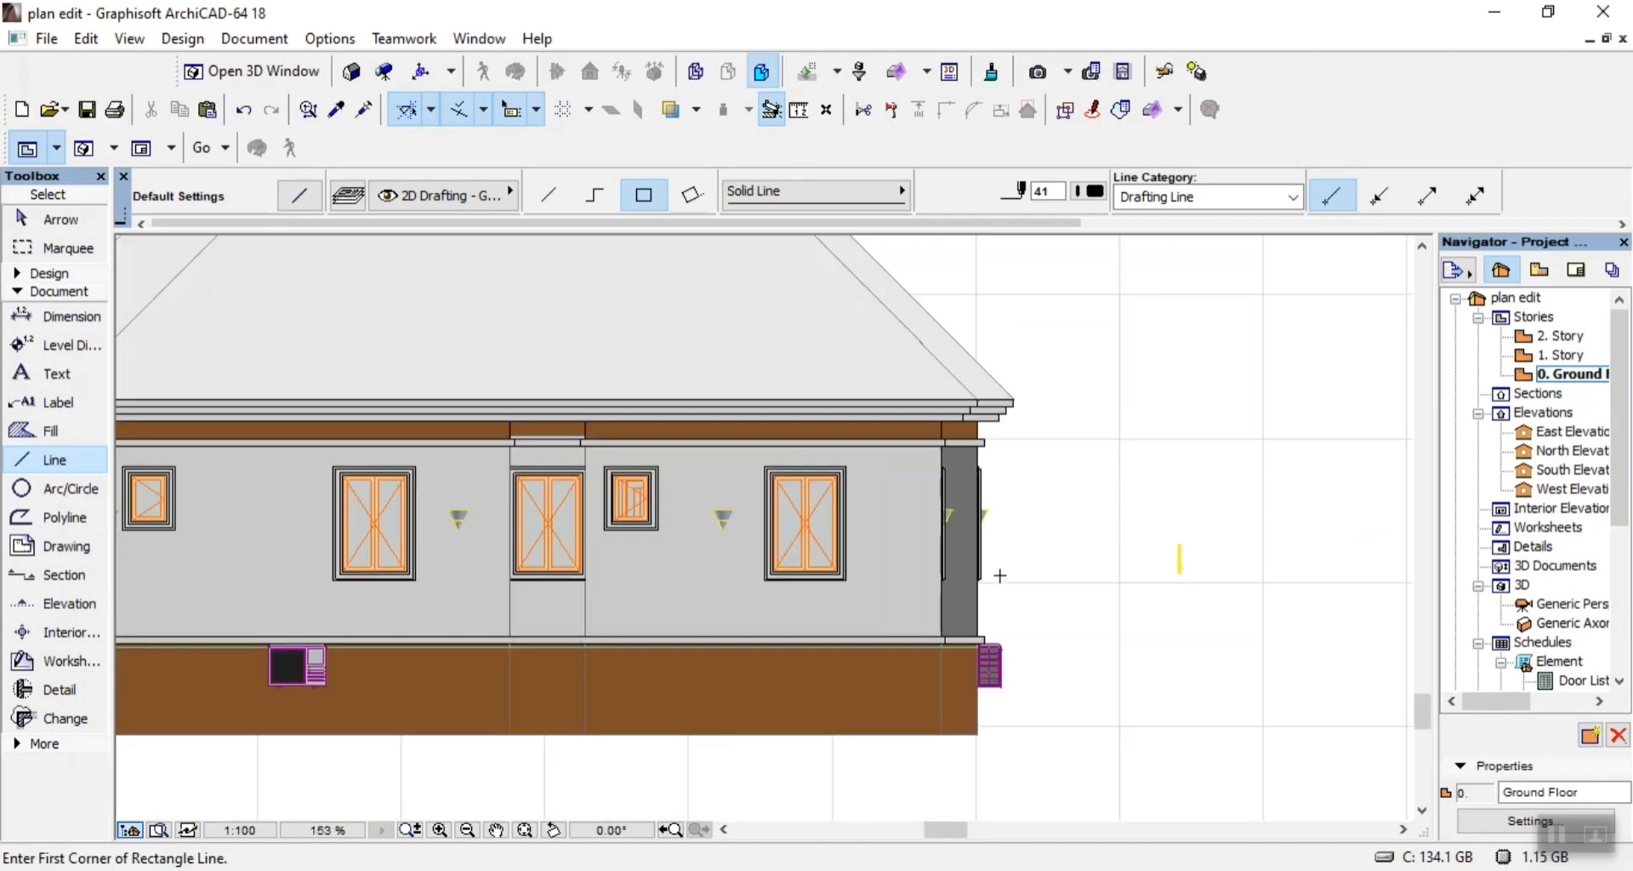
Outline the outer surround of the window nearest the dark wall with two nested rectangles of lines, 1140 by 1590 and 1080 by 1530.
{"action": "scroll", "coordinate": [719, 441], "scroll_direction": "up", "scroll_amount": 3}
{"action": "scroll", "coordinate": [718, 440], "scroll_direction": "up", "scroll_amount": 6}
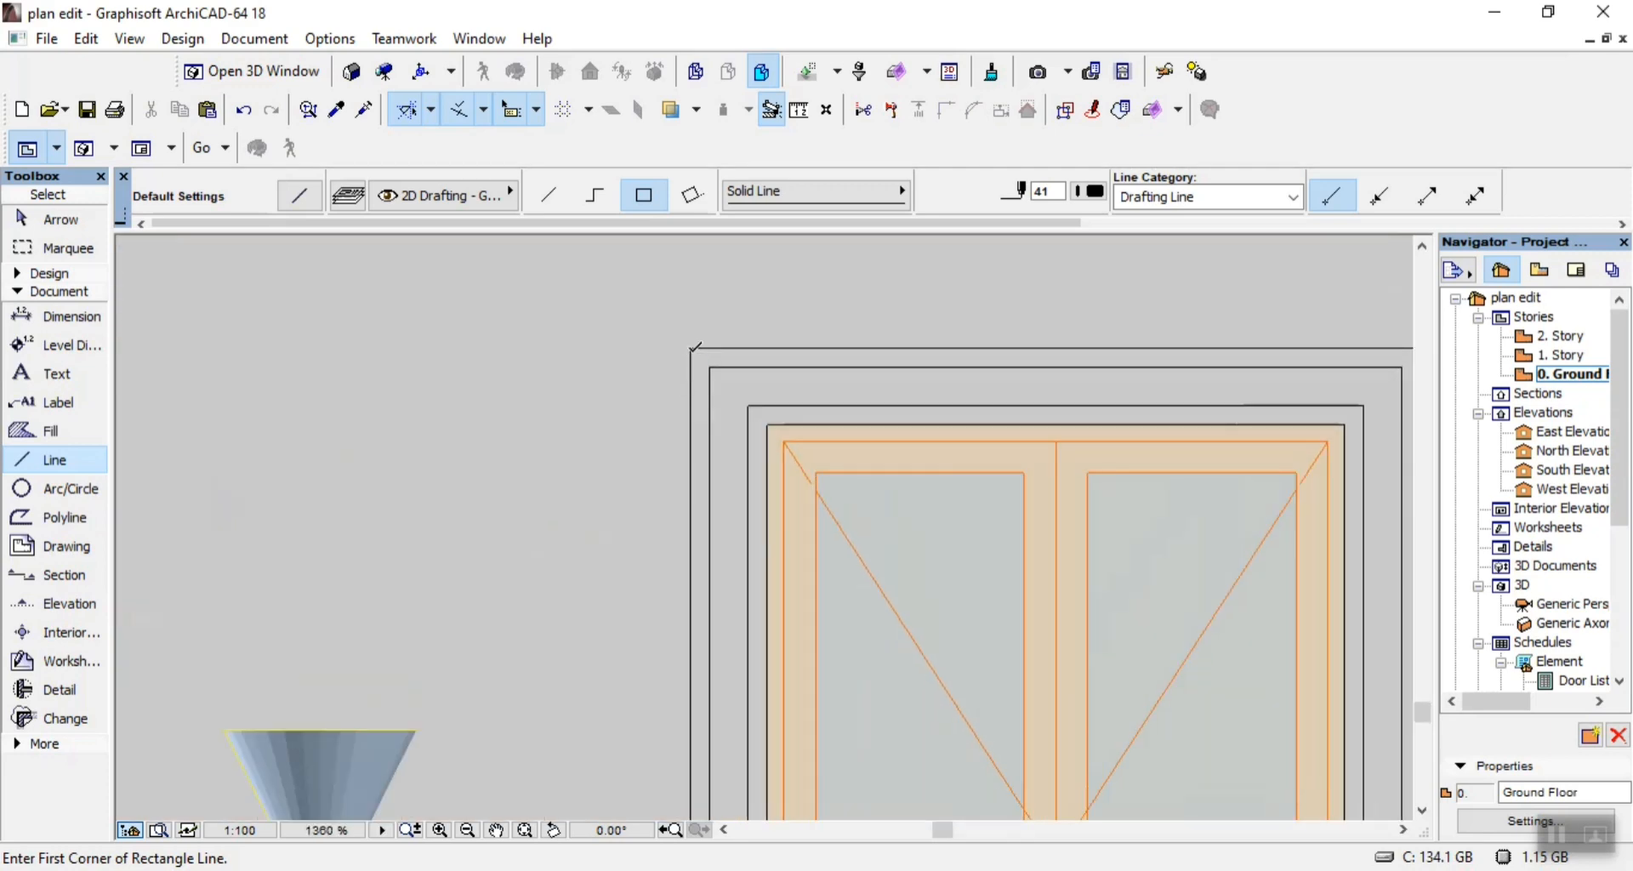
{"action": "left_click", "coordinate": [693, 343]}
{"action": "scroll", "coordinate": [694, 343], "scroll_direction": "down", "scroll_amount": 7}
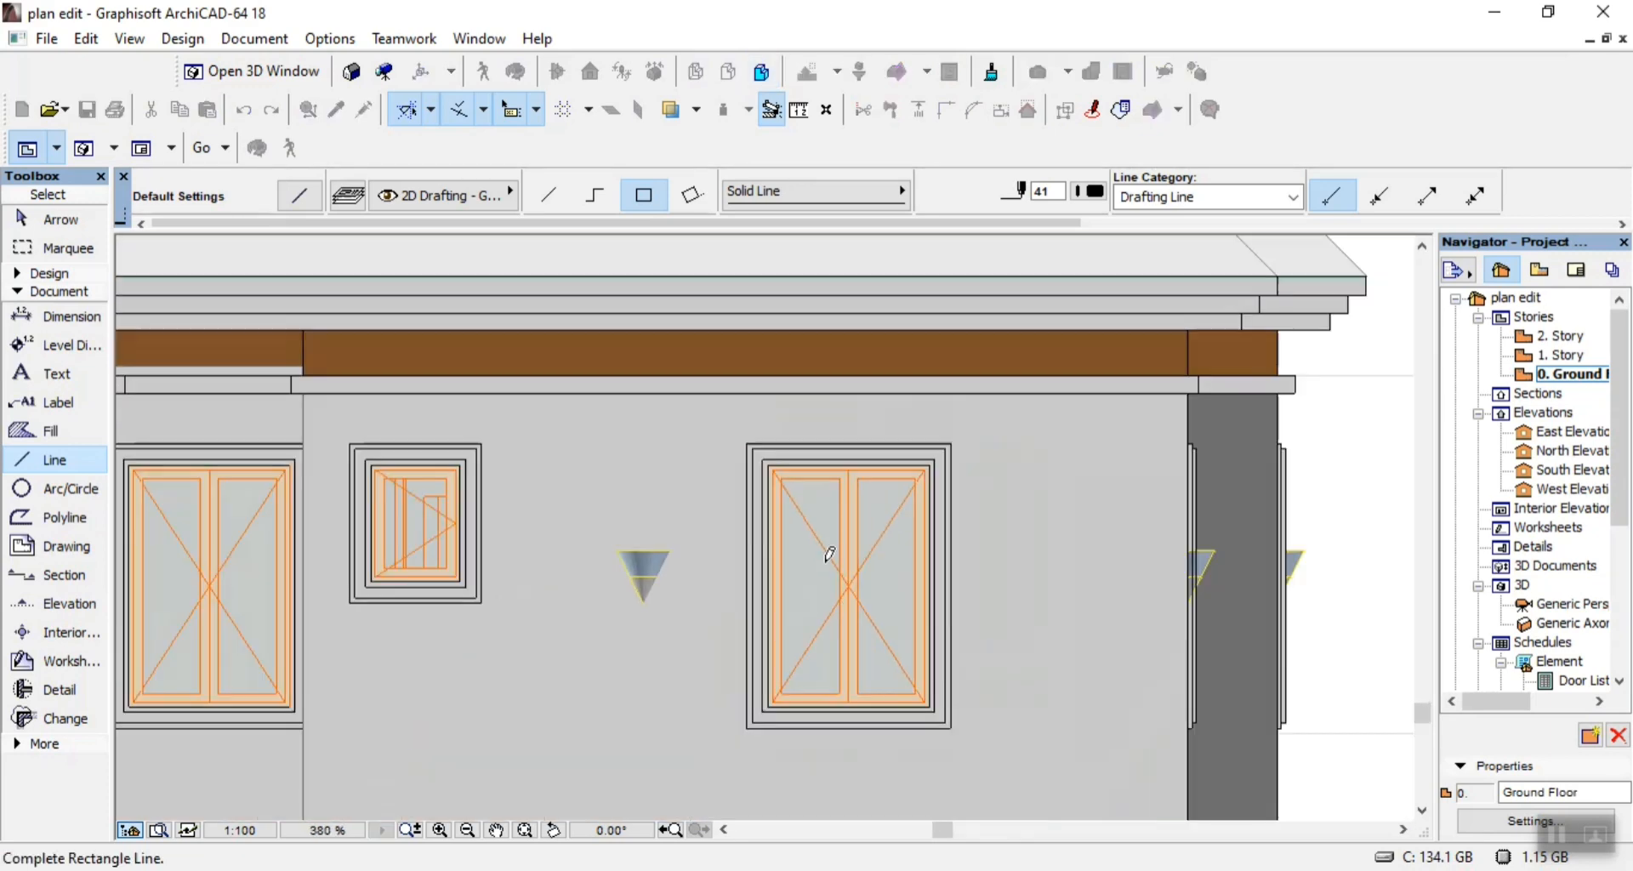
{"action": "scroll", "coordinate": [965, 673], "scroll_direction": "up", "scroll_amount": 7}
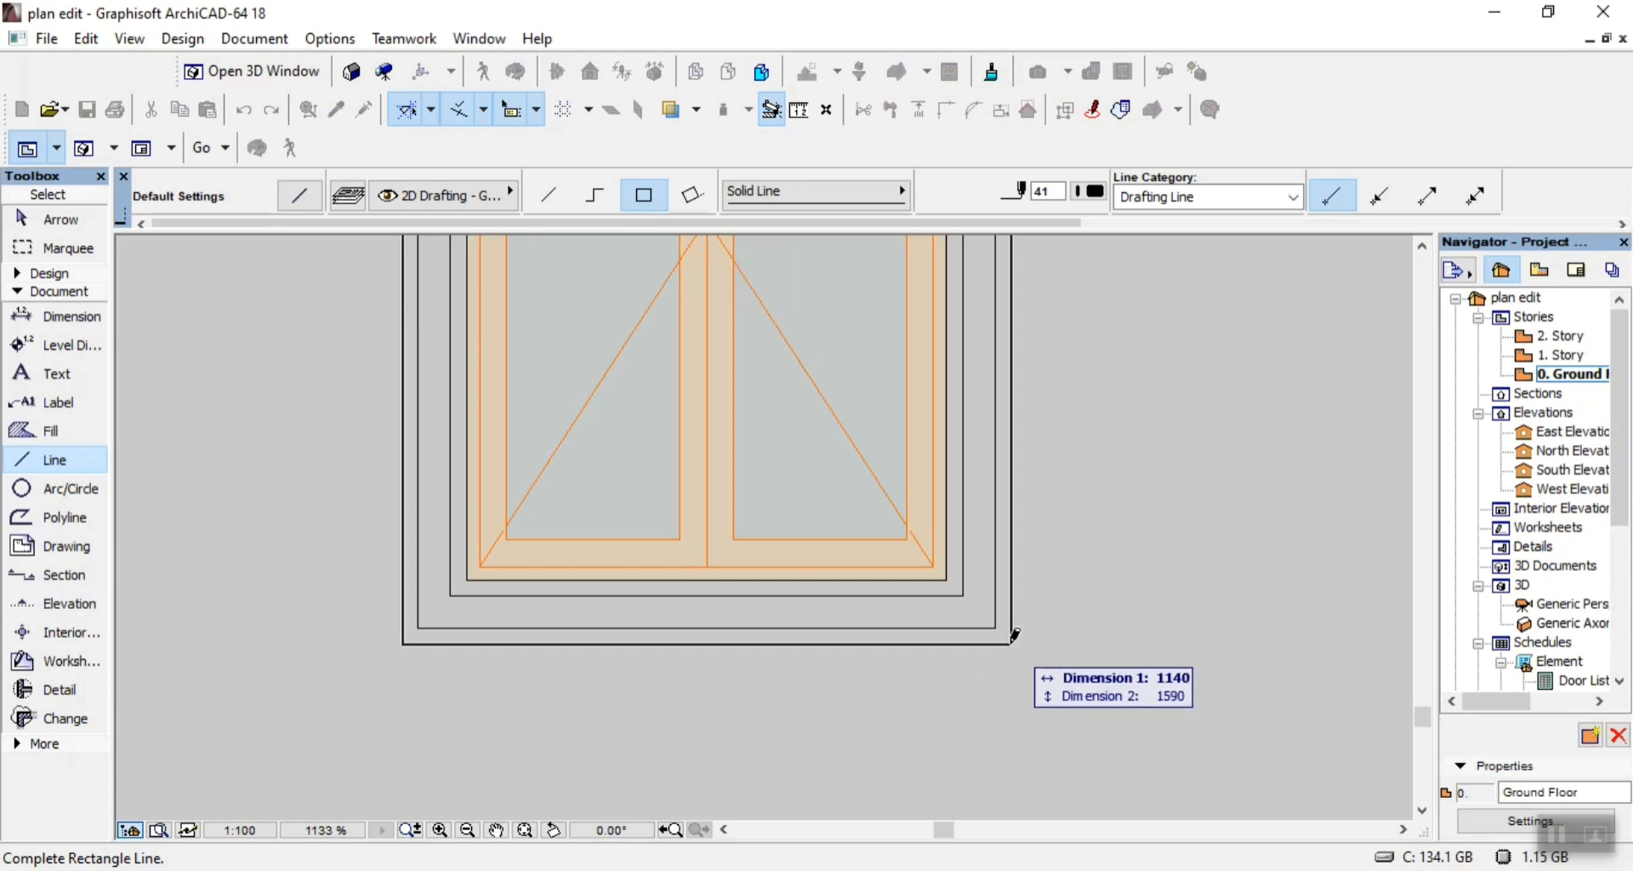
{"action": "left_click", "coordinate": [1009, 643]}
{"action": "left_click", "coordinate": [996, 622]}
{"action": "scroll", "coordinate": [997, 646], "scroll_direction": "down", "scroll_amount": 5}
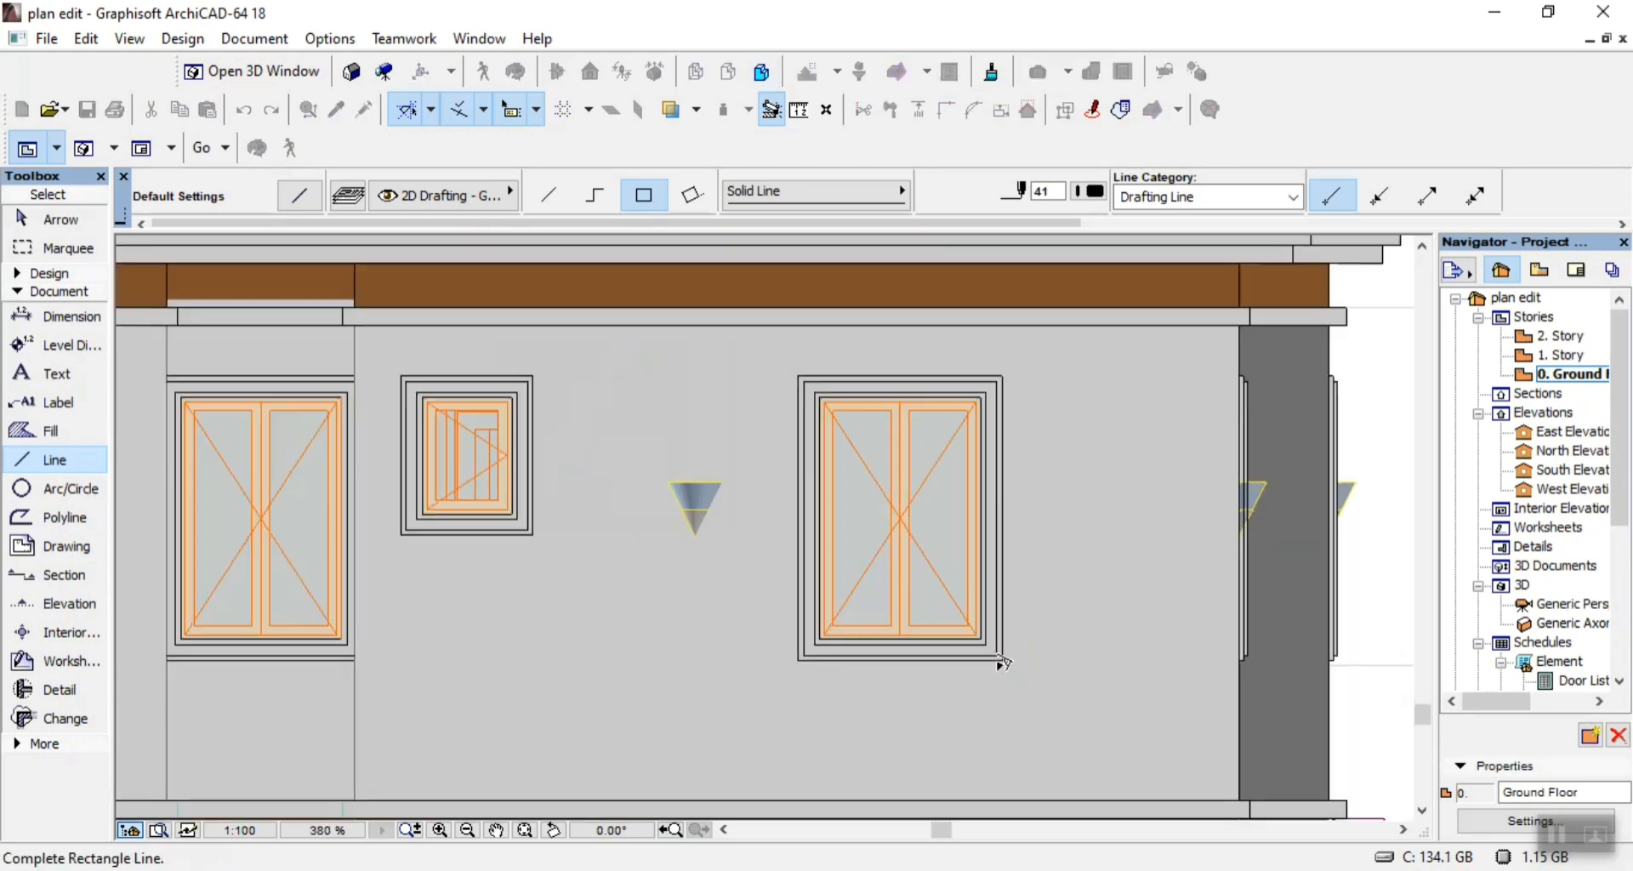
{"action": "scroll", "coordinate": [796, 527], "scroll_direction": "up", "scroll_amount": 5}
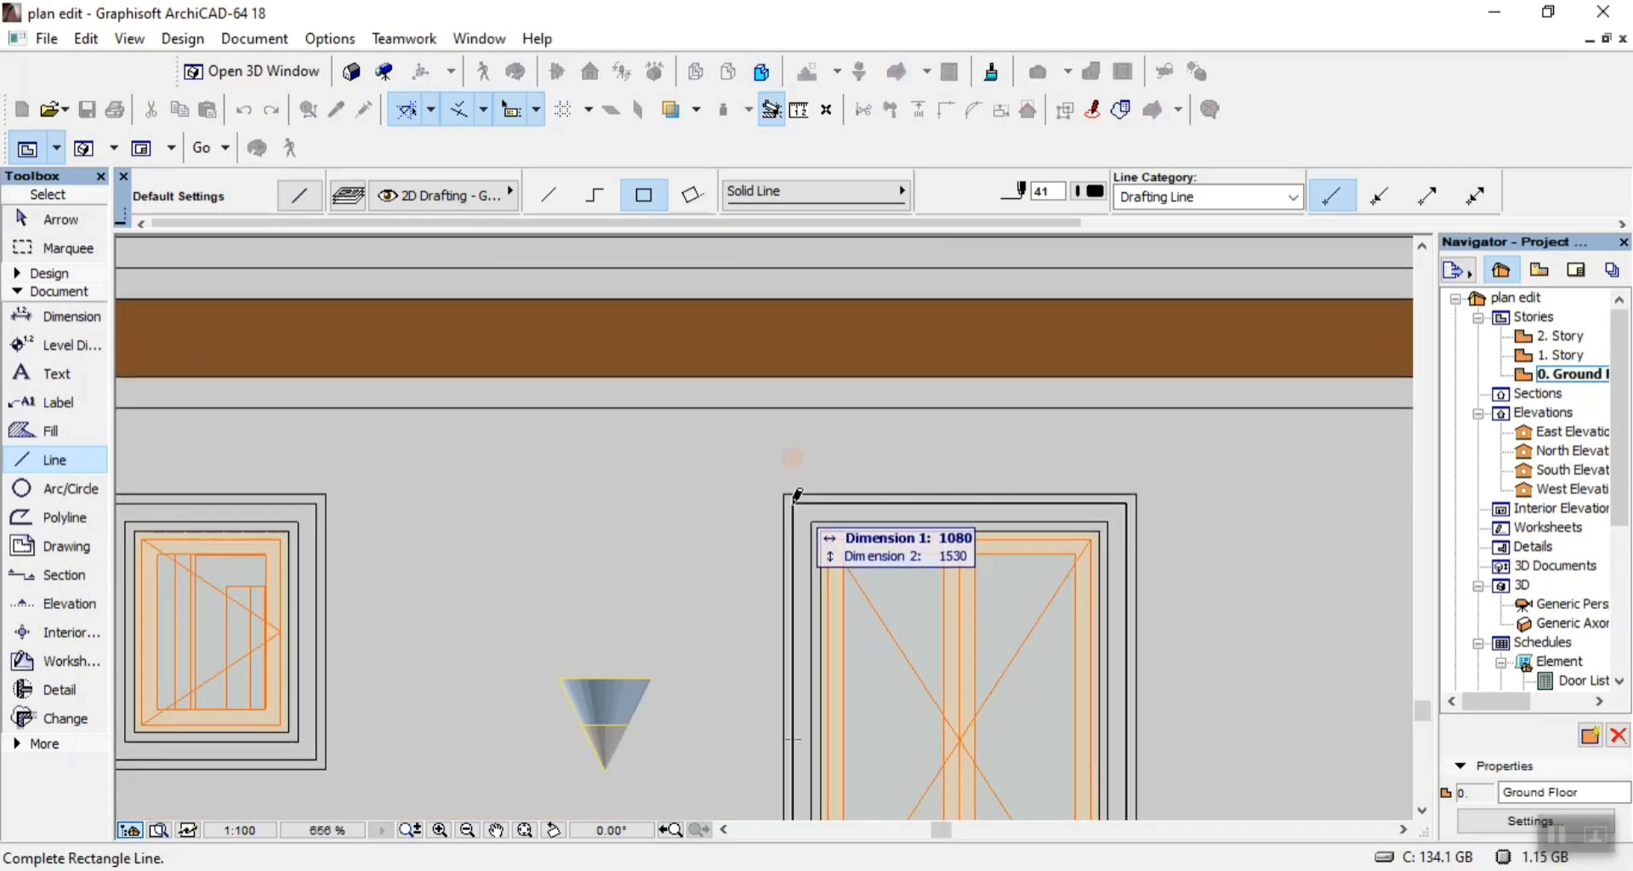
{"action": "left_click", "coordinate": [812, 522]}
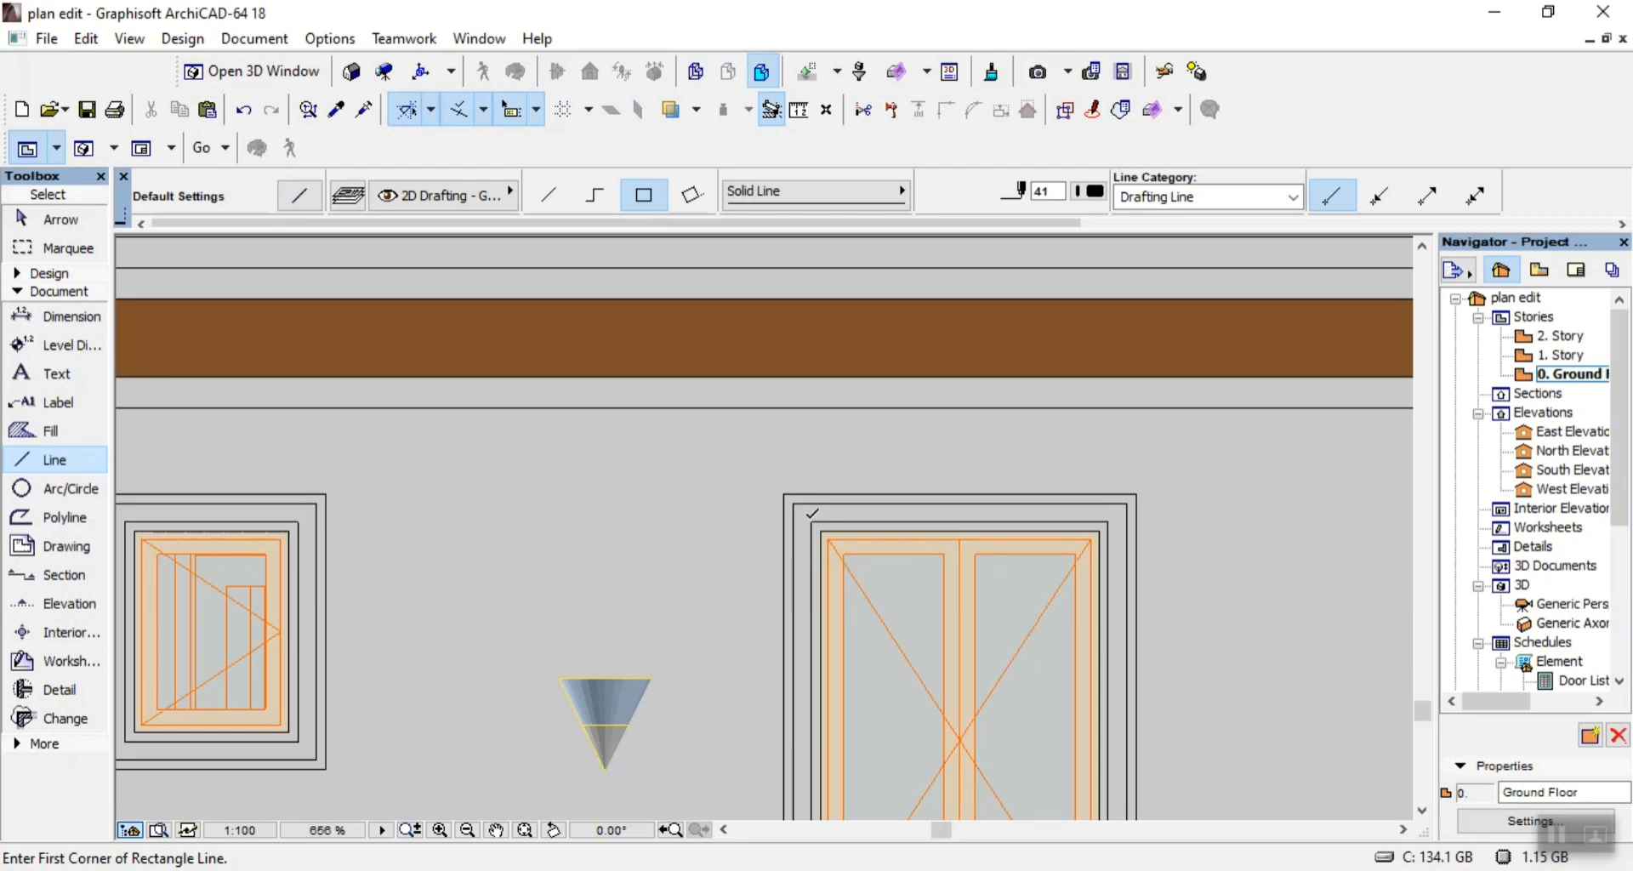
Trace the inner surround of the same window with two nested rectangles of lines, the larger 960 by 1410.
{"action": "left_click", "coordinate": [810, 514]}
{"action": "scroll", "coordinate": [810, 514], "scroll_direction": "down", "scroll_amount": 5}
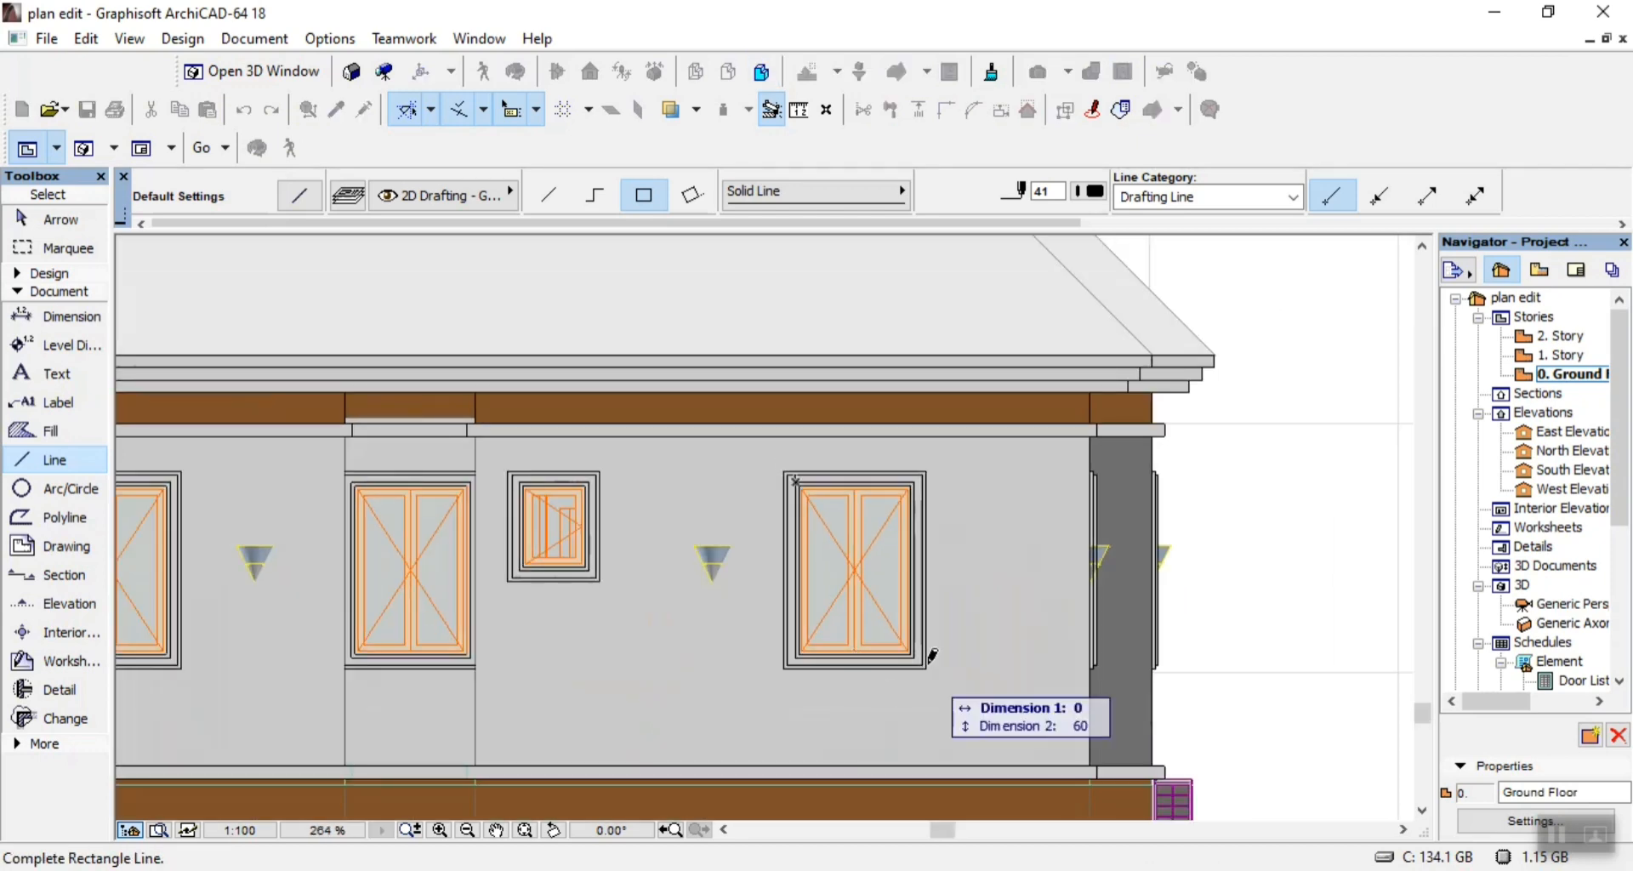
{"action": "scroll", "coordinate": [919, 647], "scroll_direction": "up", "scroll_amount": 6}
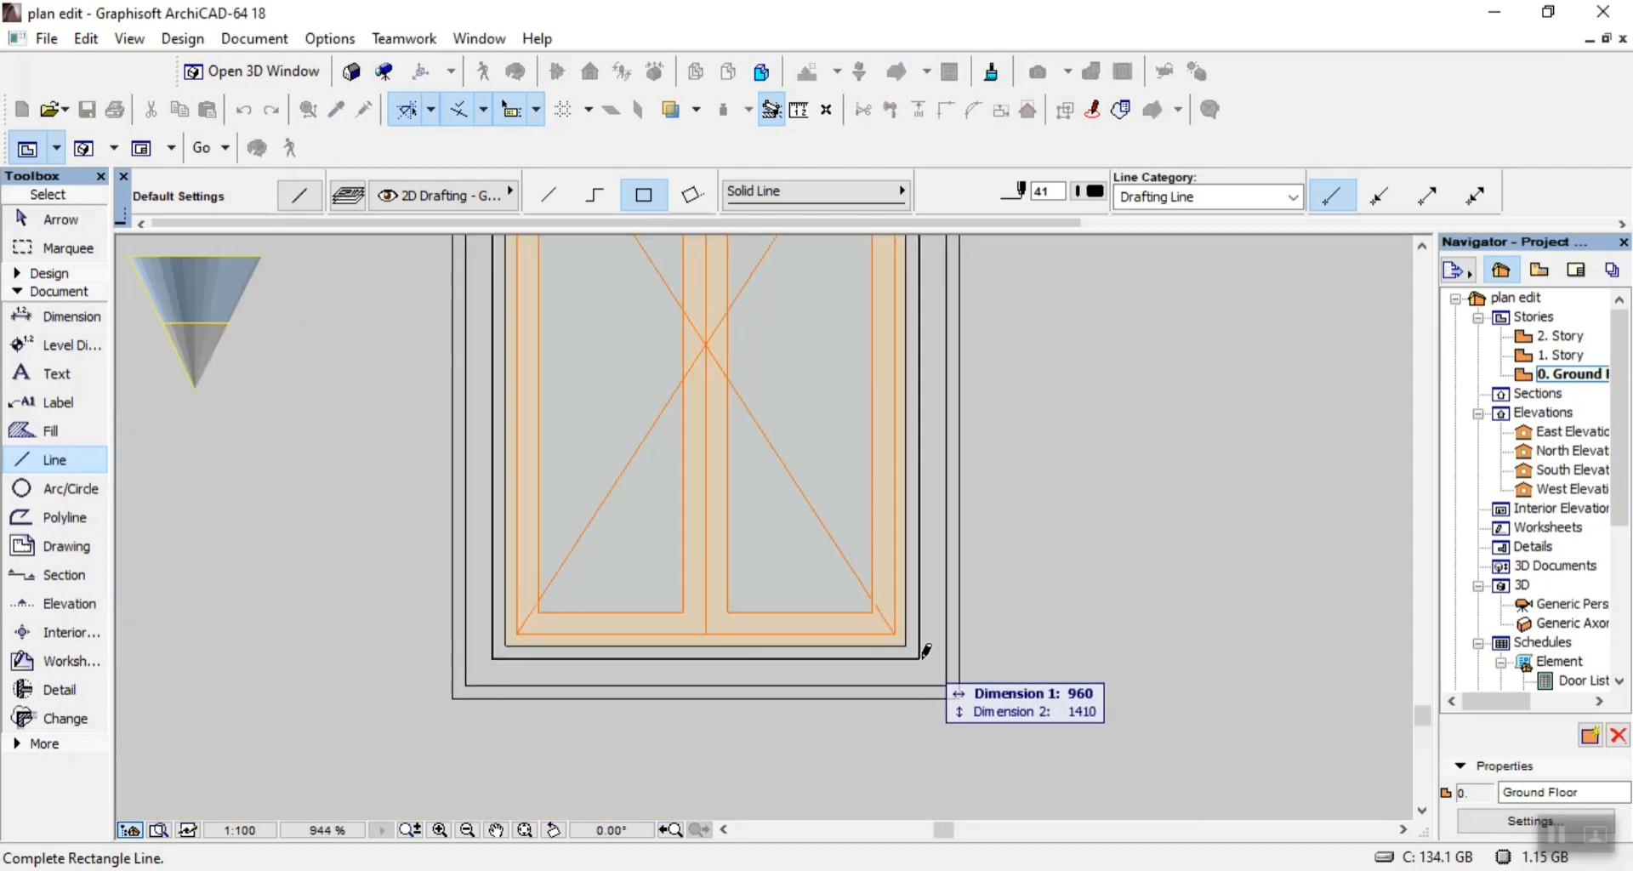
{"action": "left_click", "coordinate": [921, 657]}
{"action": "left_click", "coordinate": [906, 636]}
{"action": "scroll", "coordinate": [906, 636], "scroll_direction": "down", "scroll_amount": 5}
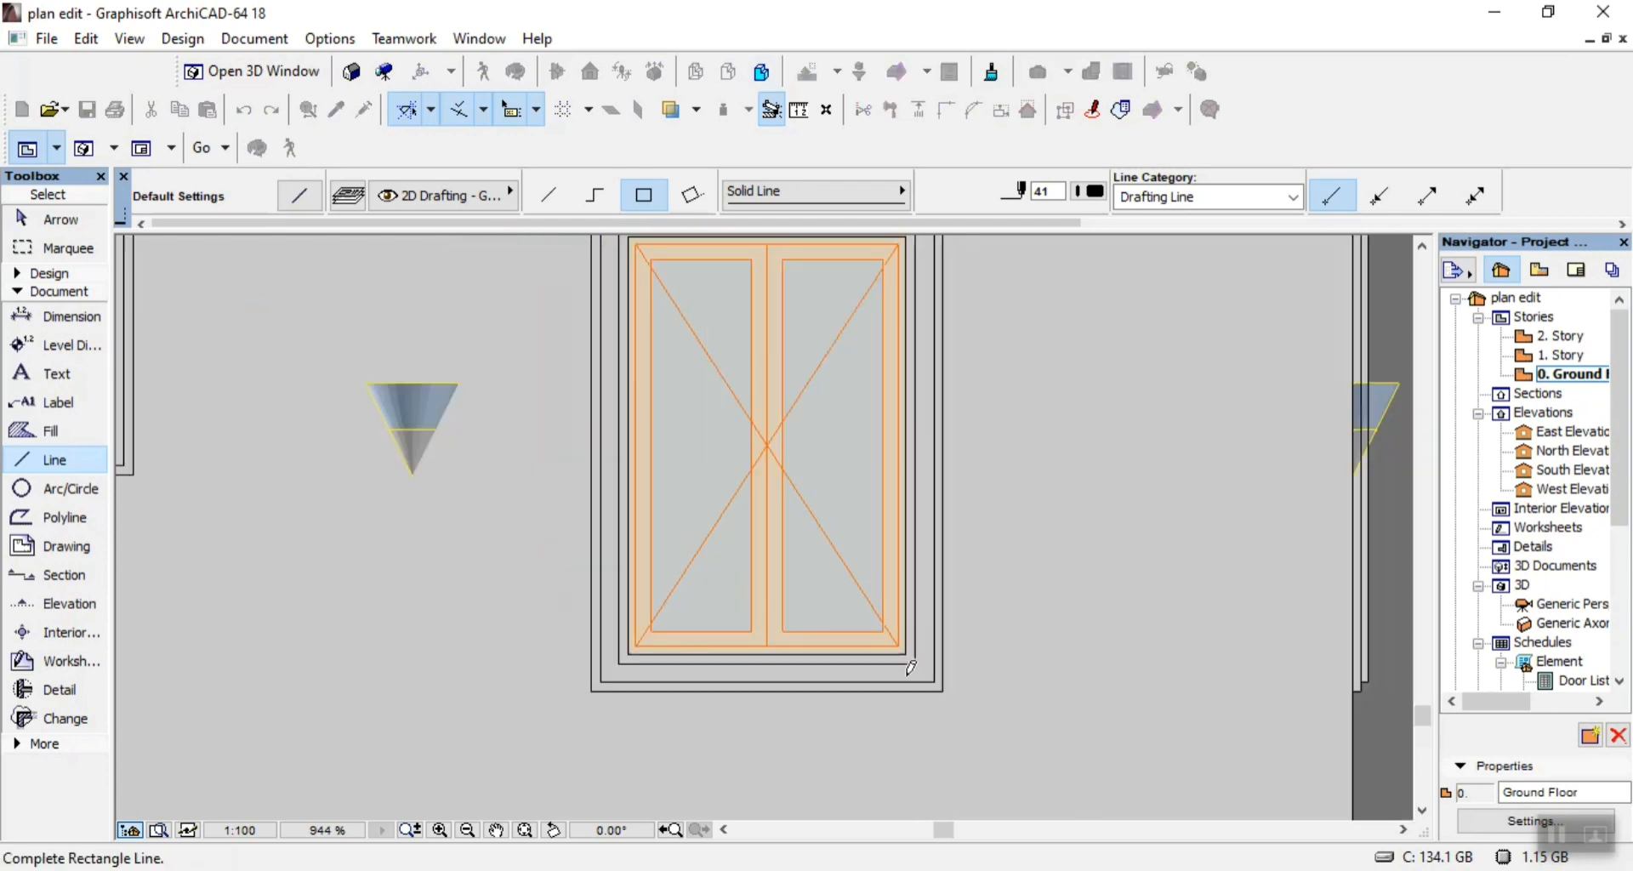
{"action": "scroll", "coordinate": [725, 370], "scroll_direction": "up", "scroll_amount": 5}
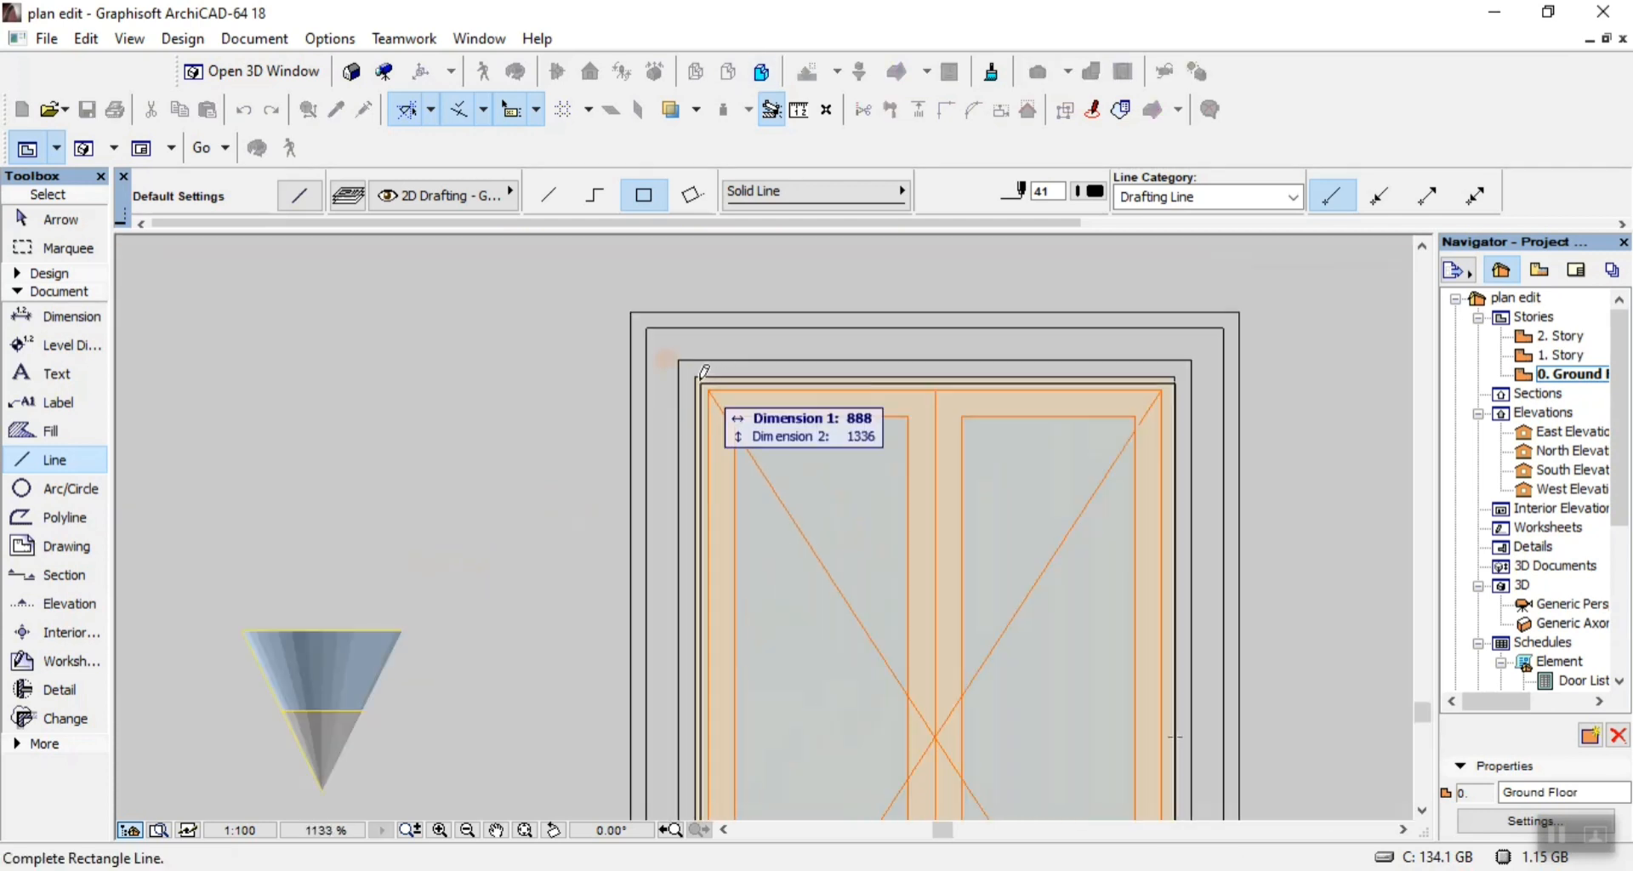
{"action": "left_click", "coordinate": [711, 387]}
Outline that window's sash frame and its two glass panes with rectangles of lines, the left pane 325 by 1200.
{"action": "left_click", "coordinate": [710, 384]}
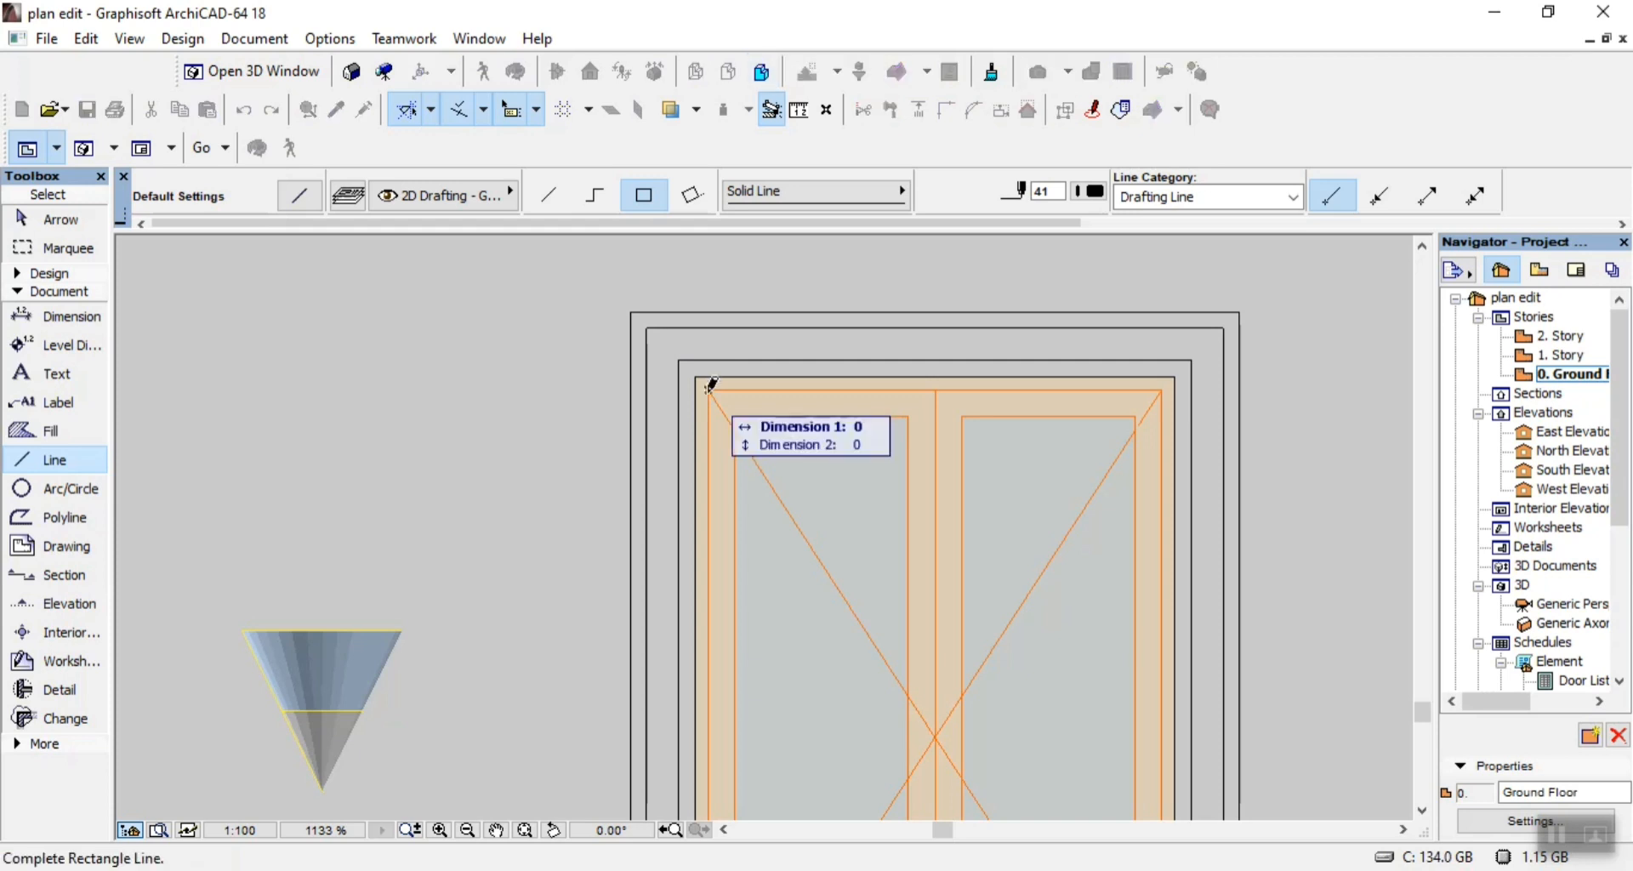
{"action": "scroll", "coordinate": [710, 384], "scroll_direction": "down", "scroll_amount": 3}
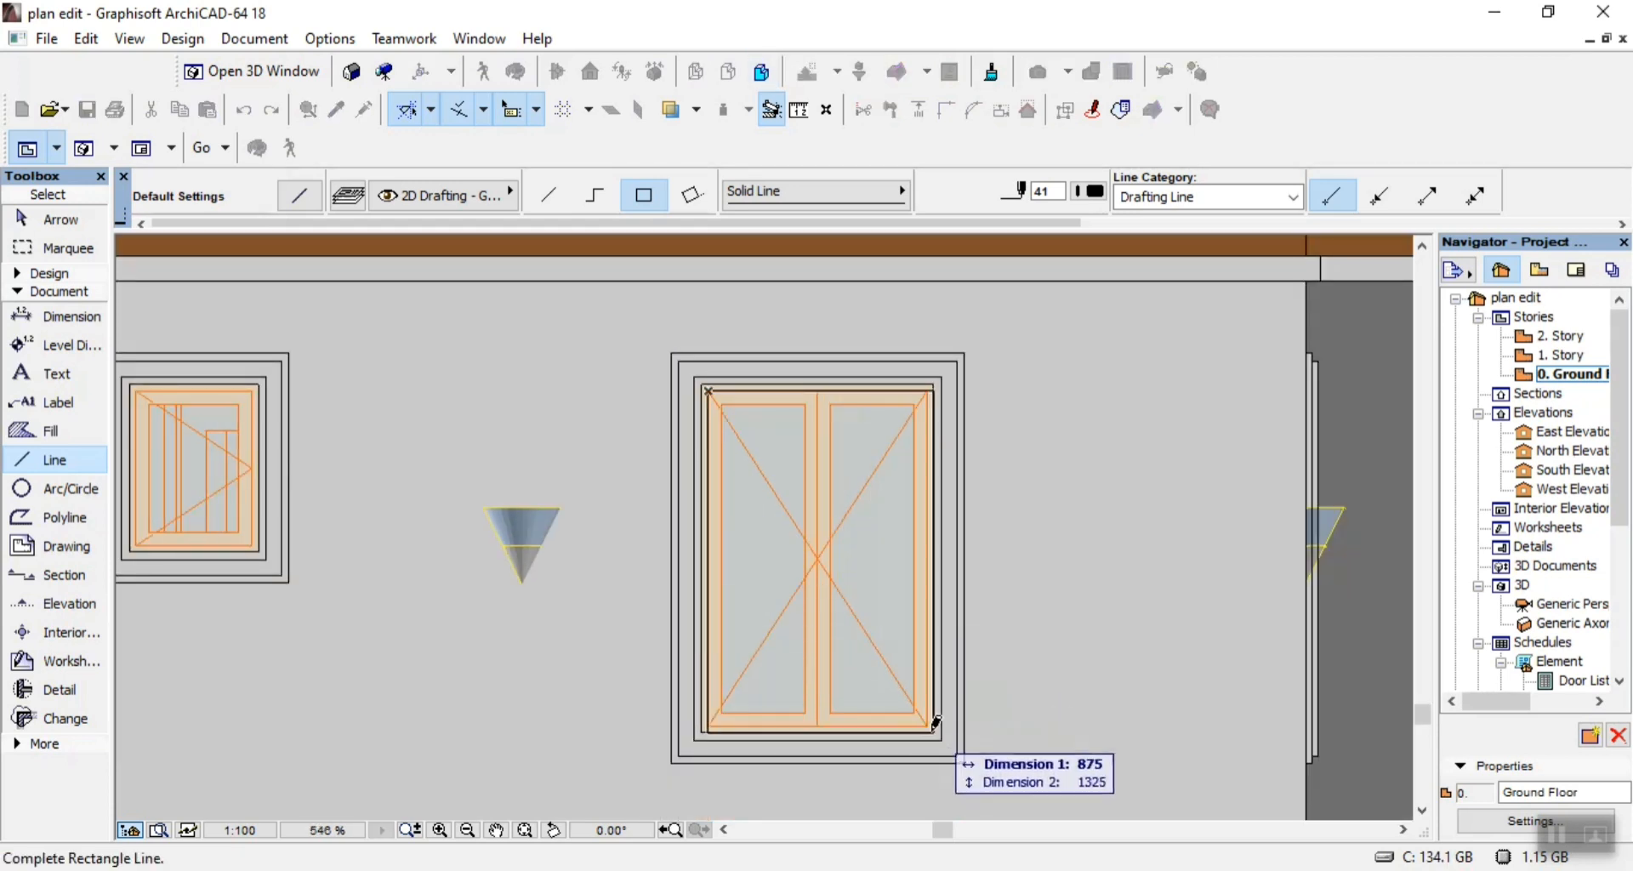
{"action": "left_click", "coordinate": [922, 697]}
{"action": "left_click", "coordinate": [915, 706]}
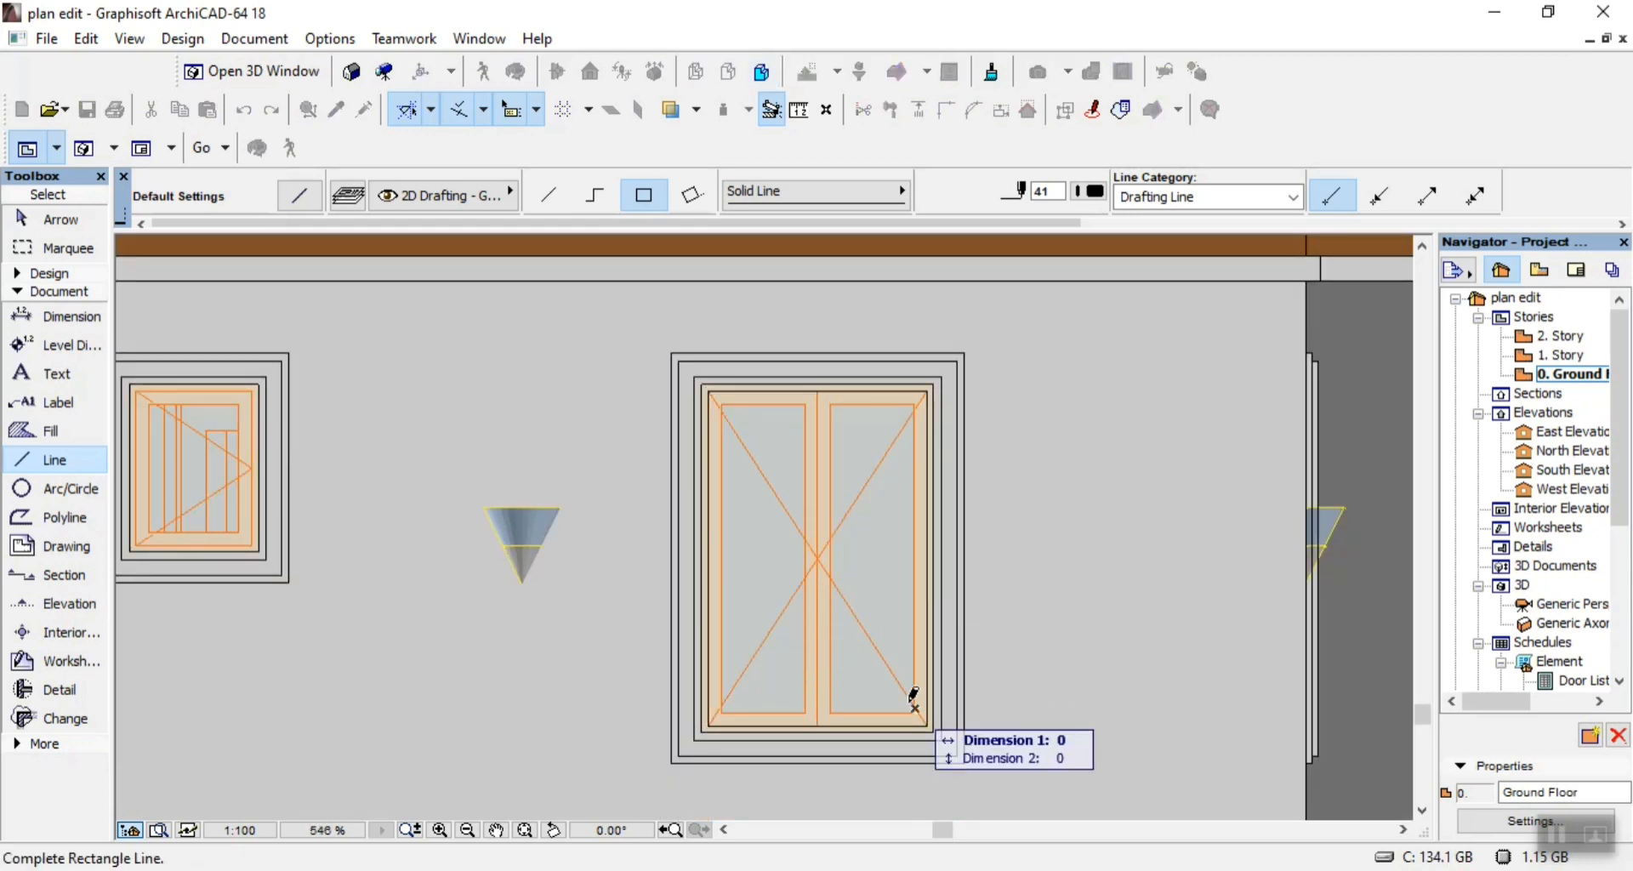
{"action": "left_click", "coordinate": [830, 404]}
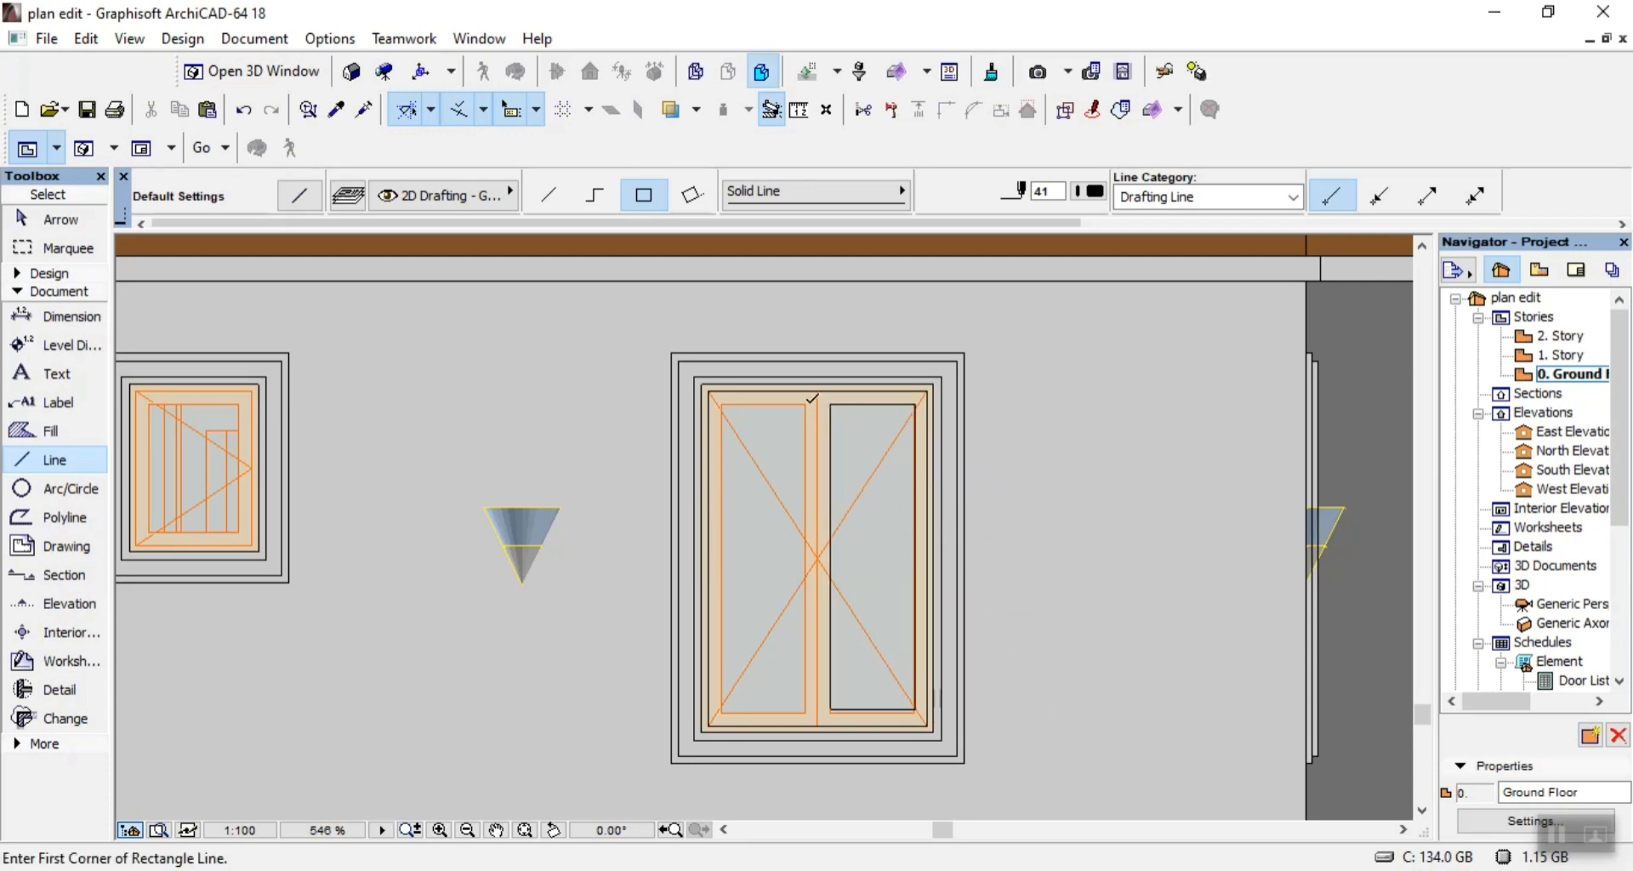
{"action": "left_click", "coordinate": [805, 404]}
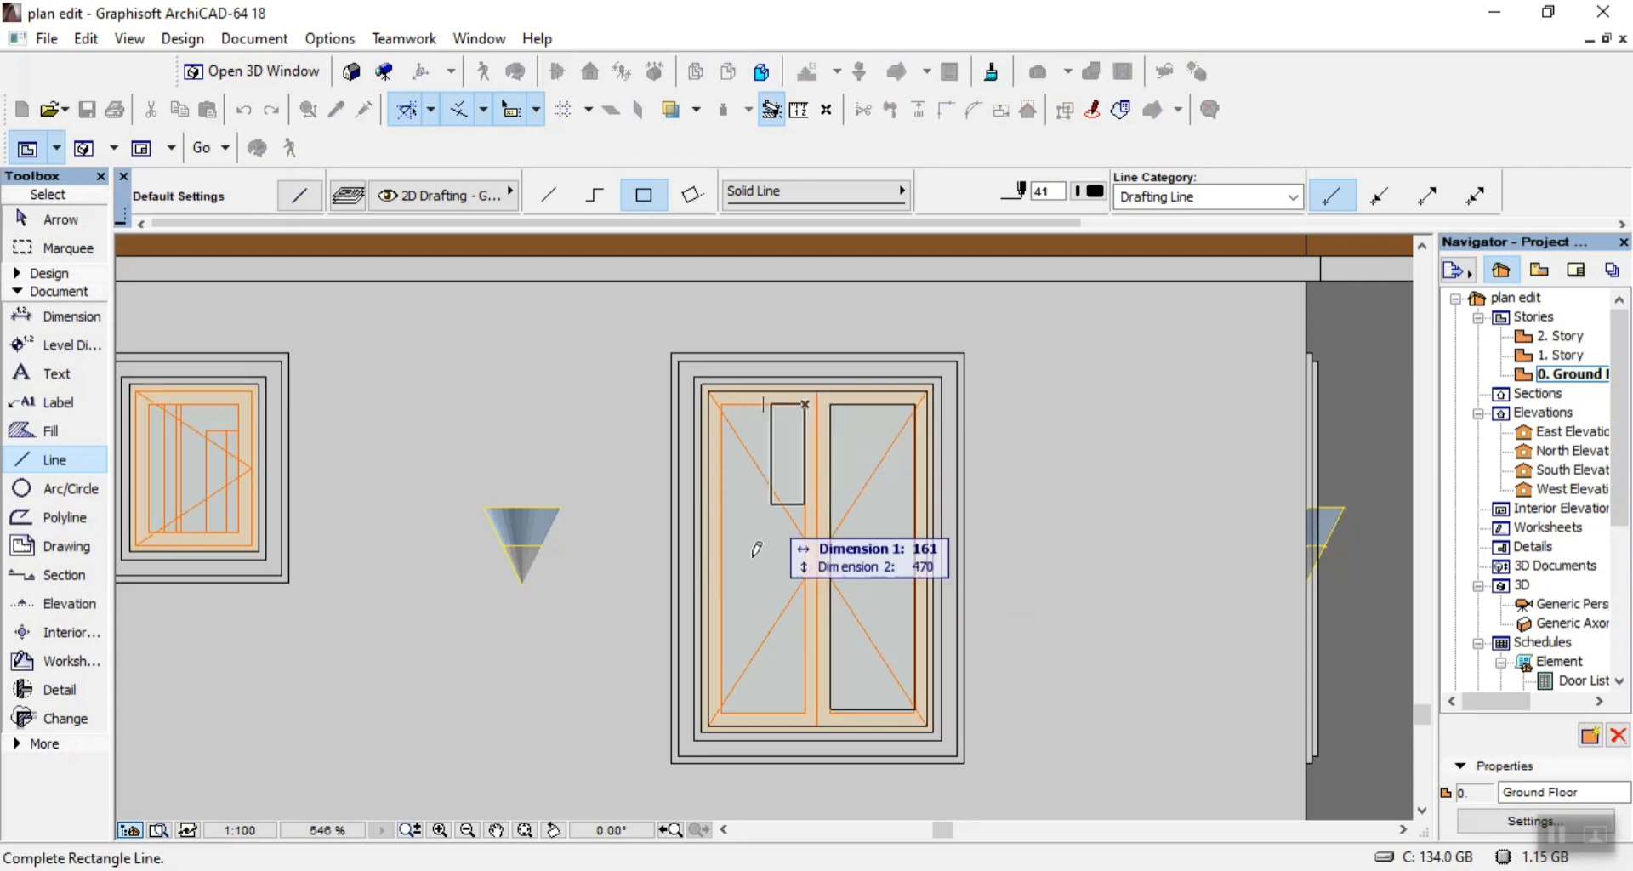
{"action": "left_click", "coordinate": [722, 711]}
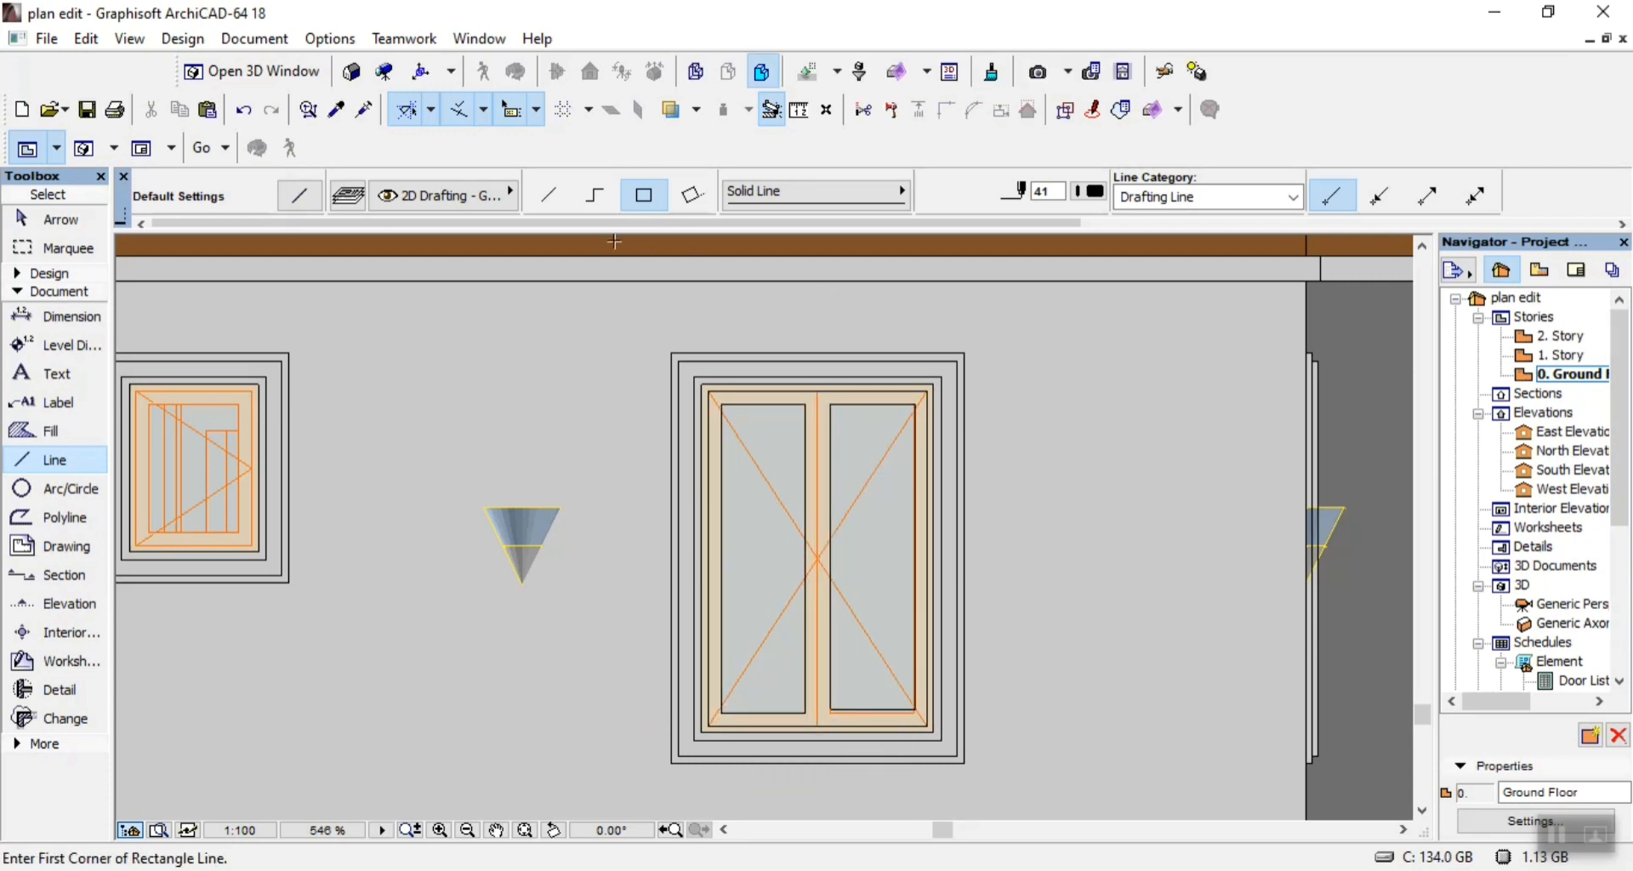
Draw a single vertical line down the middle of the window where its two sashes meet.
{"action": "left_click", "coordinate": [548, 195]}
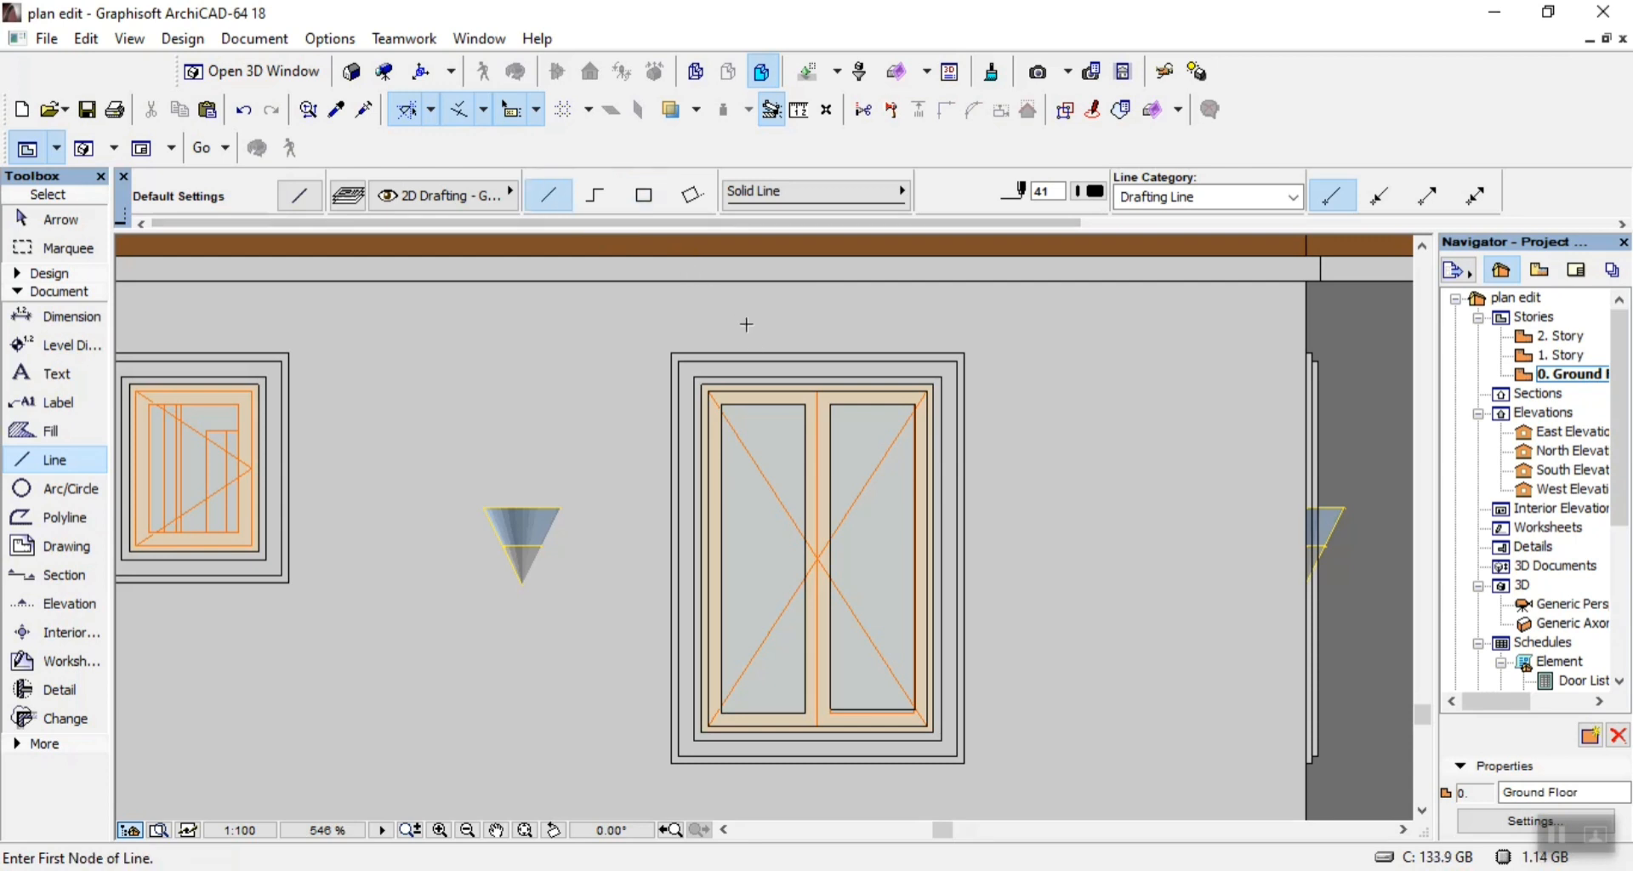
{"action": "left_click", "coordinate": [817, 391]}
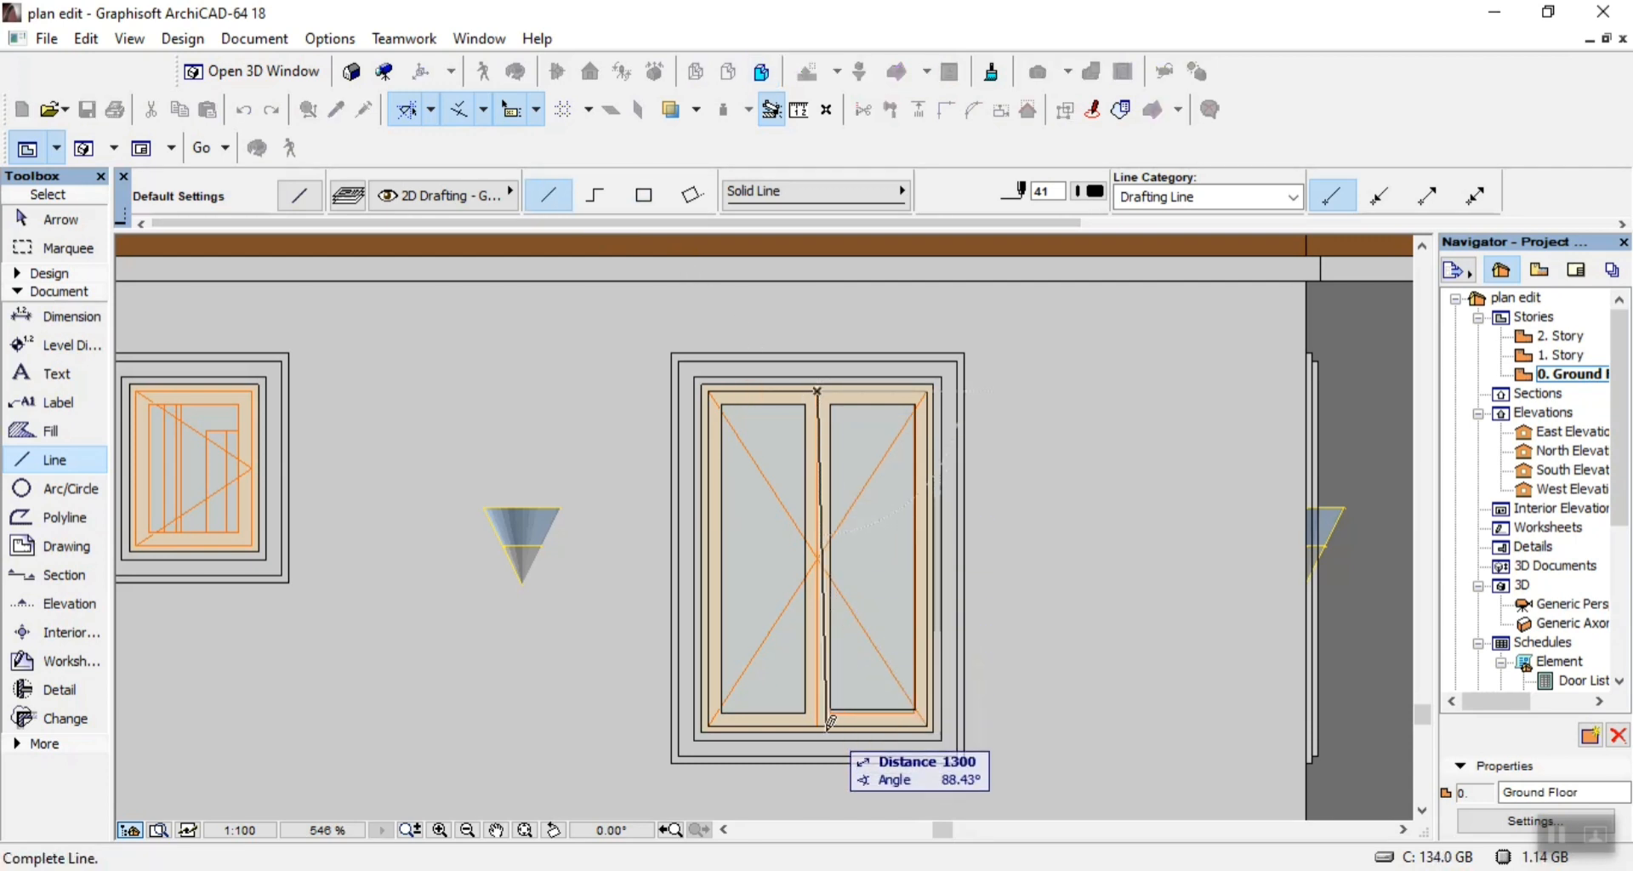
{"action": "left_click", "coordinate": [821, 721]}
{"action": "scroll", "coordinate": [927, 684], "scroll_direction": "down", "scroll_amount": 3}
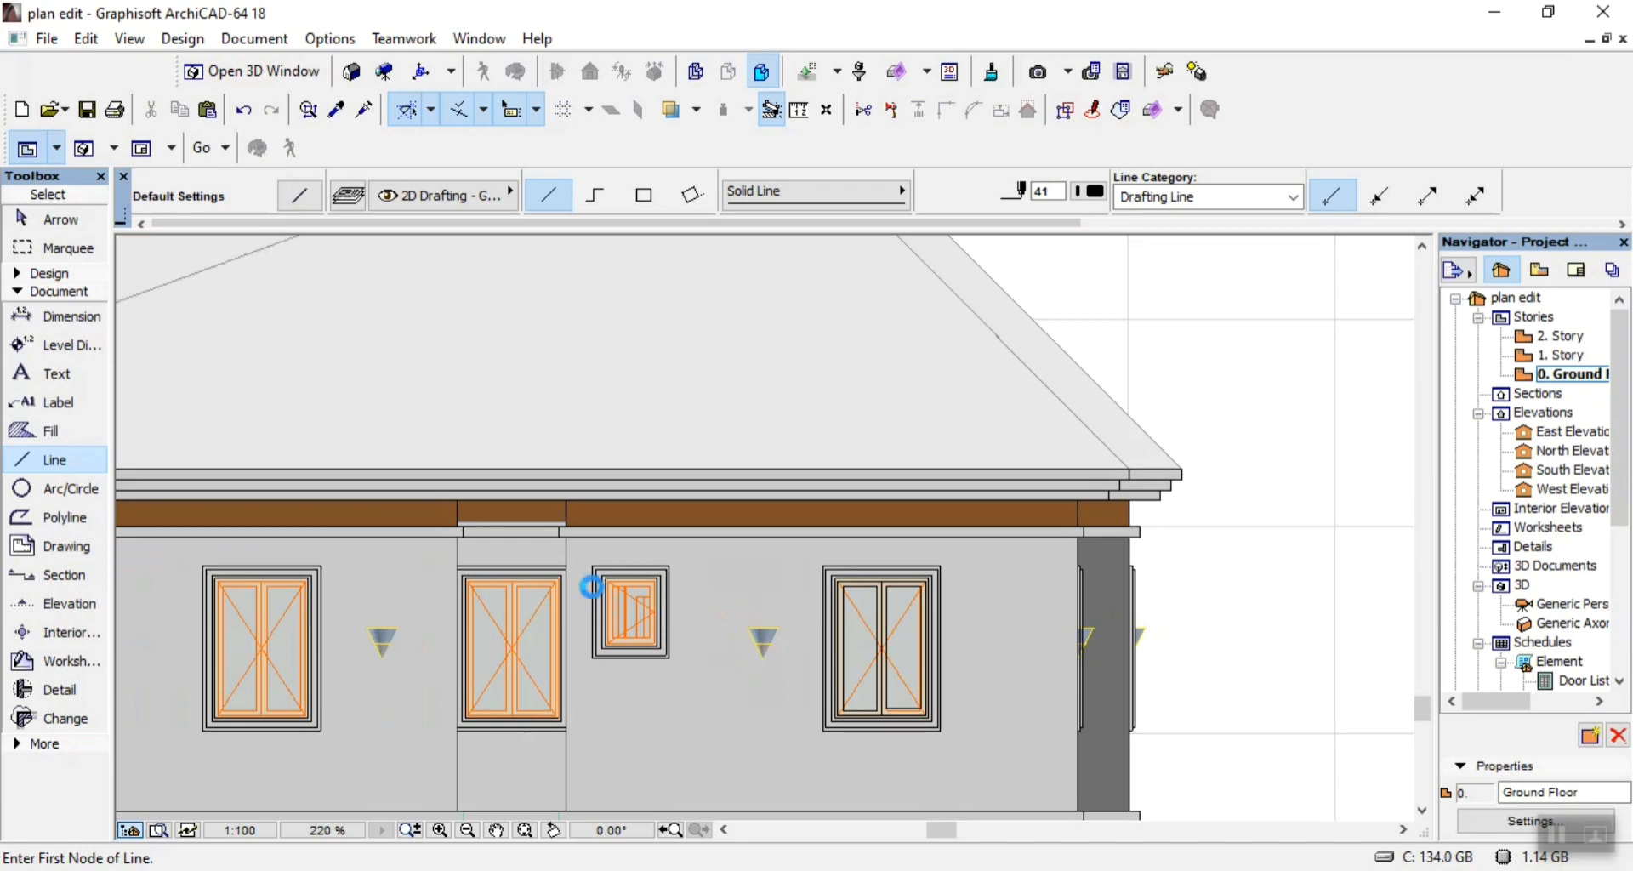
Outline the outer surround of the neighbouring small window with two nested rectangles of lines.
{"action": "scroll", "coordinate": [592, 587], "scroll_direction": "up", "scroll_amount": 3}
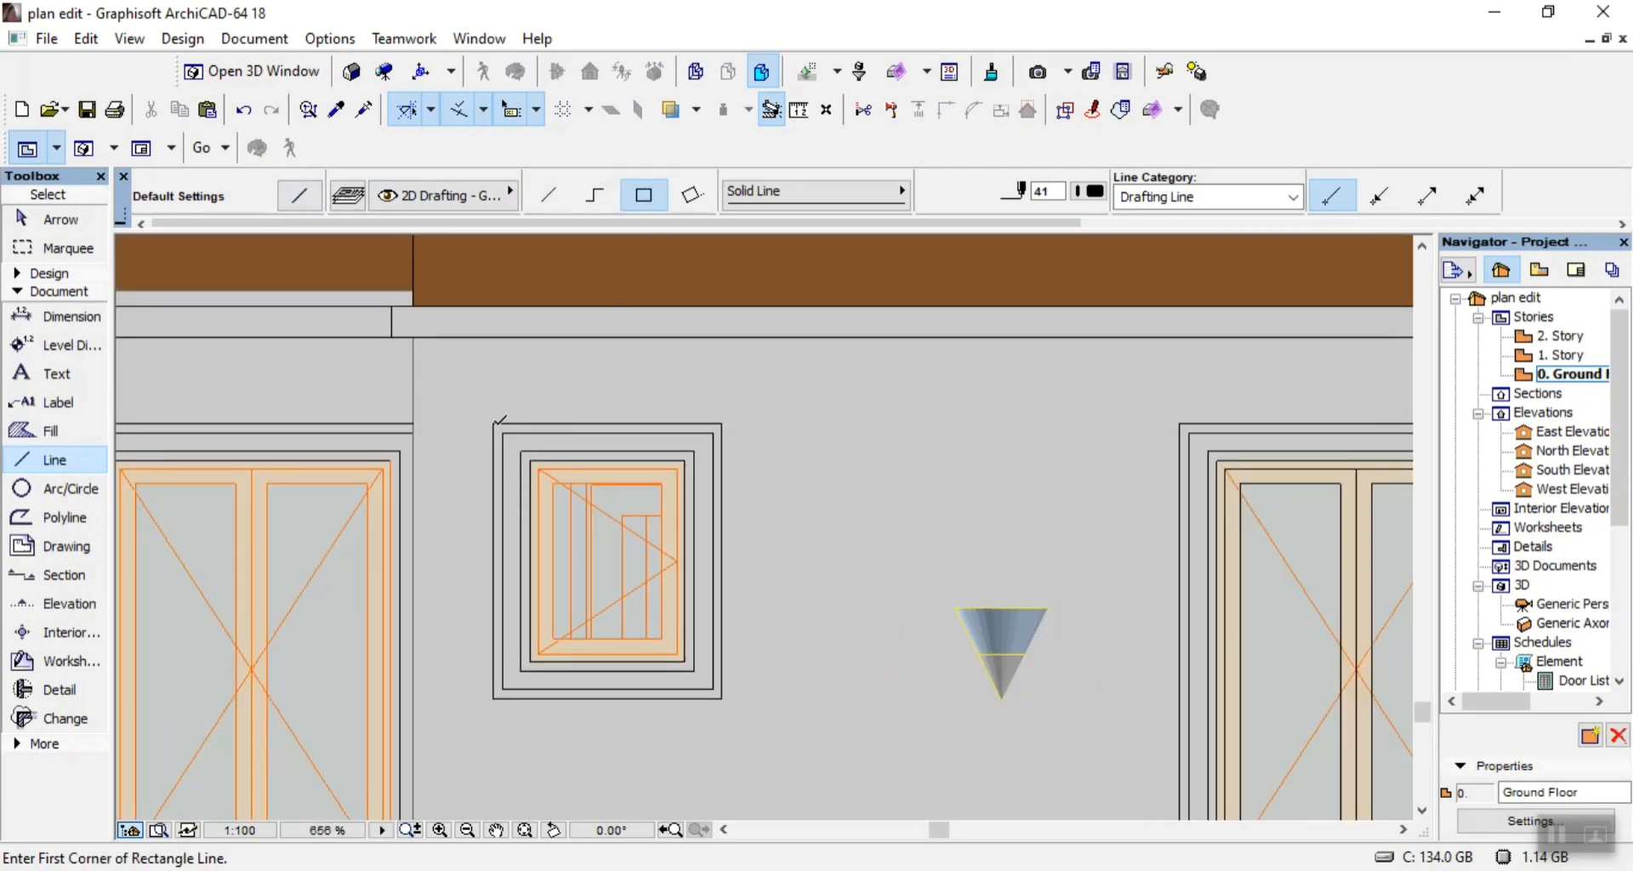
{"action": "left_click", "coordinate": [494, 422]}
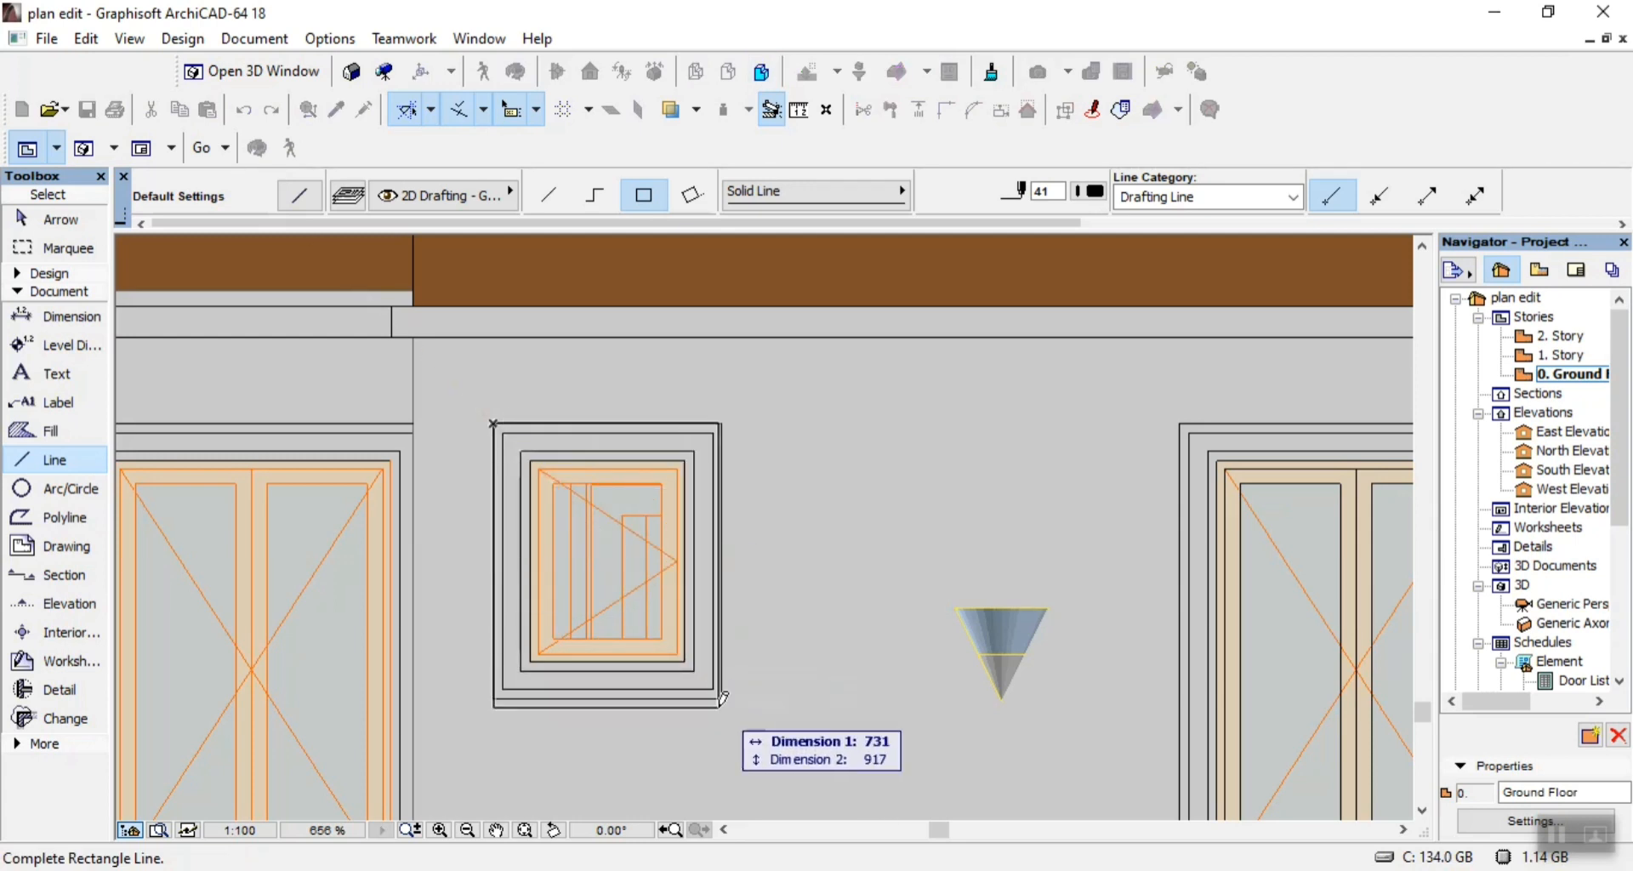
{"action": "left_click", "coordinate": [721, 697]}
{"action": "left_click", "coordinate": [713, 689]}
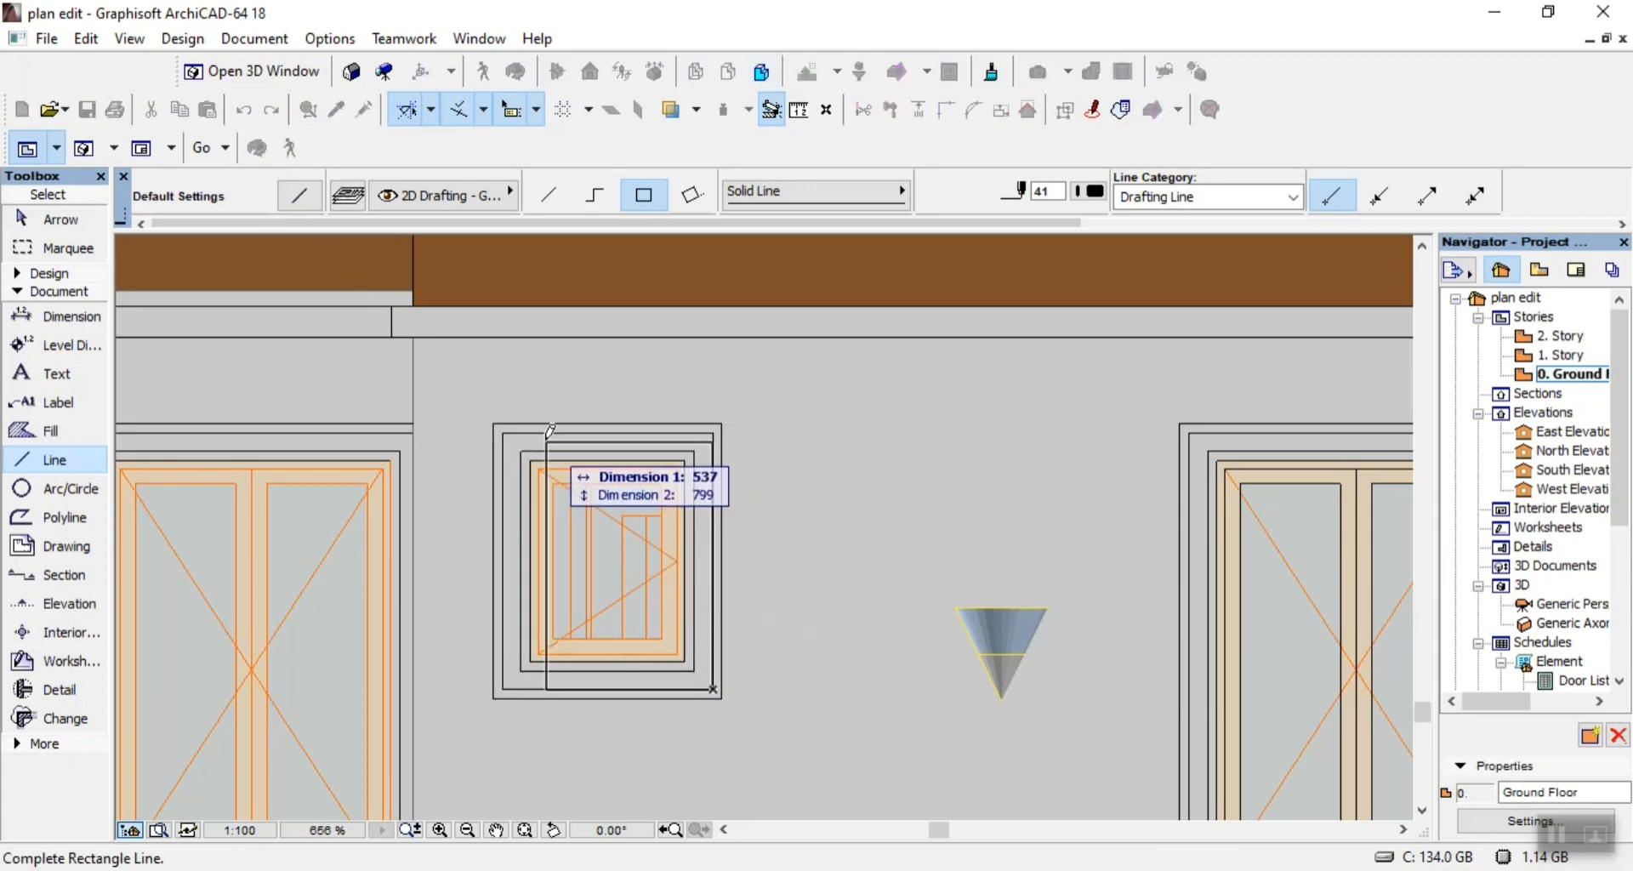
{"action": "left_click", "coordinate": [510, 434]}
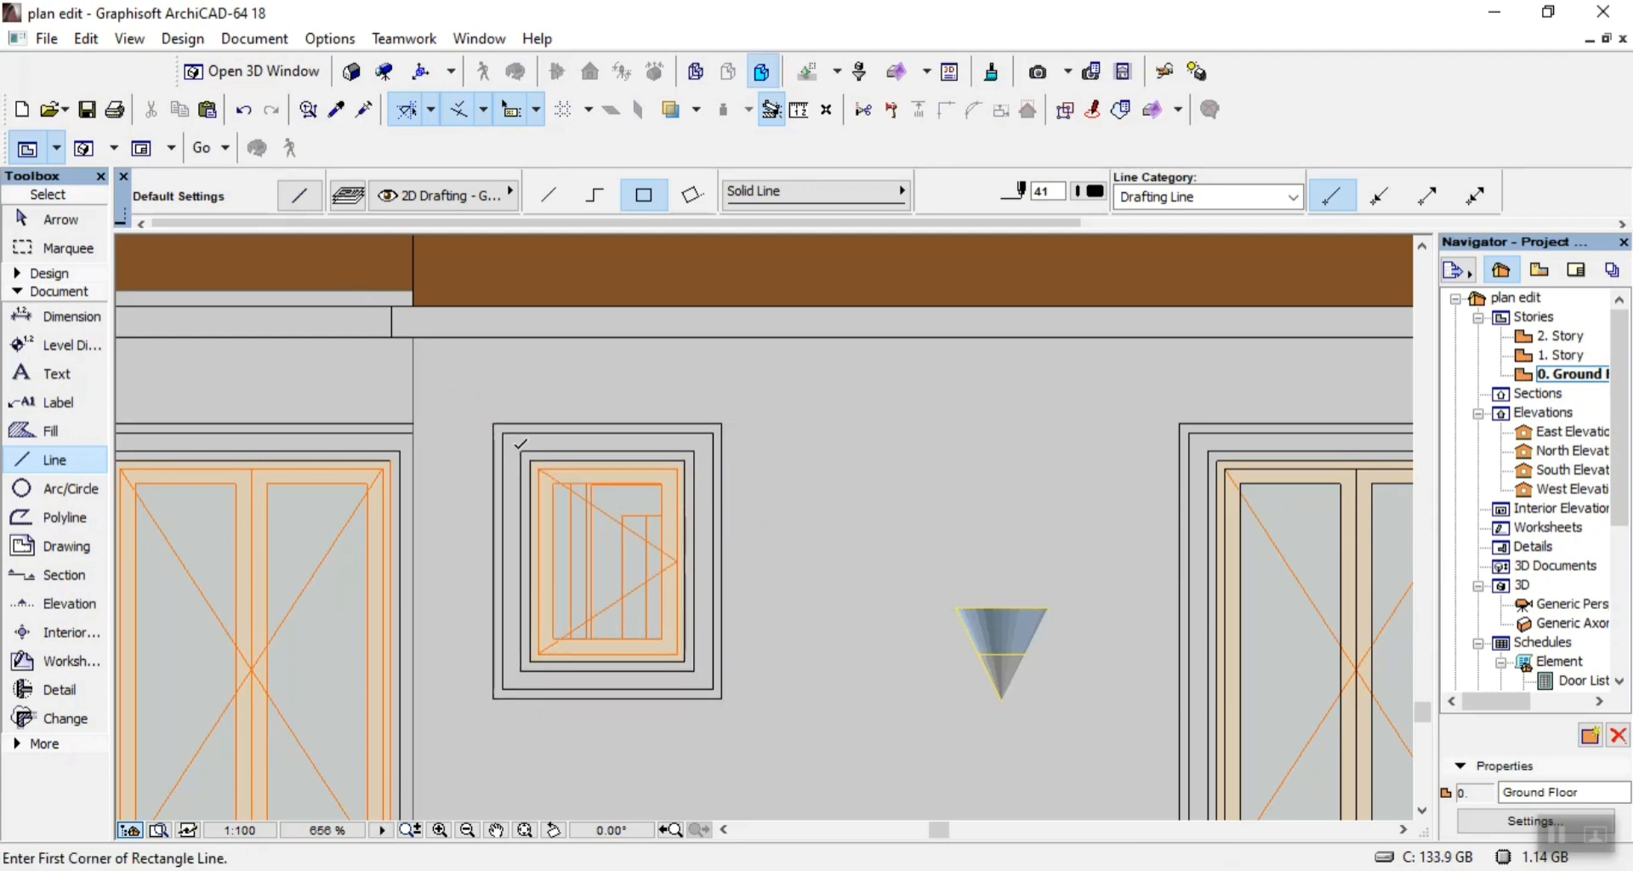
Trace the small window's inner surround with two nested rectangles of lines, the inner one 500 by 650.
{"action": "left_click", "coordinate": [521, 451]}
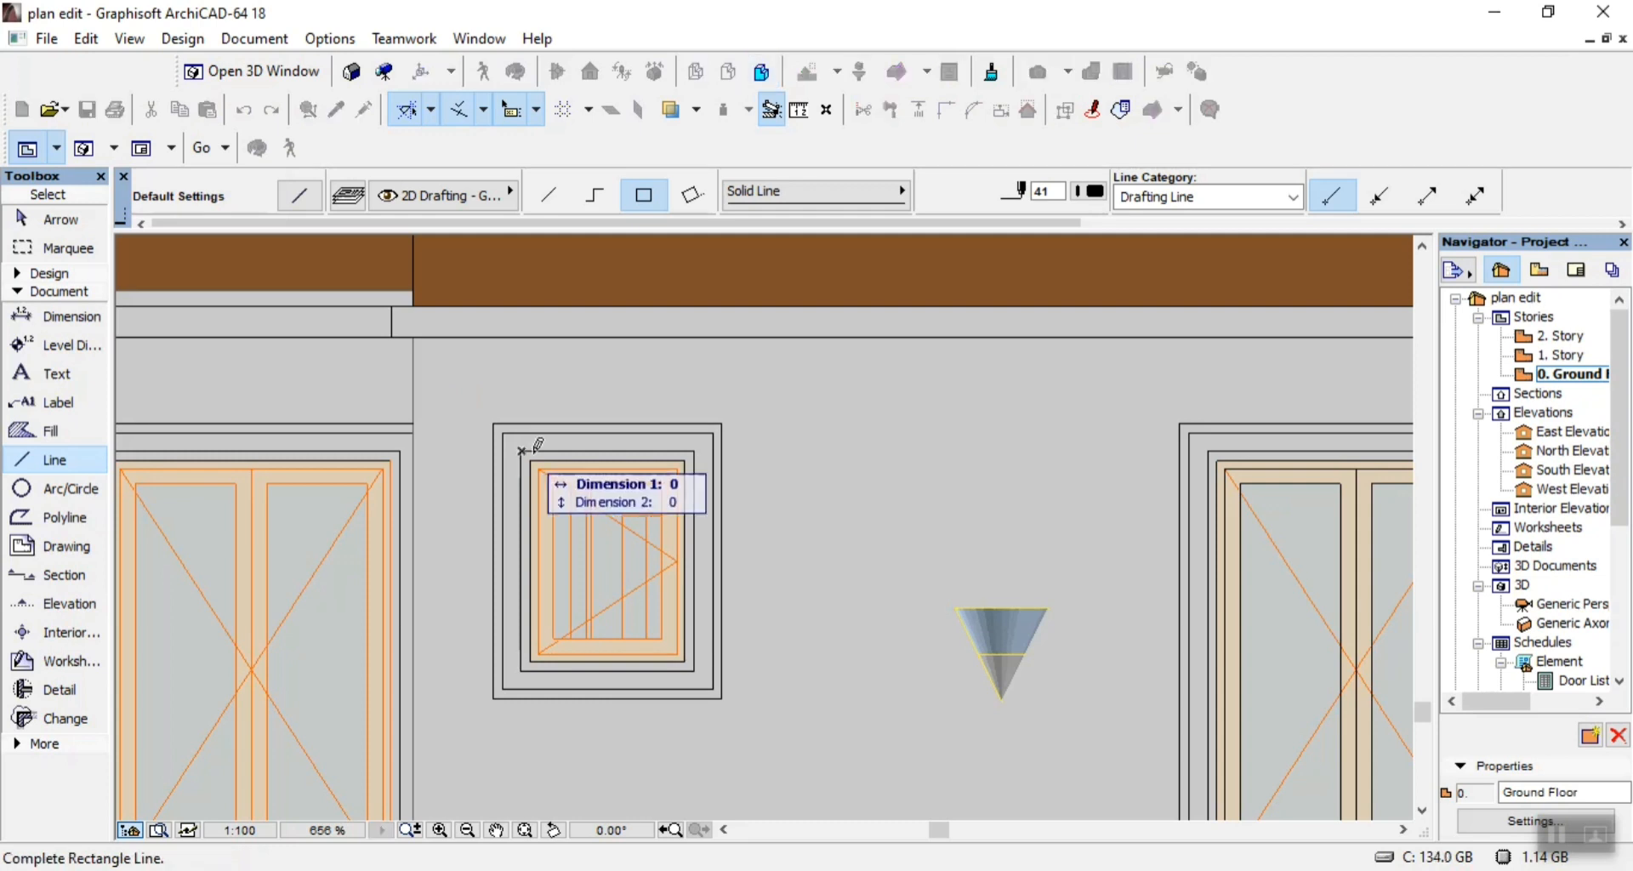
{"action": "left_click", "coordinate": [686, 652]}
{"action": "left_click", "coordinate": [685, 660]}
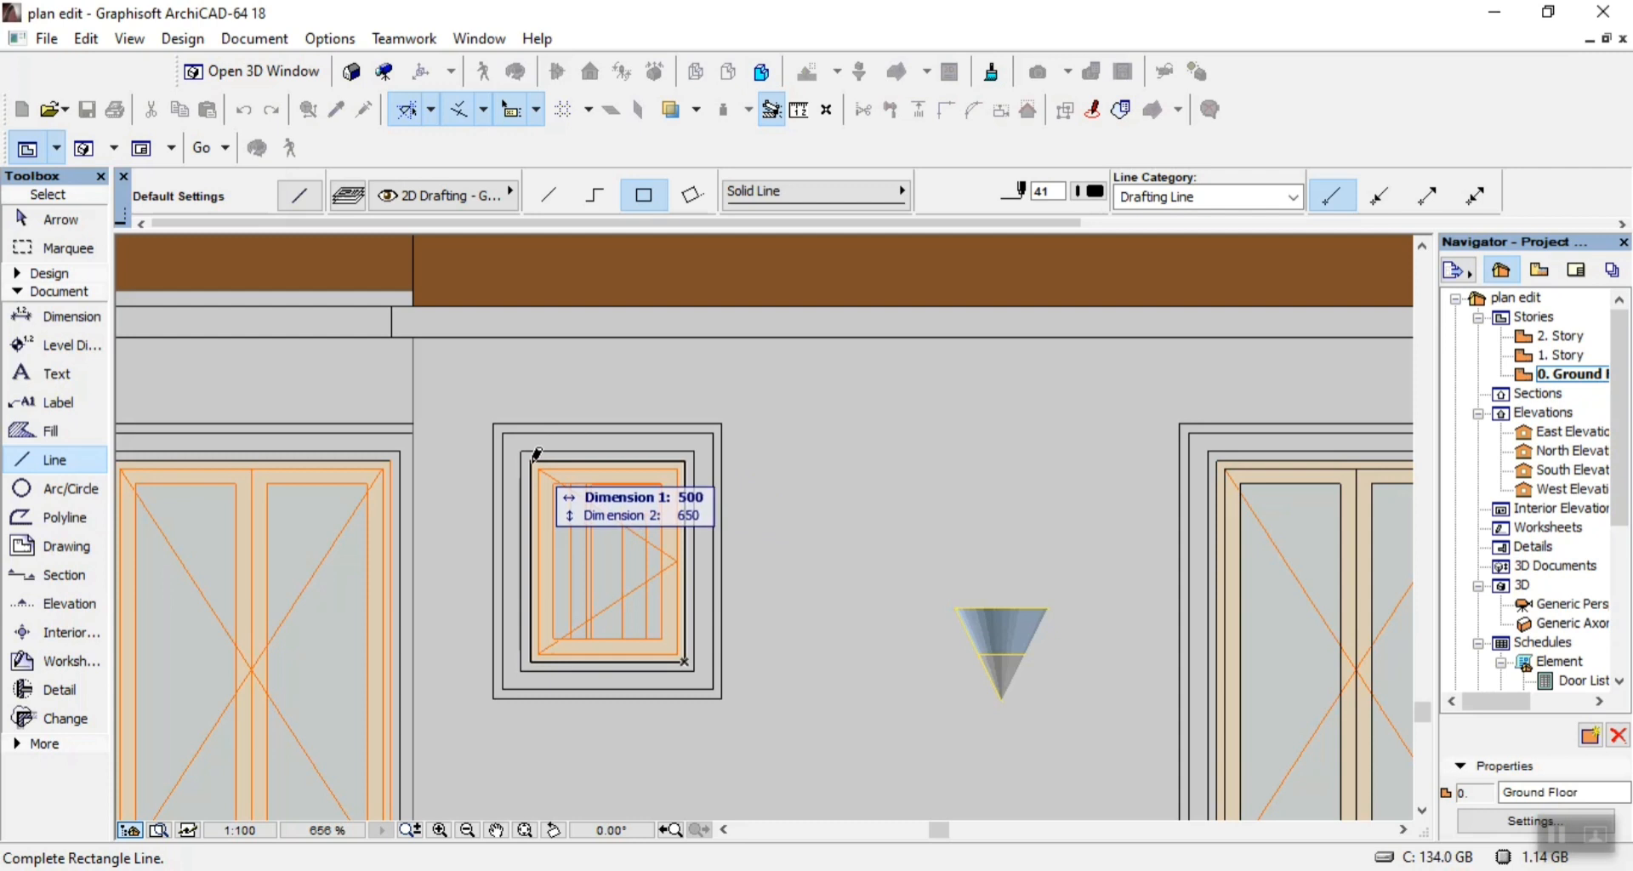
{"action": "left_click", "coordinate": [541, 473]}
Outline the small window's glass pane and its surrounding sash frame with rectangles of lines.
{"action": "left_click", "coordinate": [558, 481]}
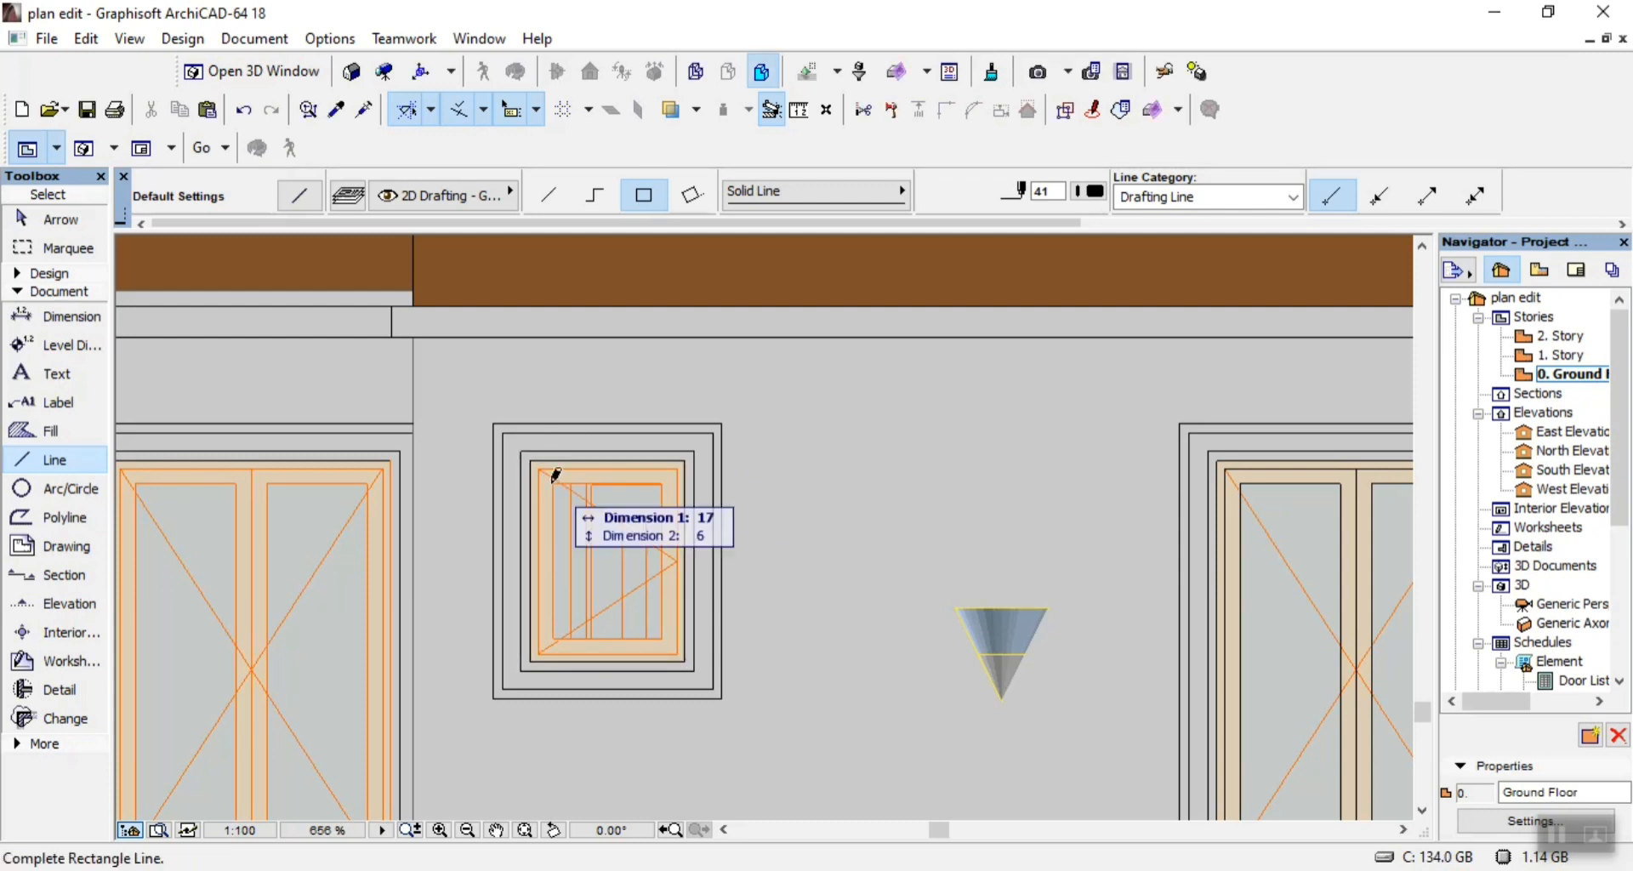
{"action": "left_click", "coordinate": [662, 637]}
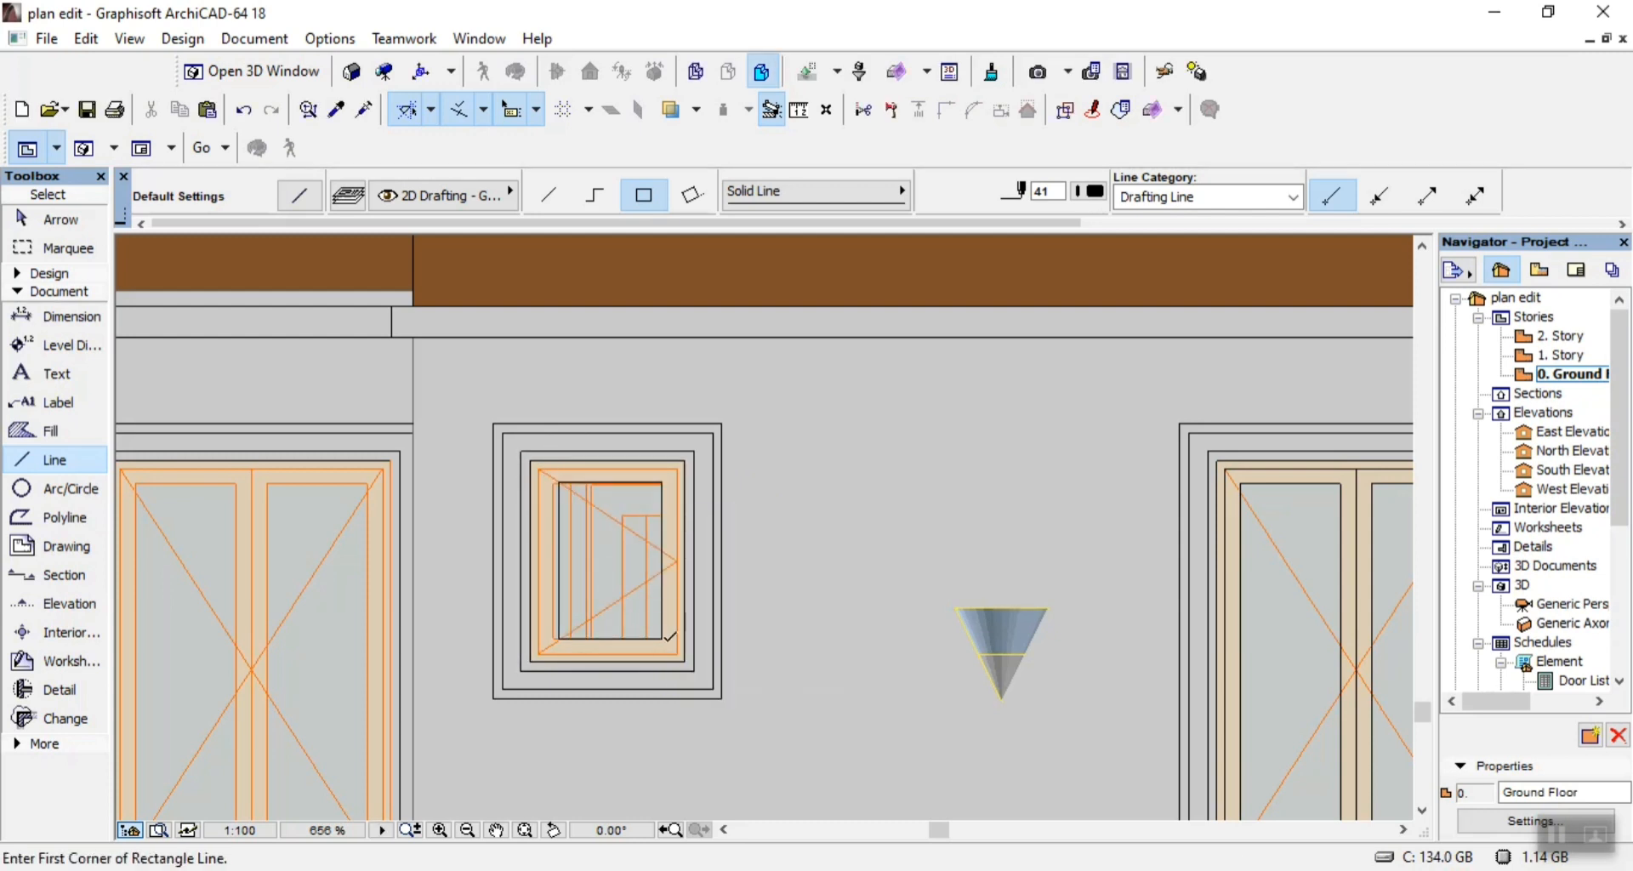
{"action": "left_click", "coordinate": [678, 652]}
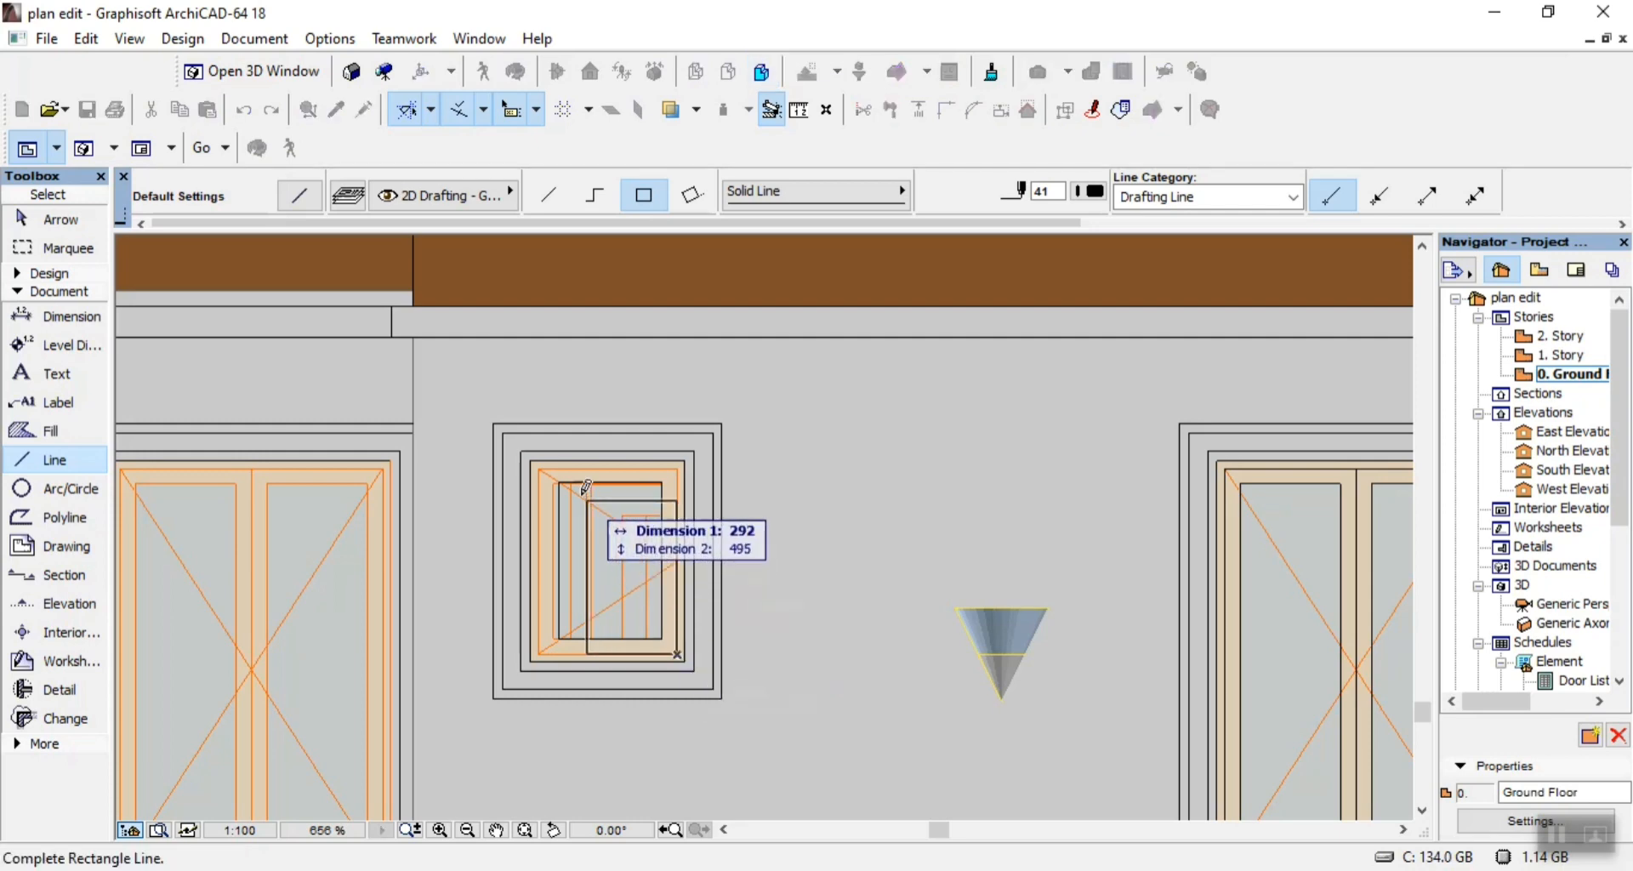
{"action": "left_click", "coordinate": [537, 461]}
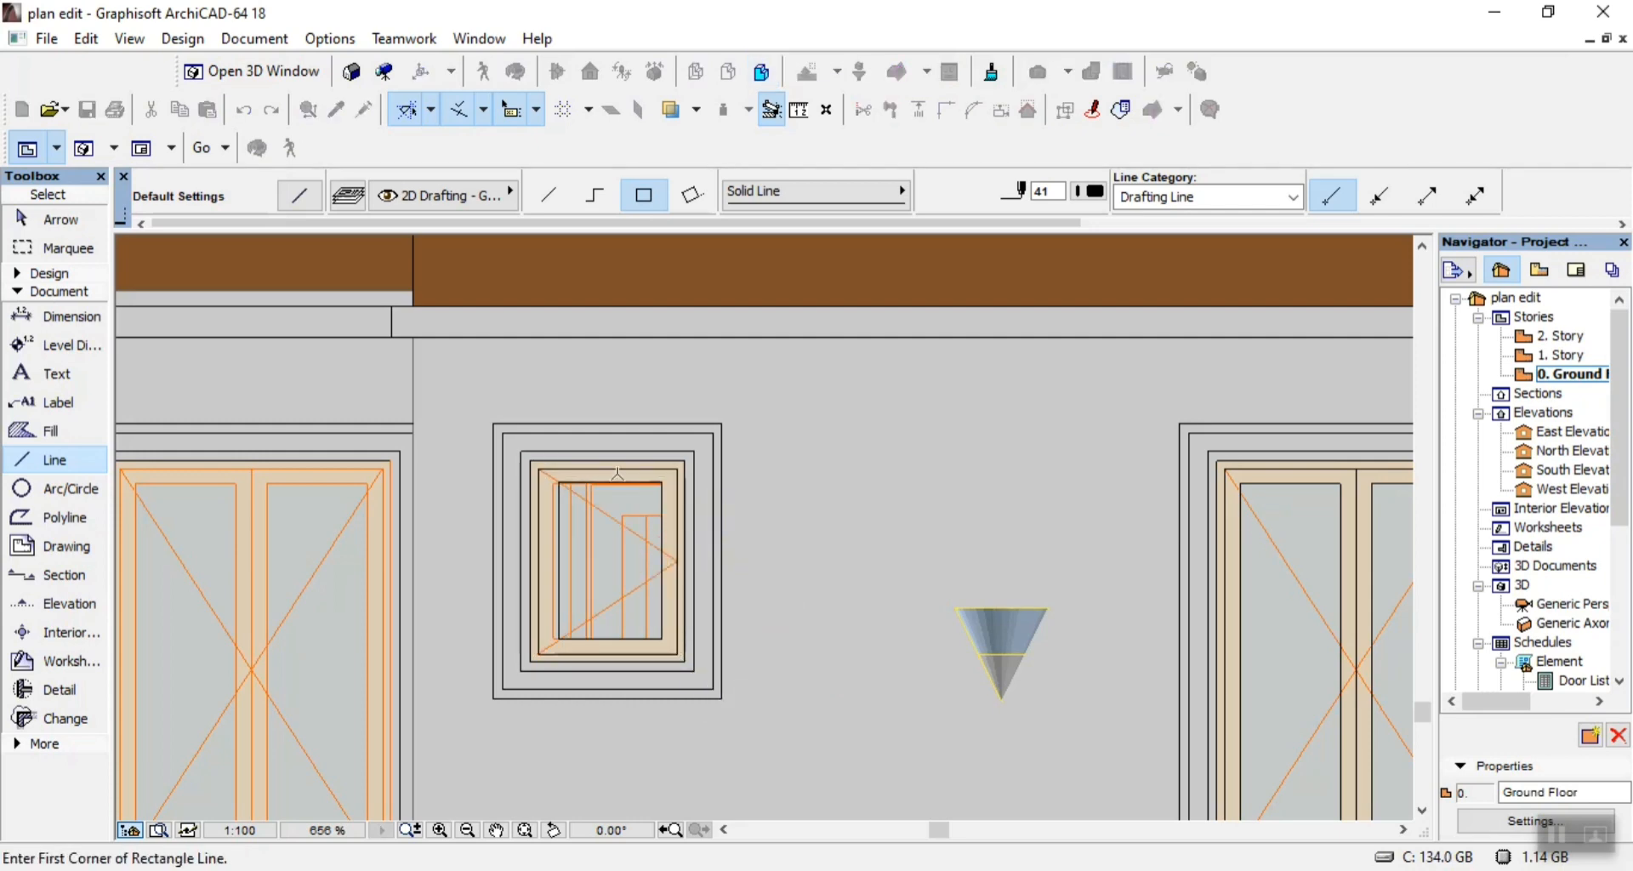
Draw a rectangle of lines 1050 wide around the outer surround of the double window beside the small window.
{"action": "scroll", "coordinate": [613, 573], "scroll_direction": "down", "scroll_amount": 5}
{"action": "scroll", "coordinate": [613, 574], "scroll_direction": "up", "scroll_amount": 2}
{"action": "scroll", "coordinate": [613, 573], "scroll_direction": "up", "scroll_amount": 3}
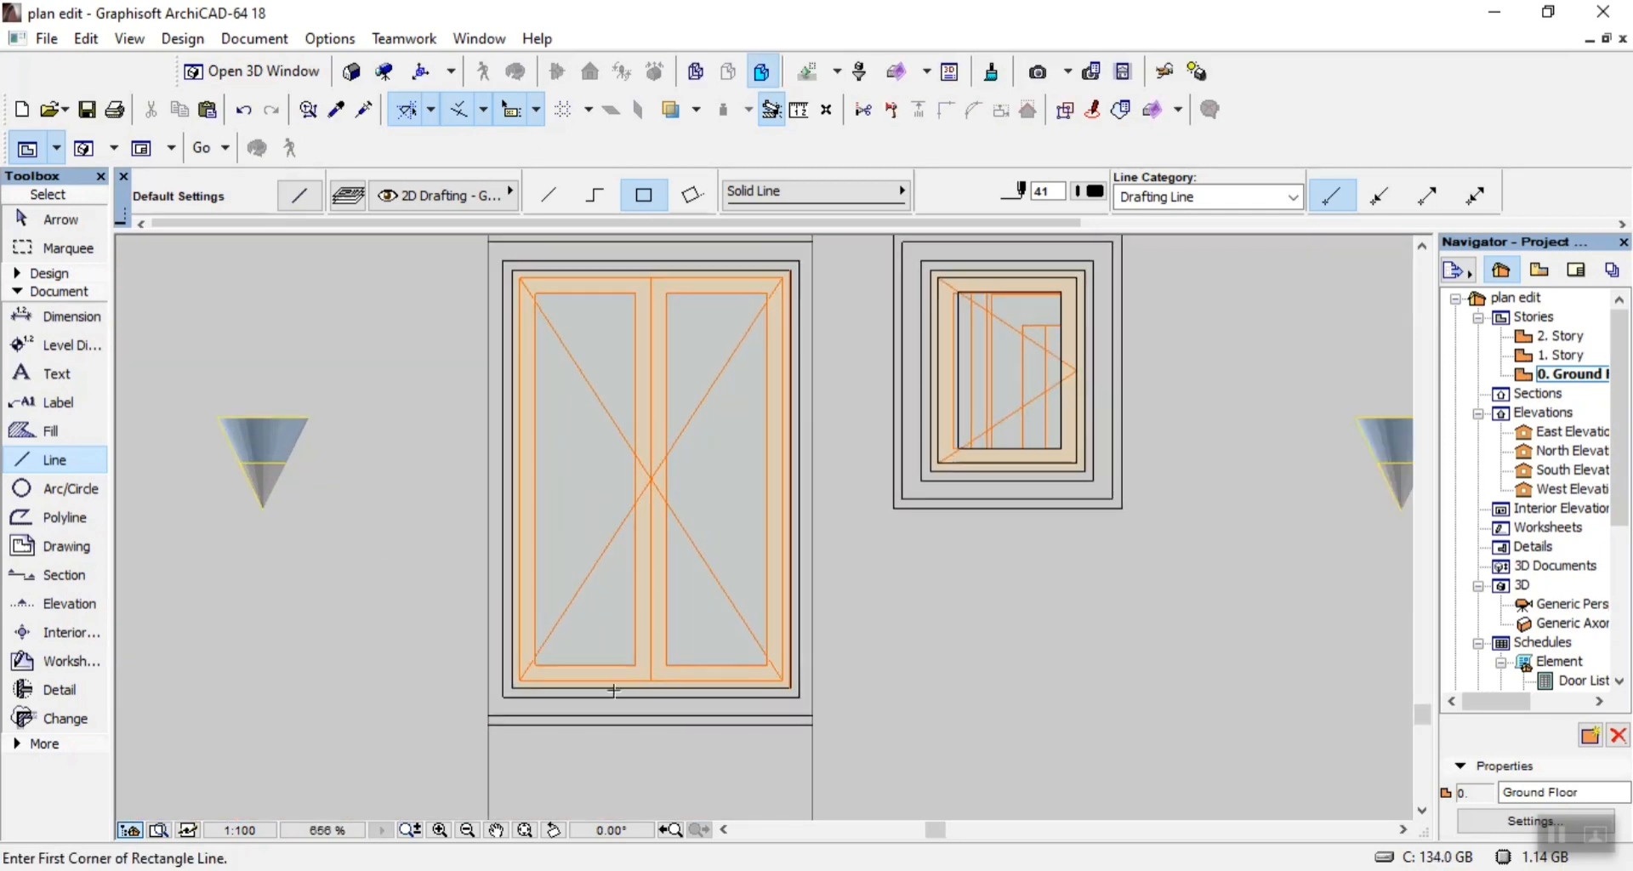
{"action": "left_click", "coordinate": [814, 720]}
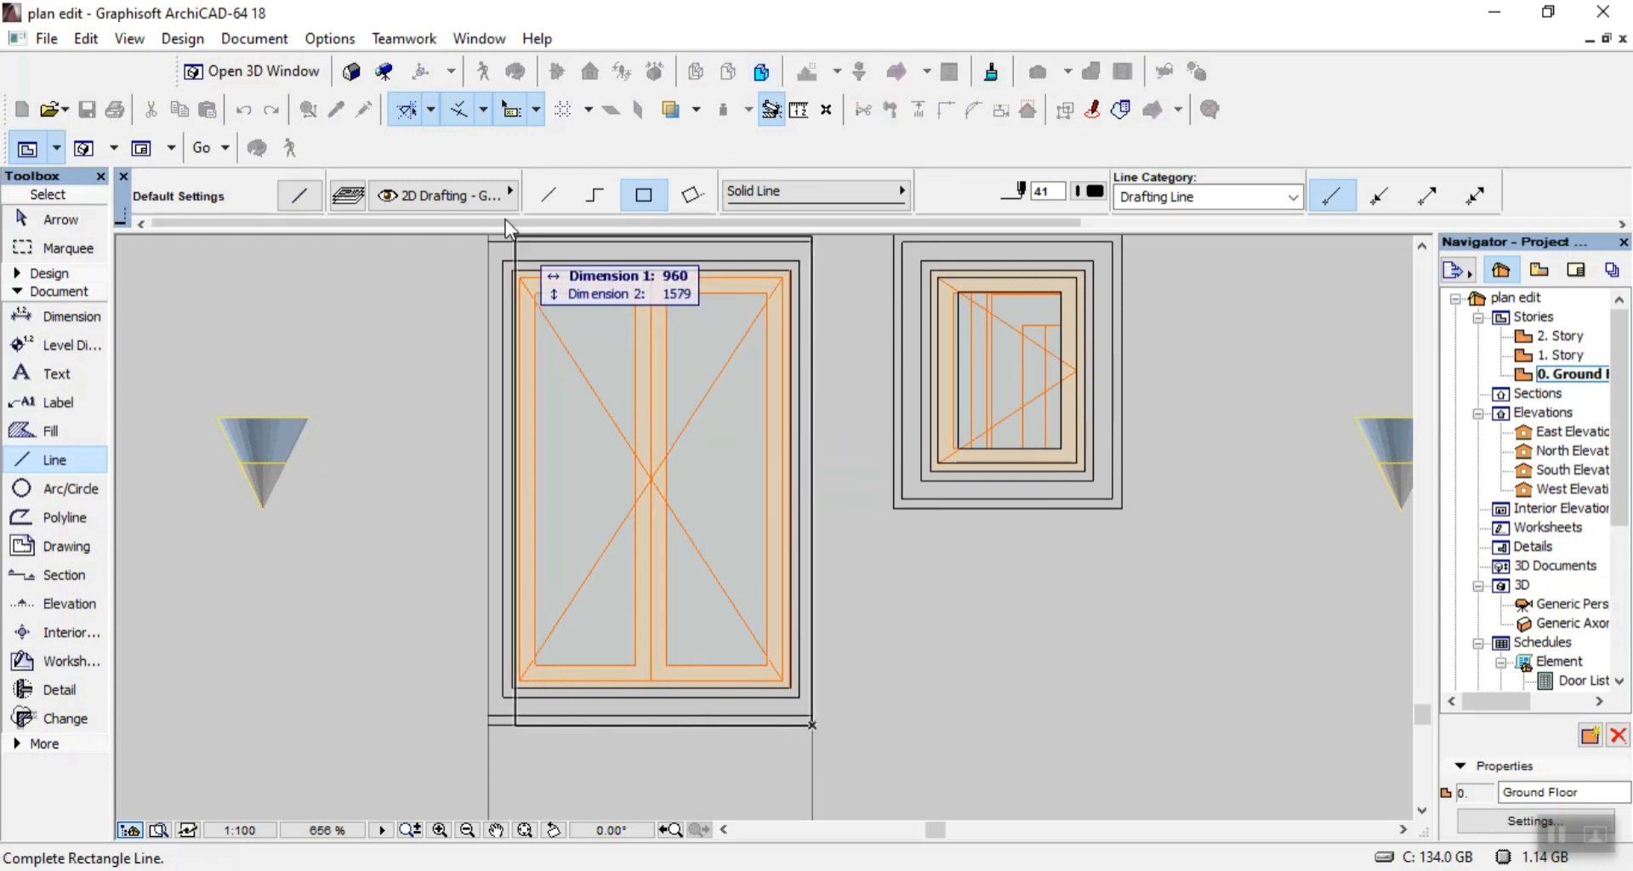
{"action": "scroll", "coordinate": [510, 267], "scroll_direction": "down", "scroll_amount": 3}
{"action": "scroll", "coordinate": [497, 271], "scroll_direction": "up", "scroll_amount": 3}
{"action": "scroll", "coordinate": [498, 271], "scroll_direction": "up", "scroll_amount": 2}
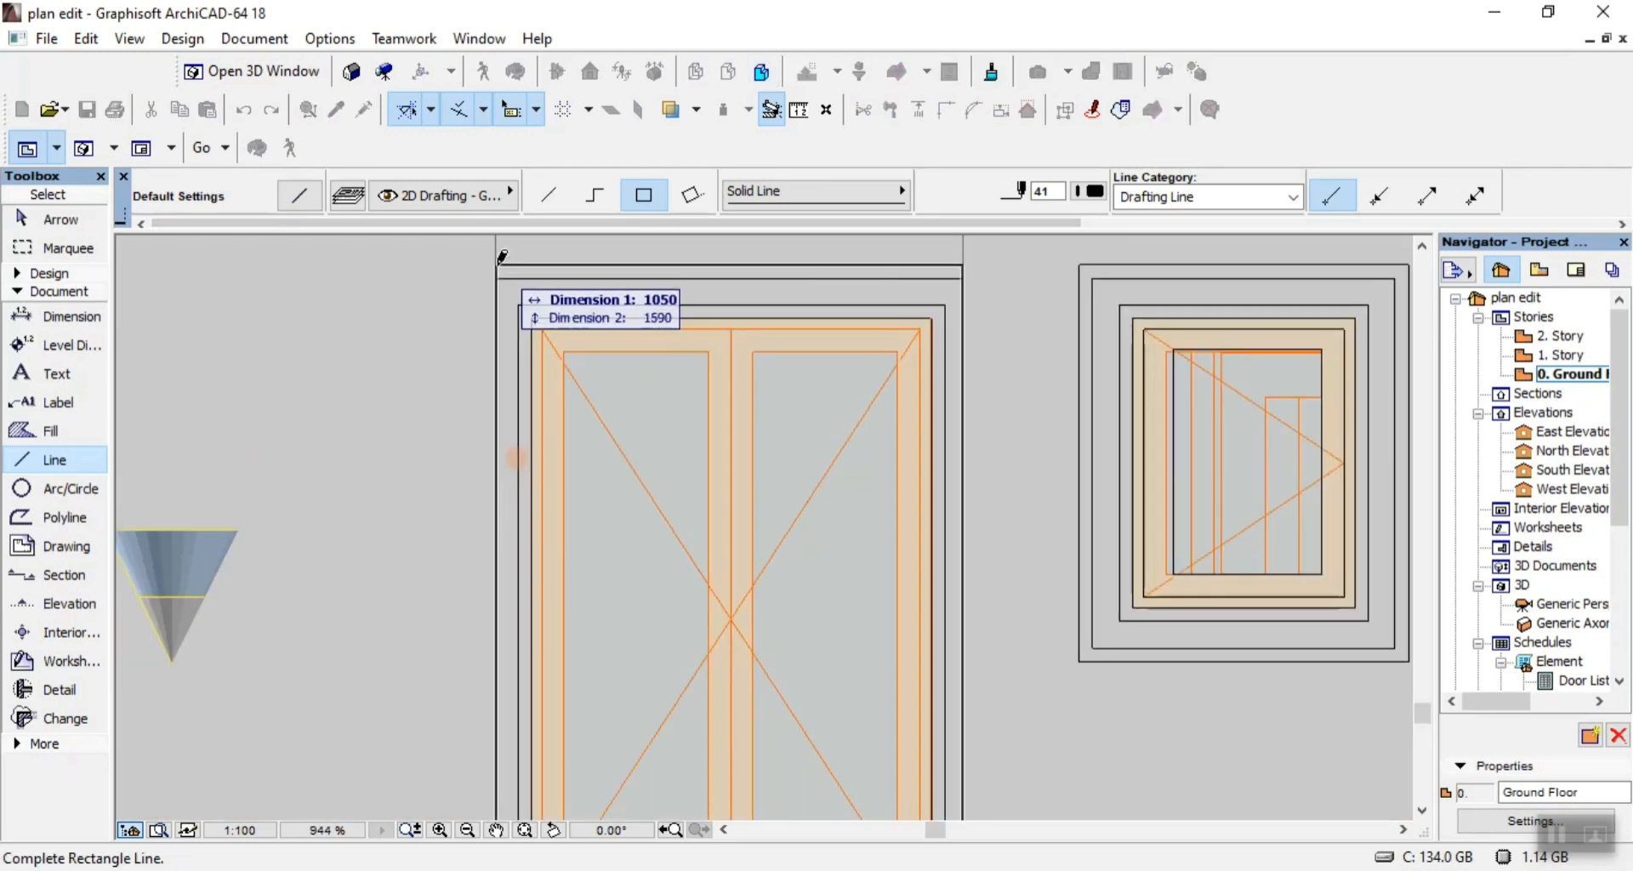
{"action": "left_click", "coordinate": [502, 271]}
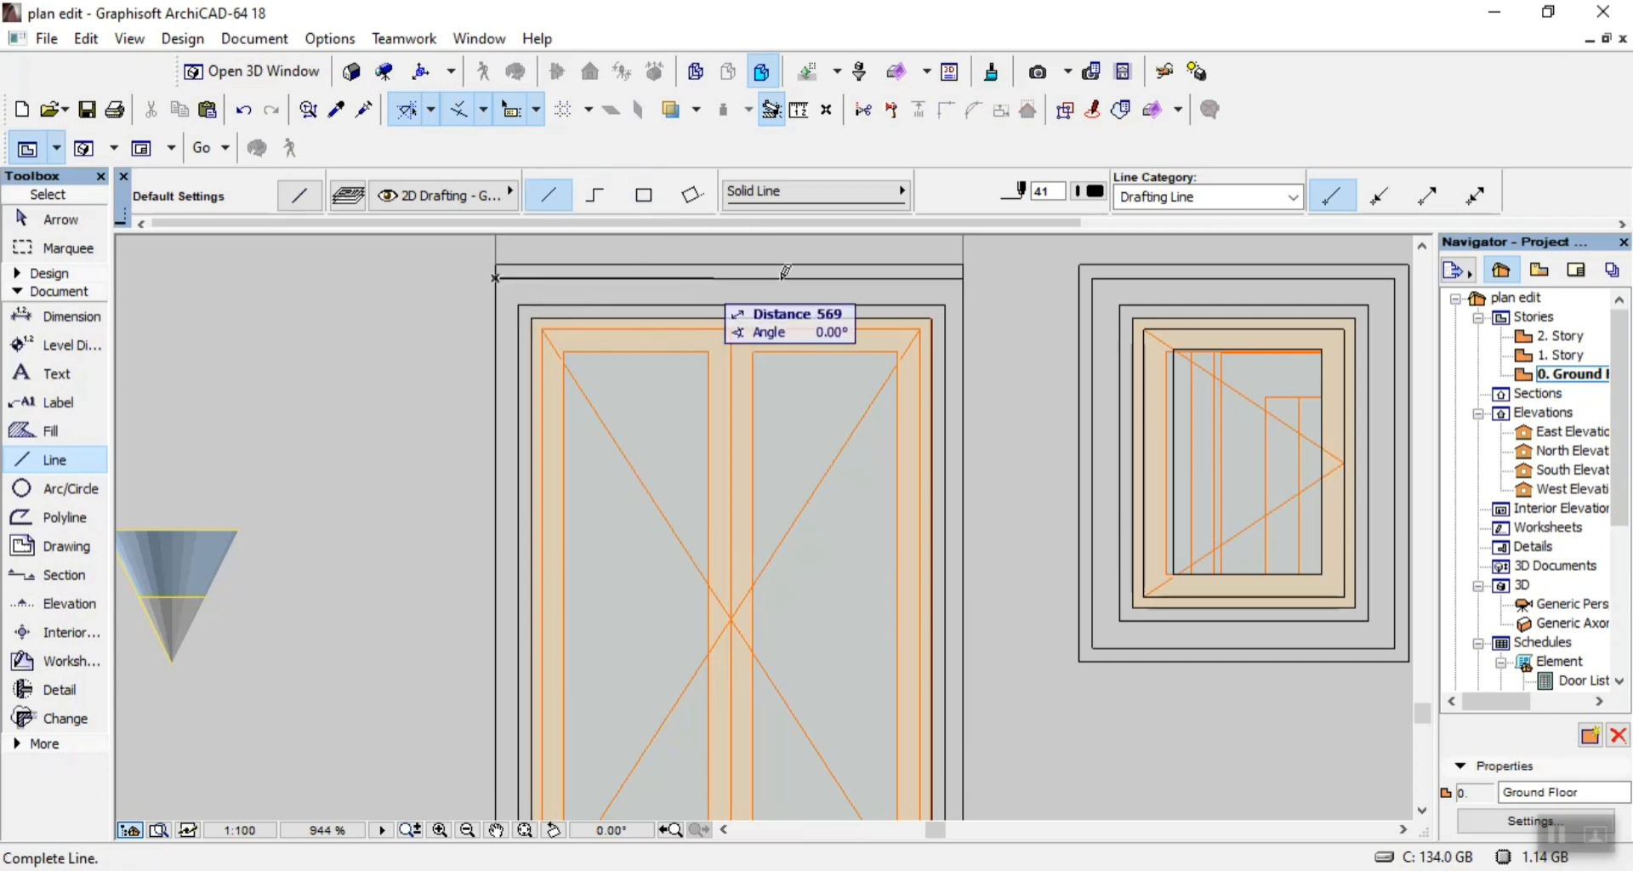
Draw 1050-long horizontal lines across that surround, one just below its upper edge and one just above its lower edge.
{"action": "left_click", "coordinate": [966, 269]}
{"action": "scroll", "coordinate": [893, 270], "scroll_direction": "down", "scroll_amount": 5}
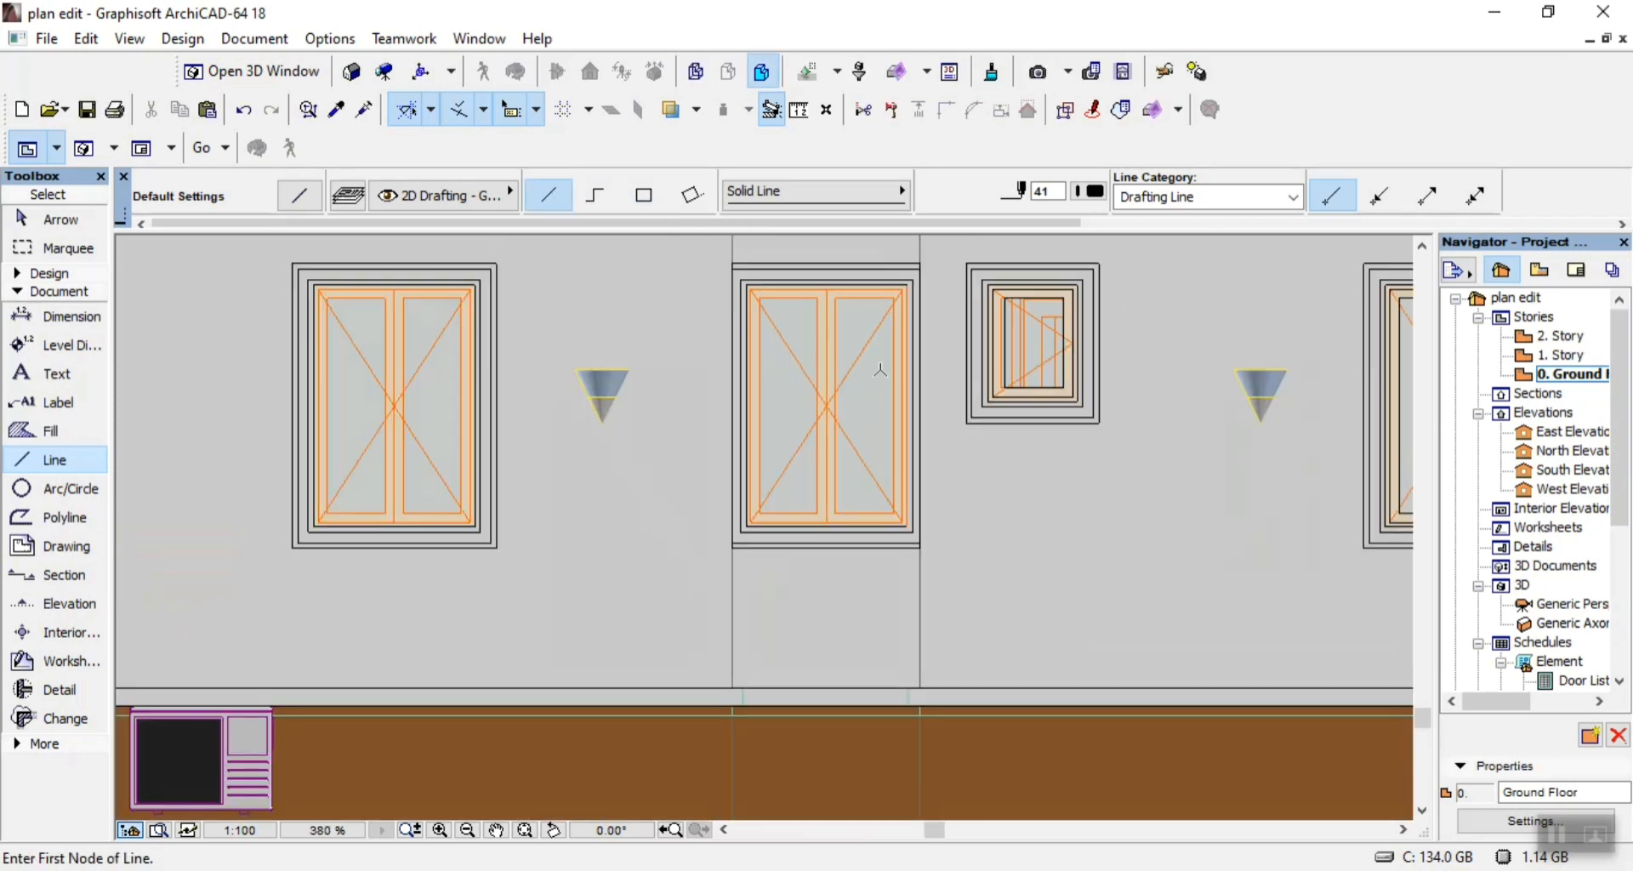
{"action": "scroll", "coordinate": [880, 558], "scroll_direction": "up", "scroll_amount": 7}
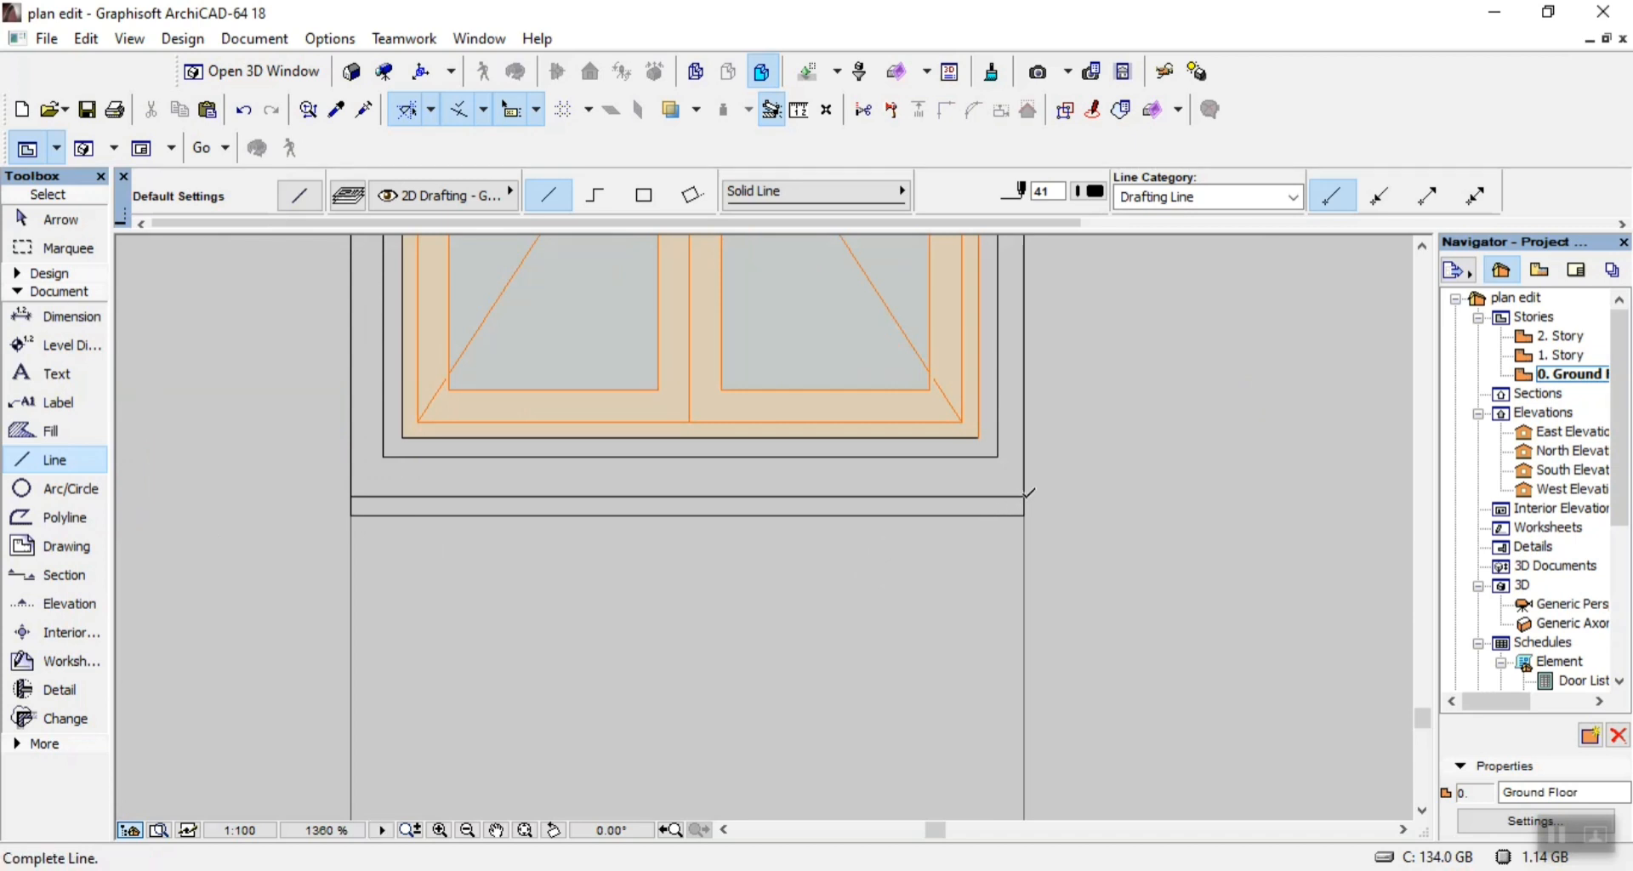
{"action": "left_click", "coordinate": [1024, 496]}
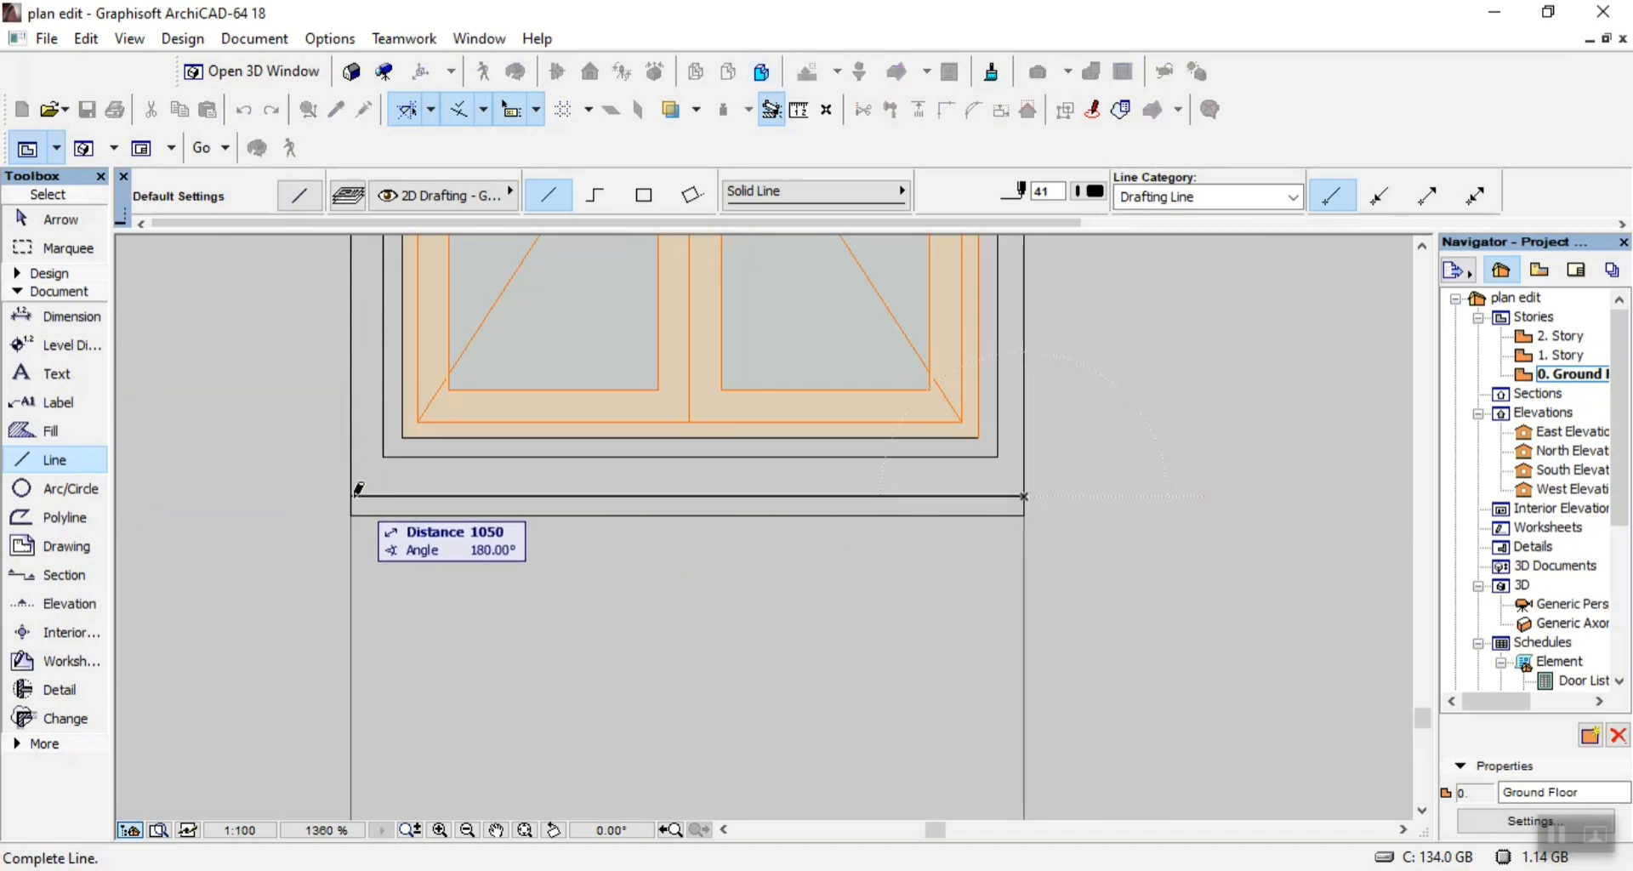
{"action": "left_click", "coordinate": [354, 495]}
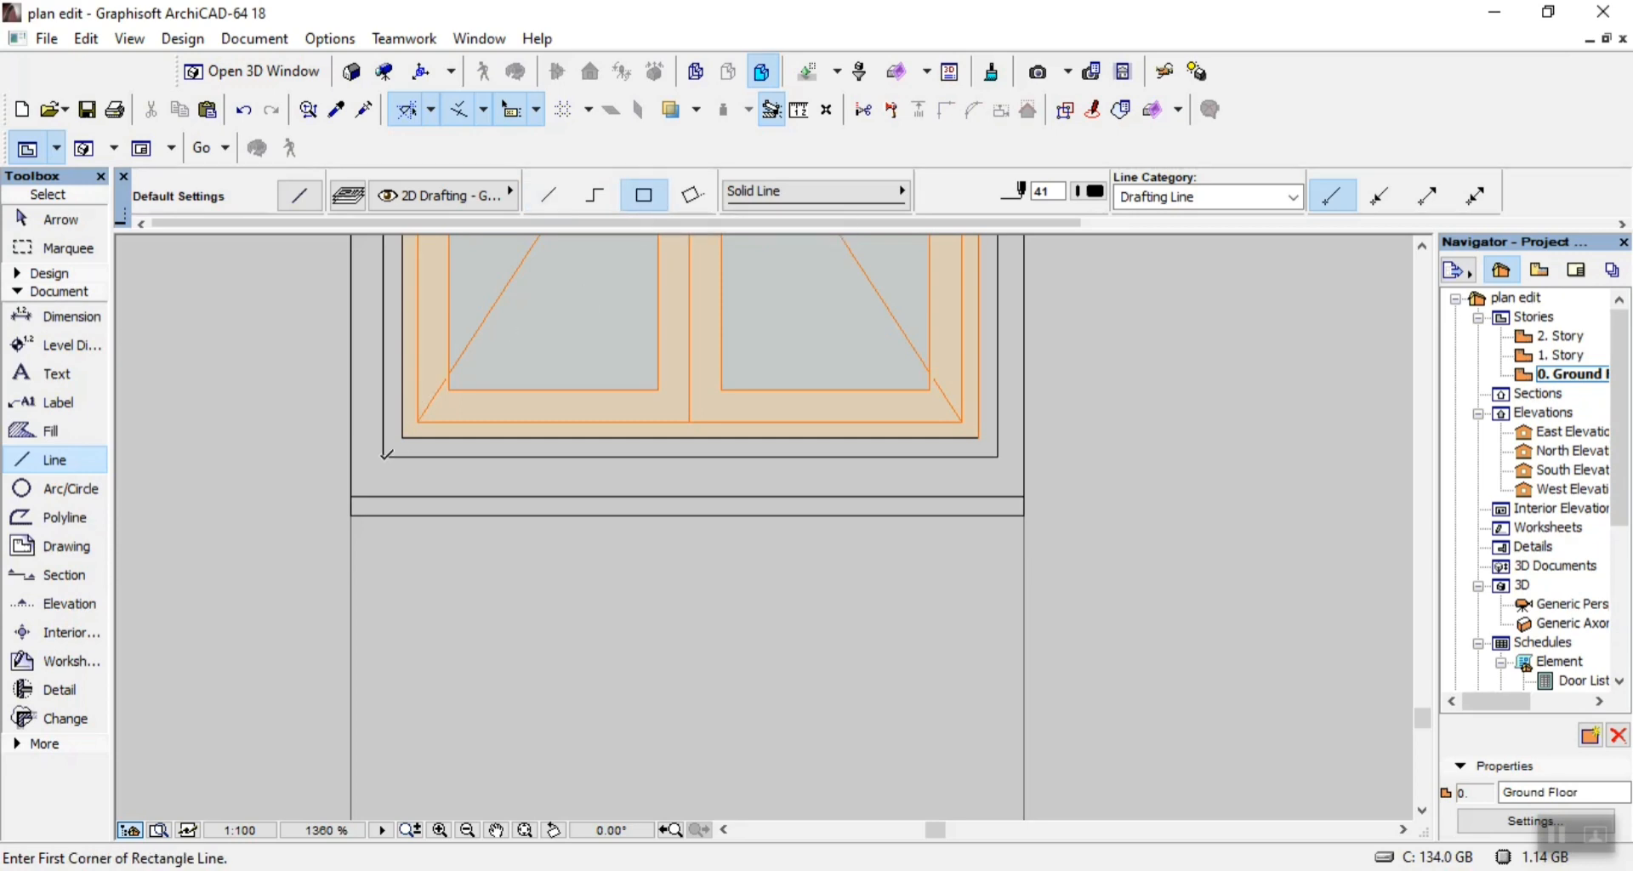
Trace the inner surround of the same double window with two nested rectangles of lines.
{"action": "left_click", "coordinate": [386, 453]}
{"action": "scroll", "coordinate": [389, 448], "scroll_direction": "down", "scroll_amount": 6}
{"action": "scroll", "coordinate": [489, 347], "scroll_direction": "up", "scroll_amount": 4}
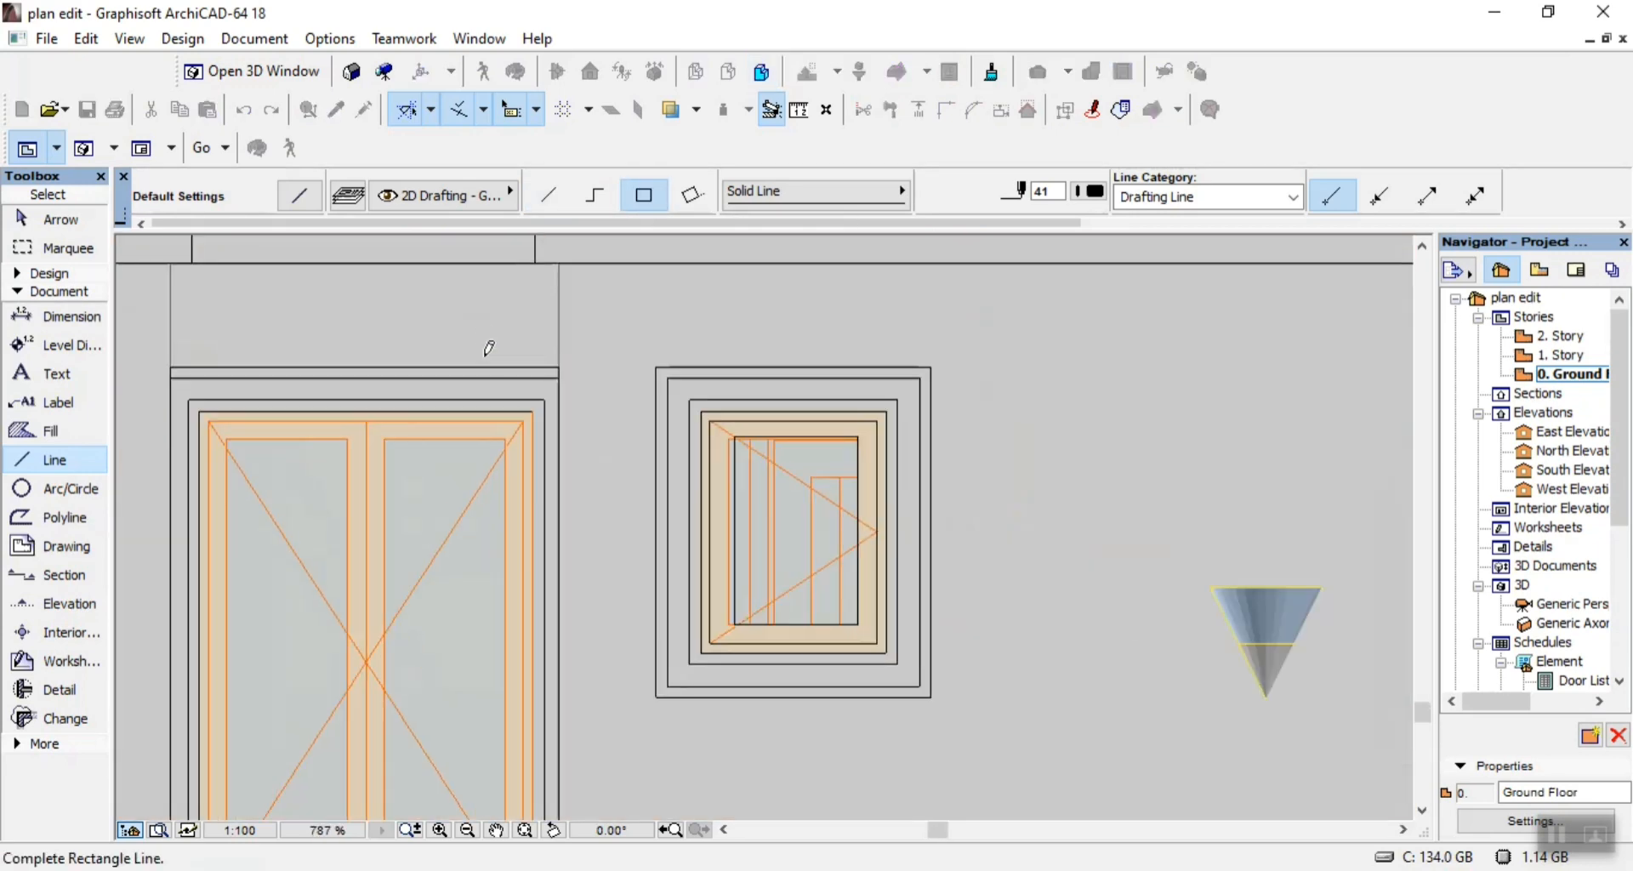
{"action": "scroll", "coordinate": [489, 347], "scroll_direction": "up", "scroll_amount": 1}
{"action": "left_click", "coordinate": [532, 423]}
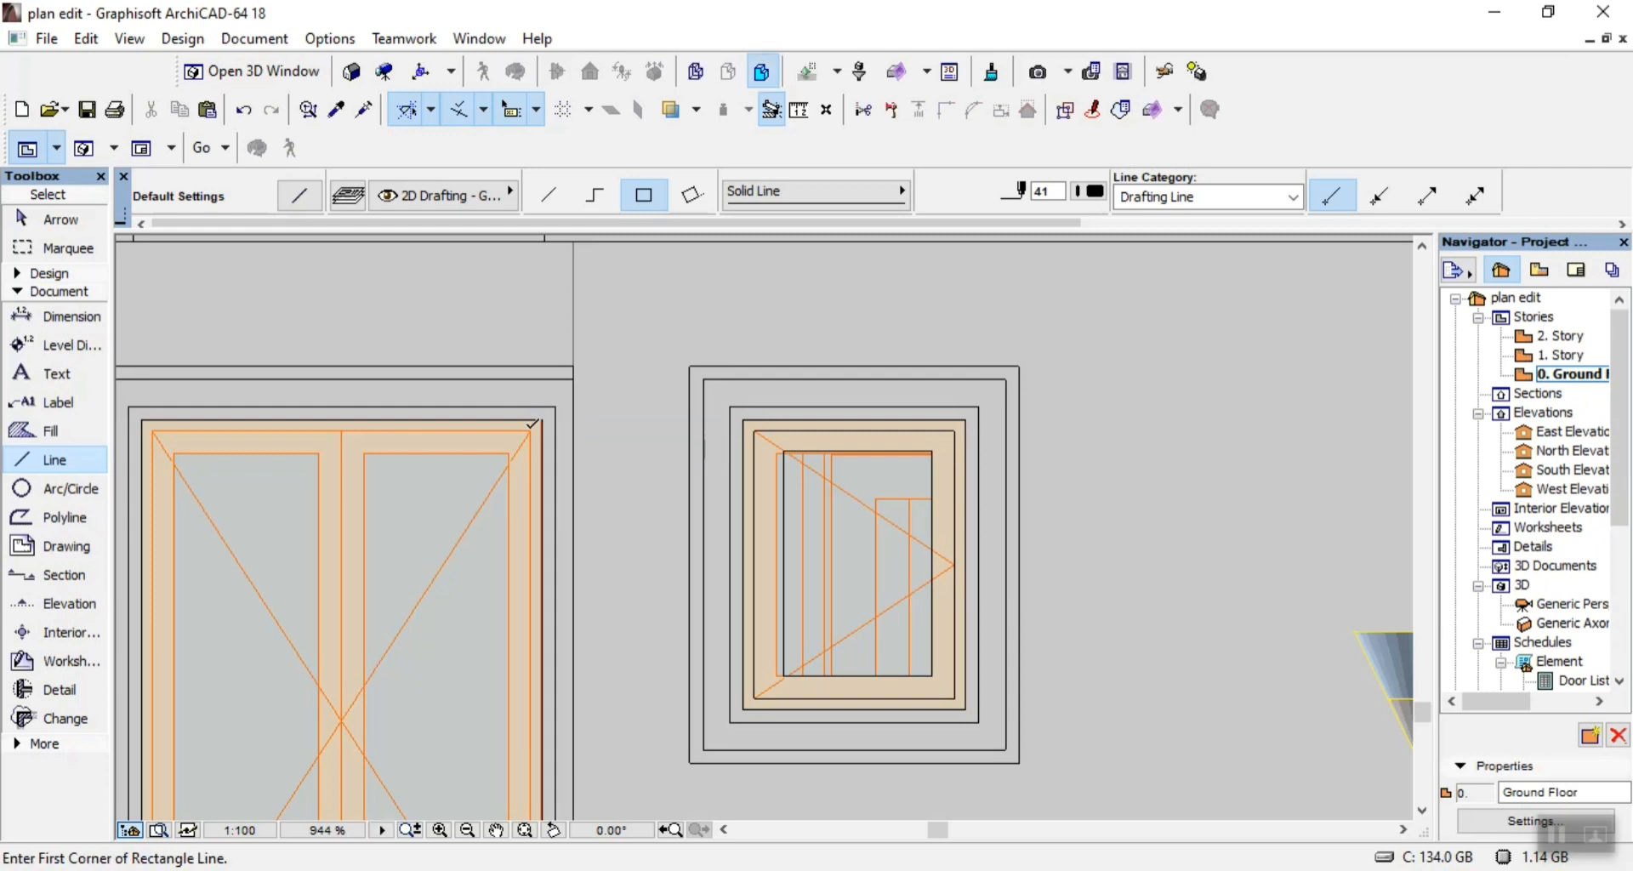
{"action": "left_click", "coordinate": [541, 415]}
{"action": "scroll", "coordinate": [529, 401], "scroll_direction": "down", "scroll_amount": 5}
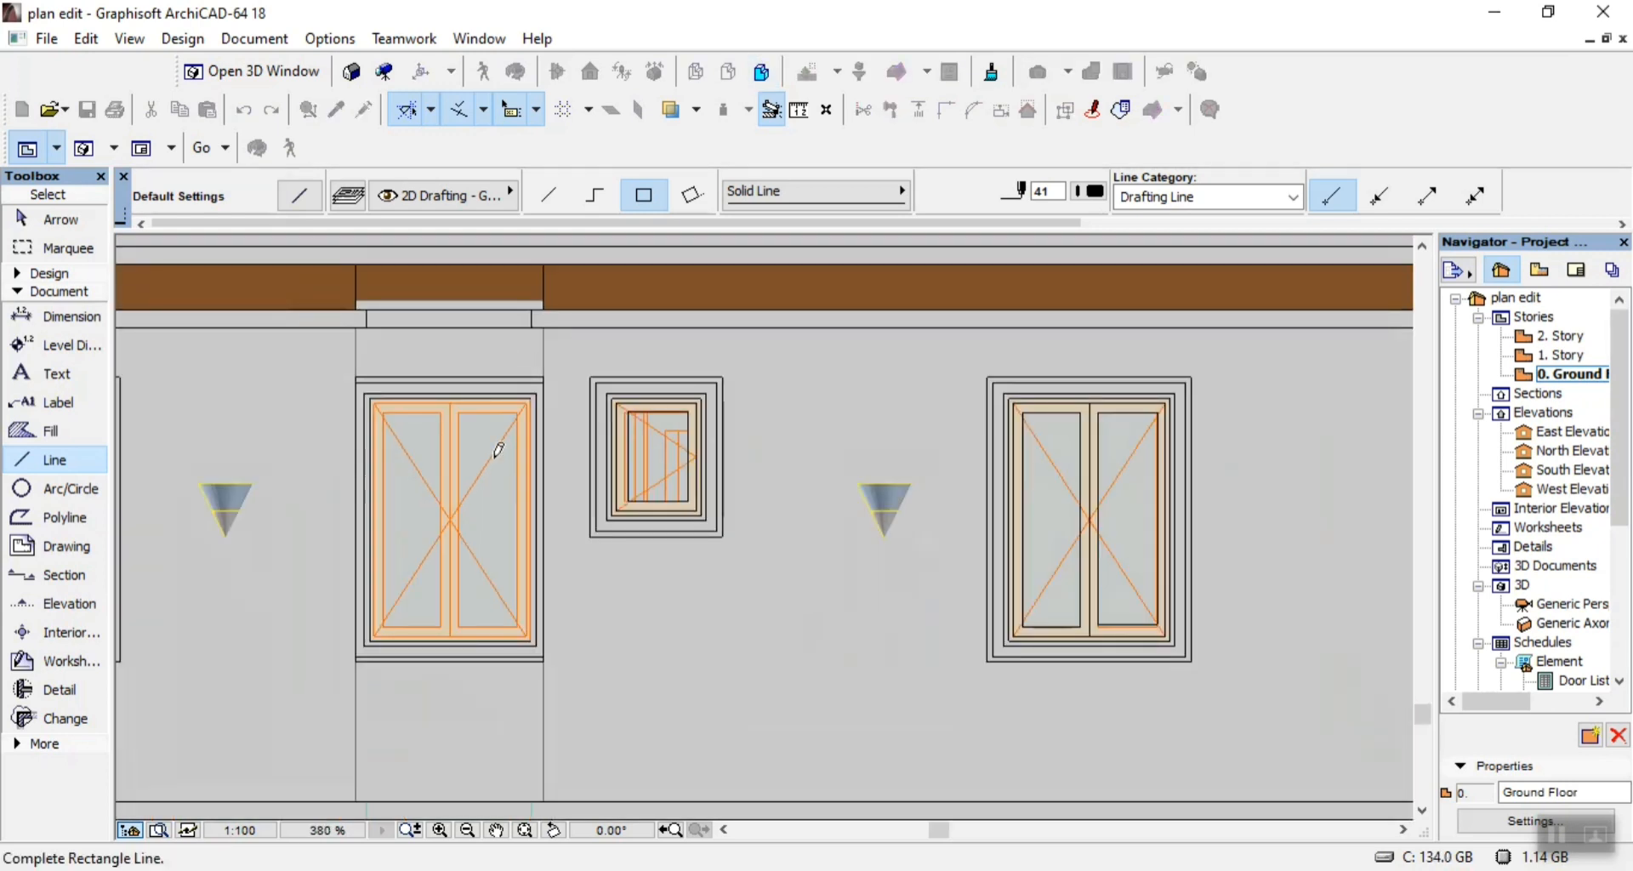
{"action": "scroll", "coordinate": [359, 637], "scroll_direction": "up", "scroll_amount": 6}
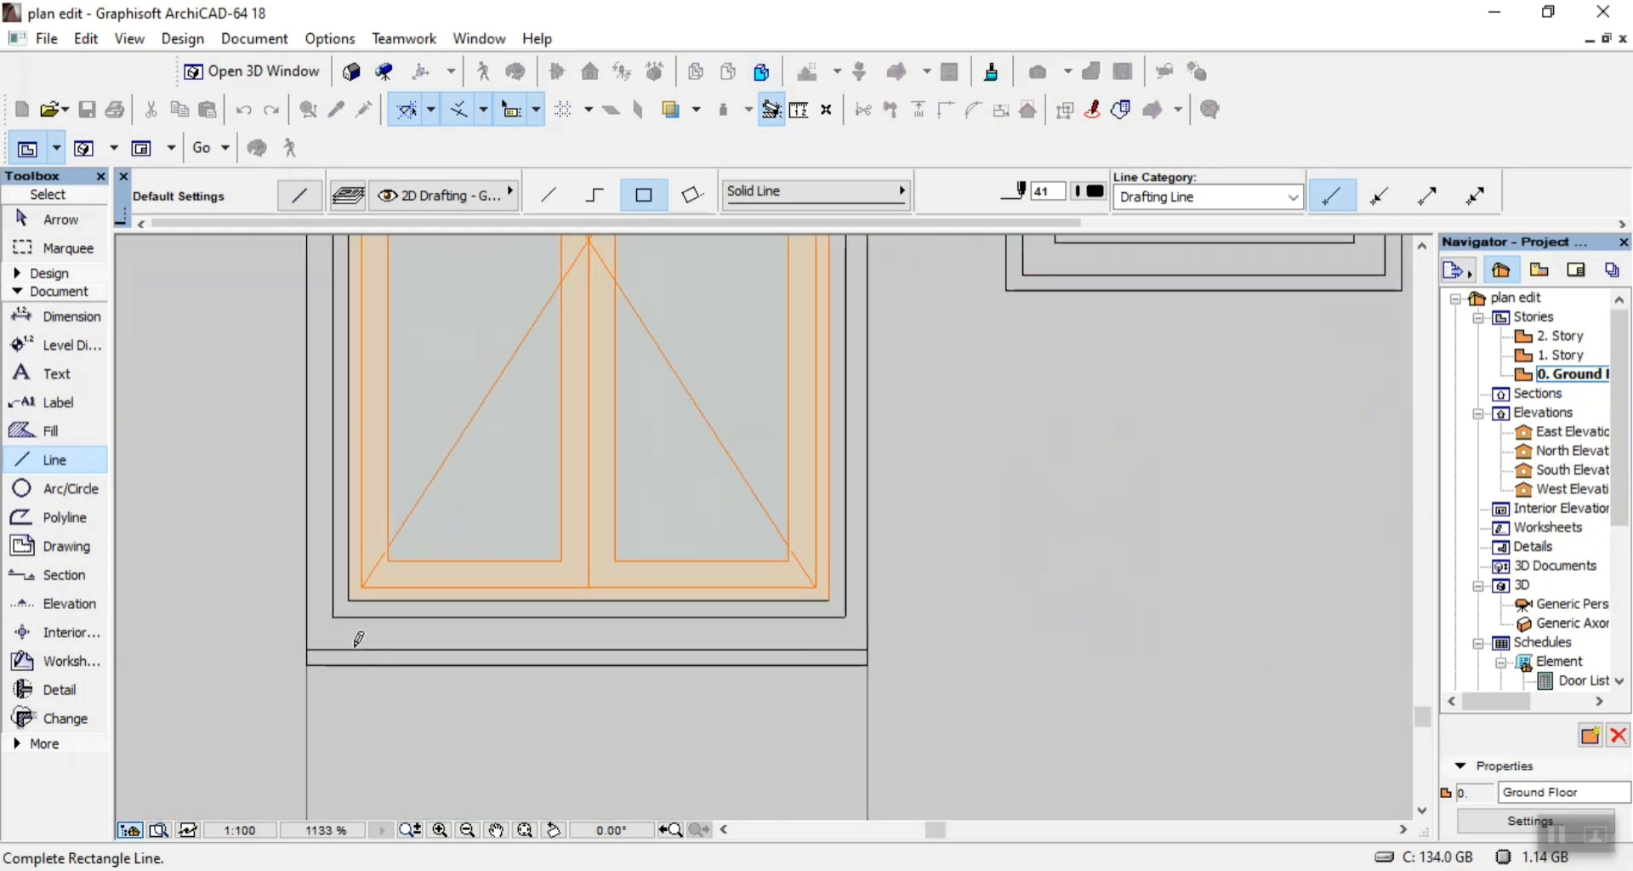
{"action": "left_click", "coordinate": [364, 579]}
Outline the sash frame of this double window with a rectangle of lines just inside the inner surround.
{"action": "left_click", "coordinate": [364, 581]}
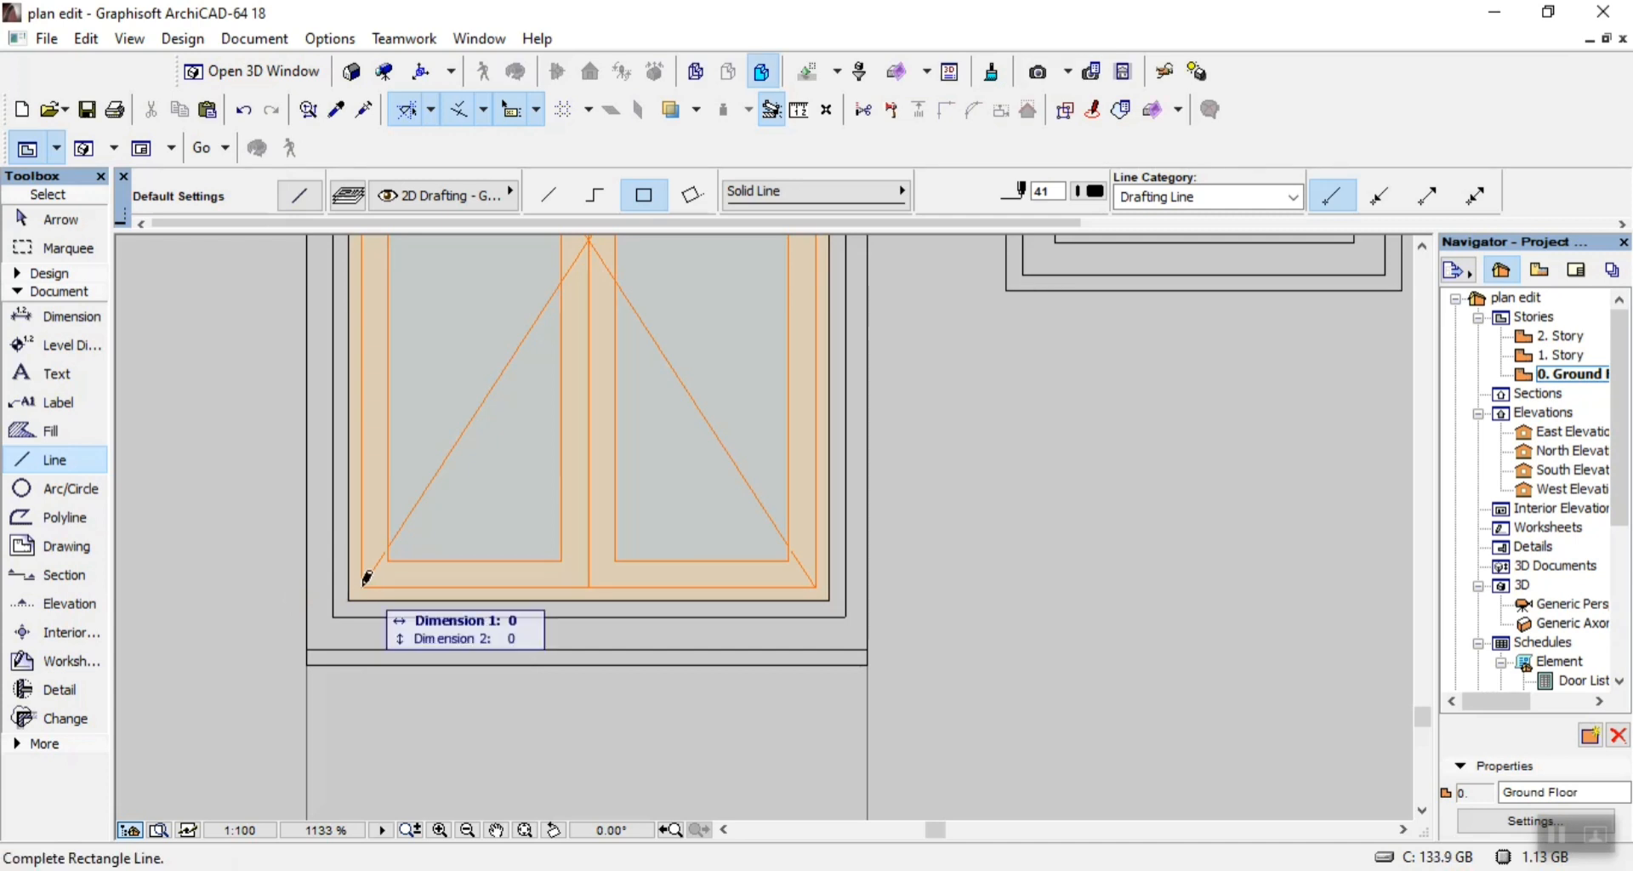
{"action": "scroll", "coordinate": [364, 581], "scroll_direction": "down", "scroll_amount": 5}
{"action": "scroll", "coordinate": [553, 350], "scroll_direction": "up", "scroll_amount": 5}
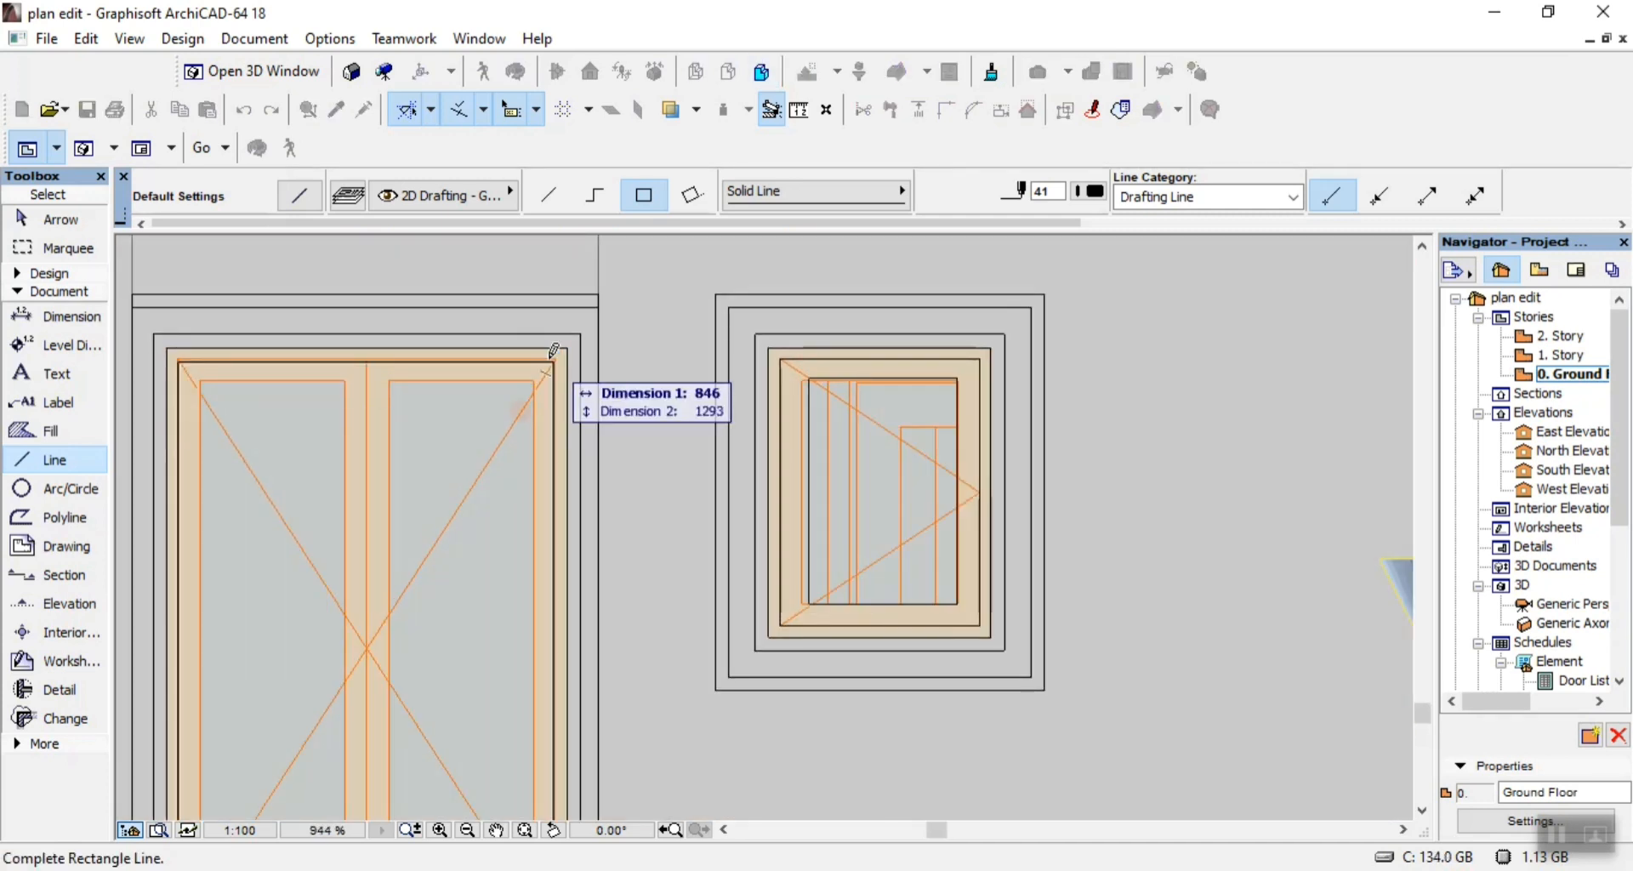
{"action": "left_click", "coordinate": [561, 349]}
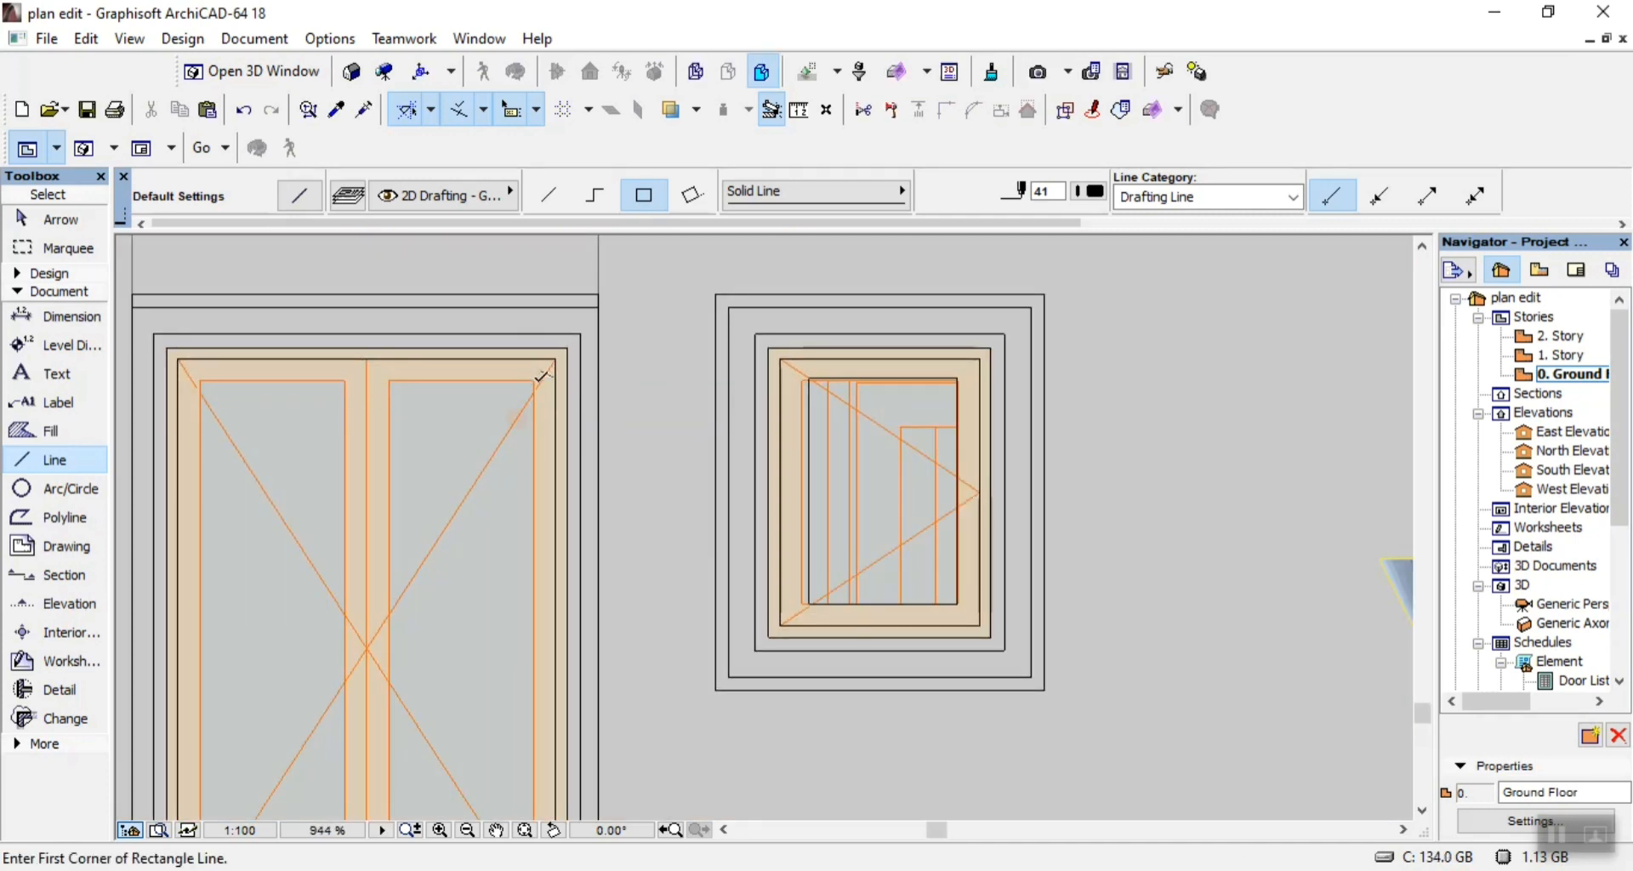
Outline both glass panes of the double window with rectangles of lines 1200 high.
{"action": "left_click", "coordinate": [536, 376]}
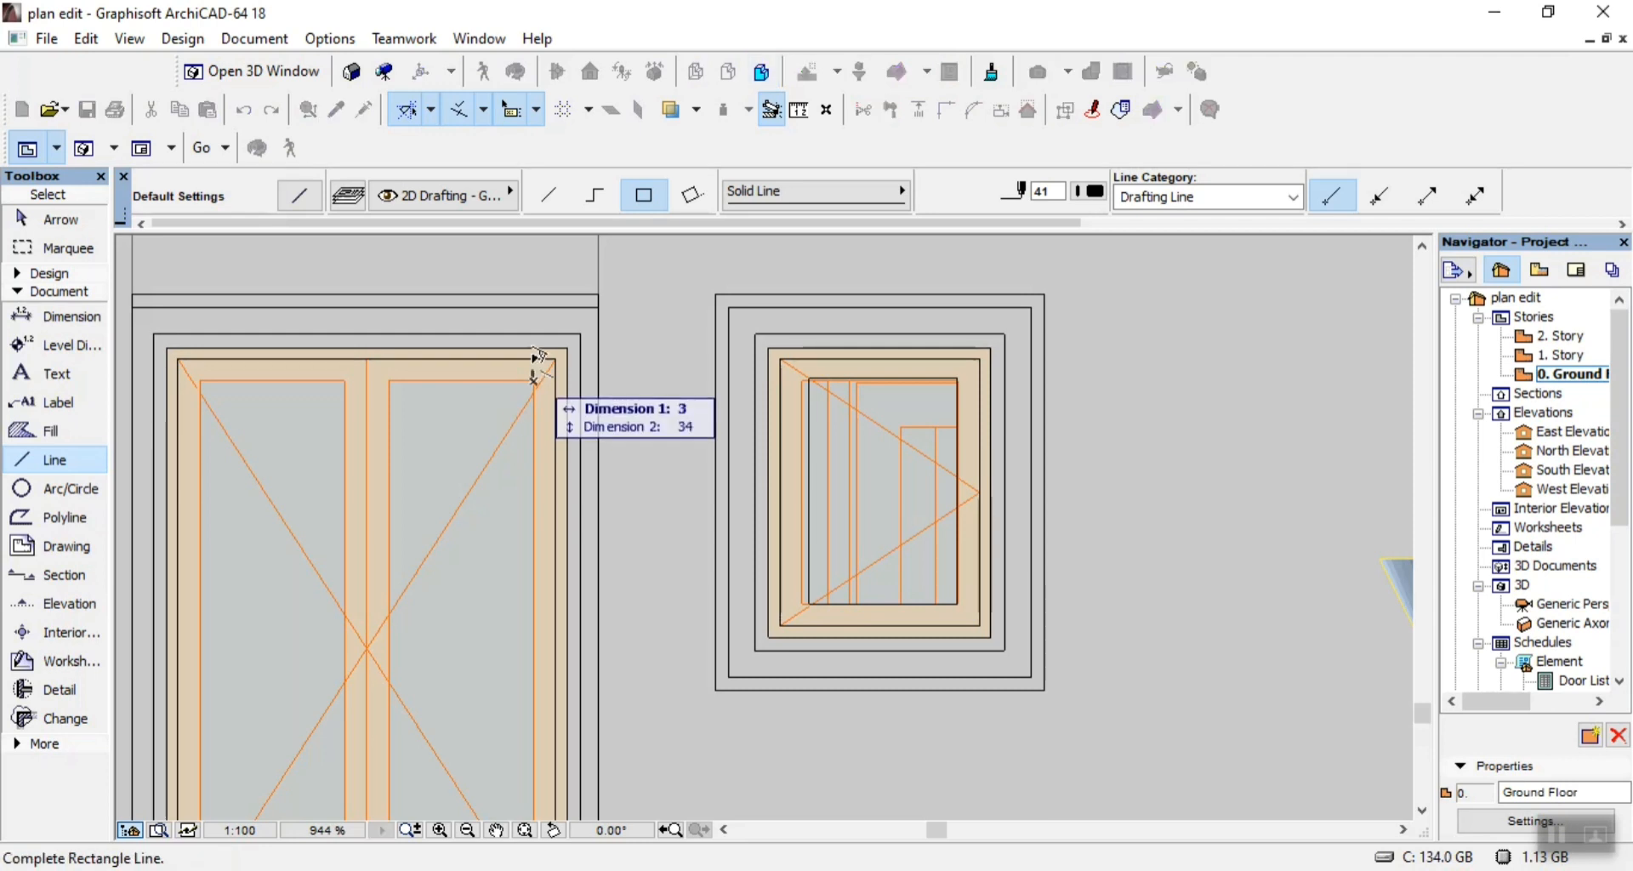
{"action": "scroll", "coordinate": [502, 536], "scroll_direction": "down", "scroll_amount": 3}
{"action": "scroll", "coordinate": [474, 612], "scroll_direction": "up", "scroll_amount": 4}
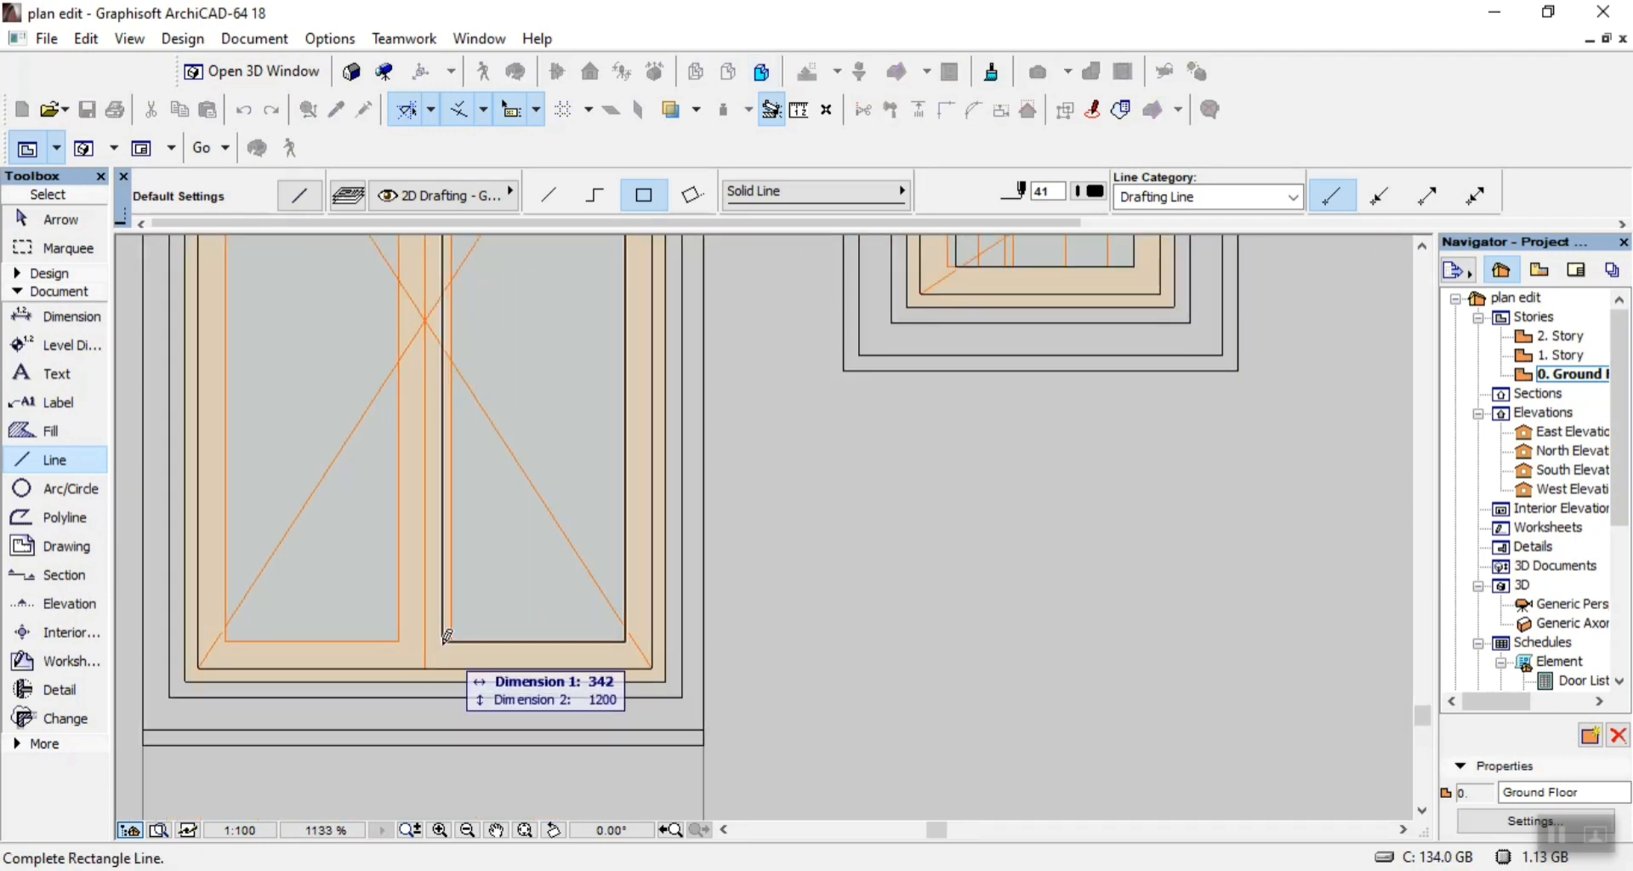
{"action": "left_click", "coordinate": [454, 639]}
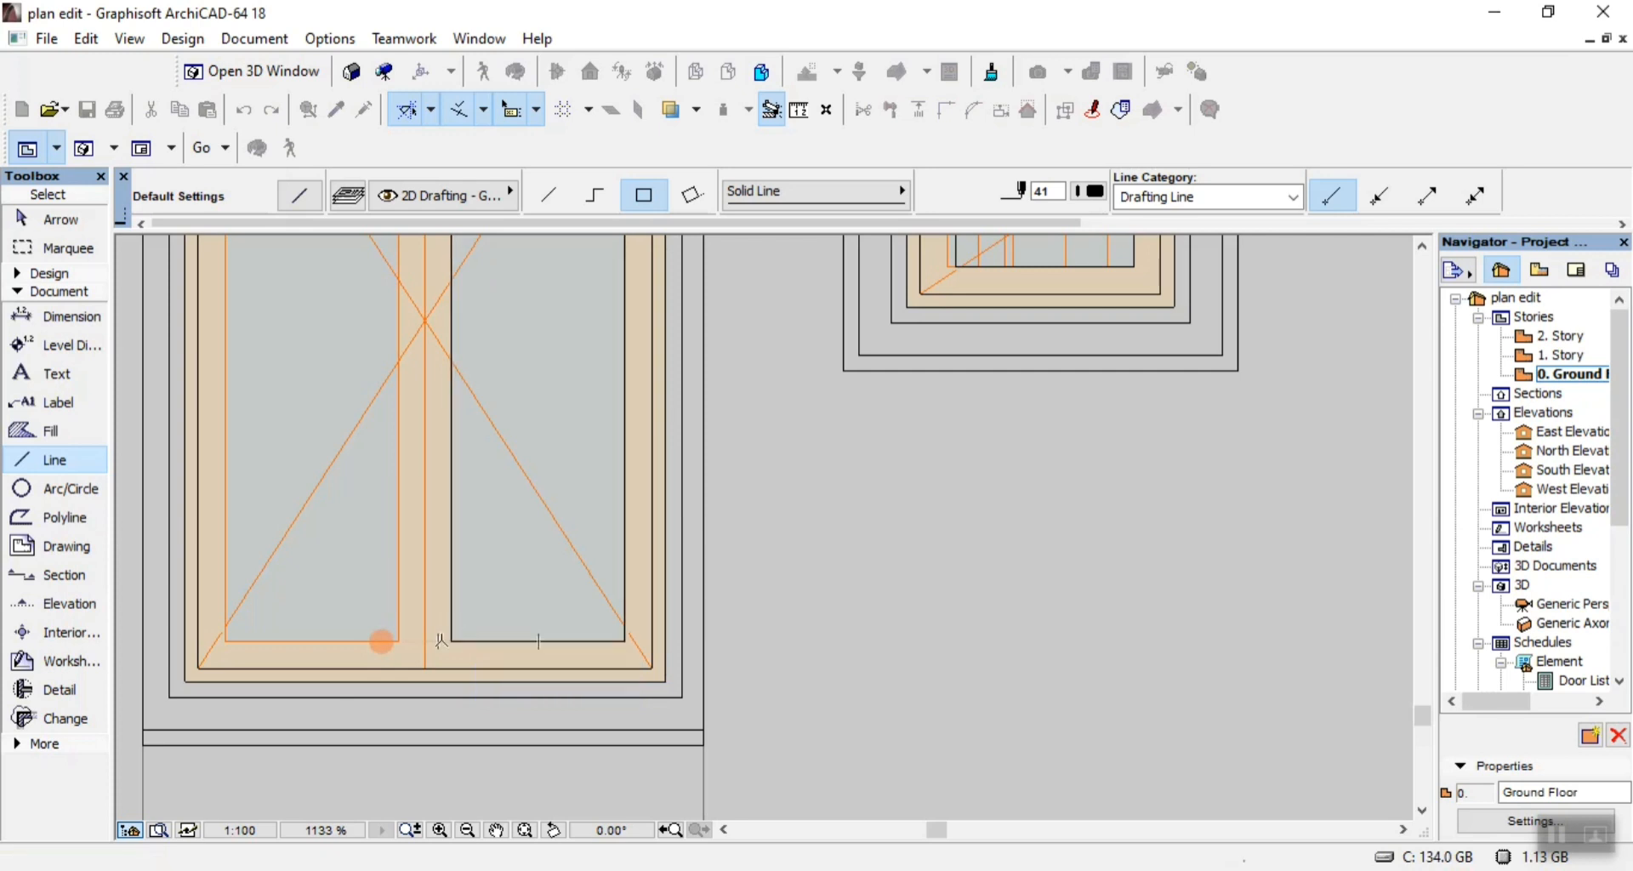
{"action": "left_click", "coordinate": [404, 636]}
{"action": "scroll", "coordinate": [404, 636], "scroll_direction": "down", "scroll_amount": 3}
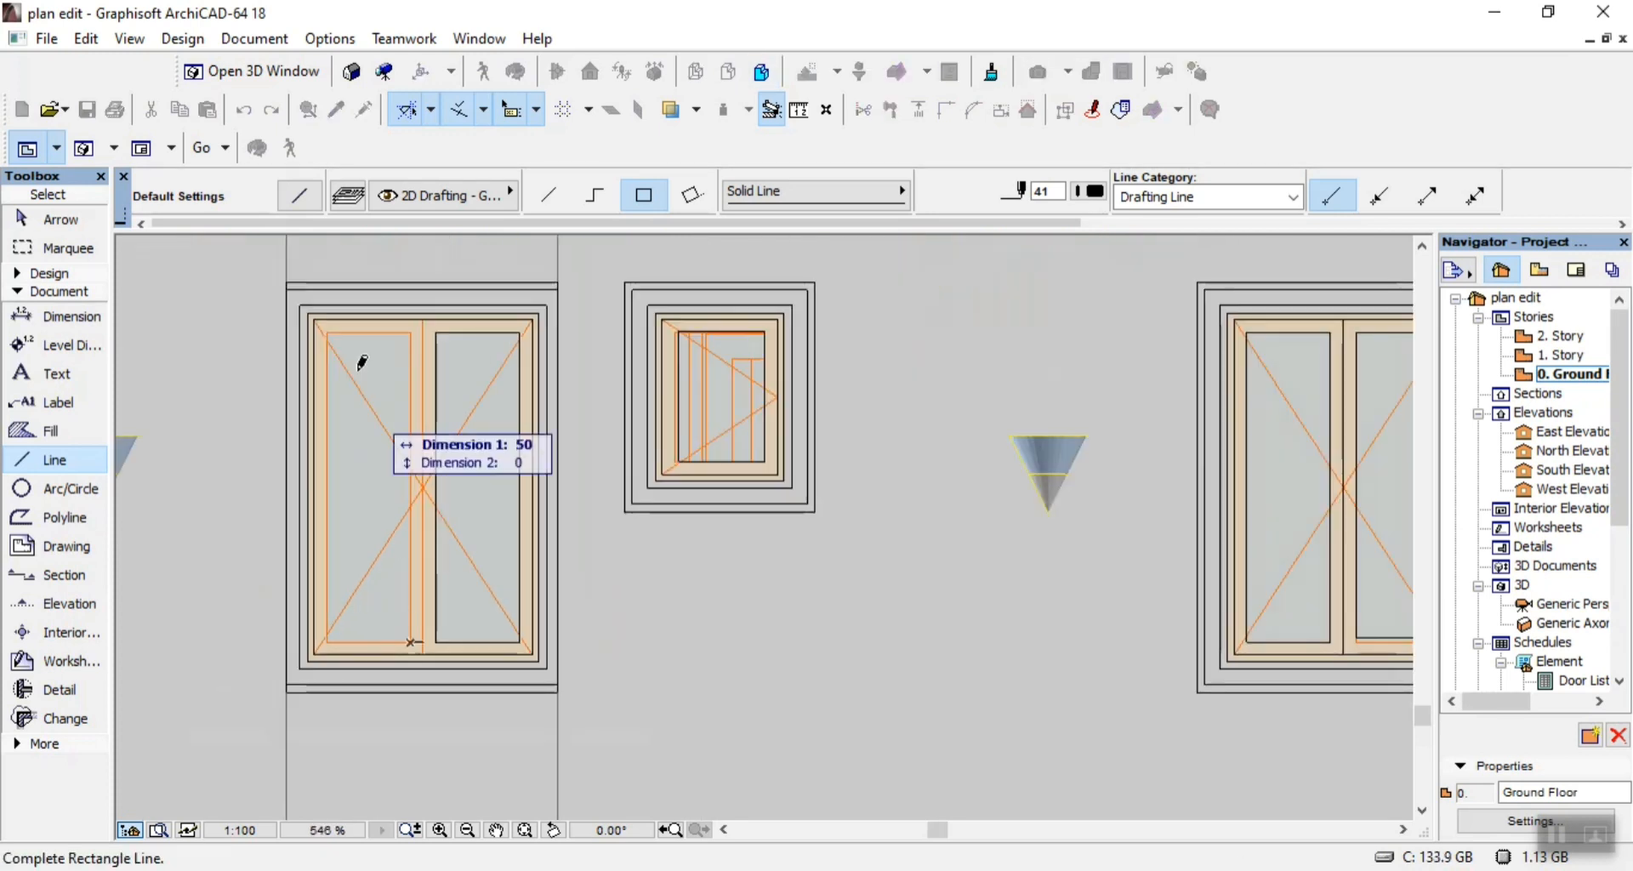
{"action": "left_click", "coordinate": [329, 331]}
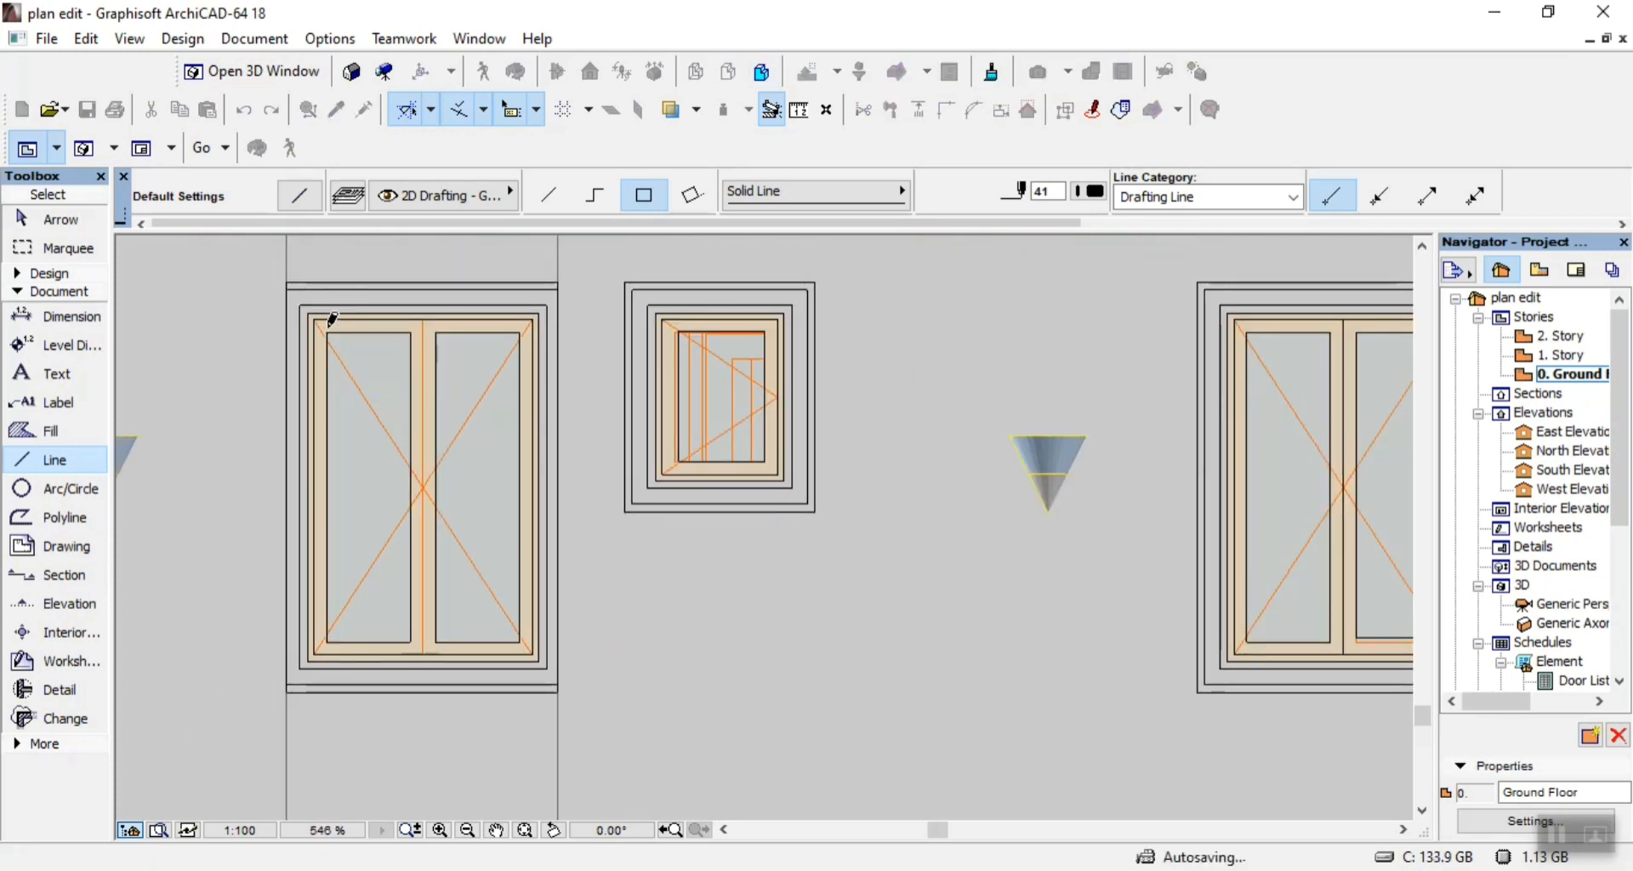
Draw a single vertical line between the two sashes of this double window, over the full sash height.
{"action": "left_click", "coordinate": [555, 200]}
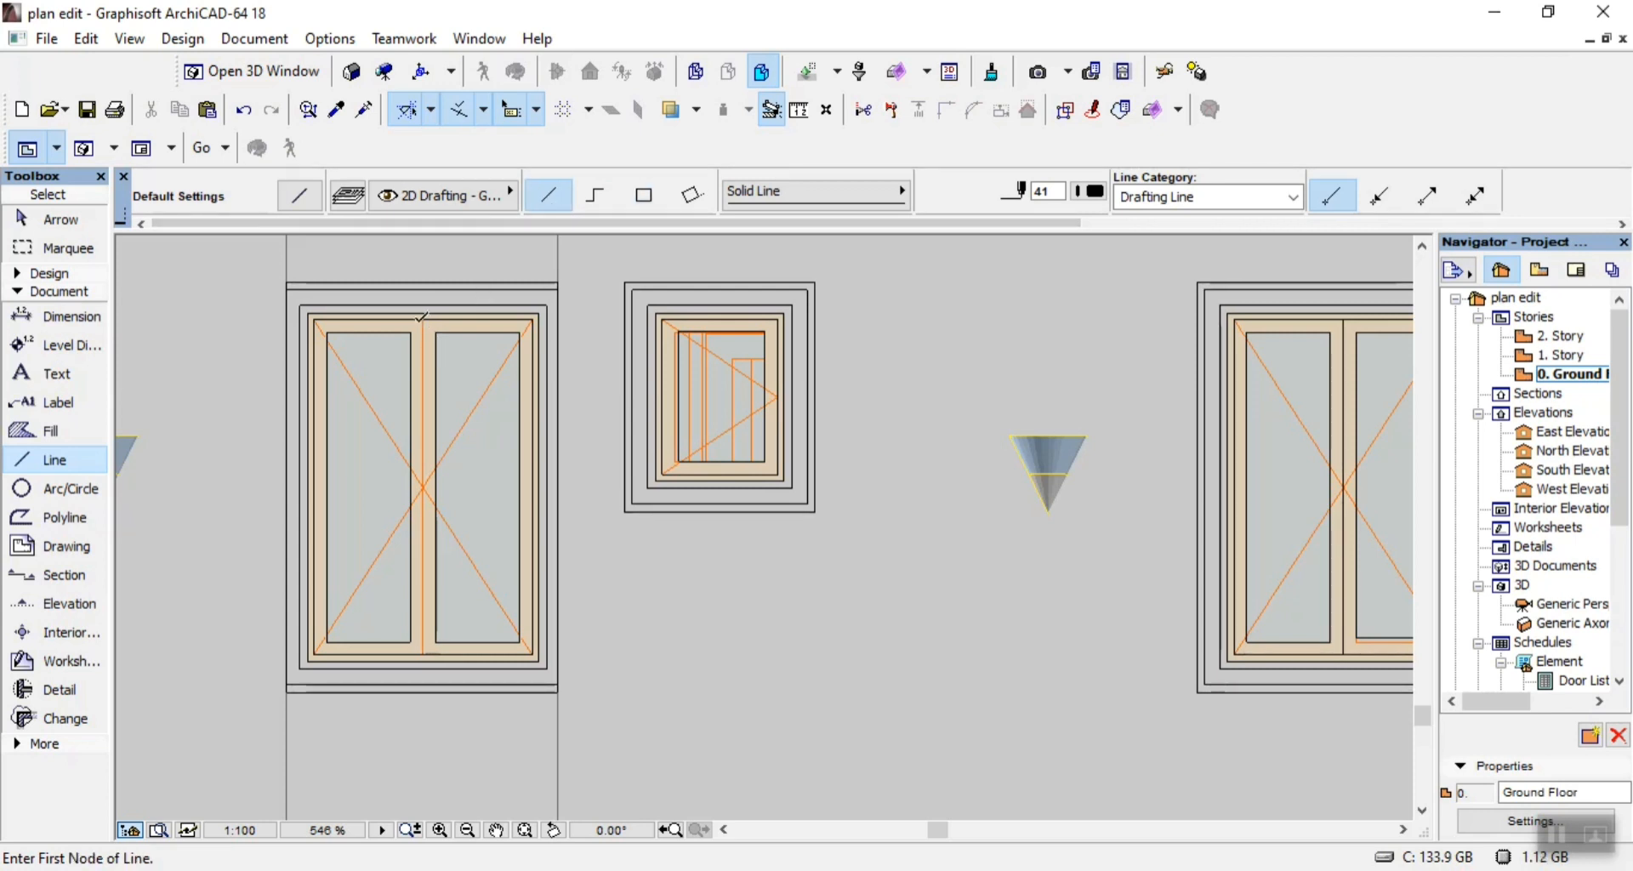
{"action": "left_click", "coordinate": [422, 314]}
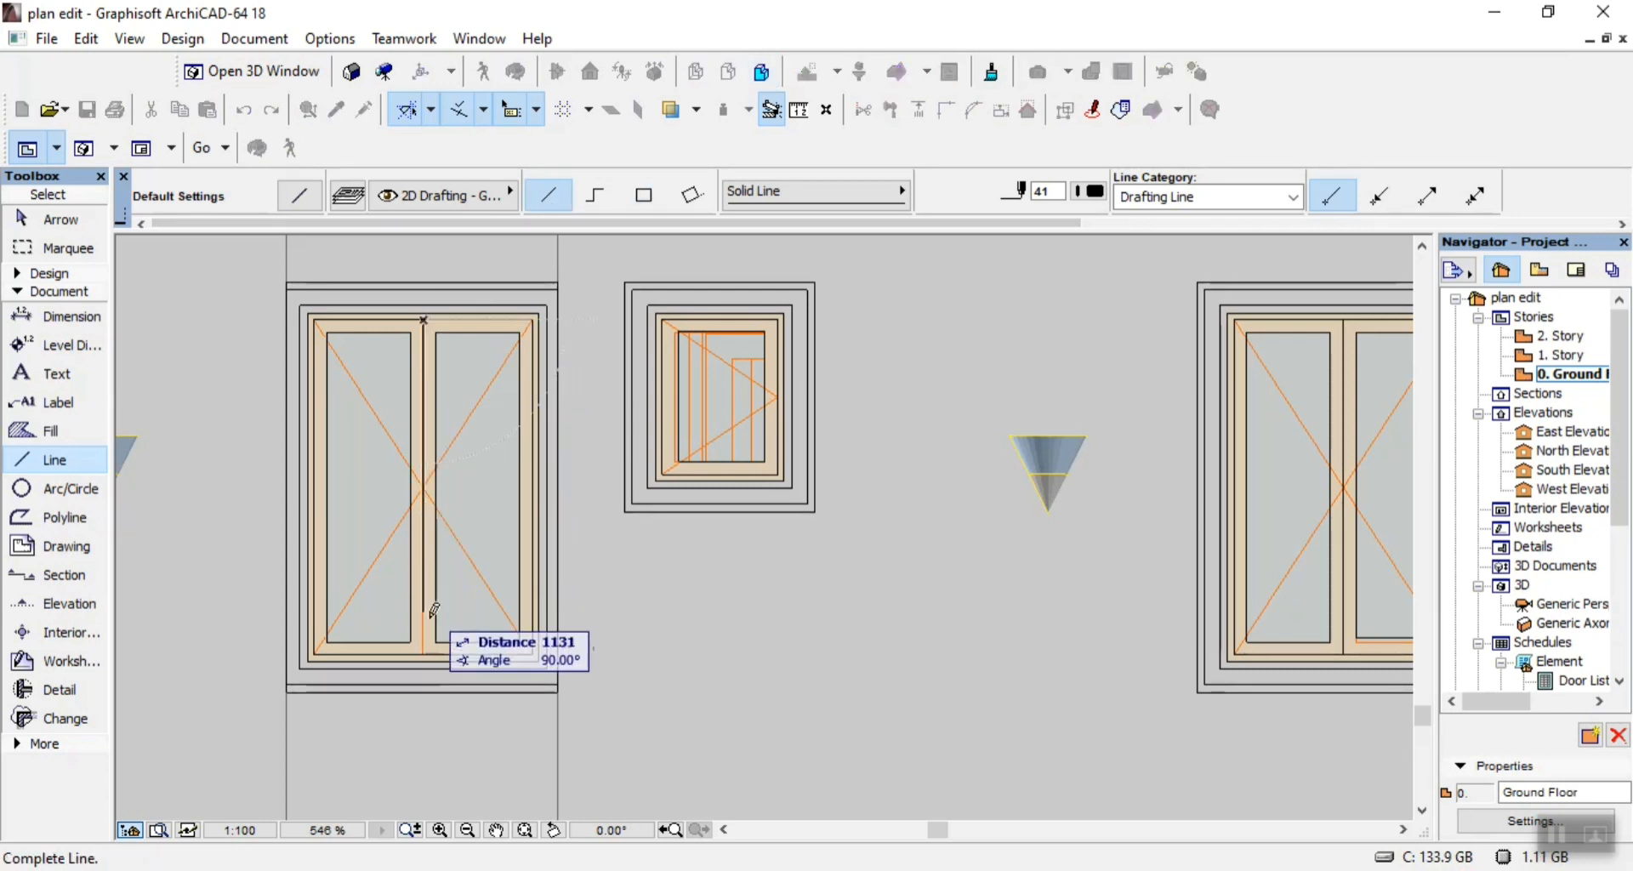
{"action": "left_click", "coordinate": [423, 646]}
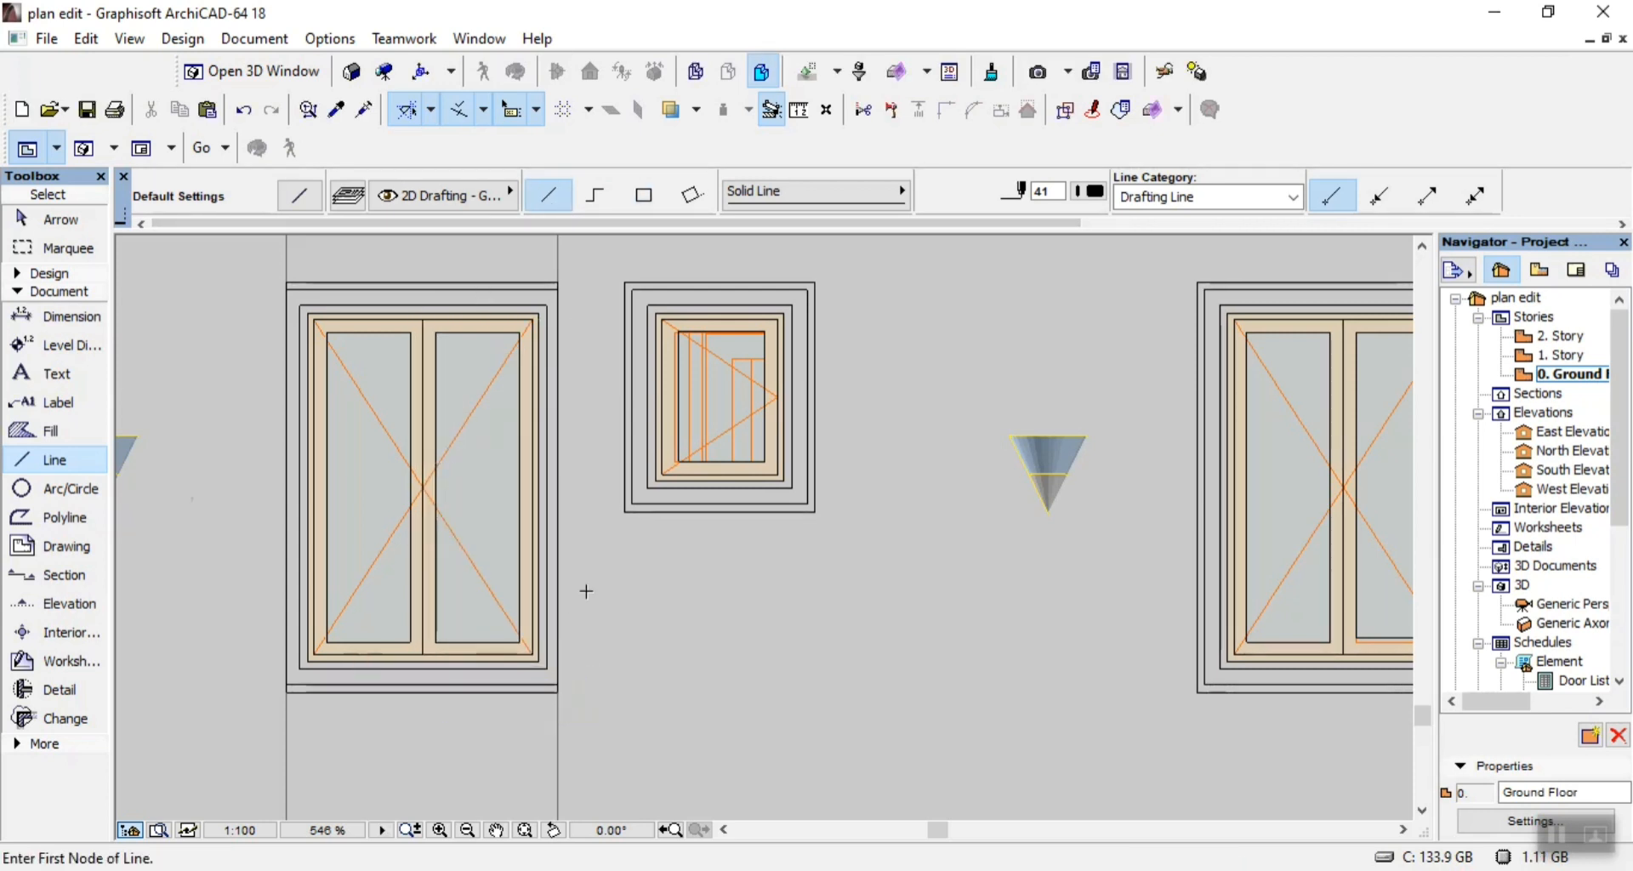
Outline the outer surround of the next double window to the left with two nested rectangles of lines.
{"action": "scroll", "coordinate": [748, 511], "scroll_direction": "down", "scroll_amount": 3}
{"action": "scroll", "coordinate": [260, 568], "scroll_direction": "up", "scroll_amount": 2}
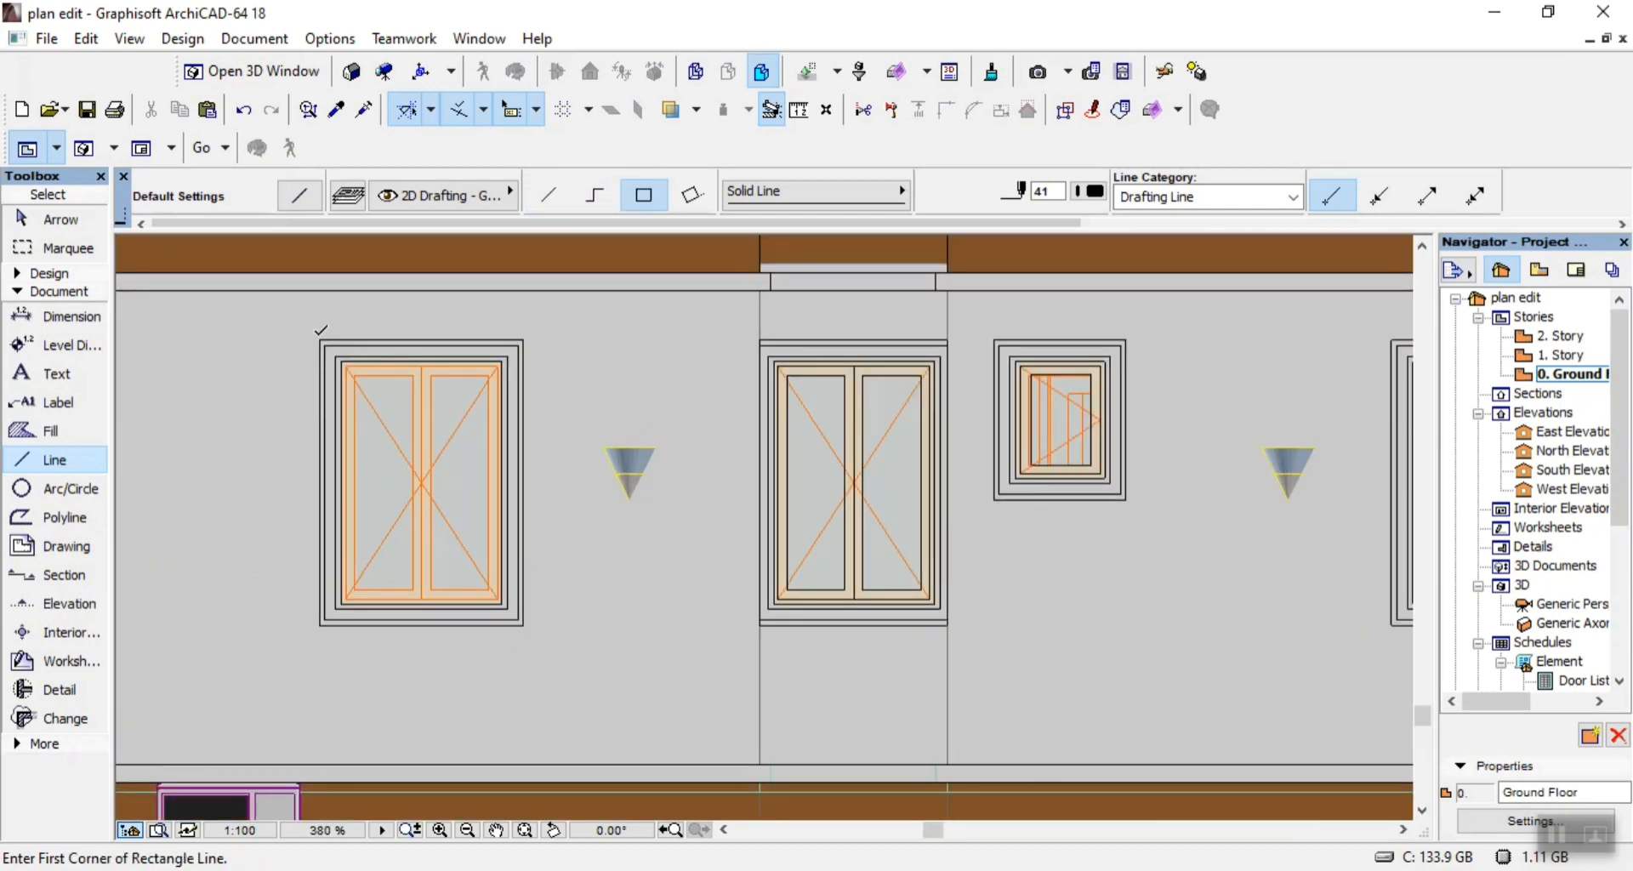
{"action": "left_click", "coordinate": [320, 341]}
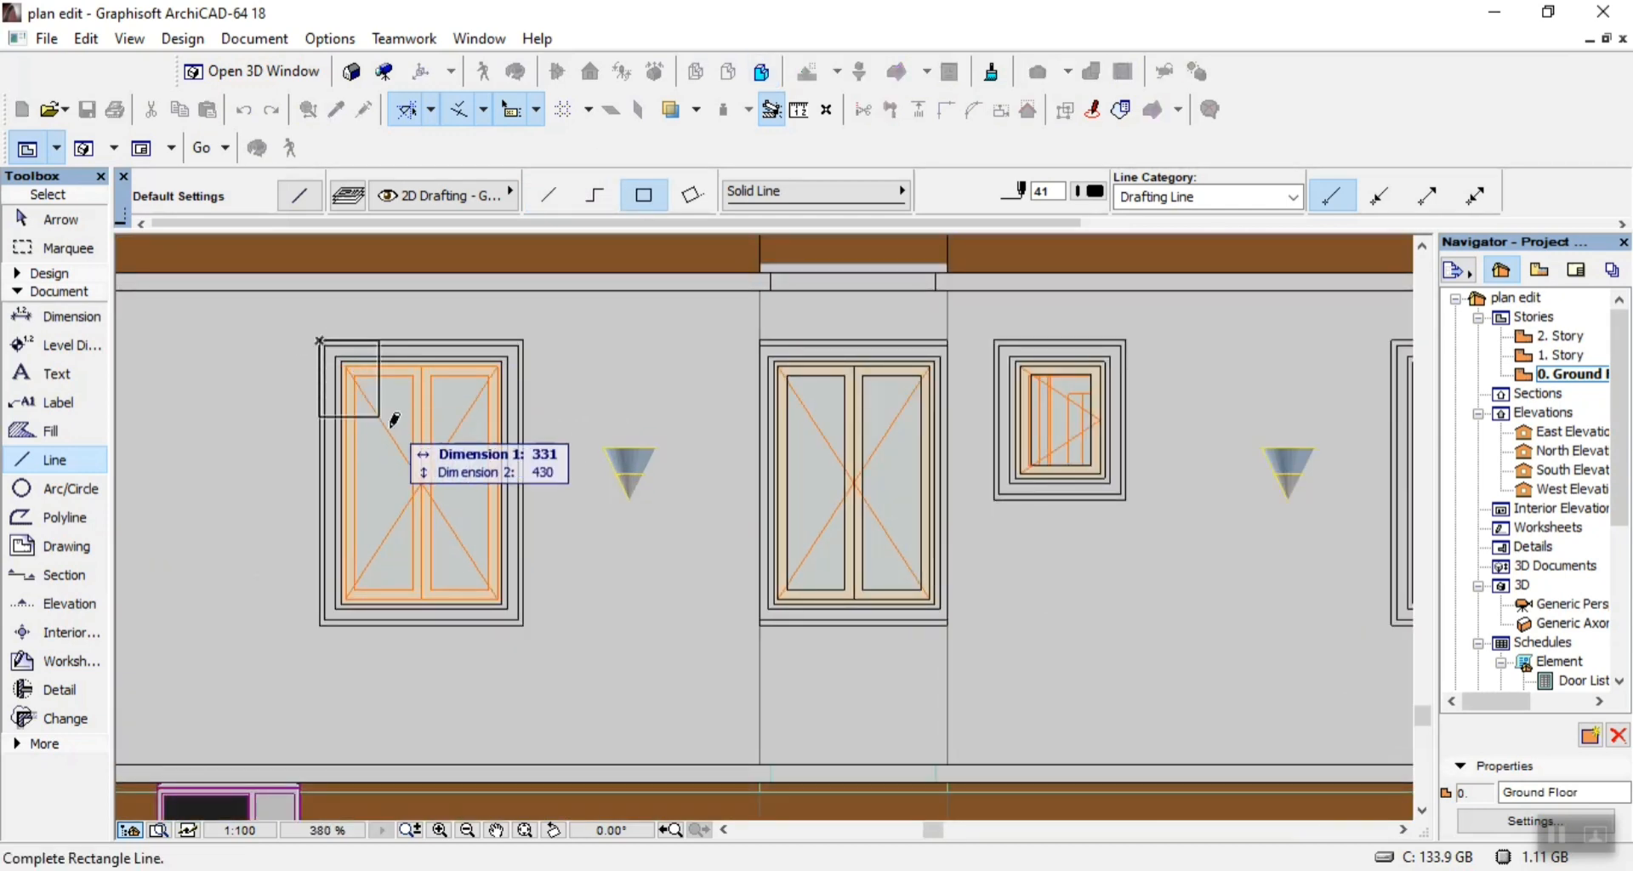
{"action": "left_click", "coordinate": [522, 623]}
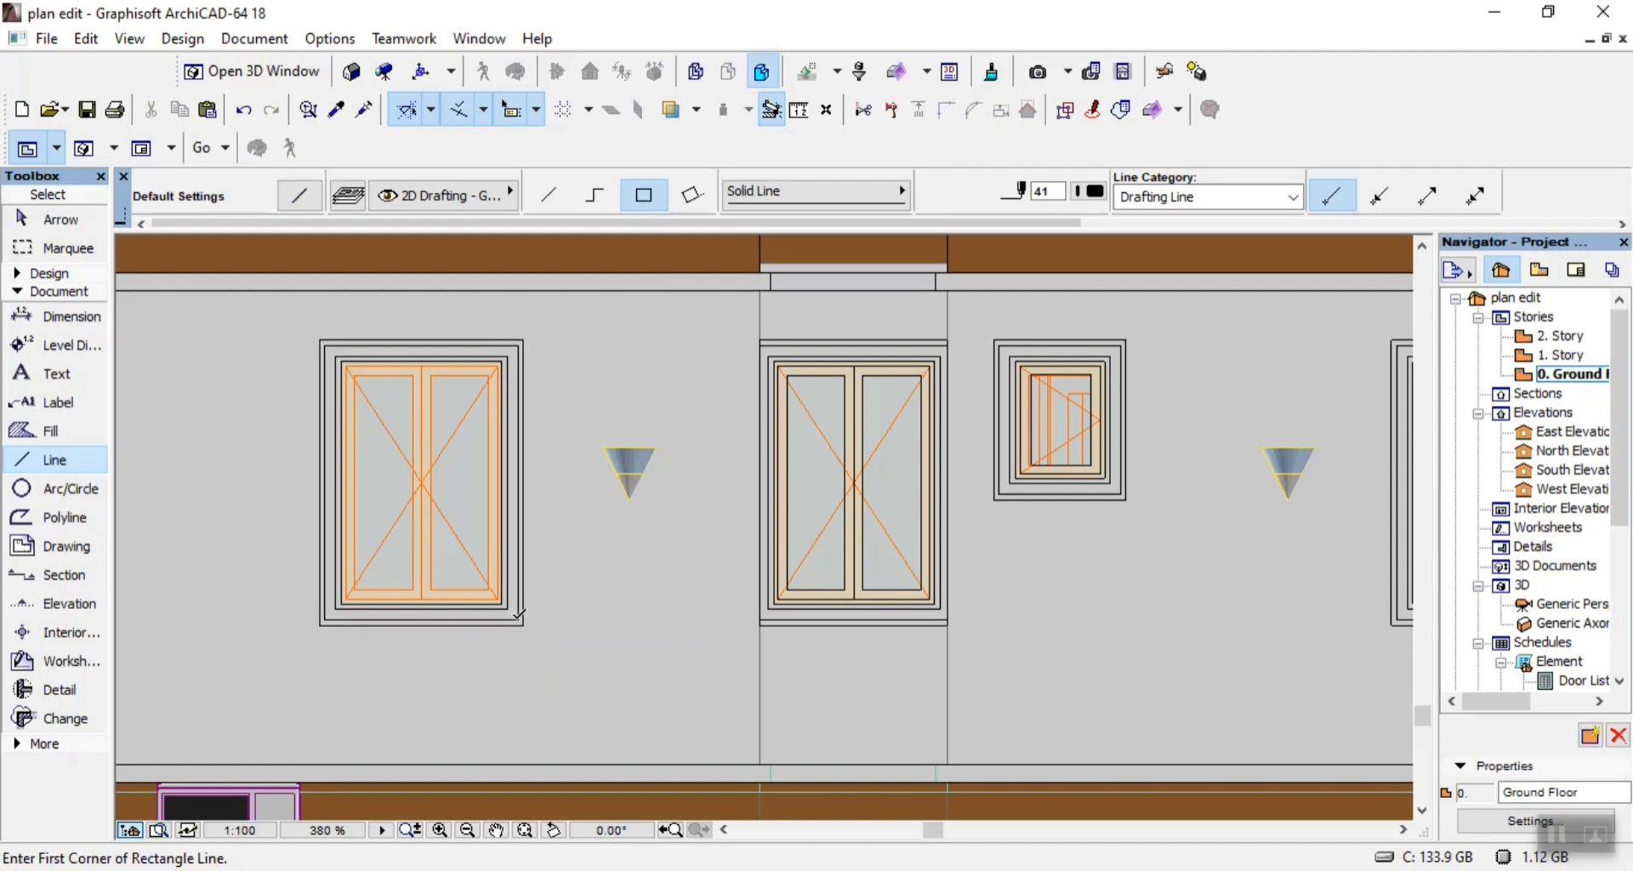
{"action": "left_click", "coordinate": [520, 616]}
{"action": "left_click", "coordinate": [332, 339]}
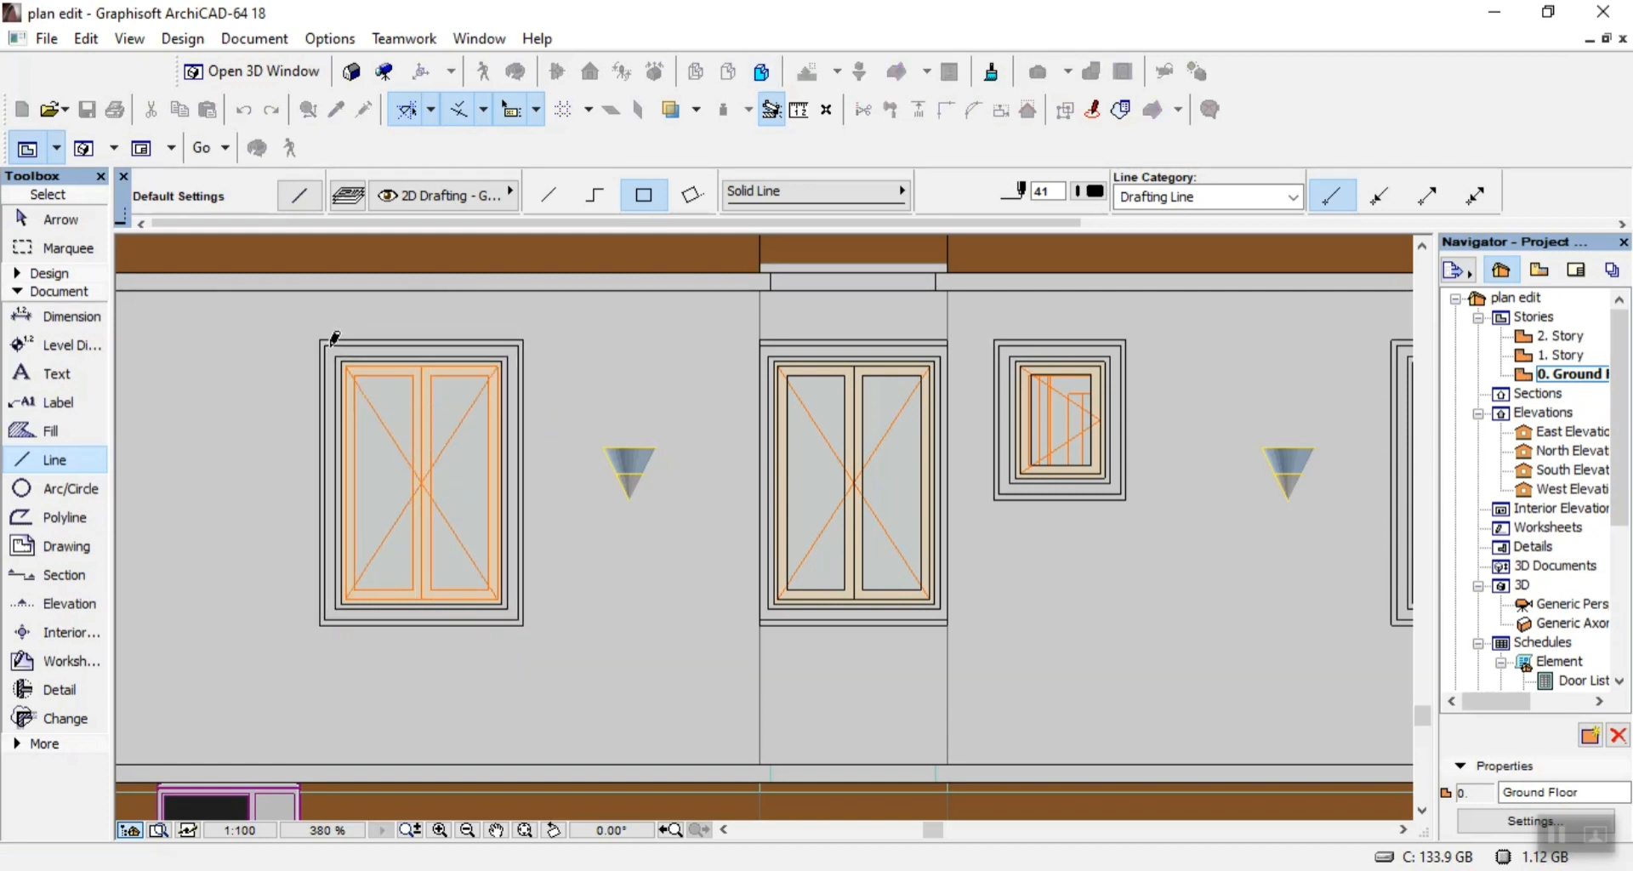
Trace the left double window's inner surround with two nested rectangles of lines, the inner one 900 by 1350.
{"action": "left_click", "coordinate": [336, 354]}
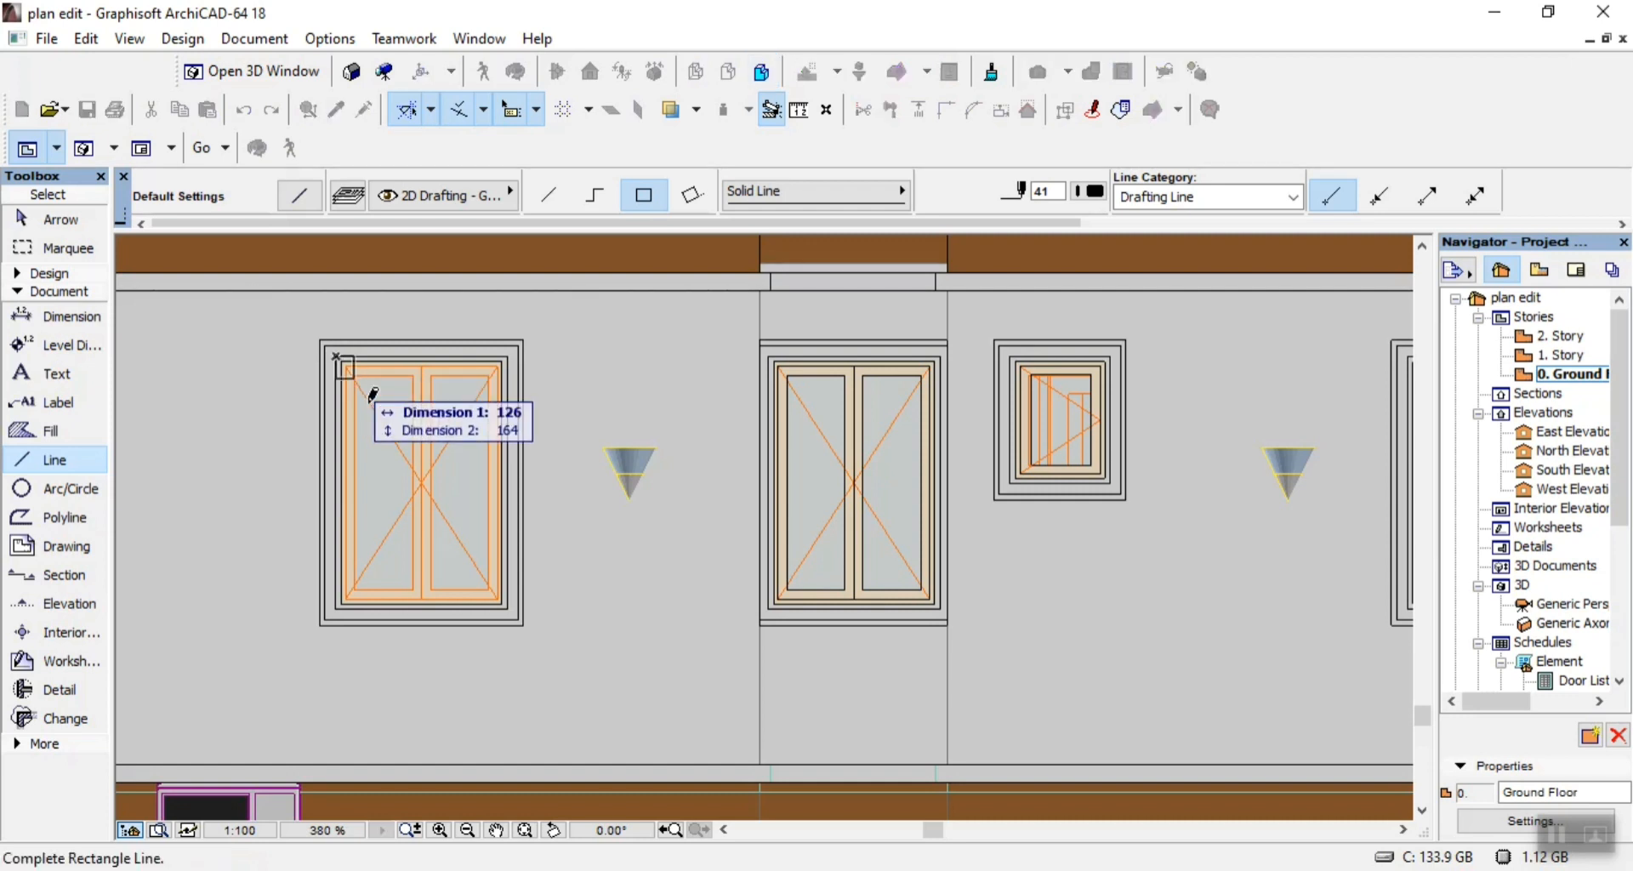
{"action": "left_click", "coordinate": [507, 600]}
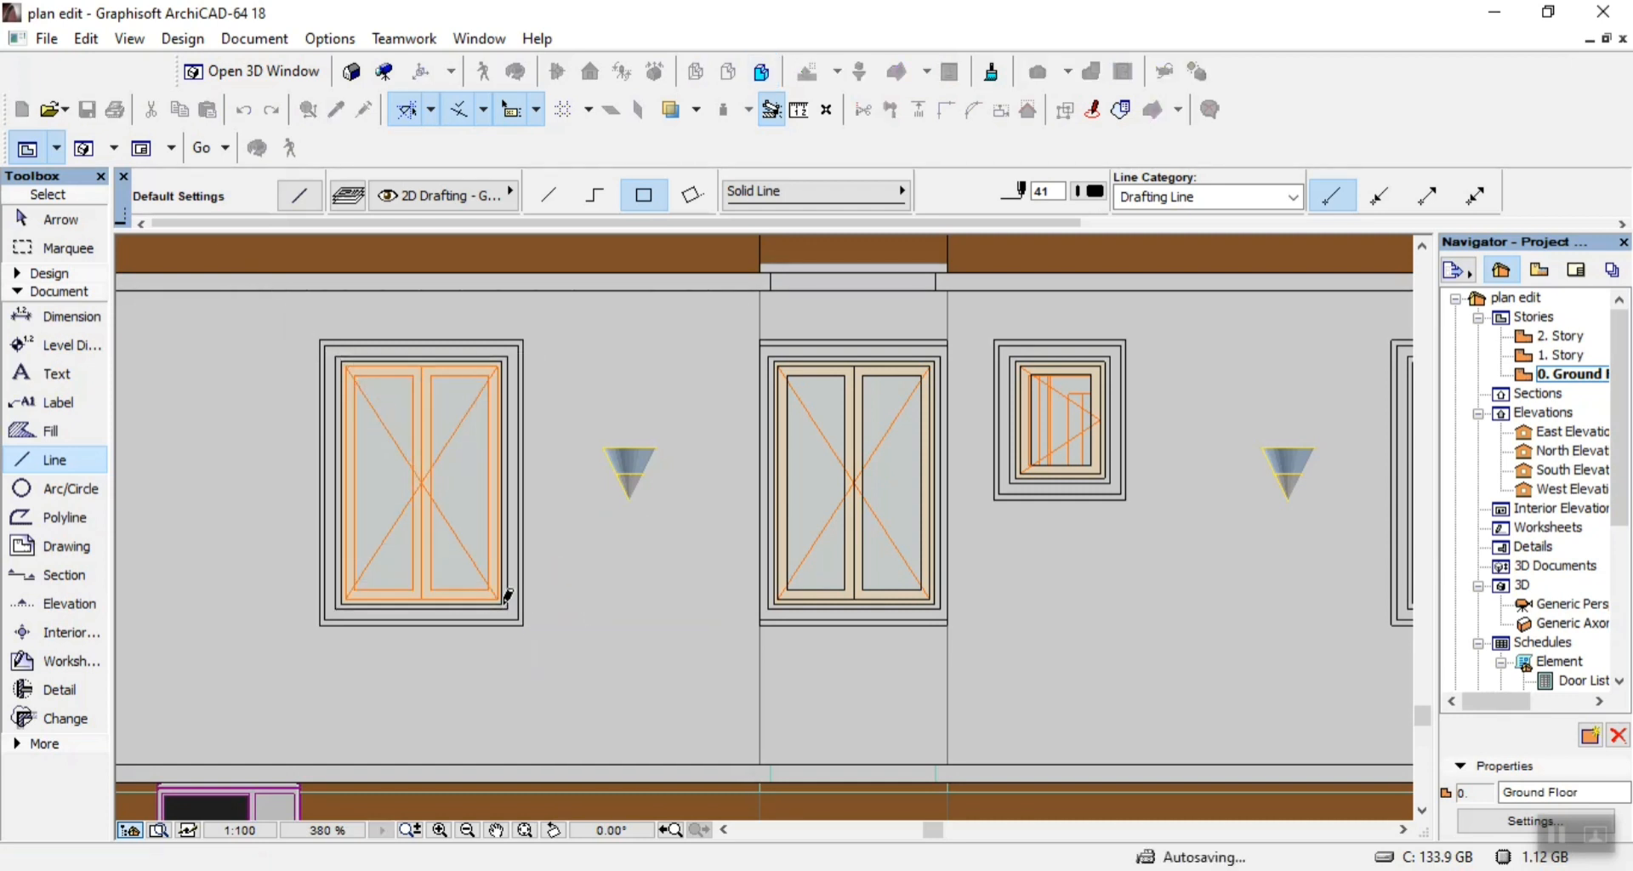
{"action": "left_click", "coordinate": [502, 603]}
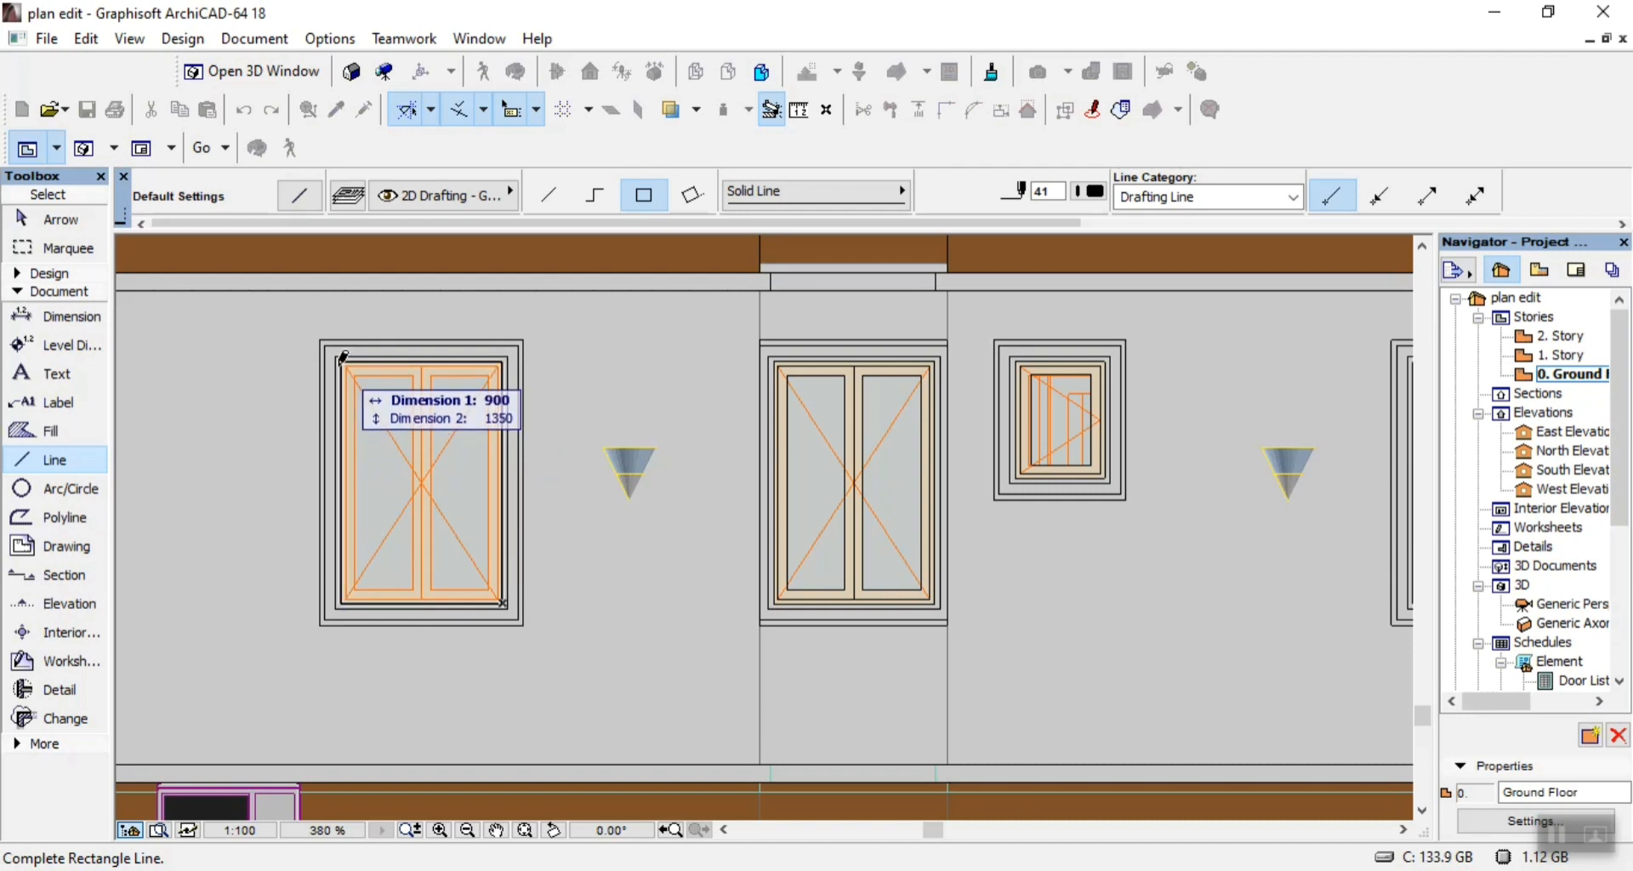
{"action": "left_click", "coordinate": [340, 363]}
Outline the left double window's sash frame with an 850 by 1300 rectangle of lines.
{"action": "scroll", "coordinate": [340, 363], "scroll_direction": "up", "scroll_amount": 7}
{"action": "left_click", "coordinate": [366, 364]}
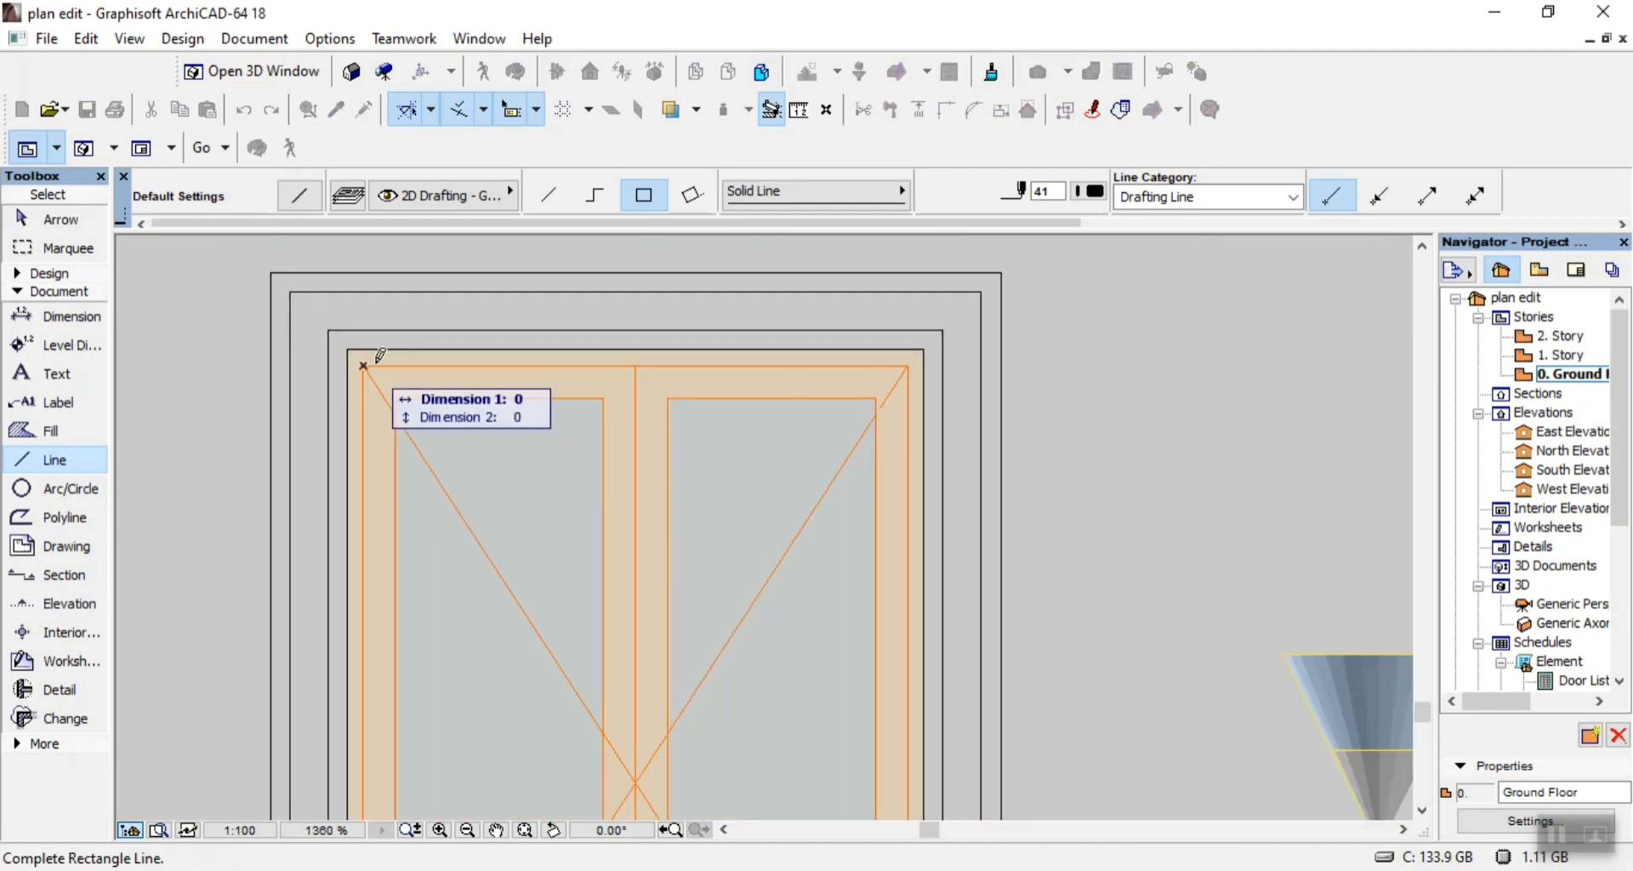
{"action": "scroll", "coordinate": [387, 355], "scroll_direction": "down", "scroll_amount": 4}
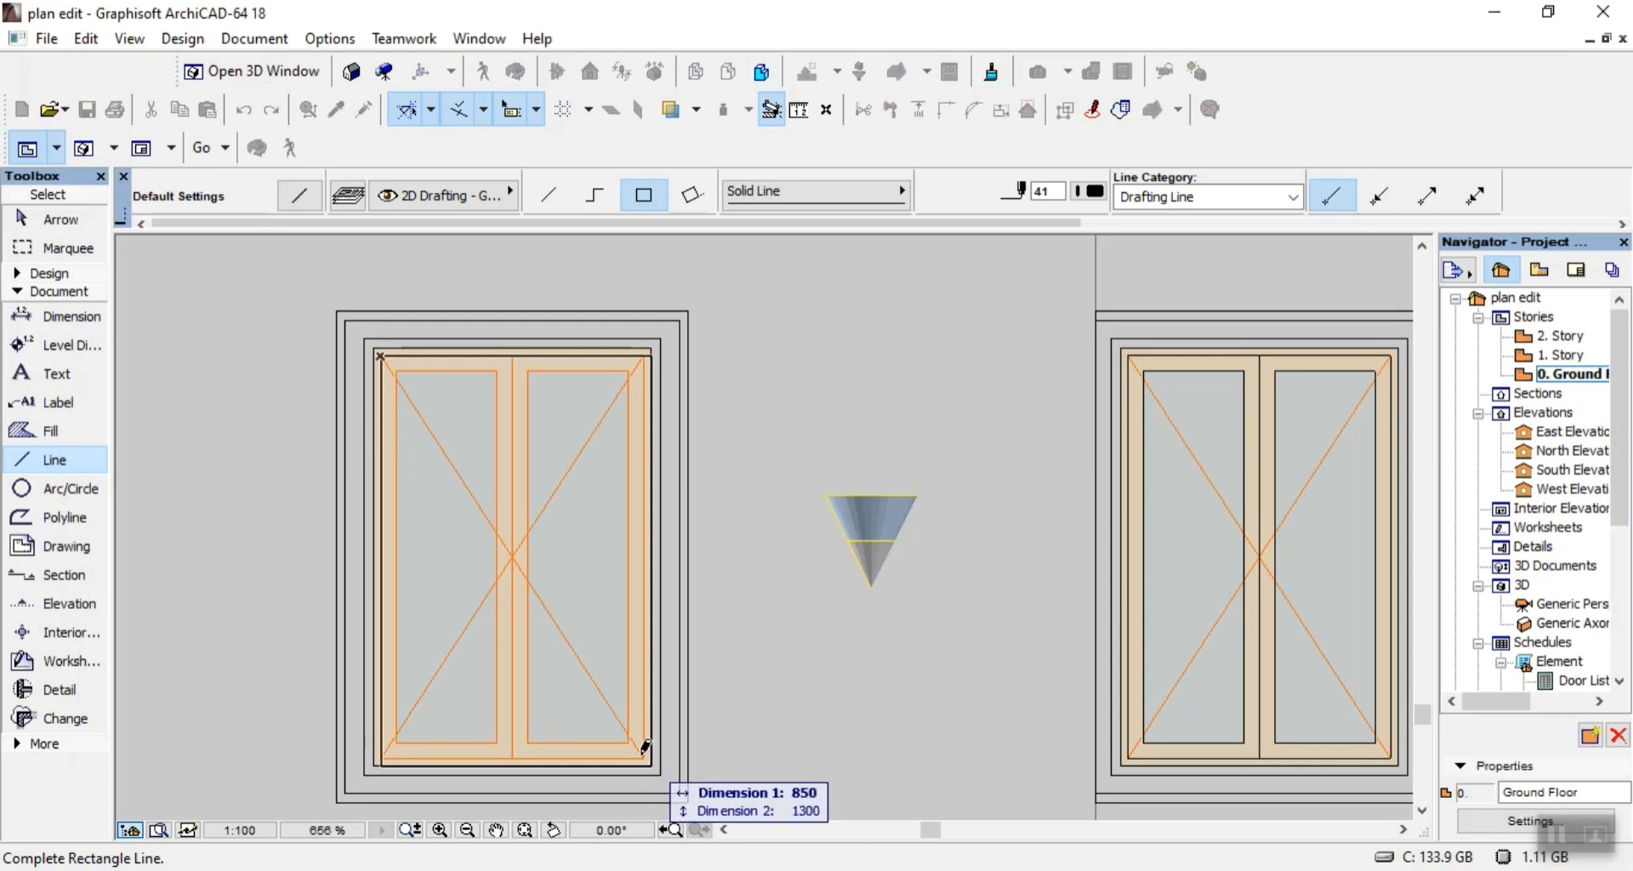
{"action": "left_click", "coordinate": [645, 750]}
Outline the glass panes of both sashes in the double window with 325 by 1200 rectangles of lines.
{"action": "left_click", "coordinate": [629, 738]}
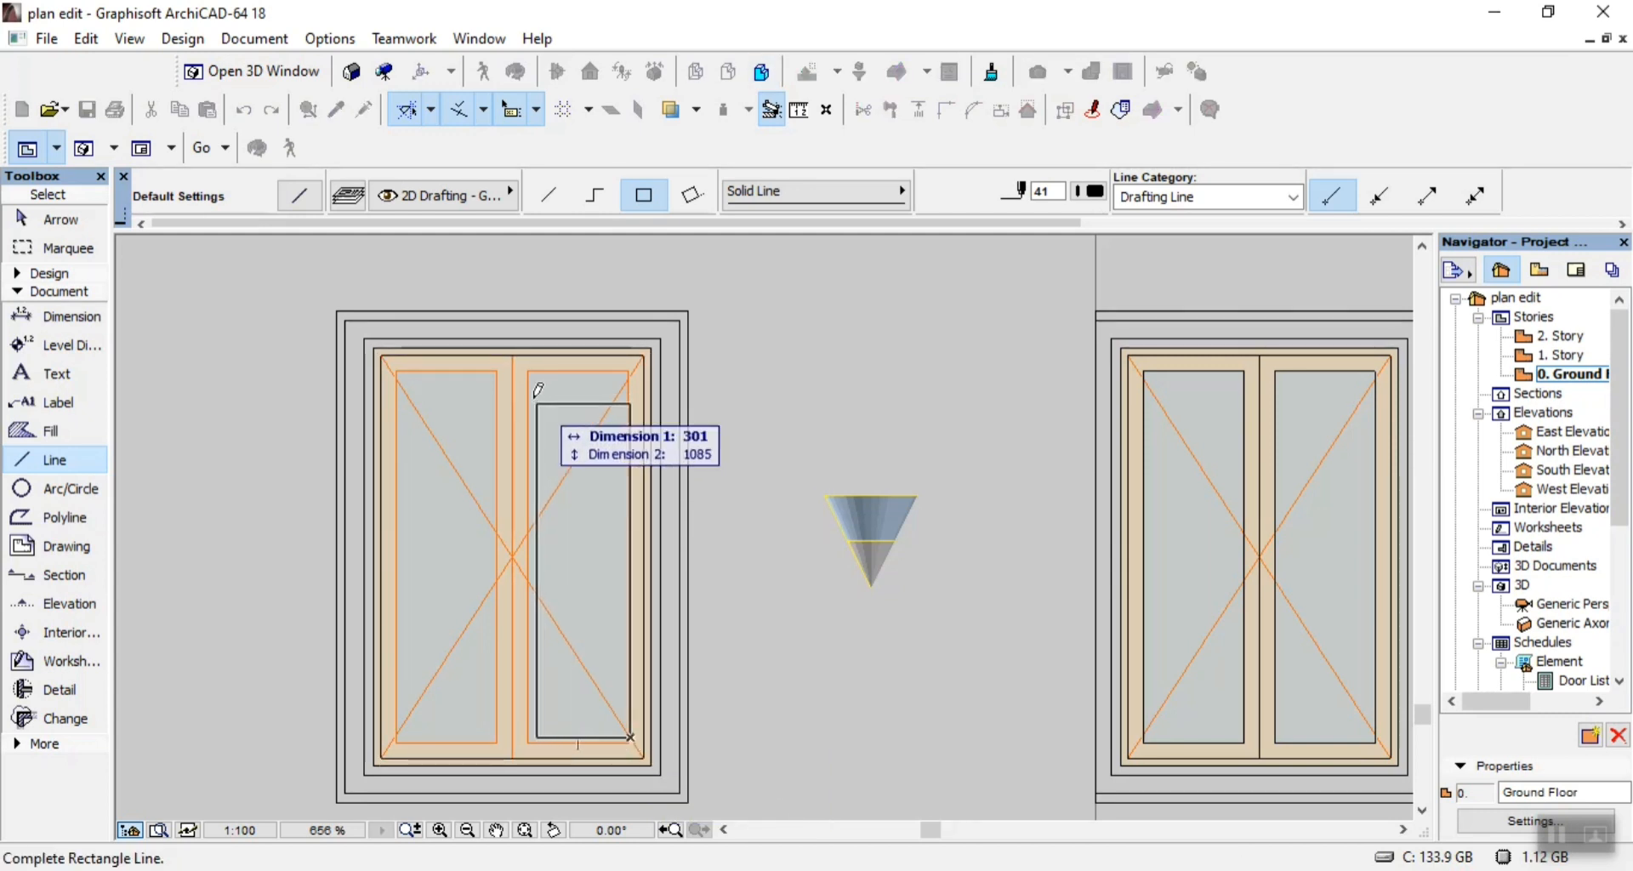
{"action": "left_click", "coordinate": [527, 370]}
{"action": "left_click", "coordinate": [528, 371]}
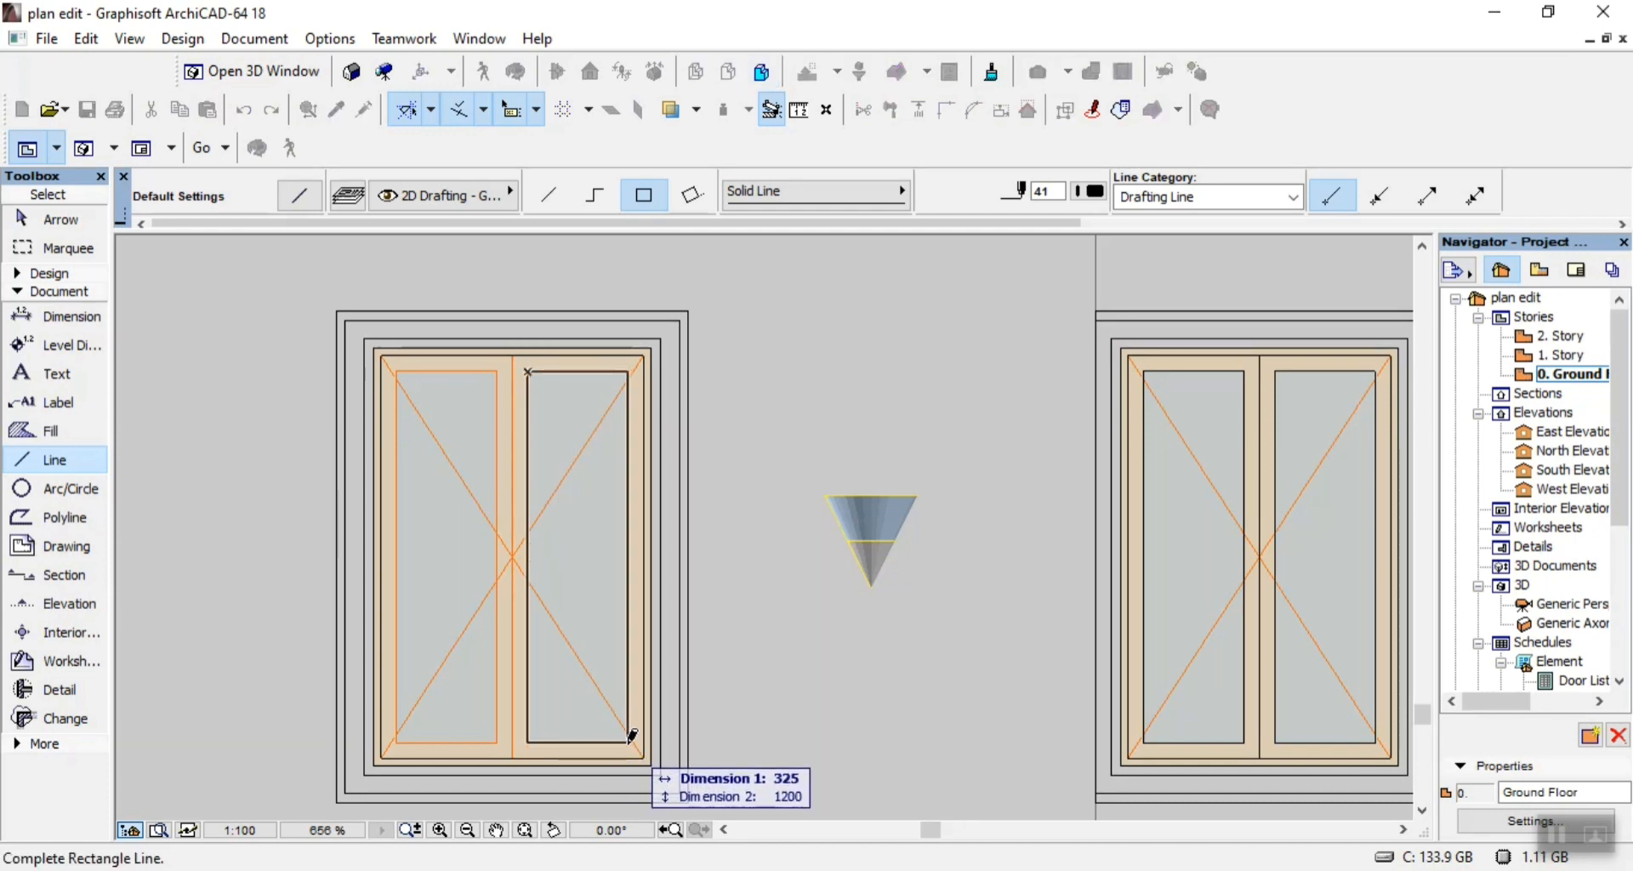
{"action": "left_click", "coordinate": [631, 734]}
{"action": "left_click", "coordinate": [497, 742]}
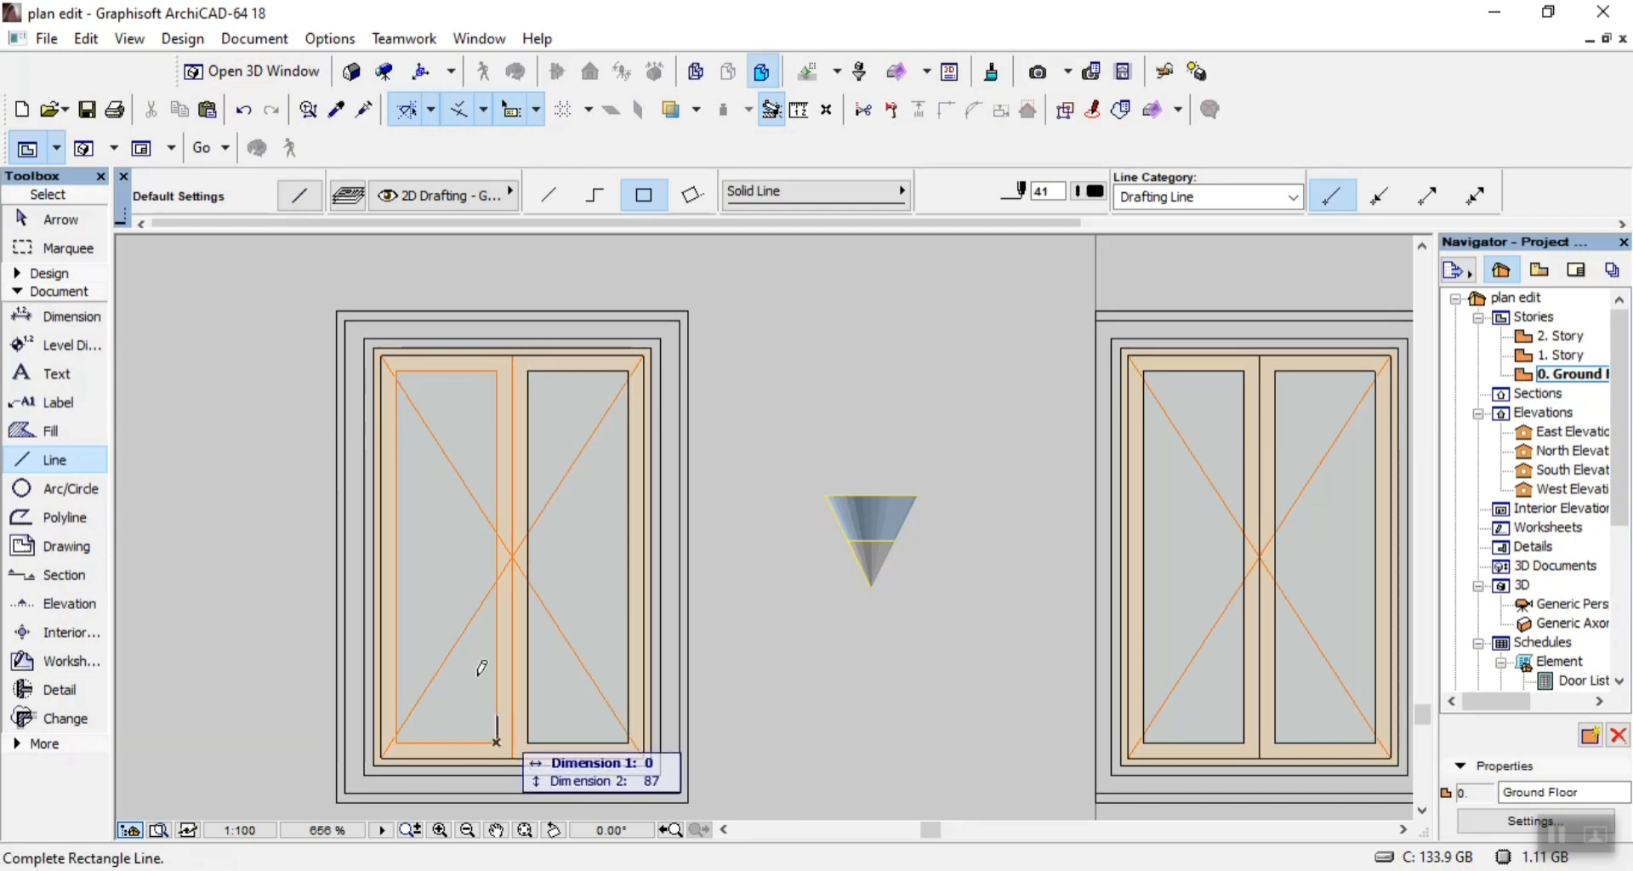
{"action": "left_click", "coordinate": [396, 370]}
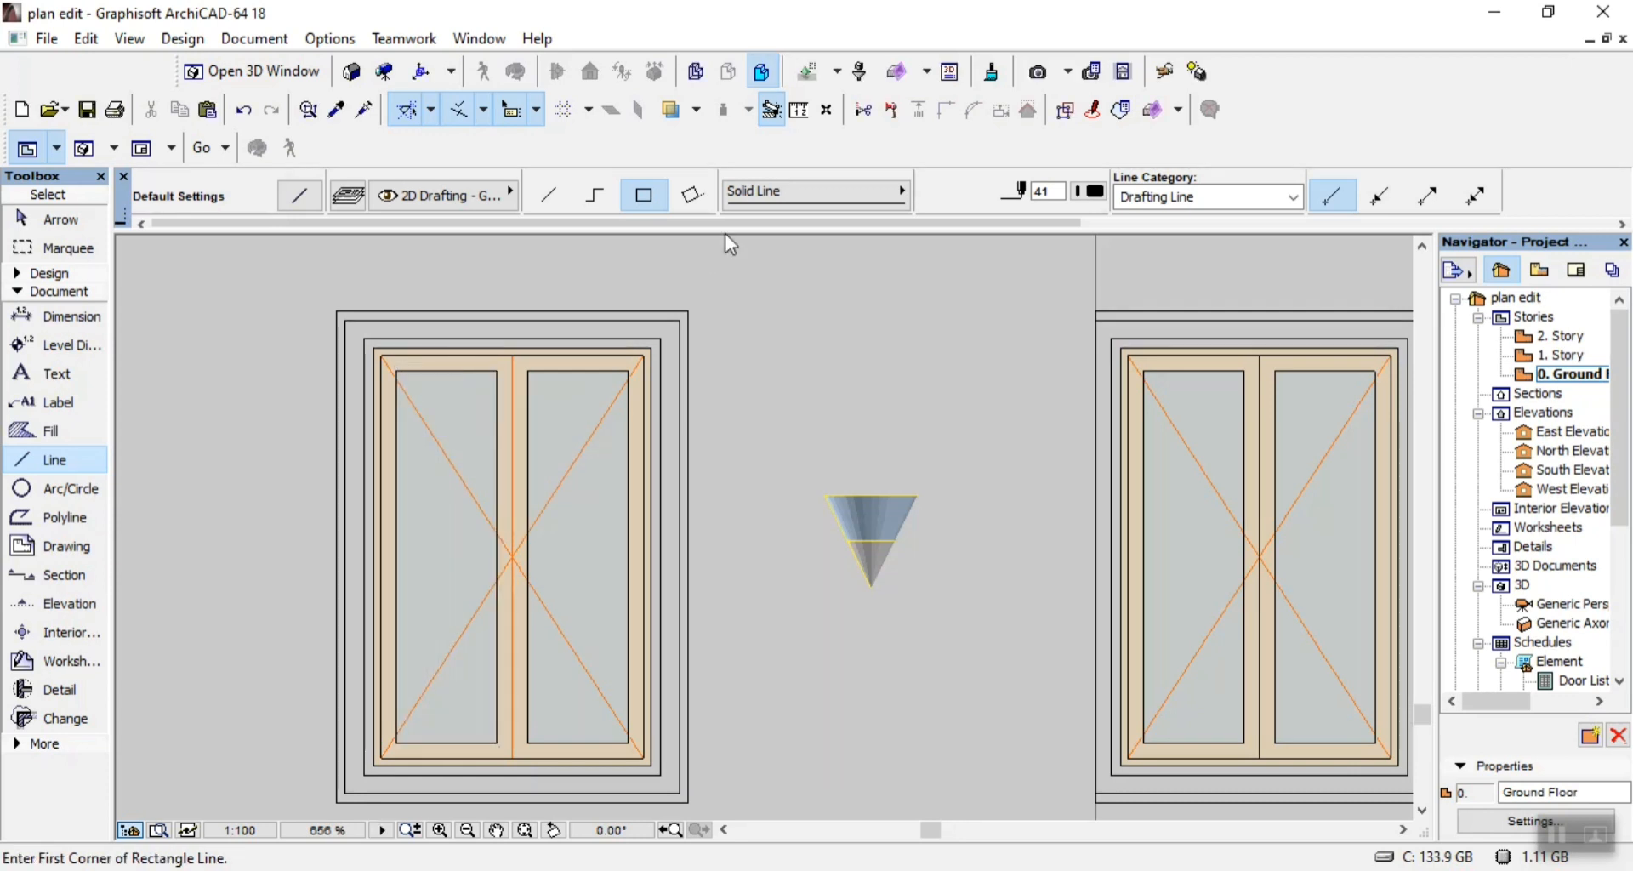
Draw a single vertical line 1300 long between the two sashes of this window.
{"action": "left_click", "coordinate": [549, 195]}
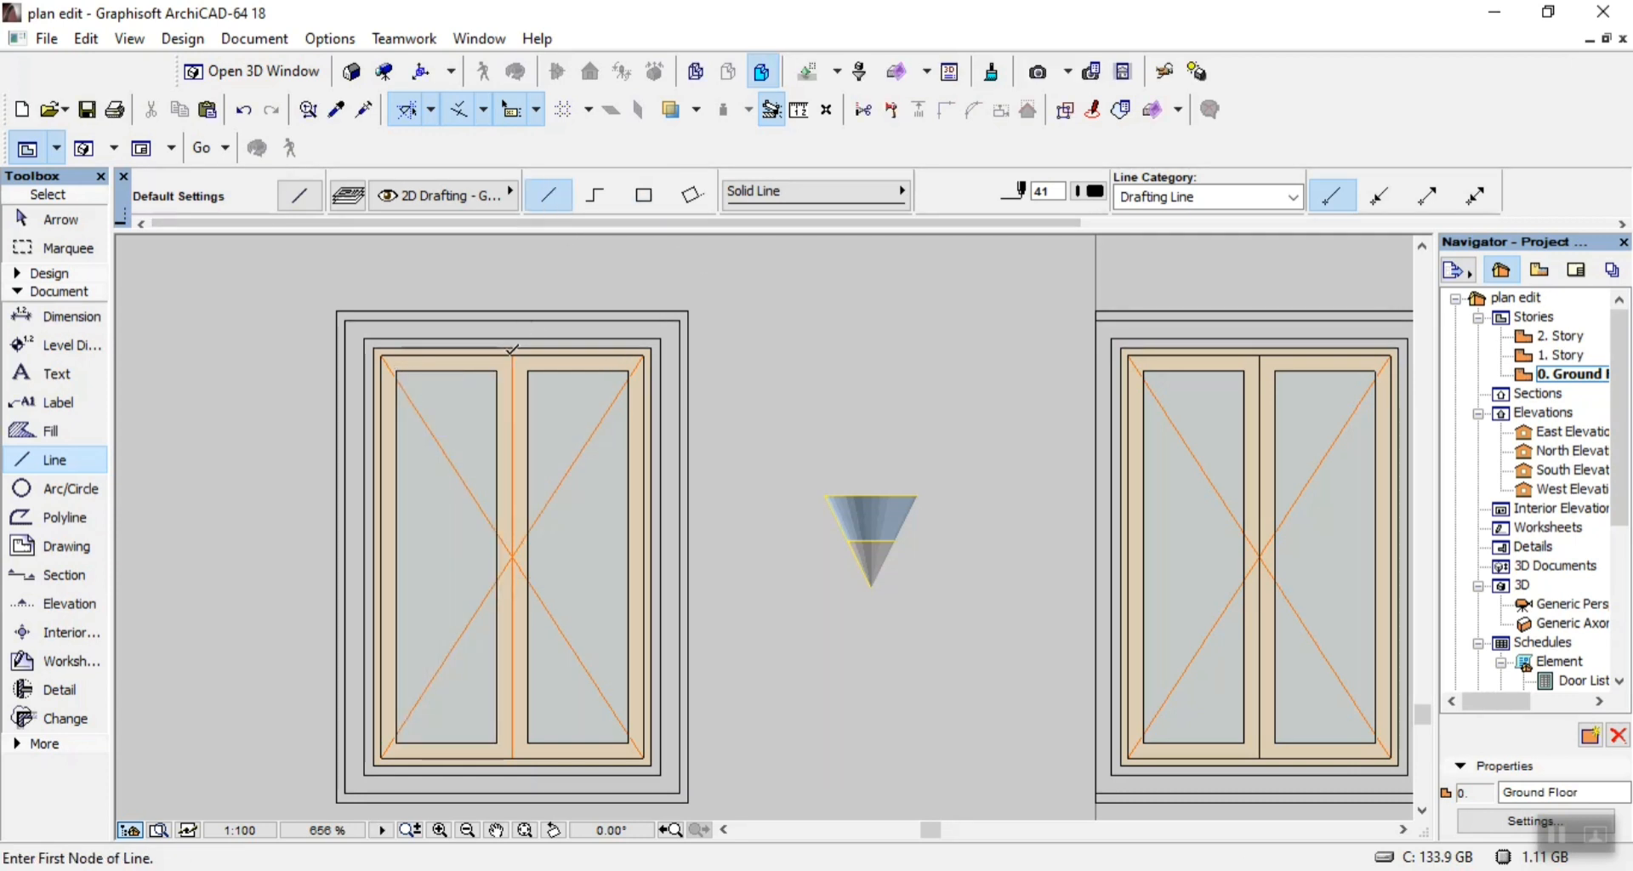
{"action": "left_click", "coordinate": [512, 352]}
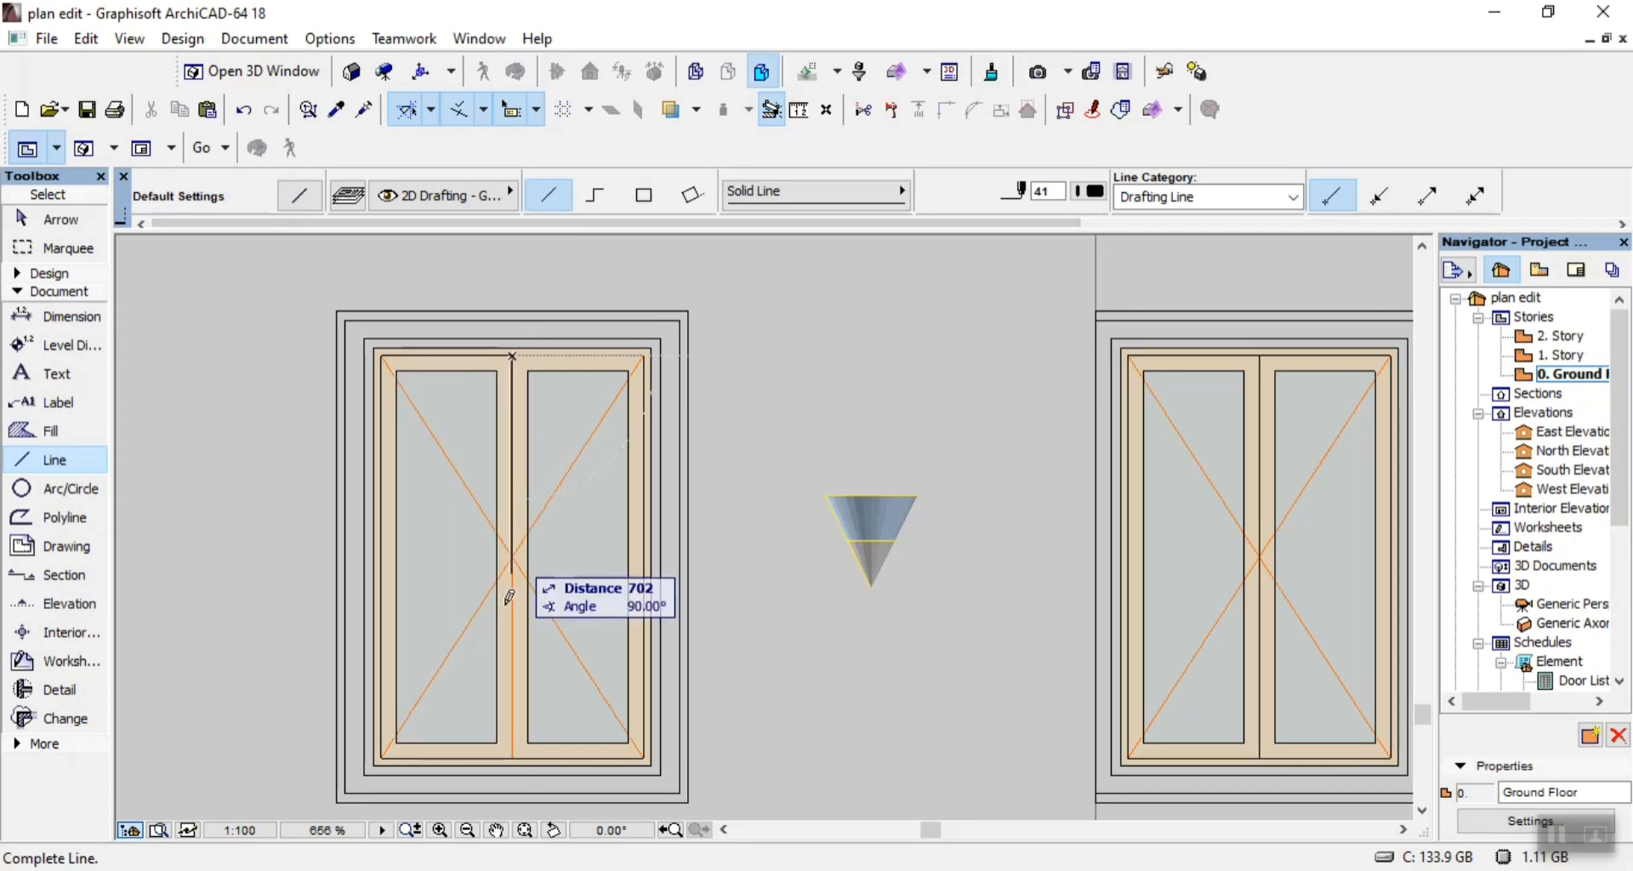
{"action": "left_click", "coordinate": [515, 748]}
Outline the outer surround of the small single window near the elevation's left end with two nested rectangles of lines.
{"action": "scroll", "coordinate": [515, 749], "scroll_direction": "down", "scroll_amount": 6}
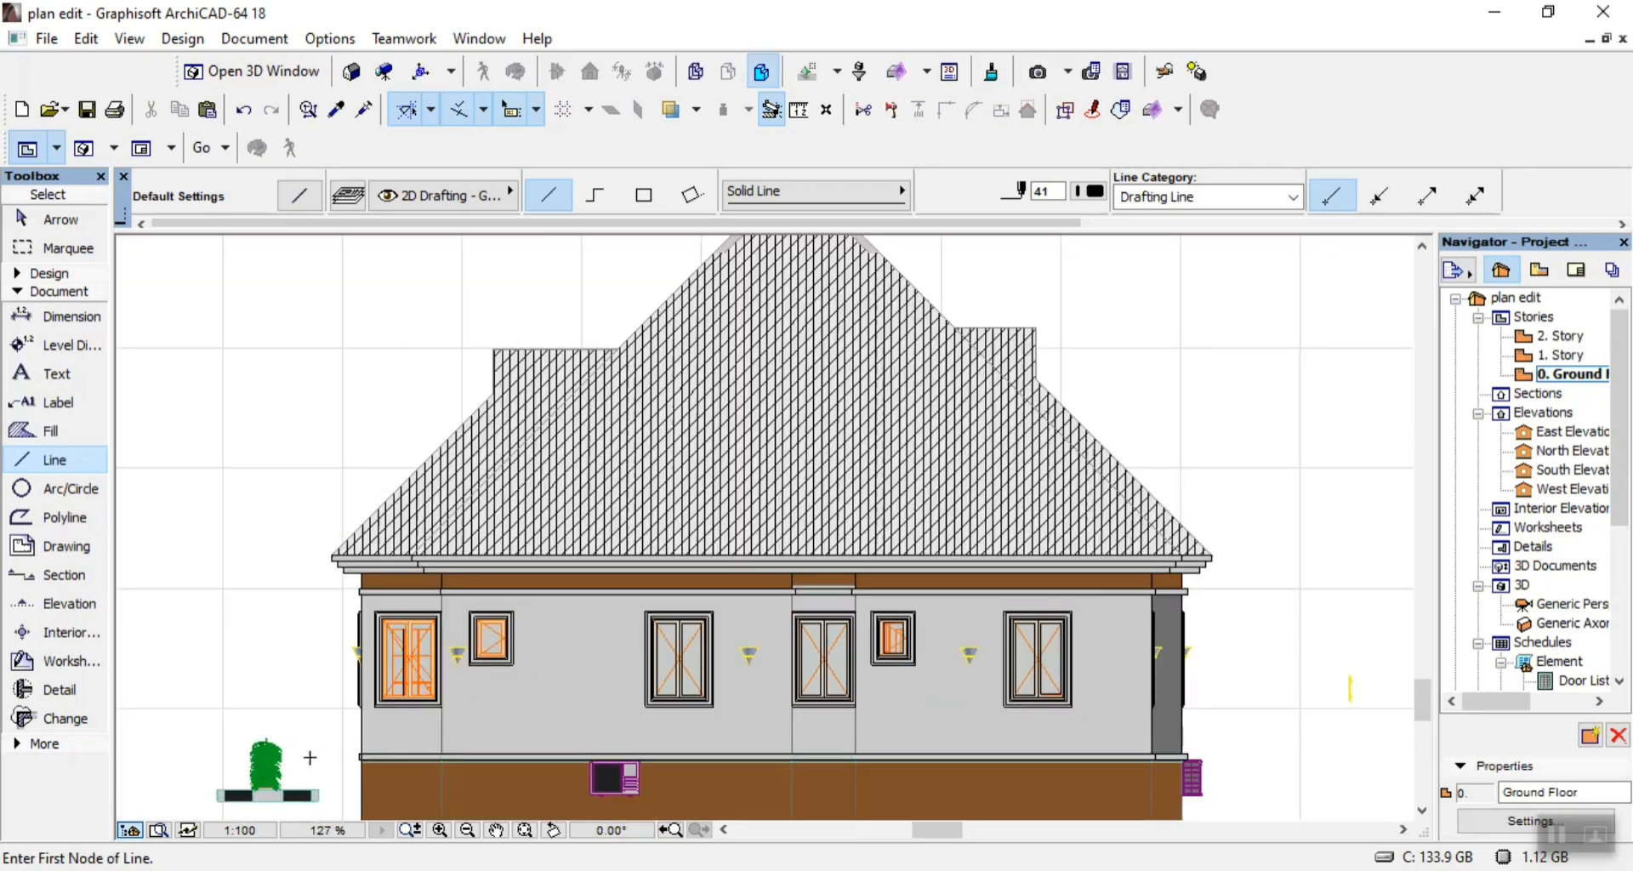
{"action": "scroll", "coordinate": [474, 685], "scroll_direction": "up", "scroll_amount": 4}
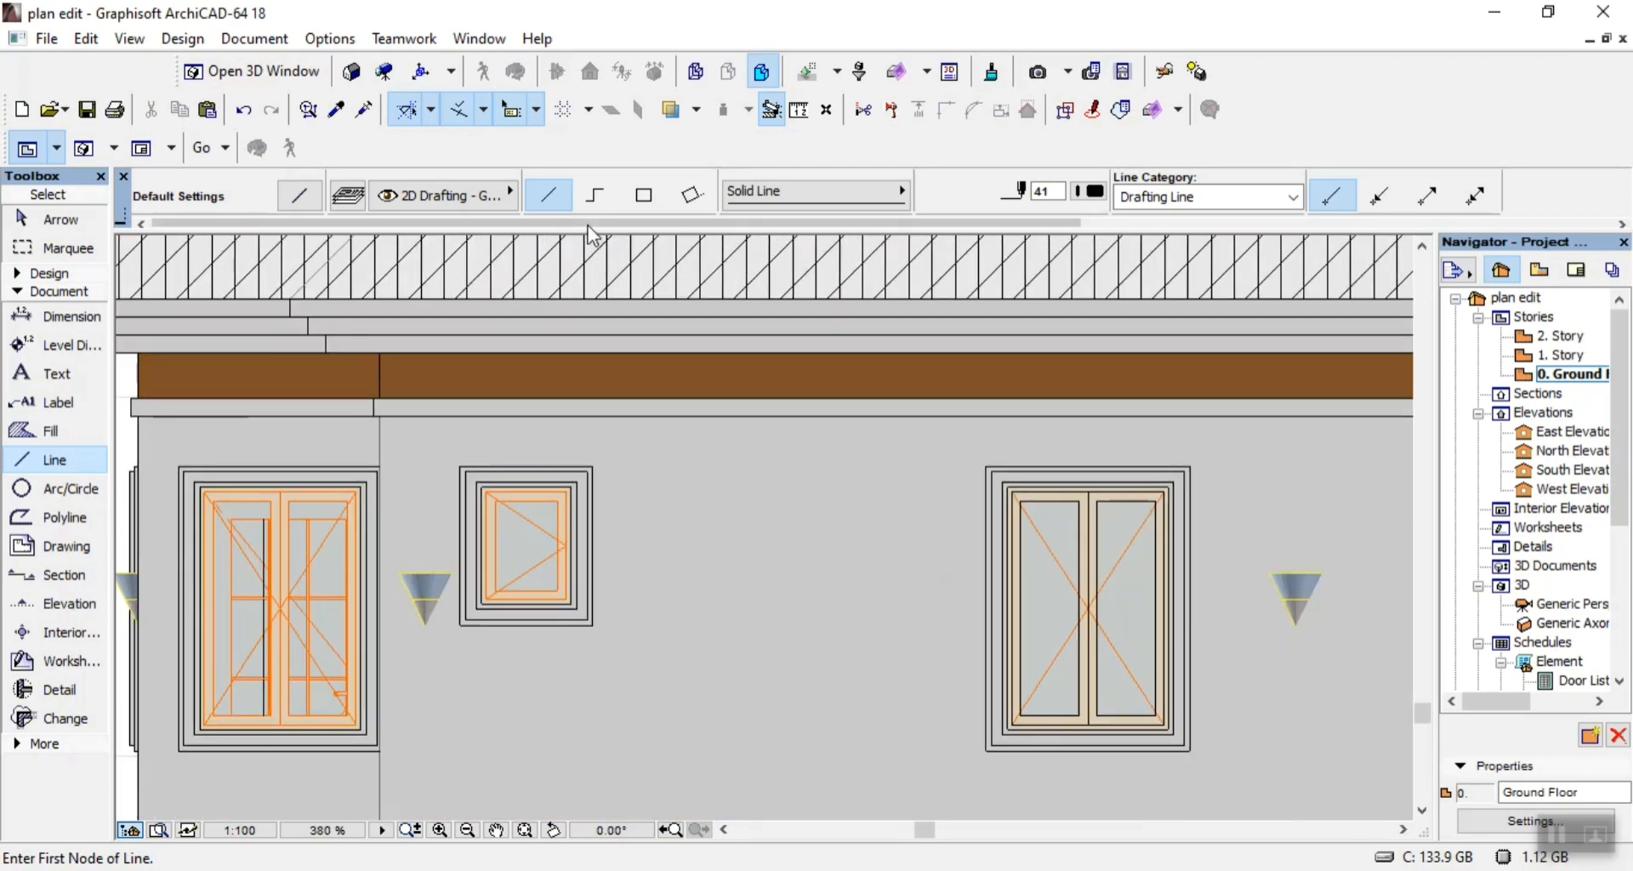
{"action": "scroll", "coordinate": [471, 509], "scroll_direction": "up", "scroll_amount": 1}
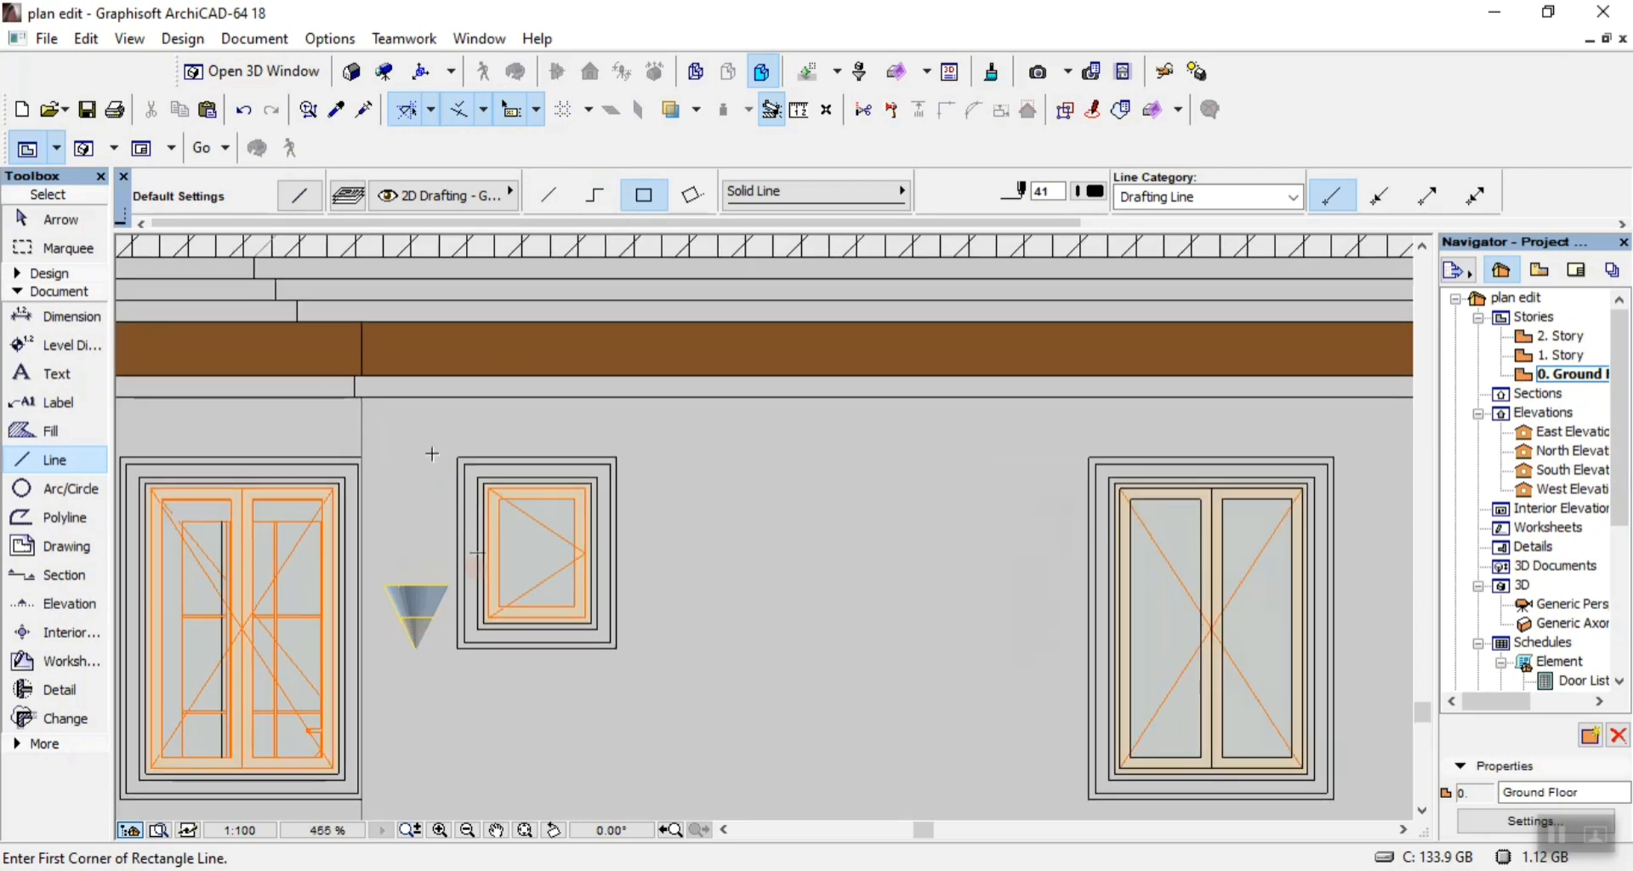
{"action": "left_click", "coordinate": [458, 457]}
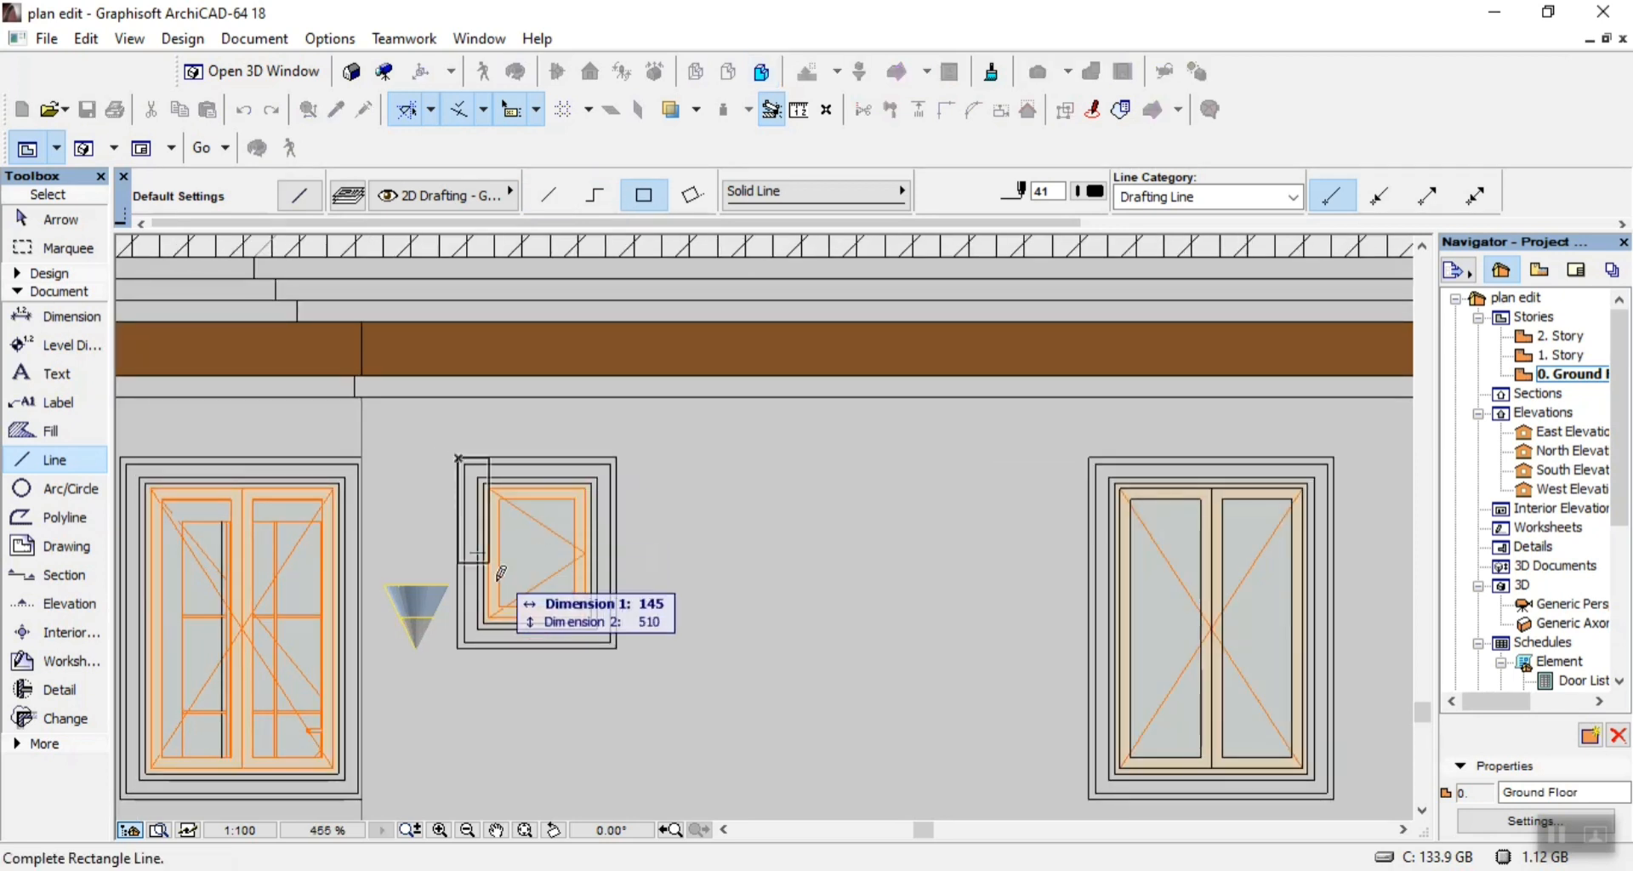
{"action": "left_click", "coordinate": [618, 646]}
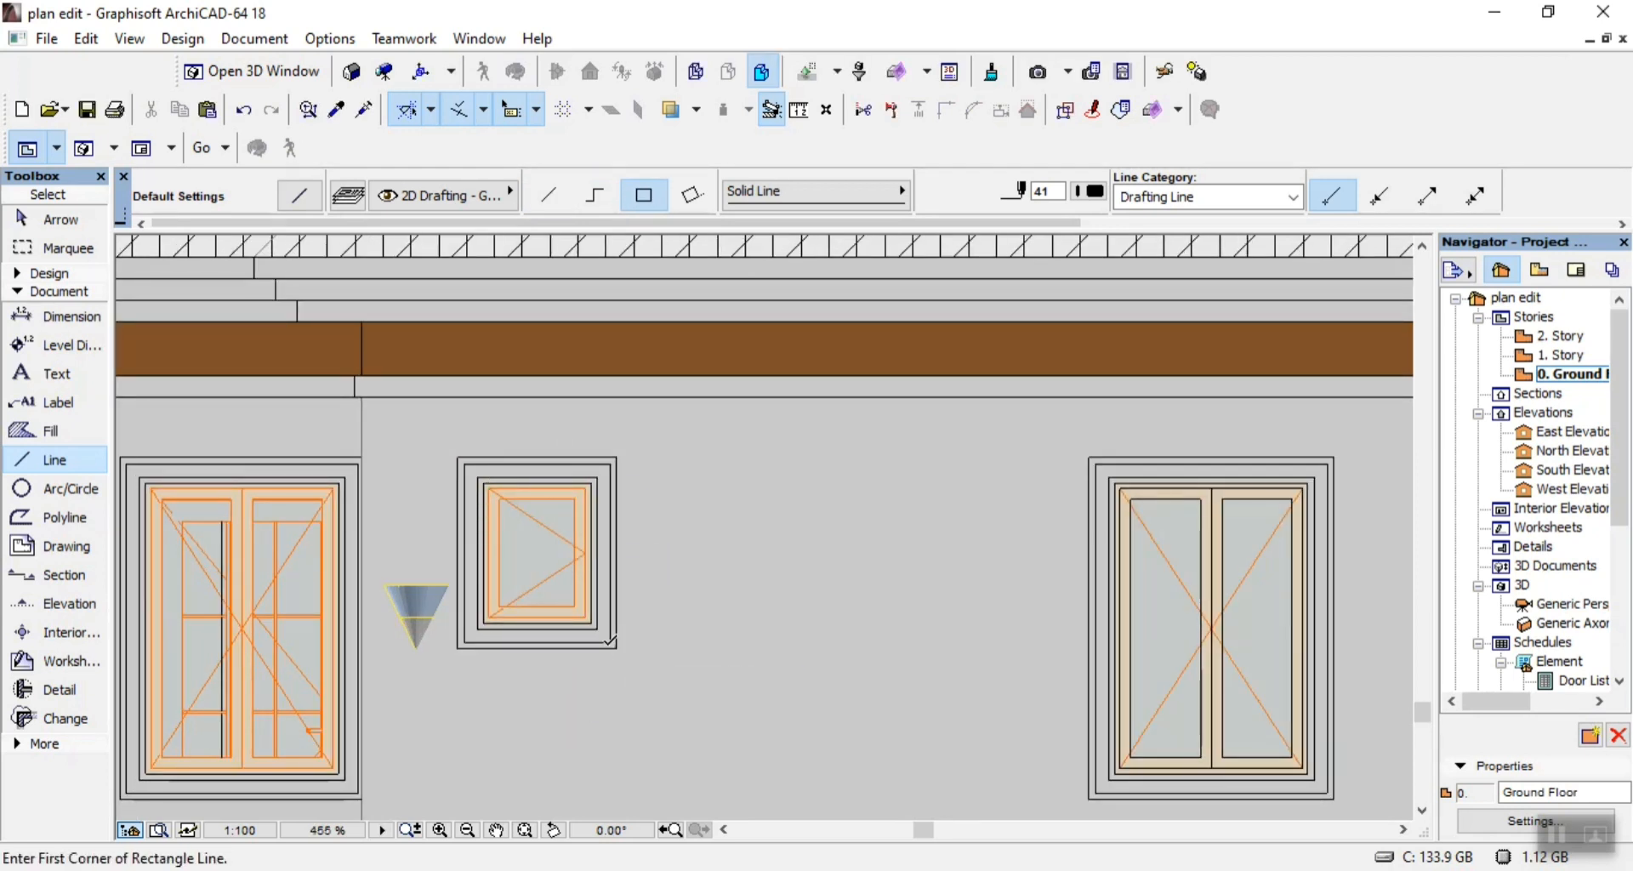
{"action": "left_click", "coordinate": [610, 642]}
{"action": "left_click", "coordinate": [468, 457]}
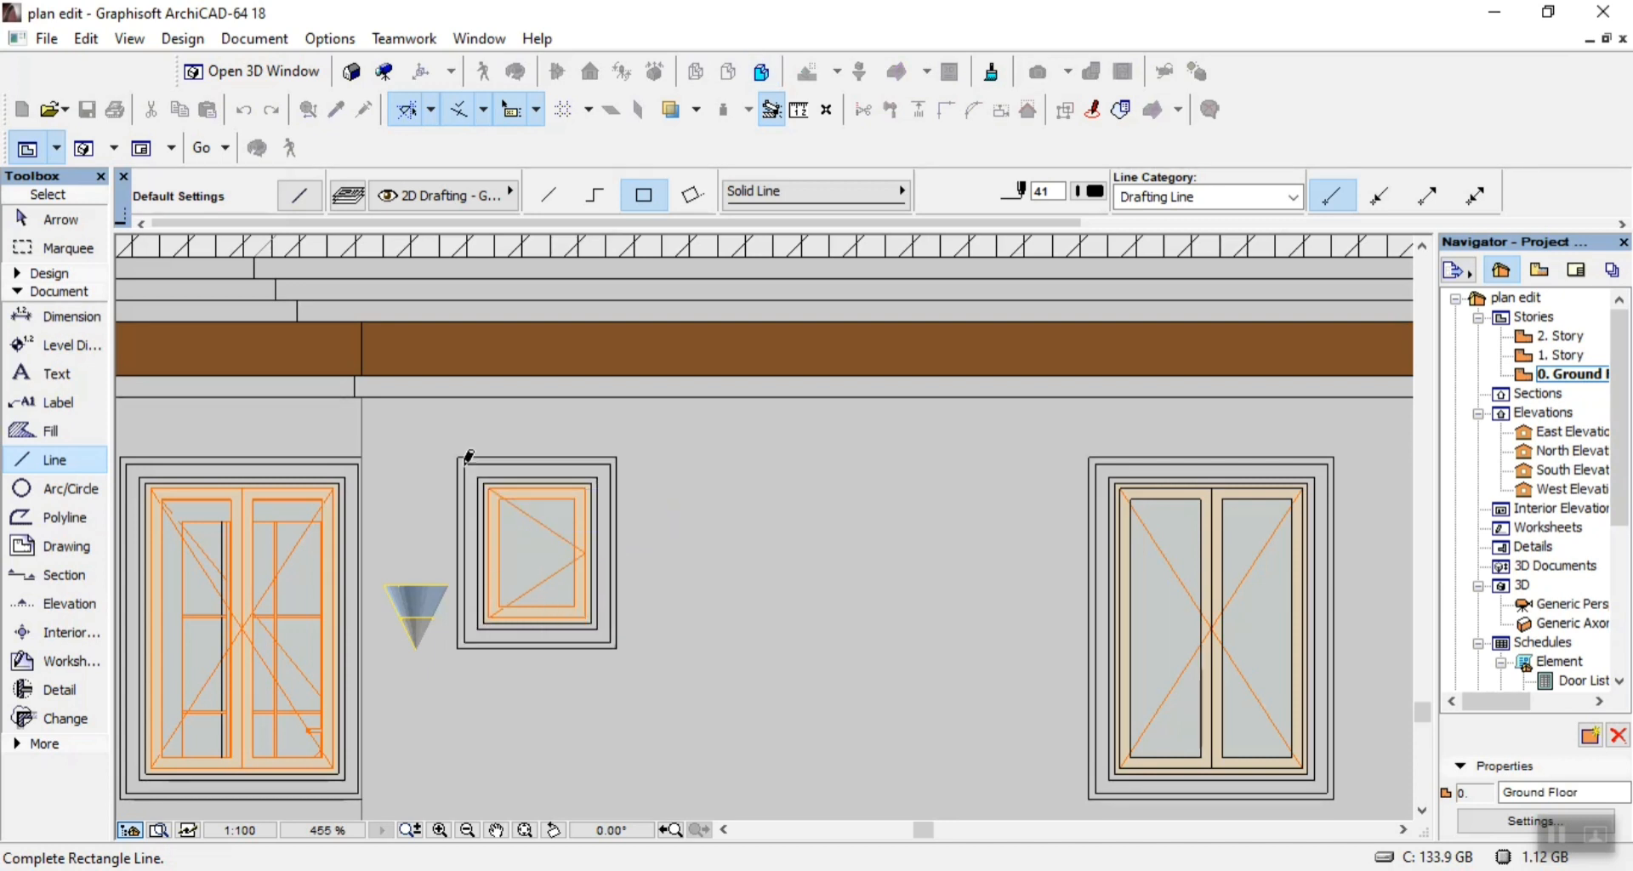
Trace the small window's inner surround with two nested rectangles of lines, the inner one 500 by 650.
{"action": "left_click", "coordinate": [477, 477]}
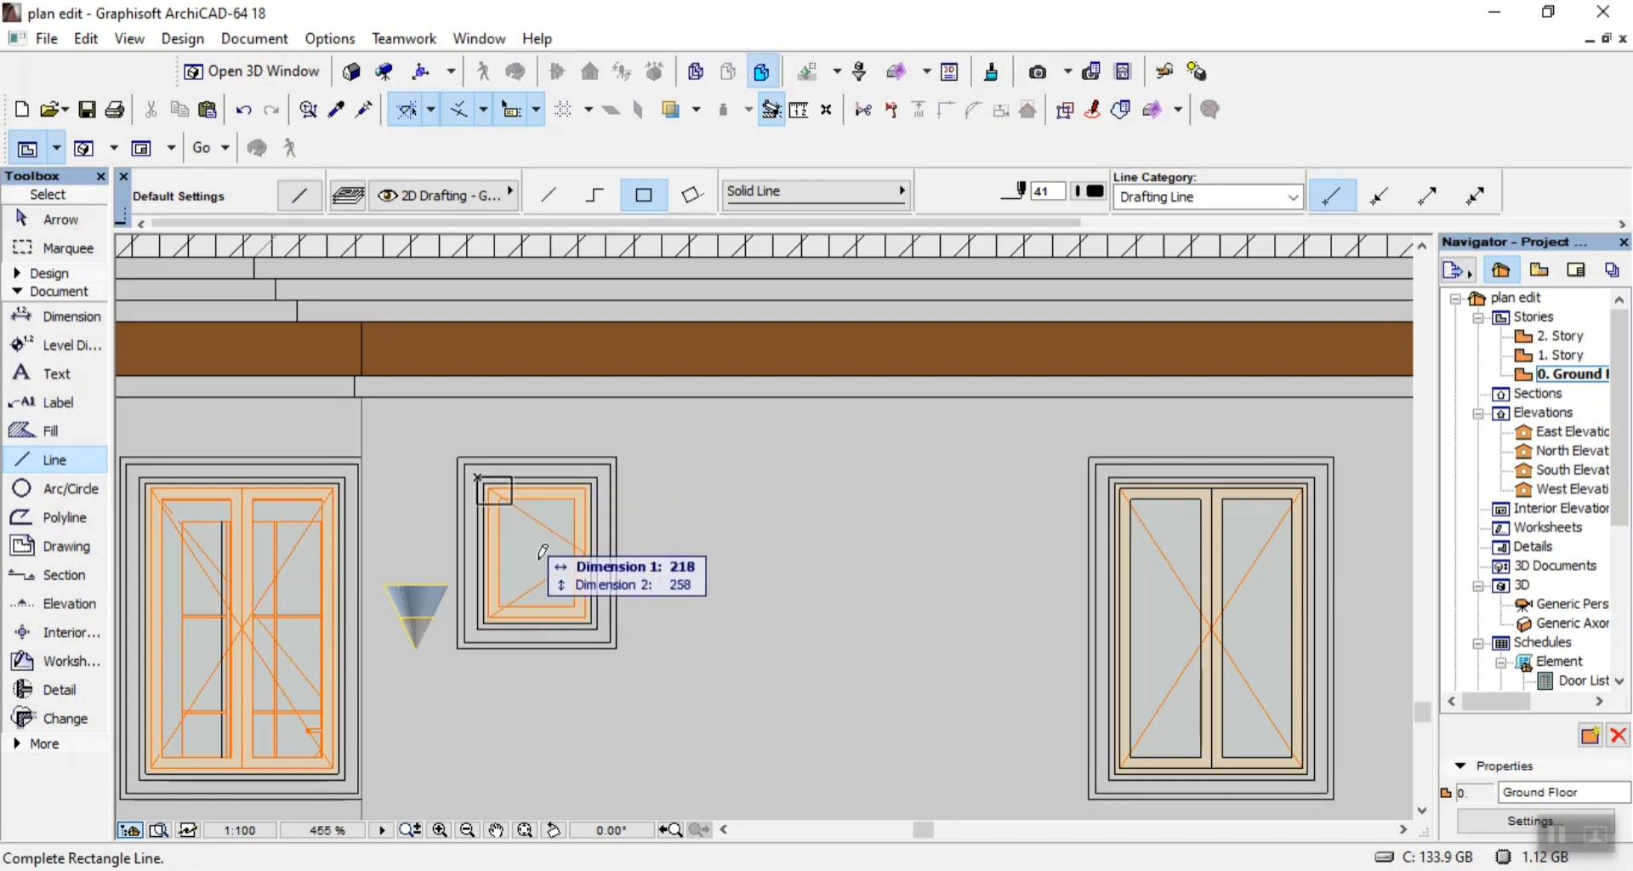
{"action": "left_click", "coordinate": [595, 618]}
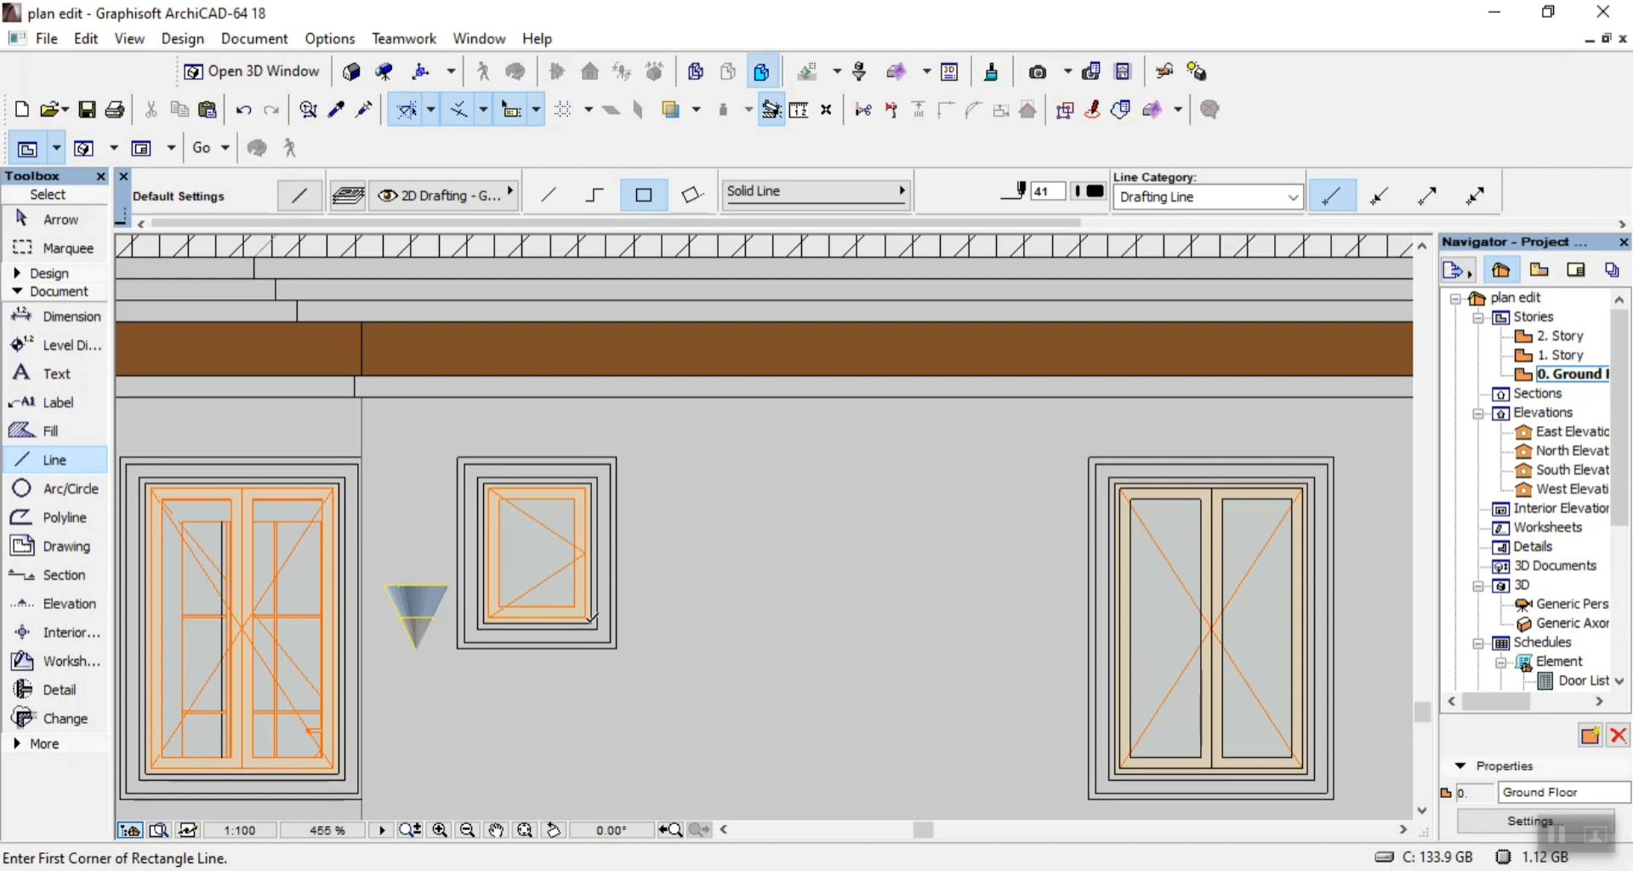
{"action": "left_click", "coordinate": [591, 621]}
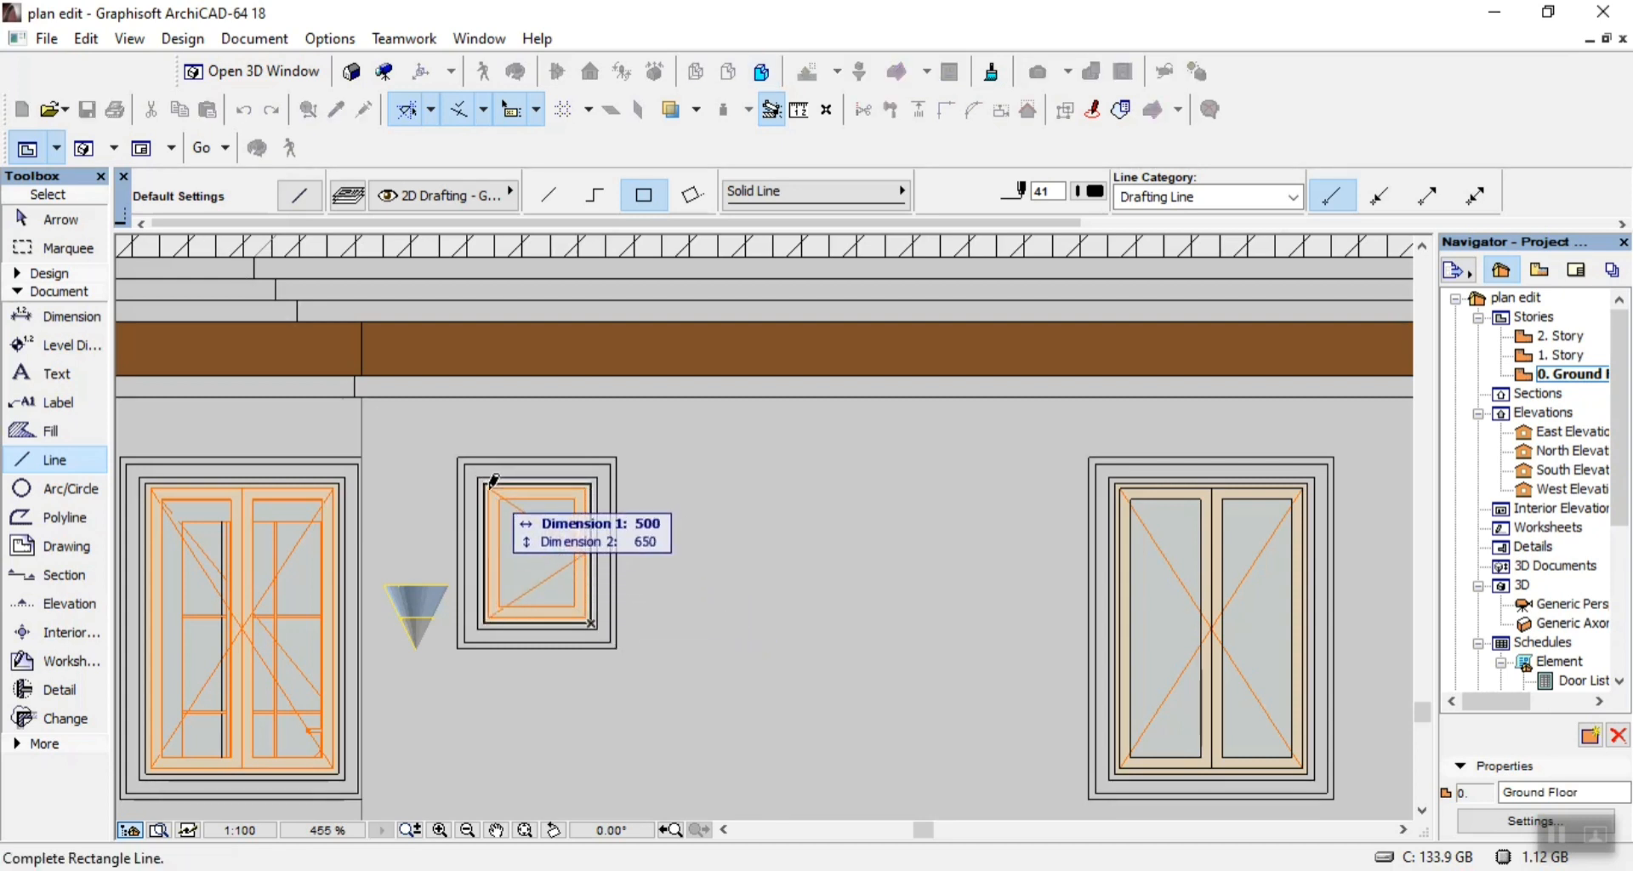
{"action": "left_click", "coordinate": [490, 483]}
Try to outline the small window's sash frame with a 475 by 625 rectangle of lines.
{"action": "left_click", "coordinate": [483, 483]}
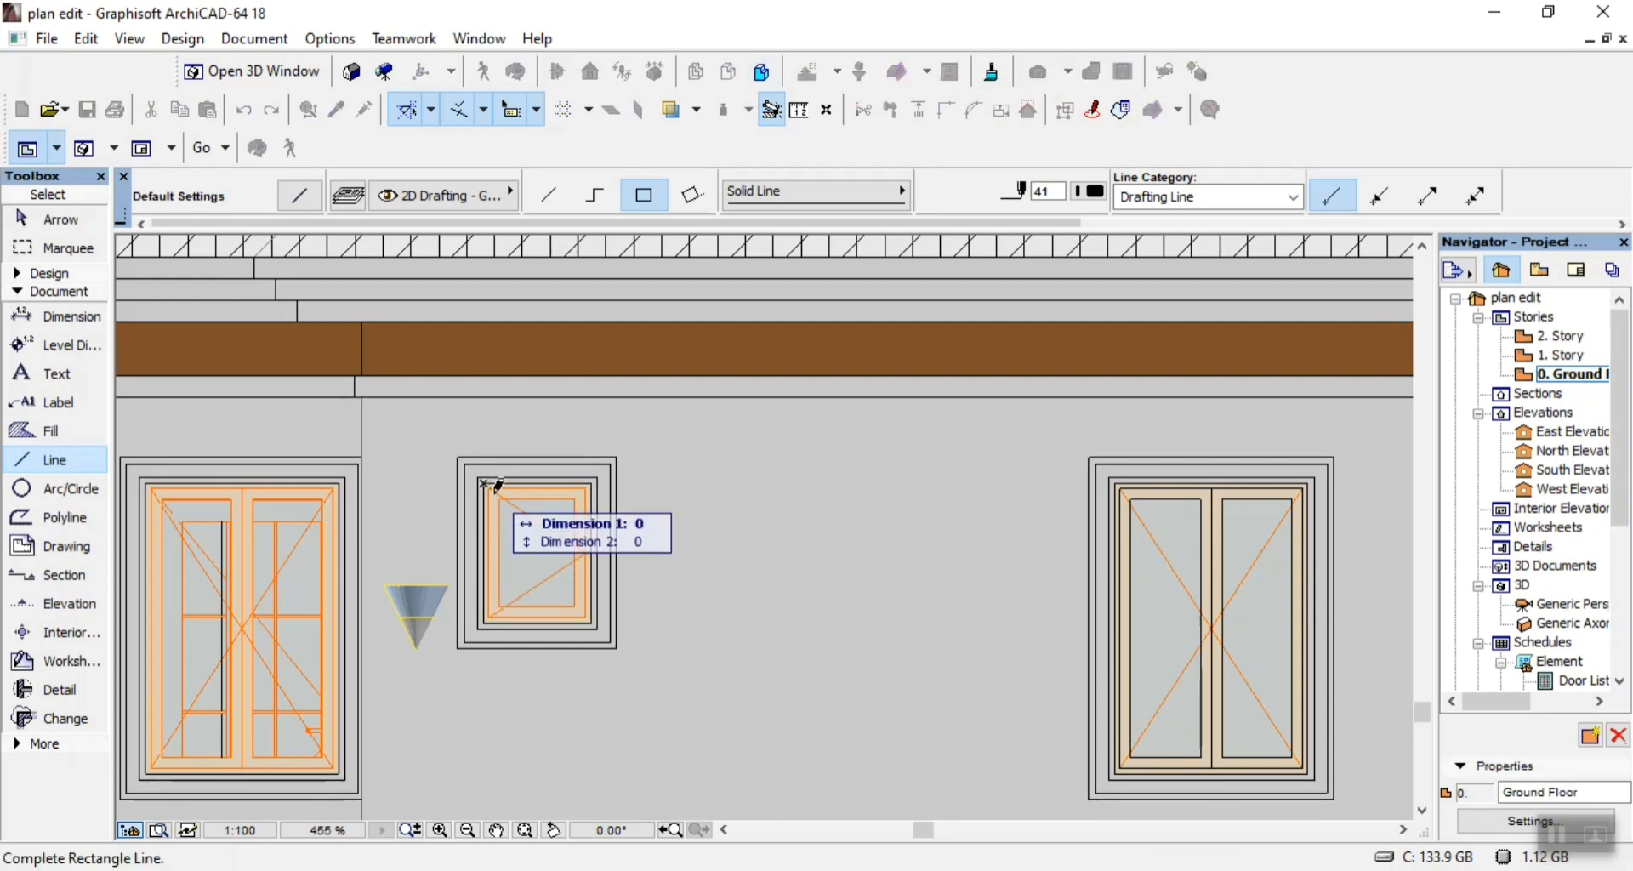
{"action": "left_click", "coordinate": [587, 610]}
{"action": "left_click", "coordinate": [585, 616]}
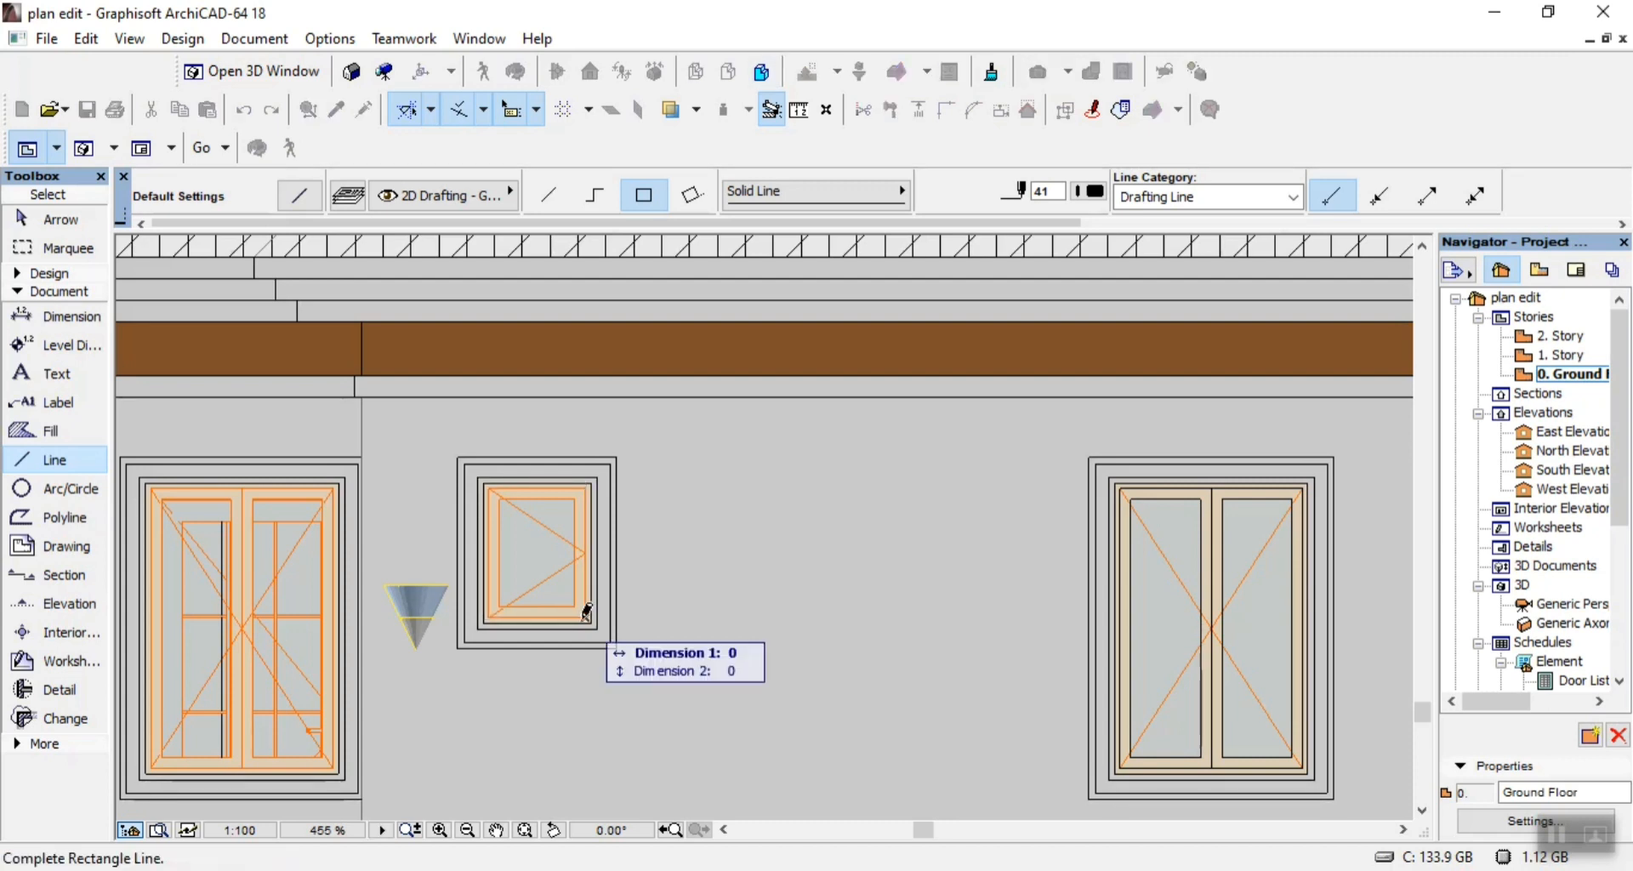
{"action": "left_click", "coordinate": [490, 485]}
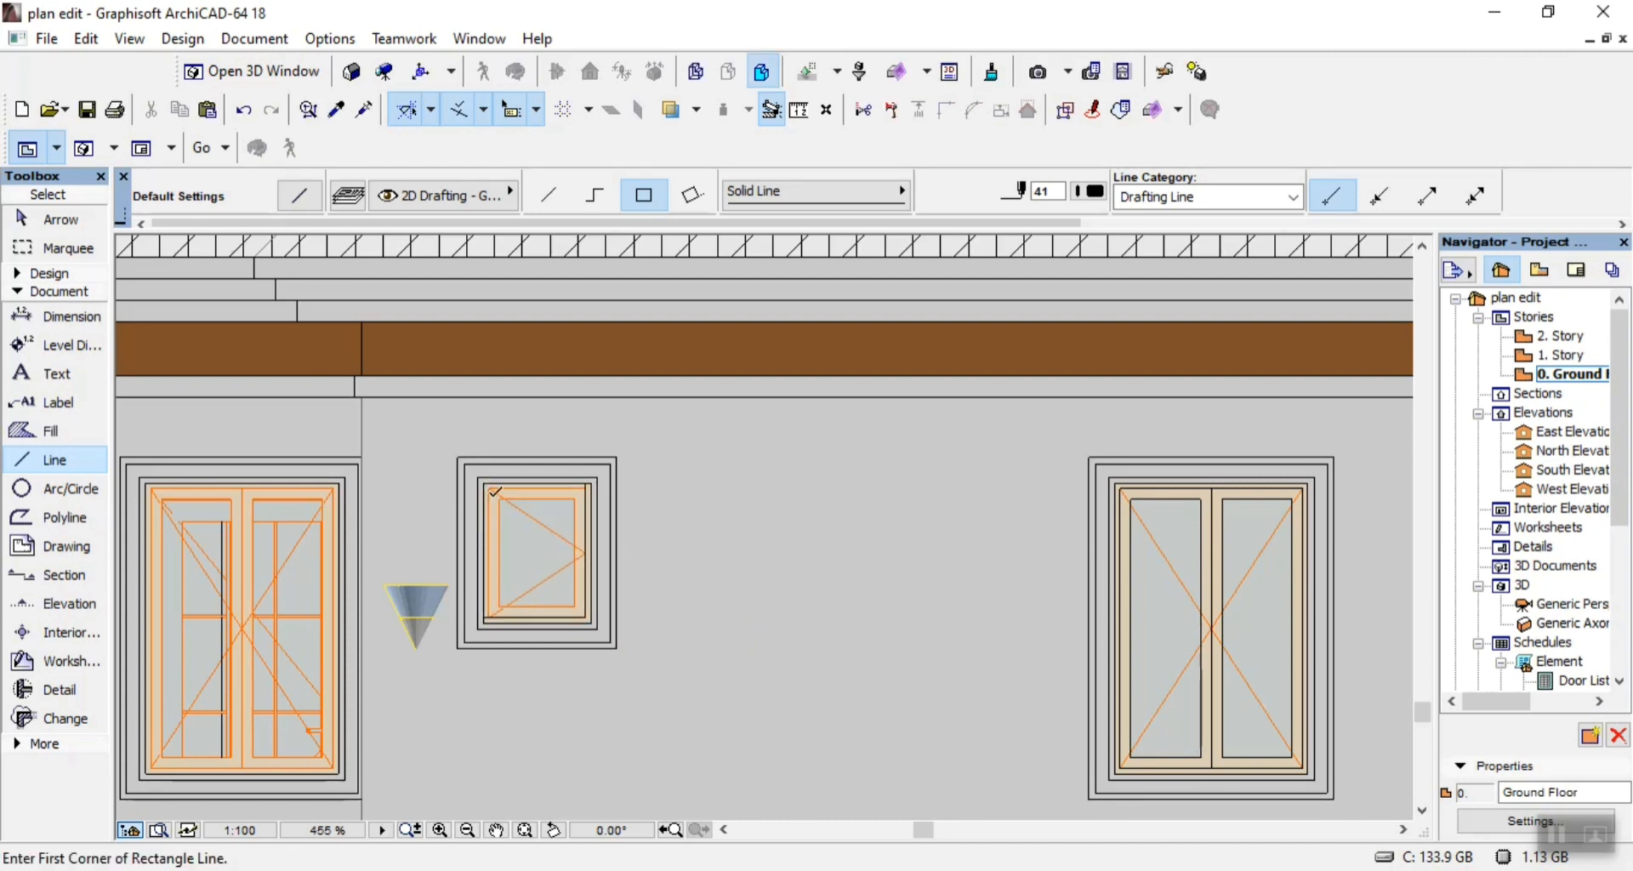
{"action": "scroll", "coordinate": [539, 562], "scroll_direction": "up", "scroll_amount": 3}
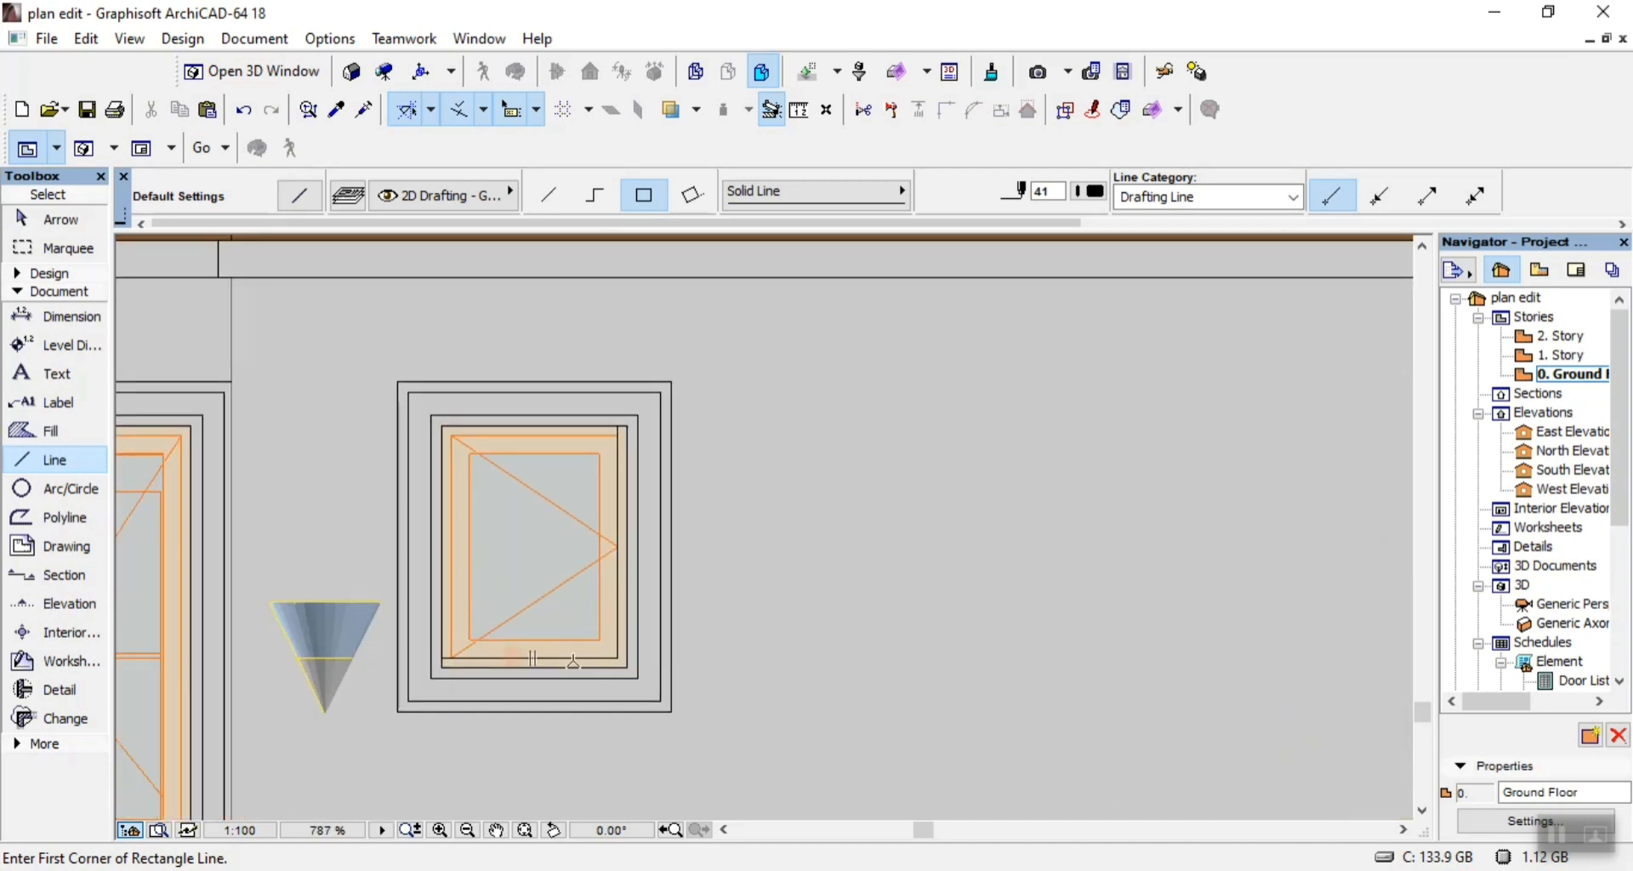
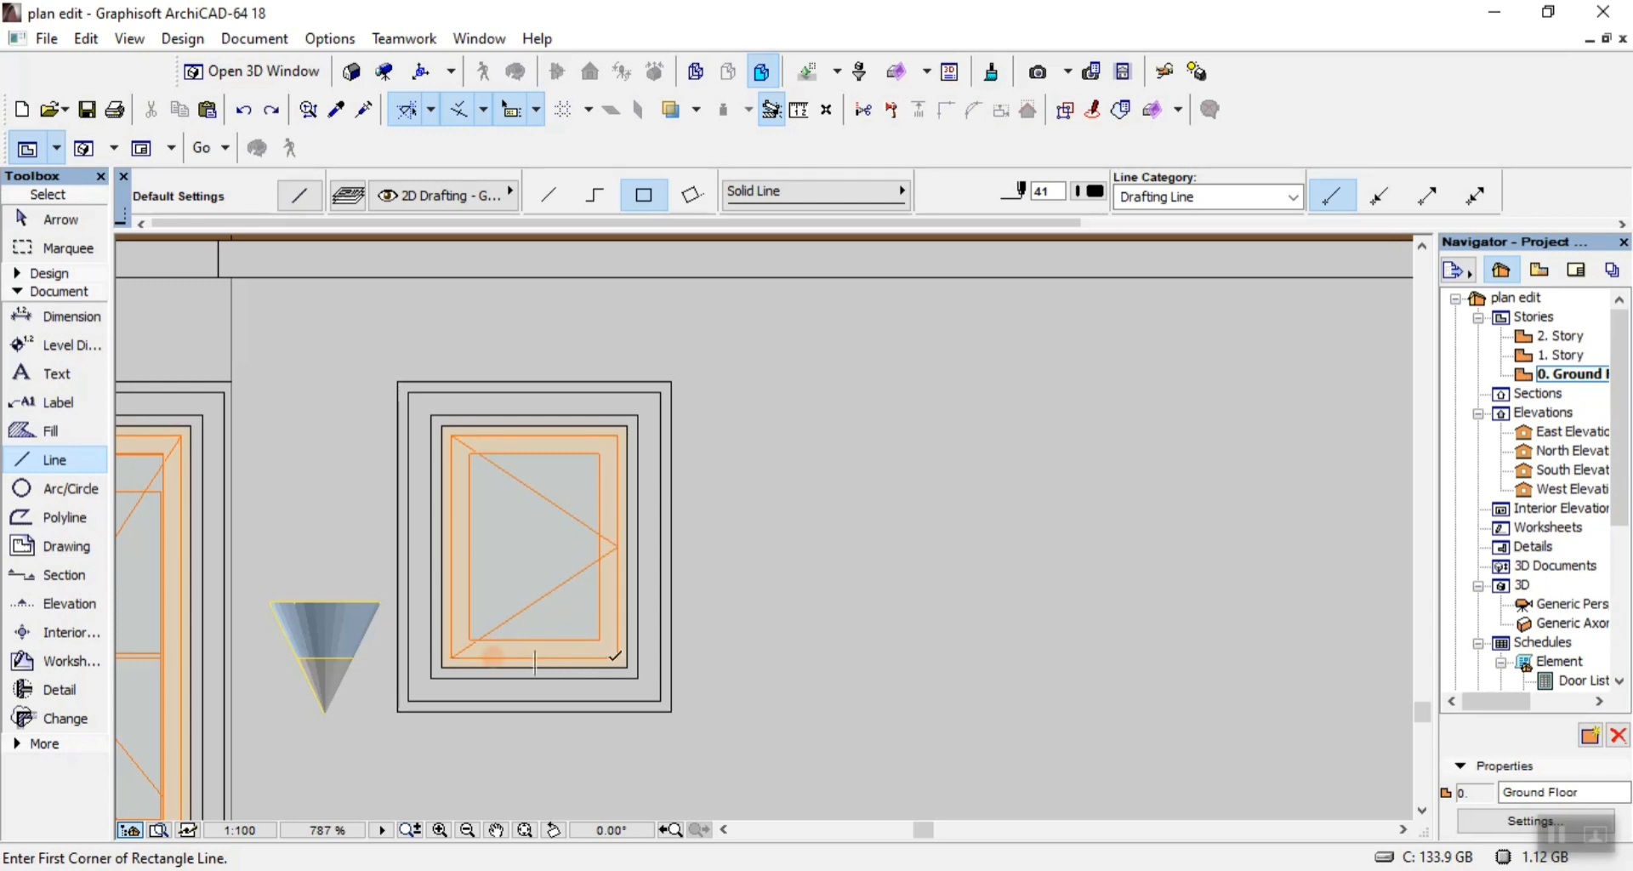
Outline the small window's sash frame with a 475 by 625 rectangle of lines and its glass pane with a smaller rectangle.
{"action": "left_click", "coordinate": [617, 657]}
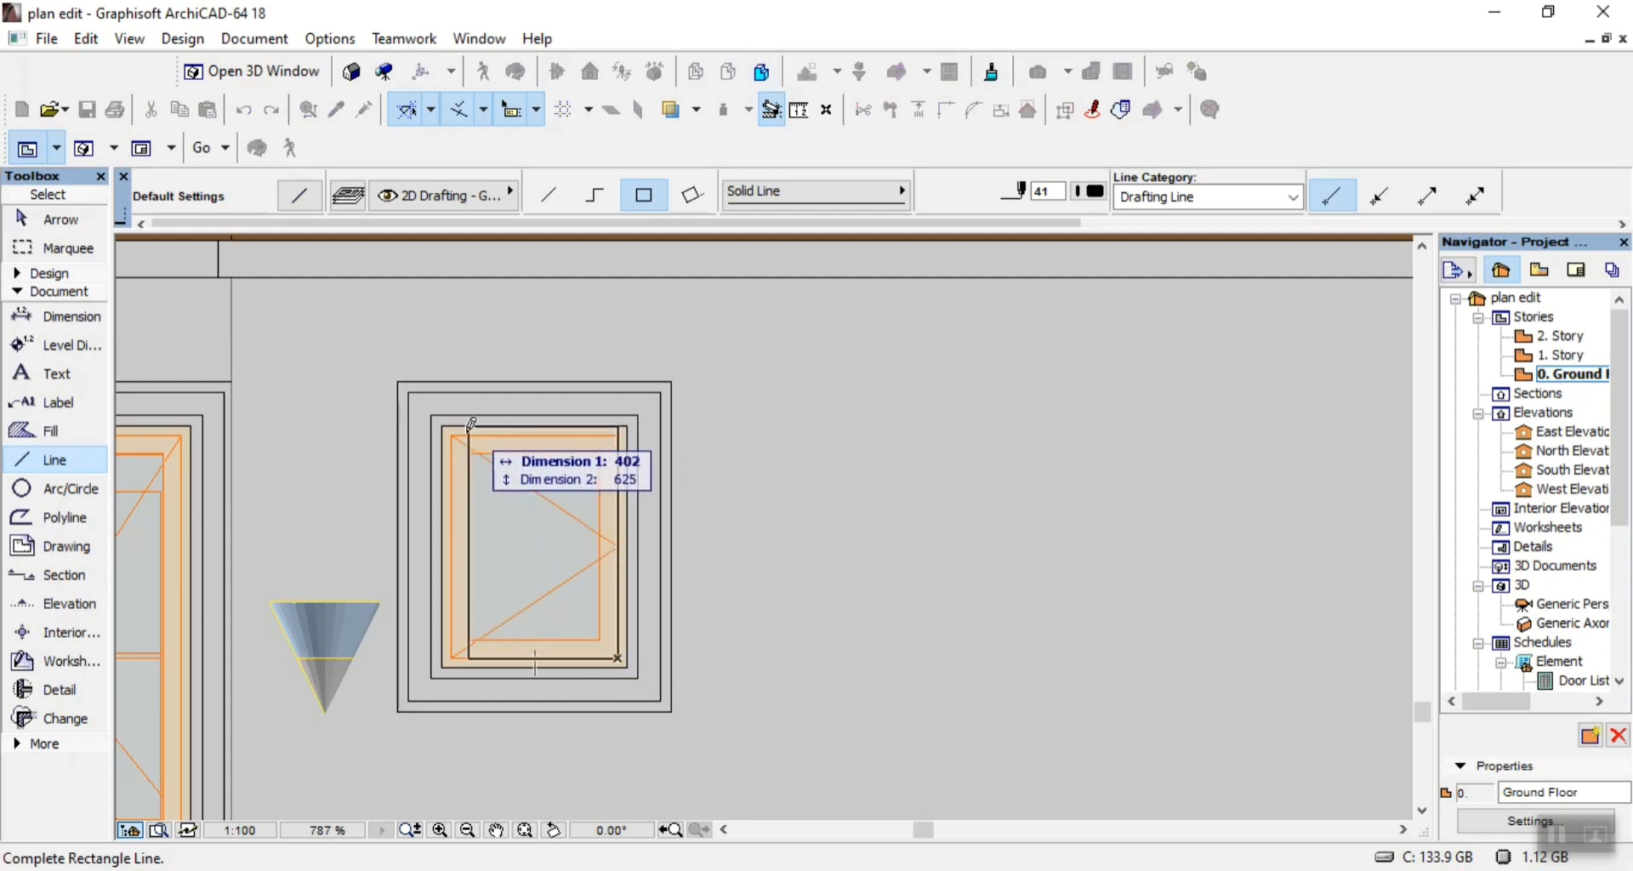
{"action": "left_click", "coordinate": [453, 430]}
{"action": "left_click", "coordinate": [470, 455]}
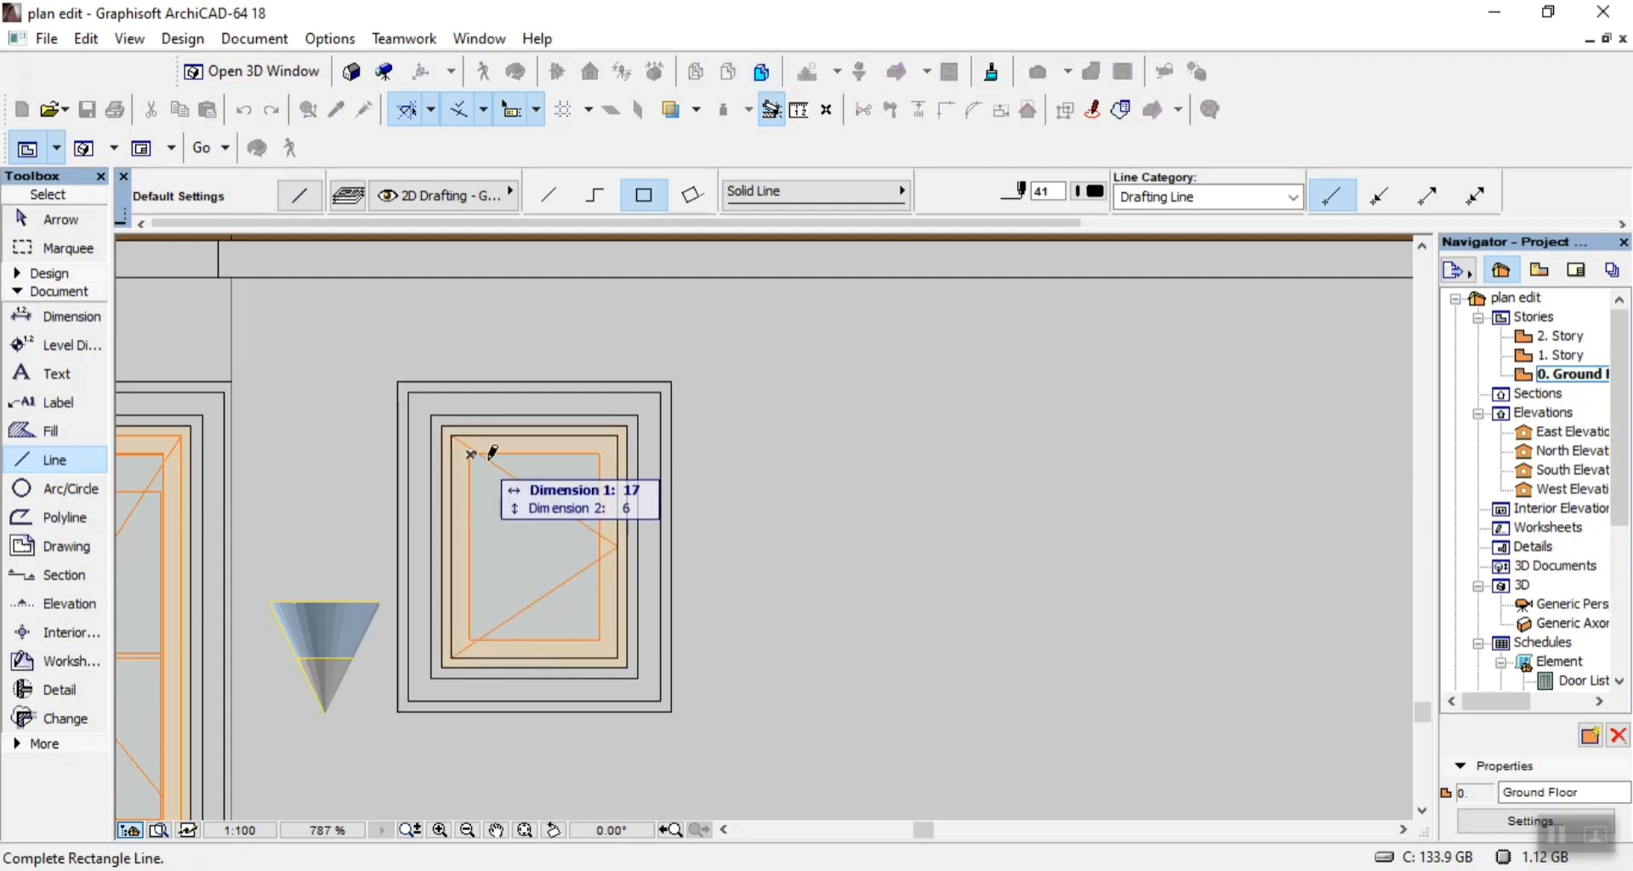
{"action": "left_click", "coordinate": [586, 639]}
{"action": "scroll", "coordinate": [585, 663], "scroll_direction": "down", "scroll_amount": 5}
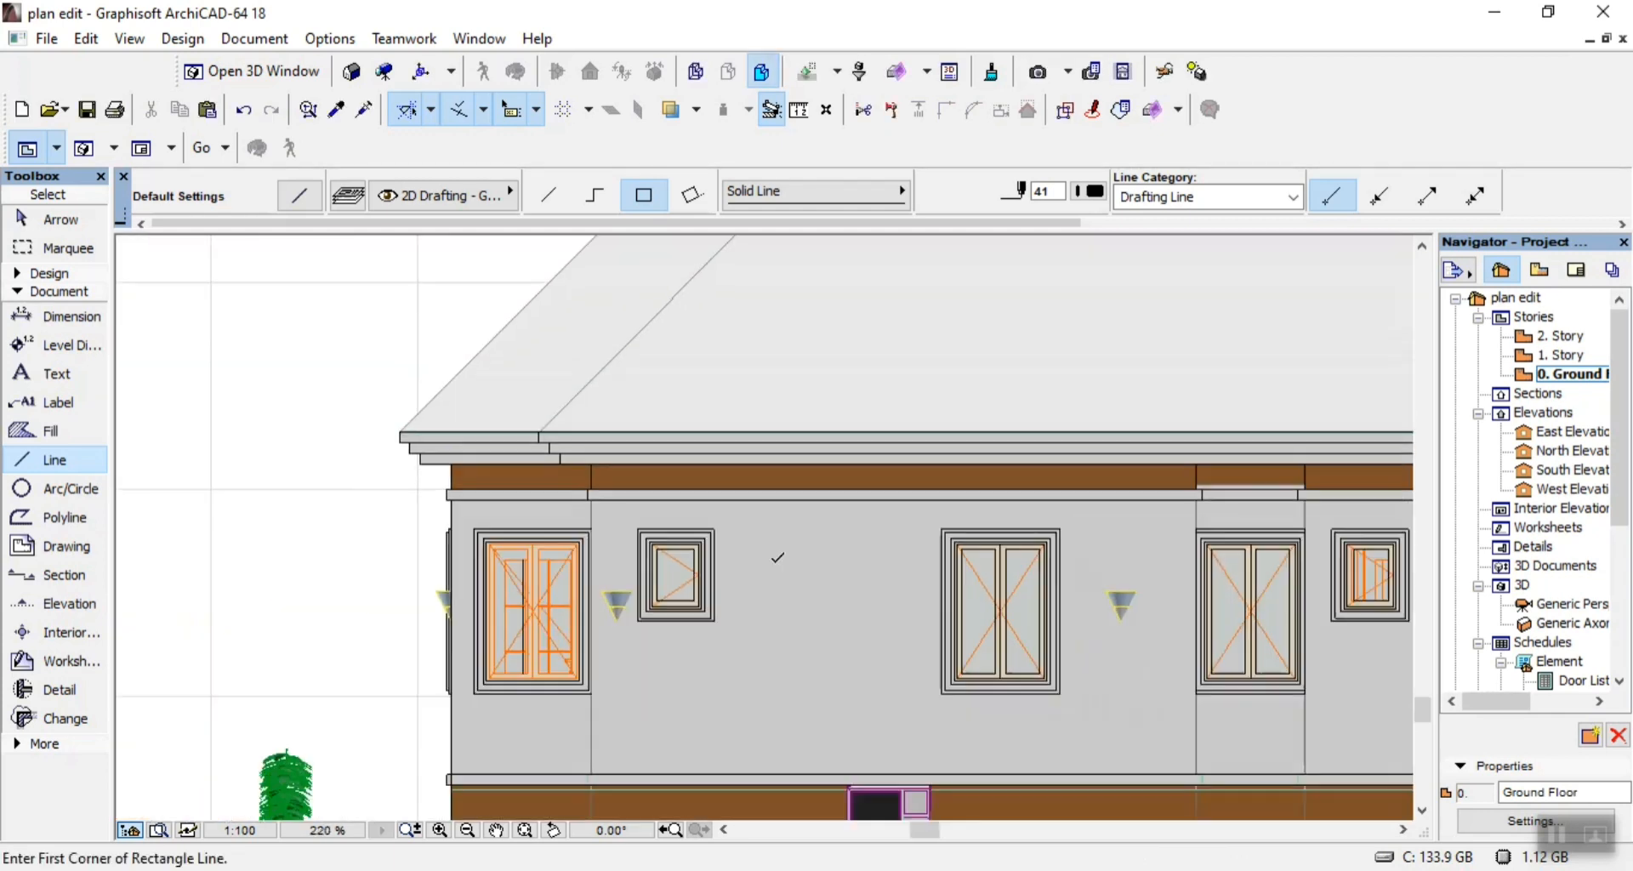
Outline the outer surround of the double window at the elevation's left end with two nested rectangles, the inner one 1080 by 1530.
{"action": "scroll", "coordinate": [585, 672], "scroll_direction": "up", "scroll_amount": 5}
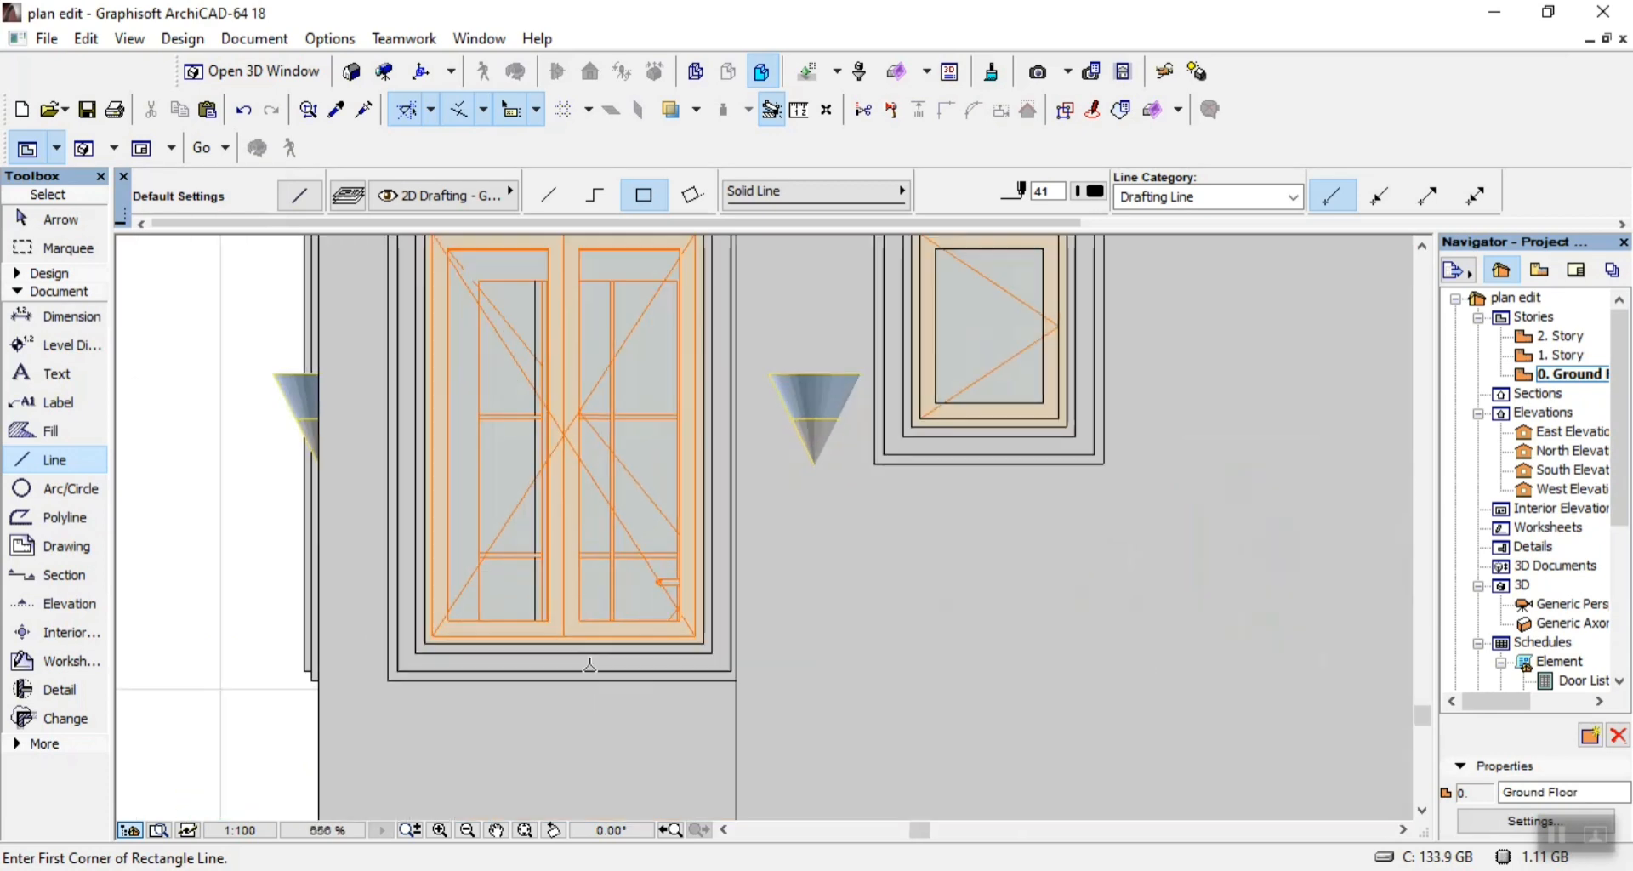
{"action": "left_click", "coordinate": [737, 678]}
{"action": "scroll", "coordinate": [737, 677], "scroll_direction": "down", "scroll_amount": 4}
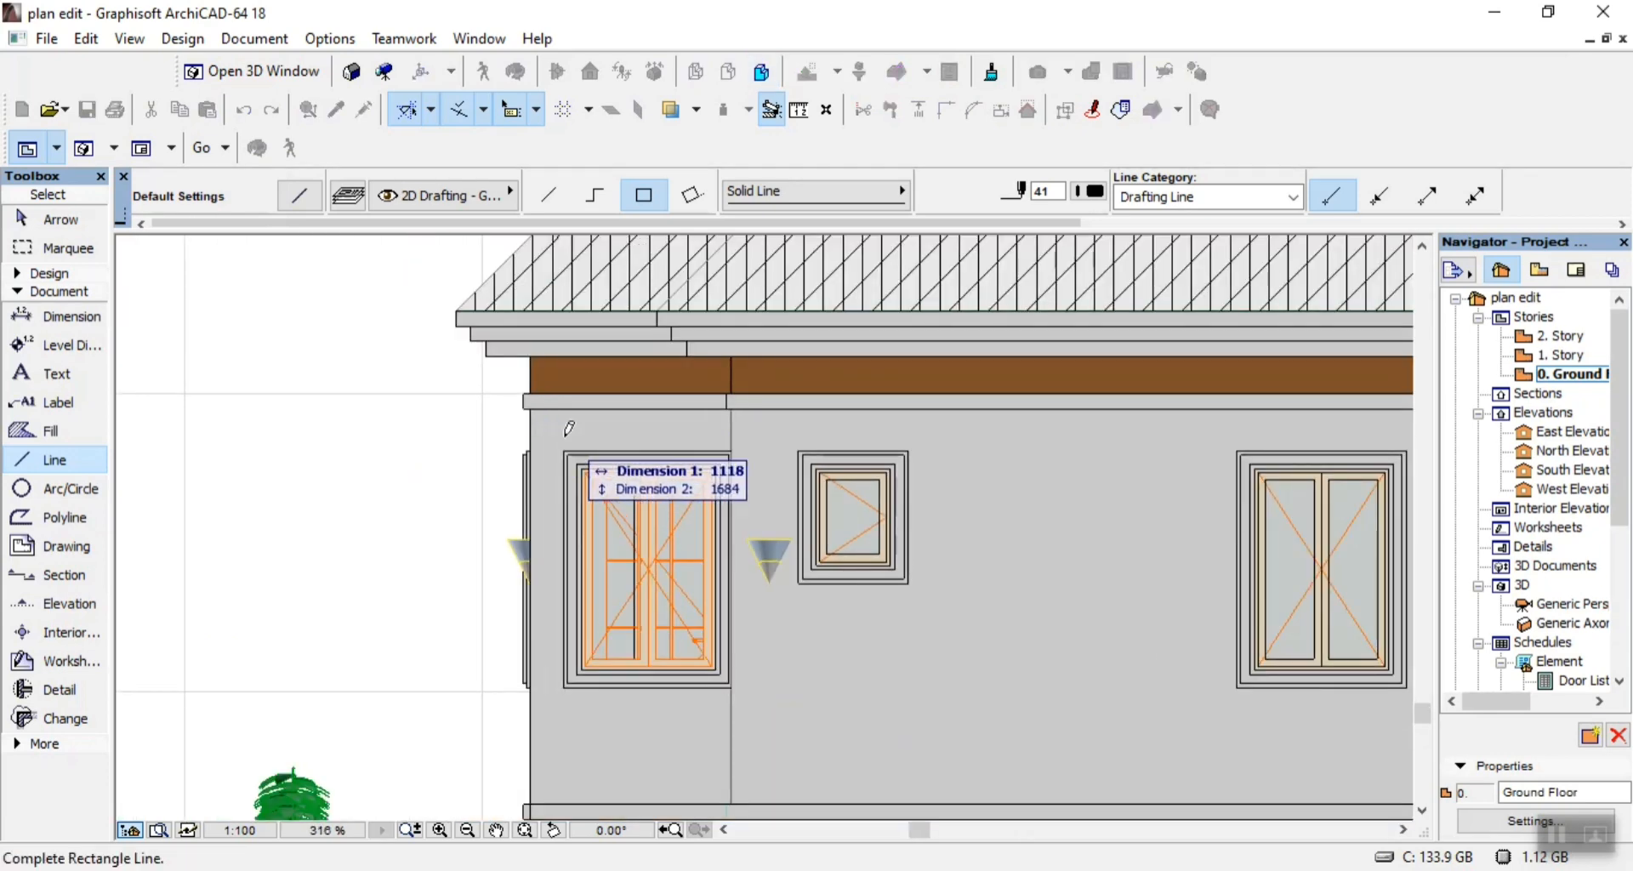
{"action": "scroll", "coordinate": [562, 449], "scroll_direction": "up", "scroll_amount": 5}
{"action": "left_click", "coordinate": [576, 485]}
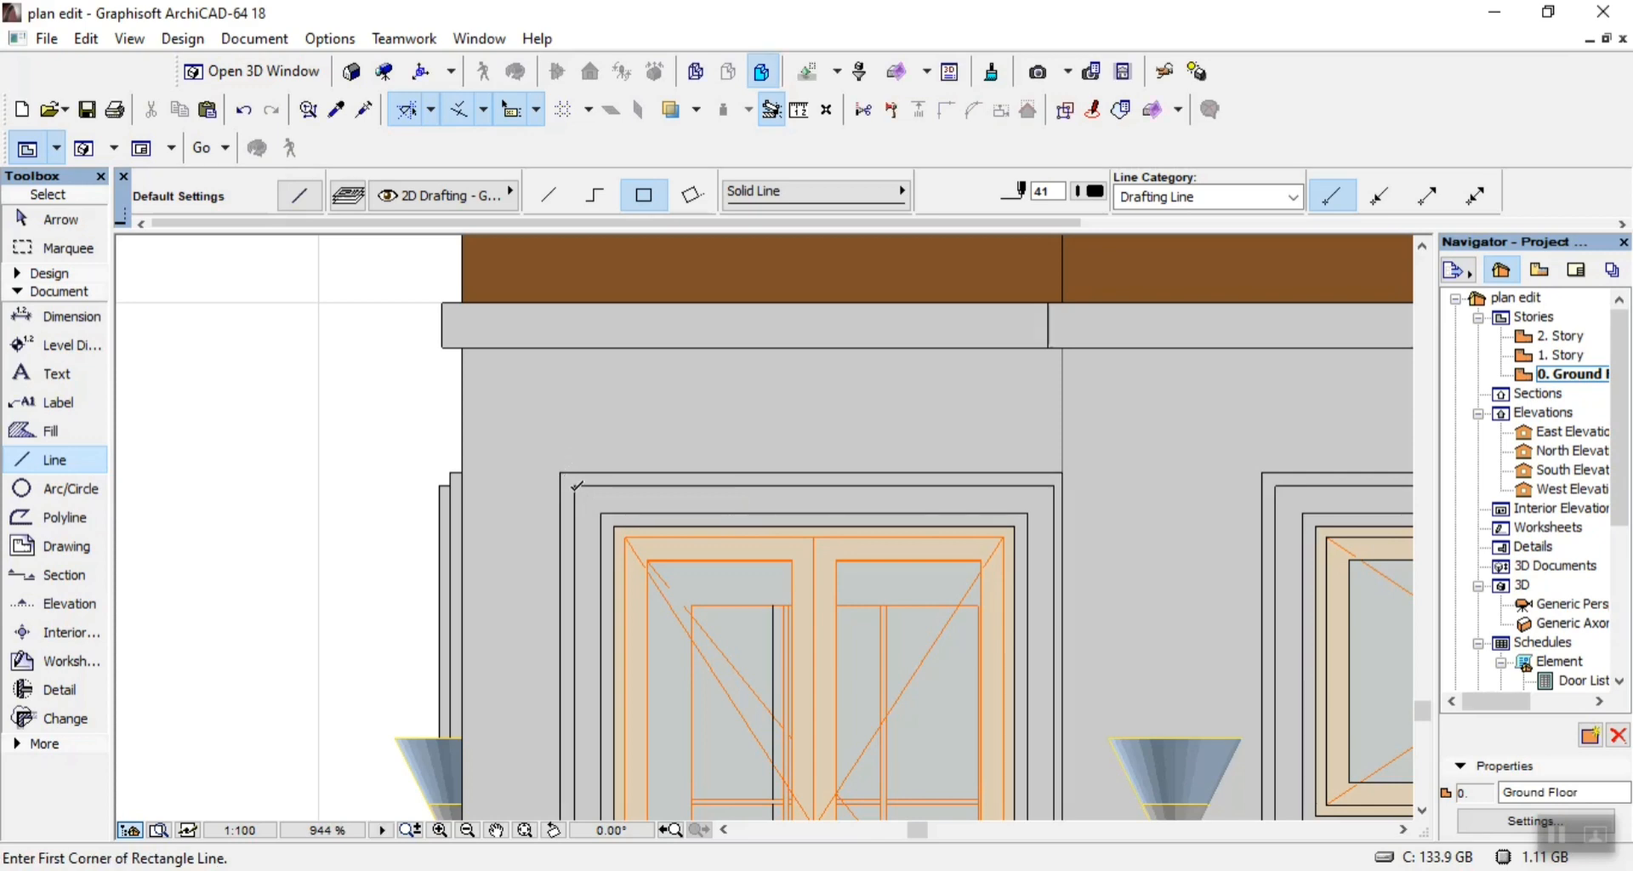
{"action": "left_click", "coordinate": [574, 482]}
{"action": "scroll", "coordinate": [574, 482], "scroll_direction": "down", "scroll_amount": 3}
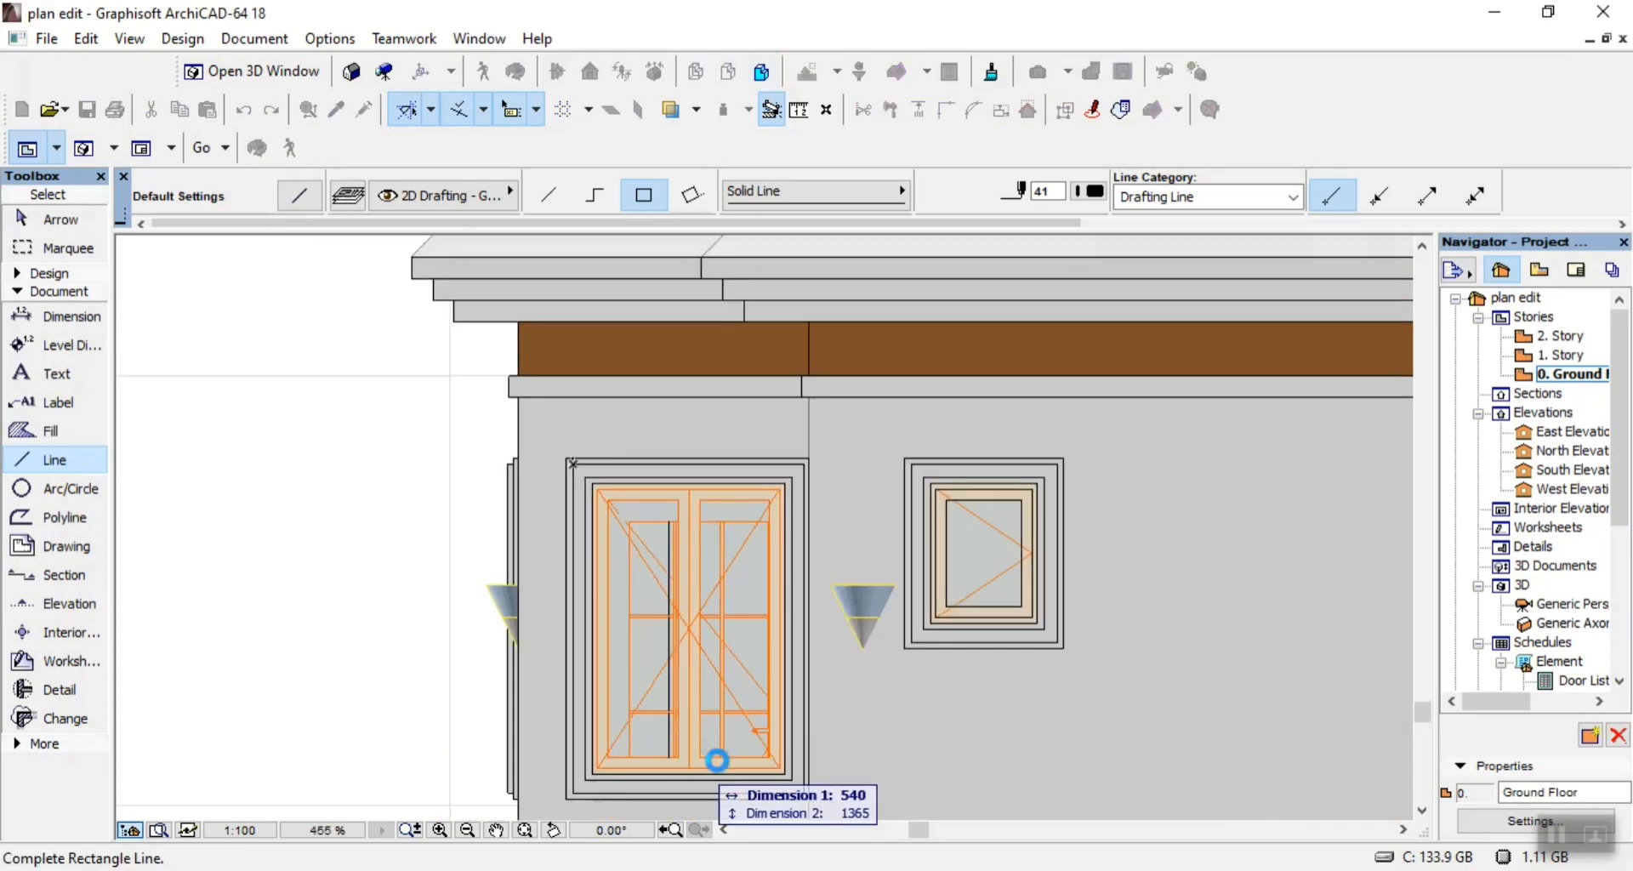
{"action": "scroll", "coordinate": [808, 778], "scroll_direction": "up", "scroll_amount": 4}
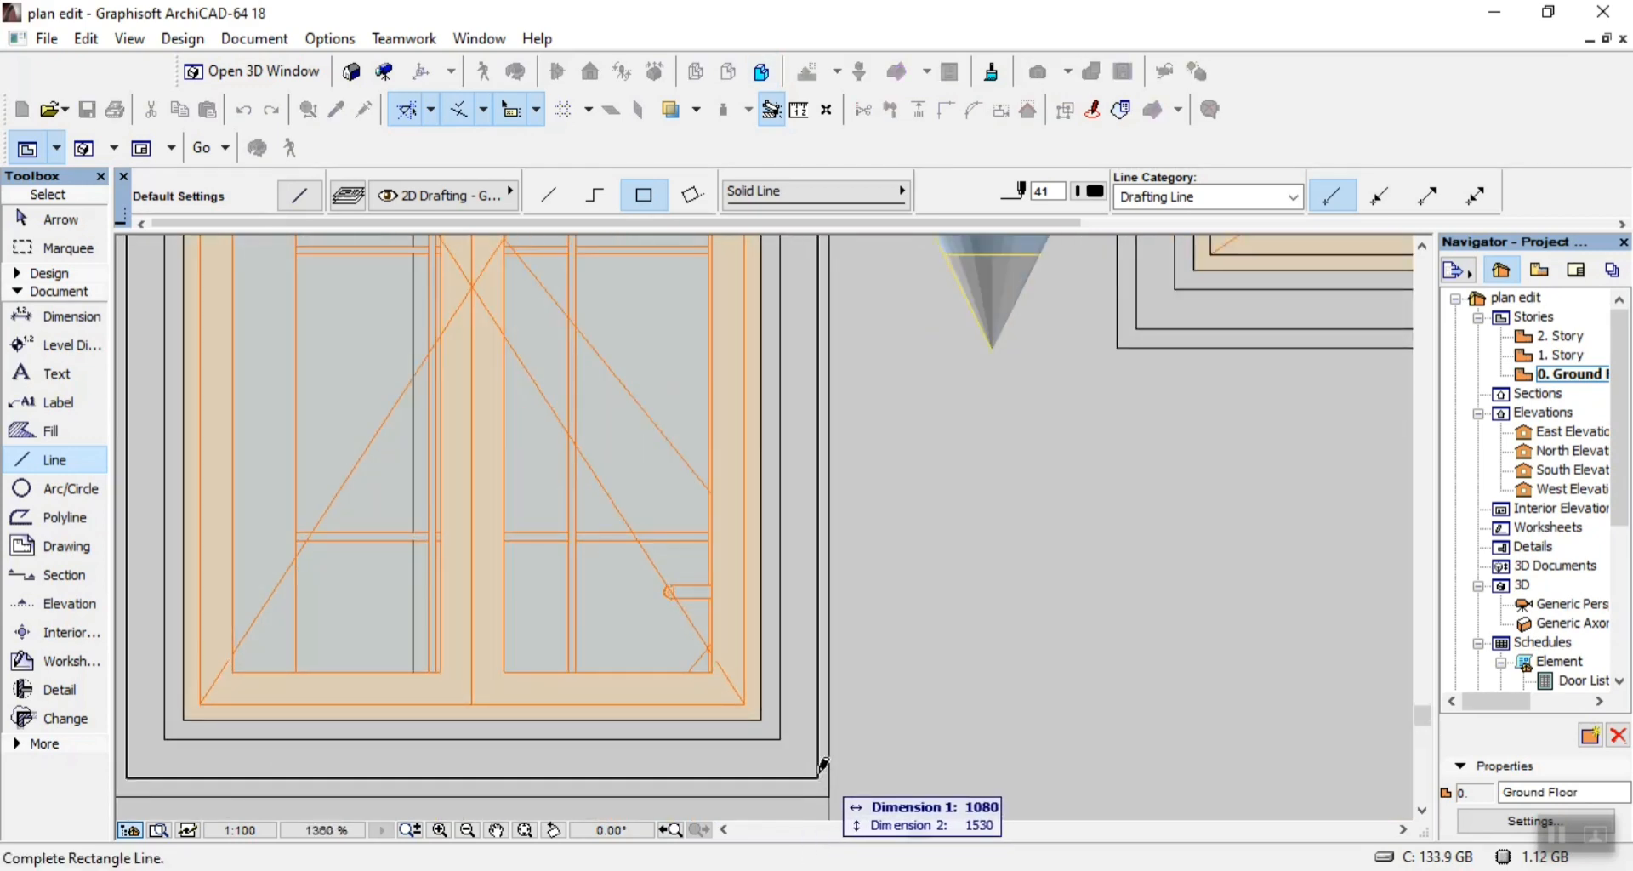
{"action": "left_click", "coordinate": [818, 777]}
Trace the left-end double window's inner surround with two nested rectangles of lines, the inner one 900 by 1350.
{"action": "left_click", "coordinate": [783, 735]}
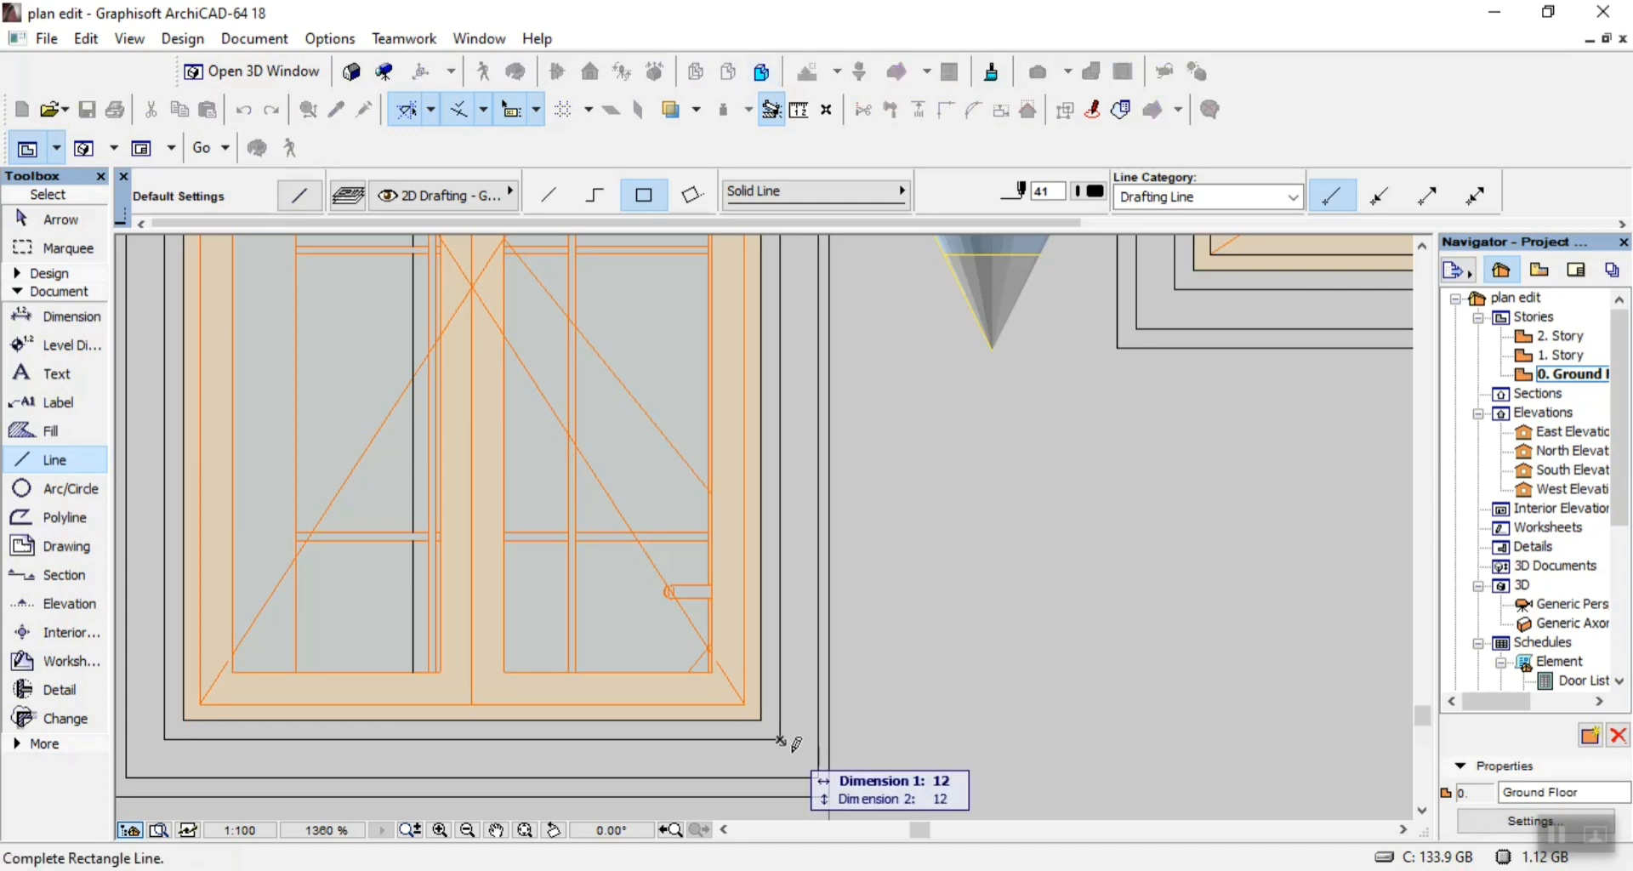
{"action": "scroll", "coordinate": [786, 747], "scroll_direction": "down", "scroll_amount": 3}
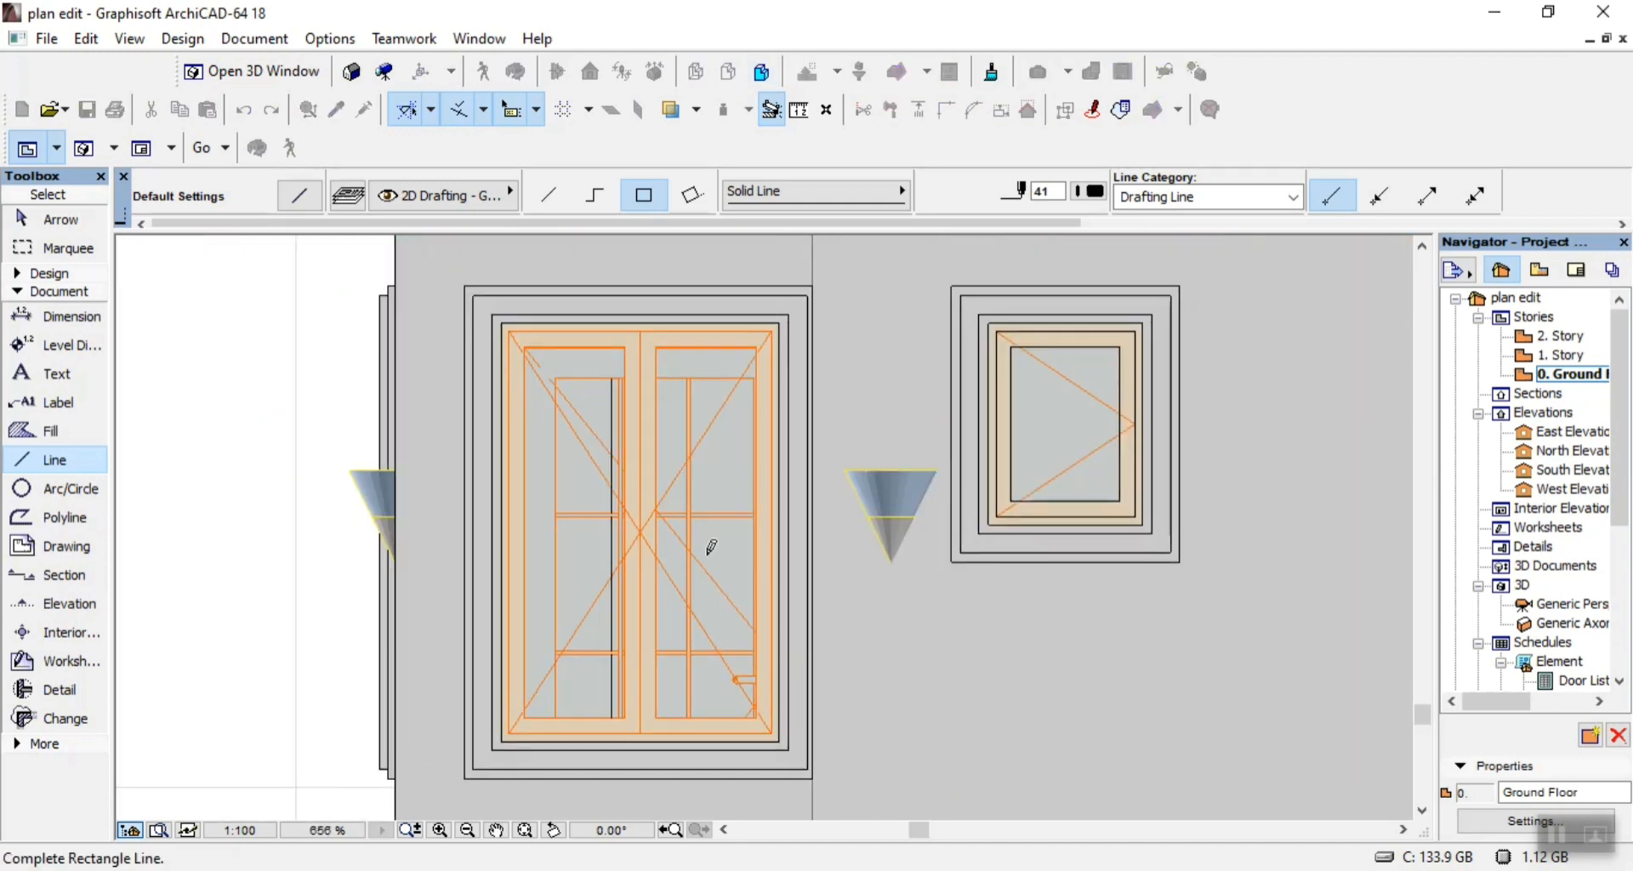
{"action": "left_click", "coordinate": [506, 325]}
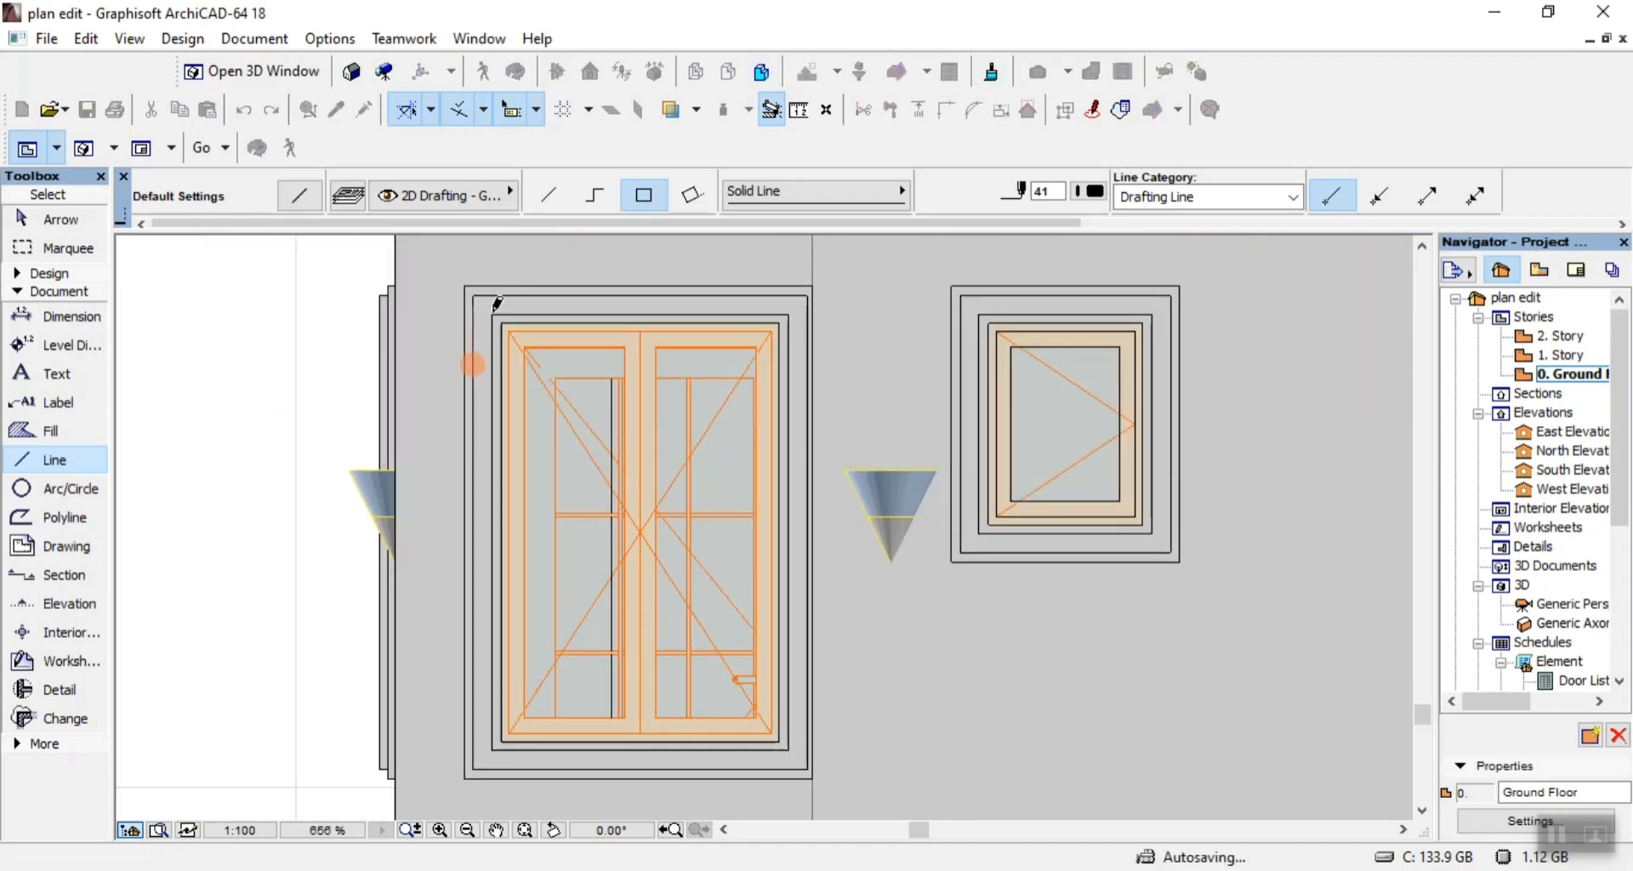
{"action": "left_click", "coordinate": [500, 323]}
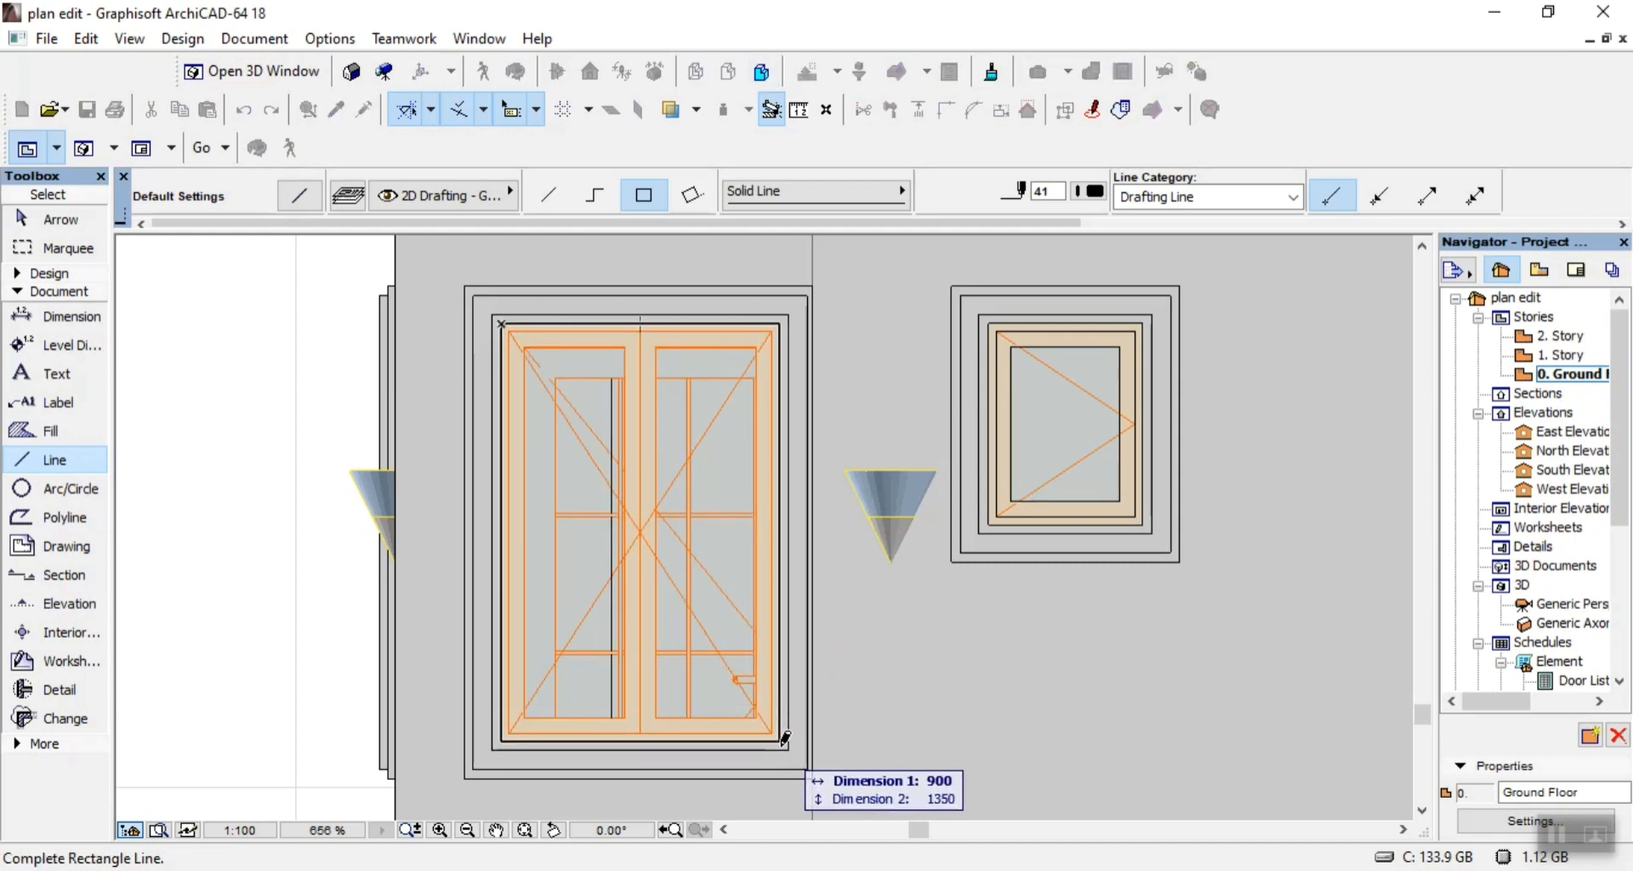
{"action": "left_click", "coordinate": [782, 737]}
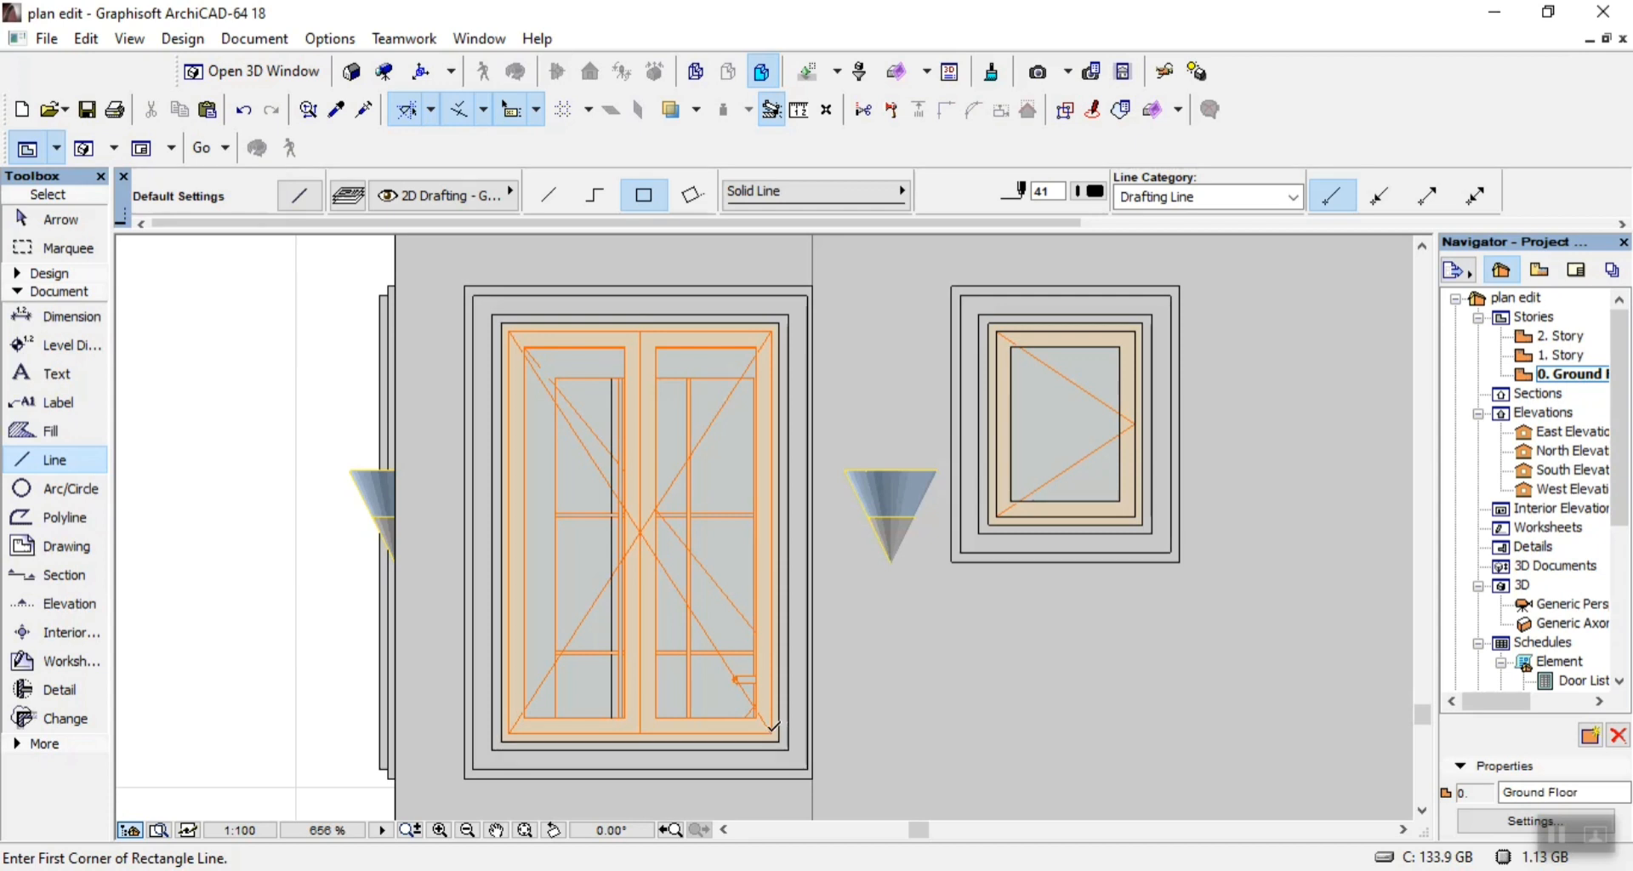
Outline the left-end double window's sash frame with an 875 by 1325 rectangle of lines.
{"action": "left_click", "coordinate": [771, 732]}
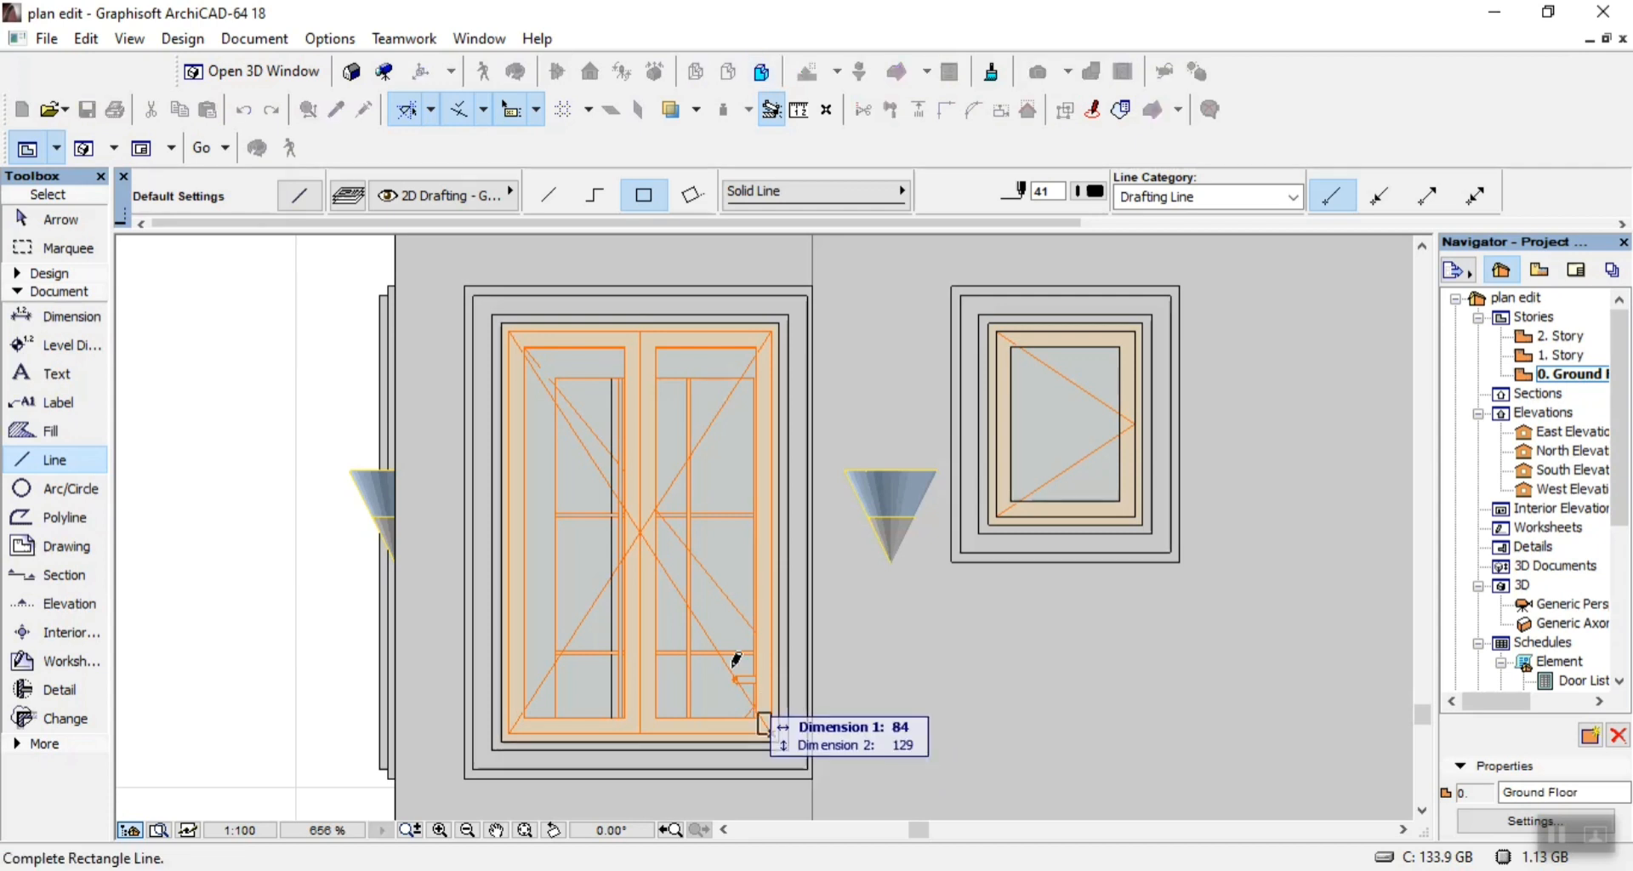
{"action": "left_click", "coordinate": [508, 330]}
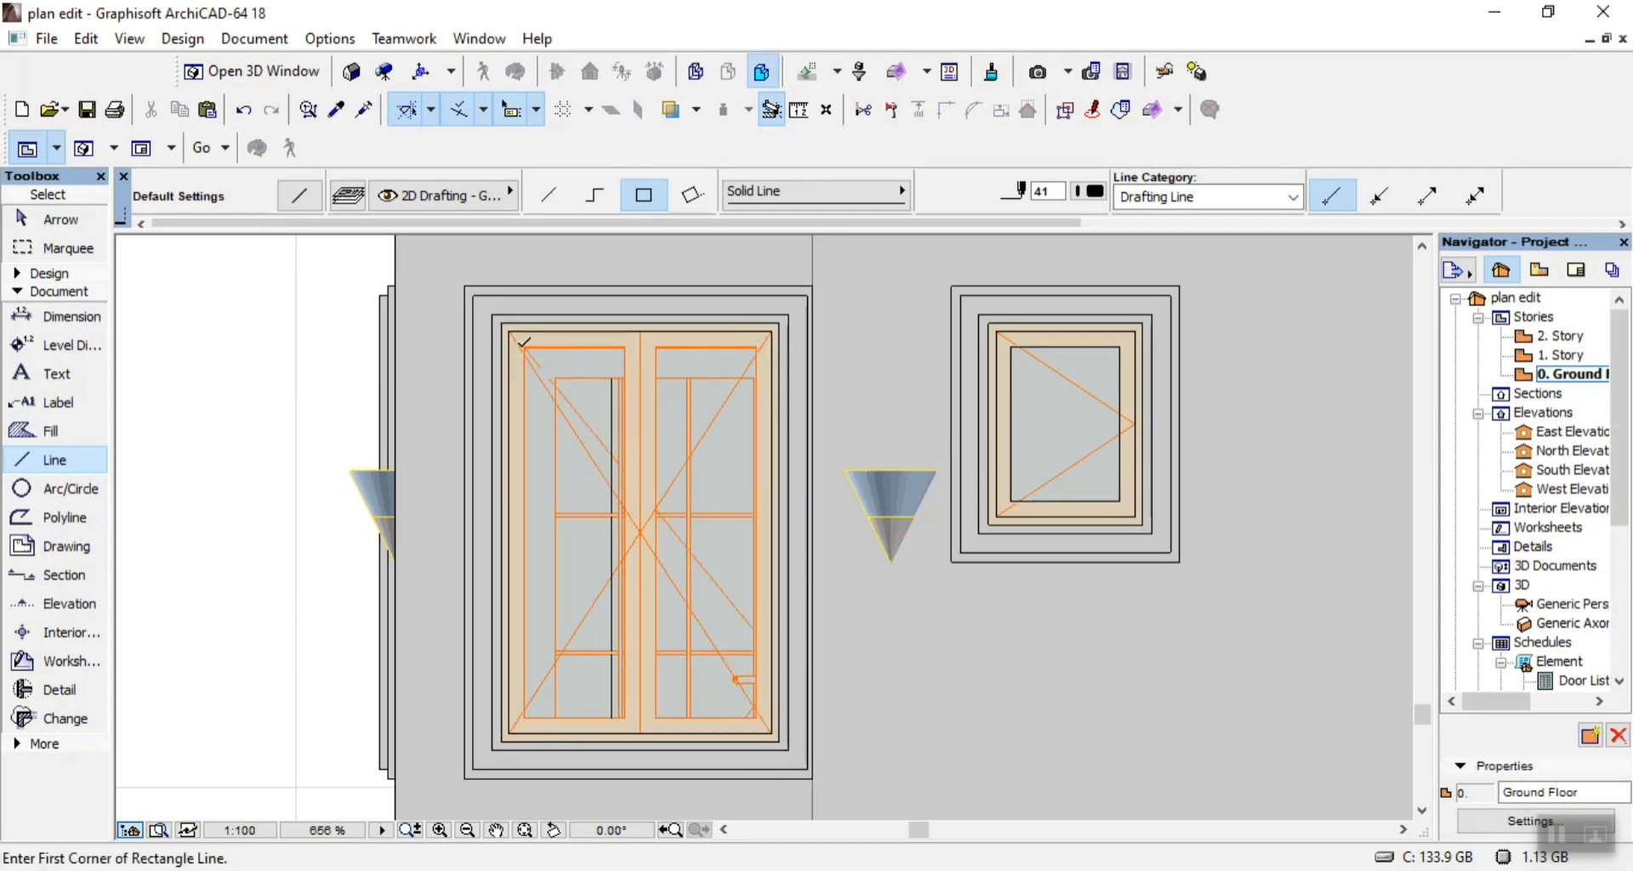
{"action": "left_click", "coordinate": [522, 352]}
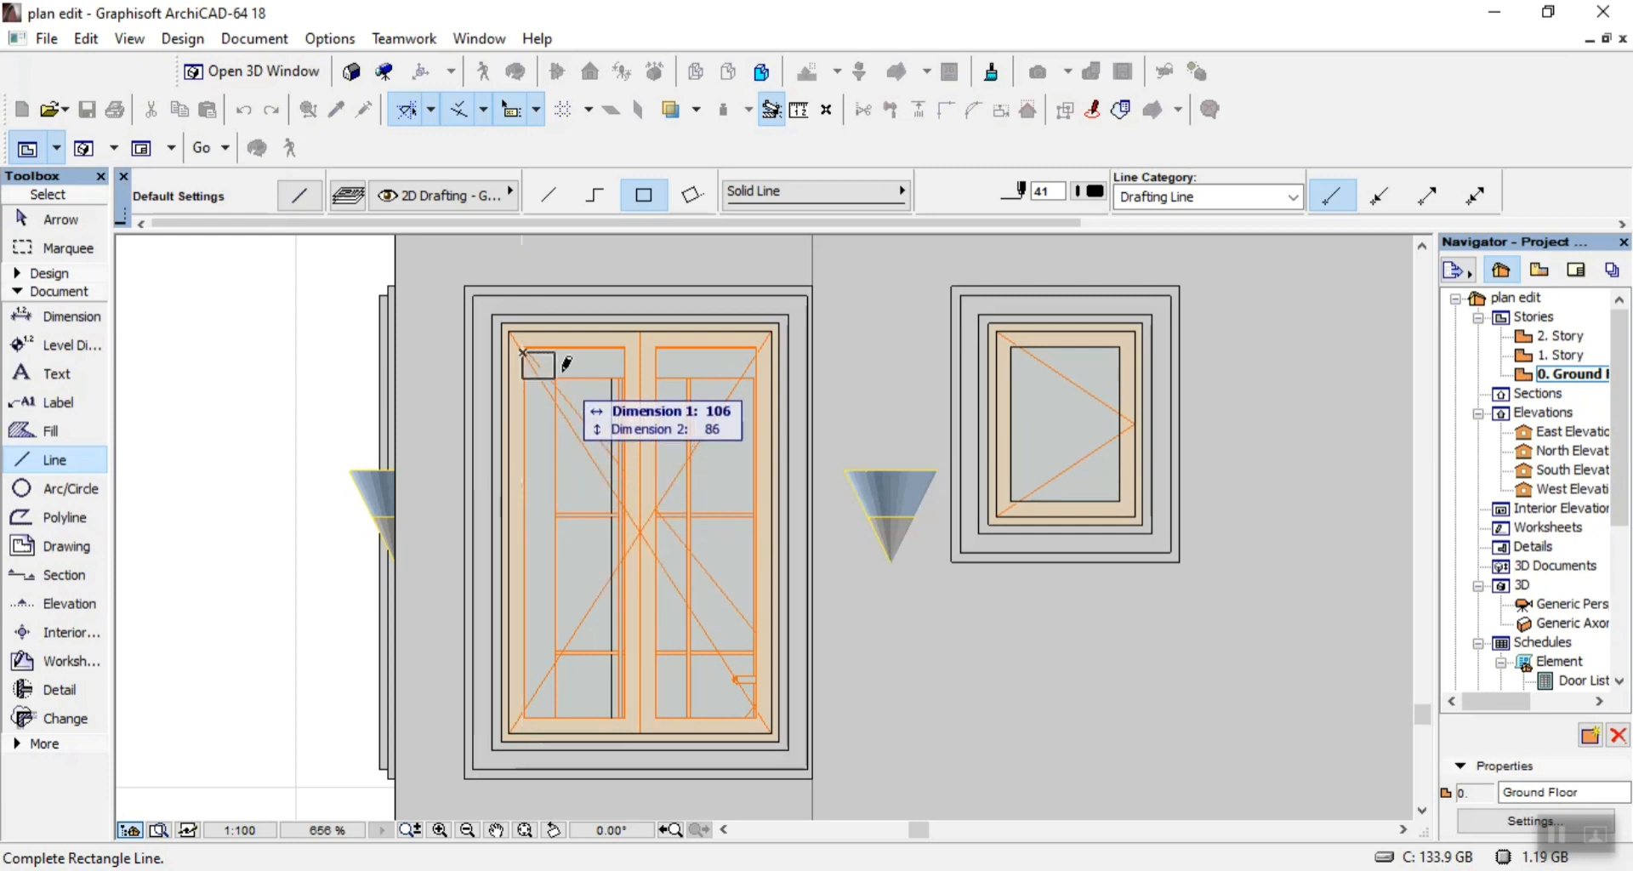
{"action": "key", "text": "Escape"}
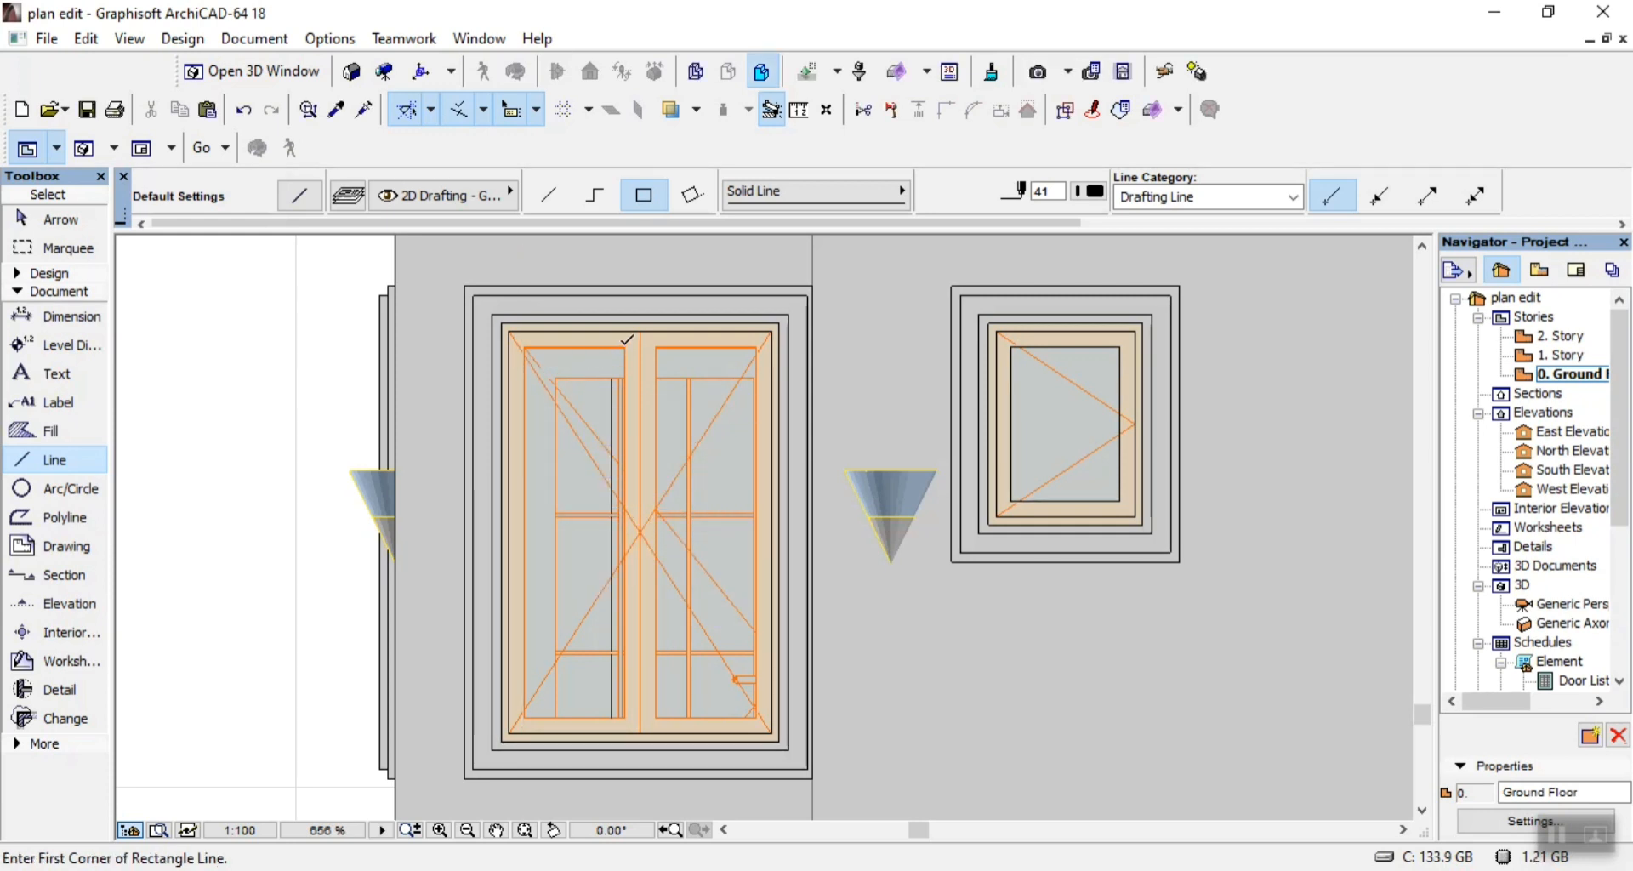
Trace both glass panes of the left-end double window with one rectangle of lines each, the left one 325 by 1200.
{"action": "left_click", "coordinate": [625, 346]}
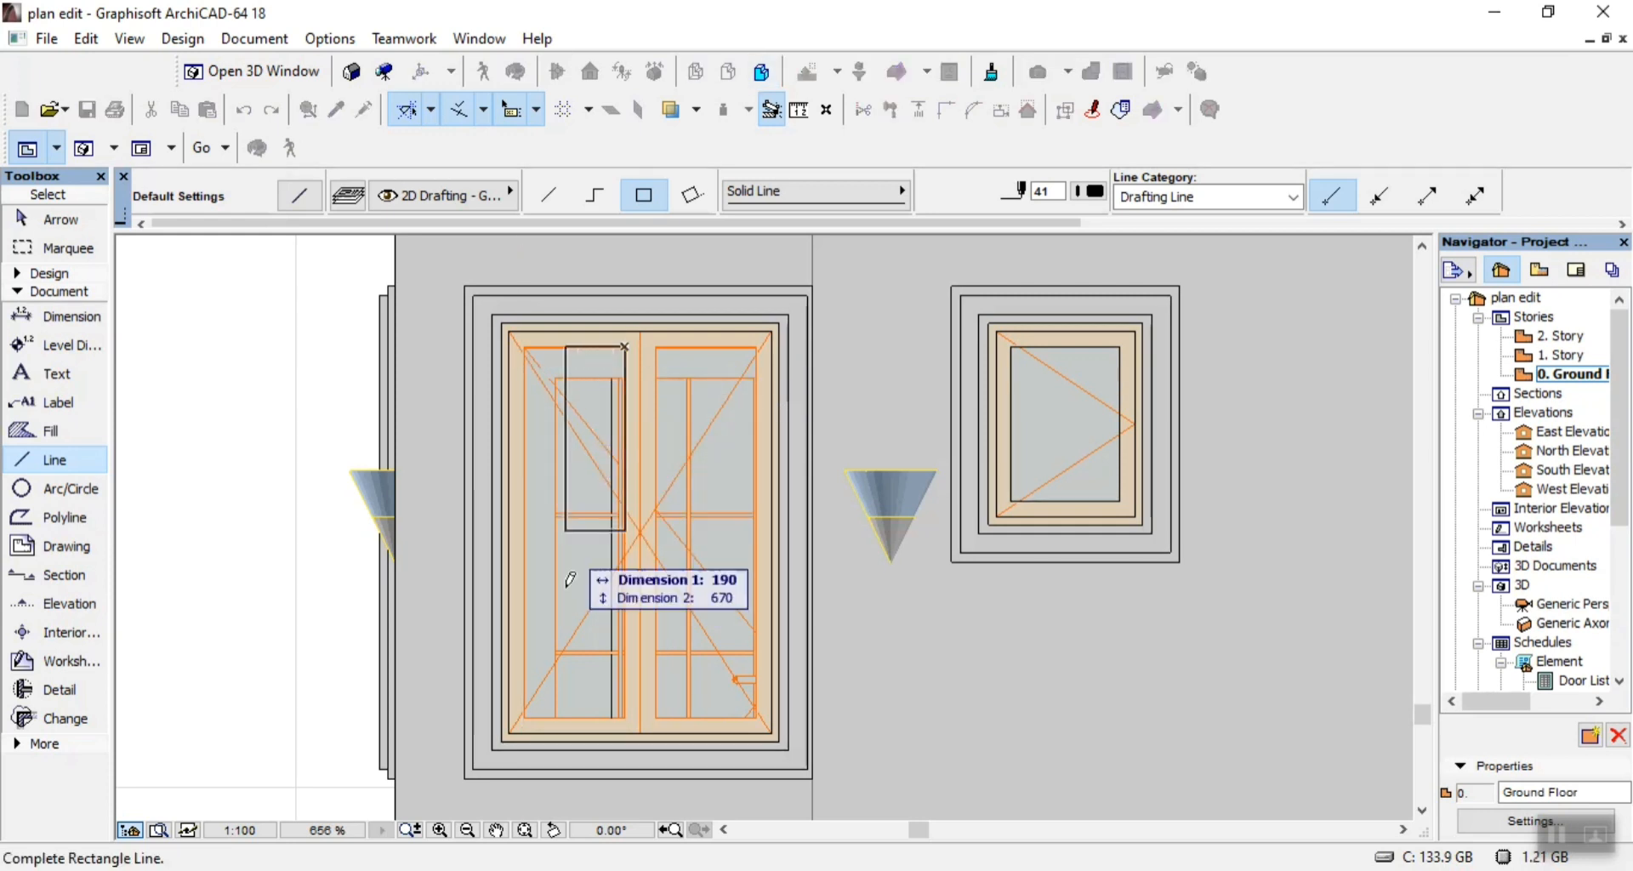
{"action": "left_click", "coordinate": [525, 717]}
{"action": "left_click", "coordinate": [655, 717]}
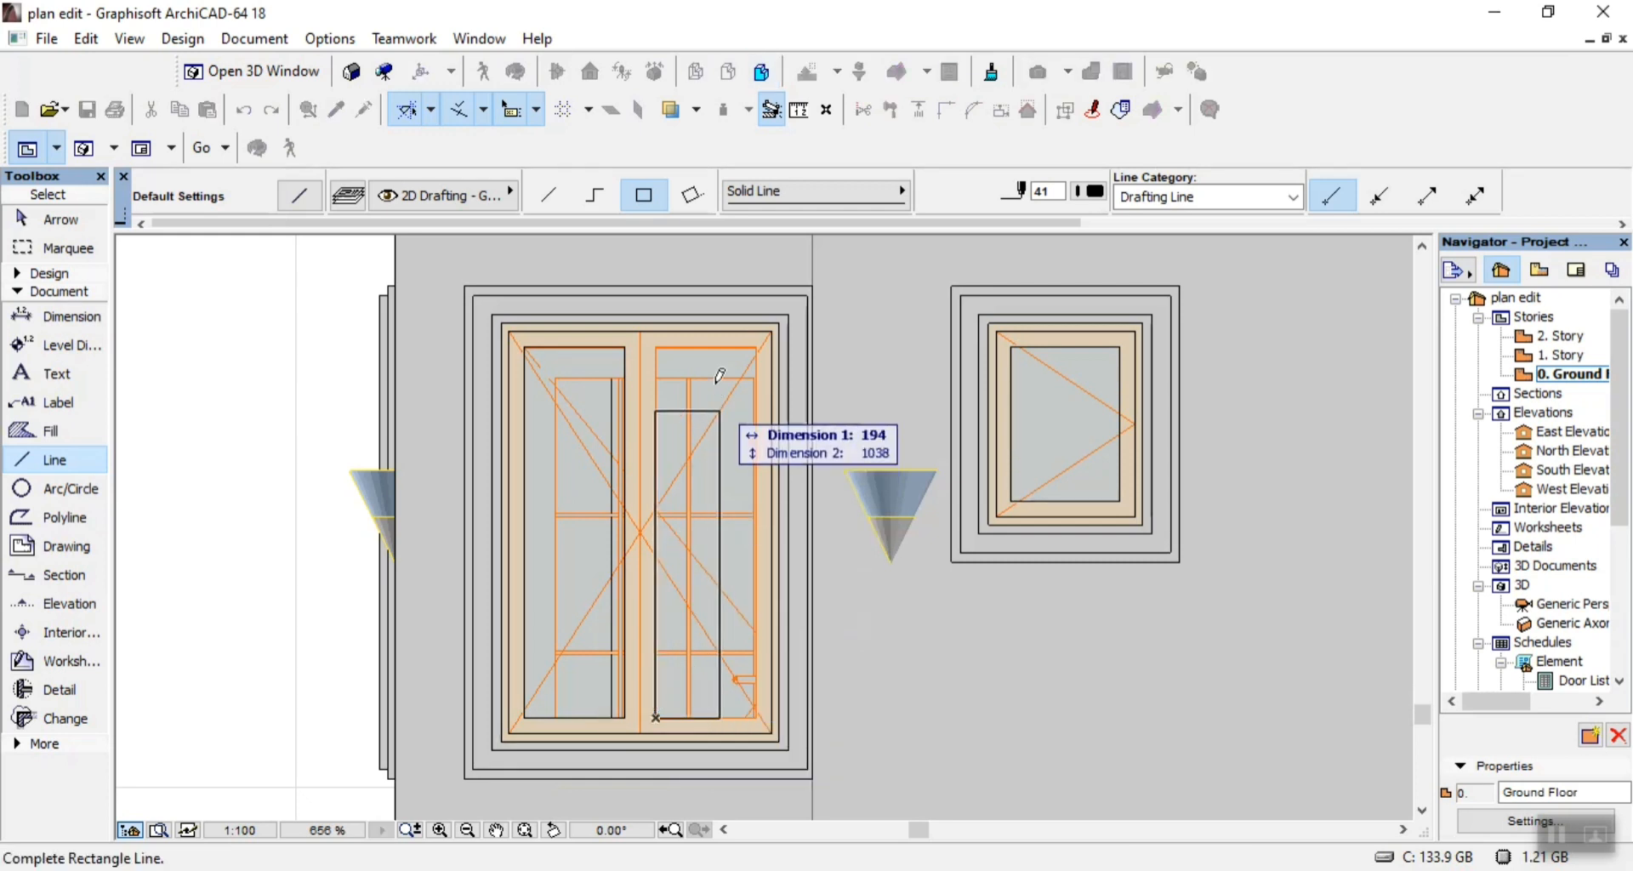
{"action": "left_click", "coordinate": [760, 339]}
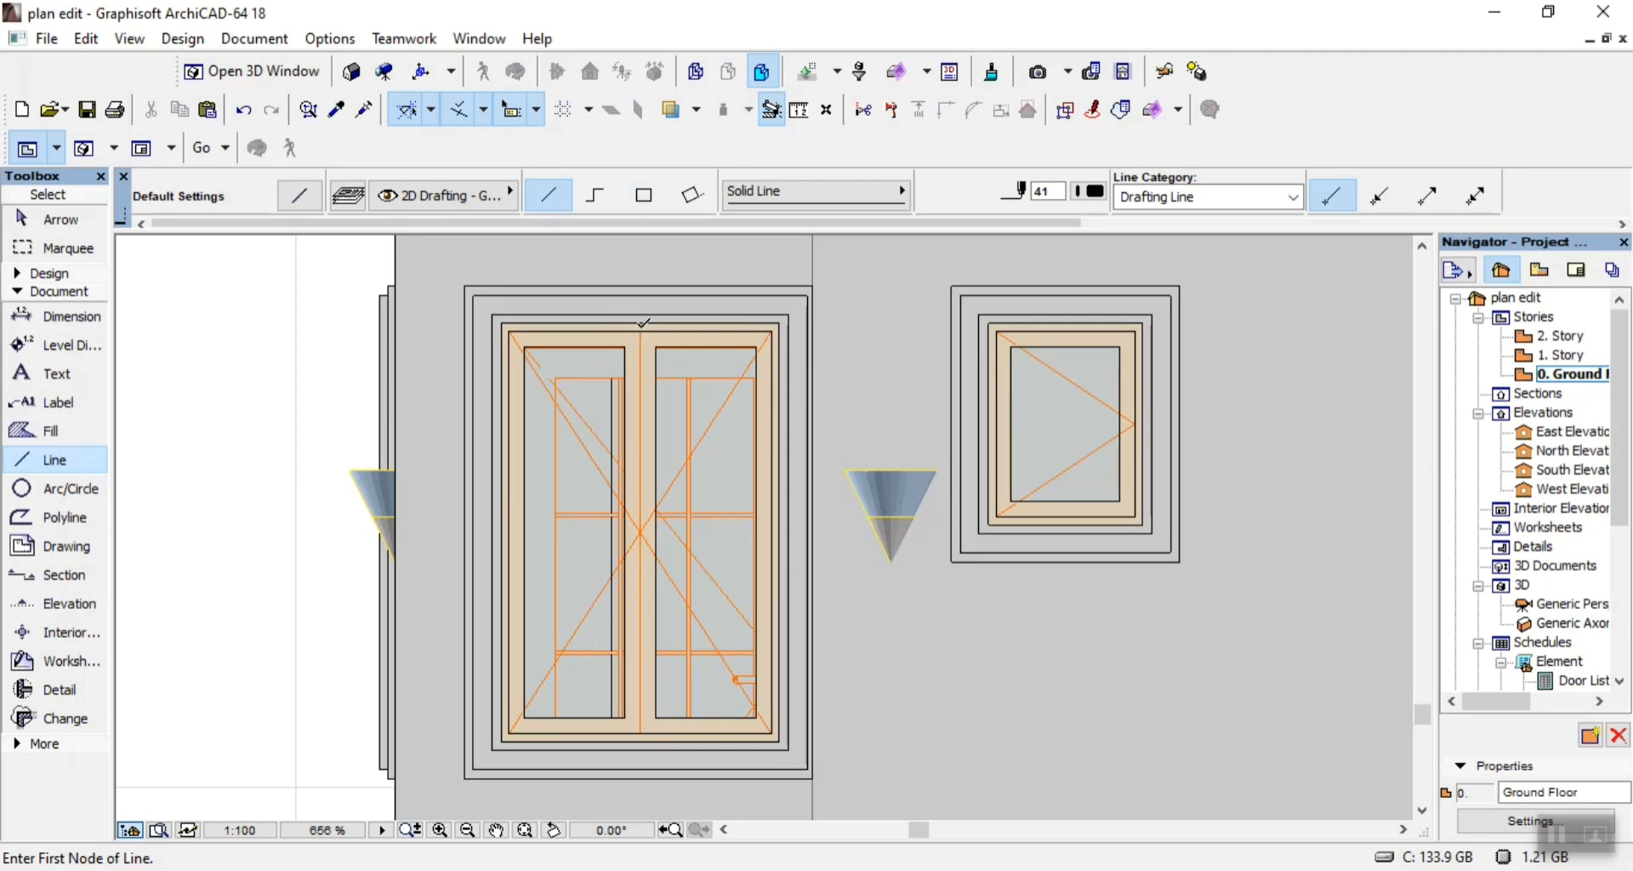
Draw a single vertical line 1325 long between the two sashes of the left-end double window.
{"action": "left_click", "coordinate": [640, 330]}
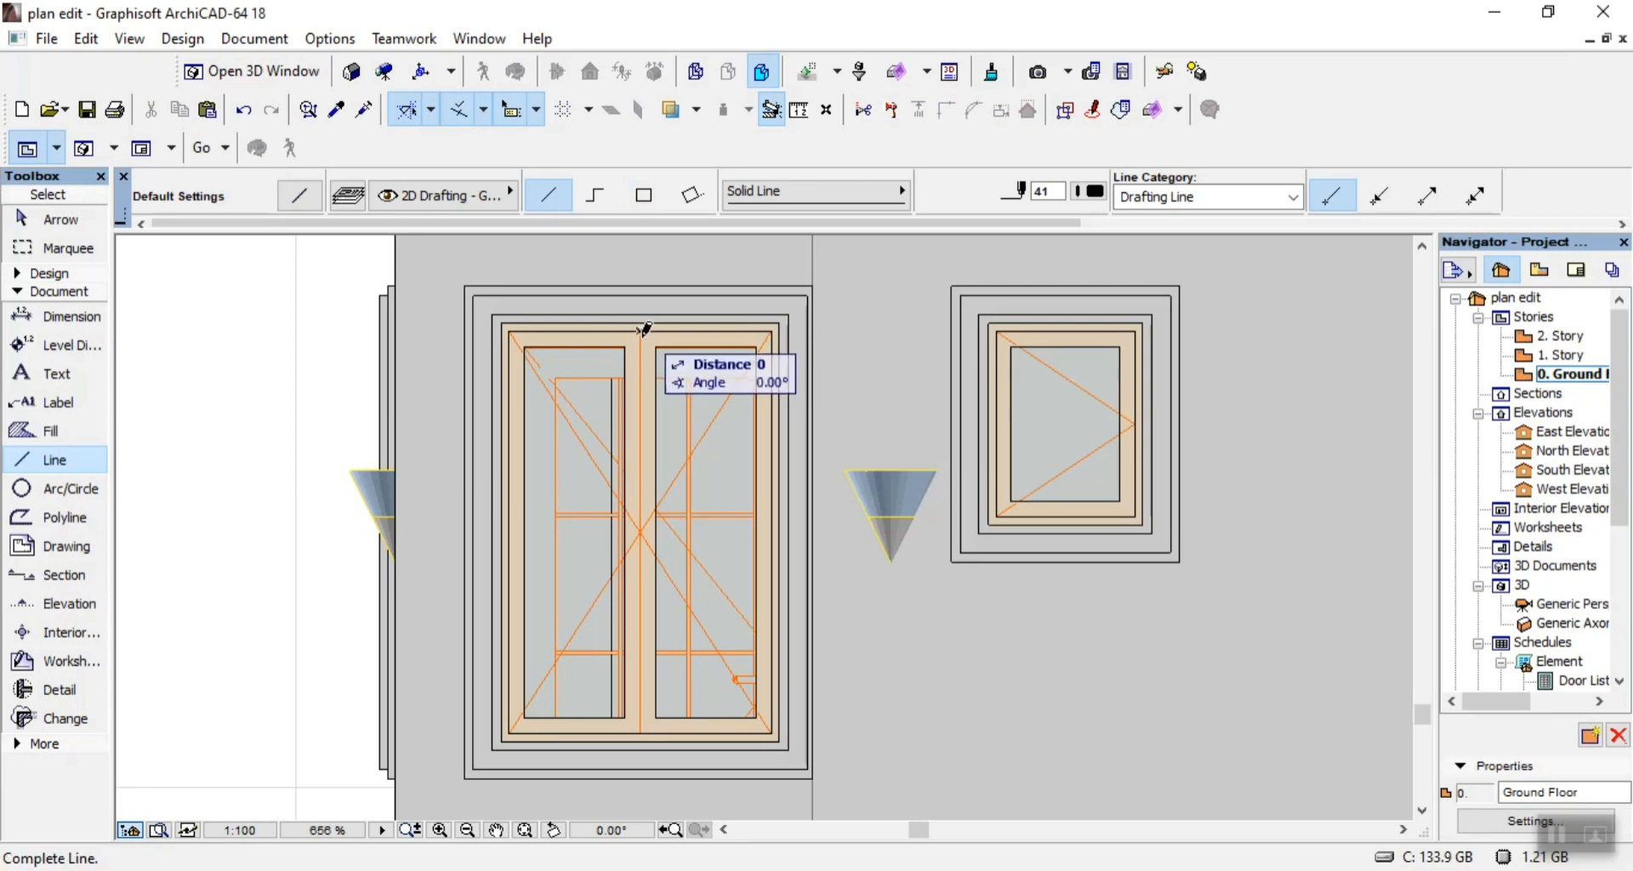
{"action": "left_click", "coordinate": [644, 724]}
{"action": "scroll", "coordinate": [609, 615], "scroll_direction": "down", "scroll_amount": 4}
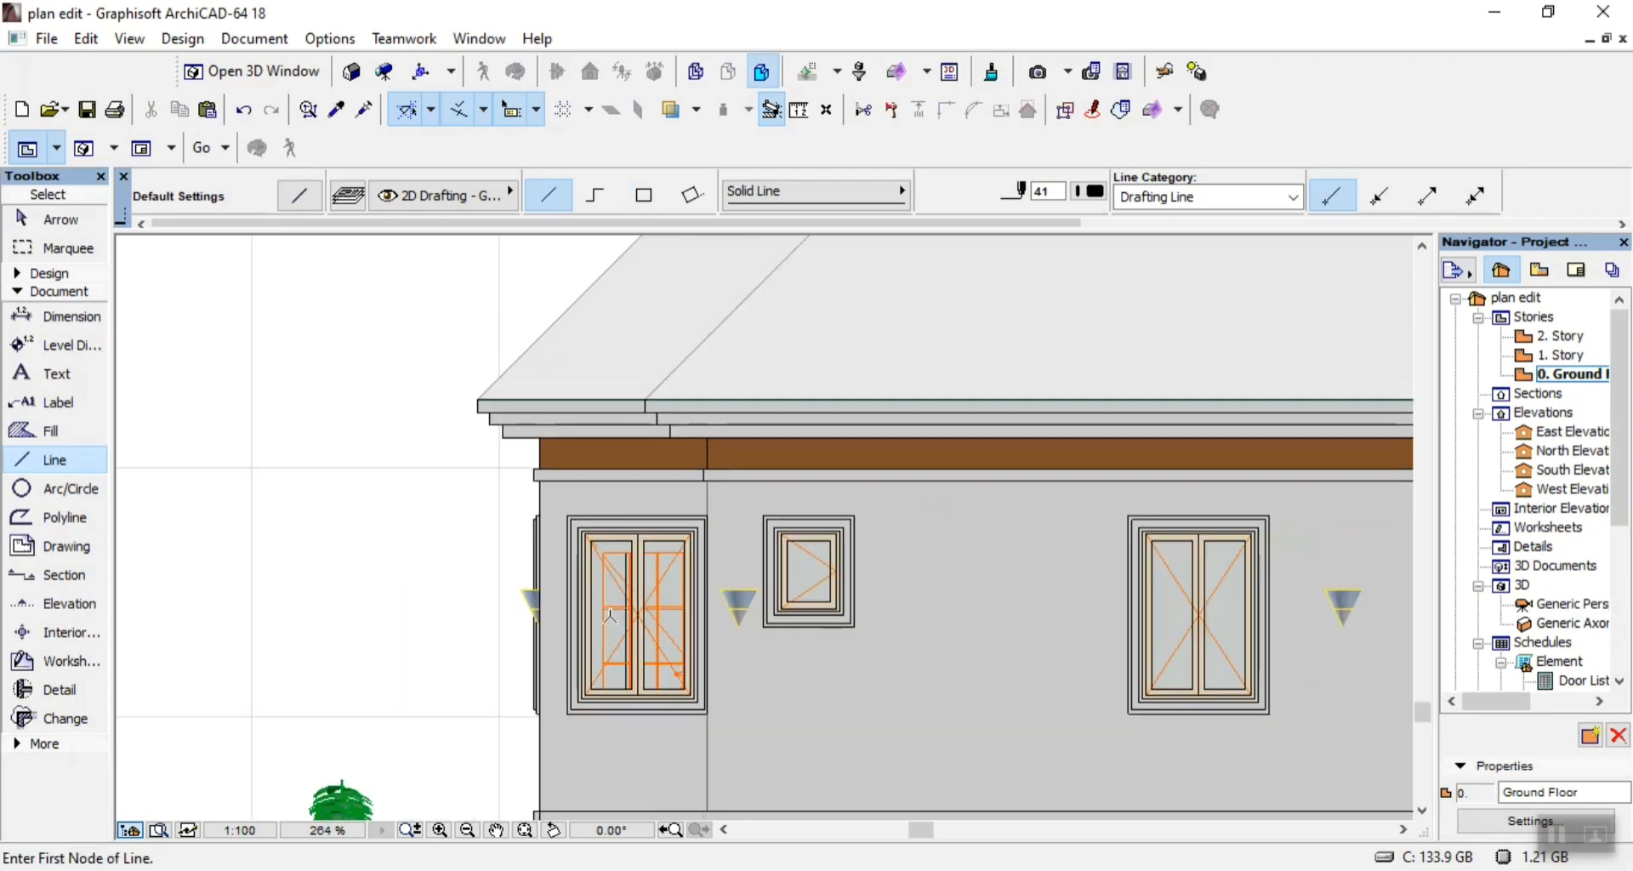
Draw the vertical corner line up the brown base wall beside the left-end window and a short line across the plinth band.
{"action": "scroll", "coordinate": [522, 453], "scroll_direction": "down", "scroll_amount": 2}
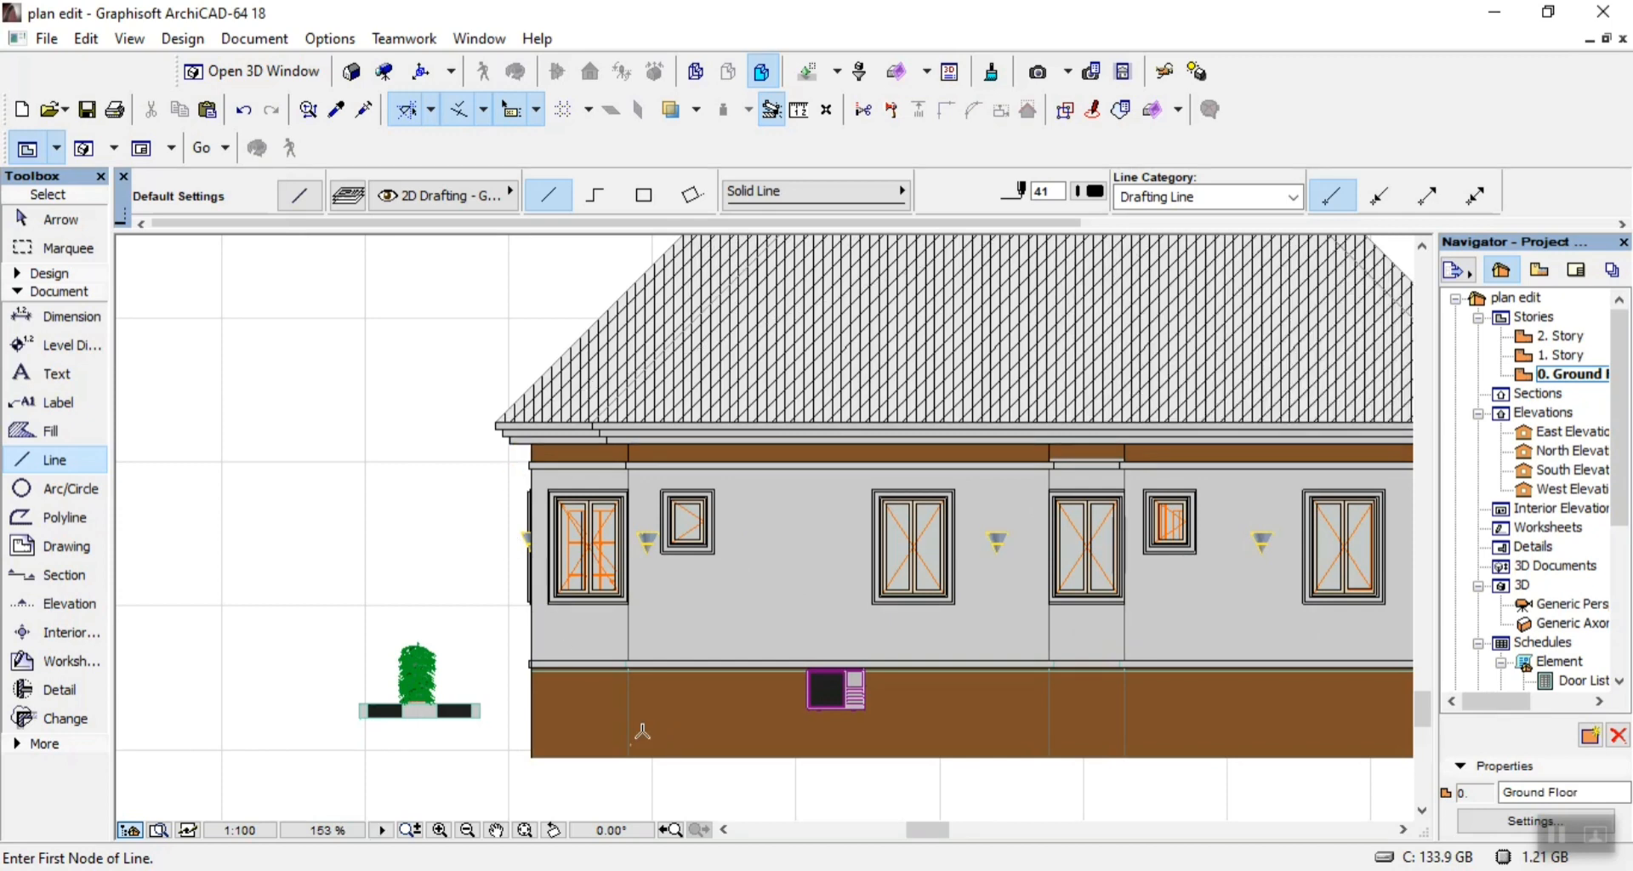
{"action": "scroll", "coordinate": [638, 771], "scroll_direction": "up", "scroll_amount": 3}
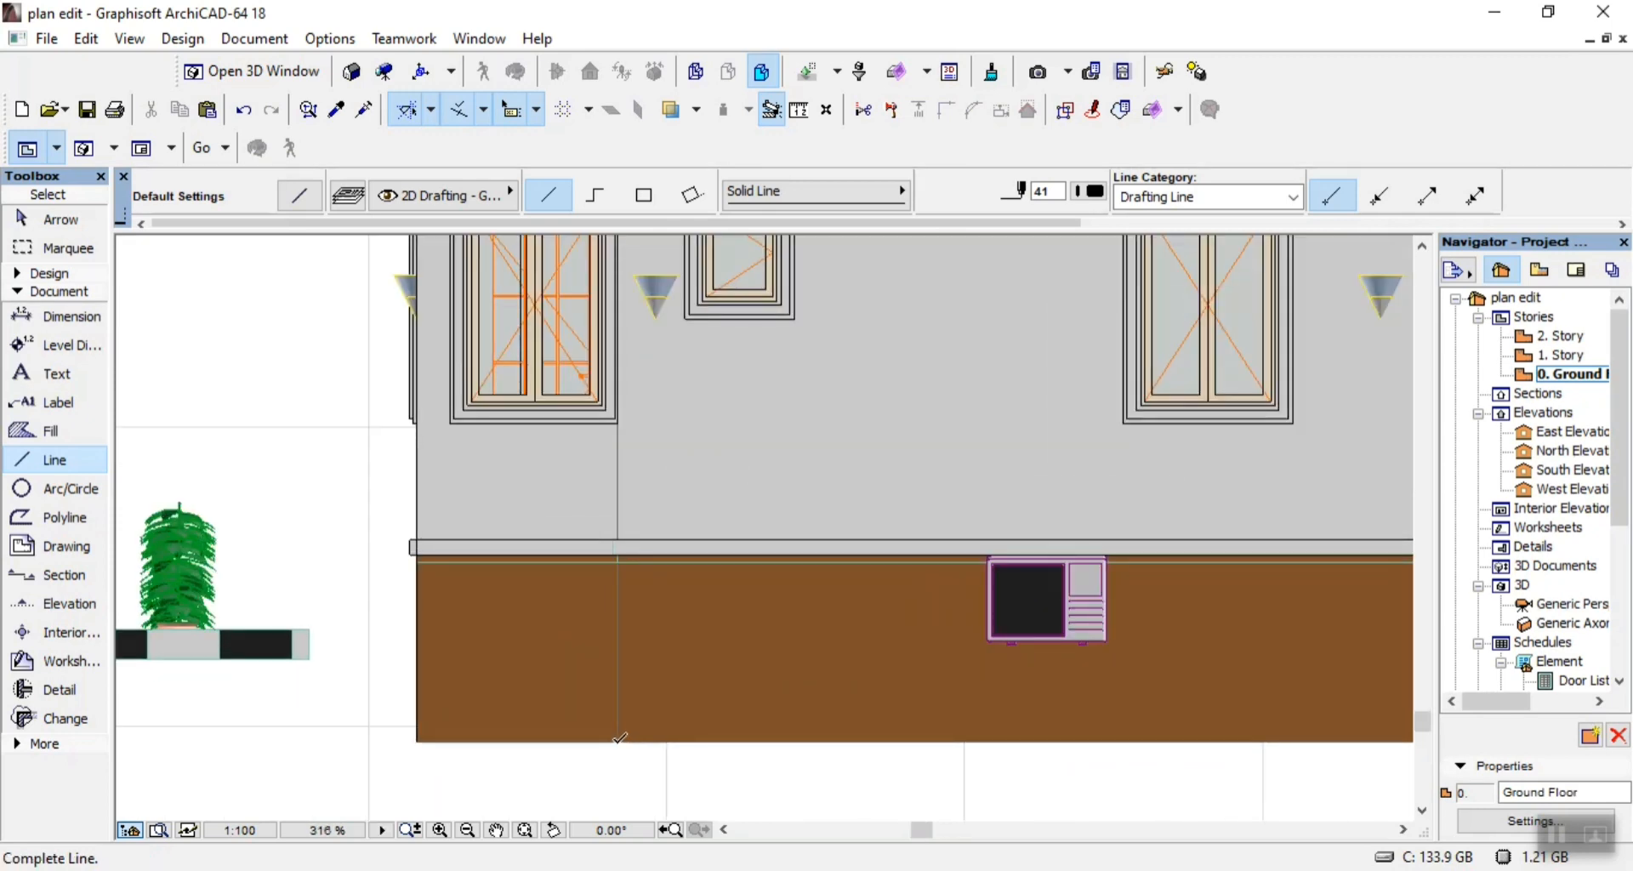
{"action": "scroll", "coordinate": [619, 737], "scroll_direction": "down", "scroll_amount": 3}
{"action": "scroll", "coordinate": [620, 686], "scroll_direction": "up", "scroll_amount": 4}
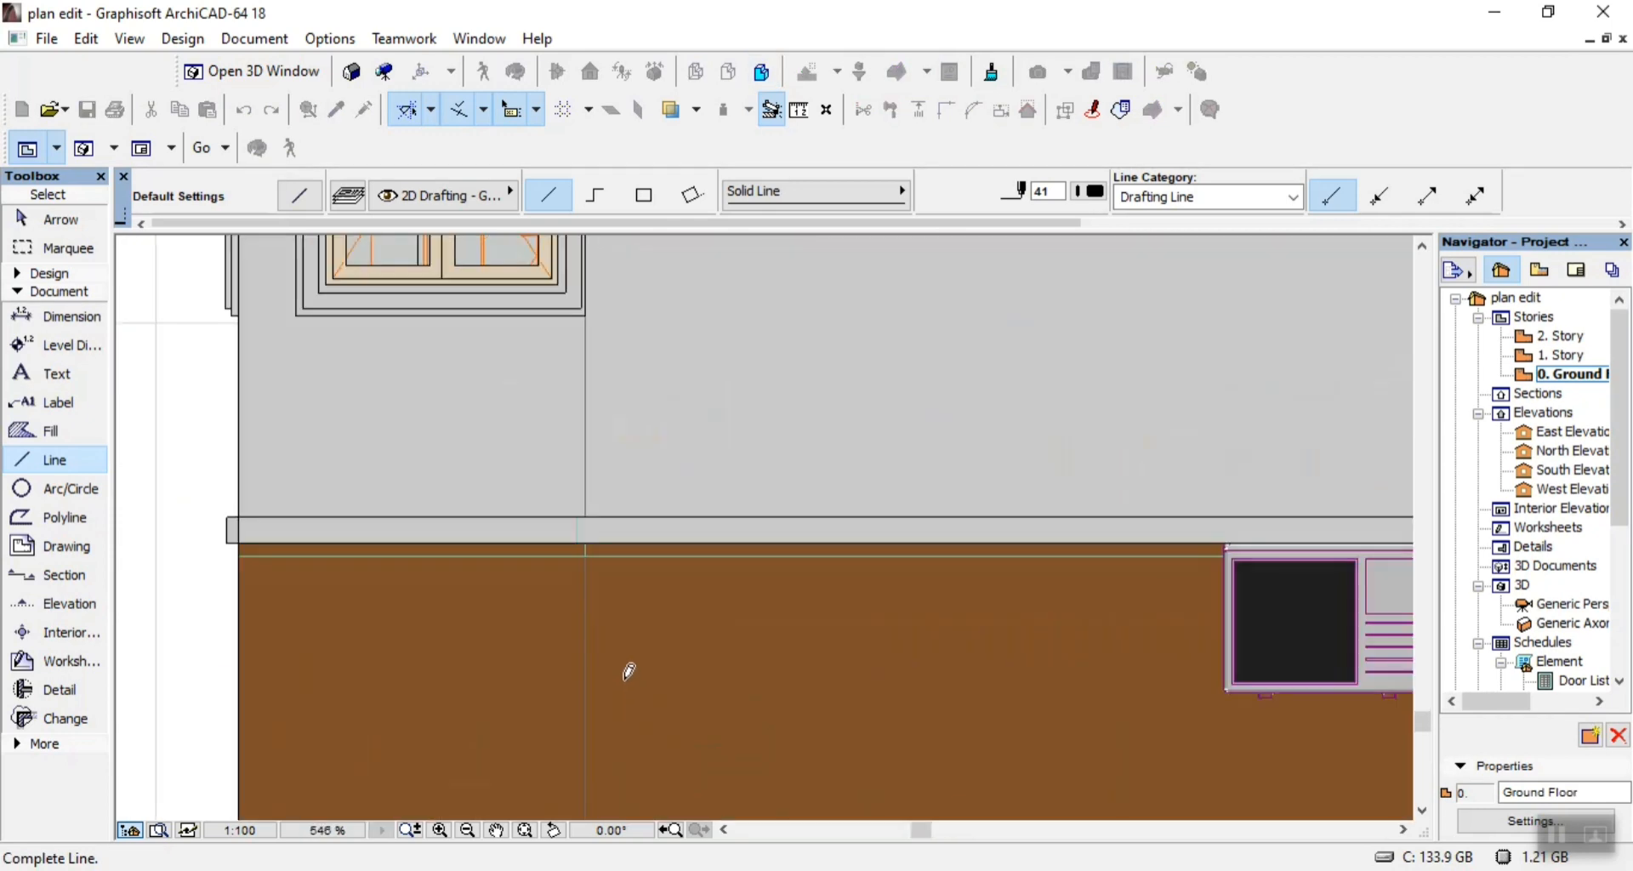
{"action": "scroll", "coordinate": [630, 671], "scroll_direction": "up", "scroll_amount": 1}
{"action": "left_click", "coordinate": [578, 510]}
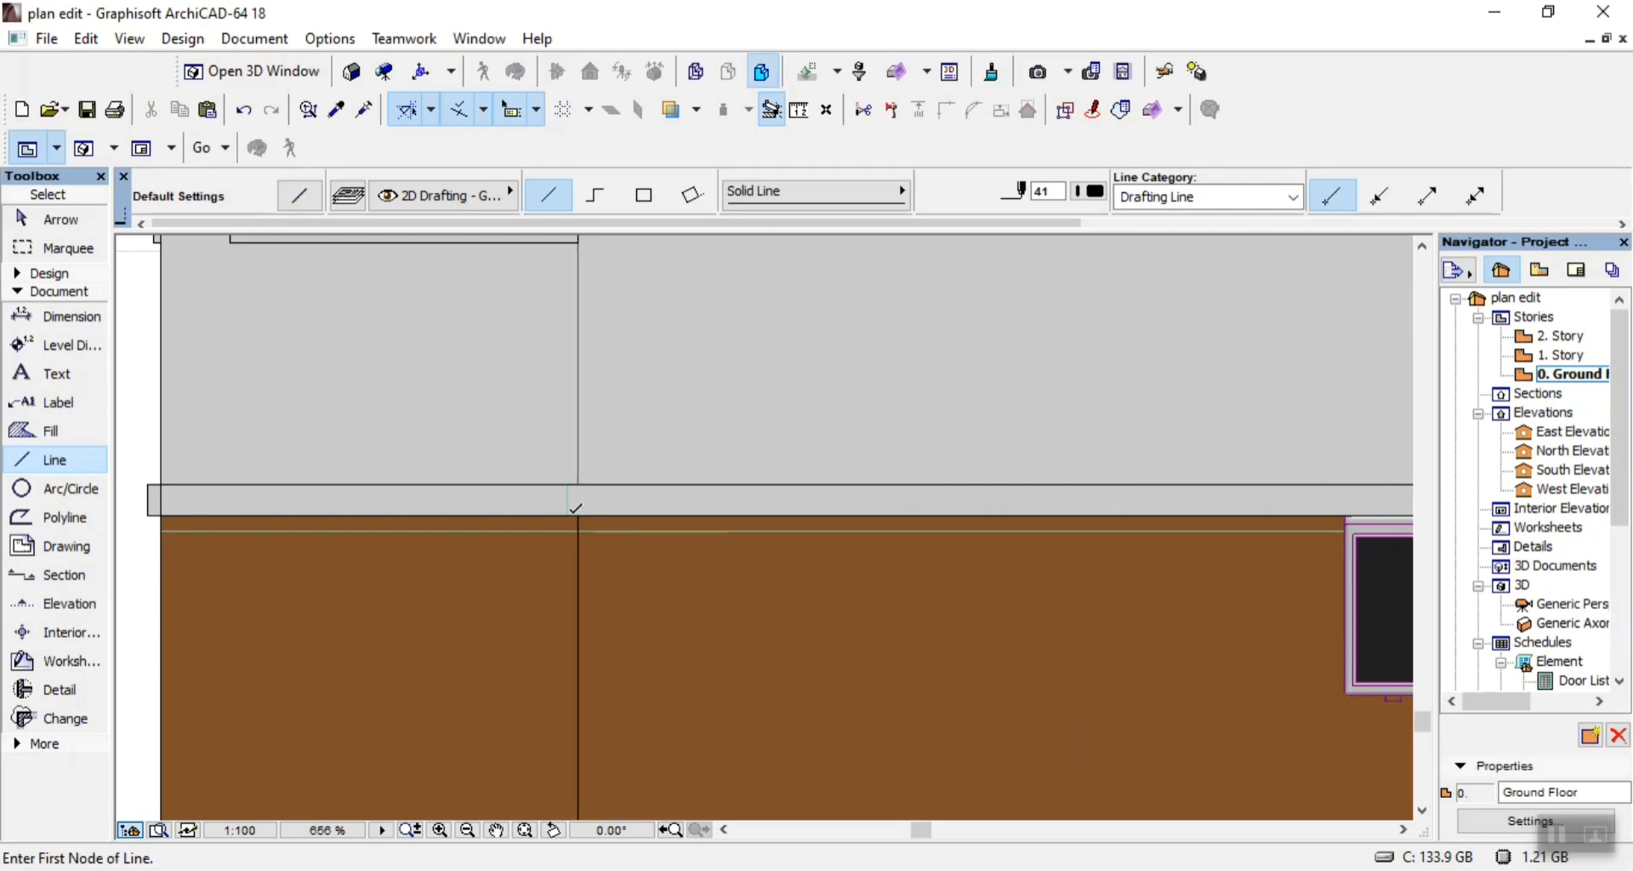
{"action": "left_click", "coordinate": [579, 477]}
Draw the wall's vertical corner line beside the left-end double window, from the plinth band up to the upper band.
{"action": "left_click", "coordinate": [583, 477]}
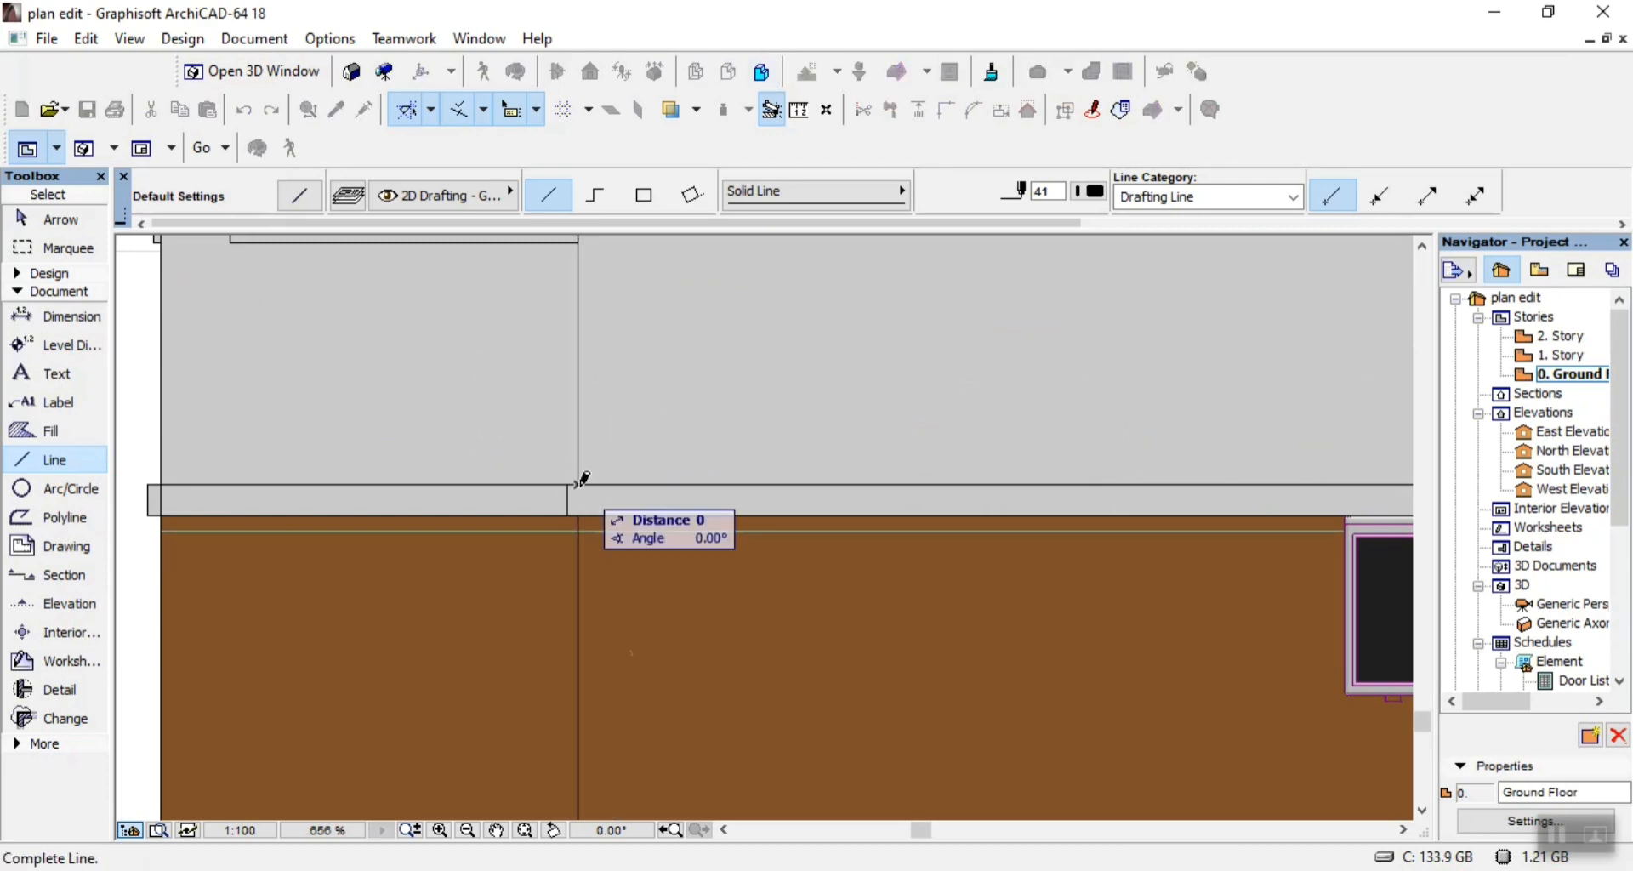
{"action": "scroll", "coordinate": [595, 483], "scroll_direction": "down", "scroll_amount": 6}
{"action": "scroll", "coordinate": [598, 485], "scroll_direction": "down", "scroll_amount": 1}
{"action": "scroll", "coordinate": [595, 483], "scroll_direction": "up", "scroll_amount": 7}
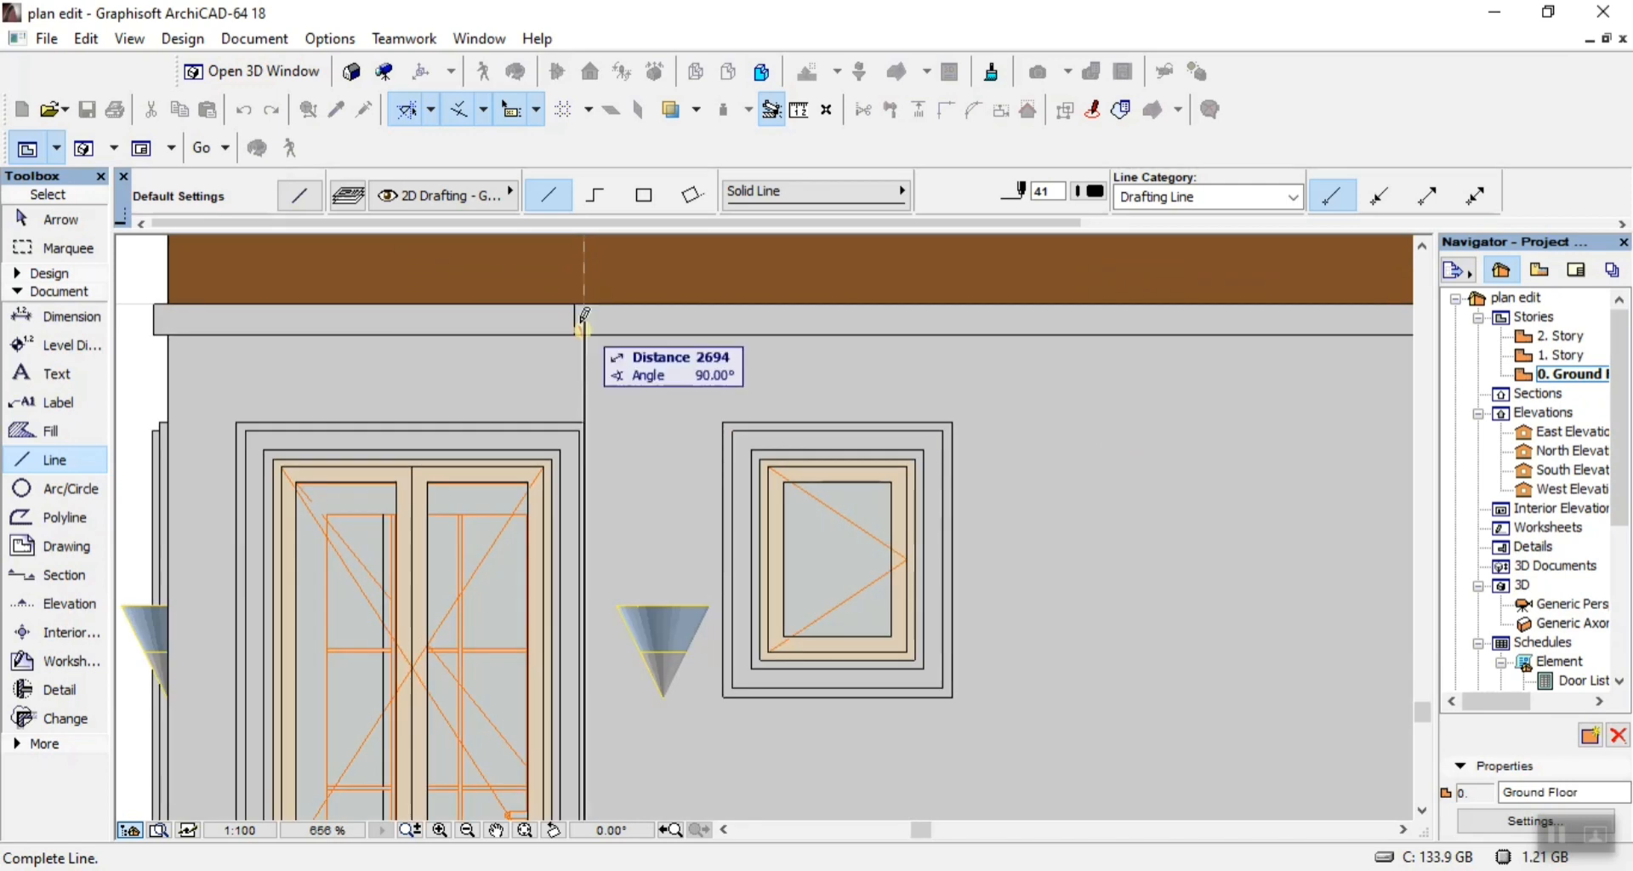
{"action": "left_click", "coordinate": [585, 324]}
{"action": "scroll", "coordinate": [637, 465], "scroll_direction": "down", "scroll_amount": 10}
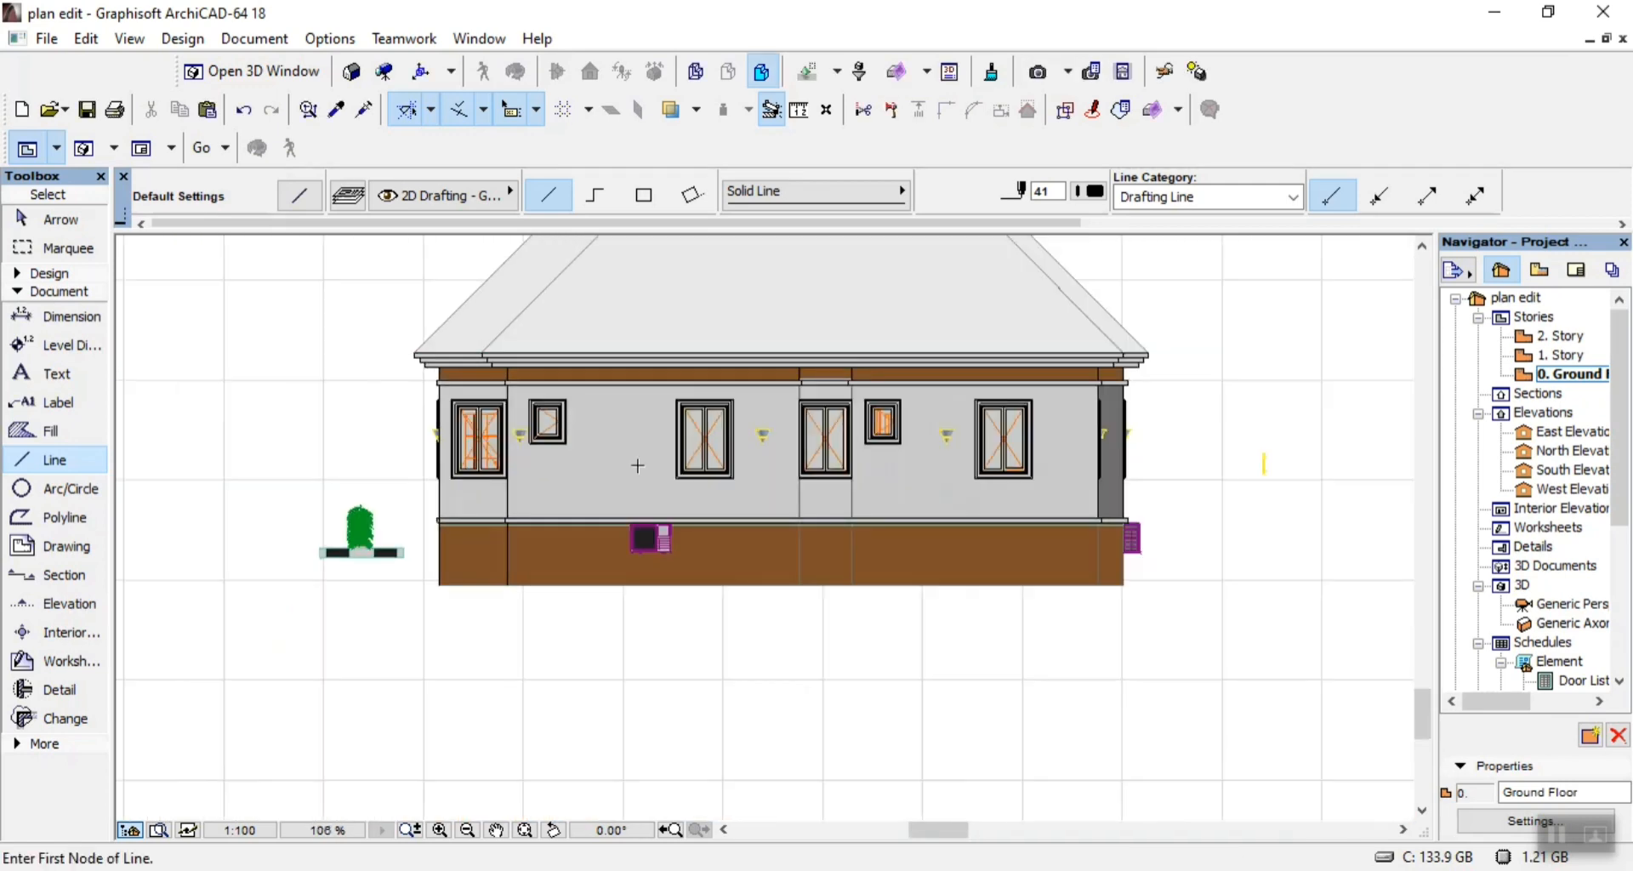
Draw a 1250 vertical line up the base wall at the middle bay's left edge and a short line across the plinth band.
{"action": "scroll", "coordinate": [823, 550], "scroll_direction": "up", "scroll_amount": 7}
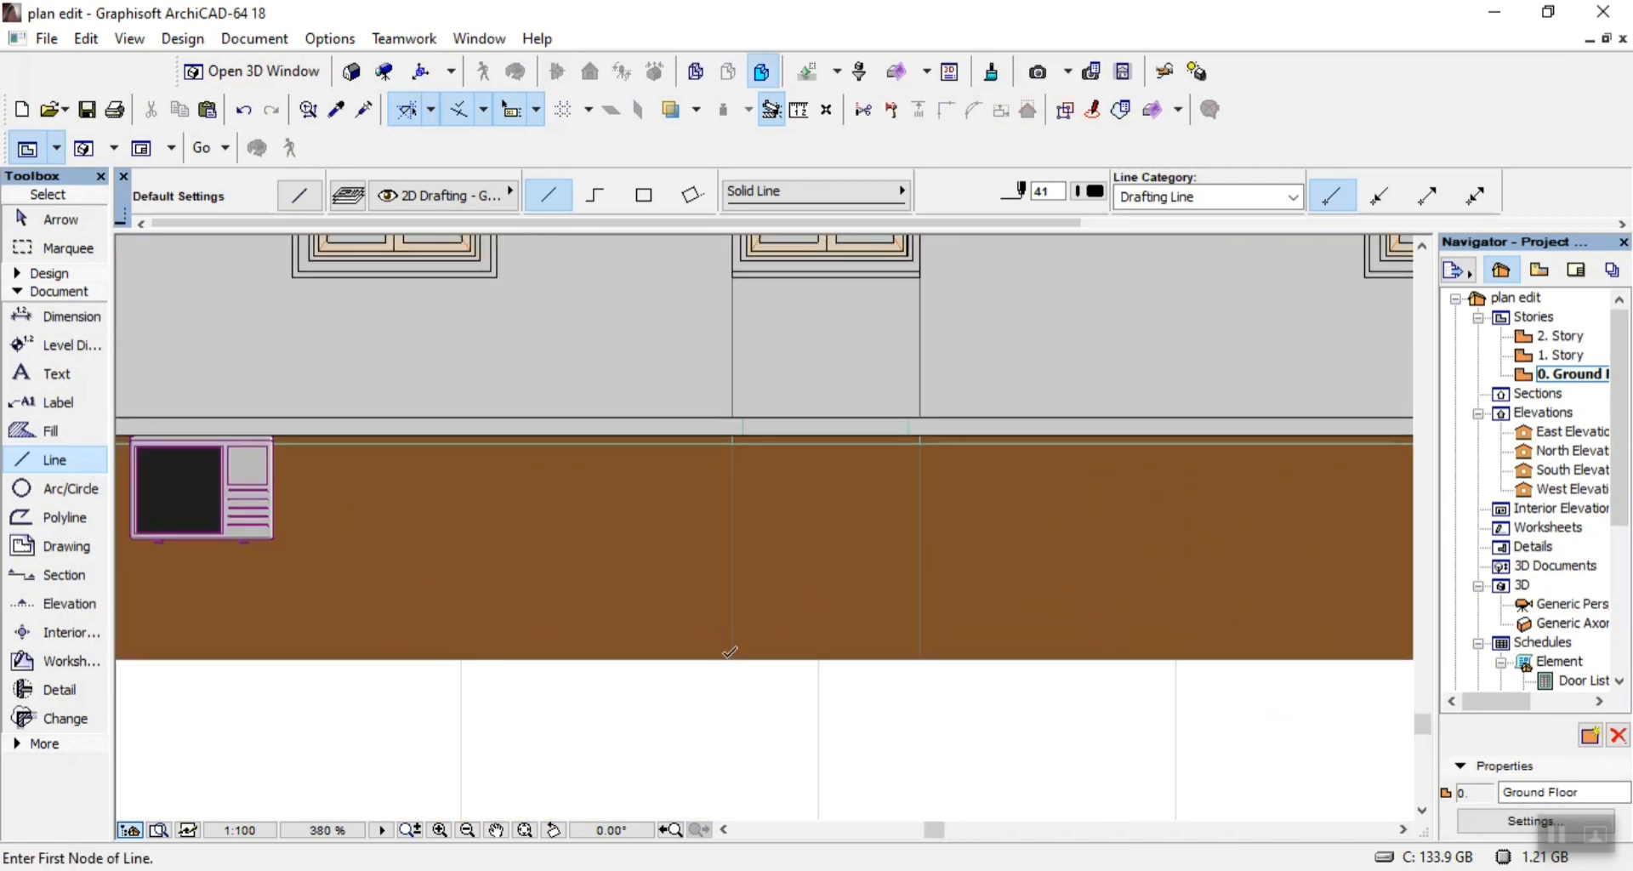
{"action": "left_click", "coordinate": [732, 444]}
{"action": "scroll", "coordinate": [732, 451], "scroll_direction": "down", "scroll_amount": 4}
{"action": "scroll", "coordinate": [737, 520], "scroll_direction": "up", "scroll_amount": 5}
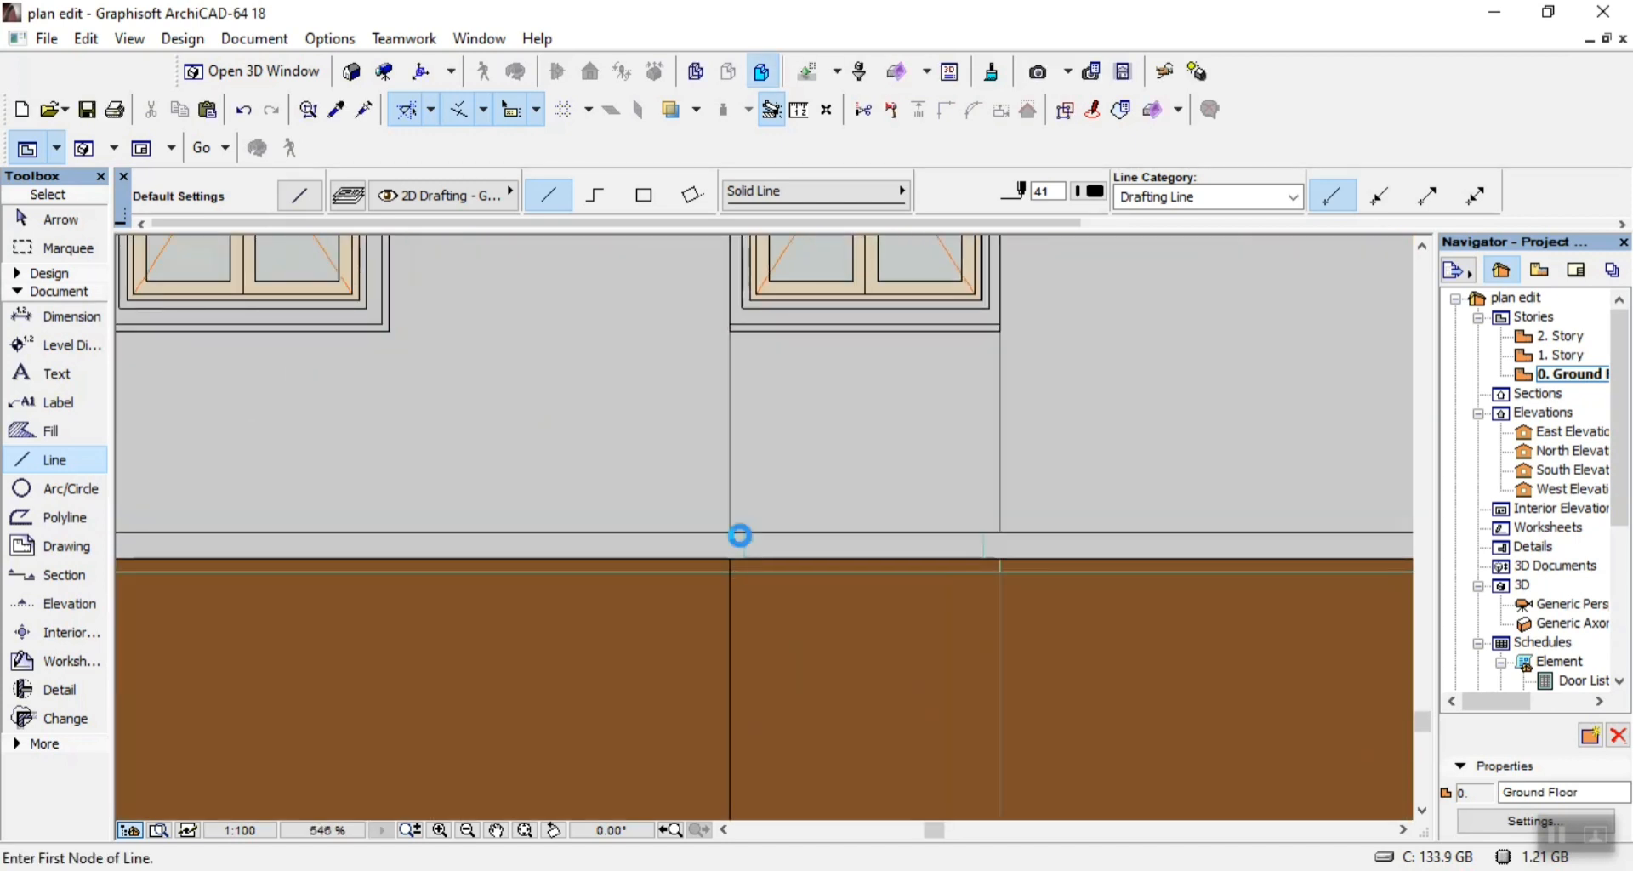
{"action": "left_click", "coordinate": [754, 590]}
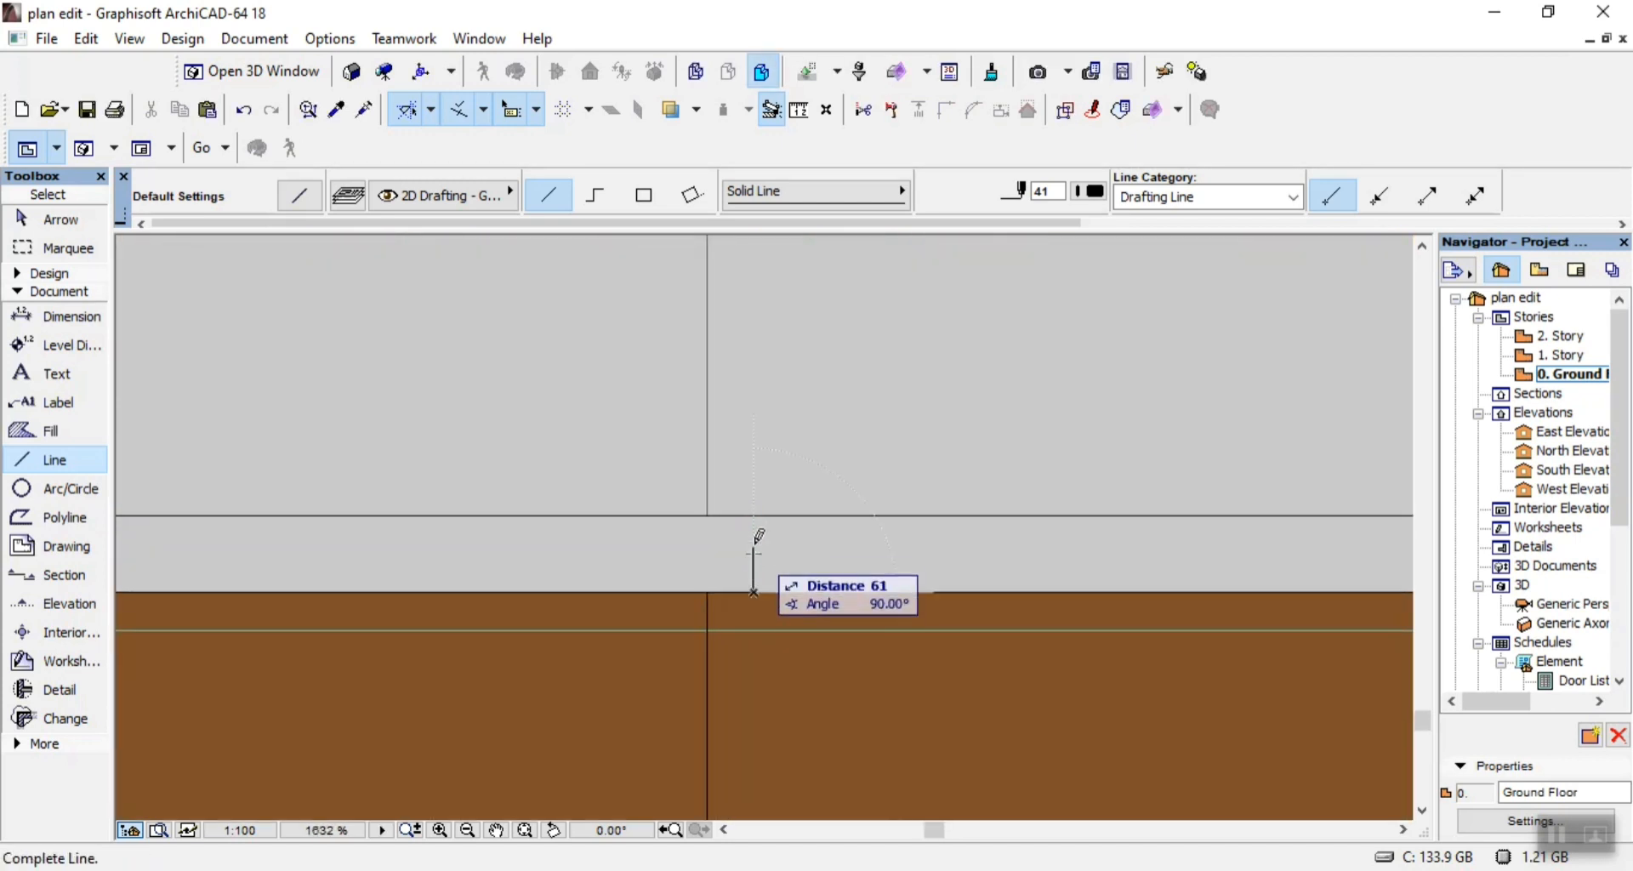
{"action": "left_click", "coordinate": [759, 506]}
Draw a 2650 vertical line along the middle bay's left edge, from the plinth band up to the upper band.
{"action": "left_click", "coordinate": [709, 510]}
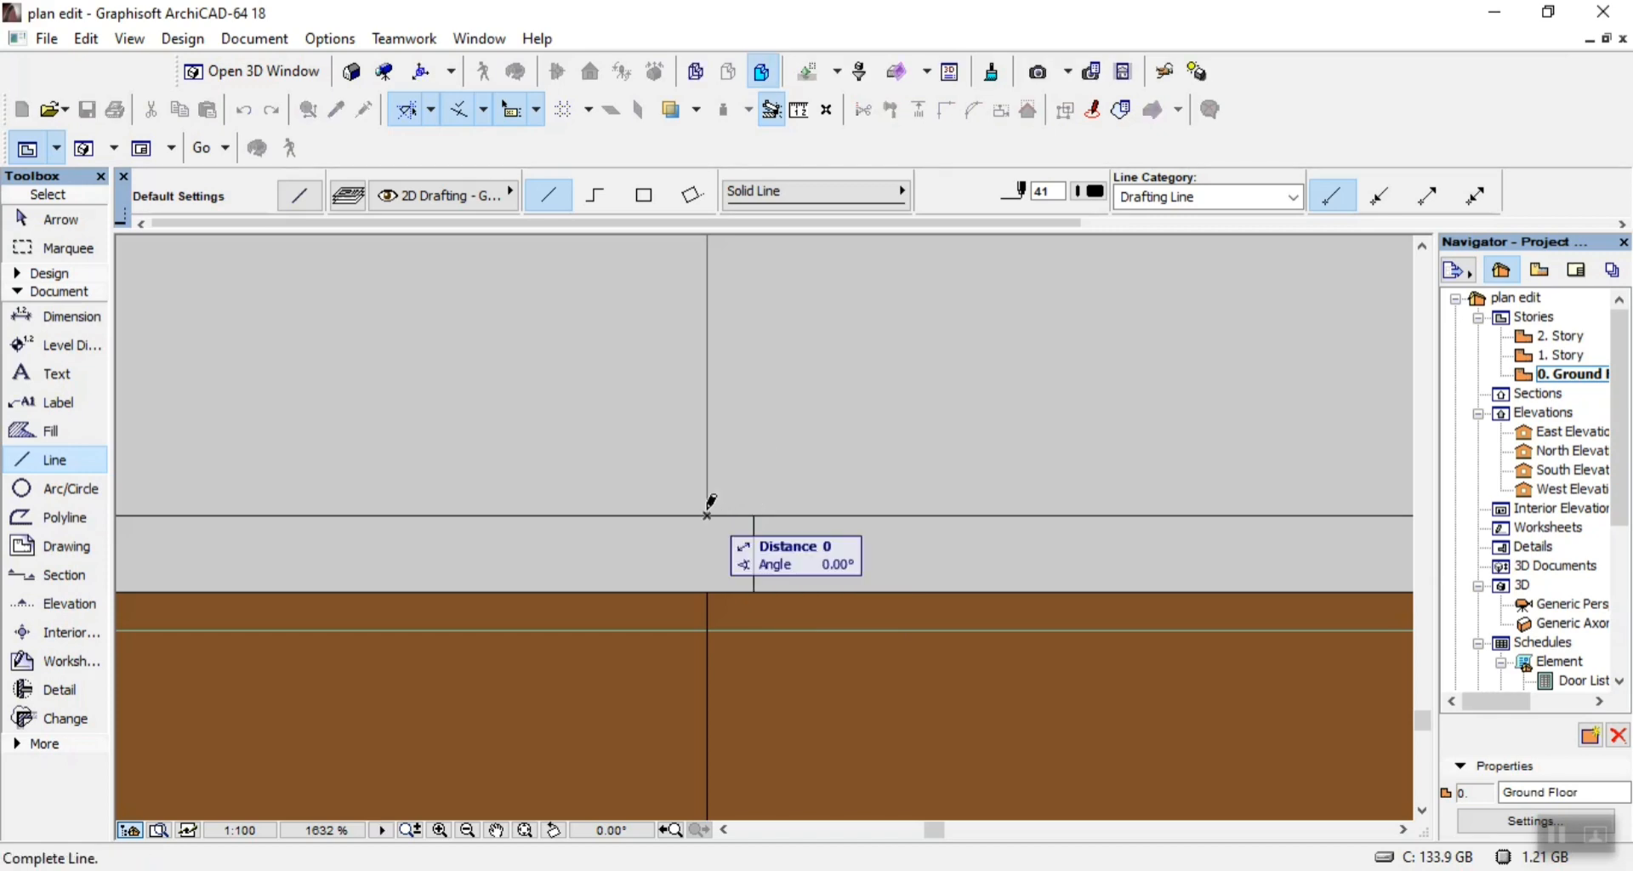
{"action": "scroll", "coordinate": [711, 506], "scroll_direction": "down", "scroll_amount": 5}
{"action": "scroll", "coordinate": [747, 308], "scroll_direction": "up", "scroll_amount": 4}
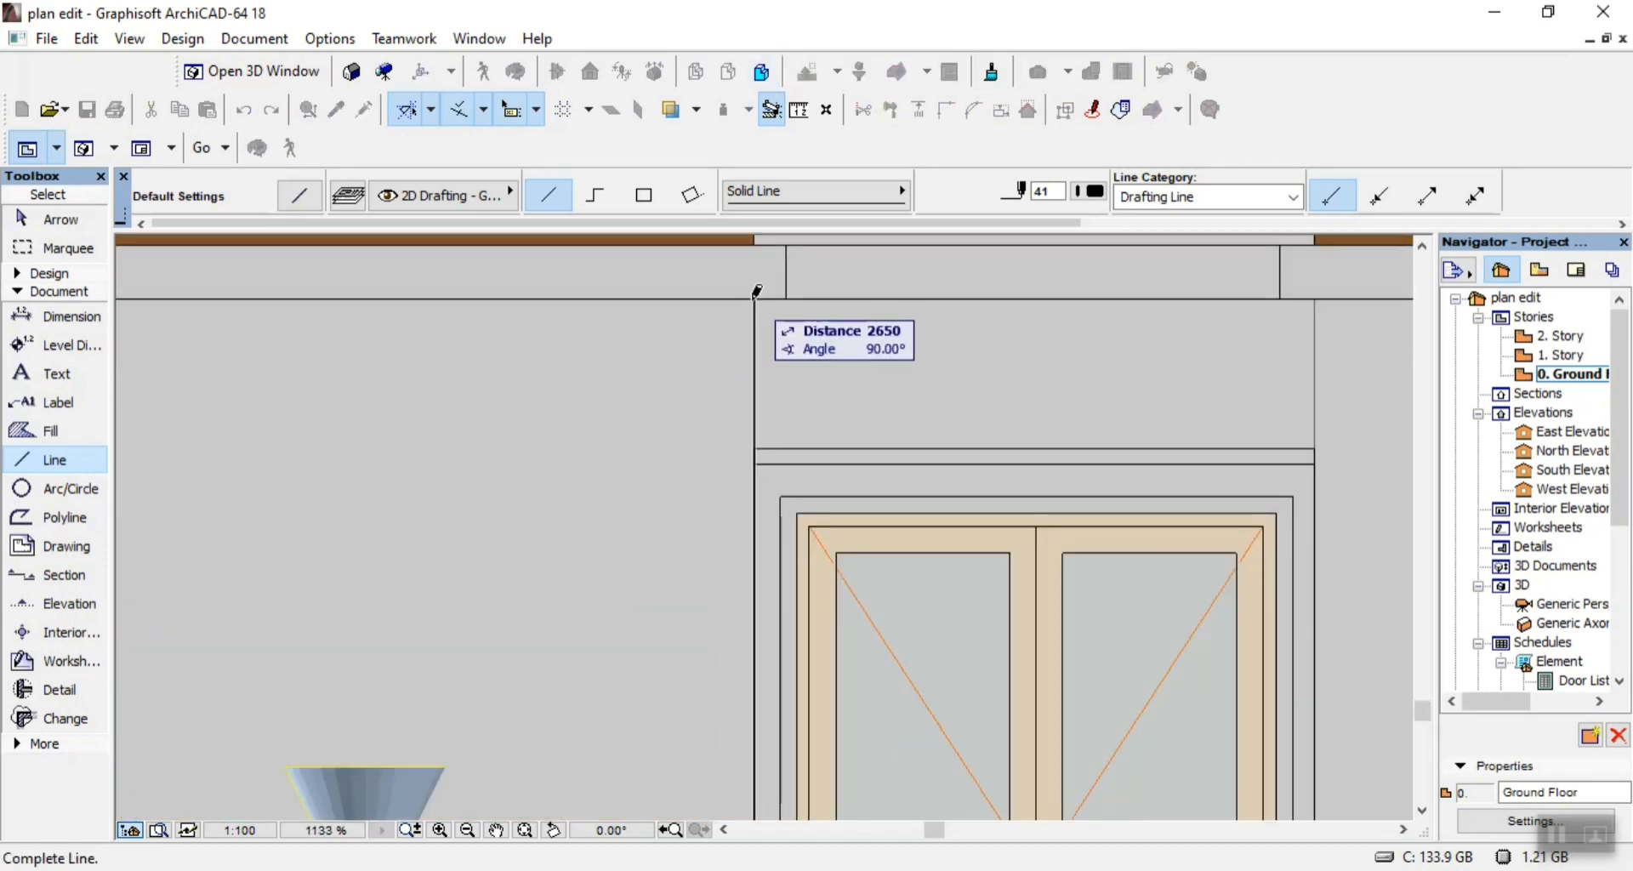
{"action": "left_click", "coordinate": [746, 307]}
{"action": "scroll", "coordinate": [689, 338], "scroll_direction": "down", "scroll_amount": 2}
{"action": "scroll", "coordinate": [688, 337], "scroll_direction": "down", "scroll_amount": 3}
{"action": "scroll", "coordinate": [767, 614], "scroll_direction": "up", "scroll_amount": 4}
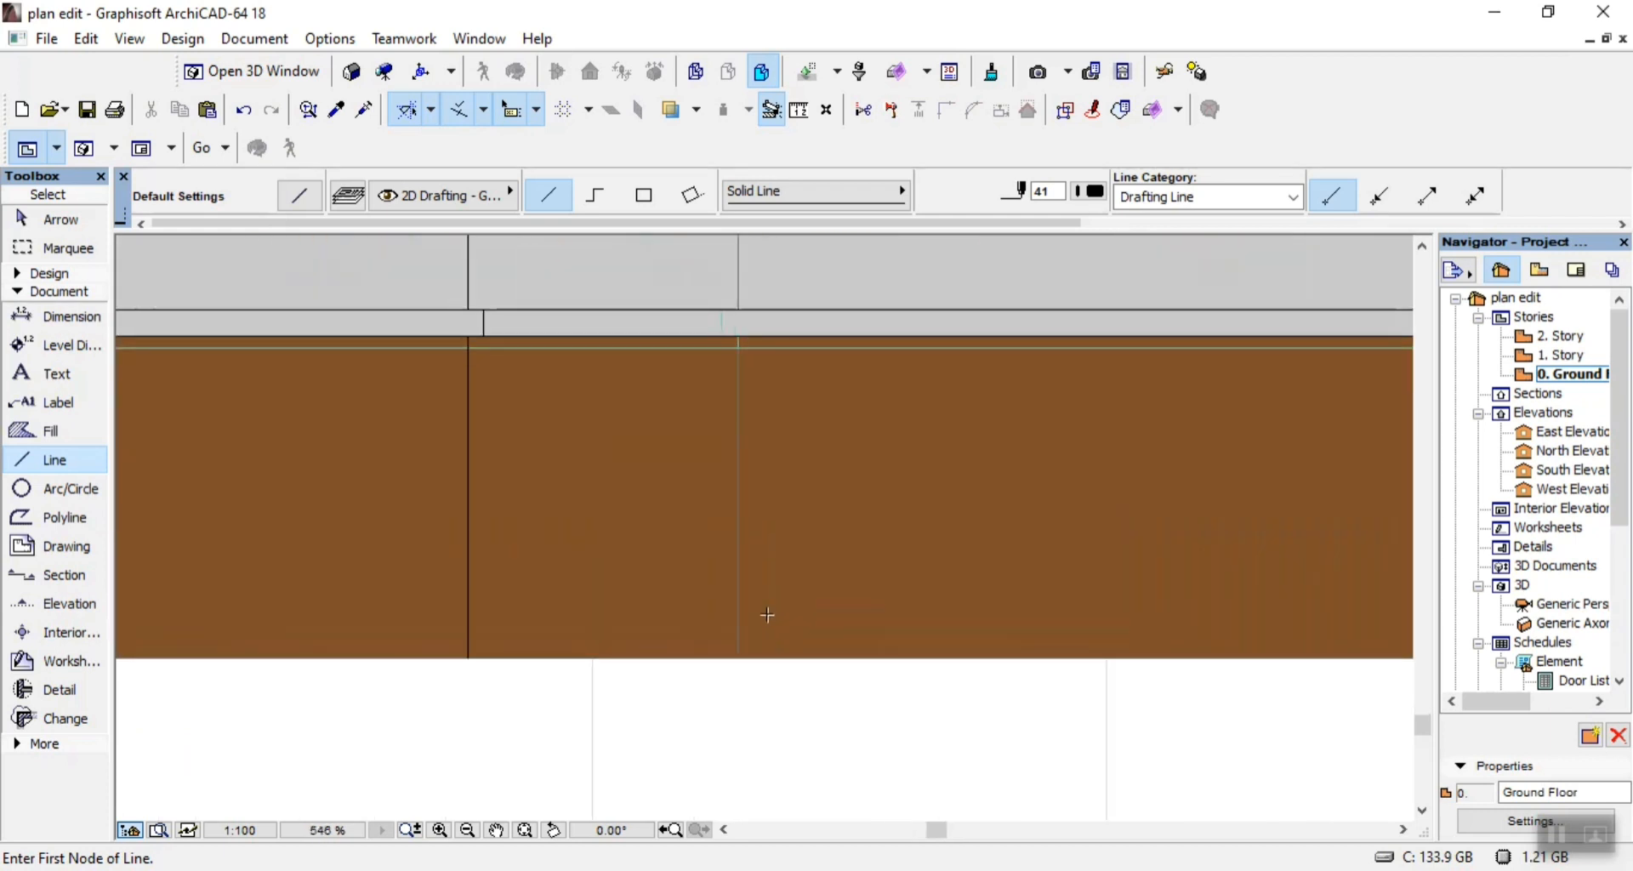
Draw a vertical line up the brown base wall at the middle bay's right edge and a short line across the plinth band.
{"action": "left_click", "coordinate": [739, 649]}
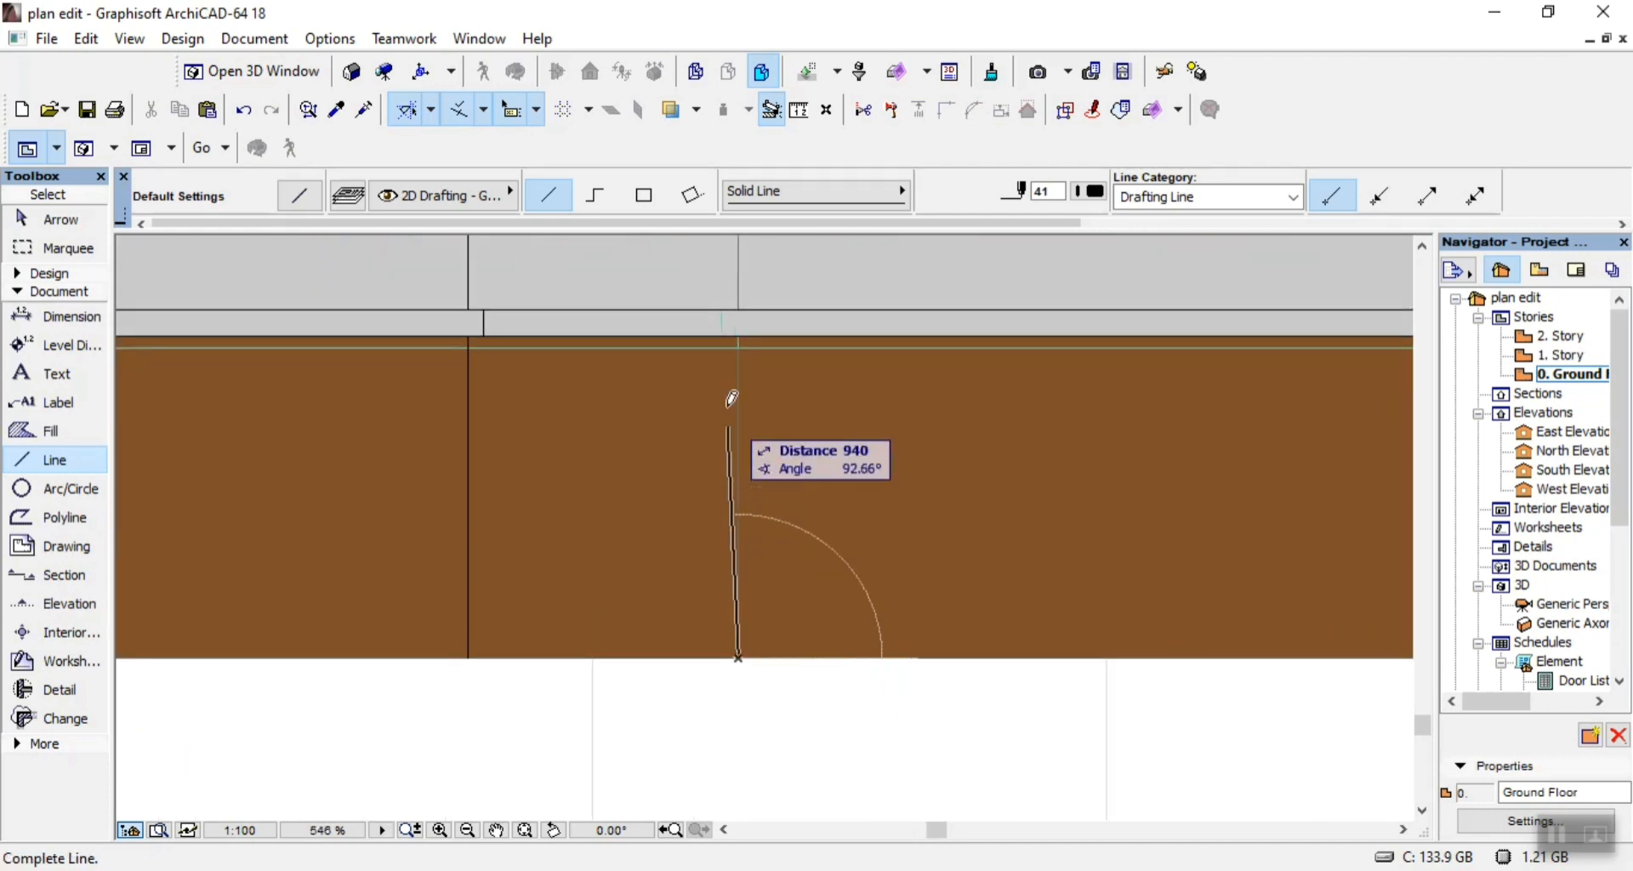
{"action": "left_click", "coordinate": [737, 326]}
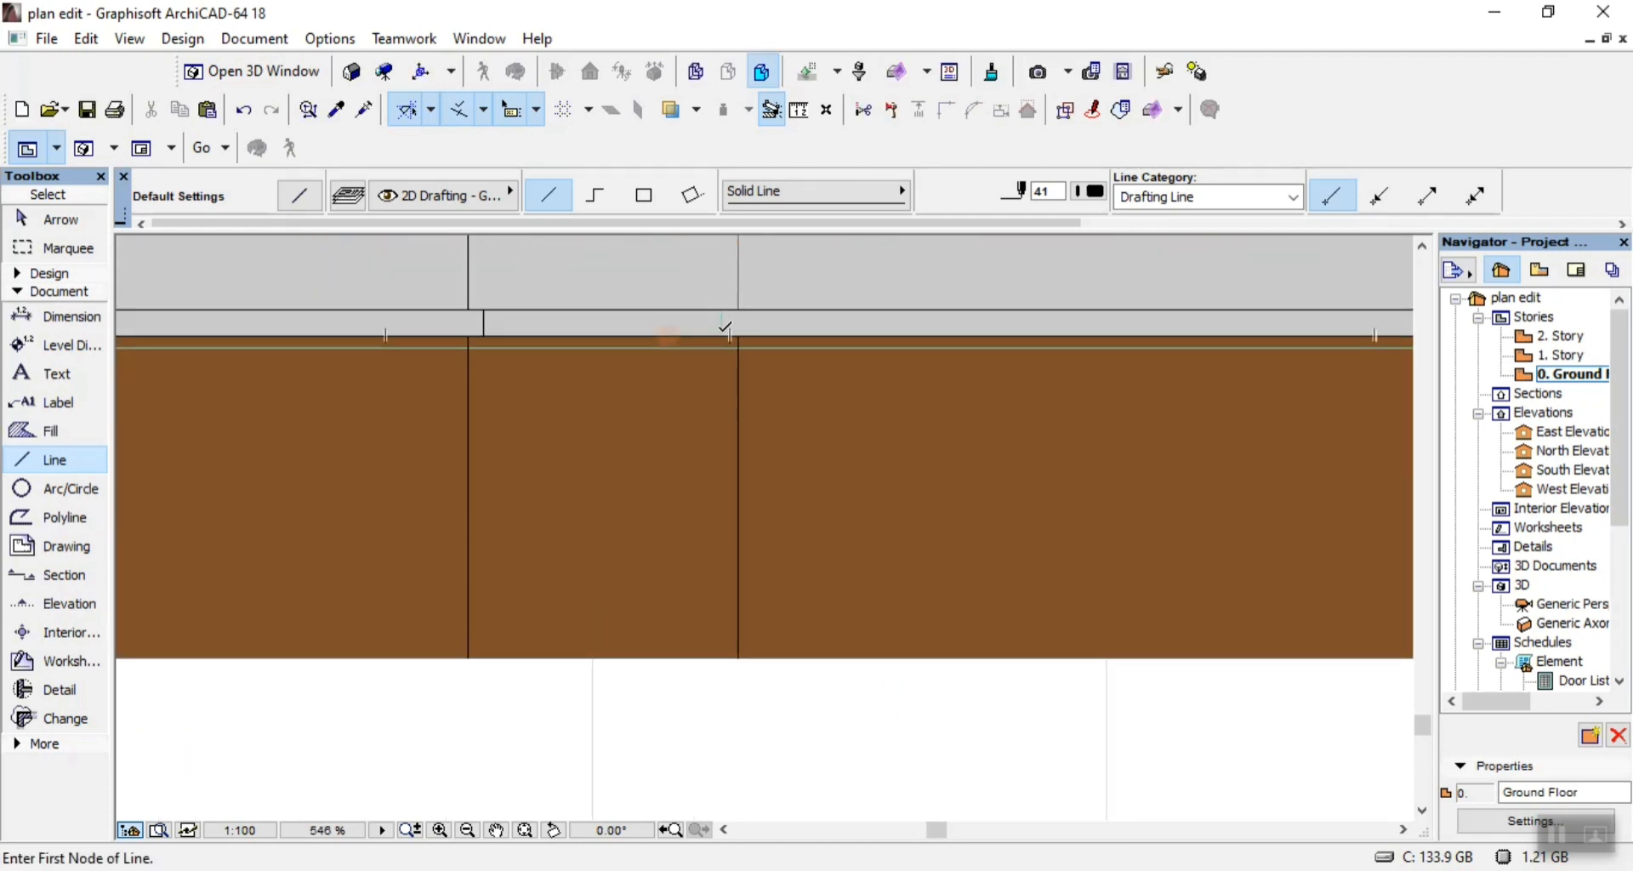
{"action": "left_click", "coordinate": [723, 310]}
Draw a vertical line along the middle bay's right edge, from the plinth band up to the upper band.
{"action": "scroll", "coordinate": [744, 394], "scroll_direction": "down", "scroll_amount": 6}
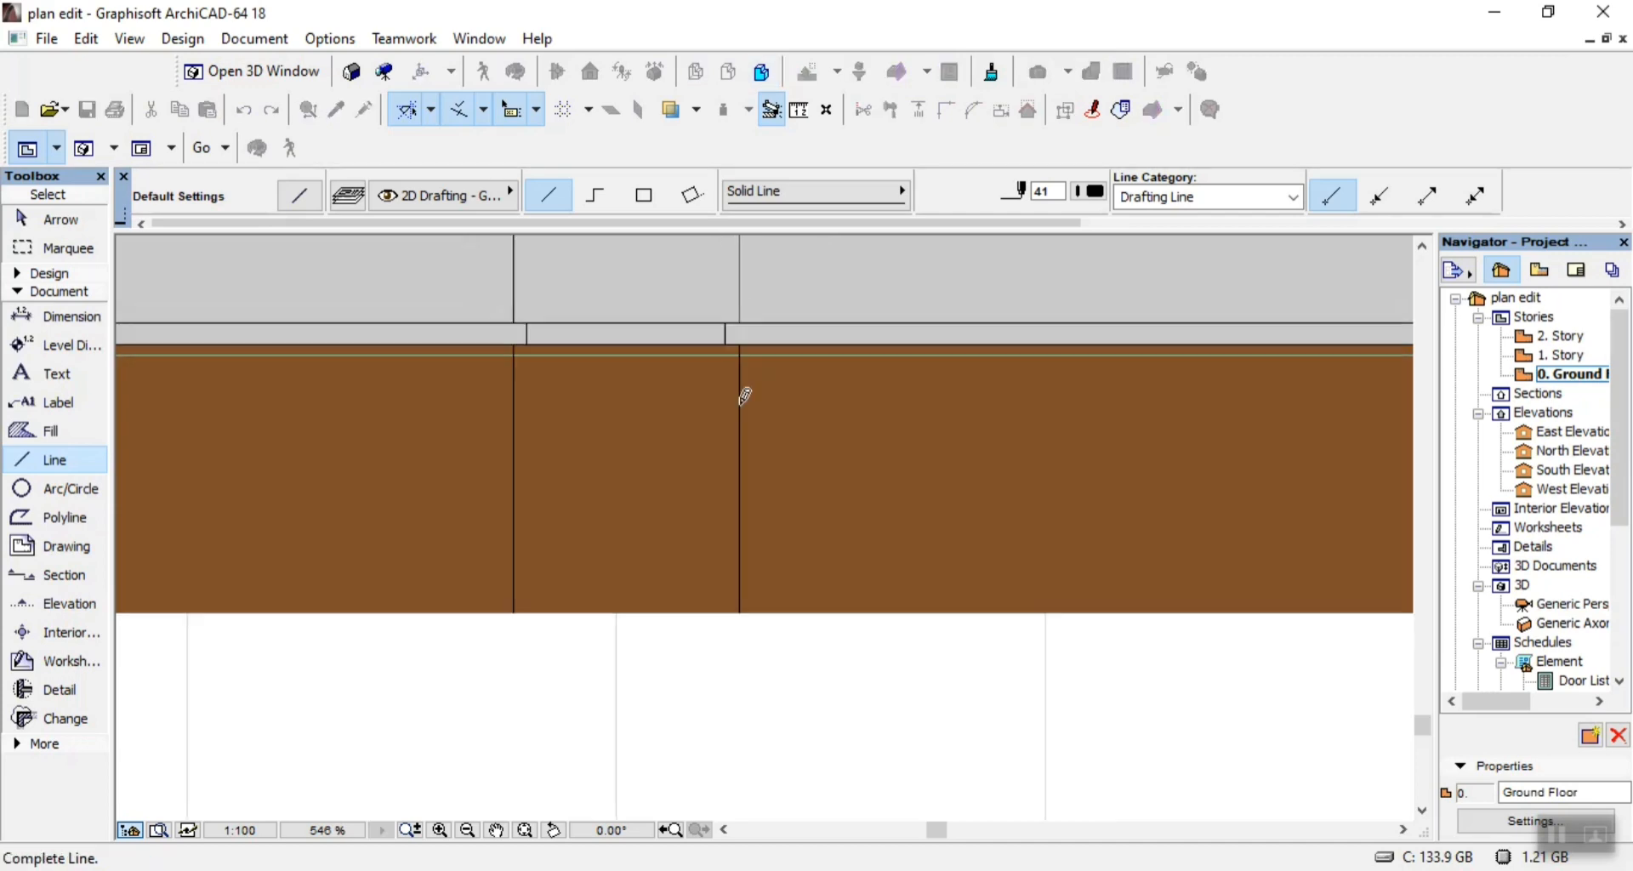
{"action": "scroll", "coordinate": [745, 521], "scroll_direction": "down", "scroll_amount": 2}
{"action": "scroll", "coordinate": [765, 493], "scroll_direction": "up", "scroll_amount": 6}
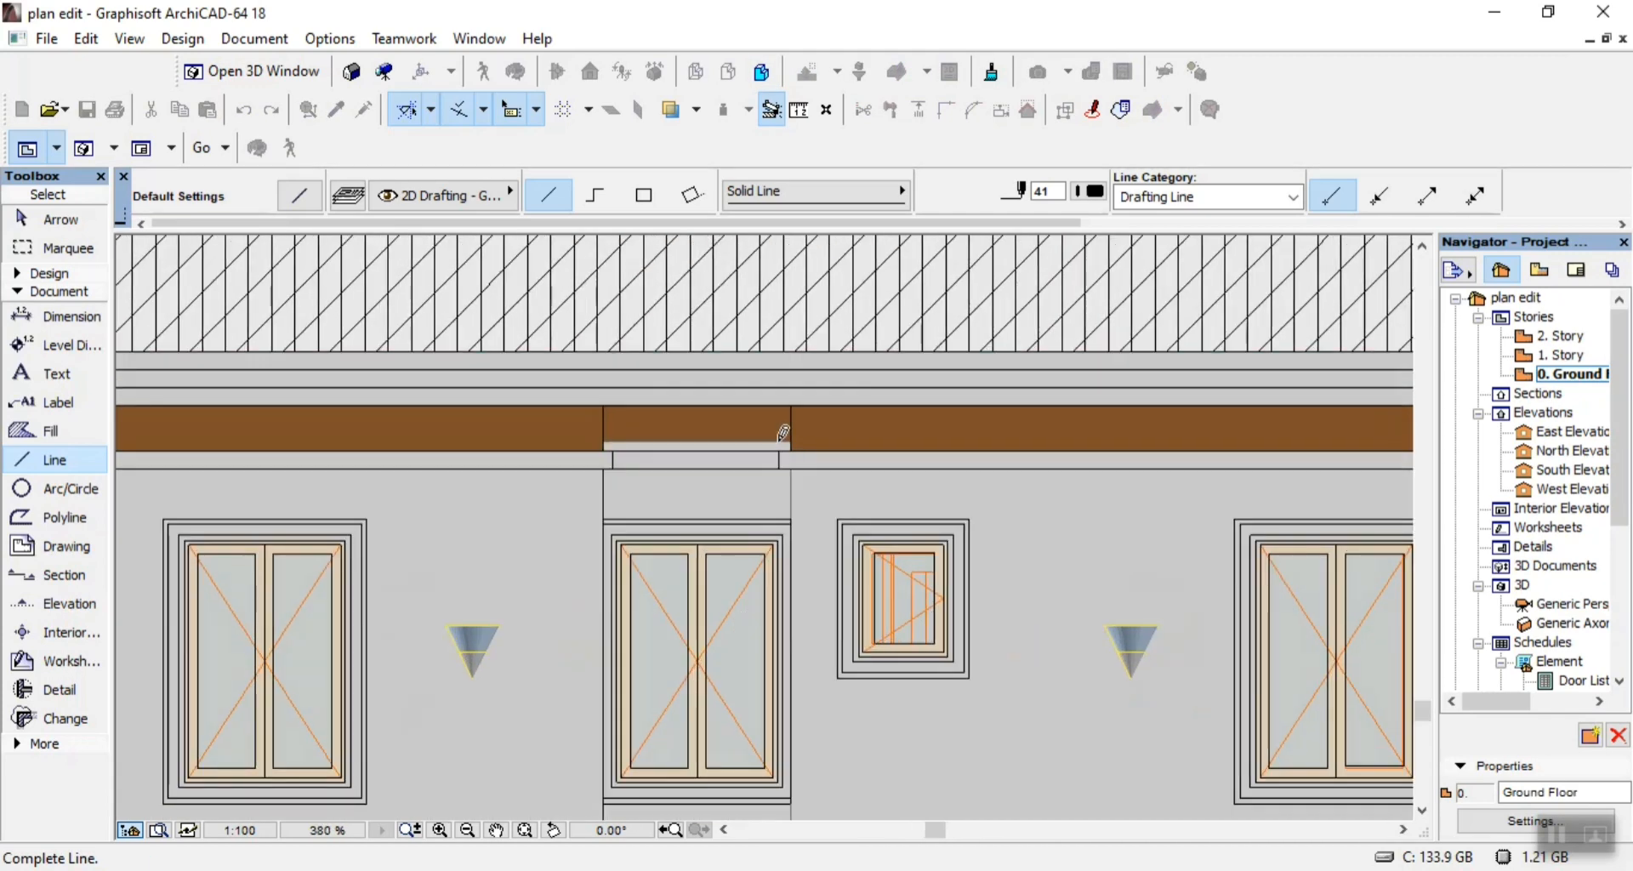
{"action": "left_click", "coordinate": [795, 460]}
Draw a vertical corner line up the brown base wall at the right end, below the edge of the dark grey wall.
{"action": "scroll", "coordinate": [777, 451], "scroll_direction": "down", "scroll_amount": 5}
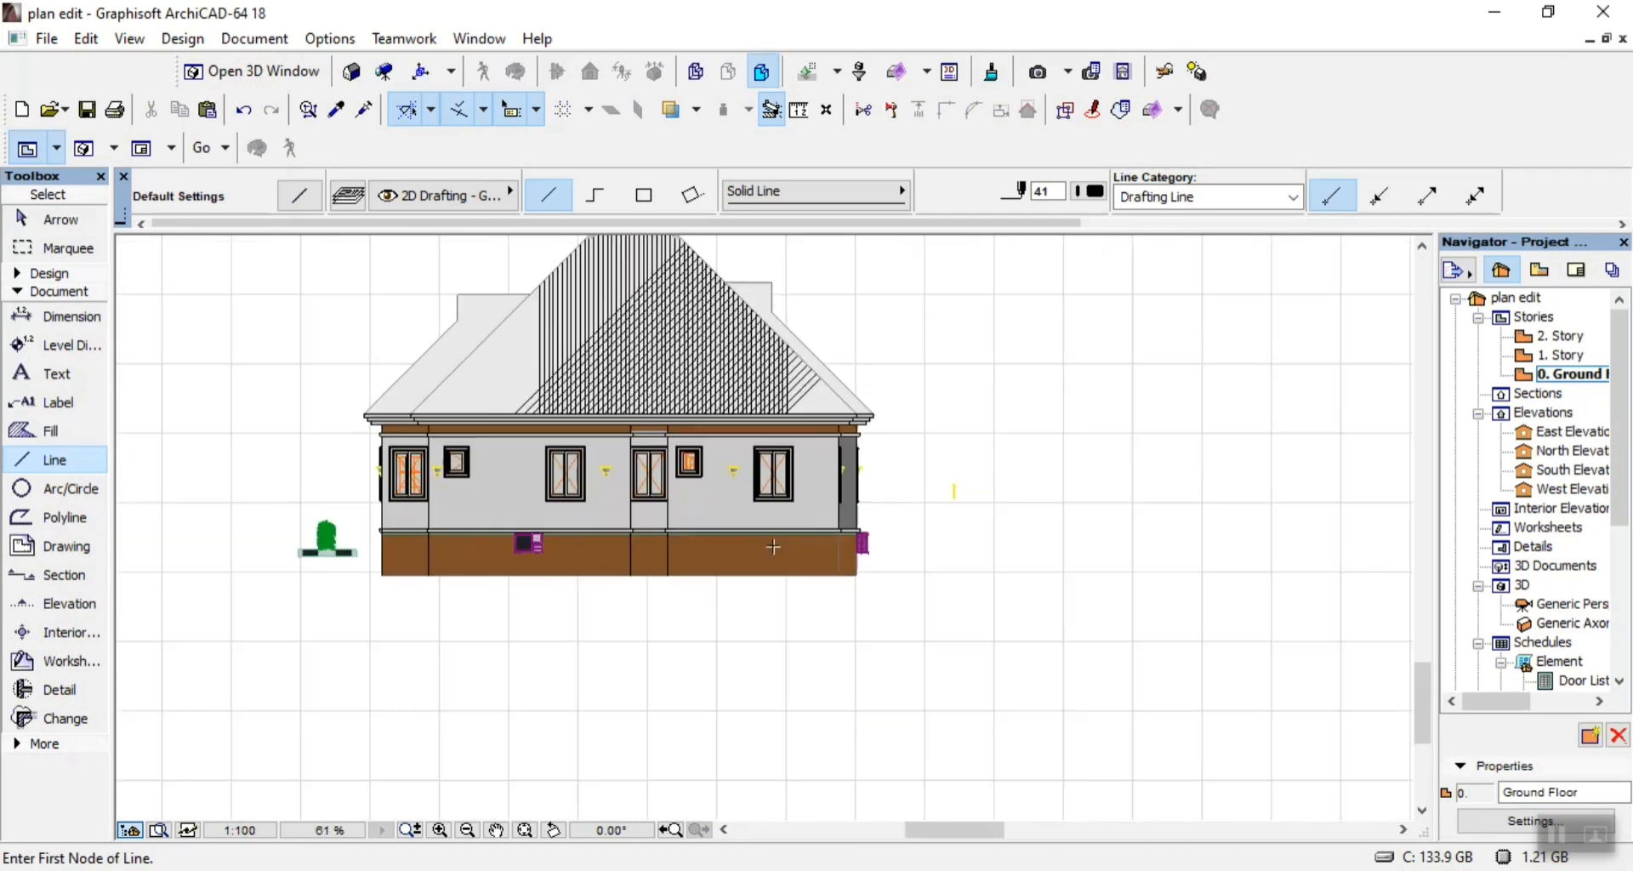
{"action": "scroll", "coordinate": [872, 553], "scroll_direction": "up", "scroll_amount": 3}
{"action": "scroll", "coordinate": [872, 553], "scroll_direction": "up", "scroll_amount": 1}
{"action": "left_click", "coordinate": [920, 638]}
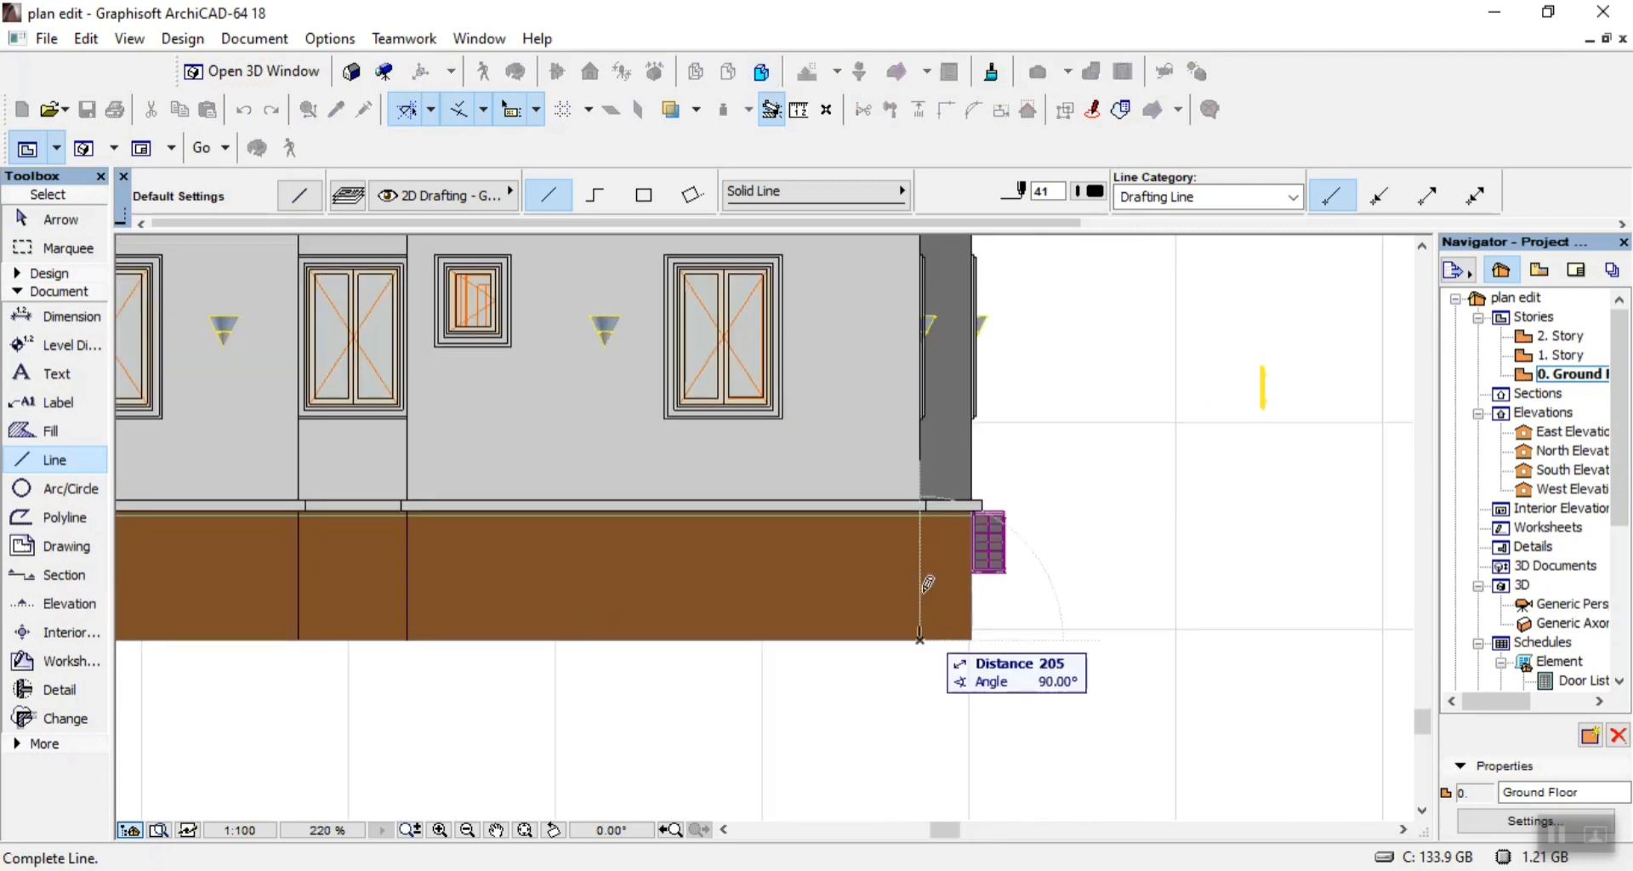
{"action": "left_click", "coordinate": [919, 504]}
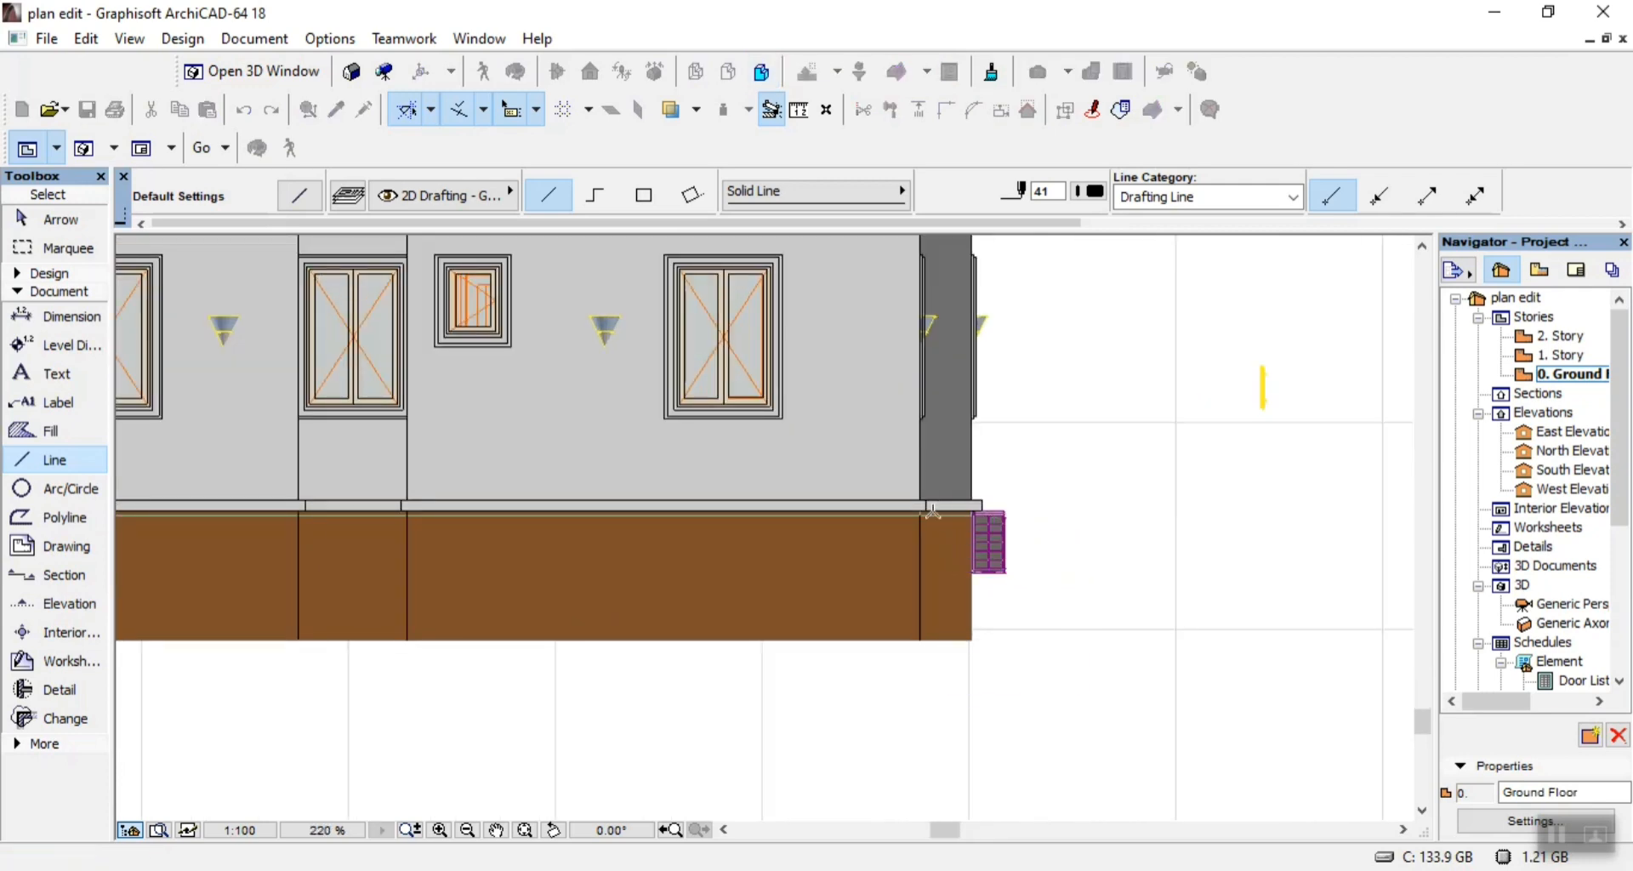
Draw a 2650 vertical corner line between the light and dark grey walls at the right end, from plinth band to upper band.
{"action": "scroll", "coordinate": [934, 510], "scroll_direction": "up", "scroll_amount": 6}
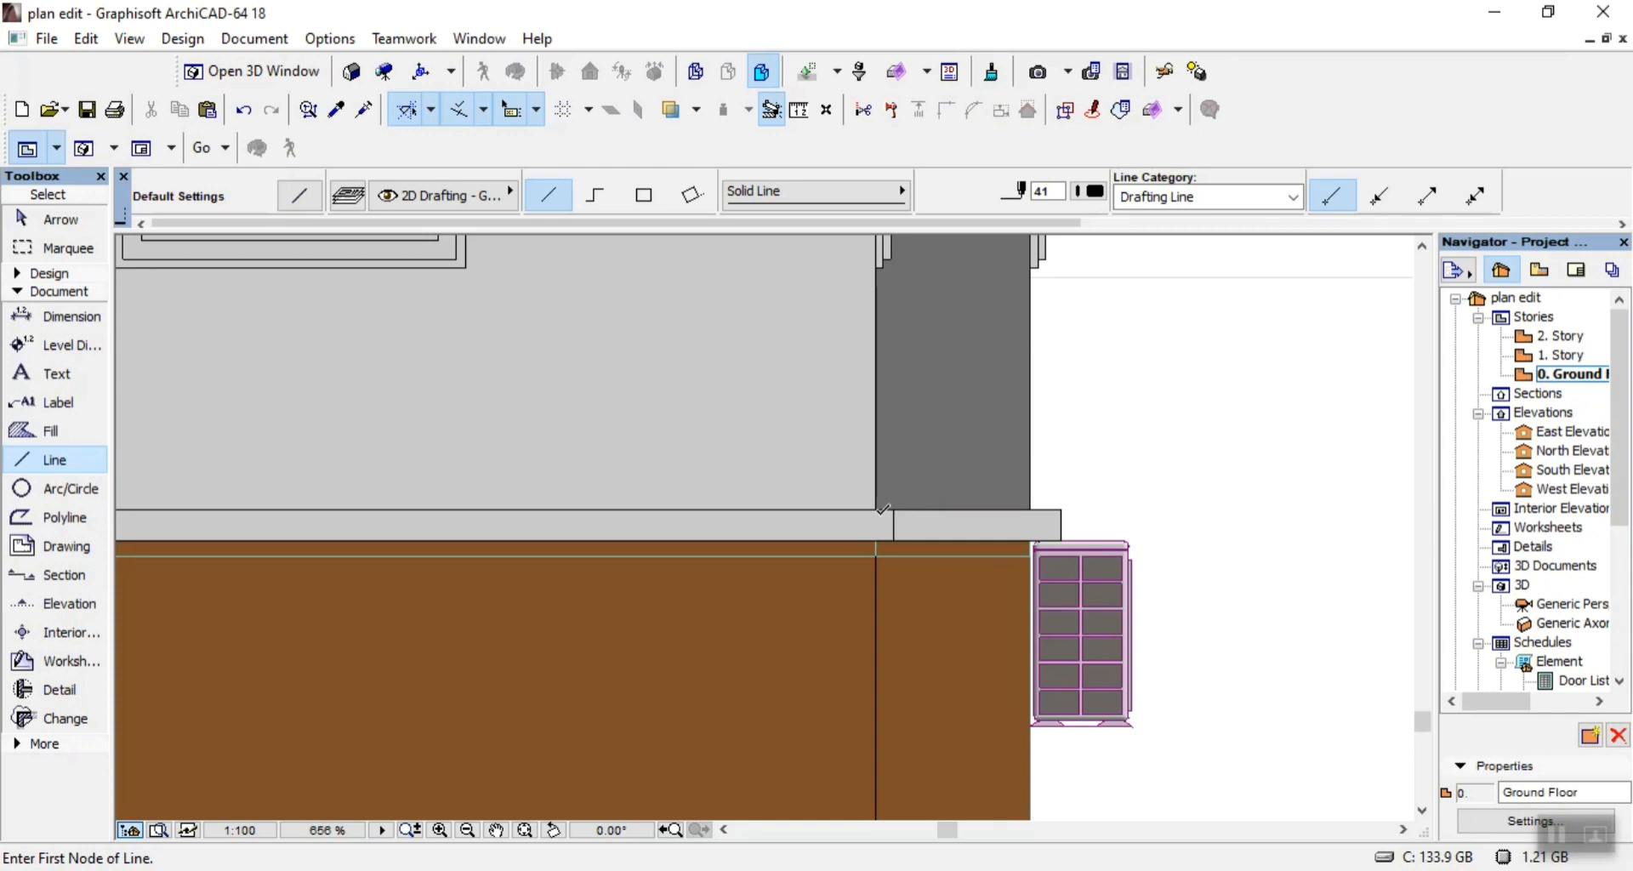
{"action": "left_click", "coordinate": [881, 507]}
{"action": "scroll", "coordinate": [884, 595], "scroll_direction": "down", "scroll_amount": 9}
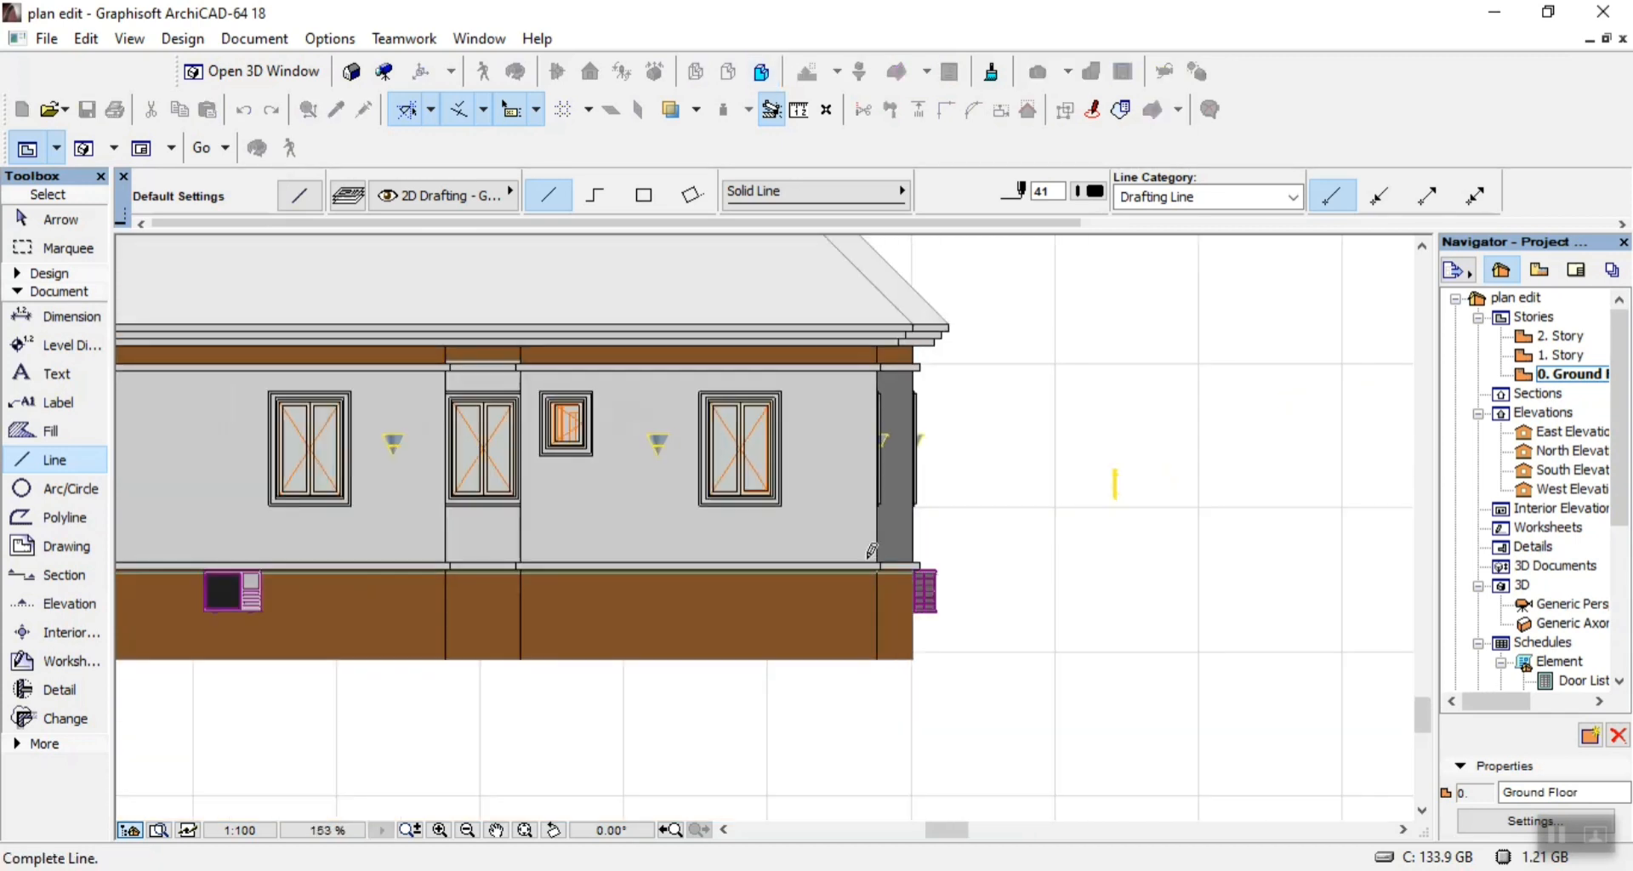
{"action": "scroll", "coordinate": [870, 387], "scroll_direction": "up", "scroll_amount": 4}
{"action": "scroll", "coordinate": [869, 387], "scroll_direction": "up", "scroll_amount": 6}
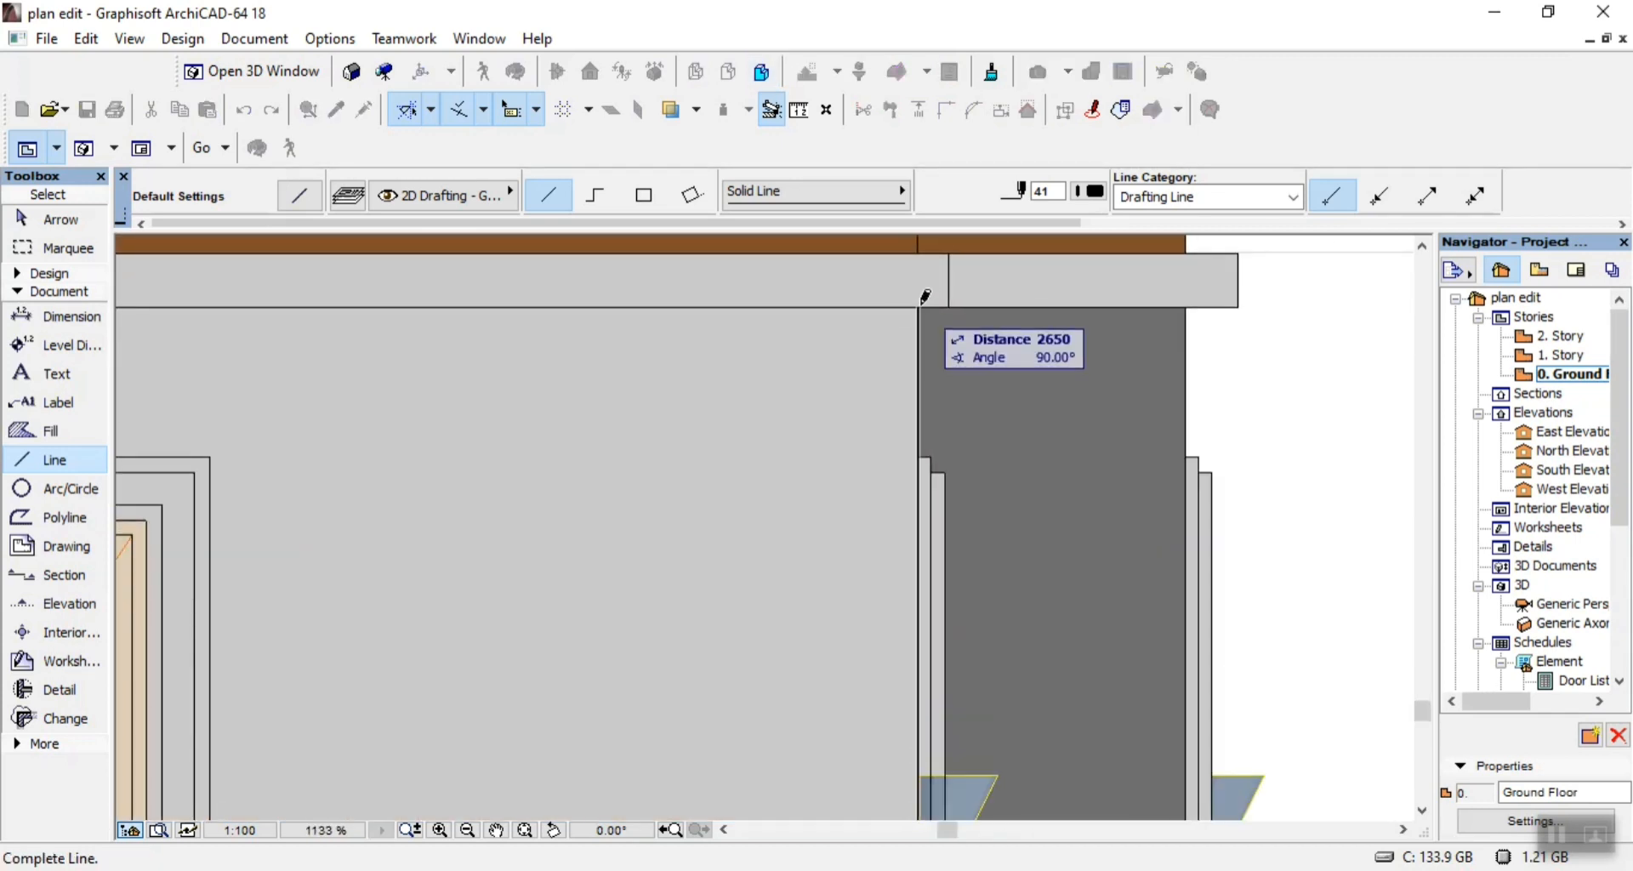
{"action": "left_click", "coordinate": [923, 296]}
{"action": "scroll", "coordinate": [935, 383], "scroll_direction": "down", "scroll_amount": 10}
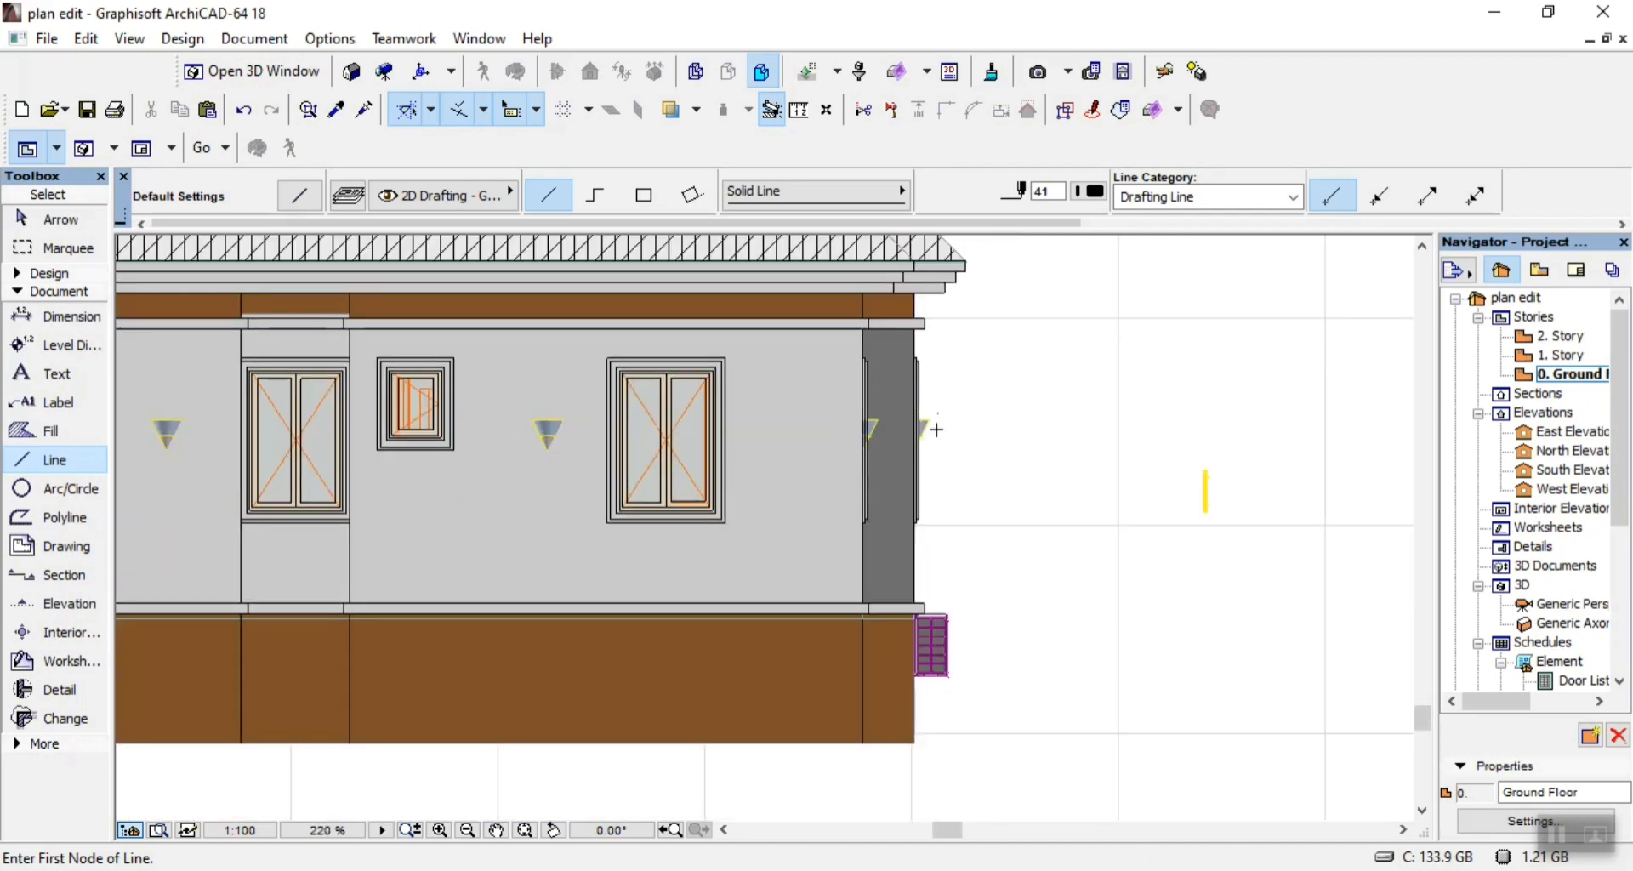
{"action": "key", "text": "Escape"}
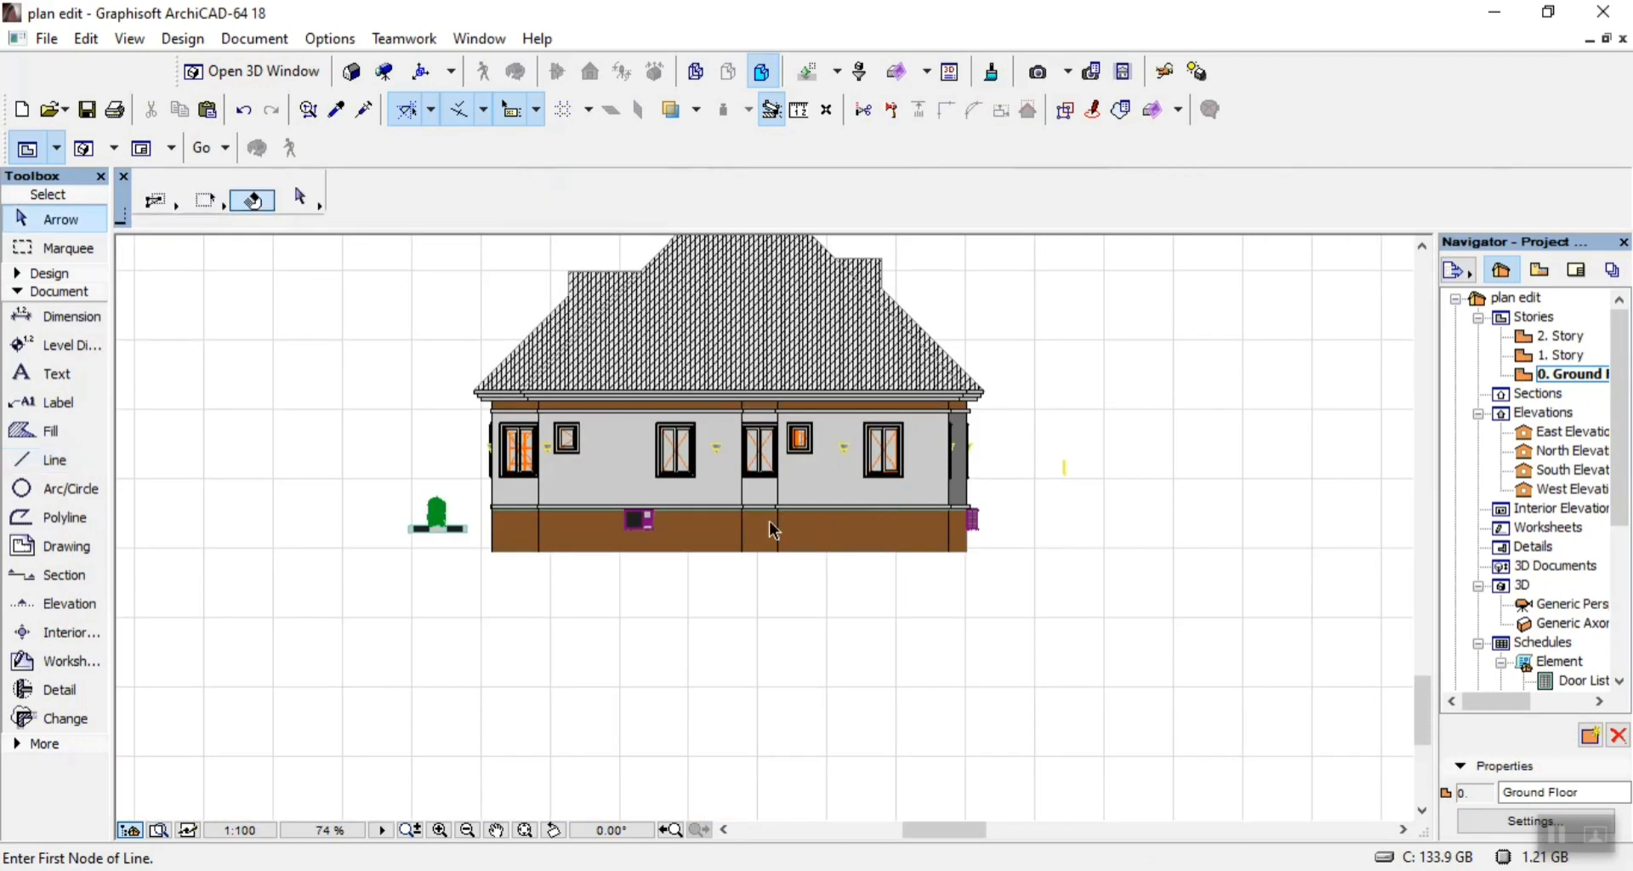
Delete the grey wall fill and the brown base fill between the left-end bay and the middle bay.
{"action": "scroll", "coordinate": [568, 490], "scroll_direction": "up", "scroll_amount": 4}
{"action": "left_click", "coordinate": [612, 483]}
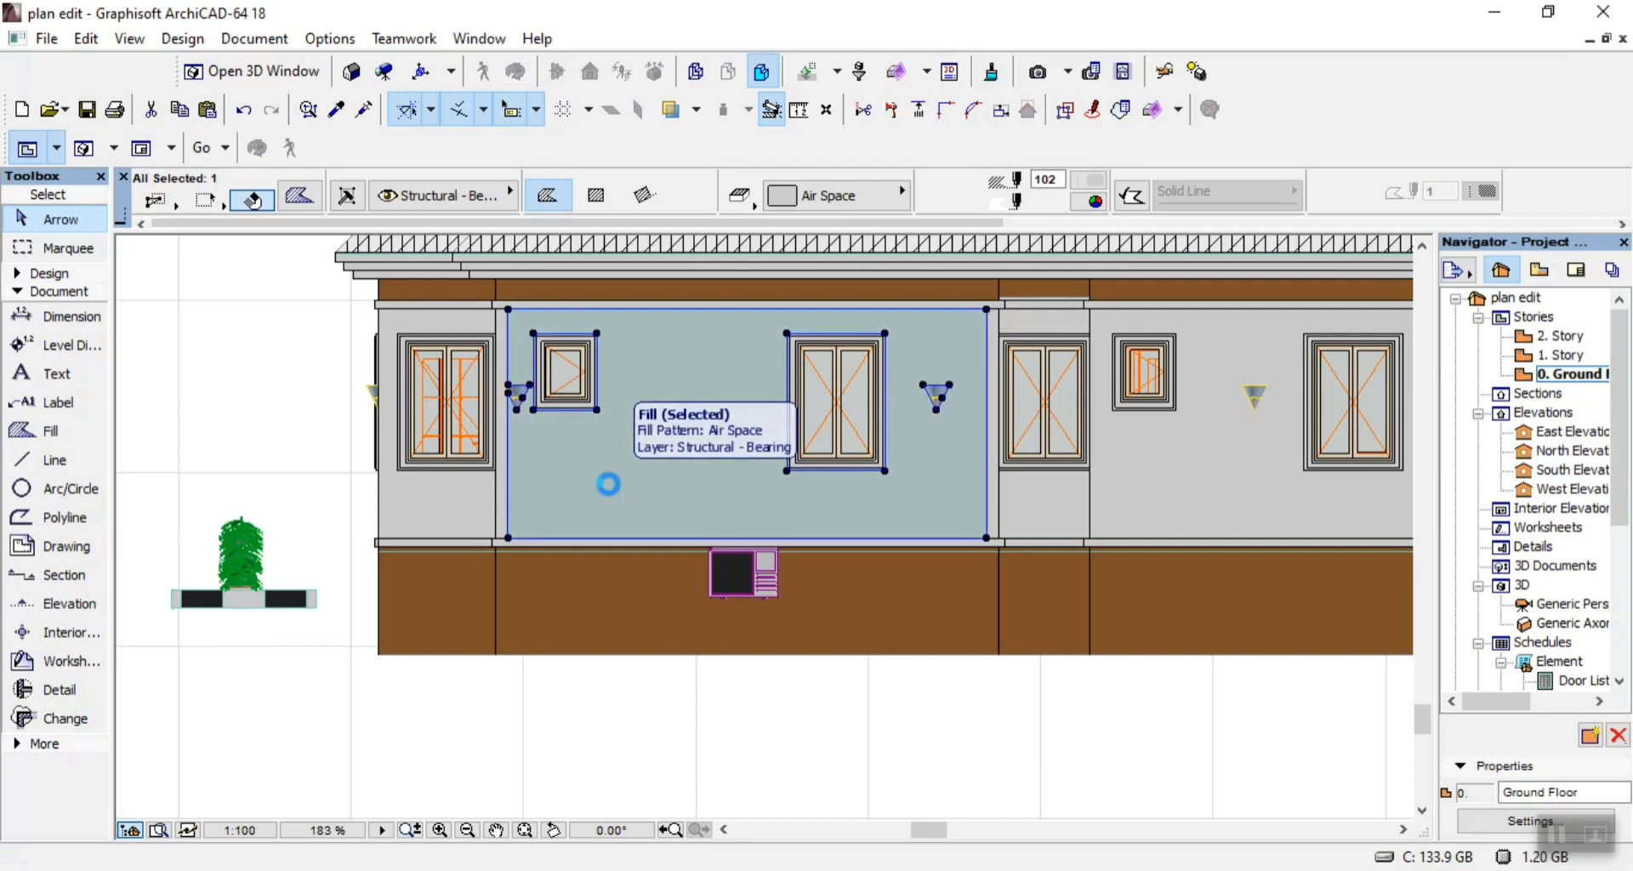
{"action": "key", "text": "Delete"}
{"action": "left_click", "coordinate": [623, 585]}
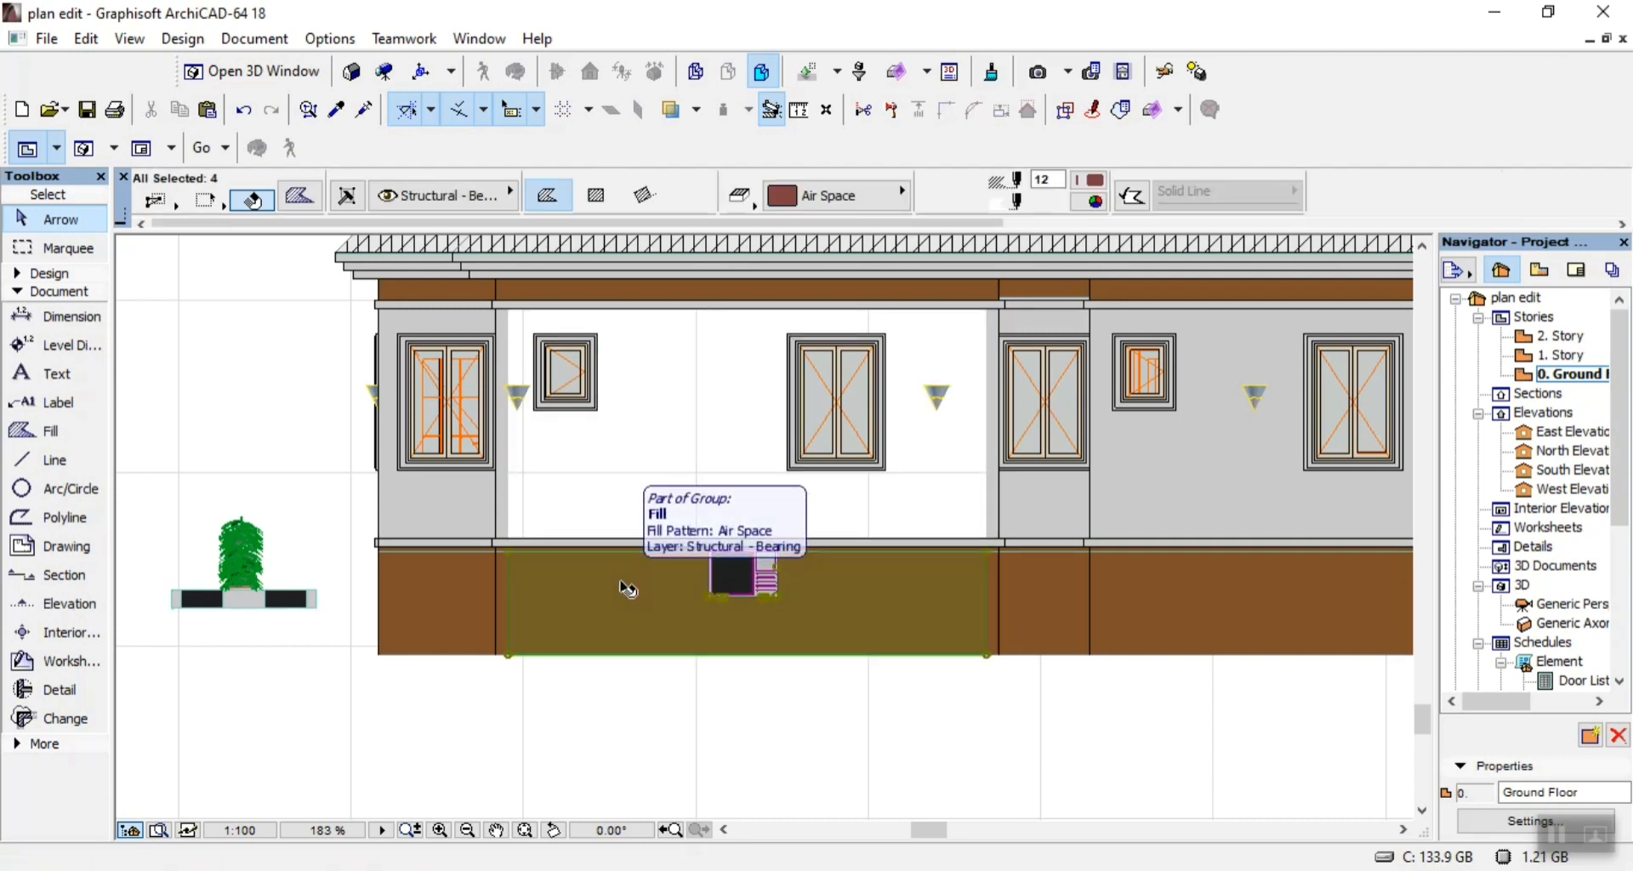
{"action": "key", "text": "Delete"}
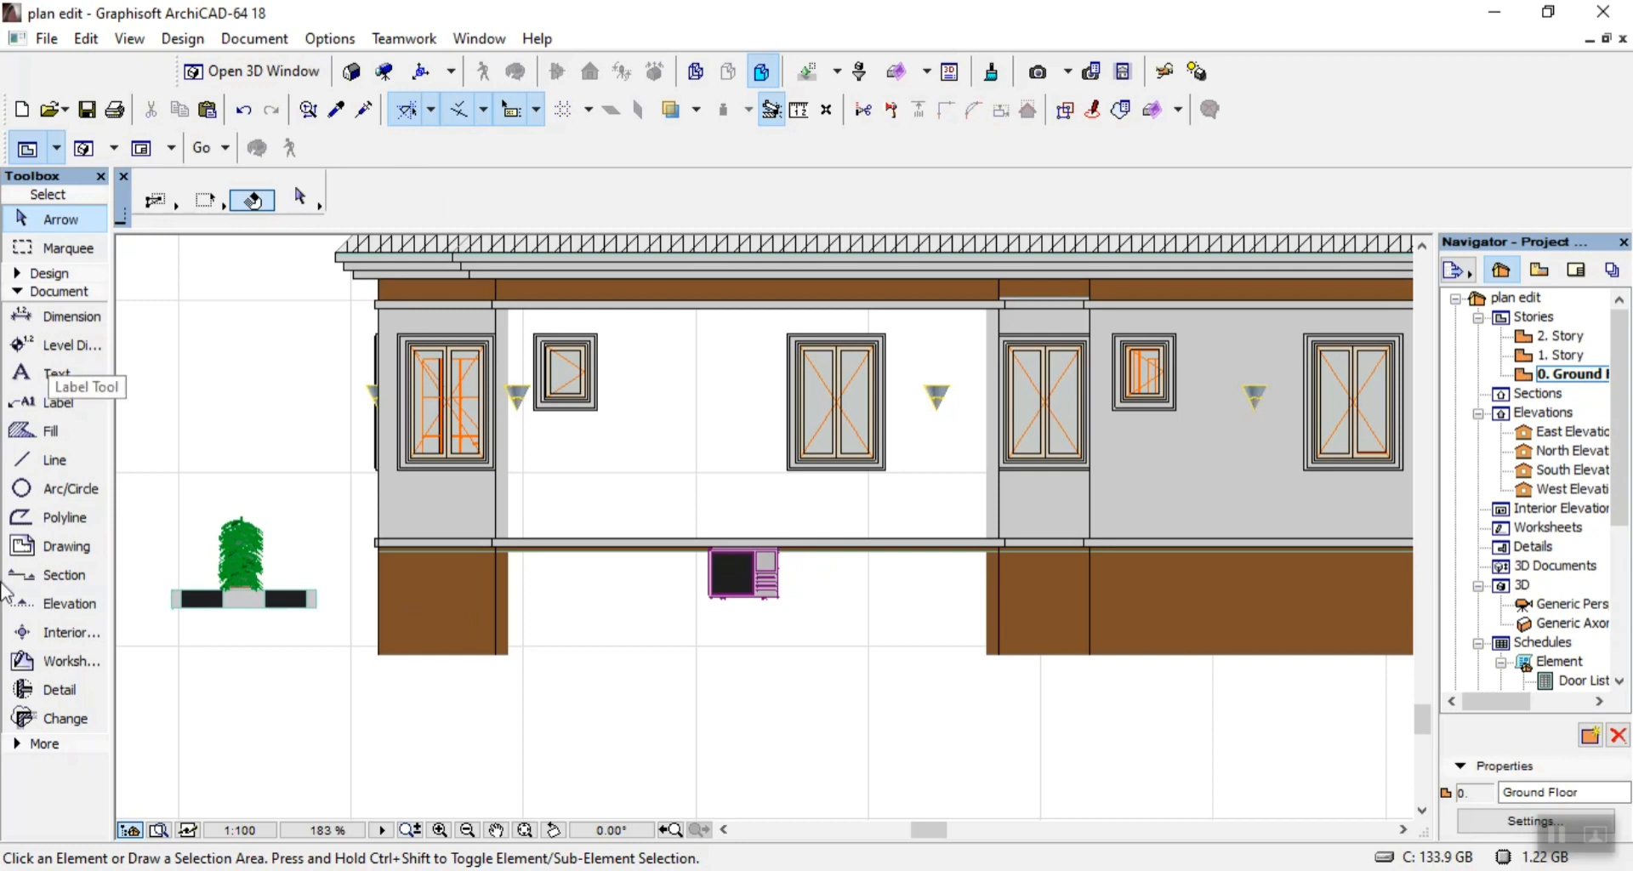
Draw a 1250 vertical line up the right edge of the left-end bay's brown base wall.
{"action": "left_click", "coordinate": [77, 459]}
{"action": "scroll", "coordinate": [456, 649], "scroll_direction": "up", "scroll_amount": 5}
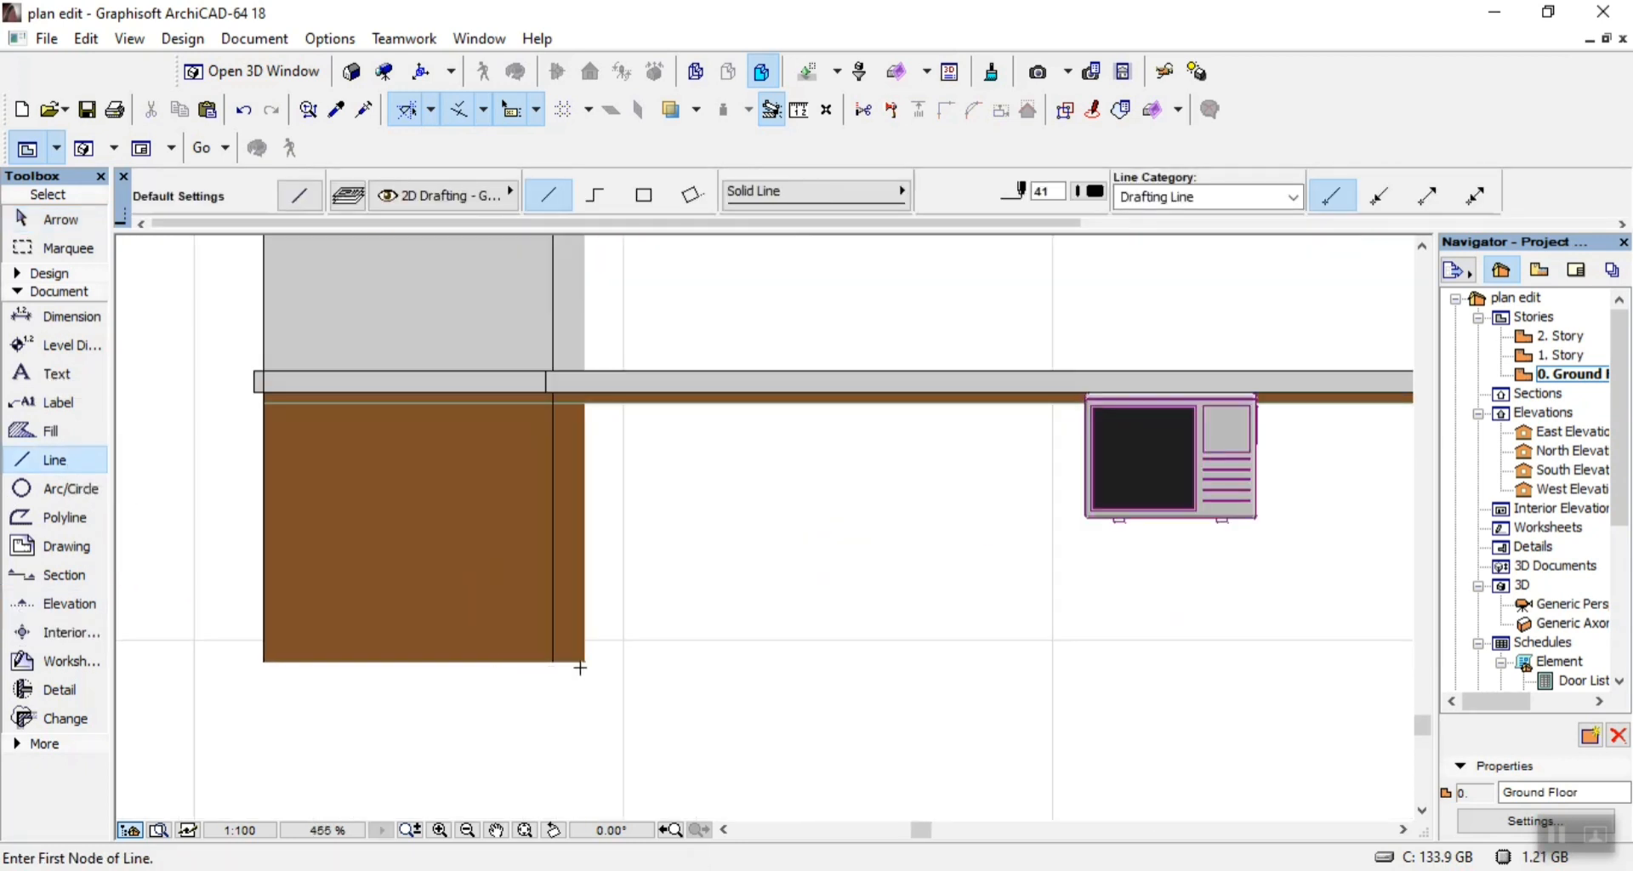
{"action": "left_click", "coordinate": [585, 660]}
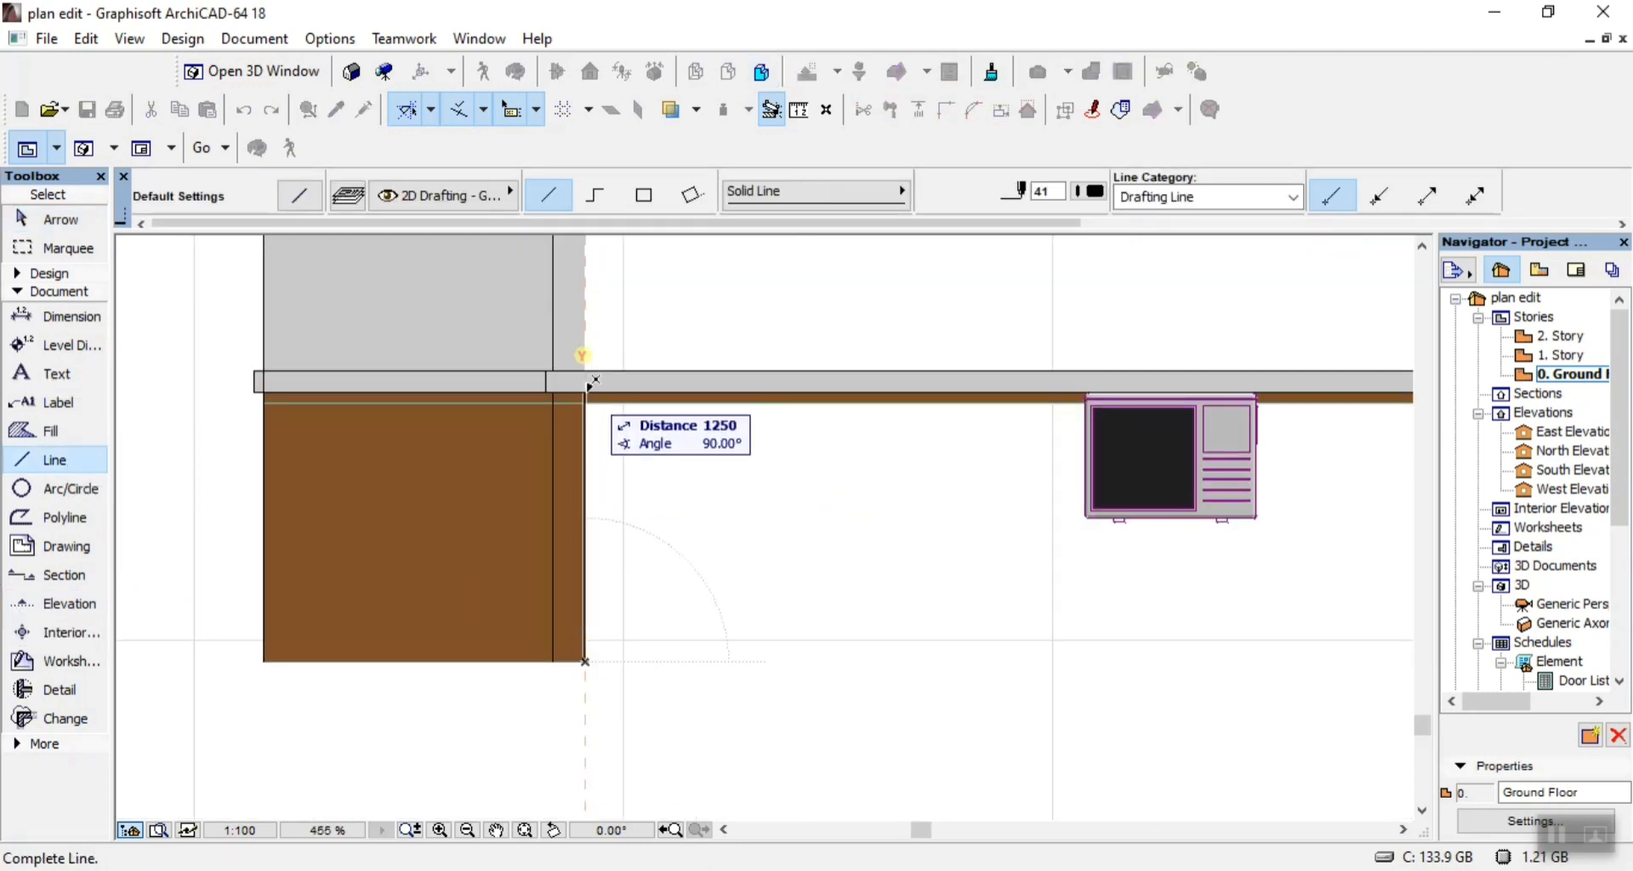
{"action": "left_click", "coordinate": [587, 386]}
Draw a 2650 vertical line up the right edge of the left-end bay's grey wall and a short line across the brown band above.
{"action": "left_click", "coordinate": [585, 368]}
{"action": "scroll", "coordinate": [584, 426], "scroll_direction": "down", "scroll_amount": 5}
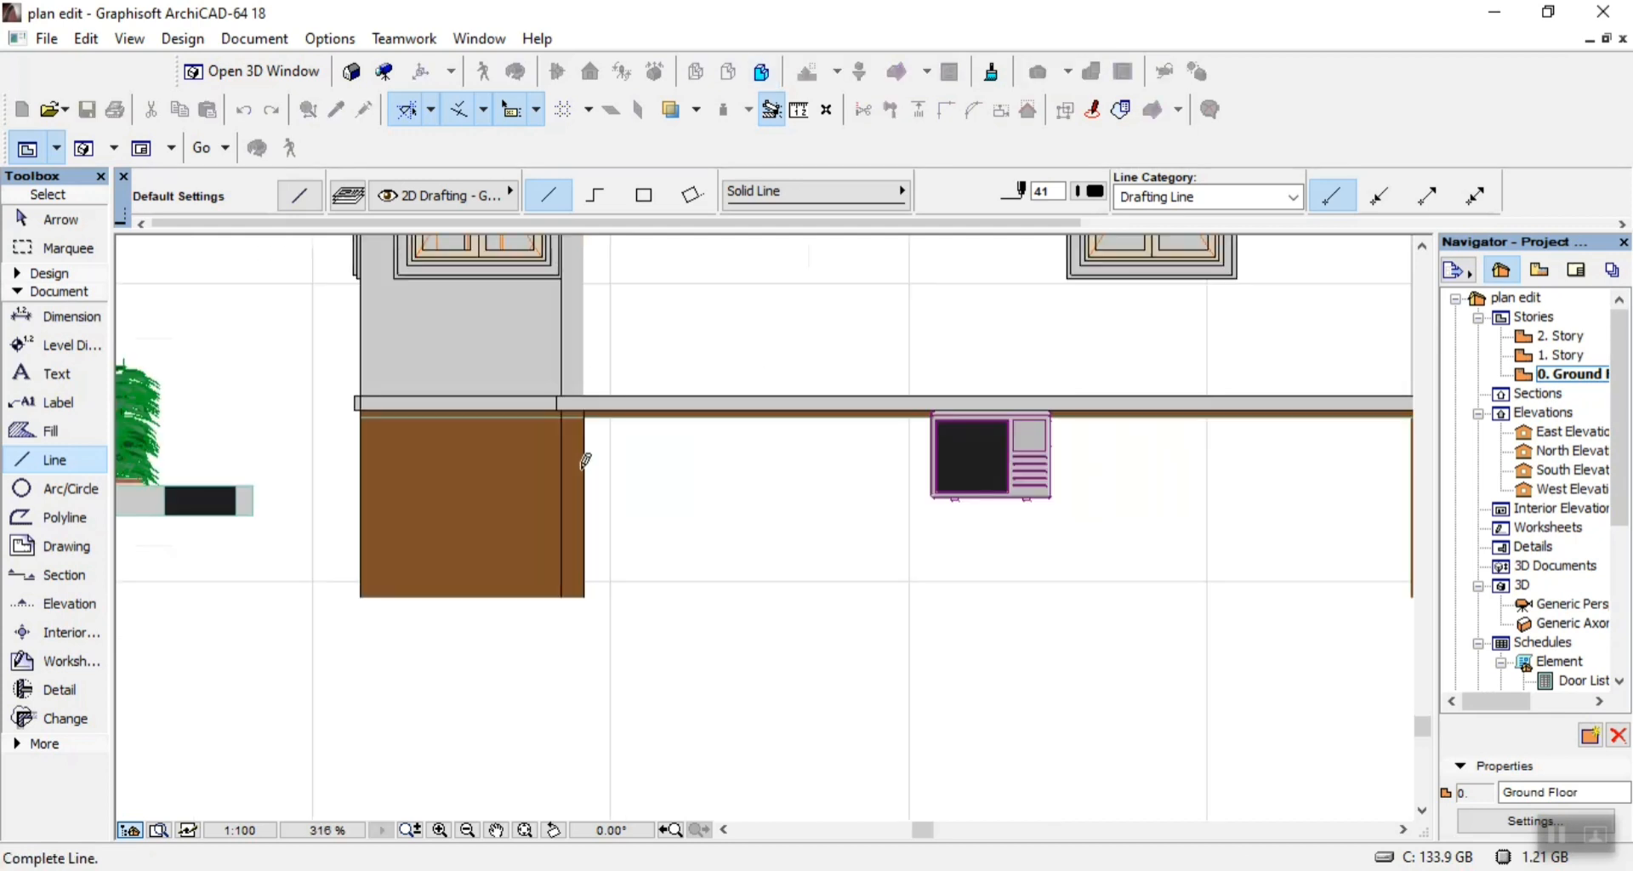
{"action": "scroll", "coordinate": [583, 295], "scroll_direction": "up", "scroll_amount": 5}
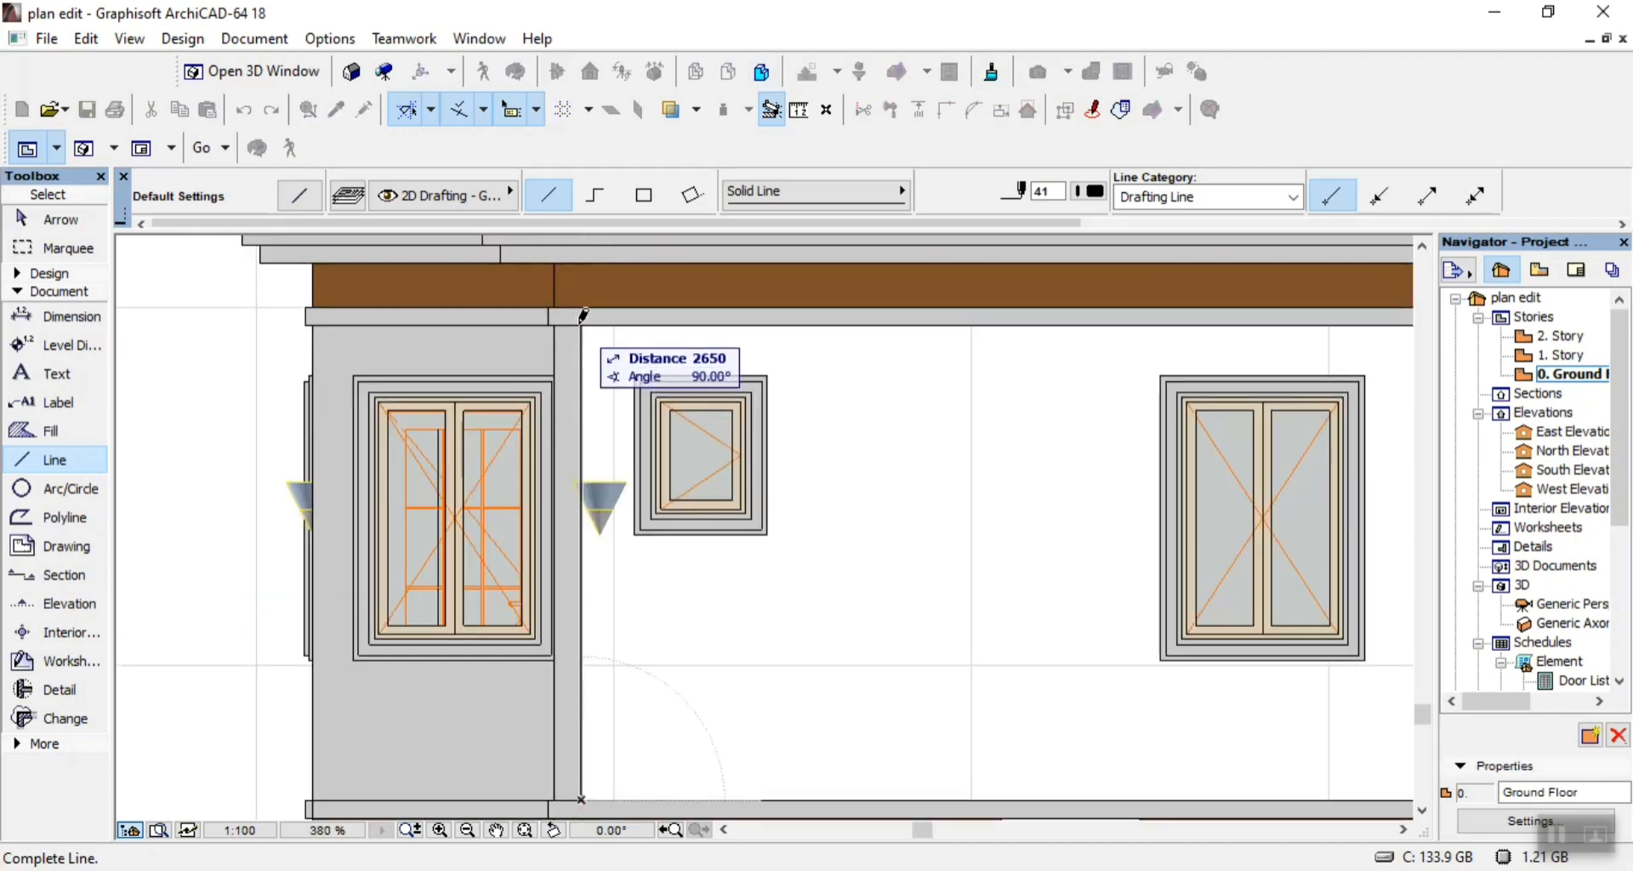
{"action": "left_click", "coordinate": [585, 317]}
{"action": "left_click", "coordinate": [582, 308]}
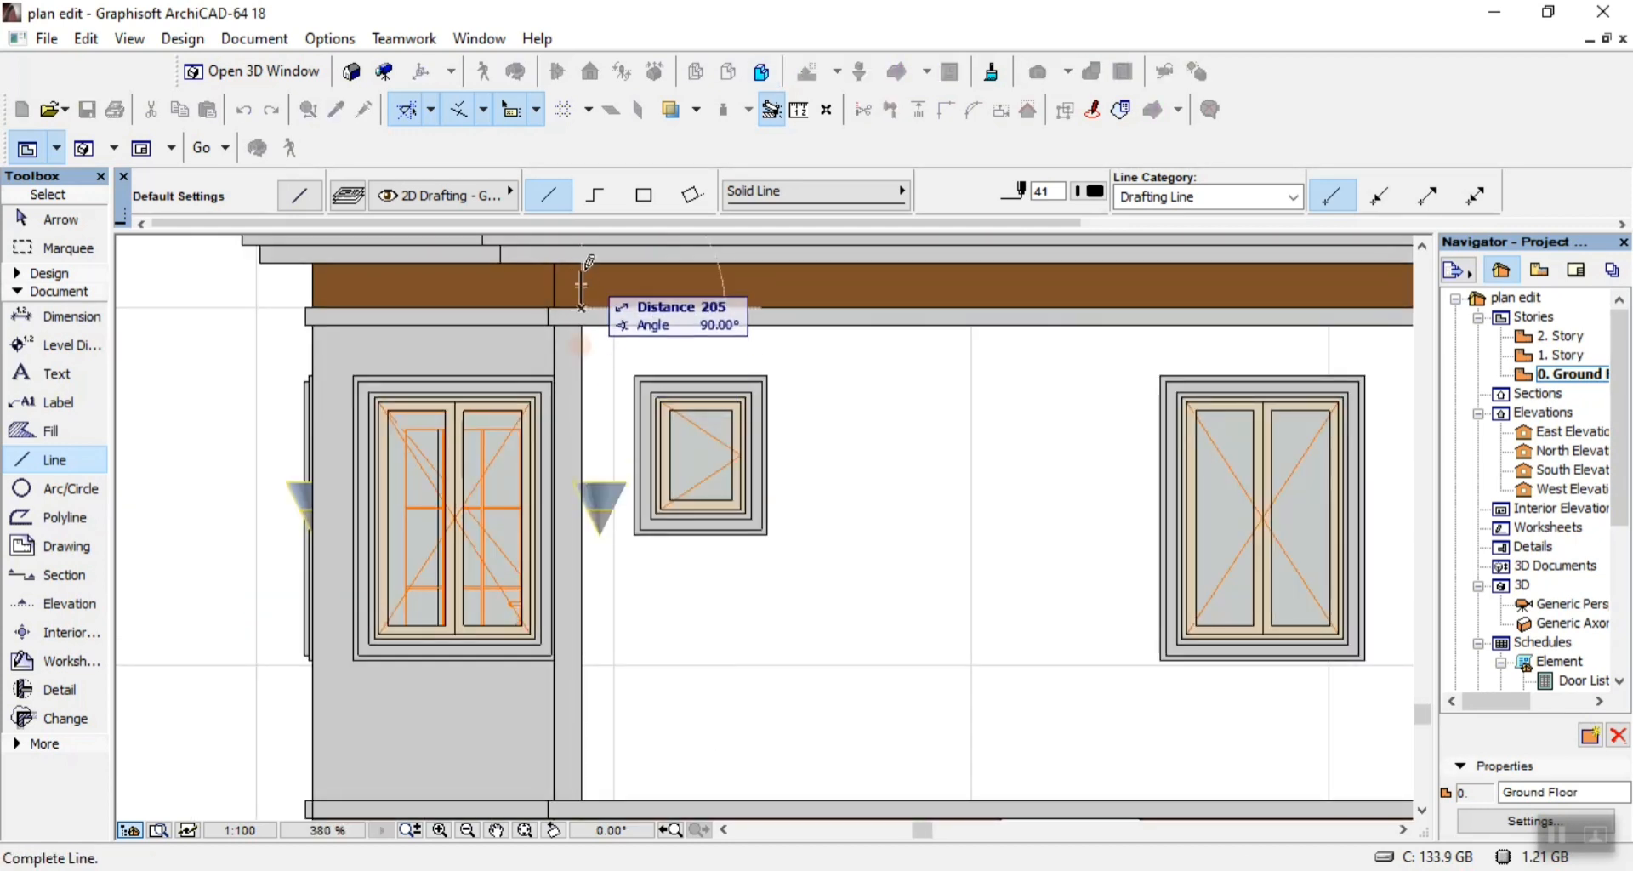
{"action": "left_click", "coordinate": [583, 264]}
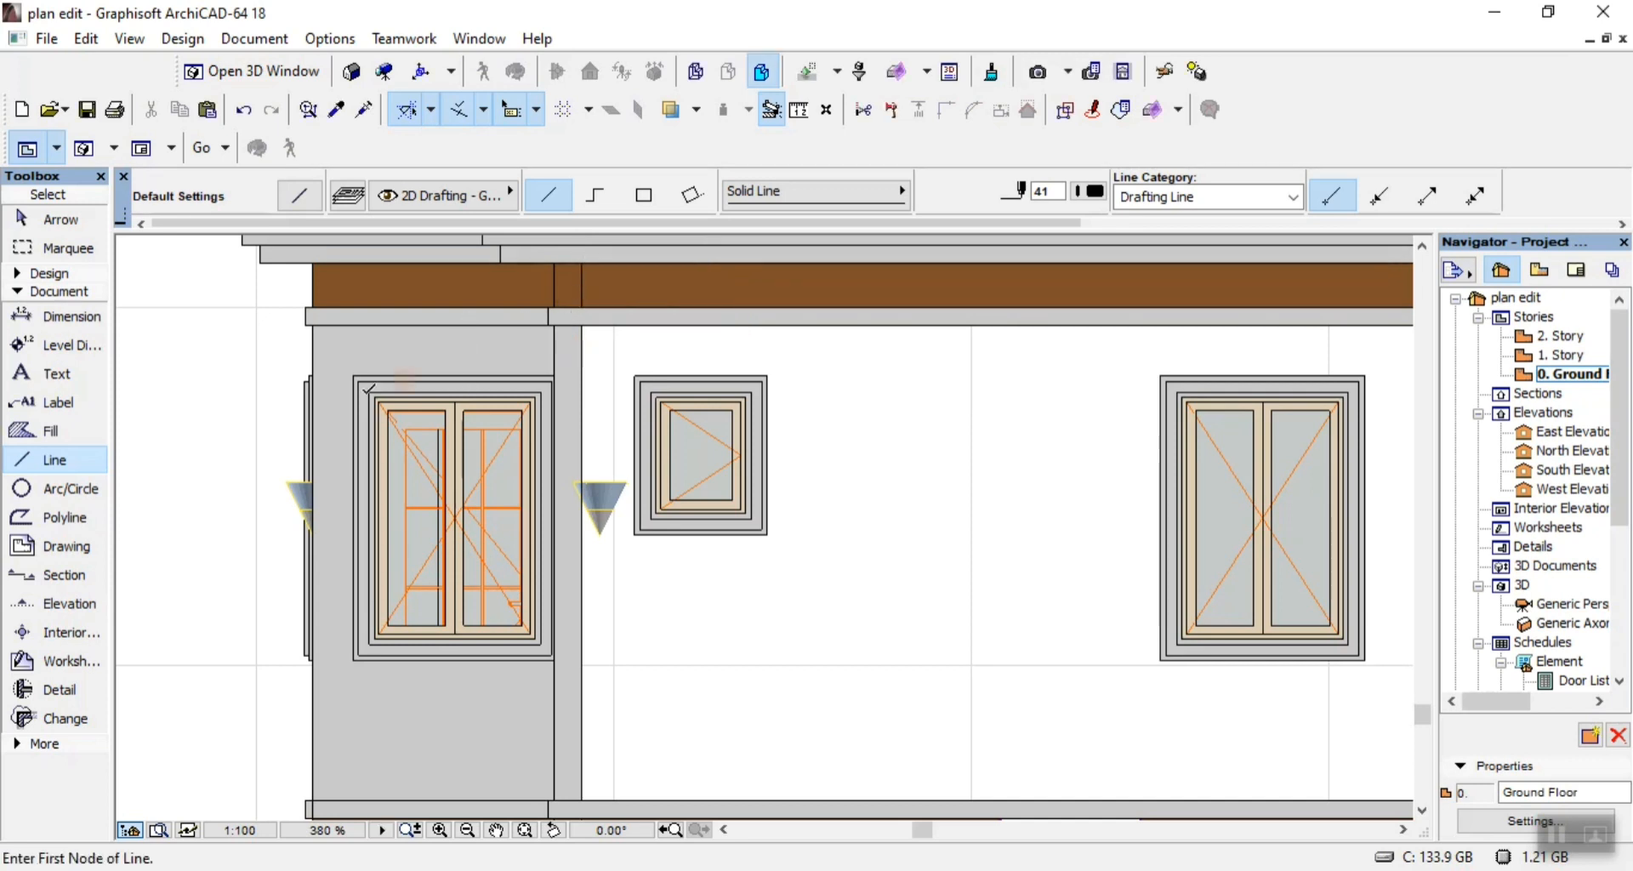
{"action": "key", "text": "Escape"}
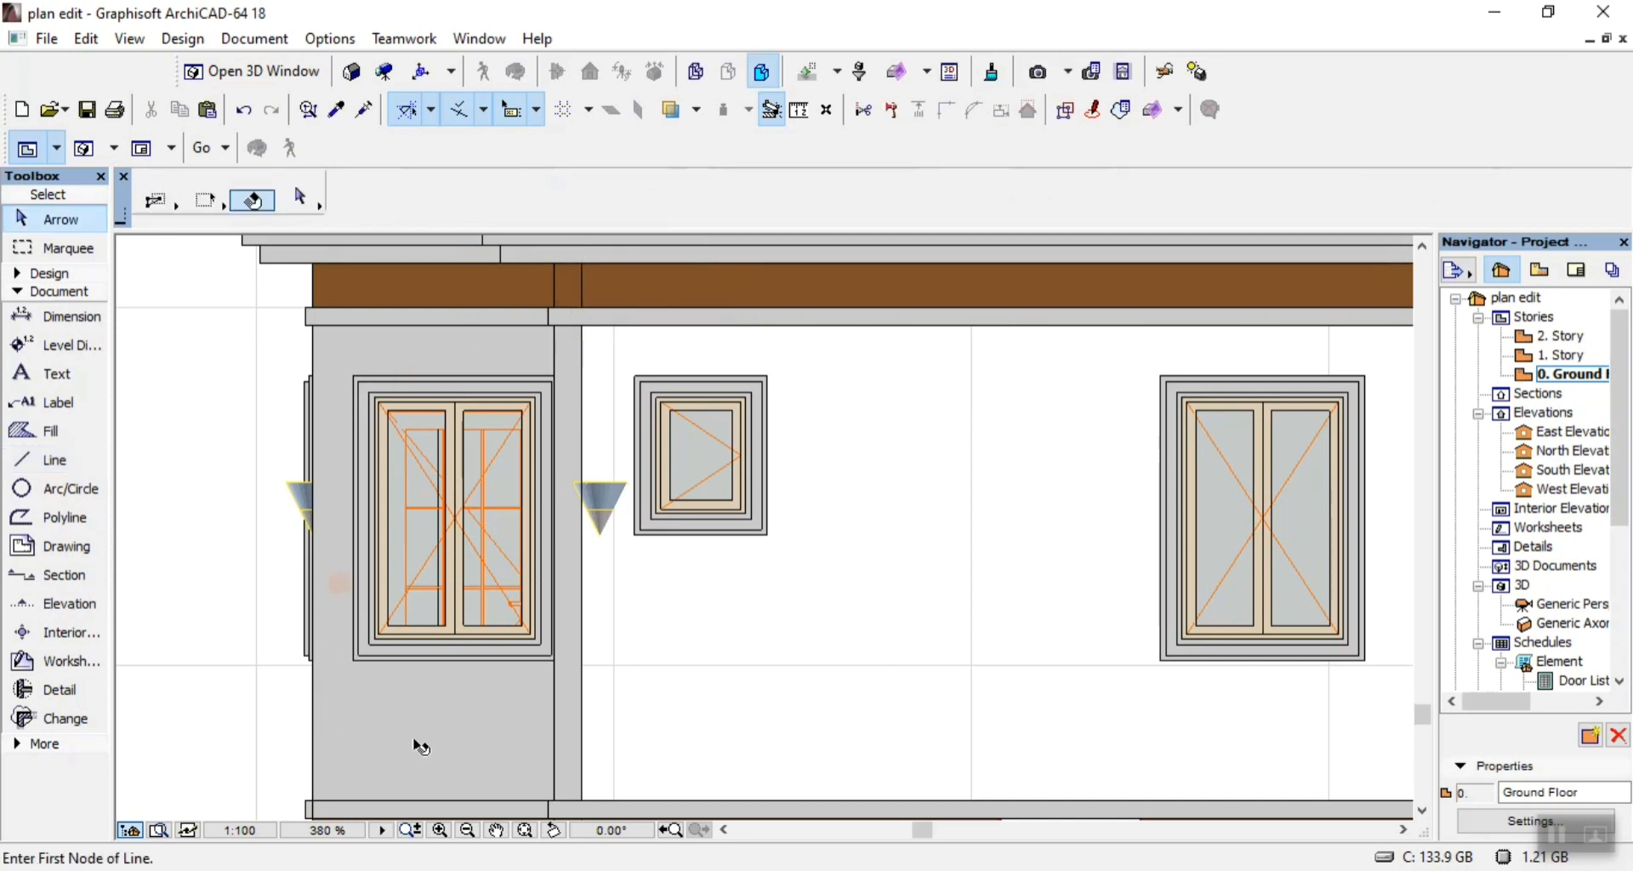
Delete the grey wall fill around the left-end double window and draw a 2650 vertical line along the outer grey strip's inner edge.
{"action": "left_click", "coordinate": [419, 747]}
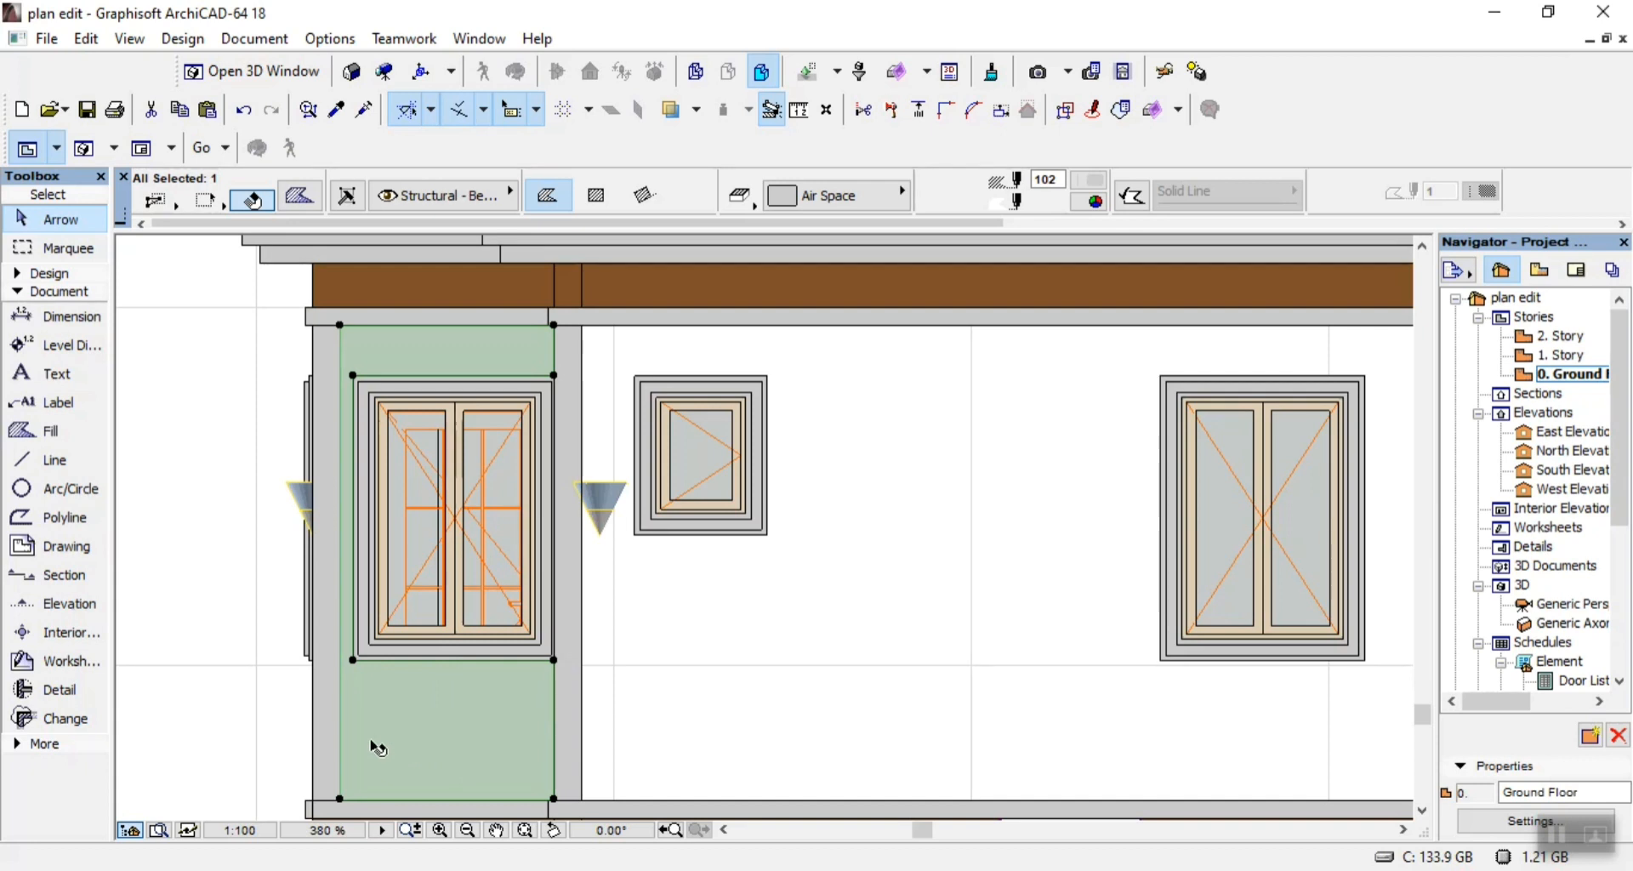
{"action": "key", "text": "Delete"}
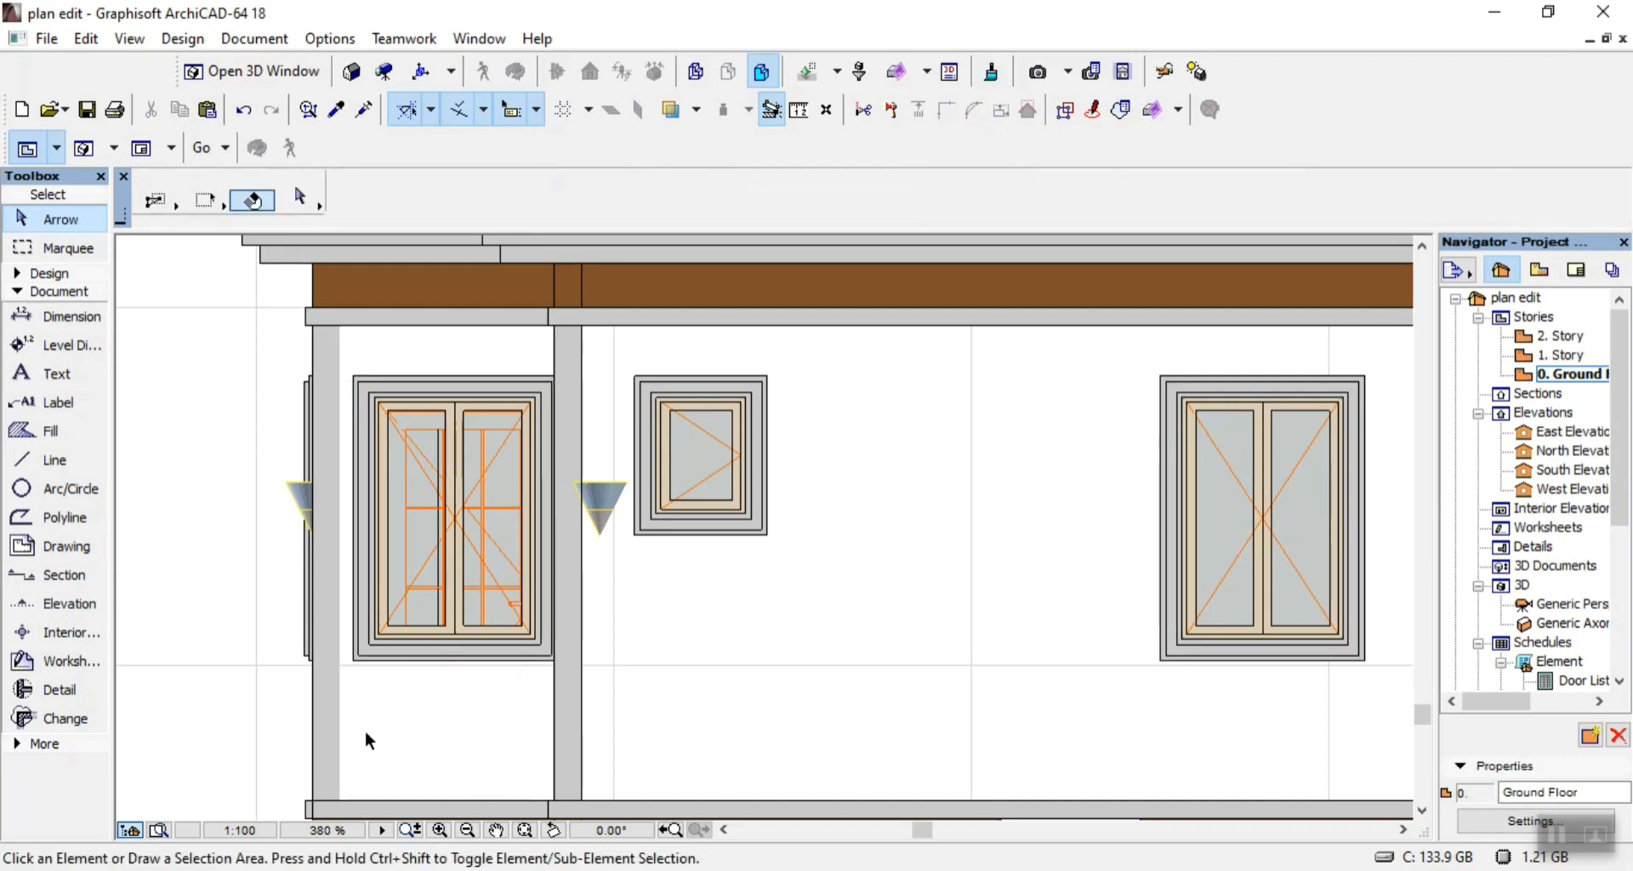
{"action": "left_click", "coordinate": [40, 458]}
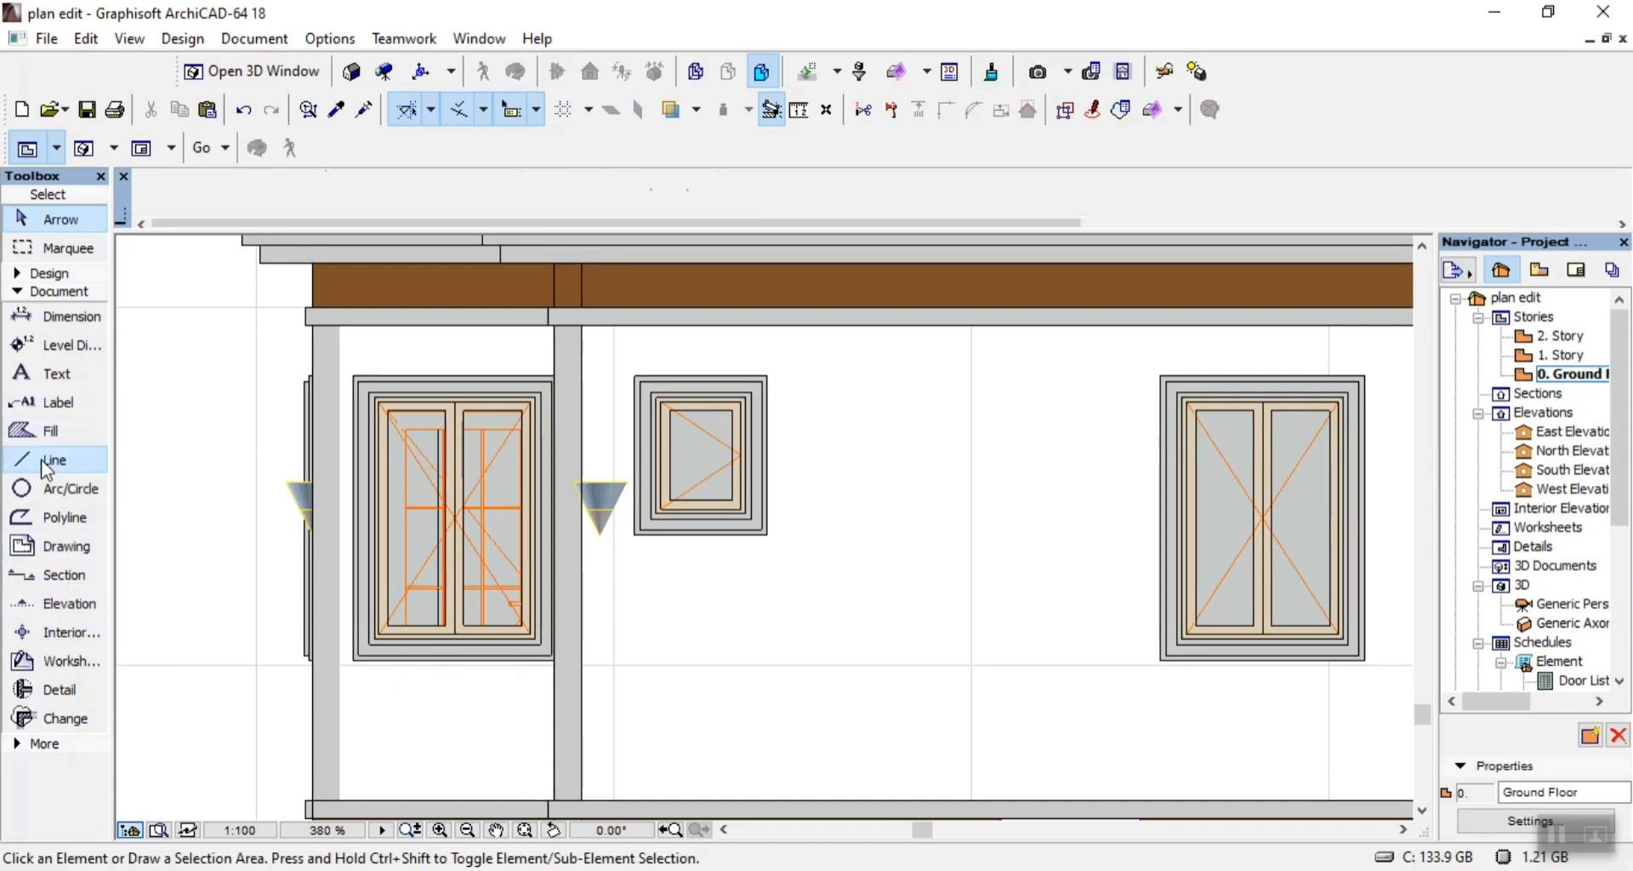
{"action": "left_click", "coordinate": [338, 324]}
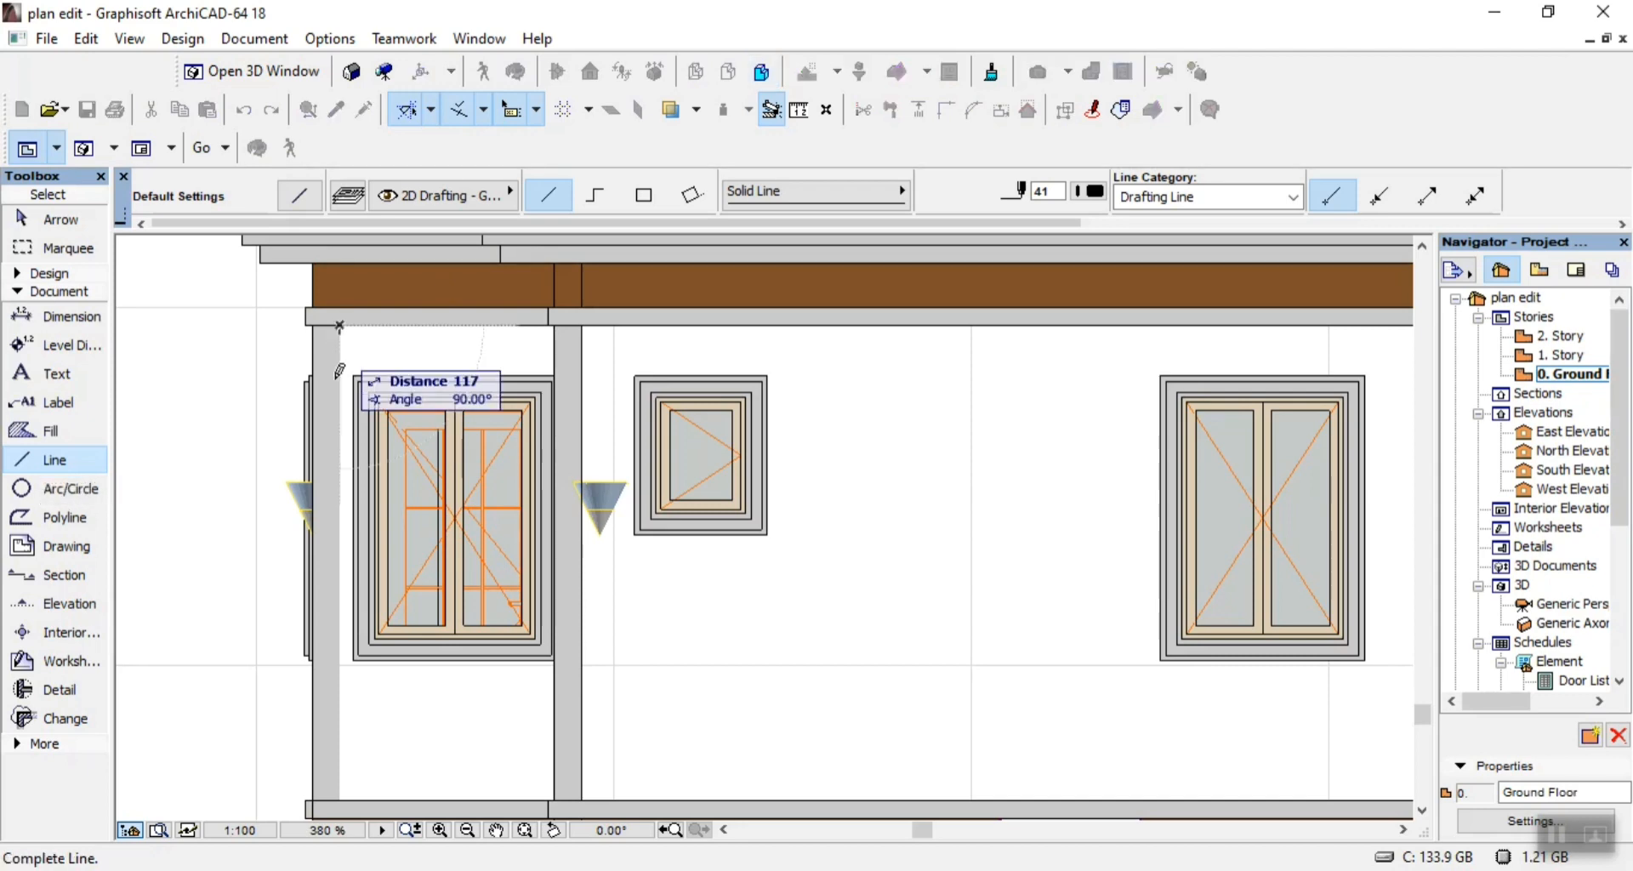
{"action": "left_click", "coordinate": [328, 783]}
Draw a vertical line up the left-end bay's brown base wall, aligned with the inner edge of the outer grey strip.
{"action": "scroll", "coordinate": [374, 765], "scroll_direction": "down", "scroll_amount": 5}
{"action": "scroll", "coordinate": [374, 748], "scroll_direction": "up", "scroll_amount": 6}
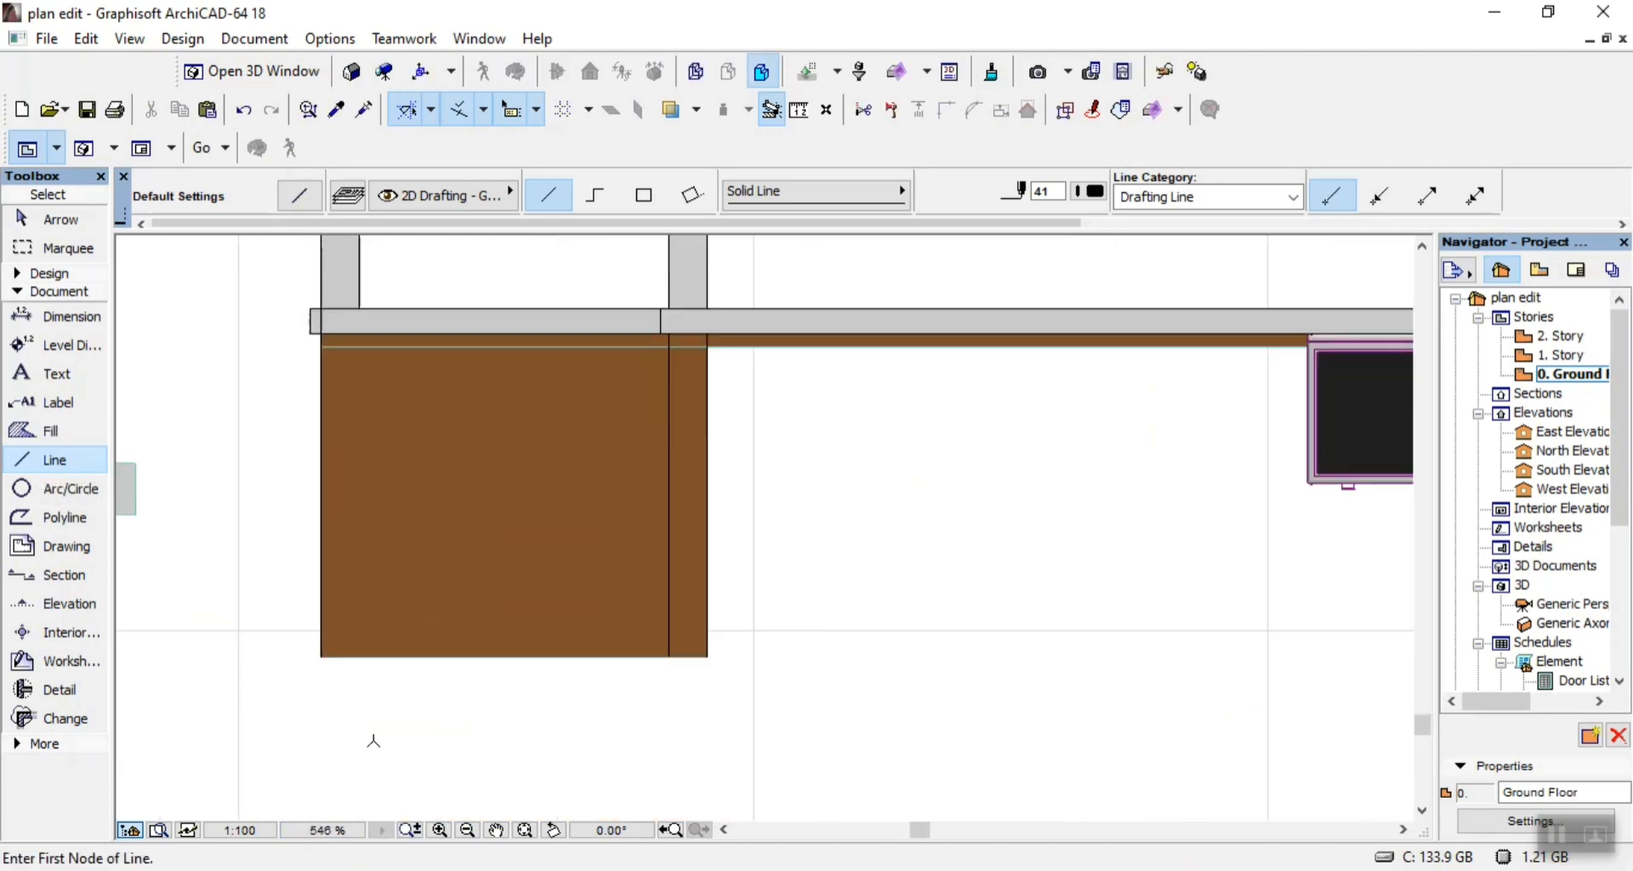
{"action": "left_click", "coordinate": [360, 655]}
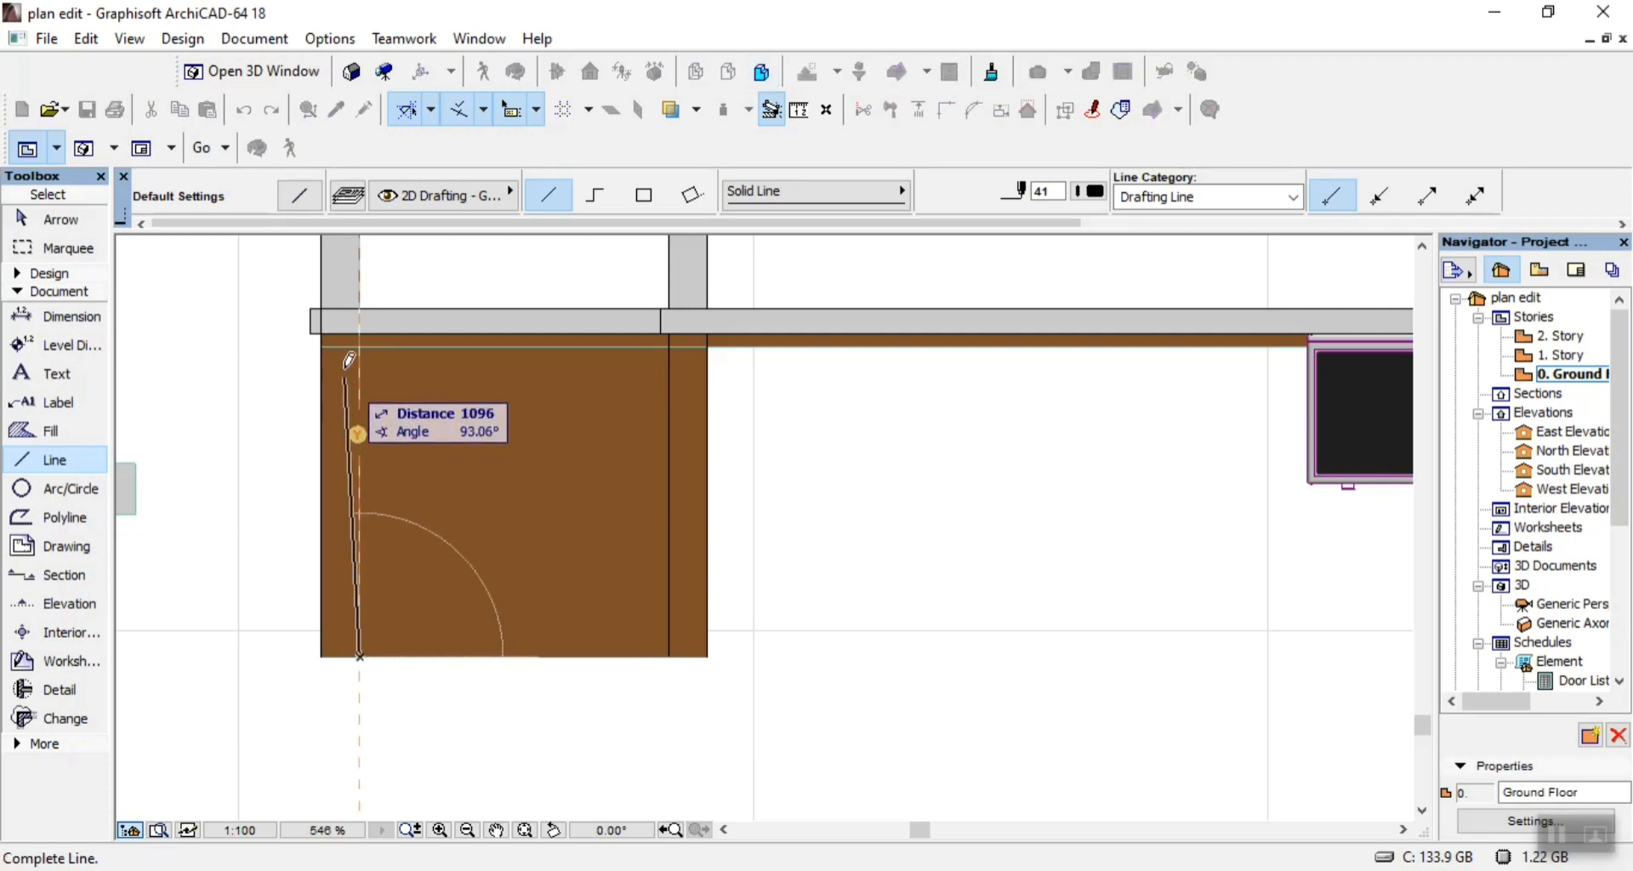
{"action": "left_click", "coordinate": [362, 330]}
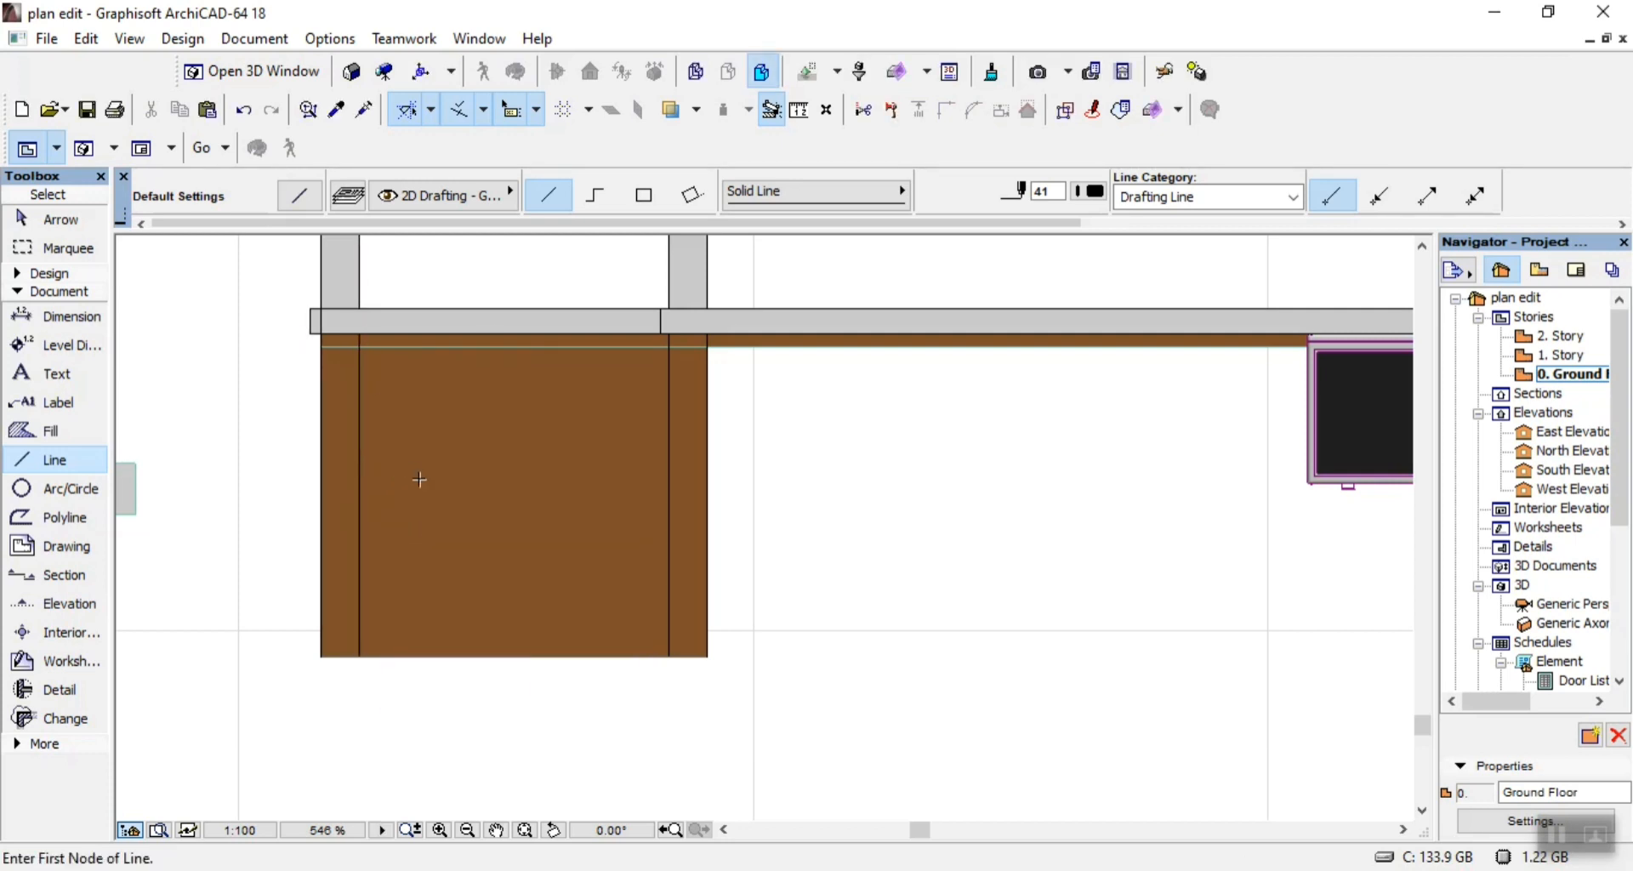
Delete the brown base fills of the left-end bay, including the narrow strips on both sides.
{"action": "left_click", "coordinate": [435, 501], "text": "shift"}
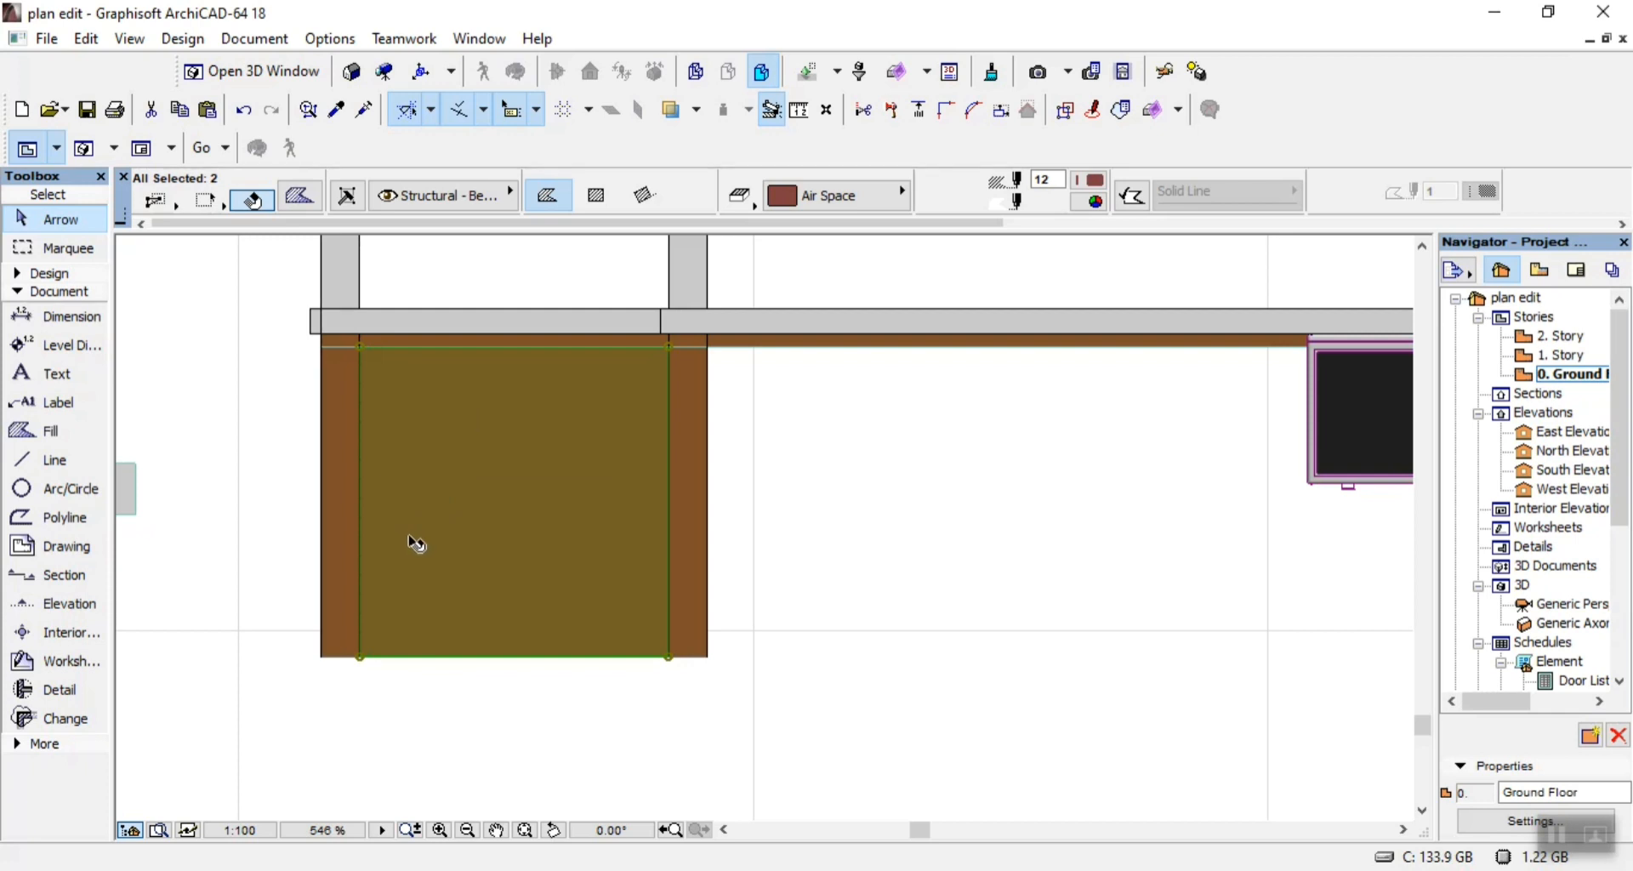
{"action": "key", "text": "Delete"}
{"action": "left_click", "coordinate": [353, 539]}
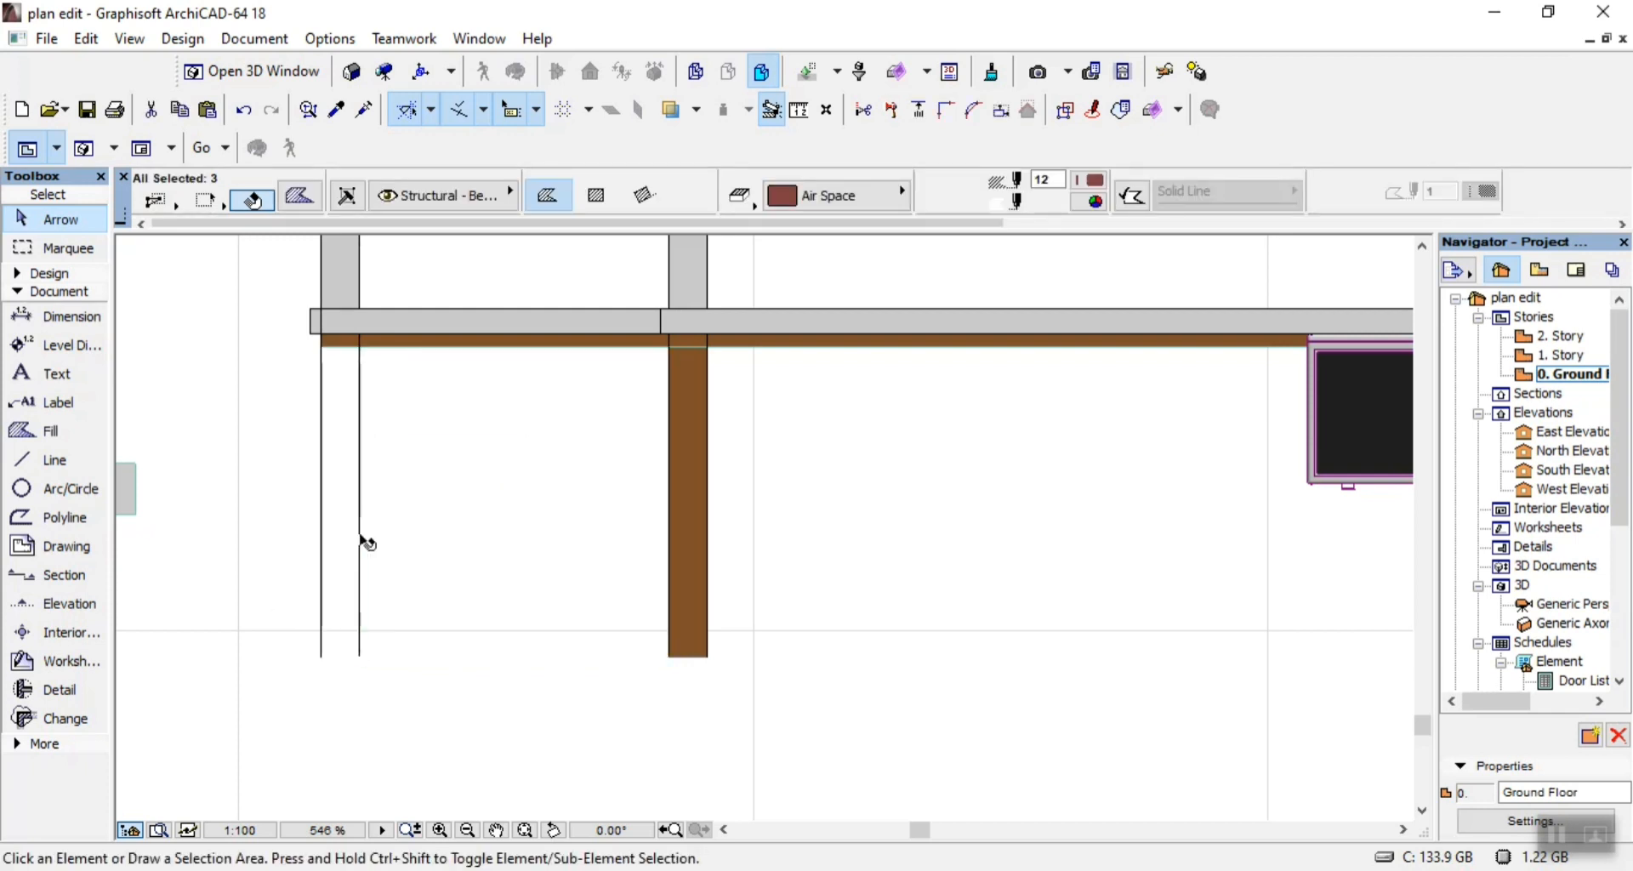
{"action": "key", "text": "Delete"}
{"action": "left_click", "coordinate": [689, 539]}
{"action": "key", "text": "Delete"}
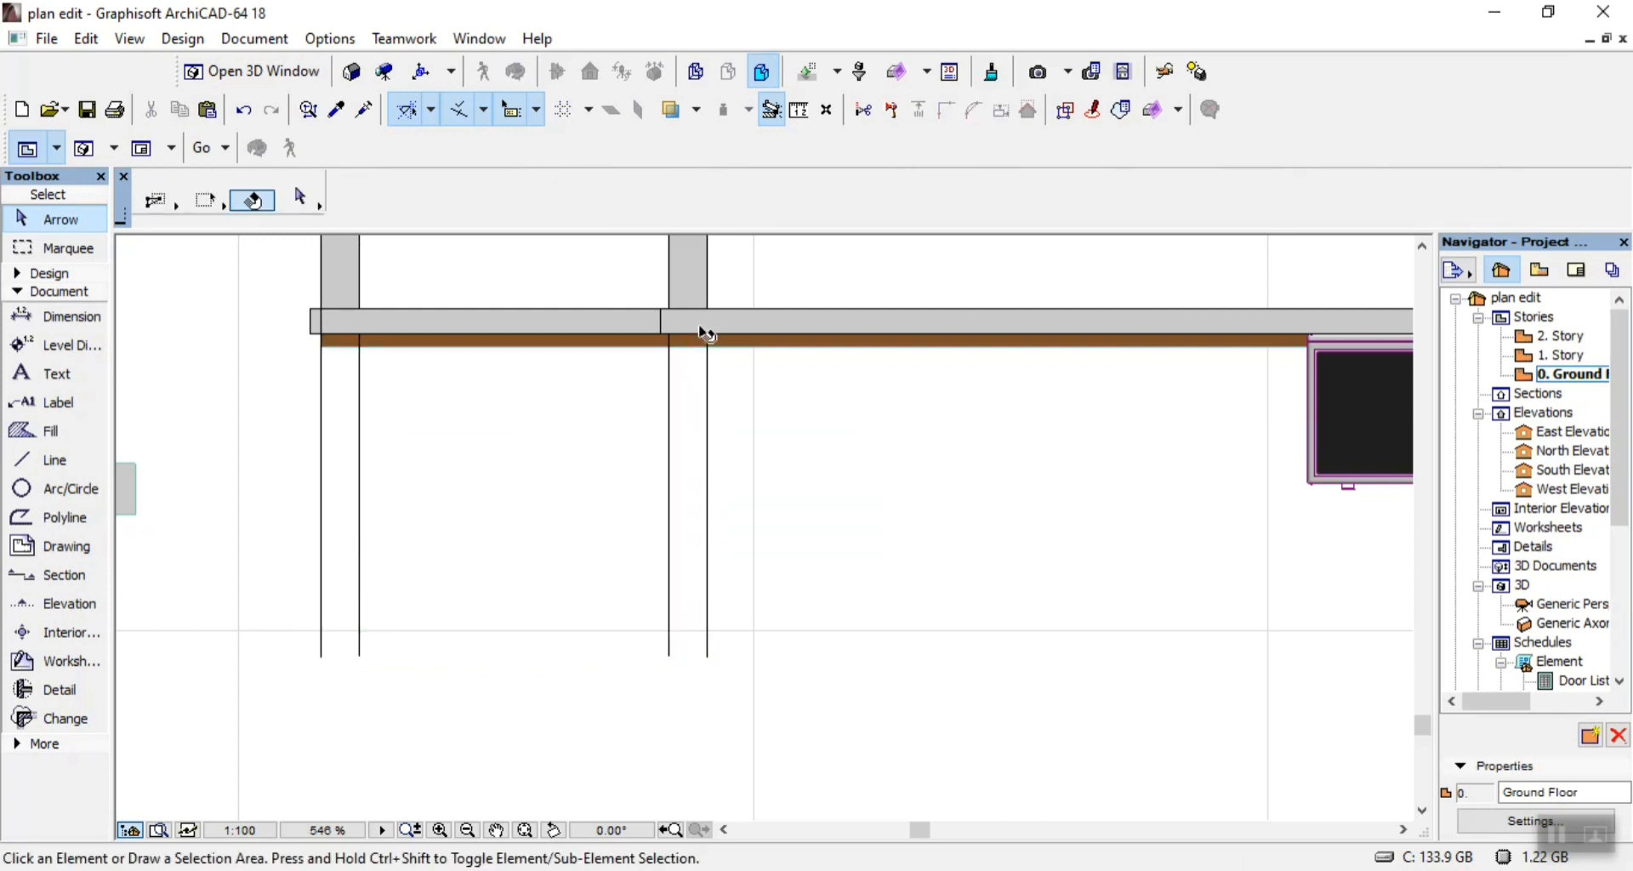
Delete the thin brown fills under the plinth band and the plinth band's grey fill.
{"action": "left_click", "coordinate": [696, 337]}
{"action": "left_click", "coordinate": [690, 347]}
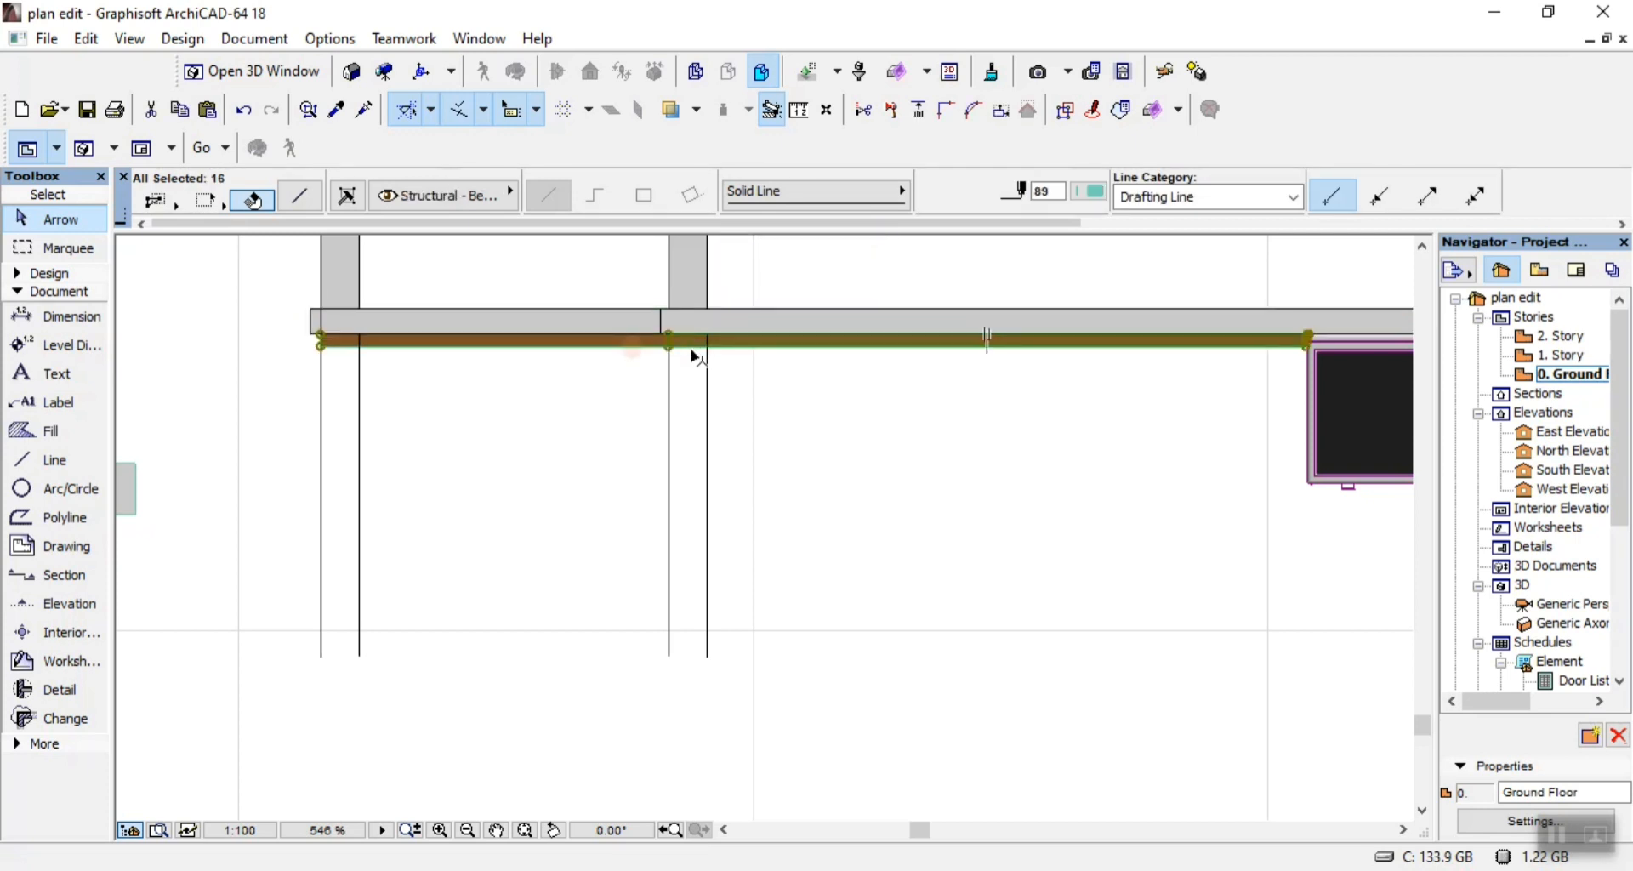
{"action": "key", "text": "Delete"}
{"action": "left_click", "coordinate": [630, 342]}
{"action": "key", "text": "Delete"}
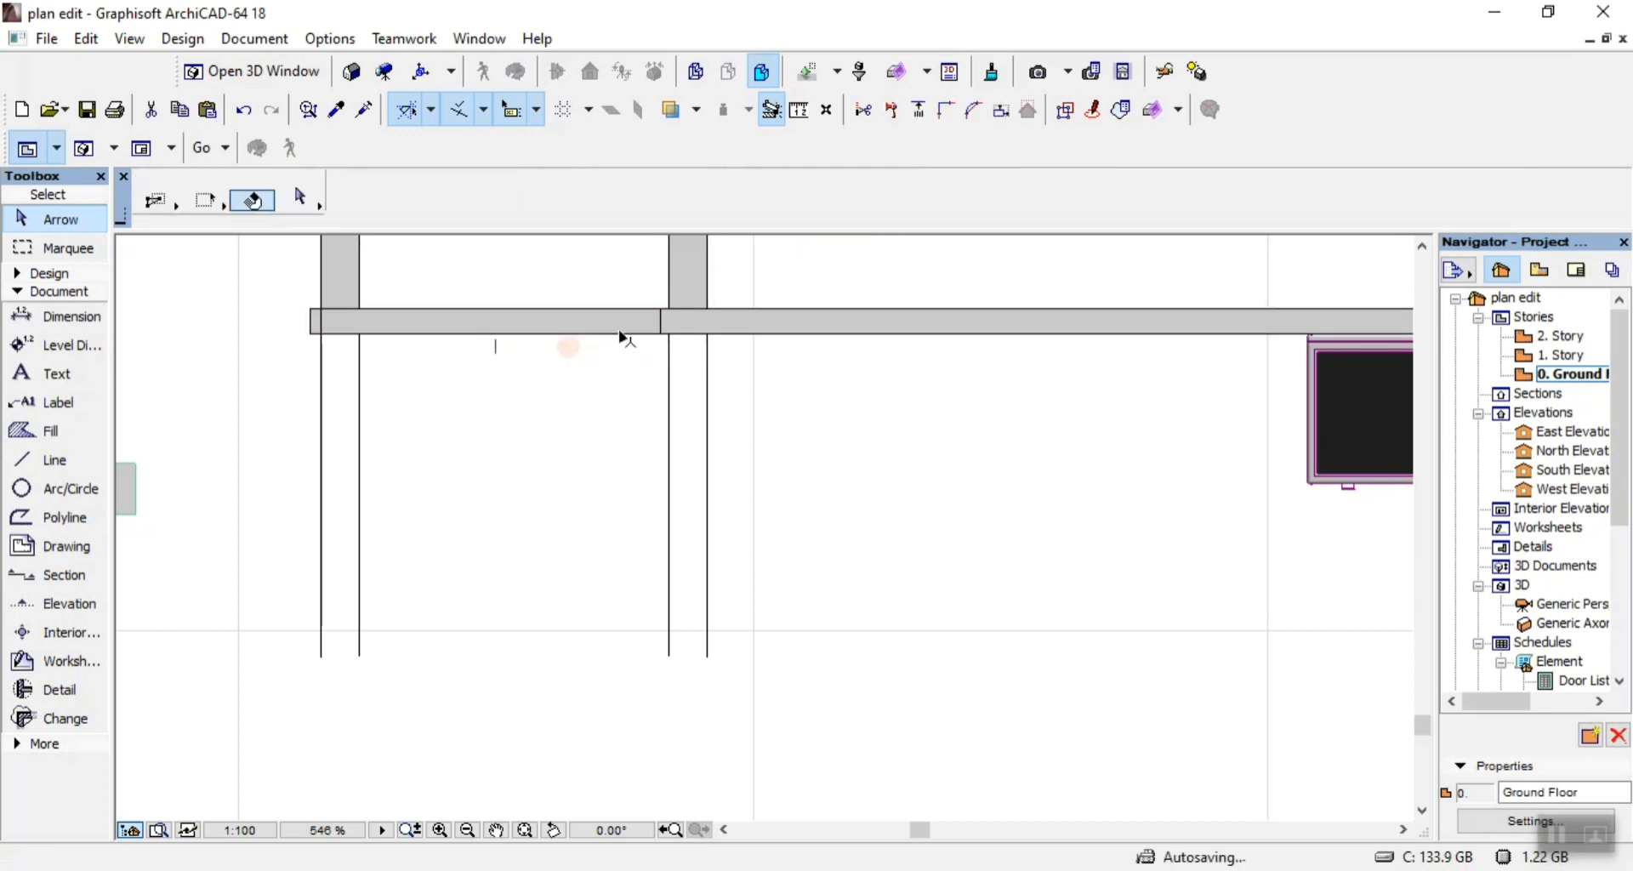
{"action": "left_click", "coordinate": [623, 326]}
{"action": "key", "text": "Delete"}
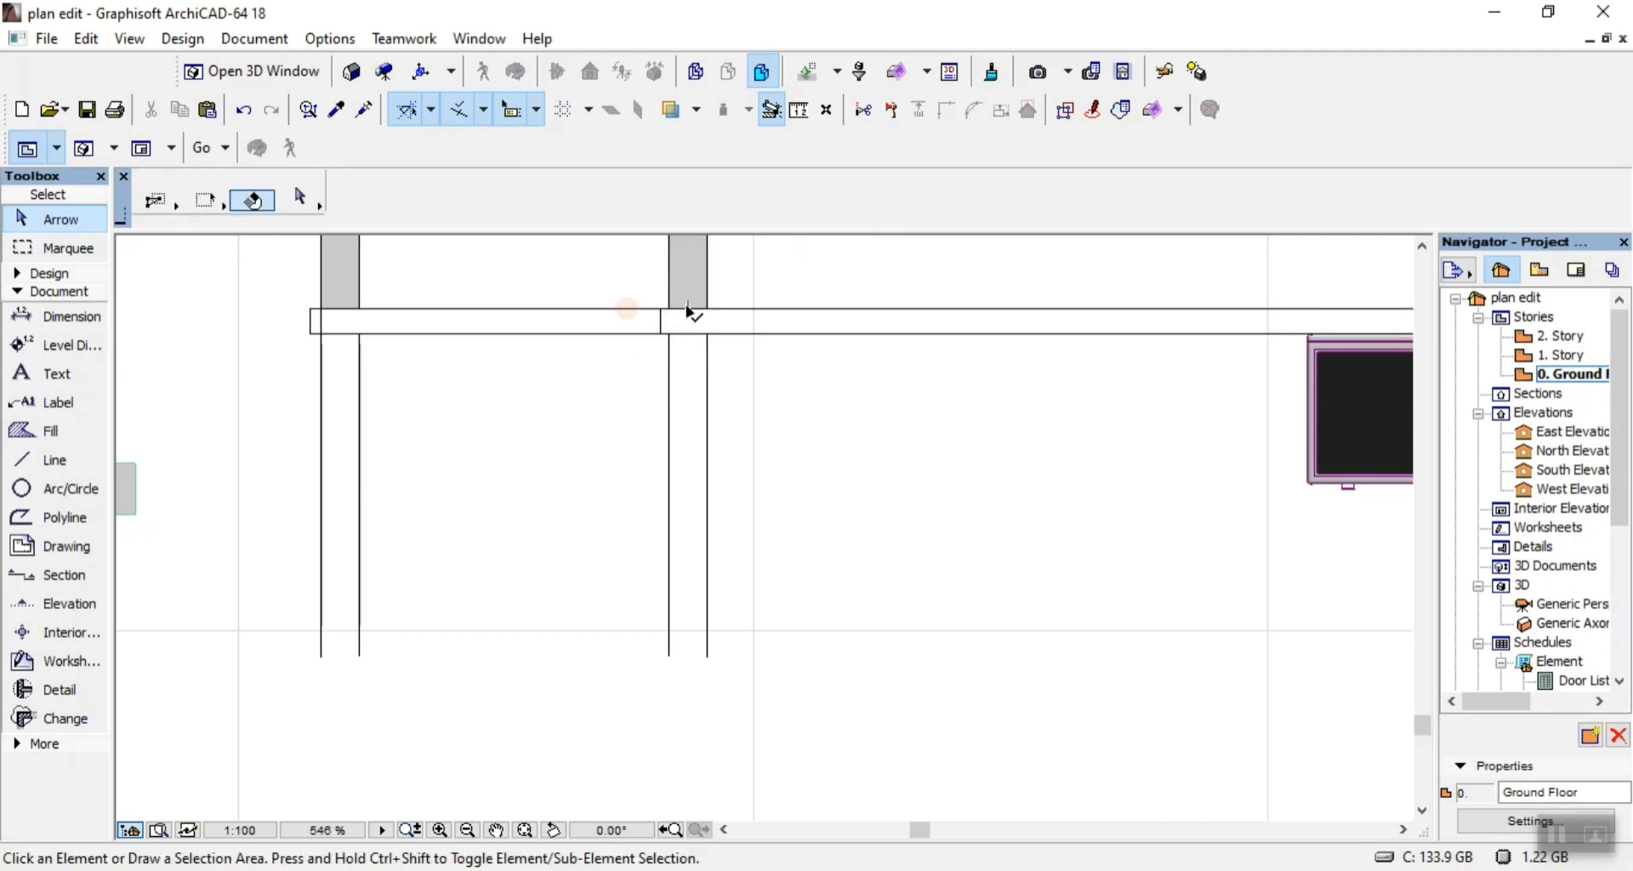
Delete the grey fills of the two narrow strips above the plinth band on both sides of the left-end bay.
{"action": "left_click", "coordinate": [689, 306]}
{"action": "key", "text": "Delete"}
{"action": "left_click", "coordinate": [338, 284]}
{"action": "key", "text": "Delete"}
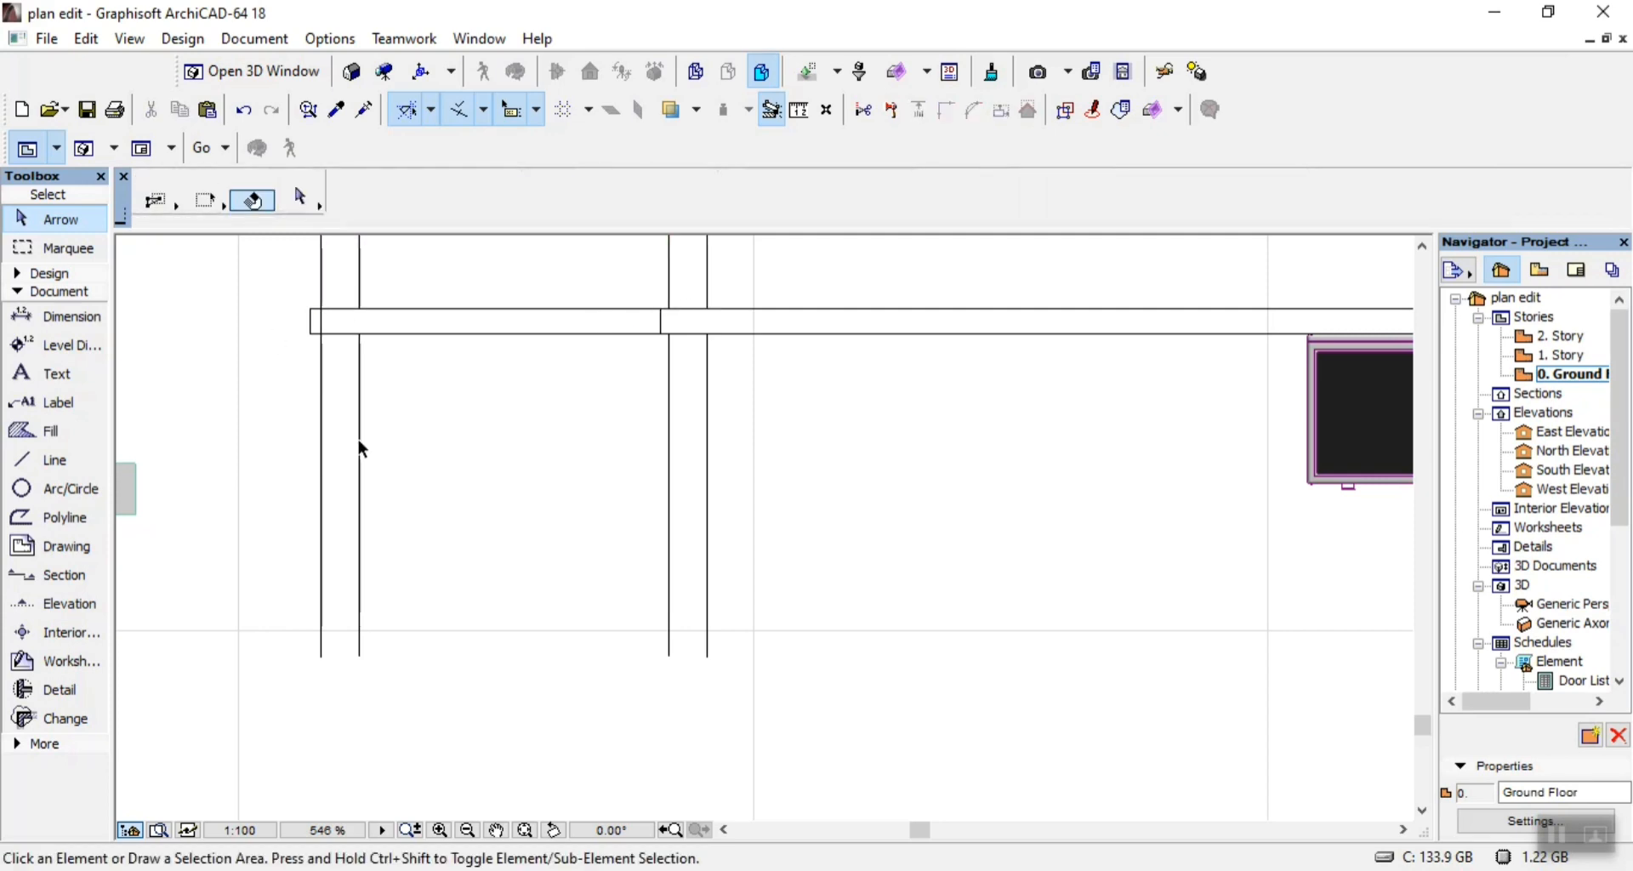
Delete the brown beam fill above the left-end double window, between the two narrow strips.
{"action": "scroll", "coordinate": [360, 448], "scroll_direction": "down", "scroll_amount": 5}
{"action": "scroll", "coordinate": [398, 299], "scroll_direction": "up", "scroll_amount": 2}
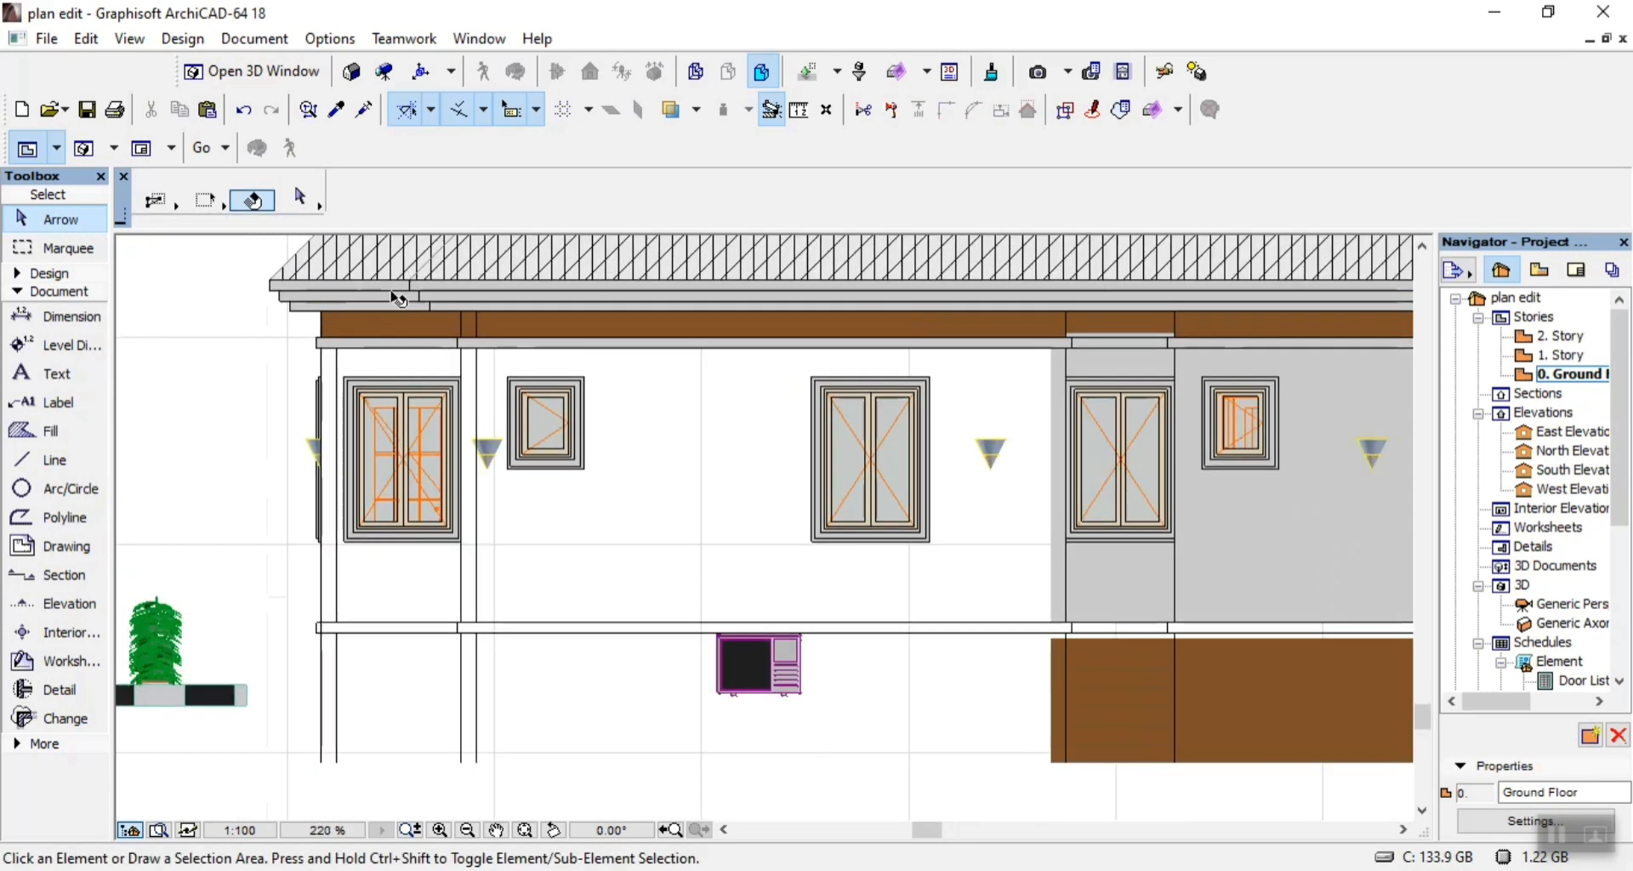
{"action": "scroll", "coordinate": [398, 300], "scroll_direction": "up", "scroll_amount": 2}
{"action": "left_click", "coordinate": [398, 349]}
{"action": "key", "text": "Delete"}
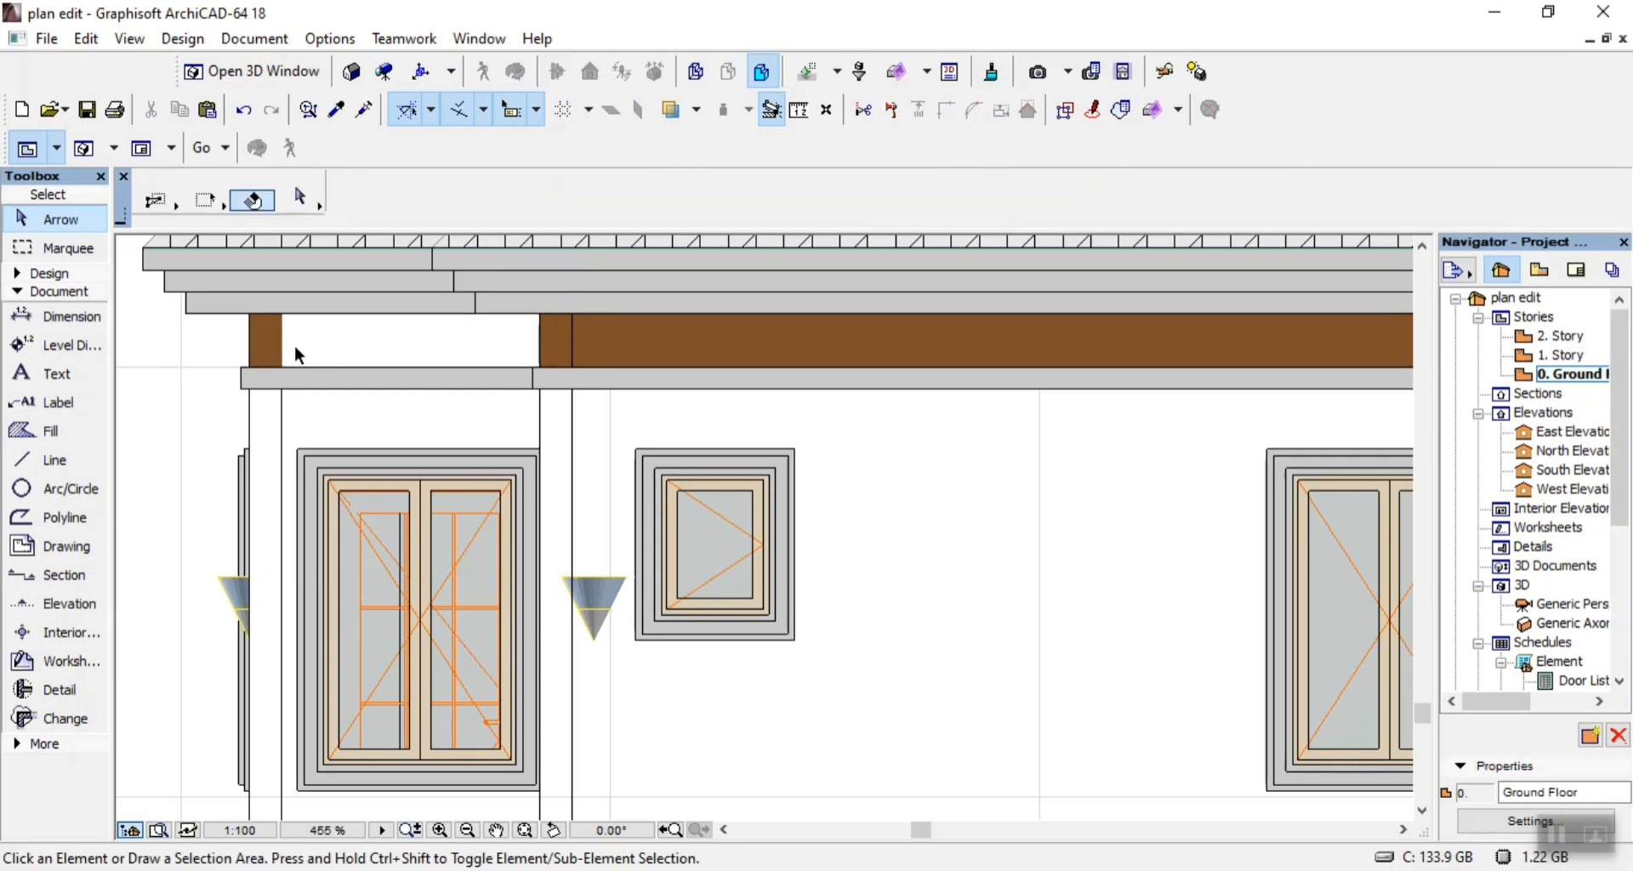
Draw two vertical lines 250 long across the beam zone, along the inner edges of the left-end bay's brown strips.
{"action": "left_click", "coordinate": [42, 460]}
{"action": "scroll", "coordinate": [349, 349], "scroll_direction": "up", "scroll_amount": 3}
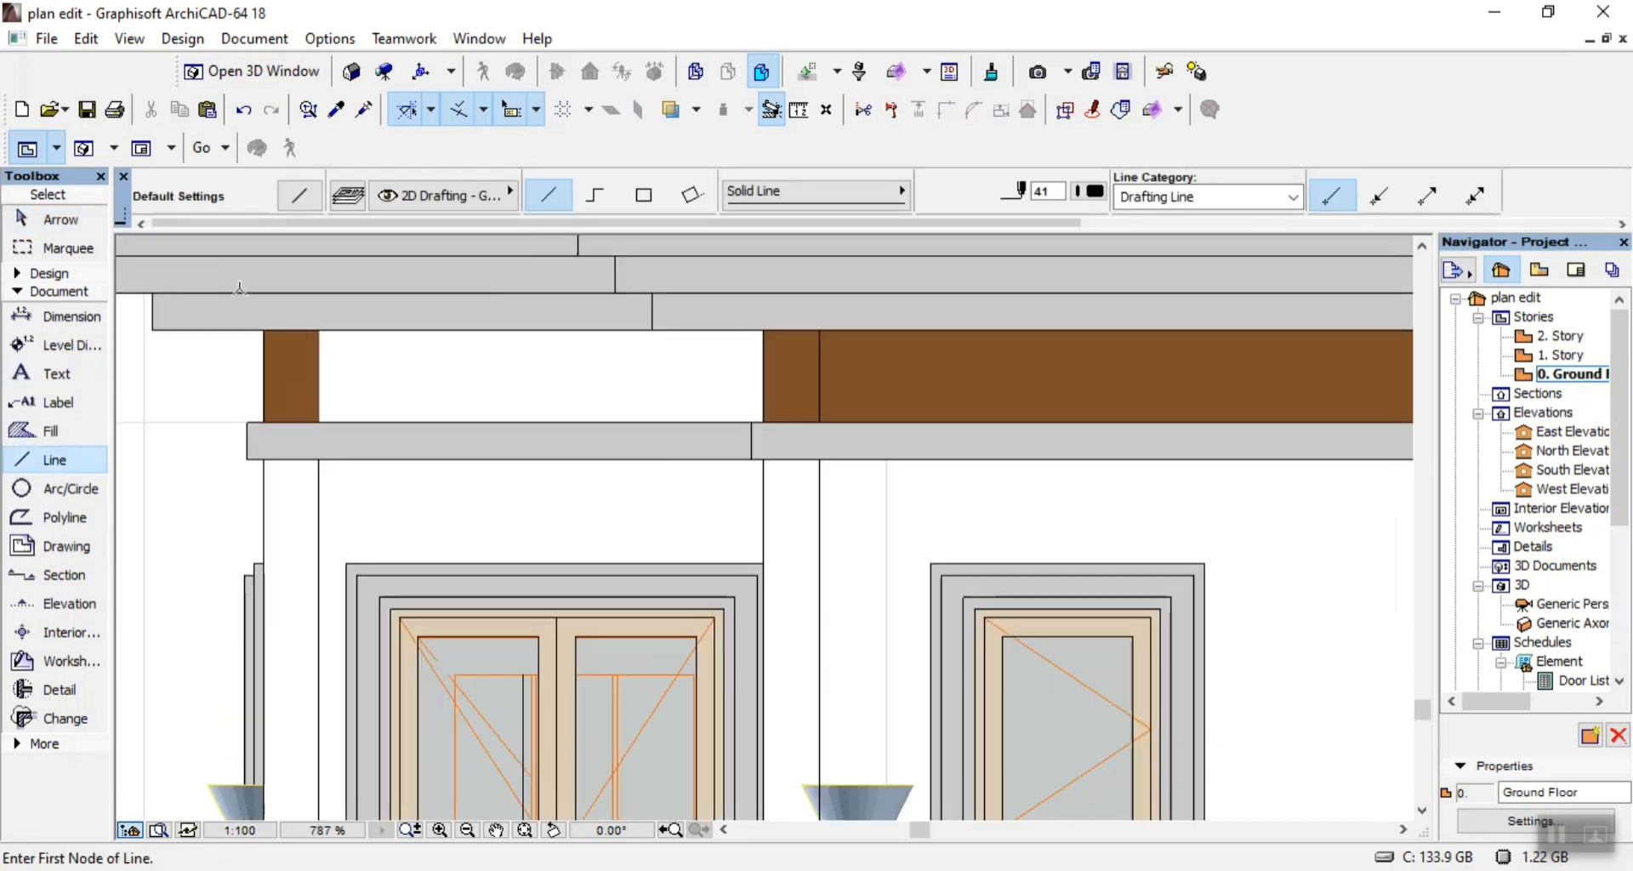
{"action": "left_click", "coordinate": [350, 349]}
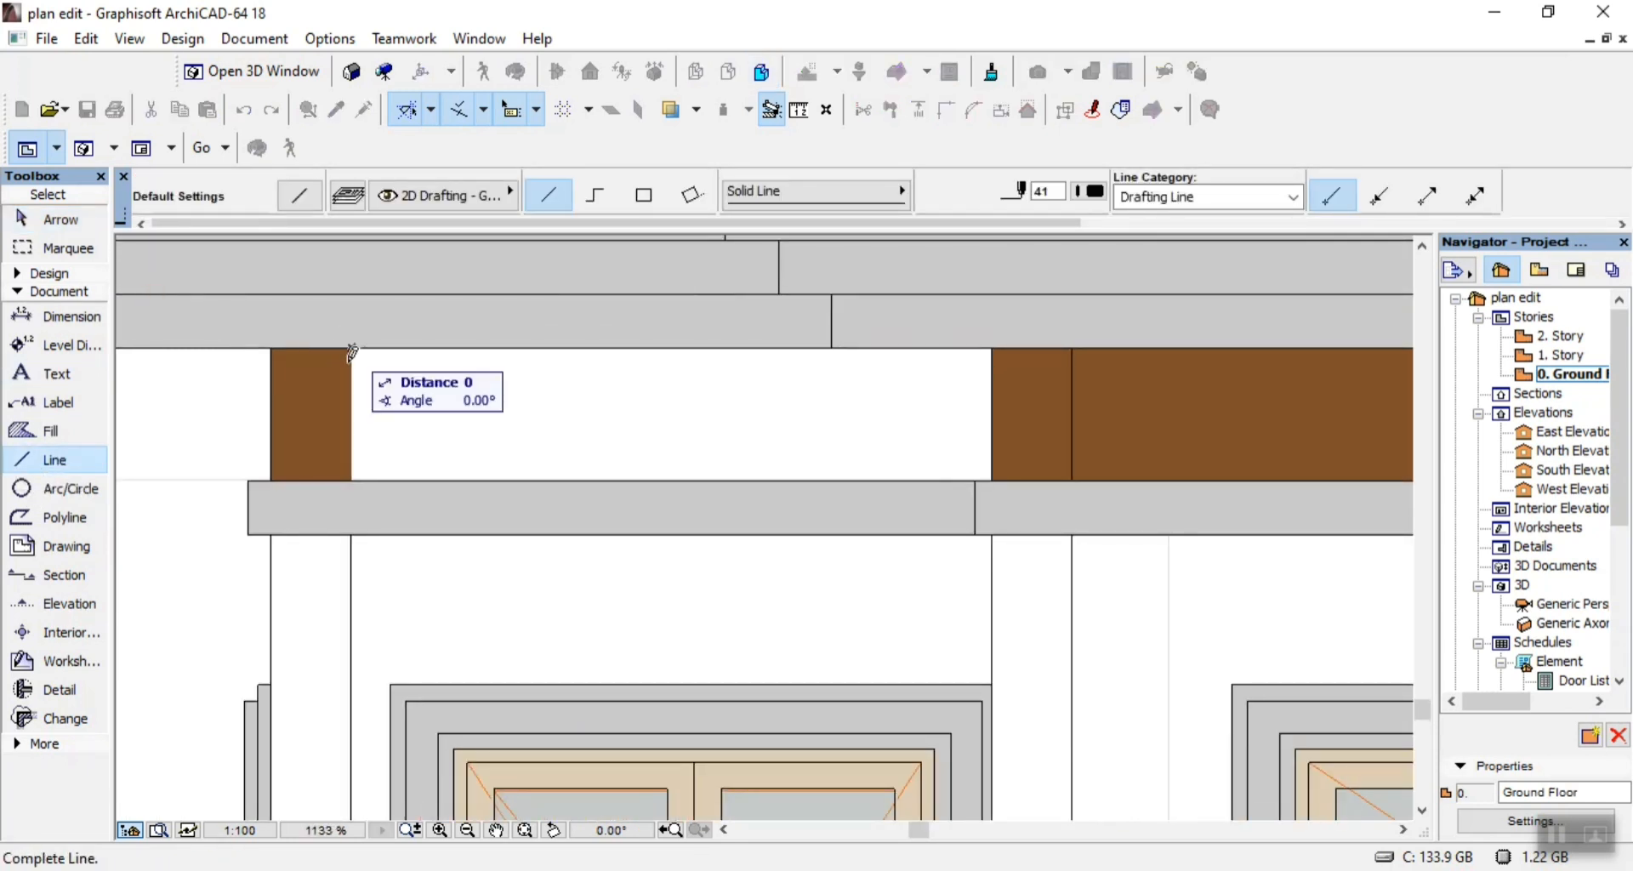
{"action": "left_click", "coordinate": [351, 482]}
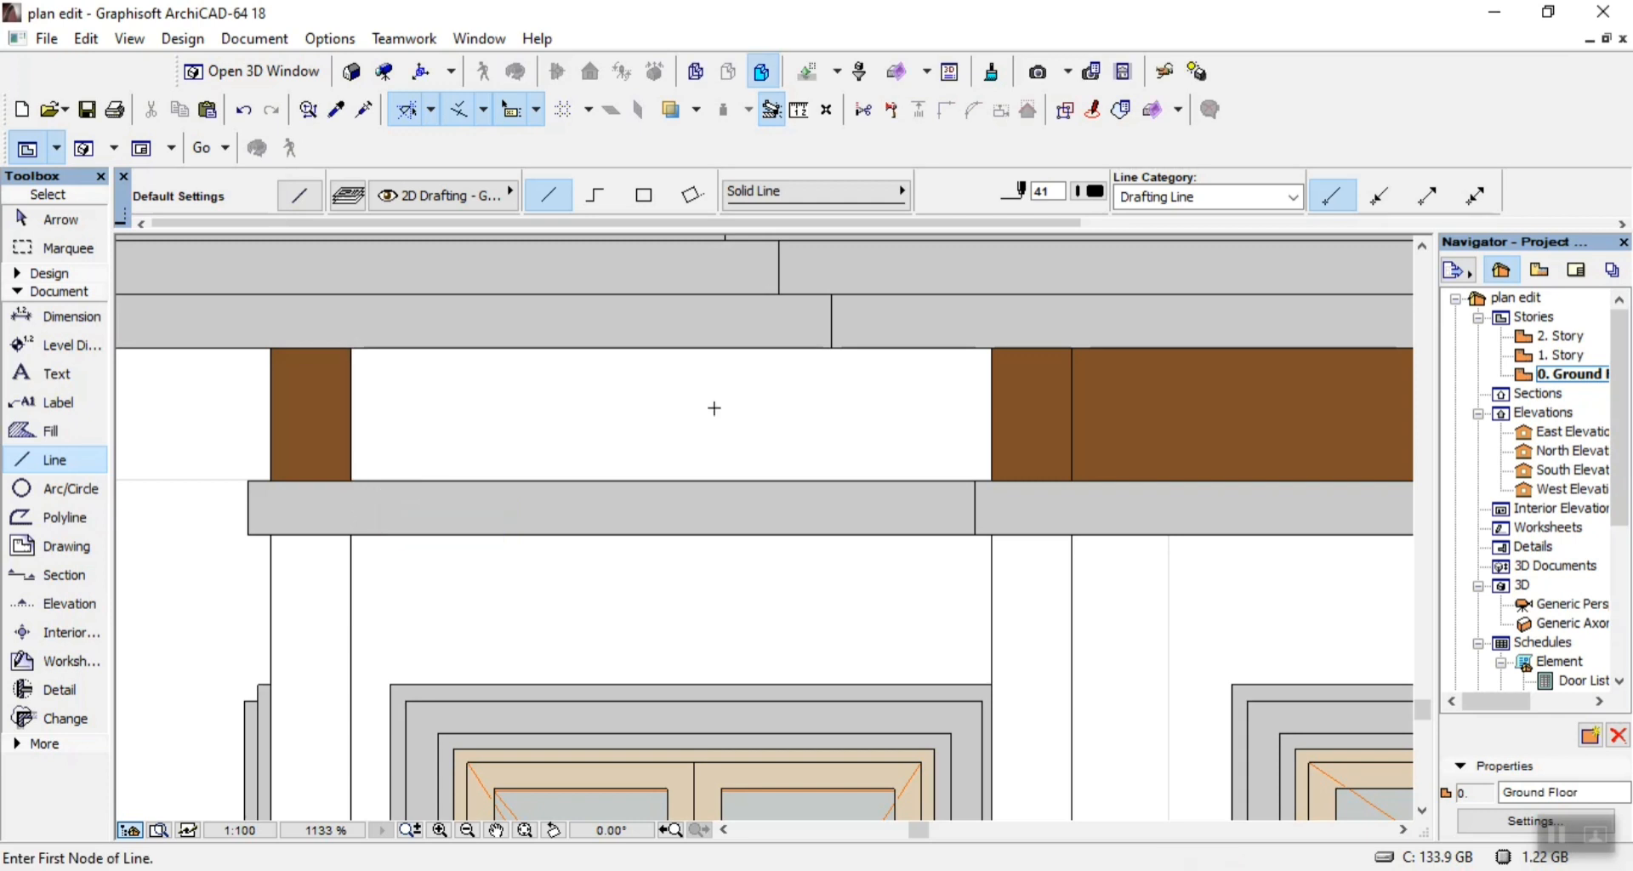
{"action": "left_click", "coordinate": [994, 348]}
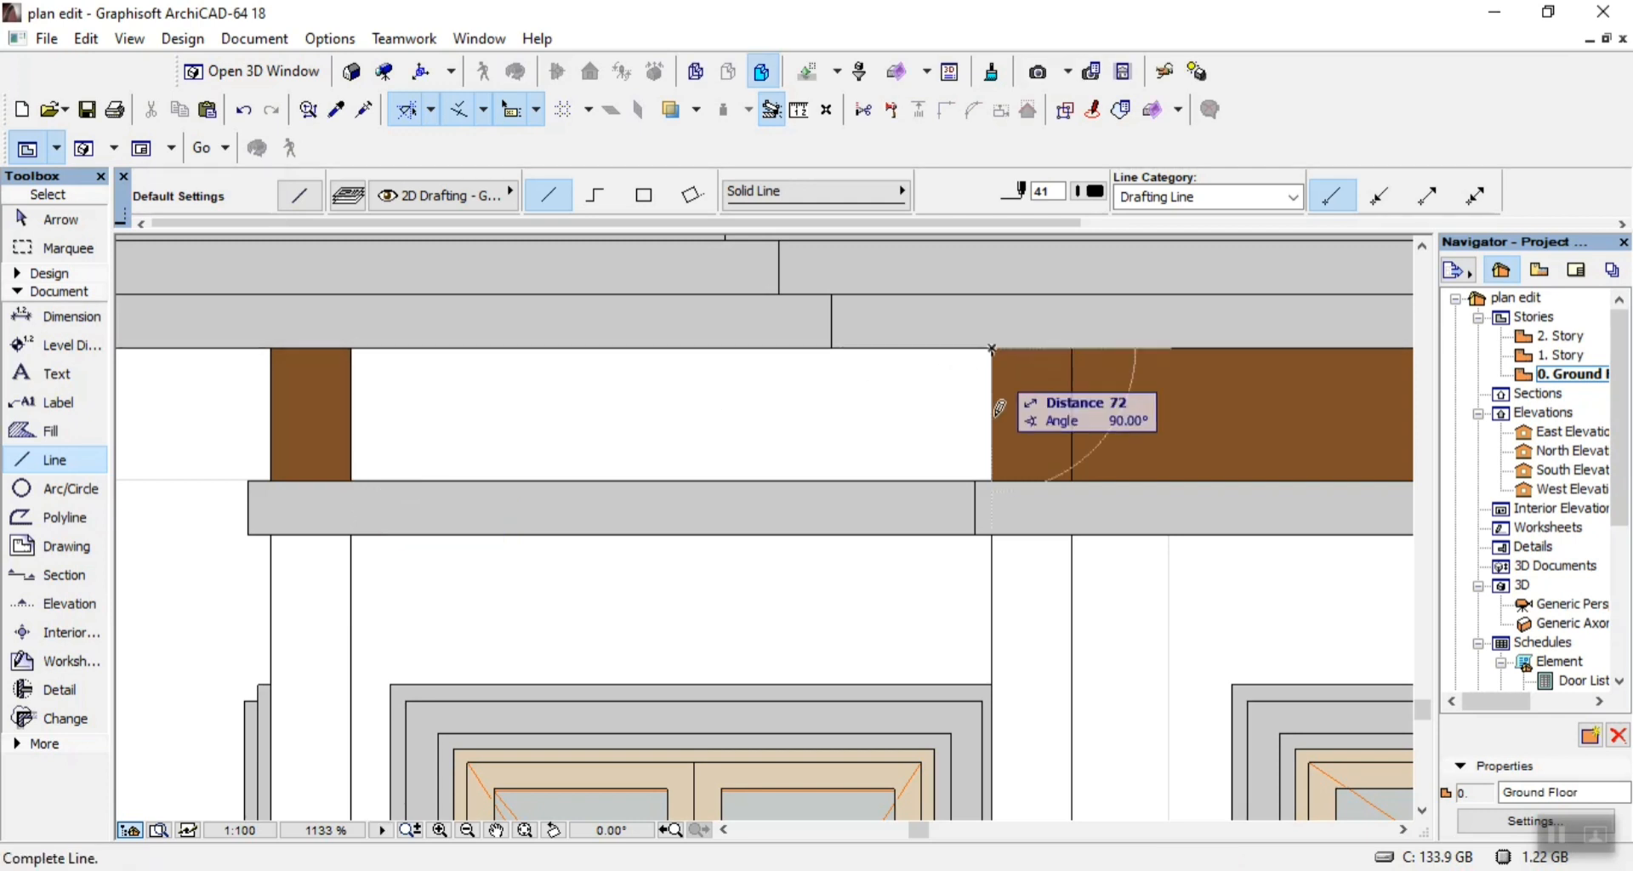
{"action": "left_click", "coordinate": [993, 480]}
{"action": "key", "text": "Escape"}
Delete the brown fill of the left-end bay's outer beam strip and the grey fill of the band beneath it.
{"action": "left_click", "coordinate": [332, 468]}
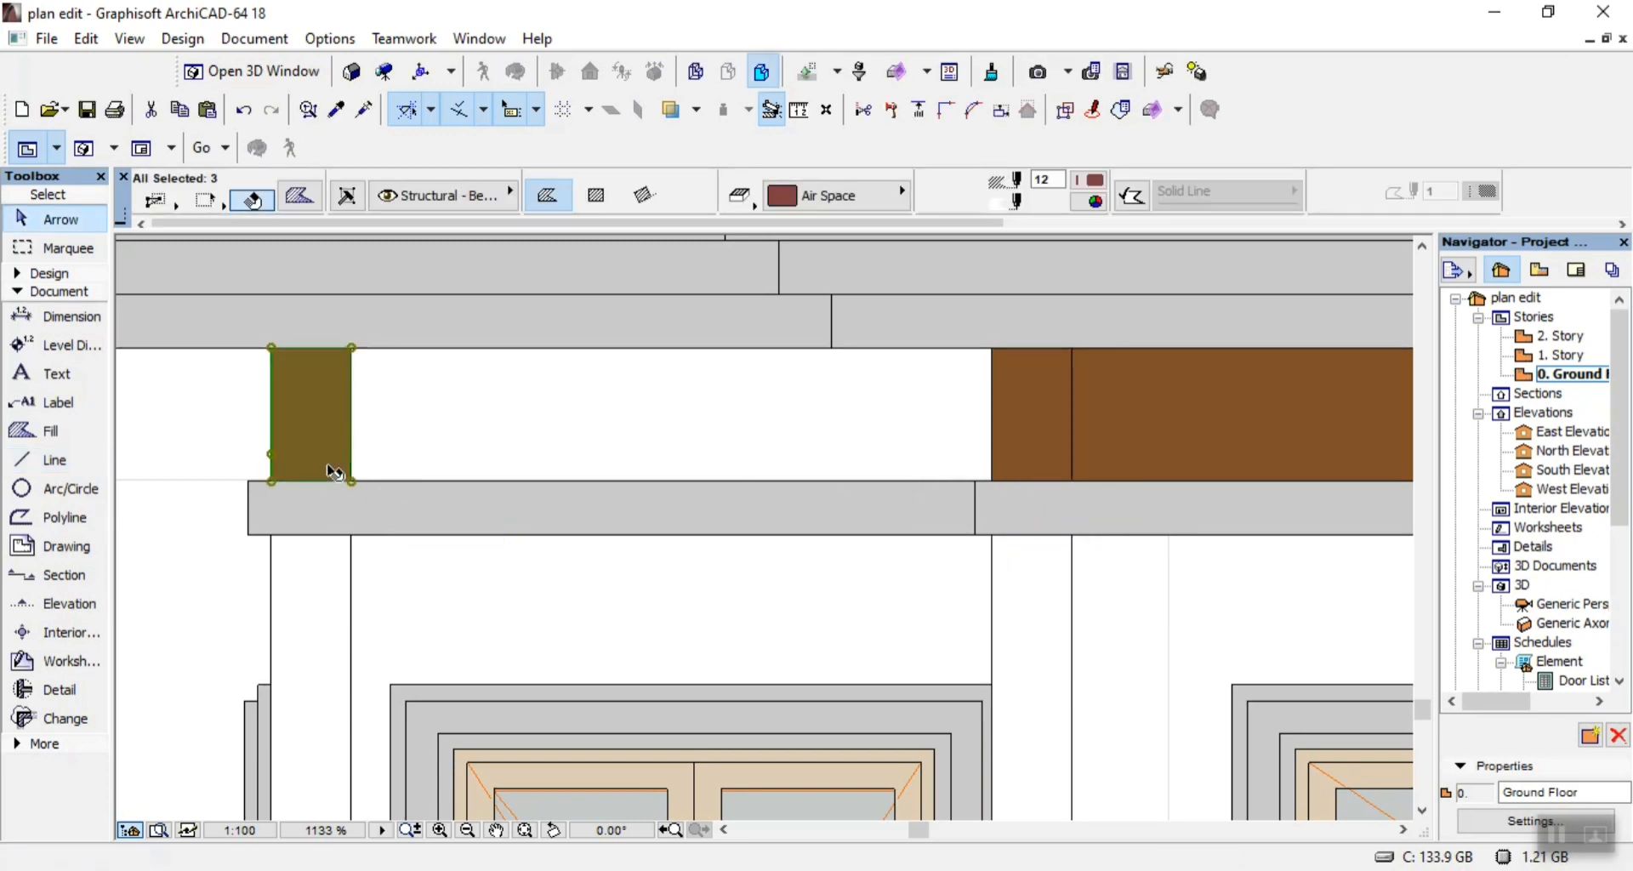
{"action": "key", "text": "Delete"}
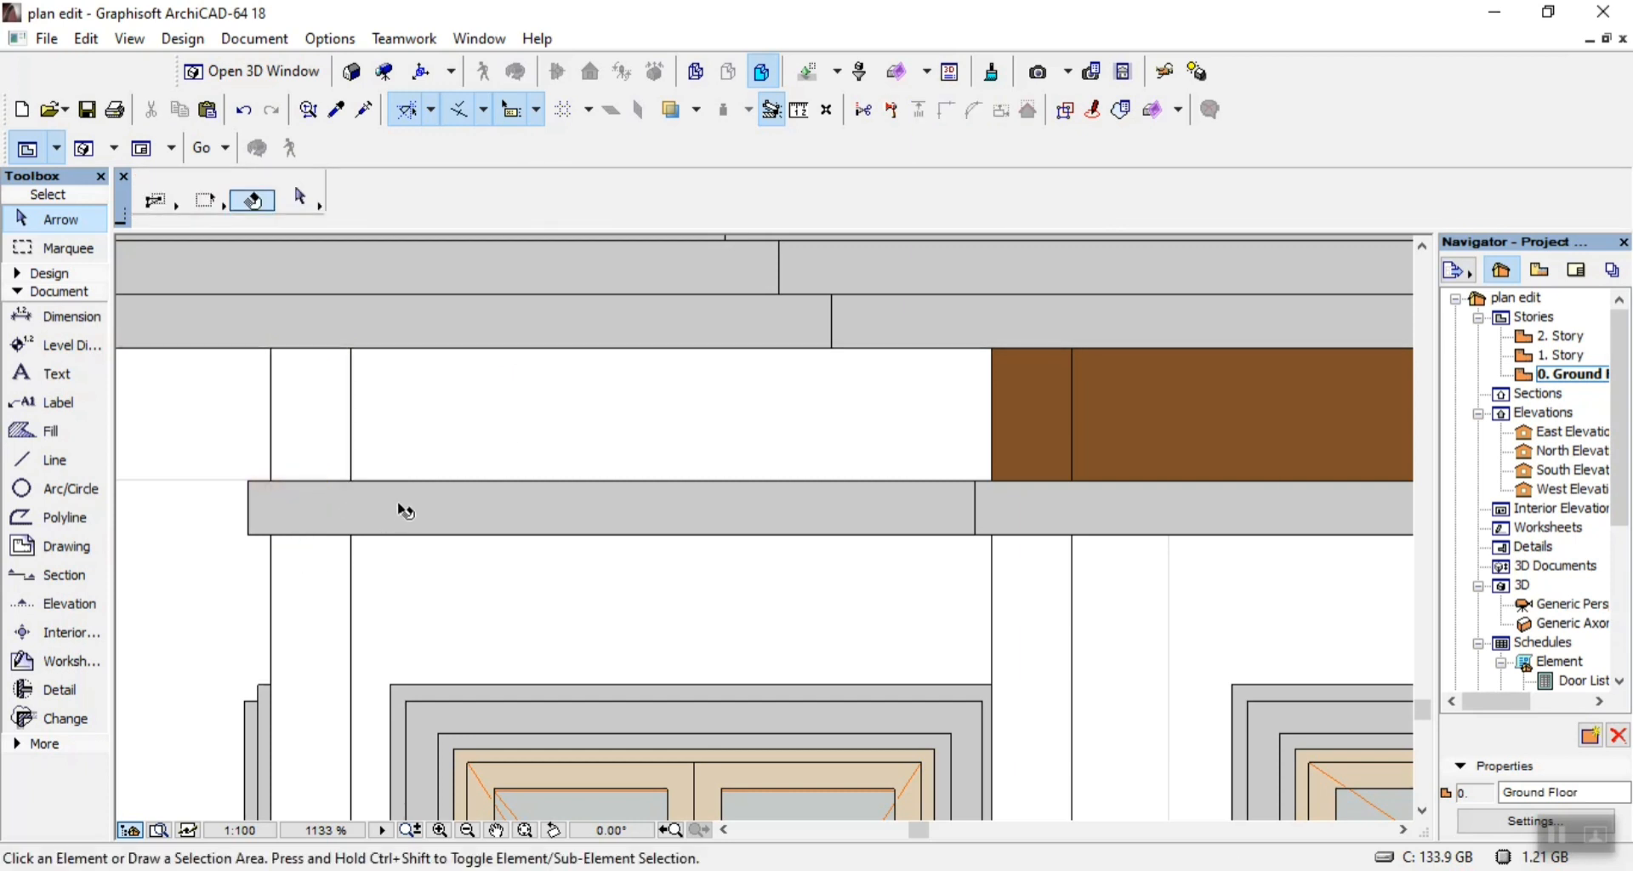
{"action": "left_click", "coordinate": [391, 508]}
{"action": "key", "text": "Delete"}
{"action": "scroll", "coordinate": [386, 572], "scroll_direction": "down", "scroll_amount": 2}
{"action": "scroll", "coordinate": [391, 590], "scroll_direction": "up", "scroll_amount": 4}
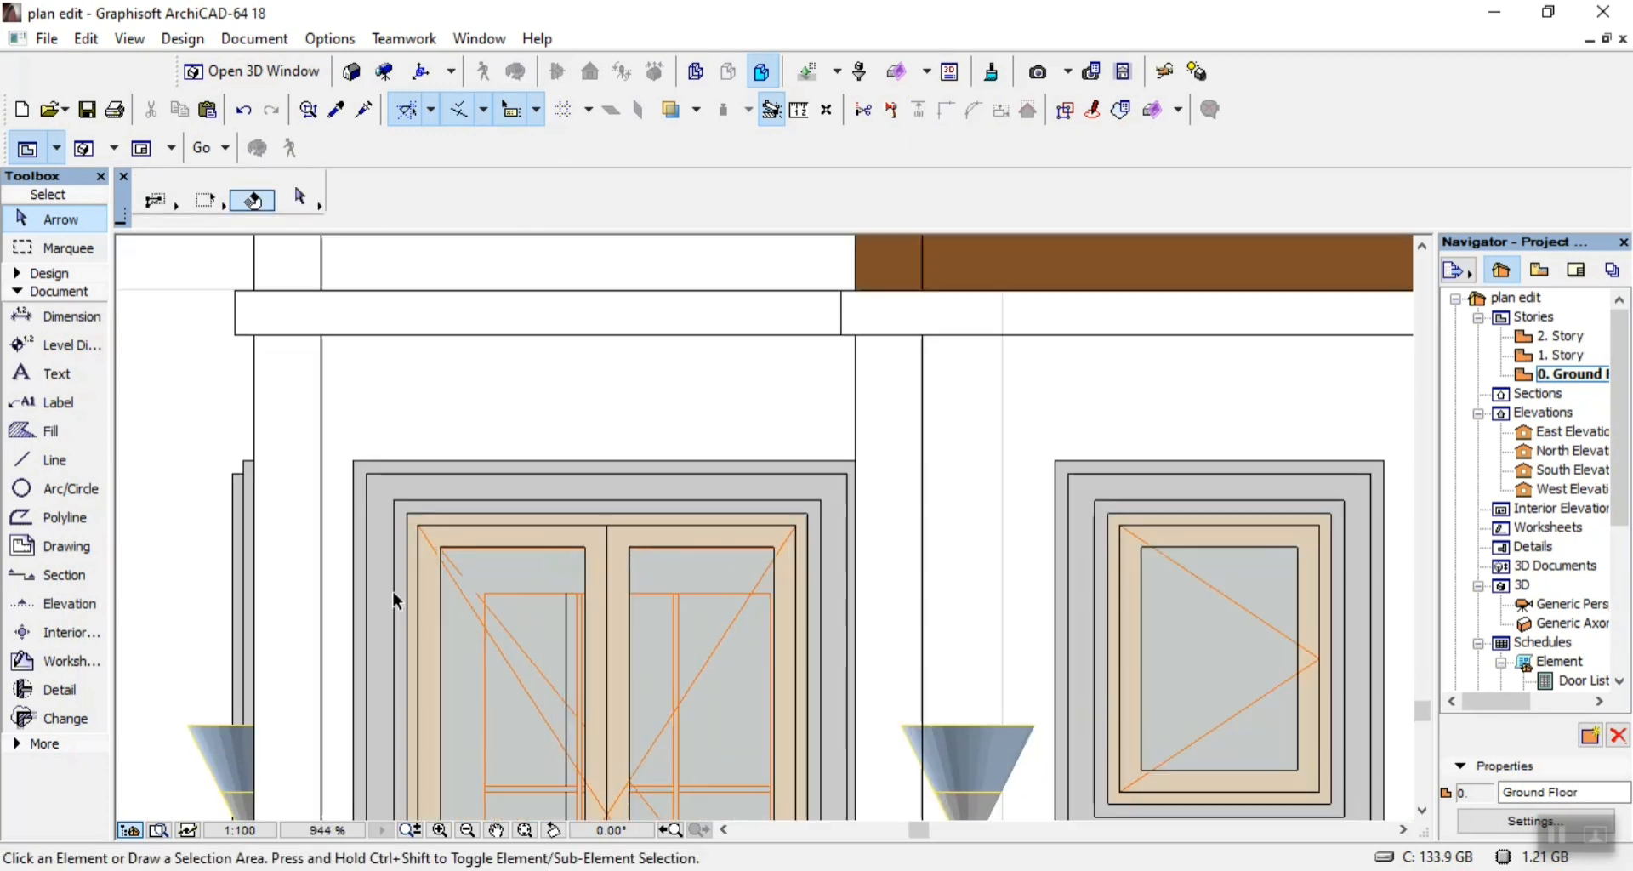
Delete the grey surround, tan frame and glass fills of the left-end double window together with its orange lines.
{"action": "left_click", "coordinate": [523, 432]}
{"action": "key", "text": "Delete"}
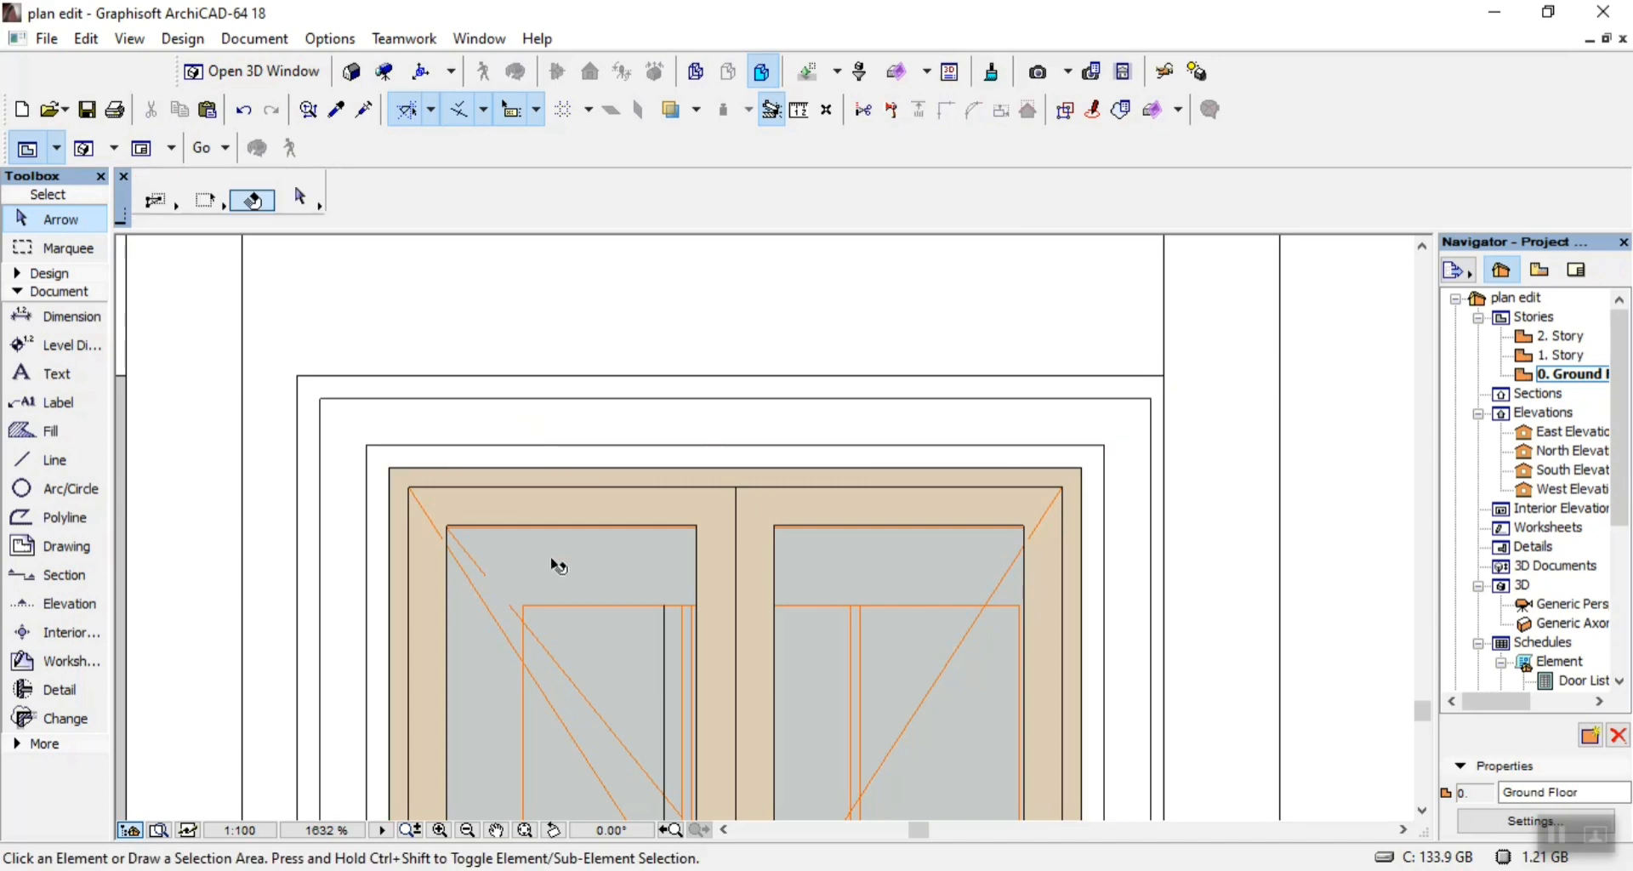
{"action": "left_click", "coordinate": [555, 558]}
{"action": "key", "text": "Delete"}
{"action": "left_click_drag", "start_coordinate": [564, 571], "coordinate": [575, 607]}
{"action": "key", "text": "Delete"}
{"action": "scroll", "coordinate": [631, 560], "scroll_direction": "down", "scroll_amount": 5}
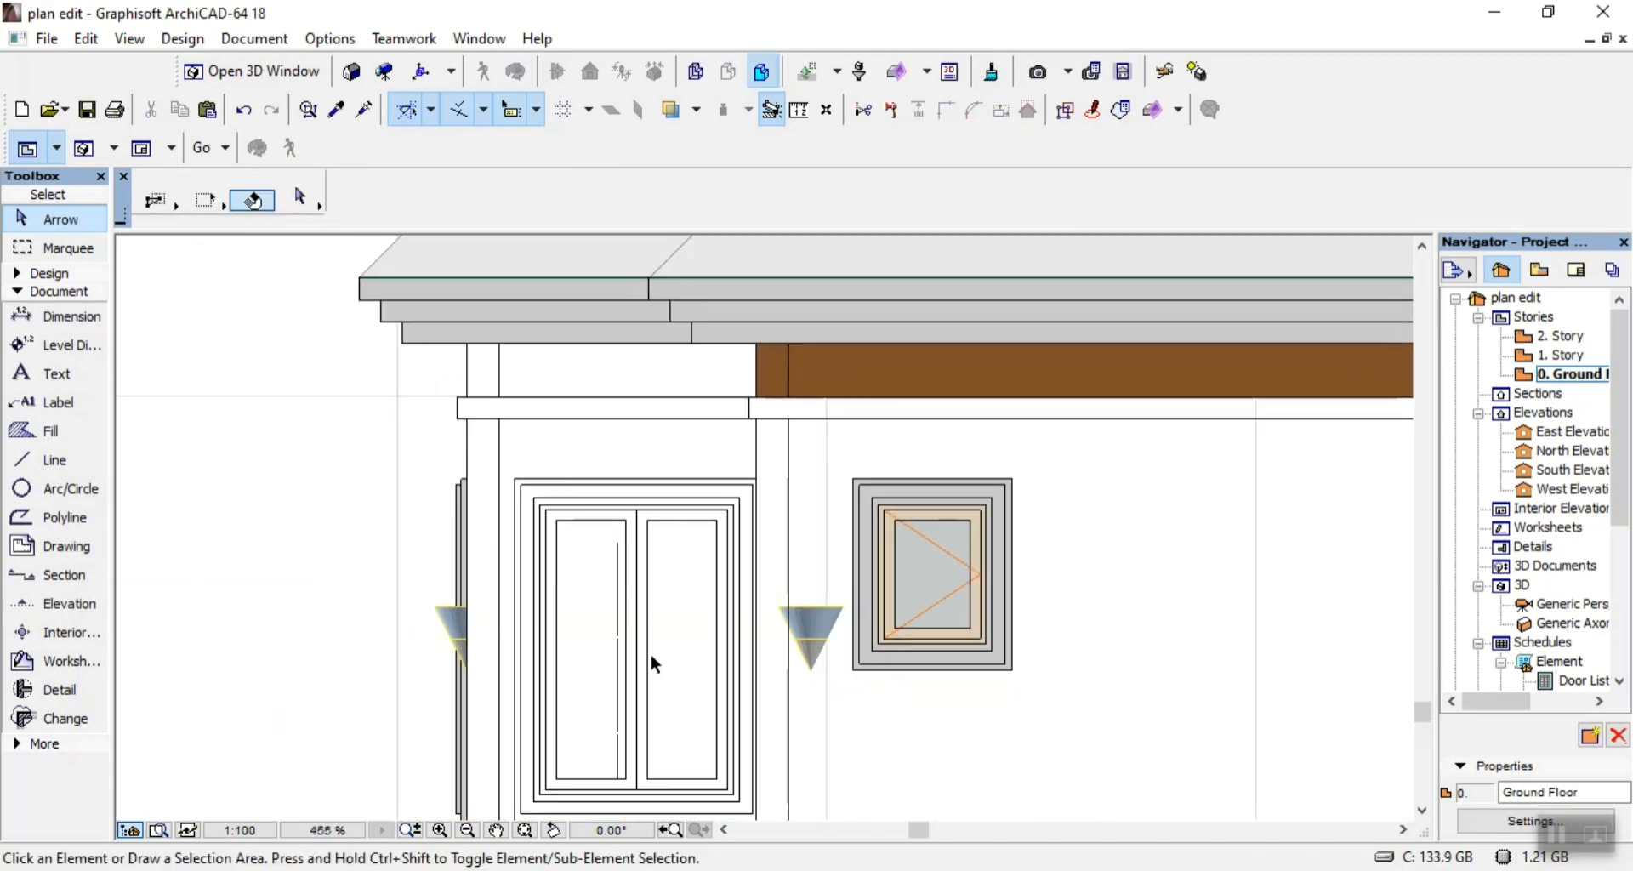
Delete the leftover vertical line segments inside the left-hand pane of the left-end double window.
{"action": "scroll", "coordinate": [652, 663], "scroll_direction": "up", "scroll_amount": 4}
{"action": "left_click_drag", "start_coordinate": [553, 476], "coordinate": [565, 483]}
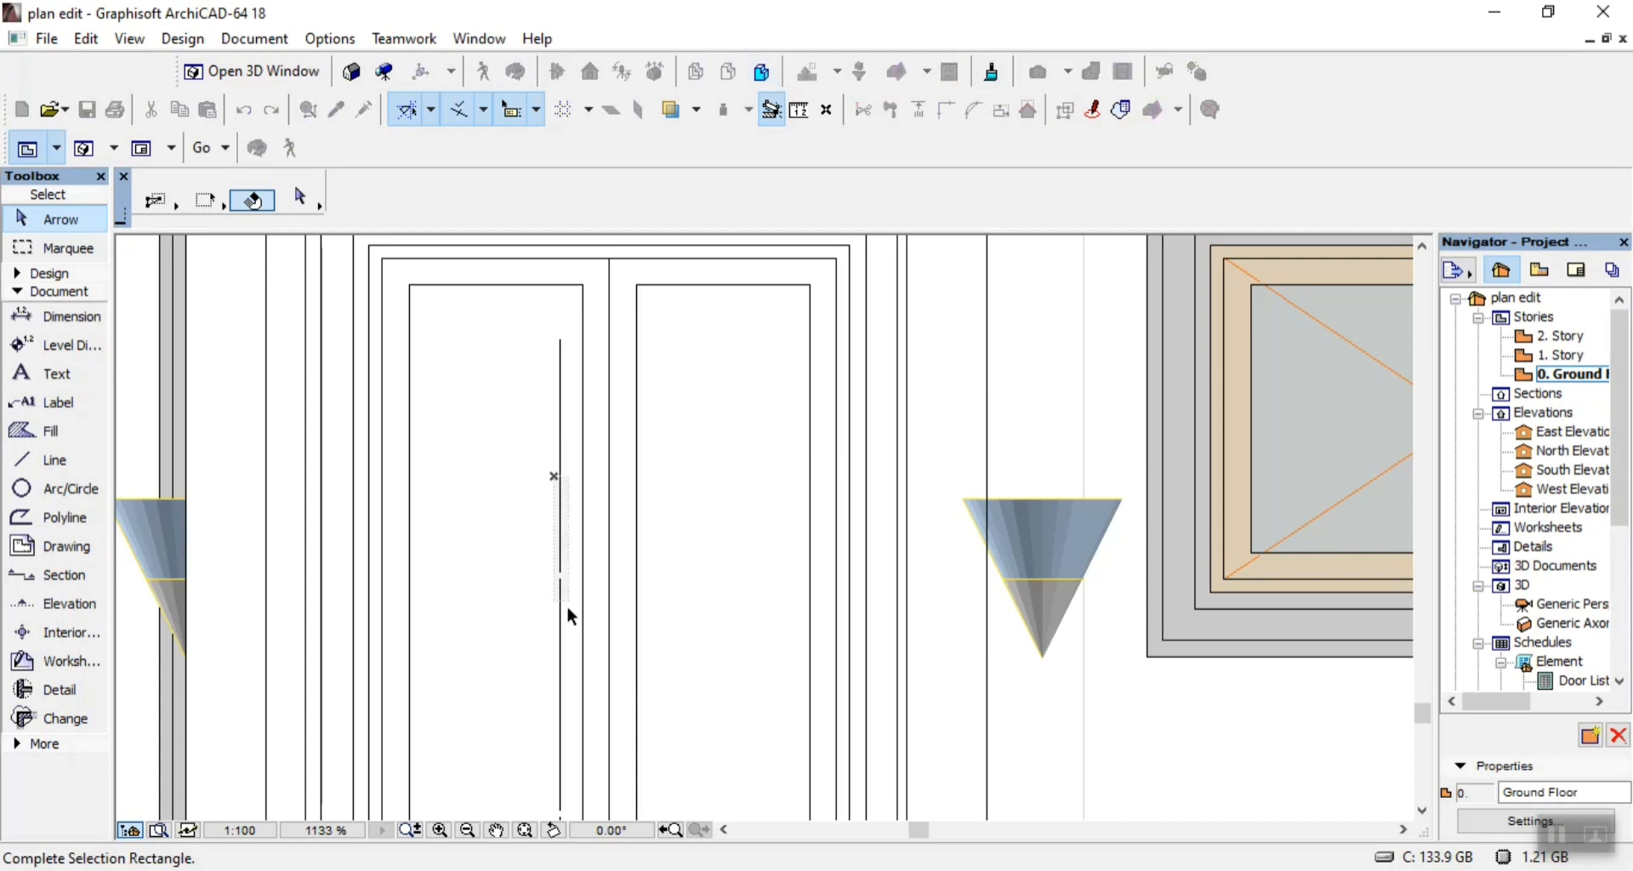
{"action": "left_click_drag", "start_coordinate": [568, 609], "coordinate": [567, 624]}
{"action": "key", "text": "Delete"}
{"action": "scroll", "coordinate": [566, 624], "scroll_direction": "down", "scroll_amount": 5}
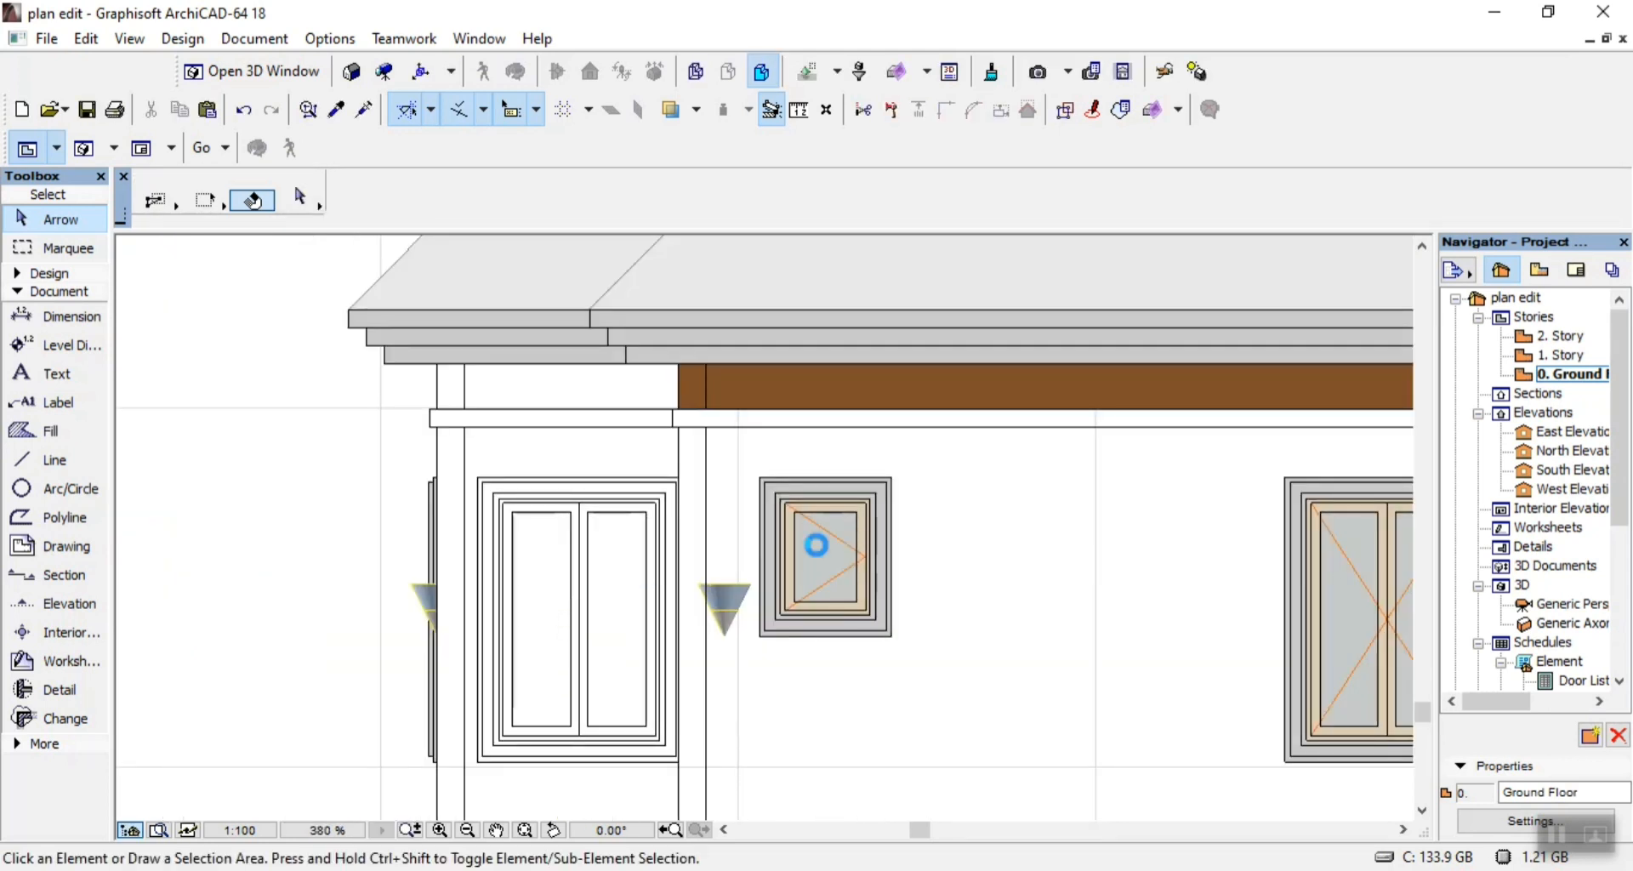
Delete the brown beam fill of the left-end bay's inner strip and the long one running to the middle bay.
{"action": "scroll", "coordinate": [859, 381], "scroll_direction": "up", "scroll_amount": 3}
{"action": "left_click", "coordinate": [537, 403]}
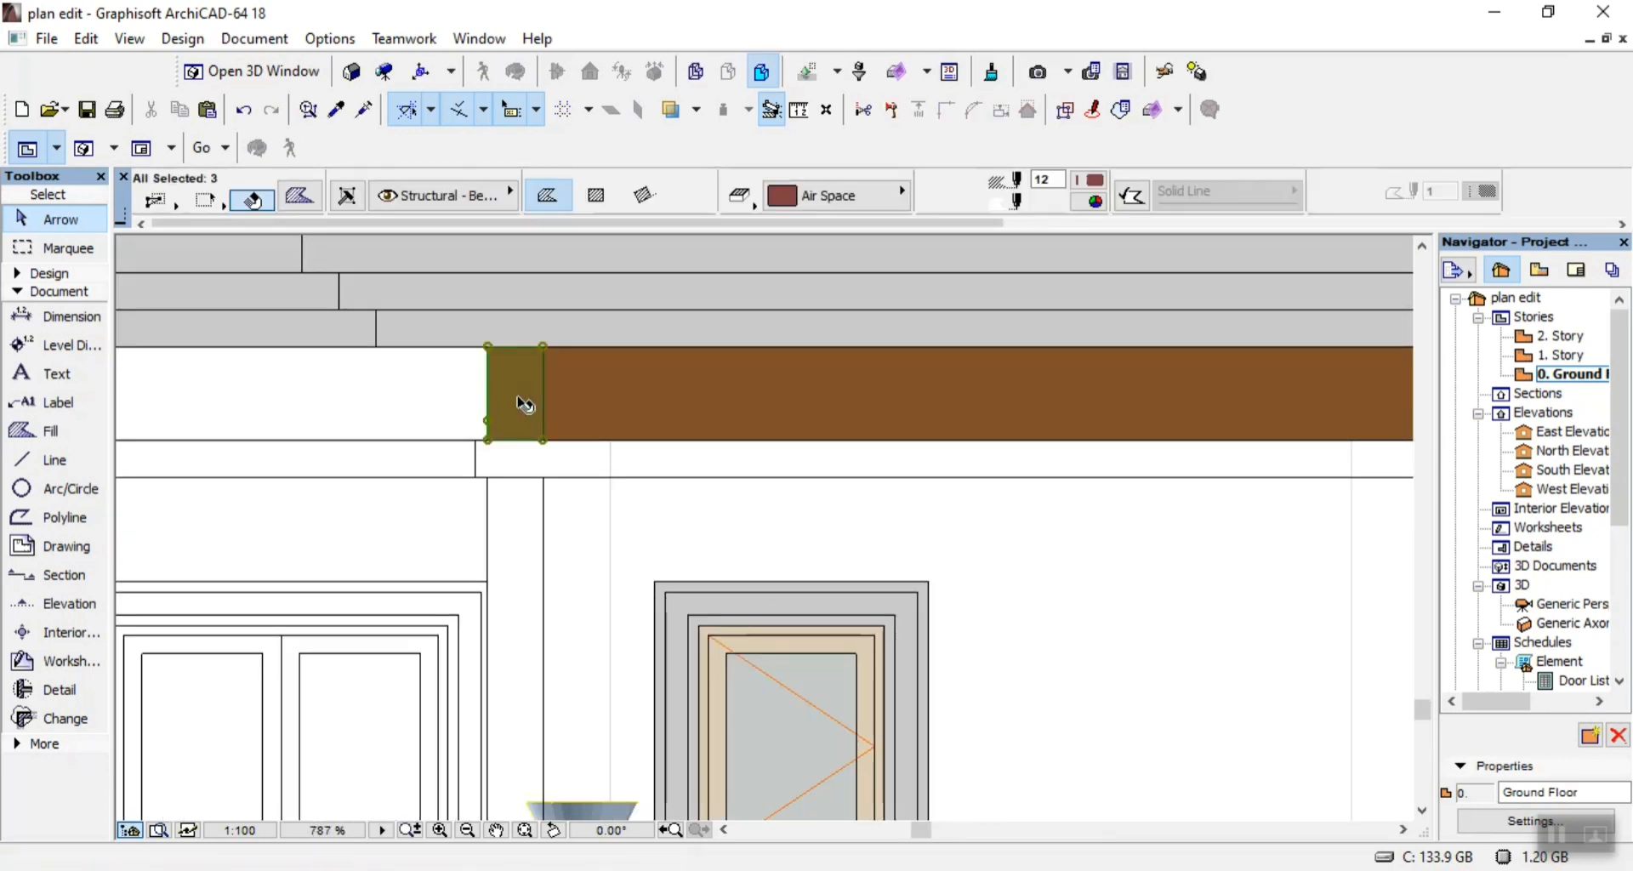
{"action": "key", "text": "Delete"}
{"action": "left_click", "coordinate": [536, 438]}
{"action": "scroll", "coordinate": [536, 438], "scroll_direction": "down", "scroll_amount": 4}
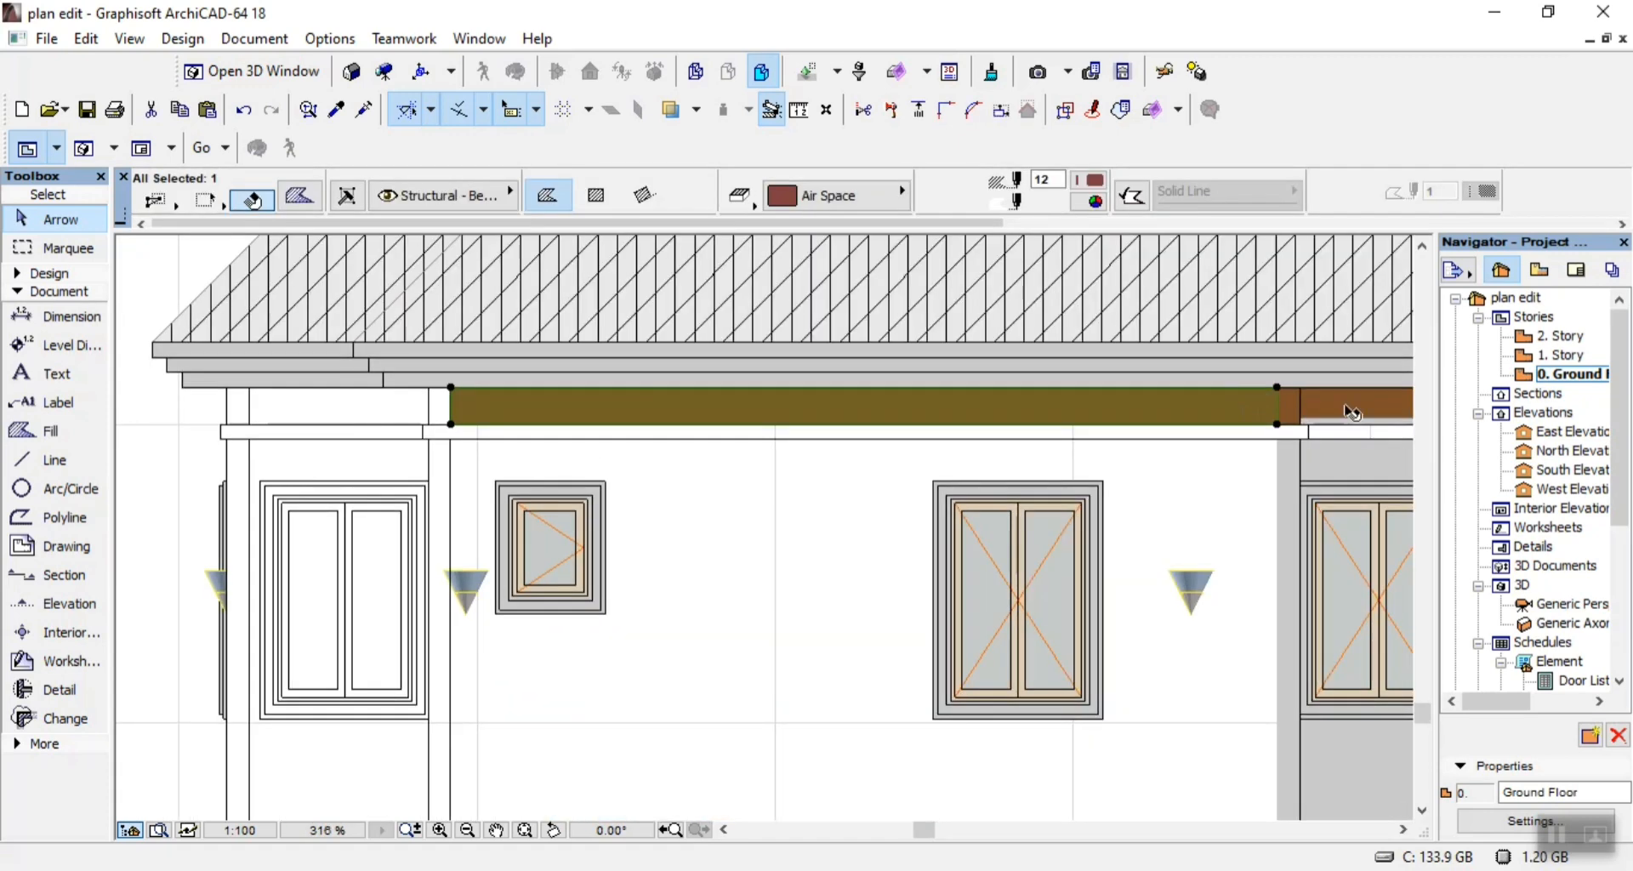
{"action": "key", "text": "Escape"}
{"action": "scroll", "coordinate": [1233, 425], "scroll_direction": "up", "scroll_amount": 5}
Draw vertical lines along the left edge of the middle bay's brown beam strip and down its grey wall strip to the plinth band.
{"action": "left_click", "coordinate": [53, 460]}
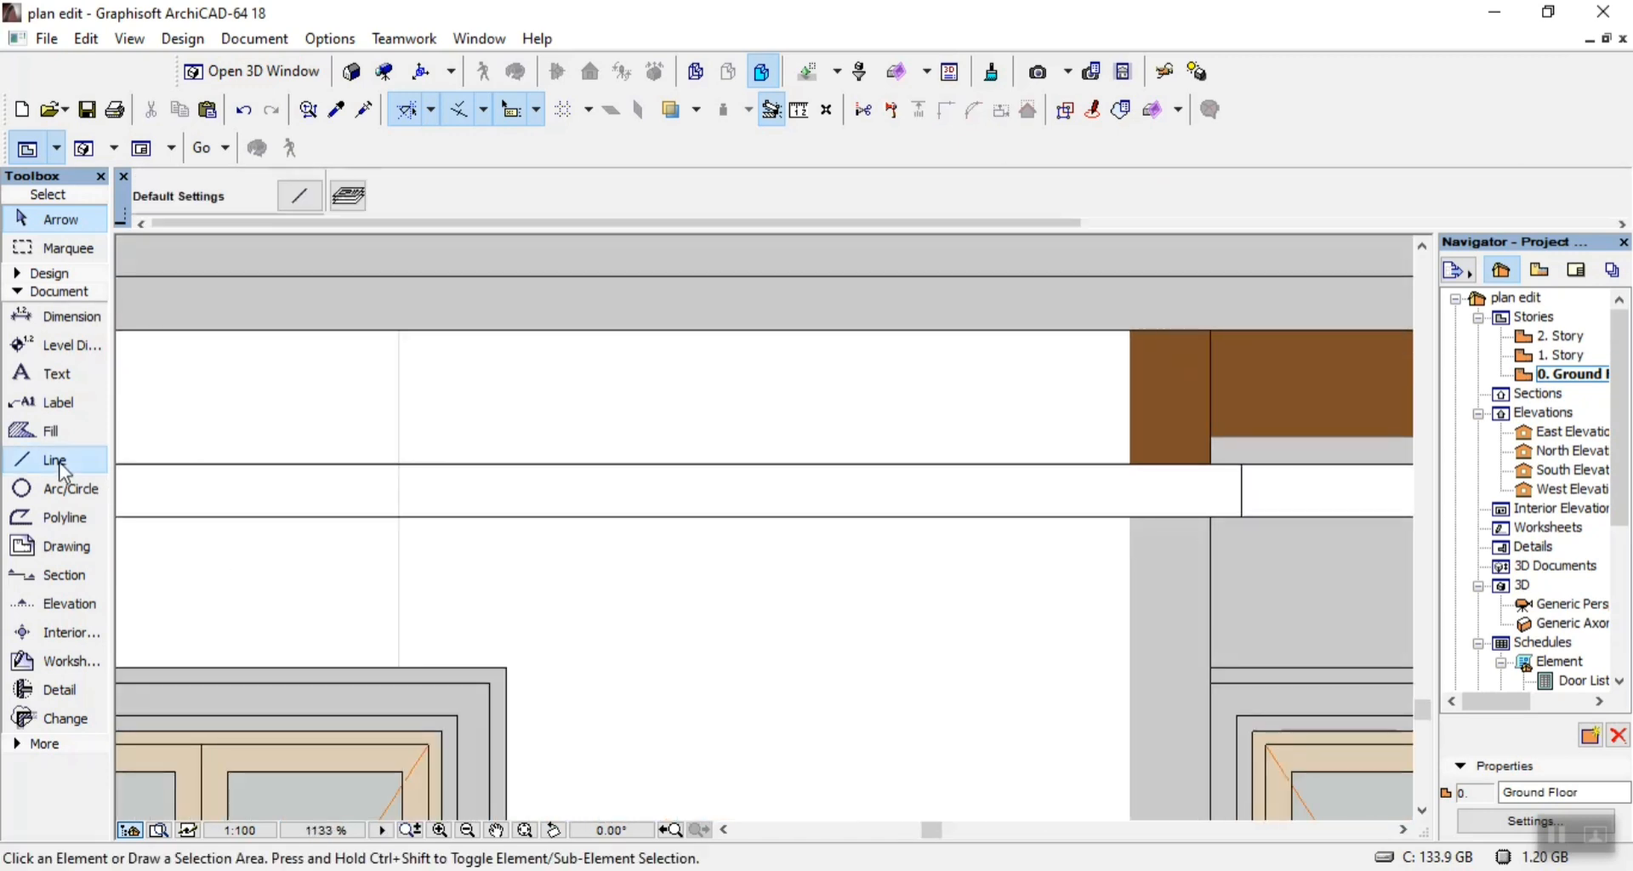
{"action": "scroll", "coordinate": [1140, 363], "scroll_direction": "up", "scroll_amount": 2}
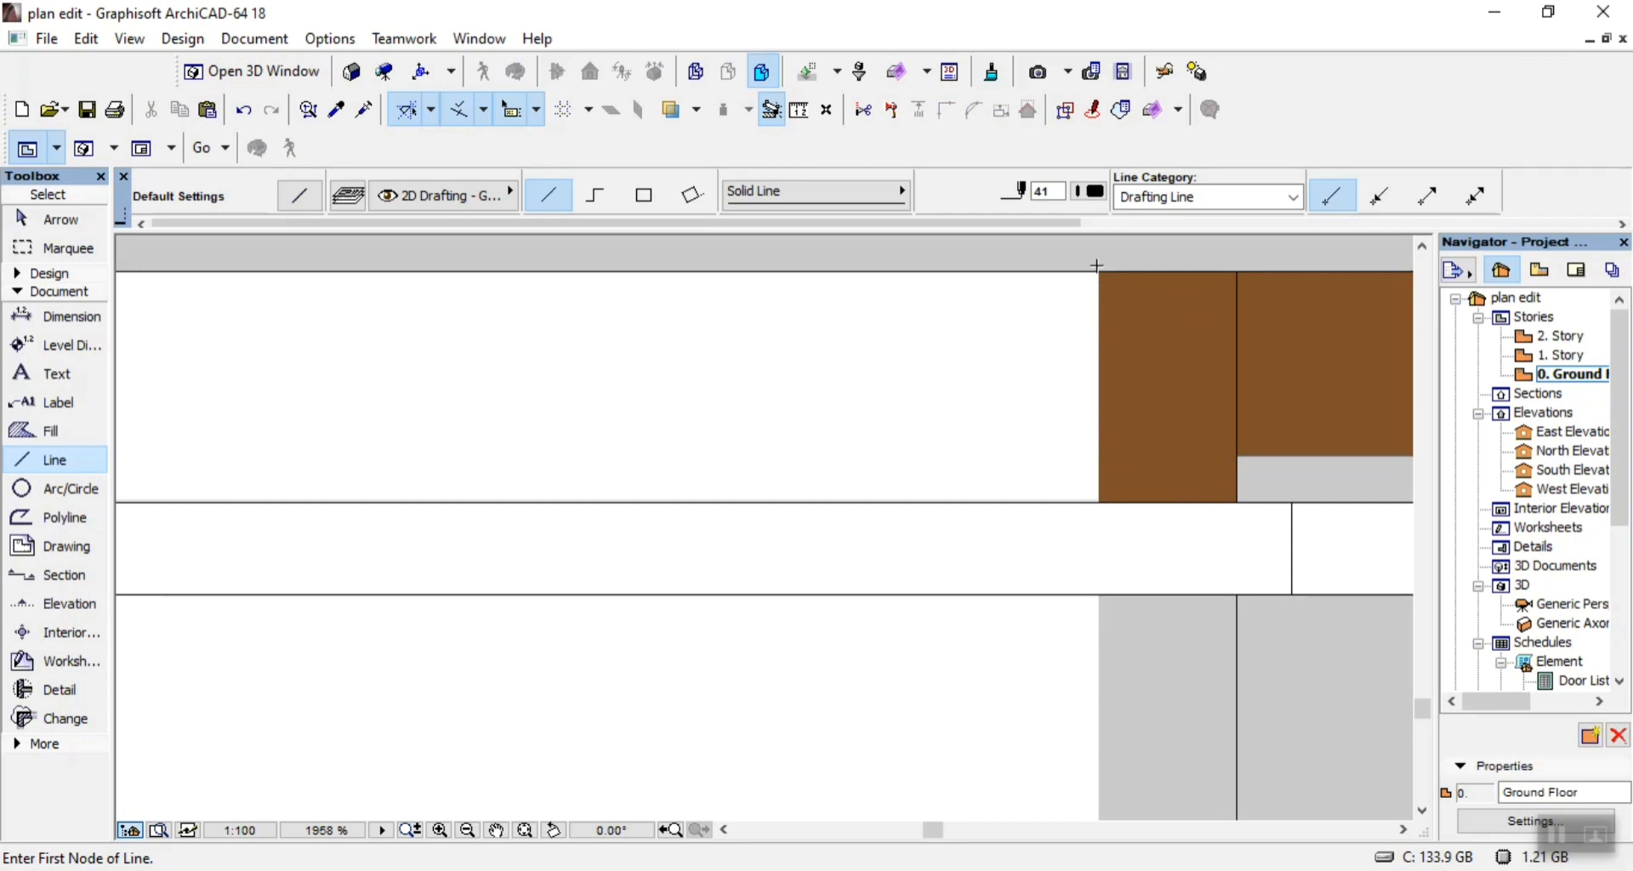
{"action": "left_click", "coordinate": [1098, 504]}
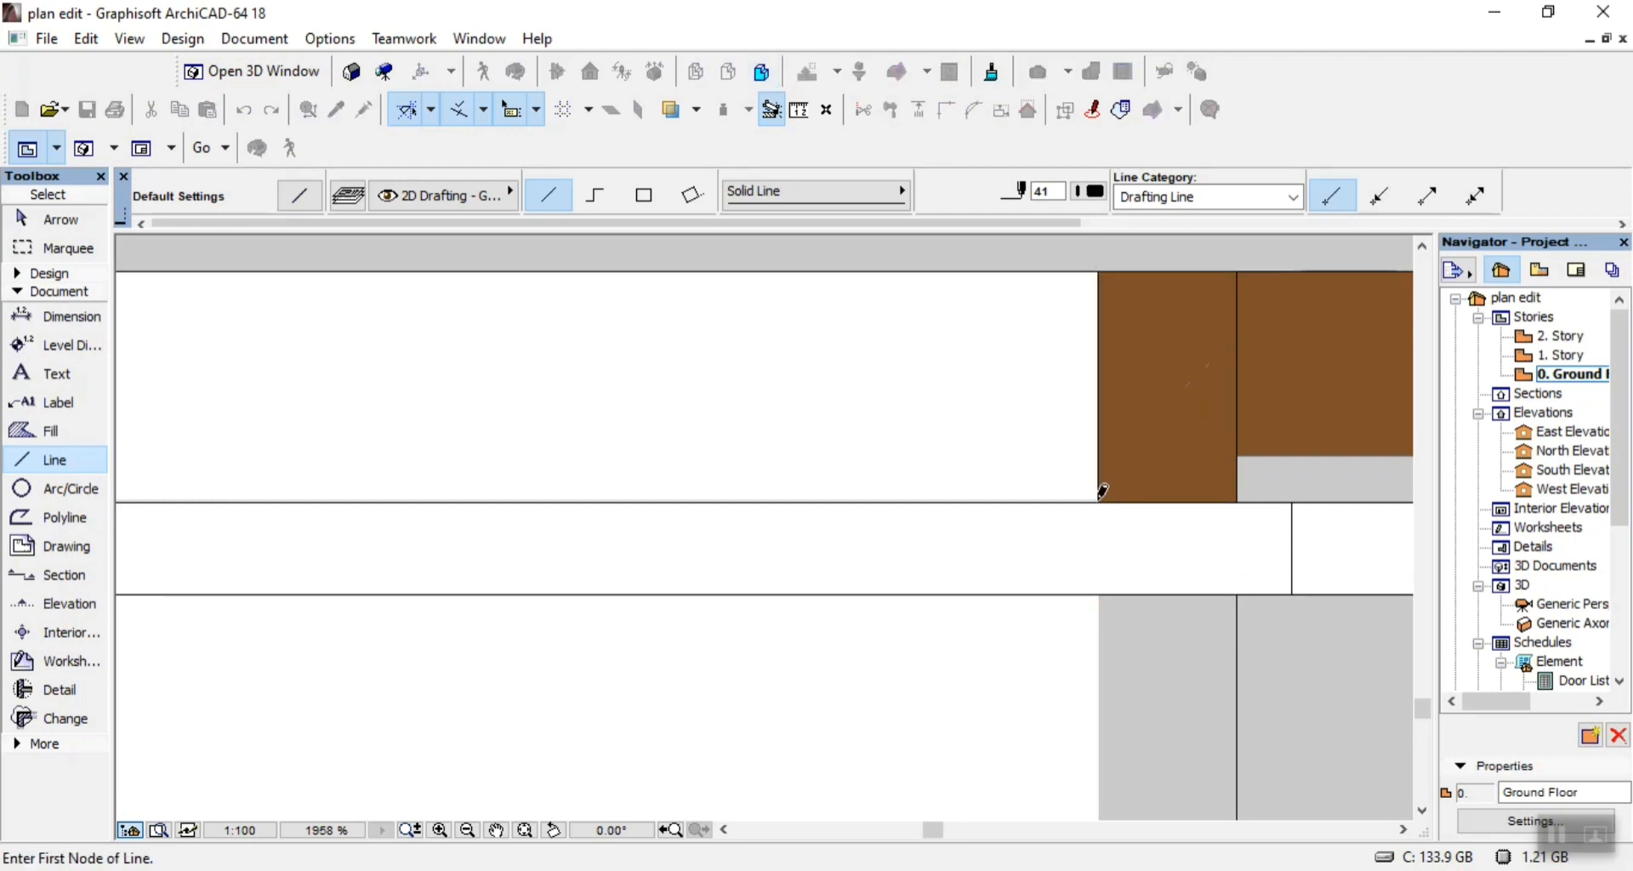
{"action": "scroll", "coordinate": [1091, 509], "scroll_direction": "down", "scroll_amount": 1}
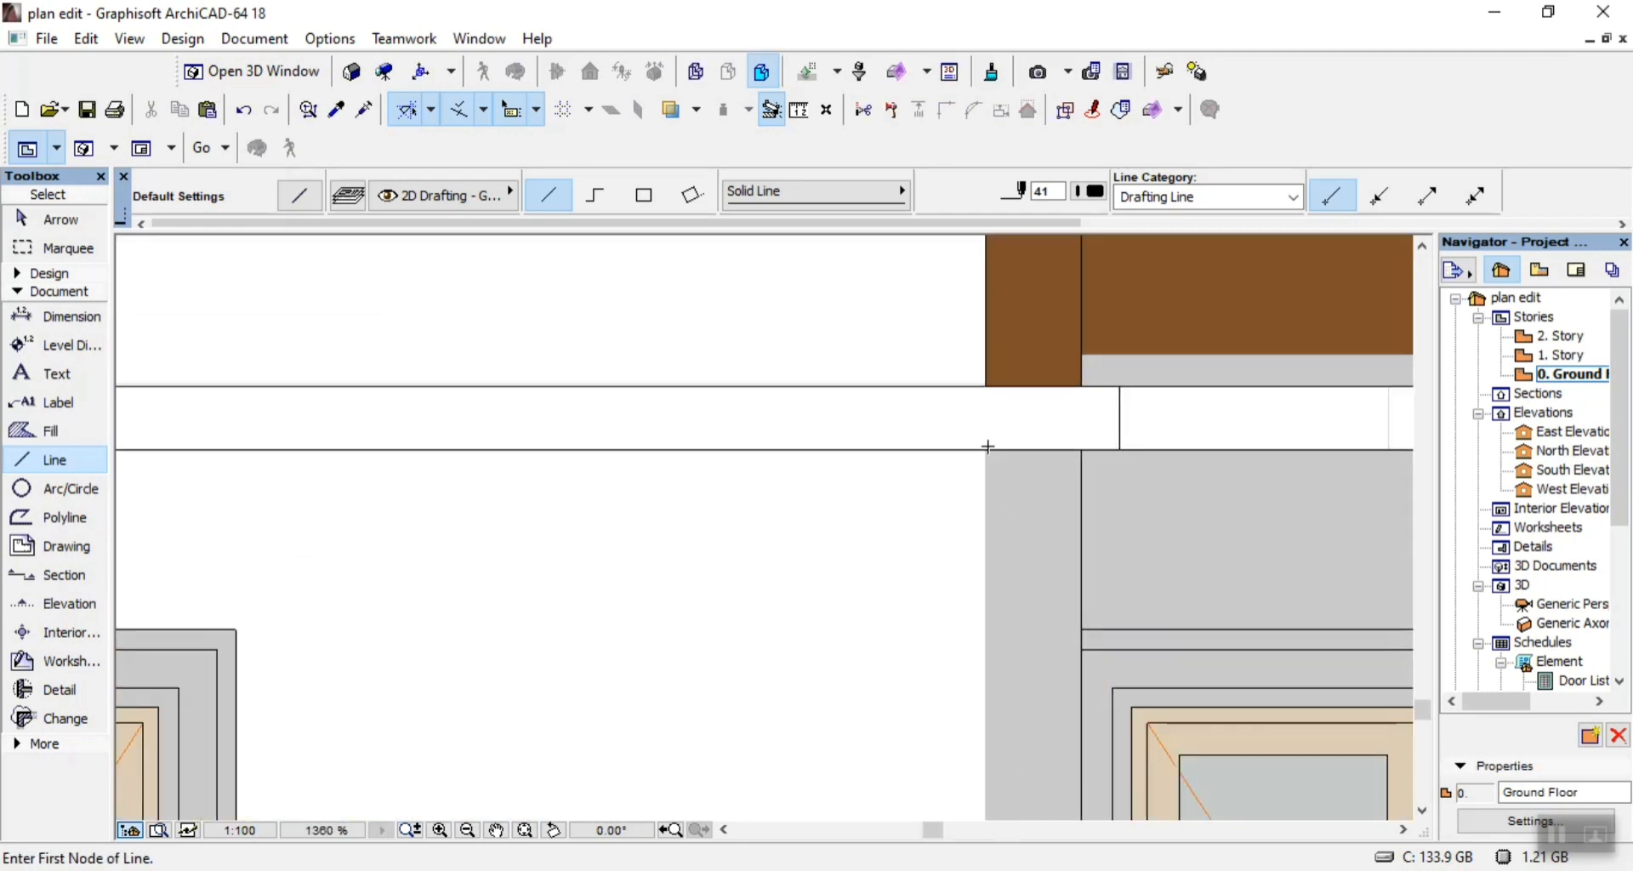
{"action": "left_click", "coordinate": [986, 448]}
{"action": "scroll", "coordinate": [992, 388], "scroll_direction": "down", "scroll_amount": 10}
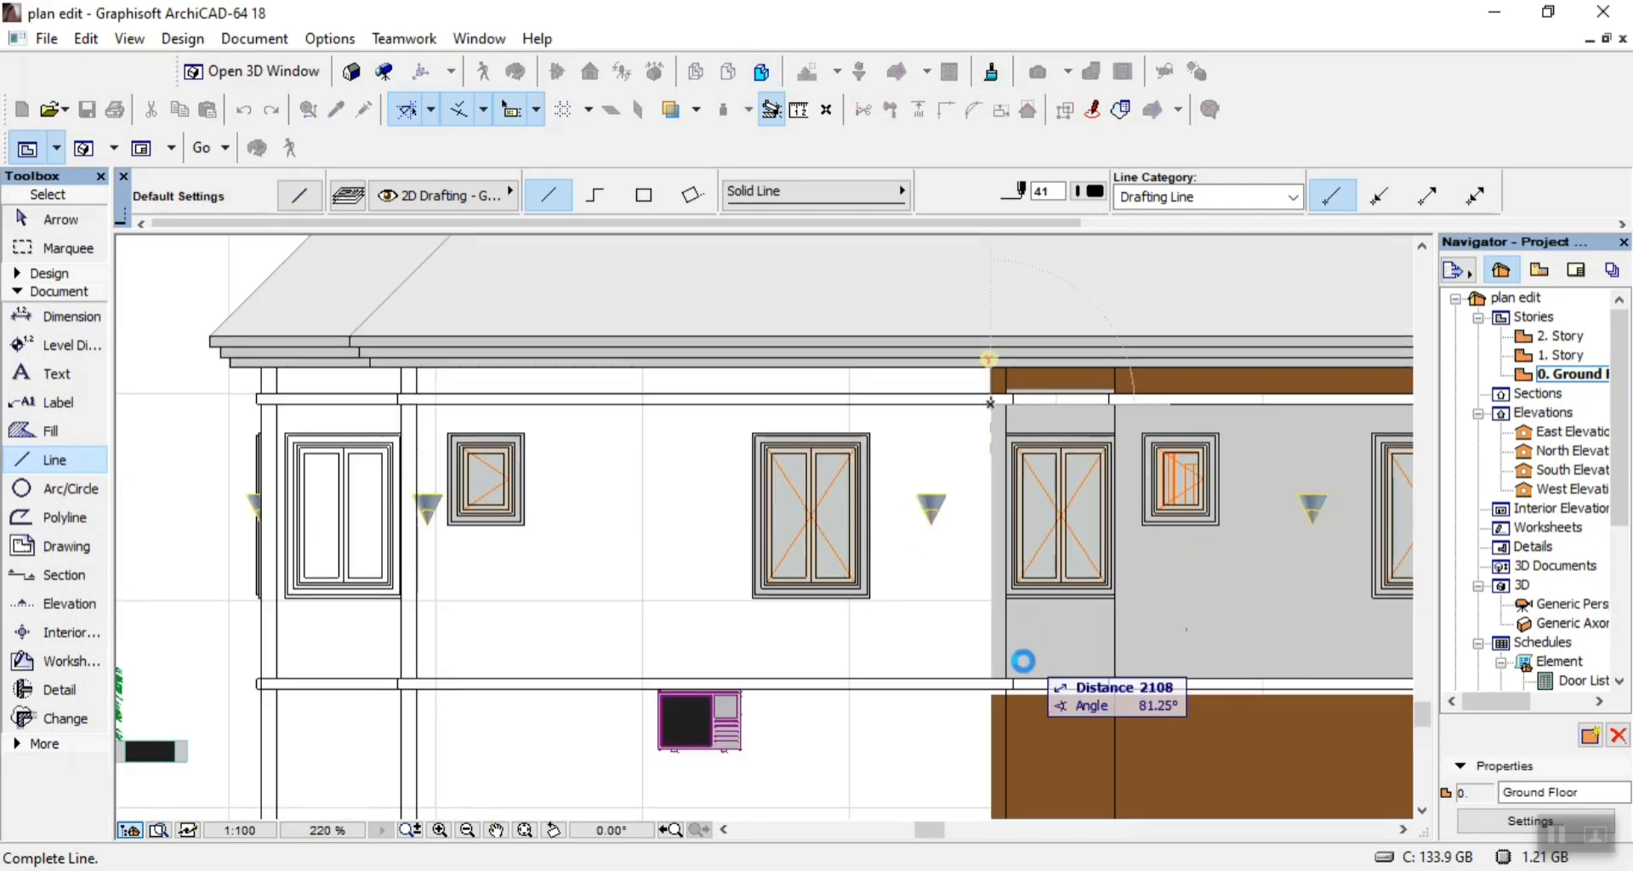
{"action": "scroll", "coordinate": [1012, 691], "scroll_direction": "up", "scroll_amount": 7}
{"action": "left_click", "coordinate": [931, 663]}
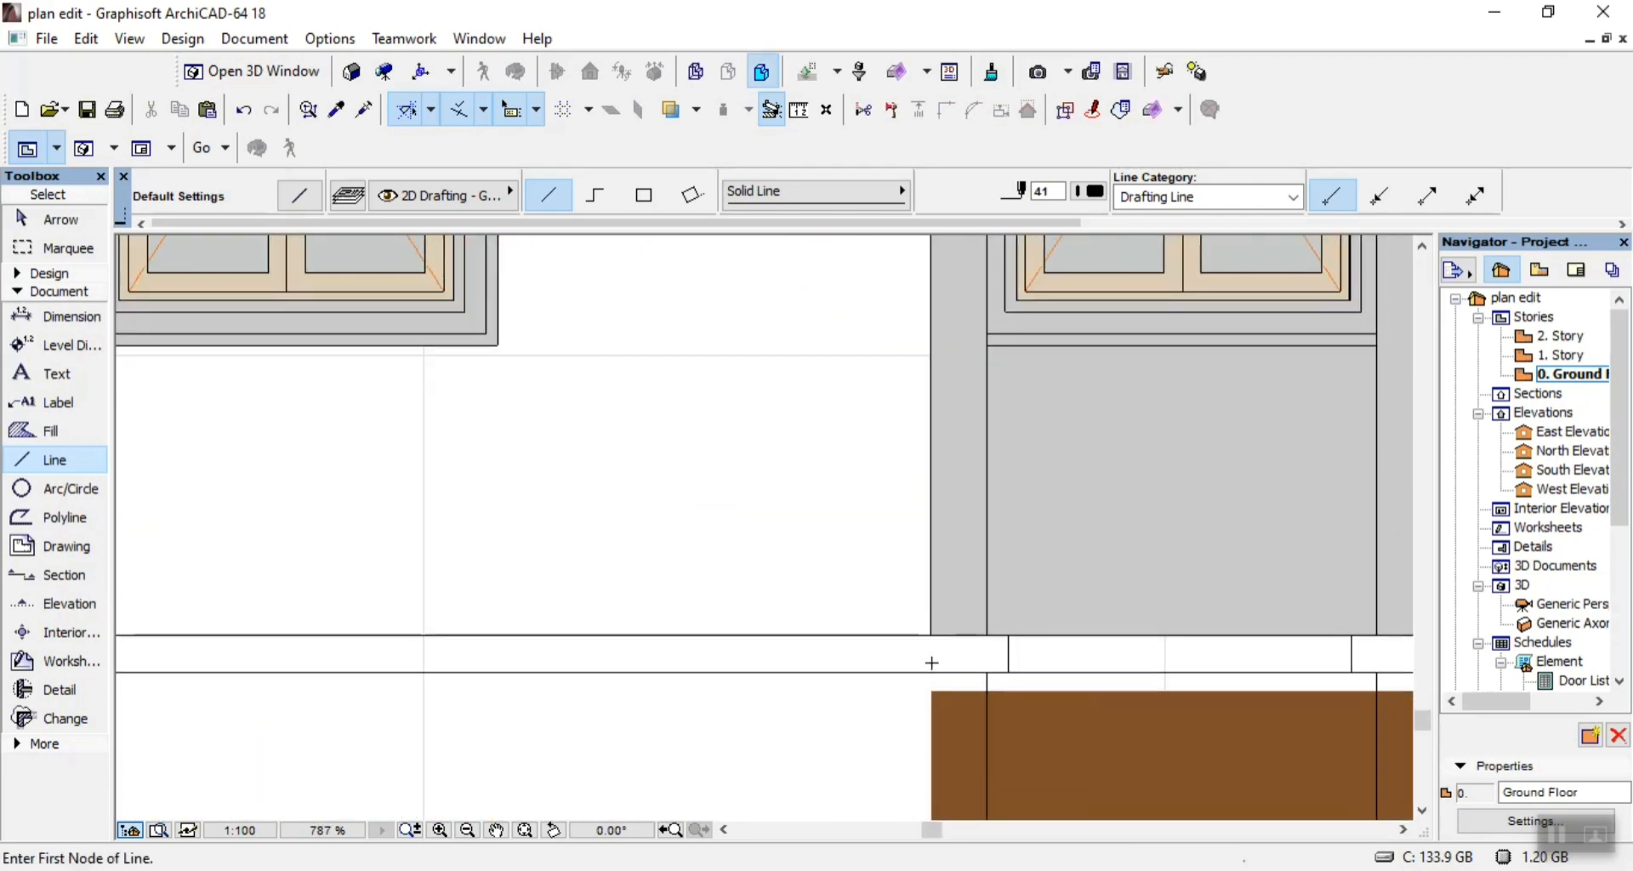
Draw a vertical line about 1250 long from the plinth band down the left edge of the middle bay's brown base.
{"action": "left_click", "coordinate": [931, 673]}
{"action": "scroll", "coordinate": [935, 612], "scroll_direction": "down", "scroll_amount": 5}
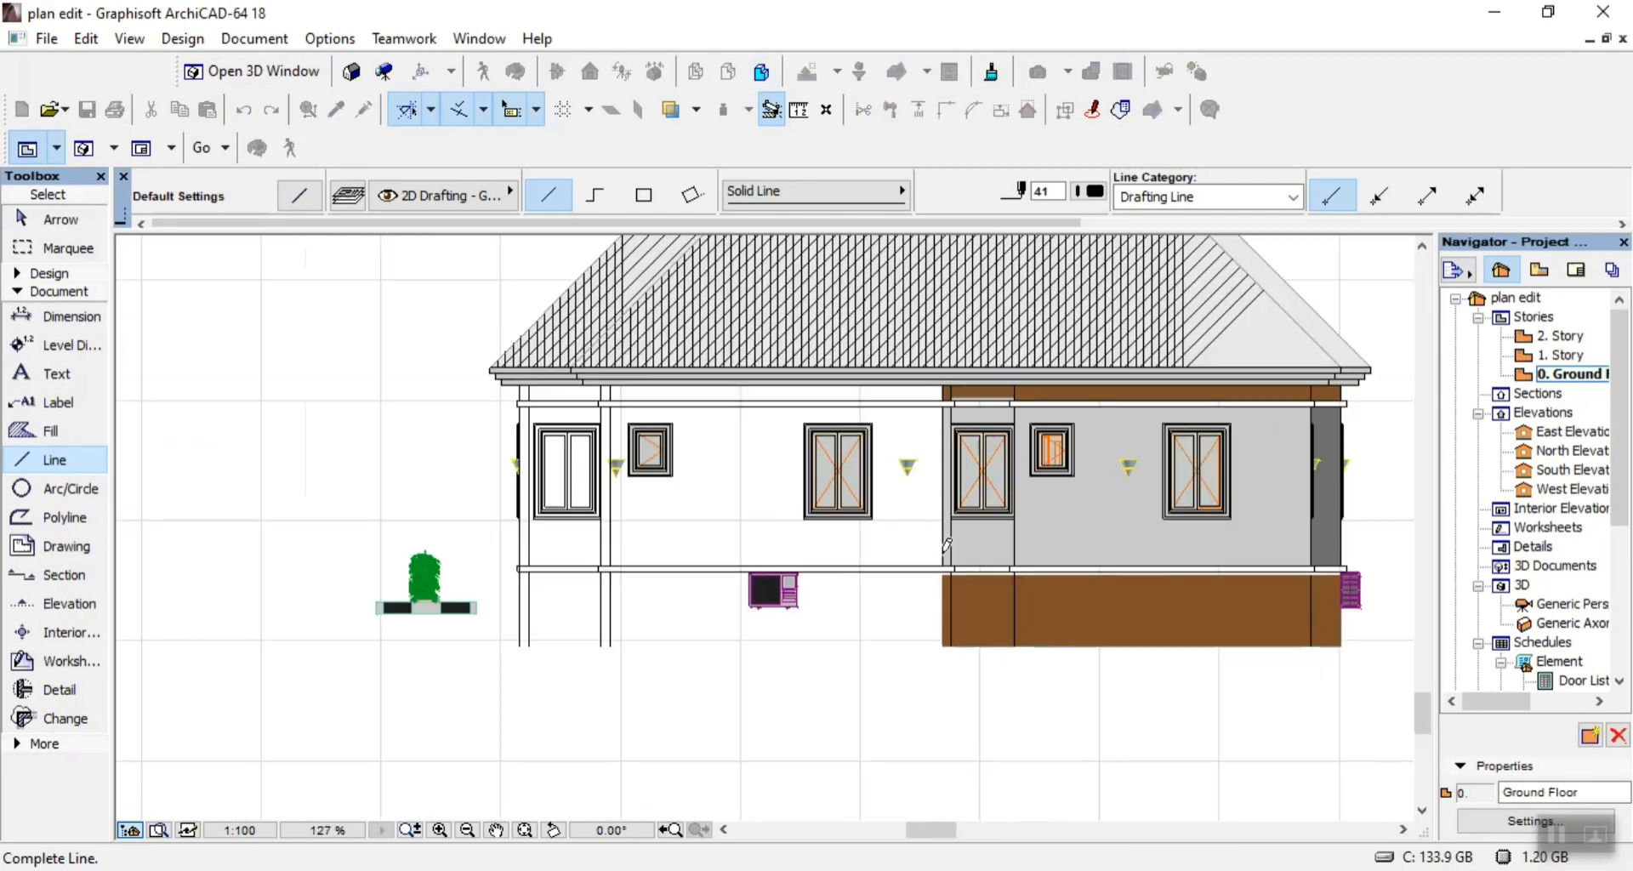
{"action": "scroll", "coordinate": [952, 708], "scroll_direction": "up", "scroll_amount": 4}
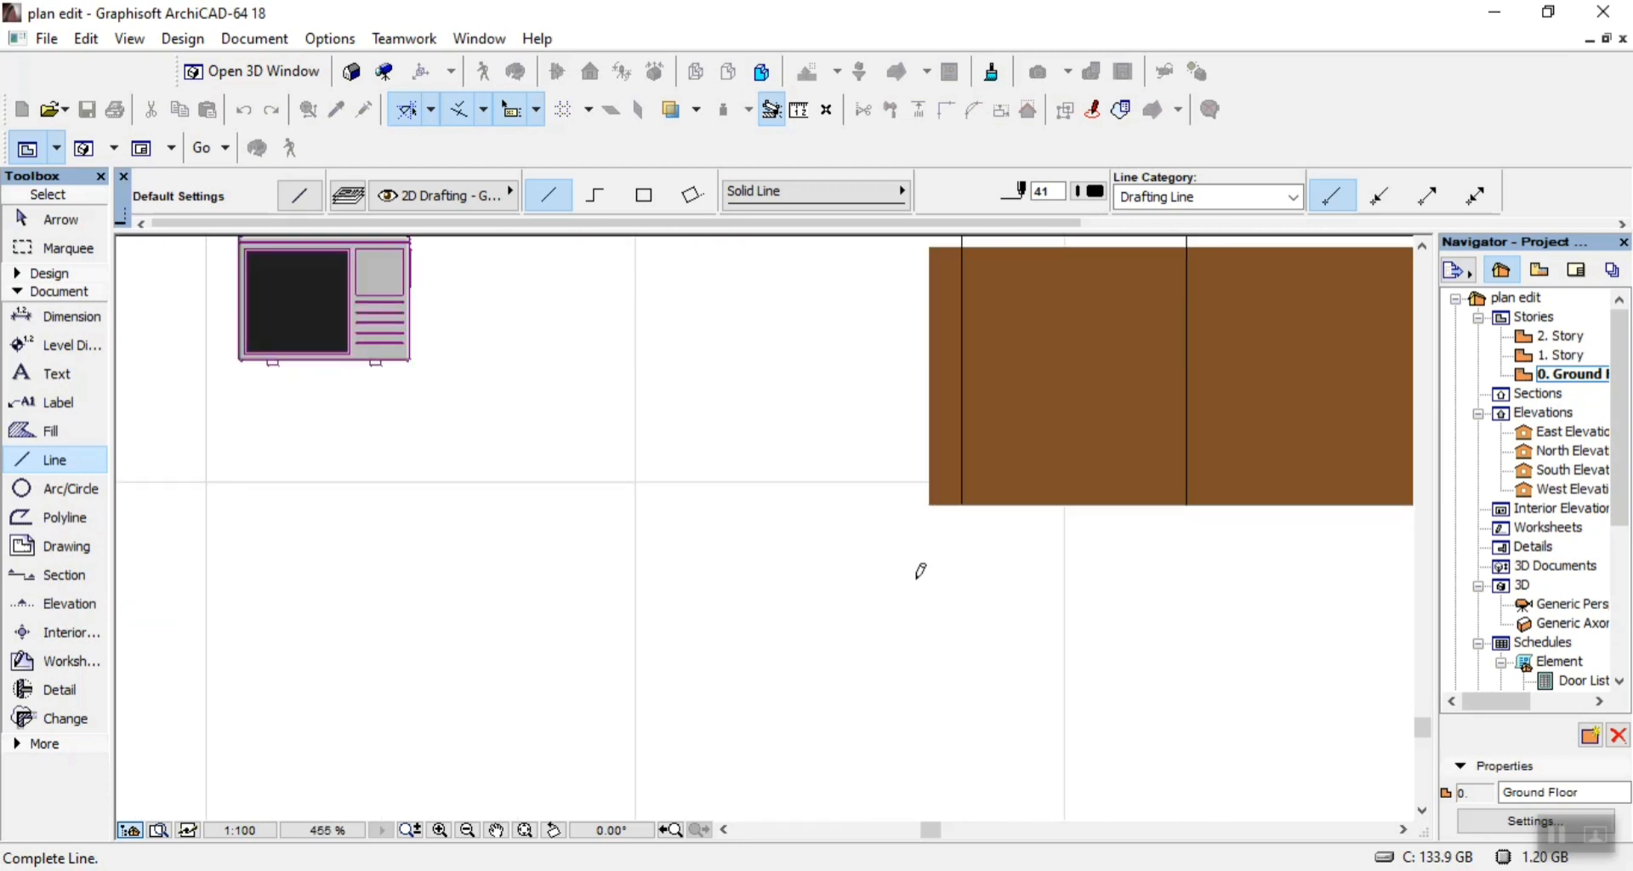
{"action": "left_click", "coordinate": [933, 500]}
{"action": "key", "text": "shift"}
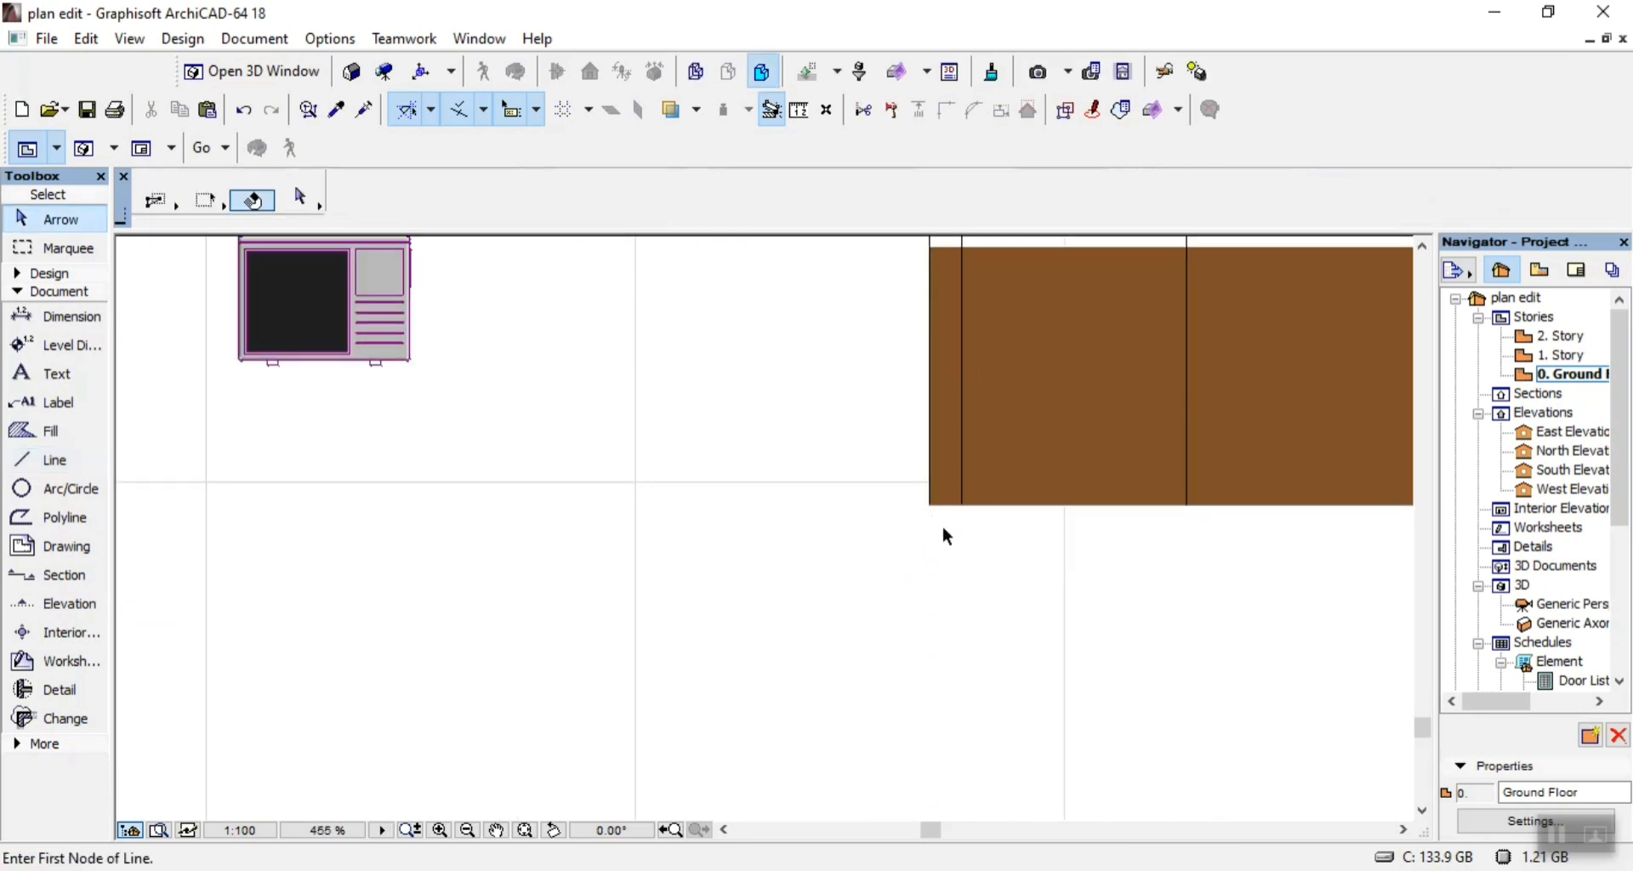
Delete the brown base fills of the middle bay and its narrow left strip.
{"action": "left_click", "coordinate": [952, 485]}
{"action": "key", "text": "Delete"}
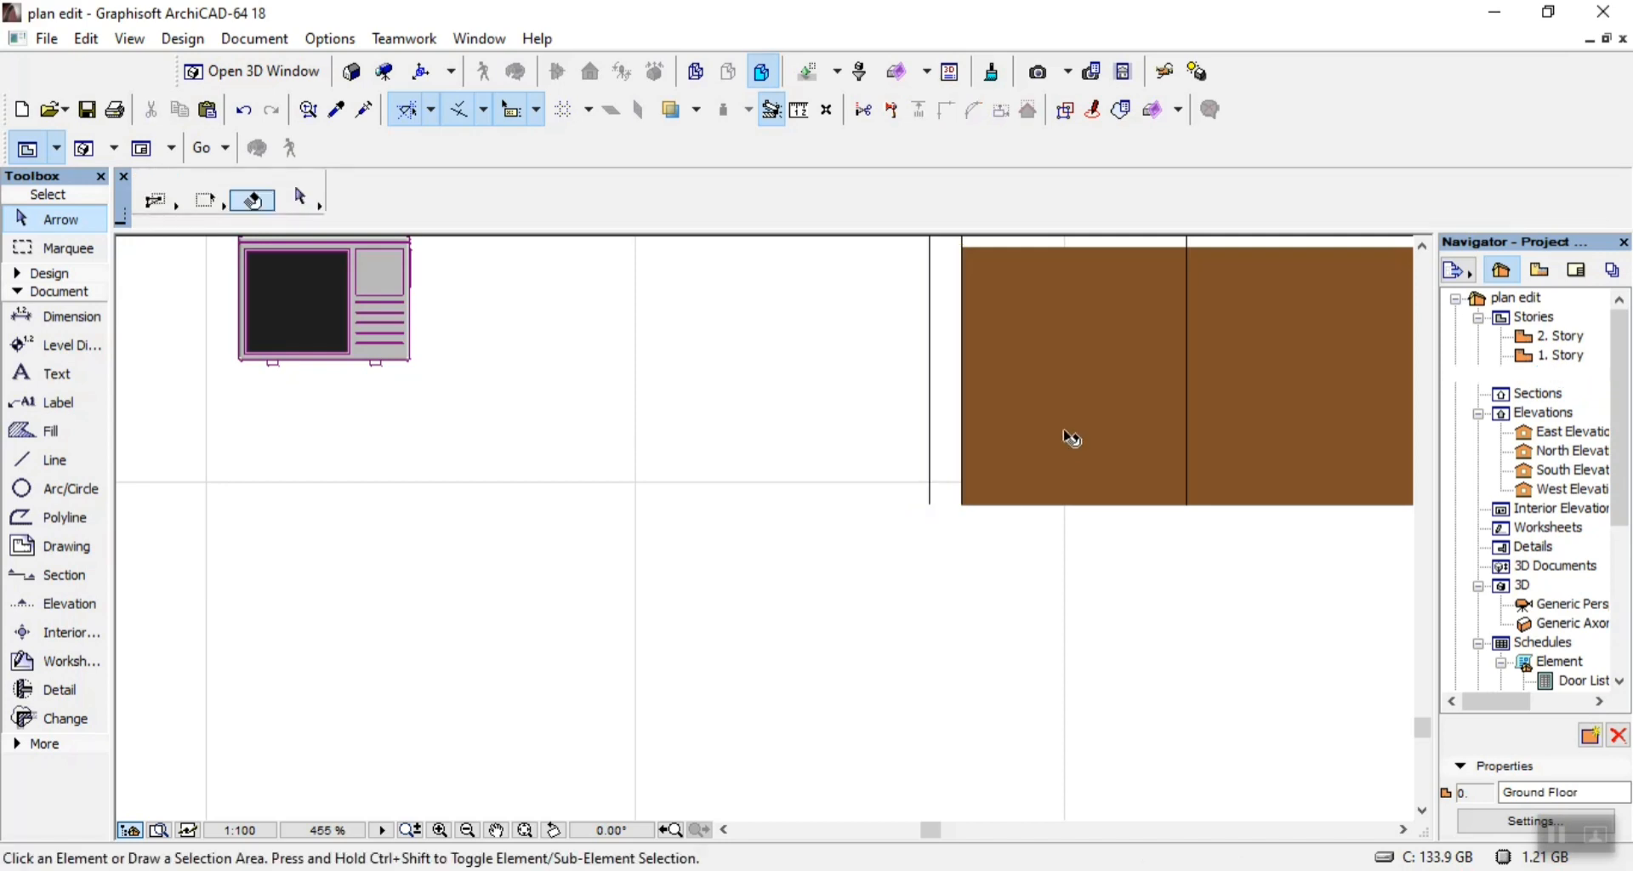
{"action": "left_click", "coordinate": [1067, 435]}
{"action": "key", "text": "Delete"}
{"action": "scroll", "coordinate": [897, 539], "scroll_direction": "down", "scroll_amount": 6}
{"action": "scroll", "coordinate": [954, 401], "scroll_direction": "up", "scroll_amount": 2}
{"action": "scroll", "coordinate": [956, 396], "scroll_direction": "up", "scroll_amount": 4}
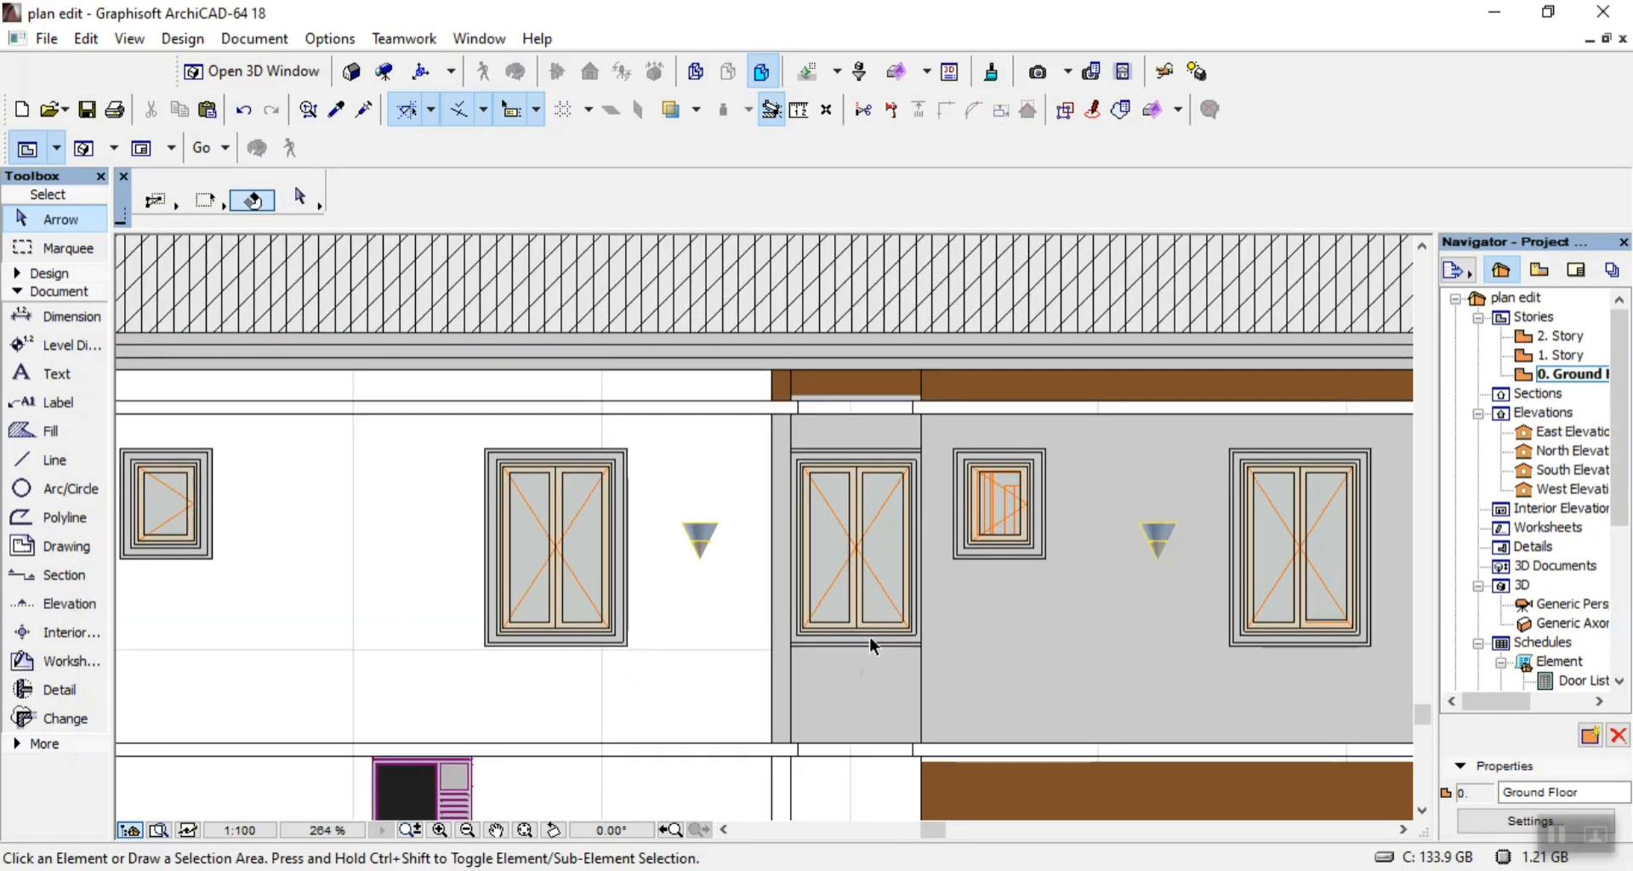
Delete the middle bay's grey wall fill around its double window and the grey fill of its narrow left strip.
{"action": "left_click", "coordinate": [863, 708]}
{"action": "key", "text": "Delete"}
{"action": "scroll", "coordinate": [789, 666], "scroll_direction": "up", "scroll_amount": 5}
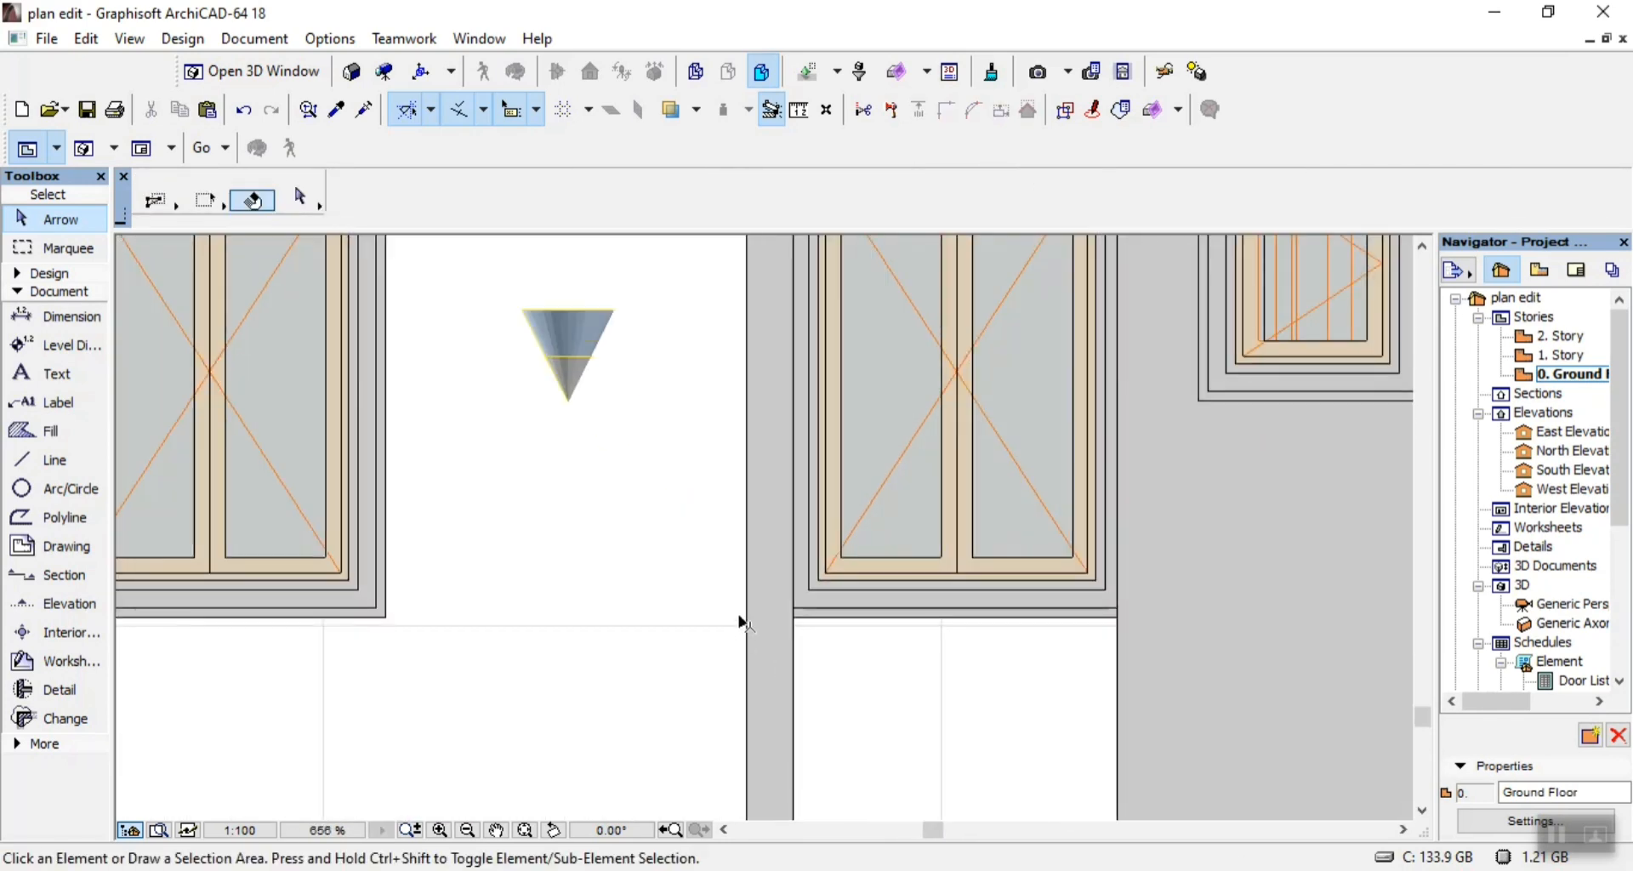
{"action": "left_click", "coordinate": [773, 585]}
{"action": "key", "text": "Delete"}
Delete the coloured fills and orange lines of the middle bay's double window, and the grey wall fill to the right of the bay.
{"action": "left_click", "coordinate": [875, 520]}
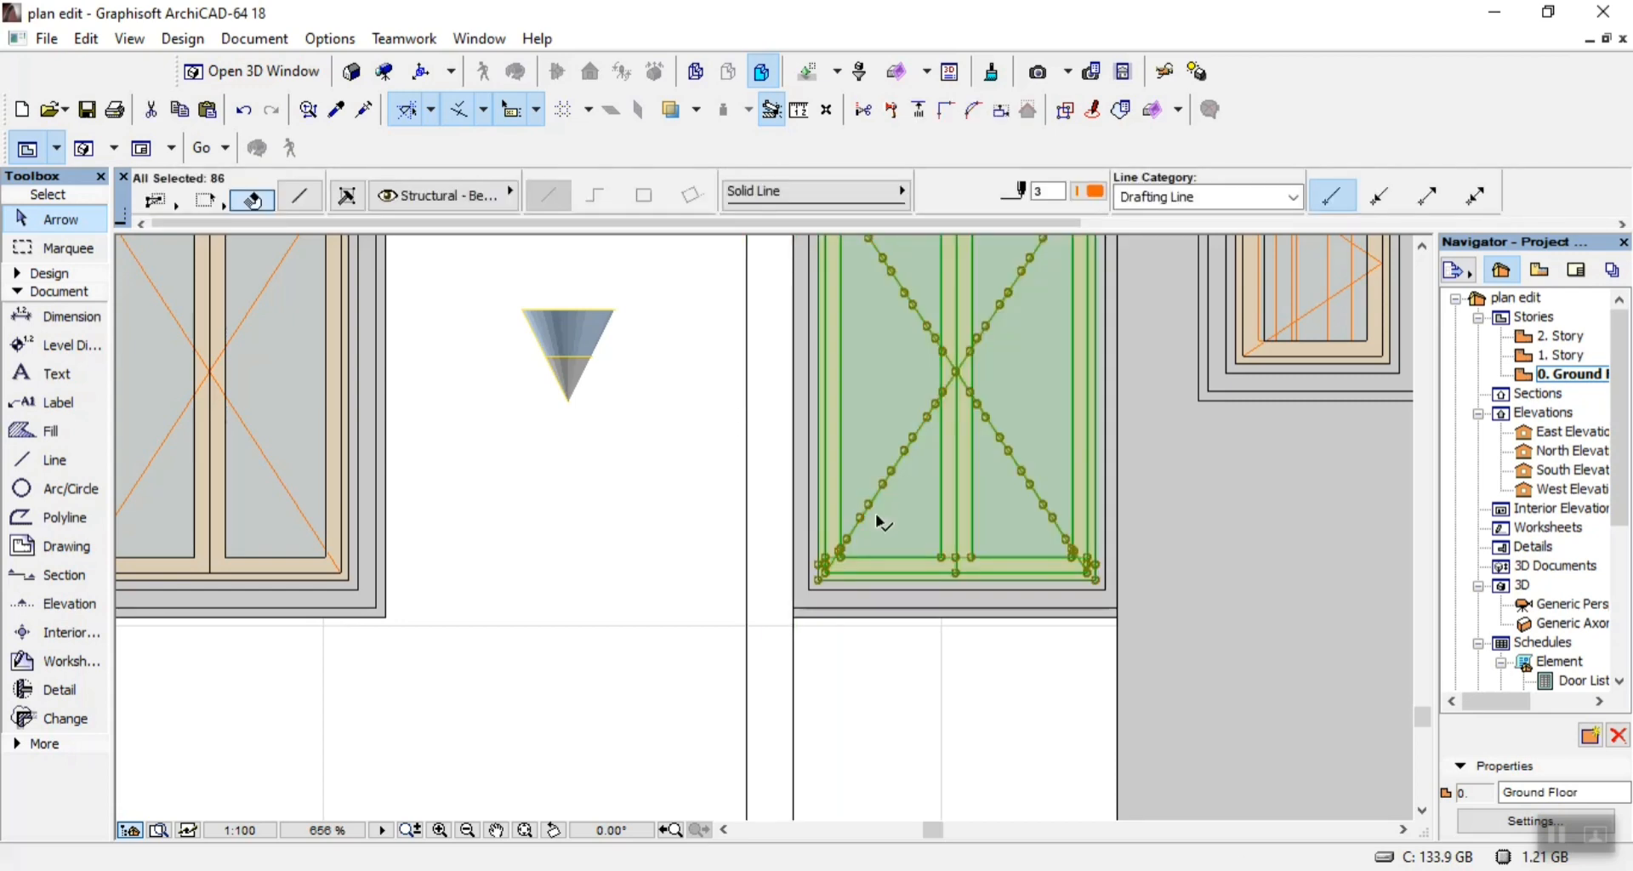
{"action": "key", "text": "Delete"}
{"action": "left_click", "coordinate": [895, 607]}
{"action": "key", "text": "Delete"}
{"action": "scroll", "coordinate": [650, 583], "scroll_direction": "down", "scroll_amount": 5}
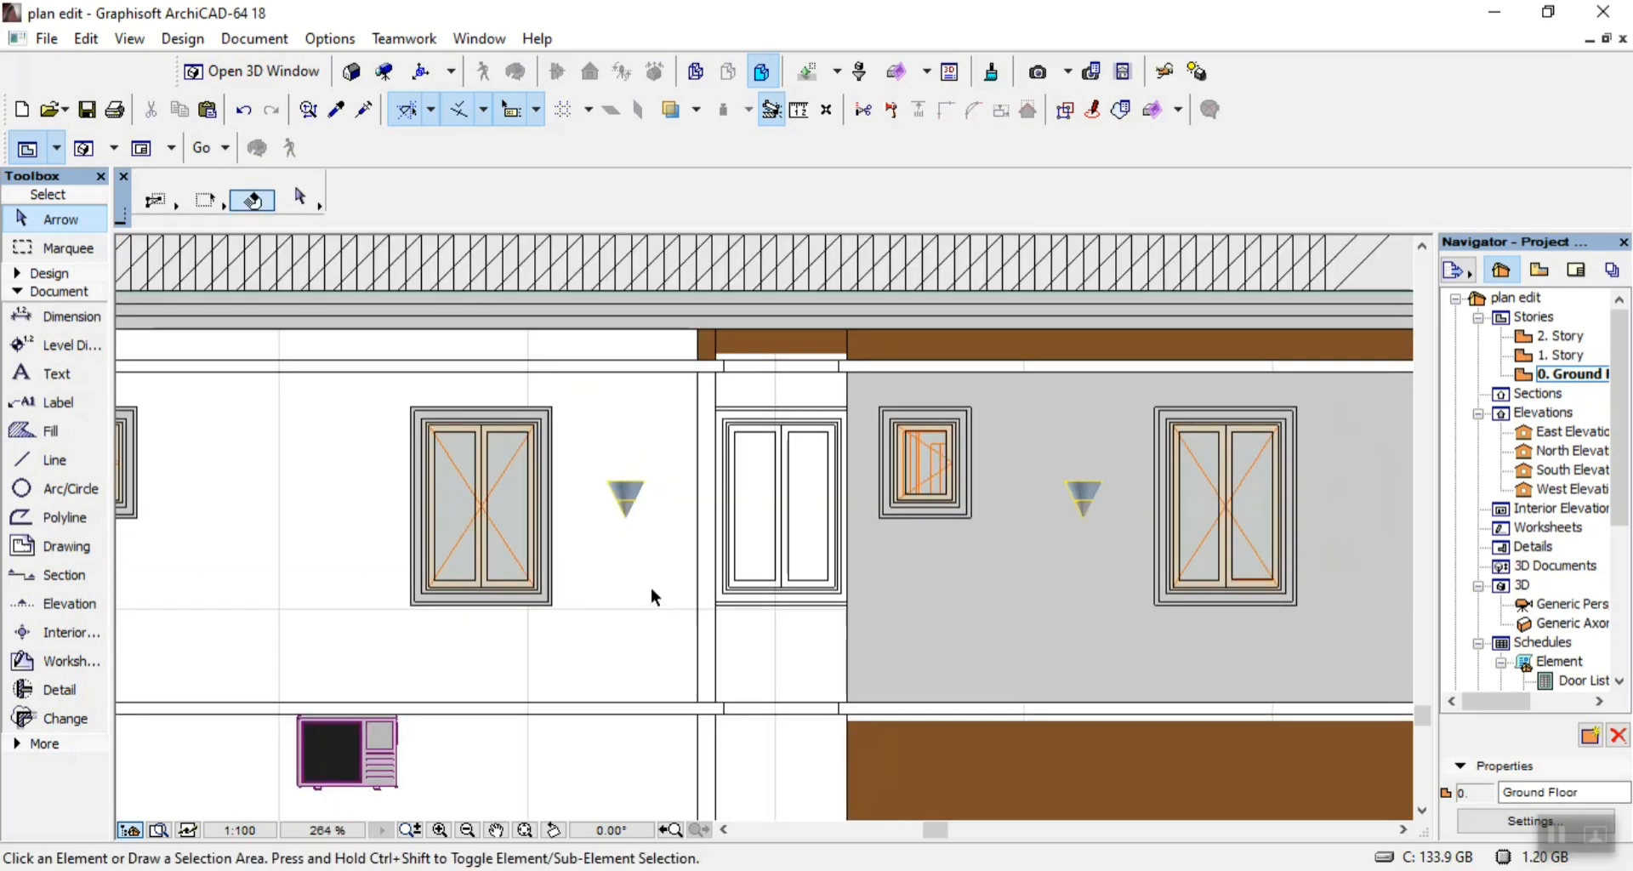
{"action": "left_click", "coordinate": [948, 583]}
{"action": "key", "text": "Delete"}
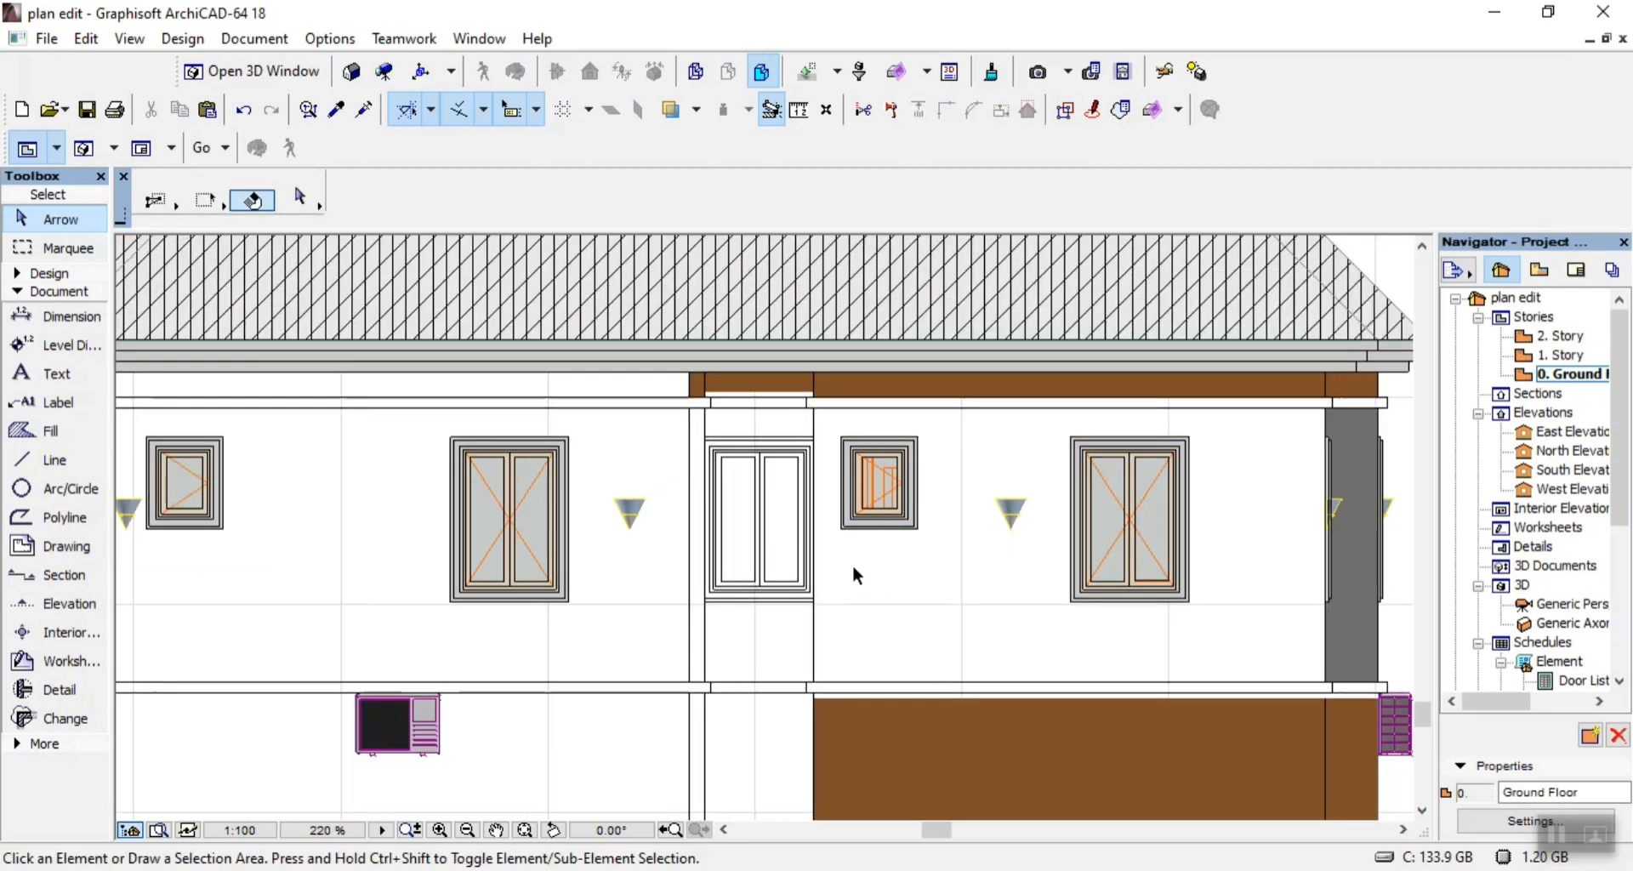
Delete the brown beam fills above the middle bay, over its narrow left strip and along the wall to its right.
{"action": "scroll", "coordinate": [791, 383], "scroll_direction": "up", "scroll_amount": 5}
{"action": "left_click", "coordinate": [772, 400]}
{"action": "key", "text": "Delete"}
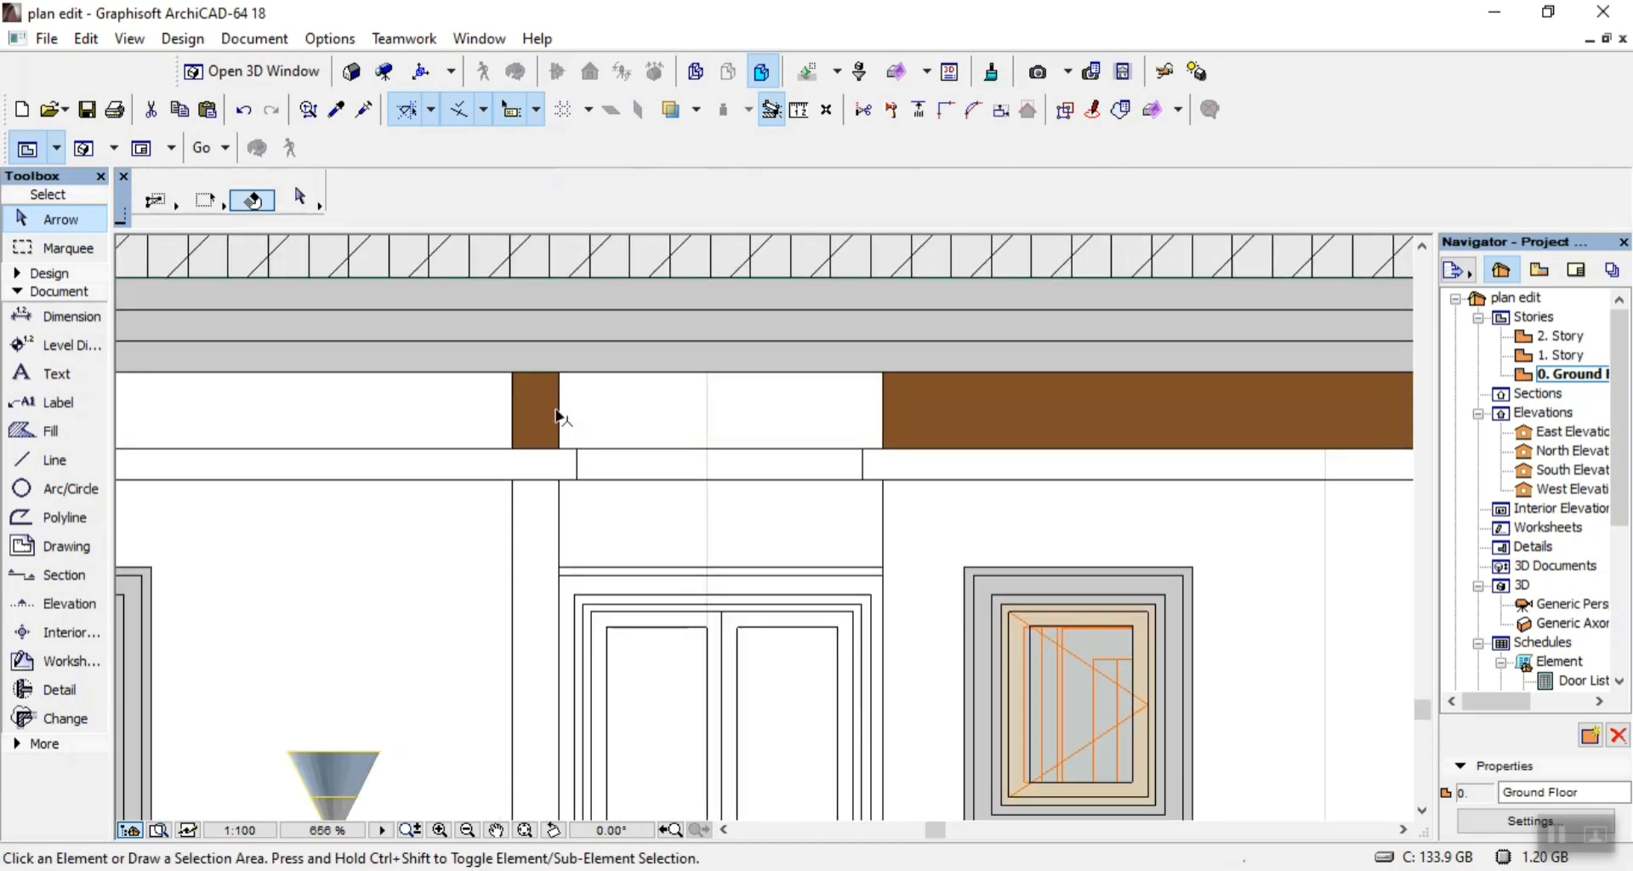
{"action": "left_click", "coordinate": [549, 409]}
{"action": "key", "text": "Delete"}
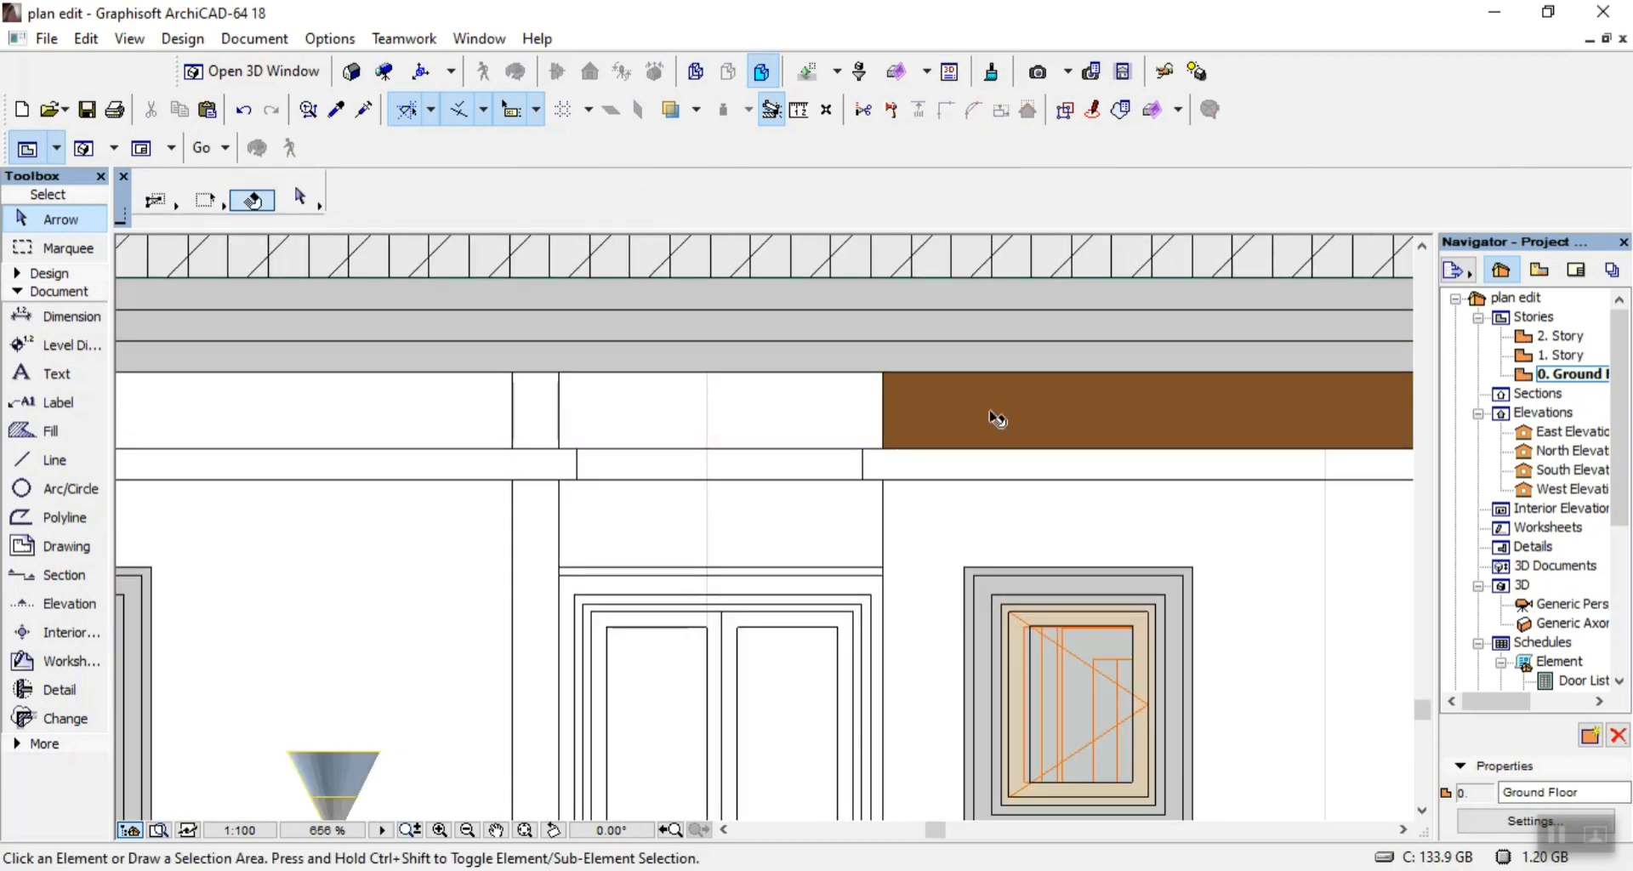
{"action": "left_click", "coordinate": [991, 426]}
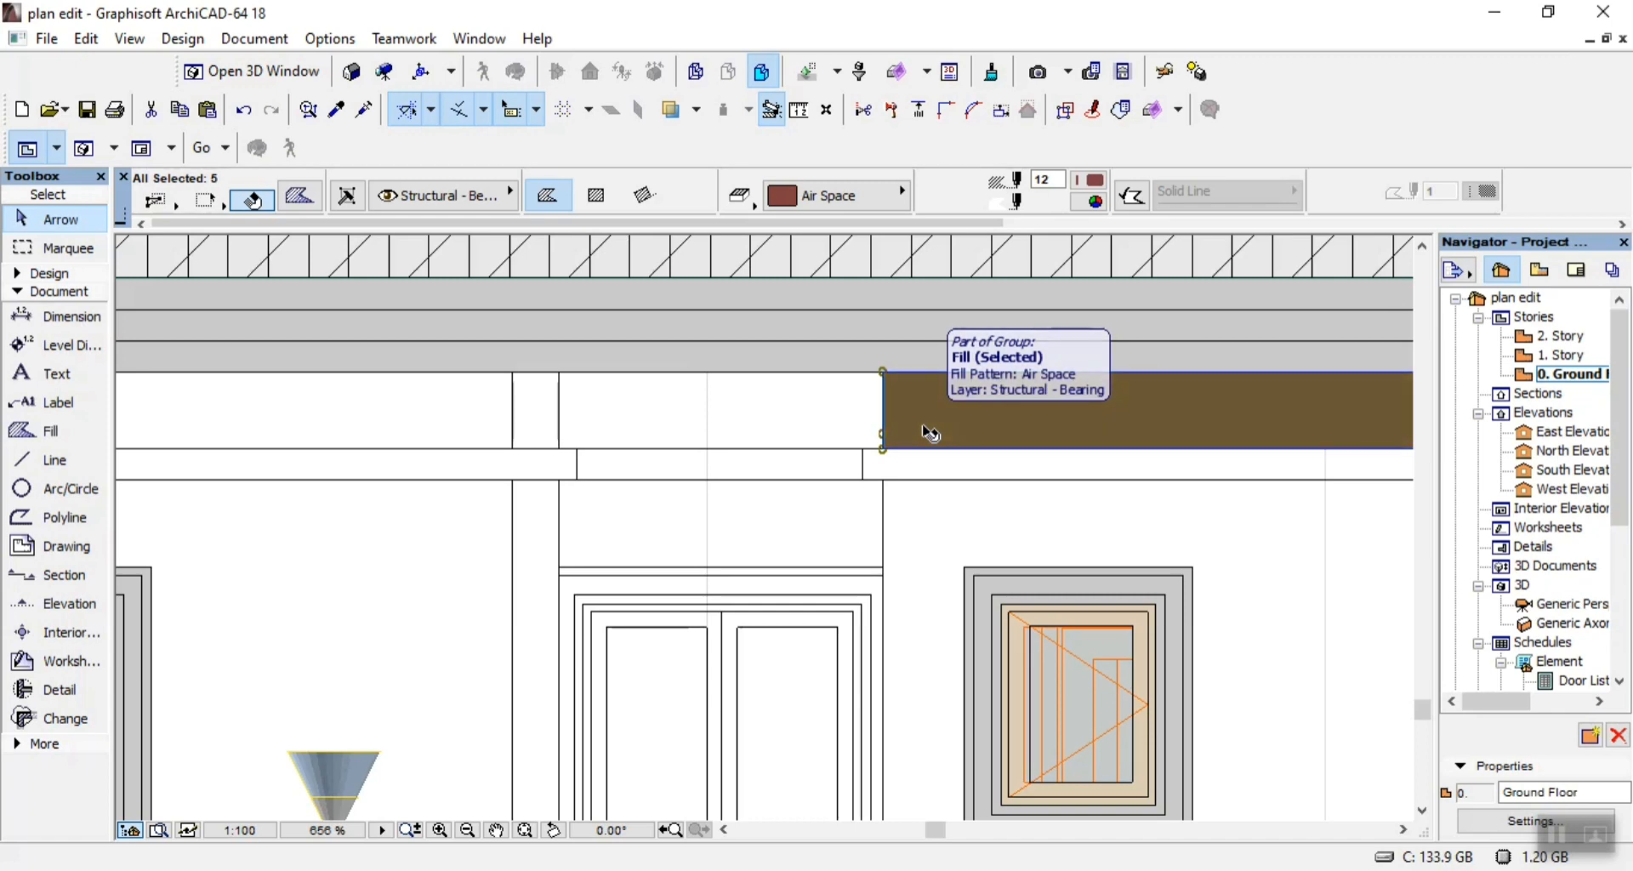
{"action": "key", "text": "Delete"}
{"action": "scroll", "coordinate": [624, 340], "scroll_direction": "down", "scroll_amount": 5}
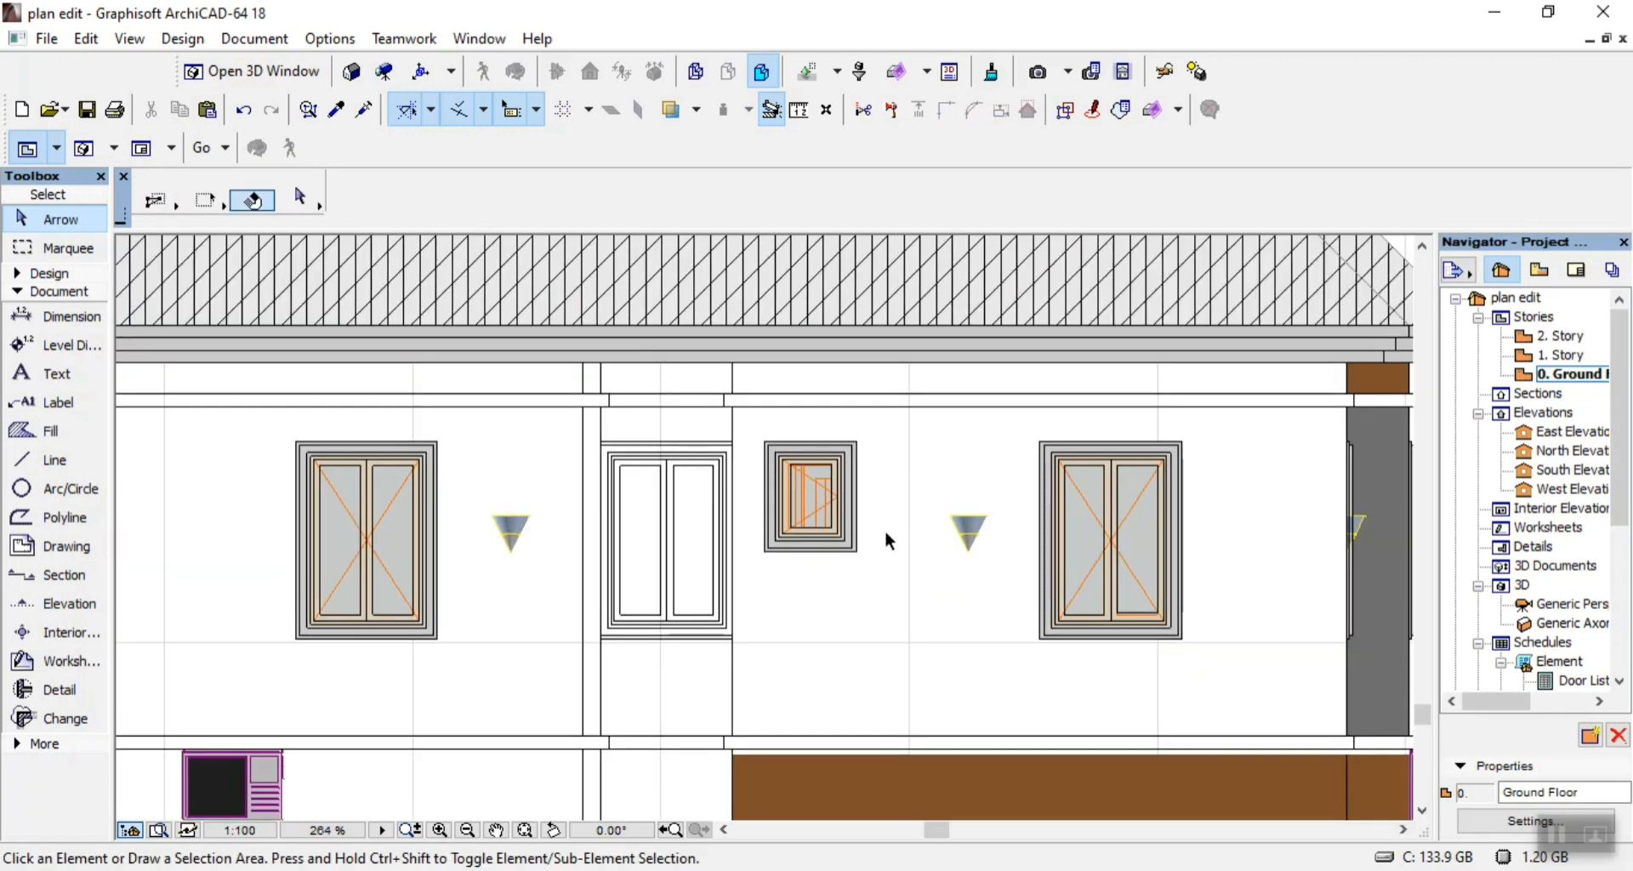
Delete the brown base fill of the wall section to the right of the middle bay.
{"action": "scroll", "coordinate": [714, 664], "scroll_direction": "down", "scroll_amount": 5}
{"action": "scroll", "coordinate": [850, 701], "scroll_direction": "up", "scroll_amount": 6}
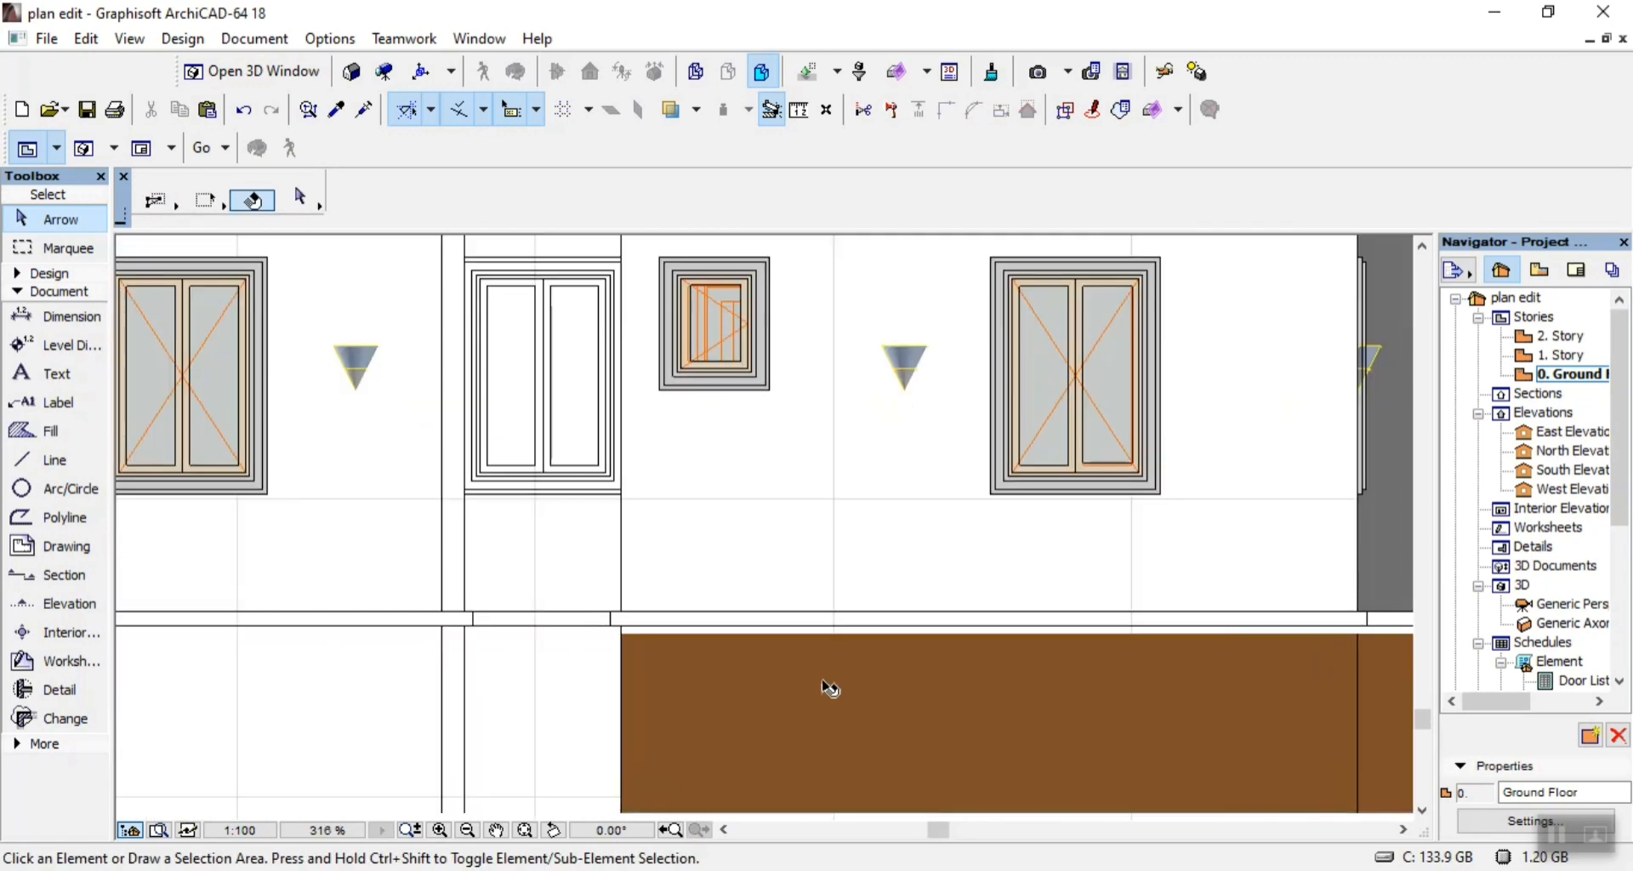
{"action": "left_click", "coordinate": [824, 727]}
{"action": "key", "text": "Delete"}
{"action": "scroll", "coordinate": [803, 692], "scroll_direction": "down", "scroll_amount": 5}
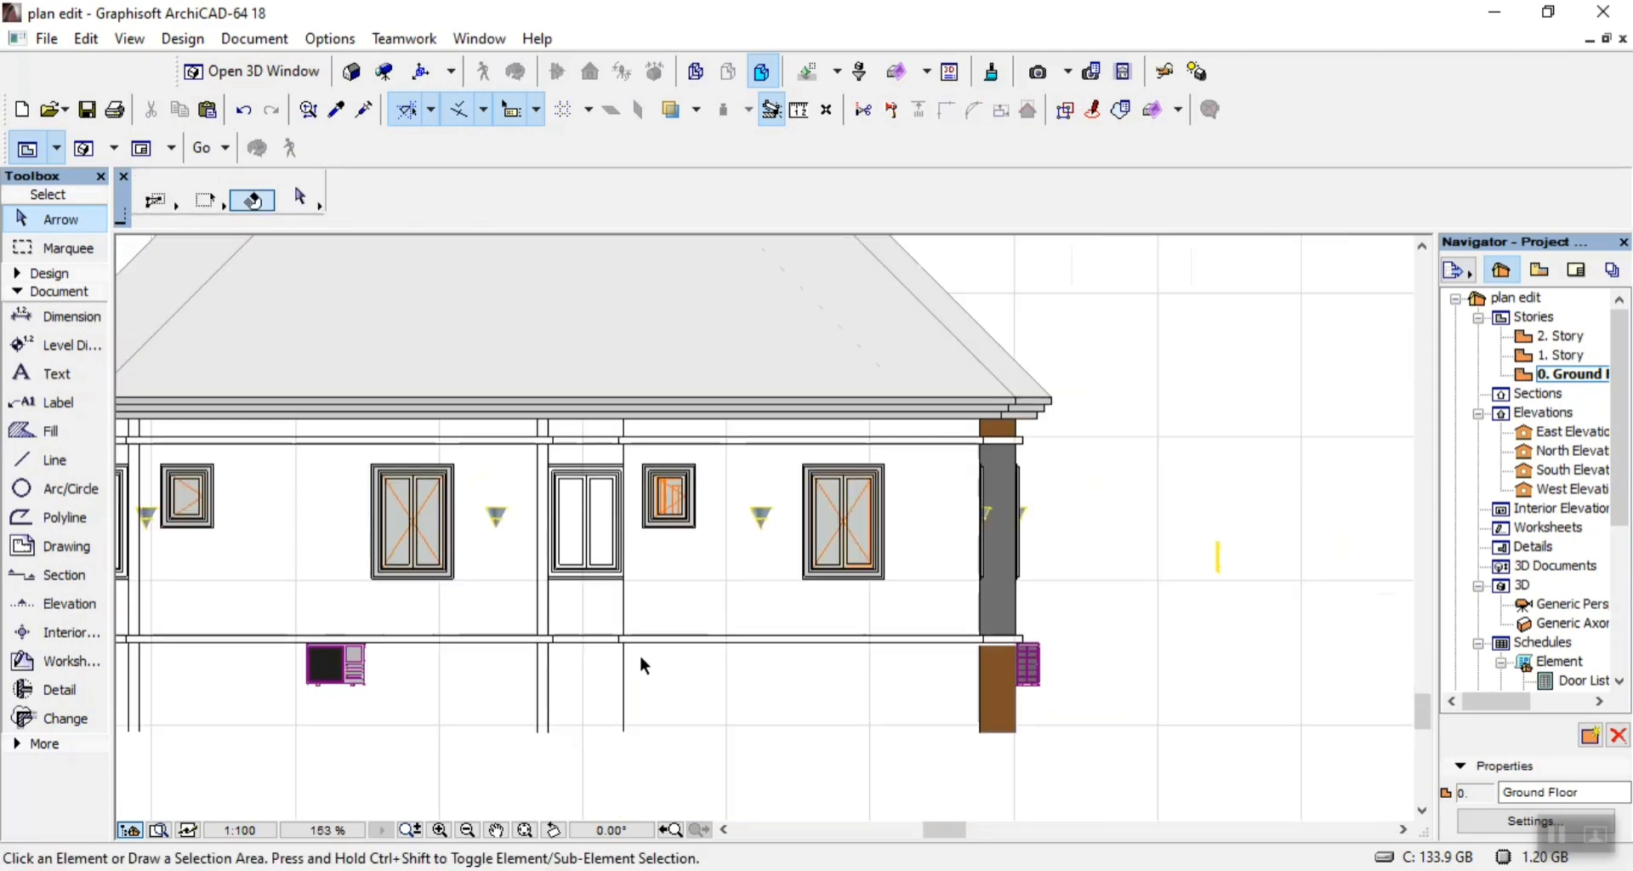
Delete the coloured fills, grey frame fills and orange lines of the small window to the right of the middle bay.
{"action": "scroll", "coordinate": [755, 456], "scroll_direction": "up", "scroll_amount": 10}
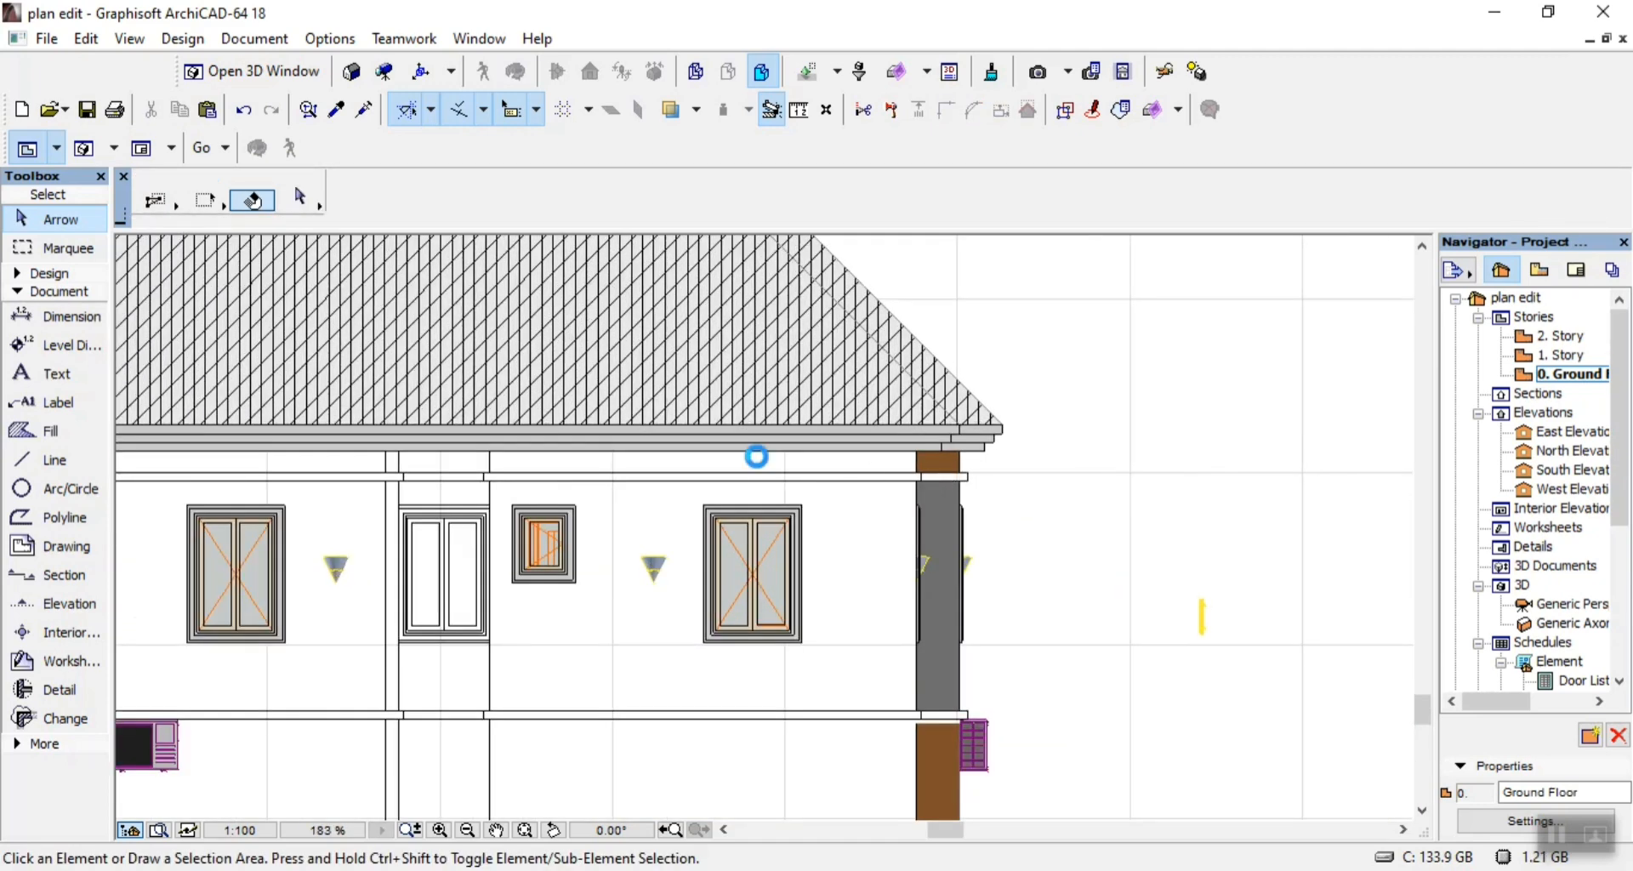
{"action": "left_click", "coordinate": [627, 517]}
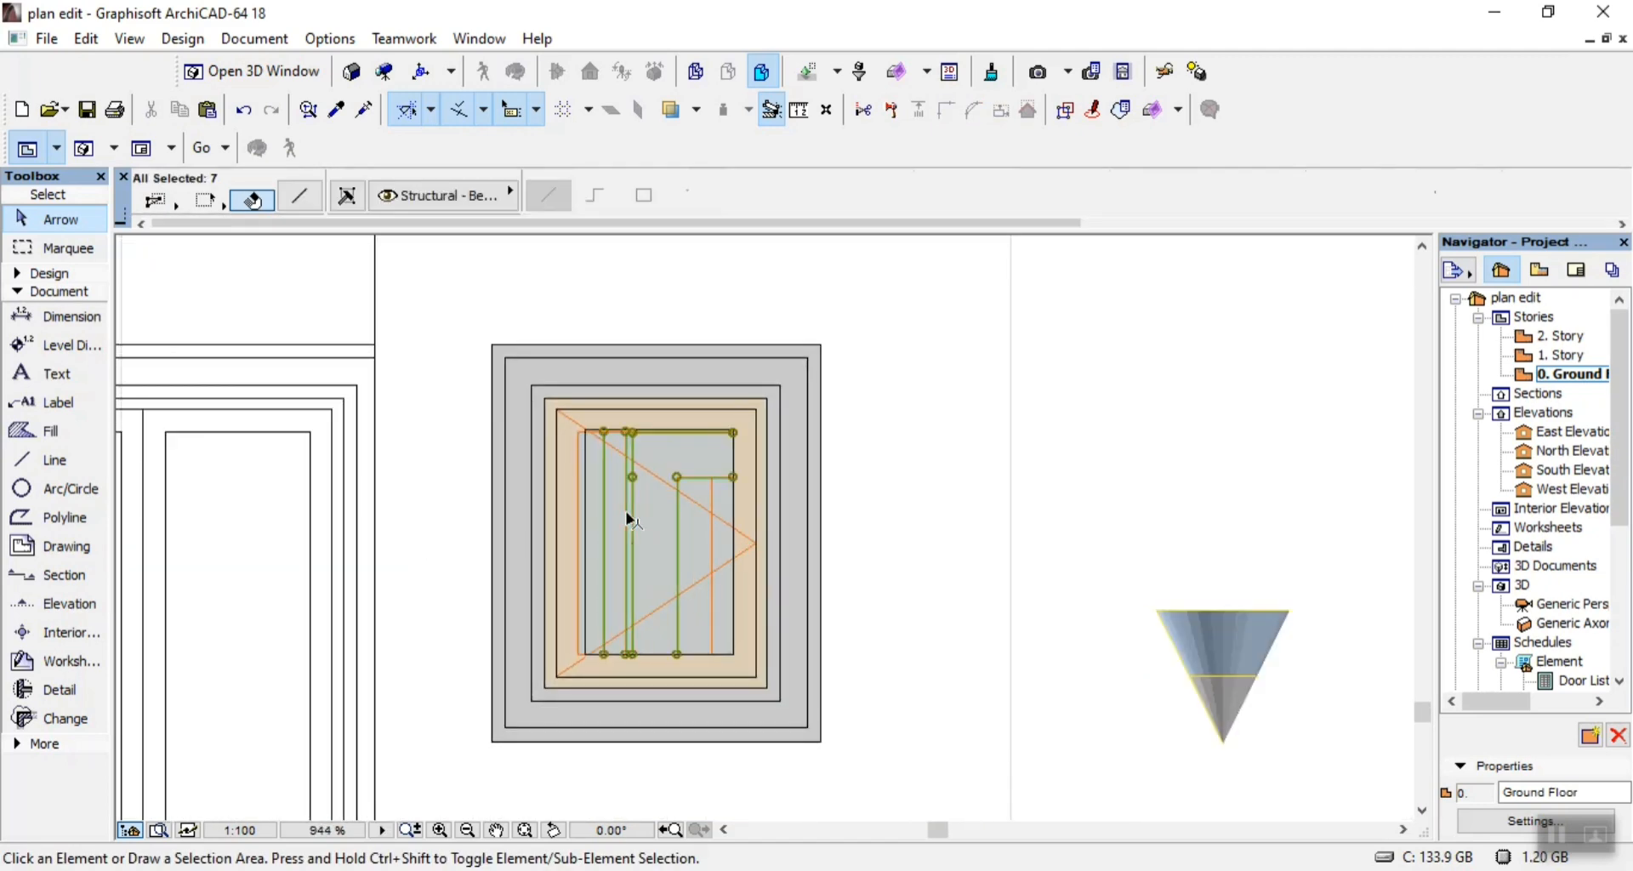
{"action": "key", "text": "Delete"}
{"action": "left_click", "coordinate": [643, 536]}
{"action": "key", "text": "Escape"}
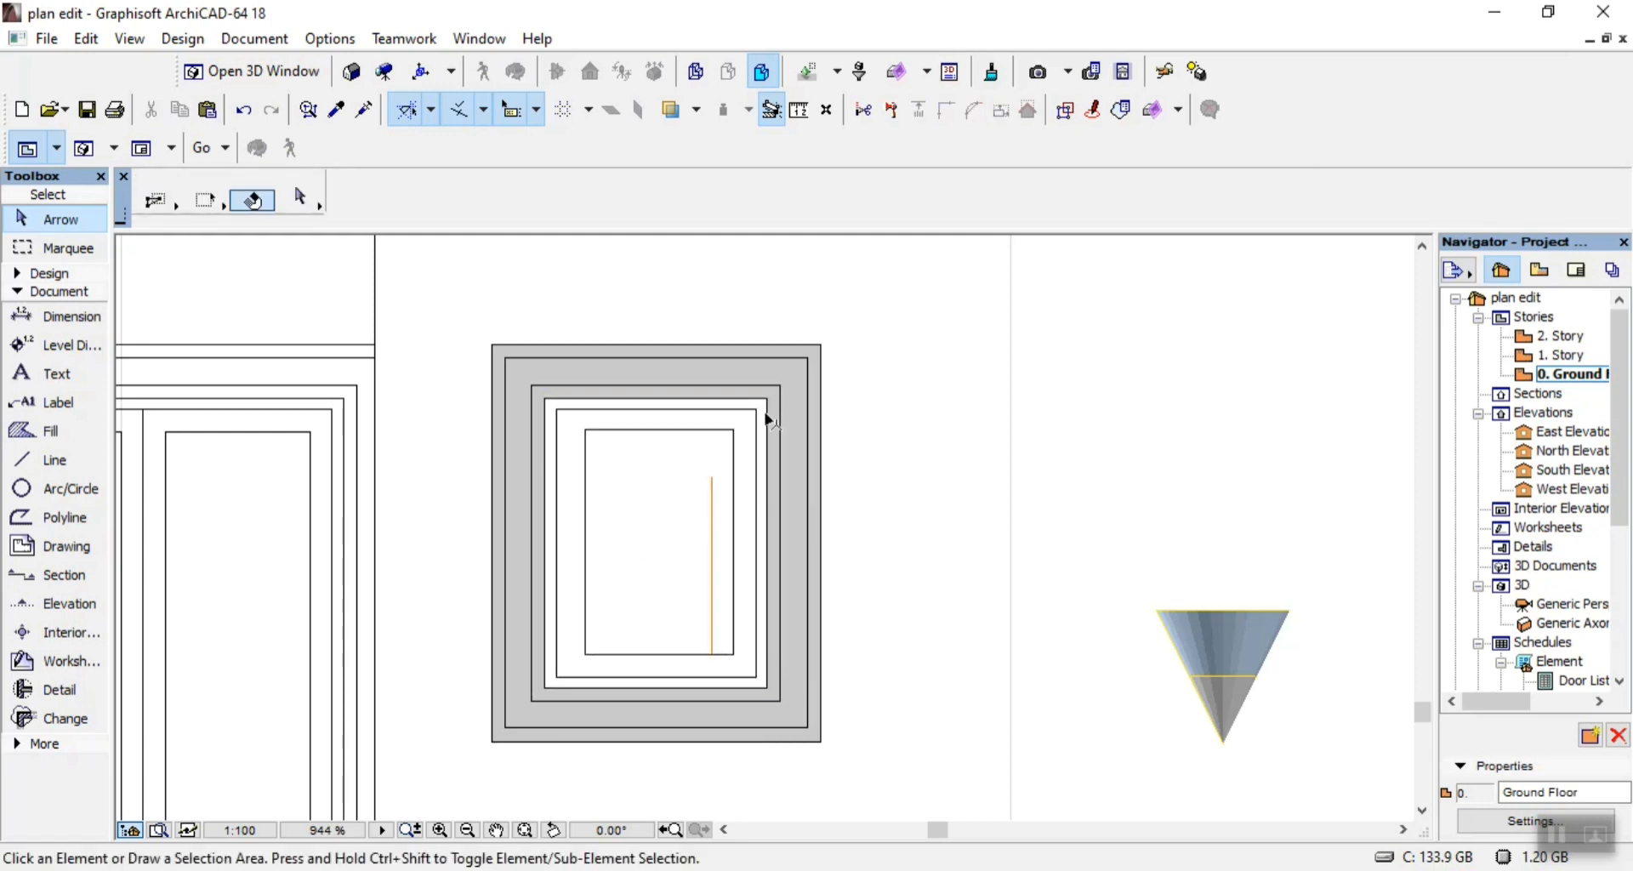
{"action": "left_click", "coordinate": [723, 381]}
{"action": "key", "text": "Escape"}
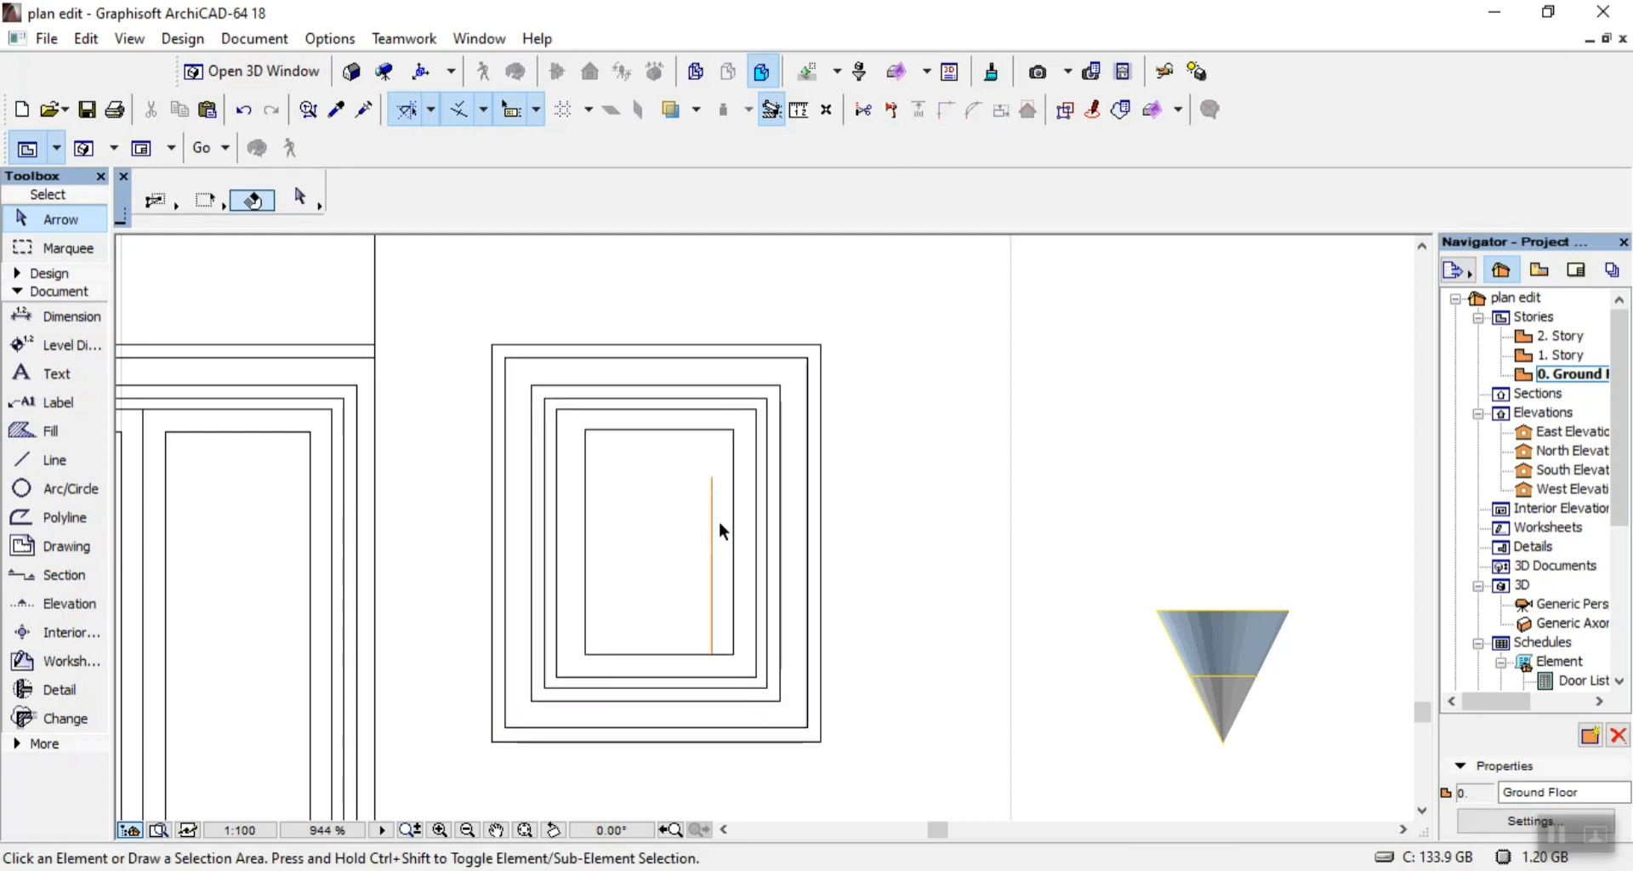
{"action": "left_click", "coordinate": [714, 548]}
{"action": "key", "text": "Delete"}
Delete the coloured fills, grey frame fills and orange lines of the double window nearest the building's right end.
{"action": "scroll", "coordinate": [944, 595], "scroll_direction": "down", "scroll_amount": 5}
{"action": "scroll", "coordinate": [933, 601], "scroll_direction": "up", "scroll_amount": 4}
{"action": "left_click", "coordinate": [878, 660]}
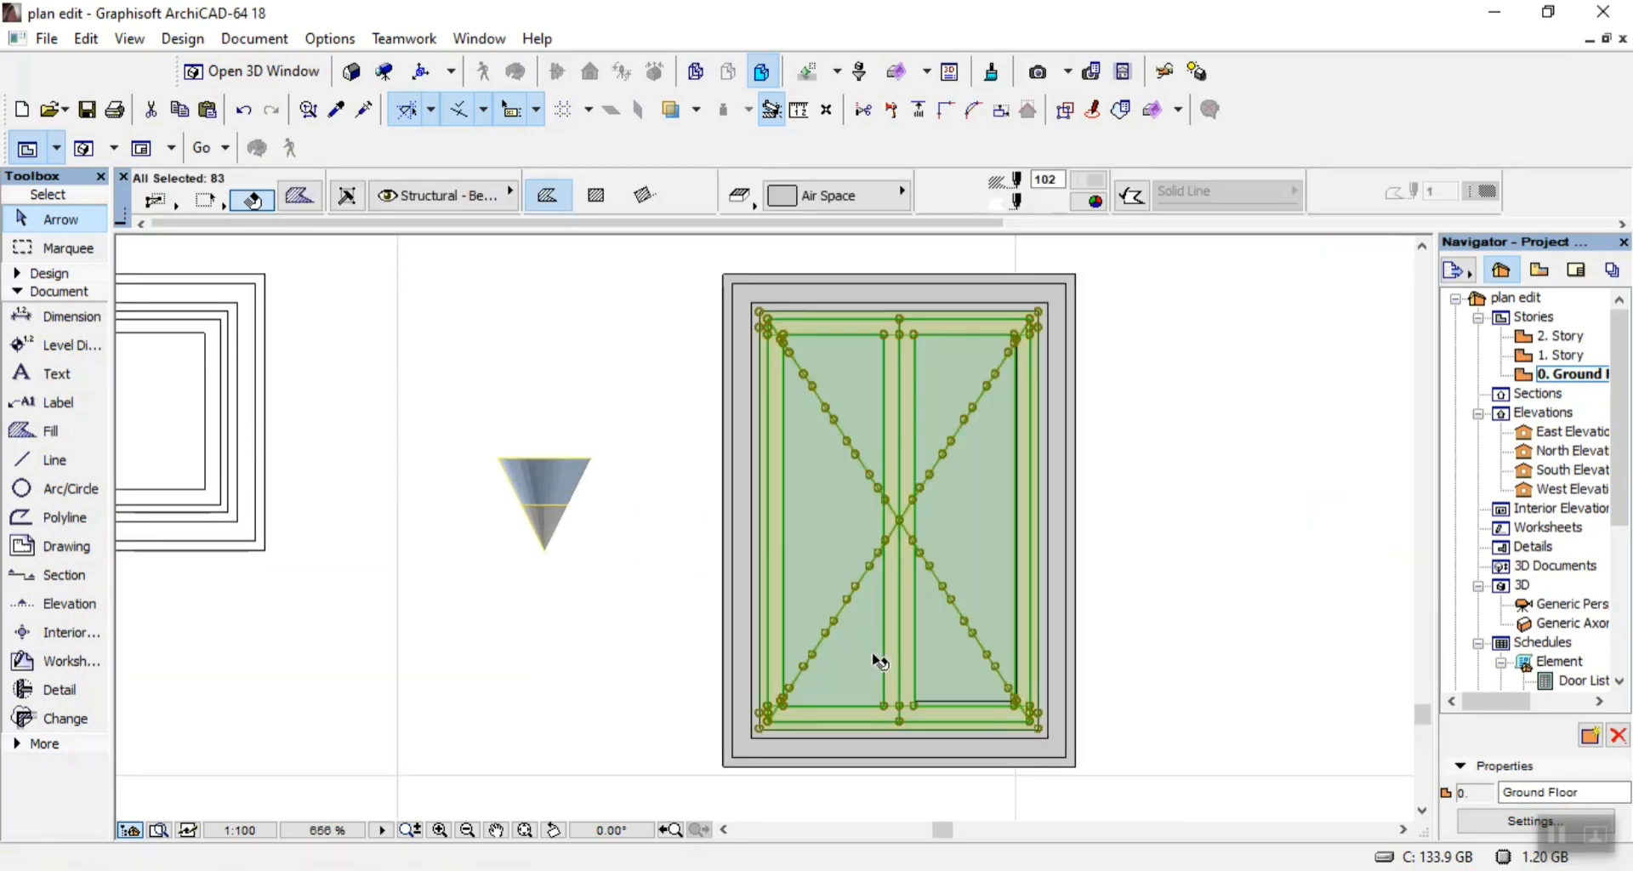
{"action": "key", "text": "Escape"}
{"action": "left_click", "coordinate": [756, 685]}
{"action": "key", "text": "Escape"}
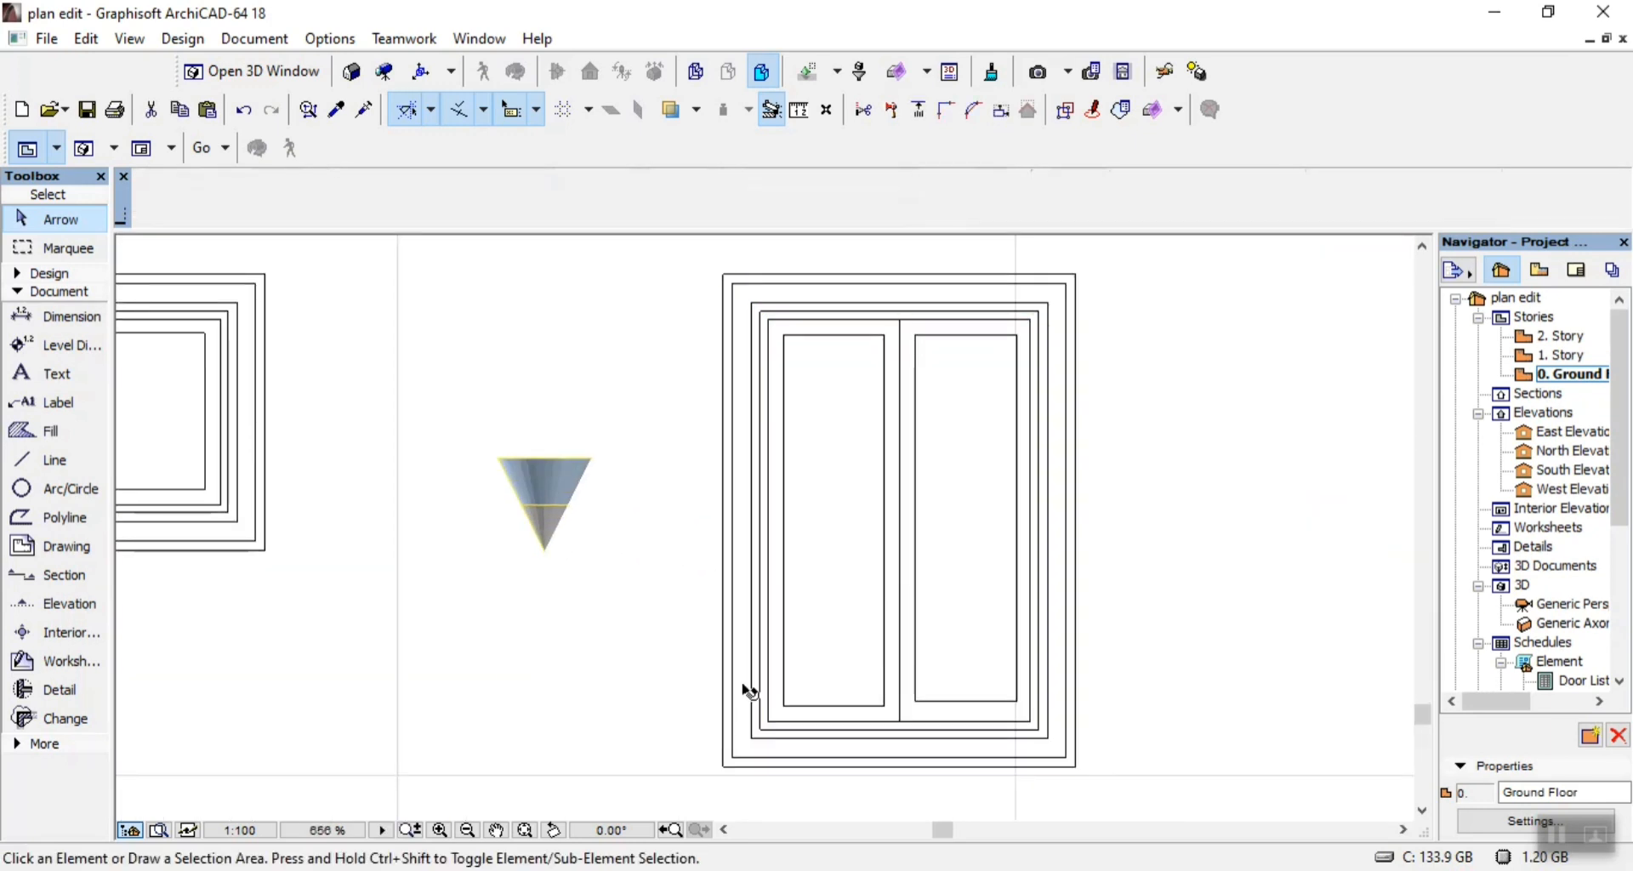
Delete the grey wall fill of the right end strip and the wider part of the brown beam fill above it.
{"action": "scroll", "coordinate": [791, 666], "scroll_direction": "down", "scroll_amount": 3}
{"action": "scroll", "coordinate": [1104, 694], "scroll_direction": "up", "scroll_amount": 3}
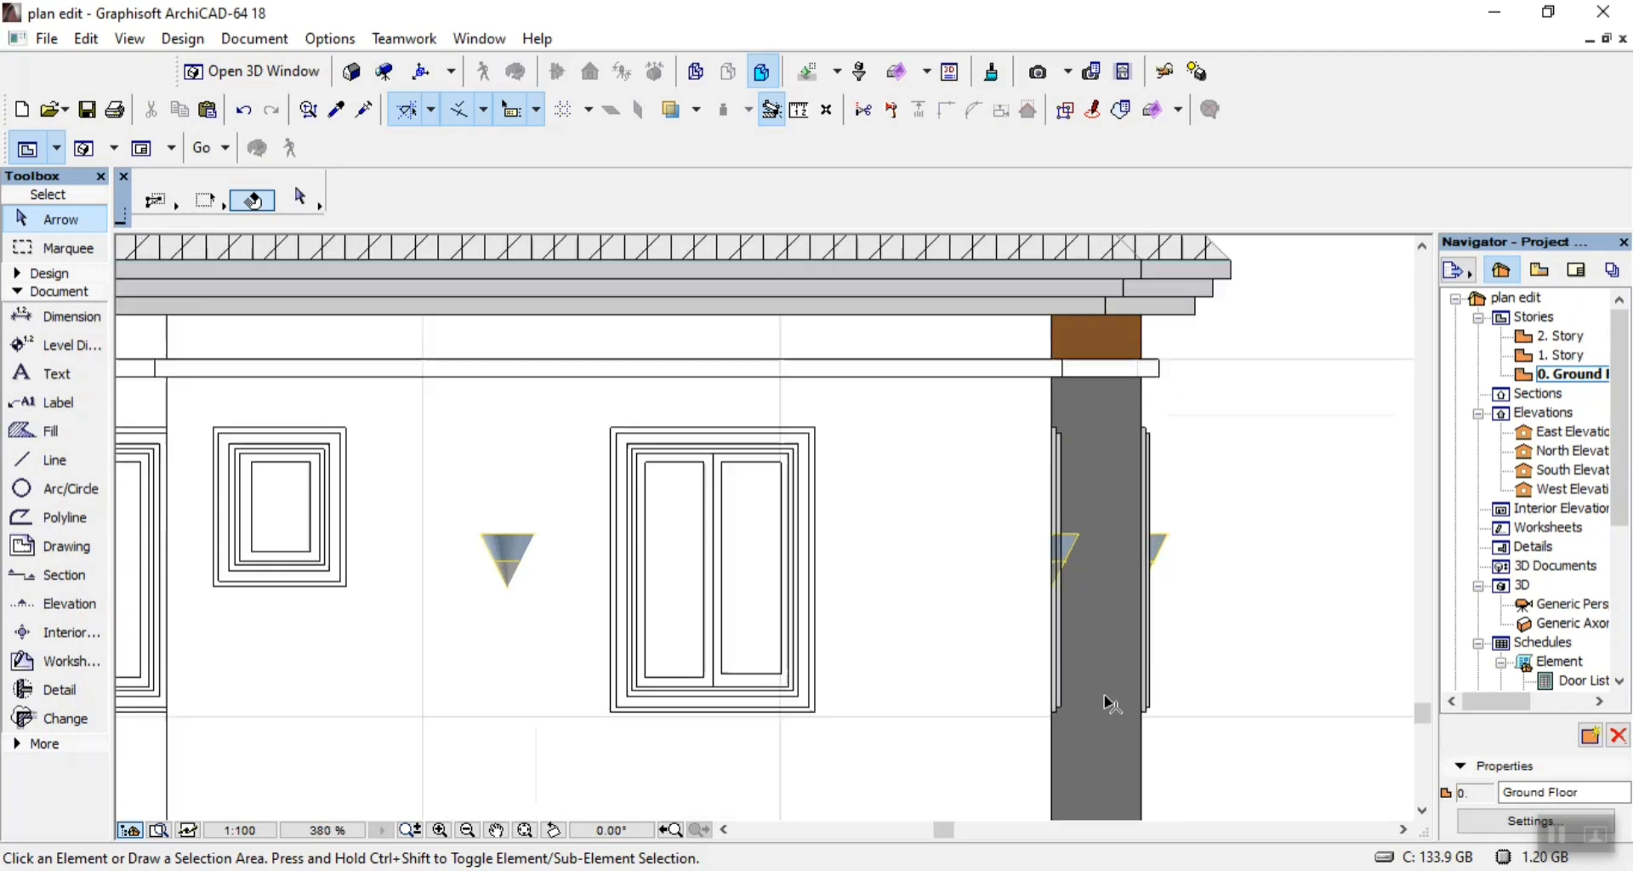
{"action": "left_click", "coordinate": [1125, 620]}
{"action": "key", "text": "Delete"}
{"action": "scroll", "coordinate": [1068, 690], "scroll_direction": "down", "scroll_amount": 4}
{"action": "scroll", "coordinate": [1056, 386], "scroll_direction": "up", "scroll_amount": 5}
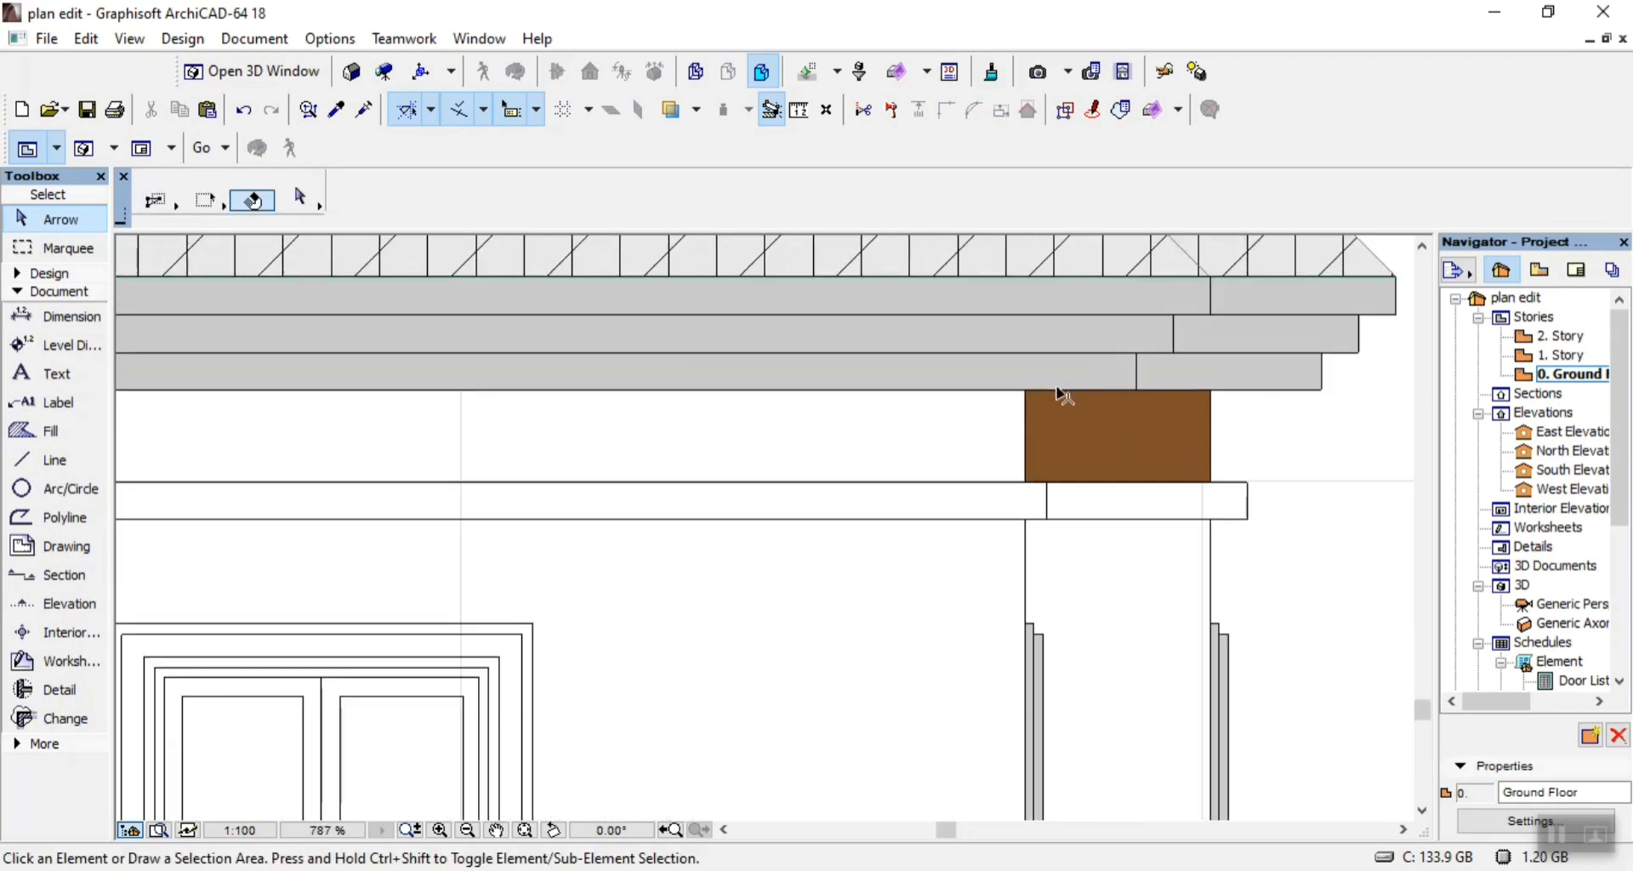
{"action": "left_click", "coordinate": [1178, 444]}
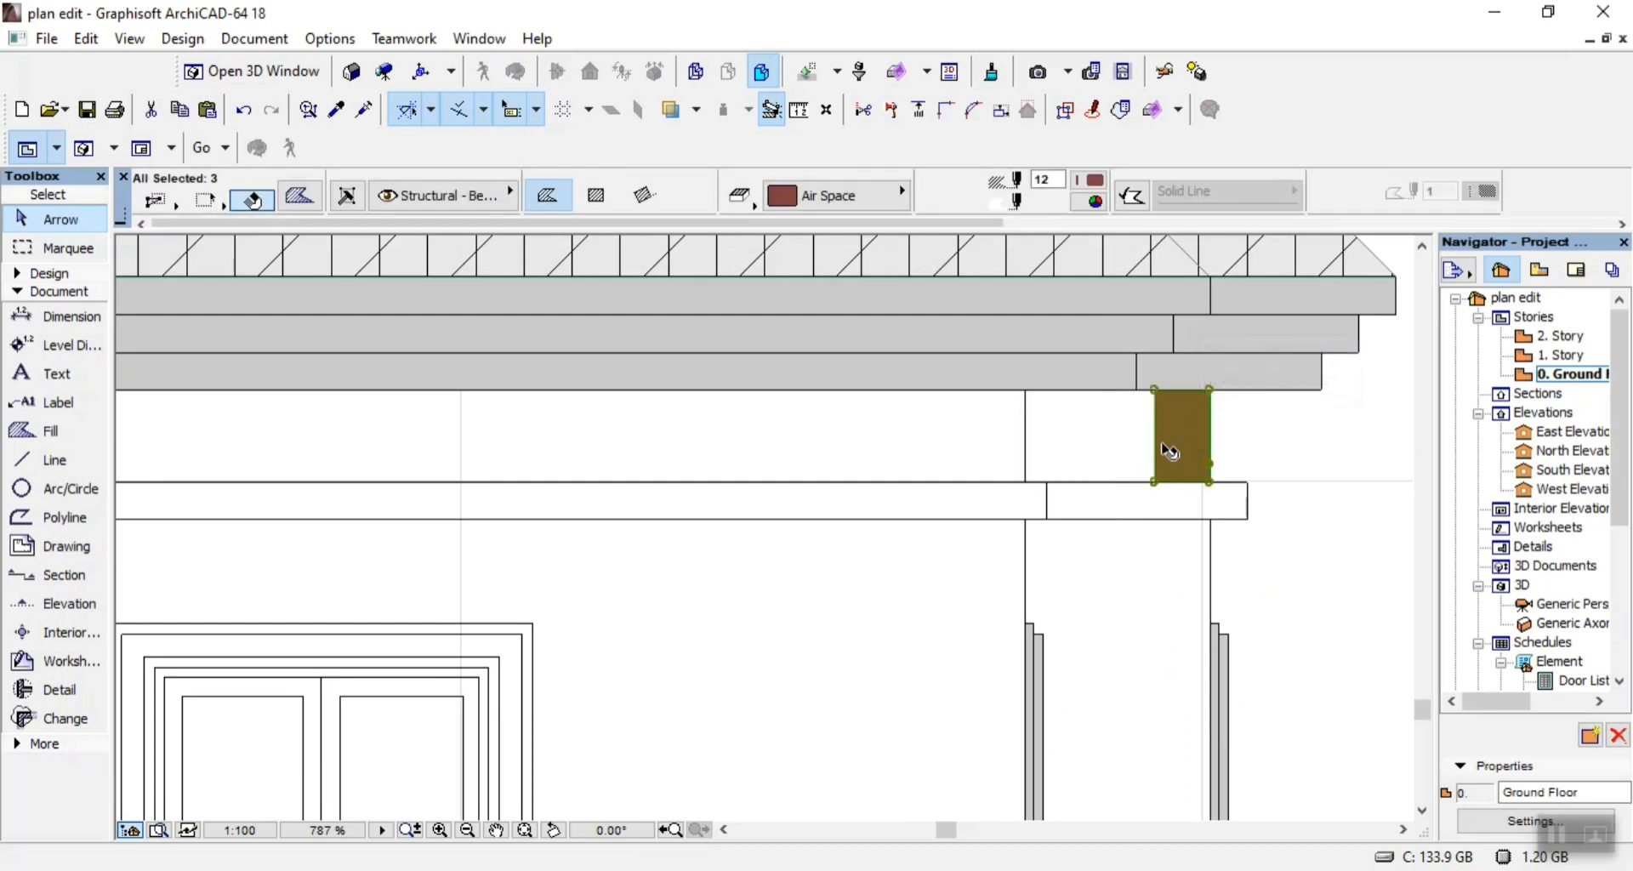
{"action": "left_click", "coordinate": [1101, 446]}
Draw vertical lines along the narrow brown beam fill's left edge, from the eaves to the upper band and on from there to the lower band.
{"action": "left_click", "coordinate": [38, 473]}
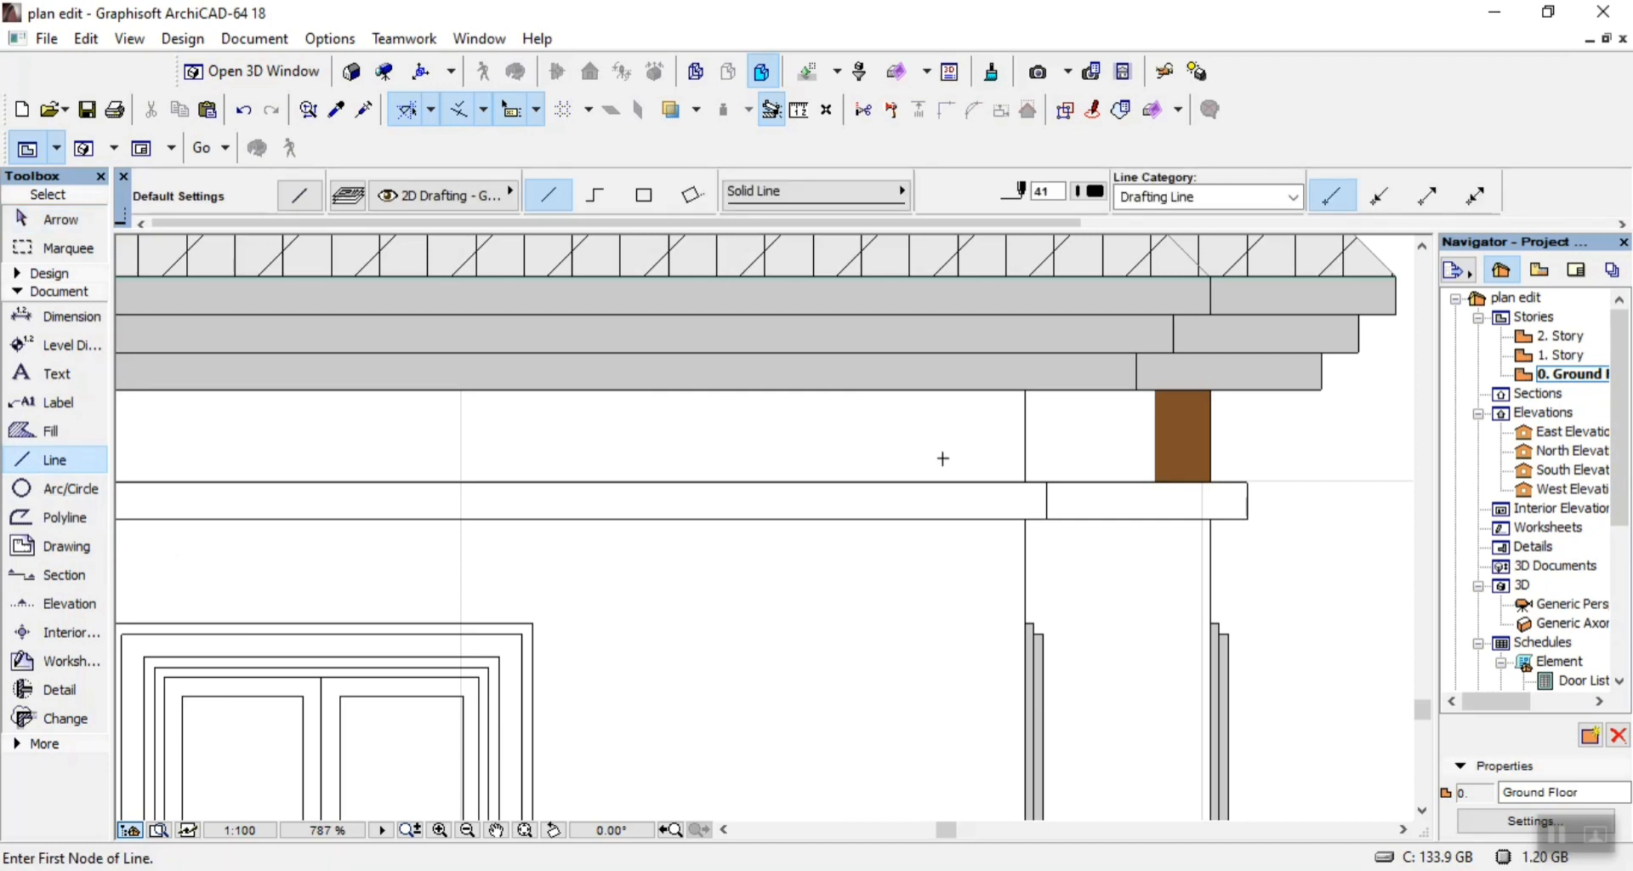
{"action": "scroll", "coordinate": [1167, 393], "scroll_direction": "up", "scroll_amount": 3}
{"action": "left_click", "coordinate": [1139, 388]}
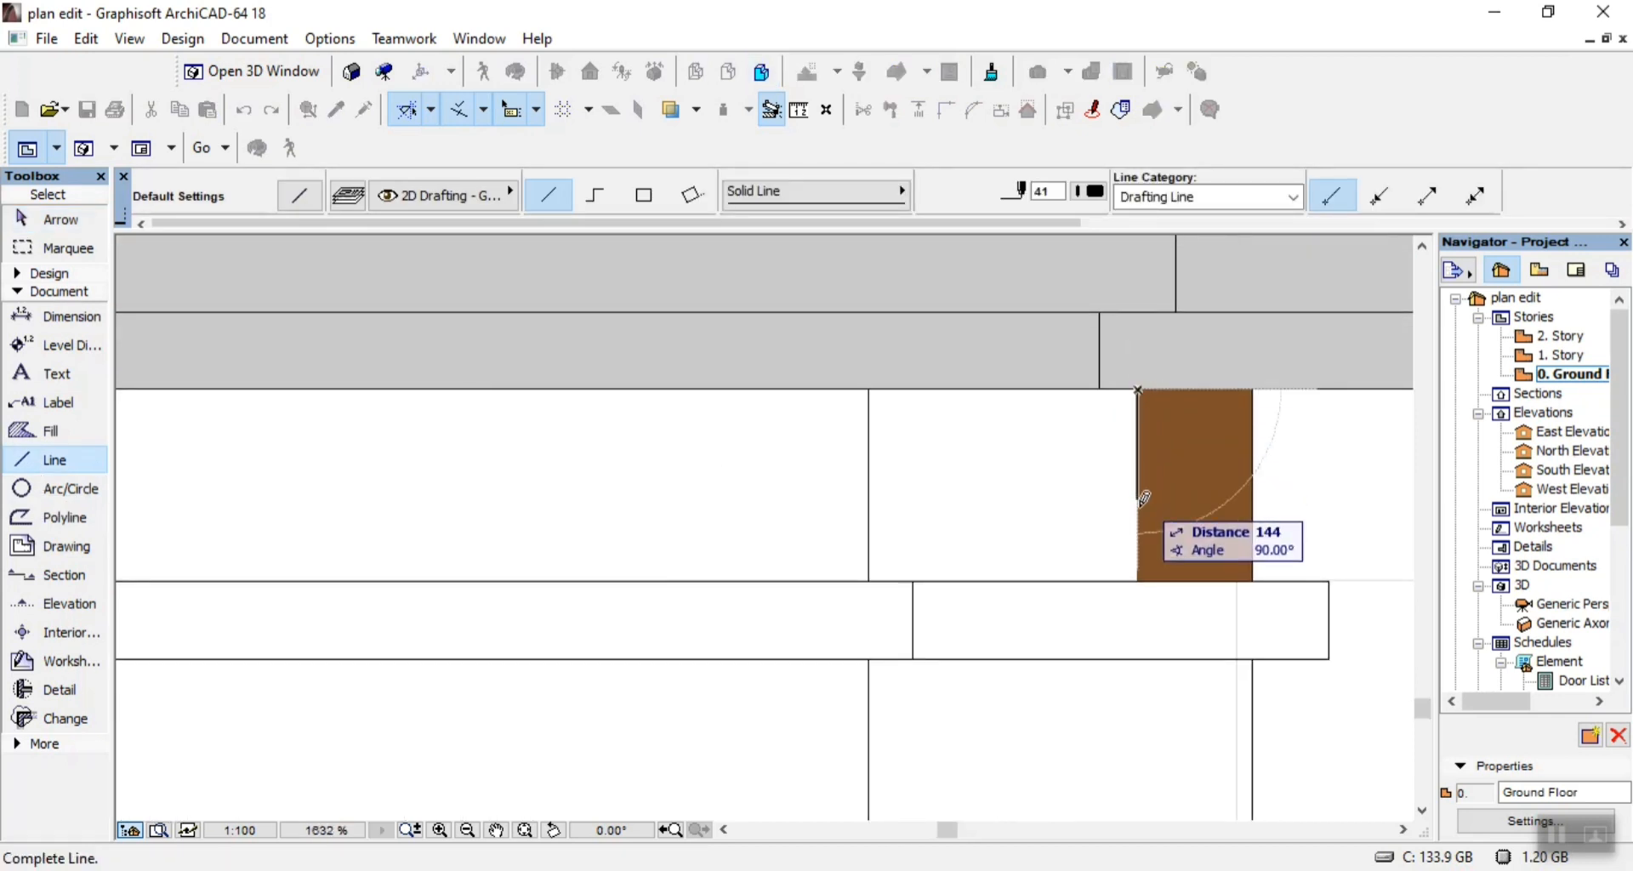
{"action": "left_click", "coordinate": [1141, 579]}
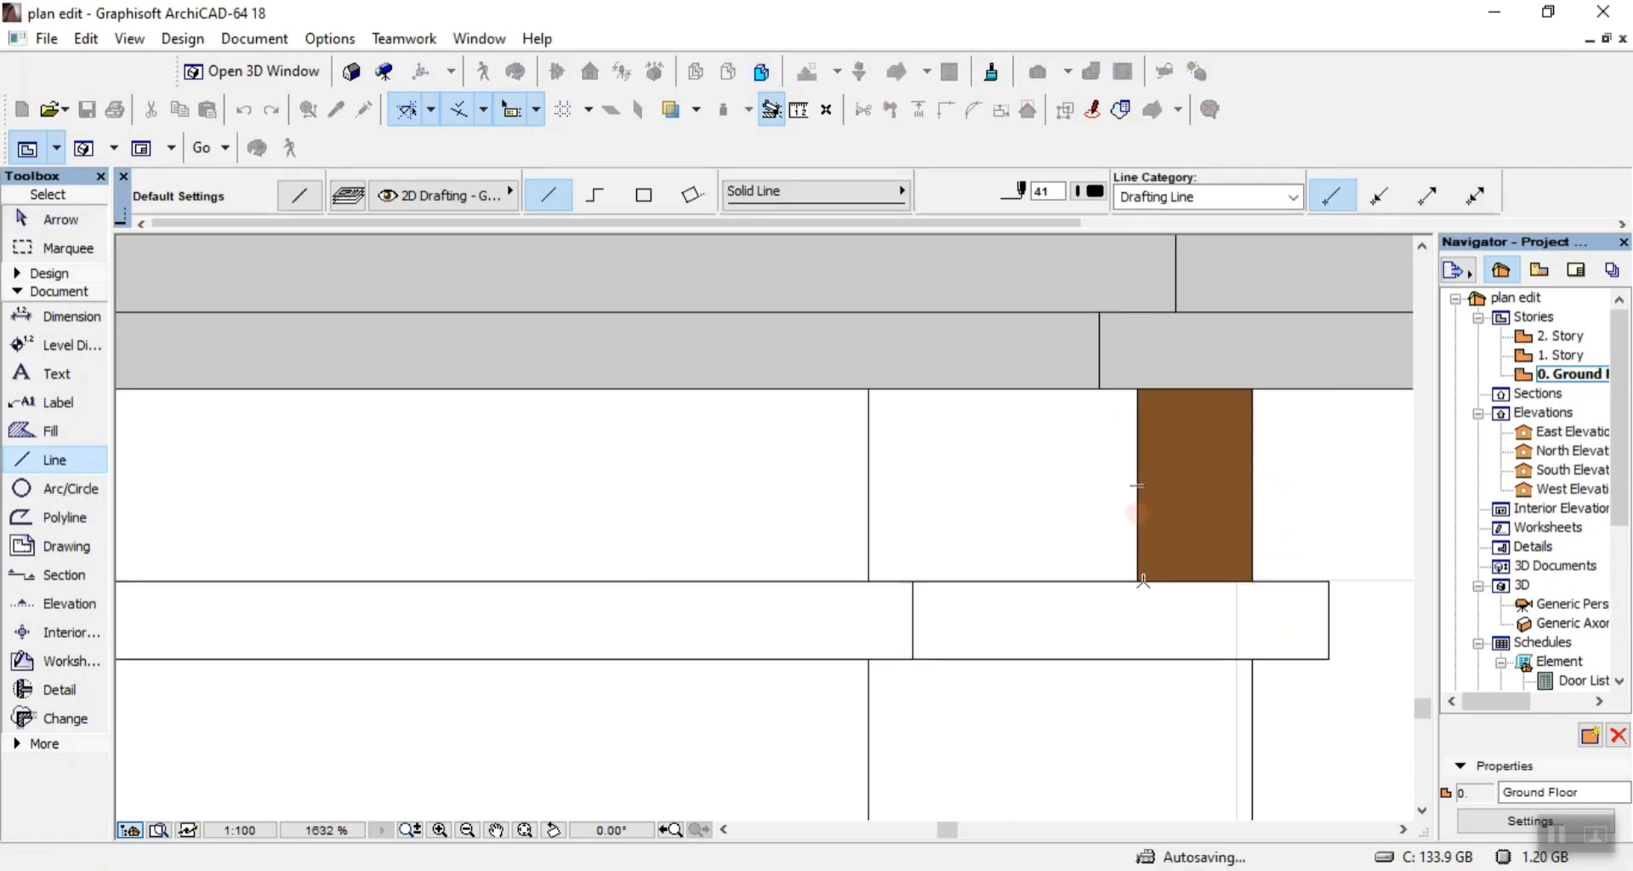
{"action": "left_click", "coordinate": [1137, 661]}
{"action": "scroll", "coordinate": [1157, 680], "scroll_direction": "down", "scroll_amount": 10}
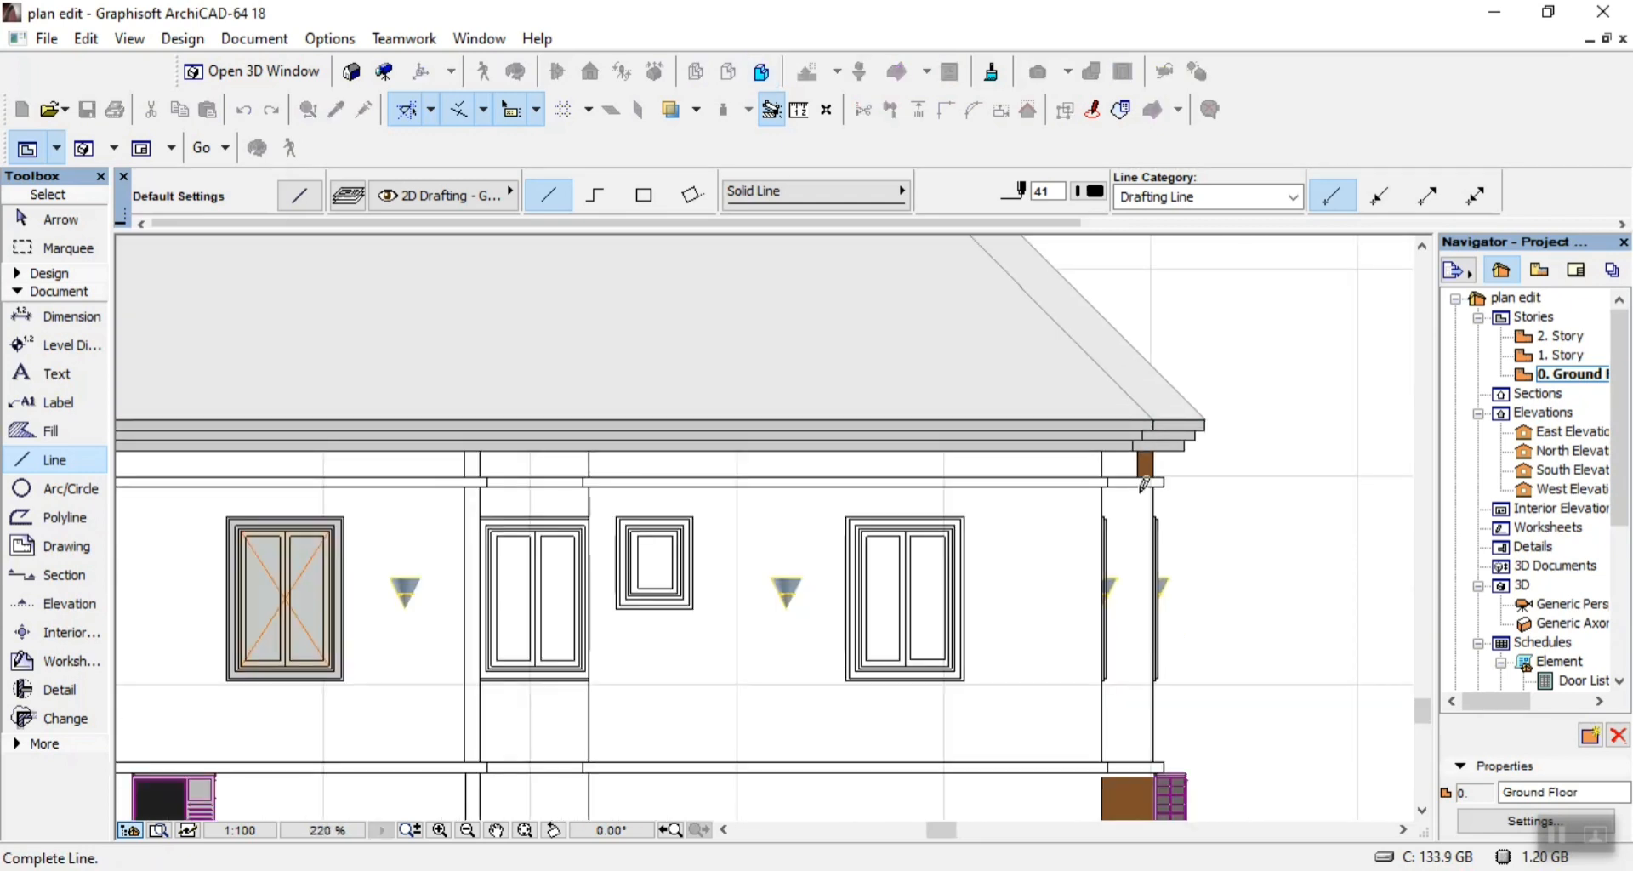
{"action": "scroll", "coordinate": [1160, 687], "scroll_direction": "up", "scroll_amount": 7}
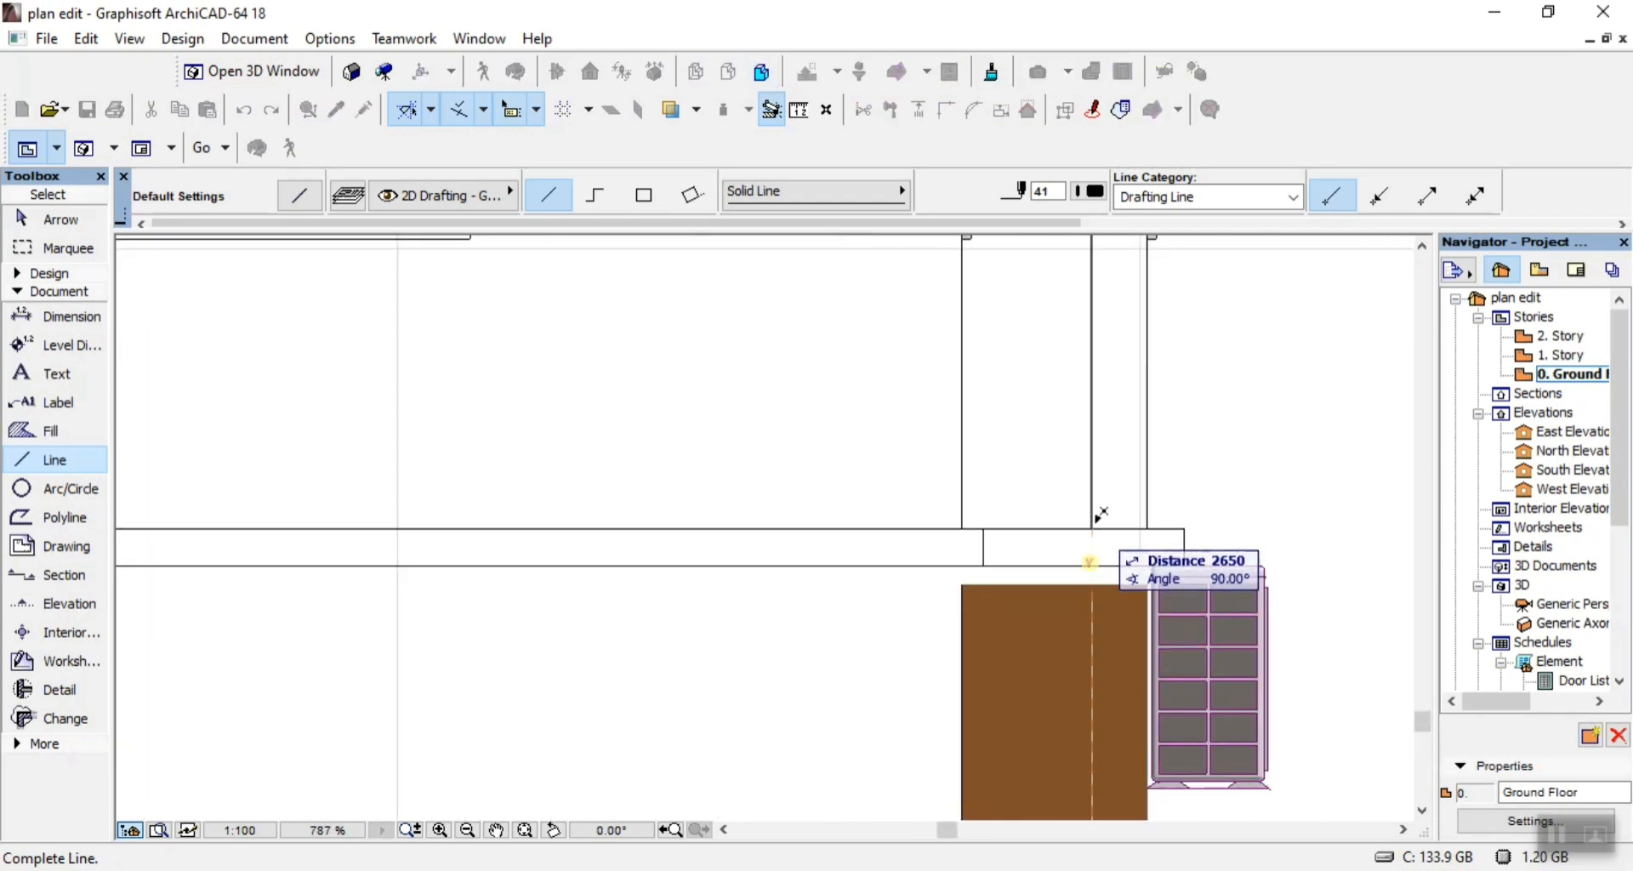
{"action": "left_click", "coordinate": [1093, 526]}
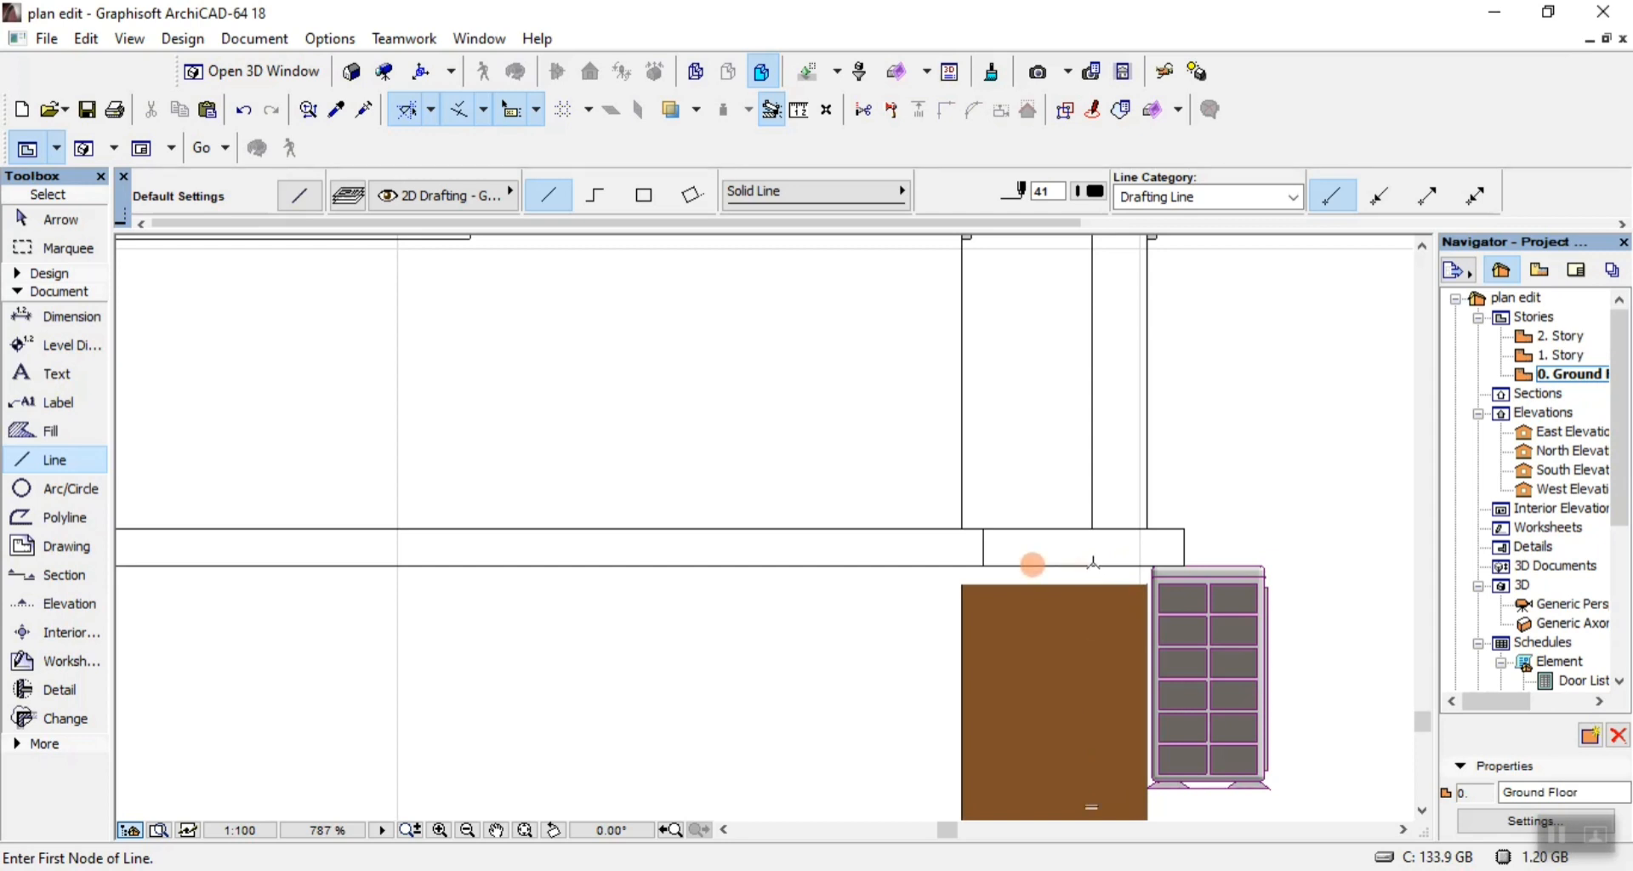
{"action": "left_click", "coordinate": [1093, 563]}
{"action": "scroll", "coordinate": [1095, 694], "scroll_direction": "down", "scroll_amount": 5}
{"action": "scroll", "coordinate": [1084, 782], "scroll_direction": "up", "scroll_amount": 5}
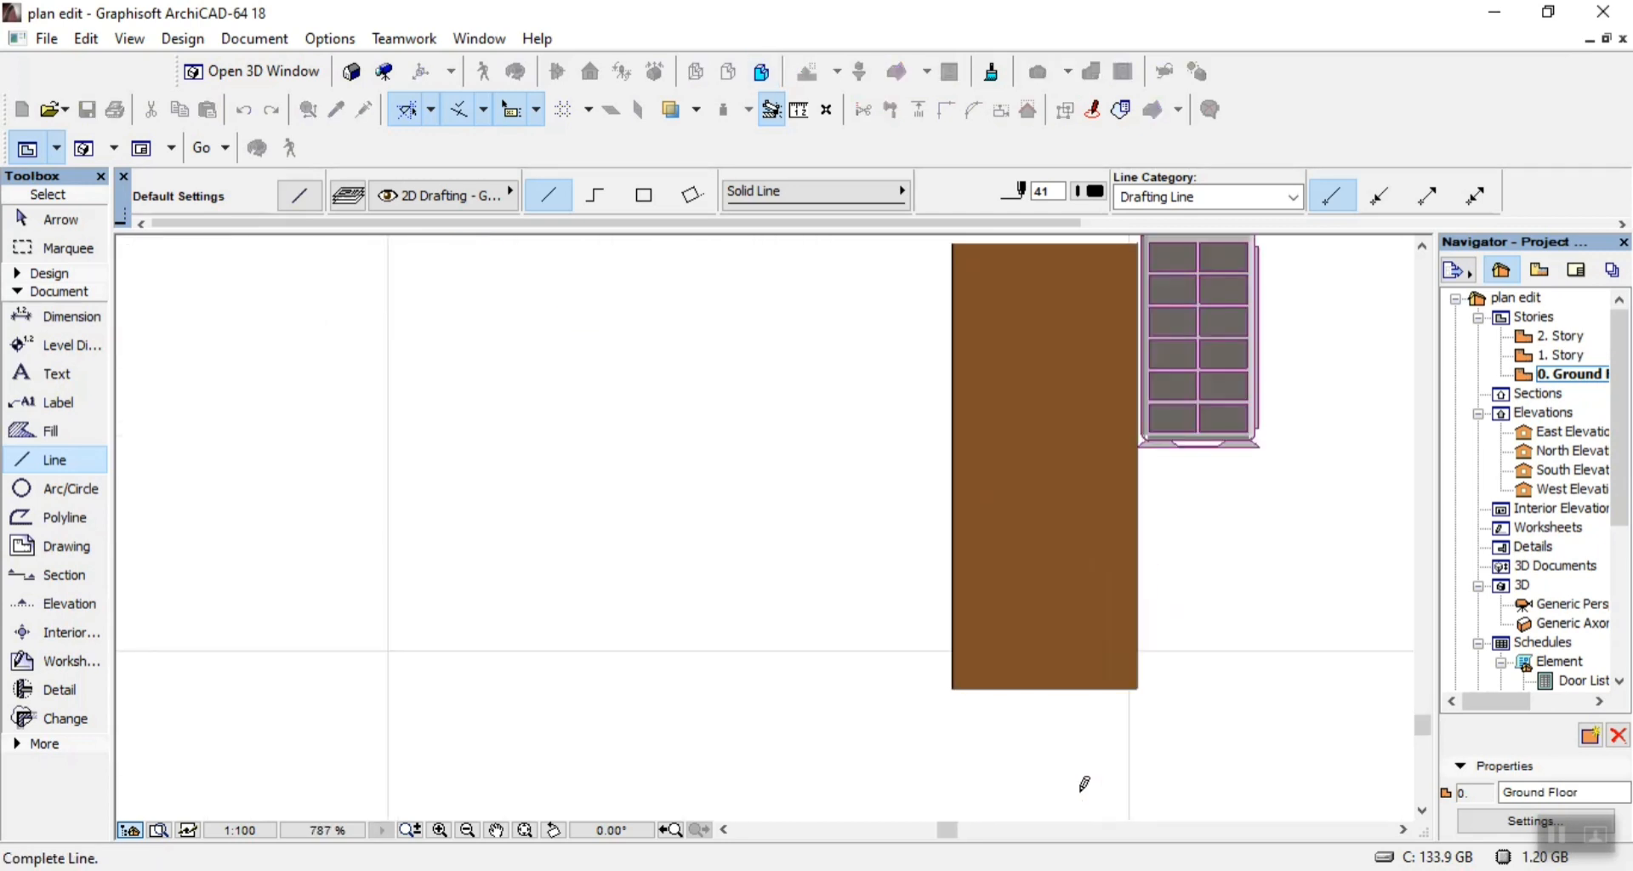
{"action": "left_click", "coordinate": [1083, 684]}
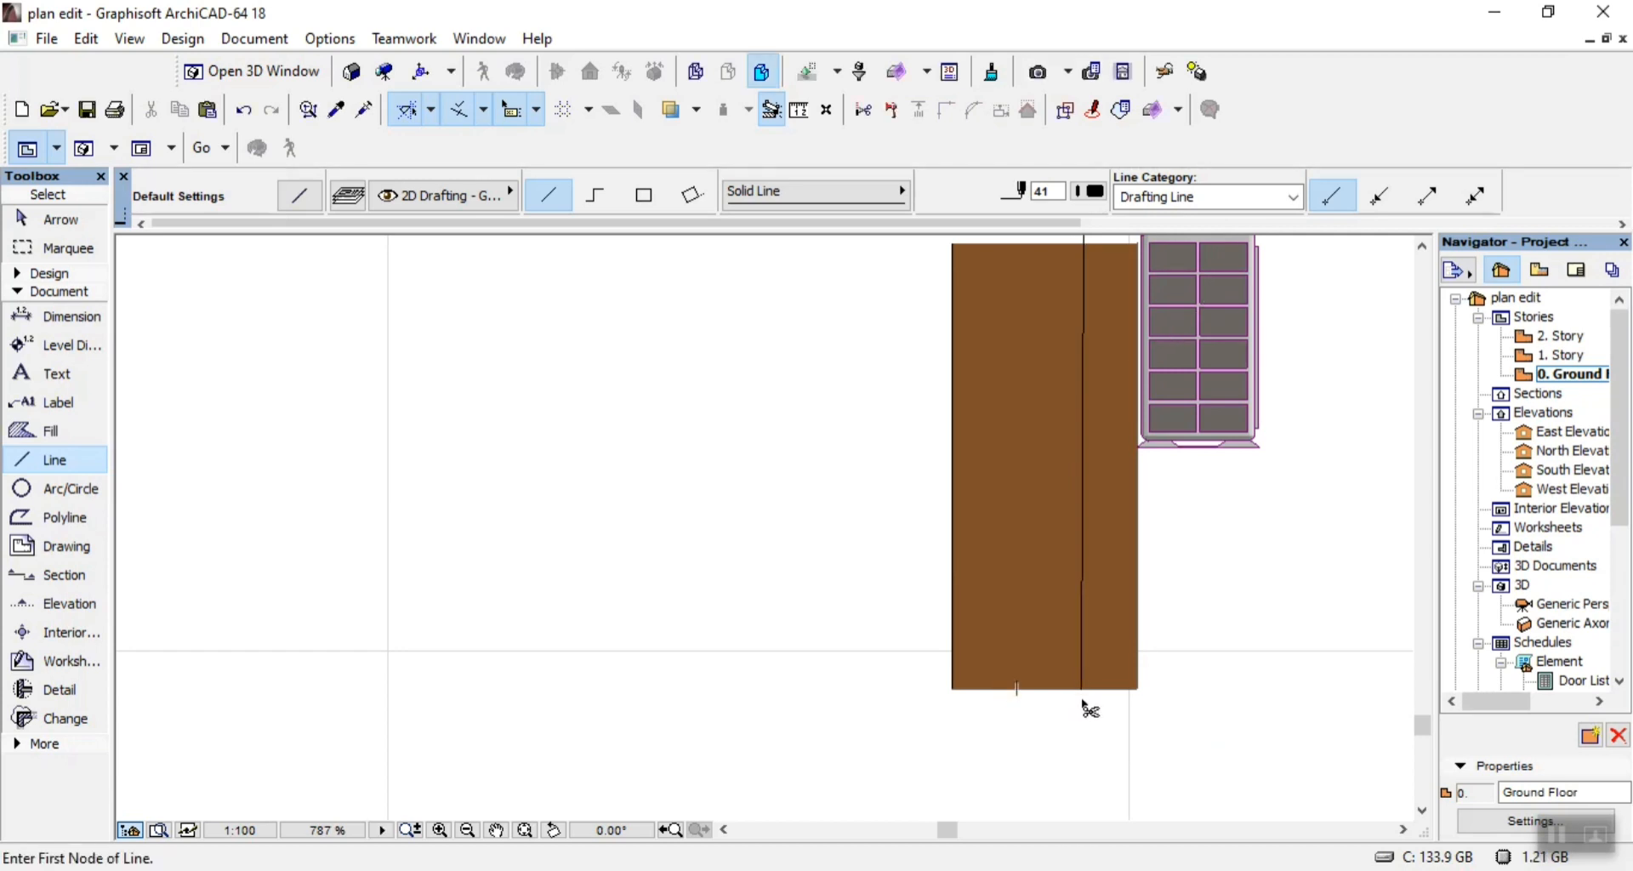
{"action": "key", "text": "ctrl+z"}
Continue the right end strip's inner vertical line from the lower band to the bottom of the brown base, 1250 long.
{"action": "scroll", "coordinate": [1080, 692], "scroll_direction": "down", "scroll_amount": 3}
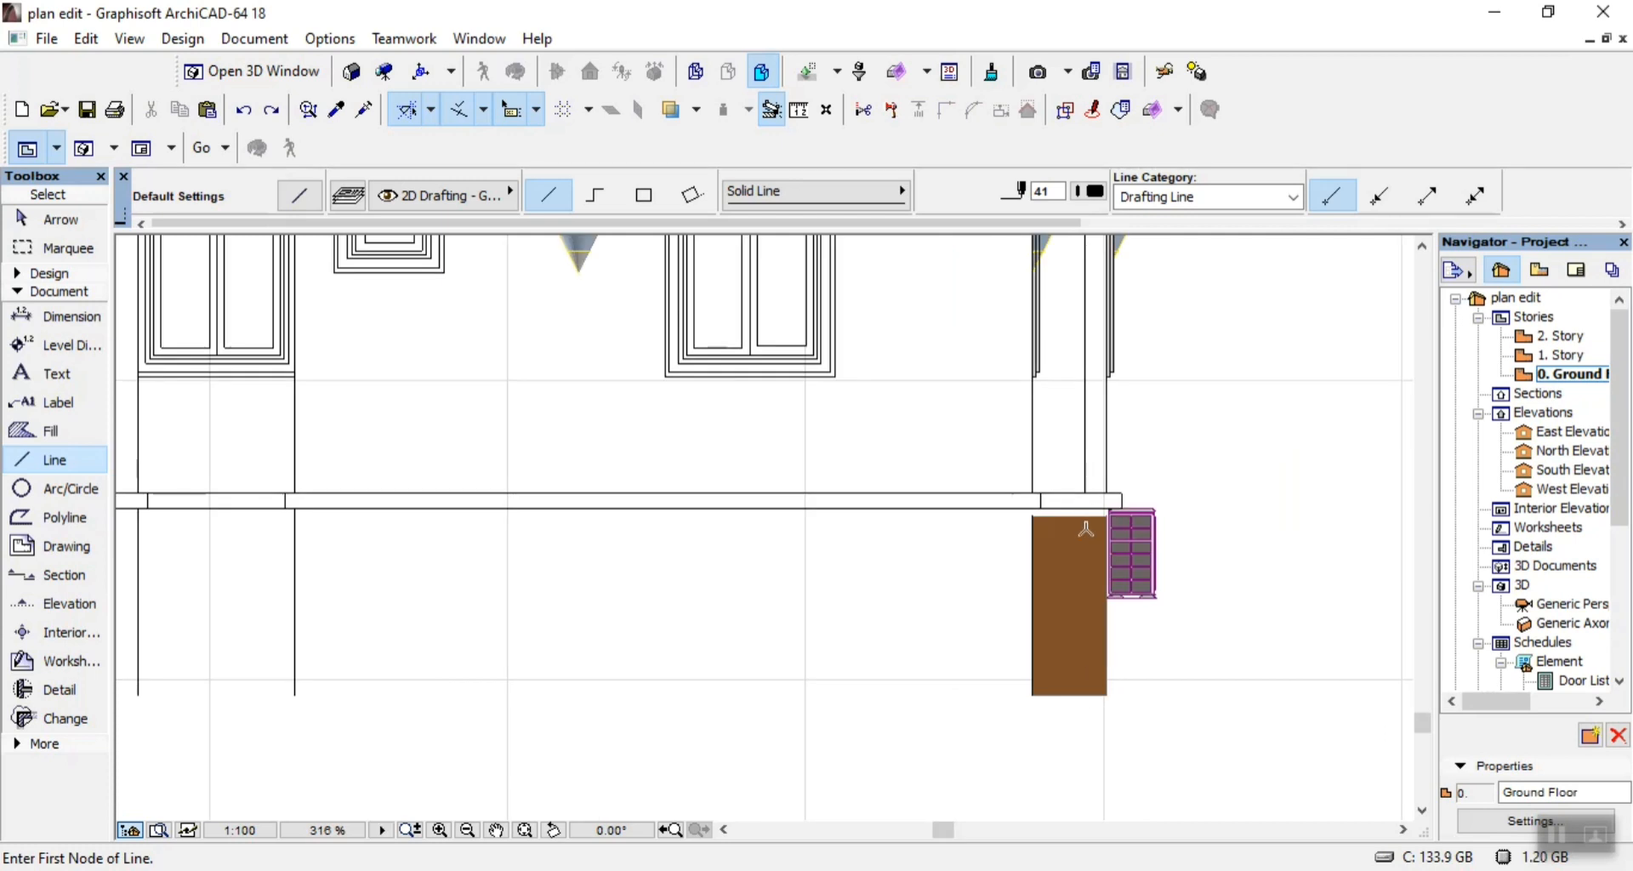
{"action": "scroll", "coordinate": [1086, 529], "scroll_direction": "up", "scroll_amount": 4}
{"action": "left_click", "coordinate": [1097, 479]}
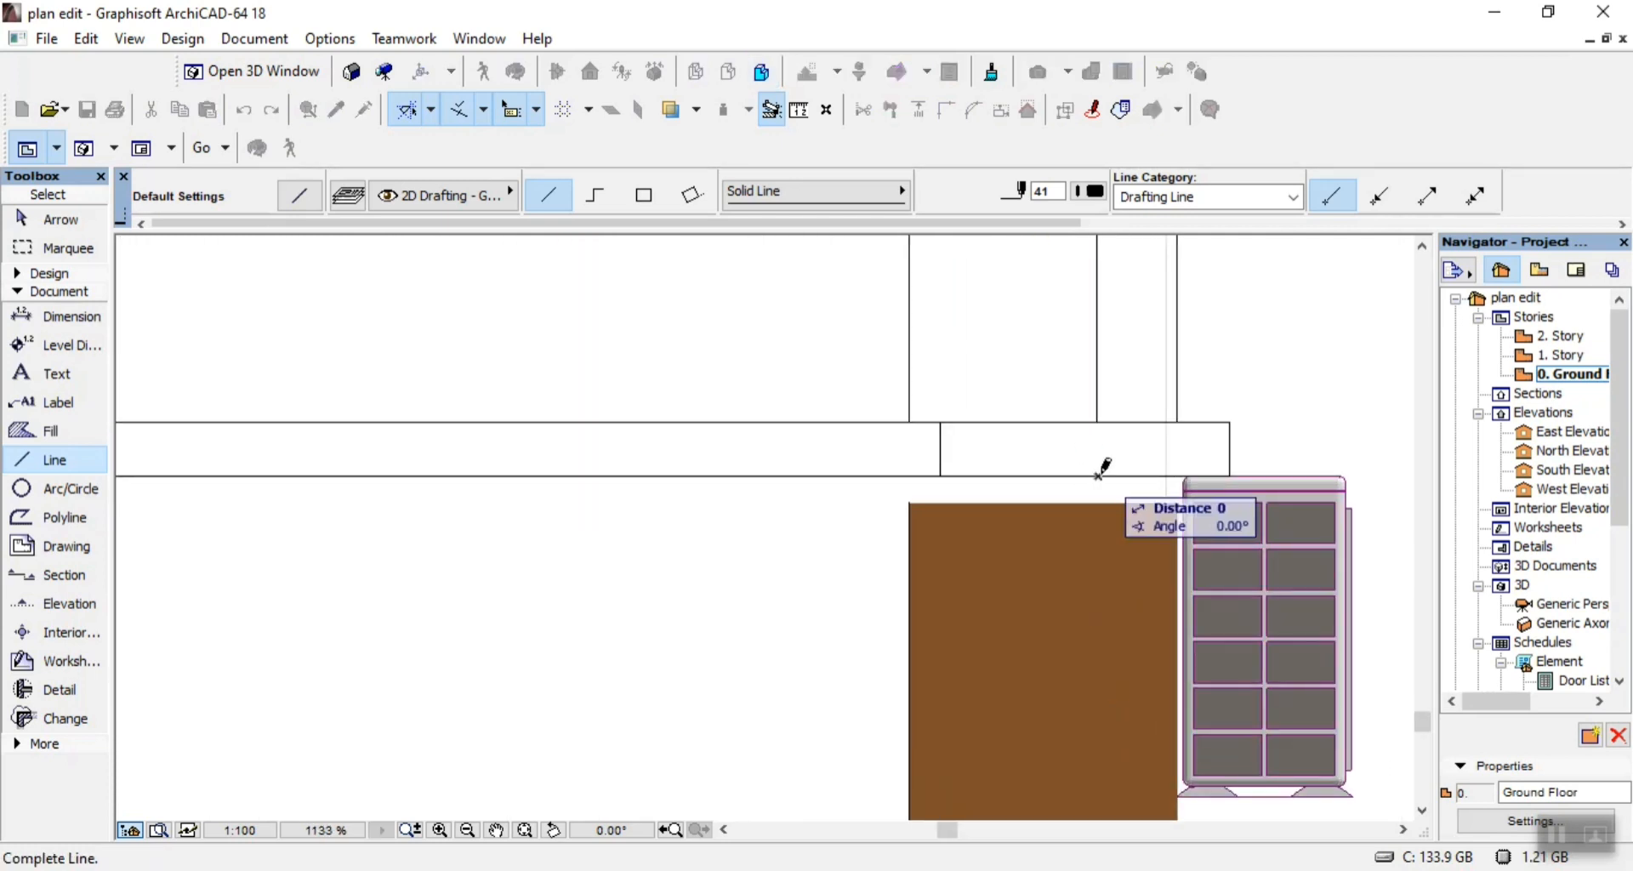
{"action": "scroll", "coordinate": [1103, 459], "scroll_direction": "down", "scroll_amount": 3}
{"action": "scroll", "coordinate": [1103, 731], "scroll_direction": "up", "scroll_amount": 4}
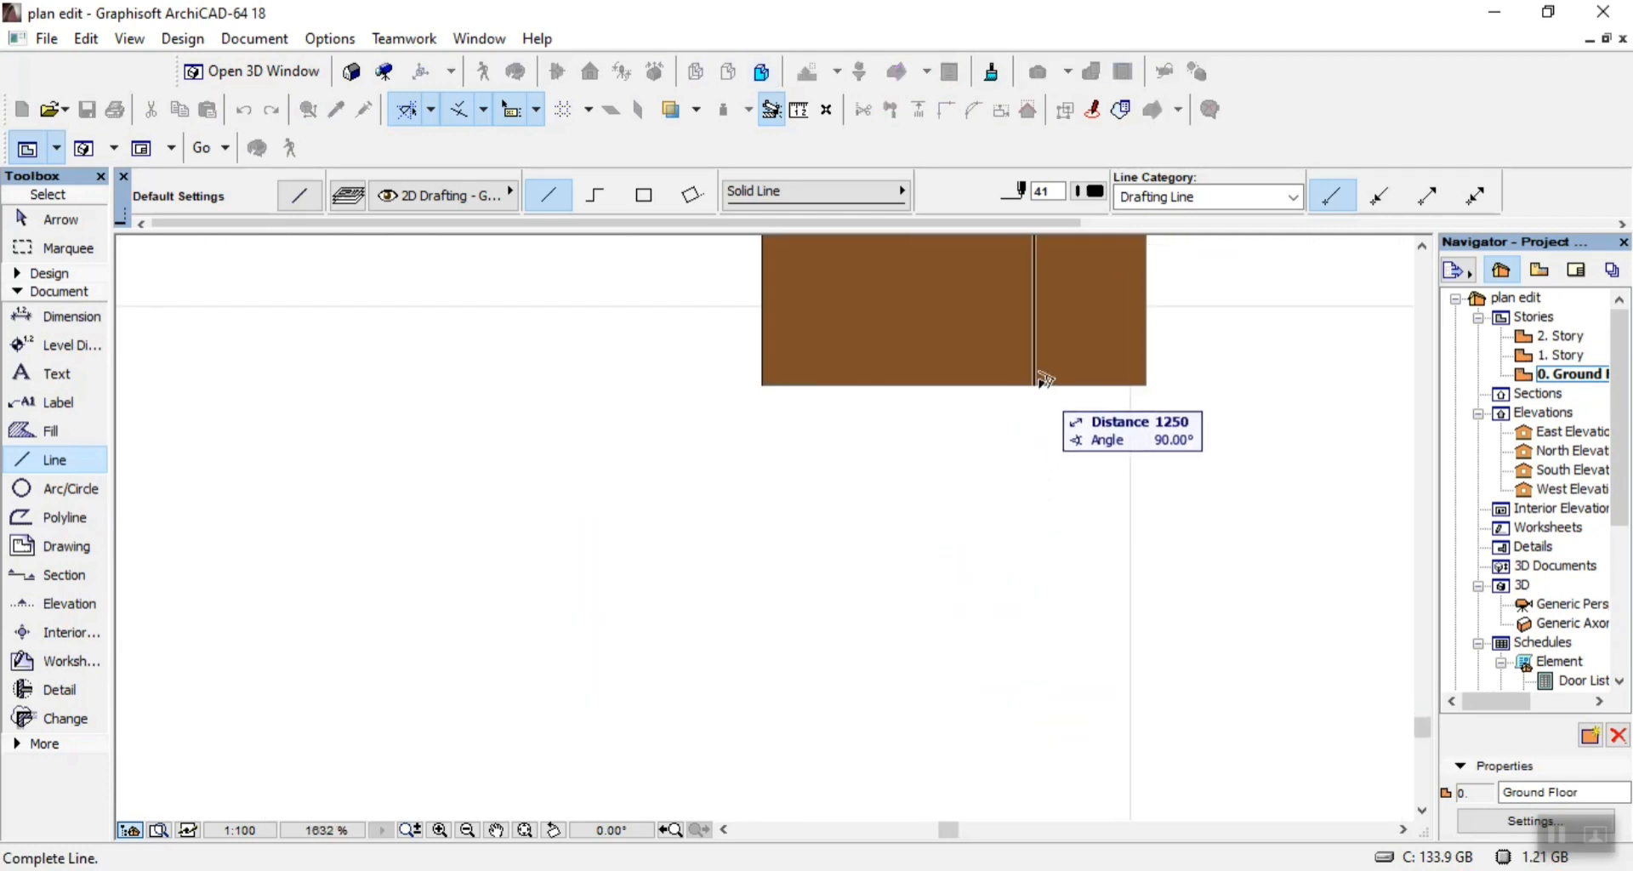
{"action": "left_click", "coordinate": [1046, 380]}
{"action": "scroll", "coordinate": [1034, 580], "scroll_direction": "down", "scroll_amount": 5}
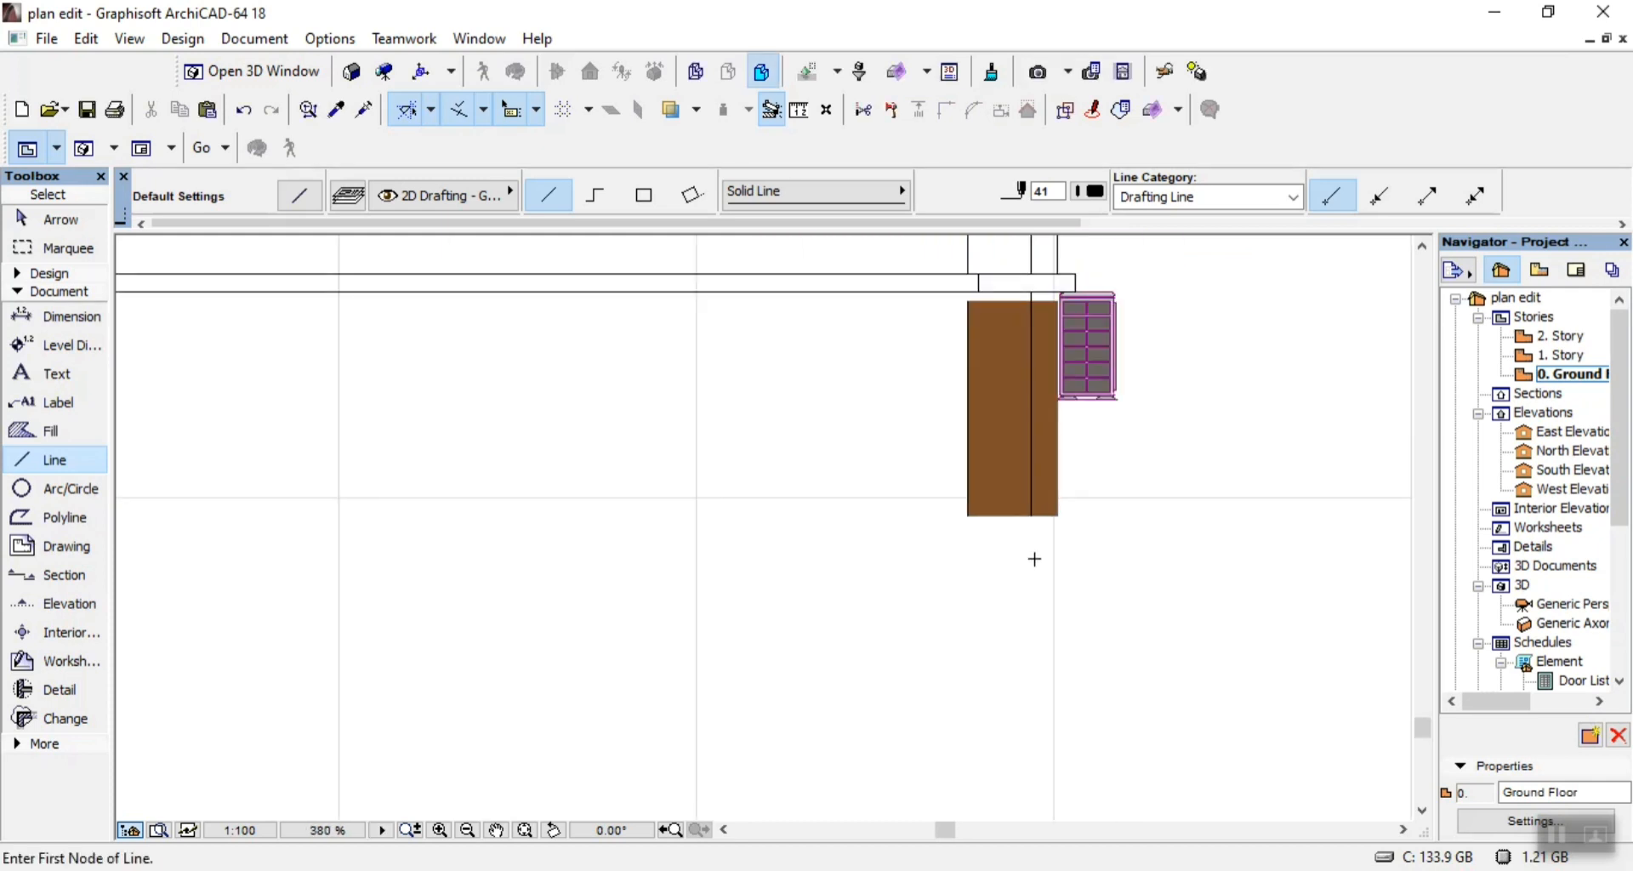
{"action": "key", "text": "Escape"}
Delete the brown base fills on both sides of the vertical line in the right end strip.
{"action": "left_click", "coordinate": [1011, 466]}
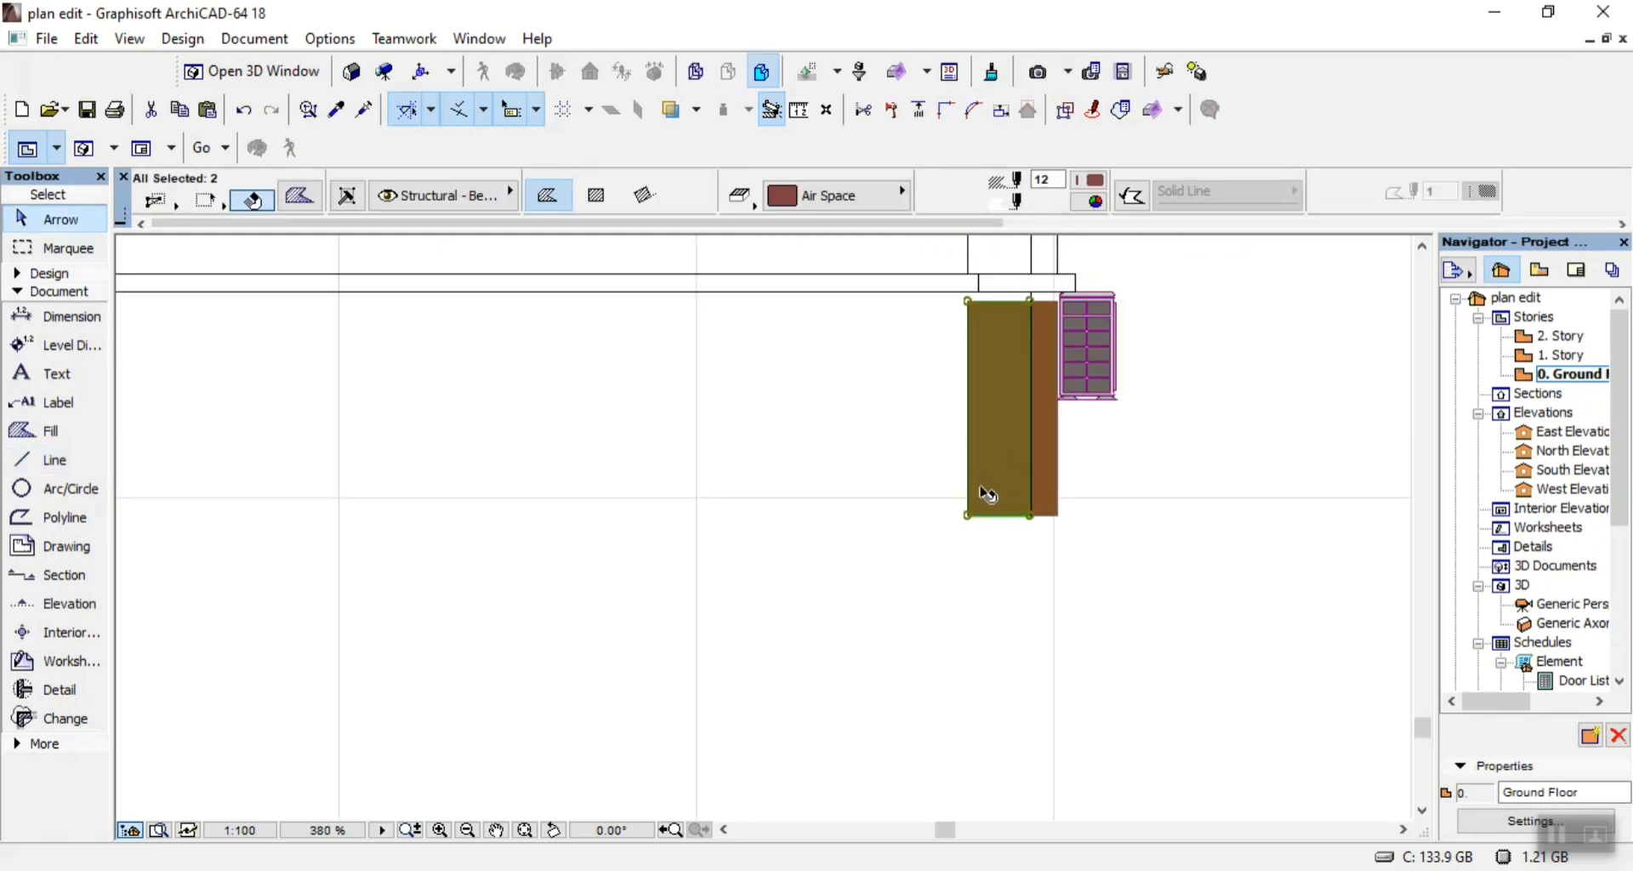
{"action": "key", "text": "Delete"}
{"action": "scroll", "coordinate": [1046, 401], "scroll_direction": "up", "scroll_amount": 2}
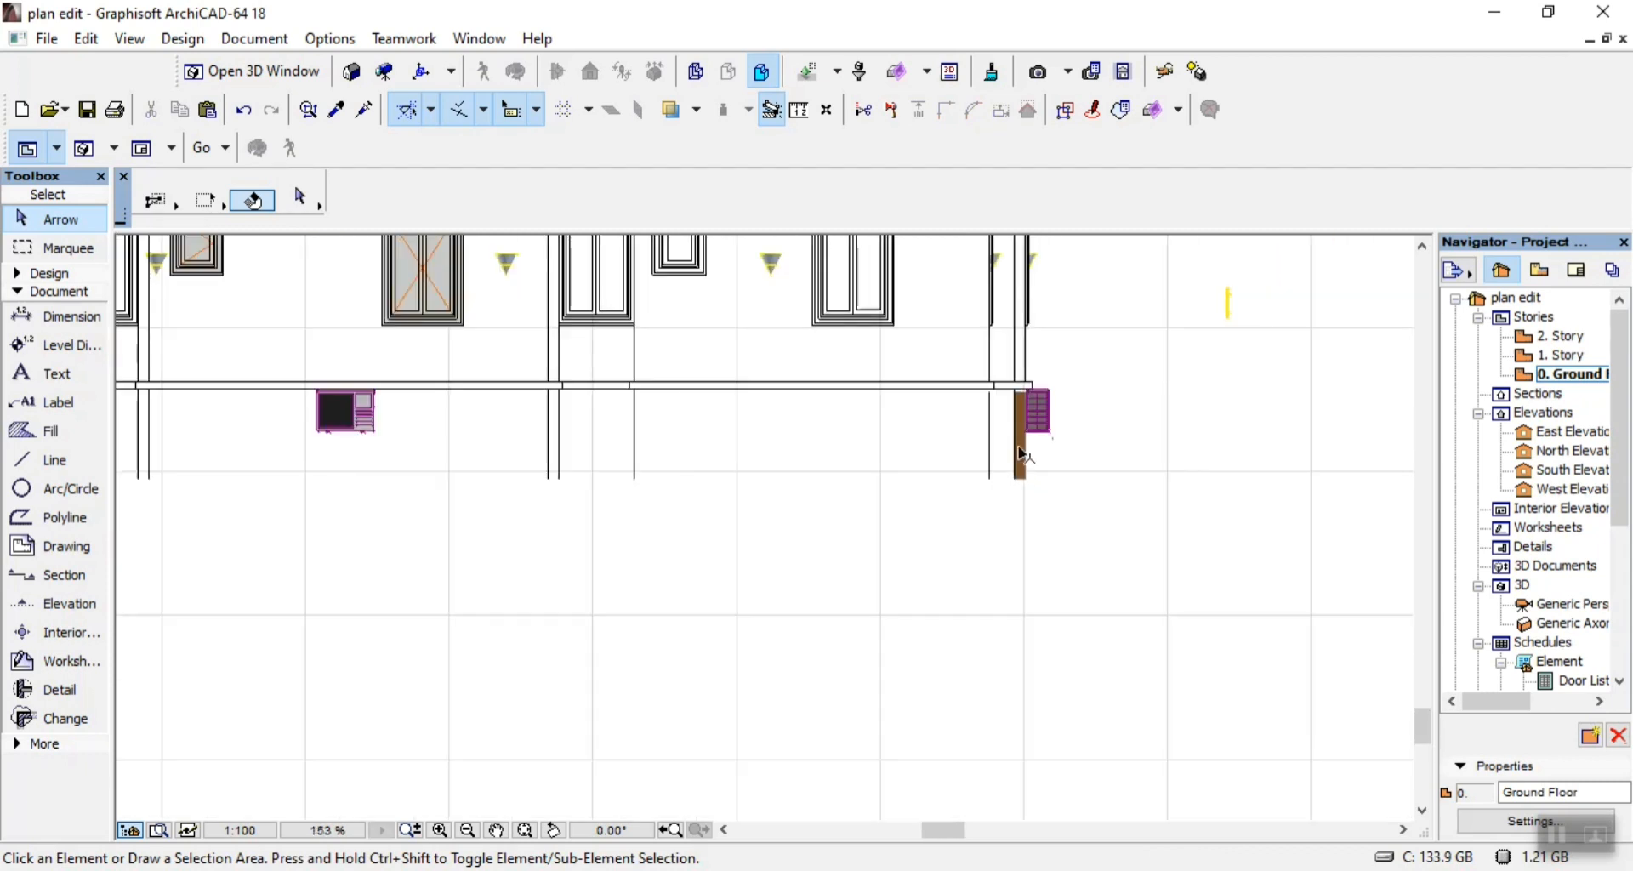
{"action": "left_click", "coordinate": [957, 476]}
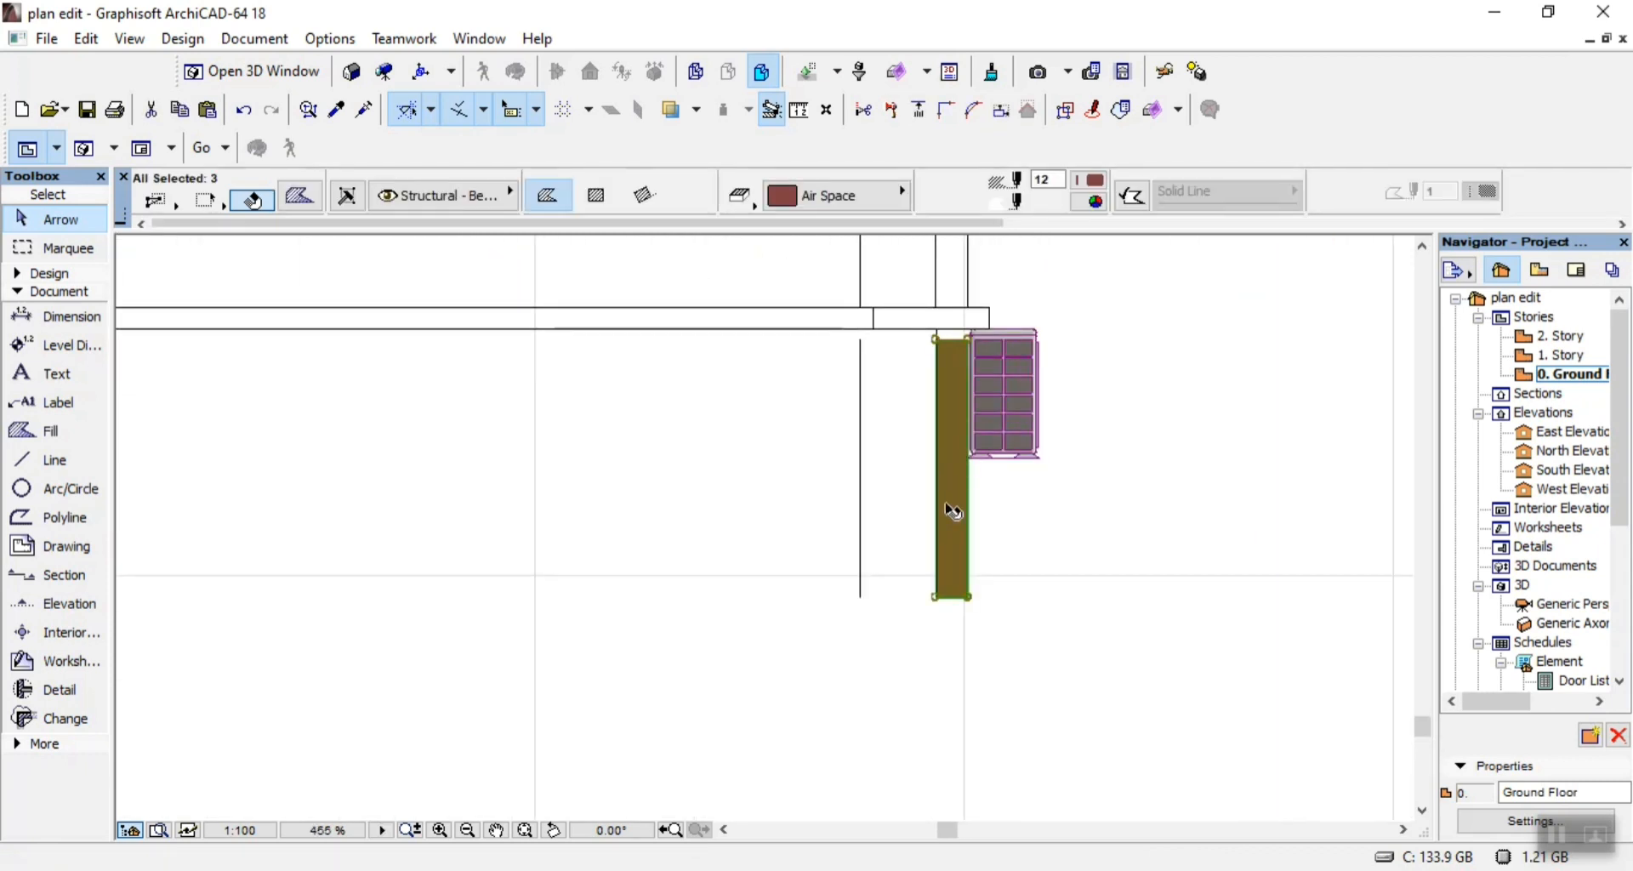
{"action": "key", "text": "Delete"}
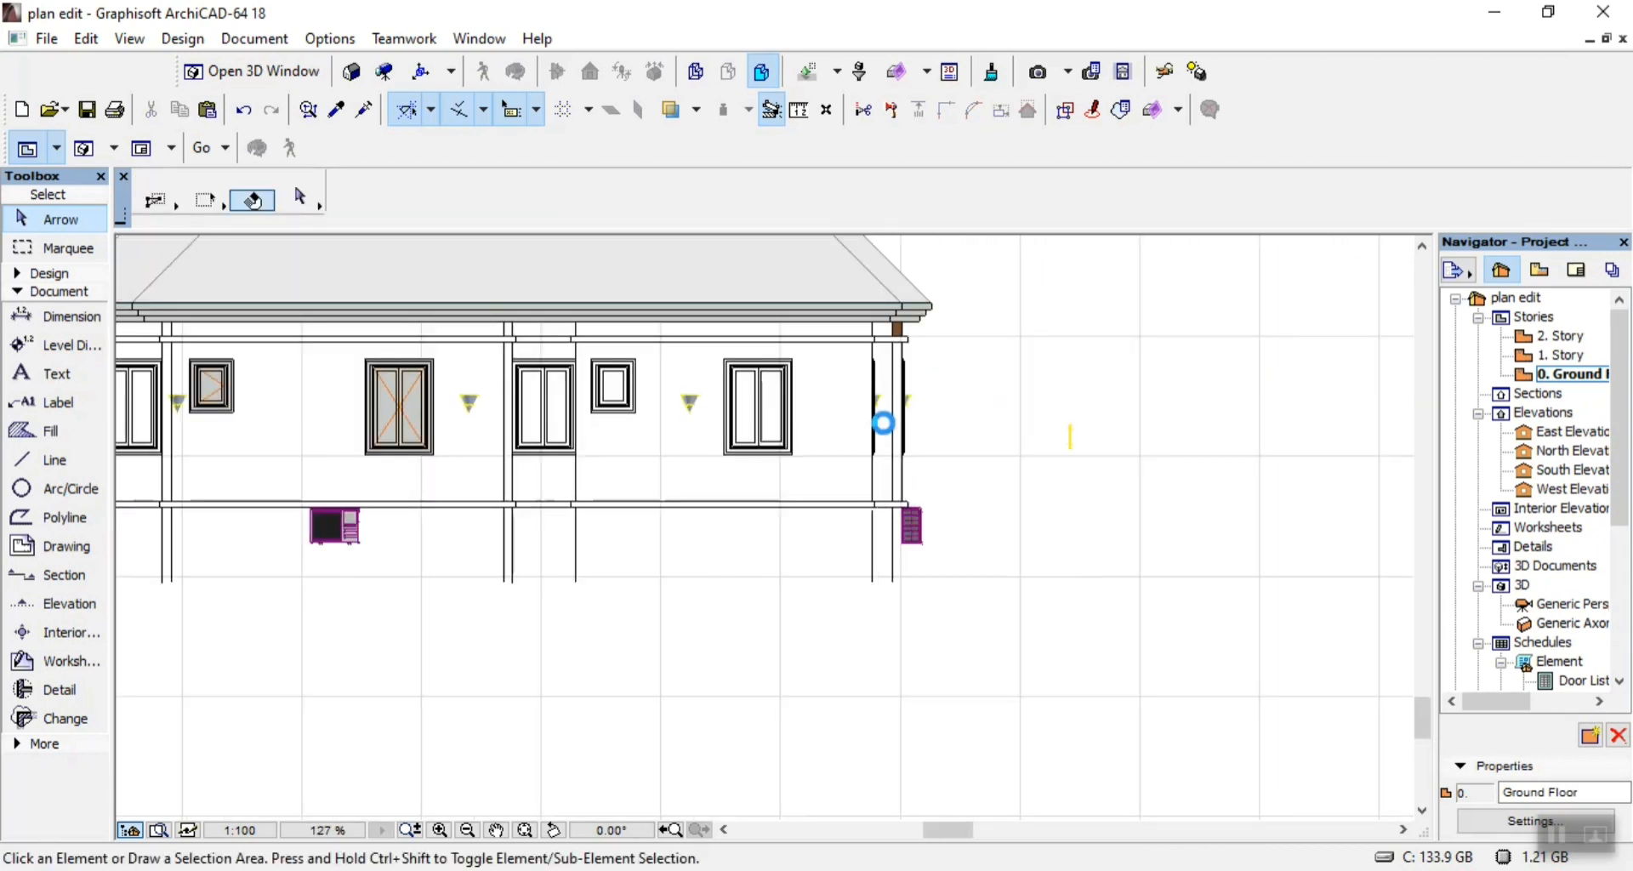
Delete the short stray yellow line beyond the right end of the building.
{"action": "scroll", "coordinate": [892, 382], "scroll_direction": "up", "scroll_amount": 7}
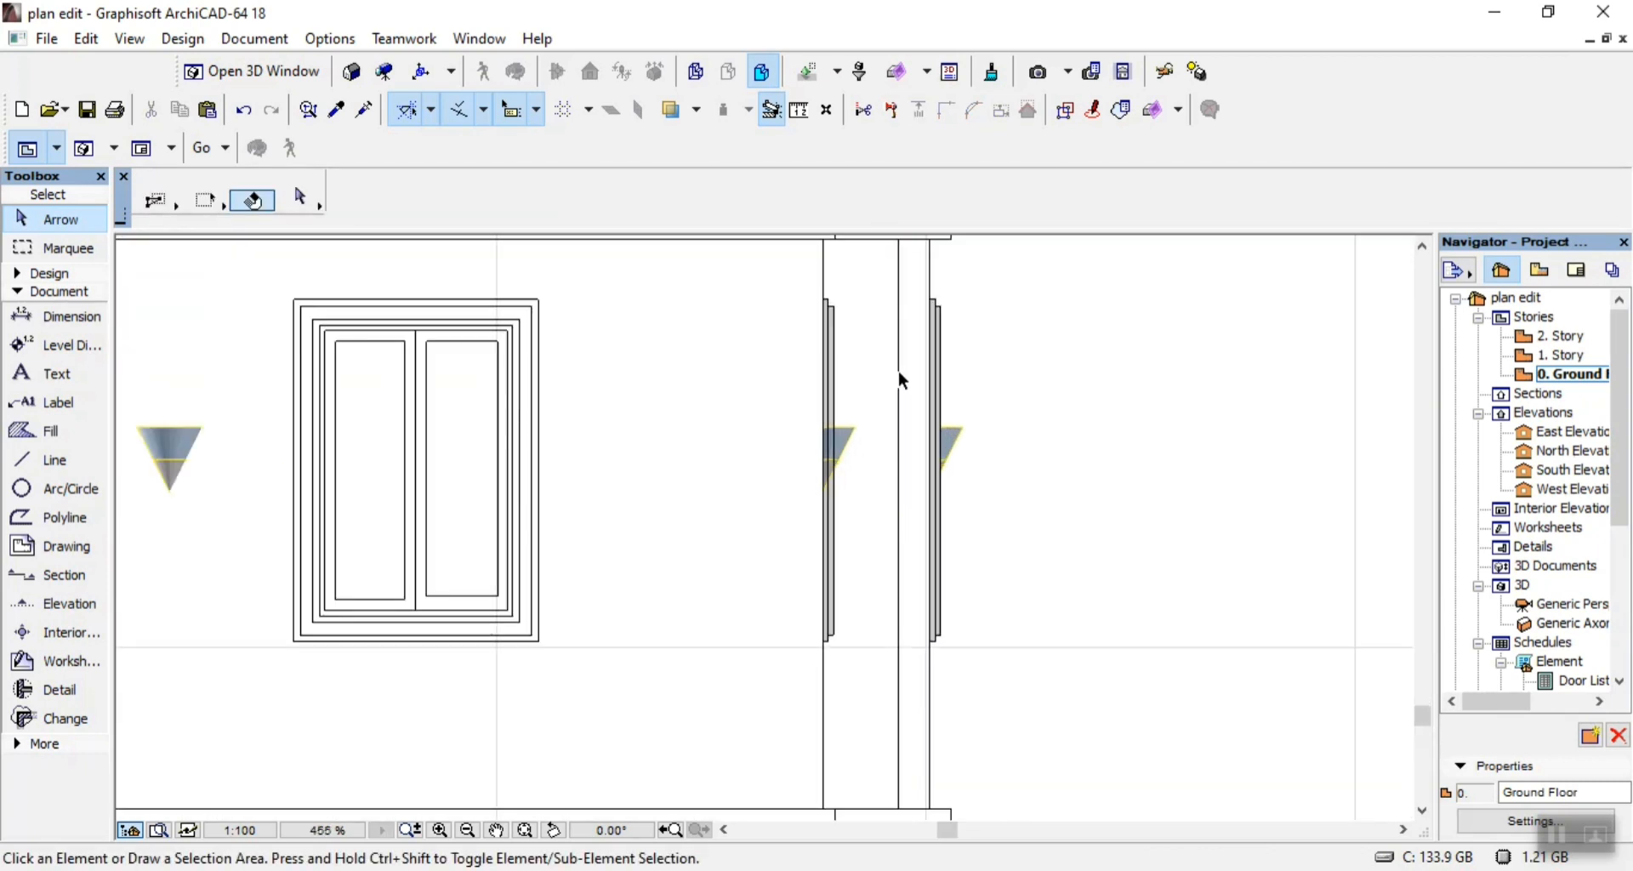
{"action": "scroll", "coordinate": [914, 482], "scroll_direction": "down", "scroll_amount": 5}
{"action": "left_click_drag", "start_coordinate": [1148, 469], "coordinate": [1201, 565]}
{"action": "left_click", "coordinate": [1201, 567]}
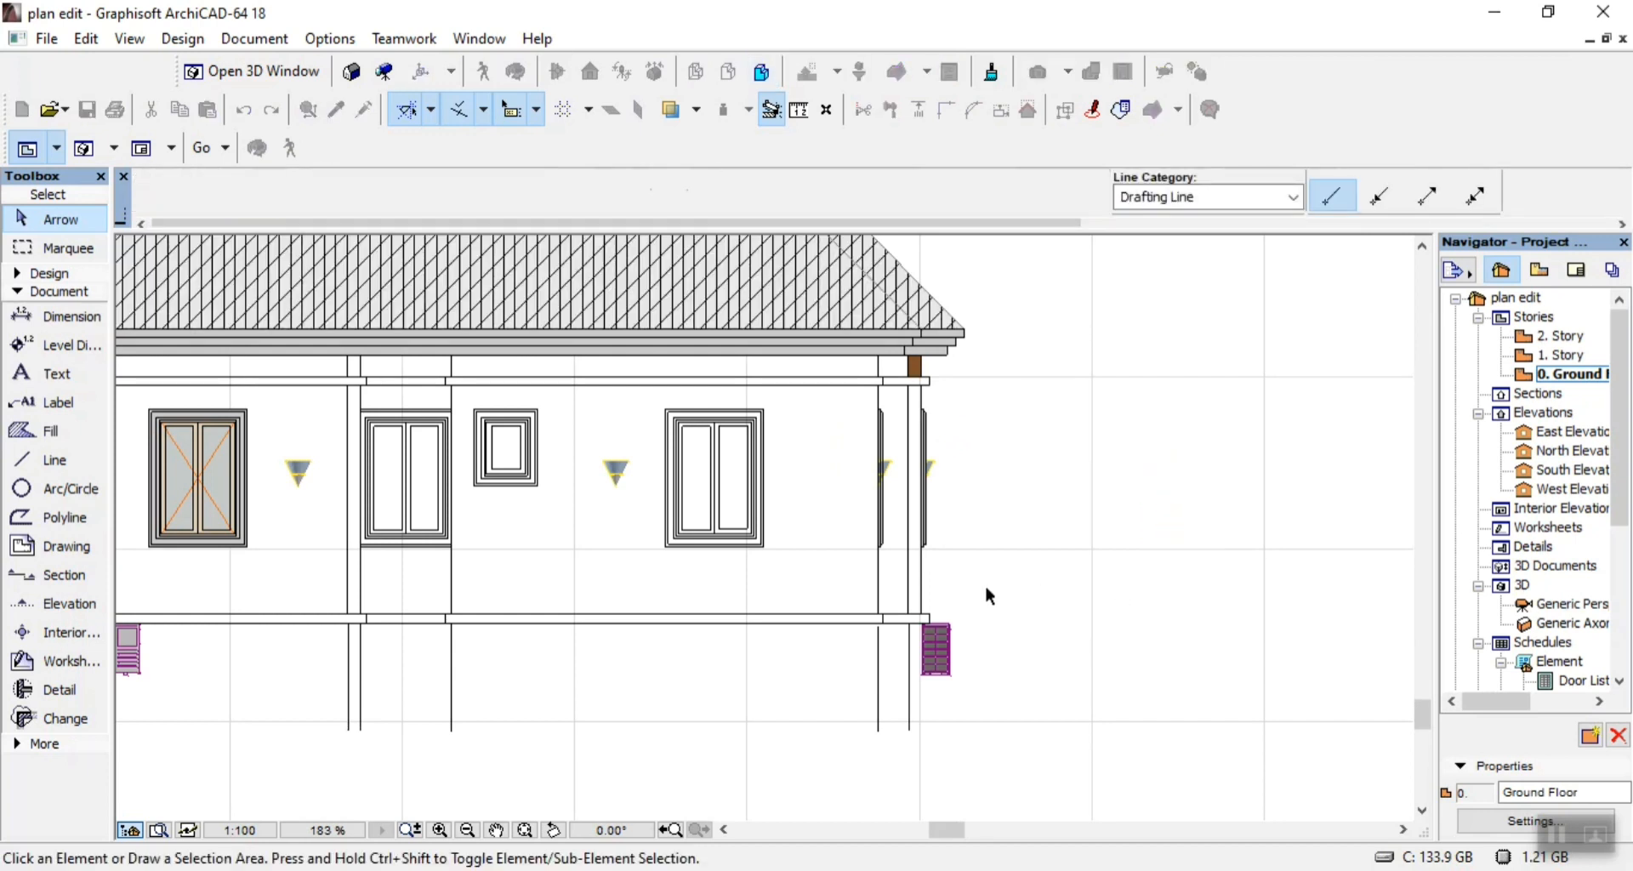
Delete the grey fills of the two narrow side-on window frames at the right end strip.
{"action": "scroll", "coordinate": [890, 507], "scroll_direction": "up", "scroll_amount": 12}
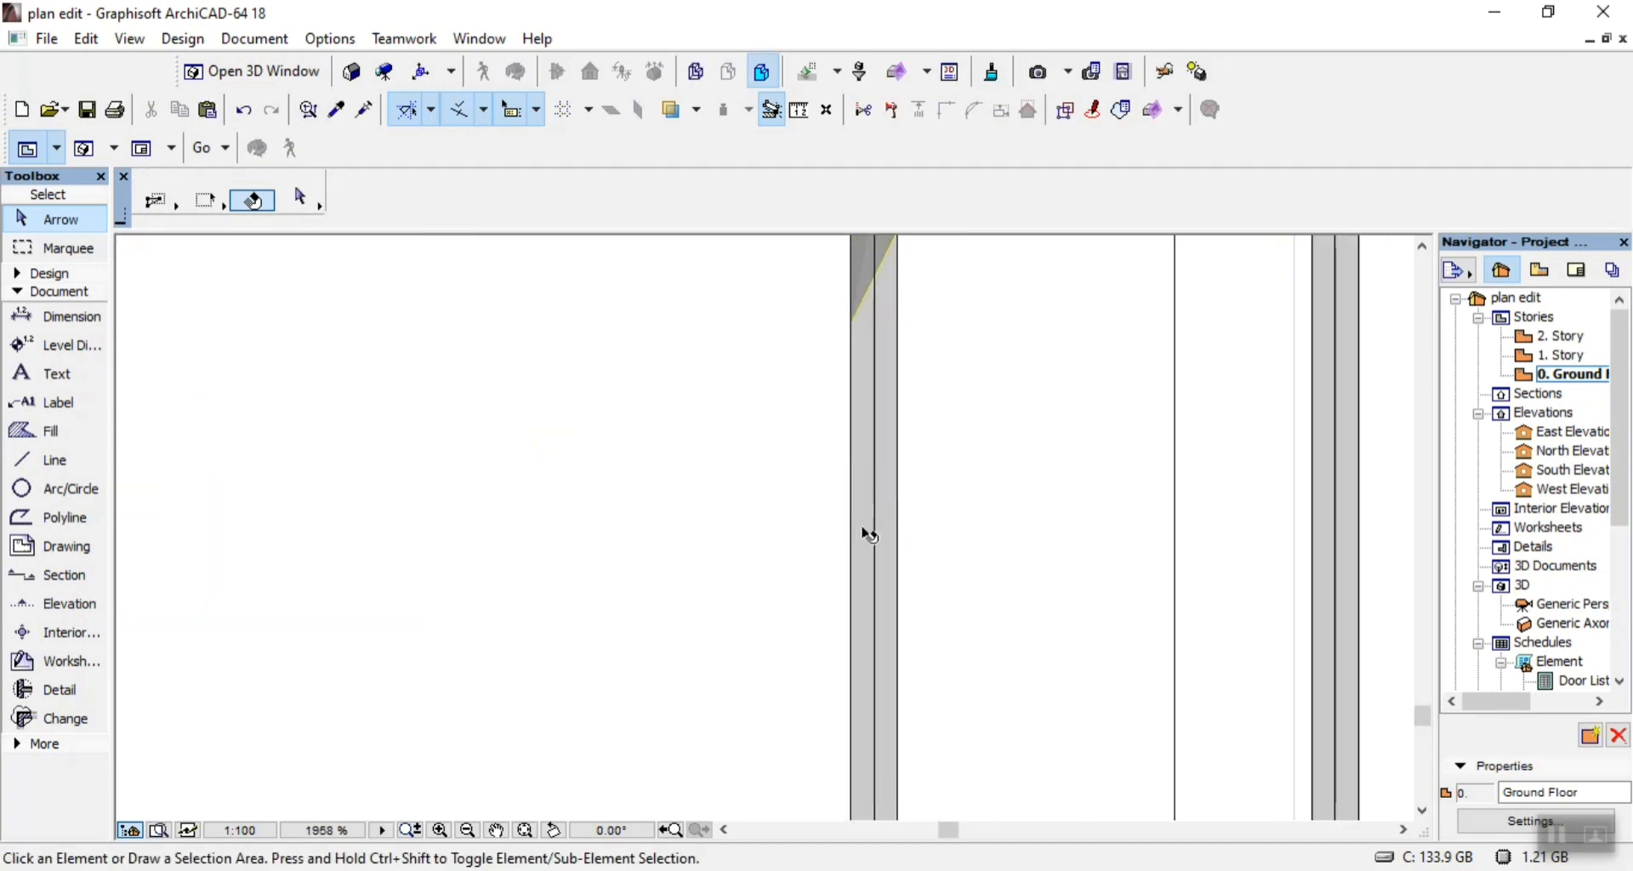
{"action": "left_click", "coordinate": [866, 532]}
{"action": "key", "text": "Delete"}
{"action": "scroll", "coordinate": [815, 500], "scroll_direction": "down", "scroll_amount": 6}
{"action": "scroll", "coordinate": [1021, 547], "scroll_direction": "up", "scroll_amount": 6}
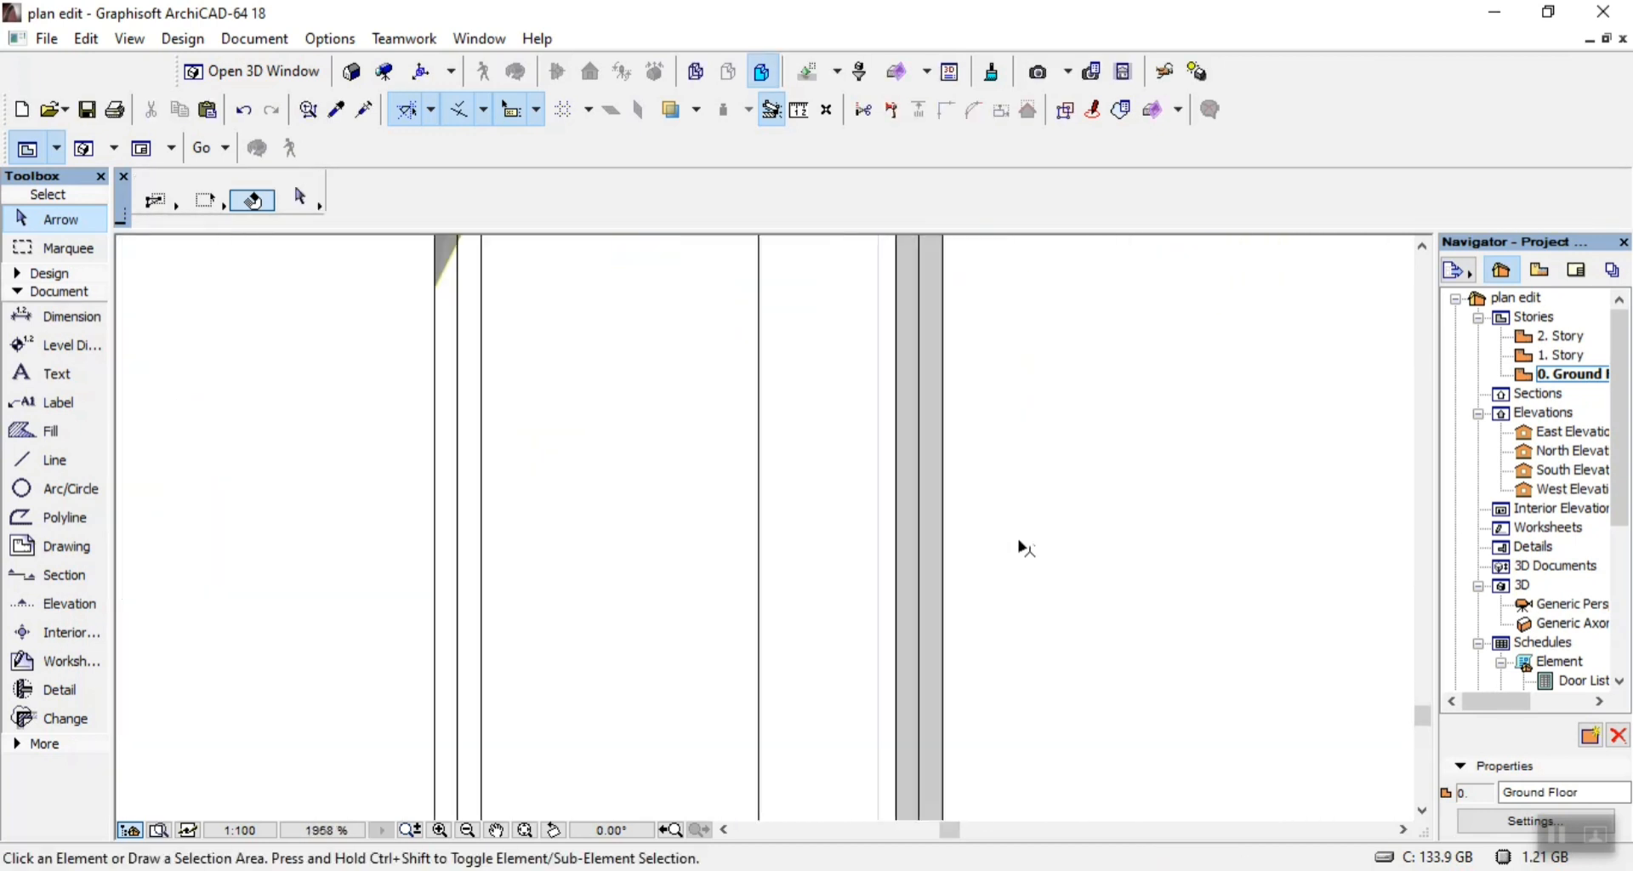
{"action": "left_click", "coordinate": [916, 559]}
{"action": "key", "text": "Delete"}
{"action": "scroll", "coordinate": [944, 589], "scroll_direction": "down", "scroll_amount": 12}
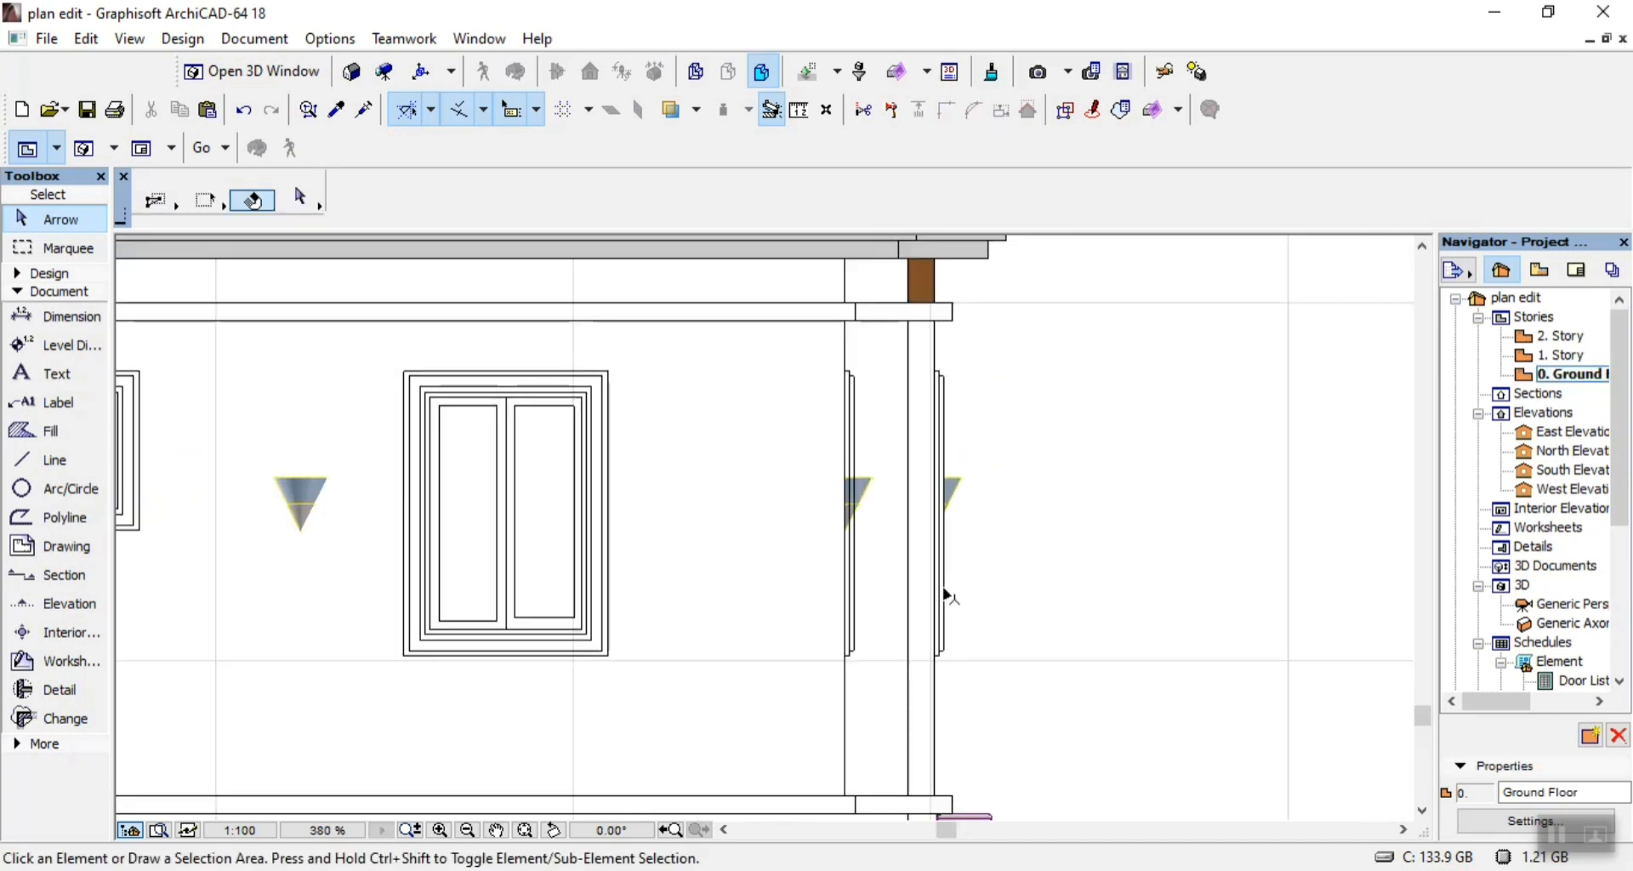
Delete the remaining narrow brown beam fill under the right end of the eaves.
{"action": "scroll", "coordinate": [944, 510], "scroll_direction": "up", "scroll_amount": 9}
{"action": "left_click", "coordinate": [849, 667]}
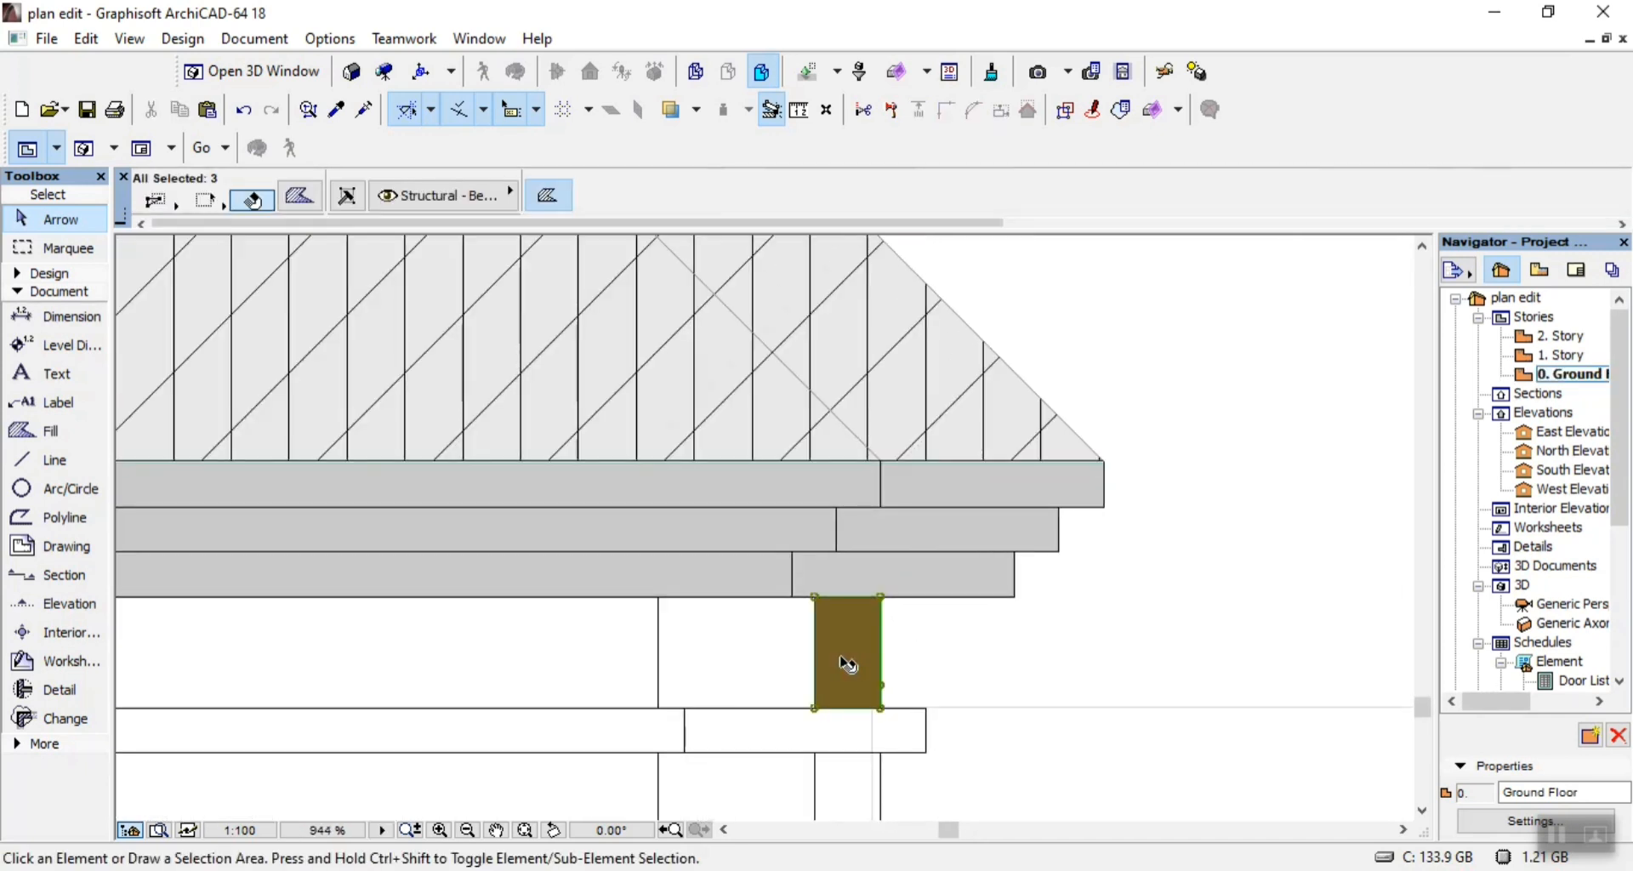
{"action": "key", "text": "Delete"}
Delete the grey fills of the three stepped fascia bands along the eaves.
{"action": "left_click", "coordinate": [676, 578]}
{"action": "key", "text": "Delete"}
{"action": "left_click", "coordinate": [700, 545]}
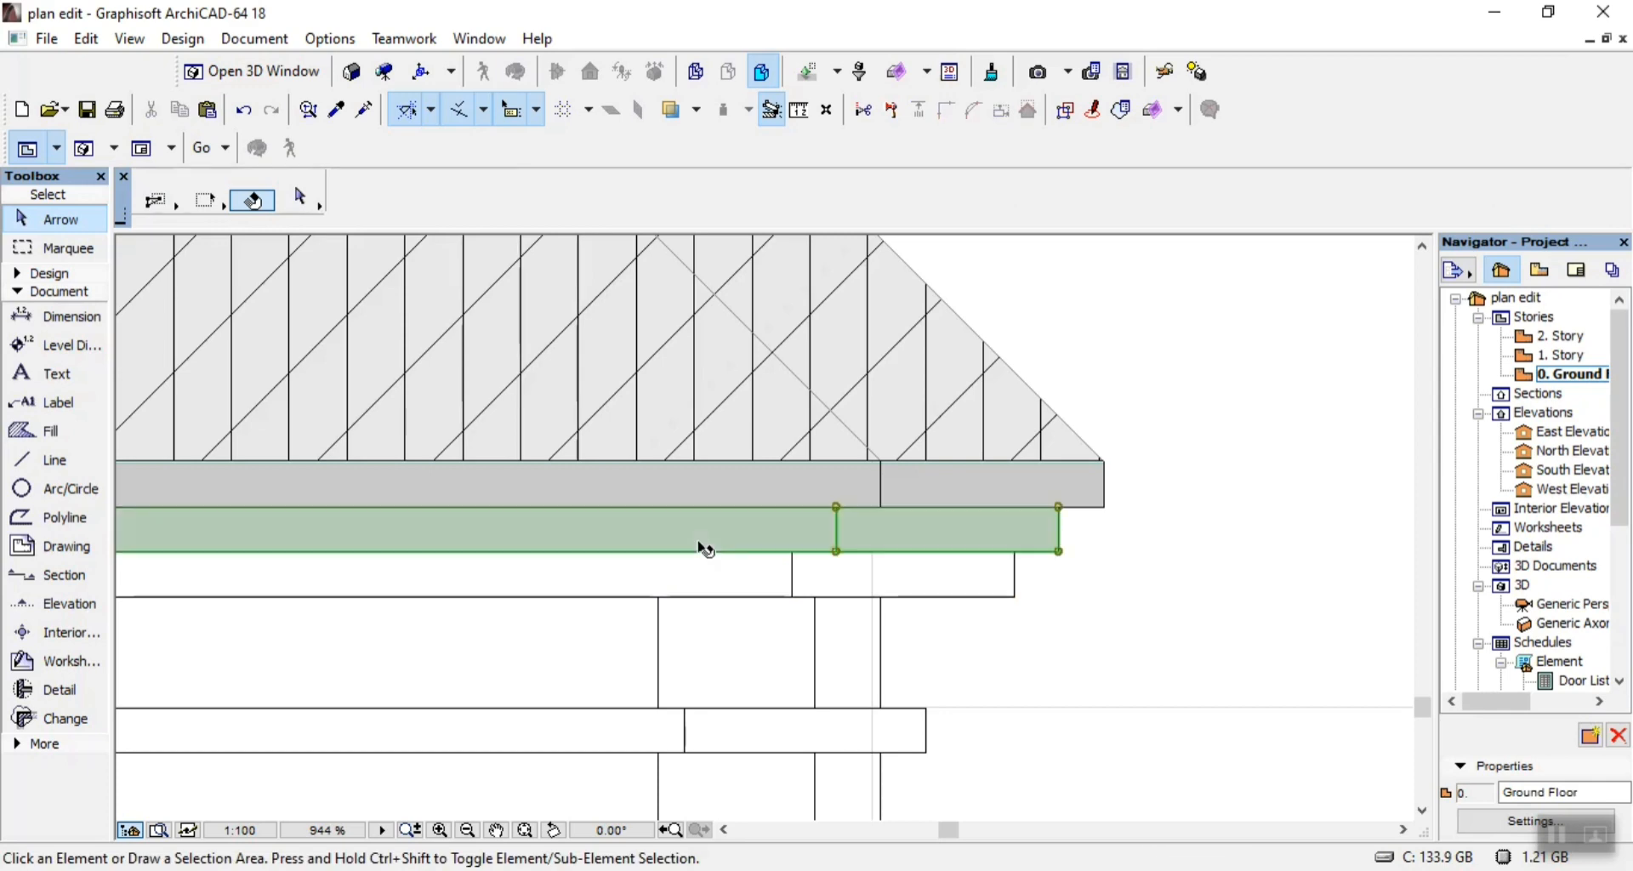
{"action": "key", "text": "Delete"}
{"action": "left_click", "coordinate": [727, 492]}
{"action": "key", "text": "Delete"}
{"action": "scroll", "coordinate": [941, 474], "scroll_direction": "down", "scroll_amount": 12}
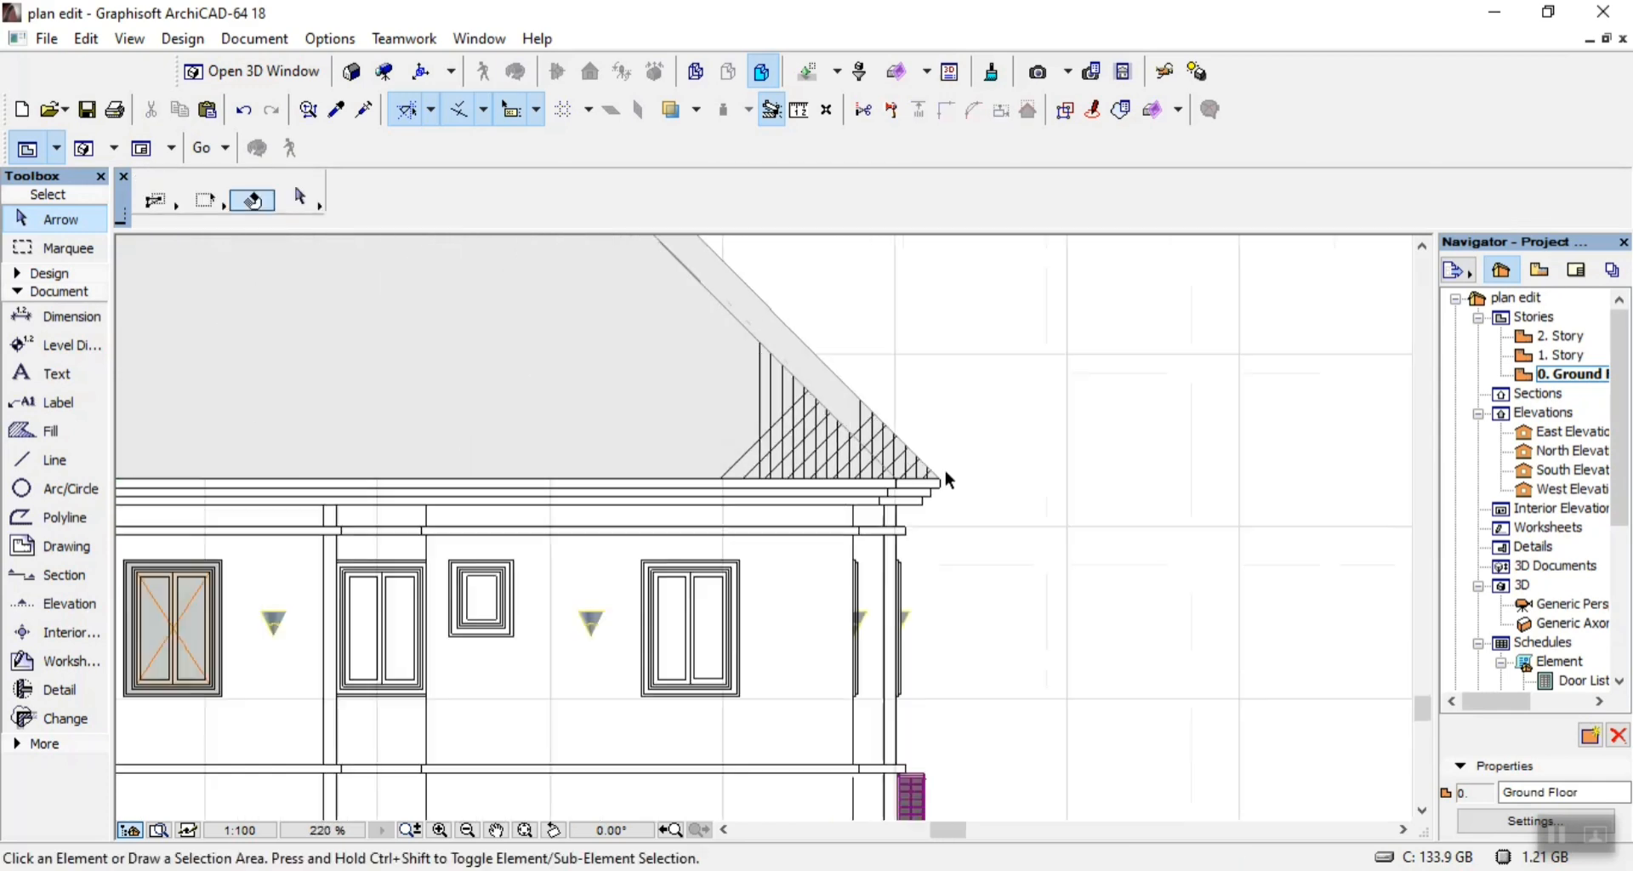
{"action": "scroll", "coordinate": [554, 558], "scroll_direction": "up", "scroll_amount": 9}
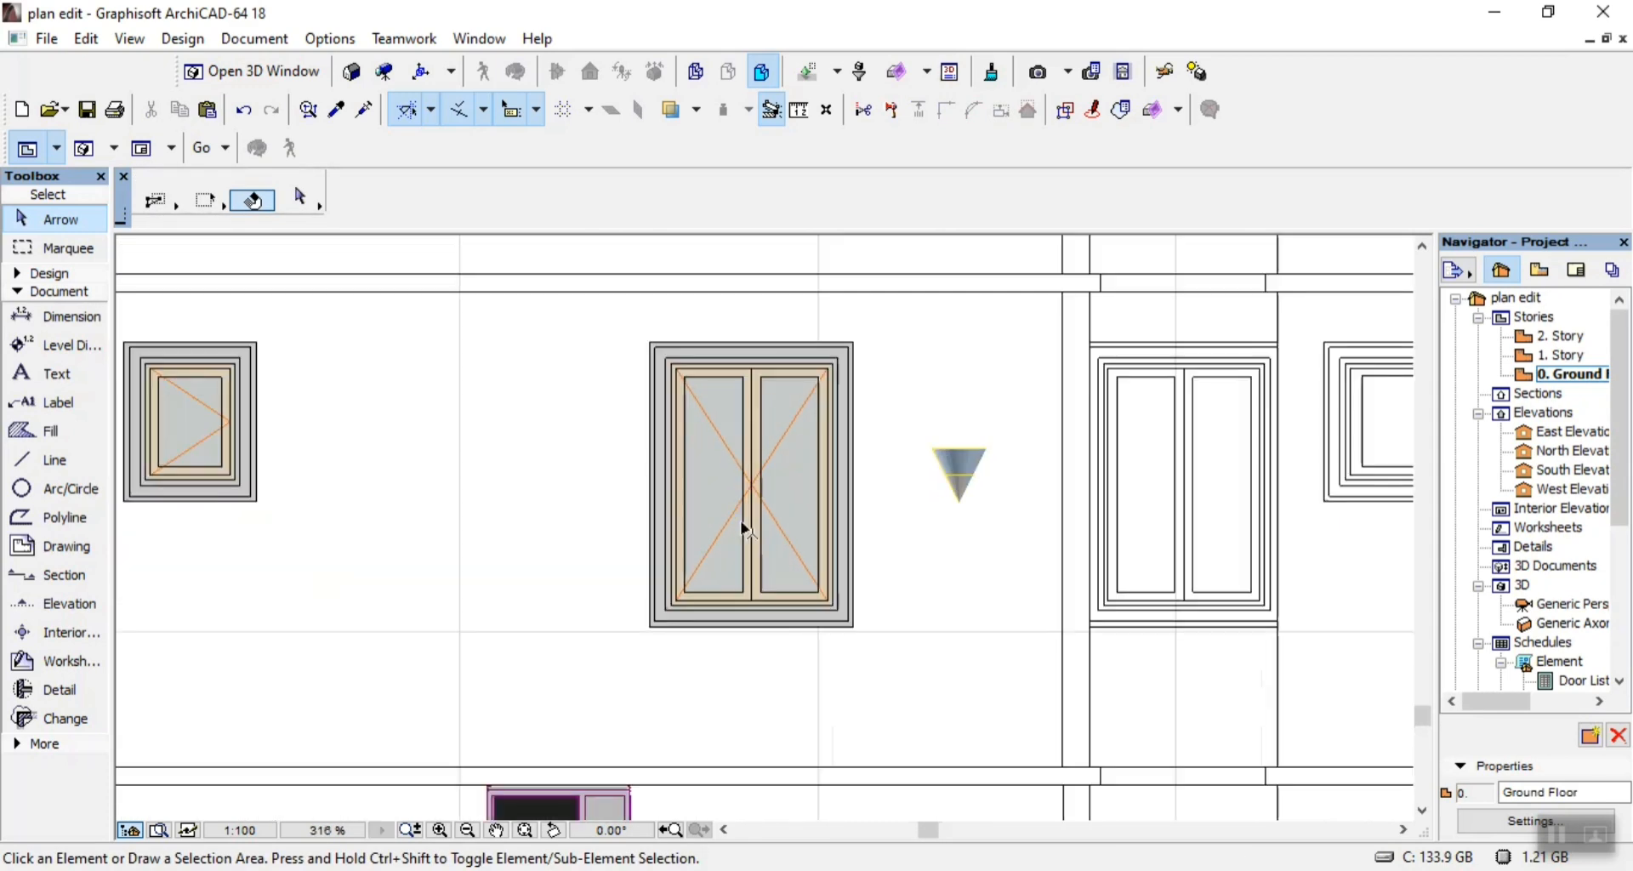
Delete the coloured sash fills, orange opening lines and grey frame fills of the remaining double-sash window.
{"action": "left_click", "coordinate": [712, 491]}
{"action": "key", "text": "Delete"}
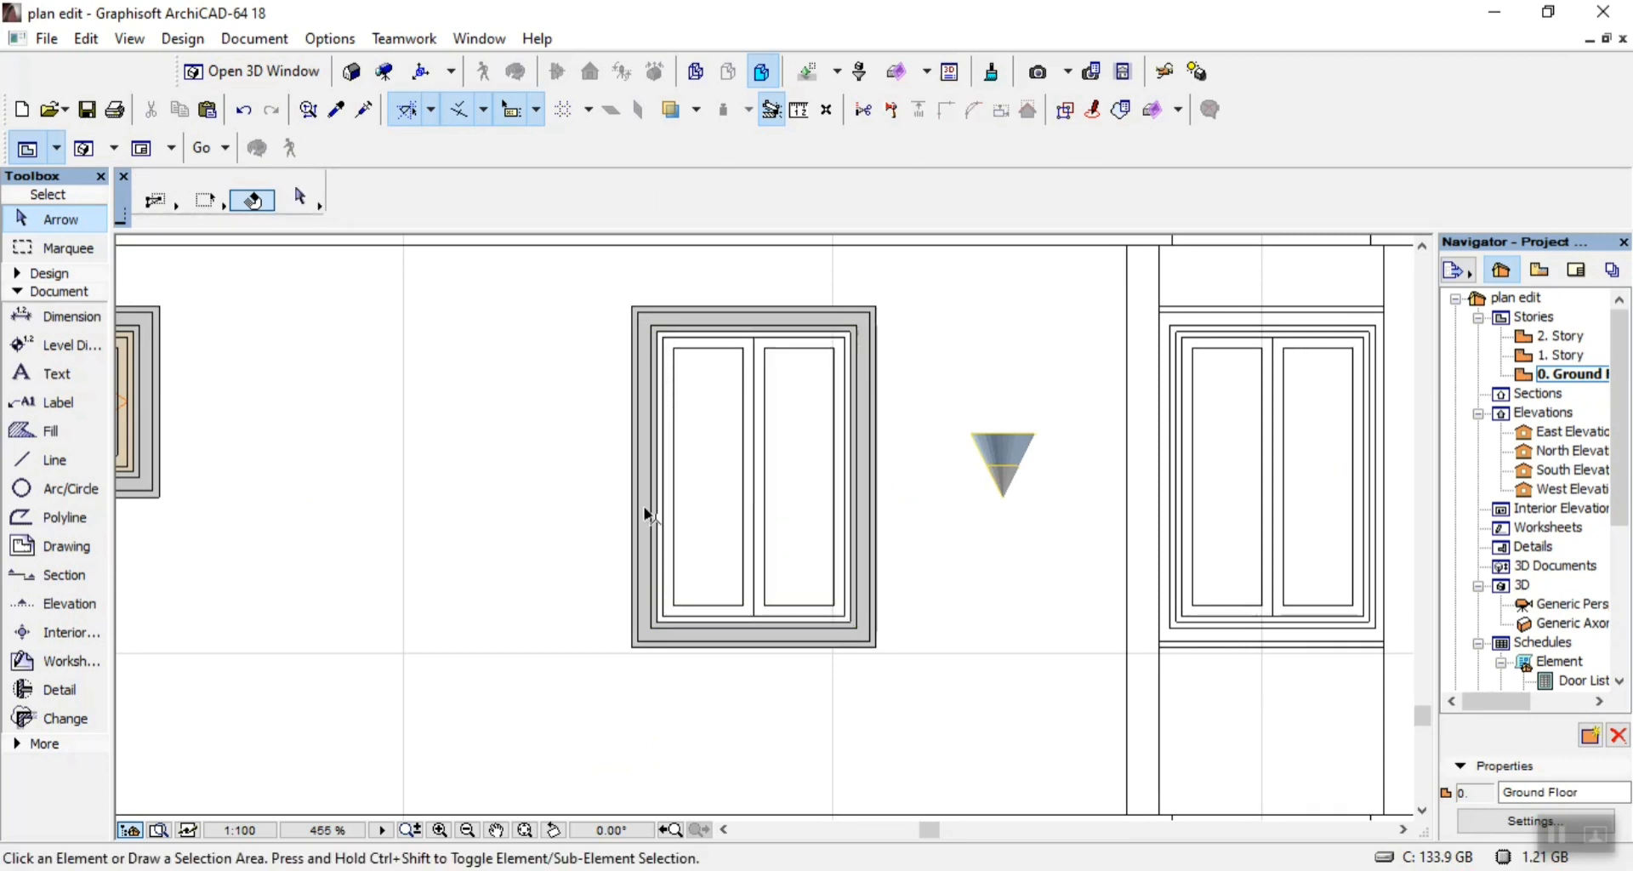
{"action": "left_click", "coordinate": [651, 515]}
{"action": "left_click", "coordinate": [641, 528]}
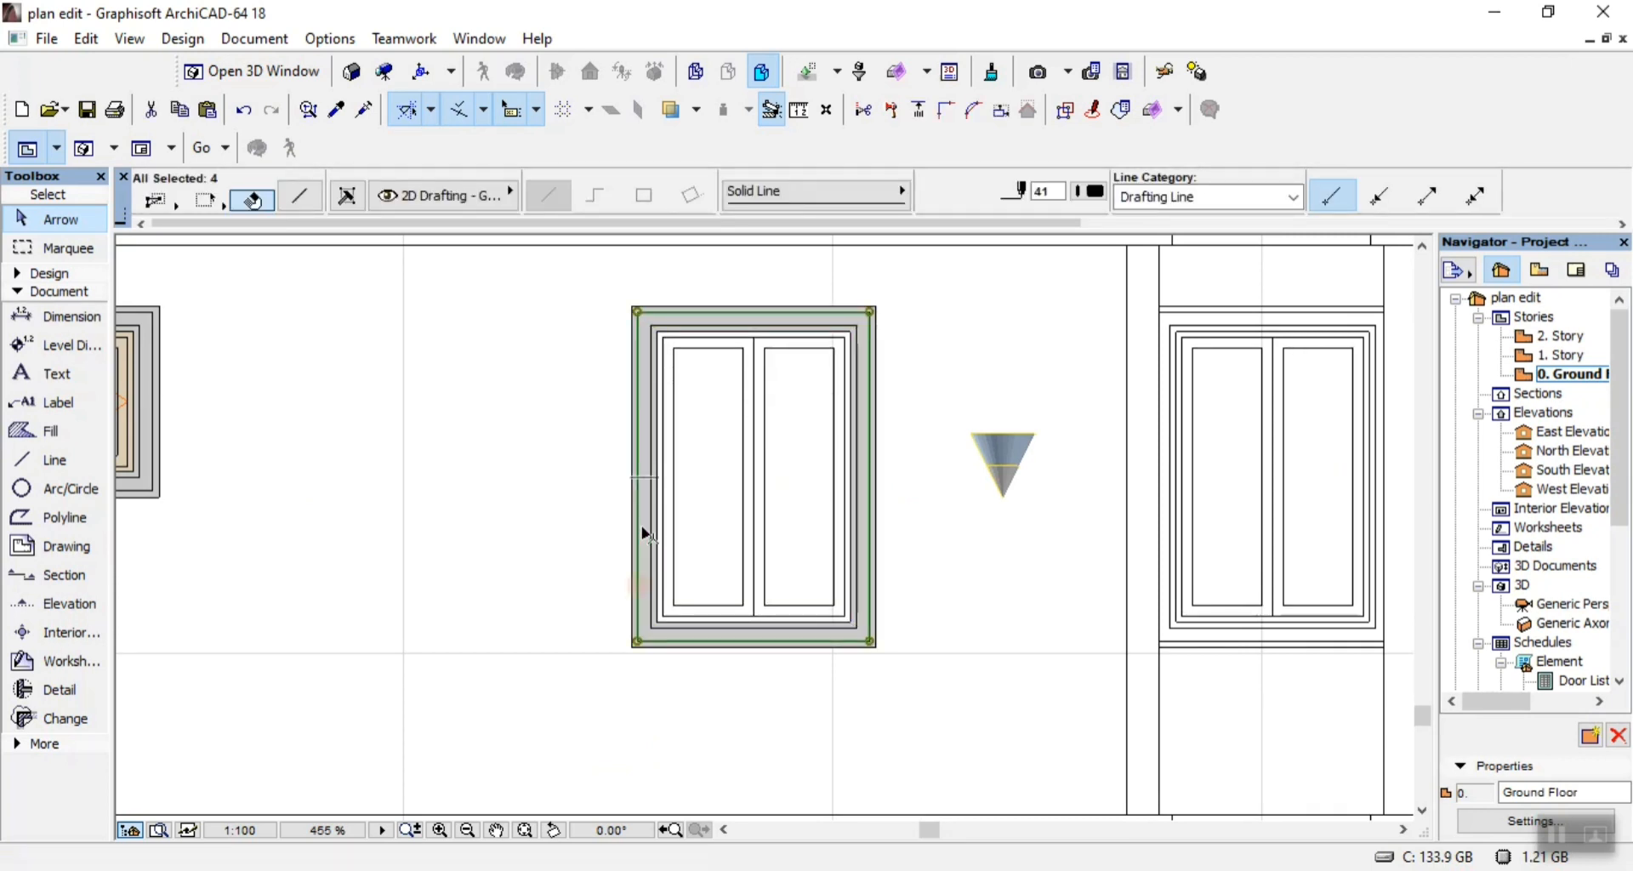
{"action": "scroll", "coordinate": [646, 562], "scroll_direction": "up", "scroll_amount": 8}
{"action": "left_click", "coordinate": [649, 537]}
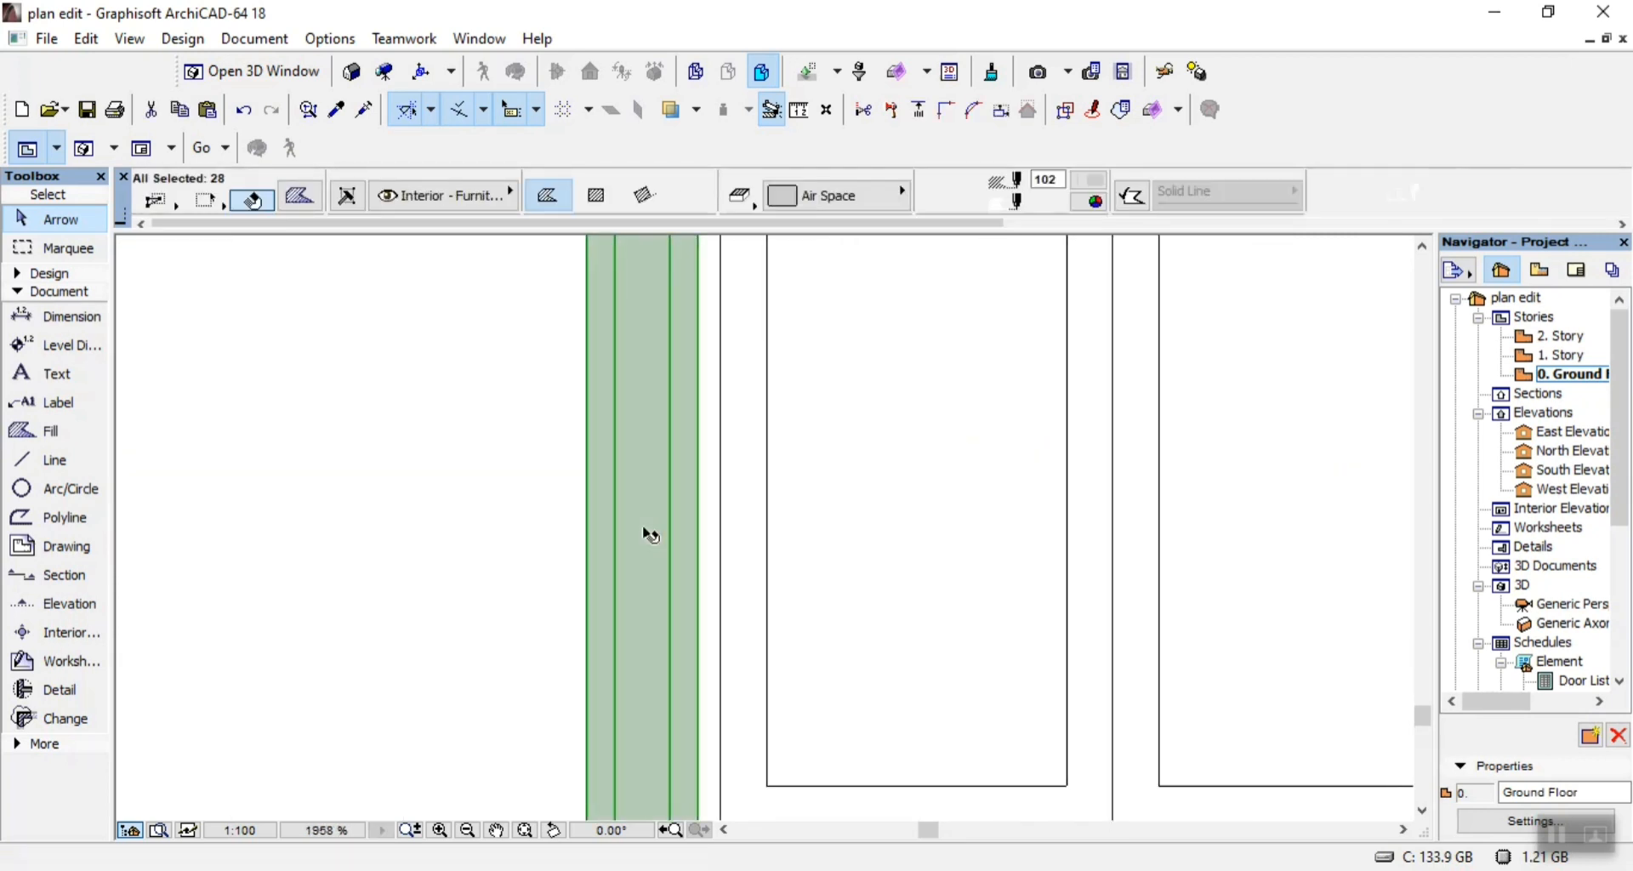
{"action": "key", "text": "Delete"}
Delete the sash fills, orange opening lines and grey frame fills of the remaining small single-sash window.
{"action": "scroll", "coordinate": [846, 529], "scroll_direction": "down", "scroll_amount": 11}
{"action": "scroll", "coordinate": [480, 442], "scroll_direction": "up", "scroll_amount": 6}
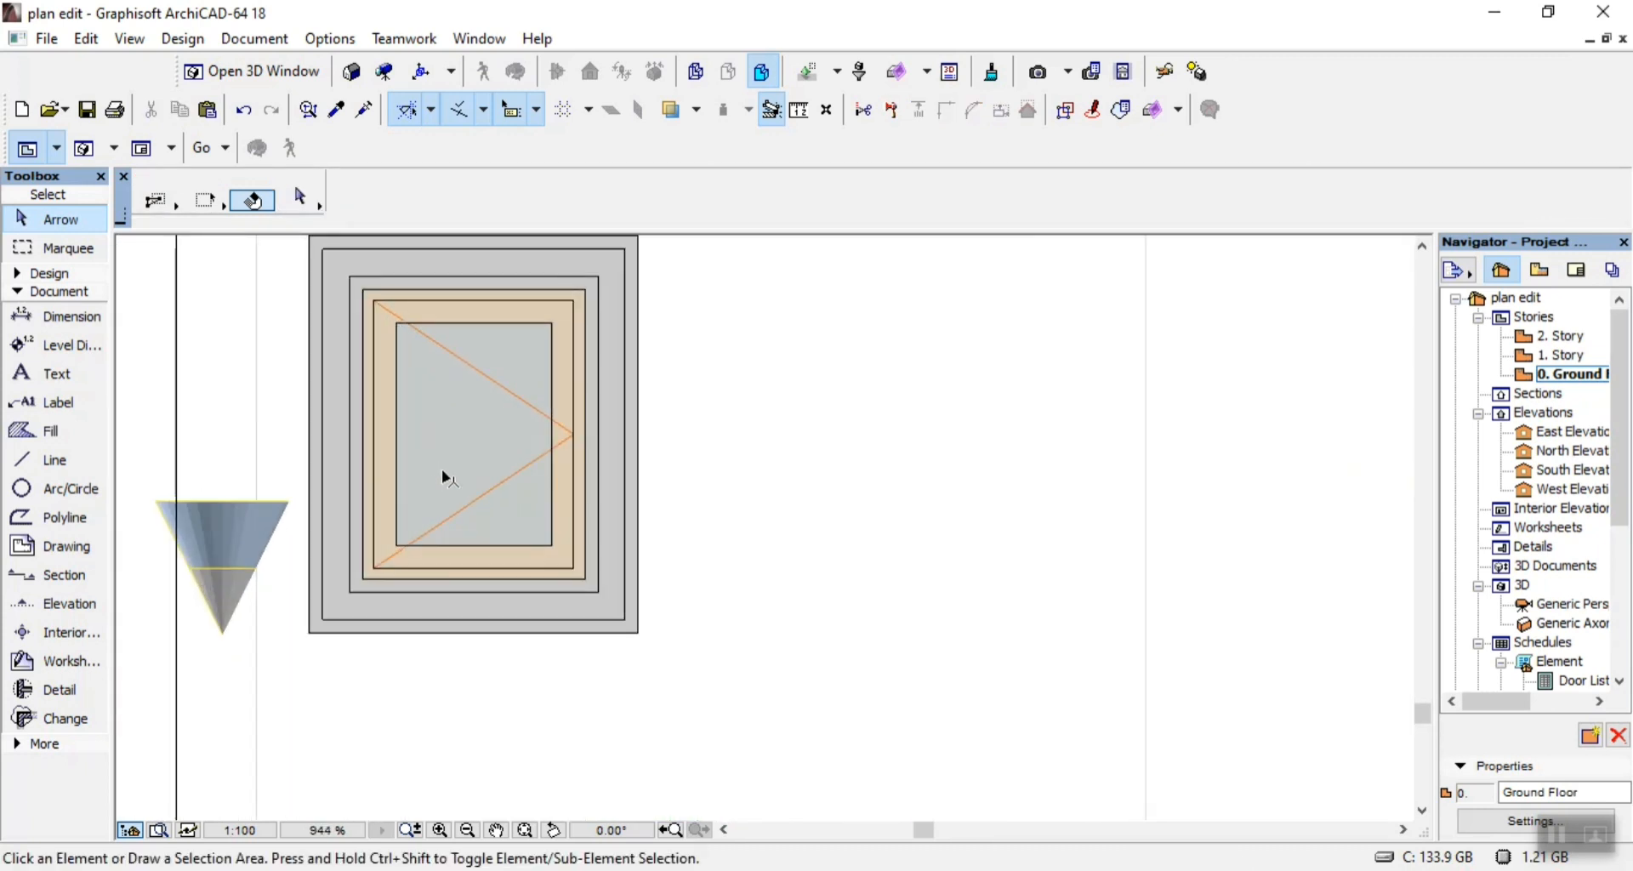
{"action": "left_click", "coordinate": [451, 474]}
{"action": "key", "text": "Delete"}
{"action": "left_click", "coordinate": [600, 468]}
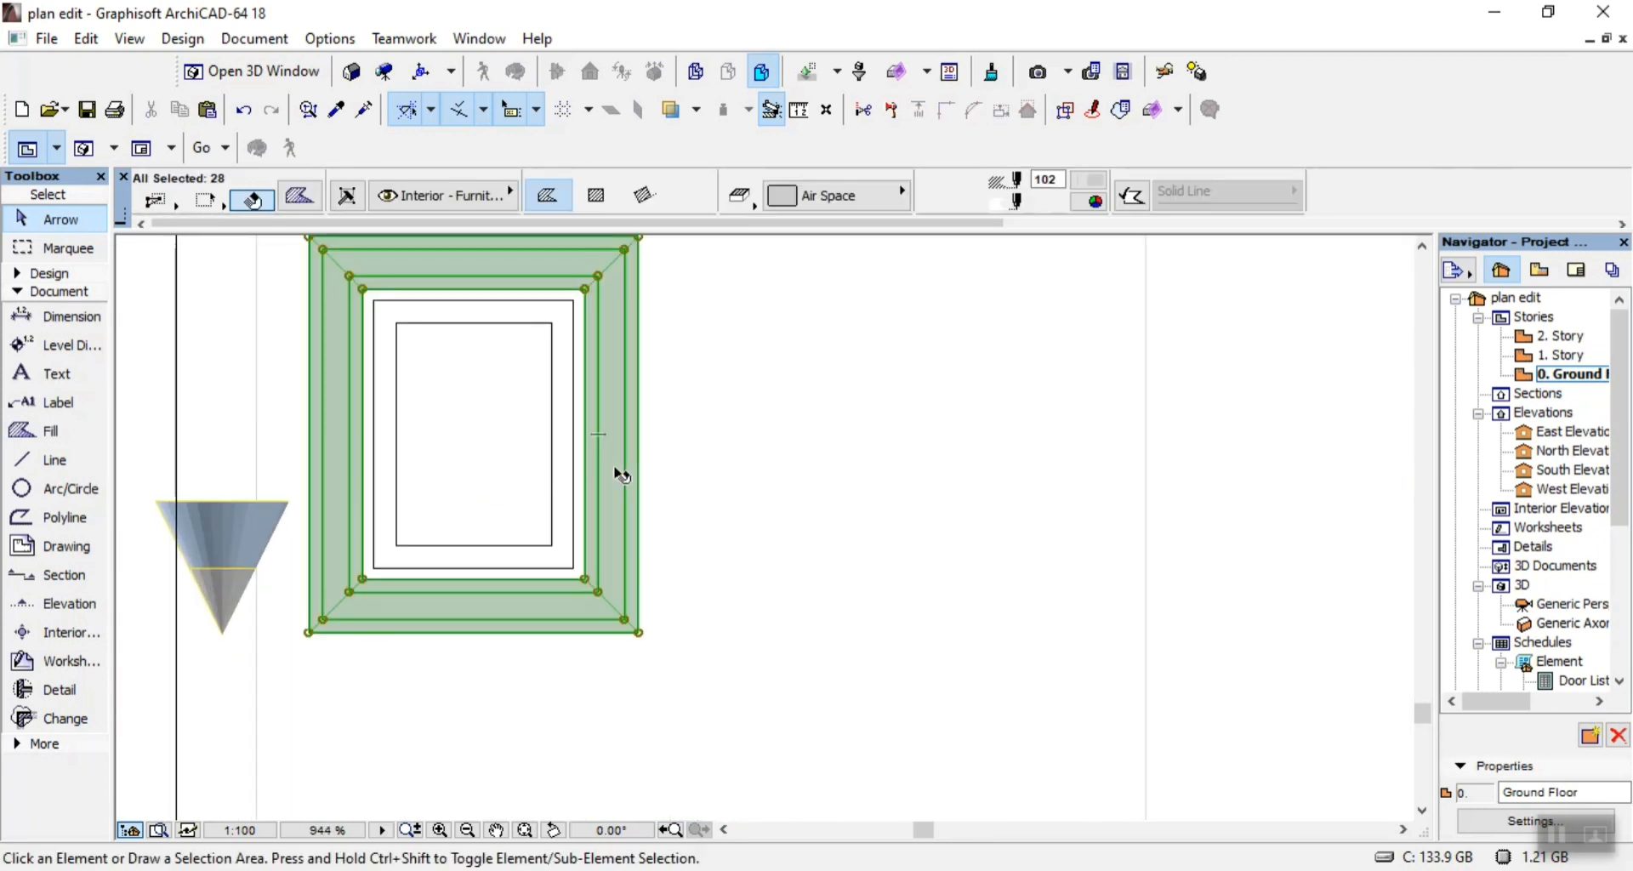
{"action": "scroll", "coordinate": [812, 455], "scroll_direction": "down", "scroll_amount": 3}
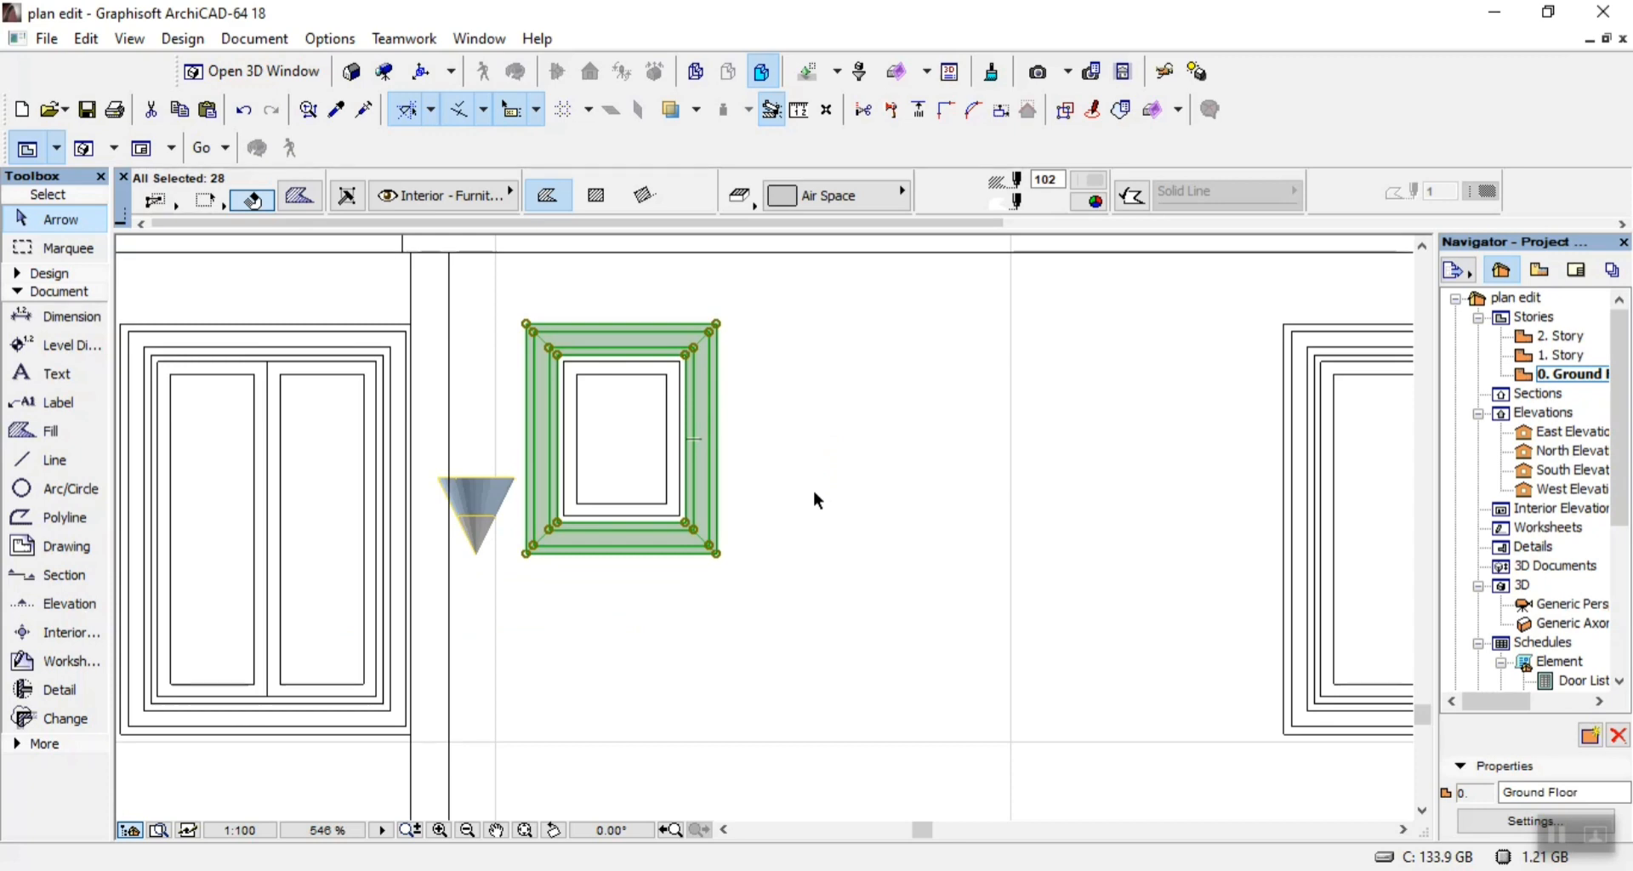
{"action": "key", "text": "Delete"}
Delete the front-facing air-conditioner unit below the floor band under the windows.
{"action": "scroll", "coordinate": [769, 443], "scroll_direction": "down", "scroll_amount": 4}
{"action": "scroll", "coordinate": [957, 687], "scroll_direction": "up", "scroll_amount": 4}
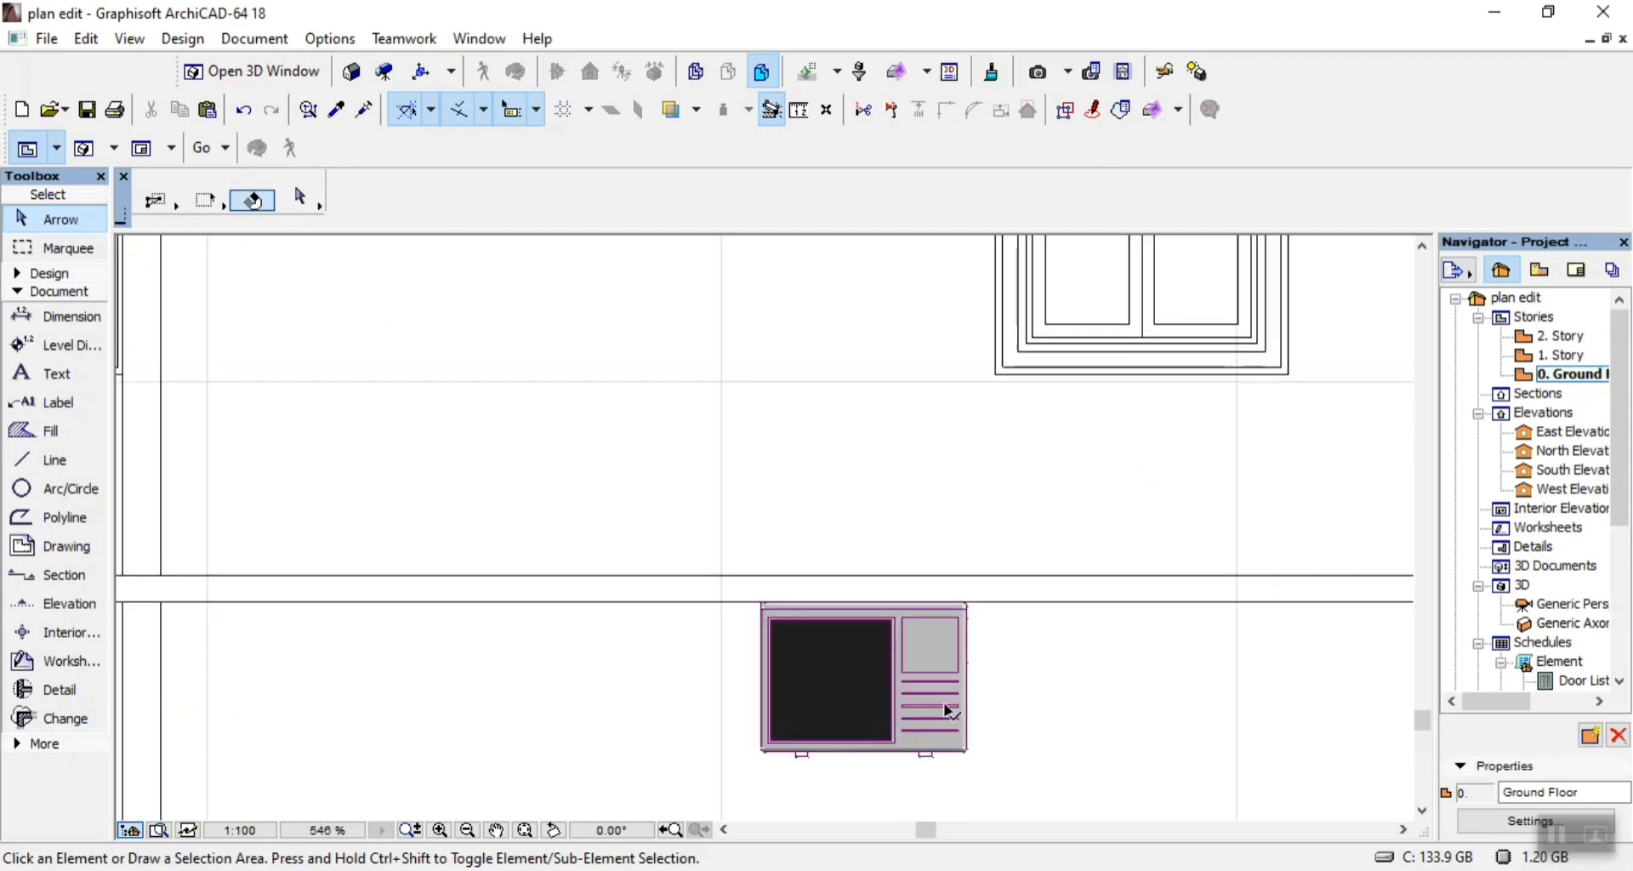
{"action": "left_click", "coordinate": [936, 733]}
{"action": "key", "text": "Delete"}
Delete the green potted plant and its dark base beyond the left end of the building.
{"action": "scroll", "coordinate": [508, 519], "scroll_direction": "down", "scroll_amount": 5}
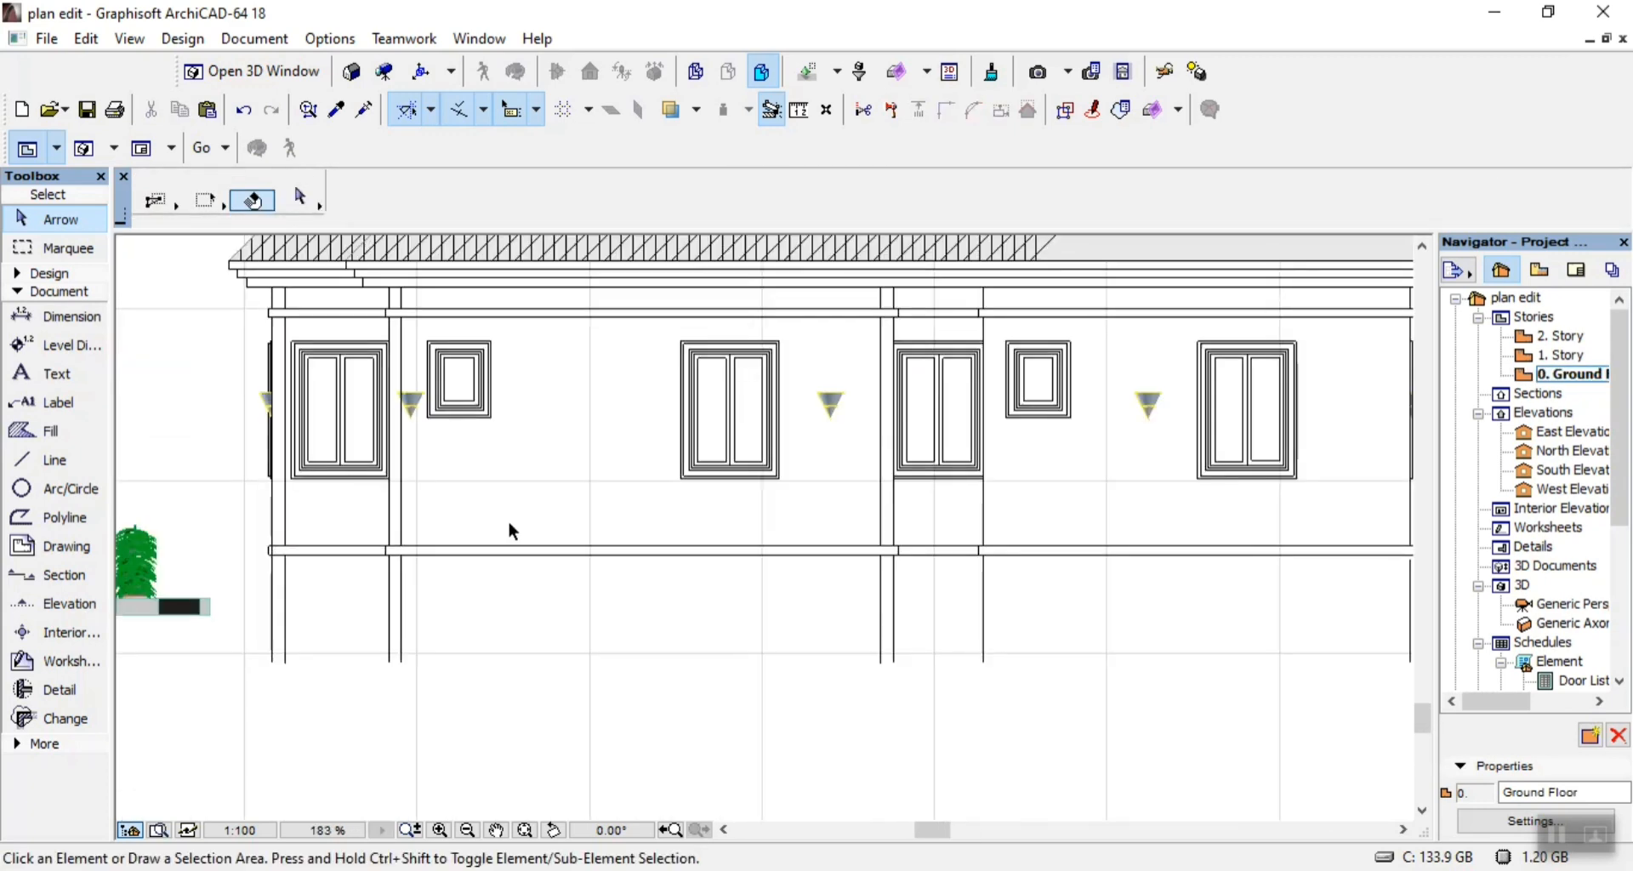
{"action": "scroll", "coordinate": [255, 596], "scroll_direction": "up", "scroll_amount": 2}
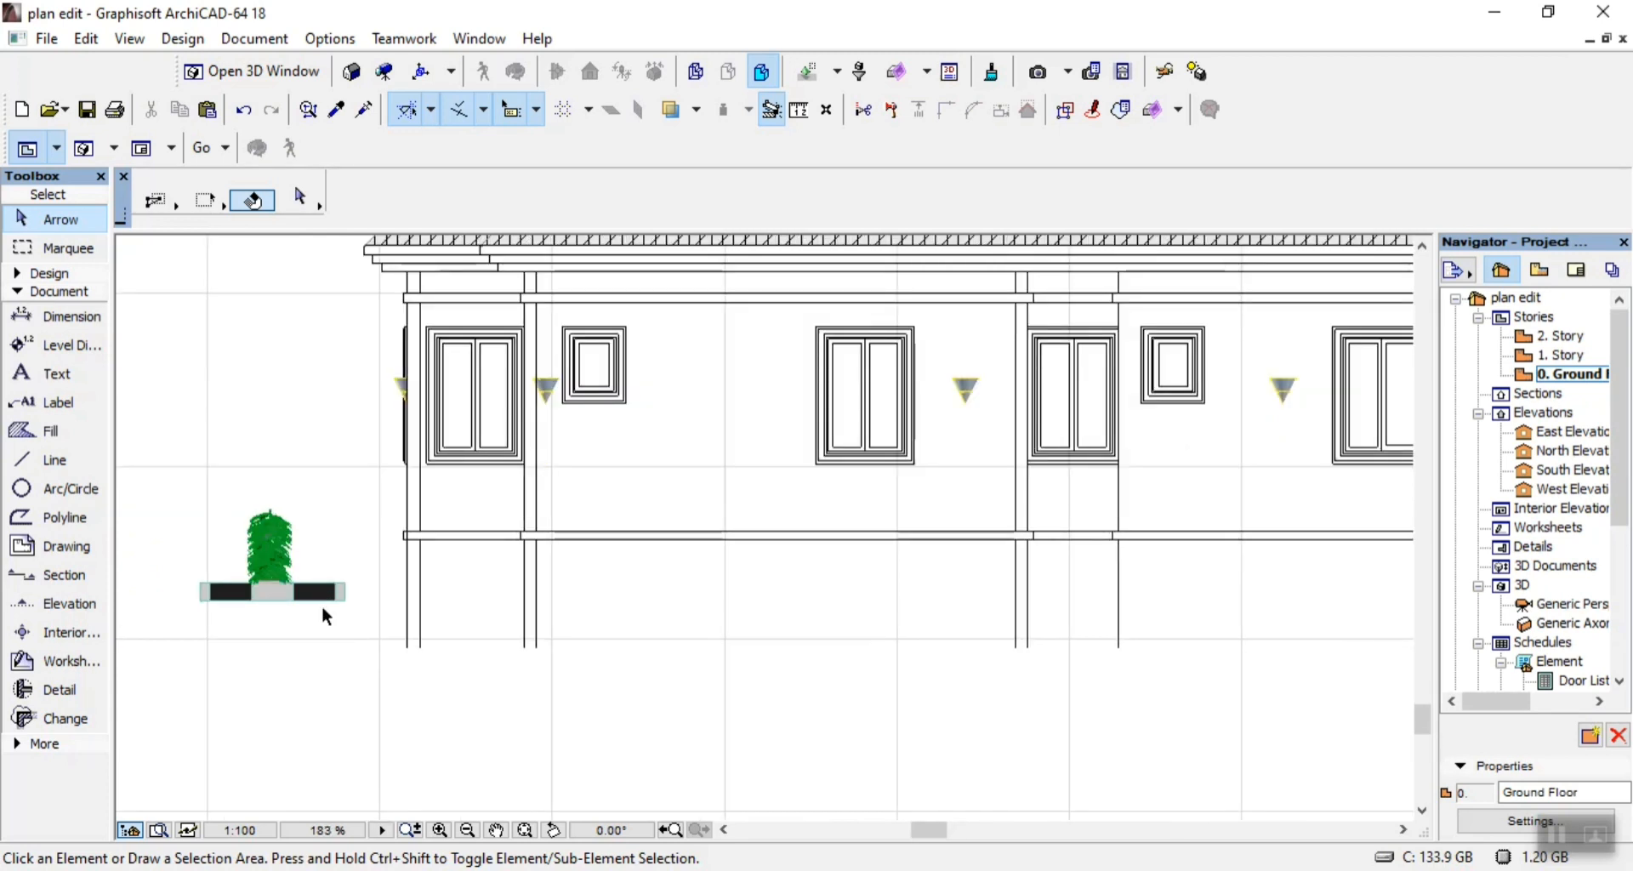
{"action": "left_click_drag", "start_coordinate": [180, 479], "coordinate": [299, 666]}
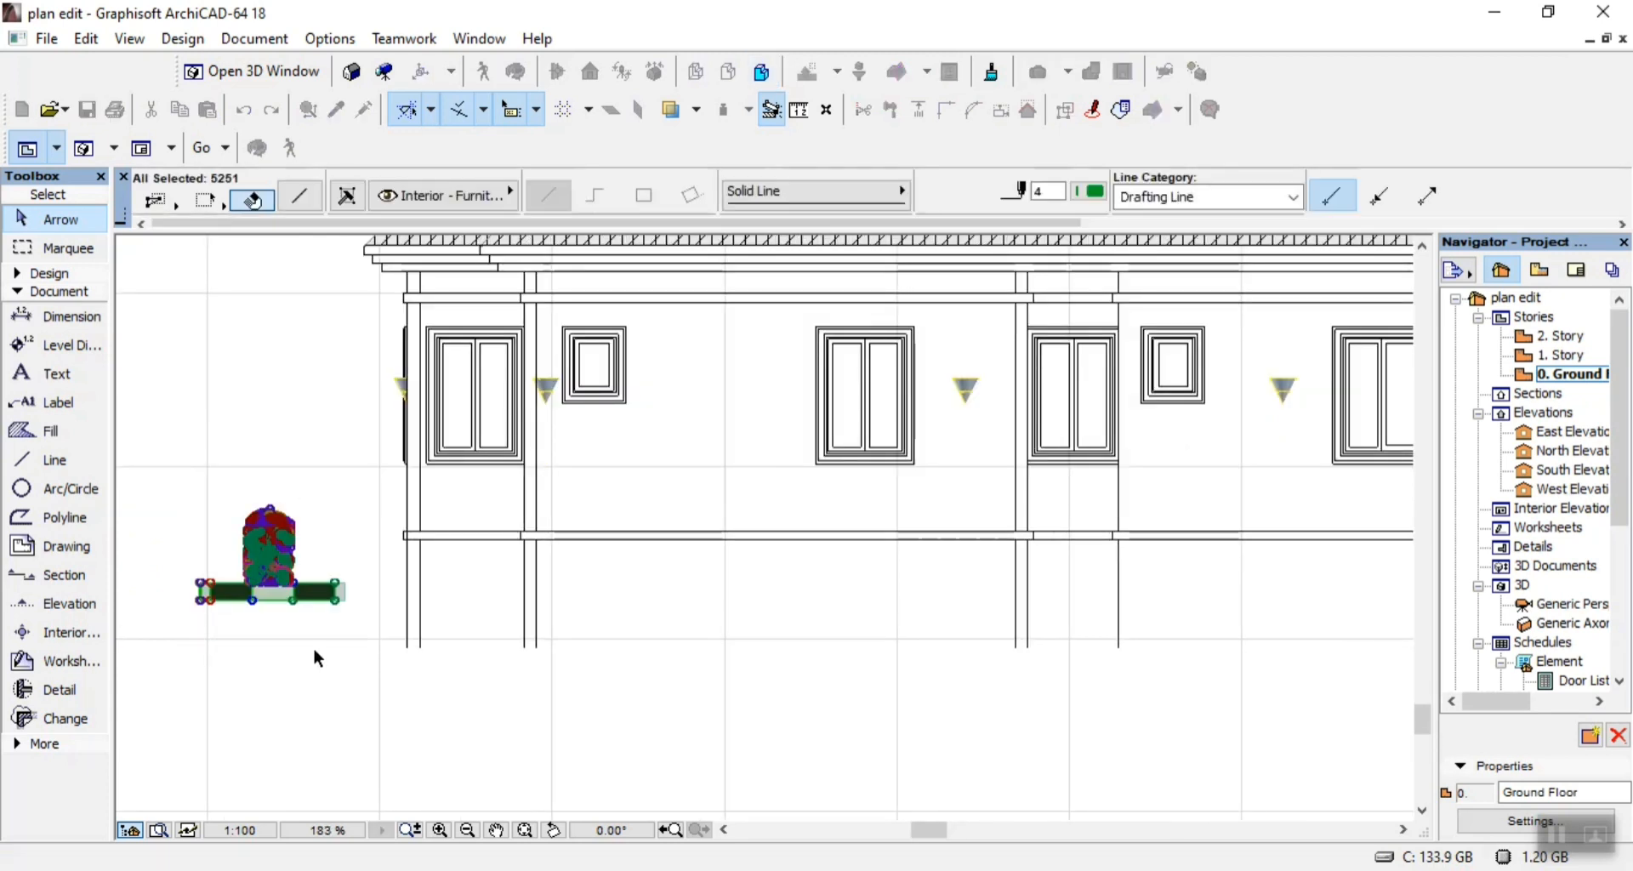
{"action": "key", "text": "Delete"}
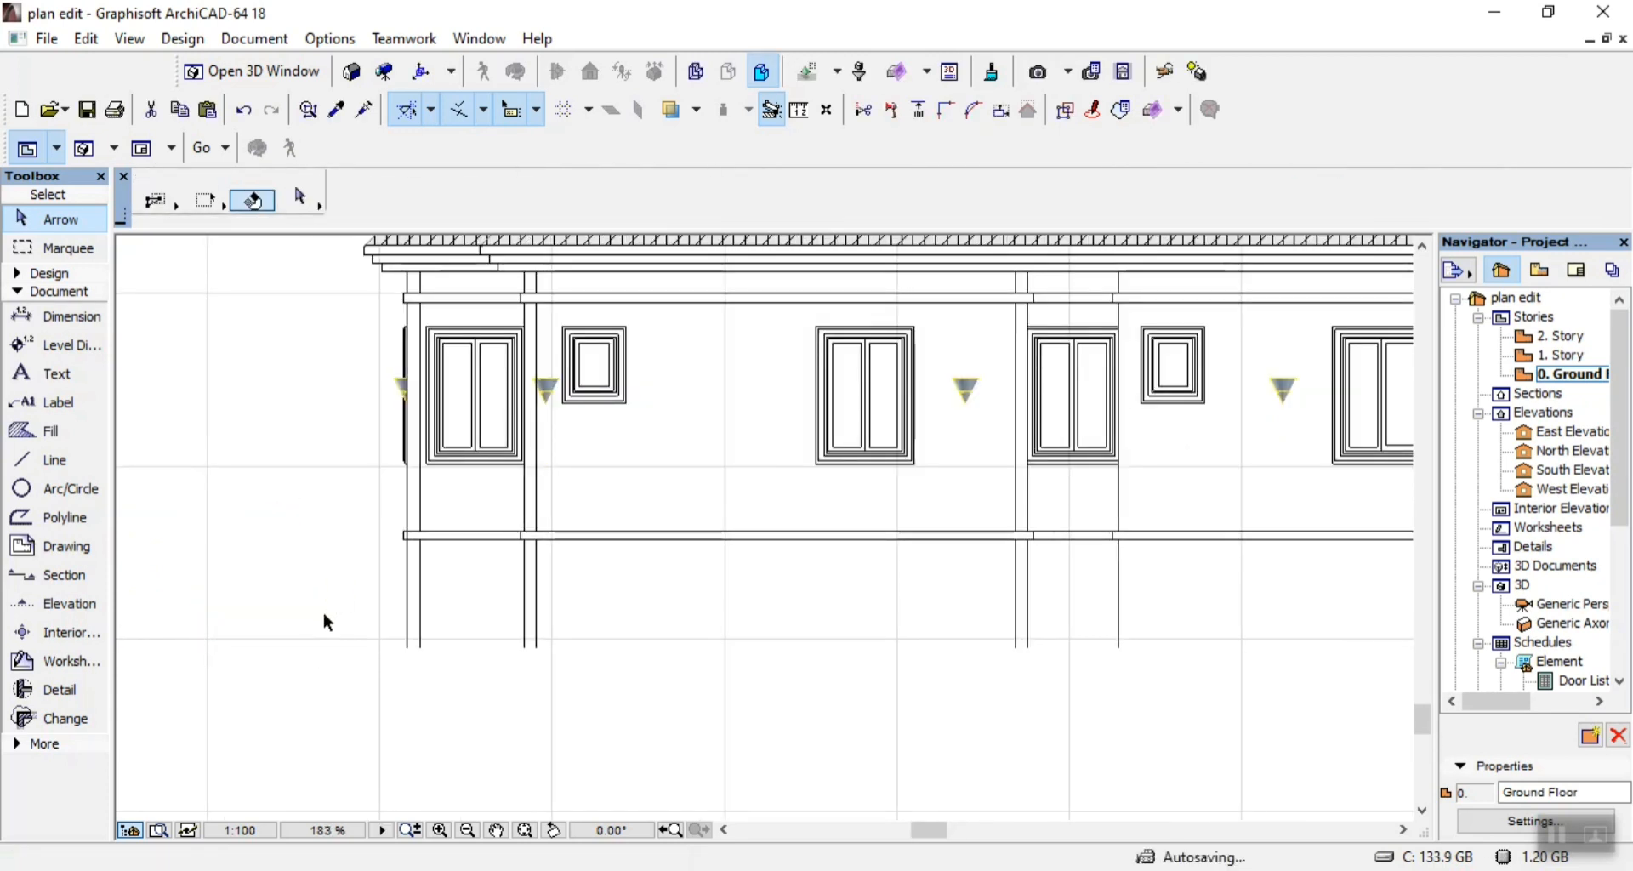
Delete the side-on air-conditioner unit below the floor band at the building's right end.
{"action": "scroll", "coordinate": [874, 521], "scroll_direction": "down", "scroll_amount": 2}
{"action": "scroll", "coordinate": [1193, 534], "scroll_direction": "up", "scroll_amount": 2}
{"action": "scroll", "coordinate": [1194, 544], "scroll_direction": "up", "scroll_amount": 2}
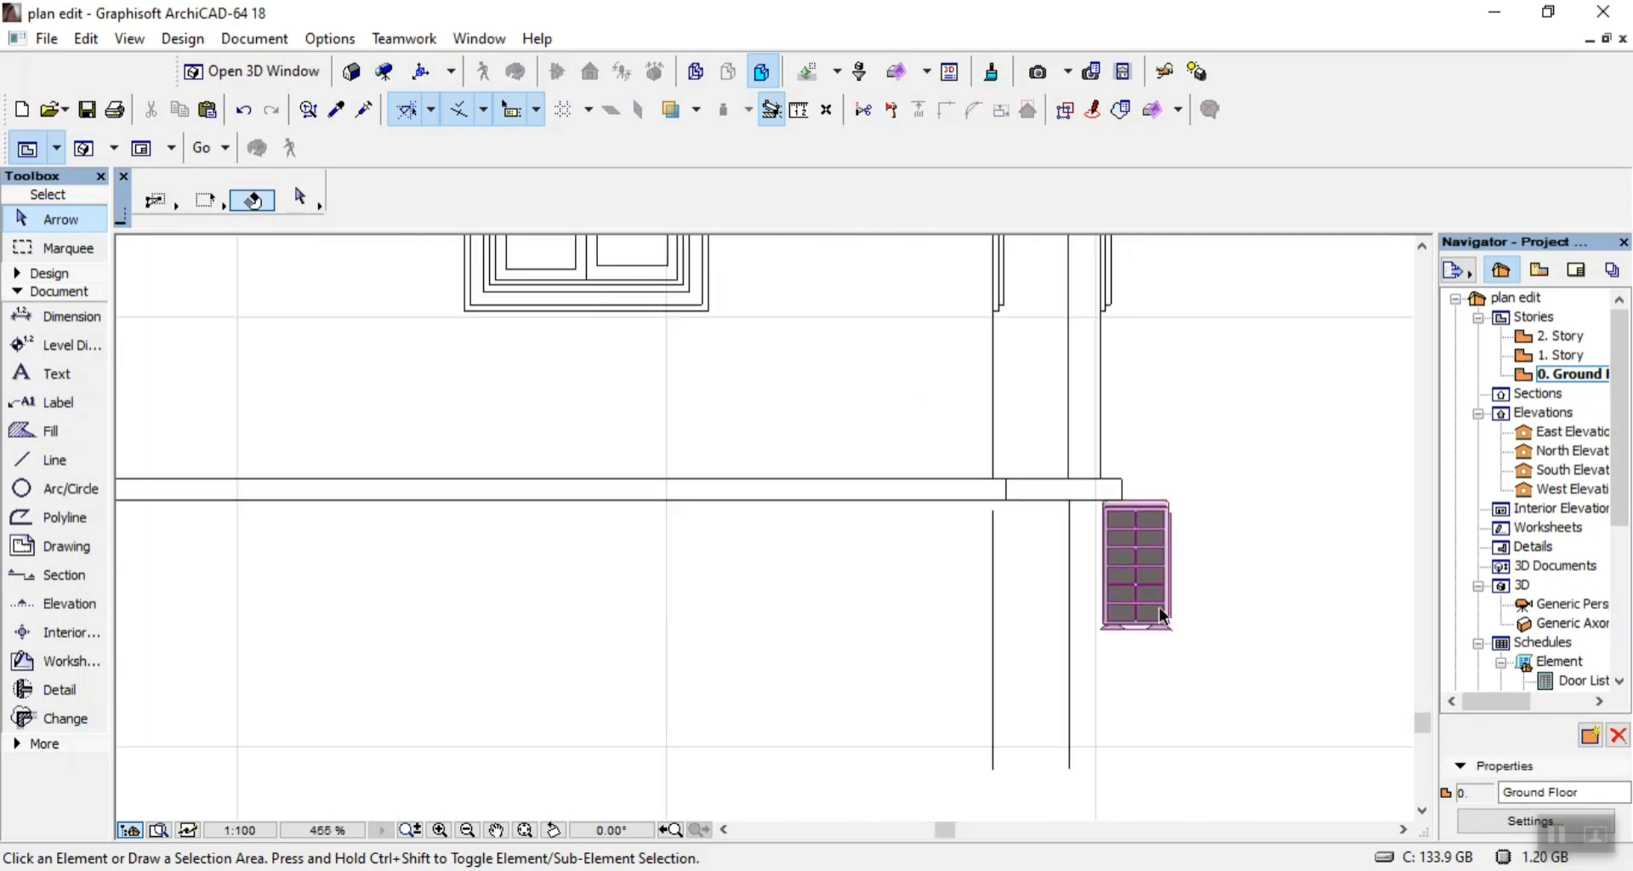
{"action": "left_click", "coordinate": [1144, 606]}
{"action": "key", "text": "Delete"}
Try deleting the grey fills of the narrow side-on window frame at the building's left end, and undo the deletion.
{"action": "scroll", "coordinate": [1239, 622], "scroll_direction": "down", "scroll_amount": 4}
{"action": "scroll", "coordinate": [780, 528], "scroll_direction": "up", "scroll_amount": 3}
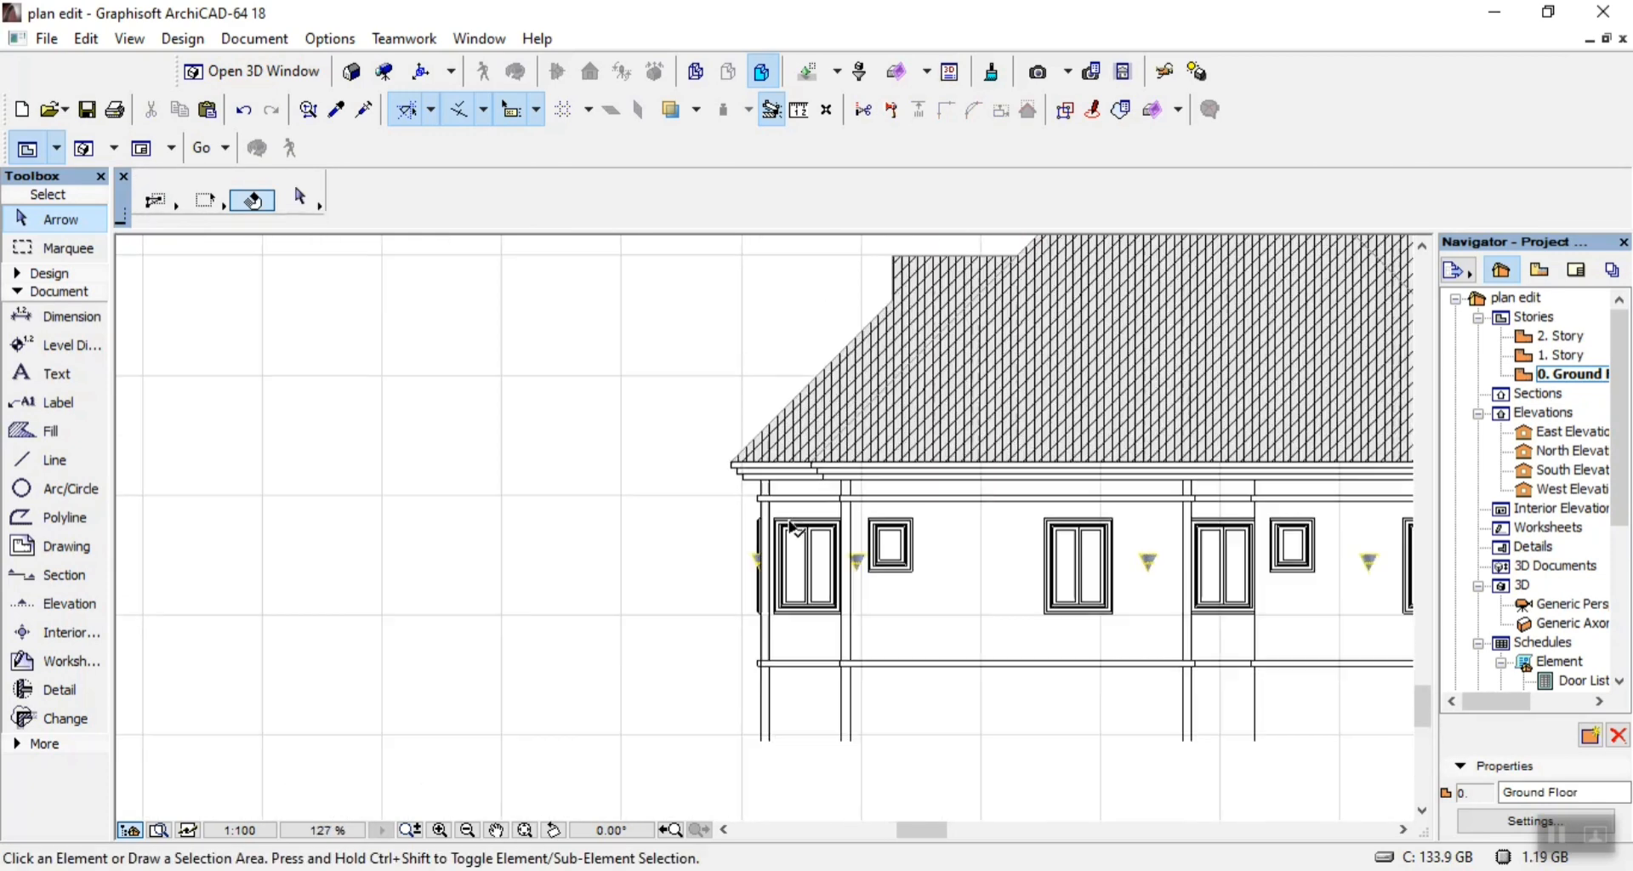
{"action": "scroll", "coordinate": [655, 584], "scroll_direction": "up", "scroll_amount": 3}
{"action": "scroll", "coordinate": [770, 746], "scroll_direction": "up", "scroll_amount": 3}
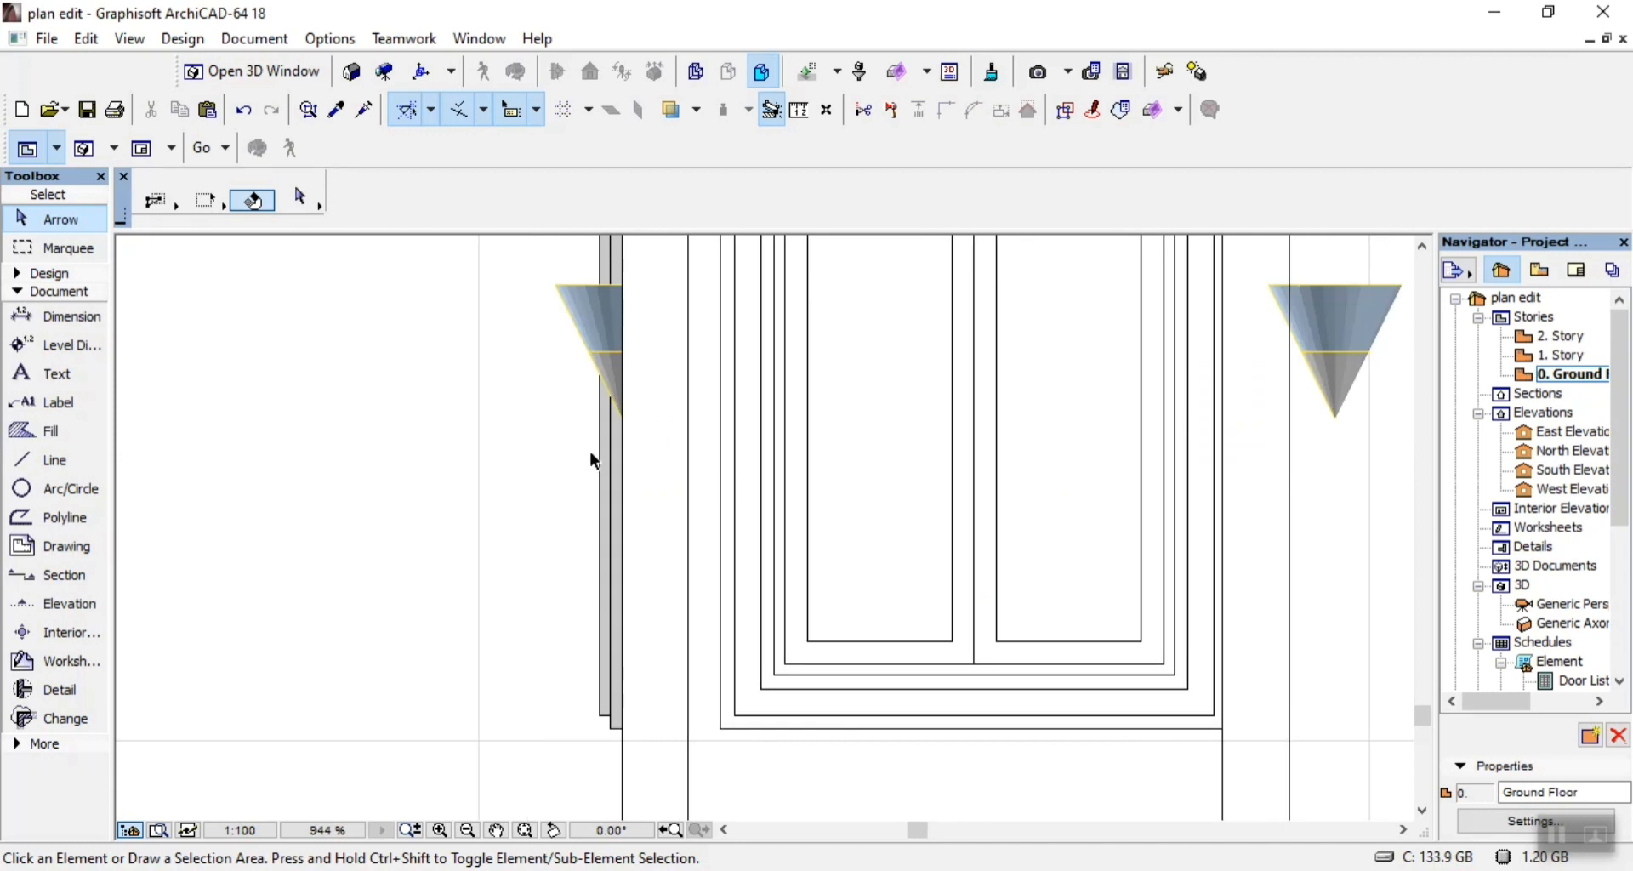
{"action": "scroll", "coordinate": [595, 544], "scroll_direction": "up", "scroll_amount": 4}
{"action": "left_click", "coordinate": [625, 514]}
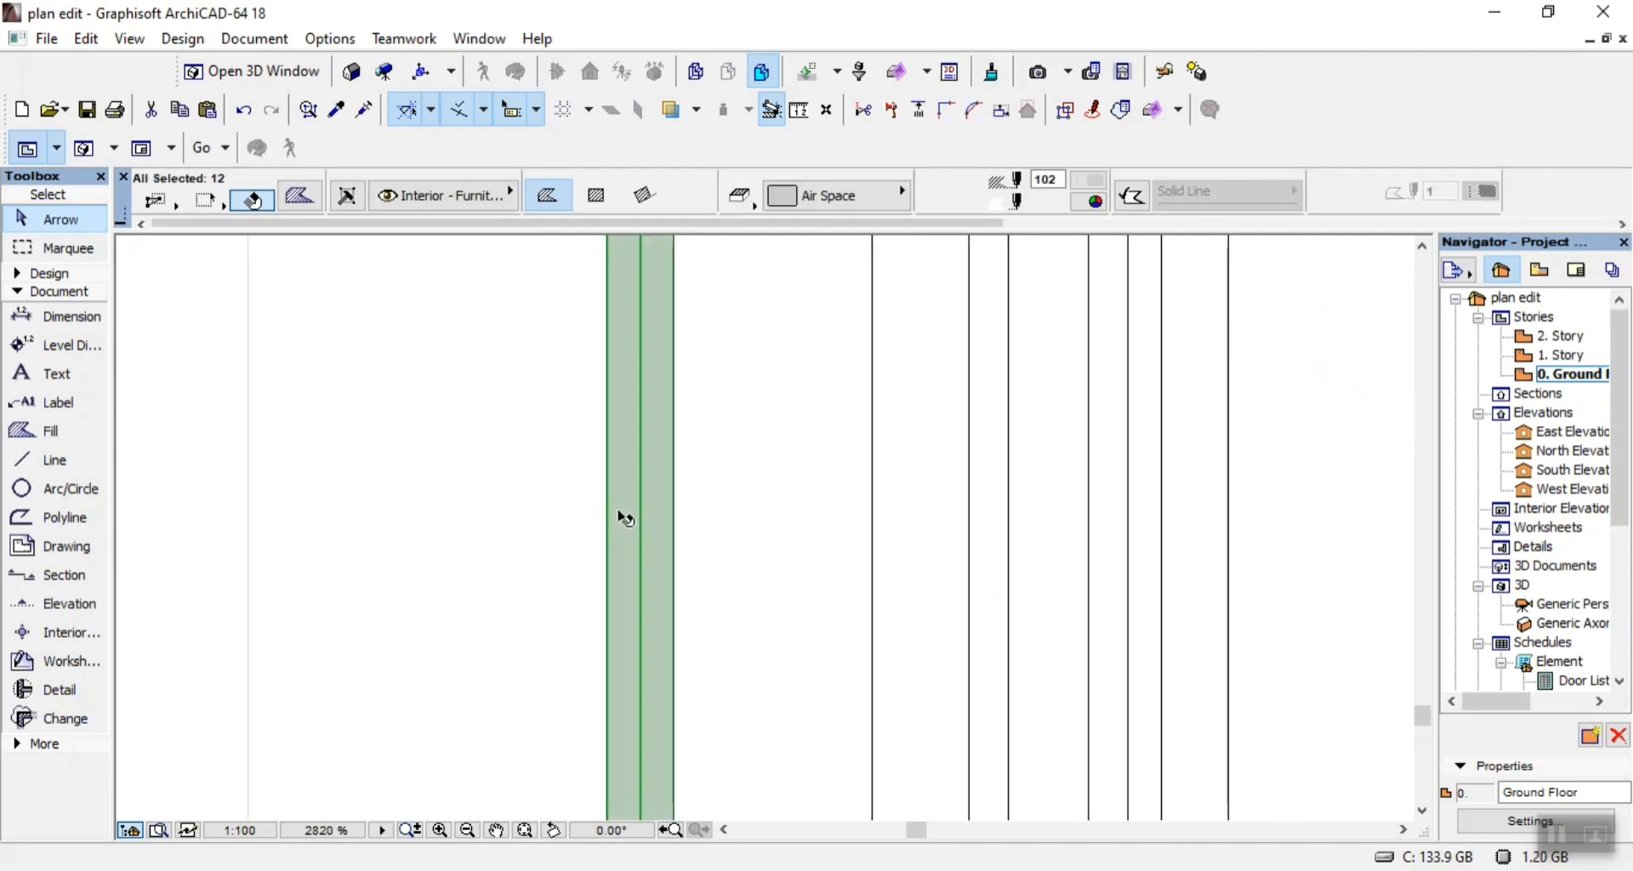
{"action": "key", "text": "Delete"}
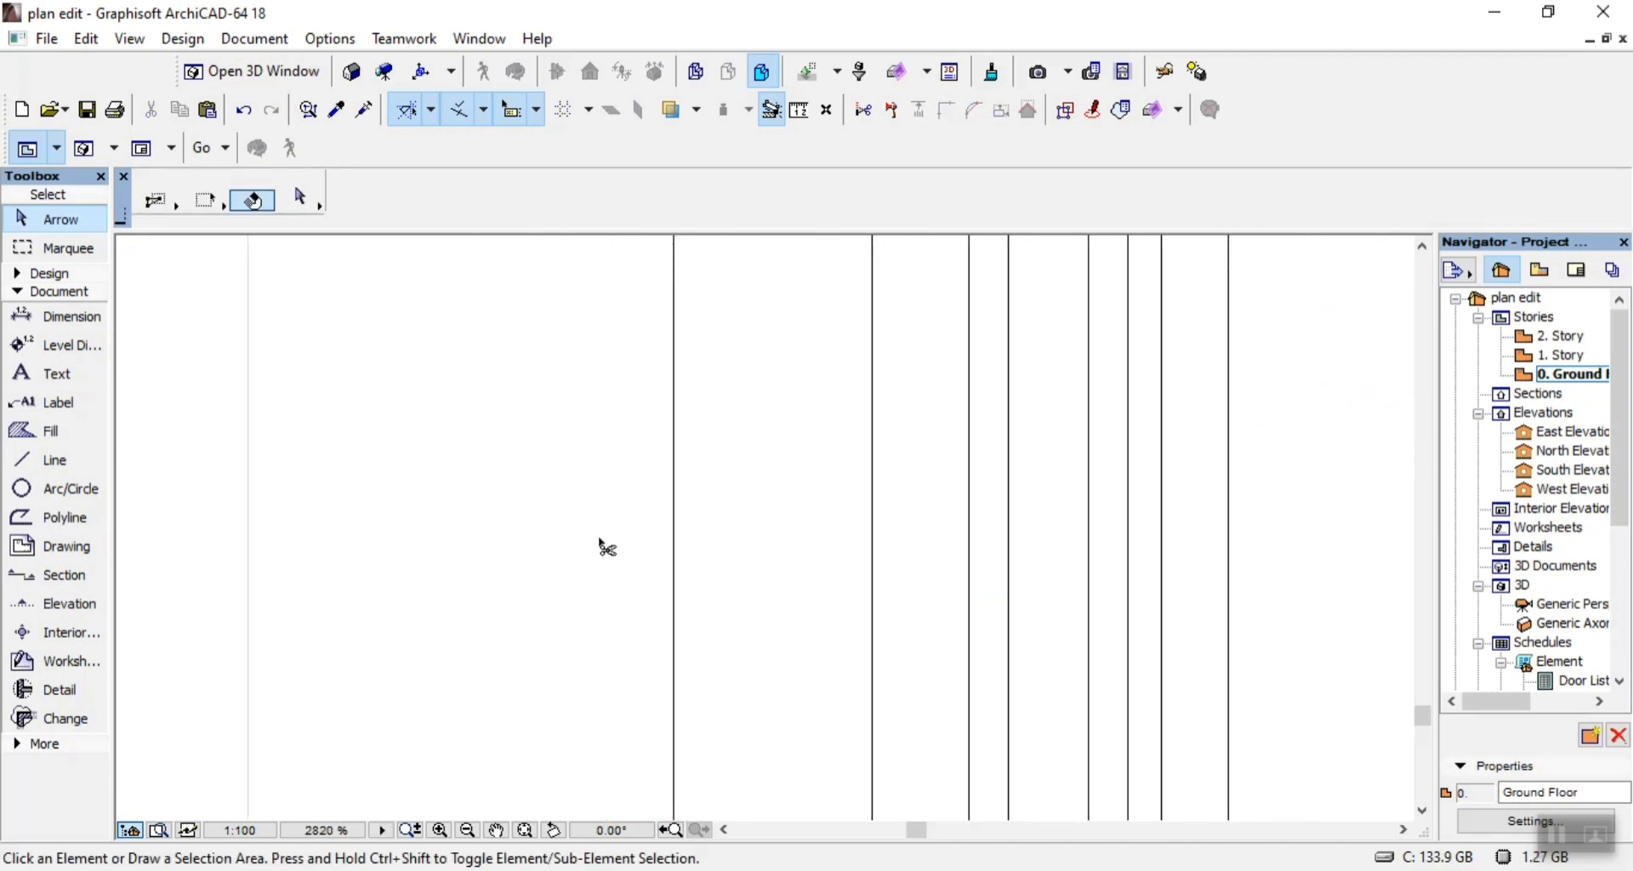
{"action": "key", "text": "ctrl+z"}
{"action": "key", "text": "Escape"}
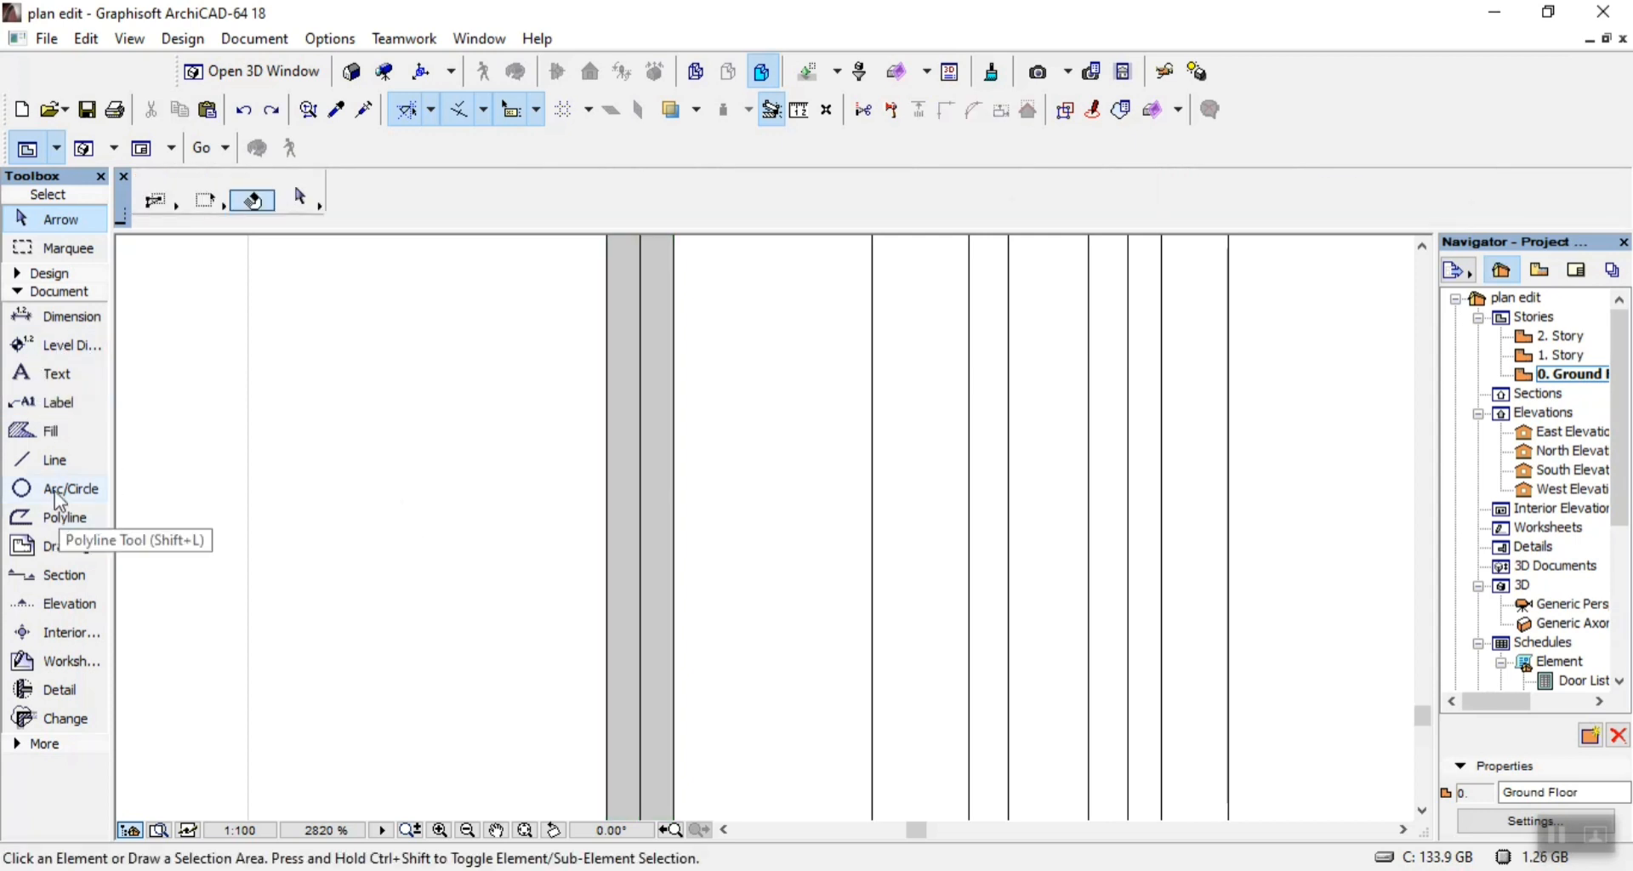
Trace the outer grey strip of the side-on window frame at the building's left end with a rectangle of solid lines.
{"action": "left_click", "coordinate": [50, 460]}
{"action": "left_click", "coordinate": [595, 197]}
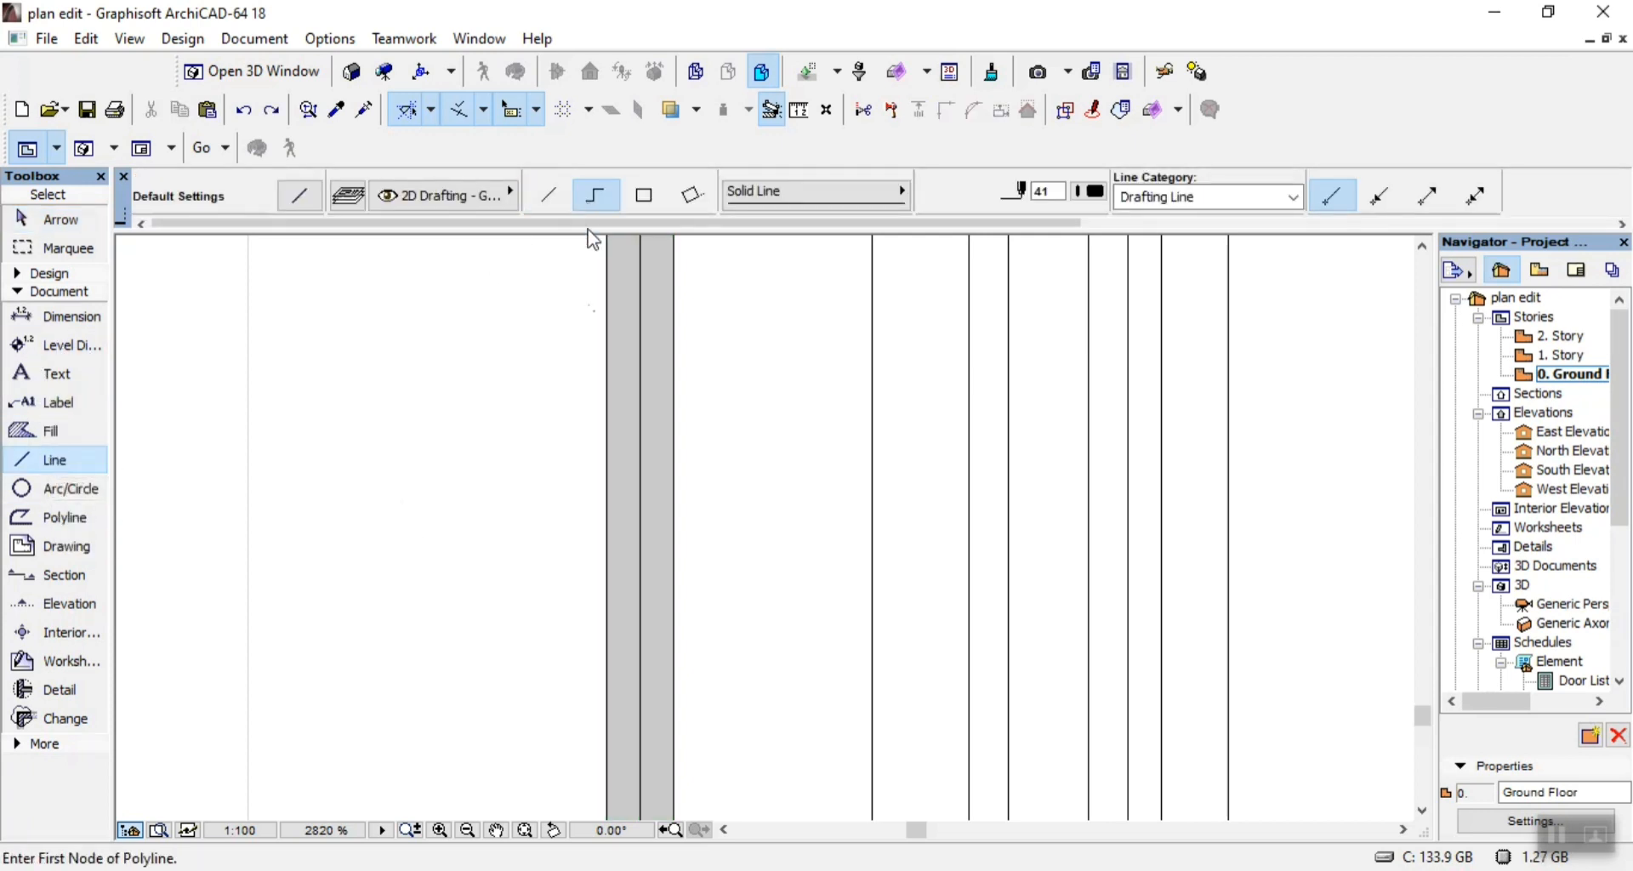
{"action": "scroll", "coordinate": [586, 243], "scroll_direction": "down", "scroll_amount": 3}
{"action": "left_click", "coordinate": [646, 197]}
{"action": "scroll", "coordinate": [601, 455], "scroll_direction": "up", "scroll_amount": 2}
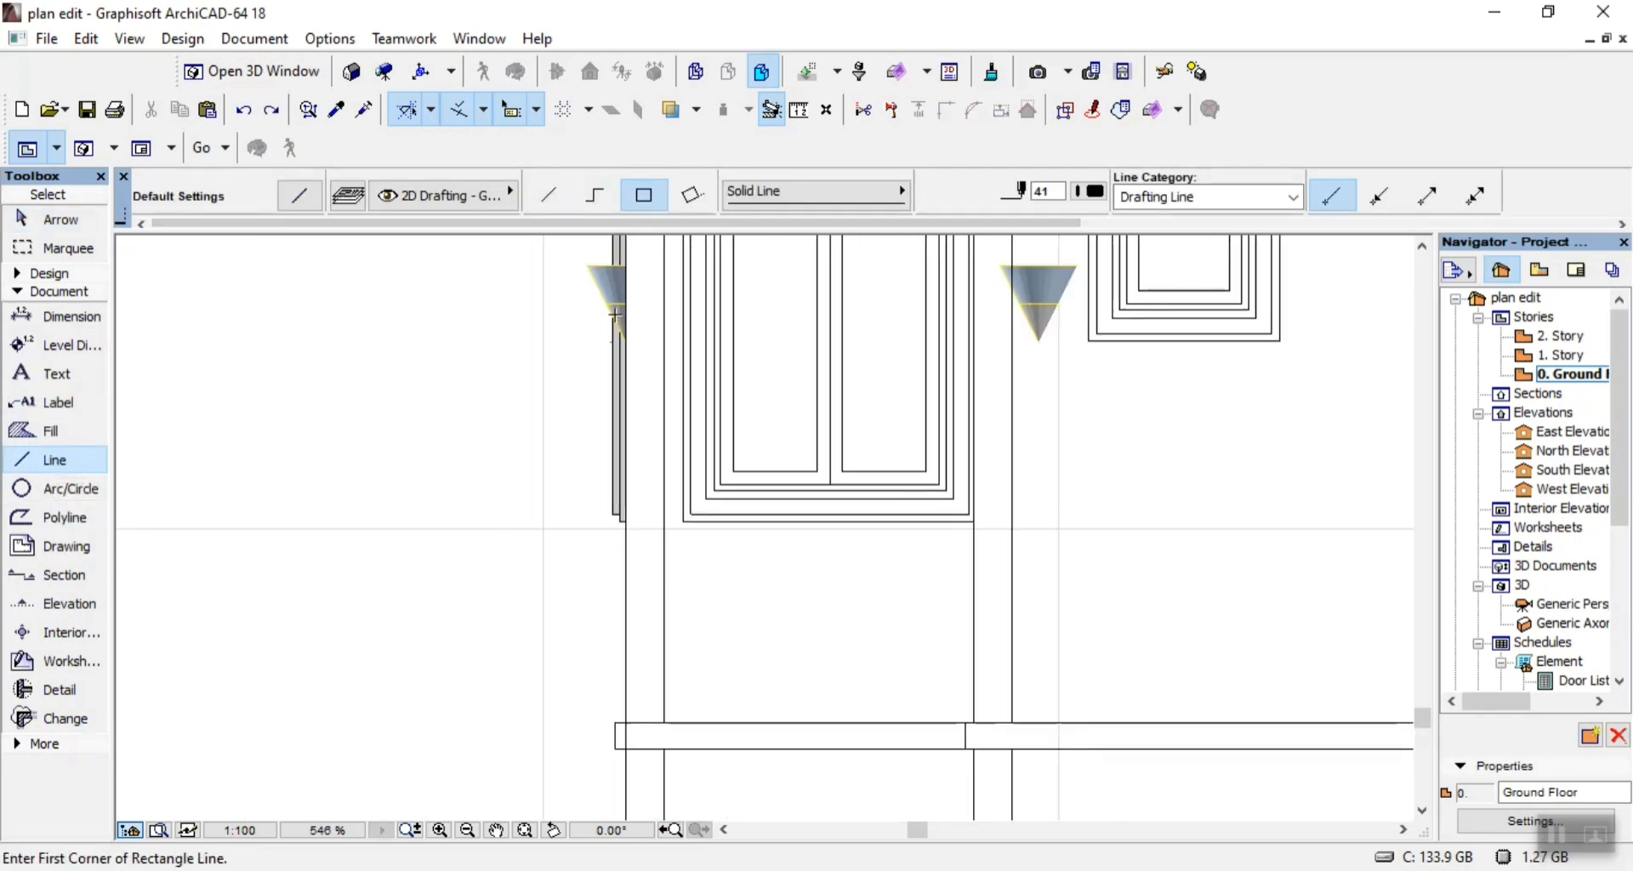
{"action": "scroll", "coordinate": [613, 535], "scroll_direction": "up", "scroll_amount": 2}
{"action": "left_click", "coordinate": [647, 523]}
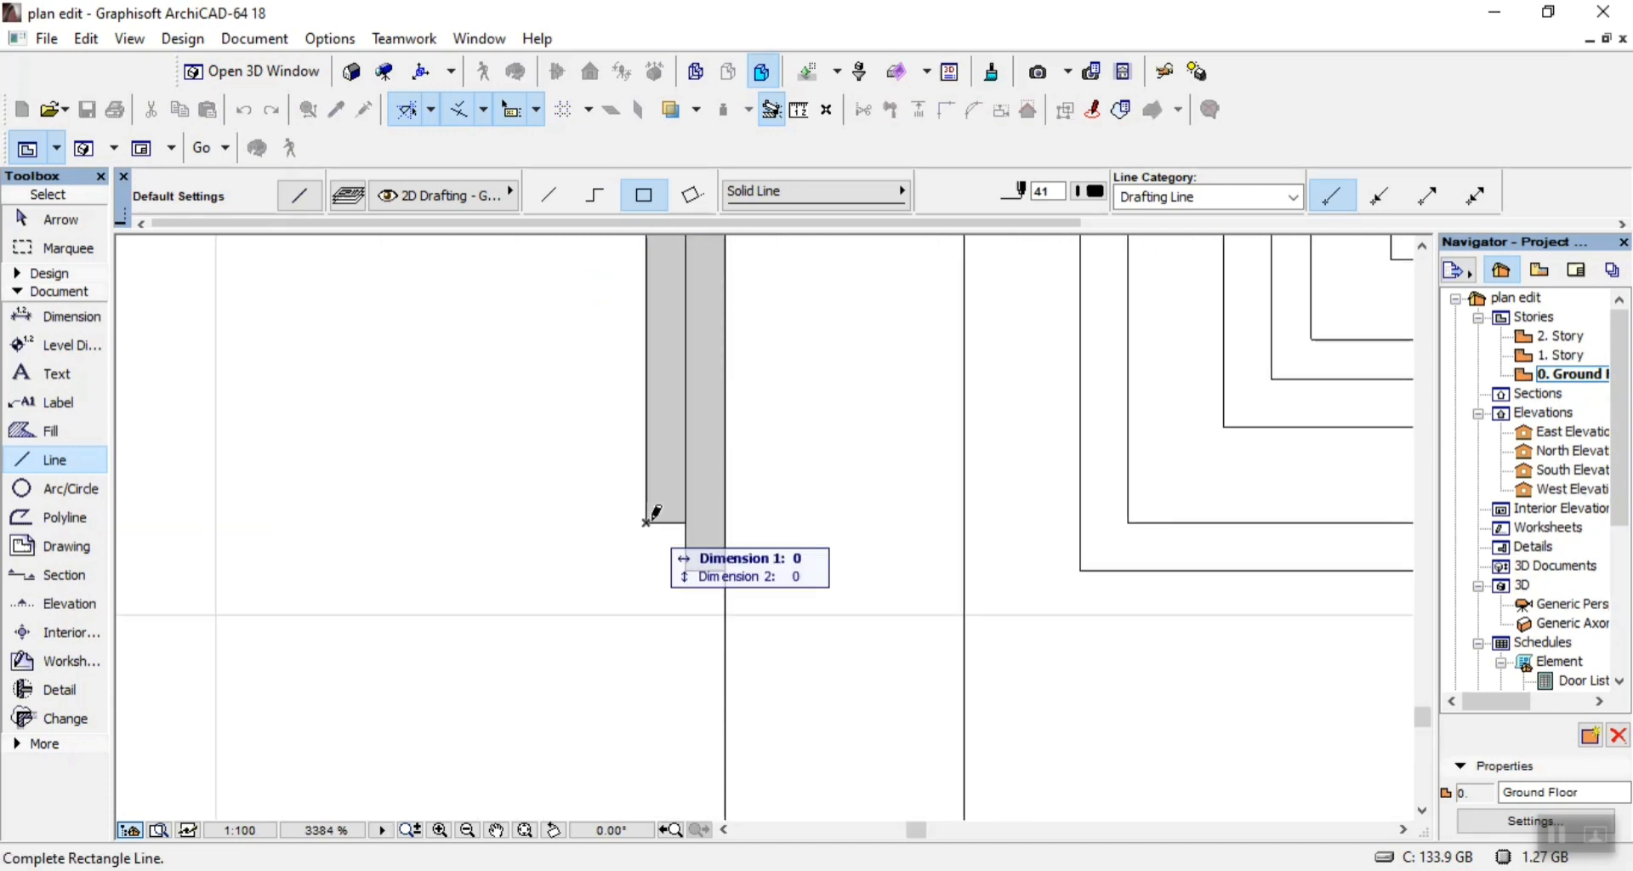
{"action": "scroll", "coordinate": [685, 572], "scroll_direction": "down", "scroll_amount": 11}
{"action": "scroll", "coordinate": [665, 247], "scroll_direction": "up", "scroll_amount": 3}
{"action": "scroll", "coordinate": [696, 233], "scroll_direction": "up", "scroll_amount": 7}
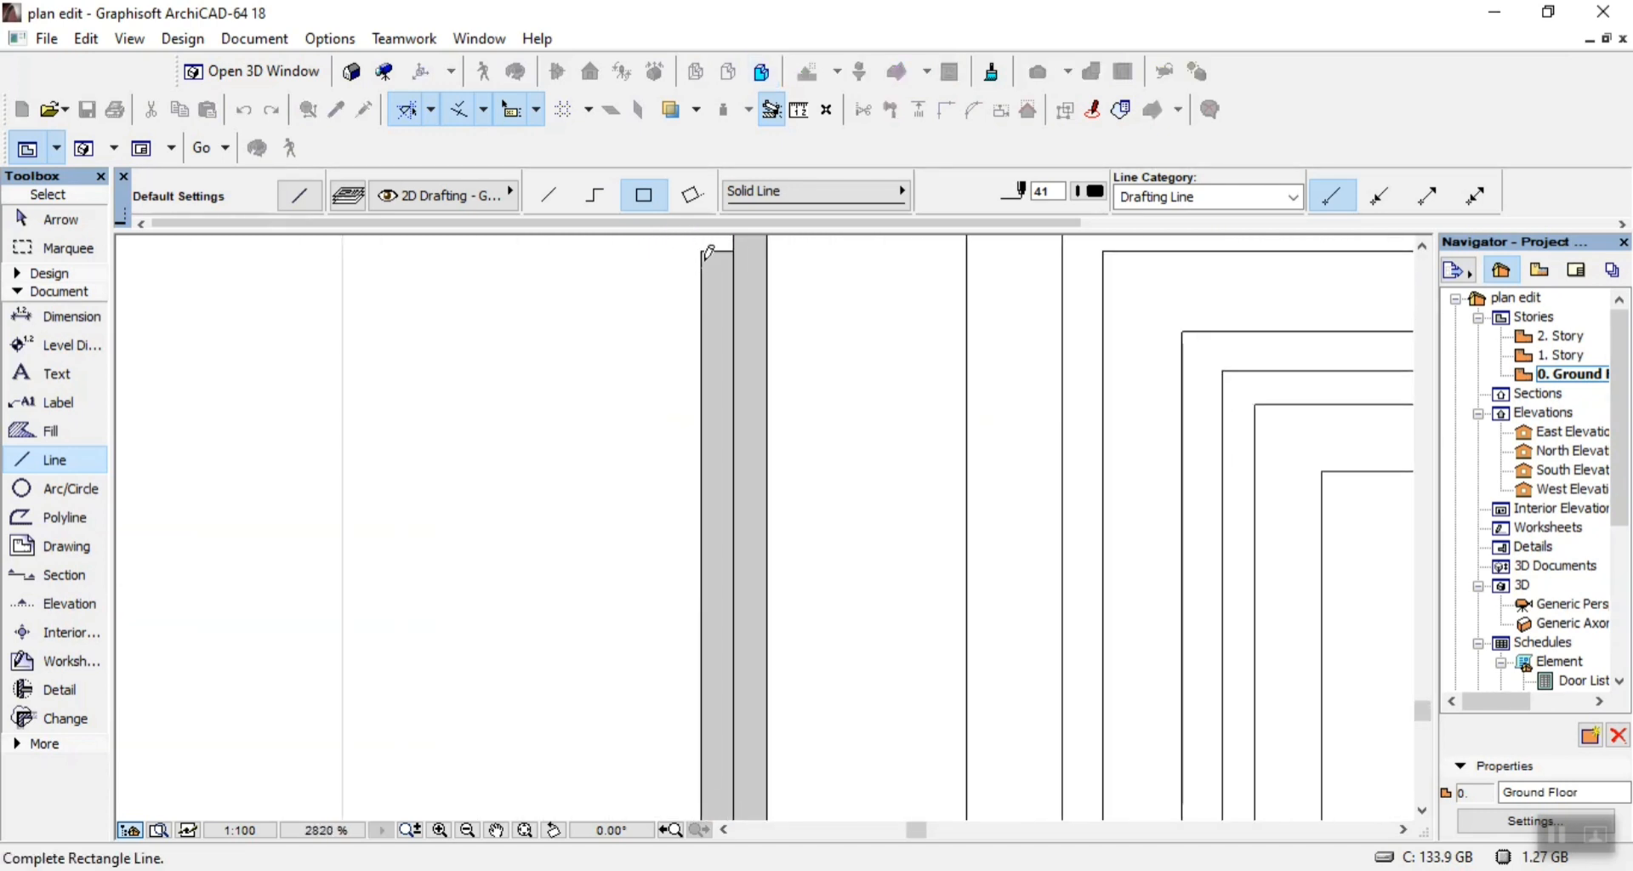
{"action": "left_click", "coordinate": [733, 246]}
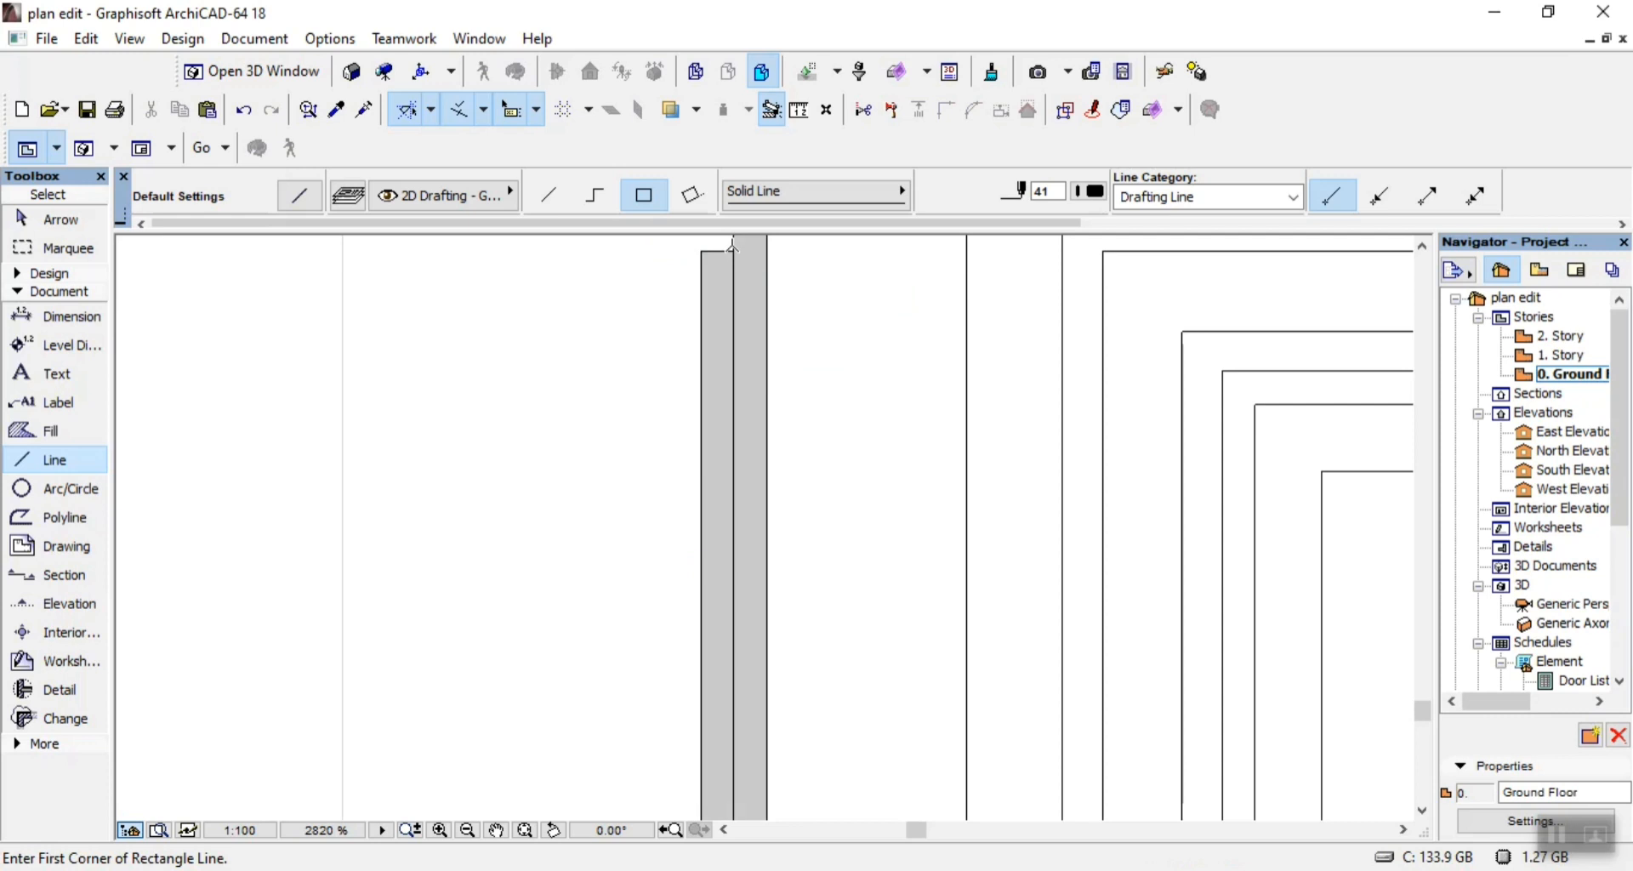
Trace the upper step of the frame's inner grey strip with chained lines, up its outer edge and across to the wall line.
{"action": "left_click", "coordinate": [612, 188]}
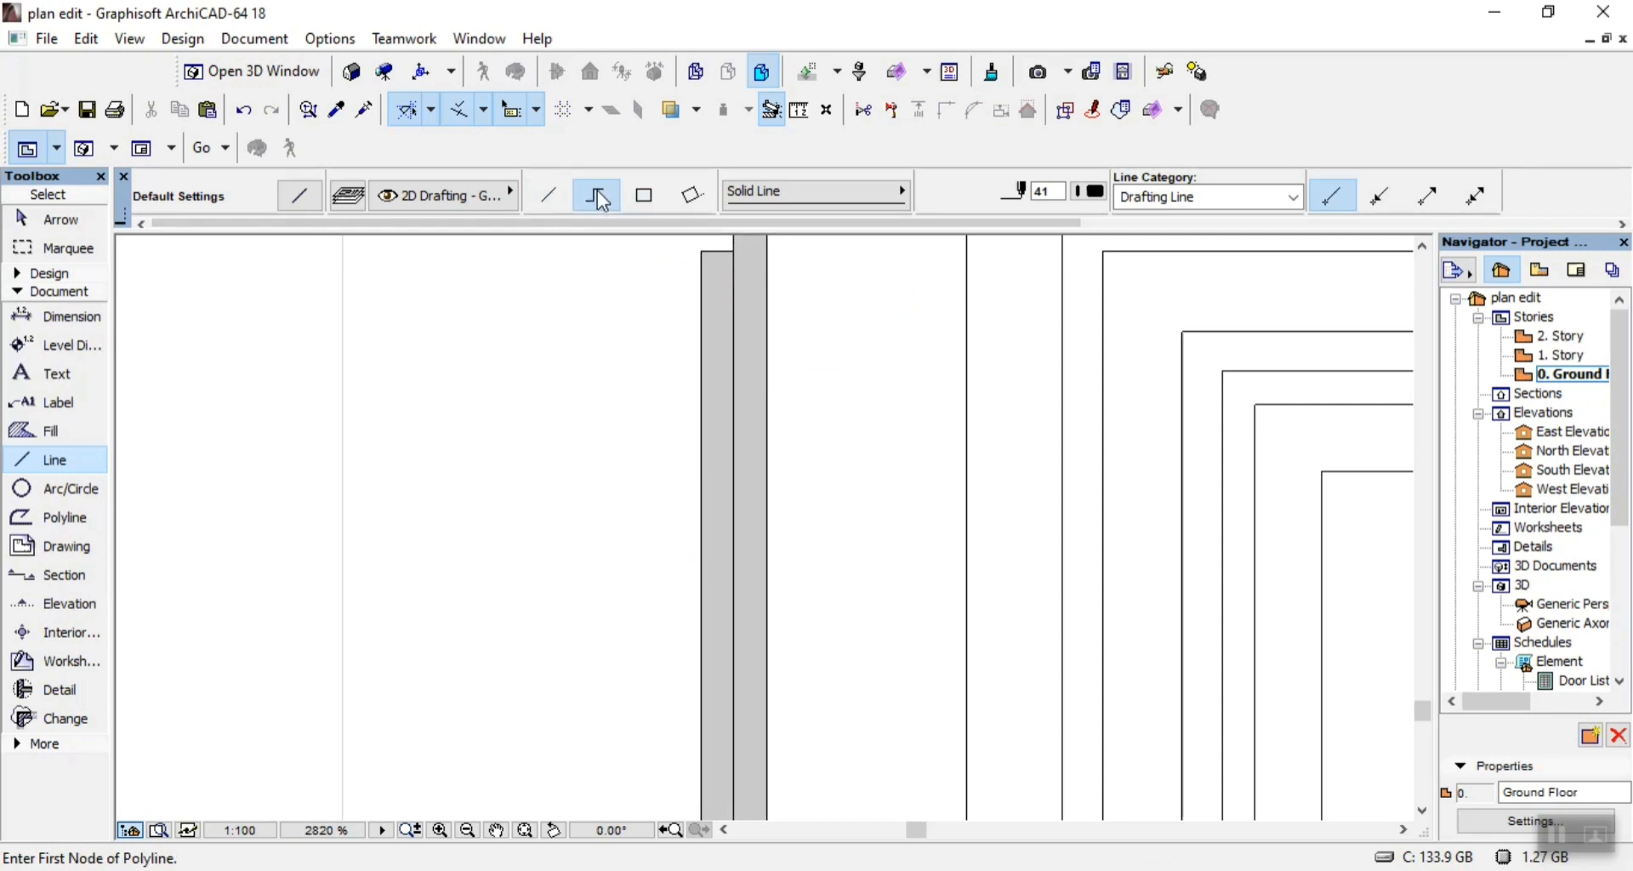
{"action": "scroll", "coordinate": [649, 335], "scroll_direction": "up", "scroll_amount": 4}
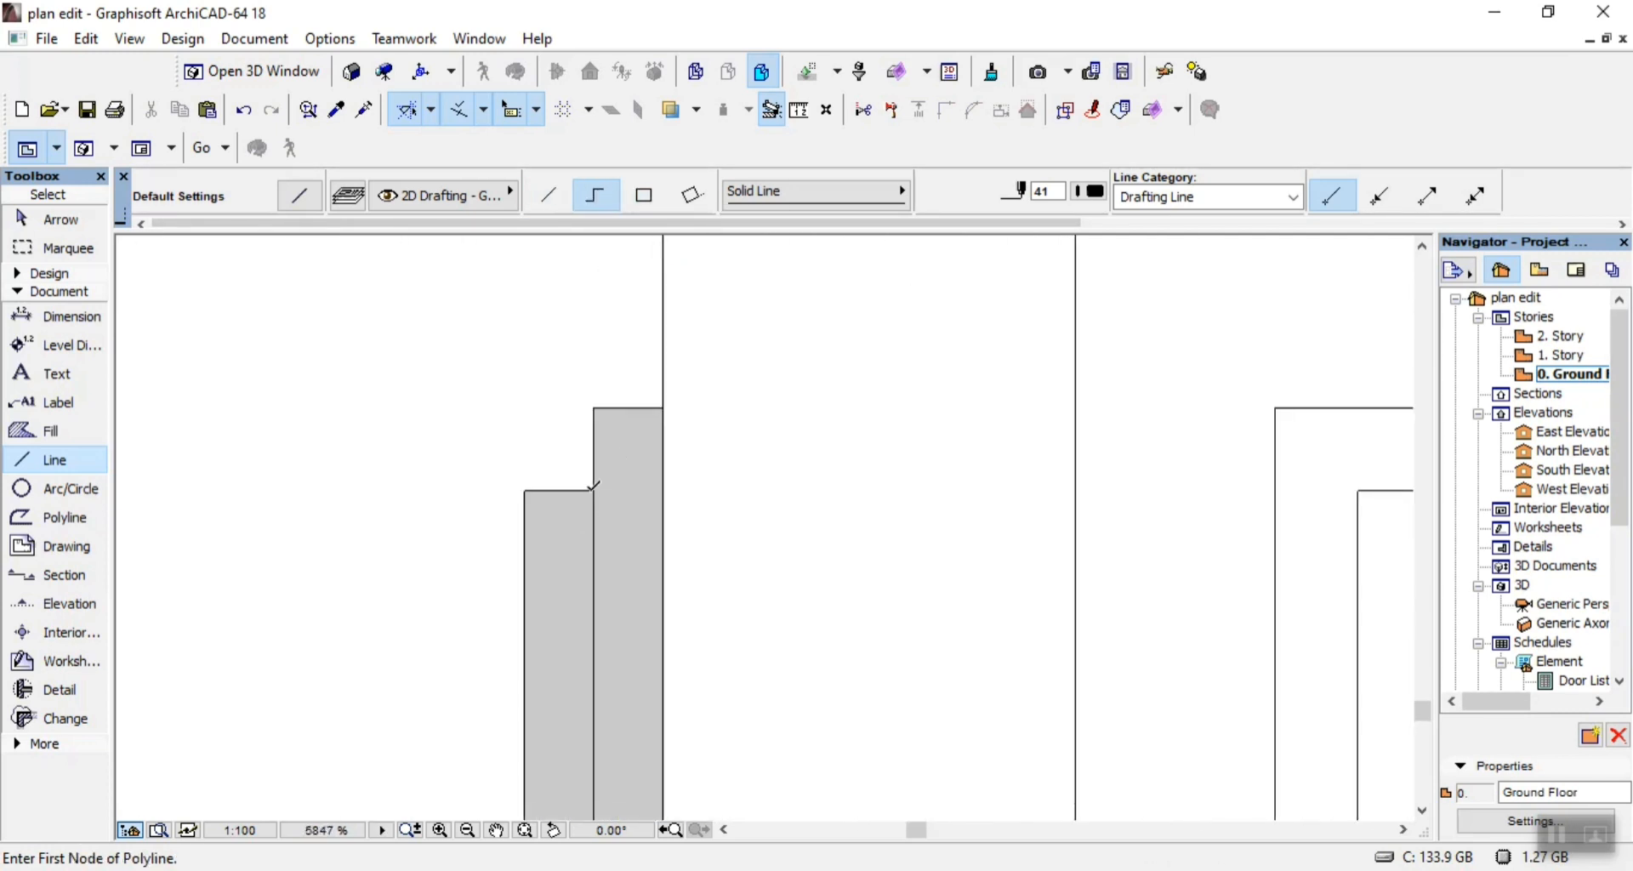
{"action": "left_click", "coordinate": [593, 488]}
{"action": "left_click", "coordinate": [594, 408]}
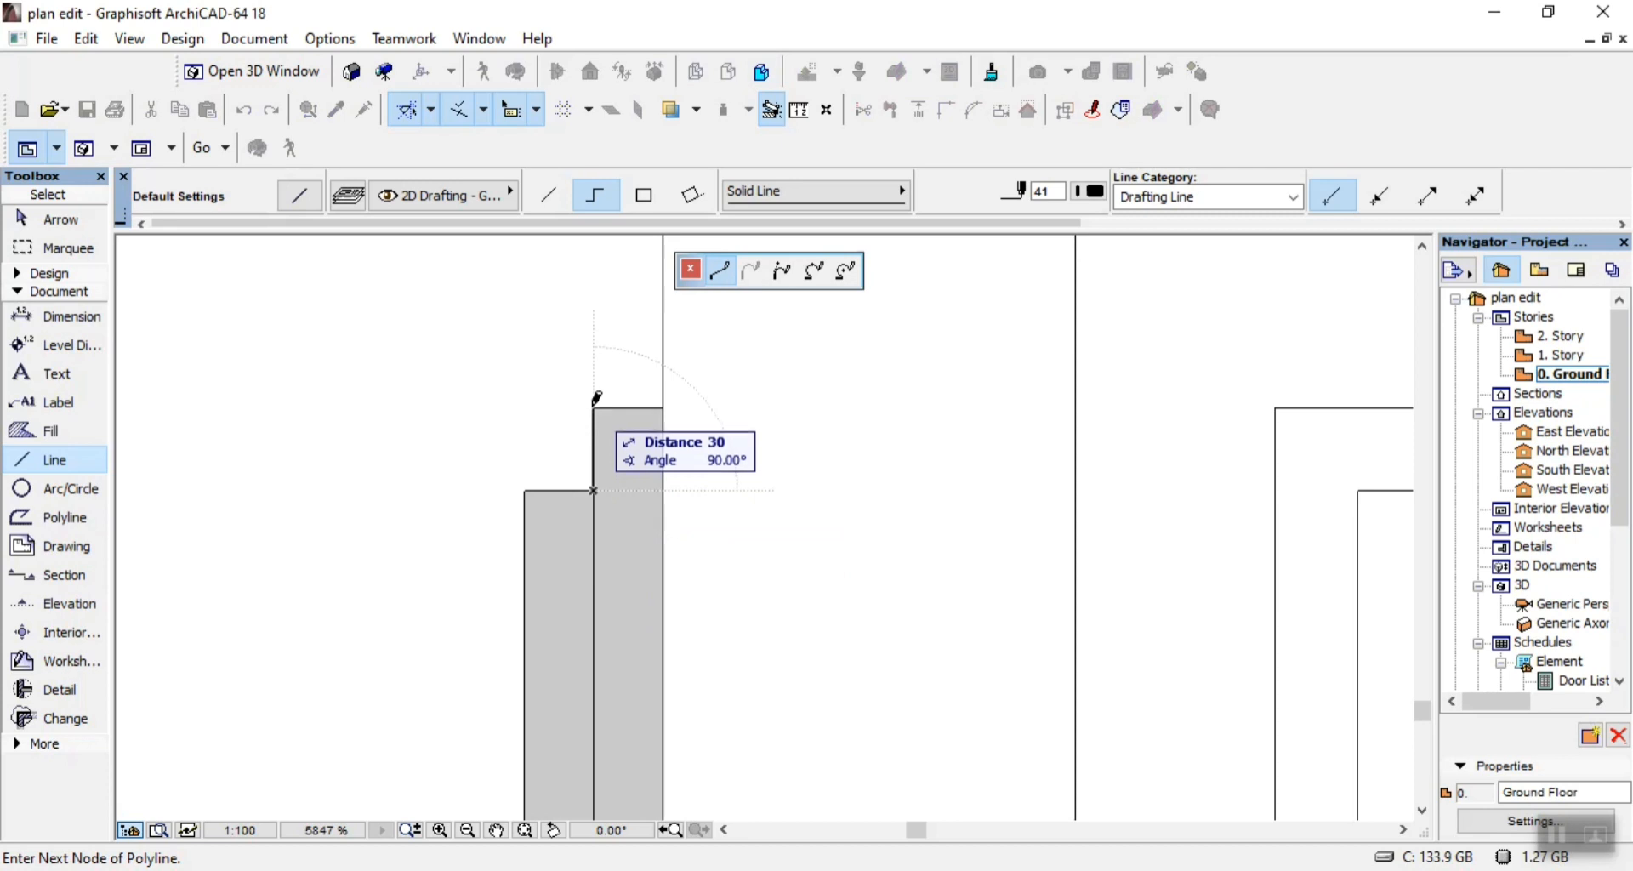
{"action": "left_click", "coordinate": [662, 407]}
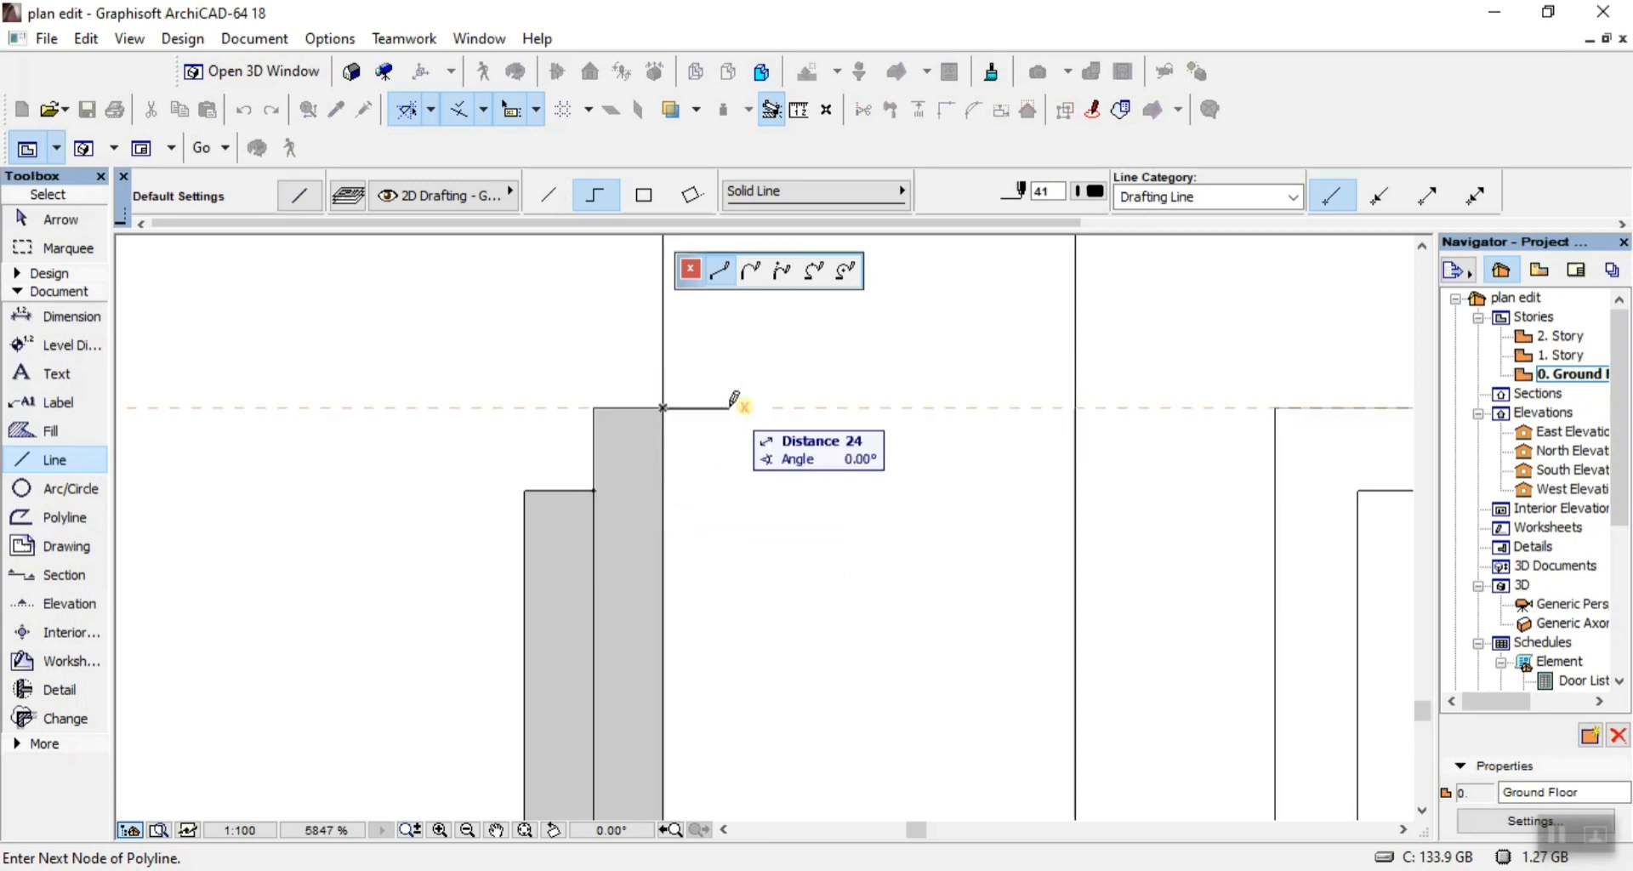
{"action": "right_click", "coordinate": [734, 400]}
{"action": "left_click", "coordinate": [765, 620]}
Trace the lower step of the frame's inner grey strip with chained lines, down its outer edge and across to the wall line.
{"action": "scroll", "coordinate": [732, 539], "scroll_direction": "down", "scroll_amount": 10}
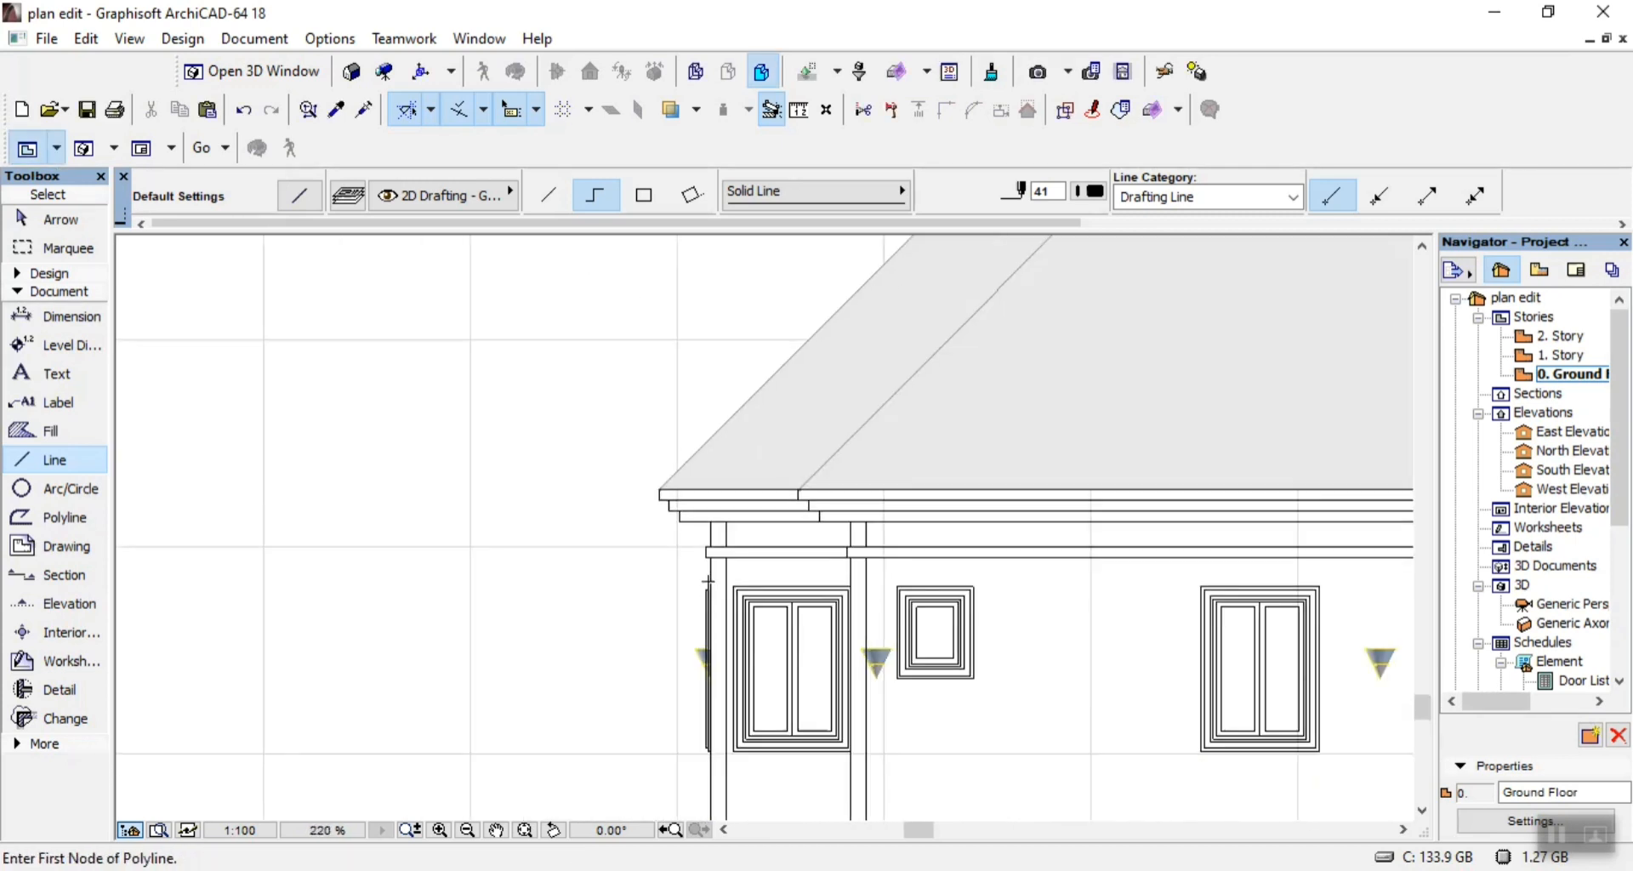
{"action": "scroll", "coordinate": [707, 581], "scroll_direction": "up", "scroll_amount": 8}
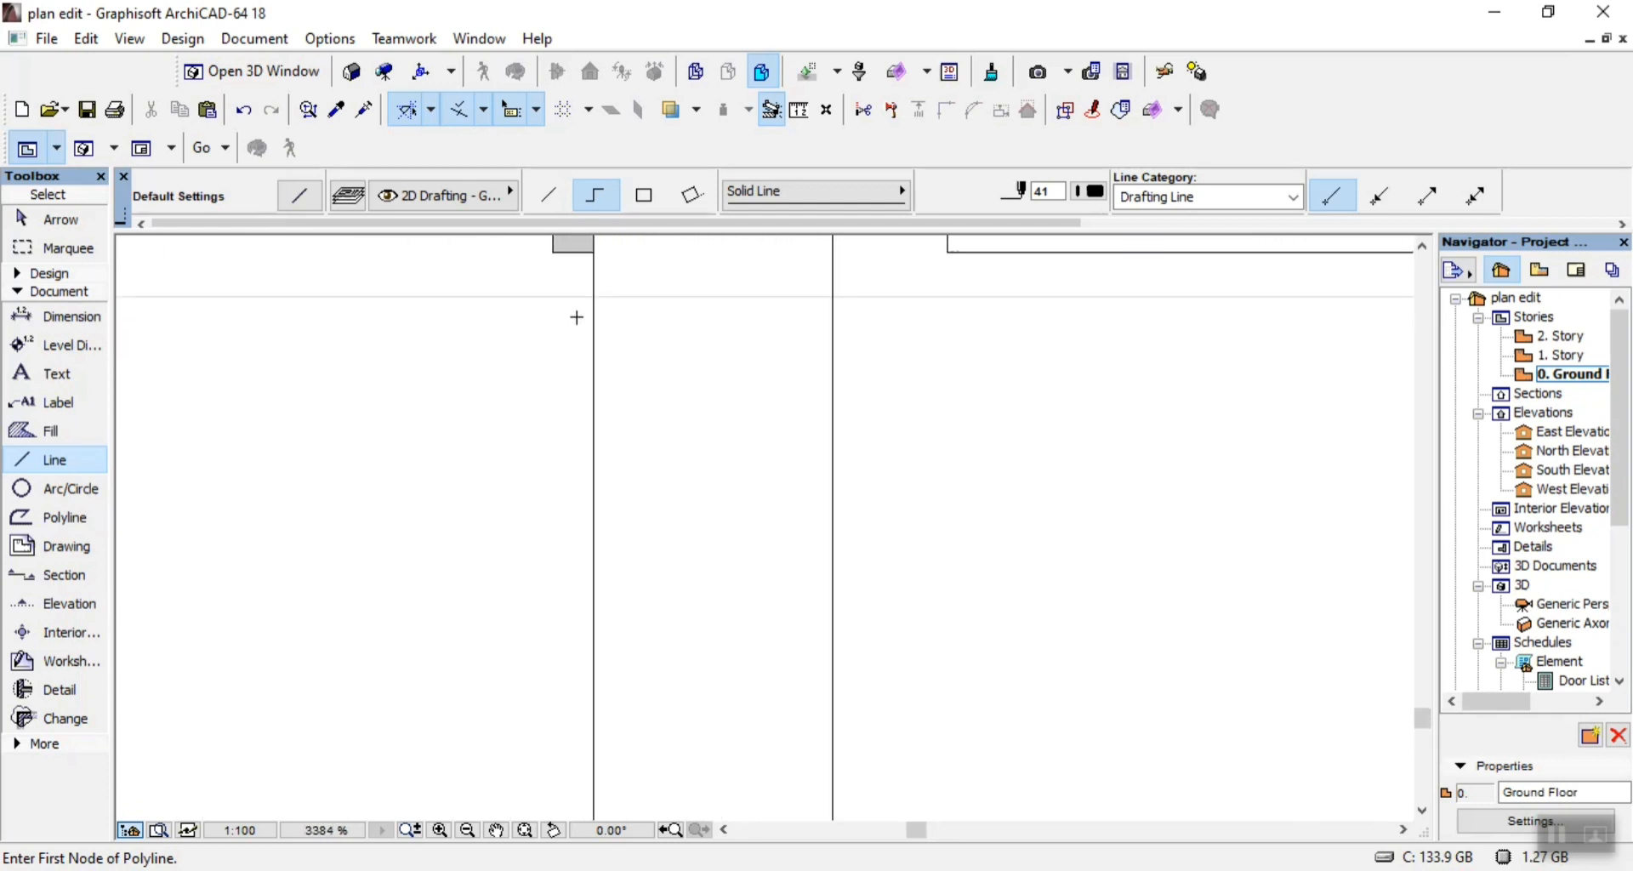
{"action": "scroll", "coordinate": [577, 317], "scroll_direction": "down", "scroll_amount": 3}
{"action": "scroll", "coordinate": [534, 391], "scroll_direction": "up", "scroll_amount": 4}
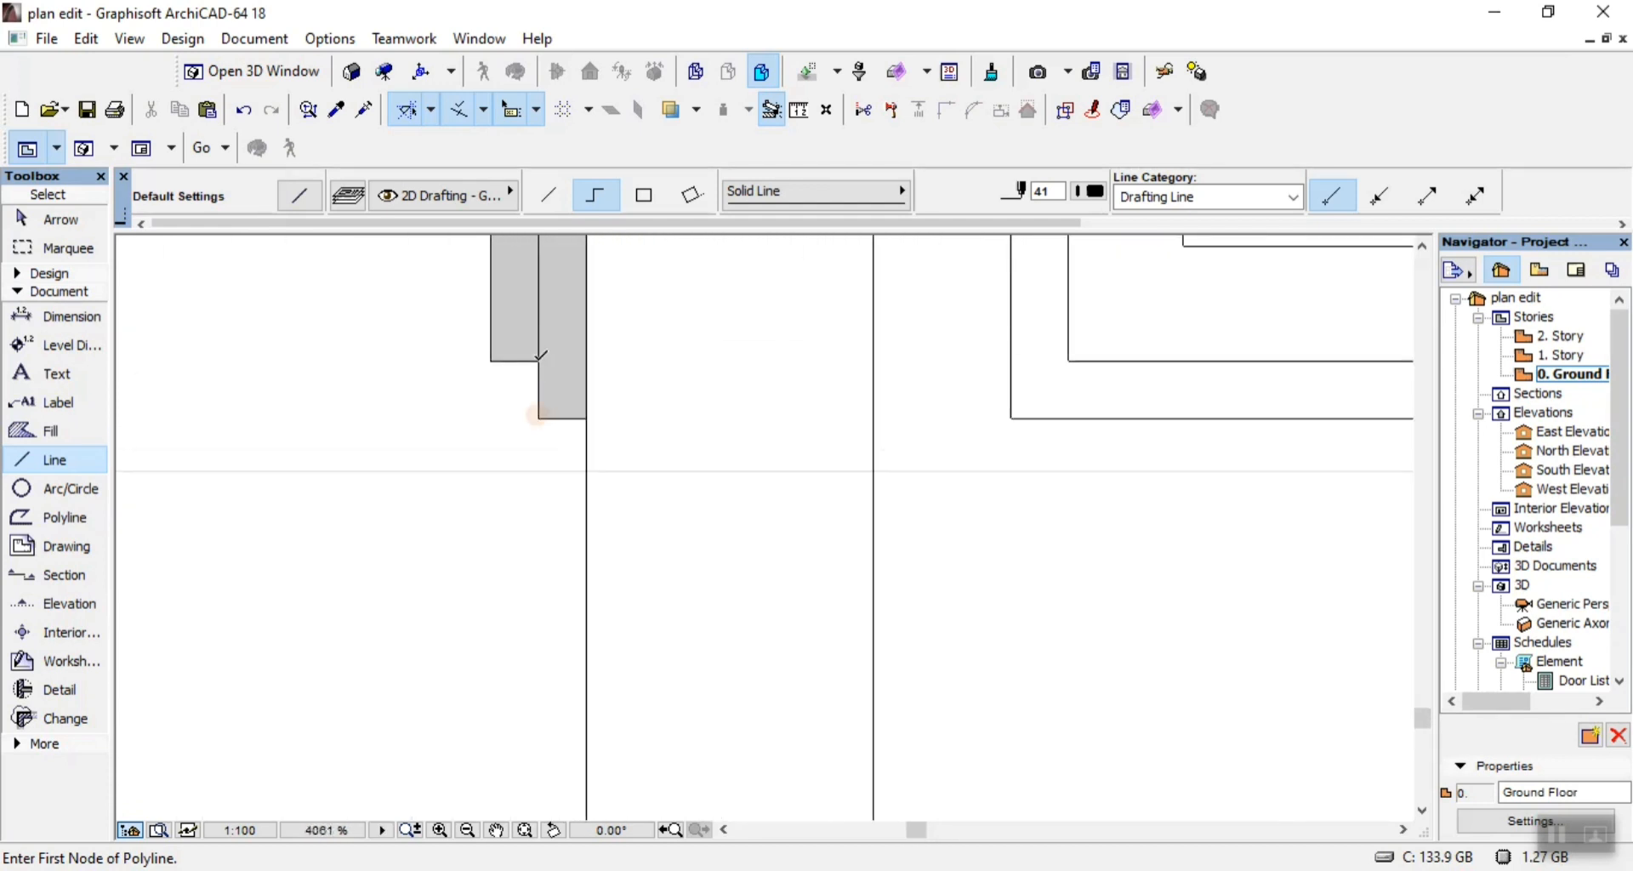
{"action": "left_click", "coordinate": [537, 417]}
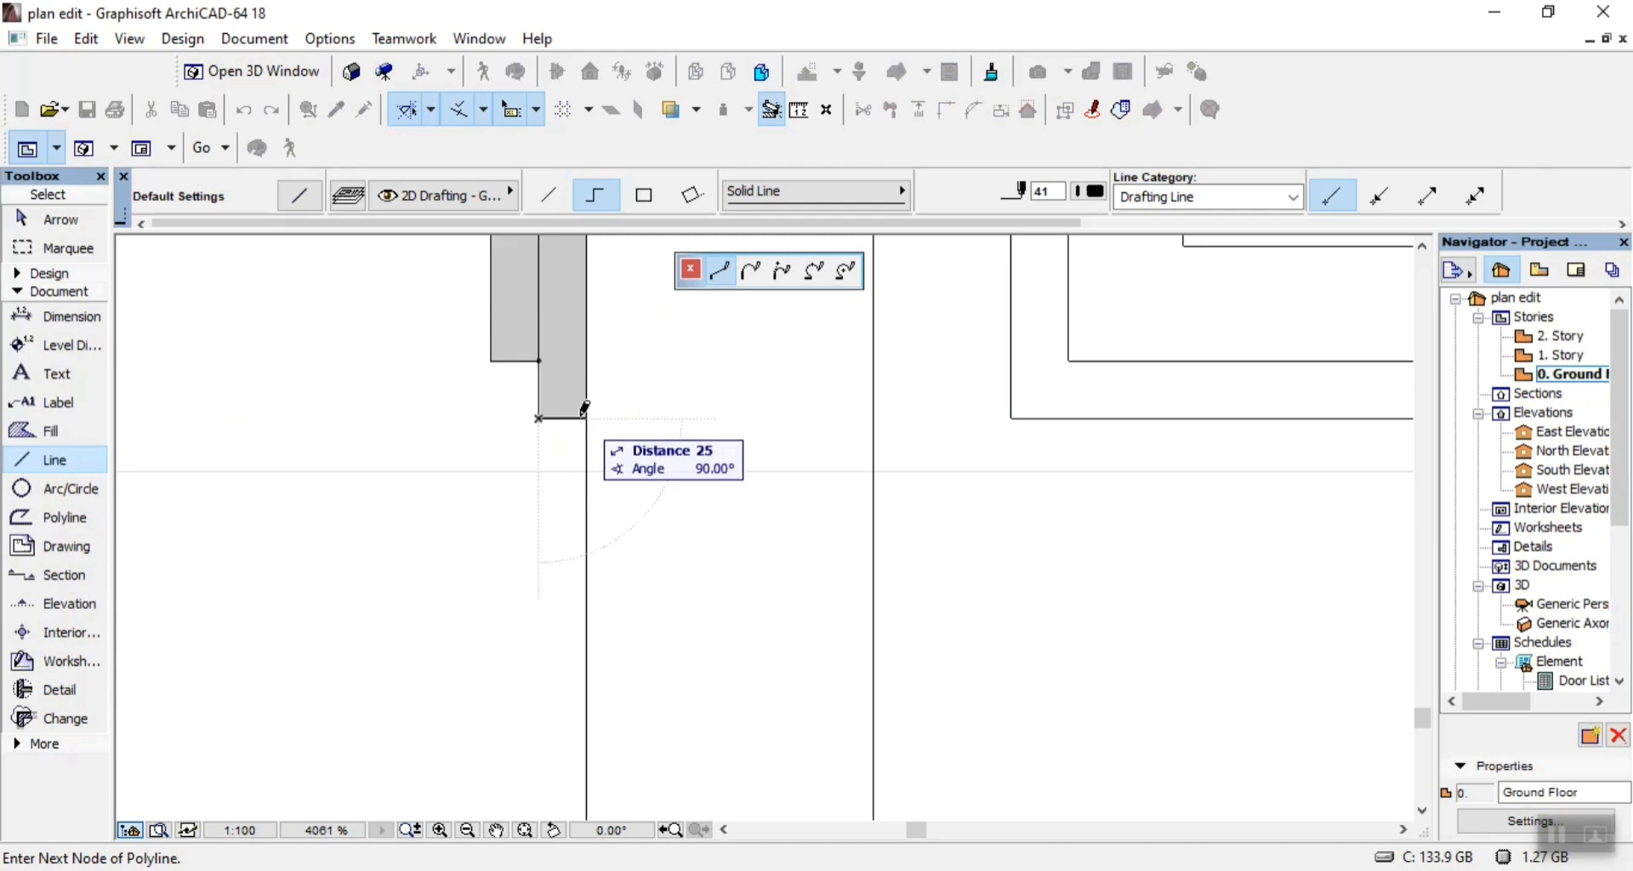
{"action": "left_click", "coordinate": [586, 419]}
{"action": "right_click", "coordinate": [628, 433]}
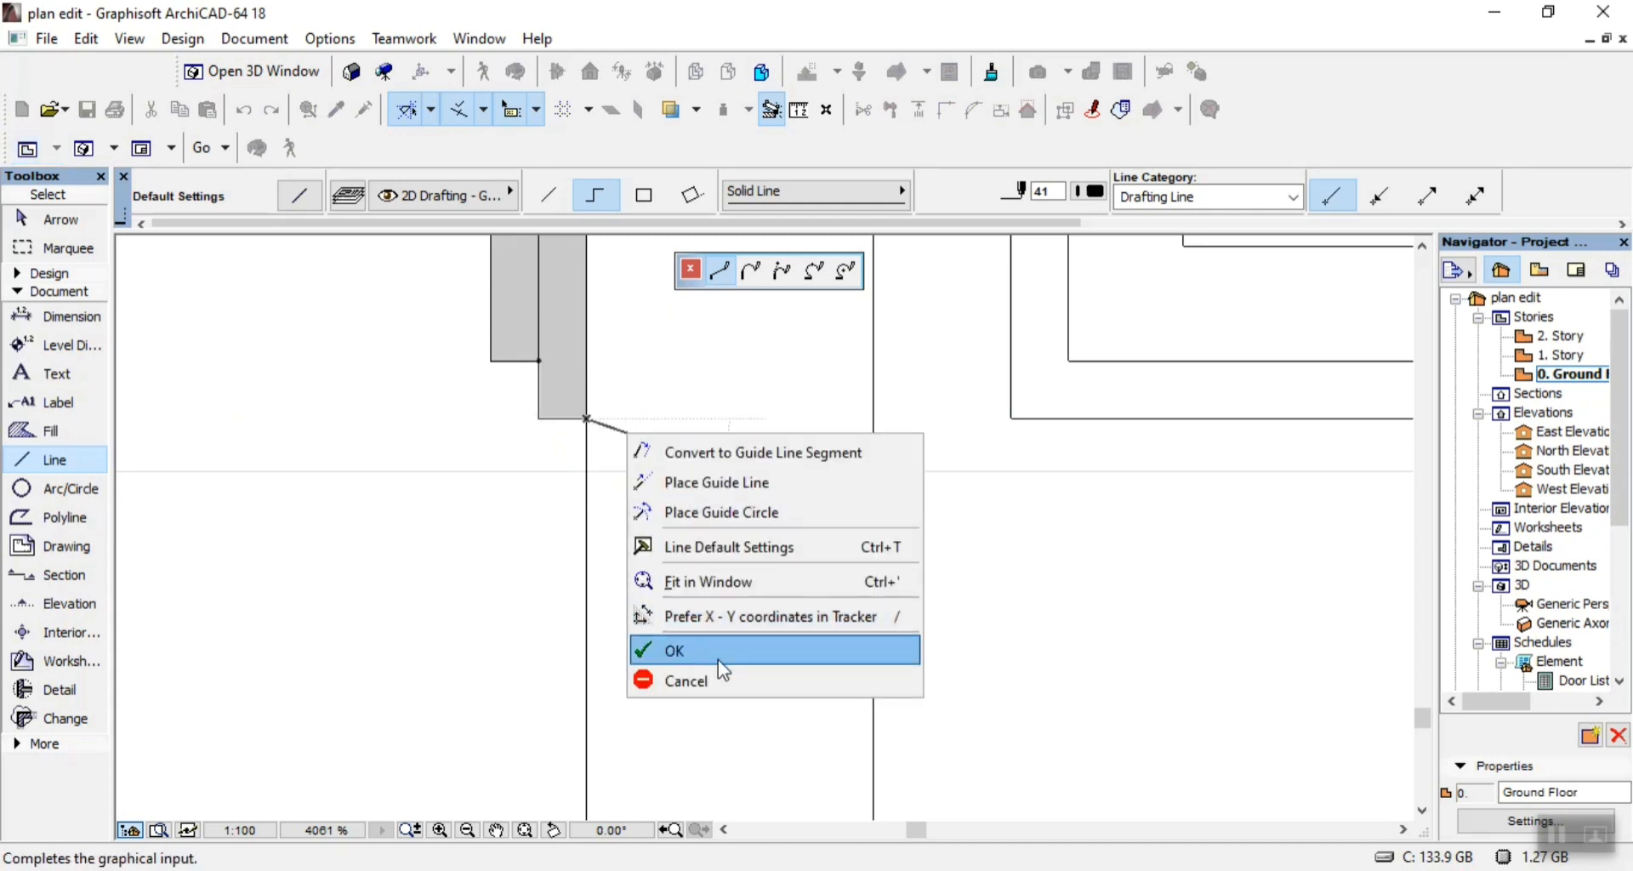
{"action": "left_click", "coordinate": [718, 659]}
Delete the grey fills behind the traced side-on window frame and save the project.
{"action": "key", "text": "shift"}
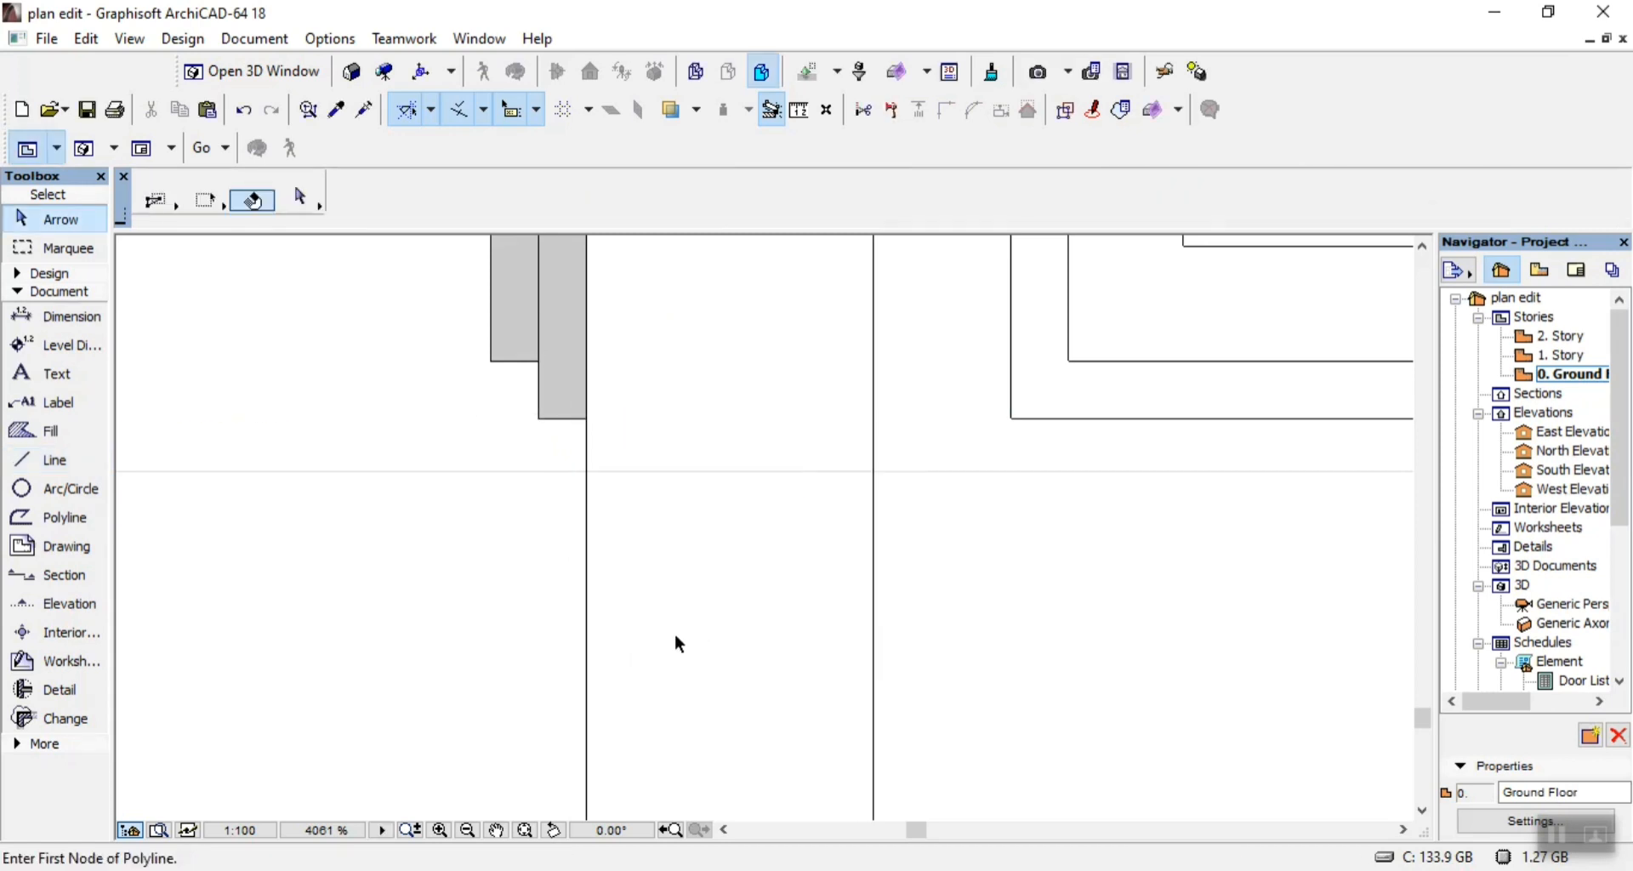
{"action": "left_click", "coordinate": [574, 415]}
{"action": "left_click", "coordinate": [541, 542]}
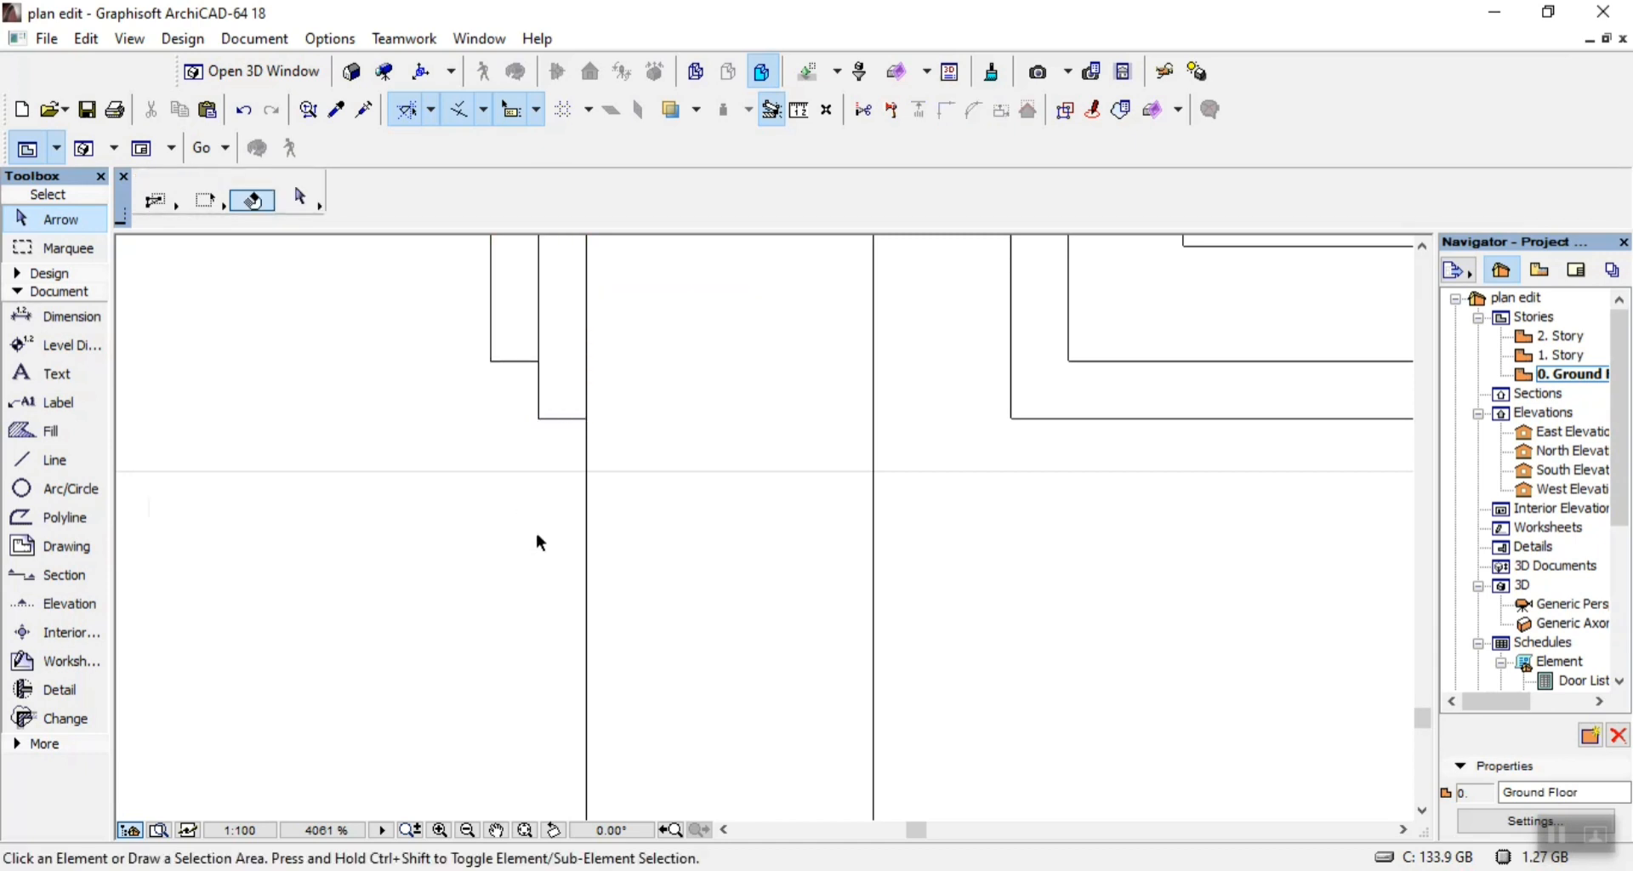
{"action": "scroll", "coordinate": [549, 561], "scroll_direction": "down", "scroll_amount": 10}
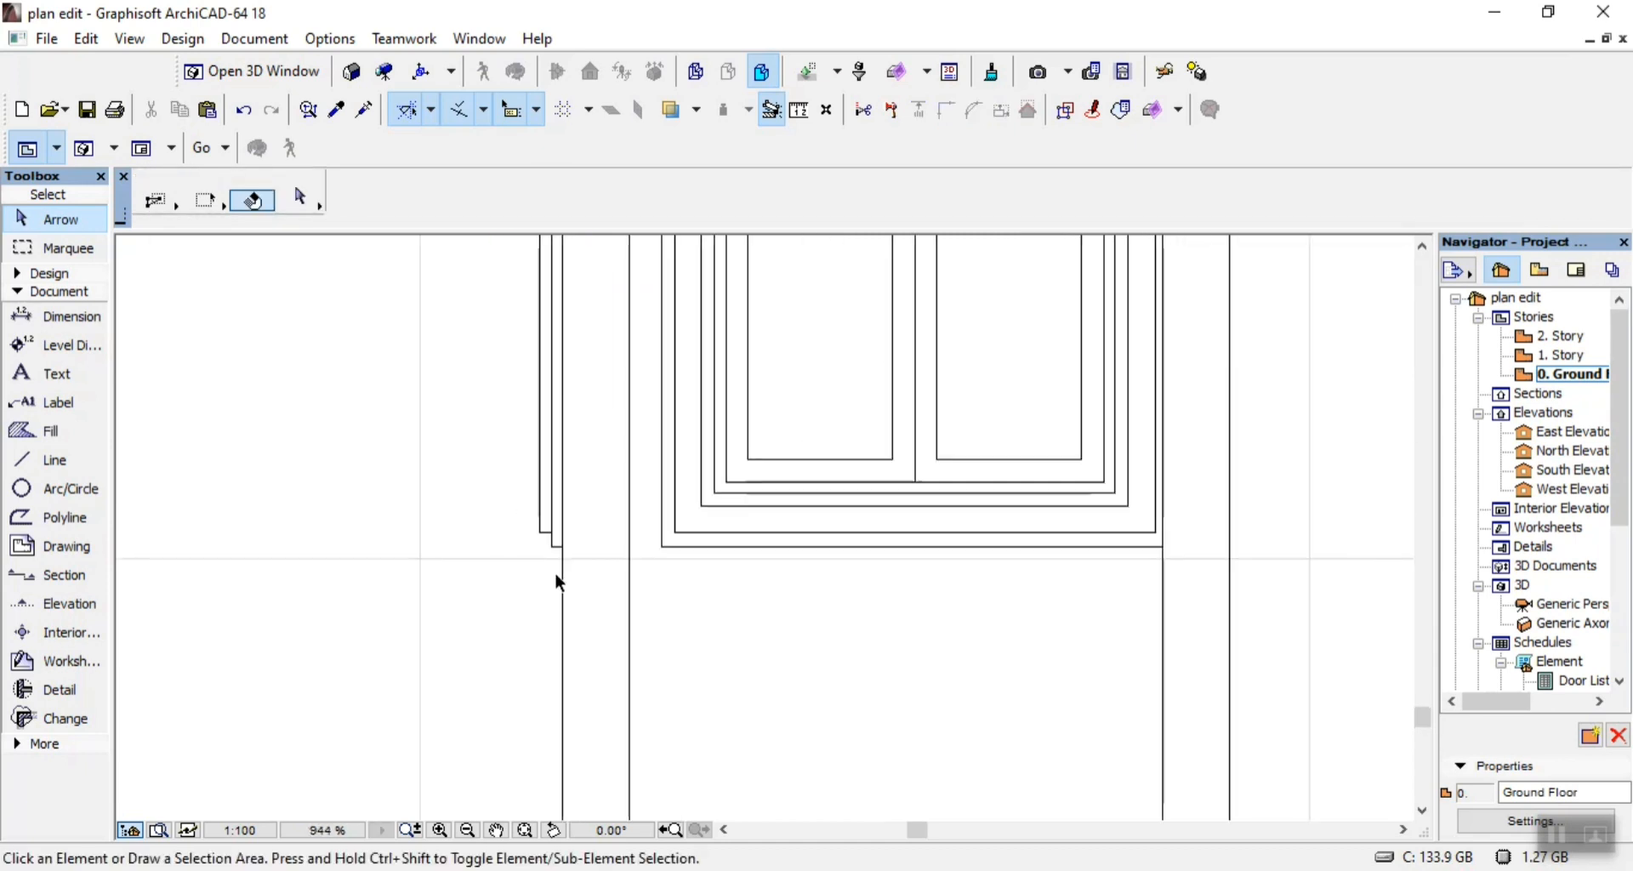
{"action": "left_click", "coordinate": [89, 110]}
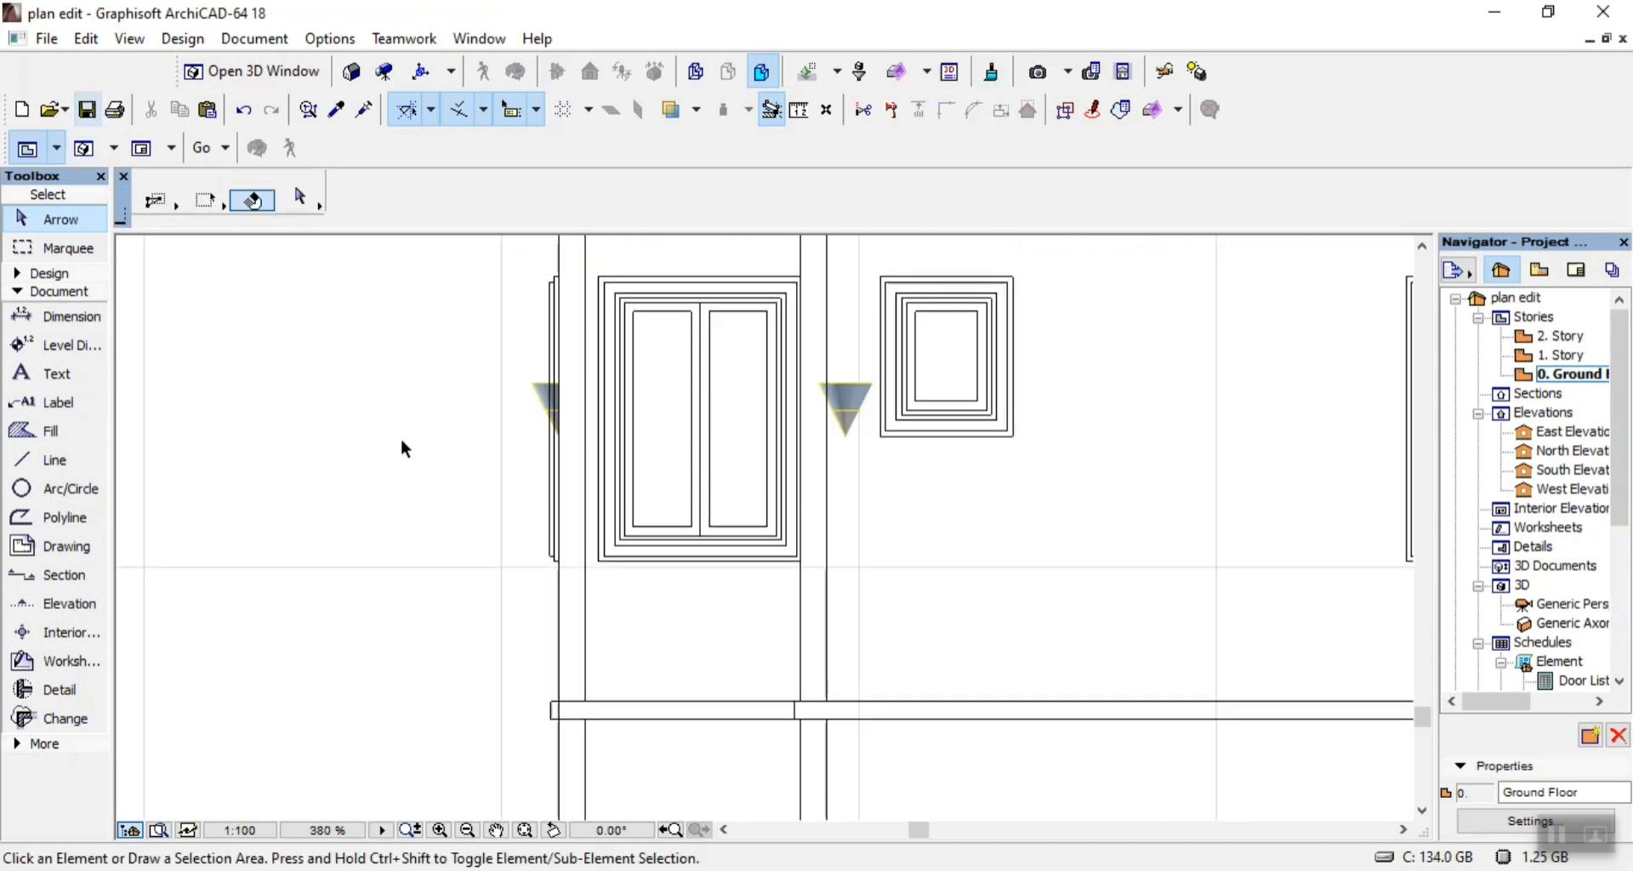
Review the whole rear elevation and examine the enlarged Section X-X drawing in 07.pdf, including its walls and foundation.
{"action": "scroll", "coordinate": [405, 449], "scroll_direction": "down", "scroll_amount": 8}
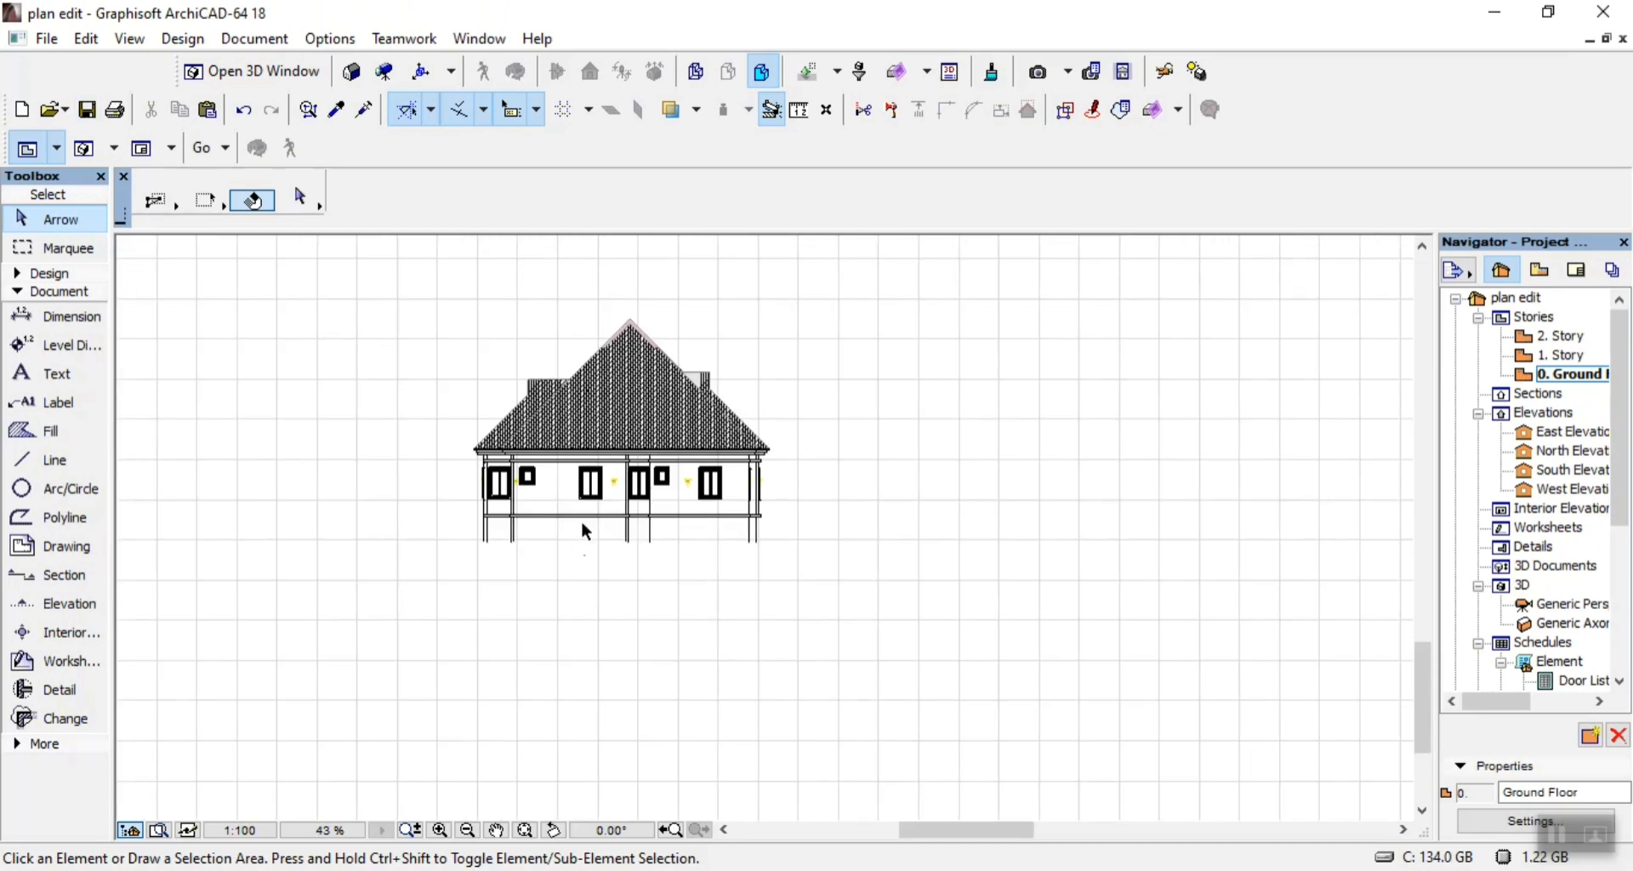
{"action": "scroll", "coordinate": [527, 470], "scroll_direction": "up", "scroll_amount": 2}
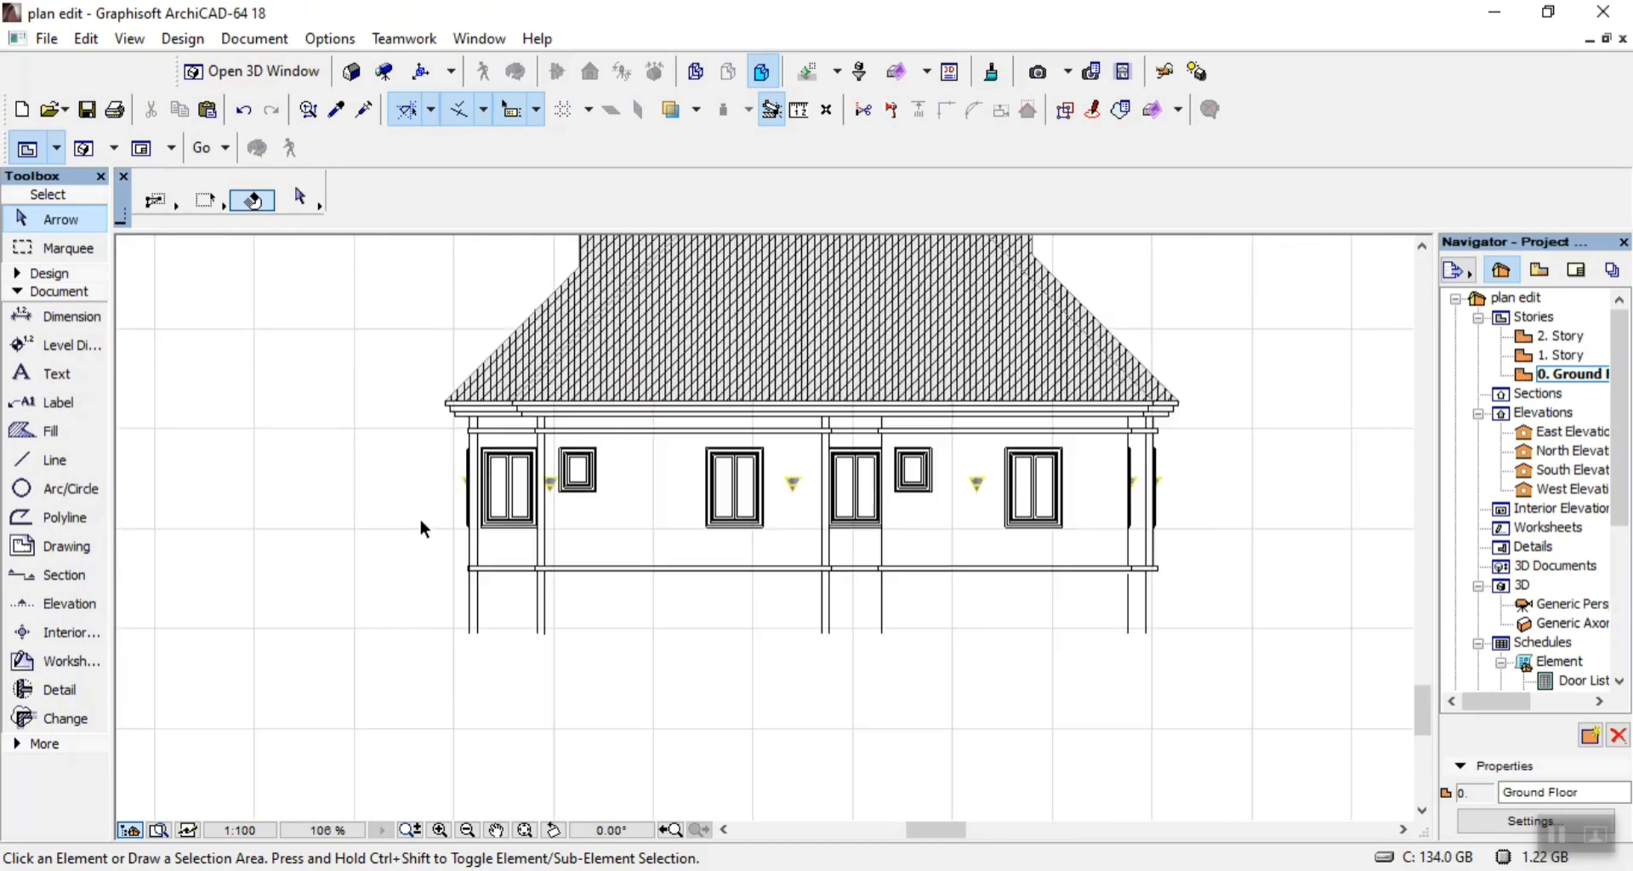
{"action": "scroll", "coordinate": [407, 469], "scroll_direction": "up", "scroll_amount": 2}
{"action": "scroll", "coordinate": [407, 476], "scroll_direction": "down", "scroll_amount": 1}
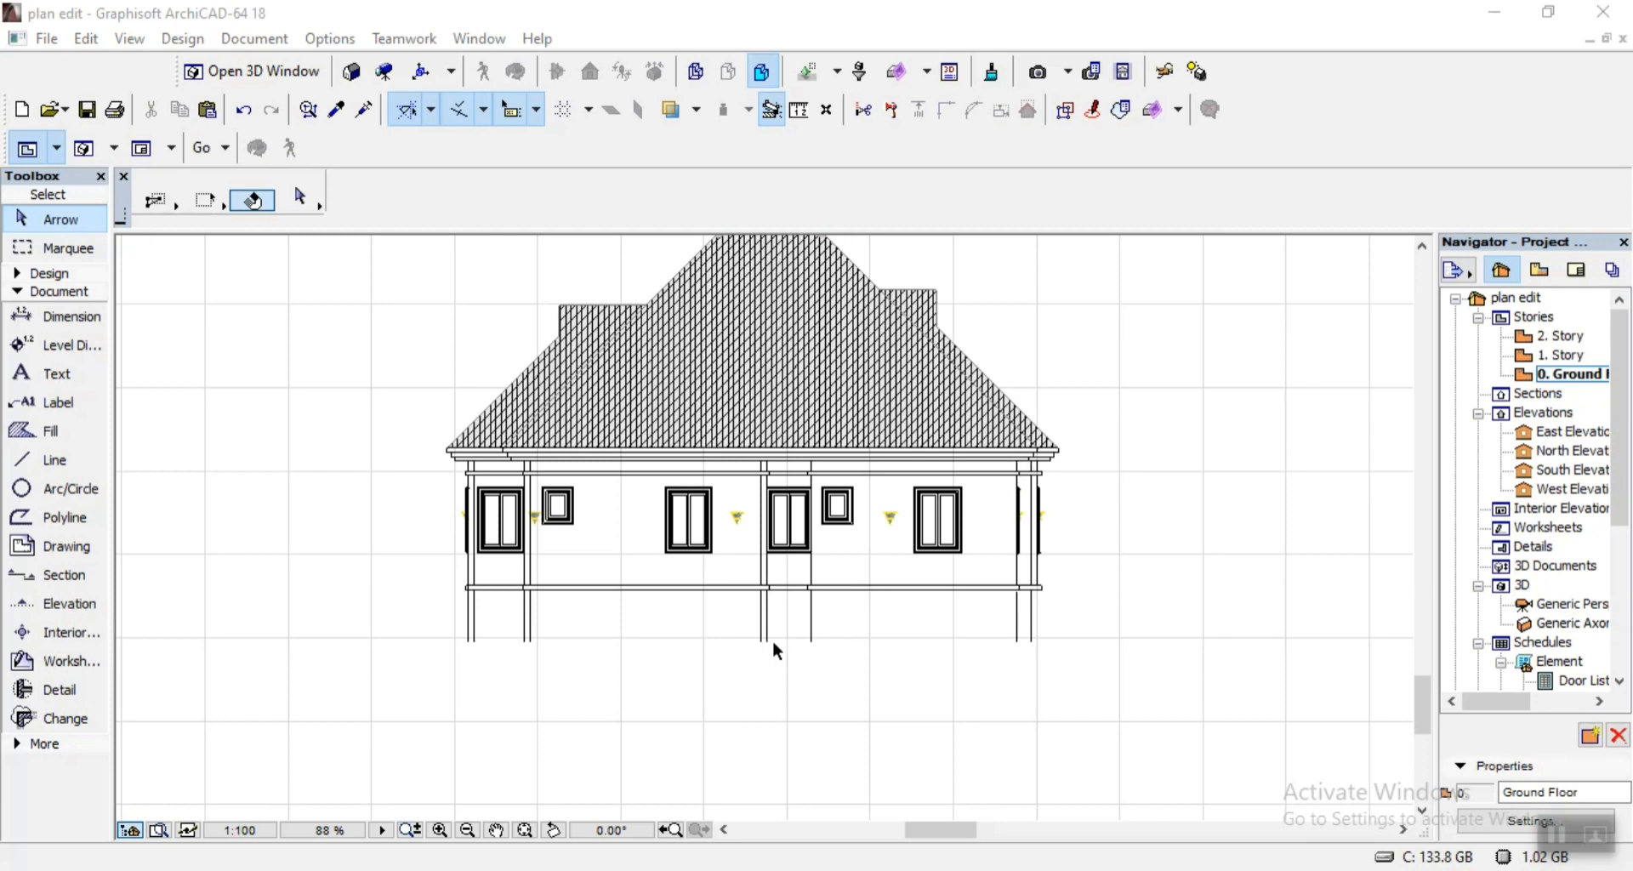
{"action": "scroll", "coordinate": [772, 639], "scroll_direction": "up", "scroll_amount": 2}
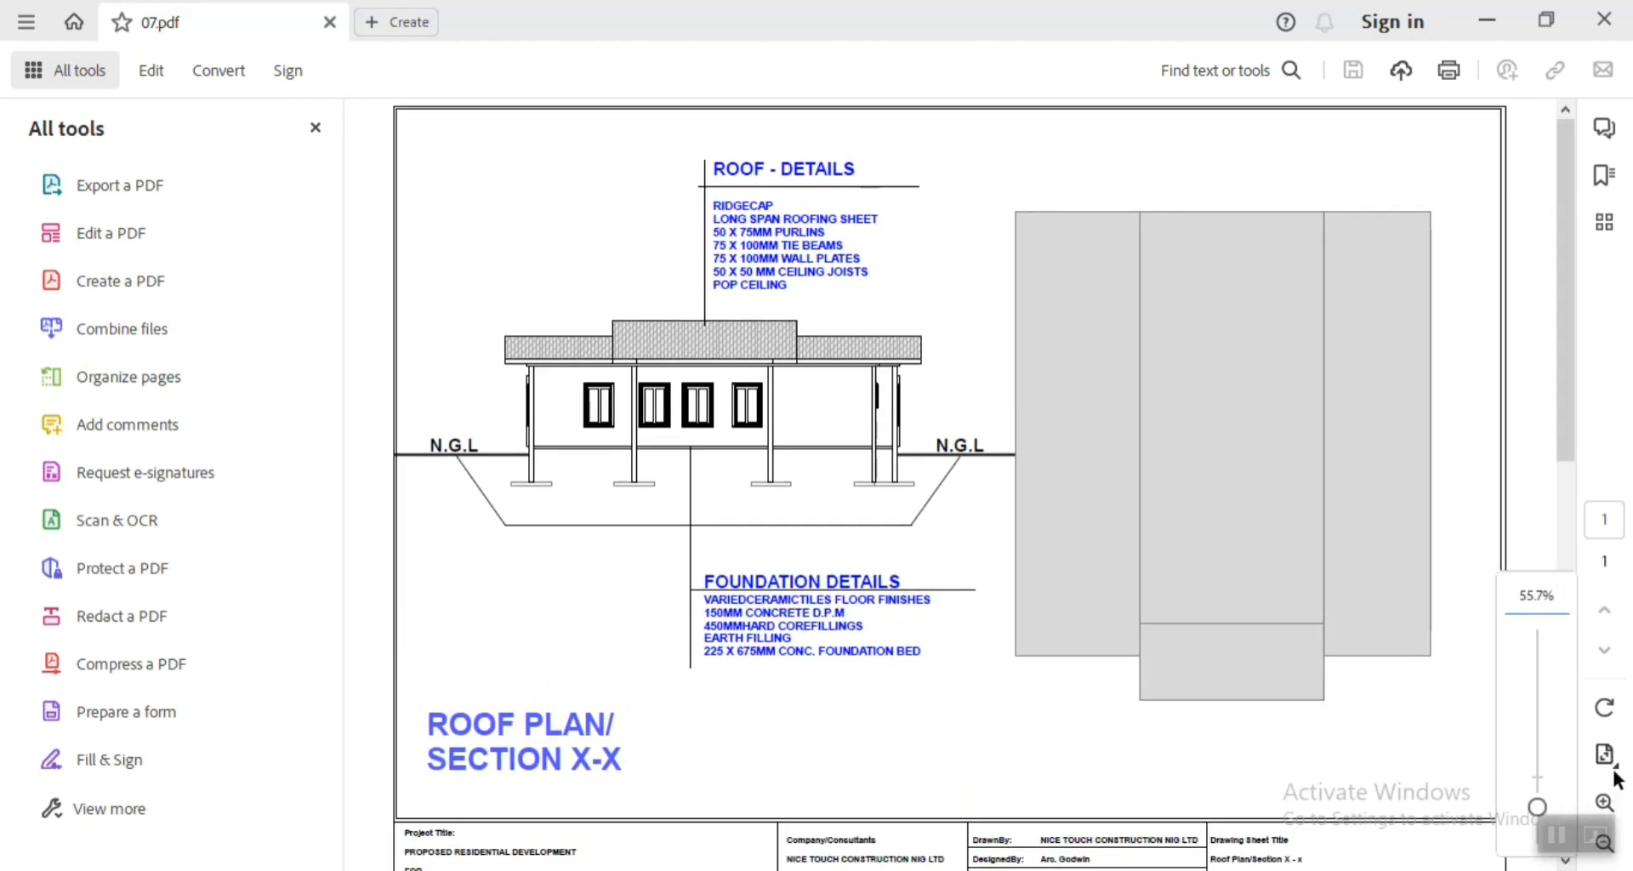
{"action": "mouse_move", "coordinate": [1529, 802]}
{"action": "left_mouse_down"}
{"action": "mouse_move", "coordinate": [1530, 757]}
{"action": "mouse_move", "coordinate": [1532, 779]}
{"action": "left_mouse_up"}
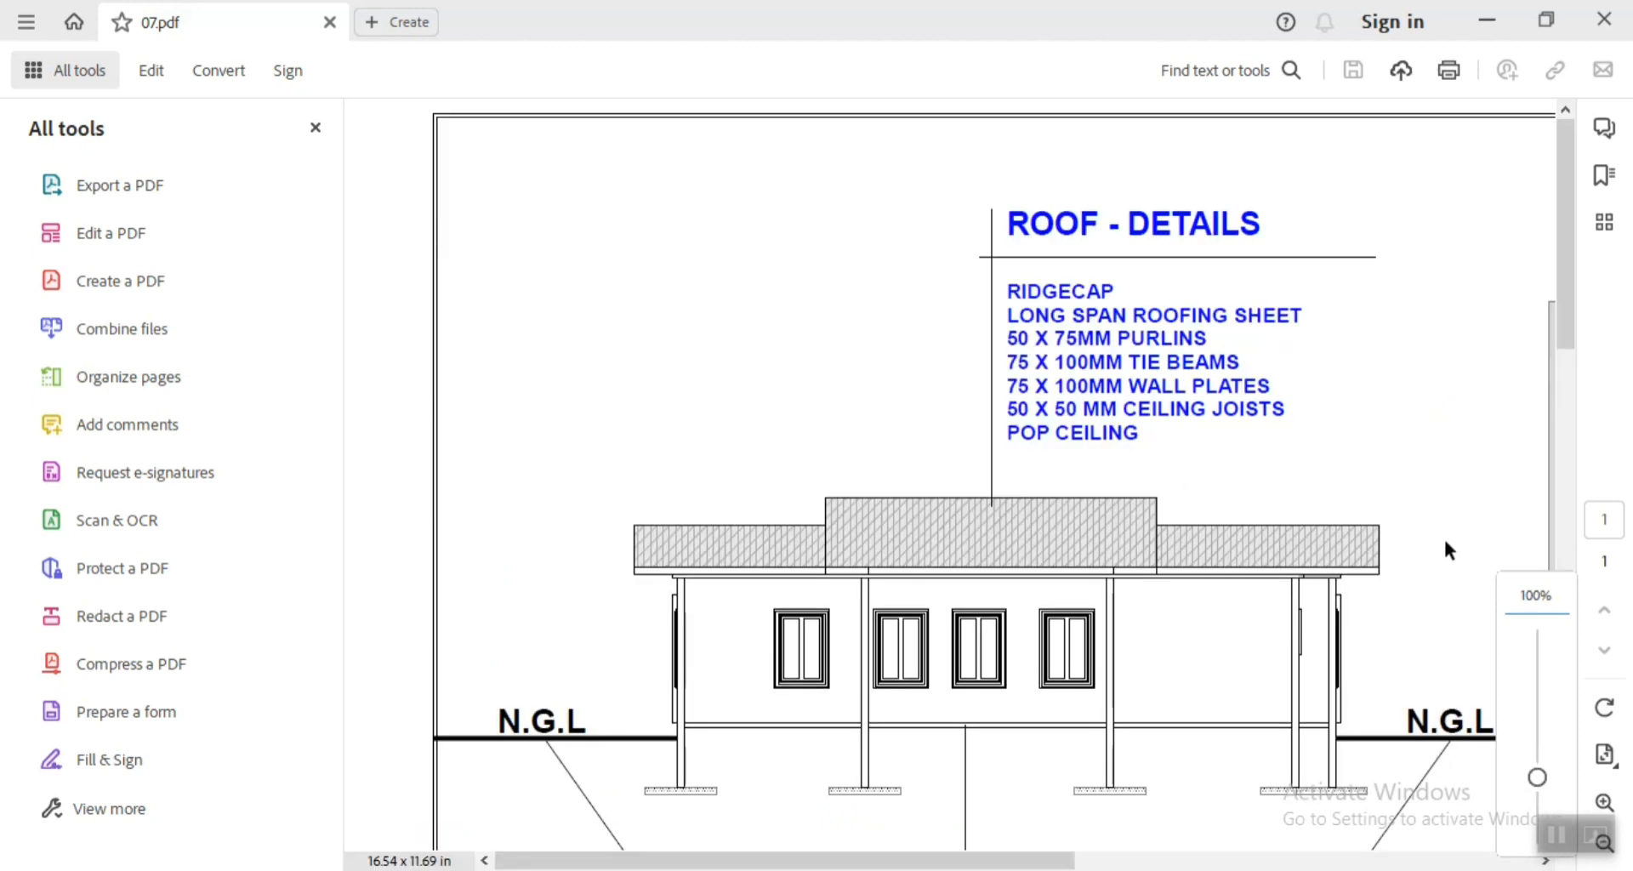
{"action": "scroll", "coordinate": [1558, 323], "scroll_direction": "down", "scroll_amount": 5}
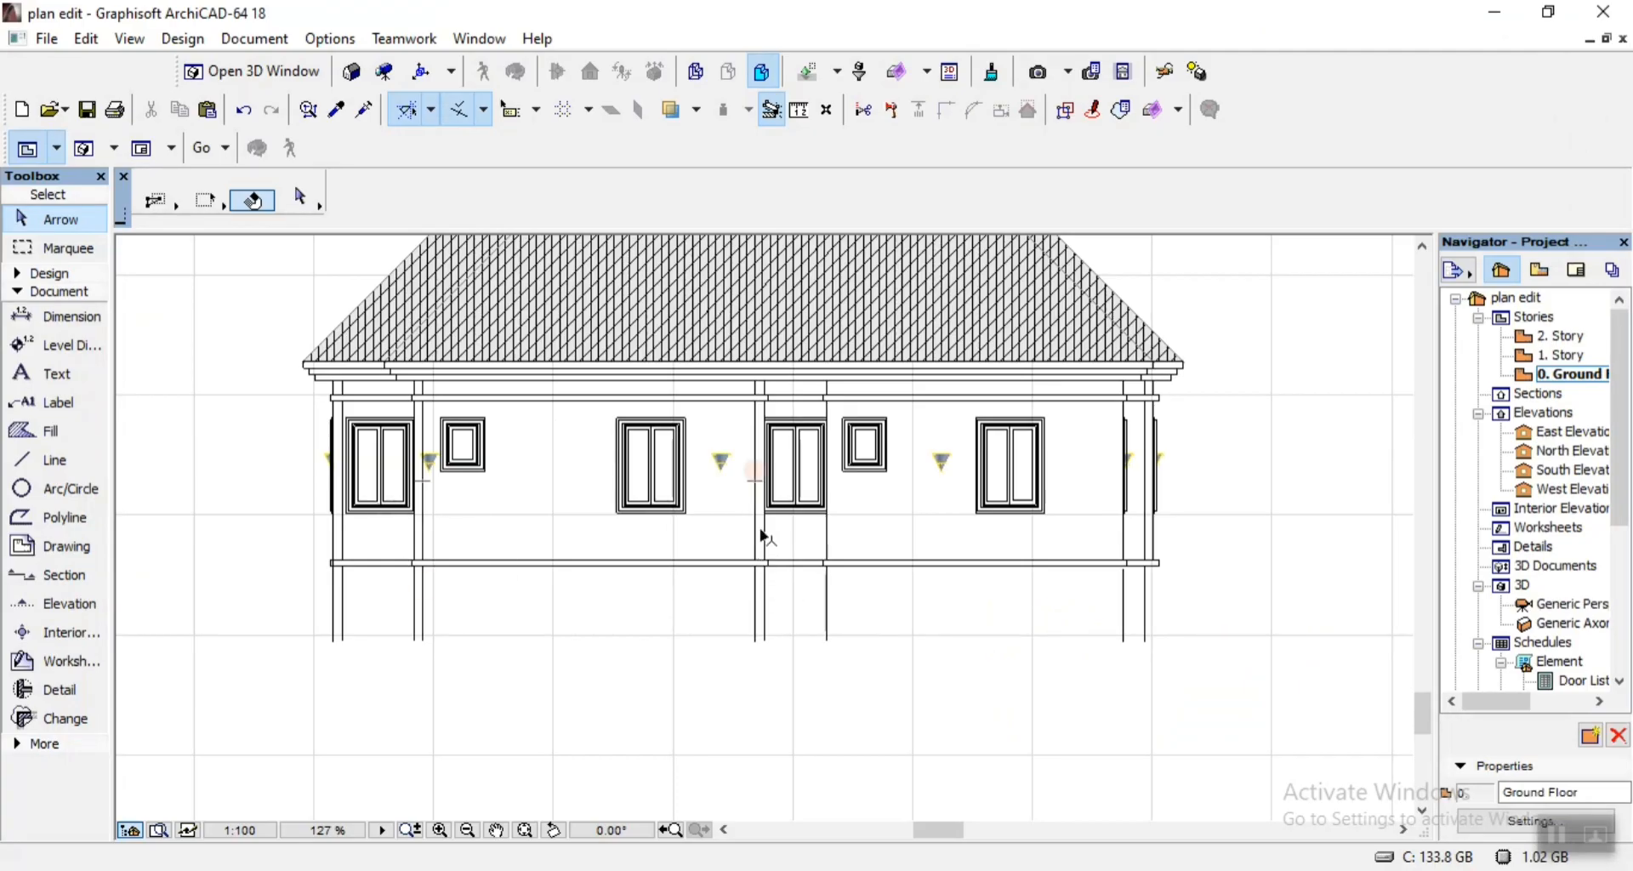
Back in the plan edit project, copy the three segments of the single wall line right of the fourth window 150 to the right.
{"action": "left_click", "coordinate": [829, 548]}
{"action": "scroll", "coordinate": [812, 631], "scroll_direction": "up", "scroll_amount": 2}
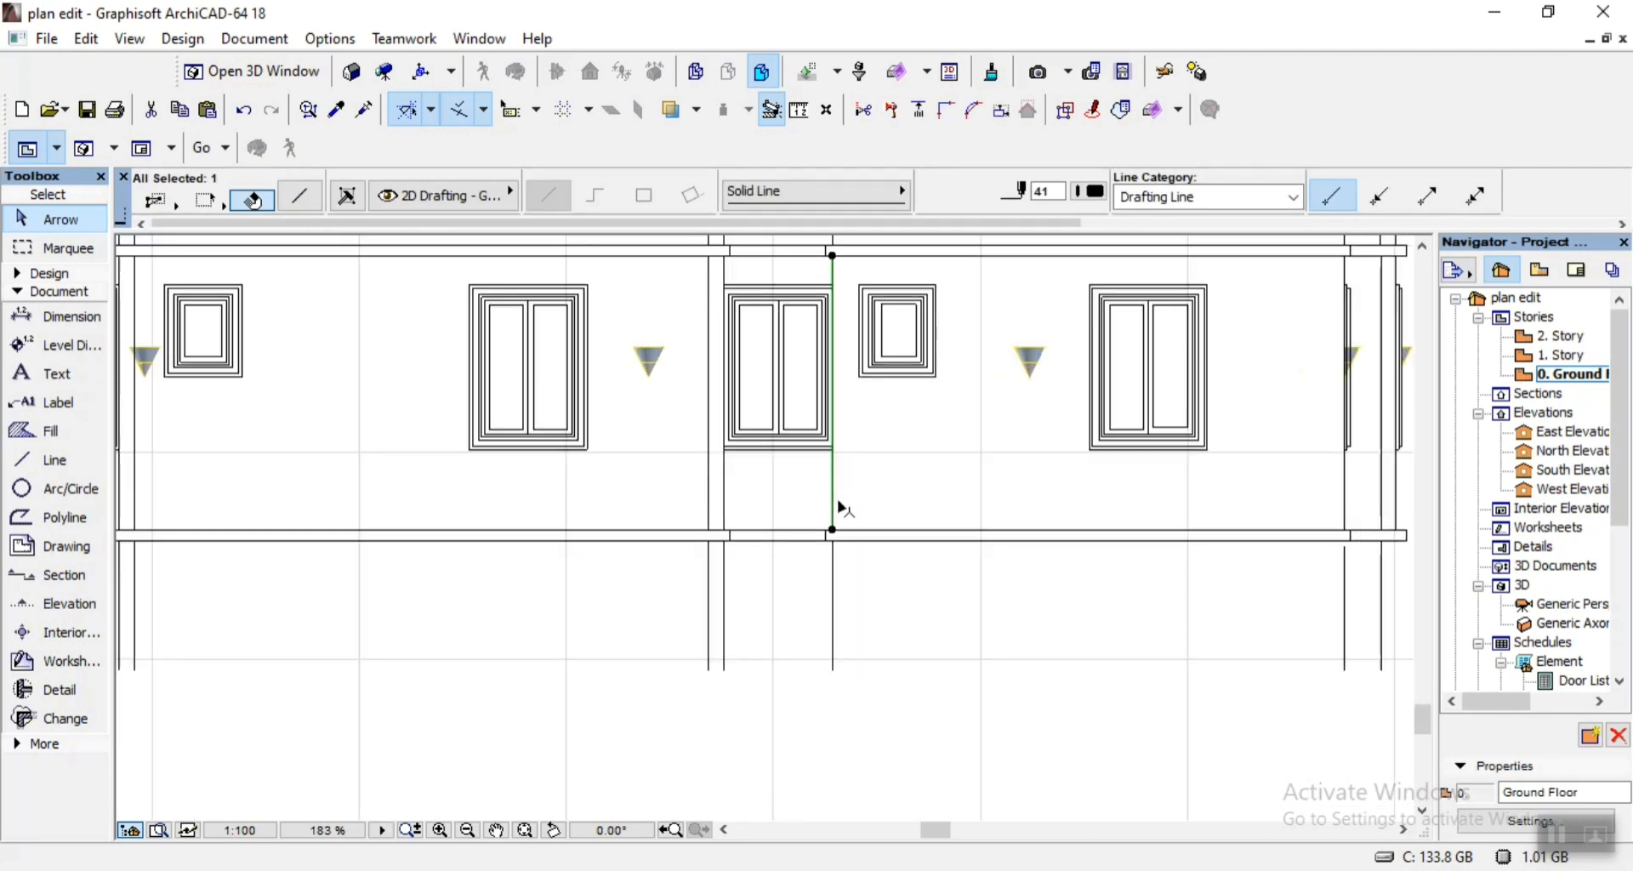
{"action": "scroll", "coordinate": [843, 510], "scroll_direction": "down", "scroll_amount": 4}
{"action": "scroll", "coordinate": [850, 493], "scroll_direction": "up", "scroll_amount": 7}
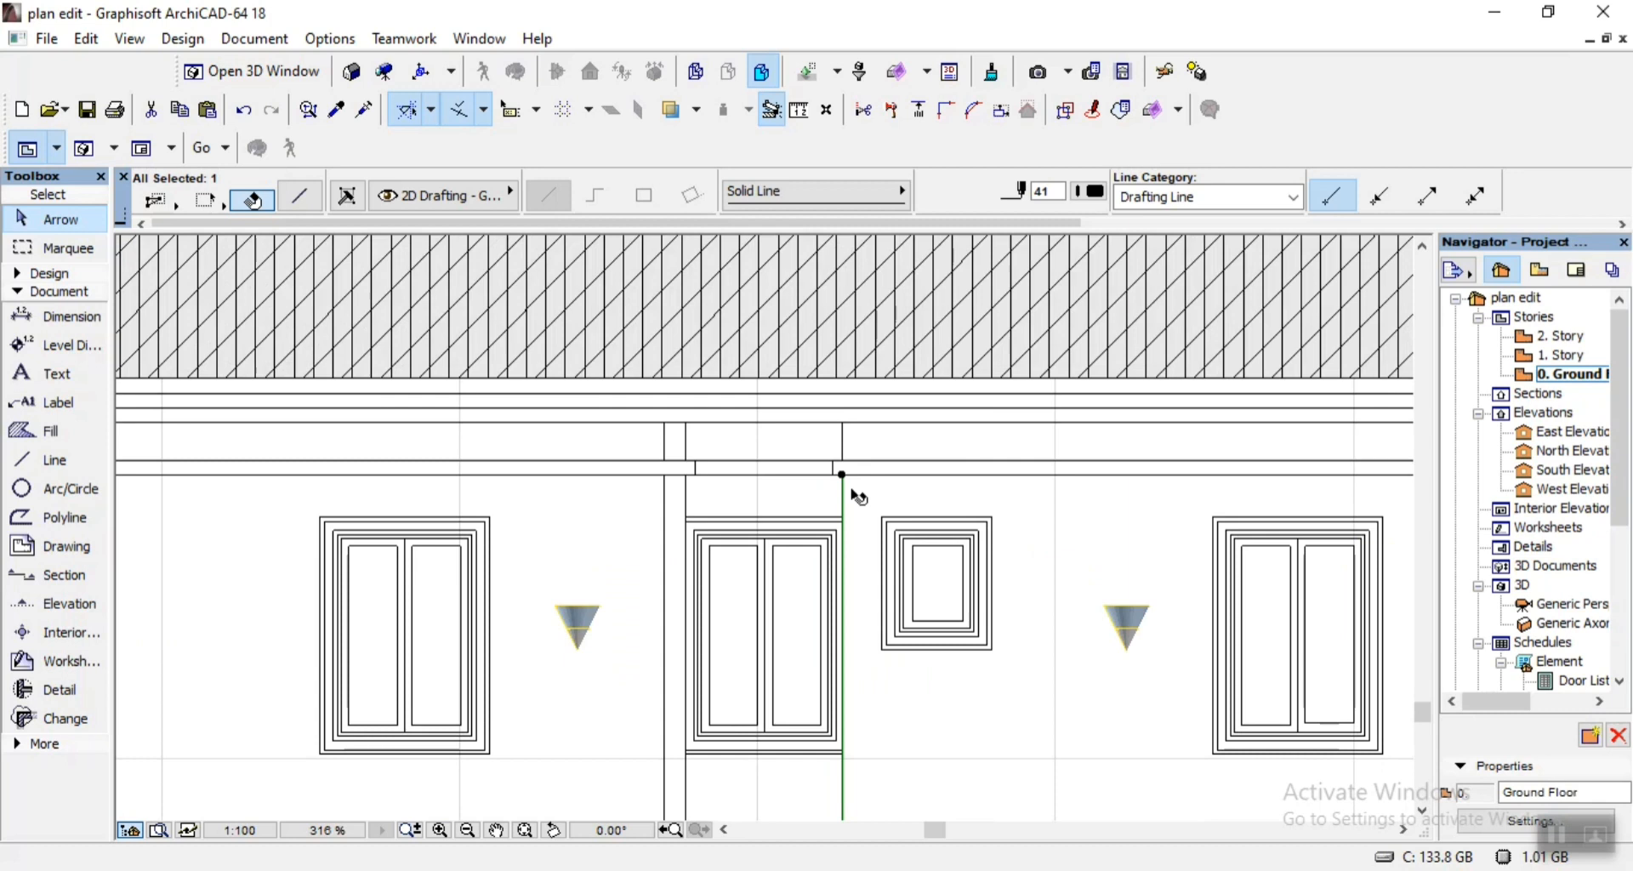
{"action": "left_click", "coordinate": [854, 440], "text": "shift"}
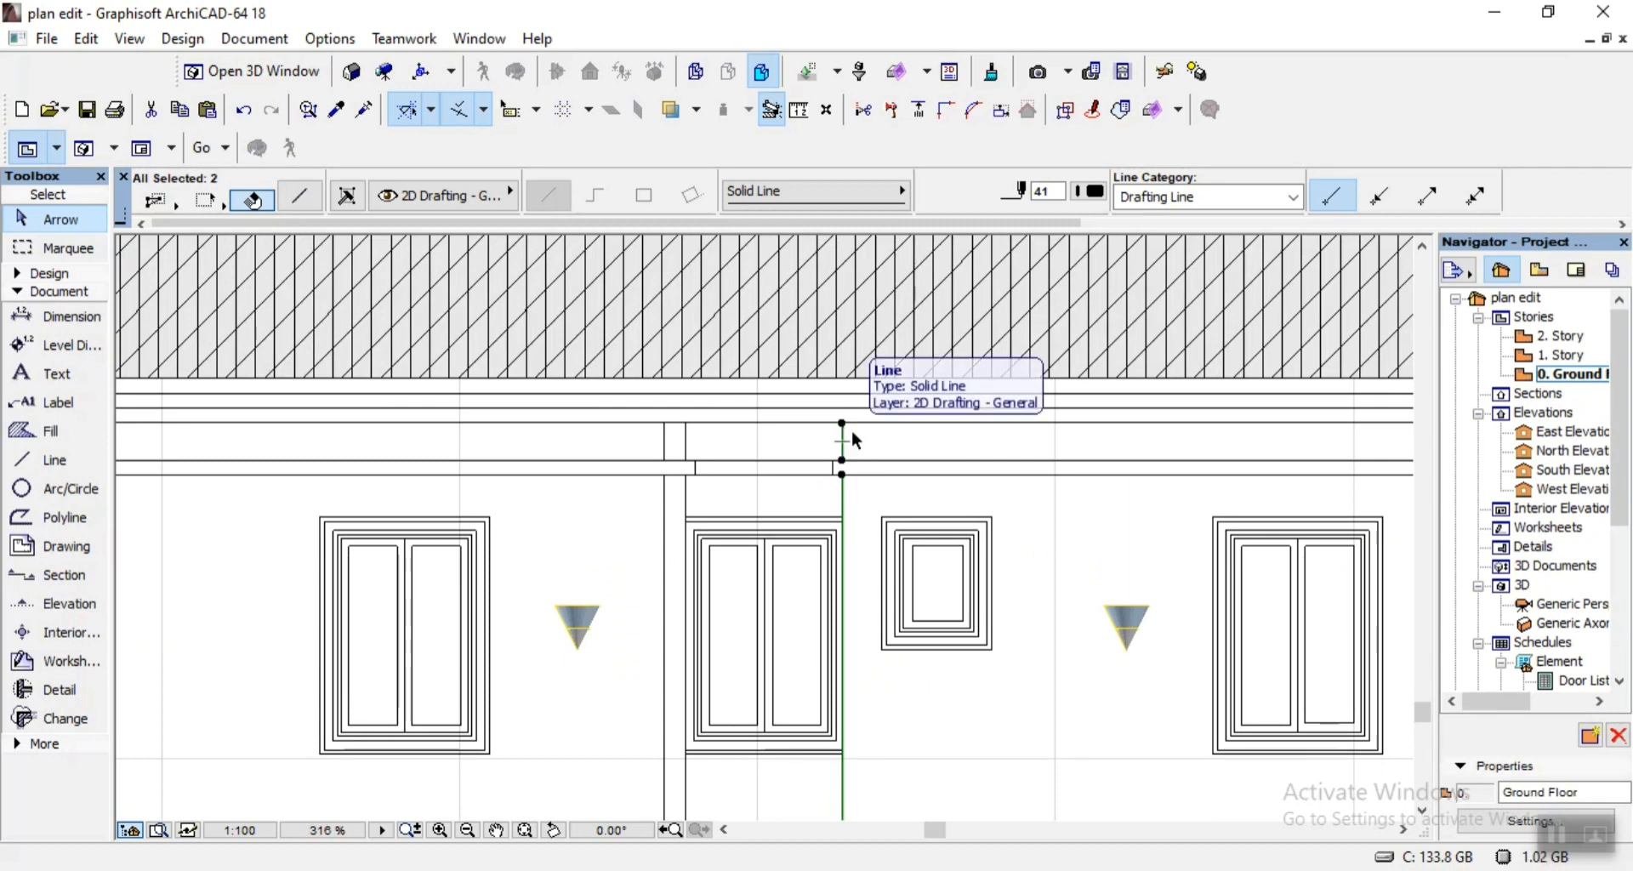
{"action": "scroll", "coordinate": [855, 440], "scroll_direction": "down", "scroll_amount": 3}
{"action": "scroll", "coordinate": [812, 553], "scroll_direction": "up", "scroll_amount": 4}
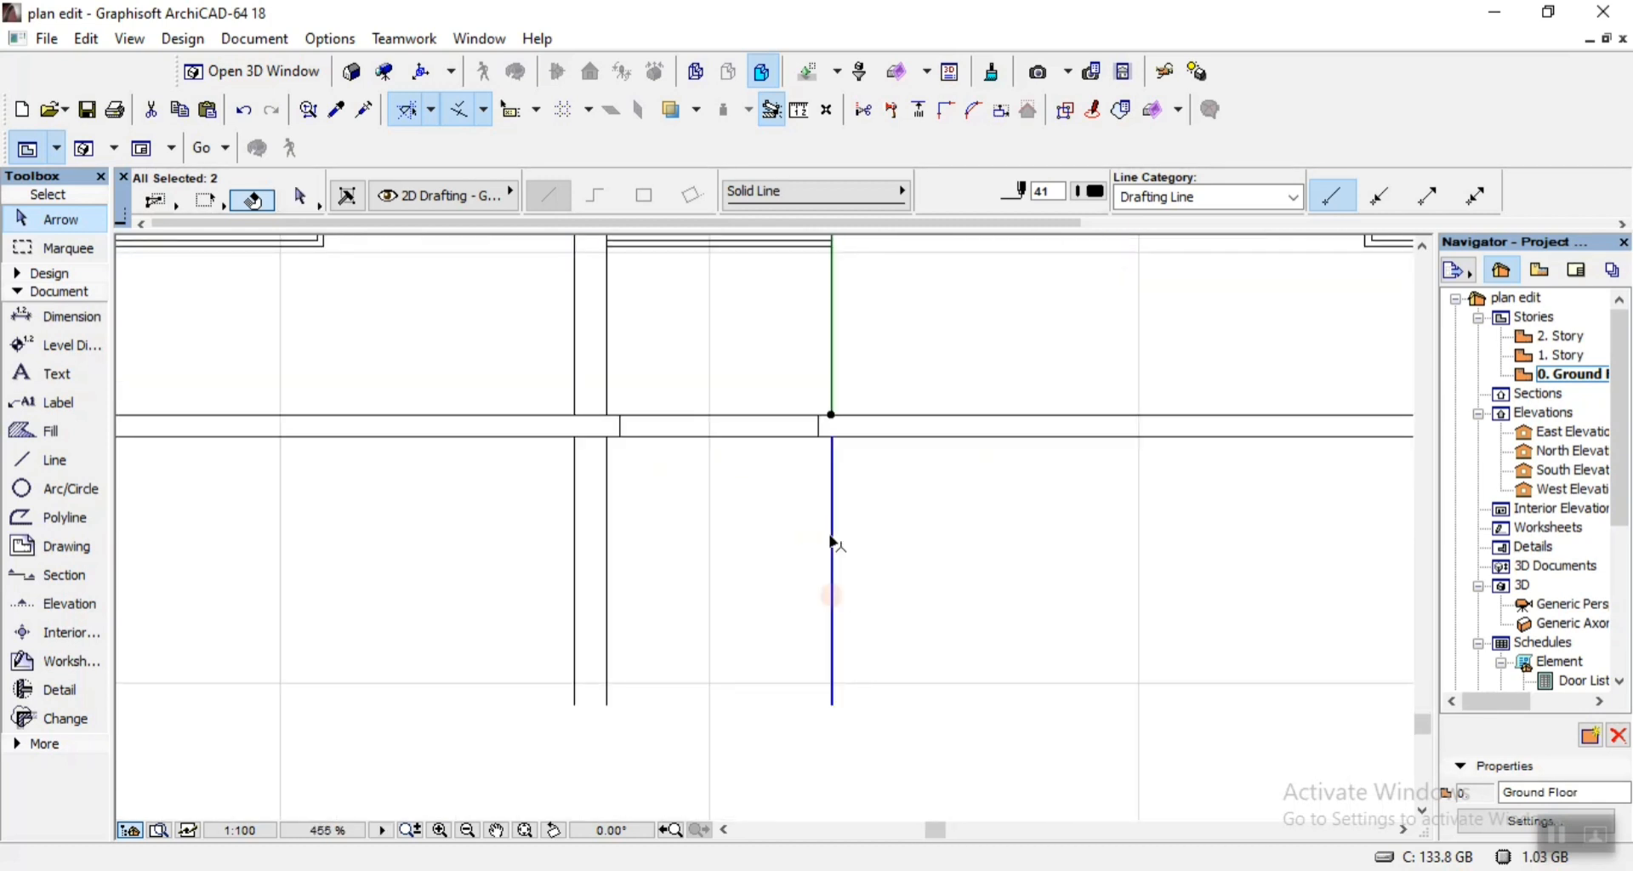
{"action": "left_click", "coordinate": [833, 543], "text": "shift"}
{"action": "key", "text": "ctrl+shift+d"}
{"action": "left_click", "coordinate": [832, 540]}
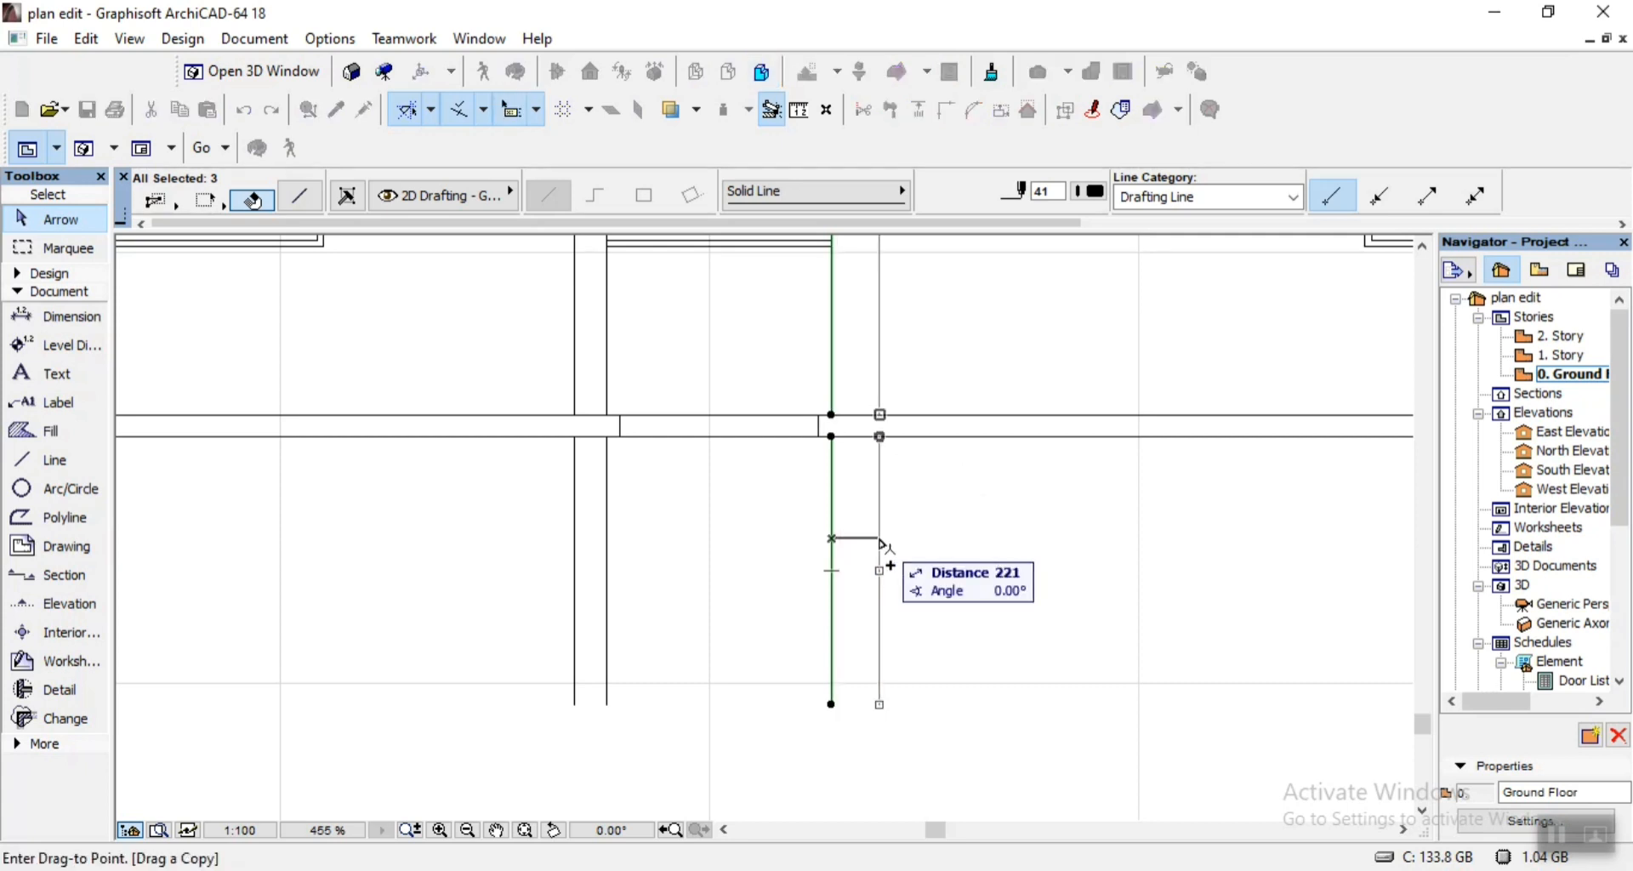
{"action": "type", "text": "150"}
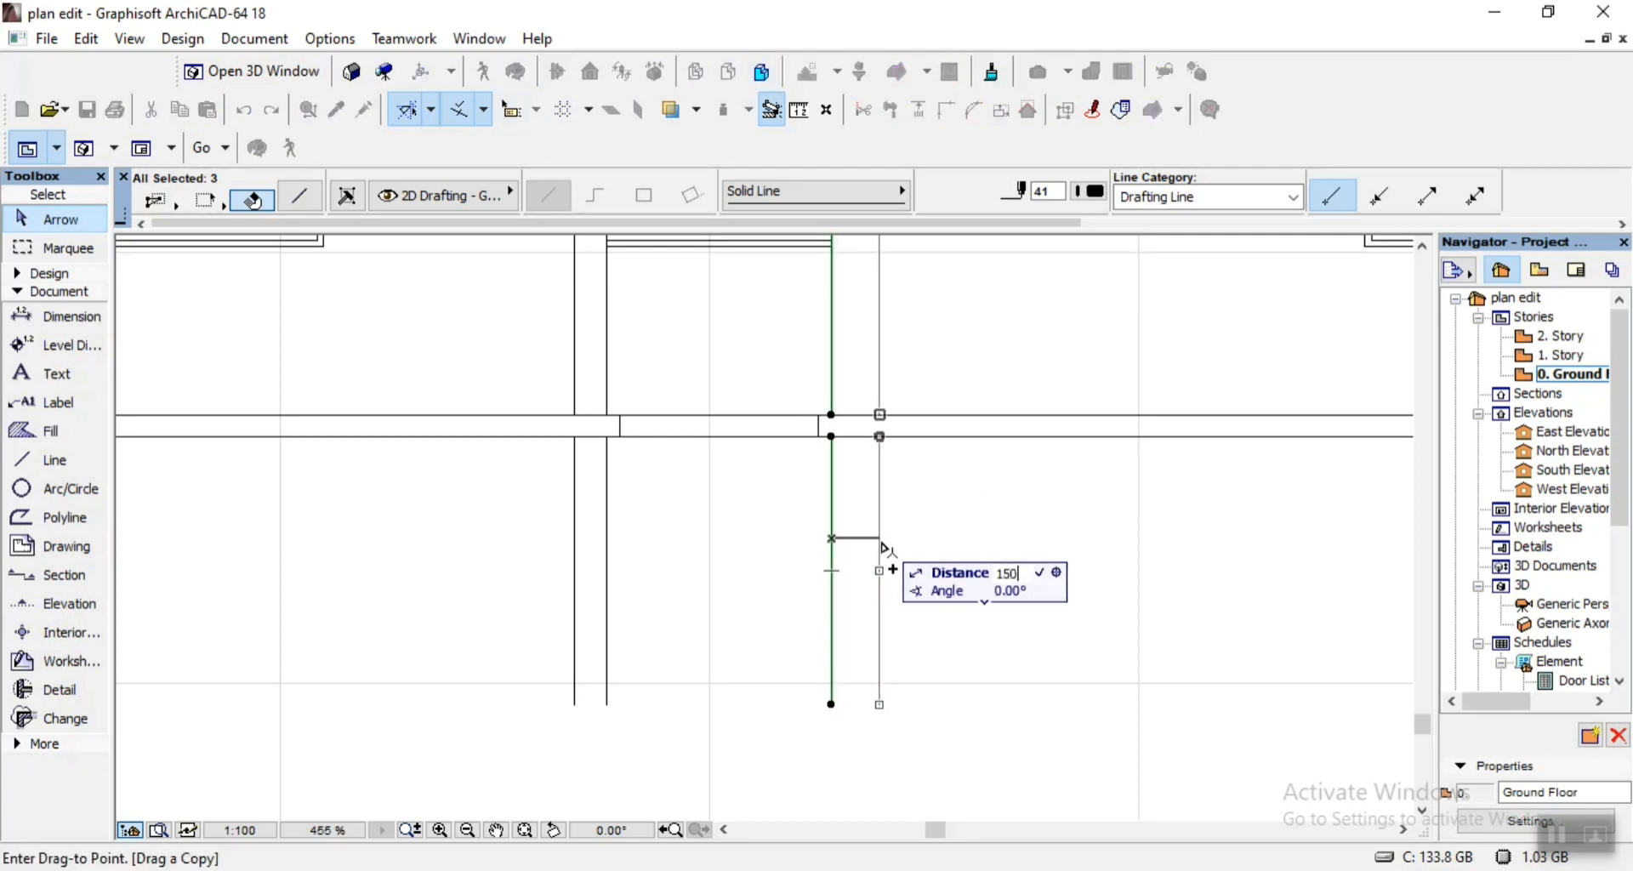
{"action": "key", "text": "Return"}
{"action": "scroll", "coordinate": [869, 556], "scroll_direction": "down", "scroll_amount": 3}
{"action": "left_click", "coordinate": [941, 588]}
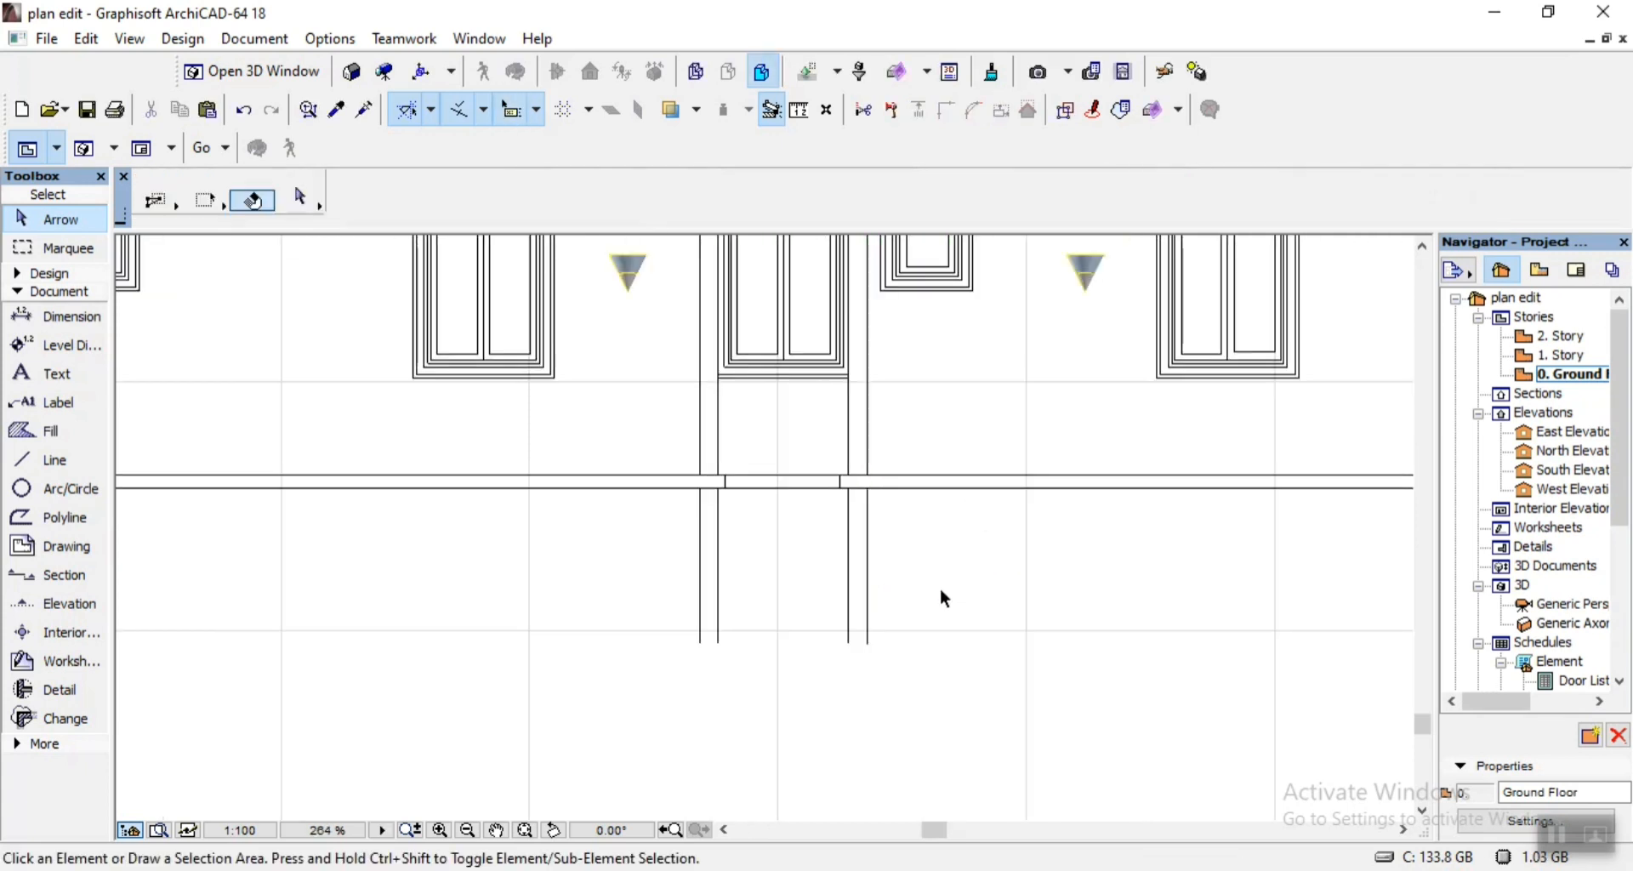
Copy the three segments of the inner wall line near the building's right end 150 to the left.
{"action": "scroll", "coordinate": [940, 591], "scroll_direction": "down", "scroll_amount": 4}
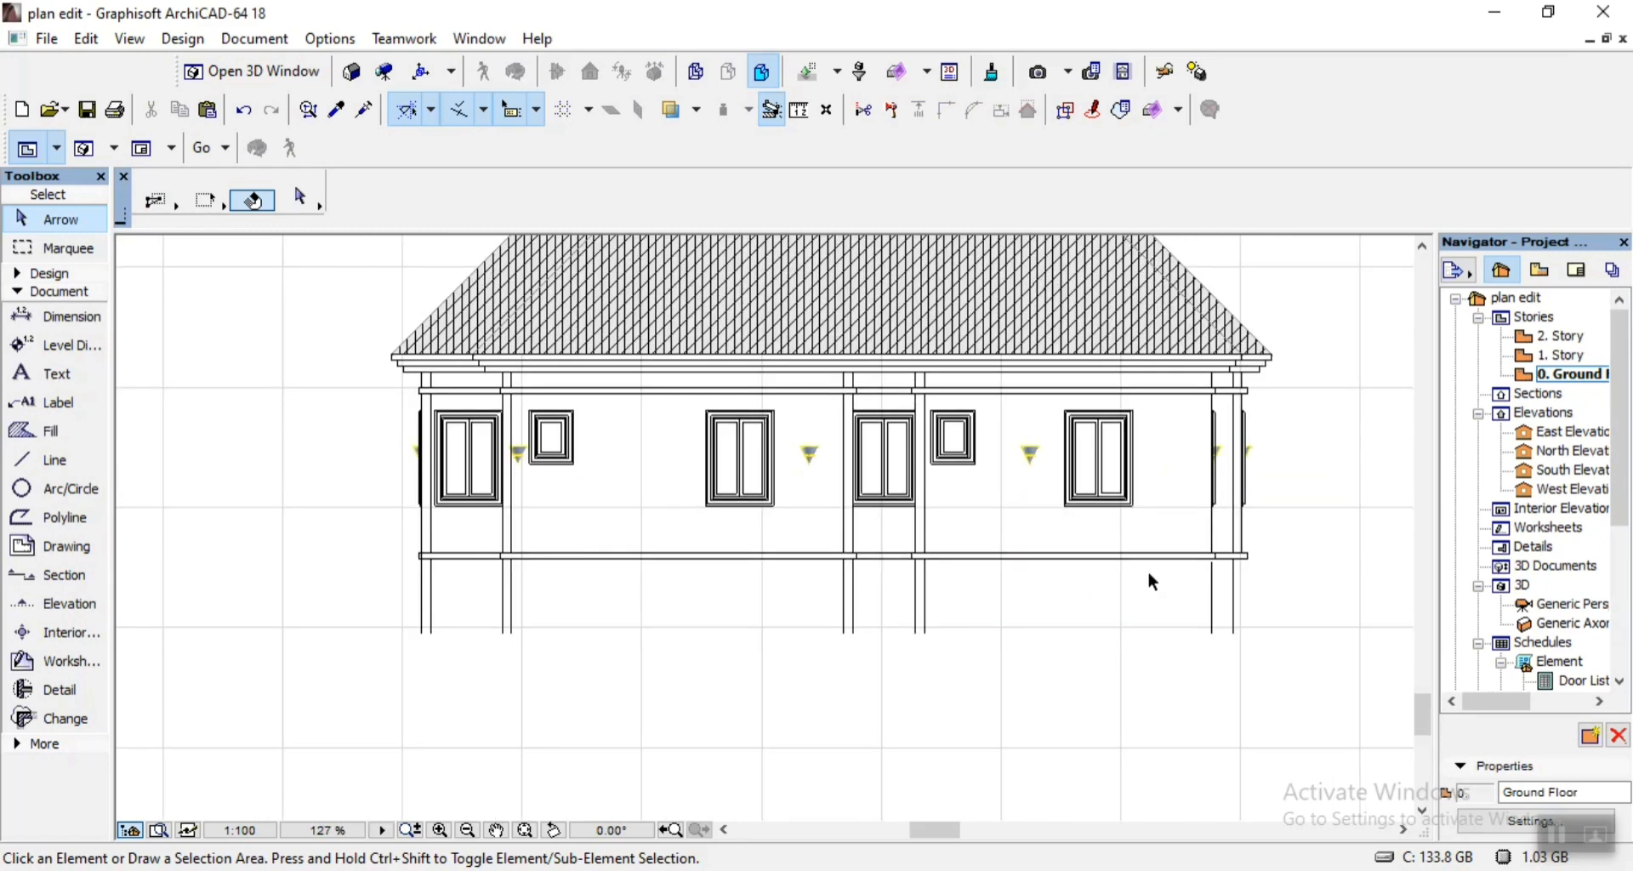
{"action": "scroll", "coordinate": [1228, 502], "scroll_direction": "up", "scroll_amount": 2}
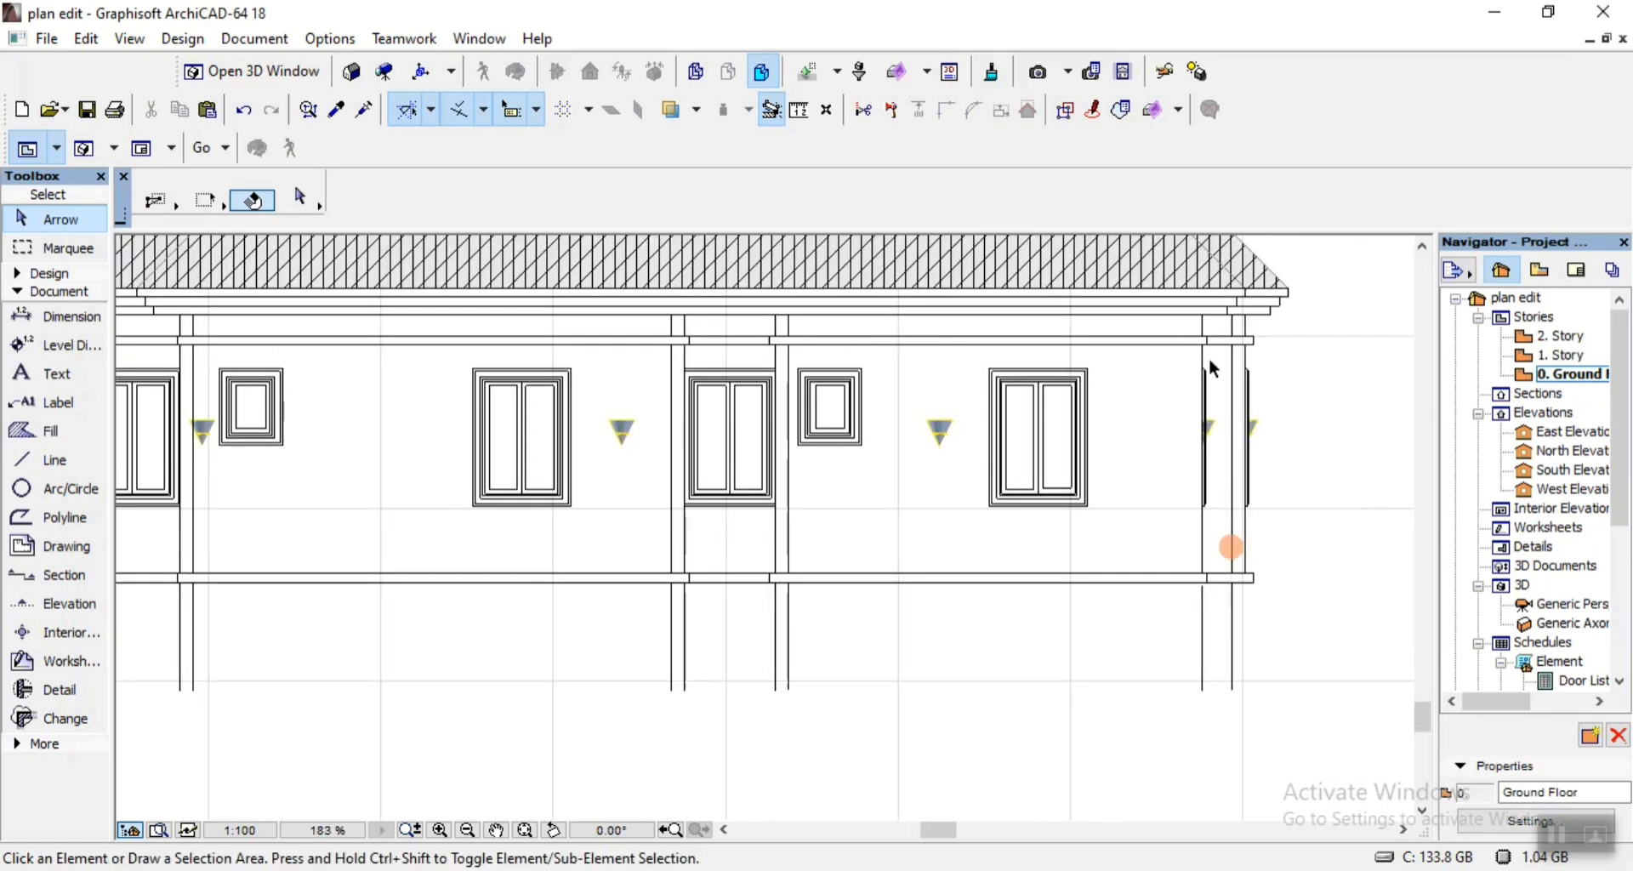
{"action": "scroll", "coordinate": [1201, 345], "scroll_direction": "up", "scroll_amount": 1}
{"action": "scroll", "coordinate": [1221, 320], "scroll_direction": "up", "scroll_amount": 1}
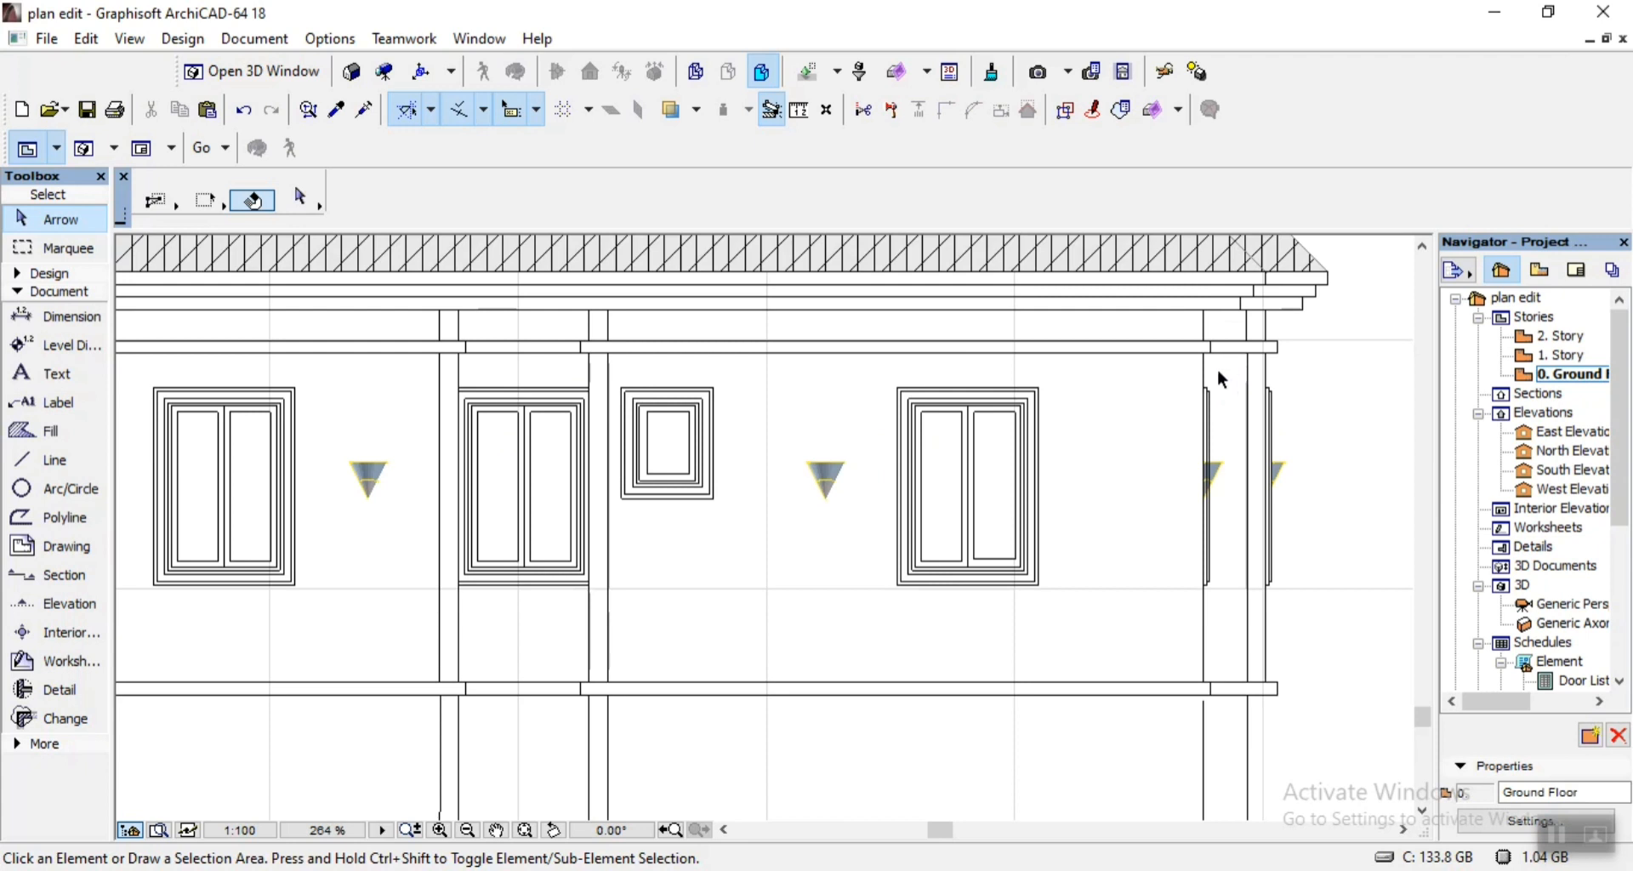
{"action": "left_click", "coordinate": [1207, 332]}
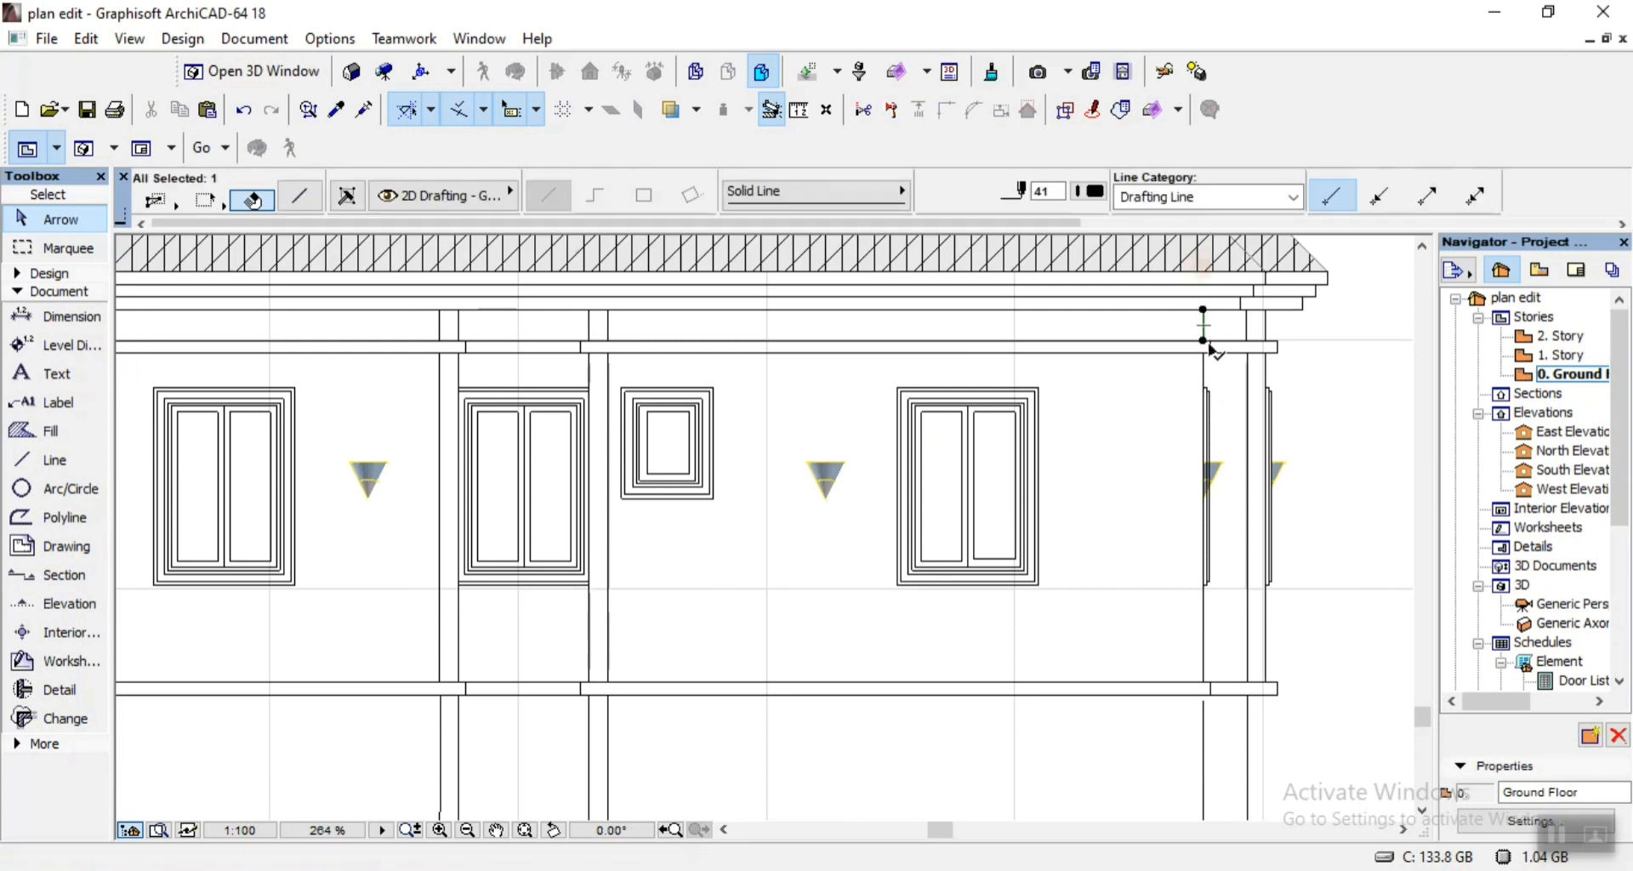
{"action": "left_click", "coordinate": [1205, 391], "text": "shift"}
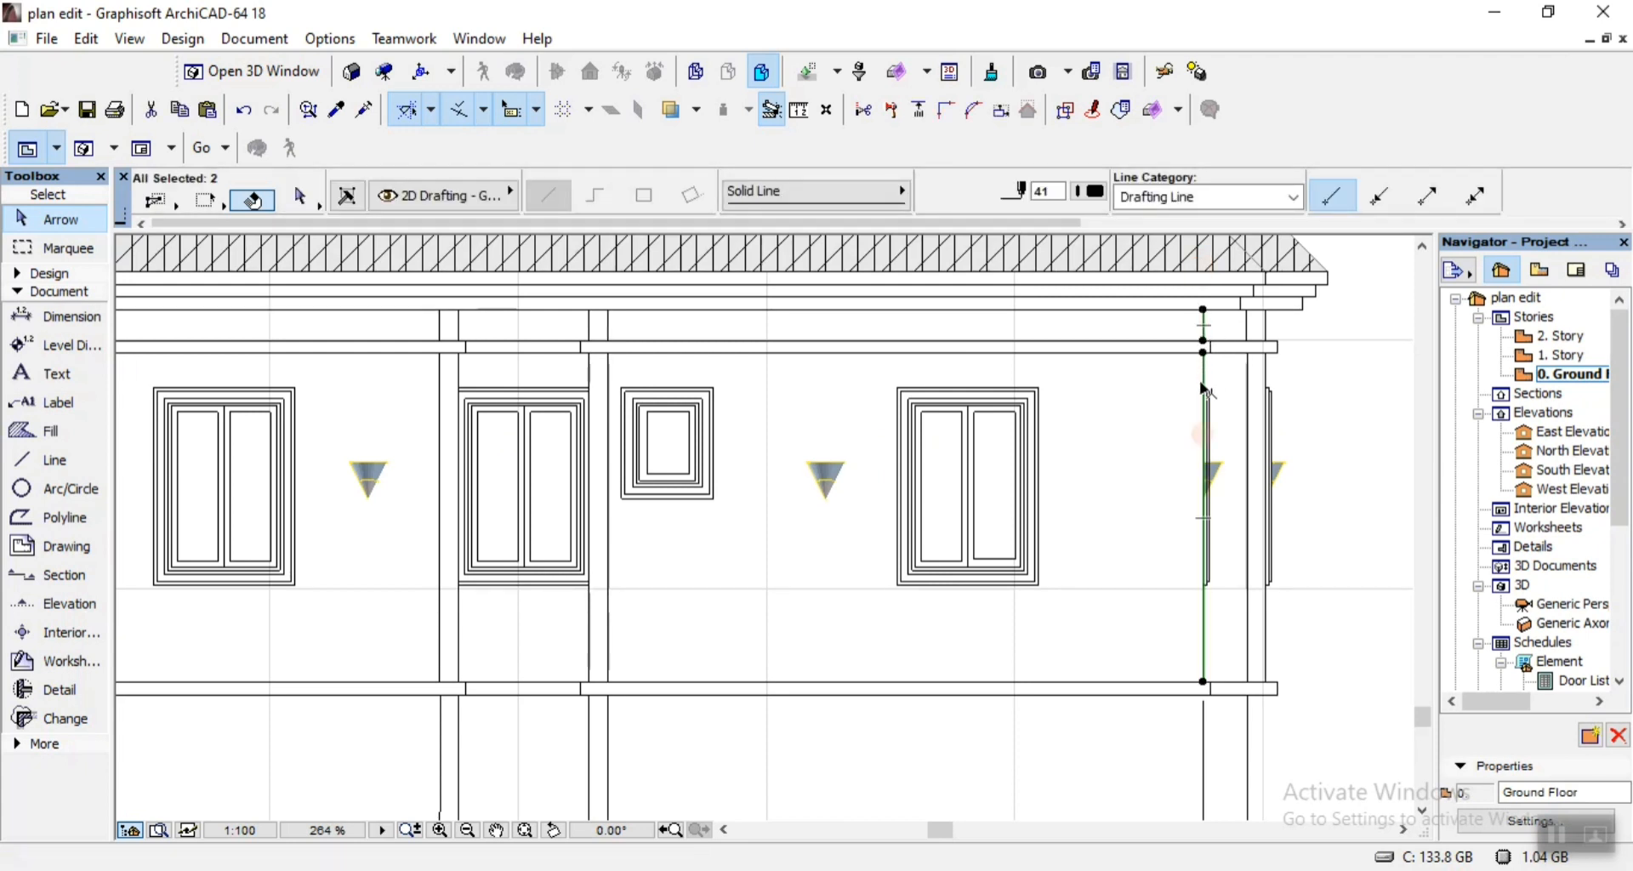
{"action": "left_click", "coordinate": [1205, 740], "text": "shift"}
{"action": "key", "text": "ctrl+shift+d"}
{"action": "left_click", "coordinate": [1203, 731]}
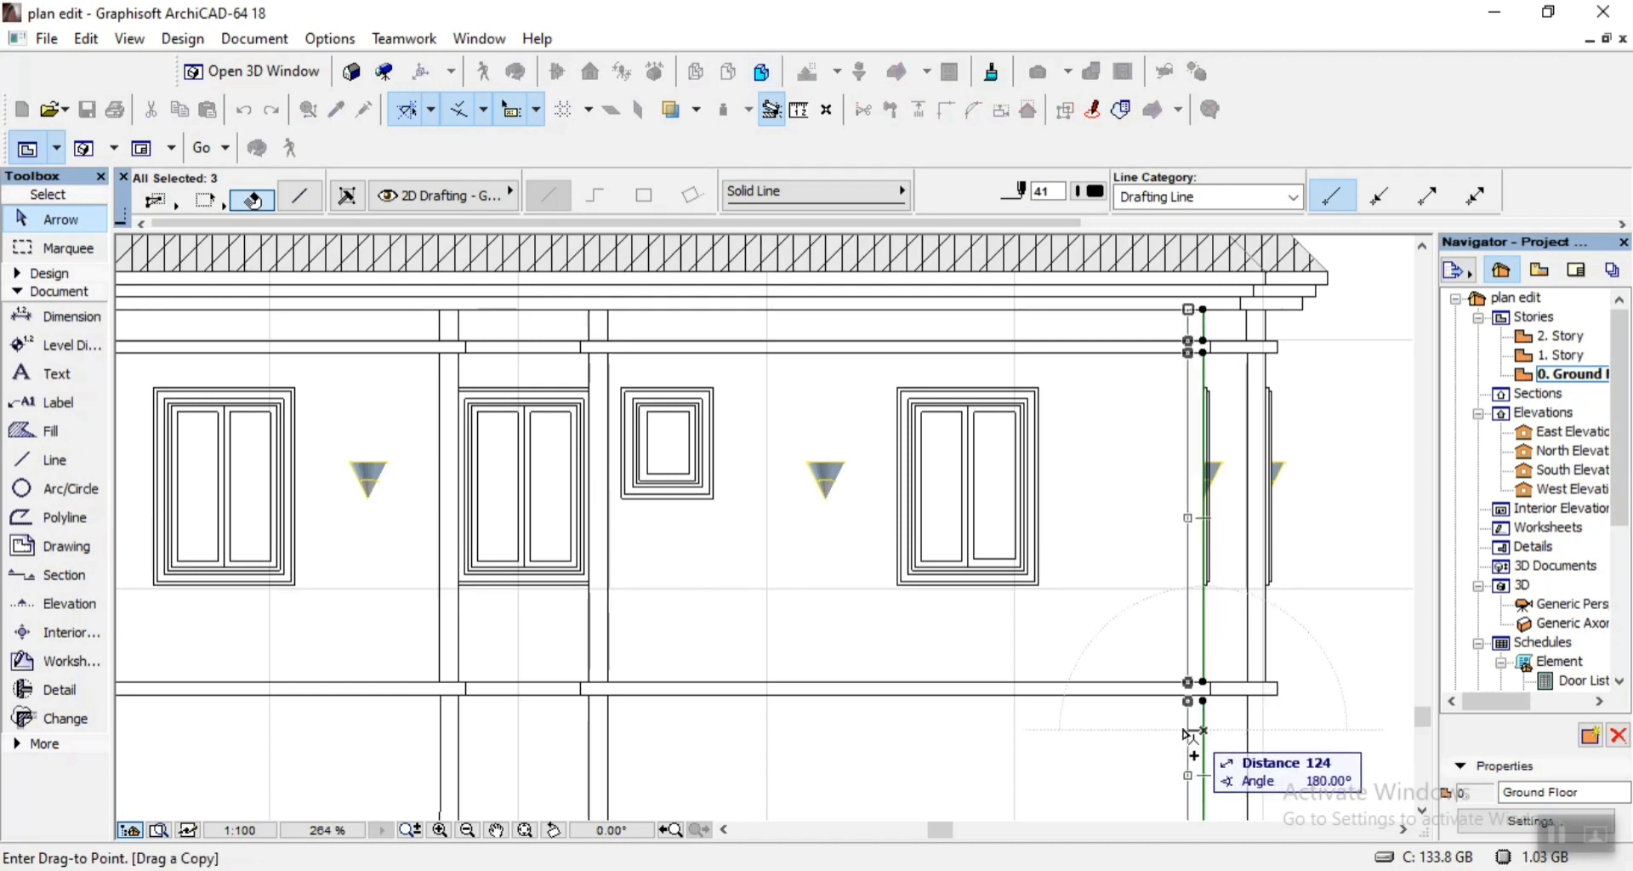
{"action": "type", "text": "15"}
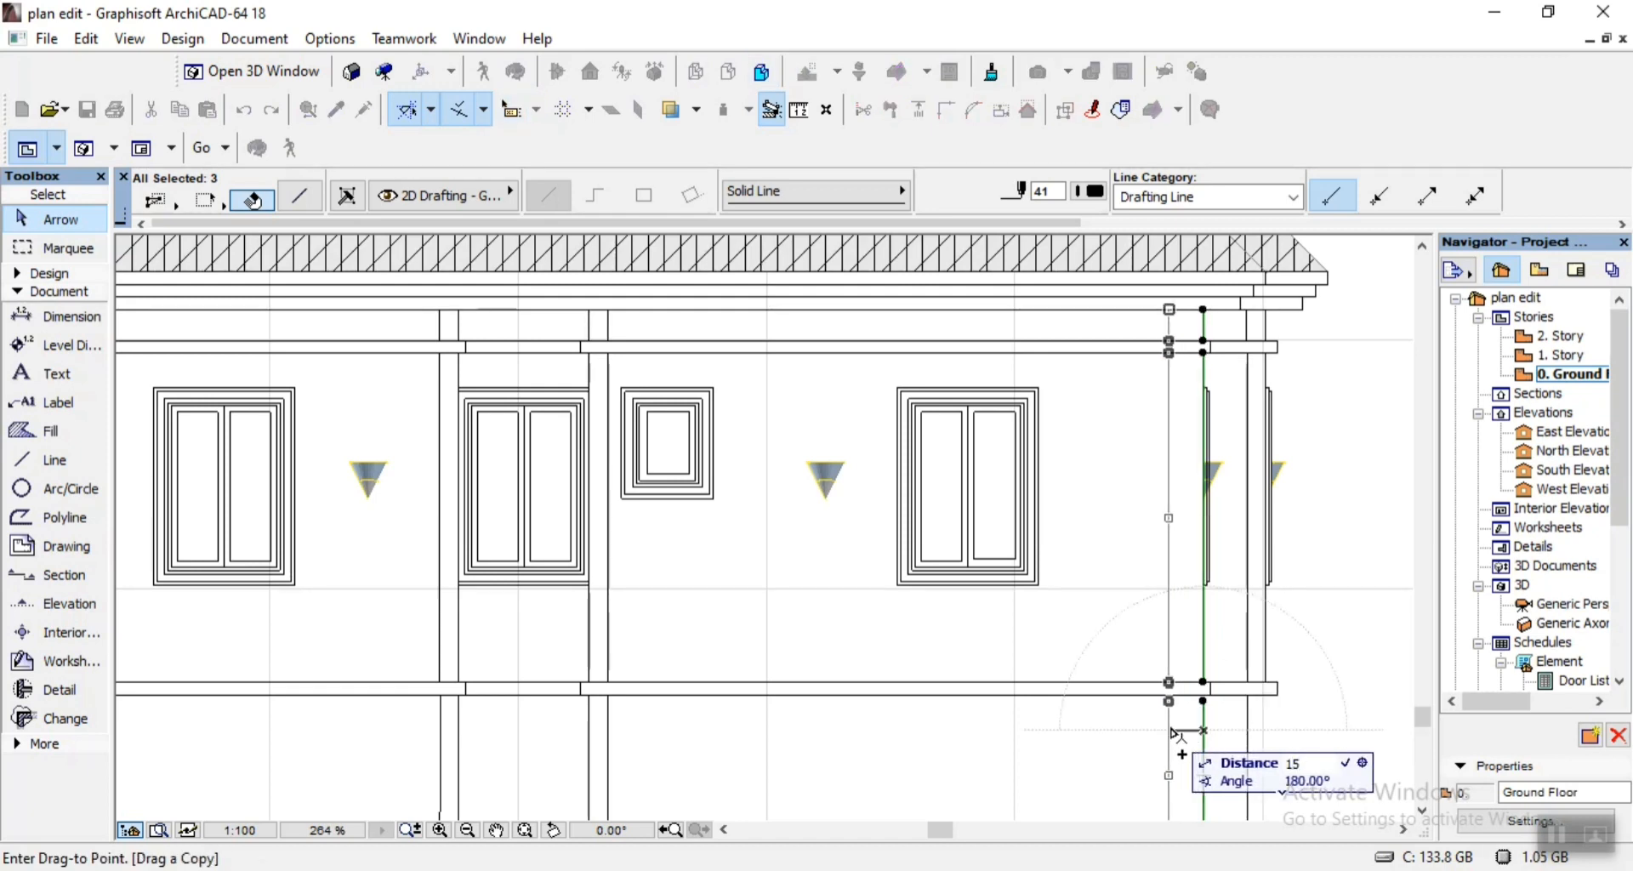
{"action": "type", "text": "0"}
{"action": "key", "text": "Return"}
{"action": "scroll", "coordinate": [1131, 616], "scroll_direction": "down", "scroll_amount": 3}
{"action": "scroll", "coordinate": [1167, 680], "scroll_direction": "up", "scroll_amount": 3}
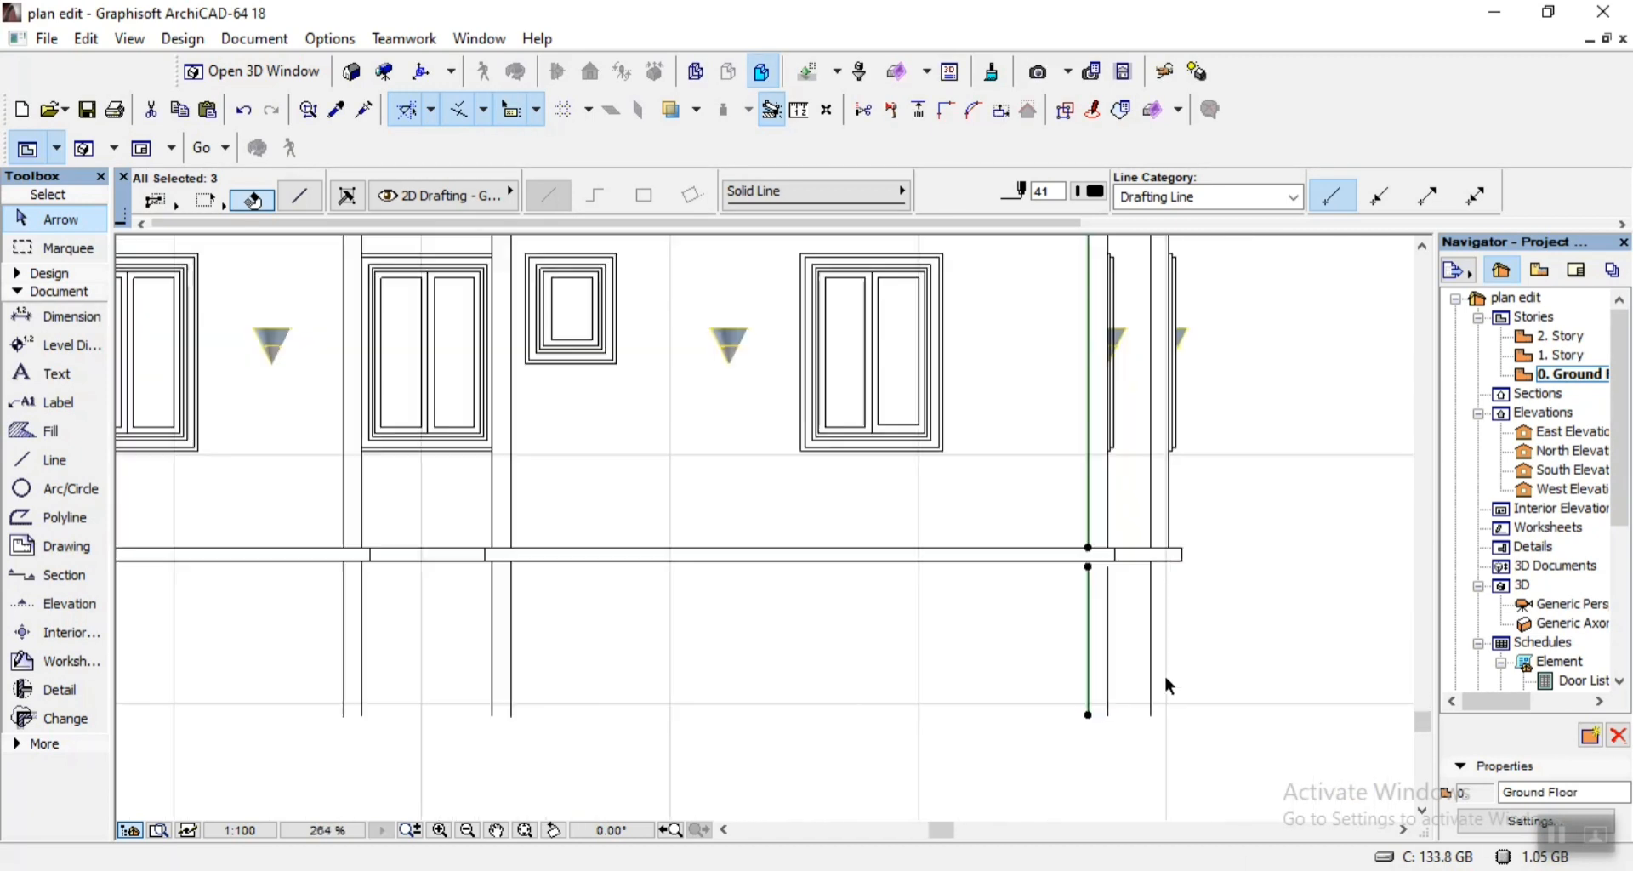
{"action": "scroll", "coordinate": [1166, 680], "scroll_direction": "up", "scroll_amount": 3}
{"action": "key", "text": "Escape"}
Copy the single foundation wall line below the floor at the right end 150 to the right.
{"action": "left_click", "coordinate": [1143, 614]}
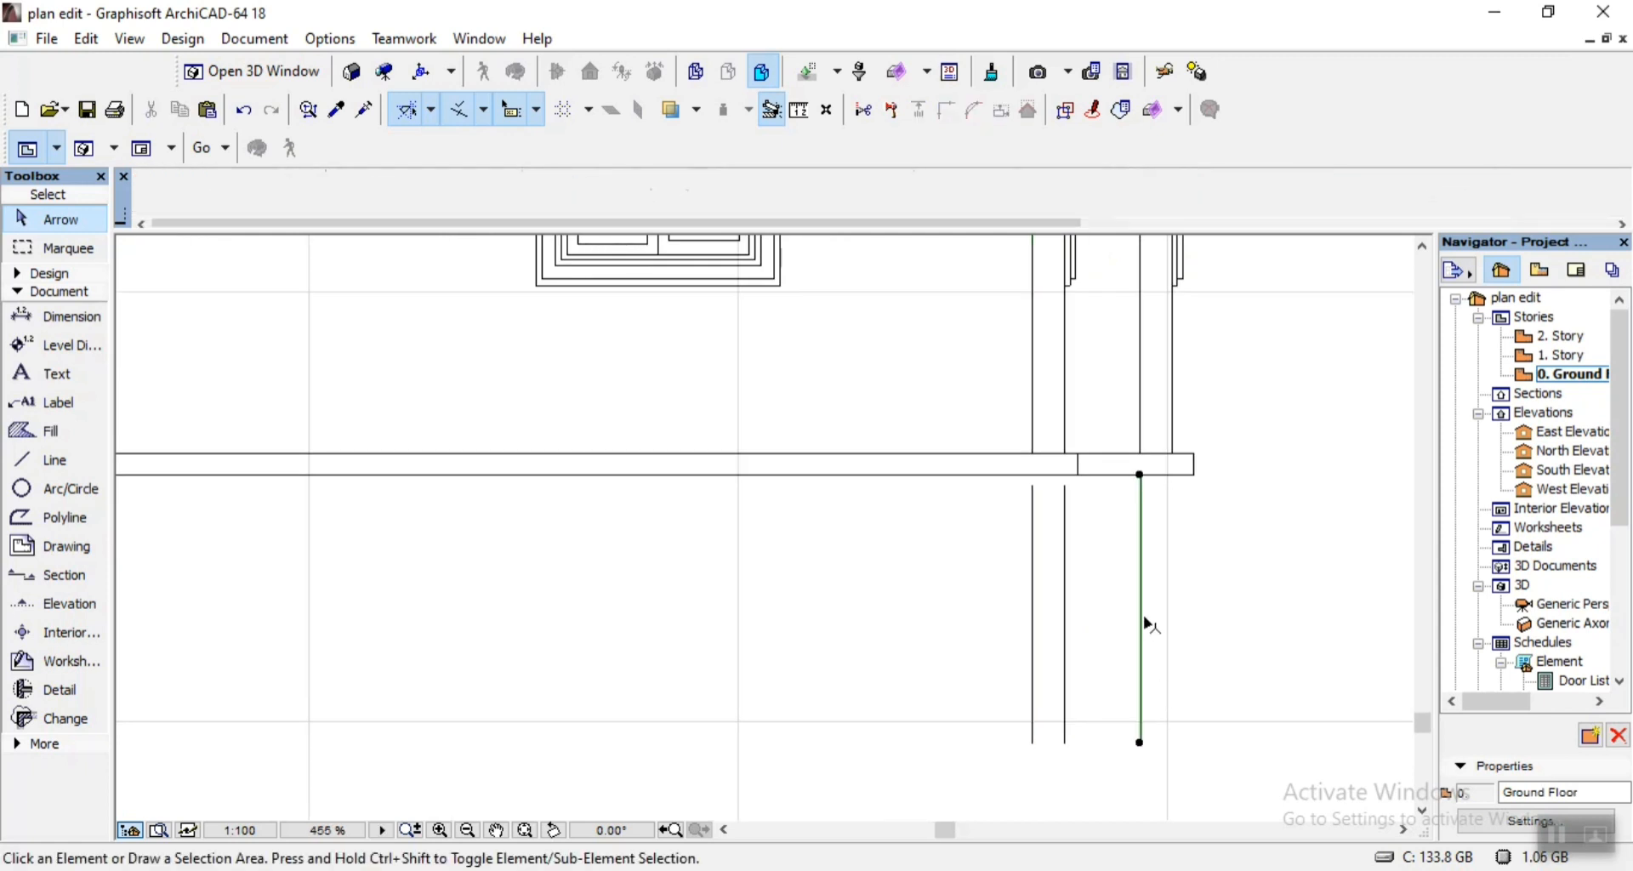
{"action": "key", "text": "ctrl+d"}
{"action": "left_click", "coordinate": [1141, 614]}
{"action": "key", "text": "ctrl"}
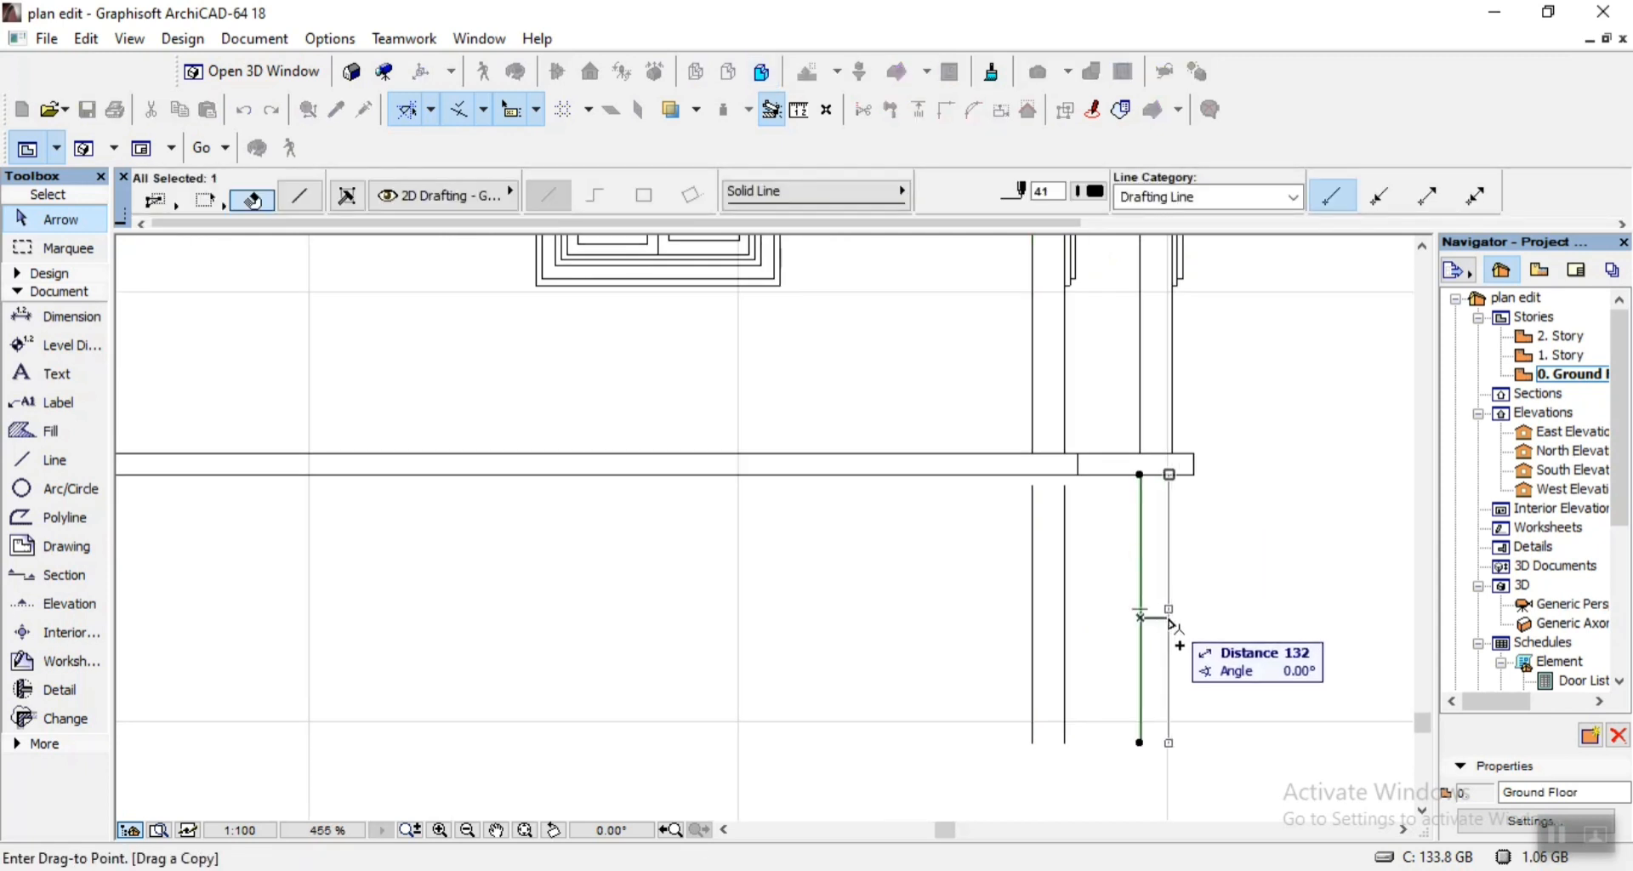
{"action": "type", "text": "15"}
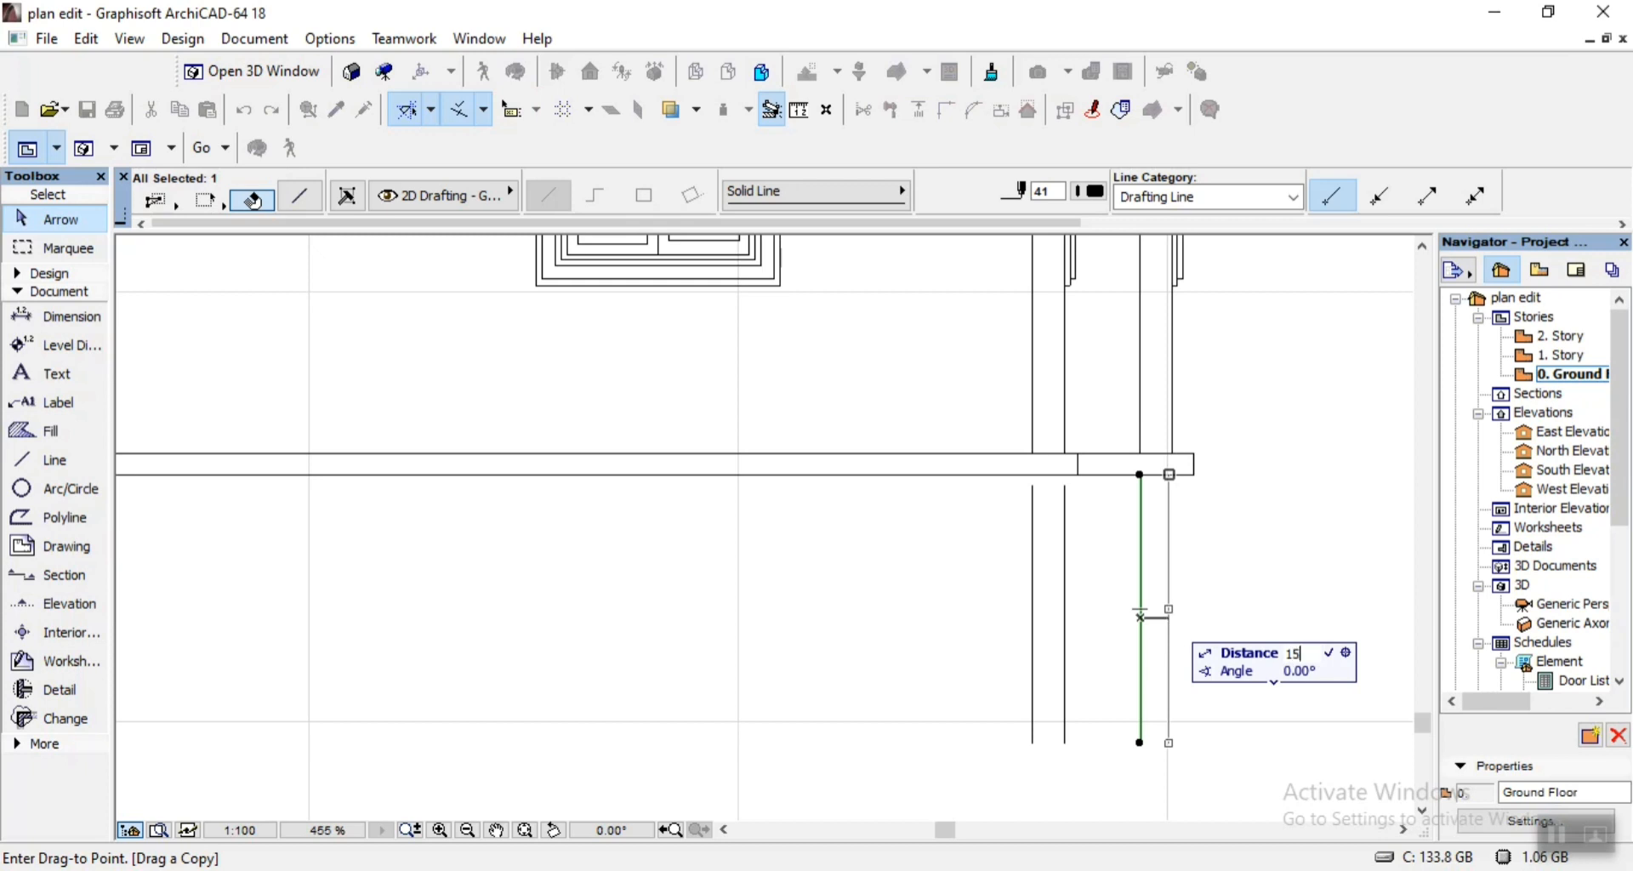
{"action": "type", "text": "0"}
{"action": "key", "text": "Return"}
{"action": "key", "text": "Escape"}
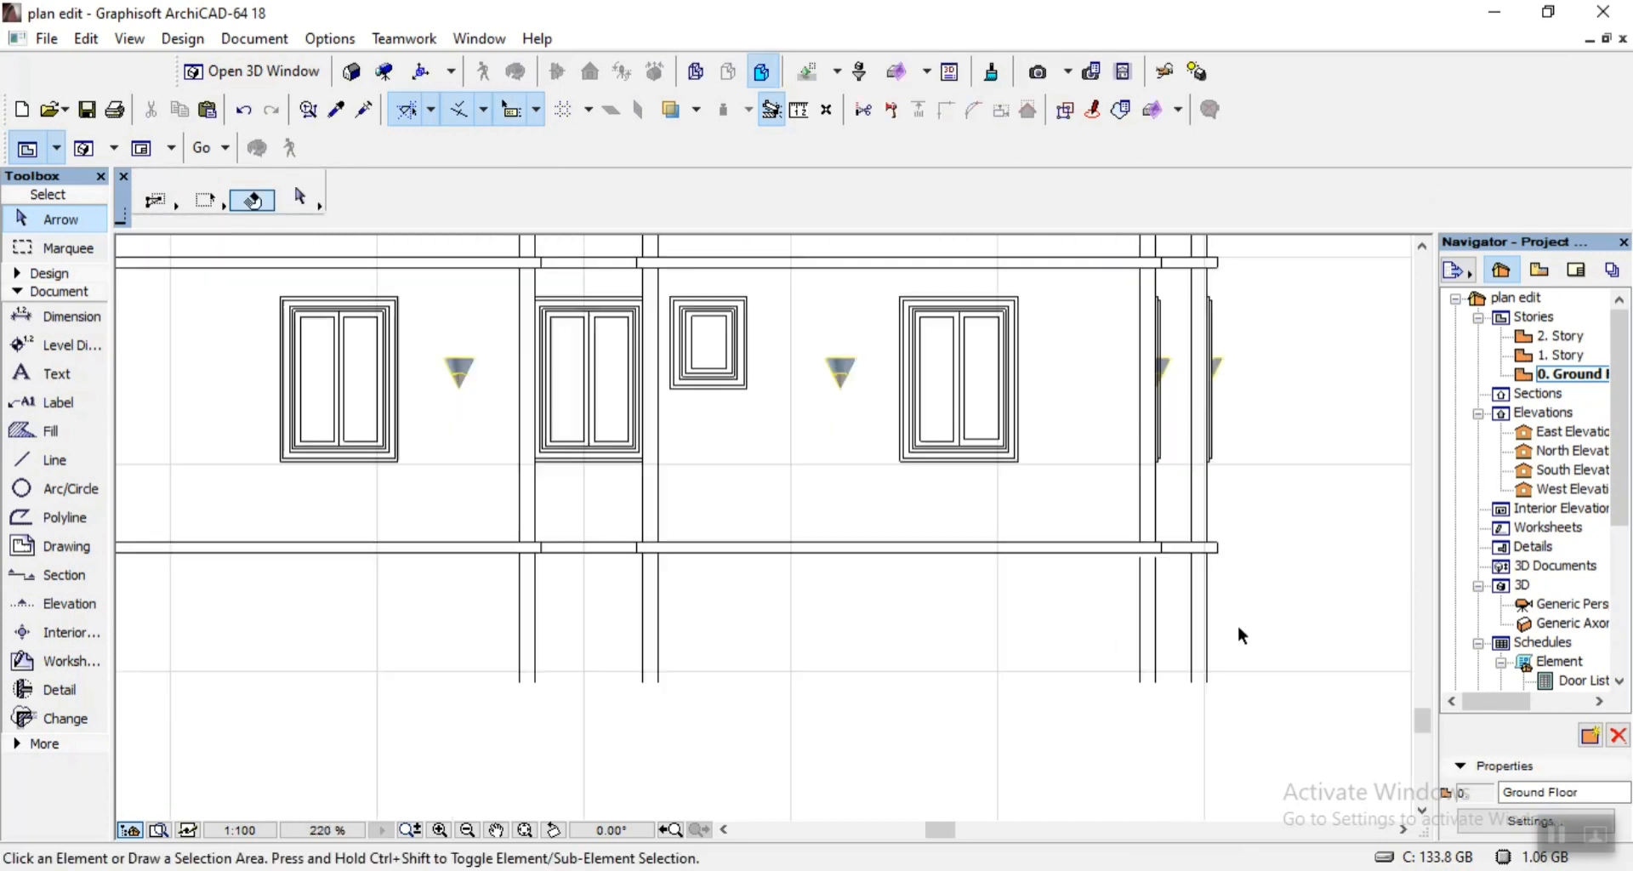
Draw a footing rectangle of solid lines, about 825 by 136, below the leftmost foundation wall.
{"action": "scroll", "coordinate": [1237, 624], "scroll_direction": "down", "scroll_amount": 2}
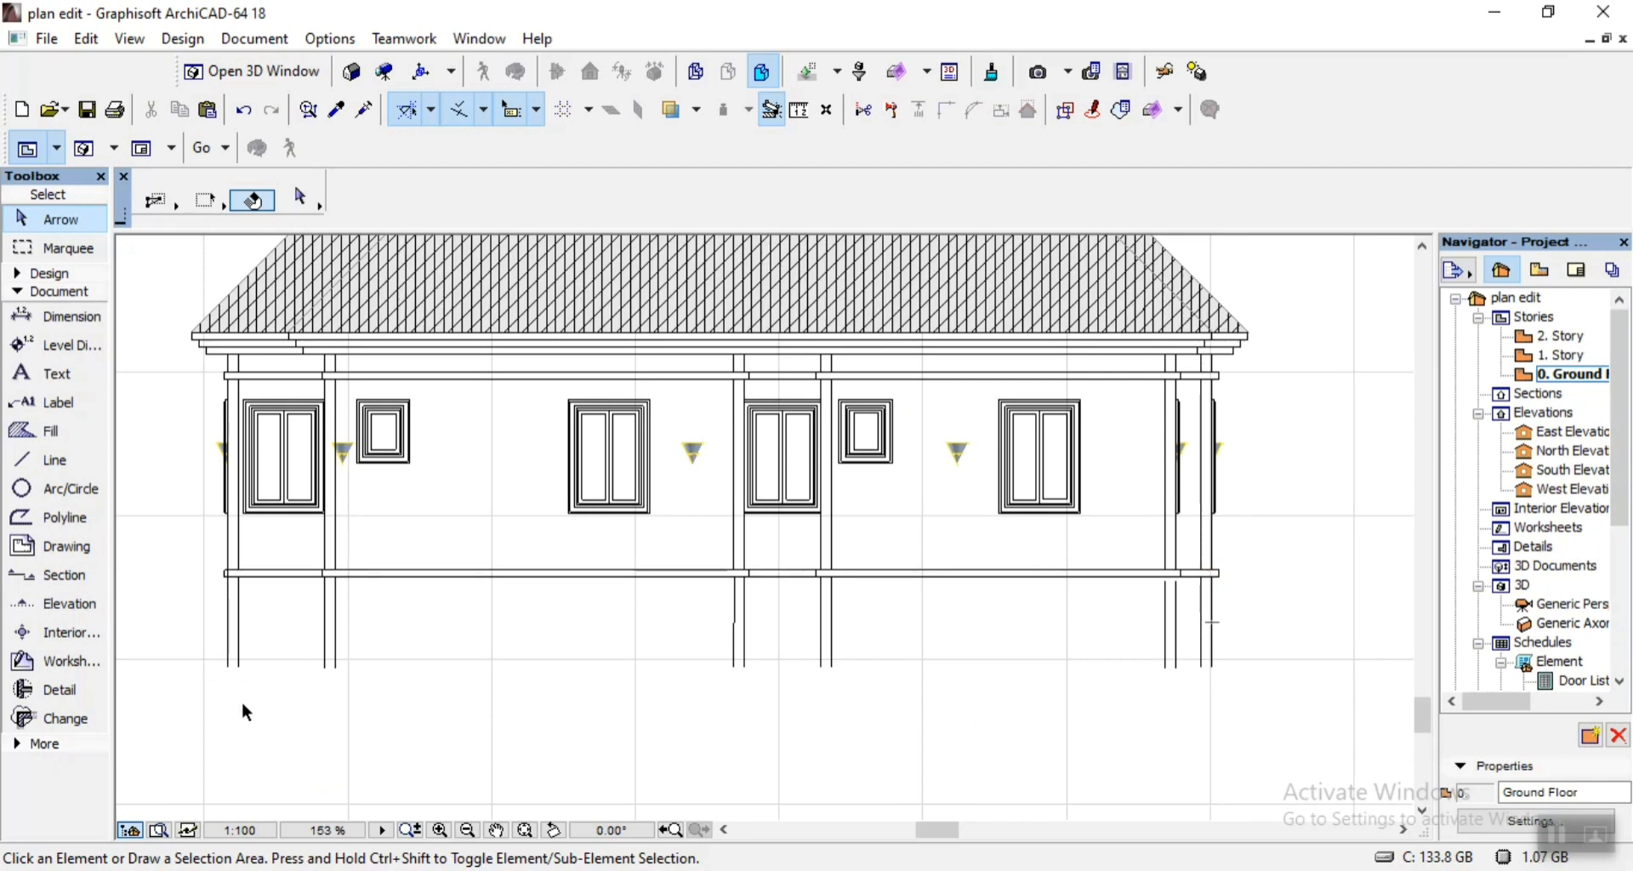
{"action": "scroll", "coordinate": [213, 682], "scroll_direction": "up", "scroll_amount": 4}
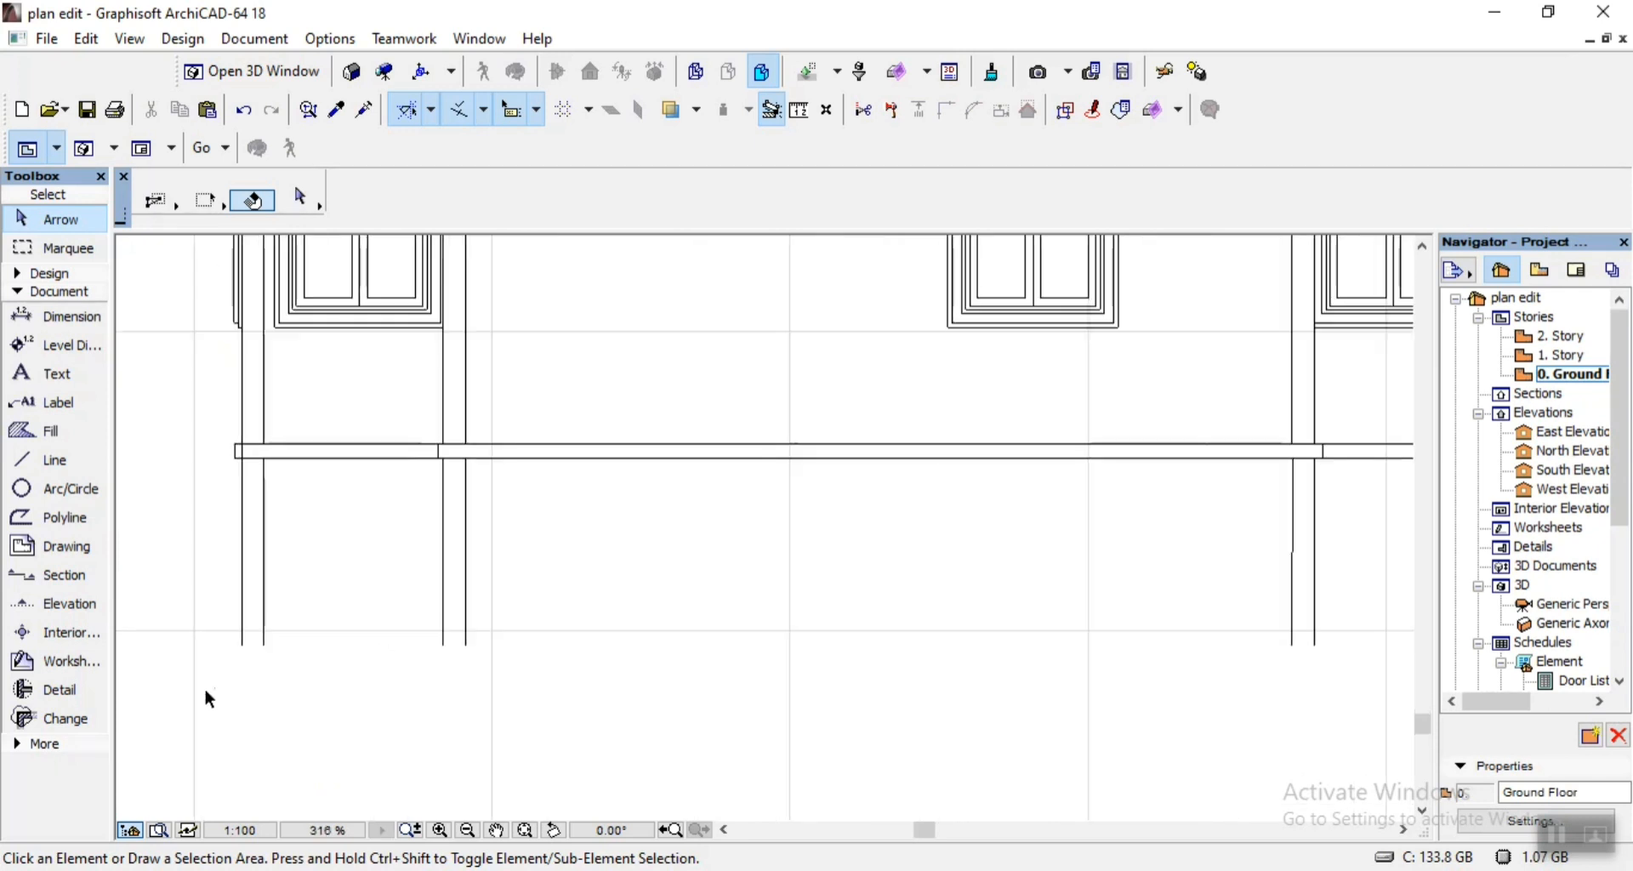
{"action": "left_click", "coordinate": [56, 461]}
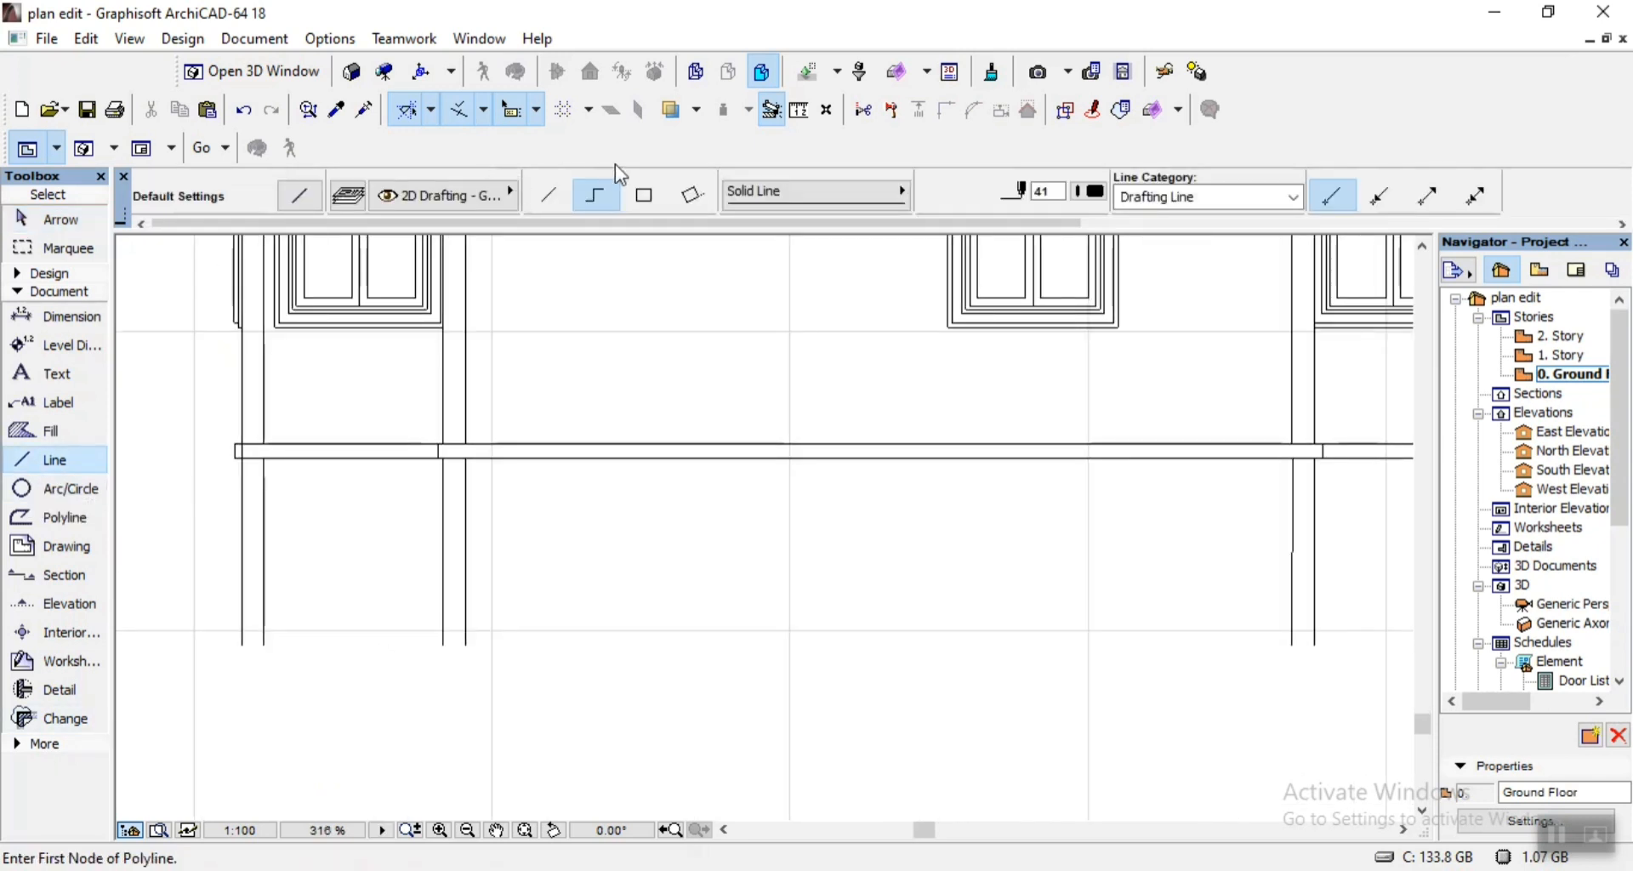
{"action": "left_click", "coordinate": [643, 197]}
{"action": "scroll", "coordinate": [635, 516], "scroll_direction": "up", "scroll_amount": 4}
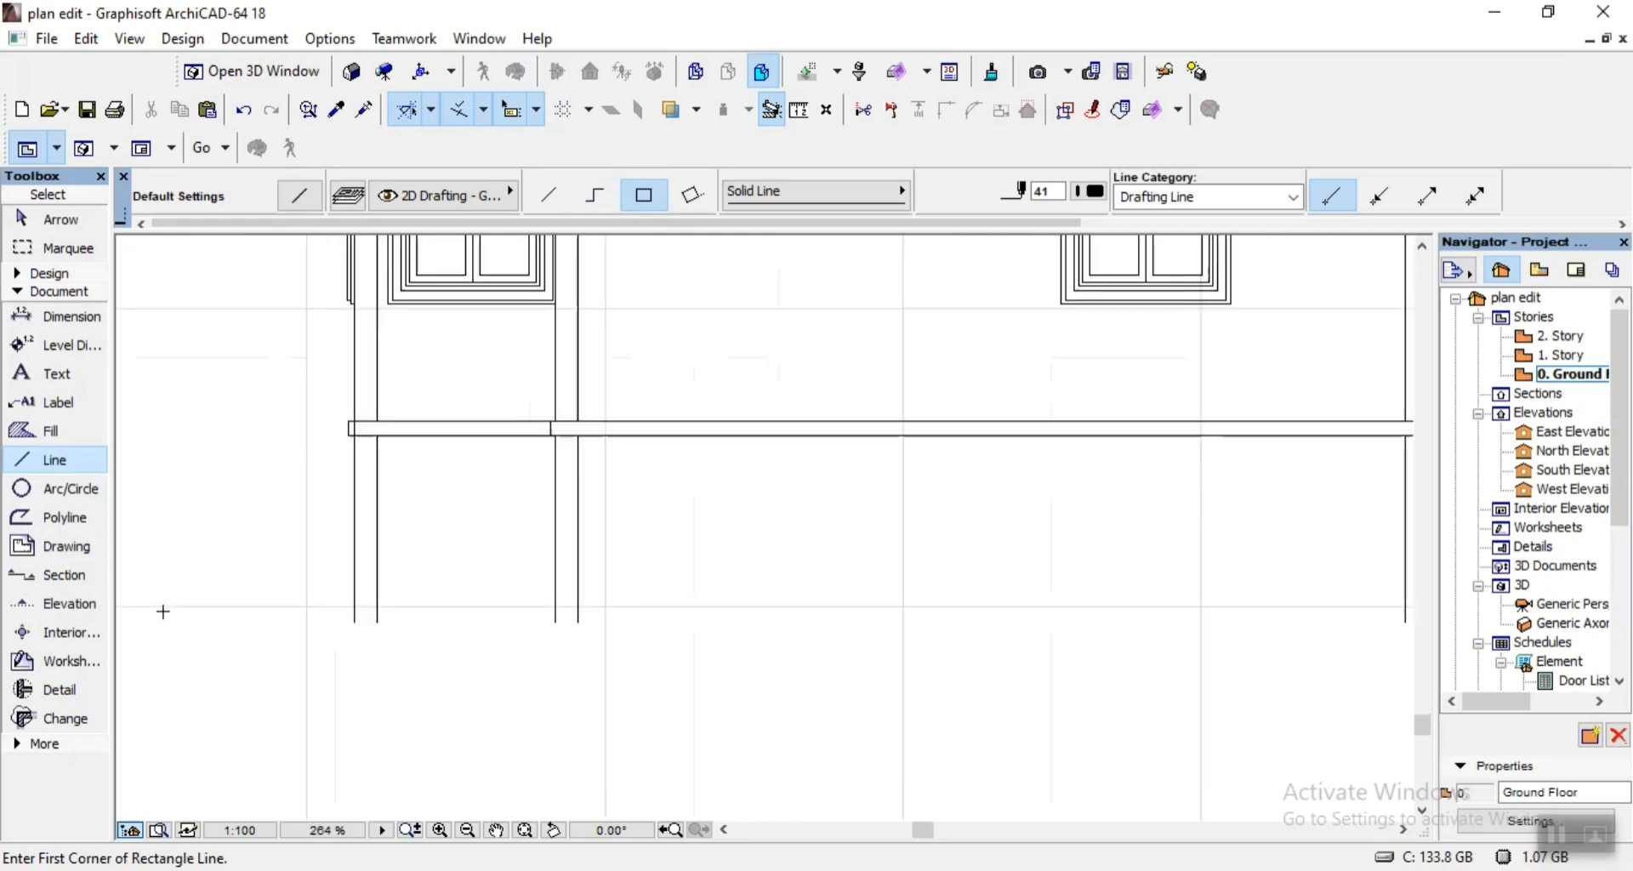
{"action": "left_click", "coordinate": [367, 628]}
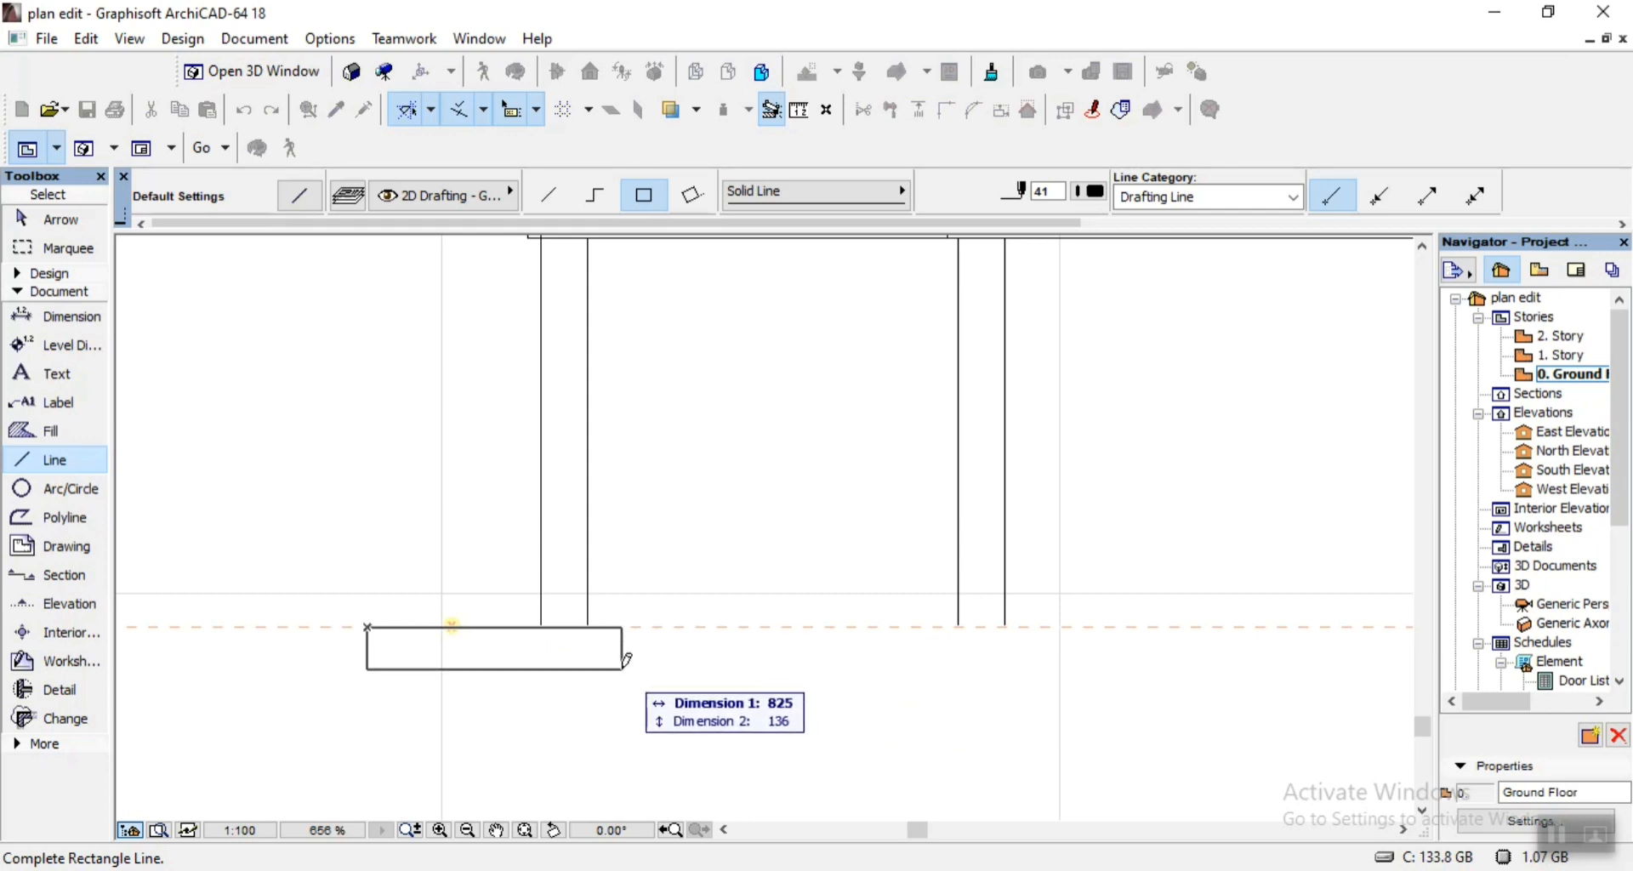
{"action": "left_click", "coordinate": [623, 669]}
Move the footing rectangle about 224 to the right by its top midpoint, centring it under the leftmost foundation wall.
{"action": "key", "text": "ctrl+a"}
{"action": "scroll", "coordinate": [404, 629], "scroll_direction": "up", "scroll_amount": 3}
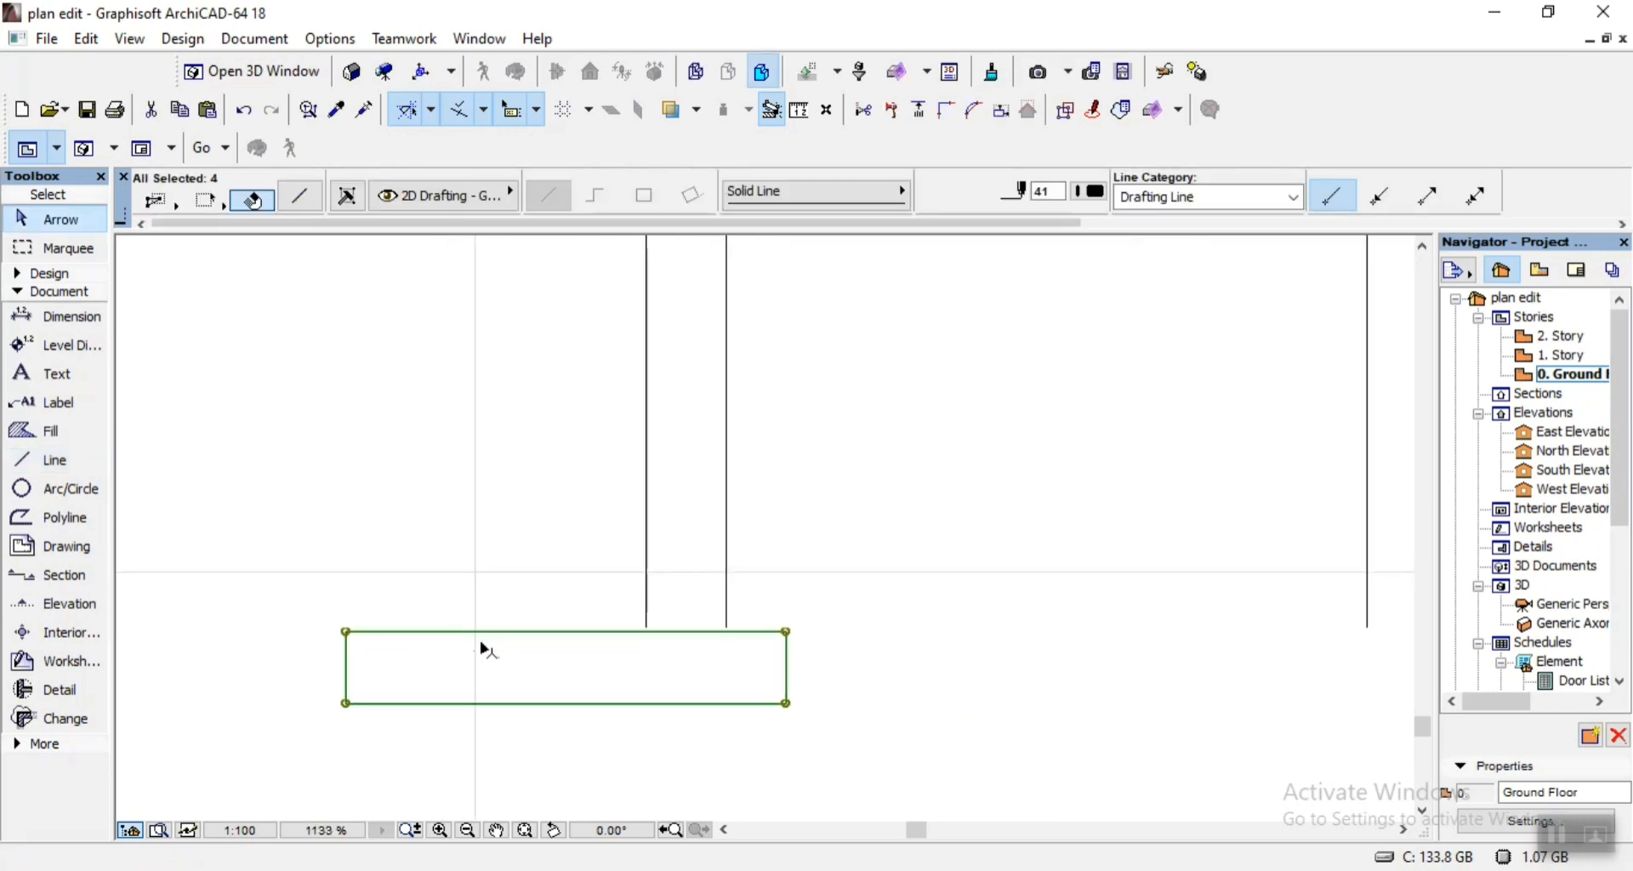
{"action": "key", "text": "ctrl+d"}
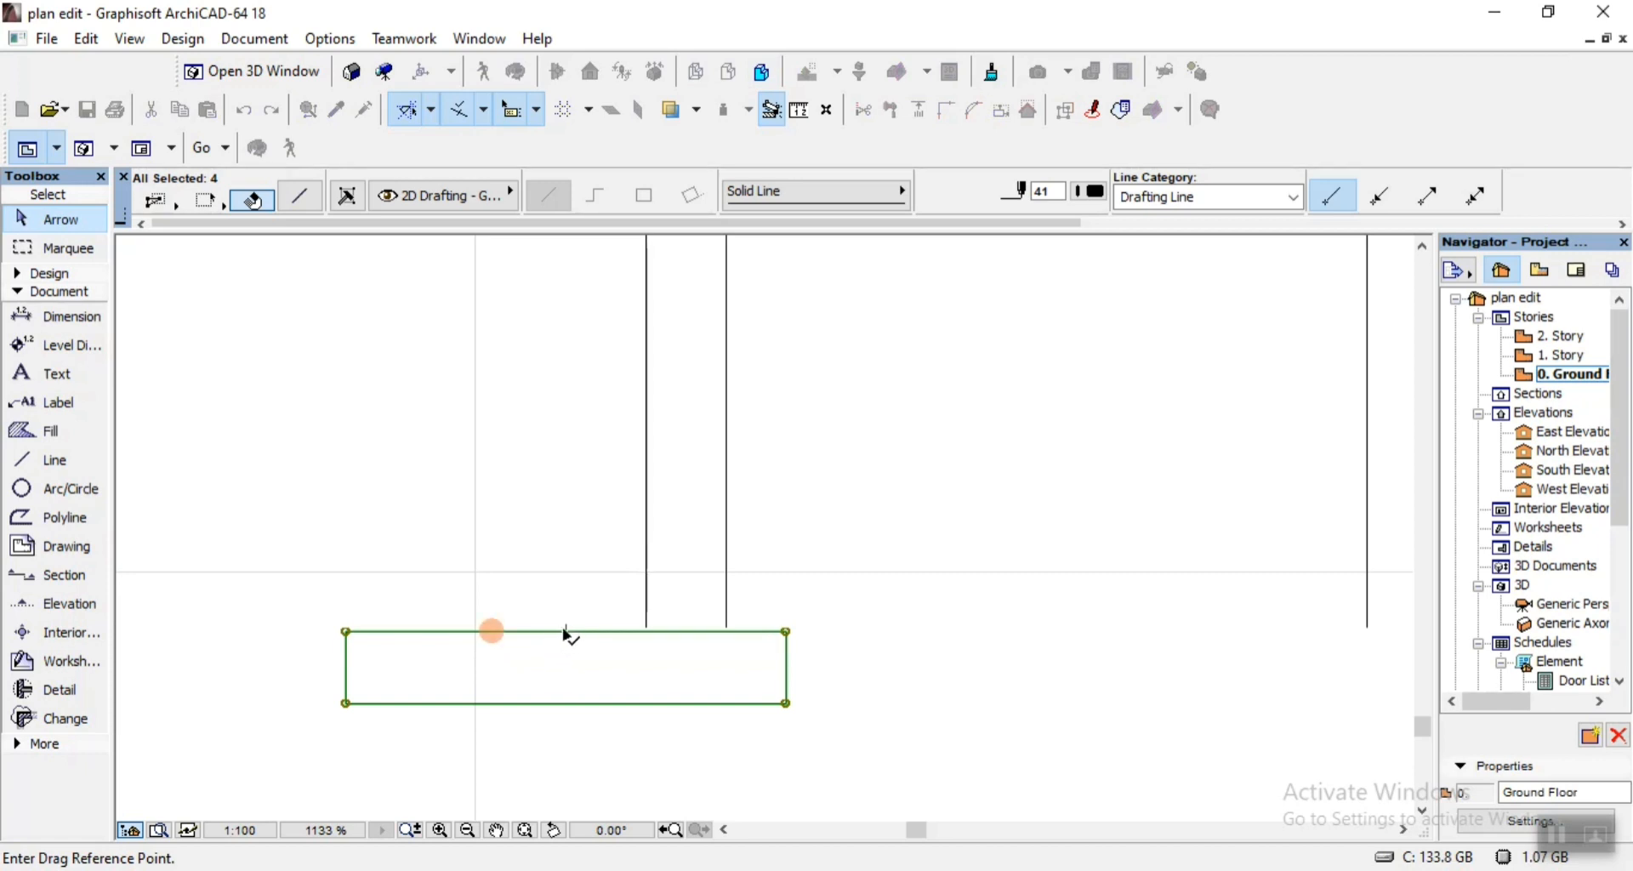
{"action": "left_click", "coordinate": [567, 632]}
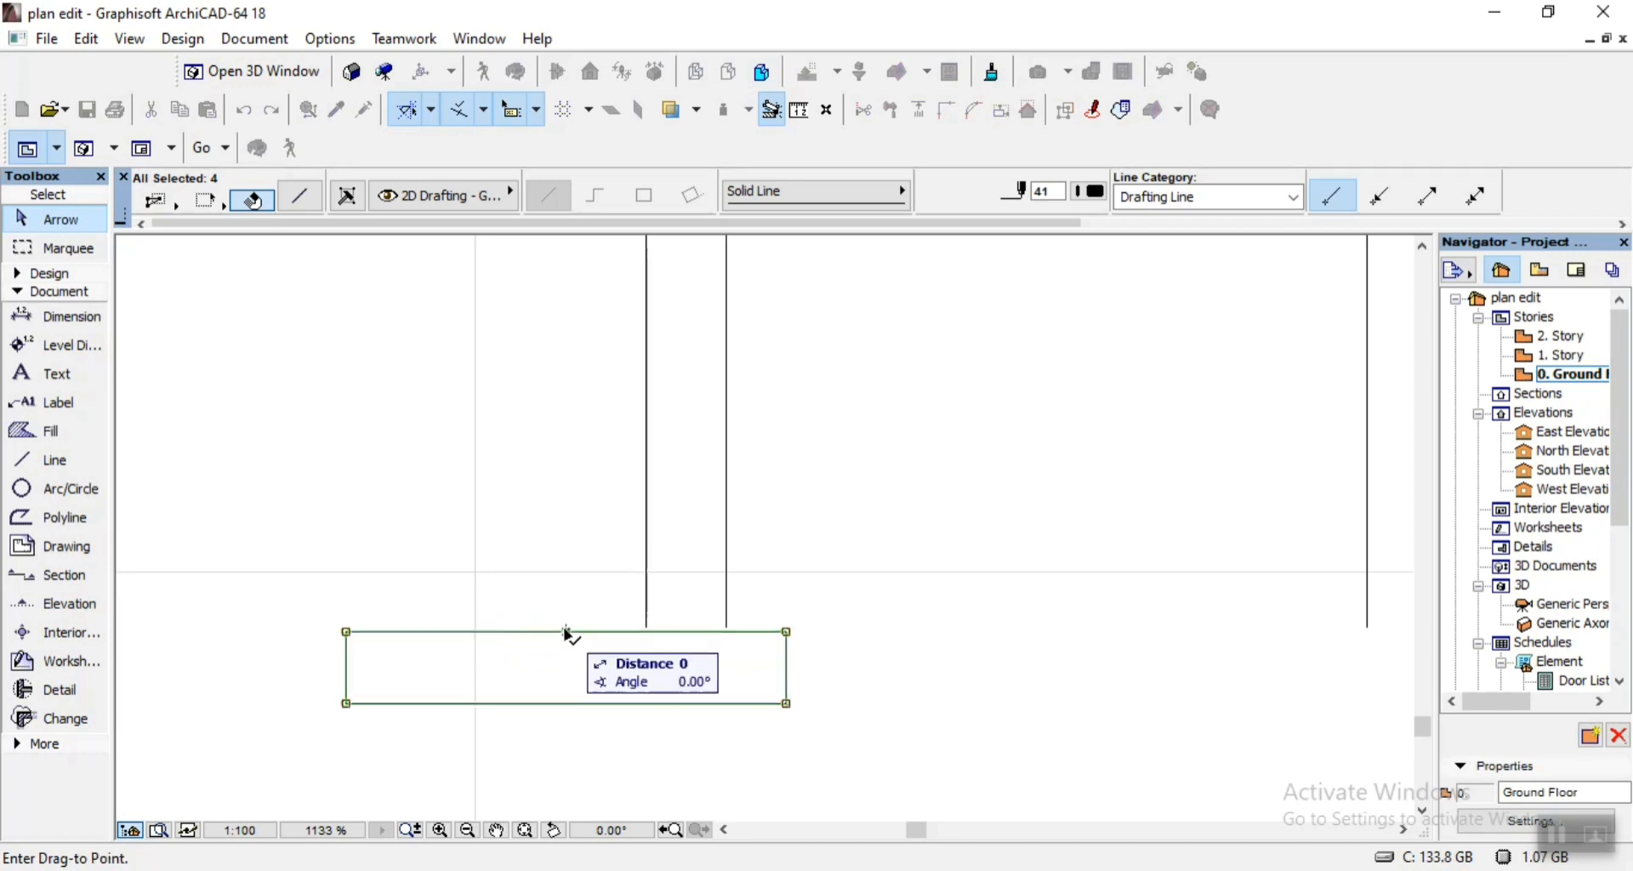
{"action": "left_click", "coordinate": [689, 633]}
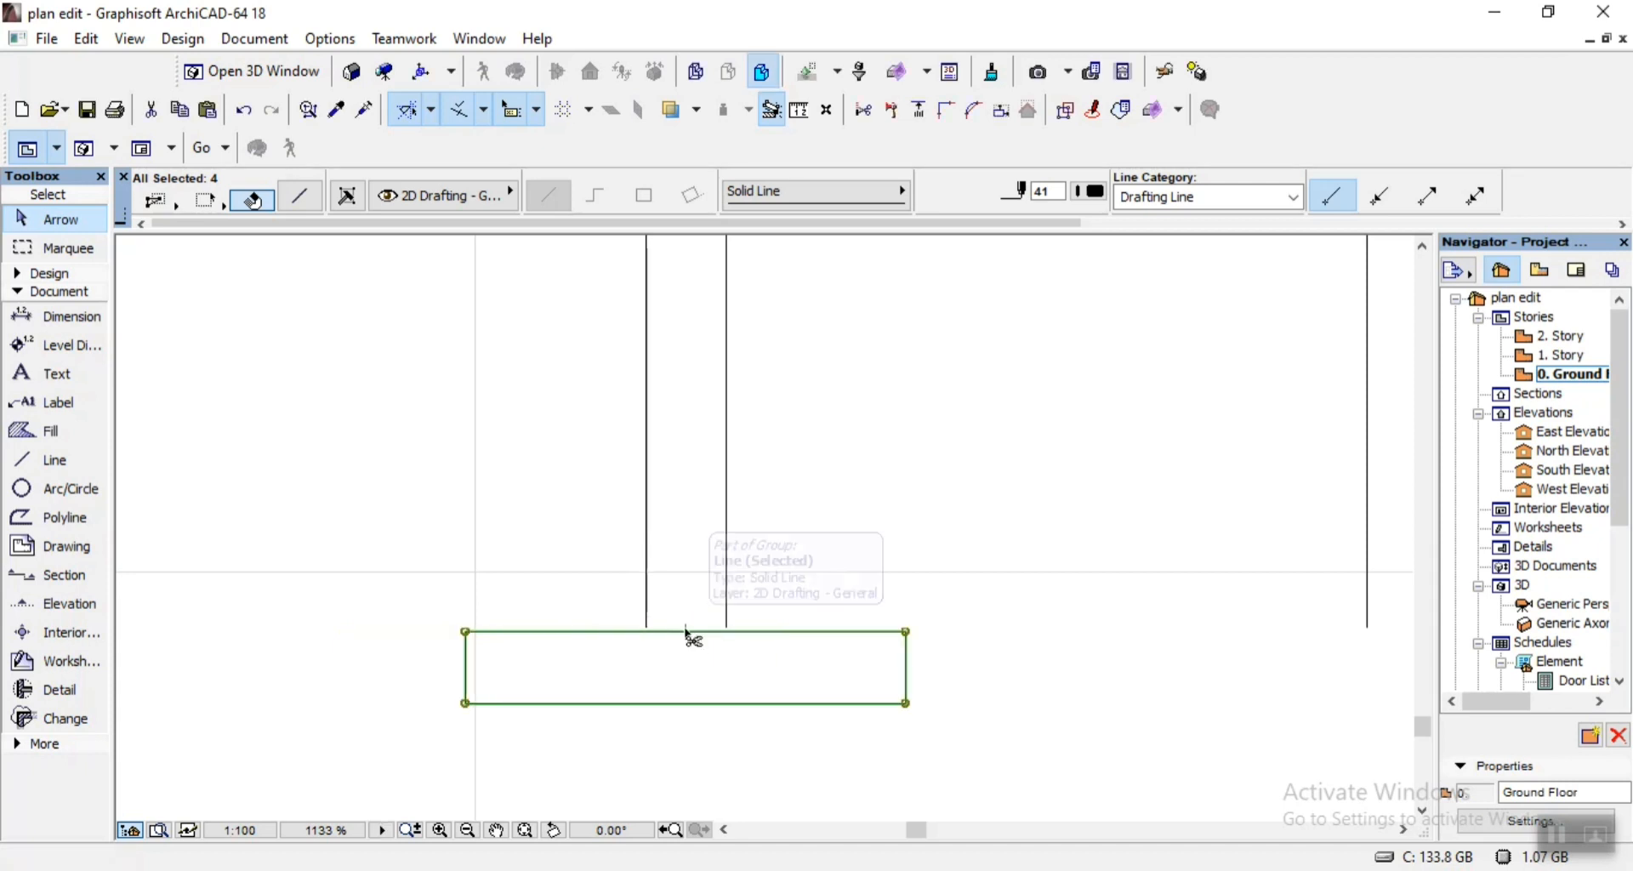
Move the footing rectangle up so its top edge meets the lower ends of the leftmost foundation wall lines.
{"action": "key", "text": "ctrl+d"}
{"action": "key", "text": "ctrl"}
{"action": "scroll", "coordinate": [716, 637], "scroll_direction": "up", "scroll_amount": 6}
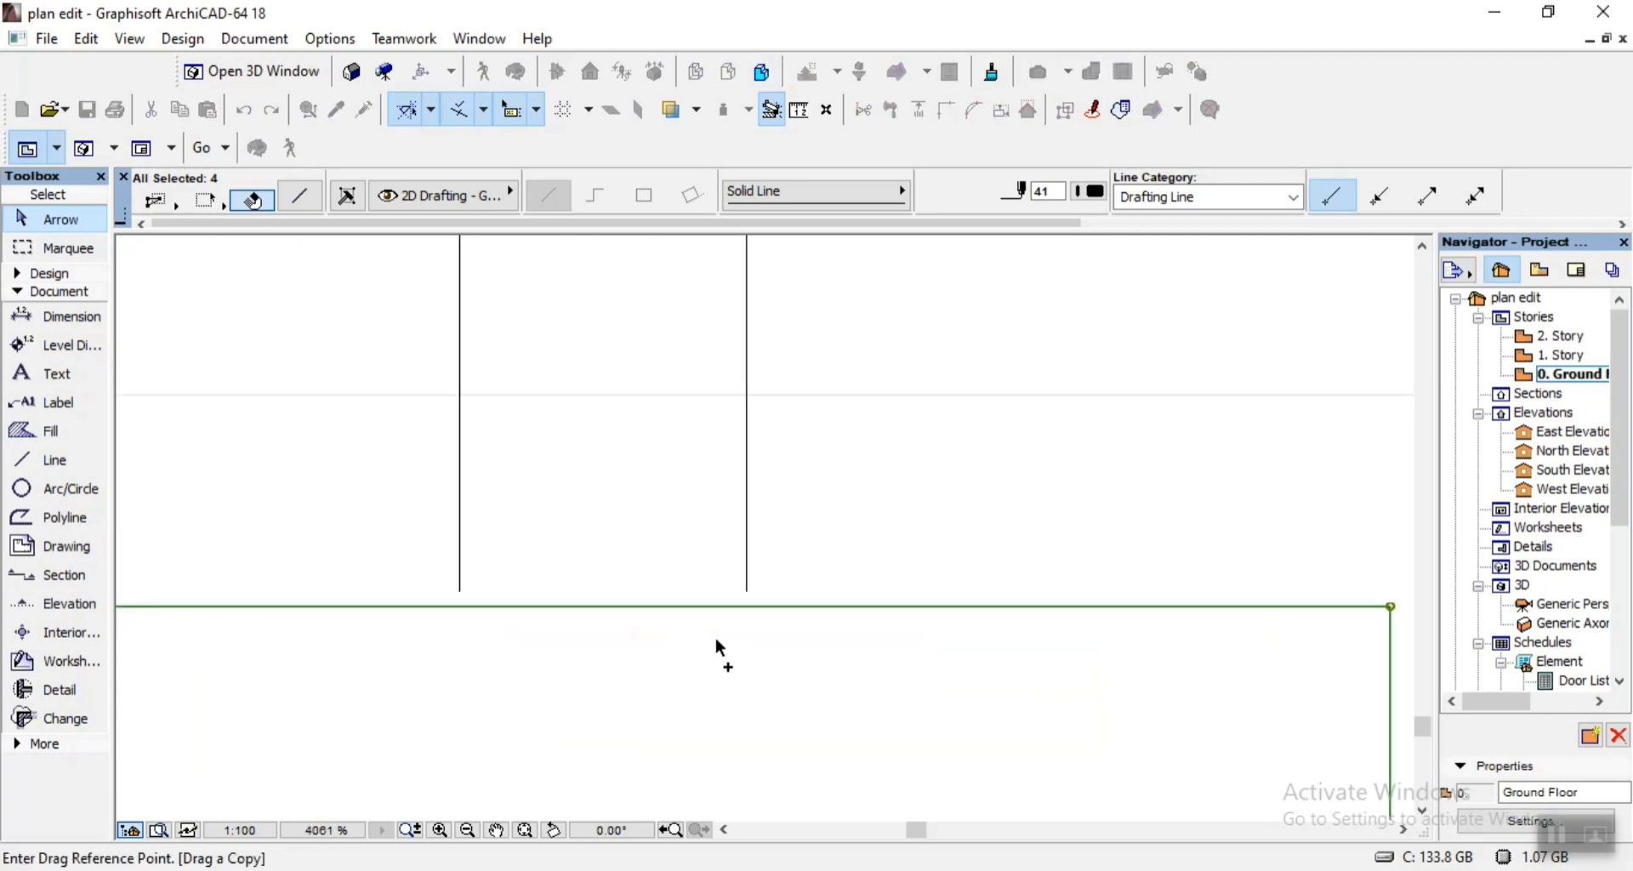
{"action": "key", "text": "ctrl"}
{"action": "left_click", "coordinate": [748, 606]}
{"action": "left_click", "coordinate": [748, 591]}
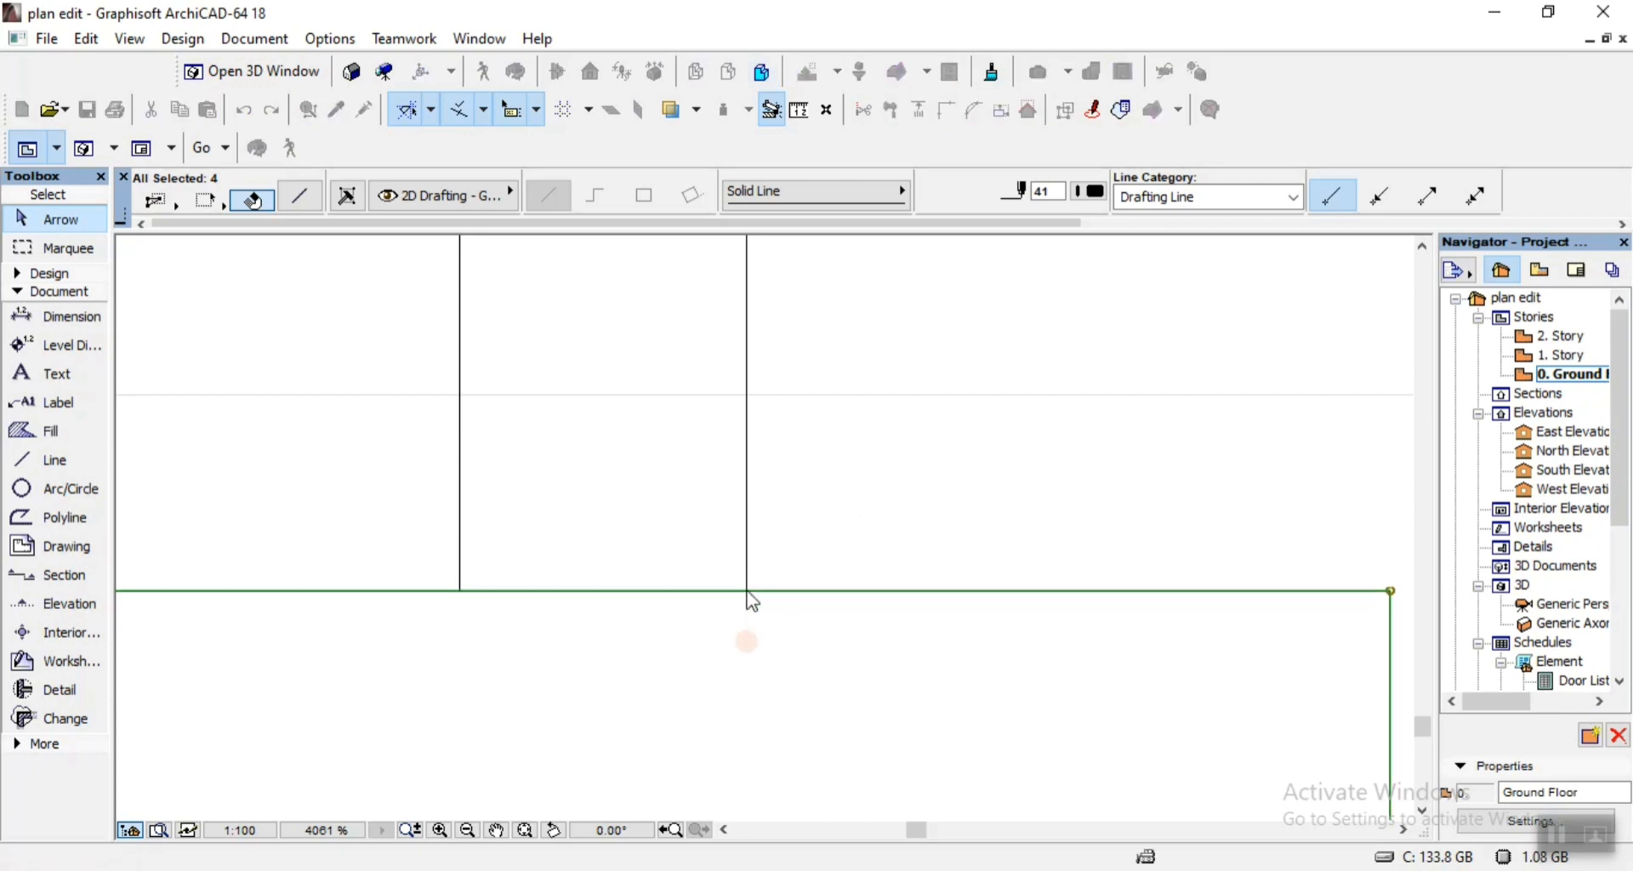
Copy the footing rectangle by its top midpoint to centre it under the second foundation wall from the left.
{"action": "key", "text": "ctrl+d"}
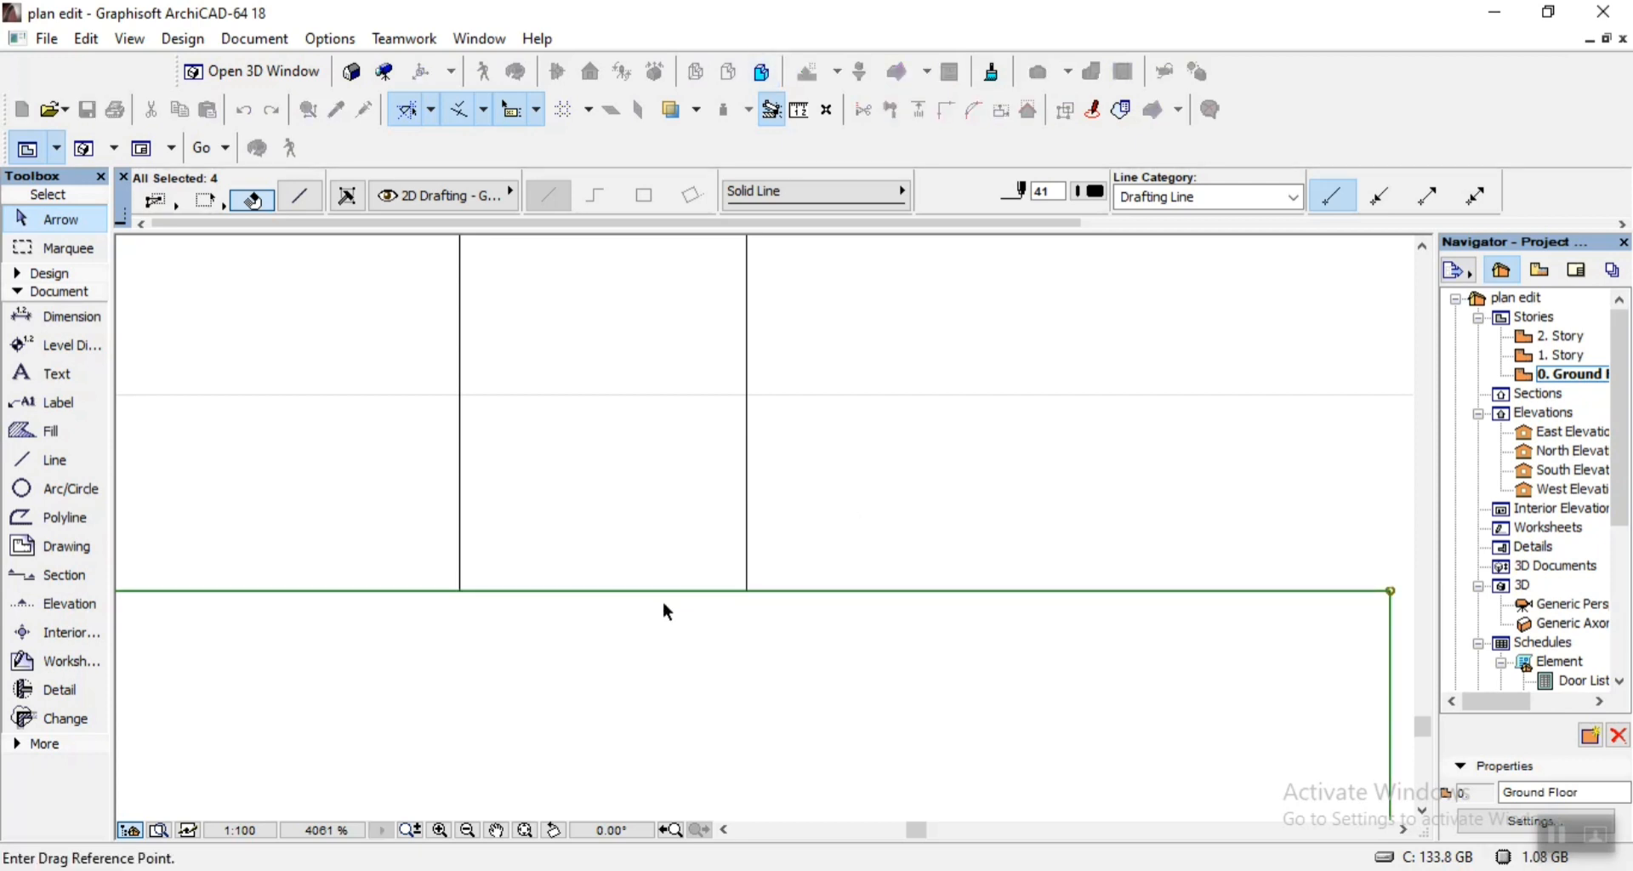
{"action": "left_click", "coordinate": [601, 591]}
{"action": "scroll", "coordinate": [598, 587], "scroll_direction": "down", "scroll_amount": 12}
{"action": "scroll", "coordinate": [711, 578], "scroll_direction": "up", "scroll_amount": 6}
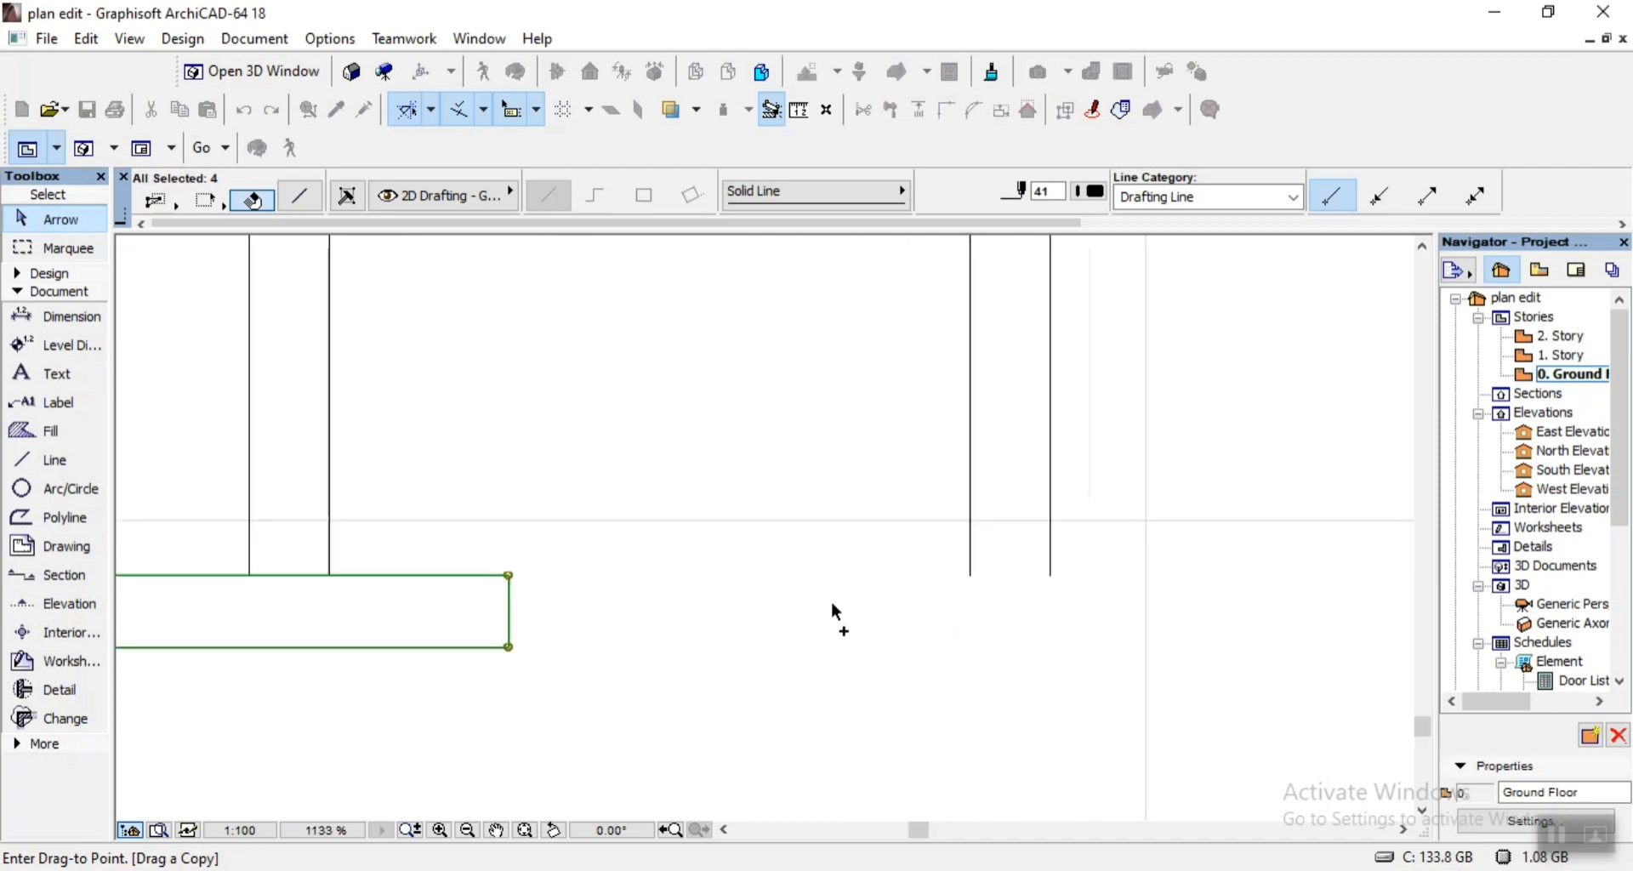
{"action": "scroll", "coordinate": [836, 609], "scroll_direction": "up", "scroll_amount": 2}
{"action": "left_click", "coordinate": [1095, 563]}
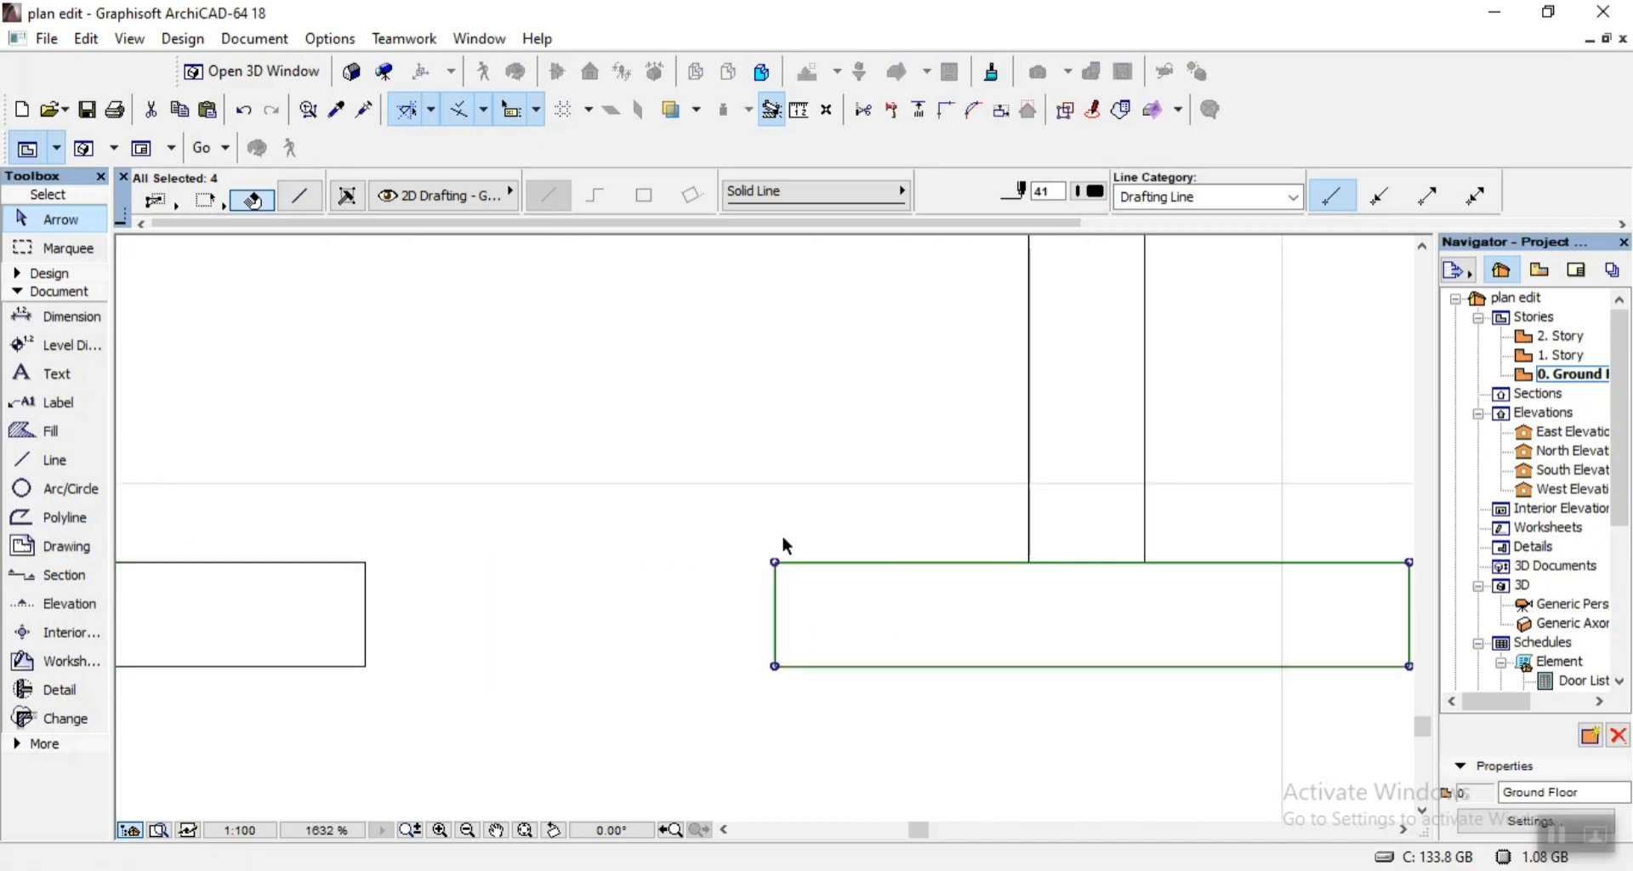
Copy the footing rectangle by its top midpoint to centre it under the third foundation wall.
{"action": "scroll", "coordinate": [711, 540], "scroll_direction": "down", "scroll_amount": 6}
{"action": "key", "text": "ctrl+d"}
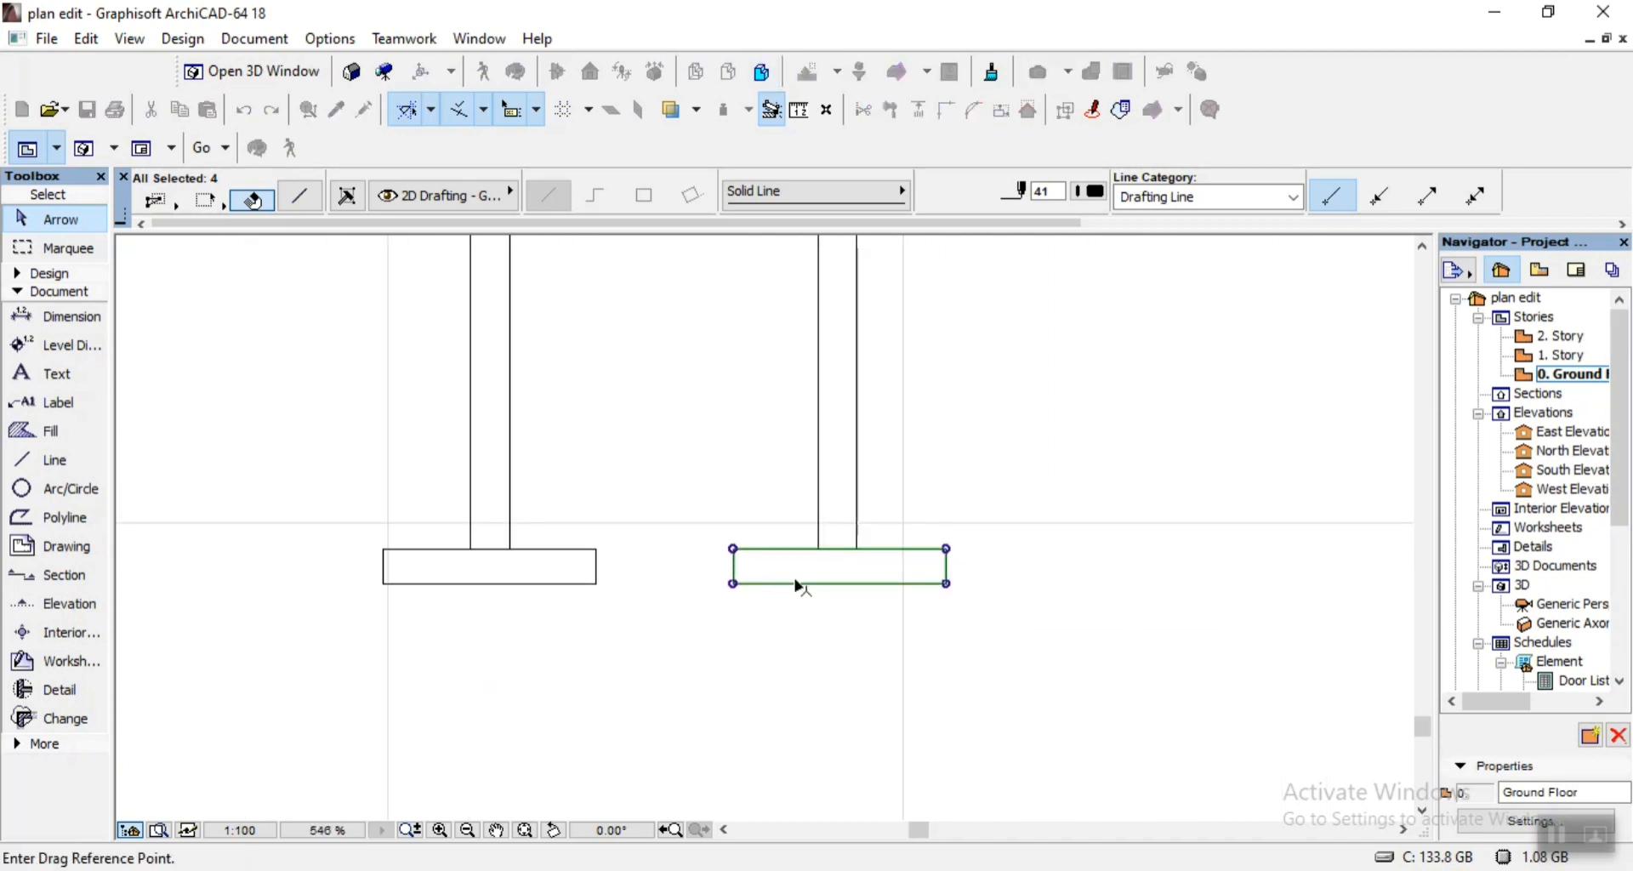
{"action": "left_click", "coordinate": [844, 559]}
{"action": "scroll", "coordinate": [692, 544], "scroll_direction": "down", "scroll_amount": 3}
{"action": "scroll", "coordinate": [1191, 552], "scroll_direction": "up", "scroll_amount": 4}
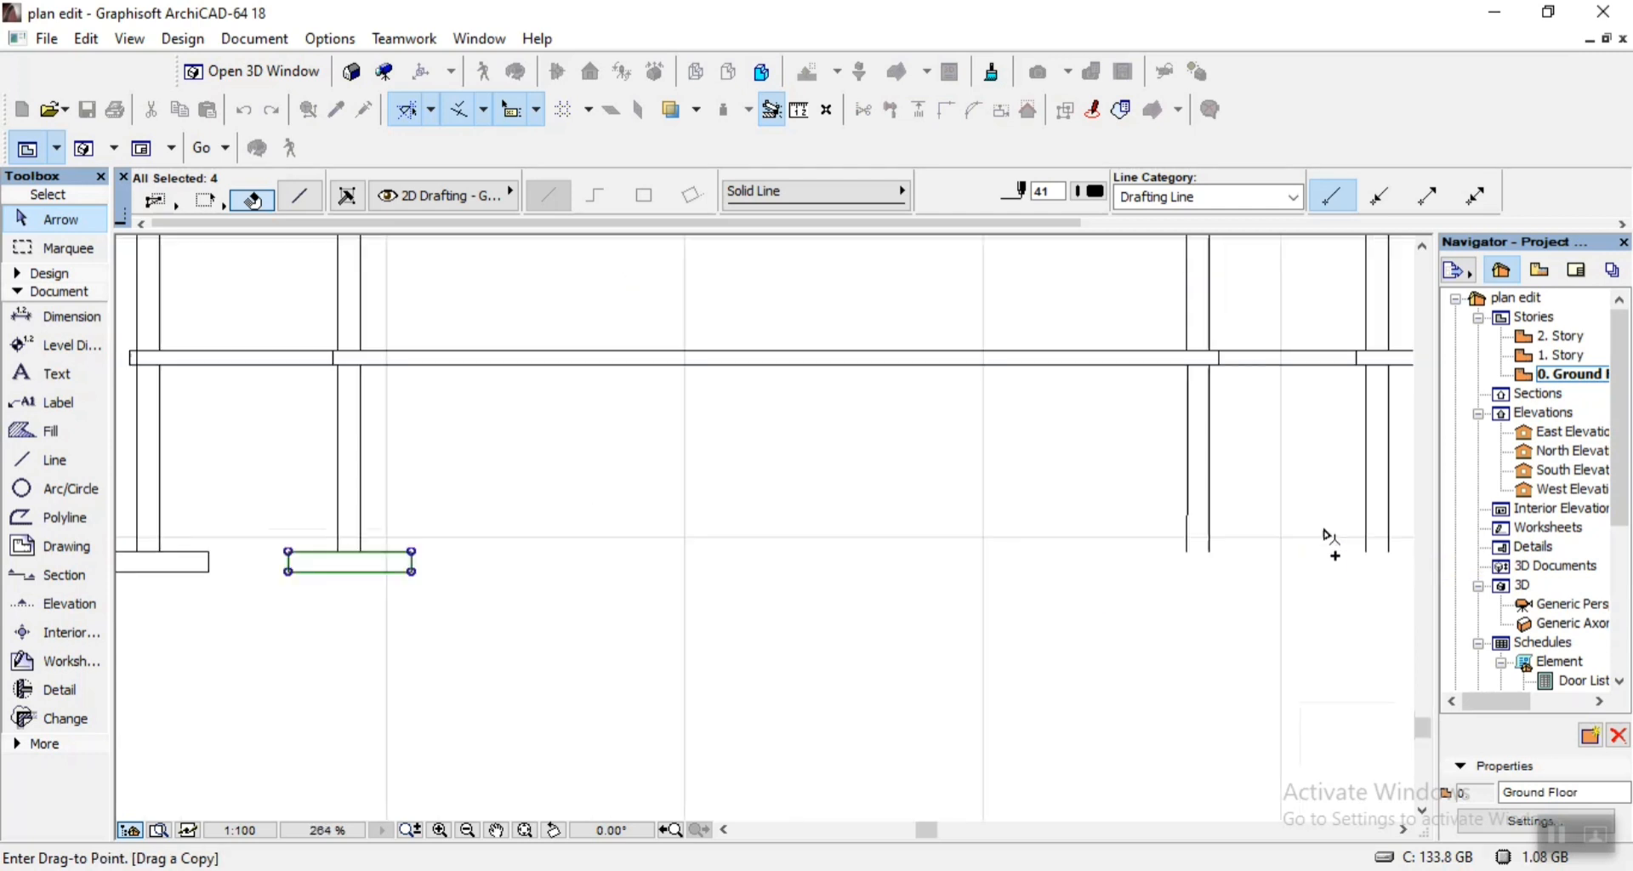
{"action": "left_click", "coordinate": [1093, 572]}
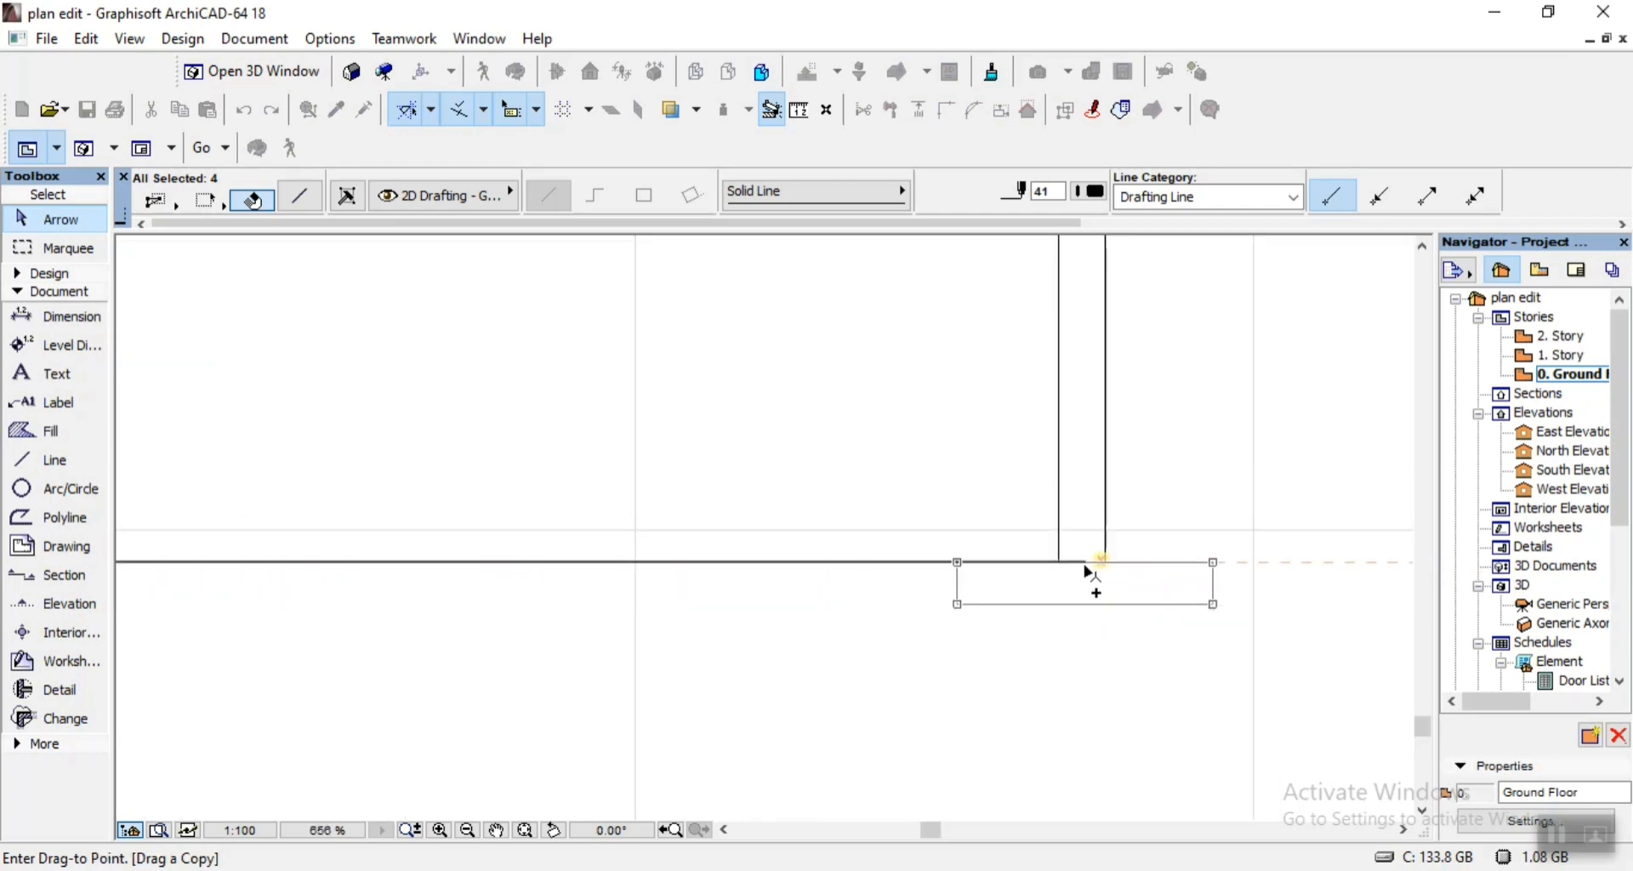
Copy the footing rectangle from the third to the fourth foundation wall, centred under the wall lines.
{"action": "key", "text": "ctrl+d"}
{"action": "left_click", "coordinate": [1093, 571]}
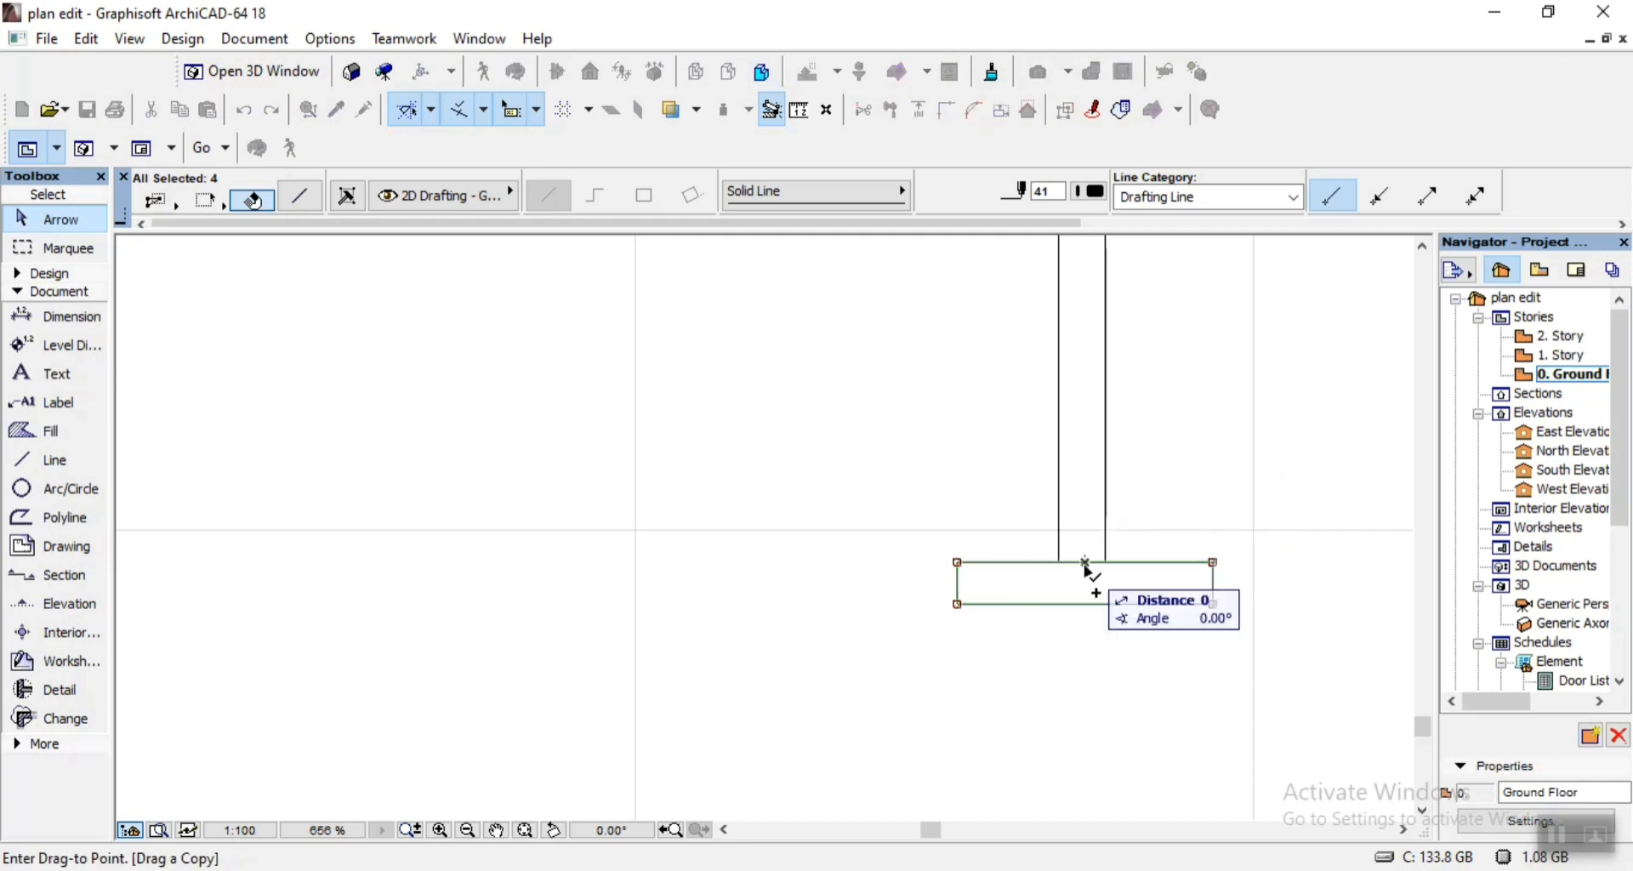
{"action": "scroll", "coordinate": [757, 532], "scroll_direction": "down", "scroll_amount": 4}
{"action": "scroll", "coordinate": [927, 531], "scroll_direction": "up", "scroll_amount": 4}
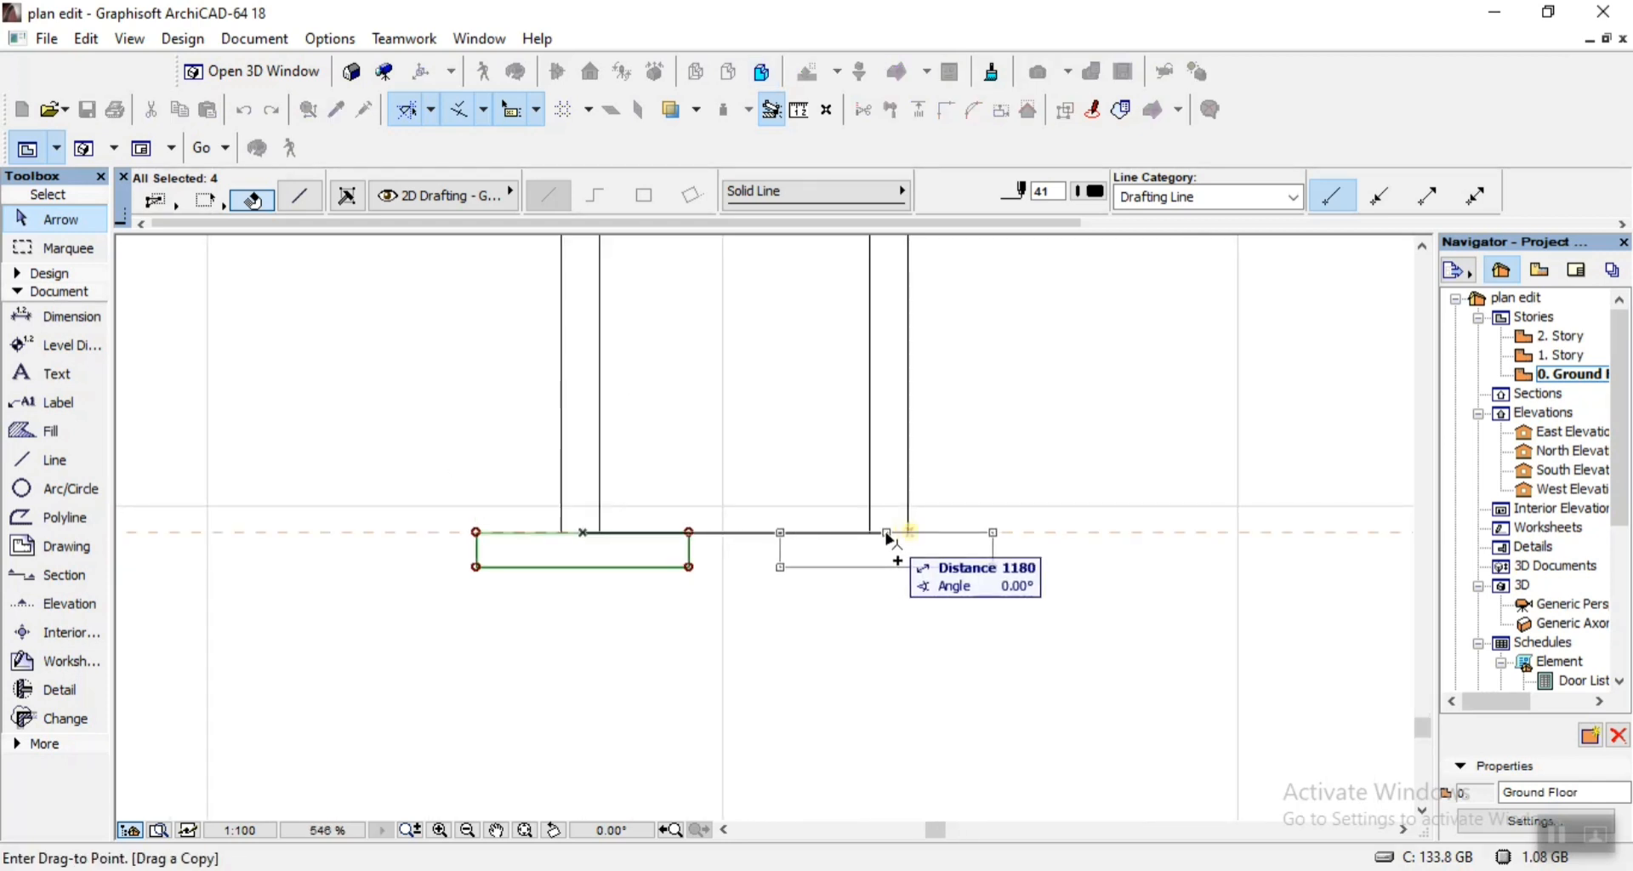
{"action": "left_click", "coordinate": [891, 540]}
Copy the footing rectangle from the fourth wall to the rightmost foundation wall, centred under it, and deselect it.
{"action": "key", "text": "ctrl+d"}
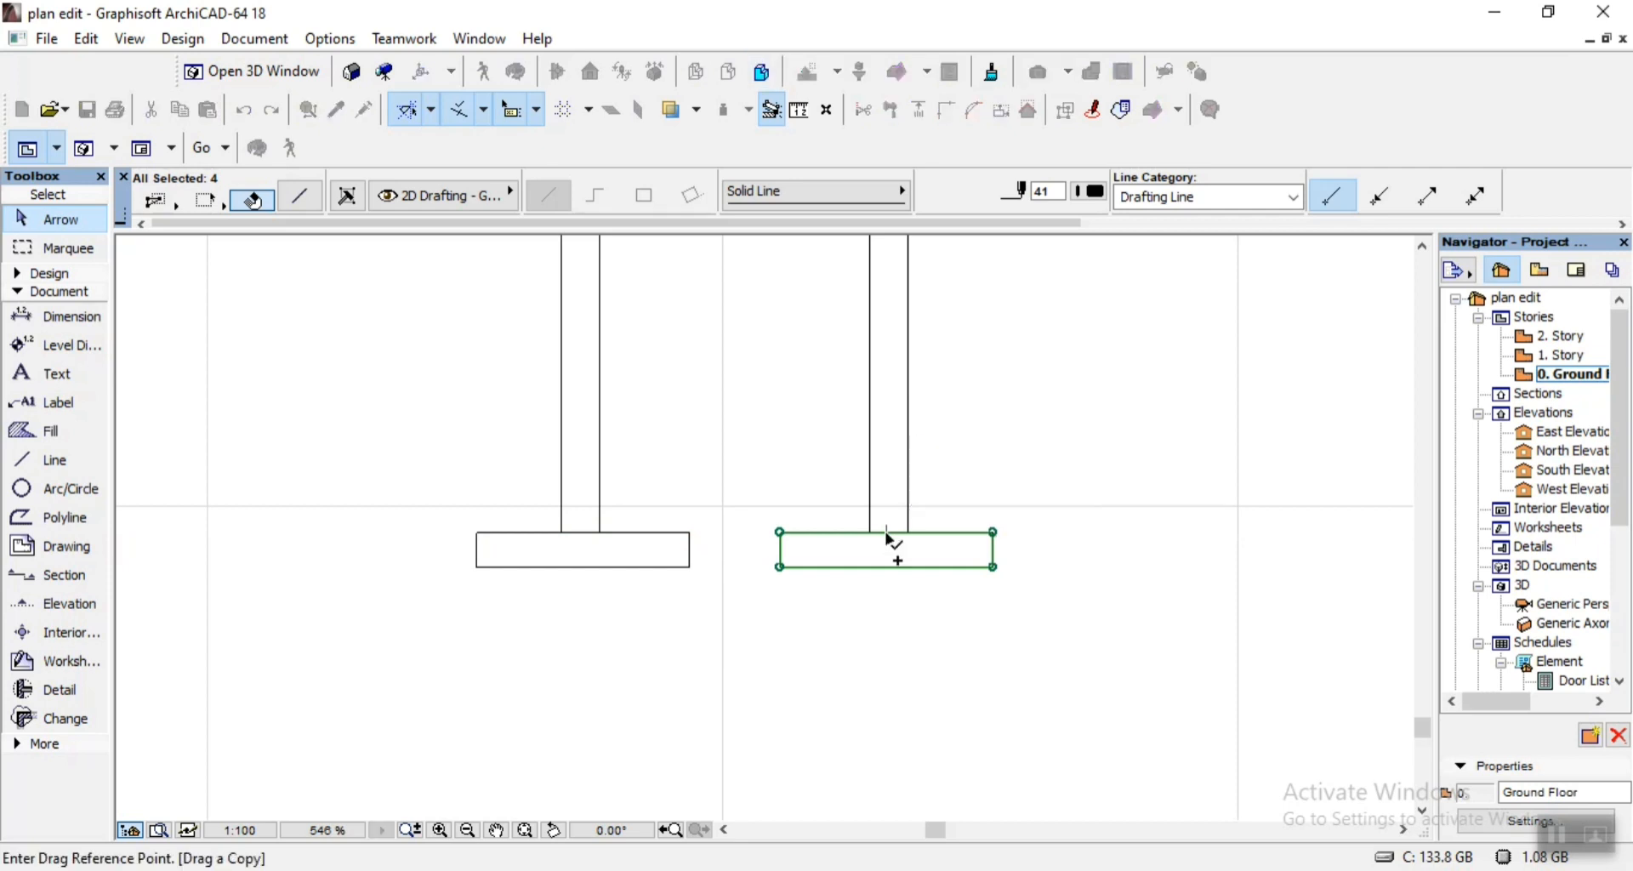
{"action": "left_click", "coordinate": [893, 539]}
{"action": "scroll", "coordinate": [876, 539], "scroll_direction": "down", "scroll_amount": 7}
{"action": "scroll", "coordinate": [1037, 533], "scroll_direction": "up", "scroll_amount": 11}
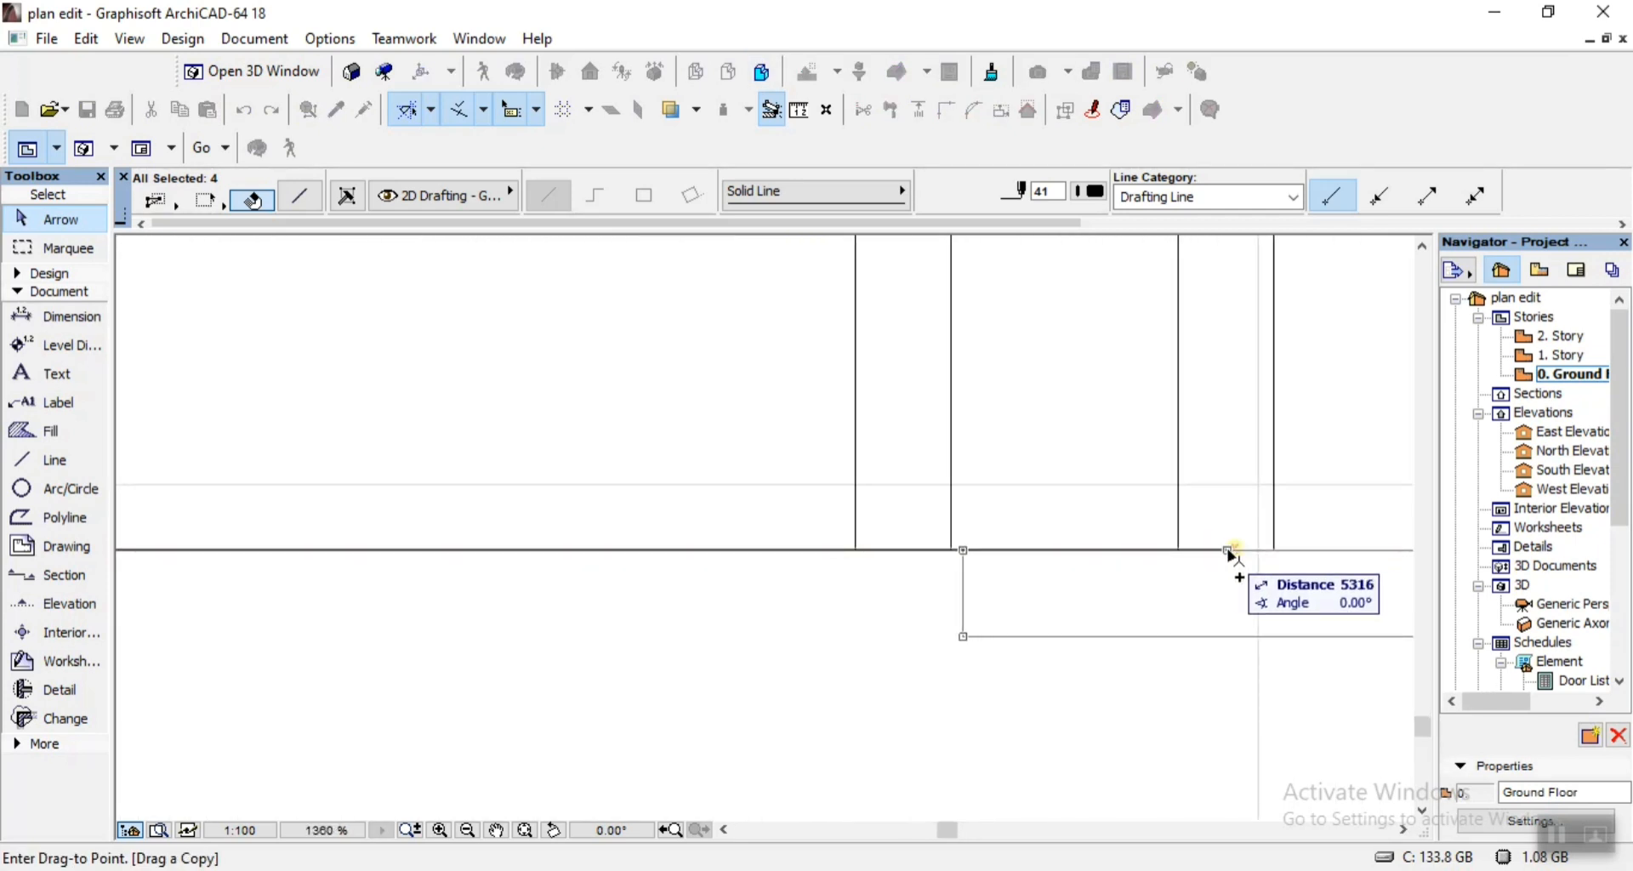
{"action": "left_click", "coordinate": [1235, 554]}
{"action": "key", "text": "ctrl+d"}
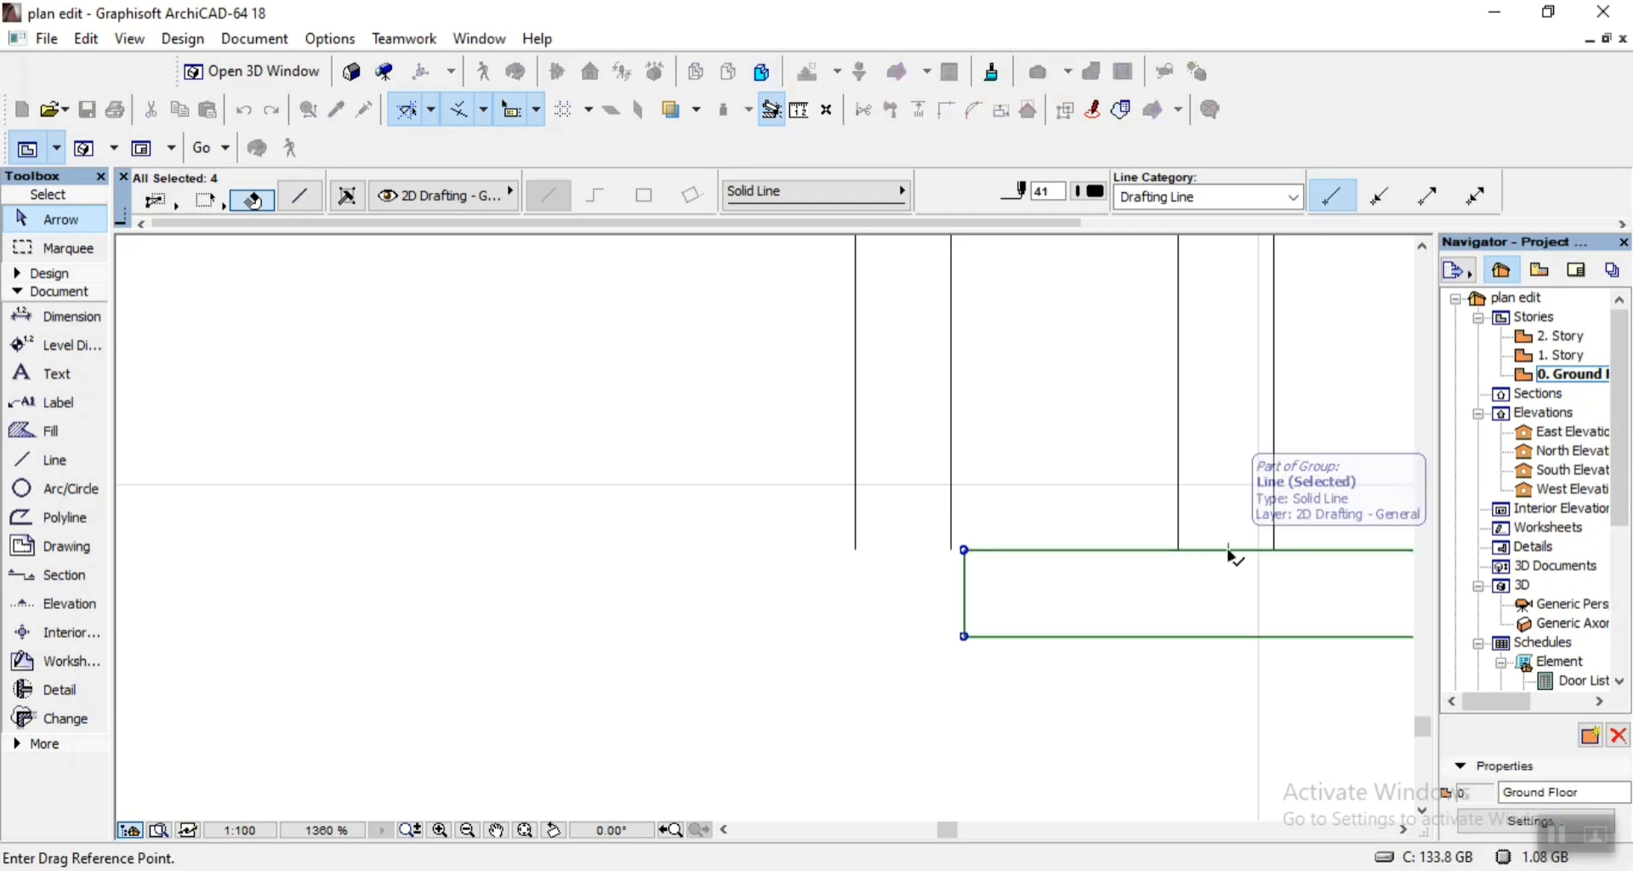
{"action": "key", "text": "Escape"}
{"action": "key", "text": "Escape"}
Delete the pair of foundation lines without a footing just left of the rightmost foundation wall.
{"action": "scroll", "coordinate": [1065, 641], "scroll_direction": "down", "scroll_amount": 5}
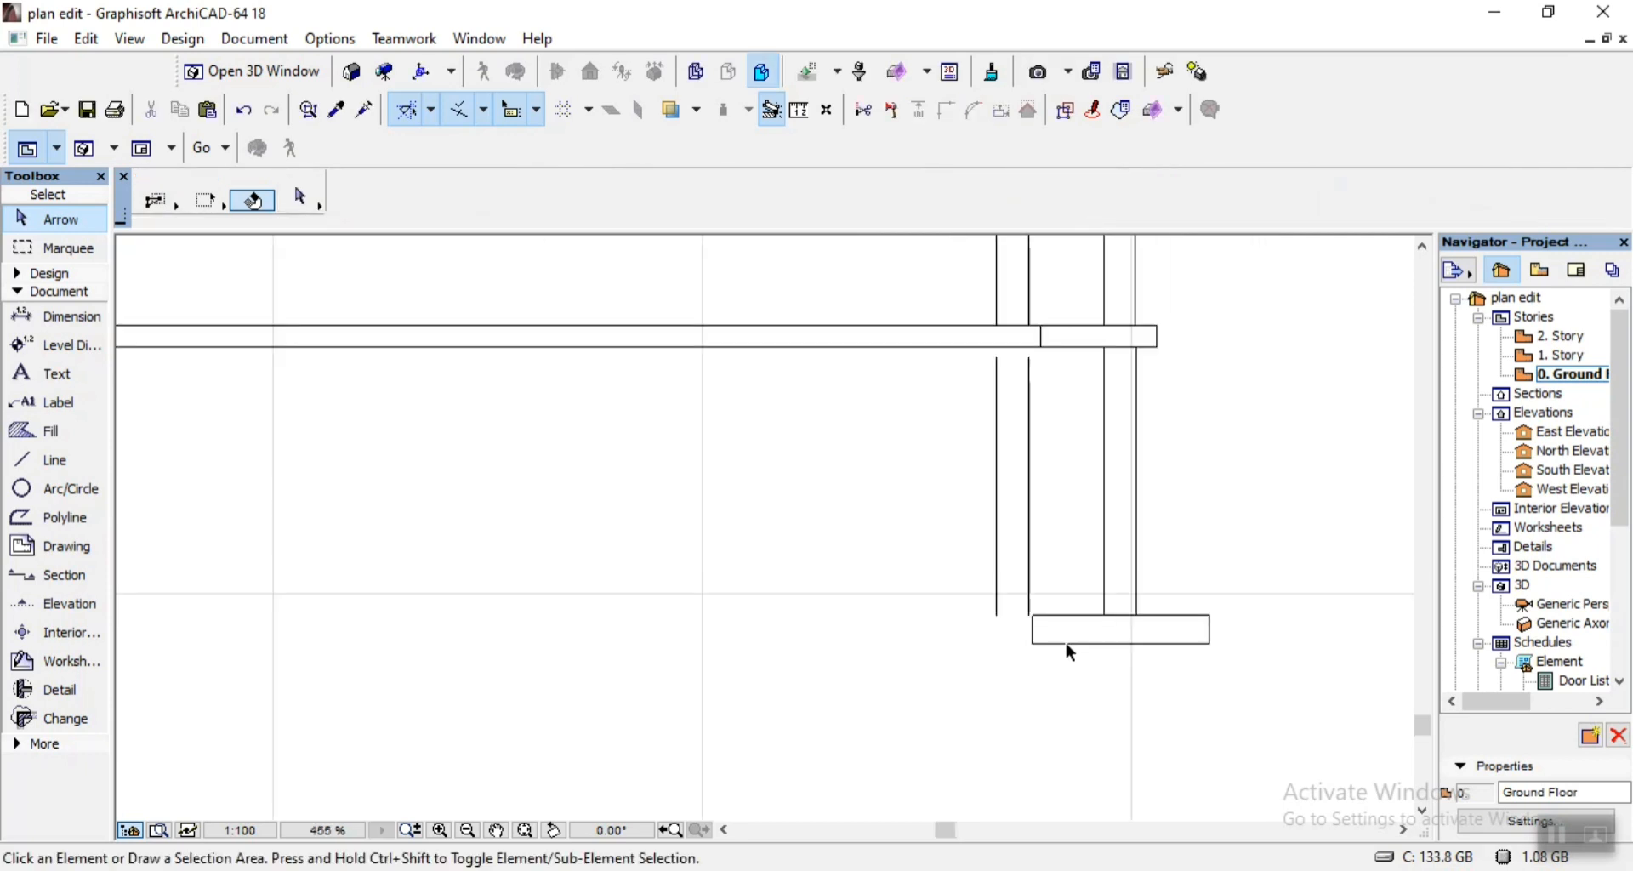
{"action": "left_click", "coordinate": [1000, 585]}
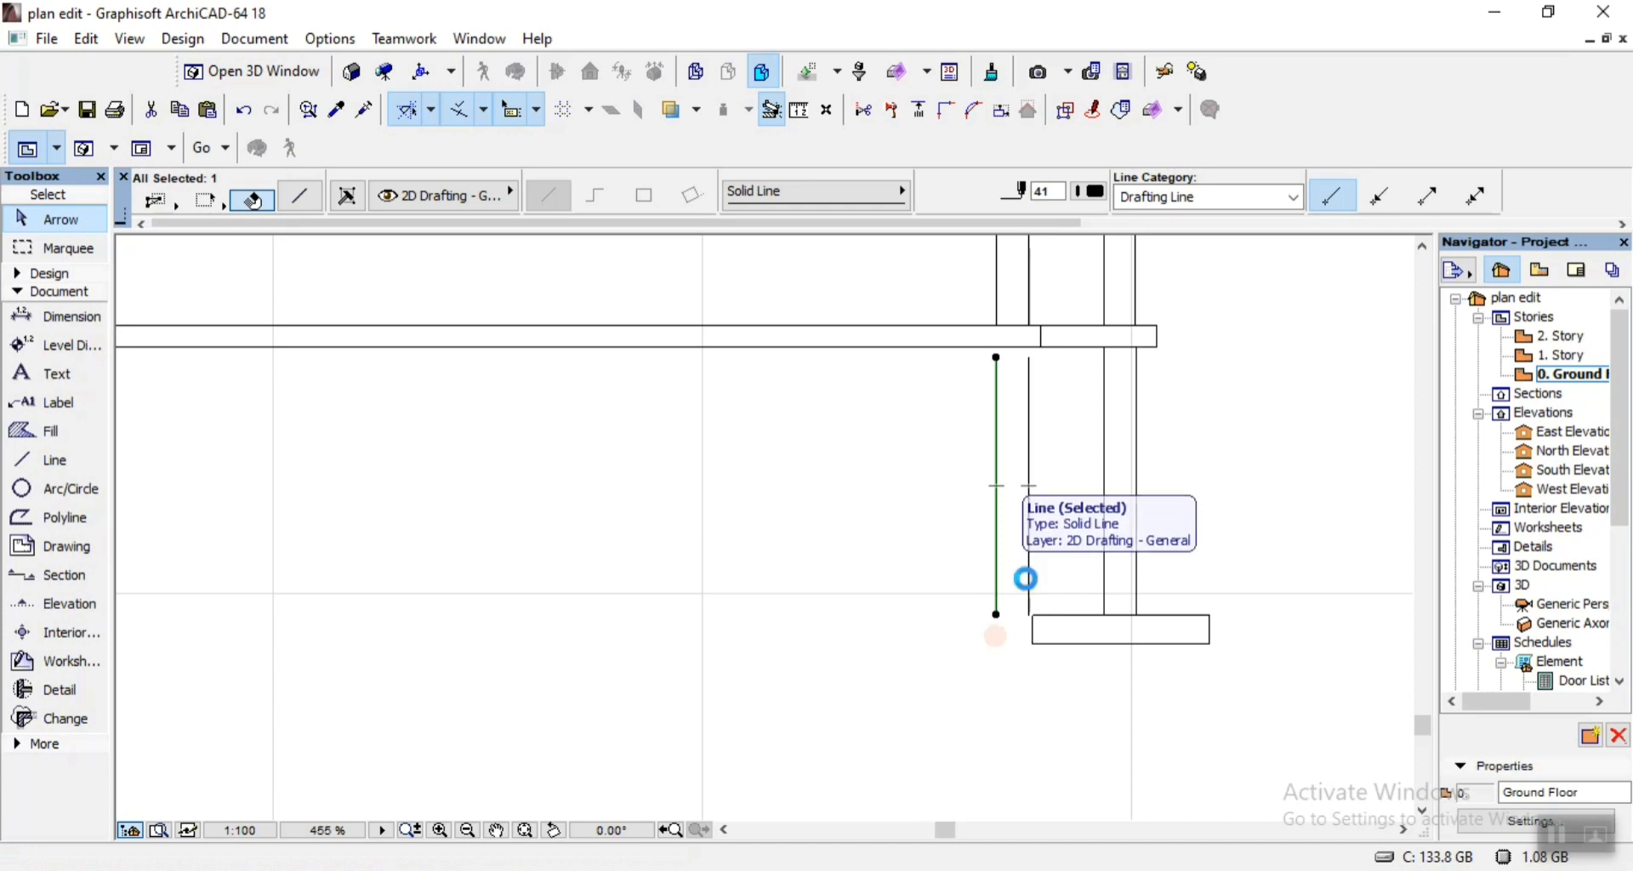
{"action": "key", "text": "Delete"}
{"action": "scroll", "coordinate": [1035, 595], "scroll_direction": "down", "scroll_amount": 7}
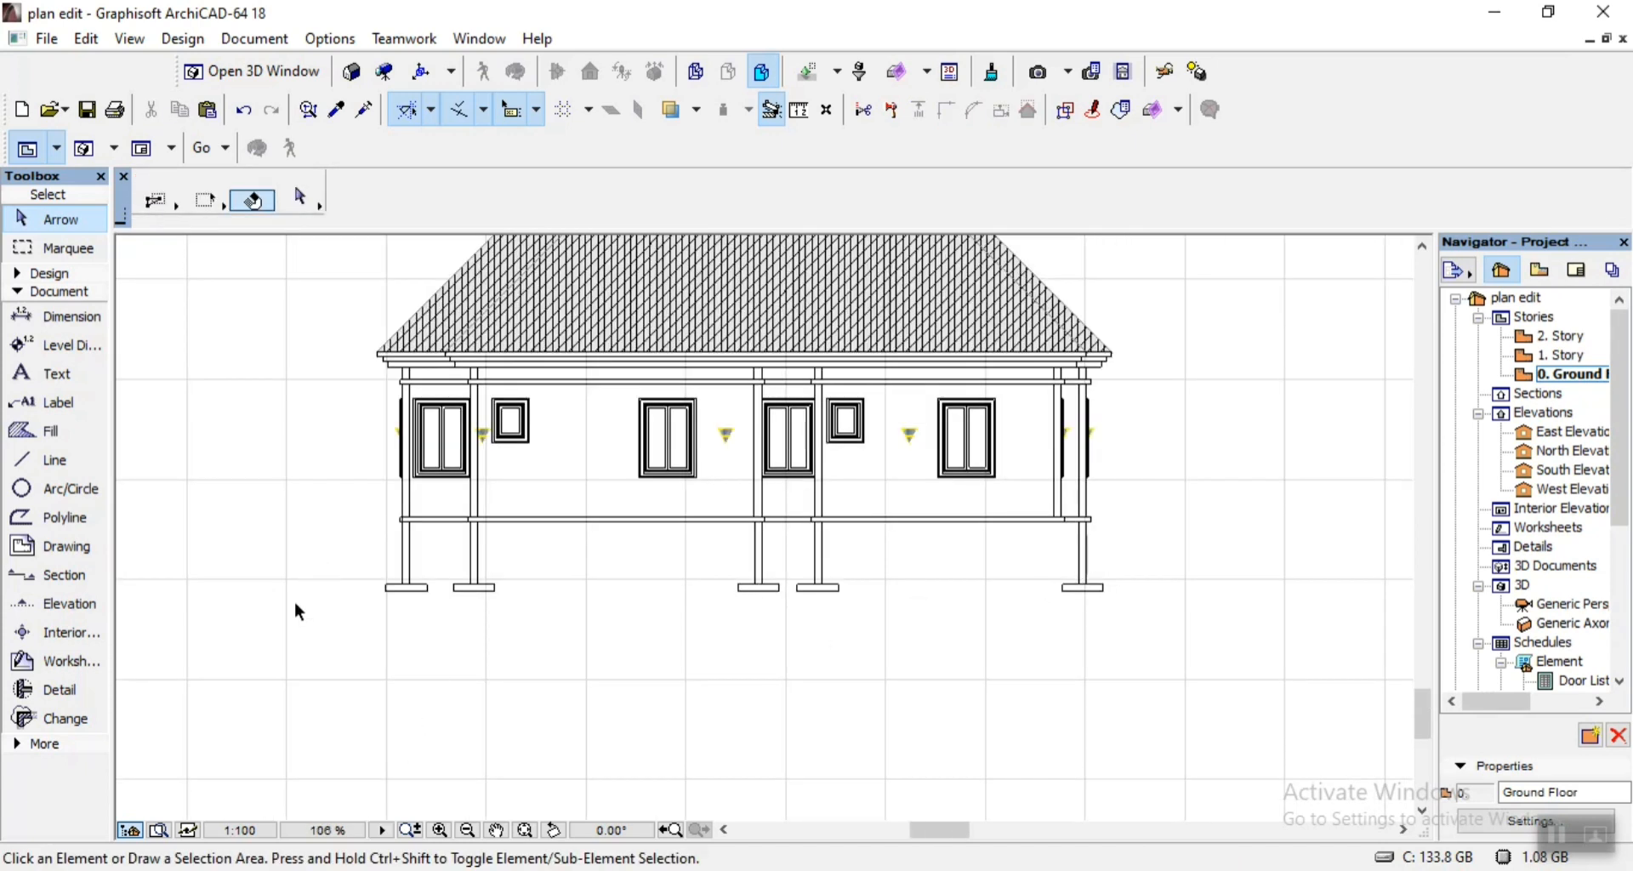
Following 07.pdf, draw a rectangular 25 % fill about 6701 by 145 outward from the building's left end at floor level as ground line.
{"action": "key", "text": "alt+Tab"}
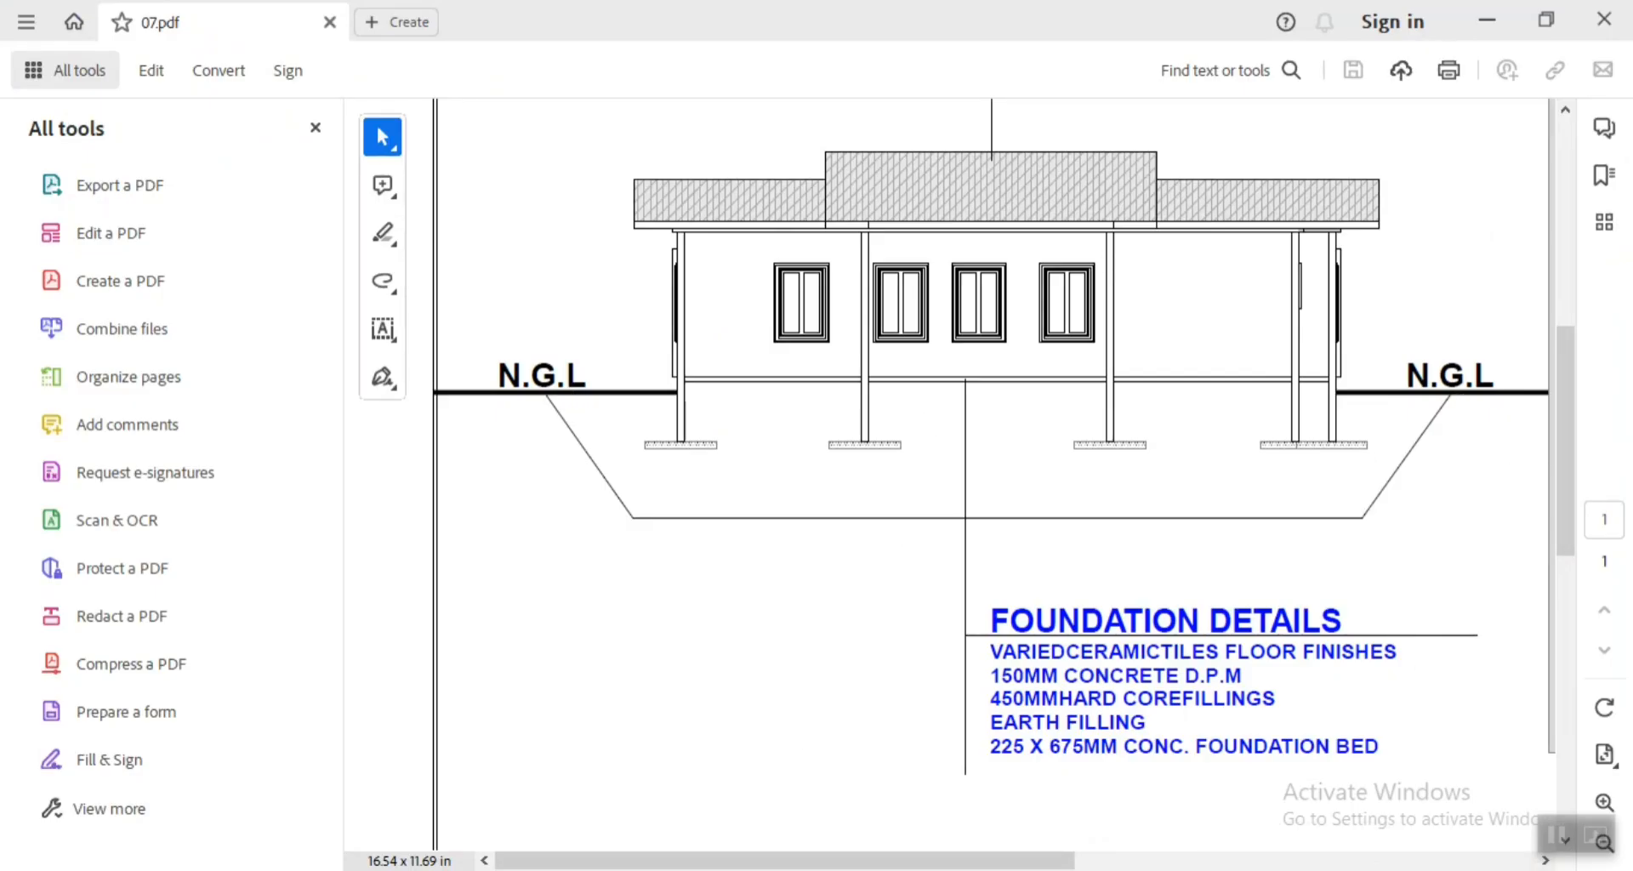
{"action": "key", "text": "alt+Tab"}
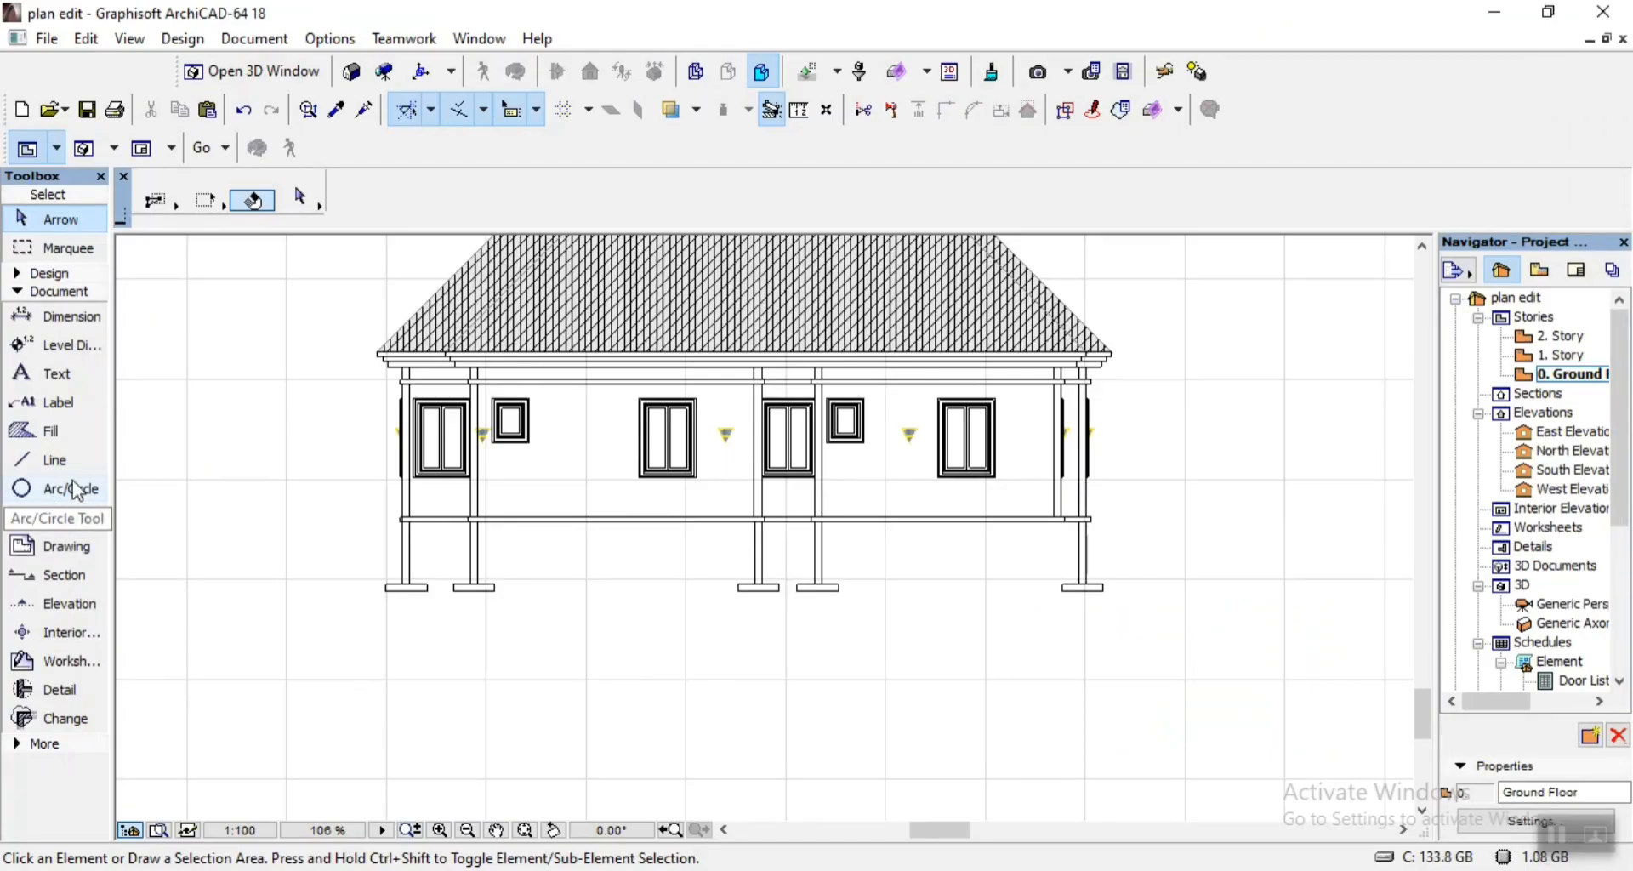
{"action": "left_click", "coordinate": [57, 436]}
{"action": "left_click", "coordinate": [57, 435]}
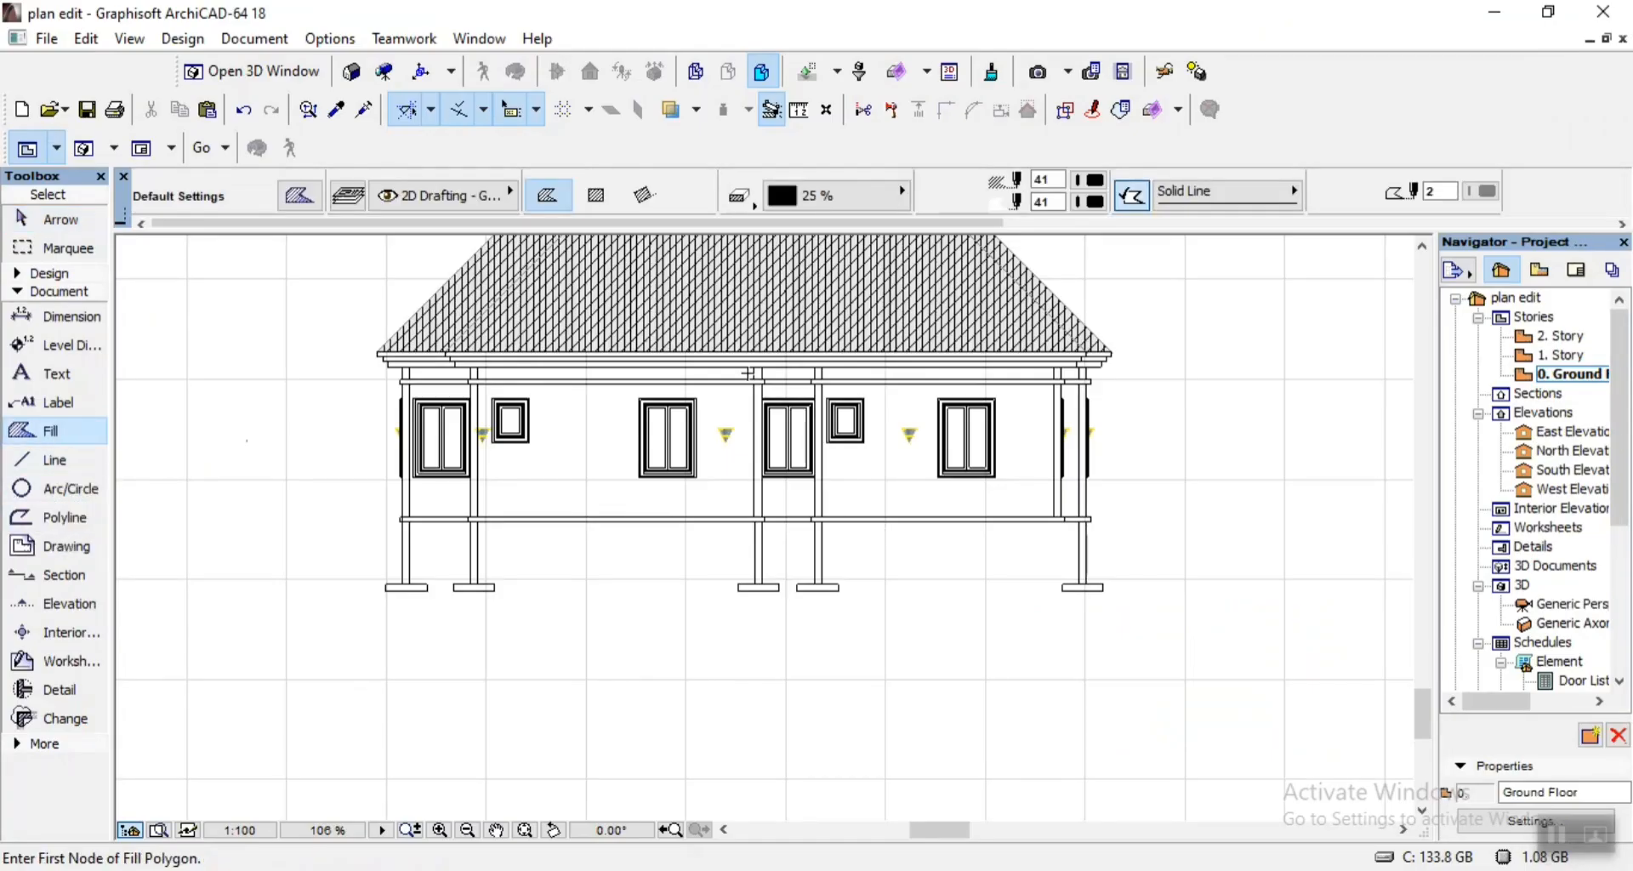
{"action": "left_click", "coordinate": [595, 195]}
{"action": "scroll", "coordinate": [1137, 513], "scroll_direction": "down", "scroll_amount": 3}
{"action": "scroll", "coordinate": [671, 608], "scroll_direction": "up", "scroll_amount": 3}
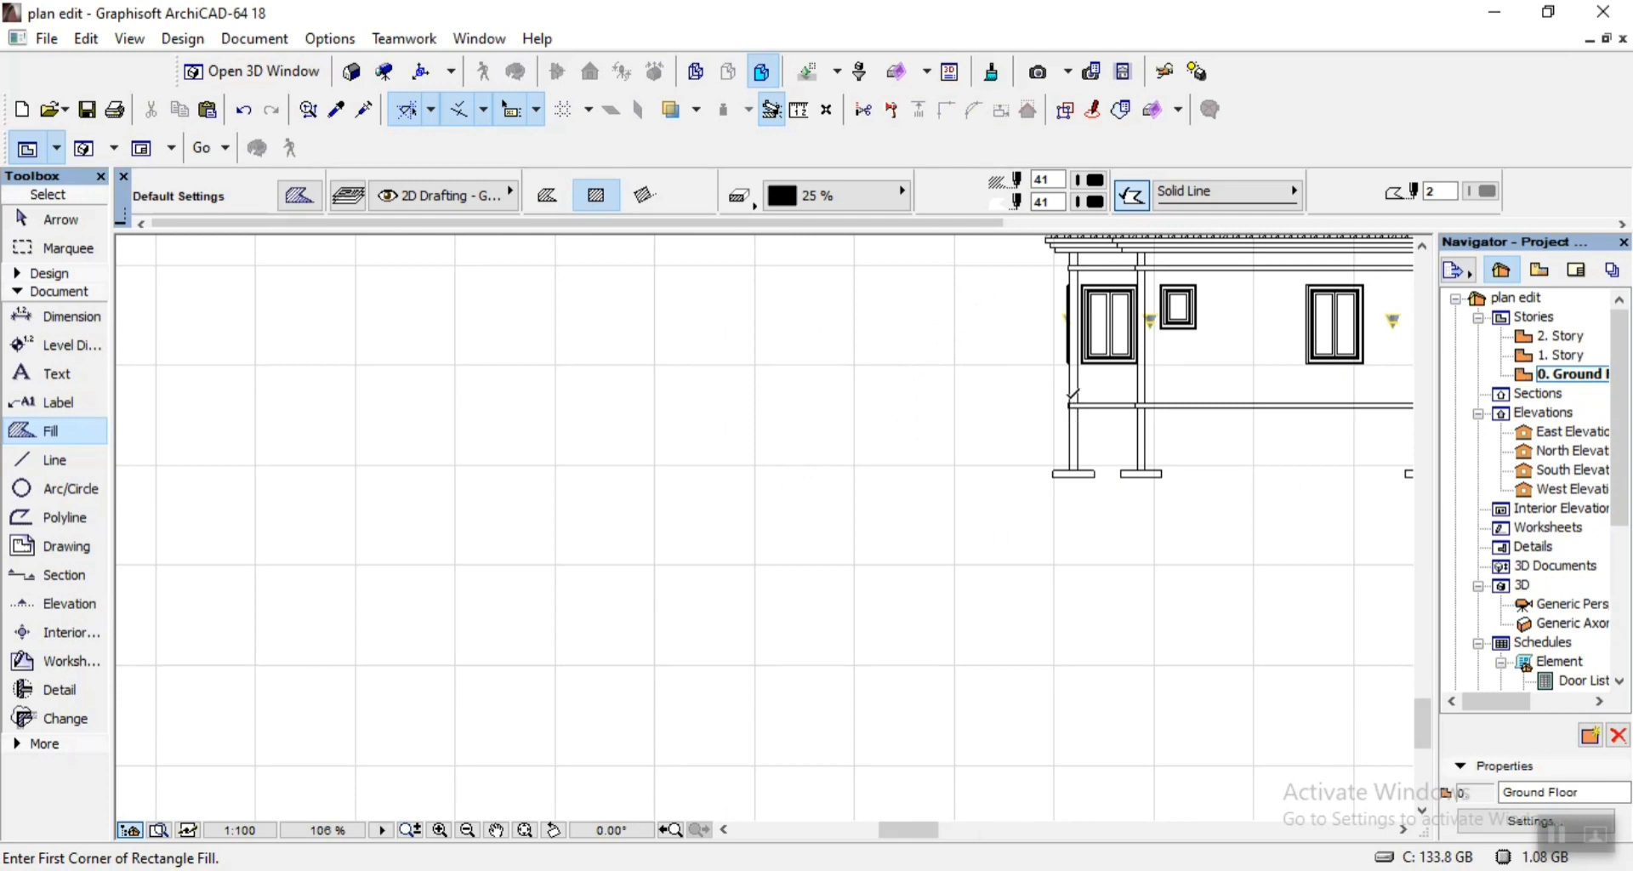
{"action": "left_click", "coordinate": [1069, 401]}
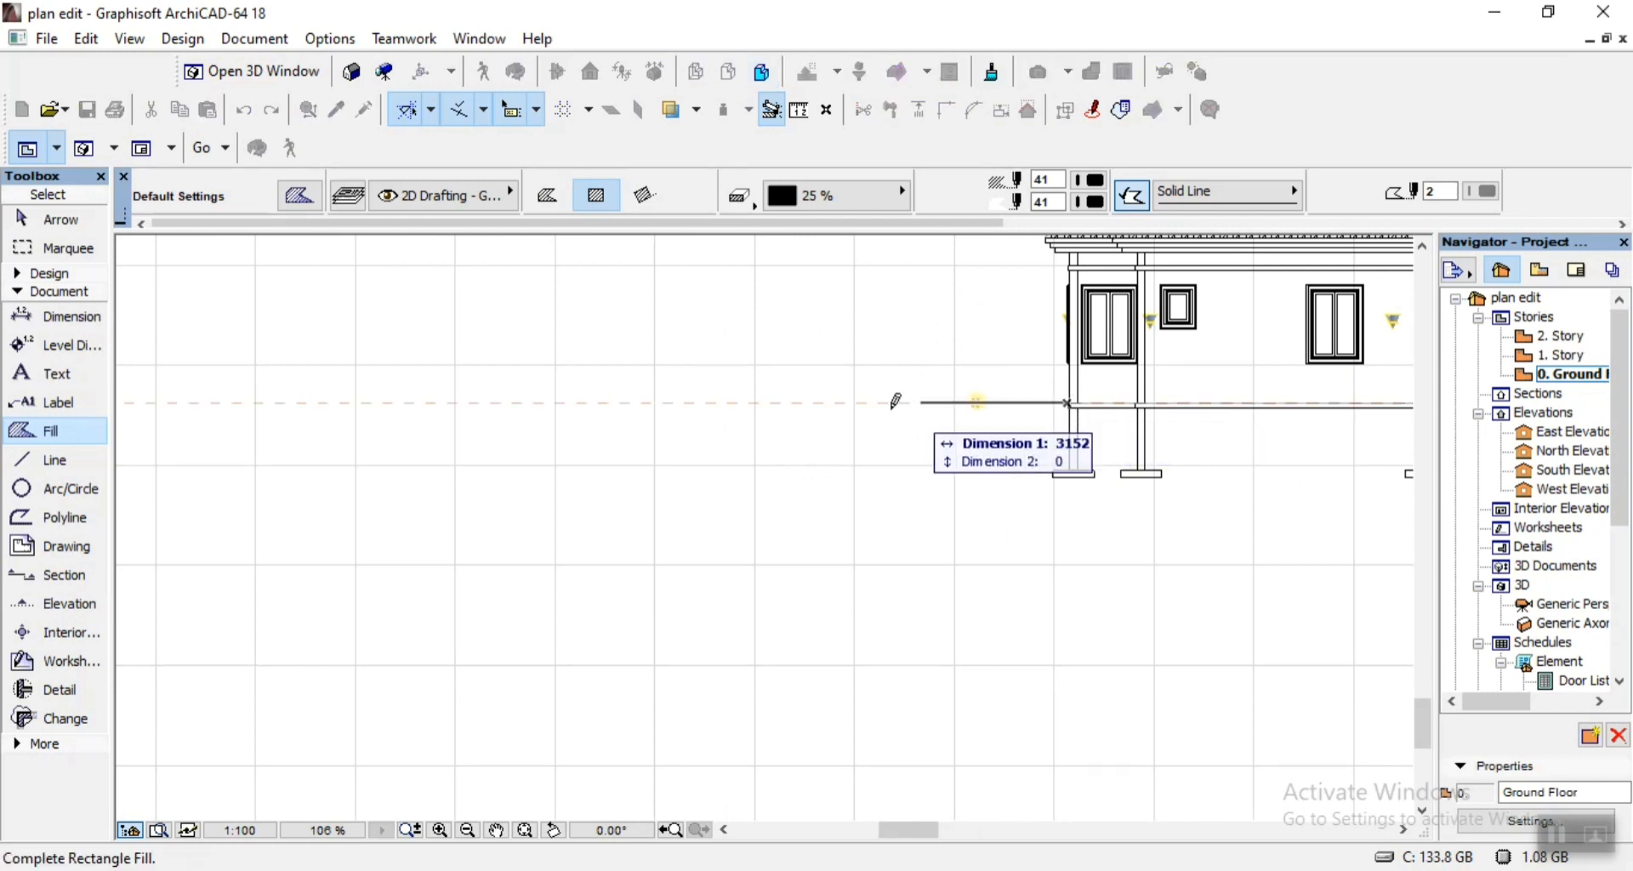
{"action": "left_click", "coordinate": [733, 396]}
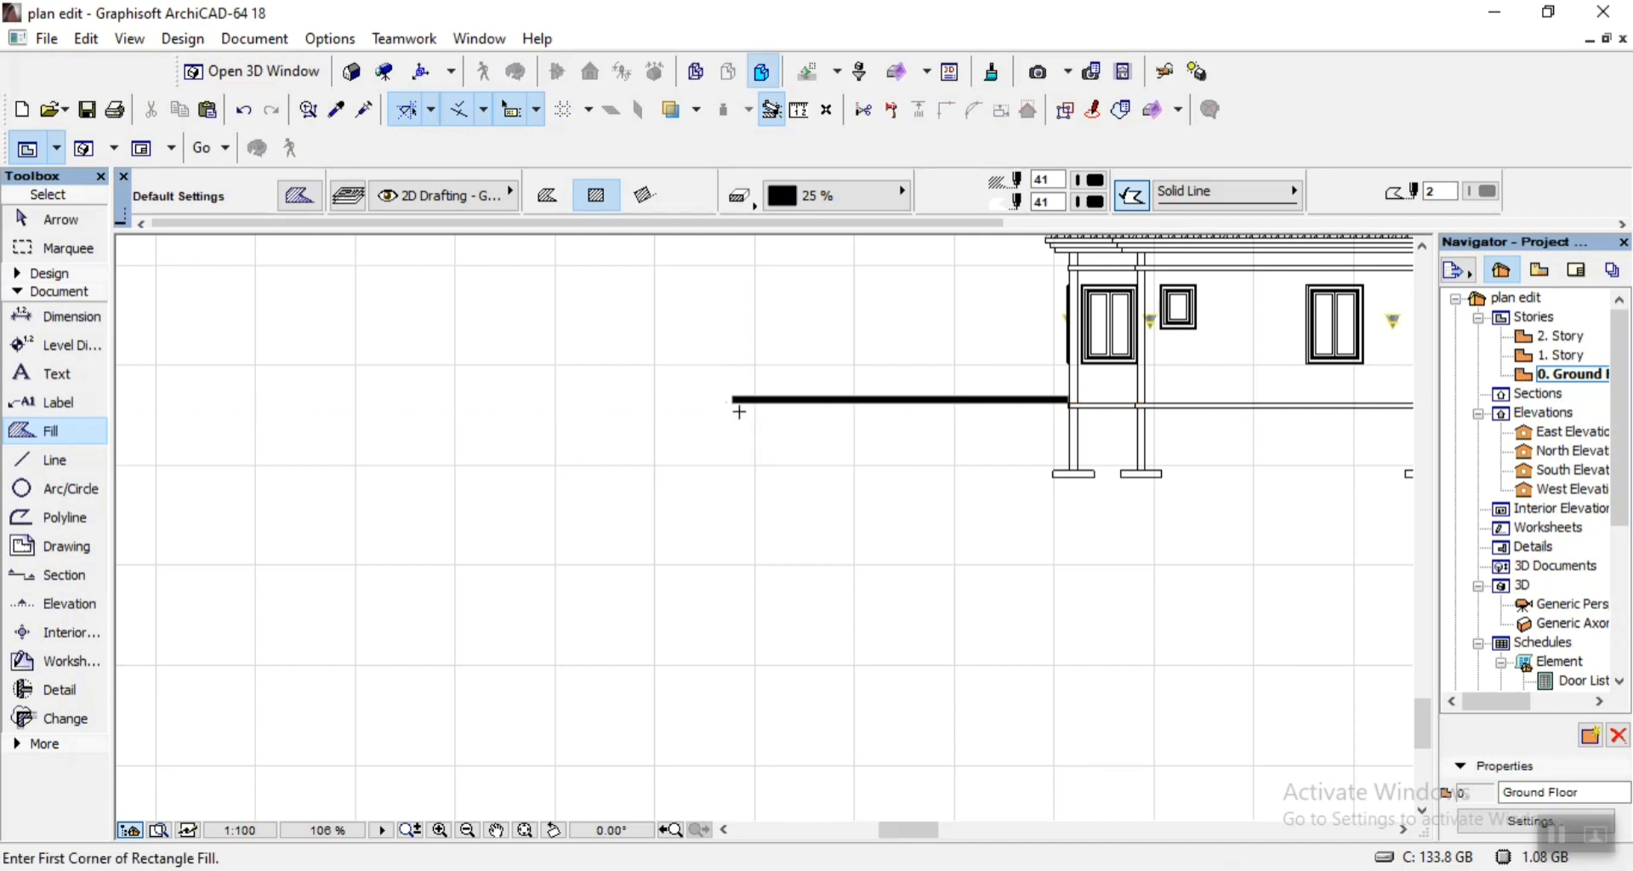
{"action": "key", "text": "Escape"}
Copy the ground-line fill to the building's right end, starting from the outer wall face at floor level.
{"action": "left_click", "coordinate": [751, 401]}
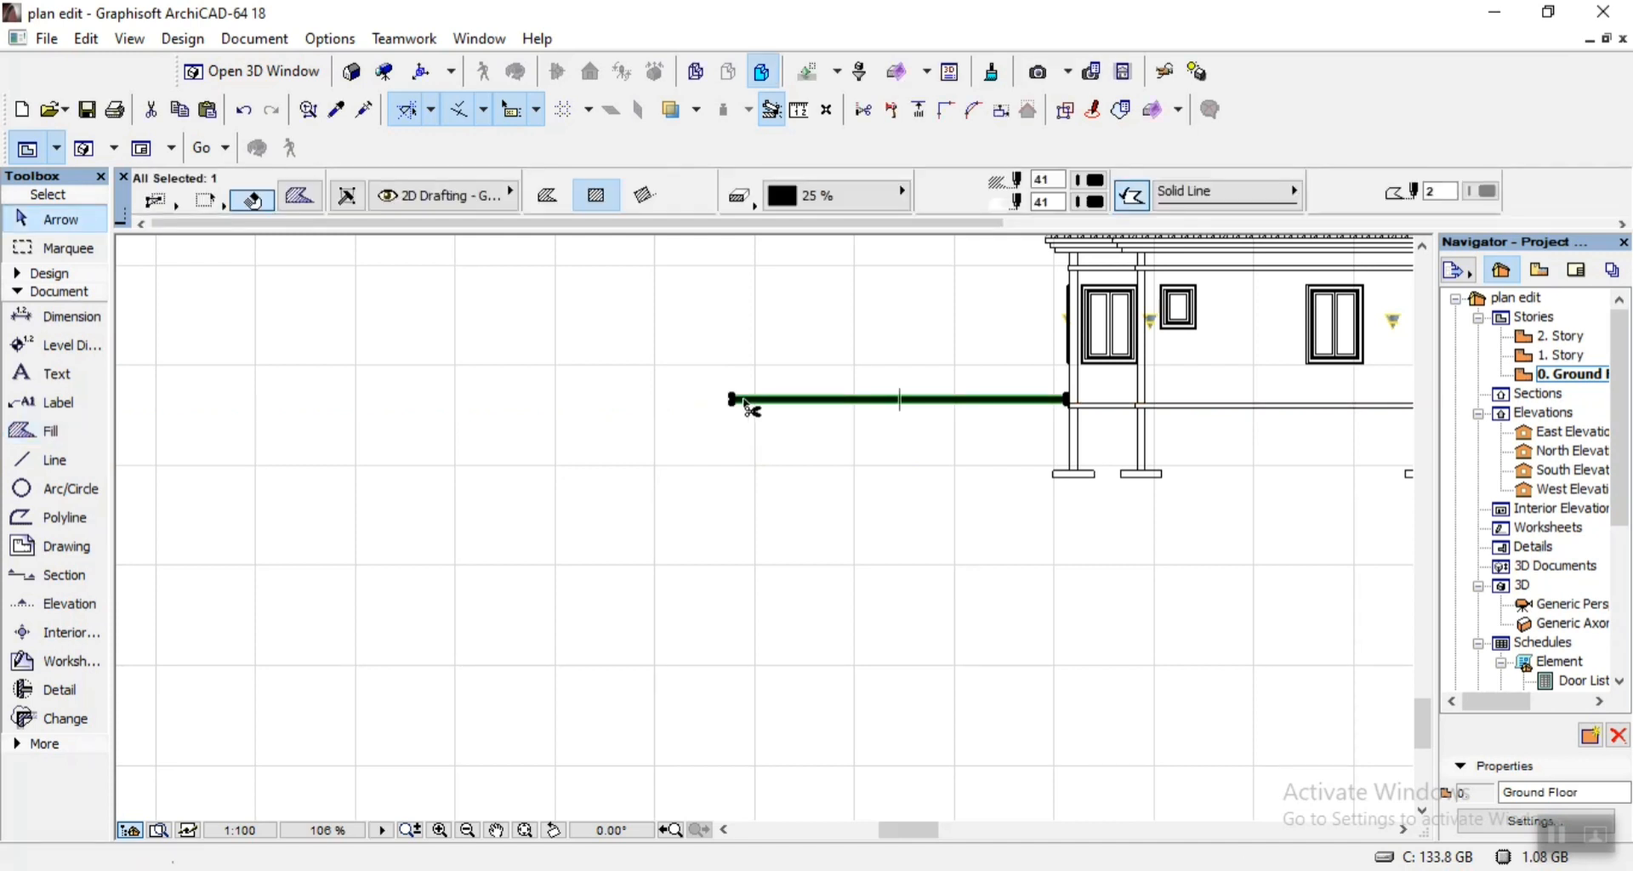
{"action": "key", "text": "ctrl+alt+d"}
{"action": "scroll", "coordinate": [726, 379], "scroll_direction": "up", "scroll_amount": 5}
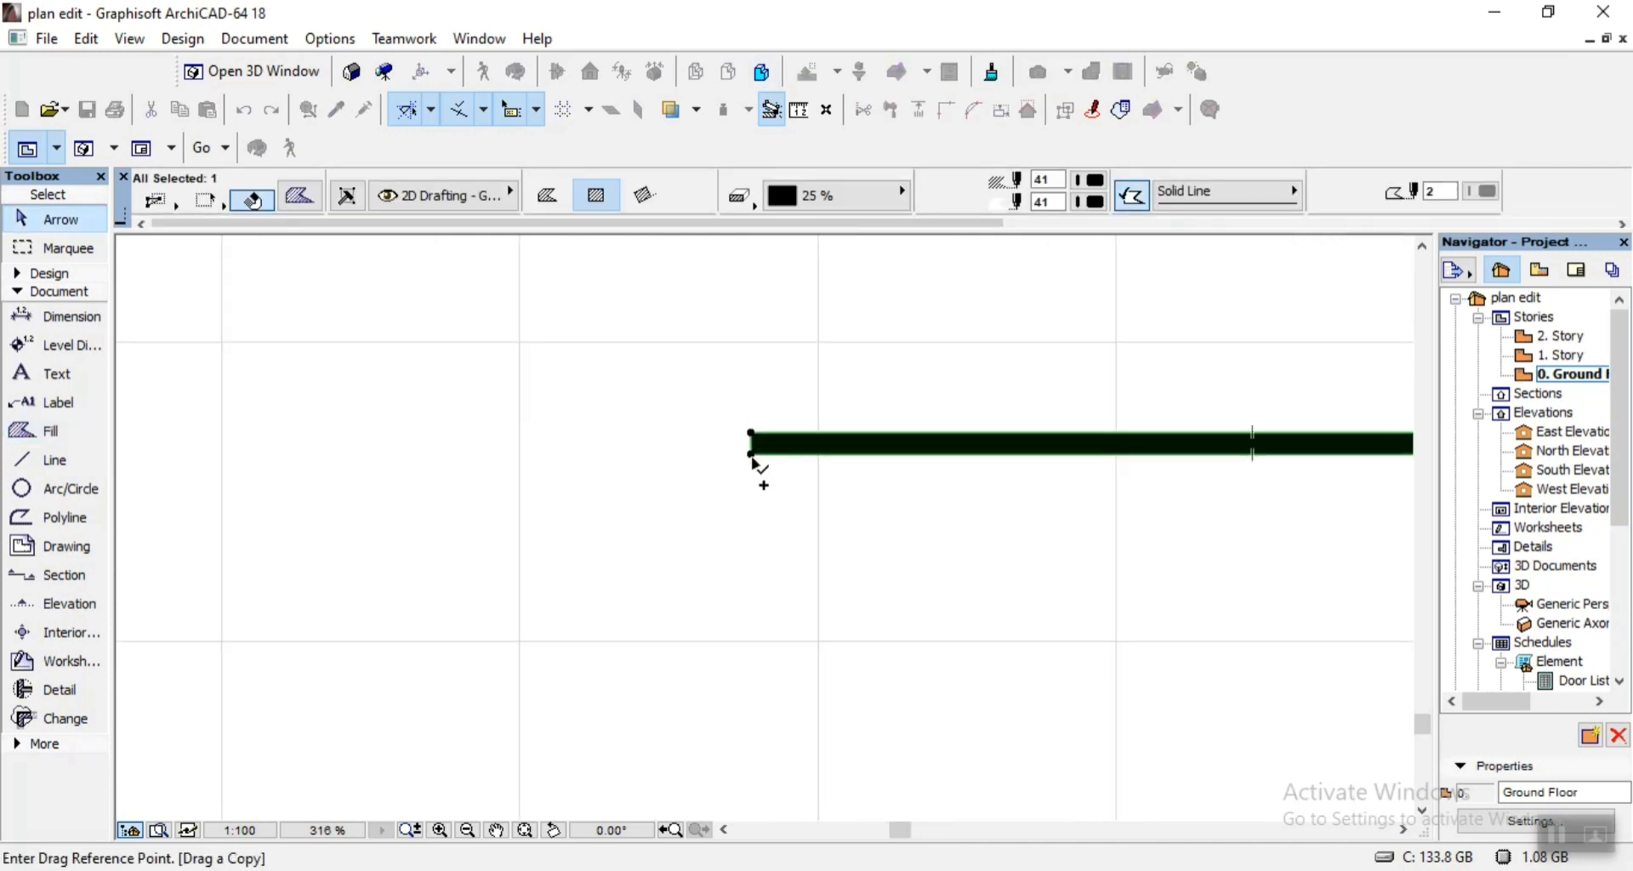
{"action": "left_click", "coordinate": [751, 454]}
{"action": "scroll", "coordinate": [672, 460], "scroll_direction": "down", "scroll_amount": 8}
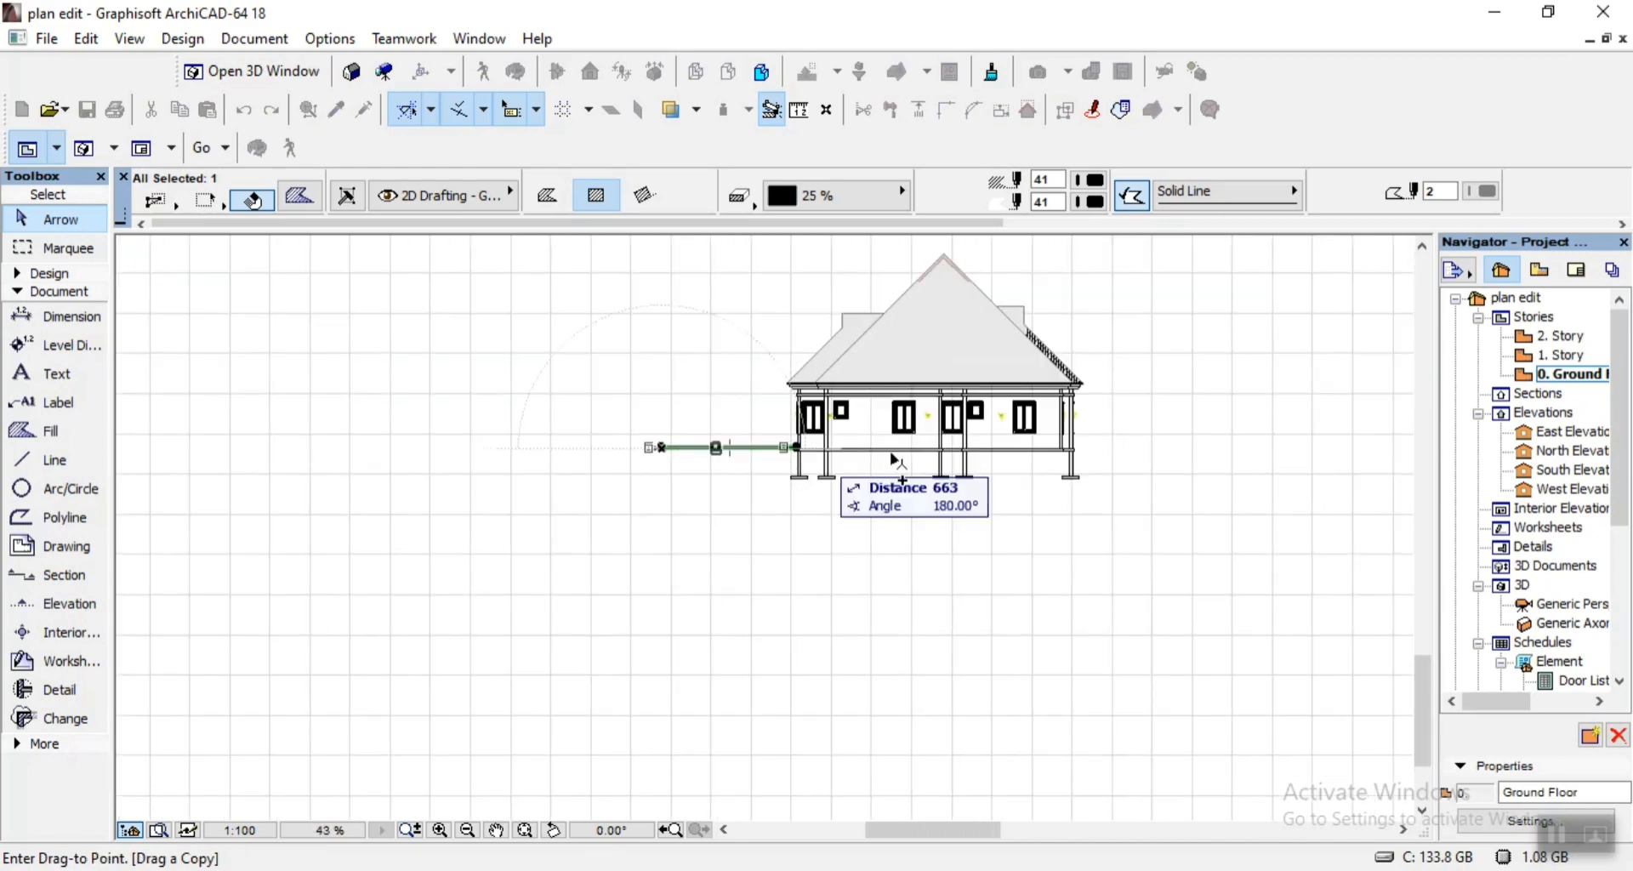
{"action": "scroll", "coordinate": [1084, 459], "scroll_direction": "up", "scroll_amount": 8}
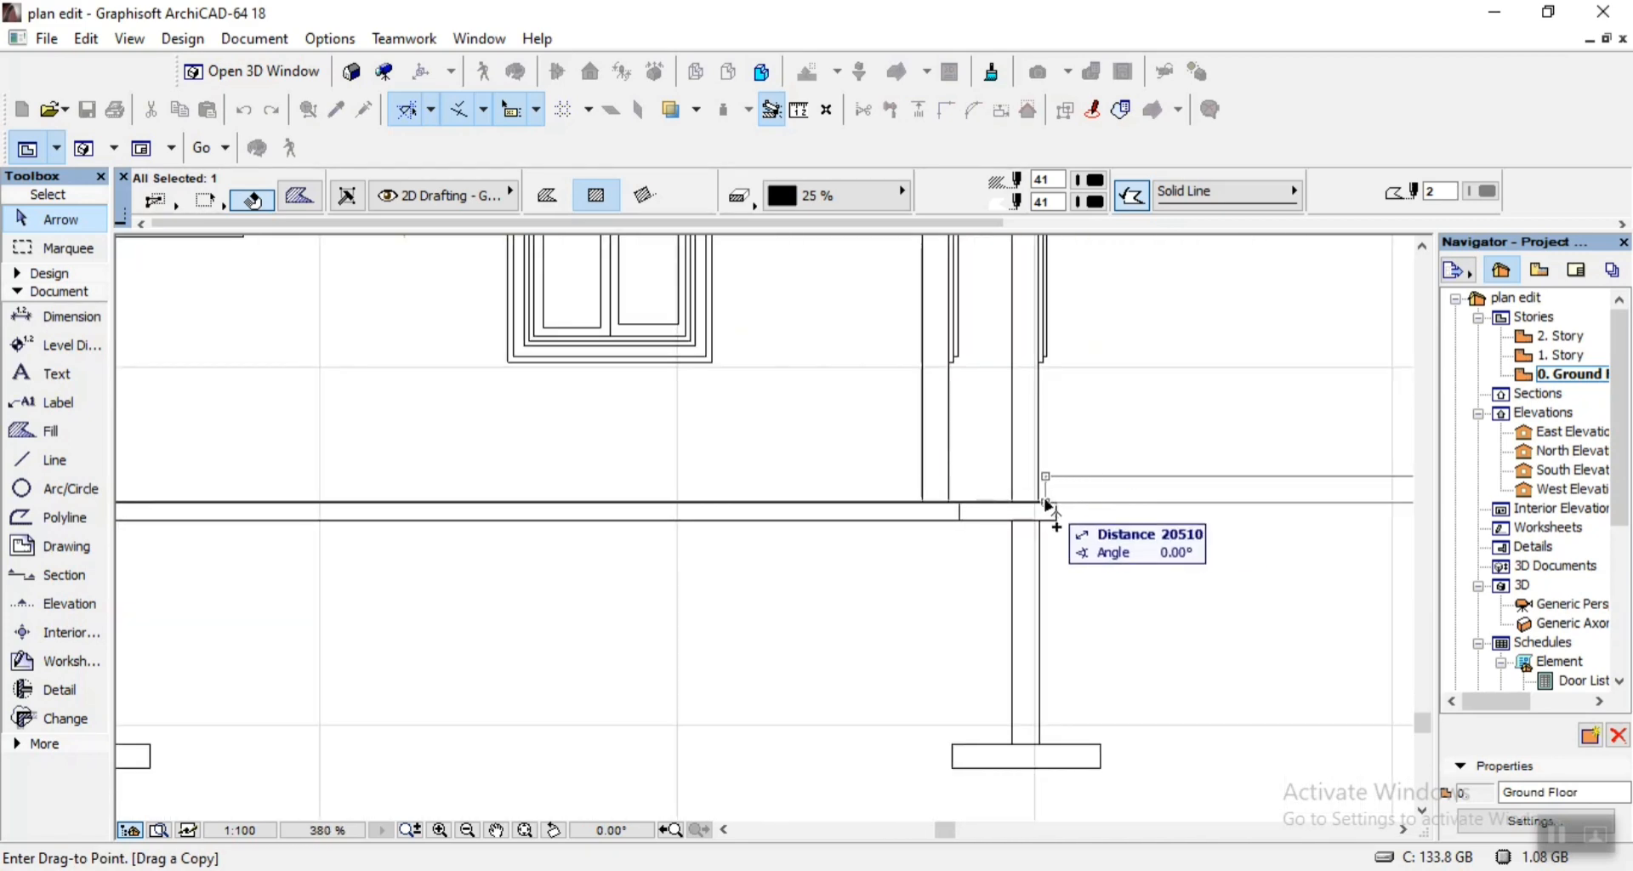
{"action": "left_click", "coordinate": [1041, 505]}
{"action": "key", "text": "Escape"}
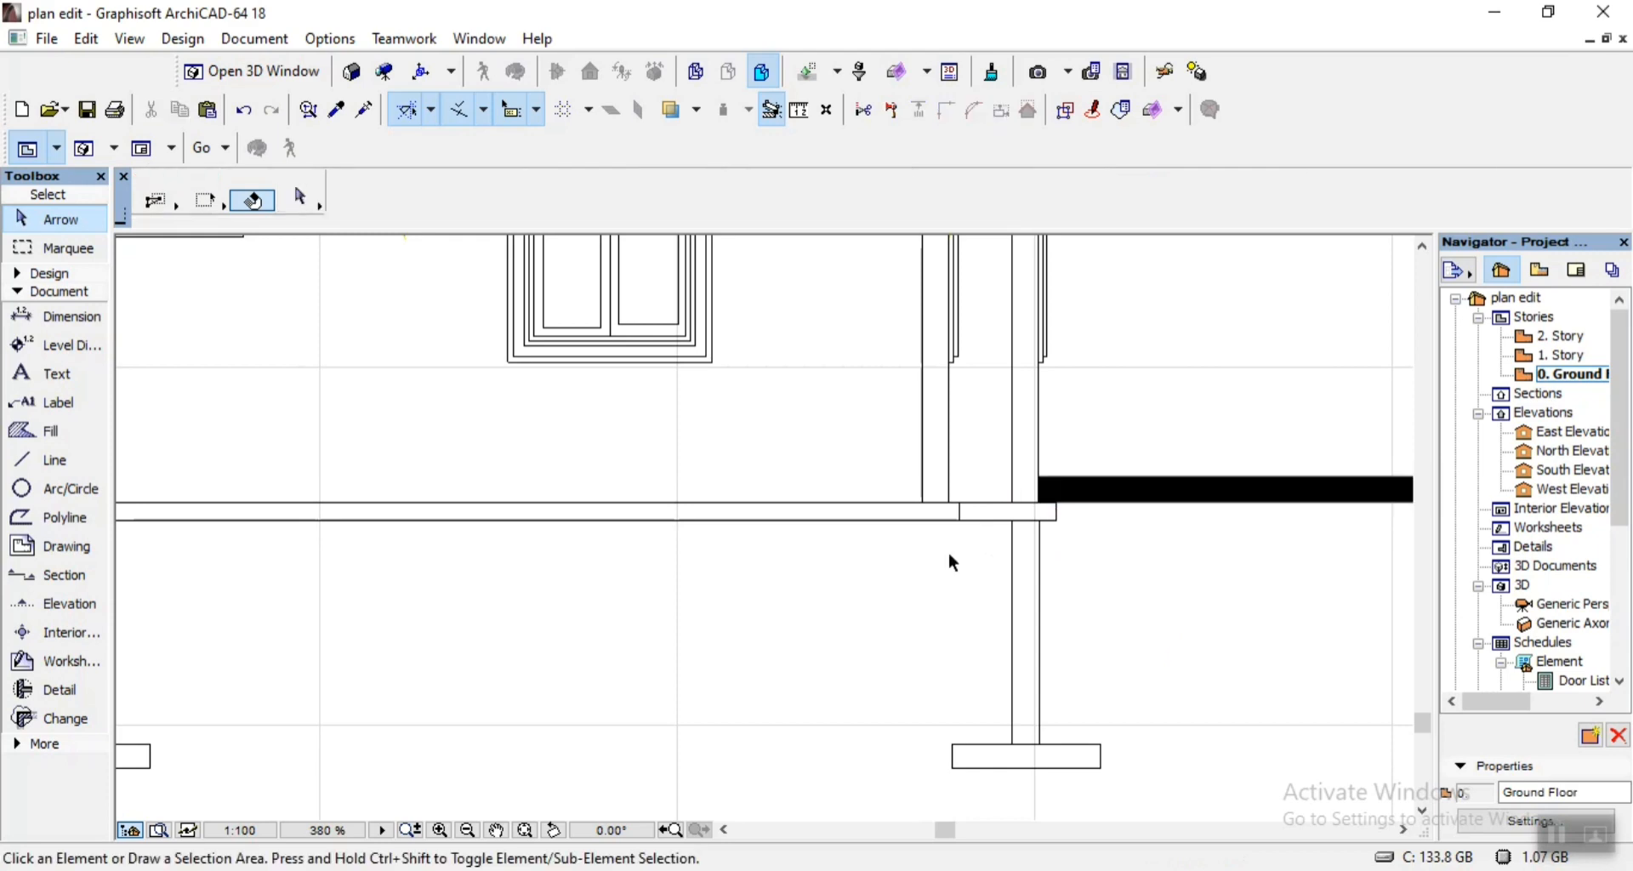
{"action": "scroll", "coordinate": [947, 551], "scroll_direction": "down", "scroll_amount": 6}
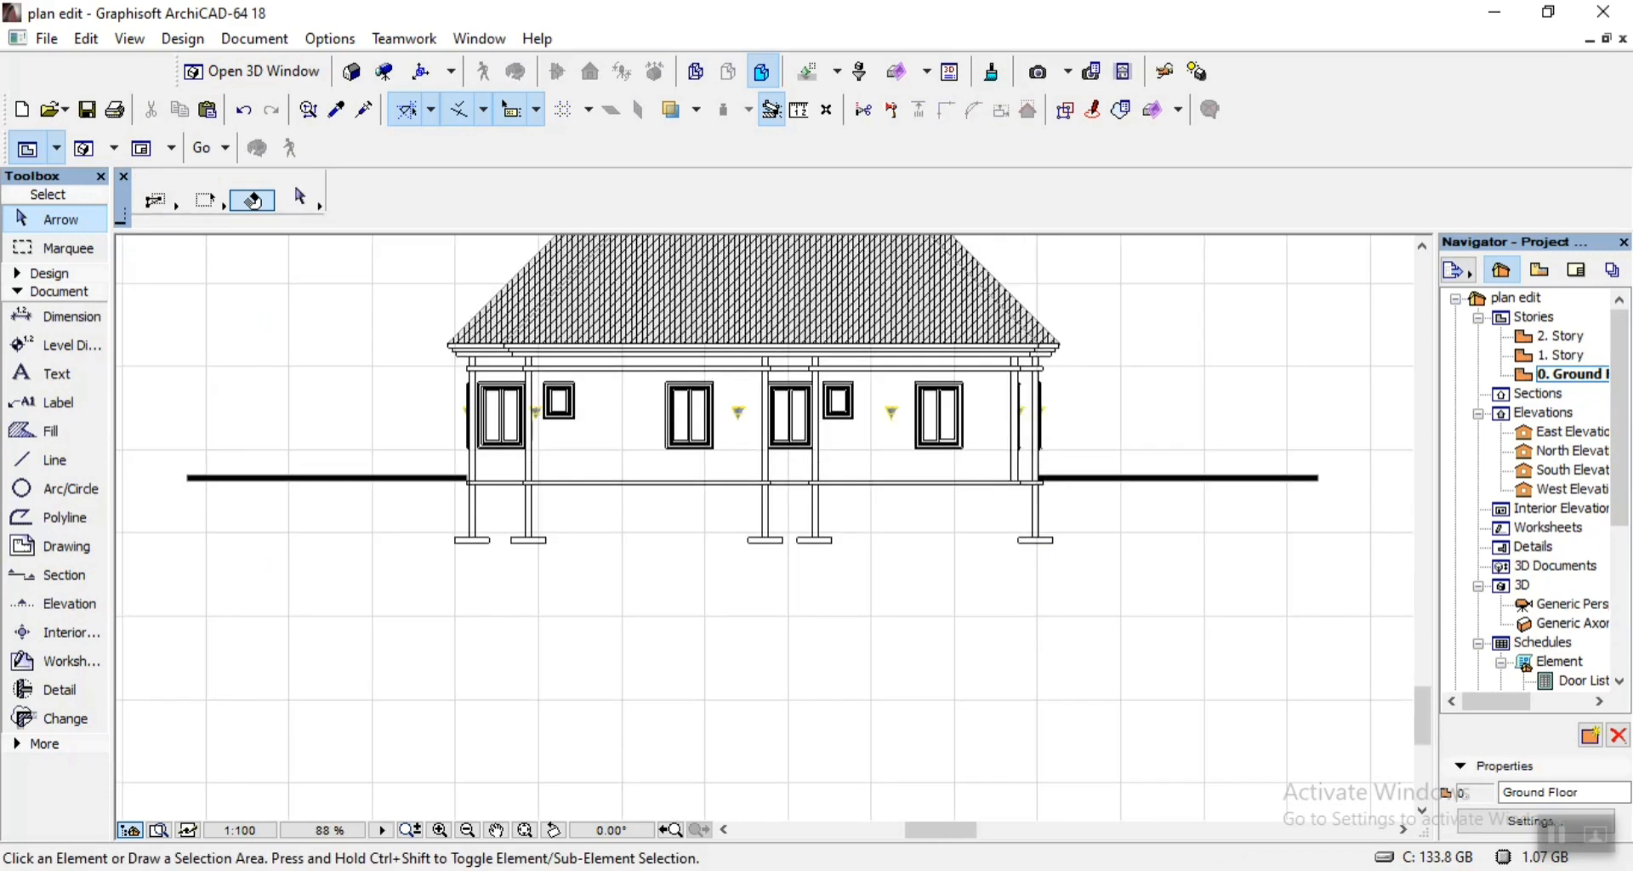
Check the N.G.L height in 07.pdf and move both ground-line fills down about 313, below the floor slab.
{"action": "left_click", "coordinate": [919, 869]}
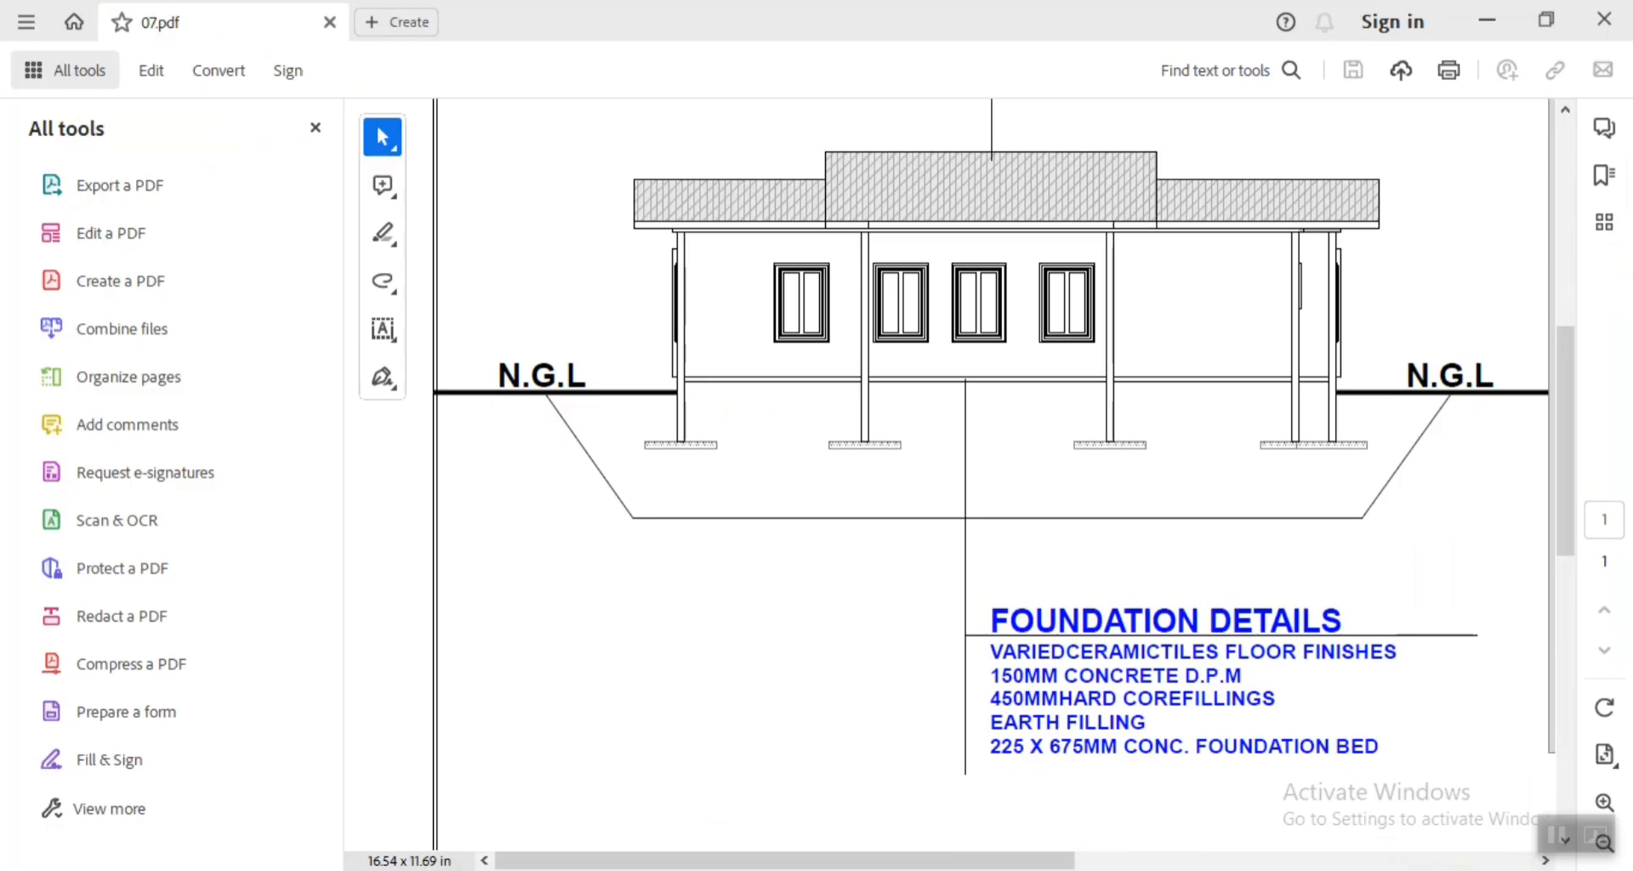
{"action": "left_click", "coordinate": [922, 865]}
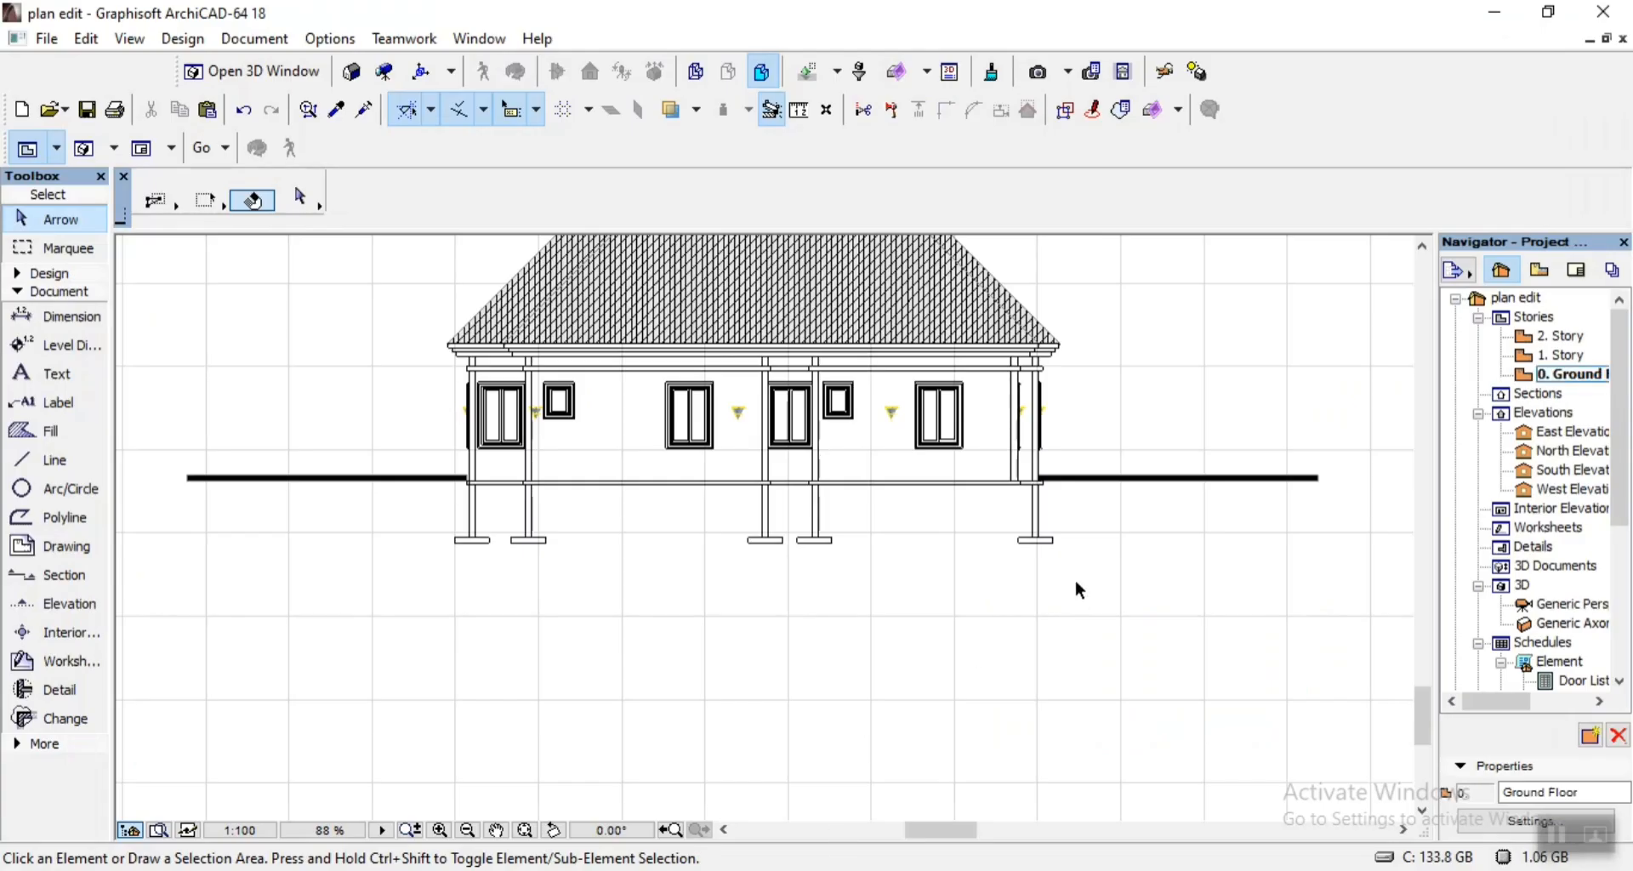
{"action": "left_click", "coordinate": [1127, 478]}
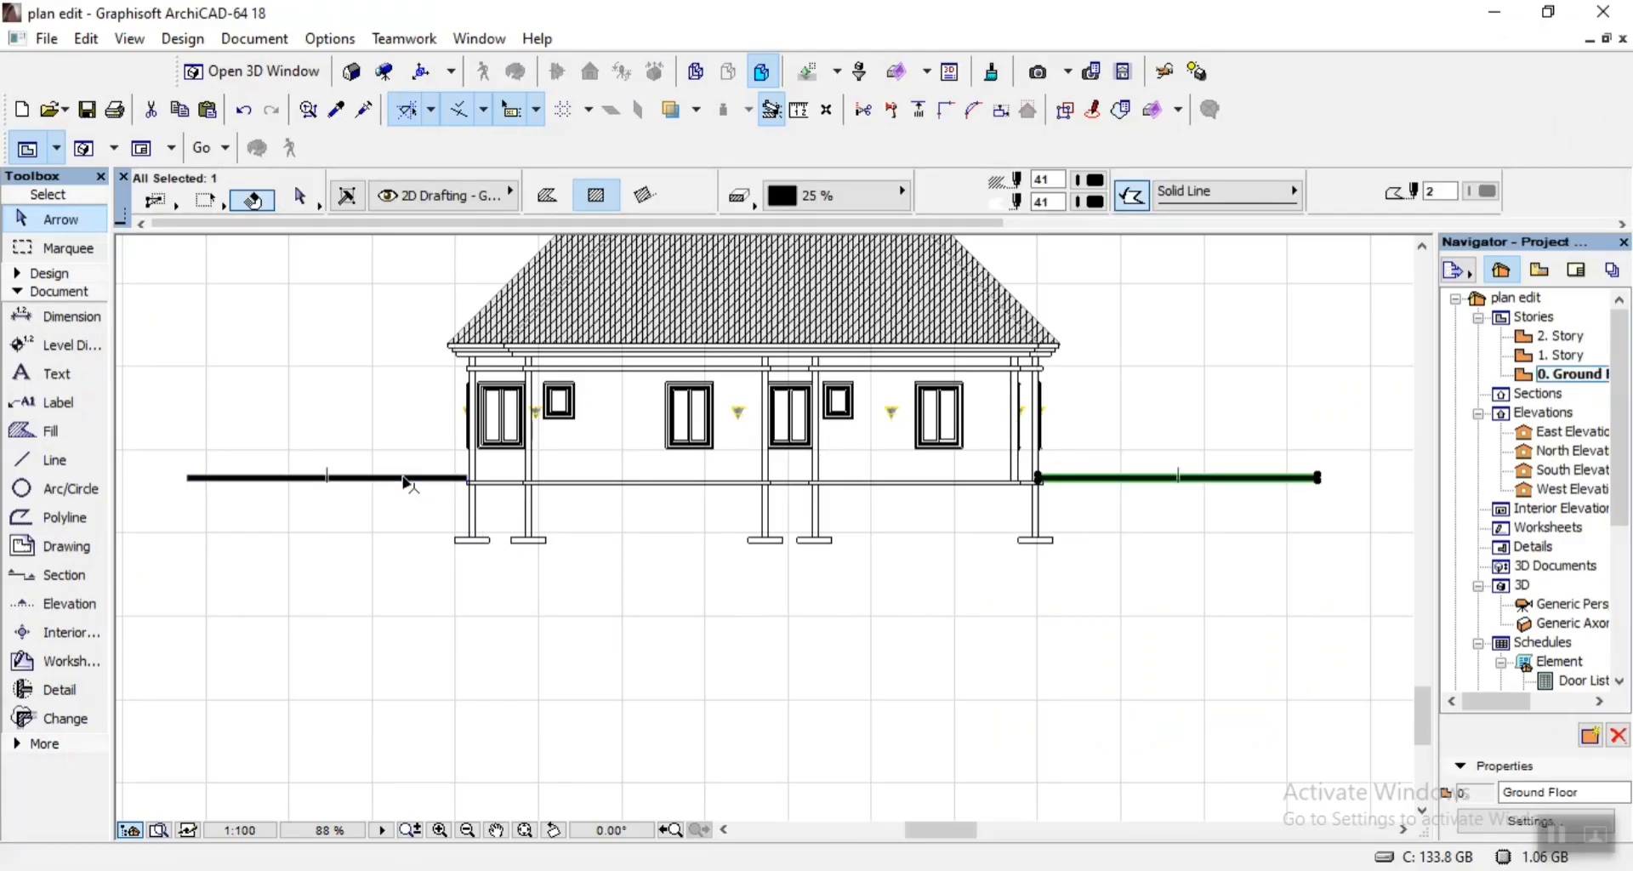
{"action": "scroll", "coordinate": [468, 482], "scroll_direction": "up", "scroll_amount": 4}
{"action": "scroll", "coordinate": [478, 498], "scroll_direction": "up", "scroll_amount": 1}
{"action": "key", "text": "ctrl+d"}
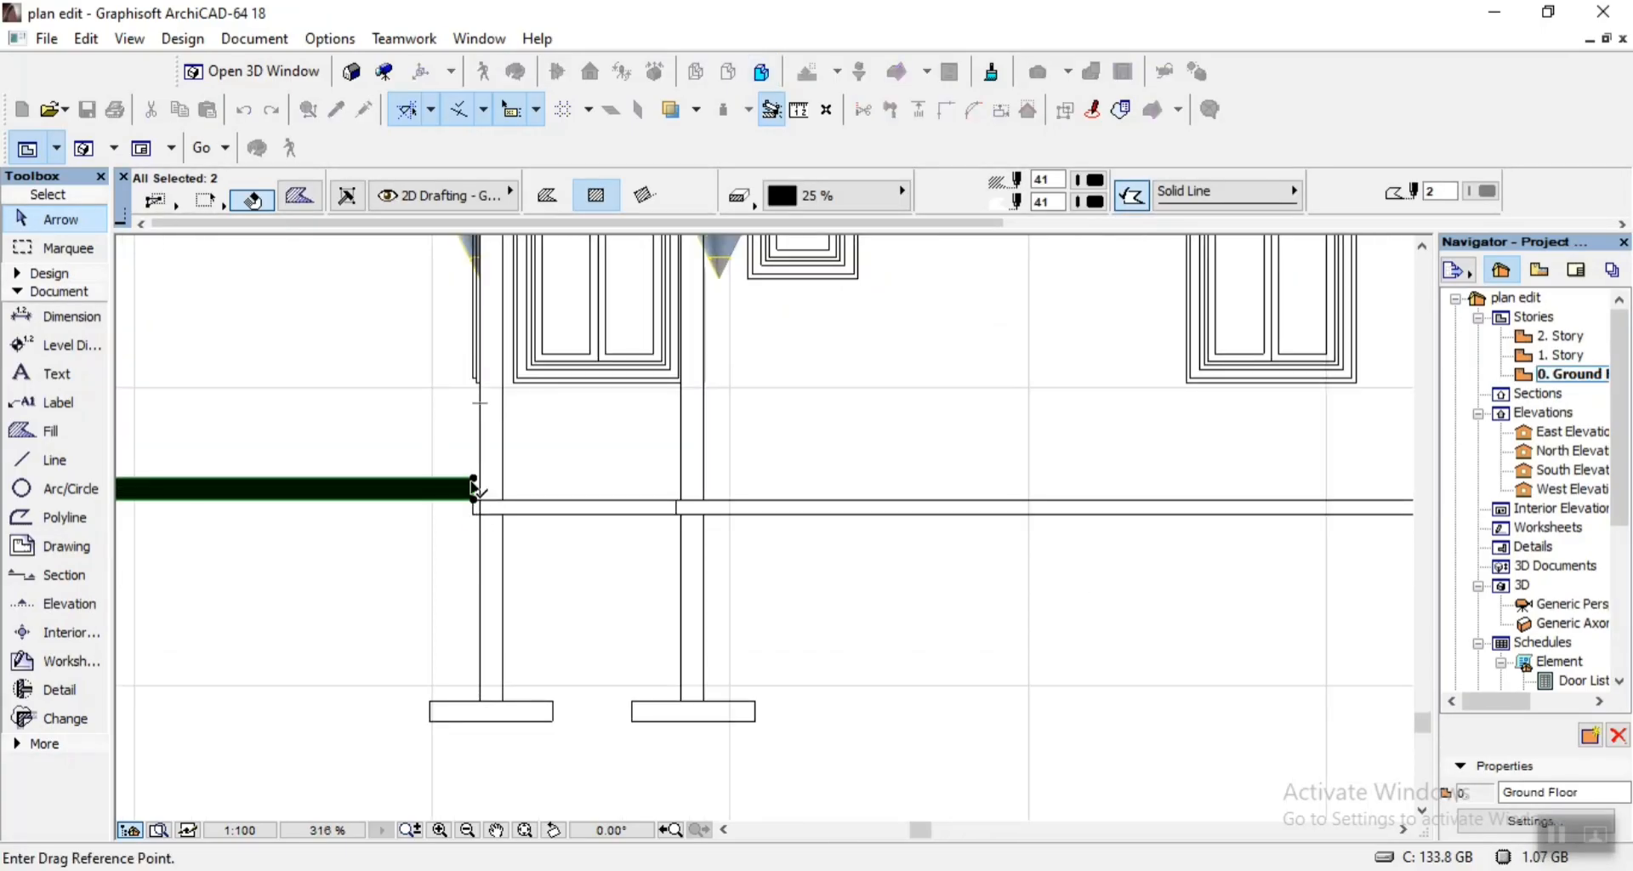
{"action": "left_click", "coordinate": [476, 480]}
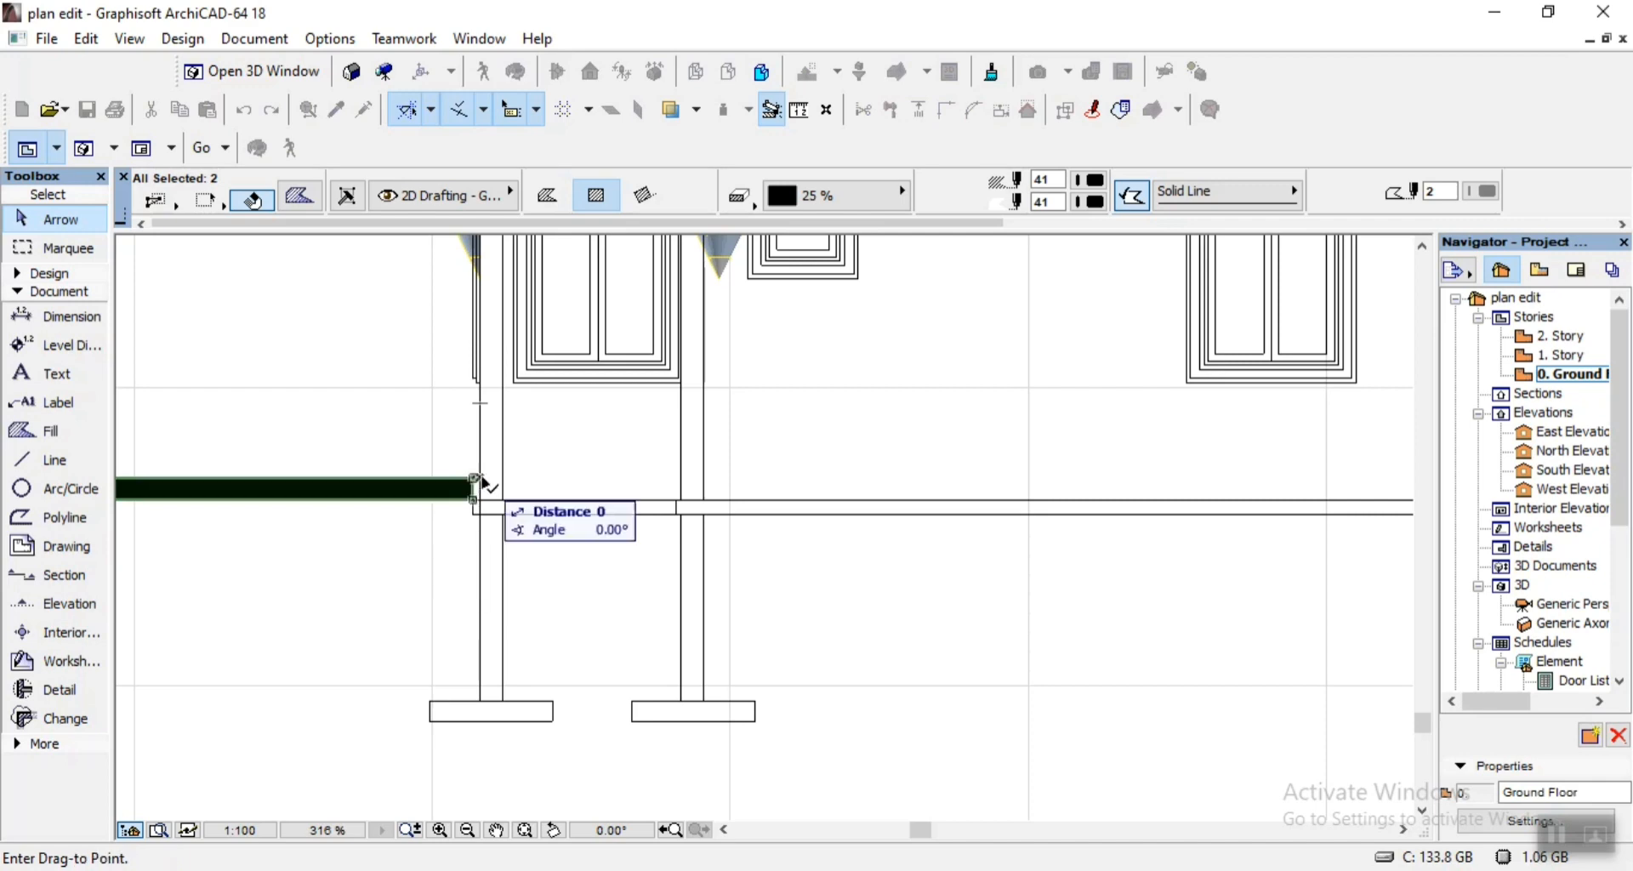
{"action": "left_click", "coordinate": [485, 532]}
{"action": "scroll", "coordinate": [480, 532], "scroll_direction": "down", "scroll_amount": 10}
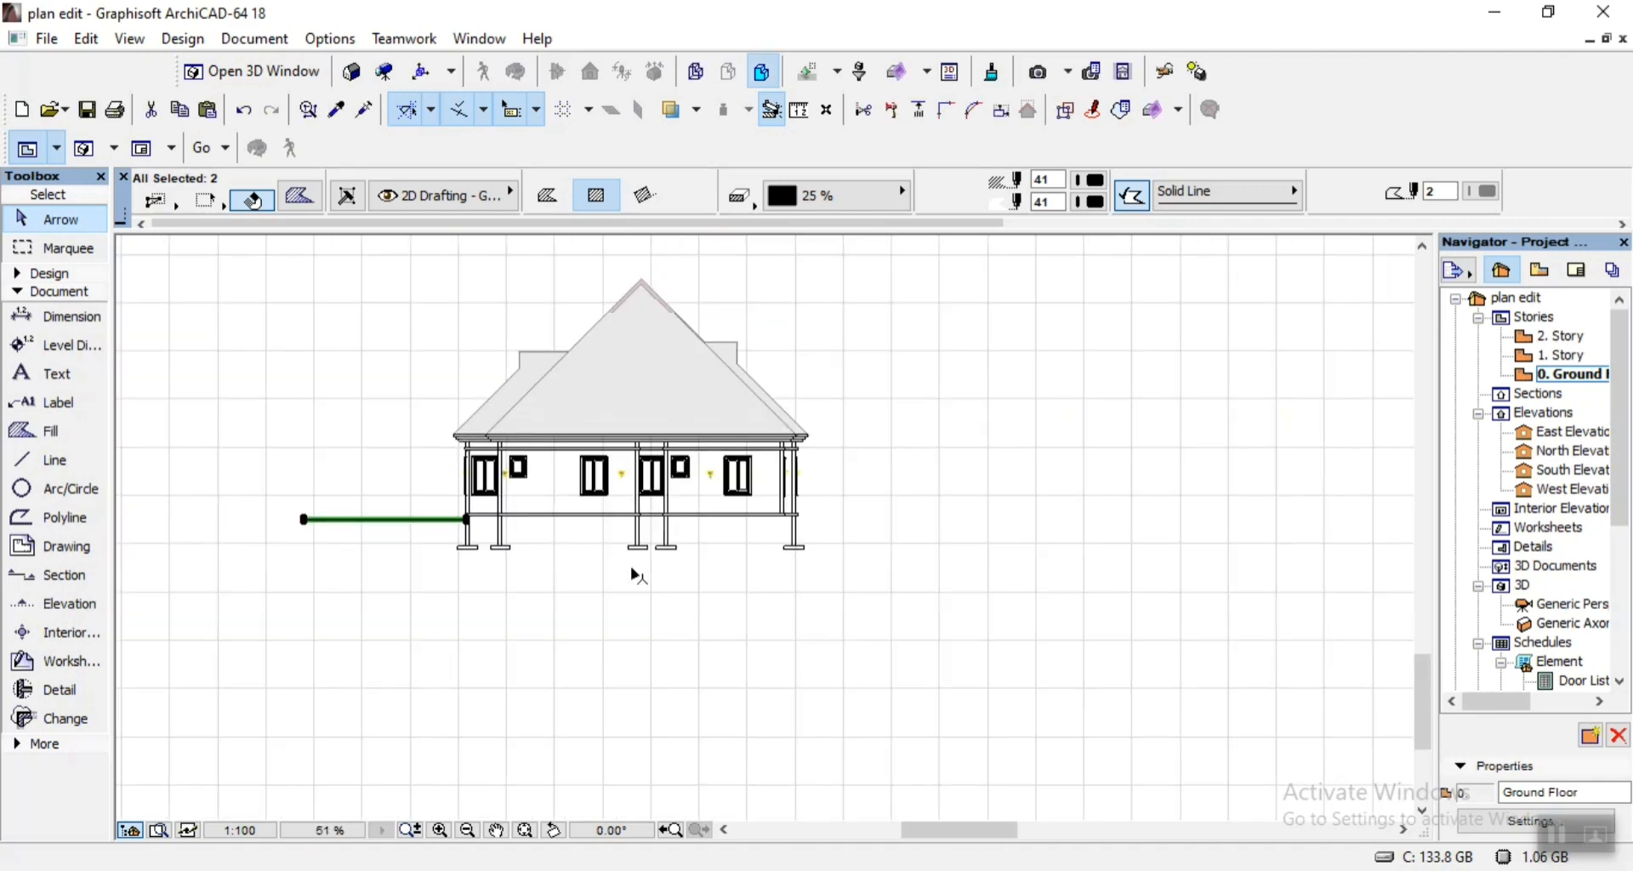
{"action": "left_click", "coordinate": [690, 624]}
{"action": "scroll", "coordinate": [808, 634], "scroll_direction": "up", "scroll_amount": 12}
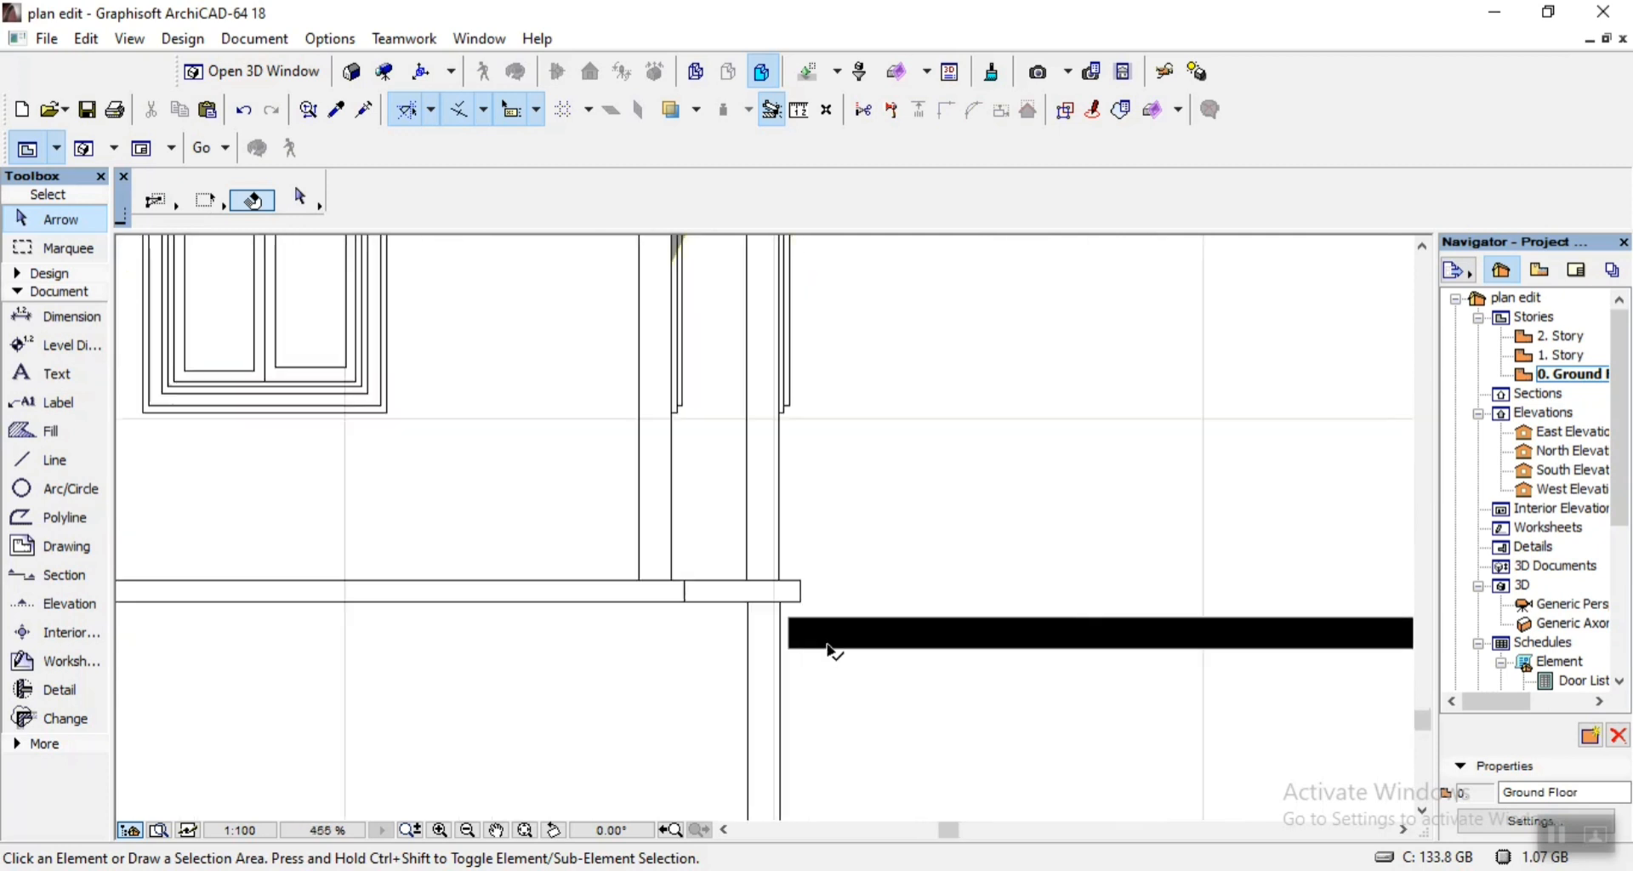
Move the ground-line fill at the building's right end horizontally so its inner end meets the outer face of the rightmost foundation wall.
{"action": "left_click", "coordinate": [813, 655]}
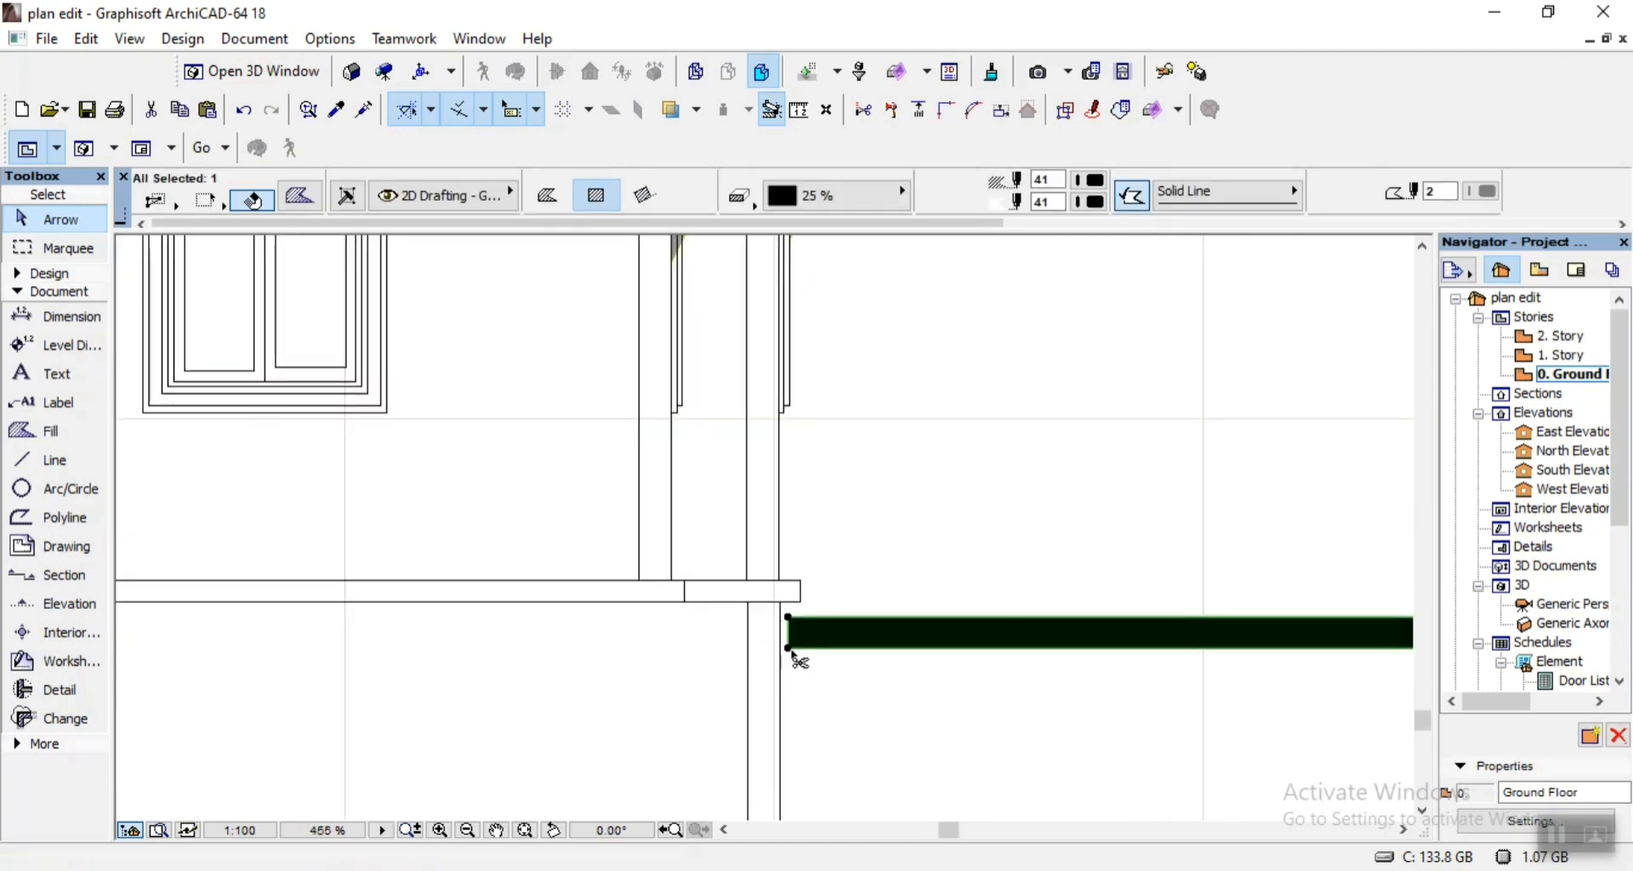
{"action": "key", "text": "ctrl+d"}
{"action": "scroll", "coordinate": [797, 659], "scroll_direction": "up", "scroll_amount": 7}
{"action": "left_click", "coordinate": [829, 614]}
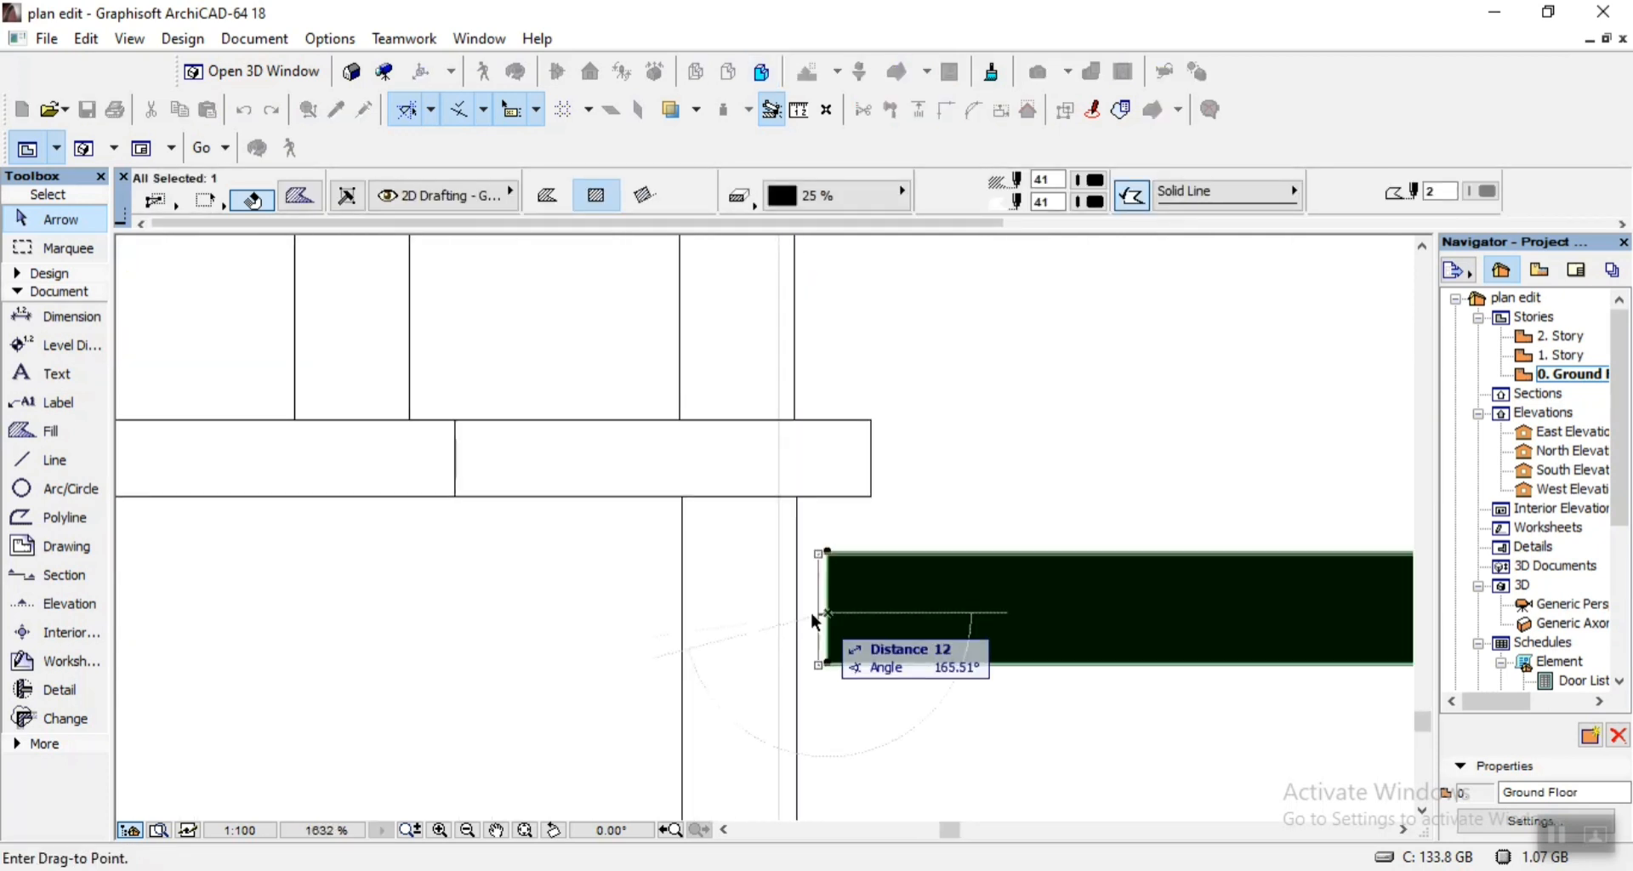
{"action": "left_click", "coordinate": [797, 614]}
{"action": "left_click", "coordinate": [911, 743]}
{"action": "scroll", "coordinate": [957, 572], "scroll_direction": "down", "scroll_amount": 6}
{"action": "scroll", "coordinate": [968, 562], "scroll_direction": "down", "scroll_amount": 10}
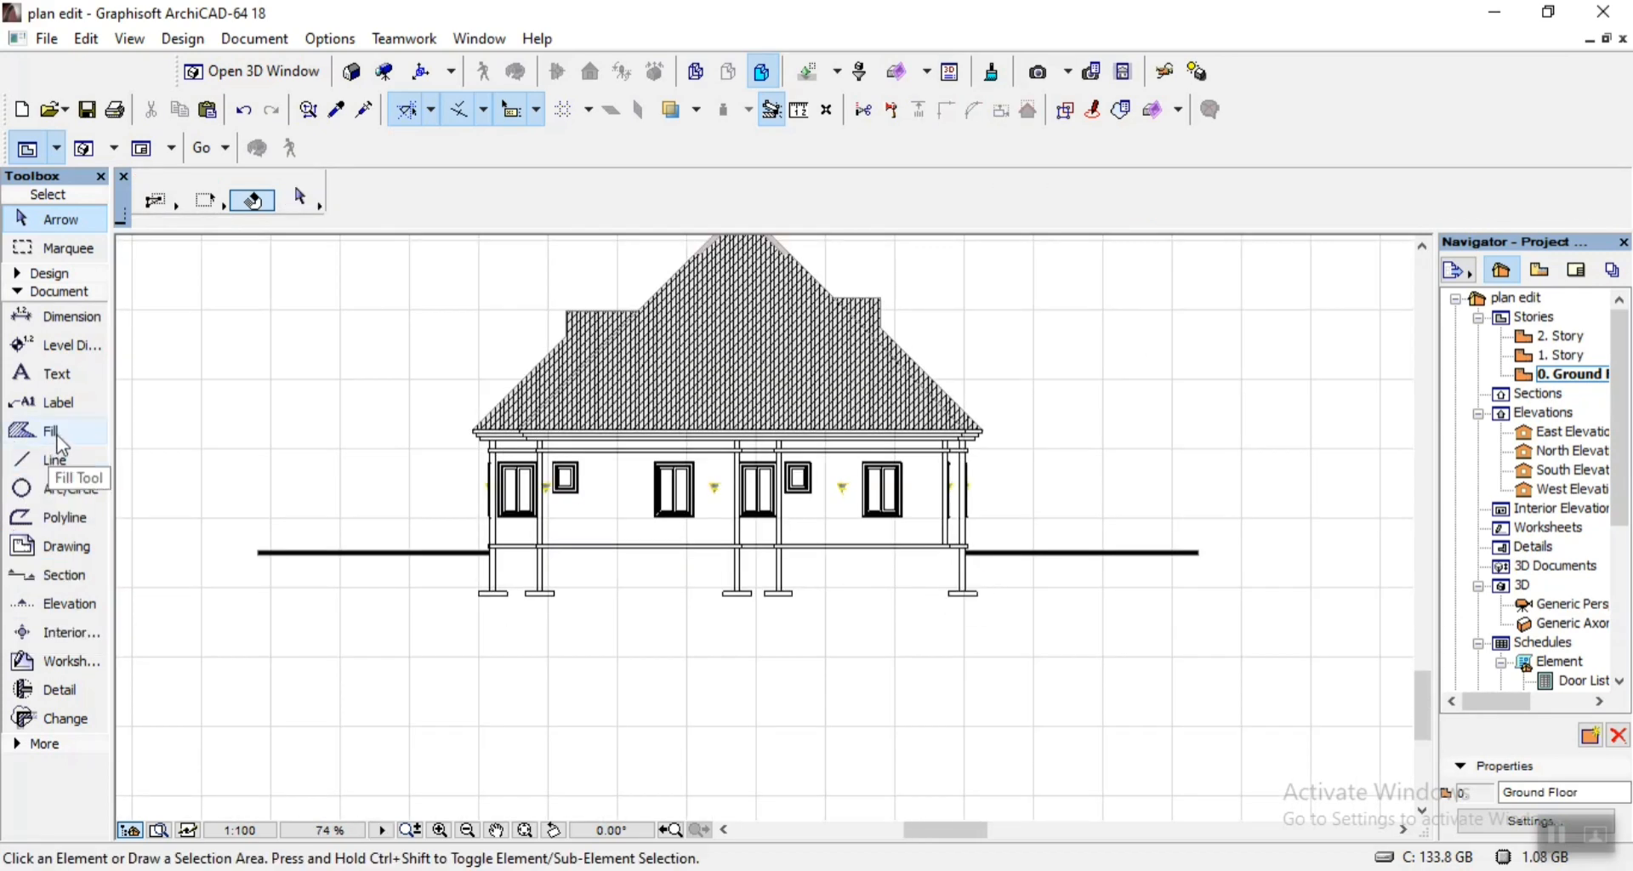
Start a polygonal fill with the Lightweight Concrete pattern, running from the left ground line diagonally down to below the footings.
{"action": "left_click", "coordinate": [51, 433]}
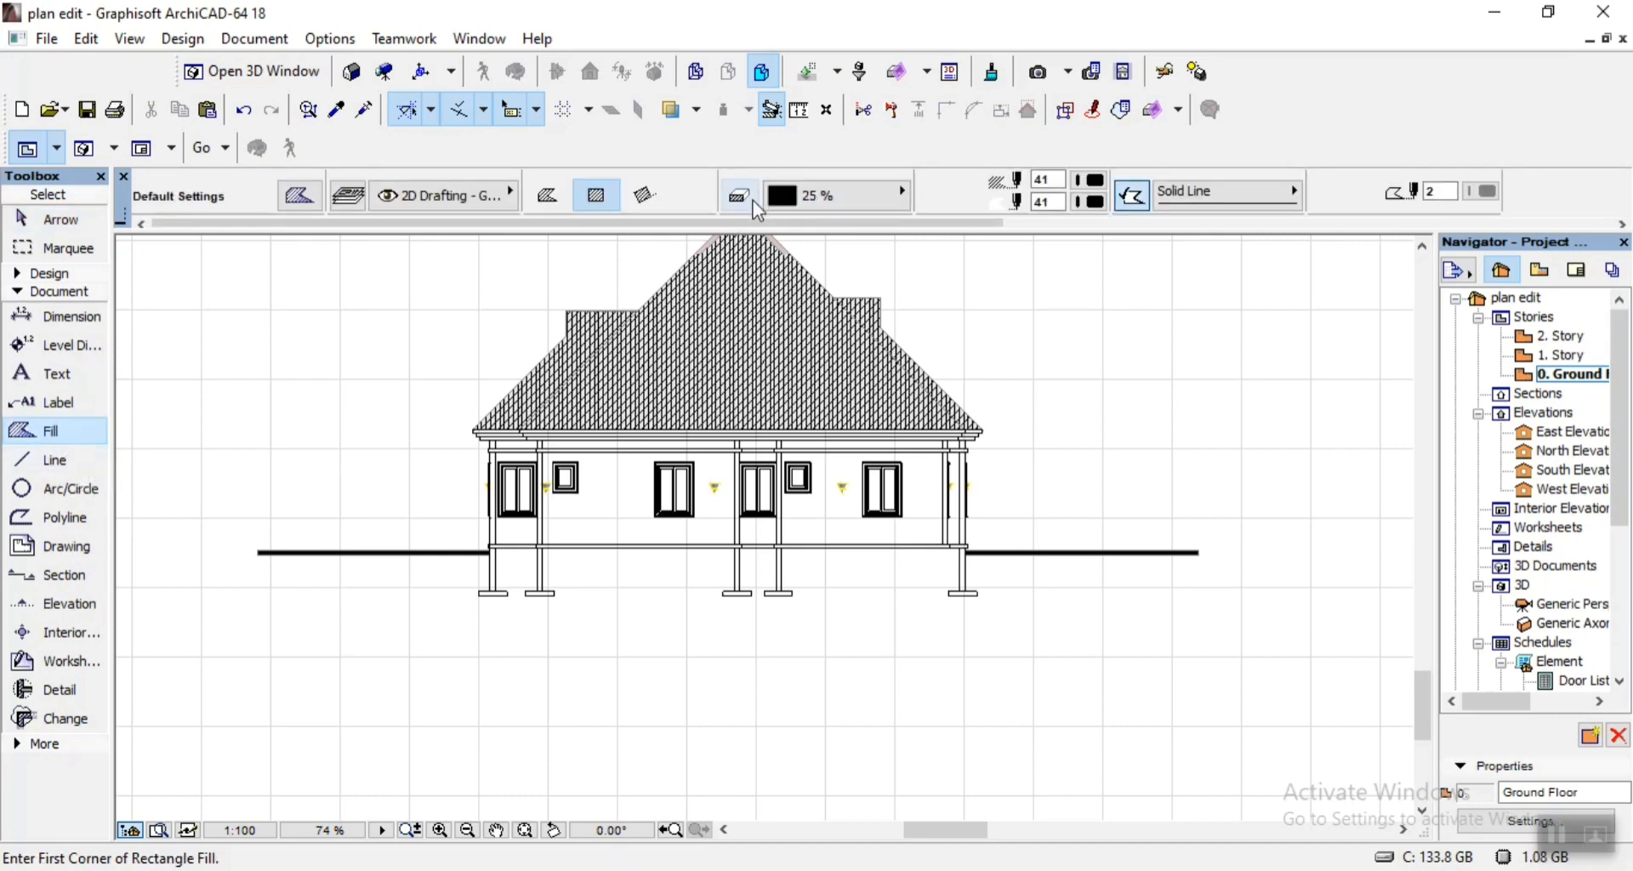
{"action": "left_click", "coordinate": [820, 197]}
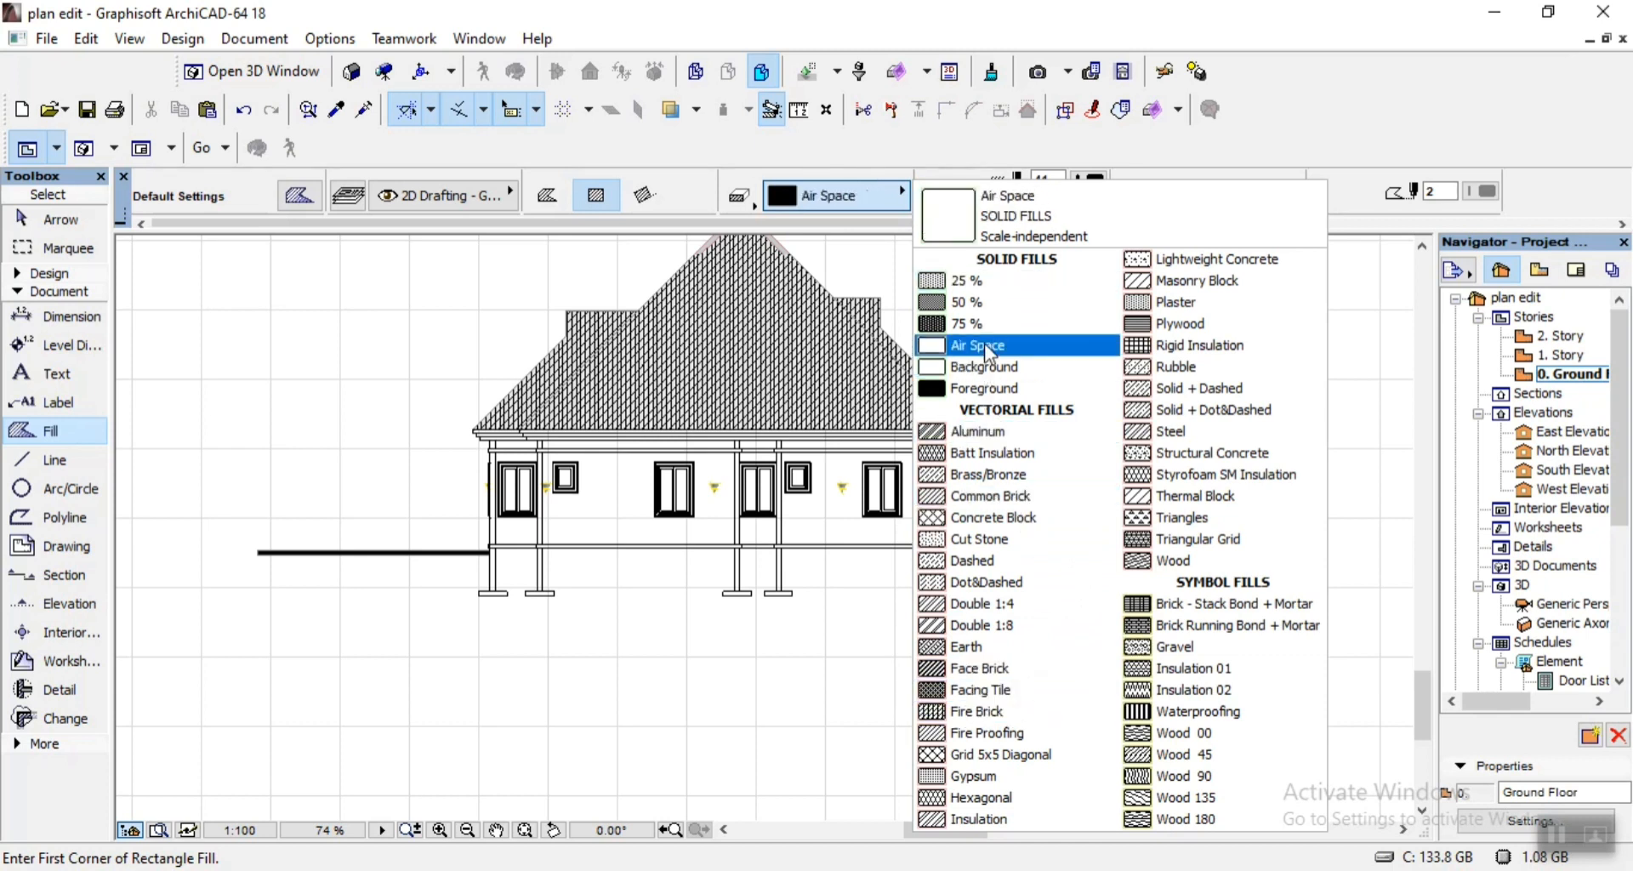
{"action": "left_click", "coordinate": [1199, 261]}
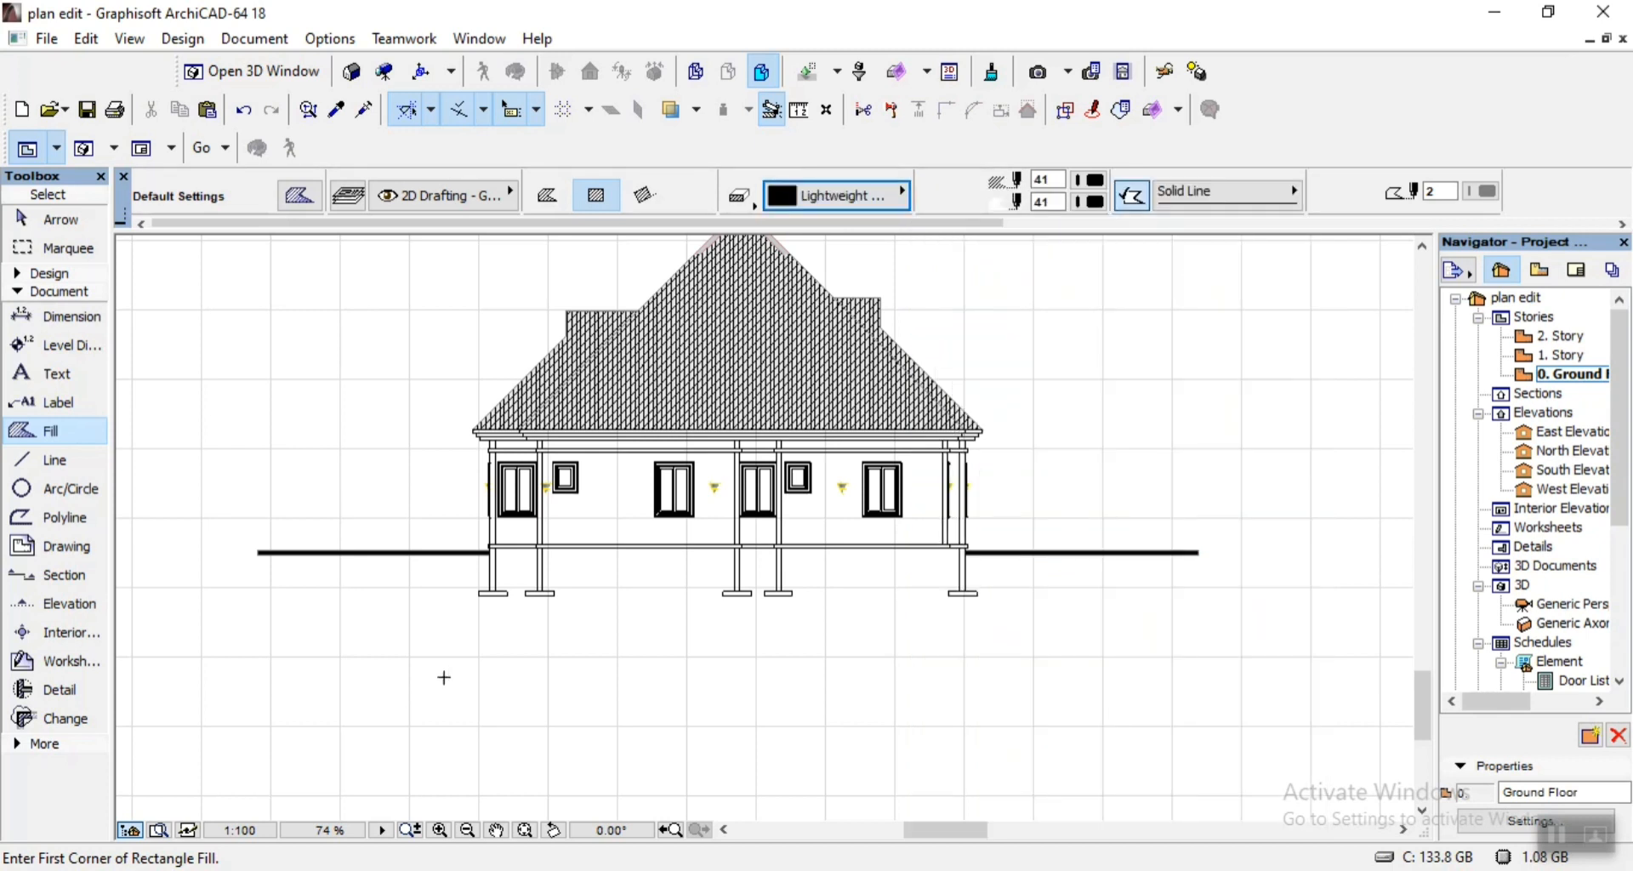
{"action": "left_click", "coordinate": [387, 552]}
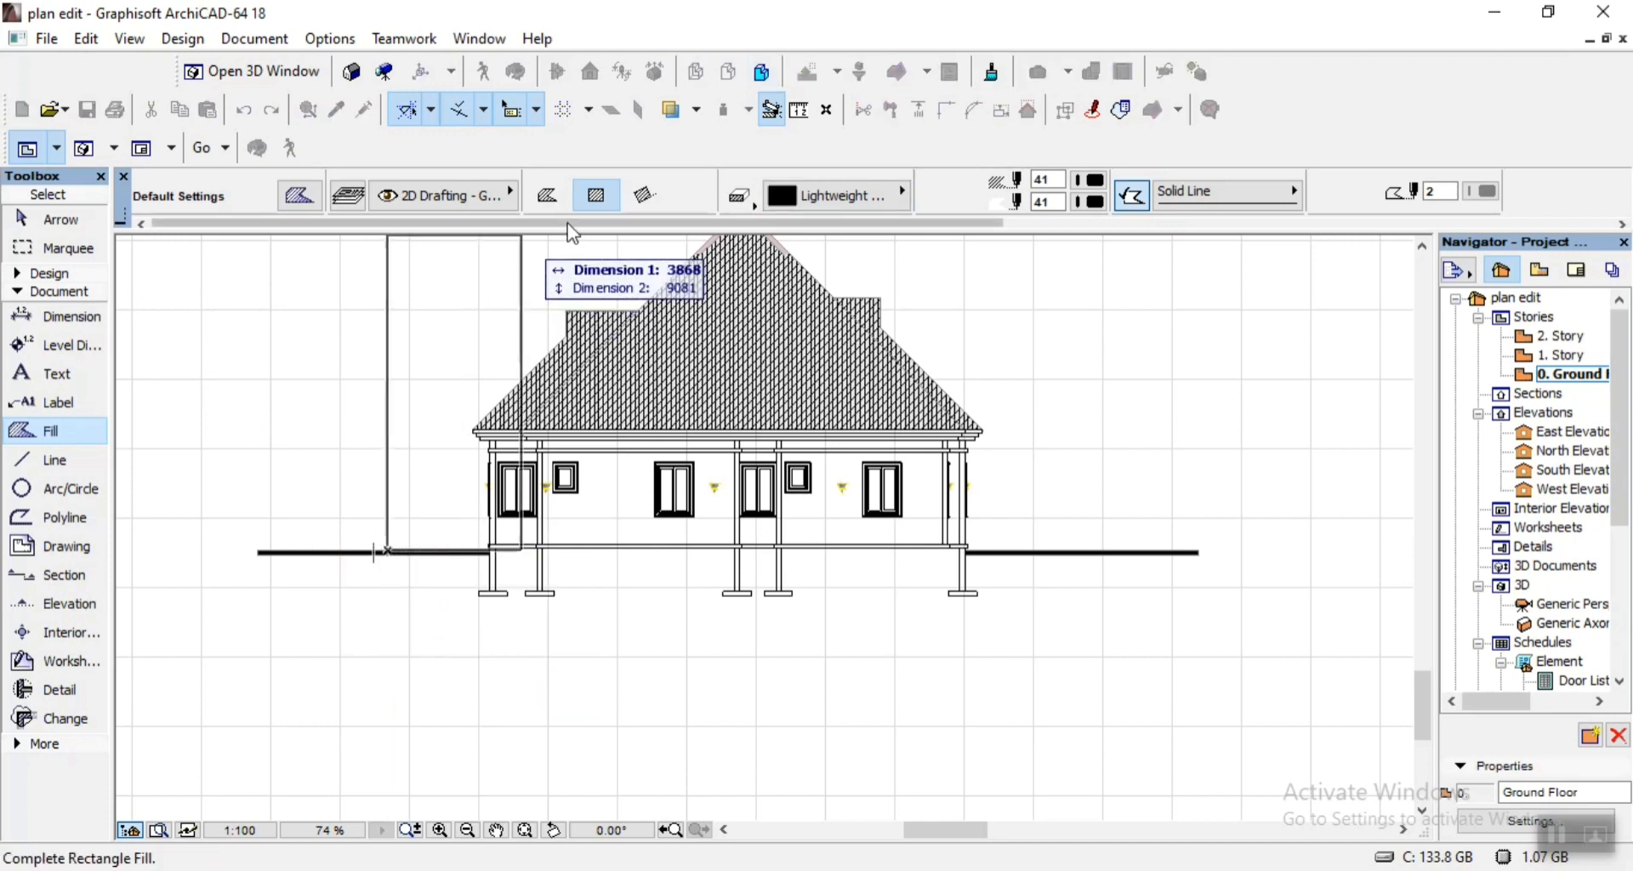
{"action": "left_click", "coordinate": [547, 197]}
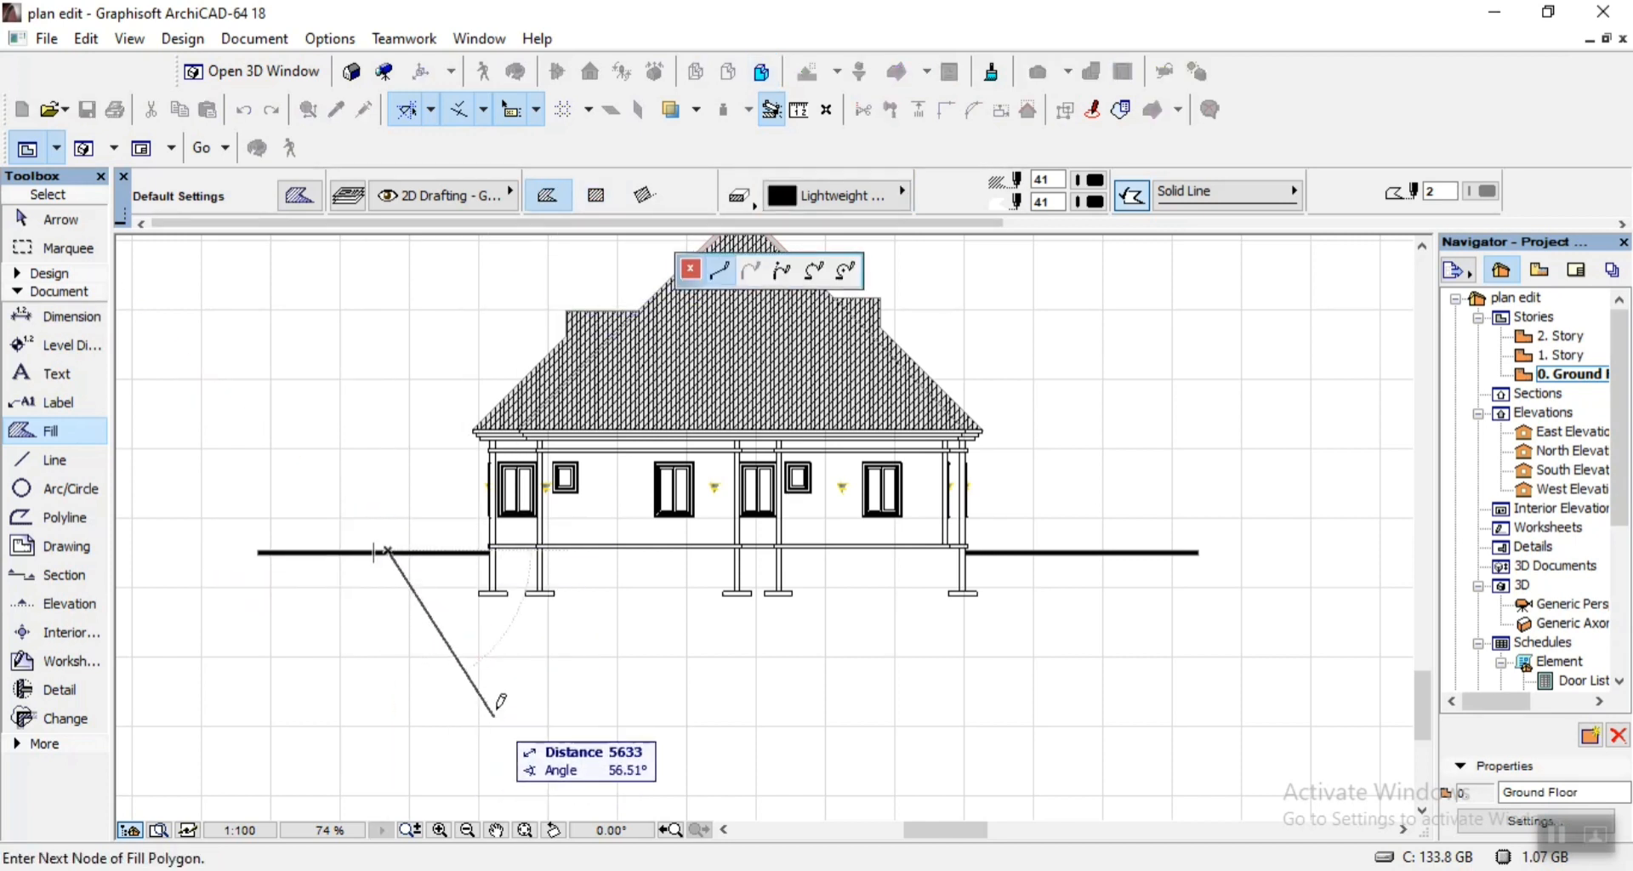
{"action": "left_click", "coordinate": [476, 668]}
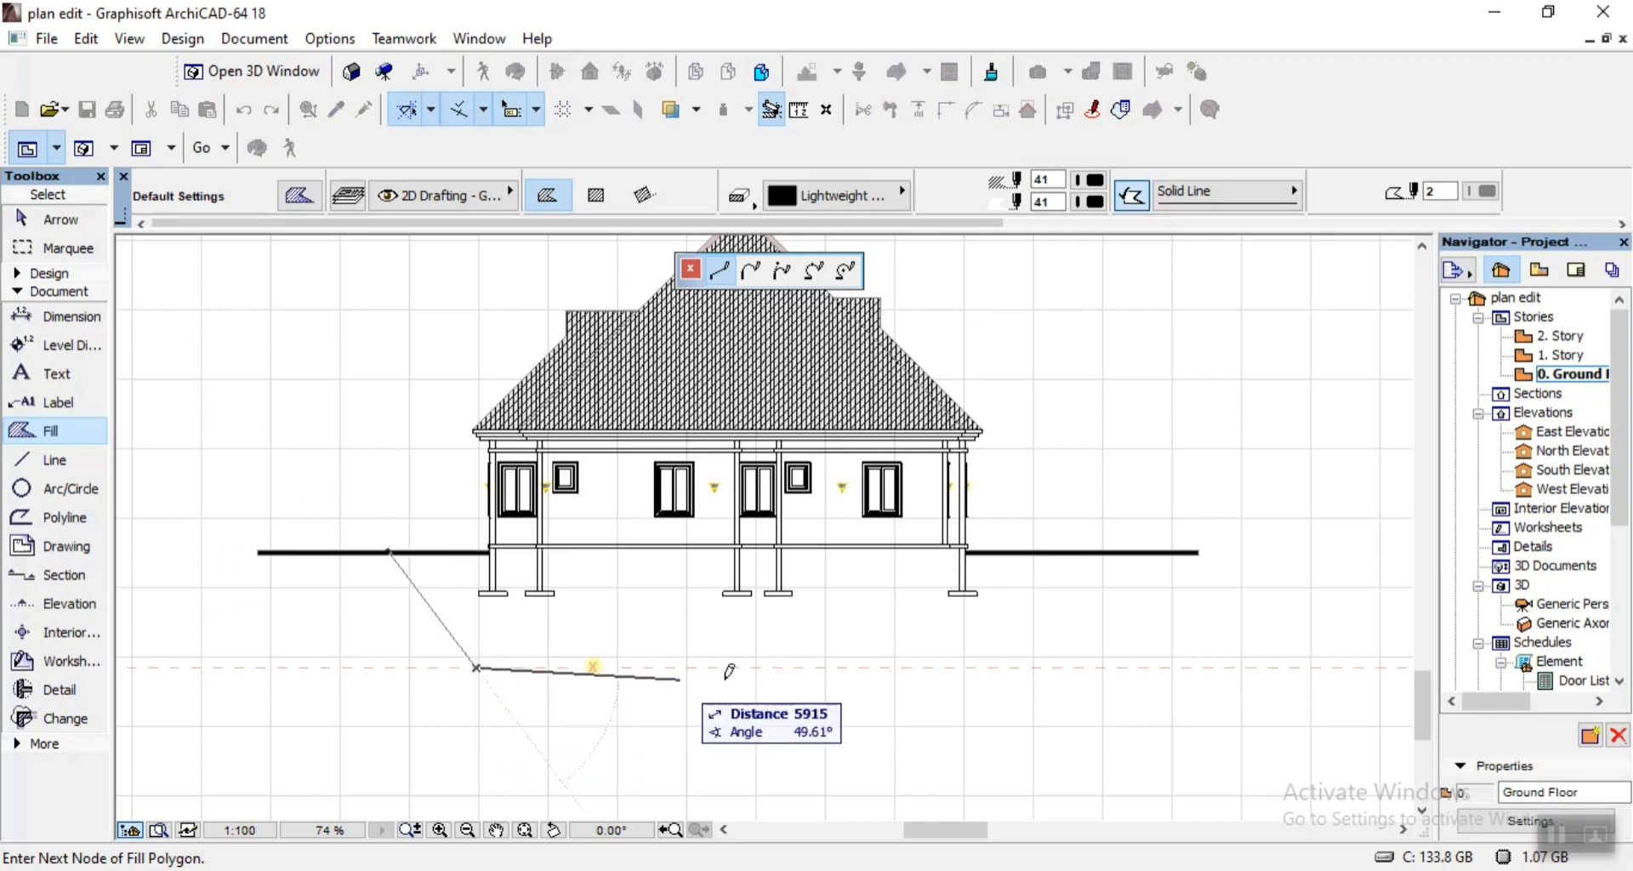
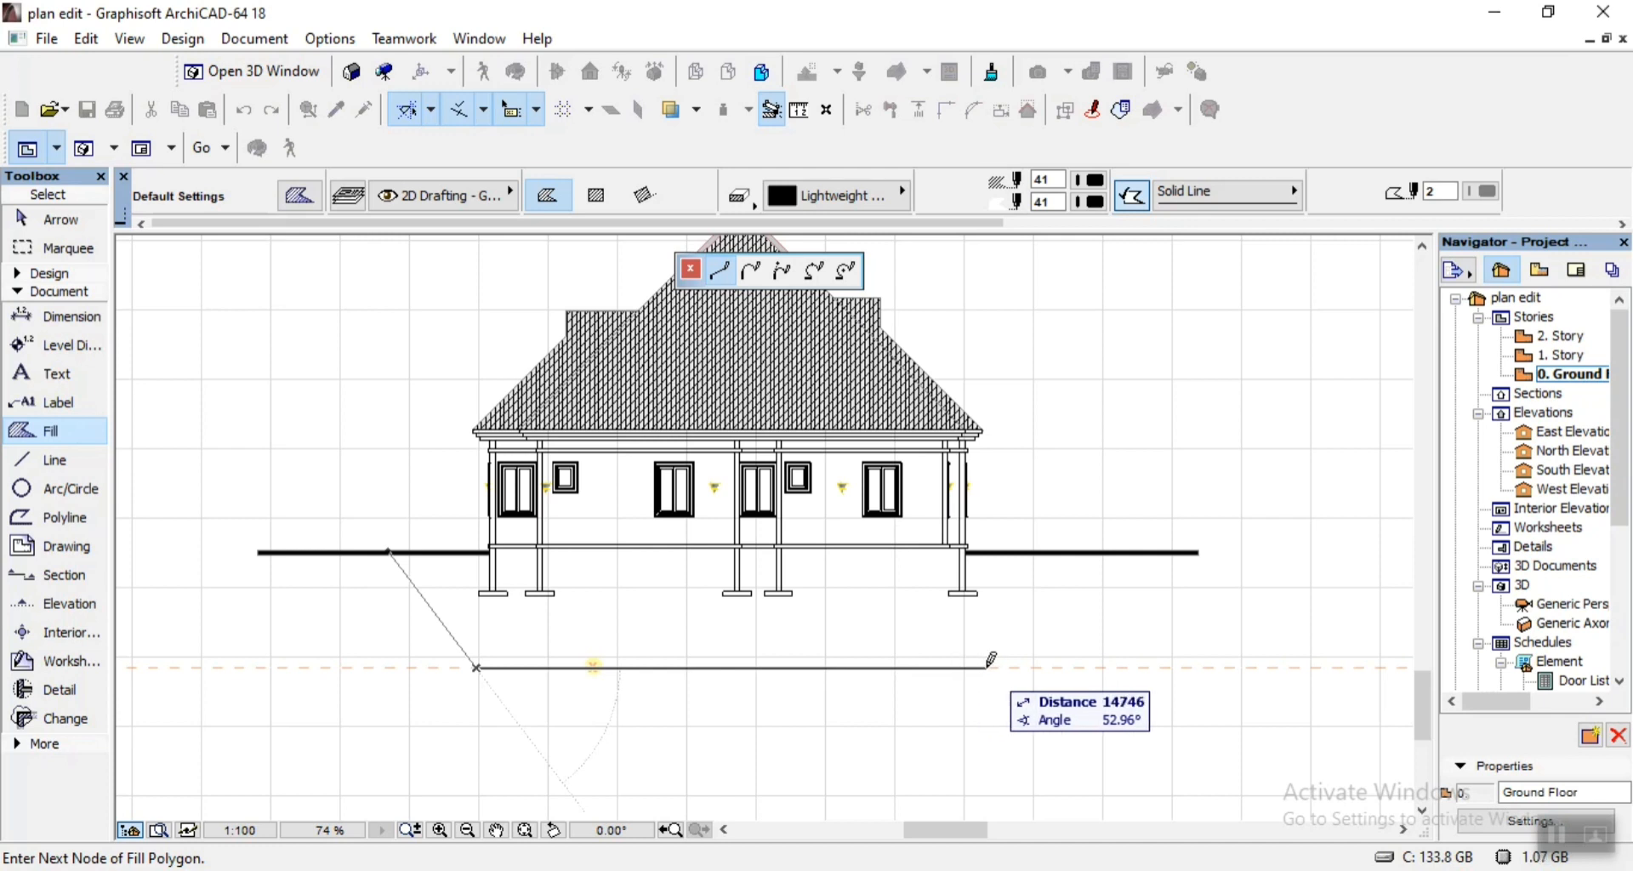
Complete the ground fill as a closed trapezoid, running horizontally below the footings and up to the ground line at the building's right end.
{"action": "left_click", "coordinate": [985, 667]}
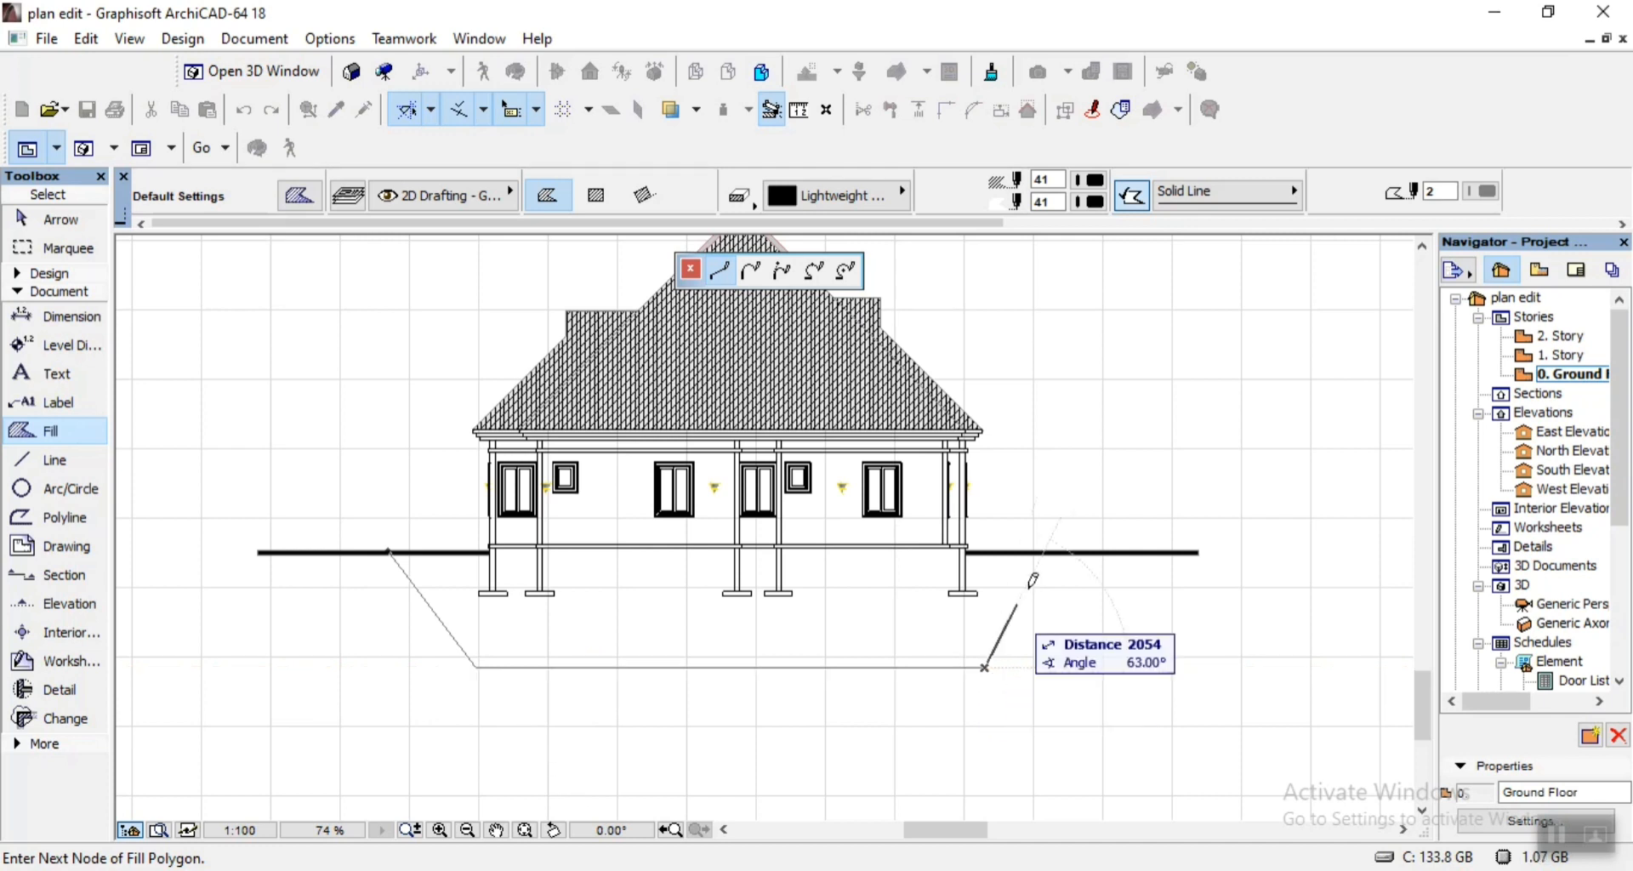
{"action": "left_click", "coordinate": [1102, 550]}
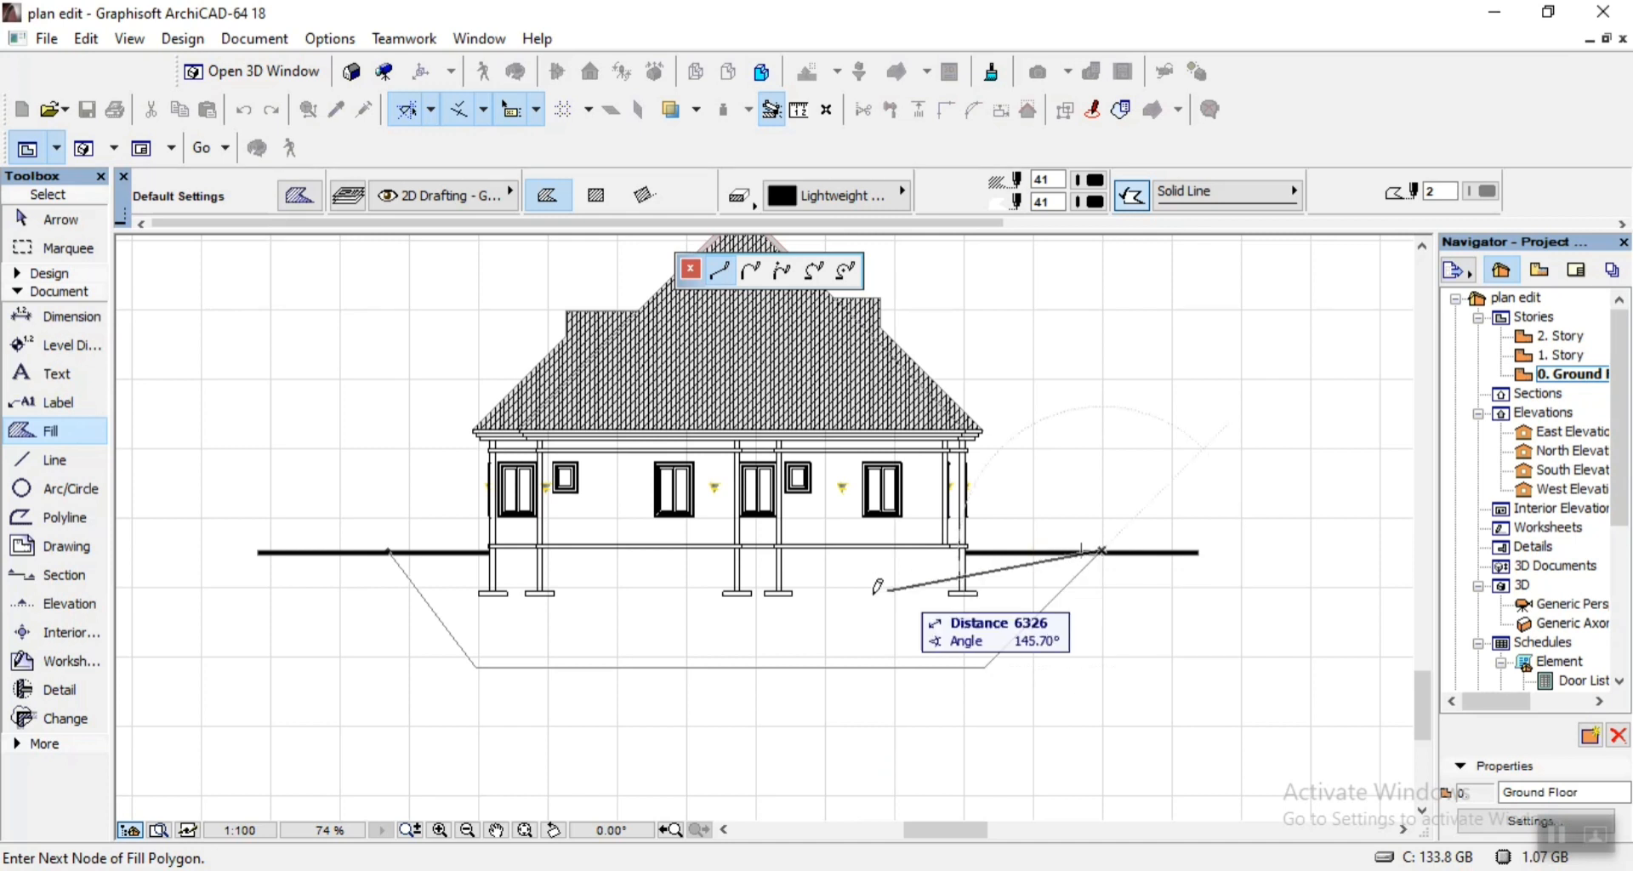
{"action": "left_click", "coordinate": [391, 551]}
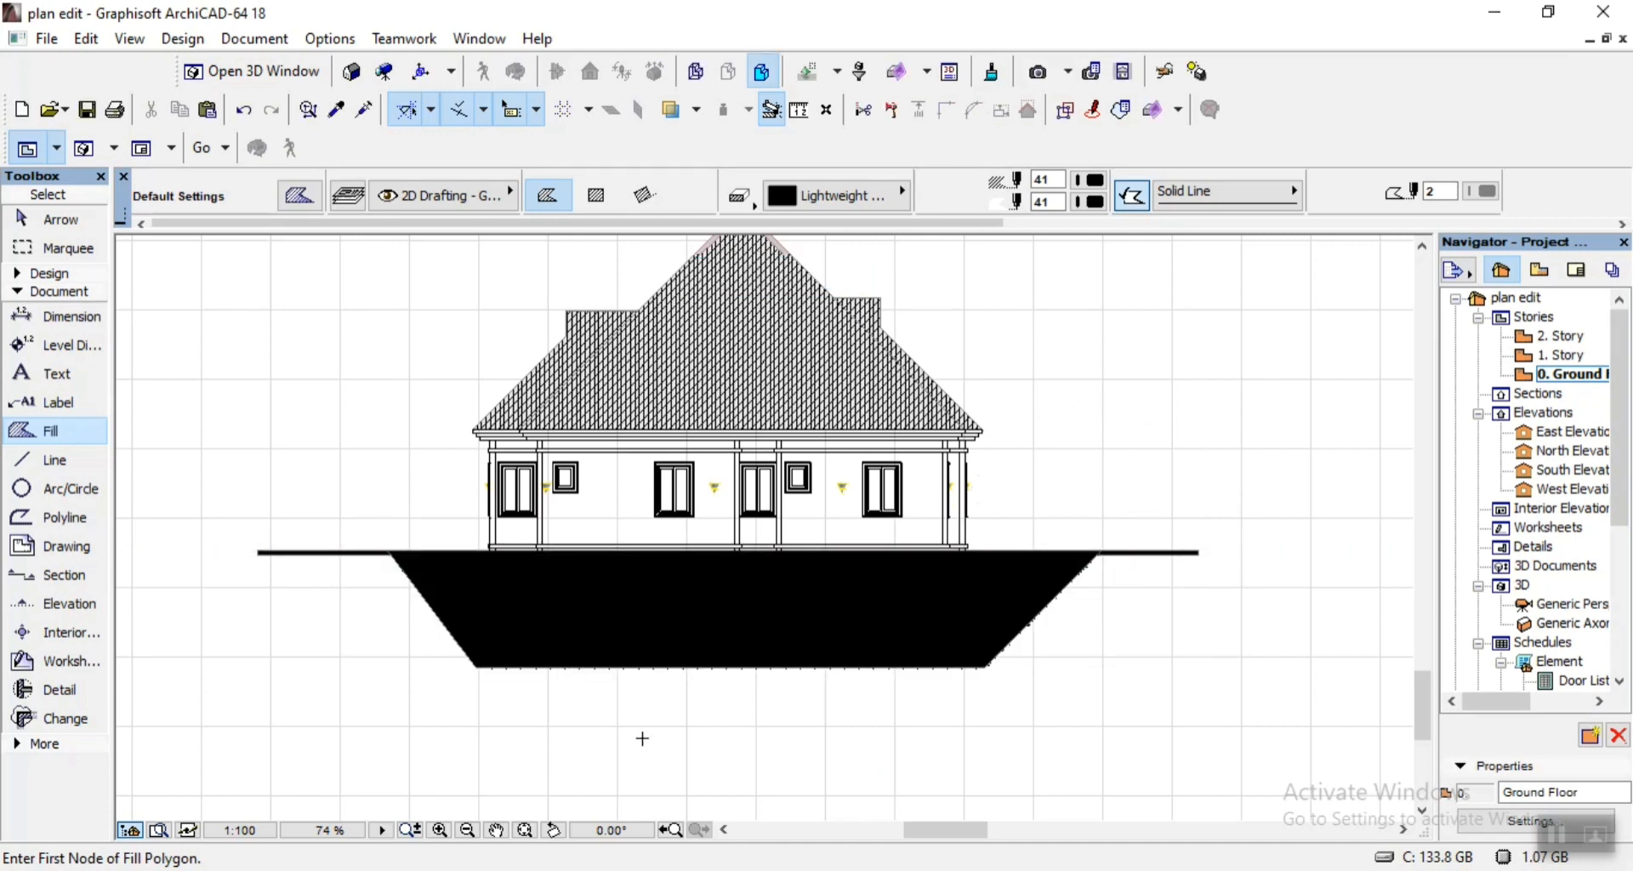
{"action": "key", "text": "Escape"}
Set the ground fill's foreground pen to 101 and its background pen to 181.
{"action": "left_click", "coordinate": [698, 630]}
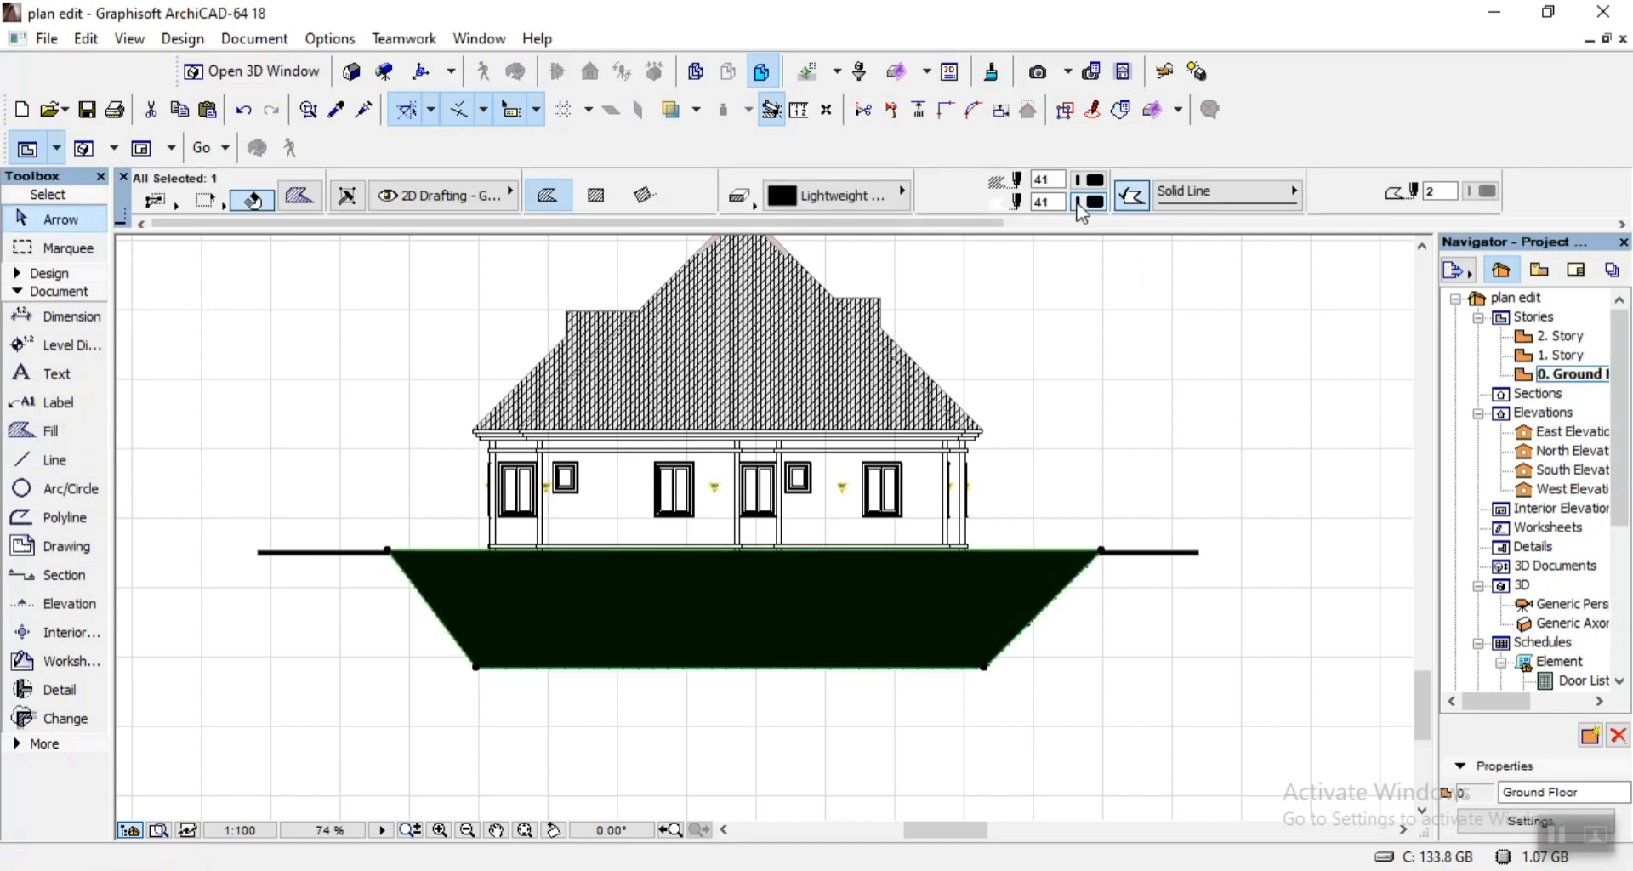
{"action": "left_click", "coordinate": [1090, 180]}
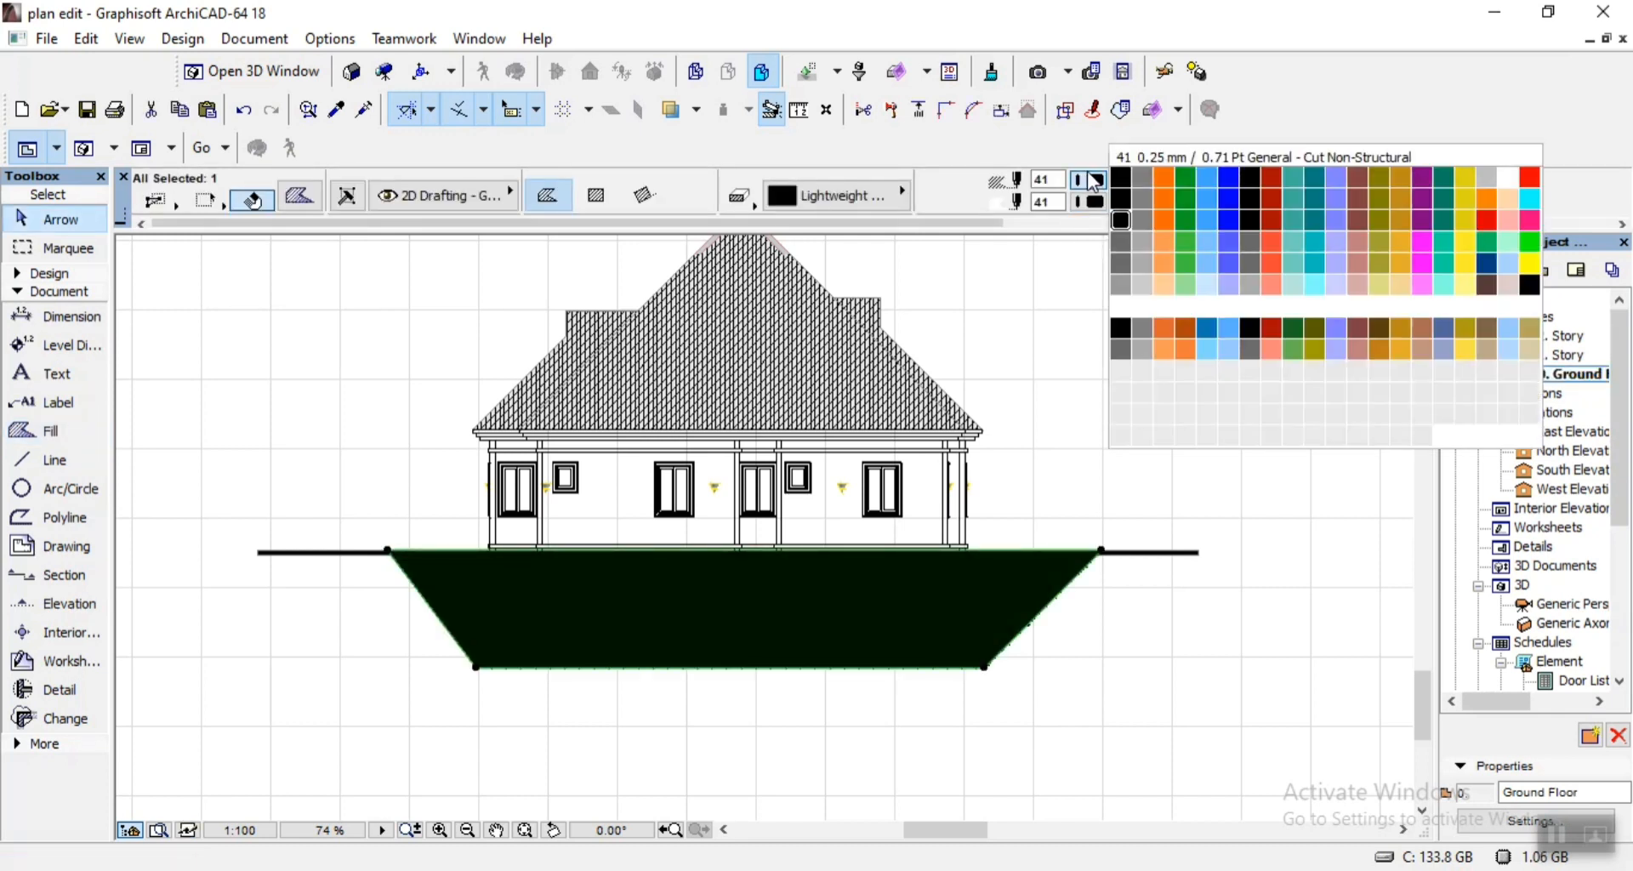
{"action": "left_click", "coordinate": [1122, 286]}
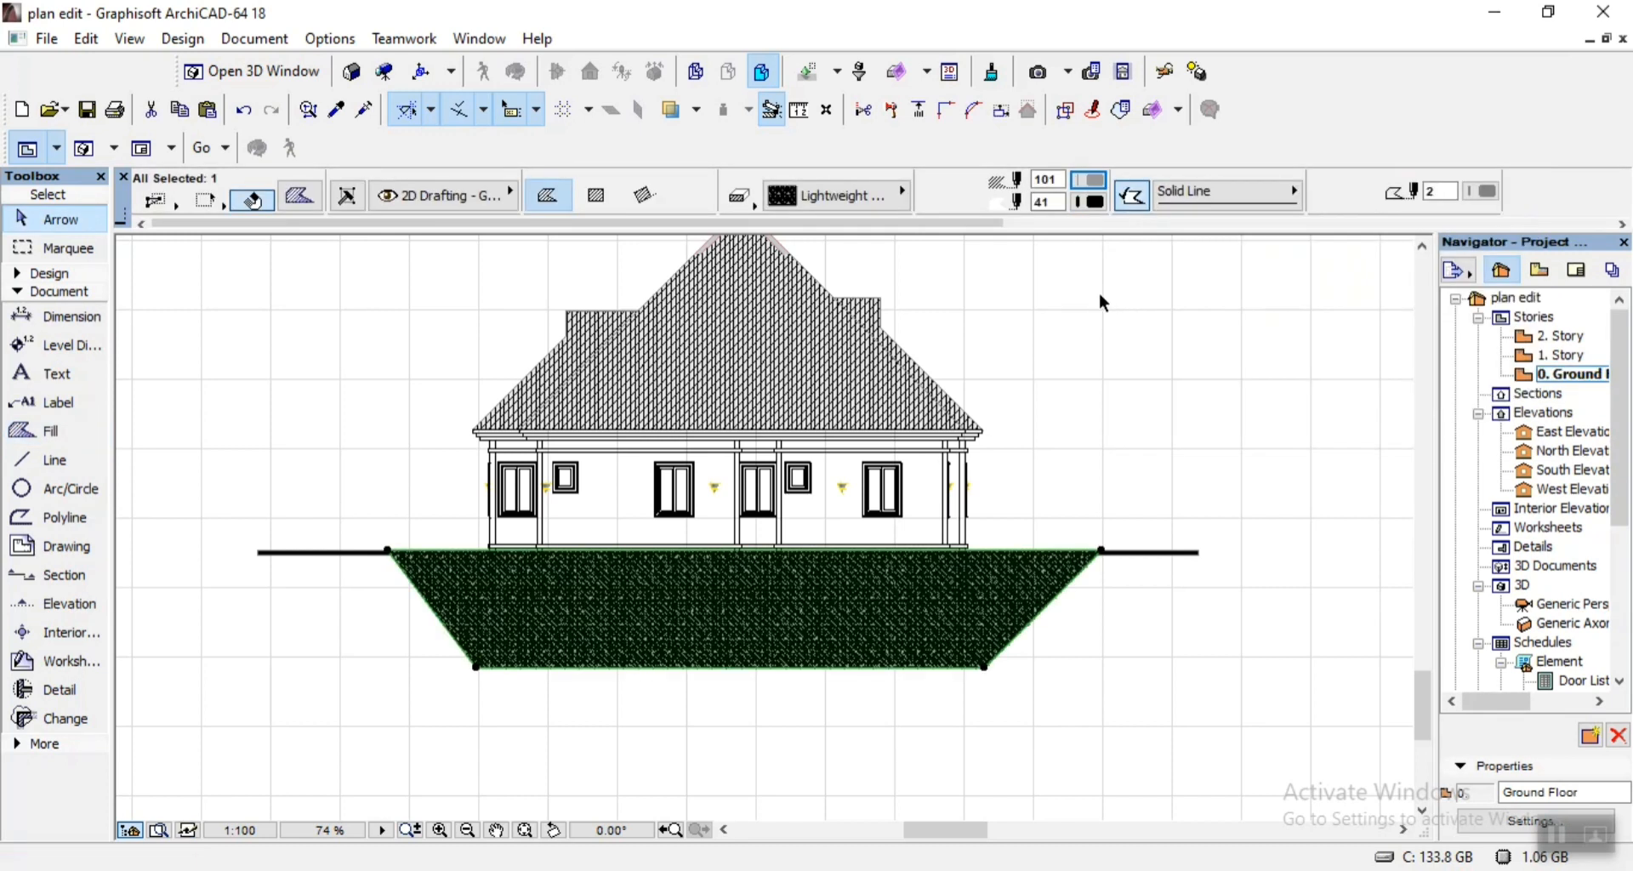
{"action": "left_click", "coordinate": [1096, 203]}
{"action": "left_click", "coordinate": [1117, 389]}
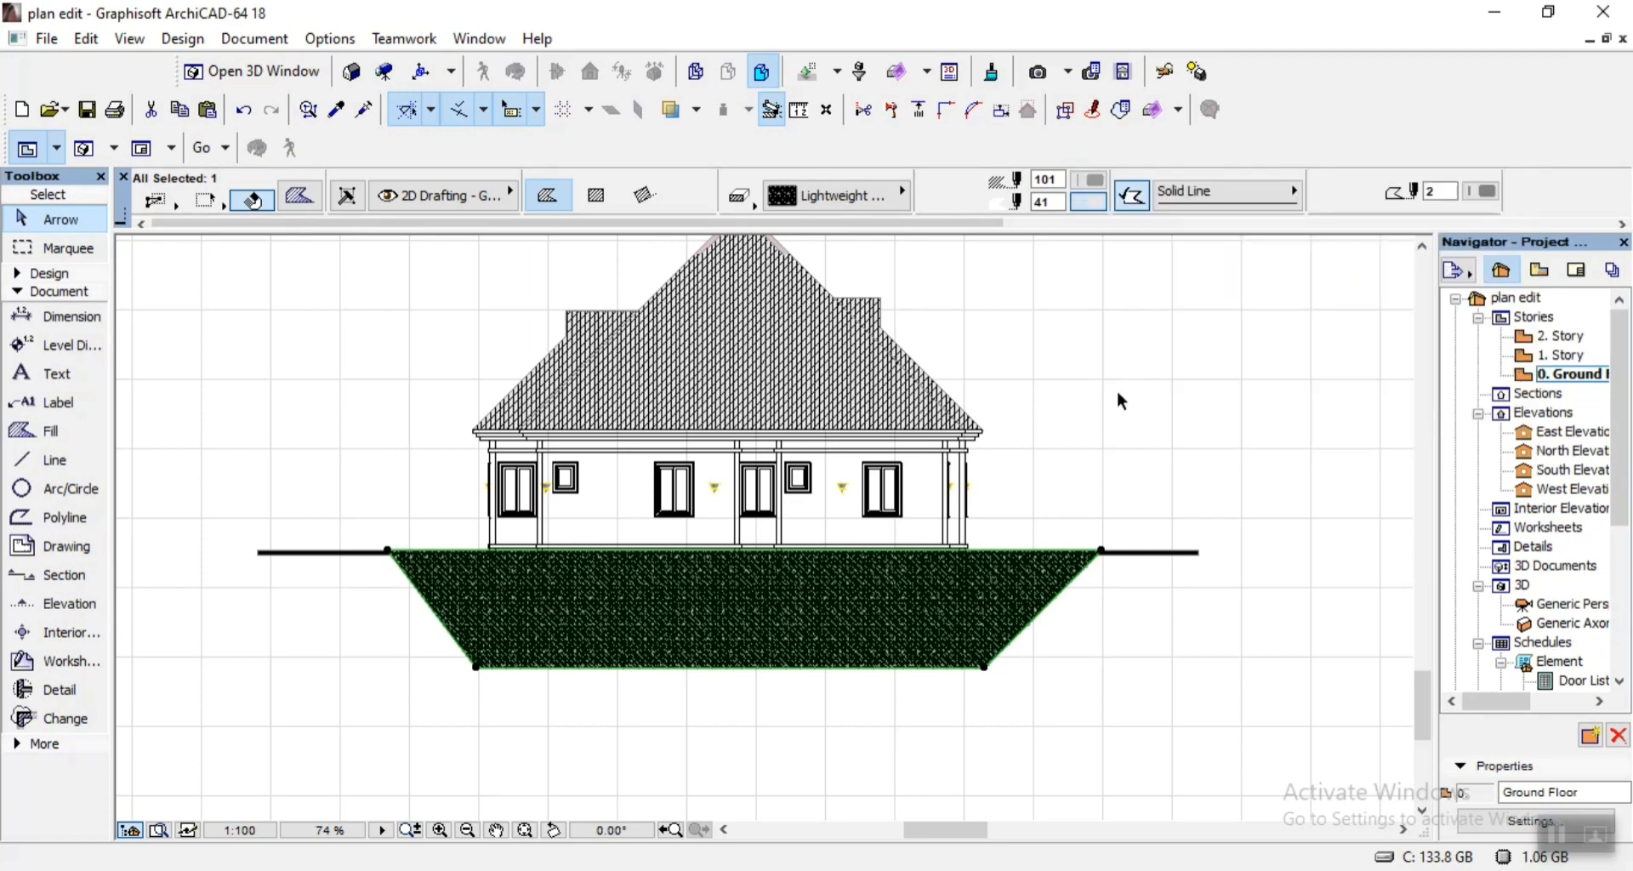
{"action": "left_click", "coordinate": [1064, 457]}
Examine the ground fill's pattern and extent around the footings and across the whole section.
{"action": "scroll", "coordinate": [711, 644], "scroll_direction": "up", "scroll_amount": 5}
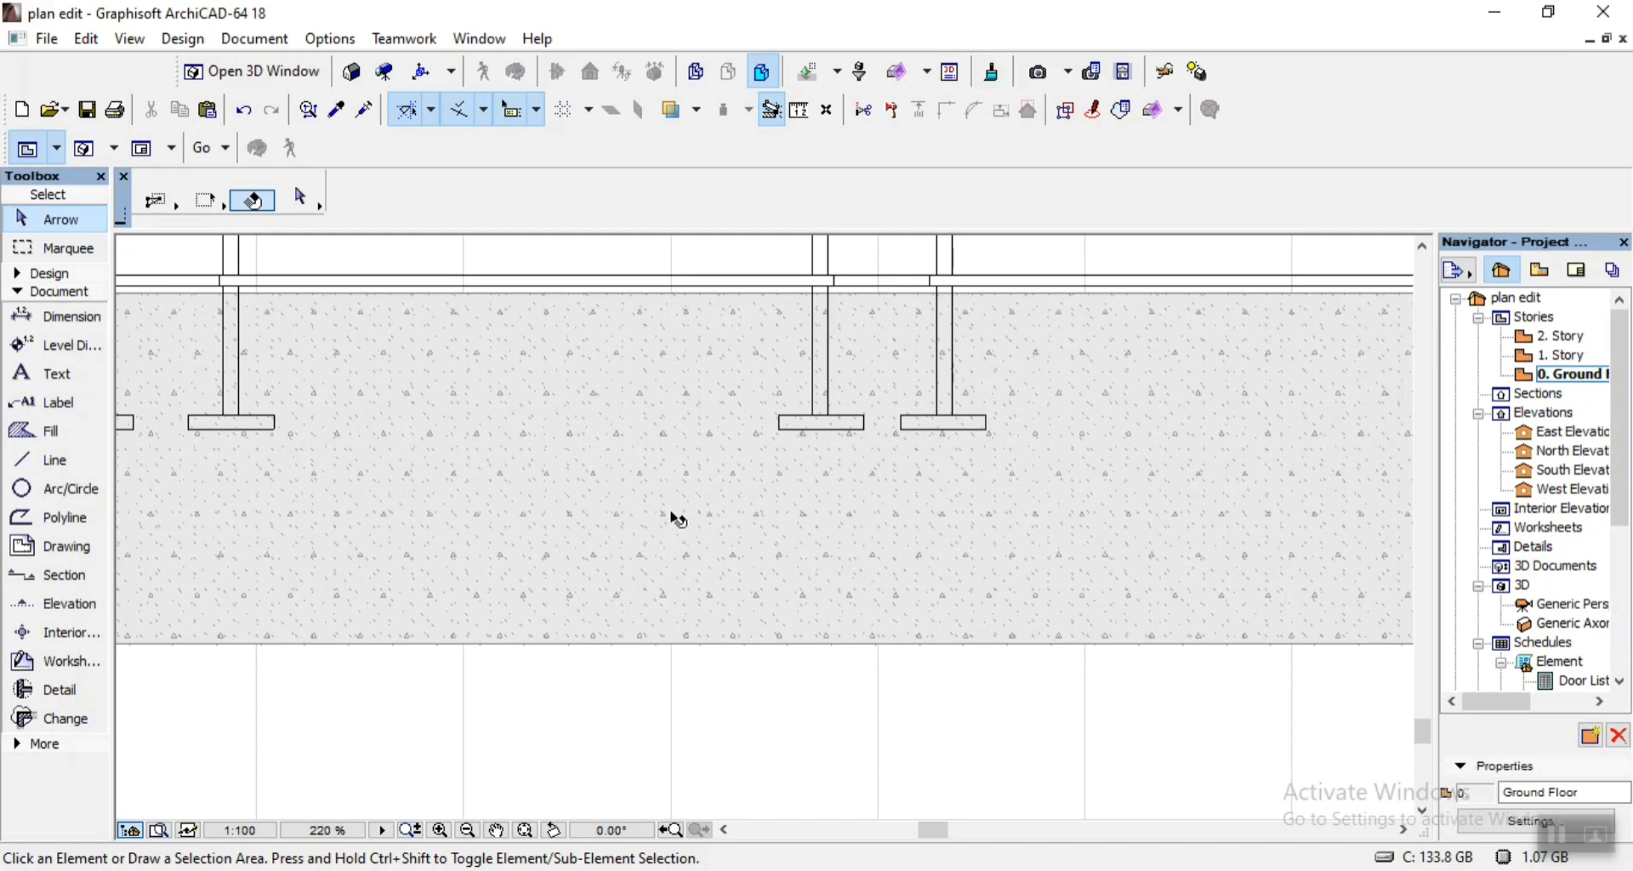
{"action": "scroll", "coordinate": [687, 543], "scroll_direction": "down", "scroll_amount": 5}
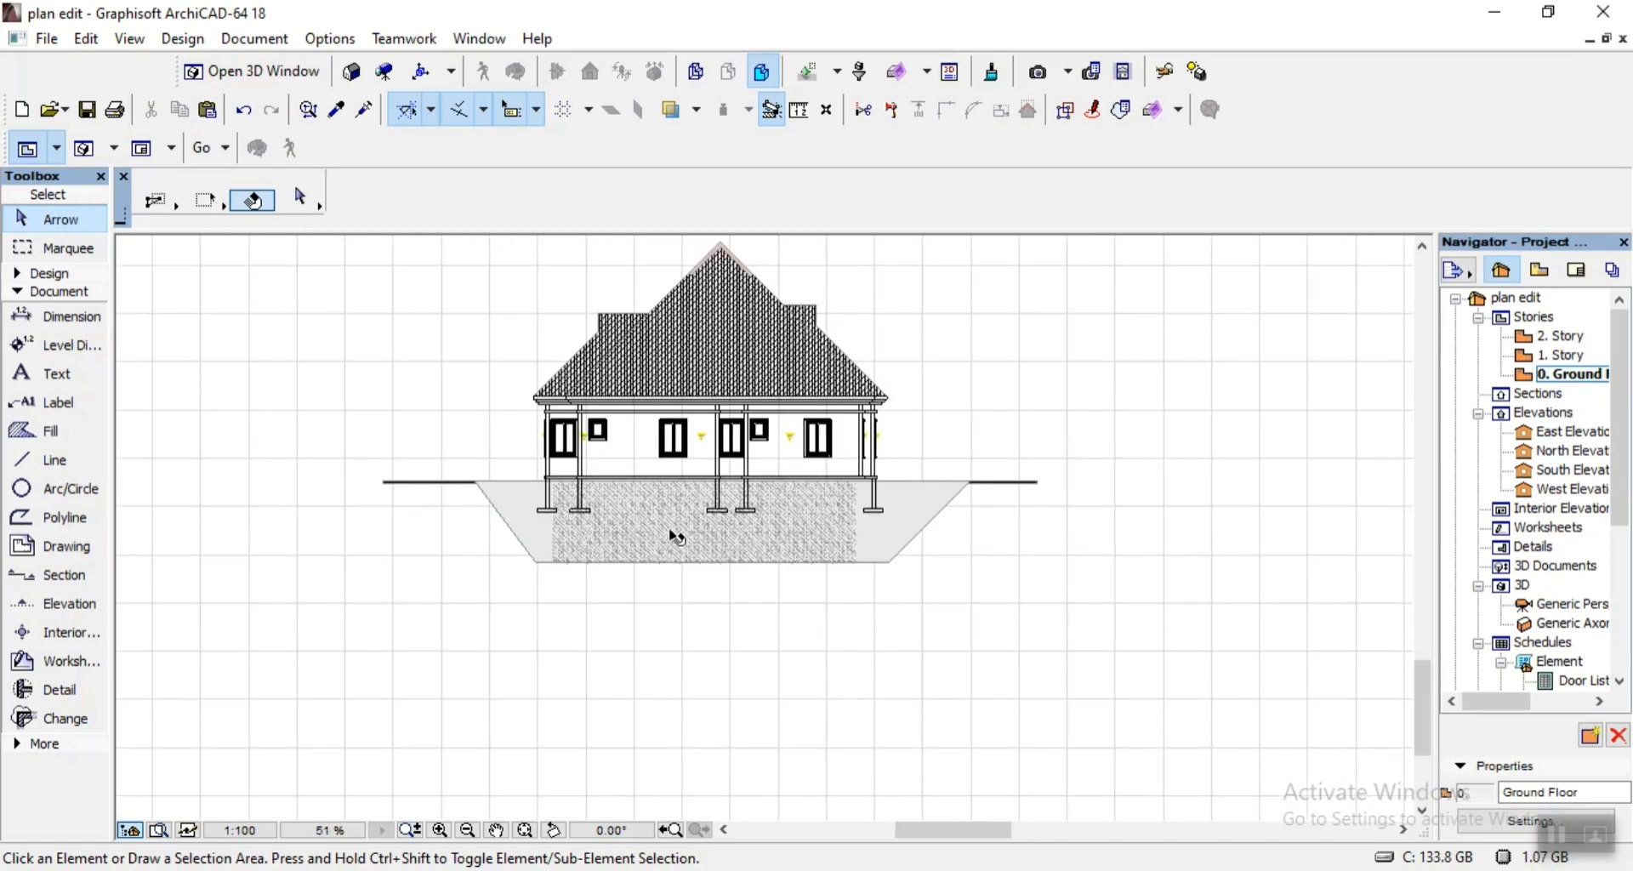
{"action": "scroll", "coordinate": [646, 538], "scroll_direction": "up", "scroll_amount": 5}
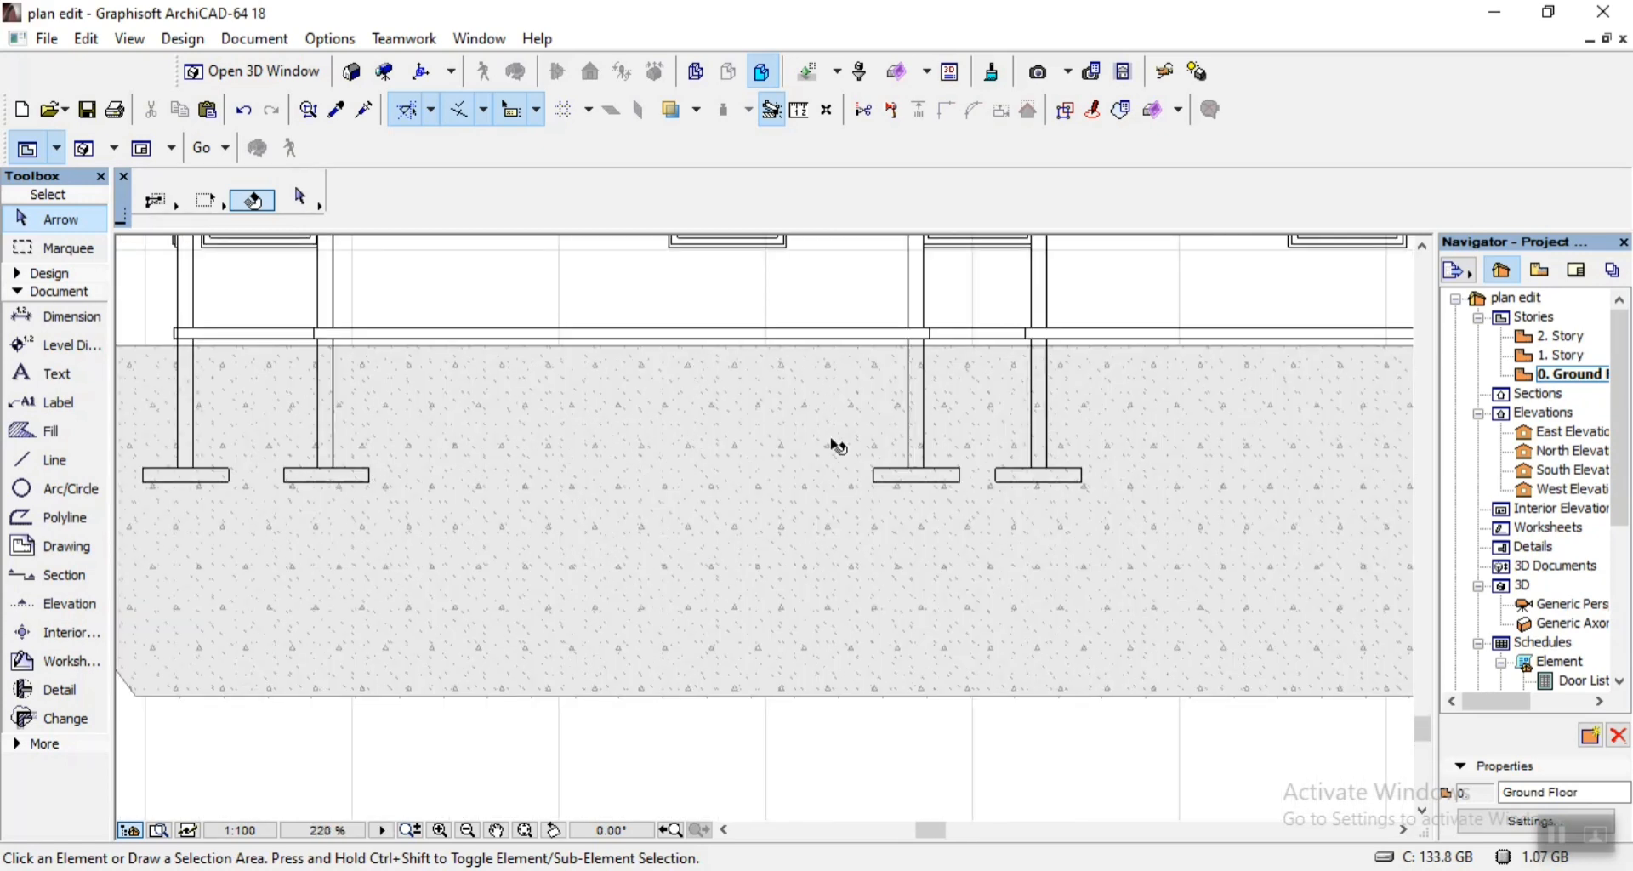
{"action": "scroll", "coordinate": [833, 444], "scroll_direction": "down", "scroll_amount": 7}
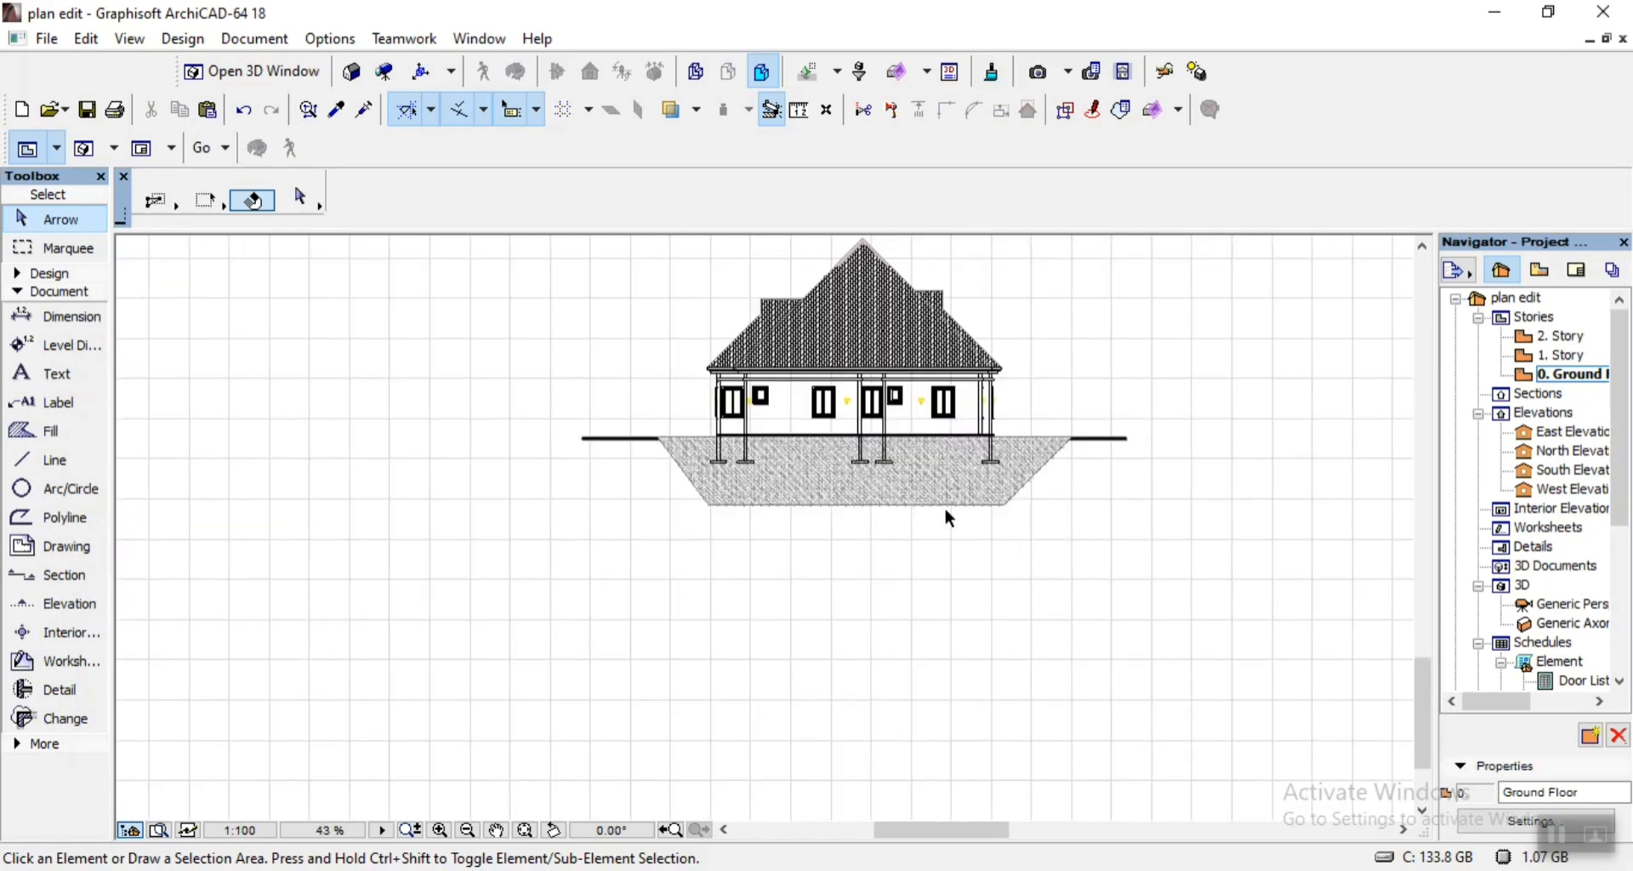
{"action": "scroll", "coordinate": [1054, 324], "scroll_direction": "up", "scroll_amount": 3}
{"action": "scroll", "coordinate": [1032, 377], "scroll_direction": "down", "scroll_amount": 2}
{"action": "scroll", "coordinate": [886, 273], "scroll_direction": "up", "scroll_amount": 3}
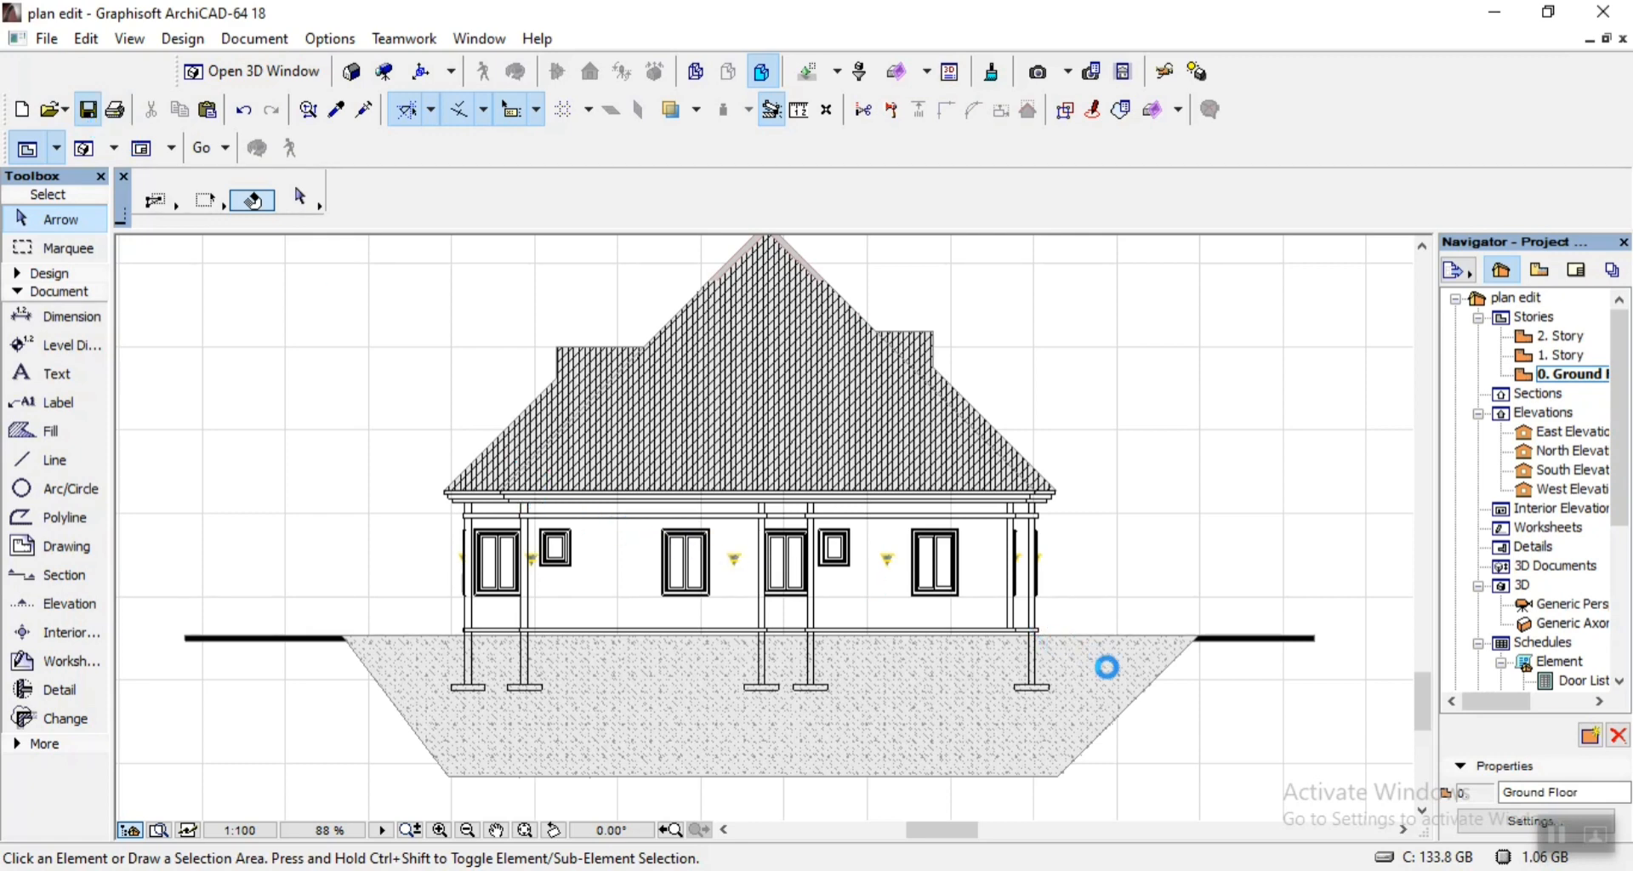
Move the ground fill straight down so its top edge meets the underside of the thick ground line.
{"action": "left_click", "coordinate": [1133, 699]}
{"action": "scroll", "coordinate": [1221, 645], "scroll_direction": "up", "scroll_amount": 5}
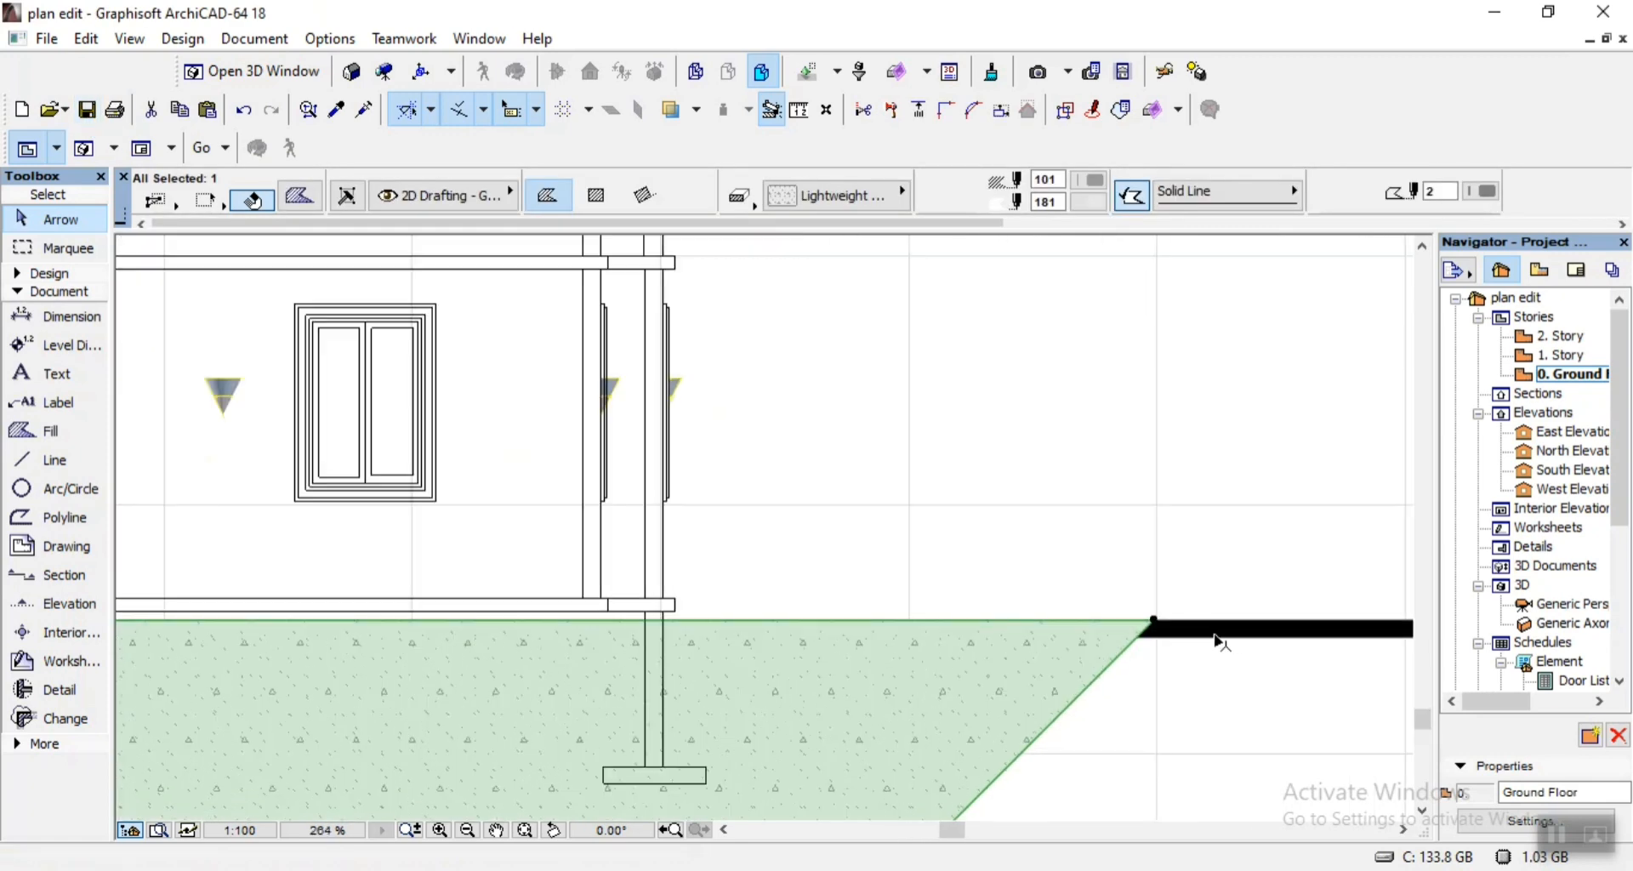
{"action": "key", "text": "ctrl+d"}
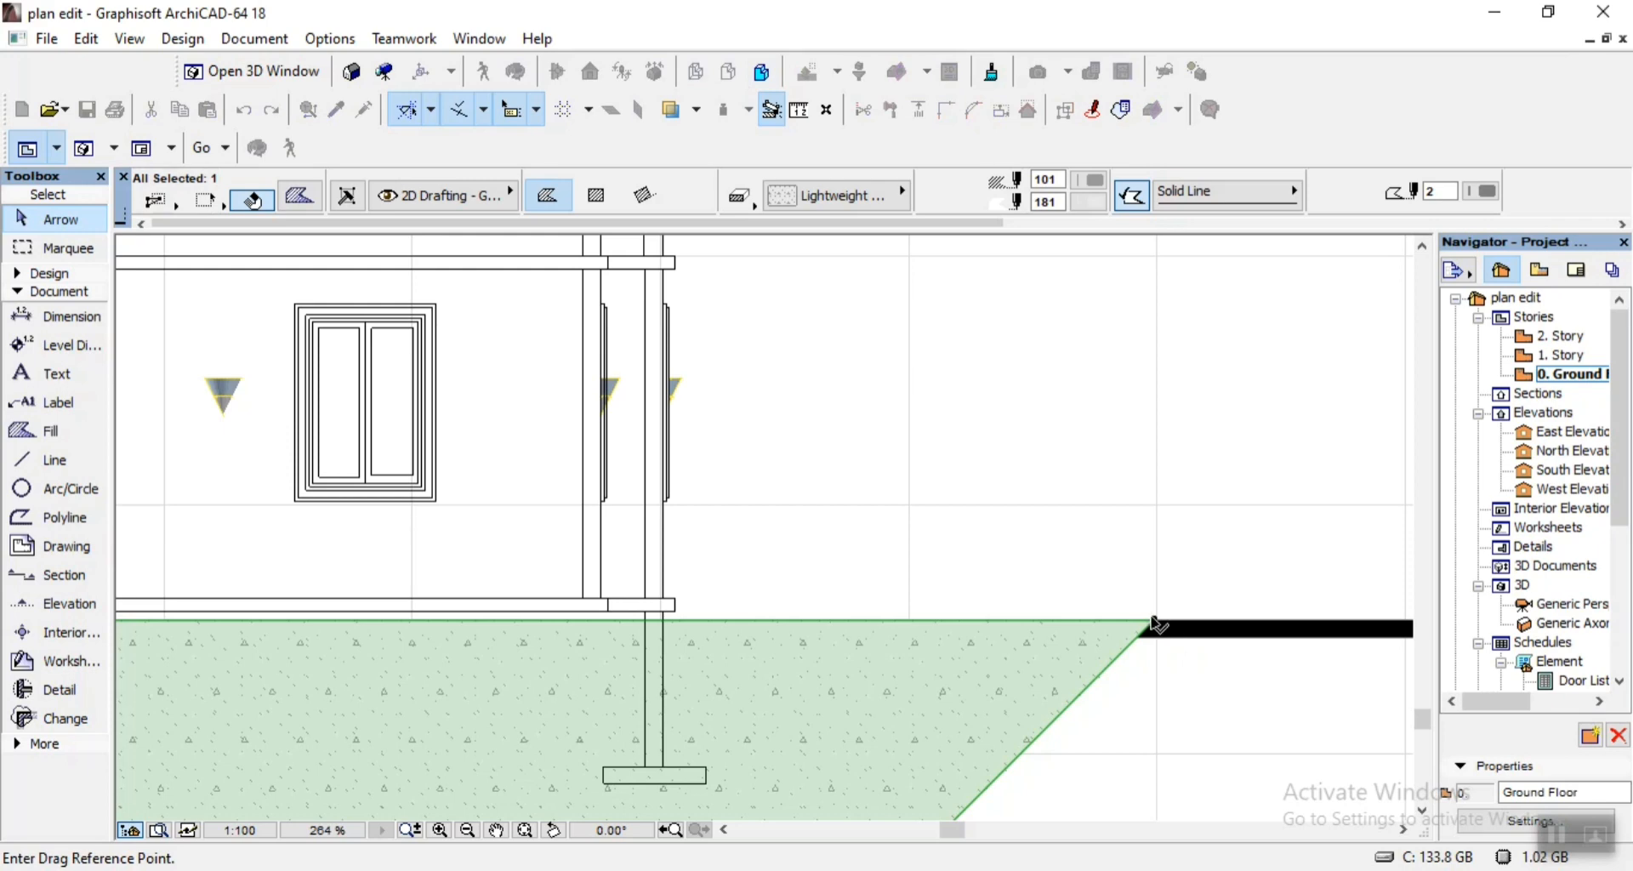
{"action": "left_click", "coordinate": [1155, 621]}
{"action": "left_click", "coordinate": [1155, 638]}
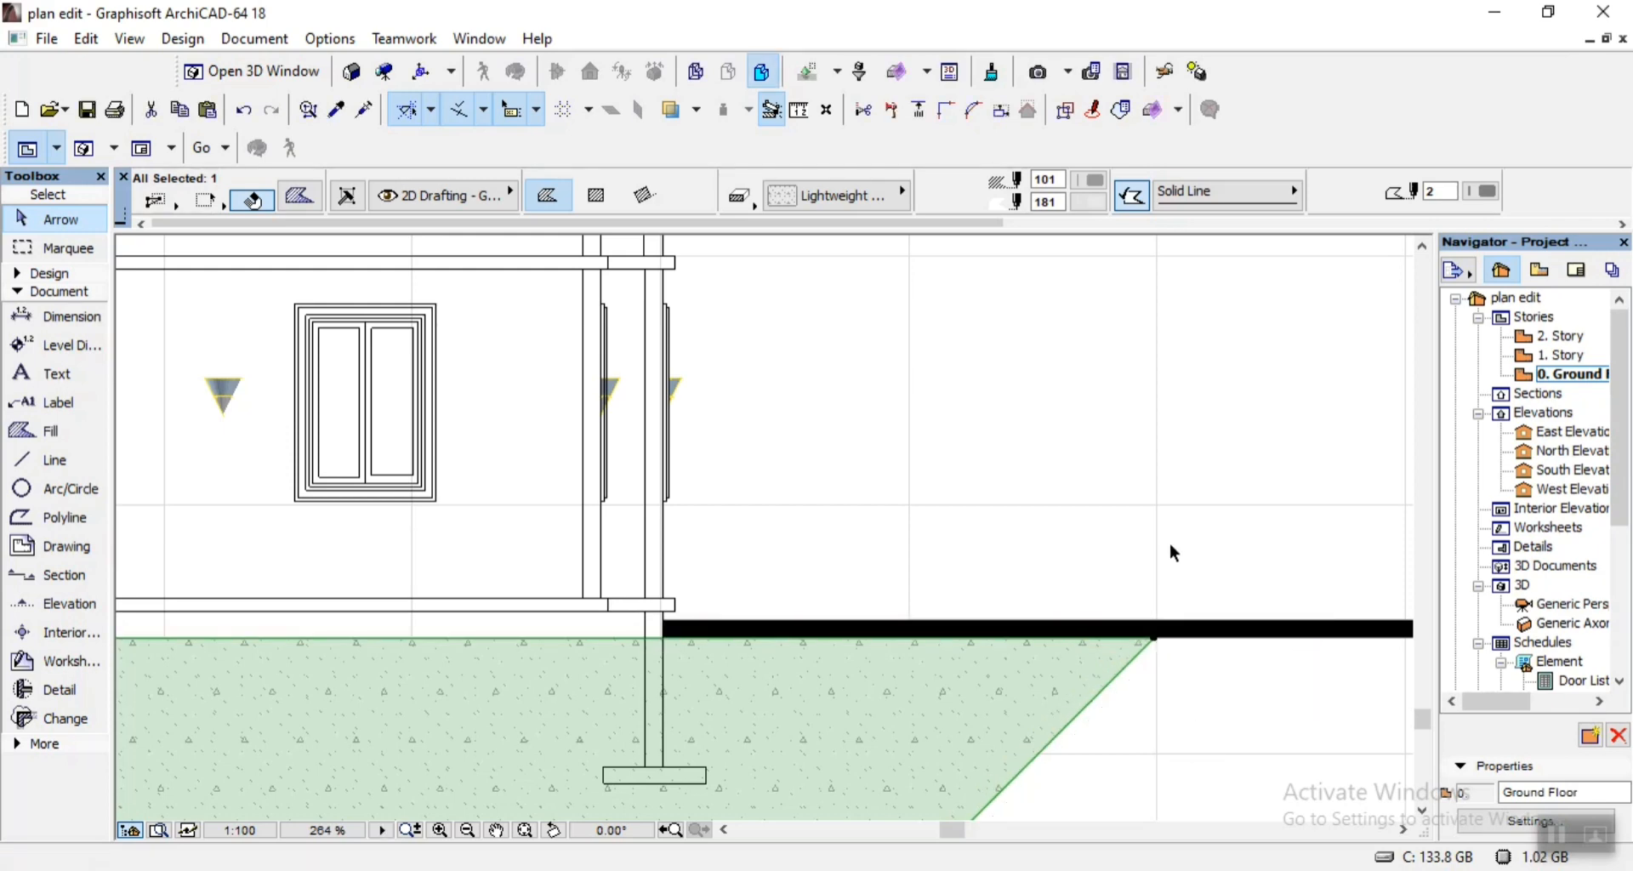
{"action": "left_click", "coordinate": [1173, 507]}
Switch to 07.pdf and read the Foundation Details notes below Section X-X.
{"action": "scroll", "coordinate": [1174, 504], "scroll_direction": "down", "scroll_amount": 5}
{"action": "scroll", "coordinate": [1172, 501], "scroll_direction": "down", "scroll_amount": 2}
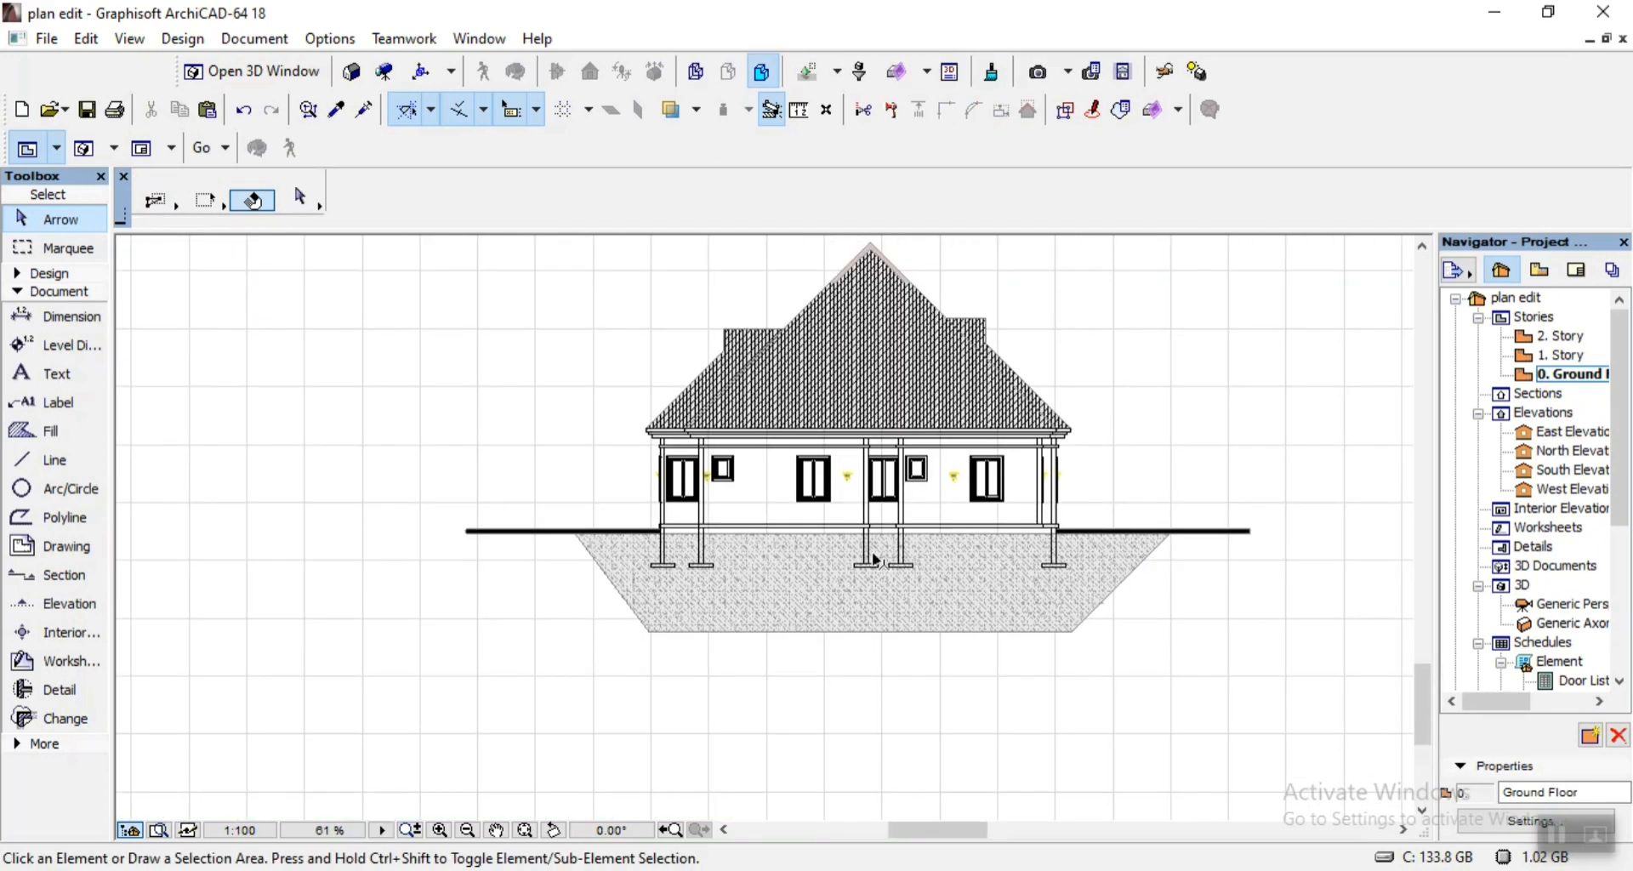
{"action": "scroll", "coordinate": [877, 560], "scroll_direction": "up", "scroll_amount": 4}
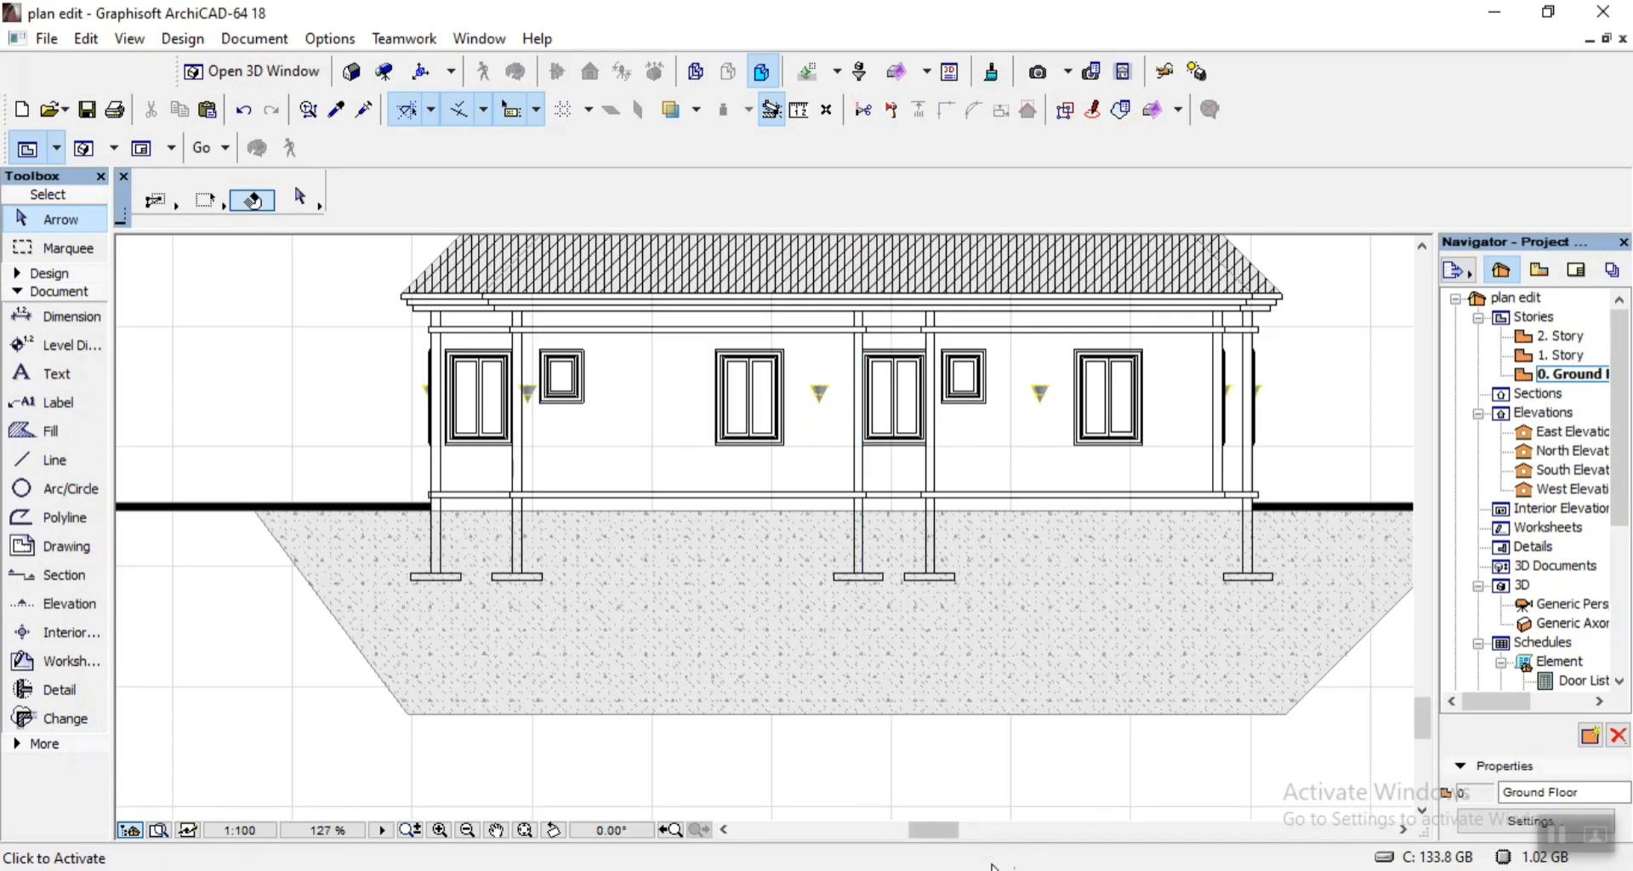
{"action": "left_click", "coordinate": [910, 870]}
{"action": "scroll", "coordinate": [740, 521], "scroll_direction": "down", "scroll_amount": 5}
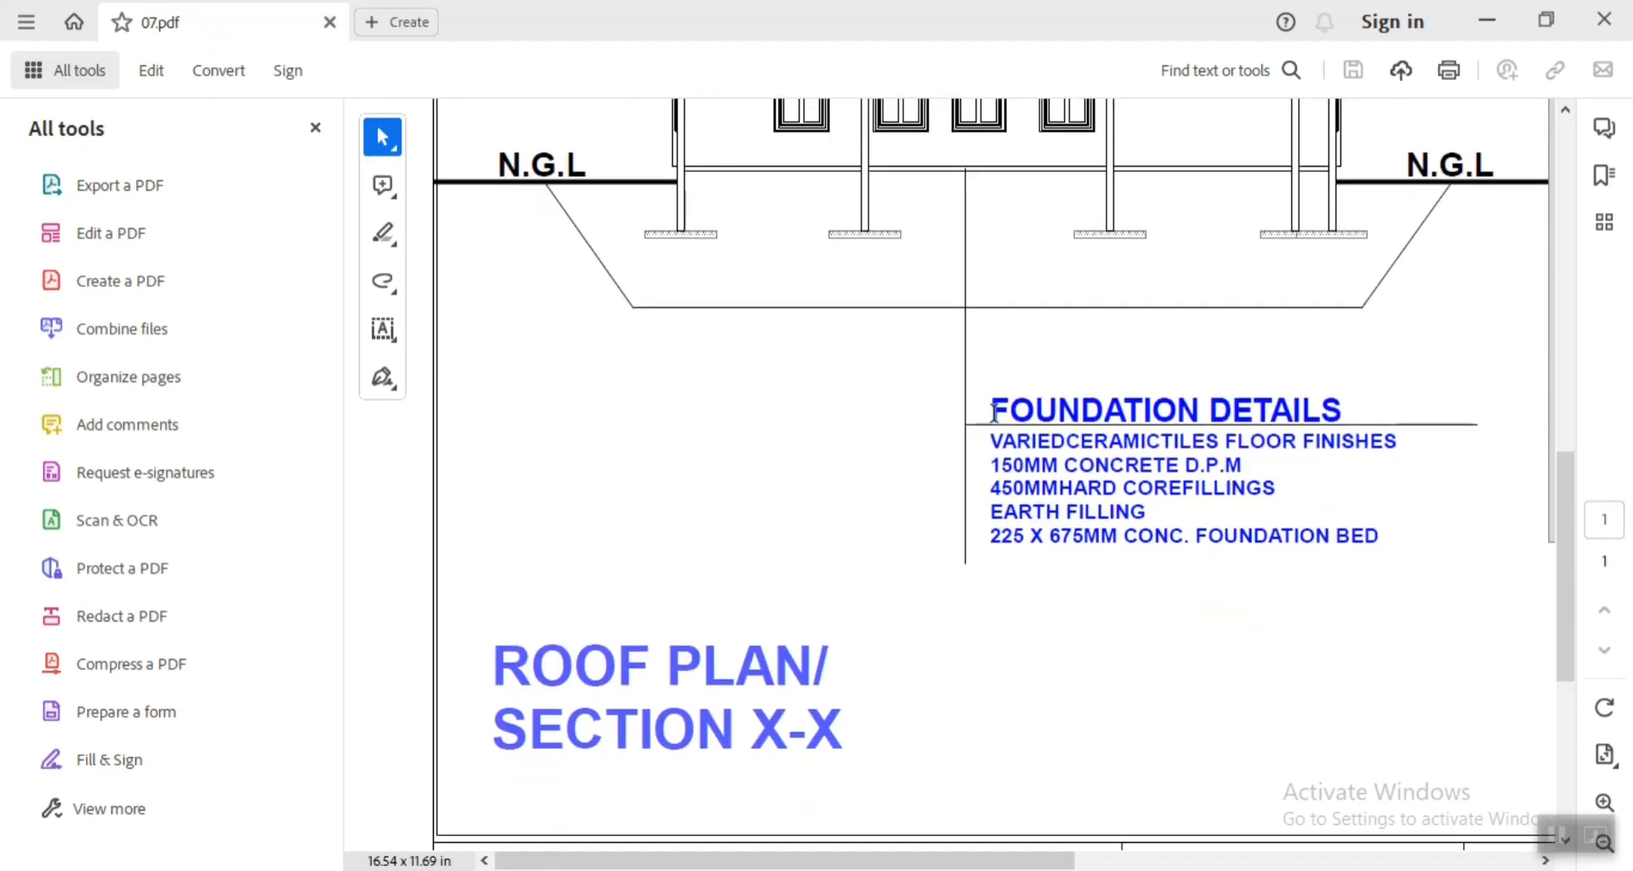
{"action": "left_click_drag", "start_coordinate": [986, 401], "coordinate": [1377, 544]}
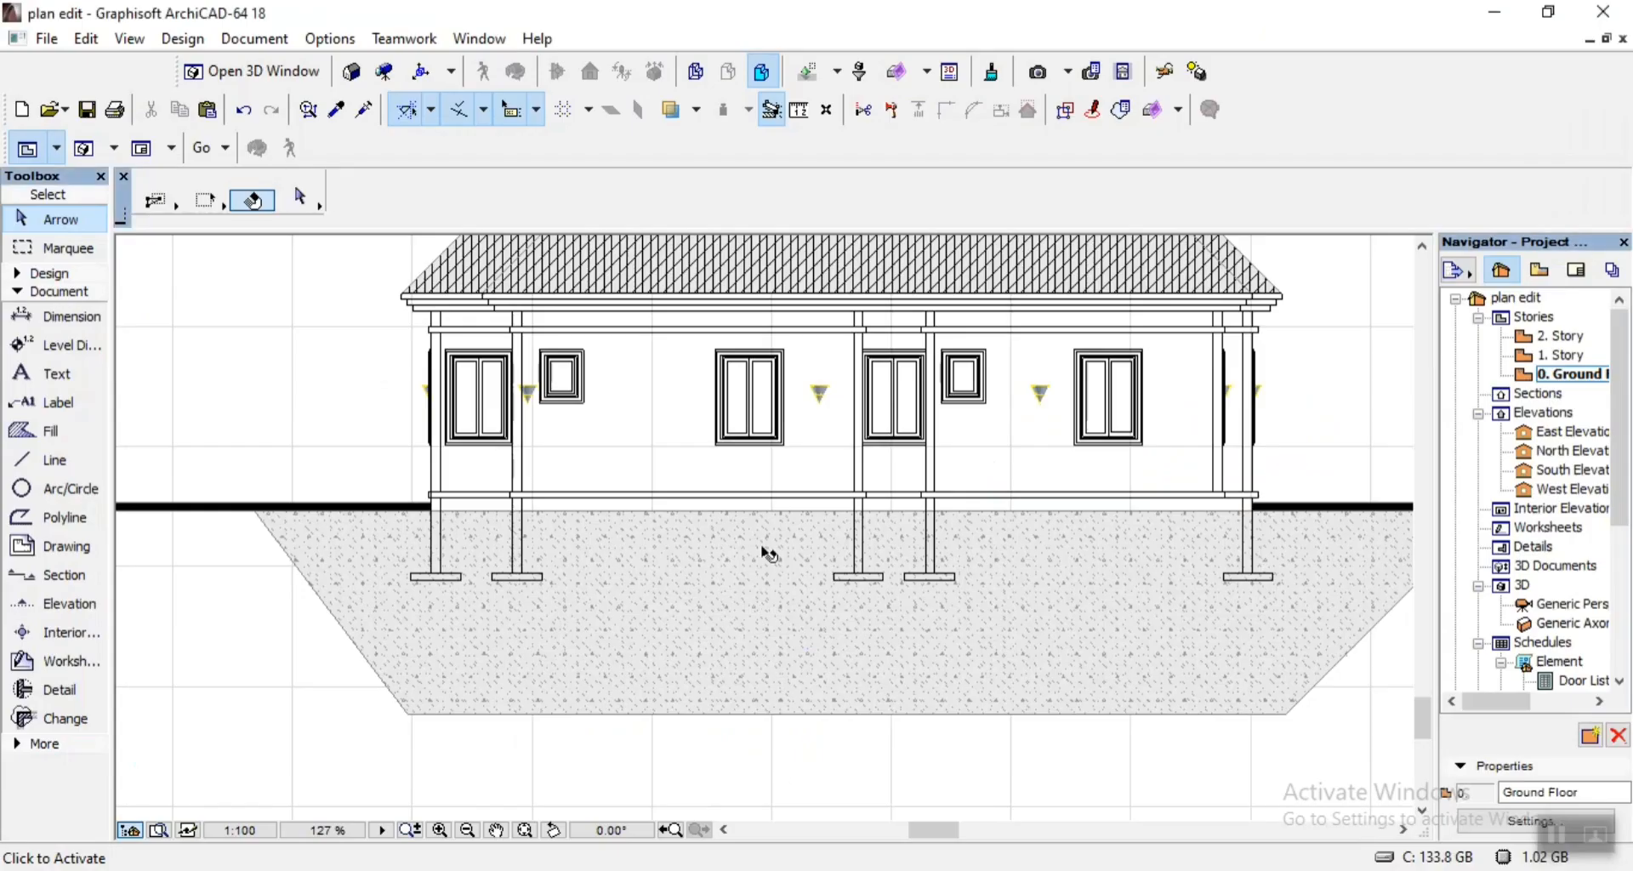
Back in ArchiCAD, draw a single vertical leader line downward from the ground fill's bottom edge, near the middle of the building.
{"action": "scroll", "coordinate": [769, 554], "scroll_direction": "down", "scroll_amount": 5}
{"action": "left_click", "coordinate": [52, 464]}
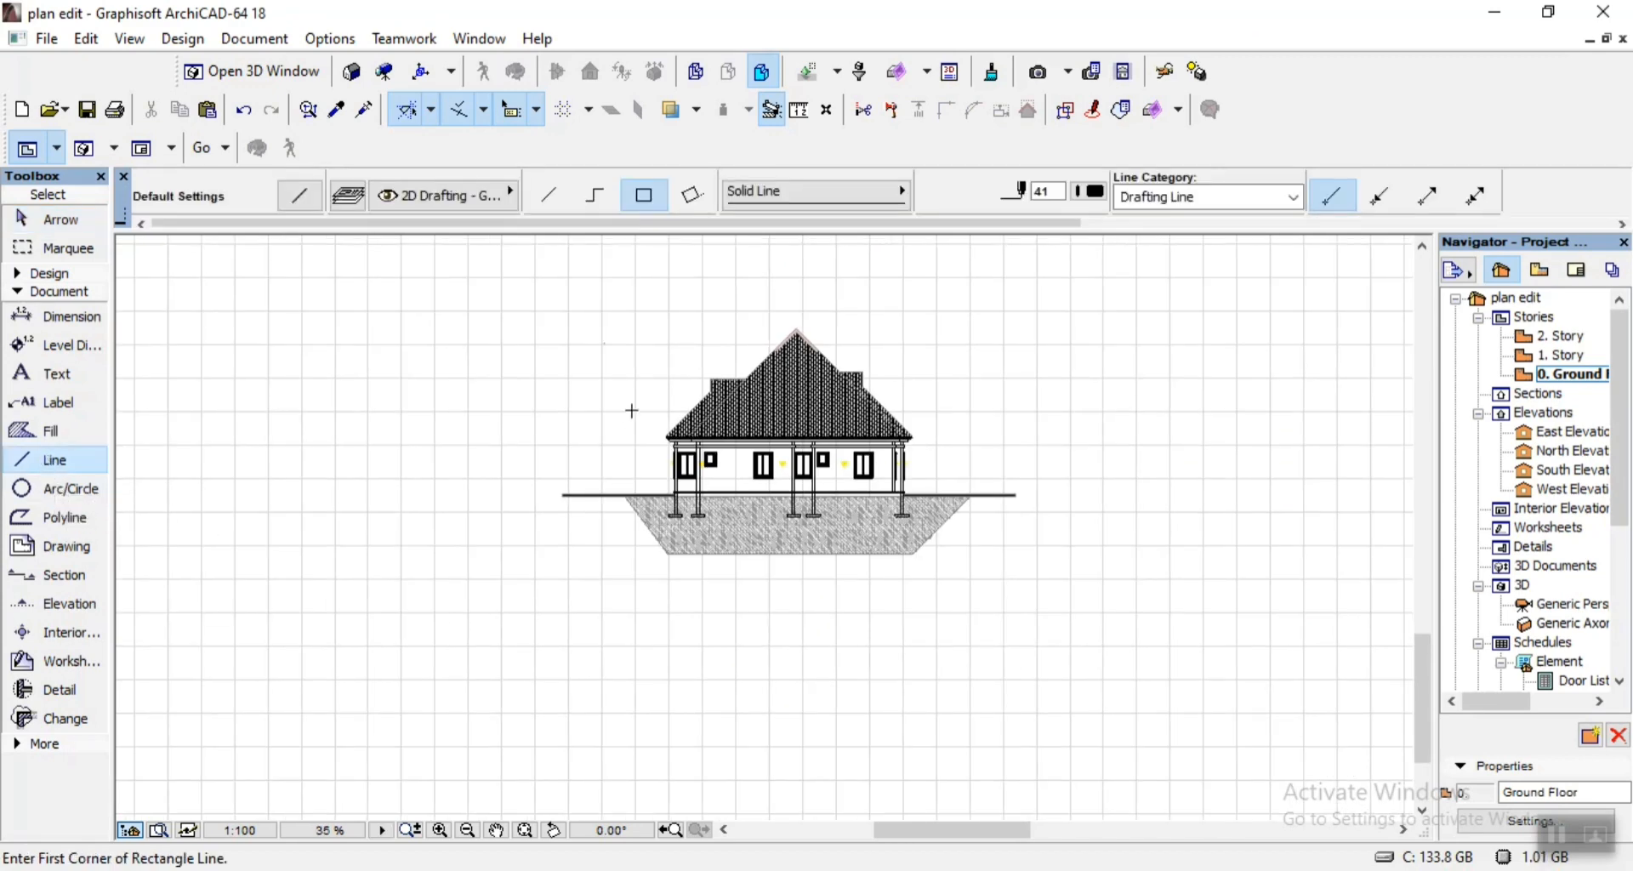
{"action": "left_click", "coordinate": [550, 197]}
{"action": "scroll", "coordinate": [798, 674], "scroll_direction": "up", "scroll_amount": 4}
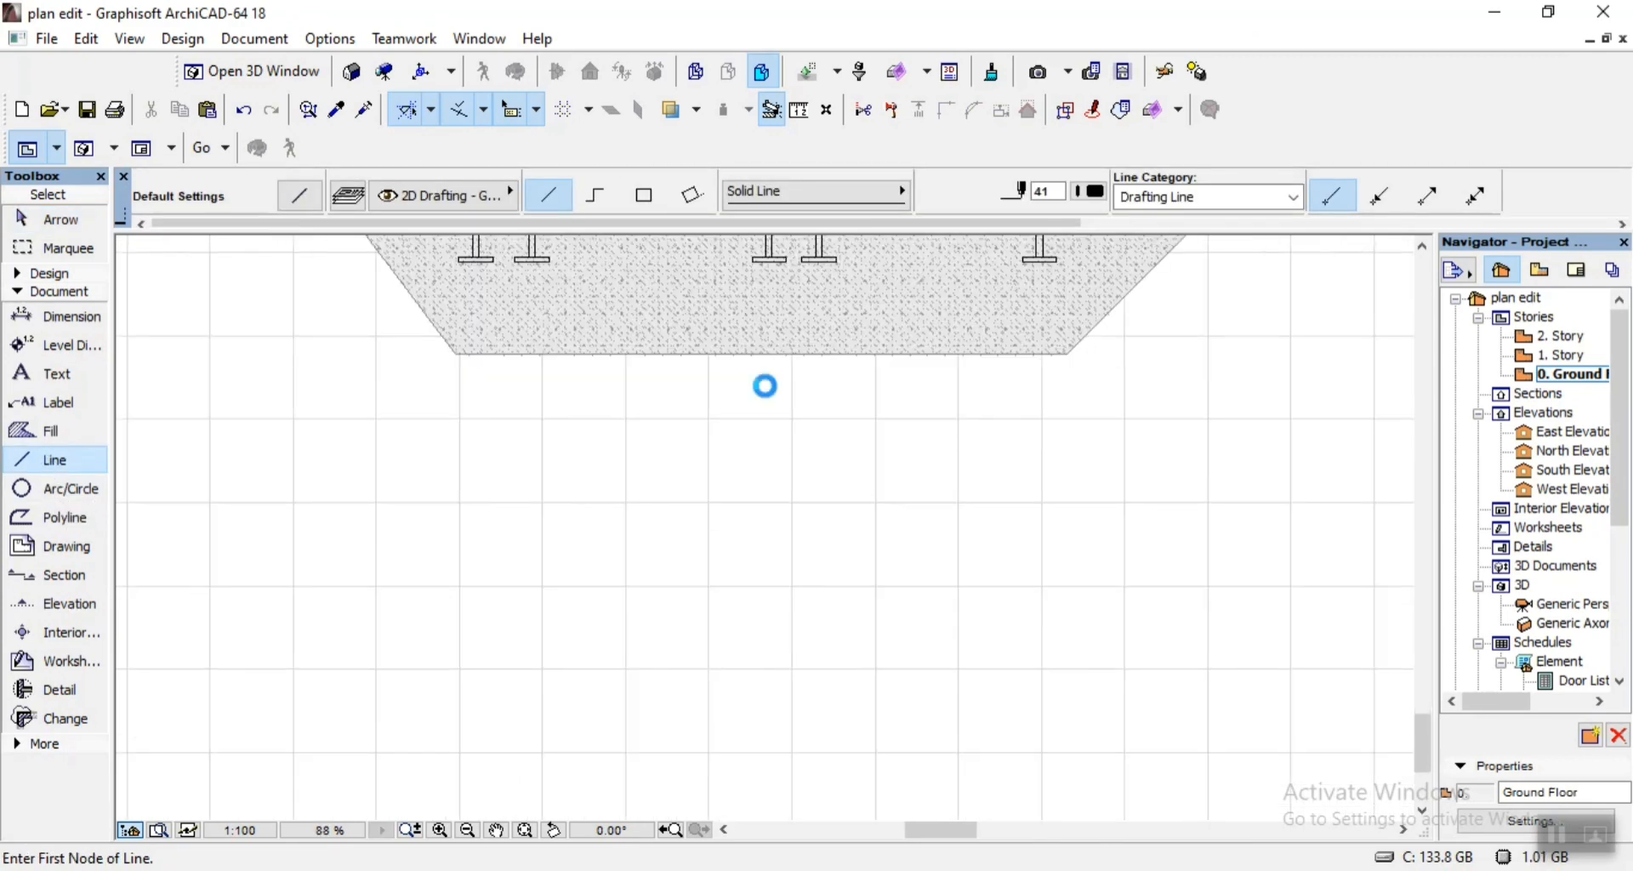
{"action": "left_click", "coordinate": [759, 353]}
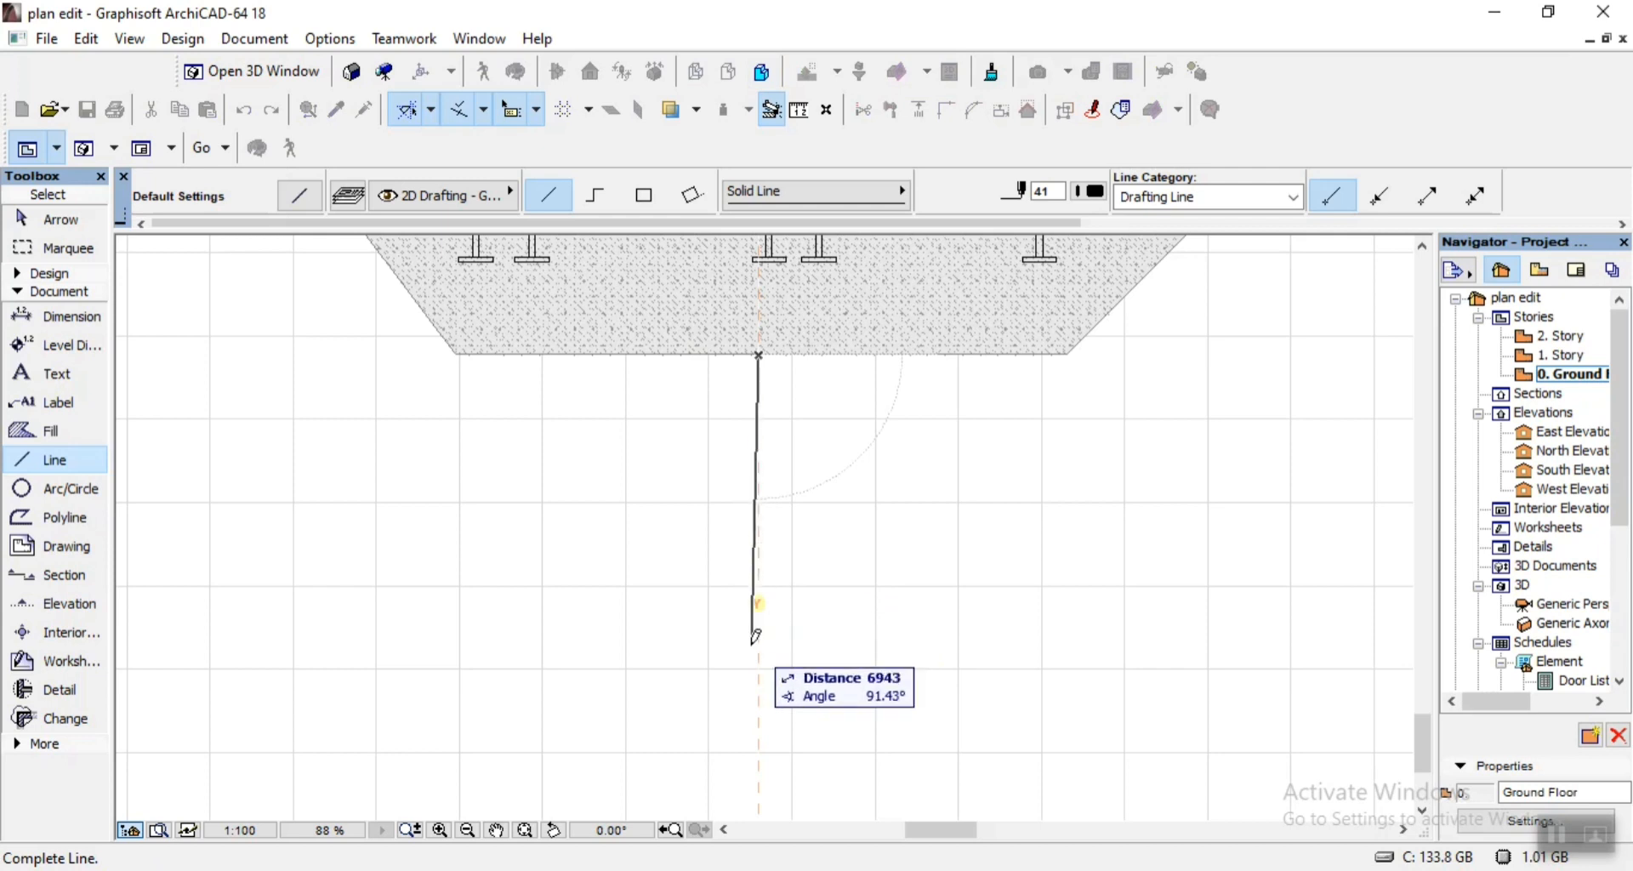
{"action": "left_click", "coordinate": [758, 725]}
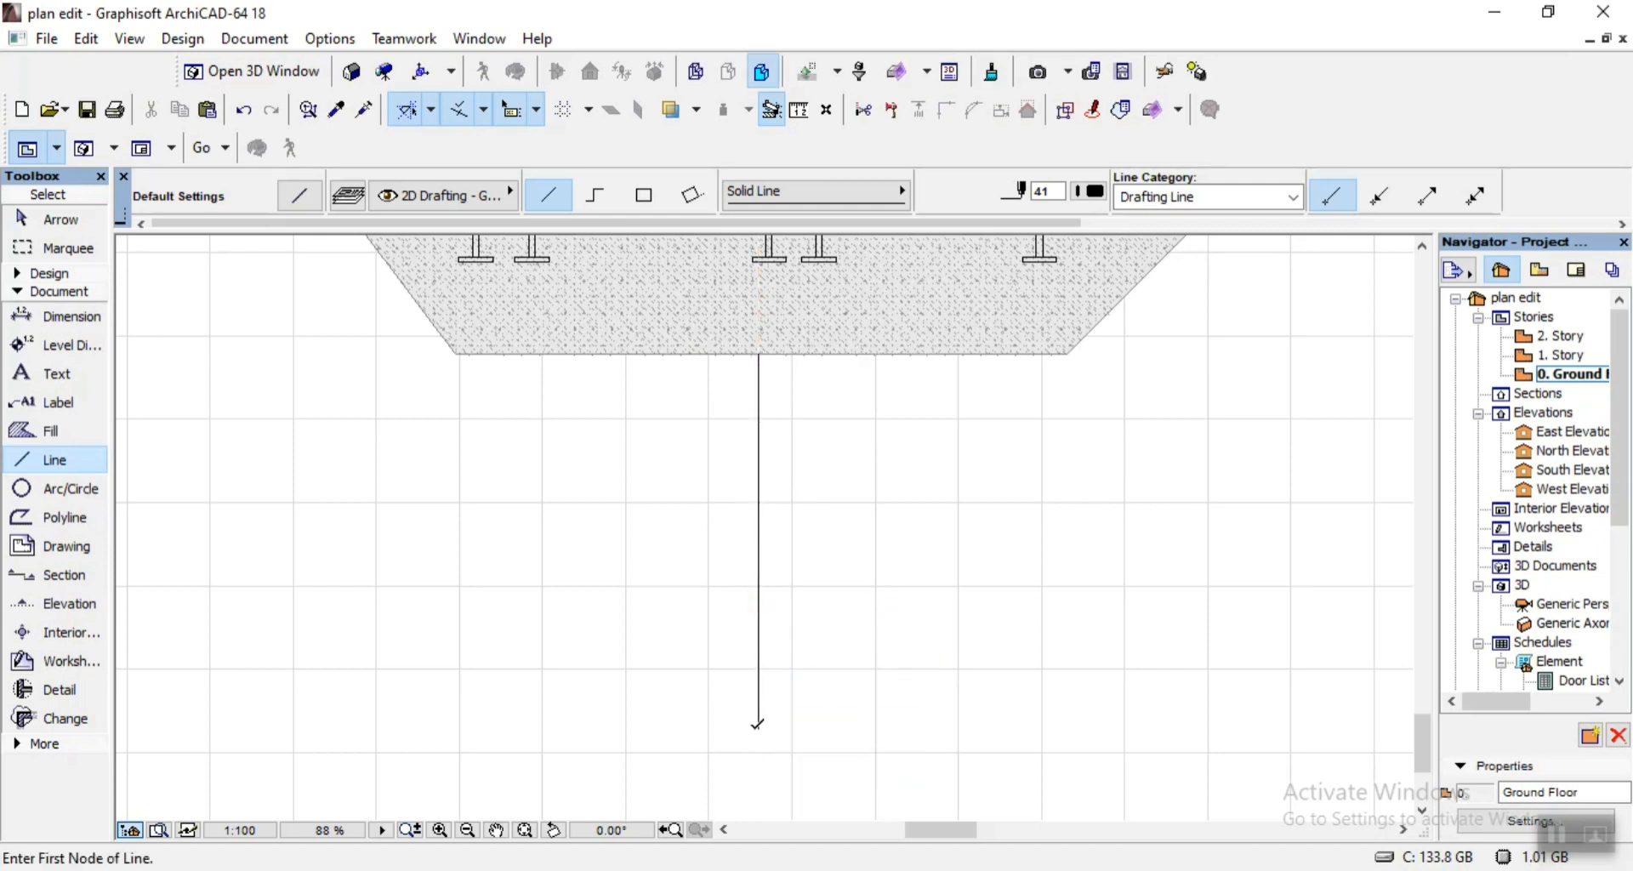
{"action": "key", "text": "Escape"}
Move the vertical leader line straight up so its upper end meets the underside of the middle footing.
{"action": "left_click", "coordinate": [758, 722]}
{"action": "key", "text": "ctrl+d"}
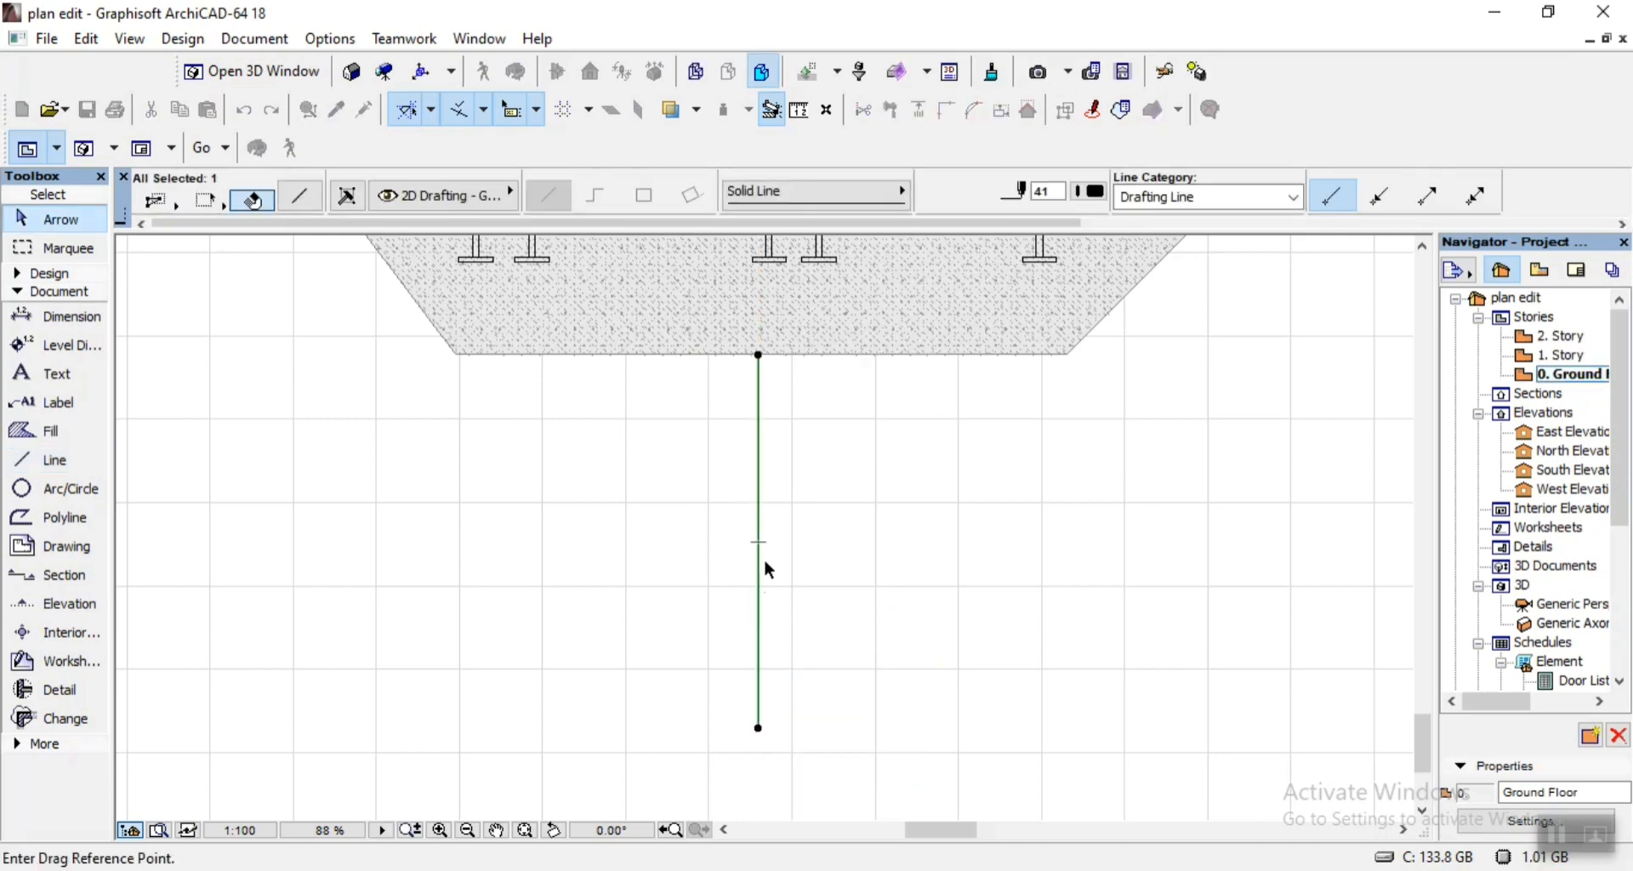
{"action": "scroll", "coordinate": [774, 306], "scroll_direction": "up", "scroll_amount": 3}
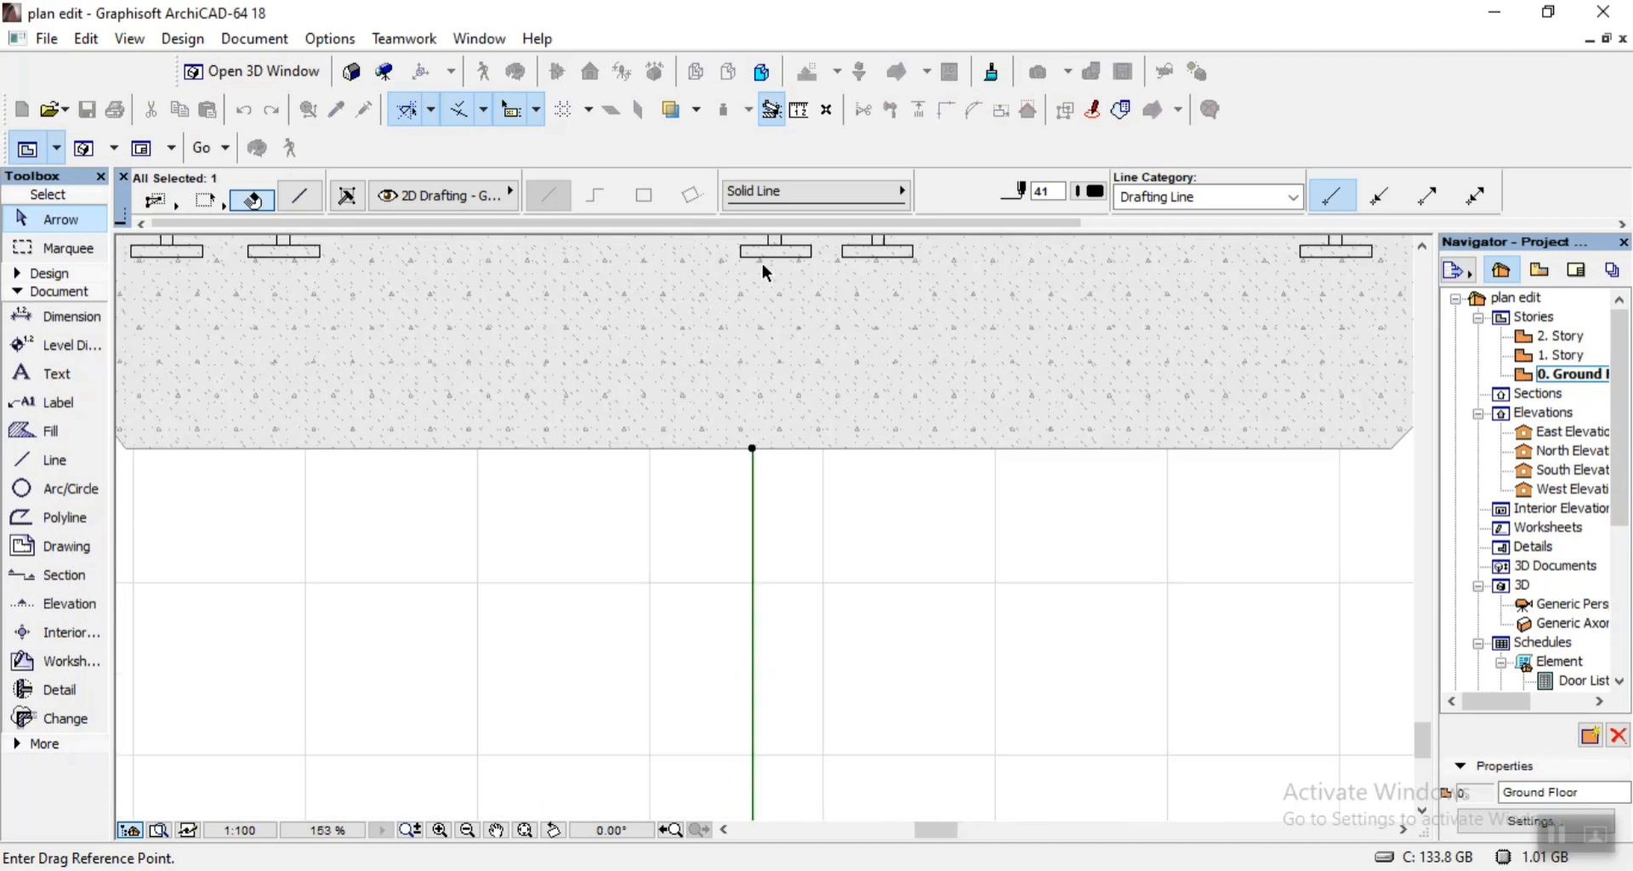
{"action": "left_click", "coordinate": [752, 448]}
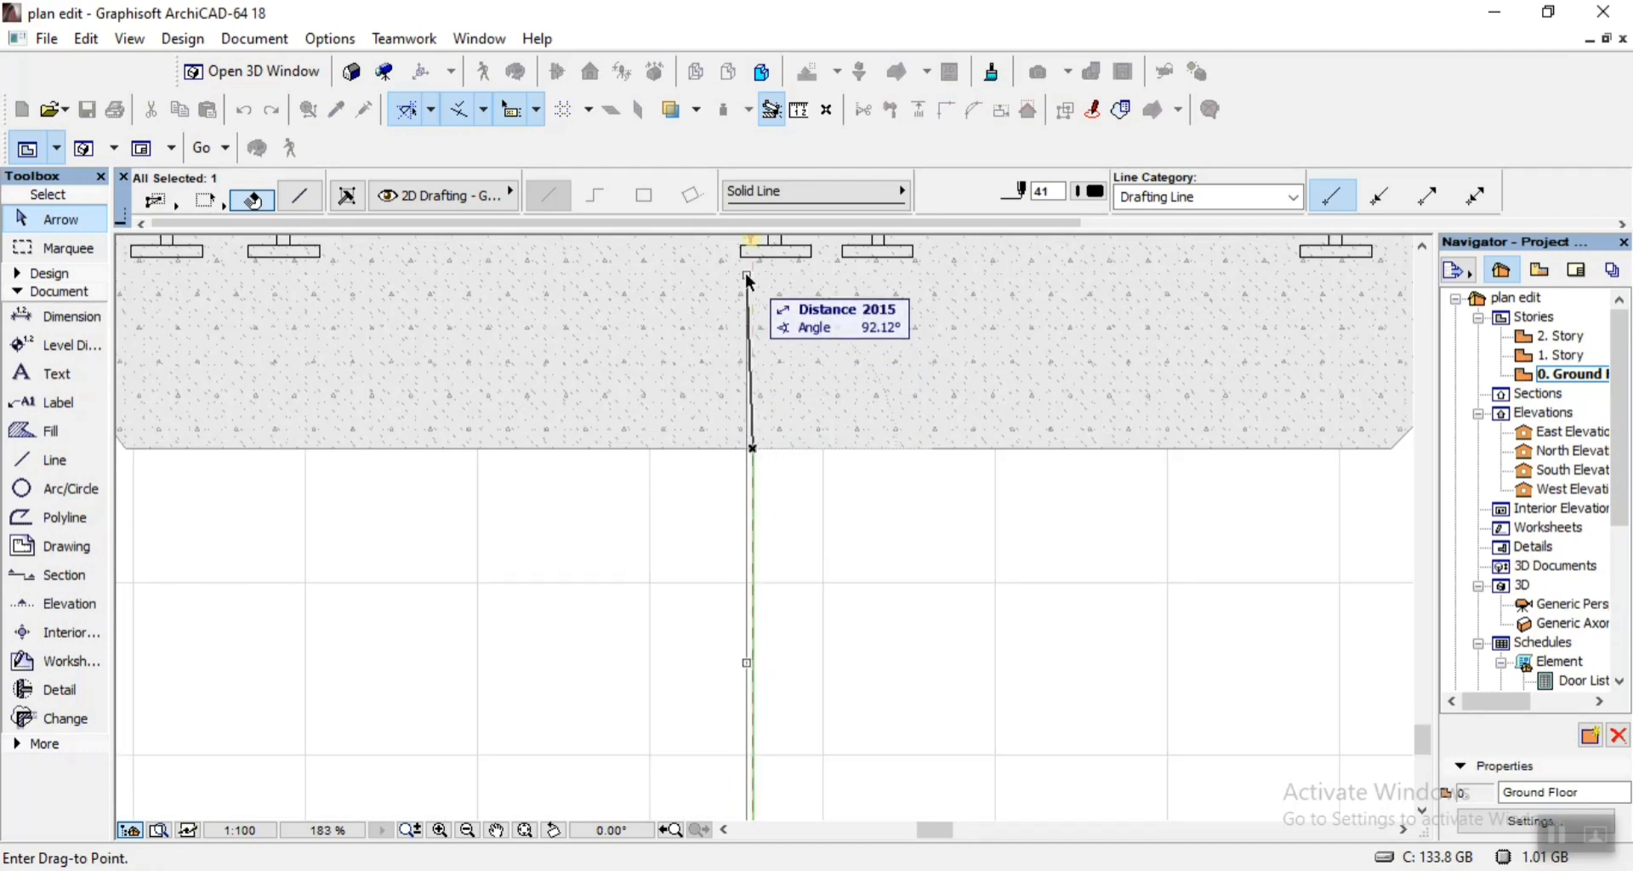
{"action": "left_click", "coordinate": [753, 255]}
{"action": "left_click", "coordinate": [828, 529]}
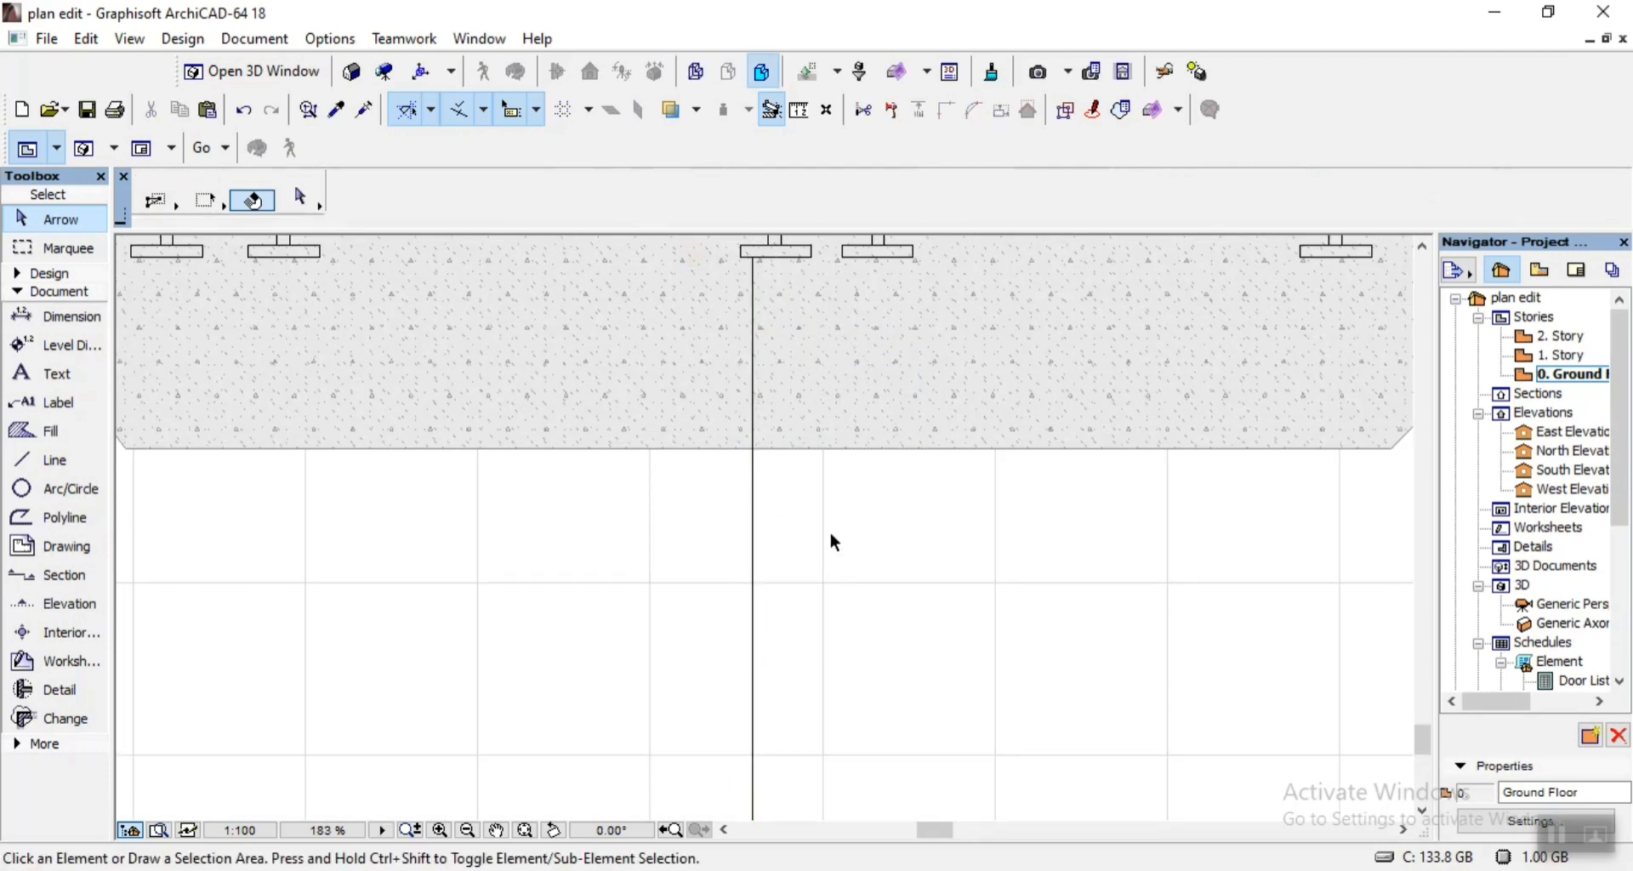
Check the foundation leader line and the roof and foundation notes of Section X-X in 07.pdf, then return to ArchiCAD.
{"action": "scroll", "coordinate": [829, 519], "scroll_direction": "down", "scroll_amount": 7}
{"action": "left_click", "coordinate": [902, 868]}
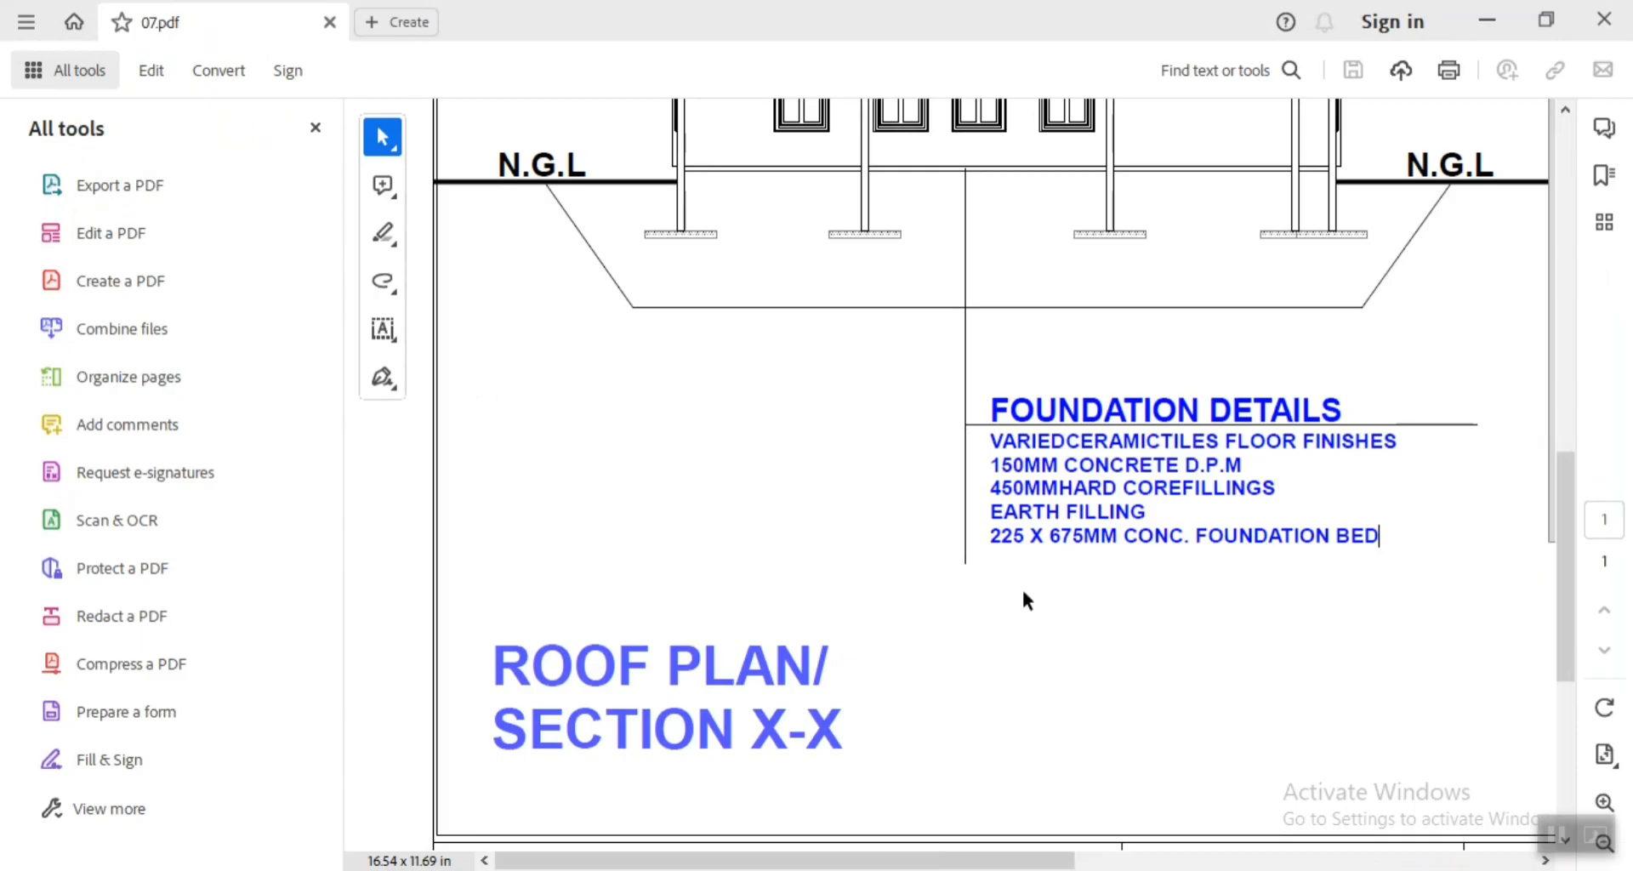
{"action": "scroll", "coordinate": [1022, 592], "scroll_direction": "down", "scroll_amount": 3}
{"action": "scroll", "coordinate": [1055, 640], "scroll_direction": "up", "scroll_amount": 4}
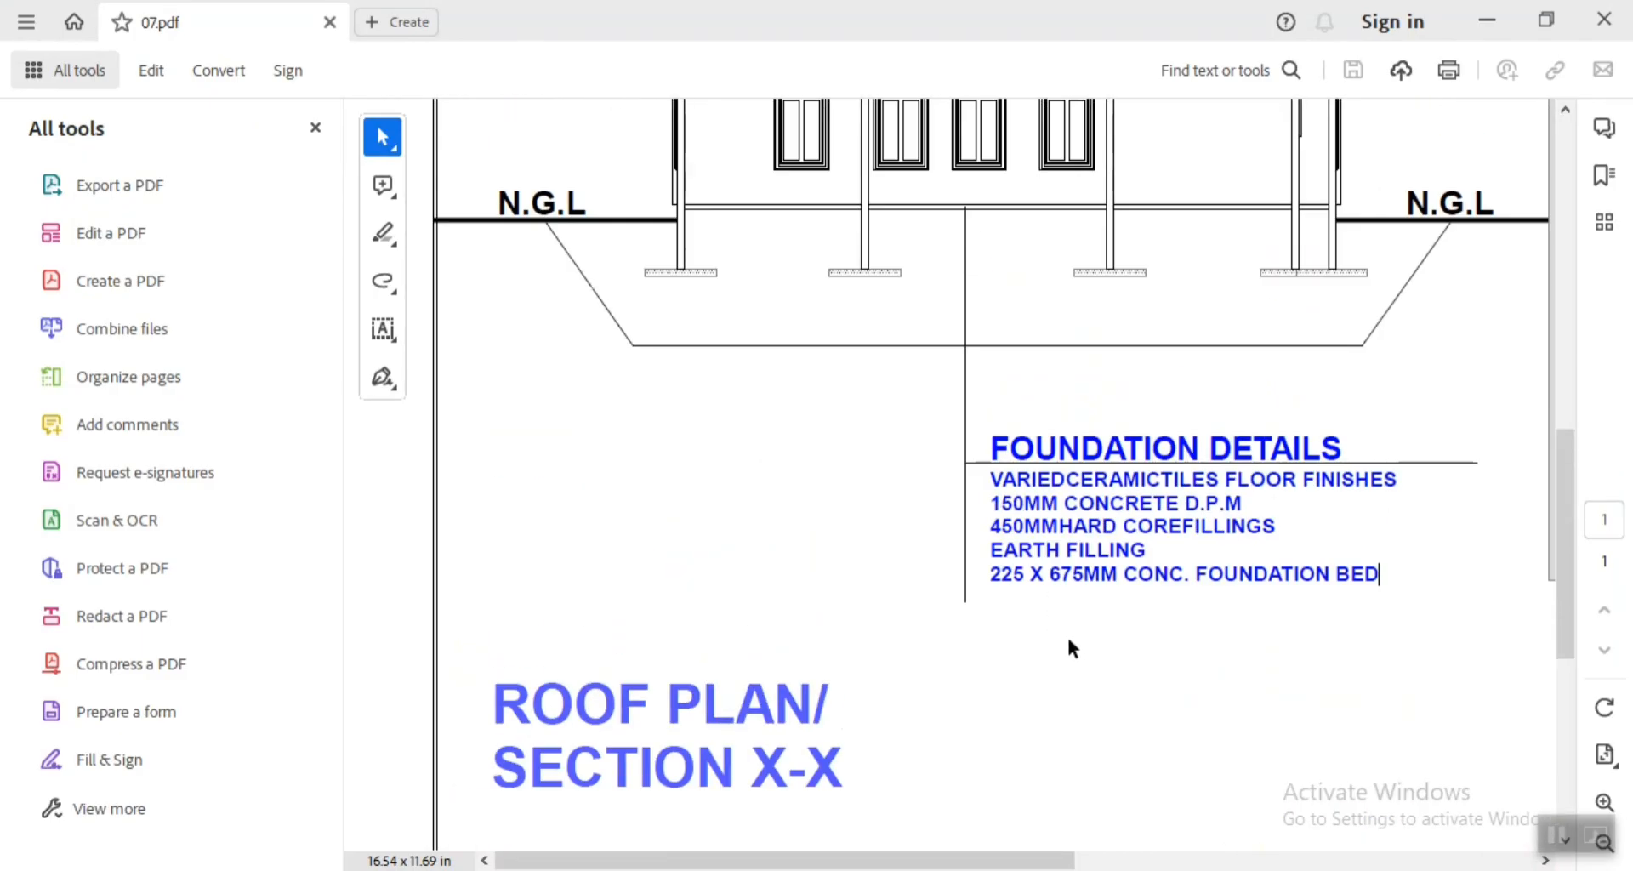
{"action": "scroll", "coordinate": [1069, 646], "scroll_direction": "up", "scroll_amount": 5}
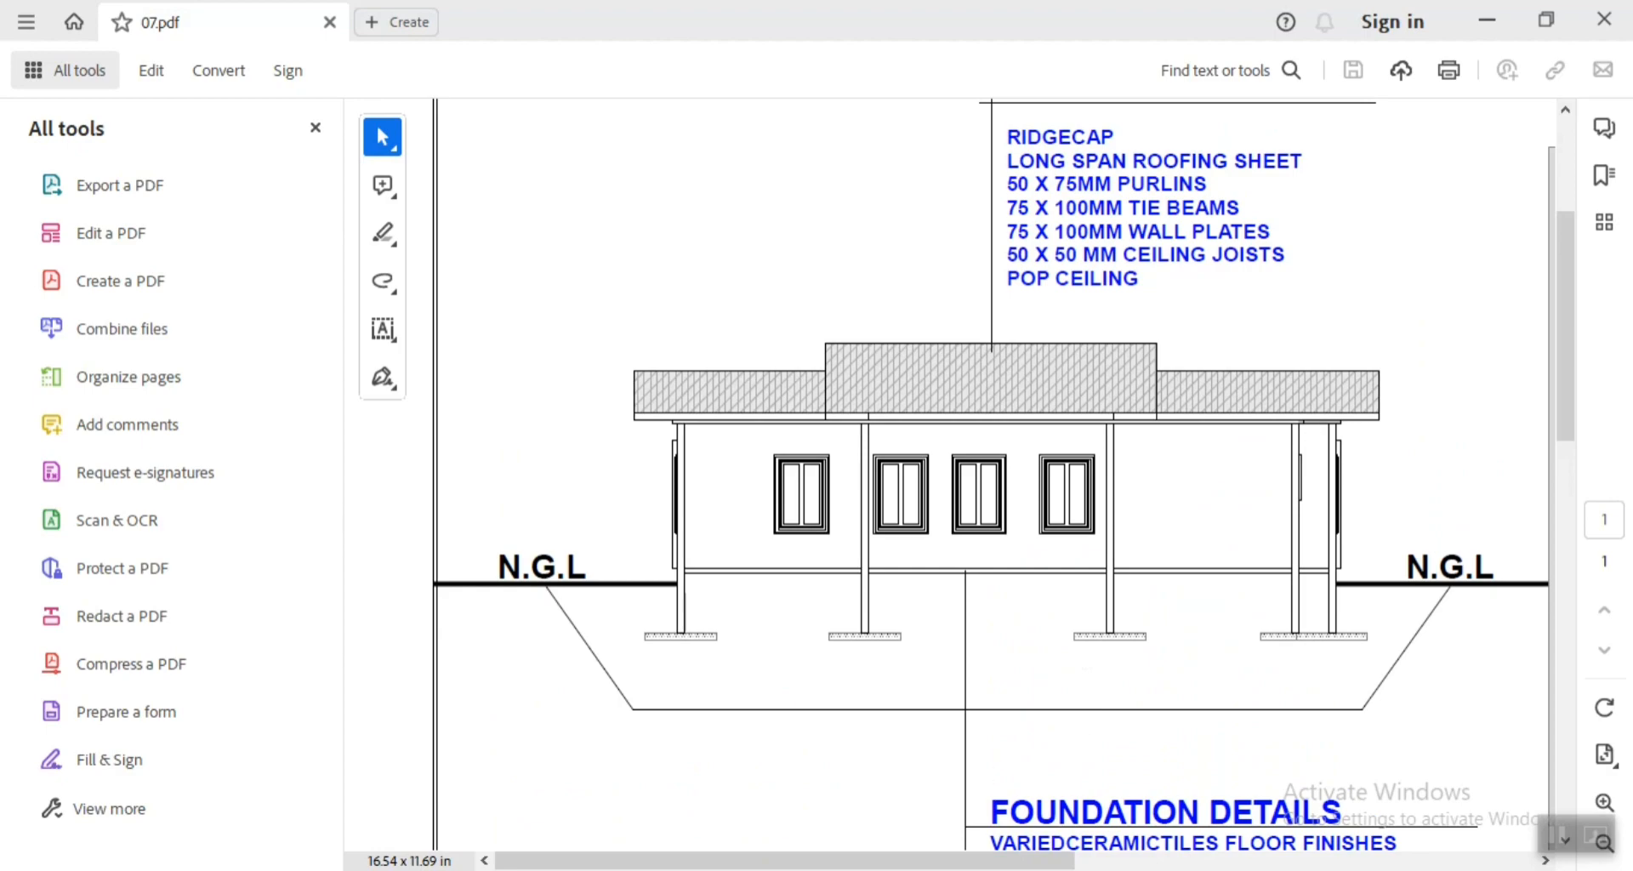
{"action": "left_click", "coordinate": [866, 869]}
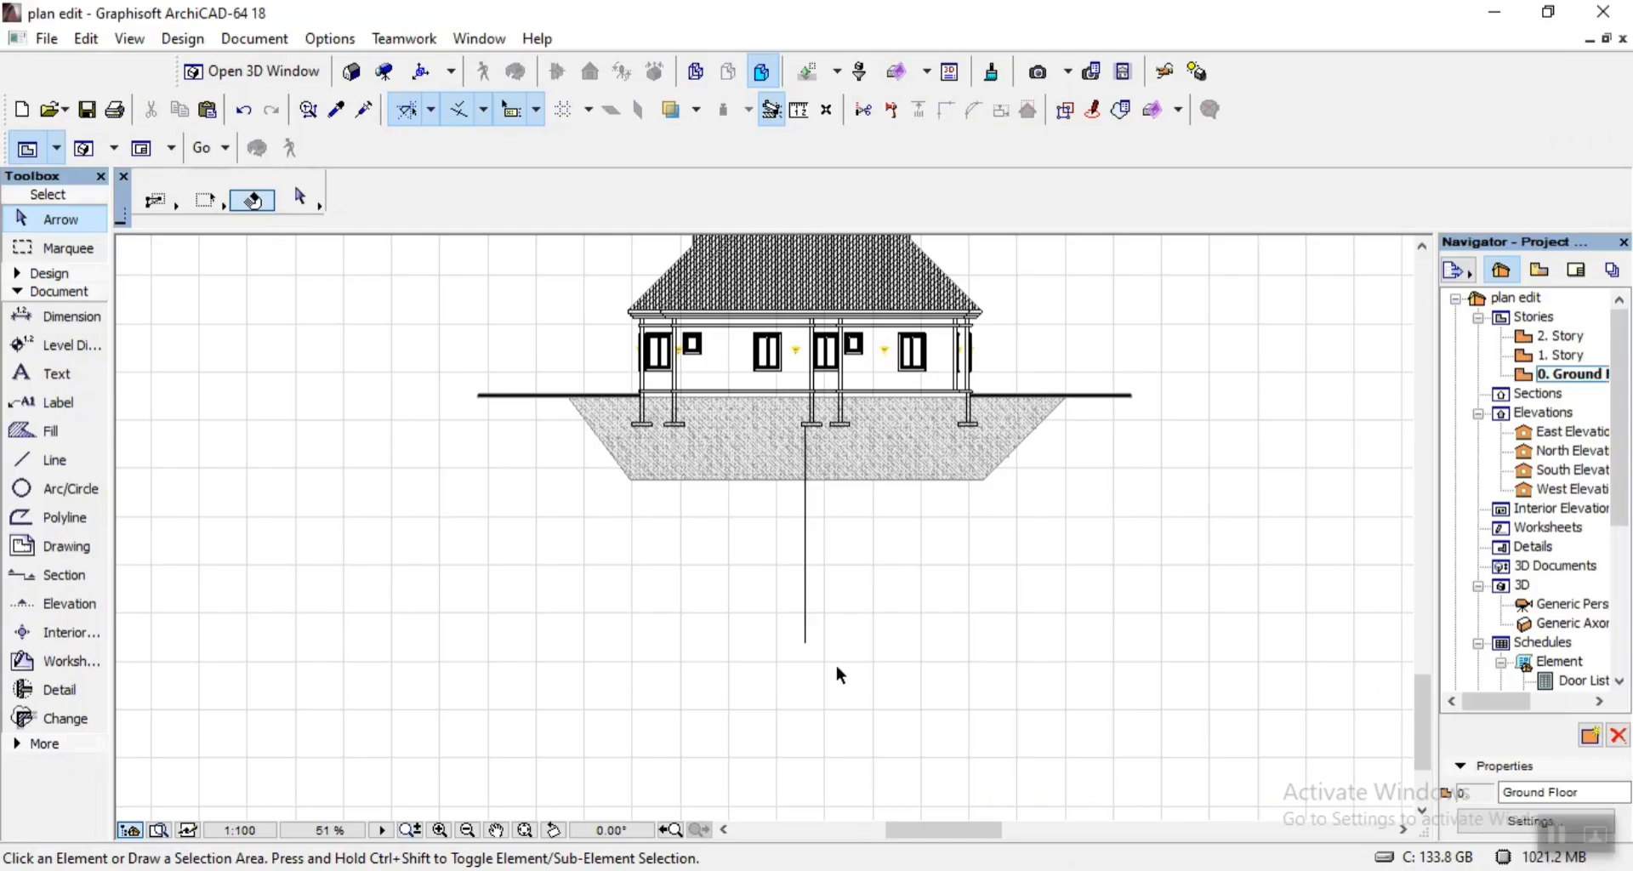
Copy the Master Bedroom text from the floor plan to beside the vertical leader line, below Section X-X's ground fill.
{"action": "scroll", "coordinate": [554, 569], "scroll_direction": "down", "scroll_amount": 5}
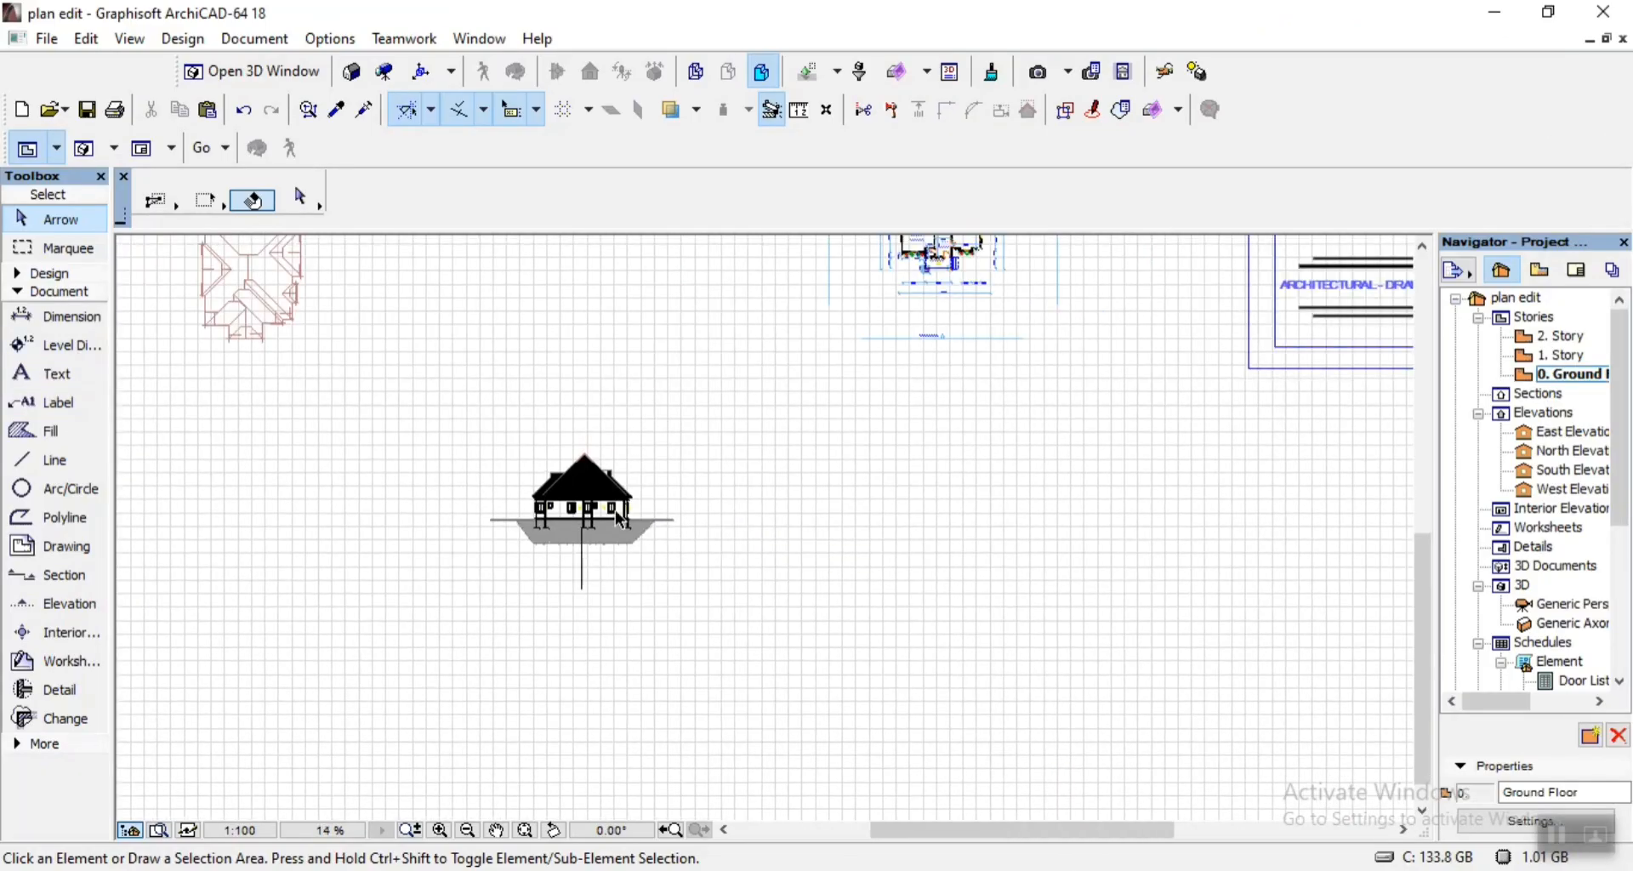
{"action": "scroll", "coordinate": [752, 400], "scroll_direction": "up", "scroll_amount": 8}
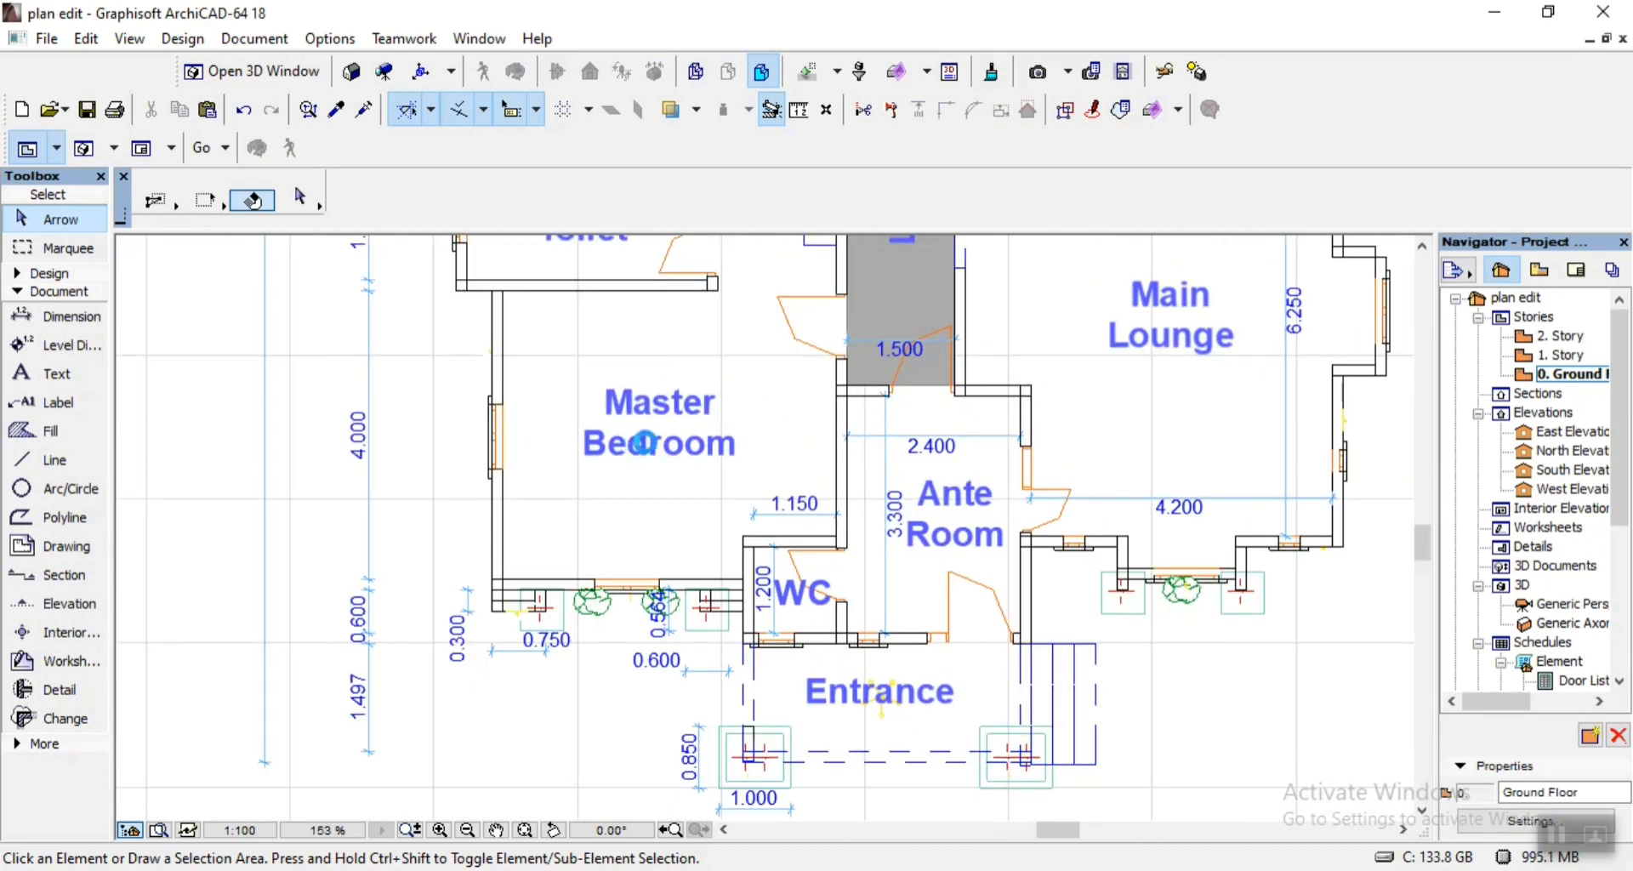
{"action": "left_click", "coordinate": [655, 450]}
{"action": "key", "text": "ctrl+d"}
{"action": "key", "text": "ctrl"}
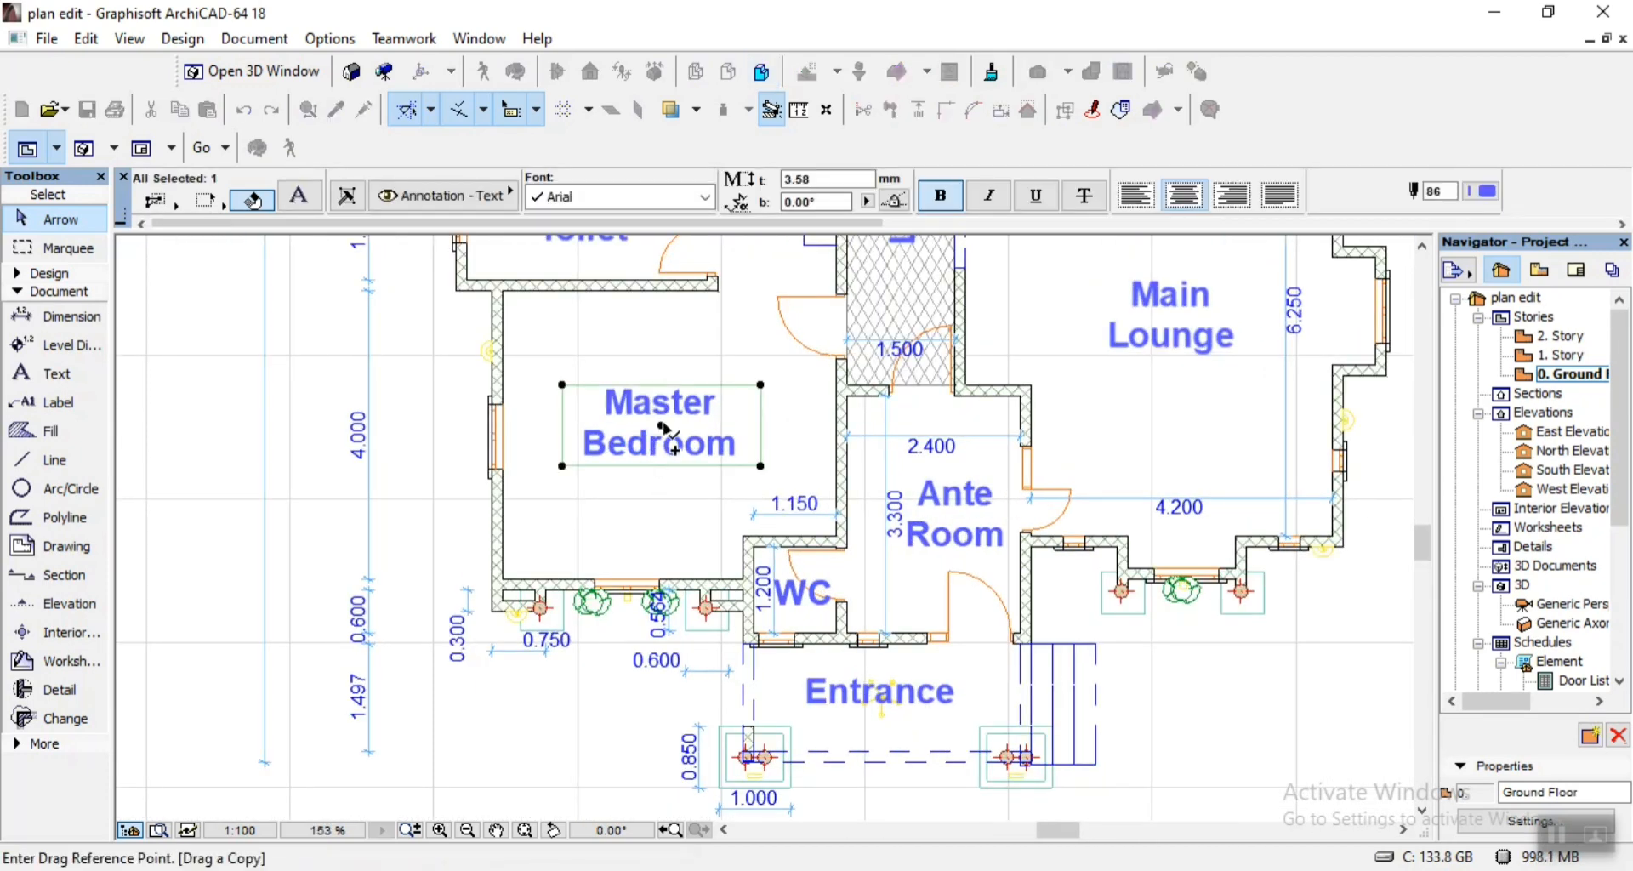
{"action": "left_click", "coordinate": [662, 425]}
{"action": "scroll", "coordinate": [907, 359], "scroll_direction": "down", "scroll_amount": 5}
{"action": "scroll", "coordinate": [917, 372], "scroll_direction": "down", "scroll_amount": 2}
{"action": "scroll", "coordinate": [760, 660], "scroll_direction": "up", "scroll_amount": 3}
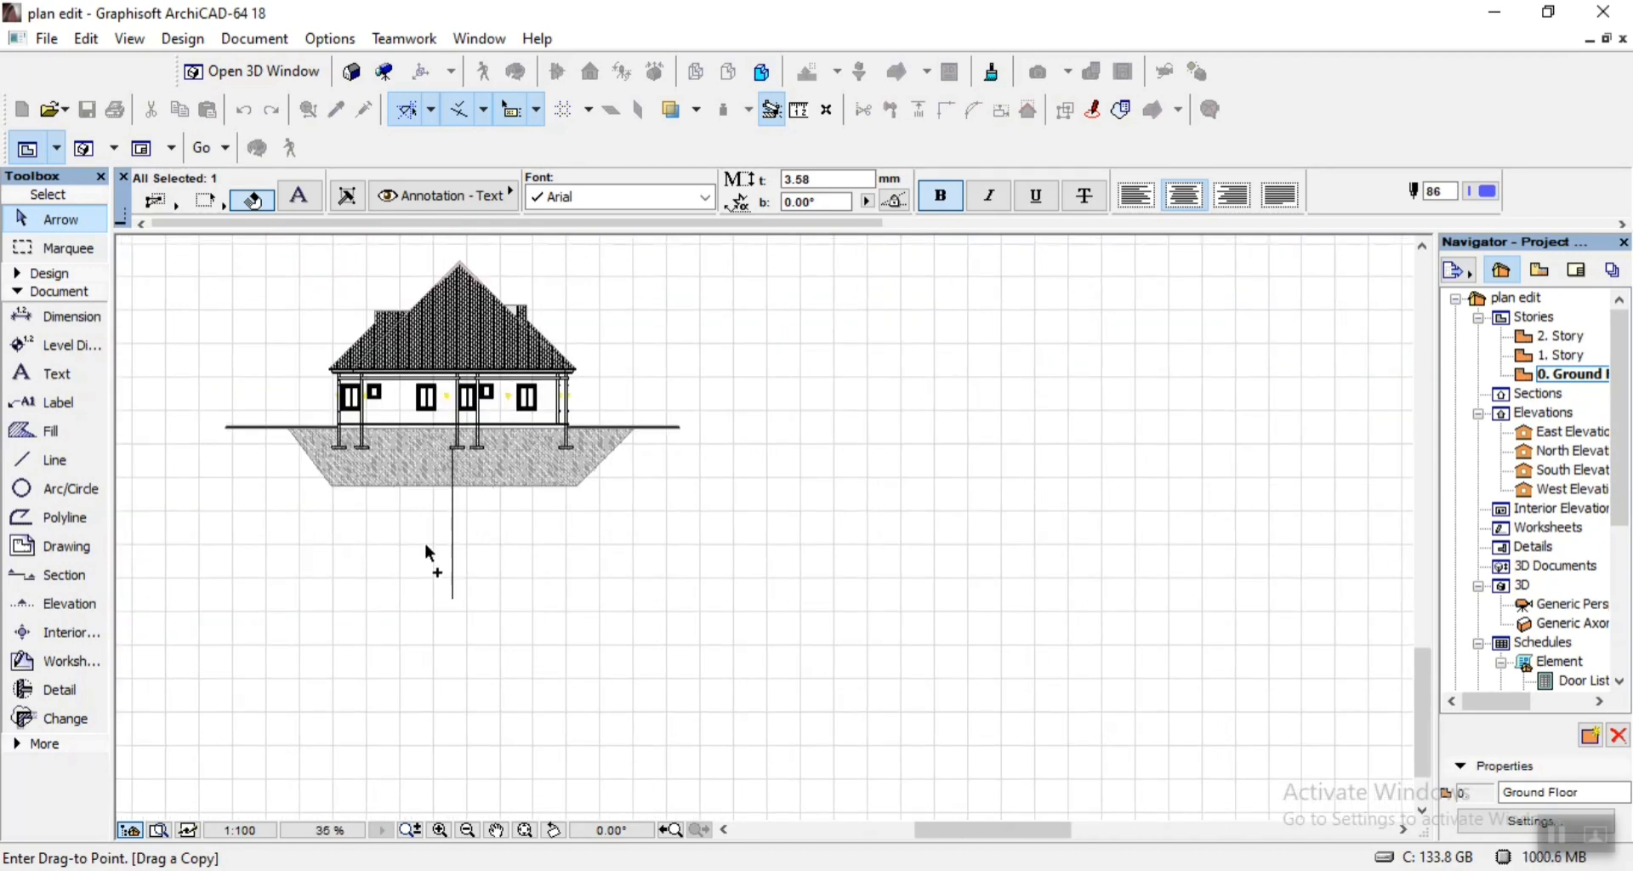
{"action": "scroll", "coordinate": [430, 557], "scroll_direction": "up", "scroll_amount": 3}
{"action": "left_click", "coordinate": [635, 447]}
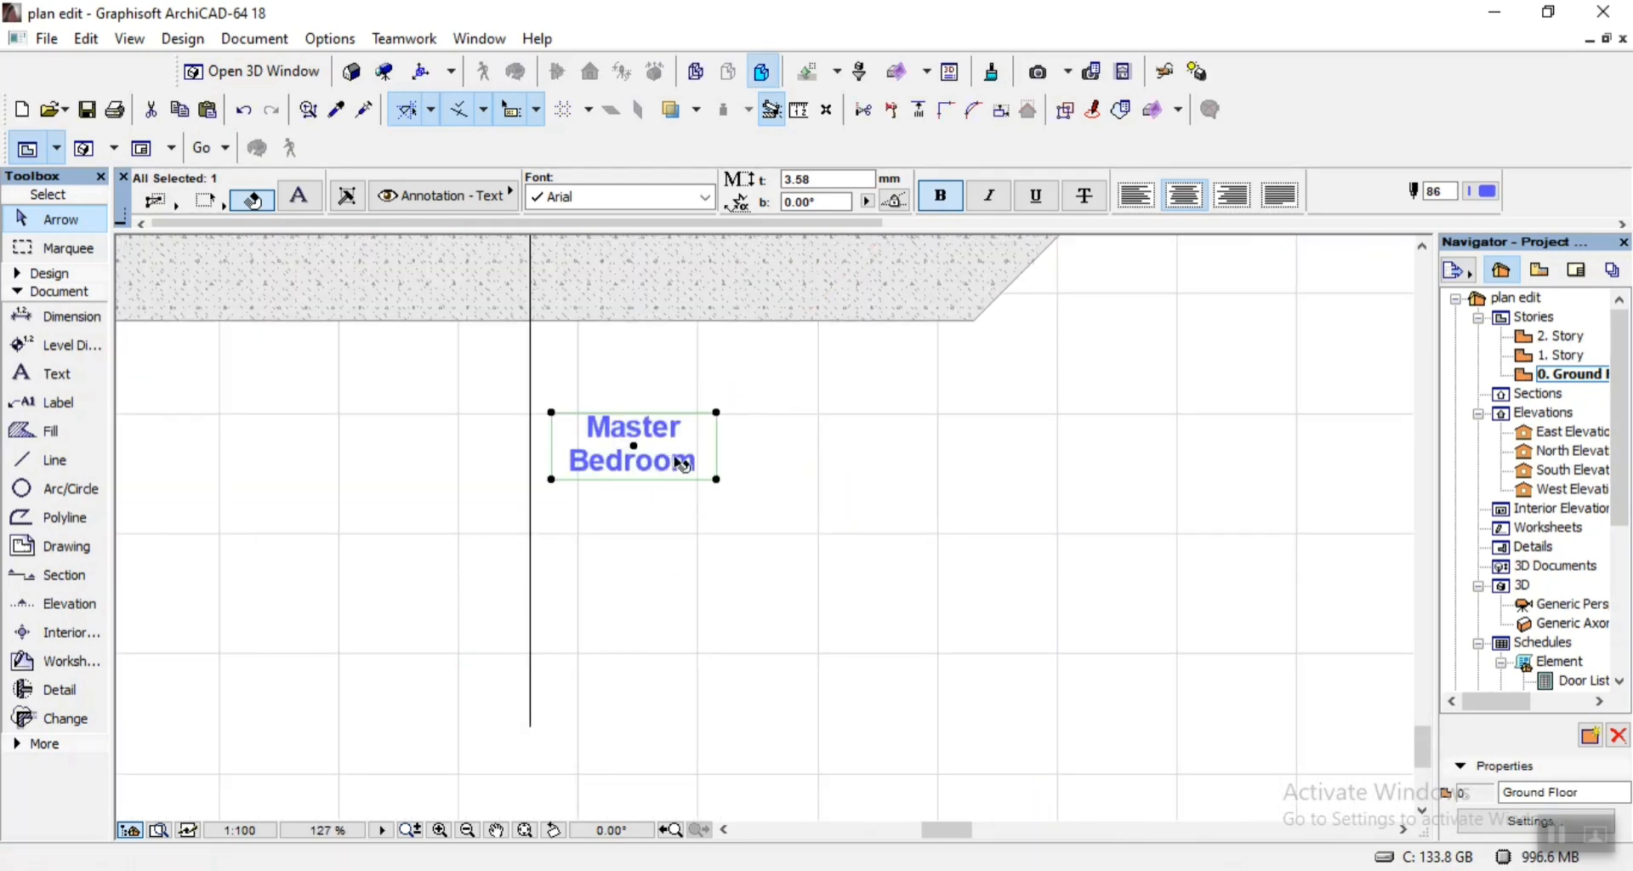
Replace the copied Master Bedroom text with the FOUNDATION DETAILS notes copied from 07.pdf.
{"action": "double_click", "coordinate": [681, 461]}
{"action": "key", "text": "ctrl+a"}
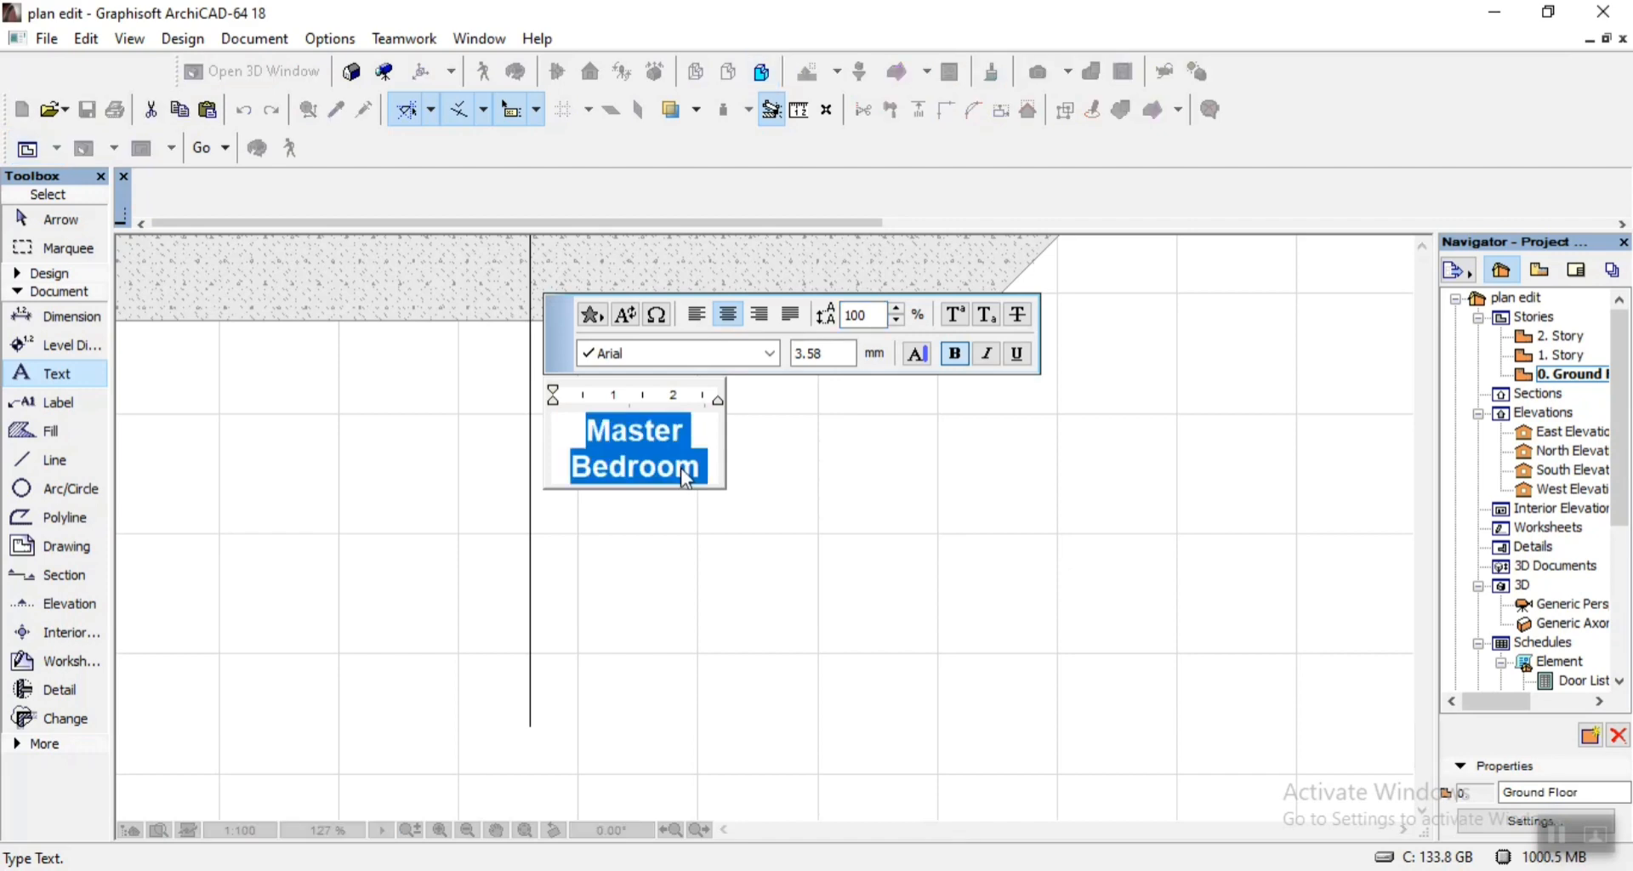
{"action": "key", "text": "ctrl+v"}
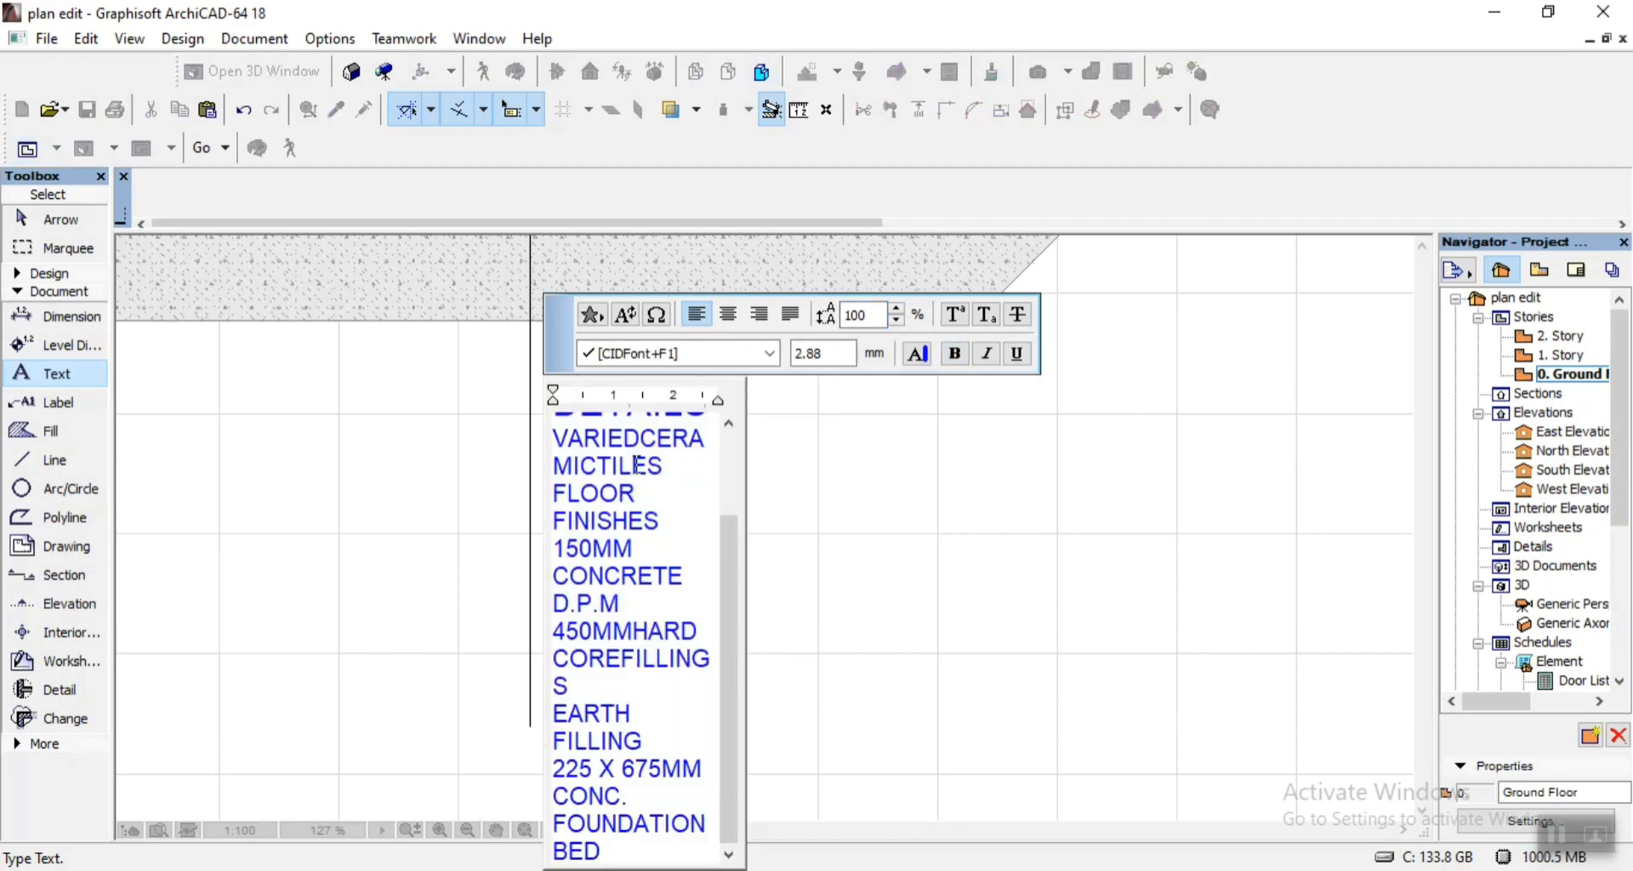
{"action": "left_click", "coordinate": [976, 549]}
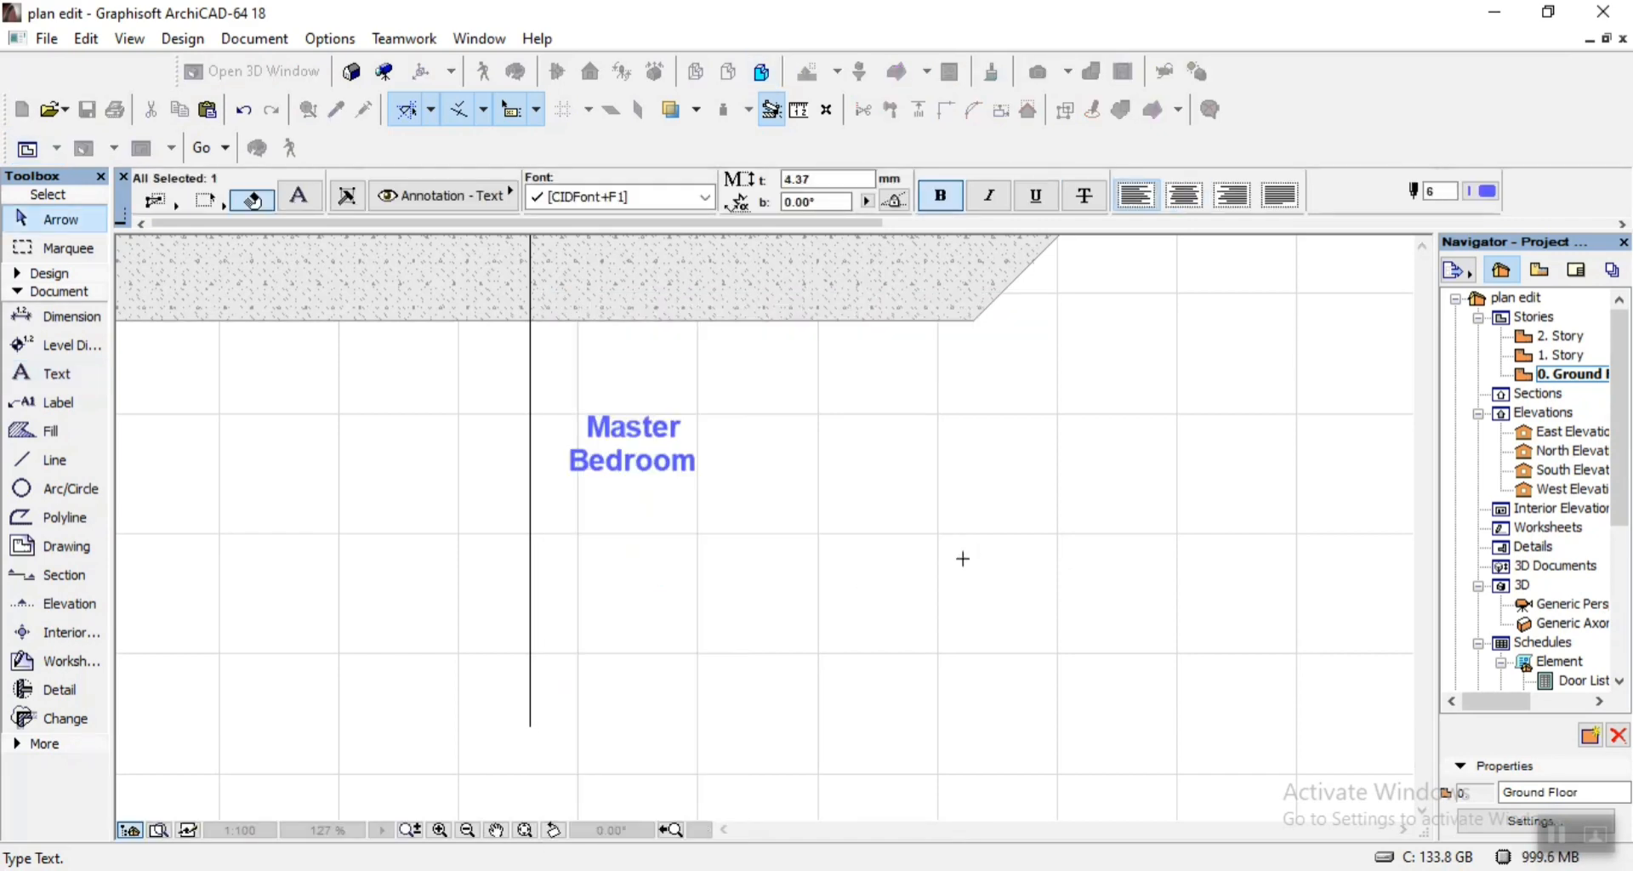
Widen the foundation notes text block to the right until every note fits on a single line.
{"action": "scroll", "coordinate": [936, 558], "scroll_direction": "down", "scroll_amount": 4}
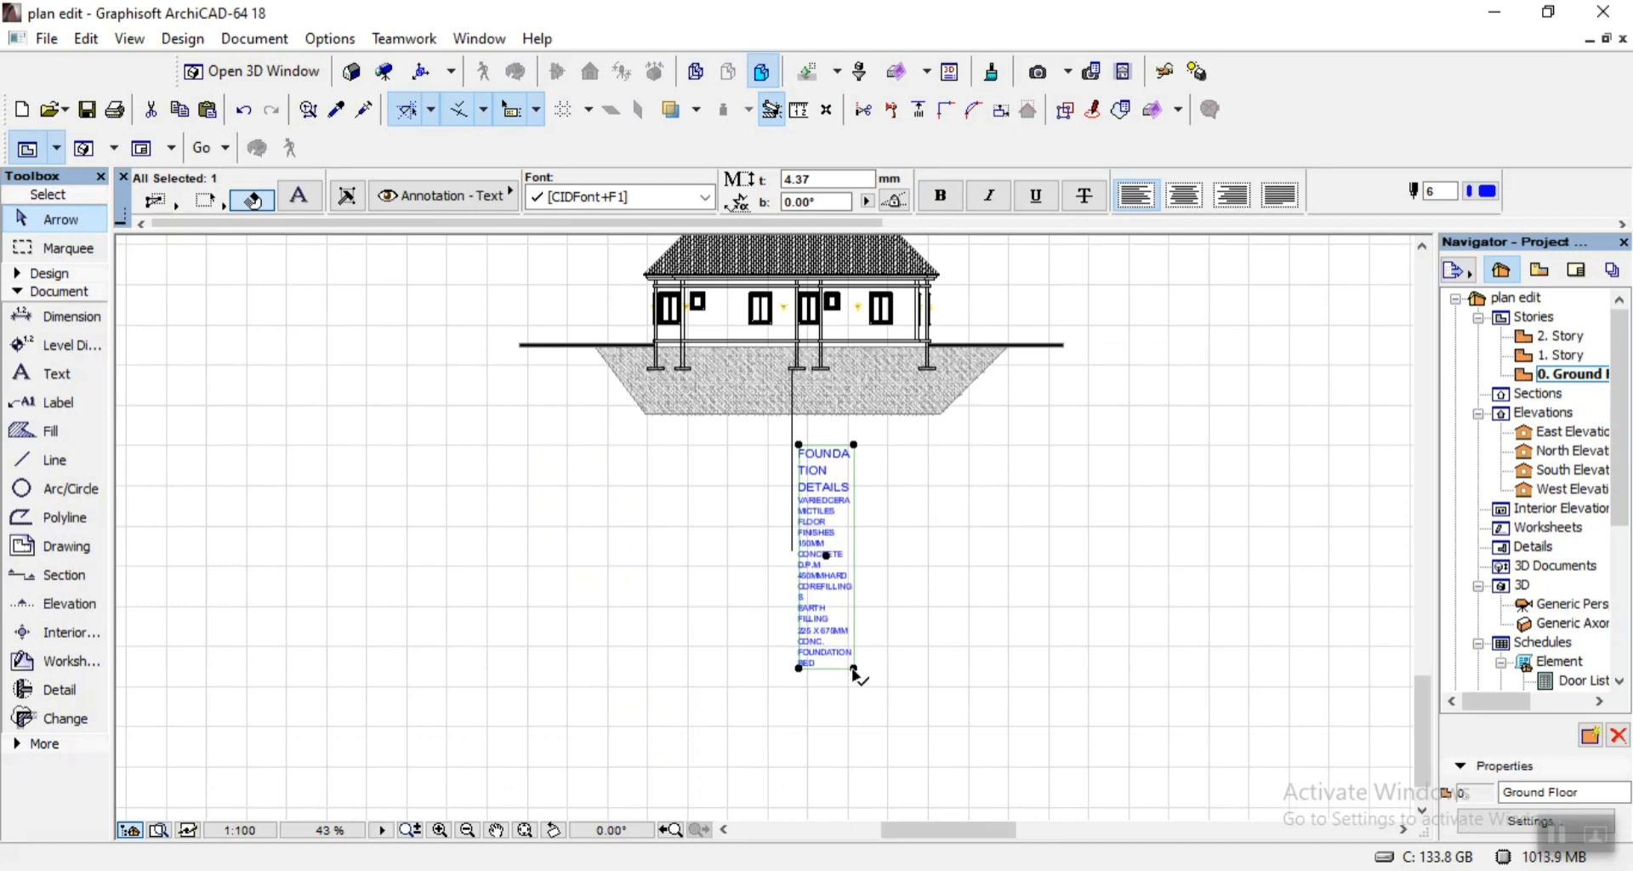
{"action": "left_click_drag", "start_coordinate": [855, 669], "coordinate": [1144, 677]}
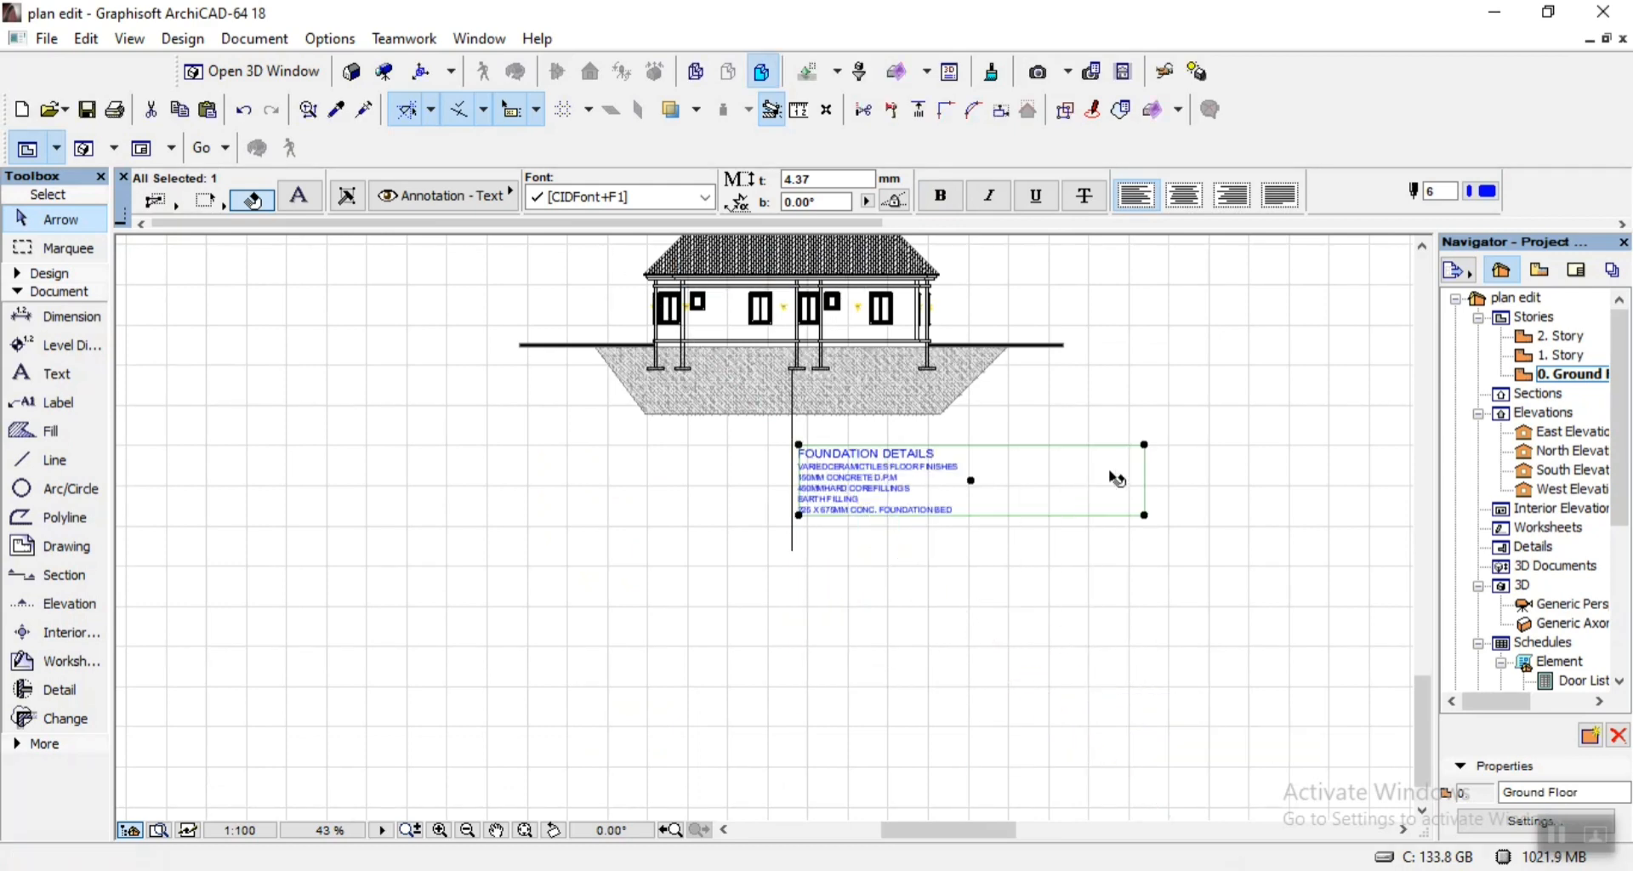
{"action": "scroll", "coordinate": [802, 492], "scroll_direction": "up", "scroll_amount": 4}
{"action": "scroll", "coordinate": [740, 572], "scroll_direction": "down", "scroll_amount": 4}
{"action": "scroll", "coordinate": [740, 573], "scroll_direction": "up", "scroll_amount": 1}
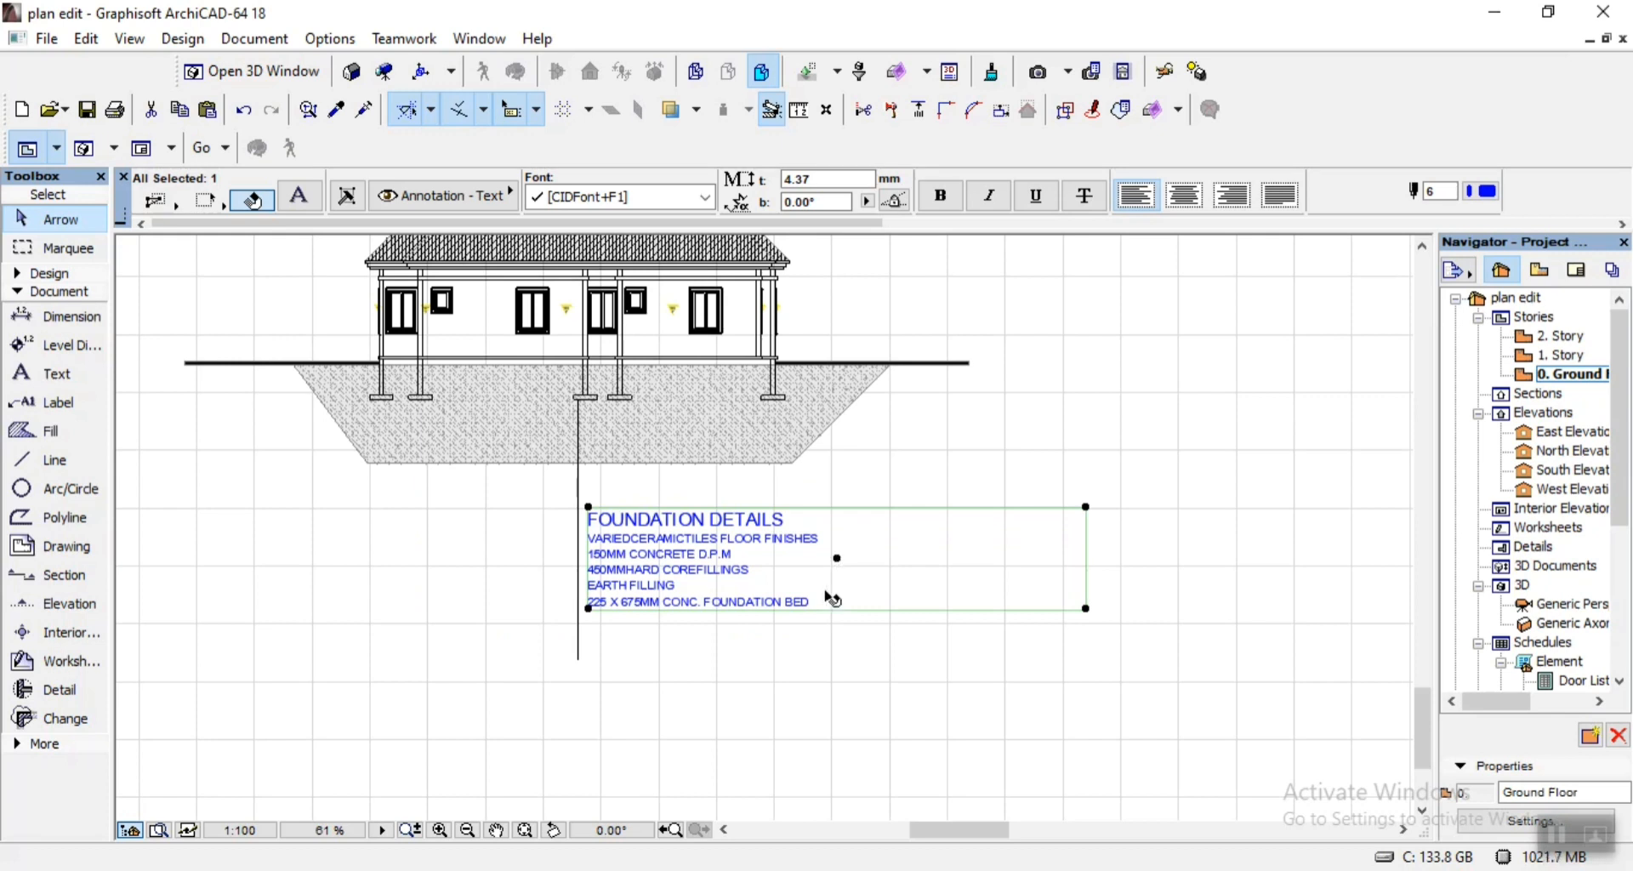
Enlarge all the foundation notes text, to 5.44 mm for the heading and 3.50 mm for the note lines.
{"action": "double_click", "coordinate": [699, 585]}
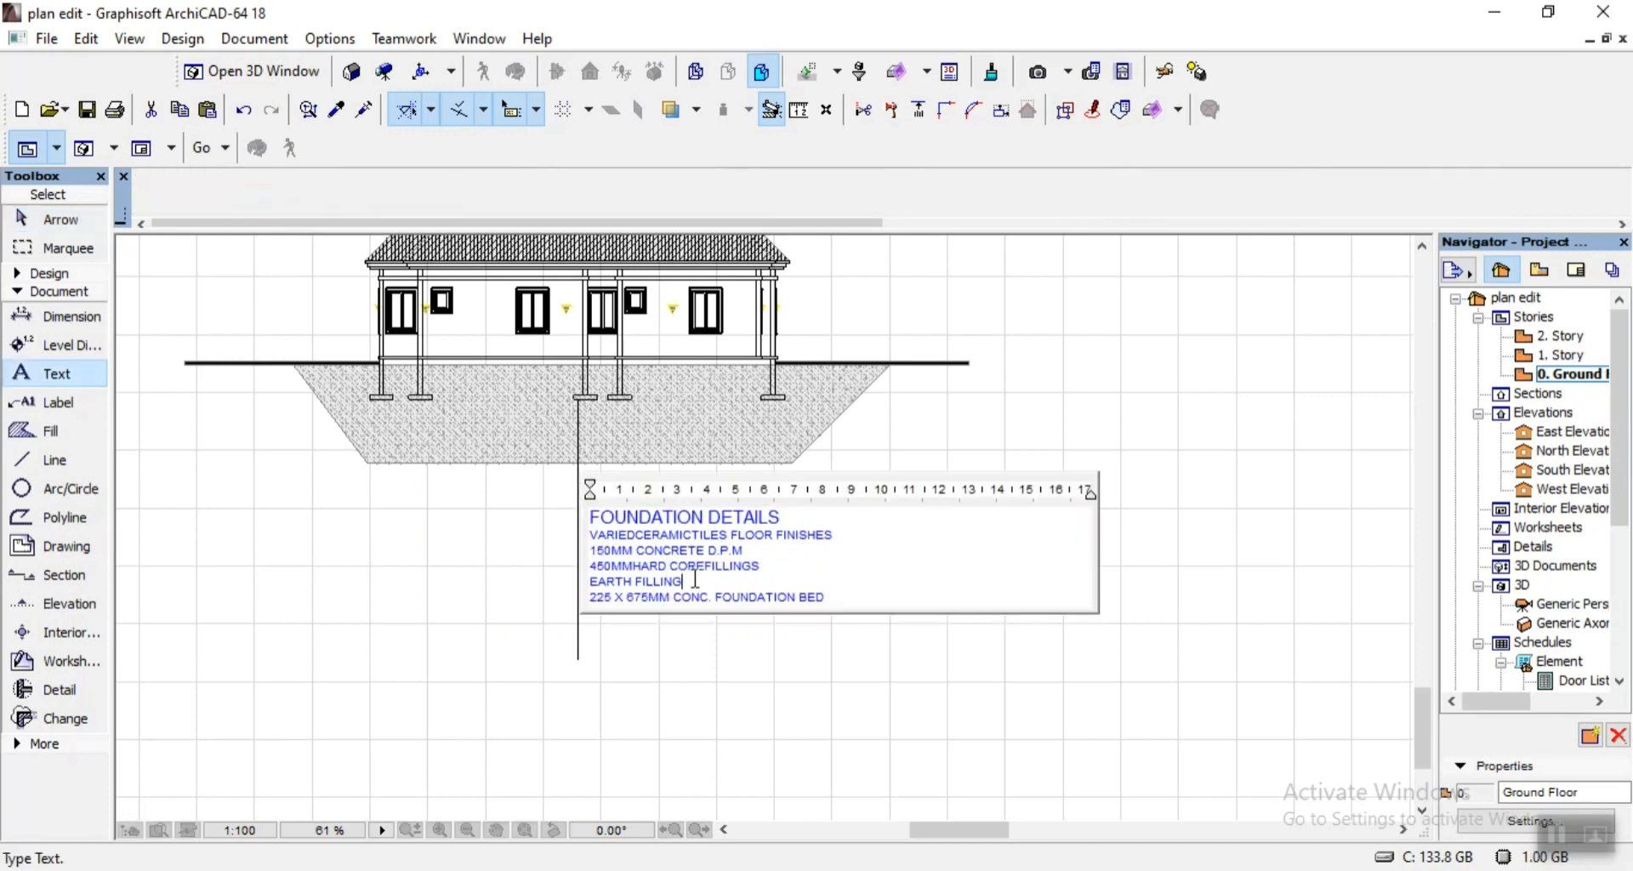
{"action": "key", "text": "ctrl+a"}
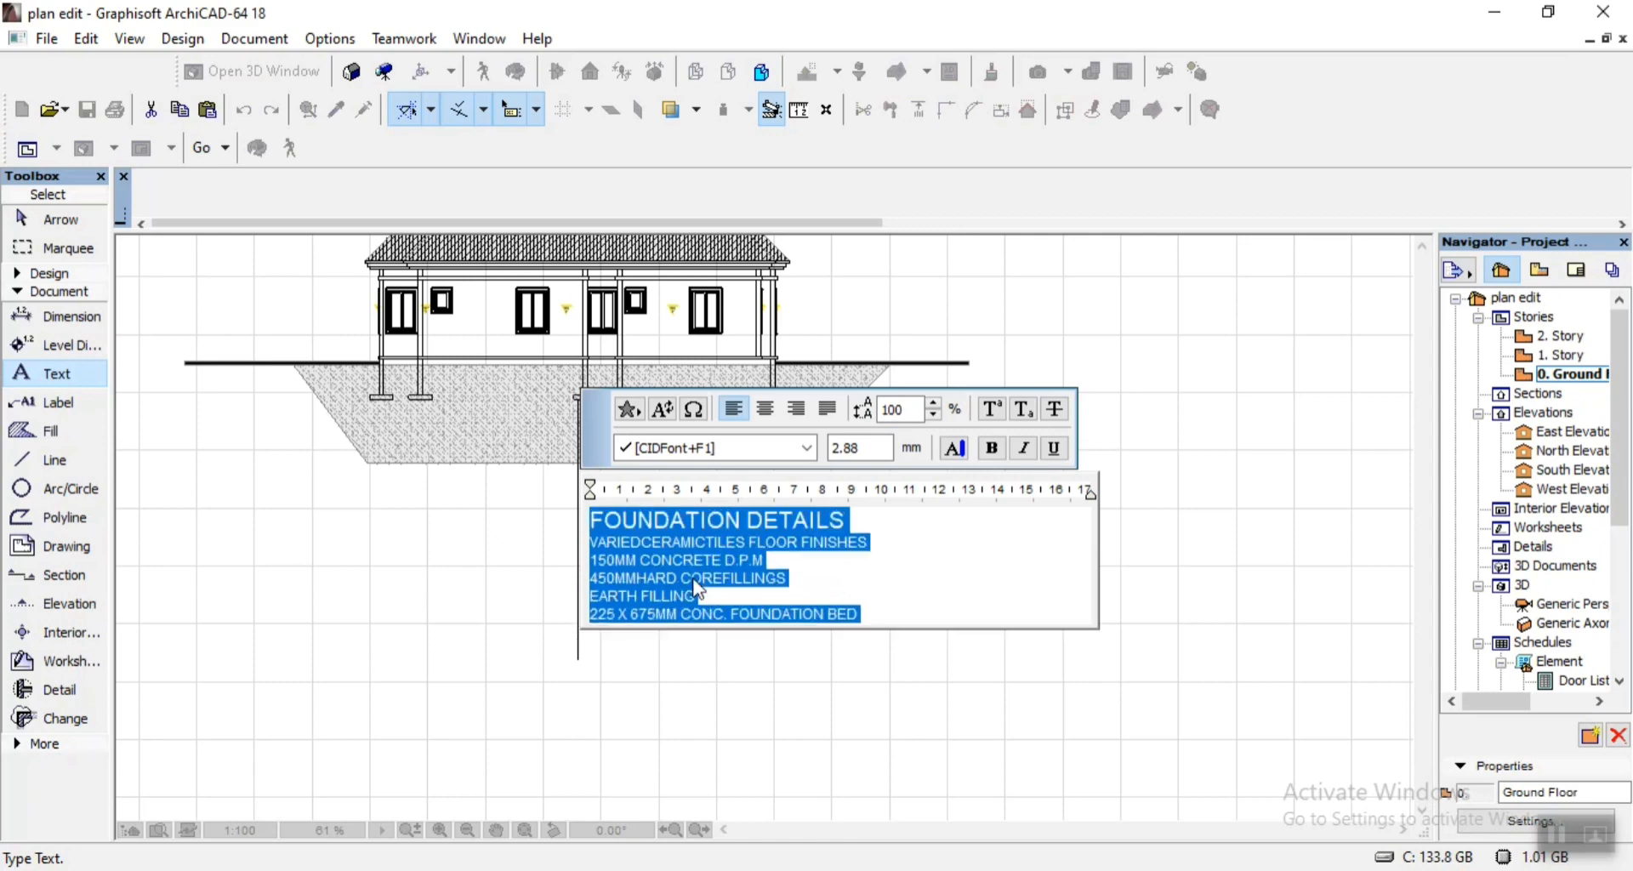
{"action": "left_click", "coordinate": [654, 647]}
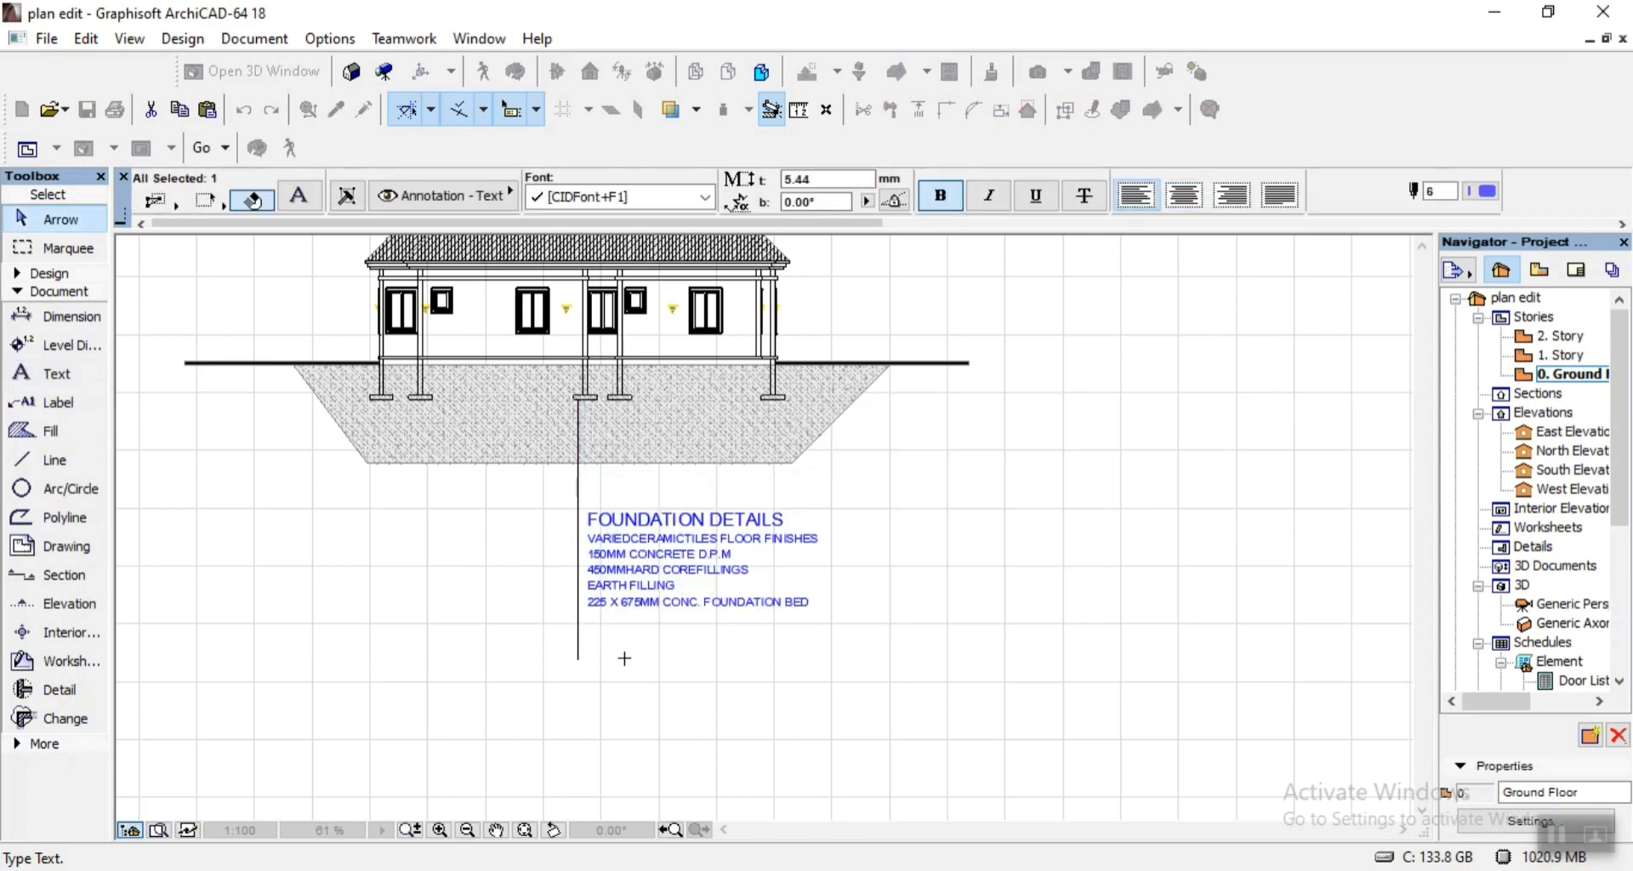
{"action": "scroll", "coordinate": [609, 587], "scroll_direction": "up", "scroll_amount": 1}
{"action": "left_click", "coordinate": [762, 675]}
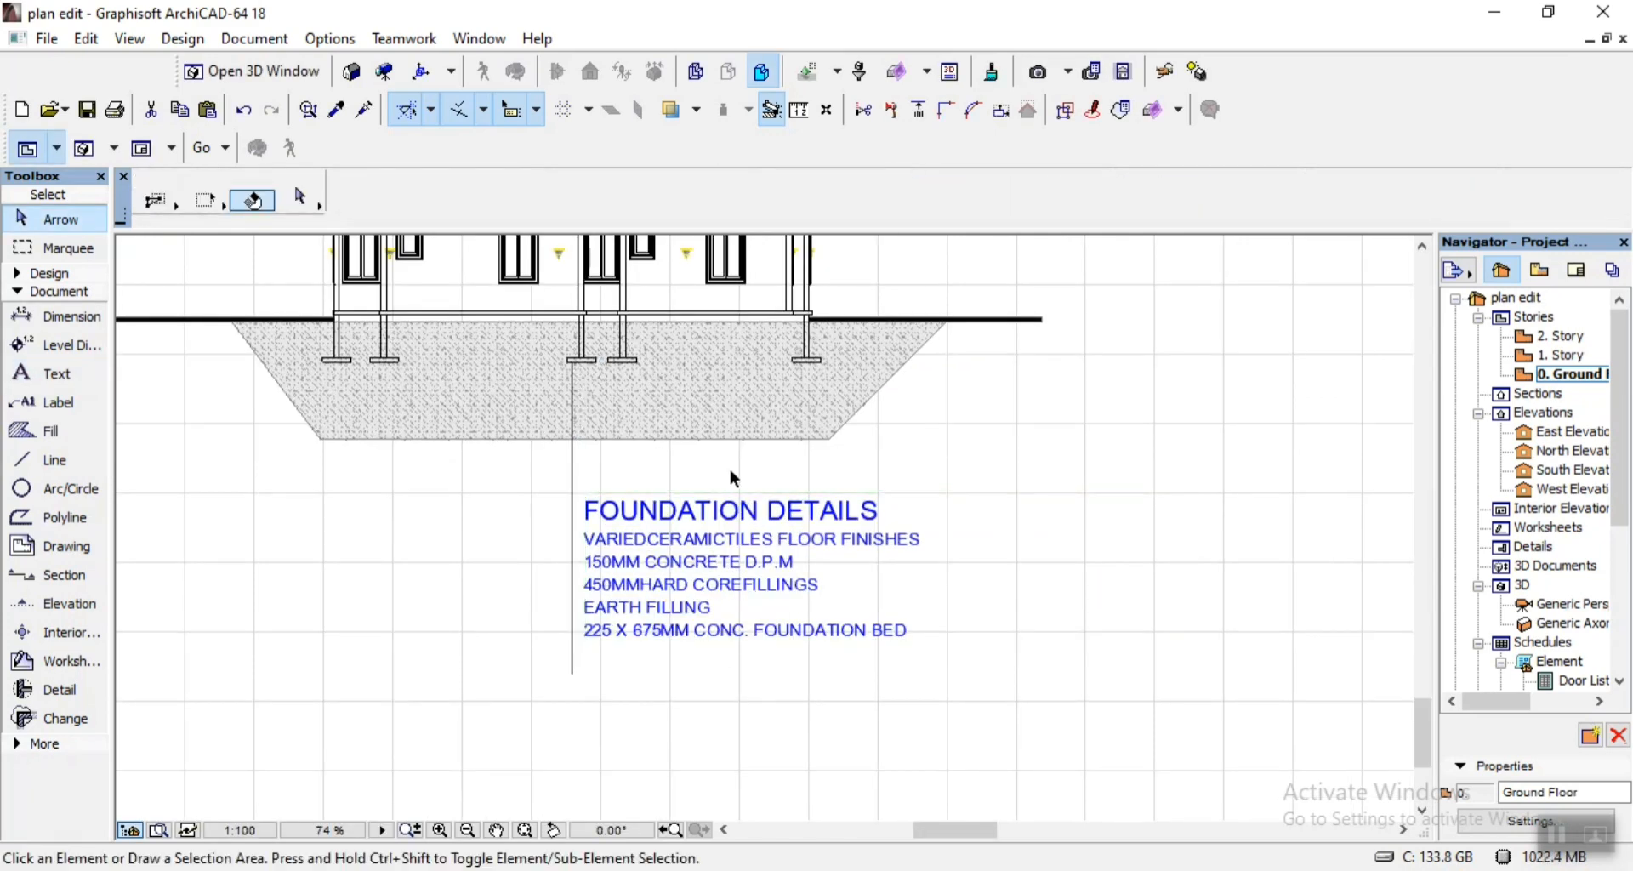
Following 07.pdf, draw a horizontal line about 10,890 mm long from the vertical leader line, just under the FOUNDATION DETAILS heading.
{"action": "scroll", "coordinate": [728, 469], "scroll_direction": "up", "scroll_amount": 2}
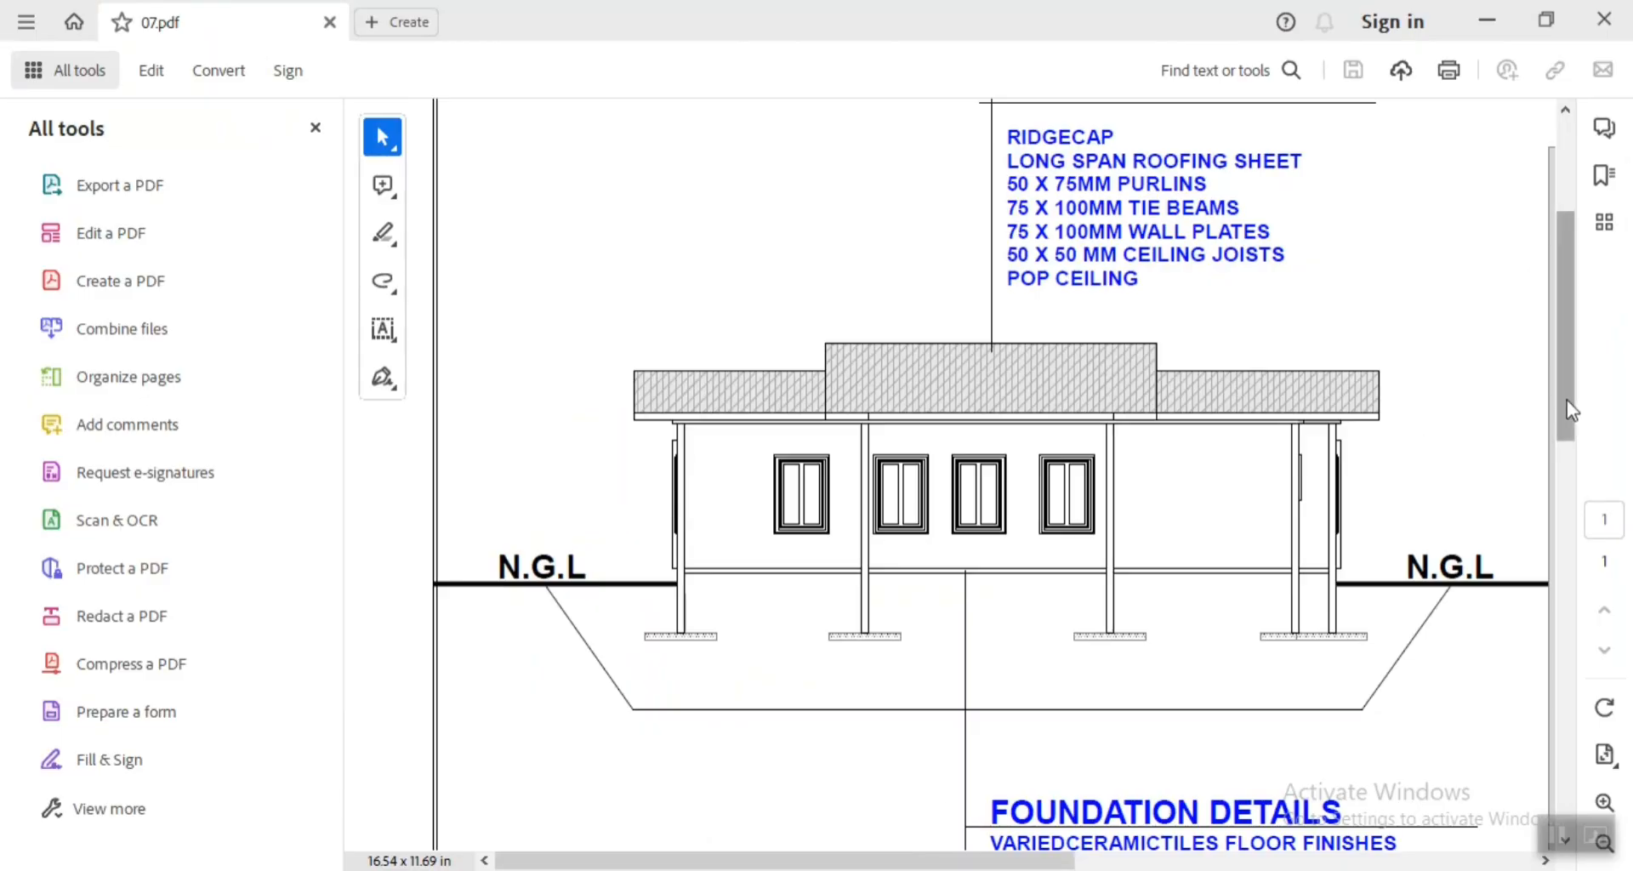
{"action": "scroll", "coordinate": [1570, 410], "scroll_direction": "down", "scroll_amount": 3}
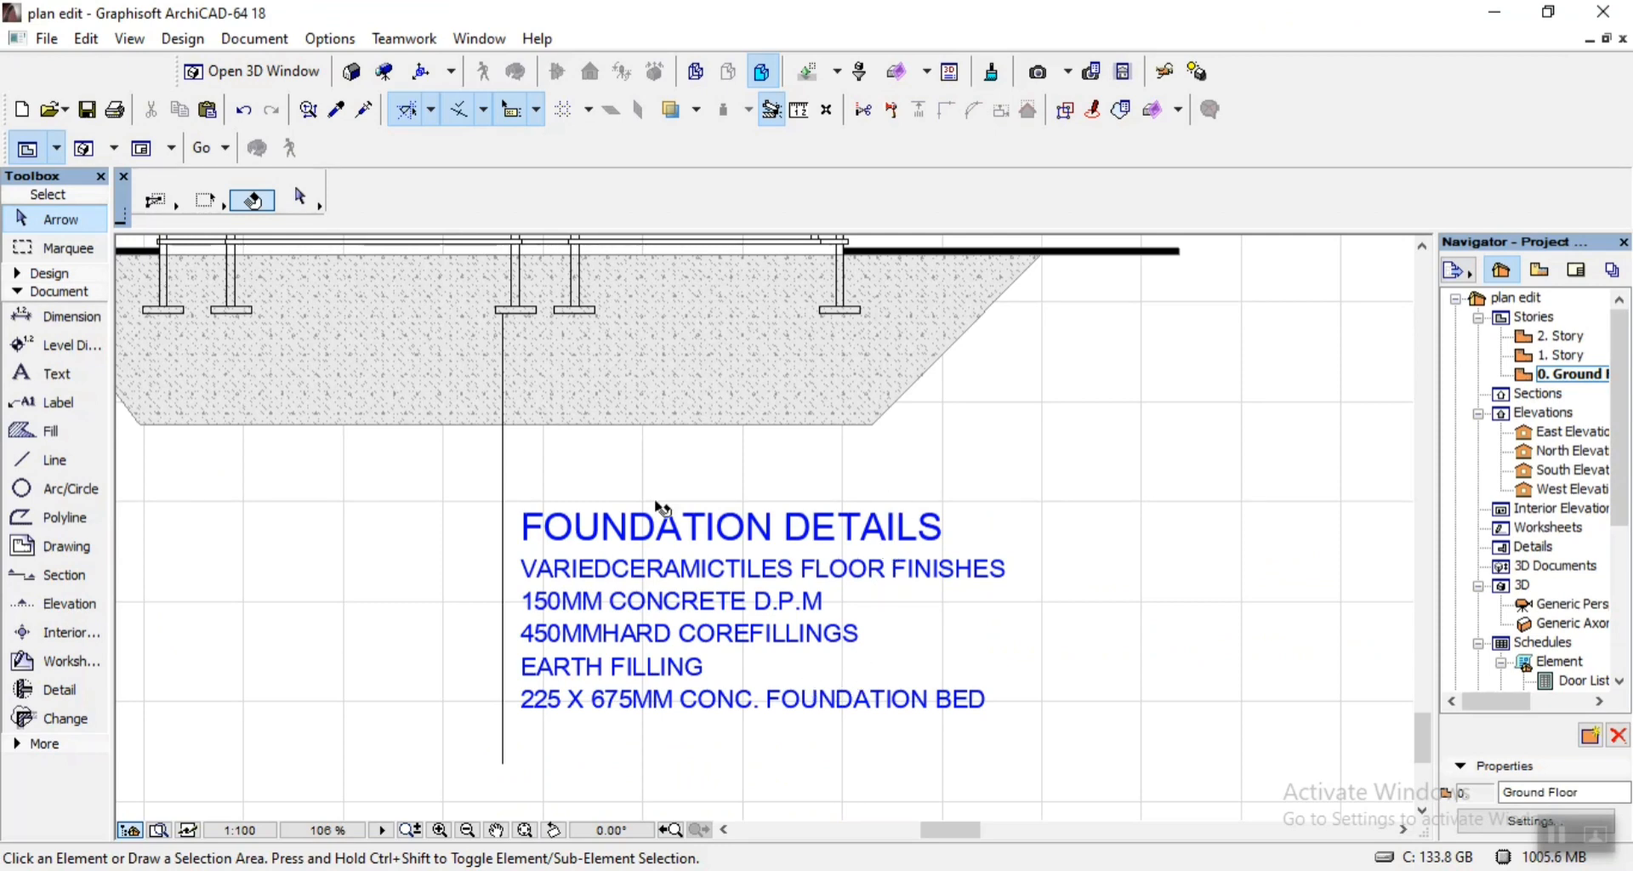
{"action": "left_click", "coordinate": [56, 462]}
{"action": "scroll", "coordinate": [526, 534], "scroll_direction": "up", "scroll_amount": 3}
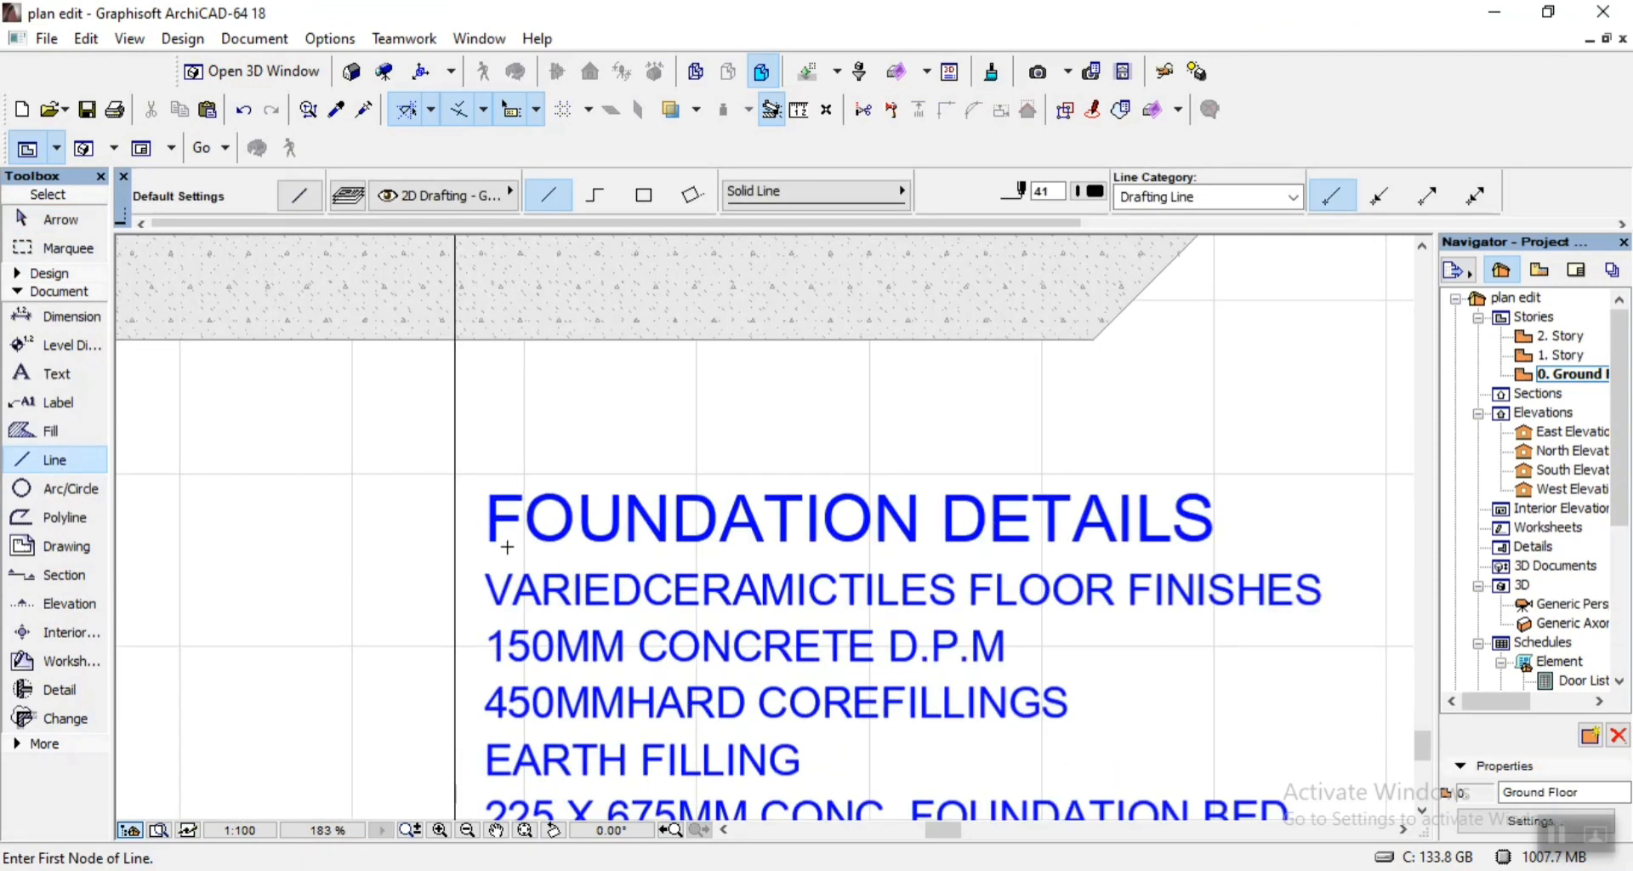
{"action": "left_click", "coordinate": [455, 553]}
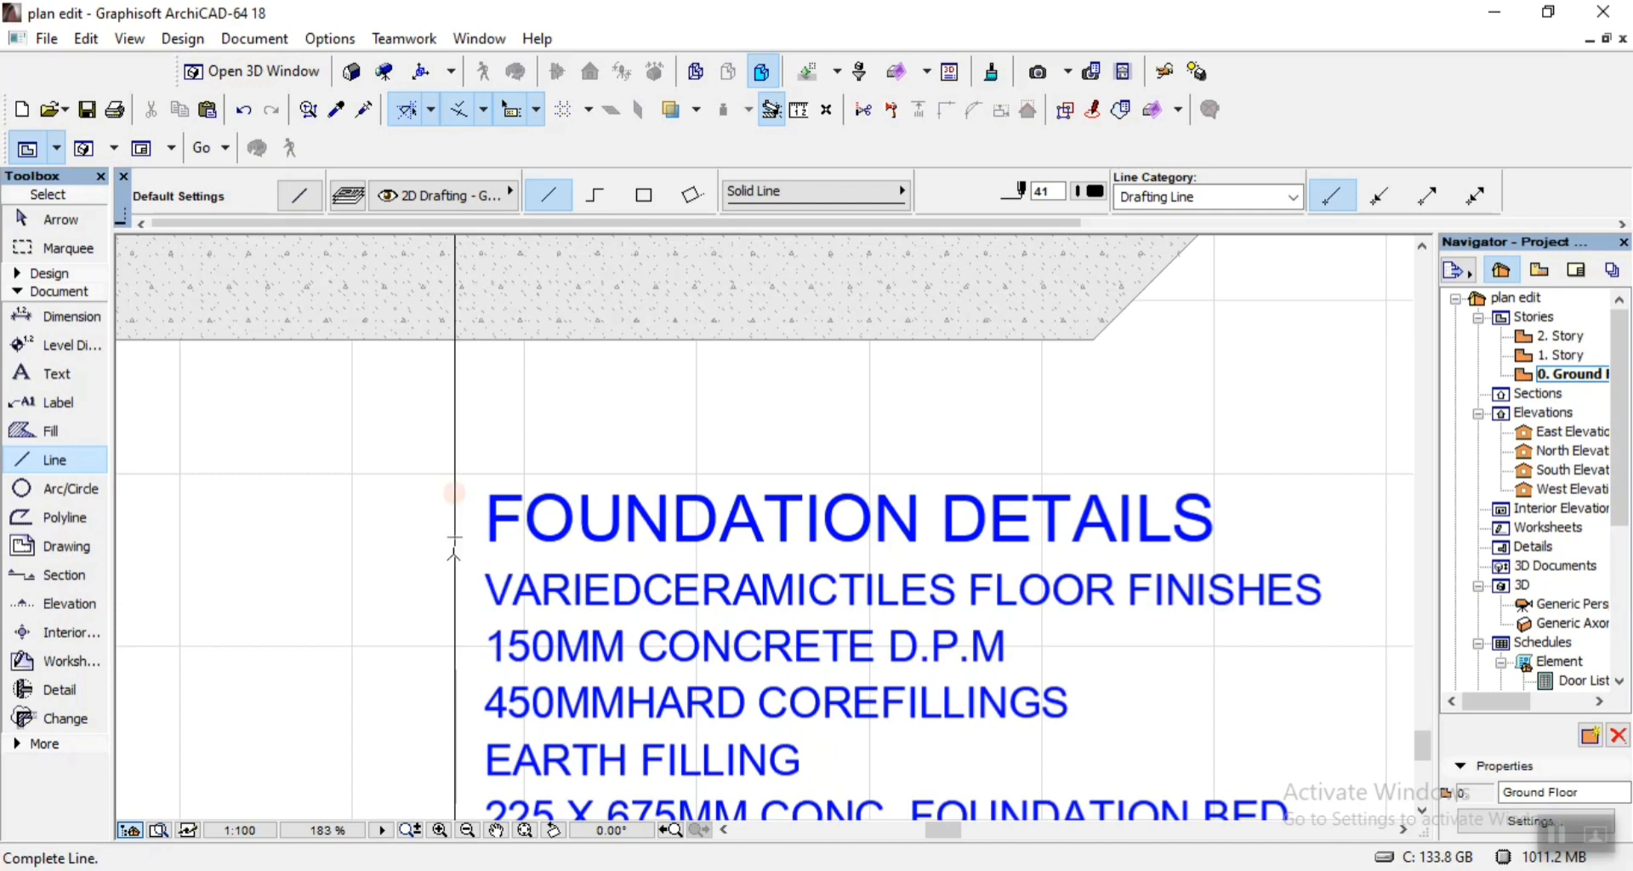
{"action": "left_click", "coordinate": [1393, 554]}
{"action": "scroll", "coordinate": [891, 419], "scroll_direction": "down", "scroll_amount": 3}
{"action": "scroll", "coordinate": [891, 420], "scroll_direction": "down", "scroll_amount": 1}
{"action": "key", "text": "Escape"}
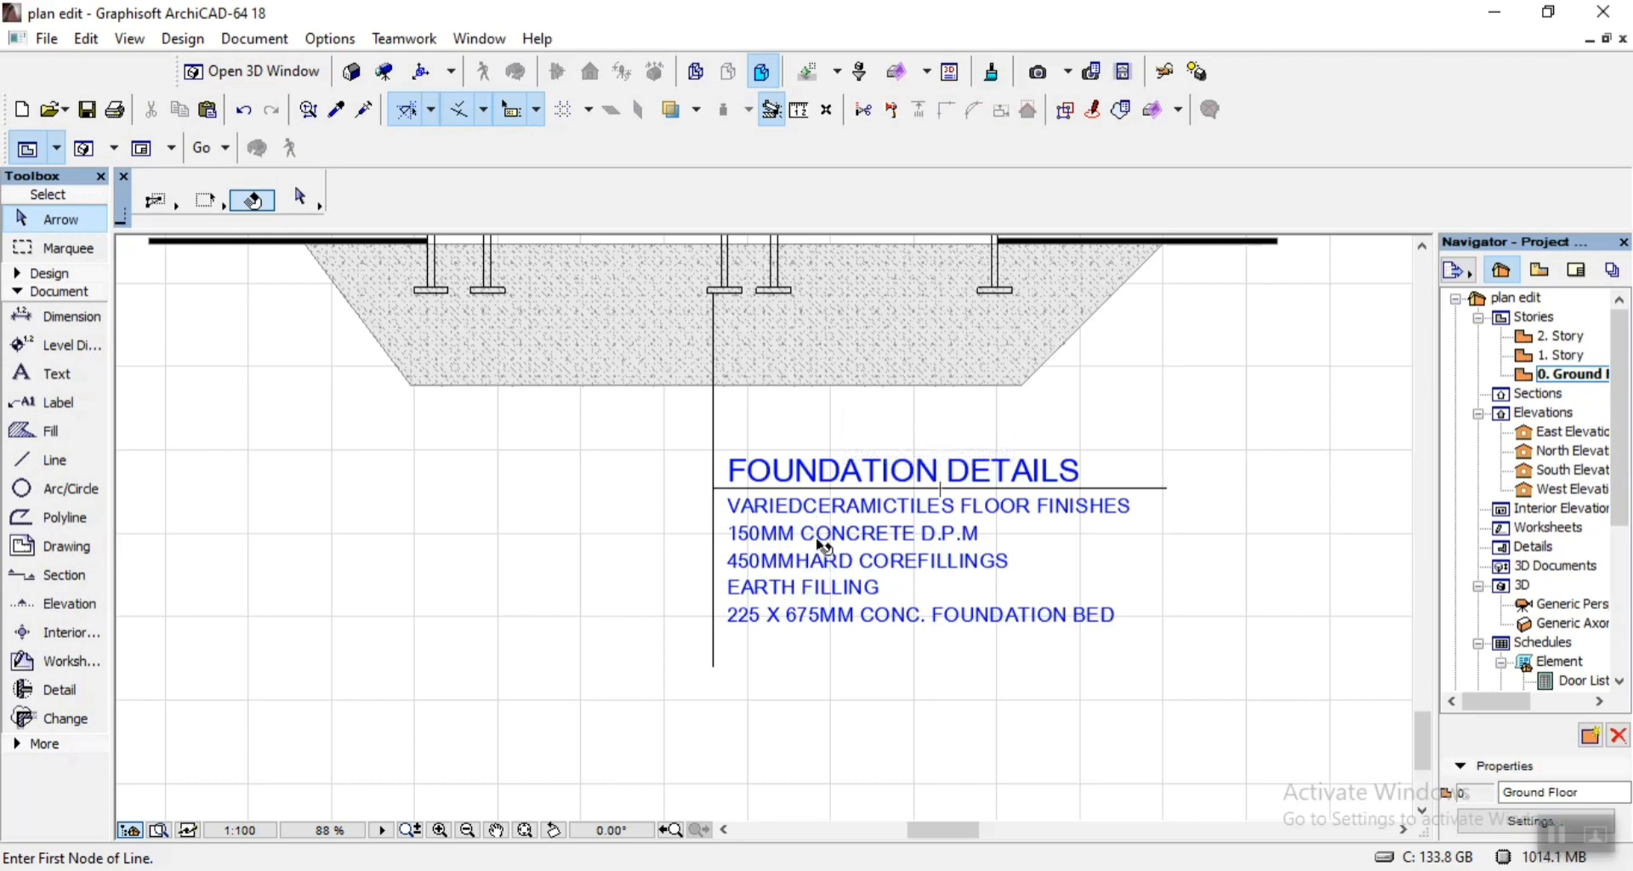
Examine the foundation notes, their leader lines and the footings above them, checking each specification against the section.
{"action": "scroll", "coordinate": [972, 527], "scroll_direction": "up", "scroll_amount": 4}
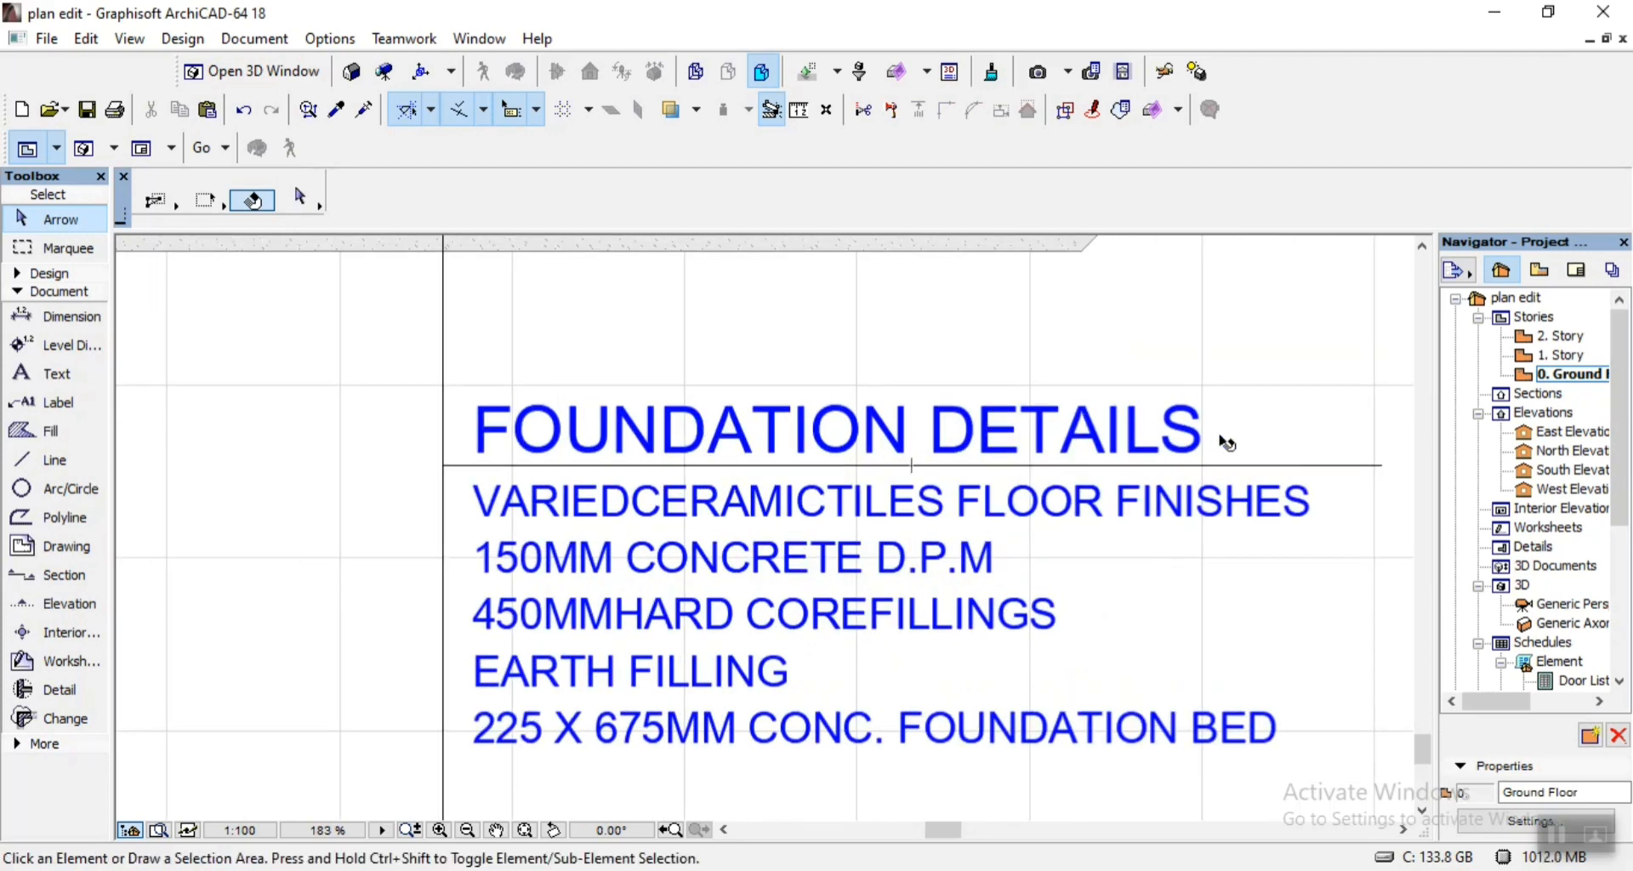
{"action": "scroll", "coordinate": [1063, 483], "scroll_direction": "down", "scroll_amount": 8}
{"action": "scroll", "coordinate": [918, 412], "scroll_direction": "up", "scroll_amount": 6}
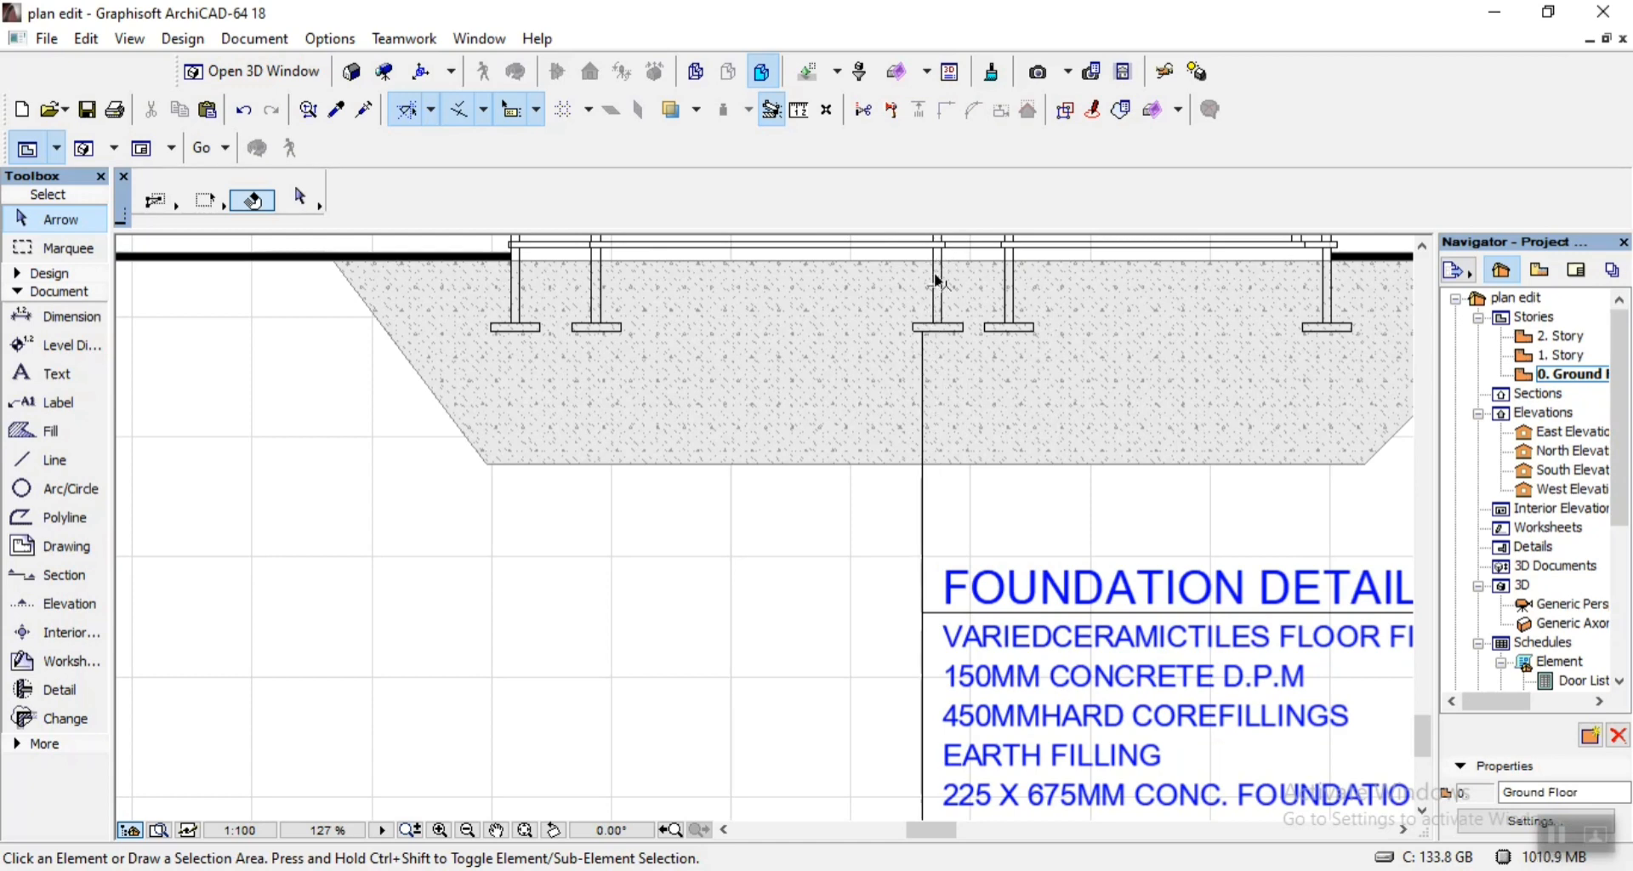
{"action": "scroll", "coordinate": [876, 511], "scroll_direction": "down", "scroll_amount": 5}
{"action": "scroll", "coordinate": [886, 497], "scroll_direction": "up", "scroll_amount": 4}
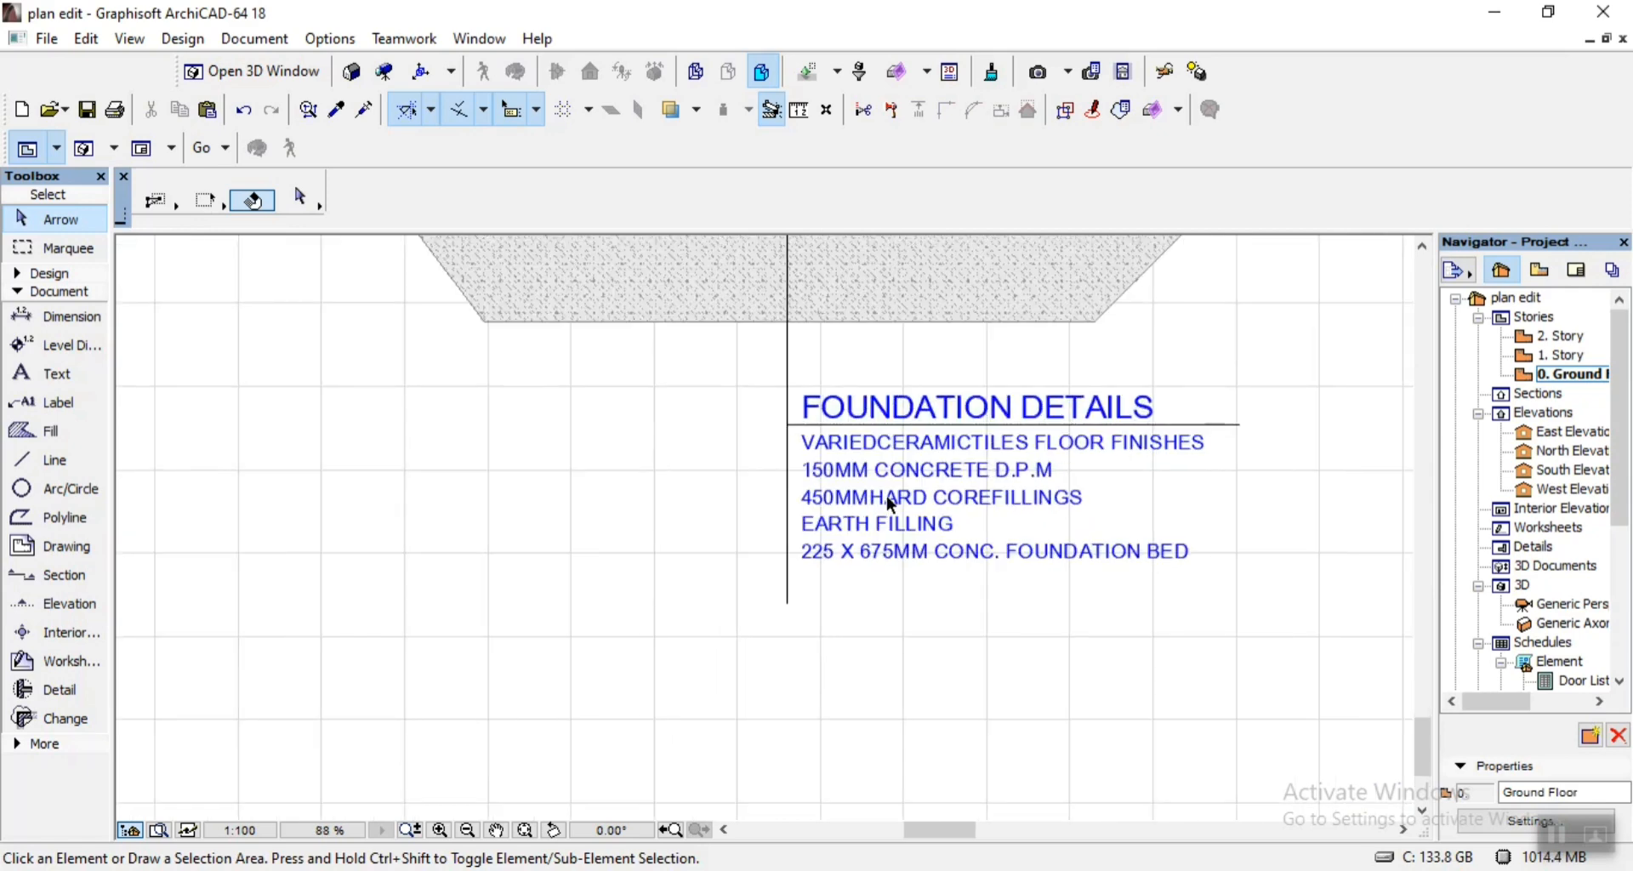
{"action": "scroll", "coordinate": [1195, 438], "scroll_direction": "up", "scroll_amount": 3}
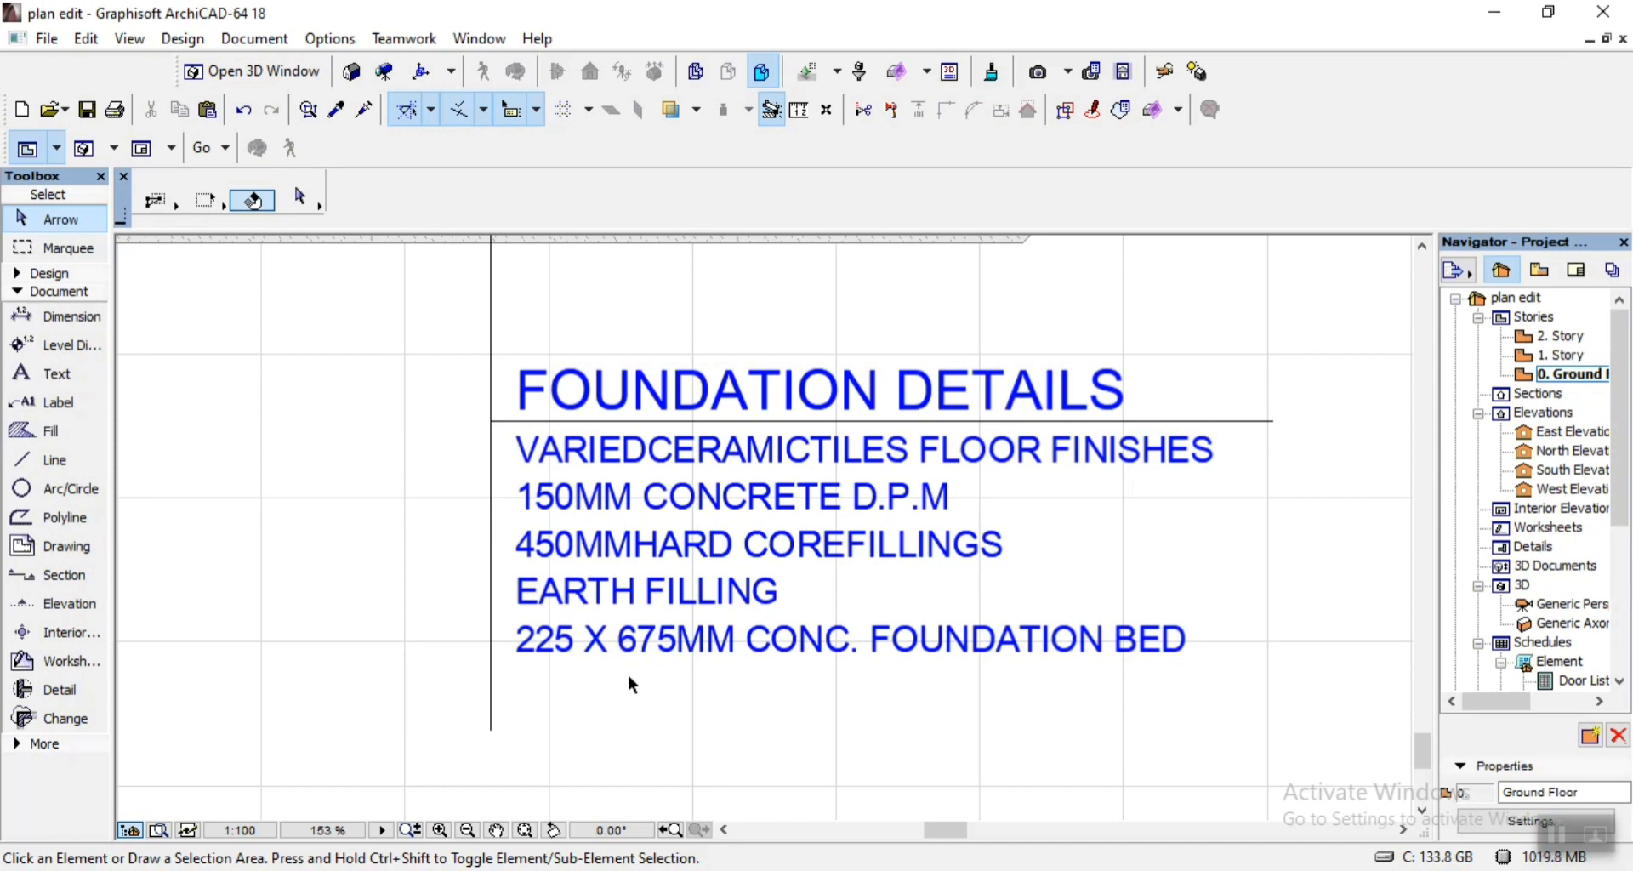
{"action": "scroll", "coordinate": [627, 674], "scroll_direction": "up", "scroll_amount": 2}
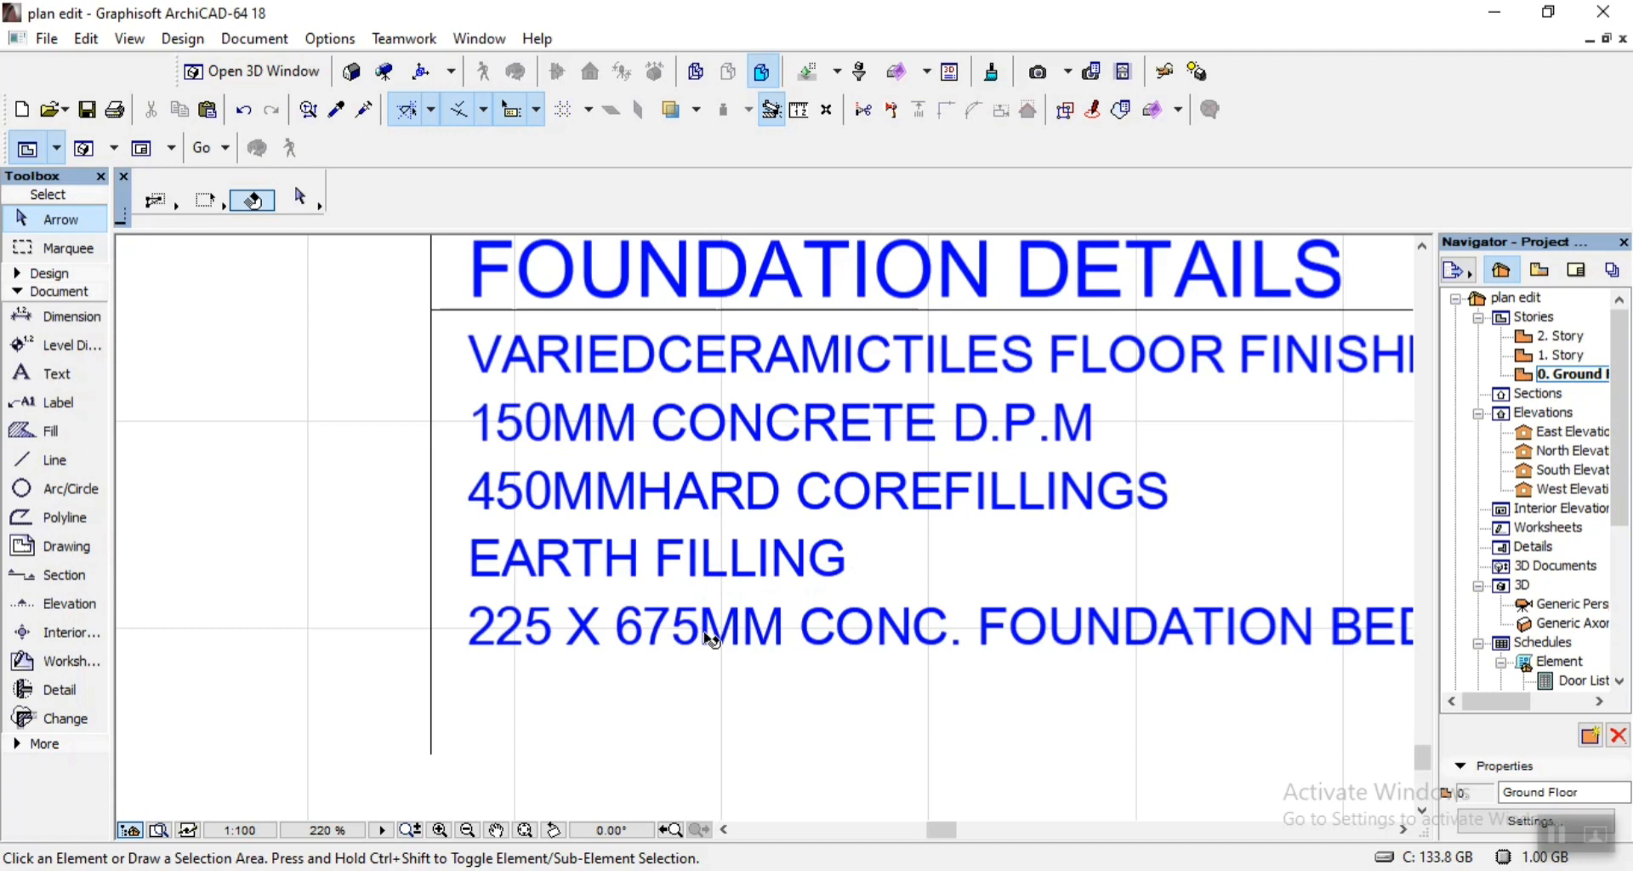
{"action": "scroll", "coordinate": [587, 626], "scroll_direction": "down", "scroll_amount": 1}
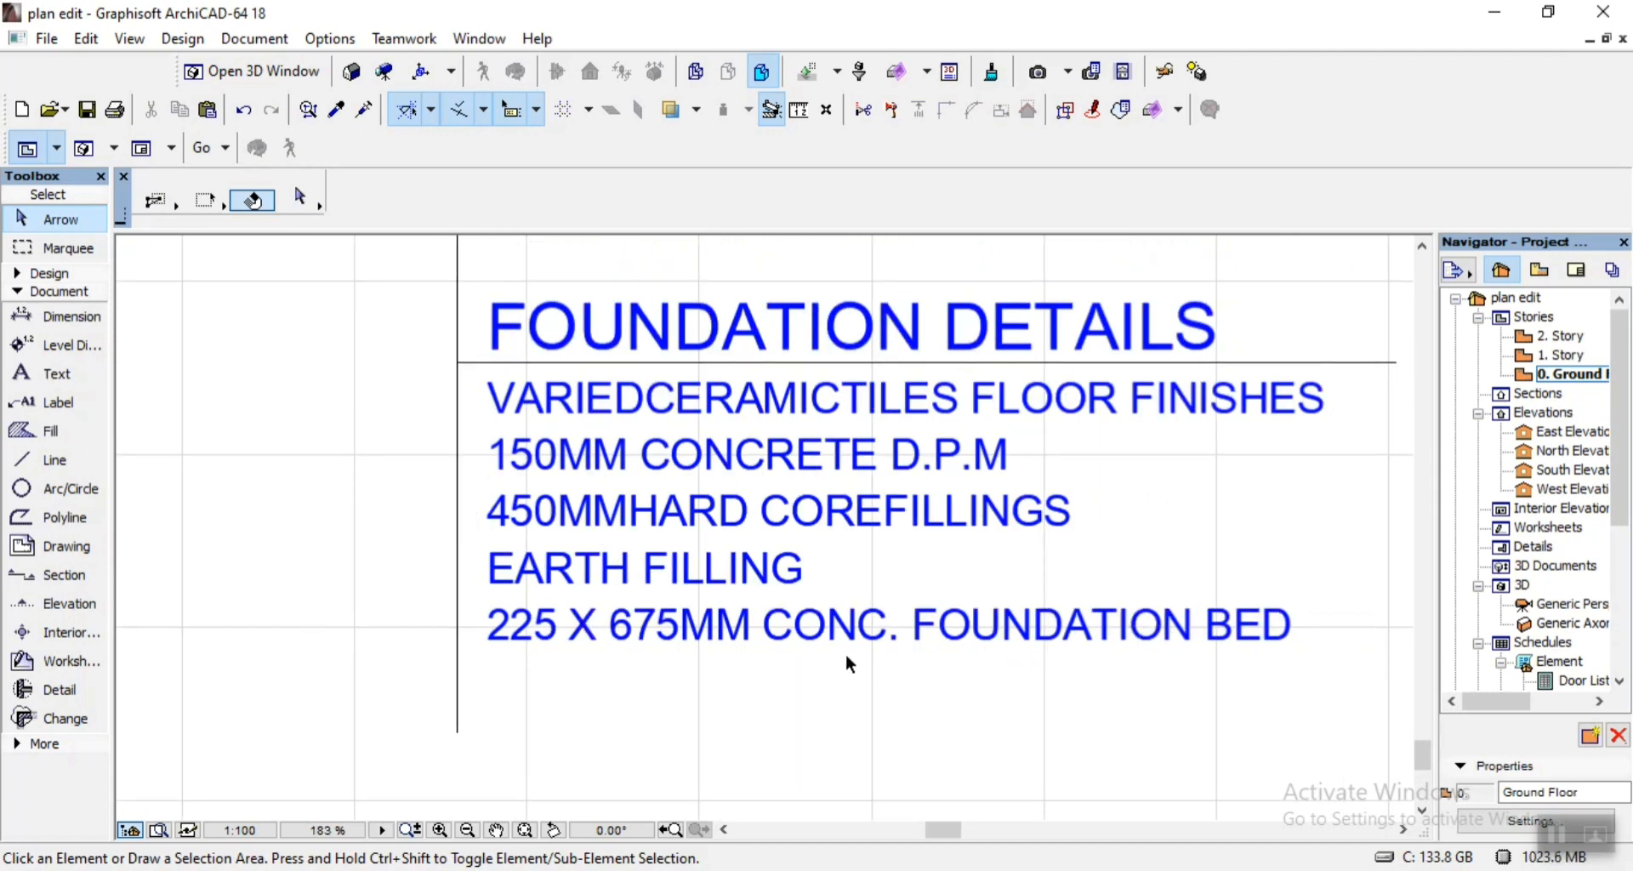
Change the first dimension in the last foundation note so it reads 150 X 675MM CONC. FOUNDATION BED.
{"action": "scroll", "coordinate": [845, 654], "scroll_direction": "up", "scroll_amount": 1}
{"action": "double_click", "coordinate": [497, 640]}
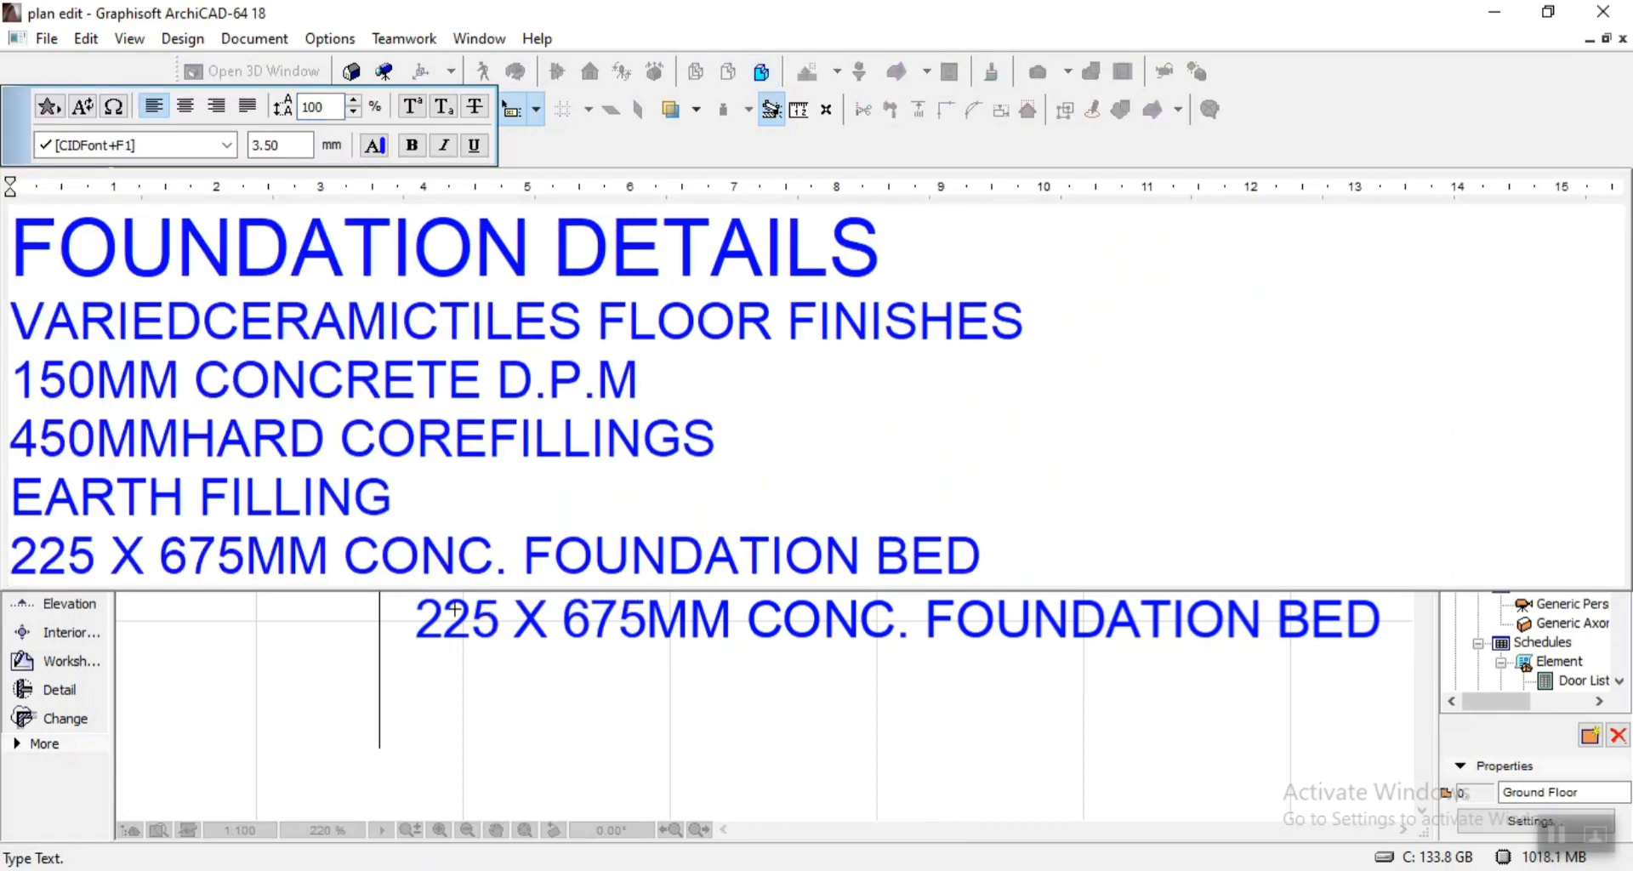
{"action": "left_click", "coordinate": [93, 562]}
{"action": "key", "text": "BackSpace"}
{"action": "key", "text": "BackSpace"}
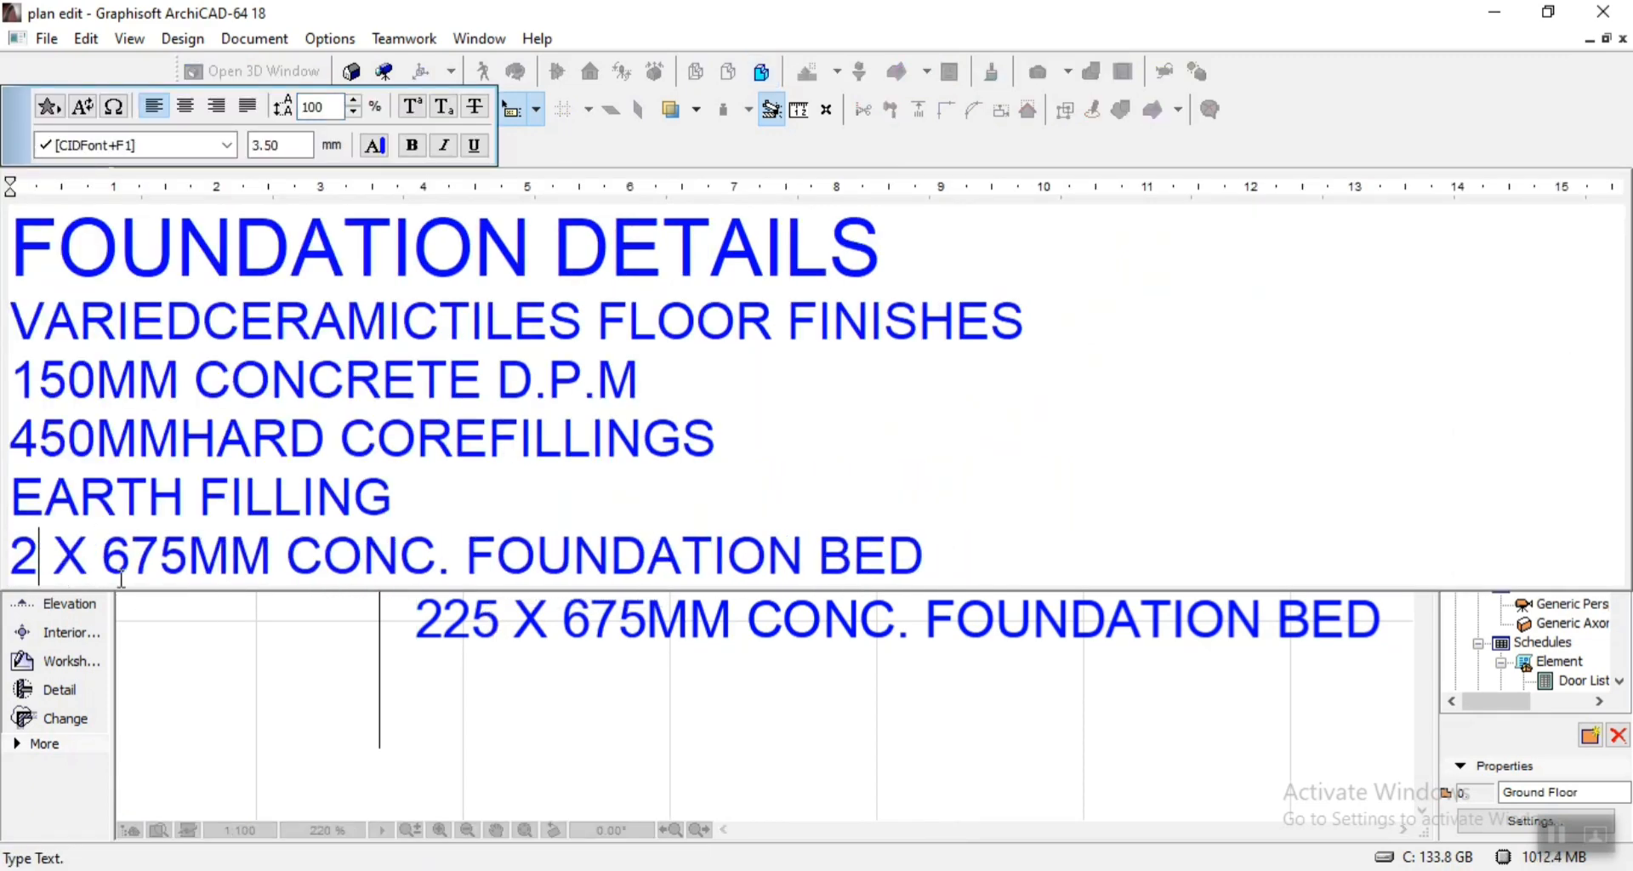
{"action": "type", "text": "15"}
{"action": "key", "text": "BackSpace"}
{"action": "key", "text": "BackSpace"}
{"action": "key", "text": "BackSpace"}
{"action": "type", "text": "150"}
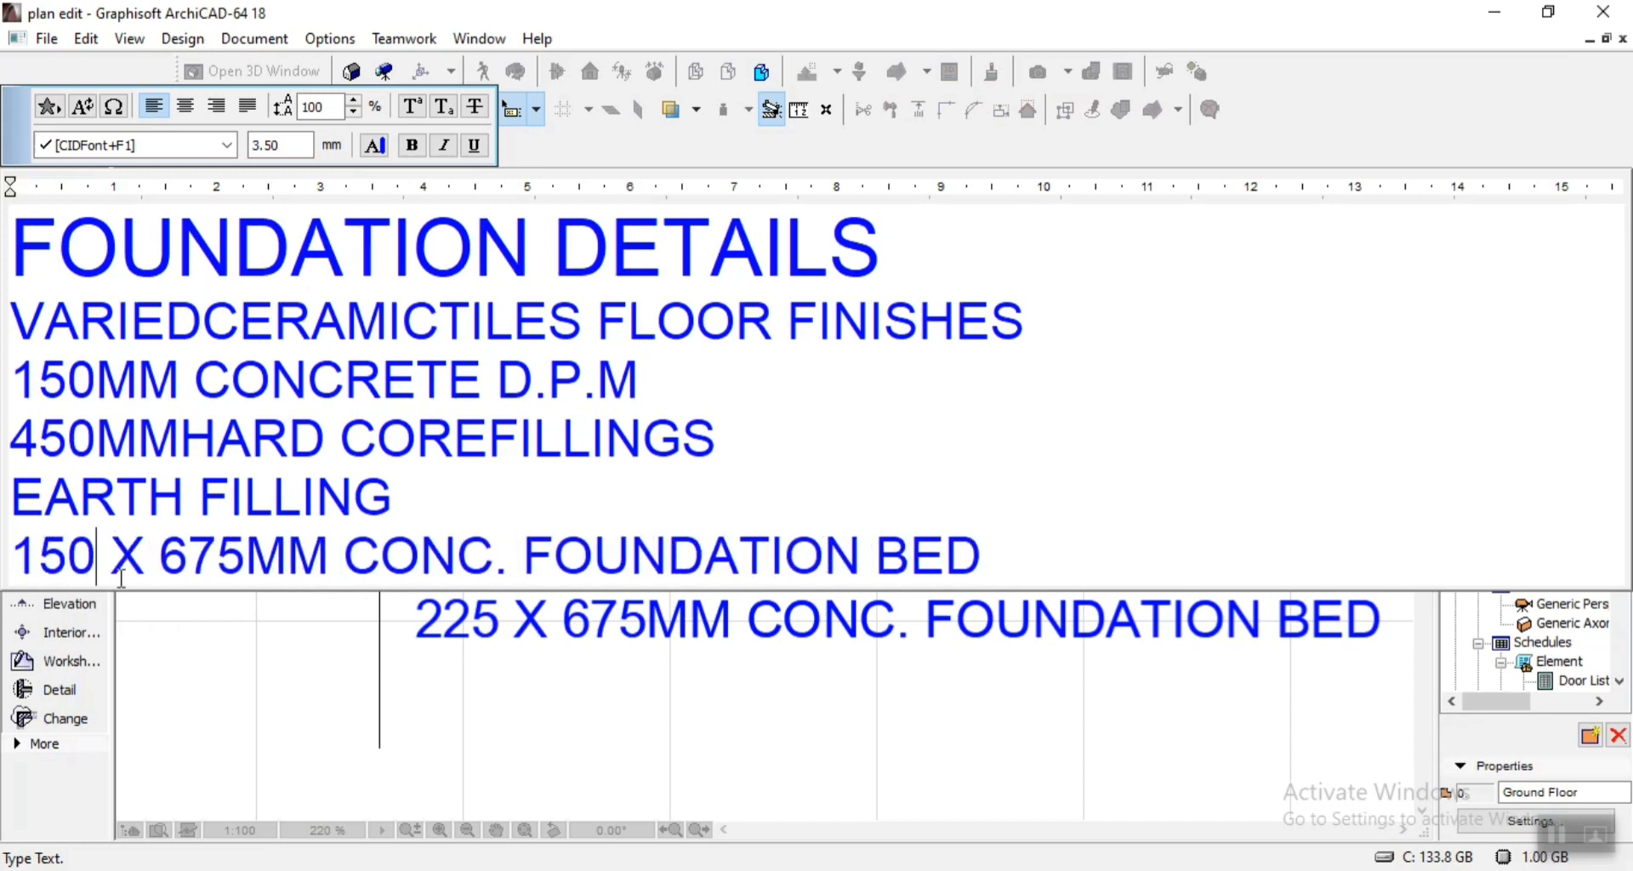
{"action": "left_click", "coordinate": [539, 695]}
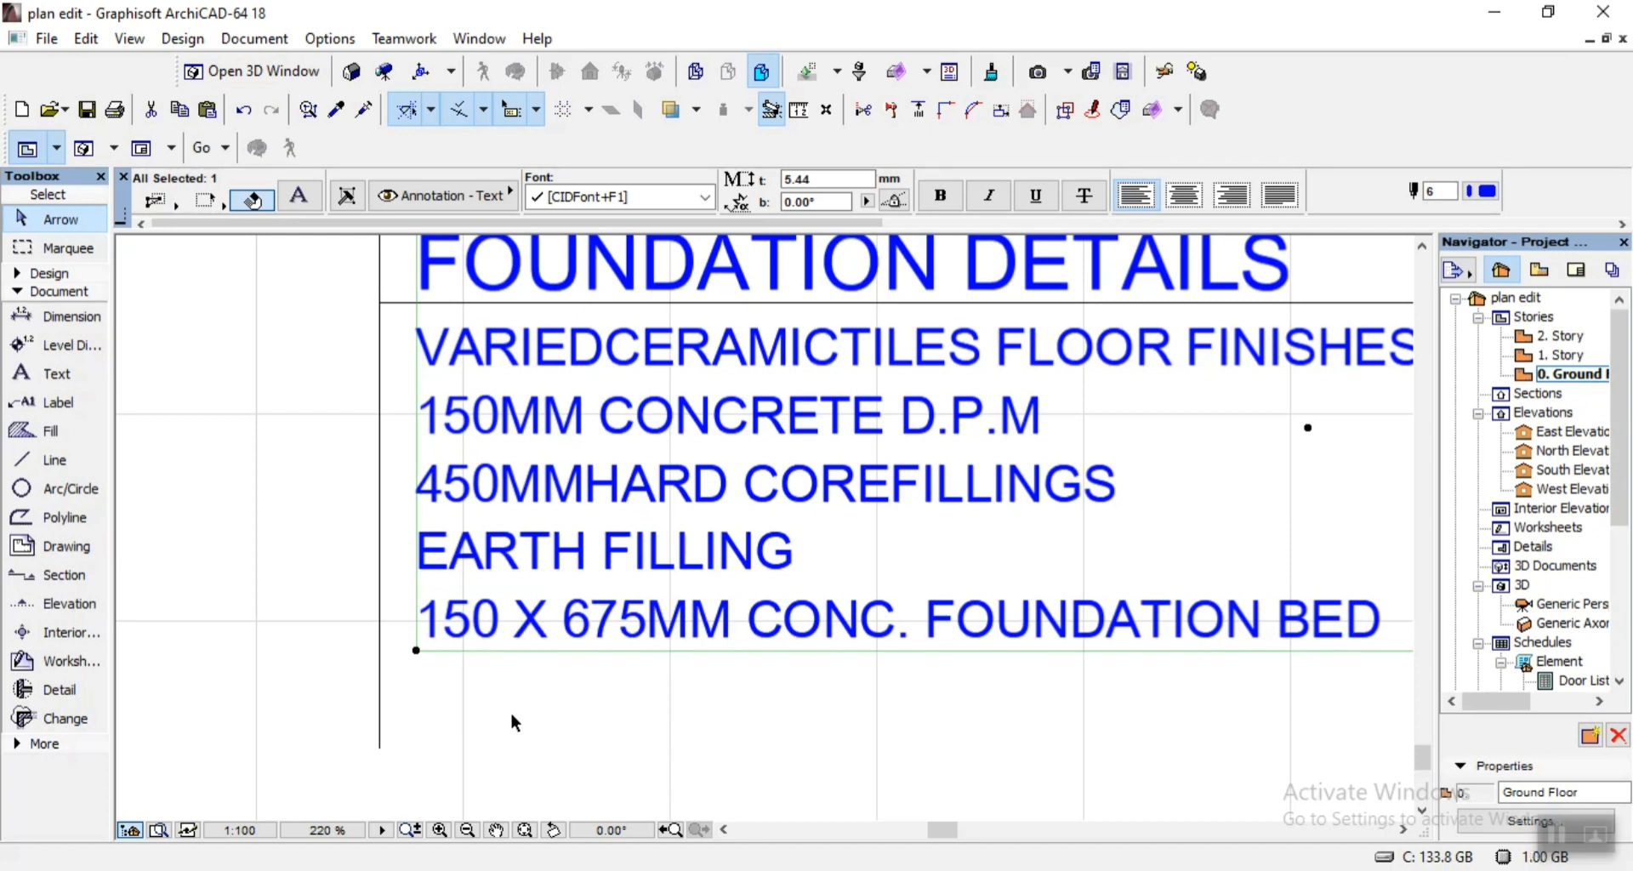
{"action": "left_click", "coordinate": [487, 685]}
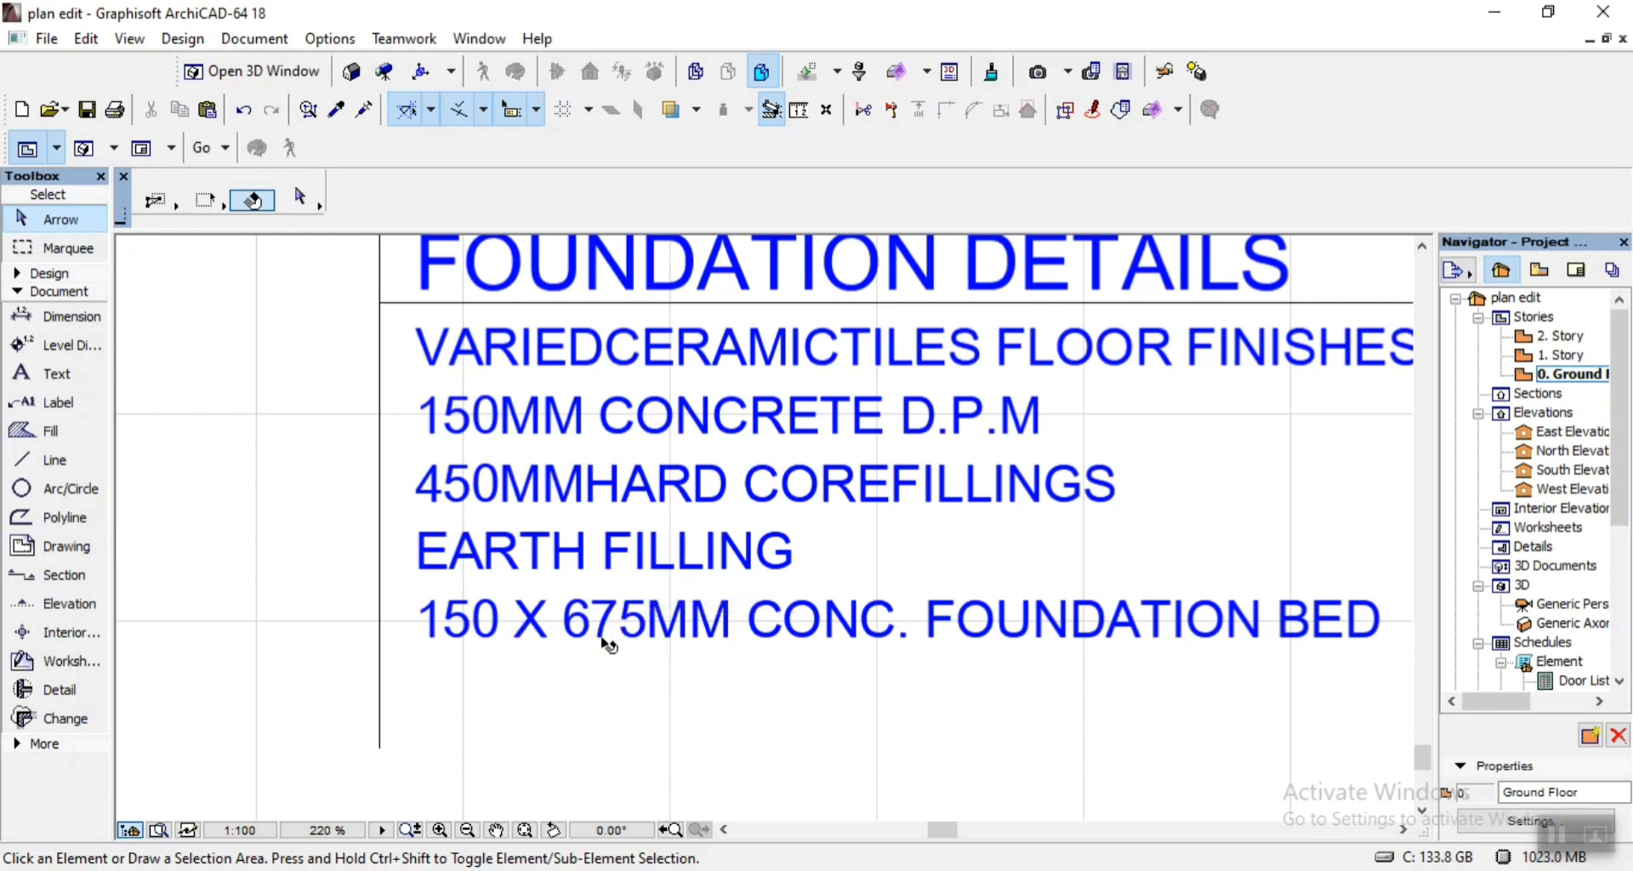
{"action": "scroll", "coordinate": [672, 666], "scroll_direction": "up", "scroll_amount": 2}
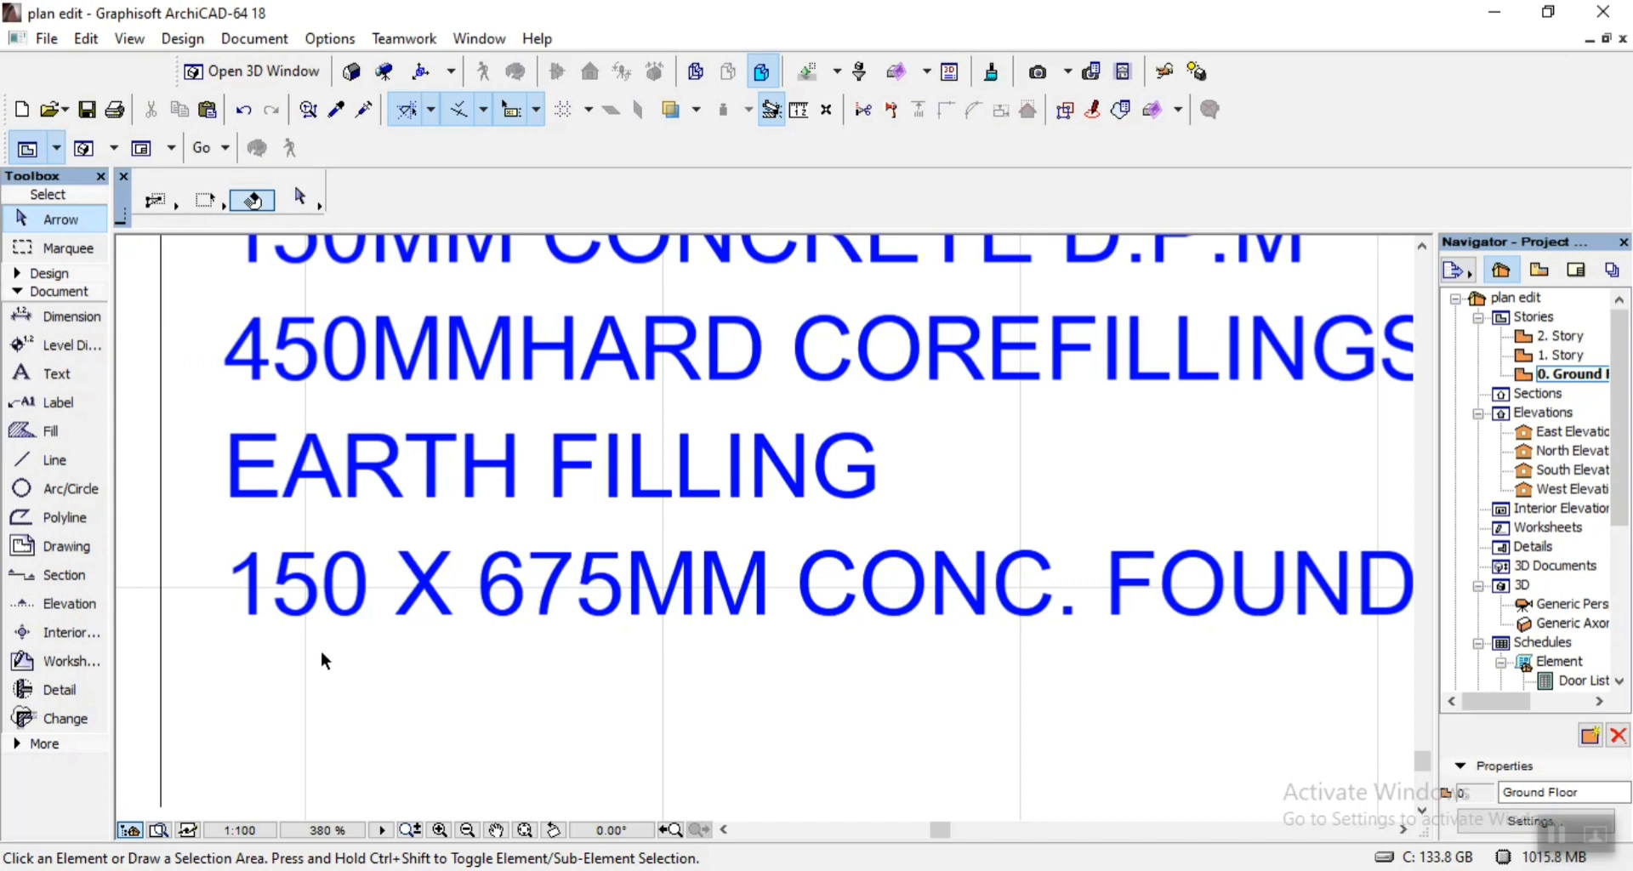
{"action": "left_click", "coordinate": [519, 612]}
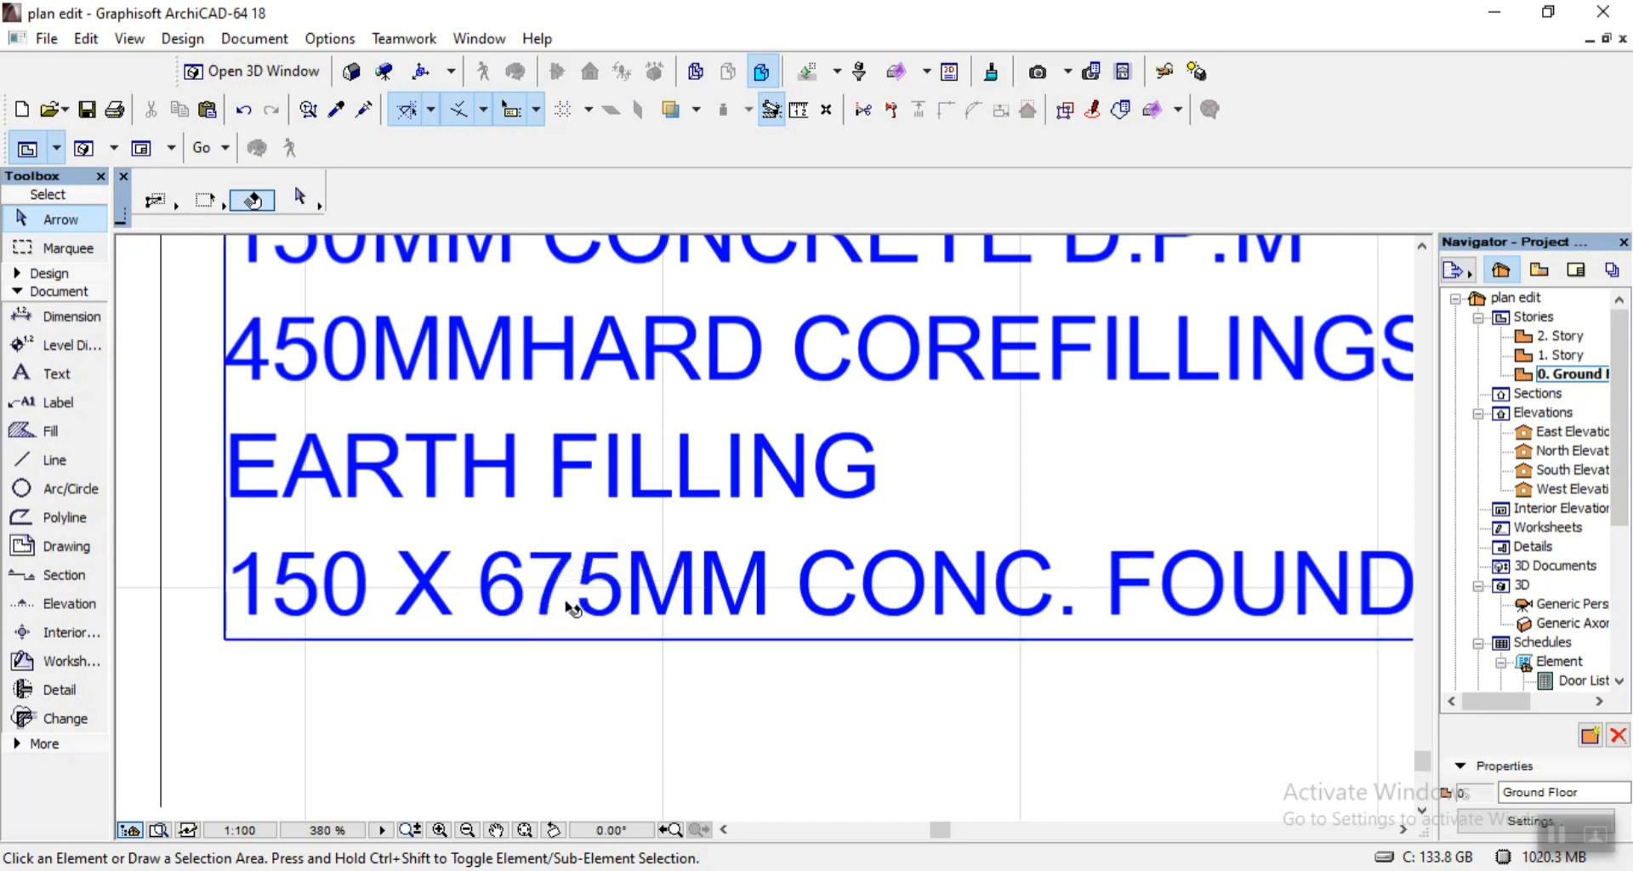
{"action": "scroll", "coordinate": [572, 607], "scroll_direction": "down", "scroll_amount": 2}
{"action": "scroll", "coordinate": [1115, 636], "scroll_direction": "down", "scroll_amount": 2}
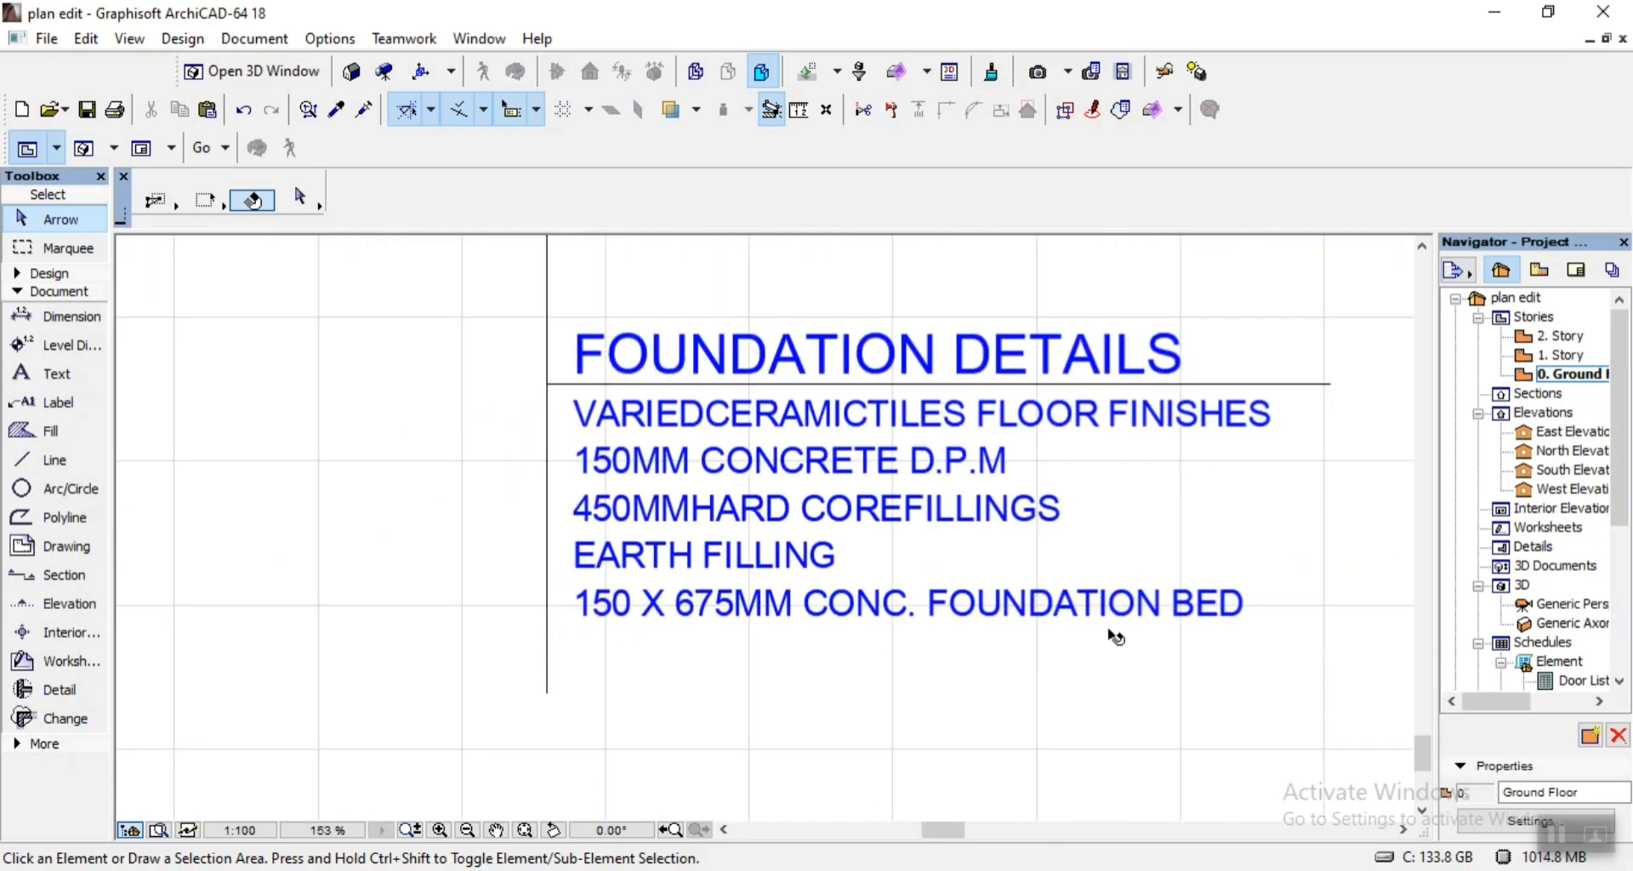
{"action": "scroll", "coordinate": [1114, 636], "scroll_direction": "up", "scroll_amount": 4}
{"action": "scroll", "coordinate": [1186, 595], "scroll_direction": "down", "scroll_amount": 2}
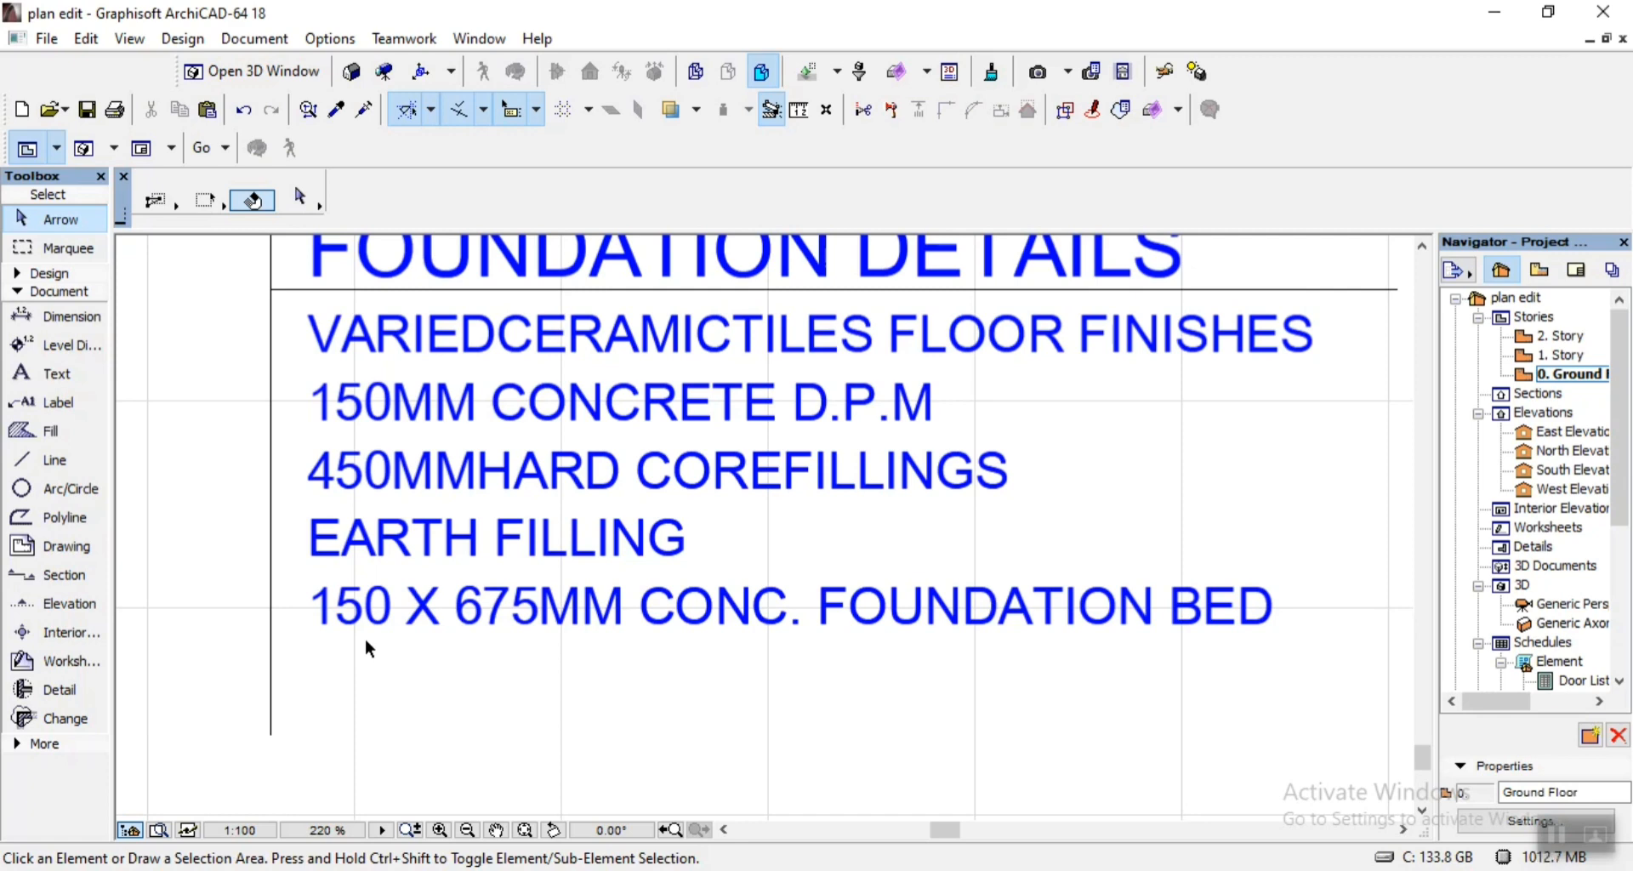
Review the foundation notes line by line, from the ceramic tile floor finishes down to the concrete foundation bed.
{"action": "scroll", "coordinate": [366, 641], "scroll_direction": "up", "scroll_amount": 6}
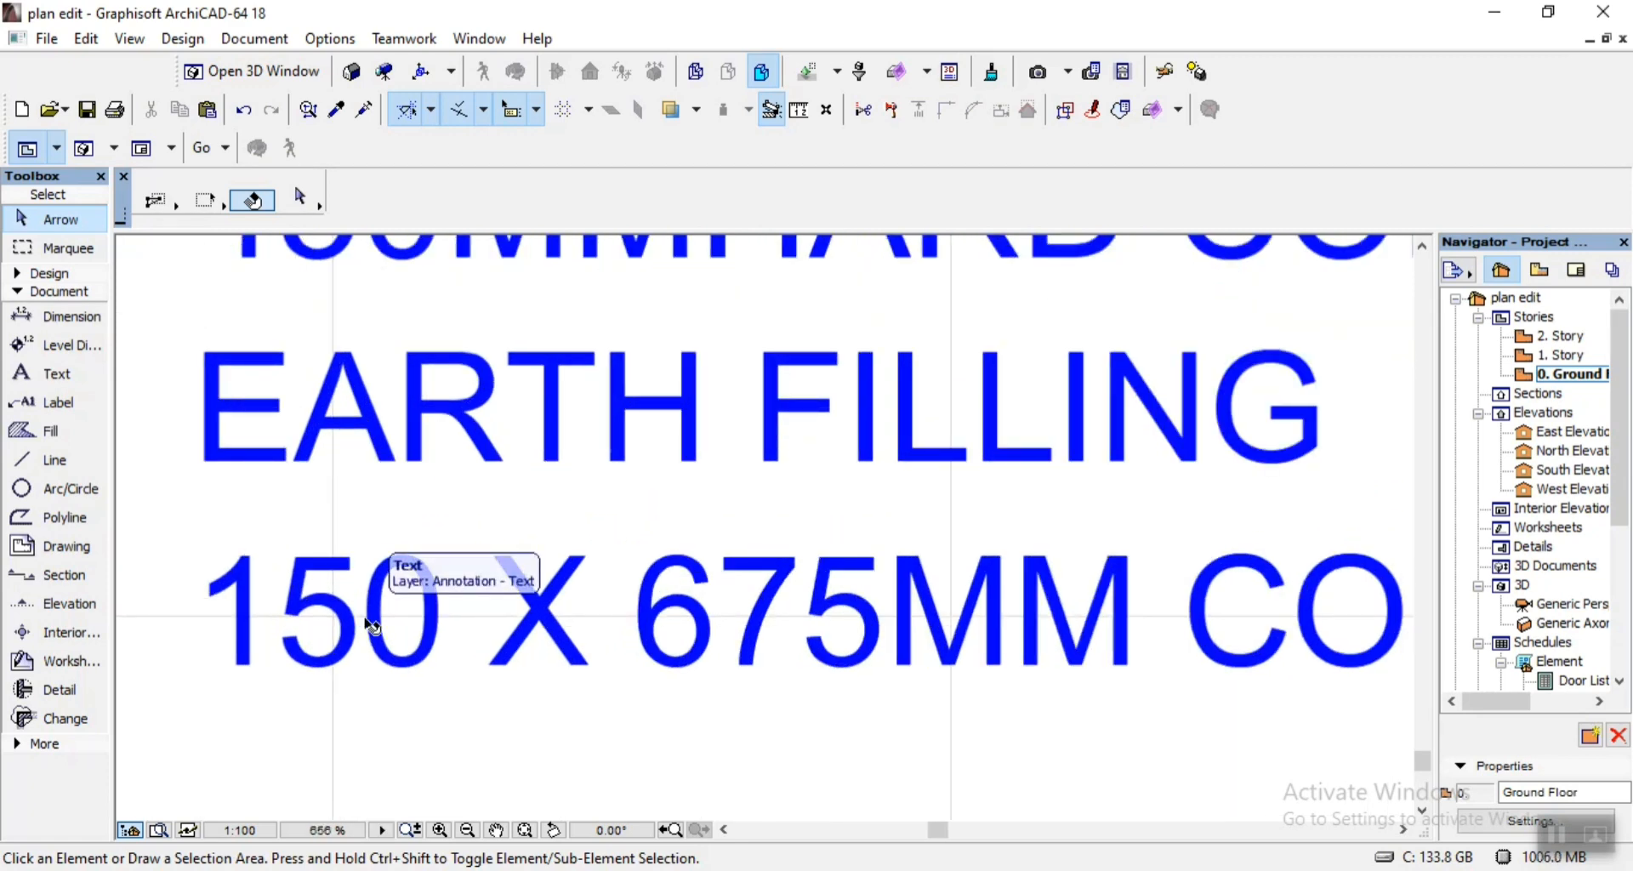
{"action": "scroll", "coordinate": [369, 625], "scroll_direction": "down", "scroll_amount": 1}
{"action": "scroll", "coordinate": [429, 659], "scroll_direction": "down", "scroll_amount": 5}
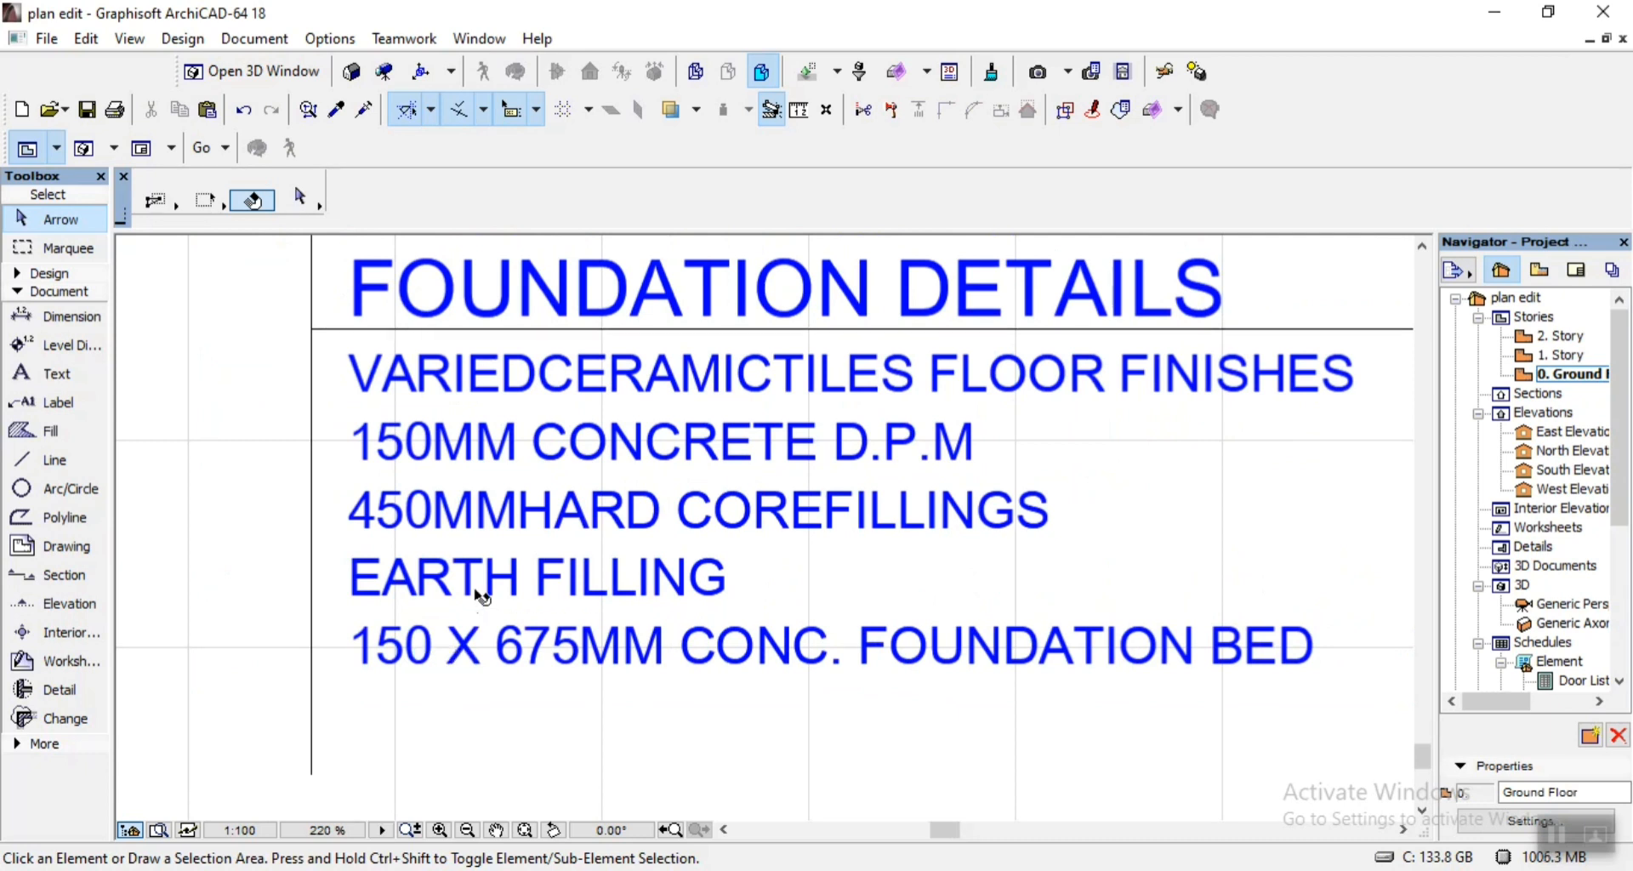
{"action": "scroll", "coordinate": [468, 596], "scroll_direction": "up", "scroll_amount": 3}
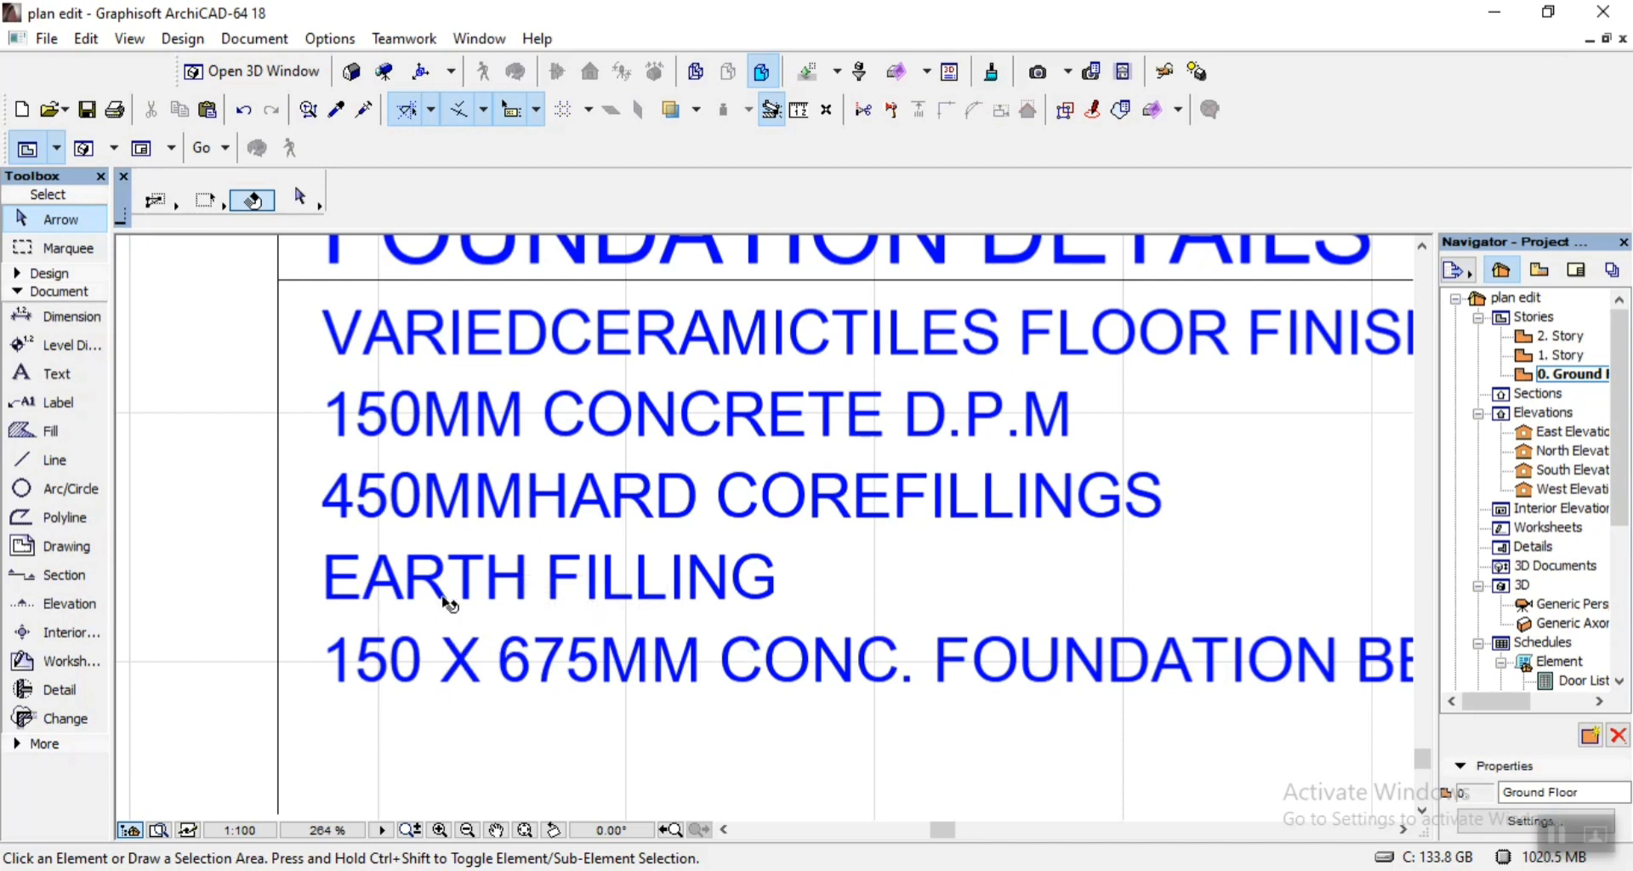
{"action": "left_click", "coordinate": [686, 592]}
{"action": "left_click", "coordinate": [365, 510]}
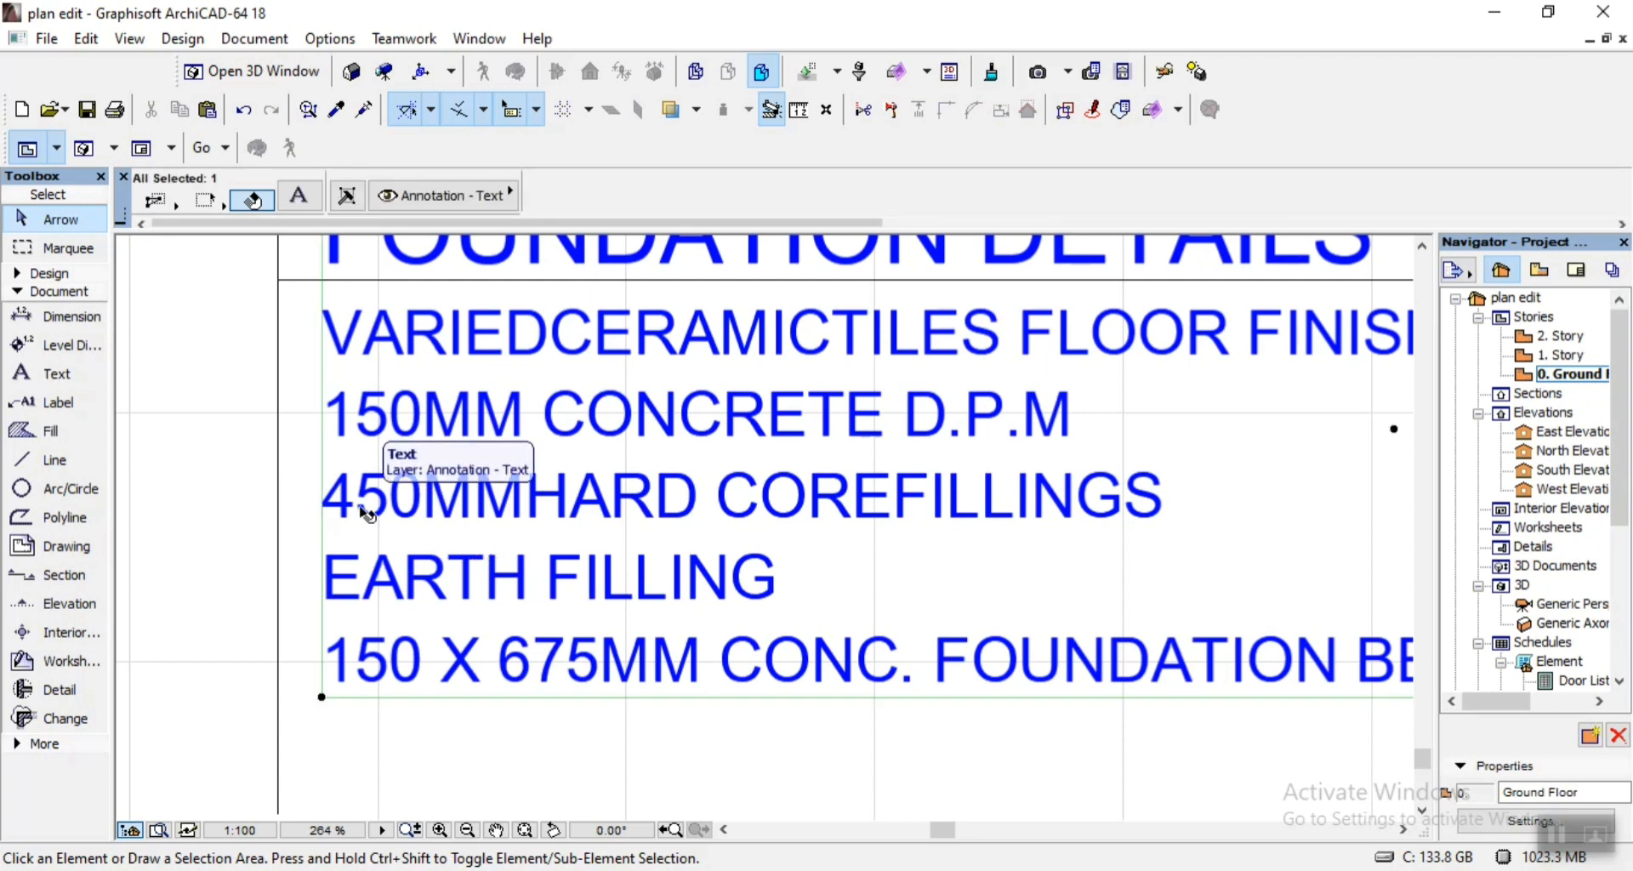
{"action": "left_click", "coordinate": [244, 475]}
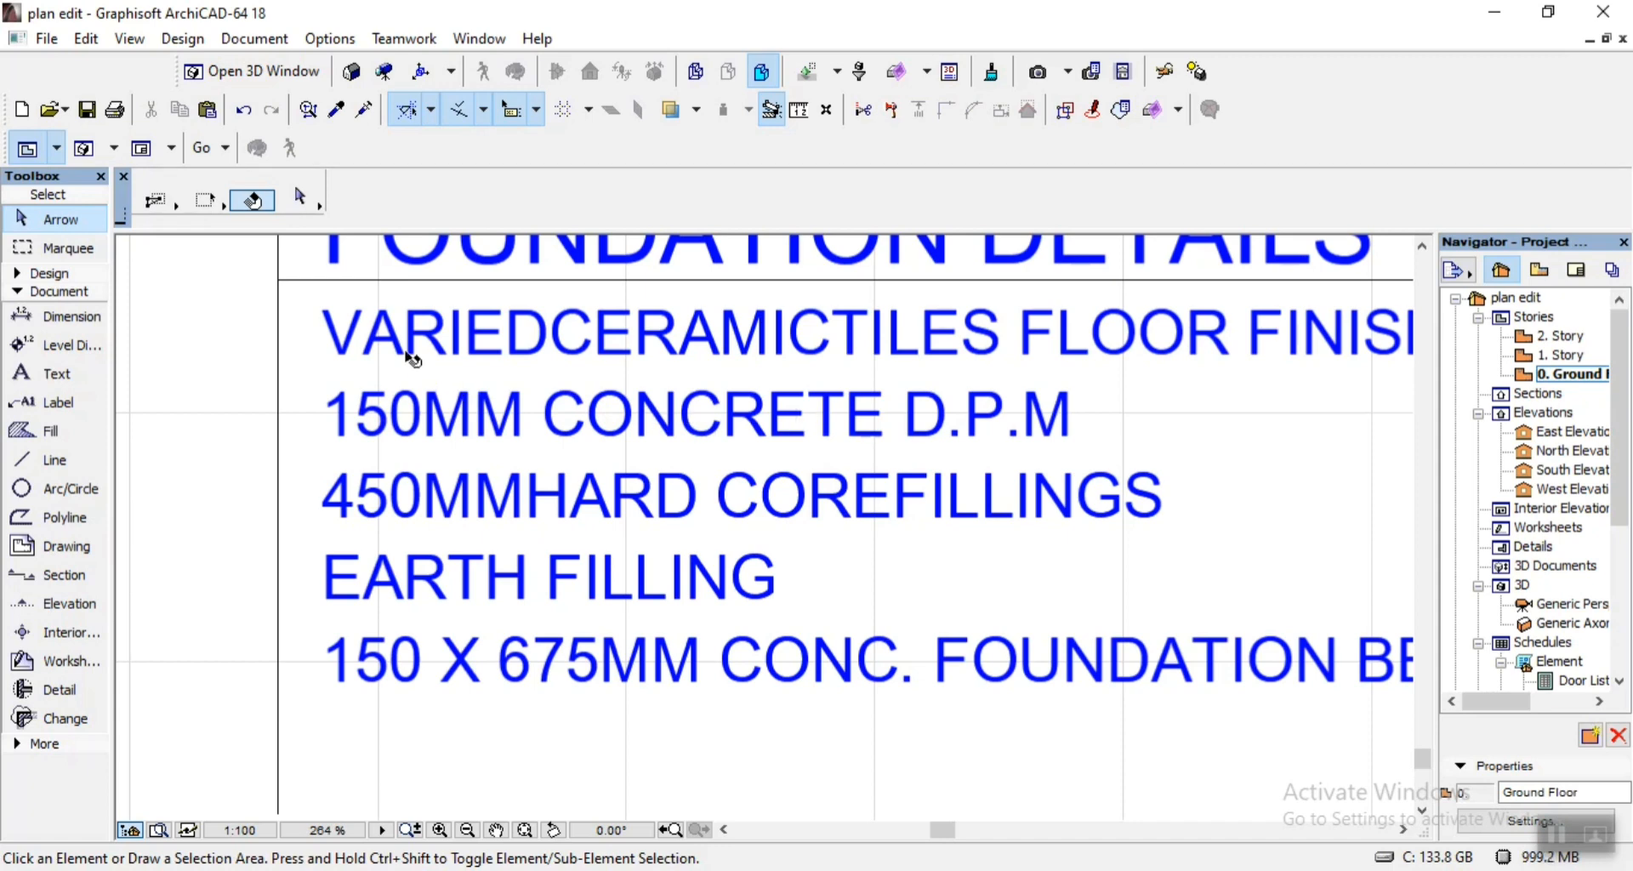
{"action": "scroll", "coordinate": [413, 359], "scroll_direction": "down", "scroll_amount": 3}
{"action": "scroll", "coordinate": [592, 391], "scroll_direction": "up", "scroll_amount": 1}
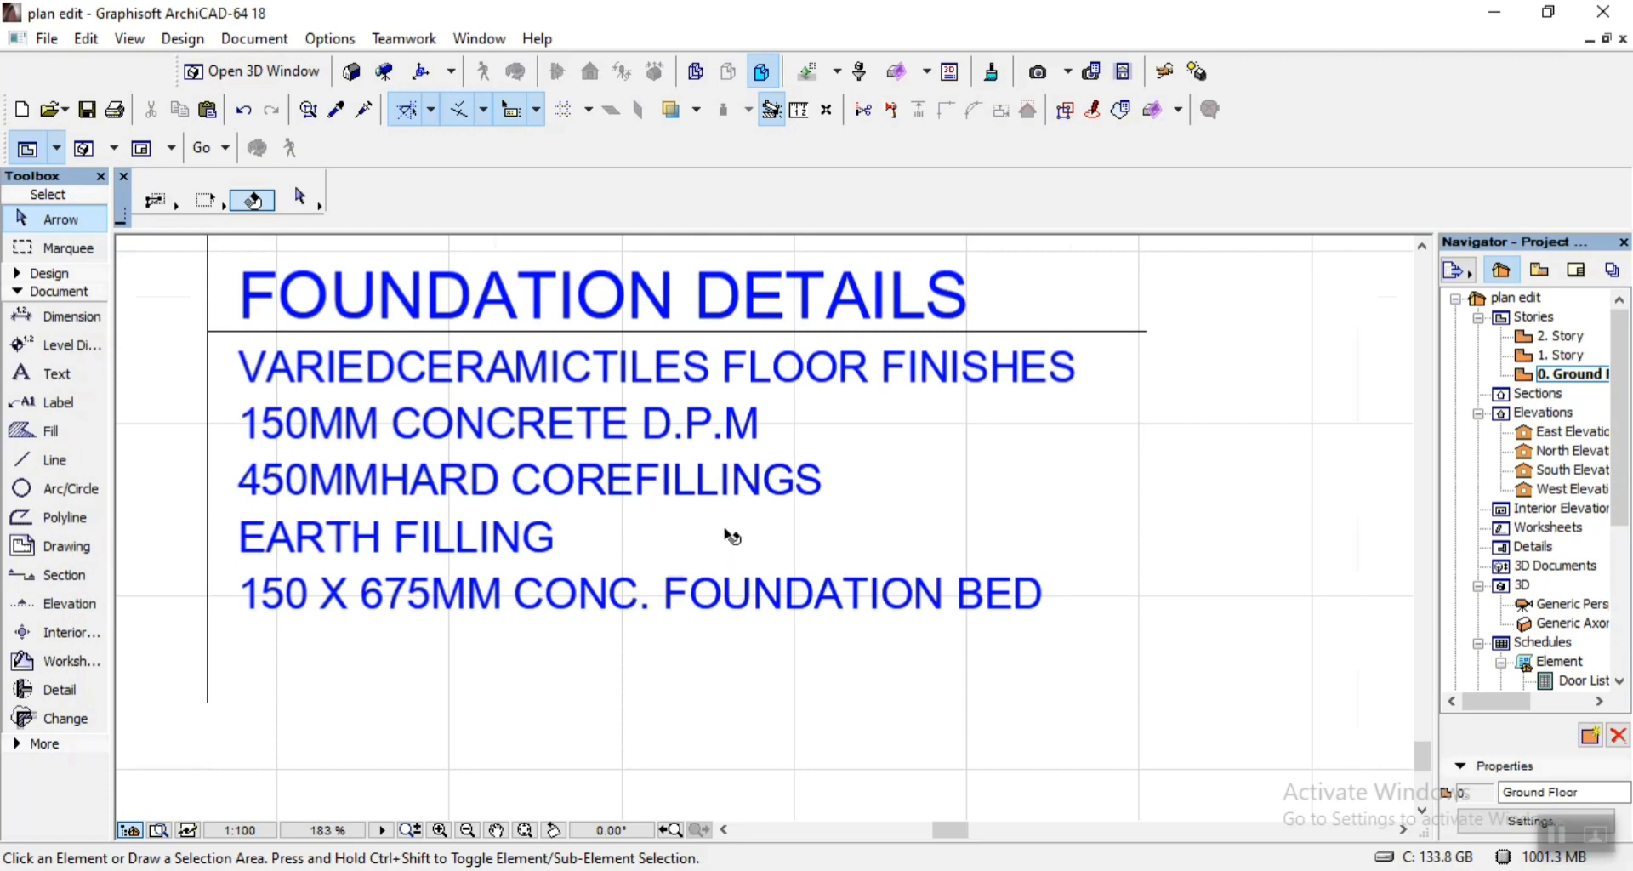
{"action": "scroll", "coordinate": [725, 536], "scroll_direction": "down", "scroll_amount": 2}
{"action": "scroll", "coordinate": [338, 411], "scroll_direction": "up", "scroll_amount": 1}
{"action": "scroll", "coordinate": [340, 411], "scroll_direction": "up", "scroll_amount": 2}
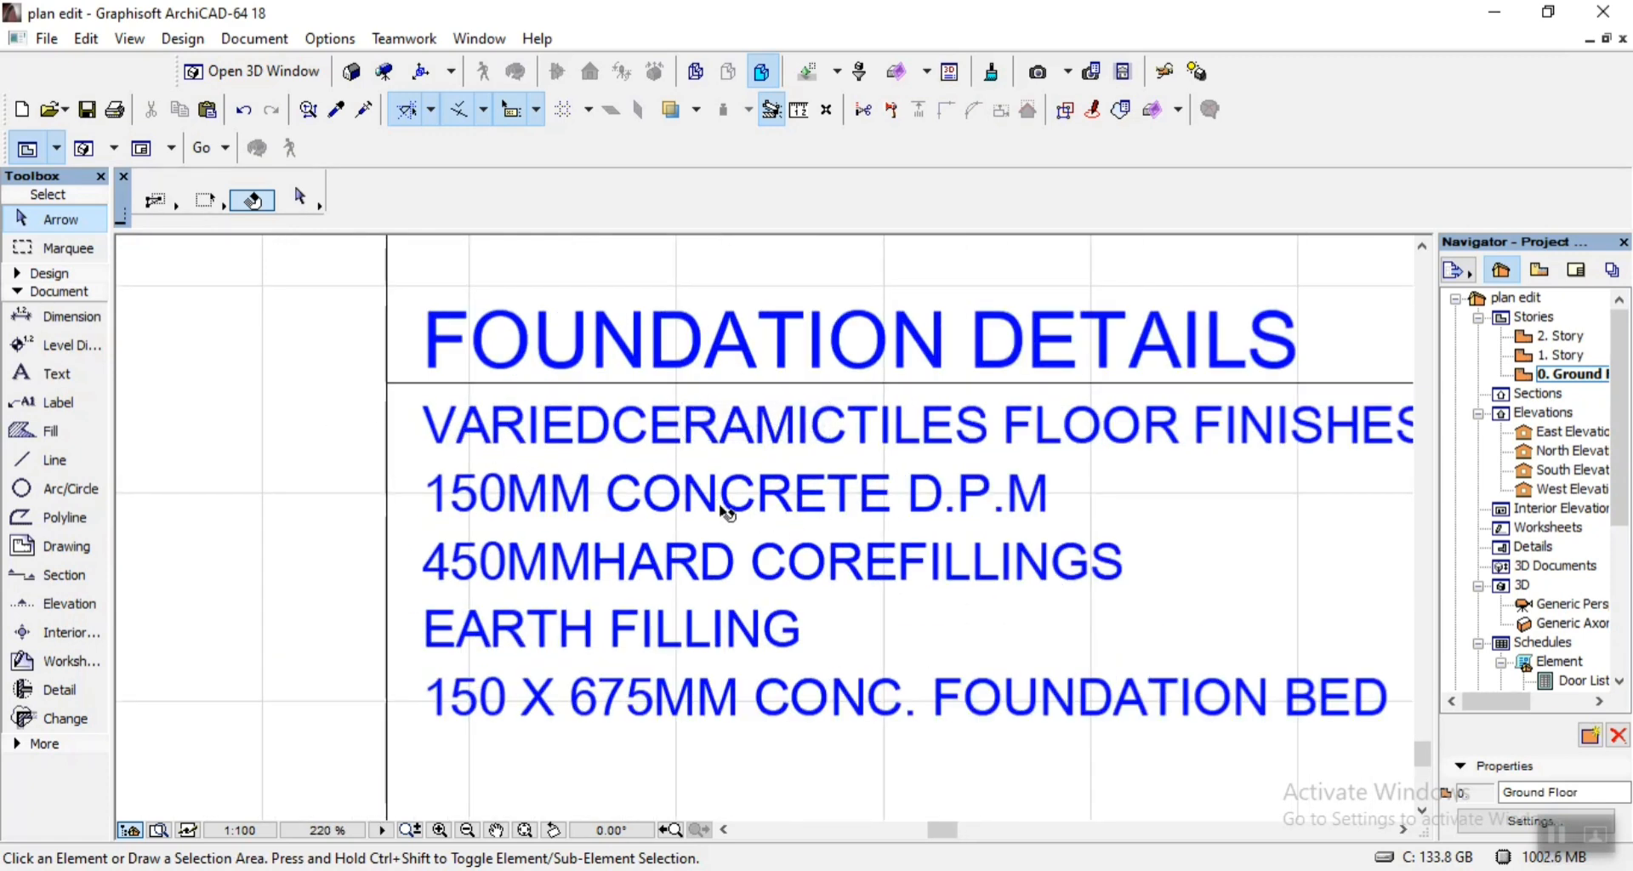
{"action": "scroll", "coordinate": [696, 489], "scroll_direction": "down", "scroll_amount": 3}
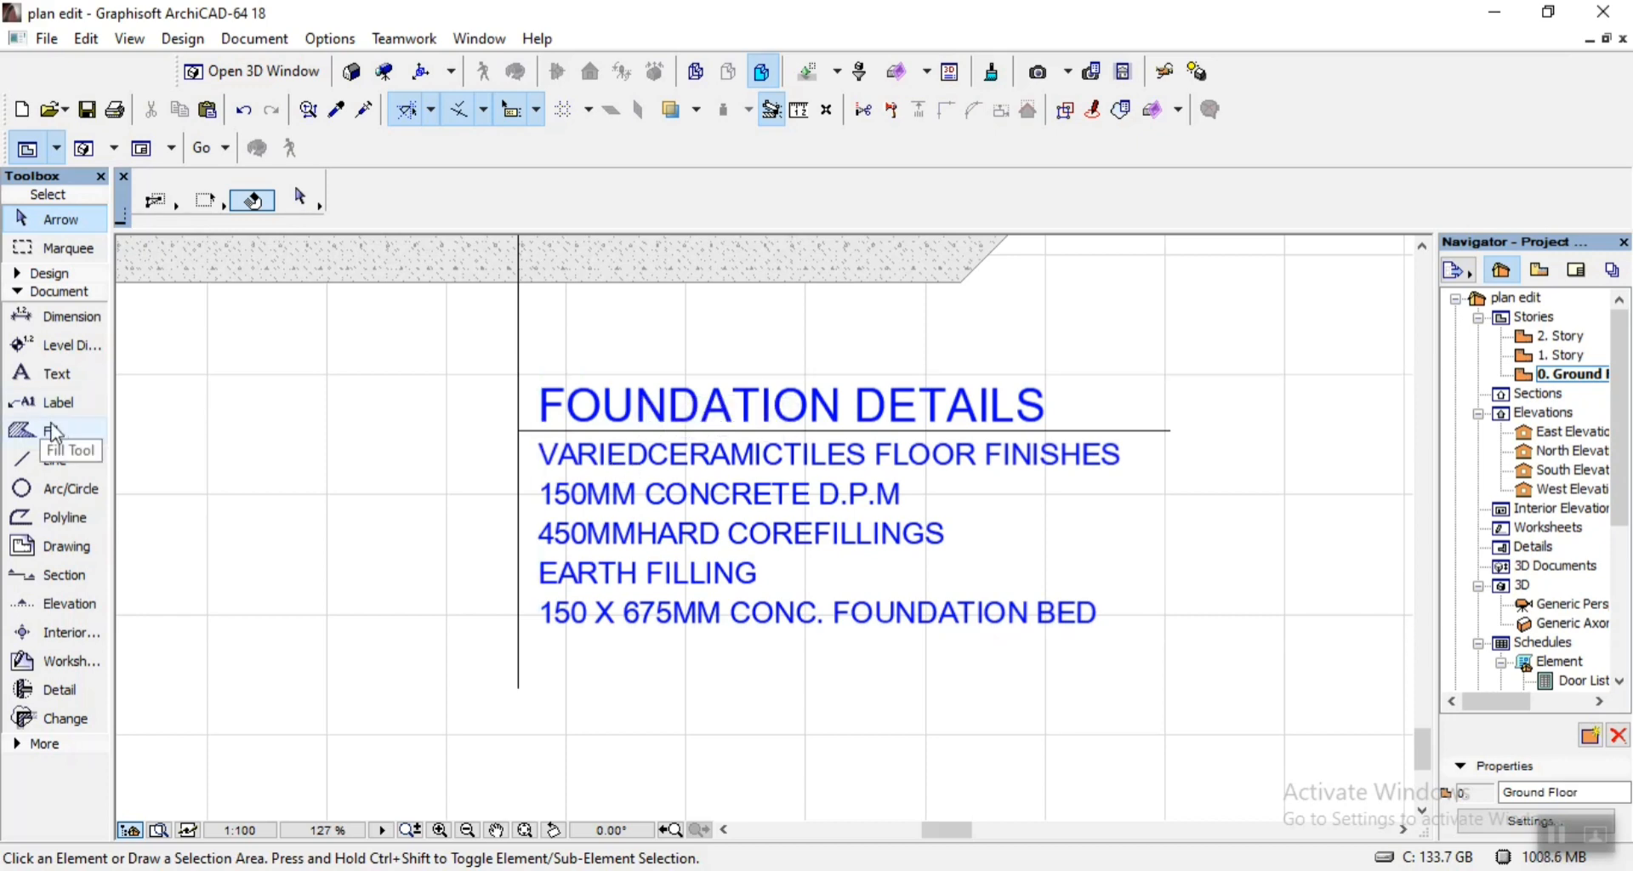
Copy the vertical foundation leader line so the copy's lower end sits on the apex of the roof ridge.
{"action": "scroll", "coordinate": [437, 443], "scroll_direction": "down", "scroll_amount": 2}
{"action": "scroll", "coordinate": [575, 459], "scroll_direction": "down", "scroll_amount": 5}
{"action": "scroll", "coordinate": [541, 294], "scroll_direction": "up", "scroll_amount": 3}
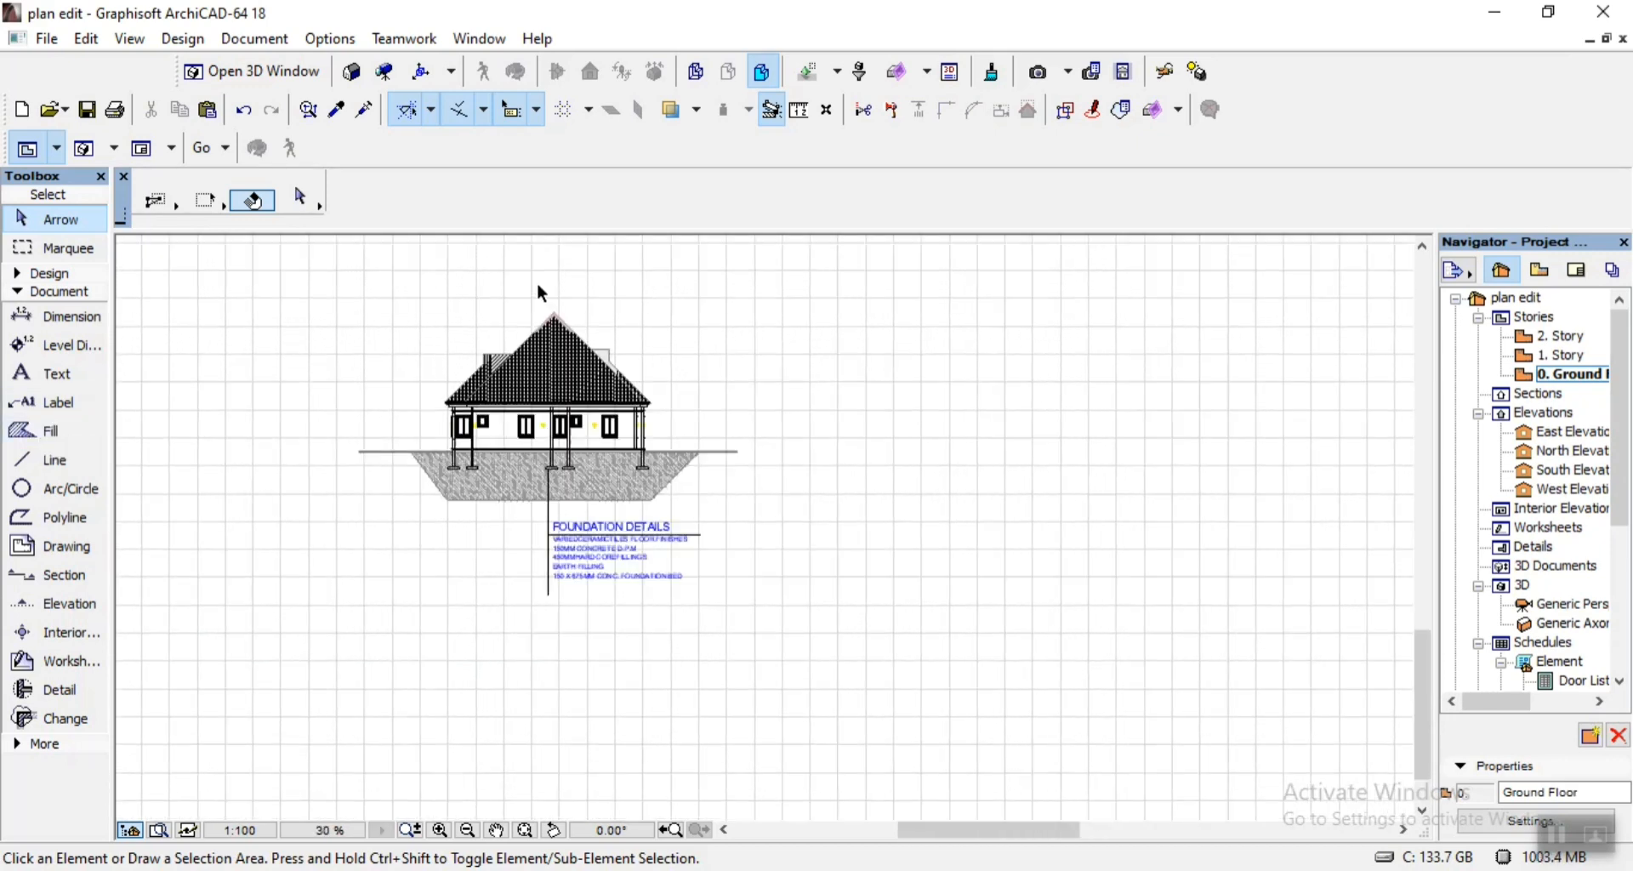
{"action": "scroll", "coordinate": [548, 290], "scroll_direction": "up", "scroll_amount": 1}
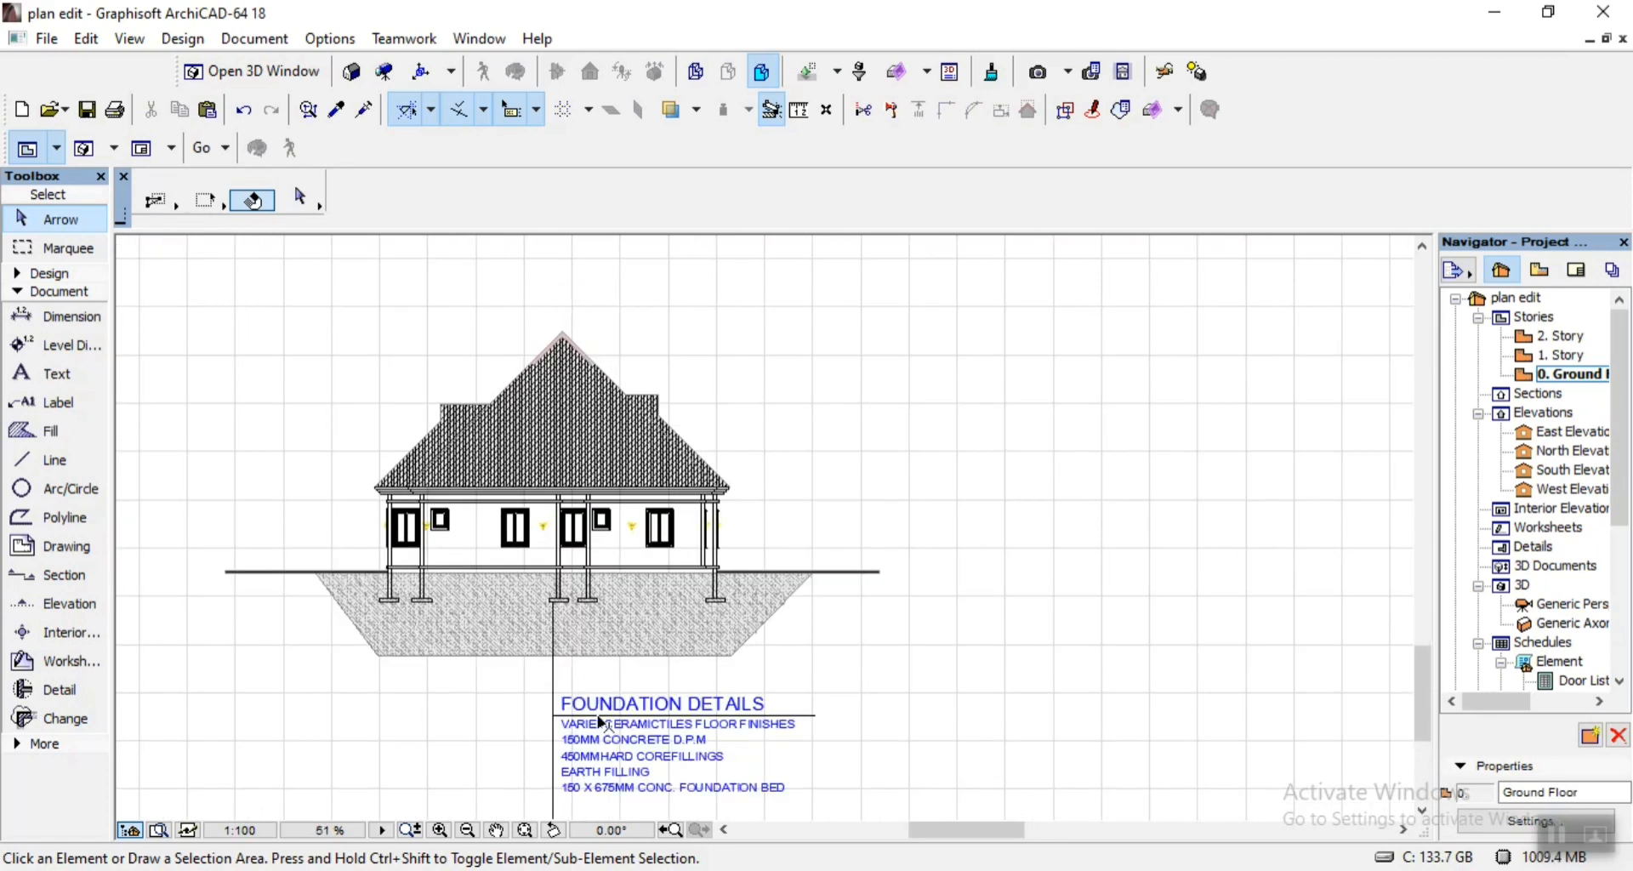
{"action": "left_click", "coordinate": [559, 676]}
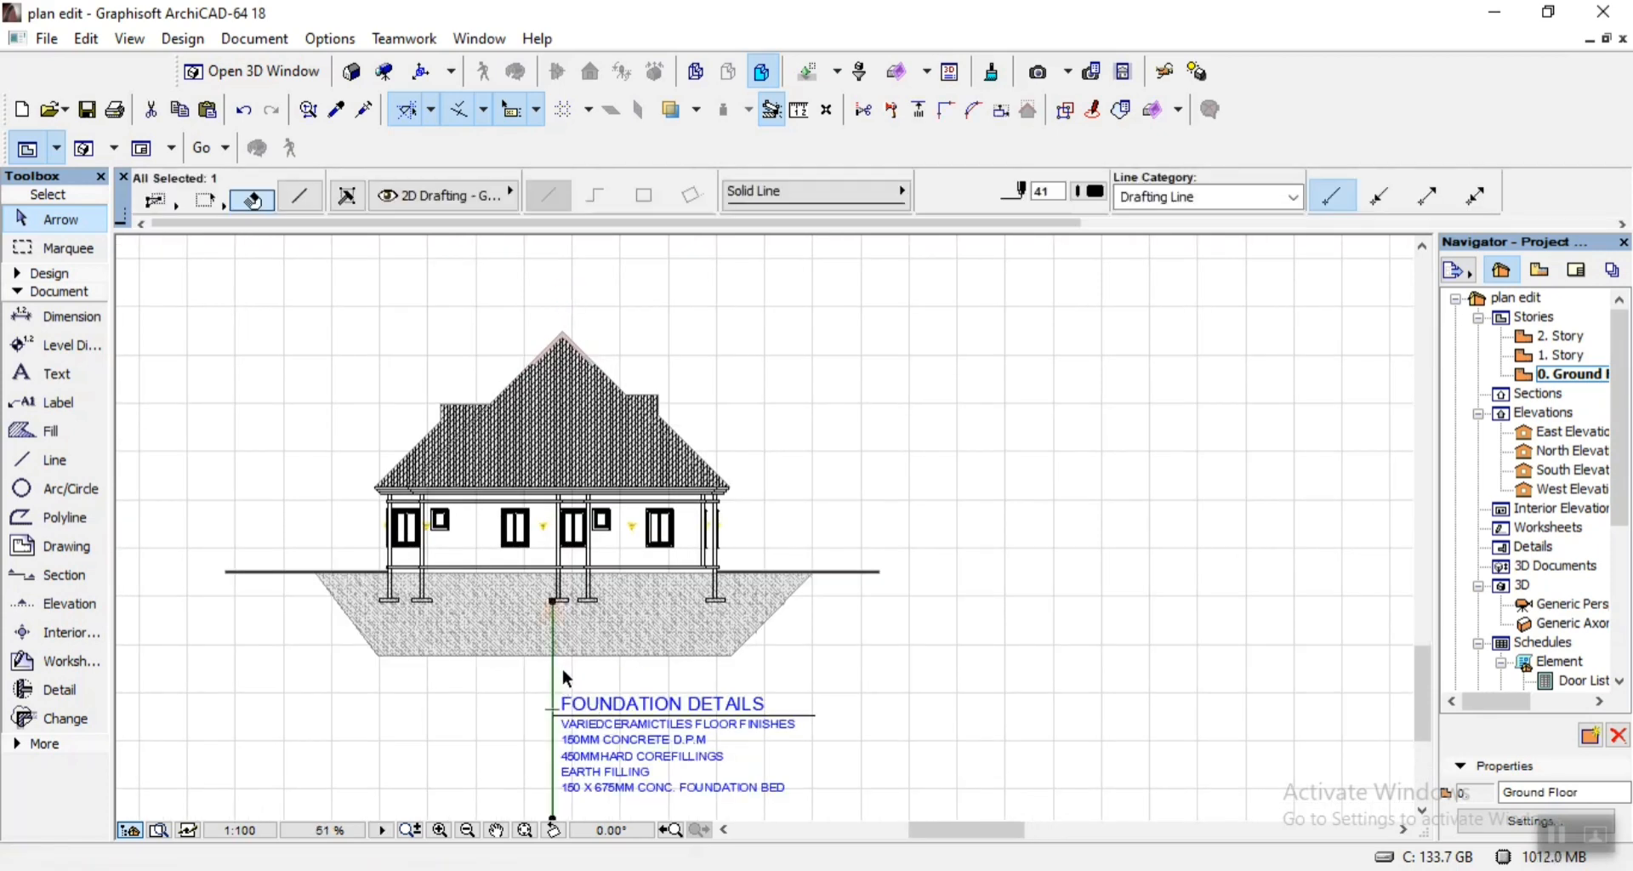
{"action": "key", "text": "ctrl+d"}
{"action": "key", "text": "ctrl"}
{"action": "scroll", "coordinate": [553, 526], "scroll_direction": "down", "scroll_amount": 2}
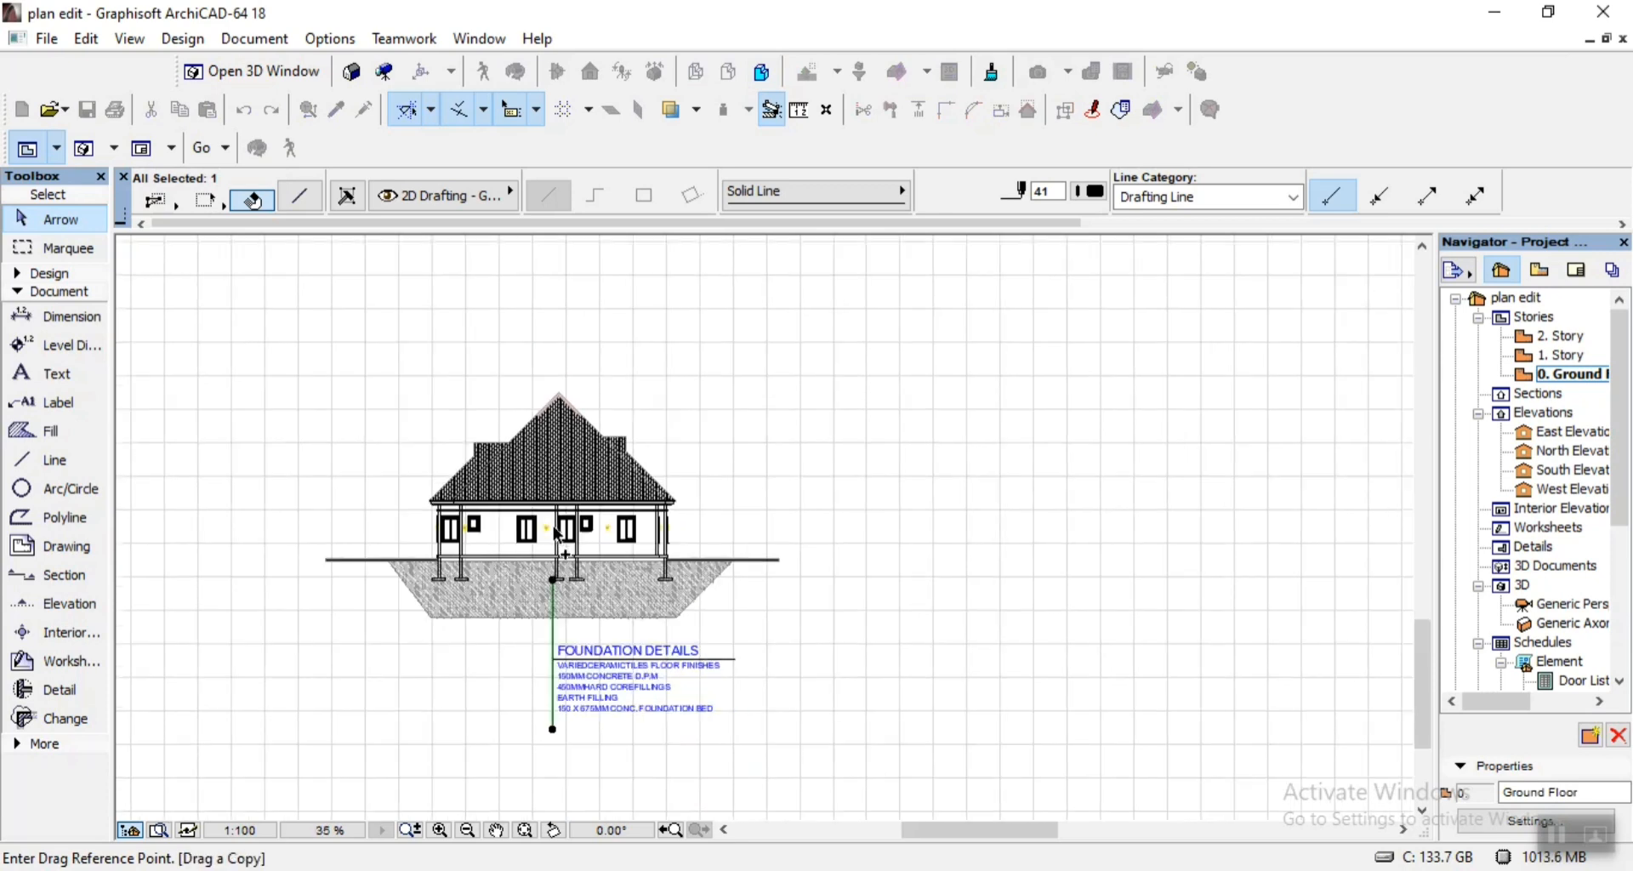
{"action": "scroll", "coordinate": [539, 784], "scroll_direction": "up", "scroll_amount": 4}
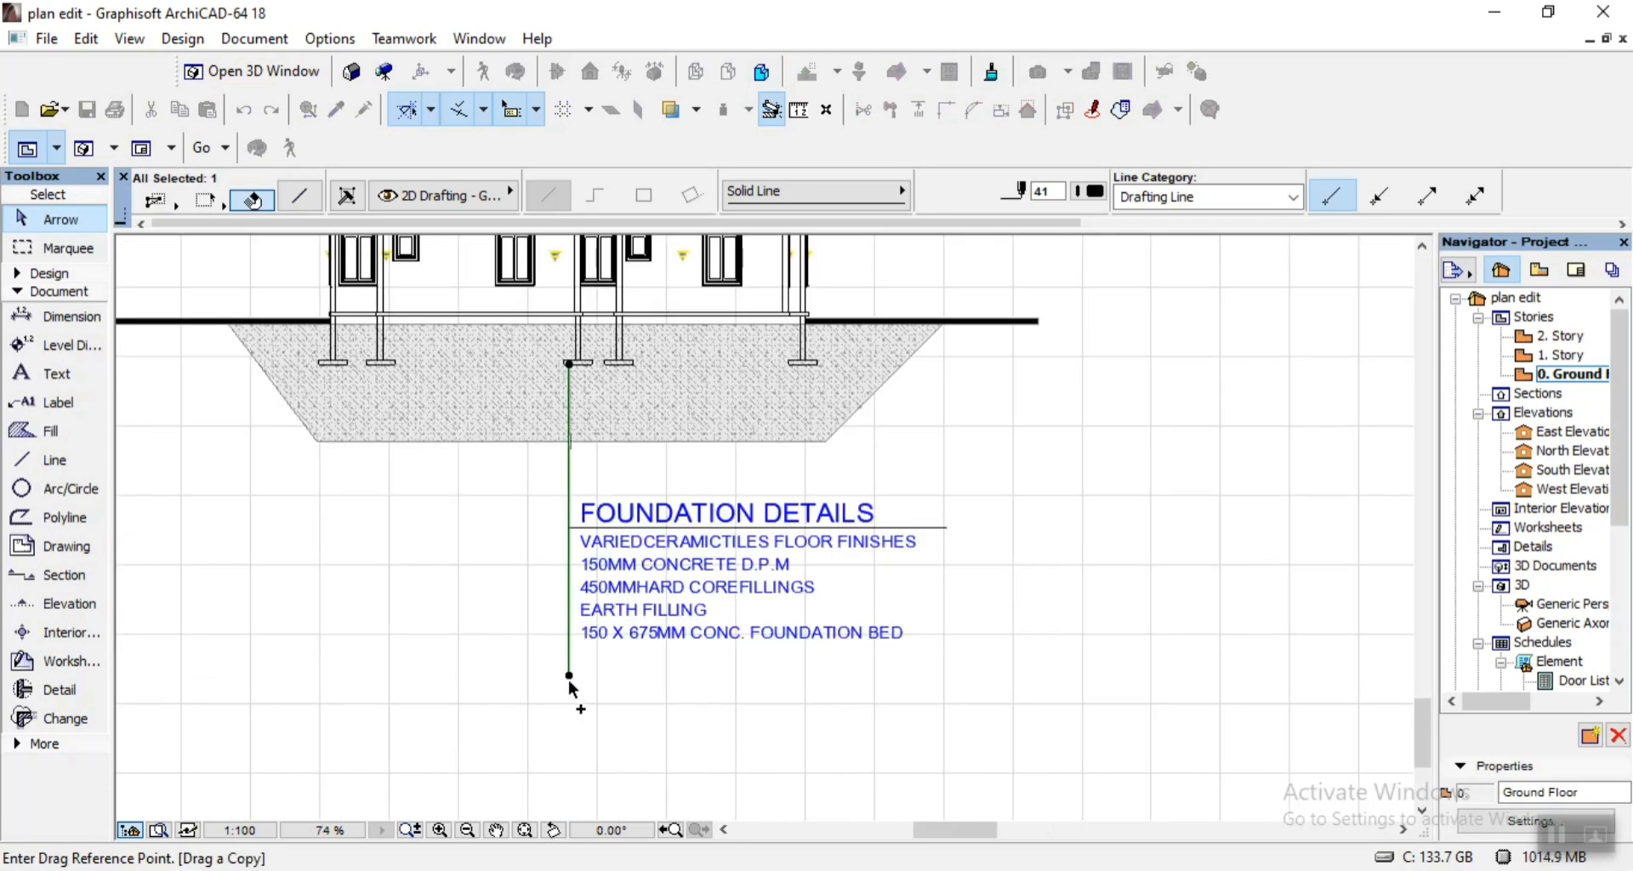
{"action": "left_click", "coordinate": [568, 681]}
{"action": "scroll", "coordinate": [568, 693], "scroll_direction": "down", "scroll_amount": 4}
{"action": "scroll", "coordinate": [570, 590], "scroll_direction": "up", "scroll_amount": 1}
{"action": "scroll", "coordinate": [577, 601], "scroll_direction": "up", "scroll_amount": 3}
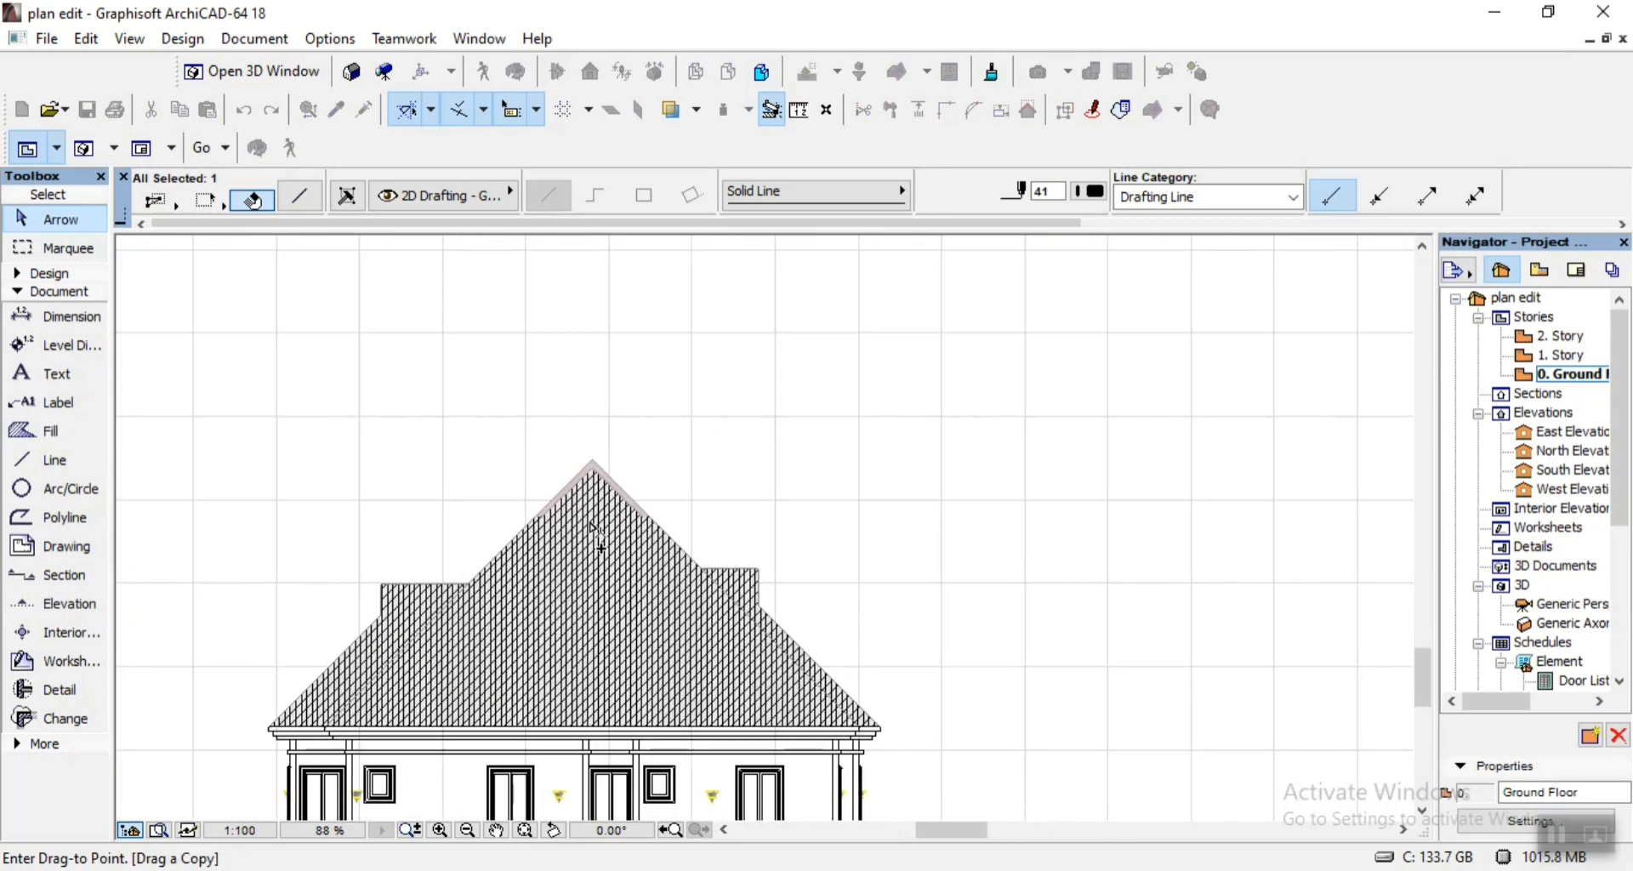
{"action": "left_click", "coordinate": [593, 460]}
{"action": "left_click", "coordinate": [738, 424]}
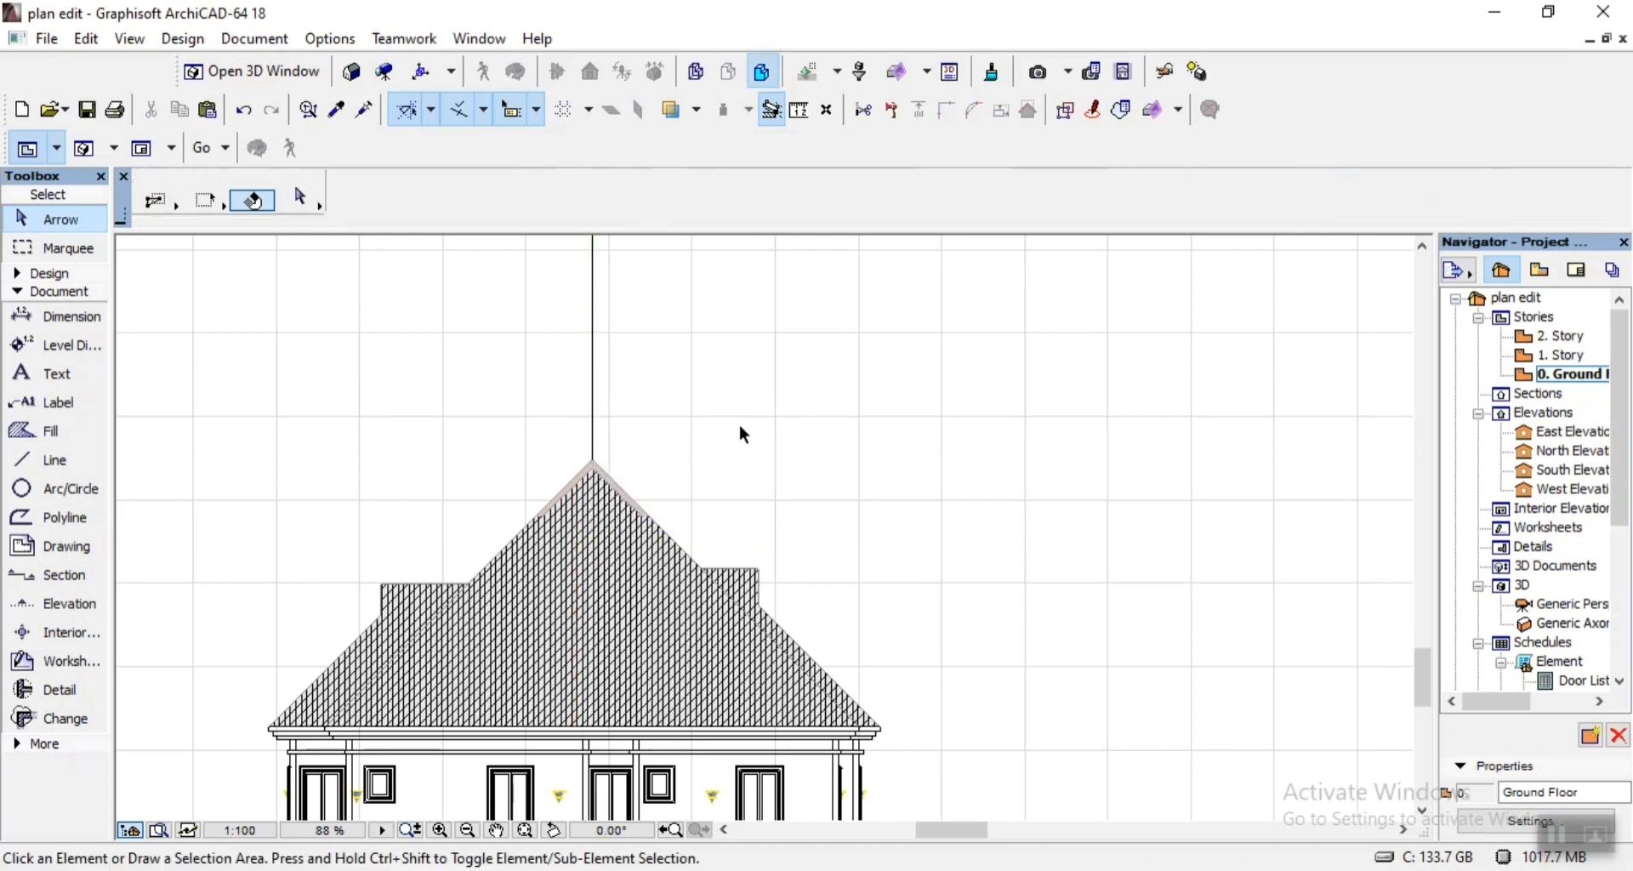
Switch to 07.pdf and copy the ROOF - DETAILS heading together with its notes, from RIDGECAP to POP CEILING.
{"action": "scroll", "coordinate": [694, 453], "scroll_direction": "down", "scroll_amount": 5}
{"action": "key", "text": "alt+Tab"}
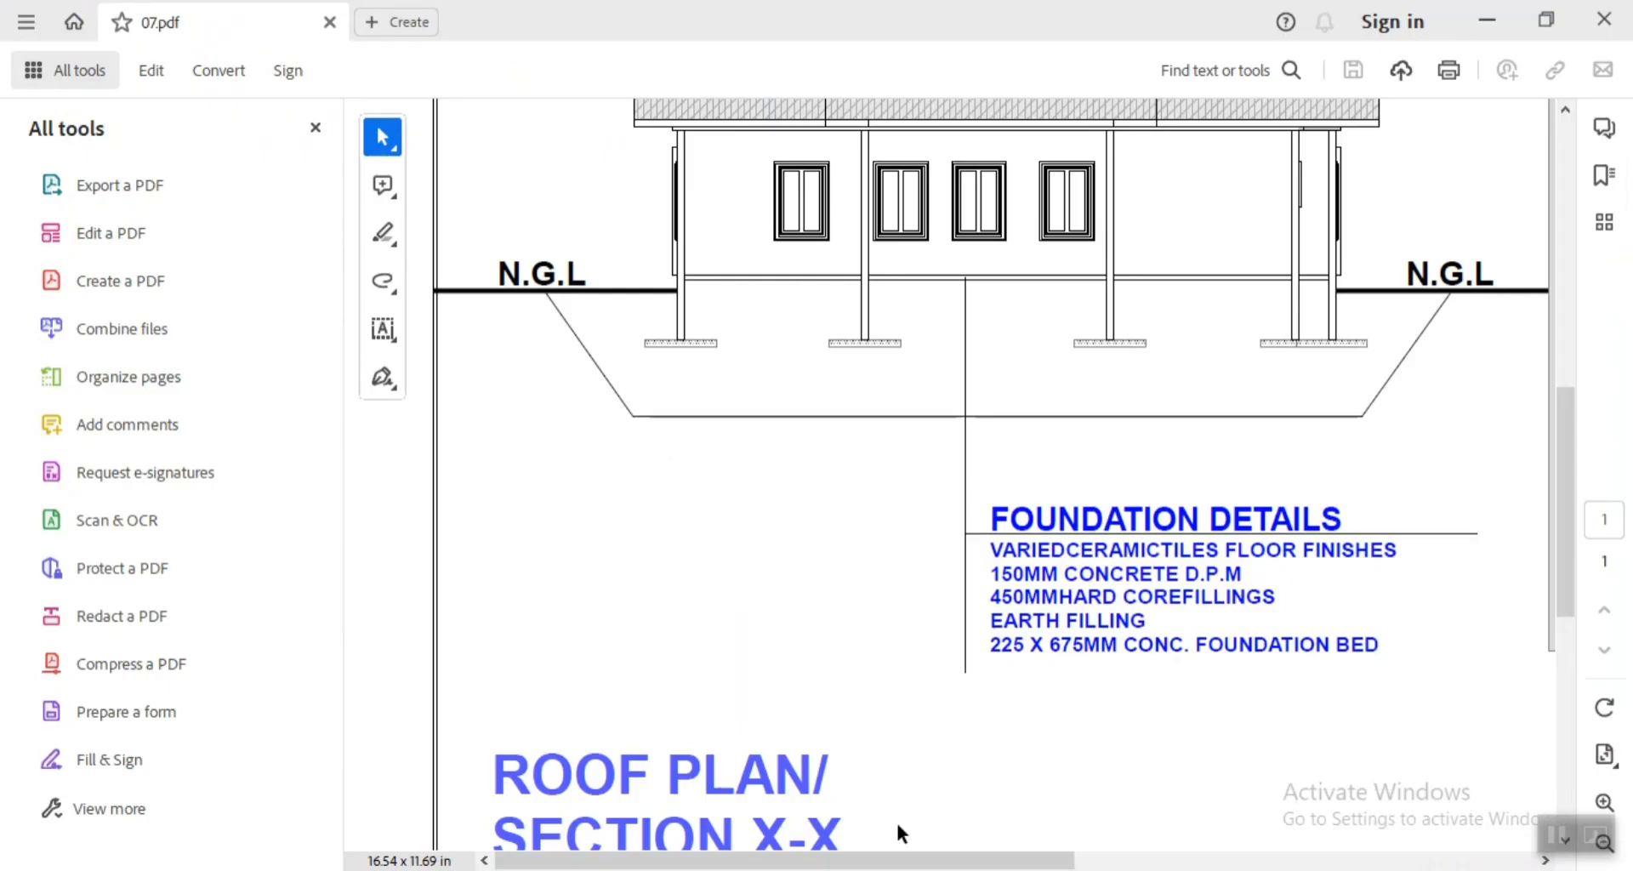
{"action": "scroll", "coordinate": [1394, 464], "scroll_direction": "up", "scroll_amount": 8}
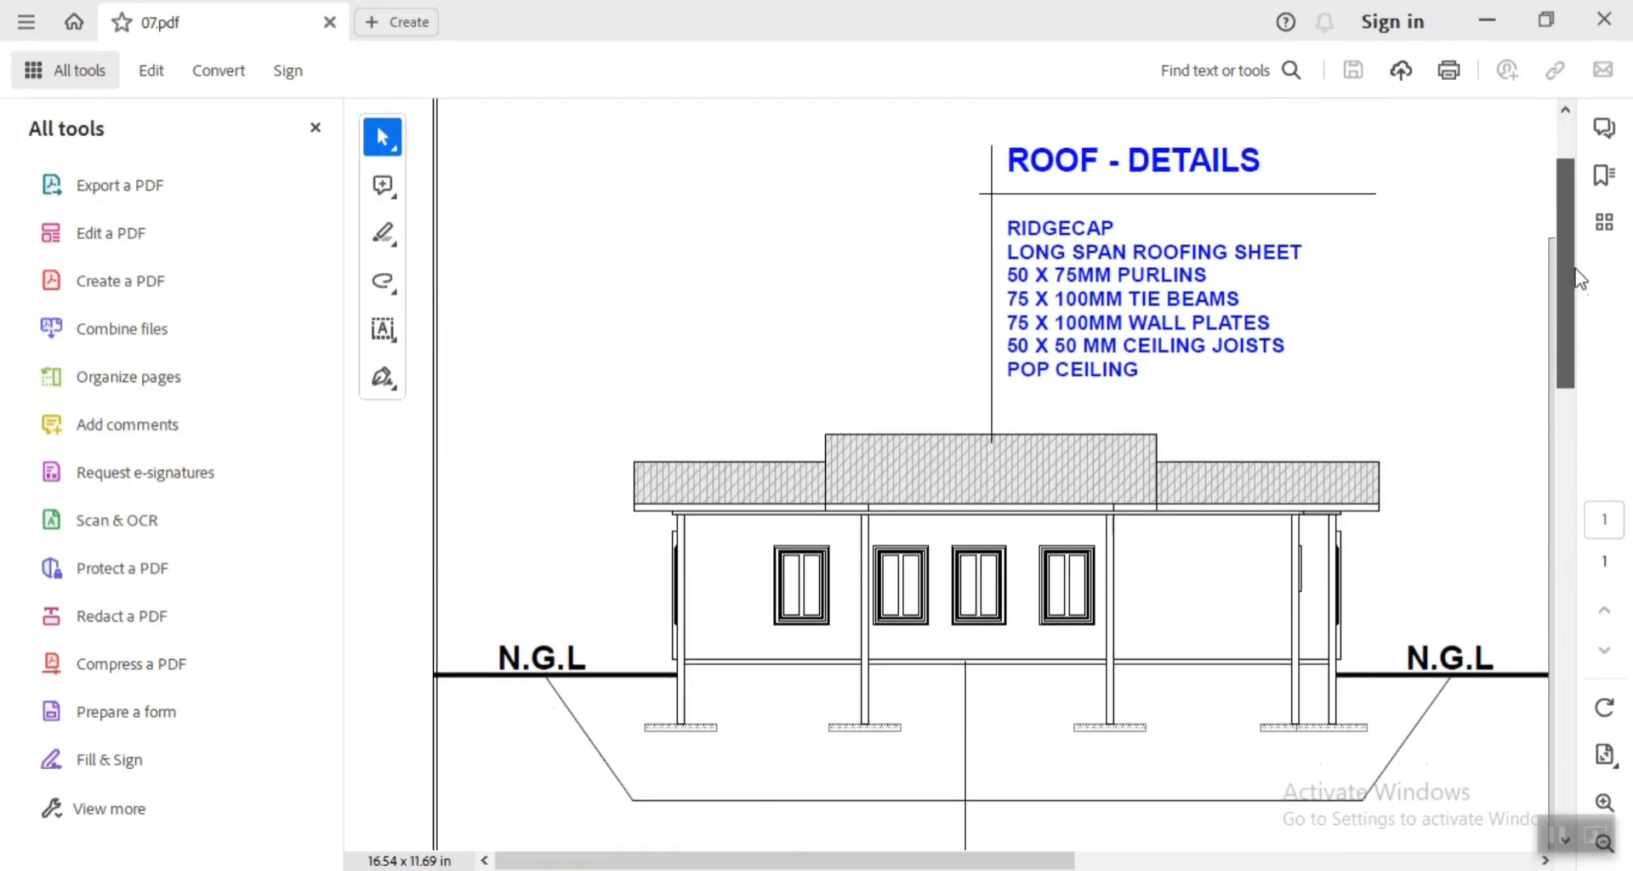
{"action": "left_click_drag", "start_coordinate": [1156, 410], "coordinate": [1011, 182]}
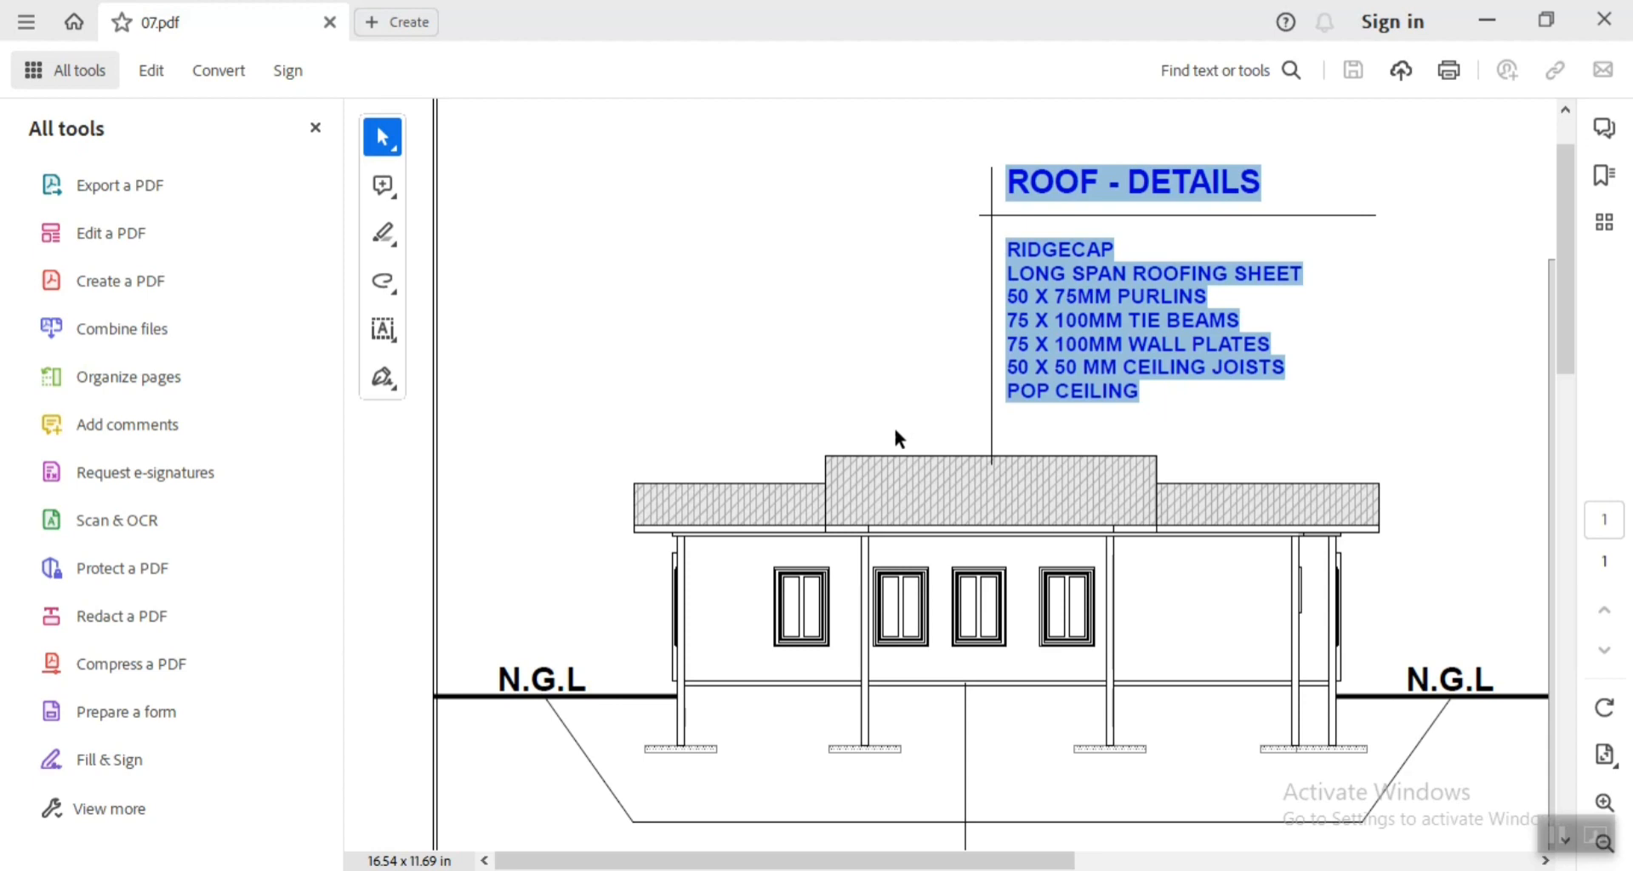
{"action": "left_click", "coordinate": [830, 376]}
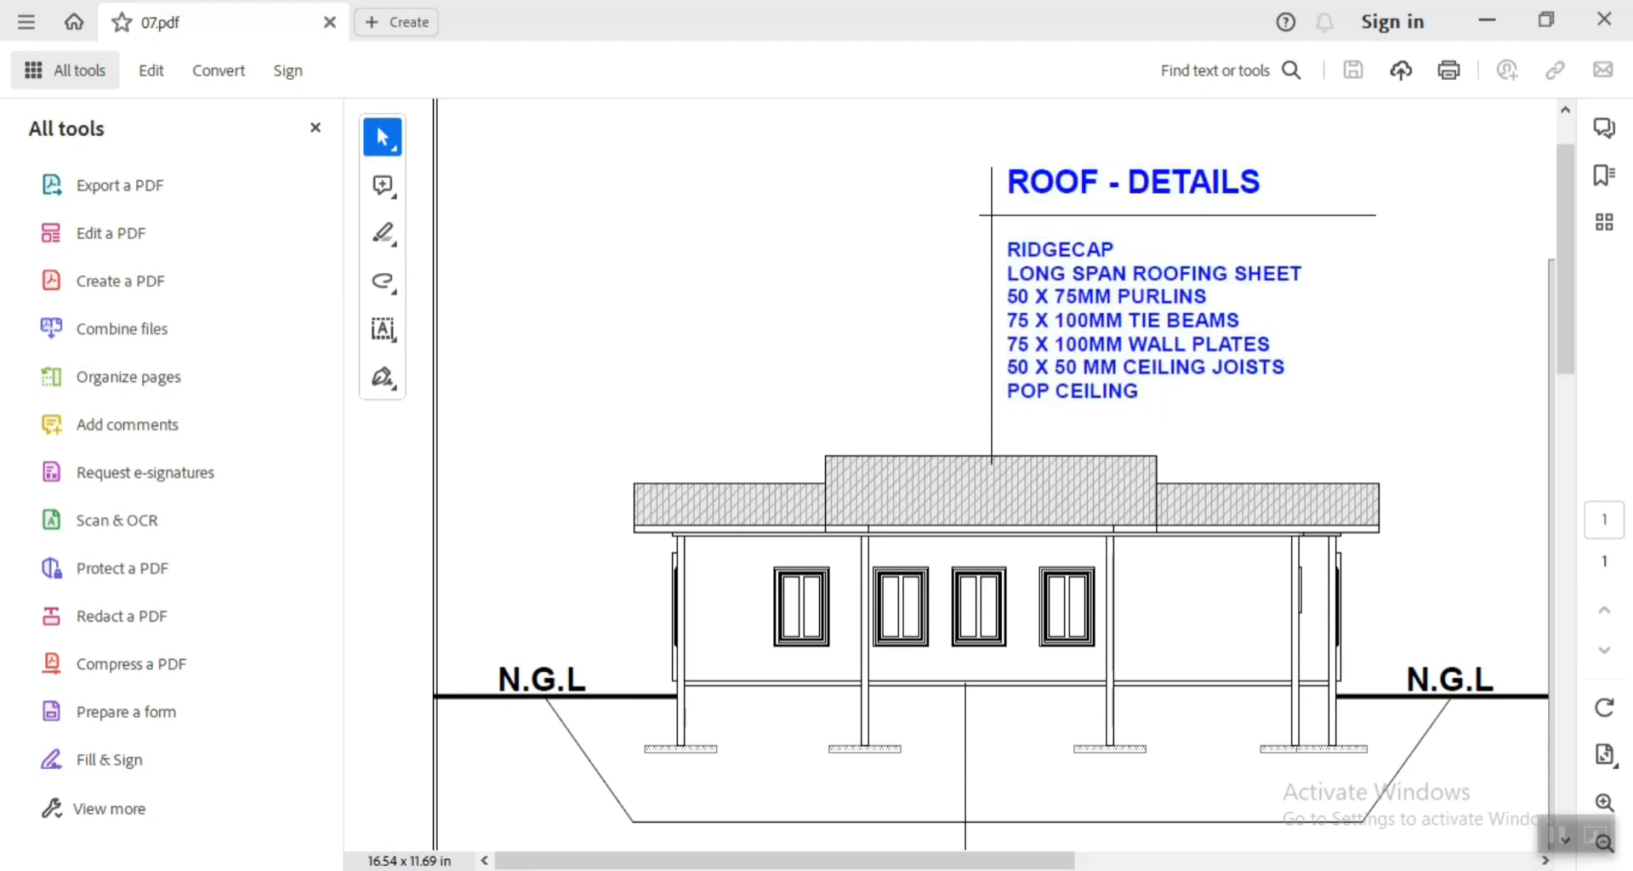
Return to the ArchiCAD drawing and place a copy of the foundation notes text block above the roof at the new leader line.
{"action": "key", "text": "alt+Tab"}
{"action": "scroll", "coordinate": [660, 596], "scroll_direction": "up", "scroll_amount": 3}
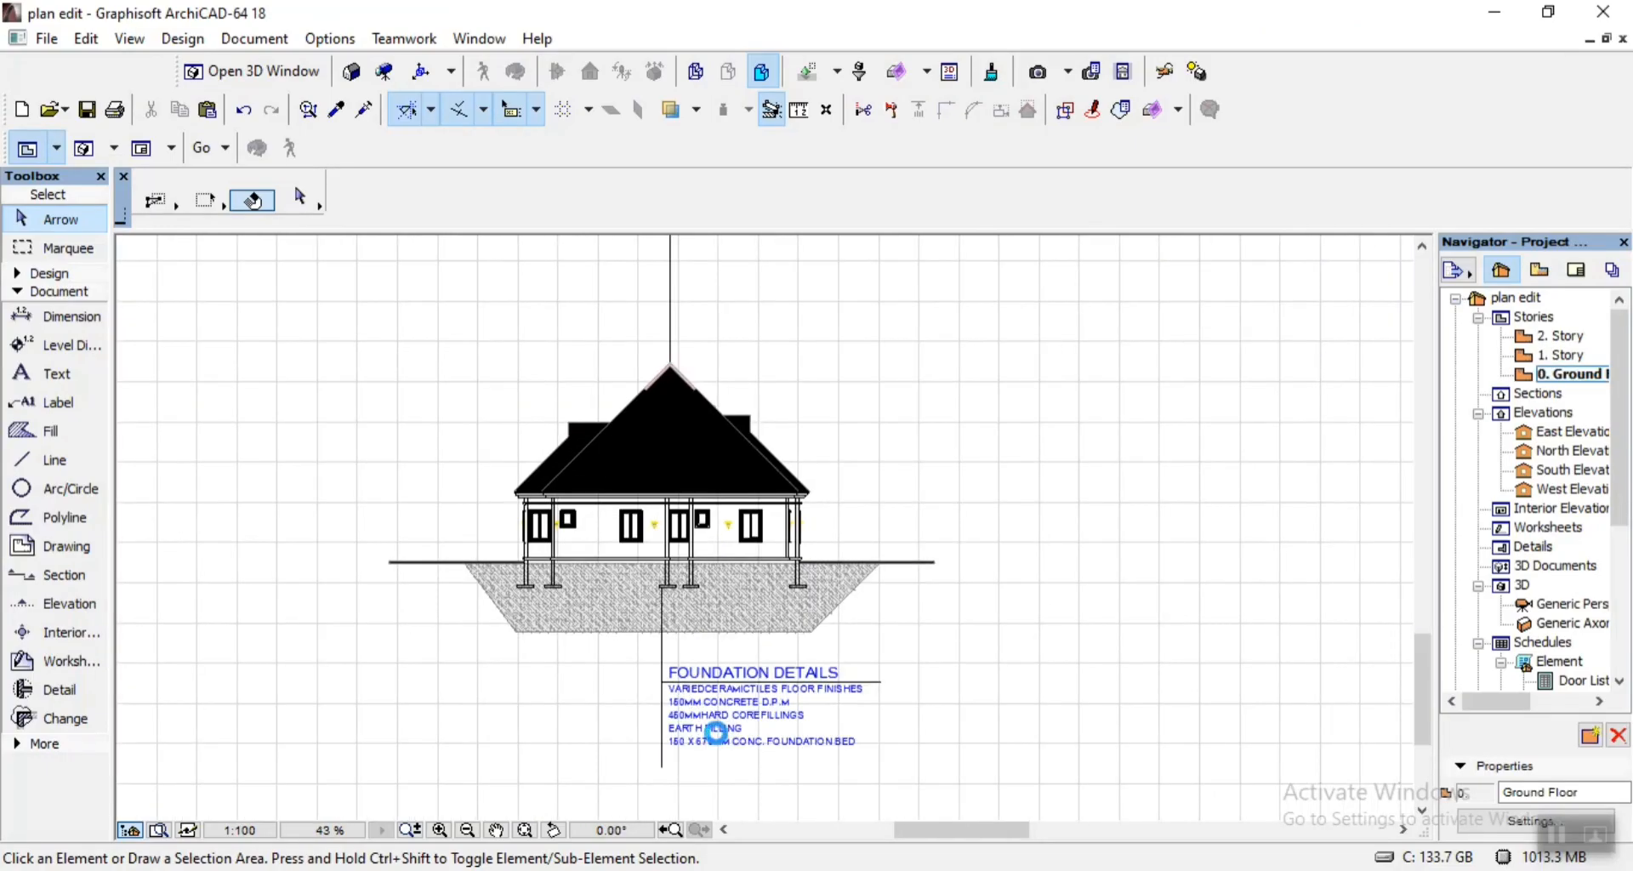
{"action": "left_click", "coordinate": [723, 743]}
{"action": "key", "text": "ctrl+shift+d"}
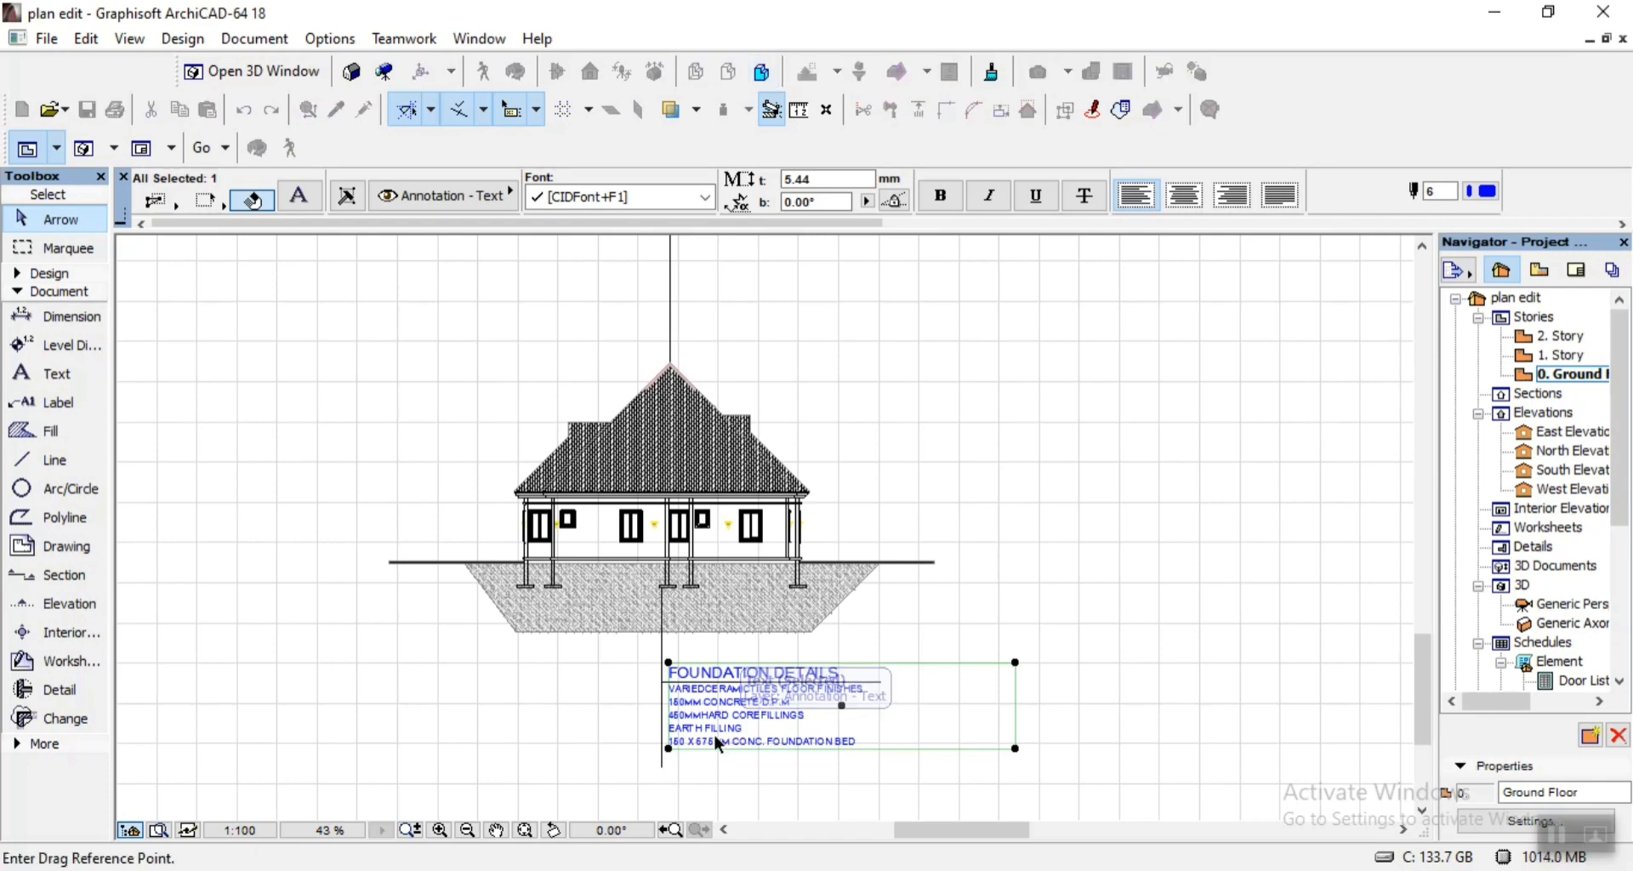
{"action": "left_click", "coordinate": [719, 739]}
{"action": "scroll", "coordinate": [727, 527], "scroll_direction": "down", "scroll_amount": 4}
{"action": "scroll", "coordinate": [741, 366], "scroll_direction": "up", "scroll_amount": 5}
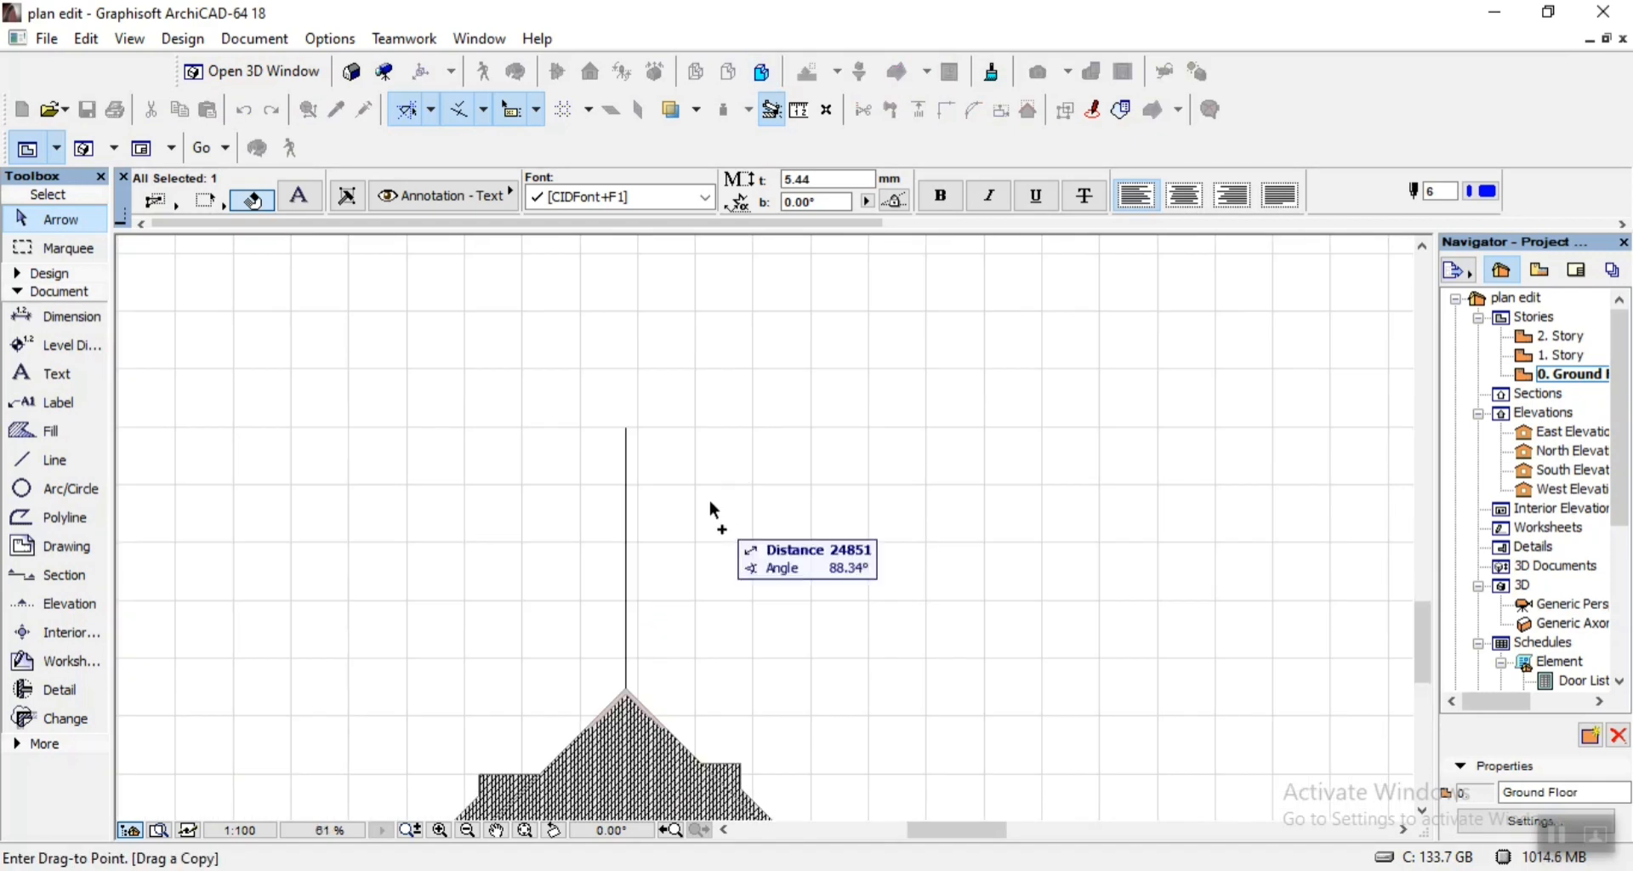
{"action": "left_click", "coordinate": [695, 563]}
Replace all the text in the copied block with the ROOF - DETAILS notes copied from 07.pdf.
{"action": "double_click", "coordinate": [776, 539]}
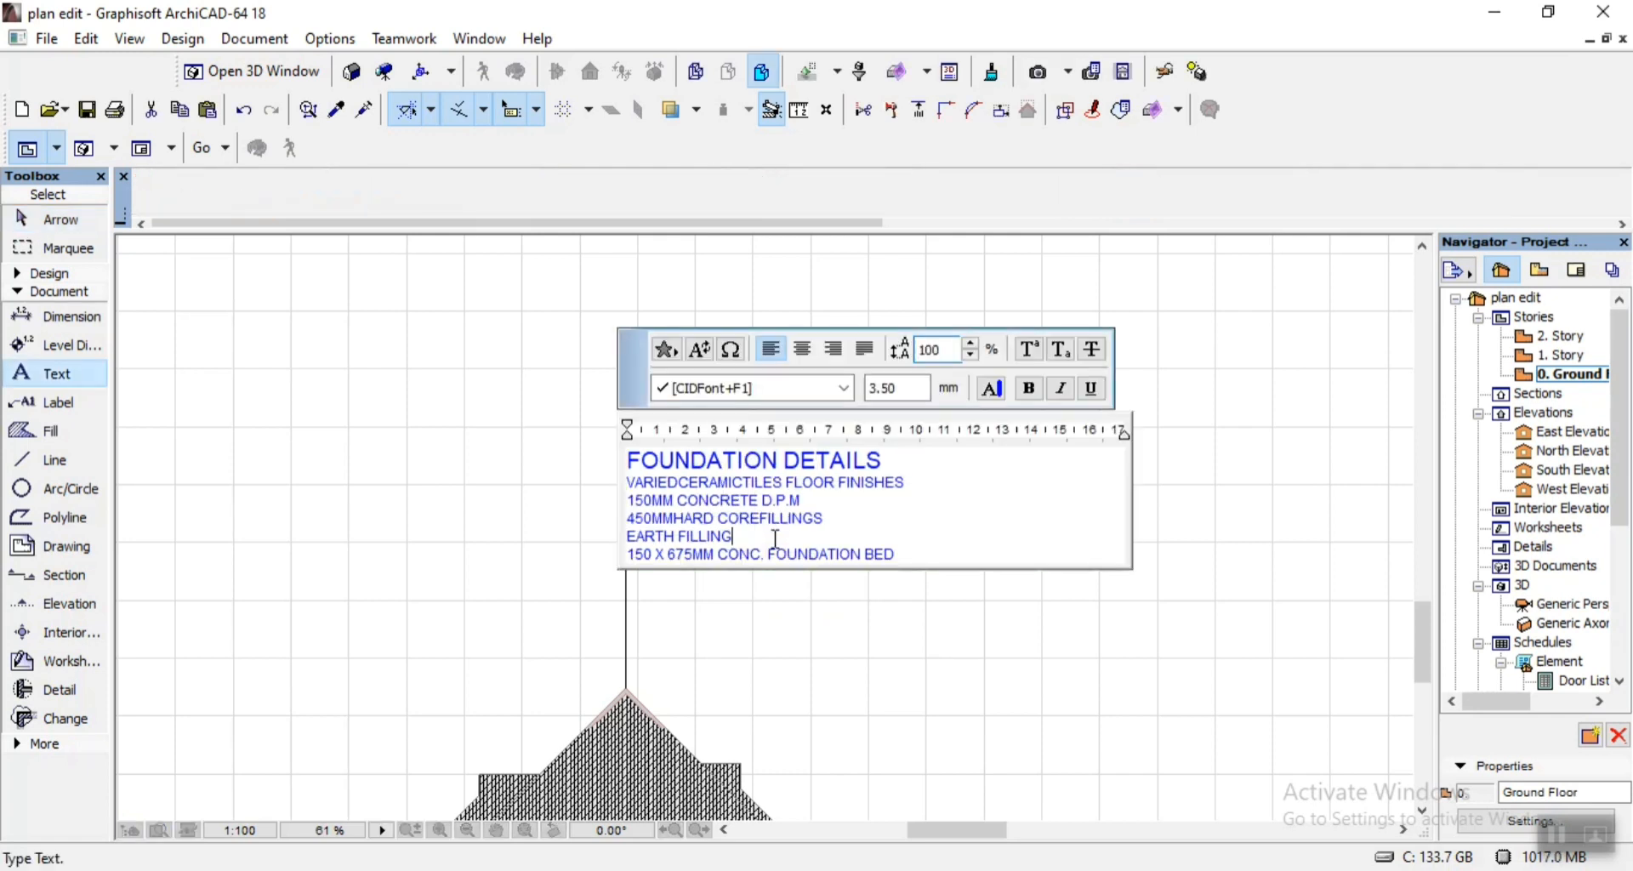
{"action": "key", "text": "ctrl+a"}
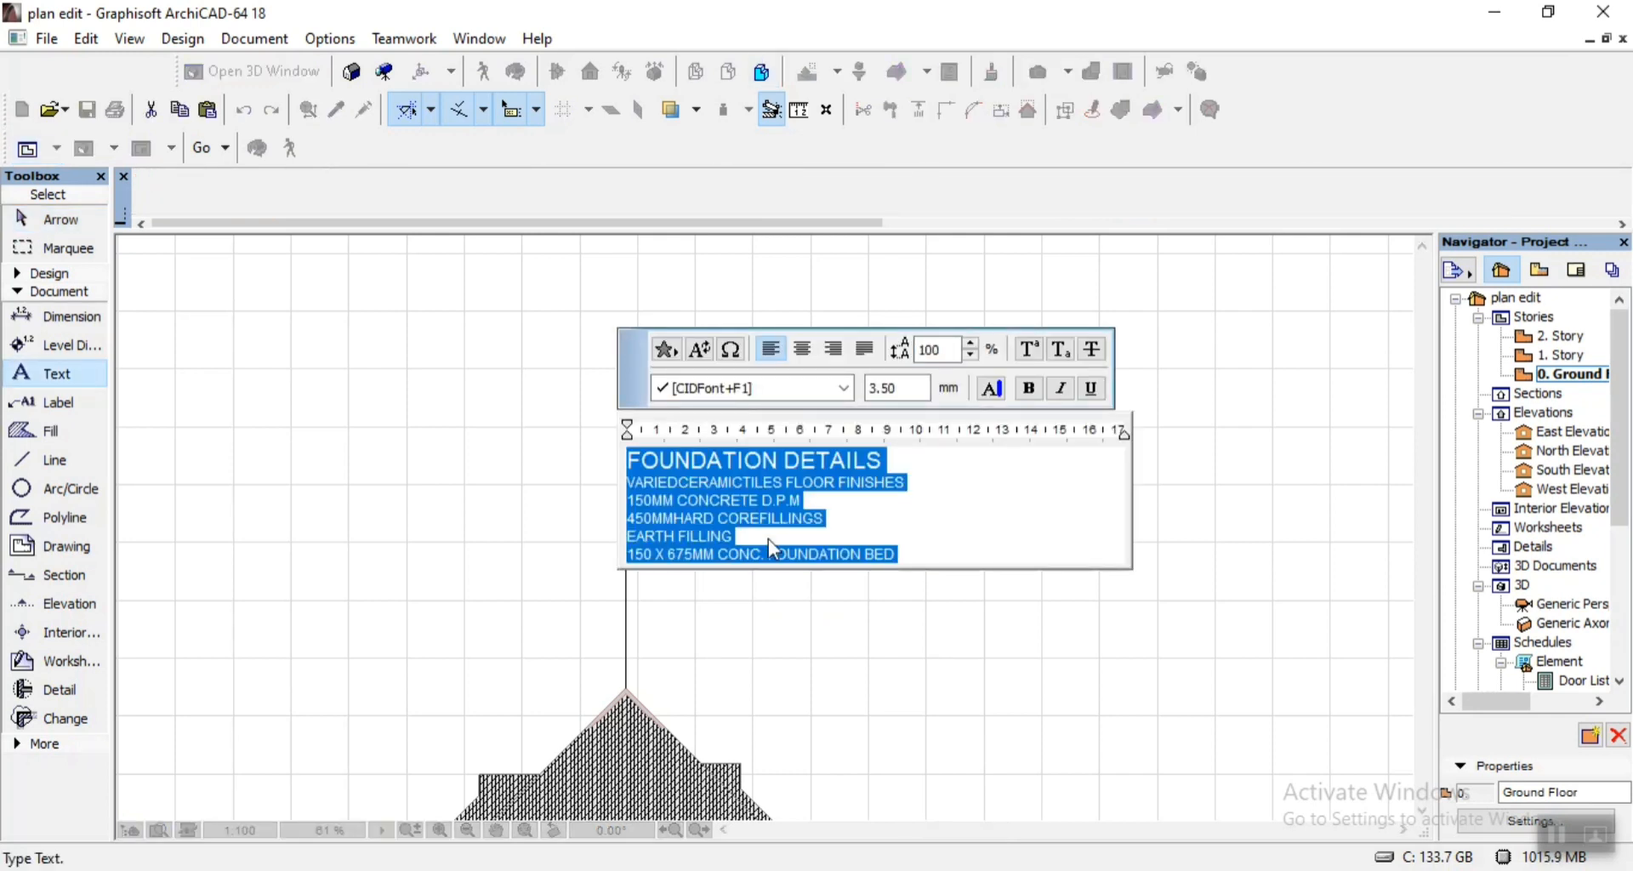
{"action": "key", "text": "ctrl+v"}
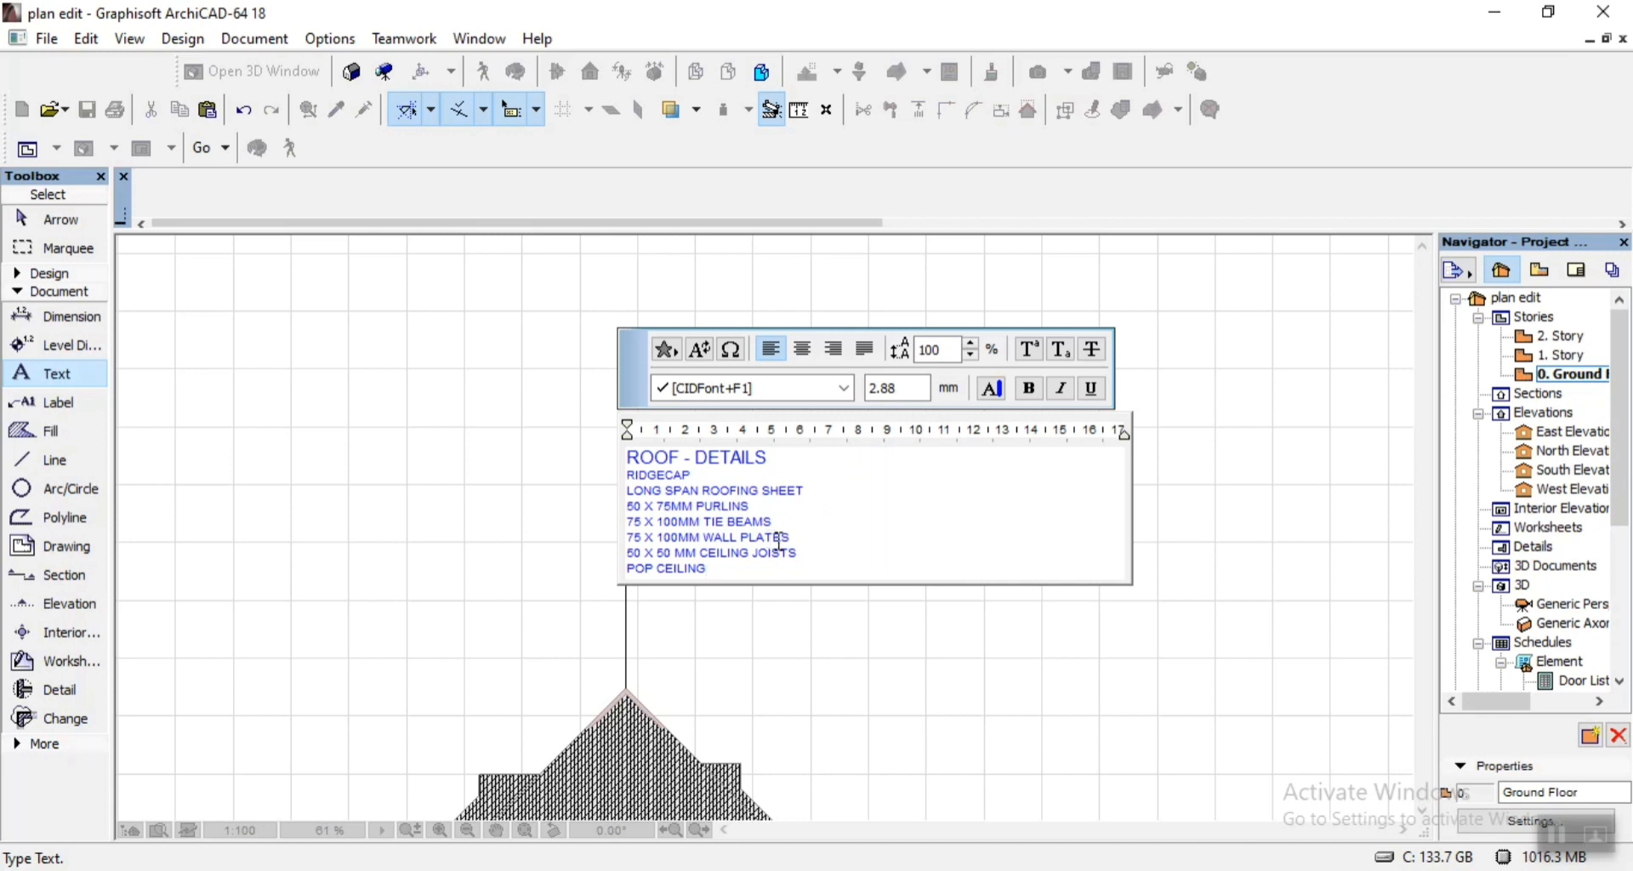
{"action": "left_click", "coordinate": [829, 688]}
Enlarge all the roof notes text in proportion, to 6.21 mm for the heading.
{"action": "left_click", "coordinate": [780, 548], "text": "shift"}
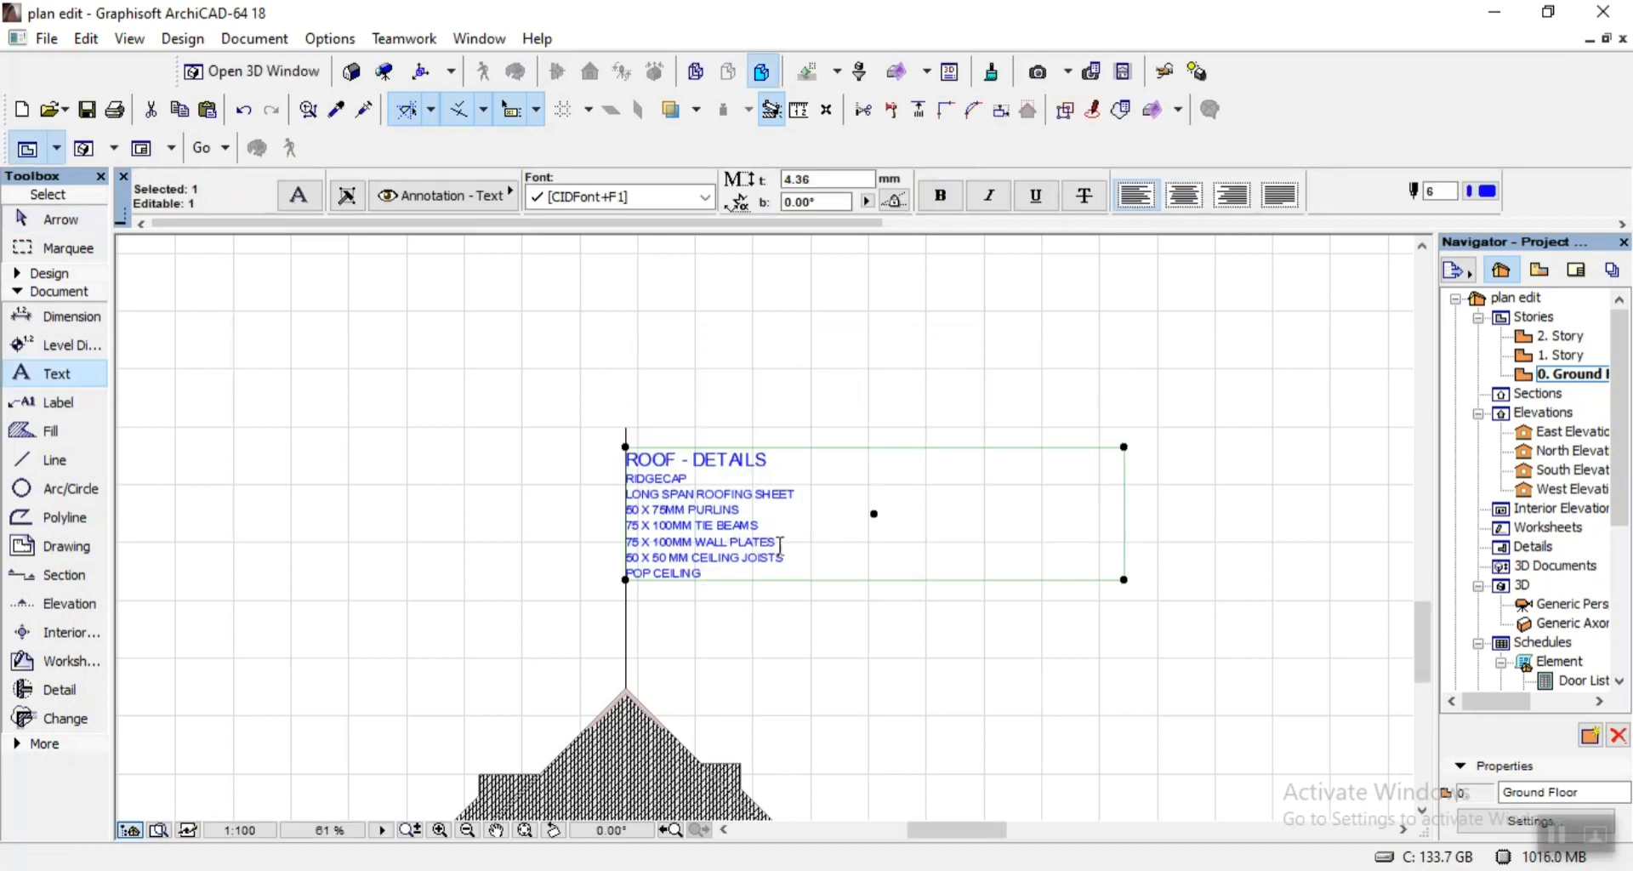
{"action": "left_click", "coordinate": [780, 548]}
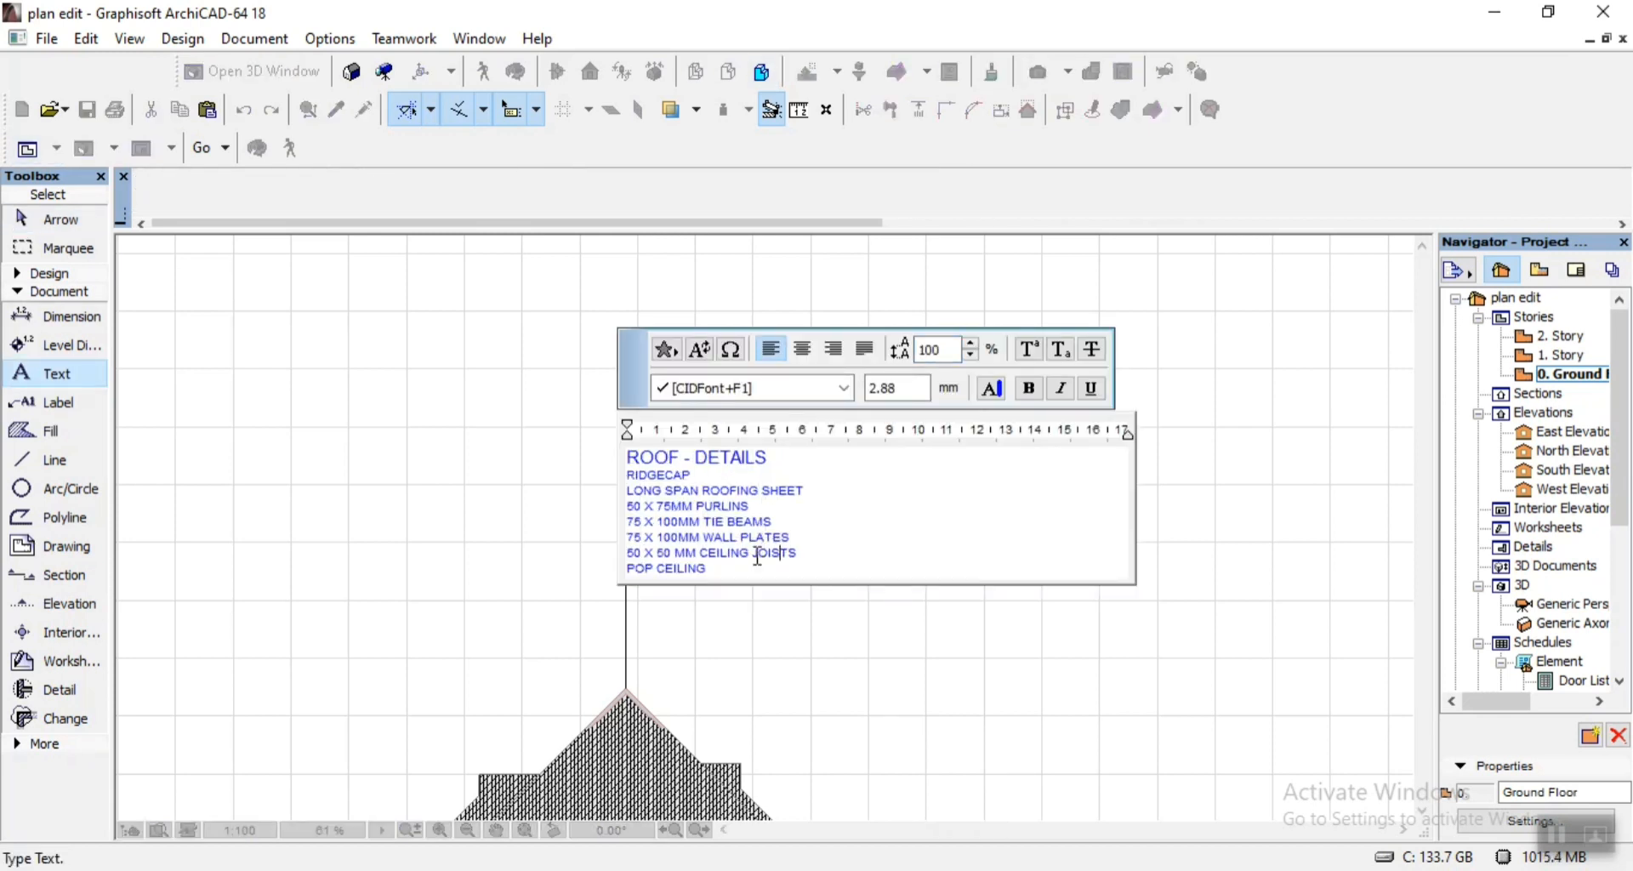
{"action": "key", "text": "ctrl+a"}
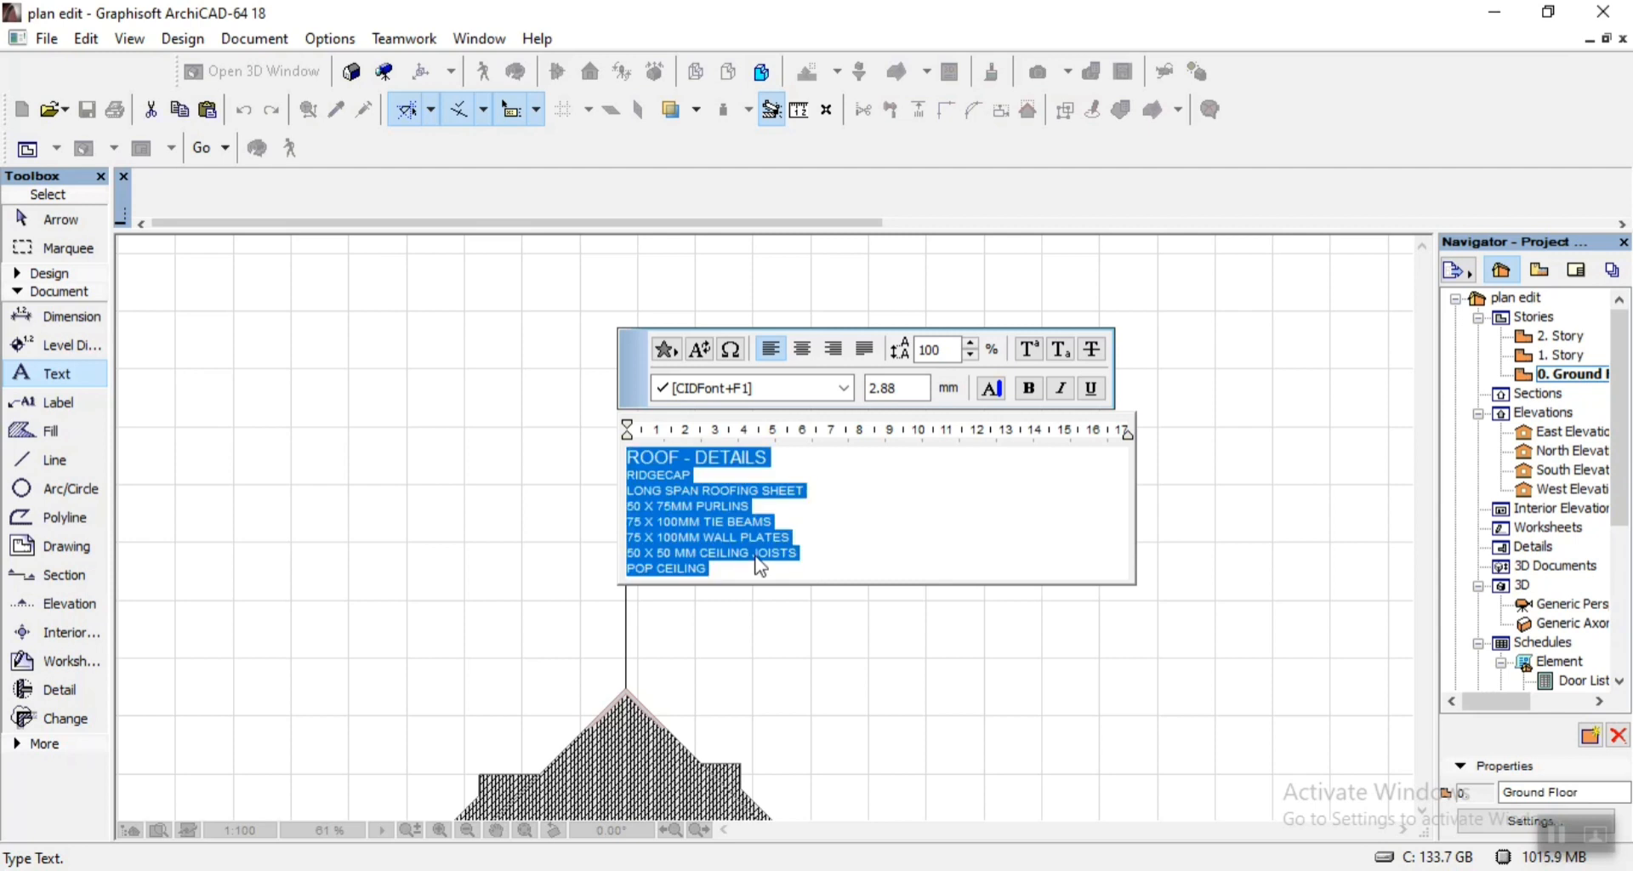
{"action": "key", "text": "ctrl+shift+period"}
{"action": "key", "text": "ctrl+shift+period"}
{"action": "key", "text": "ctrl+shift+period"}
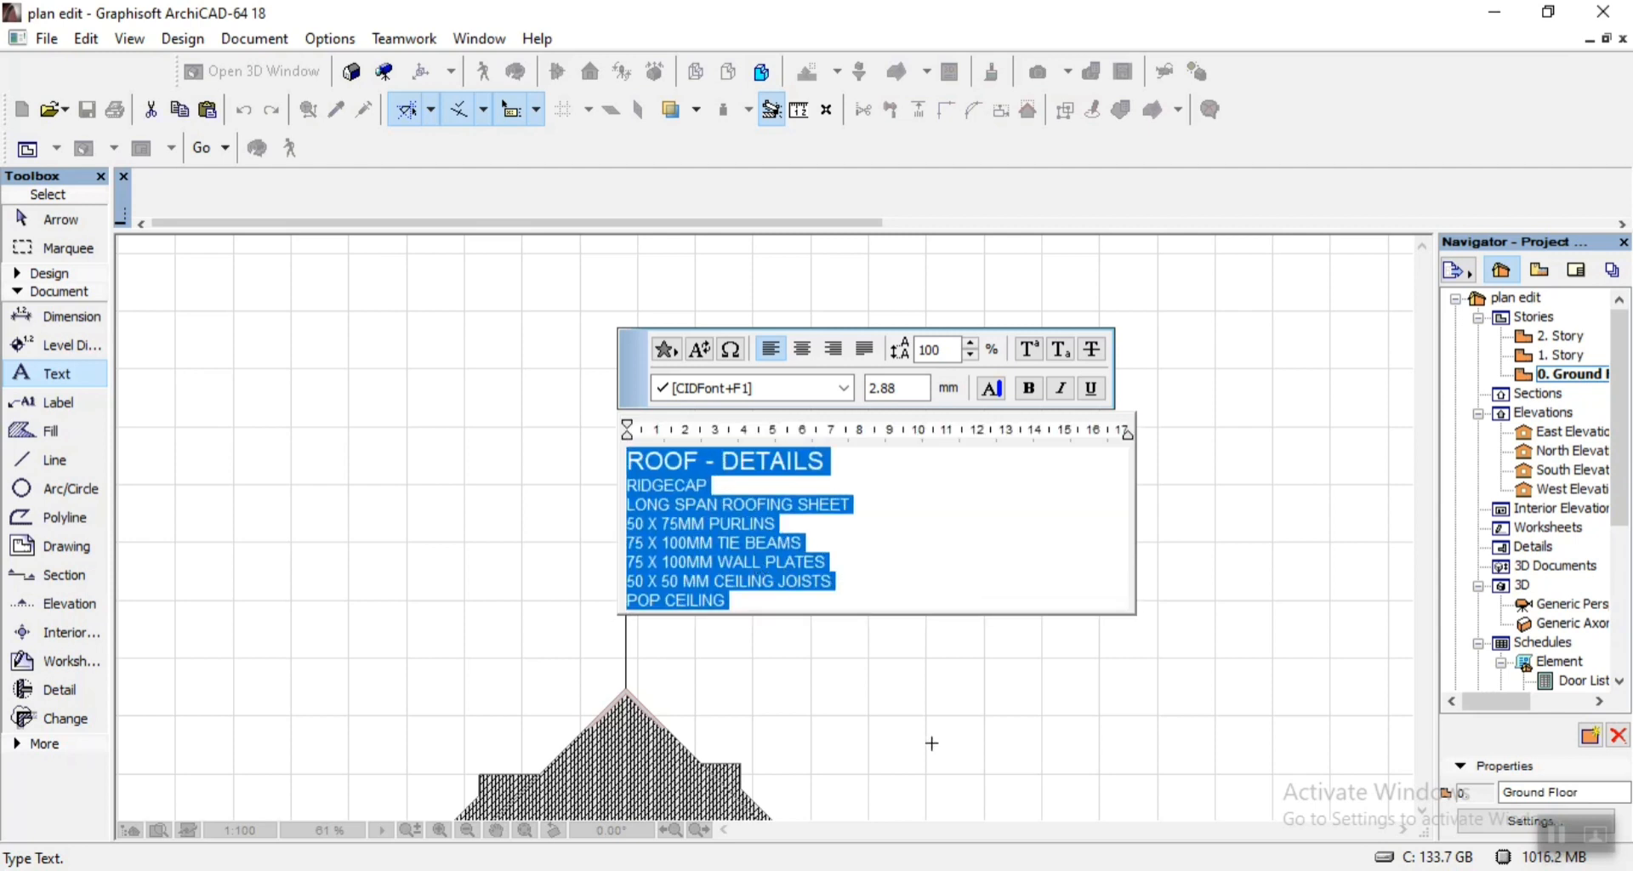
{"action": "left_click", "coordinate": [932, 741]}
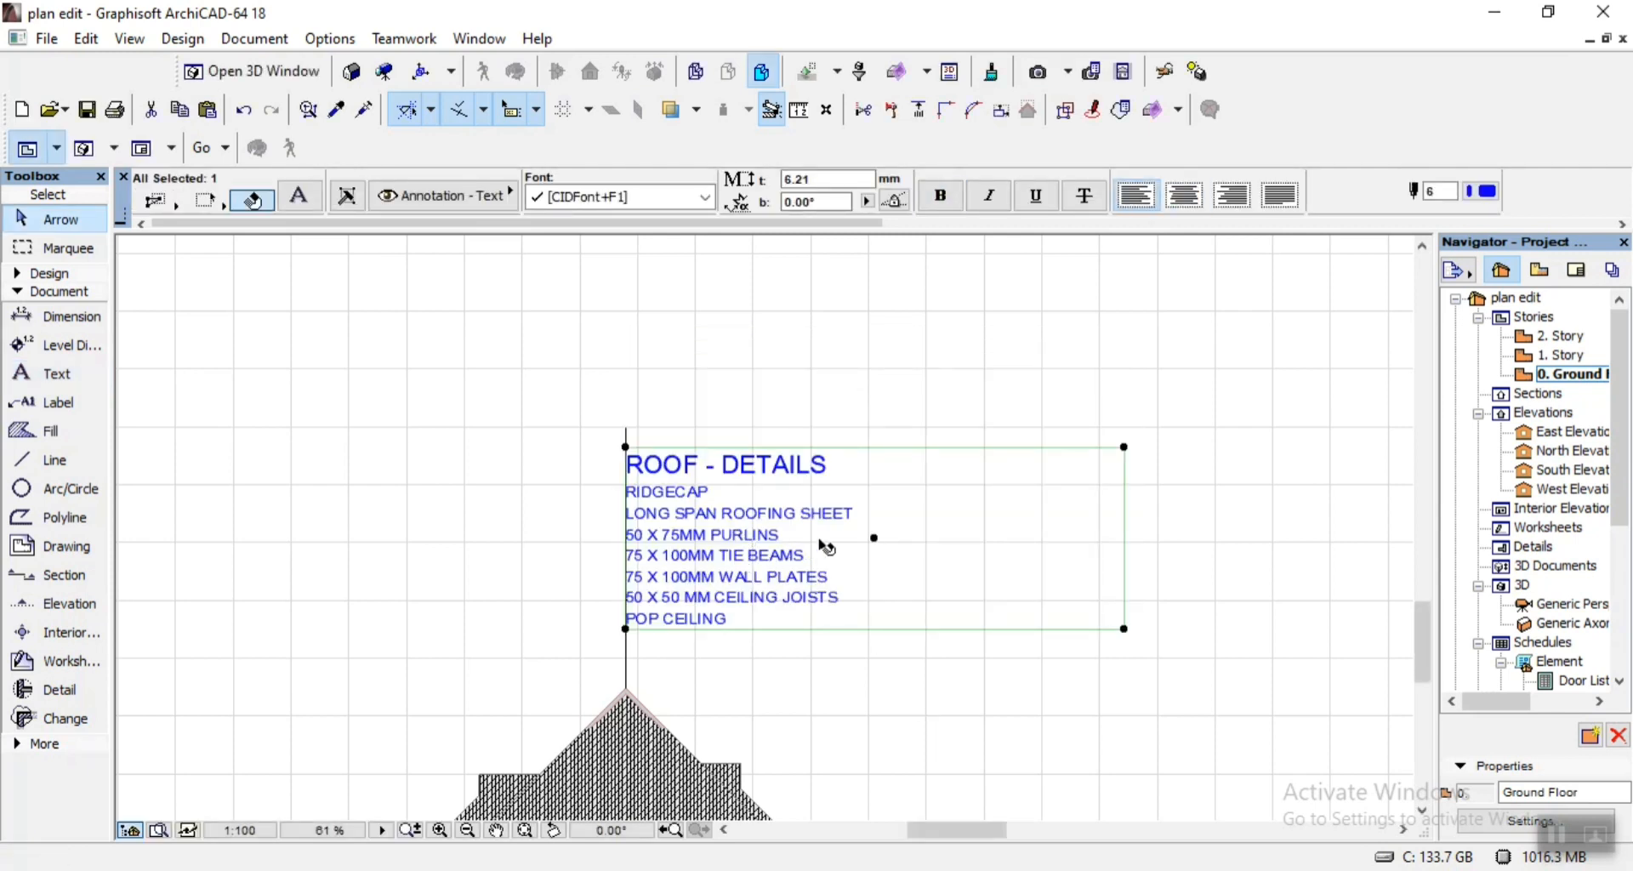
Move the roof notes block slightly up and to the right so it stands clear of the vertical leader line.
{"action": "left_click", "coordinate": [876, 538]}
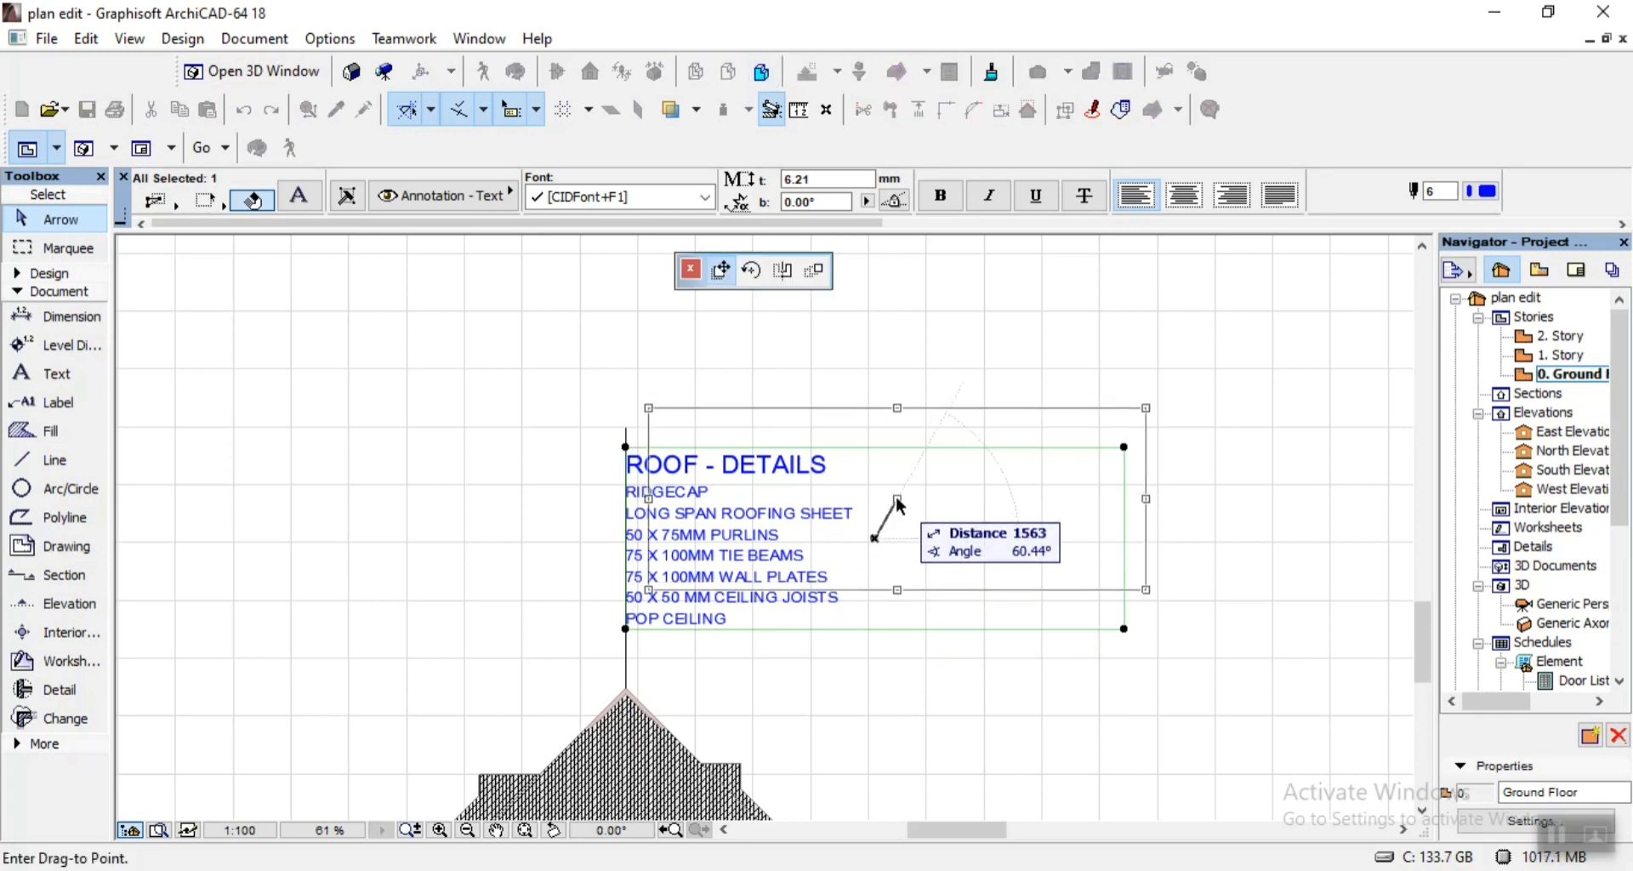
{"action": "left_click", "coordinate": [894, 513]}
{"action": "left_click", "coordinate": [875, 598]}
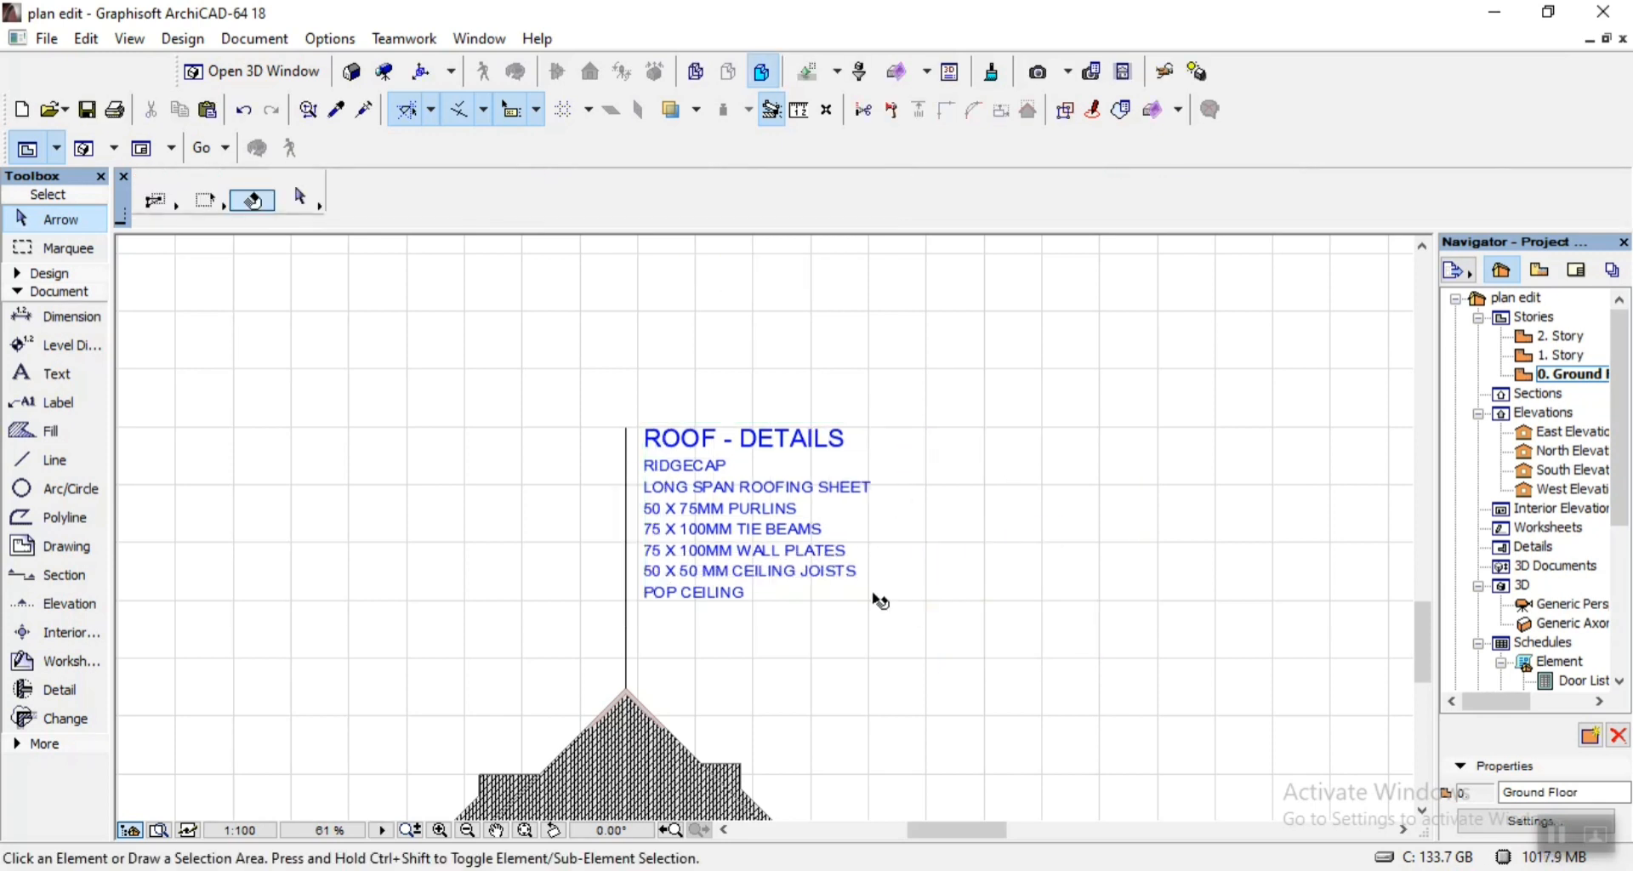
Draw a horizontal line from the vertical leader line, just under the ROOF - DETAILS heading and extending past its end.
{"action": "left_click", "coordinate": [56, 462]}
{"action": "scroll", "coordinate": [763, 401], "scroll_direction": "up", "scroll_amount": 4}
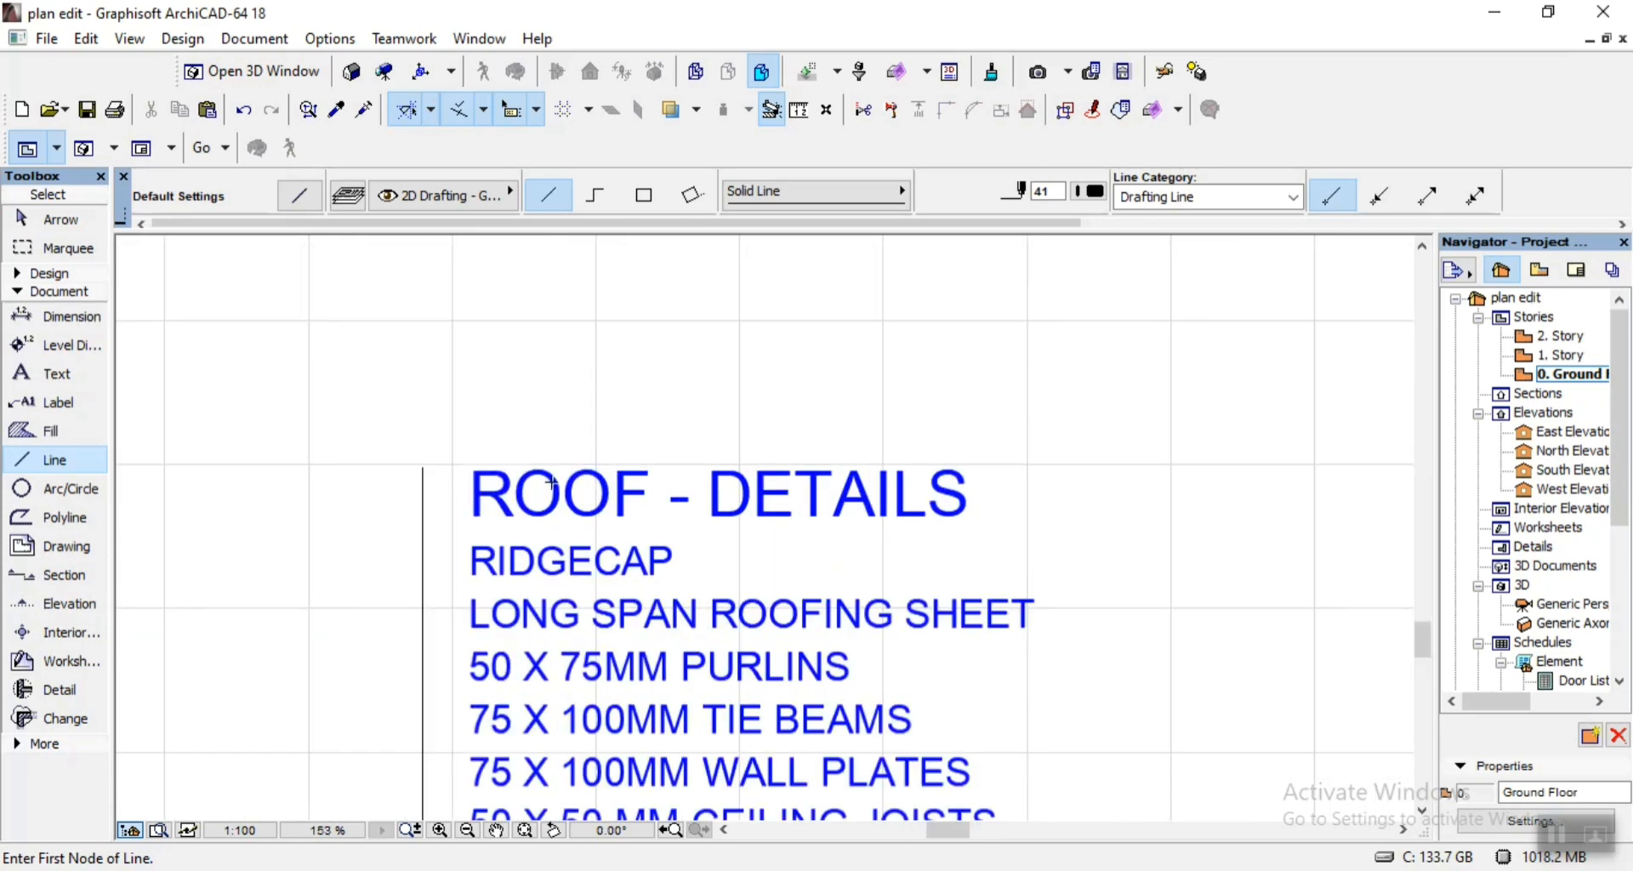
{"action": "left_click", "coordinate": [424, 528]}
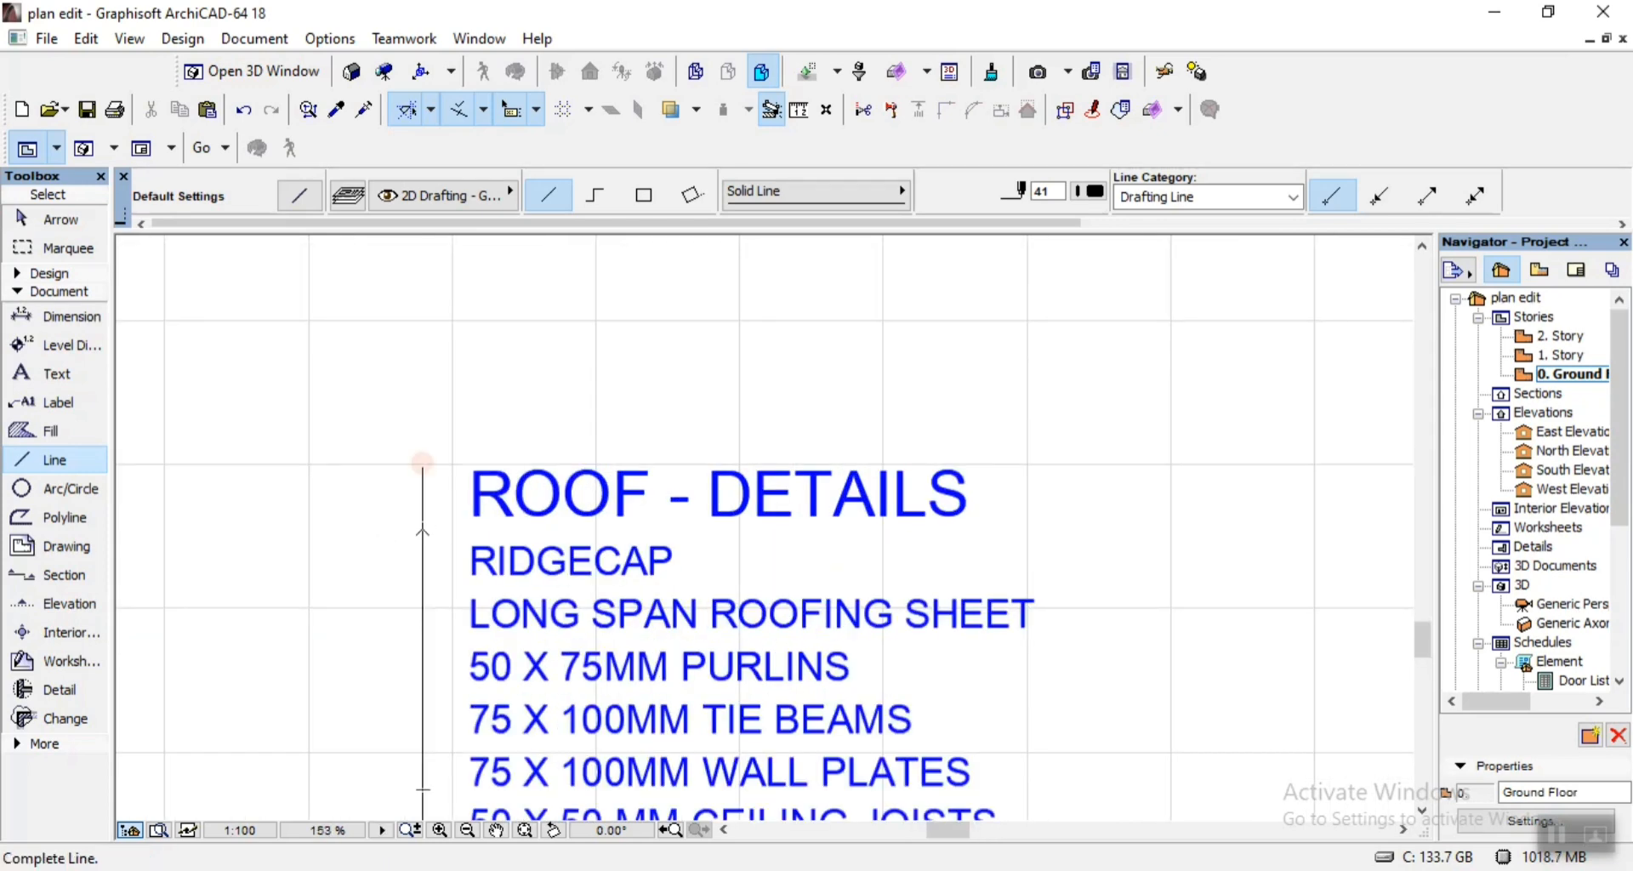
{"action": "left_click", "coordinate": [1078, 528]}
{"action": "scroll", "coordinate": [1024, 444], "scroll_direction": "down", "scroll_amount": 4}
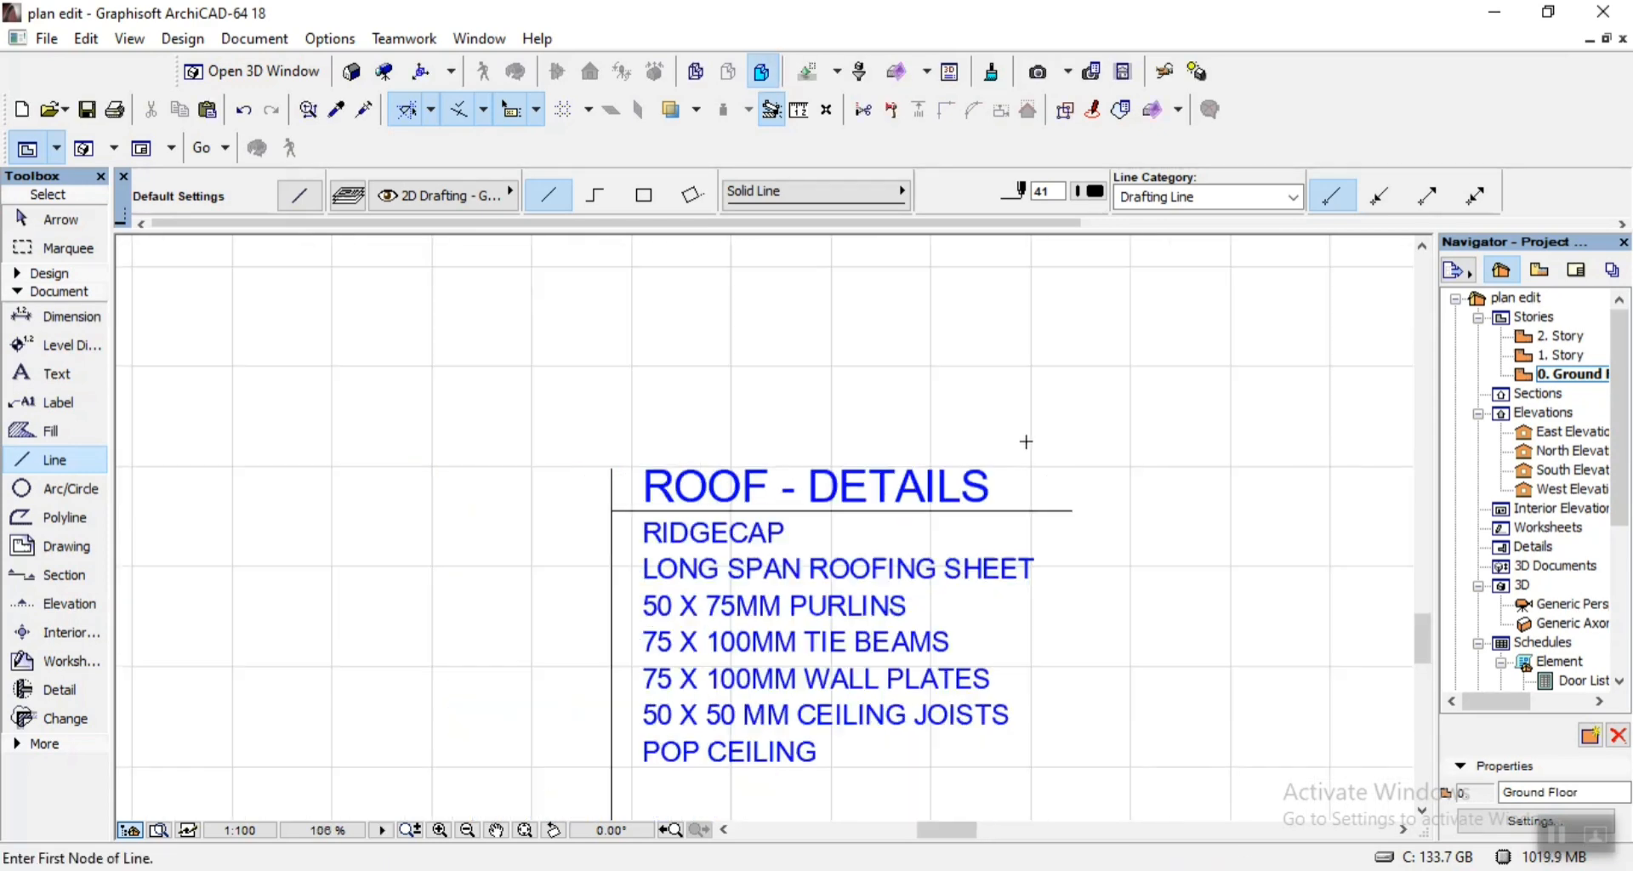
Move the roof notes block with its vertical leader and heading underline about 2015 mm straight down, so the leader runs into the roof.
{"action": "key", "text": "Escape"}
{"action": "scroll", "coordinate": [814, 440], "scroll_direction": "down", "scroll_amount": 4}
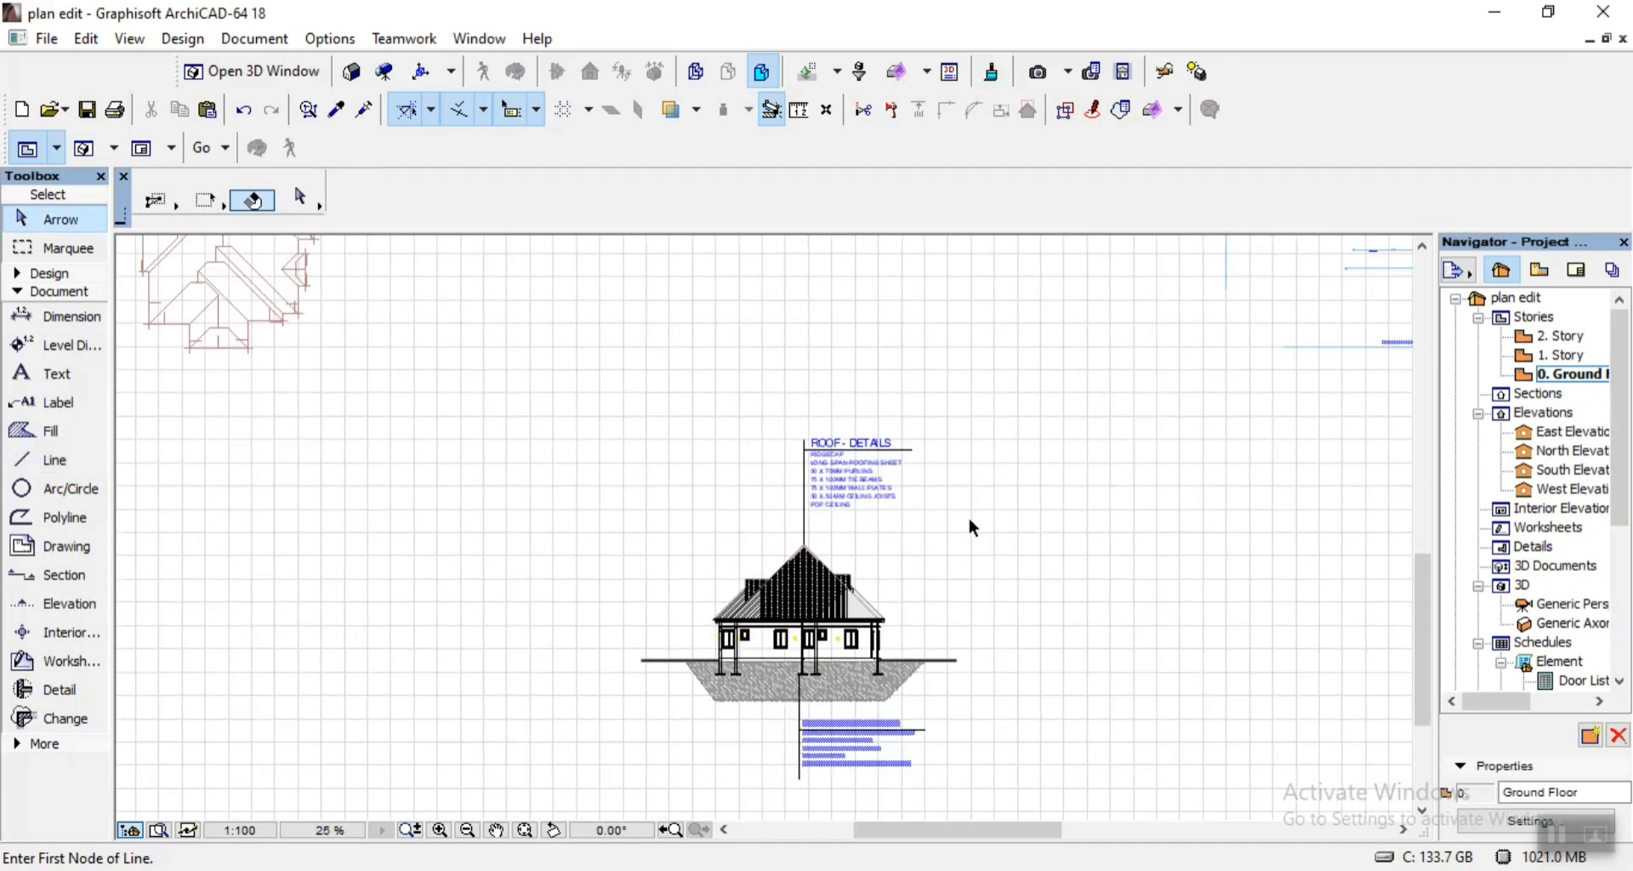
{"action": "scroll", "coordinate": [893, 508], "scroll_direction": "up", "scroll_amount": 4}
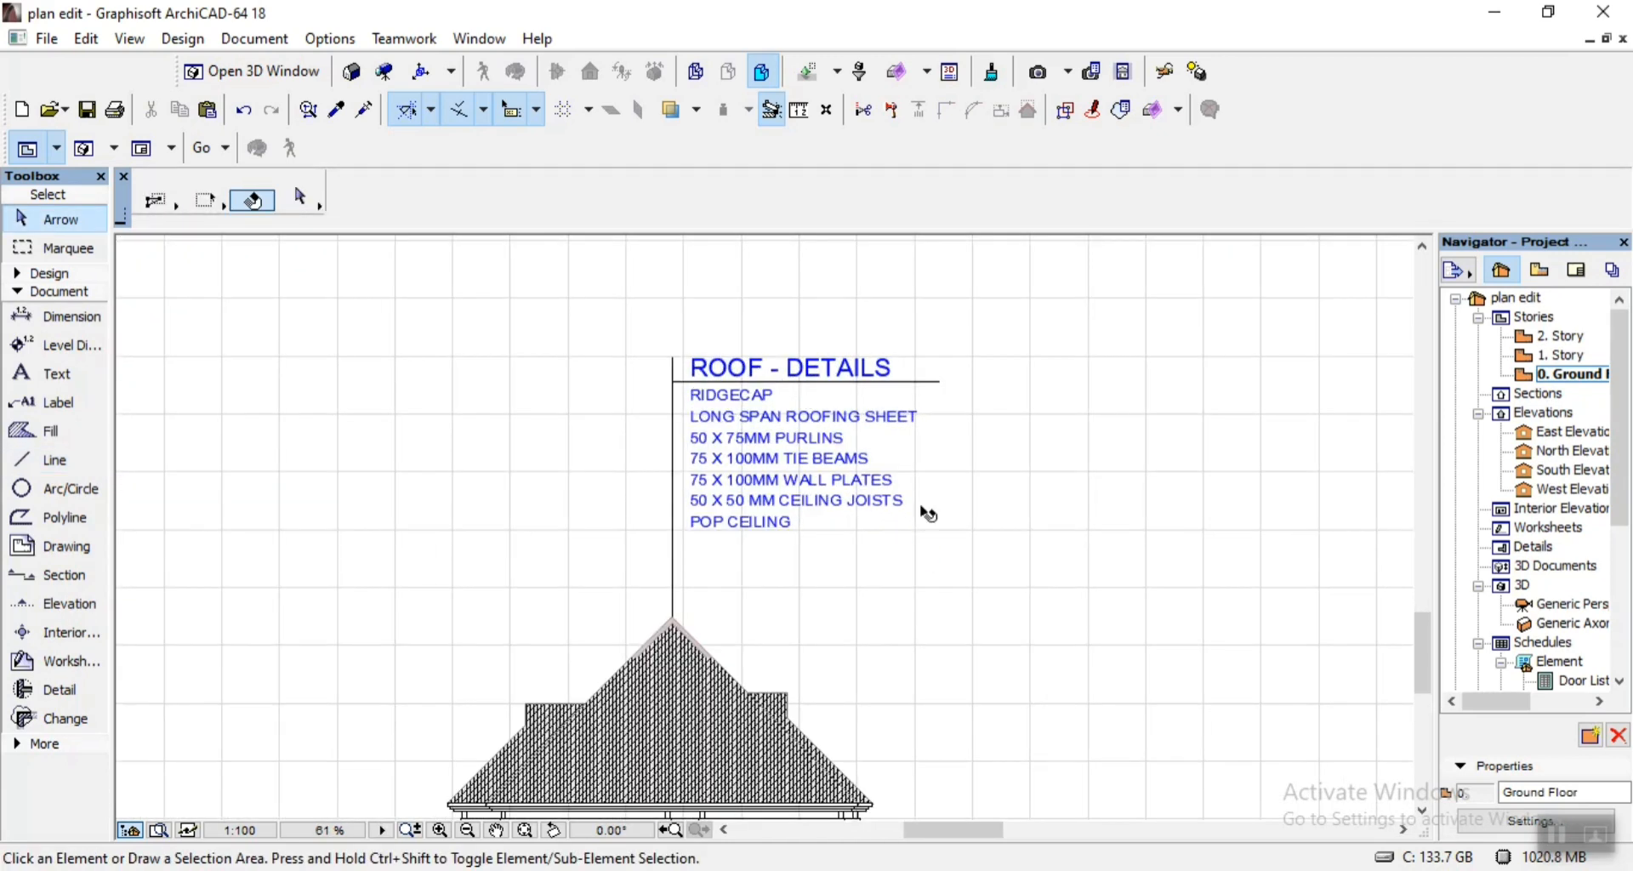
{"action": "left_click", "coordinate": [1018, 550]}
{"action": "left_click", "coordinate": [604, 343]}
{"action": "scroll", "coordinate": [685, 583], "scroll_direction": "up", "scroll_amount": 4}
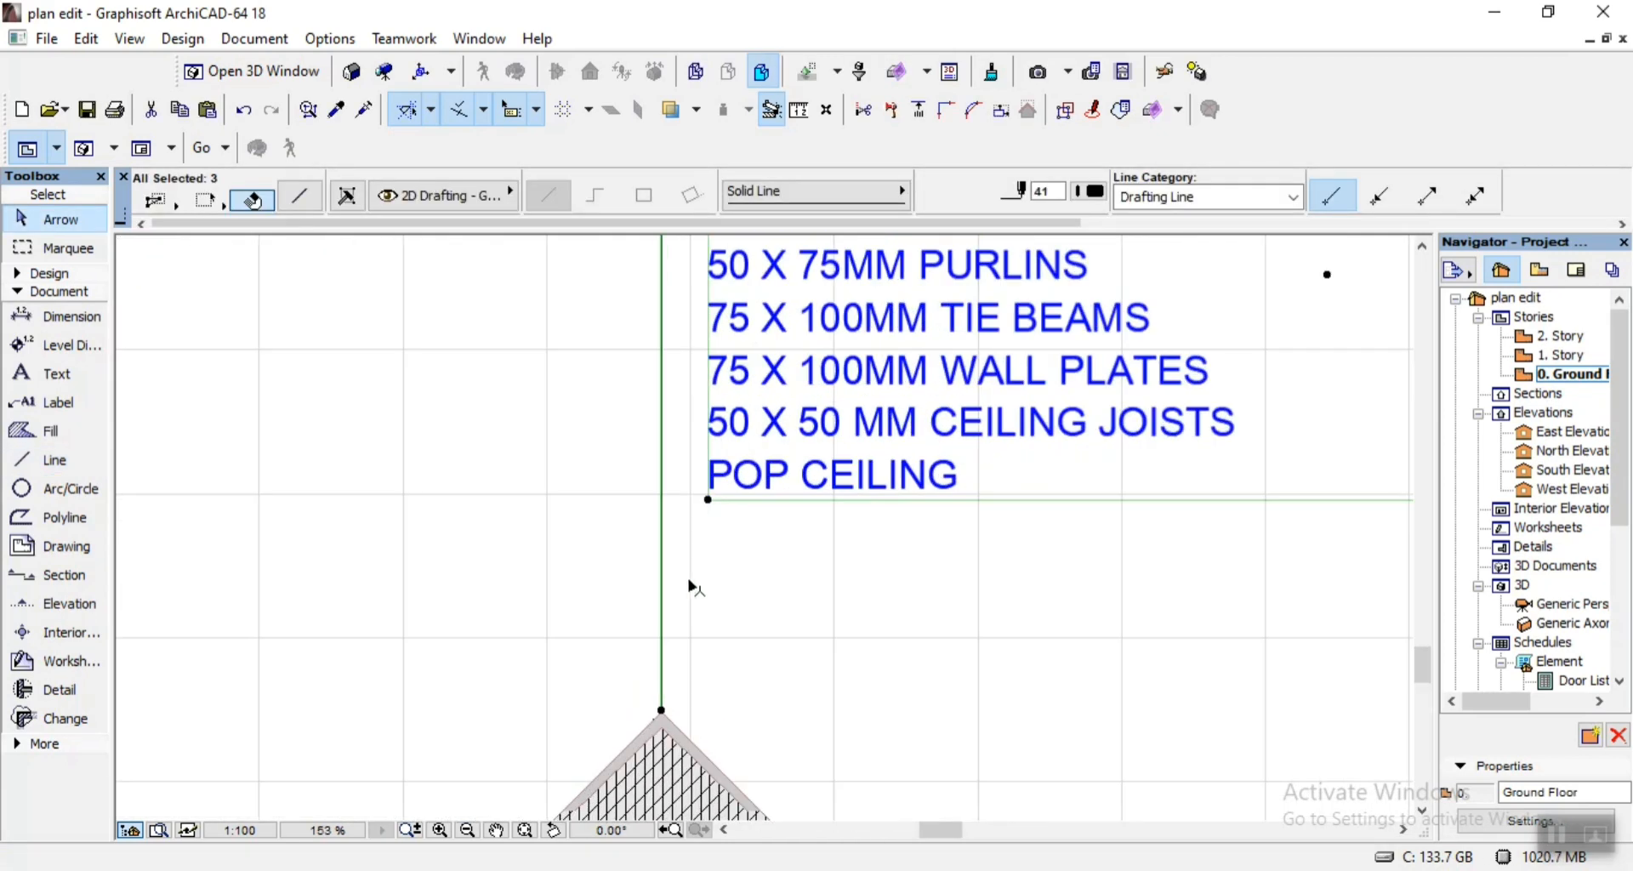
{"action": "key", "text": "ctrl+d"}
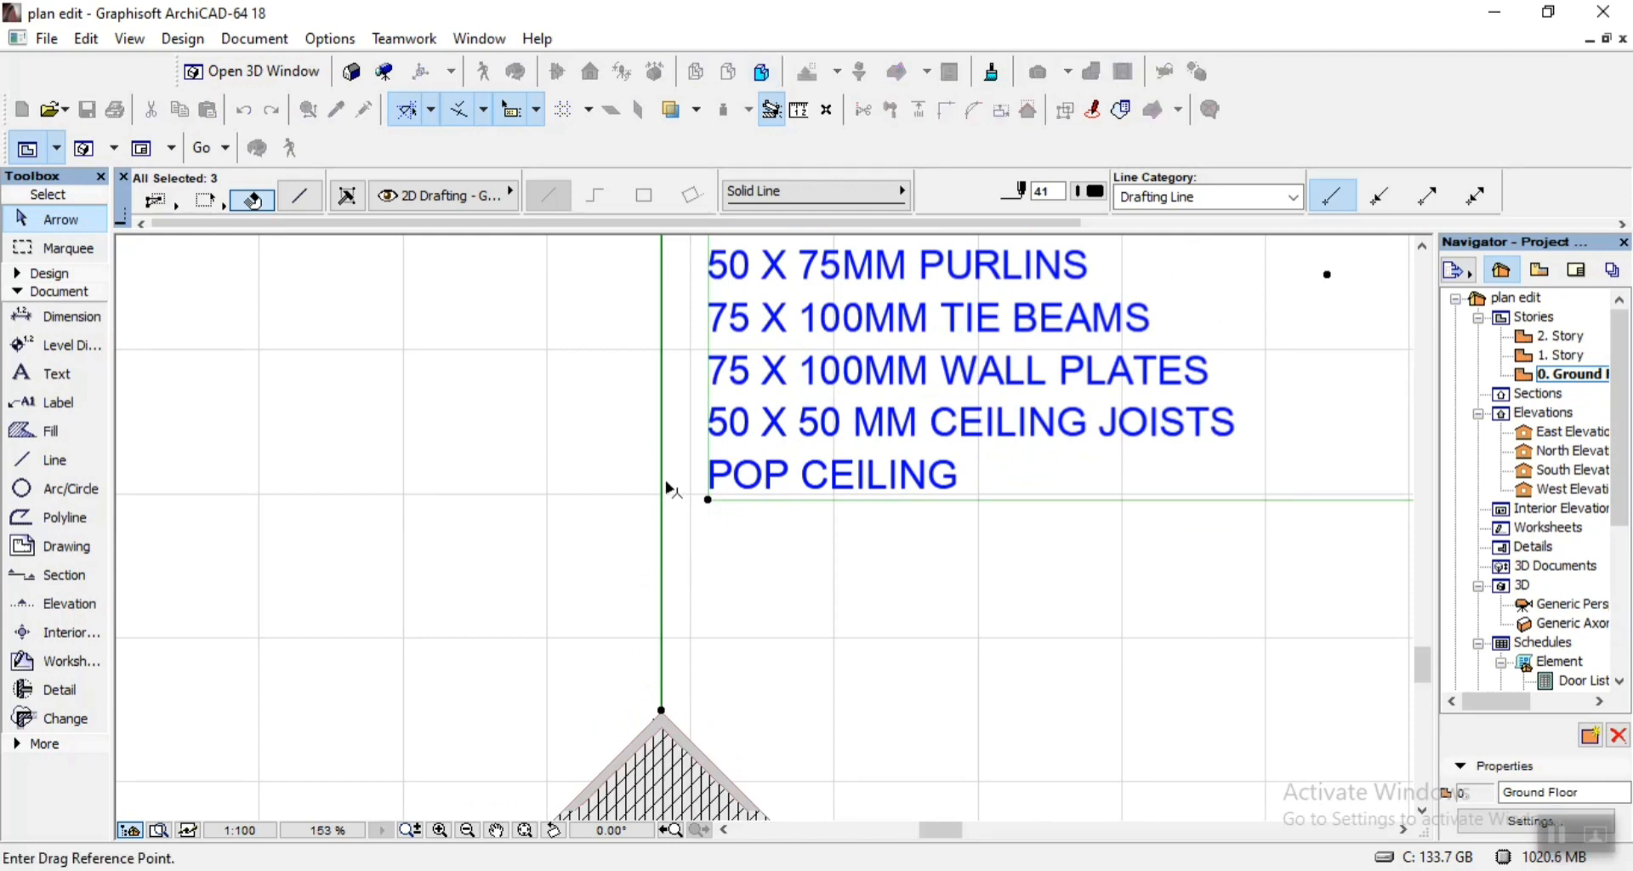
{"action": "left_click", "coordinate": [663, 489]}
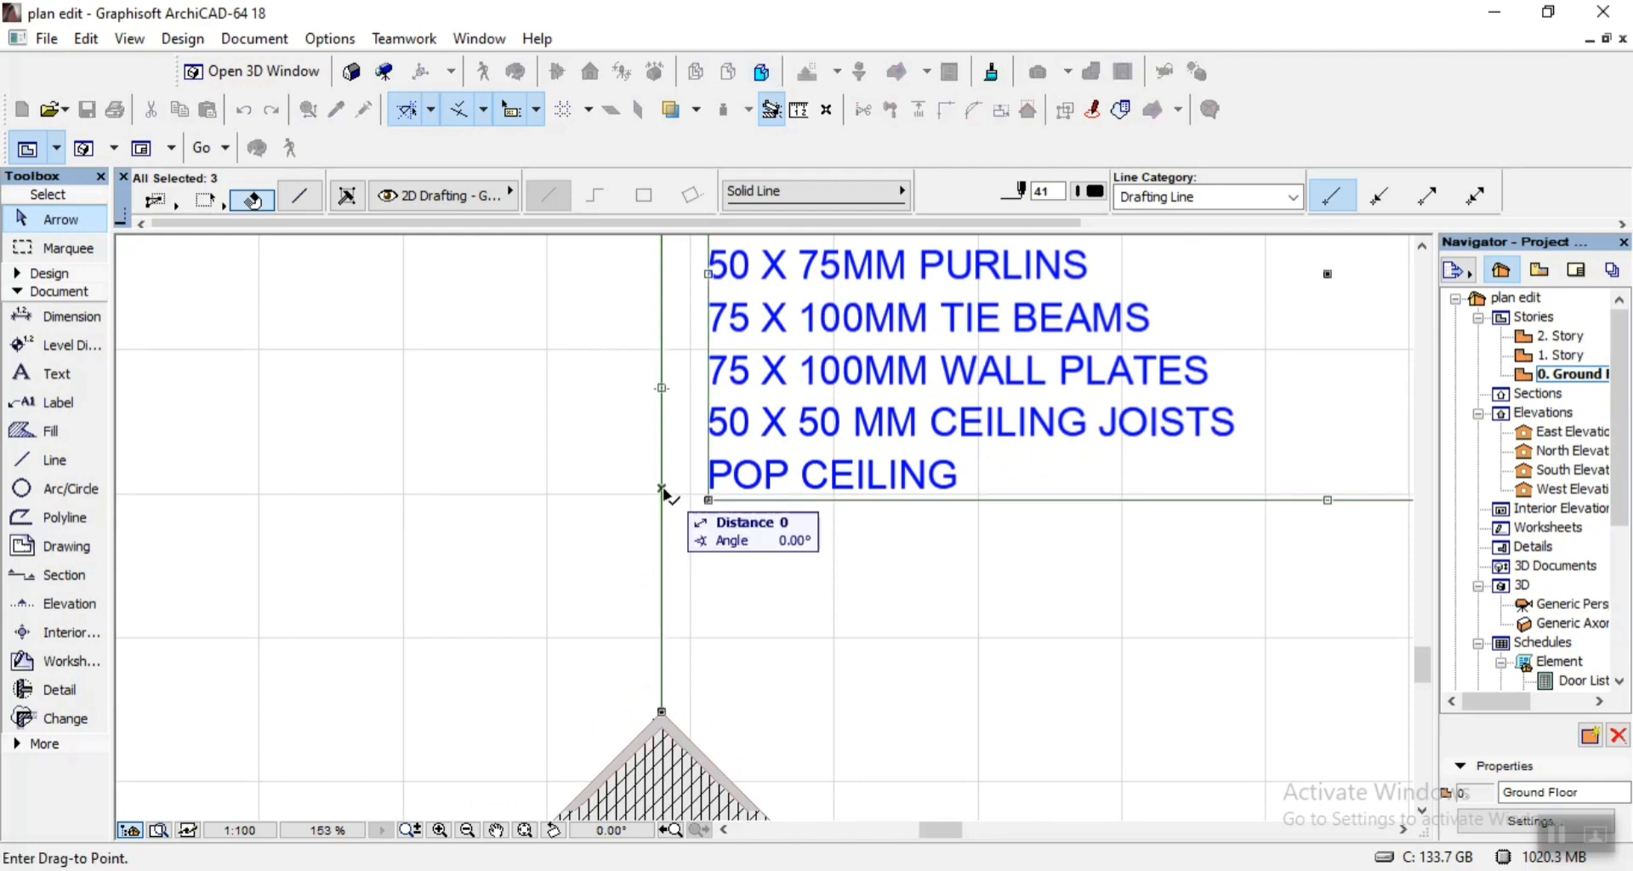
{"action": "left_click", "coordinate": [660, 634]}
{"action": "left_click", "coordinate": [464, 488]}
{"action": "scroll", "coordinate": [455, 478], "scroll_direction": "down", "scroll_amount": 6}
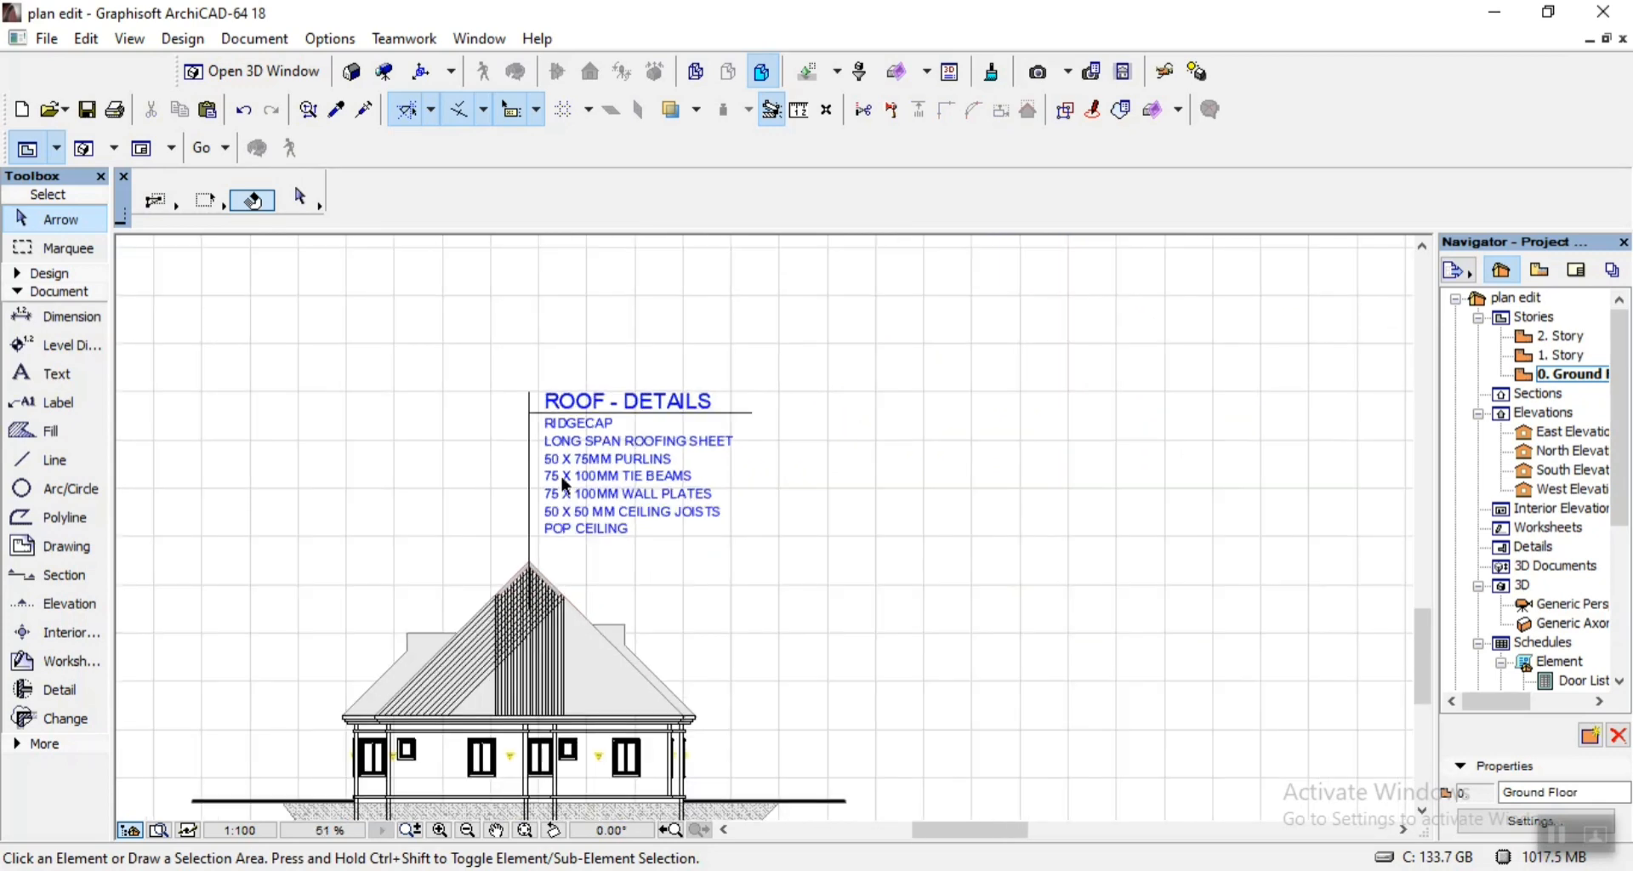
Examine the ROOF - DETAILS notes, from ridgecap to pop ceiling, and the roof and eaves of the section they describe.
{"action": "scroll", "coordinate": [647, 386], "scroll_direction": "up", "scroll_amount": 5}
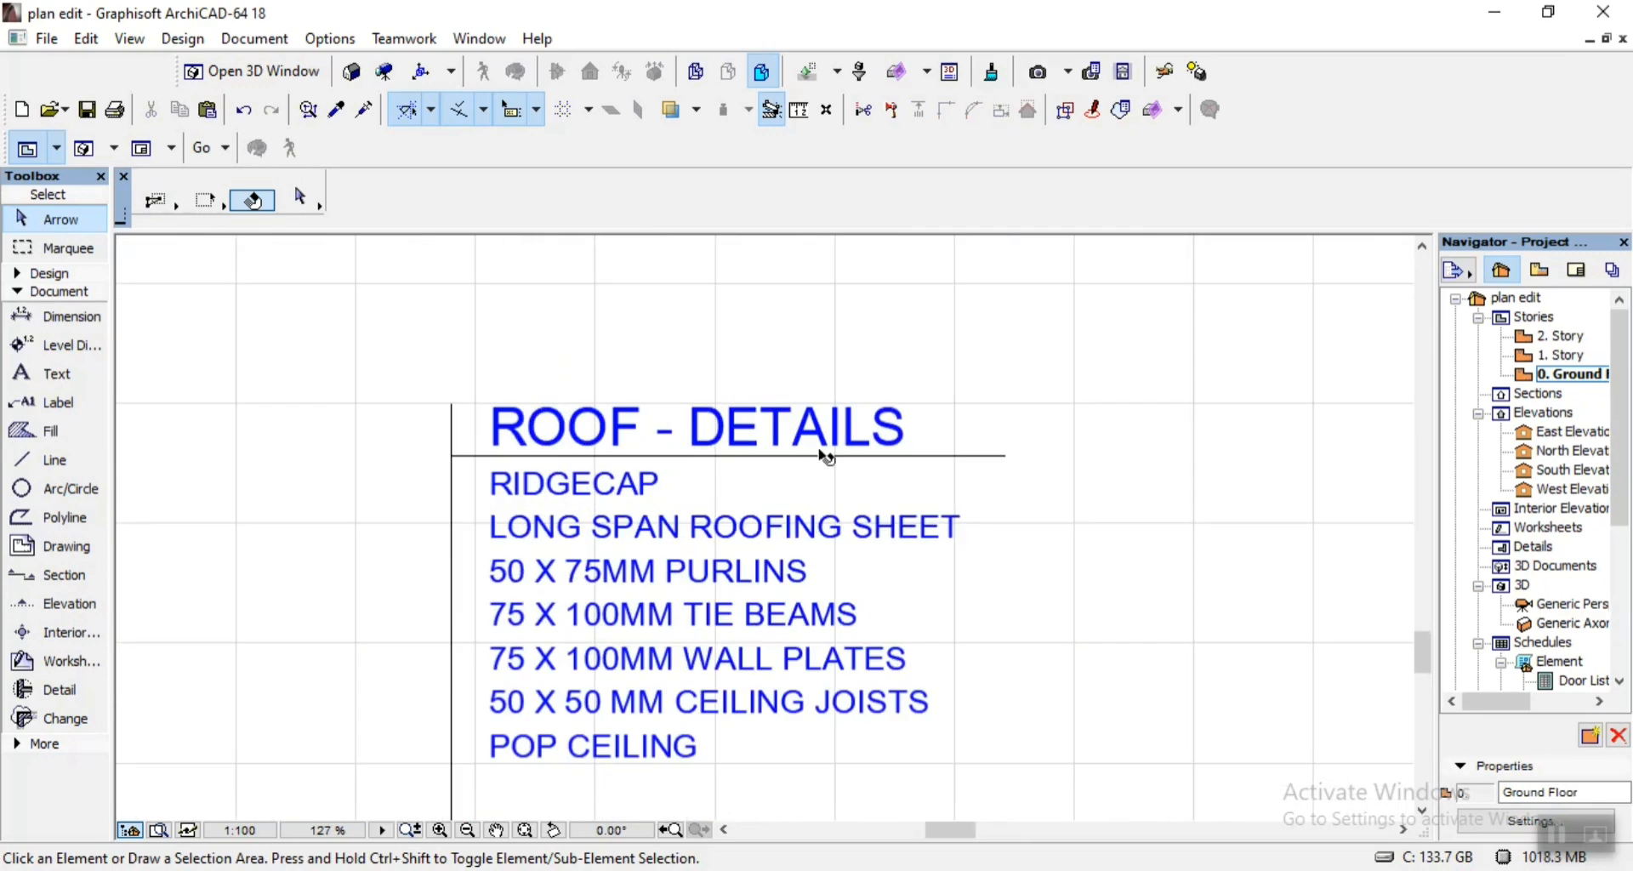
{"action": "scroll", "coordinate": [876, 366], "scroll_direction": "down", "scroll_amount": 3}
{"action": "scroll", "coordinate": [748, 655], "scroll_direction": "down", "scroll_amount": 2}
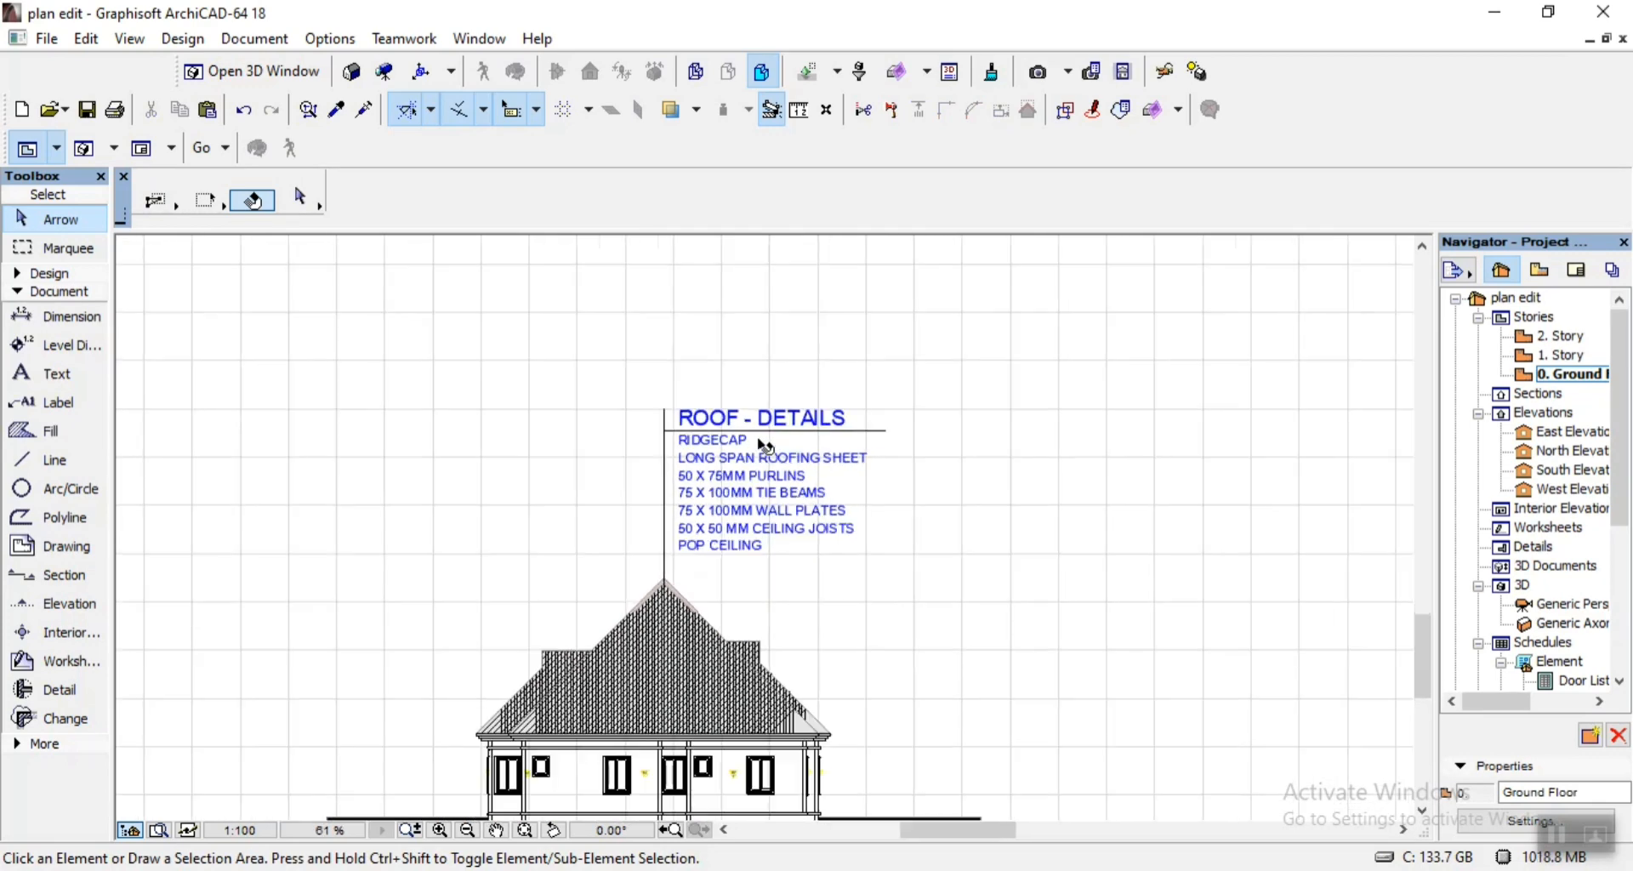
{"action": "scroll", "coordinate": [704, 754], "scroll_direction": "up", "scroll_amount": 6}
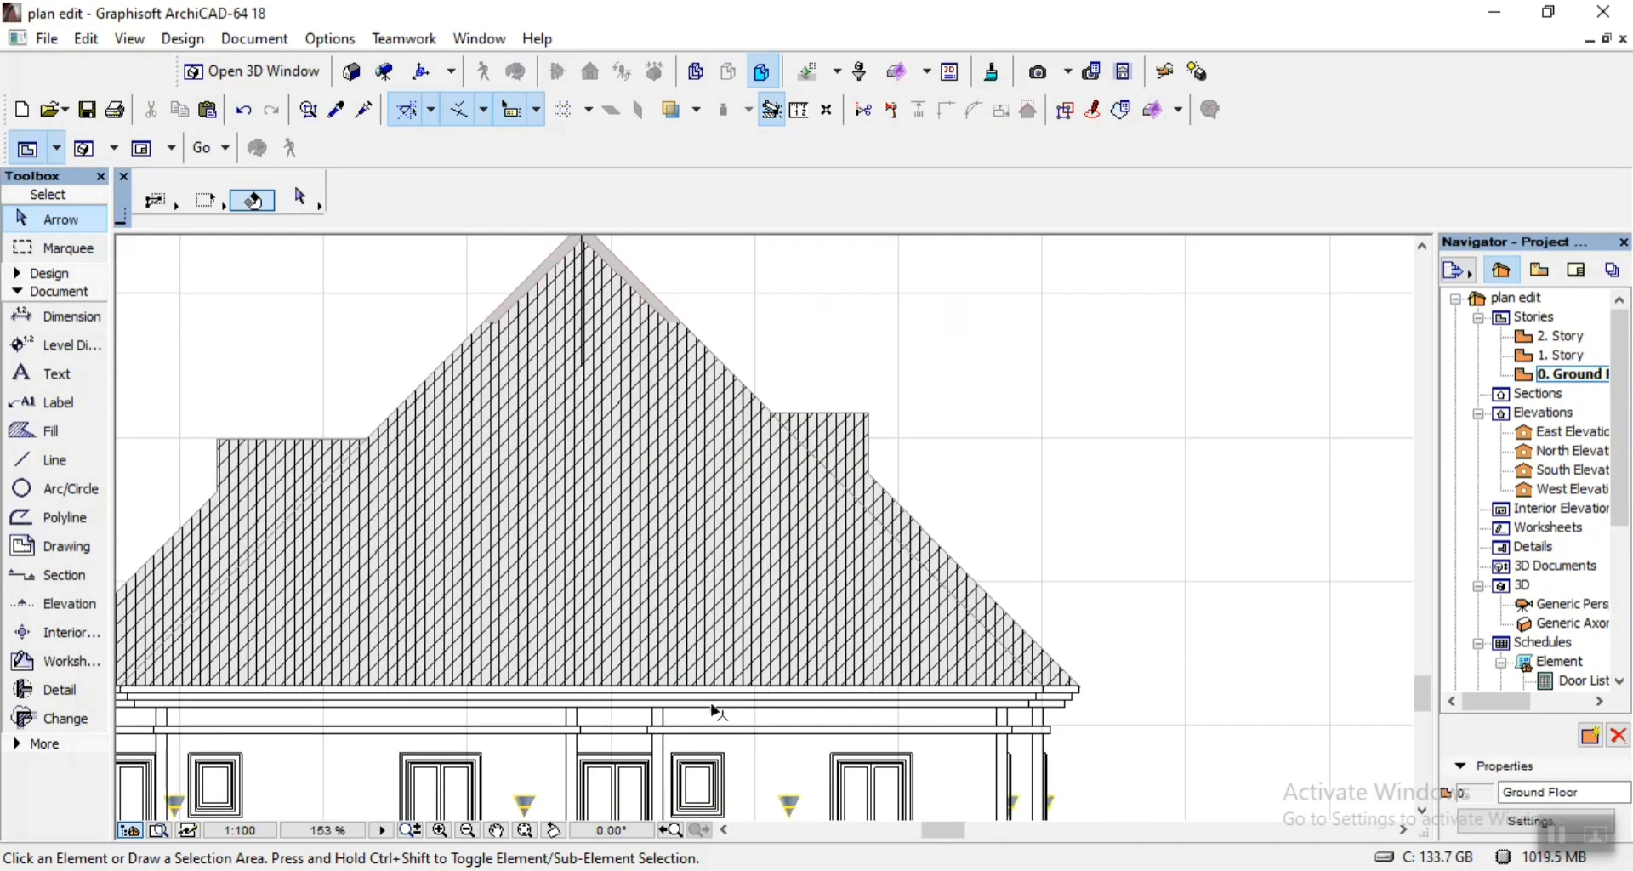
{"action": "scroll", "coordinate": [722, 707], "scroll_direction": "up", "scroll_amount": 2}
{"action": "scroll", "coordinate": [751, 576], "scroll_direction": "down", "scroll_amount": 2}
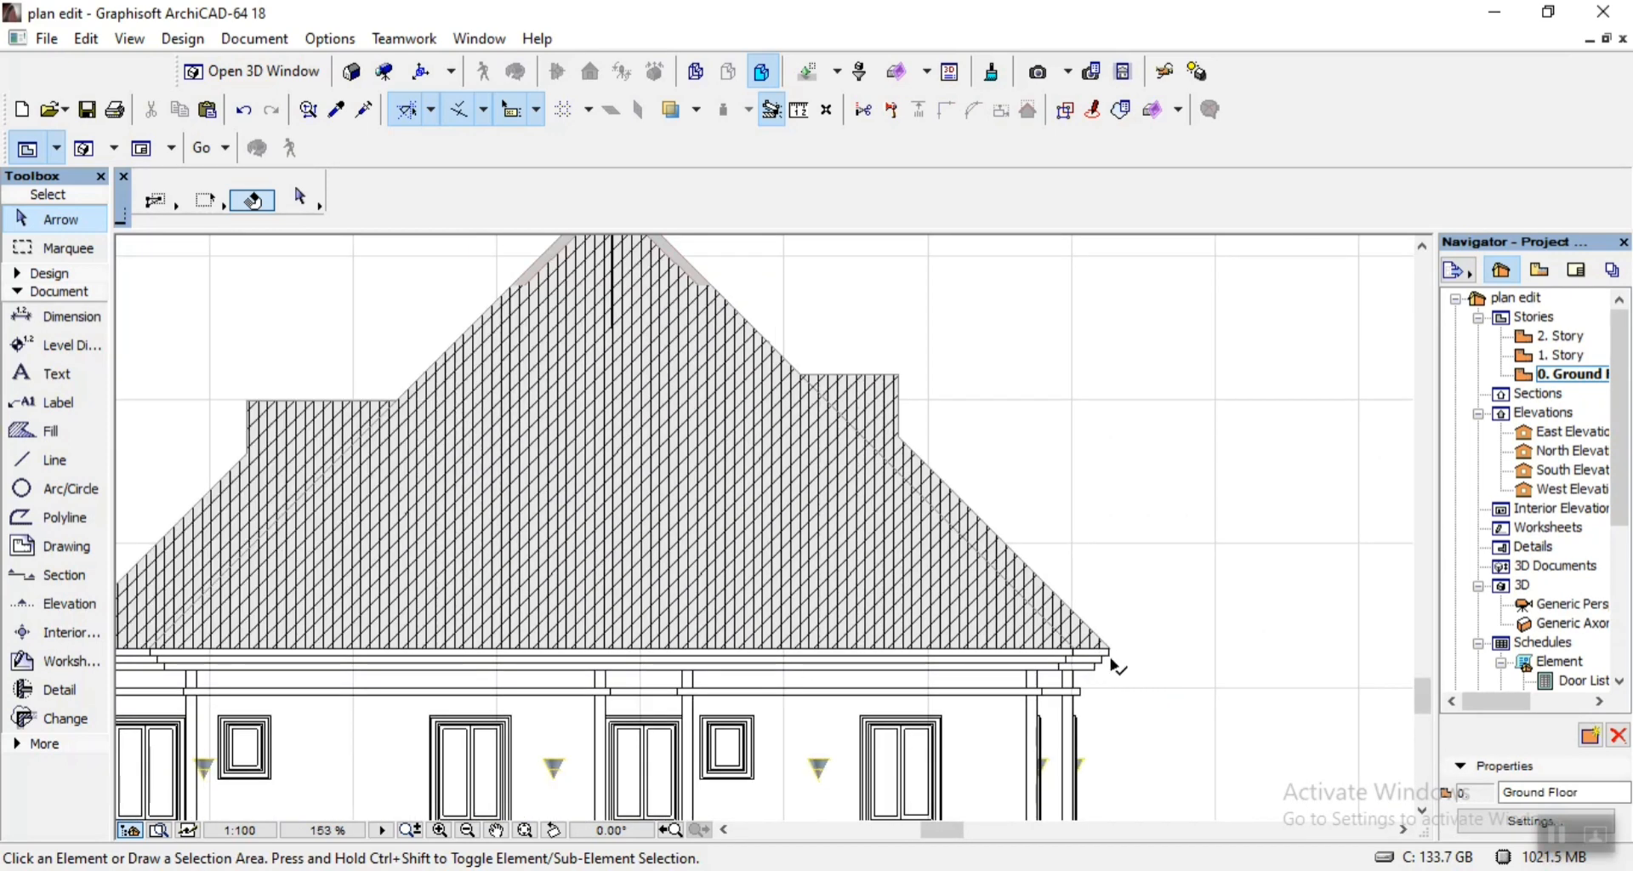
{"action": "scroll", "coordinate": [1110, 650], "scroll_direction": "down", "scroll_amount": 2}
{"action": "scroll", "coordinate": [1055, 429], "scroll_direction": "up", "scroll_amount": 2}
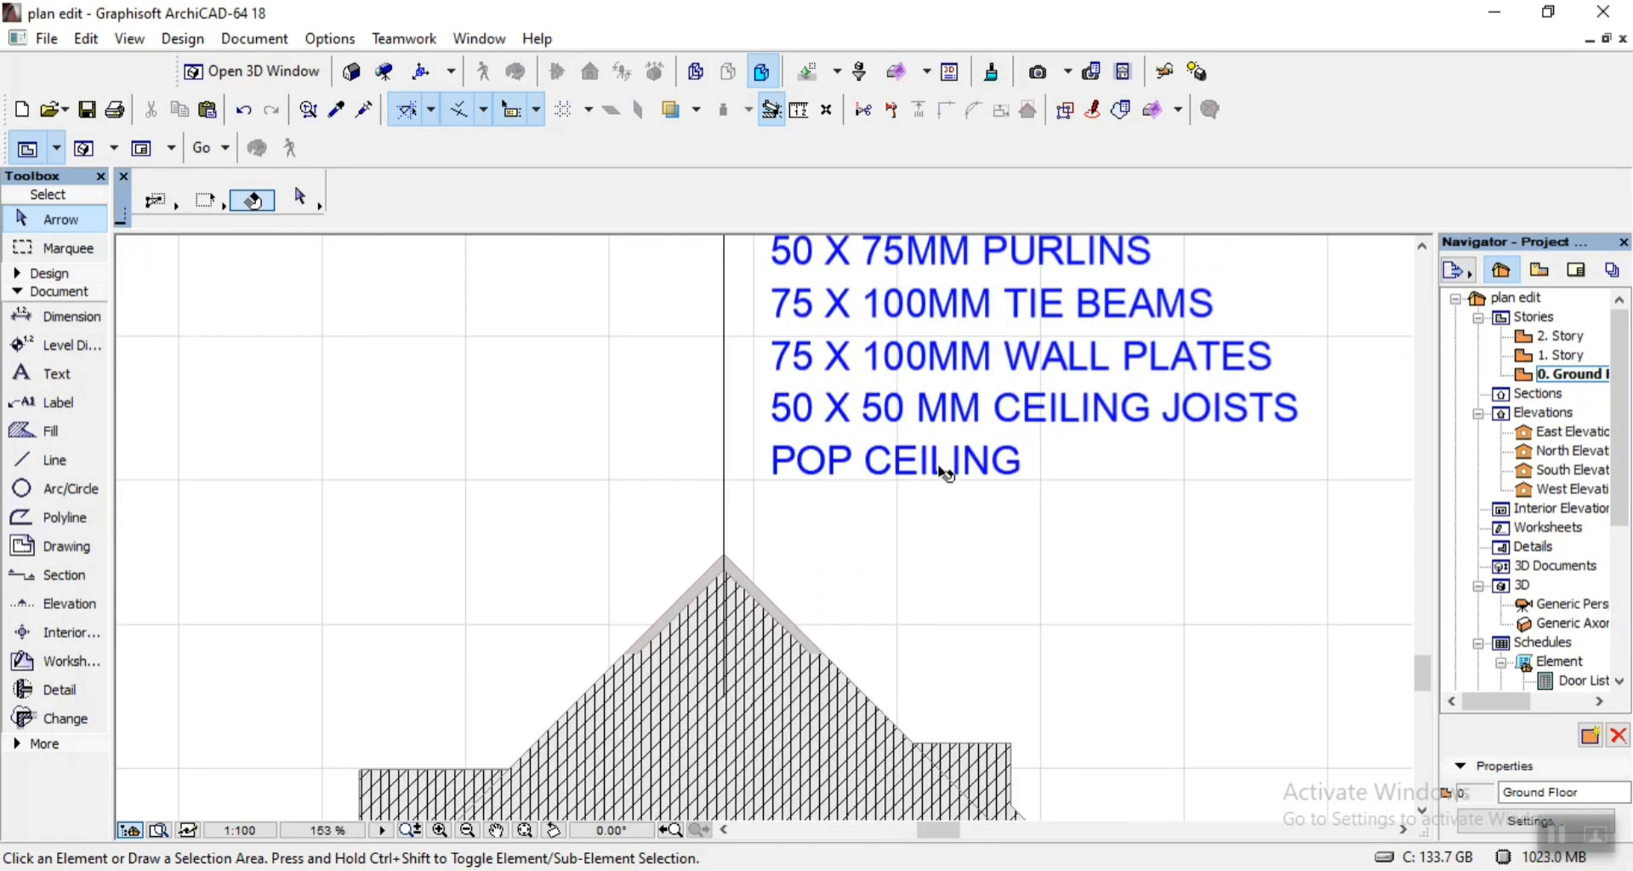
{"action": "scroll", "coordinate": [838, 476], "scroll_direction": "down", "scroll_amount": 1}
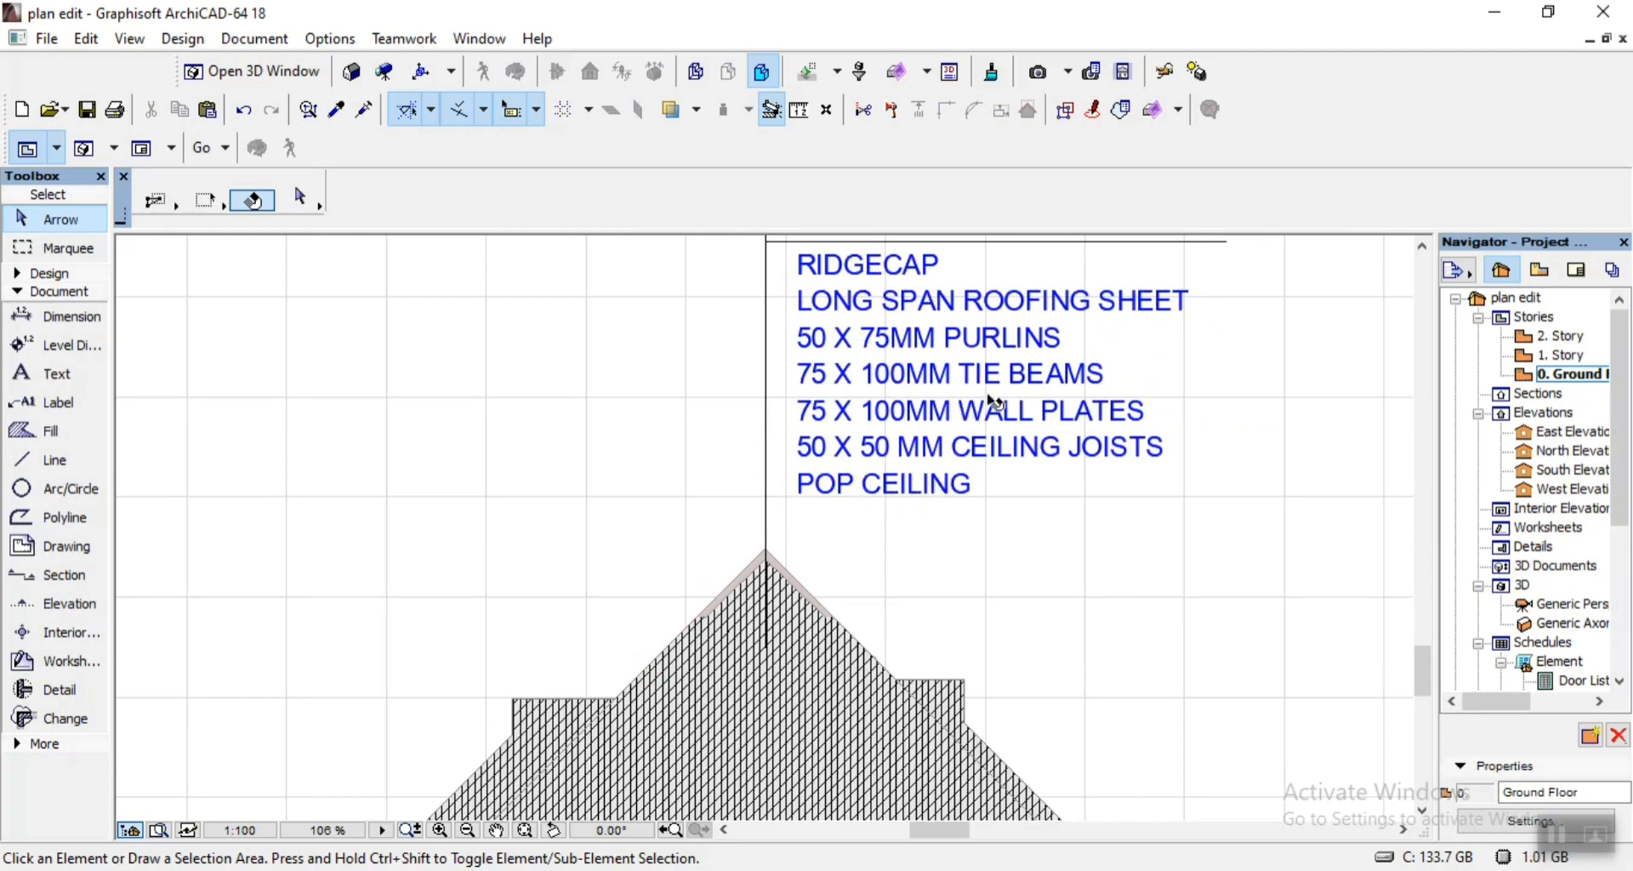
{"action": "scroll", "coordinate": [994, 403], "scroll_direction": "down", "scroll_amount": 1}
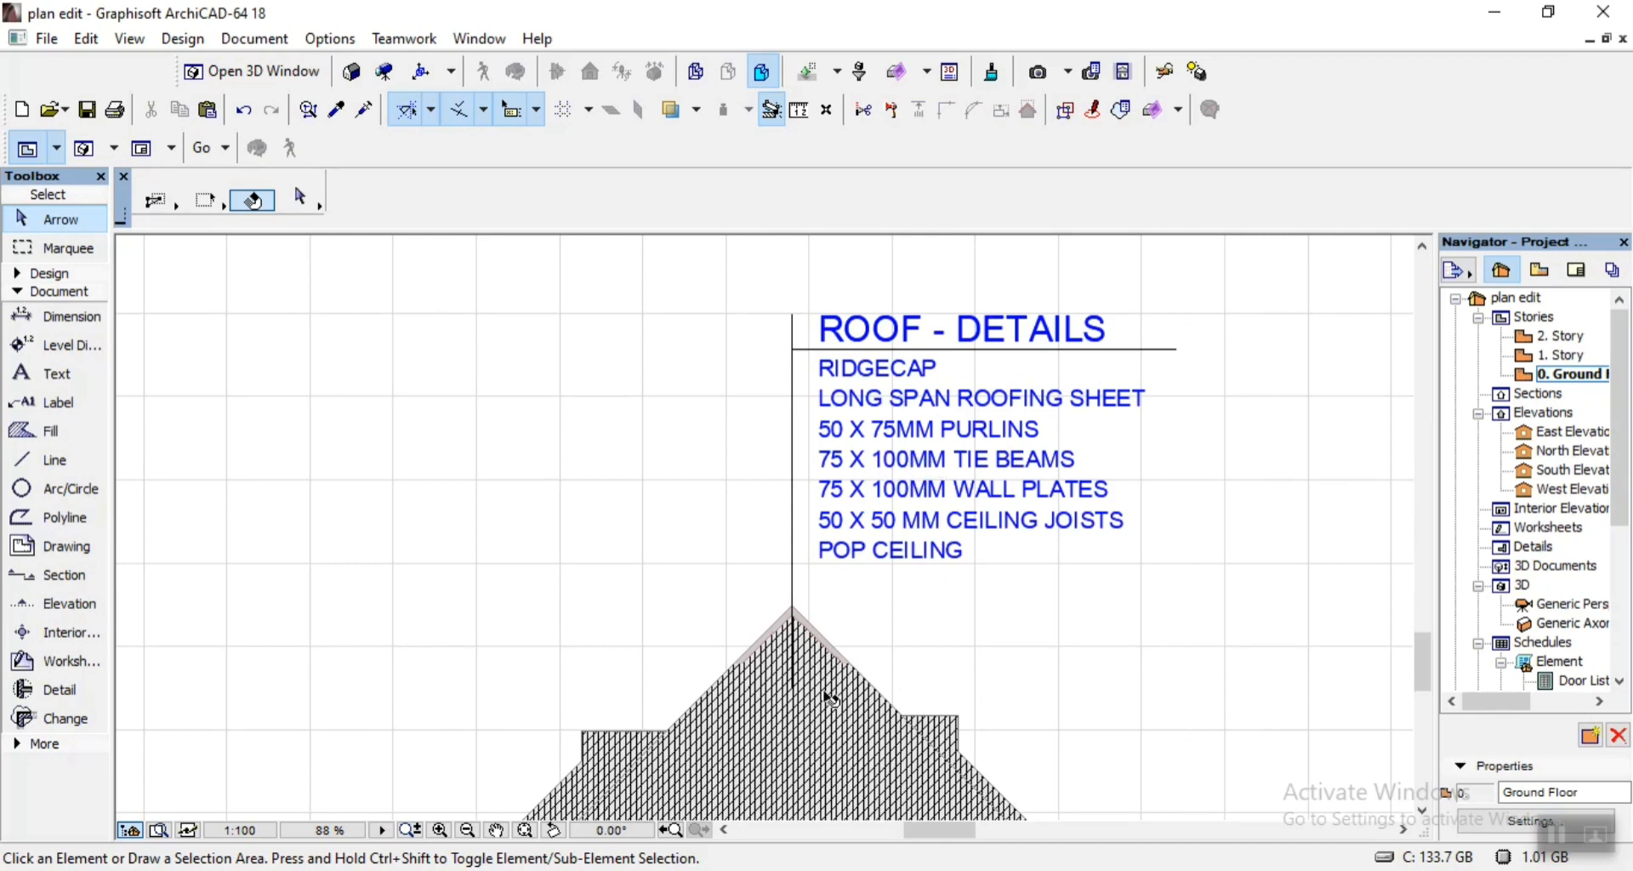
{"action": "scroll", "coordinate": [848, 716], "scroll_direction": "up", "scroll_amount": 1}
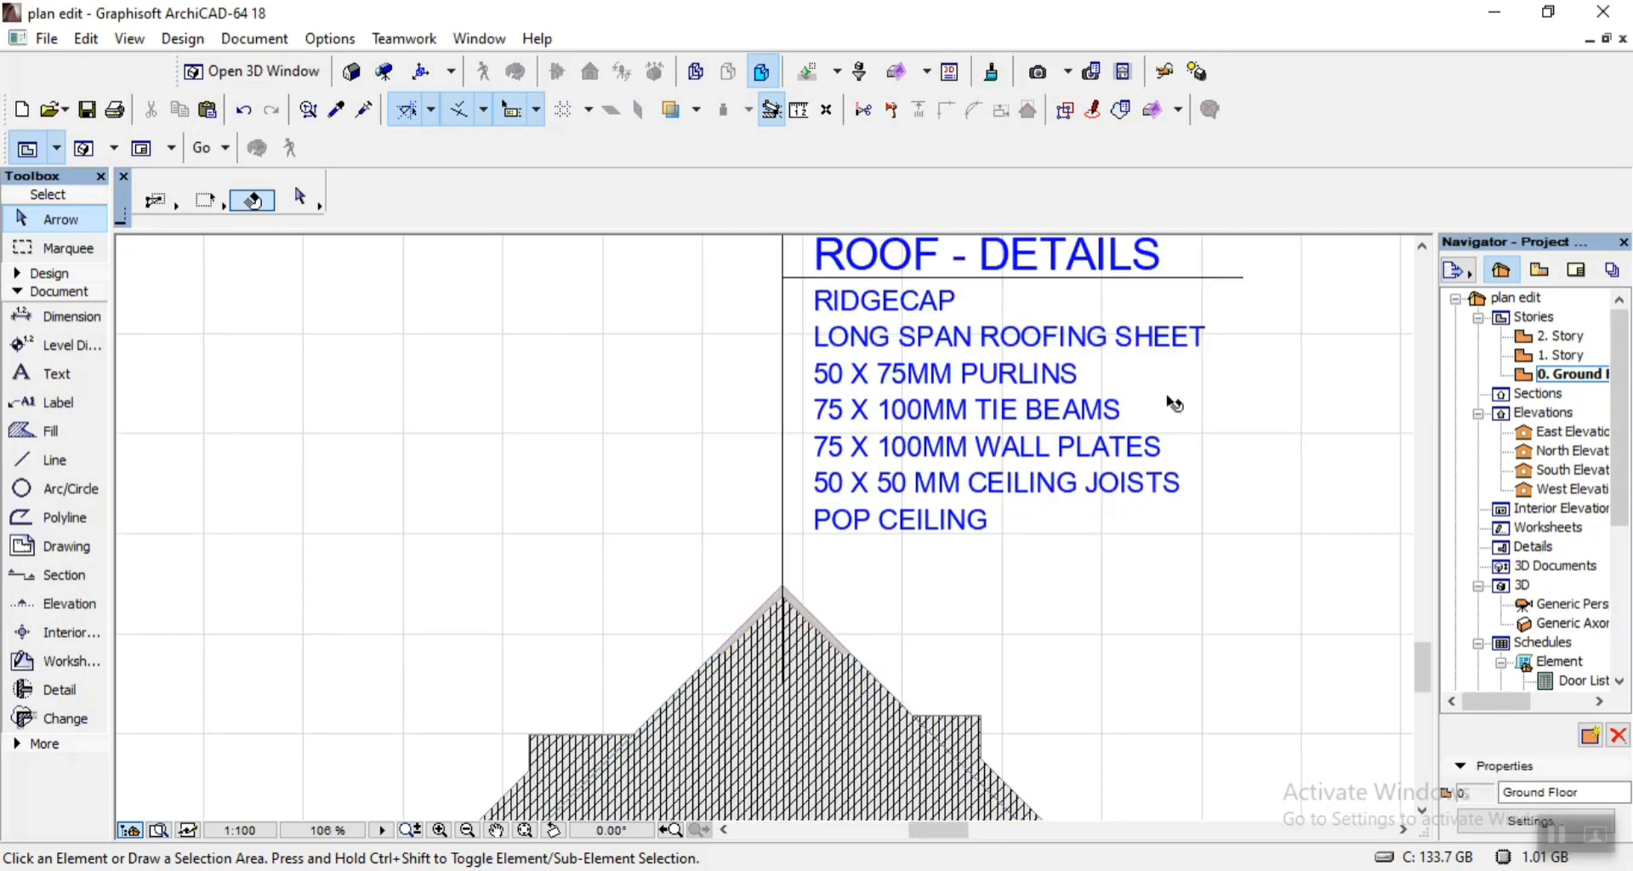
{"action": "scroll", "coordinate": [948, 255], "scroll_direction": "up", "scroll_amount": 2}
{"action": "scroll", "coordinate": [838, 353], "scroll_direction": "down", "scroll_amount": 2}
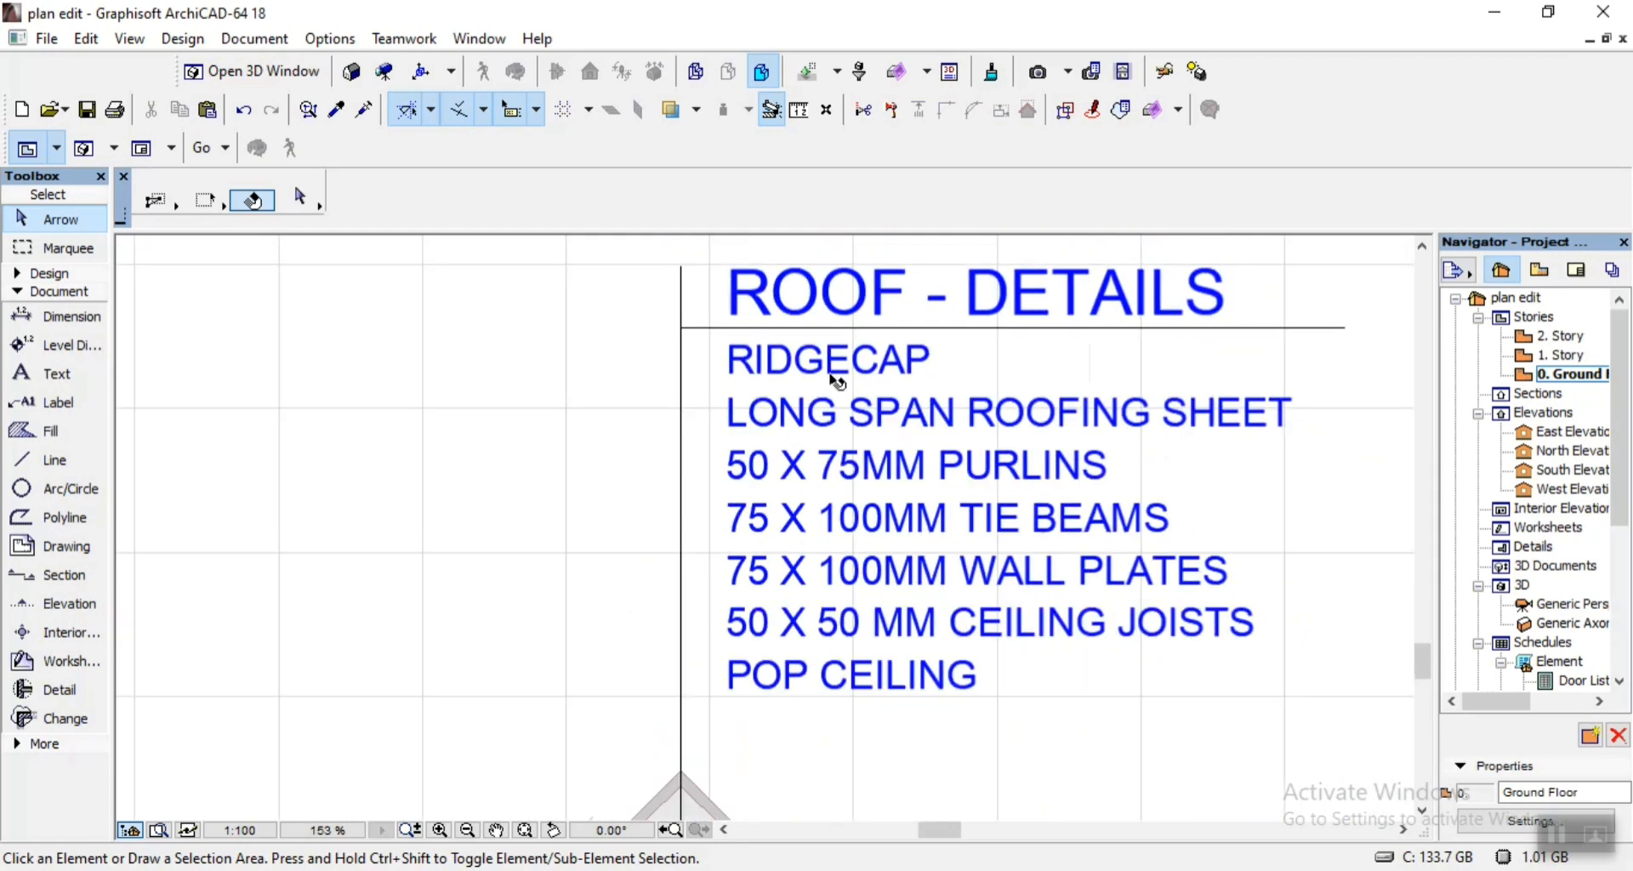
{"action": "scroll", "coordinate": [838, 353], "scroll_direction": "down", "scroll_amount": 3}
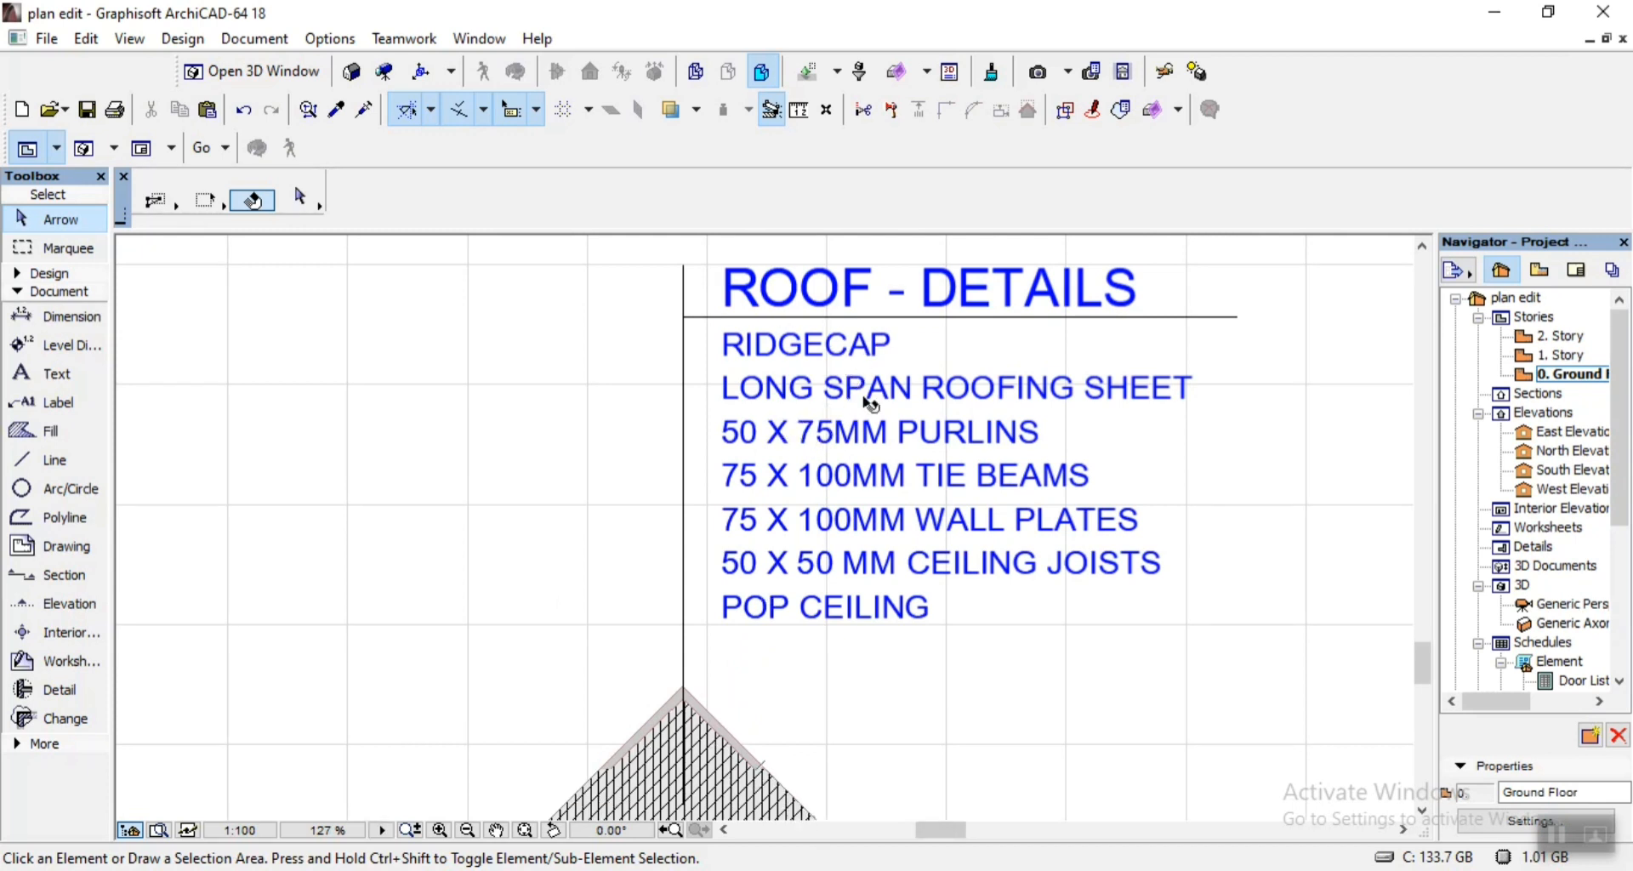
{"action": "scroll", "coordinate": [697, 423], "scroll_direction": "down", "scroll_amount": 3}
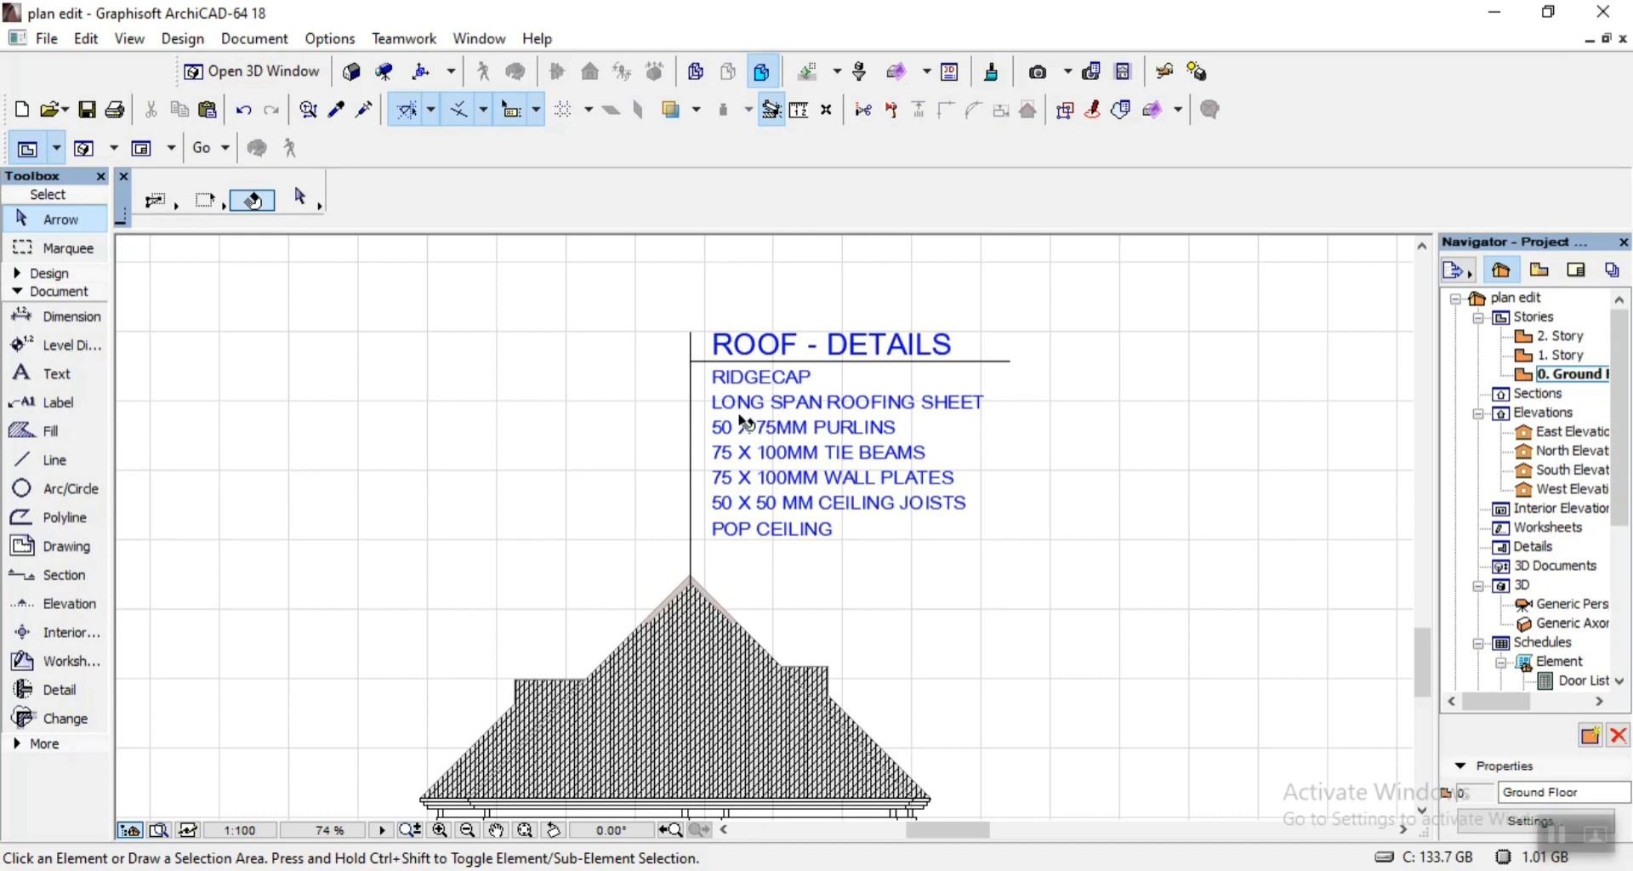
{"action": "scroll", "coordinate": [730, 435], "scroll_direction": "up", "scroll_amount": 4}
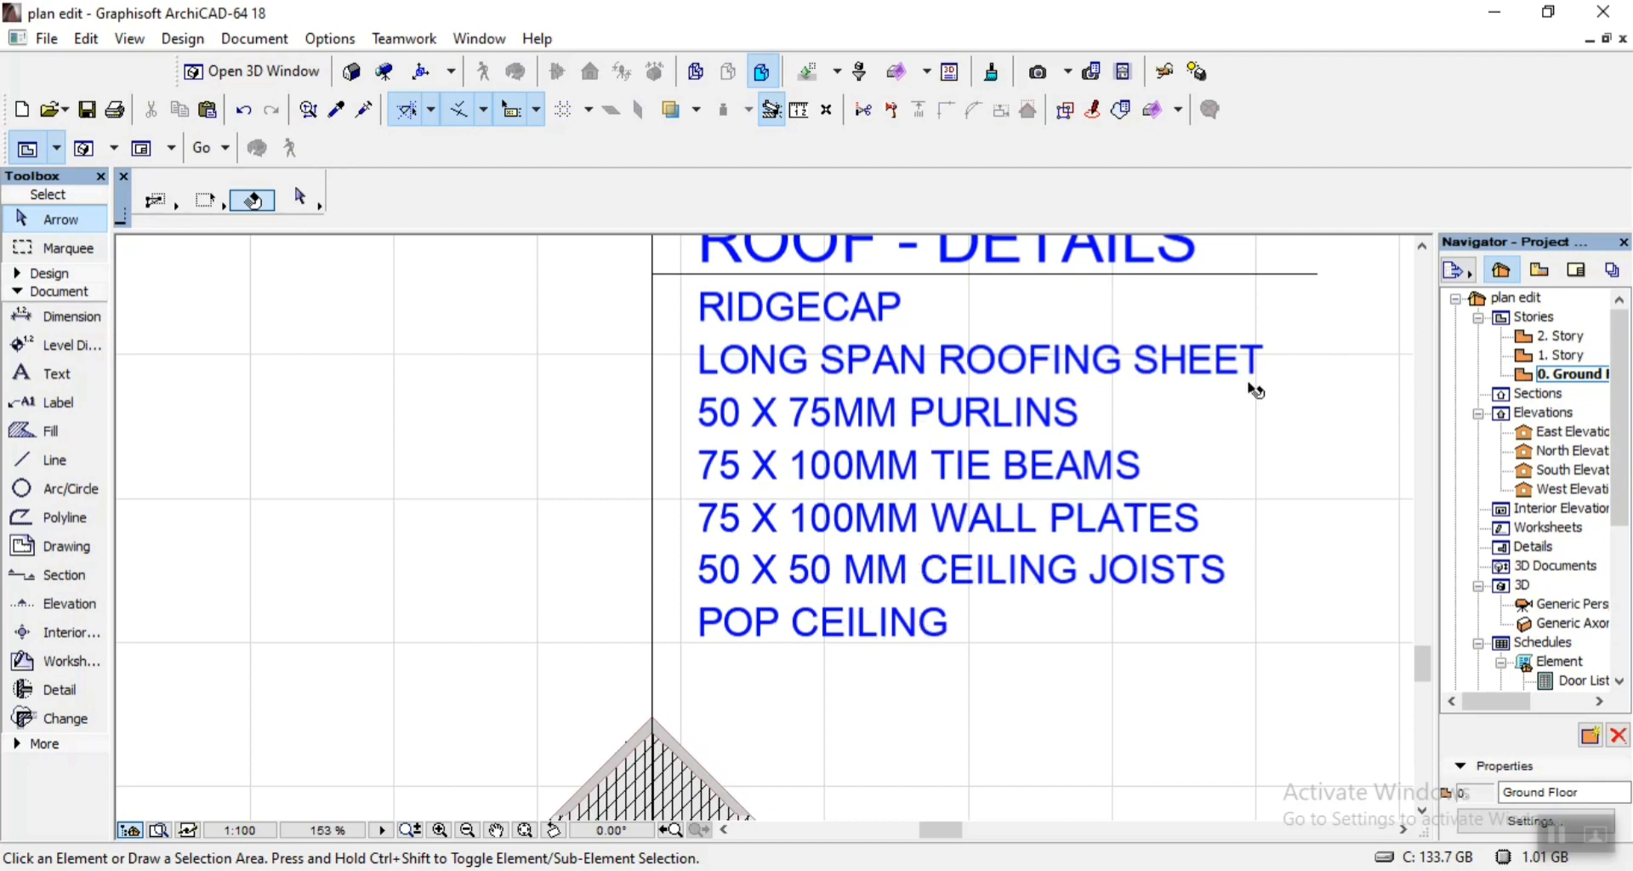
{"action": "scroll", "coordinate": [1256, 390], "scroll_direction": "down", "scroll_amount": 4}
{"action": "scroll", "coordinate": [1085, 400], "scroll_direction": "up", "scroll_amount": 3}
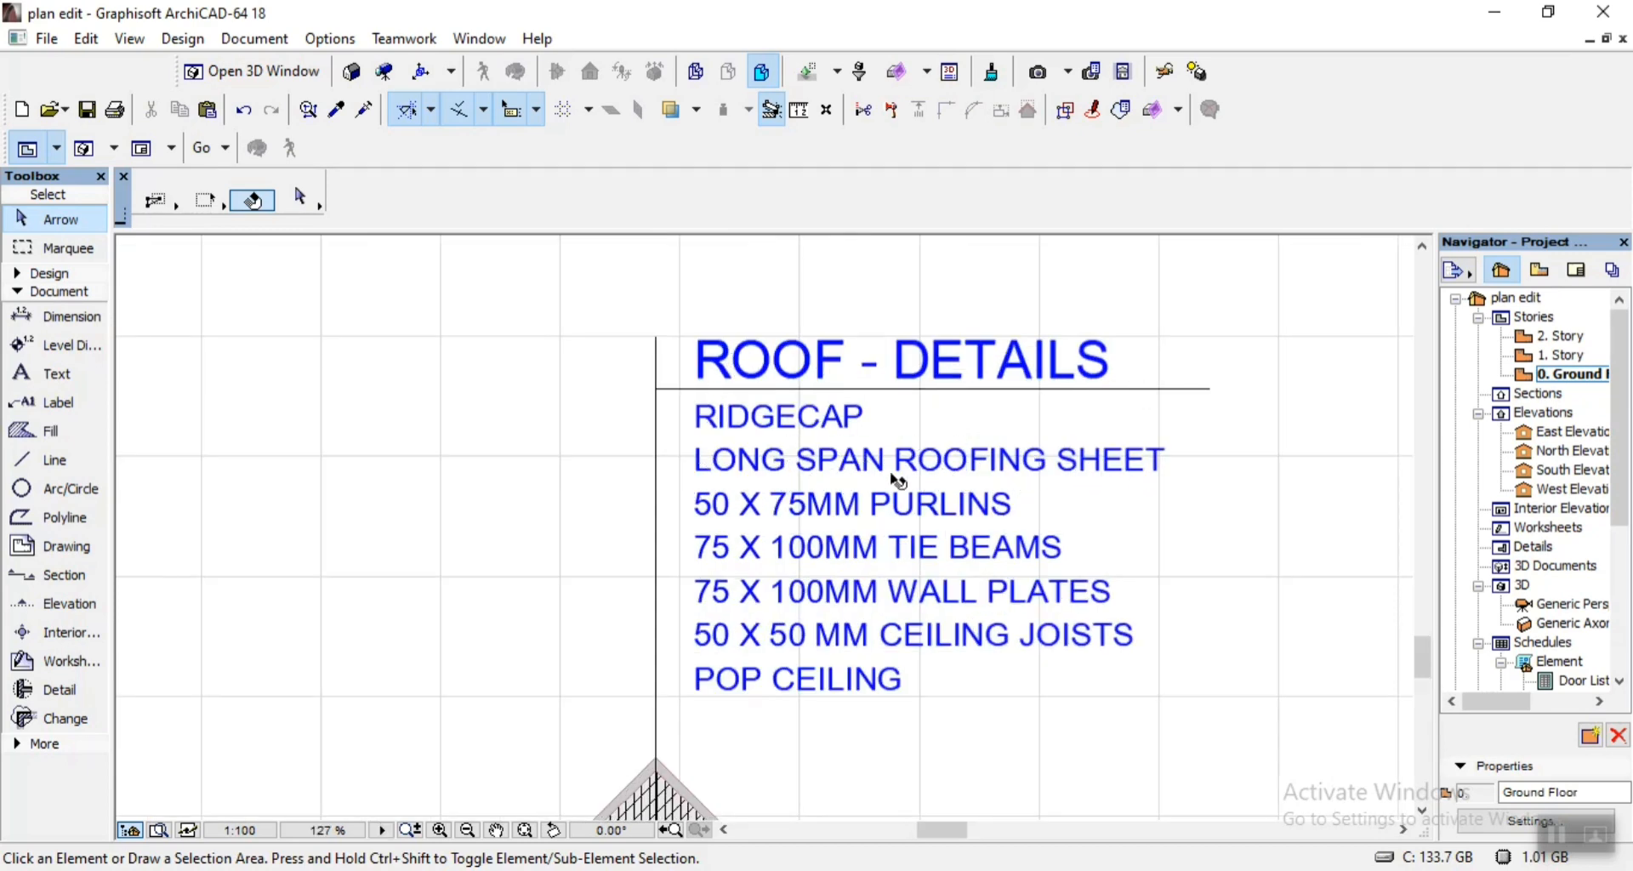
{"action": "scroll", "coordinate": [1067, 642], "scroll_direction": "up", "scroll_amount": 3}
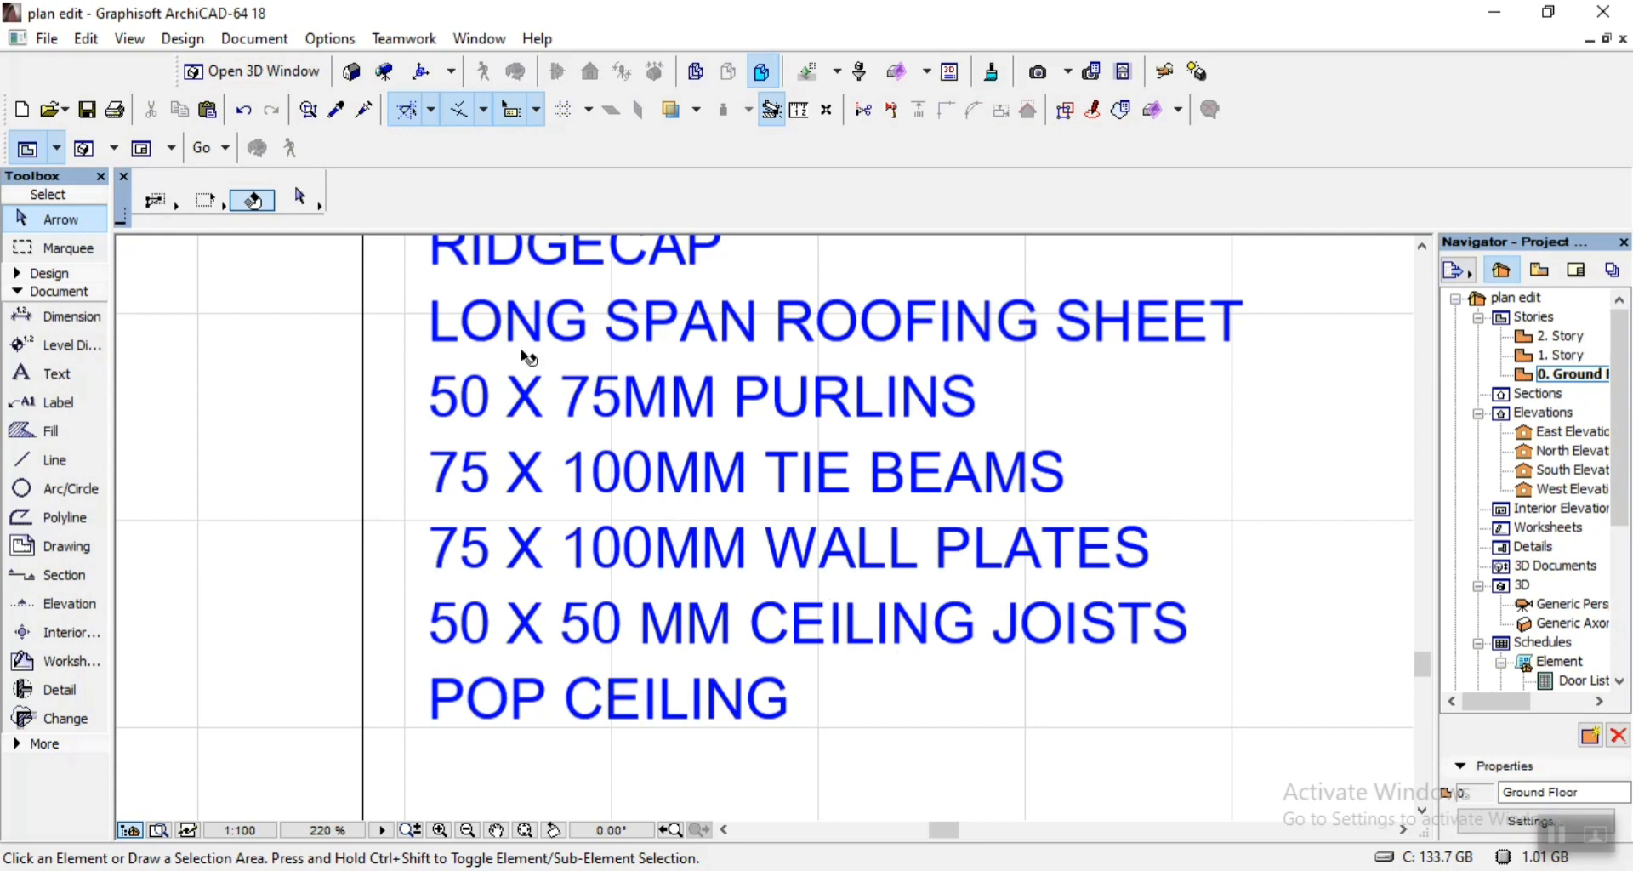
Save the plan edit project.
{"action": "left_click", "coordinate": [85, 110]}
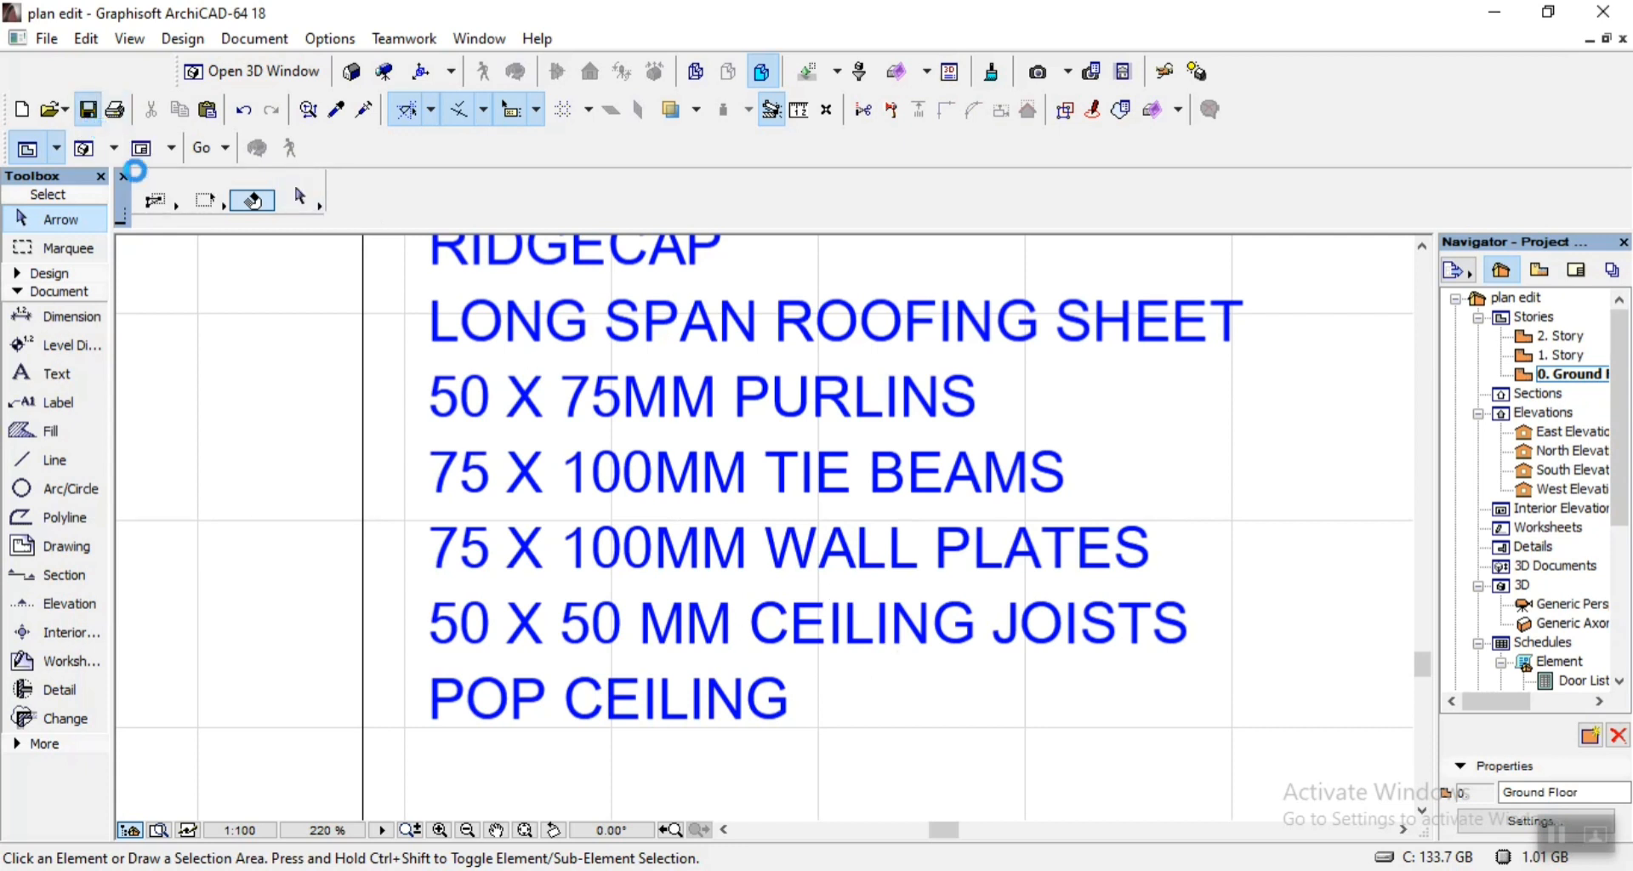